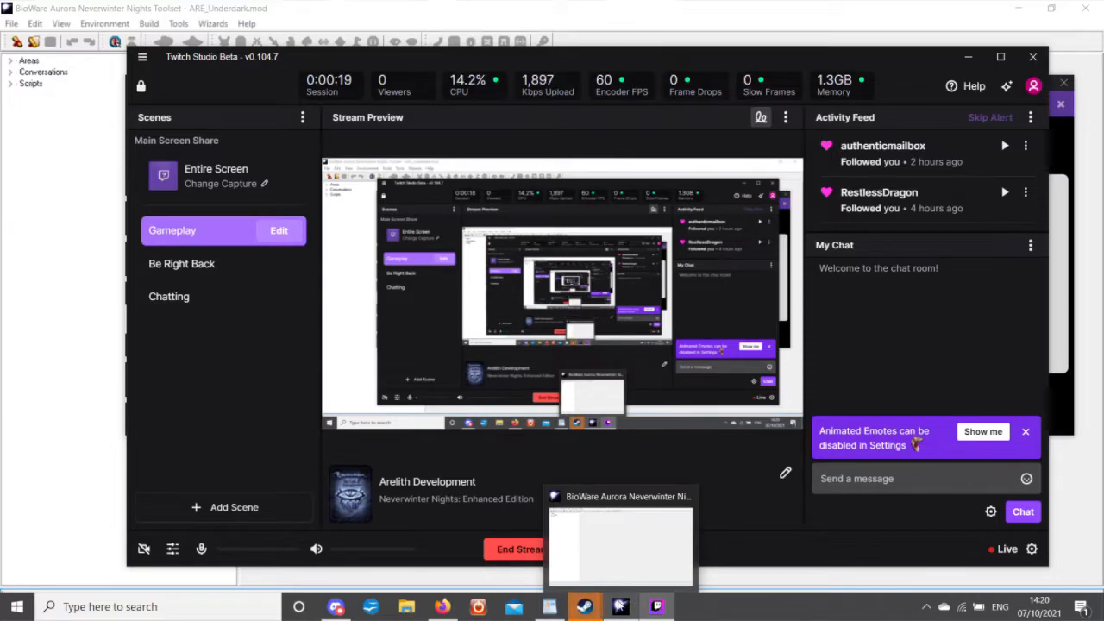
Switch to the Aurora Neverwinter Nights Toolset and expand the Areas list of the ARE_Underdark module to browse it.
left_click(619, 607)
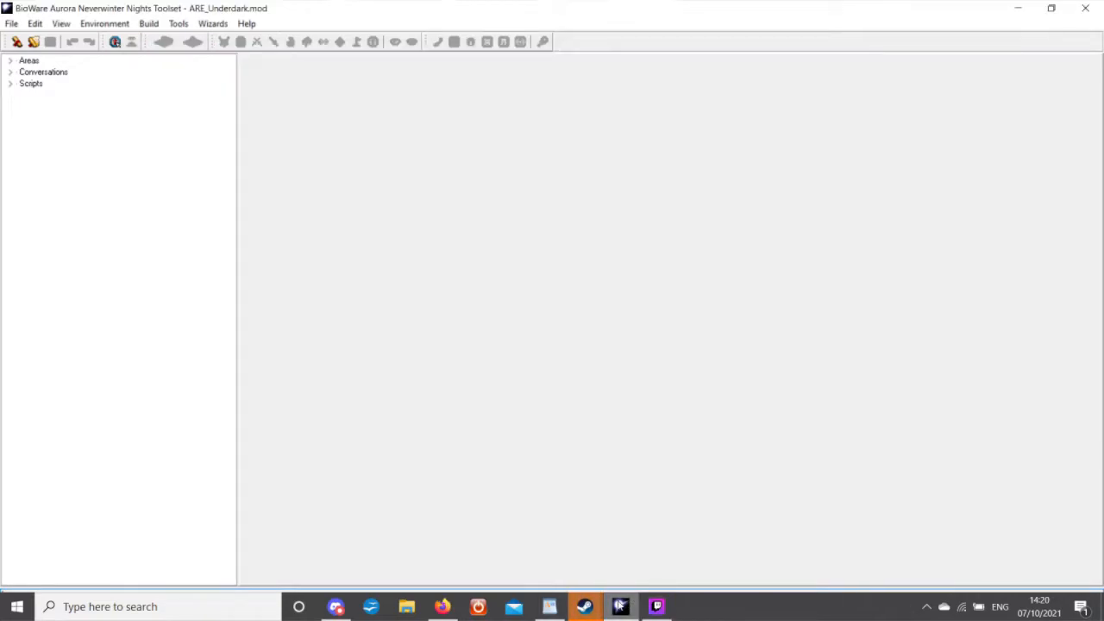
left_click(10, 60)
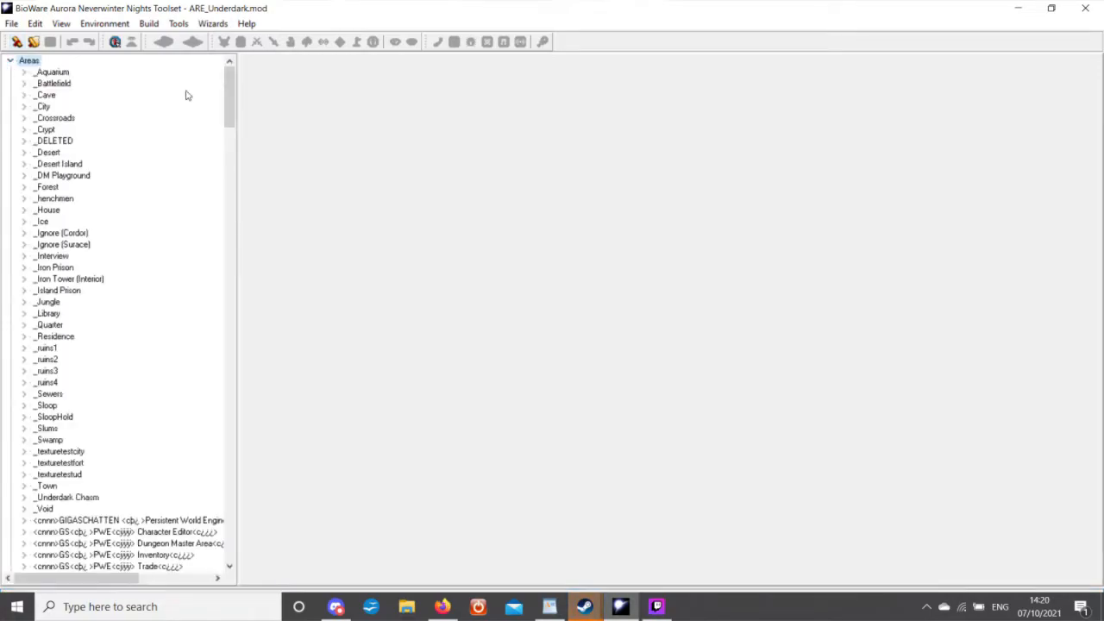
left_click_drag(230, 109, 231, 187)
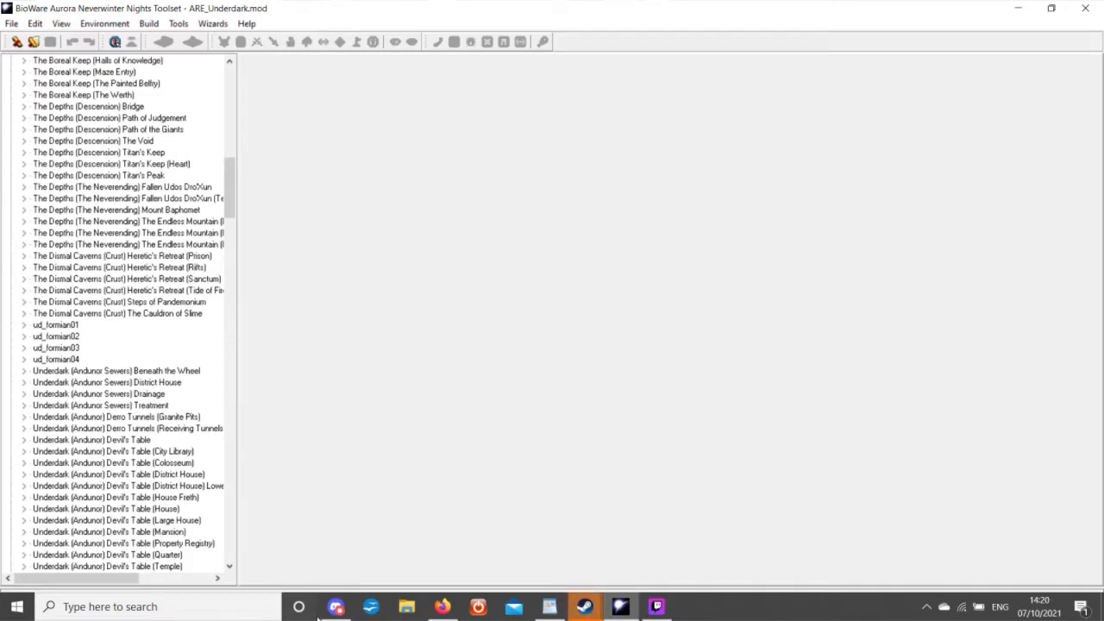
Switch to Firefox and copy the web address of the YouTube video "Dungeons and Dragons Lore: Formian".
left_click(658, 607)
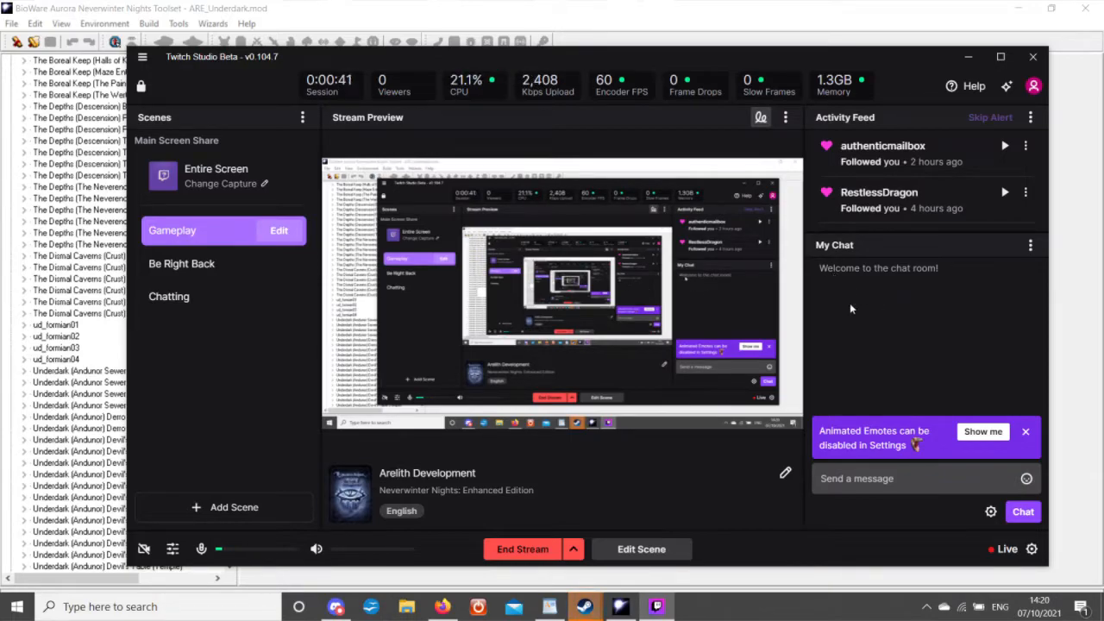
left_click(906, 478)
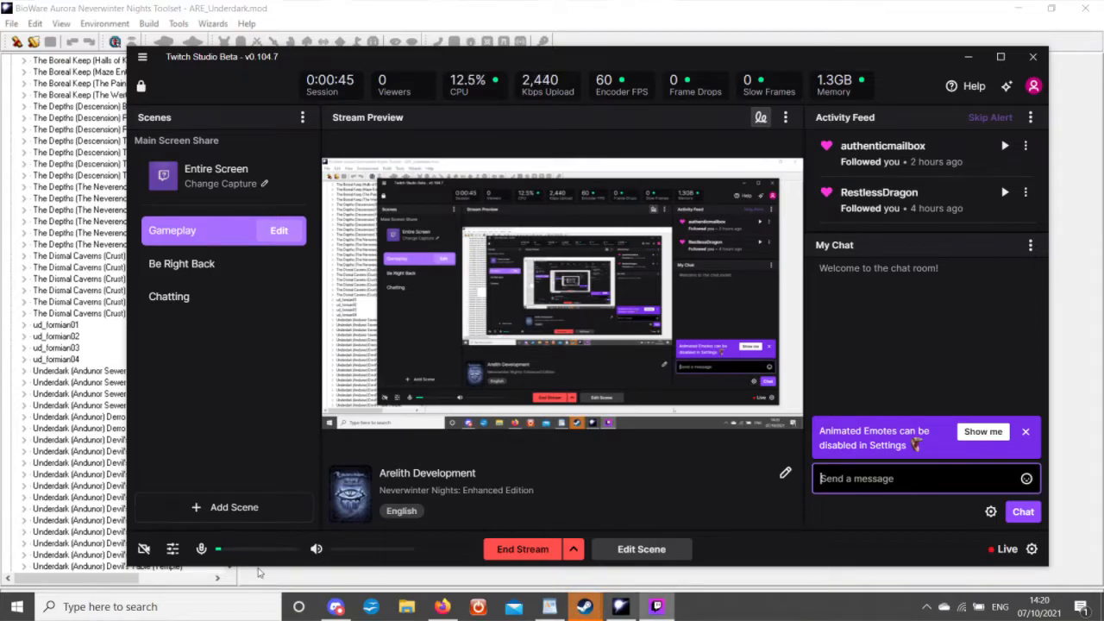
left_click(443, 613)
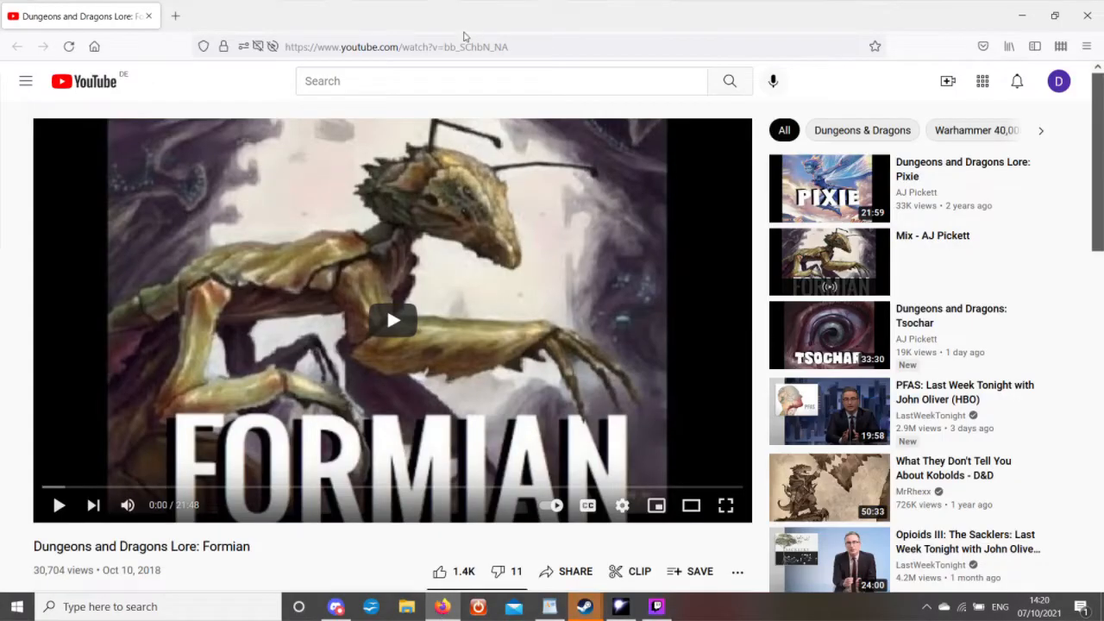
right_click(455, 51)
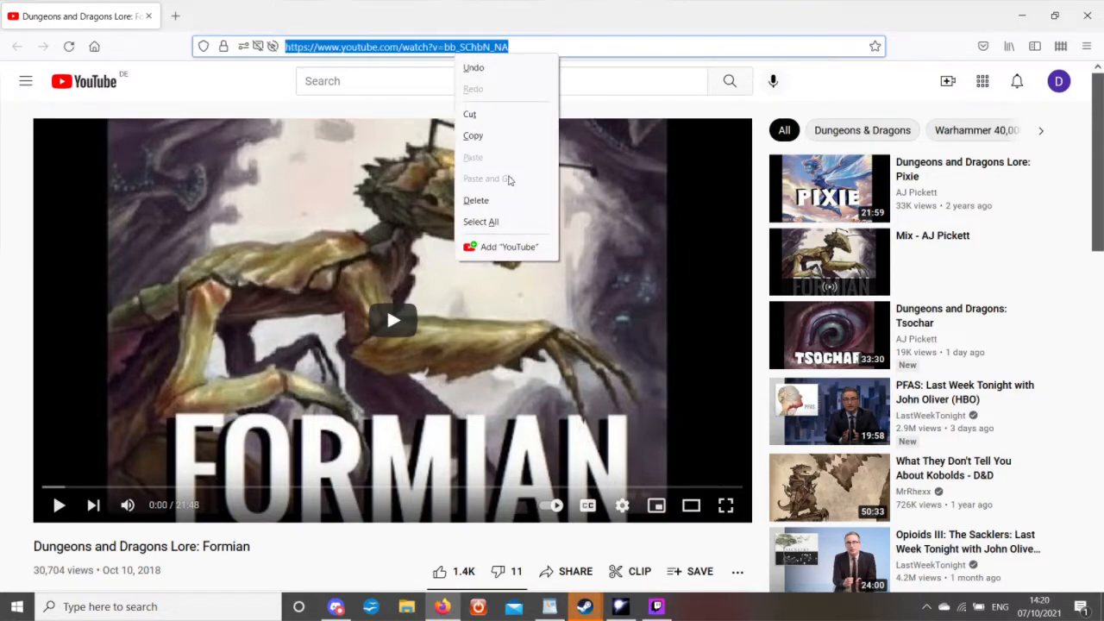
left_click(473, 135)
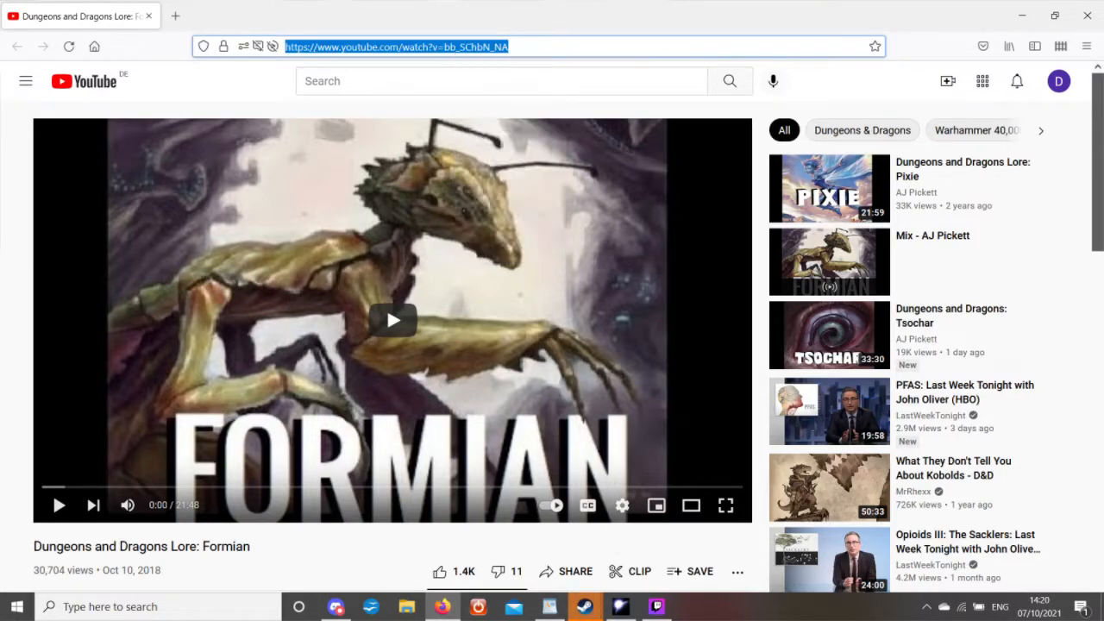
Switch to Twitch Studio and post the copied Formian video link in the stream chat.
left_click(653, 608)
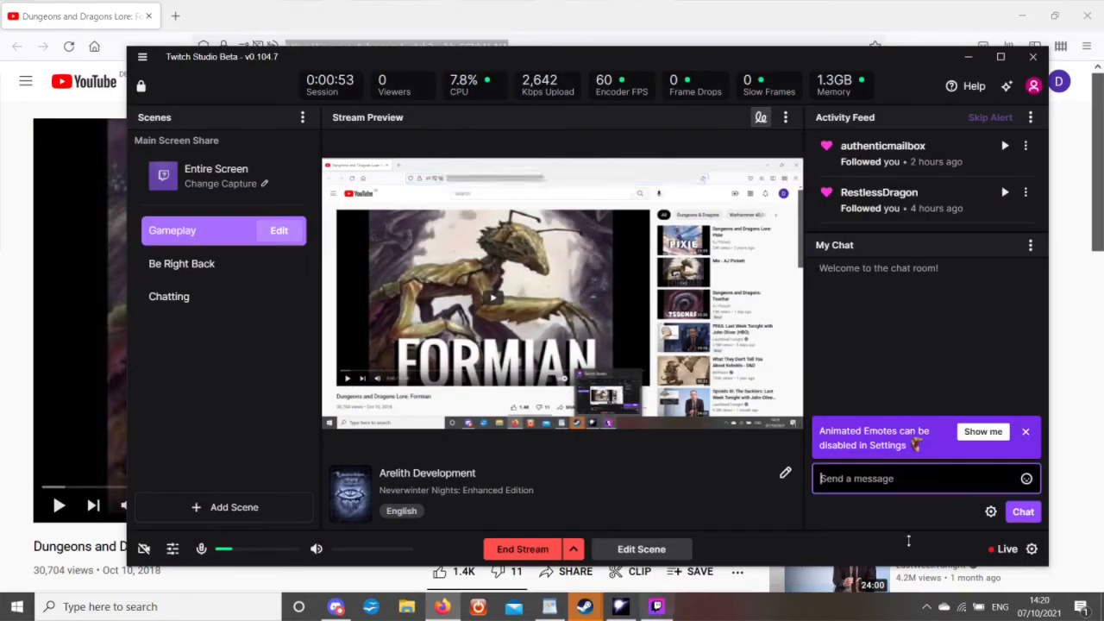
left_click(895, 486)
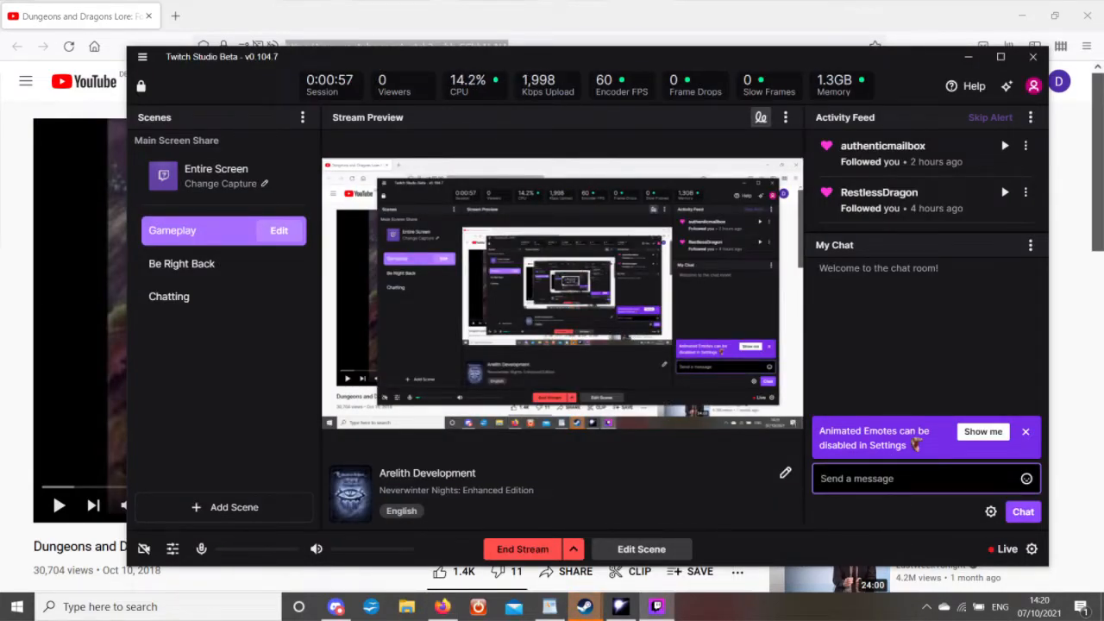
key("ctrl+v")
key("Return")
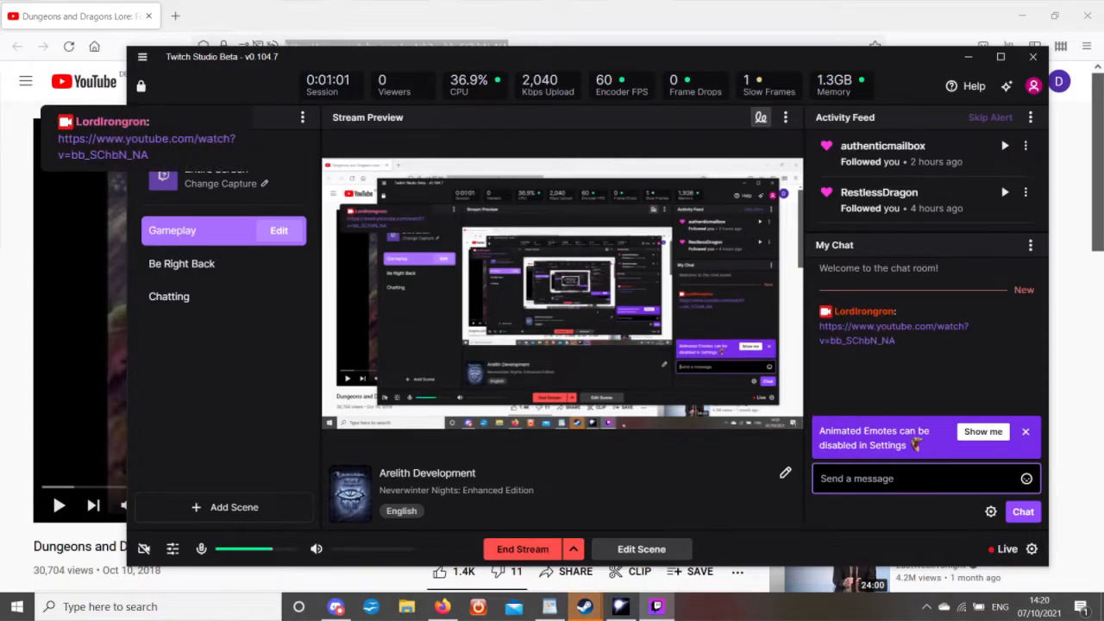
Return to the Aurora Toolset and open the area ud_formian01 from the Areas list.
mouse_move(613, 612)
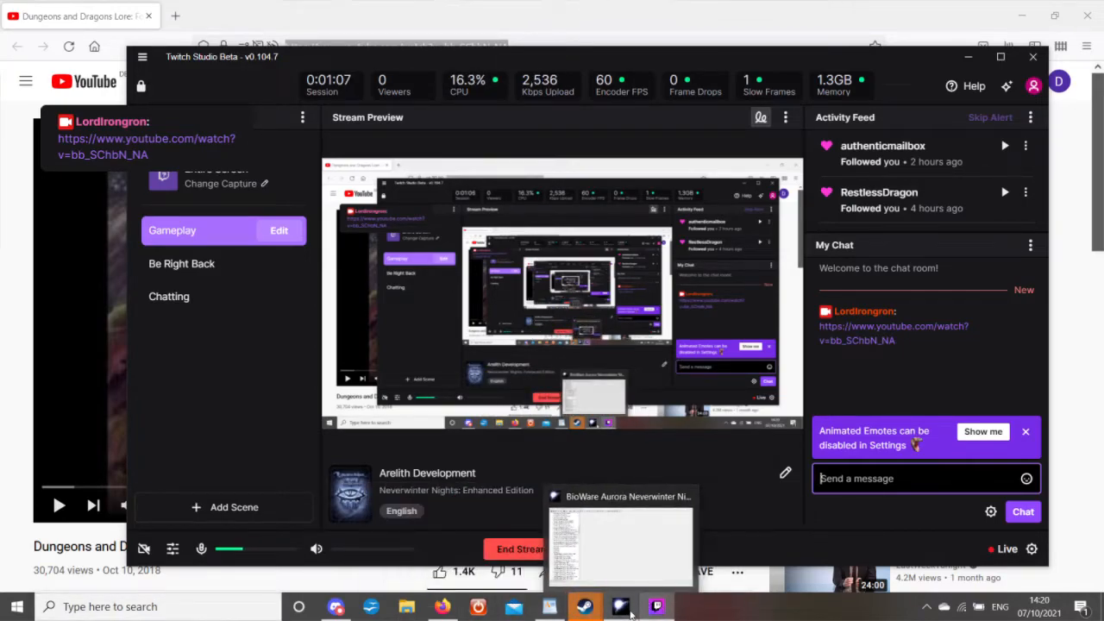
left_click(633, 615)
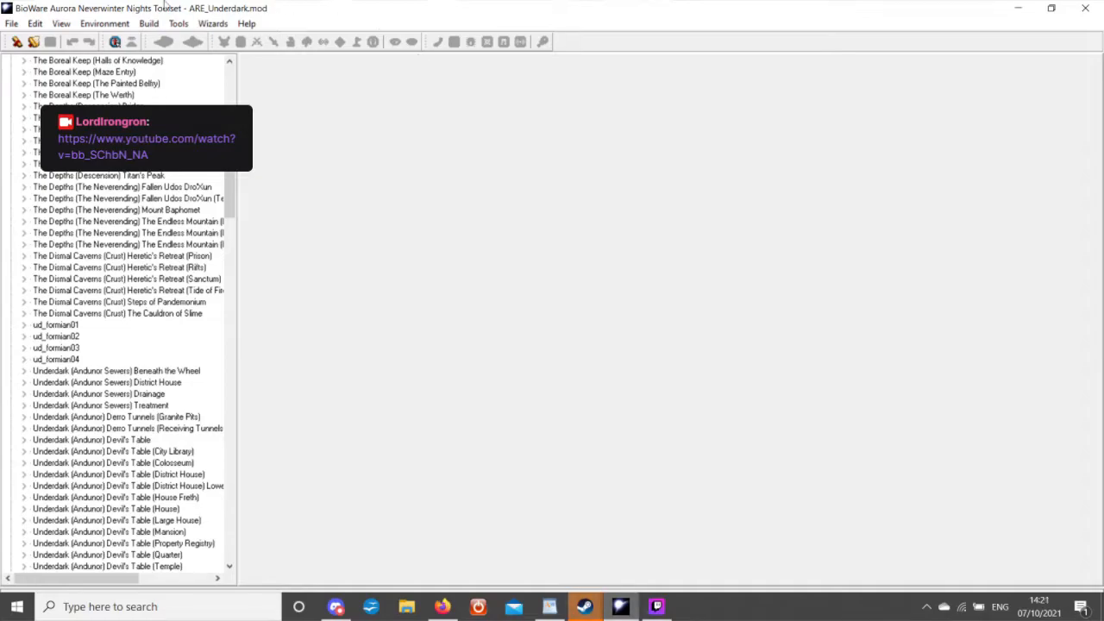
left_click_drag(227, 184, 227, 89)
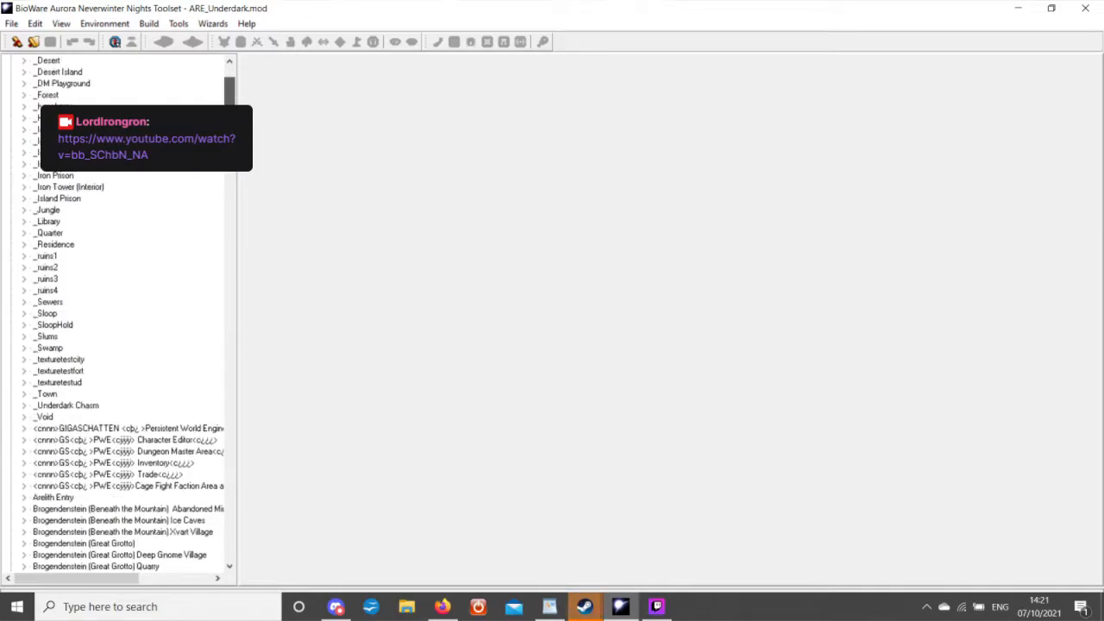
scroll(121, 310, "down", 1)
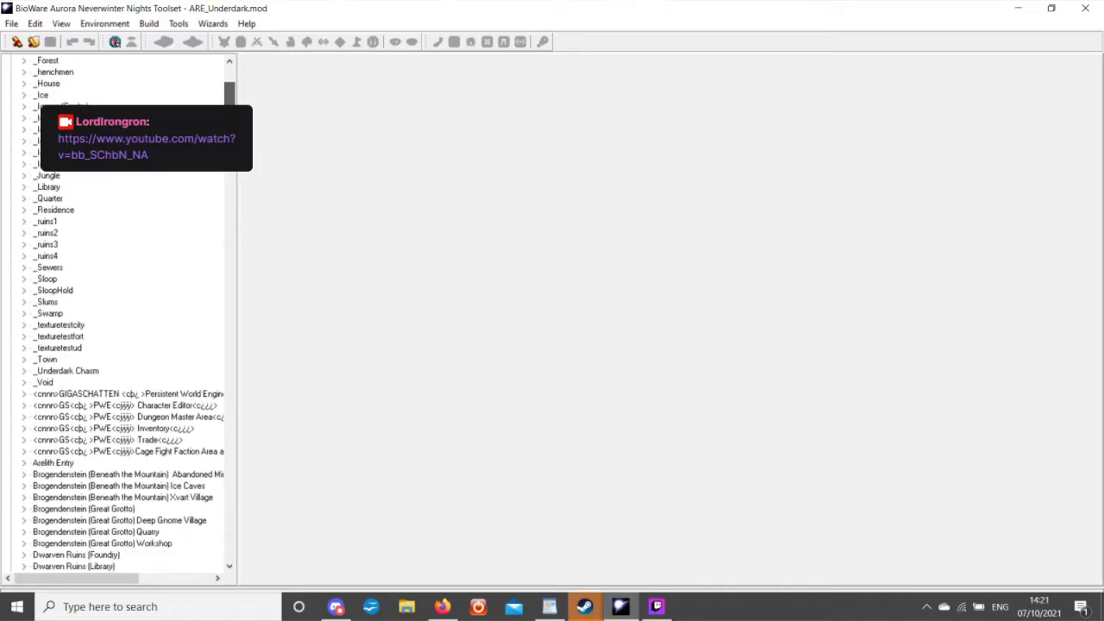
scroll(121, 311, "down", 13)
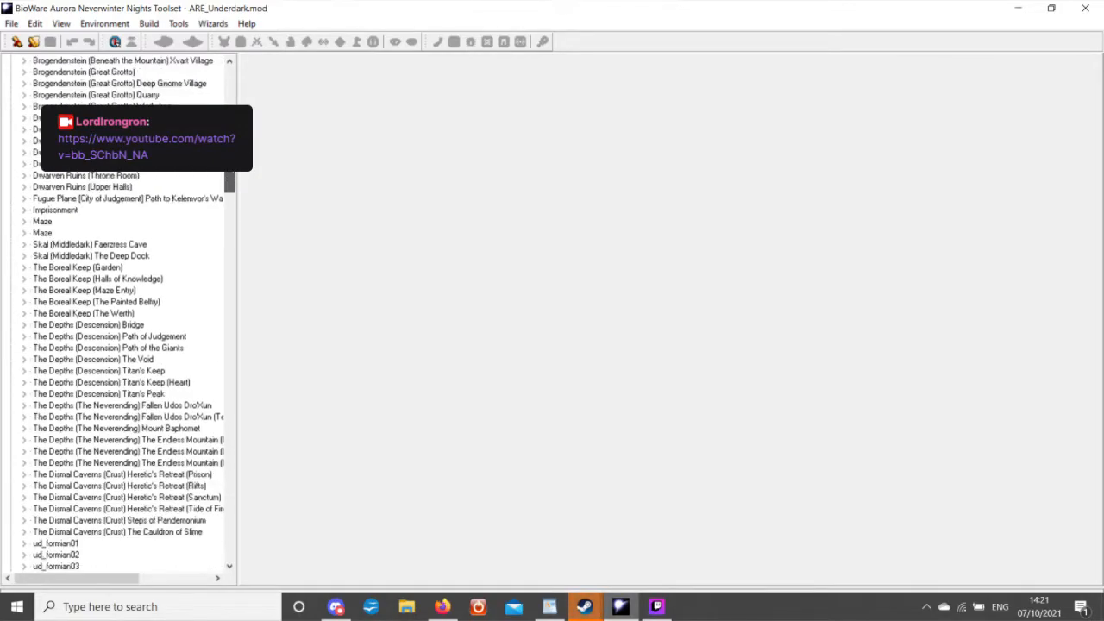
scroll(93, 419, "down", 4)
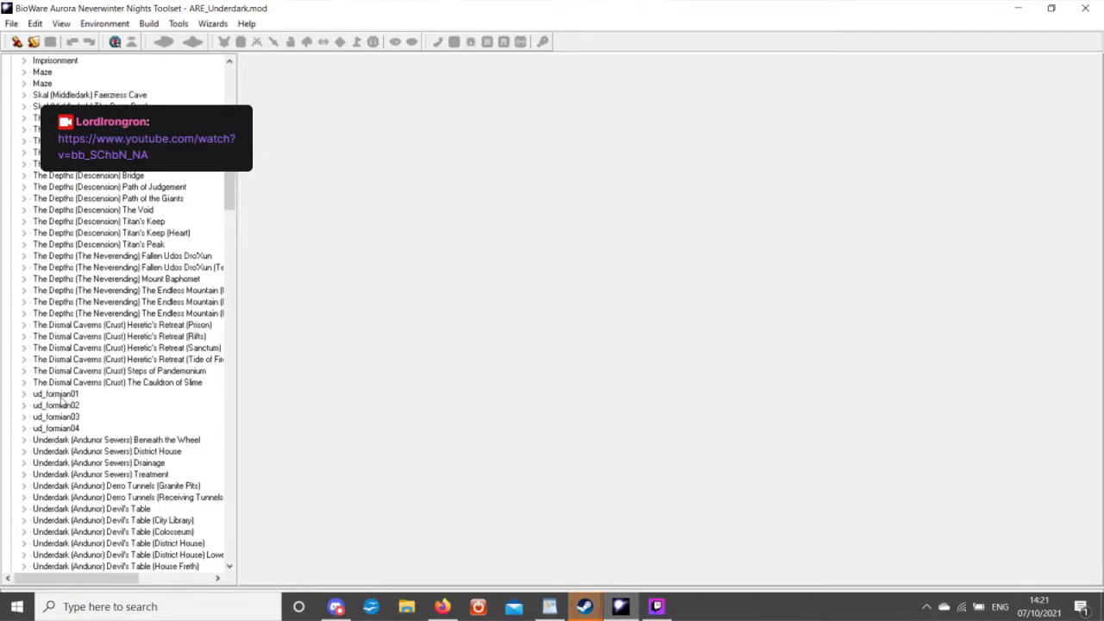
double_click(61, 398)
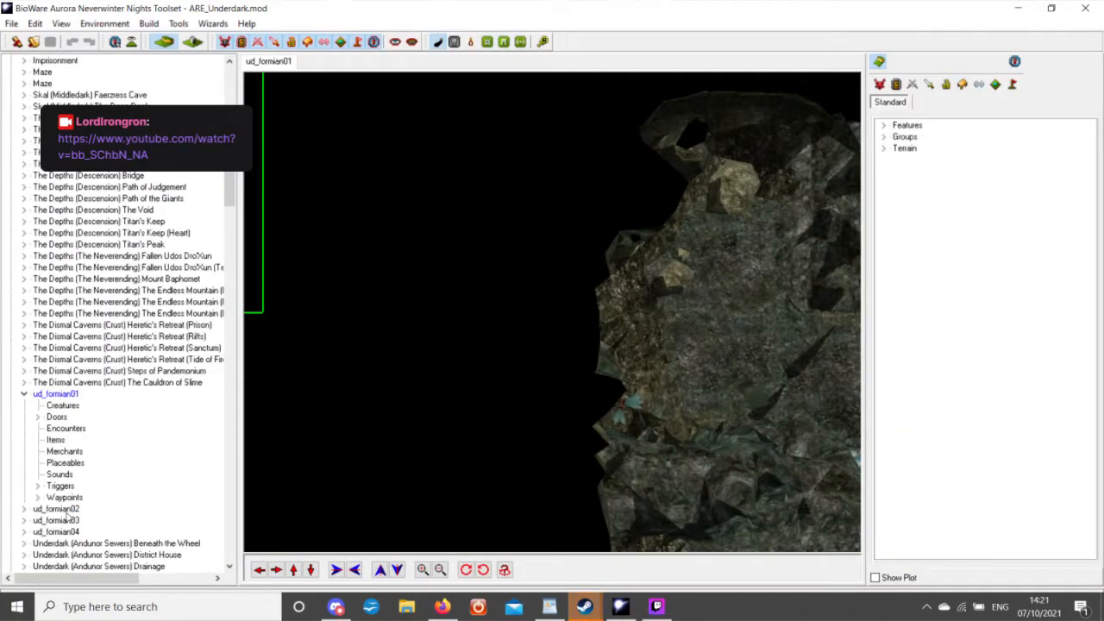
Open the areas ud_formian02, ud_formian03 and ud_formian04 alongside the first one.
double_click(67, 513)
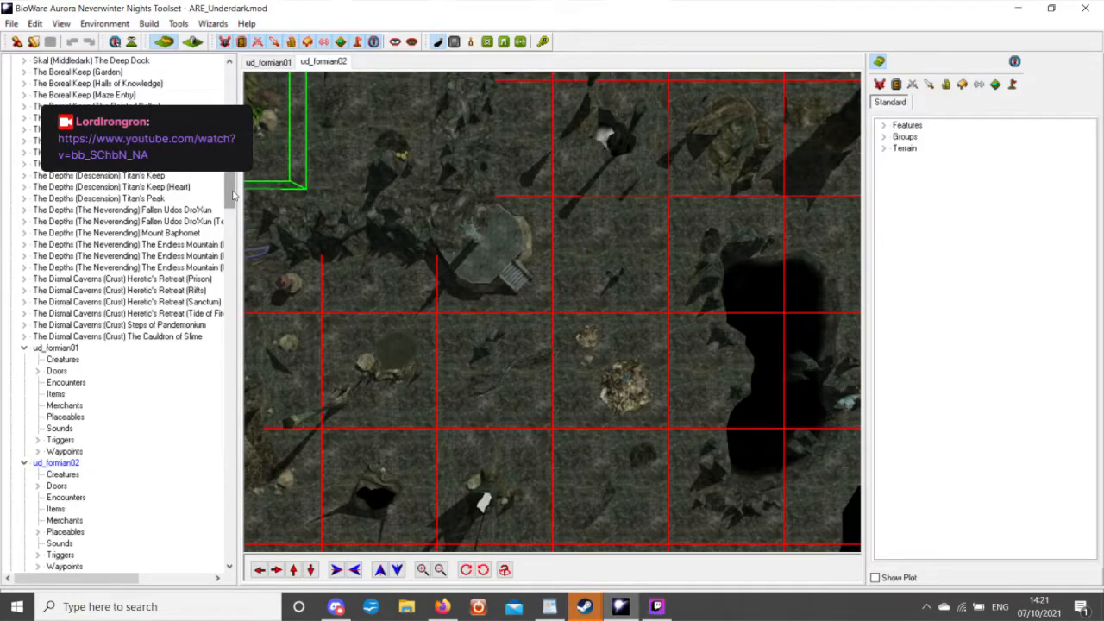
left_click_drag(233, 192, 233, 205)
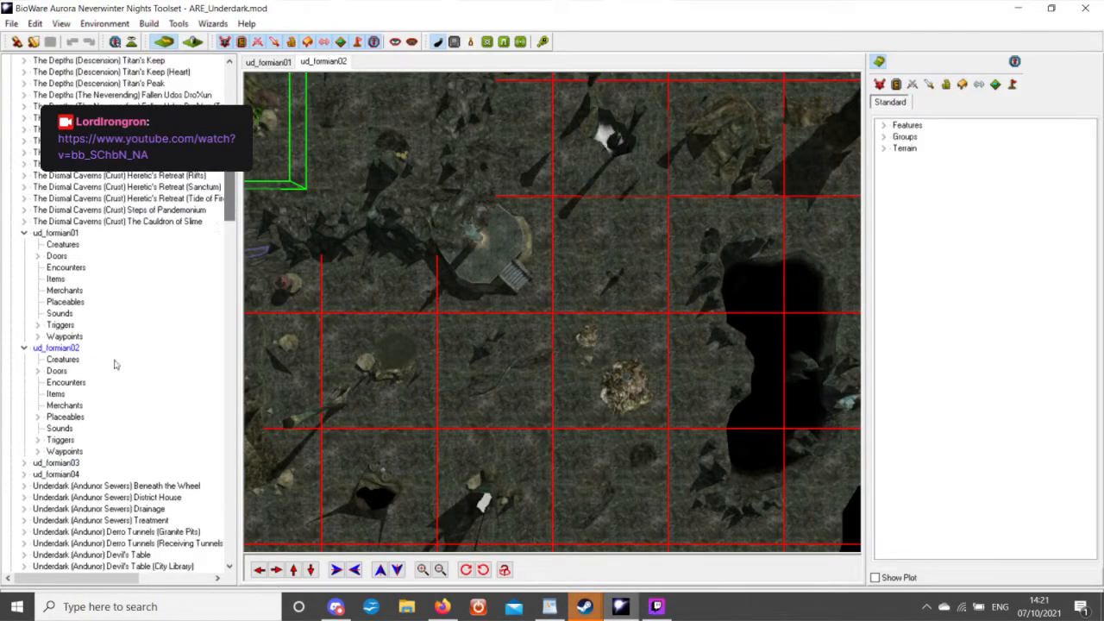
double_click(78, 463)
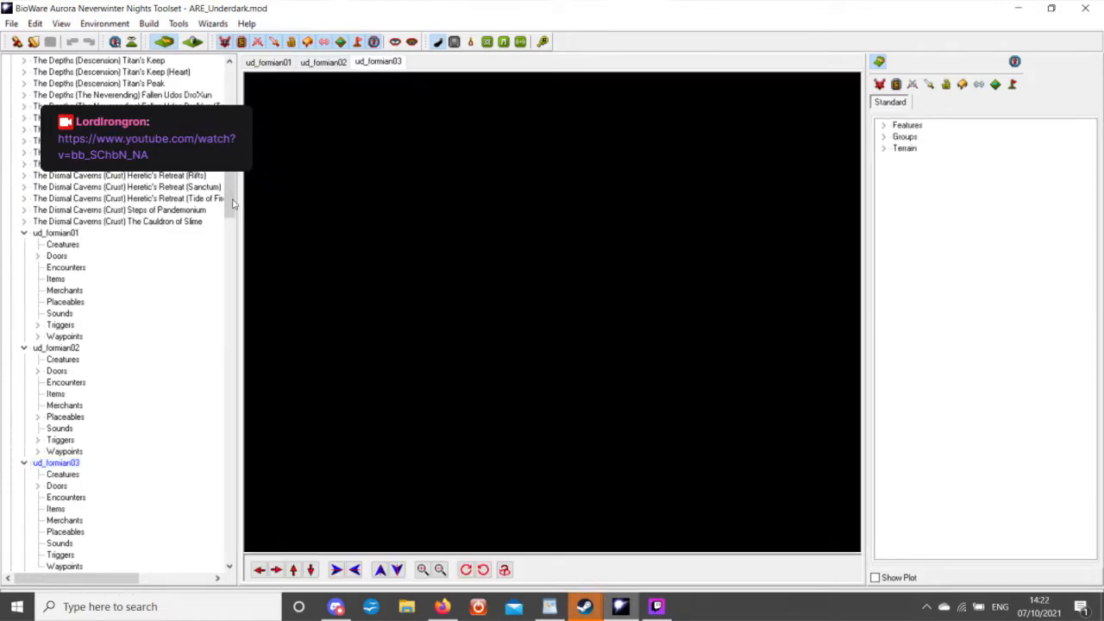
scroll(232, 203, "down", 4)
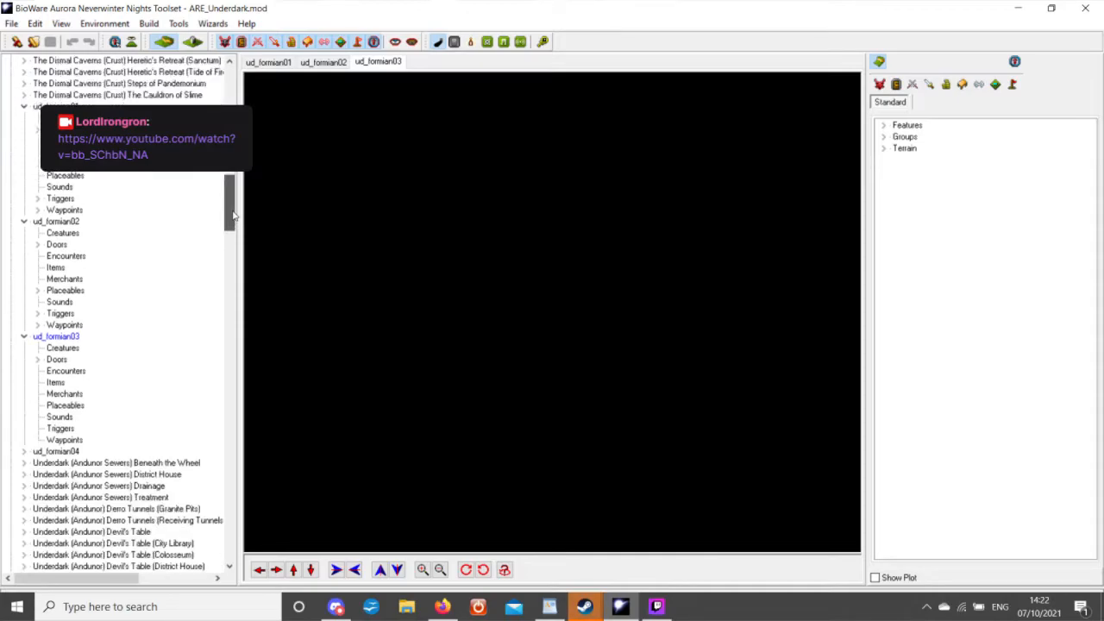
double_click(73, 453)
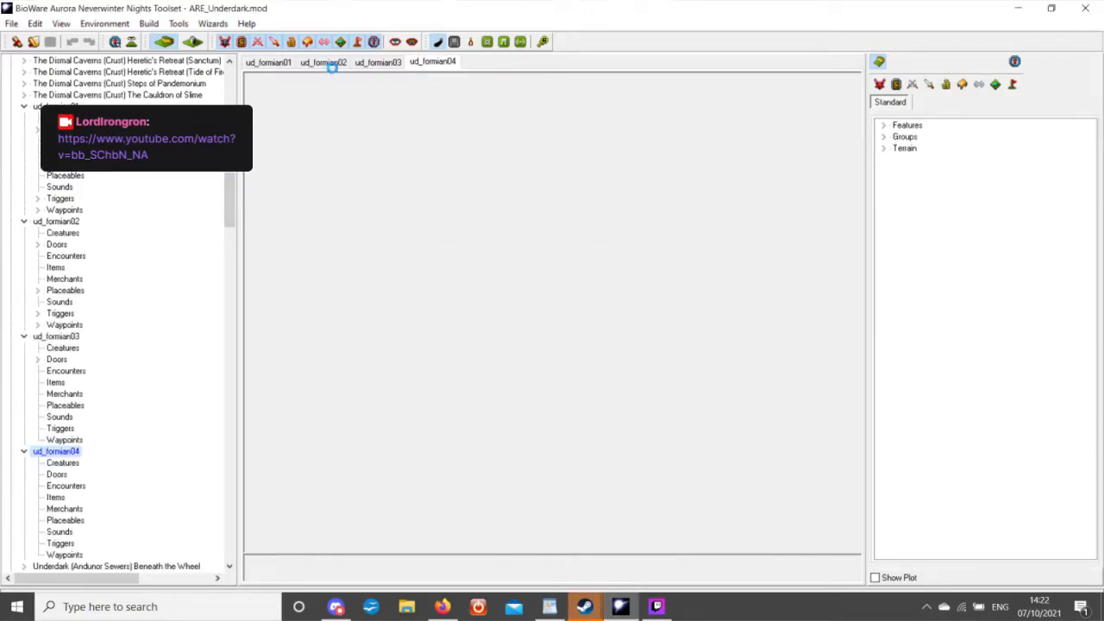
Show the area ud_formian02 and examine its cavern terrain, rock walls and entrance from several angles.
left_click(326, 63)
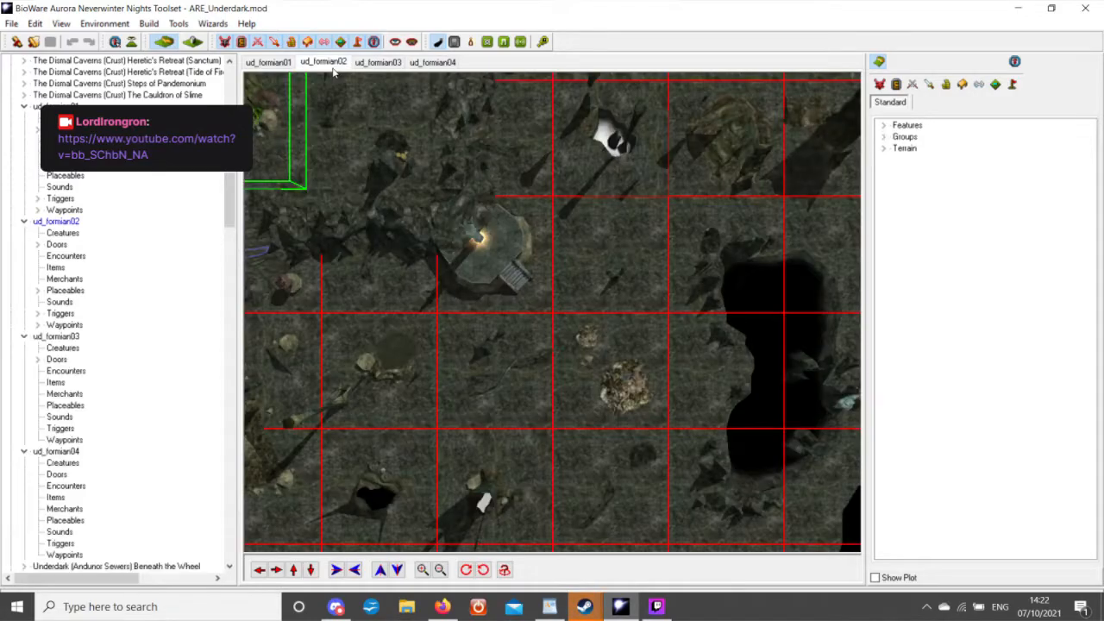
scroll(521, 220, "down", 5)
middle_click_drag(595, 275, 738, 140)
scroll(528, 236, "up", 5)
scroll(414, 256, "down", 5)
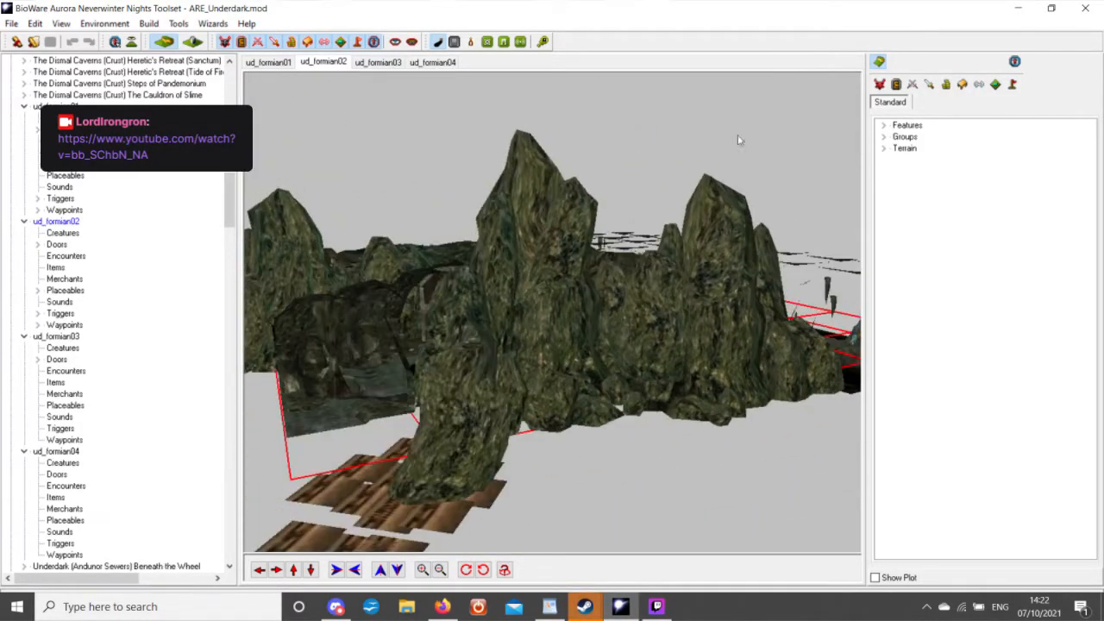
middle_click_drag(438, 279, 462, 294)
scroll(483, 301, "down", 5)
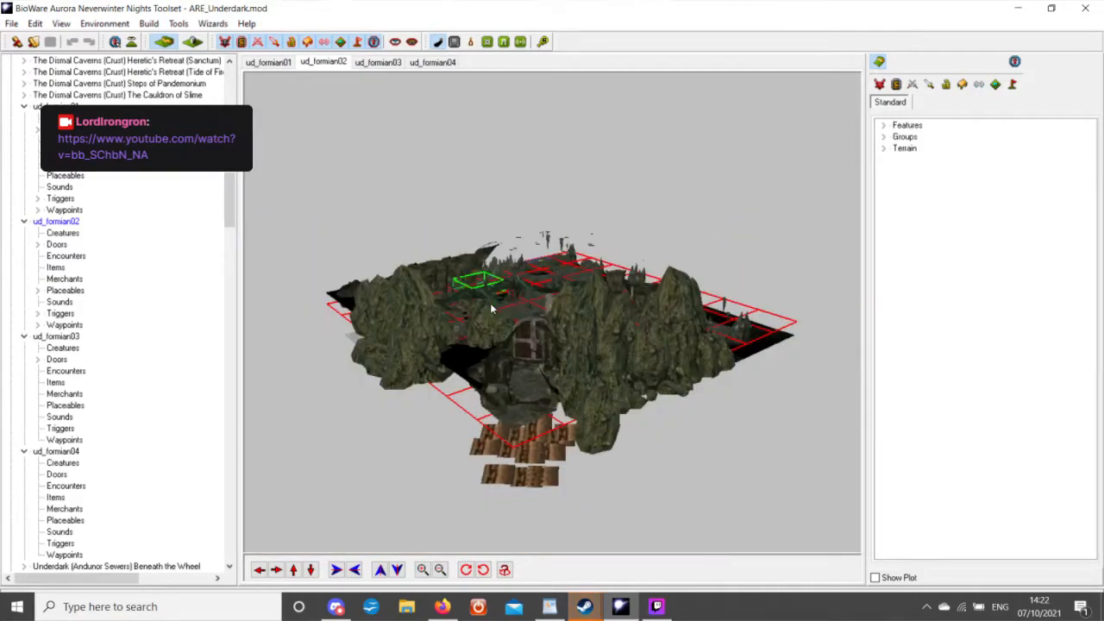
scroll(498, 321, "up", 5)
middle_click_drag(466, 394, 3, 271)
scroll(502, 343, "up", 5)
scroll(507, 359, "down", 5)
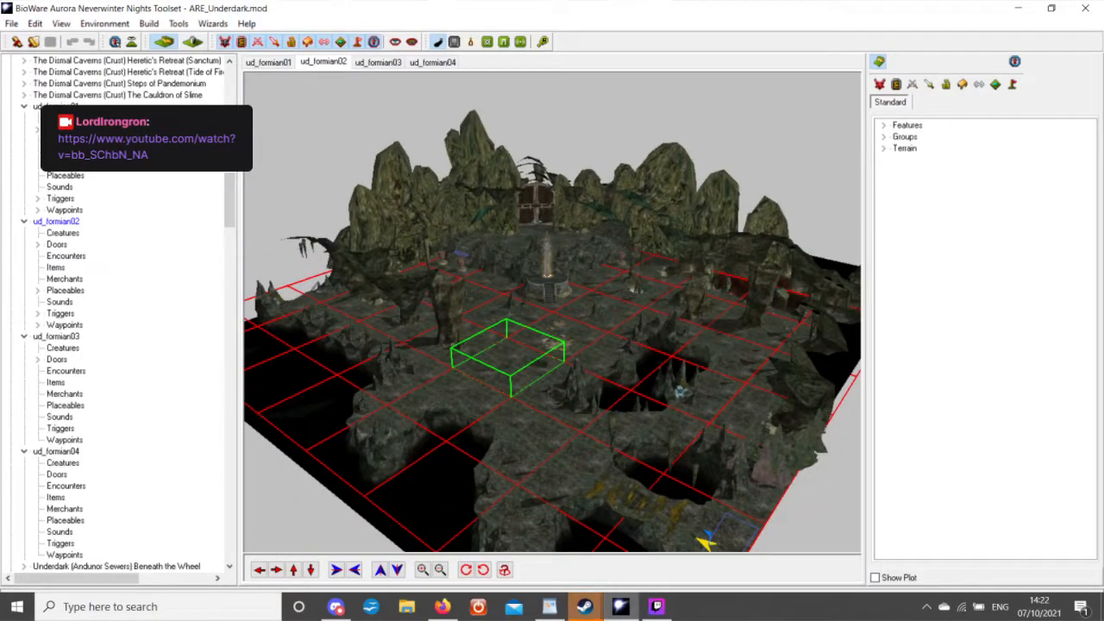
Show the area ud_formian01 and examine its overall tunnel and chamber layout from above and at an angle.
left_click(270, 62)
scroll(661, 241, "down", 6)
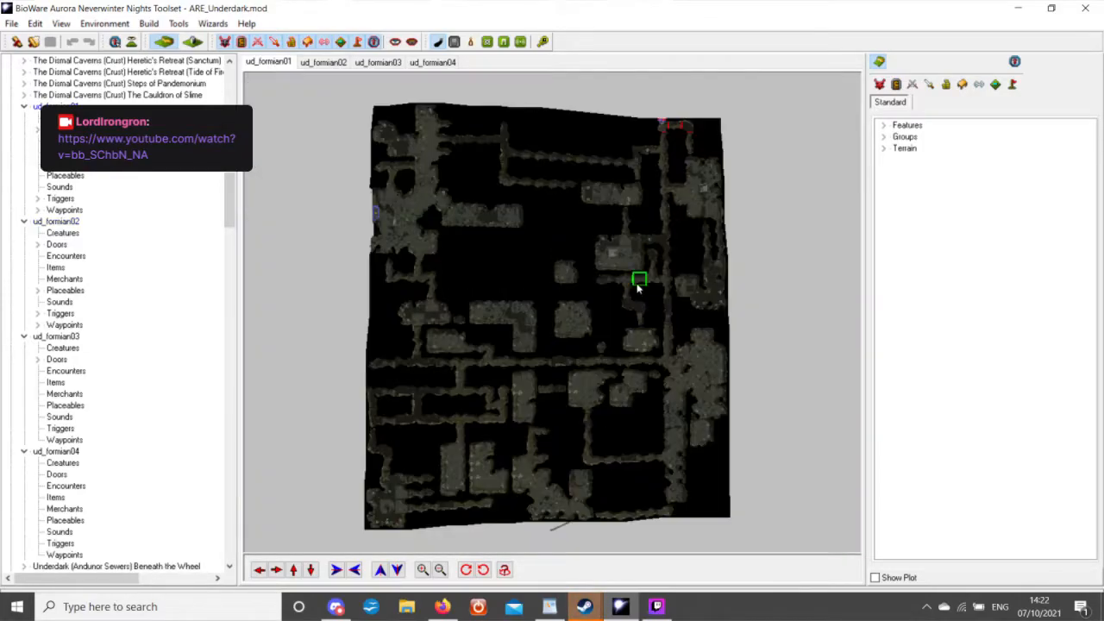
middle_click_drag(449, 192, 625, 268)
scroll(634, 319, "up", 5)
mouse_move(539, 280)
middle_mouse_down()
mouse_move(592, 324)
mouse_move(431, 327)
mouse_move(372, 229)
mouse_move(607, 313)
mouse_move(497, 451)
mouse_move(341, 540)
middle_mouse_up()
left_click(277, 571)
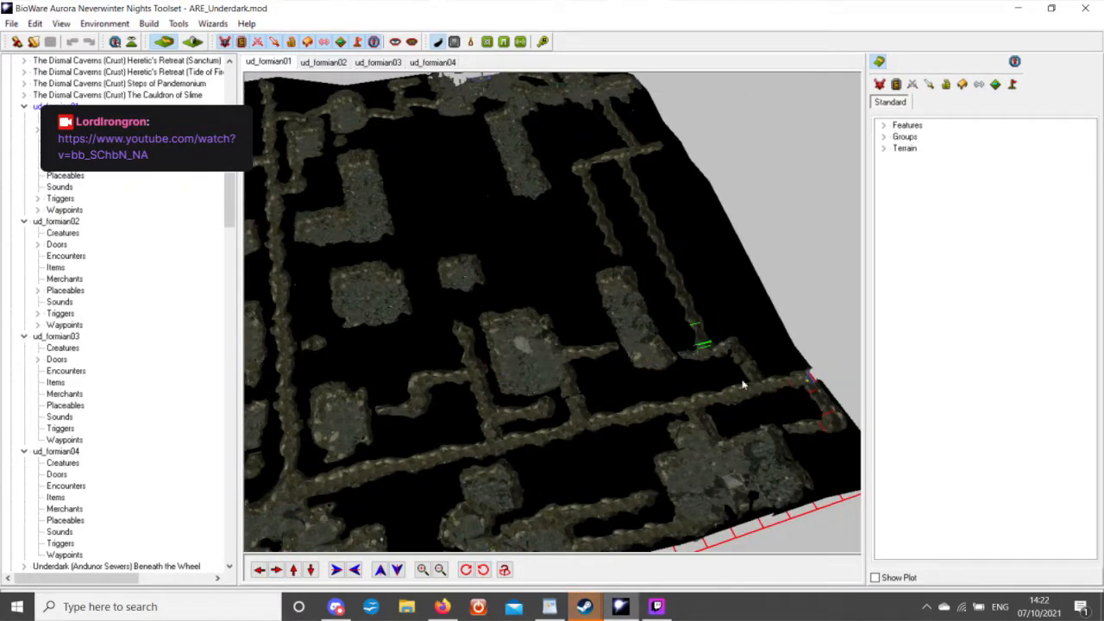
Inspect the tunnel walls and floor of ud_formian01 at close range.
scroll(537, 367, "up", 2)
scroll(509, 410, "down", 3)
middle_click_drag(495, 407, 523, 265)
scroll(507, 332, "up", 2)
left_click(503, 347)
middle_click_drag(502, 347, 473, 345)
scroll(487, 362, "up", 1)
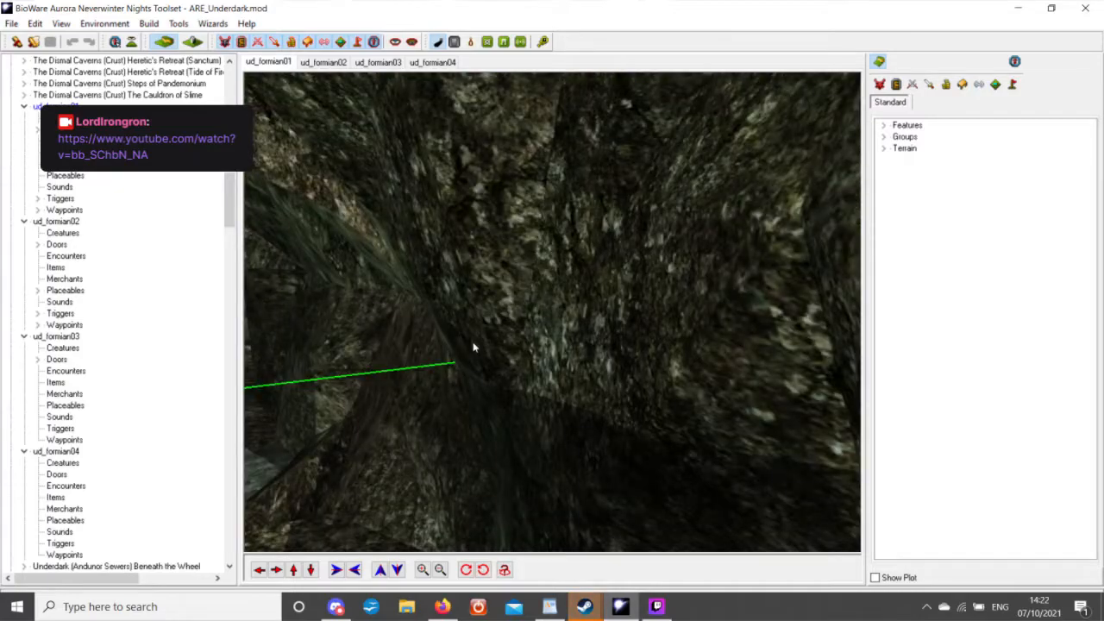
scroll(431, 339, "down", 3)
scroll(415, 339, "up", 4)
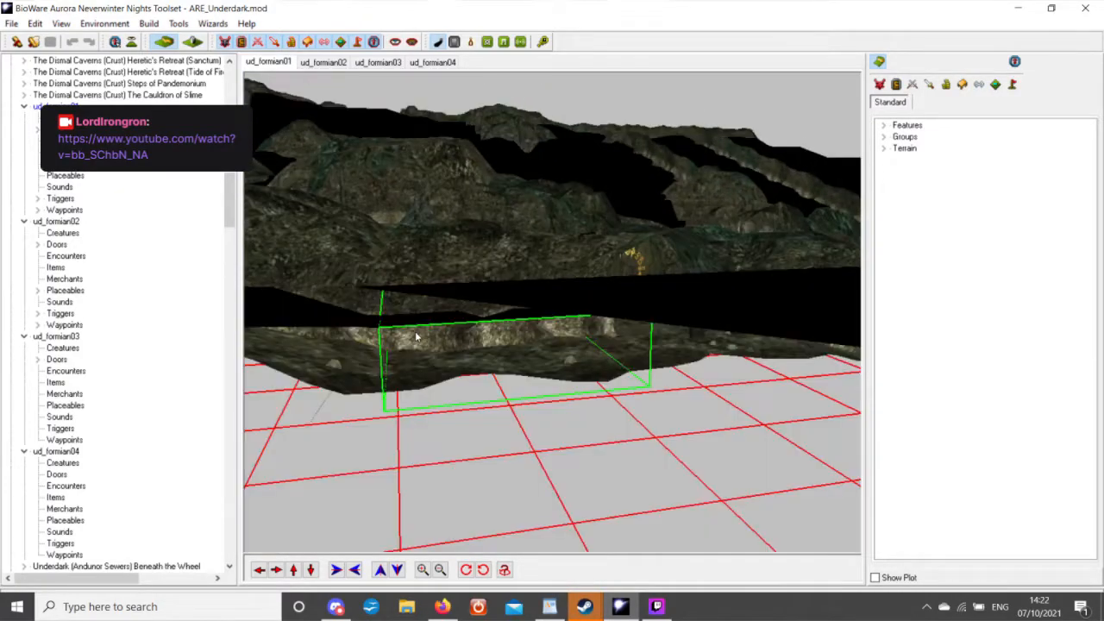
left_click(259, 570)
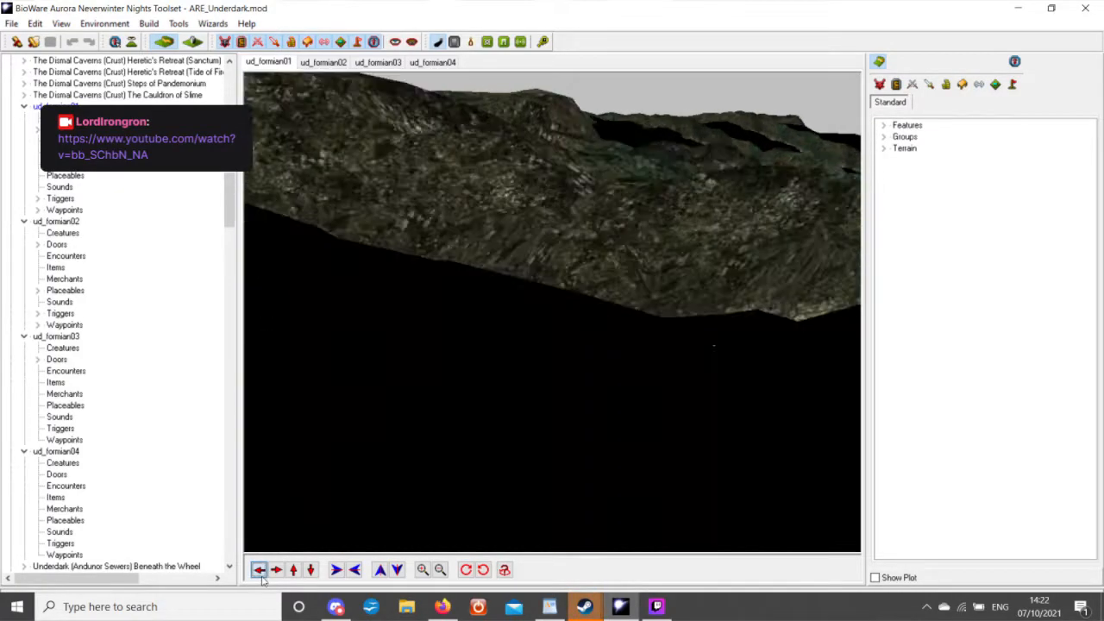
Examine how the corridors of ud_formian01 connect its chambers in a wide angled overview.
scroll(475, 259, "down", 5)
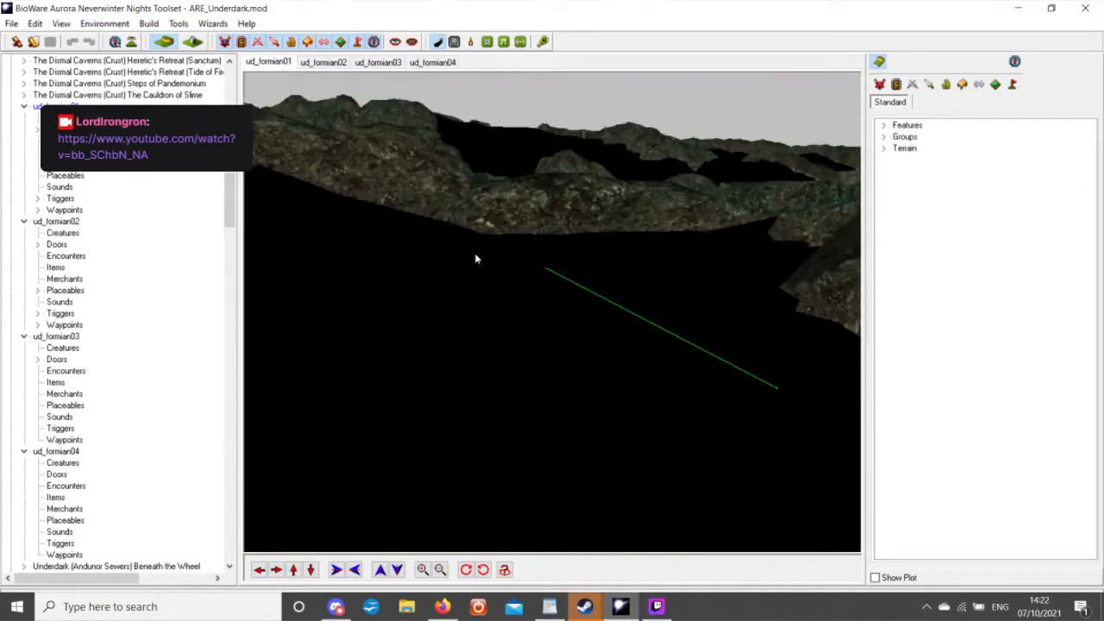
middle_click_drag(458, 286, 469, 416)
scroll(503, 316, "down", 3)
scroll(548, 388, "down", 4)
scroll(493, 389, "up", 3)
scroll(477, 410, "down", 3)
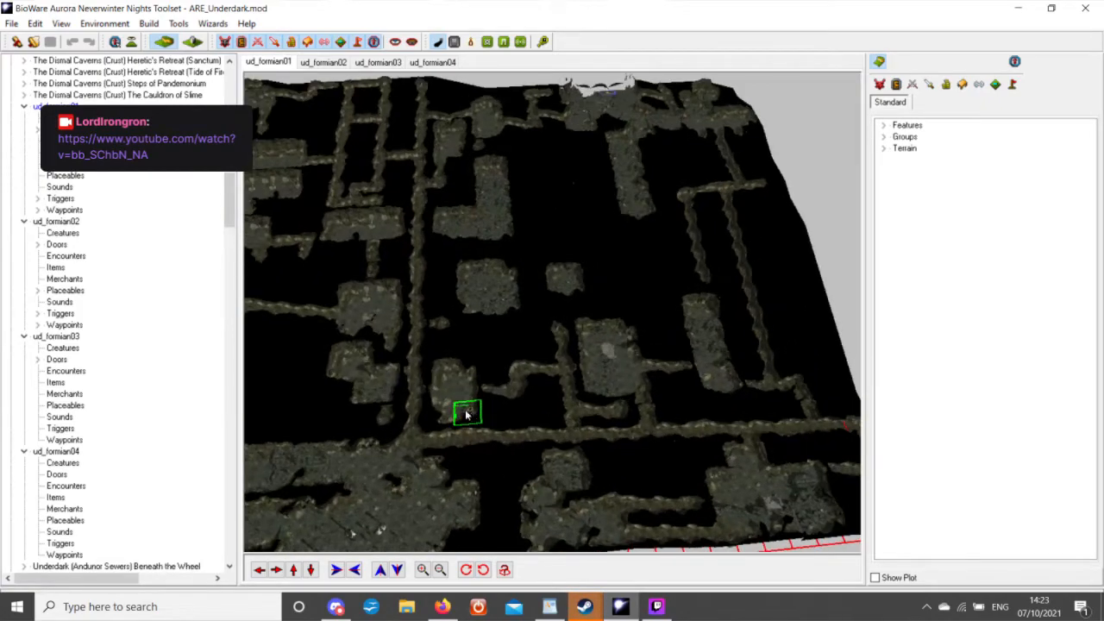
scroll(469, 416, "up", 3)
scroll(536, 400, "down", 4)
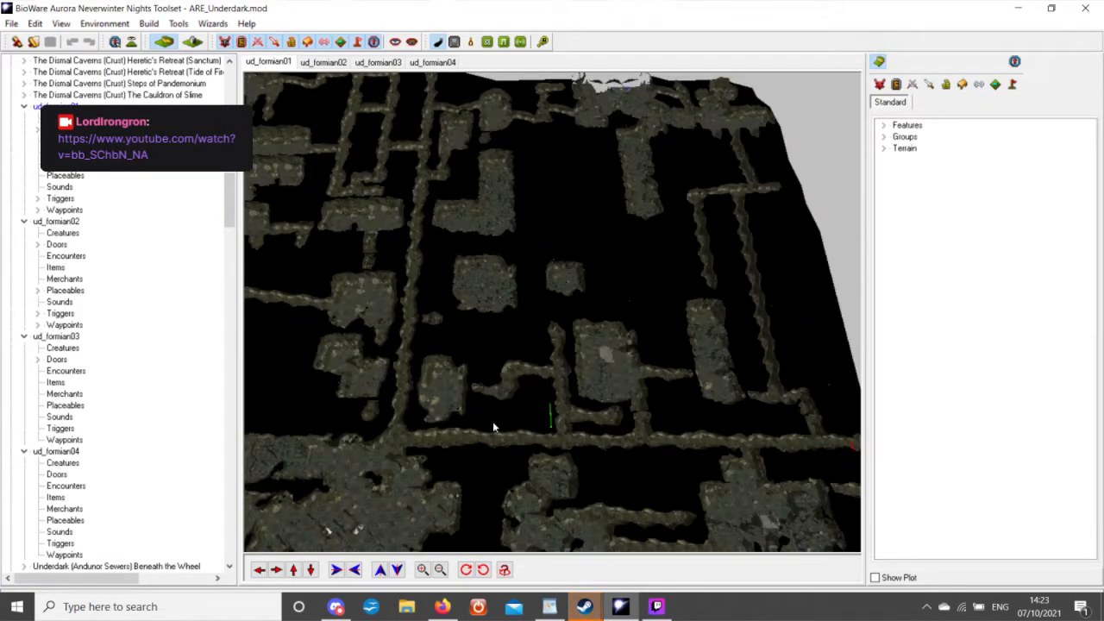
Examine the chambers beside the main corridor of ud_formian01 and the long rocky chamber east of the stone platform.
left_click(277, 570)
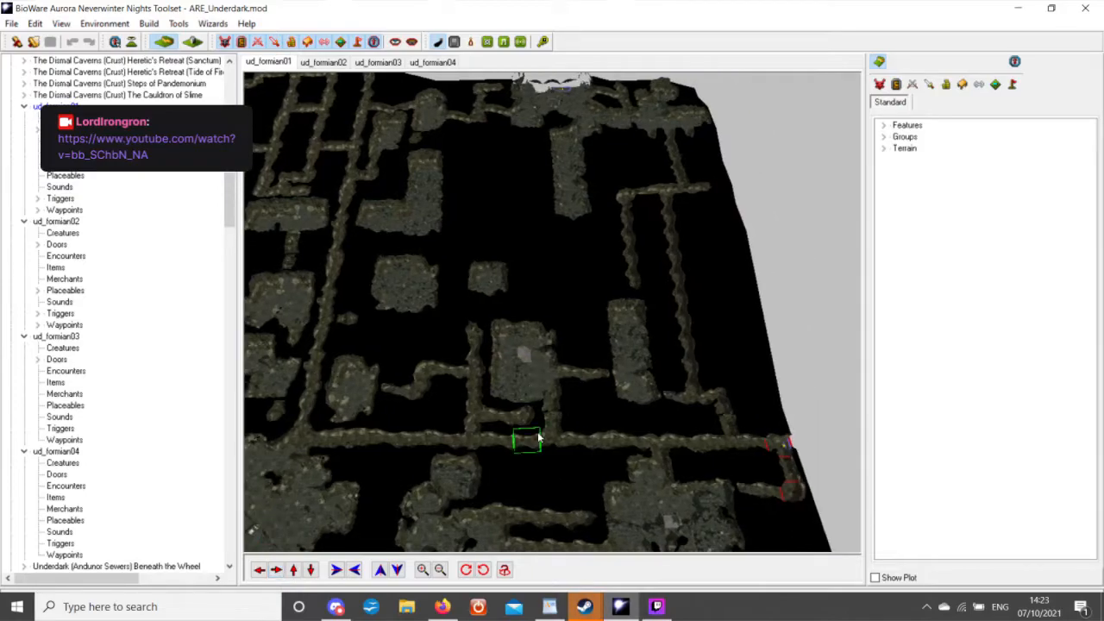
scroll(528, 383, "up", 4)
scroll(529, 390, "up", 4)
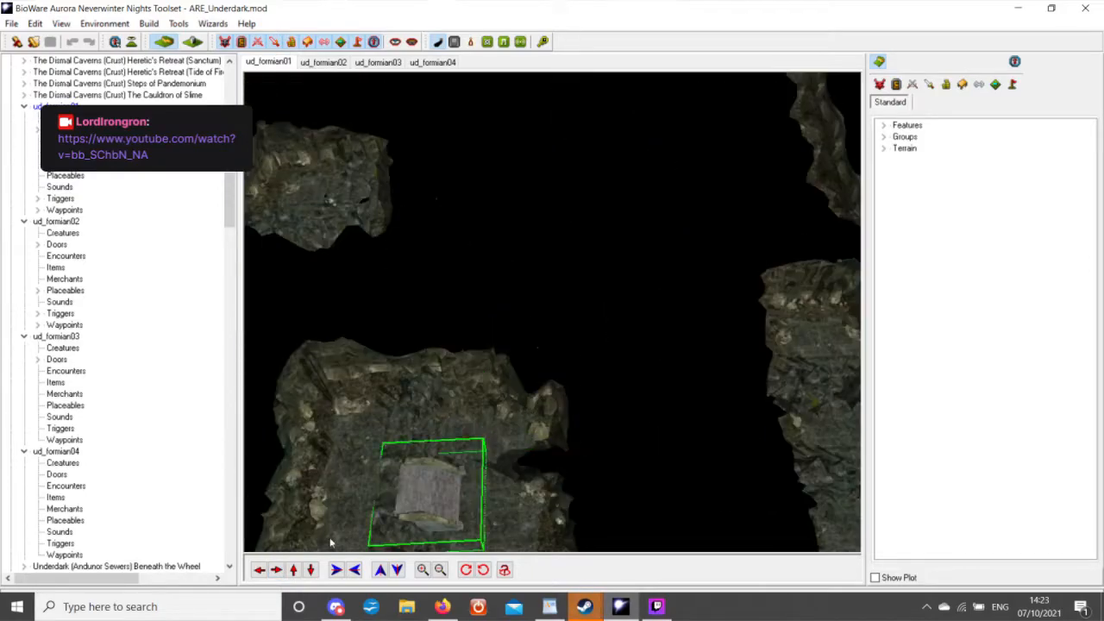
left_click(276, 570)
left_click(276, 570)
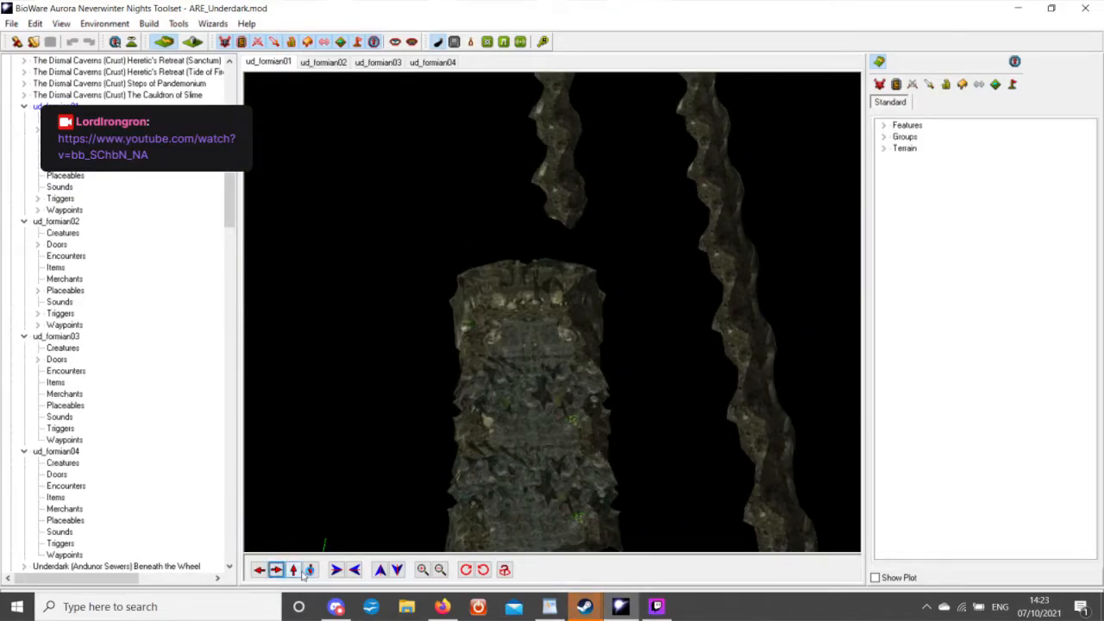
left_click(311, 570)
scroll(535, 410, "up", 6)
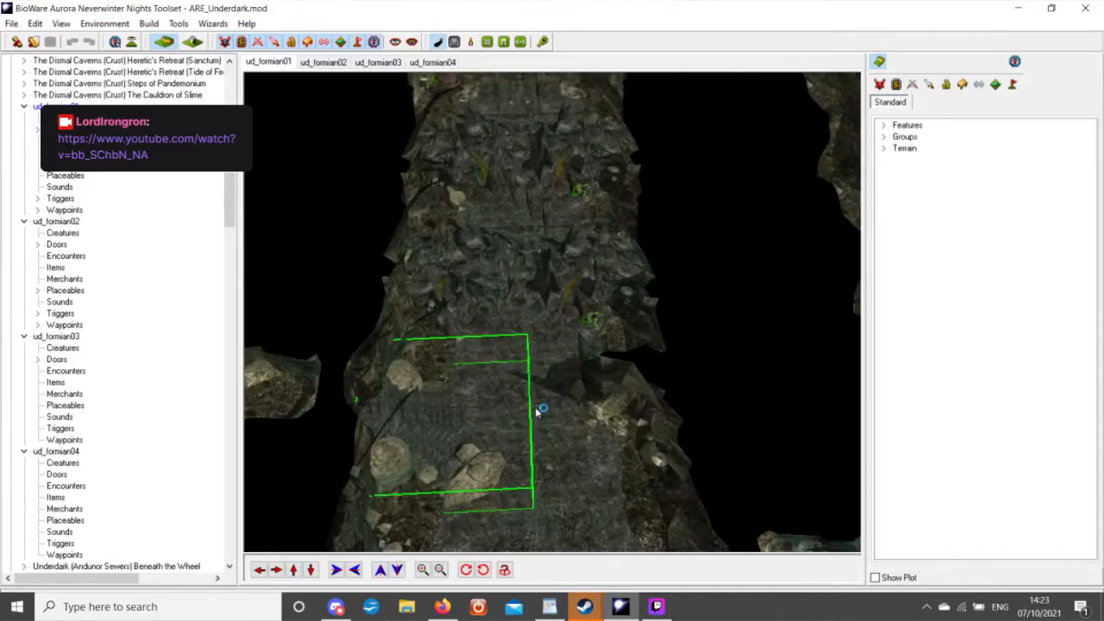
scroll(527, 410, "down", 4)
scroll(522, 388, "up", 4)
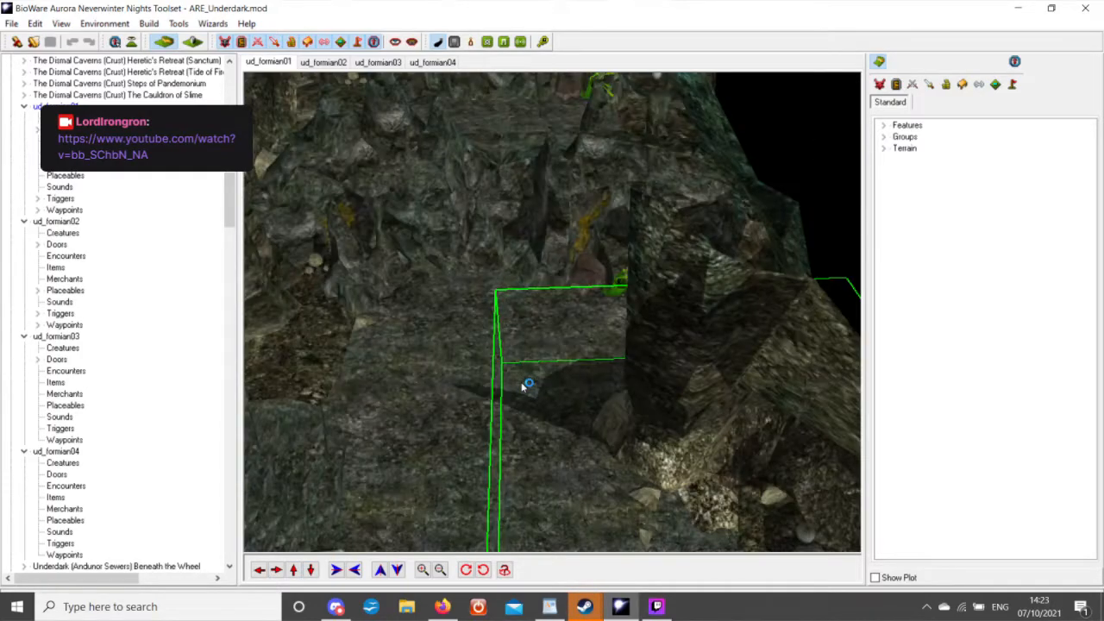
Inspect the rock formations and uneven floor of the long eastern chamber in ud_formian01, both close up and from outside.
middle_click_drag(523, 388, 521, 371)
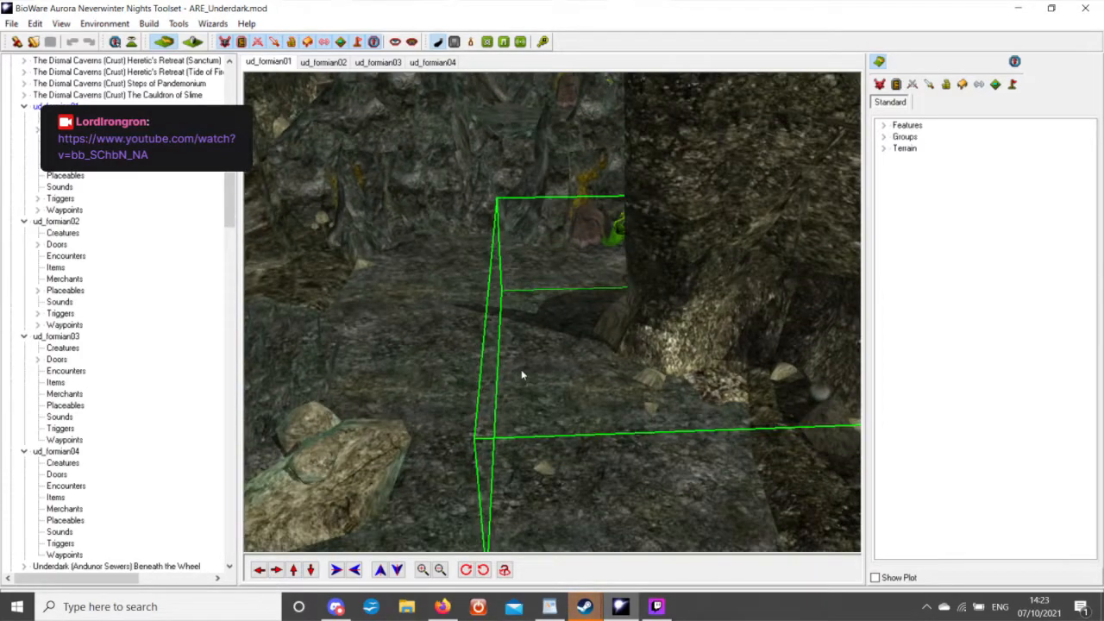
left_click(294, 574)
scroll(459, 403, "down", 3)
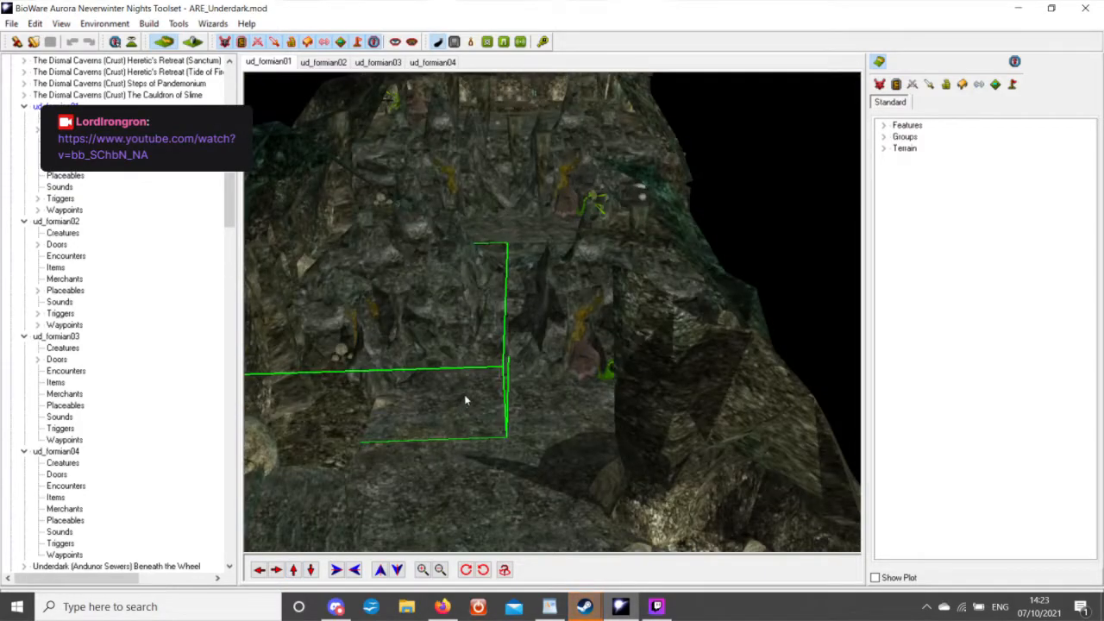
scroll(467, 396, "up", 3)
scroll(468, 393, "up", 2)
scroll(618, 351, "down", 5)
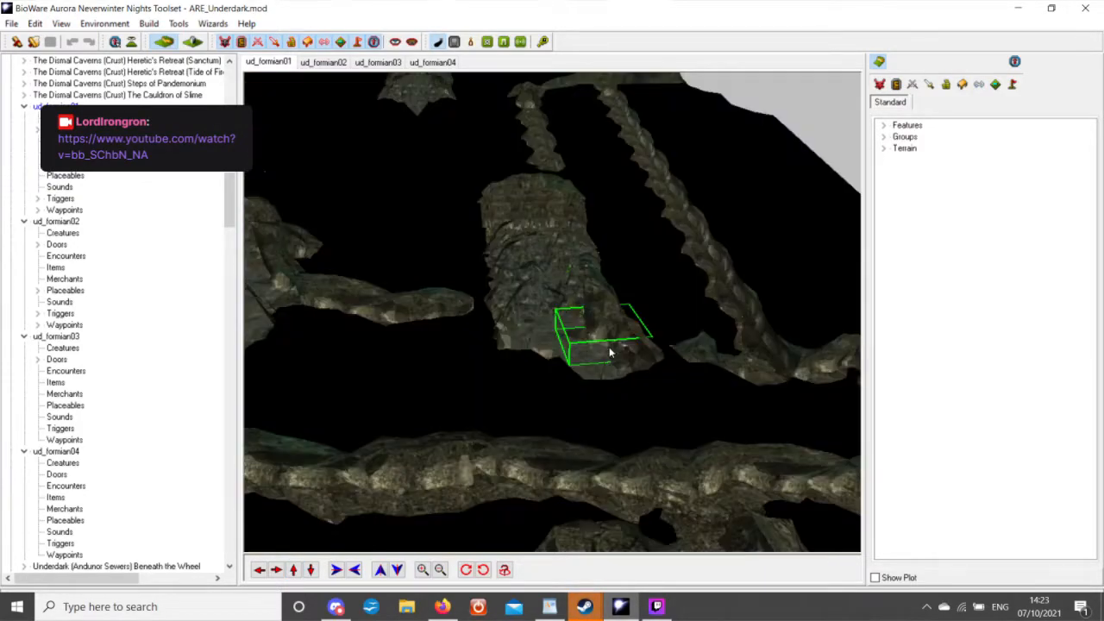
middle_click_drag(610, 351, 601, 373)
scroll(600, 373, "up", 2)
scroll(600, 384, "up", 3)
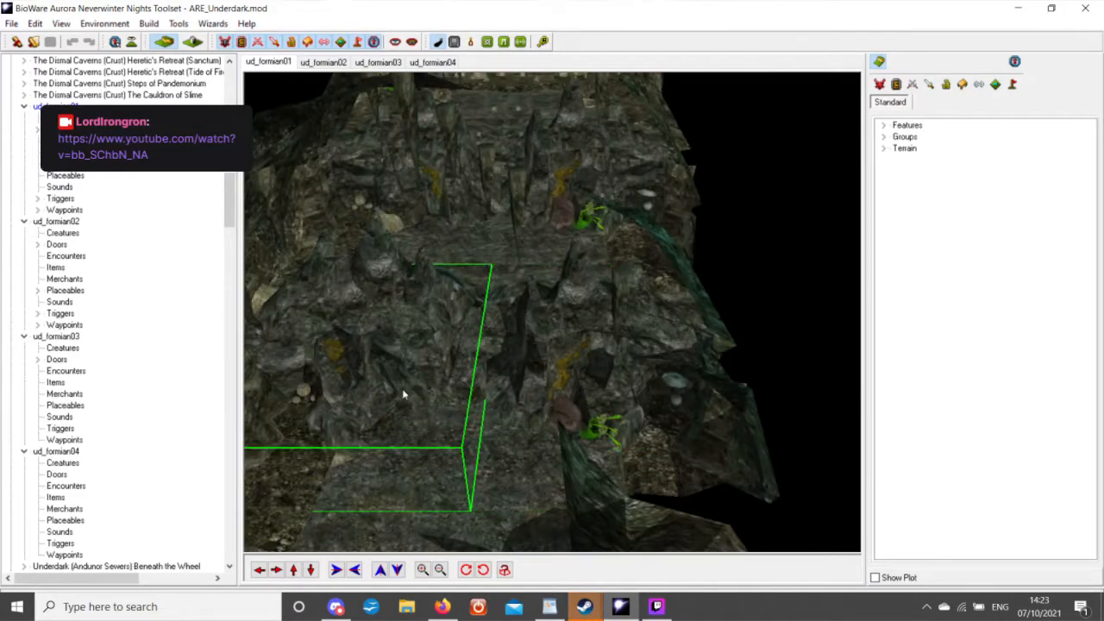
Inspect the boulders, walls and floor at the southern end of the long eastern chamber from different angles.
middle_click_drag(402, 394, 339, 509)
left_click(257, 569)
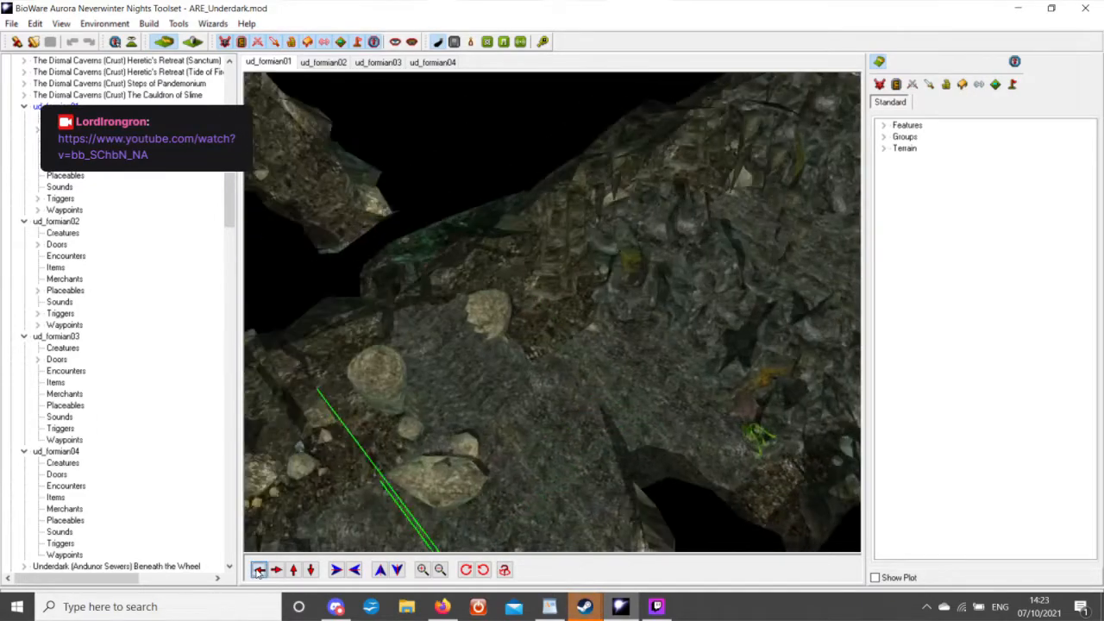
scroll(403, 475, "up", 4)
scroll(428, 414, "down", 2)
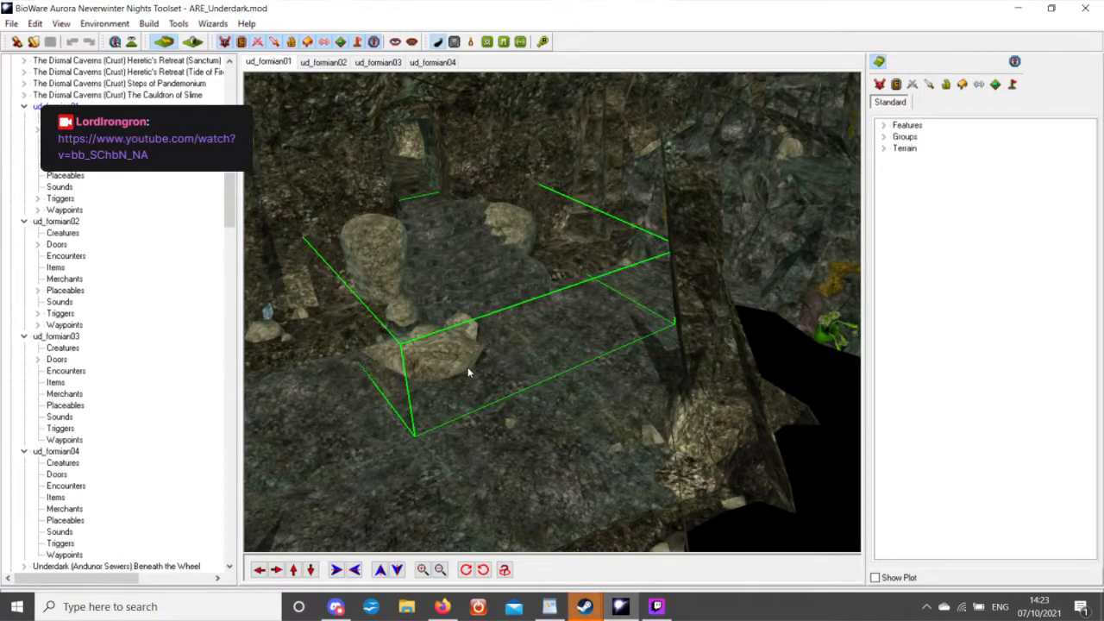
middle_click_drag(467, 366, 471, 370)
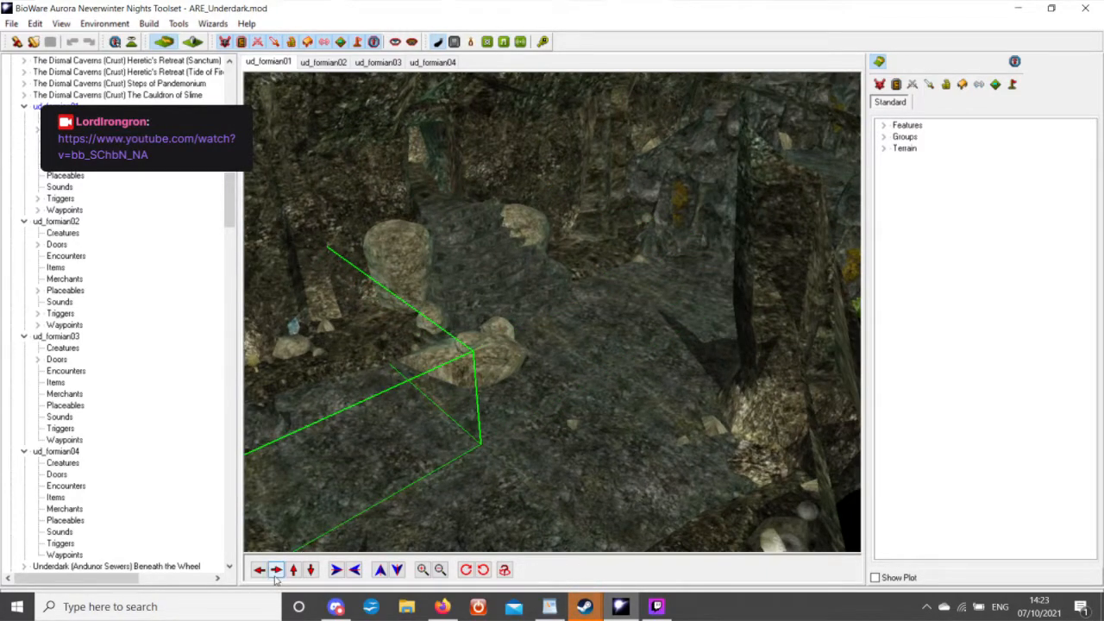
left_click(275, 576)
middle_click_drag(521, 268, 579, 267)
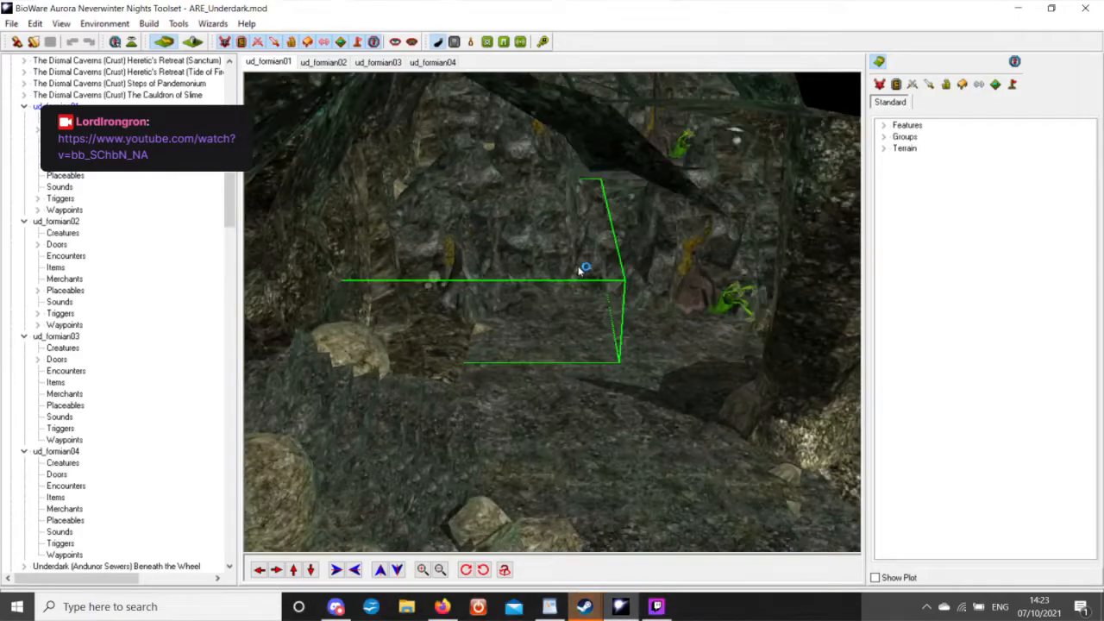
Examine the stalagmites and back wall of the long eastern chamber, and its position relative to the neighbouring tunnels.
left_click(294, 570)
left_click(294, 570)
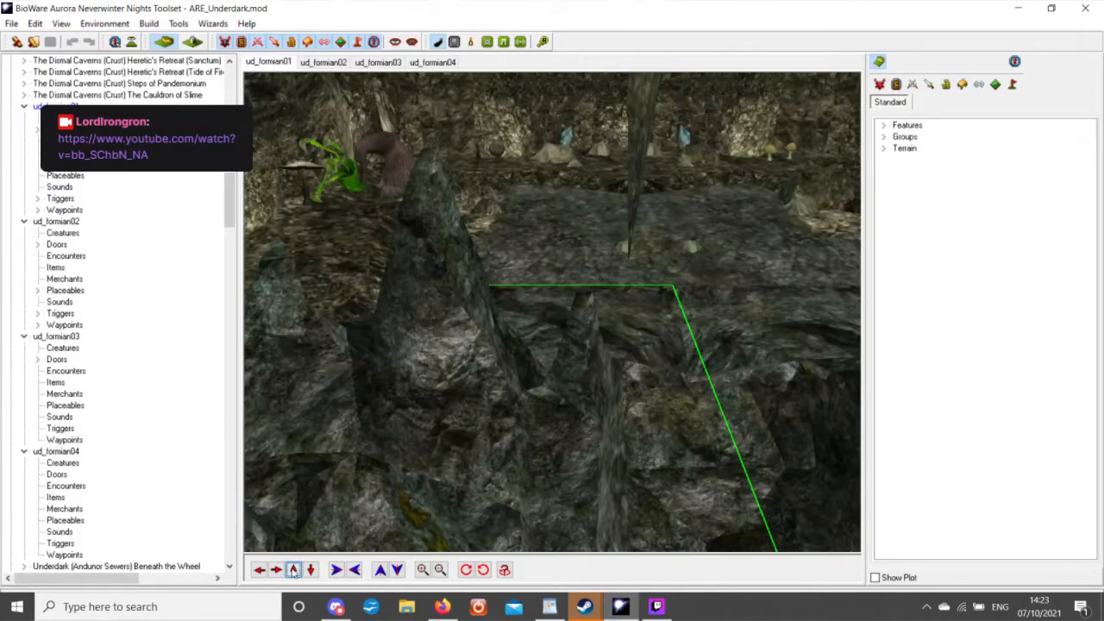
scroll(477, 480, "down", 3)
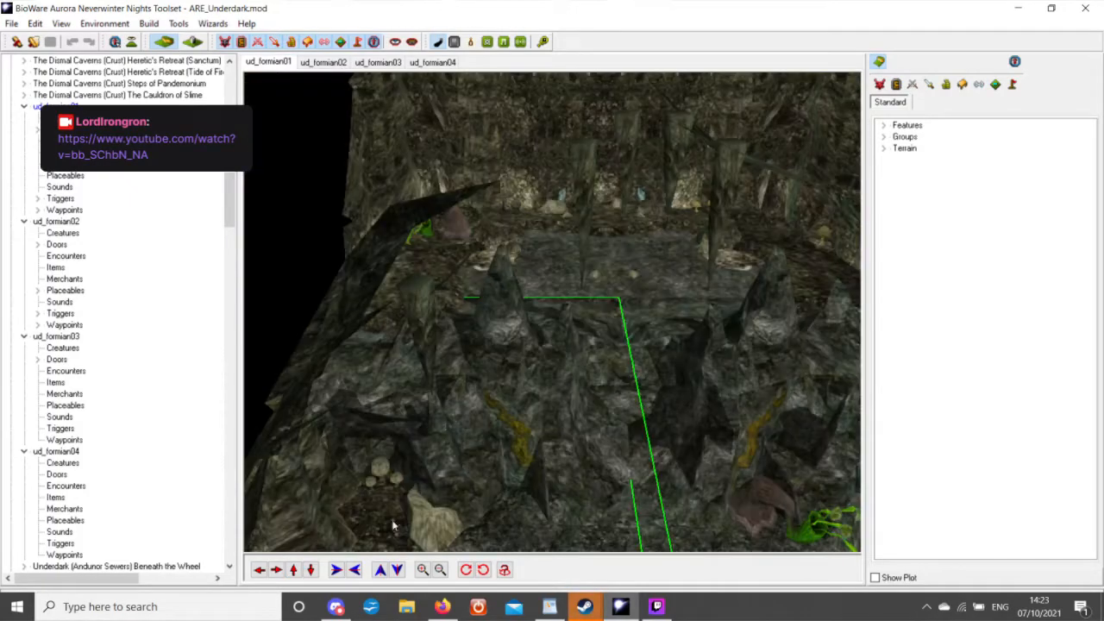
left_click(311, 570)
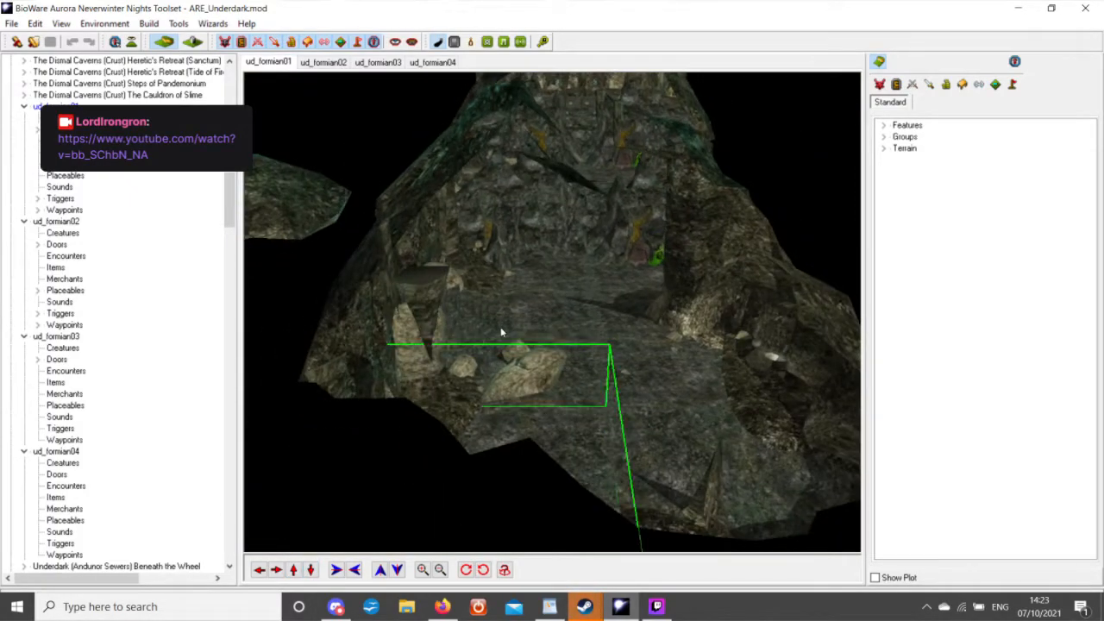
scroll(501, 332, "down", 3)
middle_click_drag(502, 346, 501, 360)
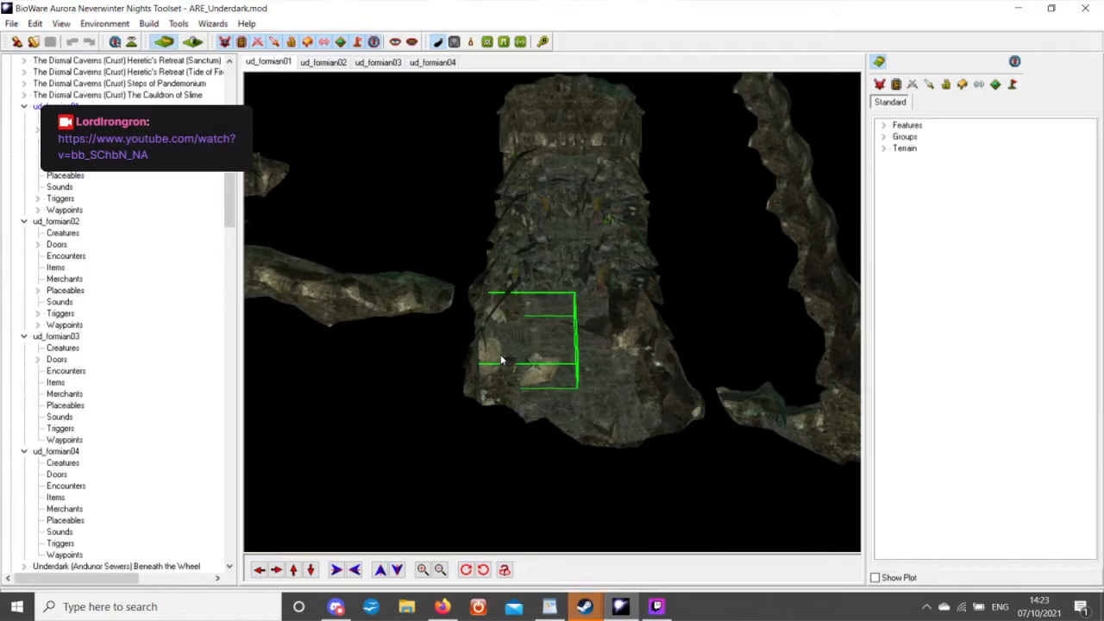
left_click(258, 570)
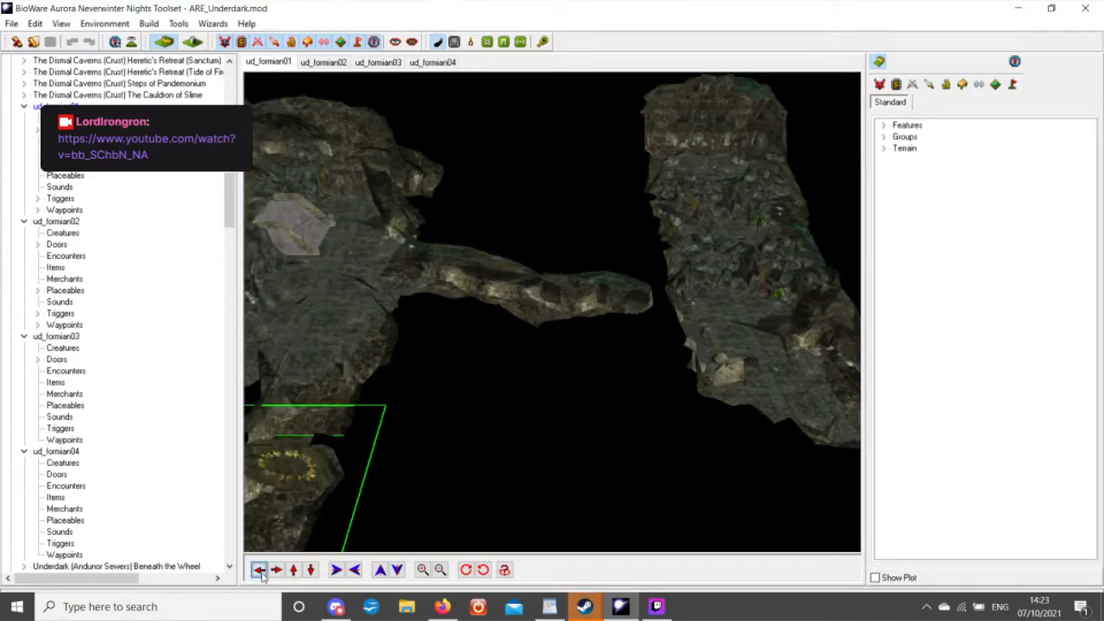
scroll(389, 415, "down", 6)
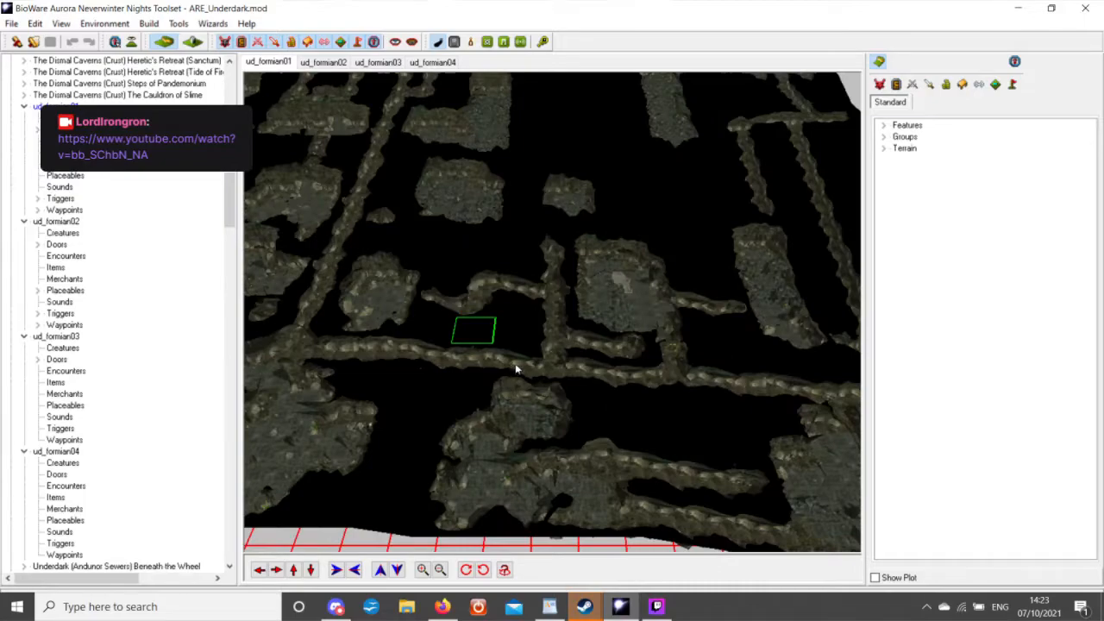
Survey the western chambers of ud_formian01 and examine the northern entrance cavern around its stone stairs, waypoint and trigger.
left_click(338, 568)
left_click(259, 570)
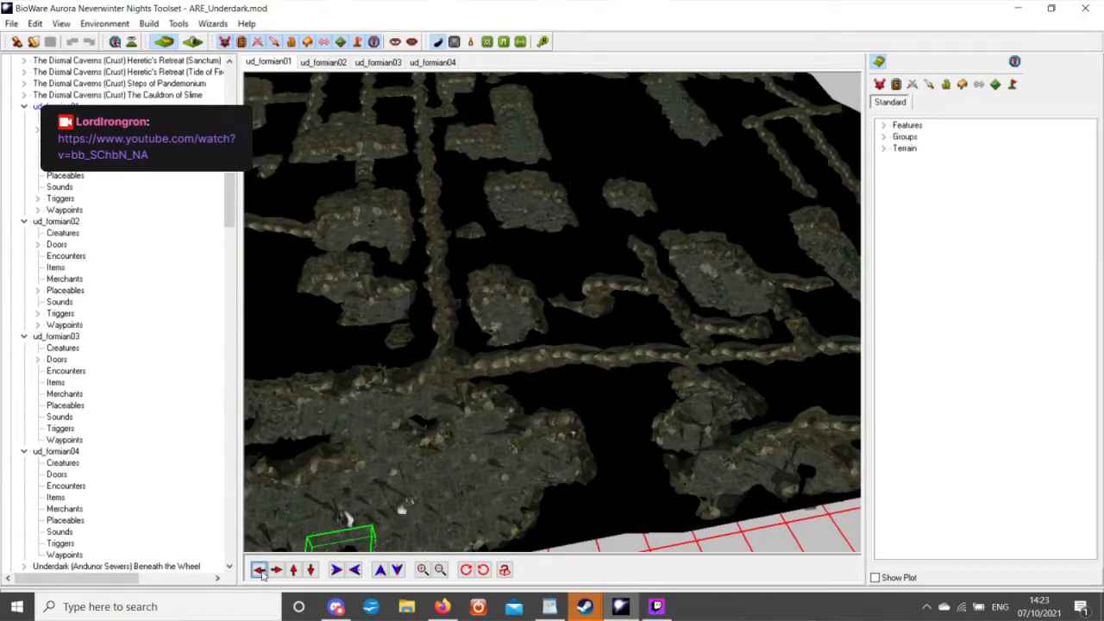
left_click(293, 570)
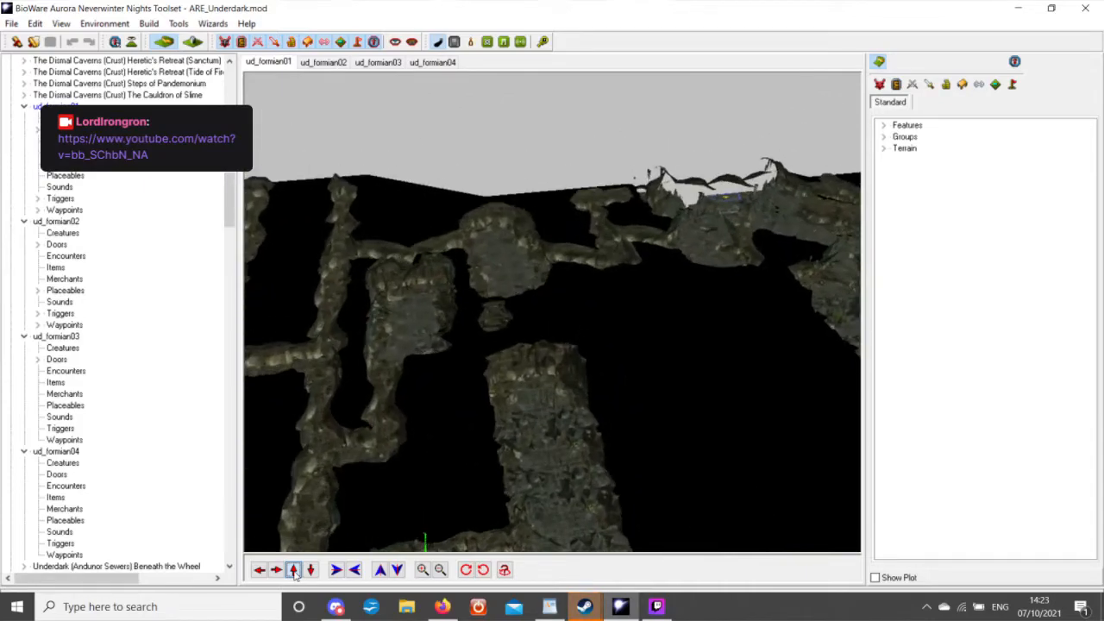
left_click(276, 570)
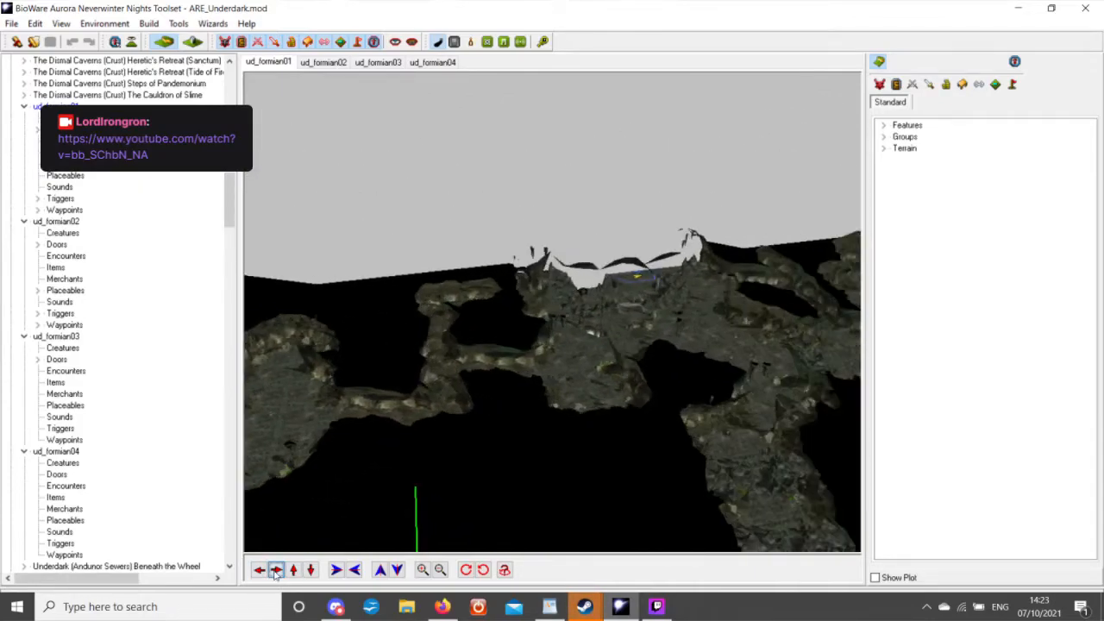
scroll(538, 368, "up", 4)
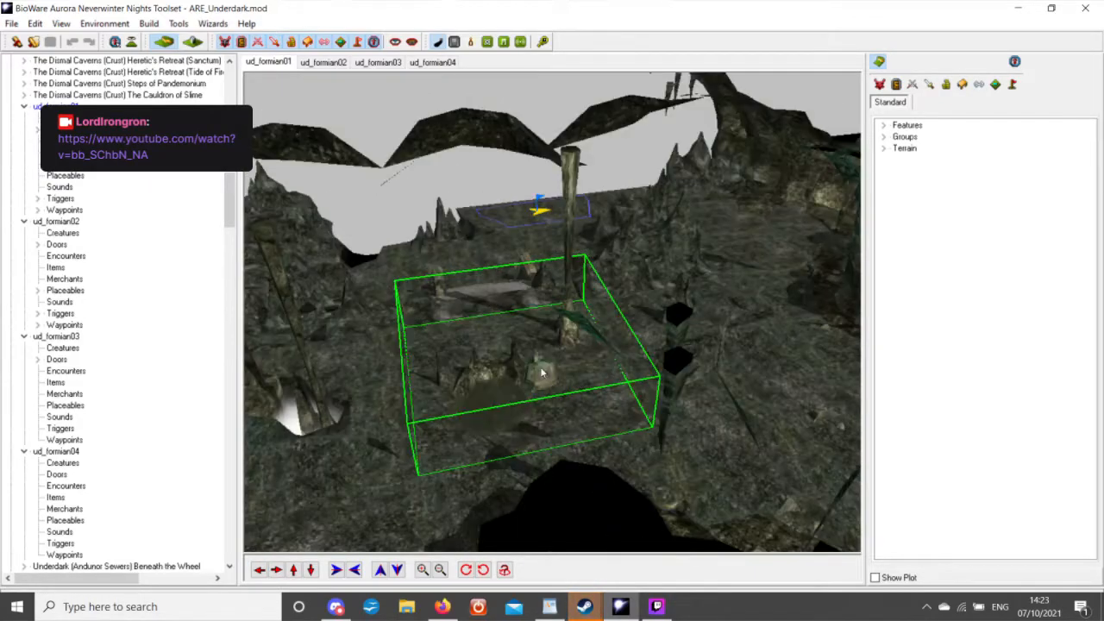
scroll(548, 394, "up", 3)
left_click_drag(530, 386, 544, 394, "ctrl")
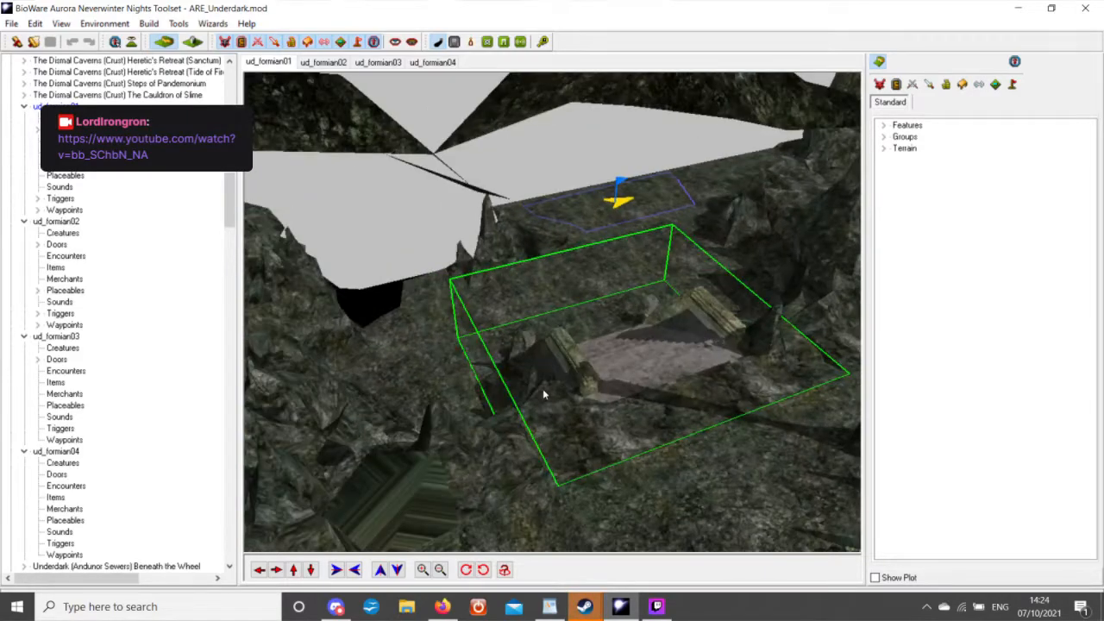
left_click(294, 574)
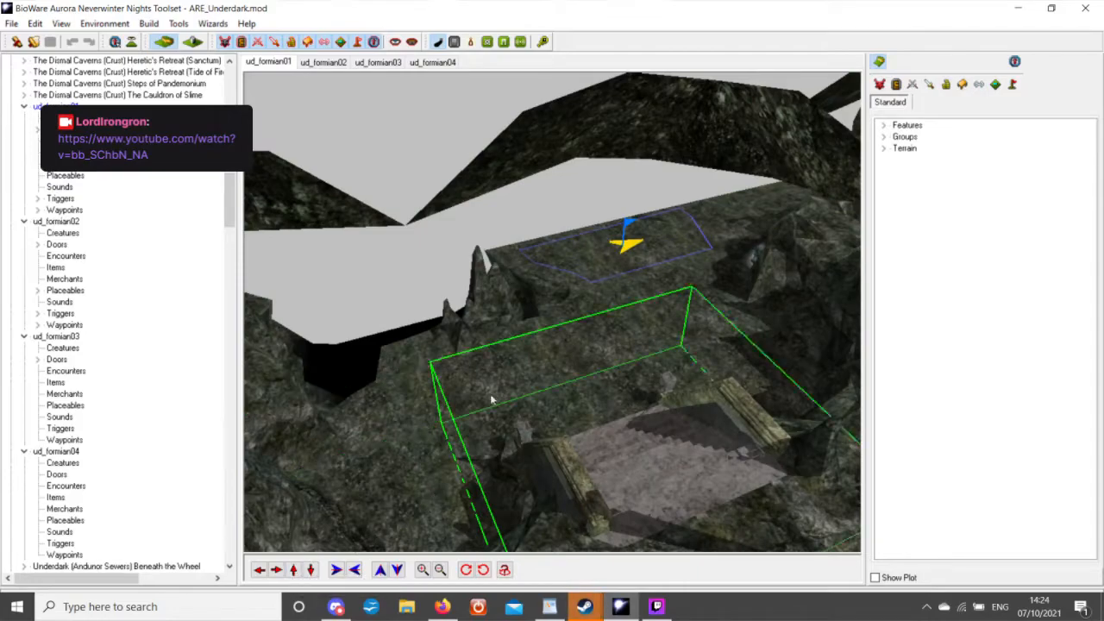
middle_click_drag(507, 393, 489, 405)
scroll(440, 431, "up", 1)
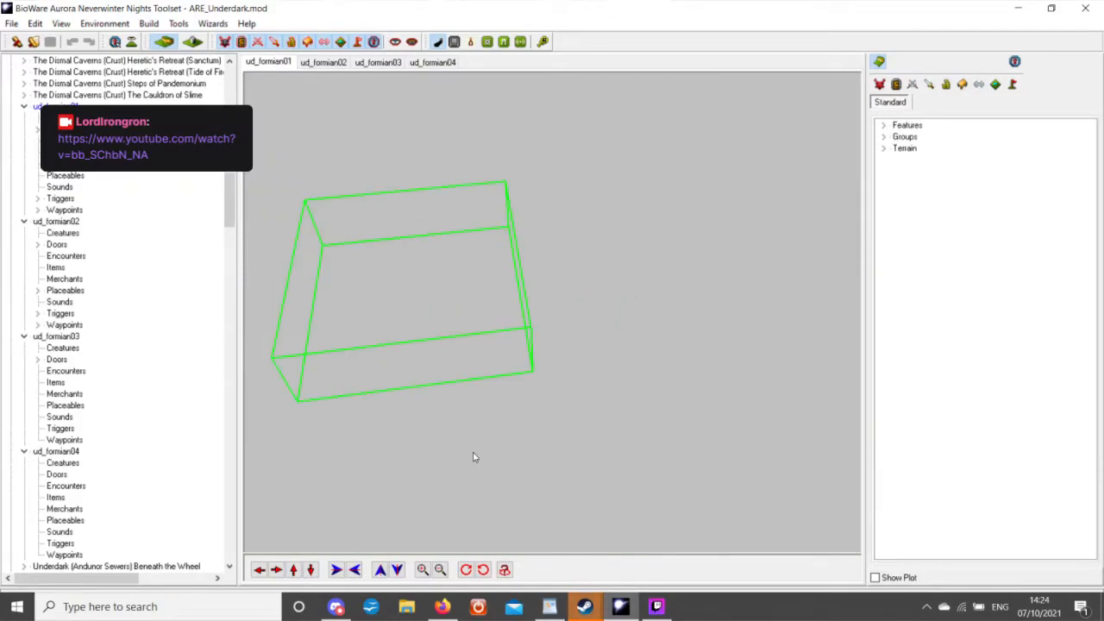
Move the waypoint WP_udformian1_formiangates to the inner edge of the blue trigger outline and rotate it clockwise to face into the area.
left_click(962, 83)
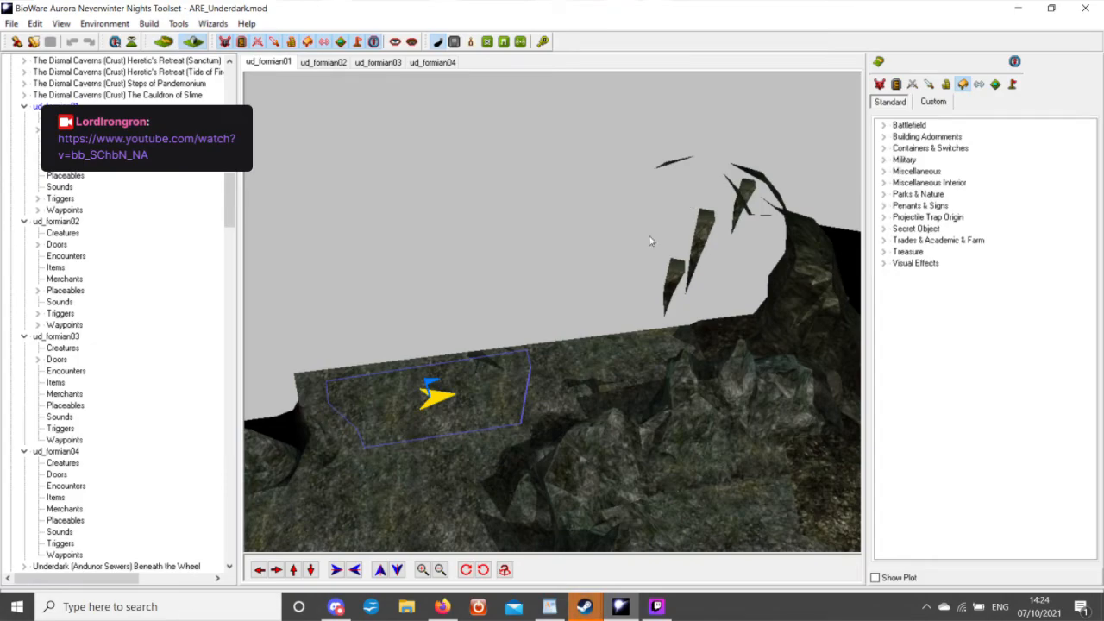
left_click(443, 398)
left_click_drag(444, 399, 450, 446)
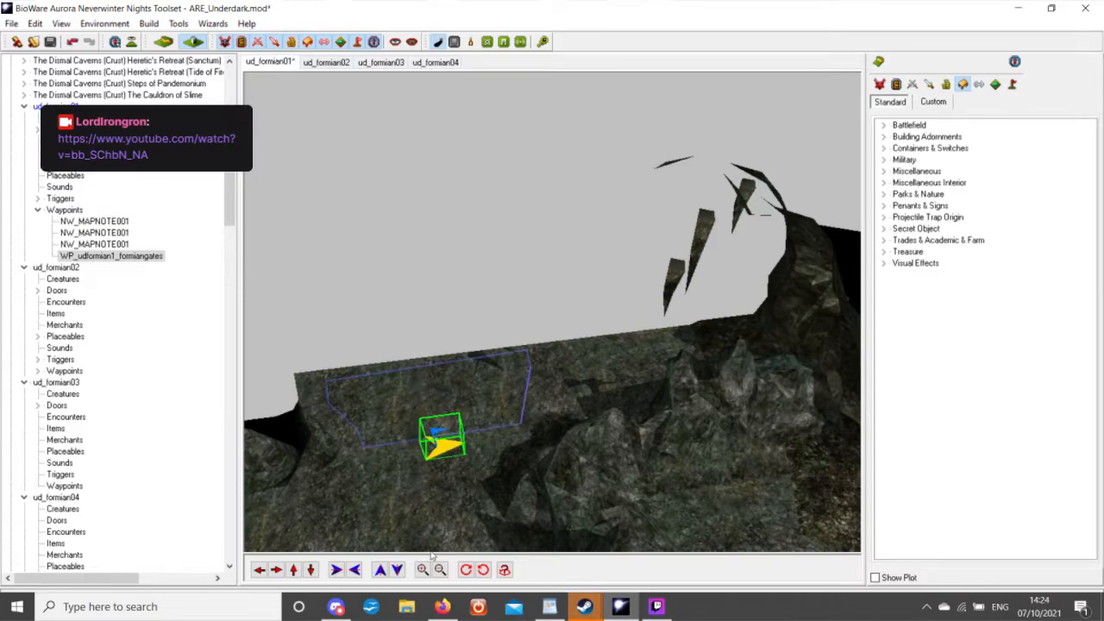
left_click(466, 570)
left_click(468, 574)
left_click(468, 574)
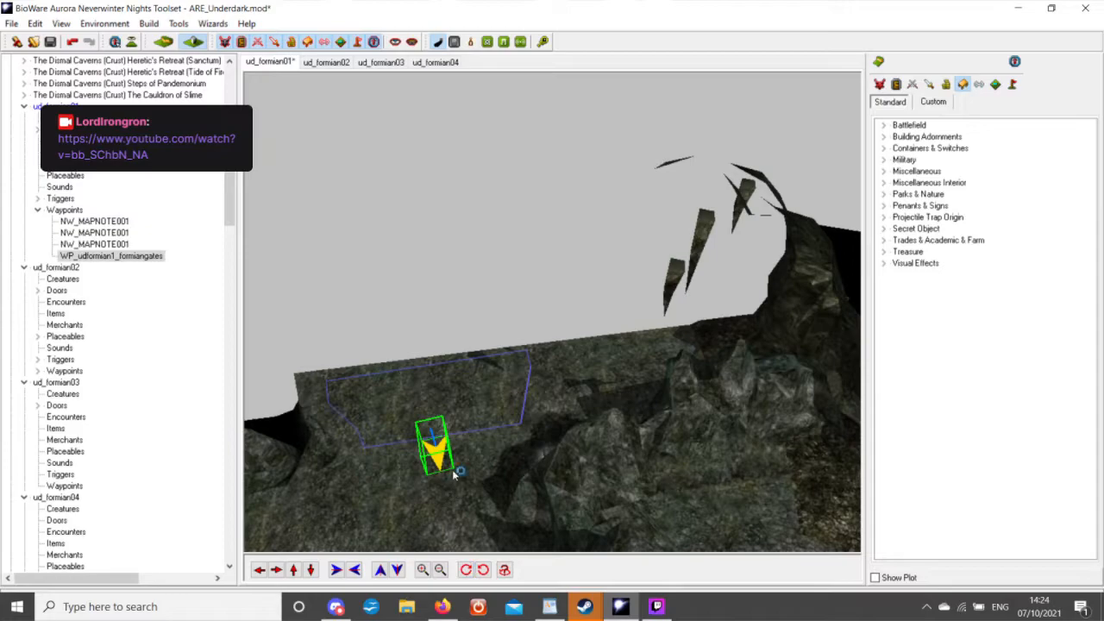
left_click_drag(441, 454, 445, 450)
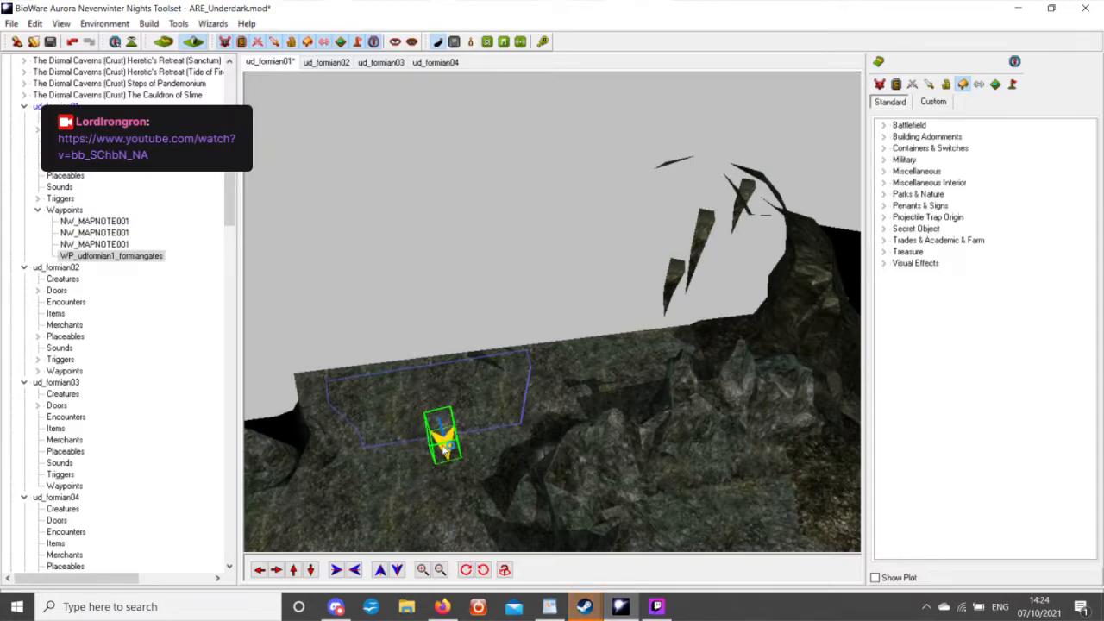
left_click(467, 574)
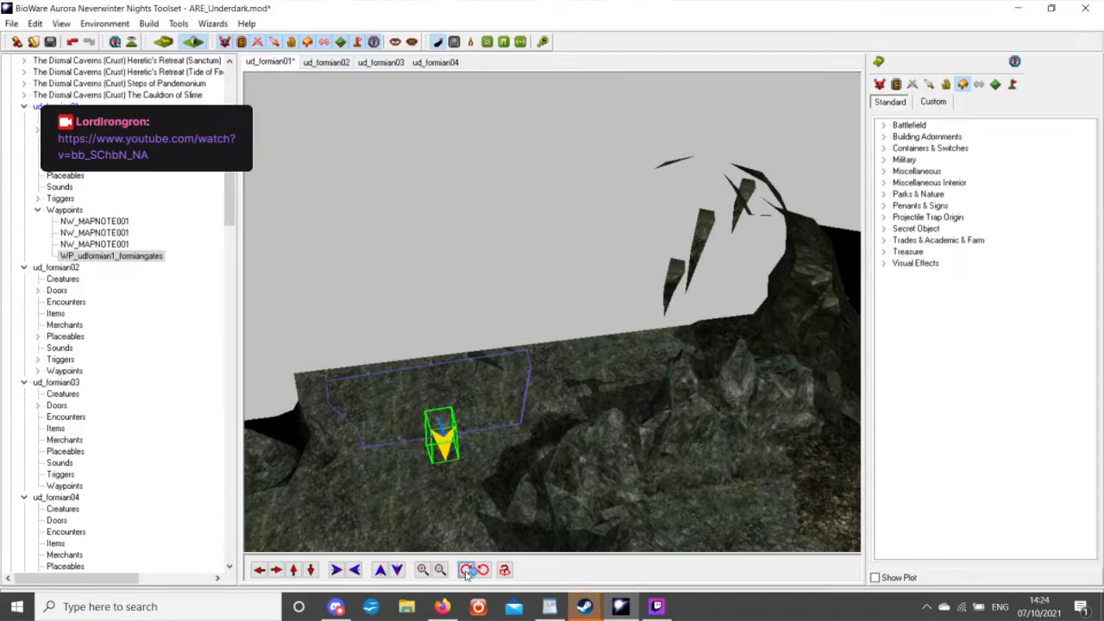
Check the position and facing of the formian gates waypoint against the trigger outline at close range.
scroll(622, 370, "down", 4)
middle_click_drag(465, 457, 515, 422)
scroll(604, 380, "up", 5)
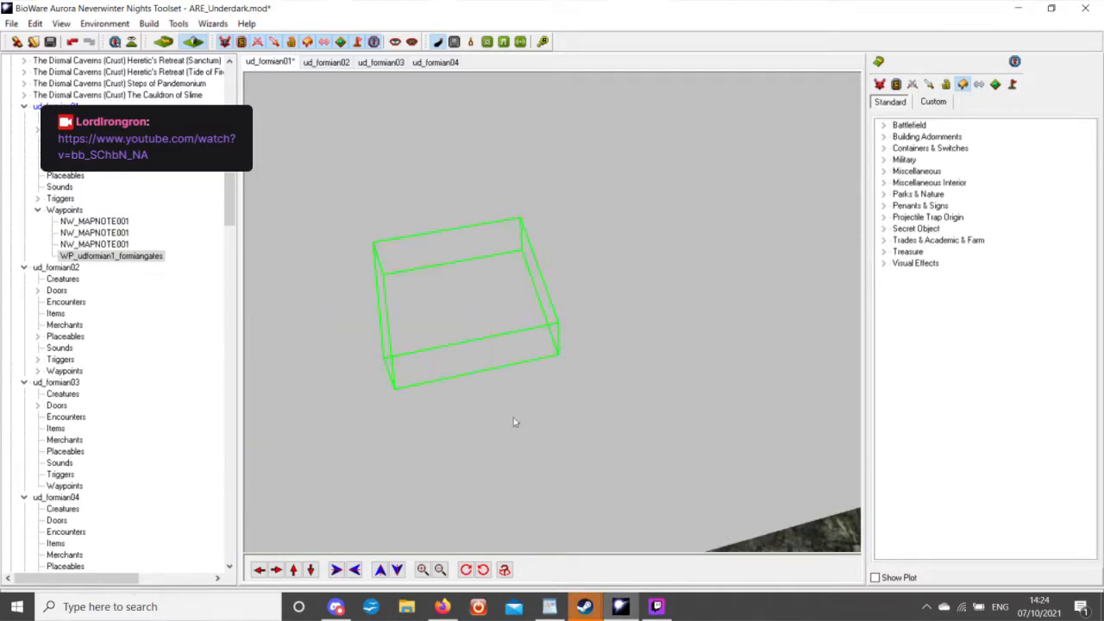
left_click(314, 570)
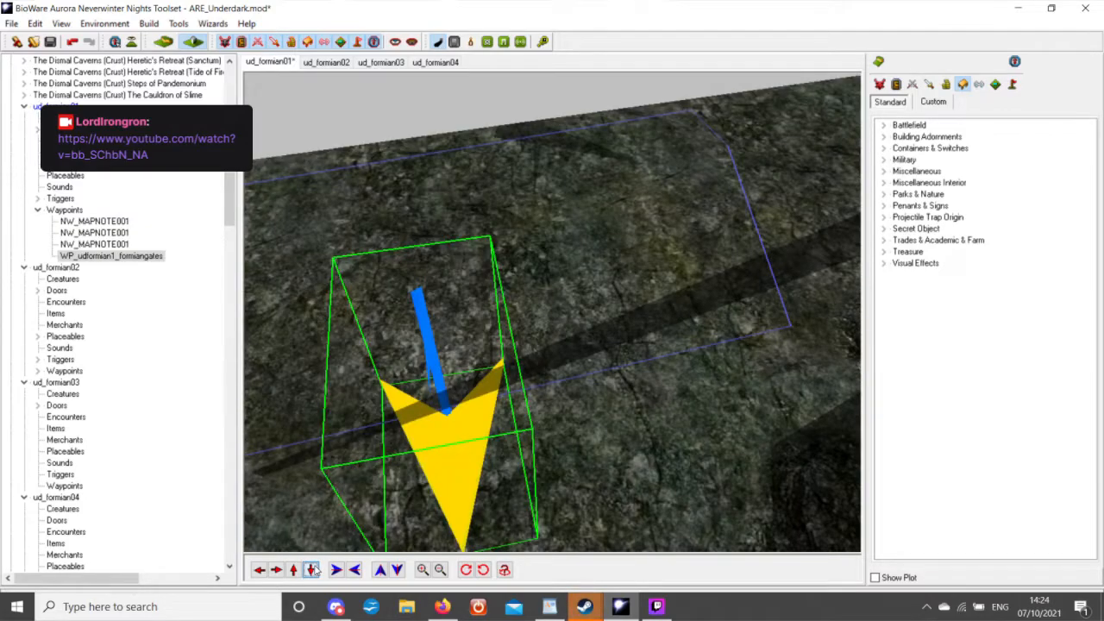
left_click(314, 570)
middle_click_drag(454, 354, 508, 304)
scroll(508, 304, "down", 3)
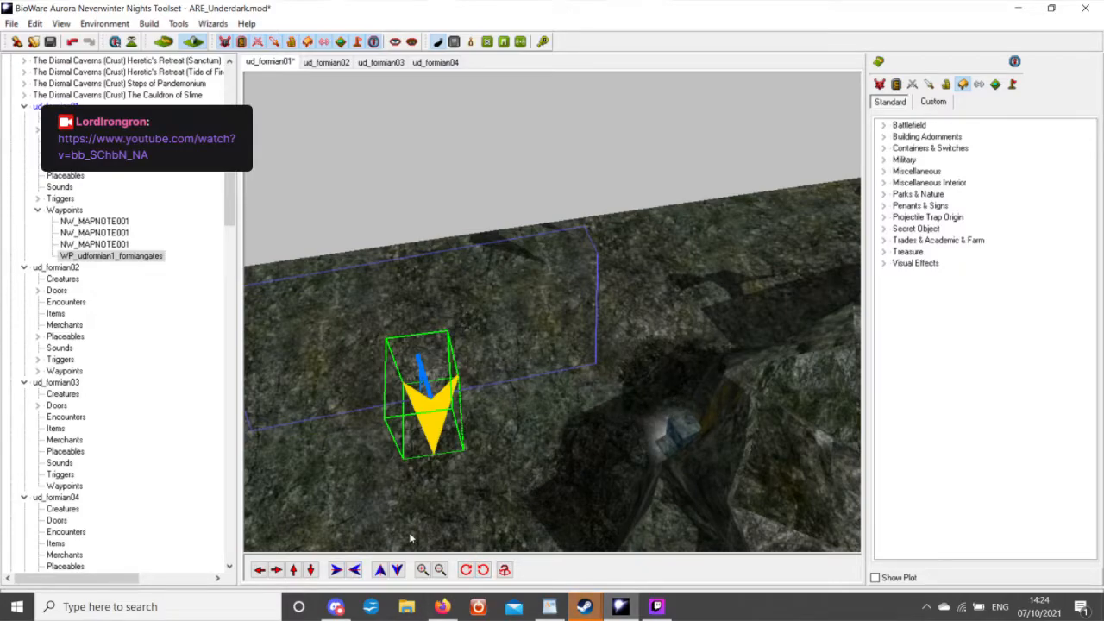
Switch to Twitch Studio and Discord to mute the microphone in both, and return to the Aurora Toolset.
left_click(656, 606)
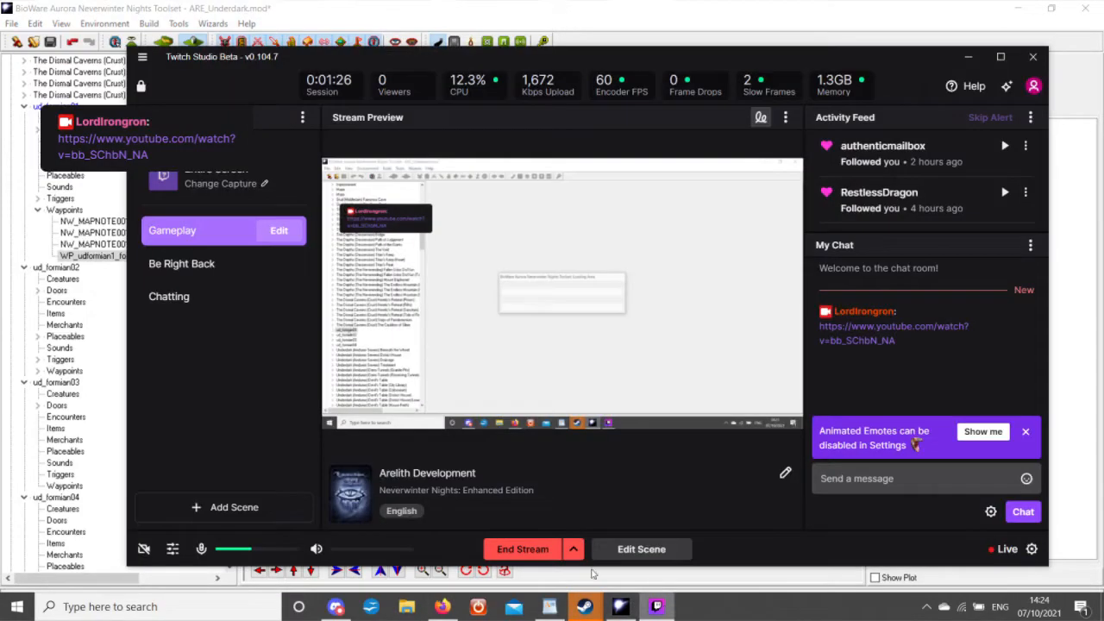
left_click(199, 549)
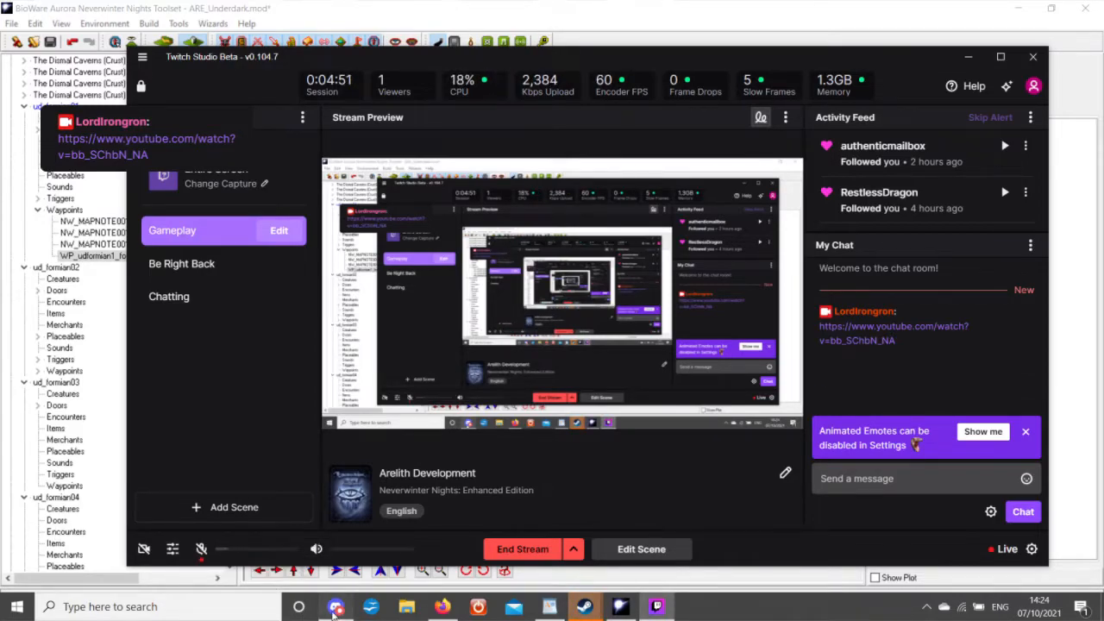
left_click(336, 606)
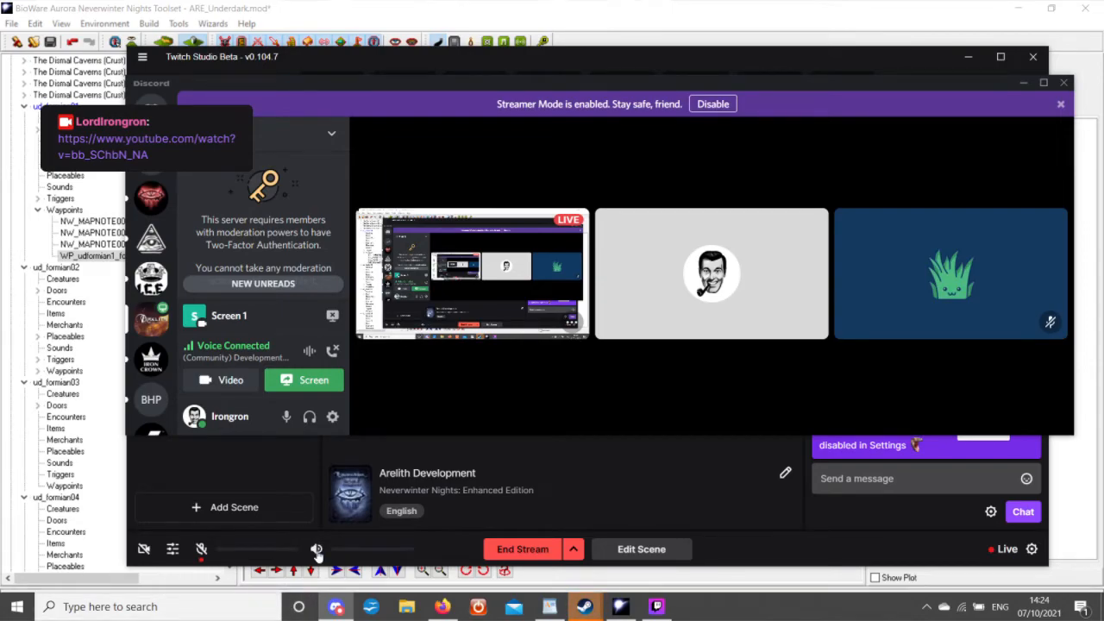
left_click(202, 552)
left_click(201, 550)
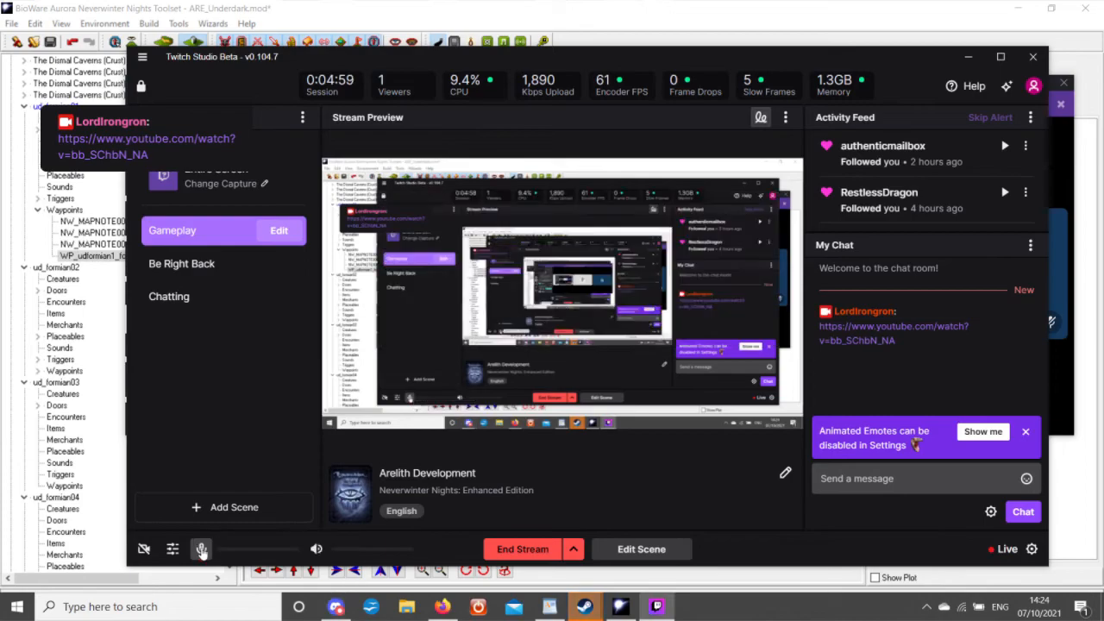
left_click(201, 549)
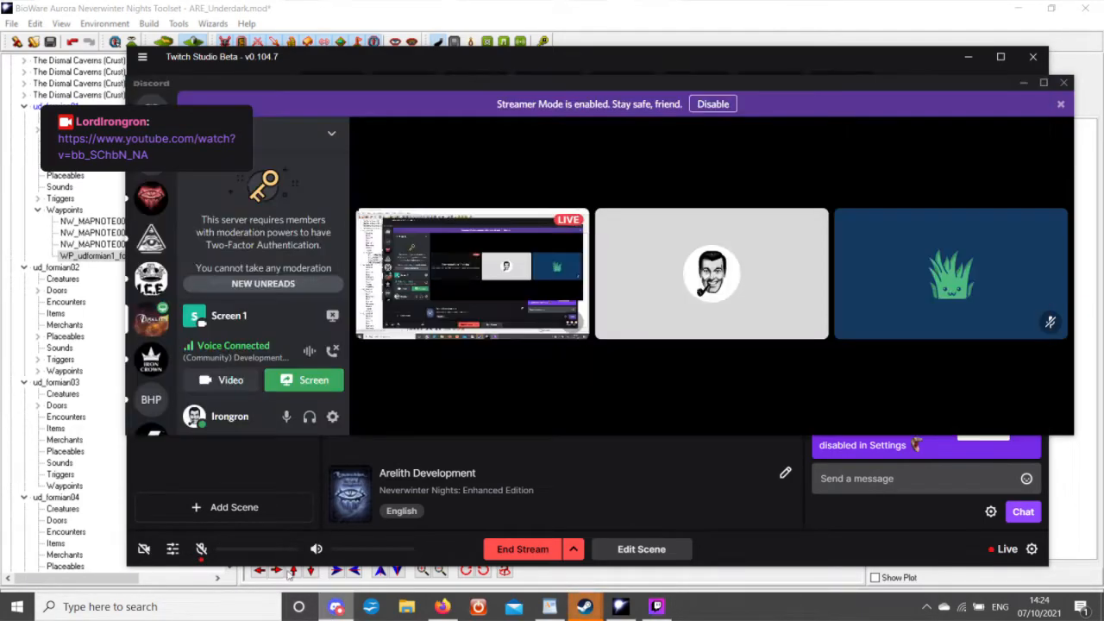
left_click(335, 607)
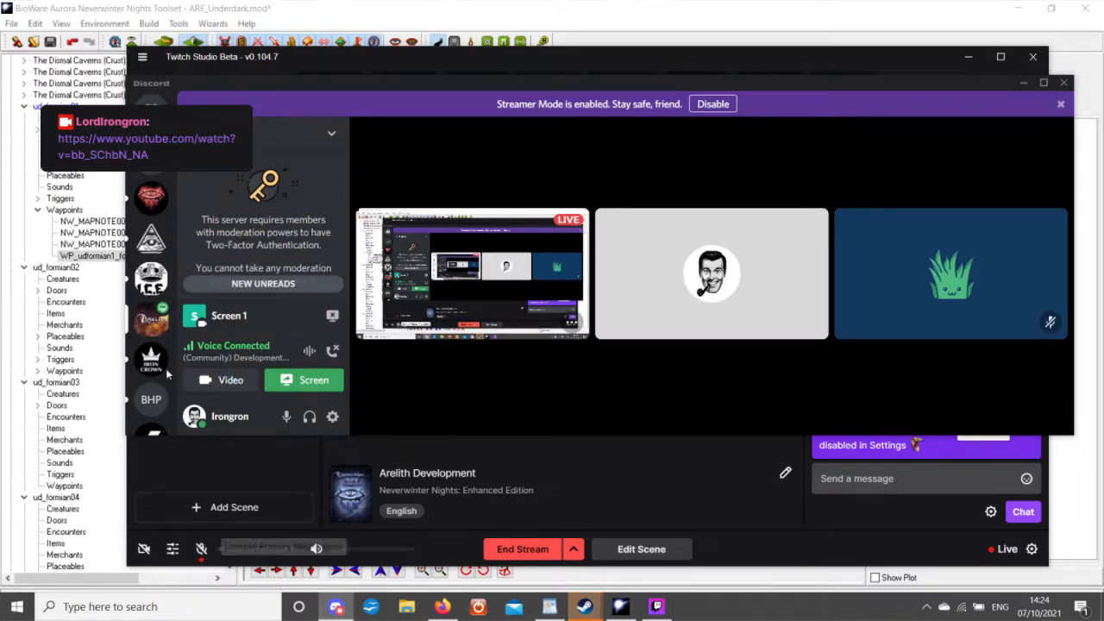
left_click(287, 416)
left_click(627, 606)
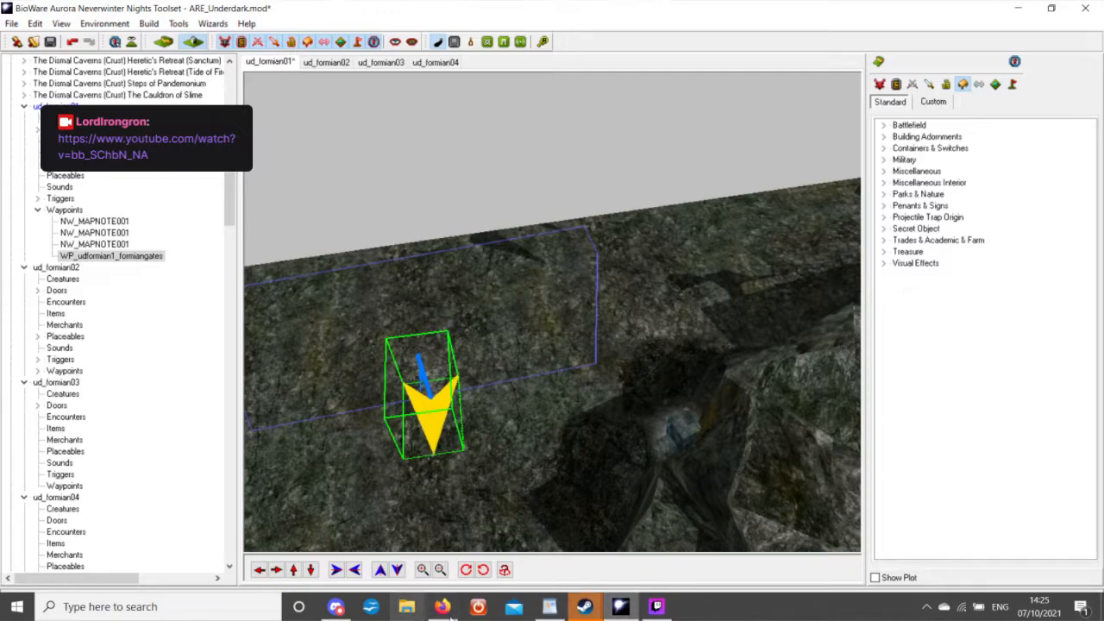
Switch to Twitch Studio and Discord to unmute the microphone in both, and return to the Aurora Toolset.
left_click(648, 611)
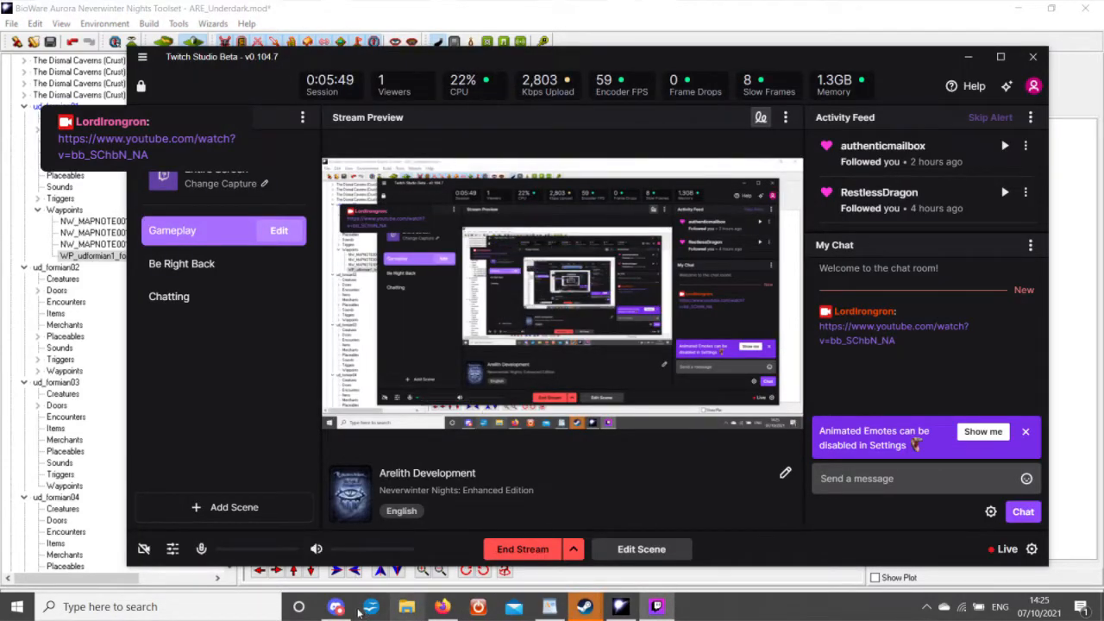
left_click(335, 607)
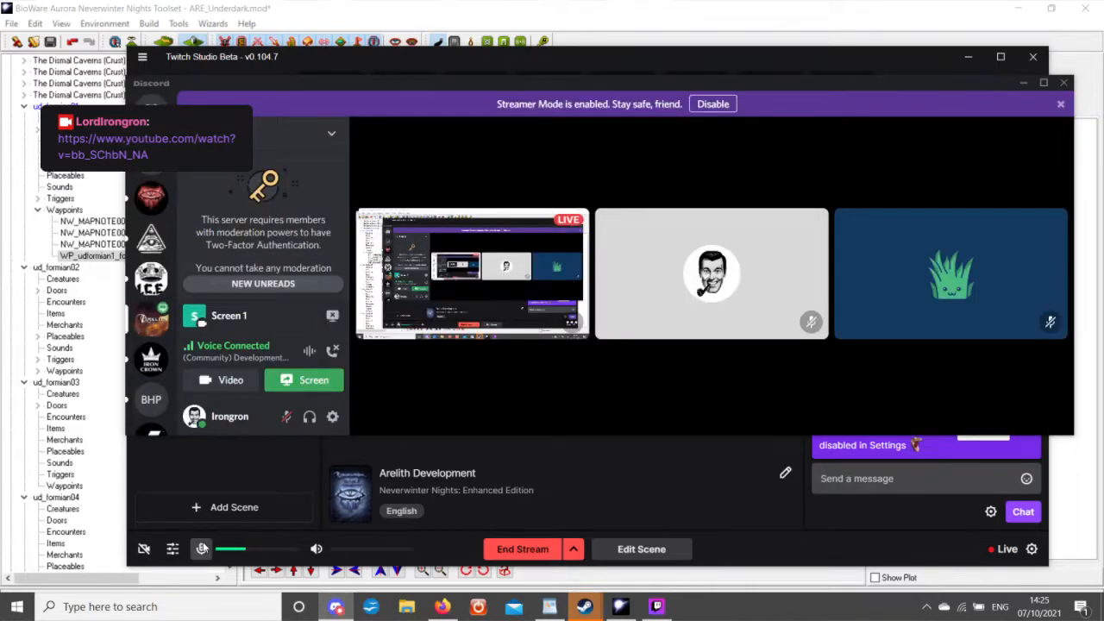
left_click(201, 548)
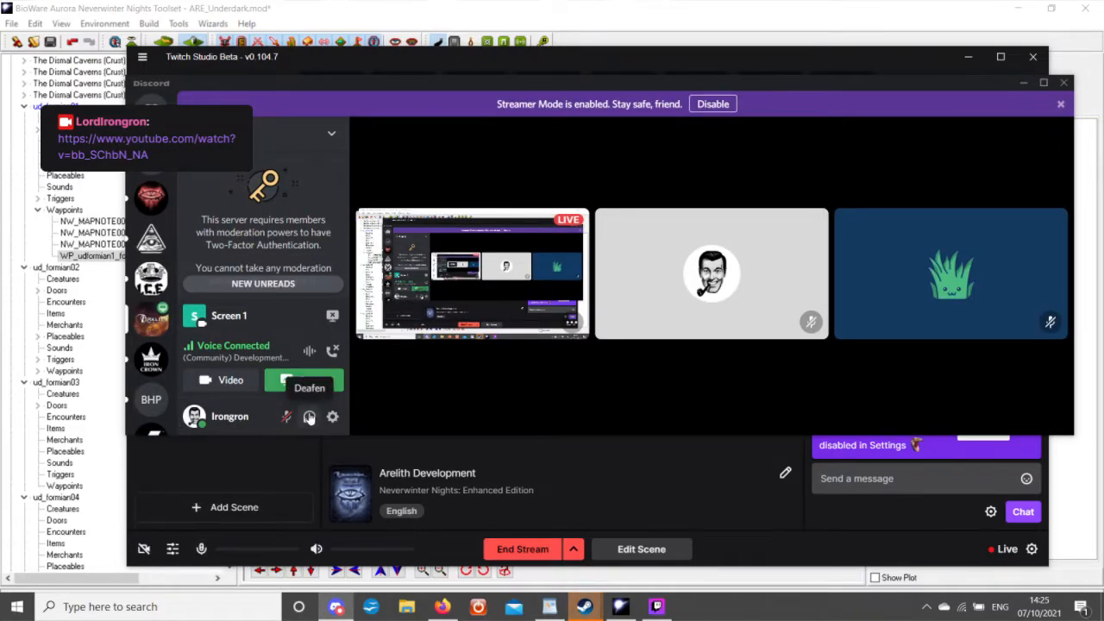
left_click(285, 417)
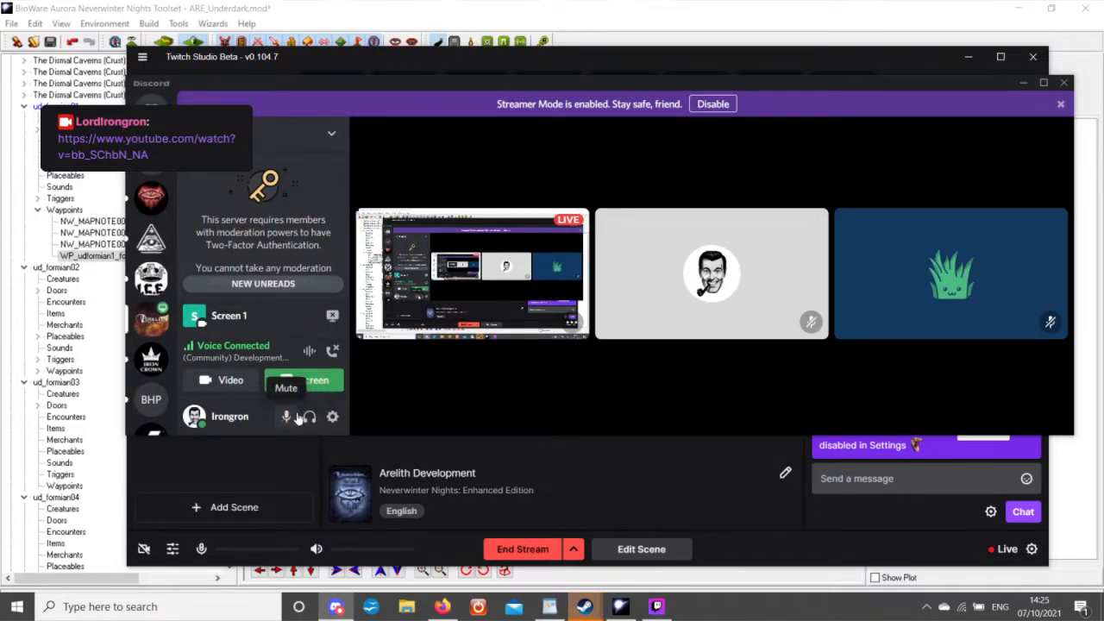
left_click(619, 607)
Examine how the formian gates waypoint and its trigger sit relative to the cavern edge and the stone stairs.
scroll(512, 357, "down", 3)
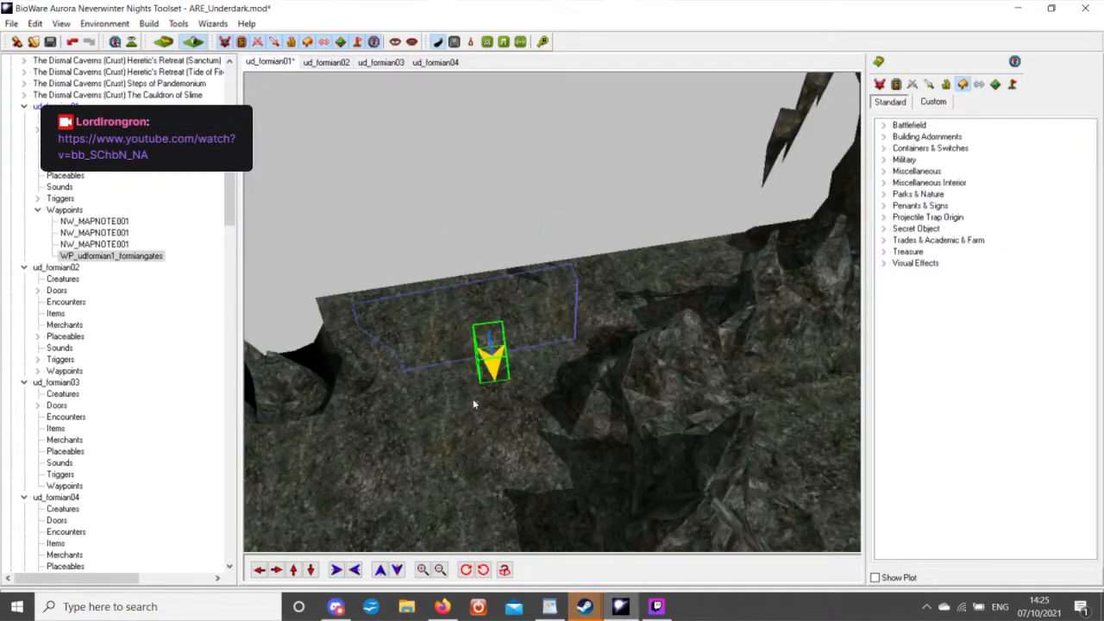
scroll(482, 395, "up", 3)
left_click_drag(429, 418, 486, 377)
scroll(429, 414, "down", 4)
scroll(519, 357, "up", 4)
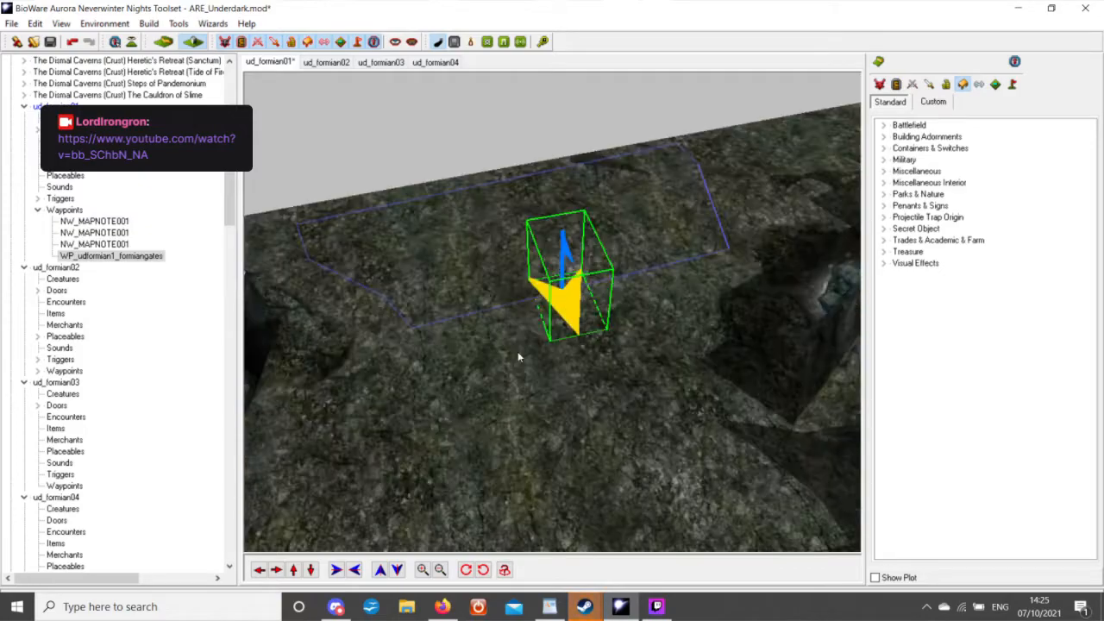
scroll(518, 351, "down", 3)
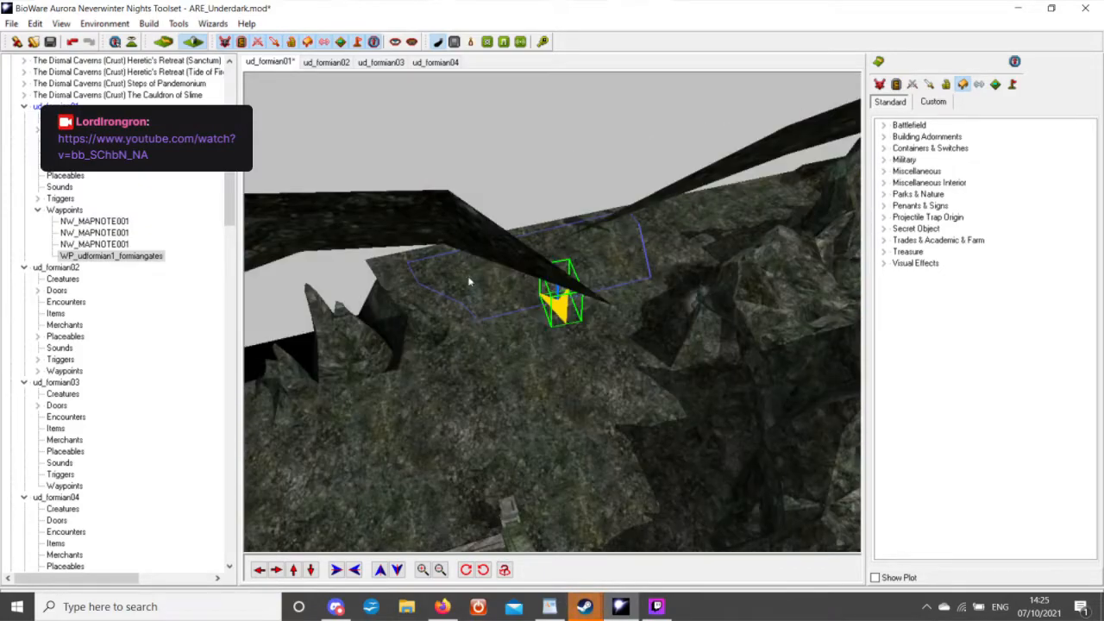
scroll(489, 312, "down", 5)
scroll(558, 261, "up", 4)
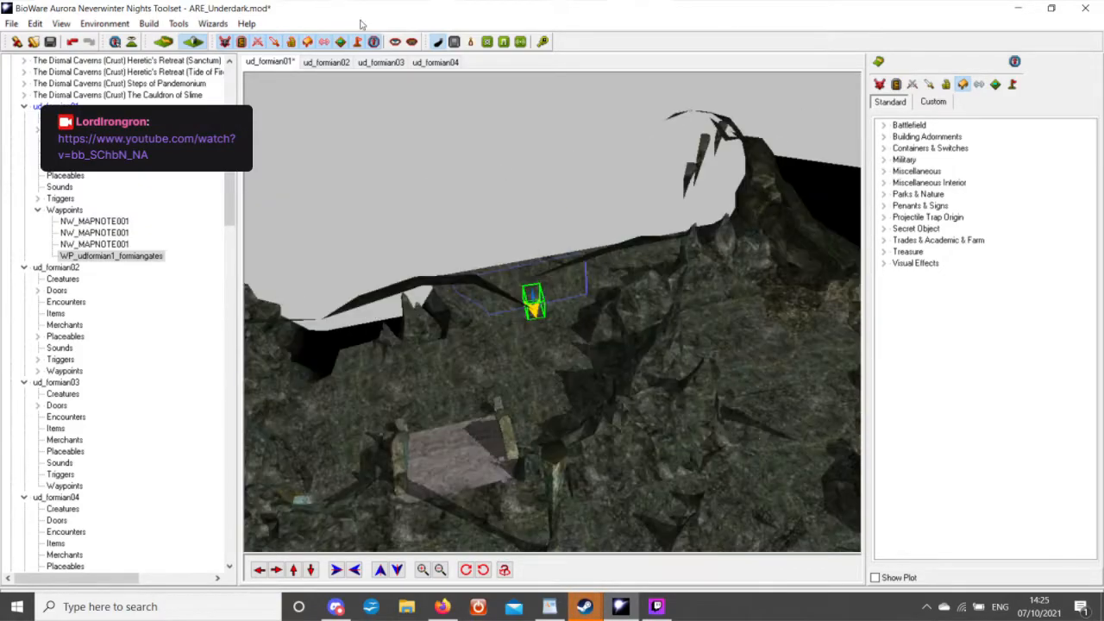
View the ud_formian02 area and examine the stepped stone platform with the glowing pillar and the gate behind it.
left_click(395, 63)
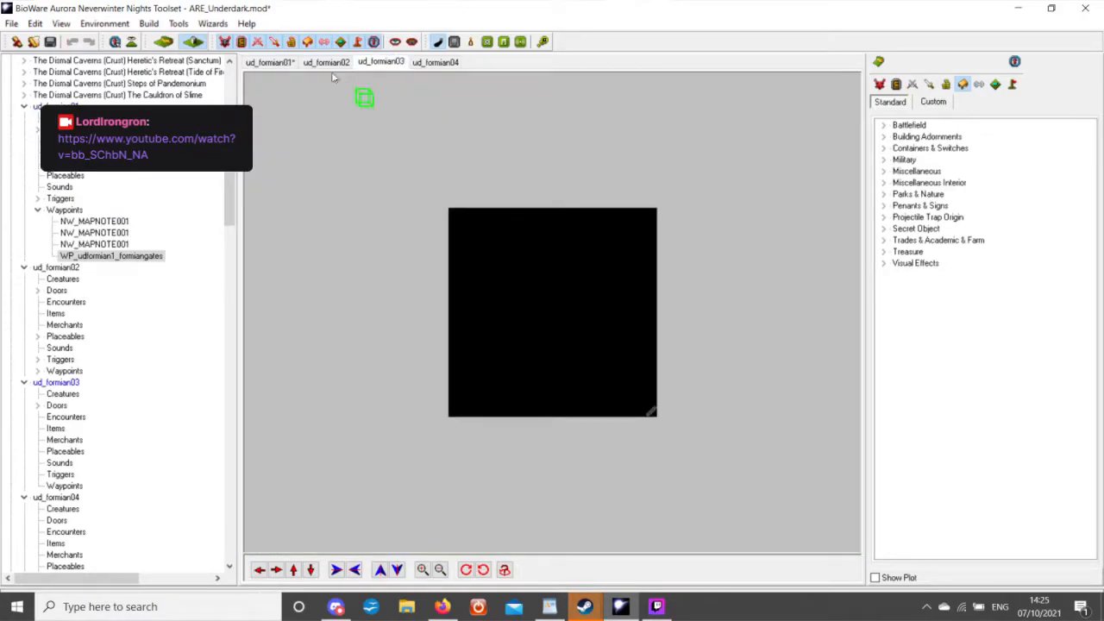
left_click(326, 63)
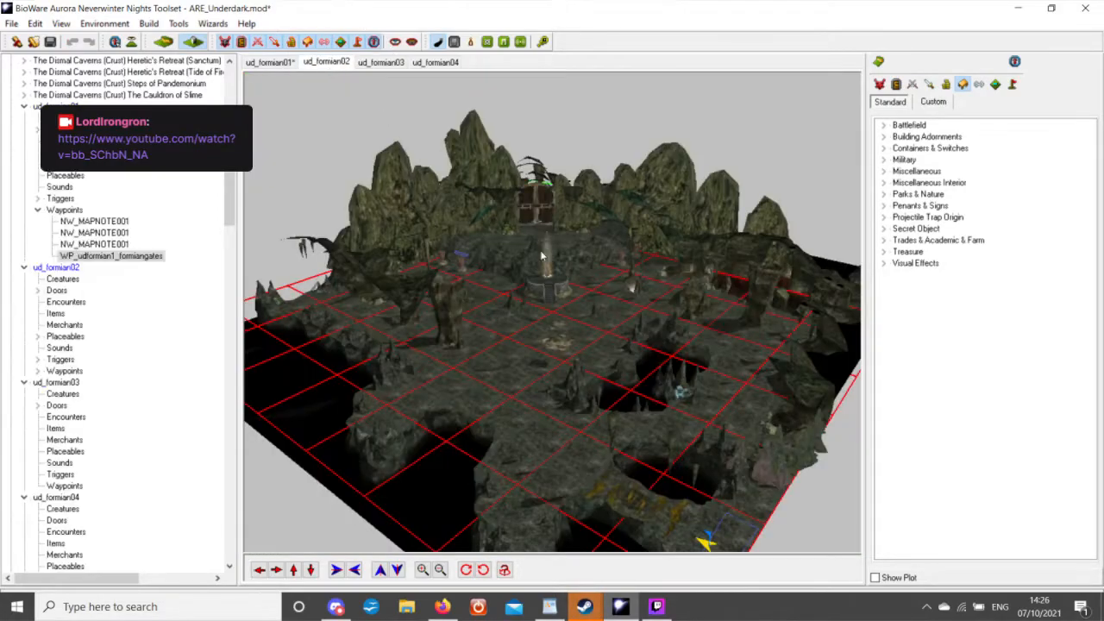
scroll(539, 274, "up", 5)
scroll(512, 249, "up", 8)
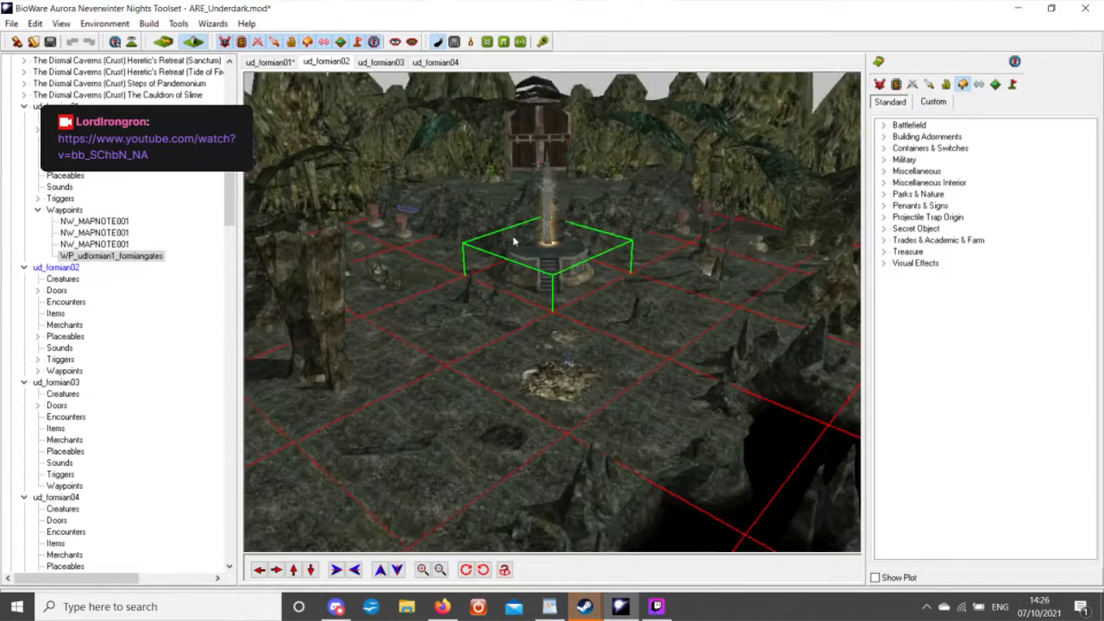
scroll(517, 266, "down", 8)
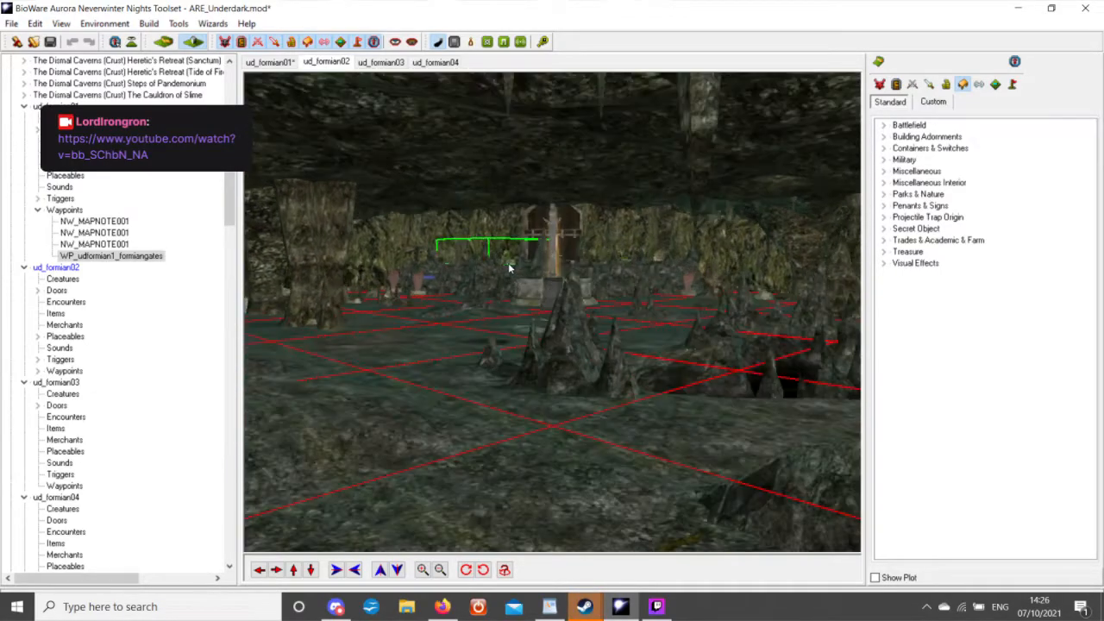
left_click(293, 570)
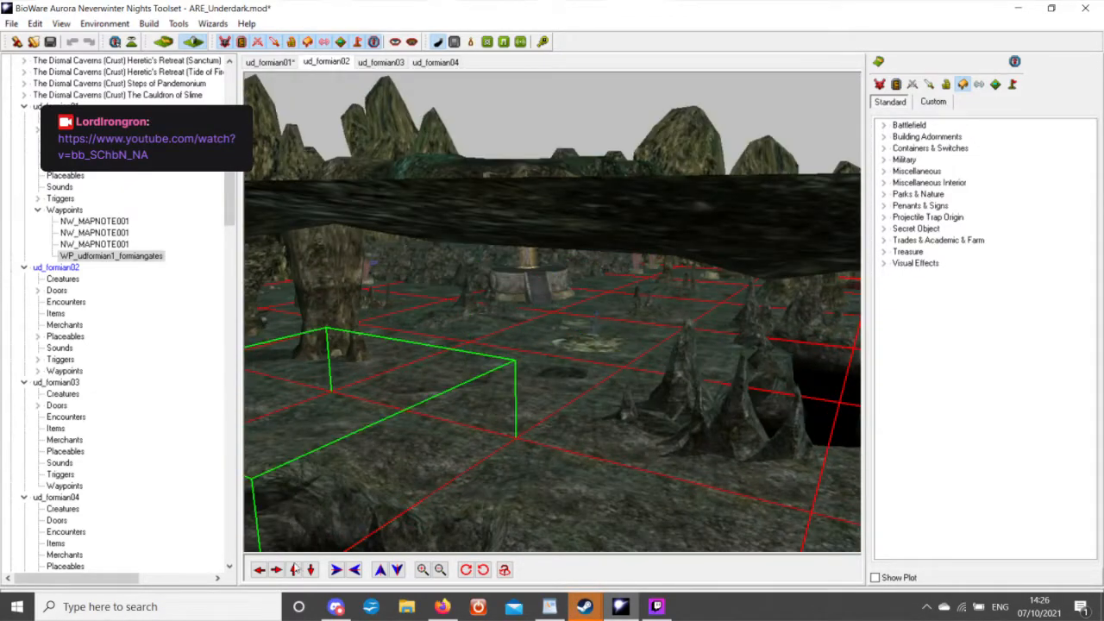
left_click(293, 570)
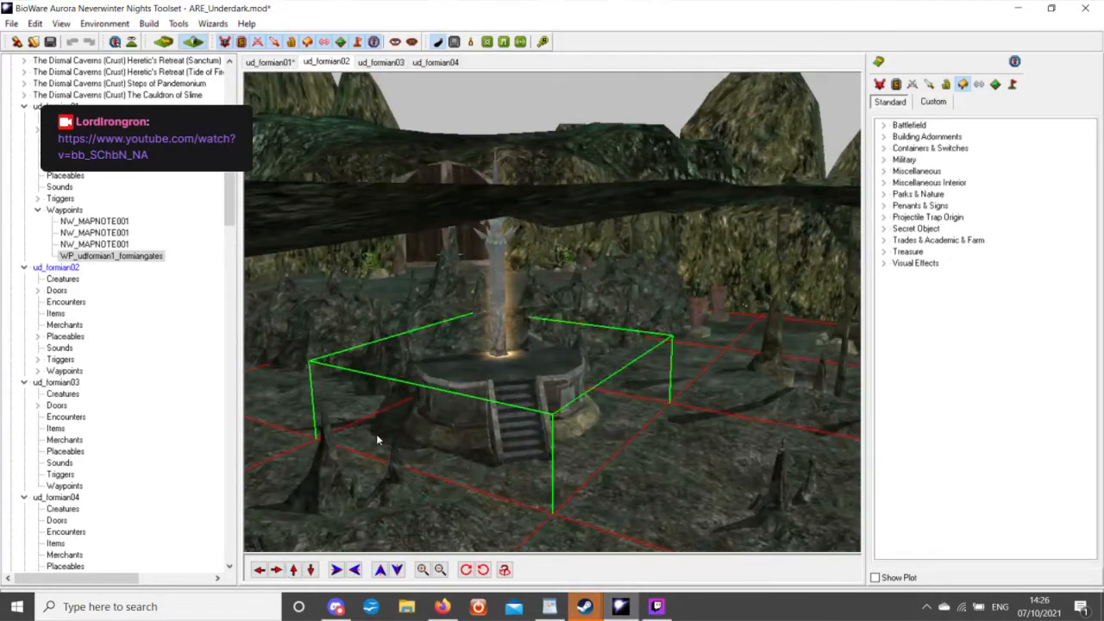
middle_click_drag(376, 434, 387, 391)
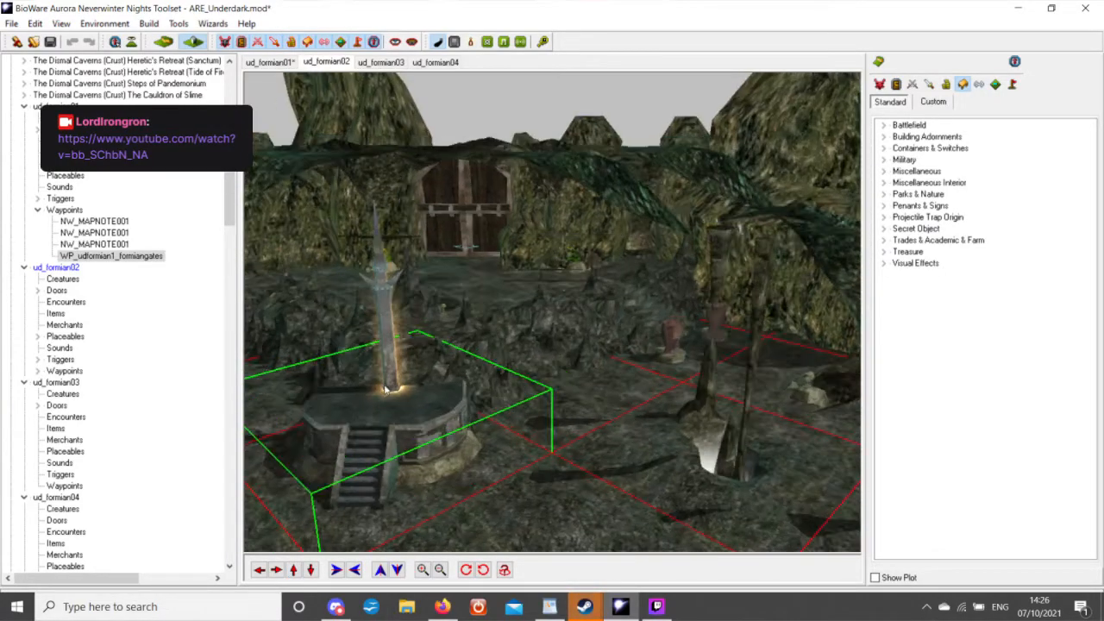
Survey the overall layout of ud_formian02 from the gate back to its waypoint and trigger at the map edge.
scroll(502, 409, "down", 5)
middle_click_drag(502, 409, 505, 405)
scroll(503, 404, "down", 3)
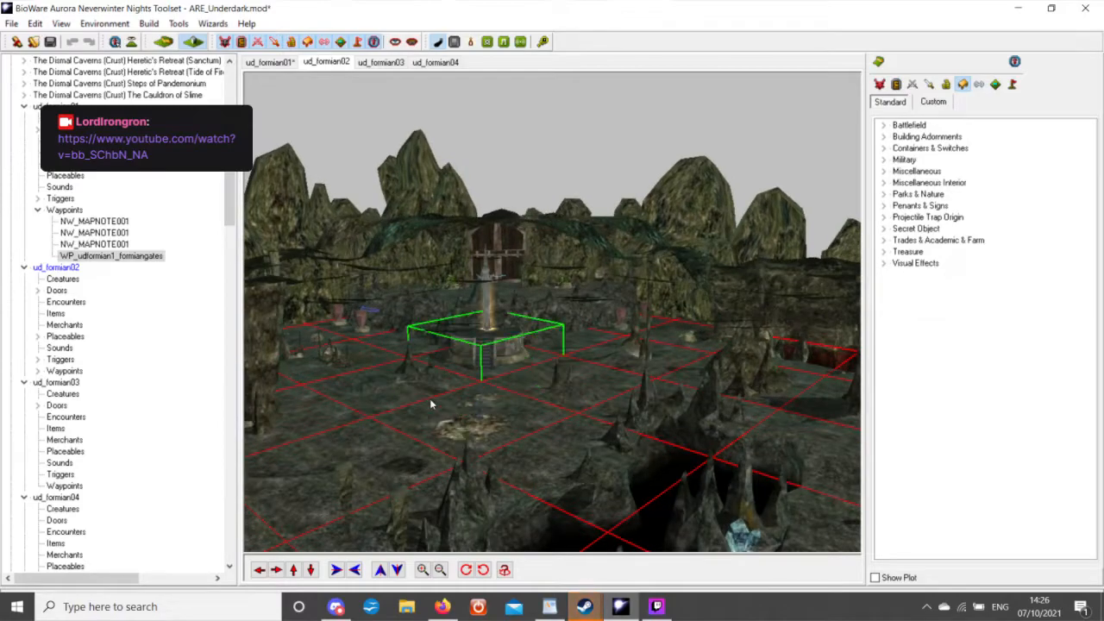
scroll(434, 389, "up", 3)
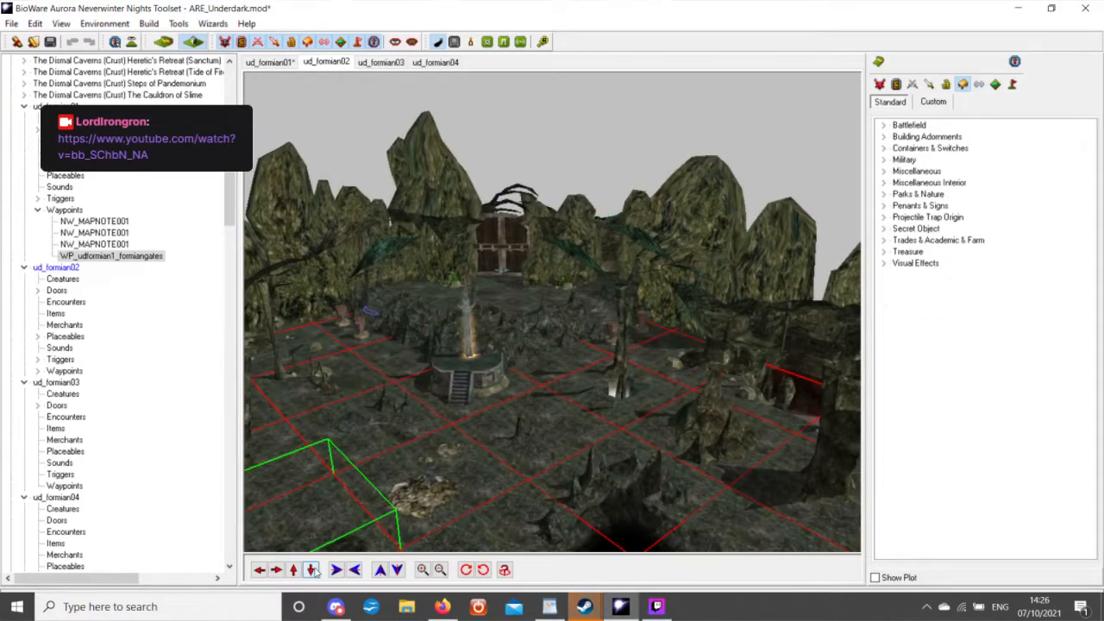
left_click(314, 568)
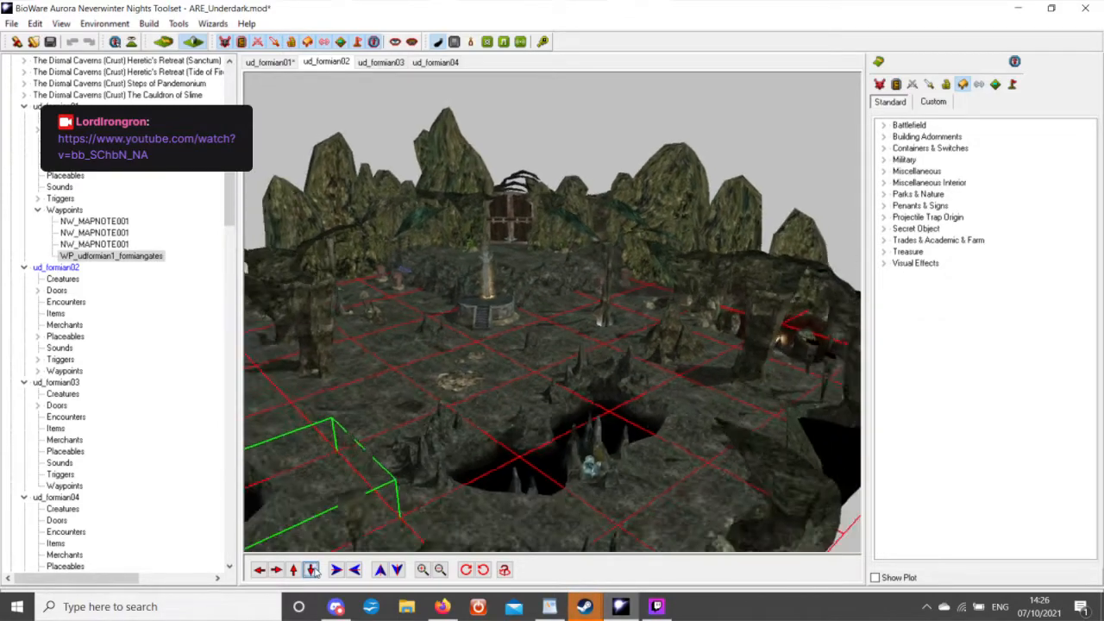
middle_click_drag(438, 401, 440, 399)
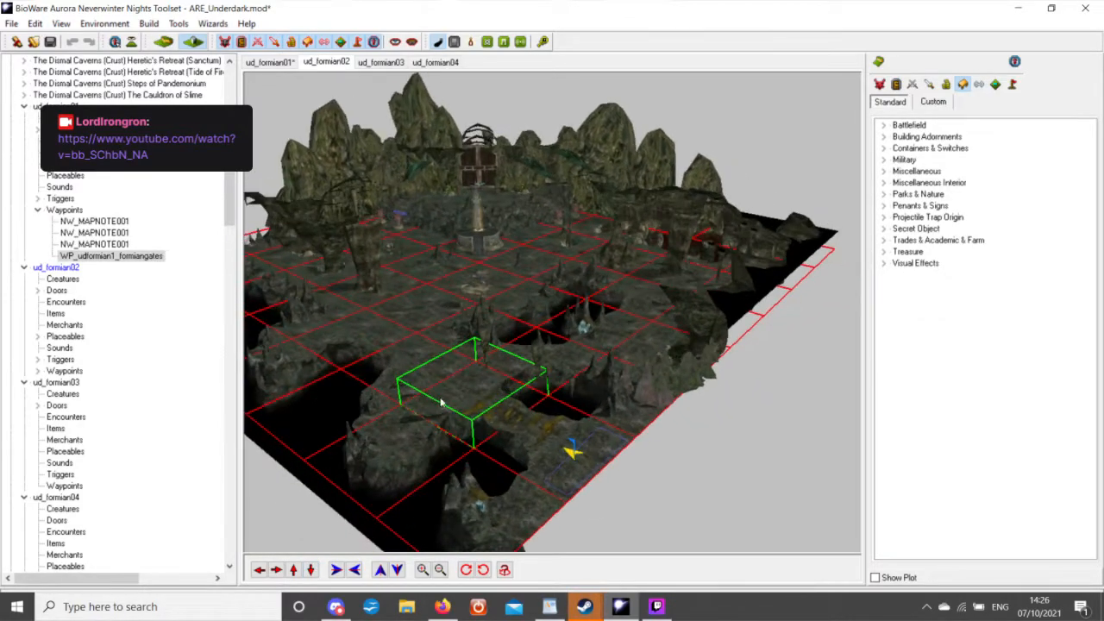
Compare the northern entrance region of ud_formian01 with the layout of ud_formian02.
left_click(282, 68)
scroll(520, 317, "down", 8)
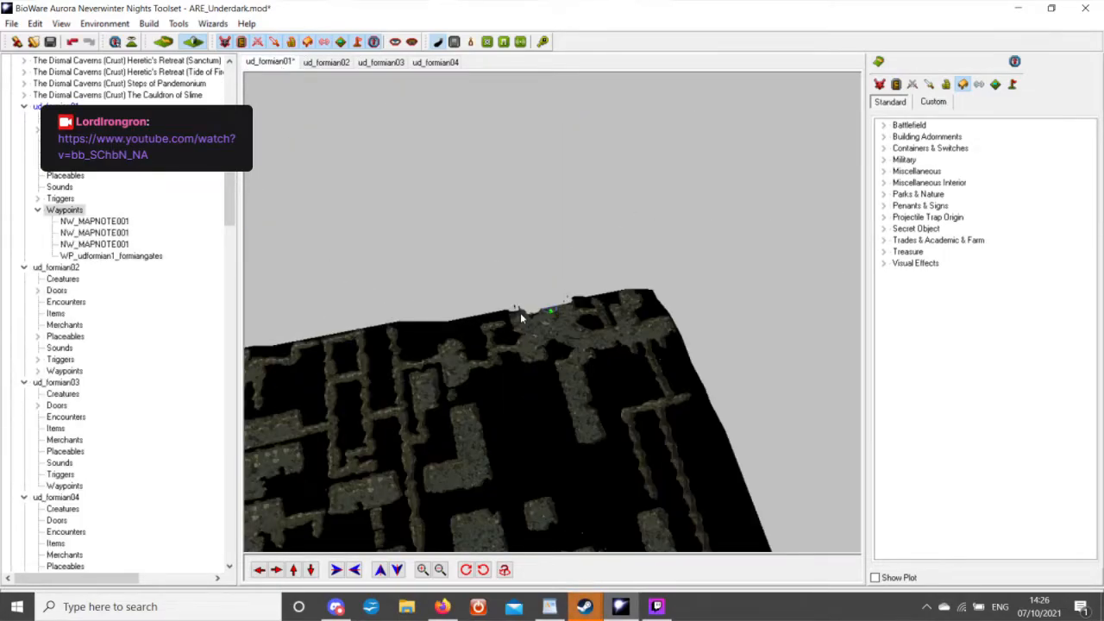
scroll(520, 318, "up", 6)
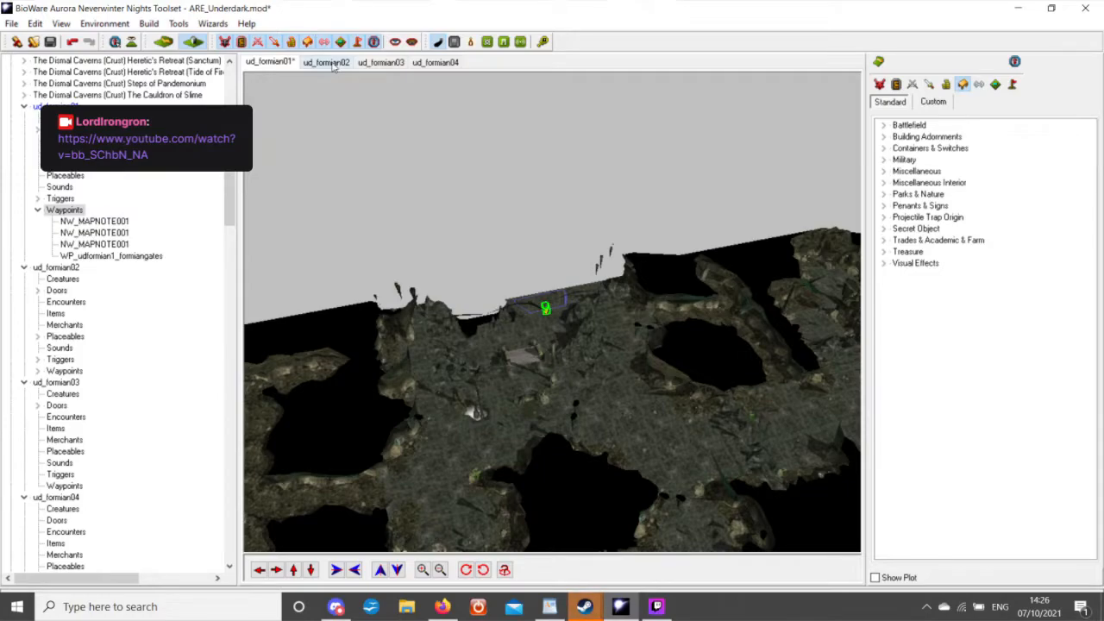
left_click(326, 62)
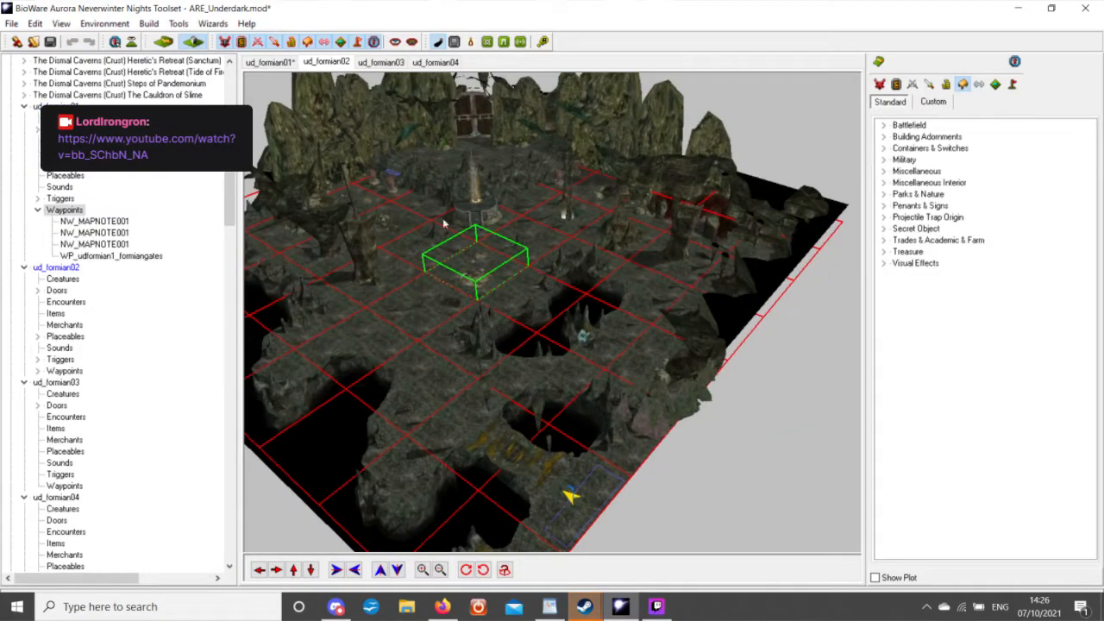
View the ud_formian03 area and examine its black map and the cave tile in its corner from several angles.
left_click(380, 62)
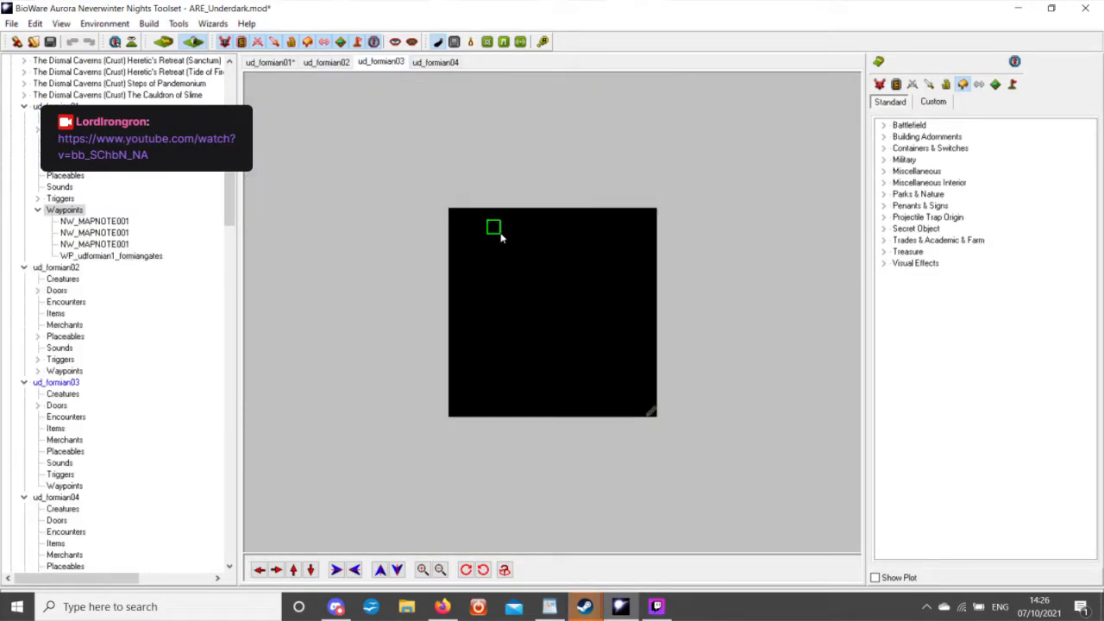
scroll(527, 274, "up", 3)
middle_click_drag(531, 325, 409, 281)
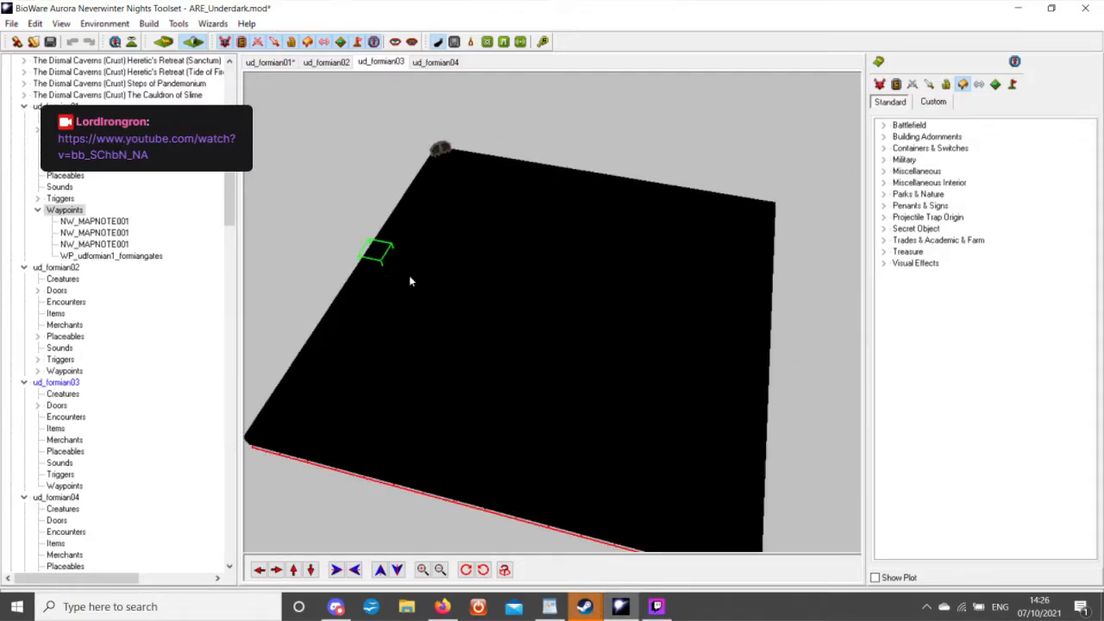
left_click(293, 570)
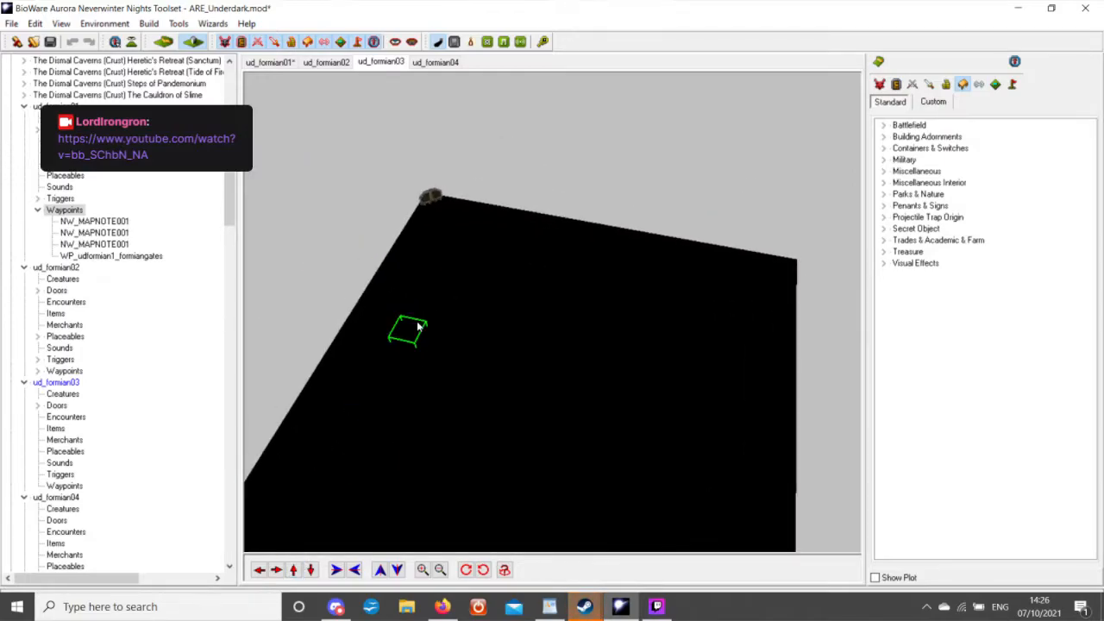
scroll(418, 326, "up", 3)
scroll(419, 326, "down", 5)
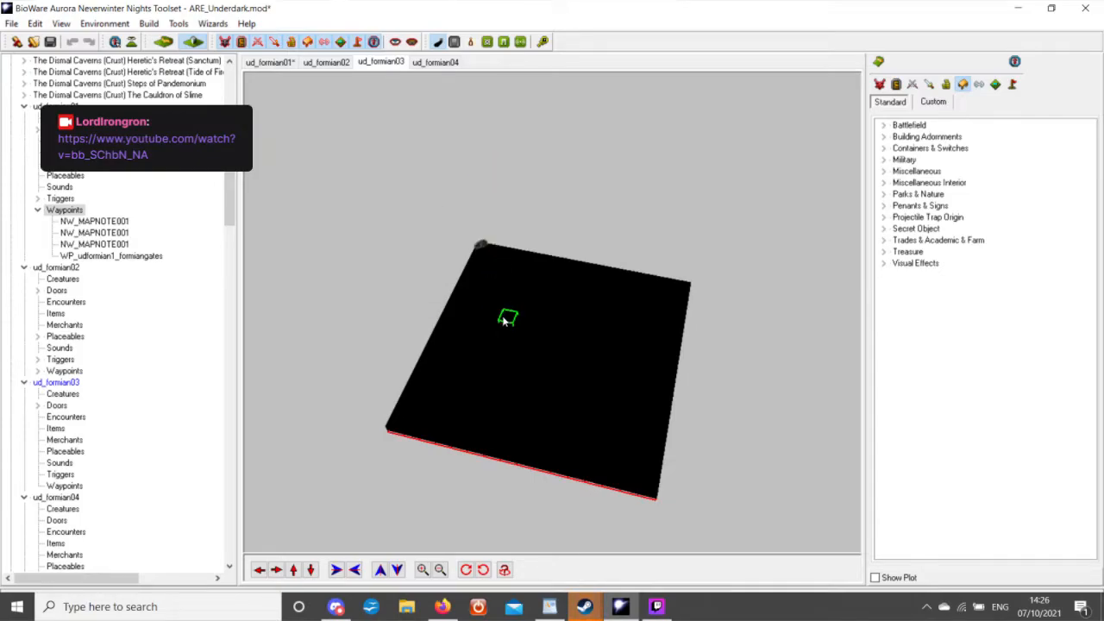
middle_click_drag(507, 319, 586, 337)
scroll(614, 304, "up", 4)
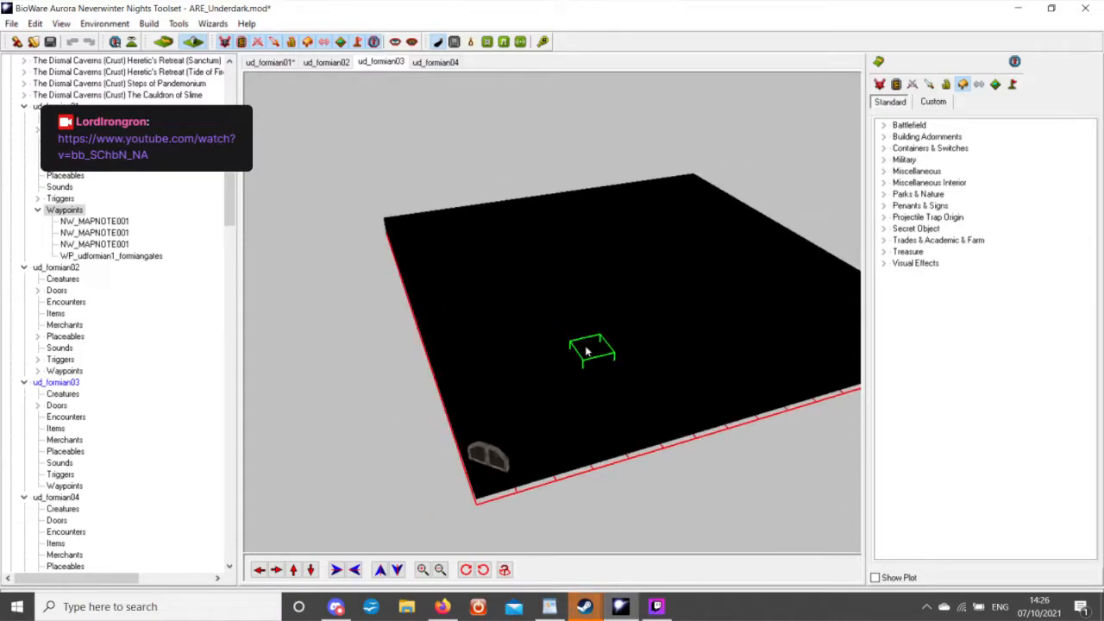
scroll(586, 350, "down", 3)
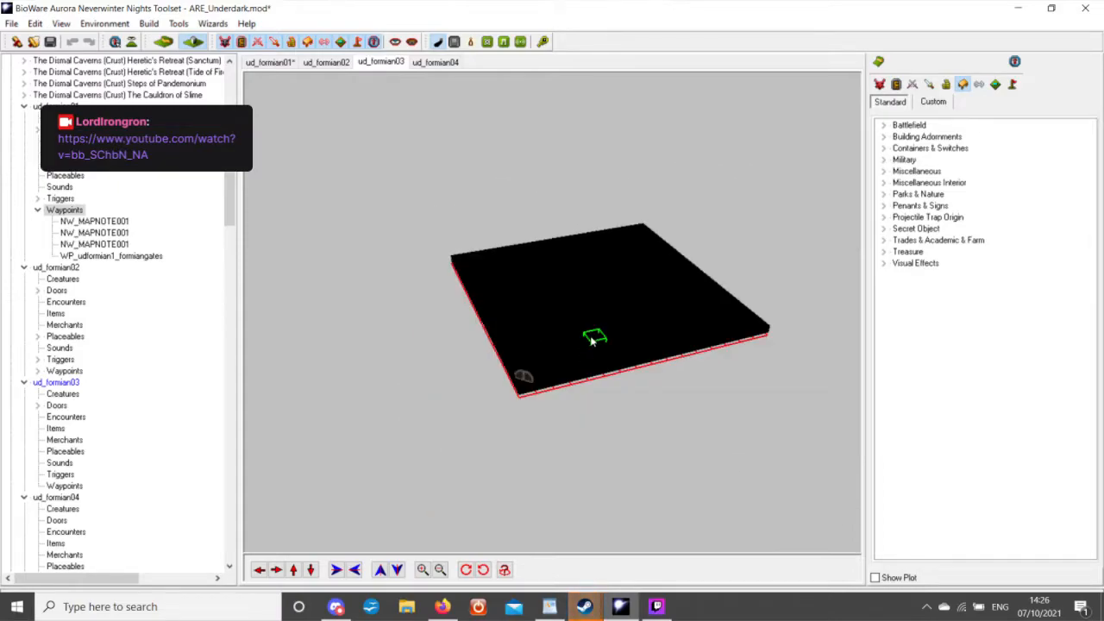
Inspect the cave gate tile in the corner of ud_formian03 up close and in relation to the whole map.
mouse_move(550, 366)
left_mouse_down()
mouse_move(536, 382)
mouse_move(523, 364)
mouse_move(533, 371)
mouse_move(527, 386)
mouse_move(524, 359)
mouse_move(531, 366)
left_mouse_up()
left_click_drag(552, 367, 607, 343)
middle_click_drag(584, 349, 503, 366)
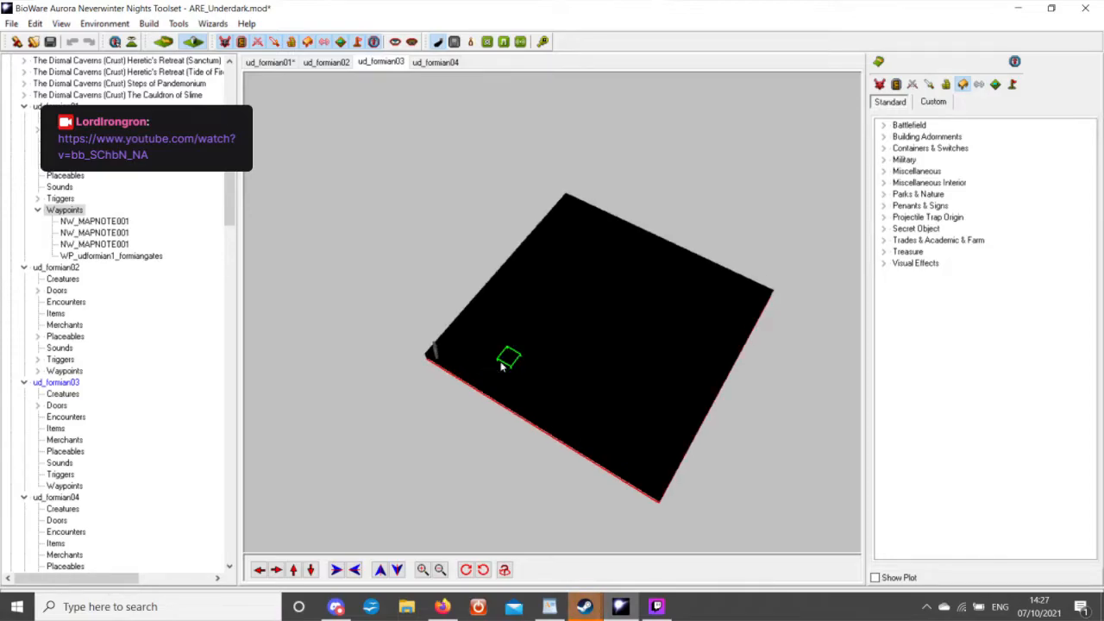
middle_click_drag(463, 372, 604, 368)
scroll(569, 352, "up", 3)
scroll(601, 367, "up", 3)
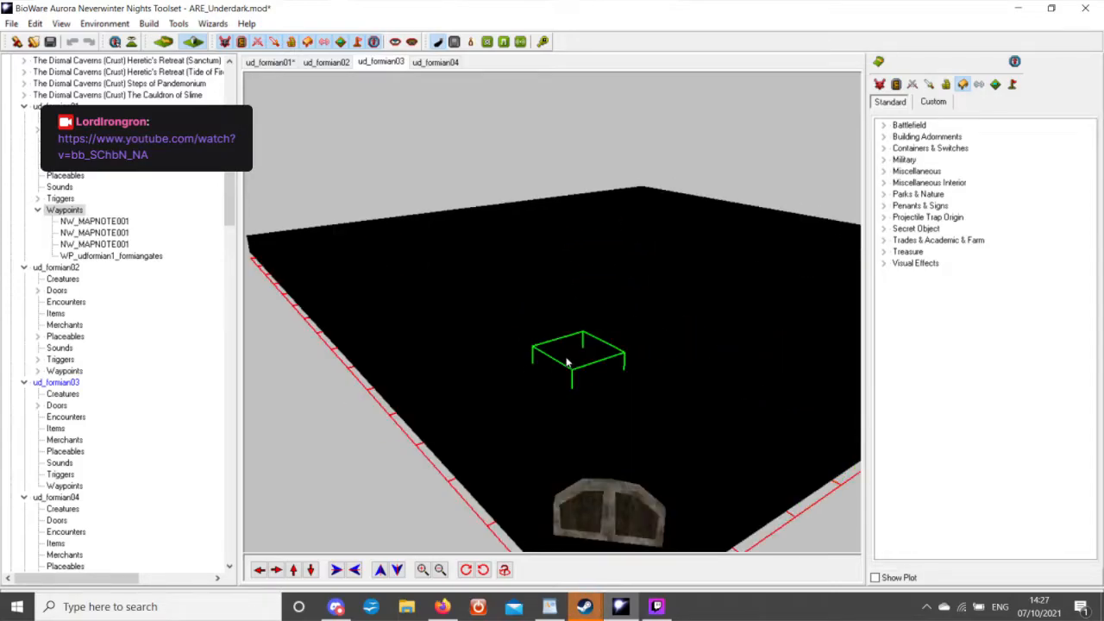
scroll(569, 370, "down", 3)
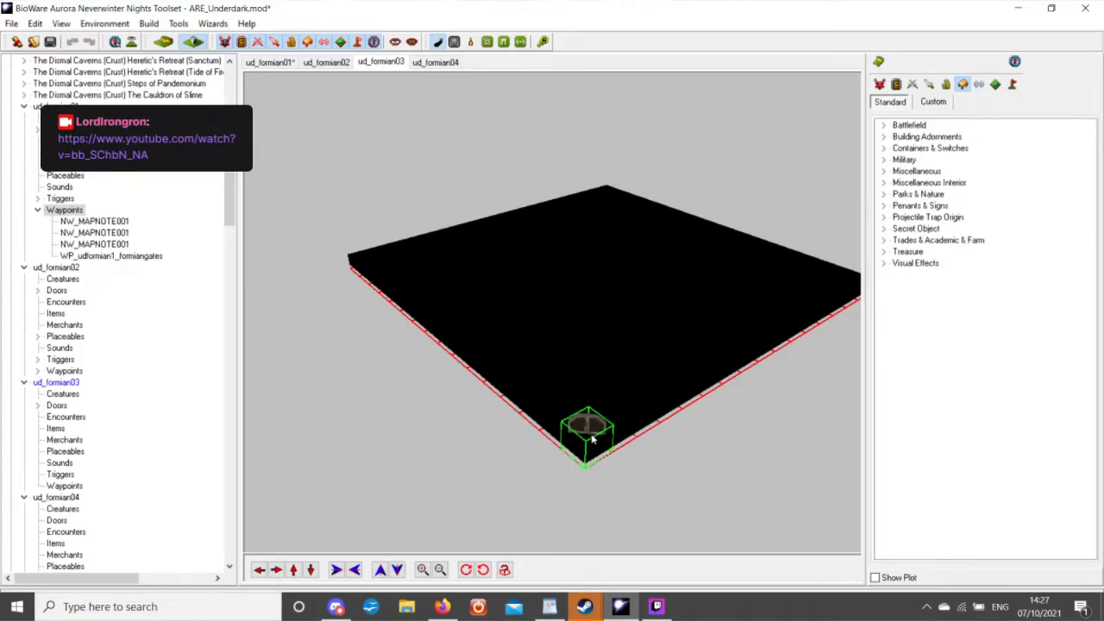
middle_click_drag(607, 353, 503, 589)
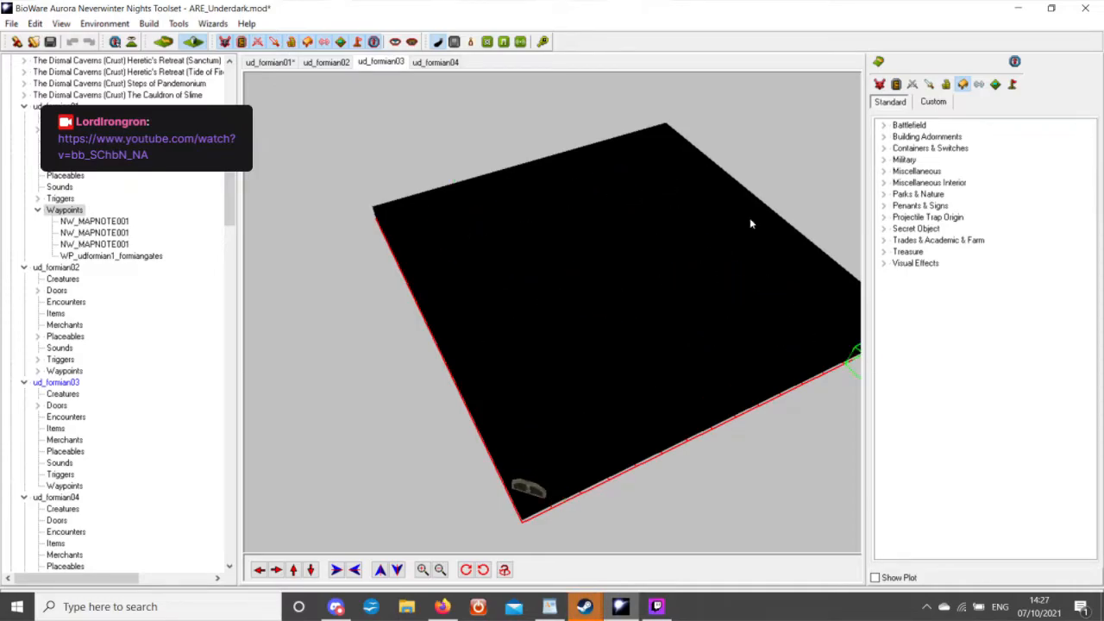
Return to ud_formian01 and nudge the formian gates waypoint slightly away from the map edge, turning it a little.
left_click(330, 63)
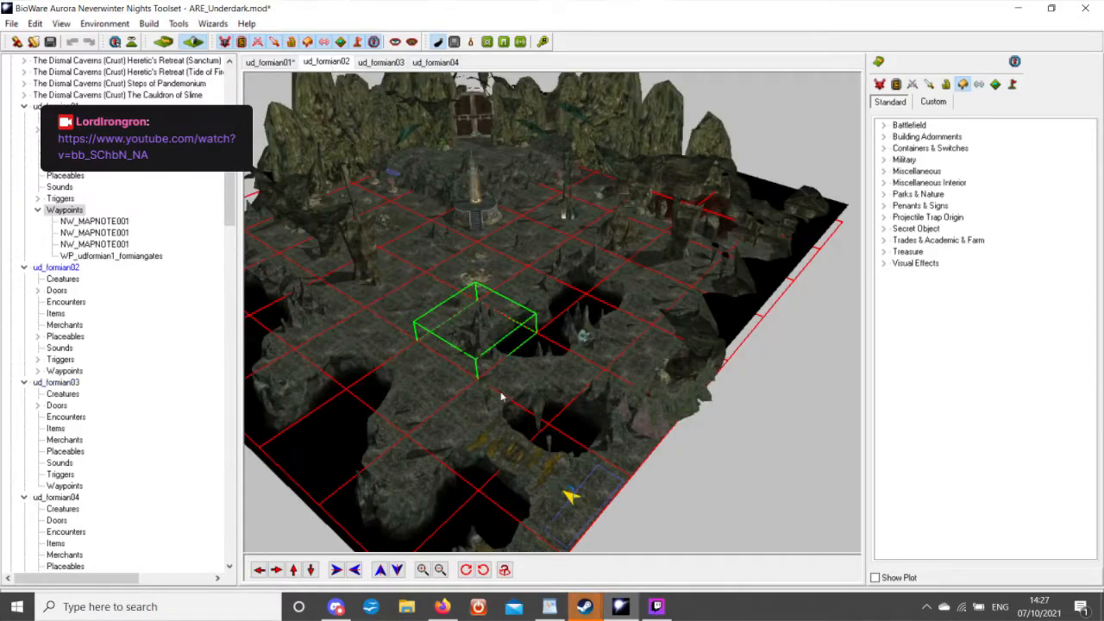
left_click(273, 62)
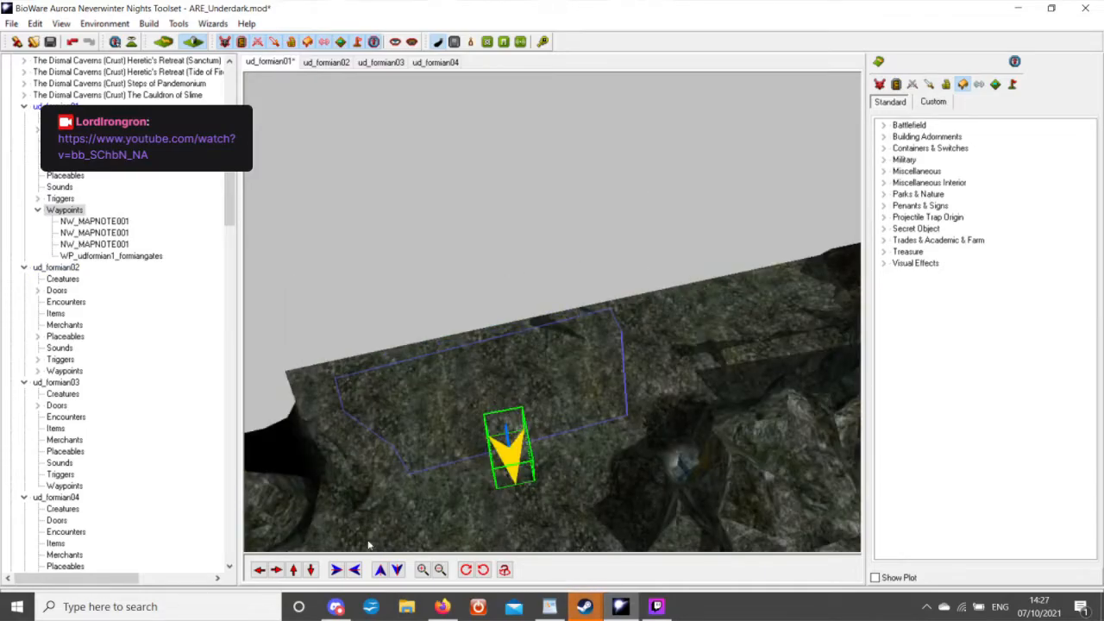
left_click(311, 570)
middle_click_drag(467, 376, 448, 406)
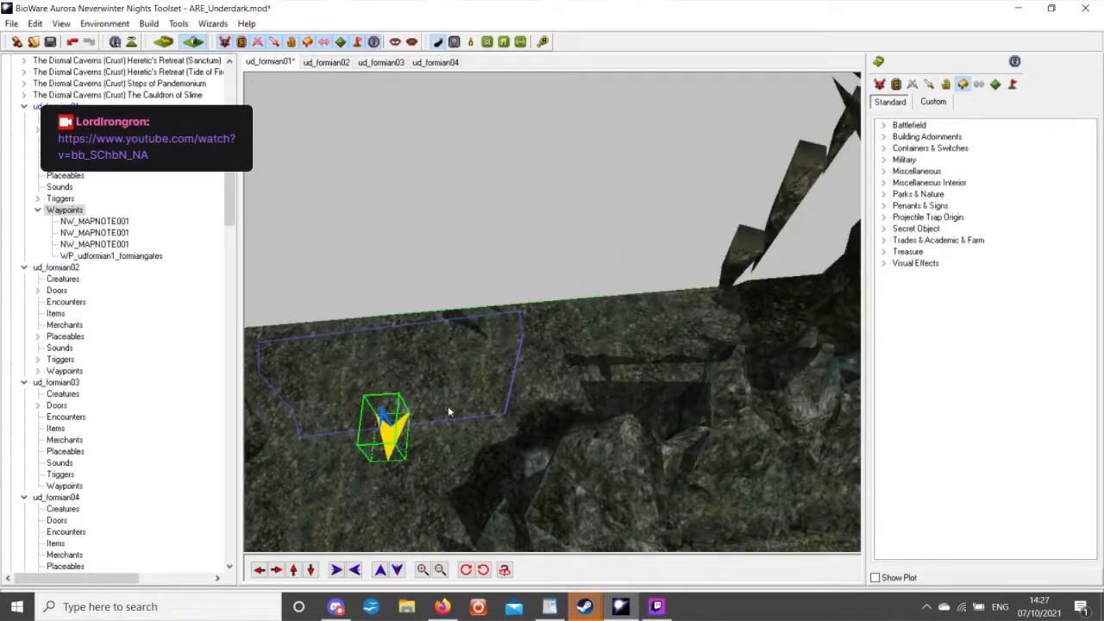
scroll(438, 431, "up", 3)
left_click(259, 570)
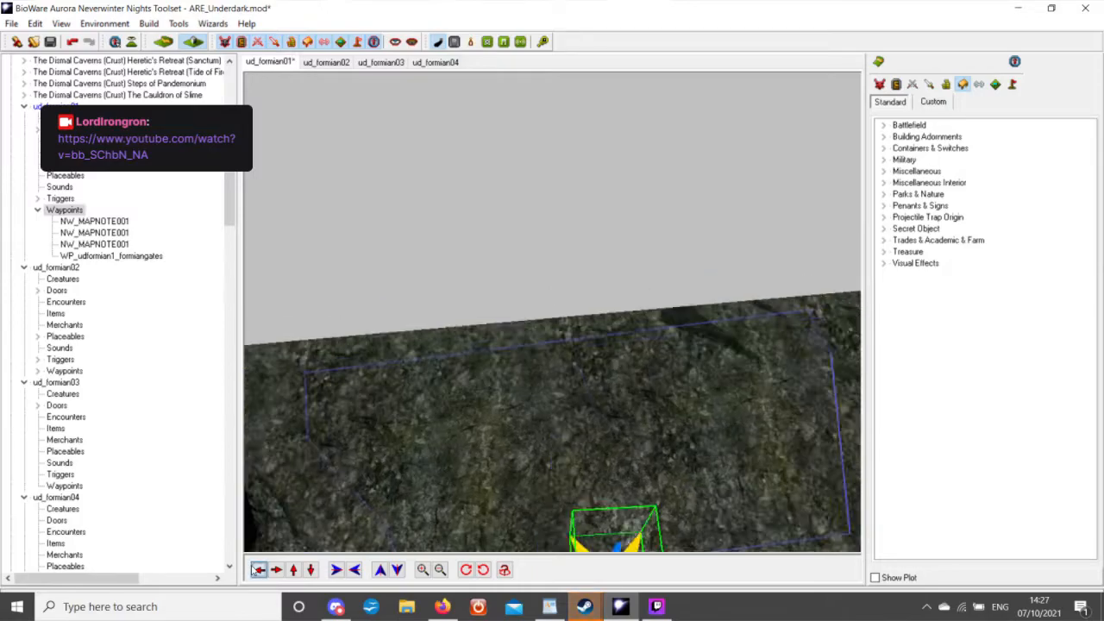
left_click(259, 570)
left_click(292, 570)
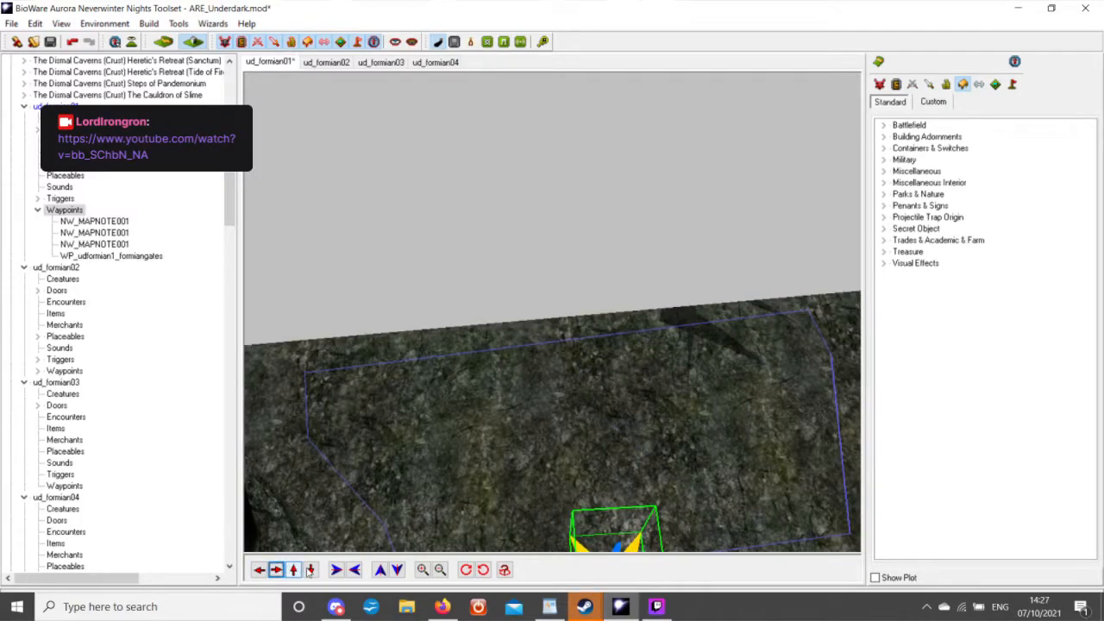
left_click(310, 570)
left_click_drag(598, 310, 601, 336)
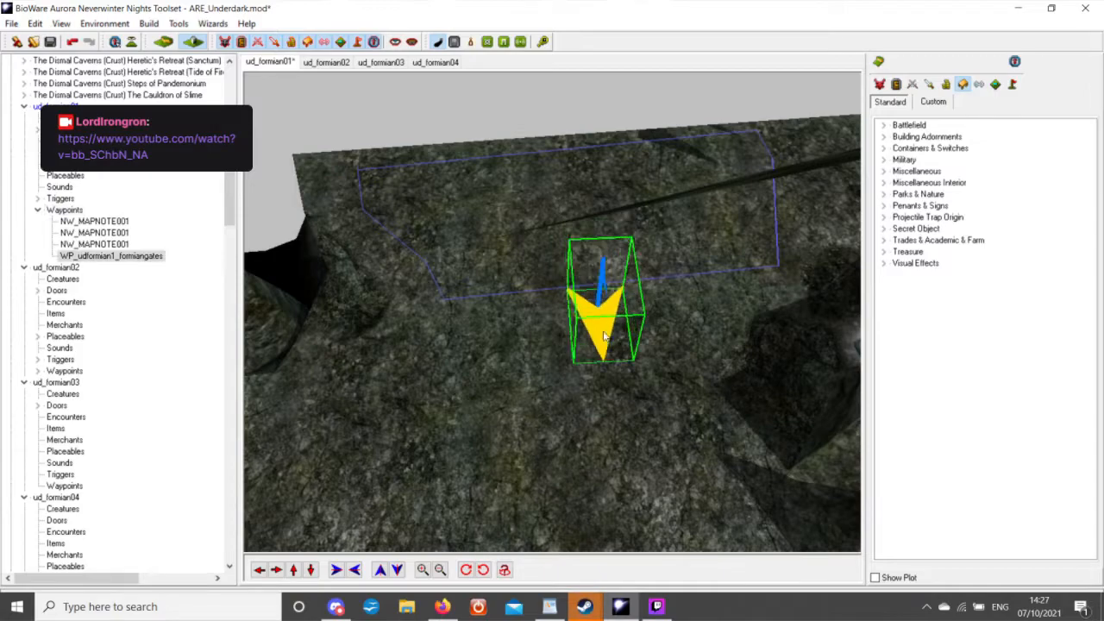
left_click(484, 570)
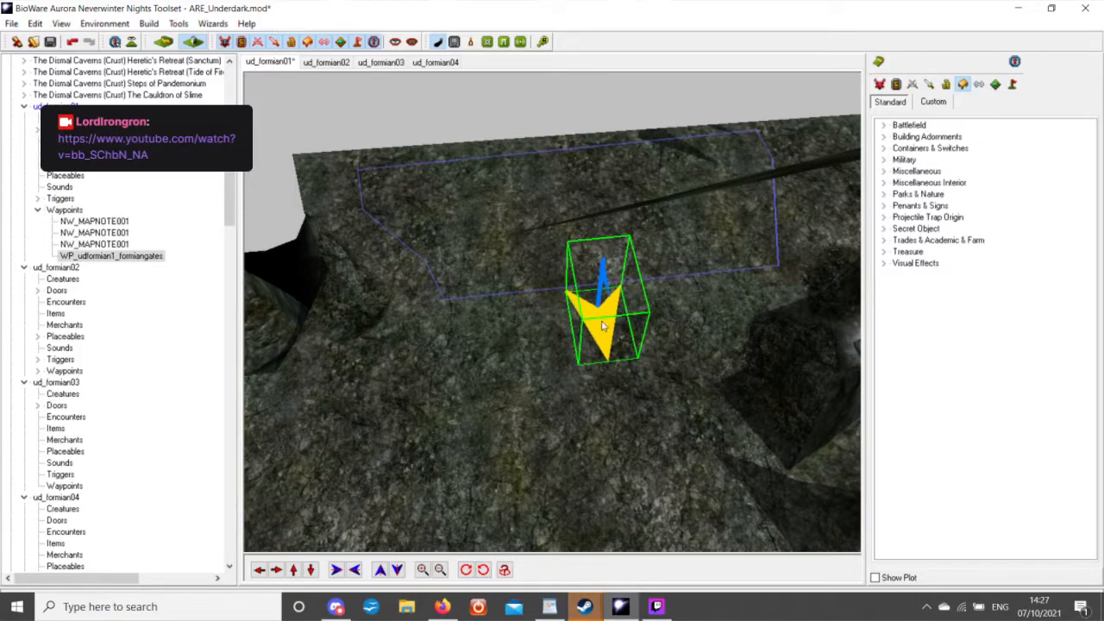
Move the formian gates waypoint inside the trigger zone along the map edge and rotate it.
left_click_drag(600, 330, 580, 215)
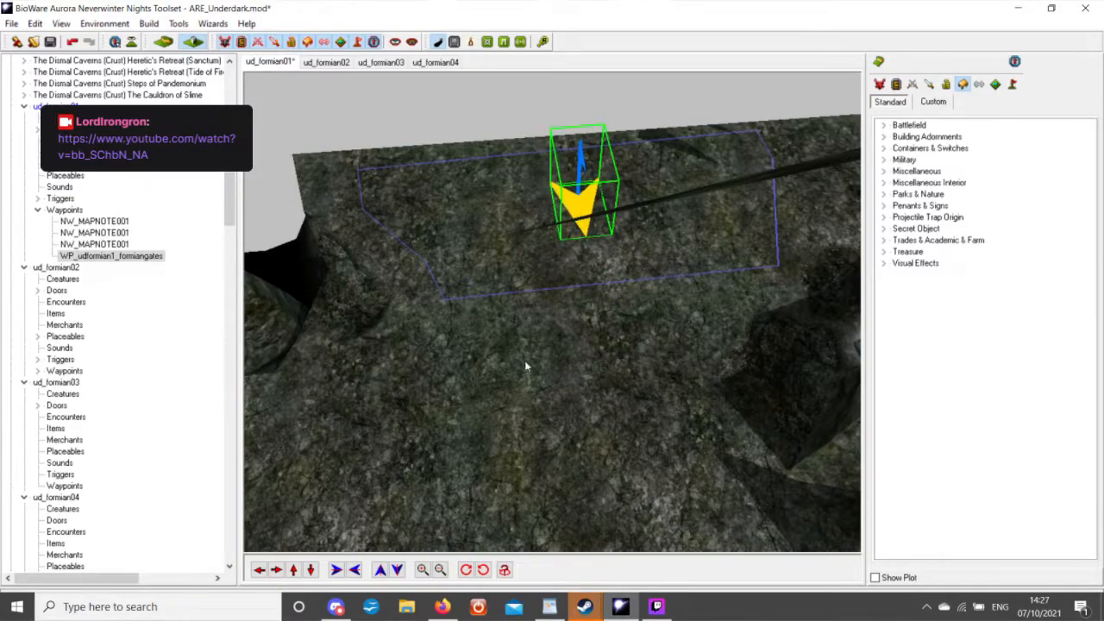
middle_click_drag(526, 366, 505, 519)
left_click(466, 569)
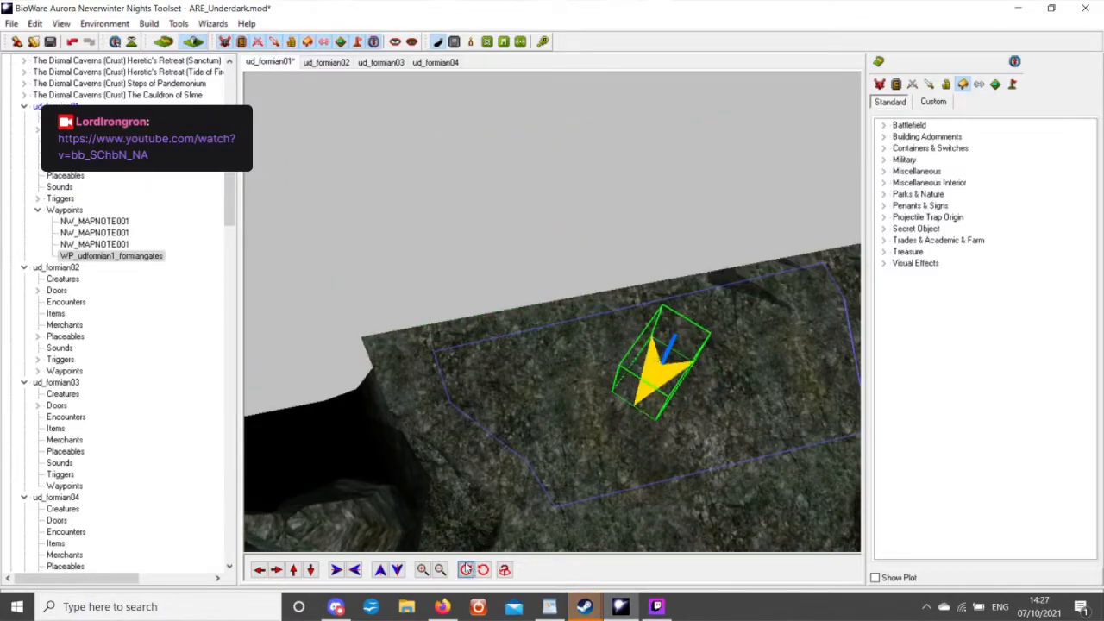
scroll(572, 406, "down", 3)
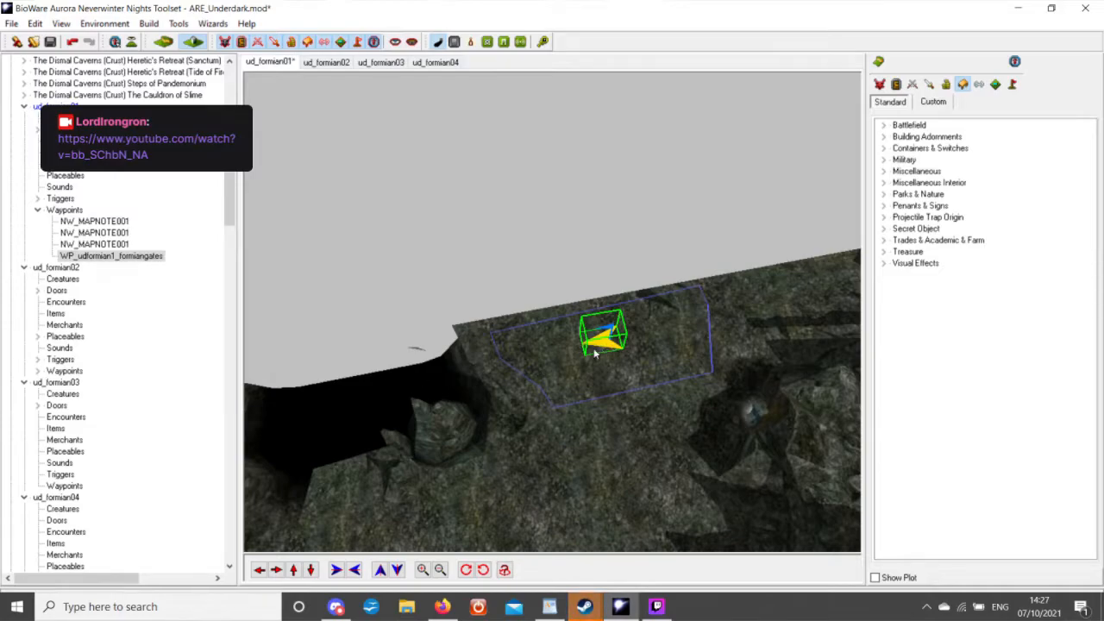
middle_click_drag(594, 353, 462, 358)
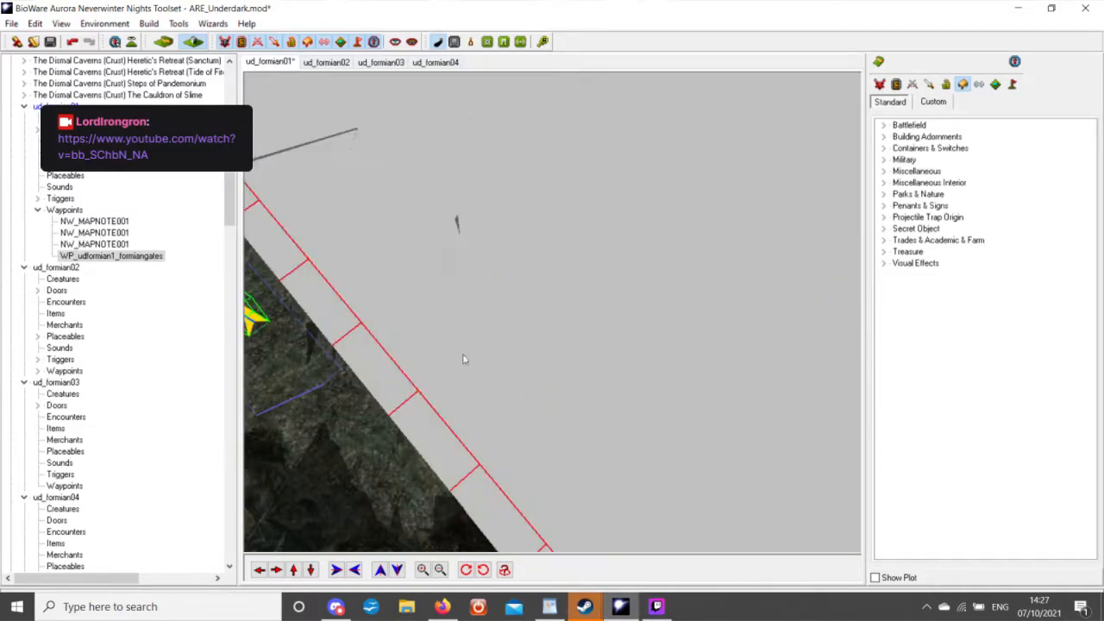
left_click(264, 573)
middle_click_drag(492, 398, 506, 371)
scroll(490, 371, "up", 4)
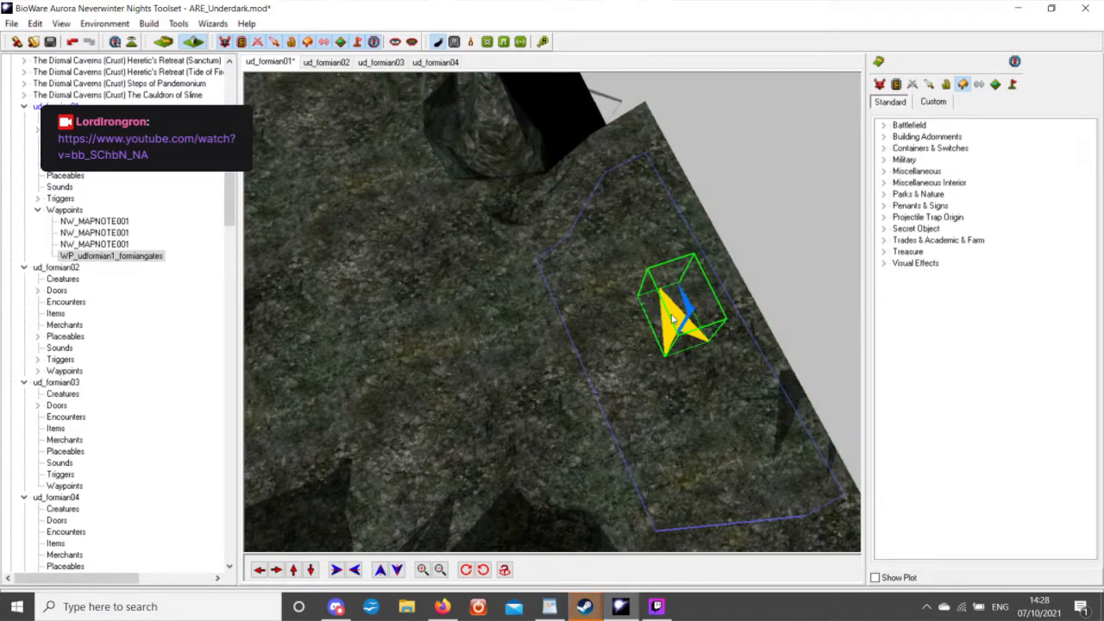
Place the formian gates waypoint just outside the trigger on its inner side and rotate it to face away from the map edge.
left_click_drag(676, 321, 531, 340)
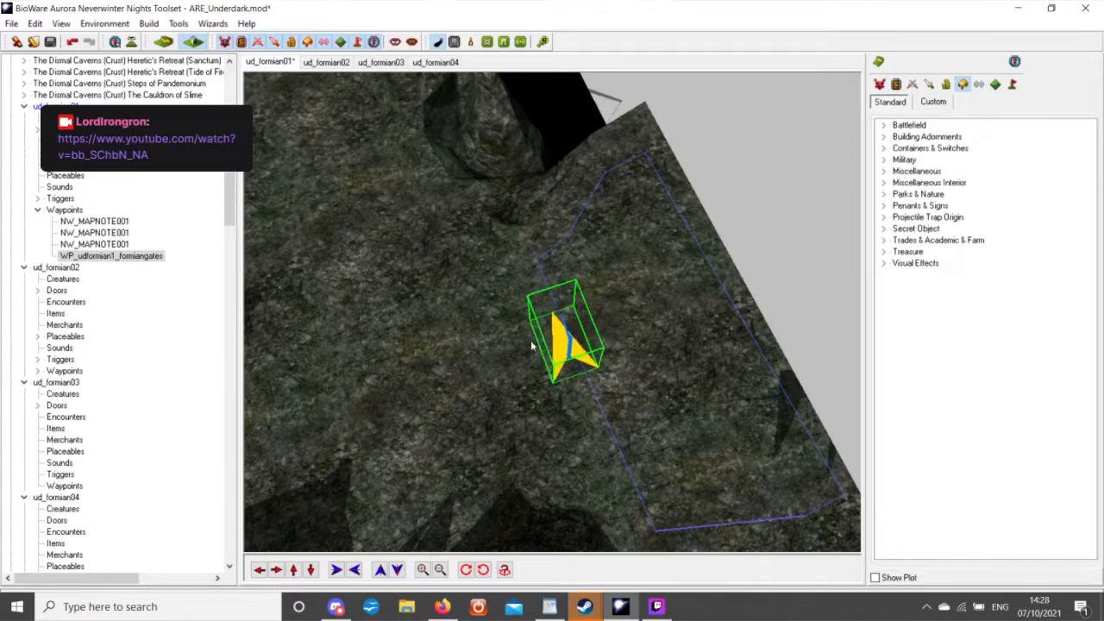
left_click(483, 570)
left_click(483, 570)
left_click(483, 570)
left_click(482, 570)
left_click(483, 570)
Fine-tune the formian gates waypoint's rotation and shift it slightly farther from the trigger toward the area's interior.
scroll(456, 489, "down", 6)
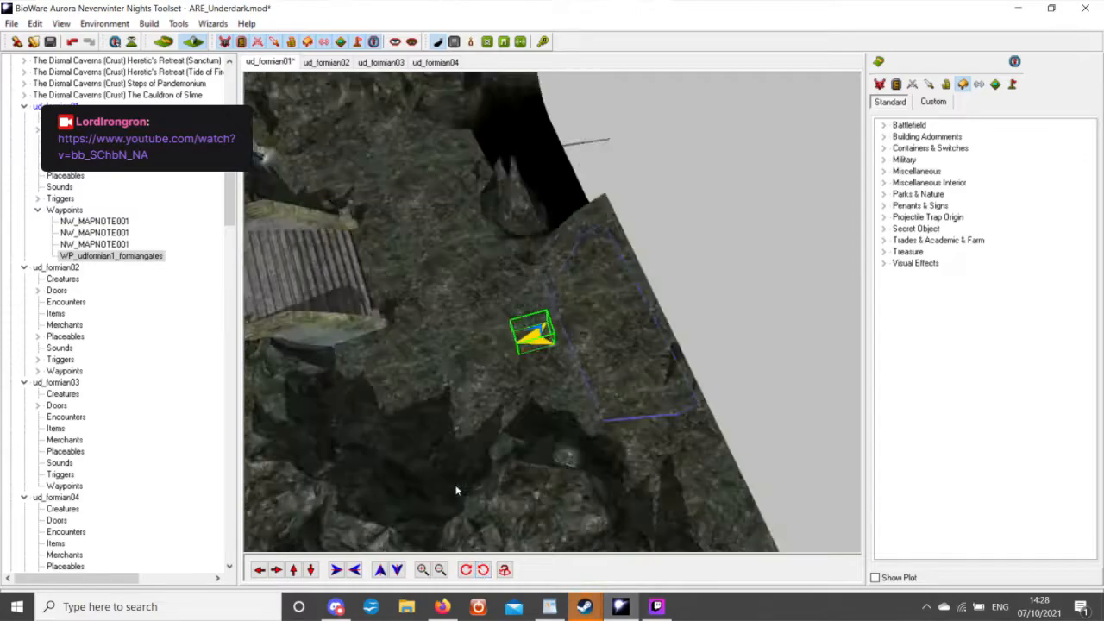
scroll(383, 429, "up", 6)
middle_click_drag(394, 429, 352, 509)
scroll(417, 444, "down", 3)
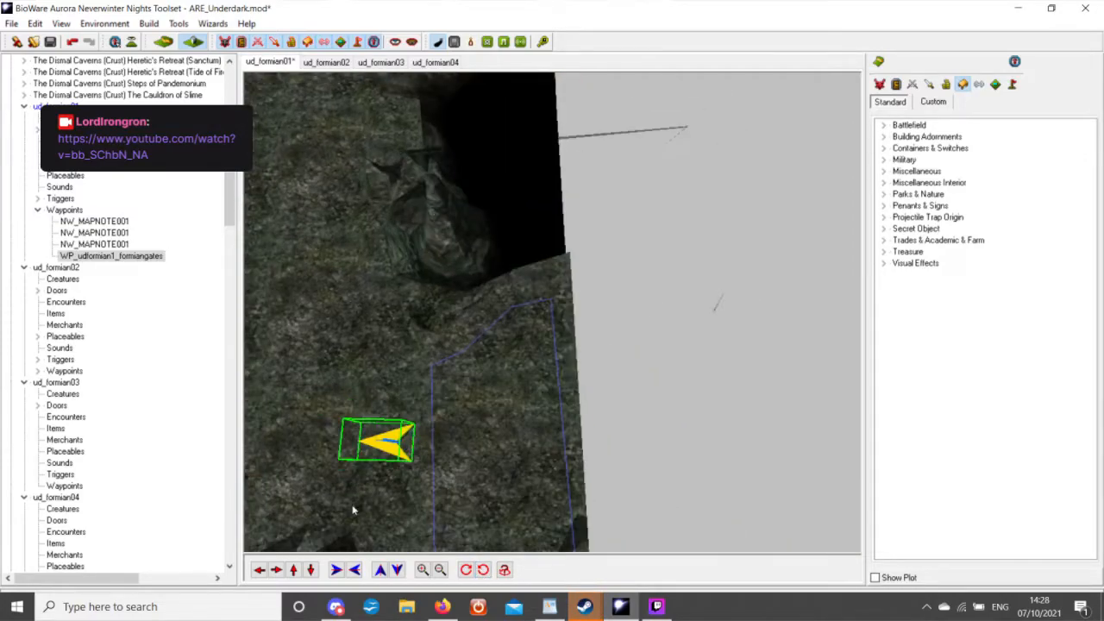
left_click(255, 572)
middle_click_drag(372, 351, 345, 297)
scroll(364, 303, "down", 5)
scroll(547, 301, "up", 3)
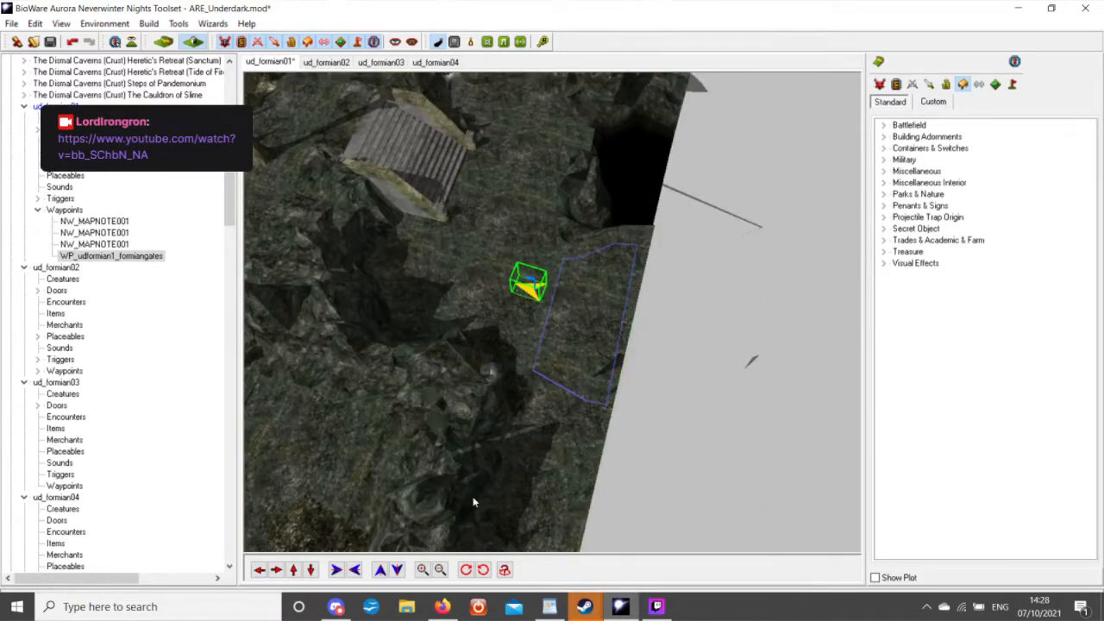
left_click(467, 566)
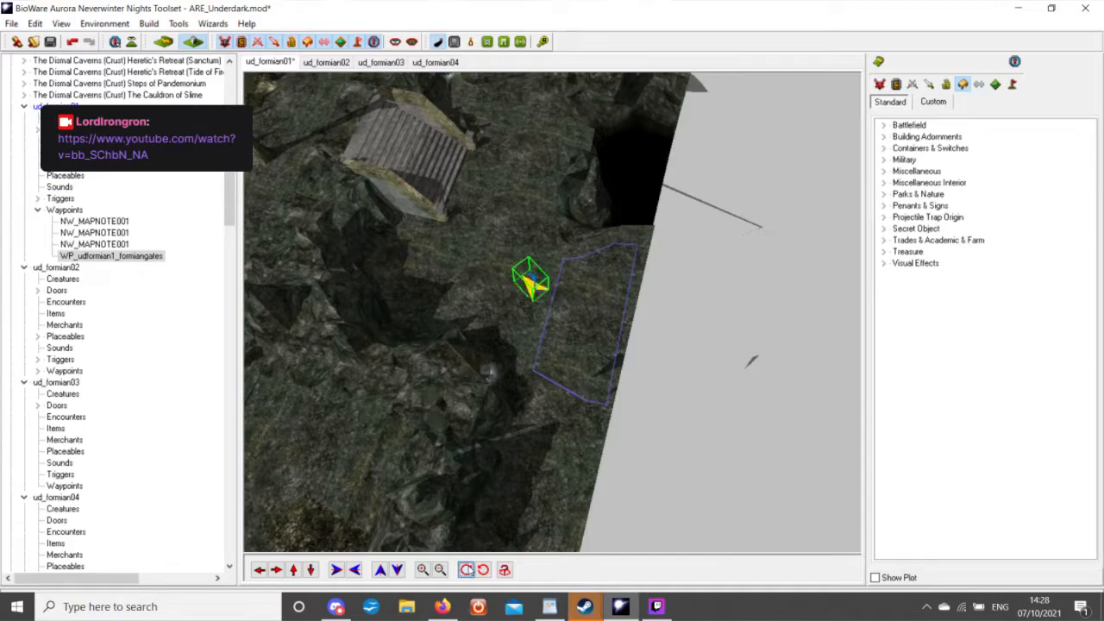
left_click_drag(533, 291, 524, 292)
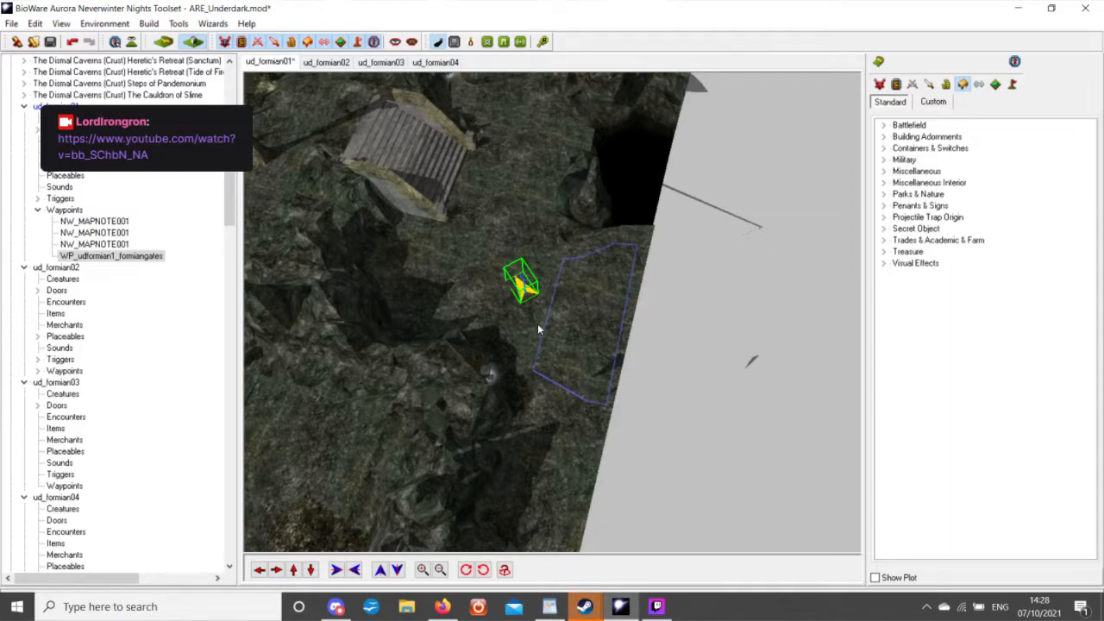
Check the formian gates waypoint's placement relative to the trigger outline and the nearby bridge.
scroll(538, 325, "up", 2)
scroll(538, 324, "down", 2)
middle_click_drag(515, 318, 531, 301)
scroll(529, 337, "up", 3)
scroll(531, 301, "down", 3)
scroll(530, 295, "down", 3)
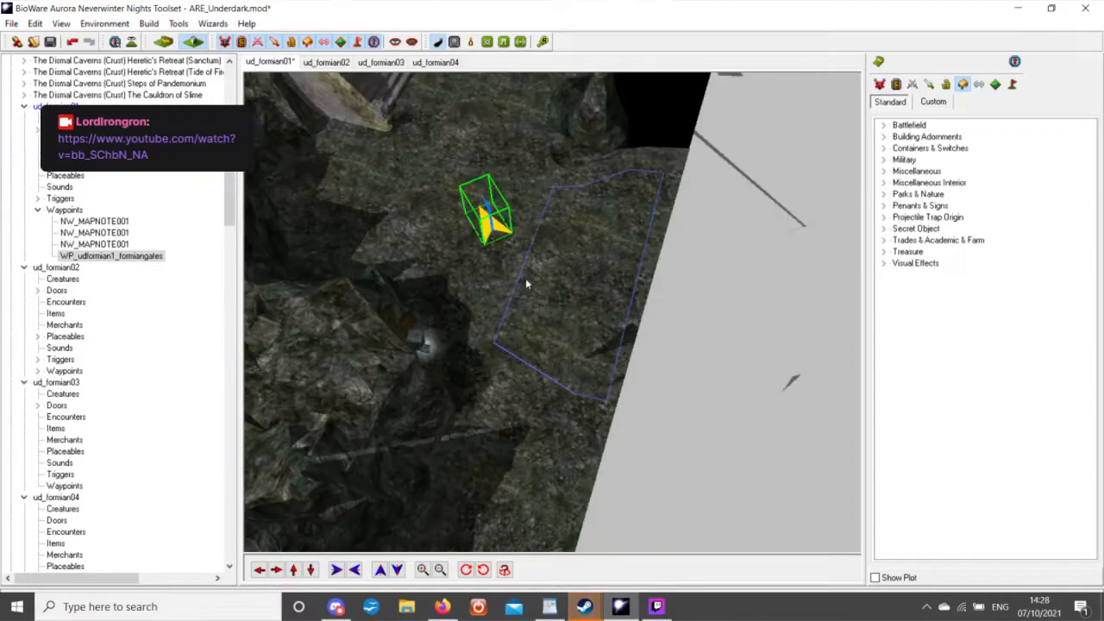
middle_click_drag(520, 254, 486, 258)
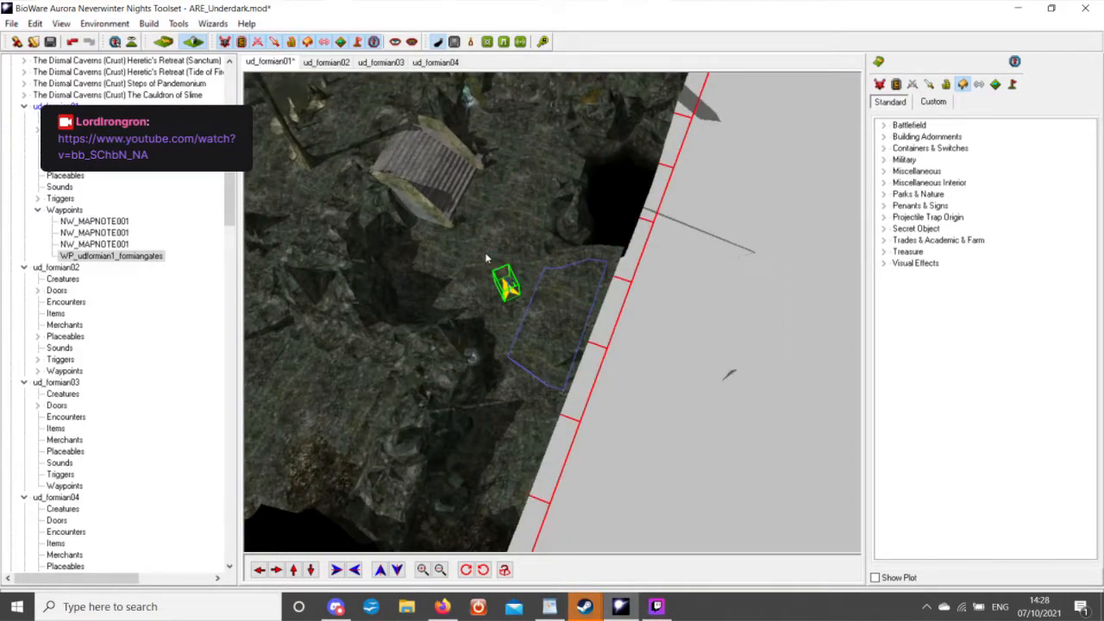
scroll(485, 258, "up", 2)
Add an enabled map note reading "Gates" to the formian gates waypoint and nudge the waypoint slightly toward the trigger.
right_click(474, 267)
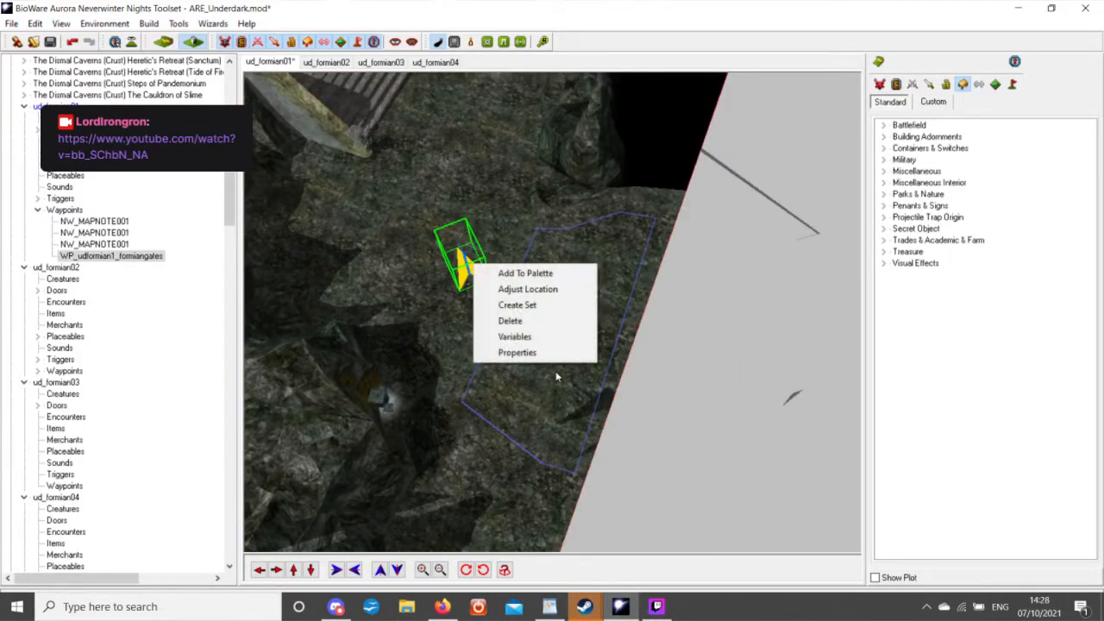
left_click(541, 352)
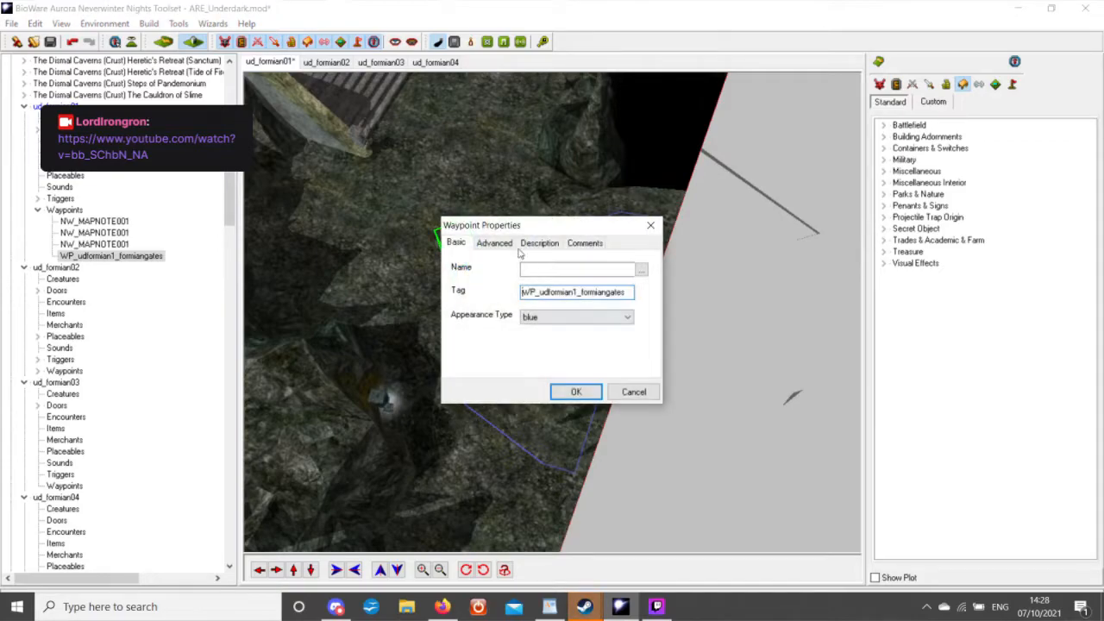
left_click(494, 242)
left_click(455, 310)
left_click(538, 328)
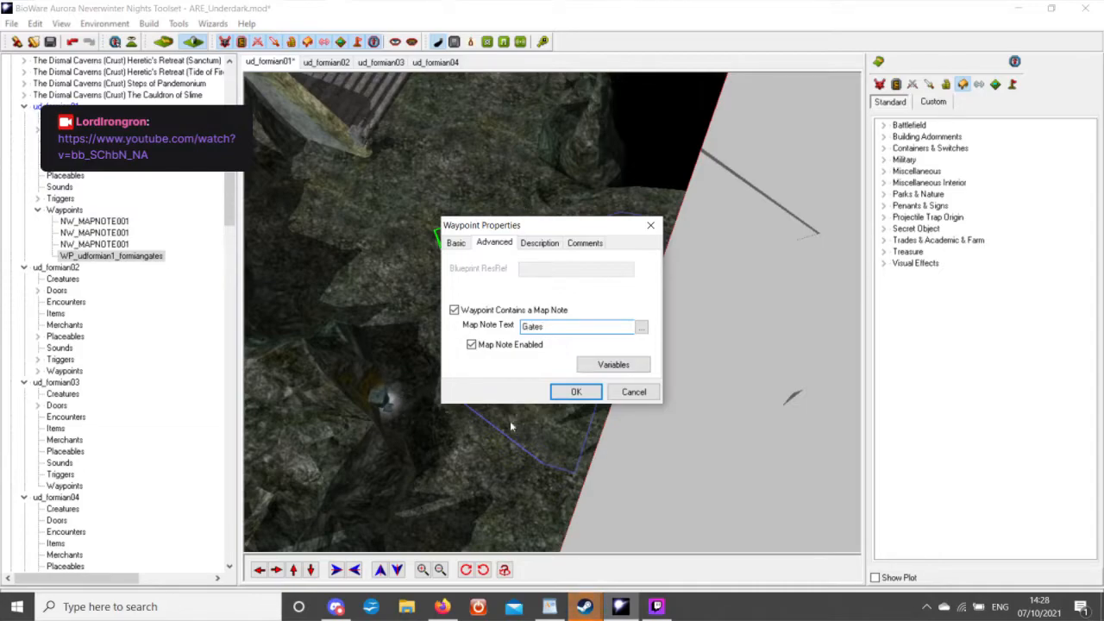
left_click(571, 392)
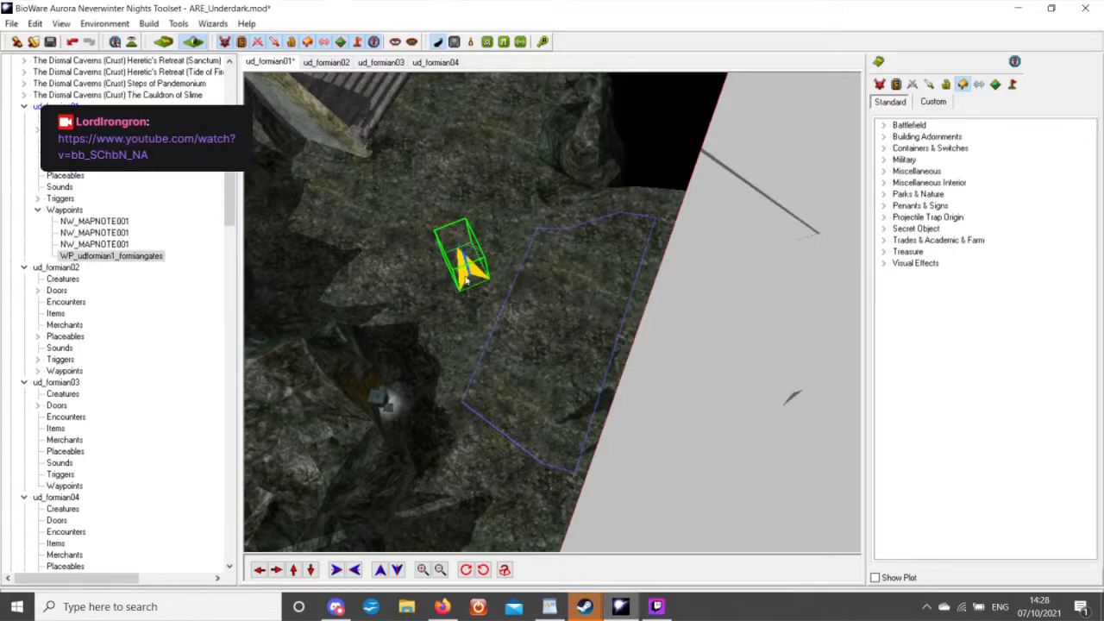
left_click_drag(468, 278, 472, 278)
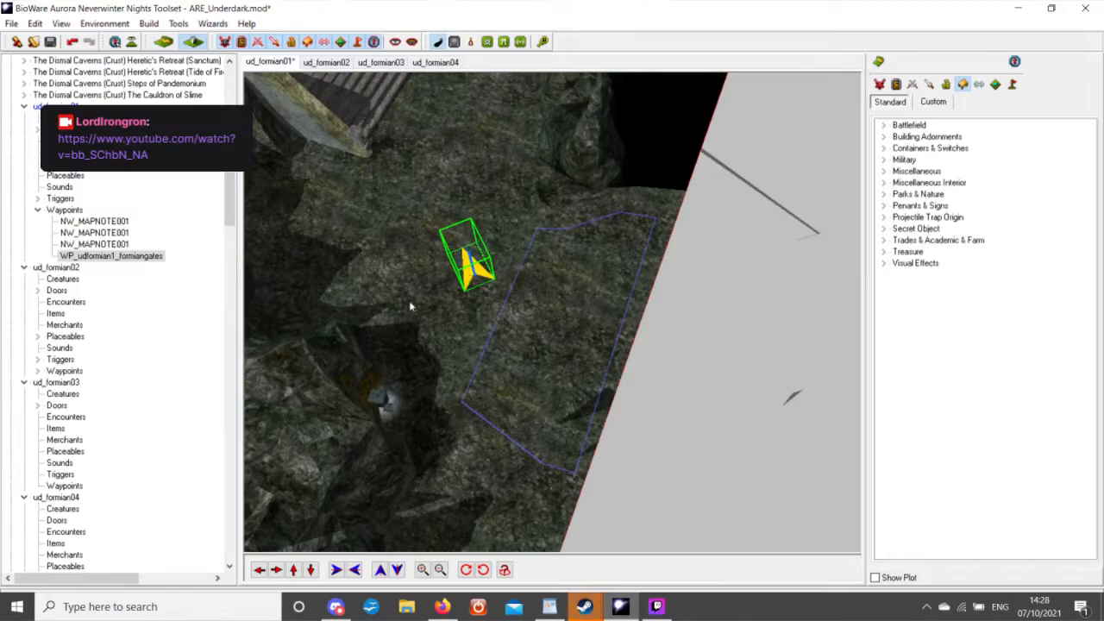
Switch to ud_formian02 and move the waypoint WP_UDFormian02_01 inward, out of the trigger at the map edge.
left_click(334, 65)
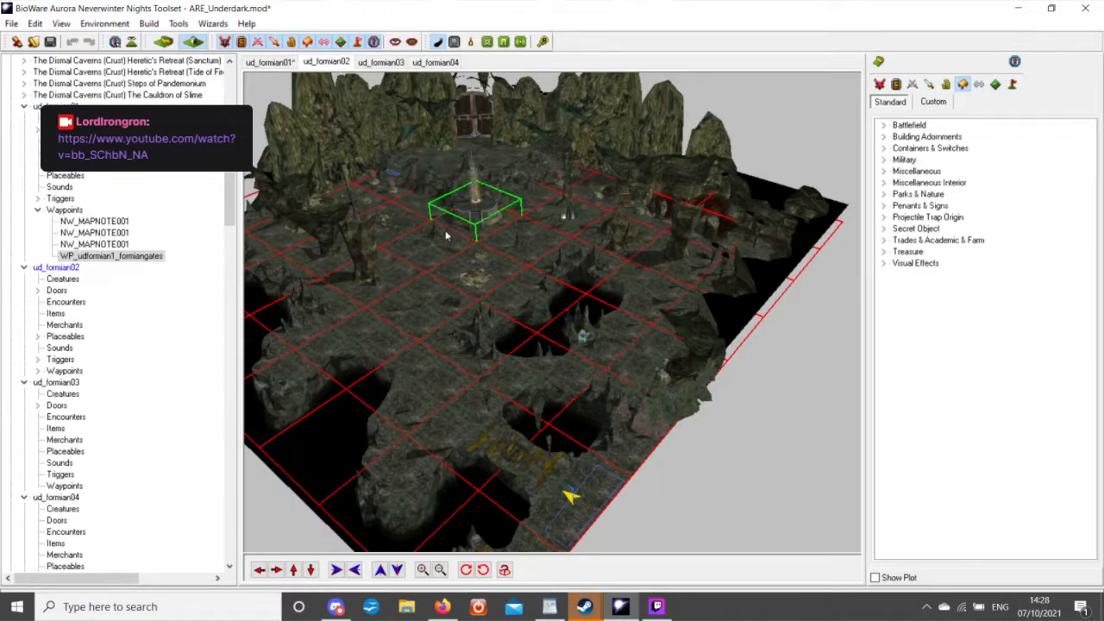
left_click(310, 570)
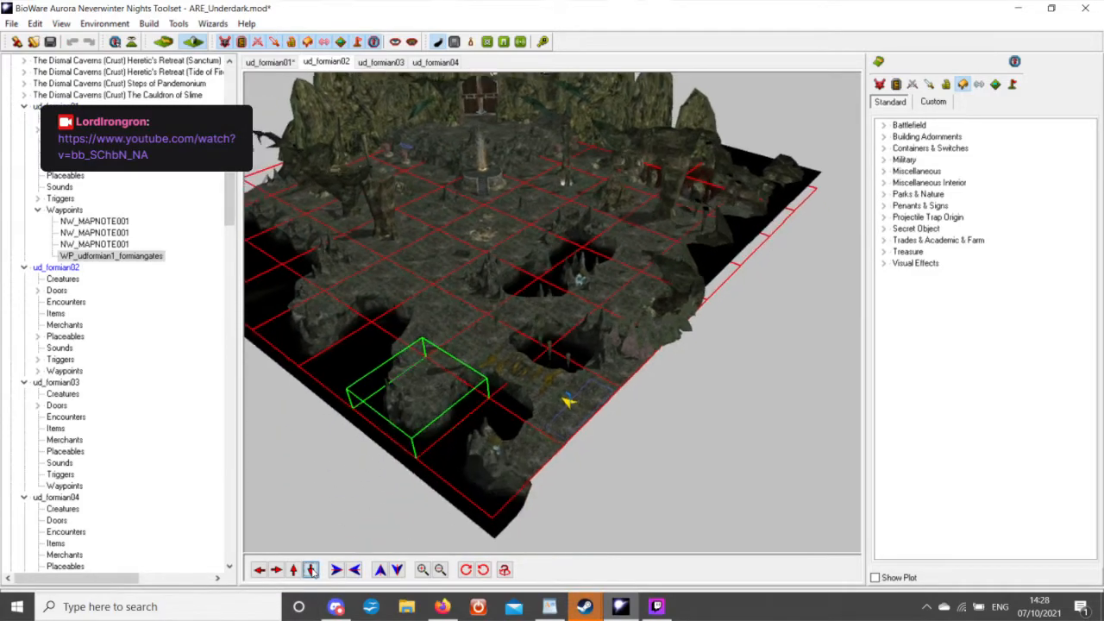
scroll(399, 461, "up", 4)
scroll(428, 265, "up", 5)
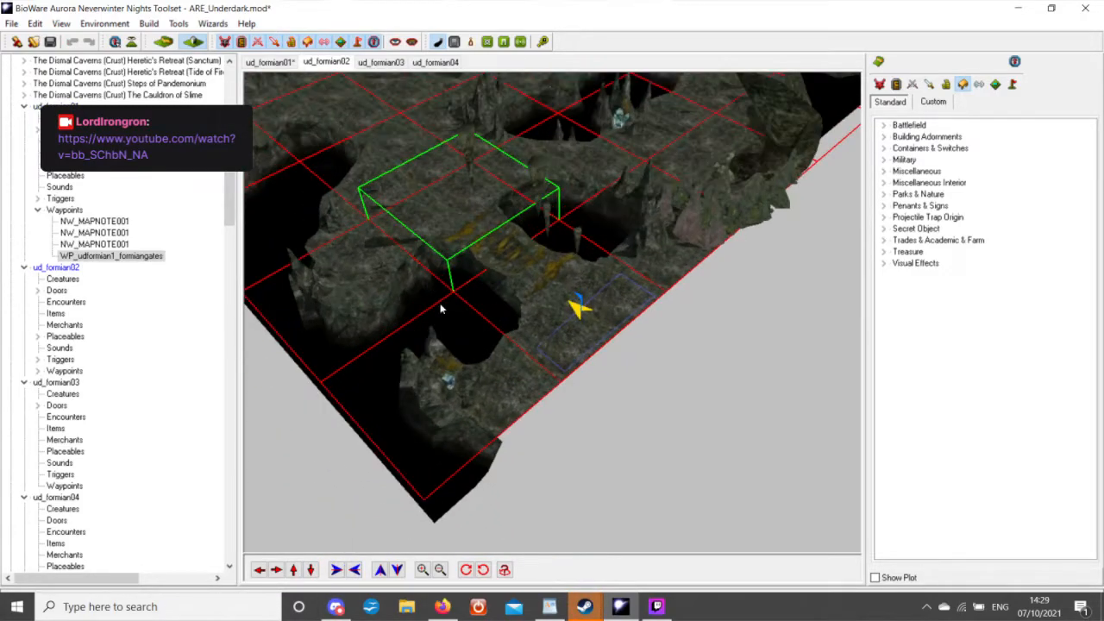
scroll(556, 313, "up", 3)
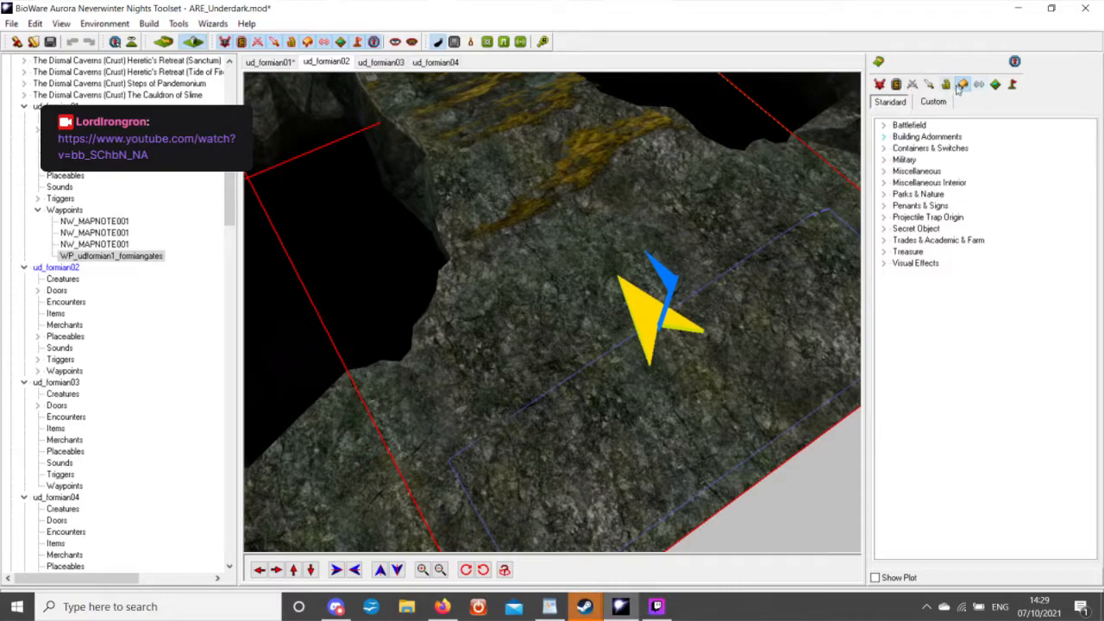
middle_click_drag(592, 290, 666, 253)
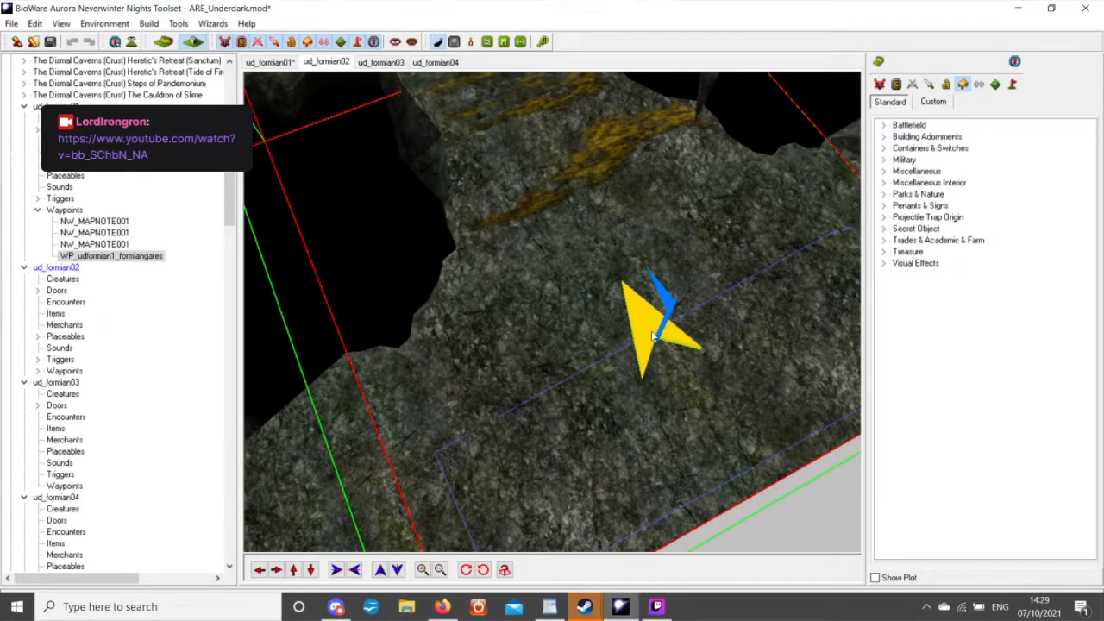
left_click(946, 83)
left_click(962, 84)
left_click_drag(640, 312, 629, 269)
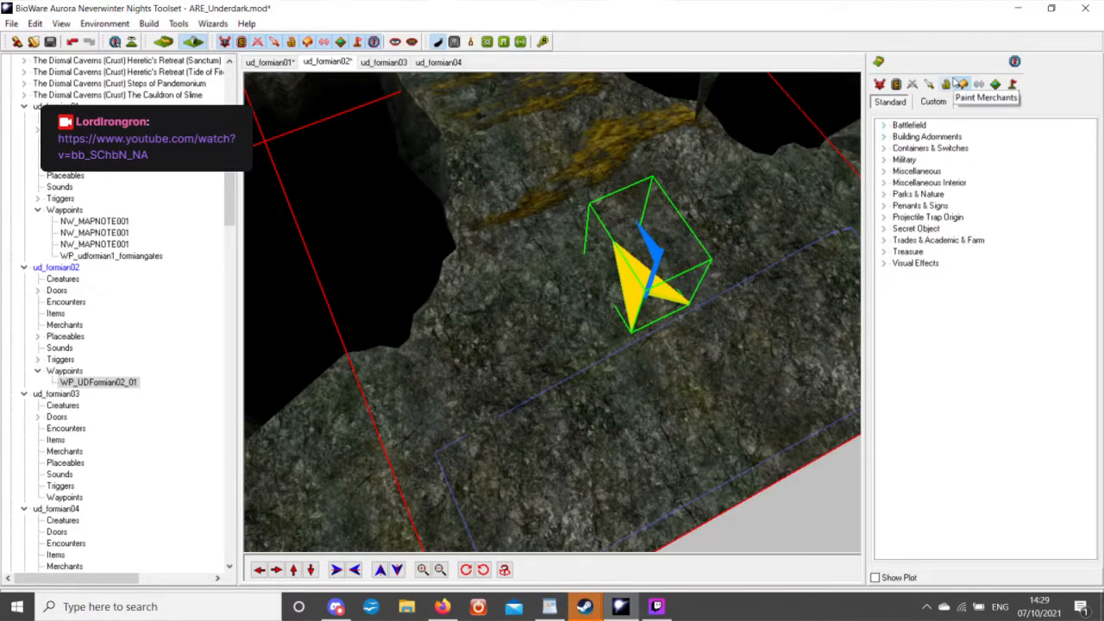
Inspect the placement of waypoint WP_UDFormian02_01 relative to the trigger at the map edge and the surrounding terrain.
left_click(960, 84)
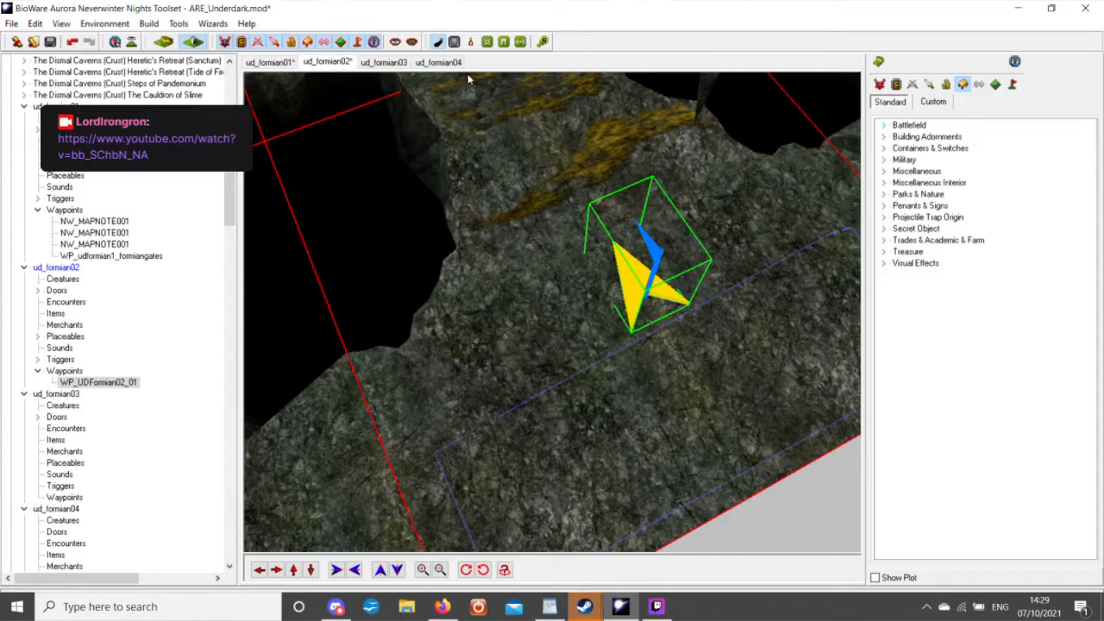
scroll(643, 292, "down", 2)
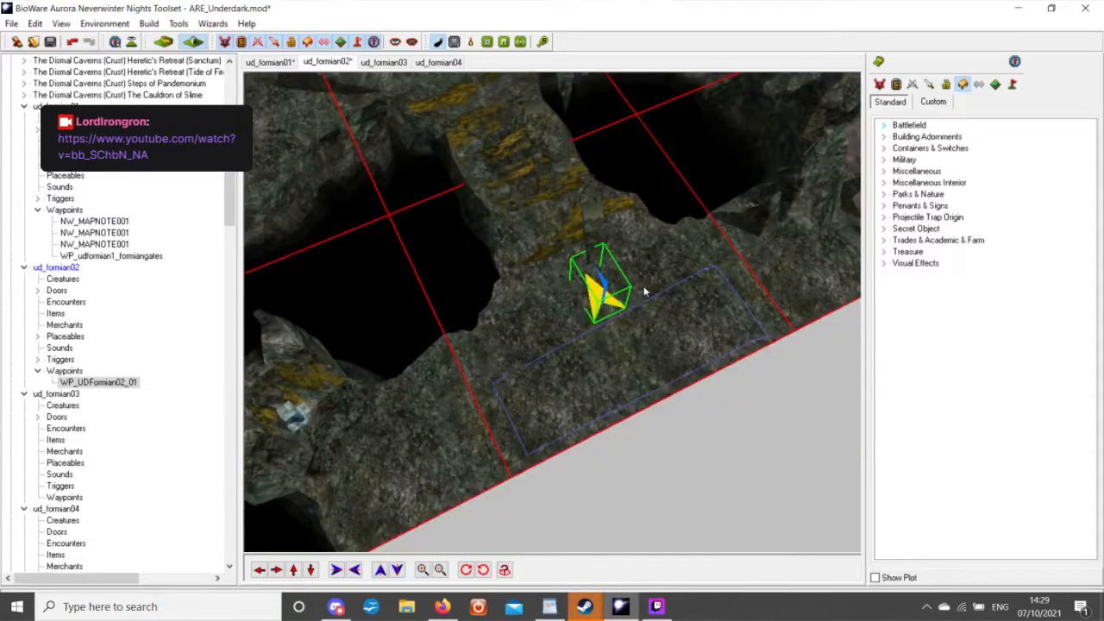
scroll(604, 274, "up", 2)
scroll(503, 288, "down", 2)
mouse_move(534, 294)
middle_mouse_down()
mouse_move(503, 288)
mouse_move(554, 262)
mouse_move(650, 242)
mouse_move(540, 282)
middle_mouse_up()
scroll(649, 240, "up", 2)
scroll(540, 281, "down", 4)
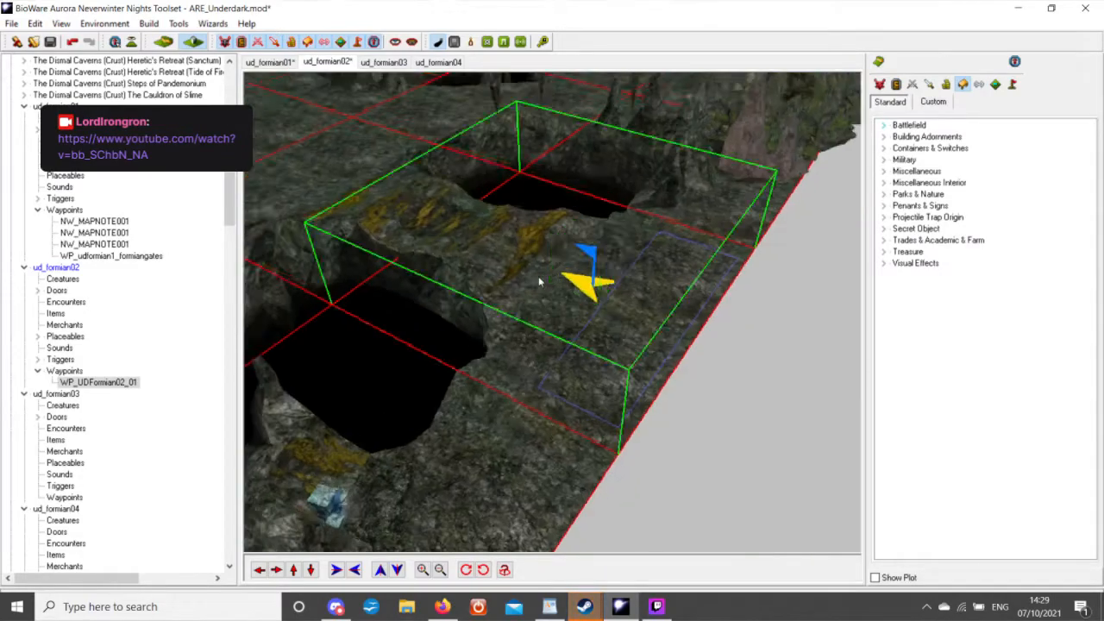
scroll(488, 302, "up", 2)
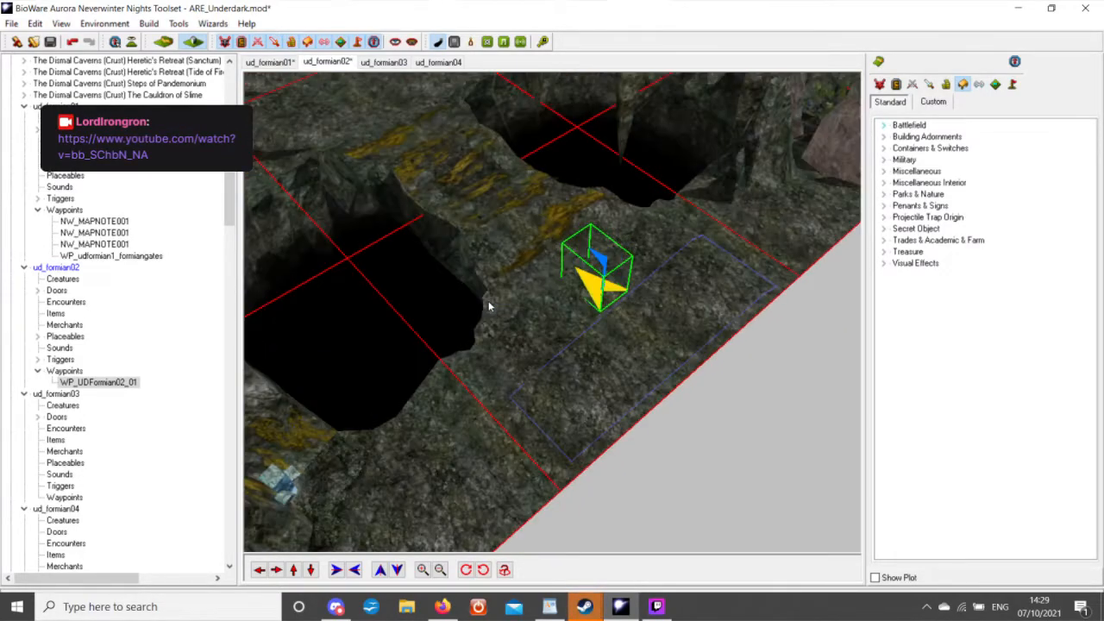
scroll(488, 302, "down", 2)
middle_click_drag(488, 302, 578, 315)
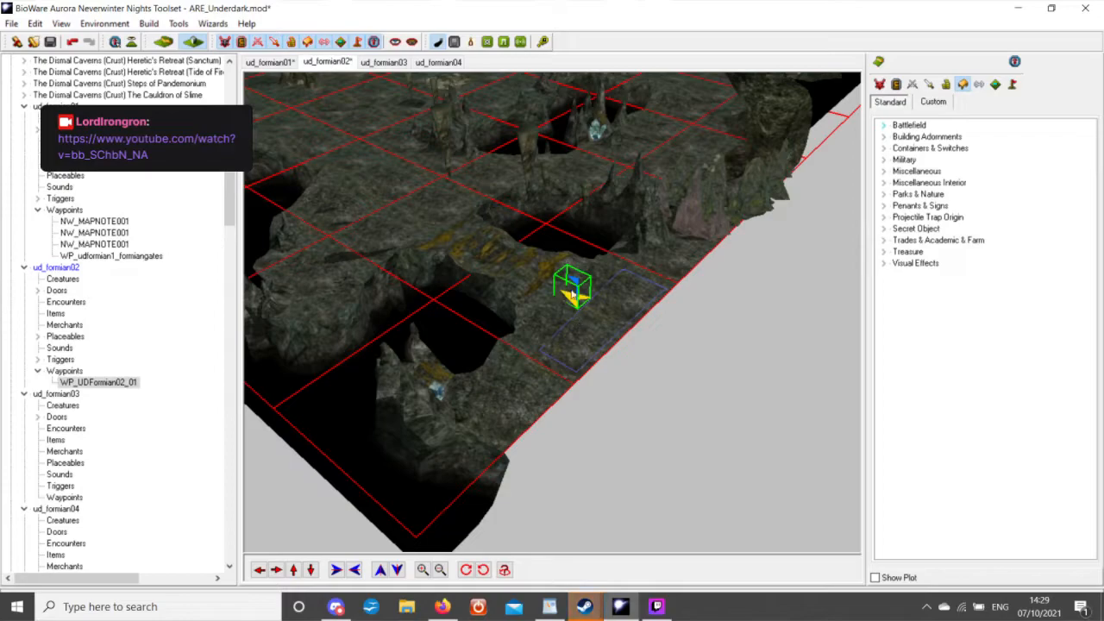
Review the map note settings in WP_UDFormian02_01's advanced properties and leave them as they are.
right_click(575, 305)
left_click(616, 390)
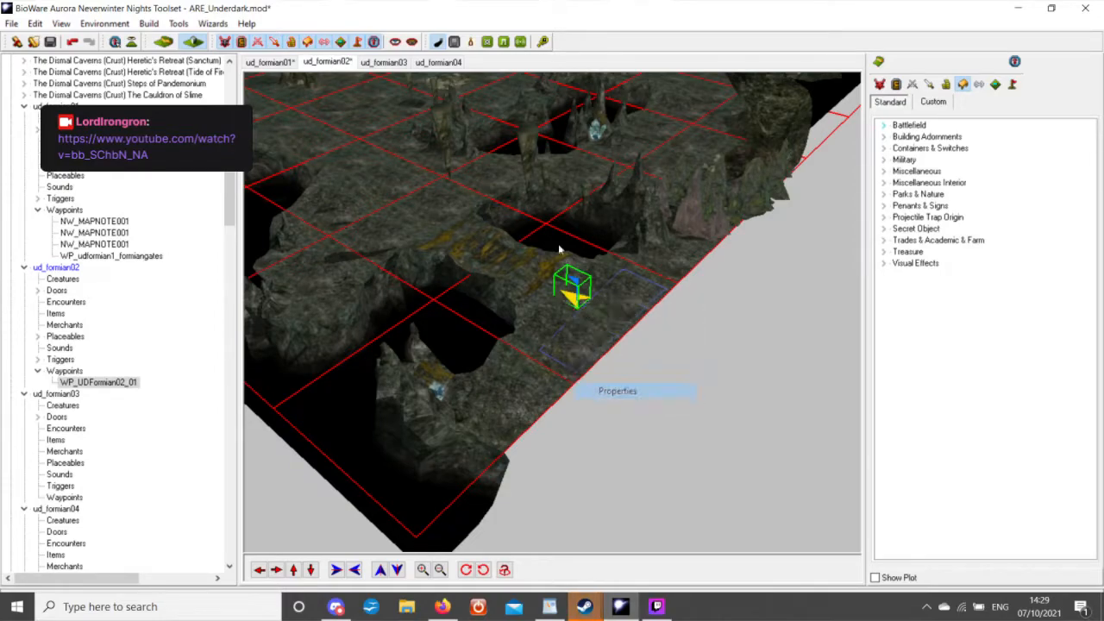
left_click(503, 244)
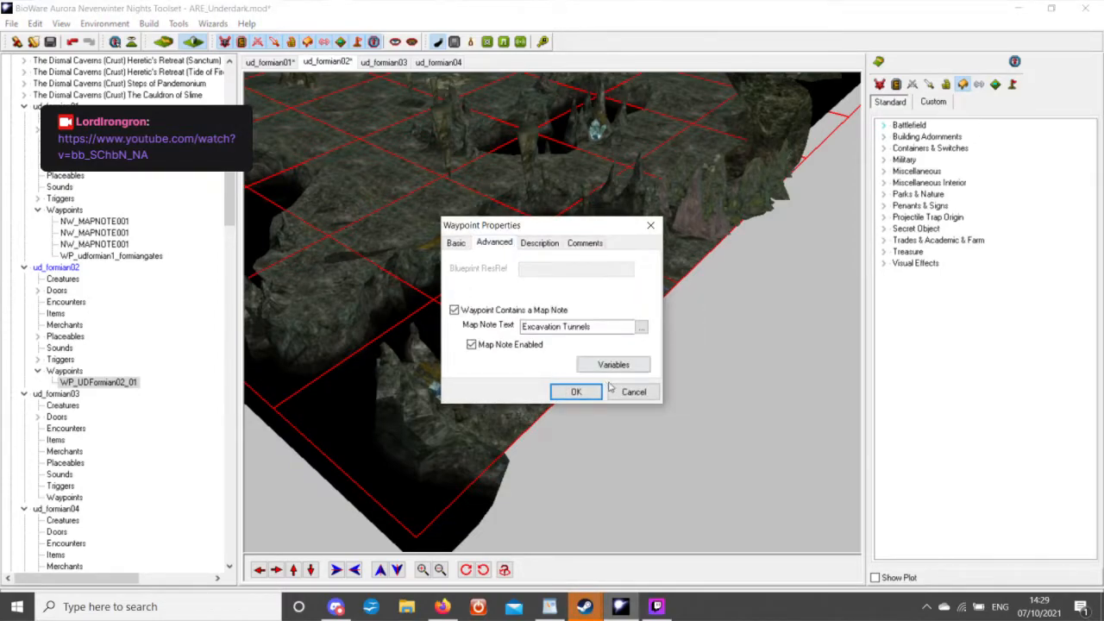
left_click(634, 392)
Place a standard Map Note waypoint on the ground near the large wooden gate in ud_formian02.
scroll(634, 395, "down", 3)
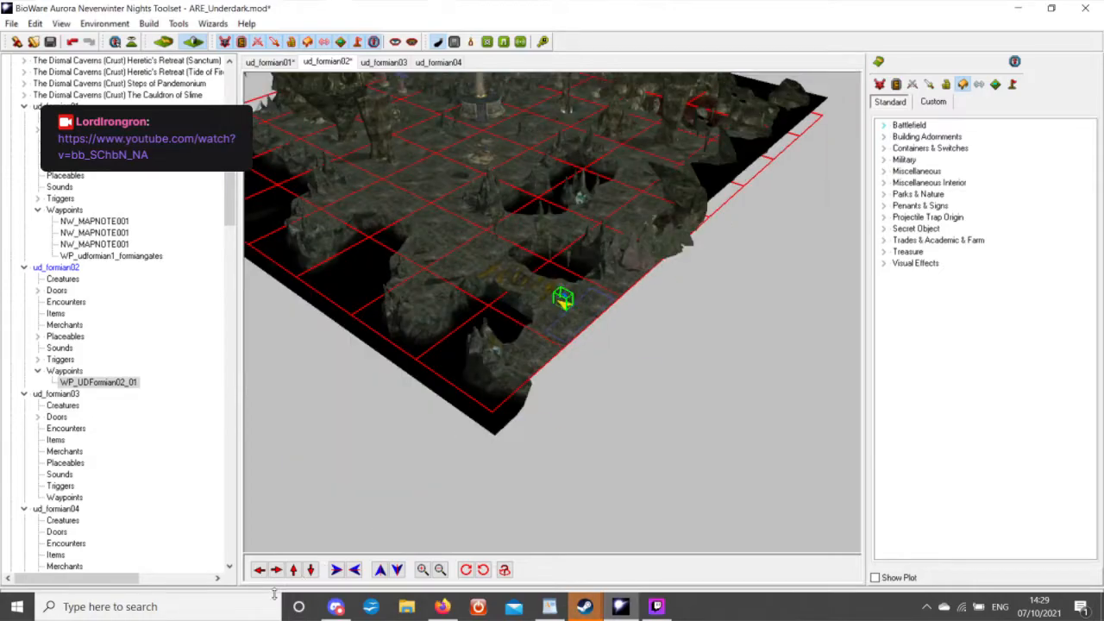
left_click(293, 569)
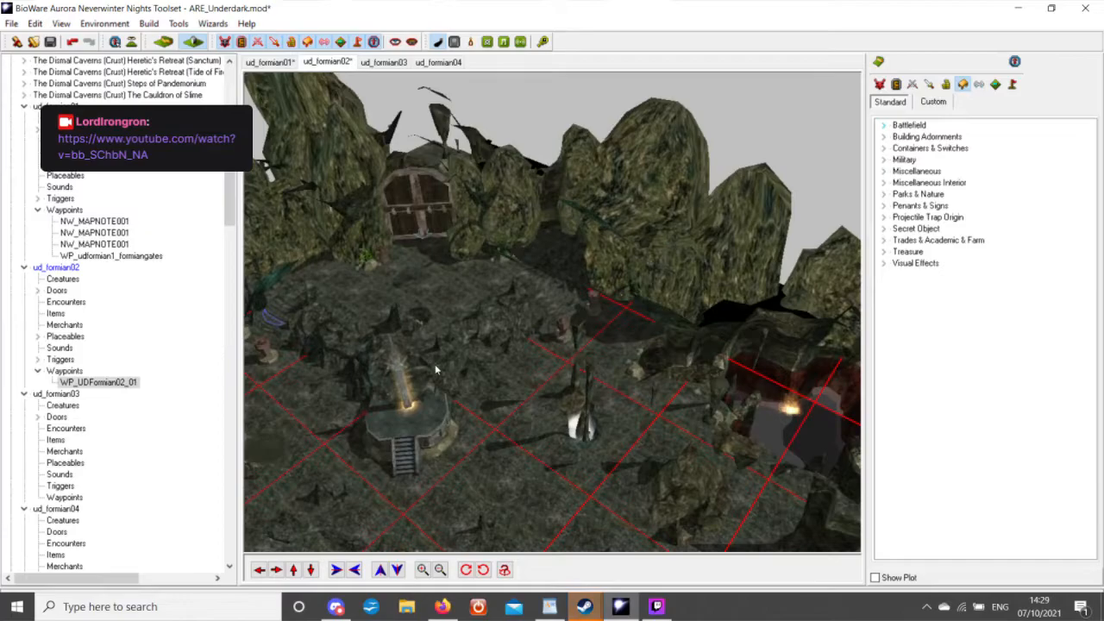
middle_click_drag(436, 370, 413, 375)
middle_click_drag(847, 204, 861, 242)
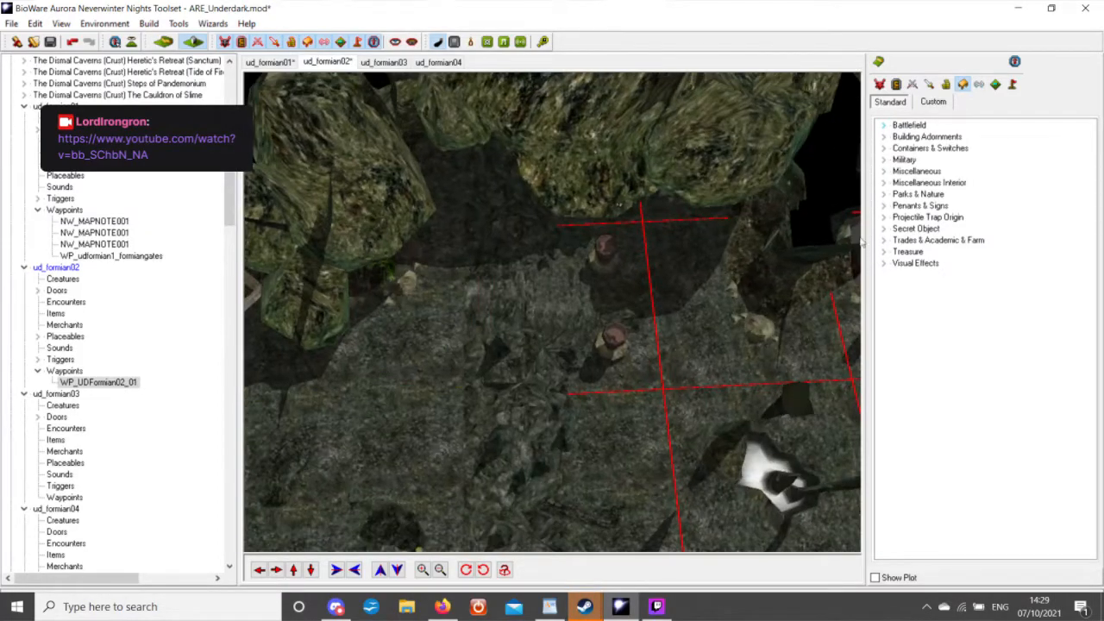
left_click(1013, 84)
left_click(884, 126)
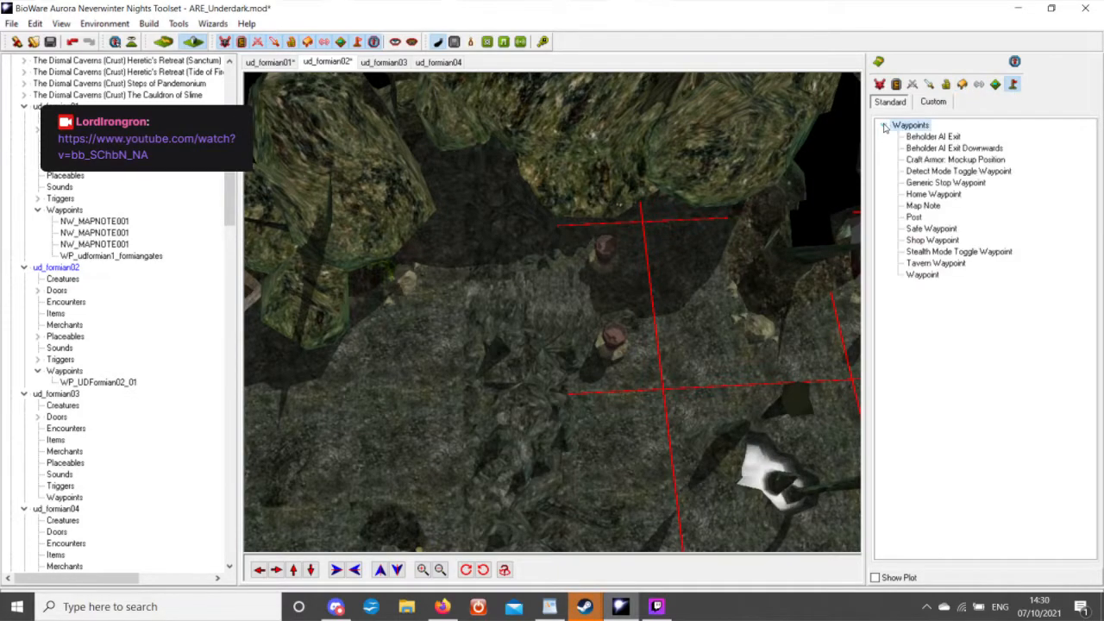
left_click(922, 205)
left_click(301, 407)
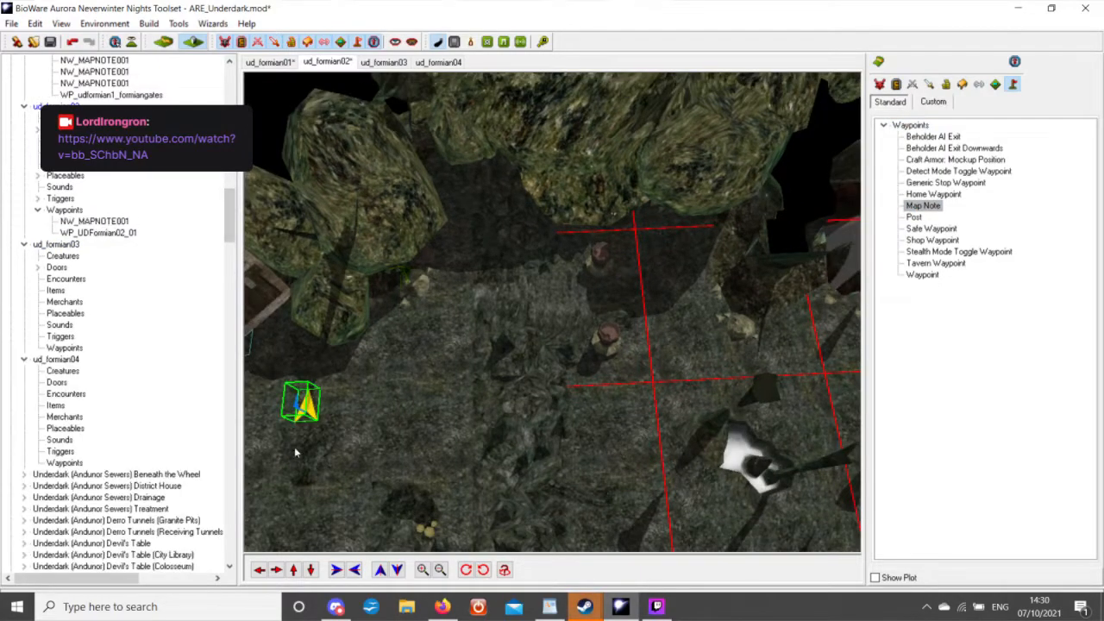
Set the new map note's text to "Citadel" in its waypoint properties.
left_click(259, 569)
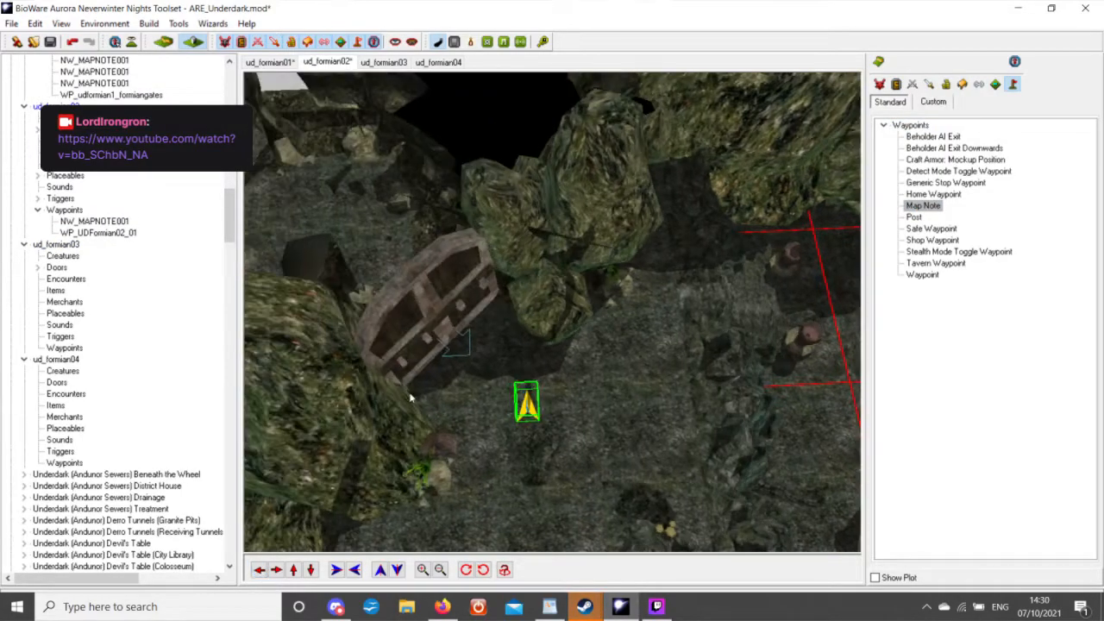
middle_click_drag(411, 397, 504, 403)
right_click(517, 416)
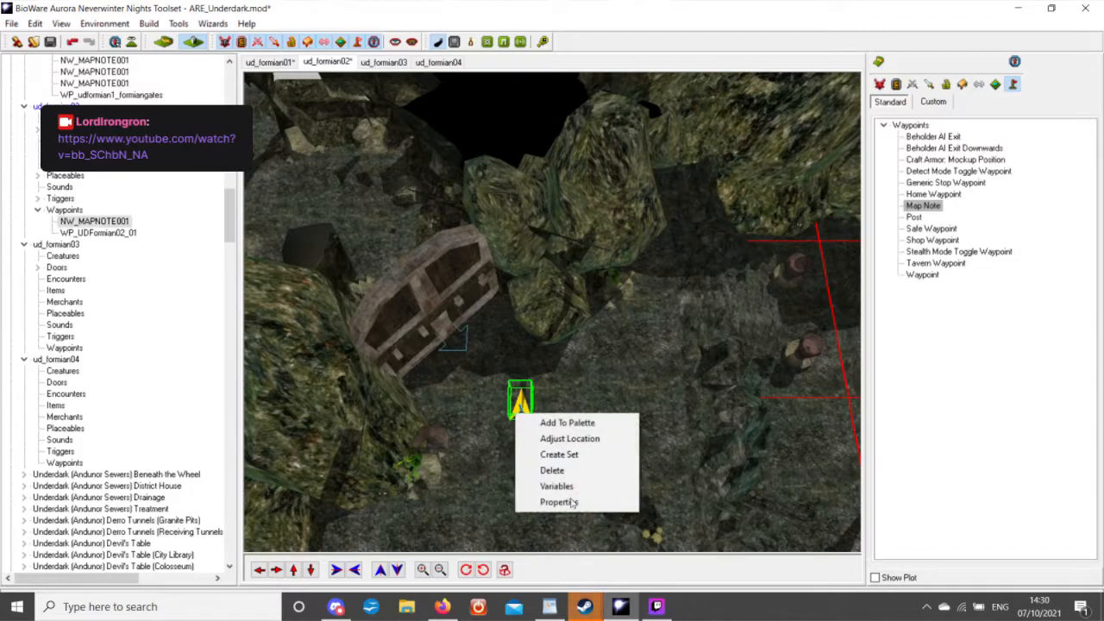
left_click(578, 503)
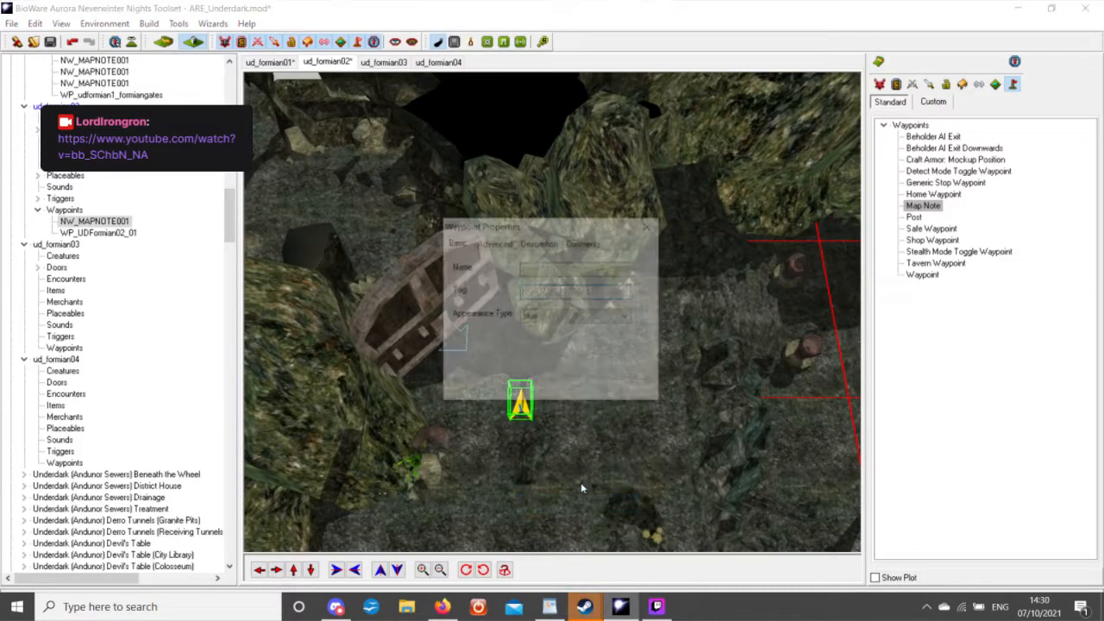
left_click(493, 242)
left_click_drag(601, 326, 488, 334)
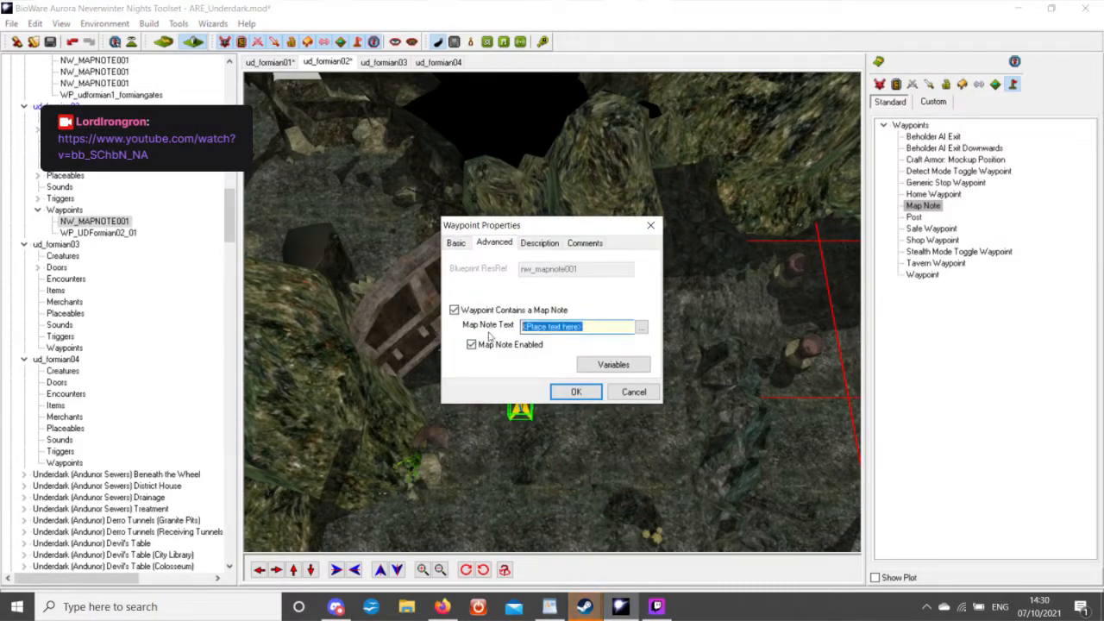
type("Citadel")
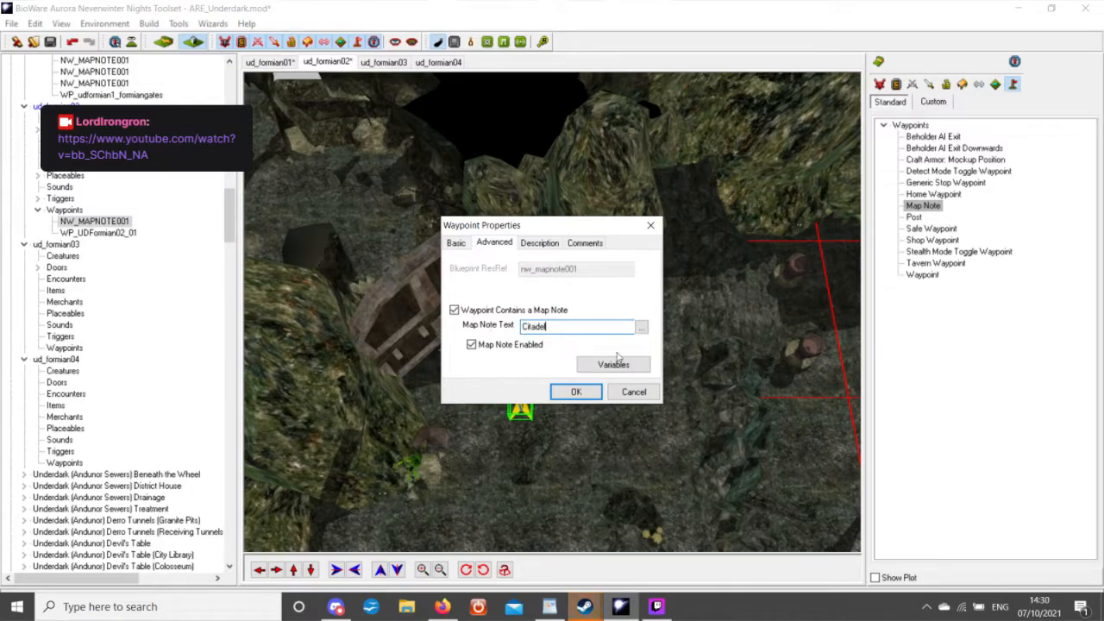
left_click(577, 392)
Move the Citadel map note directly in front of the wooden gate and rotate it to line up with the doors.
scroll(443, 375, "up", 5)
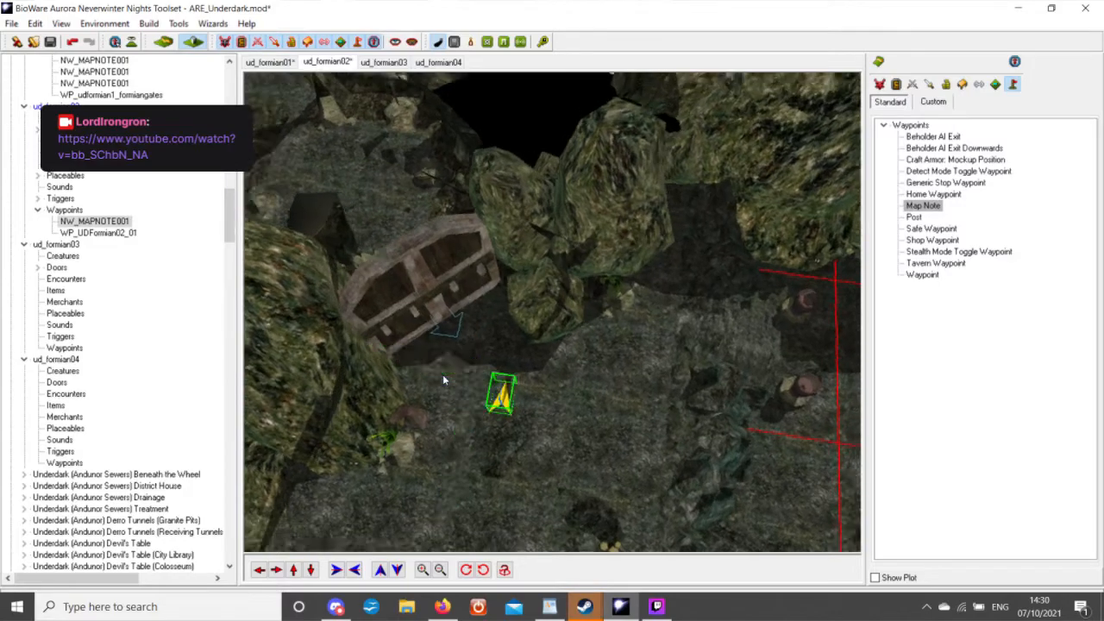
mouse_move(461, 464)
left_mouse_down()
mouse_move(420, 402)
mouse_move(469, 490)
mouse_move(369, 326)
left_mouse_up()
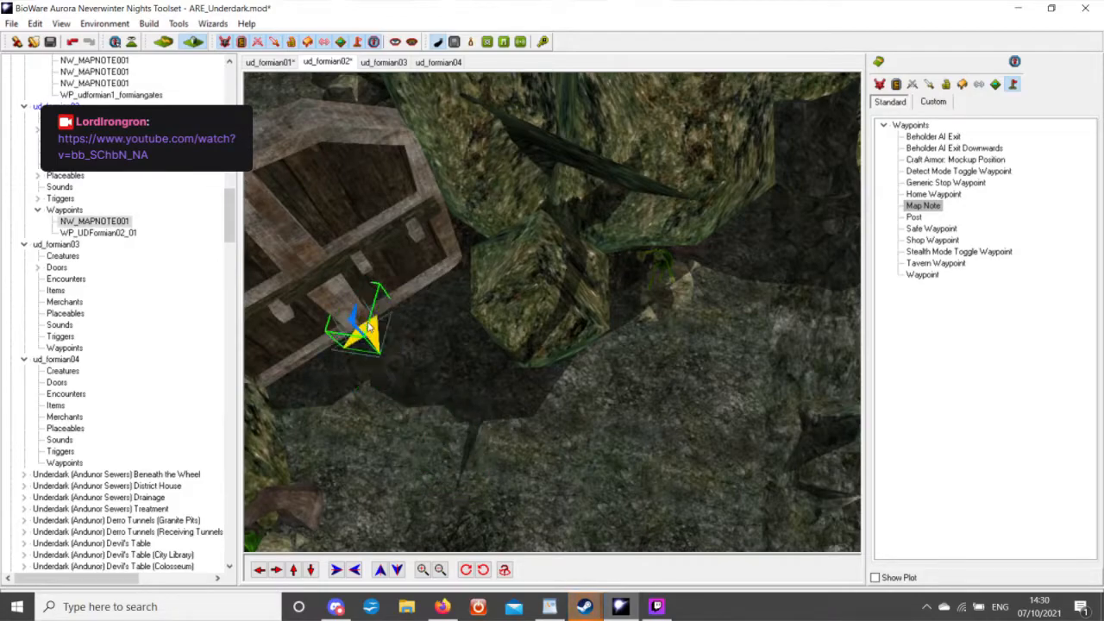
left_click(484, 569)
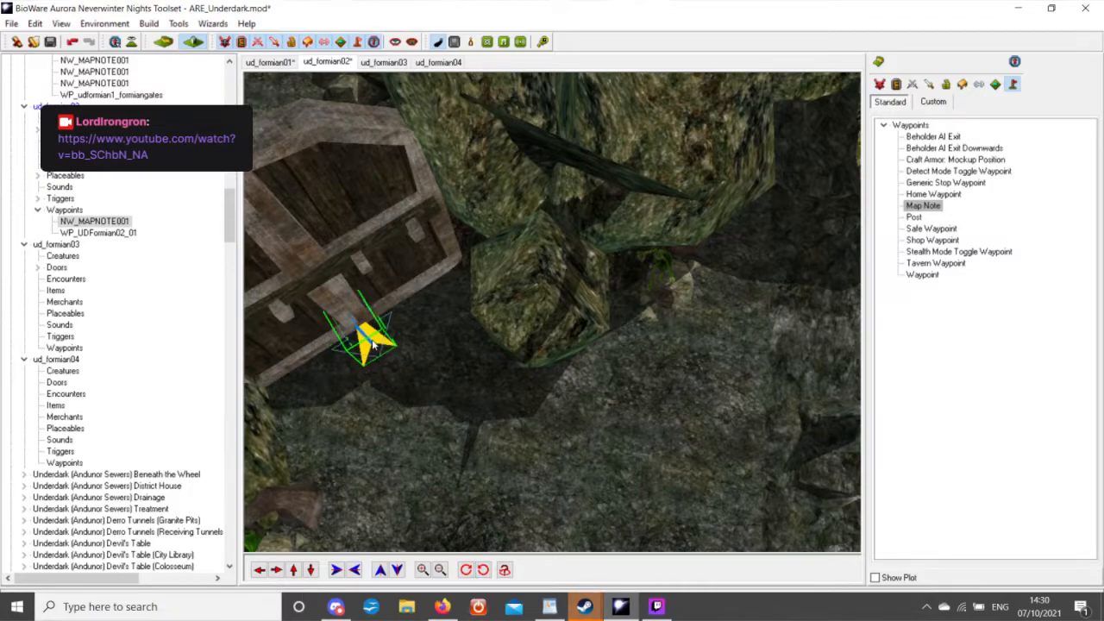
scroll(470, 358, "down", 5)
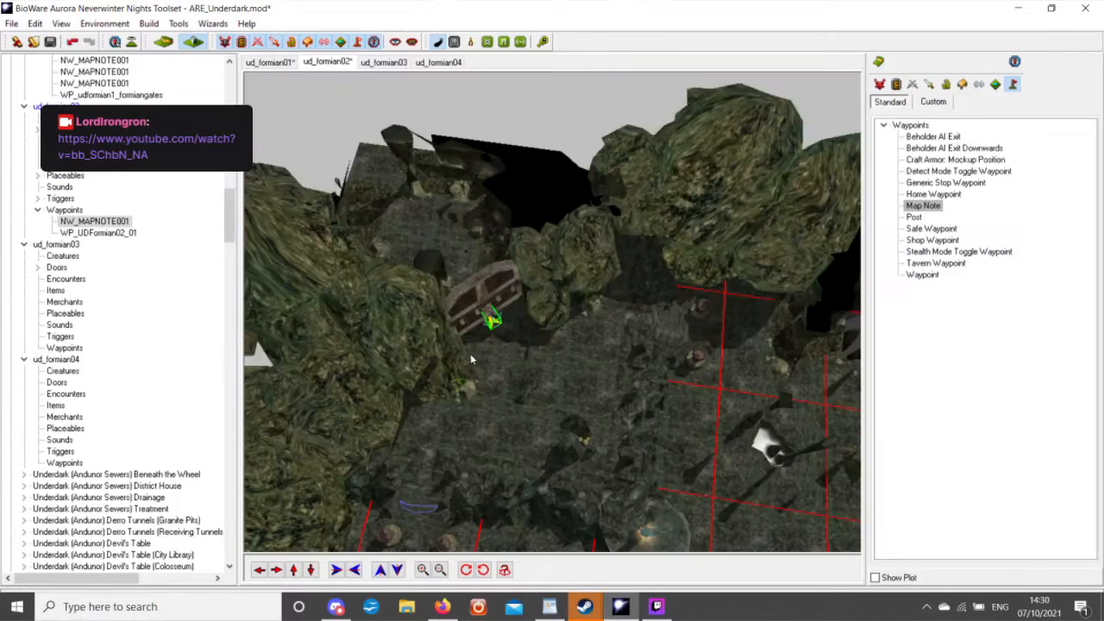
middle_click_drag(470, 358, 443, 354)
scroll(446, 349, "up", 3)
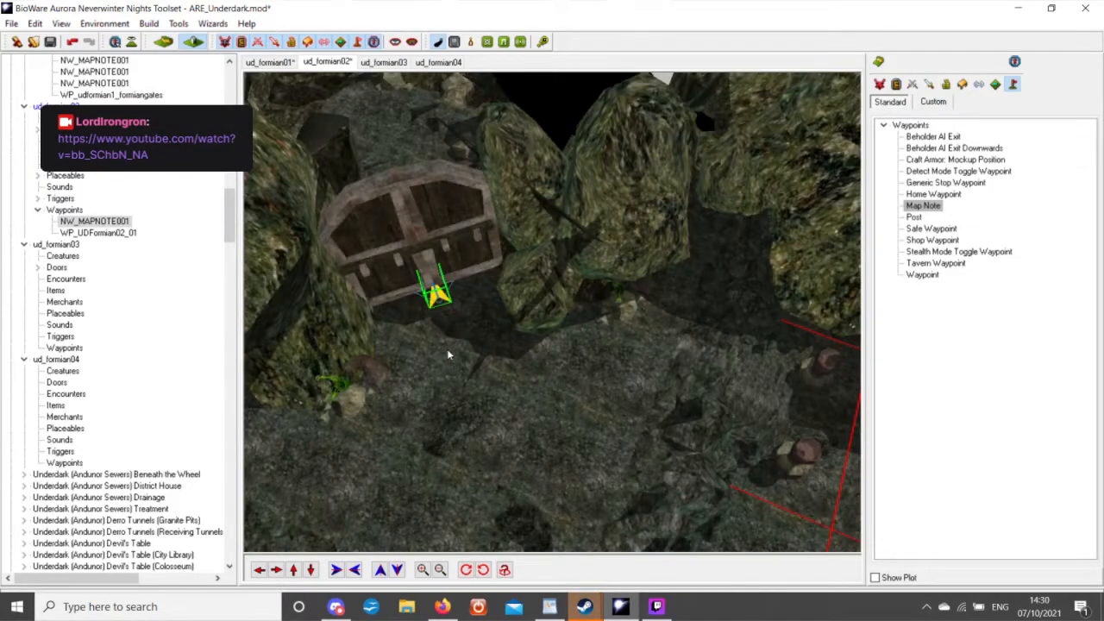
scroll(453, 348, "down", 3)
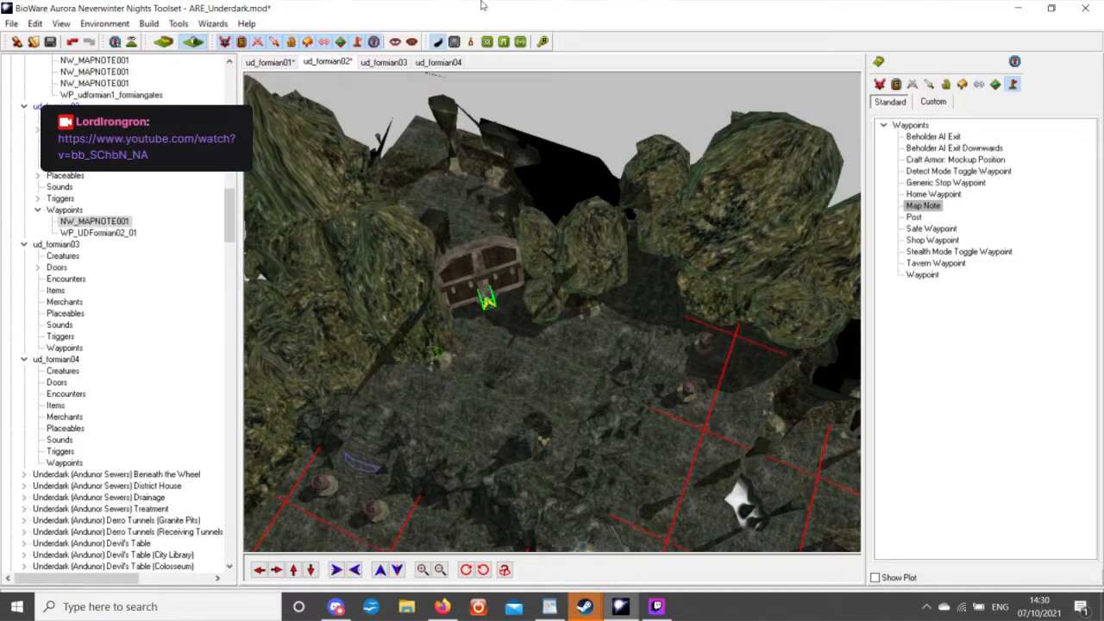
Look over the ud_formian03 area around its small tunnel piece in the corner.
left_click(383, 62)
scroll(502, 355, "down", 2)
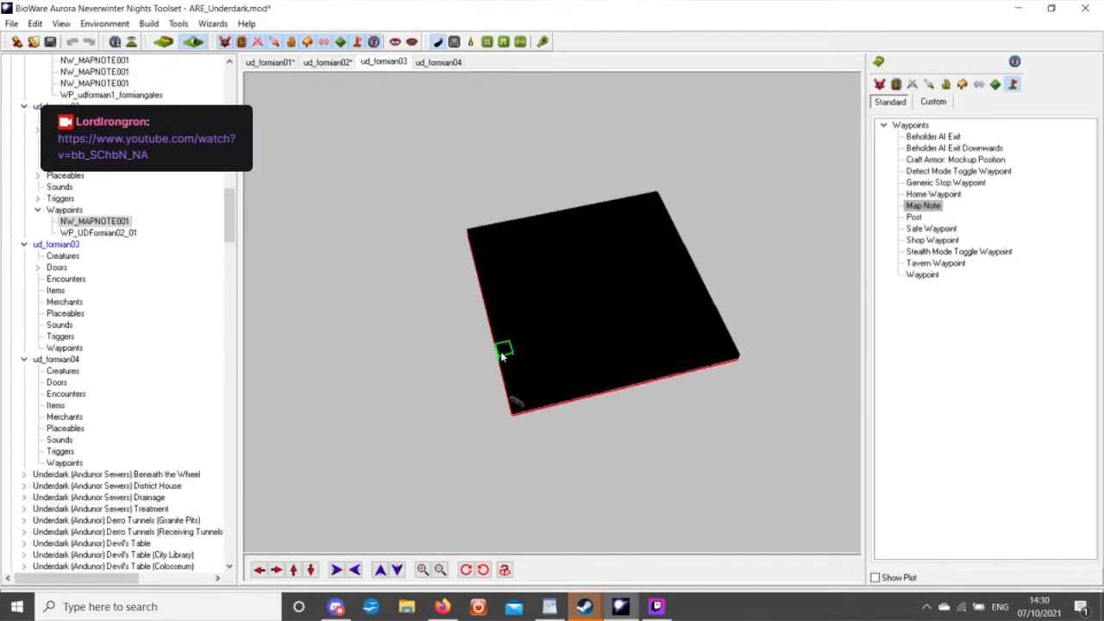
scroll(502, 355, "up", 4)
middle_click_drag(441, 367, 424, 357)
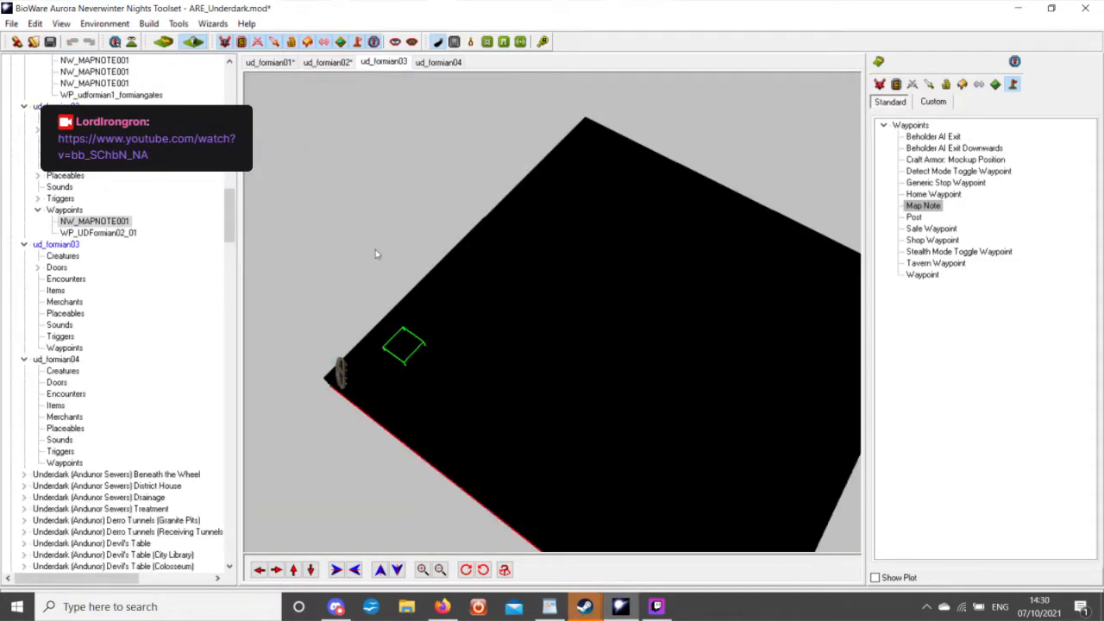
scroll(375, 253, "down", 3)
Return to ud_formian02 and survey the whole area layout from the citadel gate to the entrance trigger.
left_click(327, 62)
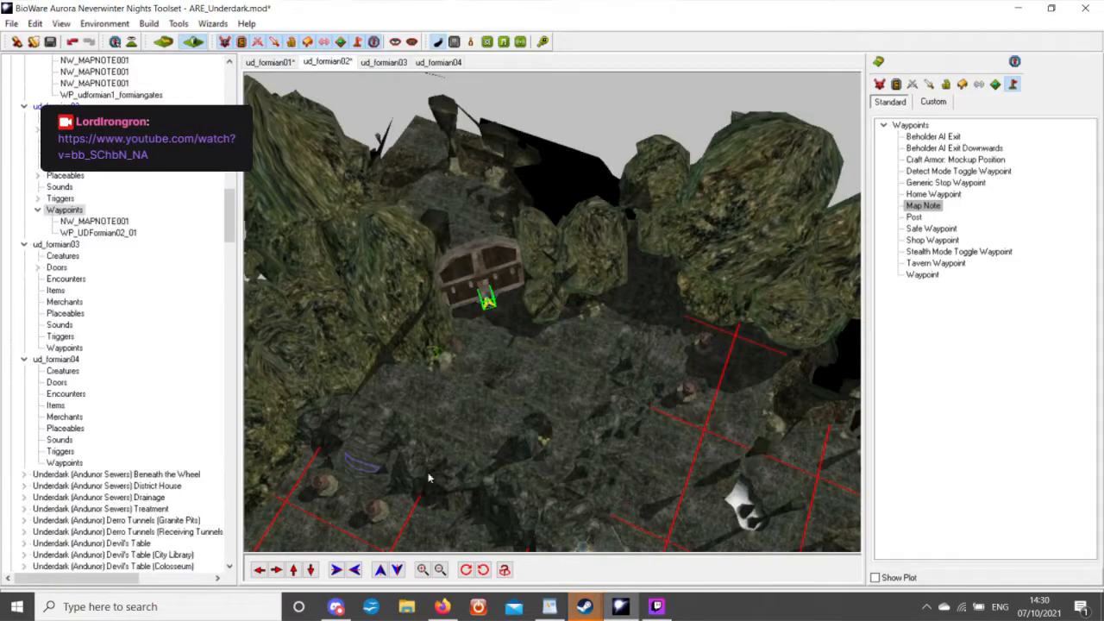
scroll(538, 347, "down", 5)
middle_click_drag(588, 330, 518, 454)
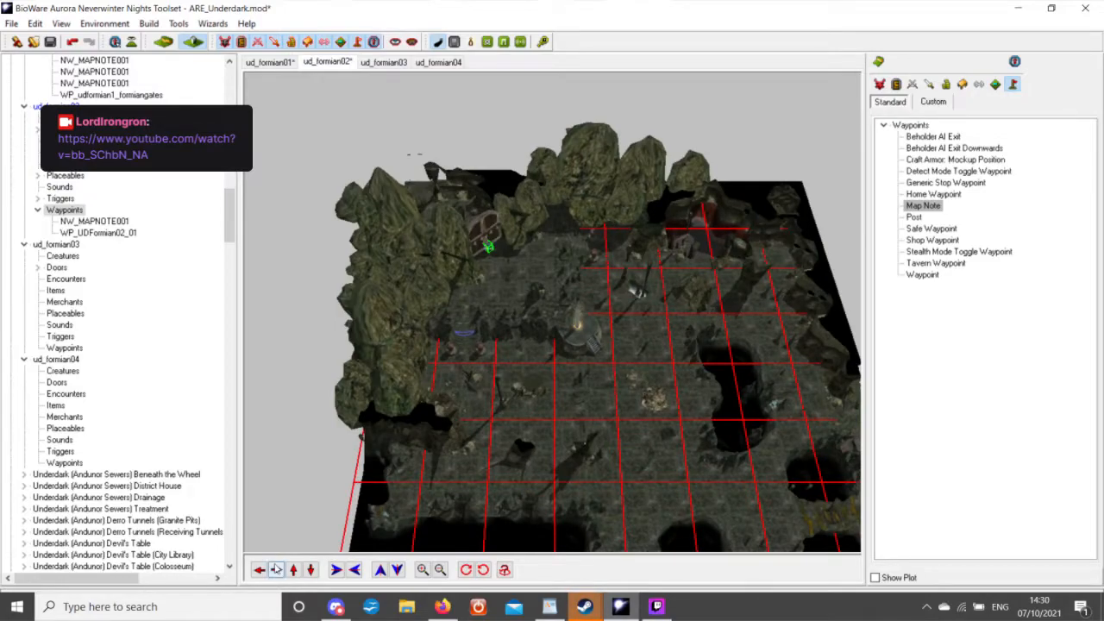
left_click(276, 569)
left_click(311, 569)
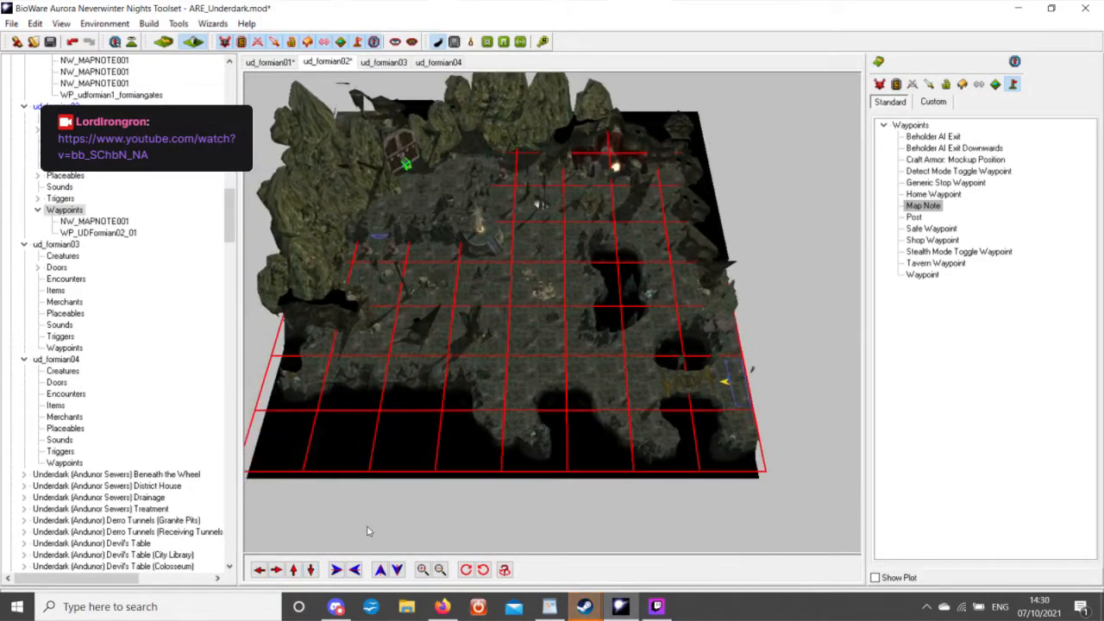
scroll(521, 329, "down", 3)
scroll(525, 322, "up", 5)
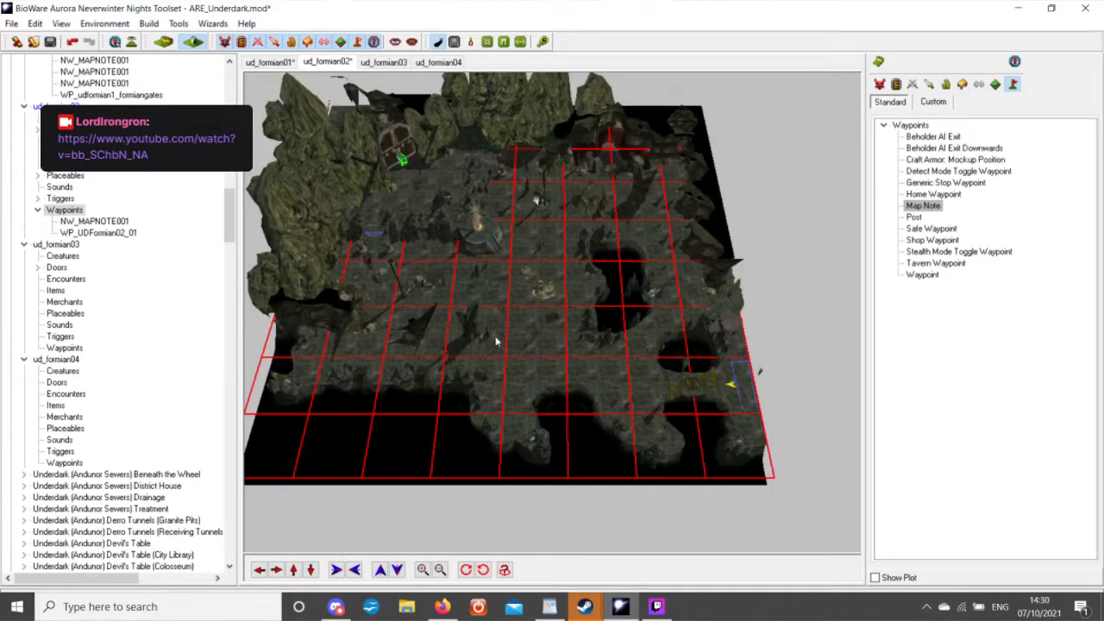
middle_click_drag(549, 329, 570, 342)
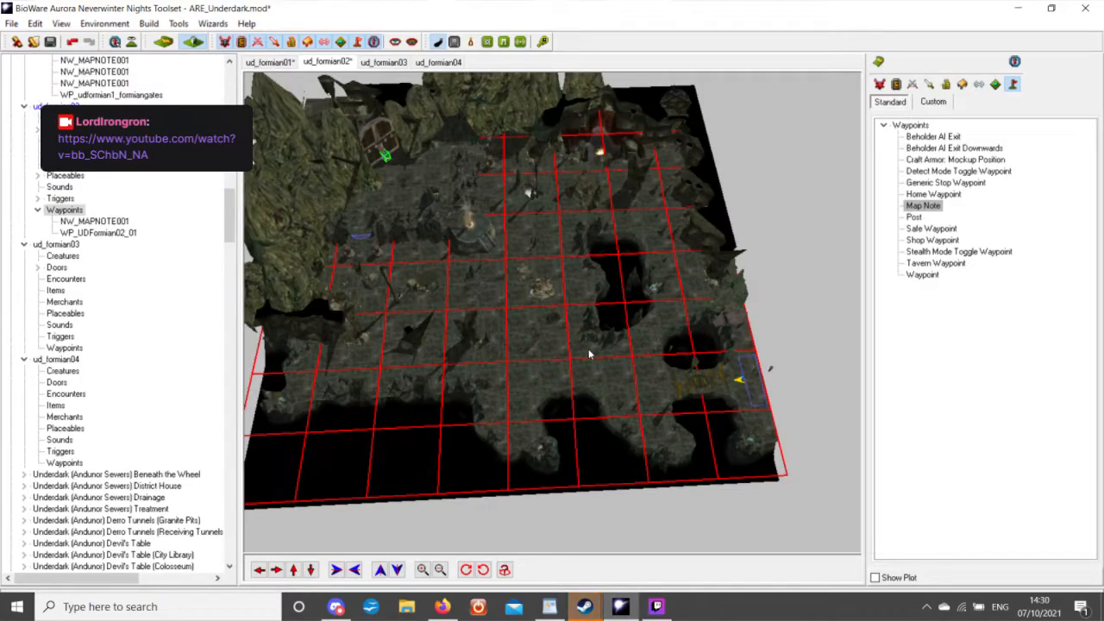
scroll(589, 354, "up", 1)
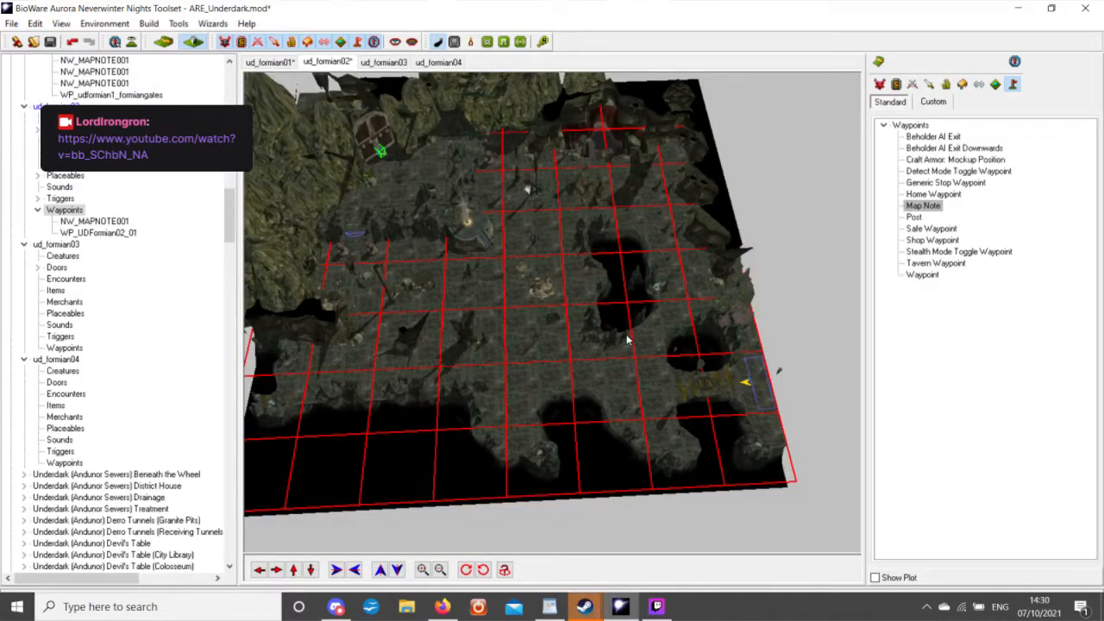
scroll(562, 332, "down", 2)
scroll(562, 332, "up", 3)
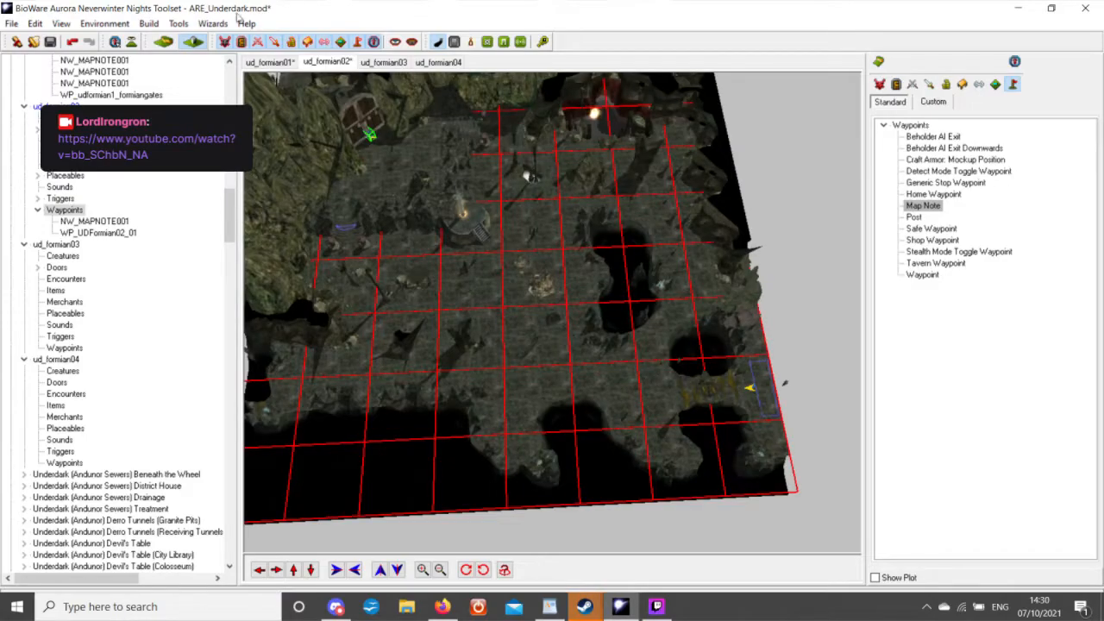
Select all tiles of the ud_formian02 area in terrain mode.
left_click(878, 61)
scroll(556, 284, "down", 2)
scroll(621, 362, "up", 2)
scroll(539, 366, "down", 2)
scroll(561, 380, "up", 2)
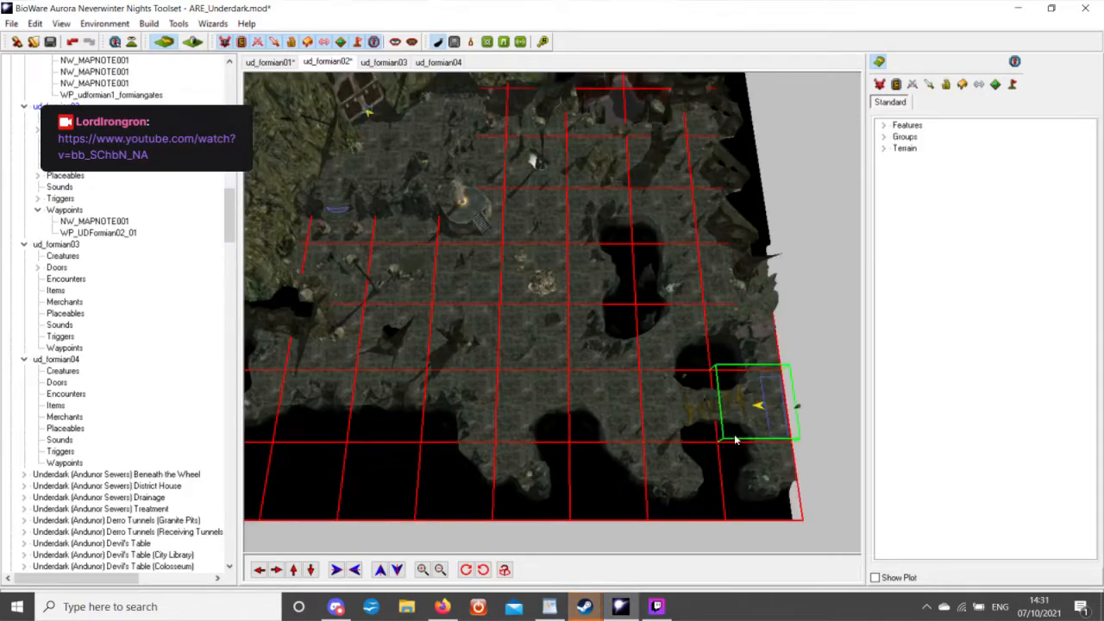
scroll(716, 431, "down", 2)
middle_click_drag(694, 442, 701, 451)
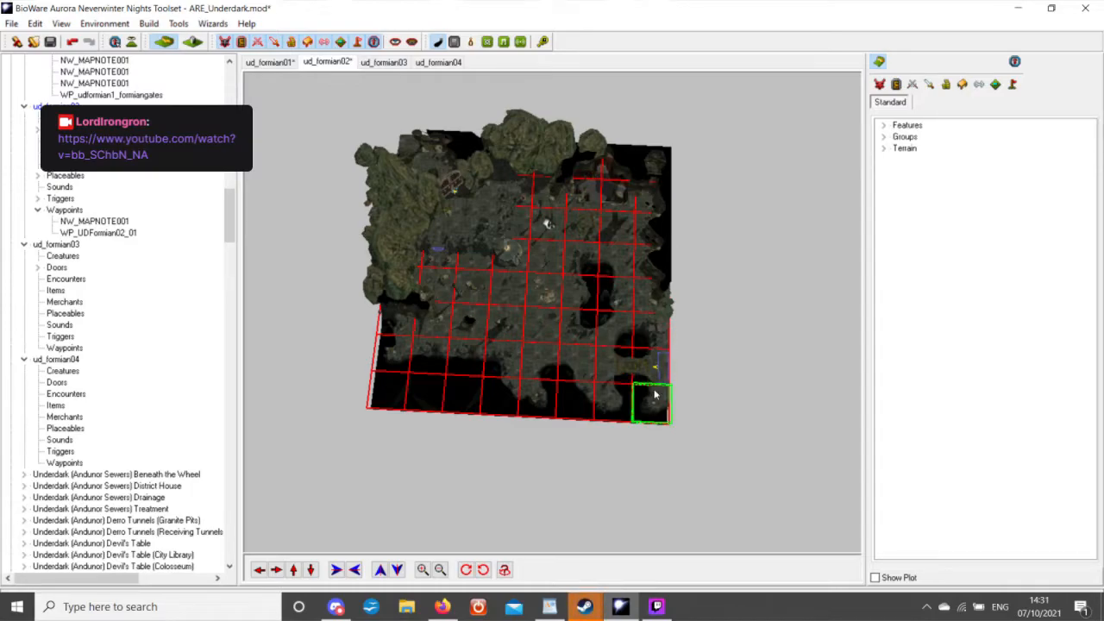
left_click_drag(654, 395, 432, 170)
left_click(653, 402)
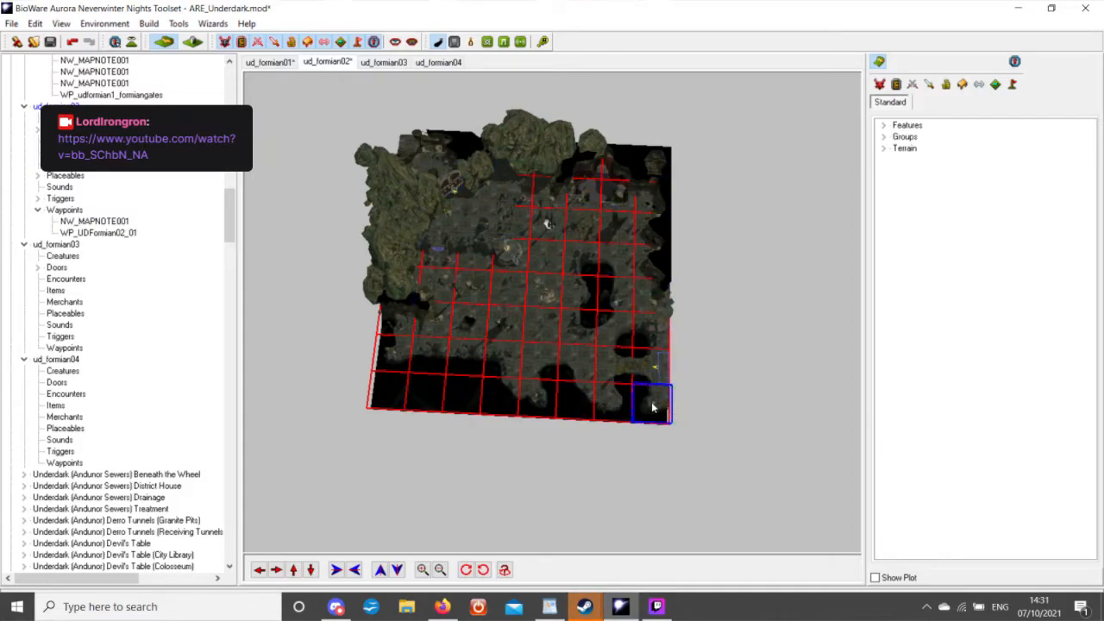
left_click_drag(653, 402, 419, 152)
Set Main Light 1 to dark grey and Main Light 2 to olive in the selected tiles' properties.
right_click(543, 264)
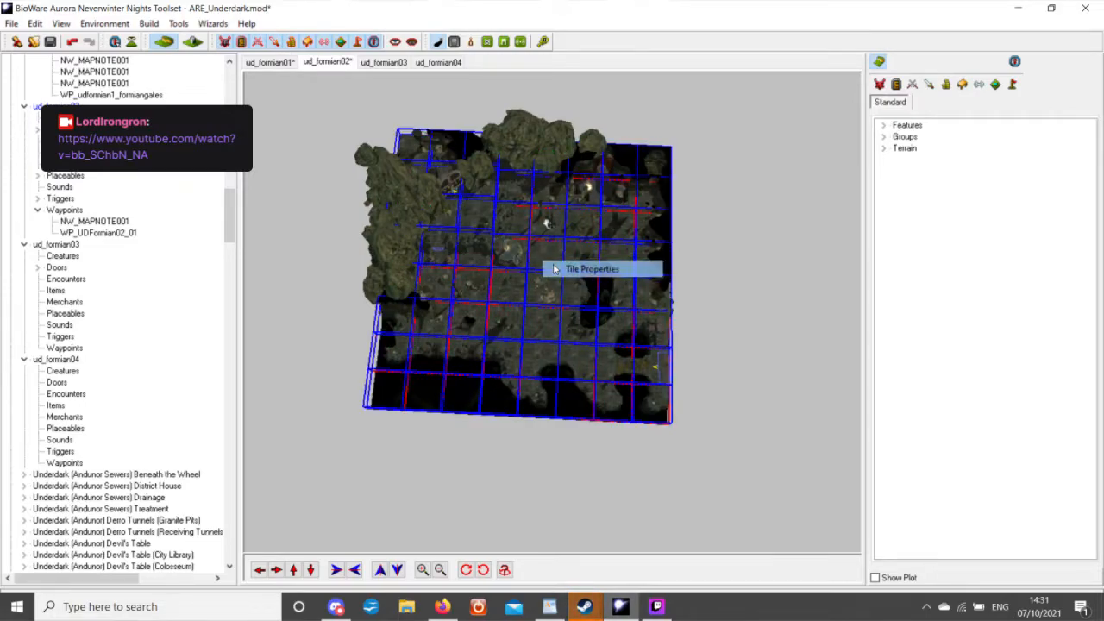
left_click(553, 269)
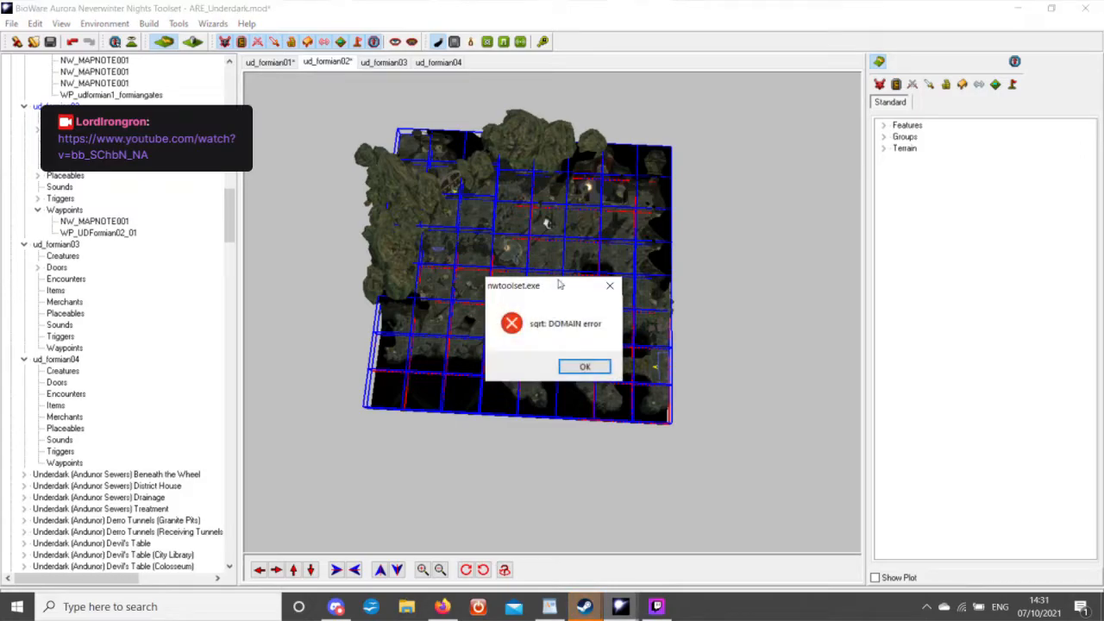
left_click(583, 367)
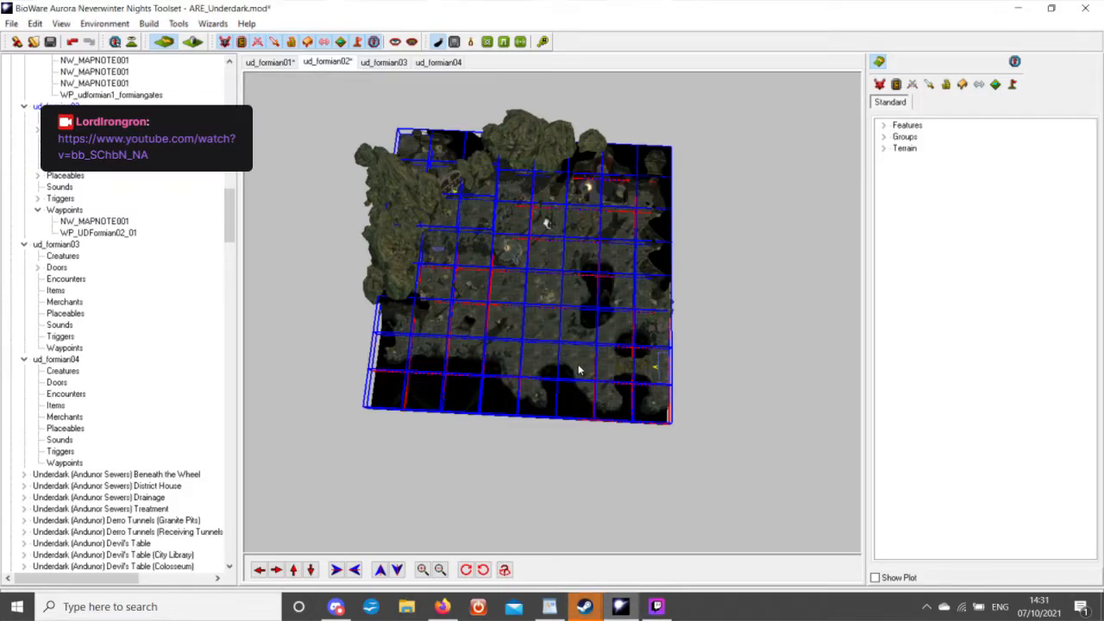
double_click(559, 317)
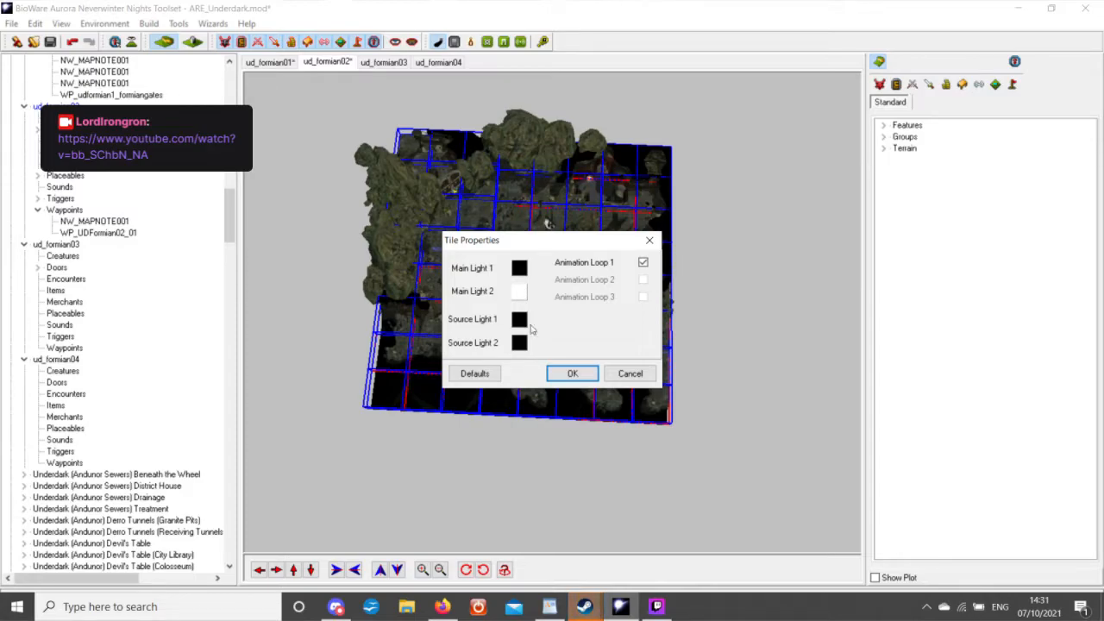
left_click(519, 269)
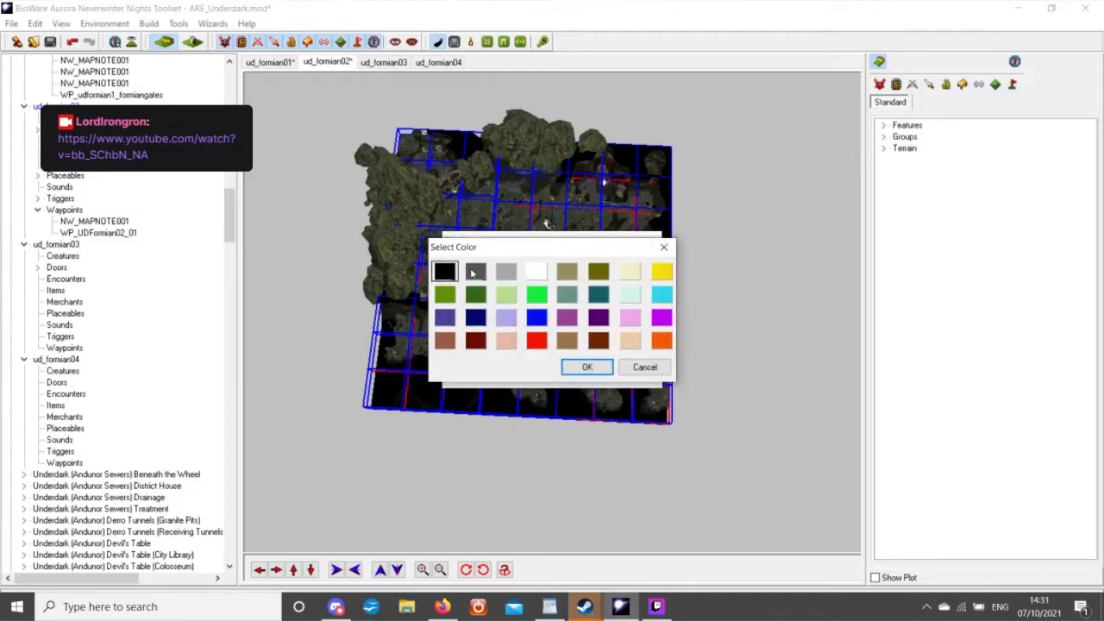
left_click(587, 367)
left_click(518, 296)
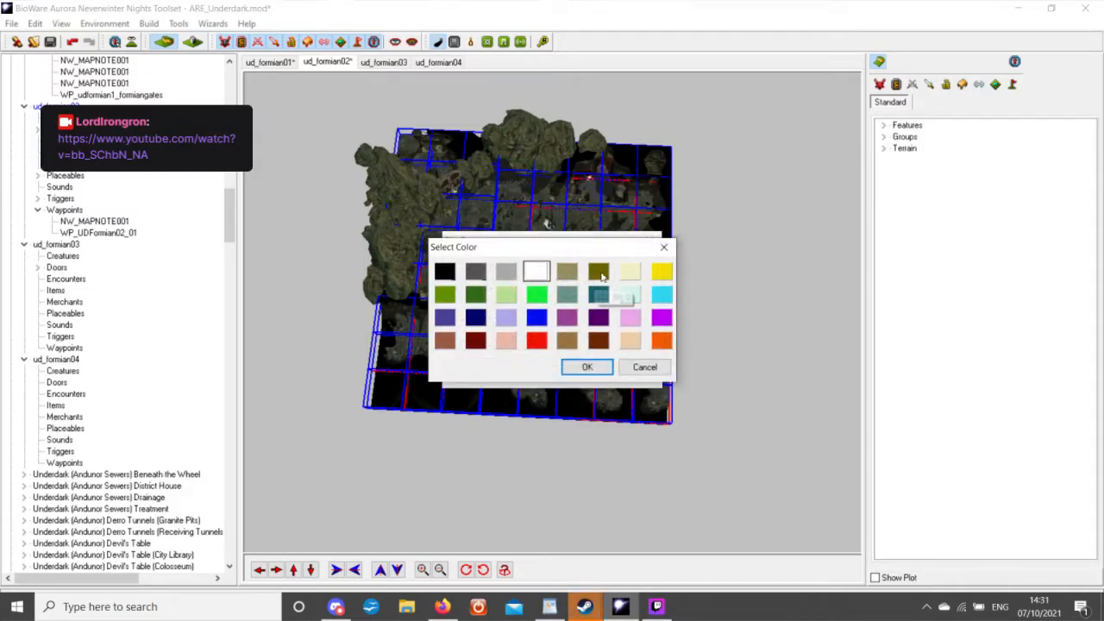
left_click(597, 272)
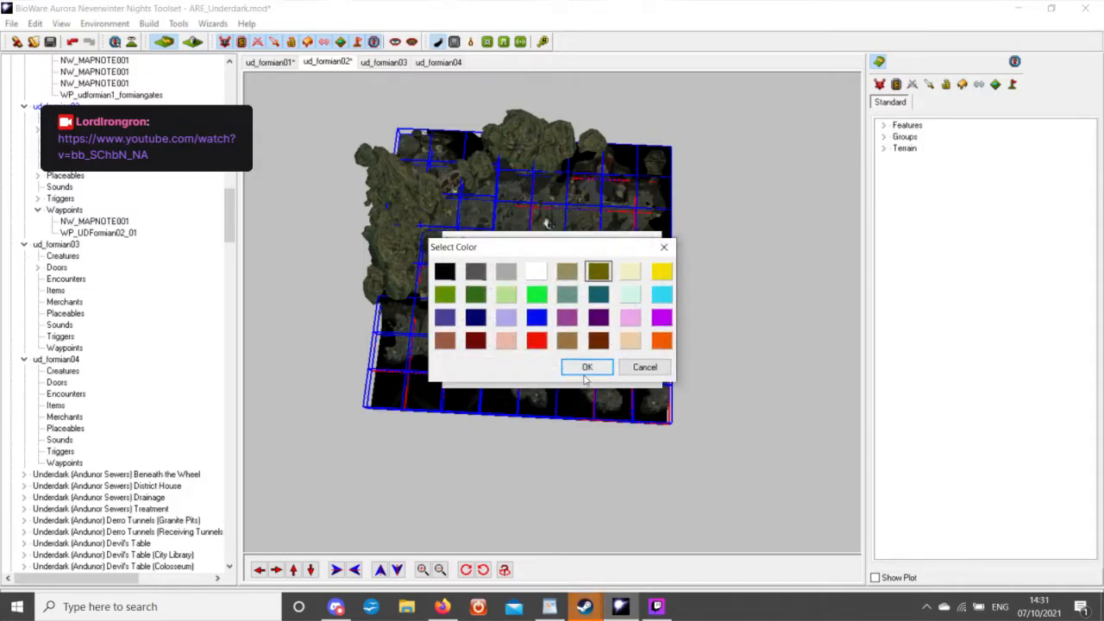
left_click(586, 368)
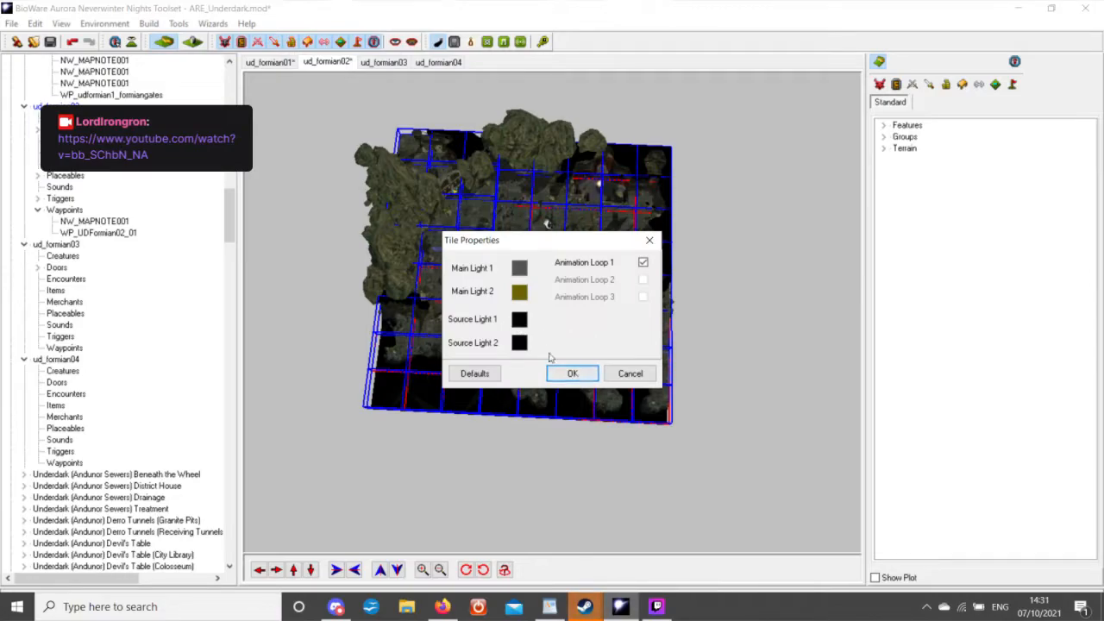
left_click(572, 376)
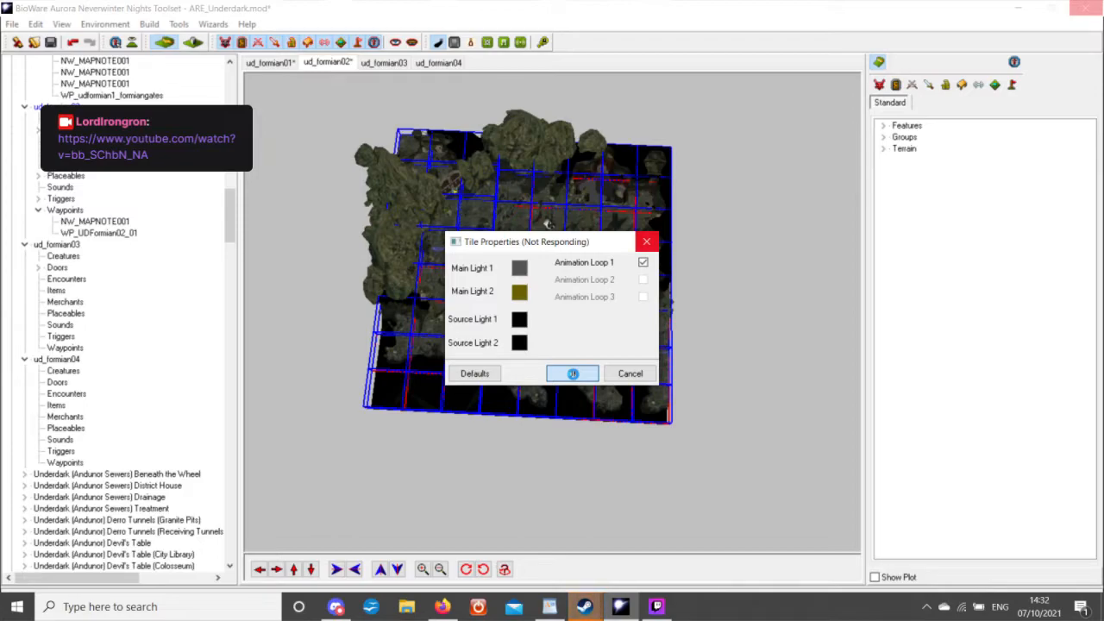
Examine the lighting across ud_formian02, around the glowing pillar, the citadel gate and the small trigger.
scroll(573, 375, "up", 5)
scroll(574, 378, "down", 5)
middle_click_drag(574, 378, 572, 362)
scroll(573, 361, "up", 5)
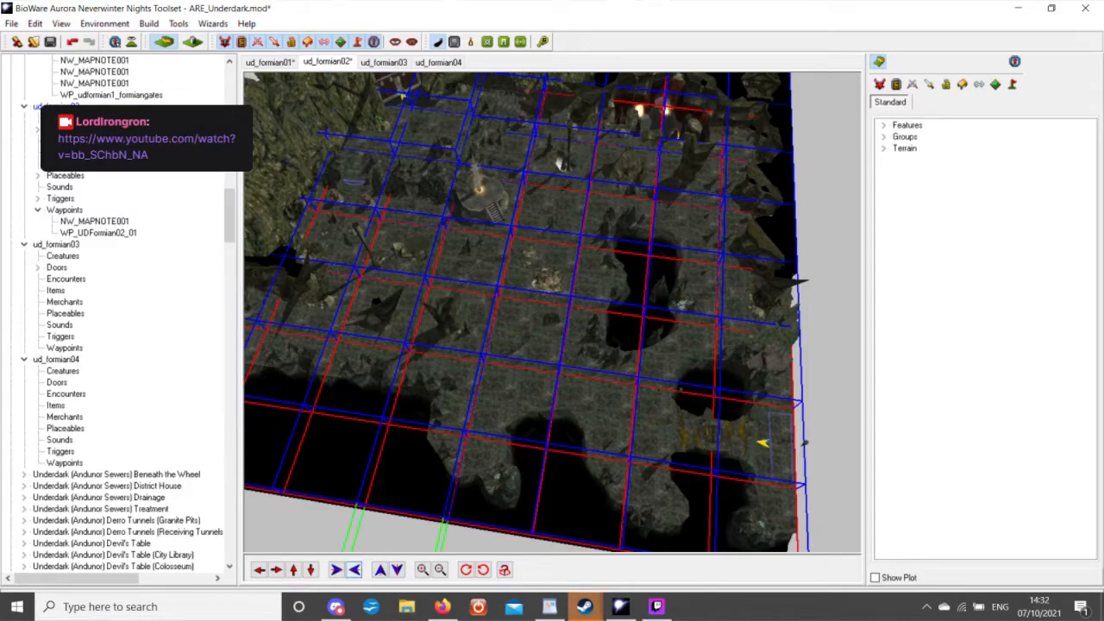
left_click(294, 569)
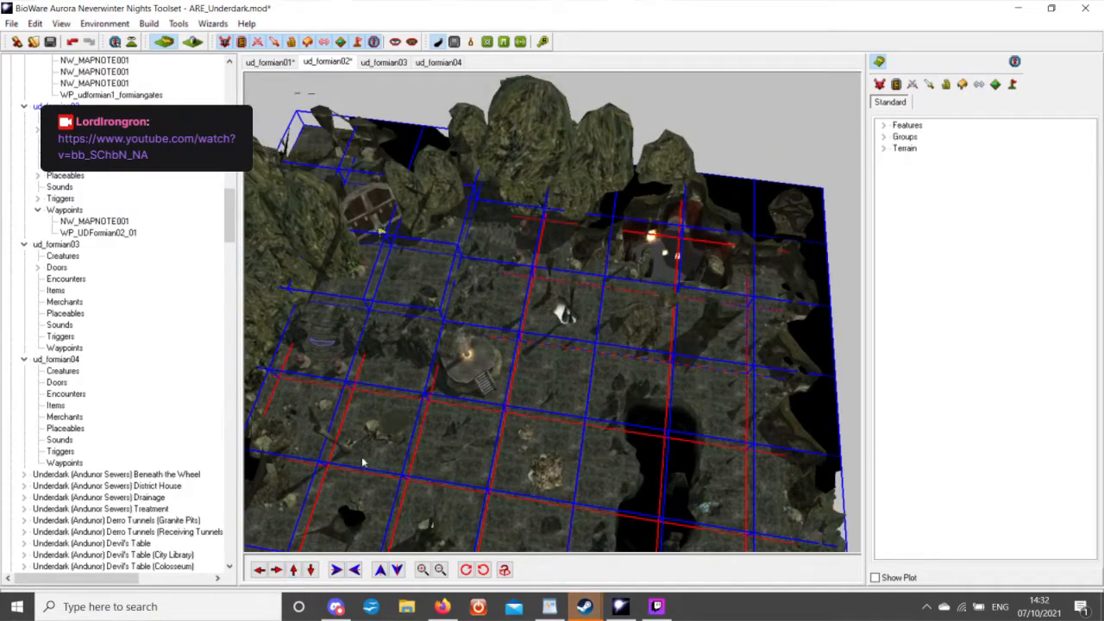
left_click(543, 356)
middle_click_drag(544, 356, 529, 329)
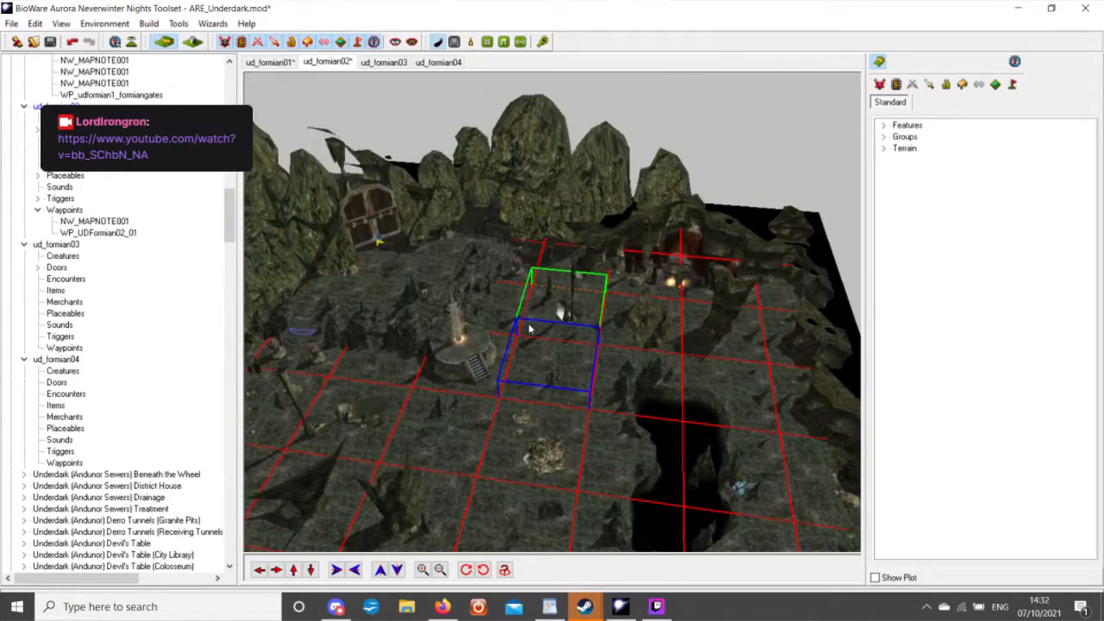
scroll(469, 387, "up", 3)
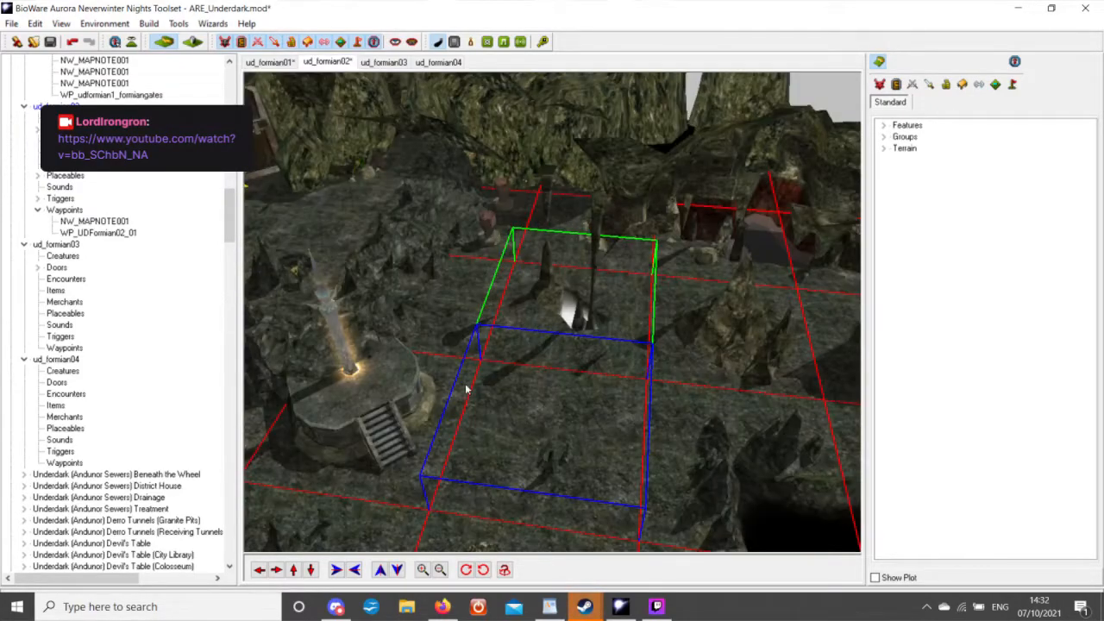
left_click(258, 570)
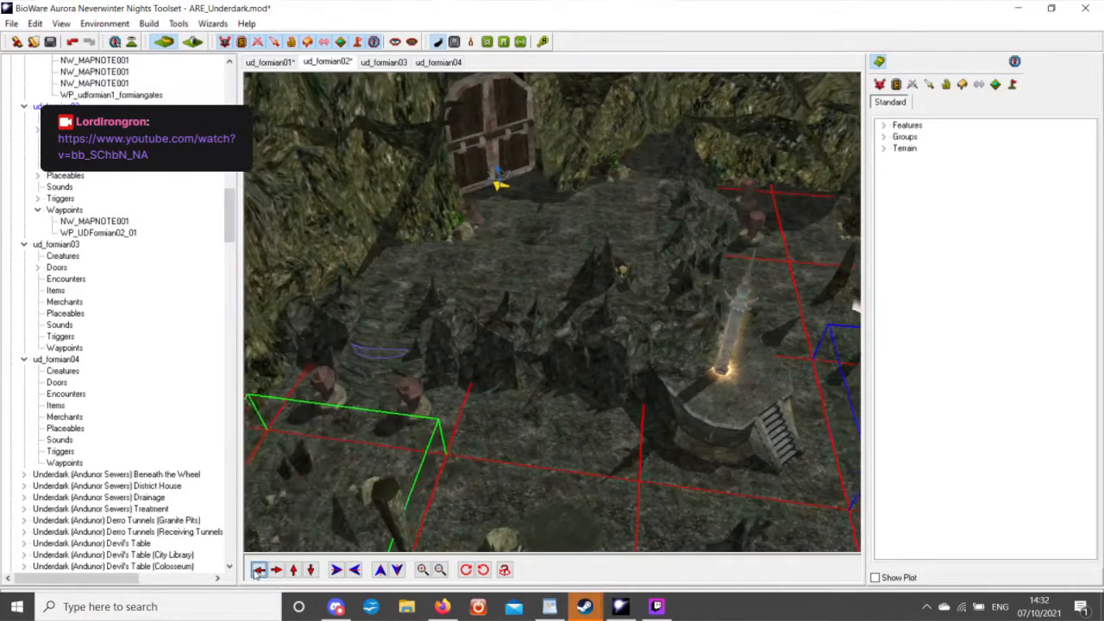
left_click(259, 570)
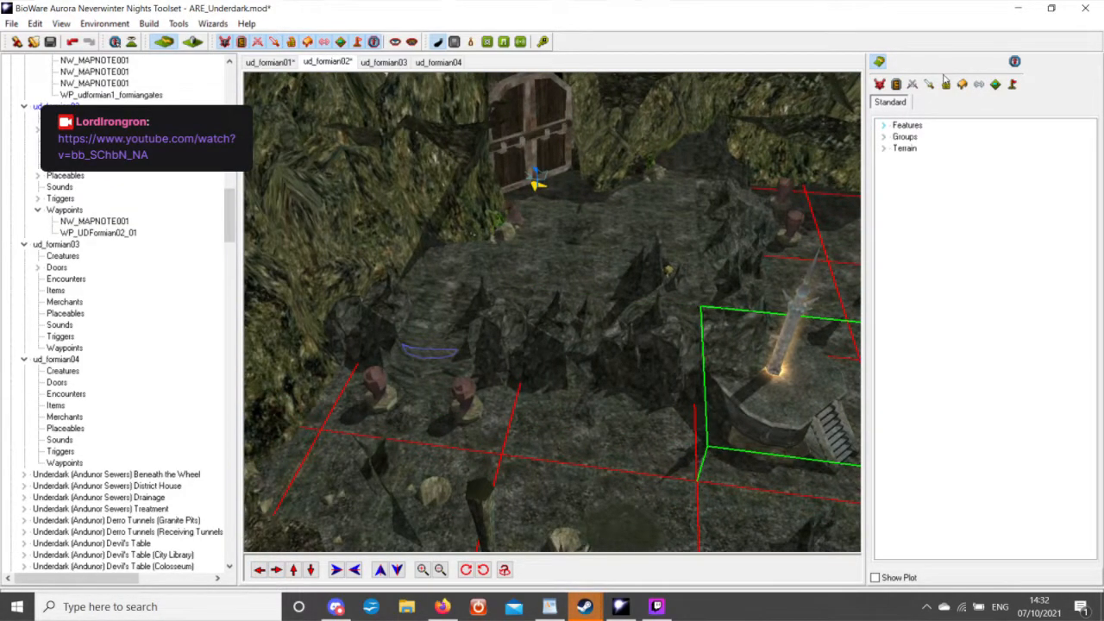
Set Source Light 1 and Source Light 2 to reddish brown for the tile containing the small trigger and two lamps.
left_click(963, 85)
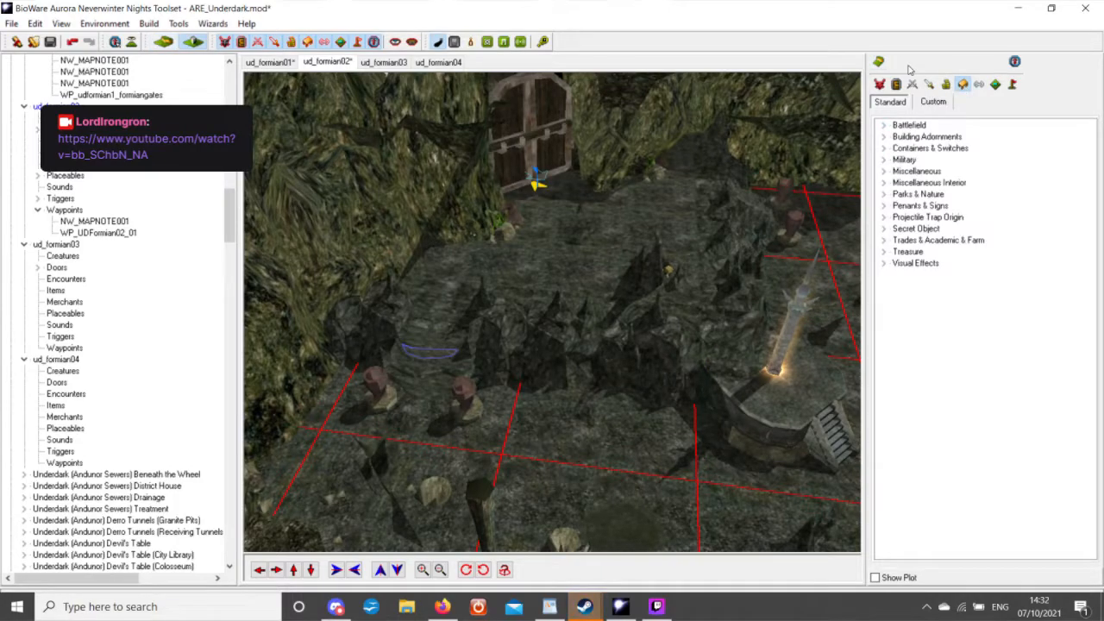
left_click(880, 63)
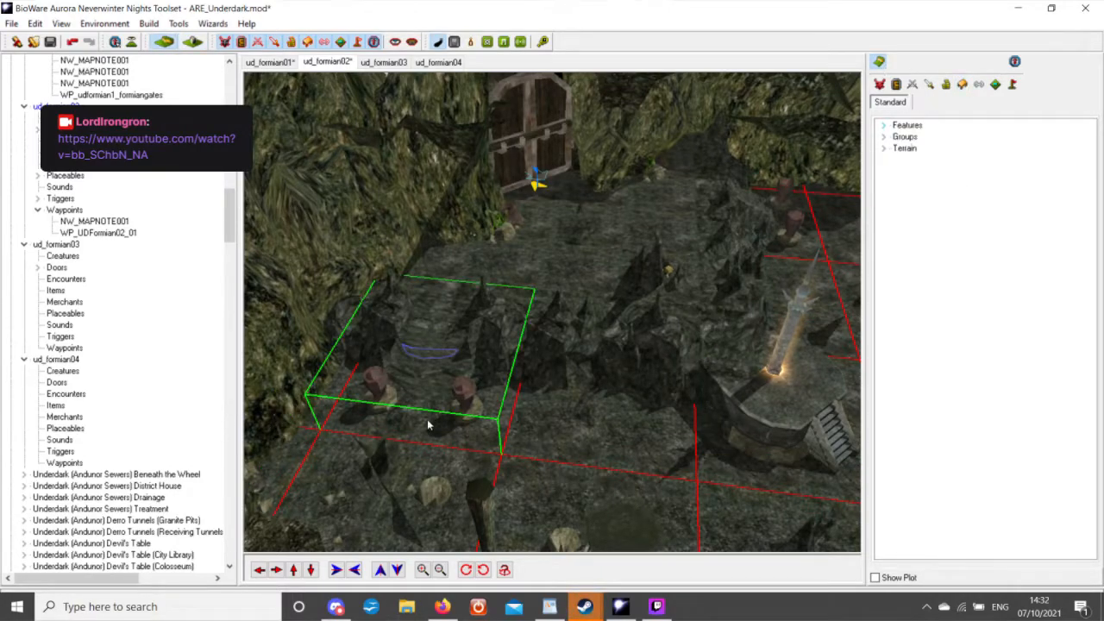
left_click(477, 430)
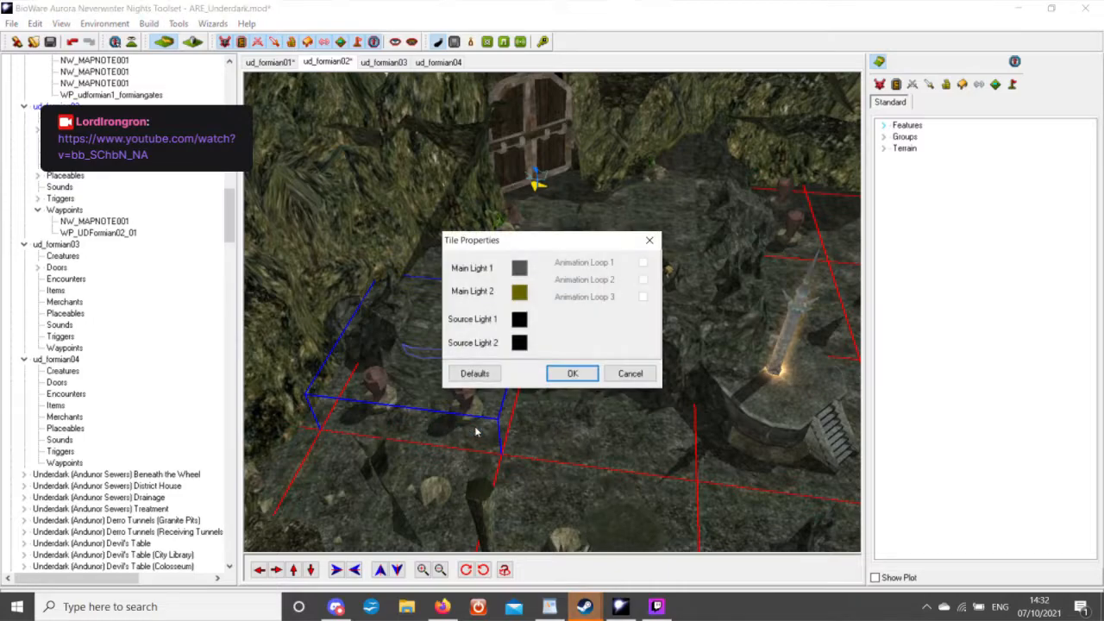
left_click(520, 320)
left_click(507, 341)
left_click(521, 368)
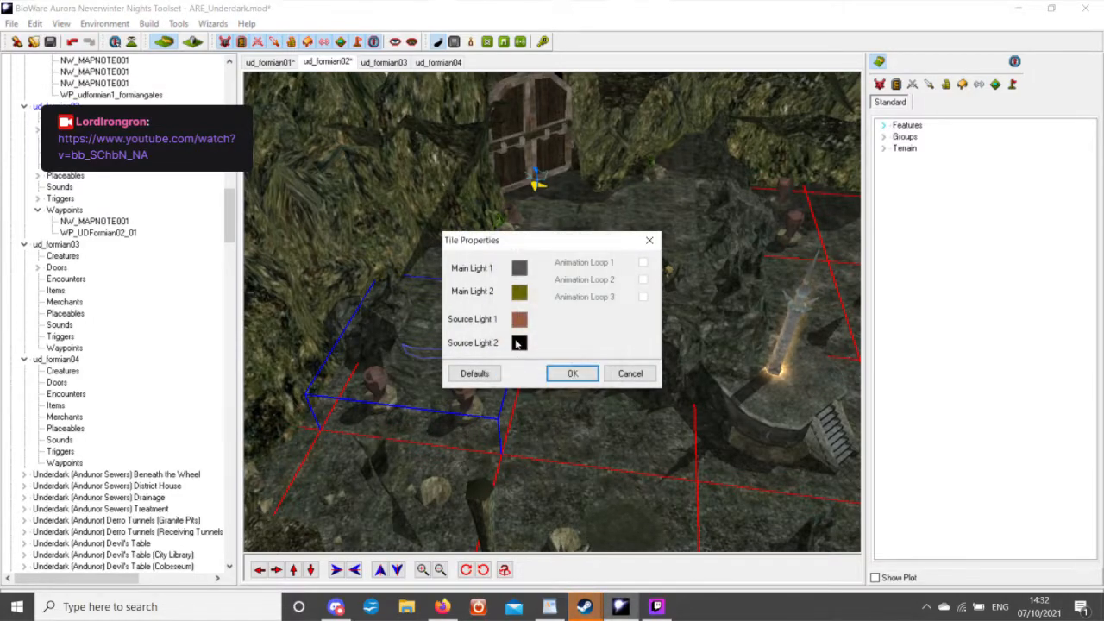
left_click(519, 343)
left_click(508, 343)
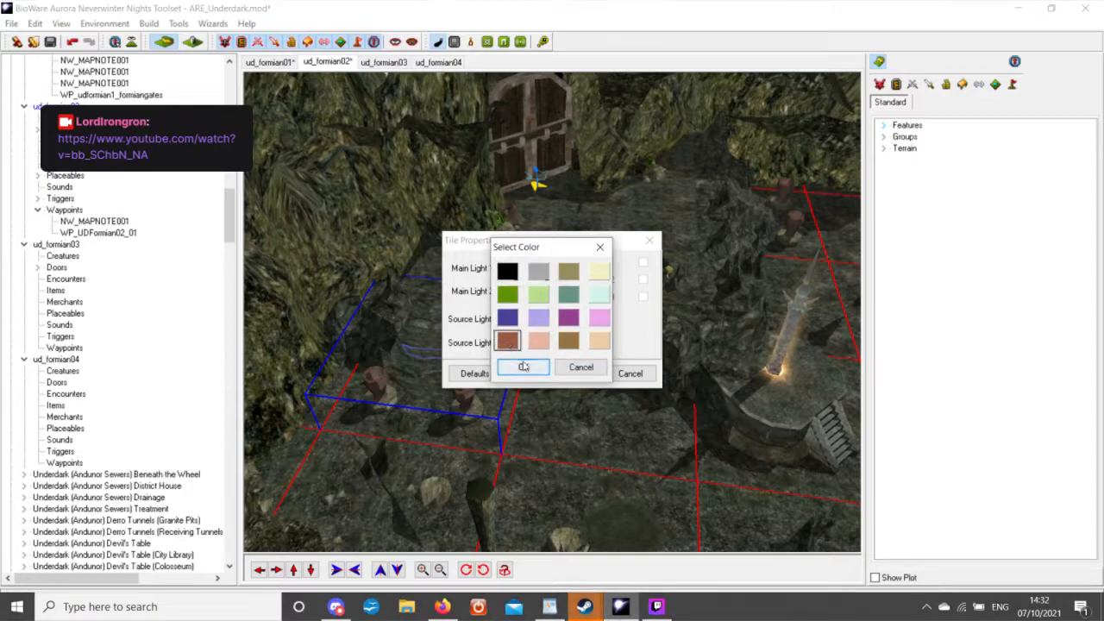
left_click(523, 367)
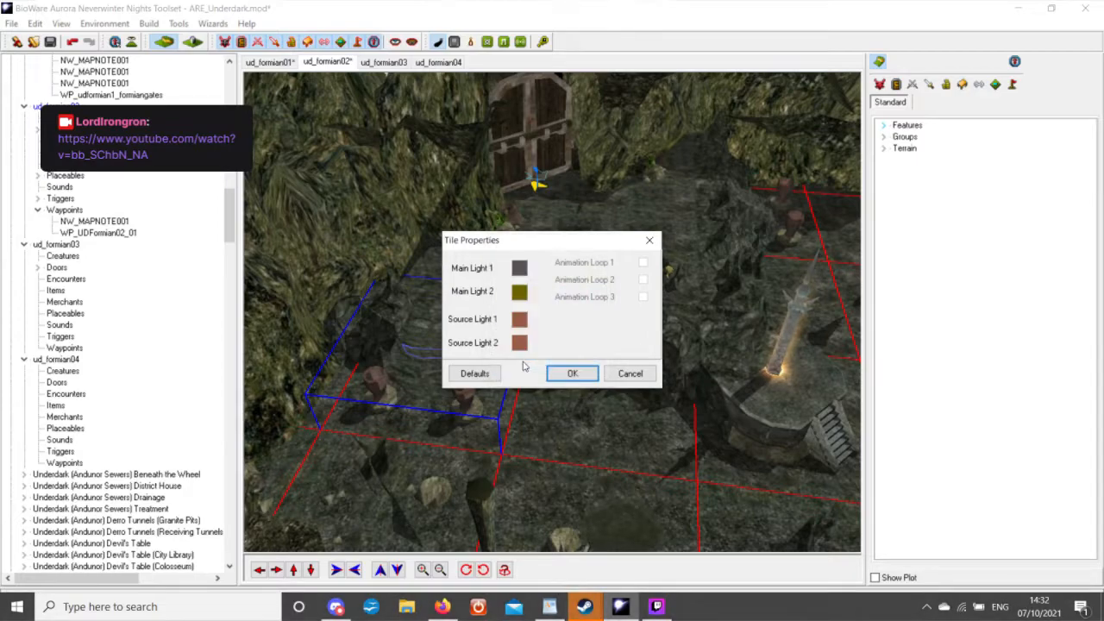
left_click(572, 375)
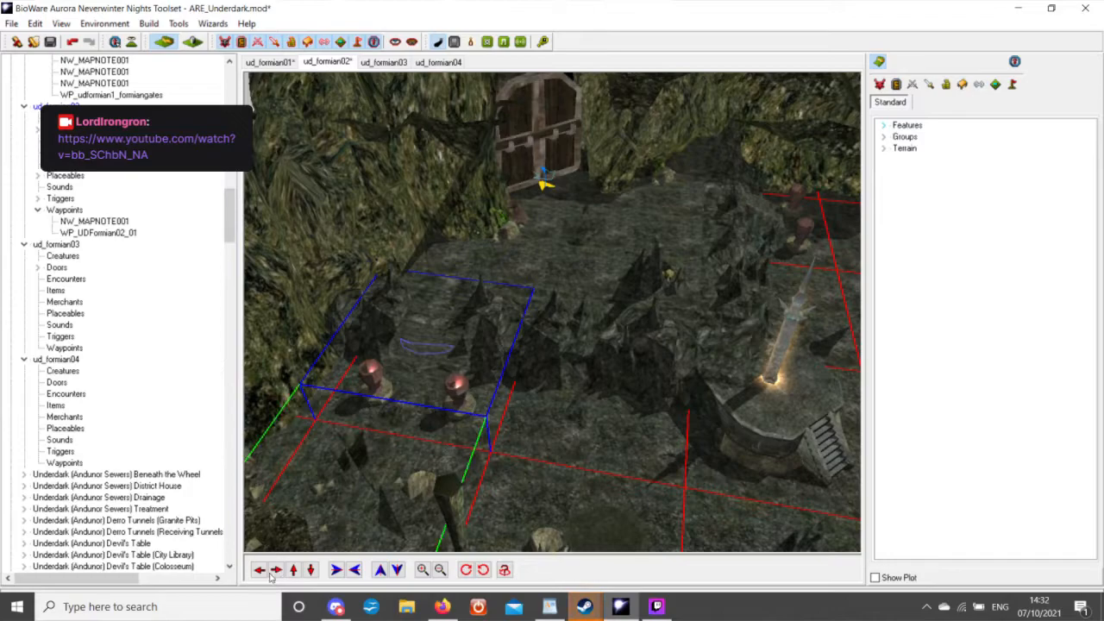
Set both source lights to reddish brown on the other two-lamp tile, beyond the glowing pillar near the rock wall.
left_click(276, 570)
left_click(276, 570)
left_click(278, 570)
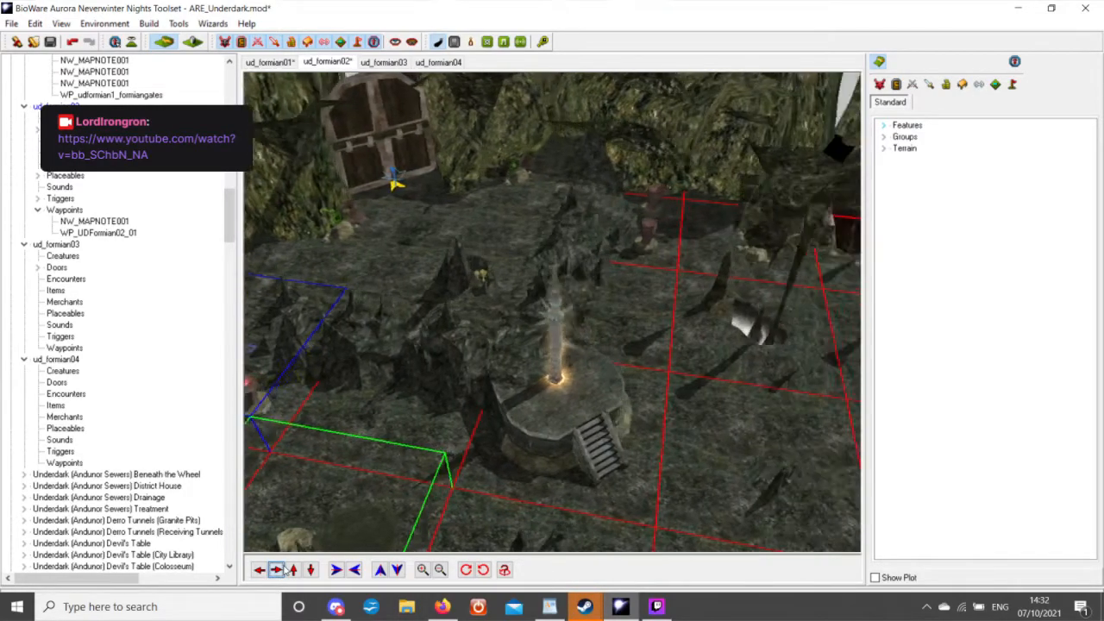
left_click(285, 569)
middle_click_drag(552, 319, 680, 314)
scroll(559, 340, "down", 5)
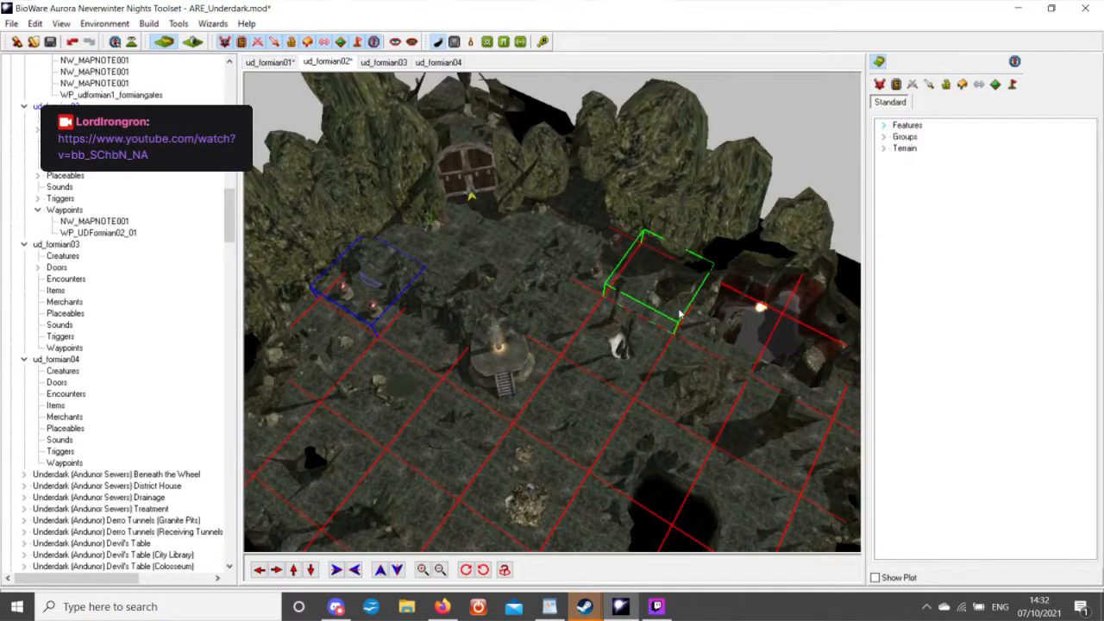
scroll(680, 314, "up", 5)
right_click(659, 225)
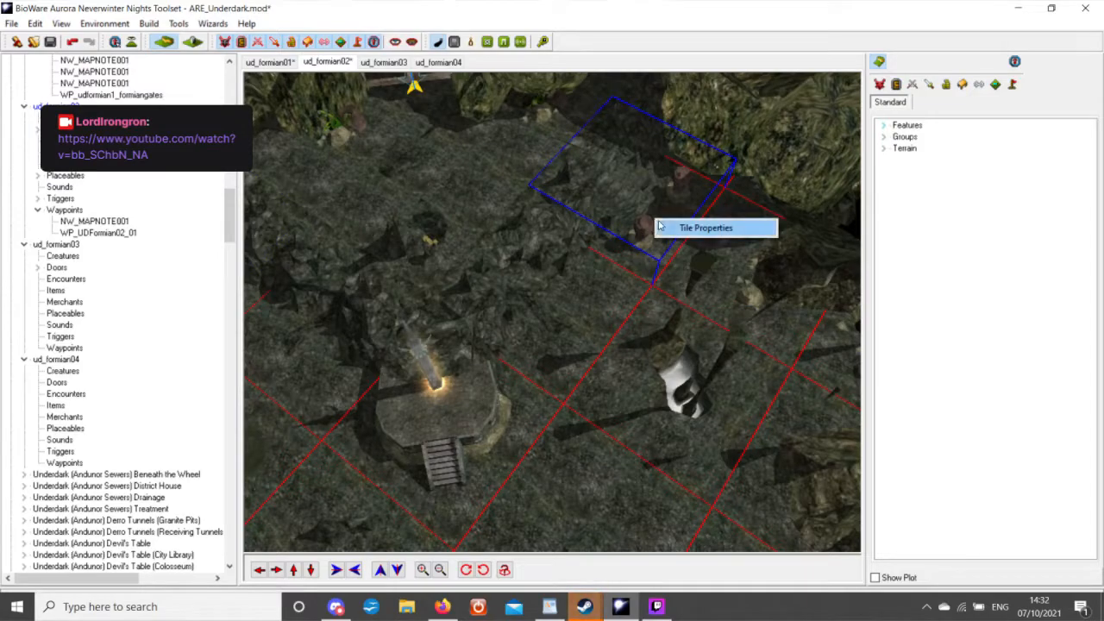
left_click(664, 226)
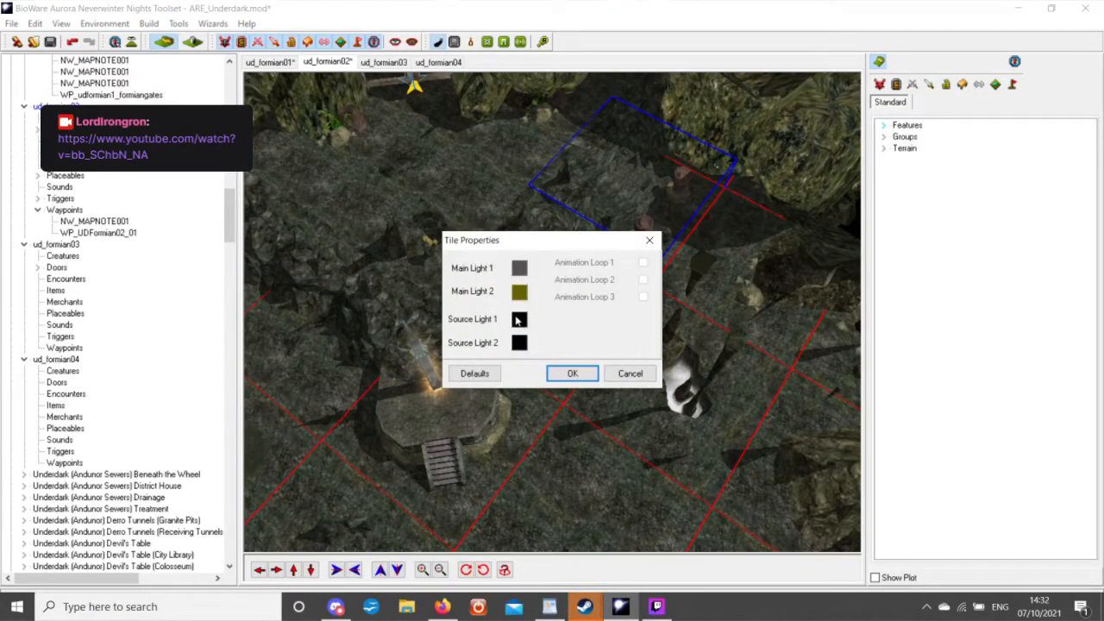
left_click(518, 319)
left_click(507, 341)
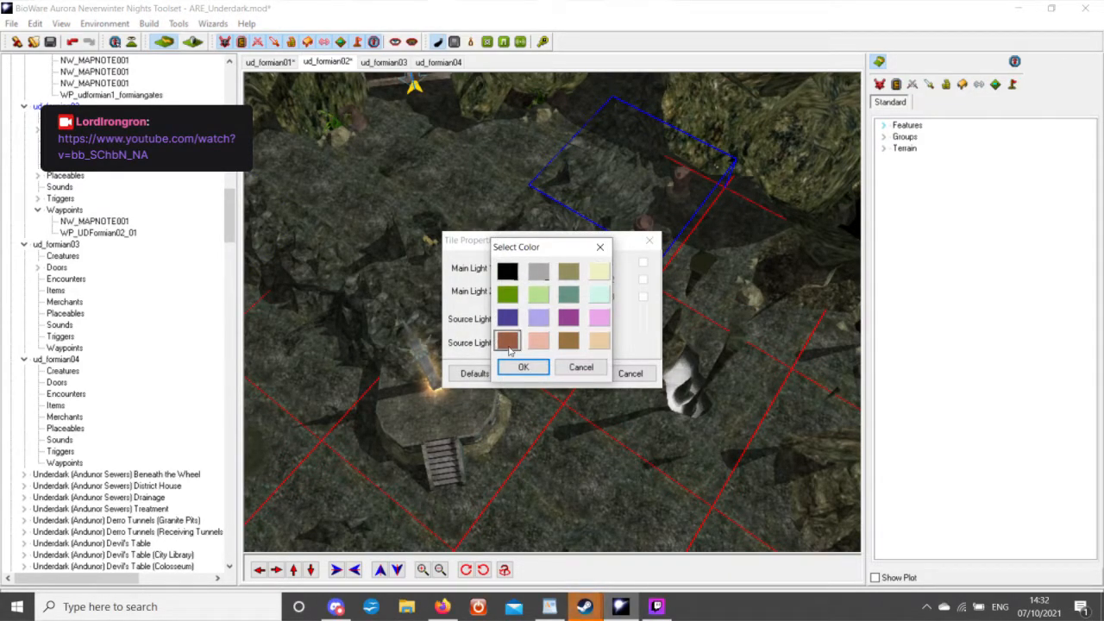
left_click(523, 367)
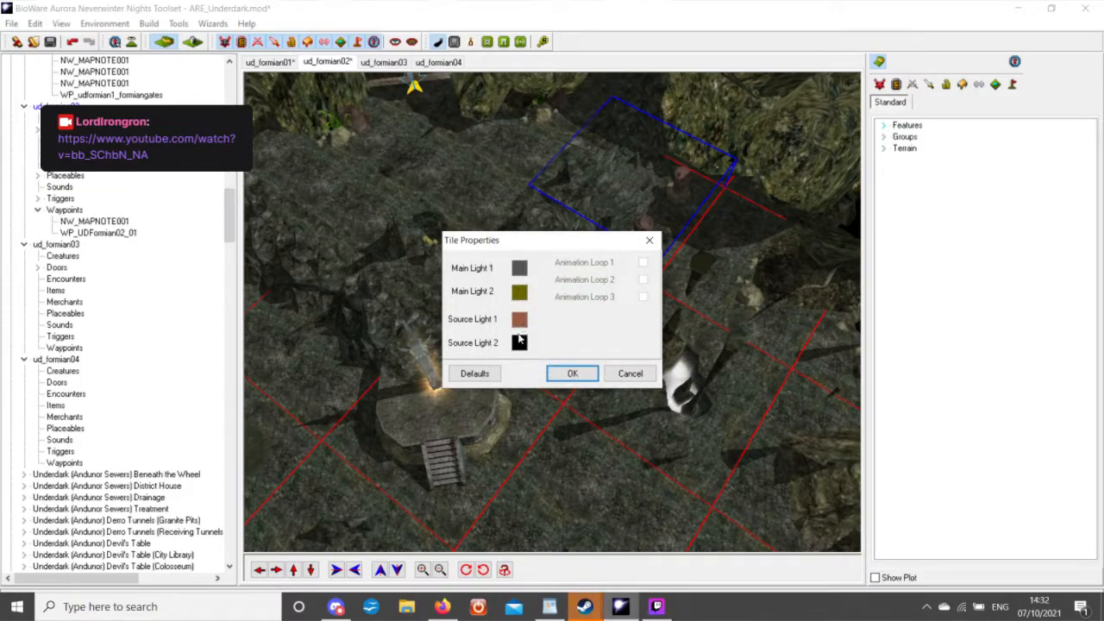
left_click(520, 343)
left_click(507, 342)
left_click(525, 368)
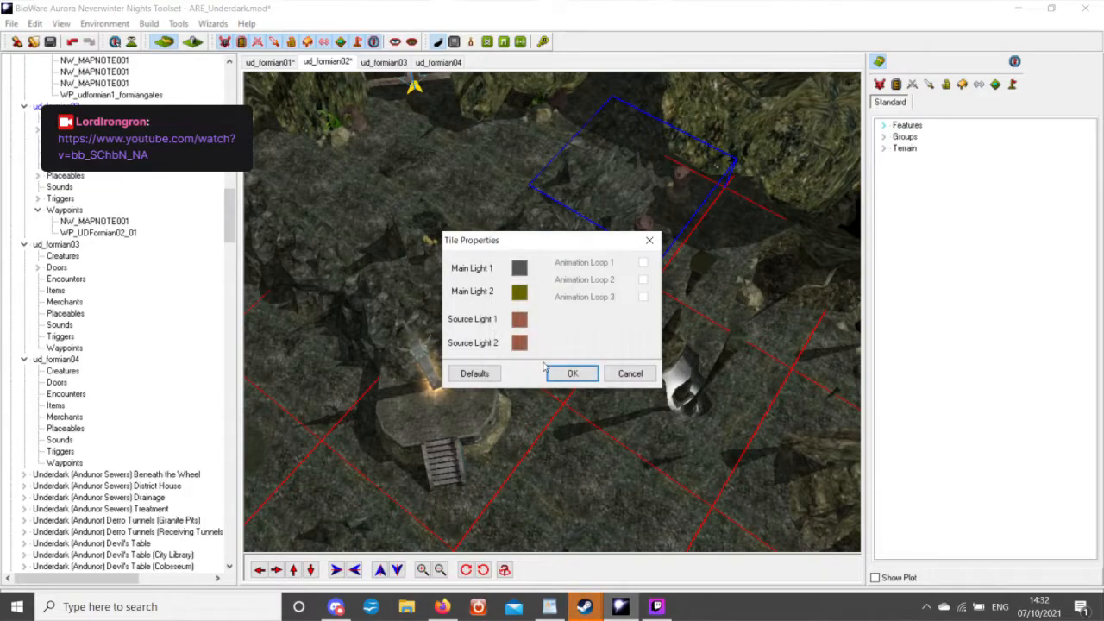
left_click(578, 375)
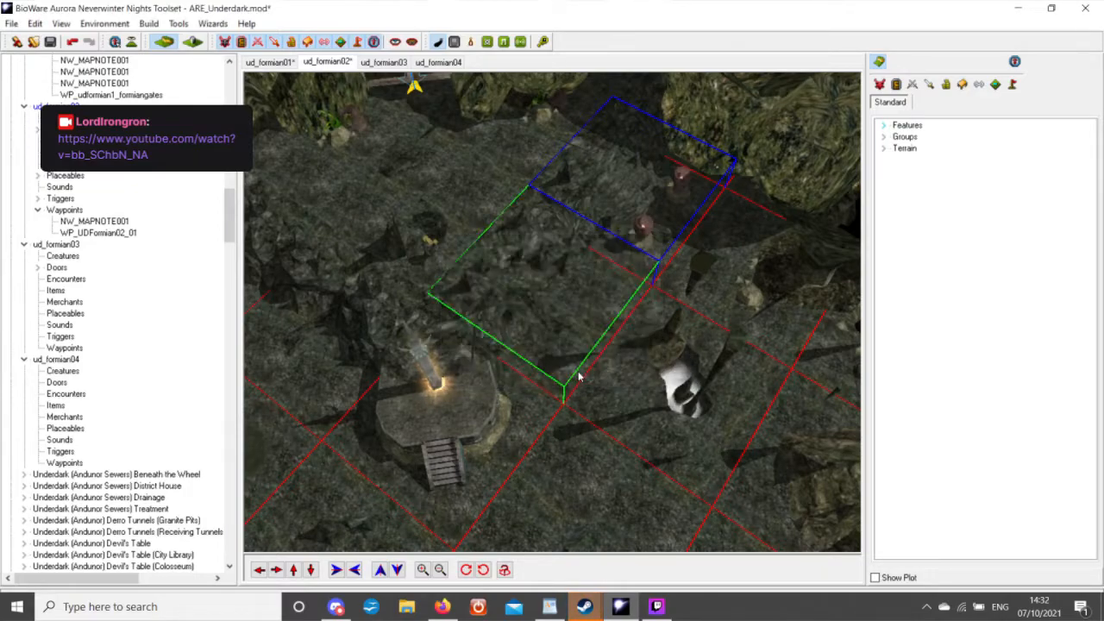
Check both lamp tiles flanking the citadel gate and switch to the ud_formian01 area.
scroll(579, 377, "down", 3)
middle_click_drag(557, 373, 491, 205)
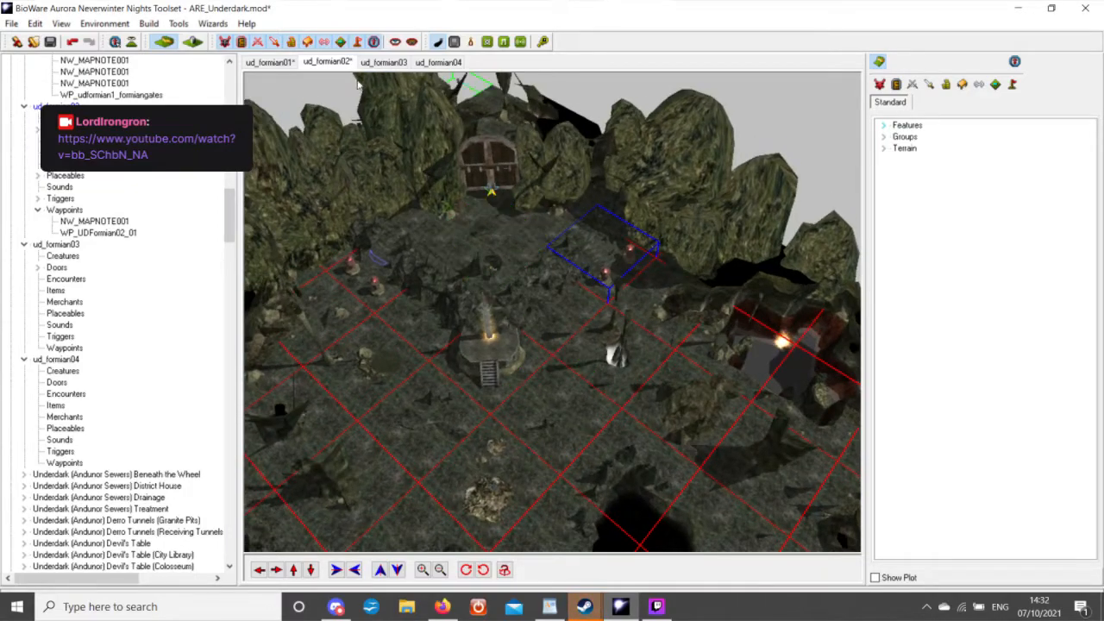
left_click(270, 64)
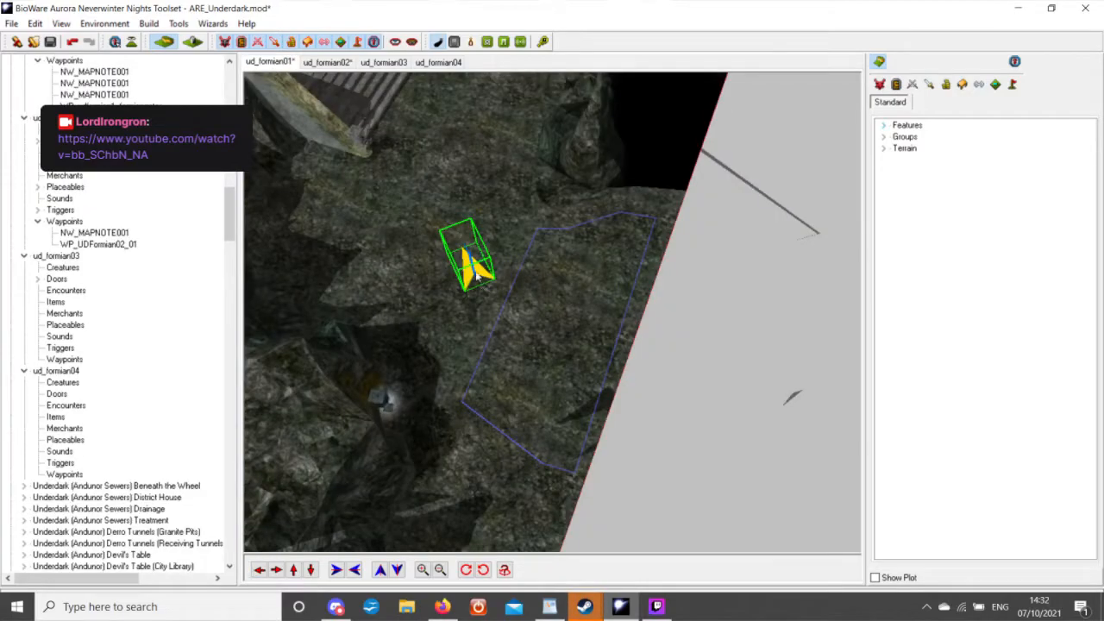
Review the layouts of the ud_formian01, ud_formian02 and ud_formian03 areas.
left_click(332, 64)
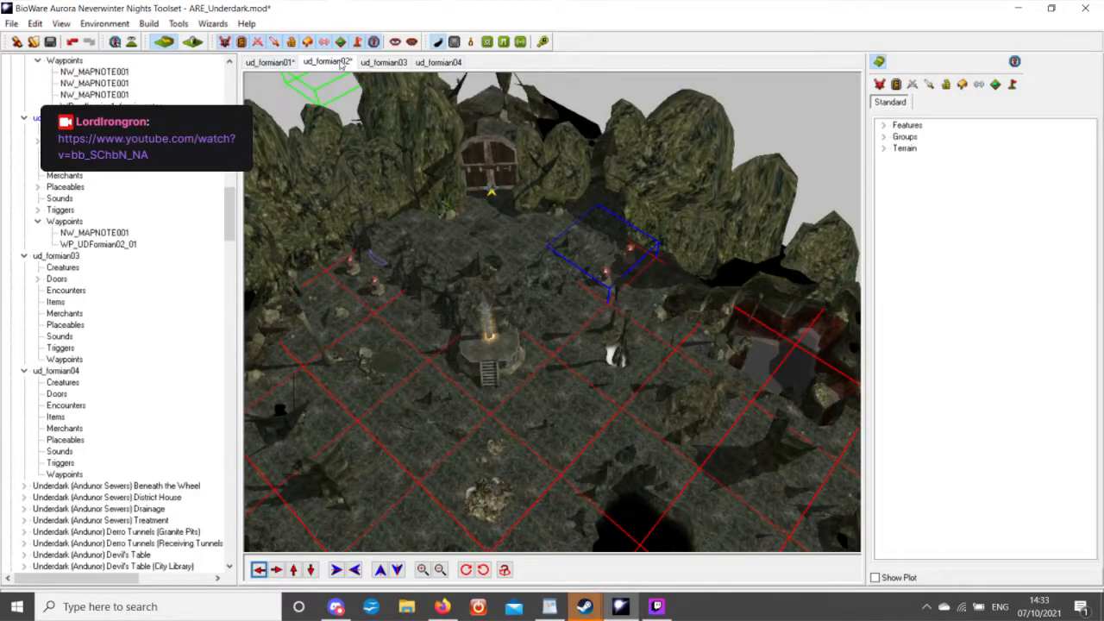
left_click(258, 64)
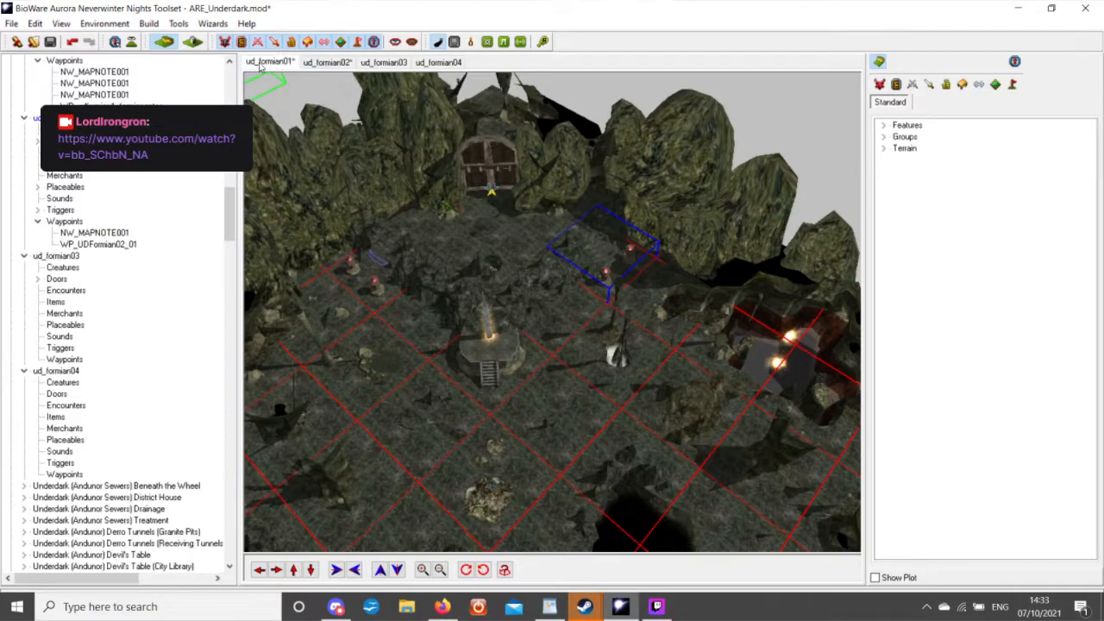
middle_click_drag(465, 295, 326, 118)
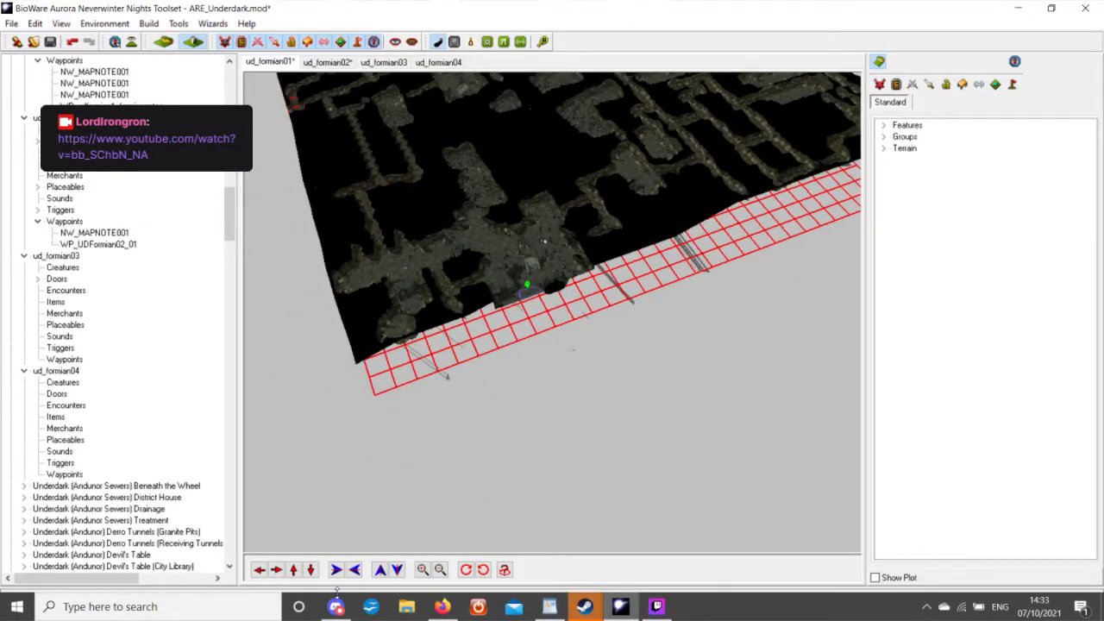
left_click(294, 570)
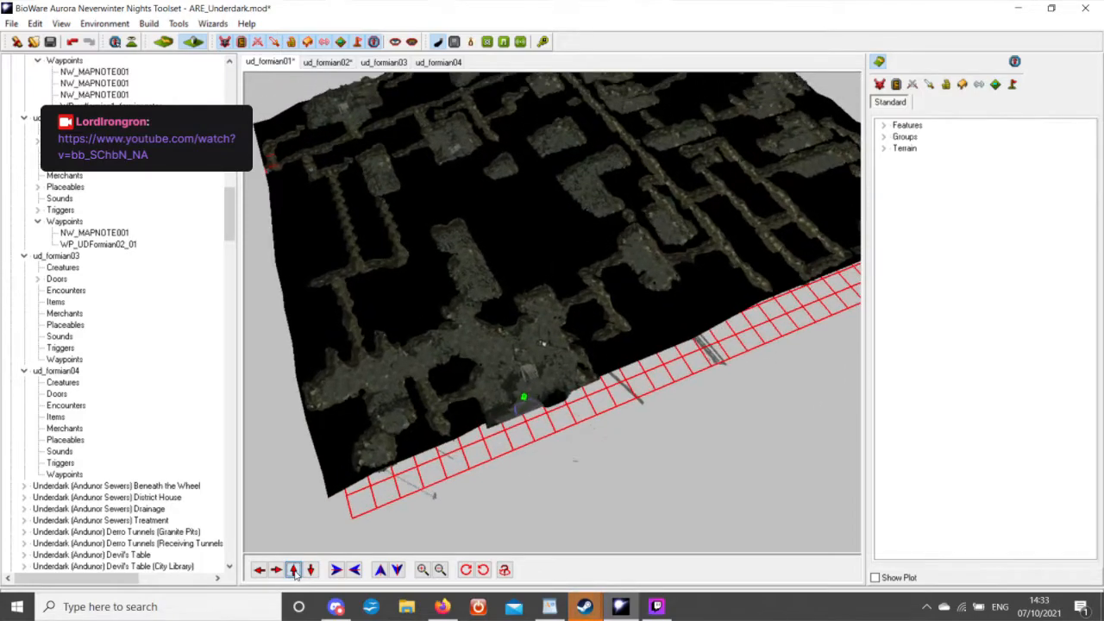
left_click(258, 569)
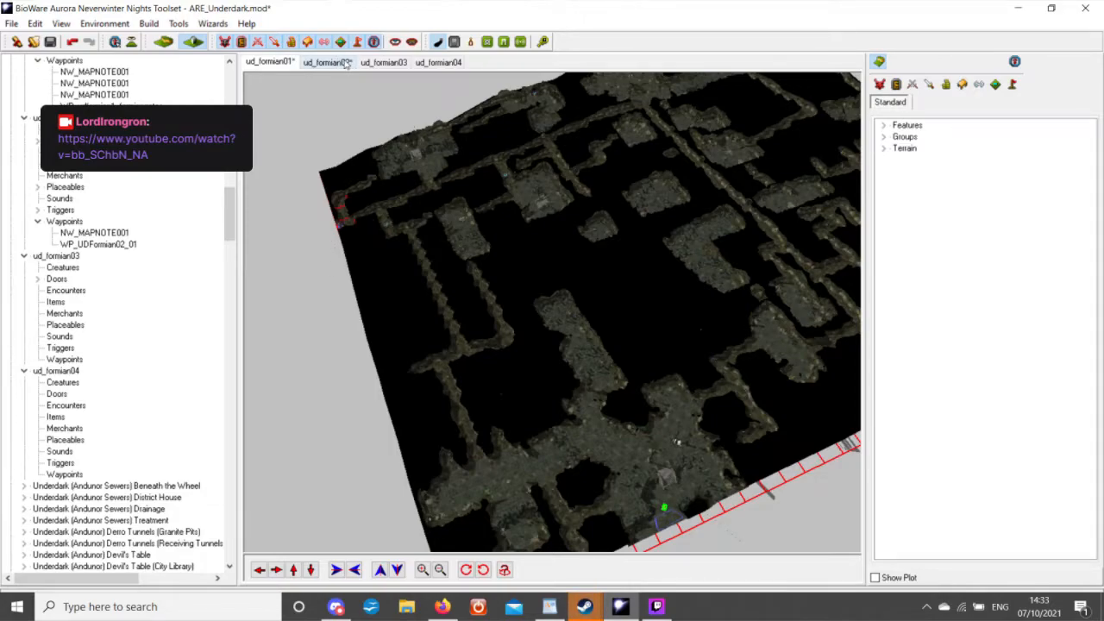
left_click(390, 67)
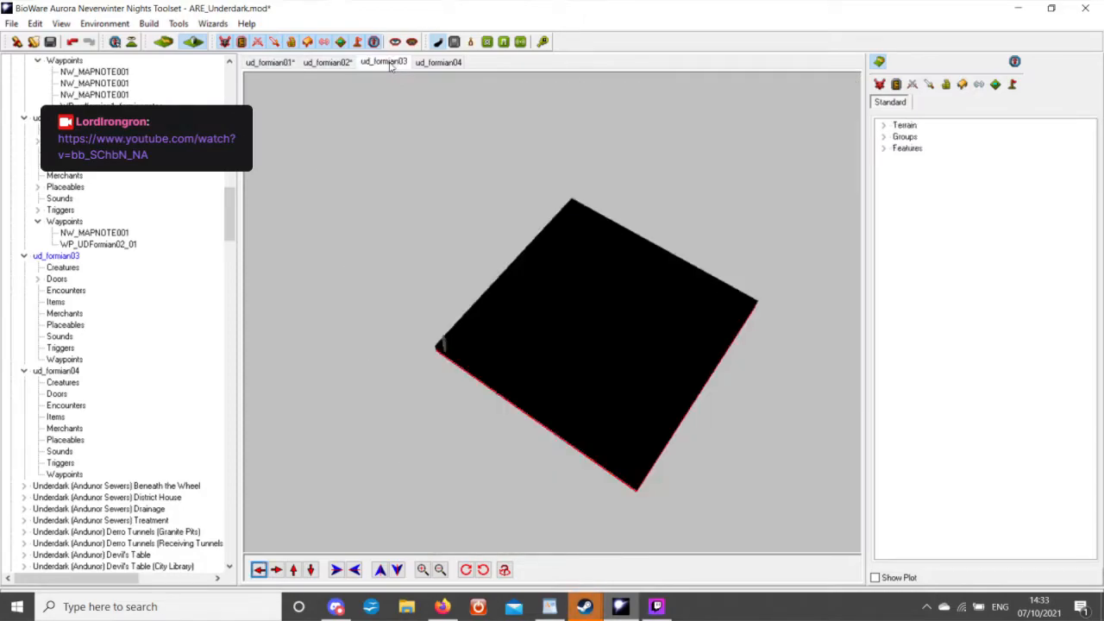
scroll(469, 285, "up", 3)
middle_click_drag(471, 286, 593, 312)
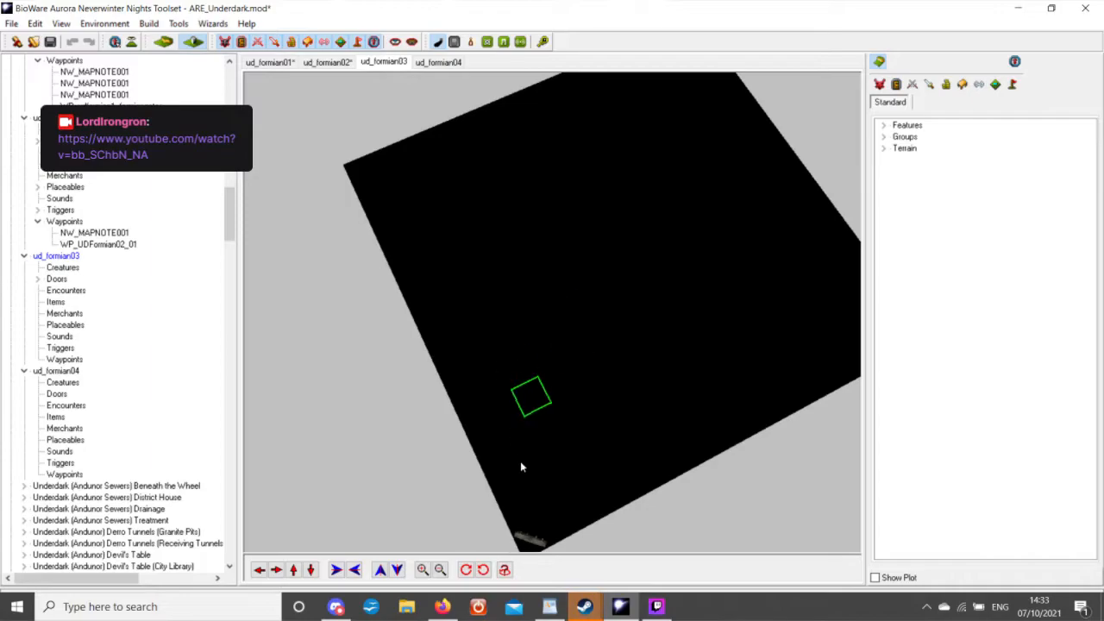
Return to ud_formian02 and examine the citadel gate, the glowing pillar and the flanking lamp tiles.
left_click(326, 63)
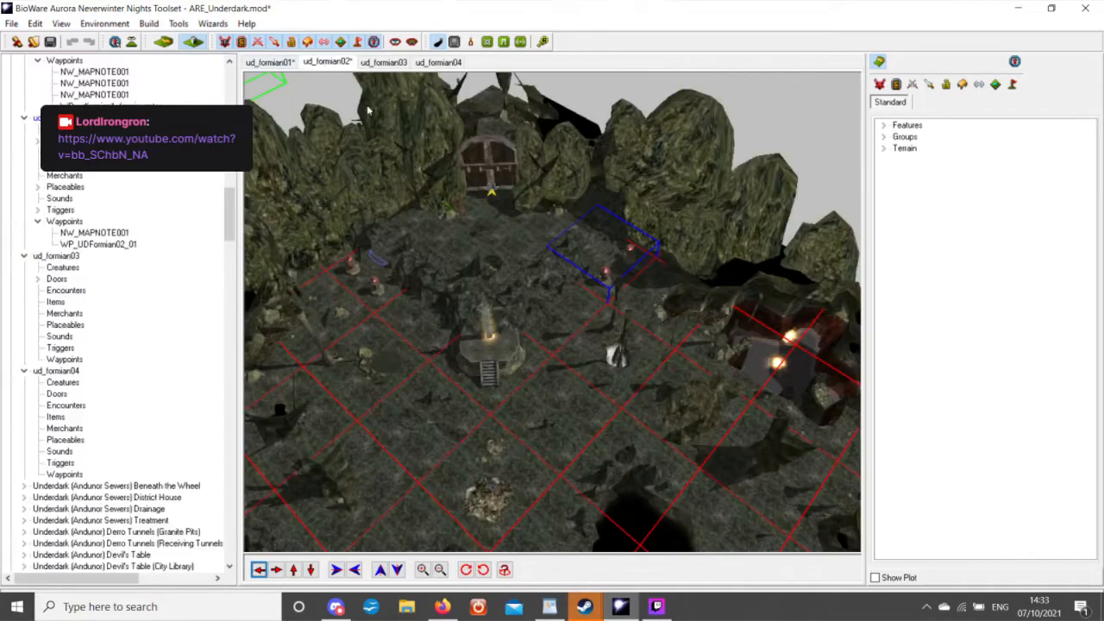
scroll(611, 324, "up", 5)
middle_click_drag(648, 316, 440, 261)
scroll(494, 250, "up", 4)
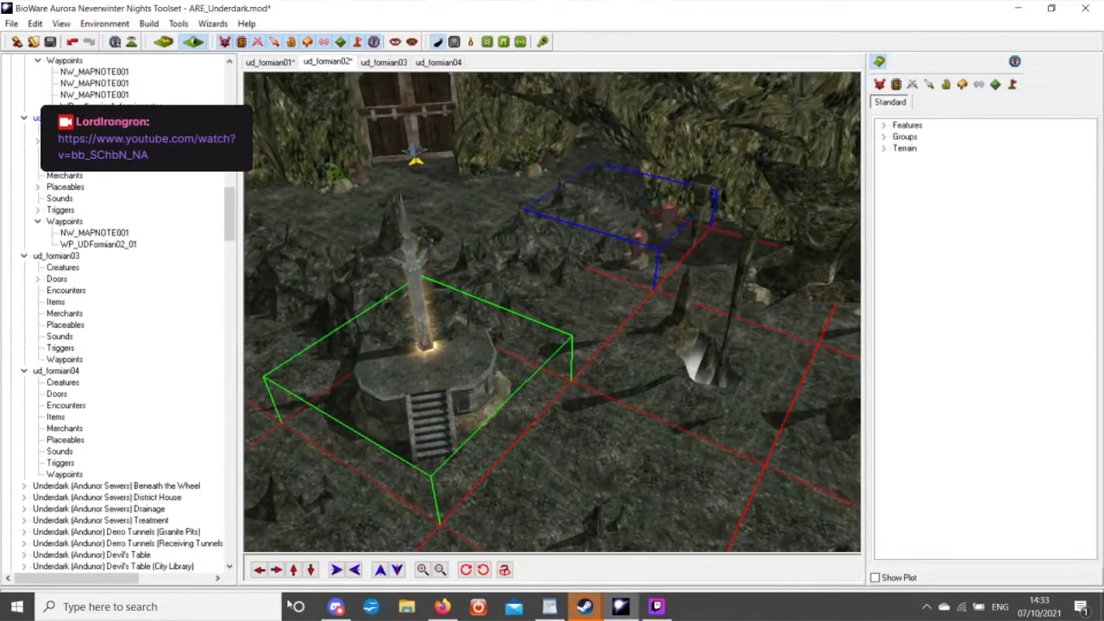
left_click(294, 570)
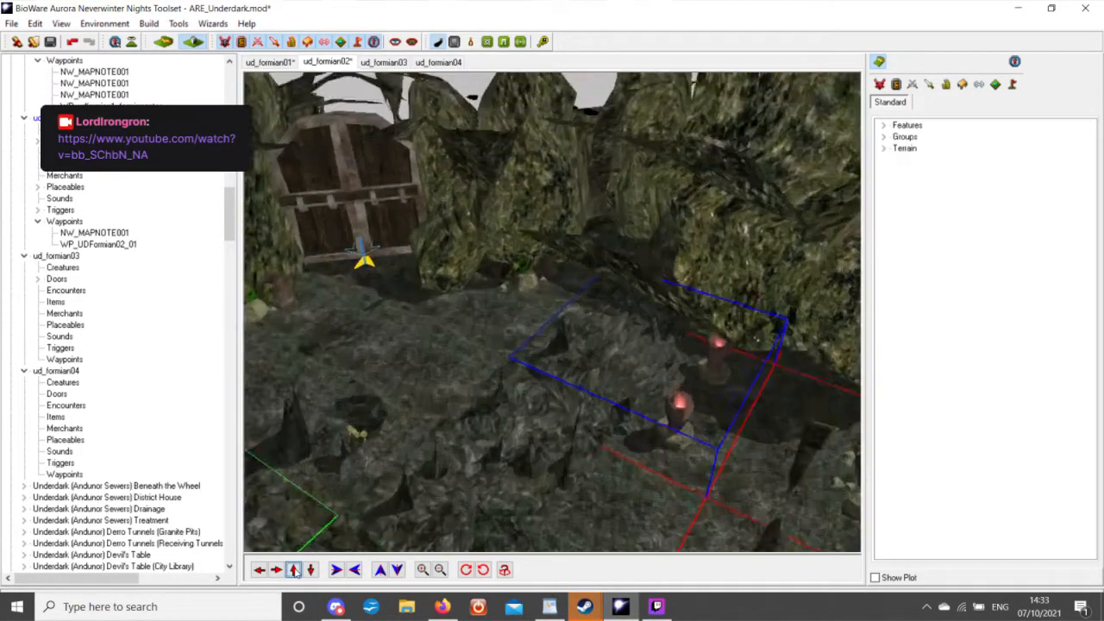
left_click(259, 570)
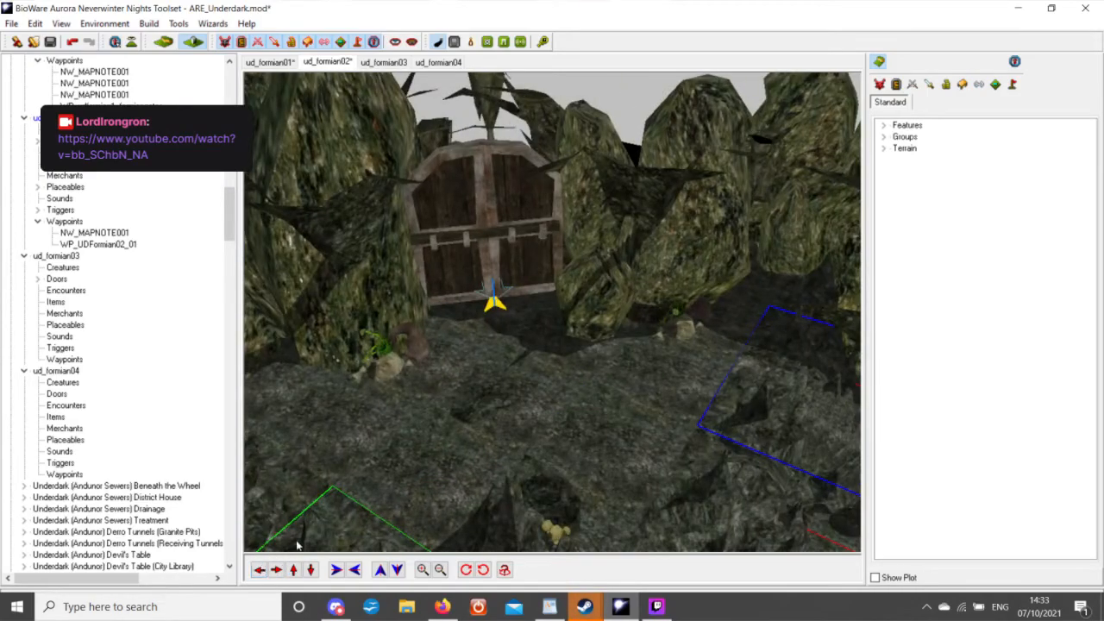
scroll(557, 337, "down", 4)
middle_click_drag(557, 337, 523, 313)
scroll(544, 338, "up", 4)
scroll(506, 306, "down", 4)
scroll(502, 337, "up", 4)
scroll(502, 336, "down", 4)
scroll(521, 308, "up", 3)
right_click_drag(519, 304, 535, 327, "shift")
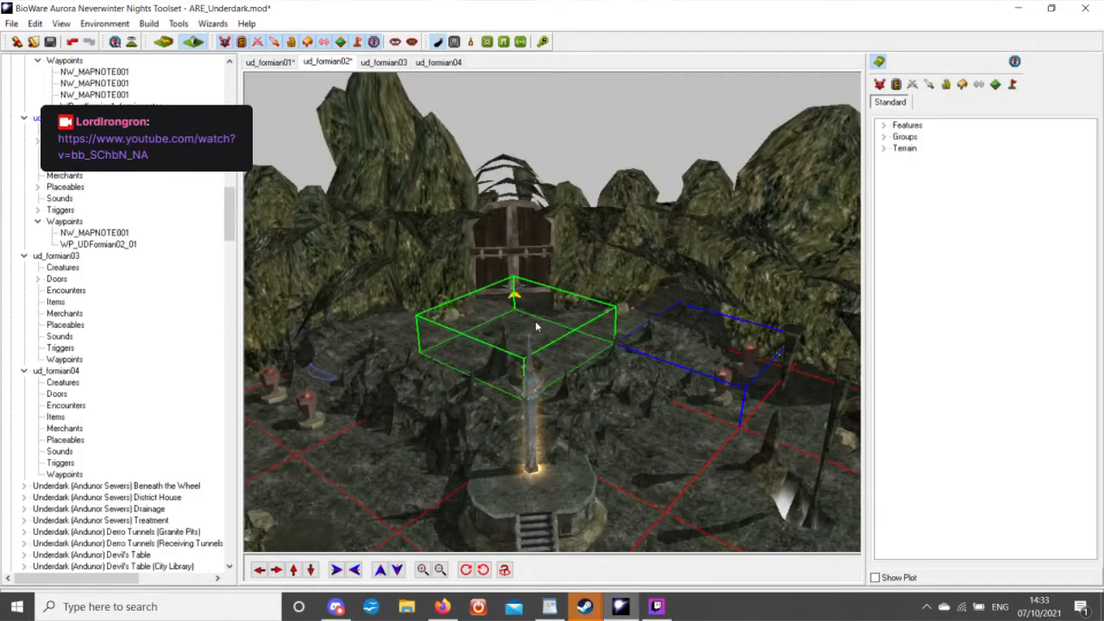
middle_click_drag(529, 336, 537, 334)
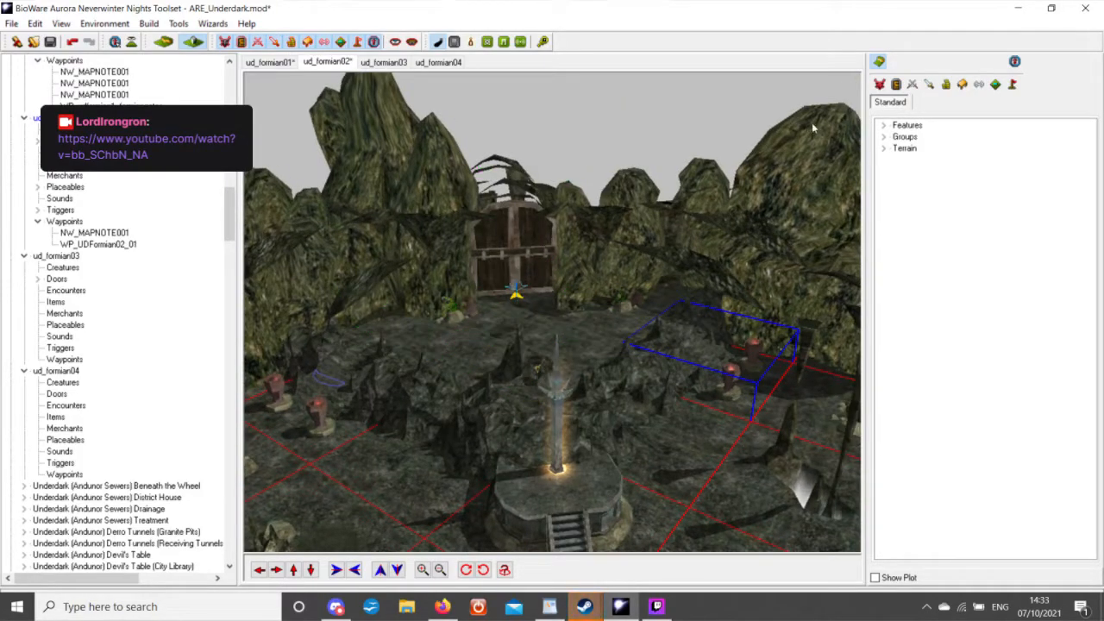
List the tileset's available features and inspect the terrain around and behind the citadel gate.
left_click(884, 125)
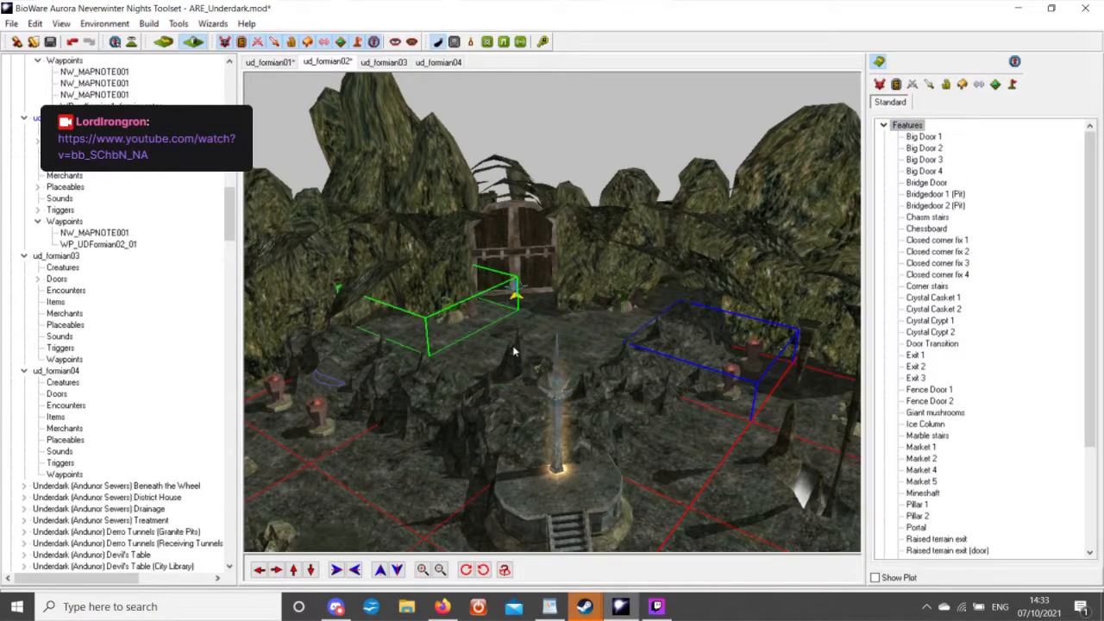
scroll(518, 348, "down", 3)
scroll(546, 358, "up", 5)
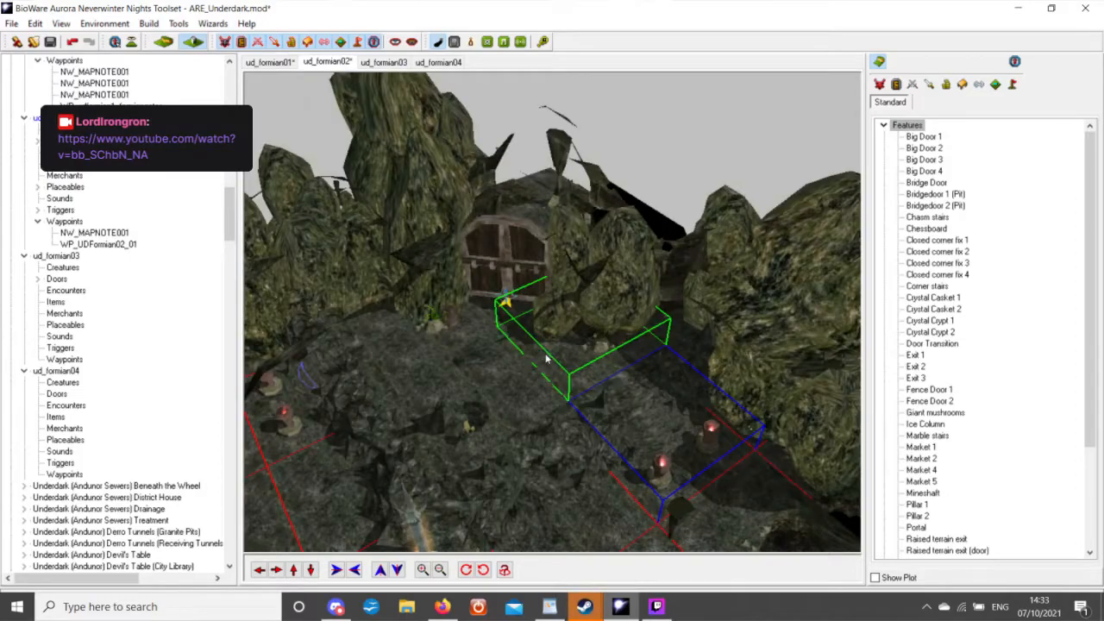
scroll(546, 358, "down", 5)
middle_click_drag(546, 359, 457, 404)
scroll(613, 399, "up", 4)
middle_click_drag(552, 399, 457, 394)
middle_click_drag(690, 393, 566, 377)
middle_click_drag(735, 430, 666, 360)
scroll(667, 361, "up", 4)
scroll(667, 361, "down", 6)
middle_click_drag(628, 312, 575, 333)
scroll(575, 332, "up", 1)
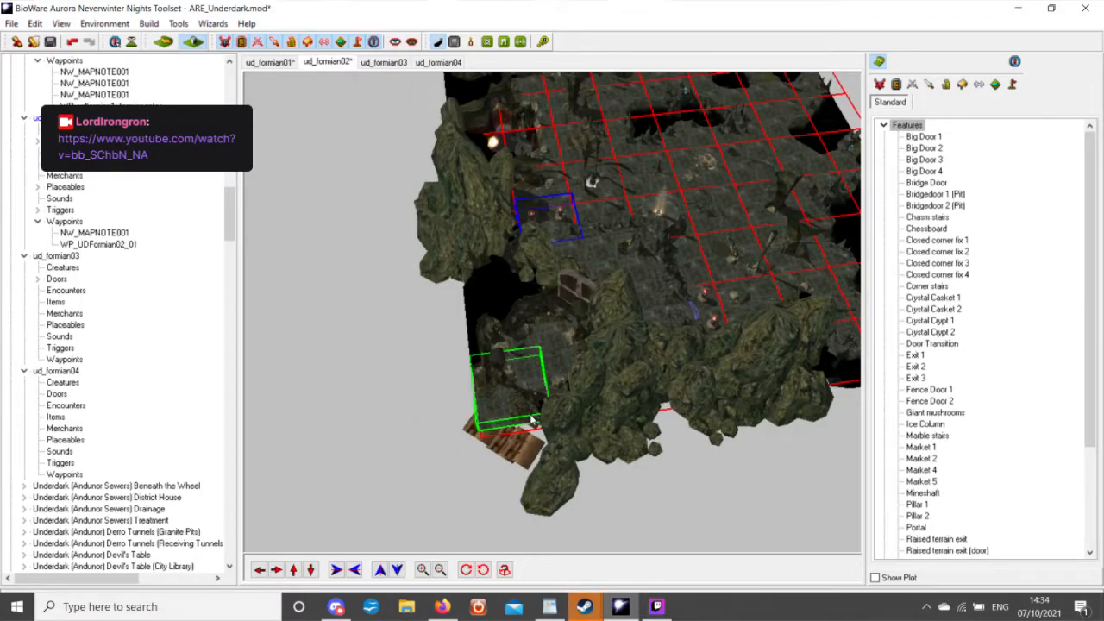
scroll(468, 304, "up", 2)
middle_click_drag(468, 304, 390, 324)
scroll(390, 324, "up", 2)
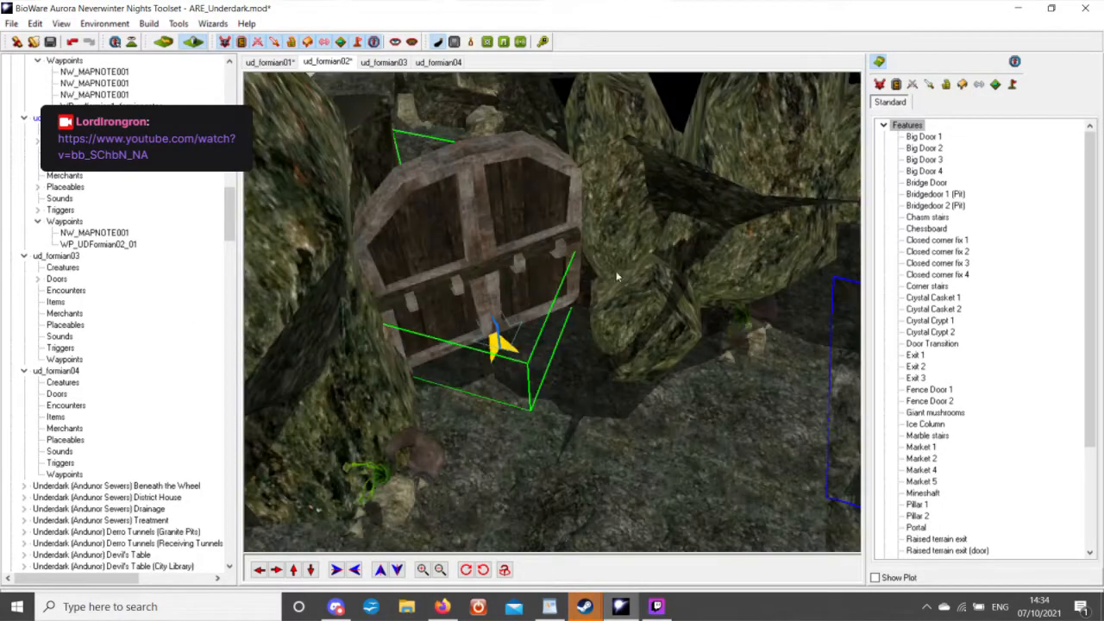
Set the wooden citadel gate's initial state to Opened Forward.
left_click(963, 86)
right_click(488, 256)
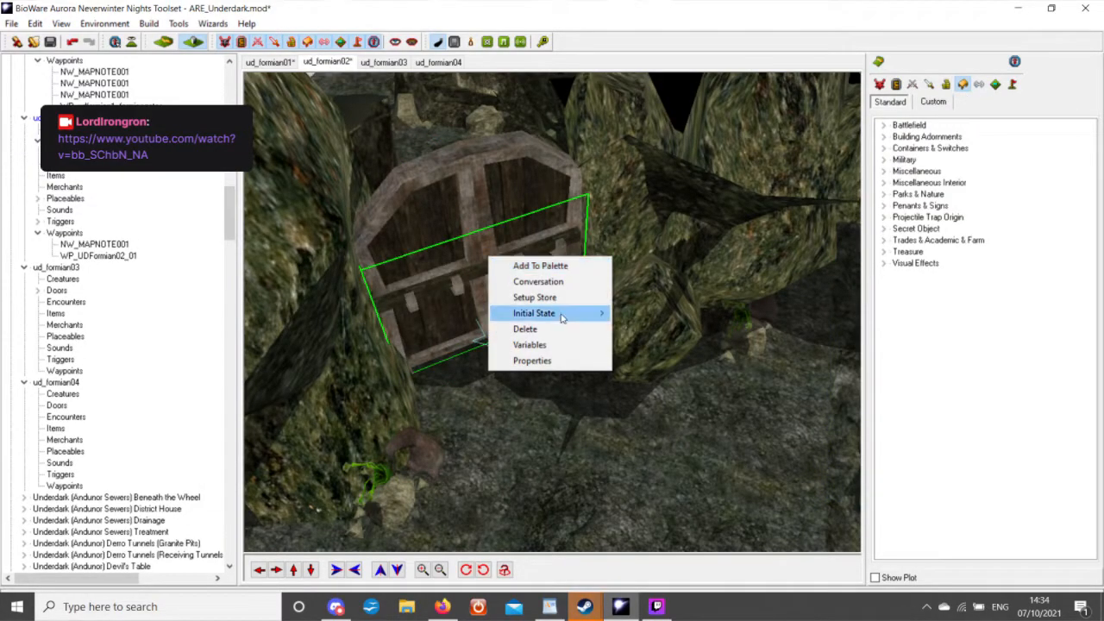
mouse_move(561, 313)
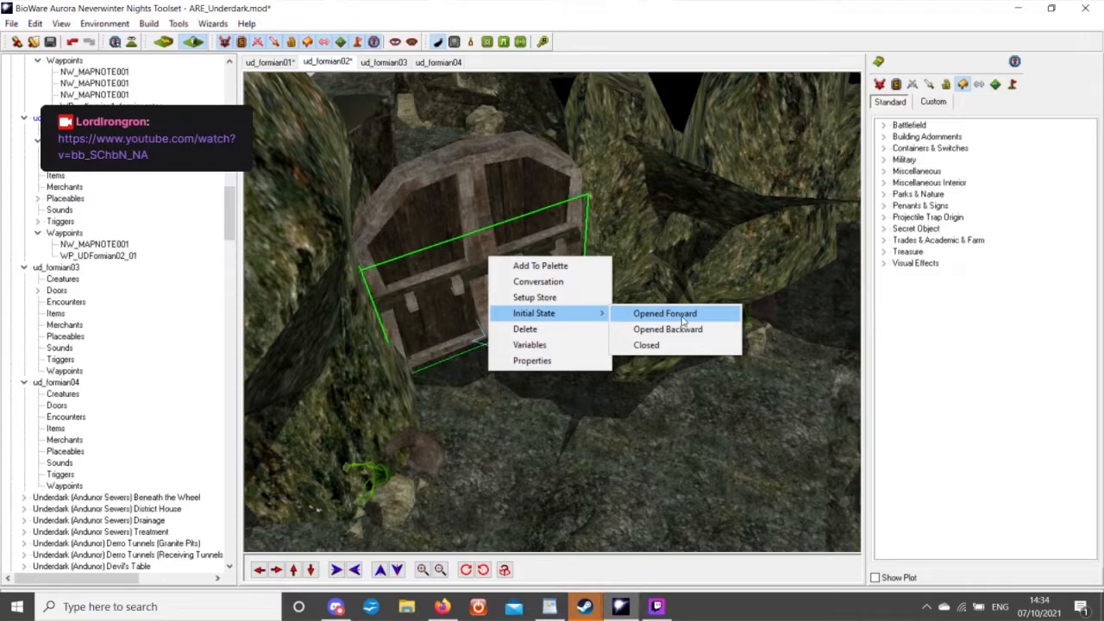
left_click(665, 314)
scroll(596, 318, "up", 1)
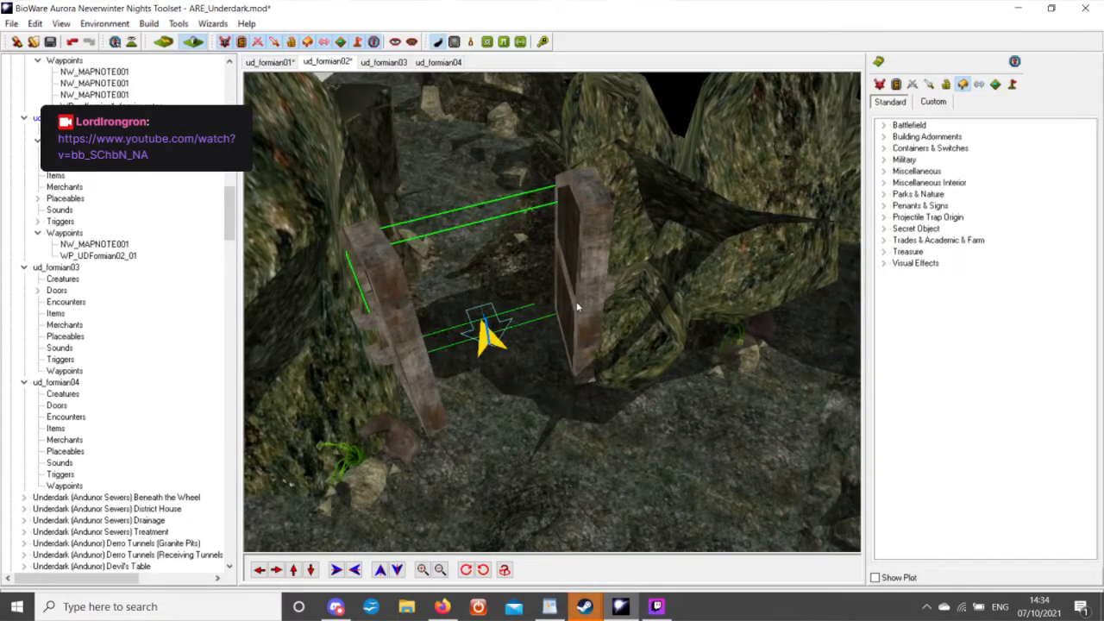
Set the wooden citadel gate's initial state to Closed.
right_click(577, 301)
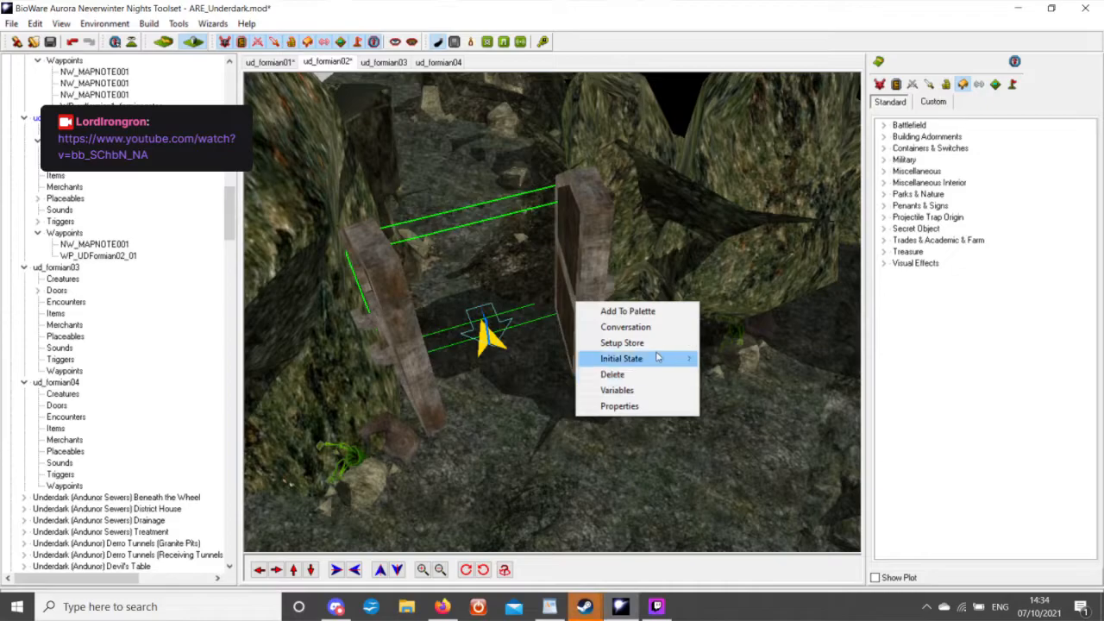
mouse_move(656, 357)
left_click(735, 389)
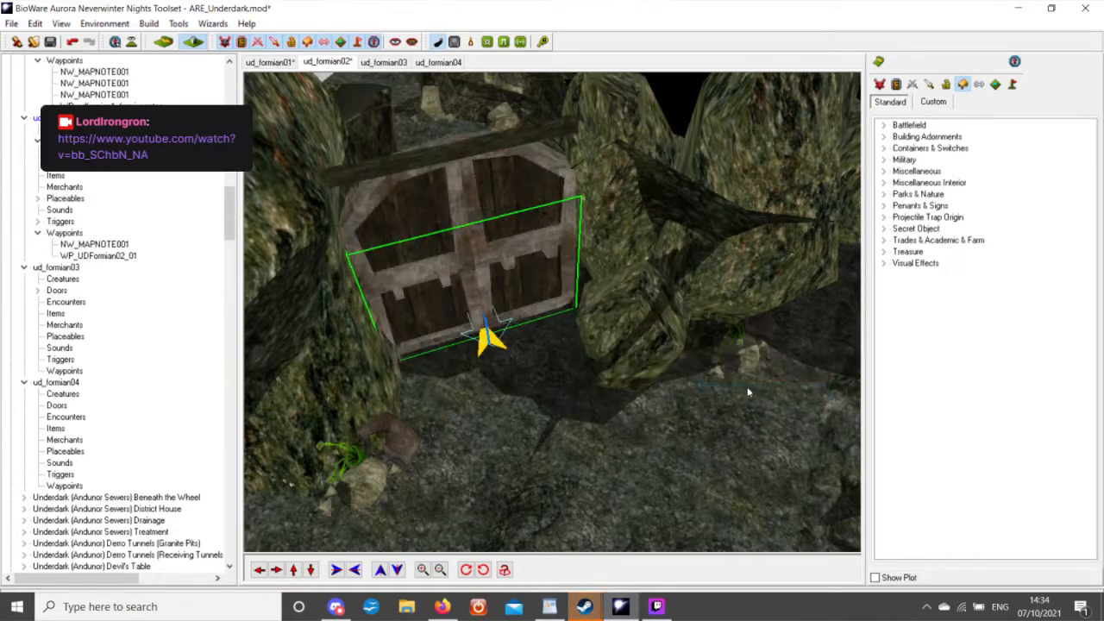
Inspect the passage behind the gate and the invisible-wall placeables along the area's outer corner.
scroll(652, 403, "down", 10)
scroll(653, 403, "up", 10)
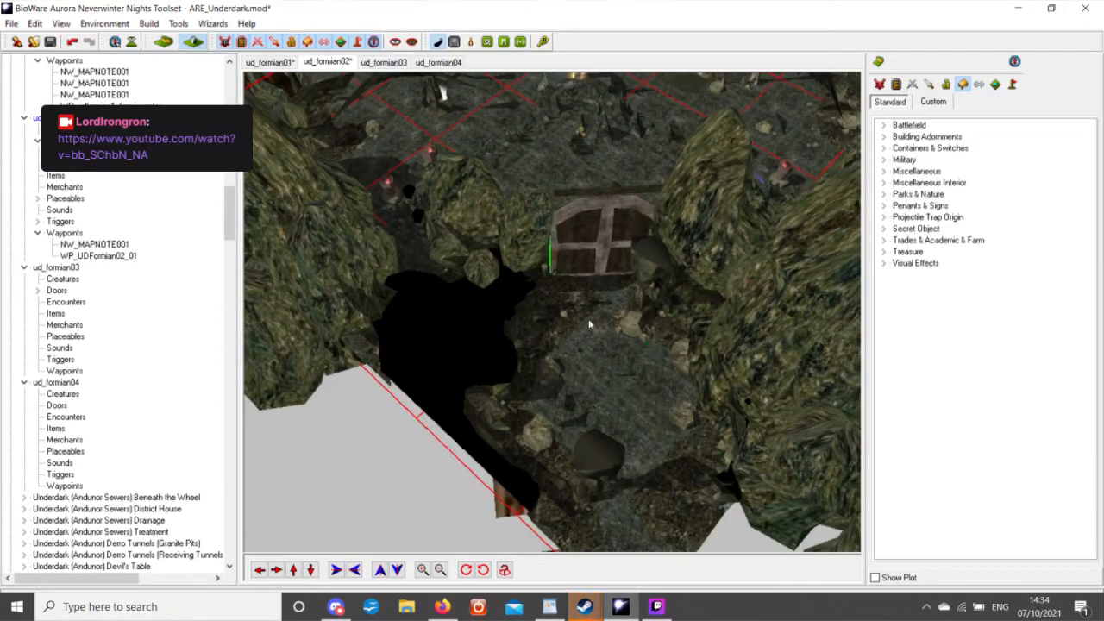
scroll(586, 336, "up", 5)
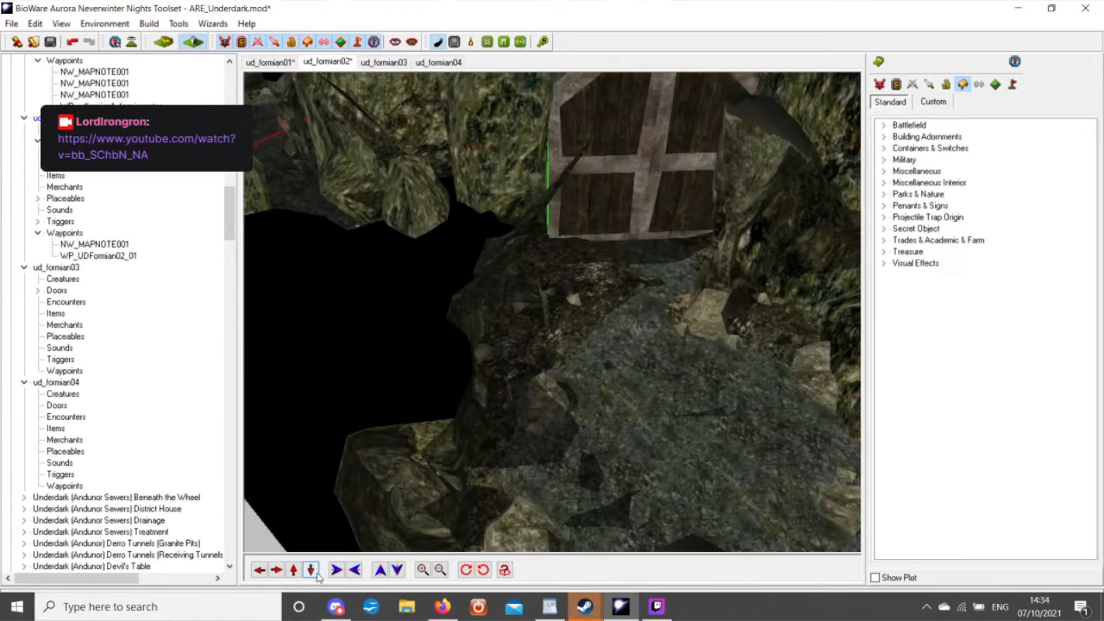
left_click(315, 574)
left_click(316, 573)
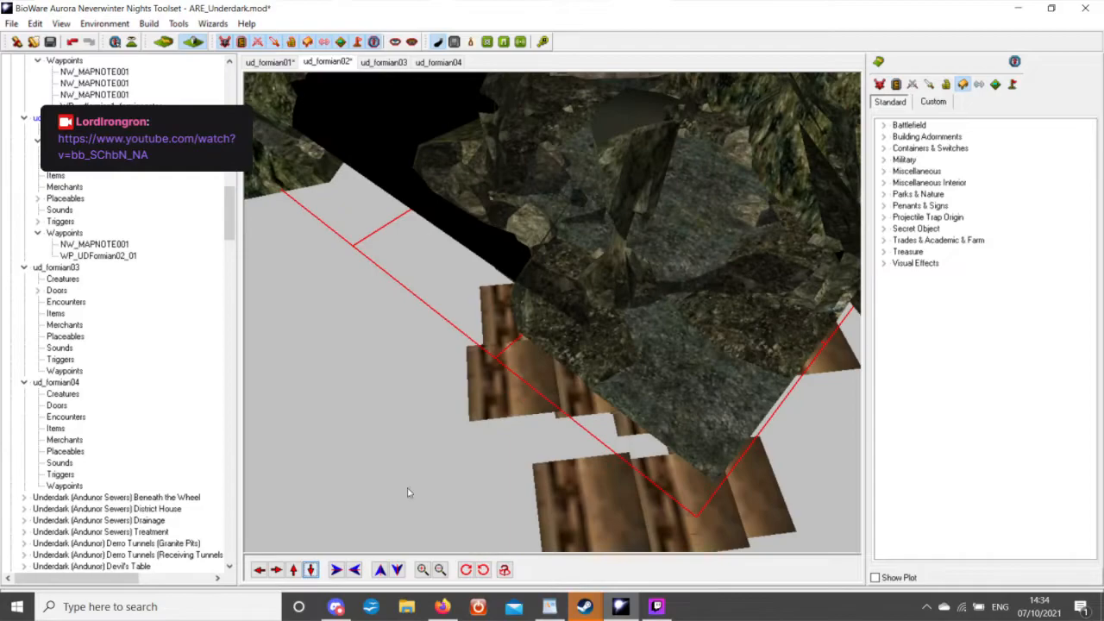
scroll(549, 383, "down", 5)
middle_click_drag(549, 380, 609, 388)
scroll(587, 385, "up", 4)
scroll(582, 388, "down", 2)
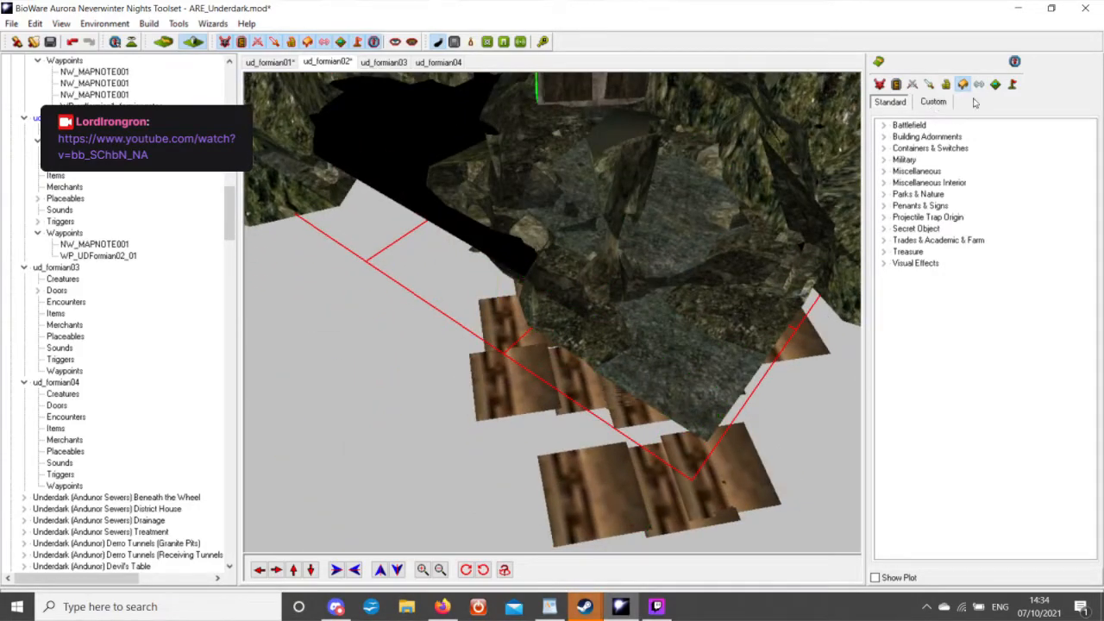
Place an Invisible Wall placeable, the kind that blocks movement, on the passage floor behind the gate.
left_click(889, 176)
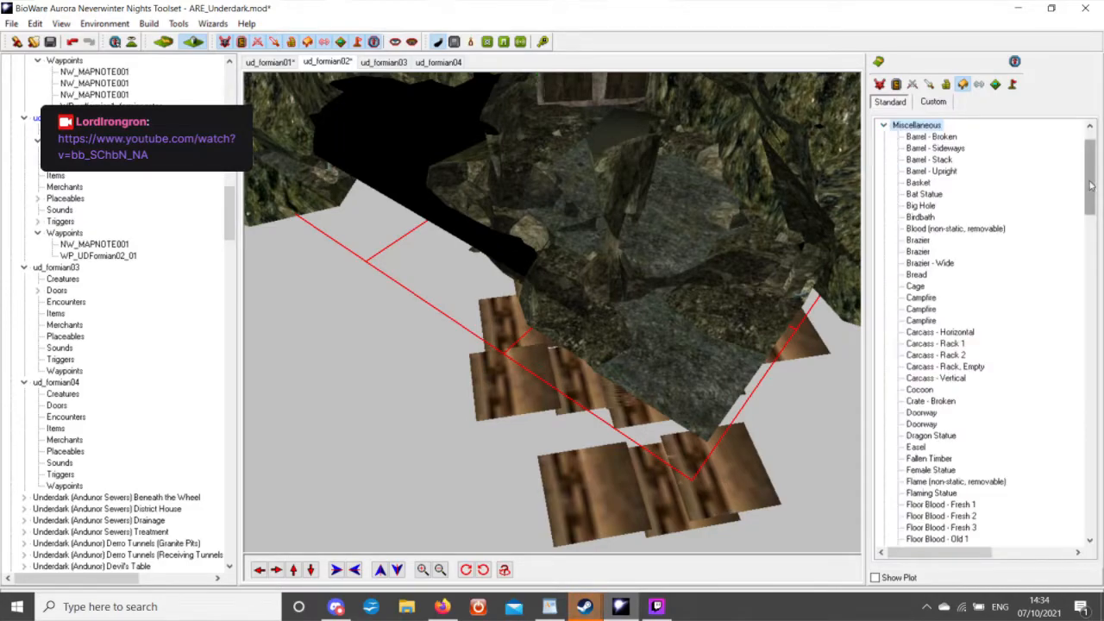
scroll(1009, 343, "down", 13)
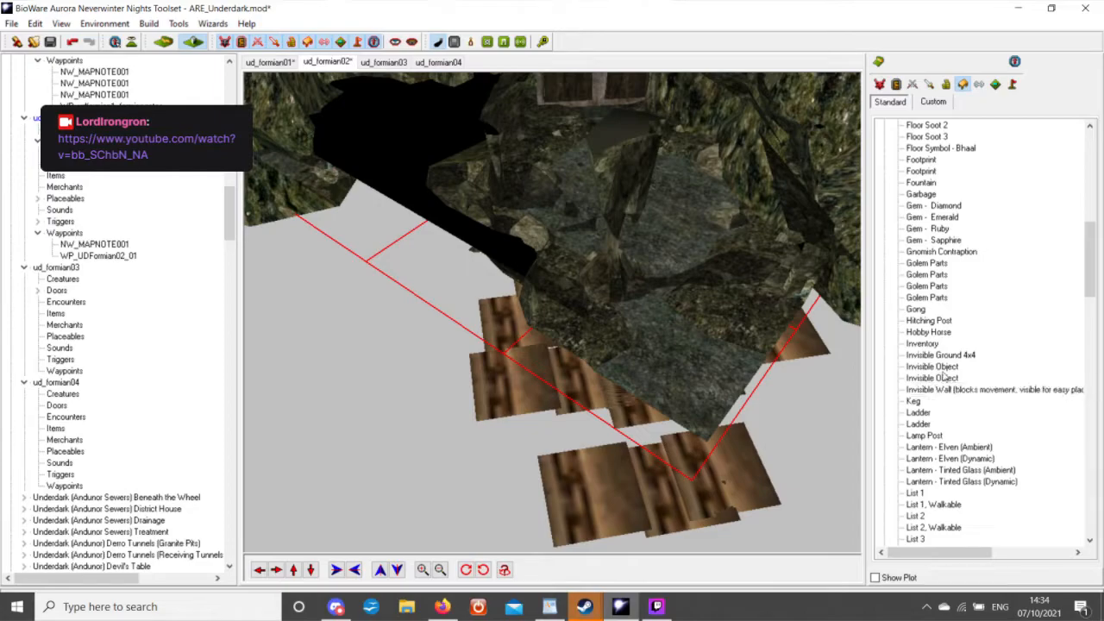
left_click_drag(1083, 281, 1088, 306)
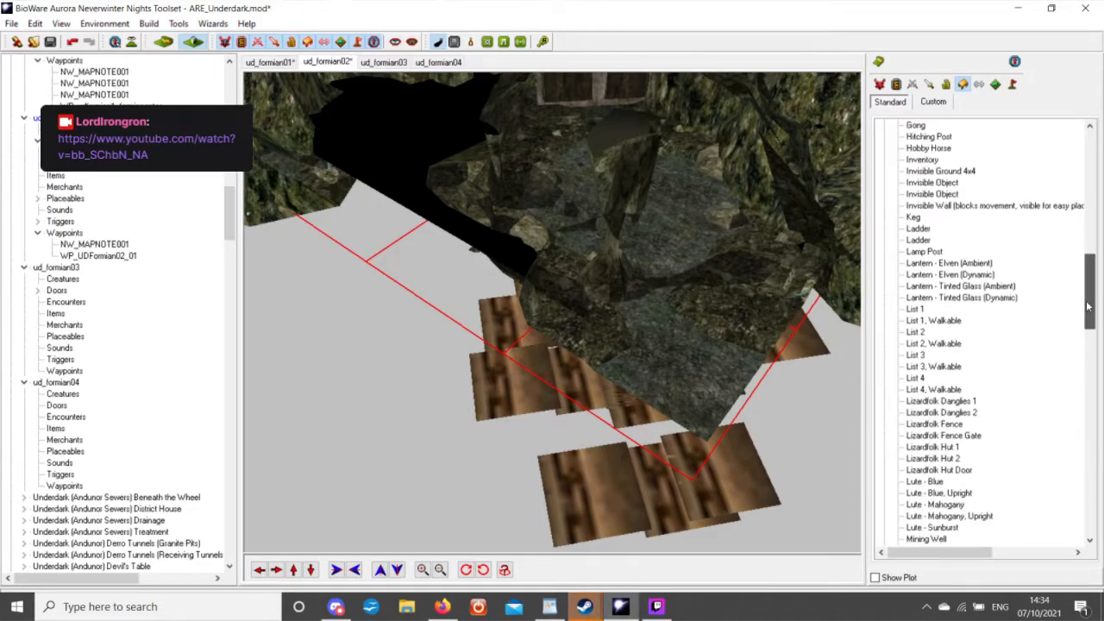
left_click(946, 205)
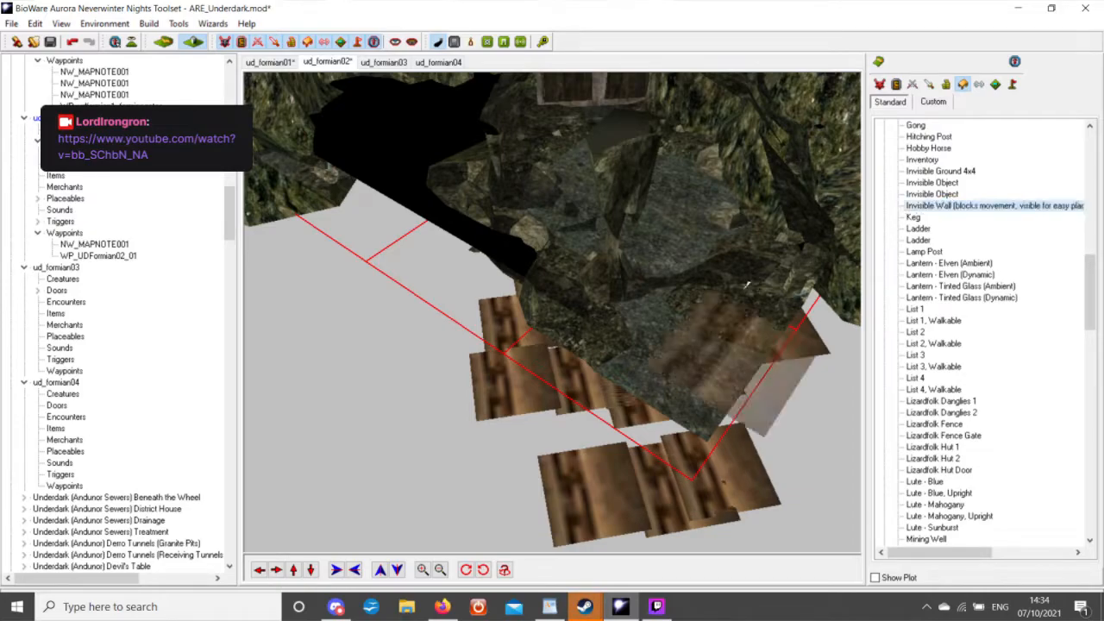
left_click(691, 235)
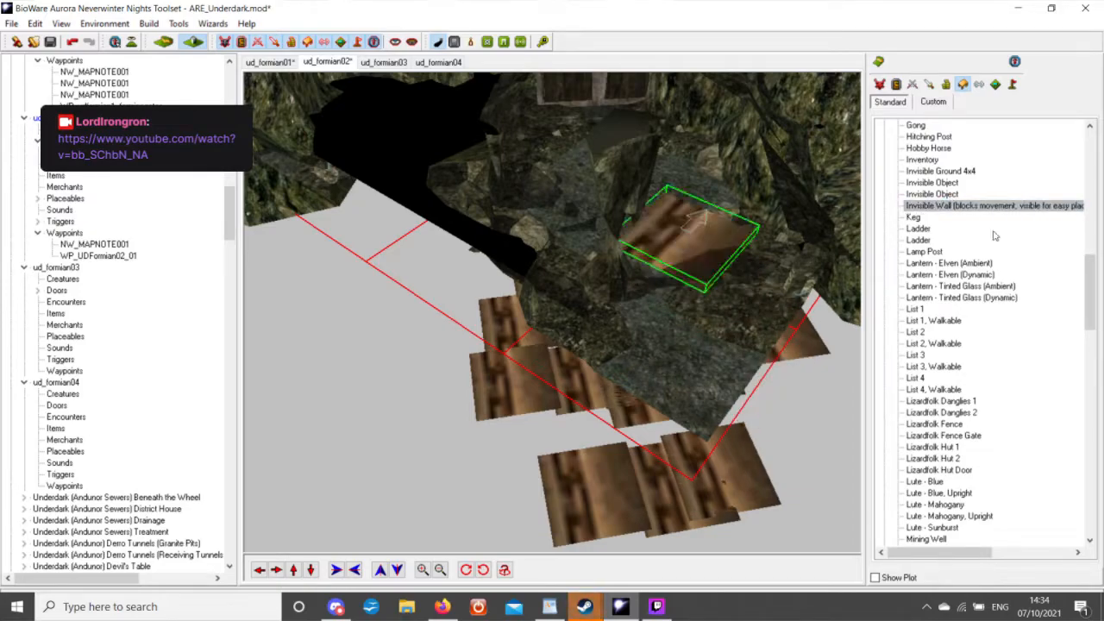
Place a Window placeable from the Miscellaneous category in the passage, between the new invisible wall and the area's corner.
left_click(1087, 302)
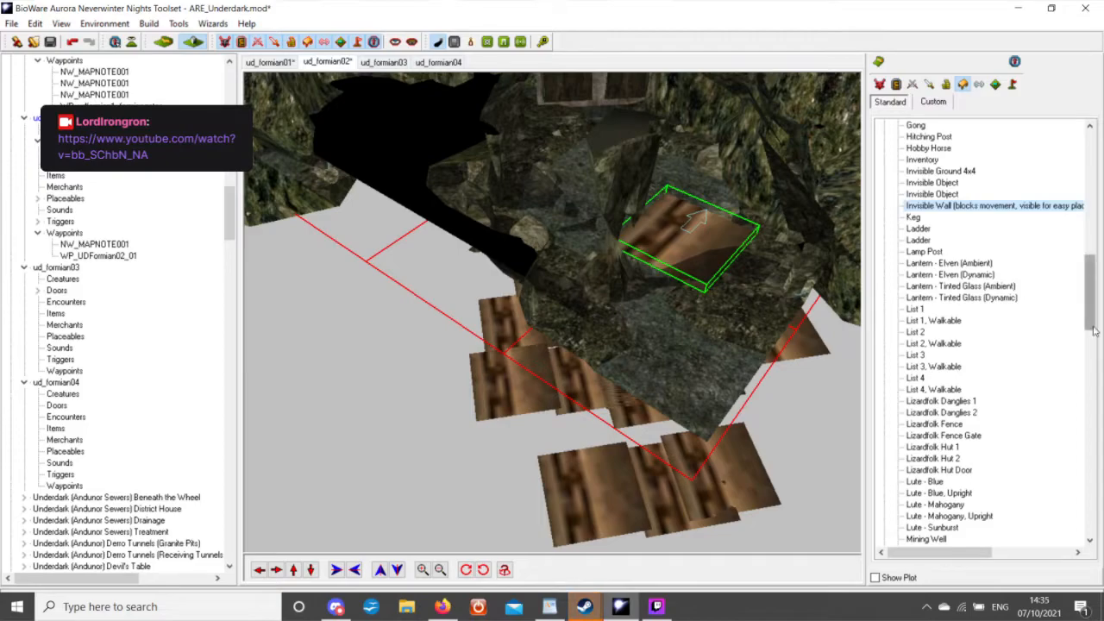
left_click_drag(1093, 330, 1099, 483)
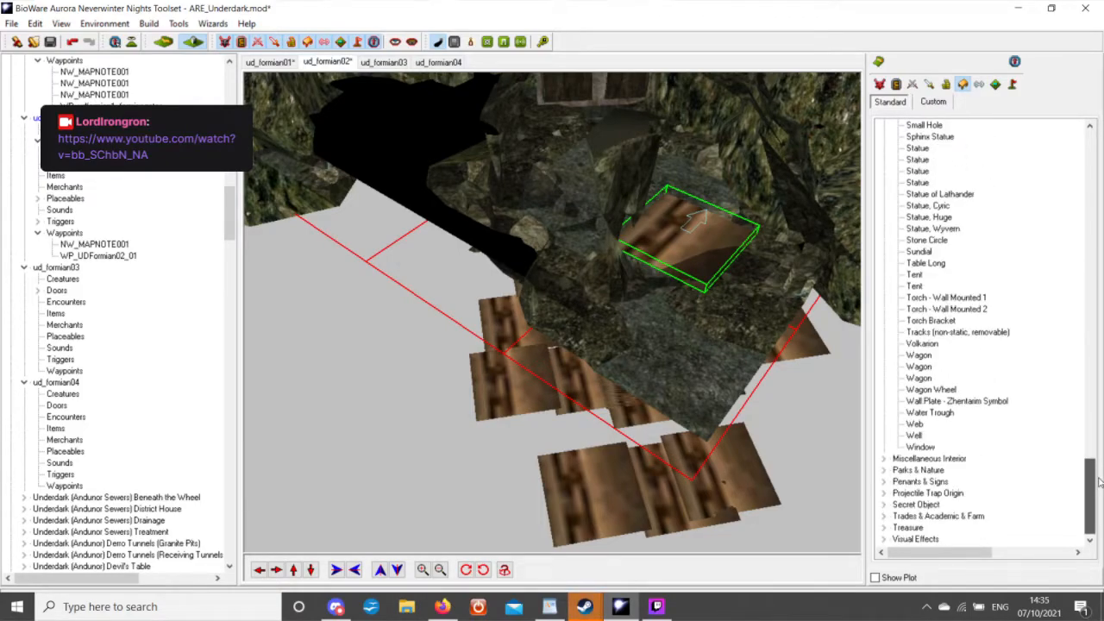
left_click(936, 446)
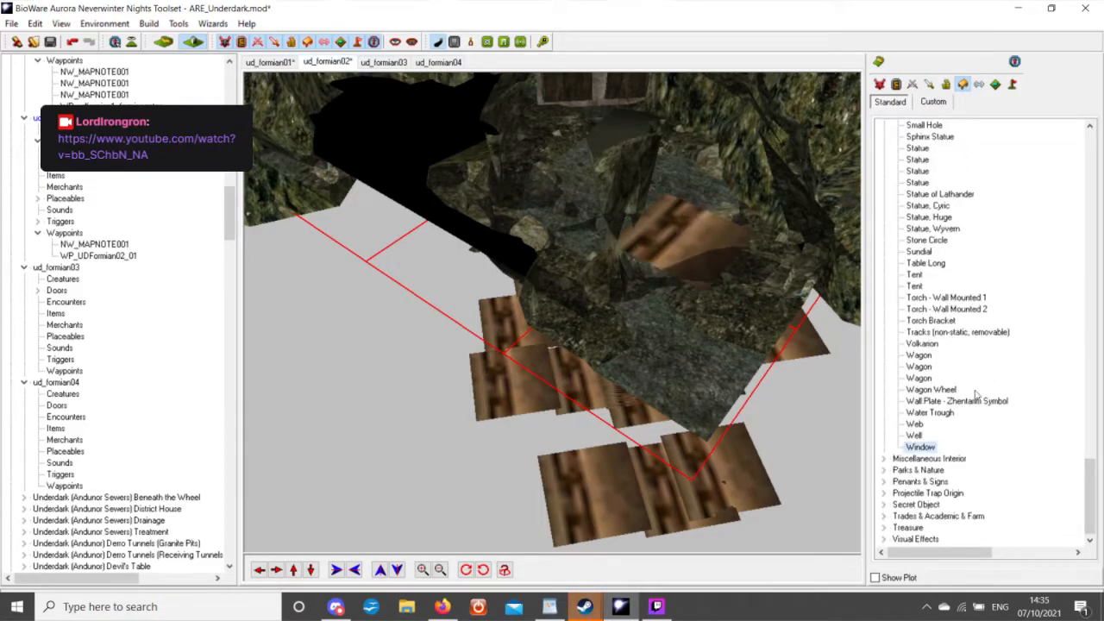
left_click(655, 326)
scroll(656, 334, "up", 3)
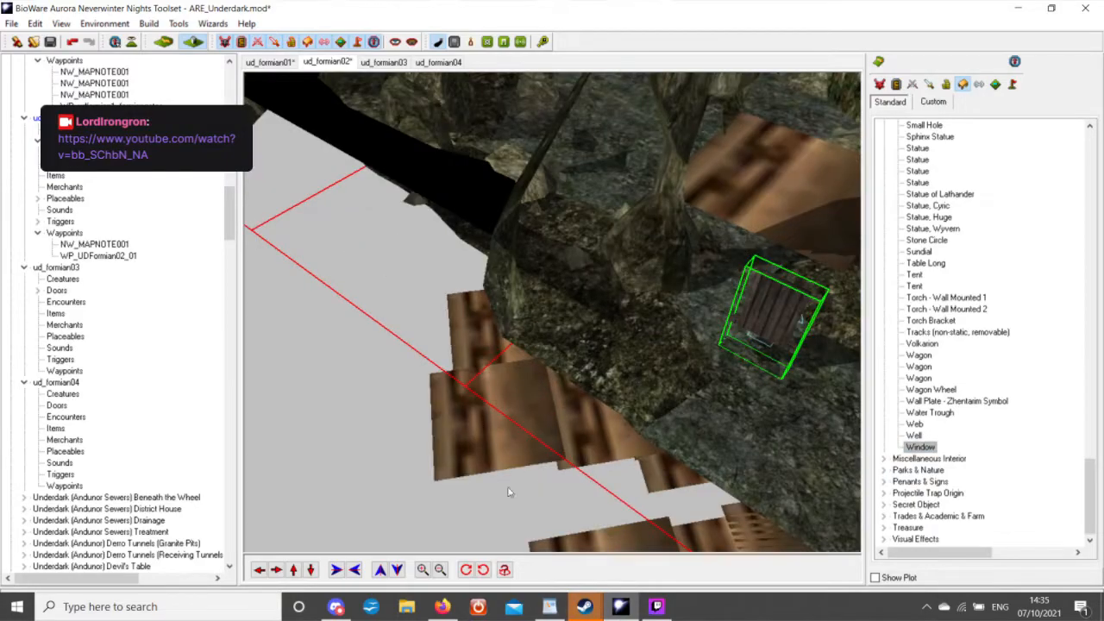
Rotate the Window placeable in the passage so its glass side faces the area's outer corner.
left_click(468, 573)
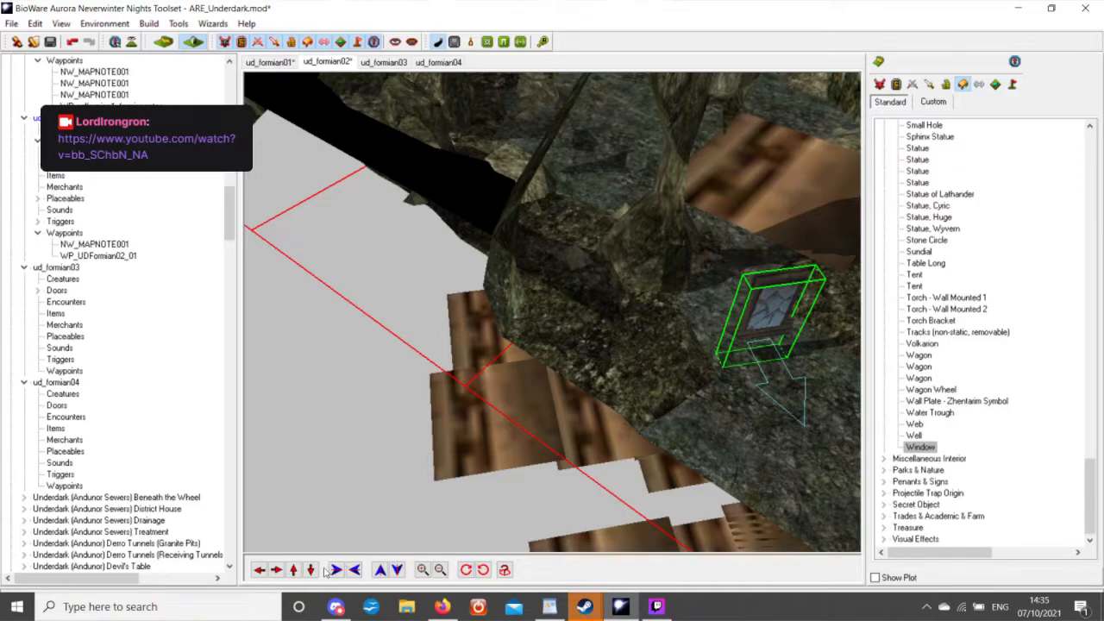
left_click(266, 570)
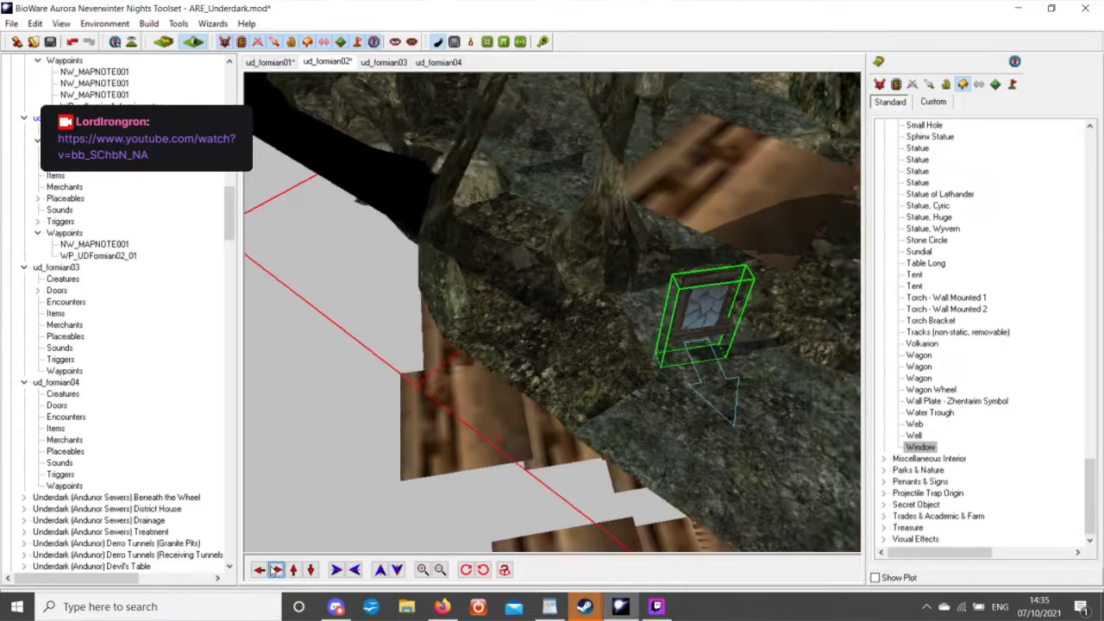
scroll(552, 255, "down", 5)
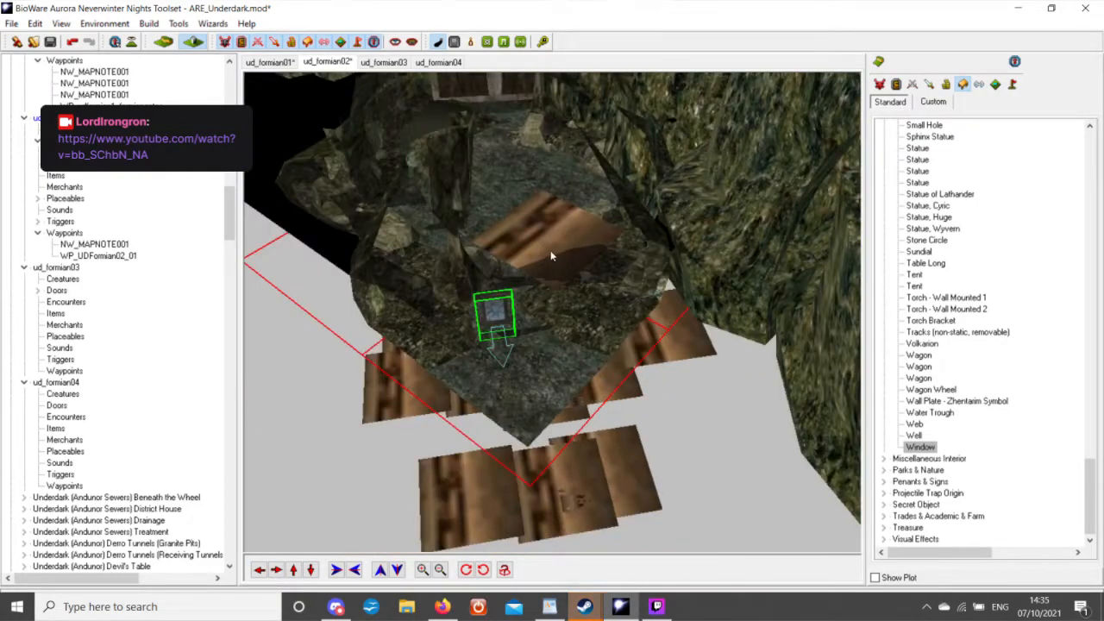
scroll(552, 255, "up", 5)
middle_click_drag(550, 251, 572, 250)
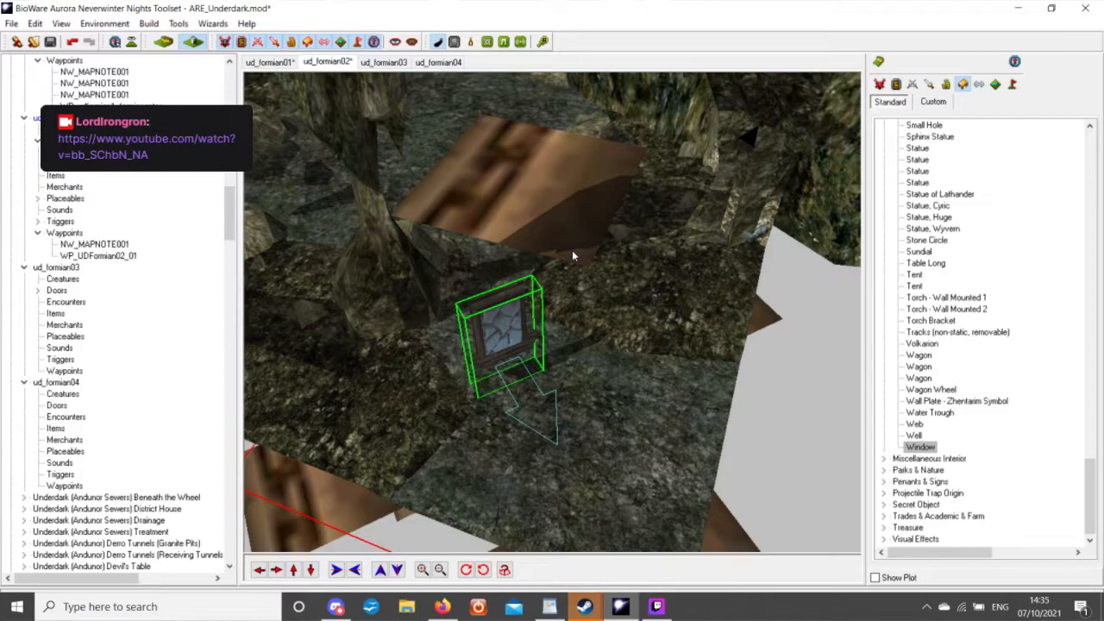
Examine the initial state options offered for the Window placeable and for the invisible wall behind it.
right_click(518, 338)
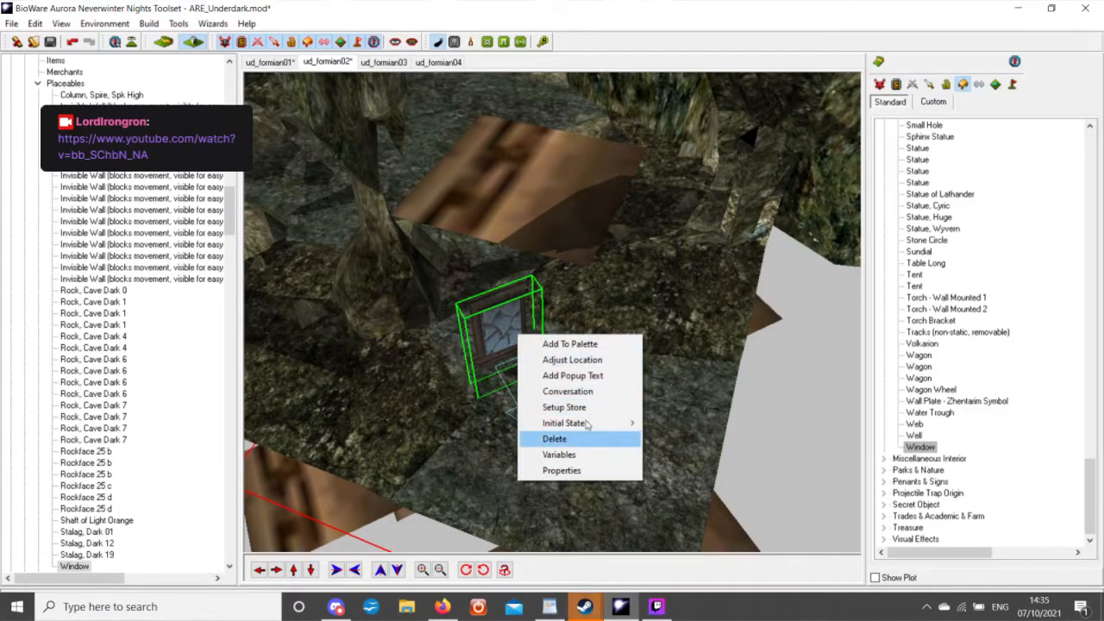
mouse_move(586, 424)
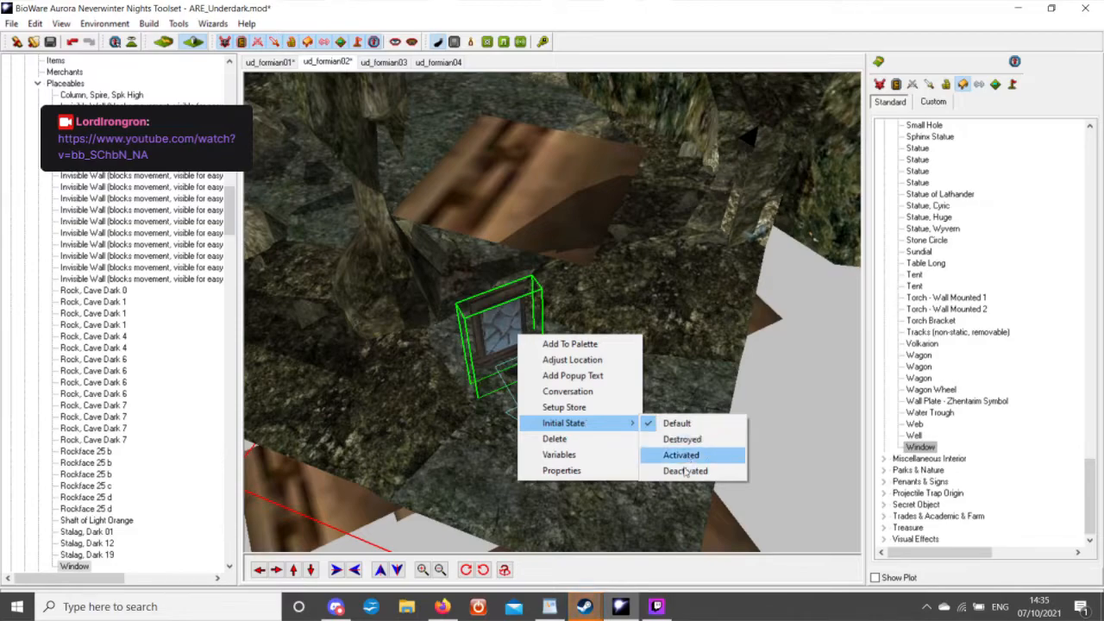
right_click(497, 190)
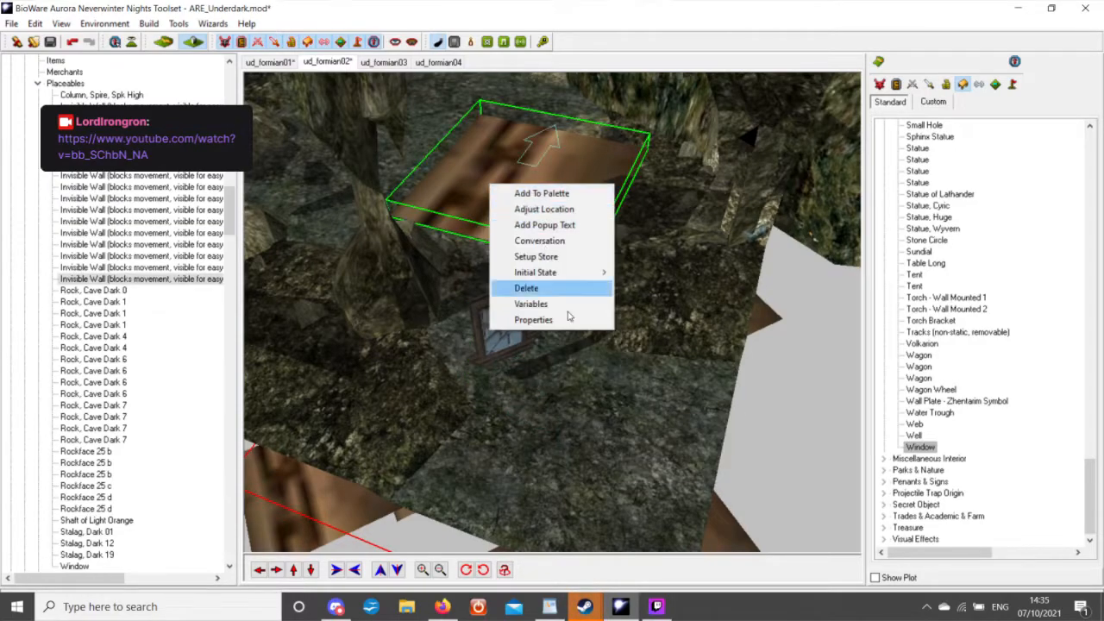
mouse_move(573, 281)
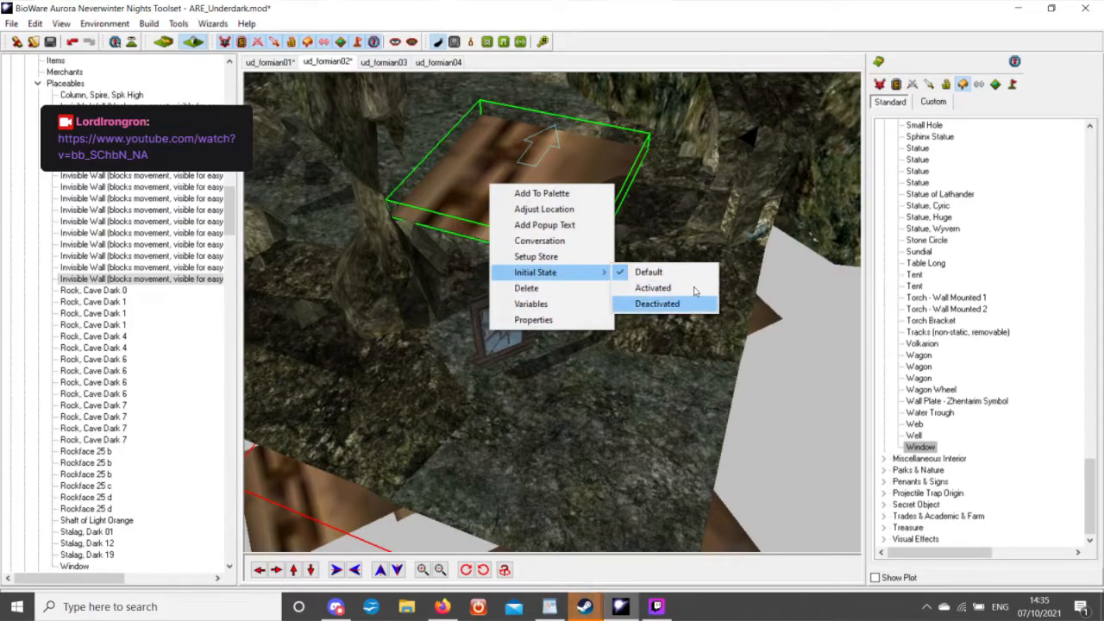
left_click(657, 207)
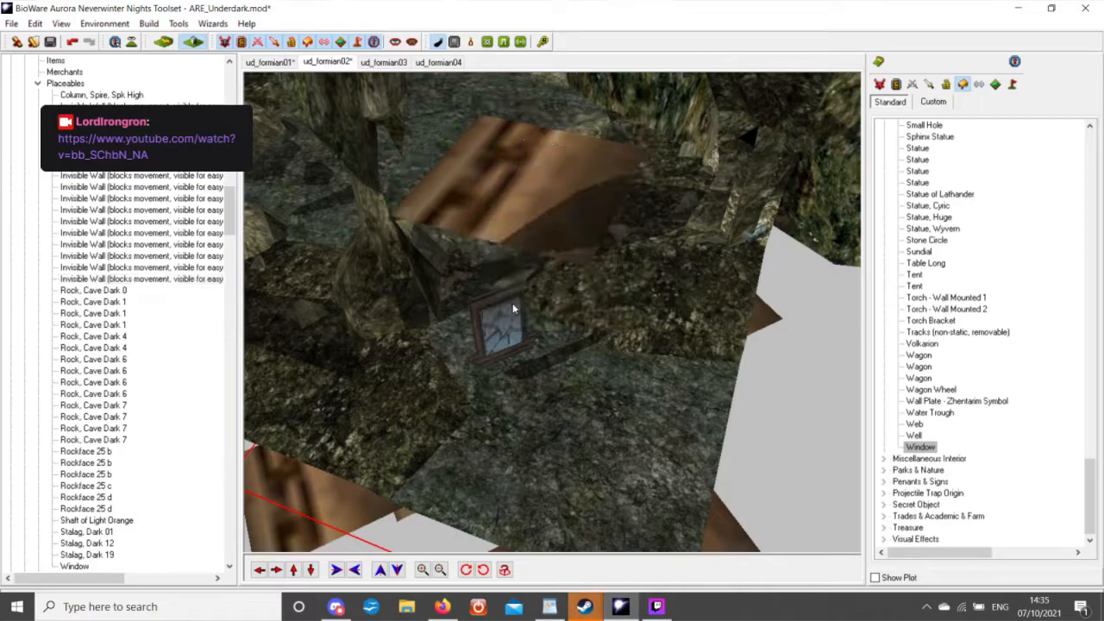
right_click(554, 204)
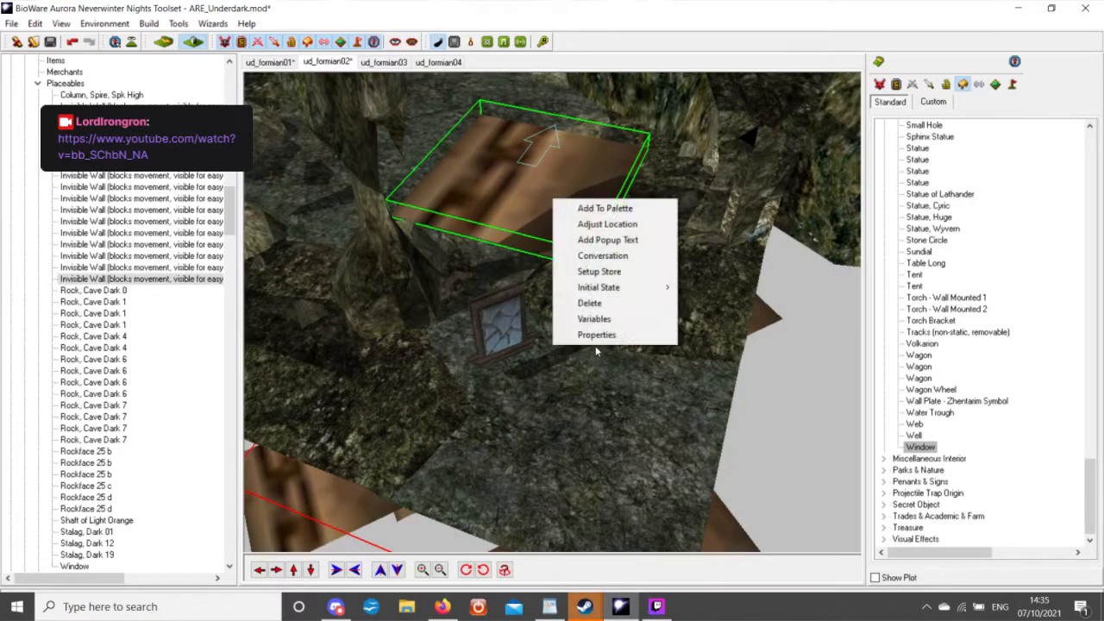
Make the Window placeable non-static and set its initial state to Activated.
right_click(504, 322)
left_click(552, 462)
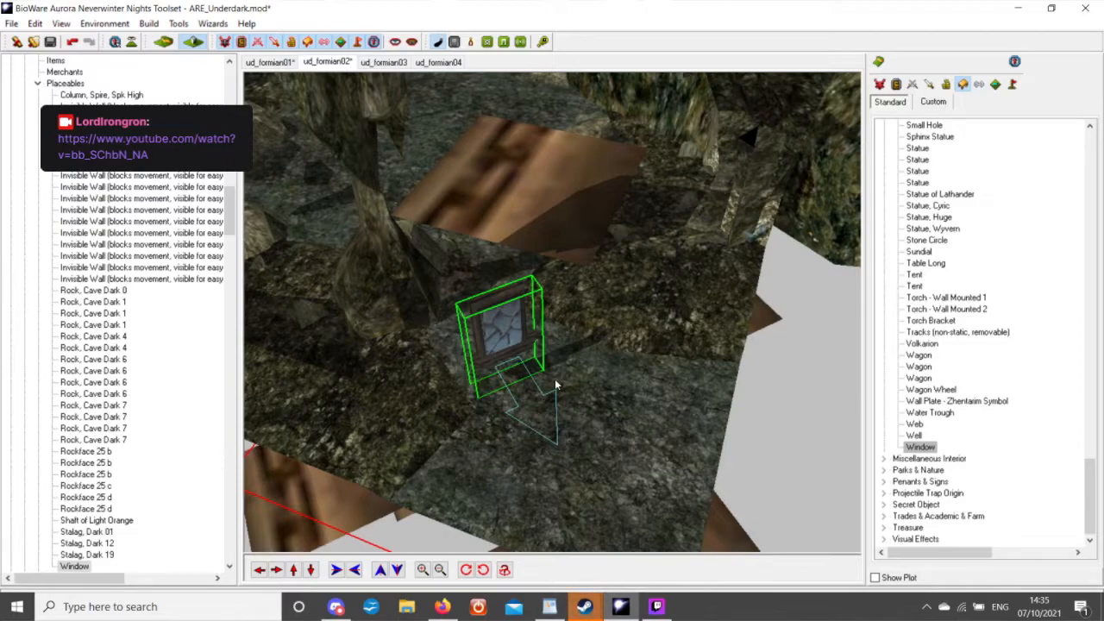
double_click(555, 384)
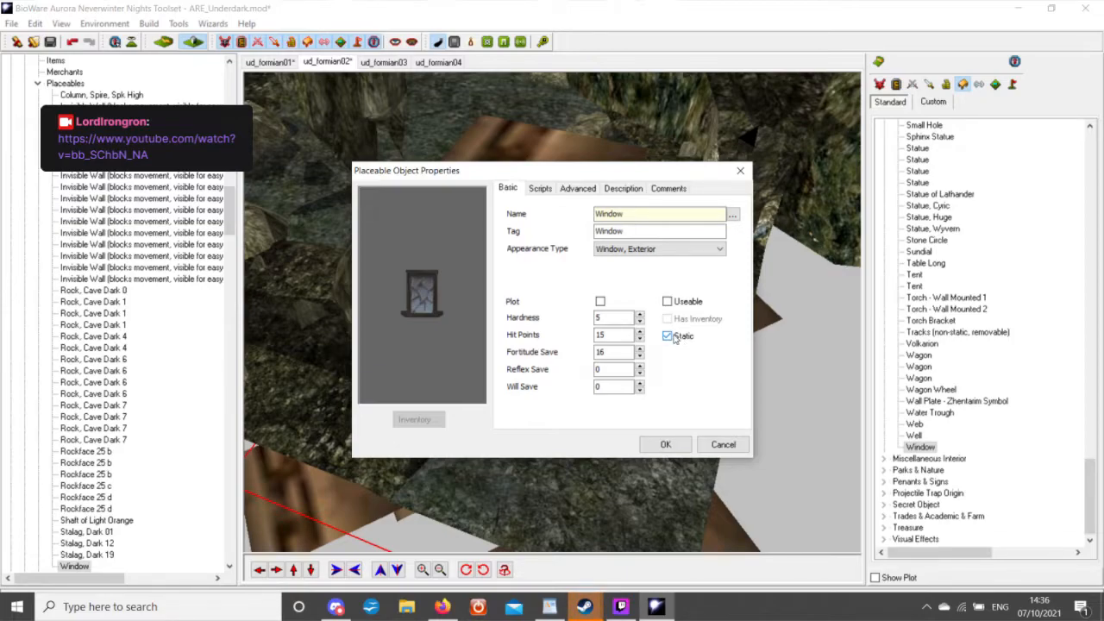
left_click(676, 340)
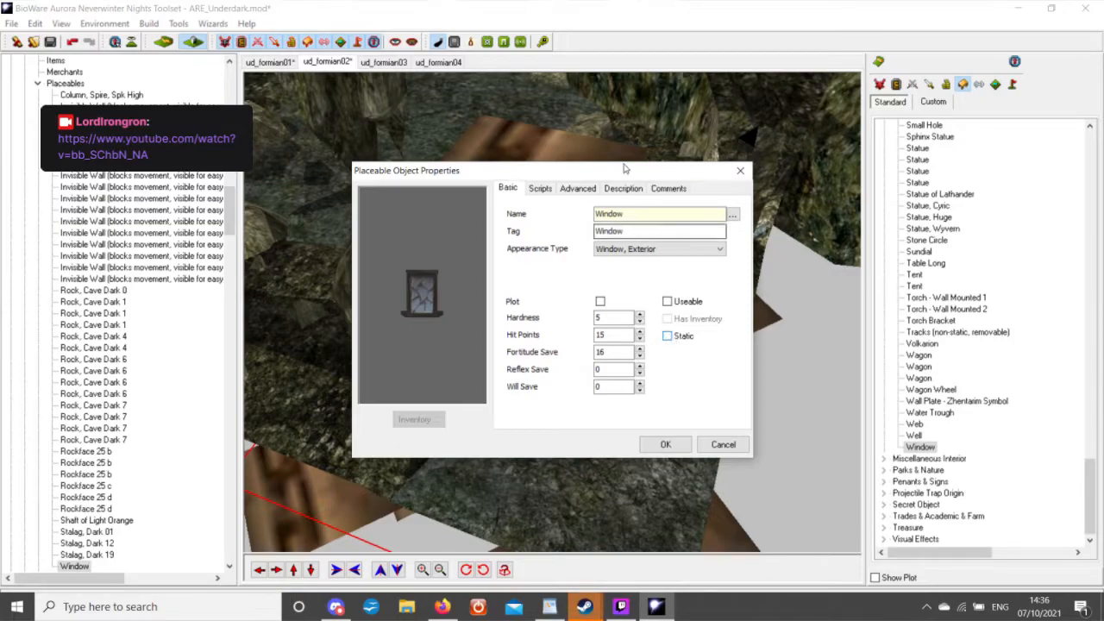
left_click(587, 191)
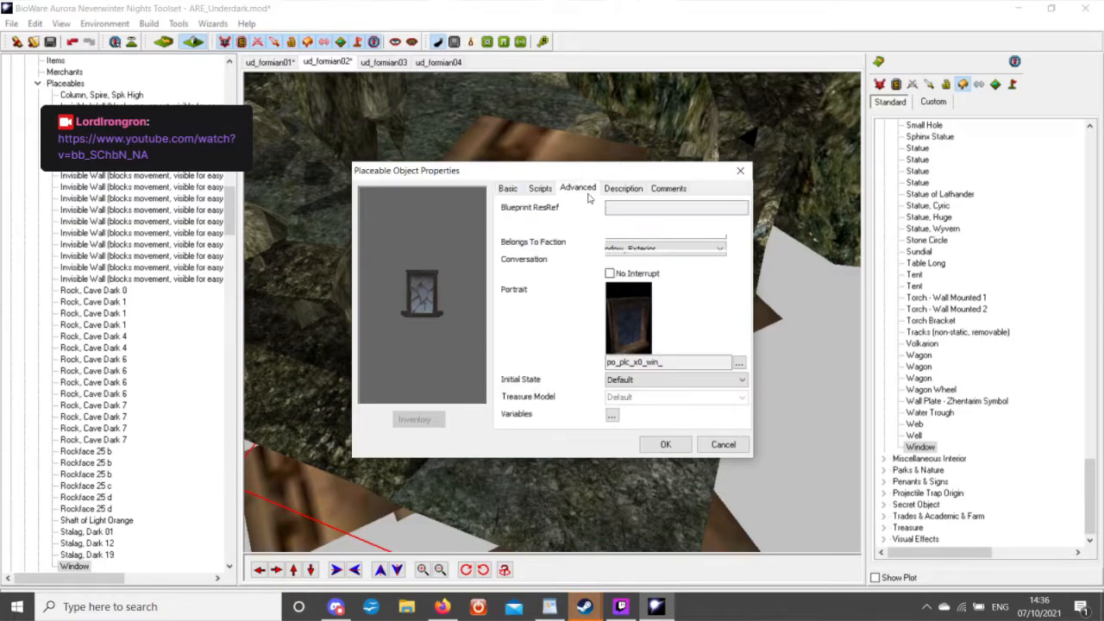
left_click(640, 381)
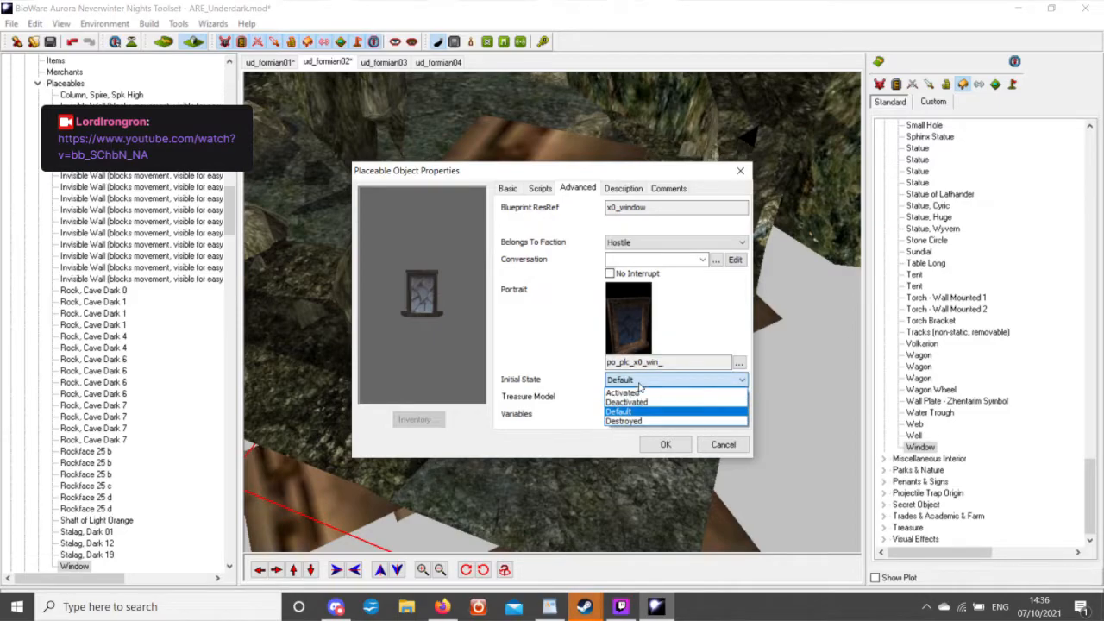
left_click(624, 393)
left_click(665, 444)
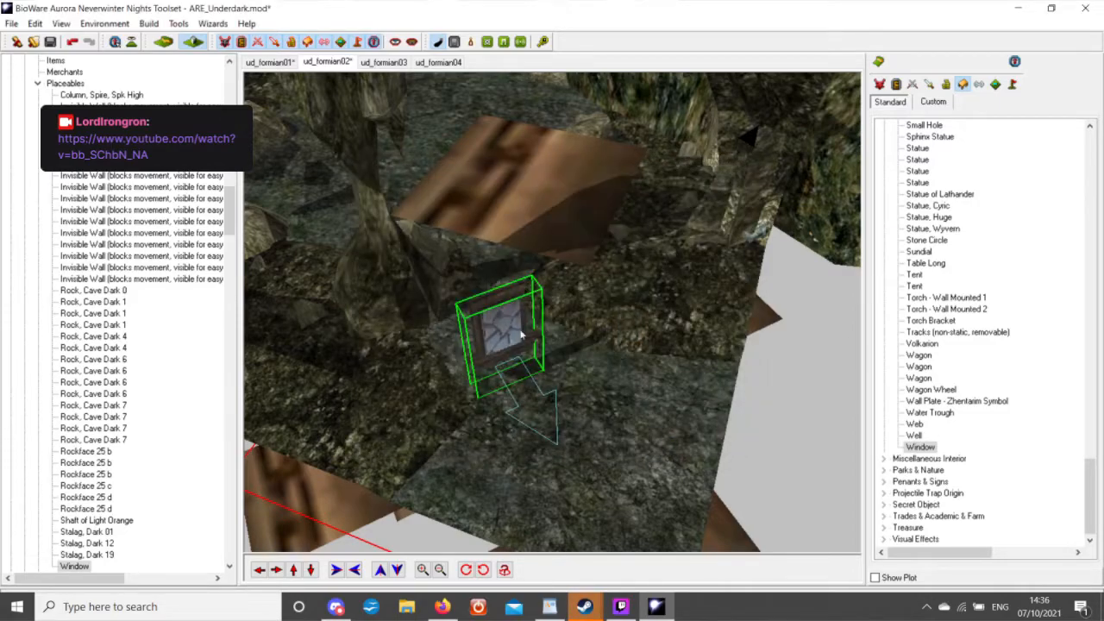
scroll(521, 335, "up", 3)
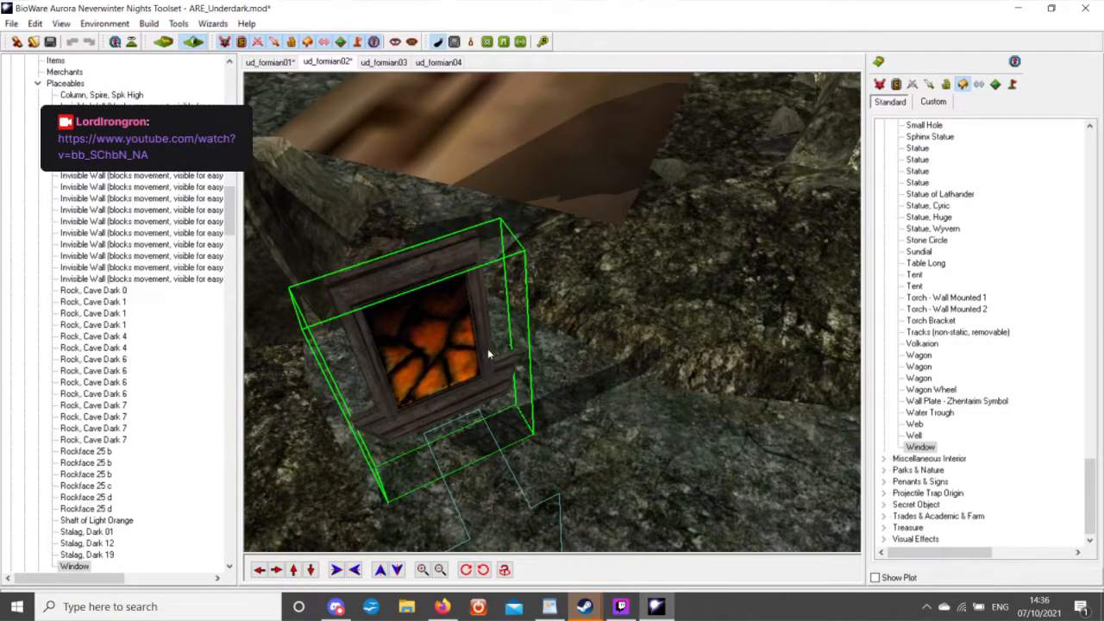
scroll(488, 353, "down", 3)
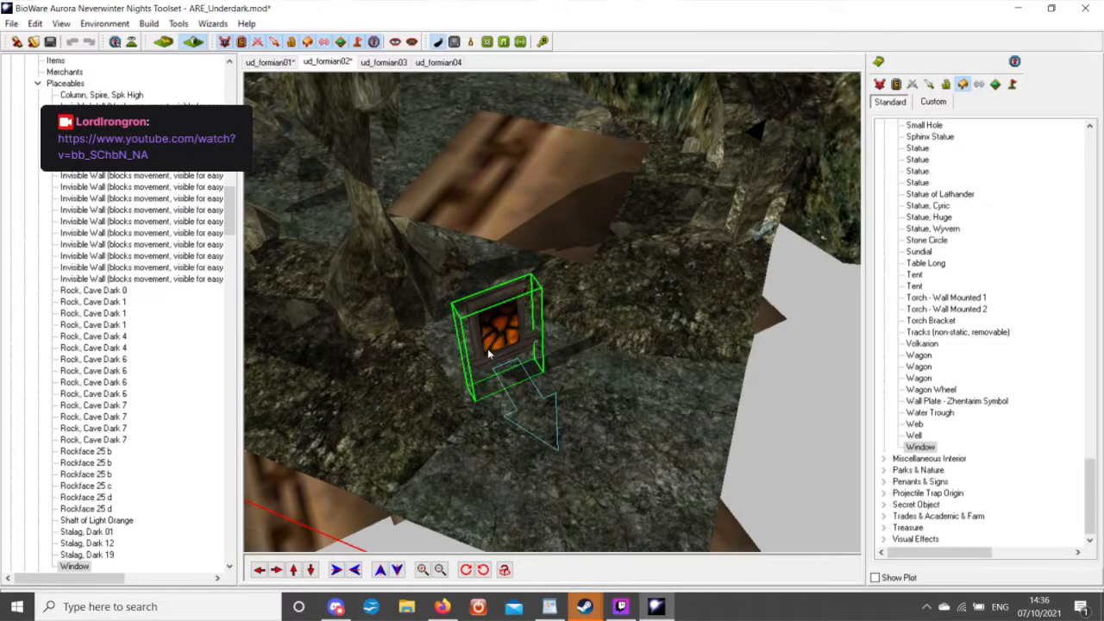
Set the initial state of the invisible wall behind the window to Deactivated.
right_click(523, 208)
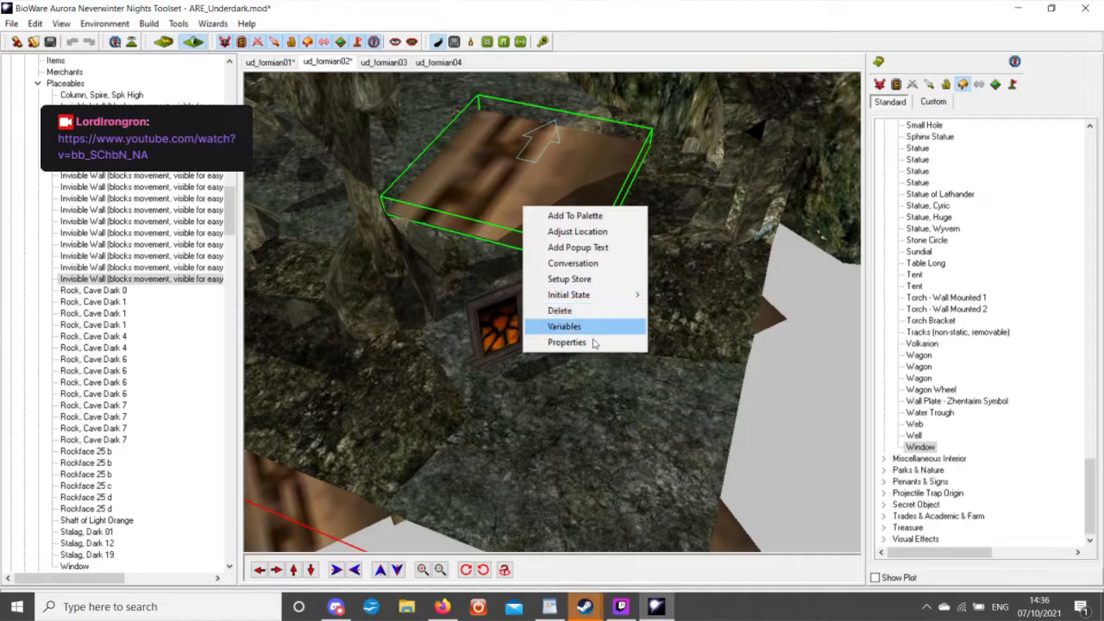
left_click(593, 342)
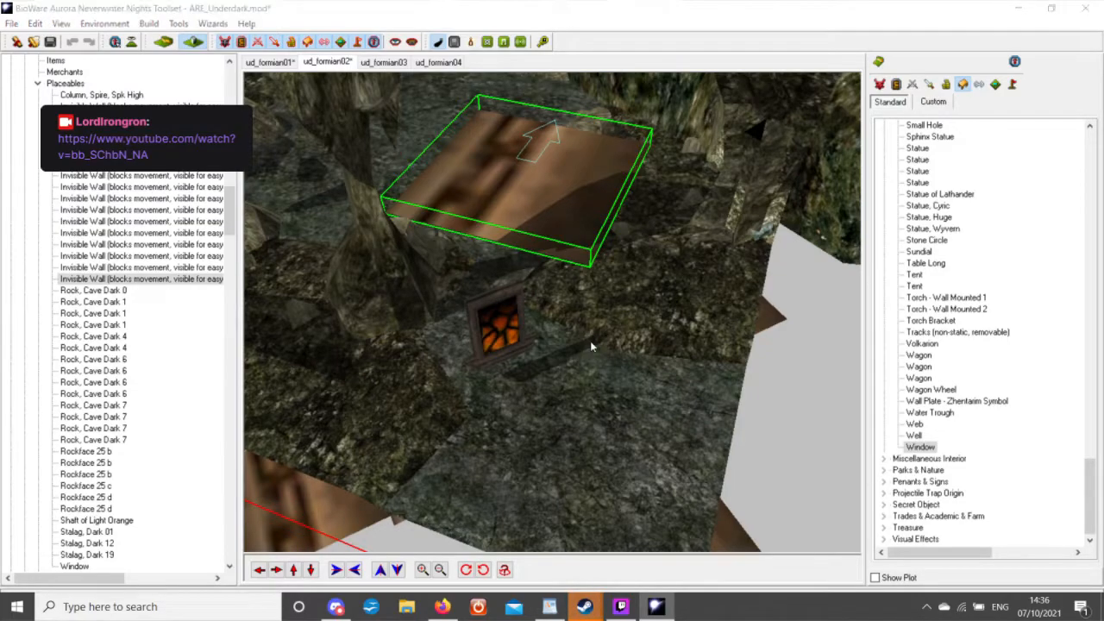
key("alt+Return")
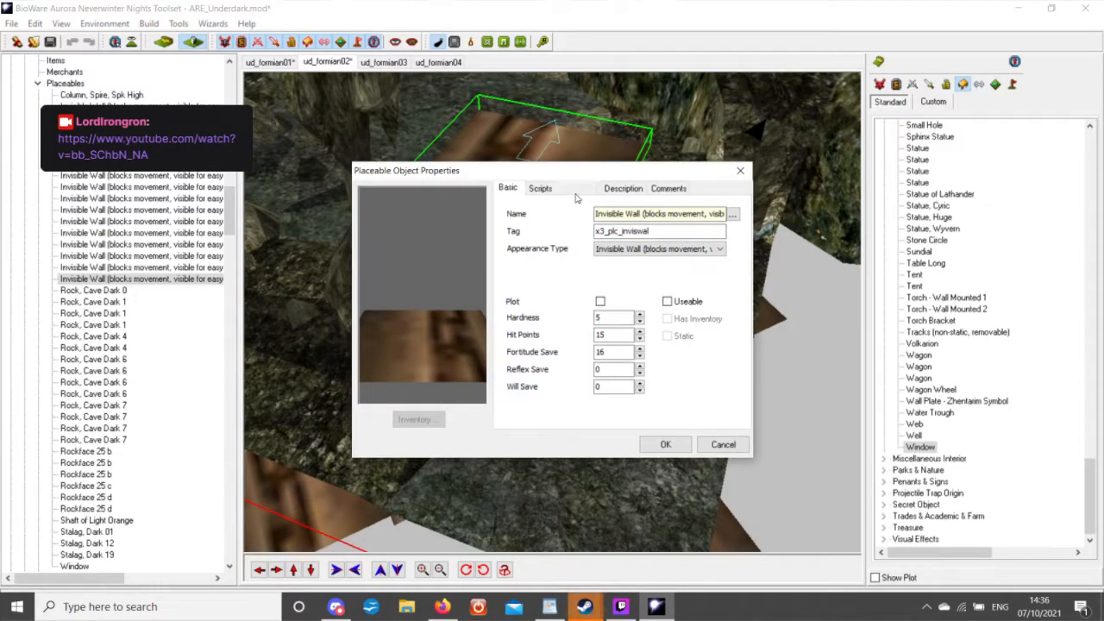
left_click(576, 189)
left_click(631, 381)
left_click(627, 400)
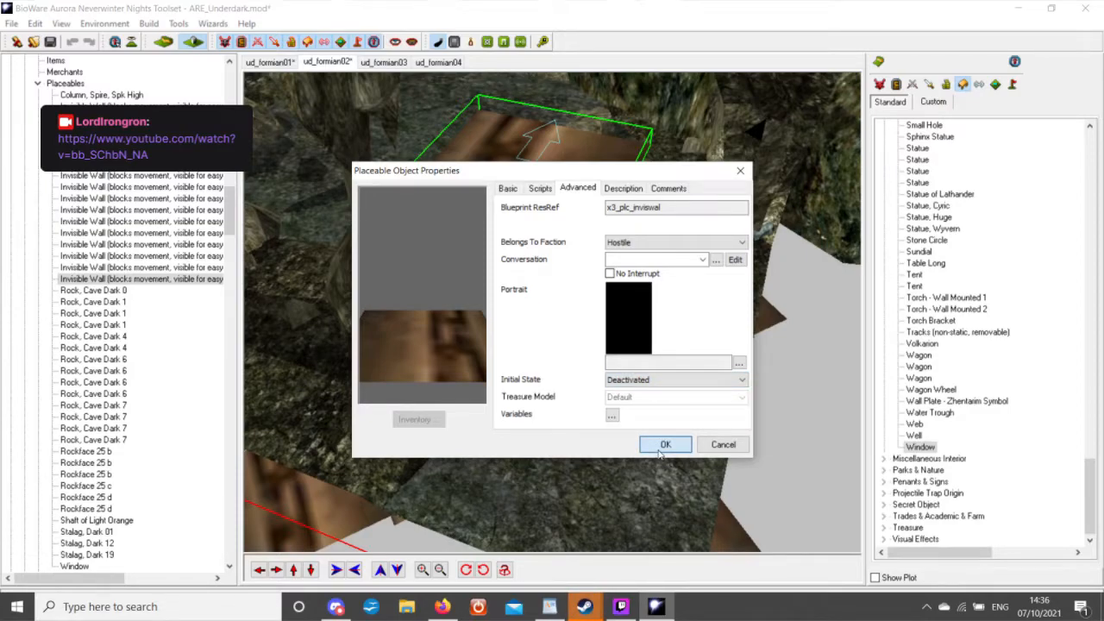
left_click(660, 450)
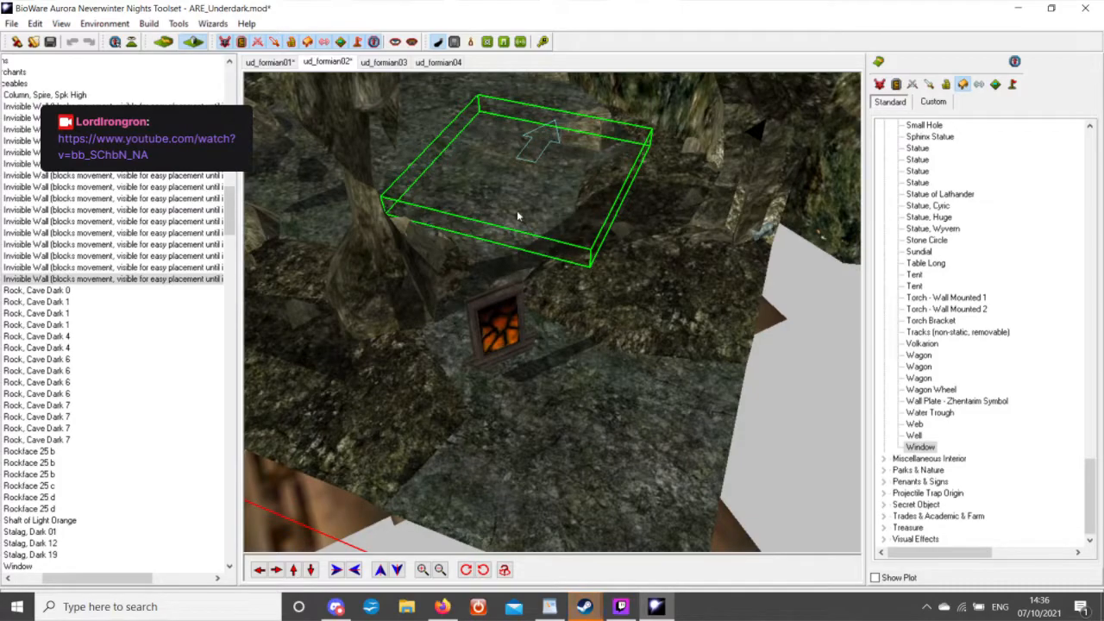
Inspect the window, the invisible wall and the wall pieces below the floor from outside the area's corner.
middle_click_drag(509, 312, 570, 217)
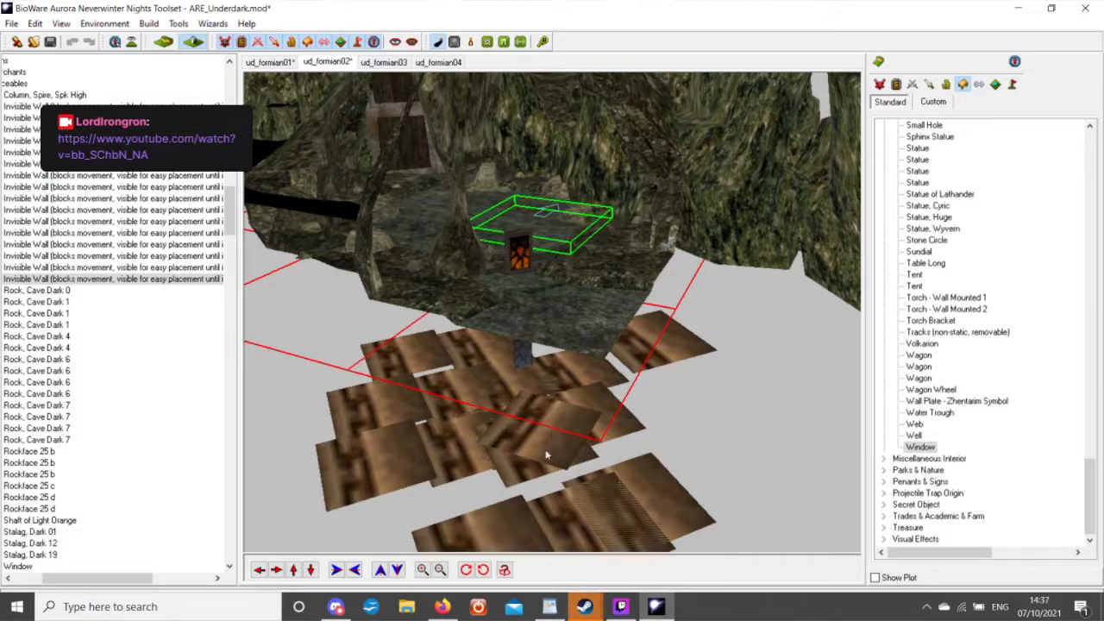
scroll(503, 335, "down", 3)
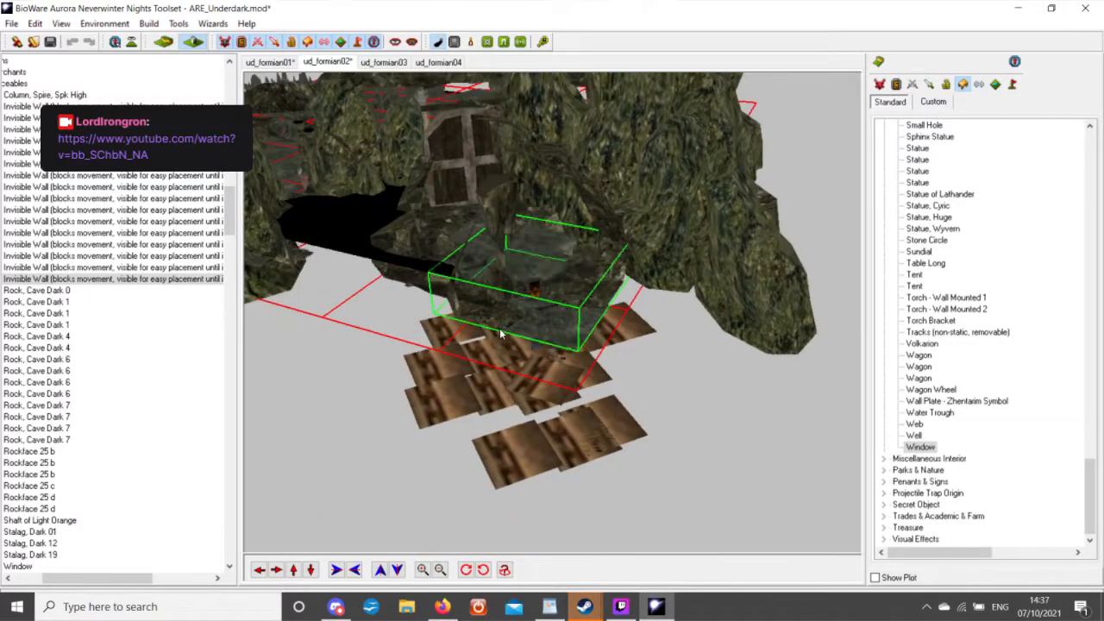
scroll(514, 372, "up", 3)
middle_click_drag(514, 373, 527, 341)
scroll(529, 349, "down", 3)
scroll(537, 379, "up", 3)
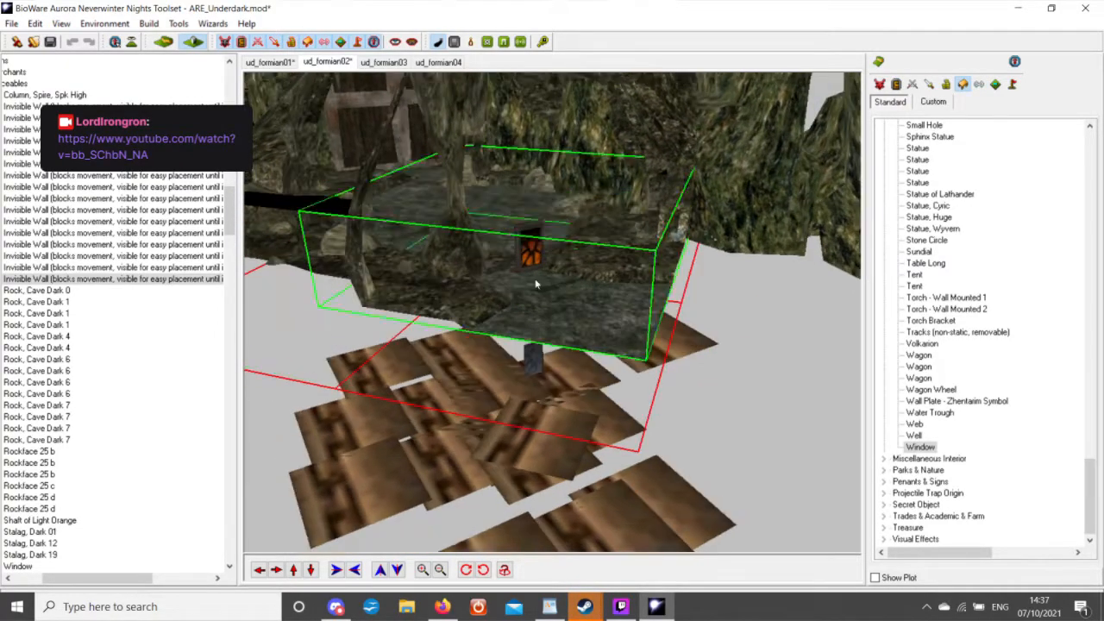
scroll(532, 248, "down", 3)
middle_click_drag(533, 250, 540, 299)
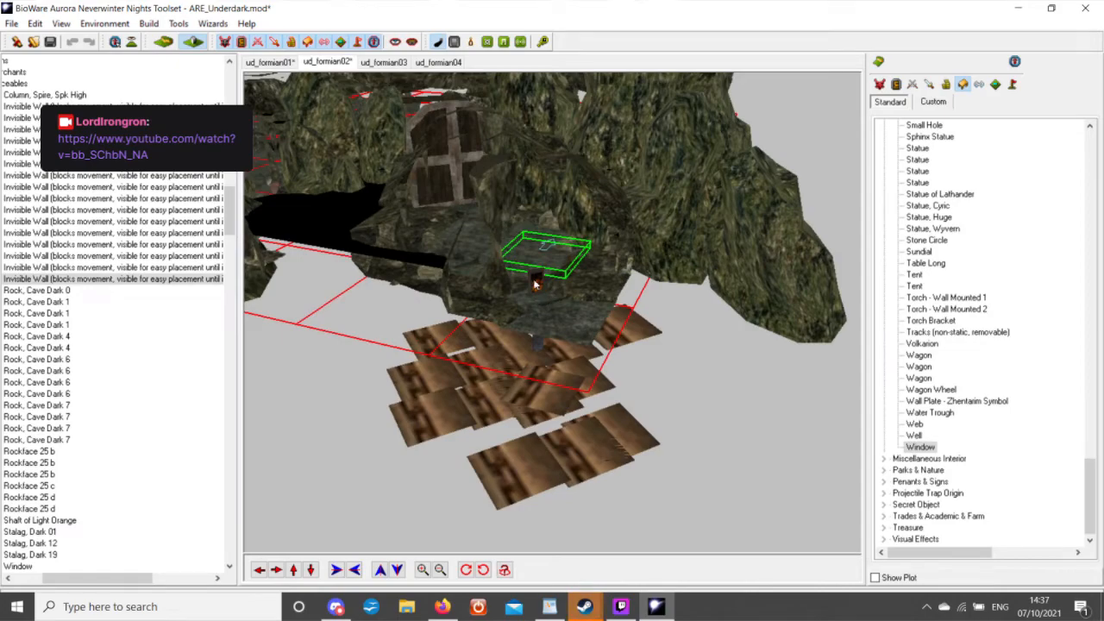
Raise the Window placeable to a Z position of 9.00.
right_click(538, 285)
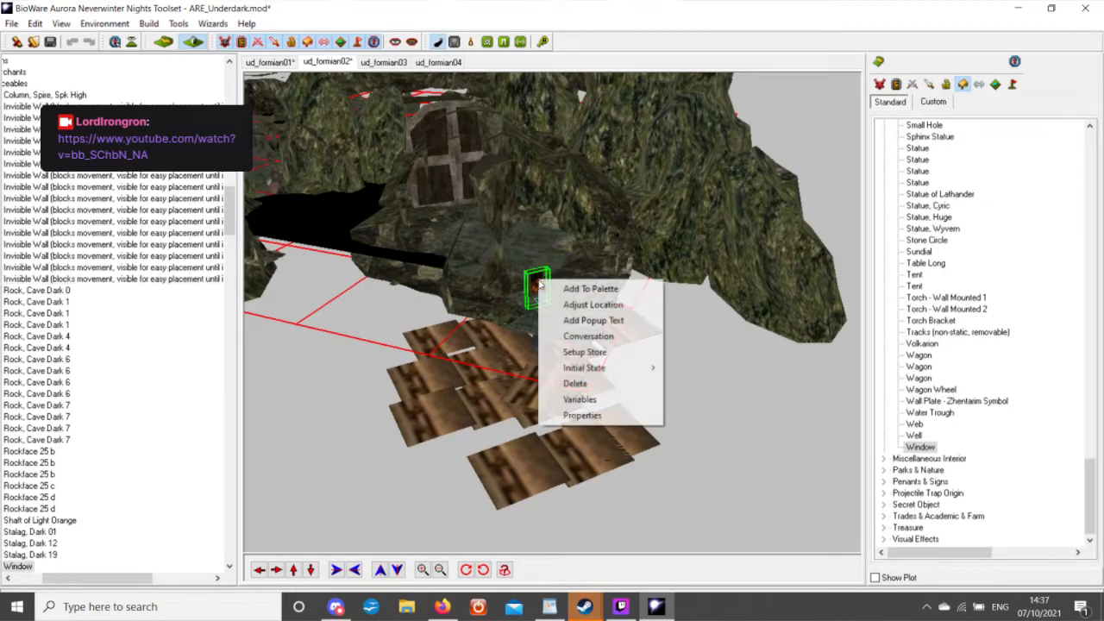
left_click(587, 305)
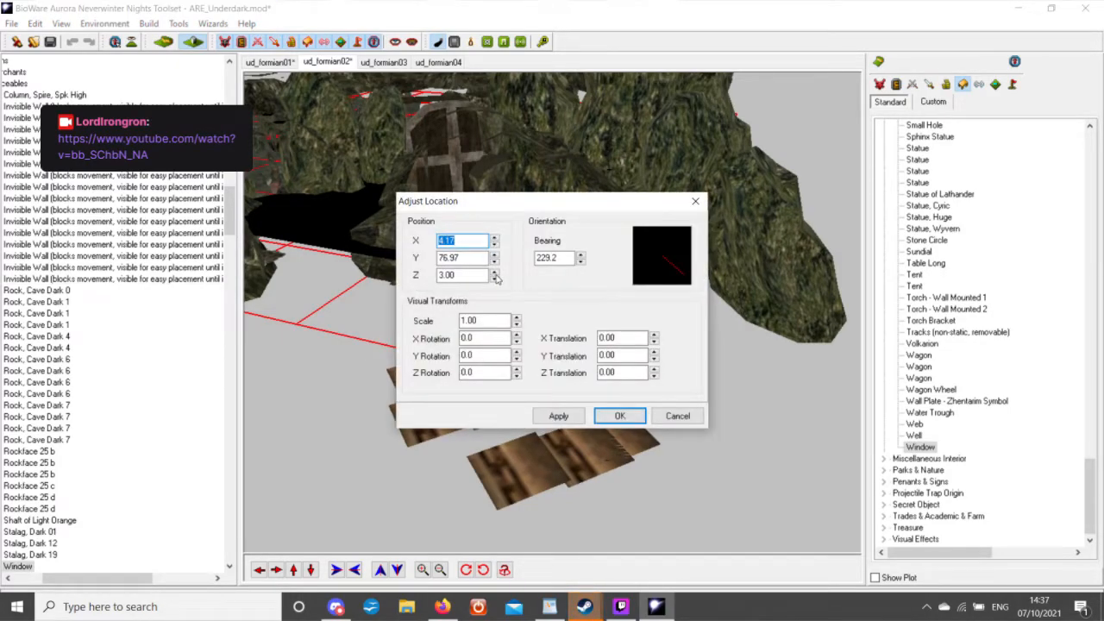
double_click(495, 272)
left_click(559, 415)
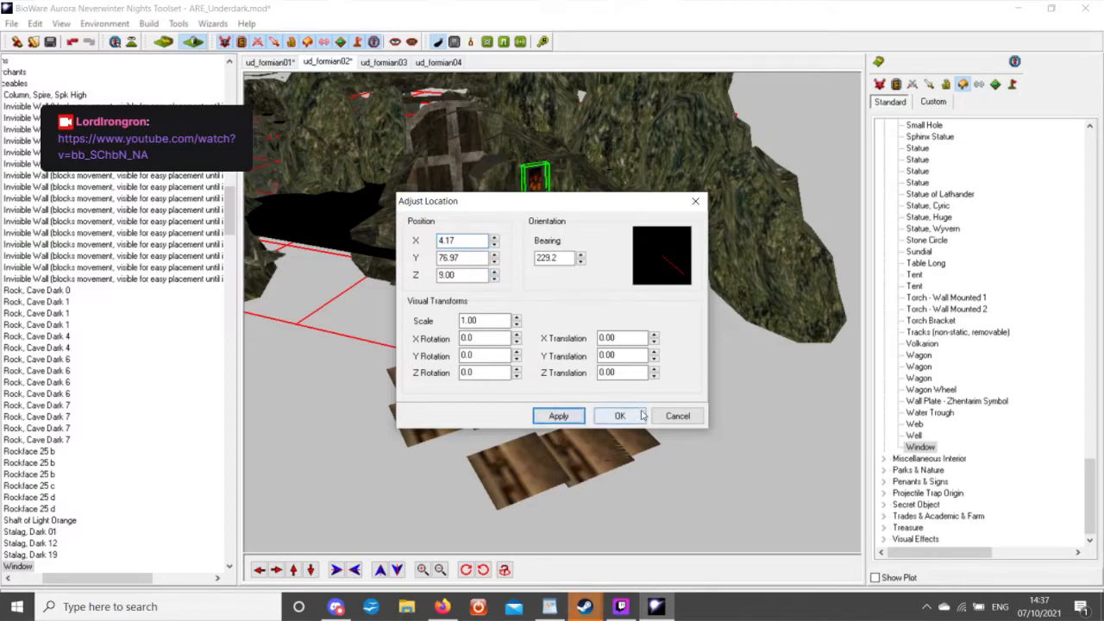
left_click(642, 415)
middle_click_drag(598, 301, 595, 320)
scroll(590, 368, "up", 3)
middle_click_drag(590, 368, 449, 241)
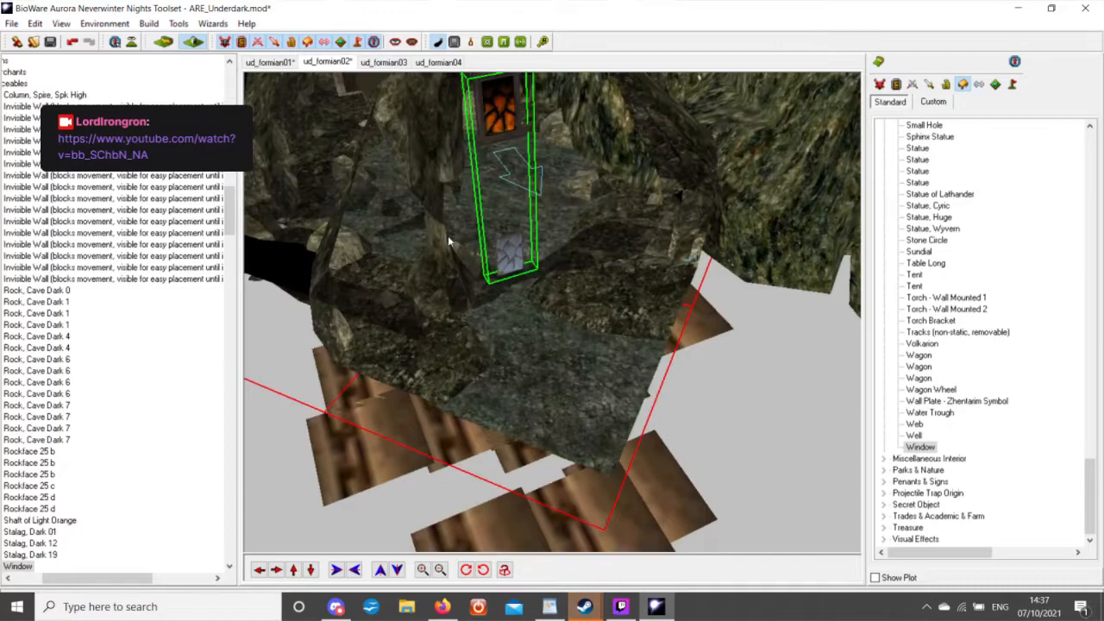
Delete the raised Window placeable and the deactivated invisible wall from the passage floor.
right_click(499, 121)
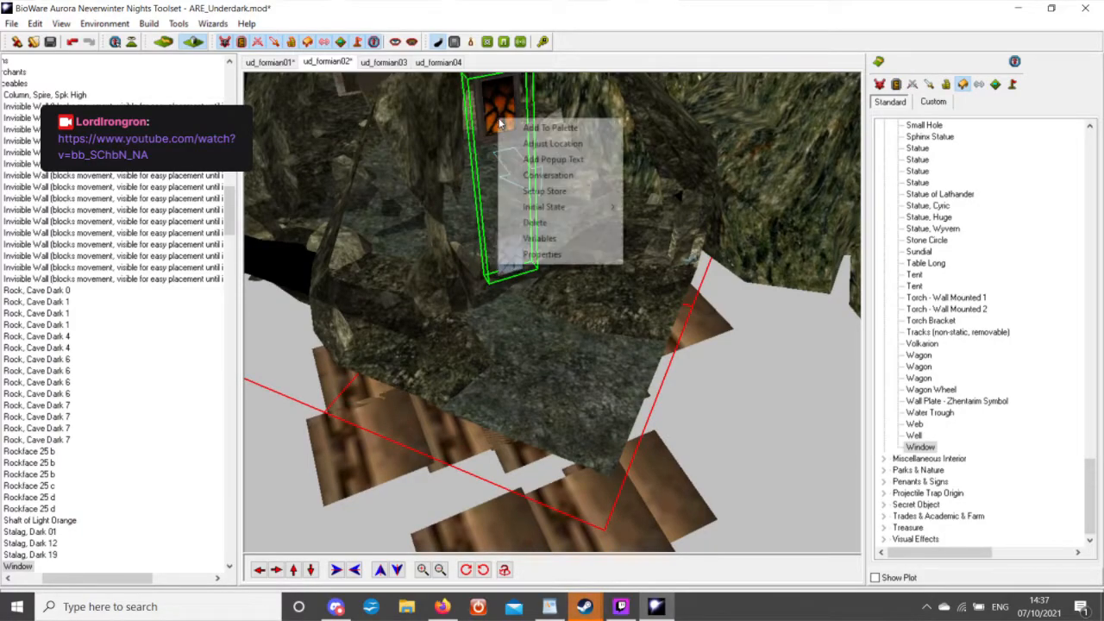
left_click(541, 222)
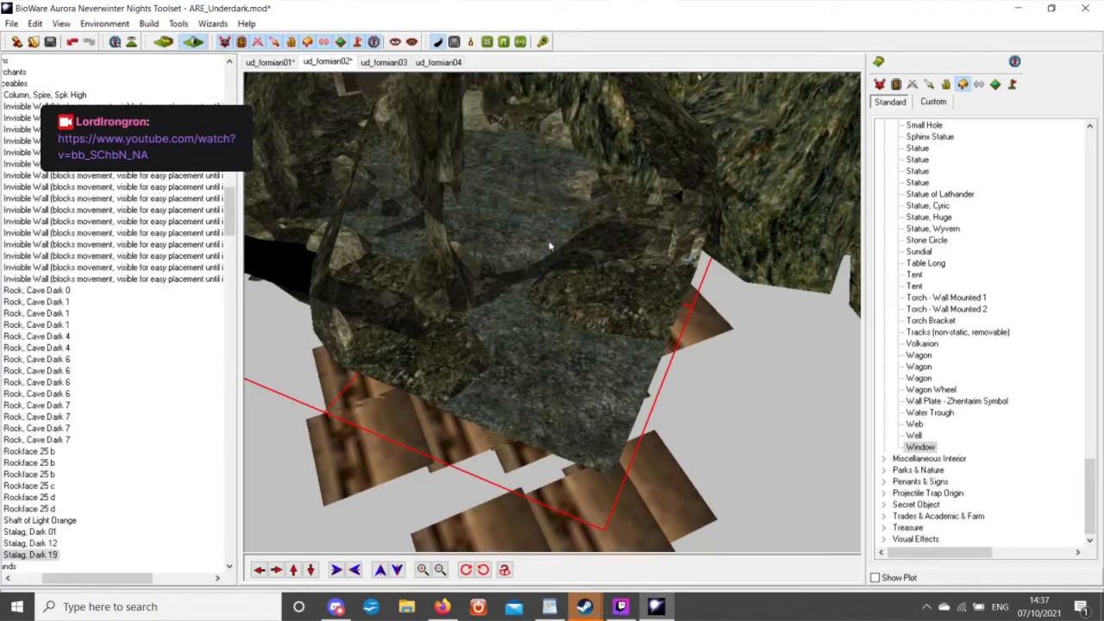
left_click(518, 205)
right_click(517, 206)
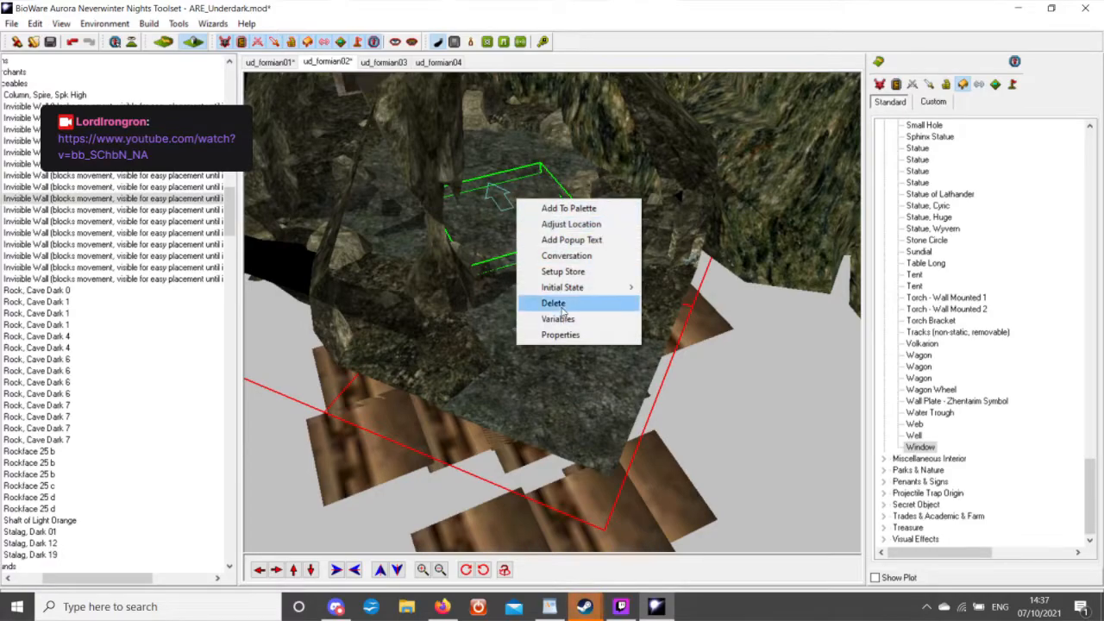
left_click(561, 310)
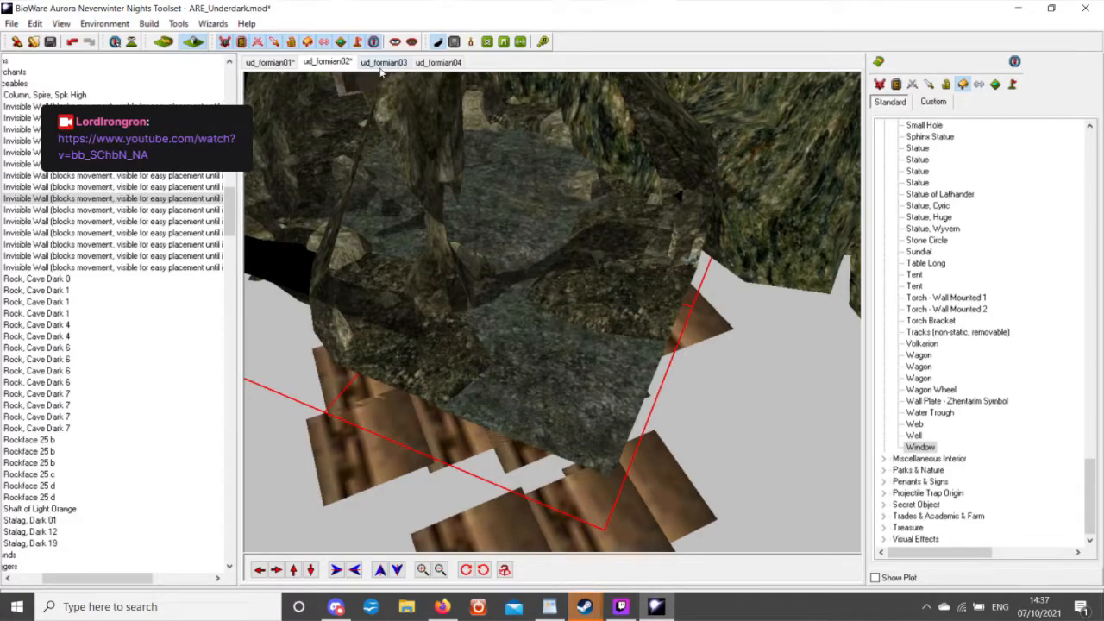
Switch to area ud_formian03 and paint Floor (Vault) terrain around the double doors in the empty area's corner.
left_click(382, 65)
scroll(555, 334, "down", 4)
middle_click_drag(556, 336, 374, 397)
scroll(473, 353, "up", 5)
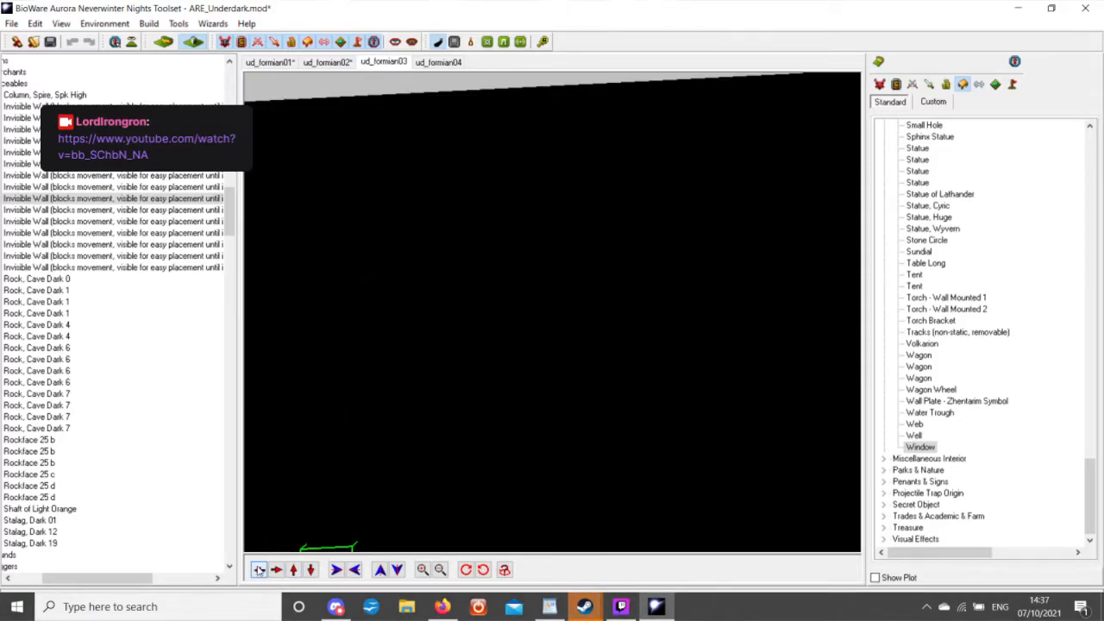
left_click(259, 570)
middle_click_drag(498, 160, 495, 250)
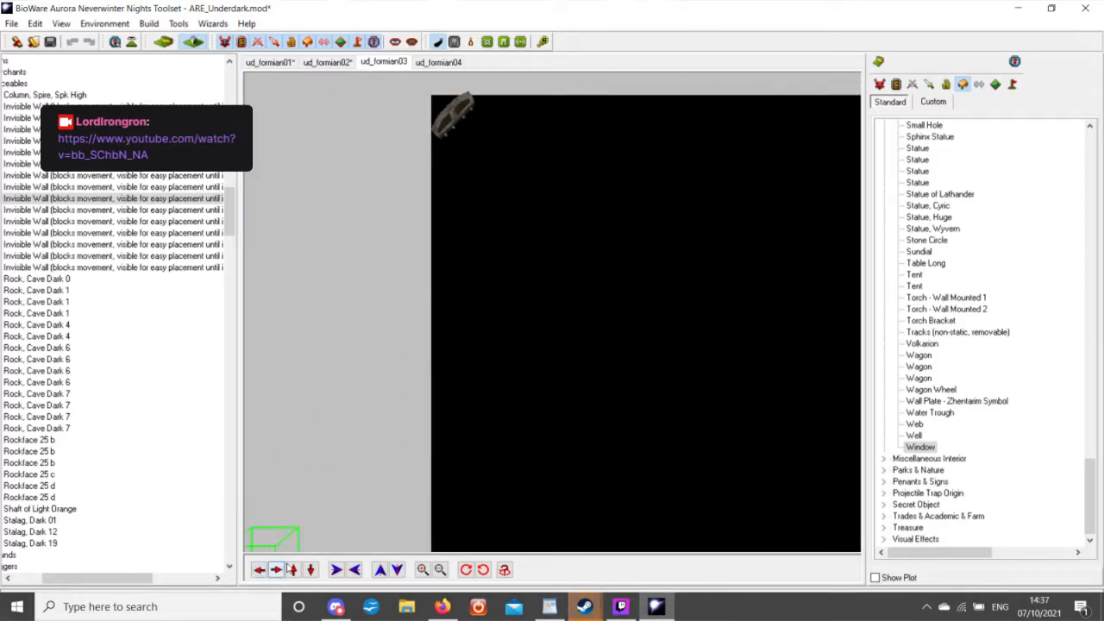
left_click(292, 570)
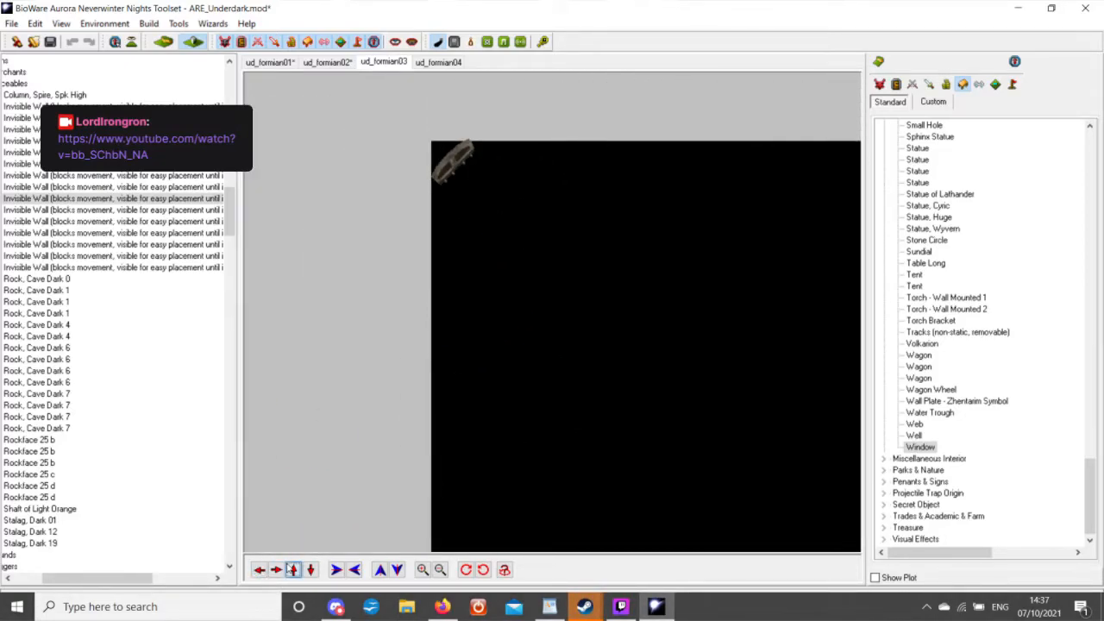
left_click(878, 62)
left_click(888, 150)
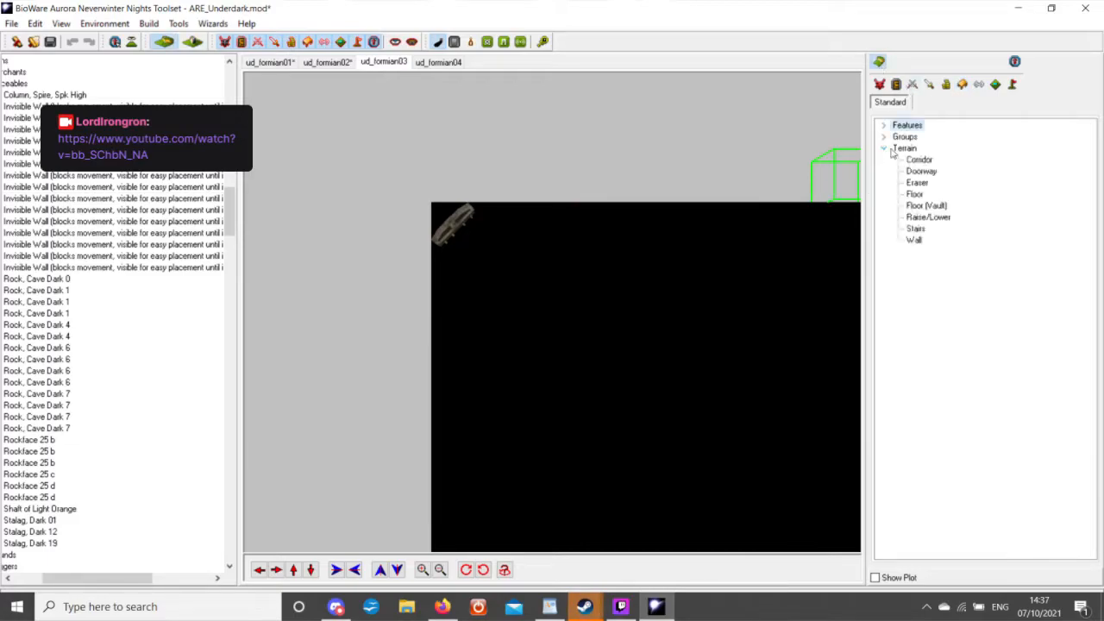
left_click(924, 206)
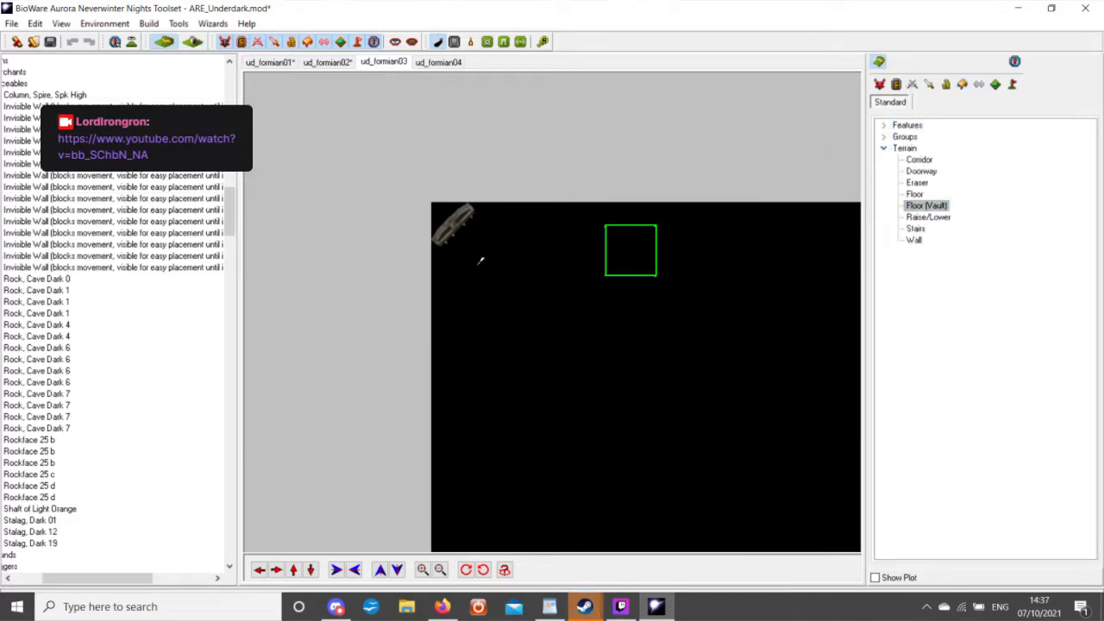
left_click(457, 225)
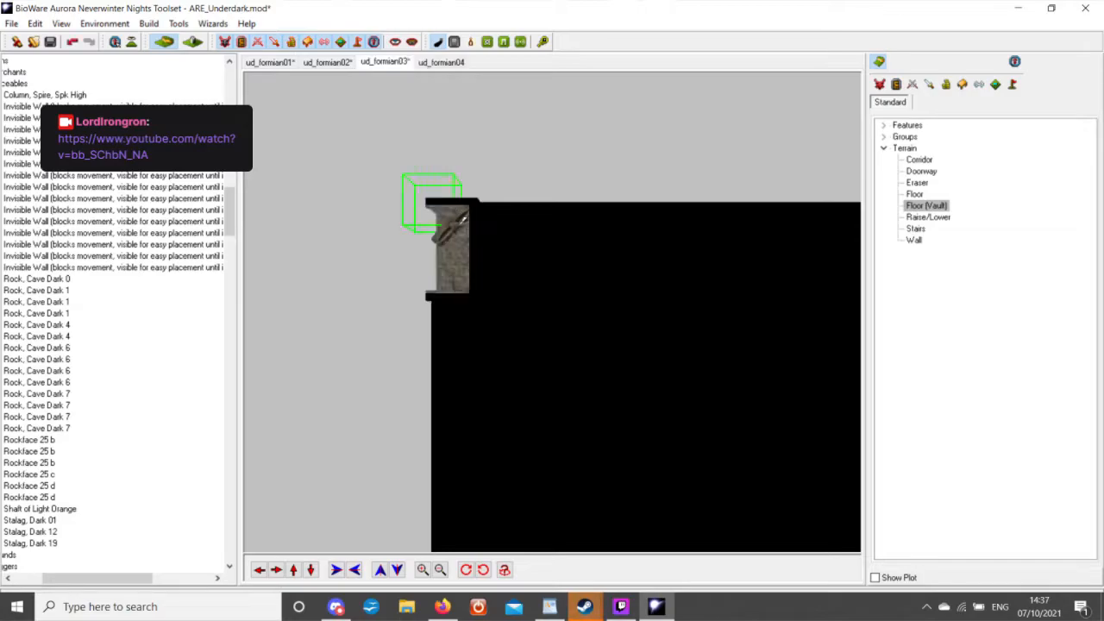
left_click(478, 214)
Extend the Floor (Vault) terrain from the doors along the area's edge and on towards the area's interior.
scroll(479, 269, "up", 3)
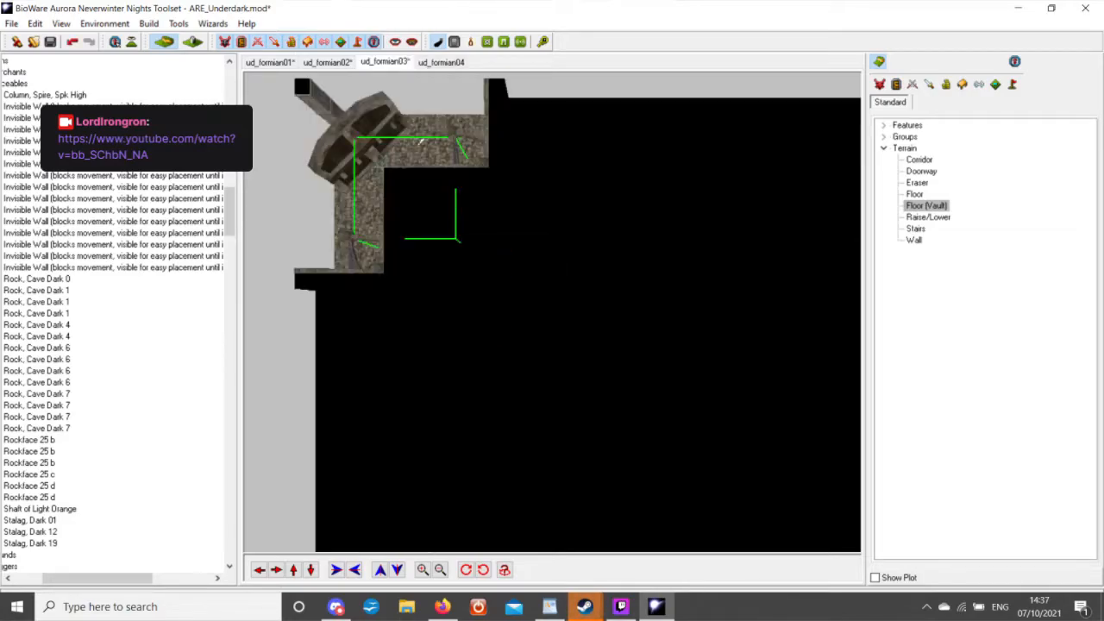
left_click(527, 204)
left_click(605, 193)
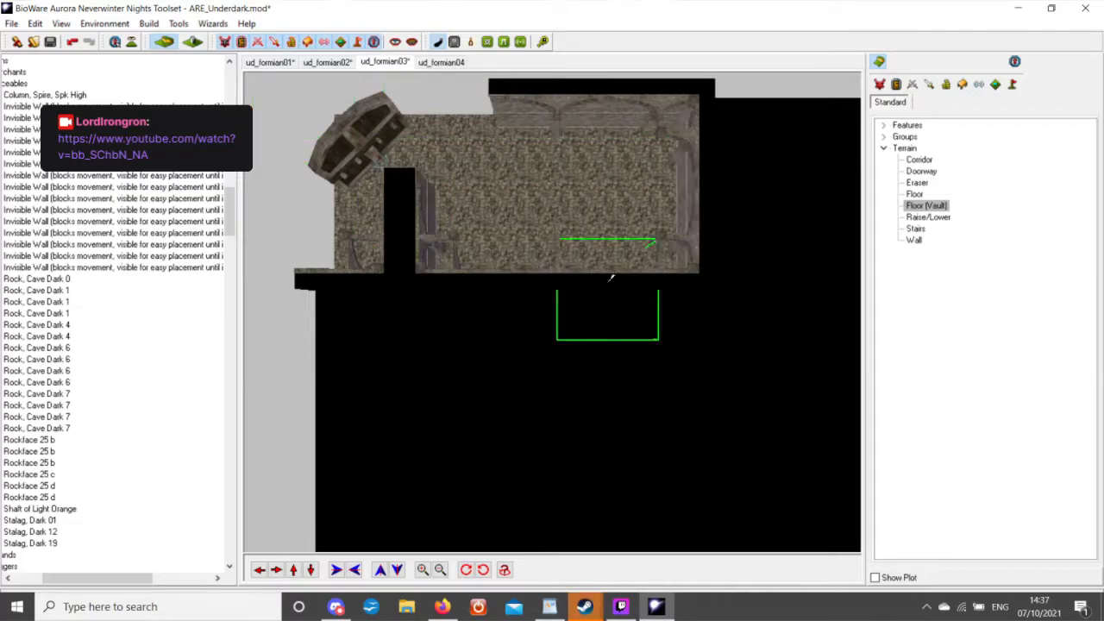
left_click(610, 368)
left_click(606, 387)
scroll(601, 399, "down", 3)
middle_click_drag(601, 399, 463, 281)
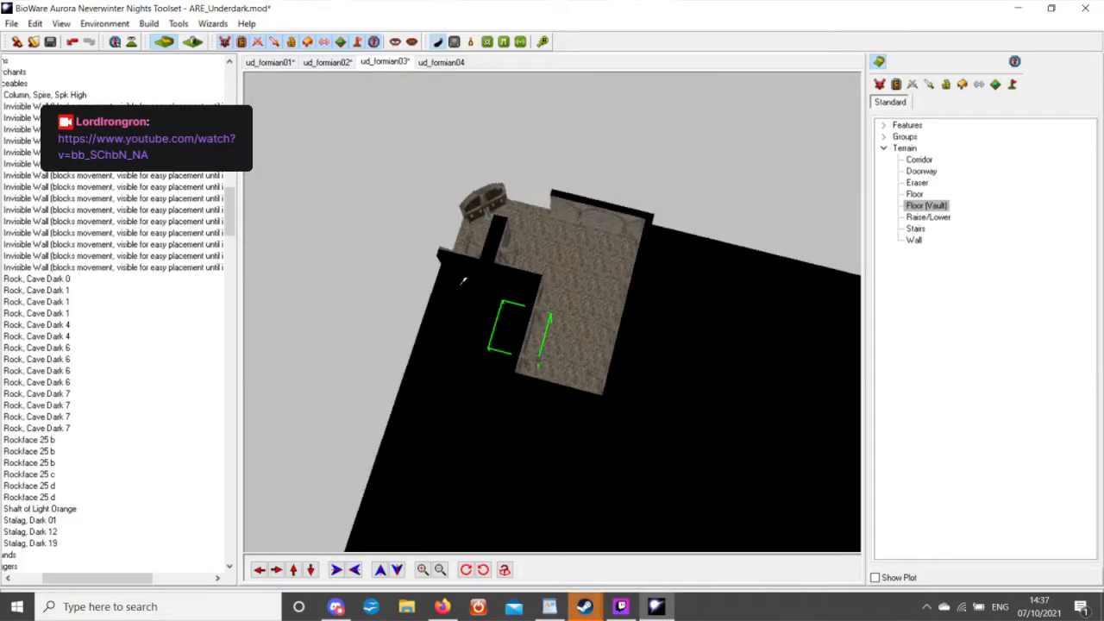
Fill the remaining tiles between the painted strips with Floor (Vault), opening up the inner walls to form one square room.
left_click(488, 303)
left_click(456, 295)
left_click(482, 299)
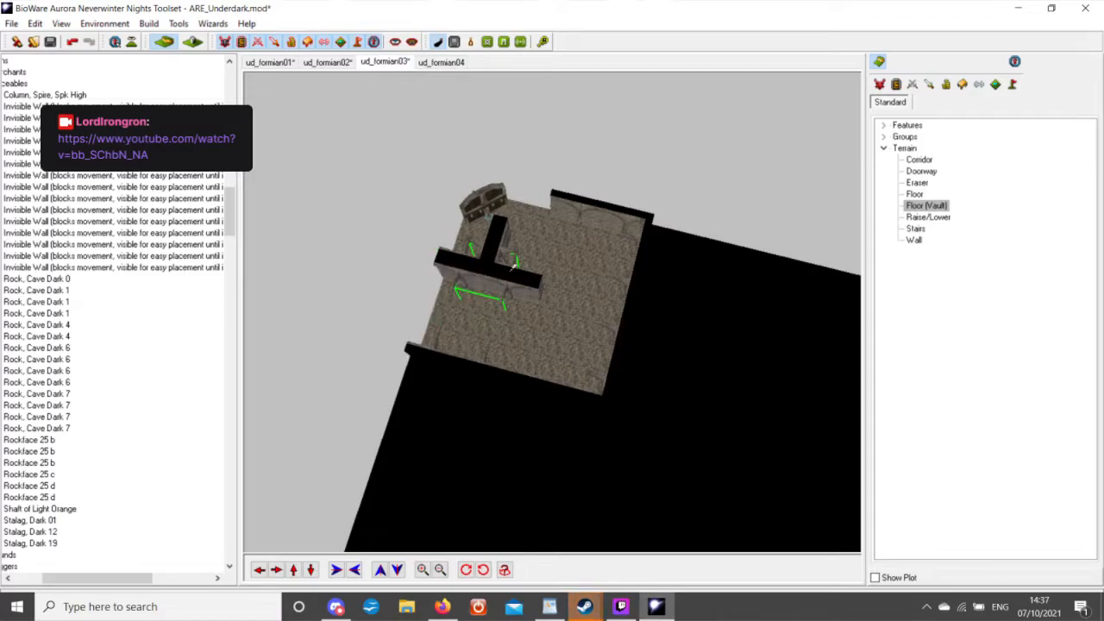
left_click(513, 265)
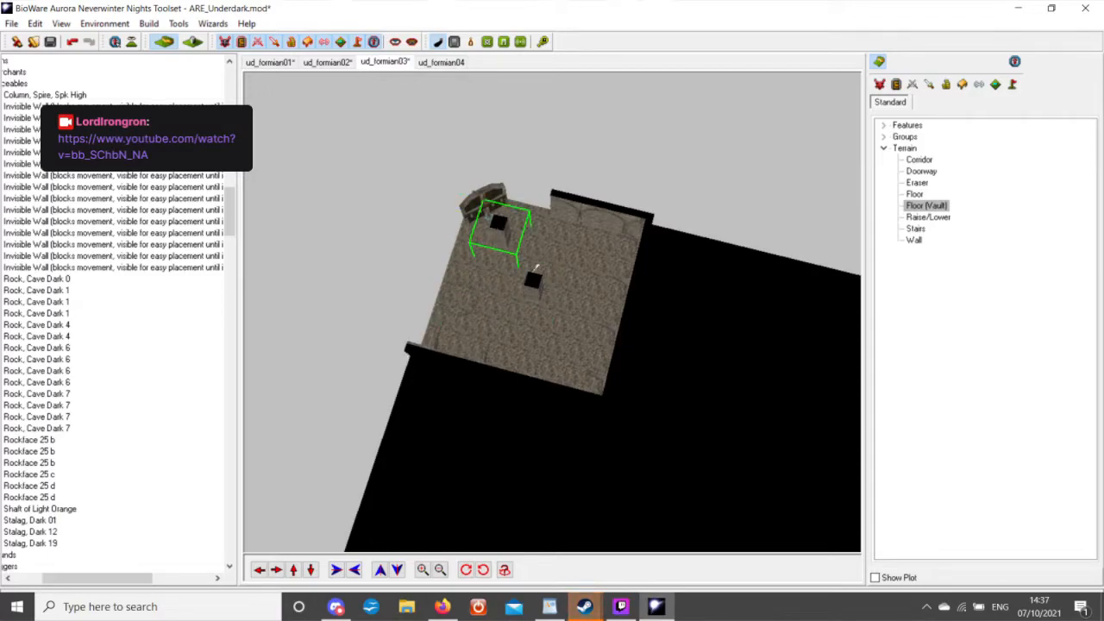
Paint Wall terrain along the open outer edges of the vault room on both sides of the double doors.
scroll(522, 268, "up", 5)
middle_click_drag(523, 249, 623, 252)
scroll(611, 253, "down", 4)
scroll(603, 251, "up", 4)
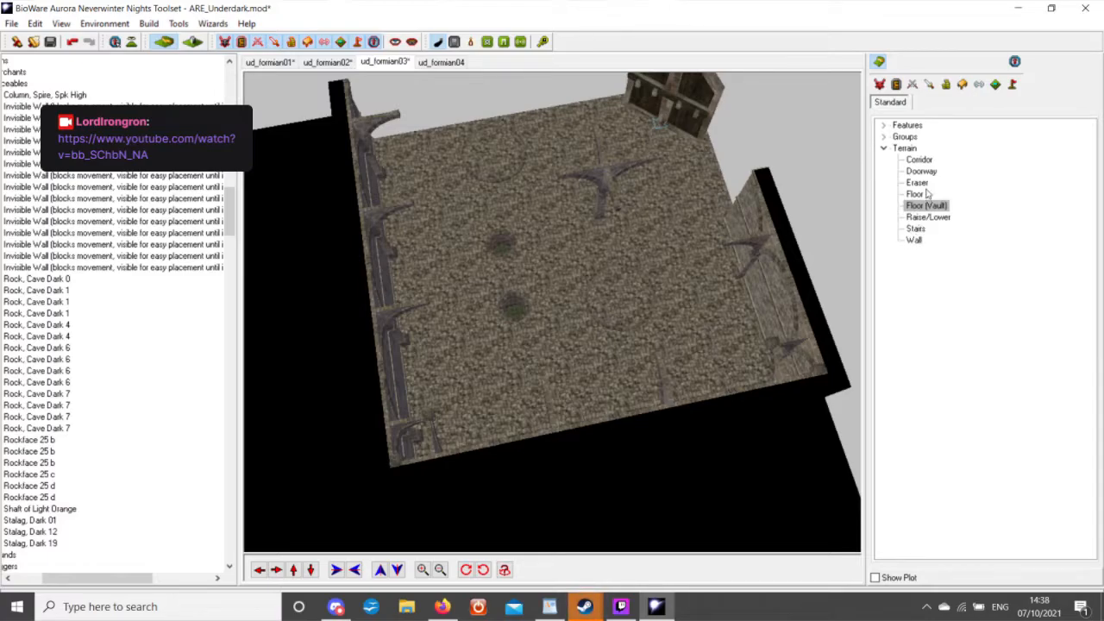
left_click(916, 240)
left_click(457, 142)
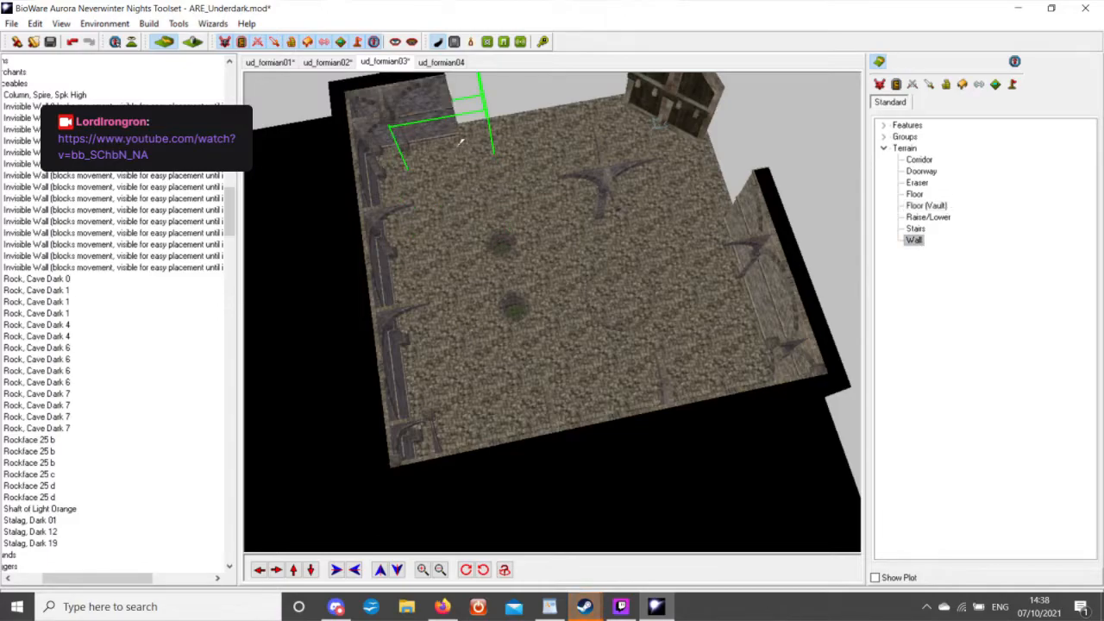
left_click(530, 111)
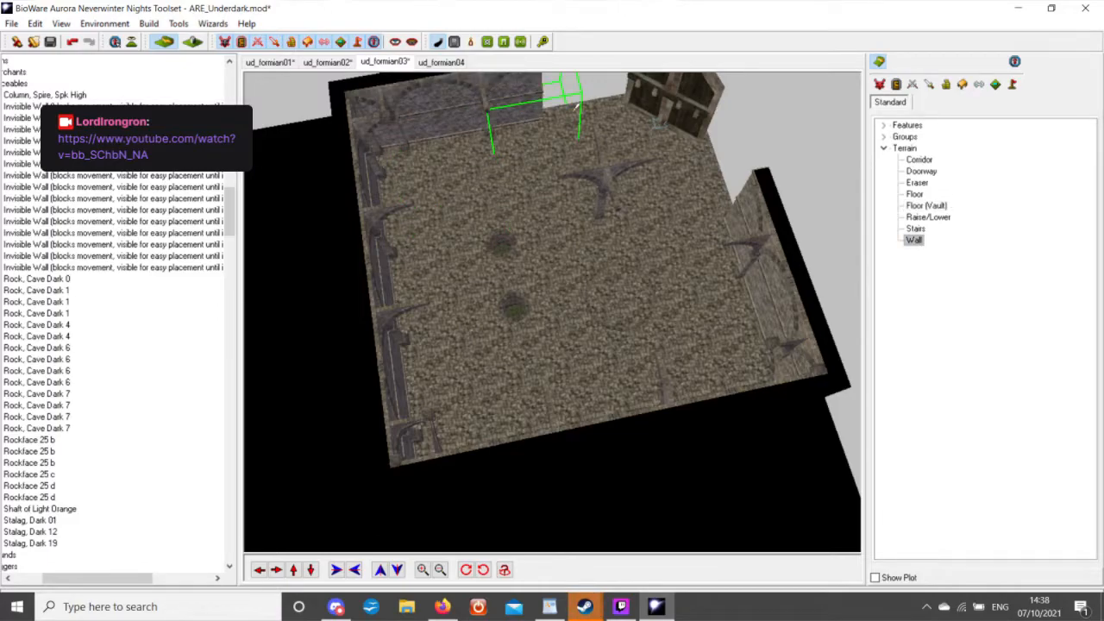
left_click(592, 102)
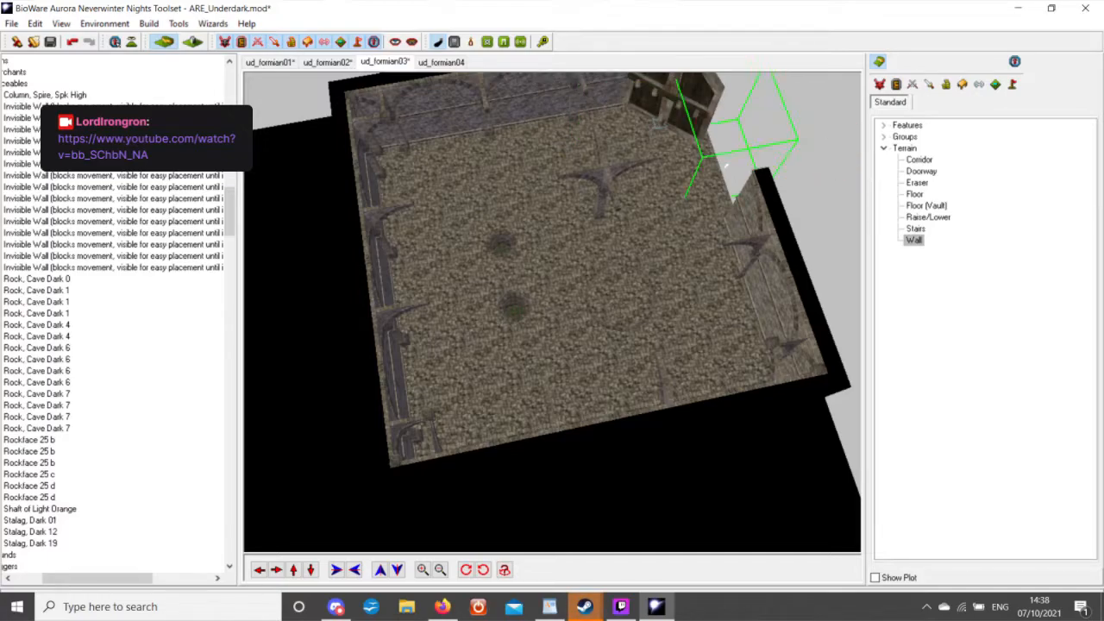
middle_click_drag(616, 217, 709, 245)
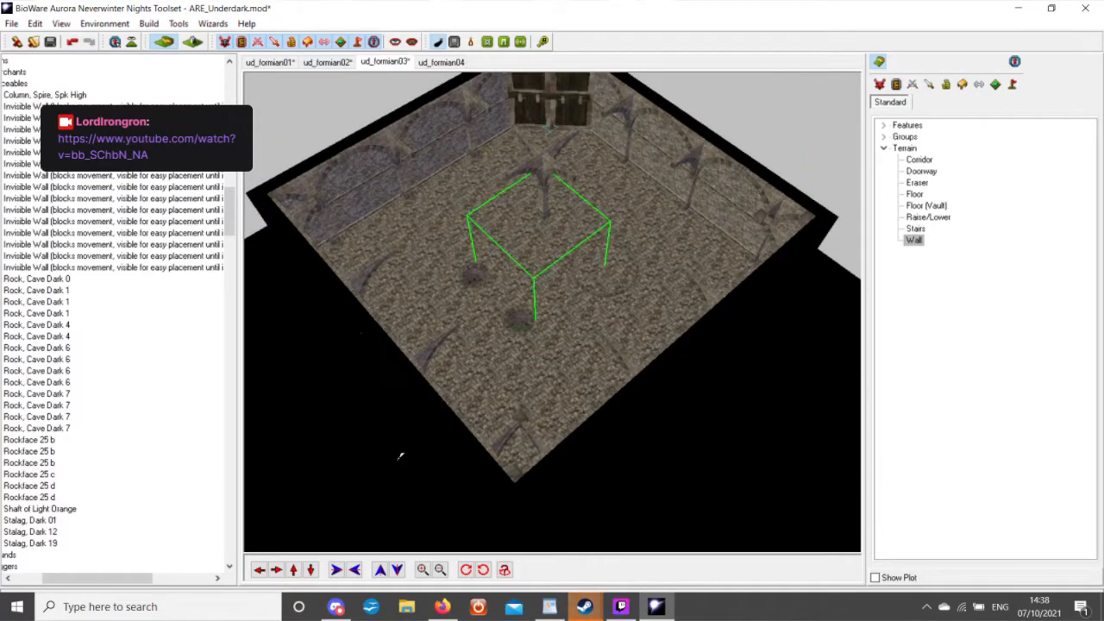
Examine the room's corner doors, walls and floor from the inside and from behind, outside the area's edge.
left_click(293, 569)
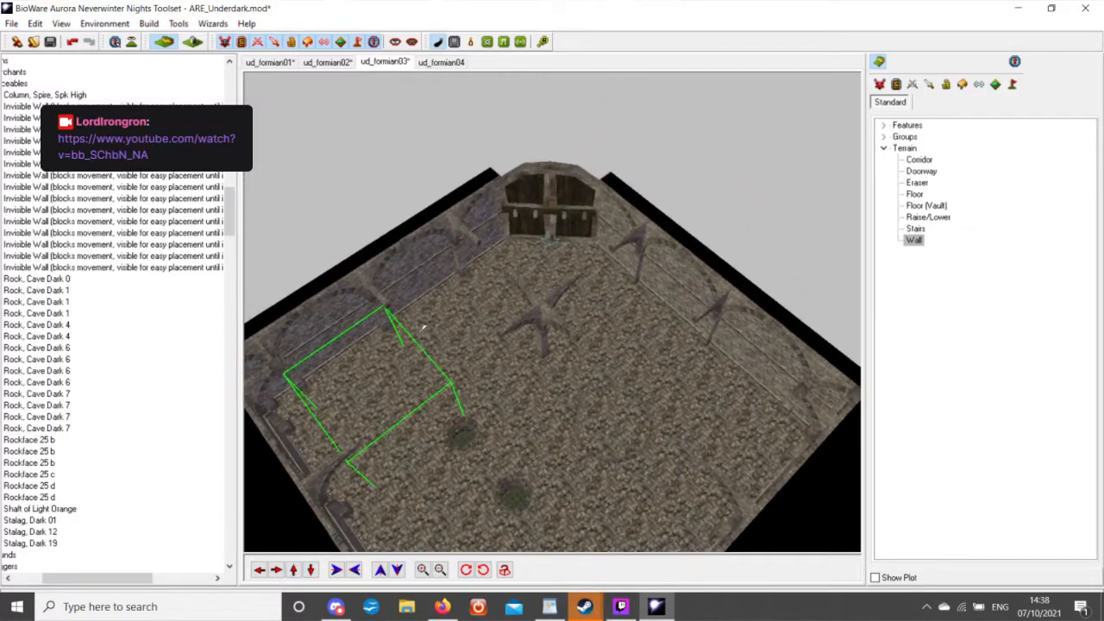
scroll(423, 328, "up", 3)
scroll(500, 388, "down", 5)
mouse_move(576, 453)
middle_mouse_down()
mouse_move(739, 418)
mouse_move(690, 296)
mouse_move(678, 308)
mouse_move(615, 284)
mouse_move(641, 283)
mouse_move(636, 257)
mouse_move(427, 347)
mouse_move(349, 326)
mouse_move(483, 319)
mouse_move(517, 281)
mouse_move(532, 309)
mouse_move(609, 336)
middle_mouse_up()
scroll(414, 349, "up", 4)
scroll(513, 317, "down", 5)
scroll(578, 323, "up", 4)
scroll(578, 323, "down", 4)
middle_click_drag(535, 383, 747, 383)
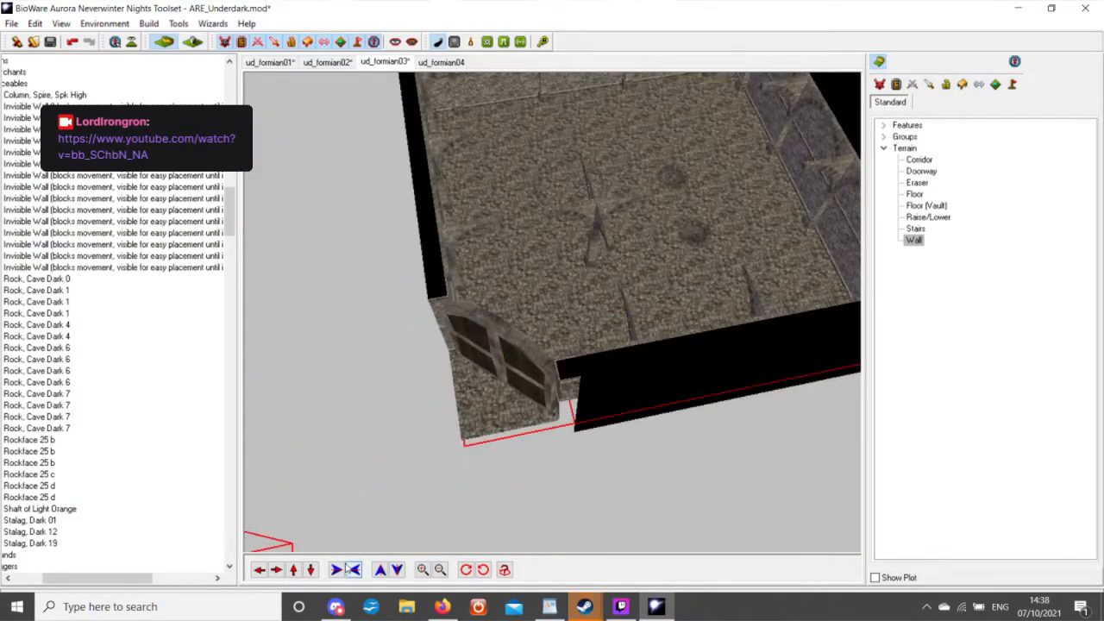
left_click(312, 569)
scroll(524, 376, "up", 4)
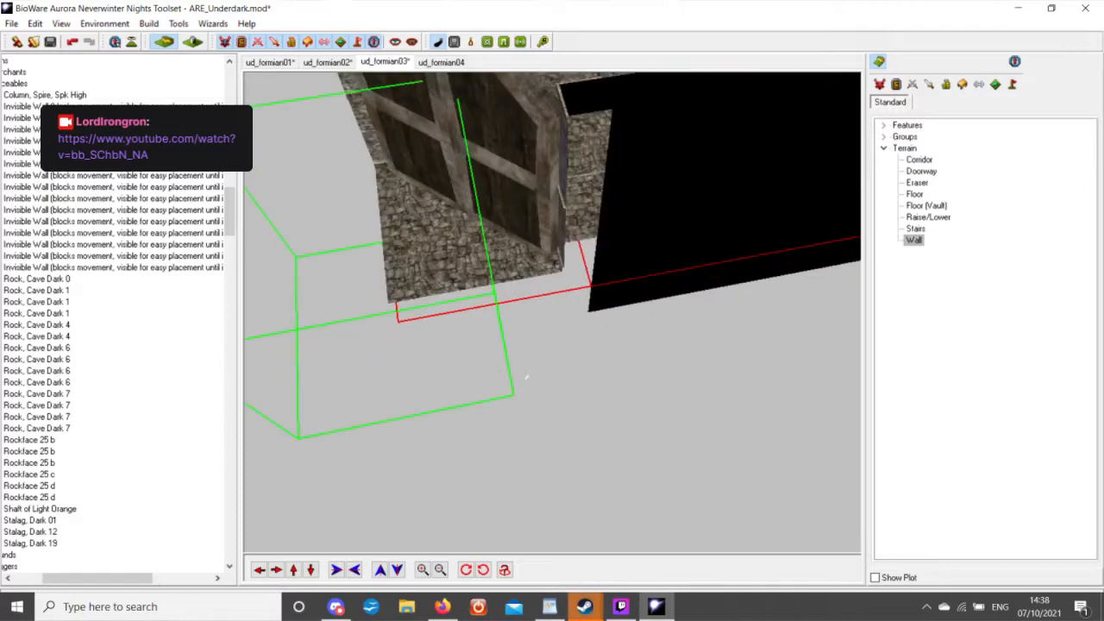
middle_click_drag(527, 377, 679, 348)
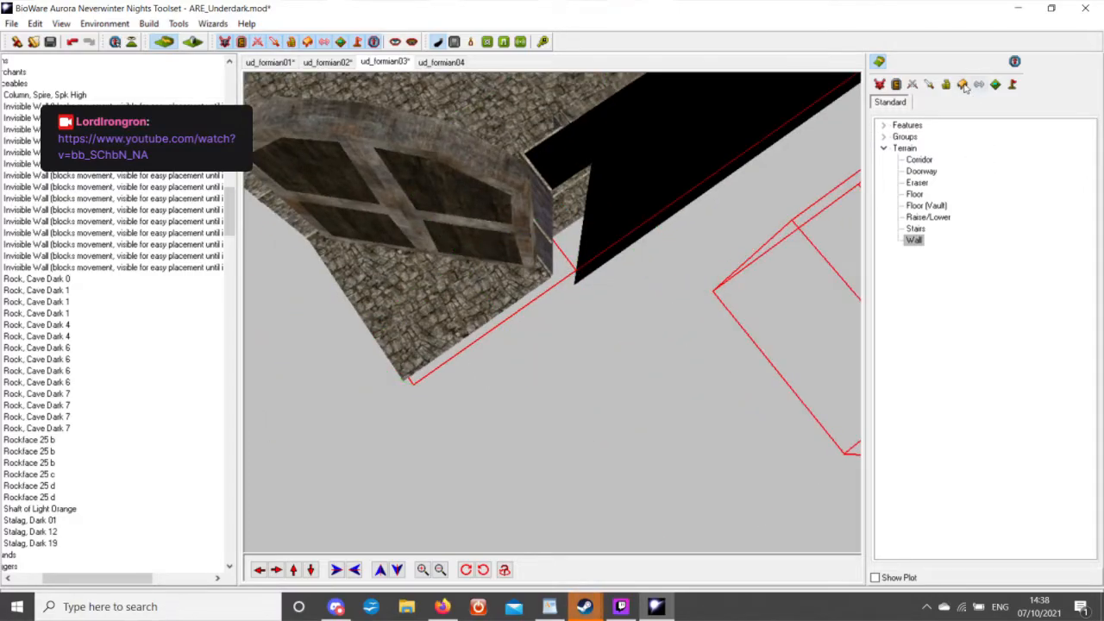
Place an Invisible Wall placeable on the floor behind one half of the corner doors, rotated to line up with them.
left_click(962, 84)
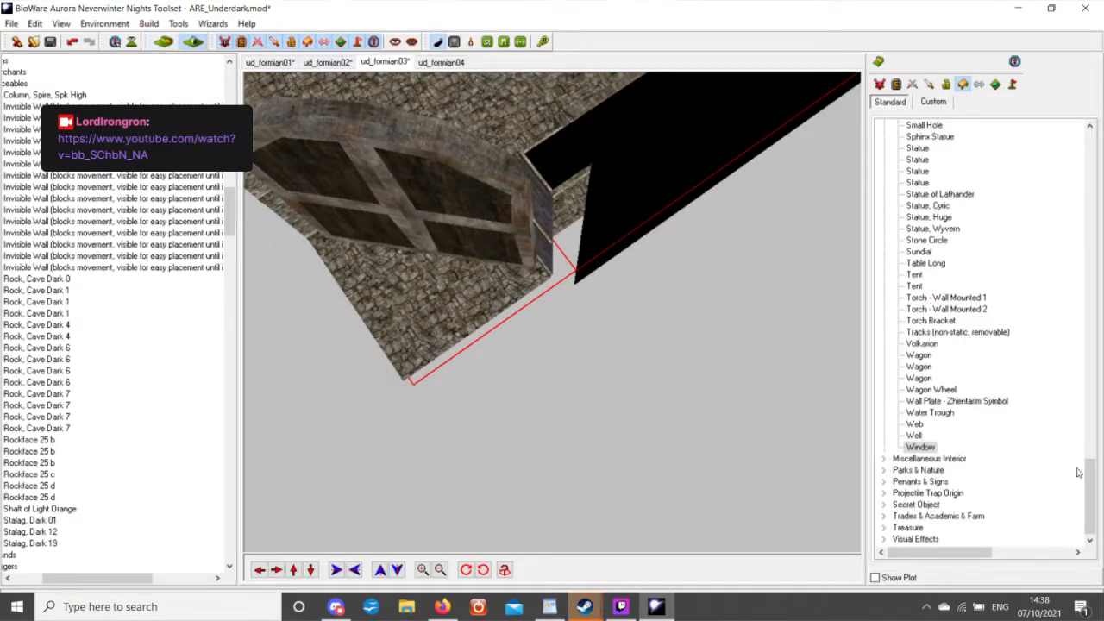
left_click_drag(1091, 485, 1093, 287)
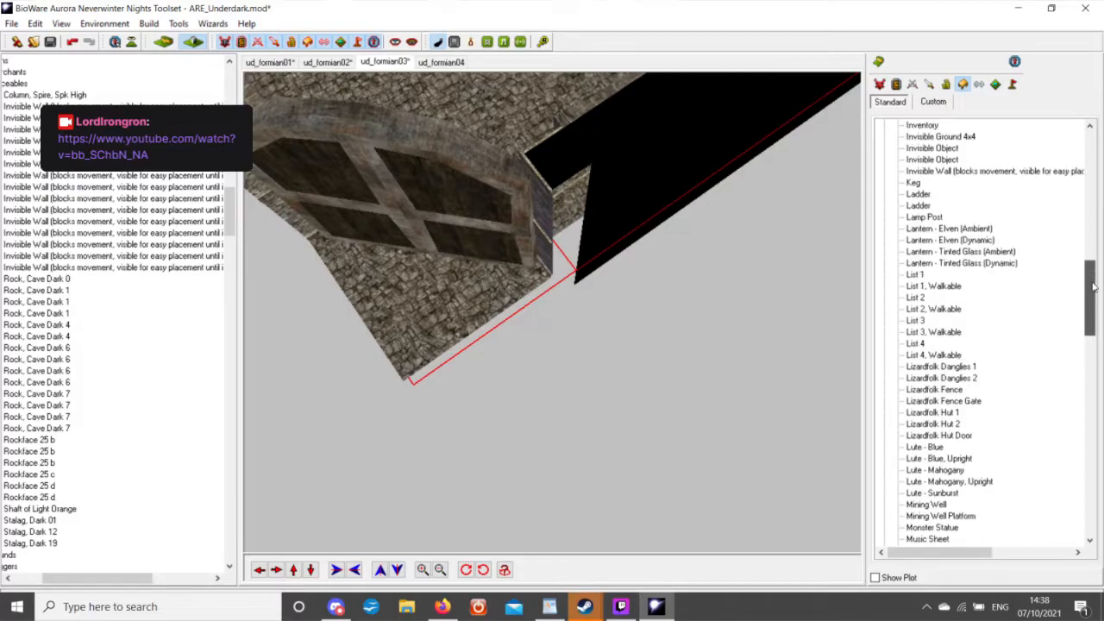
left_click(940, 172)
left_click(379, 312)
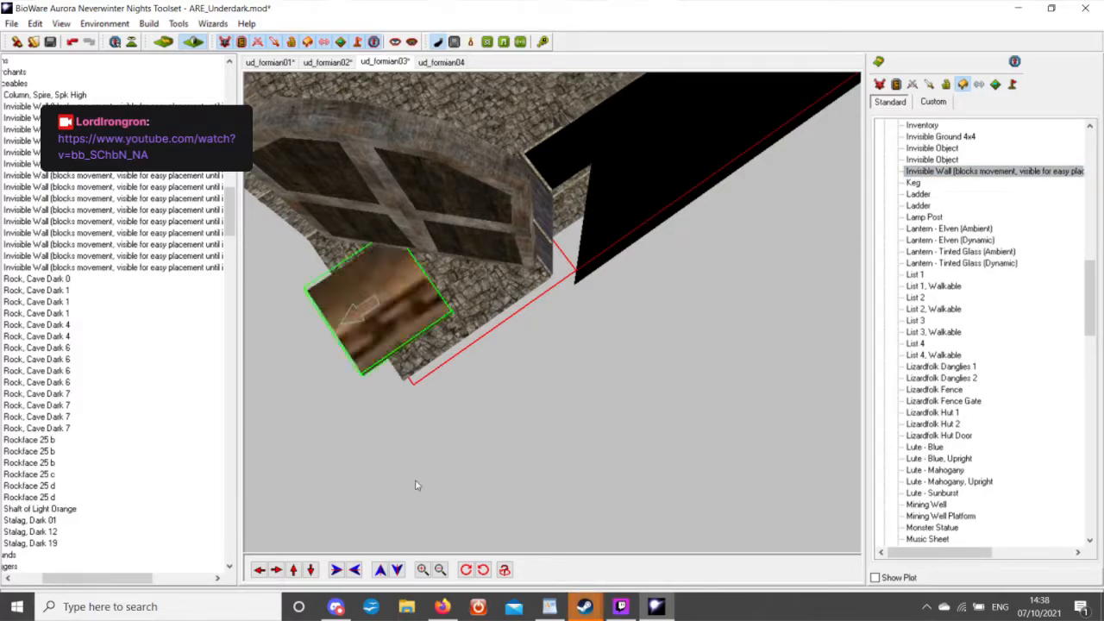
left_click(479, 571)
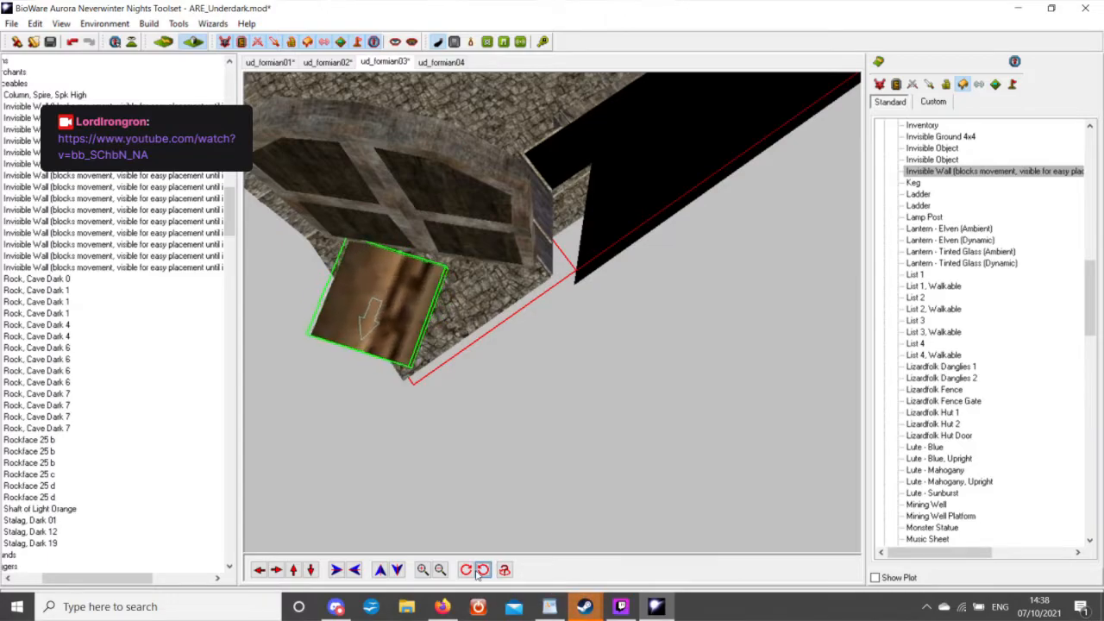
left_click_drag(407, 348, 386, 349)
Add a second Invisible Wall beside the first behind the doors and rotate it to match.
left_click(948, 171)
left_click(461, 317)
left_click(484, 570)
left_click(484, 570)
left_click(484, 570)
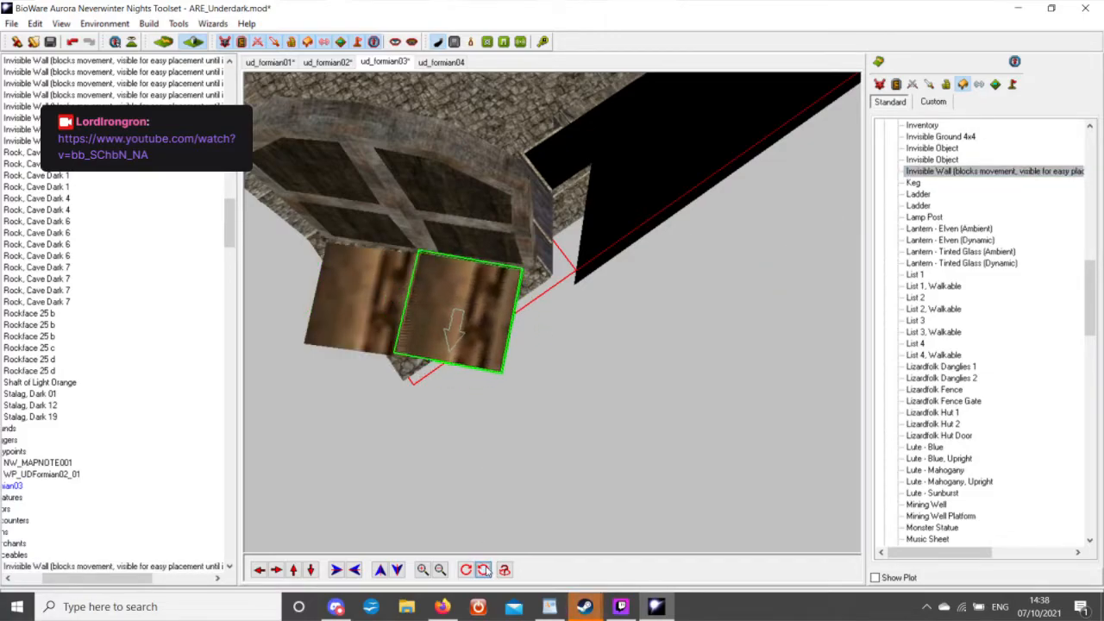
Place a third Invisible Wall behind the first two, farther from the doors, and rotate it to match their direction.
left_click(949, 170)
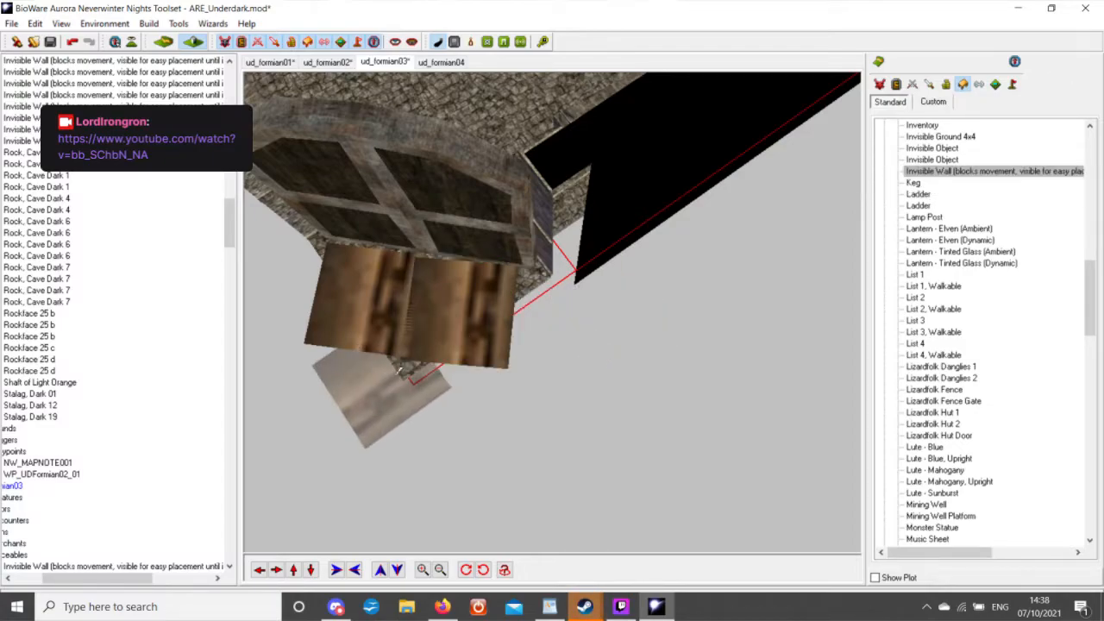
left_click(394, 377)
scroll(486, 369, "down", 8)
scroll(515, 374, "up", 10)
left_click(955, 172)
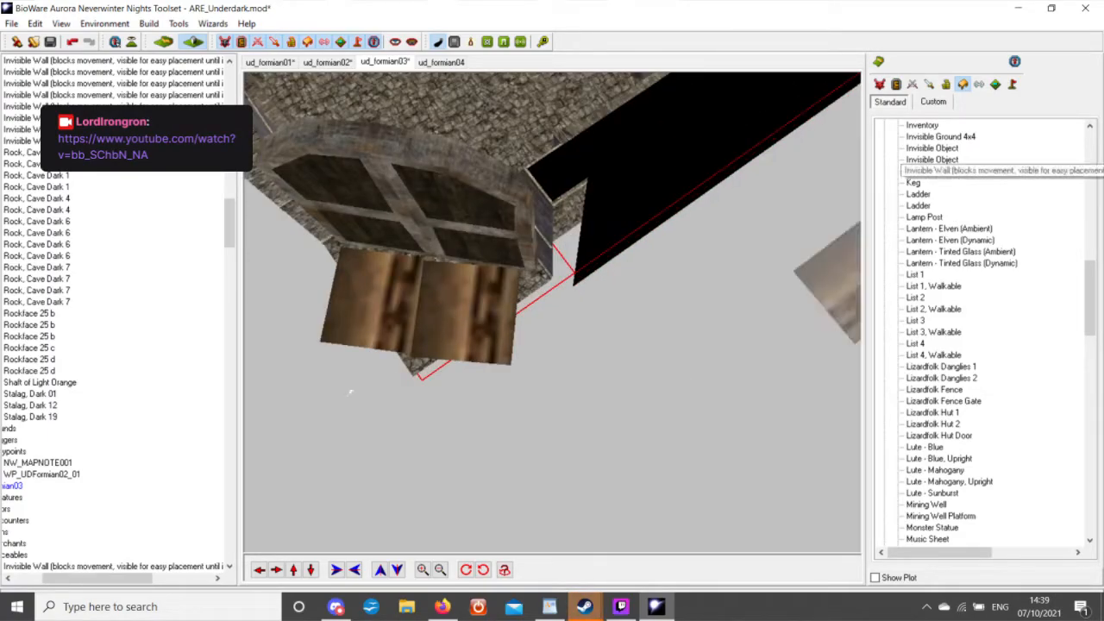
left_click(419, 355)
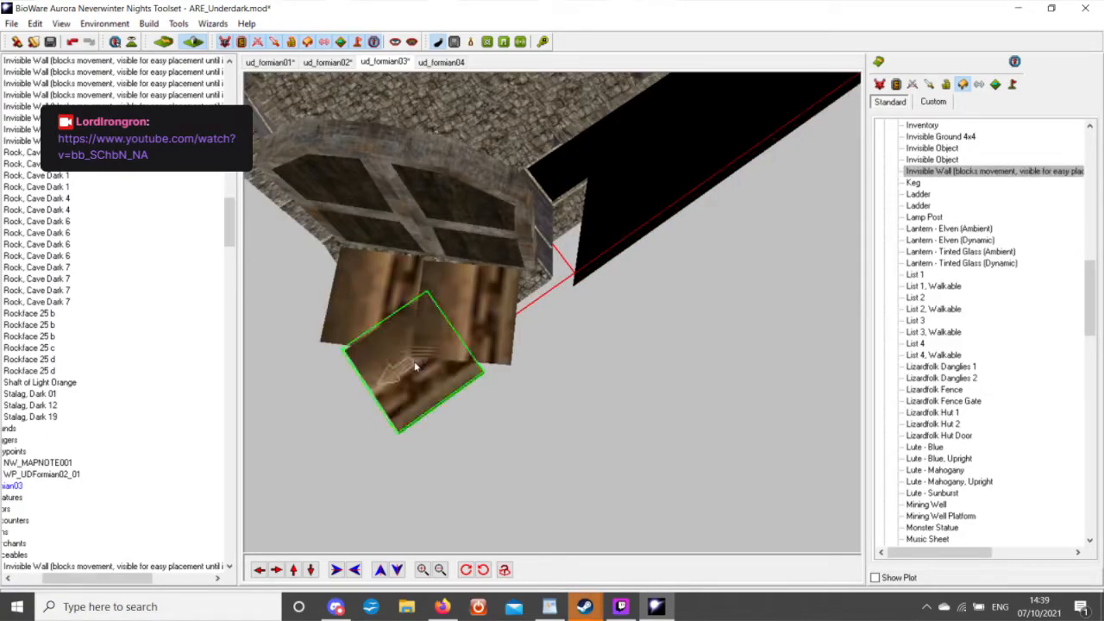
left_click(484, 570)
left_click(484, 570)
left_click(484, 570)
Set the initial state of one of the two Invisible Walls directly behind the corner doors to Deactivated.
right_click(507, 331)
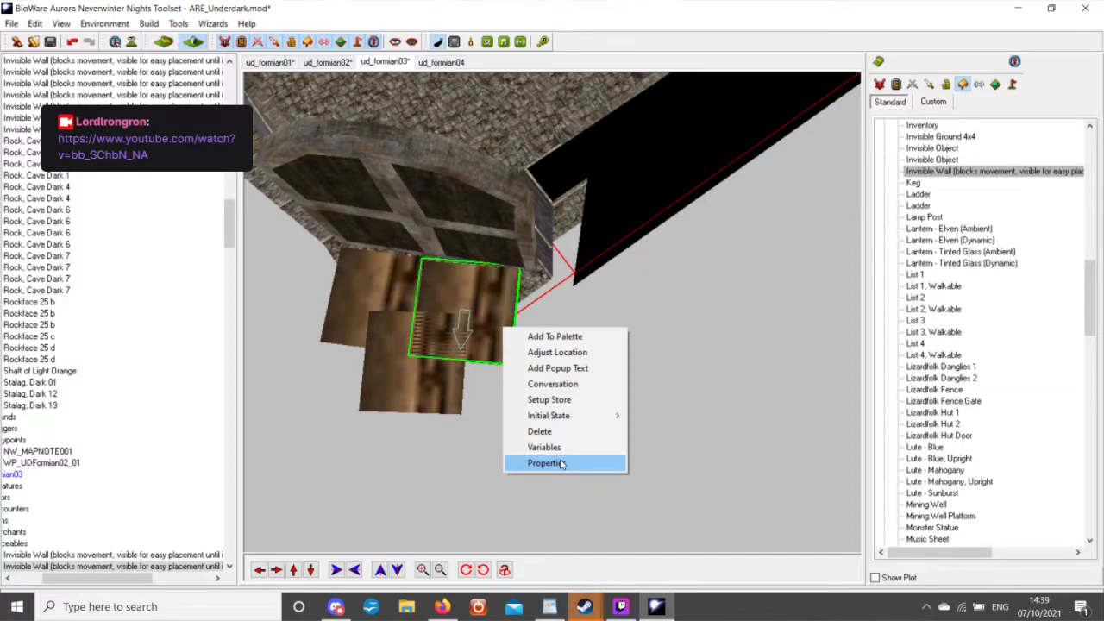
left_click(561, 464)
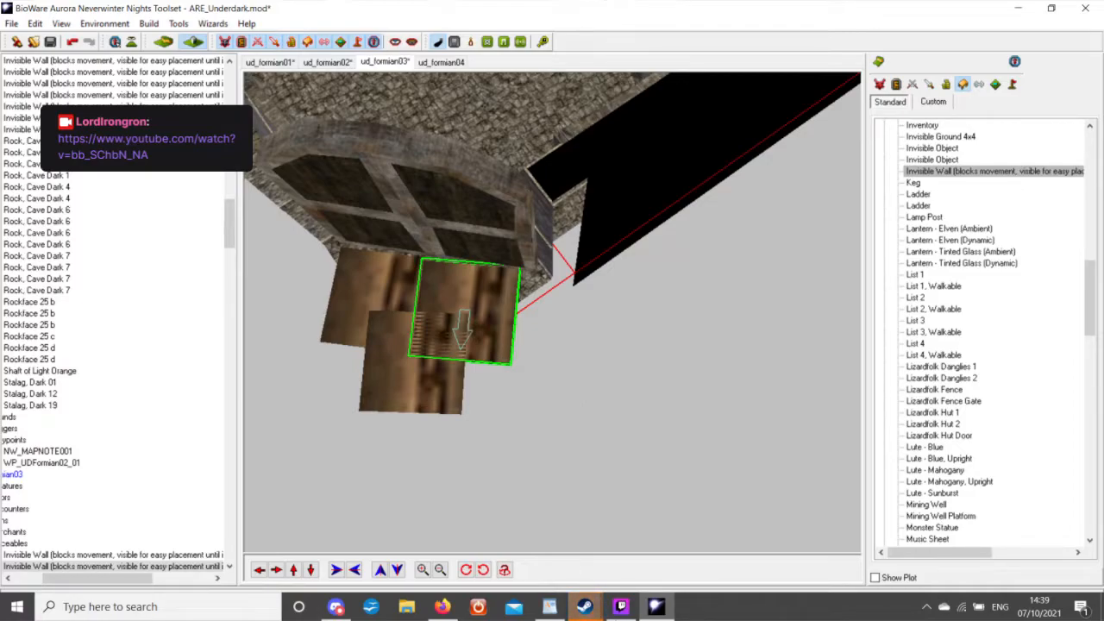
left_click(618, 607)
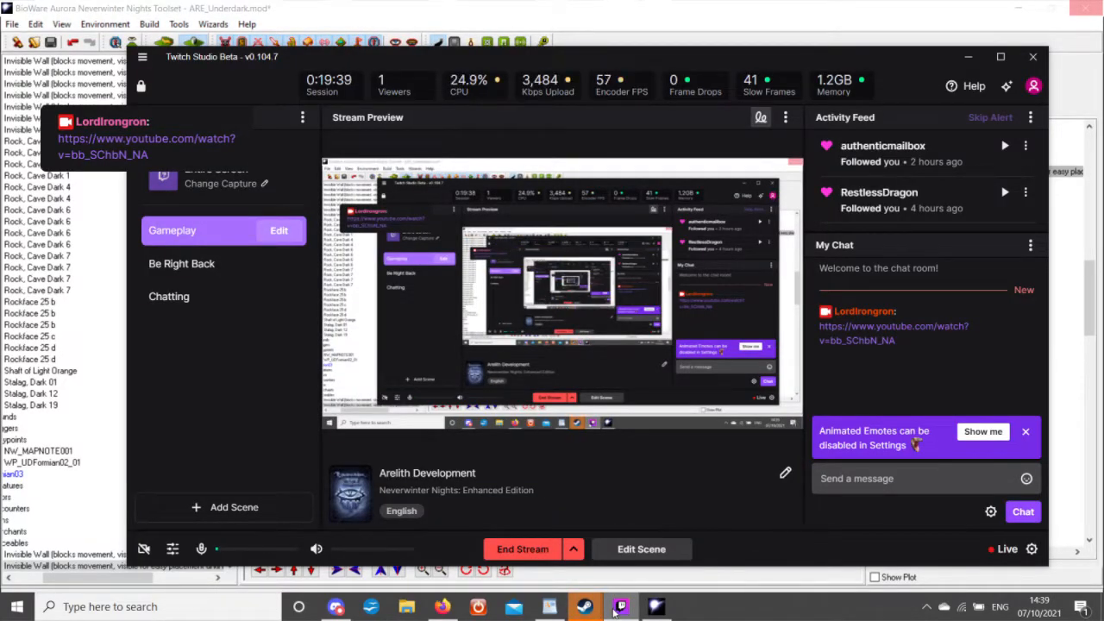
left_click(617, 608)
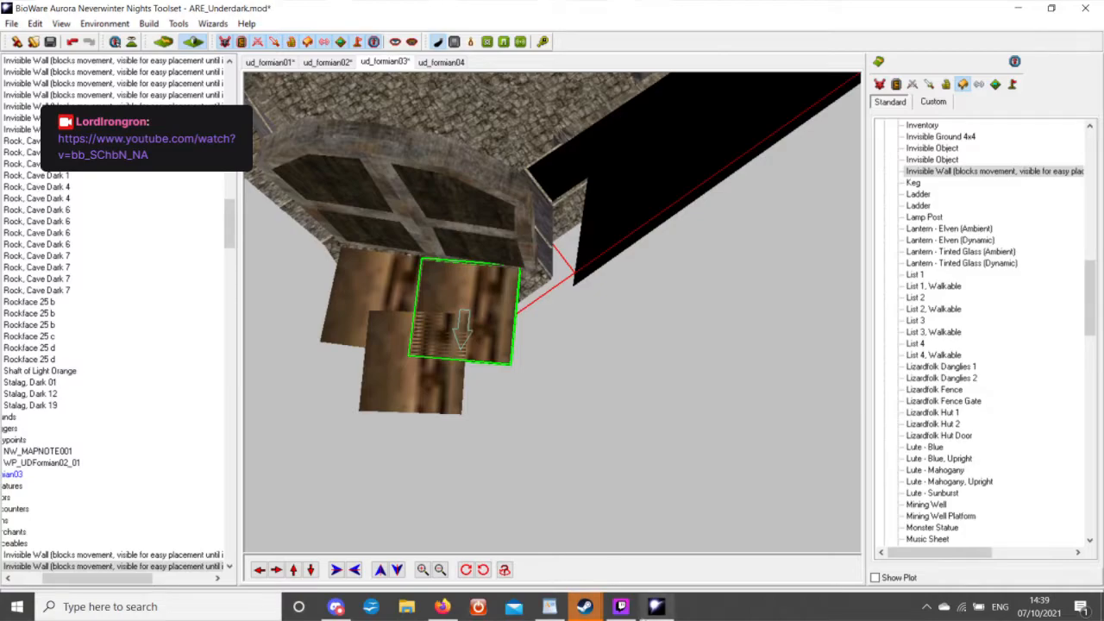
left_click(600, 301)
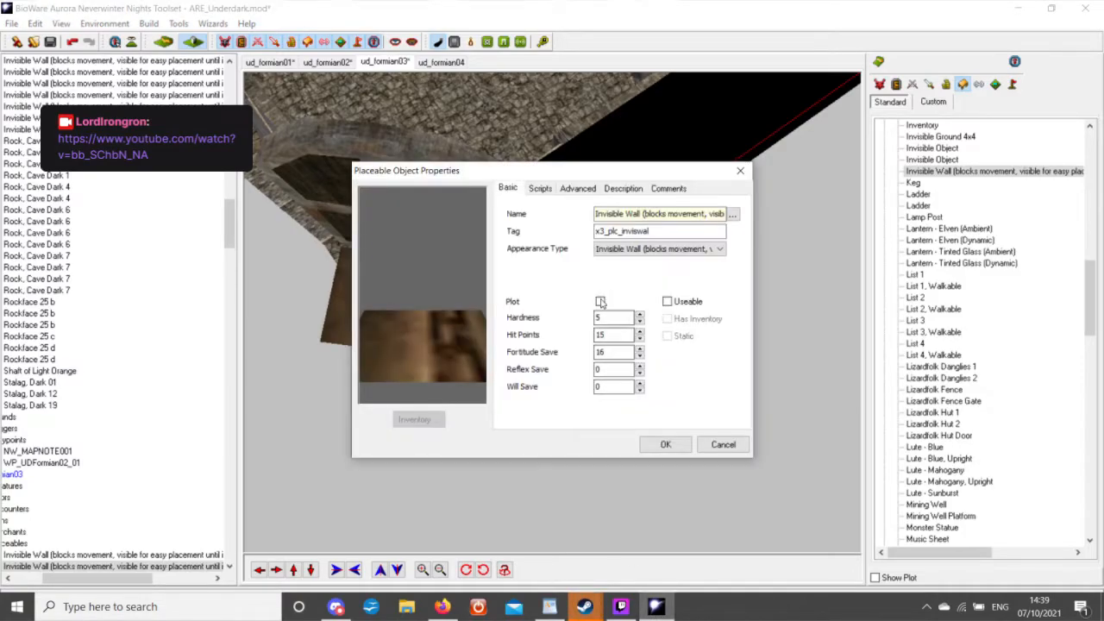
left_click(583, 190)
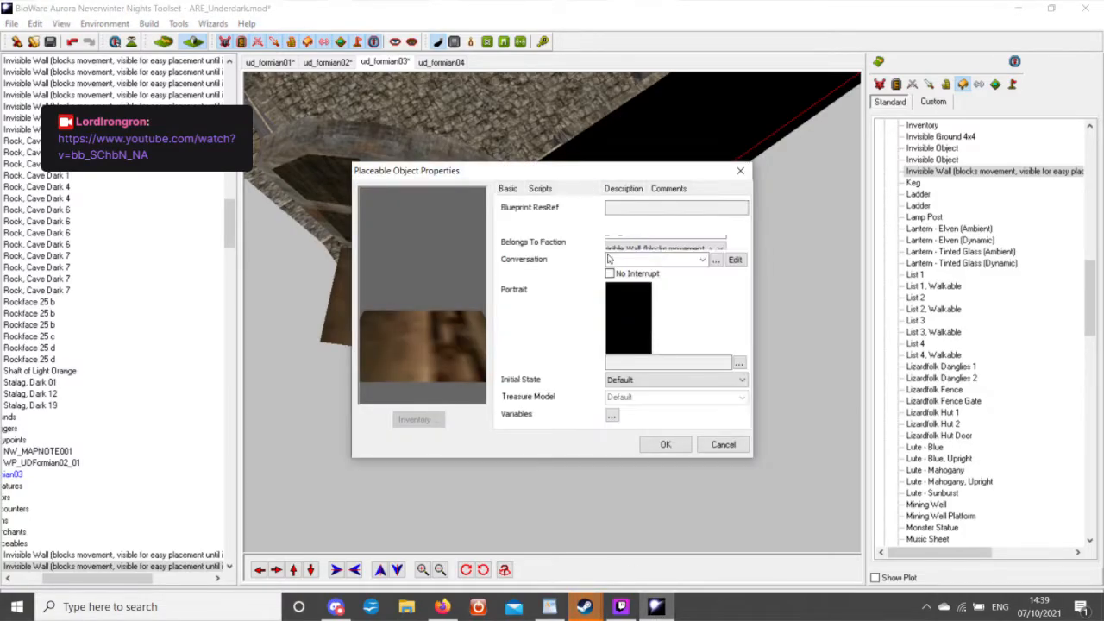
left_click(653, 379)
left_click(626, 401)
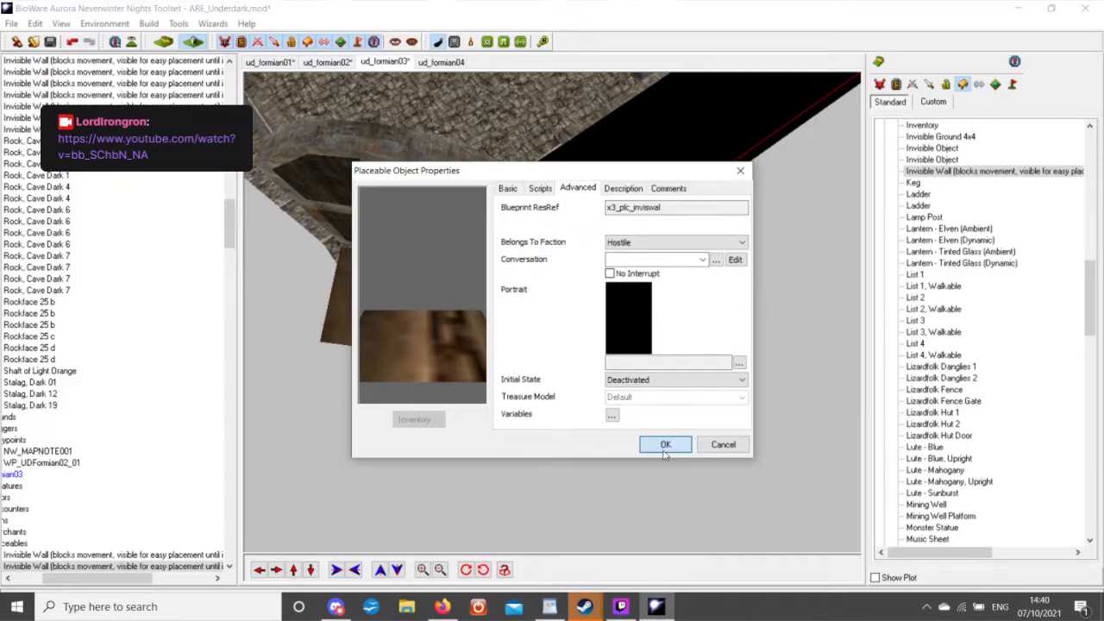
left_click(664, 445)
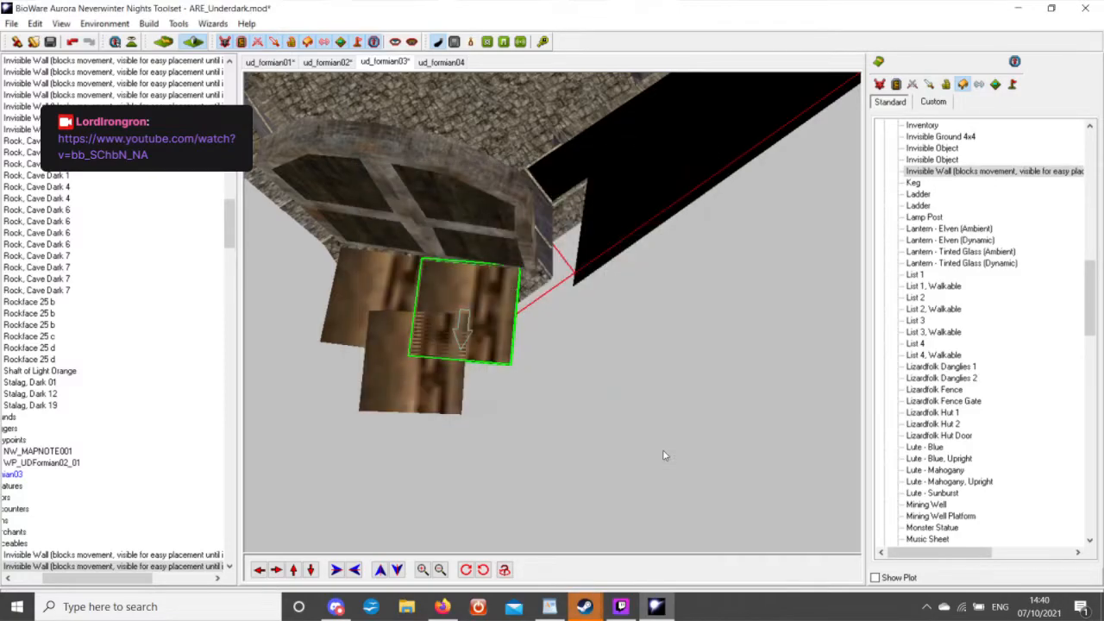
Open the properties of the other Invisible Wall directly behind the corner doors.
left_click(259, 570)
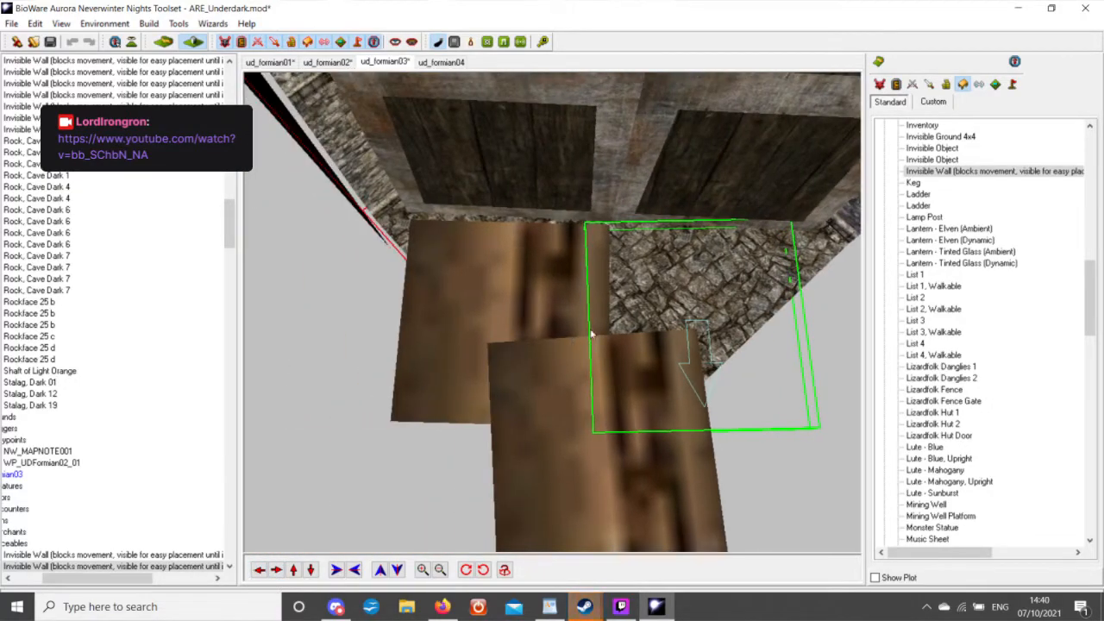
middle_click_drag(592, 332, 591, 329)
scroll(577, 309, "down", 3)
scroll(577, 309, "up", 3)
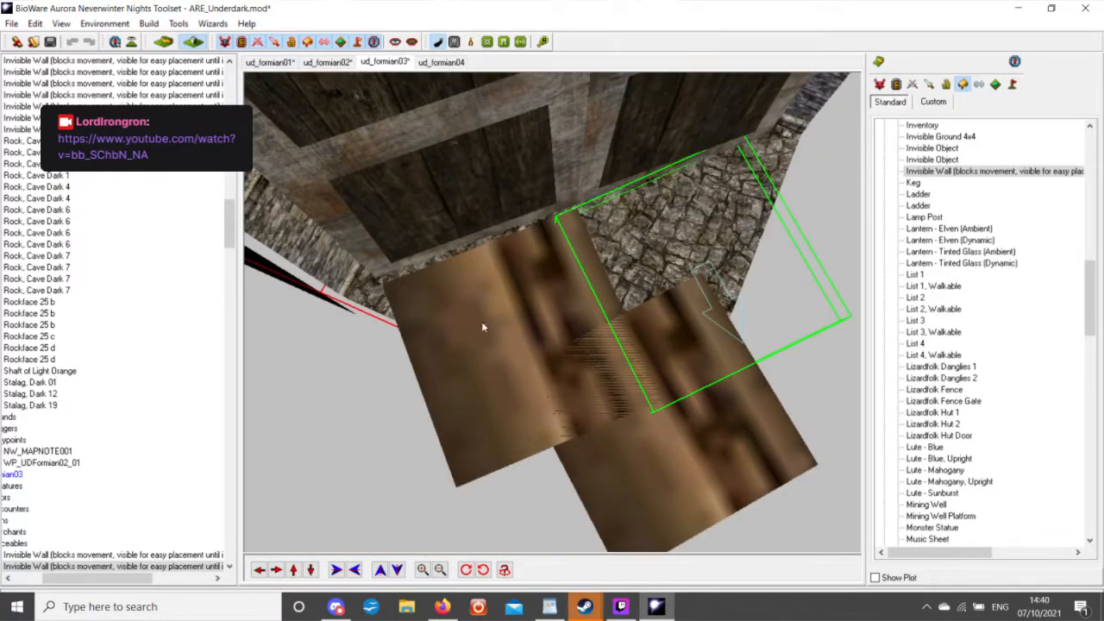
left_click(482, 318)
right_click(481, 319)
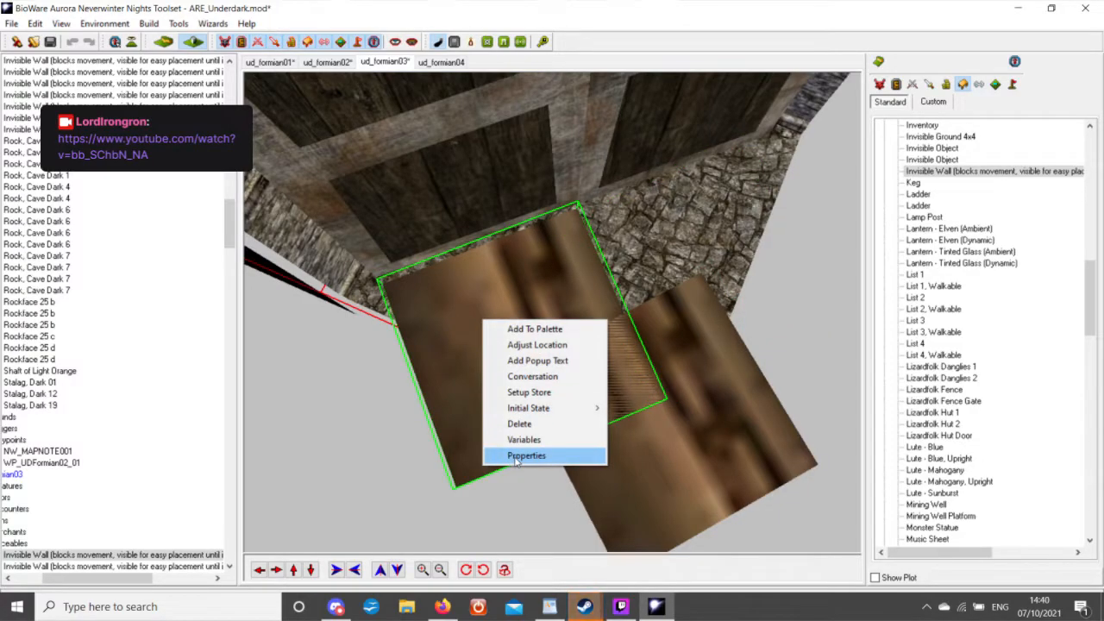
left_click(517, 456)
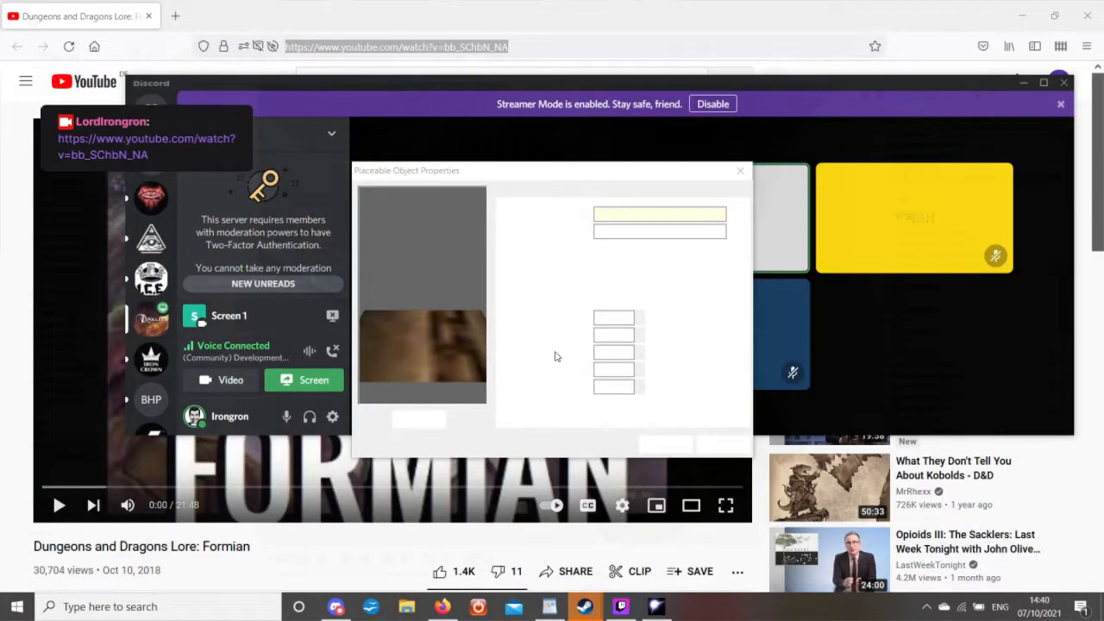
left_click(654, 609)
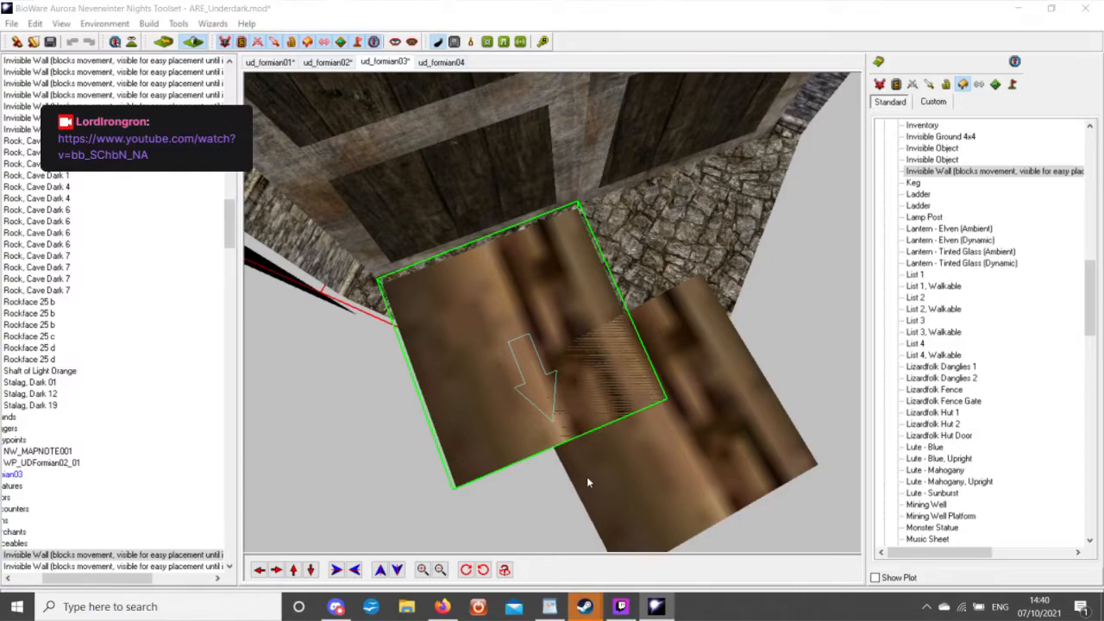
key("alt+Tab")
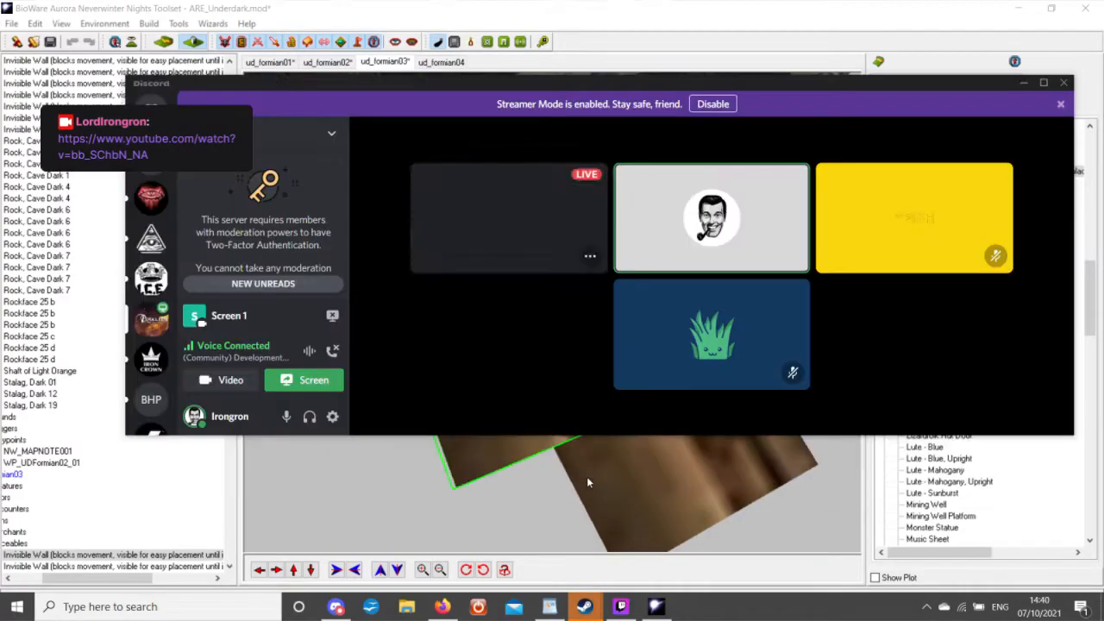
key("alt+Tab")
key("alt+Tab")
key("alt+Tab")
key("alt+Tab")
key("alt+Tab")
key("alt+Tab")
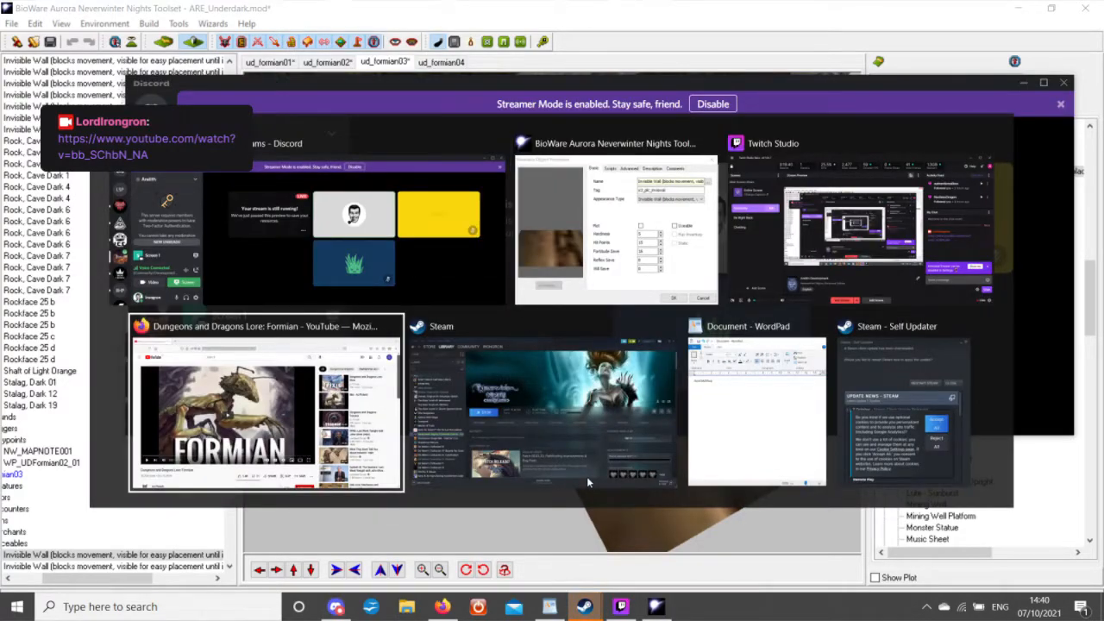
key("alt+Tab")
key("alt+Tab")
key("alt+Tab")
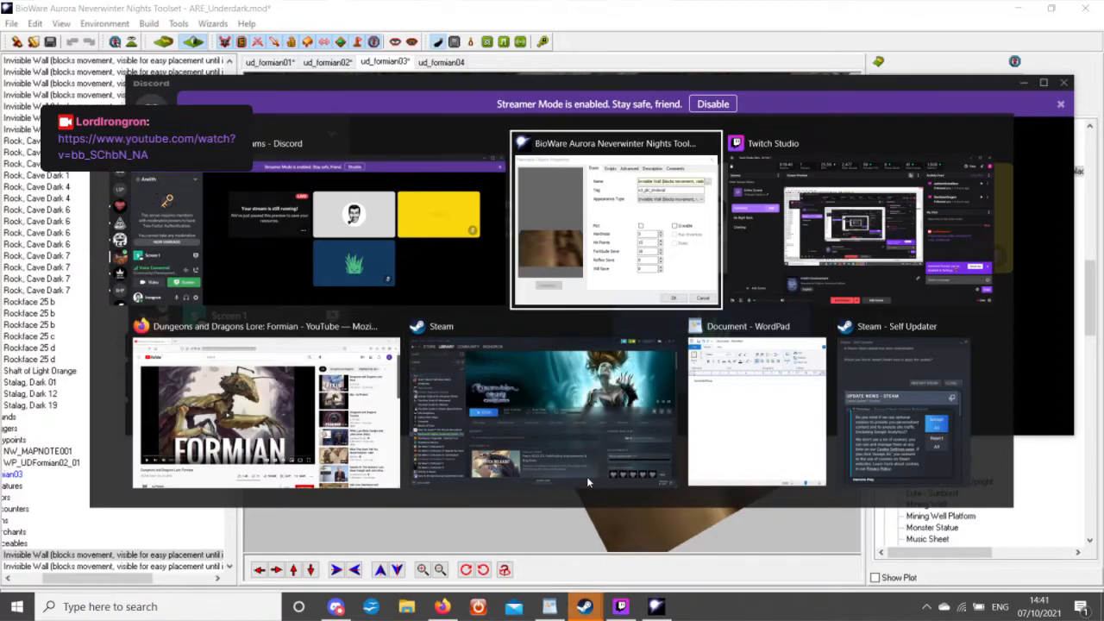
key("alt+Tab")
key("alt+Tab")
key("alt+Tab")
key("alt+Tab")
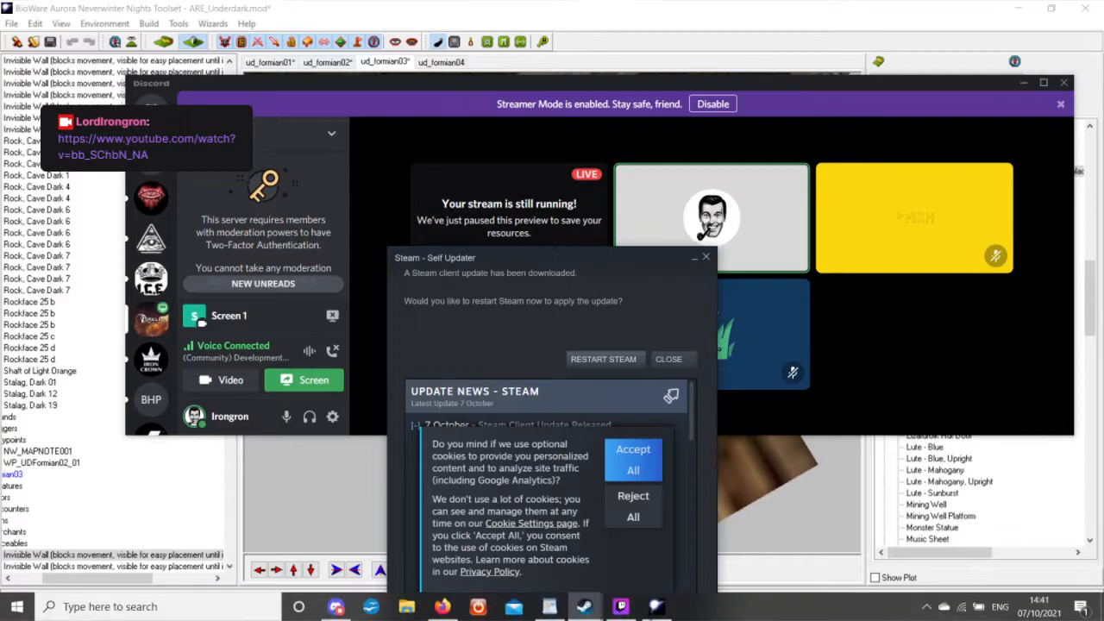
Return to the Aurora Toolset's placeable properties and set this second Invisible Wall's initial state to Deactivated.
left_click(656, 608)
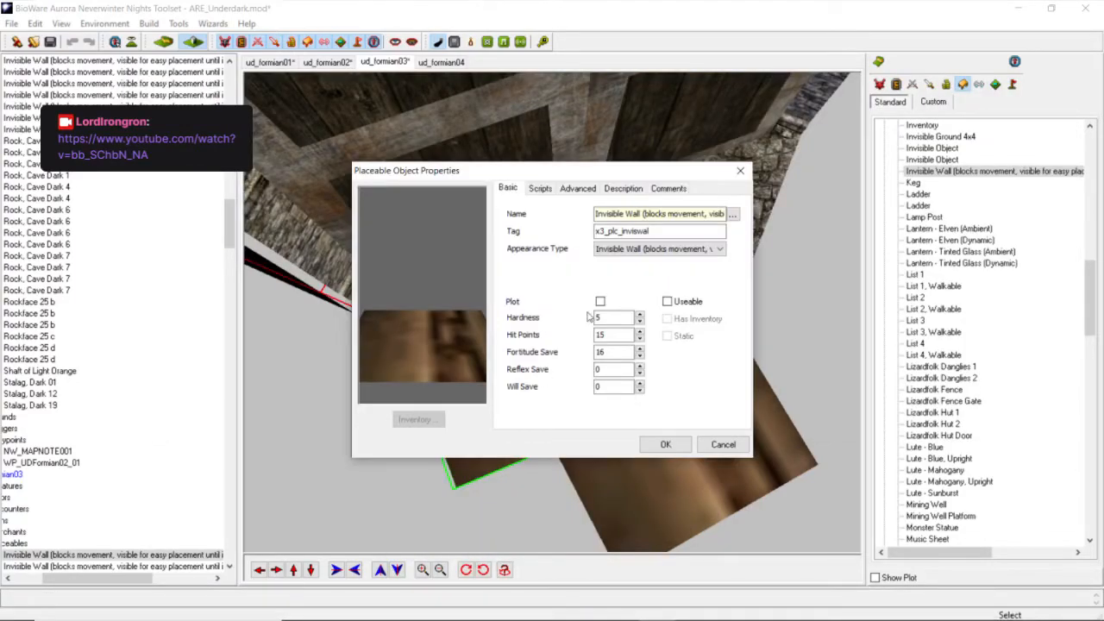
left_click(577, 188)
left_click(639, 380)
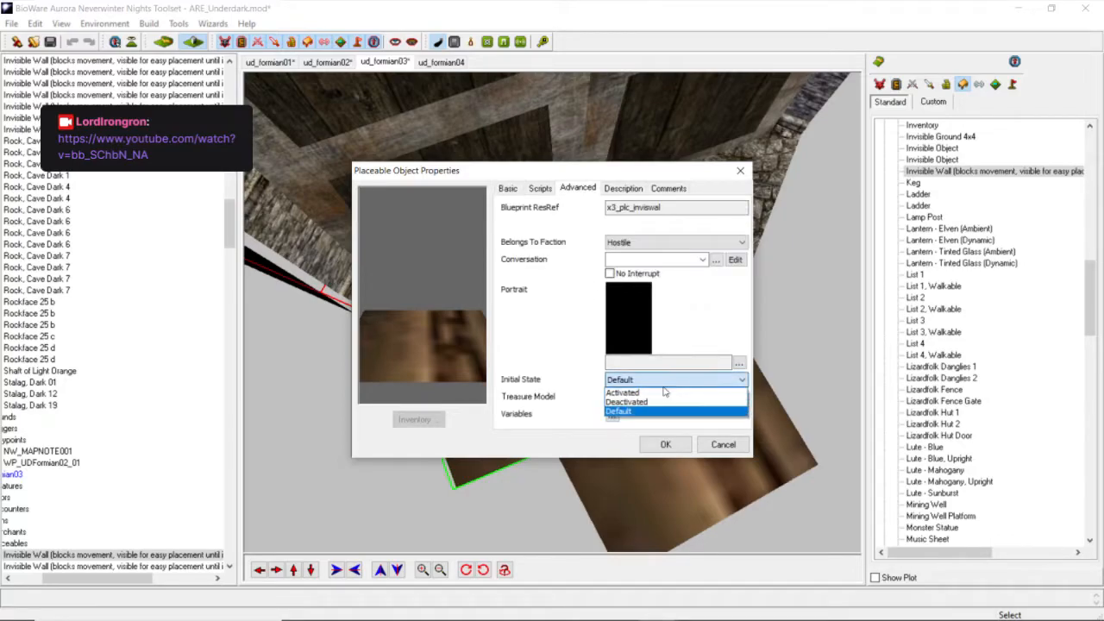
left_click(638, 402)
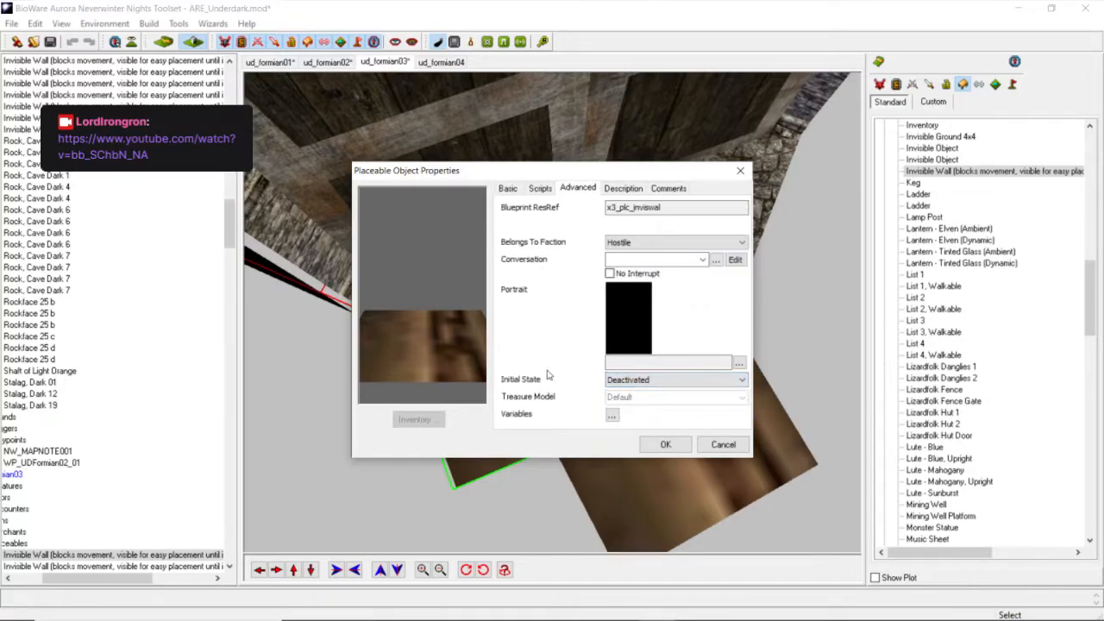
left_click(665, 444)
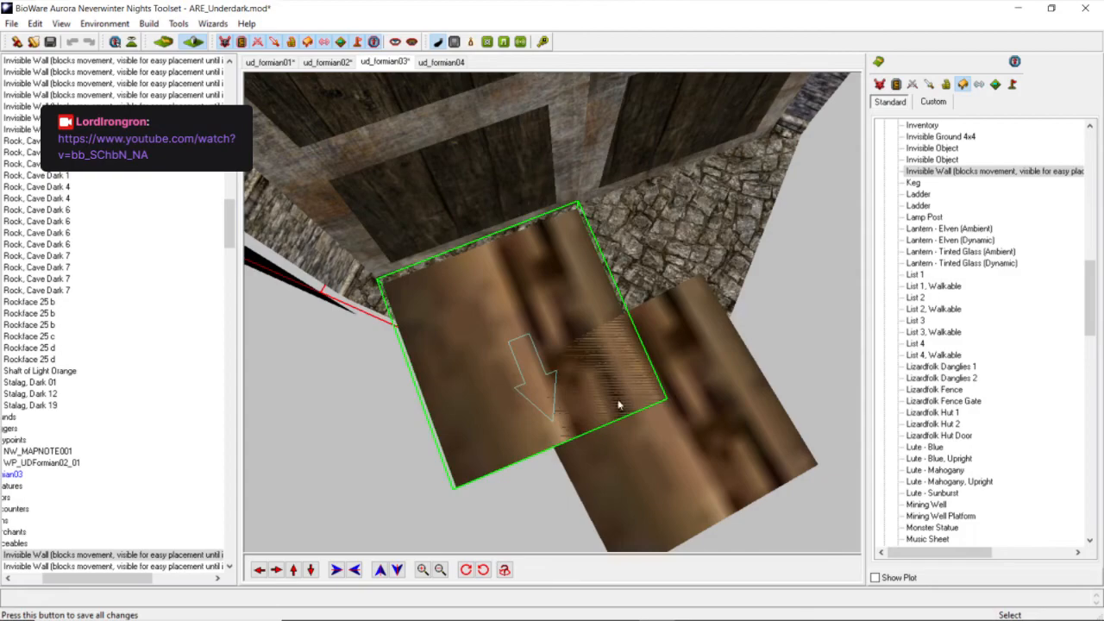
Set the initial state of the third Invisible Wall, the one farthest from the doors, to Deactivated.
right_click(659, 315)
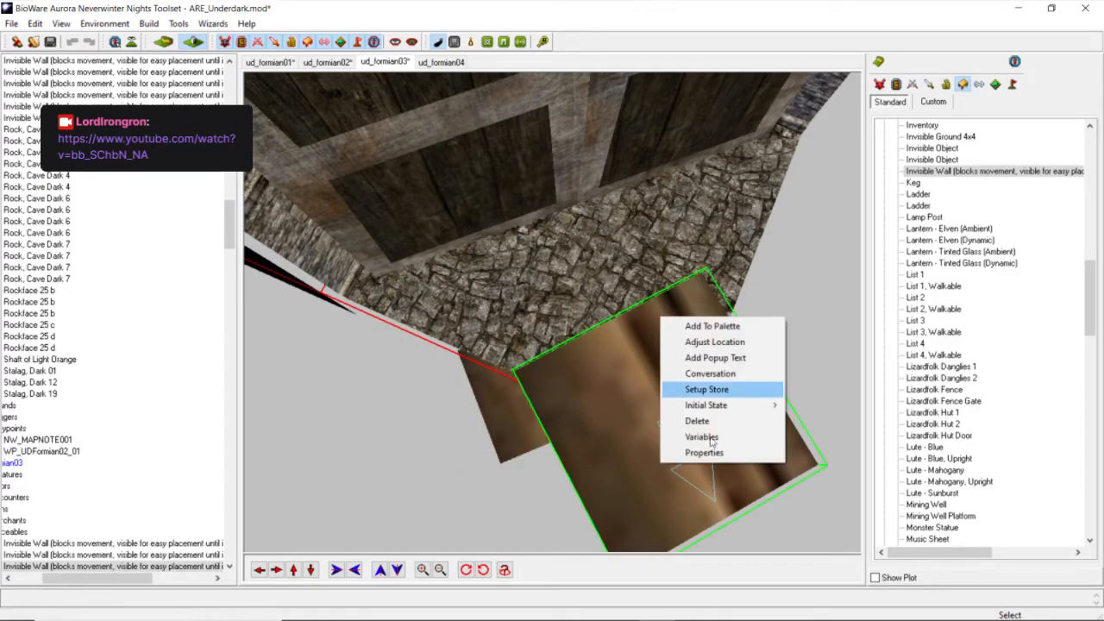
left_click(716, 453)
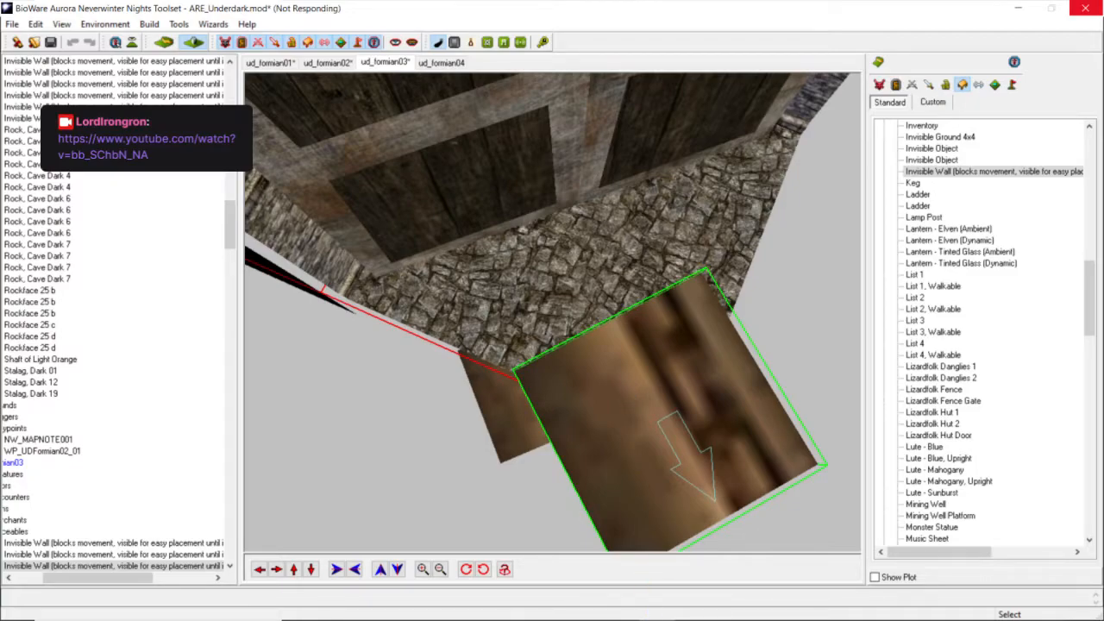
mouse_move(655, 606)
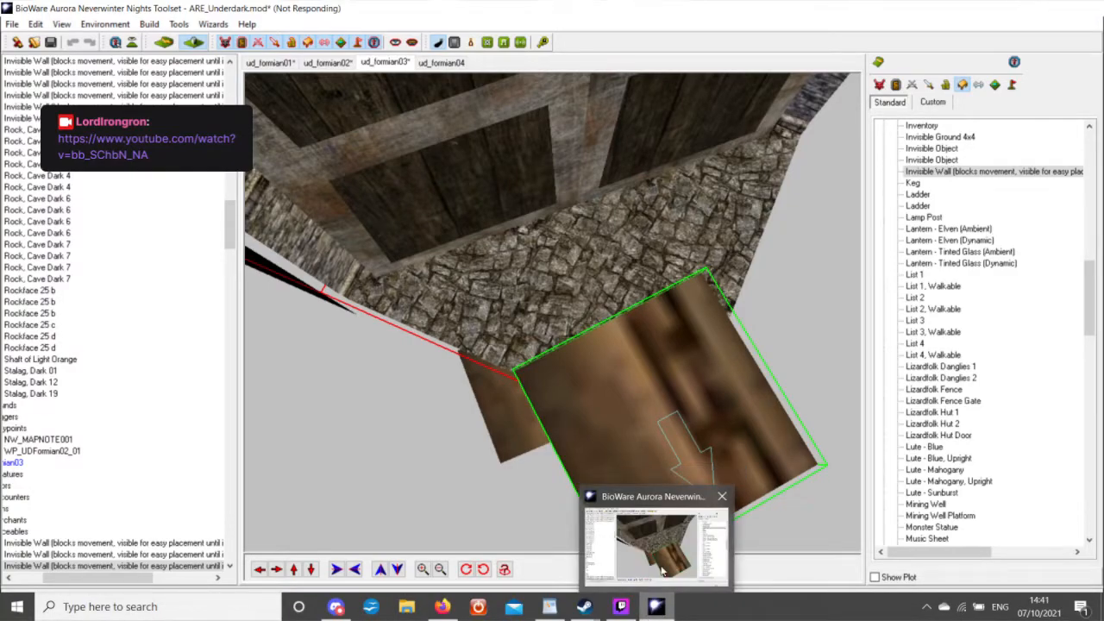
left_click(662, 569)
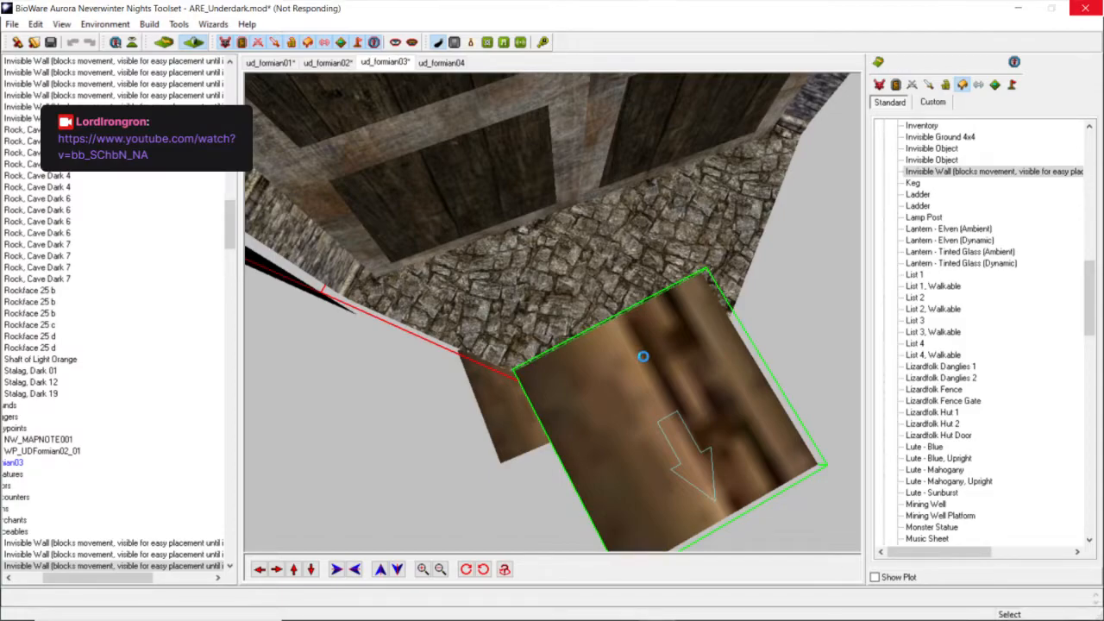
mouse_move(664, 610)
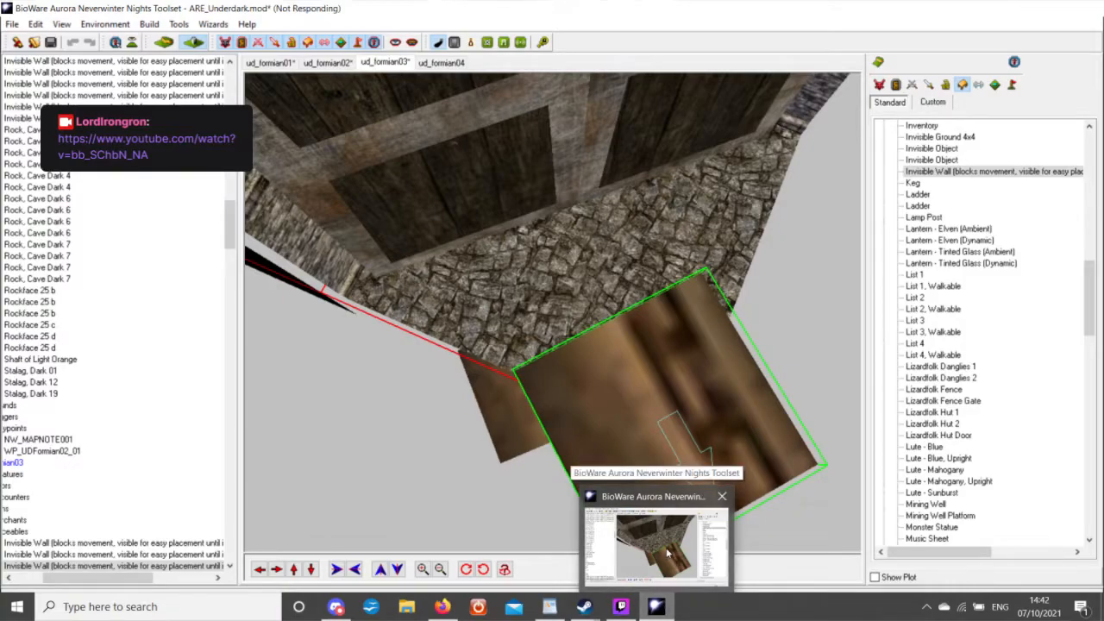
left_click(666, 553)
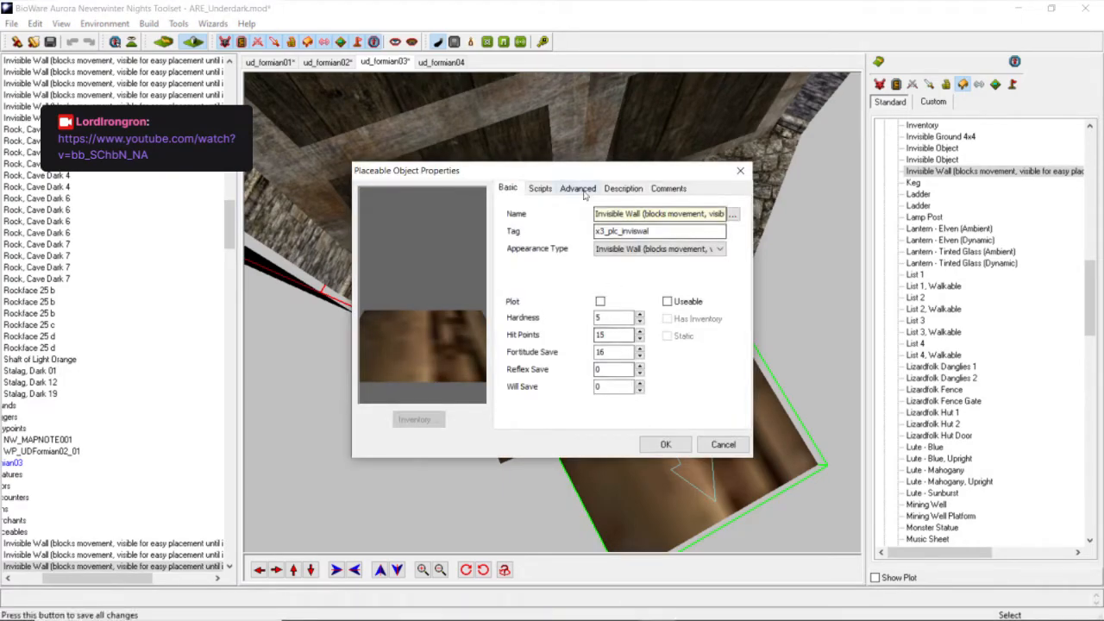
left_click(578, 189)
left_click(660, 380)
left_click(655, 398)
left_click(665, 444)
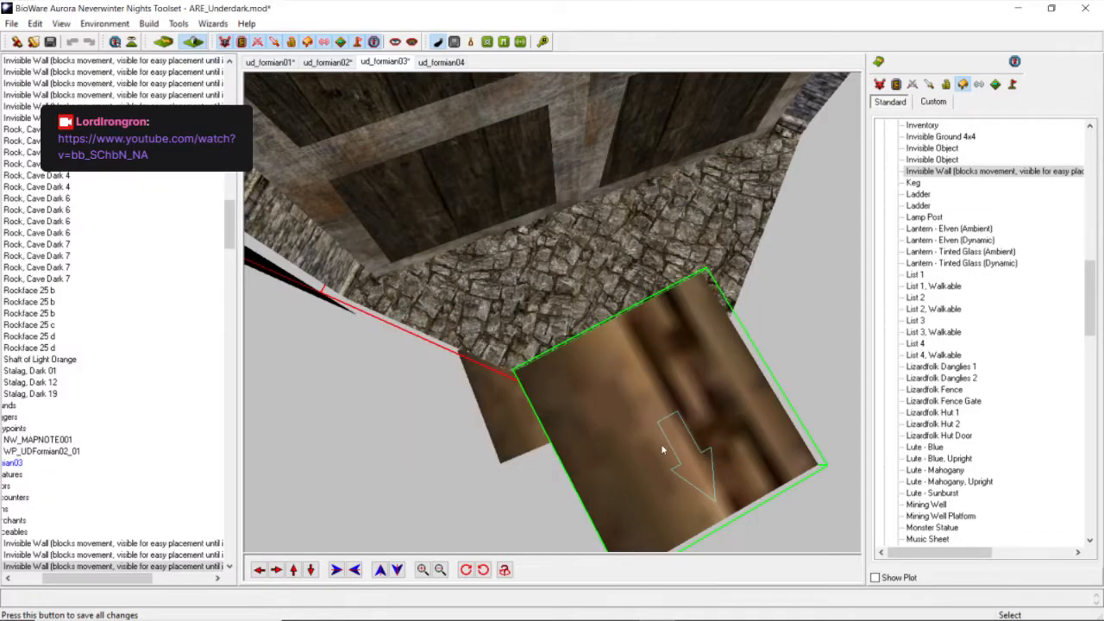
Look over the three walls behind the corner doors from farther away and save the module.
scroll(638, 406, "down", 4)
middle_click_drag(591, 367, 508, 279)
scroll(508, 278, "down", 4)
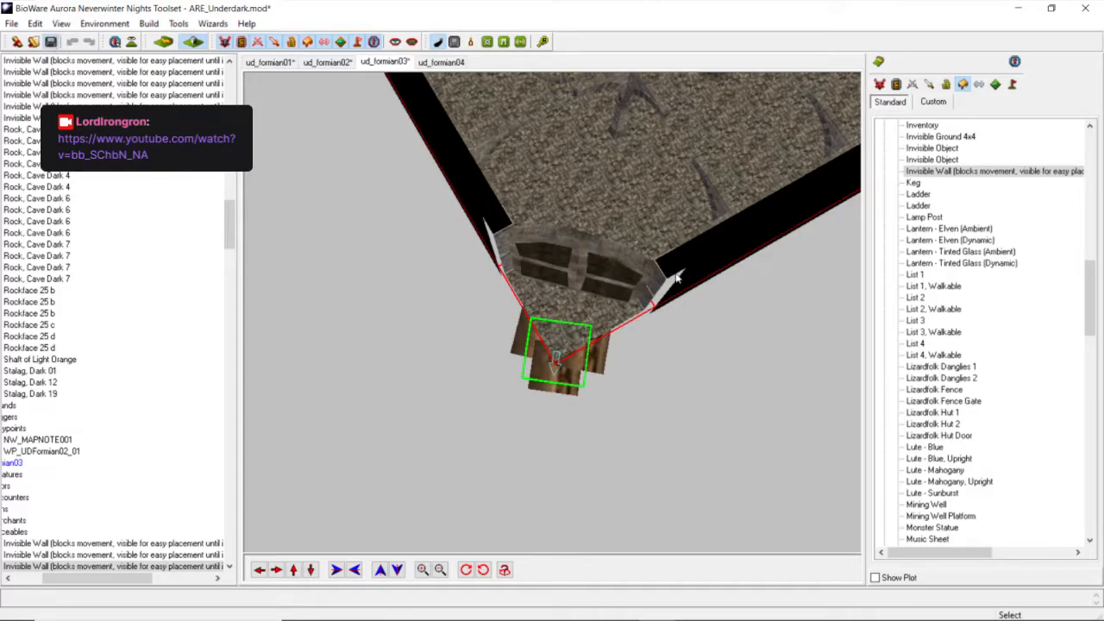
key("ctrl+s")
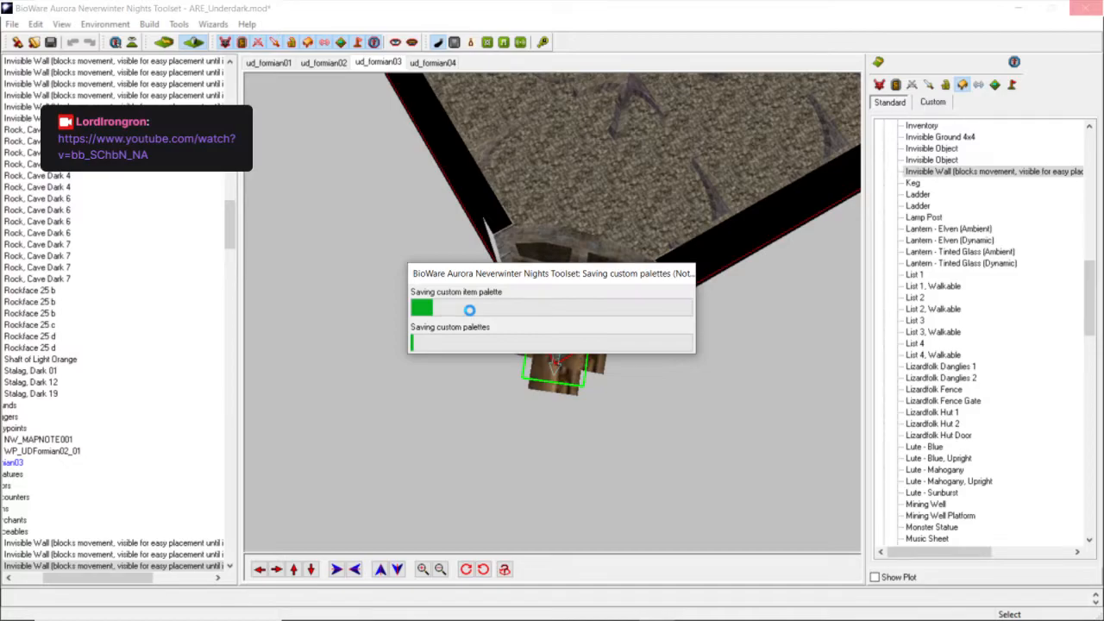
Switch to Twitch Studio and change the stream to the Be Right Back scene.
mouse_move(595, 616)
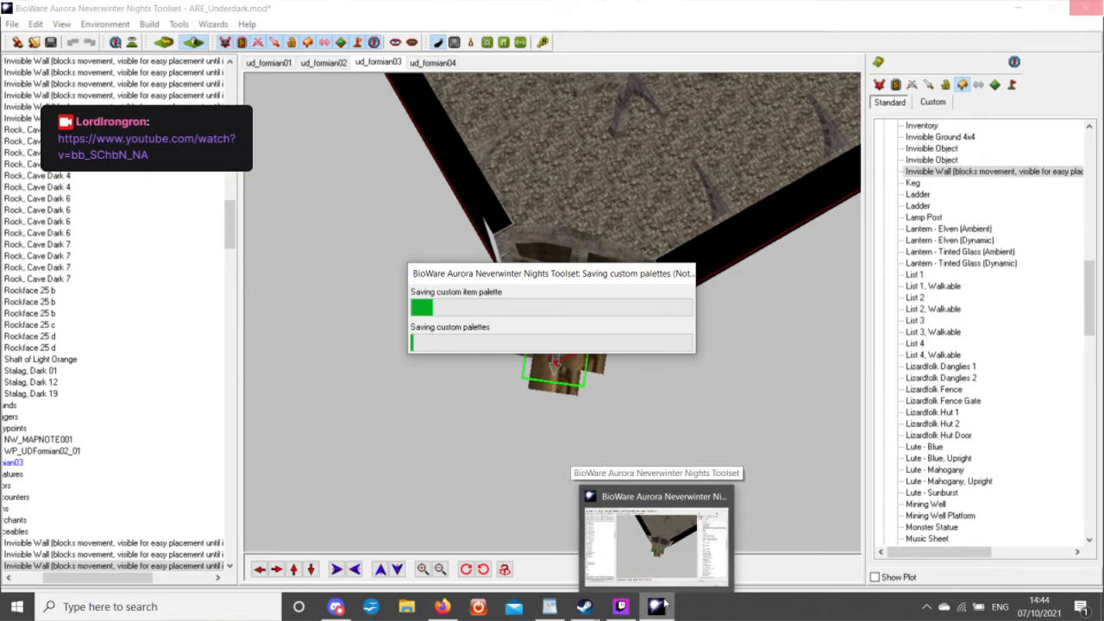
left_click(621, 606)
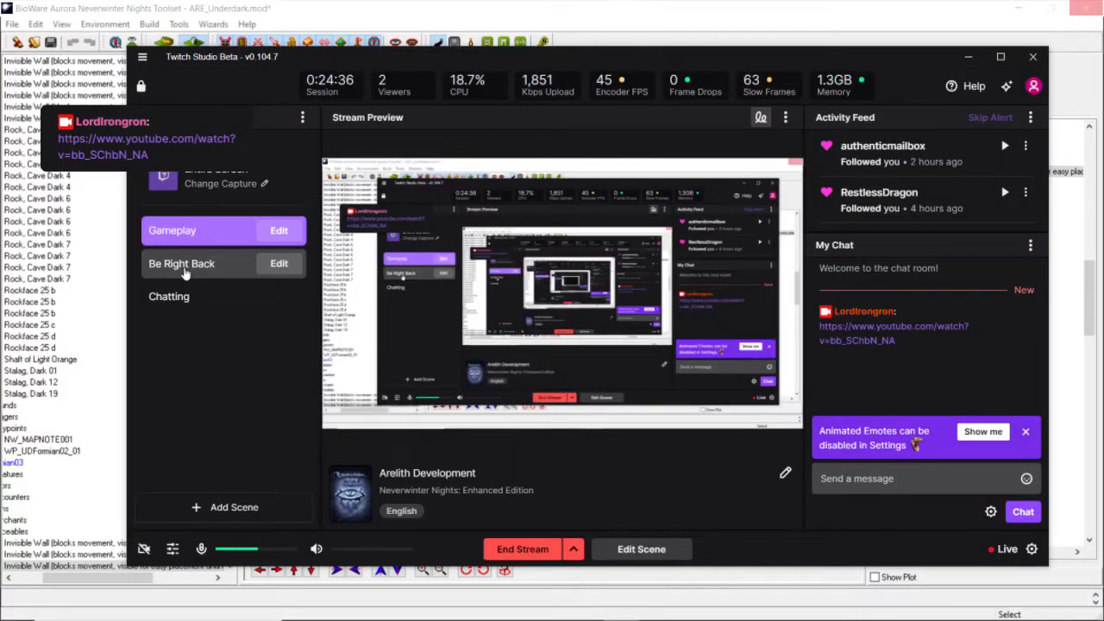
left_click(184, 267)
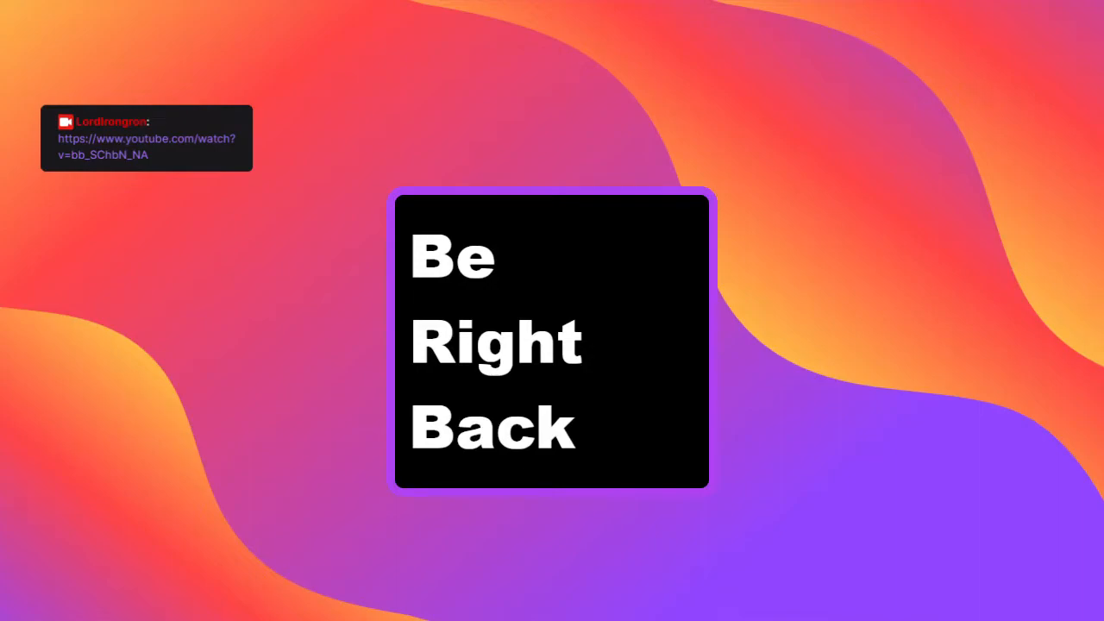
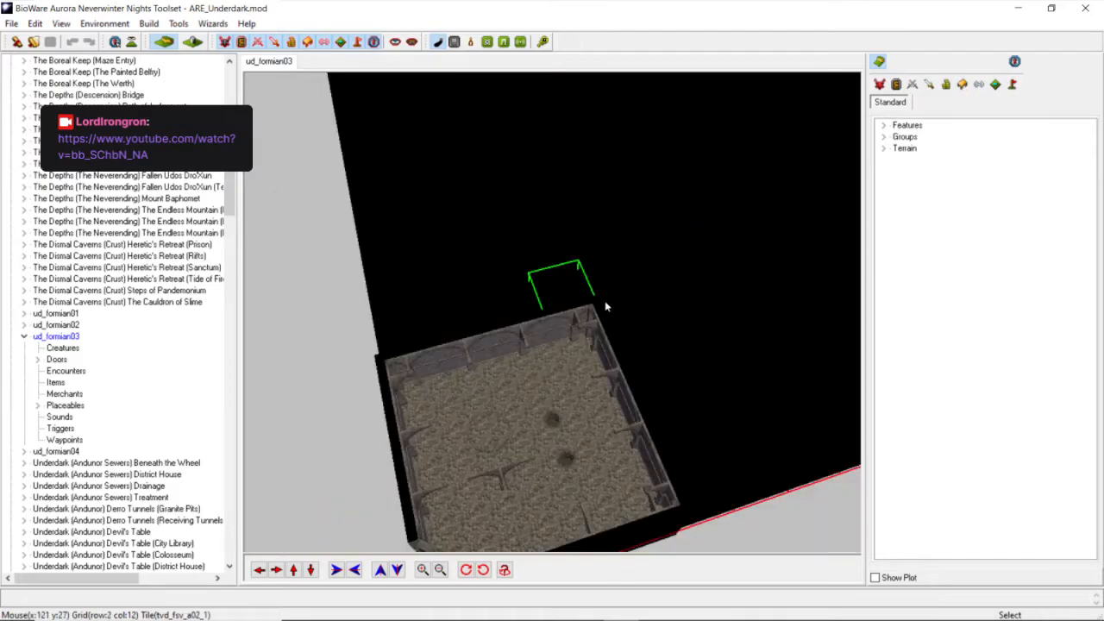
Examine the vault room in ud_formian03 and its corner doors from several angles and distances.
left_click(277, 570)
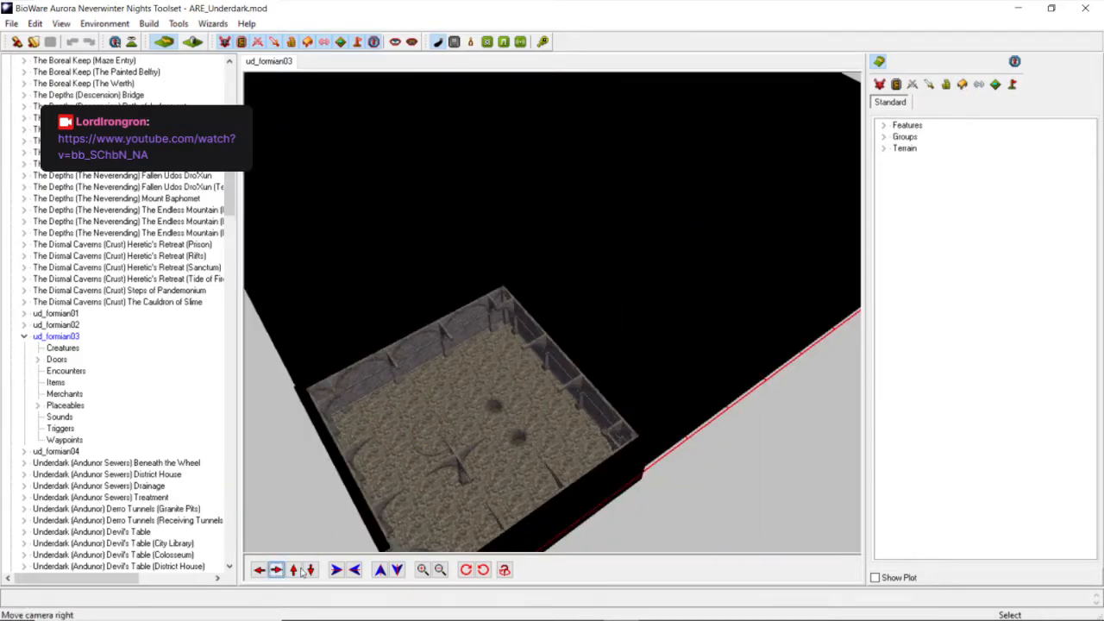
left_click(310, 570)
scroll(567, 284, "up", 4)
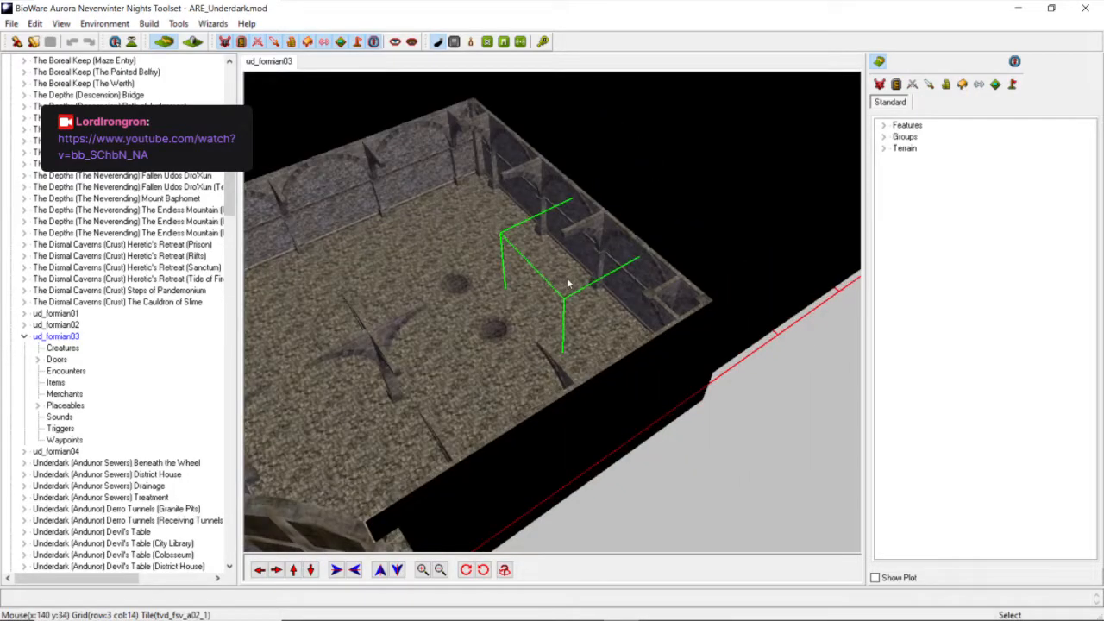
middle_click_drag(567, 284, 515, 308)
scroll(551, 290, "down", 4)
scroll(483, 301, "up", 4)
scroll(475, 301, "down", 4)
scroll(475, 301, "up", 3)
scroll(518, 263, "up", 3)
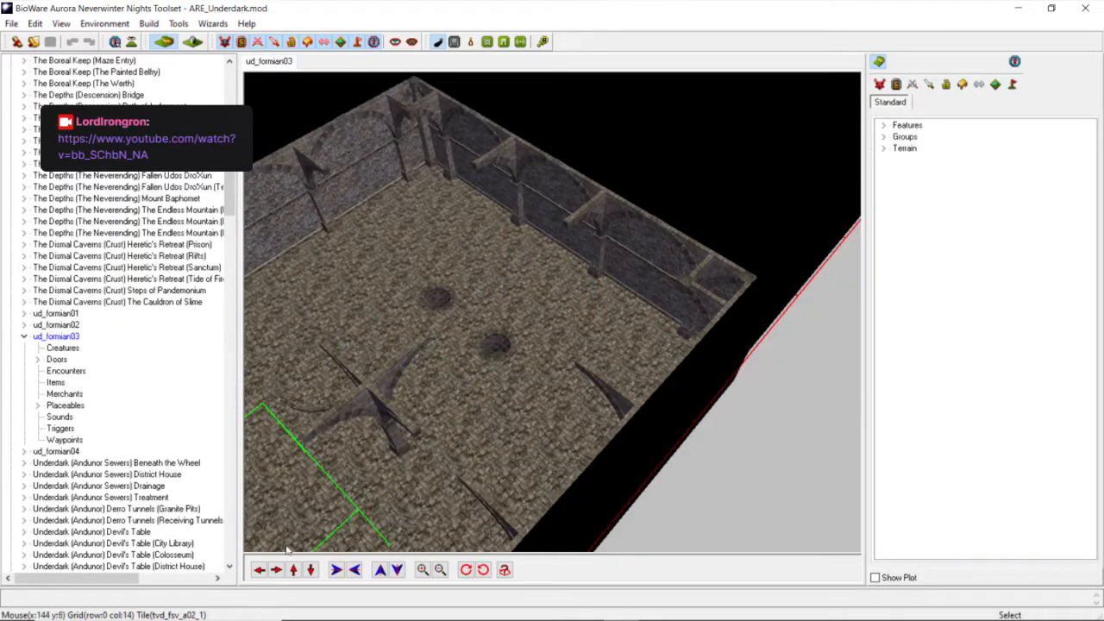
left_click(260, 569)
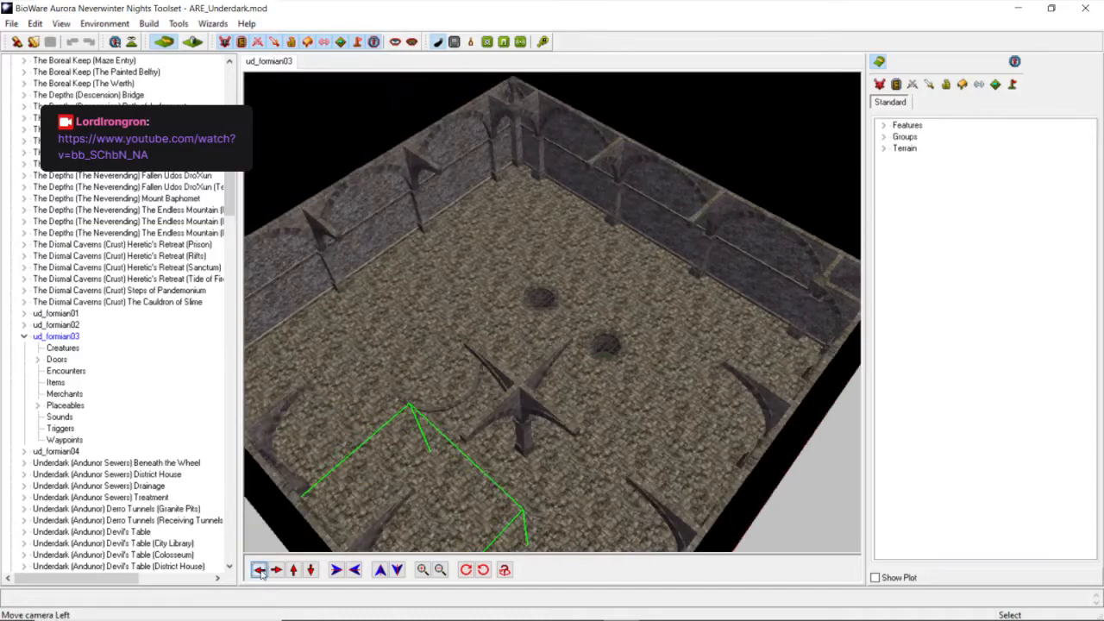
scroll(354, 423, "down", 5)
scroll(448, 373, "up", 5)
middle_click_drag(449, 372, 609, 588)
scroll(607, 480, "down", 4)
middle_click_drag(583, 455, 671, 340)
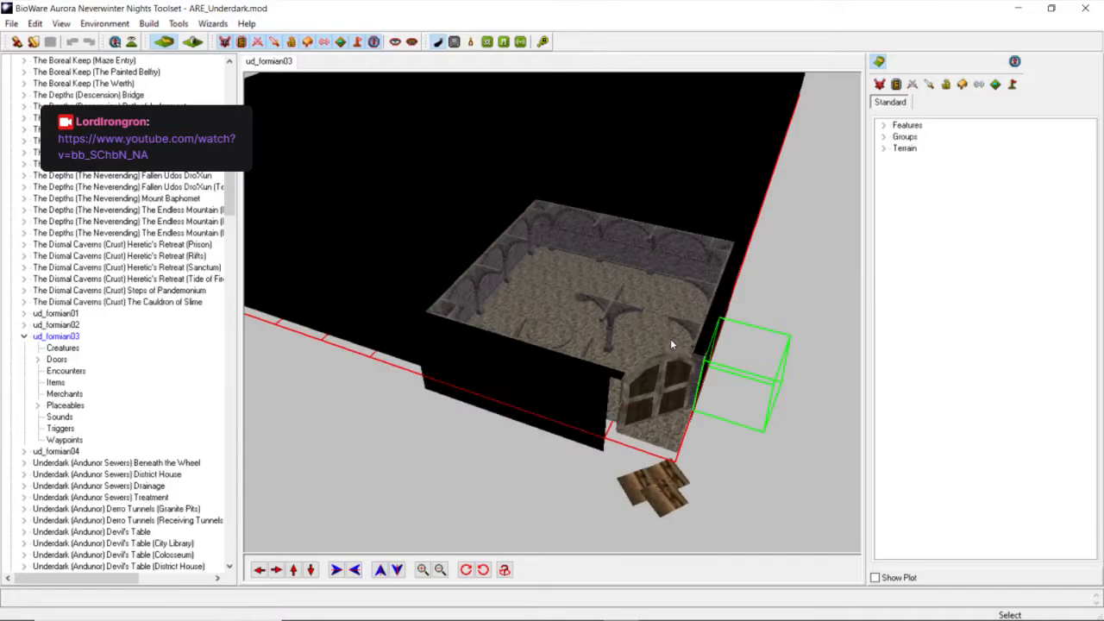
scroll(666, 332, "up", 4)
scroll(664, 332, "down", 4)
scroll(639, 304, "up", 4)
scroll(632, 303, "down", 4)
mouse_move(632, 302)
middle_mouse_down()
mouse_move(564, 317)
mouse_move(639, 298)
middle_mouse_up()
scroll(564, 316, "up", 4)
scroll(564, 317, "down", 4)
scroll(639, 298, "up", 4)
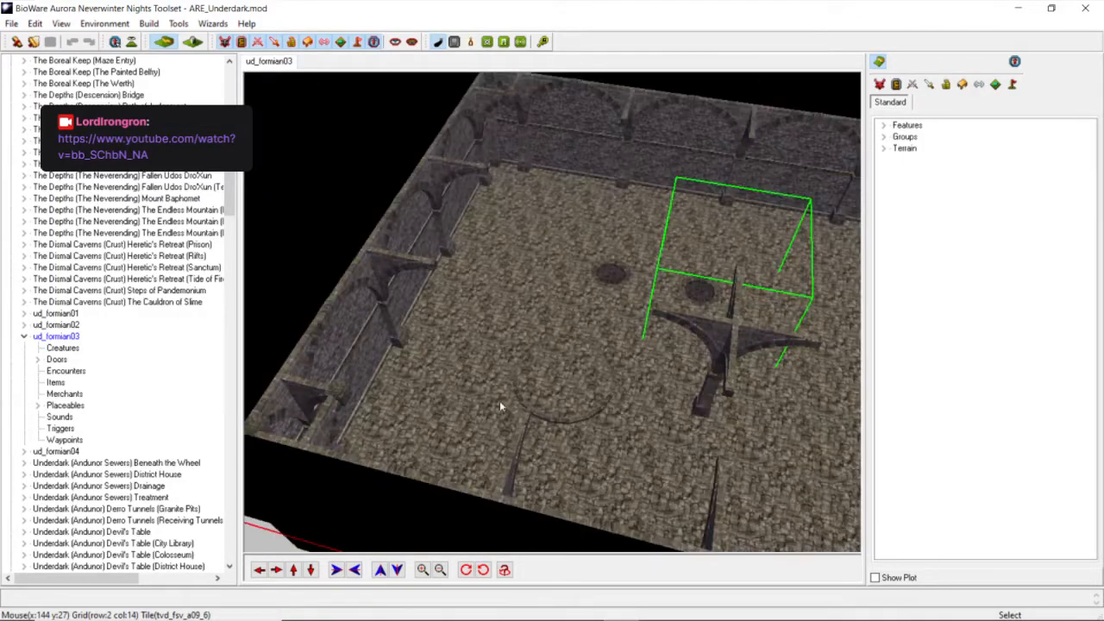
left_click(280, 575)
scroll(423, 380, "down", 4)
middle_click_drag(497, 288, 485, 288)
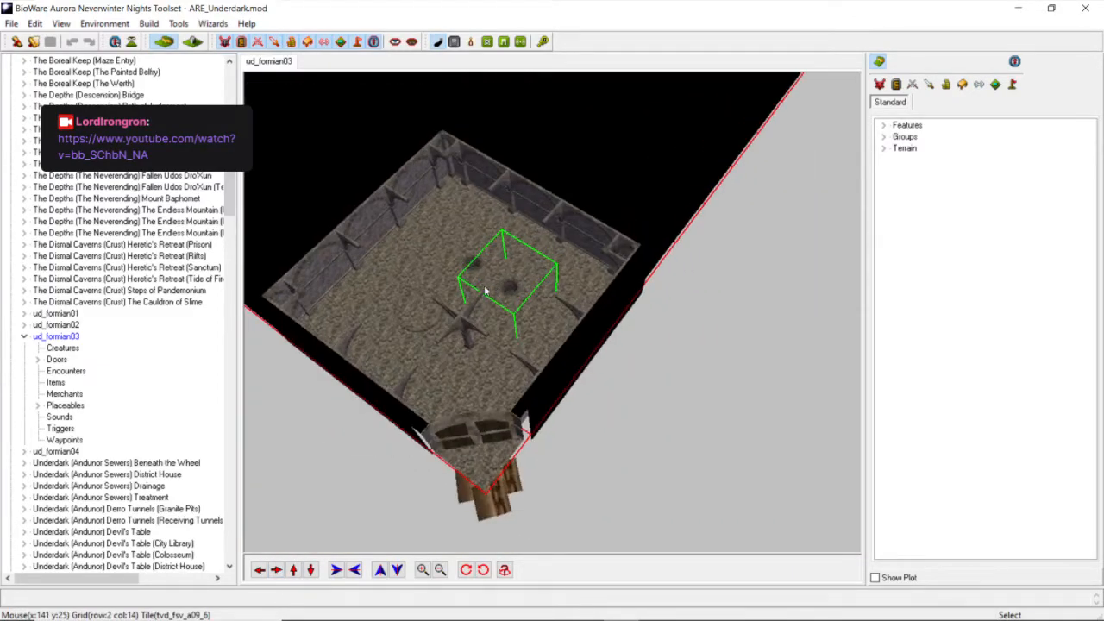
scroll(509, 285, "up", 5)
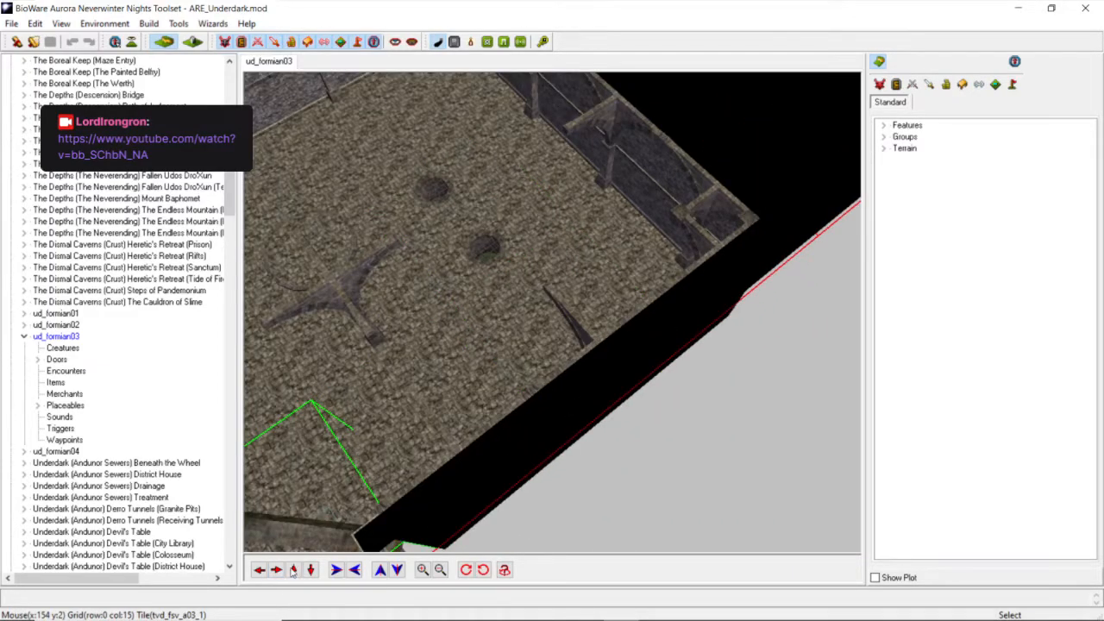
Try painting Corridor terrain behind the vault room wall that lies away from the corner doors.
left_click(293, 572)
scroll(552, 320, "down", 6)
middle_click_drag(592, 244, 678, 242)
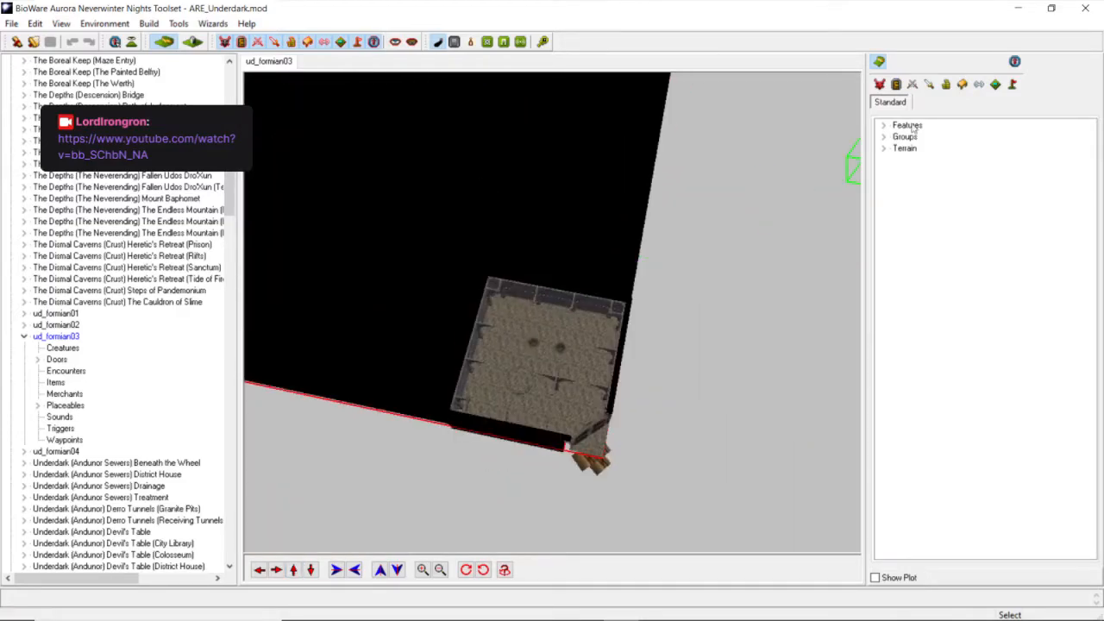
left_click(883, 150)
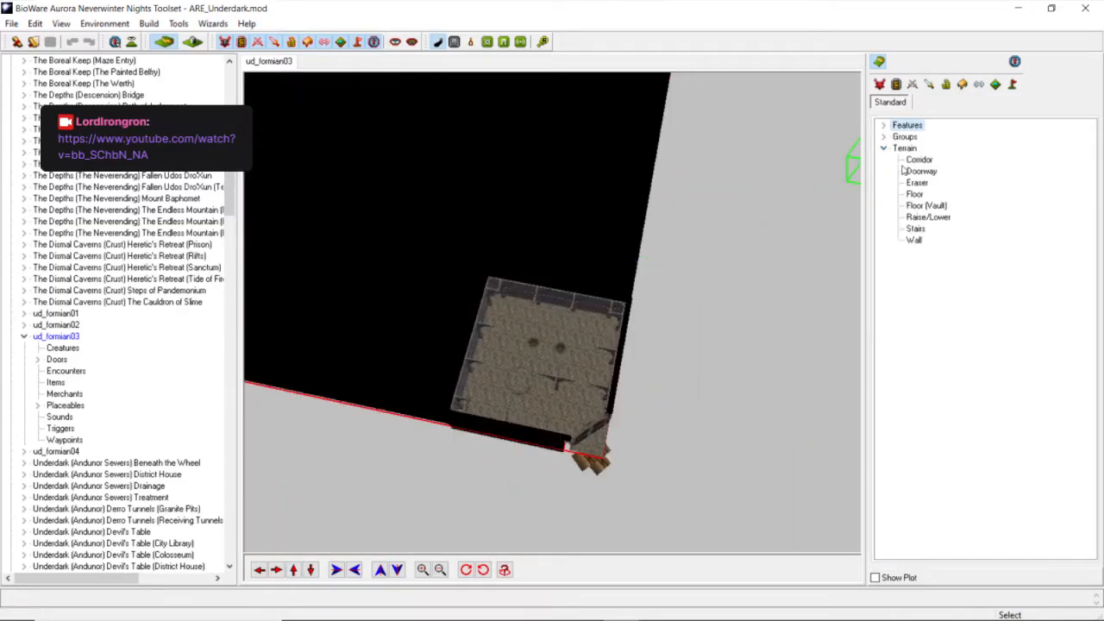
left_click(918, 162)
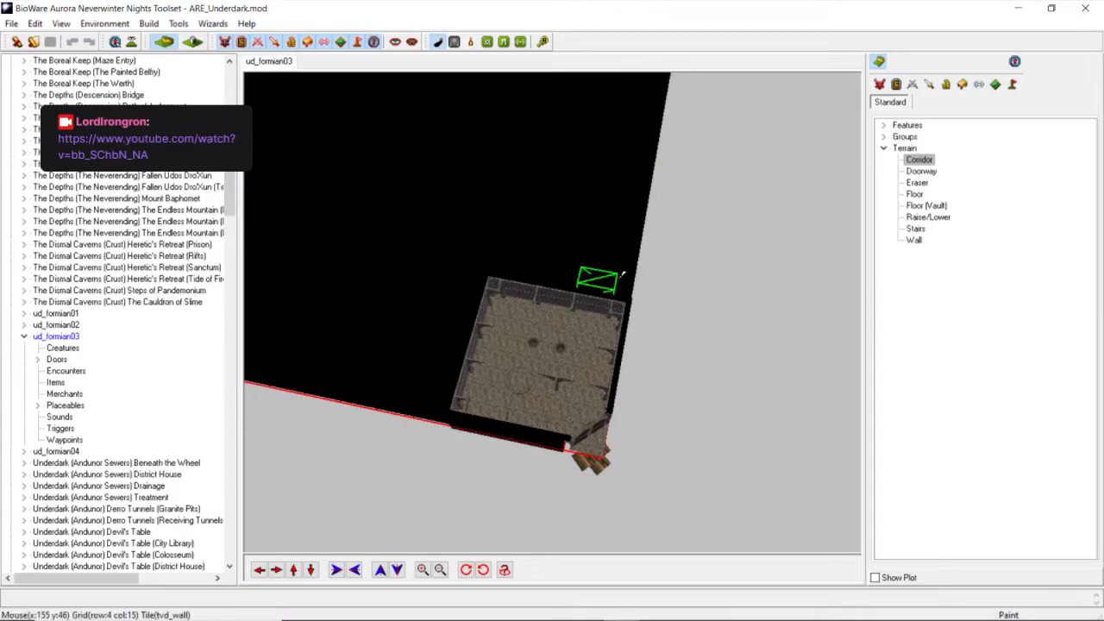
left_click(596, 274)
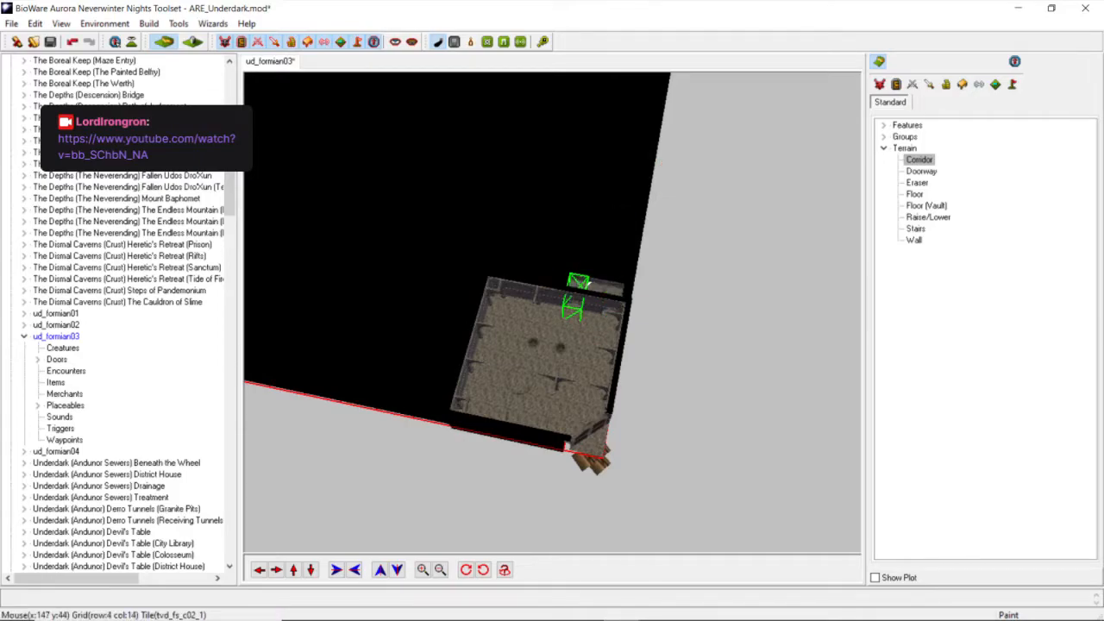
scroll(589, 284, "up", 5)
Undo the corridor tiles painted behind the vault room.
left_click(34, 23)
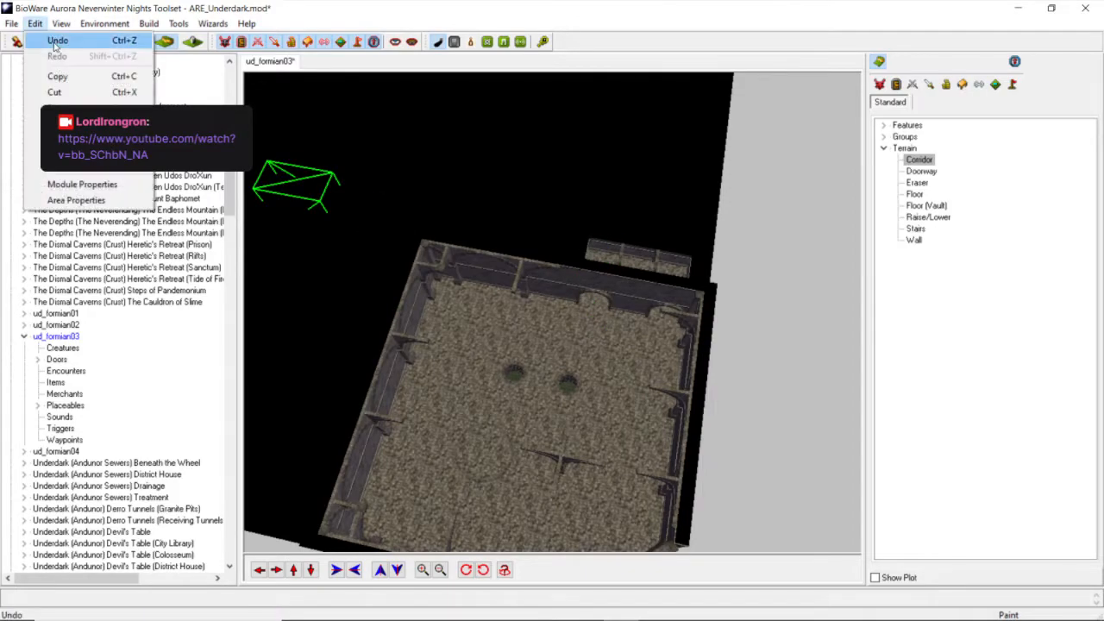
left_click(42, 39)
left_click(34, 23)
left_click(42, 38)
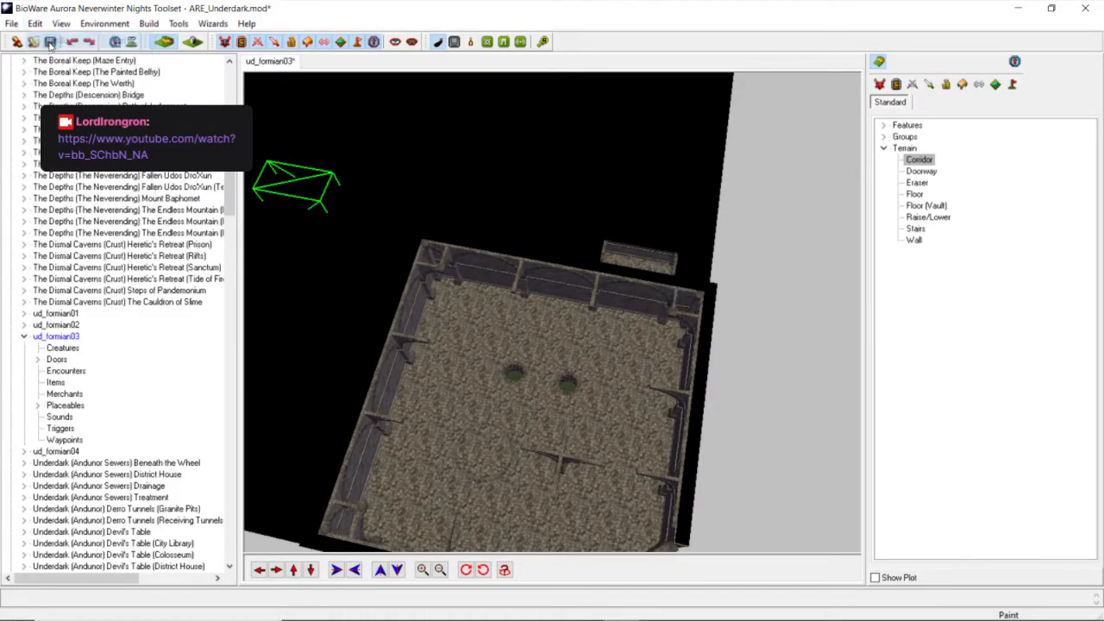
left_click(34, 24)
left_click(42, 39)
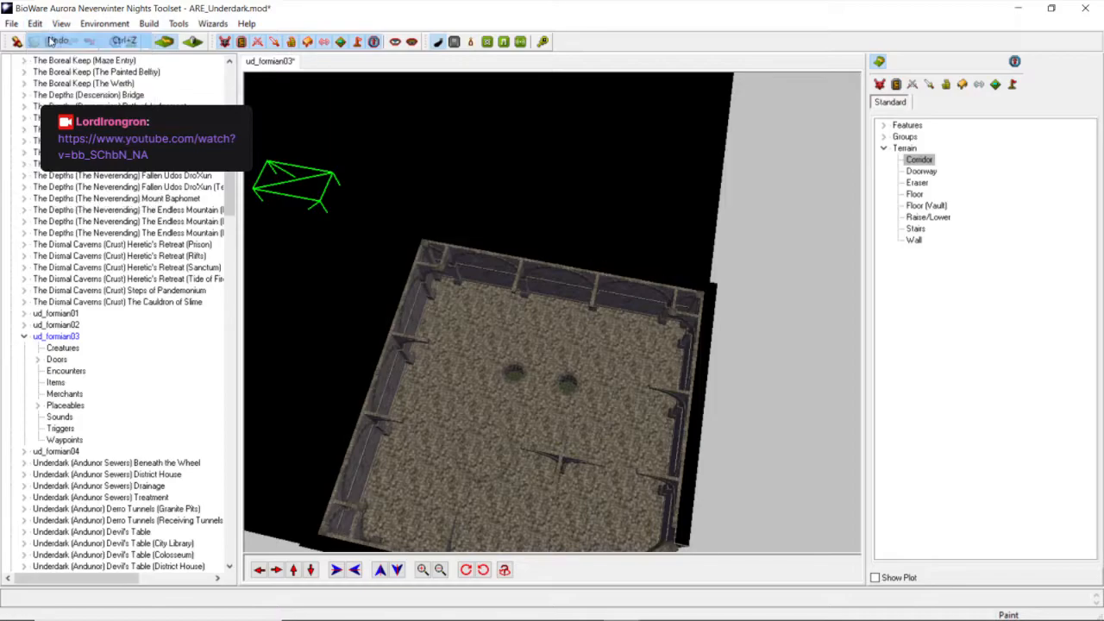
Extend the vault room away from the corner doors with Floor (Vault) terrain.
middle_click_drag(535, 259, 686, 279)
scroll(656, 283, "up", 5)
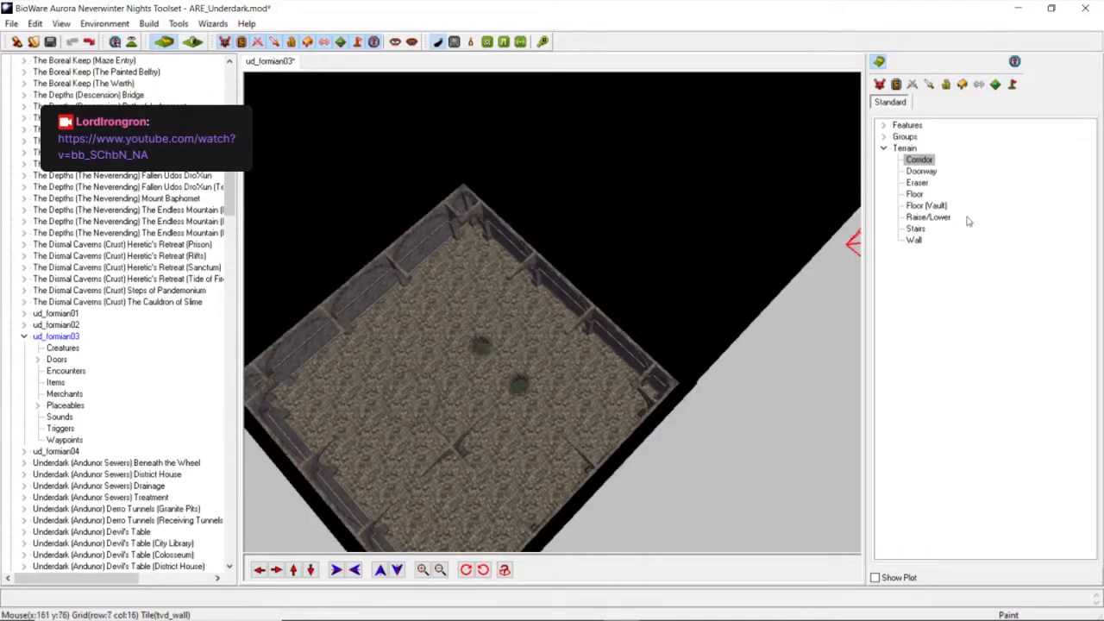
left_click(928, 207)
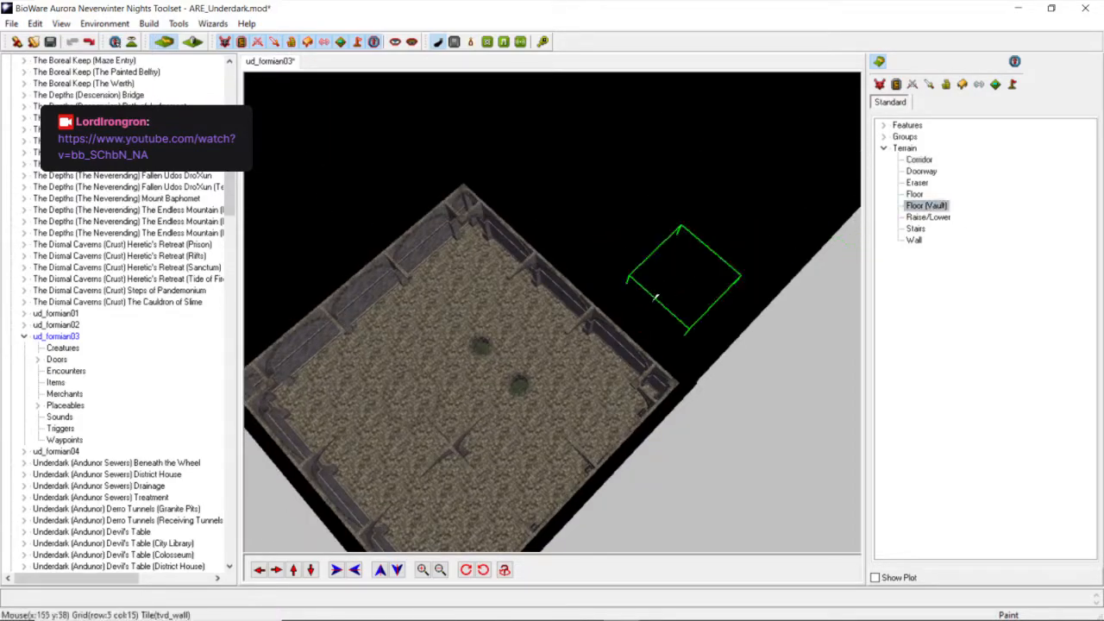
left_click(601, 278)
left_click(579, 270)
left_click(527, 229)
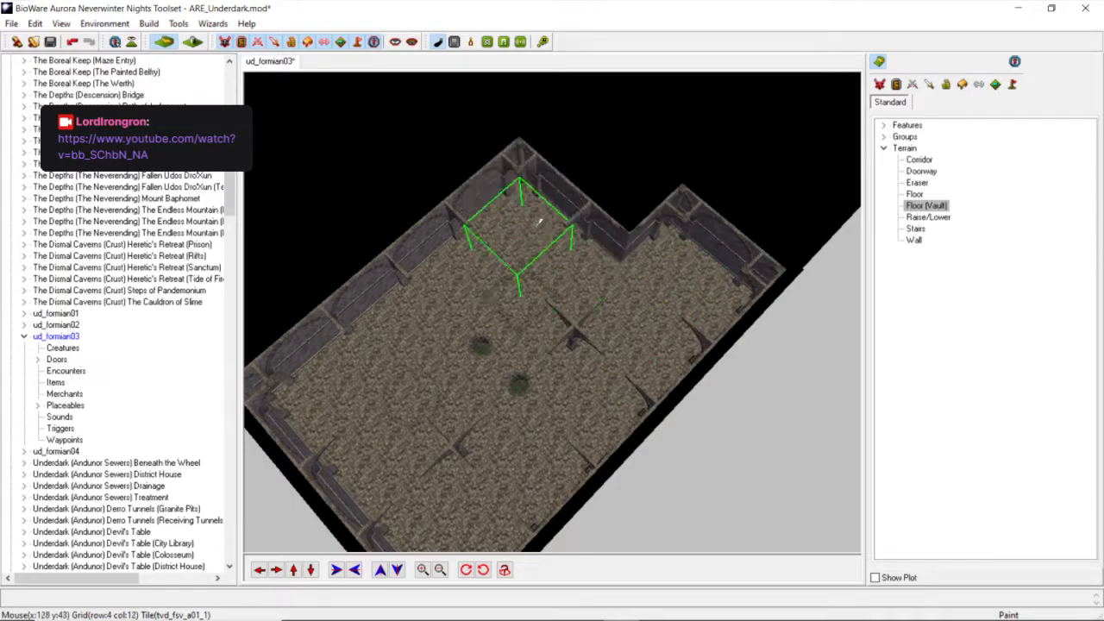
Try extending the vault room further with a Floor (Vault) arm along its side, and undo it.
left_click(603, 182)
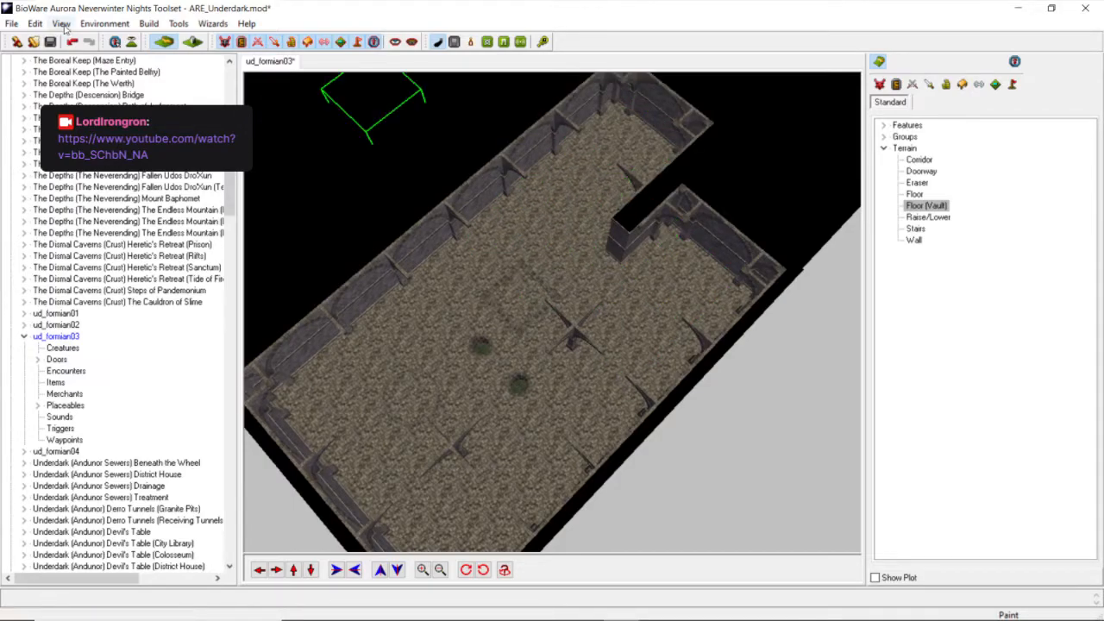
left_click(34, 23)
left_click(52, 38)
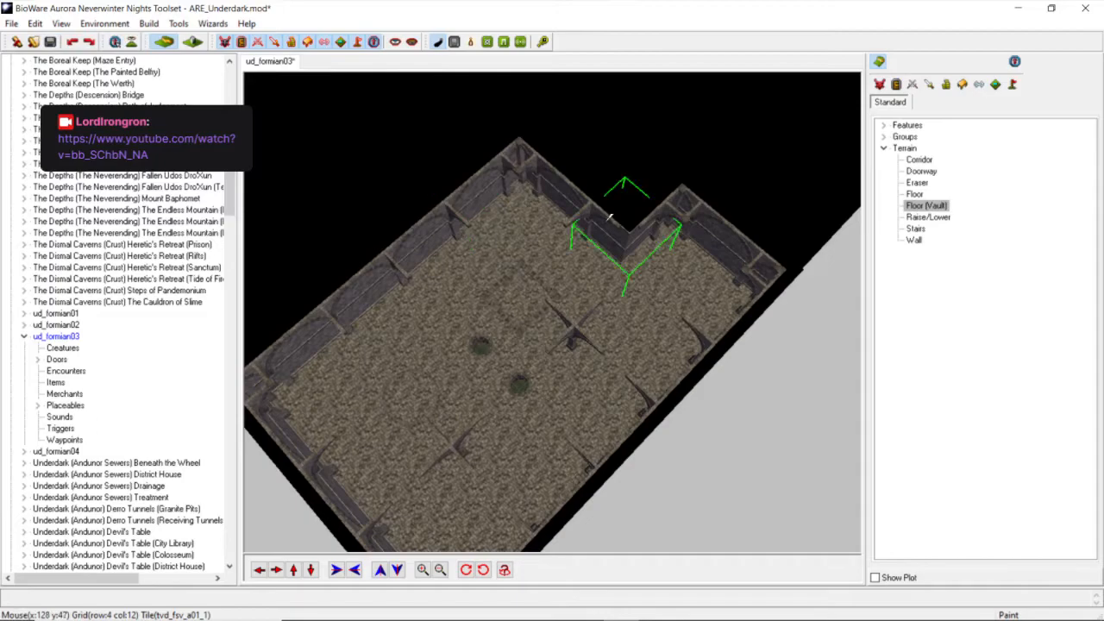
Widen the room's new end with Floor (Vault) terrain and undo the excess floor painted beyond it.
left_click(543, 181)
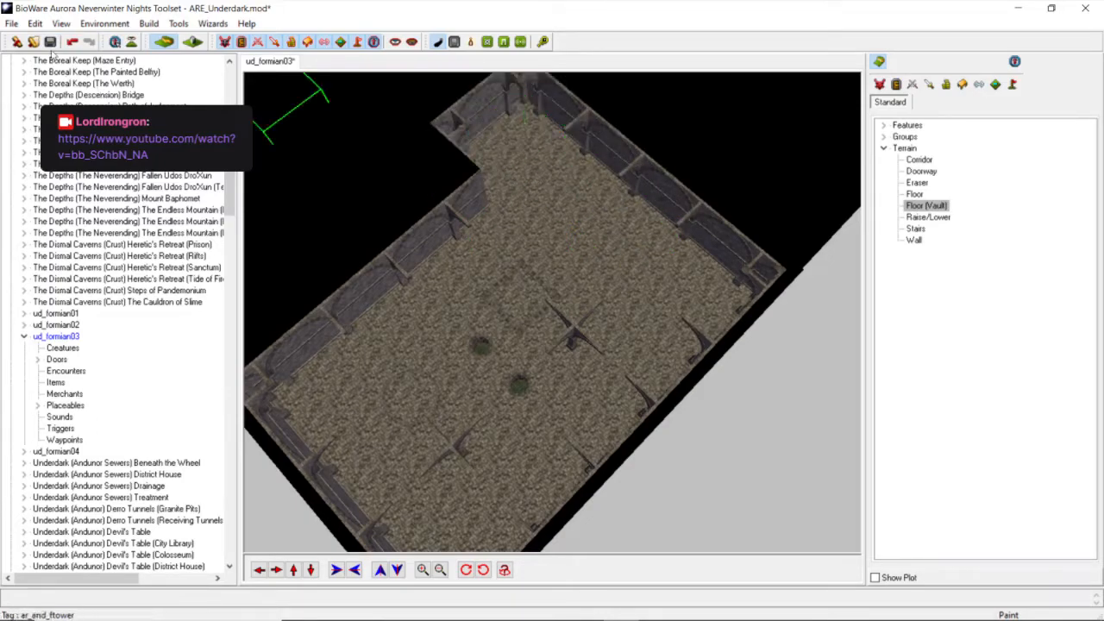
left_click(35, 23)
left_click(52, 39)
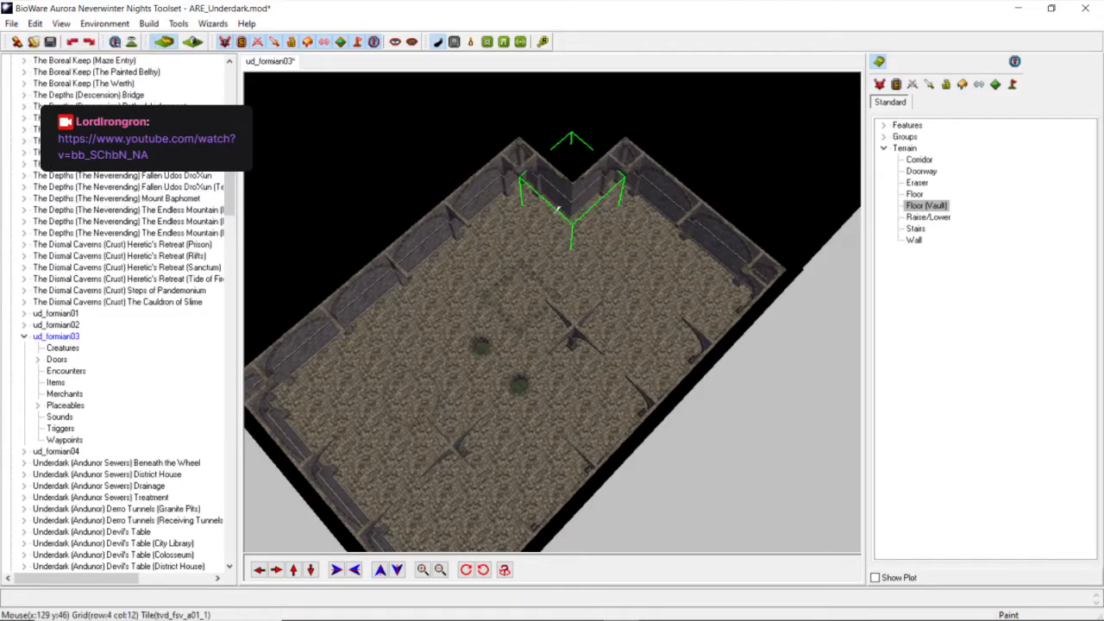
Paint Wall terrain over one side of the extended vault room to give it a stepped outline.
left_click(913, 240)
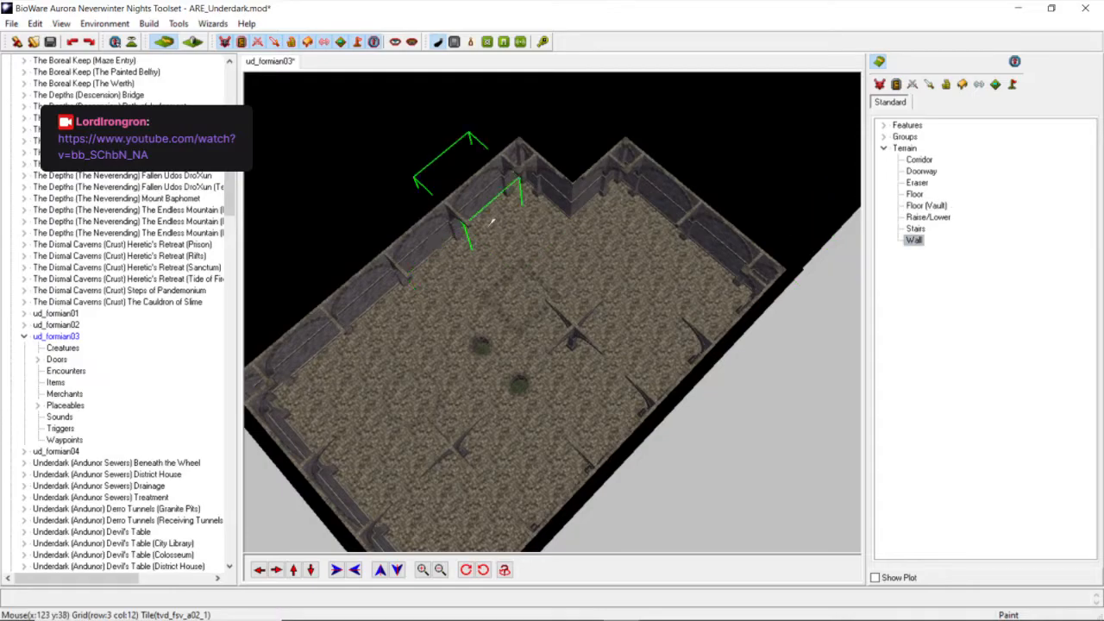
left_click(510, 245)
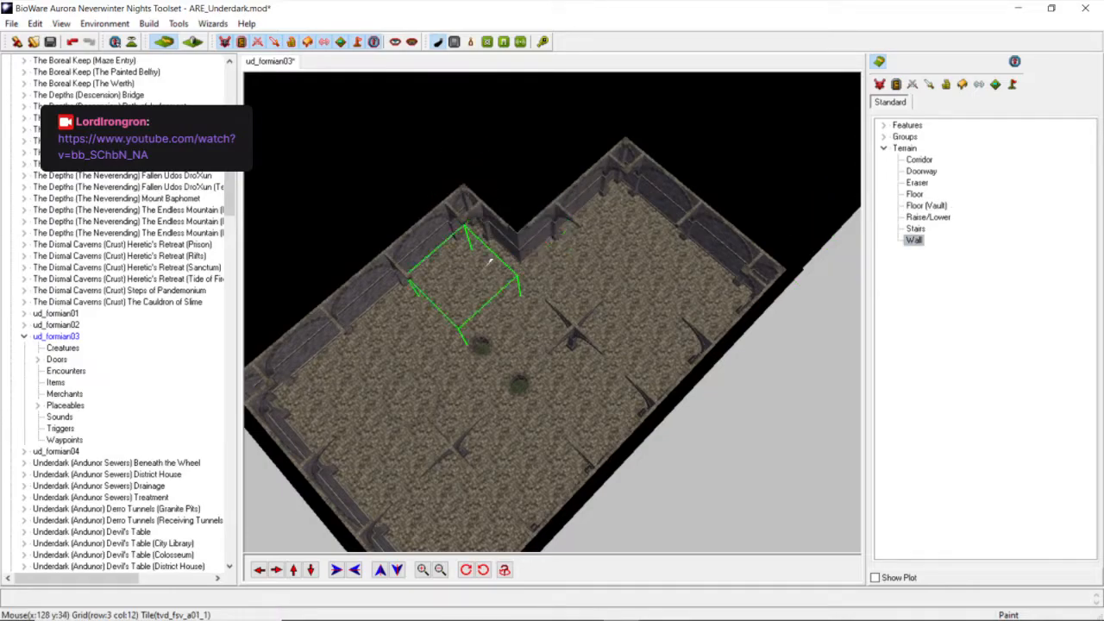
left_click(476, 271)
middle_click_drag(525, 255, 524, 255)
scroll(525, 255, "down", 4)
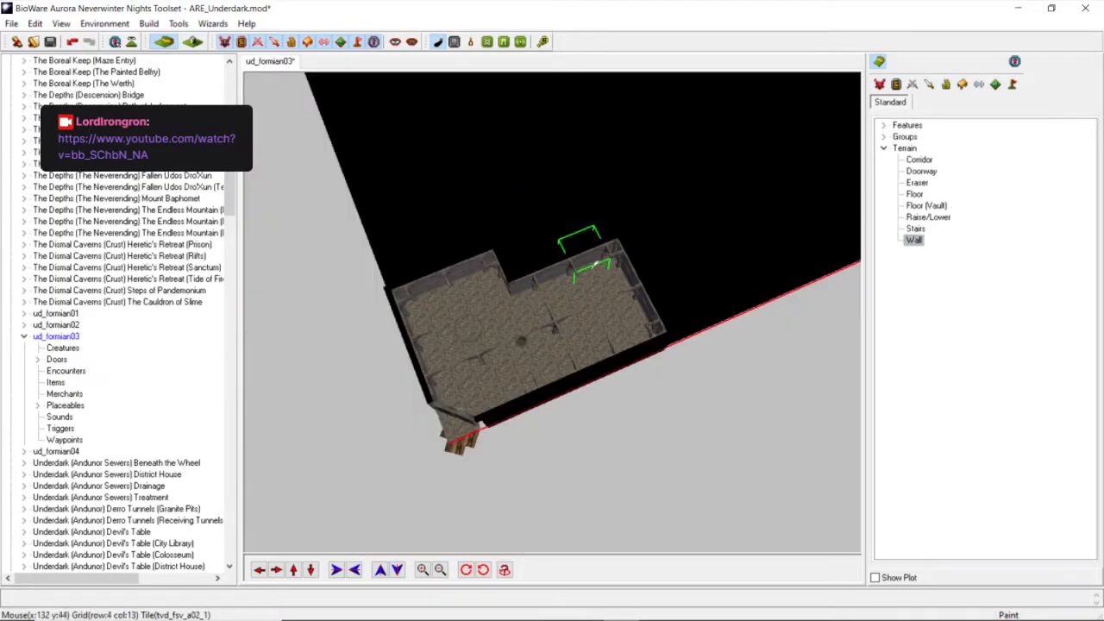
Paint Corridor terrain just outside the end wall of the extended vault room.
scroll(802, 243, "up", 1)
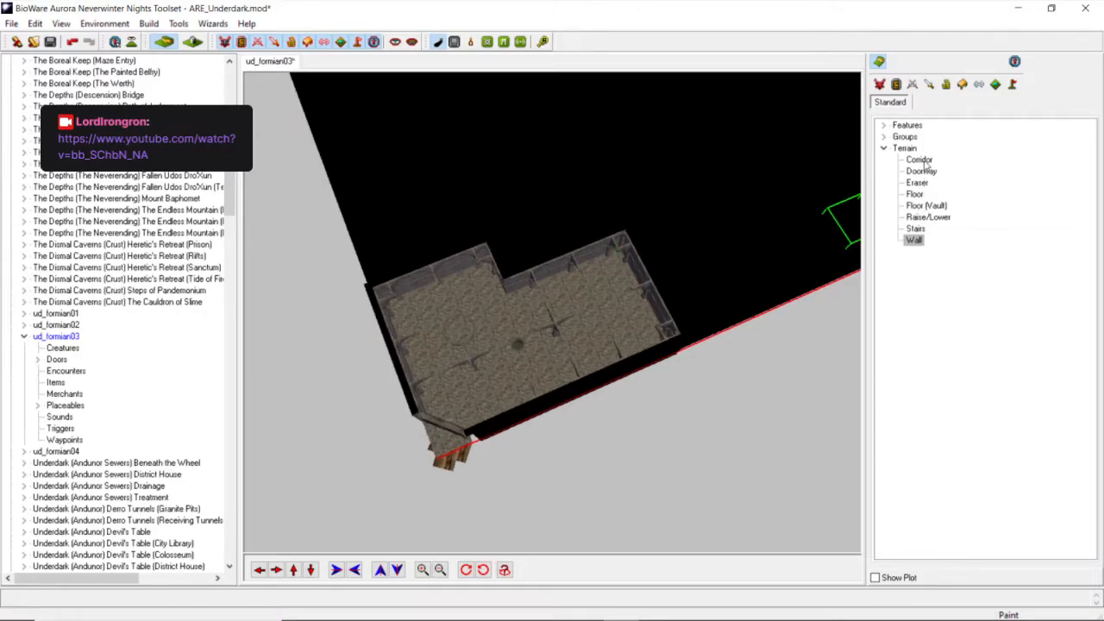
left_click(921, 160)
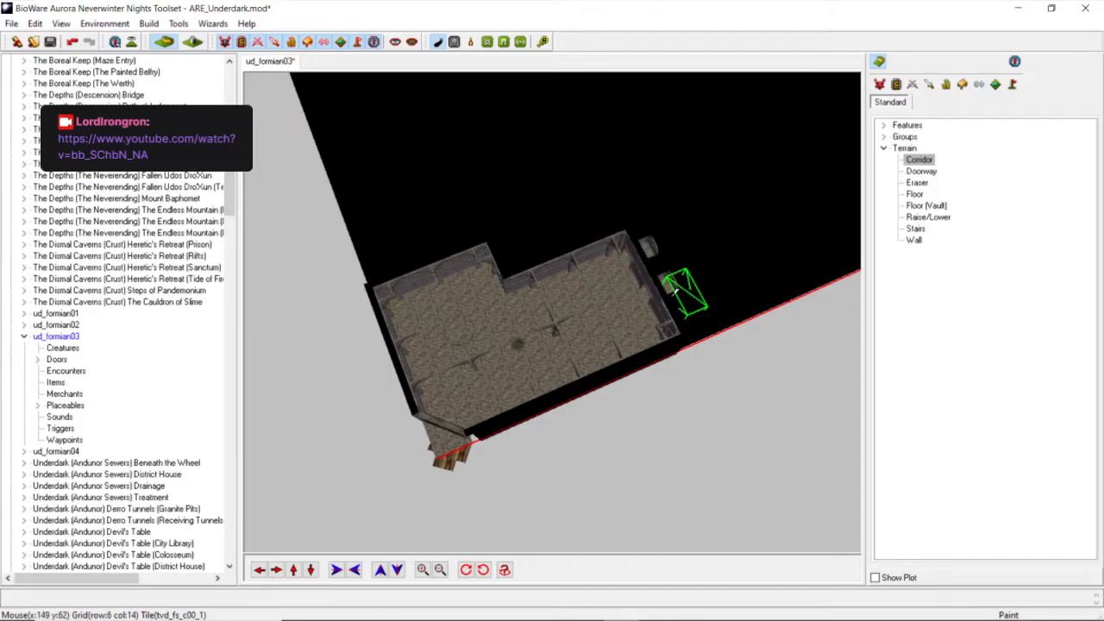
scroll(685, 288, "up", 3)
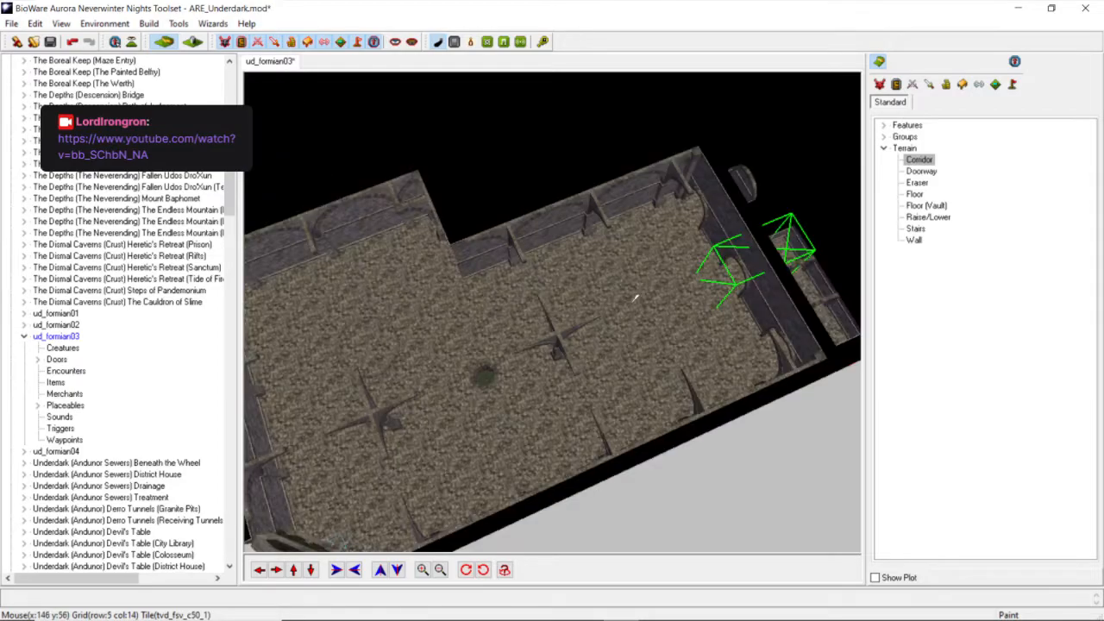
Inspect the archways between the vault room and the new corridor from inside the room and from above.
middle_click_drag(687, 287, 733, 251)
scroll(732, 242, "up", 3)
scroll(731, 230, "up", 2)
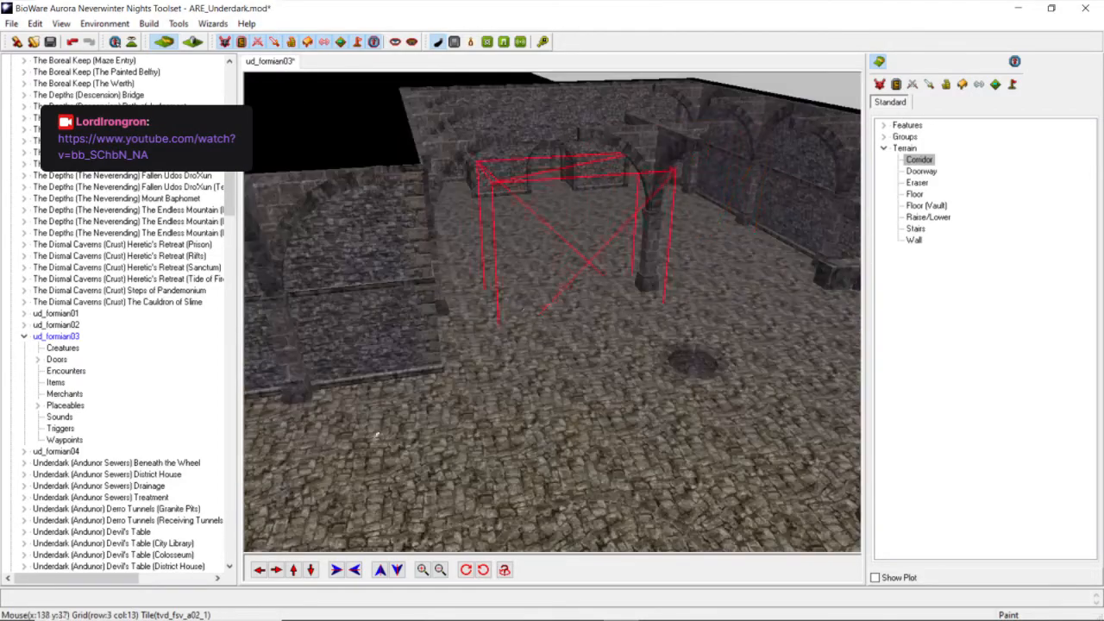
left_click(293, 570)
left_click(294, 573)
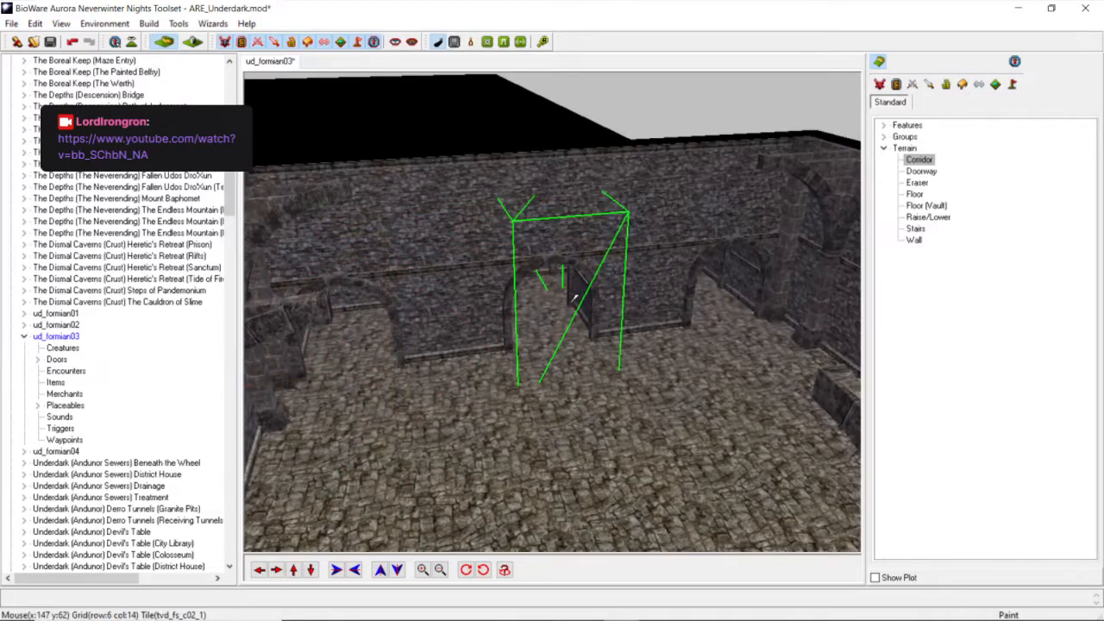
scroll(575, 297, "up", 4)
scroll(574, 297, "down", 5)
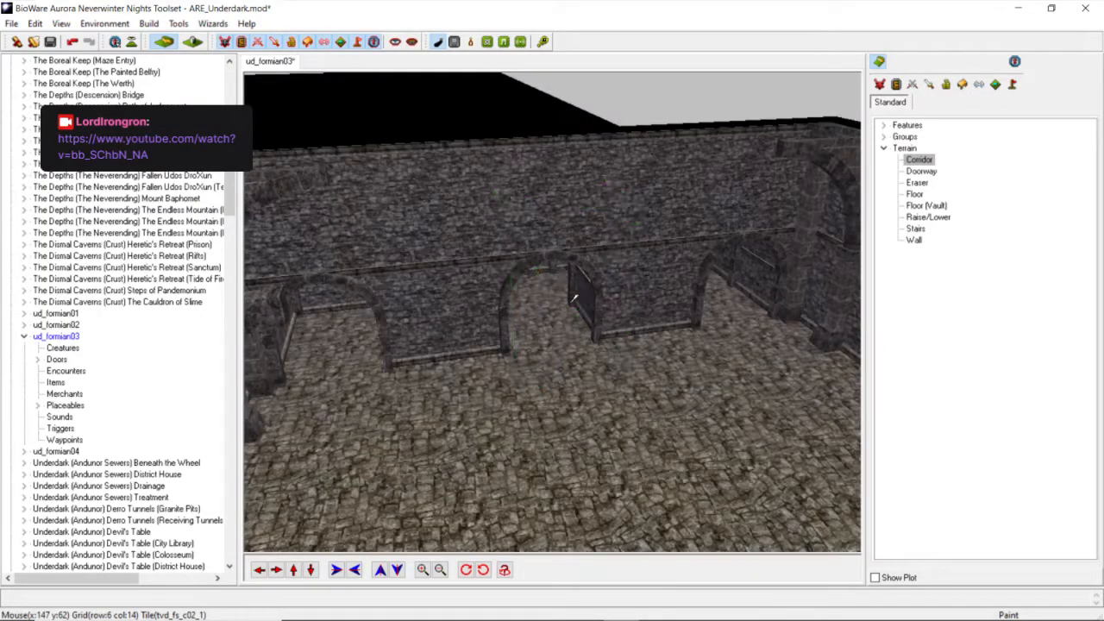
scroll(551, 324, "down", 3)
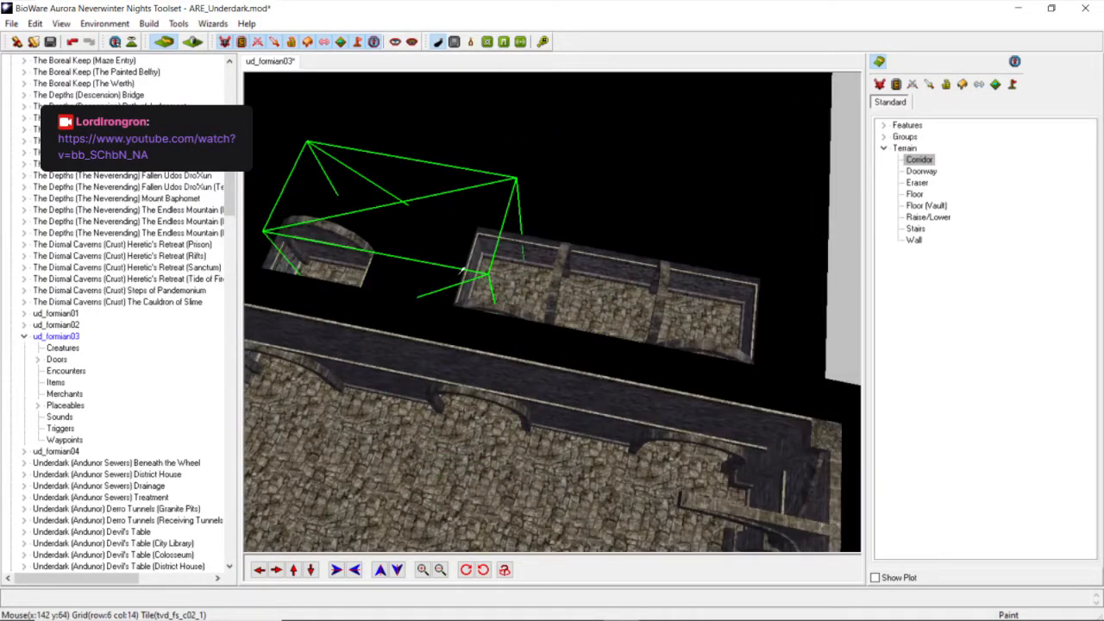
Paint Corridor terrain outward from the strip along the vault room's end wall, forming the first column of closed corridor loops.
scroll(557, 277, "down", 2)
middle_click_drag(599, 292, 450, 264)
scroll(446, 276, "up", 2)
scroll(445, 276, "down", 2)
scroll(451, 263, "down", 2)
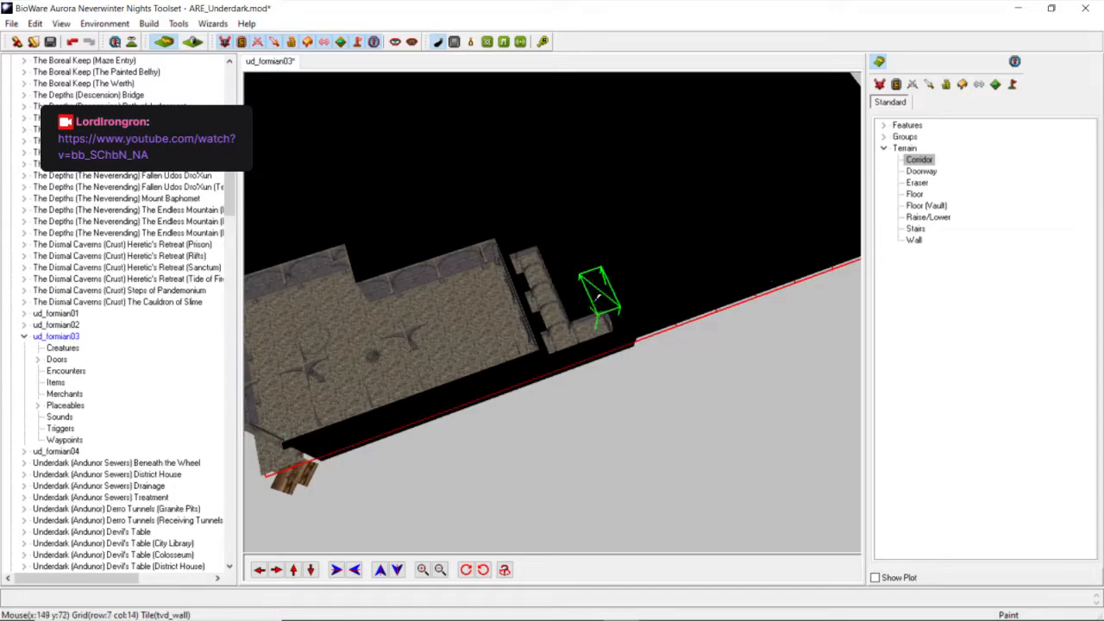
scroll(593, 293, "up", 2)
left_click(566, 246)
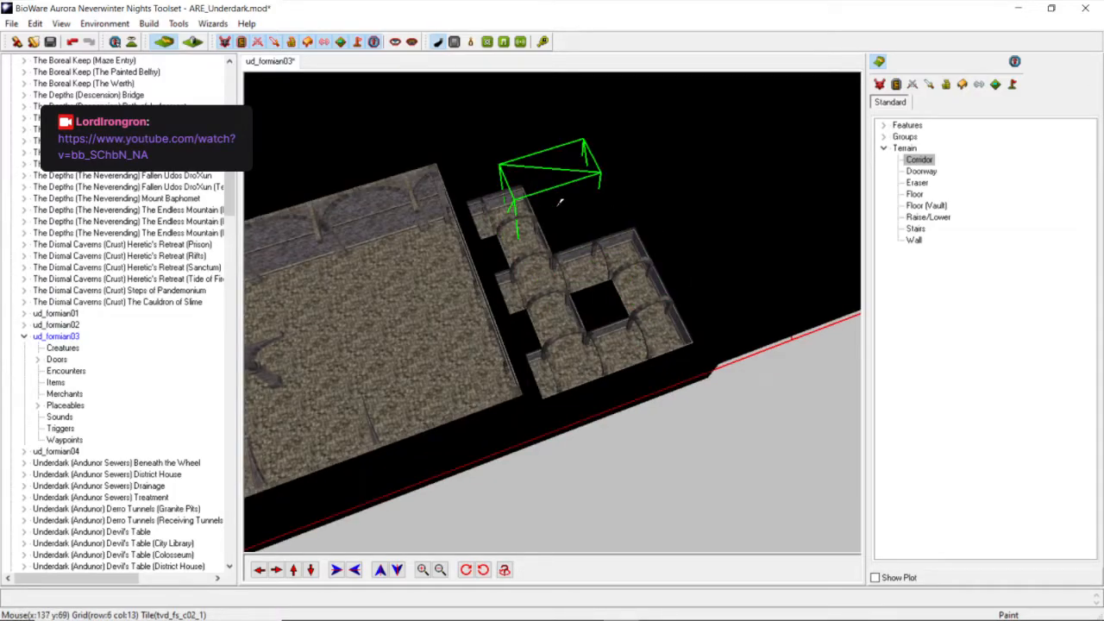
left_click(561, 202)
left_click(640, 177)
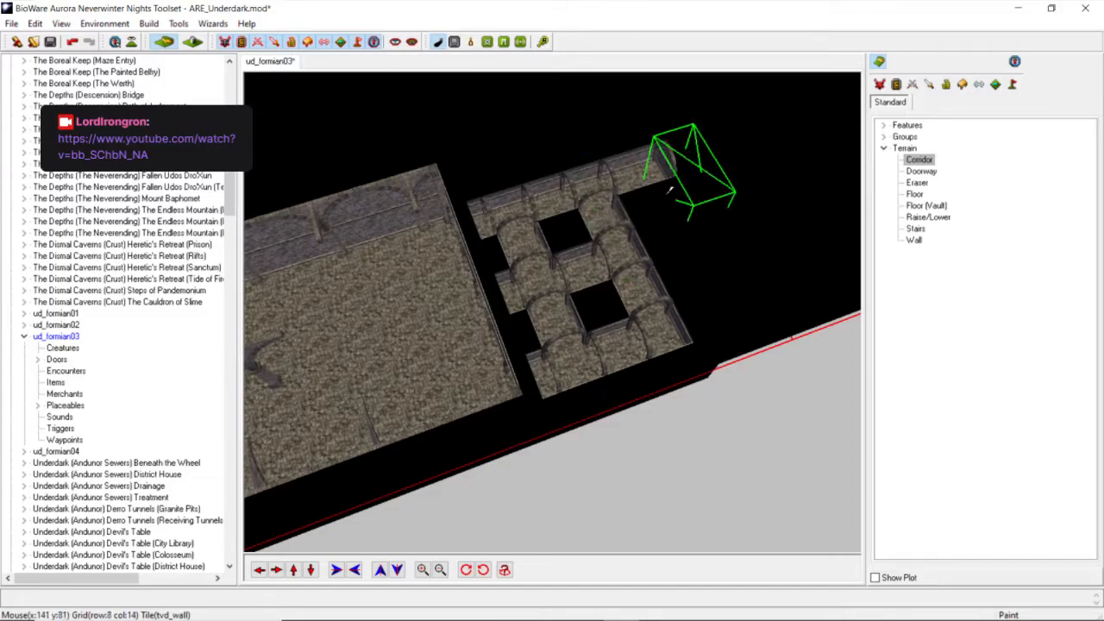
Extend the corridor network away from the end wall with a second column of crossing passages, making a two-by-two block of loops.
left_click(670, 191)
left_click(670, 226)
left_click(714, 258)
left_click(697, 270)
scroll(684, 262, "down", 3)
middle_click_drag(685, 262, 522, 271)
scroll(545, 273, "up", 3)
scroll(575, 271, "down", 3)
scroll(522, 271, "up", 3)
middle_click_drag(426, 271, 569, 282)
scroll(554, 283, "down", 3)
scroll(574, 283, "up", 3)
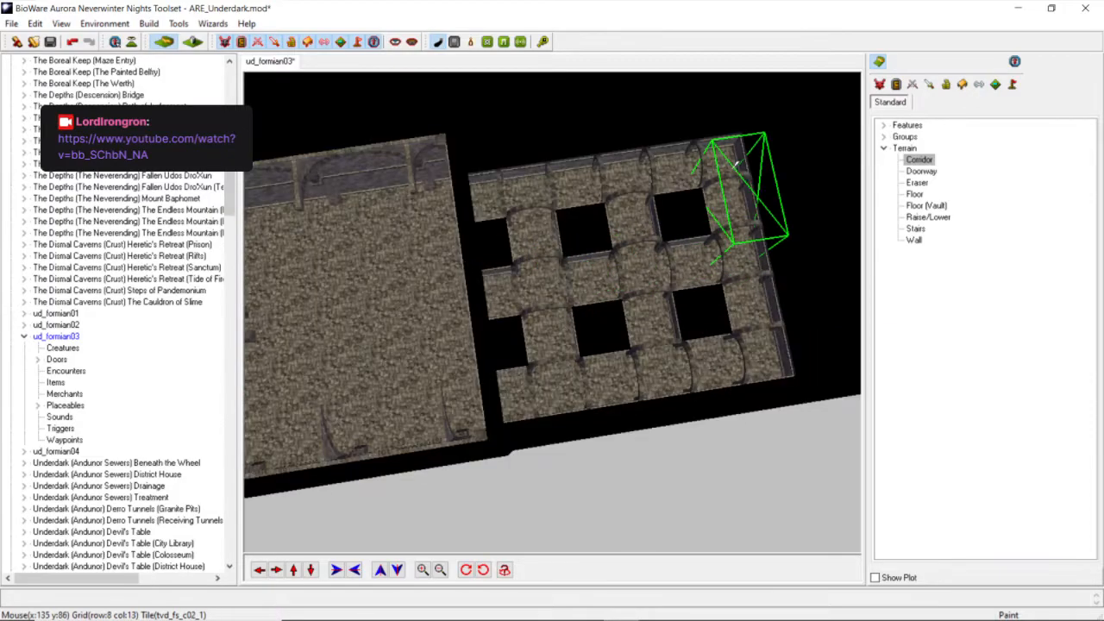
Add a third column of Corridor loops at the far end of the grid.
left_click(797, 164)
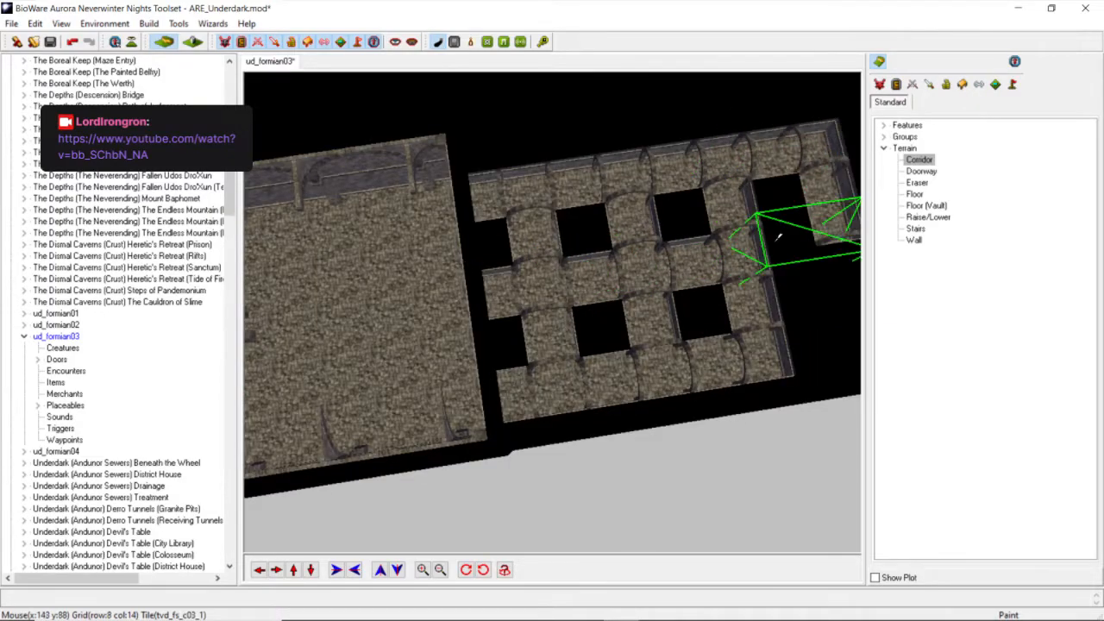
left_click(825, 274)
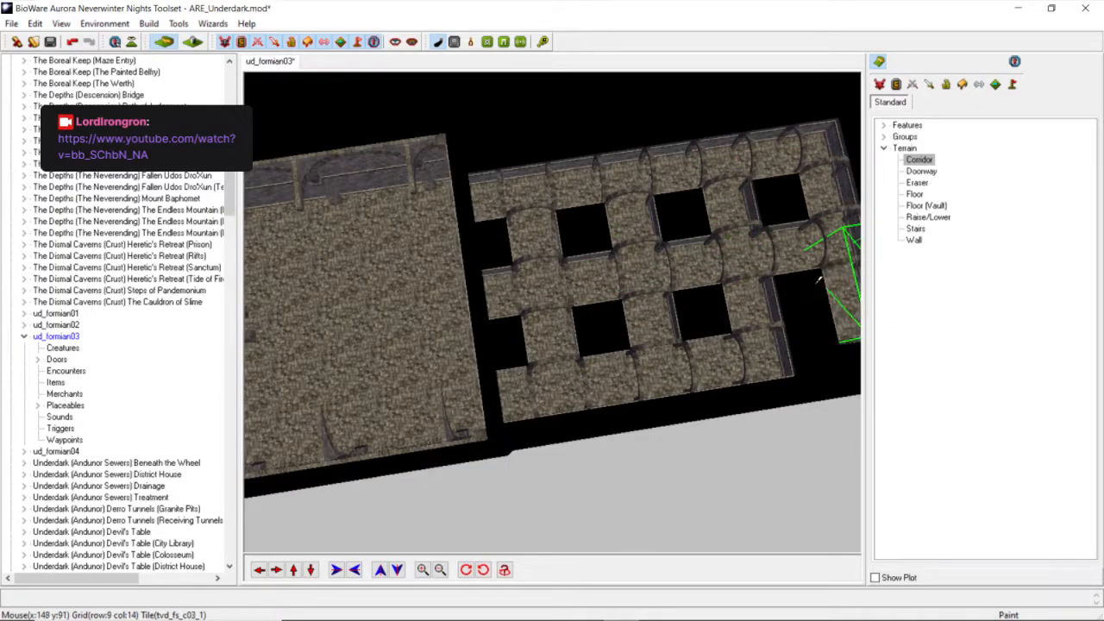
scroll(762, 302, "down", 3)
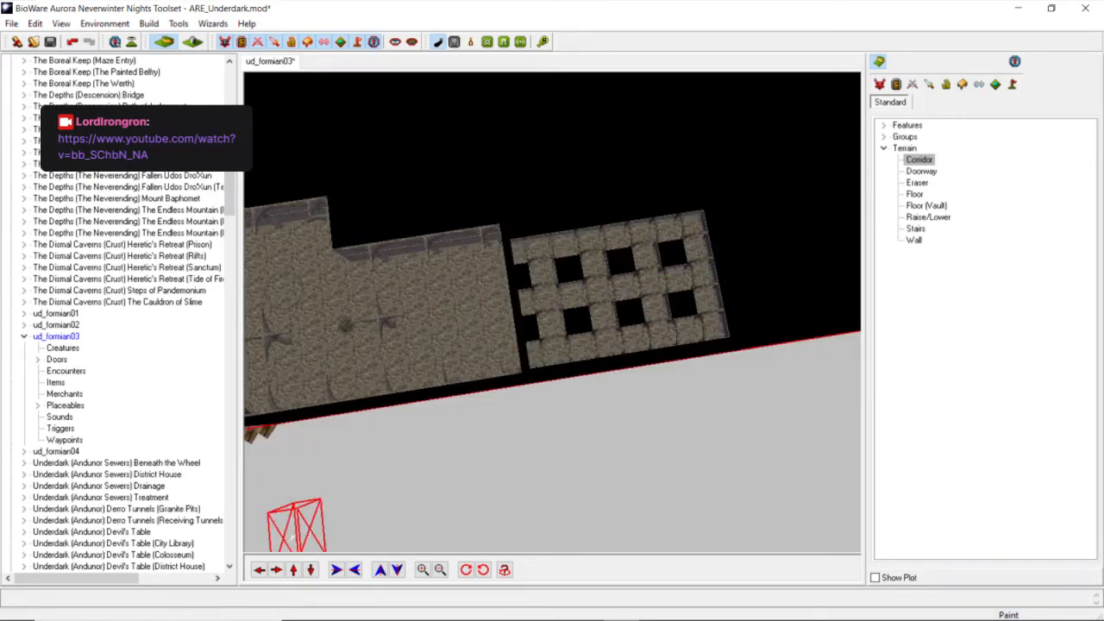
Paint Corridor terrain outside the opposite arm's end wall of the L-shaped vault room and branch it into connected loops.
left_click(259, 569)
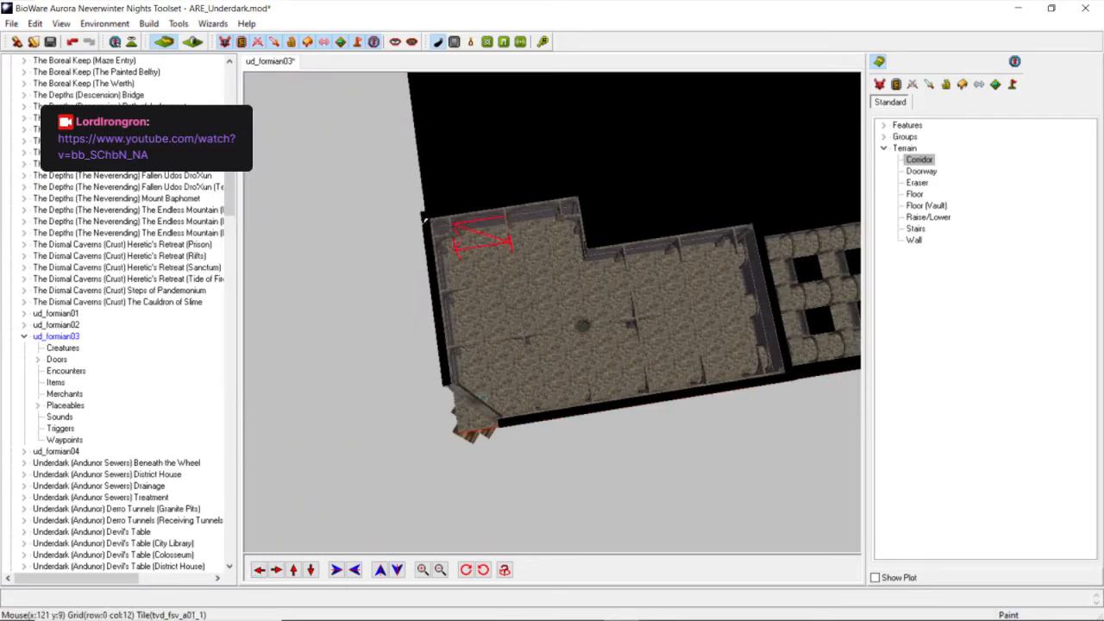
left_click(504, 206)
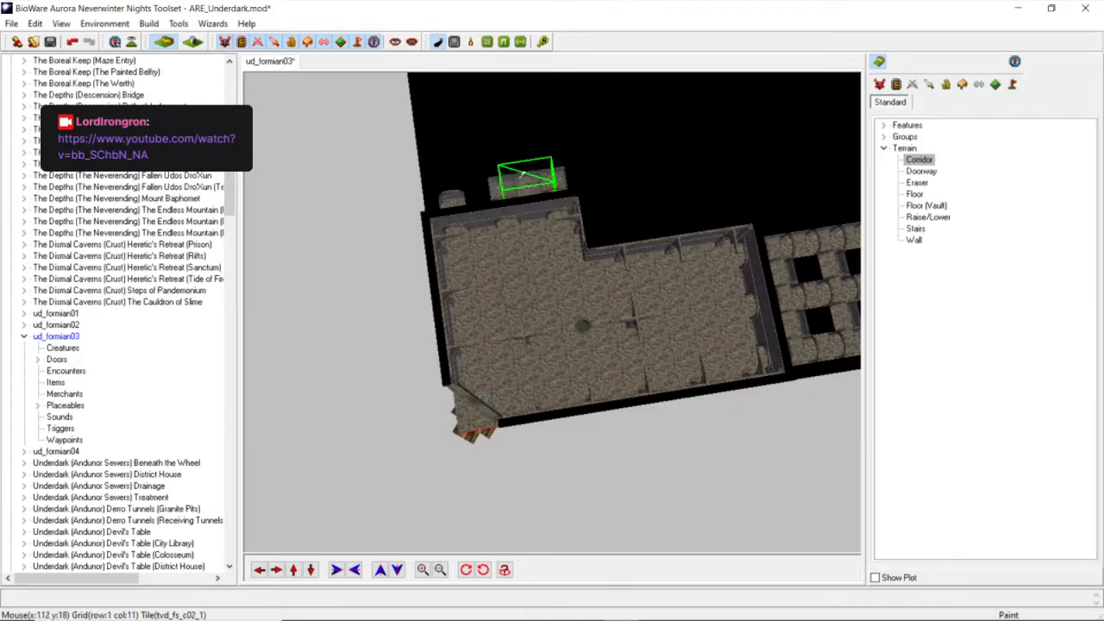
left_click(460, 181)
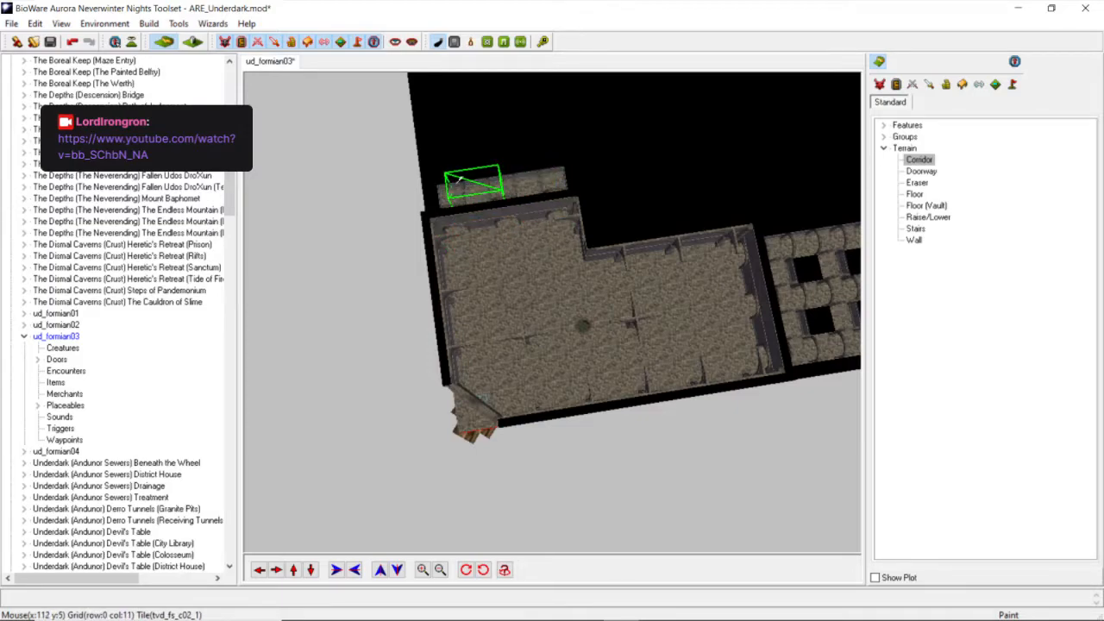
left_click(449, 160)
left_click(484, 151)
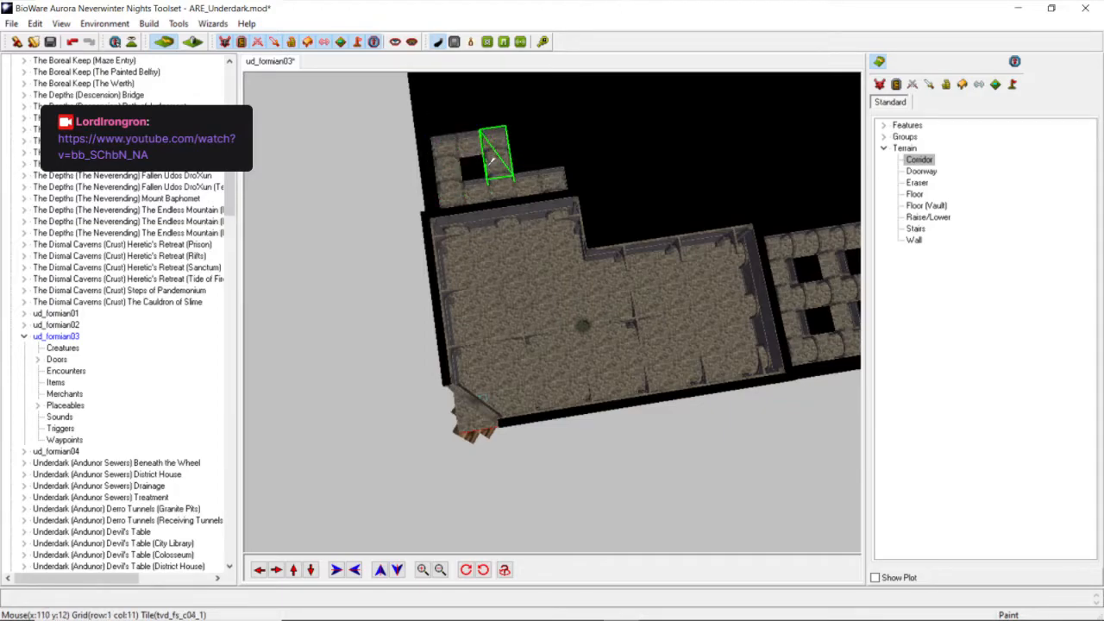
left_click(528, 145)
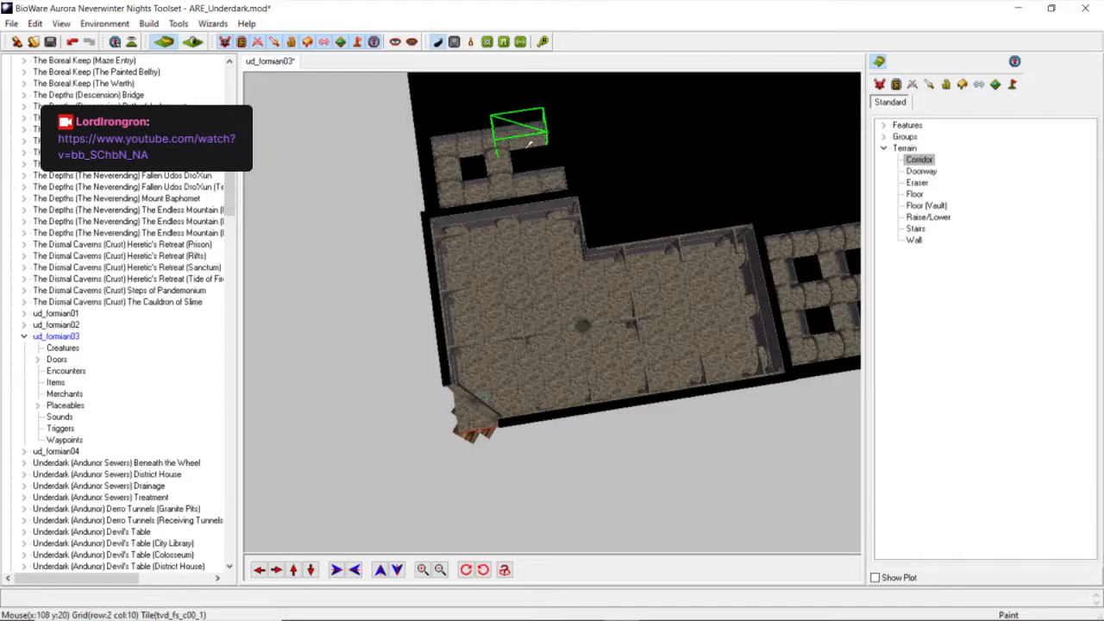
left_click(555, 174)
Extend the second corridor network along the map edge into a grid of two by three loops.
middle_click_drag(547, 208, 405, 211)
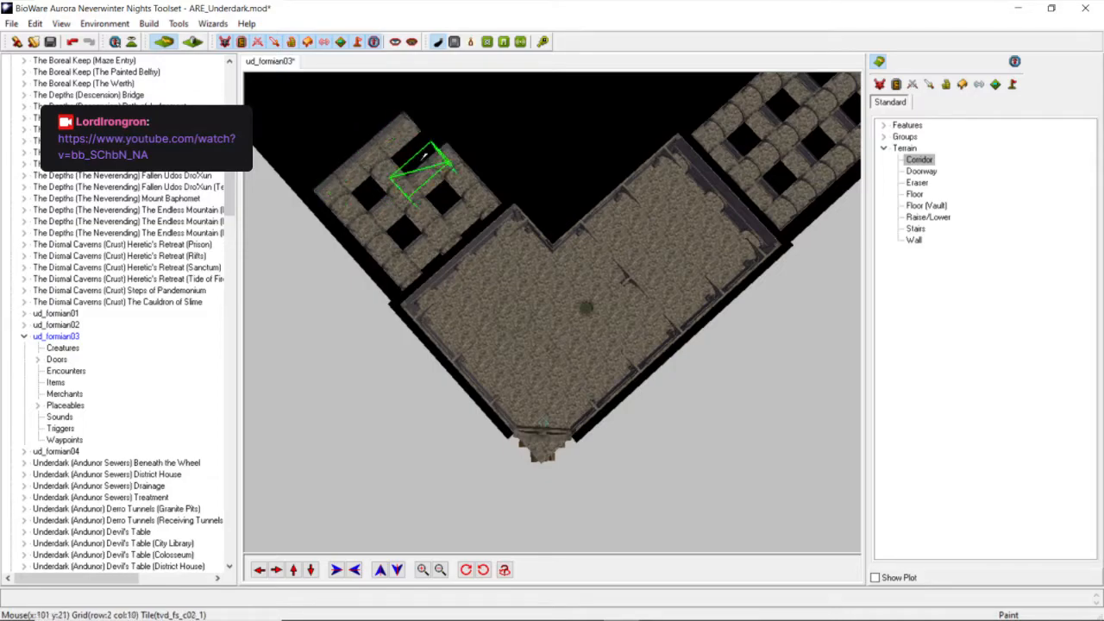
scroll(423, 144, "down", 3)
middle_click_drag(545, 256, 539, 248)
scroll(499, 195, "up", 3)
scroll(467, 218, "down", 3)
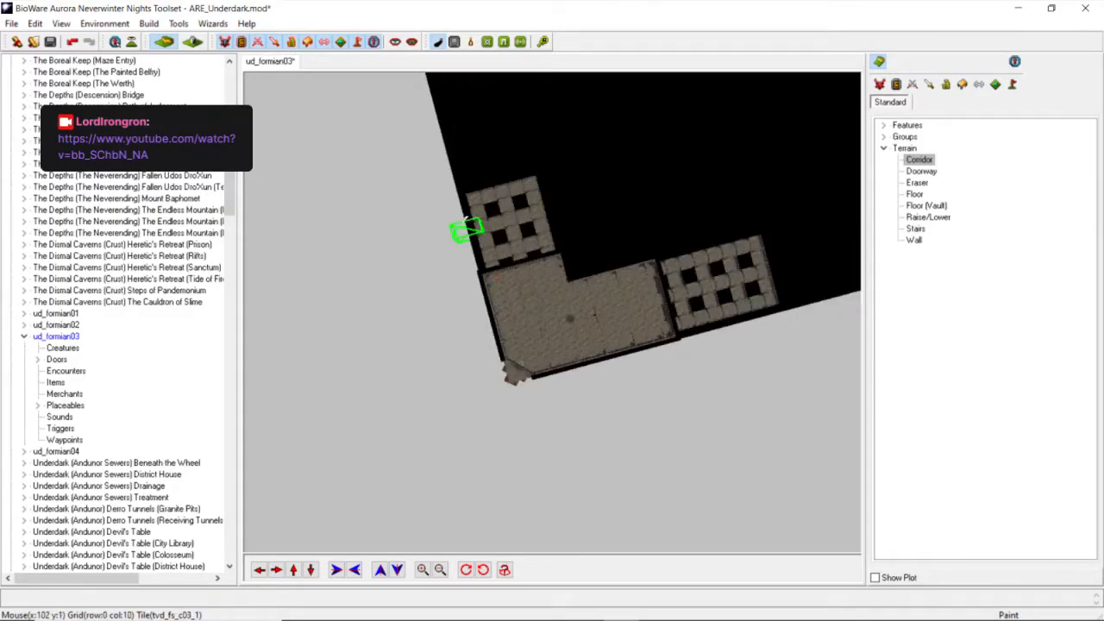
middle_click_drag(473, 218, 494, 186)
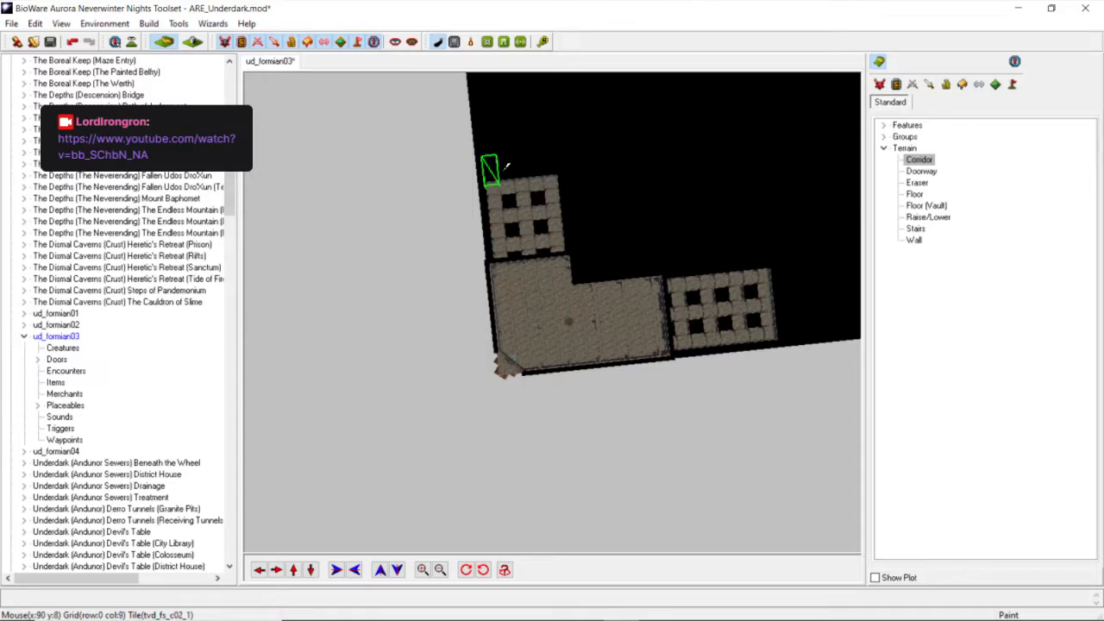
middle_click_drag(565, 246, 671, 258)
middle_click_drag(569, 286, 445, 322)
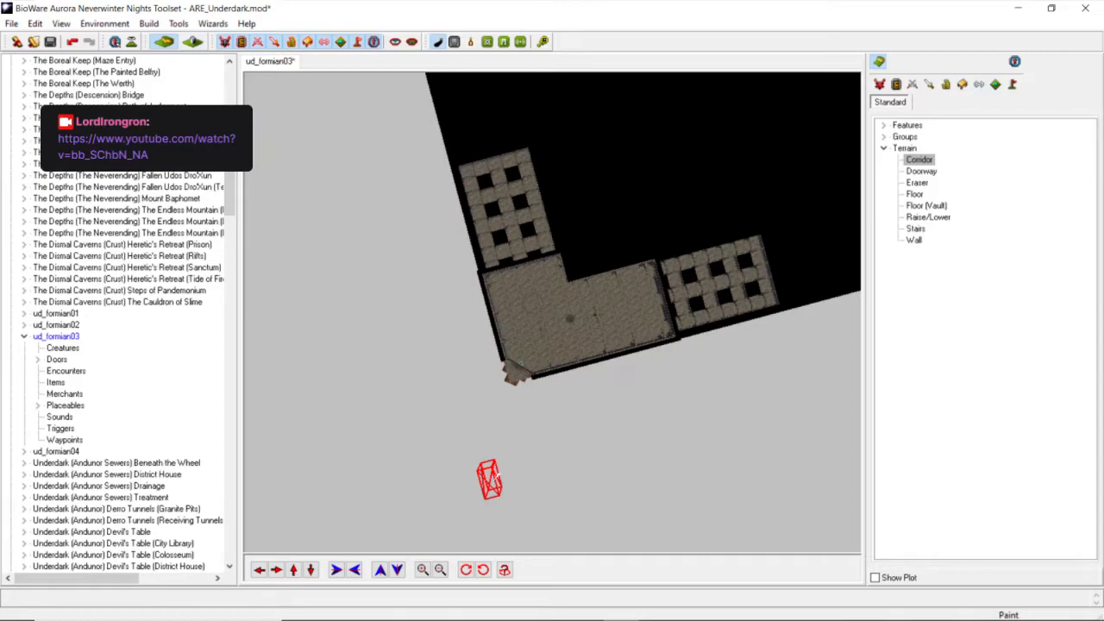
Paint four separate small rooms with Floor terrain, two beside each corridor grid on the side facing the map interior.
scroll(565, 143, "down", 5)
middle_click_drag(564, 142, 813, 148)
scroll(813, 147, "up", 5)
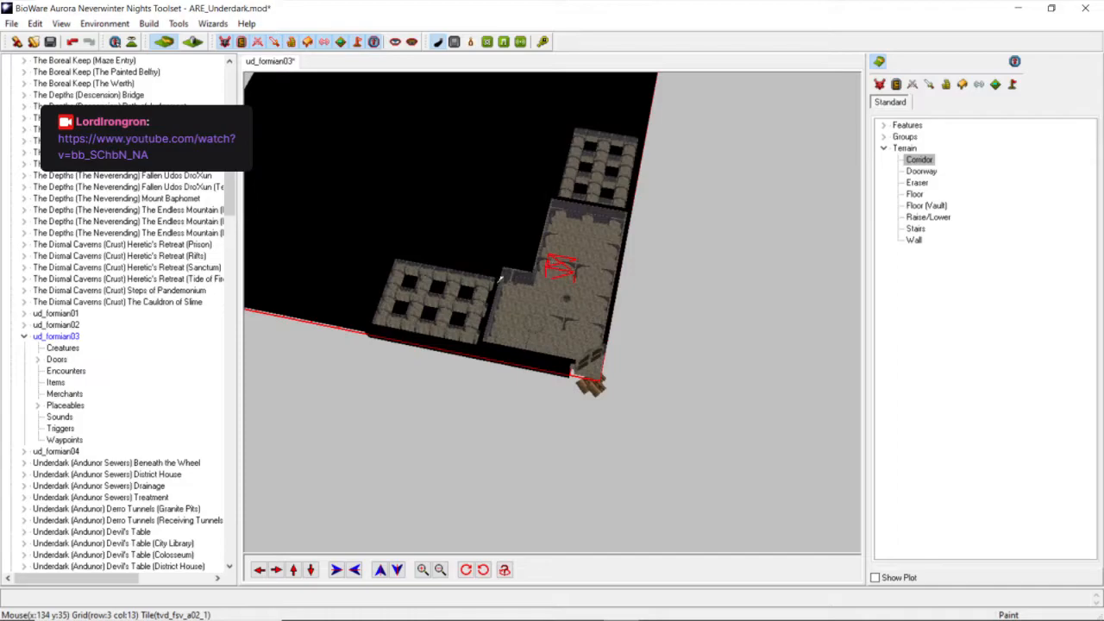
left_click(294, 570)
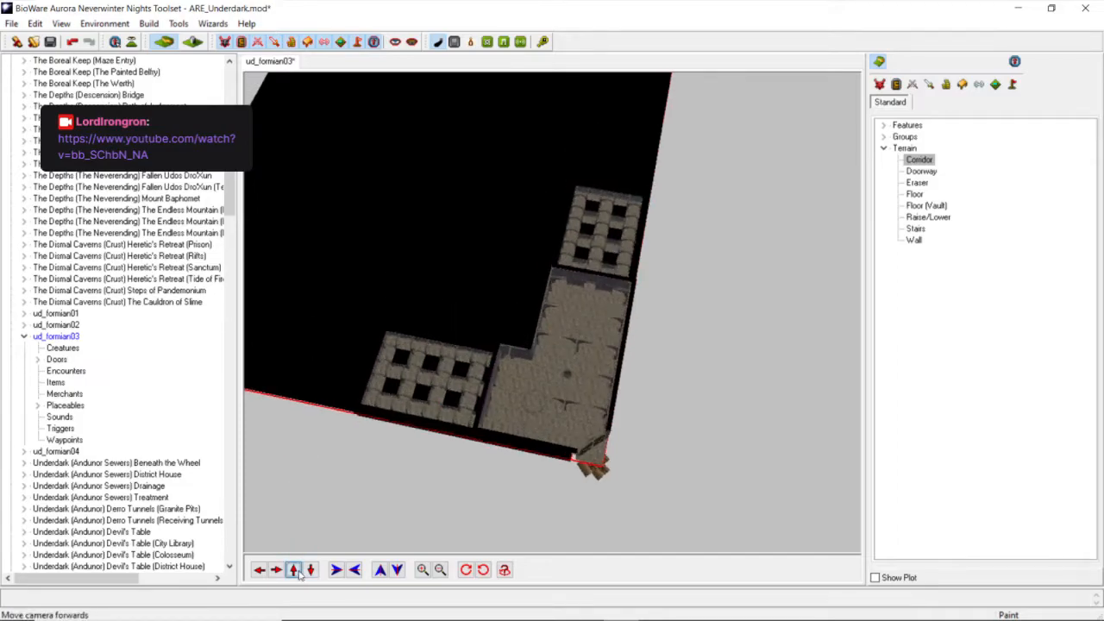
left_click(915, 194)
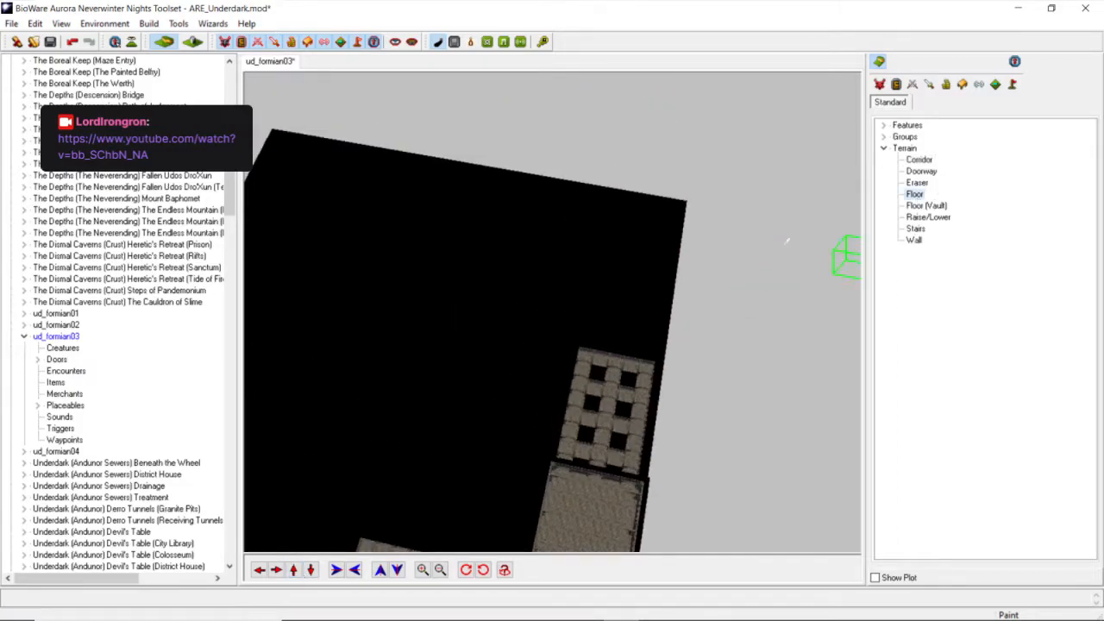
left_click(523, 416)
left_click(537, 355)
scroll(536, 355, "down", 3)
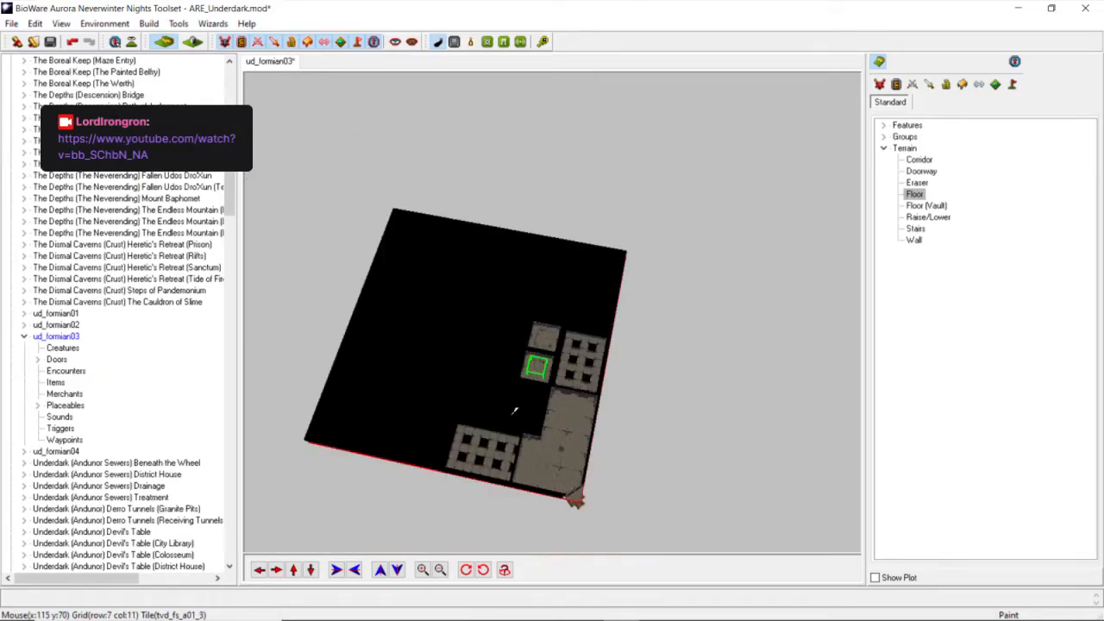
left_click(509, 409)
left_click(473, 402)
scroll(474, 403, "up", 3)
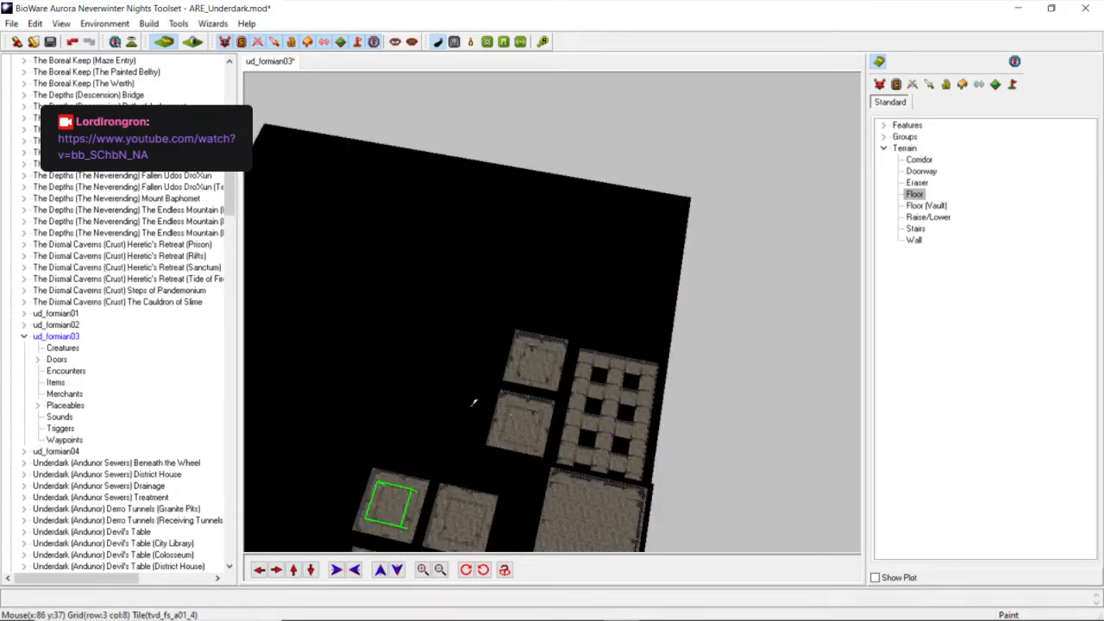
Connect the first pair of floor rooms to their neighbouring corridor grid with short Corridor terrain links.
scroll(555, 426, "down", 3)
middle_click_drag(467, 397, 856, 214)
left_click(916, 161)
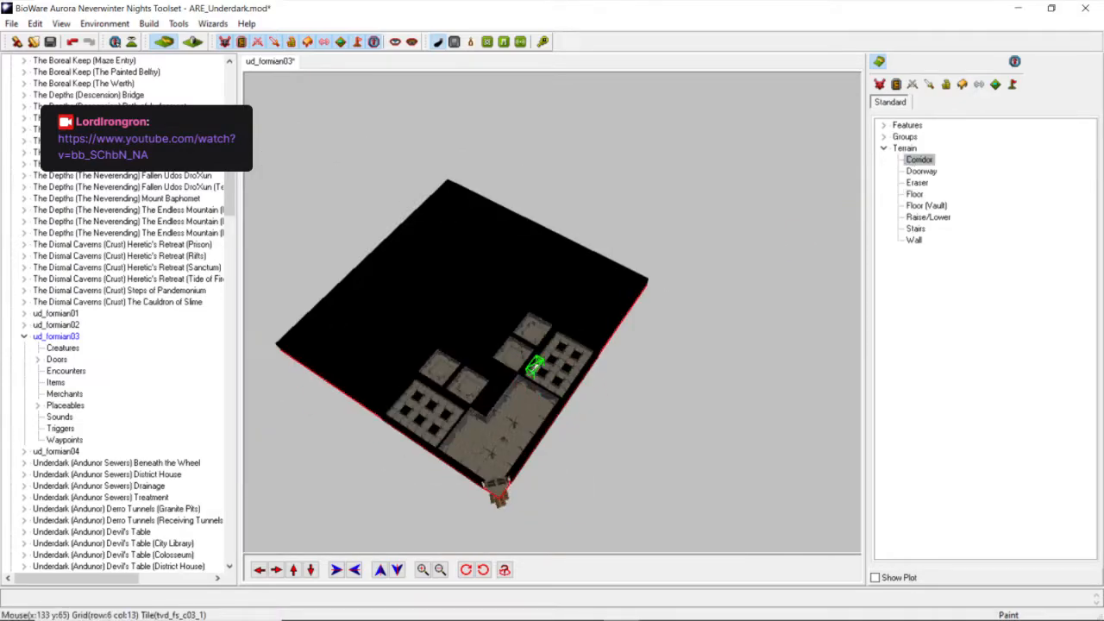
scroll(537, 349, "up", 3)
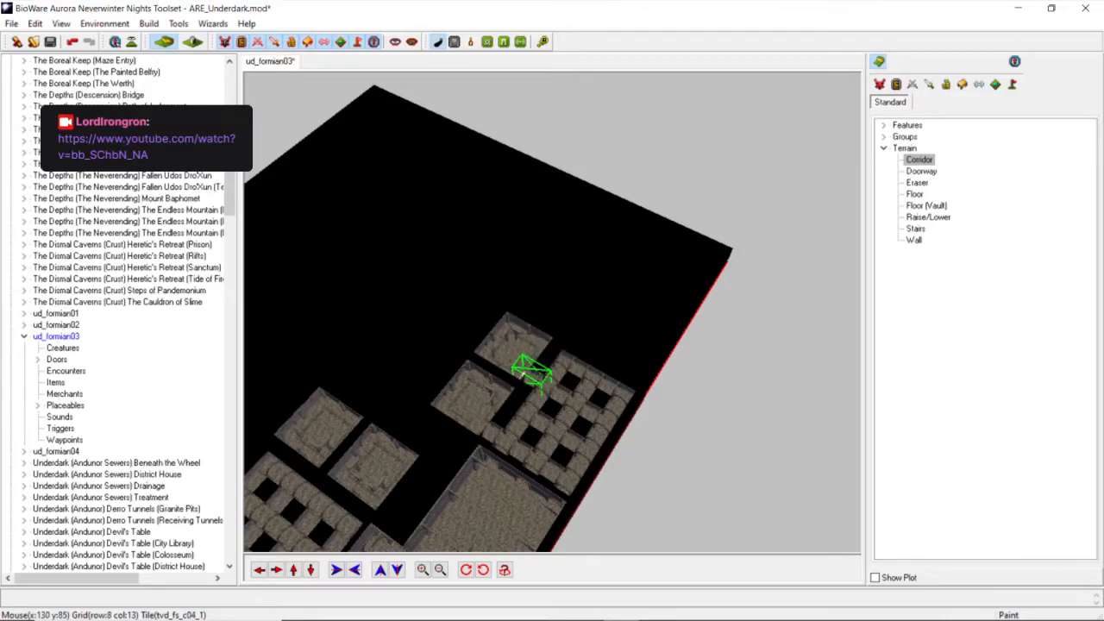
scroll(516, 370, "down", 5)
scroll(524, 412, "up", 5)
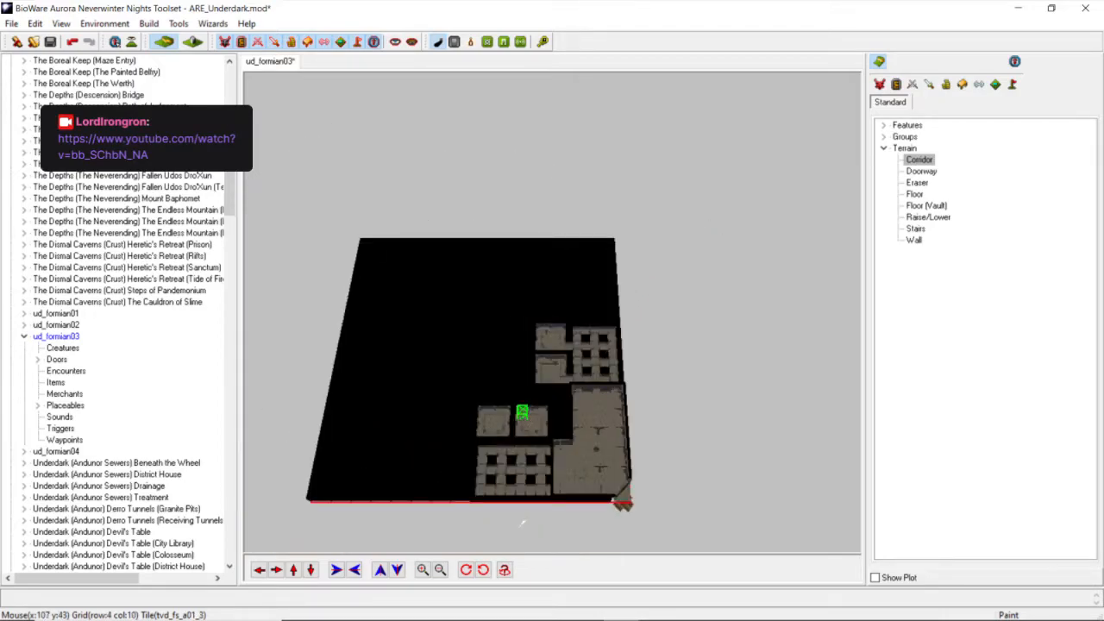
Paint short Corridor terrain links joining the other two floor rooms to the second corridor grid.
left_click(310, 569)
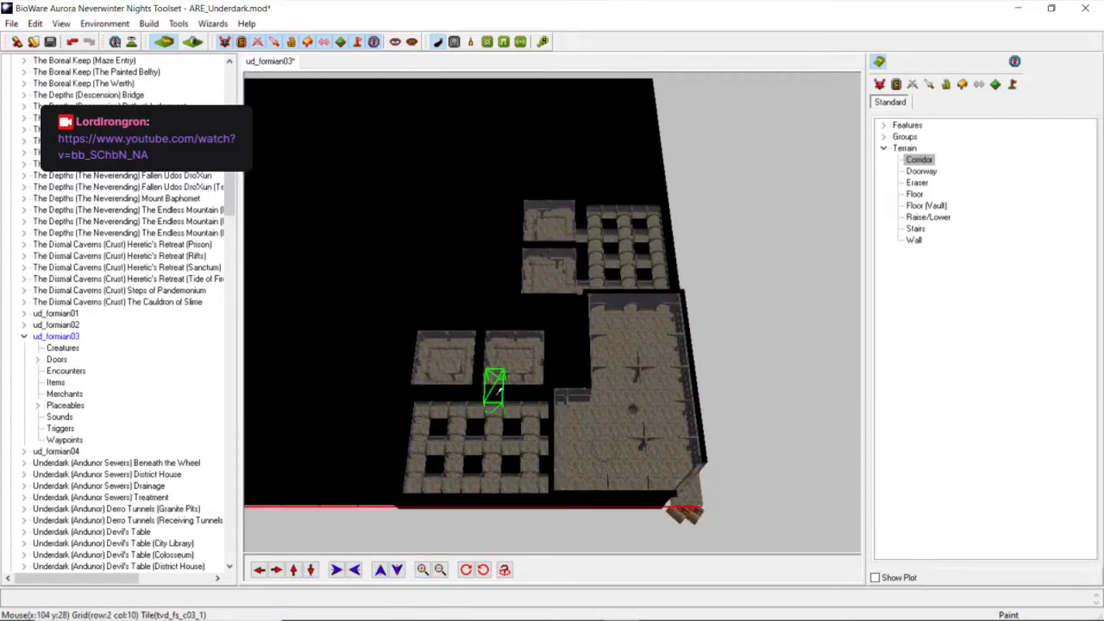
scroll(552, 421, "up", 3)
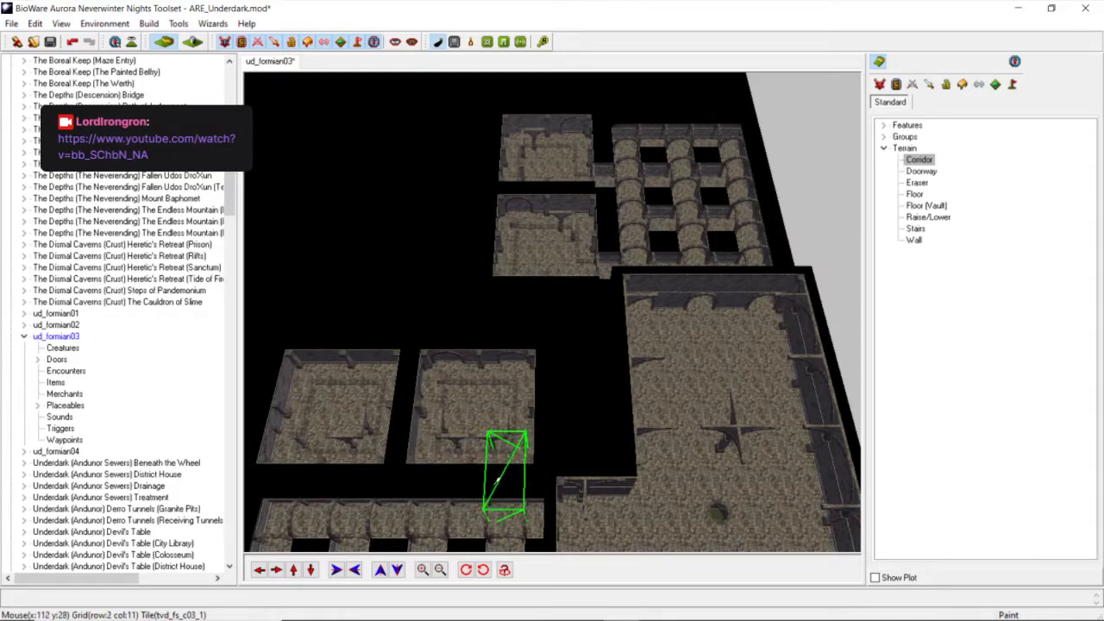
scroll(384, 455, "down", 5)
middle_click_drag(406, 388, 539, 350)
scroll(539, 350, "up", 5)
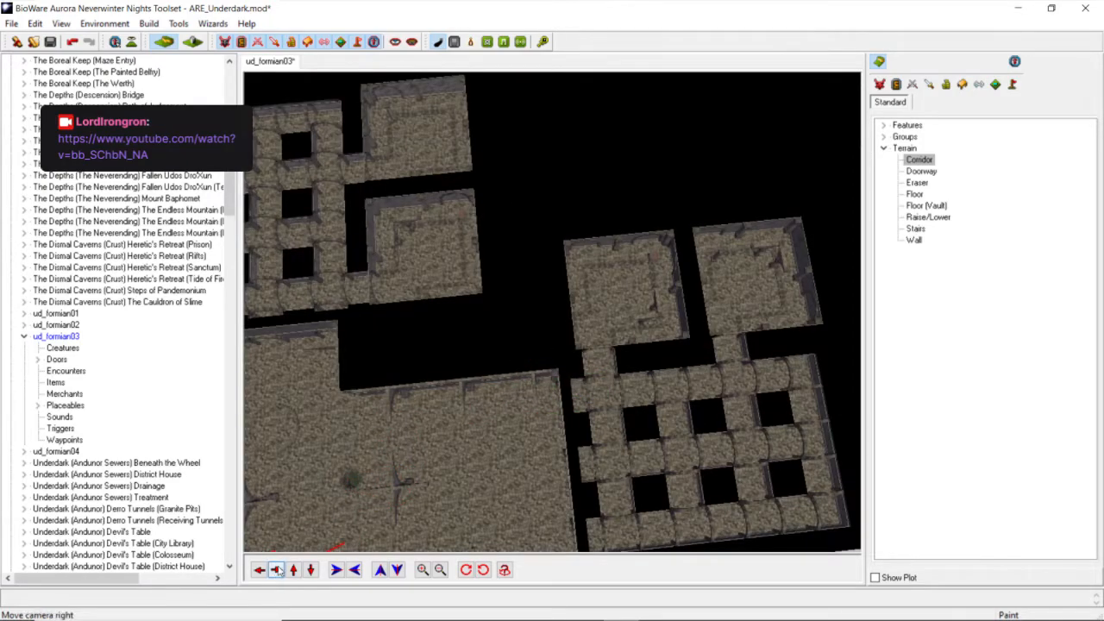
Paint a Floor (Vault) room beside the corridor grid, on the side facing away from the L-shaped room.
left_click(276, 570)
scroll(523, 353, "down", 3)
scroll(532, 345, "down", 5)
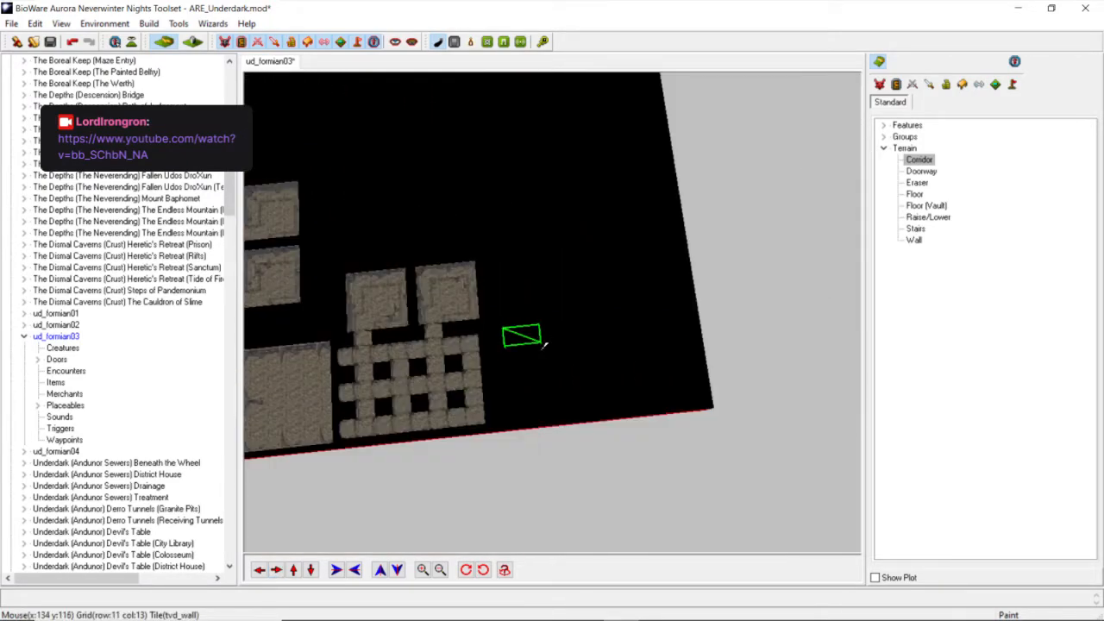
scroll(544, 346, "up", 3)
scroll(545, 346, "down", 2)
scroll(551, 341, "up", 3)
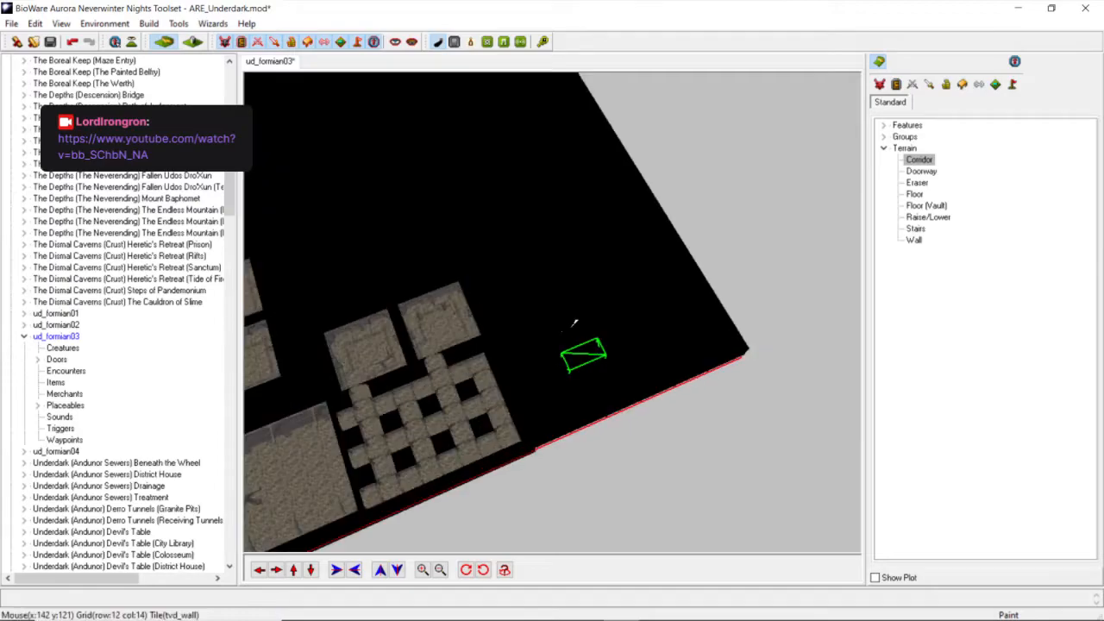
left_click(922, 171)
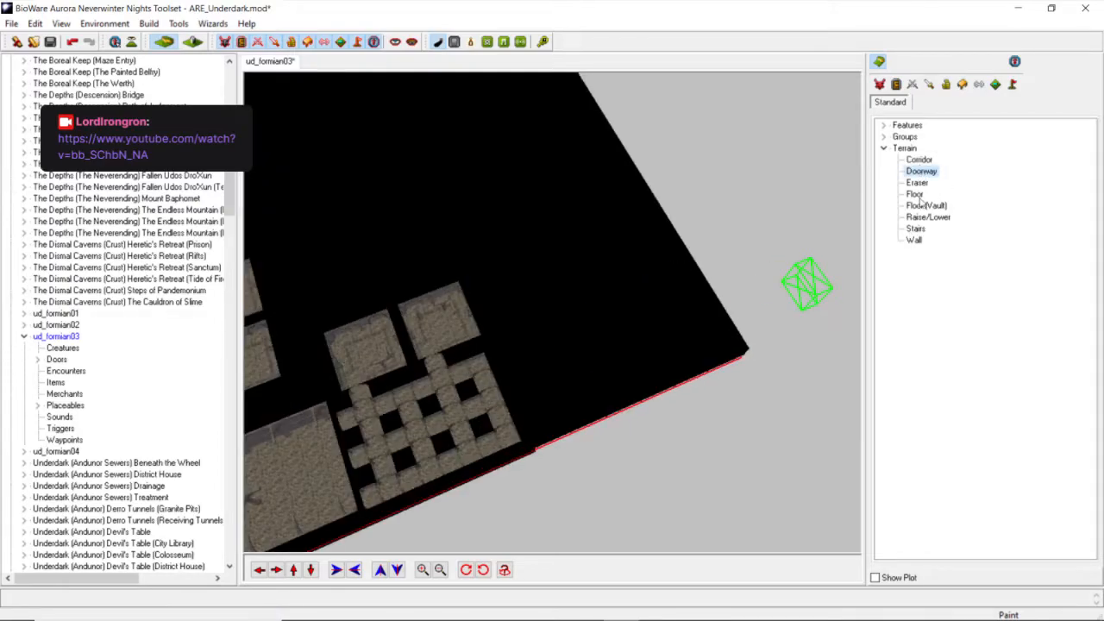
left_click(925, 205)
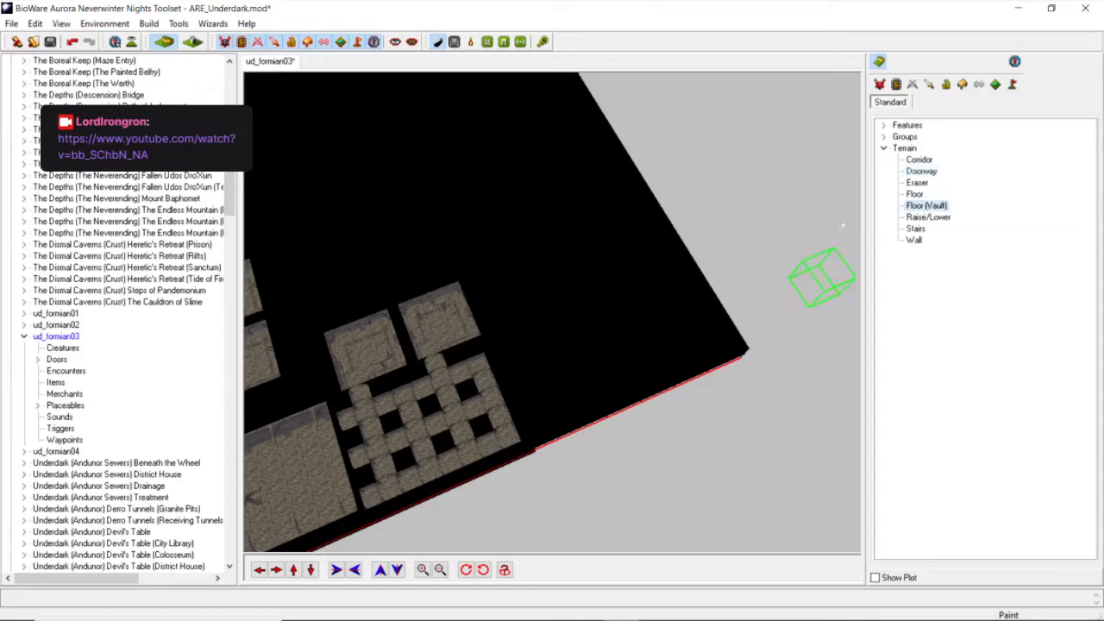
left_click(560, 345)
left_click(561, 380)
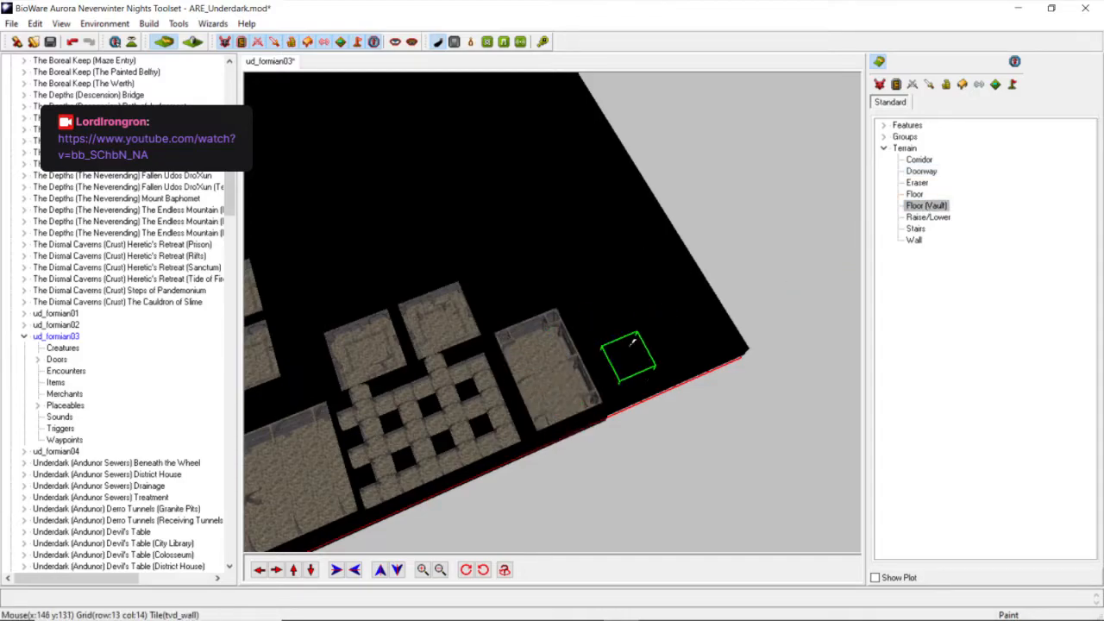
Extend the new vault room along the map's edge to the corner, filling it into a full rectangle with Floor (Vault).
left_click(615, 350)
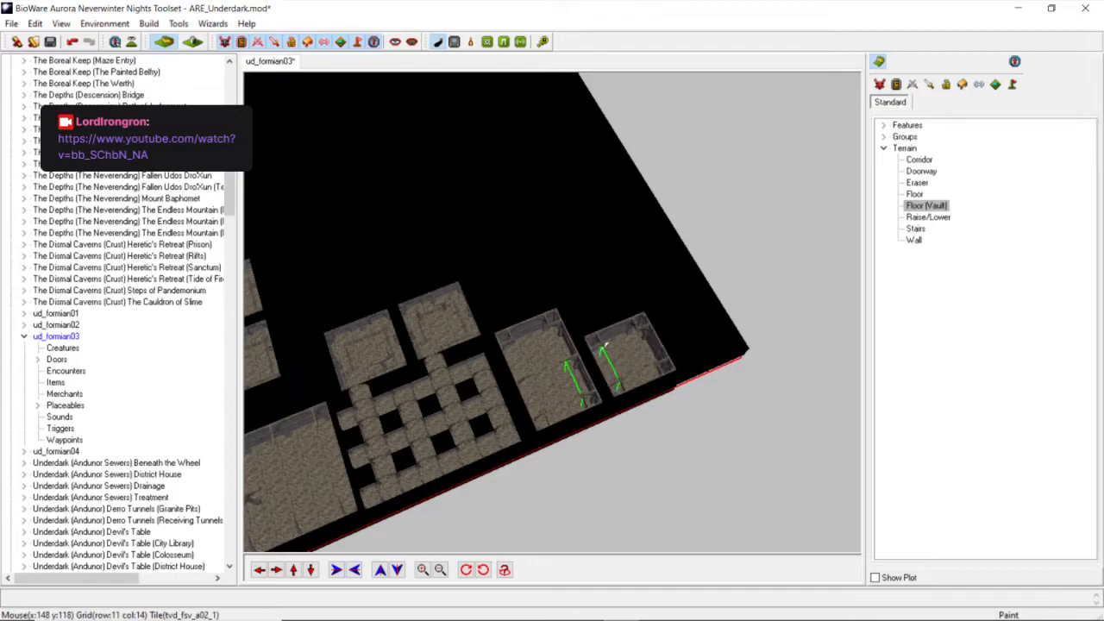
left_click(590, 367)
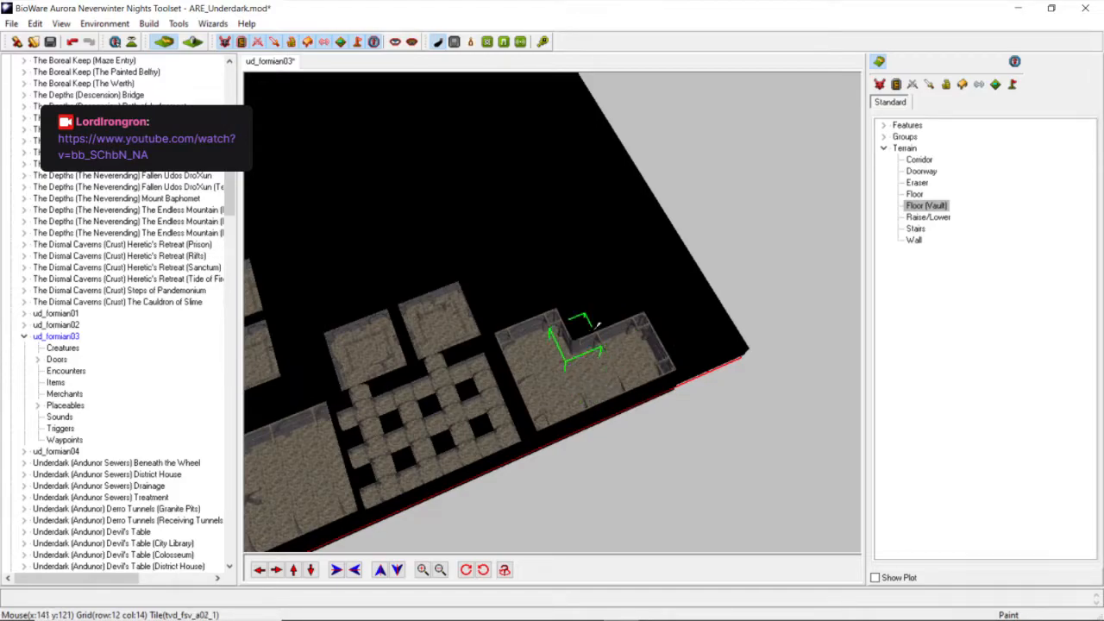
left_click(579, 335)
left_click(613, 319)
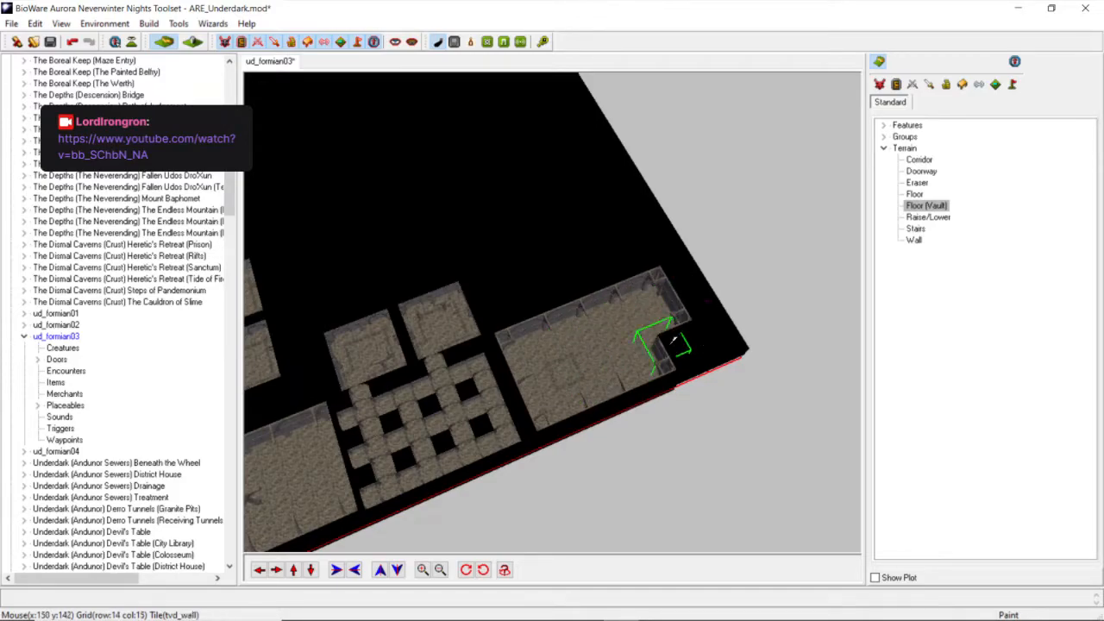
left_click(680, 331)
left_click(667, 301)
scroll(540, 347, "down", 5)
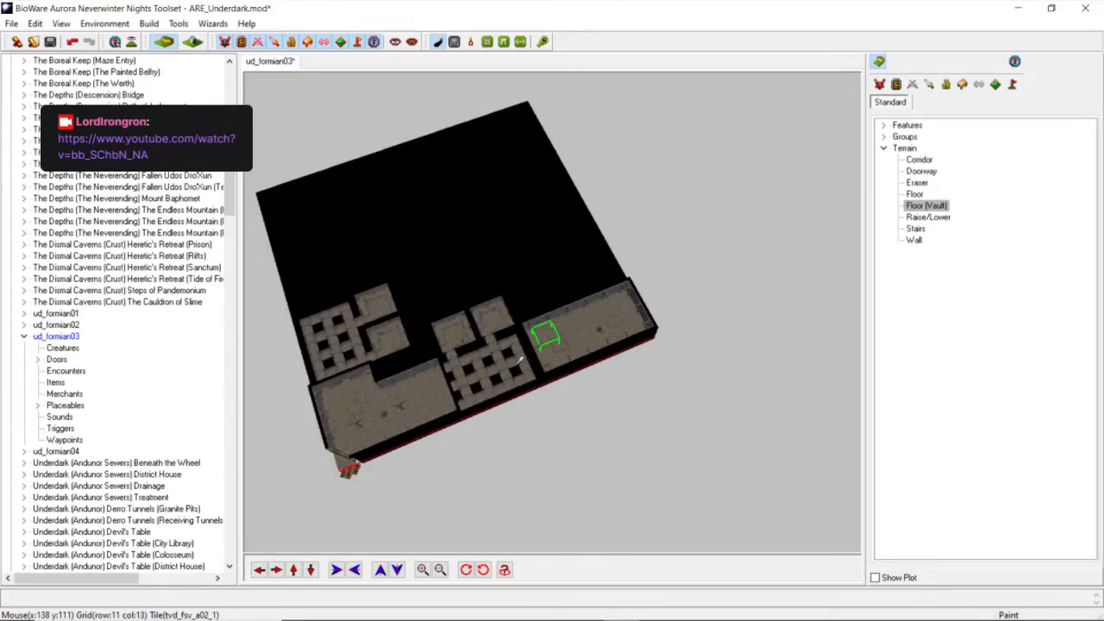
Examine the walls and floor of the rectangular vault room in the map's corner.
middle_click_drag(516, 370, 371, 398)
scroll(380, 404, "up", 4)
scroll(659, 397, "up", 5)
middle_click_drag(503, 374, 646, 259)
scroll(646, 260, "up", 3)
scroll(665, 256, "down", 8)
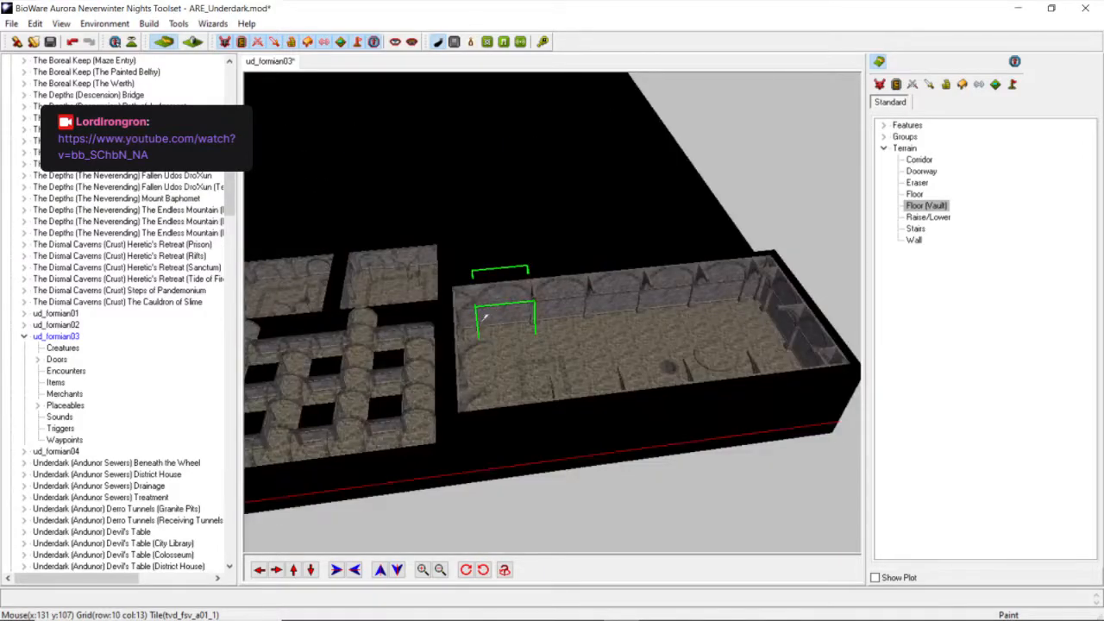
middle_click_drag(484, 317, 412, 337)
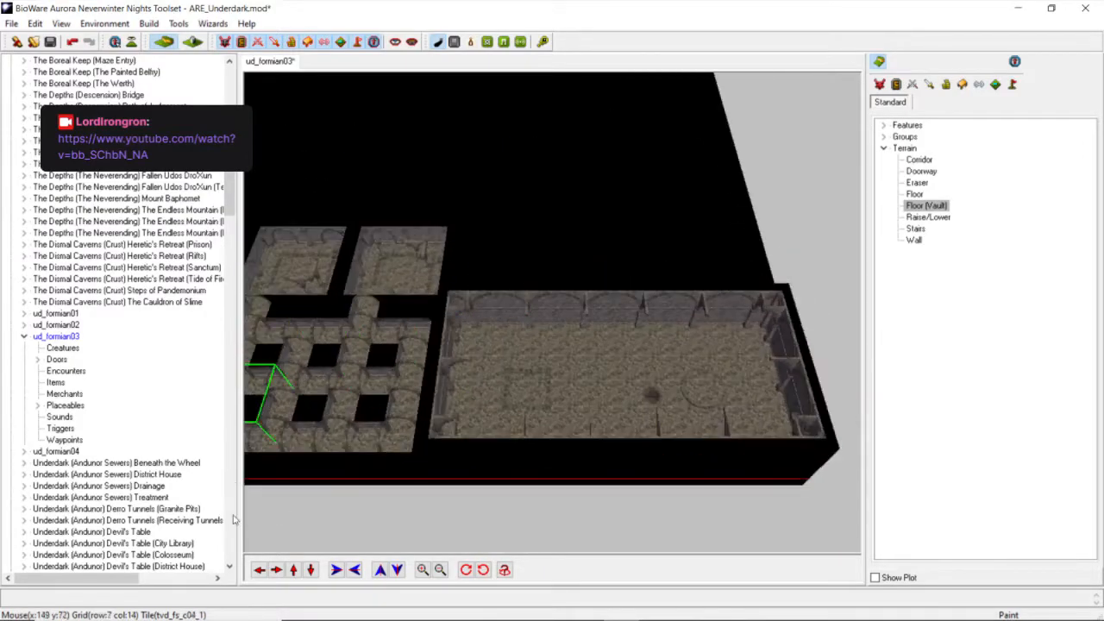
Paint a second Floor (Vault) room along the adjoining map edge, beyond the corridor grid on that side of the L-shaped room.
left_click(263, 575)
left_click(261, 572)
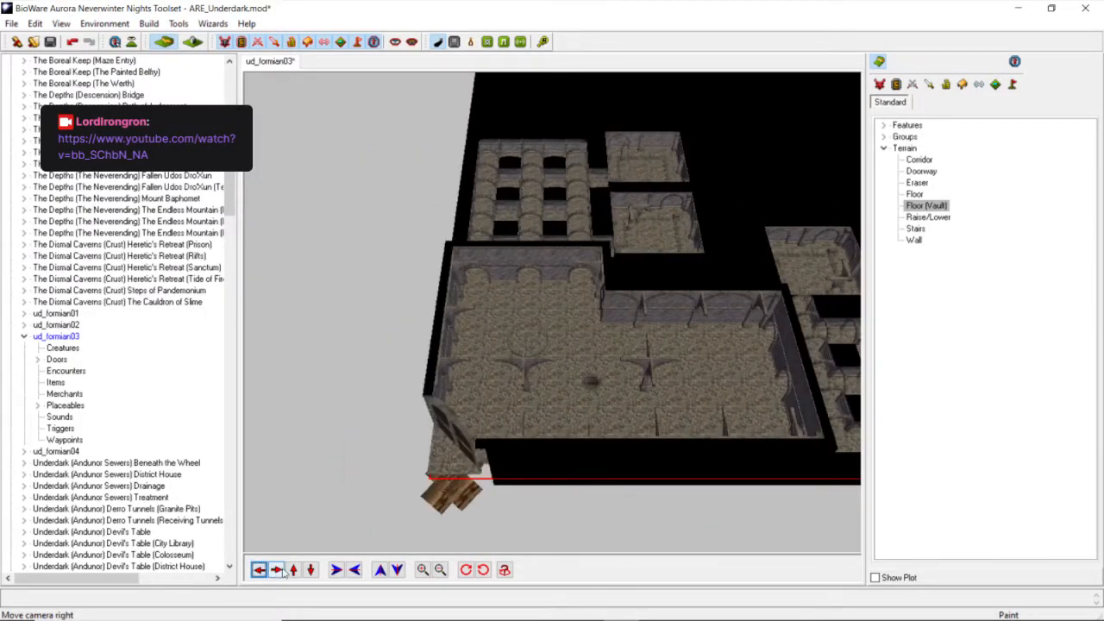
left_click(294, 572)
left_click(294, 572)
middle_click_drag(446, 267, 534, 253)
scroll(537, 252, "down", 5)
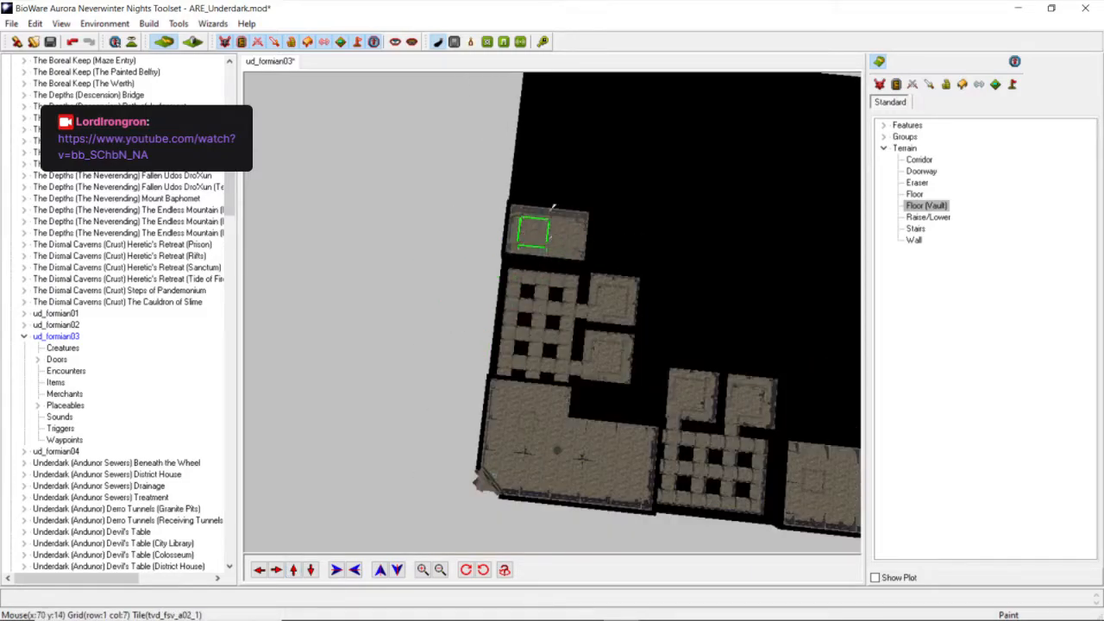
left_click(562, 205)
left_click(556, 192)
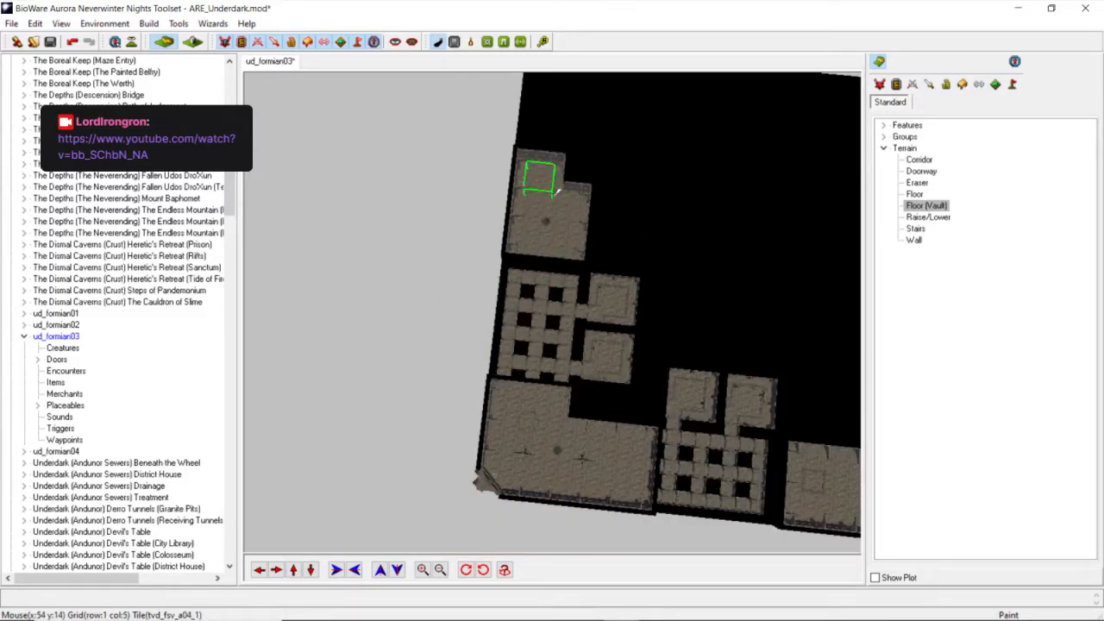
left_click(574, 182)
Lengthen the second vault room further along the map's edge, away from the corridor grid, with Floor (Vault).
middle_click_drag(540, 207, 744, 224)
scroll(509, 278, "down", 5)
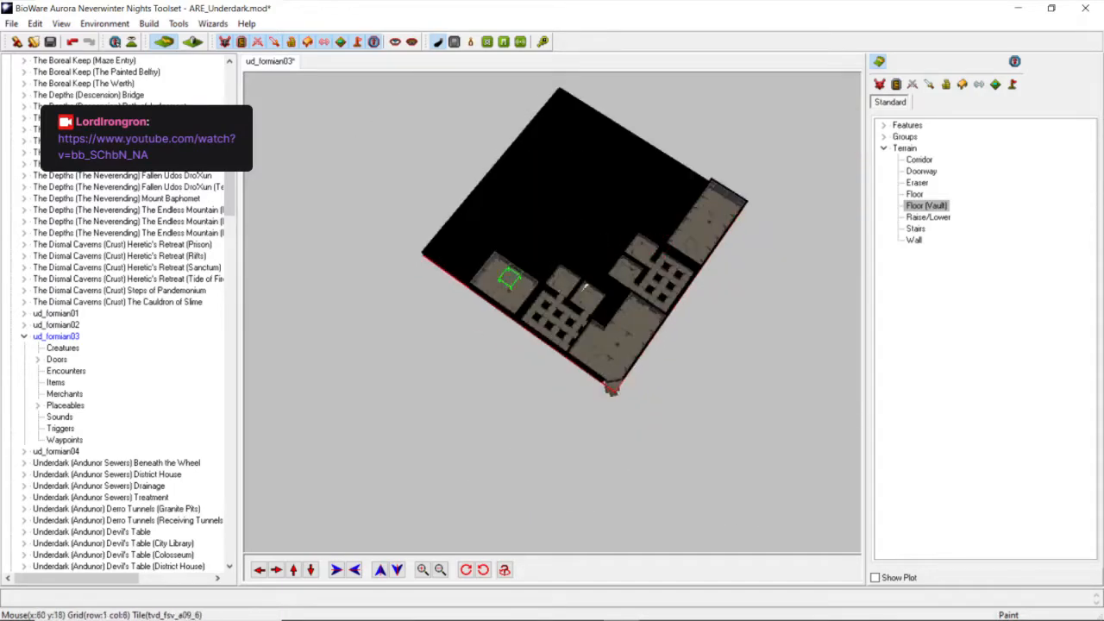
middle_click_drag(508, 277, 605, 282)
scroll(575, 280, "up", 3)
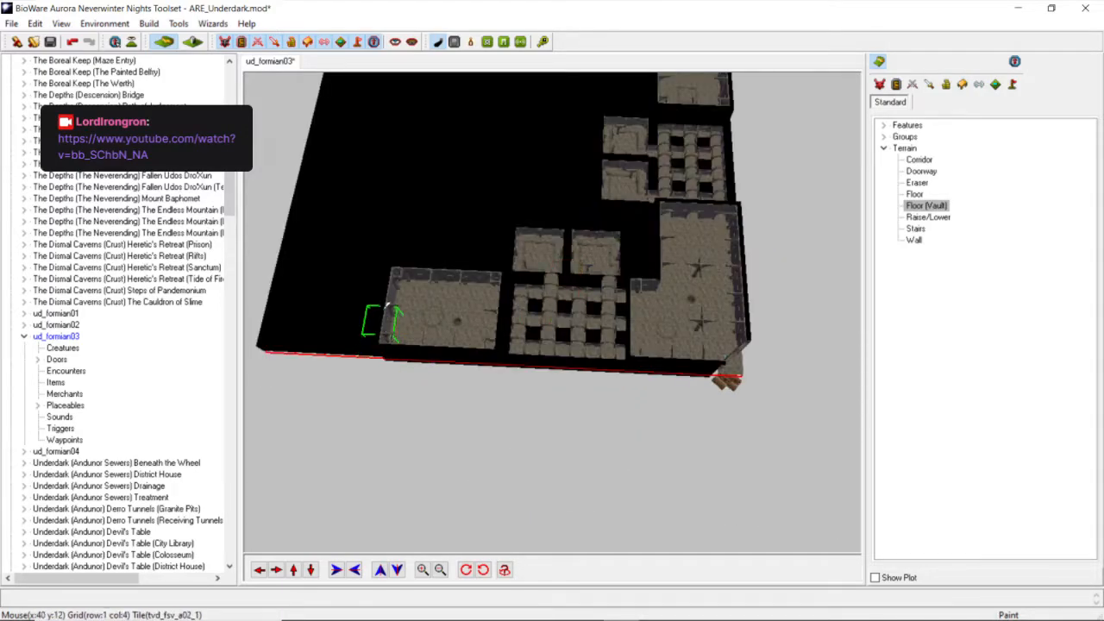
left_click(378, 283)
left_click(348, 314)
left_click(382, 314)
Erase the entire corridor grid between the L-shaped room and the second vault room with the Eraser.
scroll(487, 316, "down", 4)
middle_click_drag(500, 315, 341, 311)
scroll(552, 298, "down", 1)
middle_click_drag(557, 294, 576, 341)
scroll(554, 317, "up", 3)
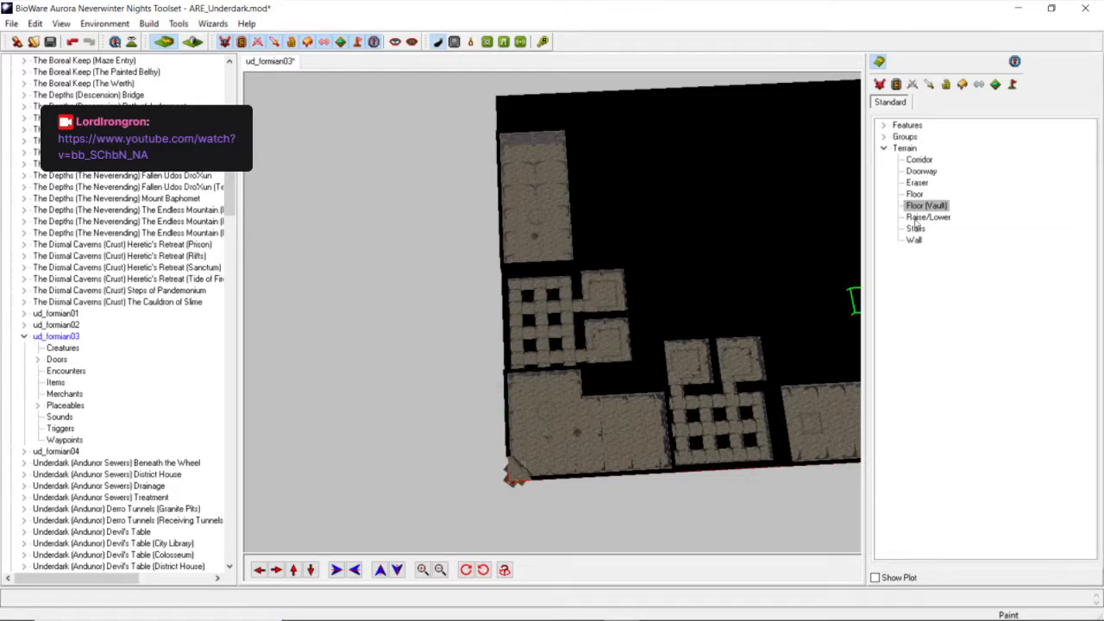
left_click(917, 183)
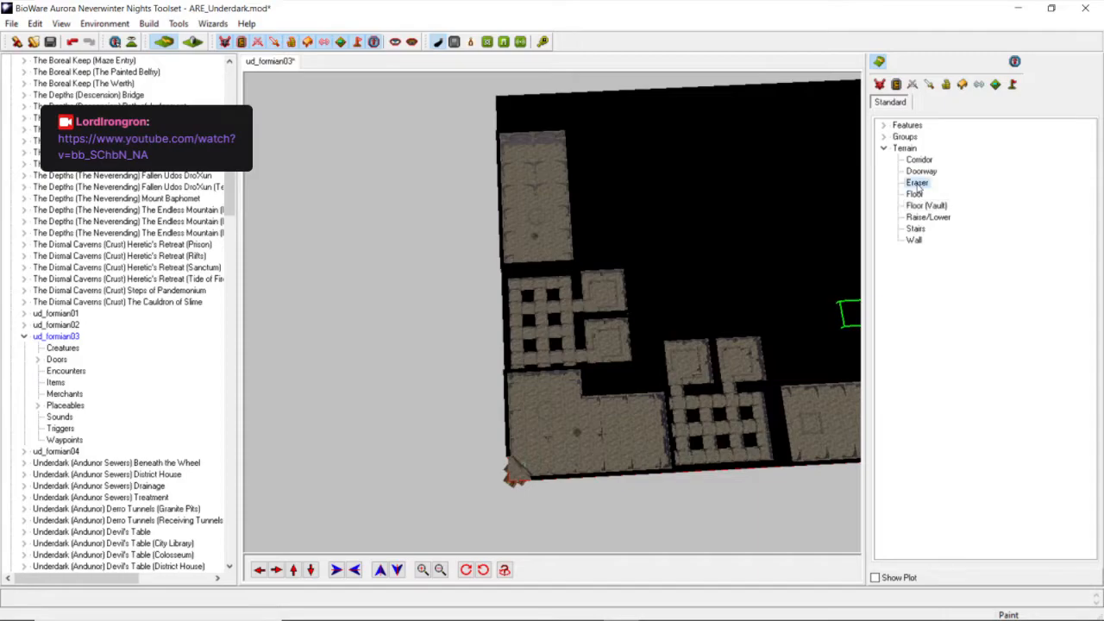
left_click(520, 298)
left_click(566, 298)
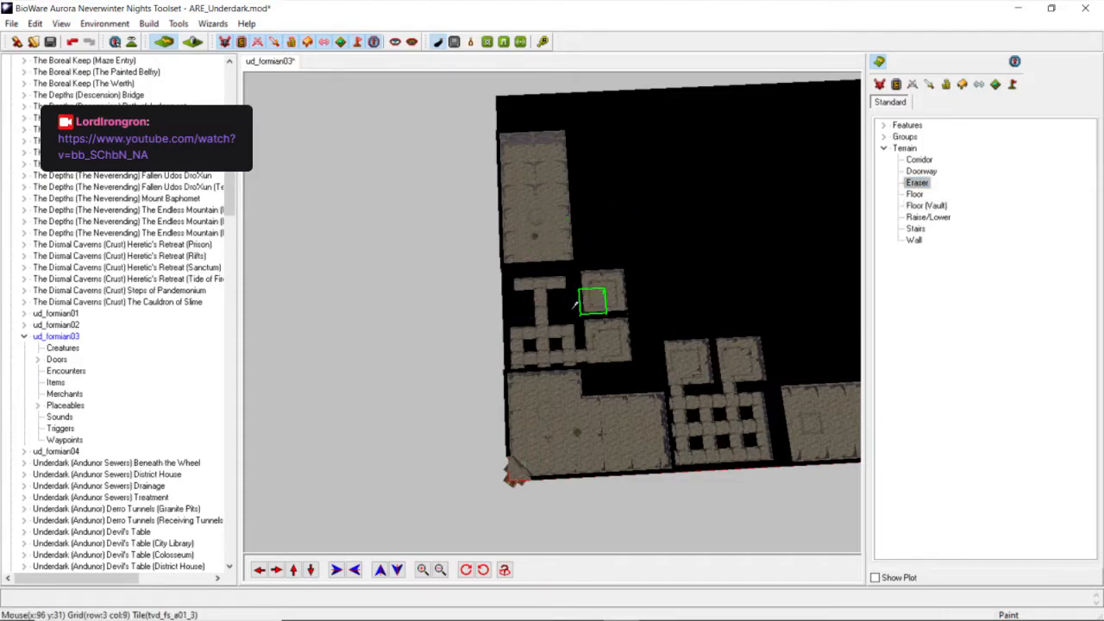
left_click(567, 326)
left_click(541, 305)
left_click(521, 283)
left_click(553, 283)
left_click(539, 328)
left_click(516, 347)
left_click(525, 359)
left_click(547, 357)
left_click(573, 353)
Remove the two small square rooms beside the erased corridor grid by painting Wall terrain over them.
left_click(915, 239)
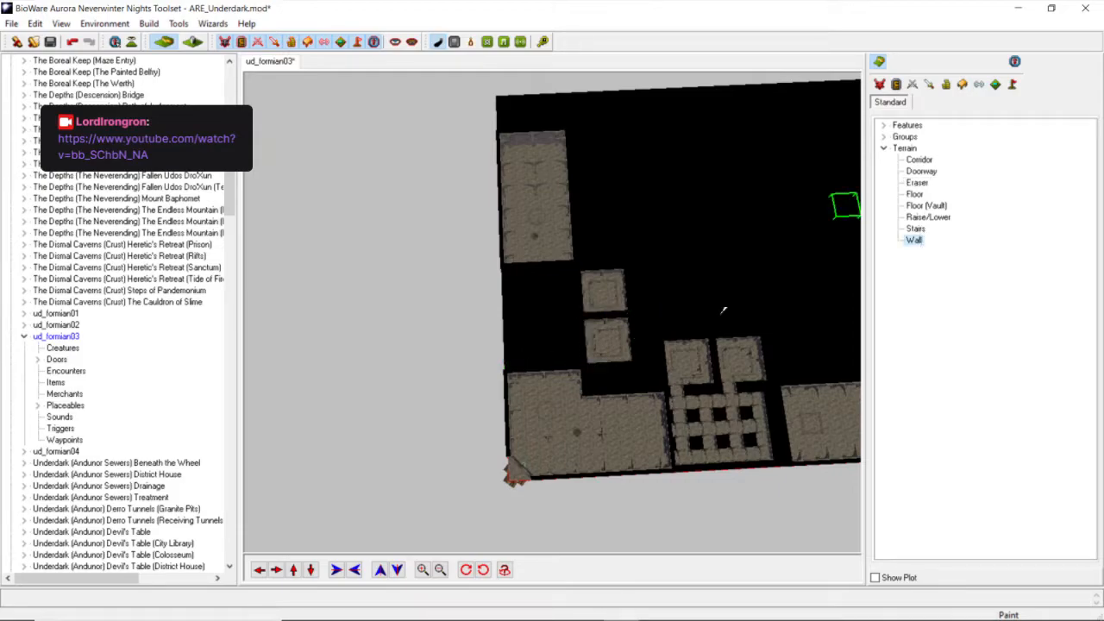
left_click(610, 329)
left_click(604, 290)
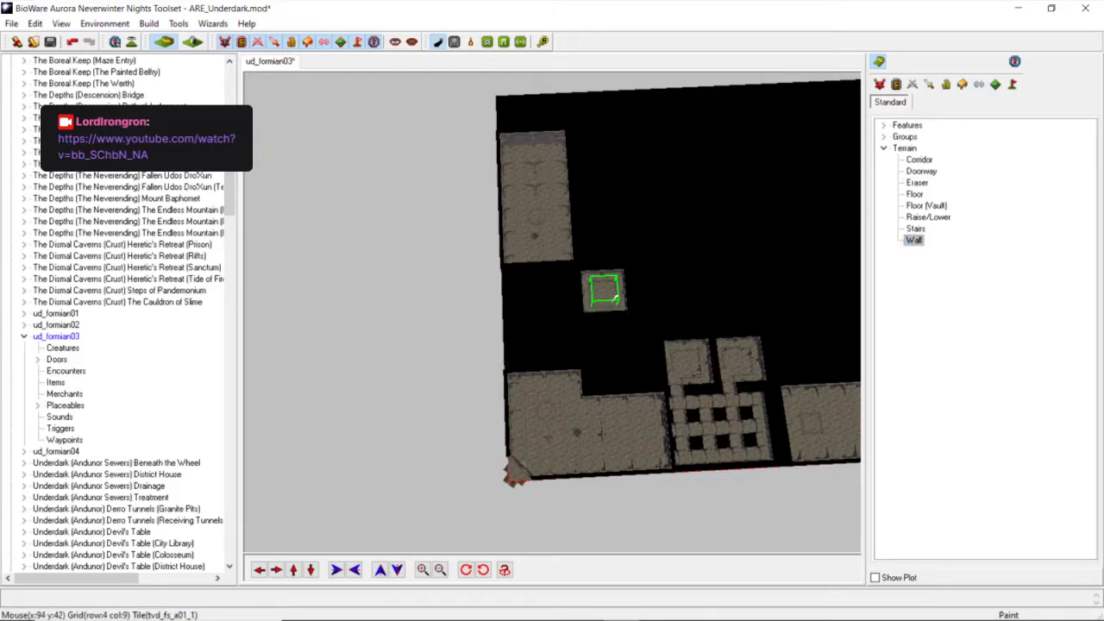
Extend the L-shaped room by one row into the erased area using Floor (Vault).
left_click(915, 194)
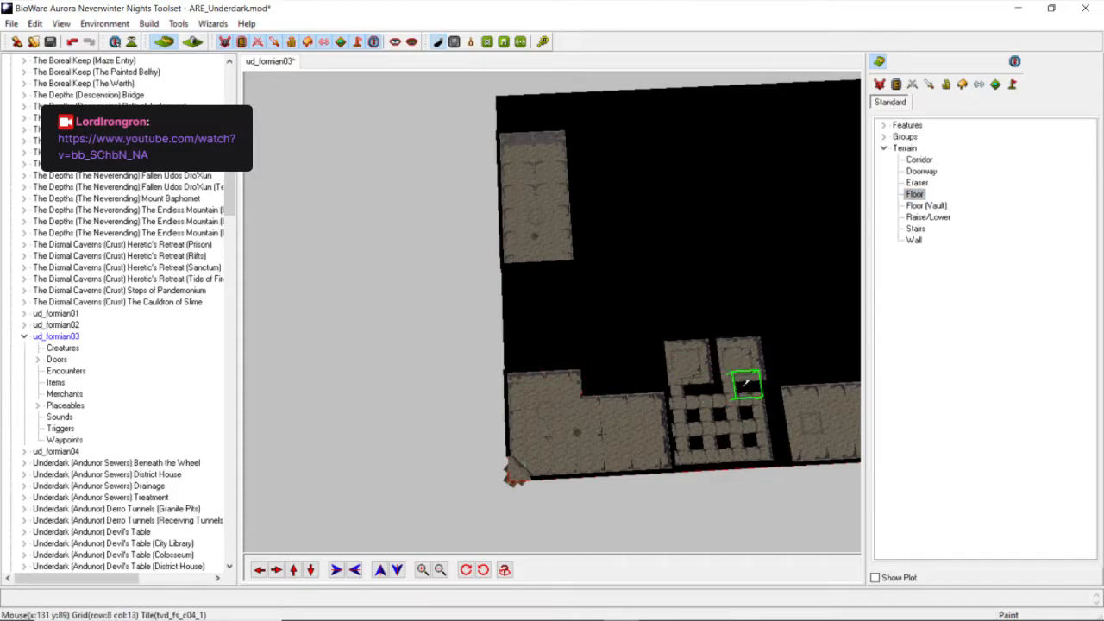
left_click(926, 205)
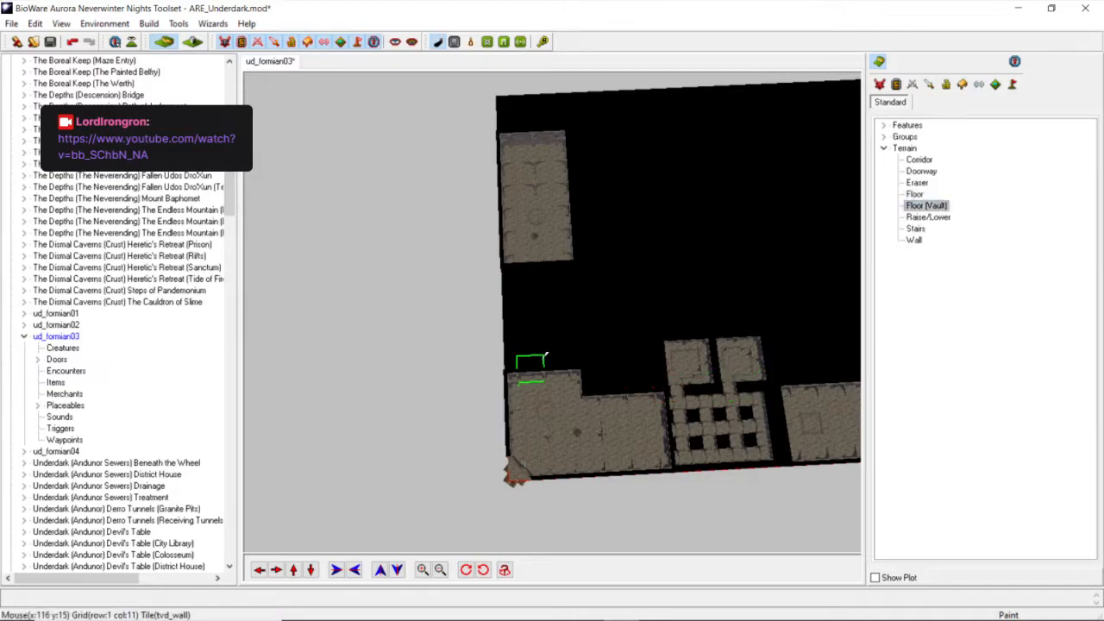
left_click(557, 358)
left_click(528, 357)
Examine the empty gap between the extended L-shaped room and the second vault room.
scroll(550, 357, "up", 4)
scroll(551, 357, "down", 4)
scroll(569, 316, "down", 3)
scroll(569, 315, "up", 3)
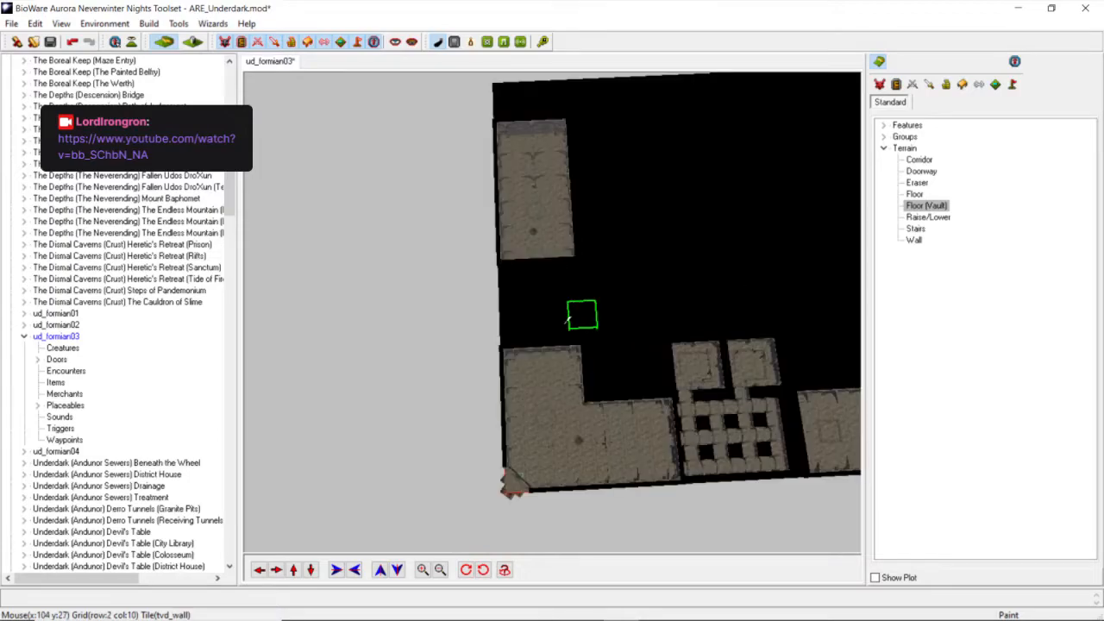
middle_click_drag(570, 317, 582, 303)
scroll(581, 323, "up", 4)
middle_click_drag(581, 371, 566, 383)
scroll(565, 383, "down", 5)
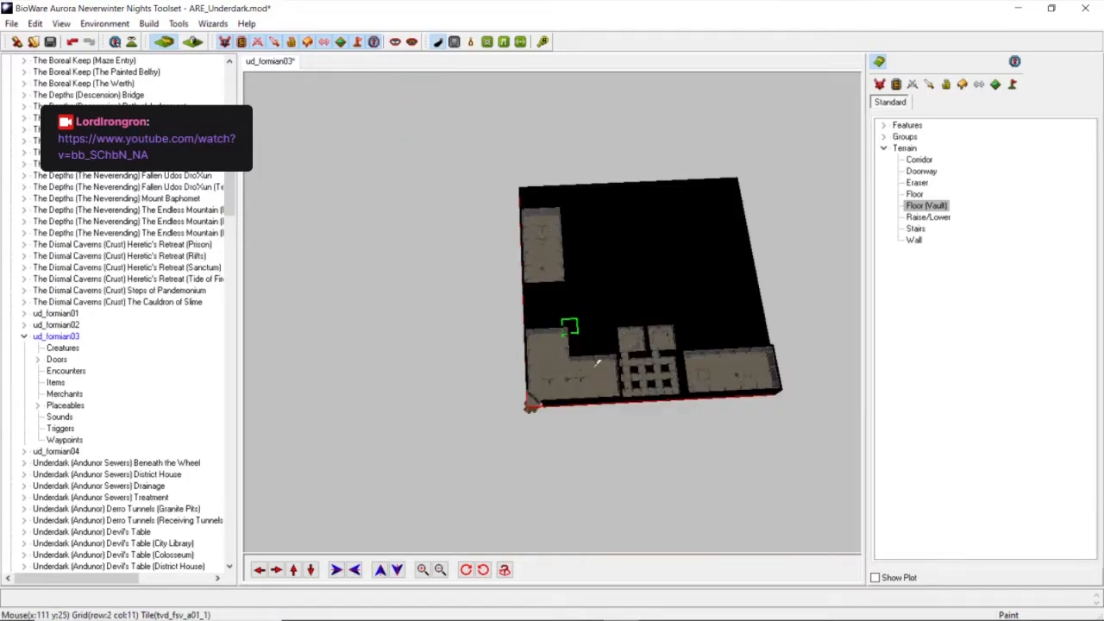
scroll(597, 363, "up", 3)
middle_click_drag(598, 363, 597, 368)
scroll(597, 367, "up", 3)
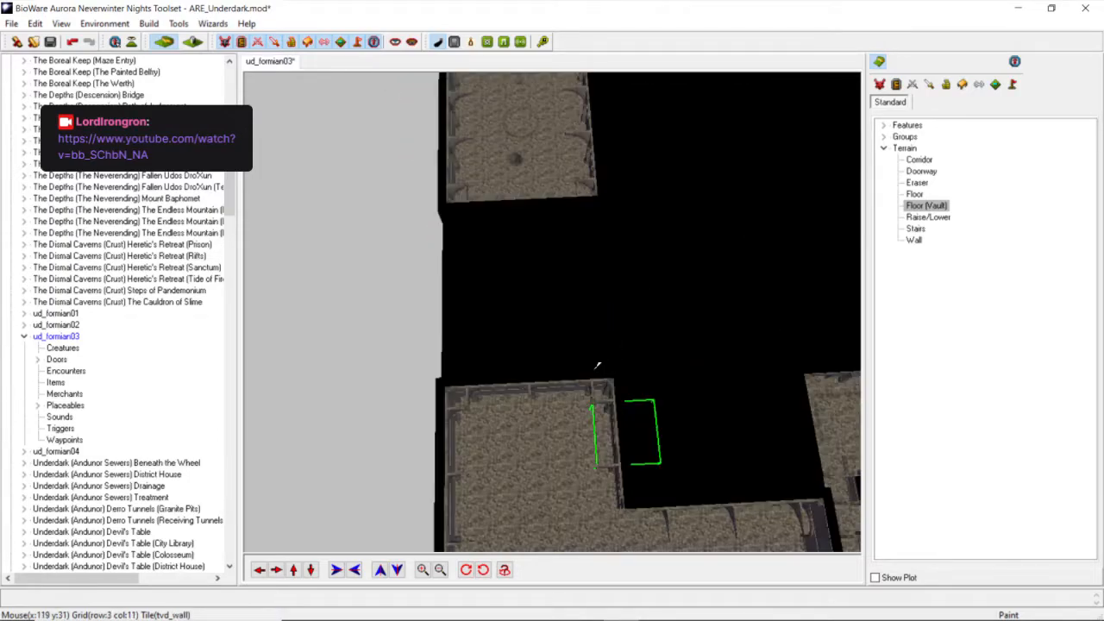
scroll(598, 362, "down", 3)
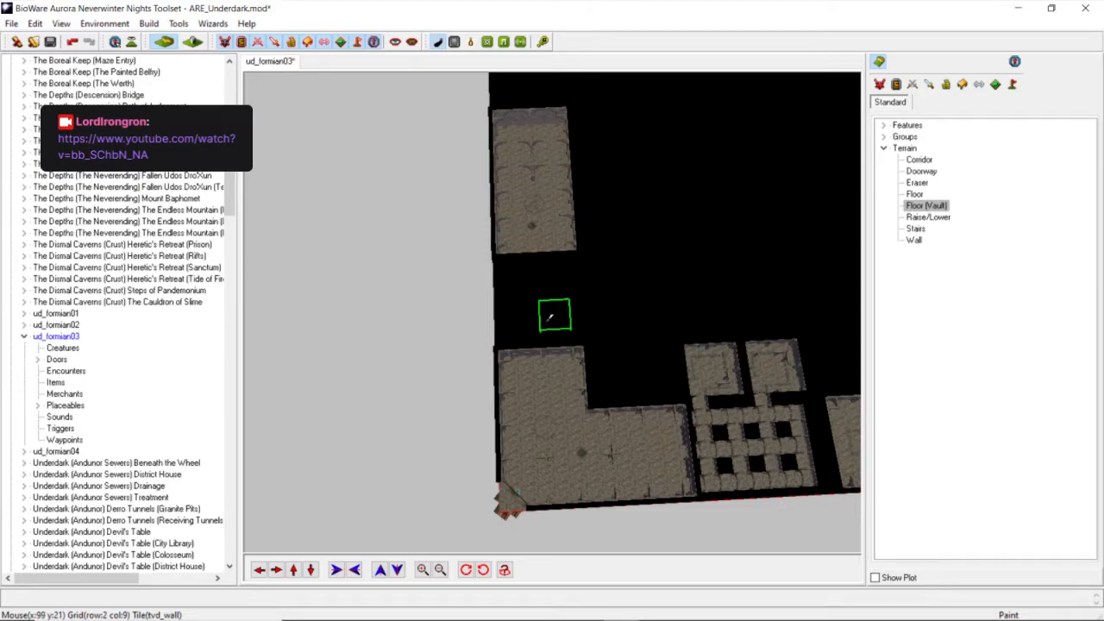
left_click(916, 195)
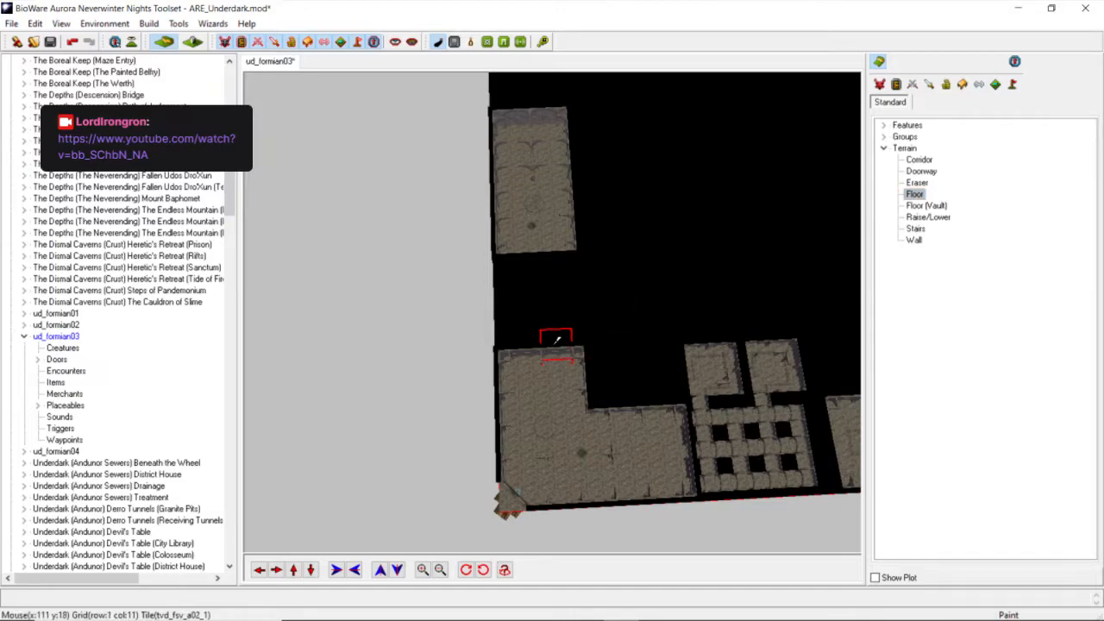
mouse_move(557, 340)
middle_mouse_down()
mouse_move(607, 352)
mouse_move(614, 344)
mouse_move(569, 341)
middle_mouse_up()
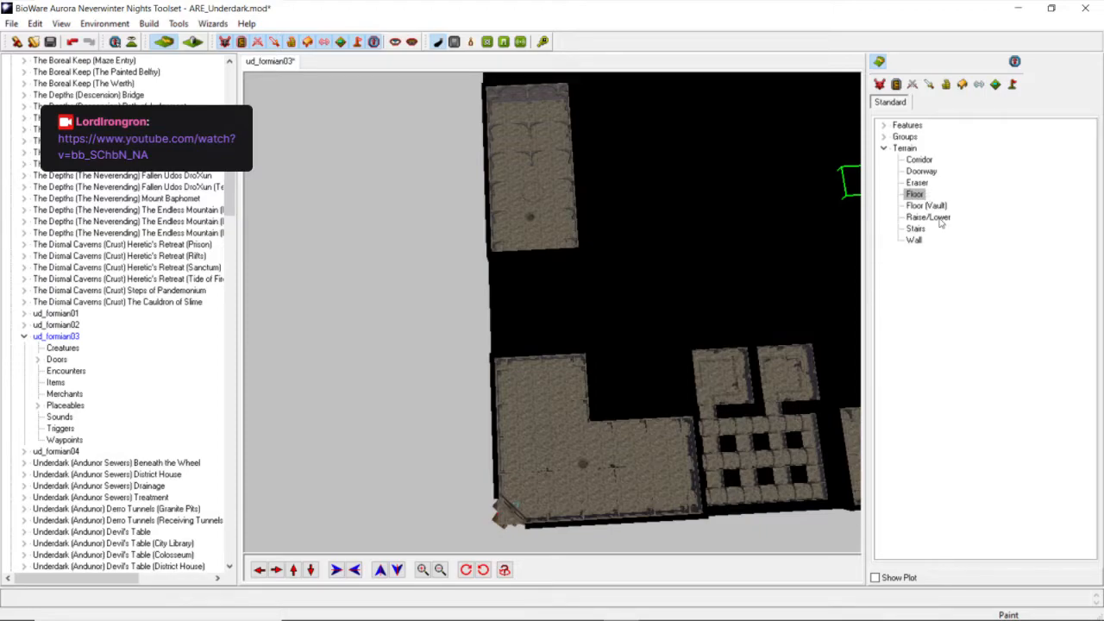
left_click(935, 162)
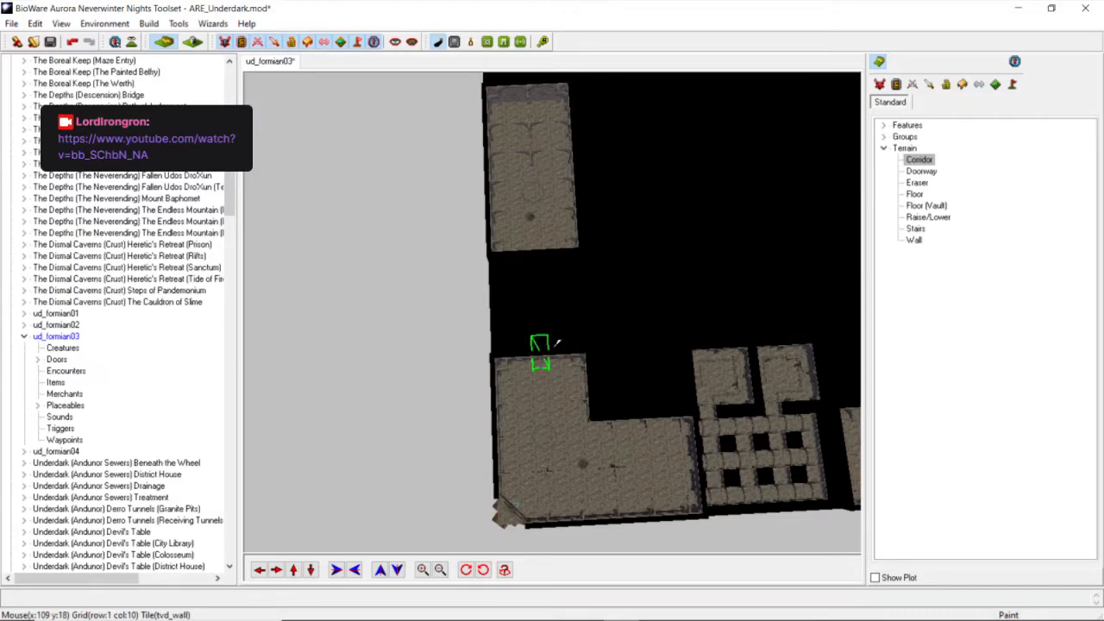
middle_click_drag(595, 354, 828, 276)
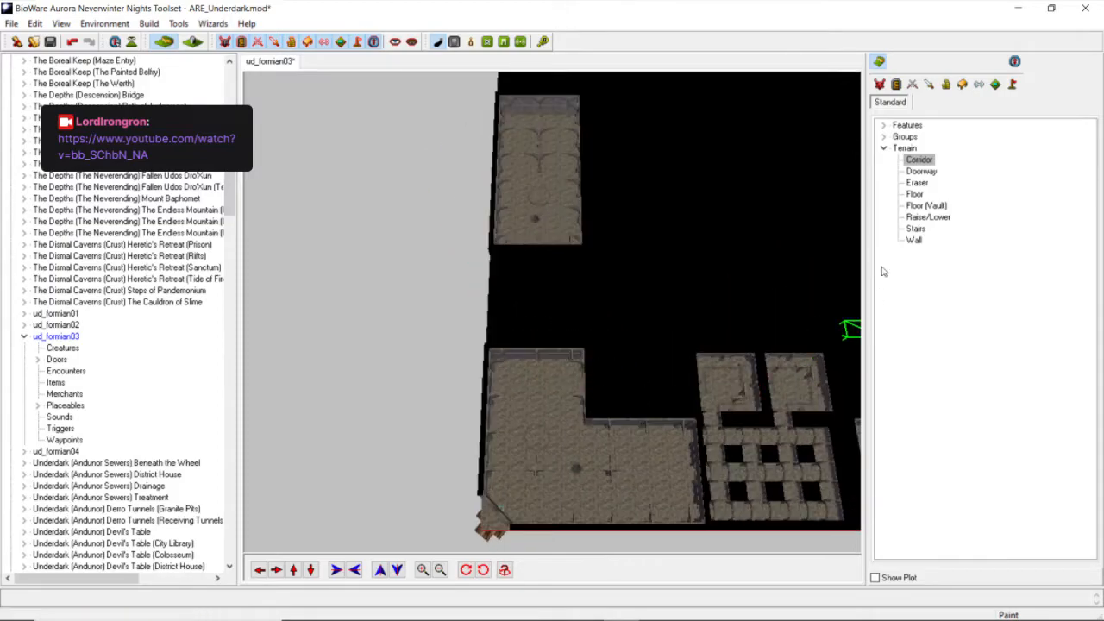
left_click(923, 205)
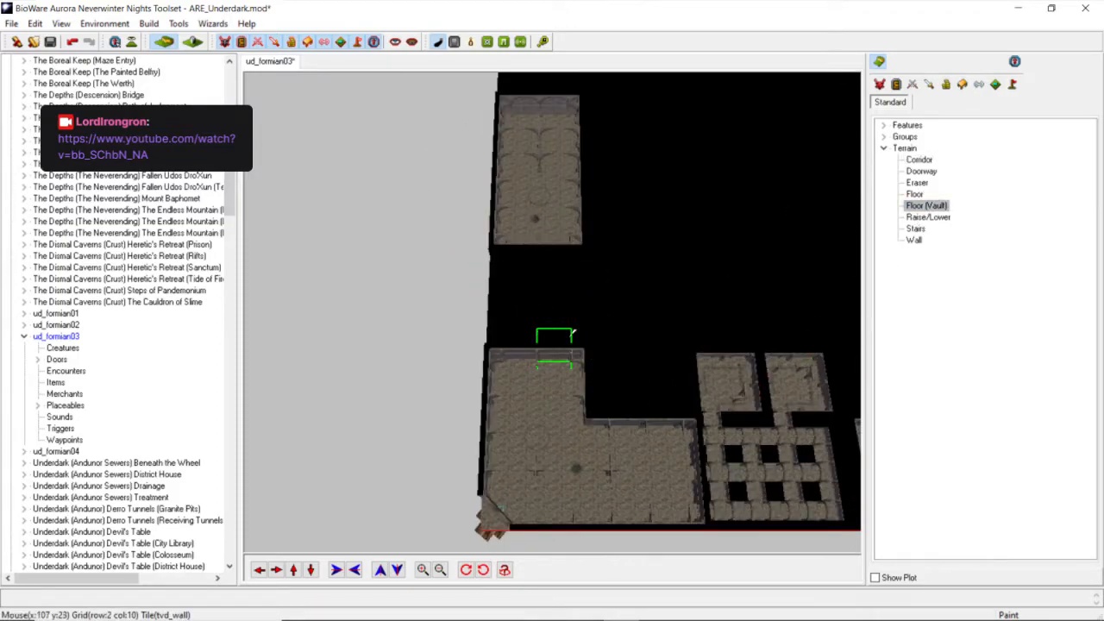
middle_click_drag(511, 337, 584, 372)
scroll(585, 375, "up", 3)
scroll(559, 278, "down", 3)
middle_click_drag(559, 295, 630, 285)
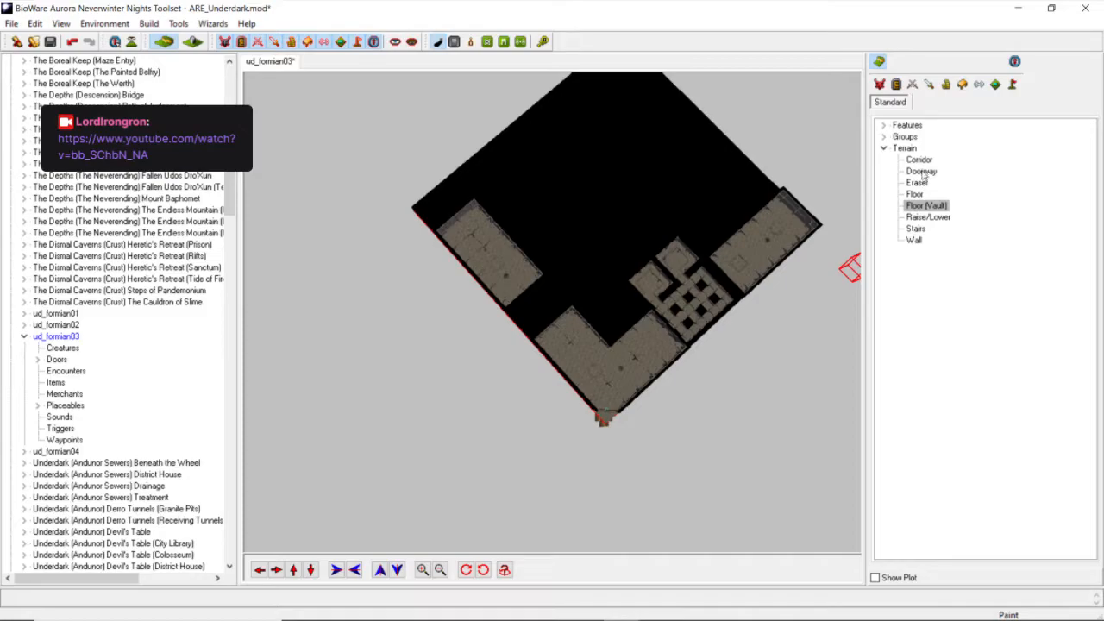
Trim the row of the second vault room nearest the L-shaped room using Wall terrain.
left_click(914, 240)
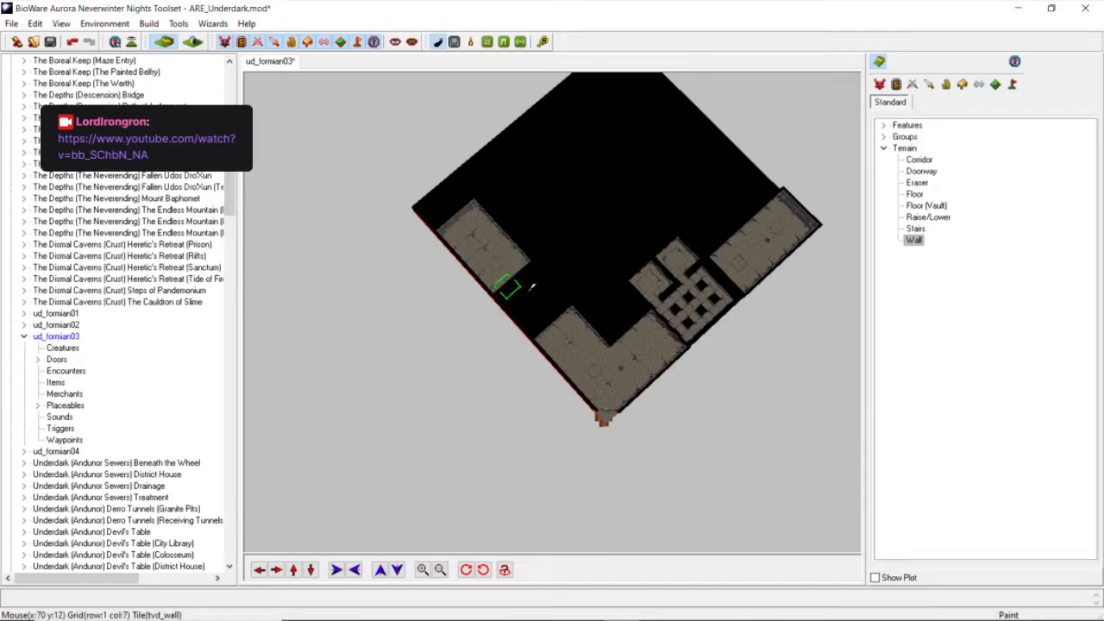
scroll(514, 284, "up", 5)
scroll(565, 267, "down", 4)
Inspect the L-shaped room's end wall and its spacing from the shortened vault room.
middle_click_drag(528, 245, 500, 226)
scroll(552, 250, "up", 4)
scroll(587, 270, "down", 4)
scroll(588, 270, "up", 4)
middle_click_drag(587, 270, 575, 313)
scroll(586, 314, "down", 5)
scroll(596, 320, "up", 4)
scroll(593, 316, "down", 4)
scroll(593, 312, "up", 1)
scroll(594, 313, "up", 4)
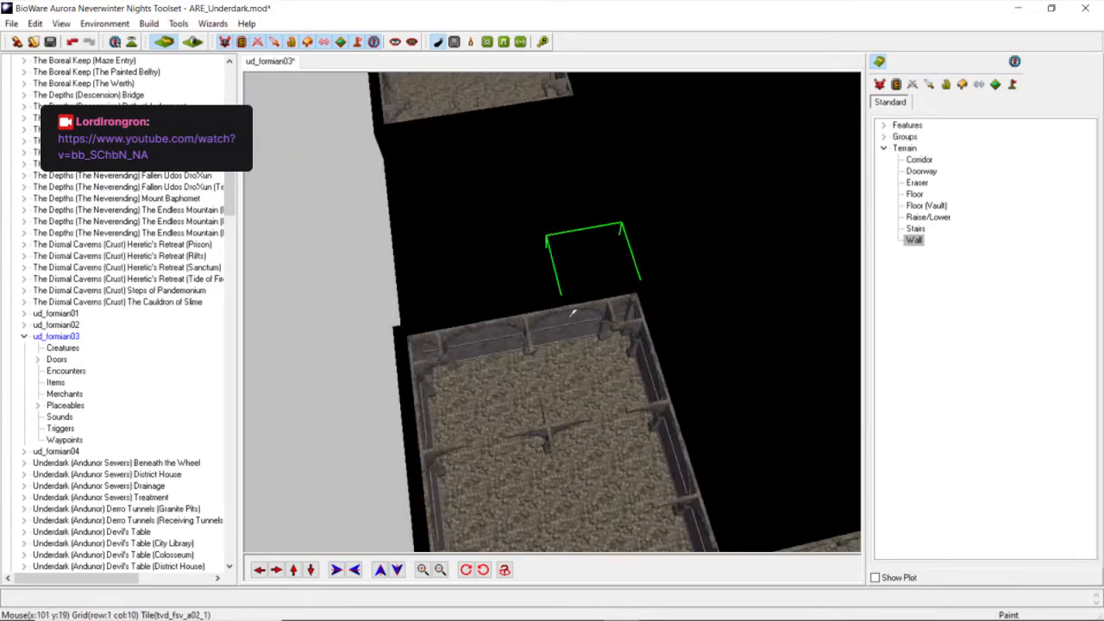
Paint a row of Corridor tiles along the L-shaped room's end wall and branch it outward into the gap toward the second vault room.
left_click(918, 160)
scroll(579, 322, "down", 5)
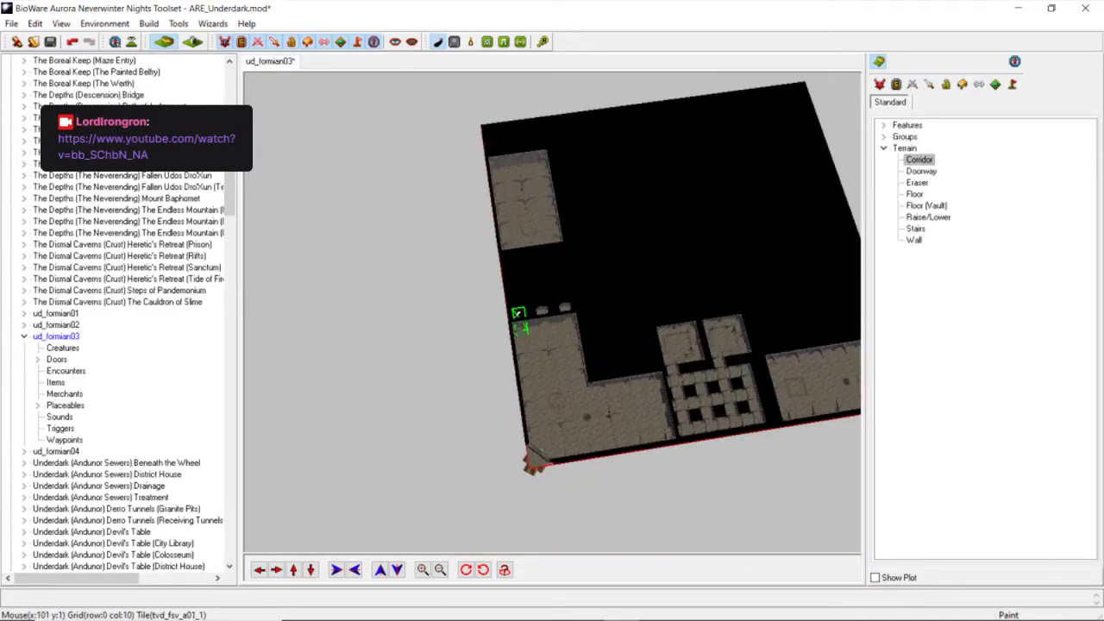
scroll(559, 307, "up", 5)
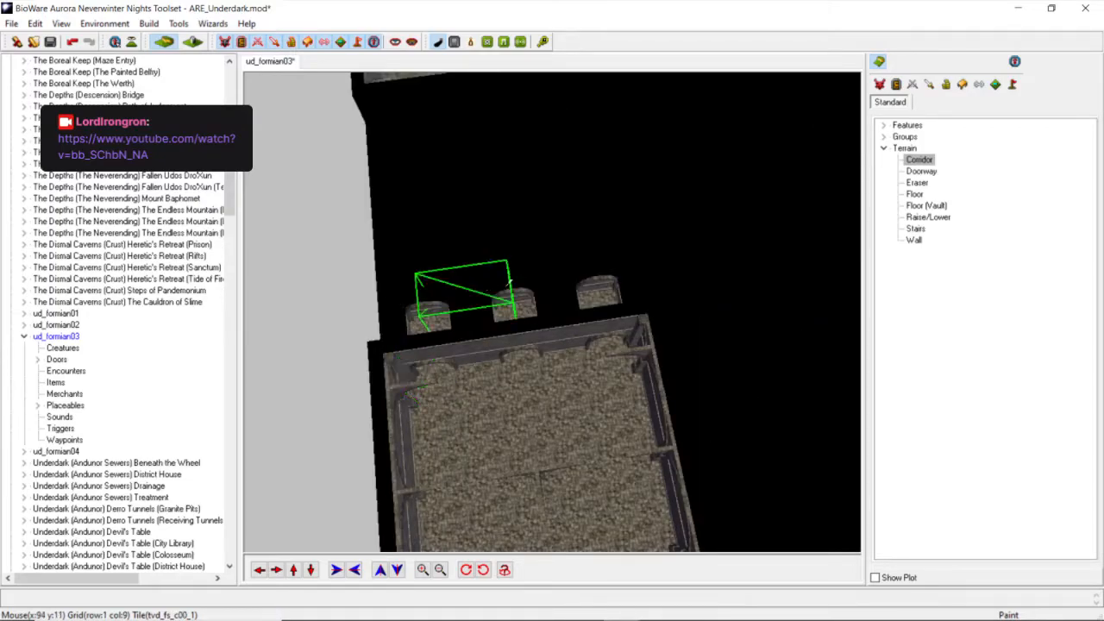
left_click(509, 284)
left_click(549, 275)
left_click(569, 250)
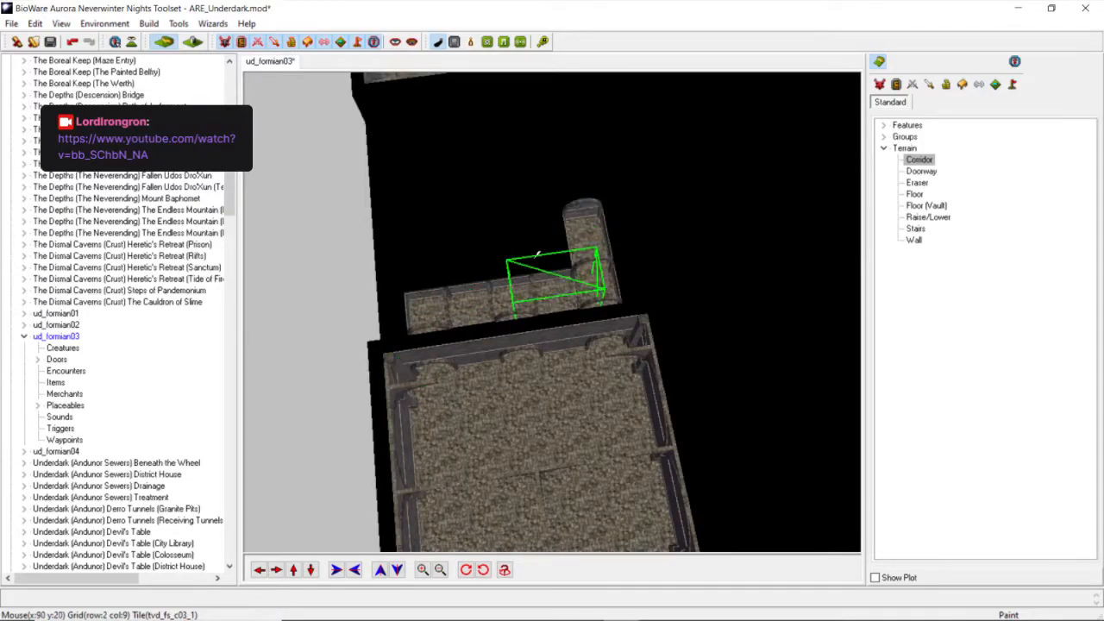
Extend the Corridor tiles into a grid with two by two openings between the L-shaped room and the second vault room.
left_click(499, 250)
left_click(472, 226)
left_click(542, 217)
scroll(543, 215, "down", 2)
left_click(550, 221)
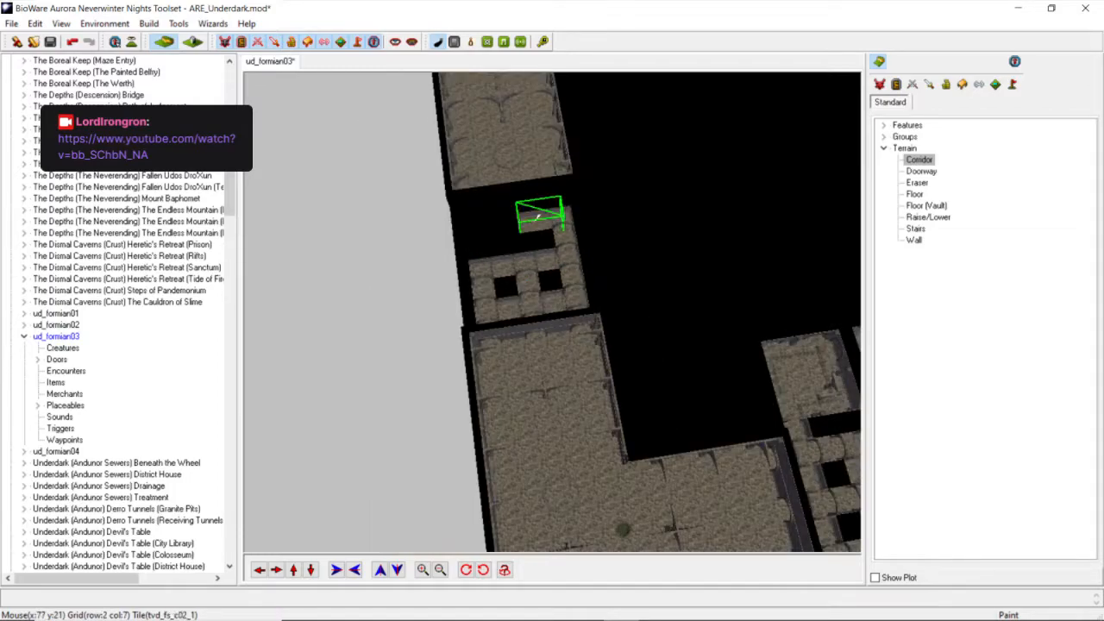
left_click(483, 222)
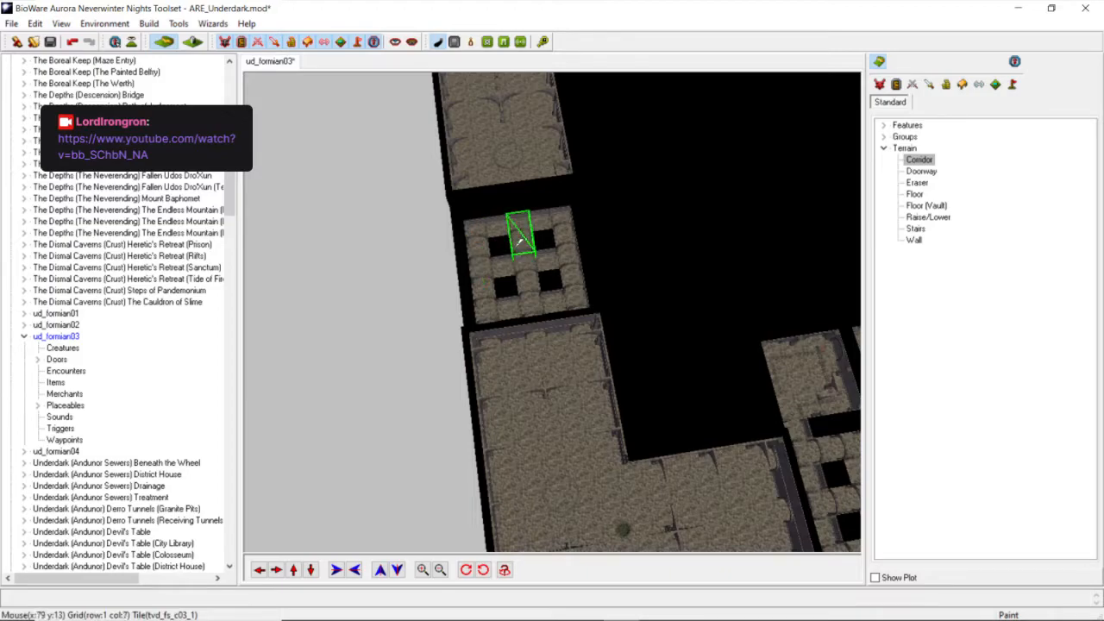
Trim another row off the second vault room with Wall terrain and extend the corridor grid by a third row of openings.
left_click(916, 241)
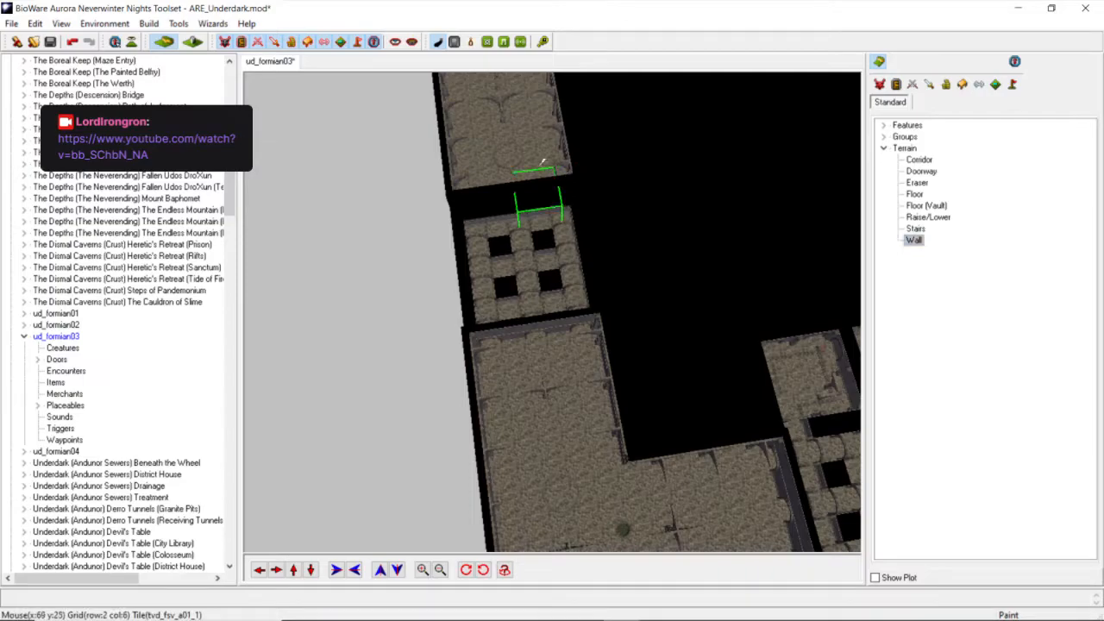
left_click(507, 161)
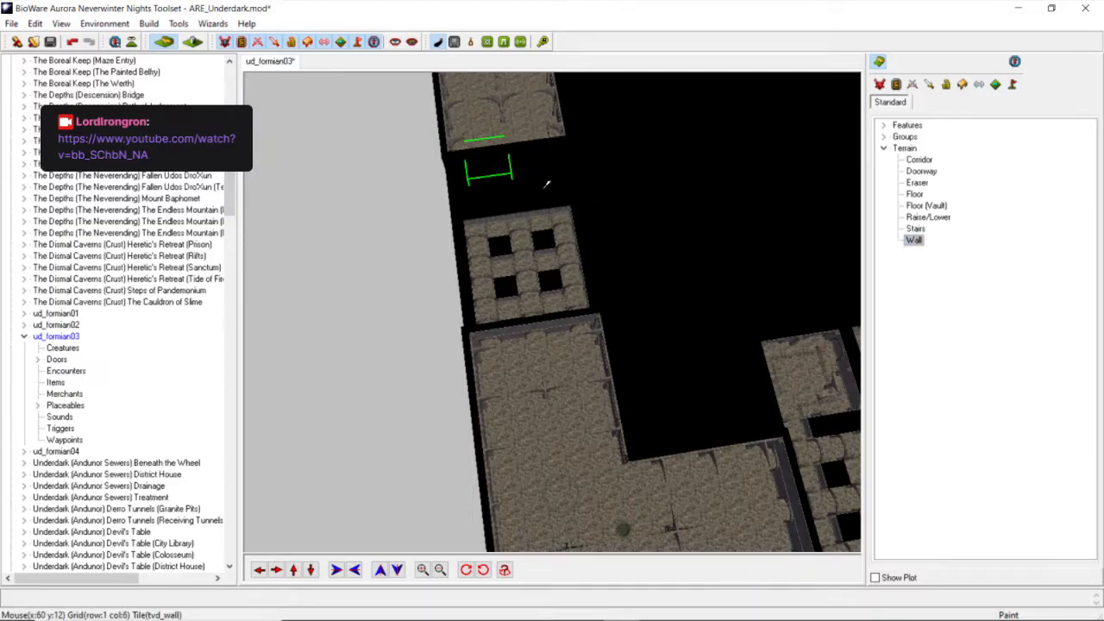
left_click(919, 161)
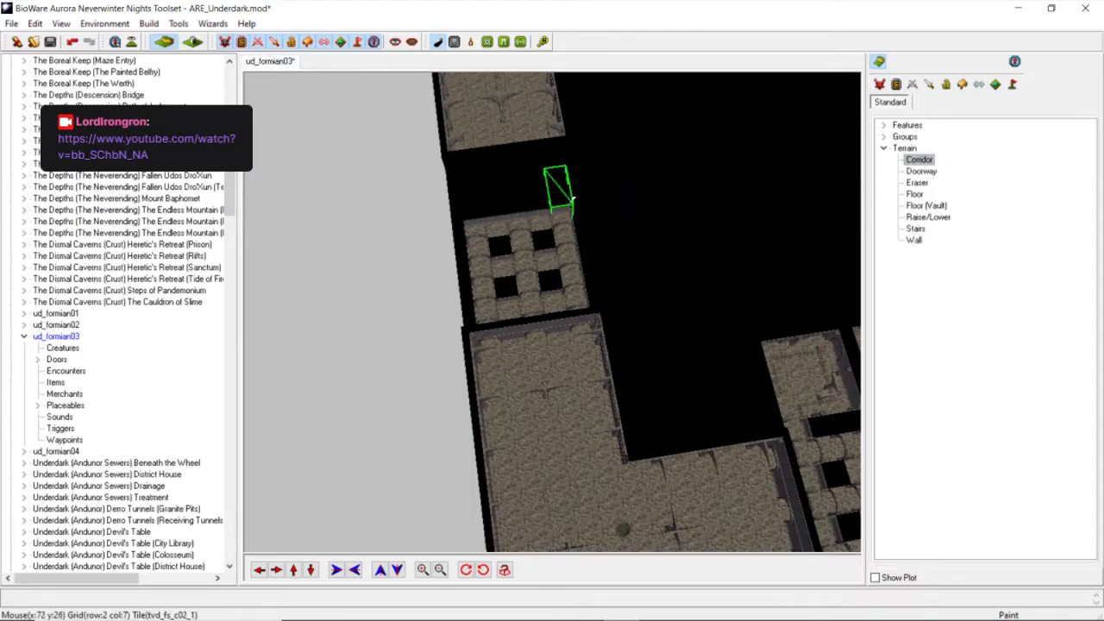
left_click(530, 187)
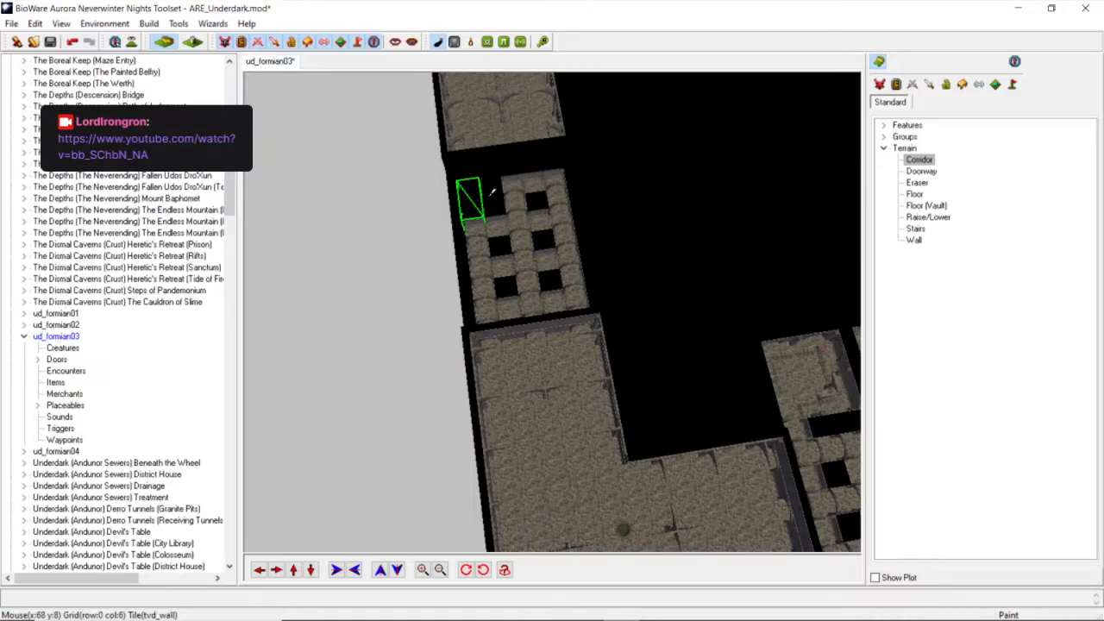
Place two small separate Floor (Vault) rooms side by side on the interior side of the new corridor grid.
scroll(521, 226, "down", 5)
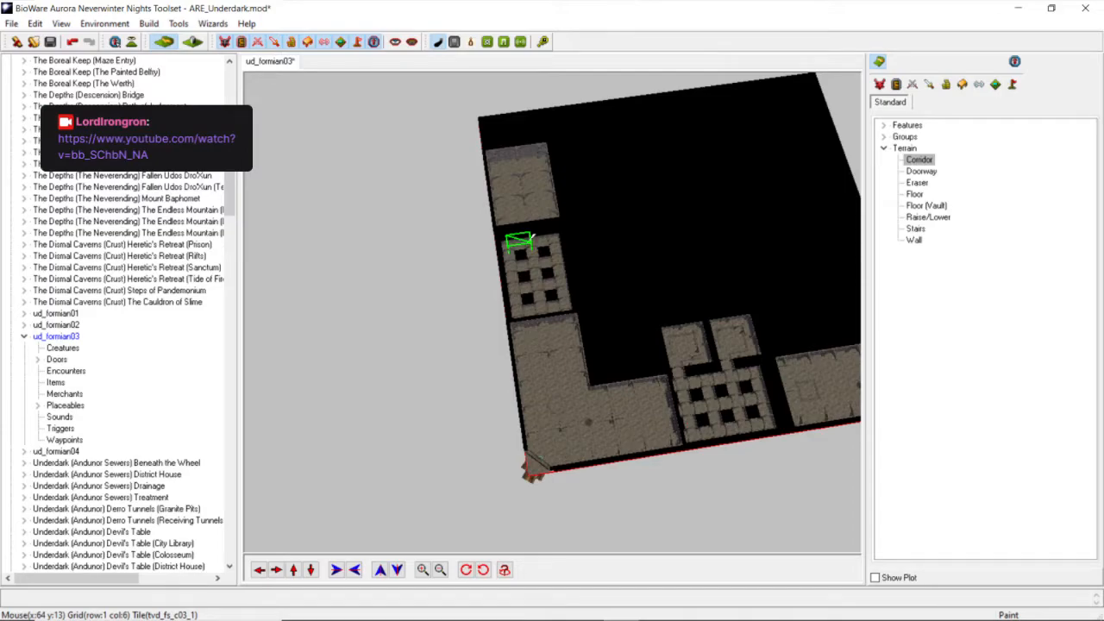
mouse_move(585, 248)
middle_mouse_down()
mouse_move(659, 220)
mouse_move(664, 238)
mouse_move(590, 302)
mouse_move(590, 329)
middle_mouse_up()
scroll(664, 238, "up", 4)
scroll(665, 242, "down", 4)
scroll(590, 330, "up", 3)
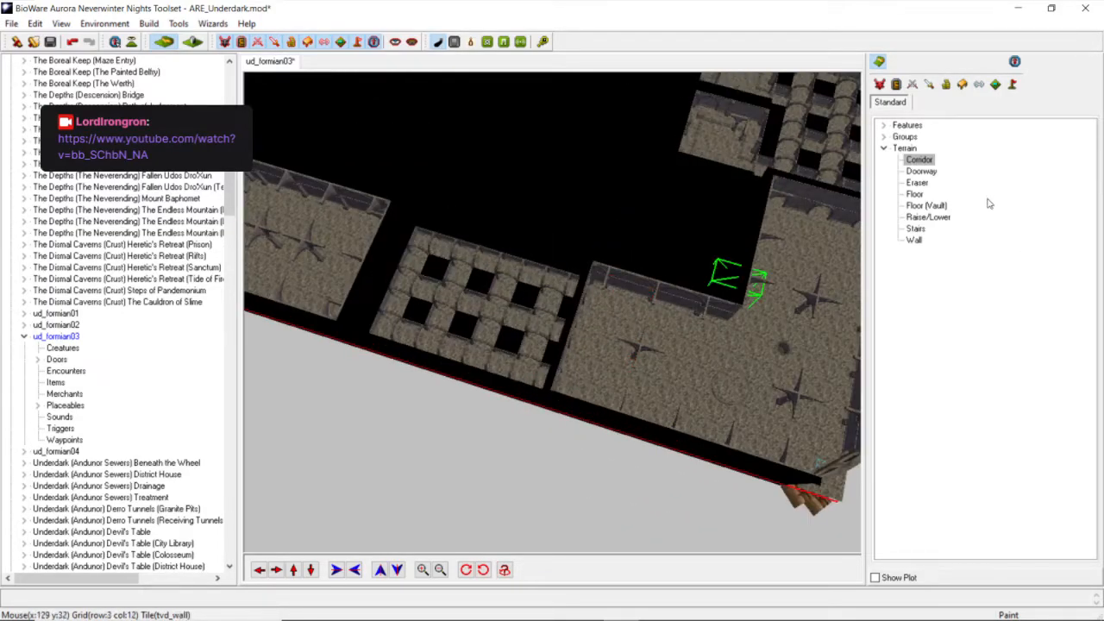
left_click(923, 205)
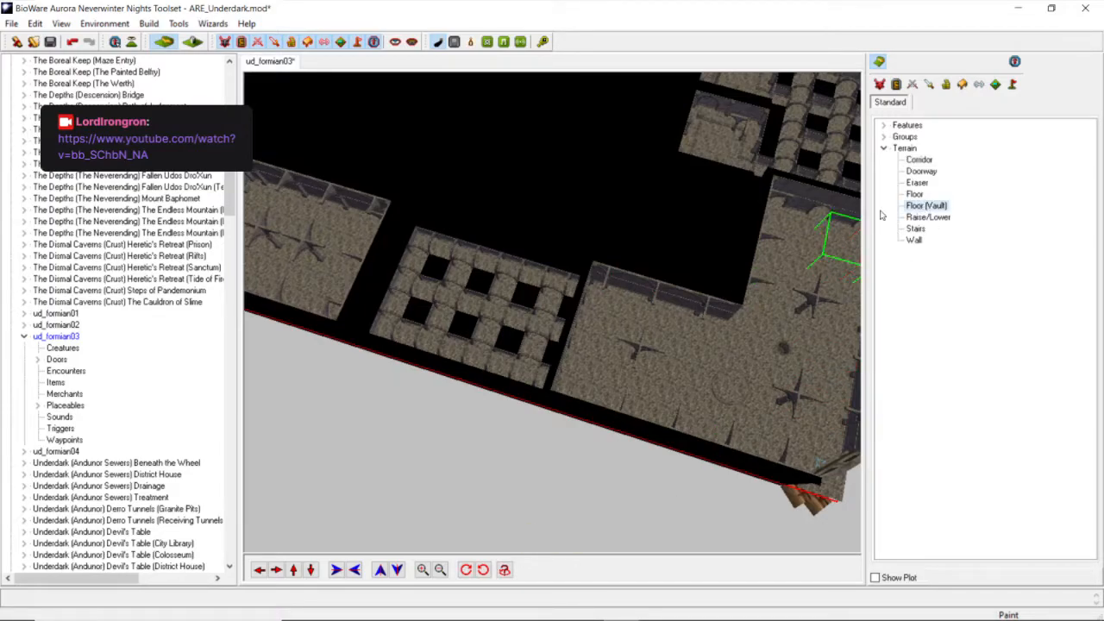
left_click(561, 211)
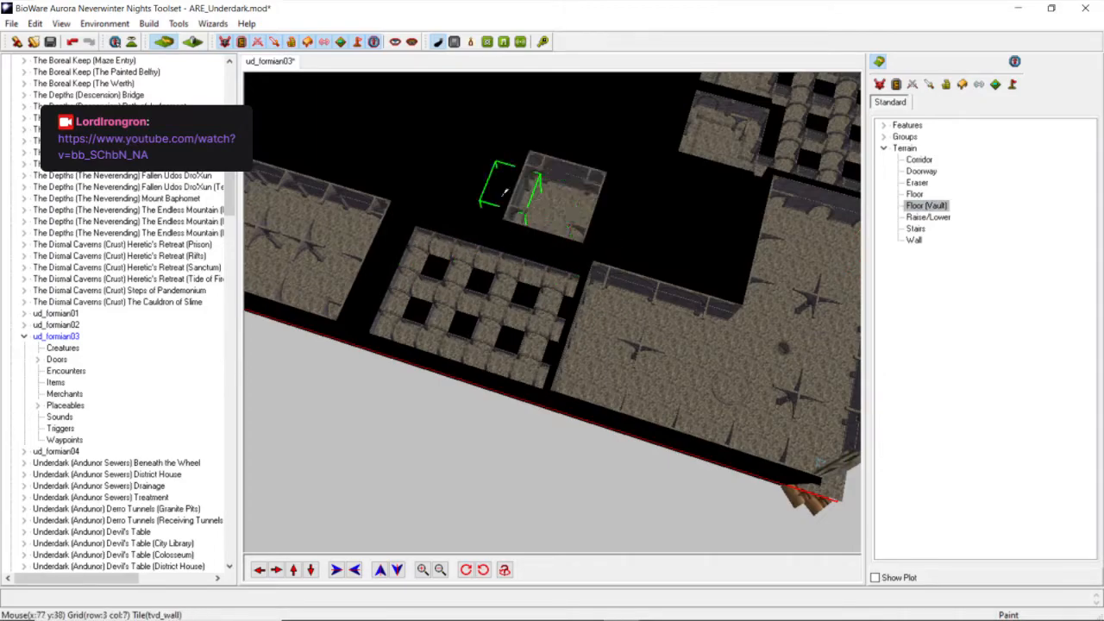
left_click(461, 176)
middle_click_drag(510, 226, 538, 223)
scroll(545, 251, "down", 3)
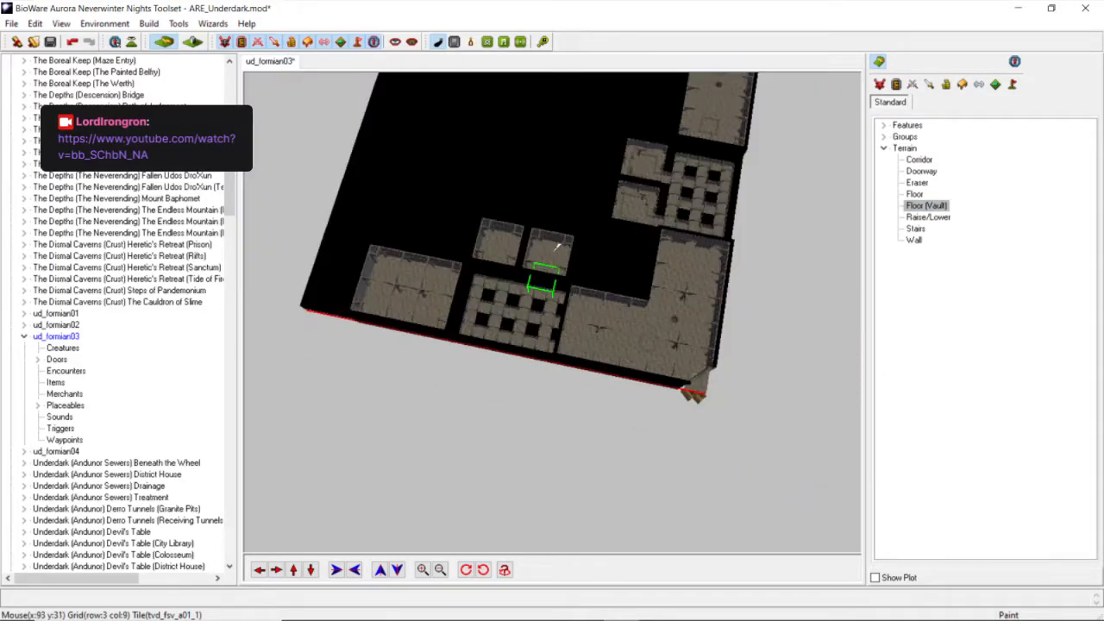
Add Corridor stubs from the new grid toward each of the two small rooms and toward the second vault room.
scroll(548, 252, "up", 3)
left_click(921, 160)
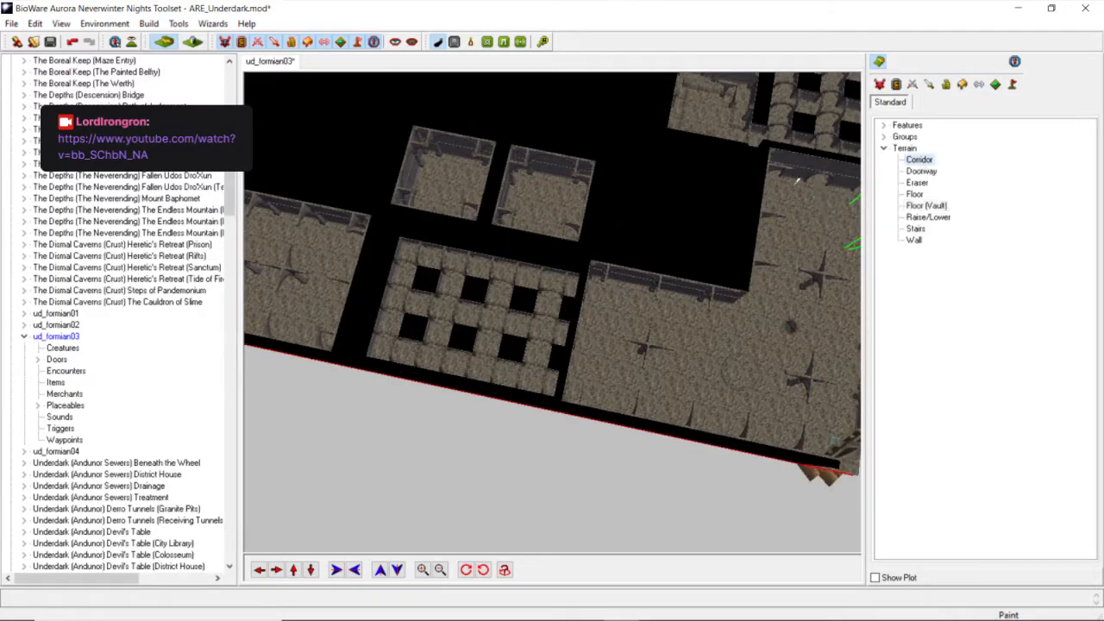
left_click(562, 246)
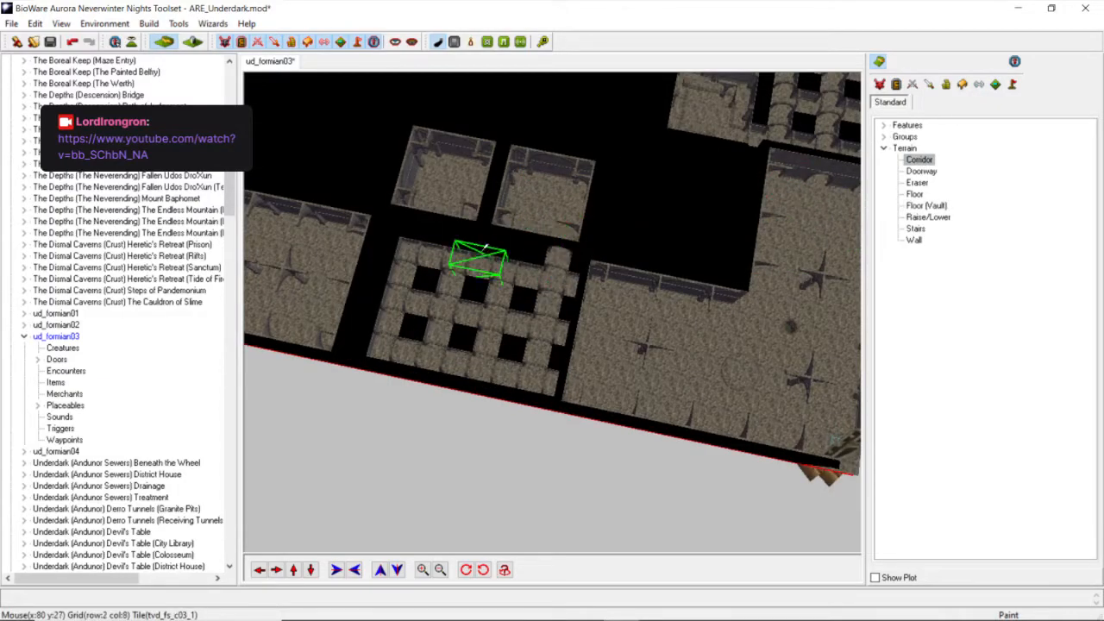
left_click(470, 228)
middle_click_drag(420, 256, 400, 258)
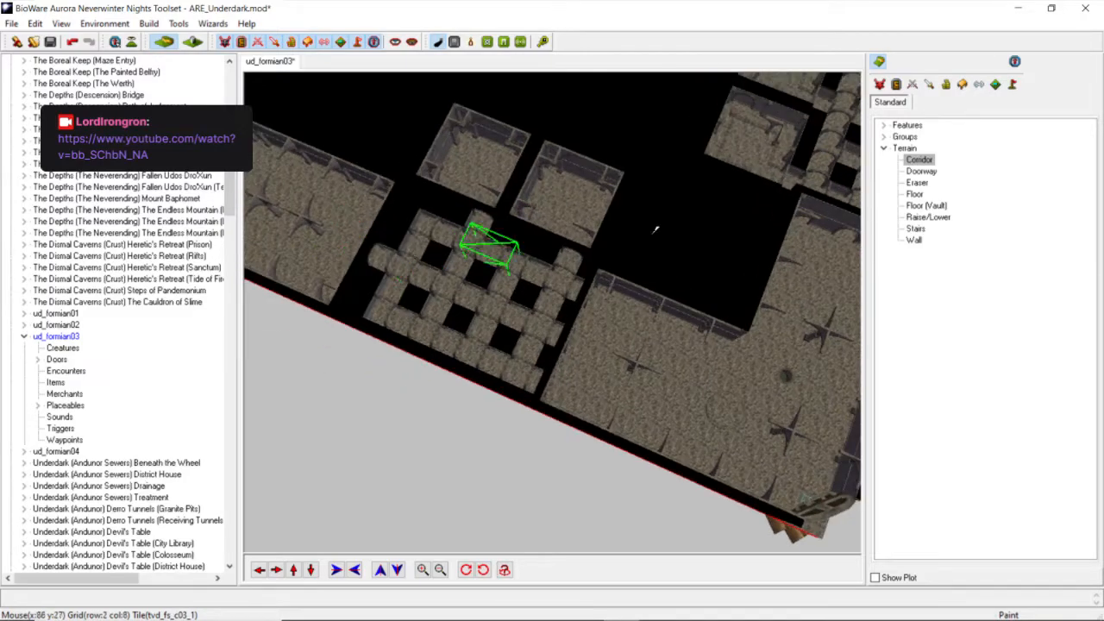
Extend the second vault room to the outer edge of the area using Floor (Vault).
scroll(594, 264, "down", 3)
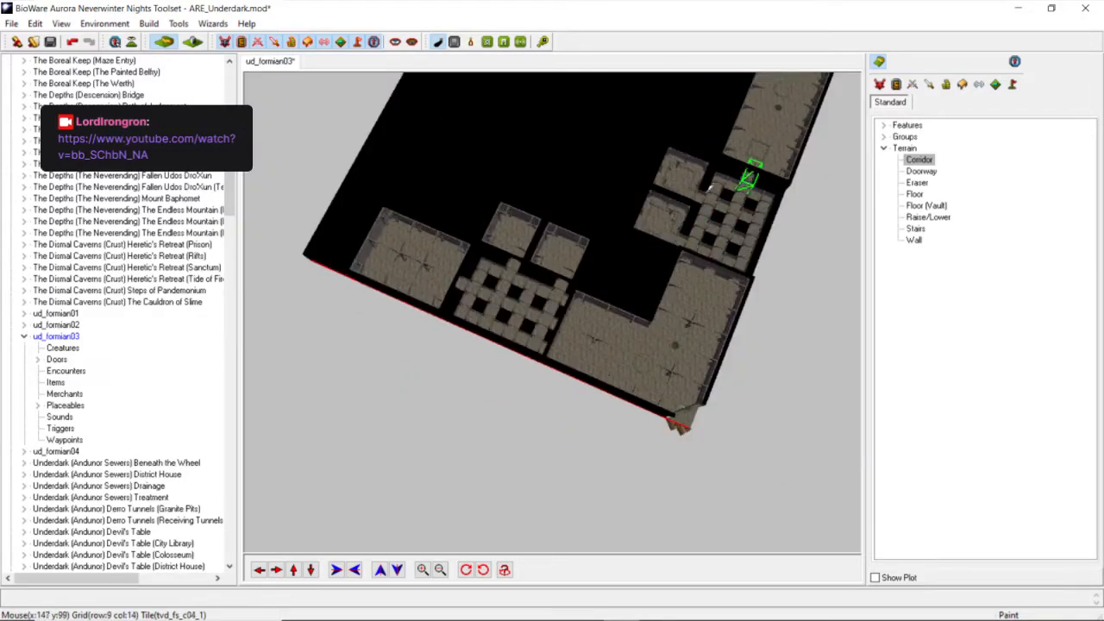
scroll(617, 213, "down", 3)
middle_click_drag(616, 212, 545, 231)
scroll(563, 205, "up", 3)
scroll(563, 206, "down", 3)
scroll(547, 209, "up", 3)
scroll(549, 211, "down", 3)
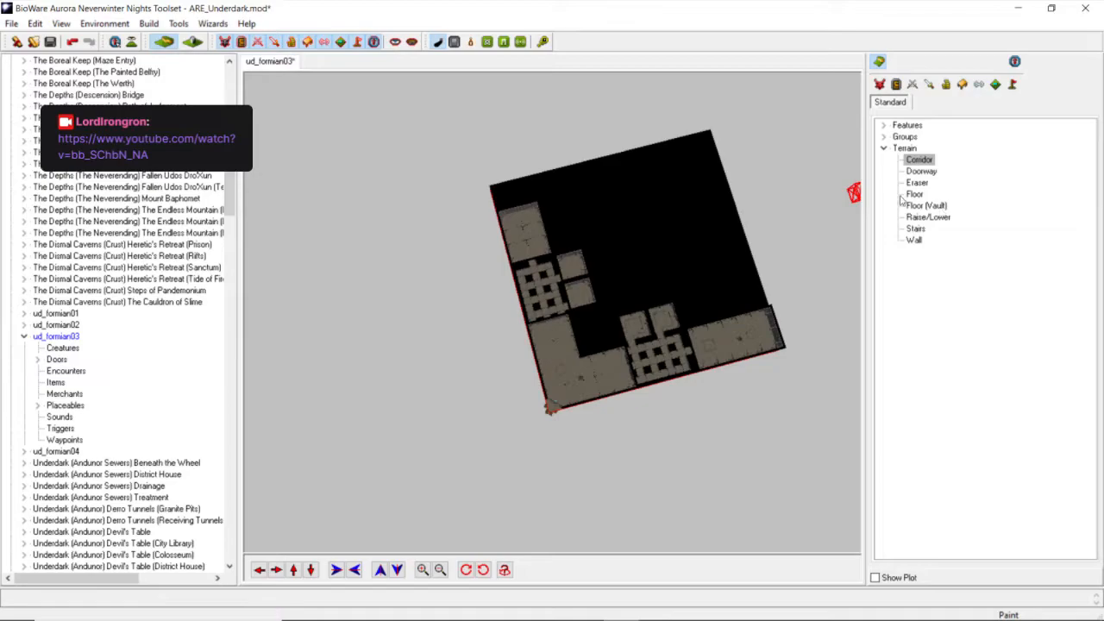
scroll(660, 191, "up", 3)
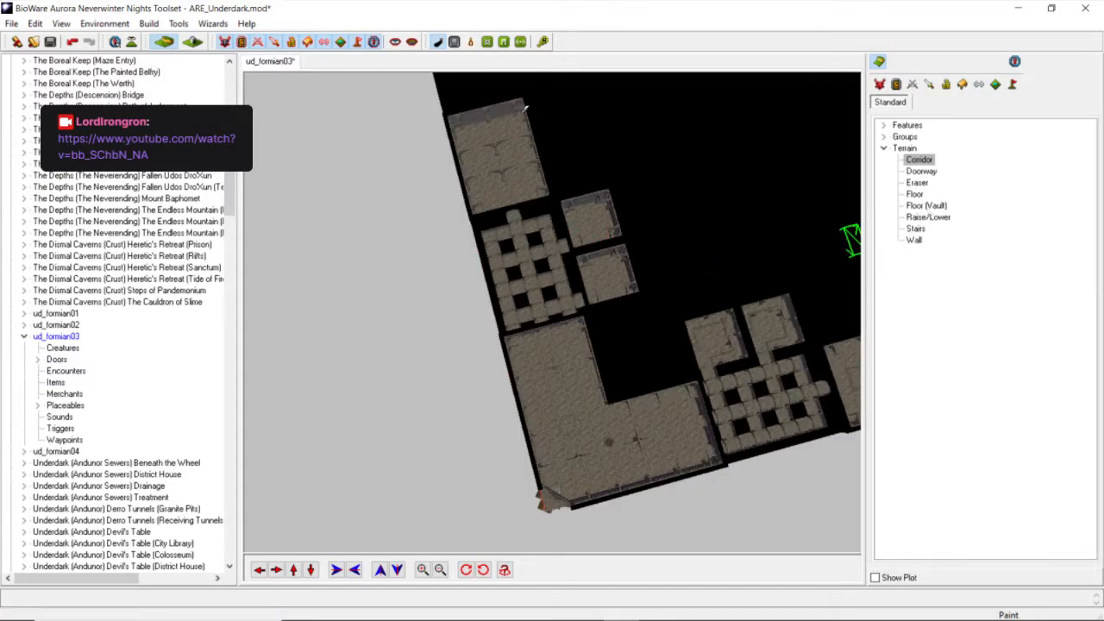
left_click(926, 206)
scroll(492, 193, "down", 3)
left_click(506, 202)
middle_click_drag(507, 205, 511, 233)
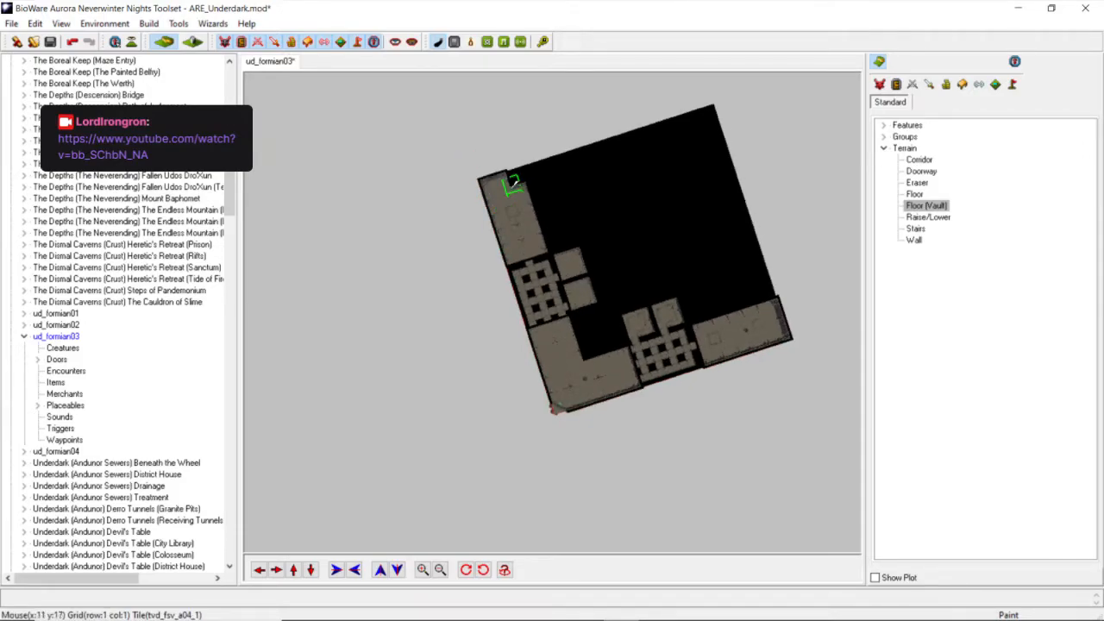
Examine both wings of the layout, comparing their corridor grids, small rooms and end vault rooms from several angles.
scroll(560, 237, "up", 4)
scroll(690, 246, "down", 3)
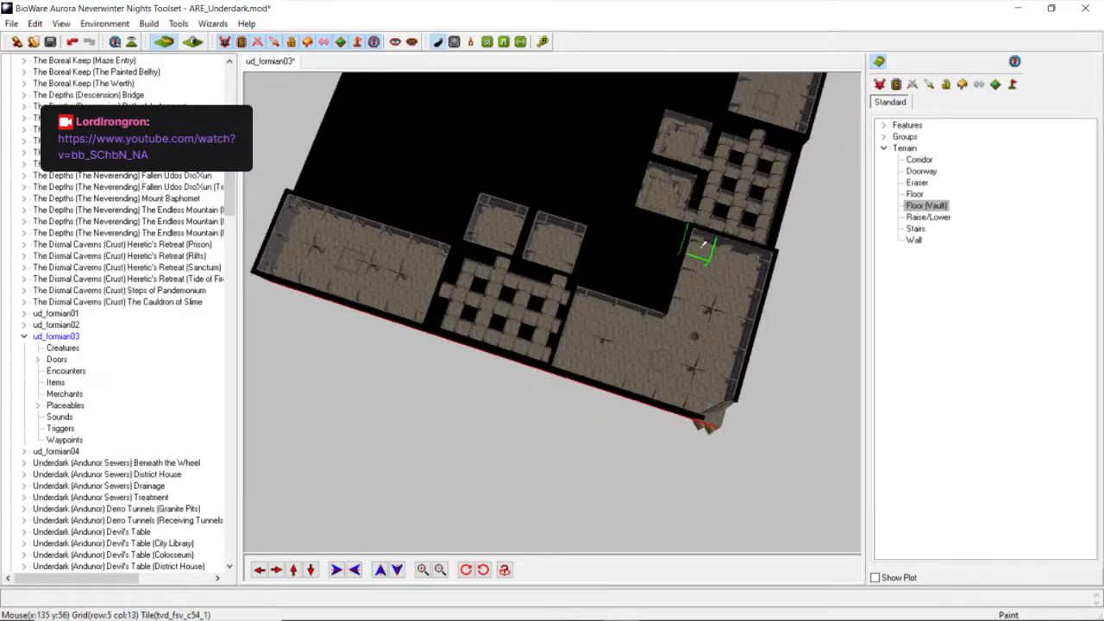
scroll(584, 250, "down", 4)
scroll(509, 282, "up", 4)
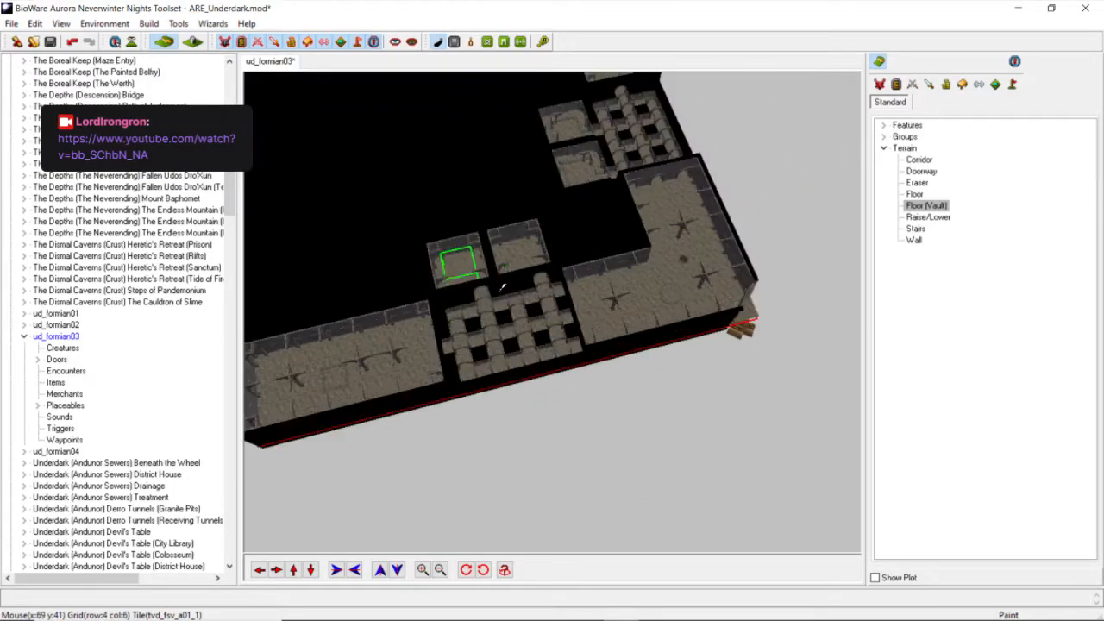
middle_click_drag(505, 281, 466, 309)
scroll(379, 327, "down", 4)
scroll(385, 327, "up", 4)
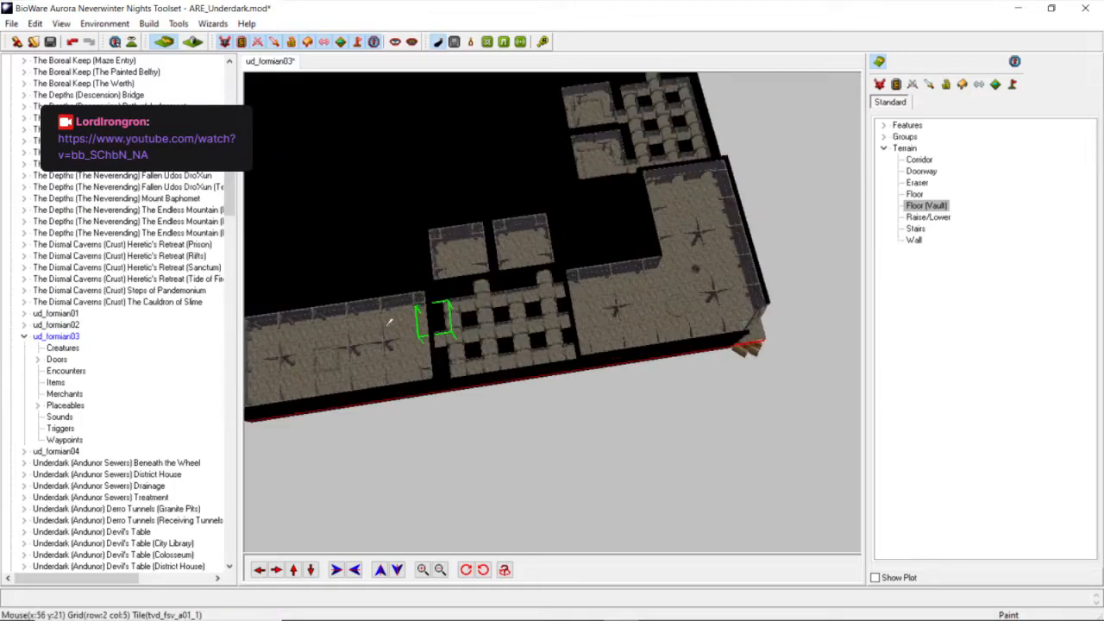
scroll(525, 223, "down", 4)
middle_click_drag(742, 225, 799, 224)
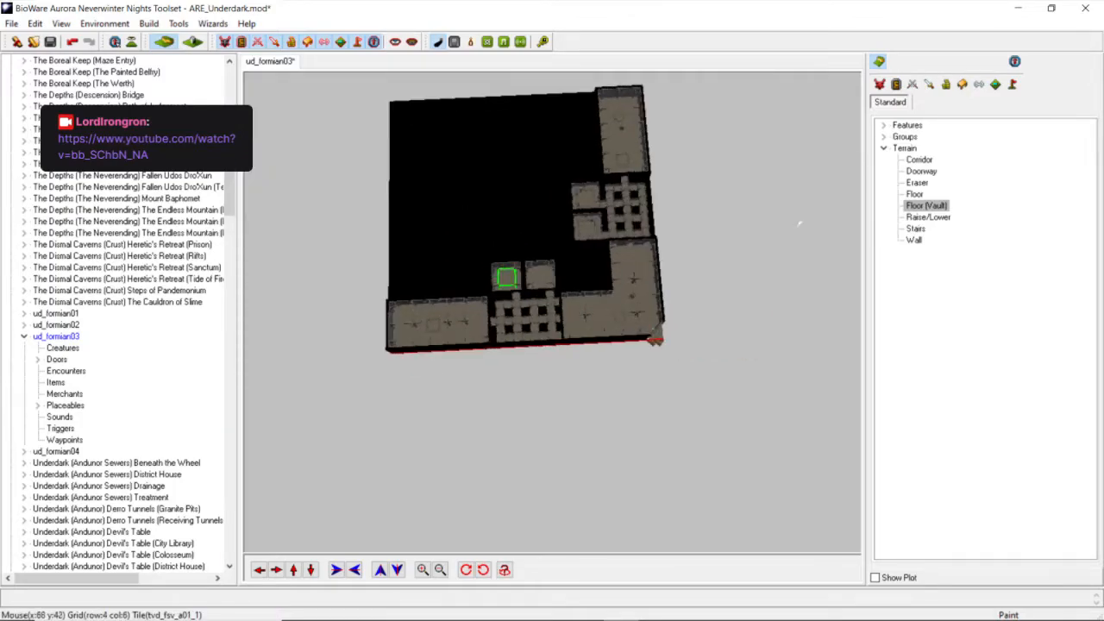
Run a Corridor from the first wing's end vault room and along the interior side of its small rooms, undoing misplaced tiles.
left_click(919, 160)
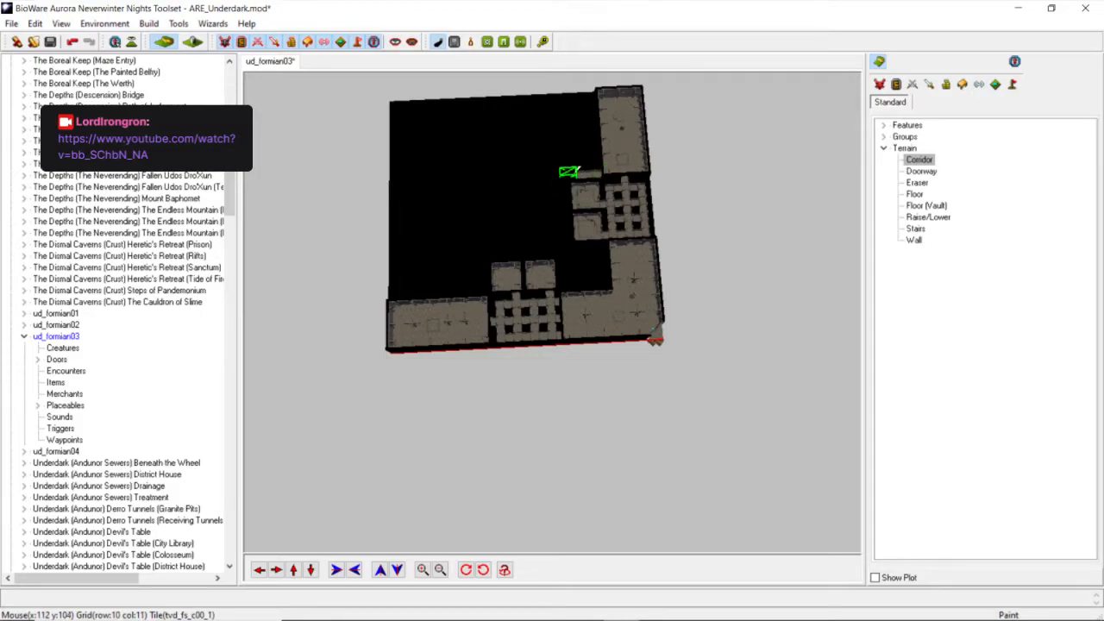
left_click(35, 24)
left_click(52, 43)
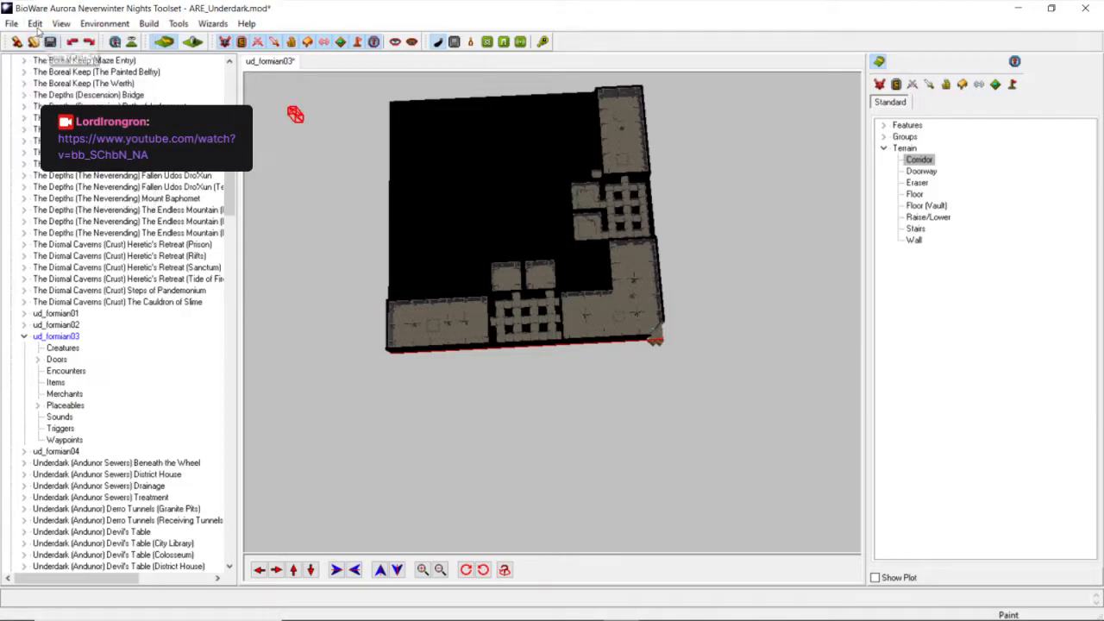
left_click(35, 23)
left_click(51, 40)
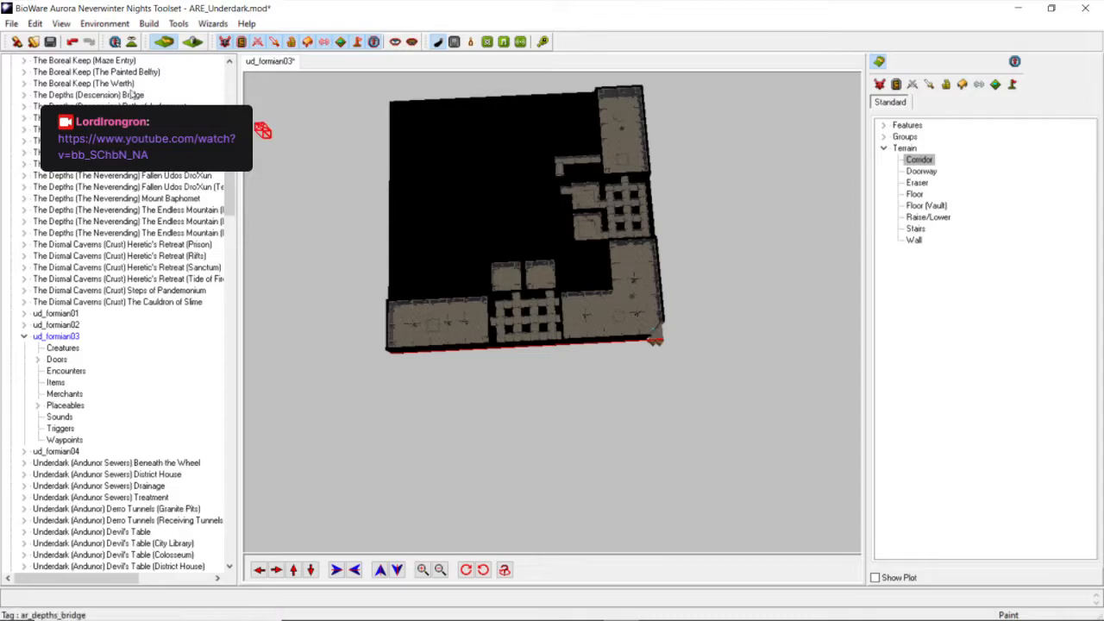
left_click(35, 23)
left_click(34, 23)
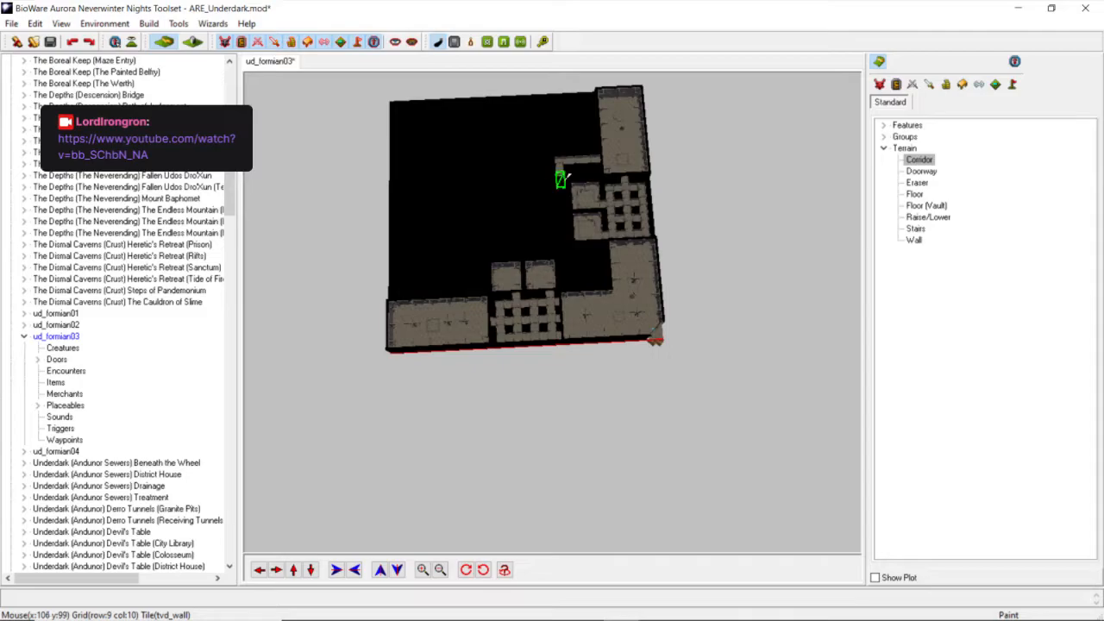
left_click(564, 180)
left_click(564, 198)
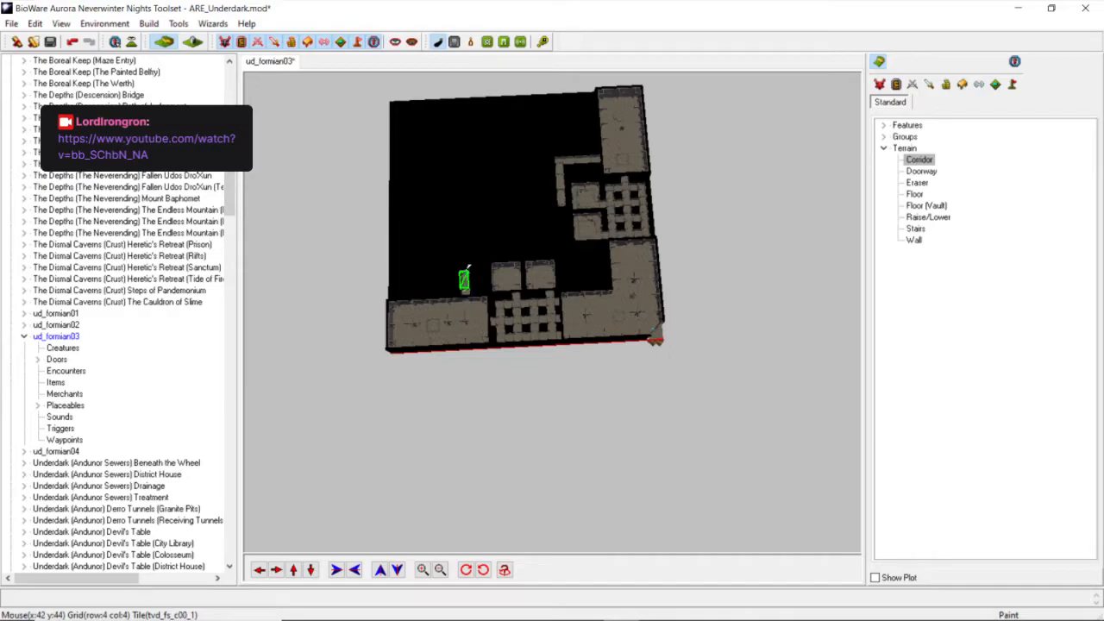
Run a Corridor out of the second vault room and turn it toward the interior side of the neighbouring small rooms.
left_click(464, 263)
left_click(484, 250)
left_click(503, 248)
Continue the second wing's corridor past both of its small rooms until it is level with the first wing's corridor.
scroll(479, 210, "up", 3)
scroll(536, 288, "down", 3)
mouse_move(490, 263)
middle_mouse_down()
mouse_move(560, 295)
mouse_move(563, 308)
middle_mouse_up()
scroll(556, 310, "up", 3)
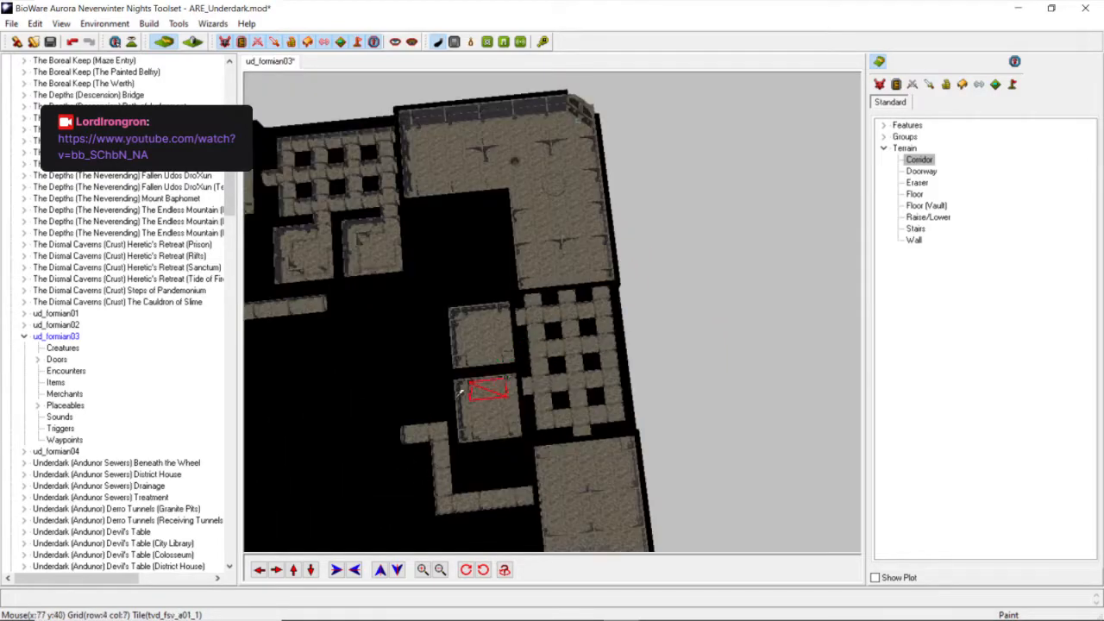
left_click(441, 413)
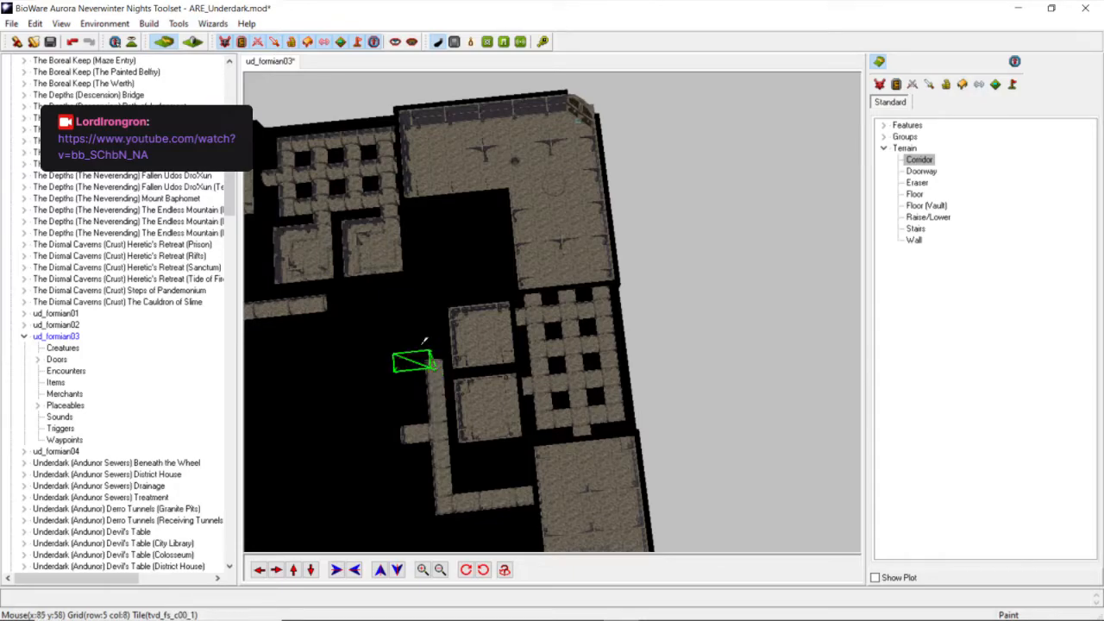
left_click(426, 338)
left_click(422, 306)
Extend the first wing's corridor past its small rooms and join it to the end of the second wing's corridor.
left_click(351, 296)
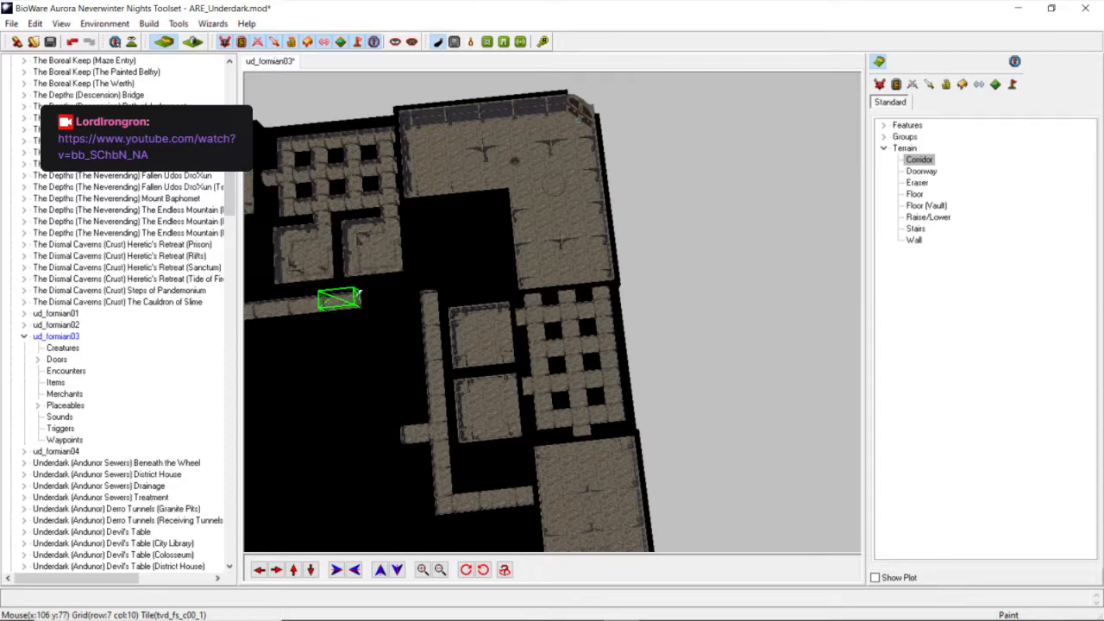
left_click(376, 294)
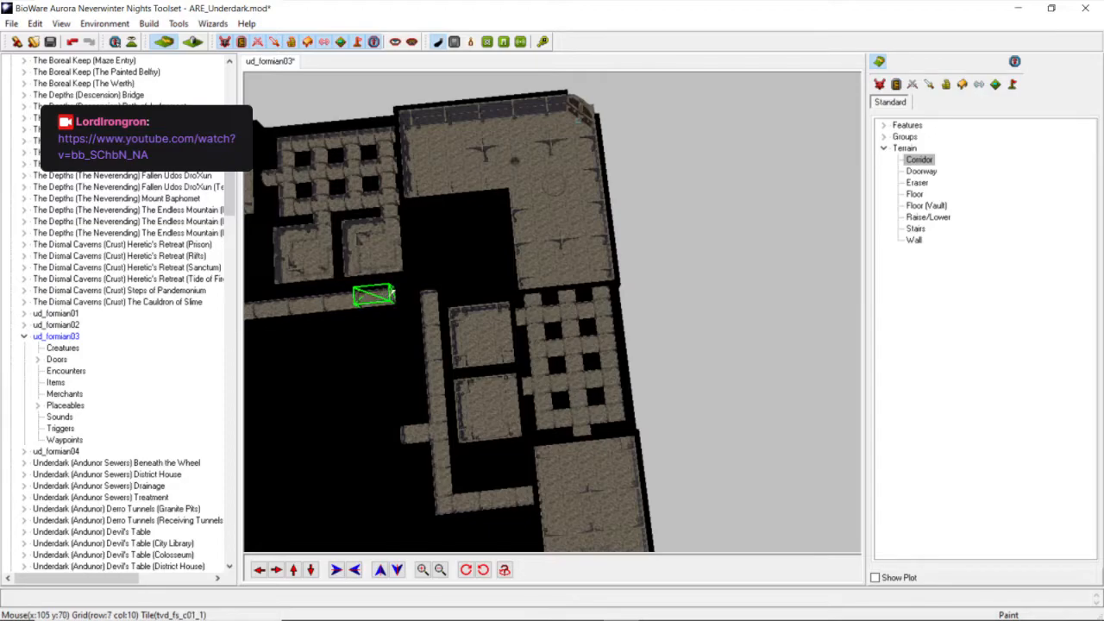
left_click(412, 291)
middle_click_drag(414, 291, 595, 263)
scroll(595, 262, "down", 3)
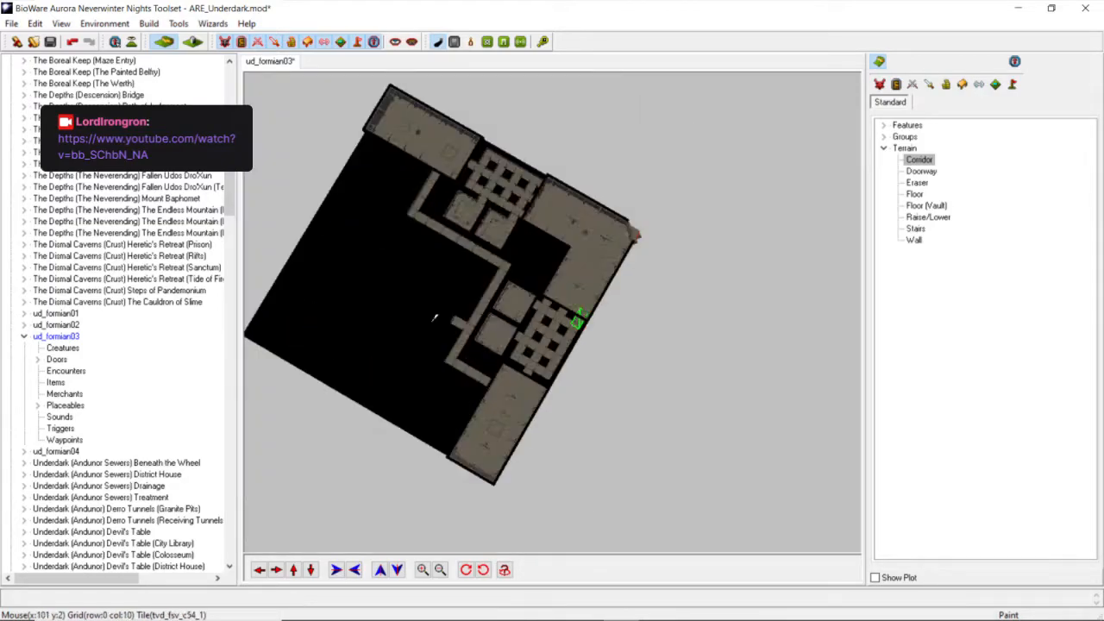
Erase the stray one-tile corridor stub branching off the interior side of the wing's corridor.
middle_click_drag(437, 315, 655, 281)
scroll(655, 280, "up", 3)
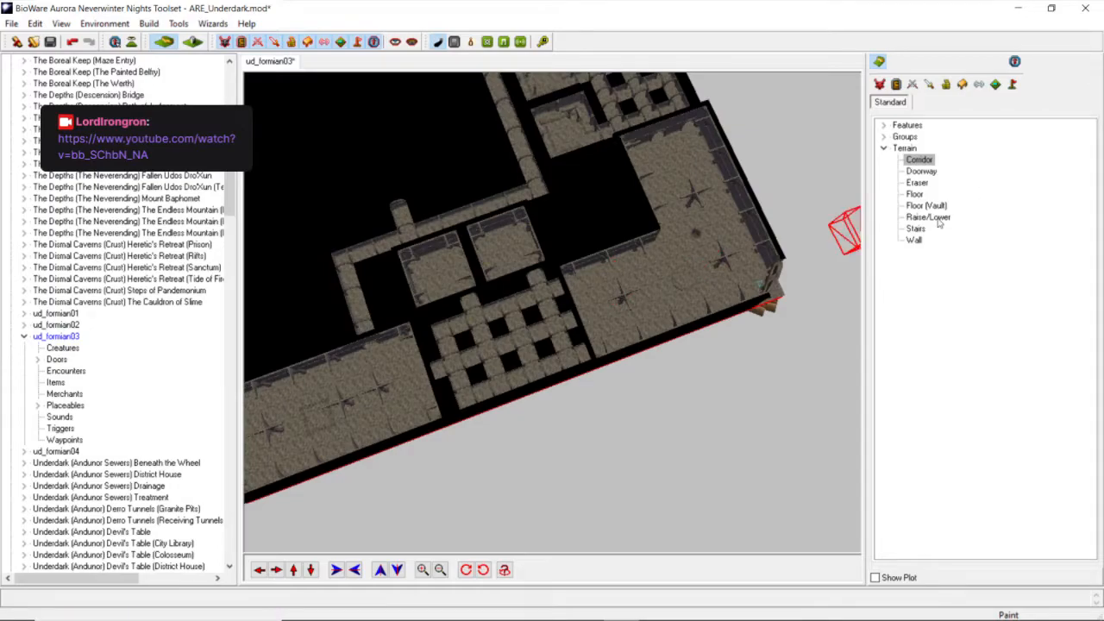
left_click(914, 242)
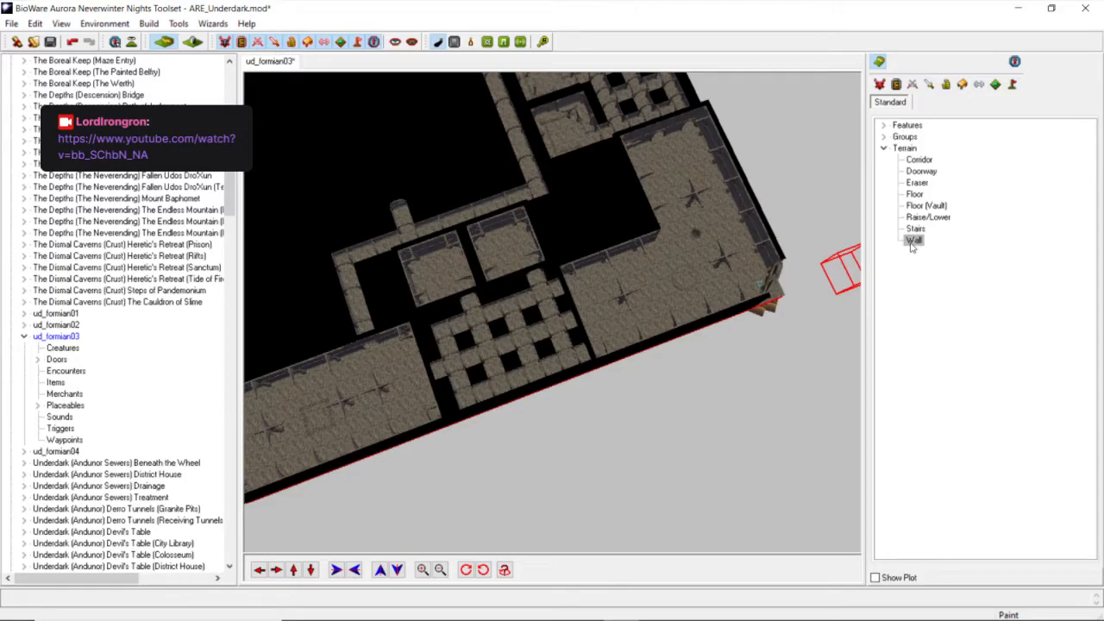
left_click(919, 186)
left_click(399, 207)
scroll(439, 257, "down", 4)
mouse_move(442, 257)
middle_mouse_down()
mouse_move(518, 255)
mouse_move(547, 286)
middle_mouse_up()
scroll(547, 287, "up", 4)
middle_click_drag(476, 270, 524, 320)
scroll(524, 319, "up", 4)
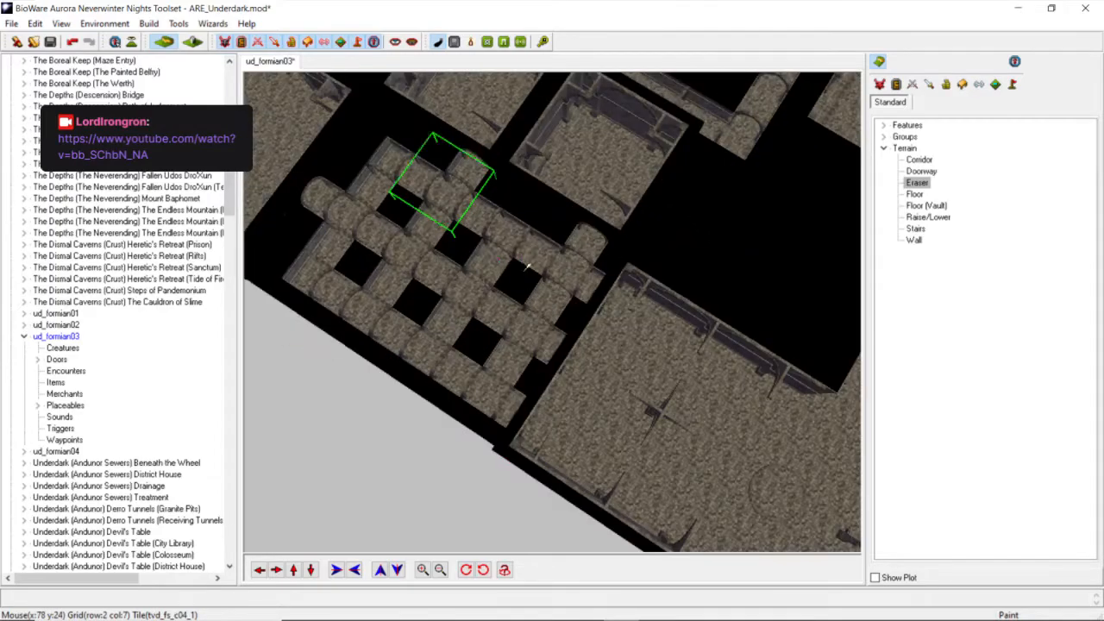
Paint Floor rooms inside the corridor bend: three small rooms in a row along one wing and a double-size room along the other.
left_click(293, 570)
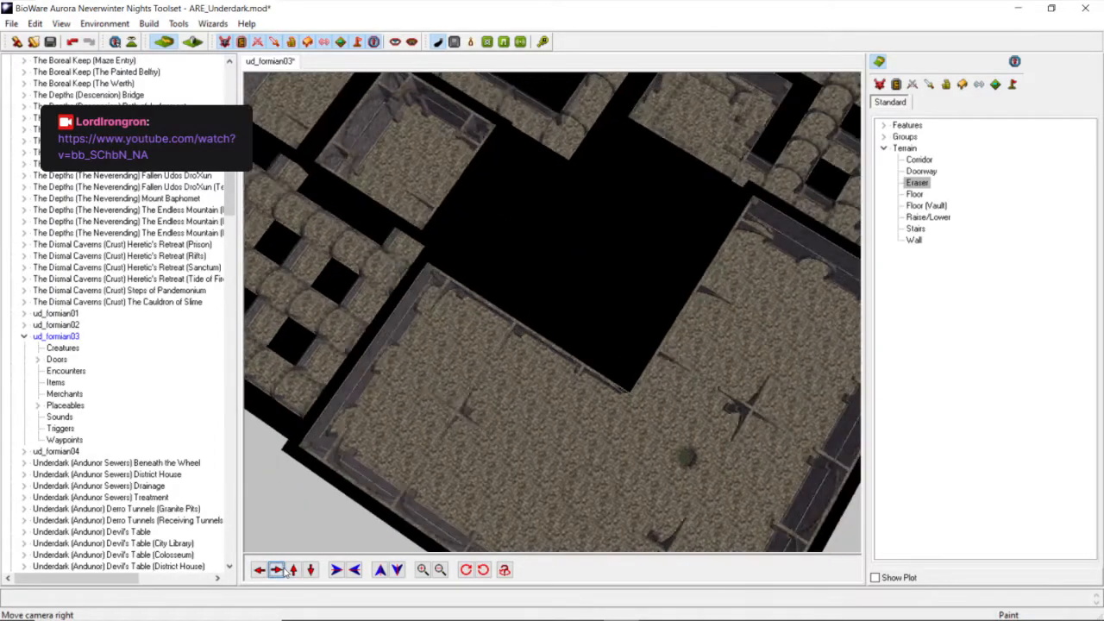
left_click(293, 570)
scroll(528, 306, "down", 6)
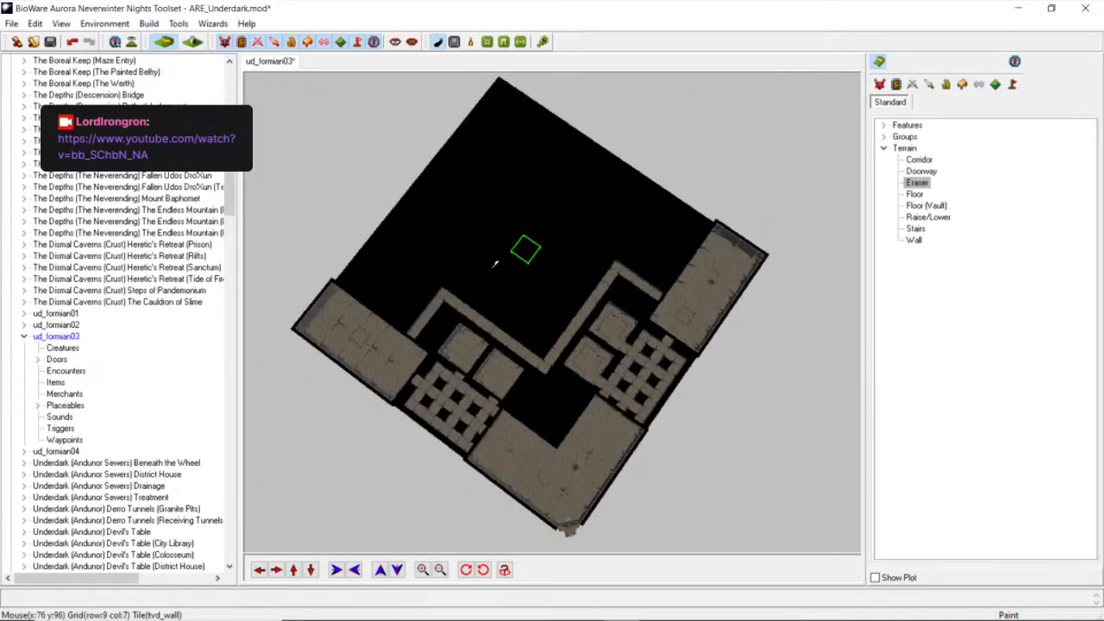
middle_click_drag(492, 263, 576, 293)
scroll(576, 293, "up", 4)
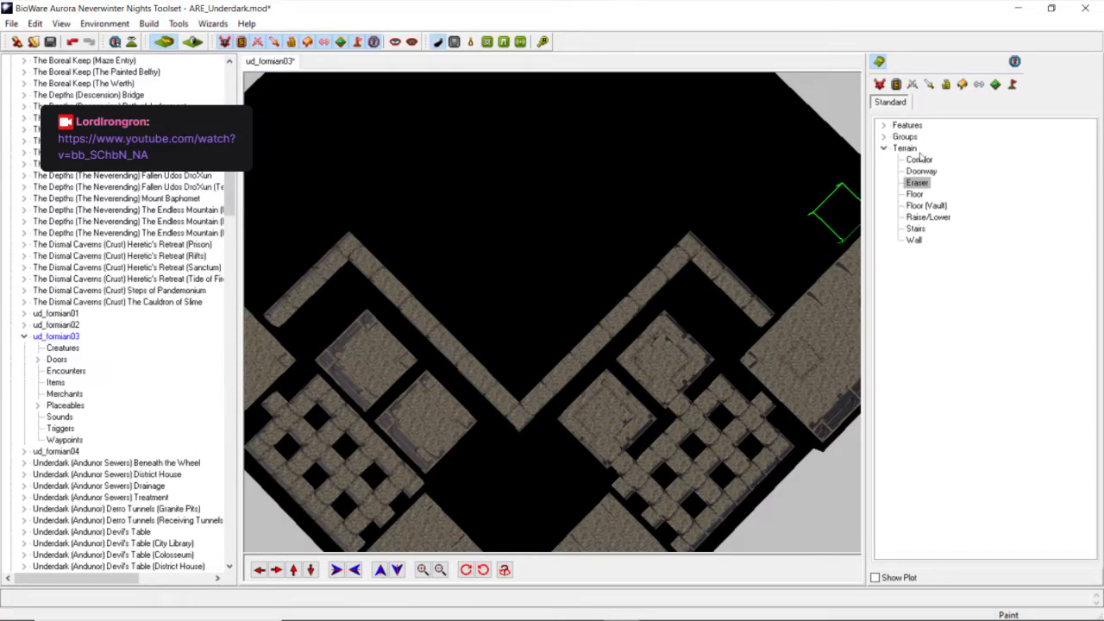
left_click(914, 194)
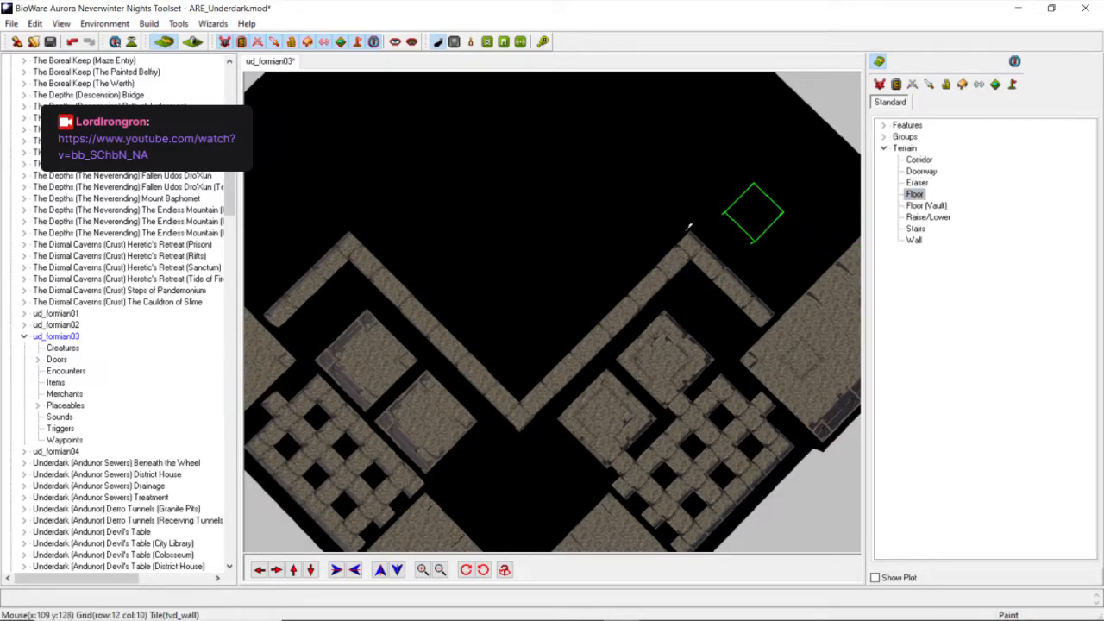
left_click(638, 221)
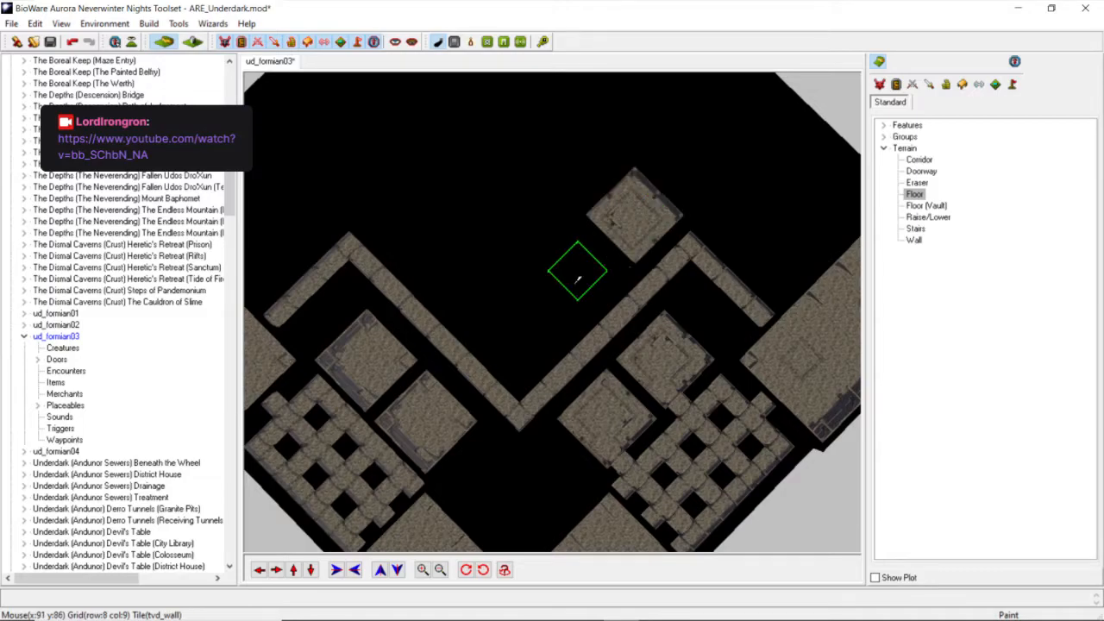
left_click(589, 256)
left_click(527, 317)
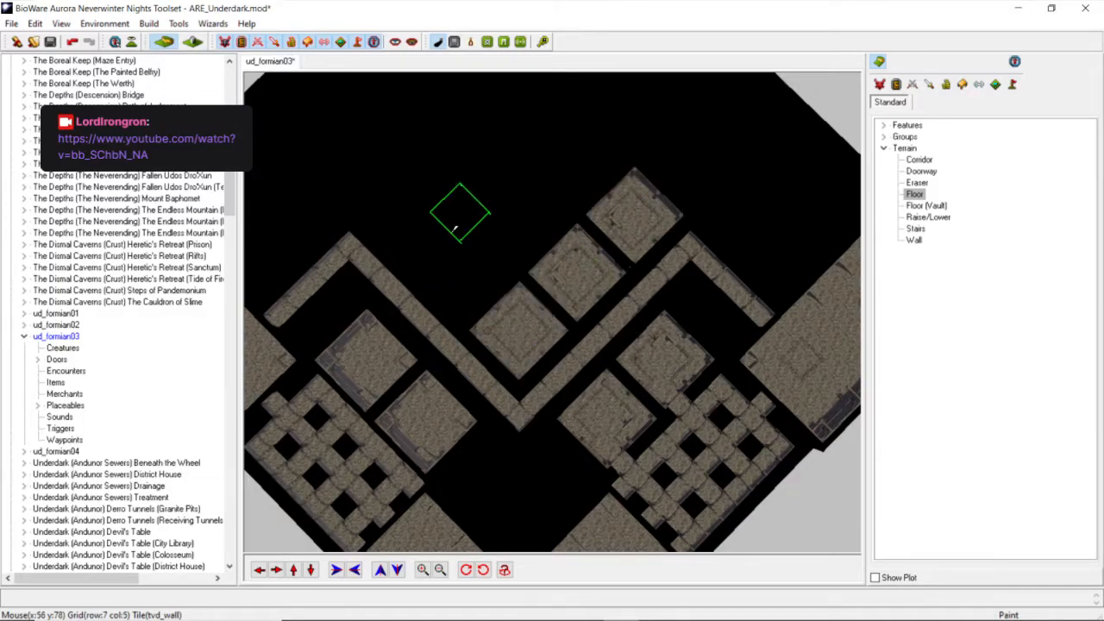
left_click(433, 226)
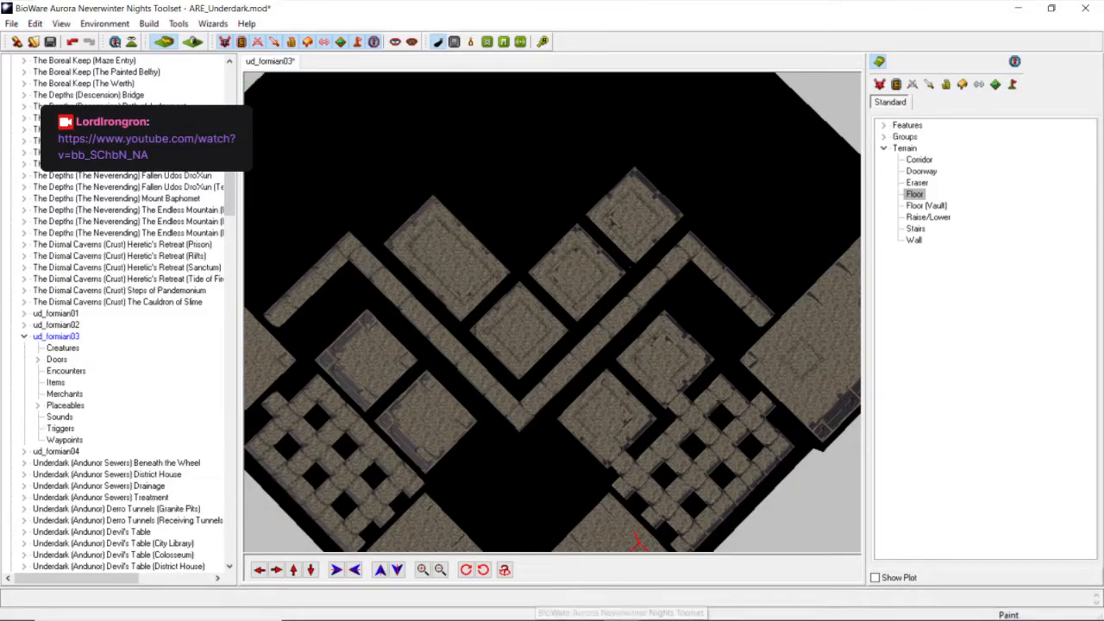
Mute the microphone in Twitch Studio and in Discord and switch back to the Aurora Toolset.
left_click(550, 607)
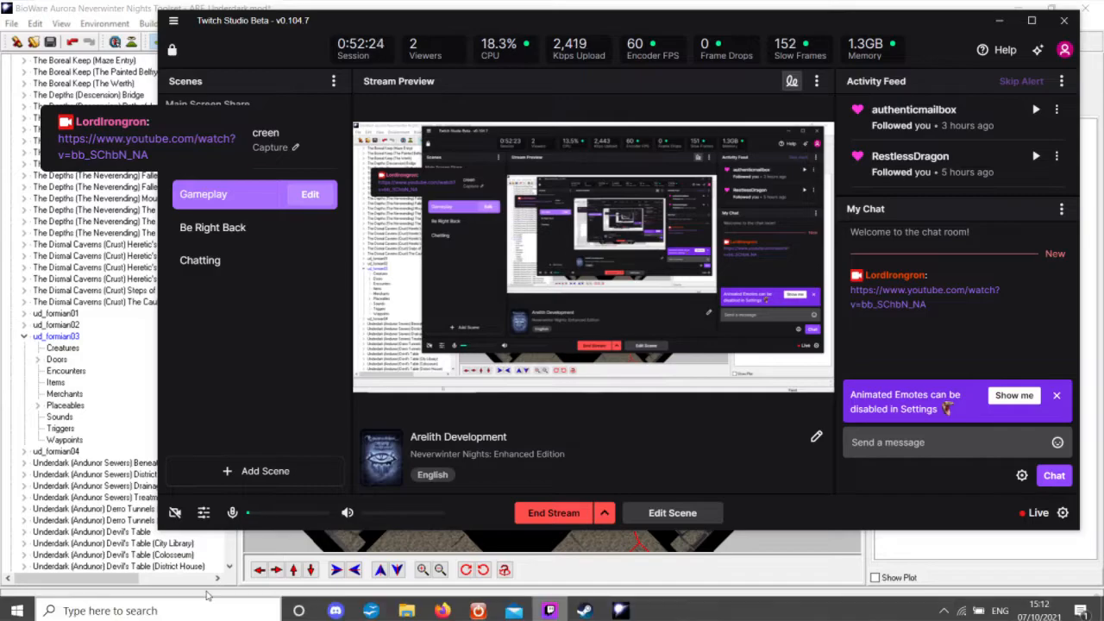
left_click(232, 512)
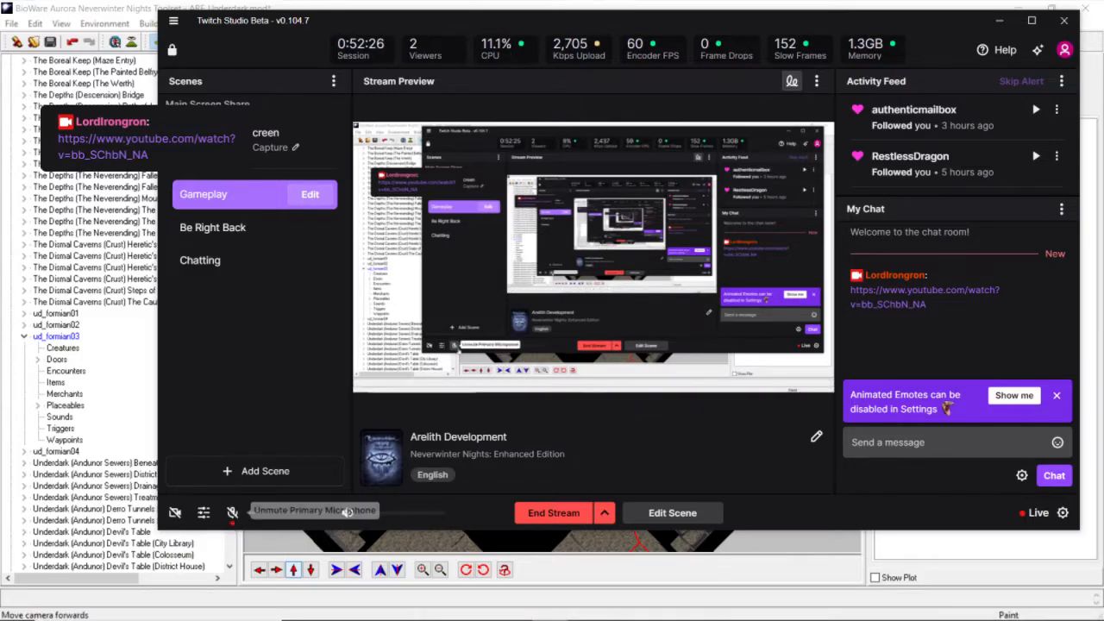
left_click(338, 608)
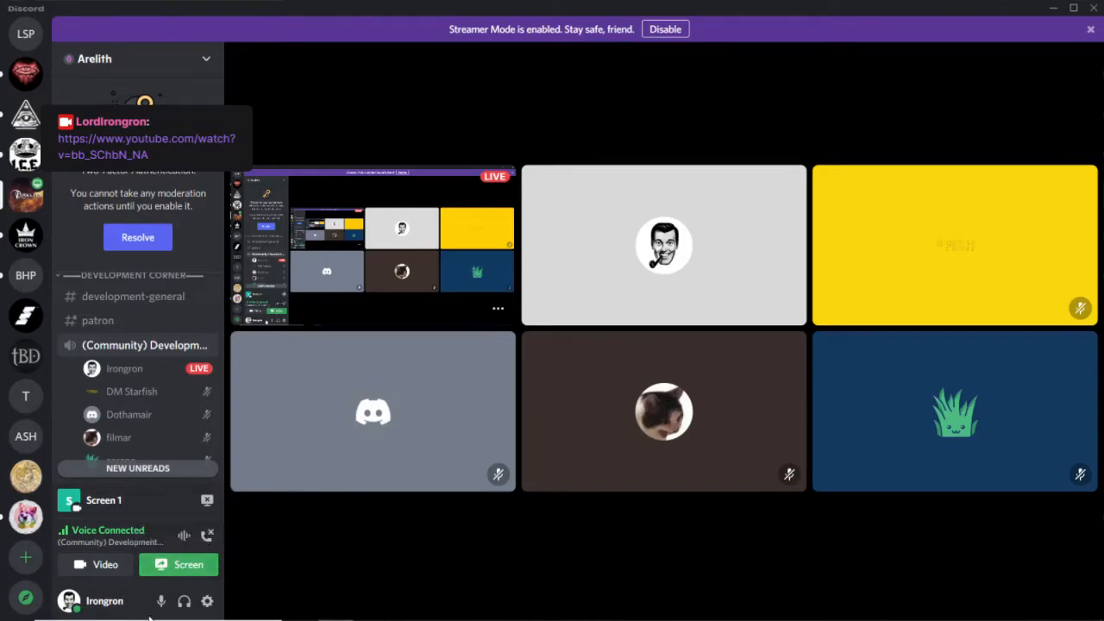
left_click(161, 601)
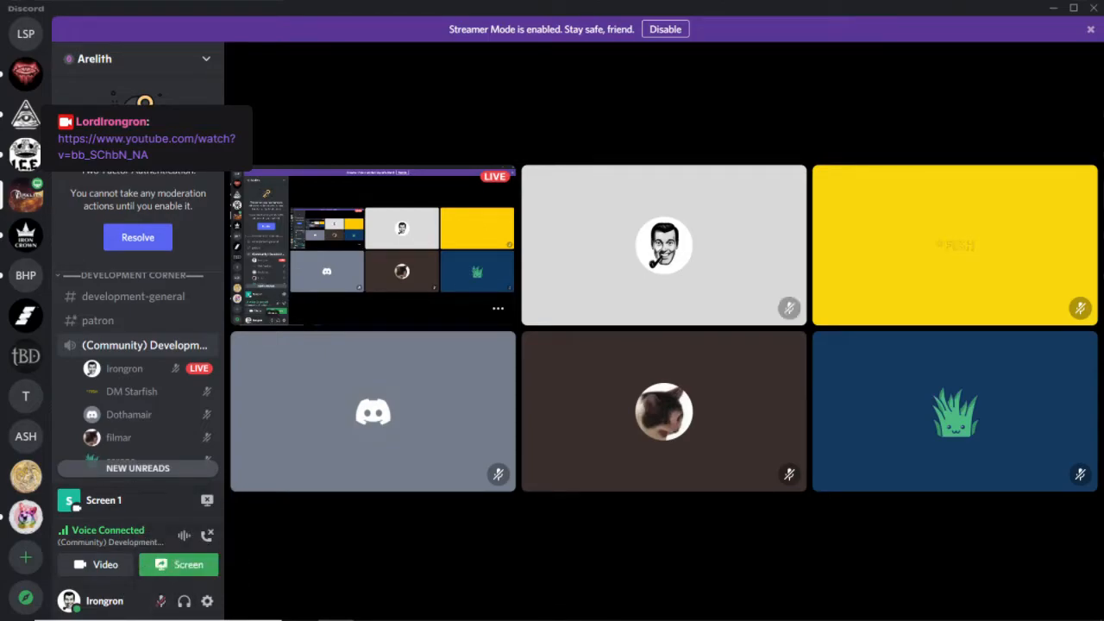
left_click(620, 607)
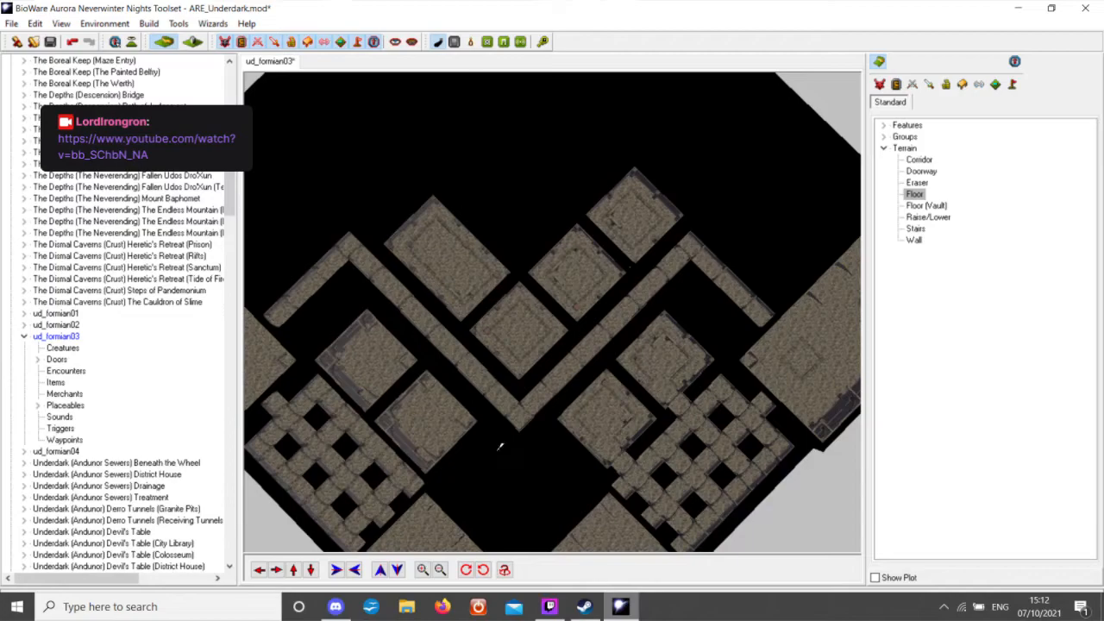
Cut the double-size room down to a small one with Wall terrain and paint a separate small Floor room beside it.
middle_click_drag(423, 300, 509, 284)
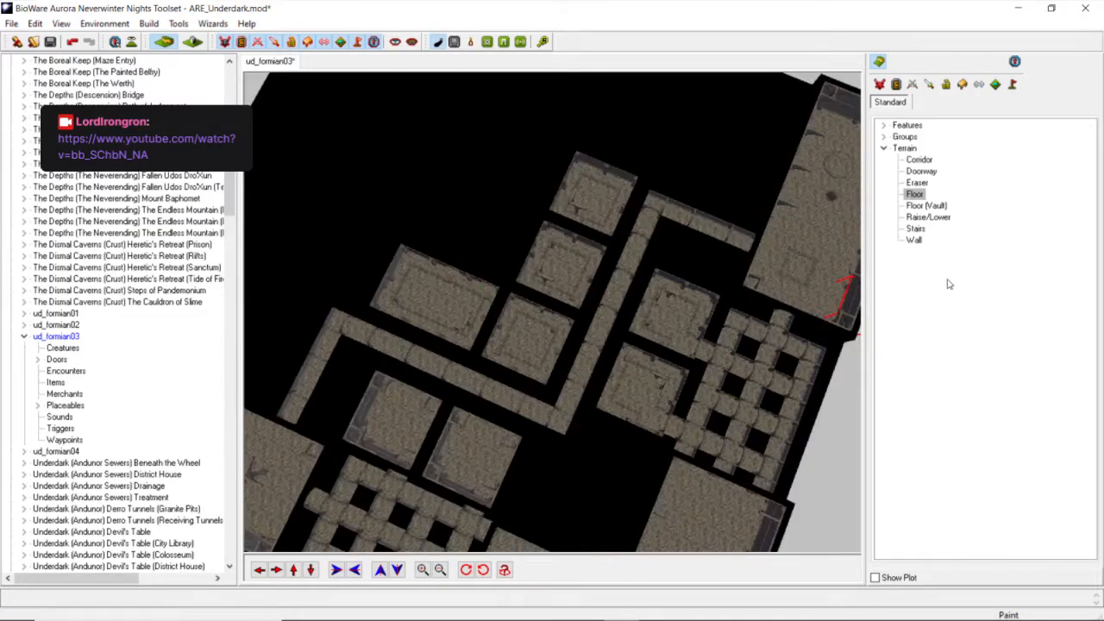
left_click(914, 242)
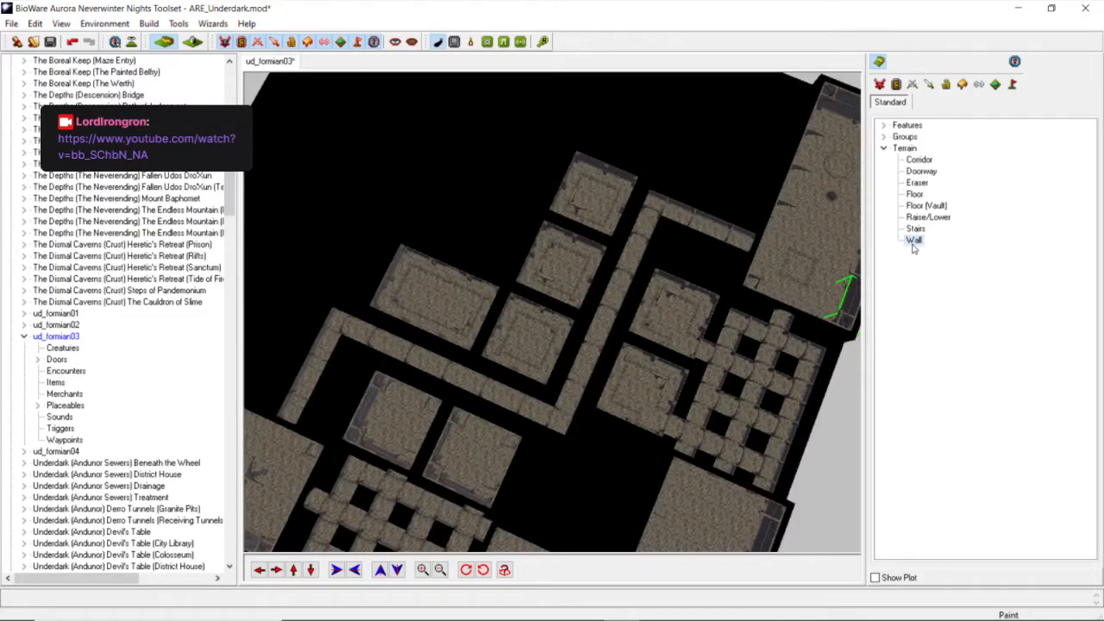
left_click(914, 195)
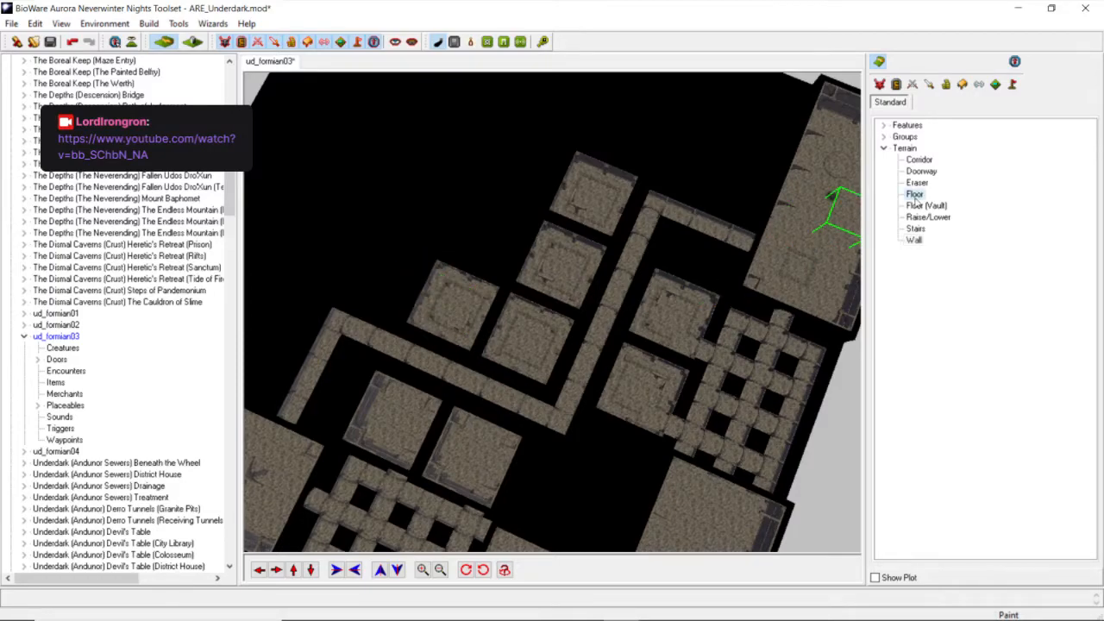
left_click(379, 272)
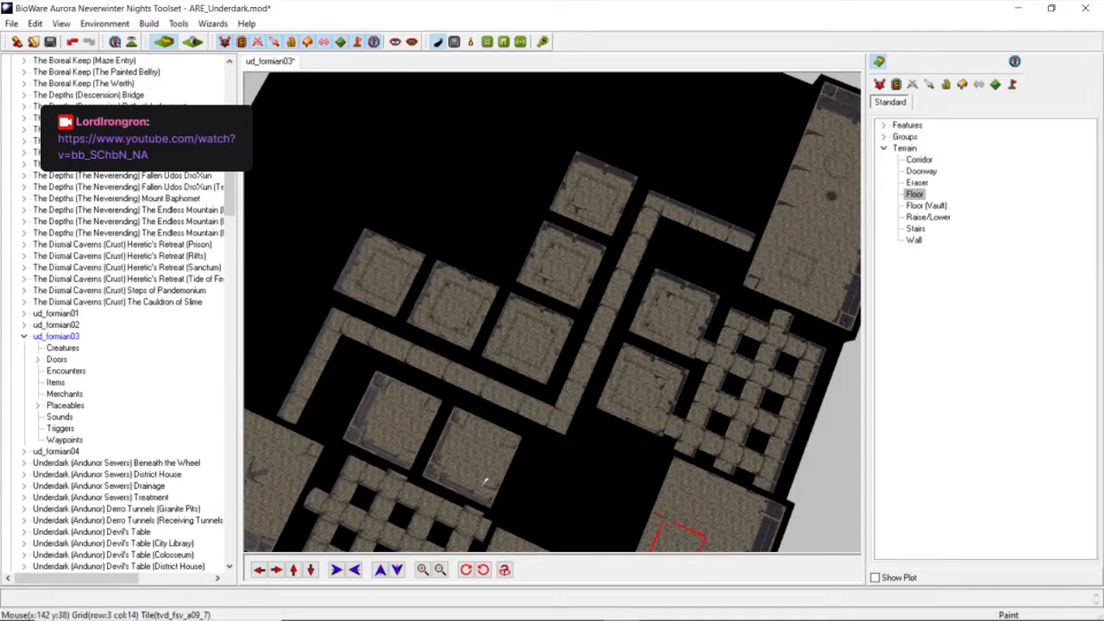
Paint short Corridor links joining the outermost small room and its neighbour to the adjacent interior corridor.
scroll(662, 274, "up", 5)
middle_click_drag(663, 274, 636, 277)
left_click(925, 163)
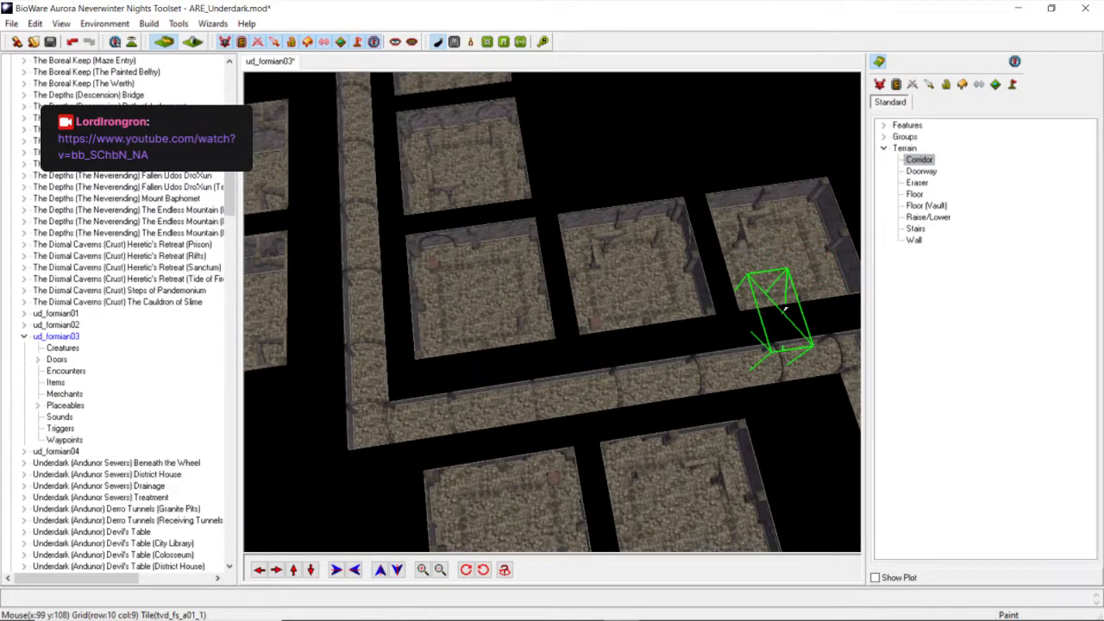
left_click(784, 311)
scroll(526, 332, "down", 1)
middle_click_drag(517, 316, 595, 343)
scroll(557, 331, "down", 1)
scroll(558, 331, "up", 1)
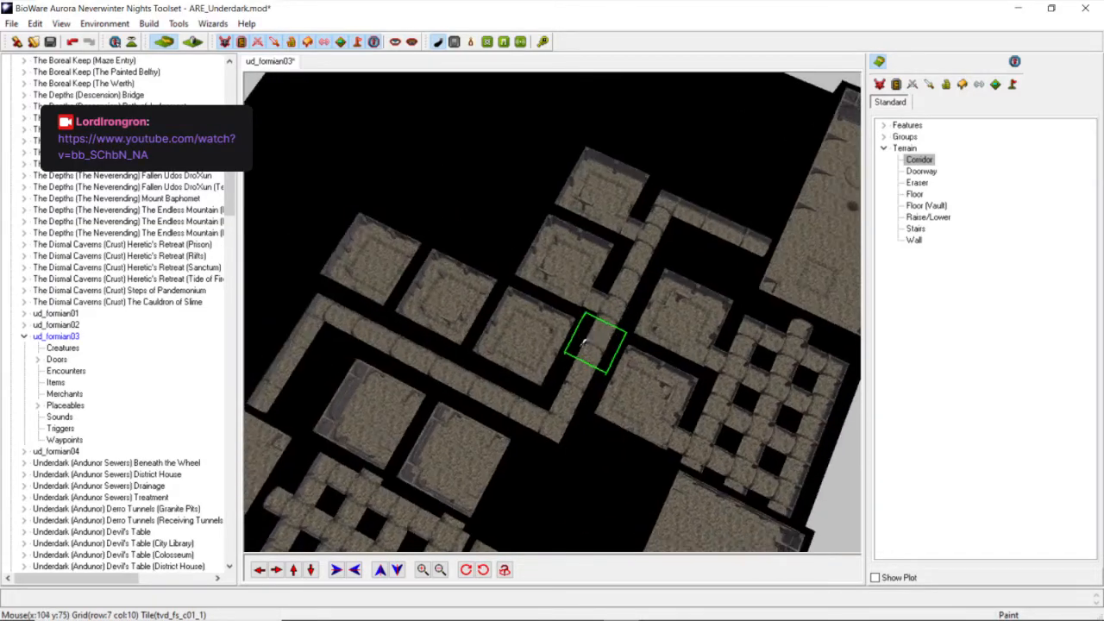
scroll(506, 291, "down", 2)
scroll(505, 291, "up", 2)
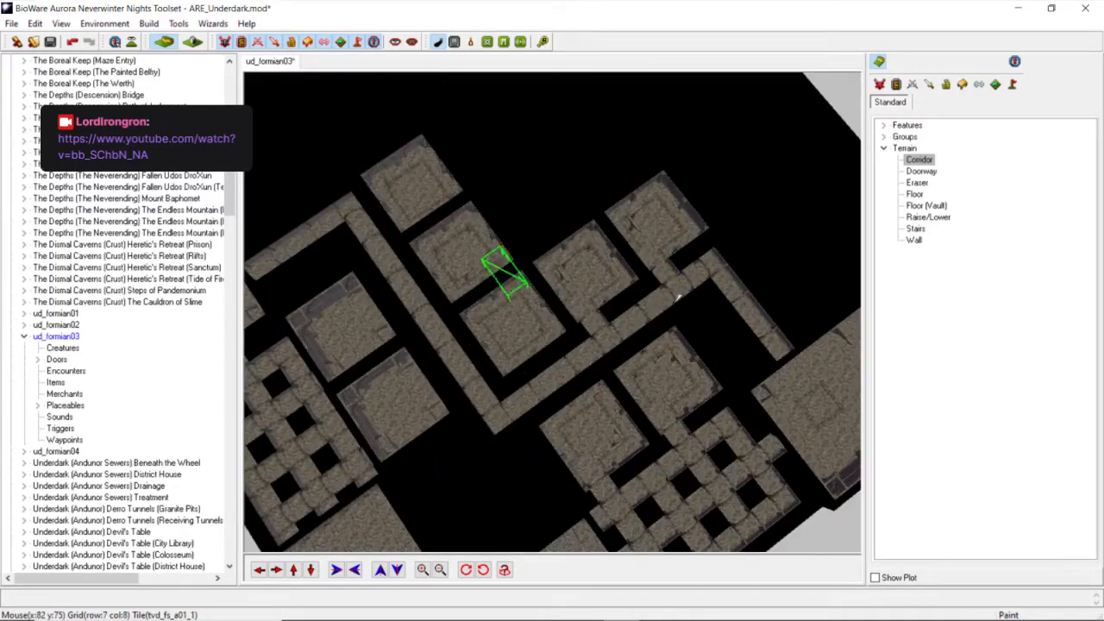
scroll(616, 293, "down", 2)
scroll(612, 300, "up", 2)
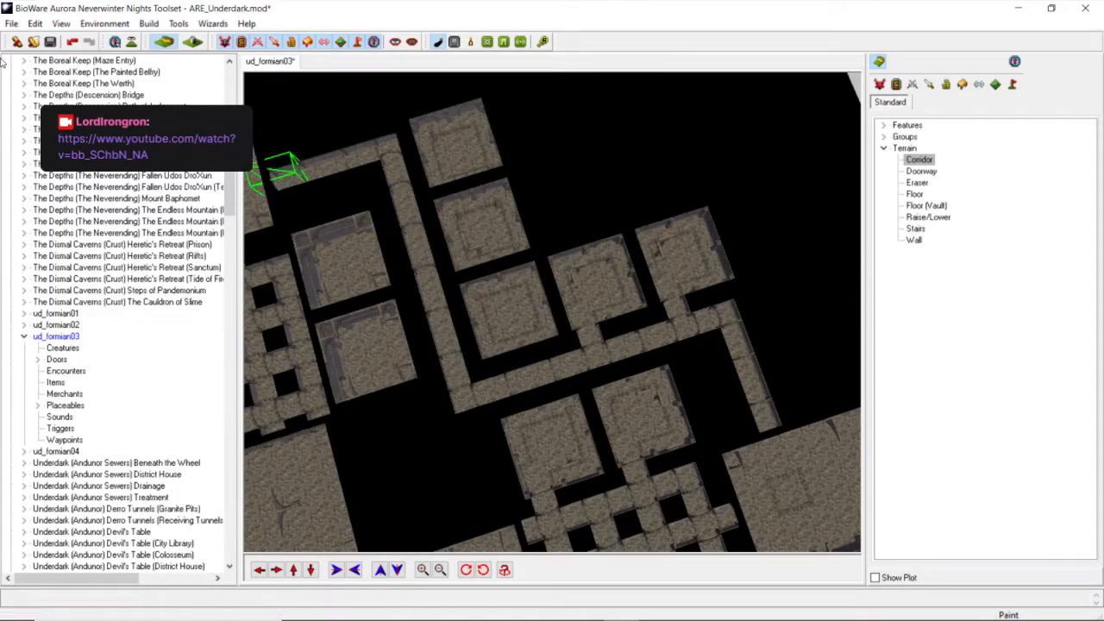
Undo the last corridor link and paint Wall over the three middle small rooms inside the bend, keeping only the two outermost rooms.
left_click(34, 24)
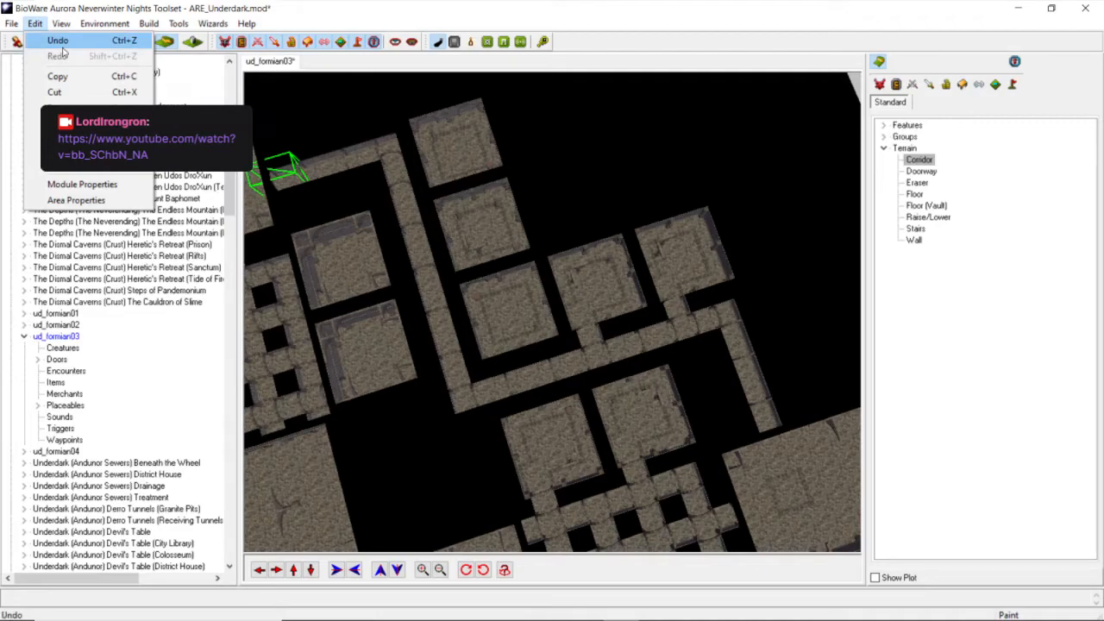
left_click(54, 39)
left_click(917, 184)
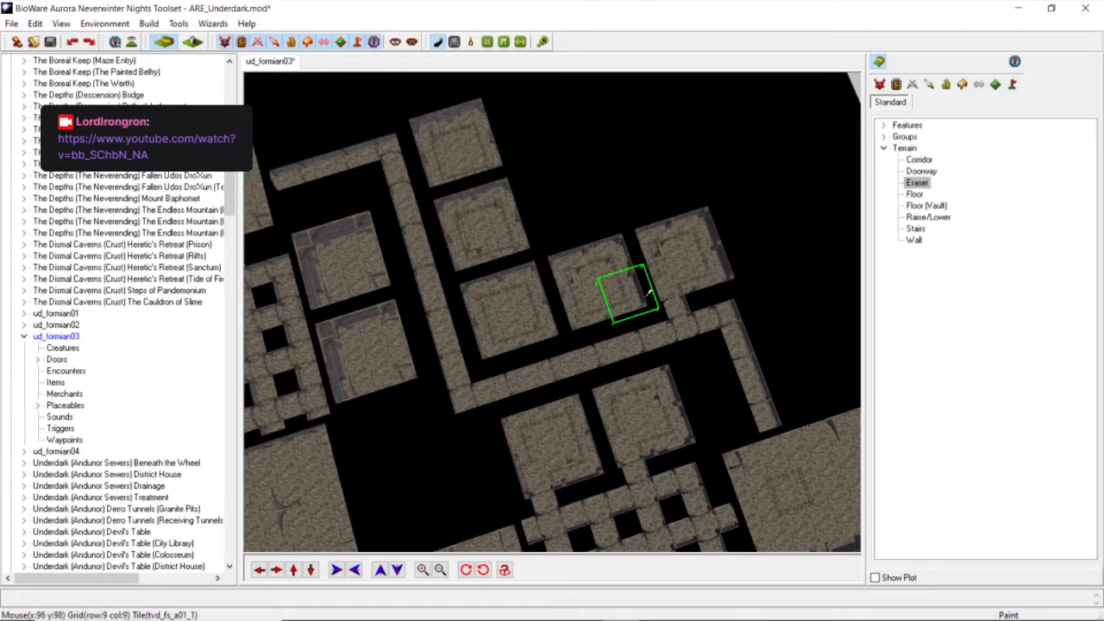
left_click(913, 240)
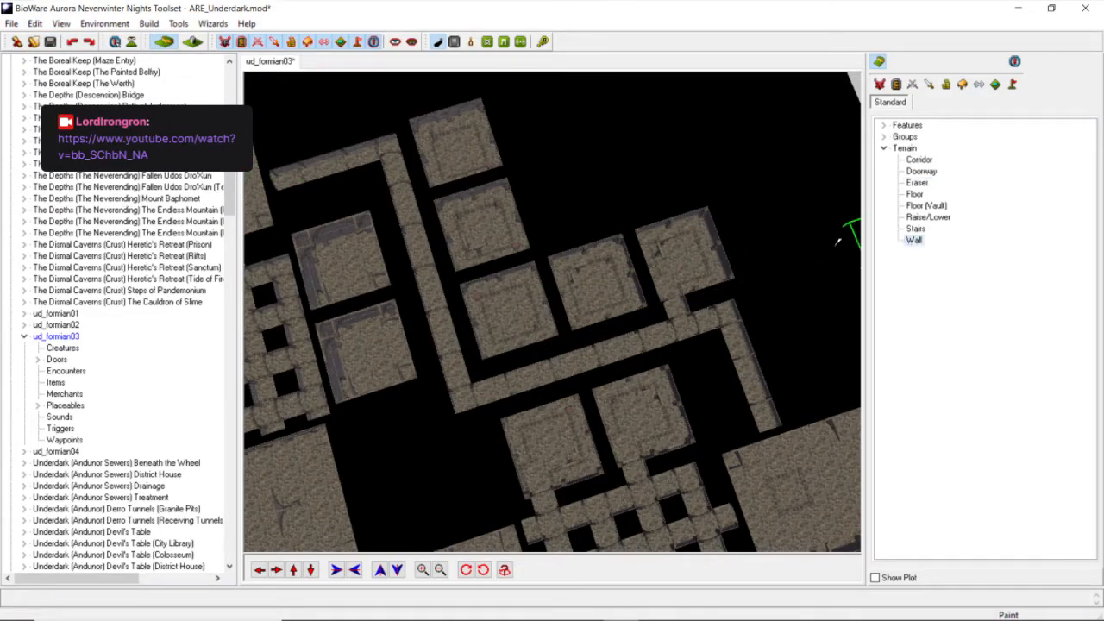
left_click(590, 285)
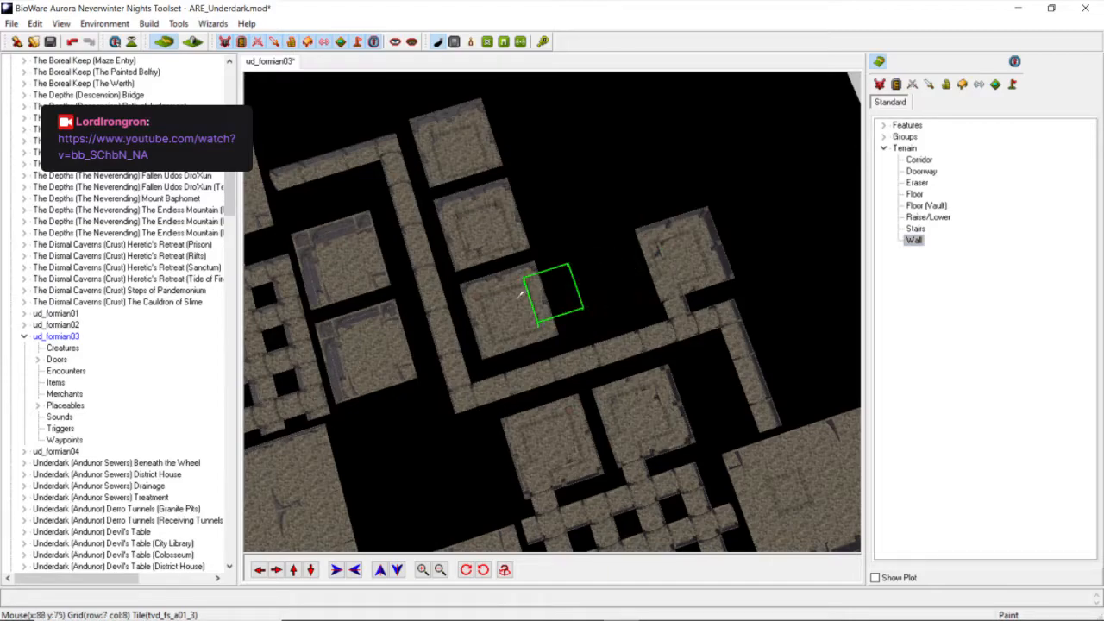
left_click(511, 305)
left_click(505, 252)
left_click(496, 226)
Erase the corridor segments that turn from both wings toward the end vault rooms.
scroll(512, 262, "down", 2)
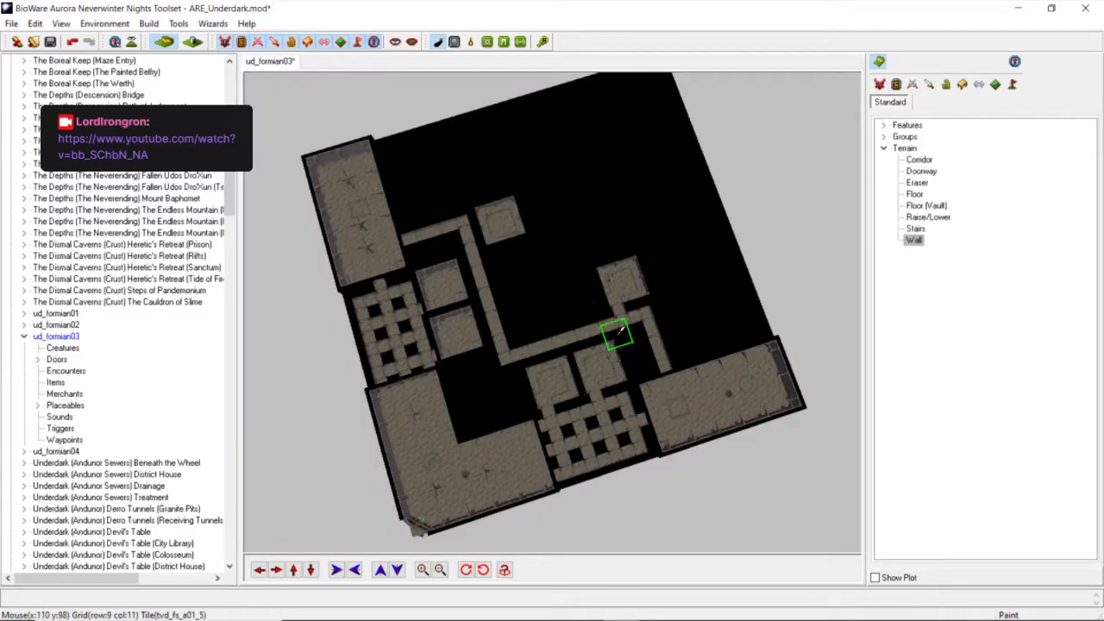
left_click(918, 183)
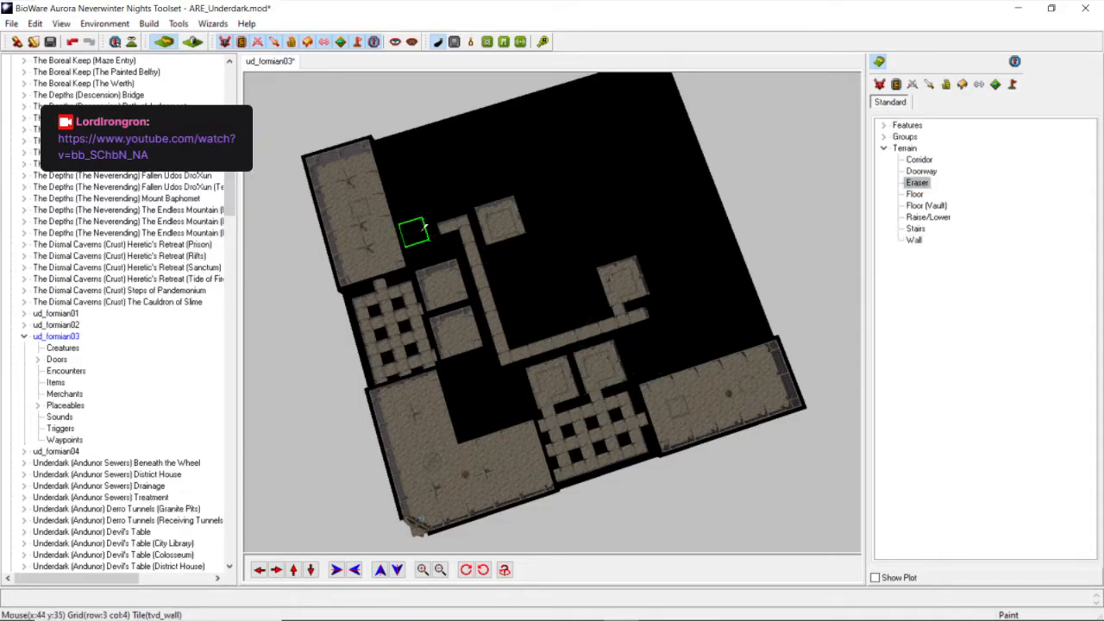
left_click(440, 226)
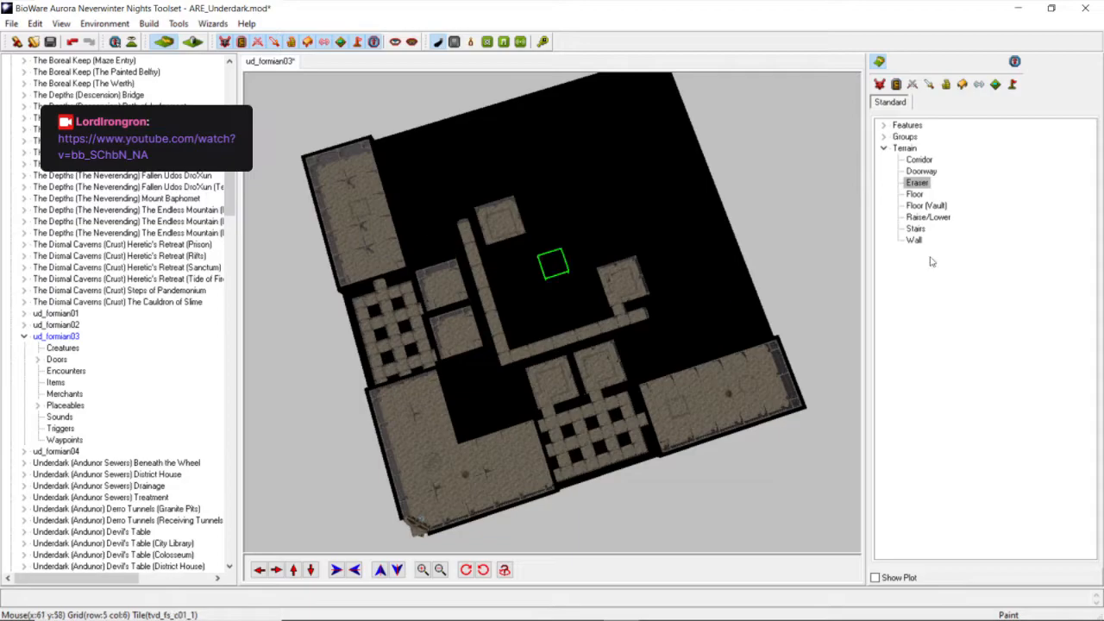
Extend the first wing's Corridor straight to the area's edge and turn it to the far end of the vault room.
left_click(917, 160)
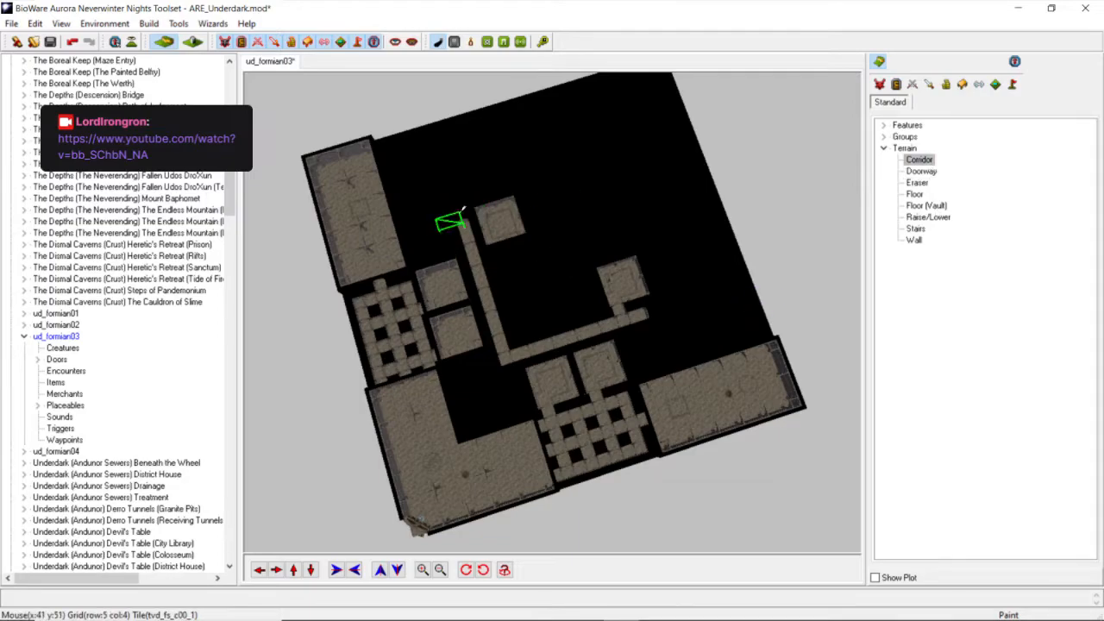
left_click(454, 183)
left_click(447, 160)
left_click(438, 141)
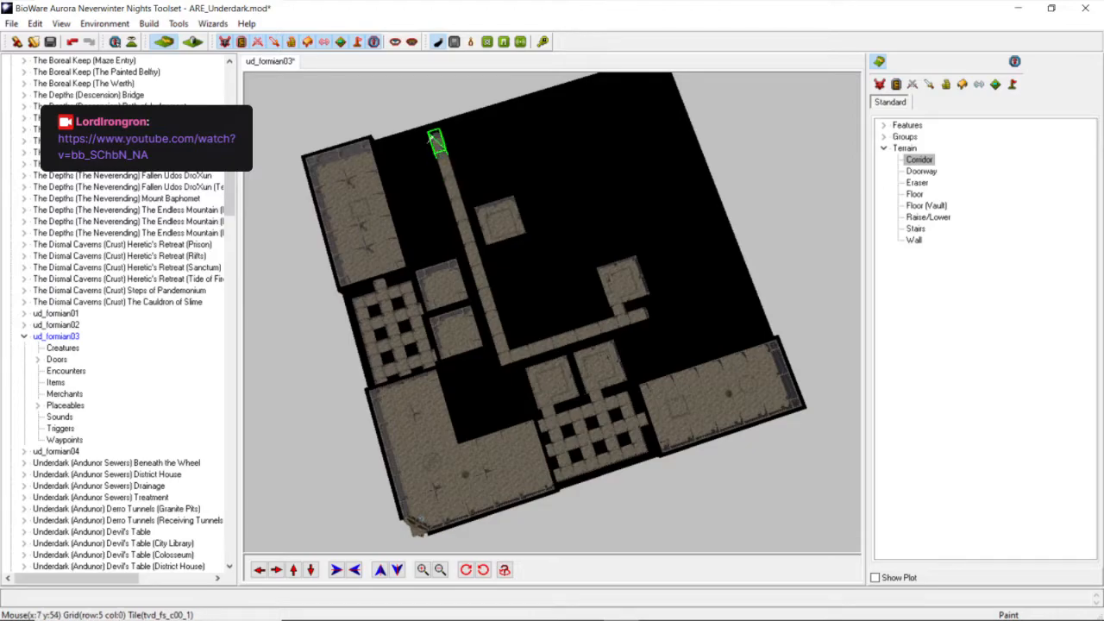
left_click(404, 137)
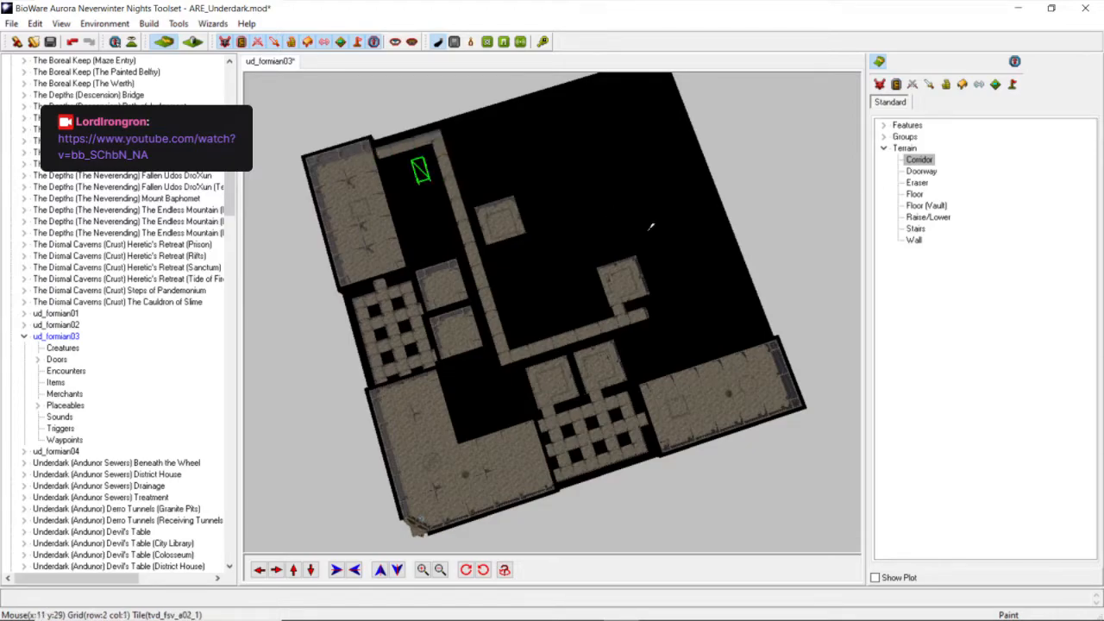
Extend the second wing's Corridor straight to the area's edge and turn it to the far end of its vault room.
left_click(653, 305)
left_click(662, 306)
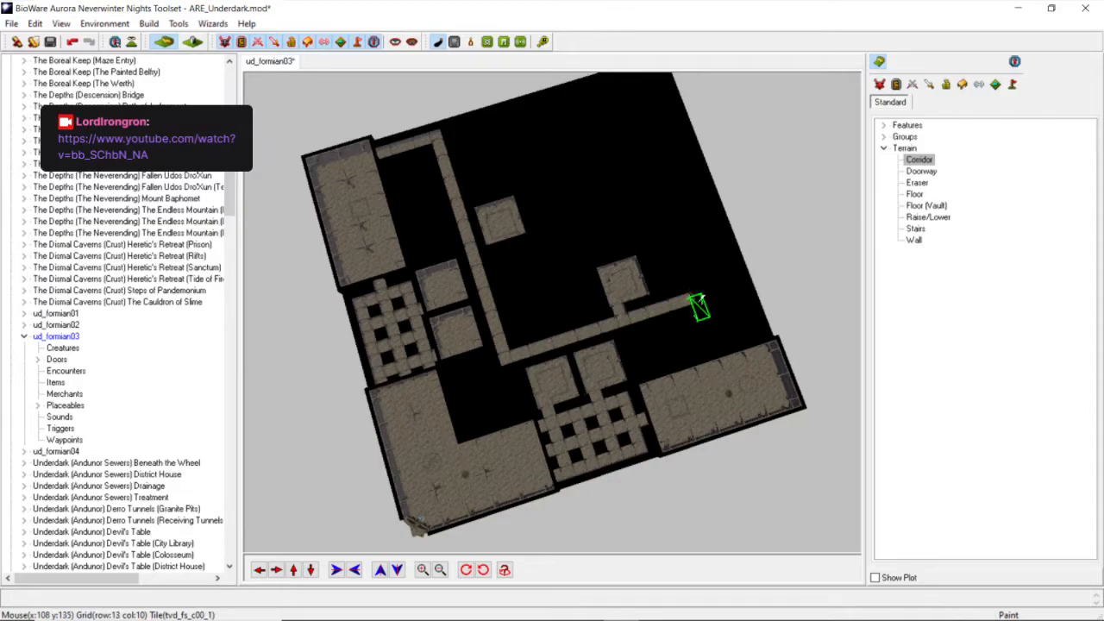
left_click(710, 289)
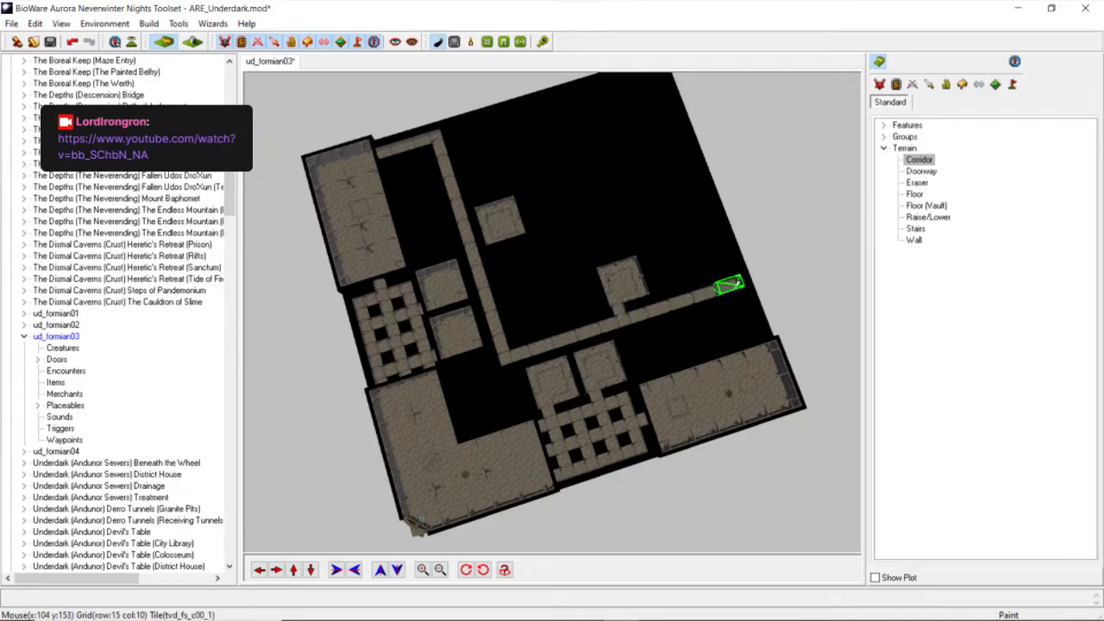
left_click(742, 293)
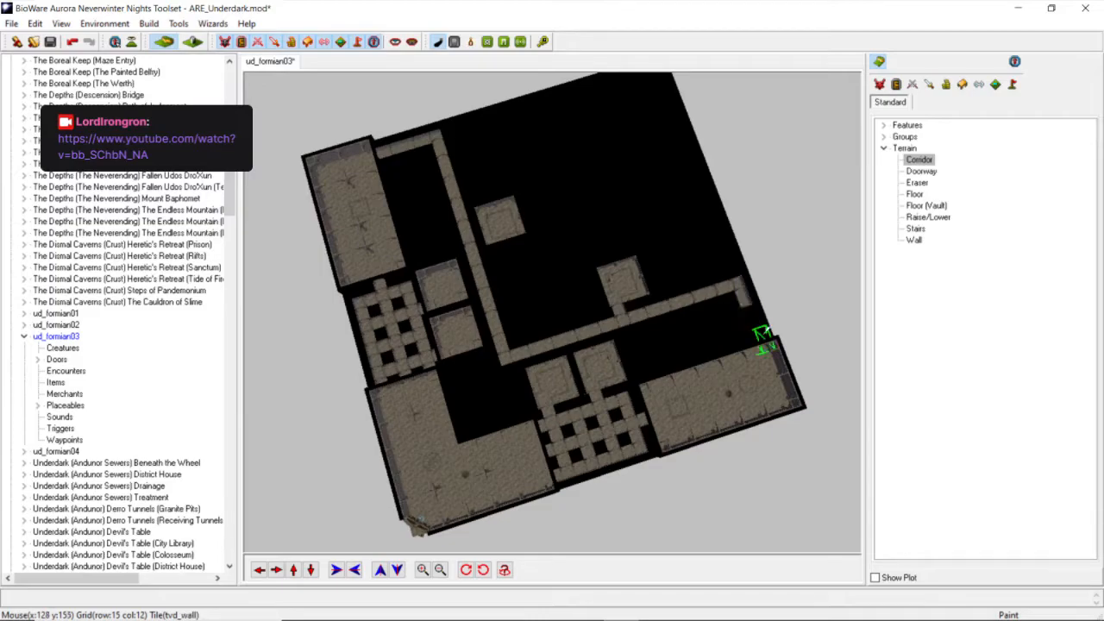
Paint two separate small Floor rooms between the second wing's corridor and the end vault room.
left_click(913, 195)
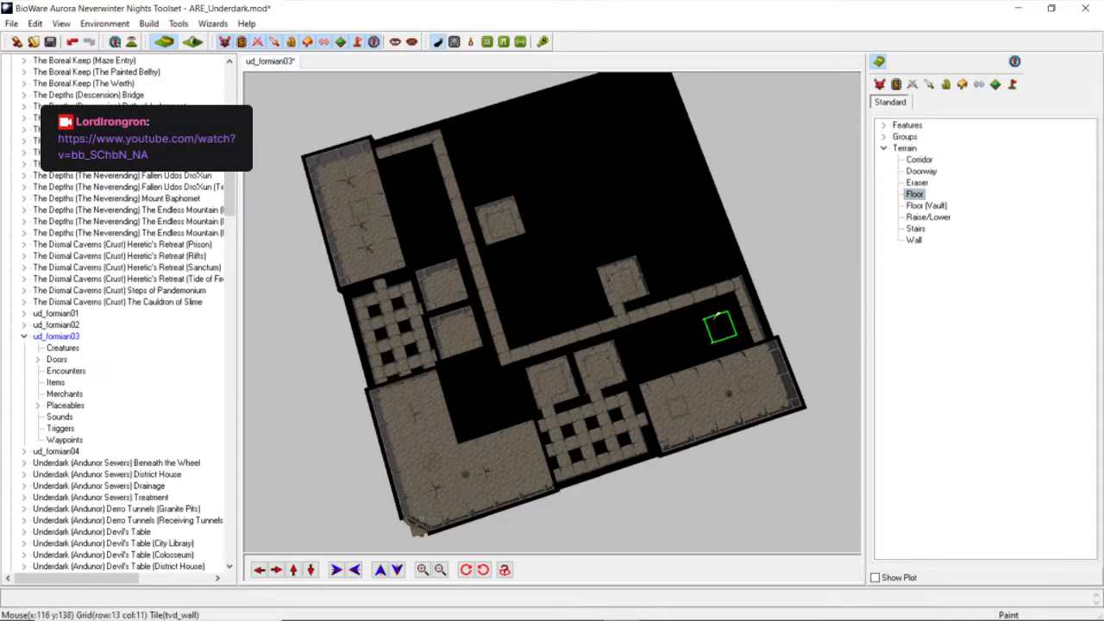
left_click(716, 316)
left_click(664, 332)
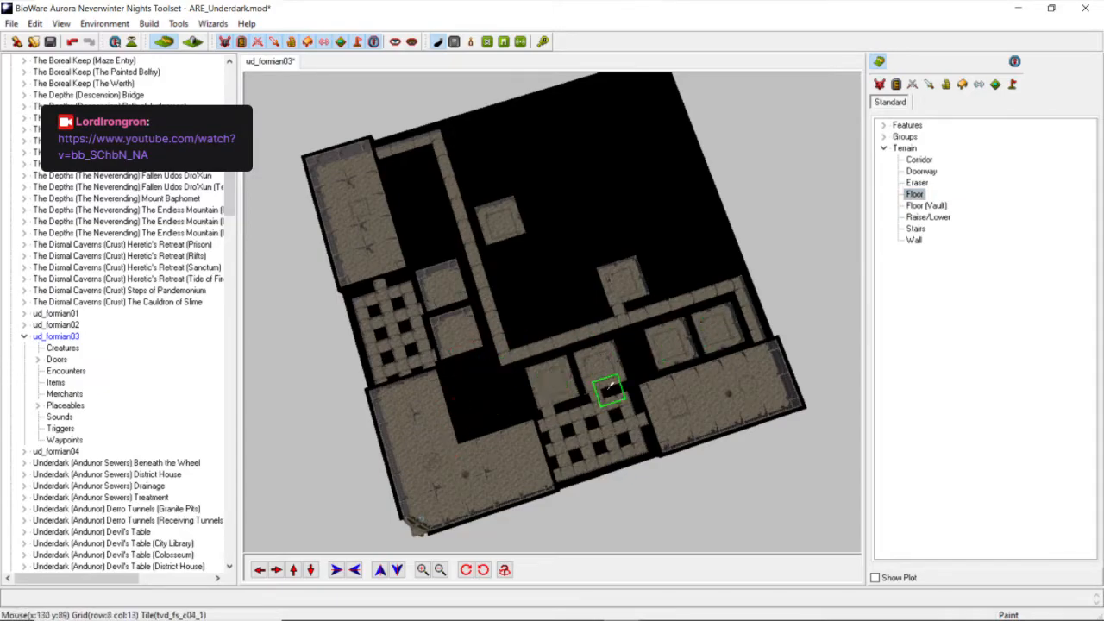
Examine the small rooms and corridors along both wings to compare their layouts.
scroll(611, 385, "up", 3)
scroll(612, 380, "down", 3)
mouse_move(581, 327)
middle_mouse_down()
mouse_move(620, 379)
mouse_move(609, 405)
middle_mouse_up()
scroll(611, 366, "up", 3)
scroll(611, 371, "down", 3)
scroll(619, 381, "up", 3)
scroll(618, 383, "down", 3)
scroll(618, 382, "up", 3)
scroll(619, 382, "down", 3)
scroll(609, 412, "up", 3)
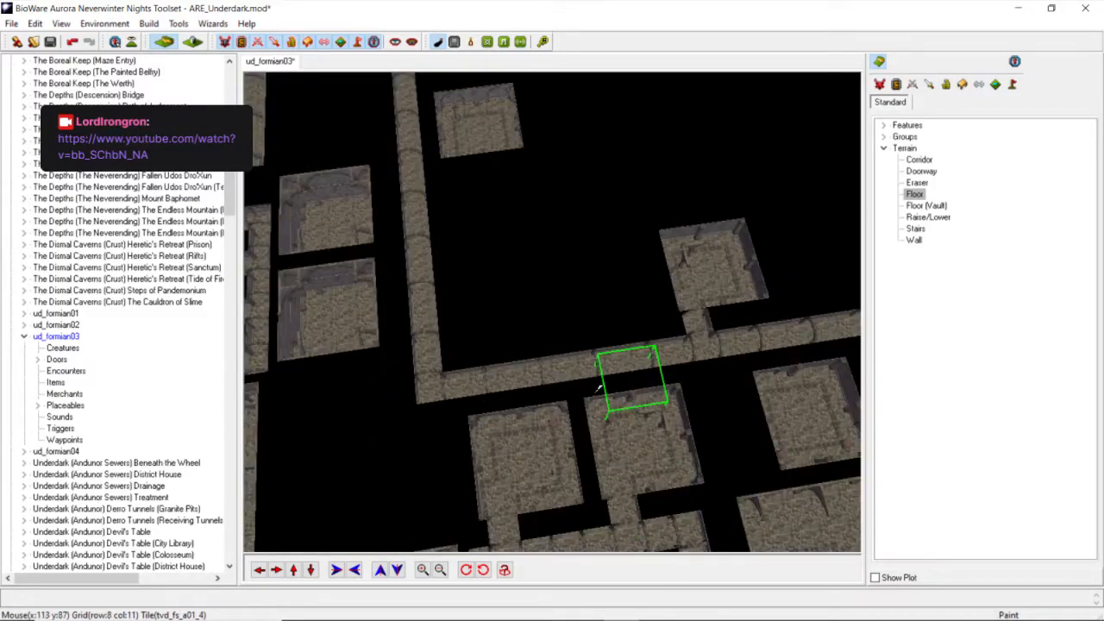
scroll(629, 370, "down", 3)
middle_click_drag(661, 358, 654, 379)
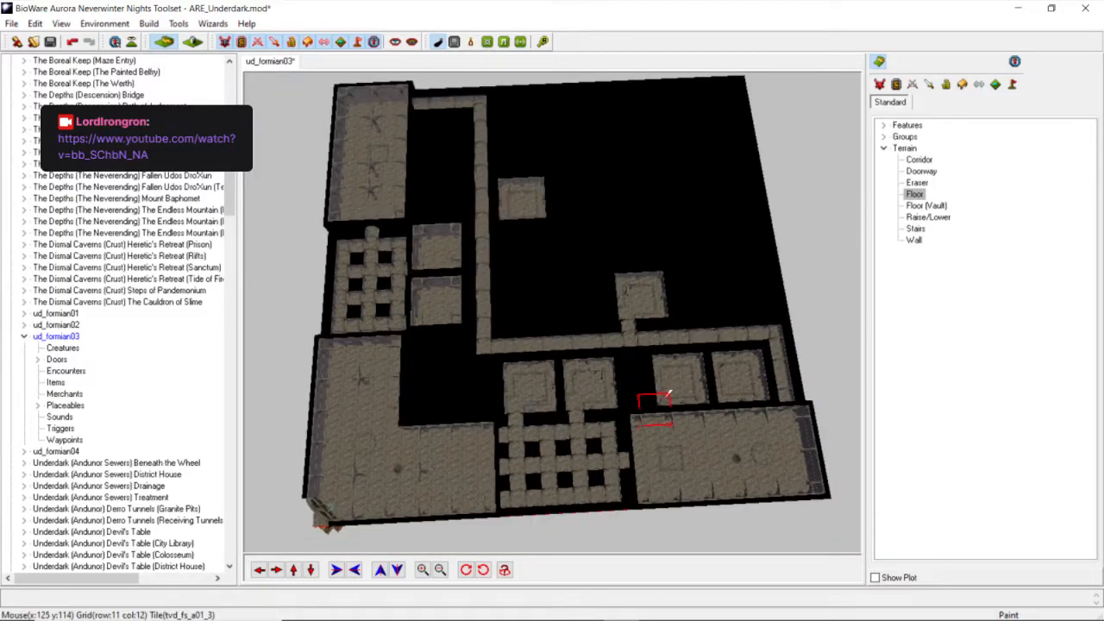
scroll(666, 393, "up", 3)
scroll(683, 388, "down", 3)
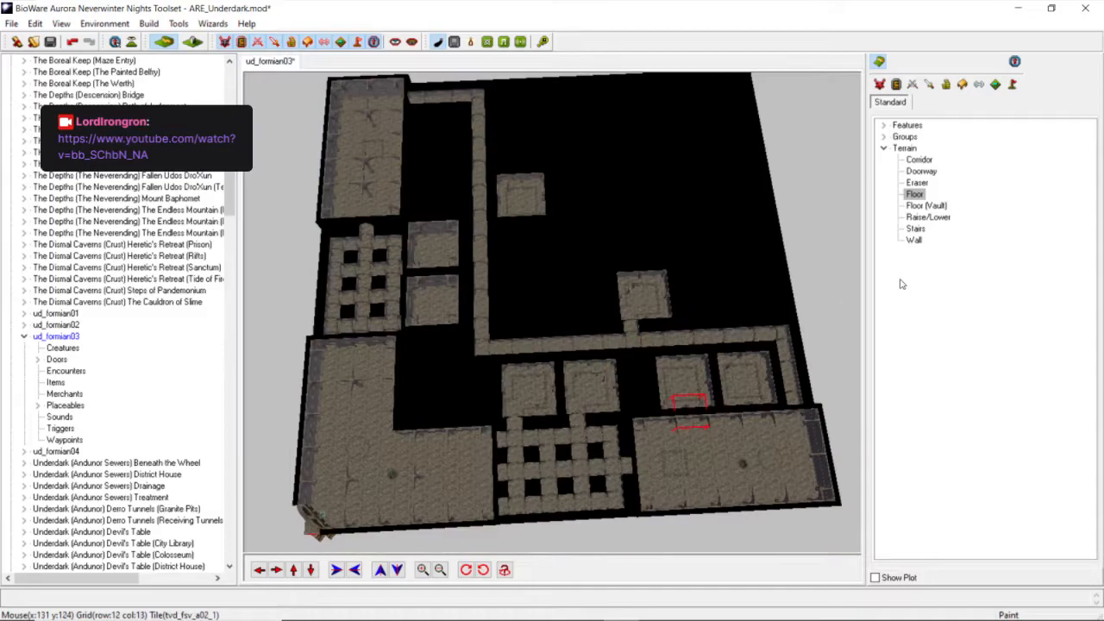
left_click(919, 160)
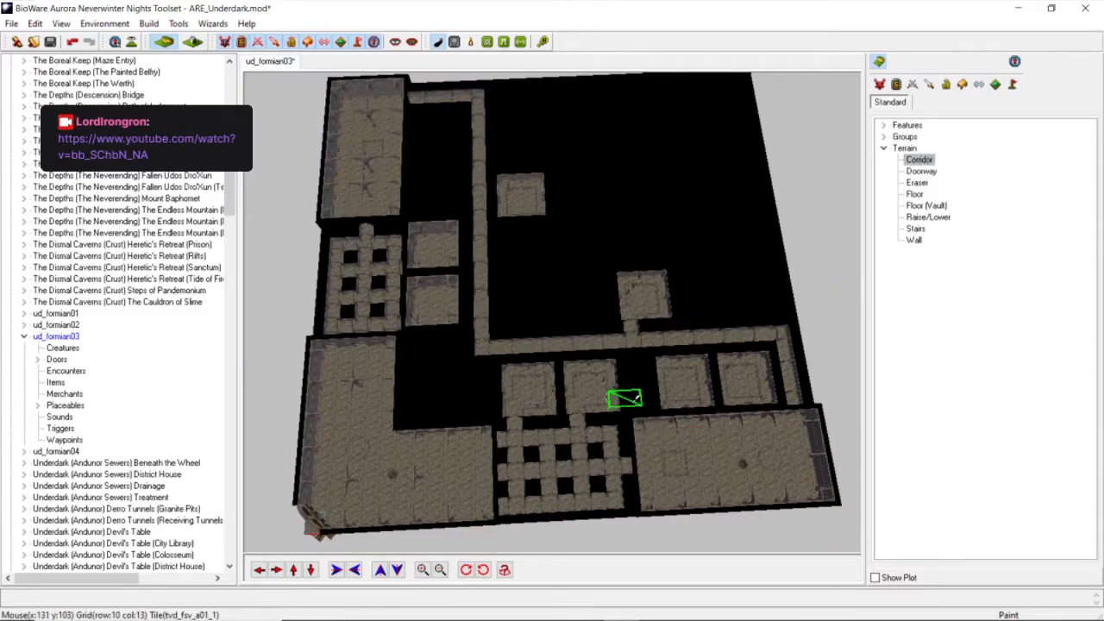
middle_click_drag(541, 369, 492, 366)
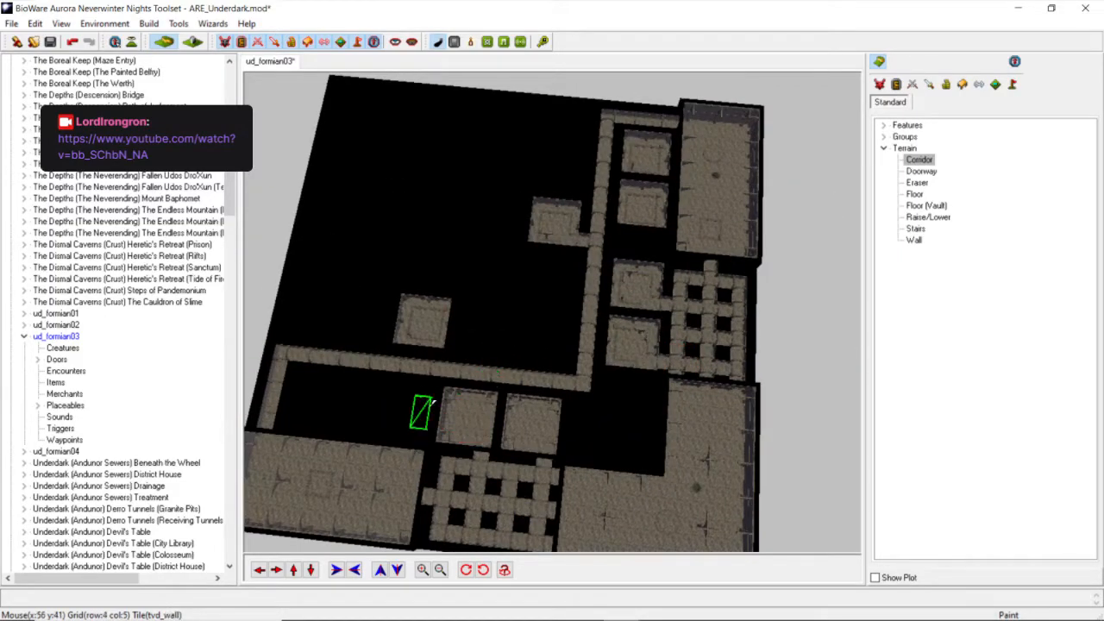
Paint a small Floor room inside the first wing's corridor turn, undoing a first placement that overlaps the corridor.
left_click(916, 195)
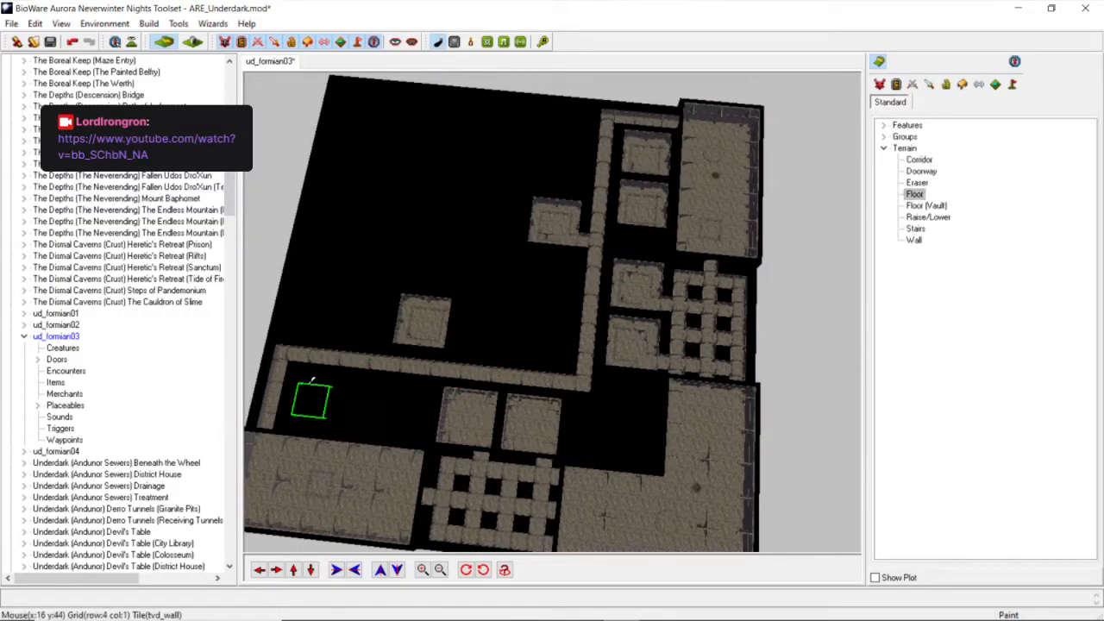
left_click(315, 396)
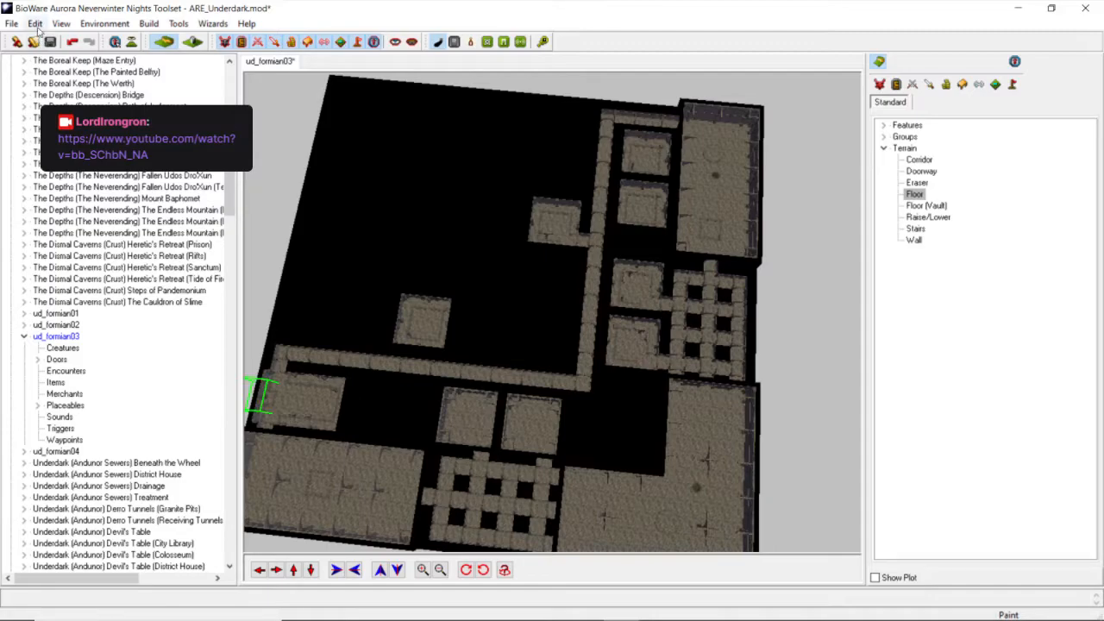
left_click(37, 25)
left_click(51, 40)
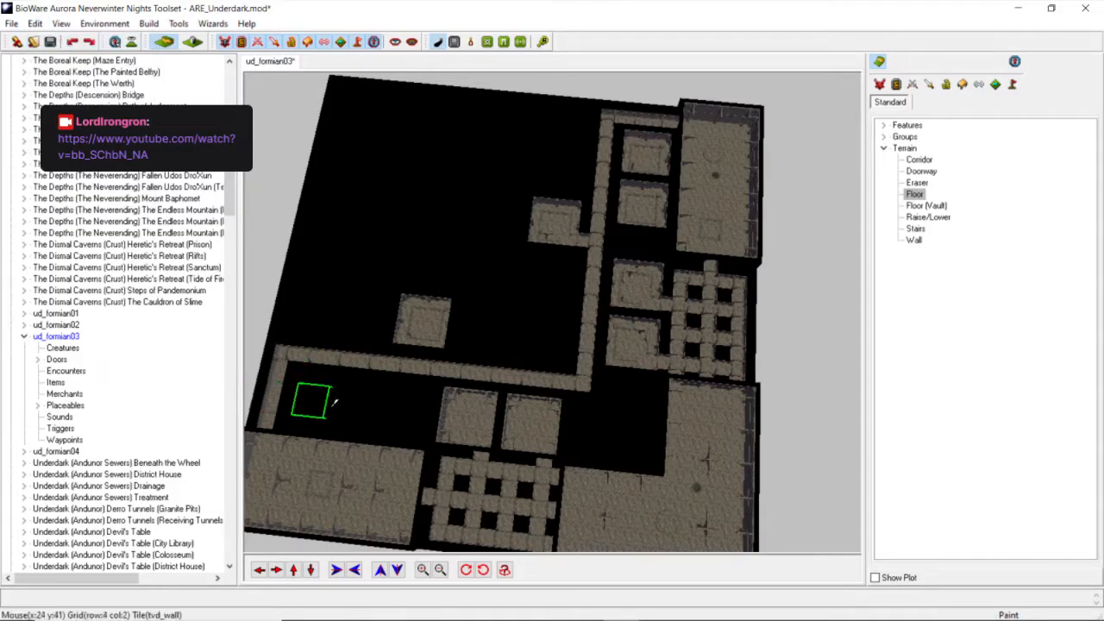
left_click(321, 398)
Paint a second small Floor room beside the one at the corridor turn, undoing placements that merge the two rooms.
left_click(371, 402)
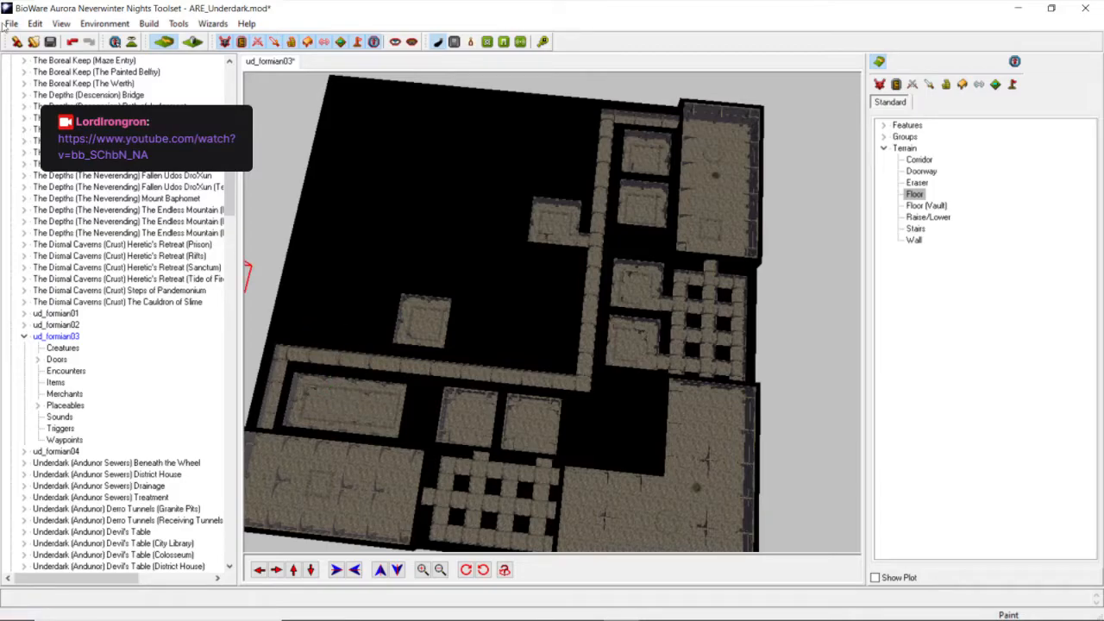
left_click(35, 24)
left_click(53, 40)
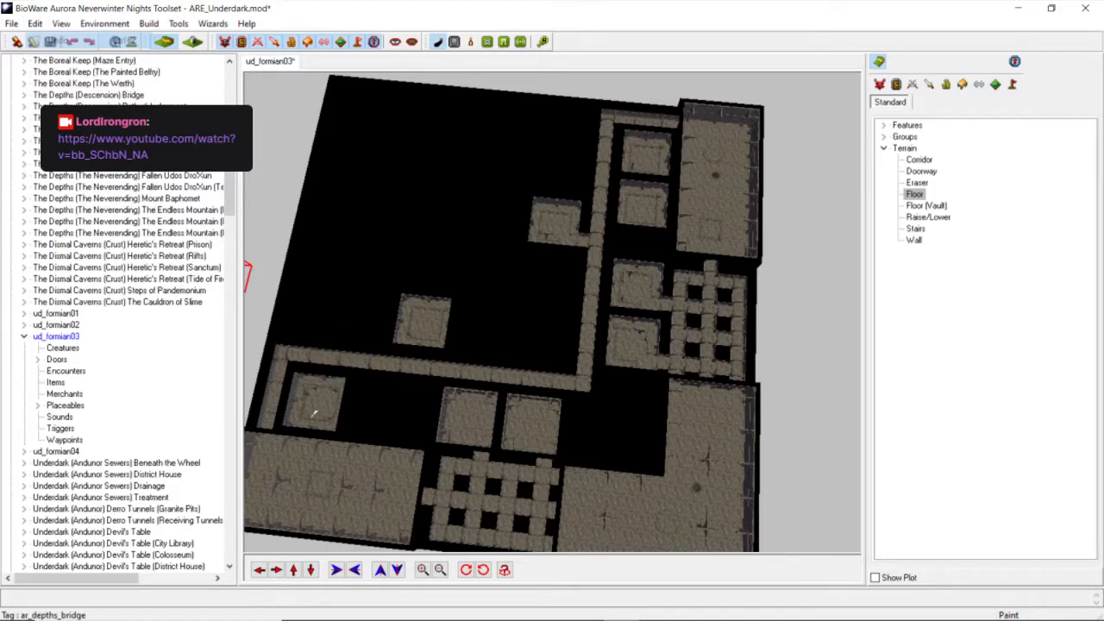
left_click(368, 401)
left_click(35, 24)
left_click(54, 40)
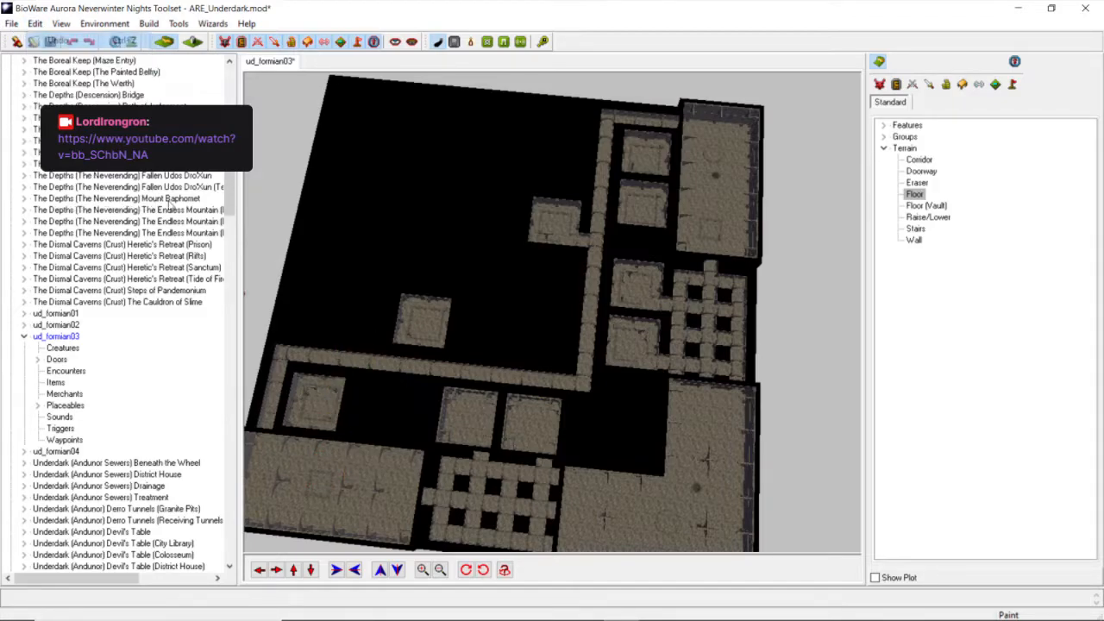
left_click(377, 413)
Paint two more small Floor rooms beside each wing's single interior room to form rows of three, undoing a misplaced one.
left_click(362, 312)
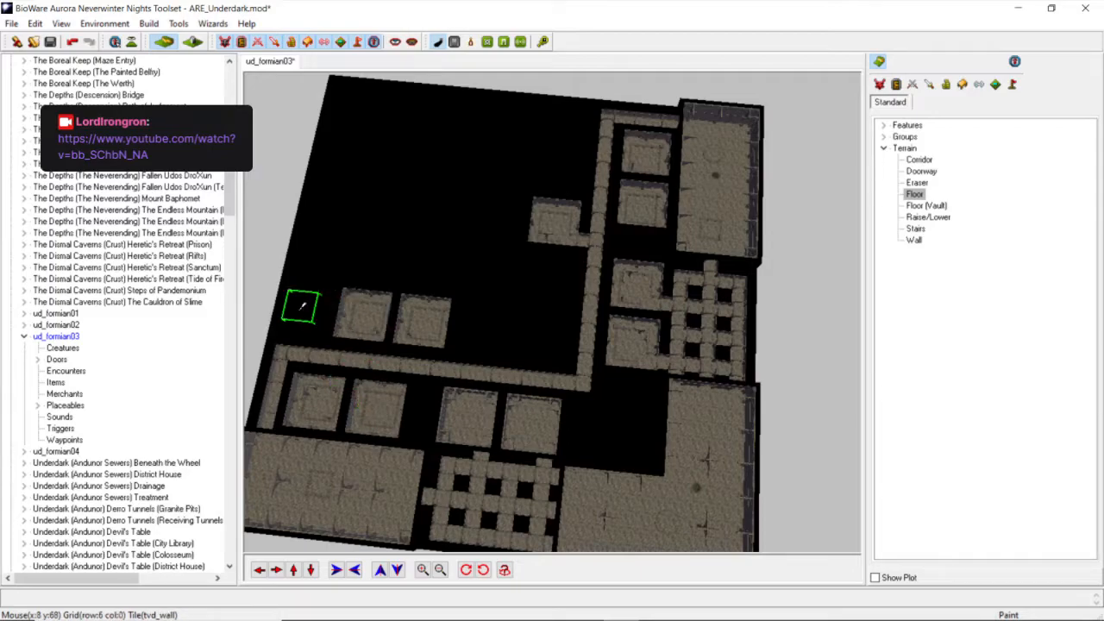
left_click(302, 307)
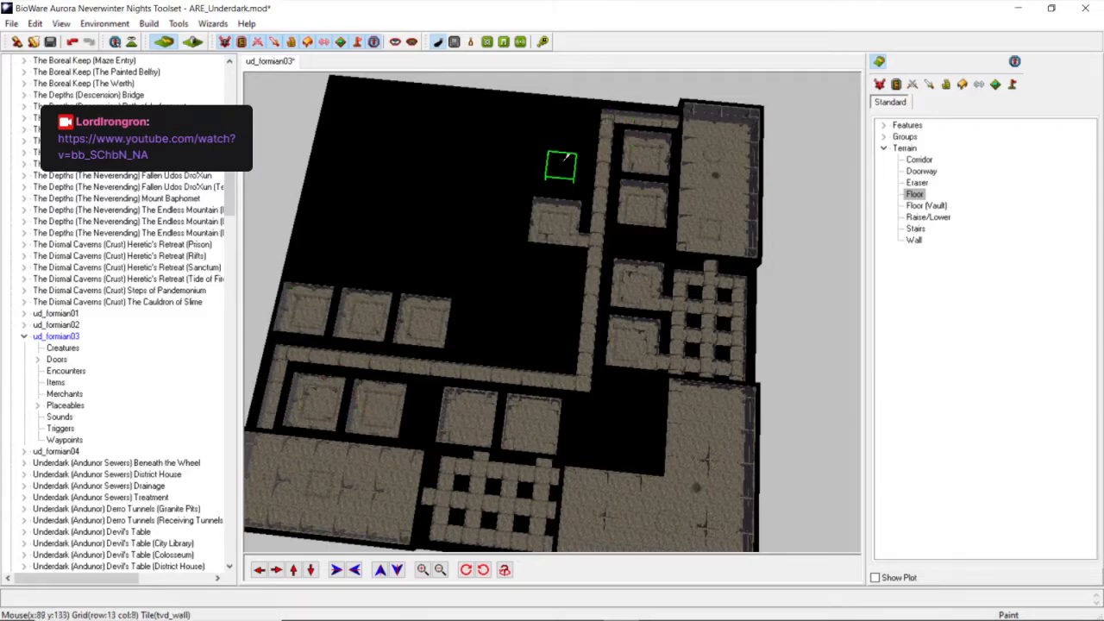
left_click(564, 157)
left_click(35, 24)
left_click(47, 40)
left_click(558, 168)
left_click(569, 125)
Paint short Corridor links joining the interior small rooms of both wings to their adjacent corridors.
mouse_move(369, 239)
middle_mouse_down()
mouse_move(471, 210)
mouse_move(569, 259)
middle_mouse_up()
left_click(913, 151)
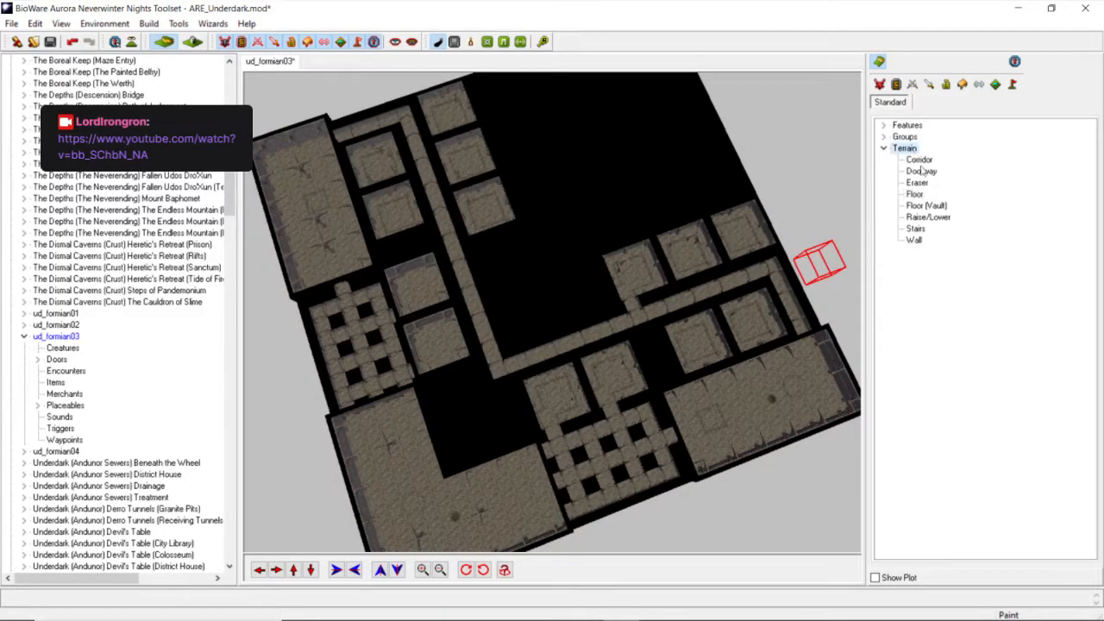
left_click(920, 160)
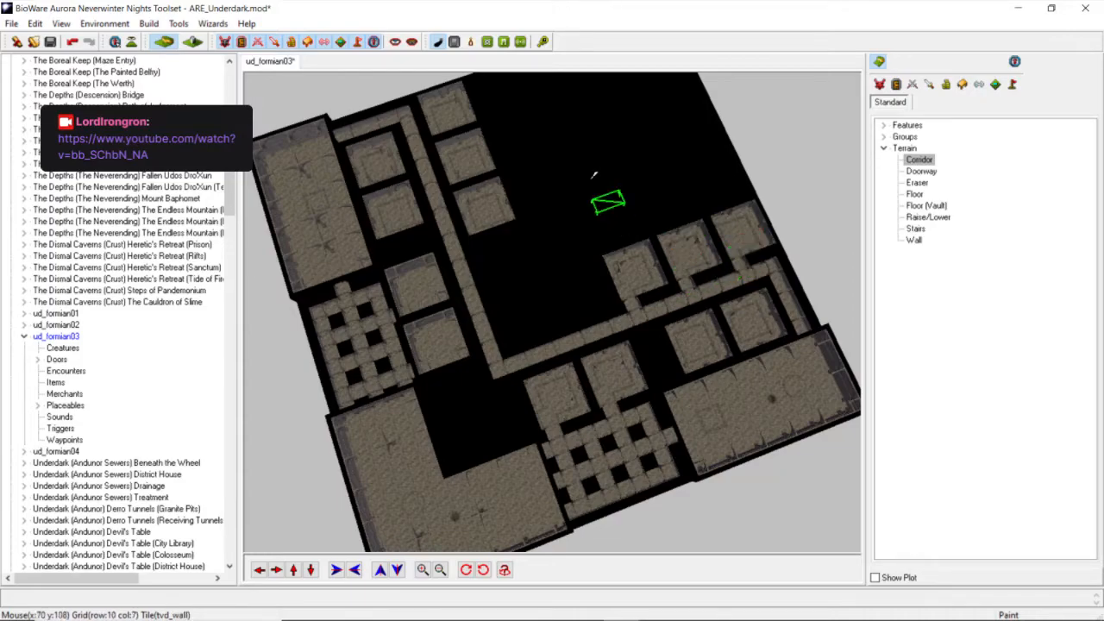
left_click(452, 179)
left_click(469, 227)
Paint Floor (Vault) over the corridor bend and continue it diagonally into the area's empty interior.
scroll(578, 296, "up", 3)
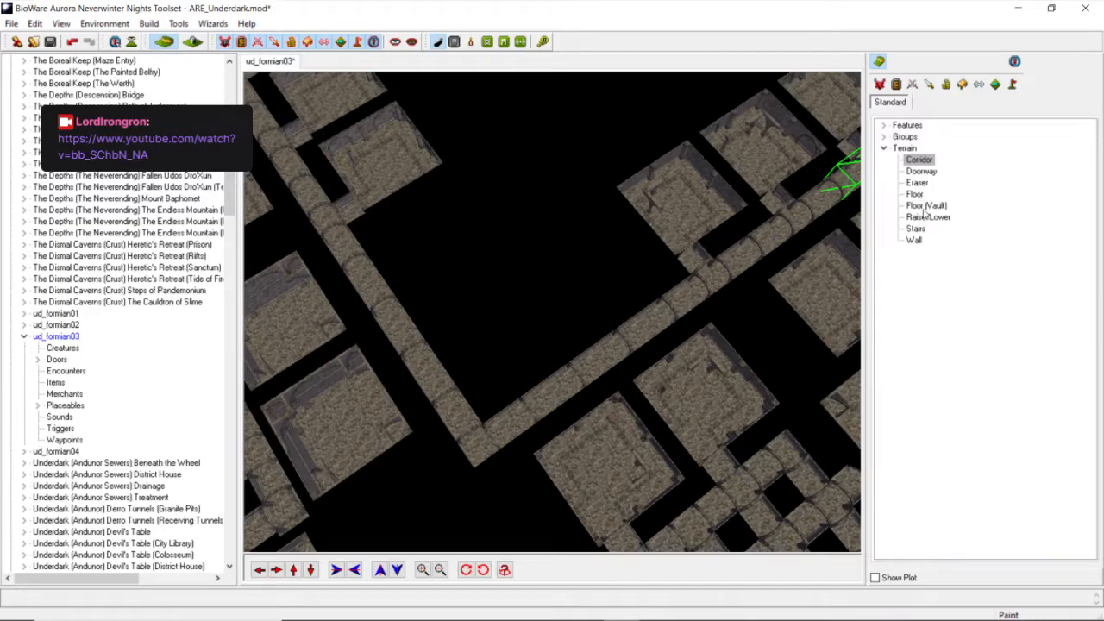
left_click(925, 205)
left_click(498, 367)
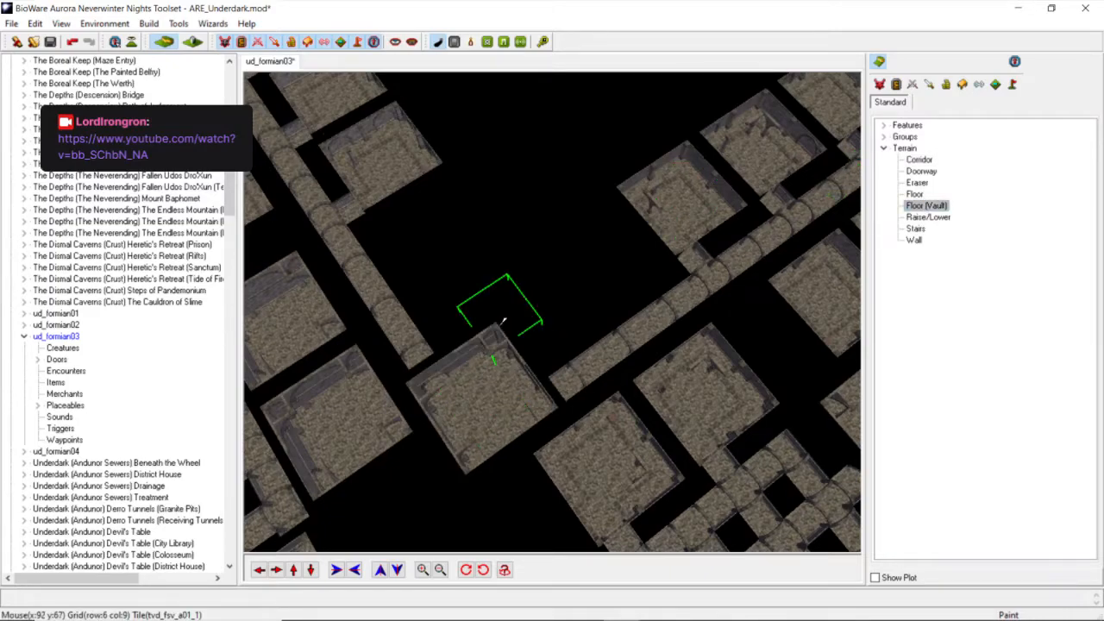
middle_click_drag(501, 308, 507, 296)
left_click(507, 296)
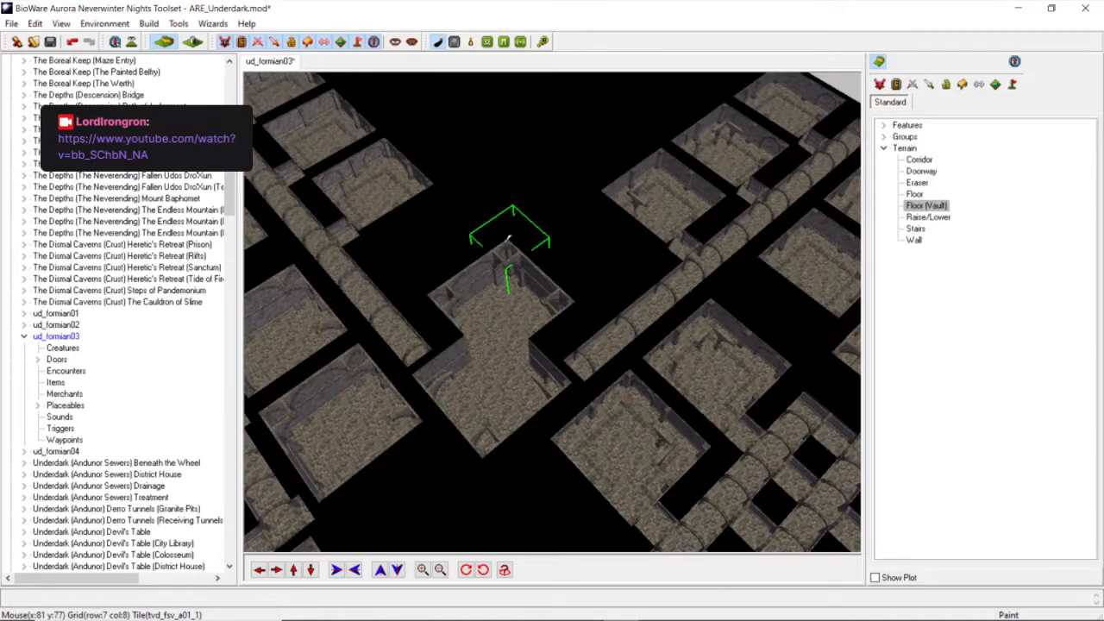
left_click(509, 235)
left_click(518, 173)
Undo the last Floor (Vault) placement and repaint the tile in line with the diagonal passage.
scroll(528, 142, "down", 4)
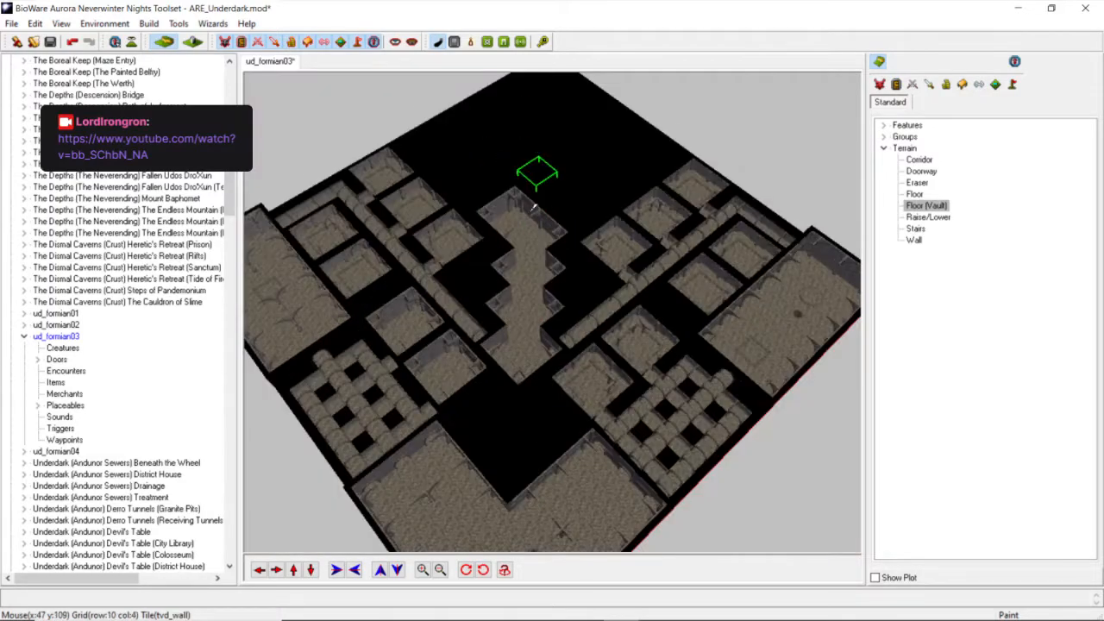
scroll(534, 175, "up", 1)
left_click(37, 23)
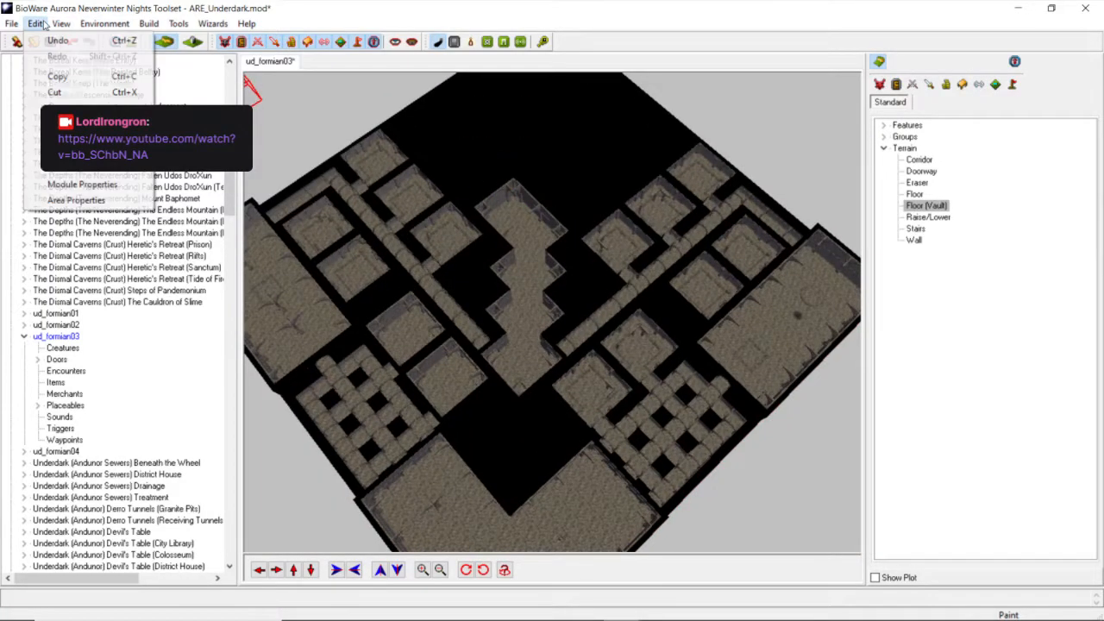
left_click(56, 42)
left_click(548, 233)
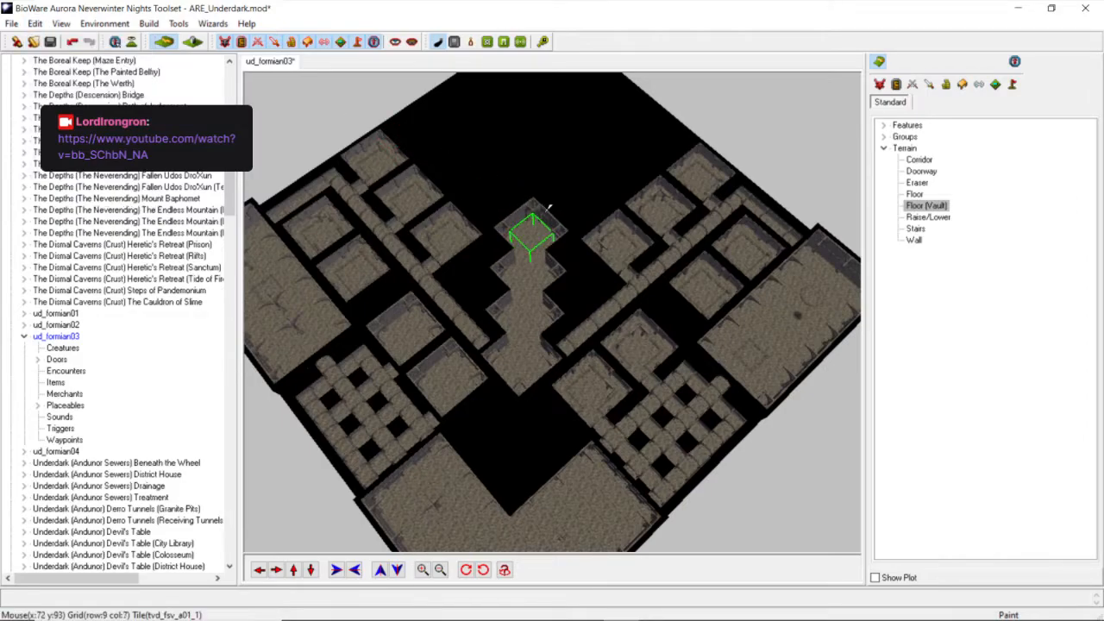
Extend the diagonal Floor (Vault) passage toward the area's opposite corner and widen its end into a small chamber.
mouse_move(541, 151)
middle_mouse_down()
mouse_move(564, 112)
mouse_move(448, 175)
mouse_move(443, 222)
mouse_move(405, 234)
middle_mouse_up()
scroll(552, 129, "up", 4)
scroll(407, 258, "up", 3)
mouse_move(411, 283)
middle_mouse_down()
mouse_move(392, 297)
mouse_move(298, 488)
middle_mouse_up()
left_click(298, 567)
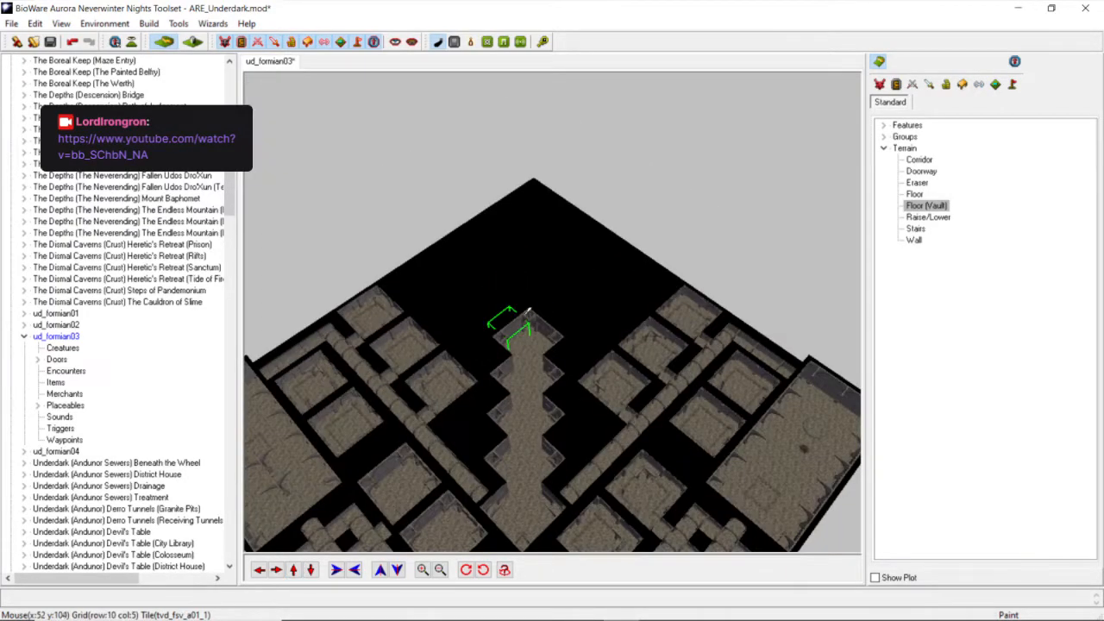
left_click(535, 304)
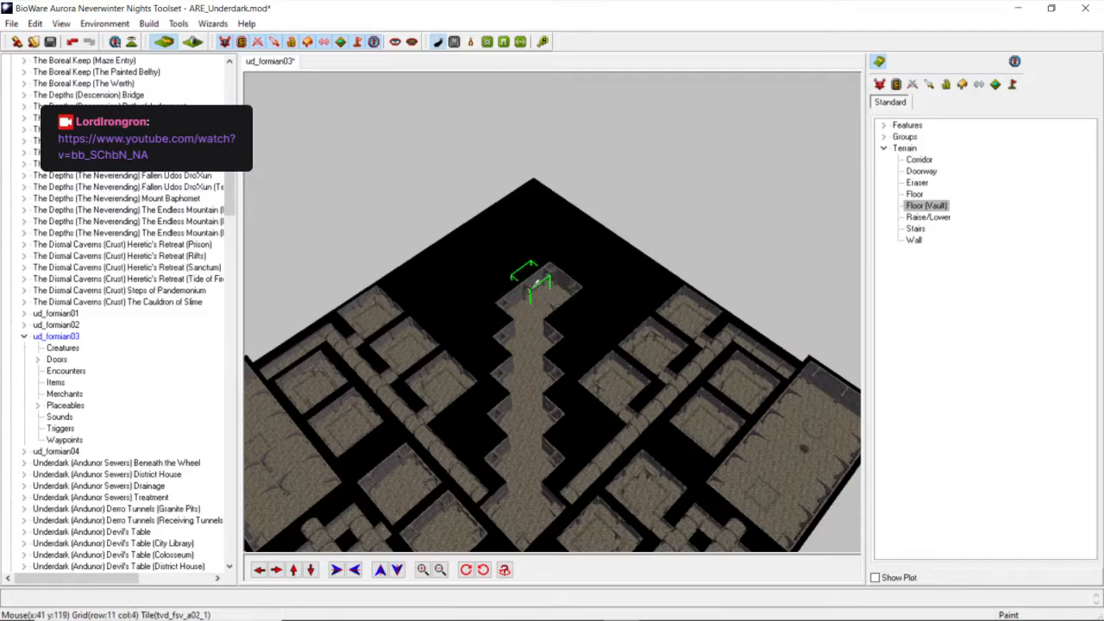
left_click(510, 285)
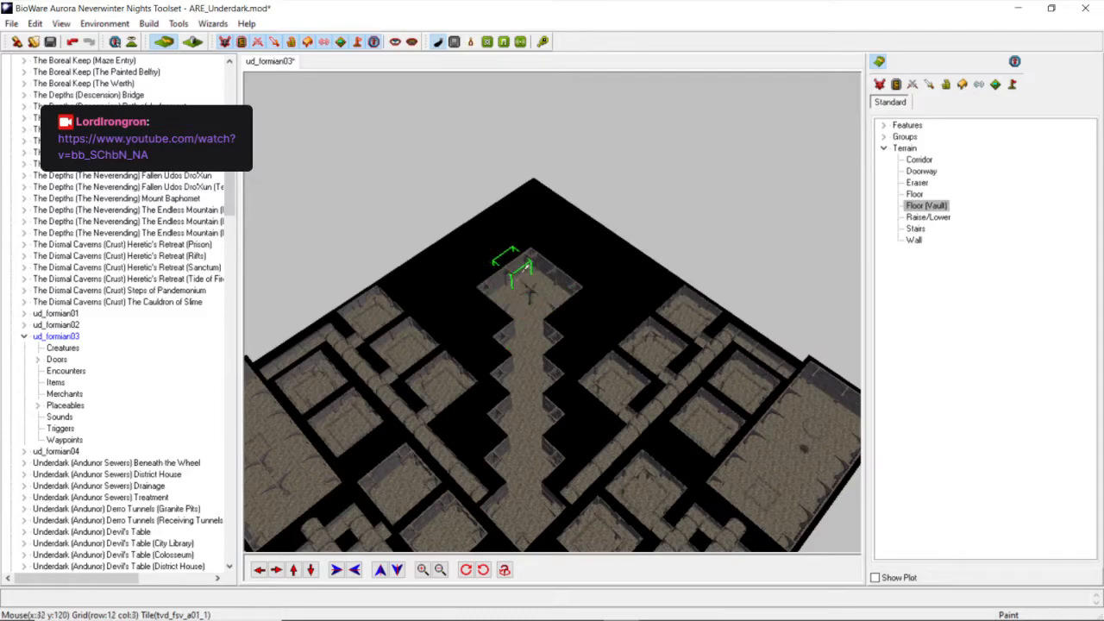
Paint a Floor (Vault) room beyond the chamber near the far corner and wall off its strip along the area's edge.
left_click(532, 251)
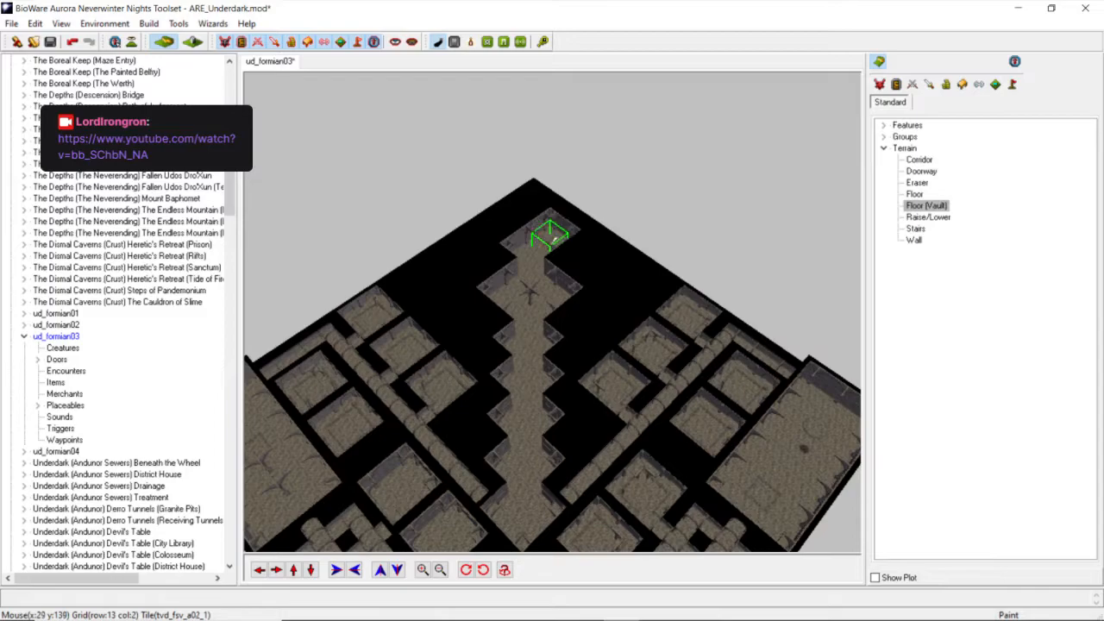
left_click(524, 224)
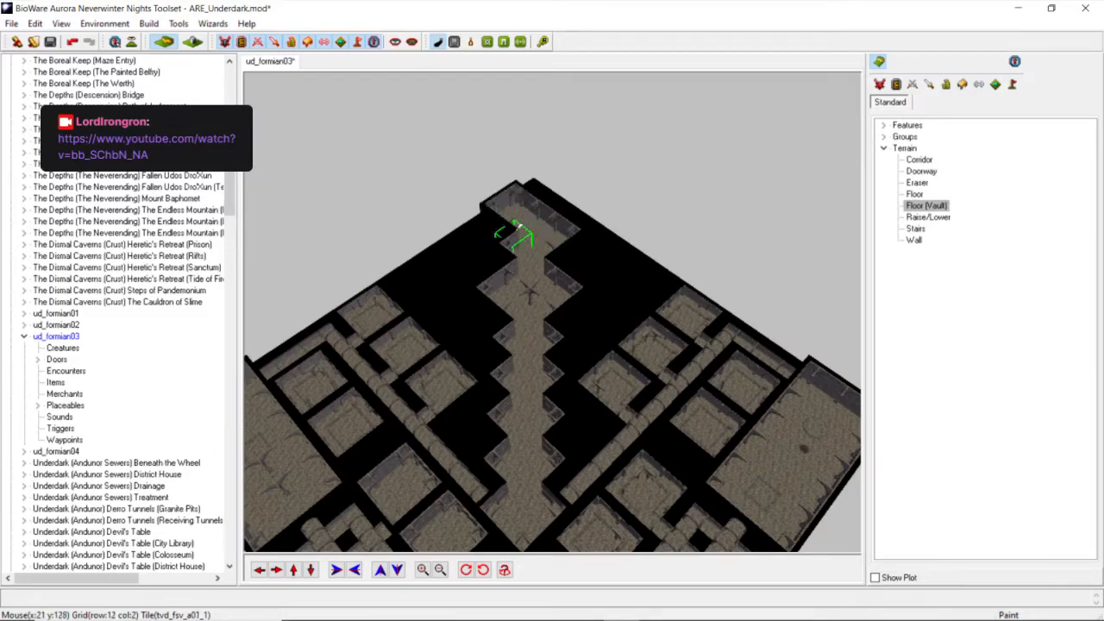
left_click(501, 223)
middle_click_drag(529, 255, 536, 321)
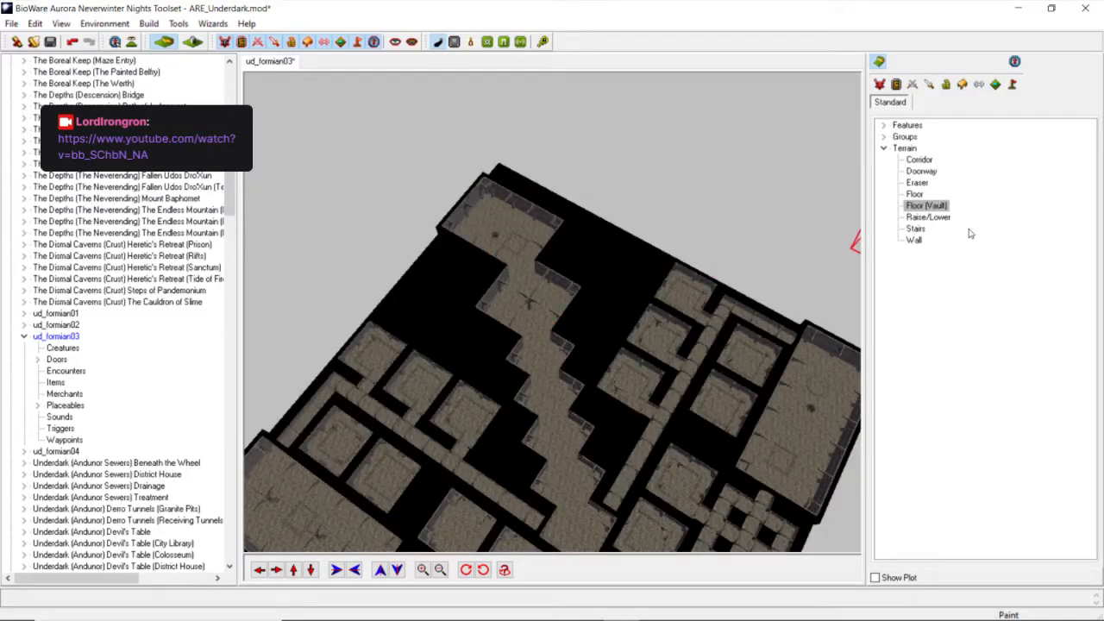
left_click(916, 241)
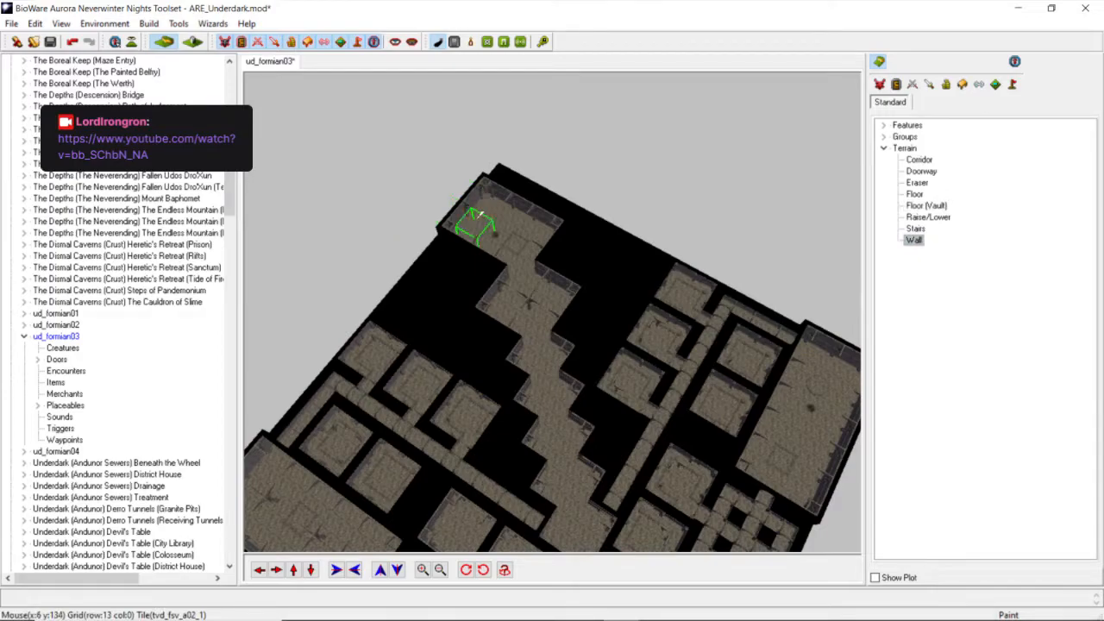
Undo the last terrain placement and paint Floor (Vault) at the far corner, extending the chamber to the area's edges.
left_click(916, 195)
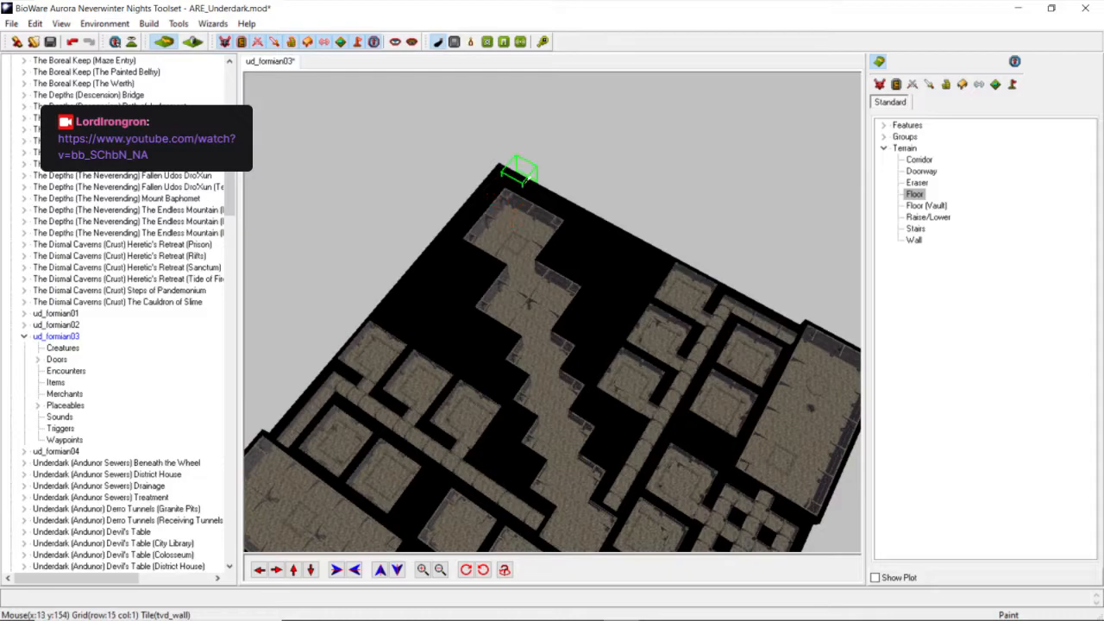
left_click(36, 23)
left_click(52, 40)
left_click(926, 205)
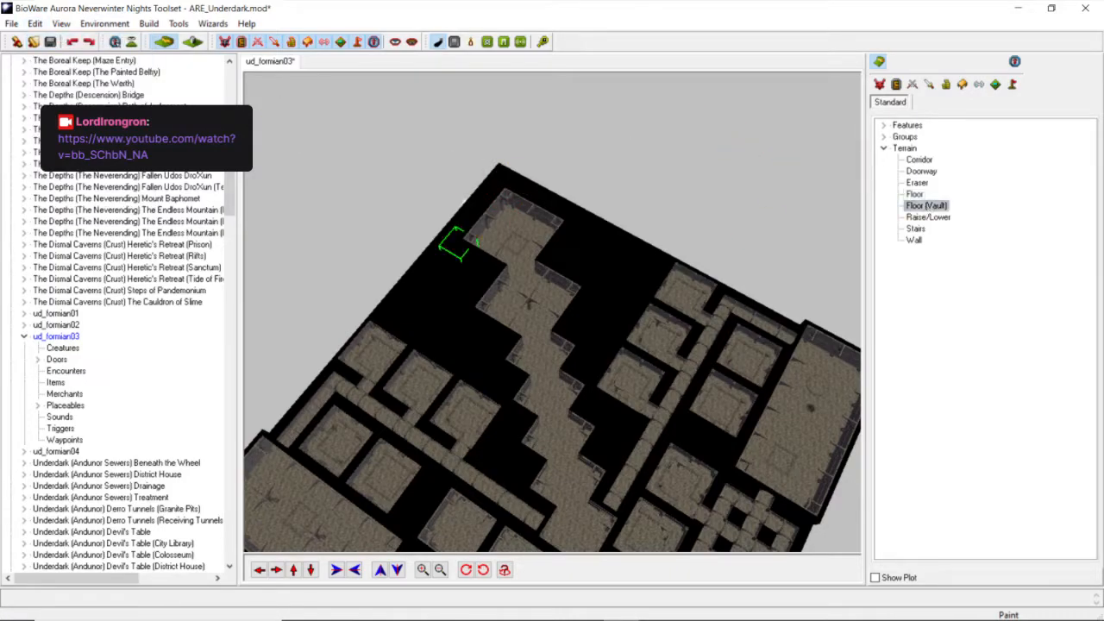
left_click(506, 184)
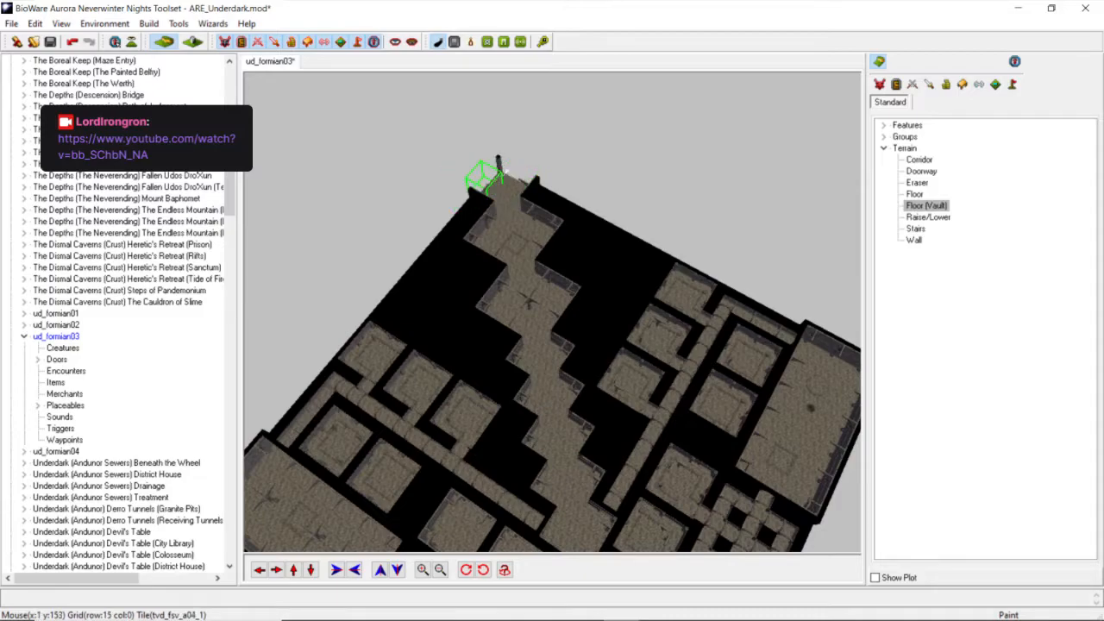
Paint a rectangular Floor (Vault) room on one side of the diagonal passage, beside the wider chamber.
scroll(498, 173, "up", 1)
scroll(483, 198, "up", 1)
scroll(478, 231, "up", 1)
scroll(595, 327, "up", 1)
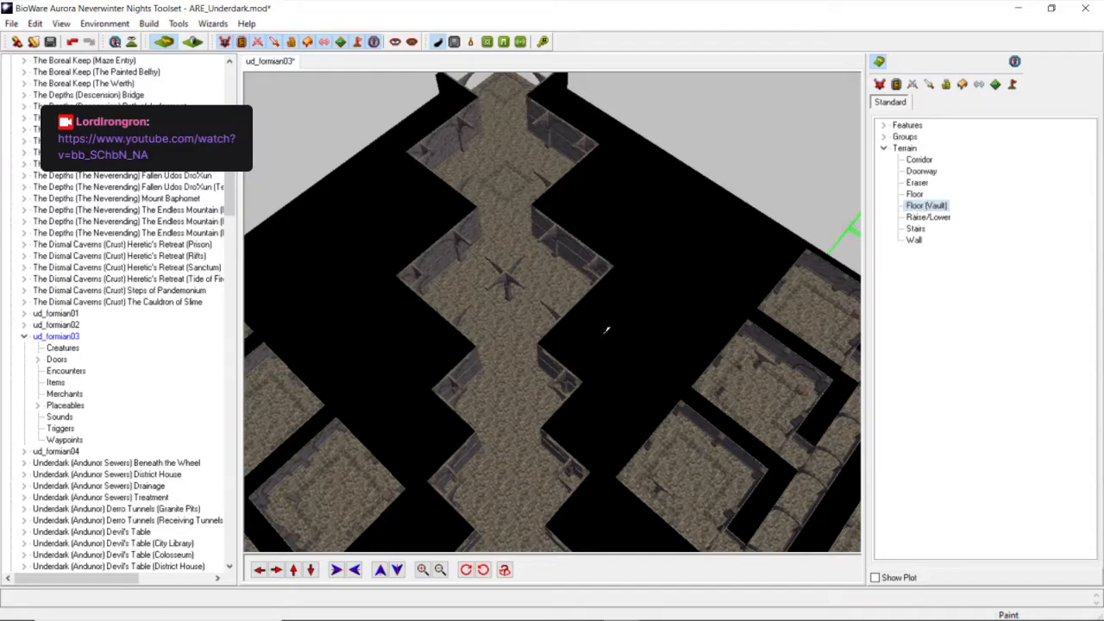
left_click(648, 338)
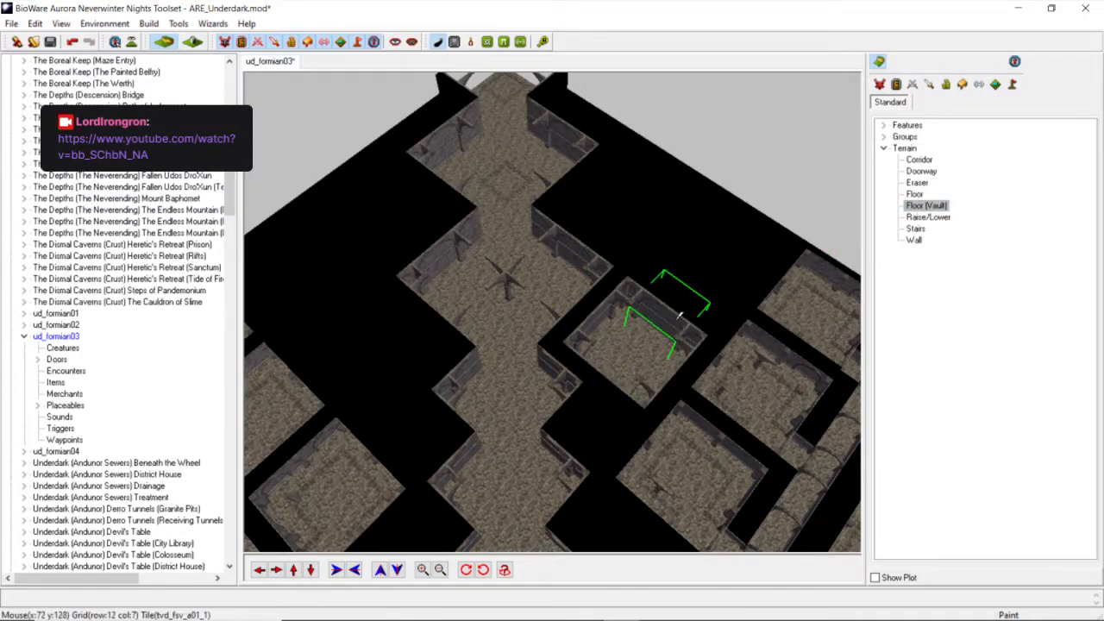
left_click(649, 333)
left_click(715, 259)
Paint a matching Floor (Vault) room across the passage, undoing the tile nearest the area's edge and repainting it farther in.
left_click(373, 373)
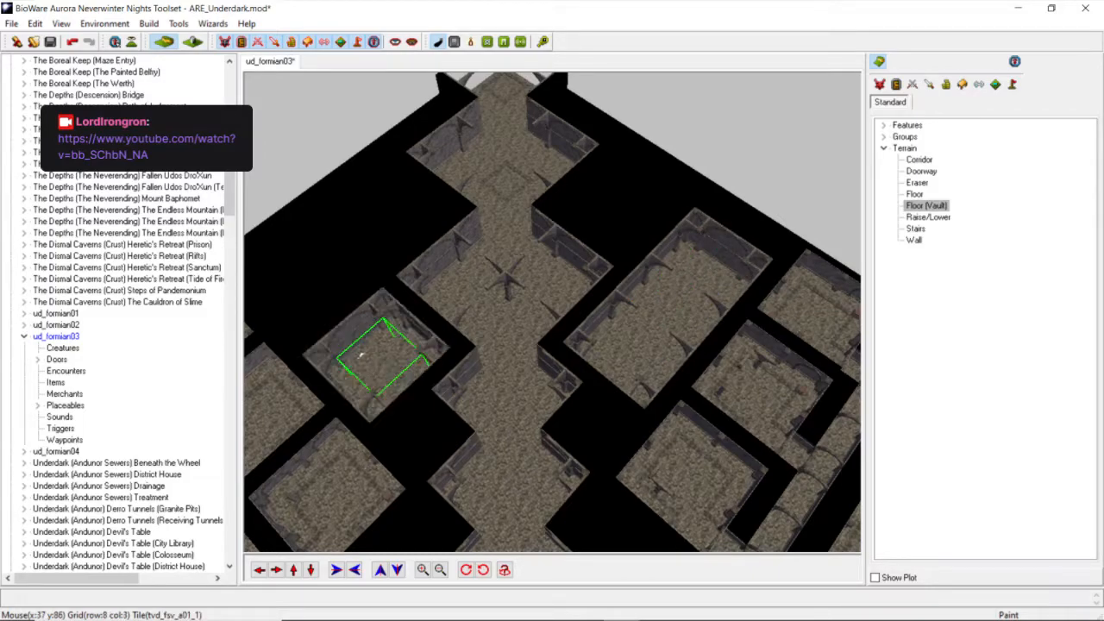
left_click(310, 320)
left_click(291, 282)
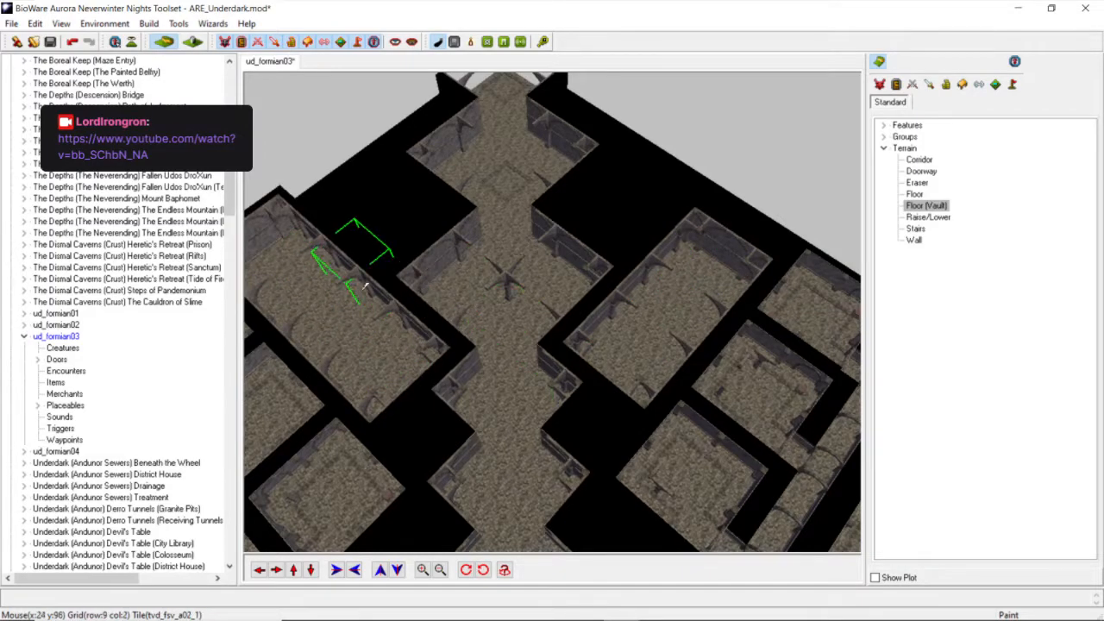
scroll(517, 297, "down", 3)
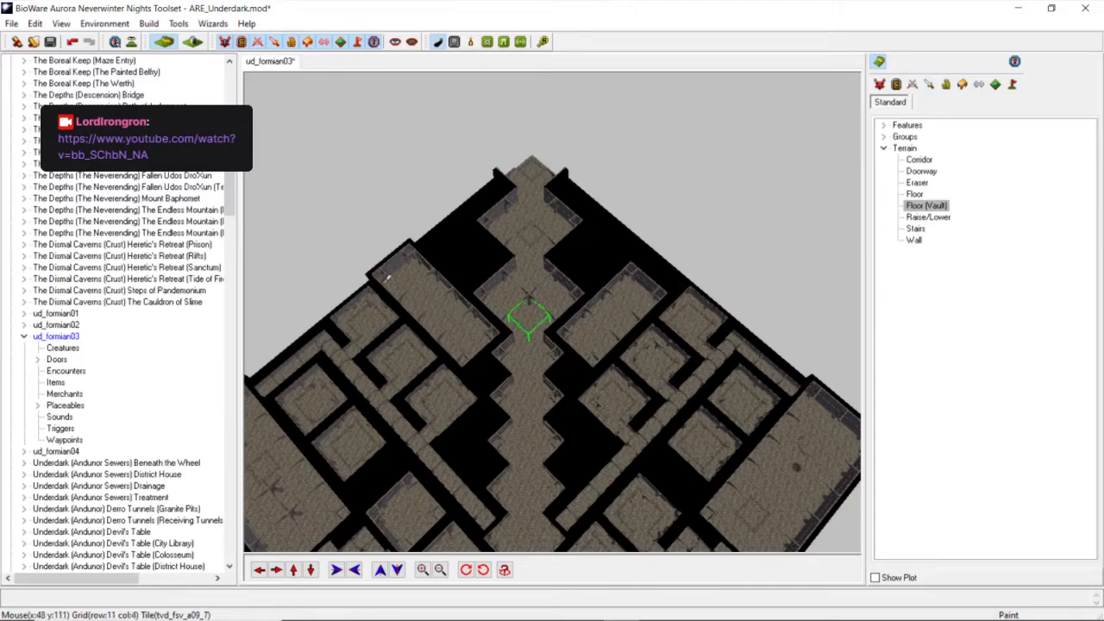
left_click(34, 24)
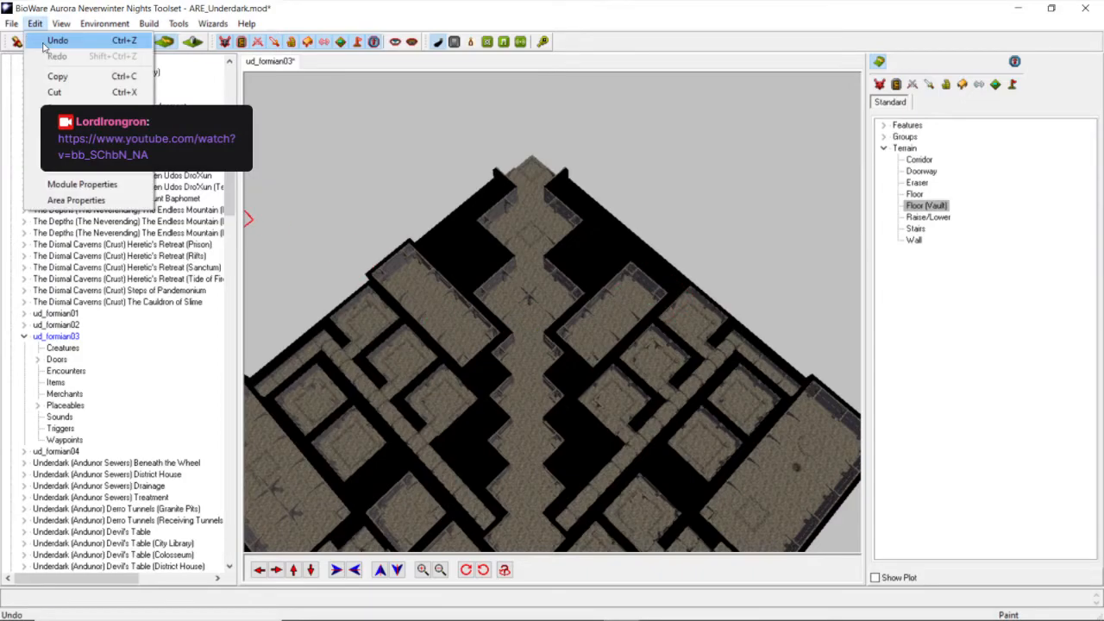
left_click(50, 39)
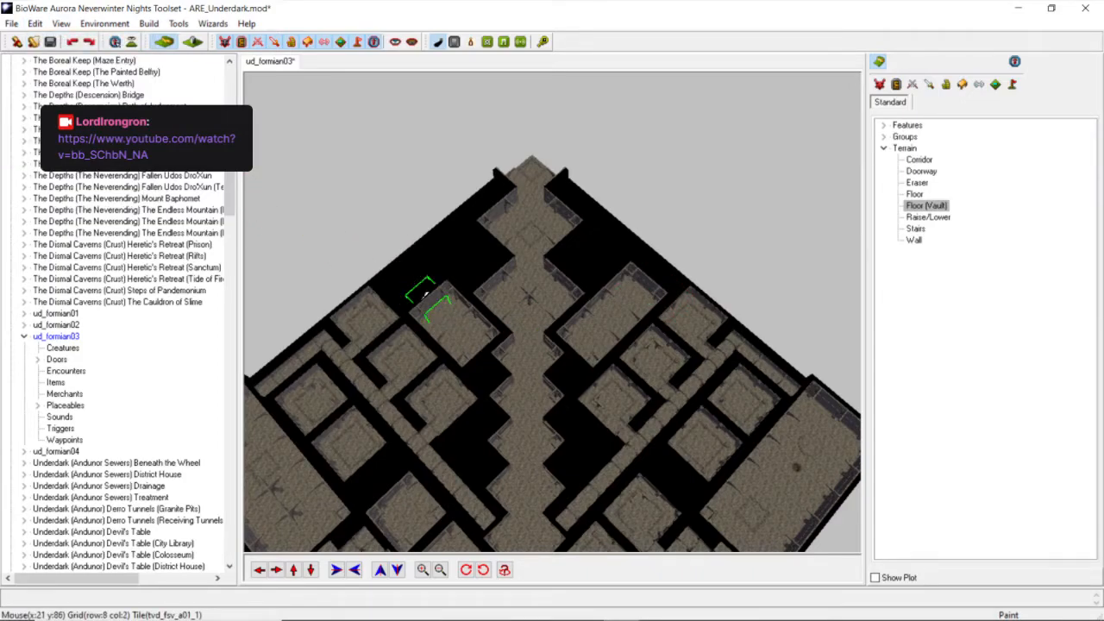
left_click(423, 293)
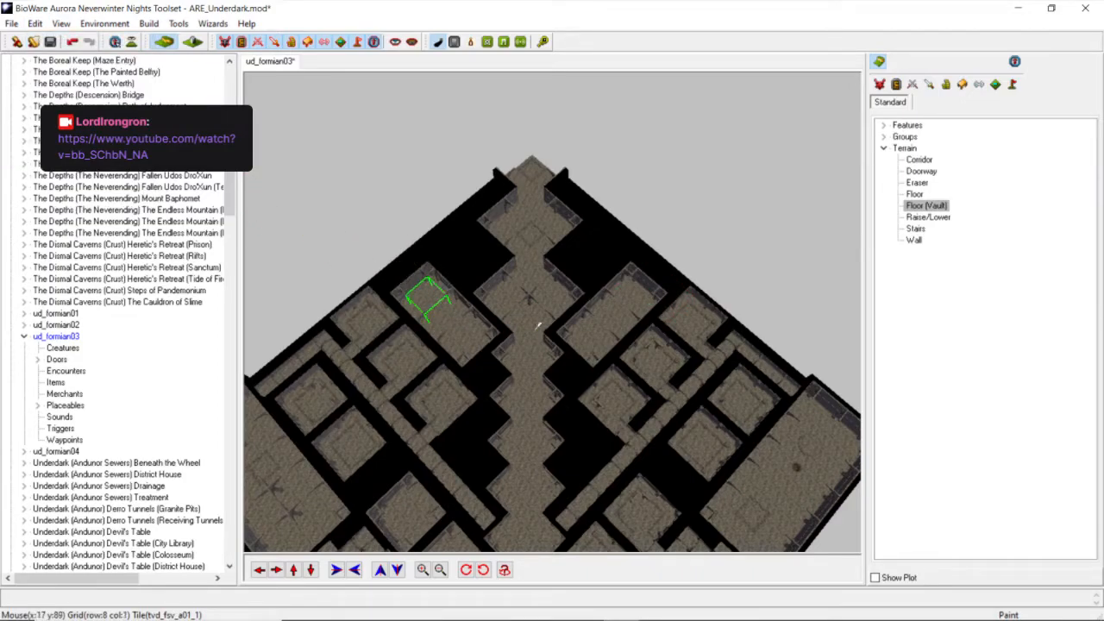
Paint a Corridor strip along each outer edge near the far corner and a small Floor room between each strip and the passage.
left_click(919, 160)
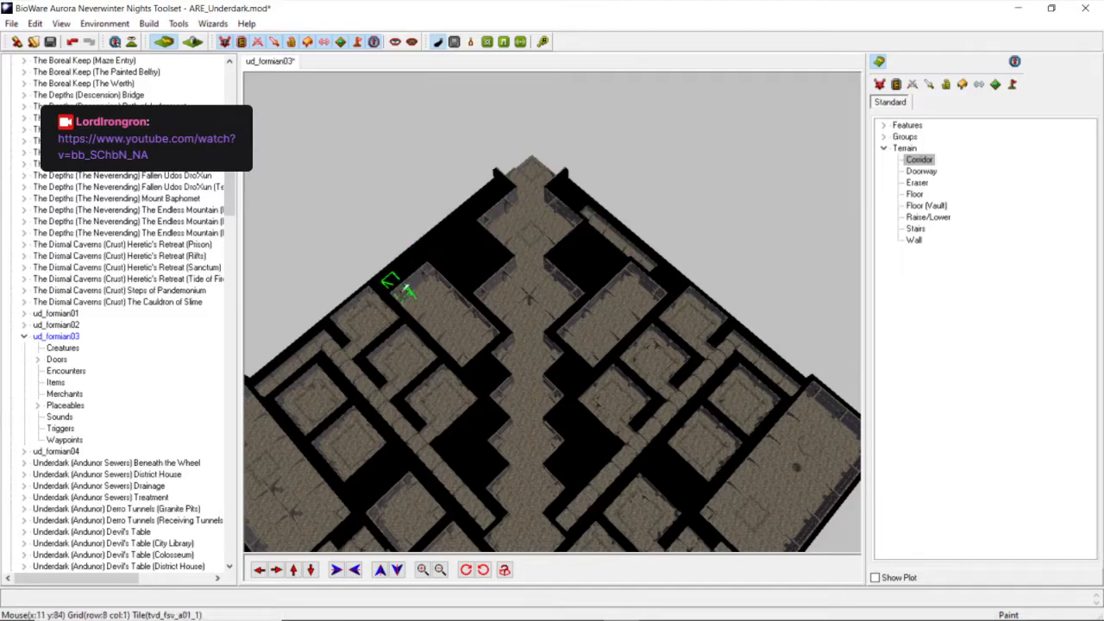
middle_click_drag(428, 282, 412, 282)
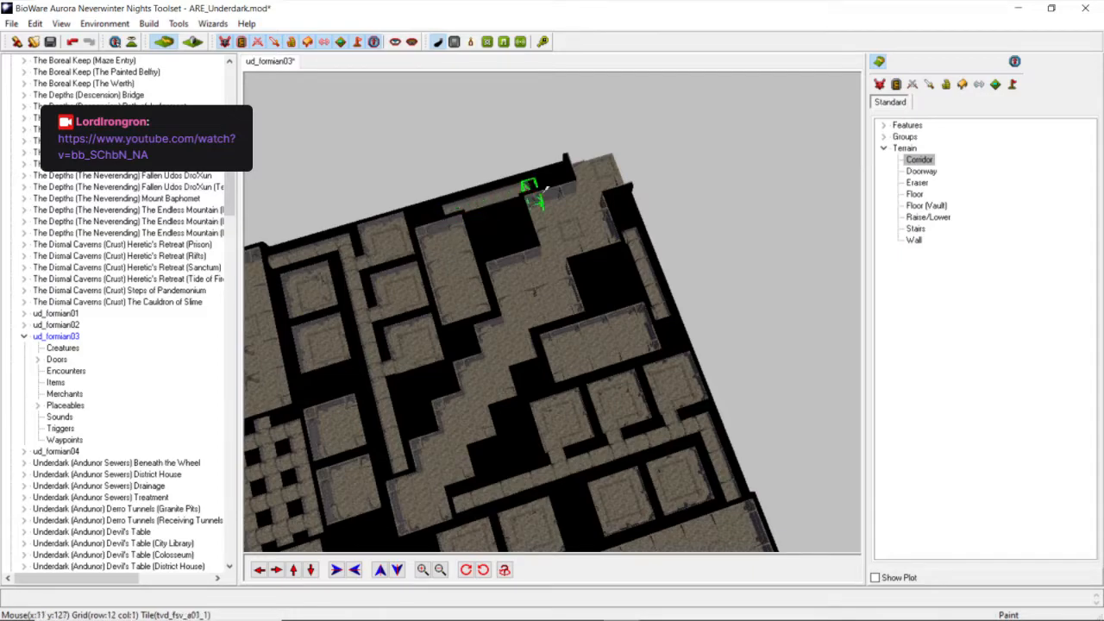
left_click(916, 194)
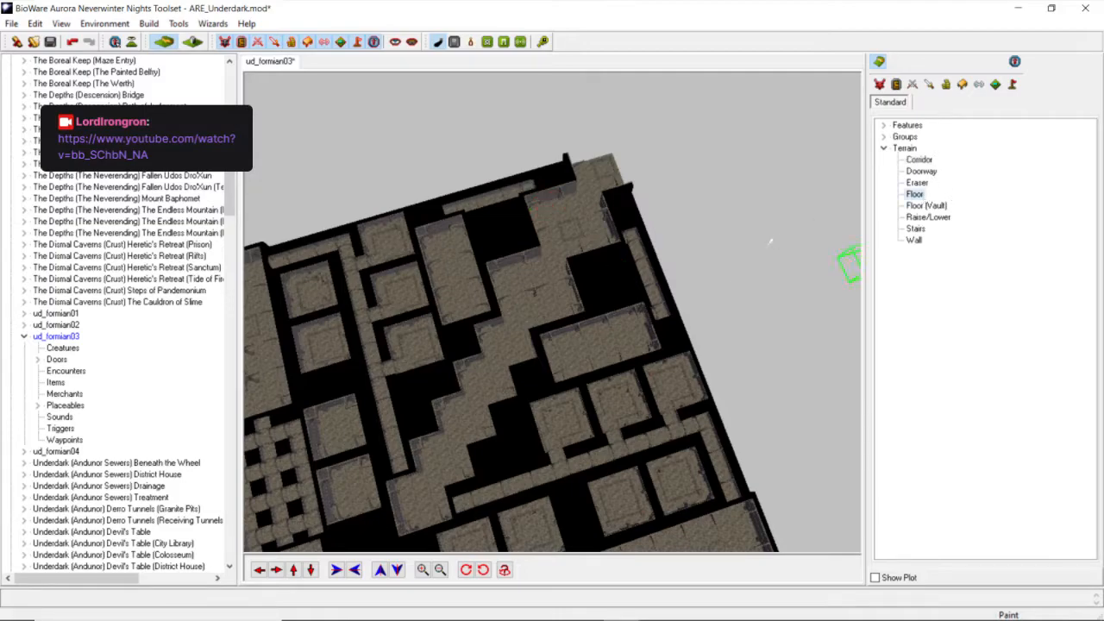
left_click(604, 286)
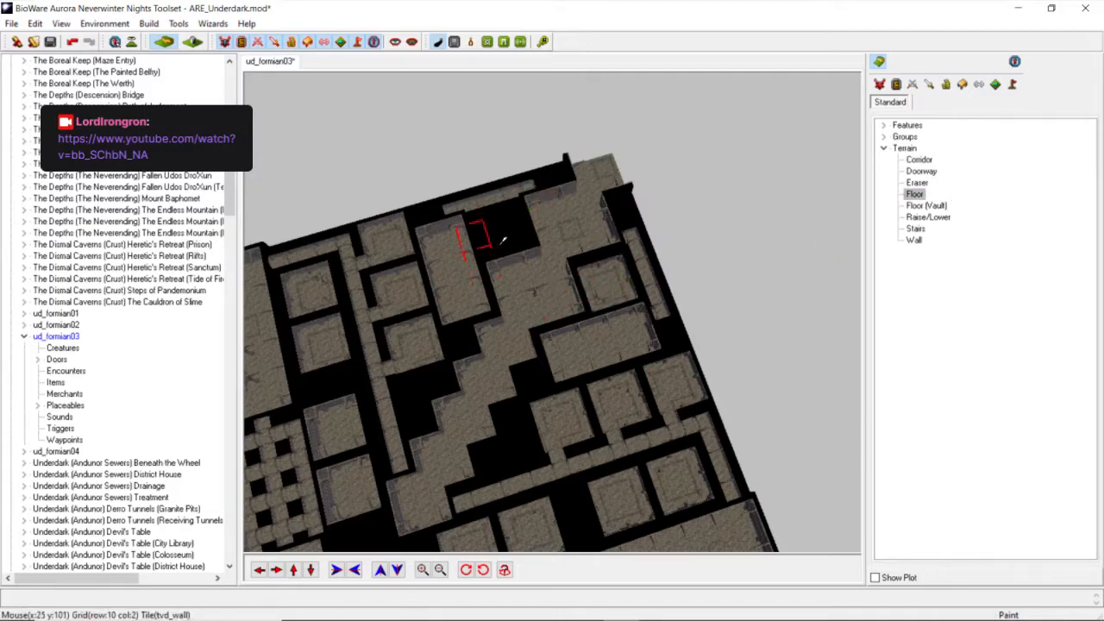
left_click(504, 234)
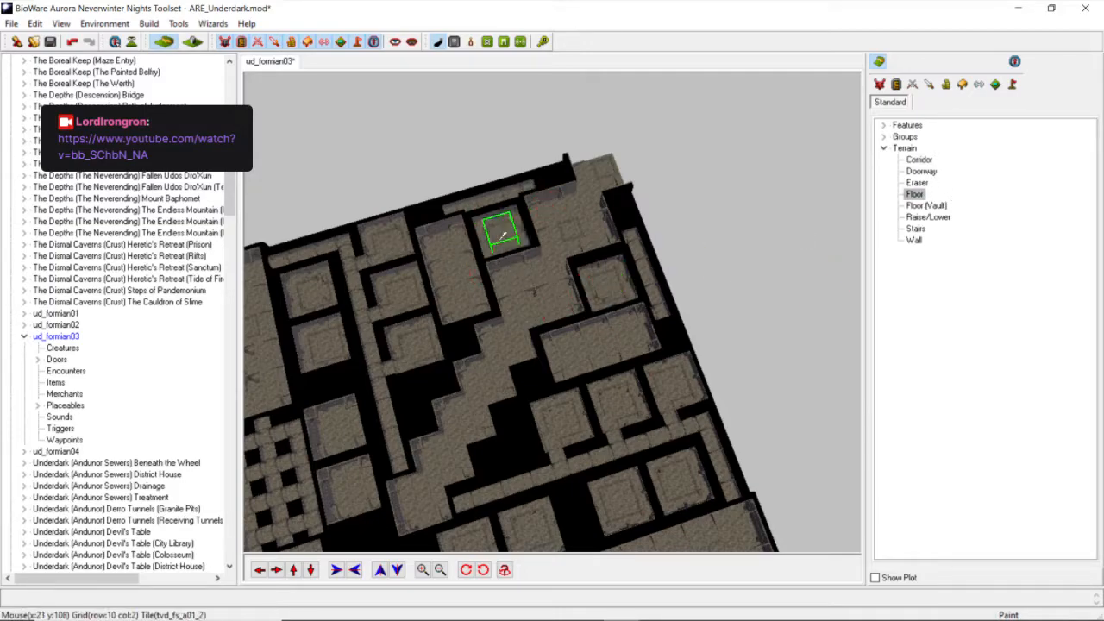
Connect the two small rooms near the far corner to their edge strips with Corridor terrain.
left_click(919, 160)
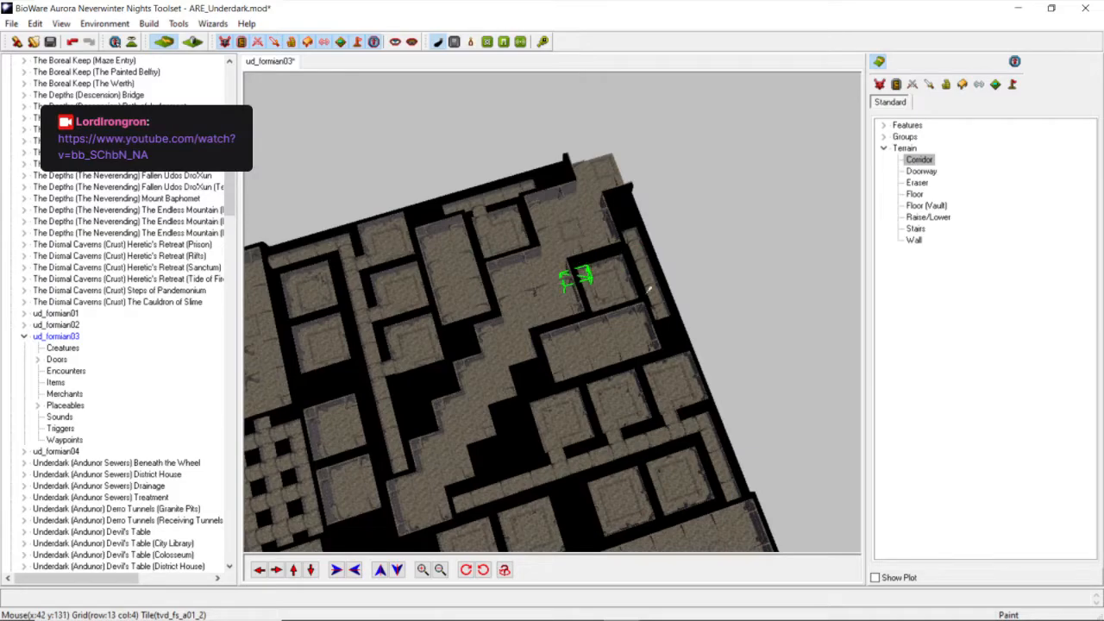
middle_click_drag(565, 274, 675, 283)
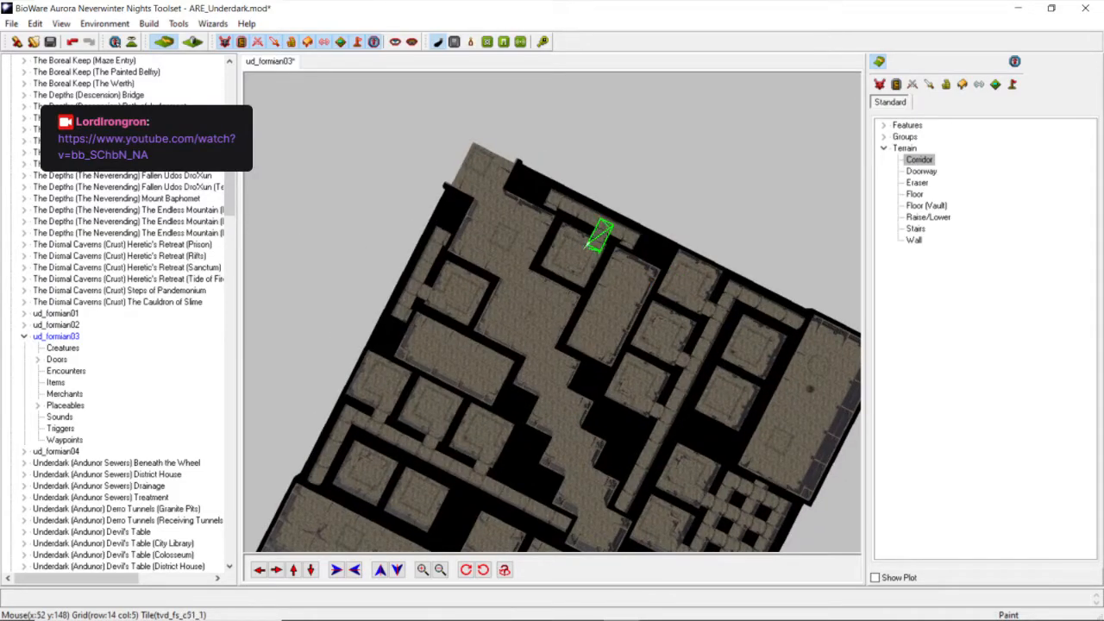
scroll(579, 250, "up", 3)
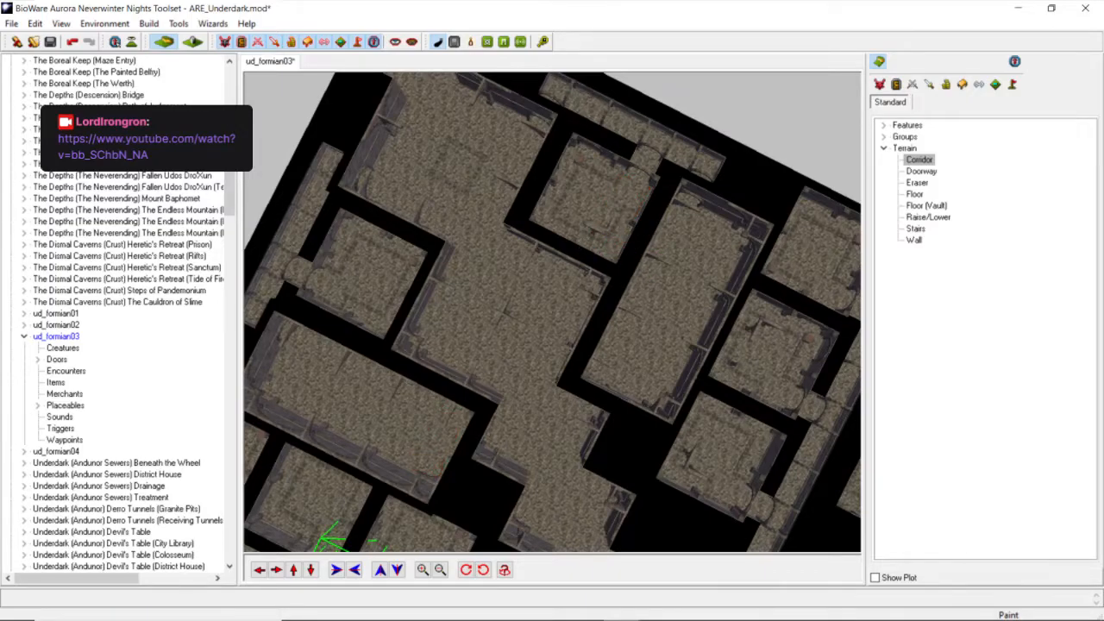
Switch to Discord and unmute the microphone in the voice channel.
mouse_move(345, 616)
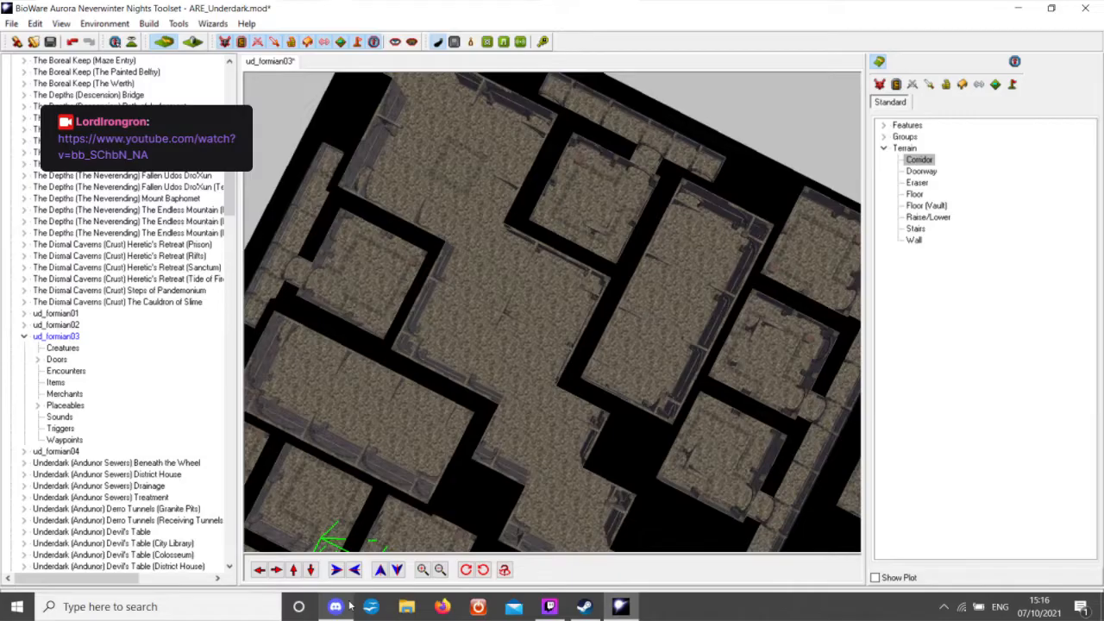
left_click(342, 606)
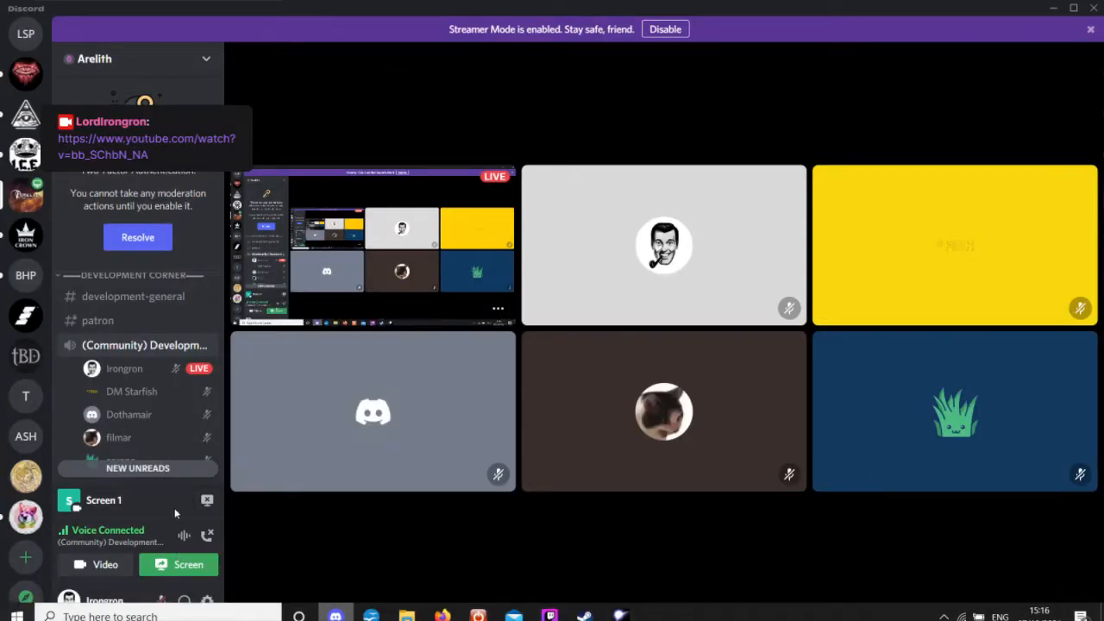
left_click(162, 603)
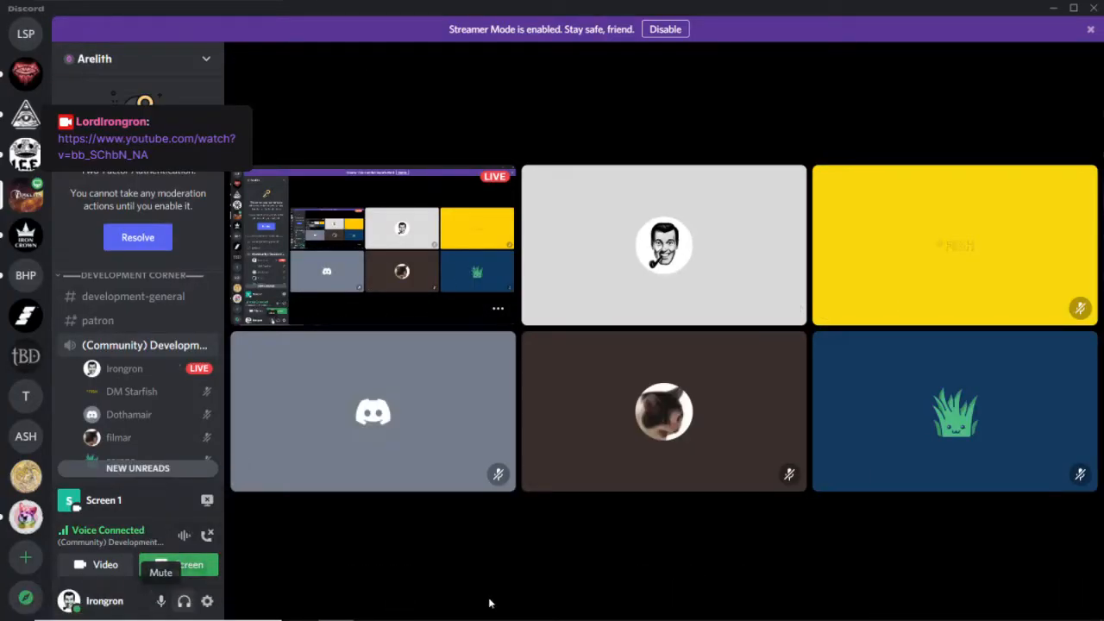
Switch to Twitch Studio, unmute the primary microphone and return to the Aurora Toolset.
mouse_move(695, 614)
left_click(551, 607)
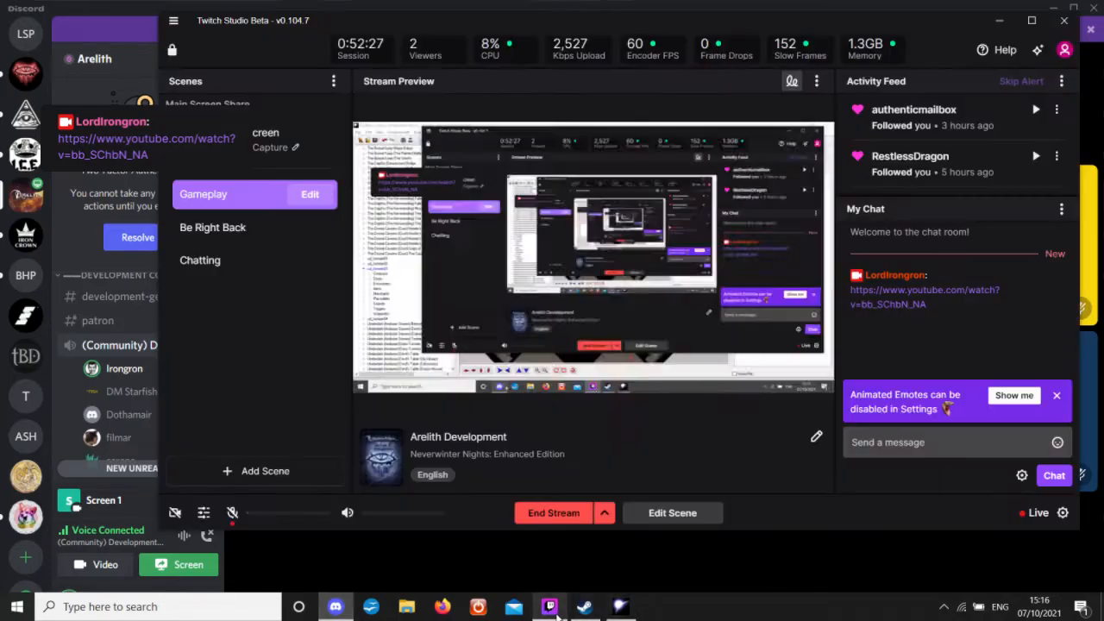
left_click(234, 513)
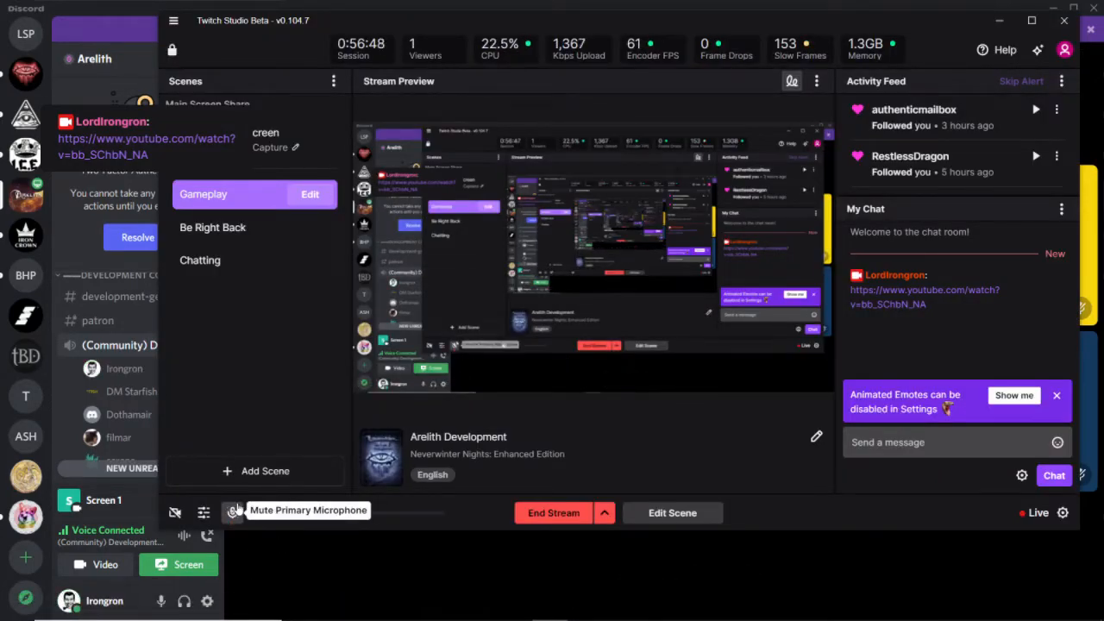
mouse_move(690, 614)
left_click(620, 607)
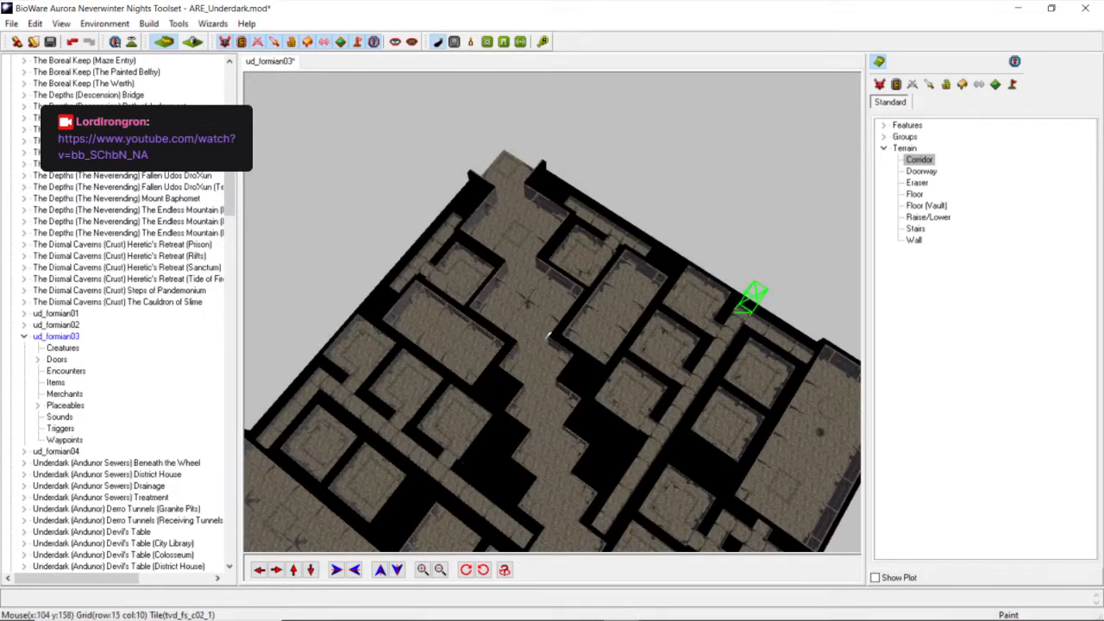
Examine the diagonal vault passage from end to end, together with the rooms and corridors flanking it.
scroll(540, 337, "up", 3)
scroll(492, 342, "down", 3)
middle_click_drag(540, 338, 448, 286)
scroll(483, 315, "up", 3)
scroll(432, 298, "up", 3)
scroll(448, 286, "down", 2)
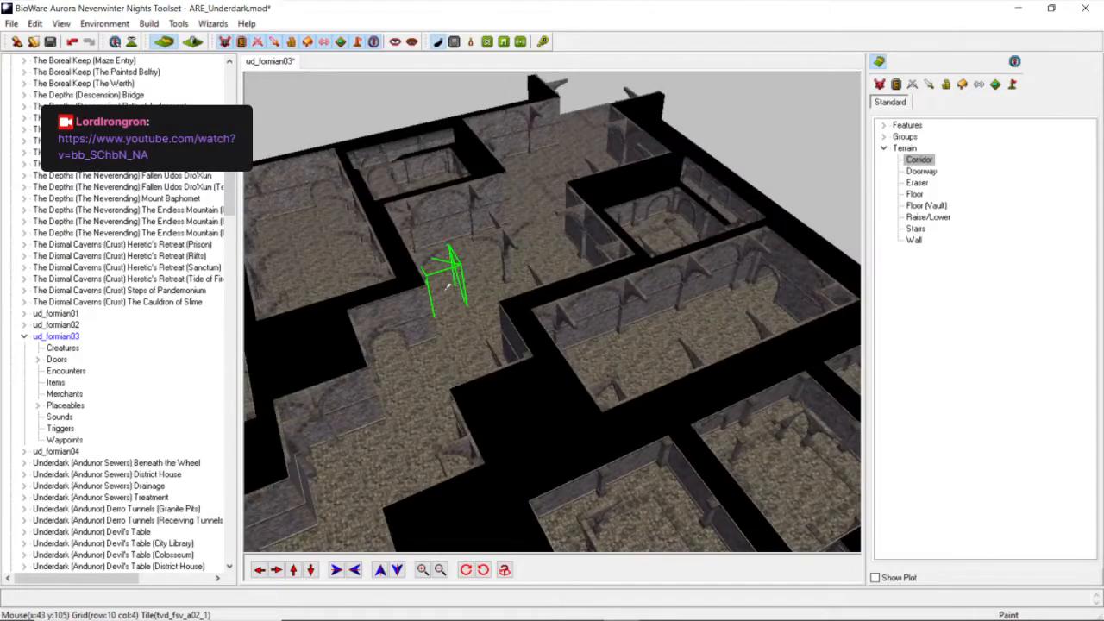
scroll(448, 287, "down", 3)
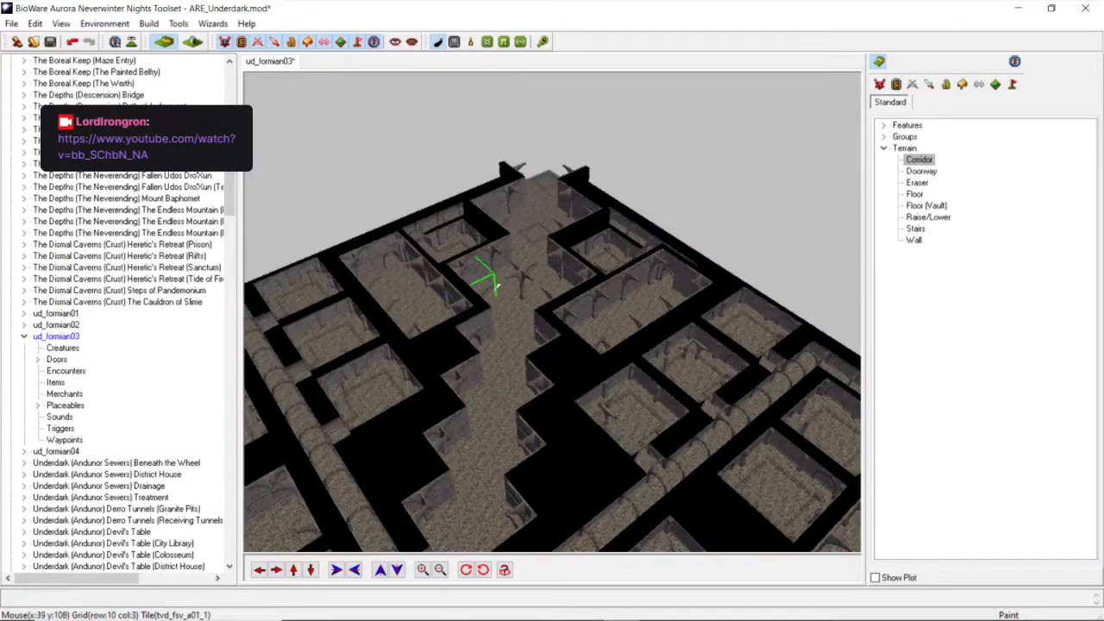
left_click(311, 570)
scroll(481, 319, "up", 3)
middle_click_drag(515, 320, 470, 330)
scroll(473, 321, "down", 5)
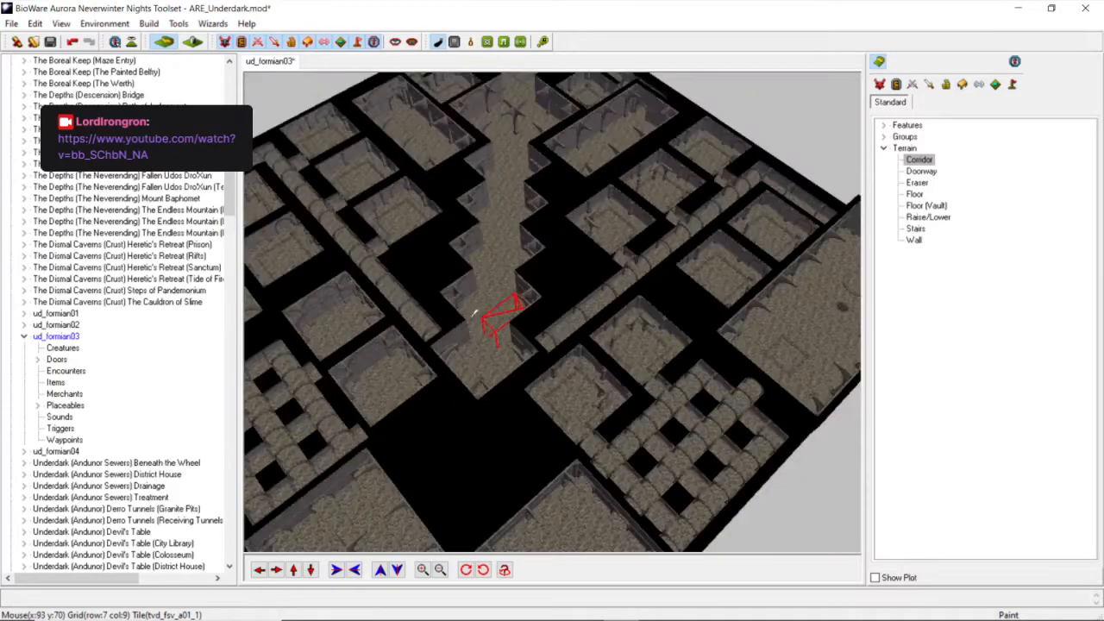
scroll(473, 321, "up", 7)
left_click(275, 570)
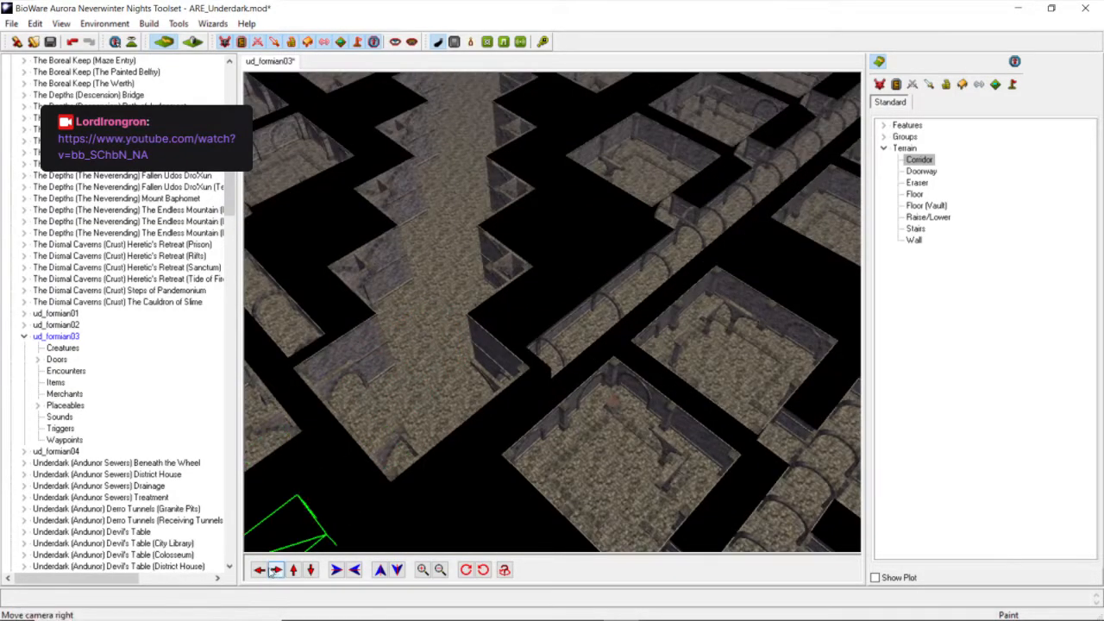
left_click(261, 571)
left_click(294, 573)
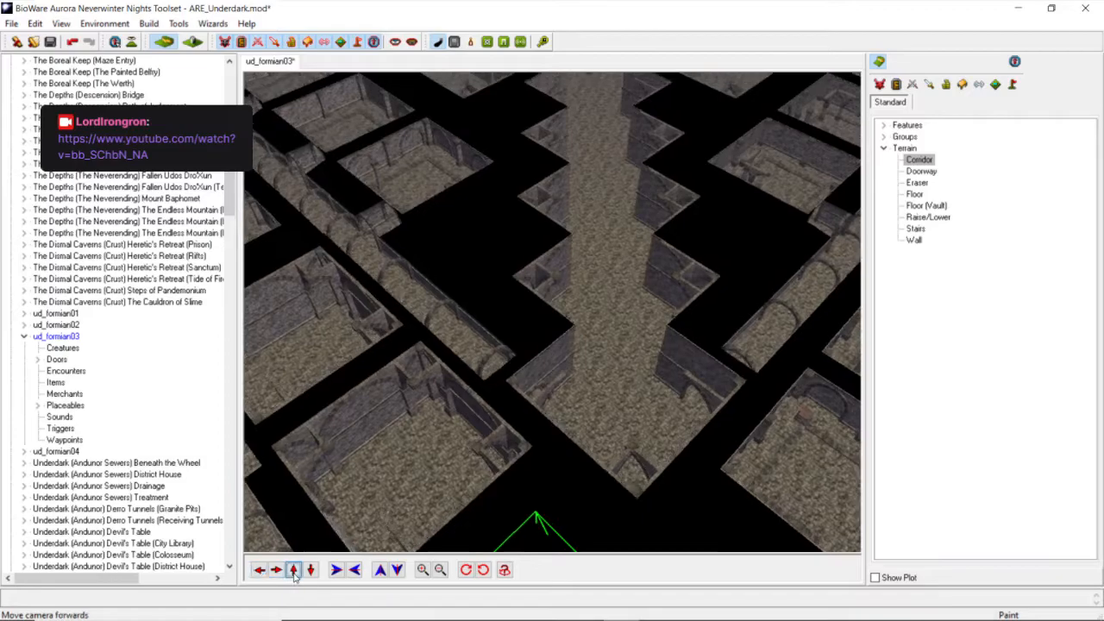
scroll(491, 267, "up", 4)
middle_click_drag(492, 267, 457, 298)
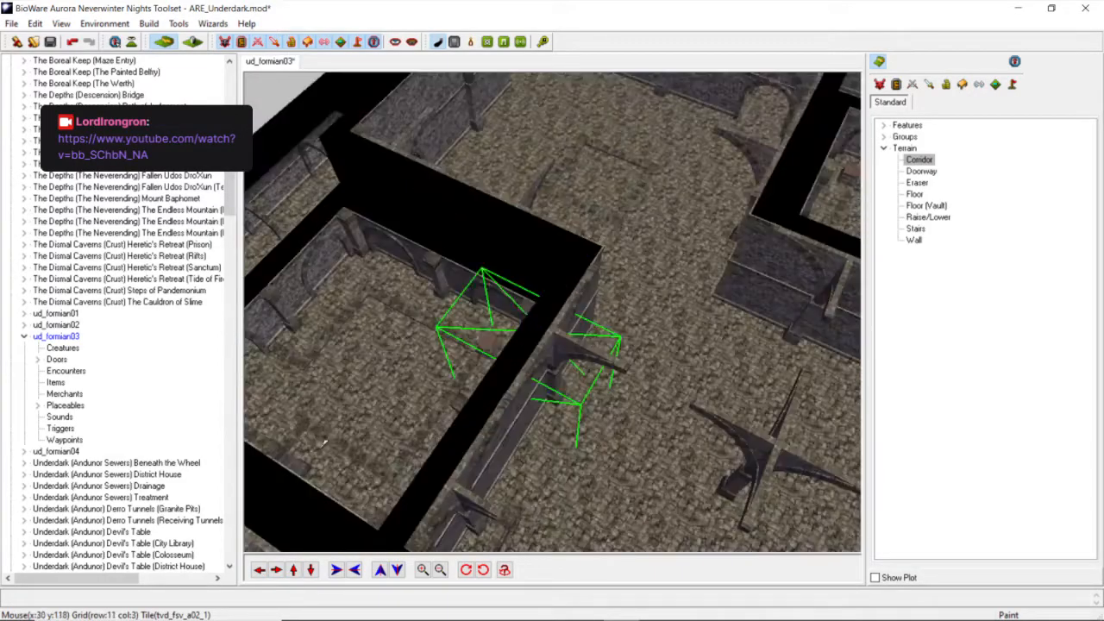
Paint Wall terrain along one outer edge of the vault floor at the far corner.
left_click(294, 570)
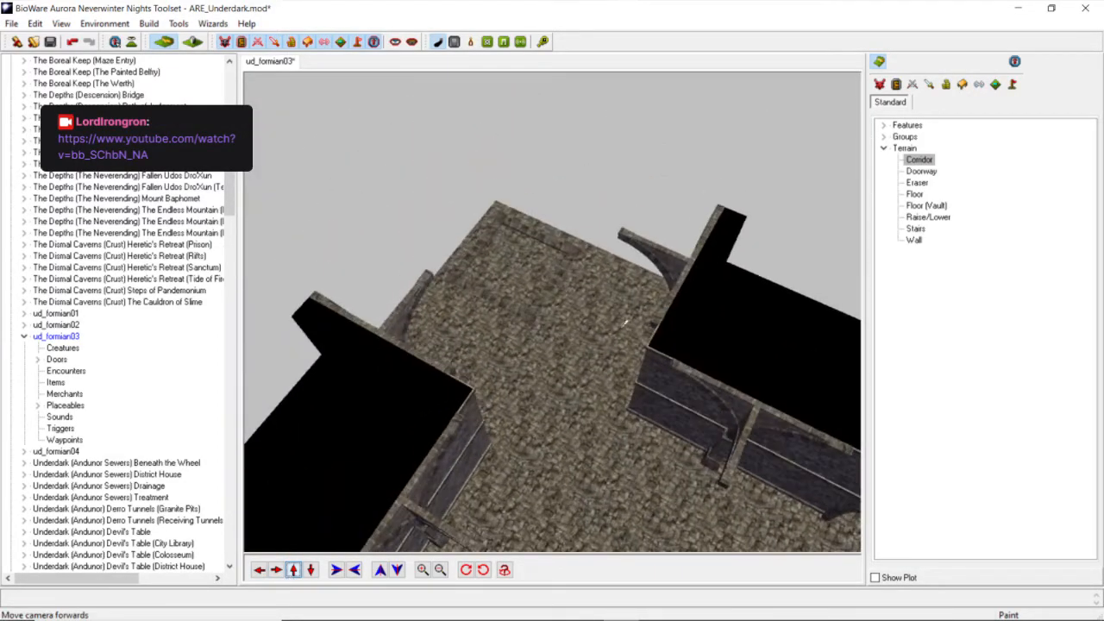
middle_click_drag(598, 322, 591, 338)
scroll(592, 338, "down", 4)
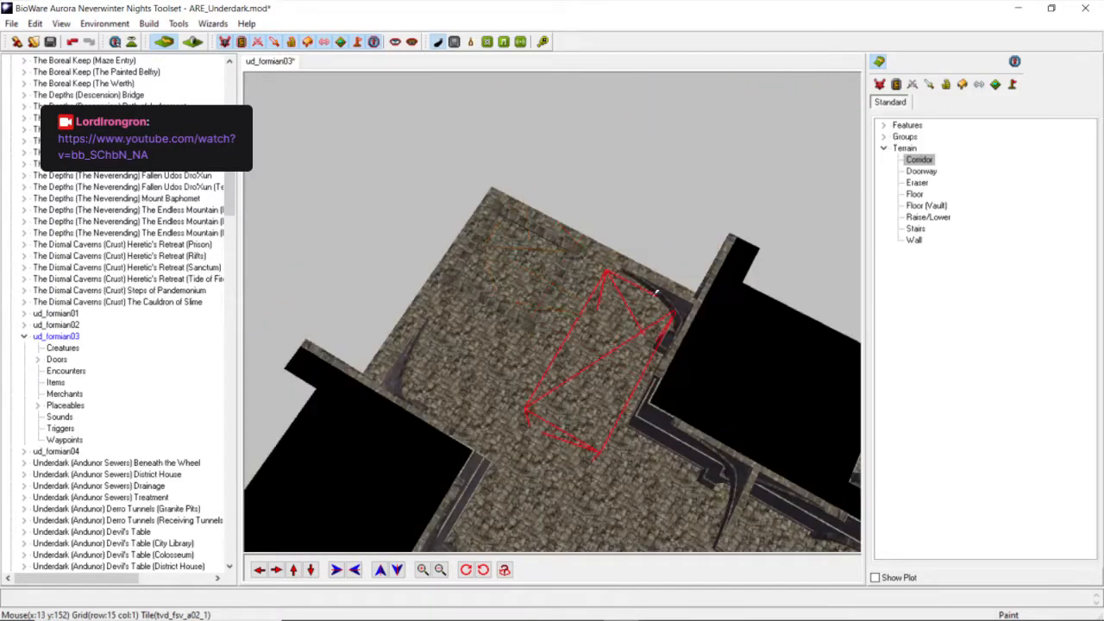
left_click(914, 241)
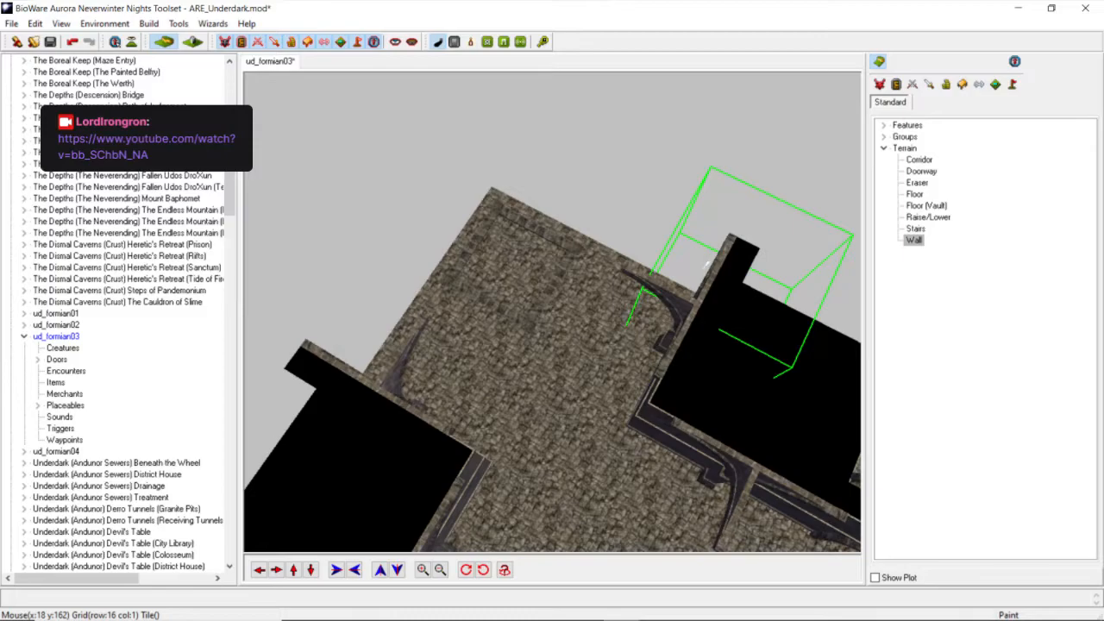
left_click(665, 249)
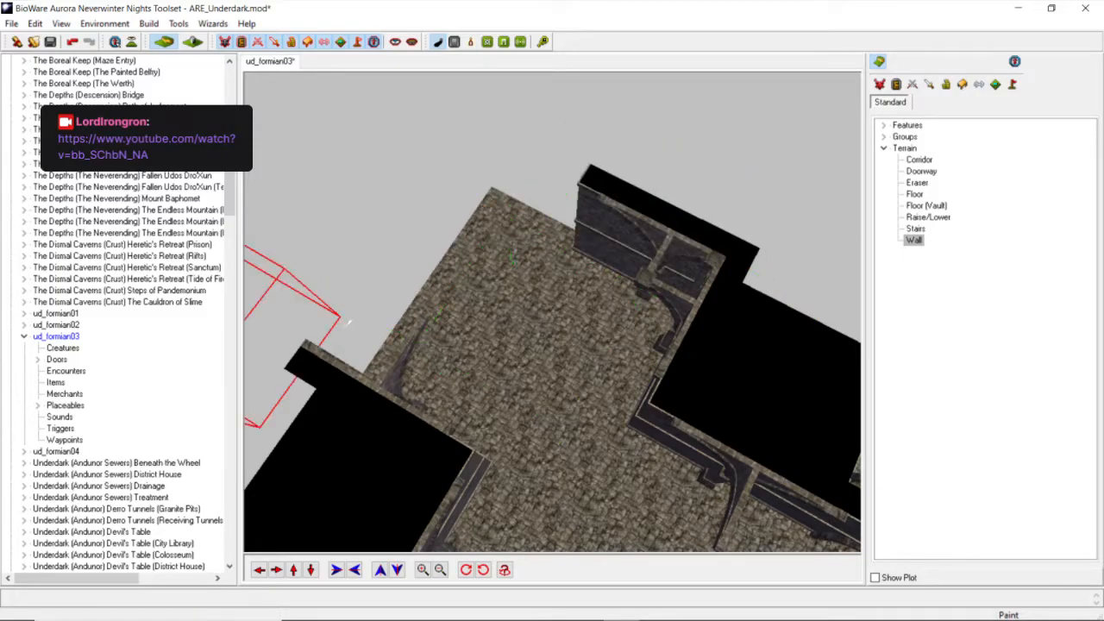
Paint Wall terrain along the other outer edge of the vault floor at the far corner.
left_click(419, 356)
scroll(485, 259, "up", 3)
scroll(485, 258, "down", 3)
middle_click_drag(479, 281, 495, 244)
scroll(495, 244, "down", 4)
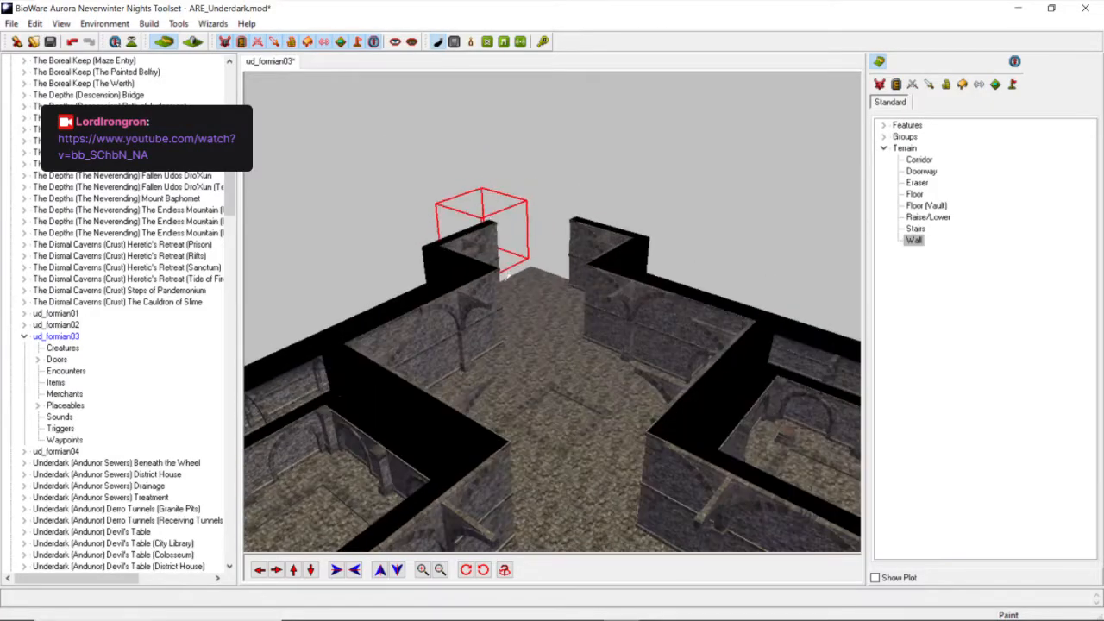
Examine the whole ud_formian03 layout, from the far corner through the diagonal passage and side rooms to the large entrance vault room.
scroll(507, 280, "down", 3)
left_click(311, 569)
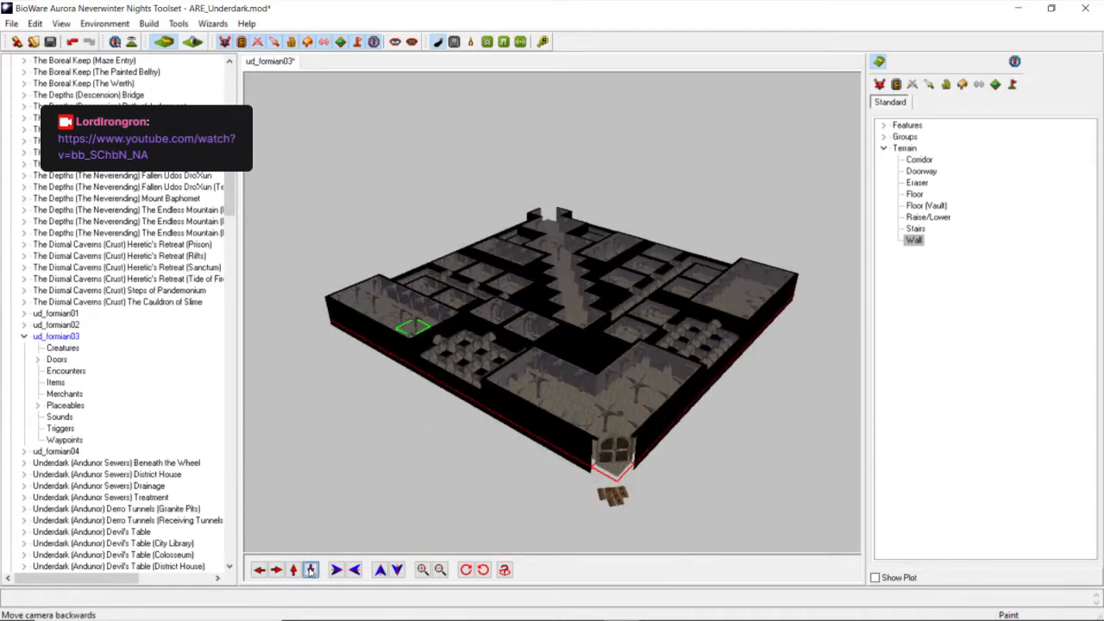
middle_click_drag(582, 301, 673, 393)
scroll(570, 338, "up", 3)
scroll(555, 388, "down", 3)
scroll(628, 438, "up", 4)
scroll(631, 436, "down", 5)
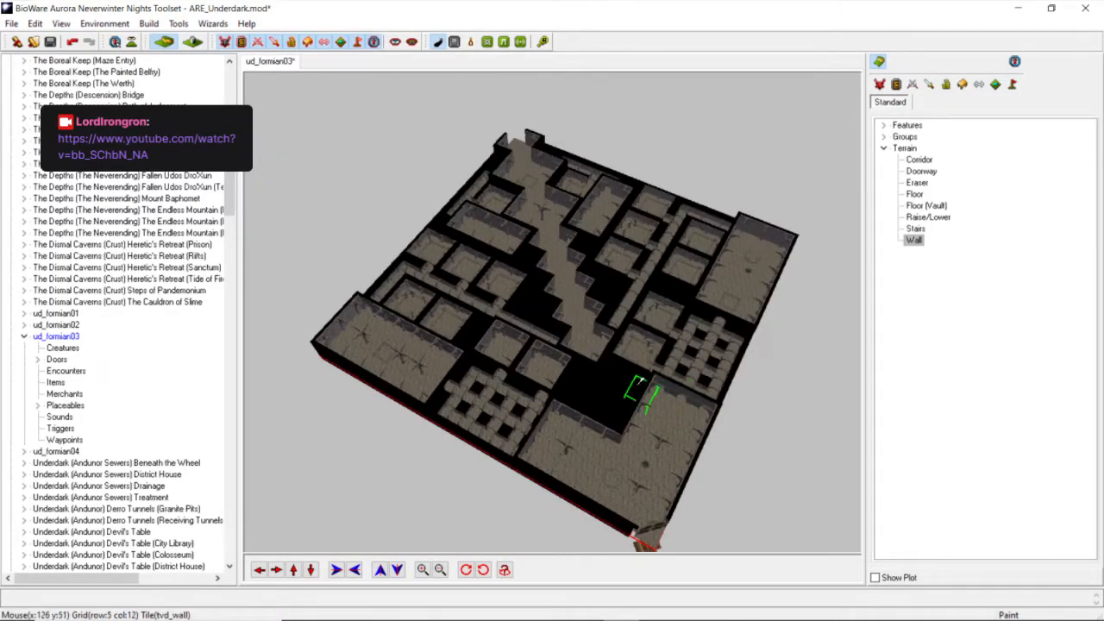
scroll(639, 382, "up", 4)
scroll(640, 382, "down", 4)
scroll(568, 373, "up", 4)
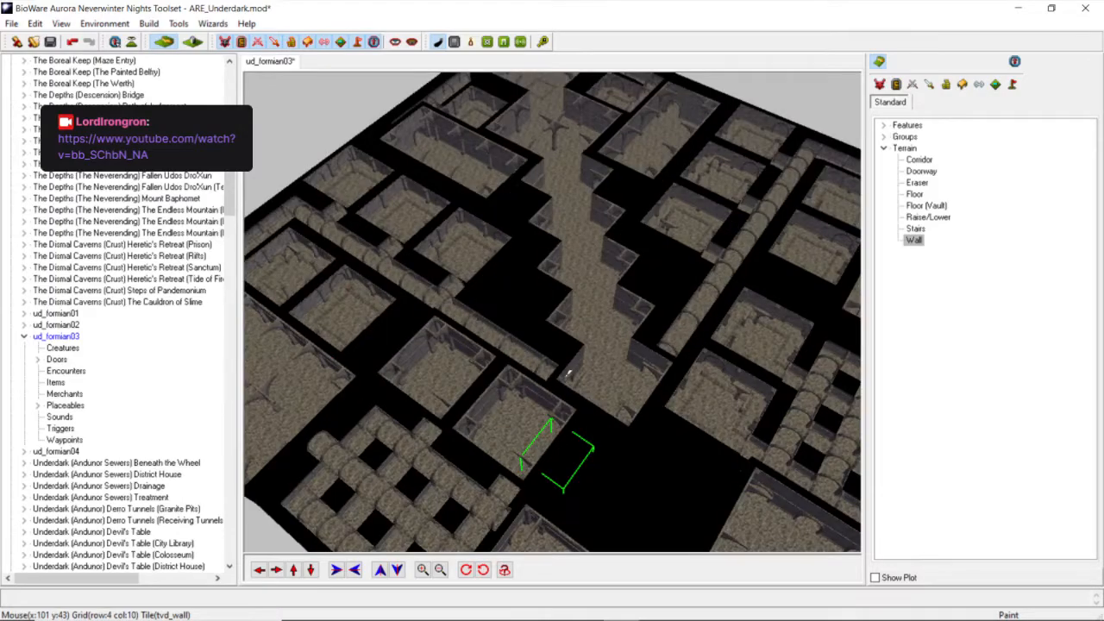
scroll(568, 372, "down", 4)
middle_click_drag(564, 373, 510, 354)
scroll(507, 365, "up", 4)
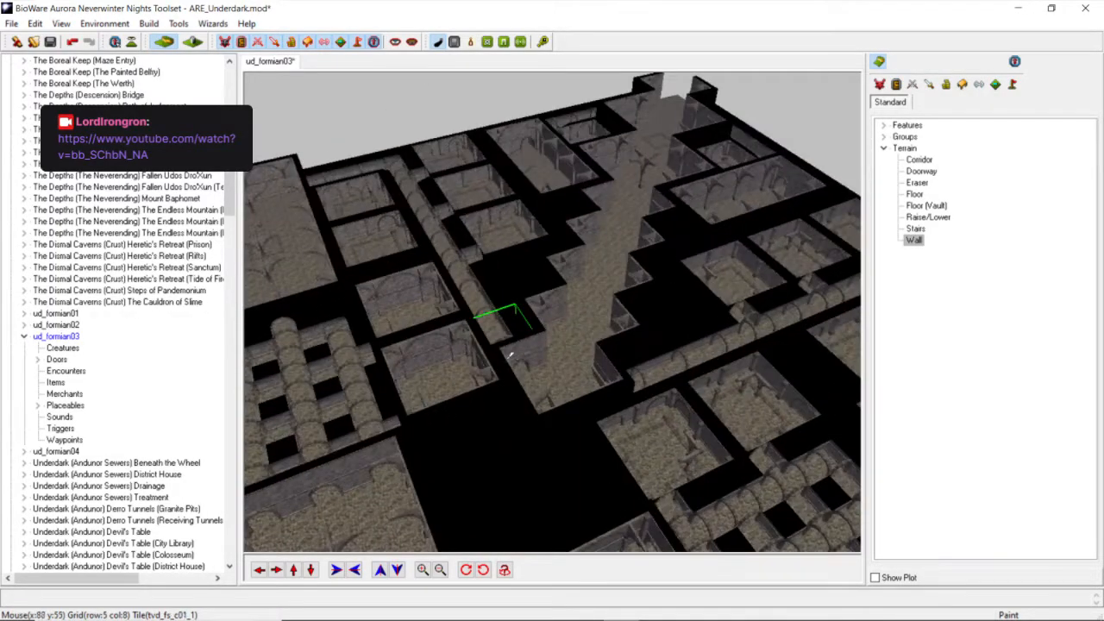
left_click(260, 570)
scroll(694, 271, "up", 4)
middle_click_drag(694, 271, 619, 423)
scroll(569, 358, "down", 4)
middle_click_drag(576, 352, 625, 319)
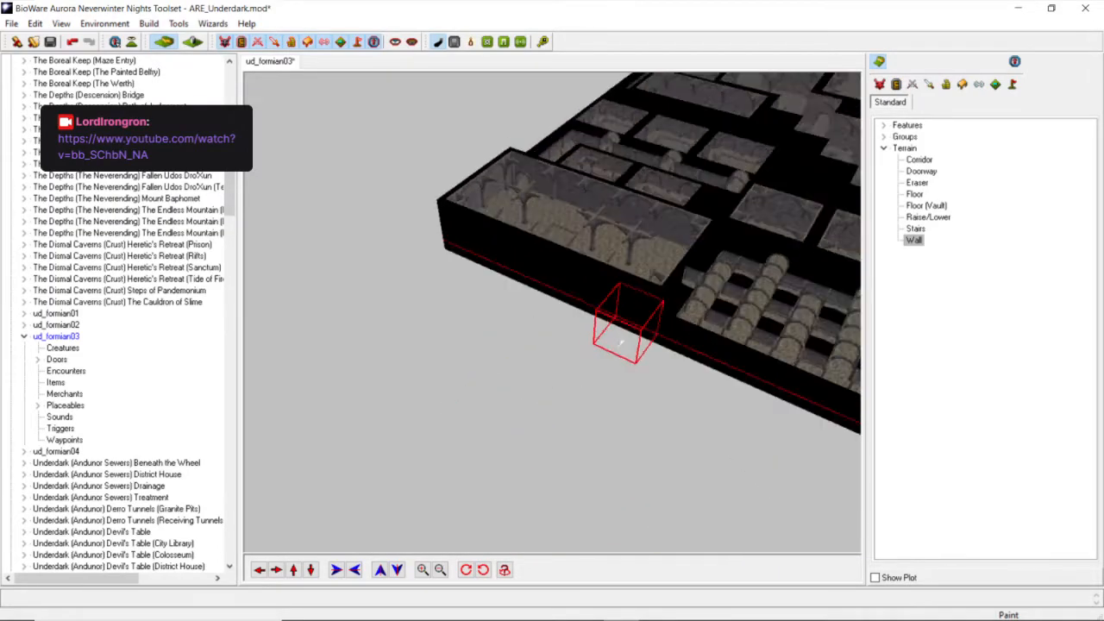
left_click(275, 570)
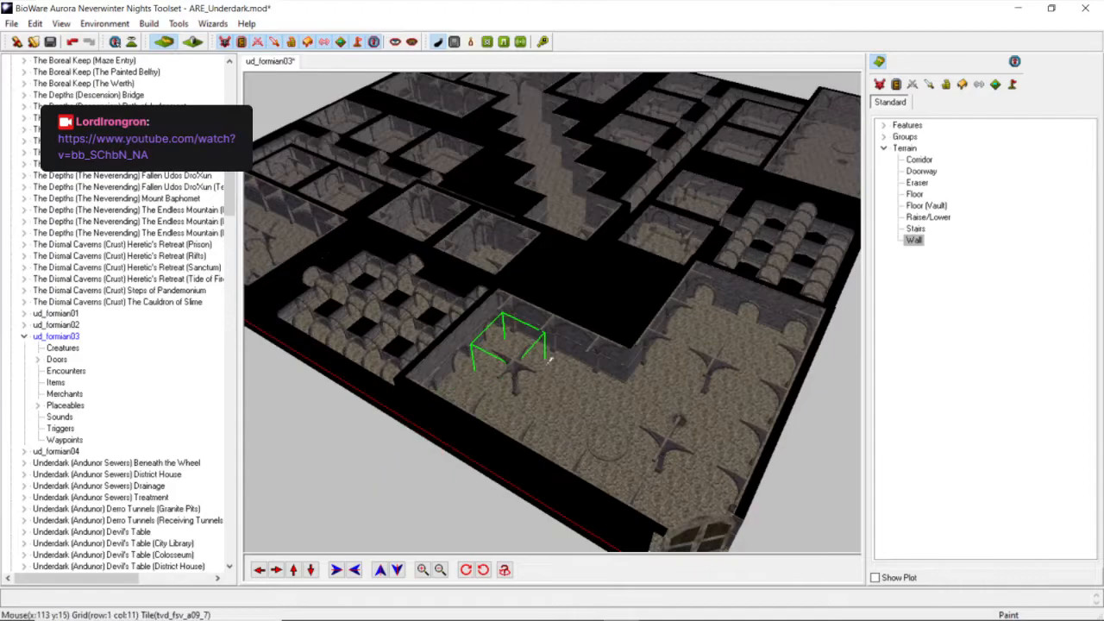
middle_click_drag(554, 362, 572, 362)
middle_click_drag(638, 301, 819, 216)
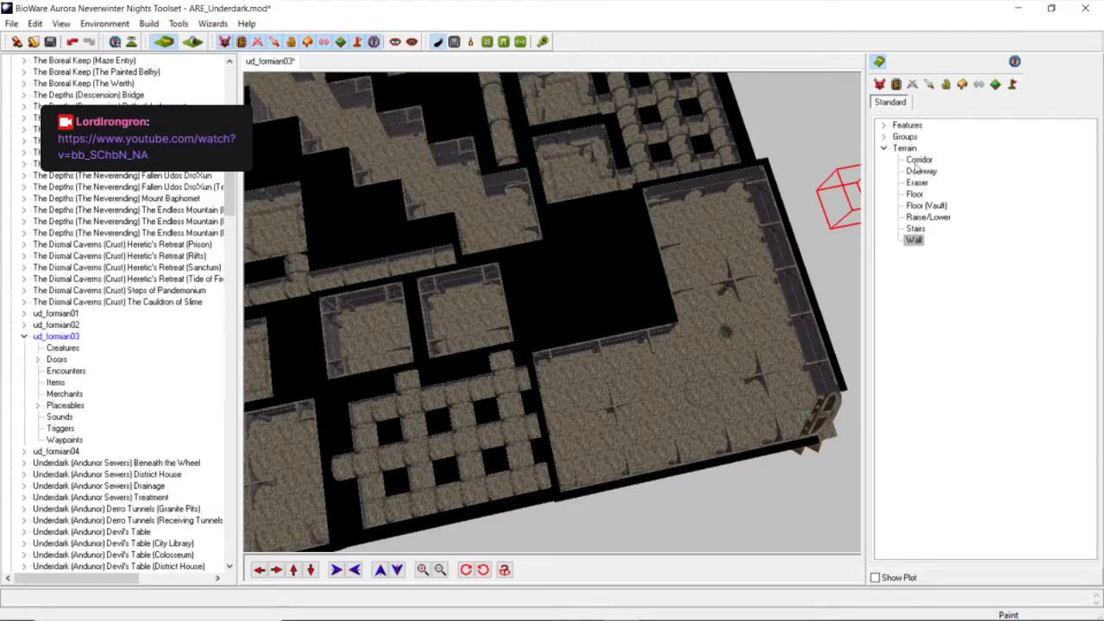
Choose Corridor terrain and examine the solid wall block between the diagonal passage's end and the large entrance vault room.
left_click(918, 160)
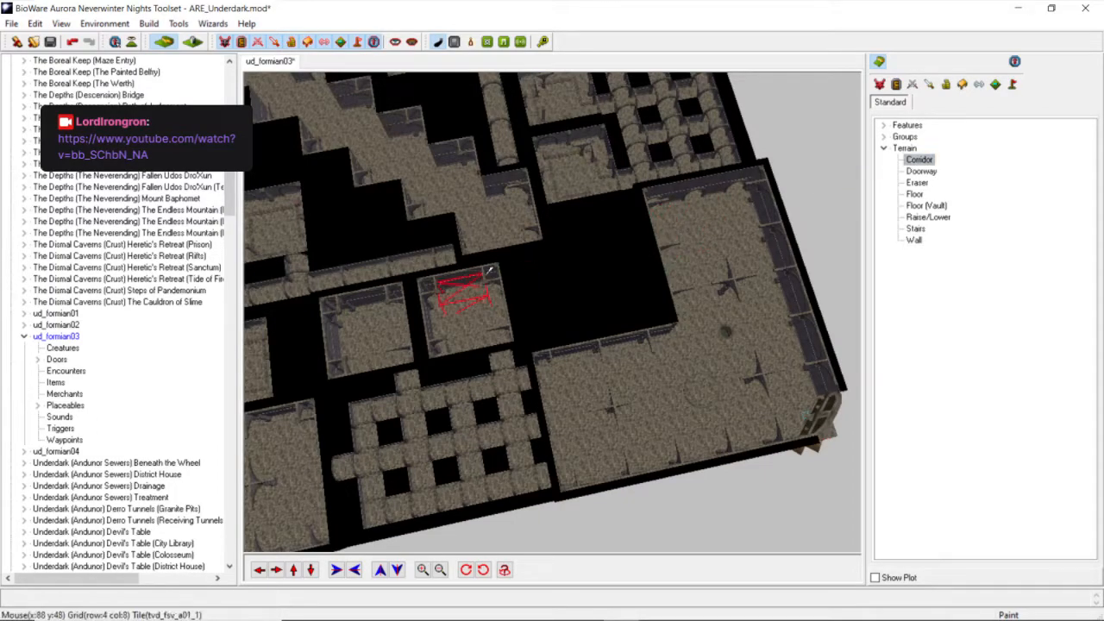
scroll(517, 277, "up", 5)
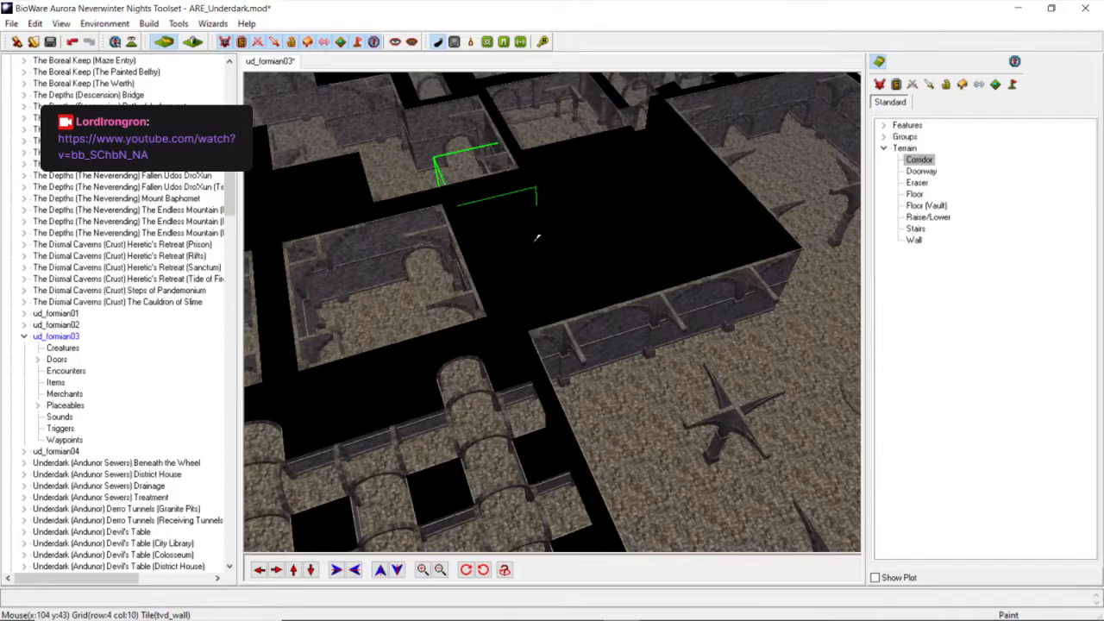
middle_click_drag(537, 238, 507, 282)
scroll(499, 265, "down", 5)
scroll(602, 265, "up", 5)
scroll(604, 266, "down", 5)
mouse_move(605, 363)
middle_mouse_down()
mouse_move(651, 355)
mouse_move(631, 320)
mouse_move(604, 366)
middle_mouse_up()
scroll(636, 360, "up", 5)
scroll(636, 359, "down", 5)
scroll(630, 320, "up", 5)
scroll(630, 320, "down", 5)
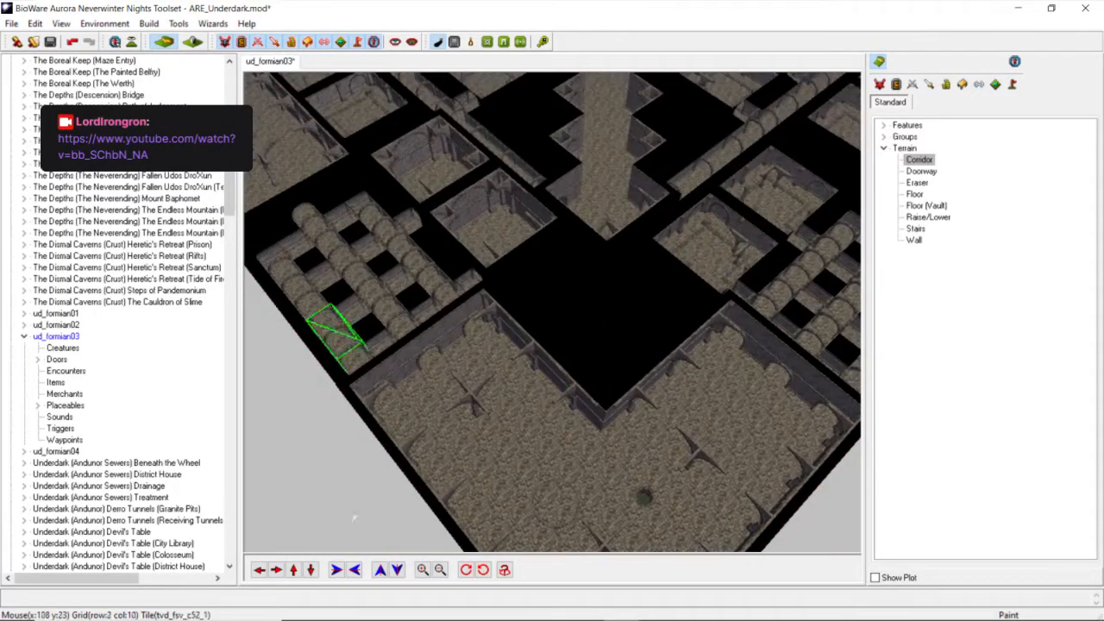
left_click(293, 569)
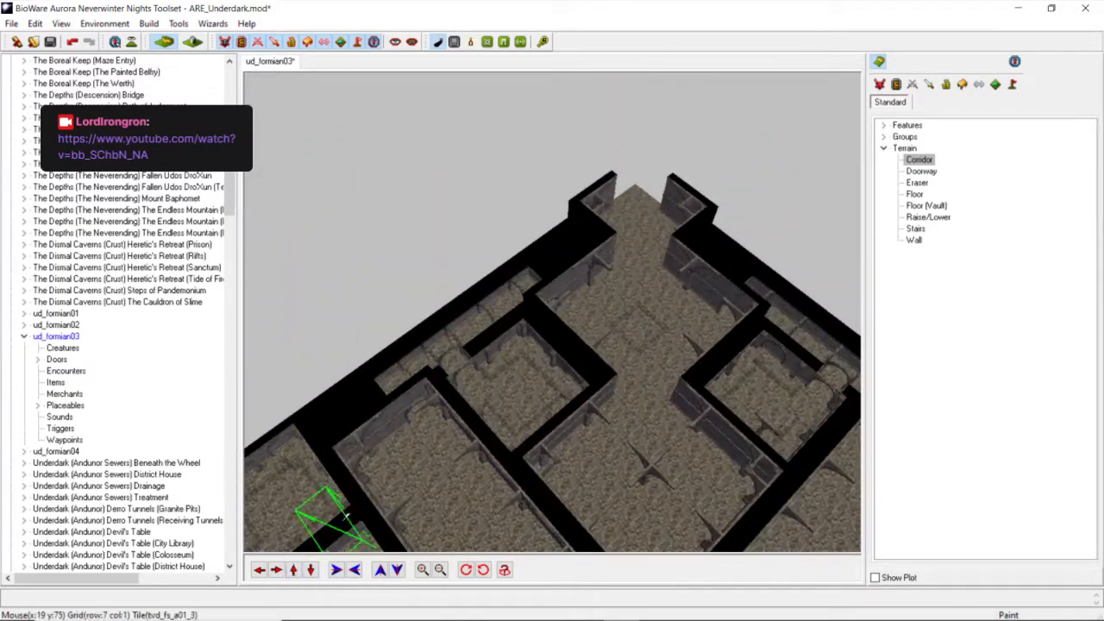
Choose the Eraser terrain and examine the far-corner chamber and the open floor between its two wall ends.
middle_click_drag(648, 304, 647, 317)
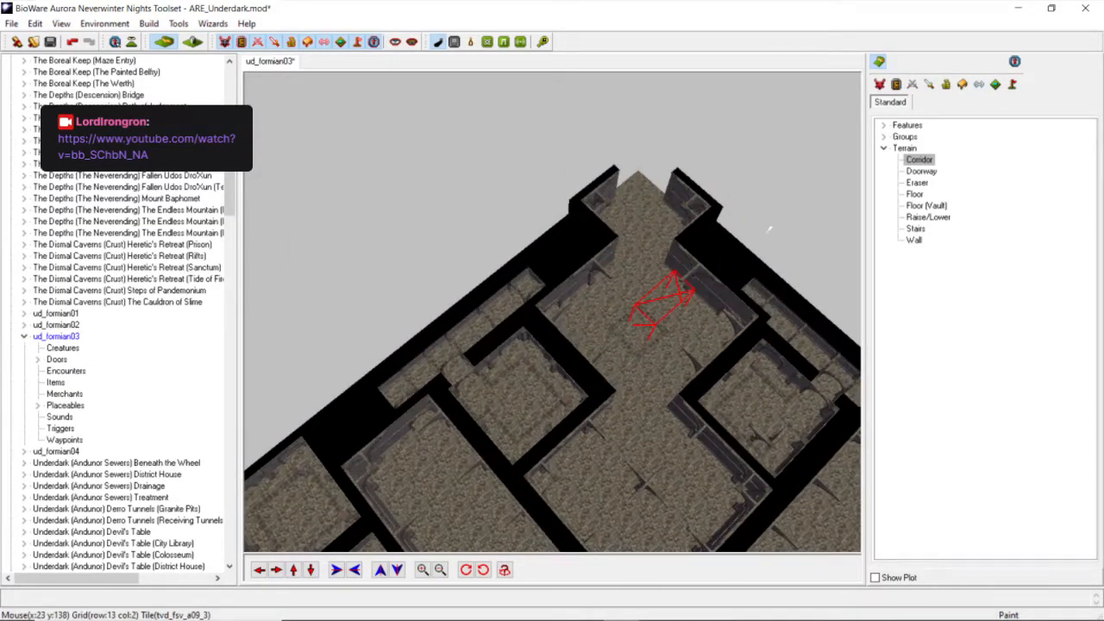
left_click(917, 184)
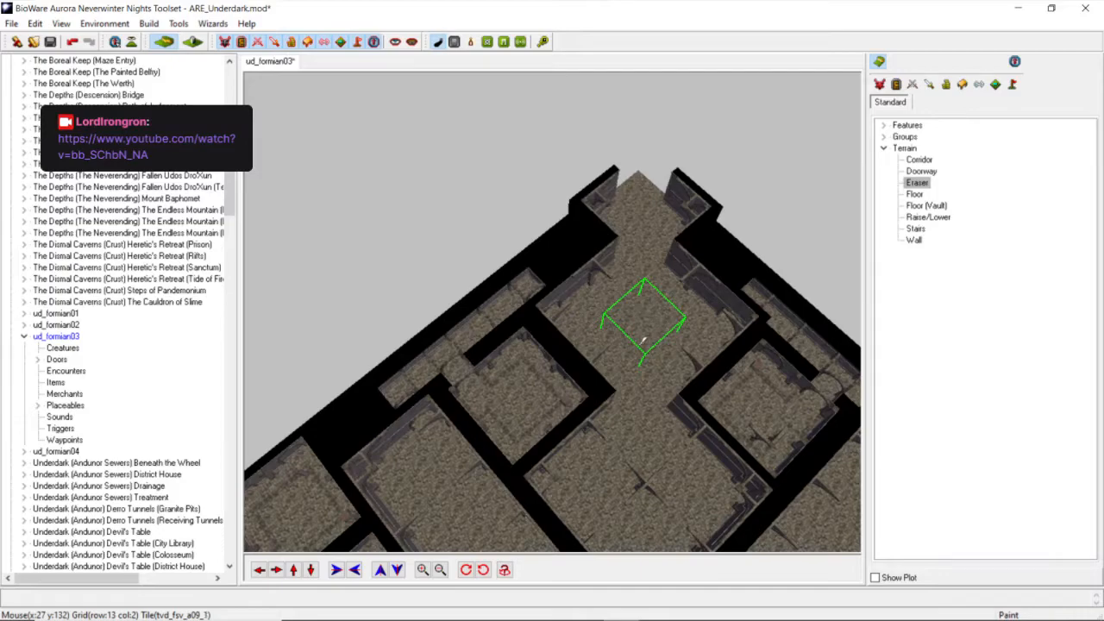
scroll(642, 340, "down", 5)
middle_click_drag(614, 326, 600, 317)
scroll(600, 317, "up", 5)
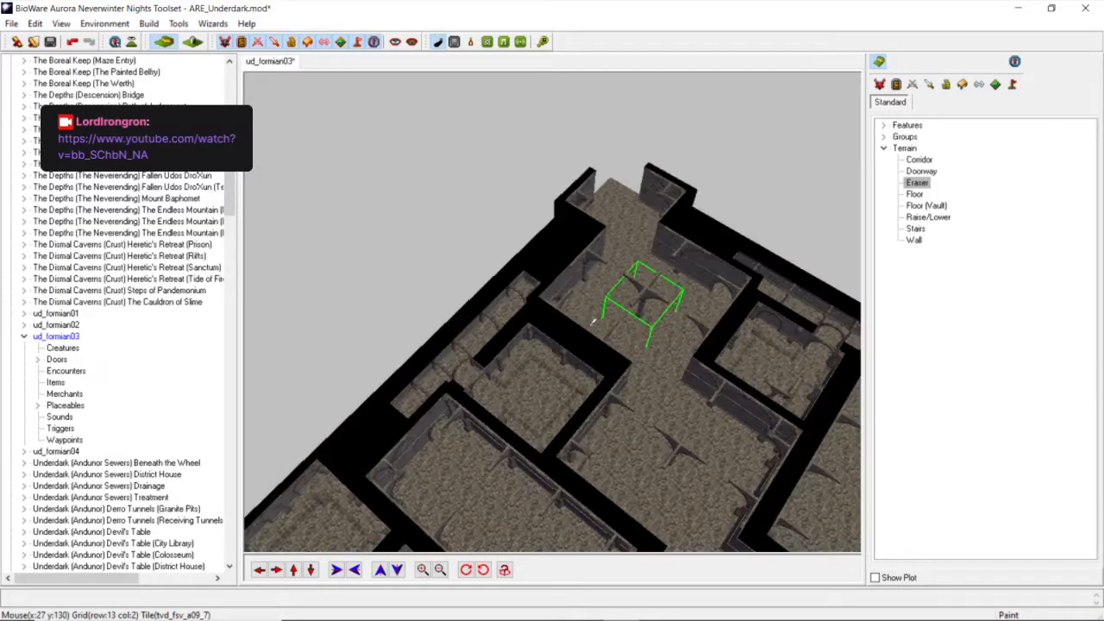
left_click(276, 570)
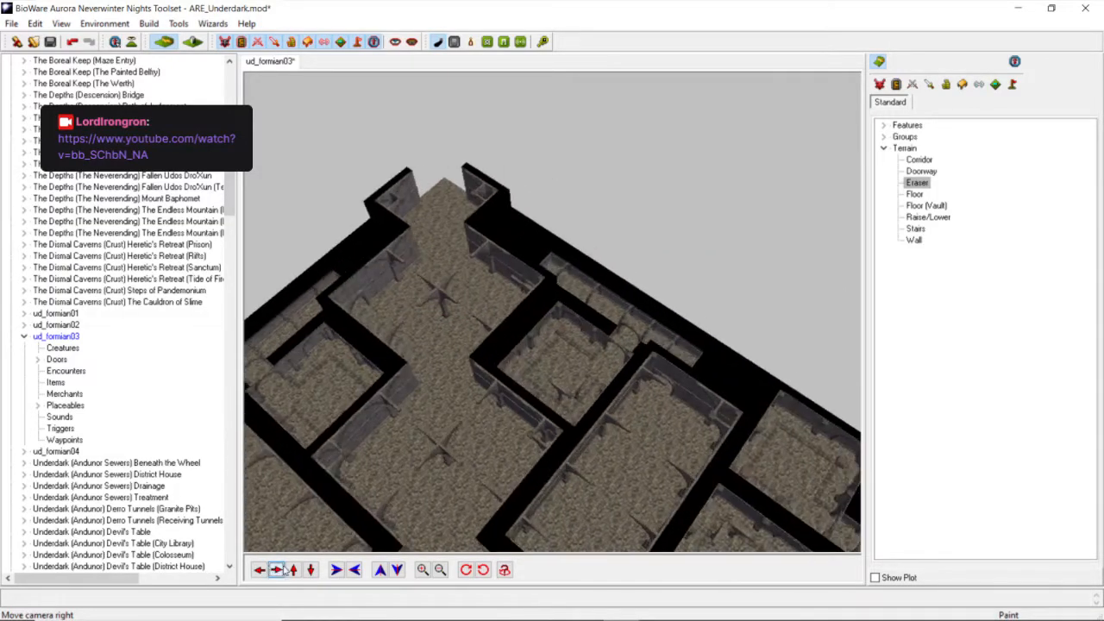
left_click(293, 570)
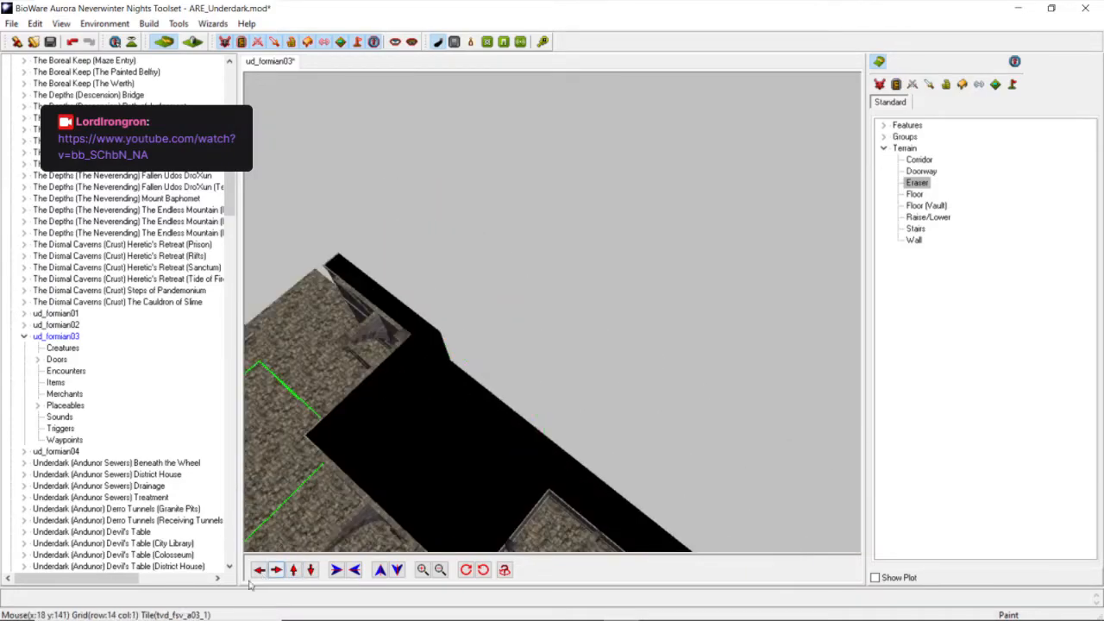
left_click(259, 570)
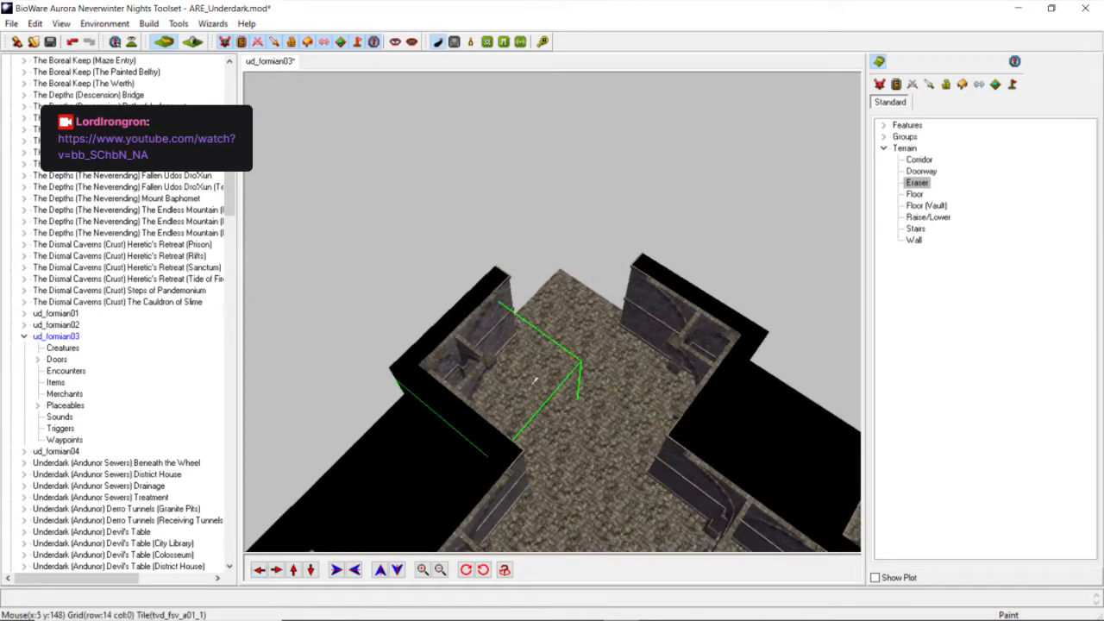
middle_click_drag(535, 379, 560, 393)
scroll(557, 369, "up", 3)
scroll(558, 369, "down", 3)
scroll(568, 353, "up", 3)
scroll(568, 352, "down", 3)
Switch to Twitch Studio and on to Discord, mute the microphone in the voice channel and return to the Aurora Toolset.
mouse_move(623, 612)
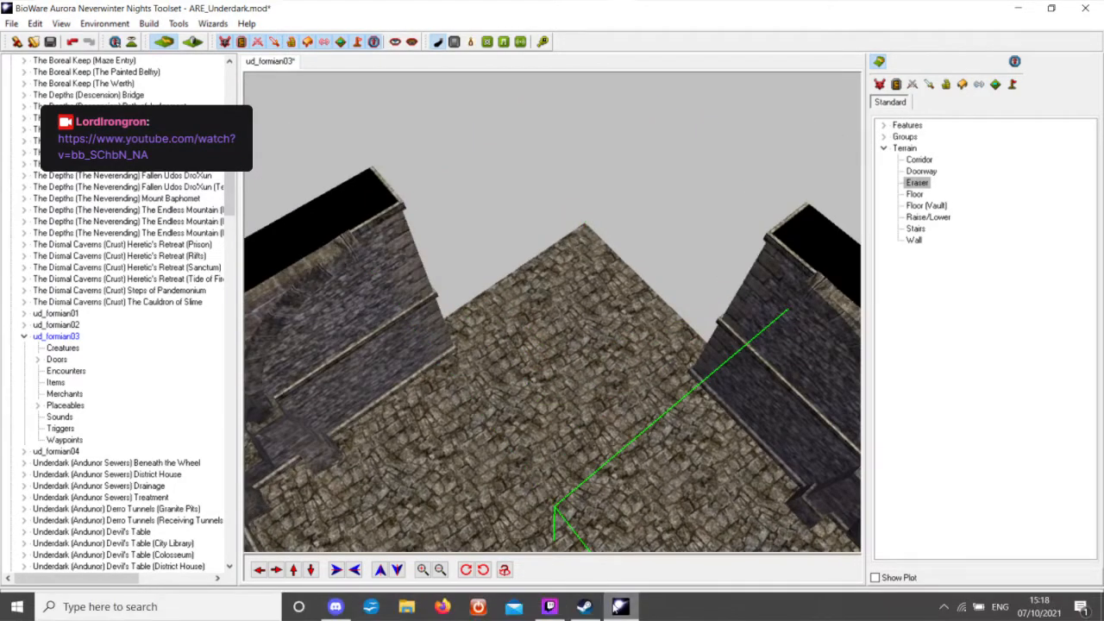
left_click(550, 608)
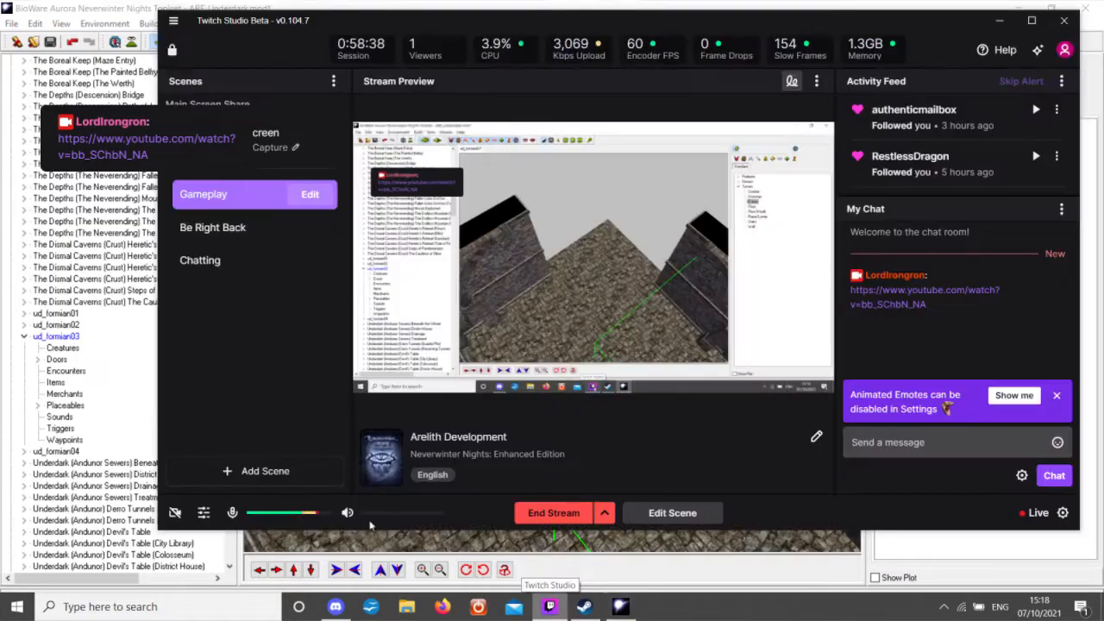
left_click(335, 608)
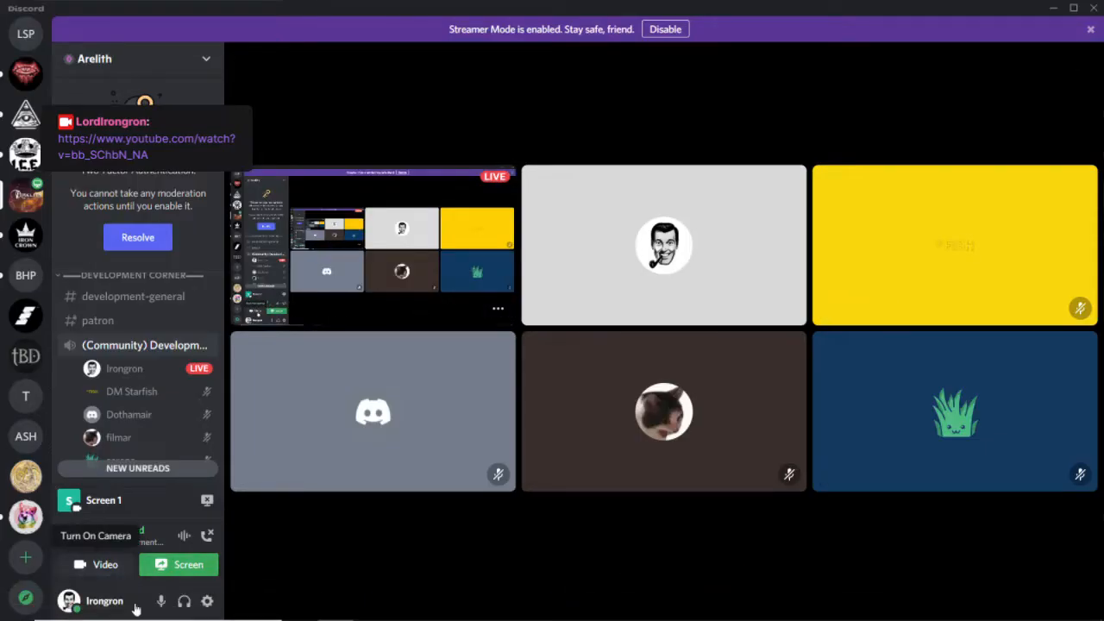
left_click(161, 601)
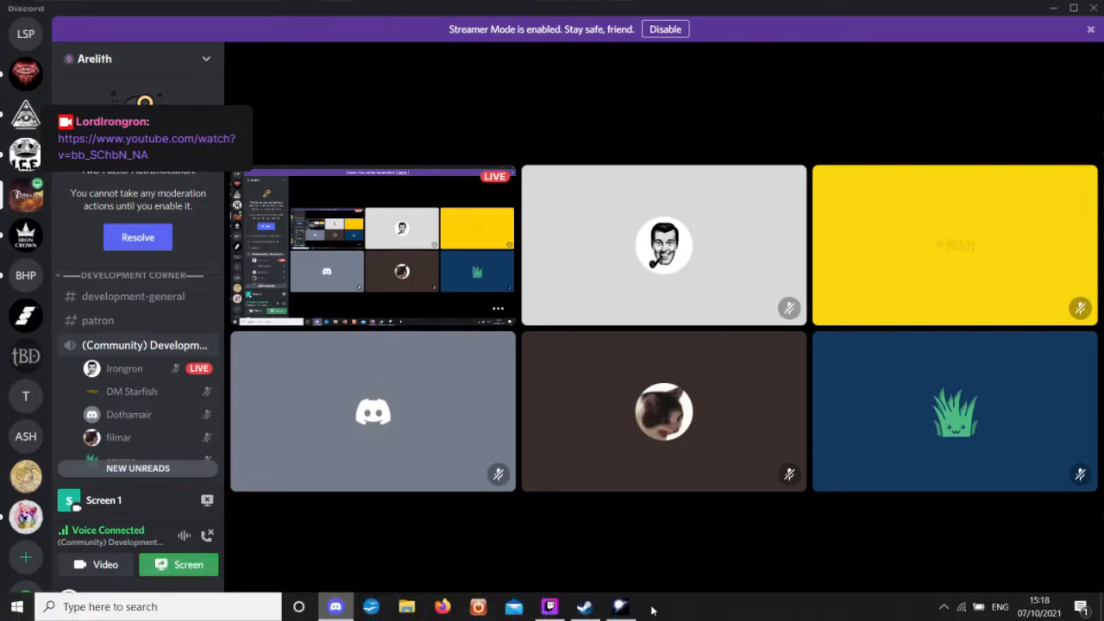
left_click(620, 607)
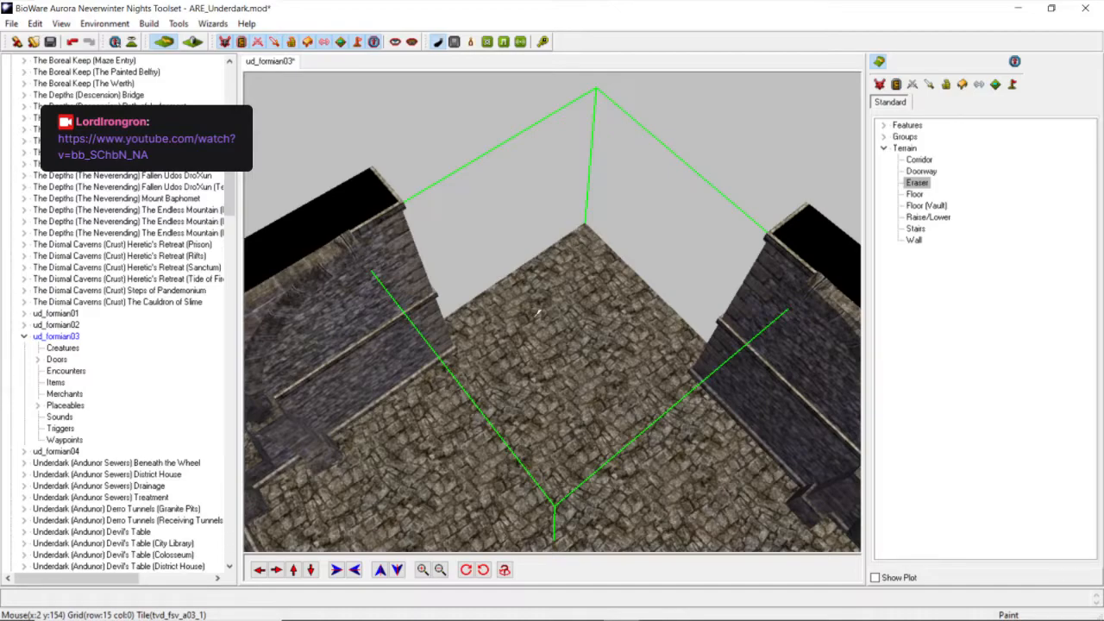
Draw a New Area Transition trigger over the open floor corner between the two wall ends at the far corner.
left_click(993, 85)
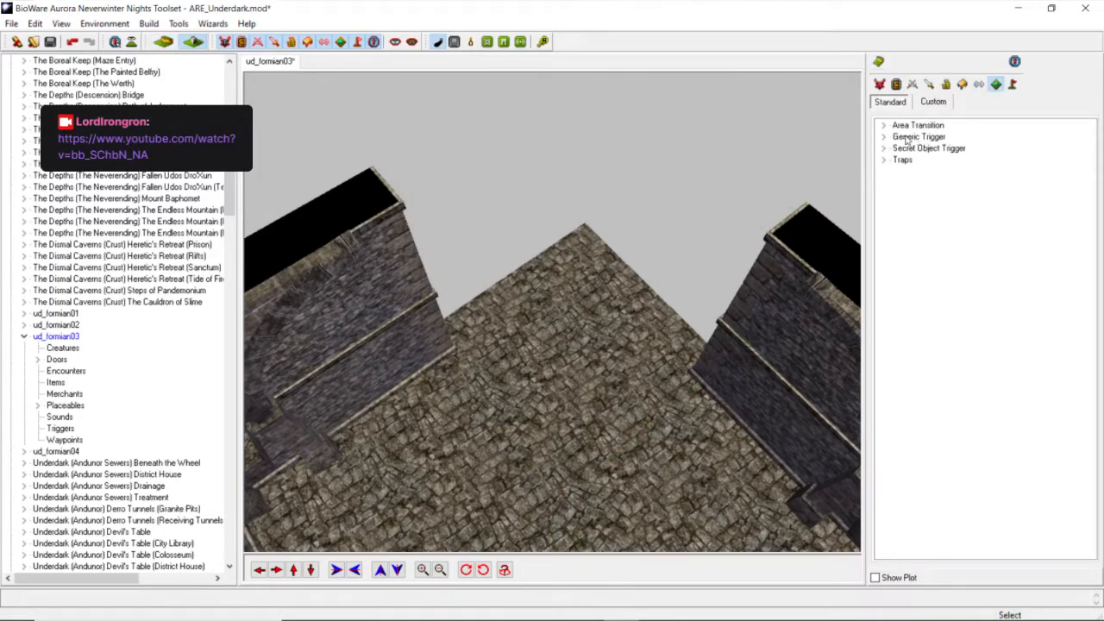
left_click(882, 126)
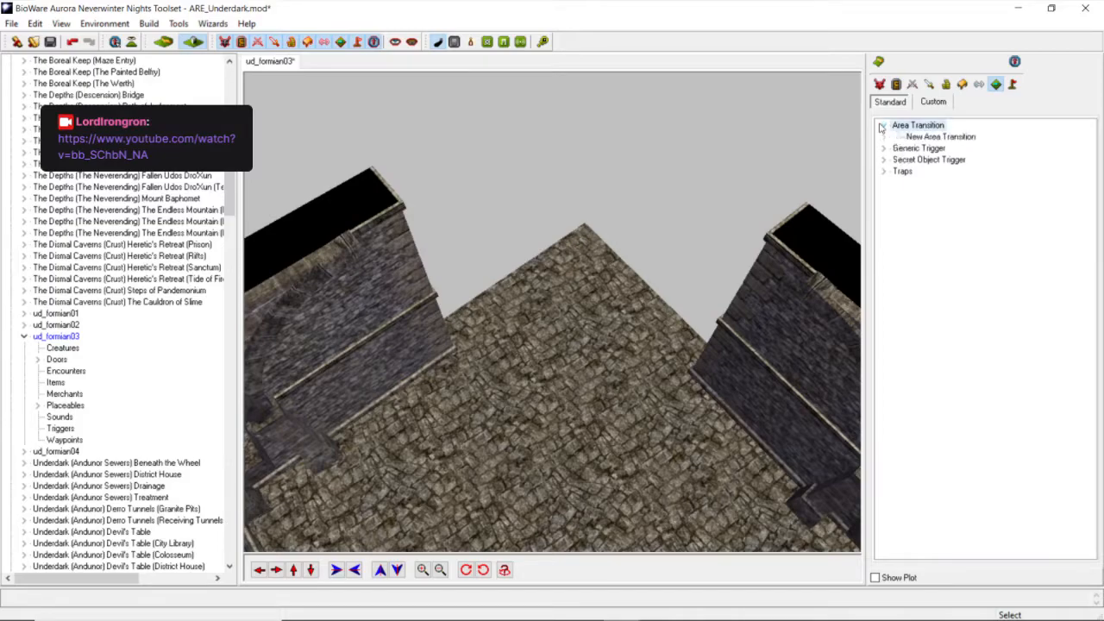
left_click(931, 136)
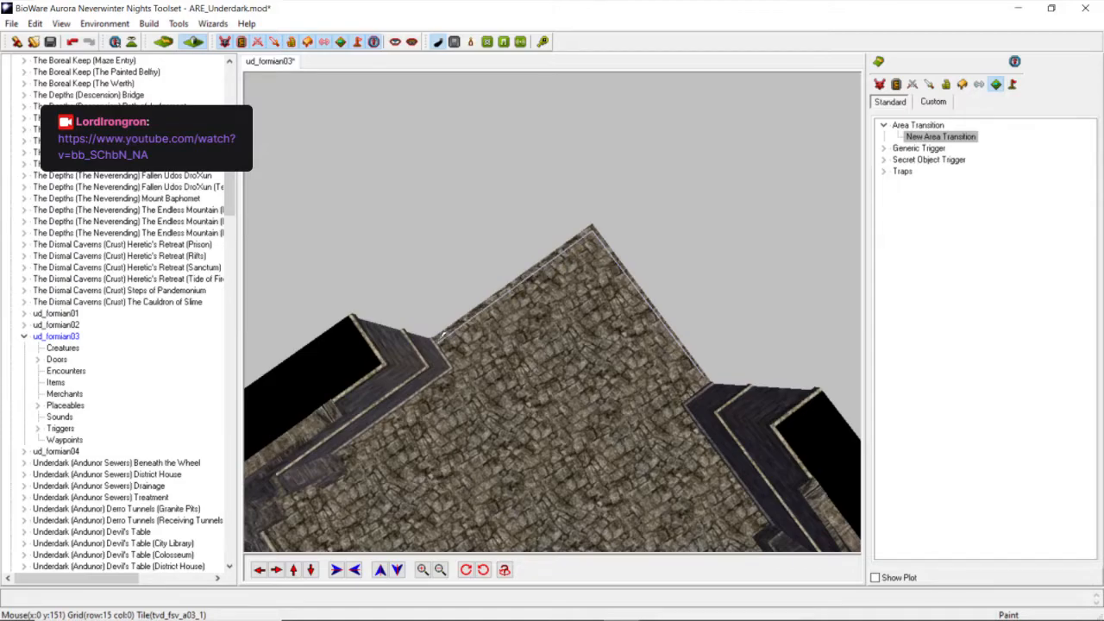
left_click(441, 334)
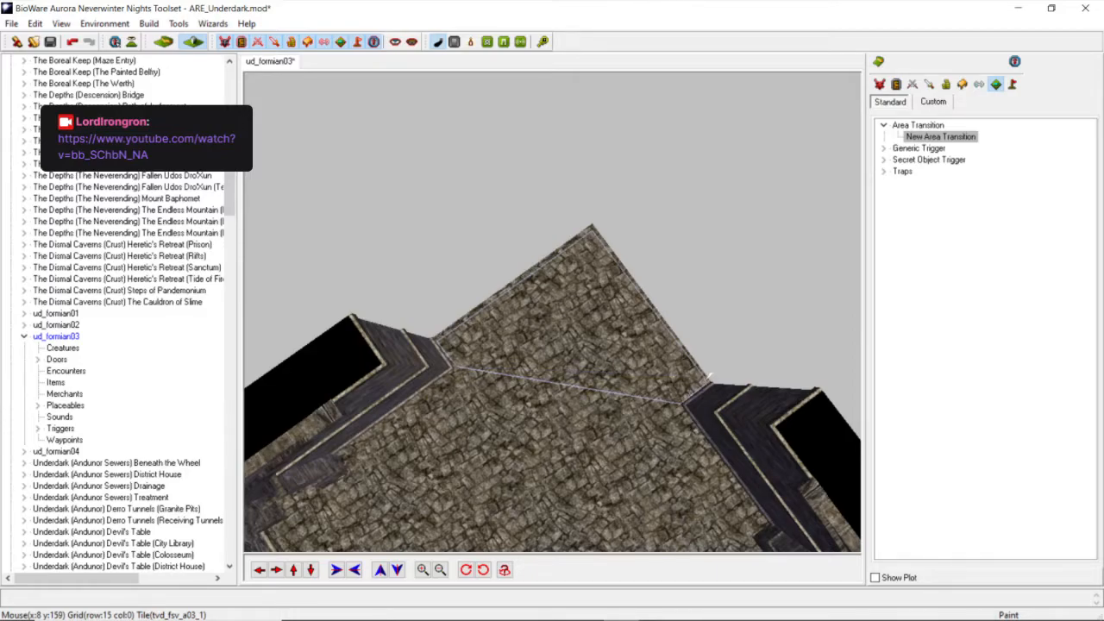
double_click(708, 378)
middle_click_drag(679, 394, 581, 299)
Open the new area transition trigger's properties and enter ud_formian4_3 as its tag.
right_click(585, 288)
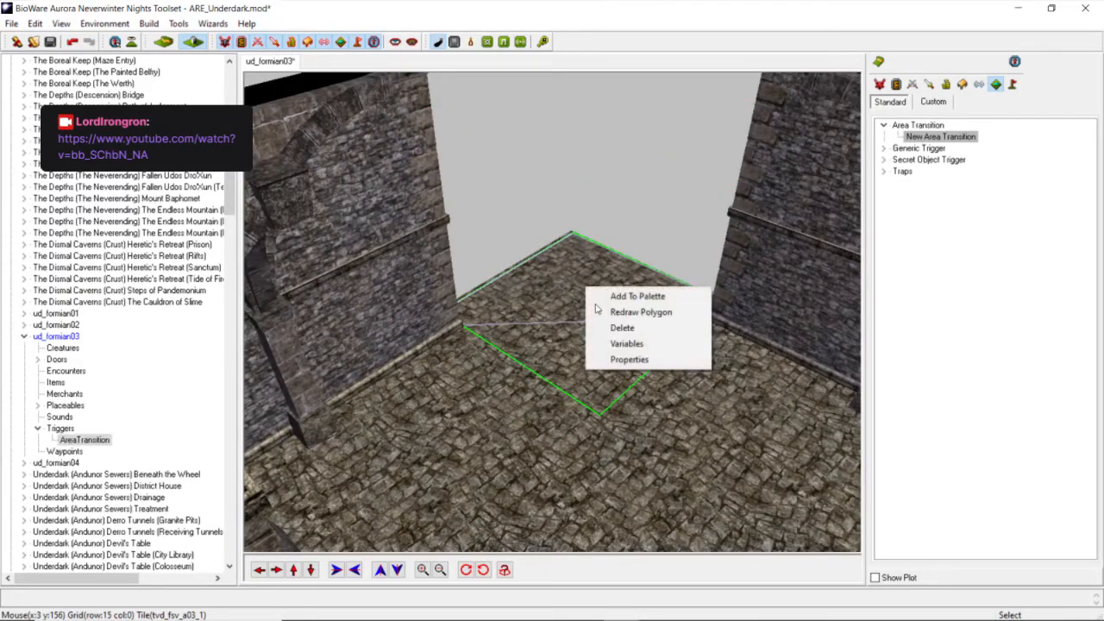
left_click(624, 360)
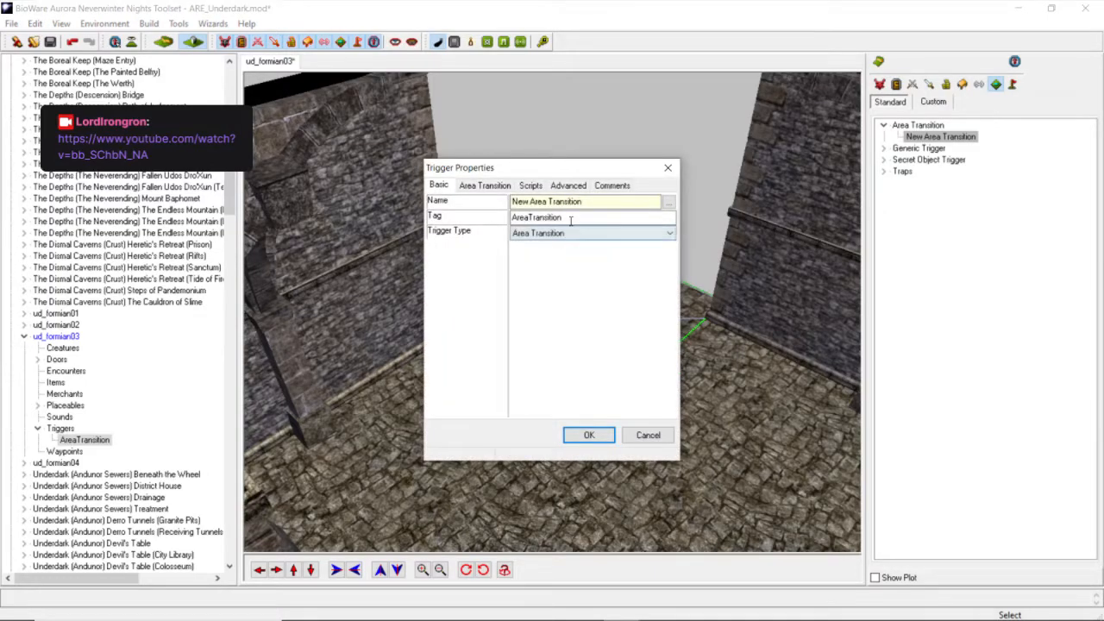
left_click_drag(569, 217, 439, 222)
type("ud")
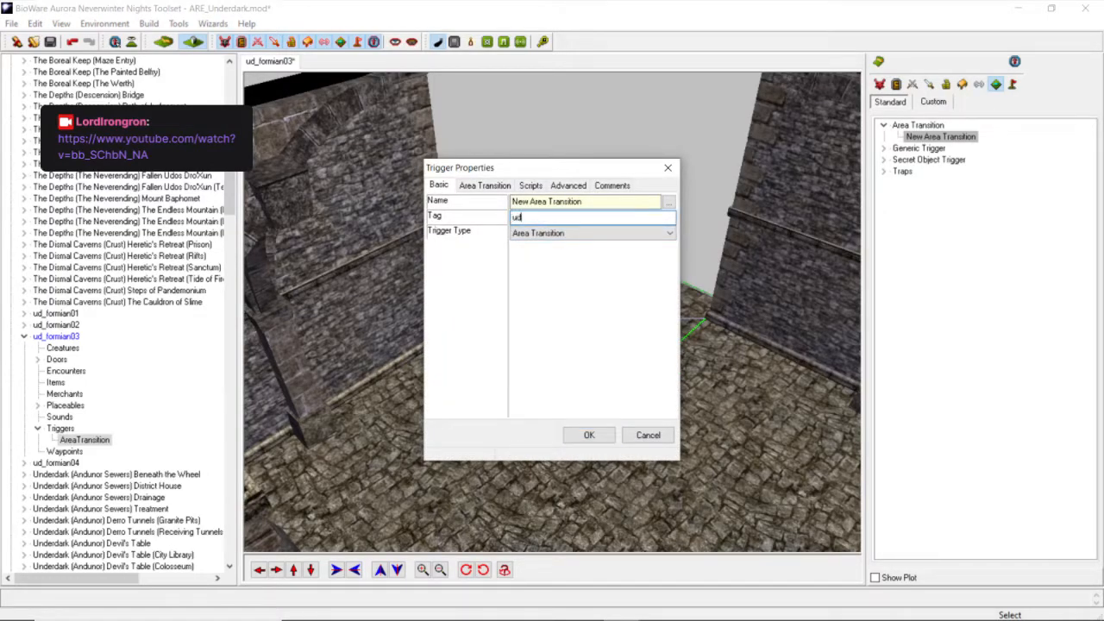
type("_formian4_3")
left_click(589, 434)
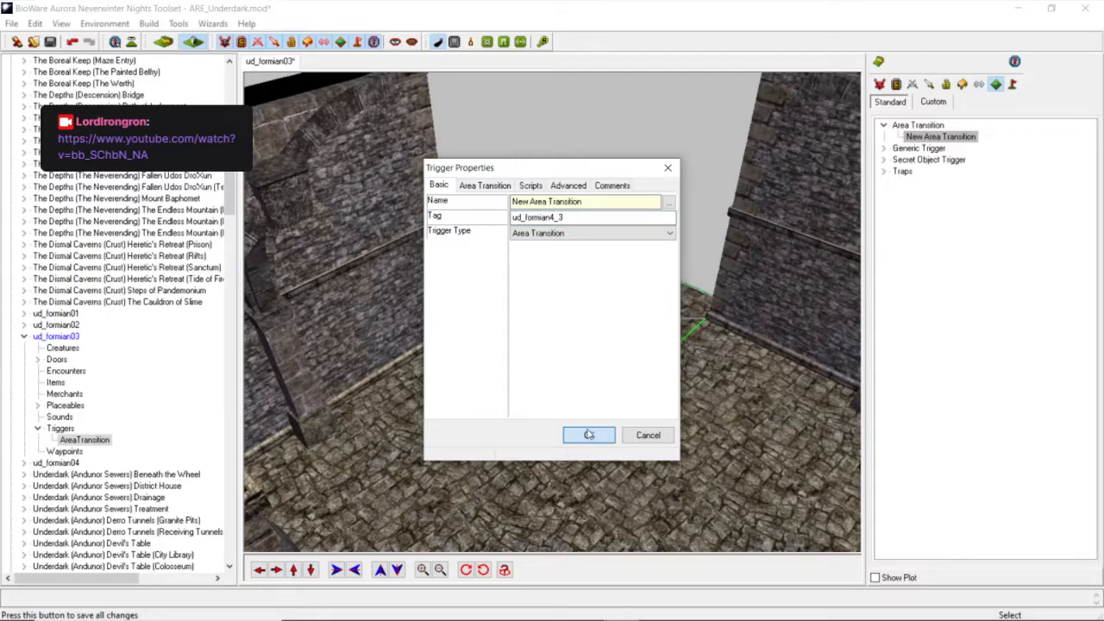
Correct the trigger's tag to ud_formian3_4, apply the properties and save the module.
left_click(563, 216)
key("BackSpace")
key("BackSpace")
key("BackSpace")
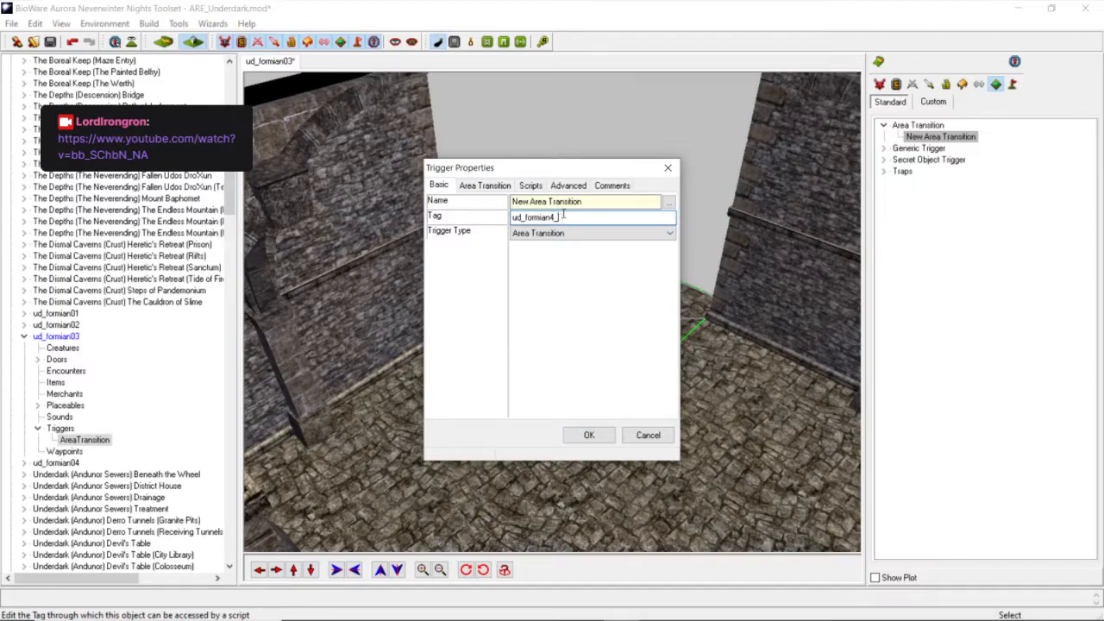
type("3_4")
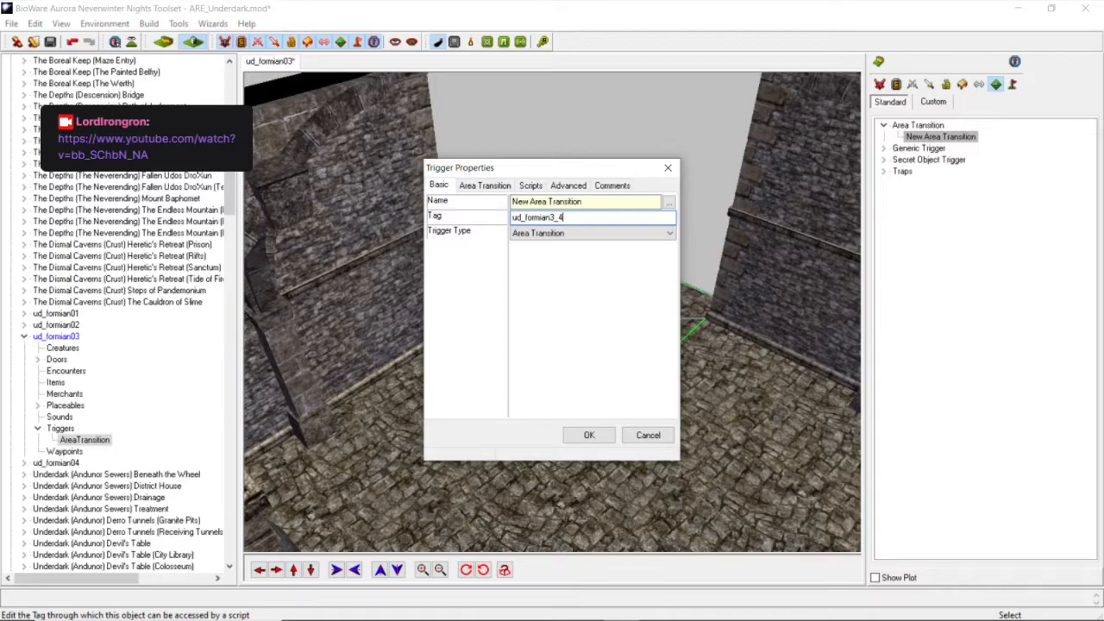
left_click(589, 436)
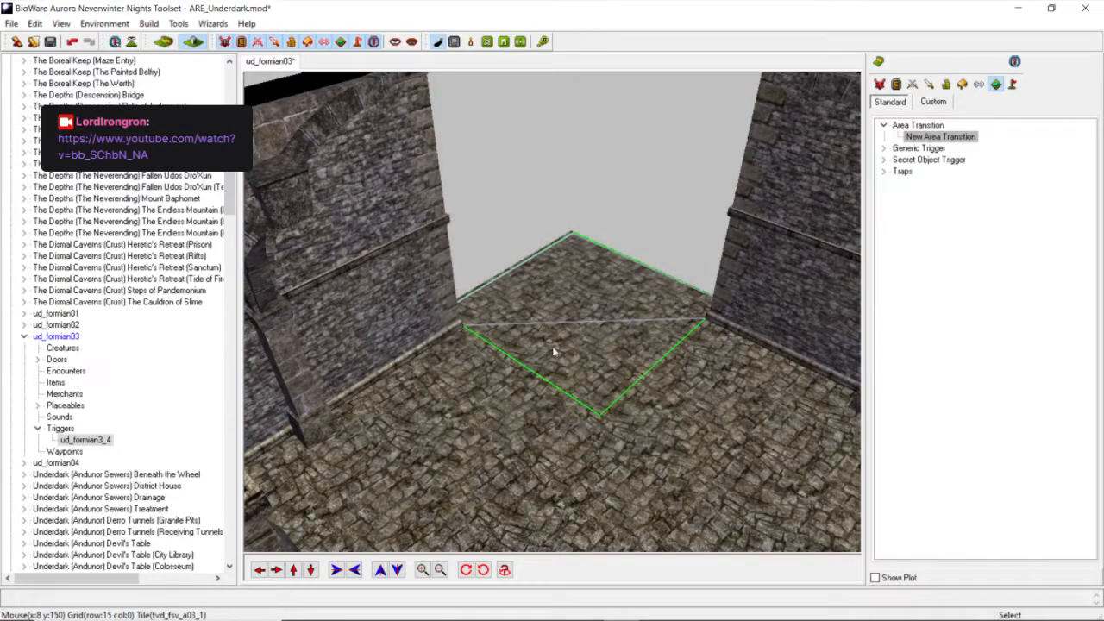
left_click(49, 45)
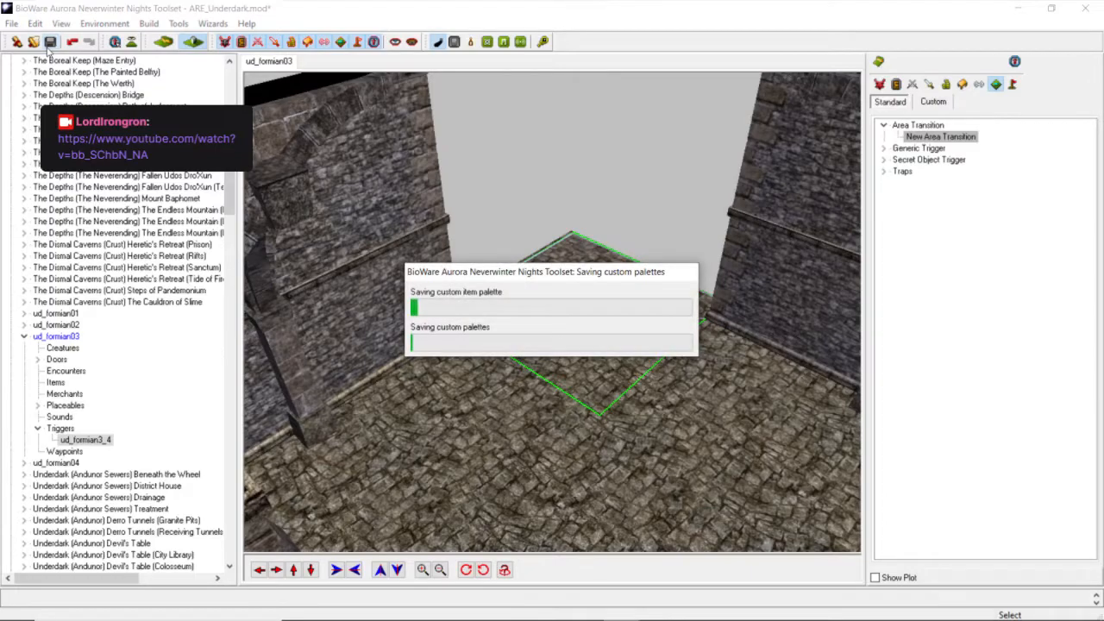
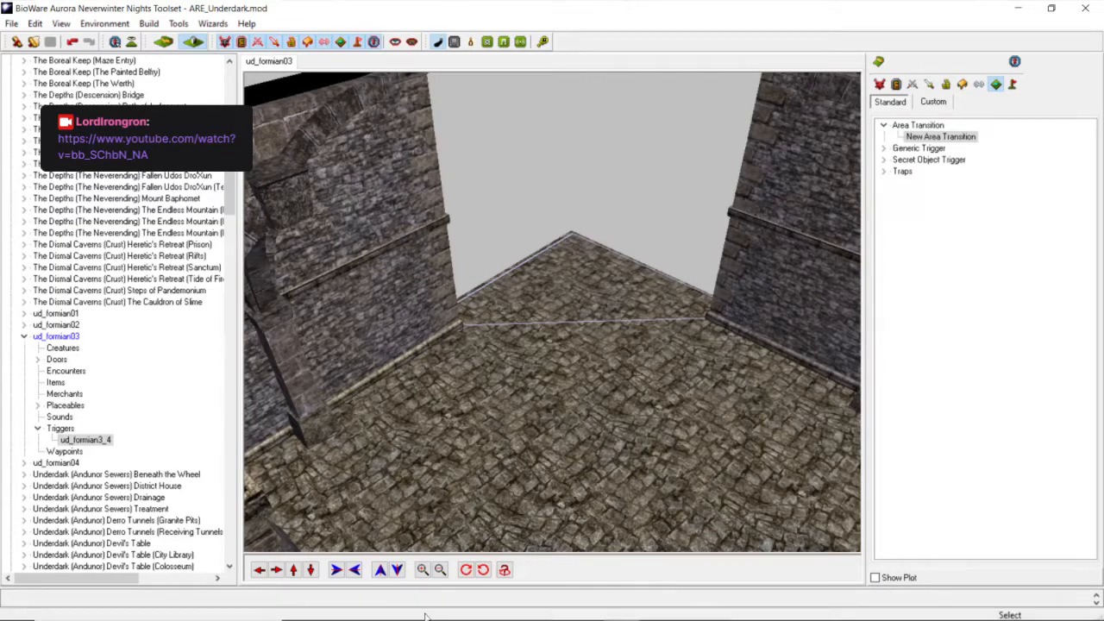
Switch to Discord and unmute the microphone in the voice channel, bring up Twitch Studio, and return to the Aurora Toolset.
left_click(335, 614)
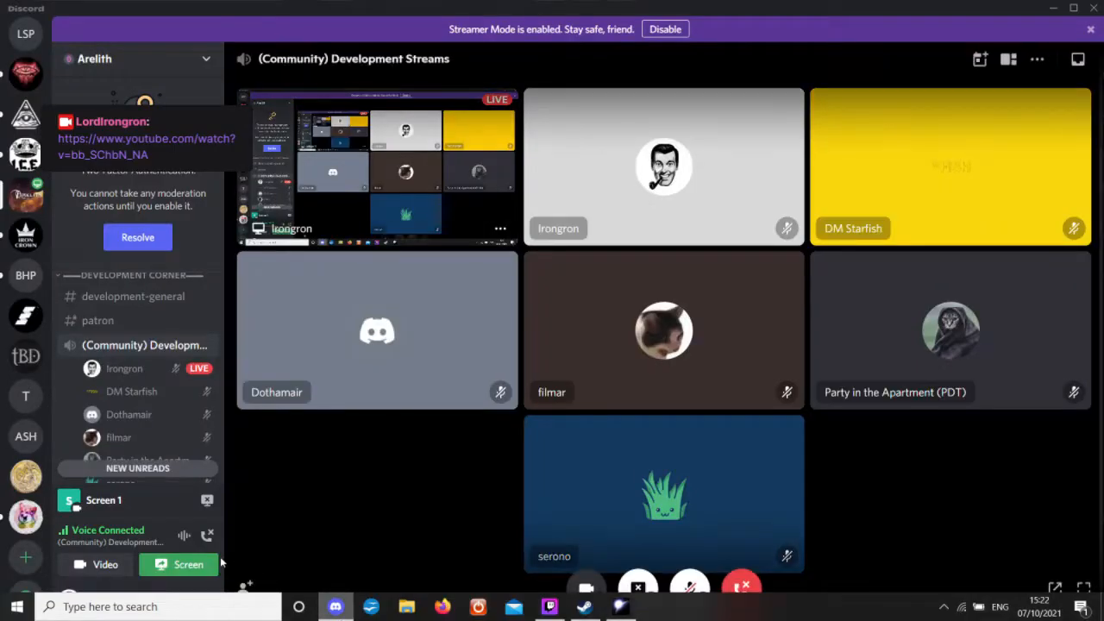
left_click(164, 606)
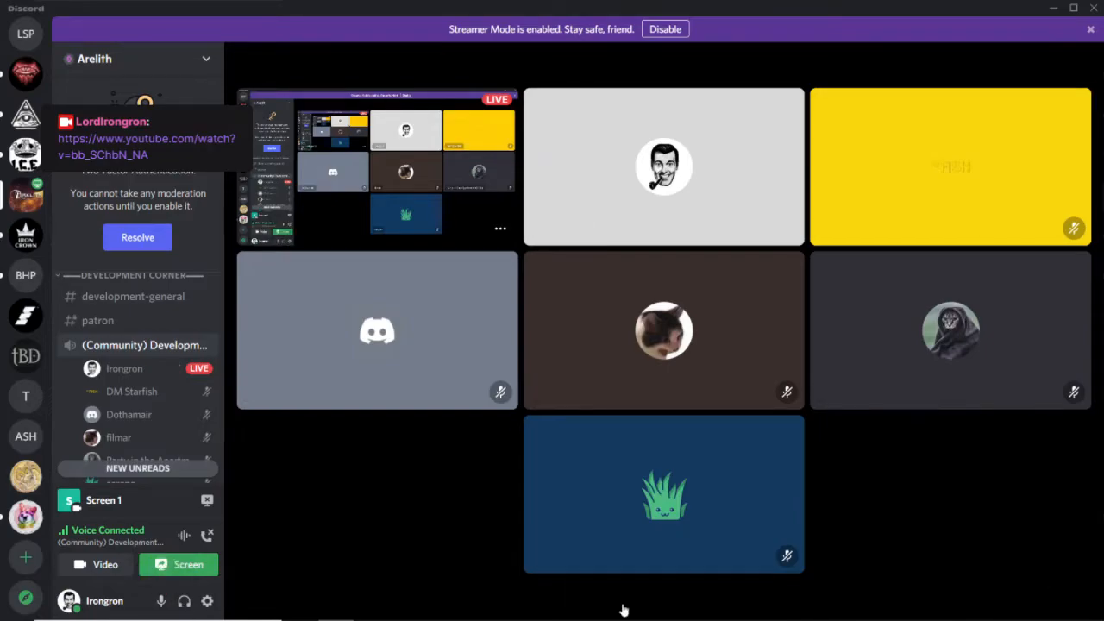
left_click(550, 606)
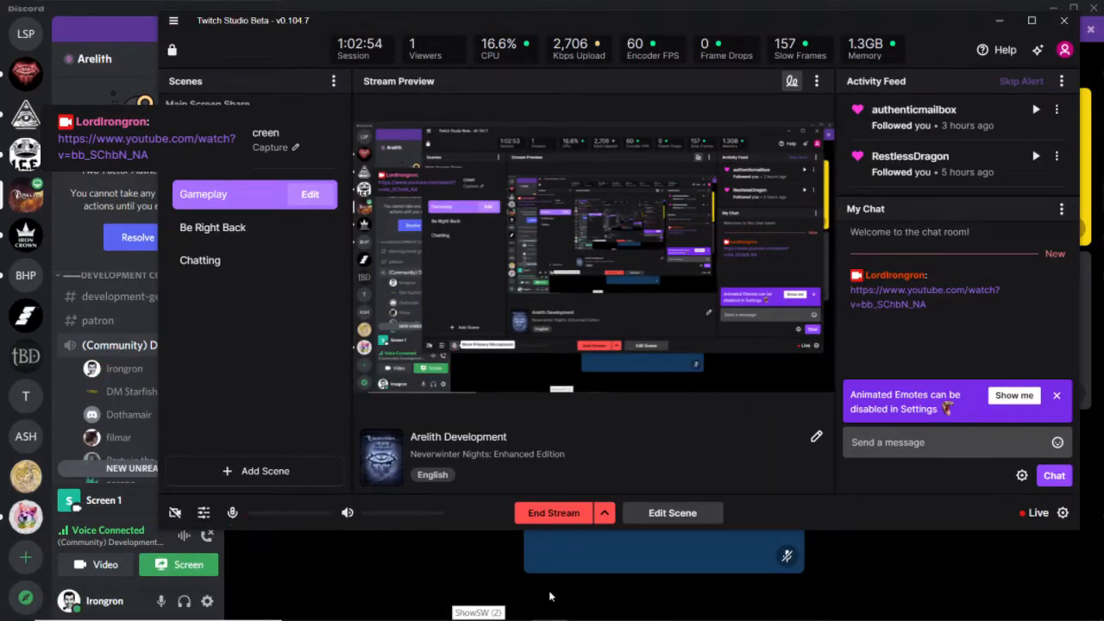
left_click(619, 607)
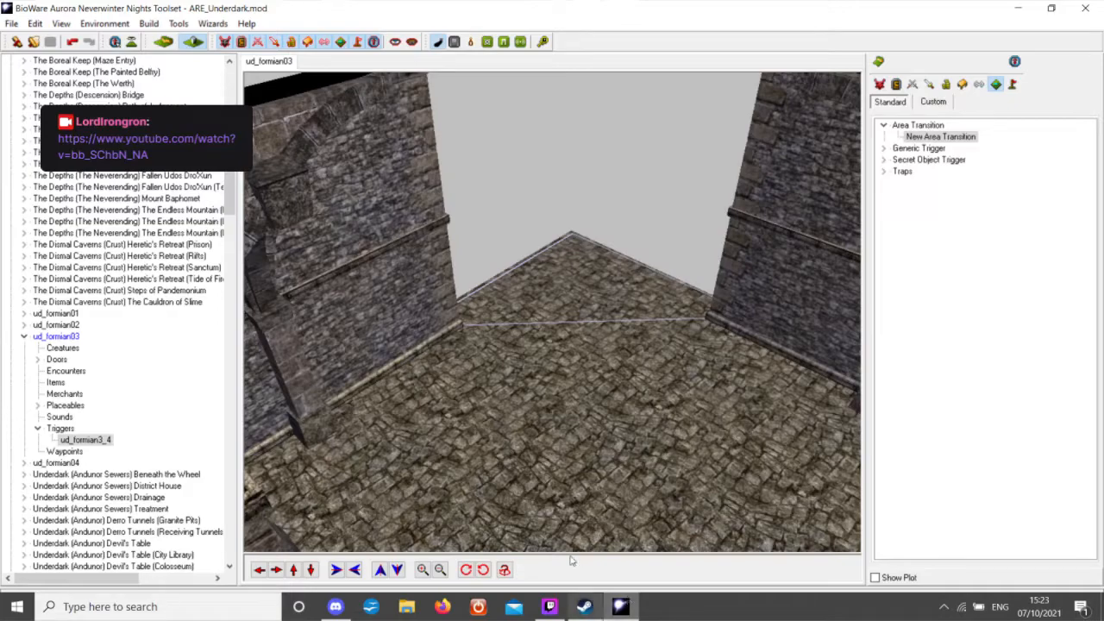
Open the area ud_formian04 for editing and view its existing starting room within the whole map.
scroll(556, 298, "down", 5)
scroll(522, 351, "down", 4)
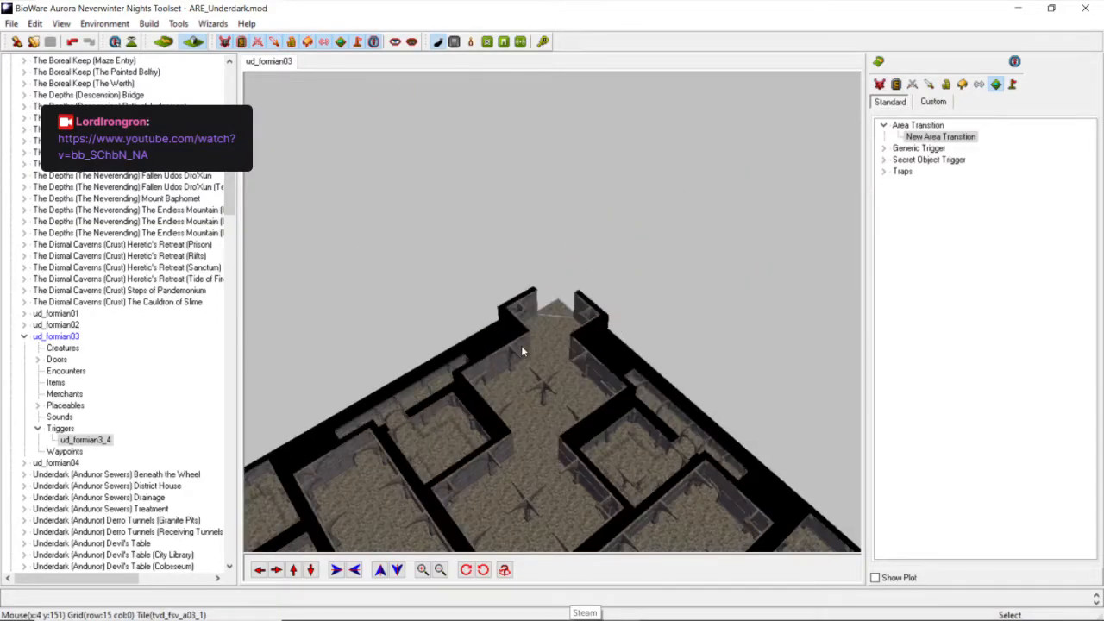
middle_click_drag(522, 350, 446, 145)
double_click(53, 463)
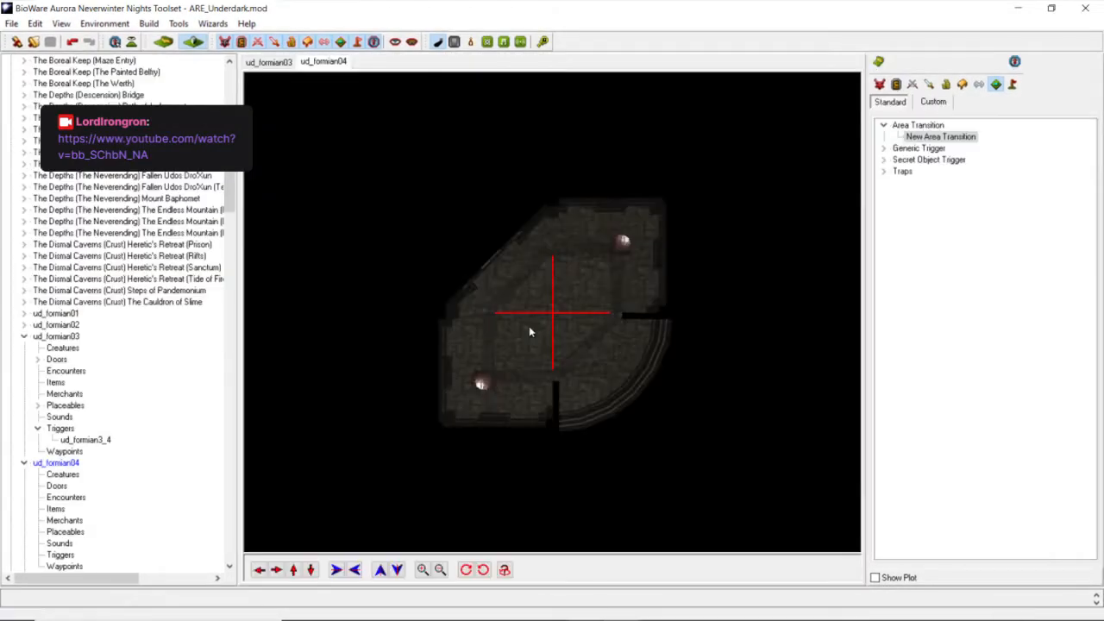
scroll(530, 330, "down", 5)
scroll(529, 330, "up", 5)
scroll(529, 331, "down", 5)
middle_click_drag(577, 304, 575, 292)
scroll(575, 292, "down", 2)
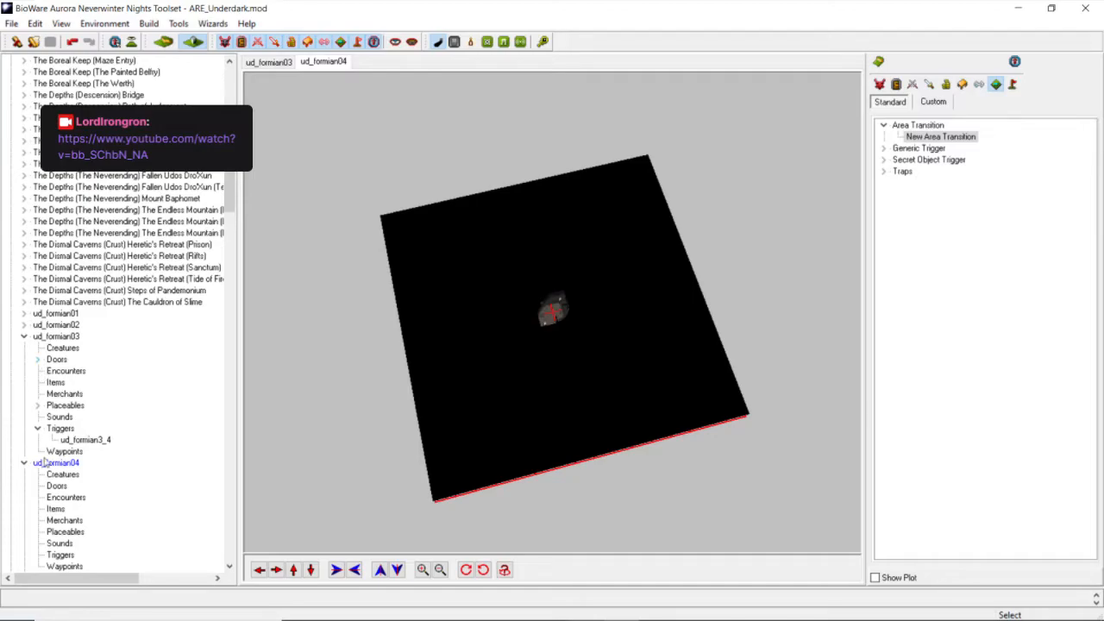
scroll(663, 319, "up", 5)
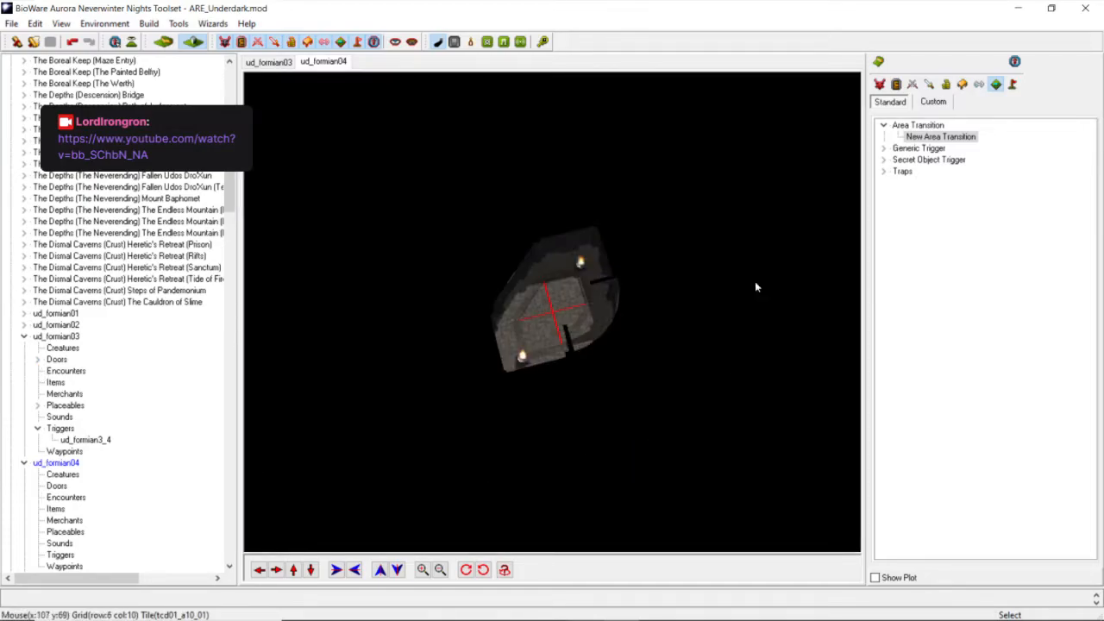
Paint Wall terrain over the small starting room at the centre of ud_formian04 to clear the area.
left_click(442, 43)
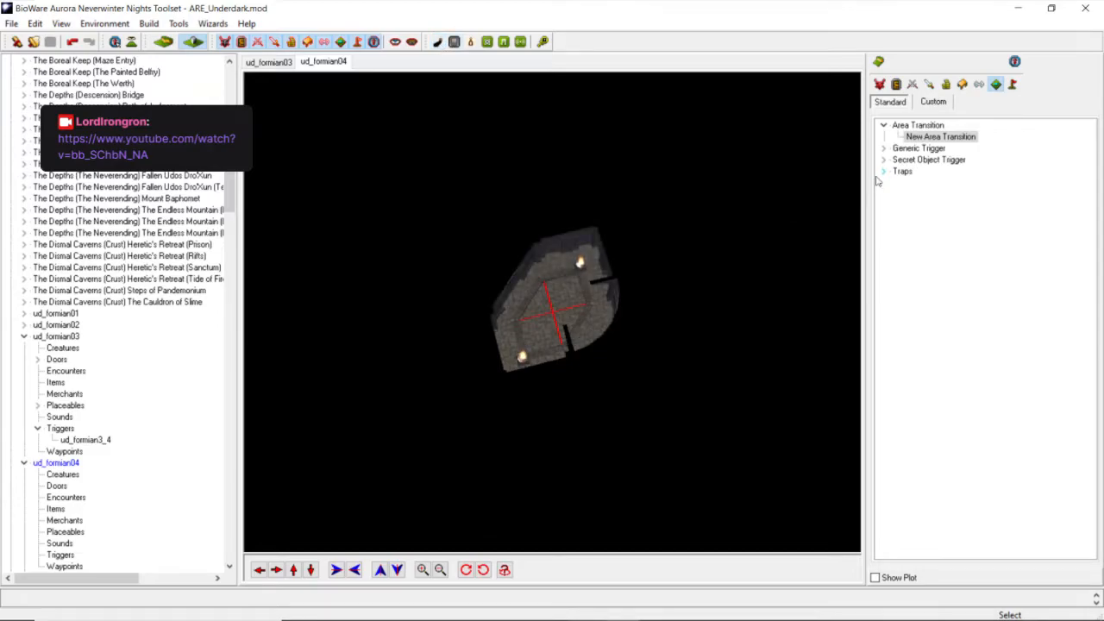
left_click(878, 62)
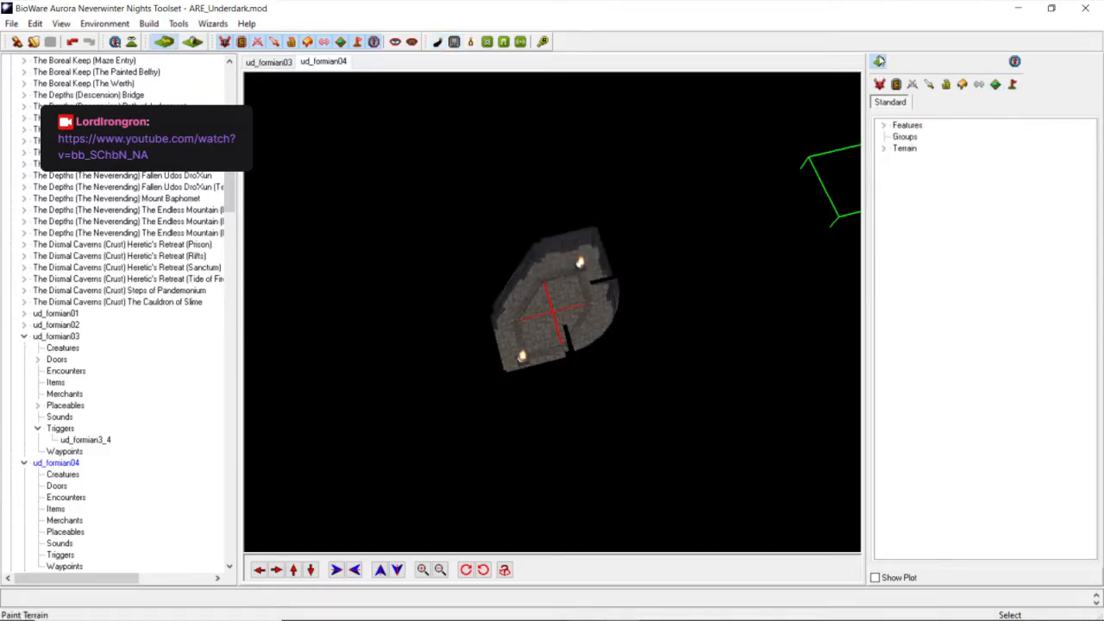
left_click(883, 148)
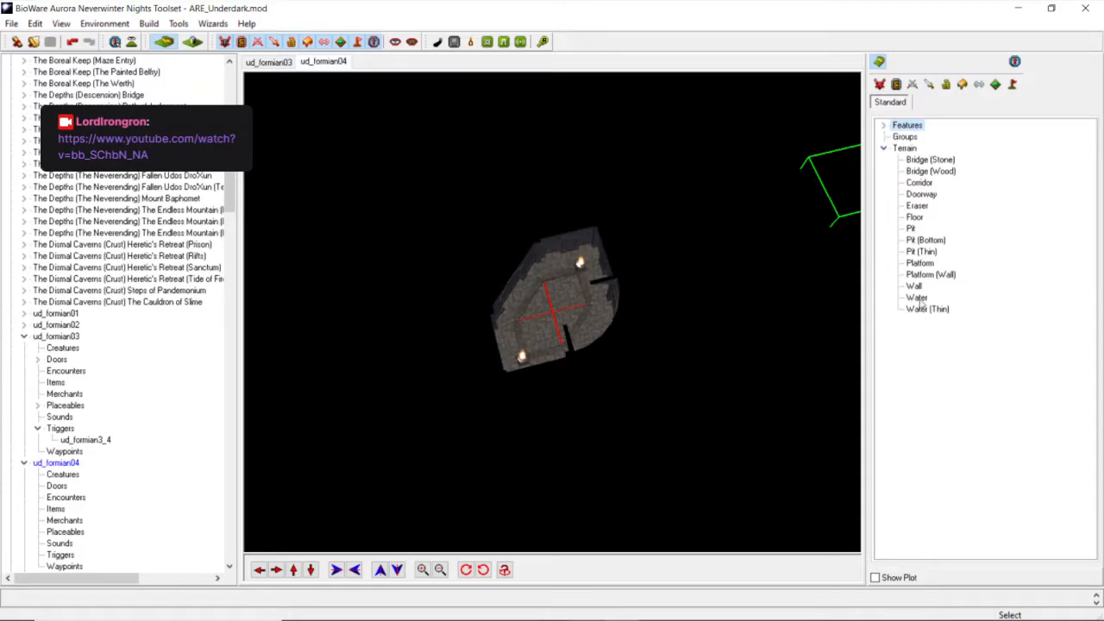
left_click(916, 285)
left_click(584, 308)
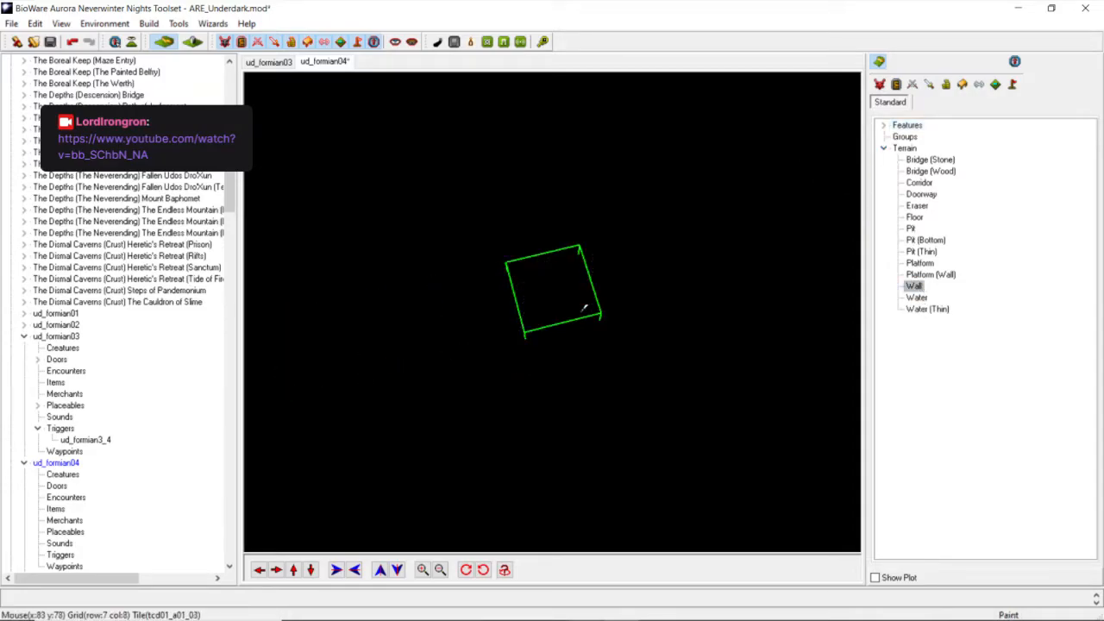
middle_click_drag(584, 308, 614, 320)
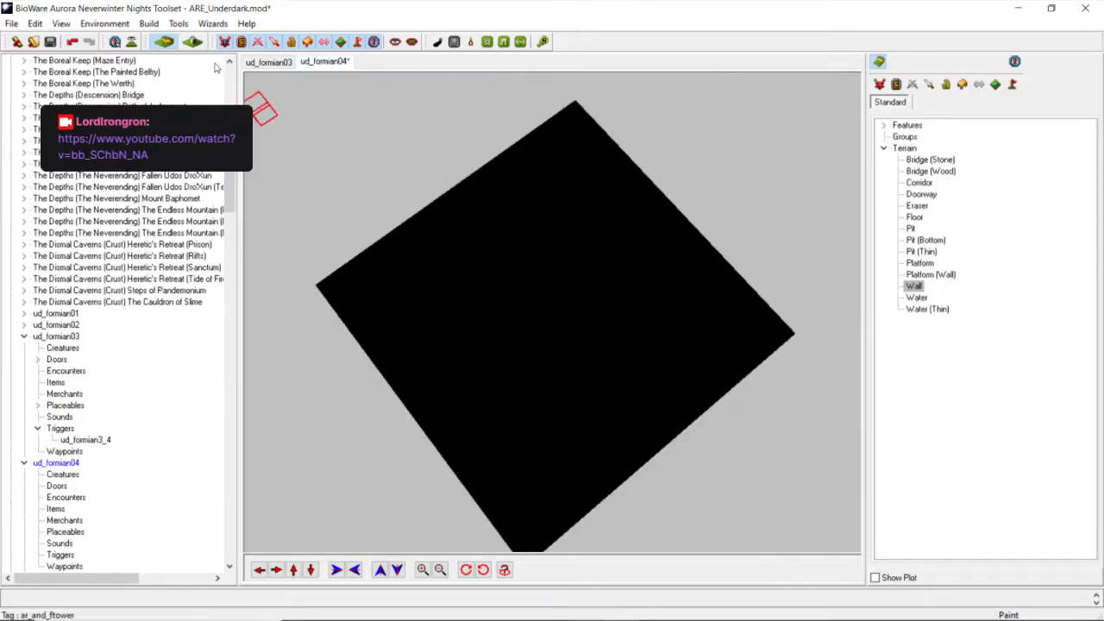
Check the full overhead layout of ud_formian03 and its transition corner, and return to ud_formian04 in overhead view.
left_click(271, 63)
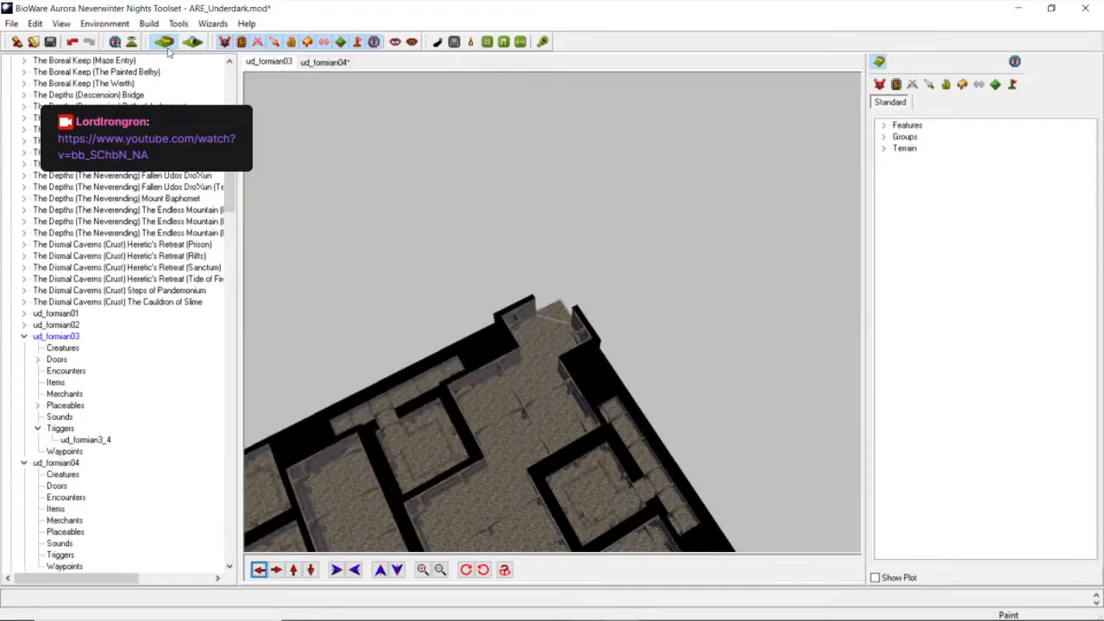
left_click(135, 43)
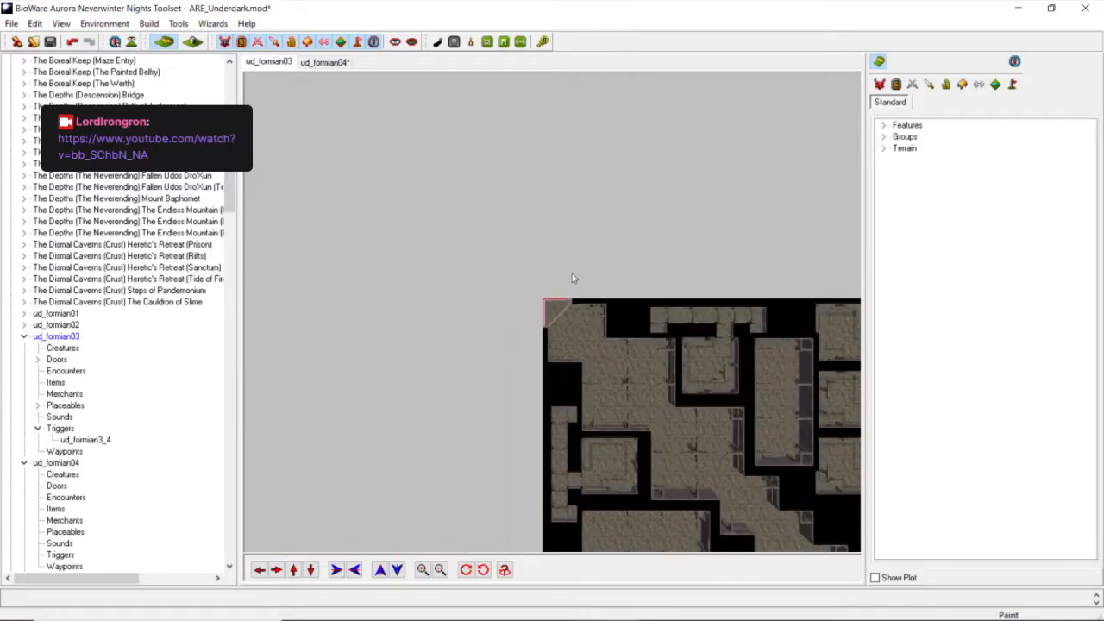
scroll(571, 274, "down", 3)
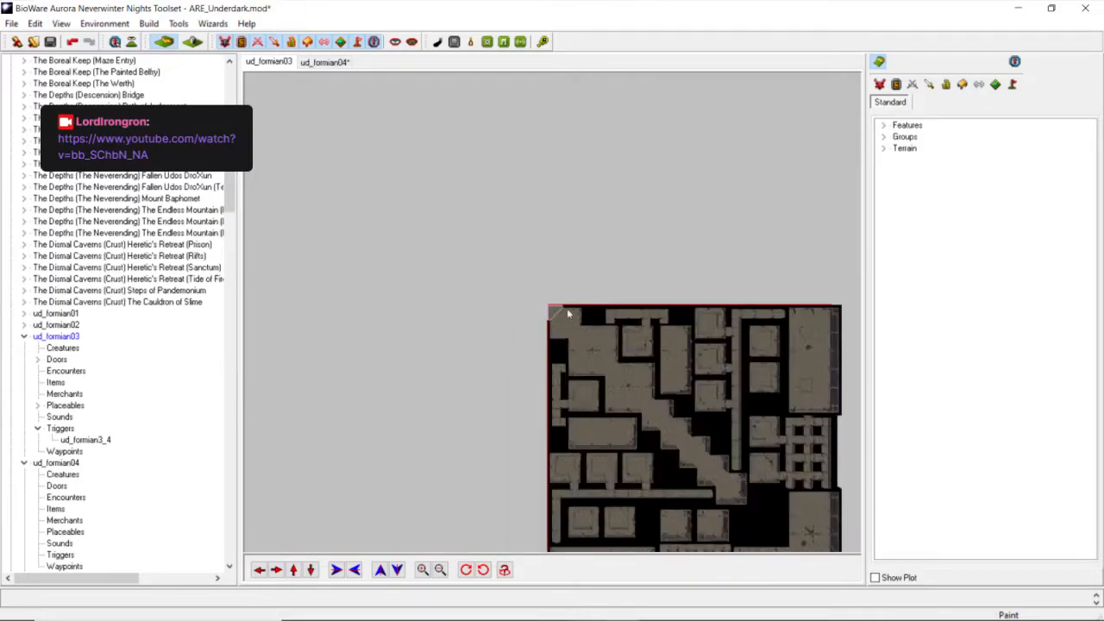
scroll(619, 397, "down", 2)
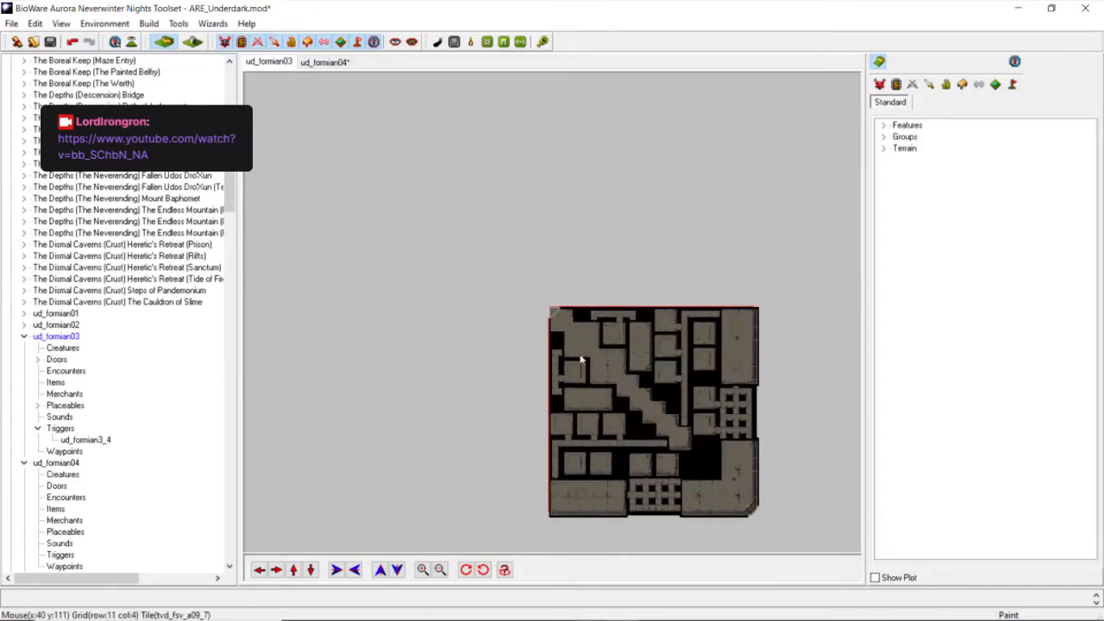
left_click(339, 63)
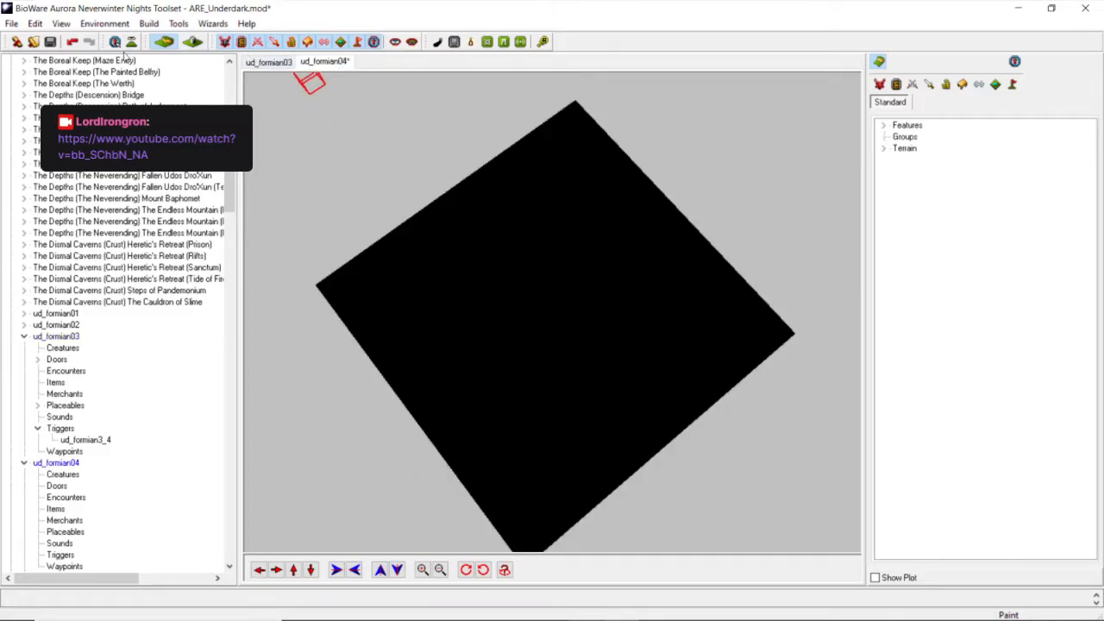
left_click(130, 47)
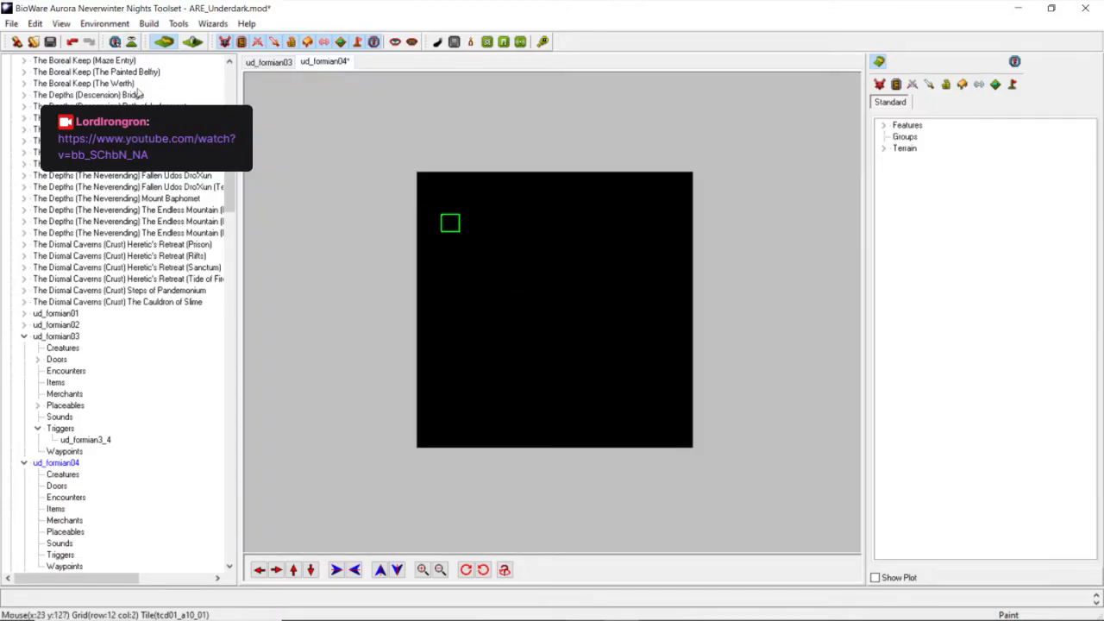
Resize the area ud_formian04 to 21 rows and 22 columns.
left_click(35, 23)
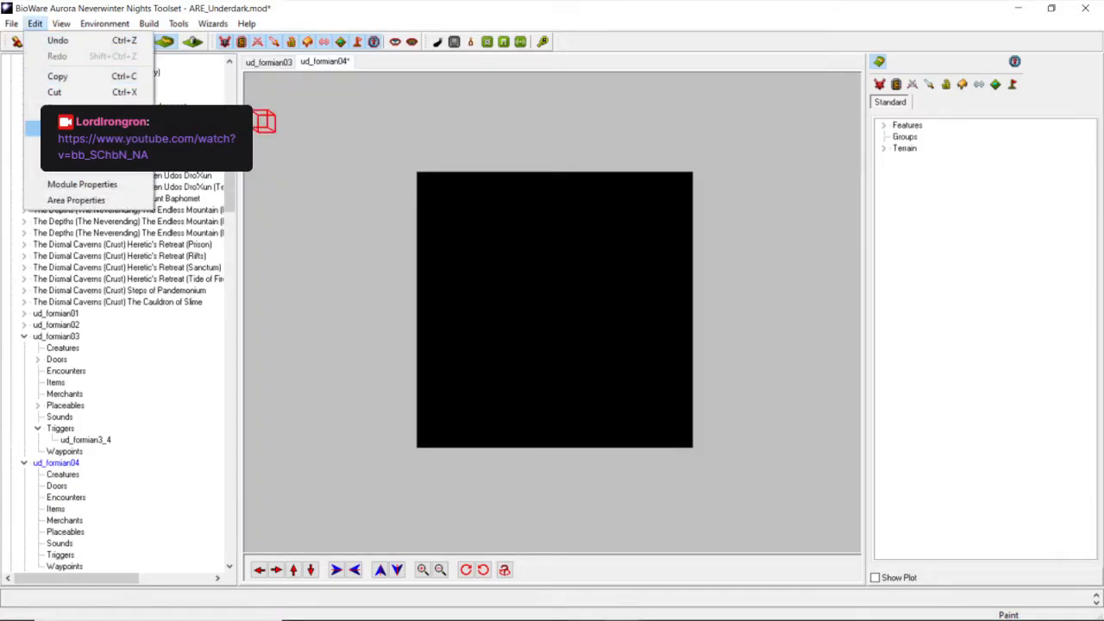
left_click(69, 128)
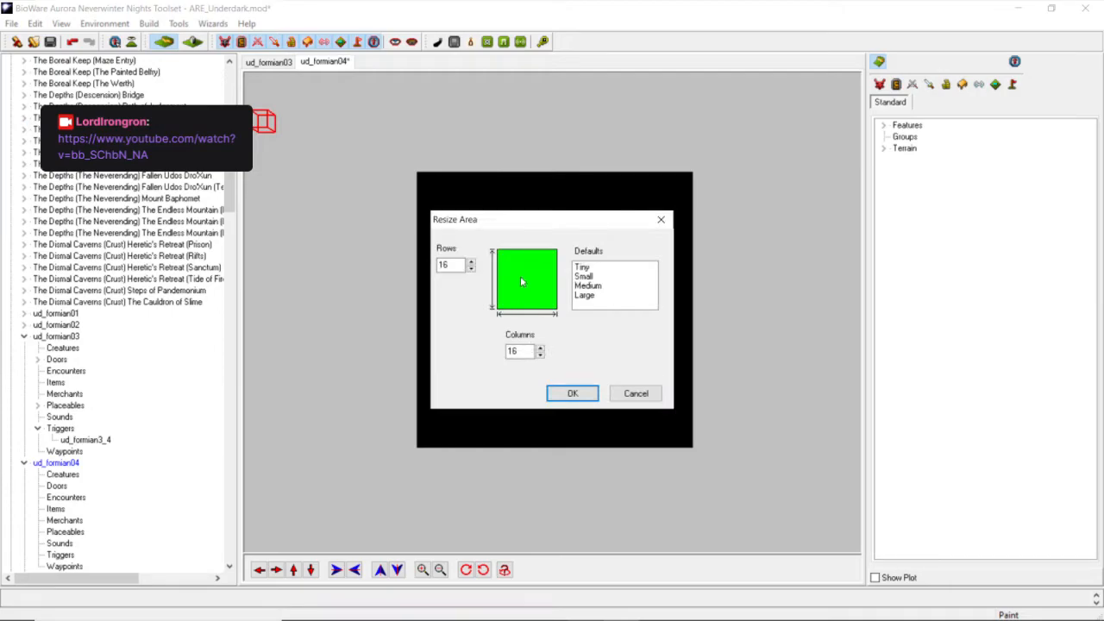
left_click_drag(512, 223, 582, 225)
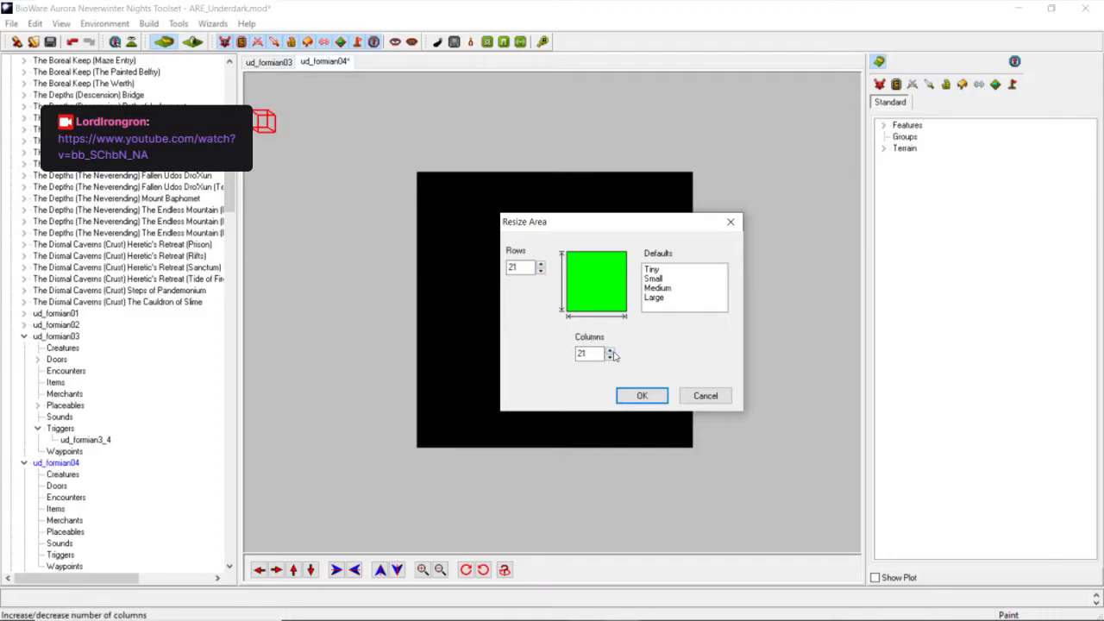
left_click(642, 395)
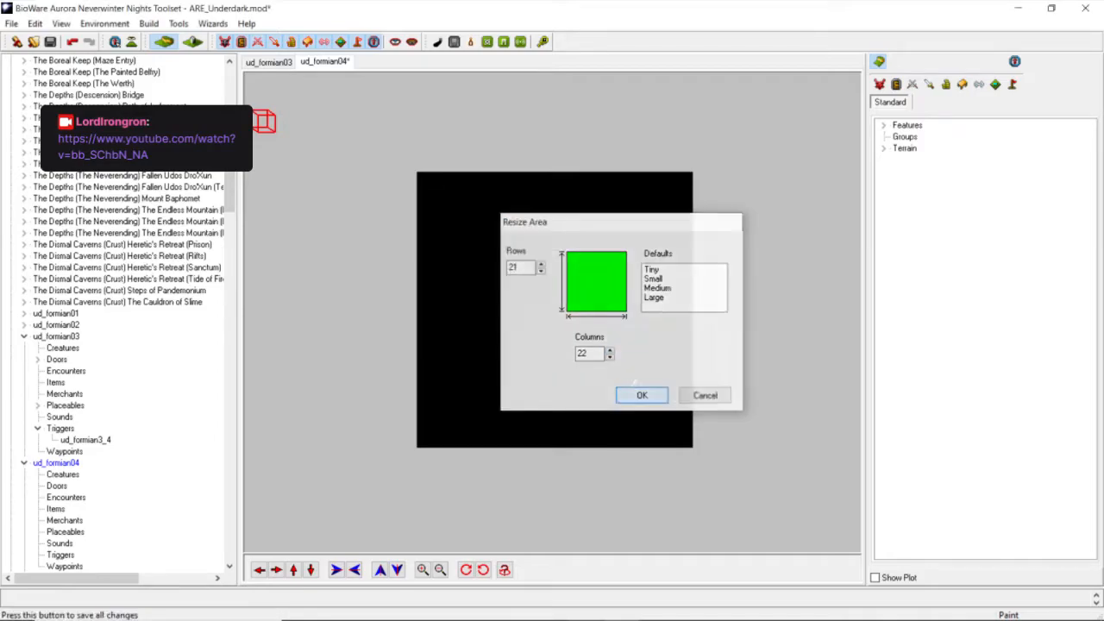
Examine the eastern and southern edges of the resized ud_formian04 around their shared corner.
left_click(276, 569)
scroll(366, 507, "up", 3)
middle_click_drag(456, 415, 454, 386)
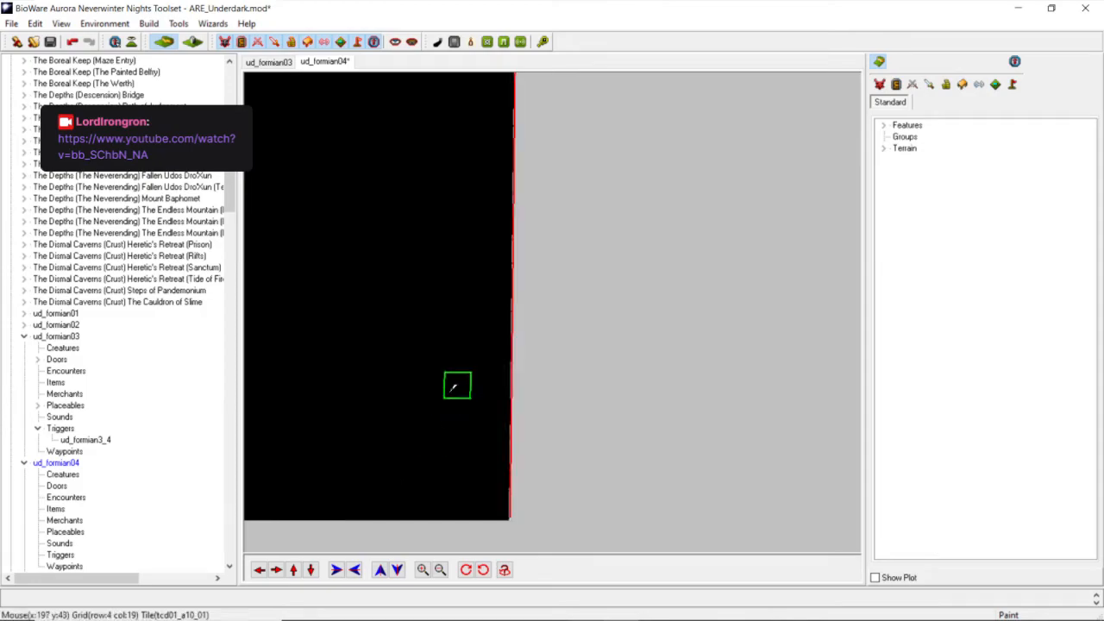
left_click(311, 570)
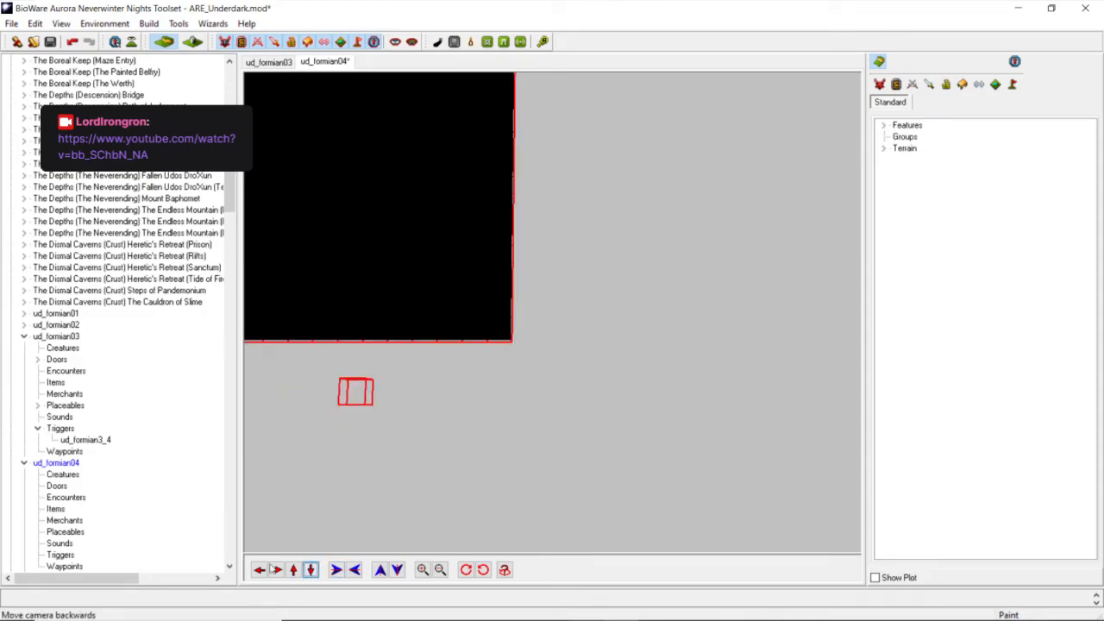
left_click(259, 570)
left_click(297, 574)
scroll(524, 298, "up", 2)
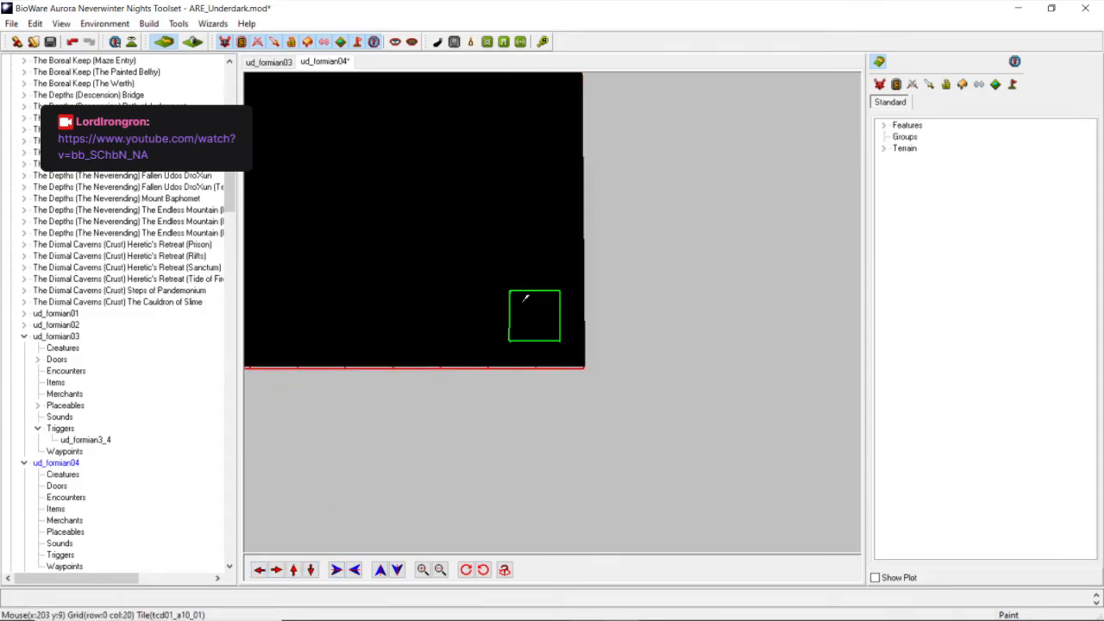
mouse_move(536, 295)
middle_mouse_down()
mouse_move(552, 294)
mouse_move(518, 302)
middle_mouse_up()
scroll(553, 294, "down", 2)
scroll(621, 313, "up", 2)
middle_click_drag(621, 313, 559, 308)
scroll(638, 316, "up", 2)
middle_click_drag(686, 317, 475, 362)
scroll(618, 323, "up", 2)
scroll(618, 323, "down", 2)
scroll(505, 397, "up", 2)
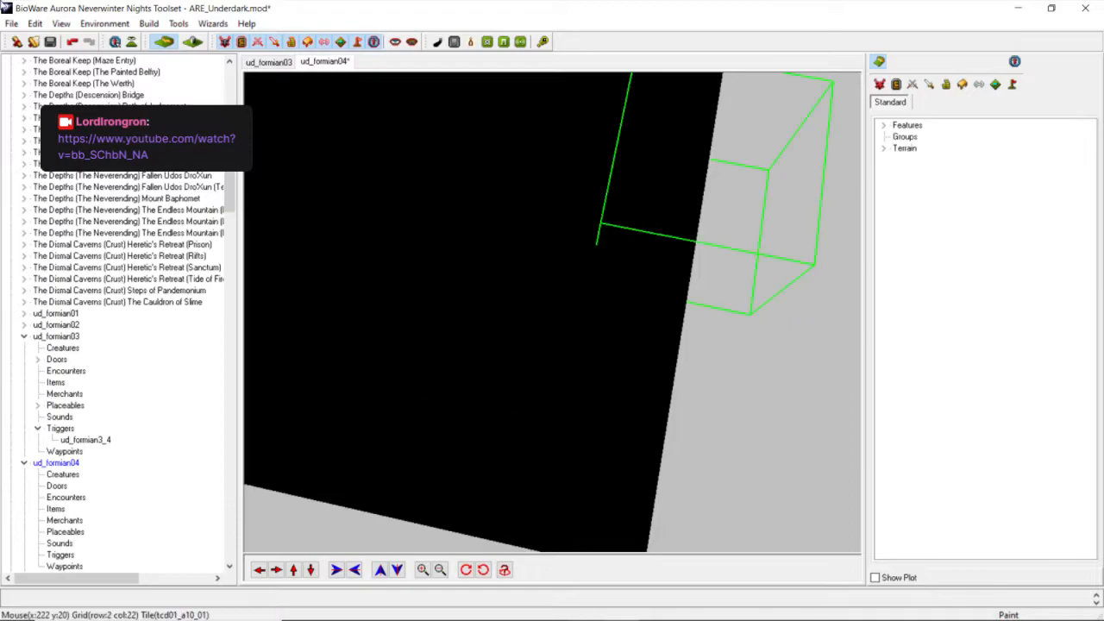
Paint Floor terrain at the southeast corner of ud_formian04 and extend the room inward to the north.
left_click(133, 46)
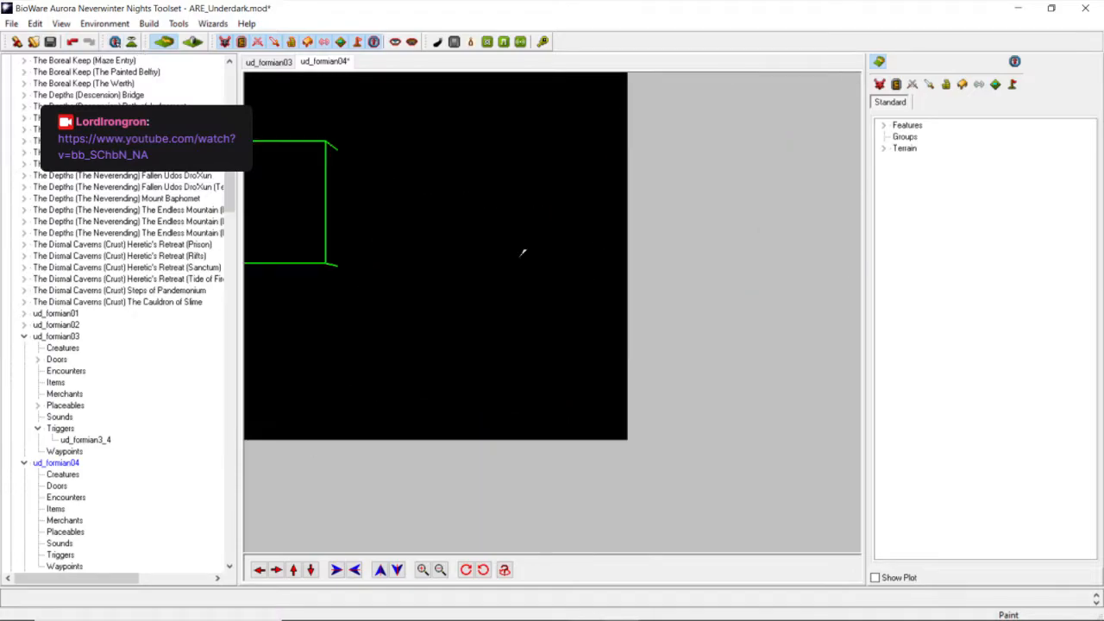
scroll(571, 283, "down", 4)
scroll(570, 283, "up", 1)
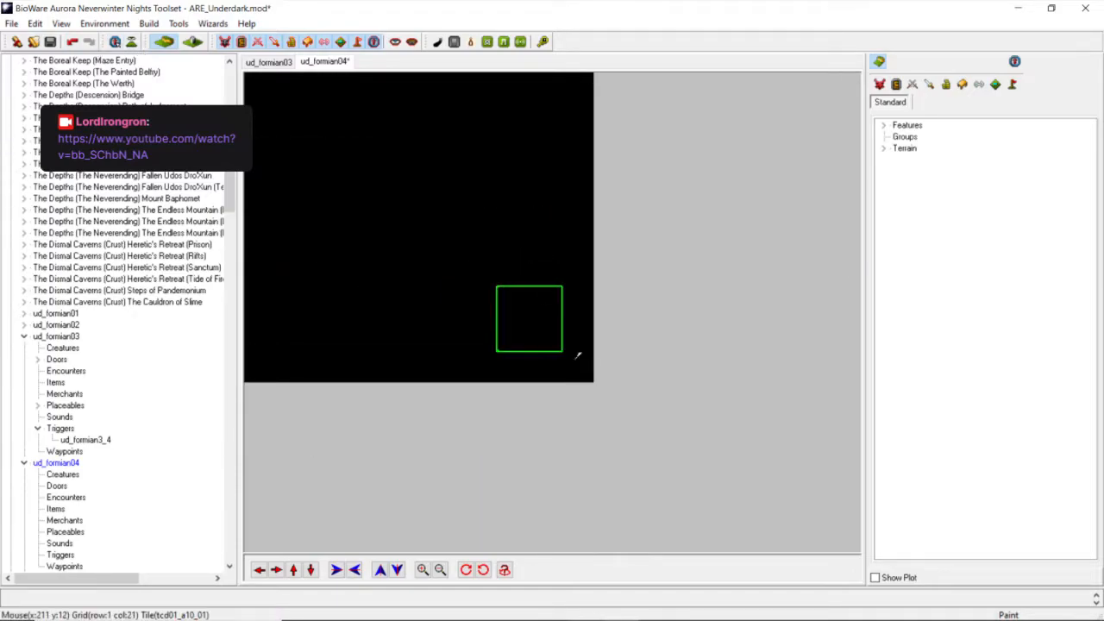
left_click(882, 149)
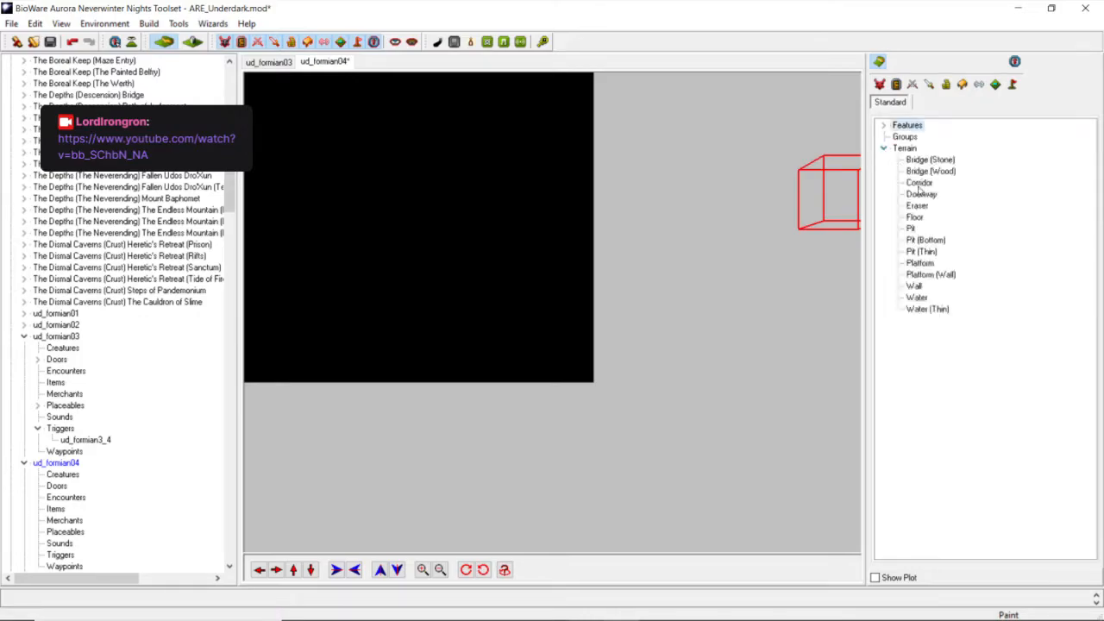
left_click(914, 217)
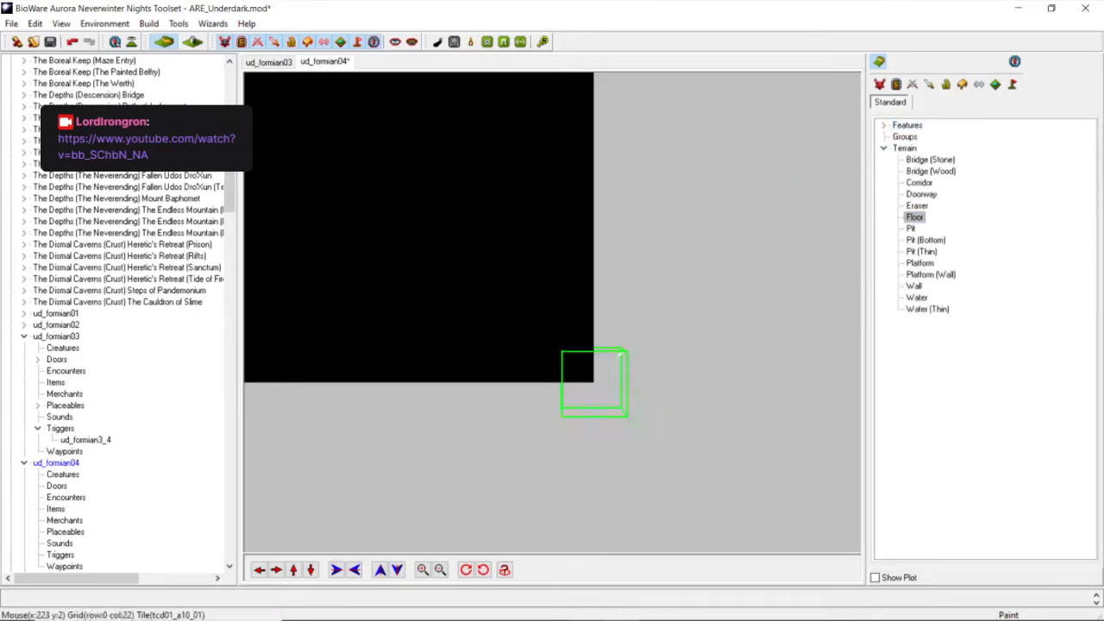
left_click(567, 356)
scroll(551, 316, "up", 5)
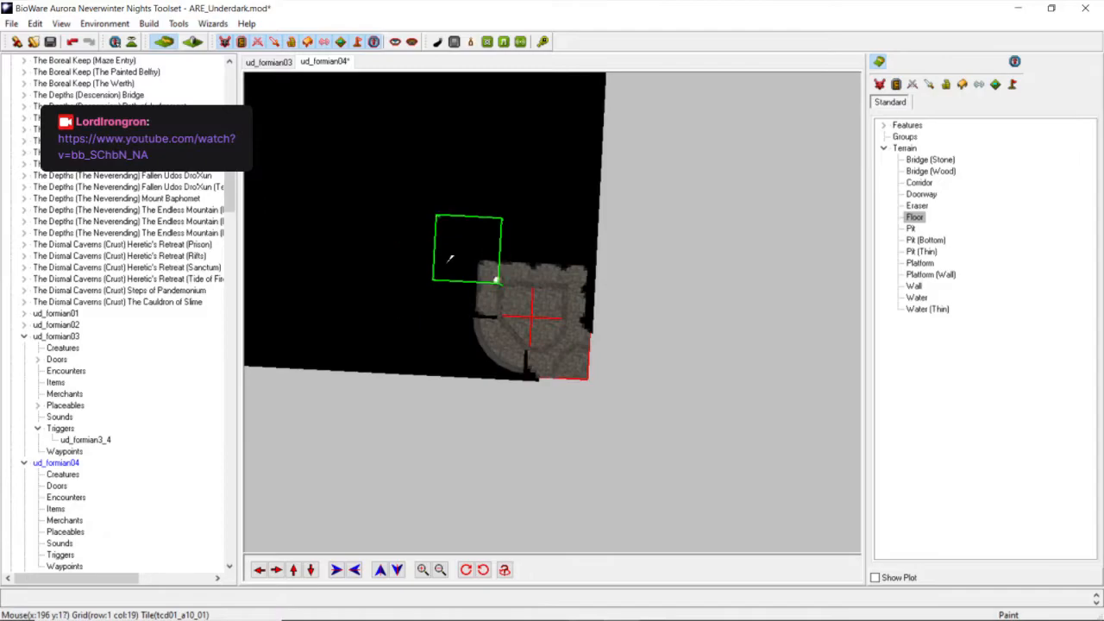
left_click(515, 301)
middle_click_drag(515, 301, 461, 251)
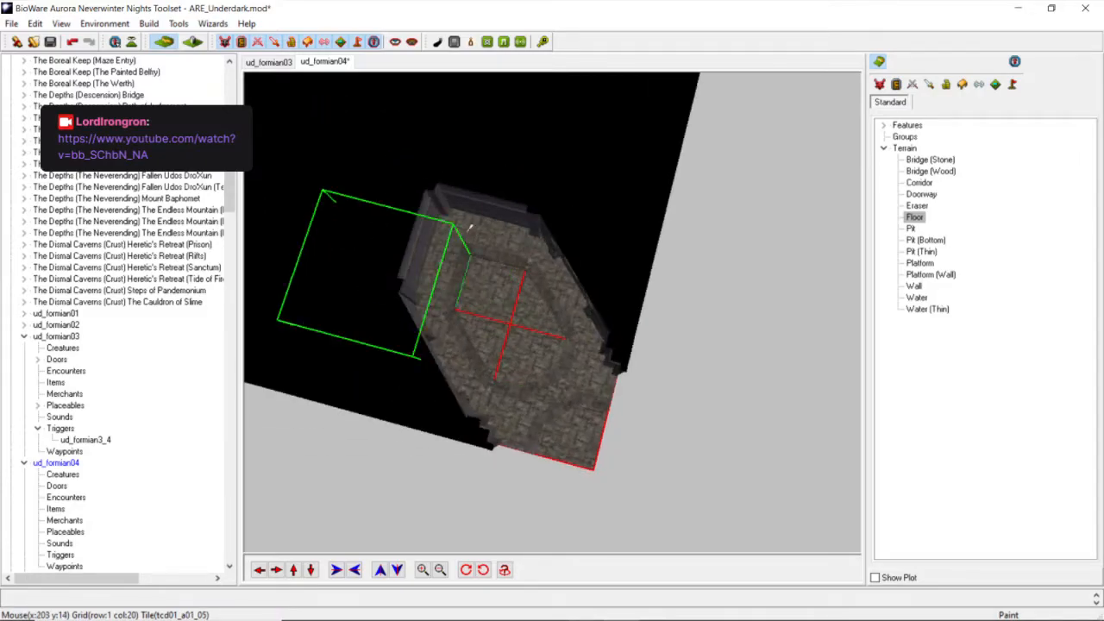
left_click(497, 178)
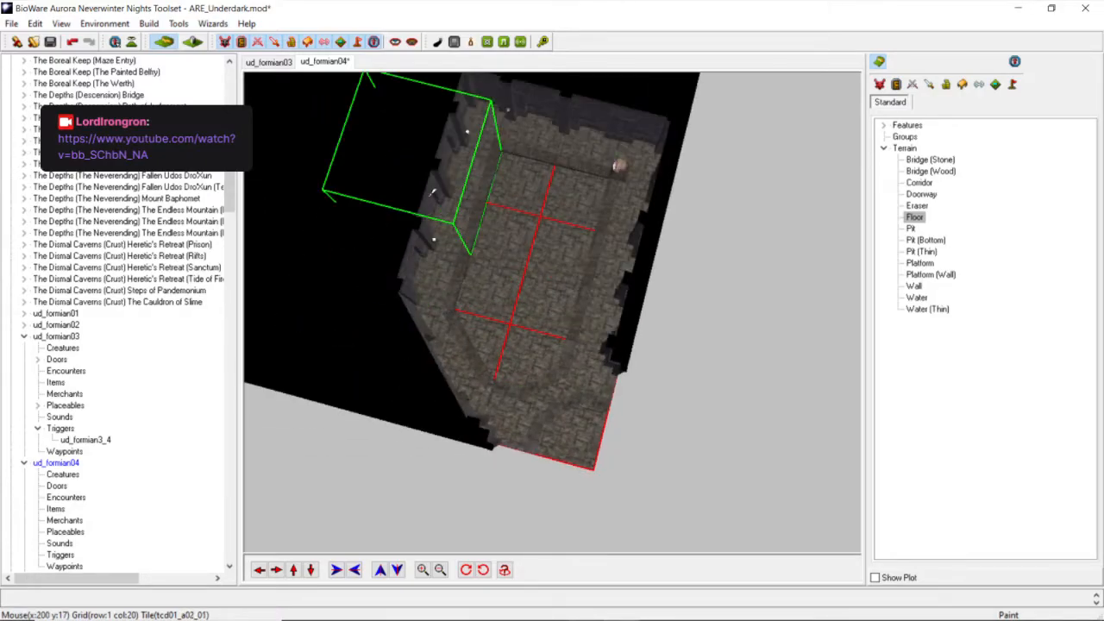
Paint Floor terrain to widen the southeast corner room of ud_formian04 westward and extend it farther north.
left_click(433, 191)
left_click(422, 239)
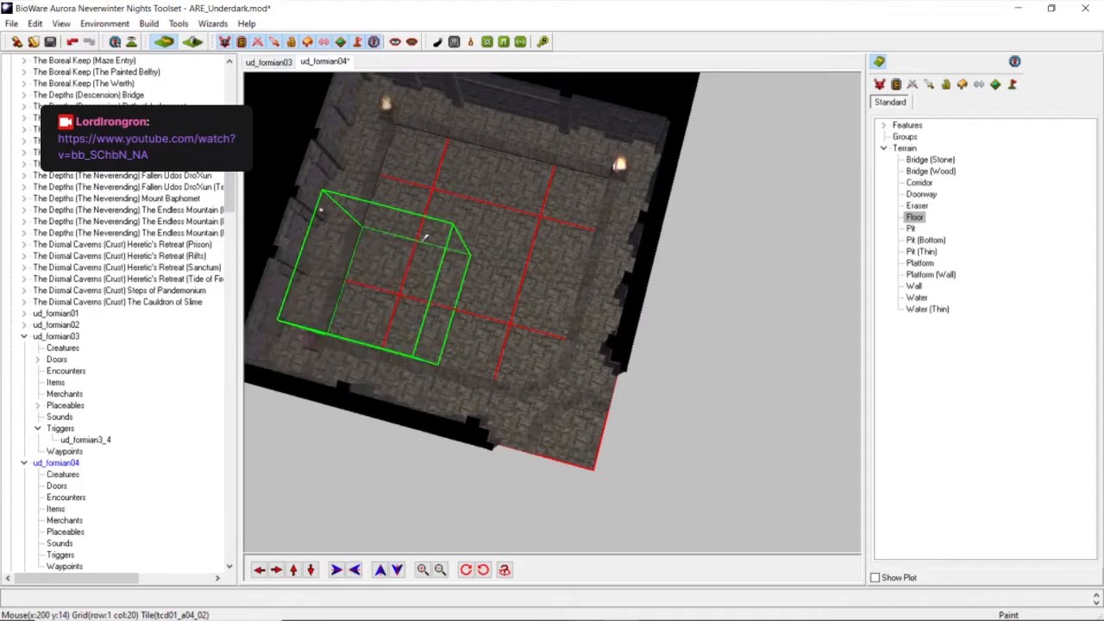
middle_click_drag(453, 154, 412, 90)
scroll(469, 177, "down", 3)
scroll(469, 177, "up", 3)
scroll(472, 189, "down", 3)
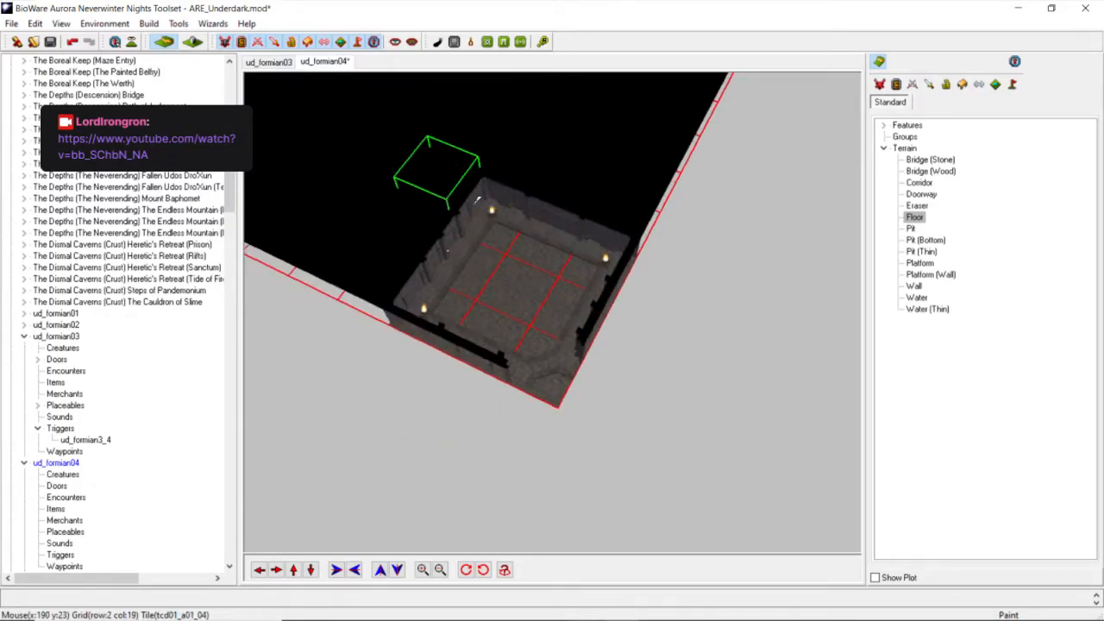
left_click(575, 212)
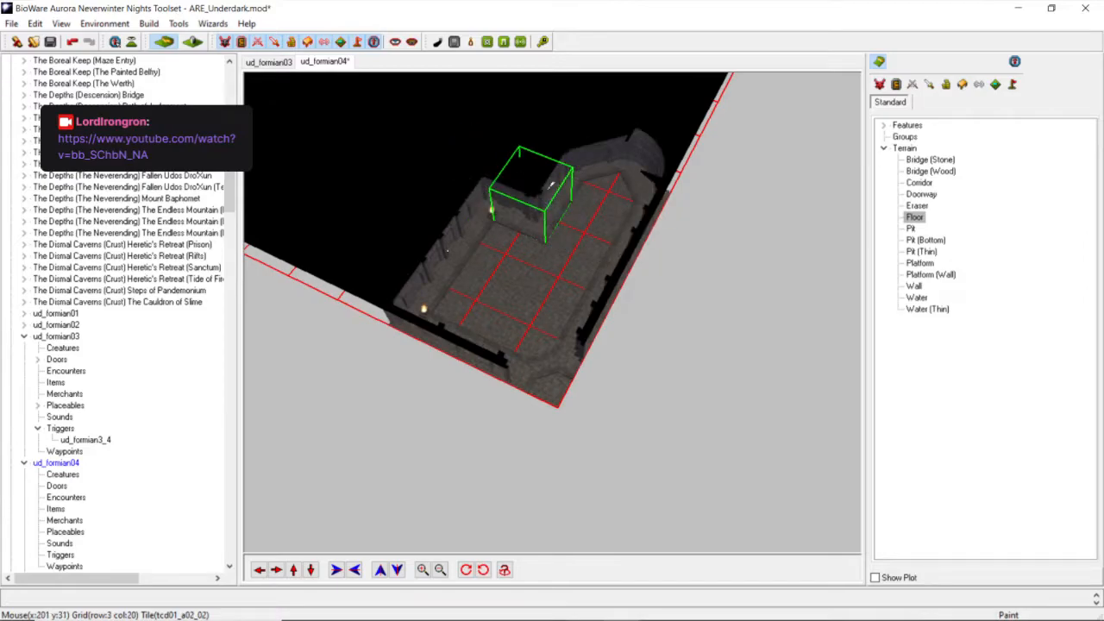
left_click(541, 189)
left_click(477, 185)
left_click(466, 211)
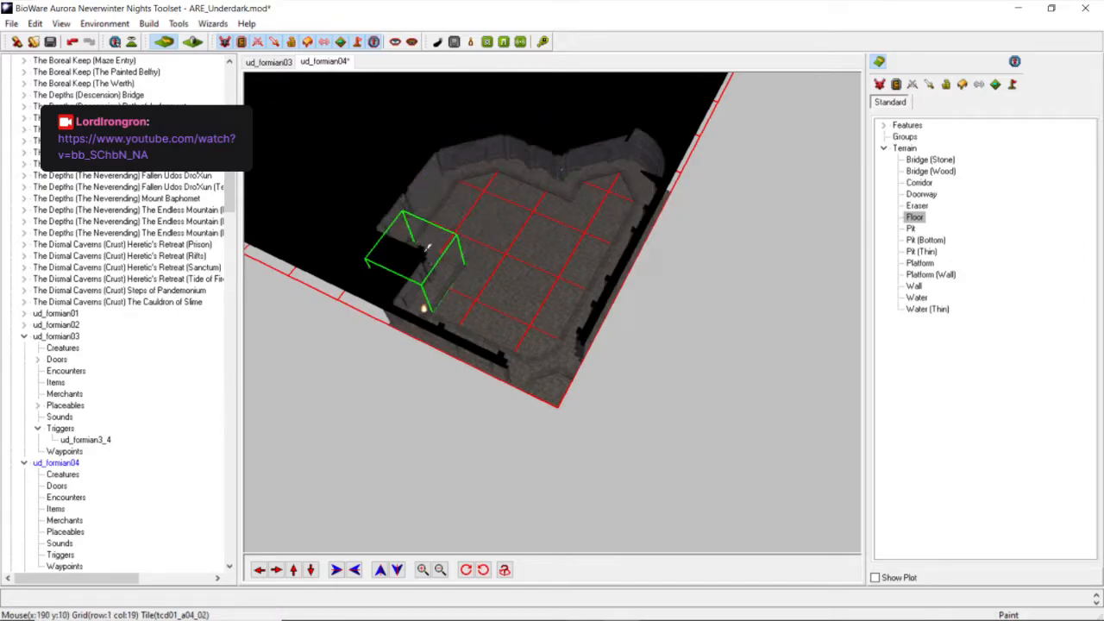
left_click(426, 247)
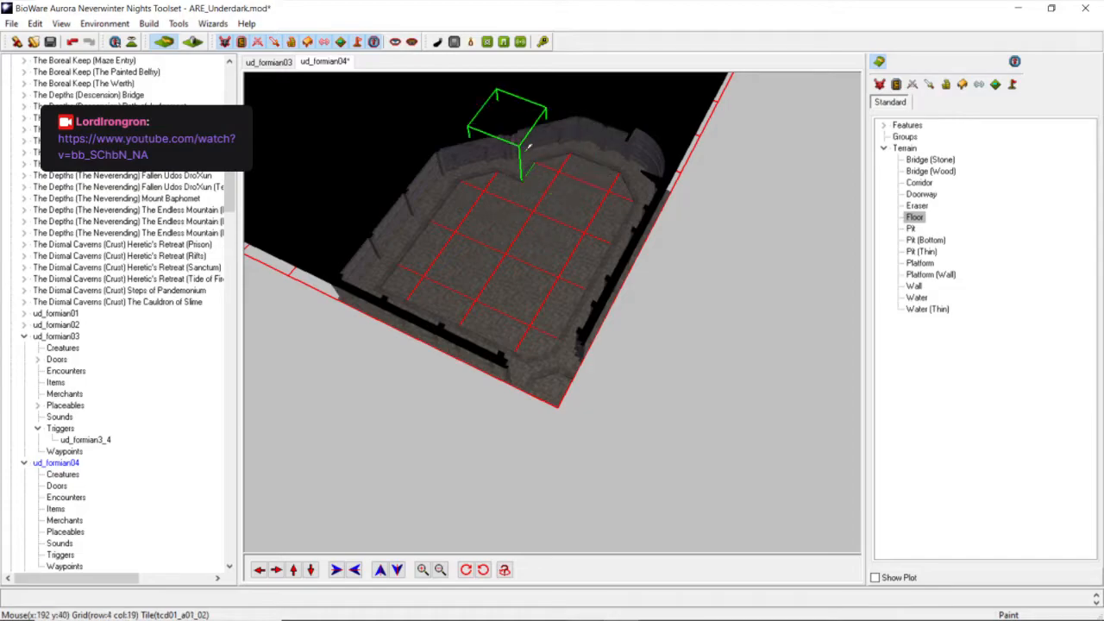
left_click(529, 166)
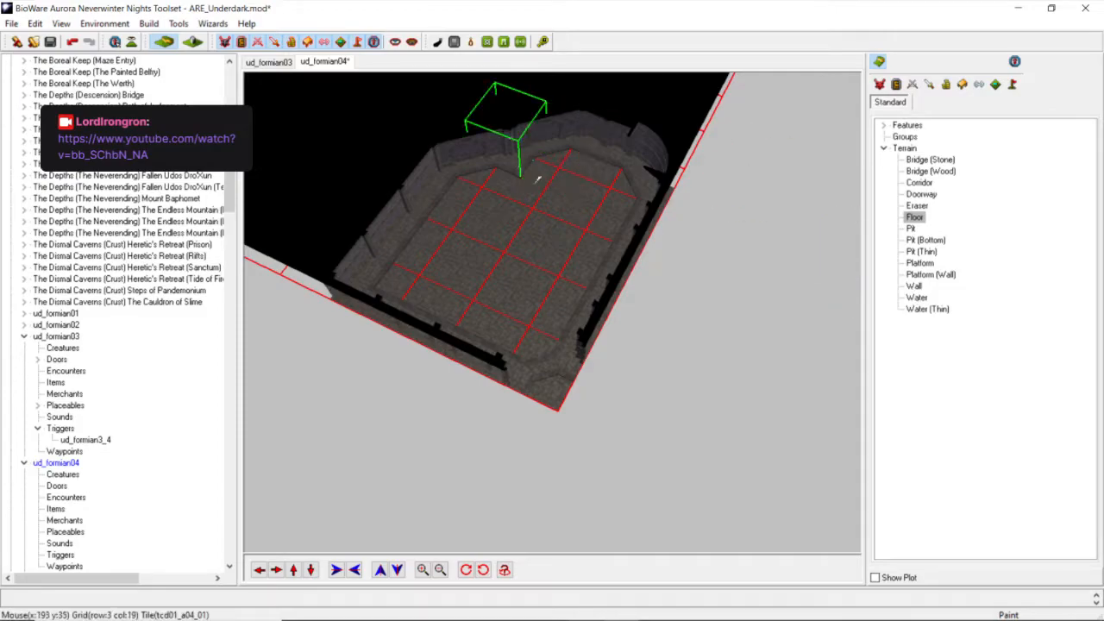
Examine the outline of the enlarged corner room and its walls from overhead and low angles.
scroll(448, 292, "up", 3)
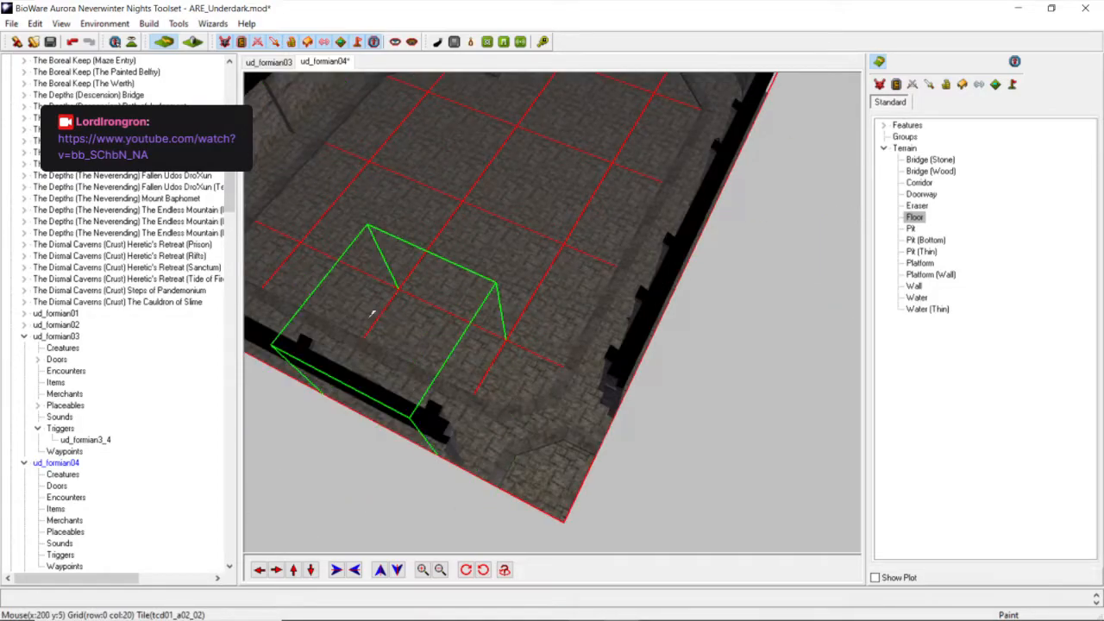
middle_click_drag(372, 313, 377, 308)
scroll(507, 335, "down", 3)
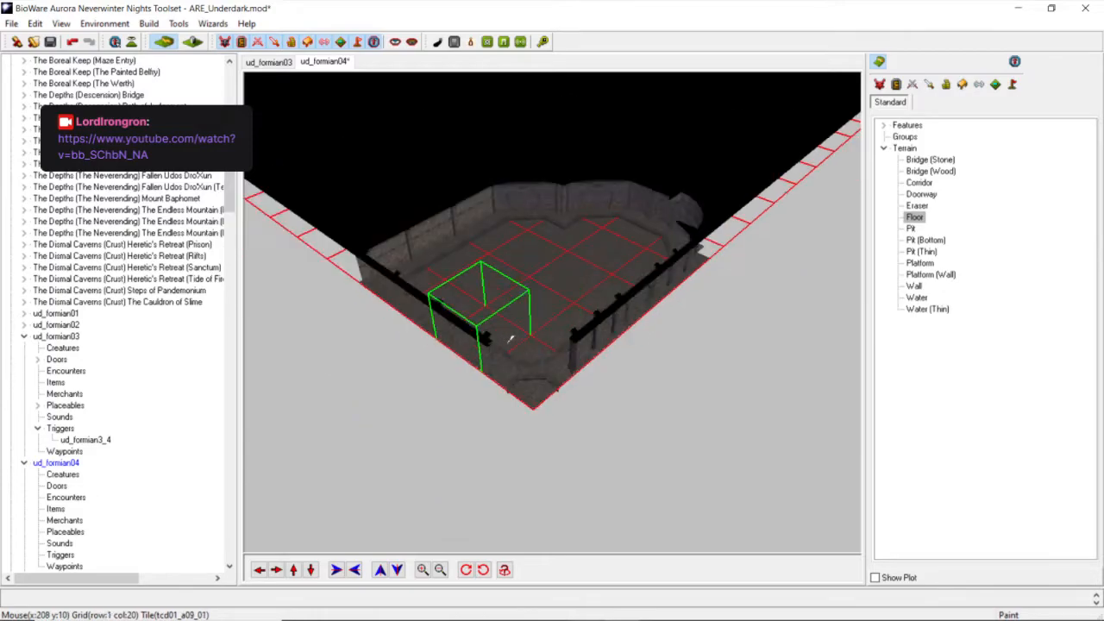
left_click(294, 569)
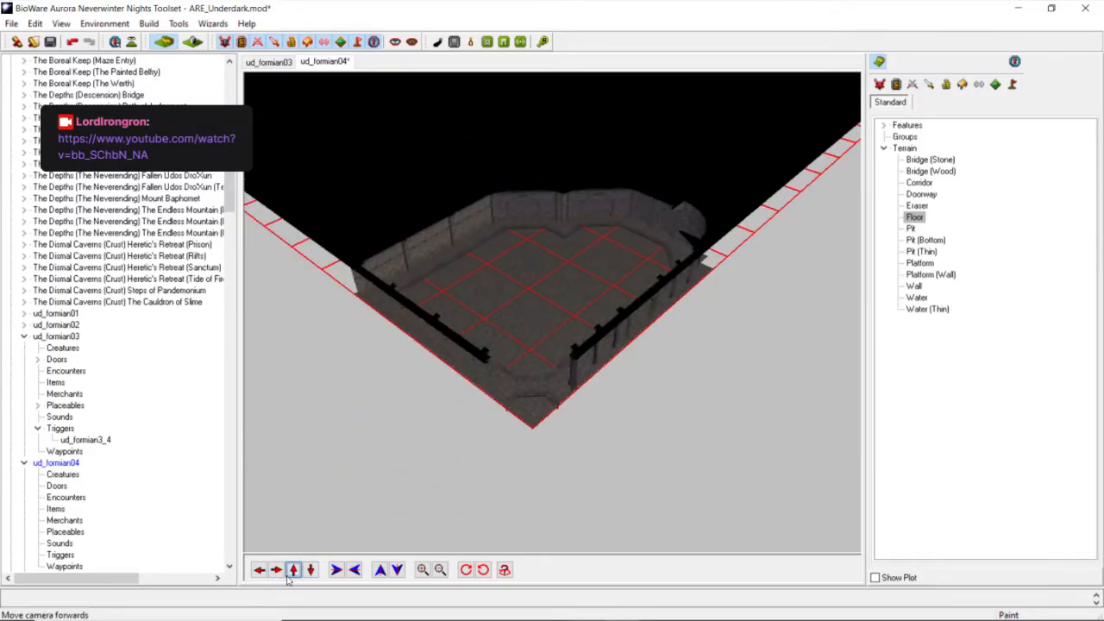
left_click(293, 570)
middle_click_drag(485, 449, 594, 369)
scroll(594, 369, "up", 3)
scroll(594, 368, "down", 3)
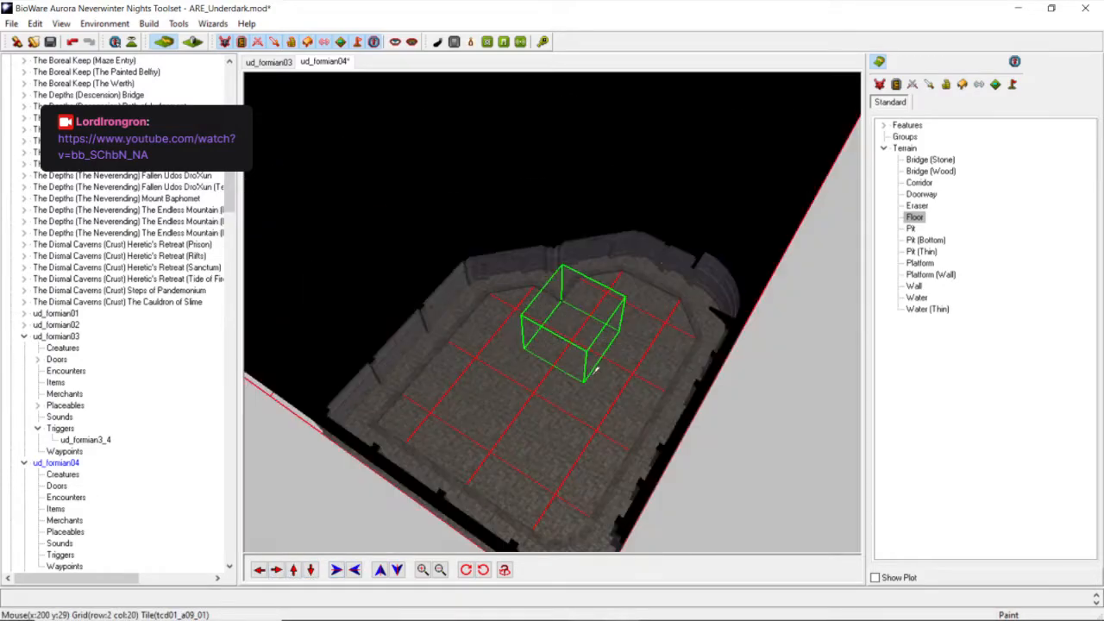
Fill the notch in the room's northern wall with Floor terrain, undoing the stroke that extends too far beyond it.
left_click(914, 286)
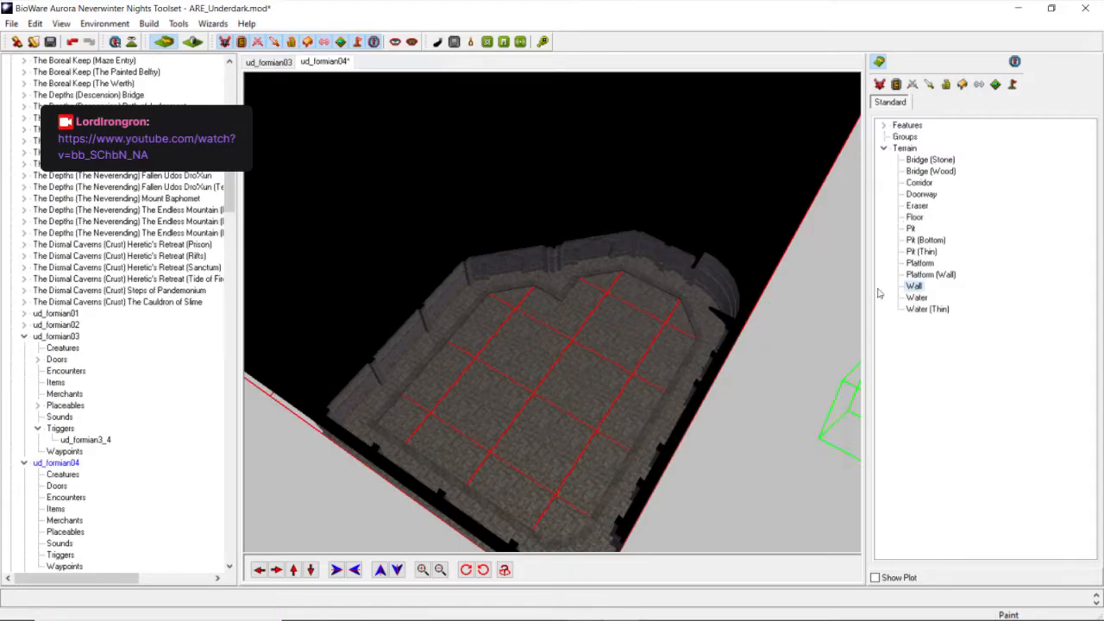
left_click(914, 217)
left_click(496, 207)
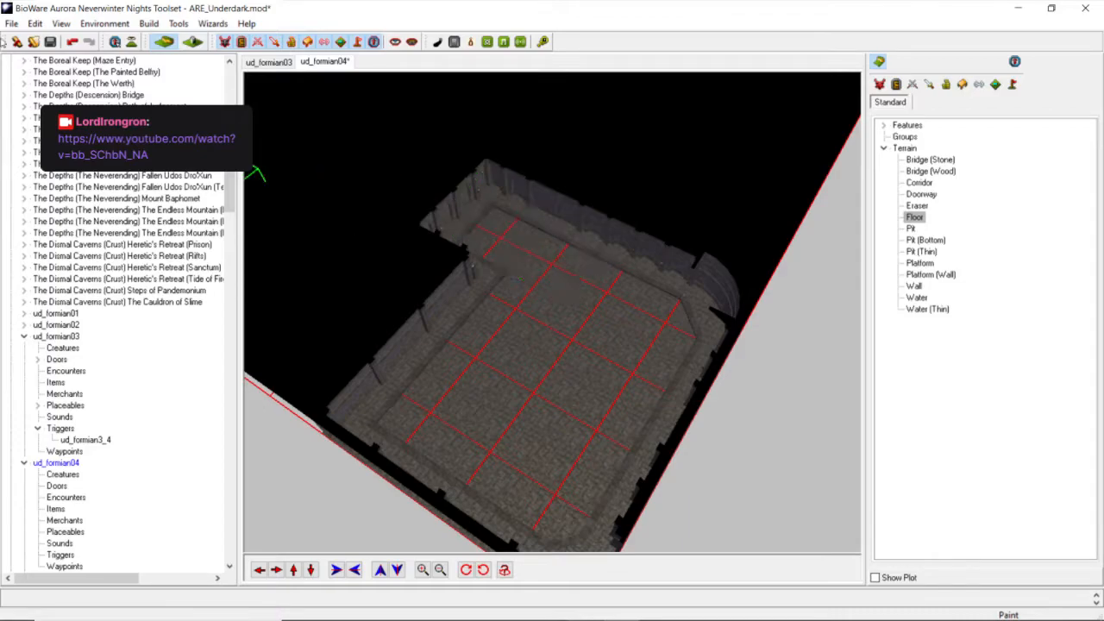
left_click(35, 23)
left_click(44, 40)
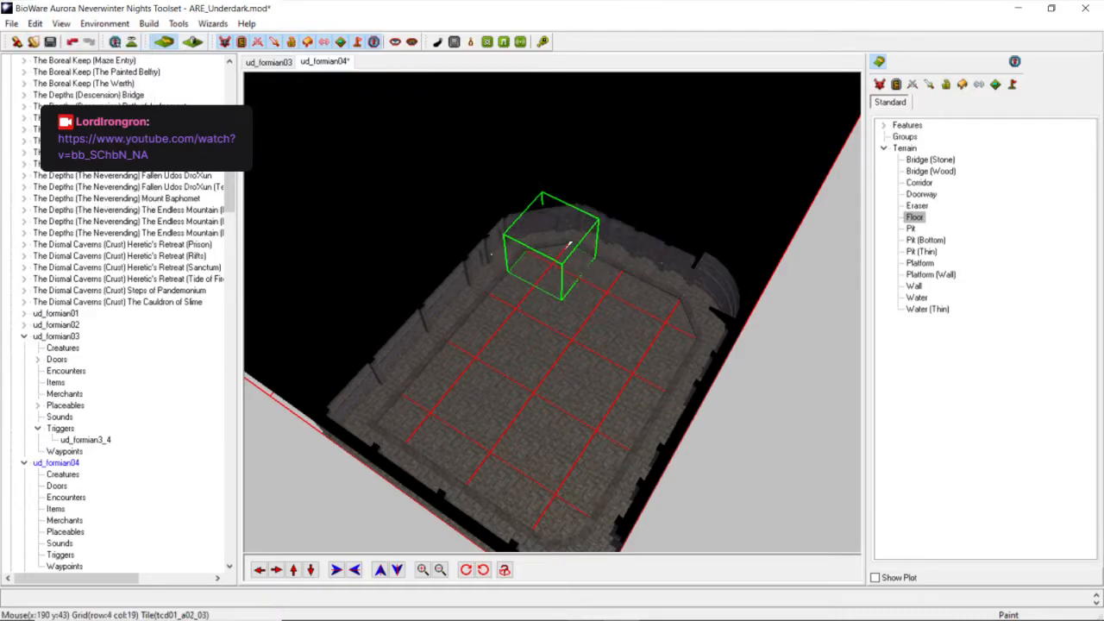
Extend the room westward with Floor terrain and square out its northwest corner.
scroll(569, 246, "up", 3)
scroll(569, 244, "down", 4)
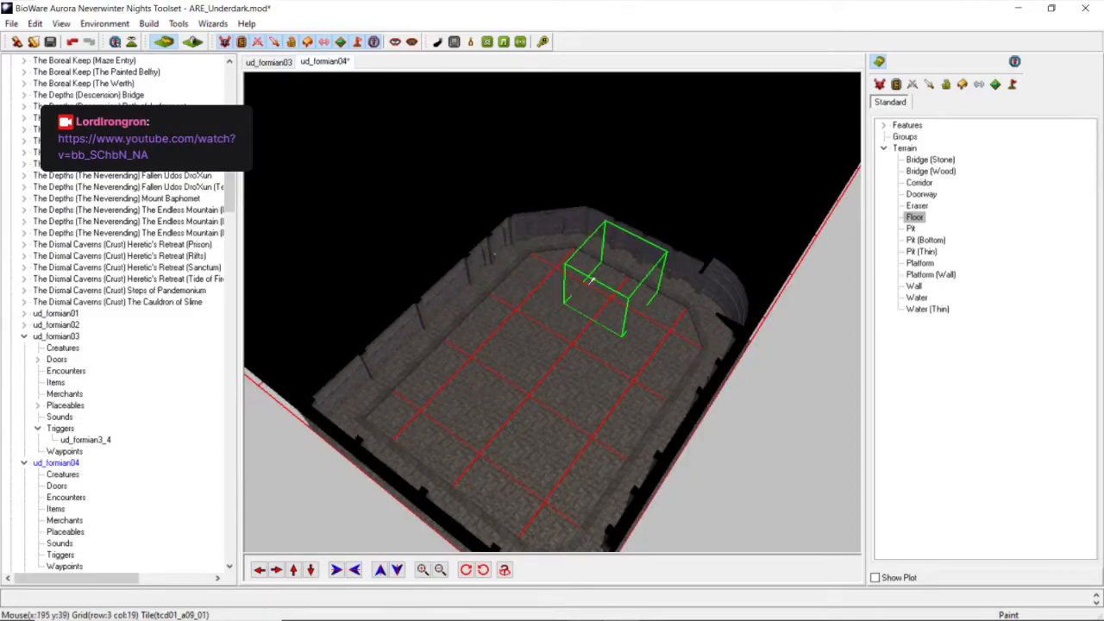
middle_click_drag(632, 318, 534, 280)
scroll(535, 345, "down", 5)
middle_click_drag(538, 348, 472, 335)
scroll(517, 354, "up", 5)
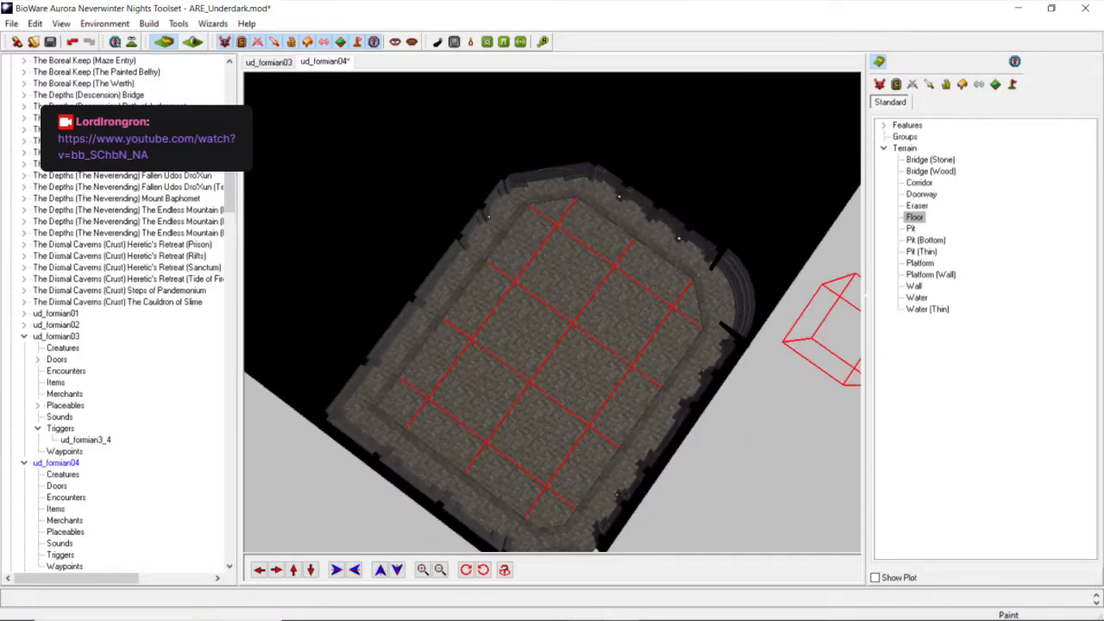
left_click(914, 219)
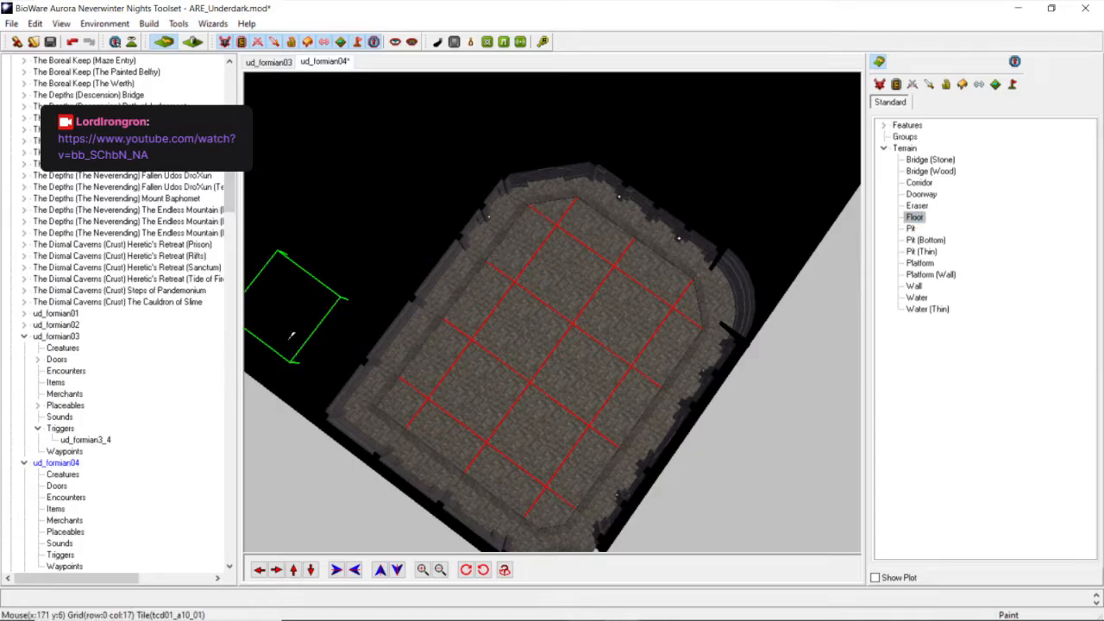
left_click(397, 293)
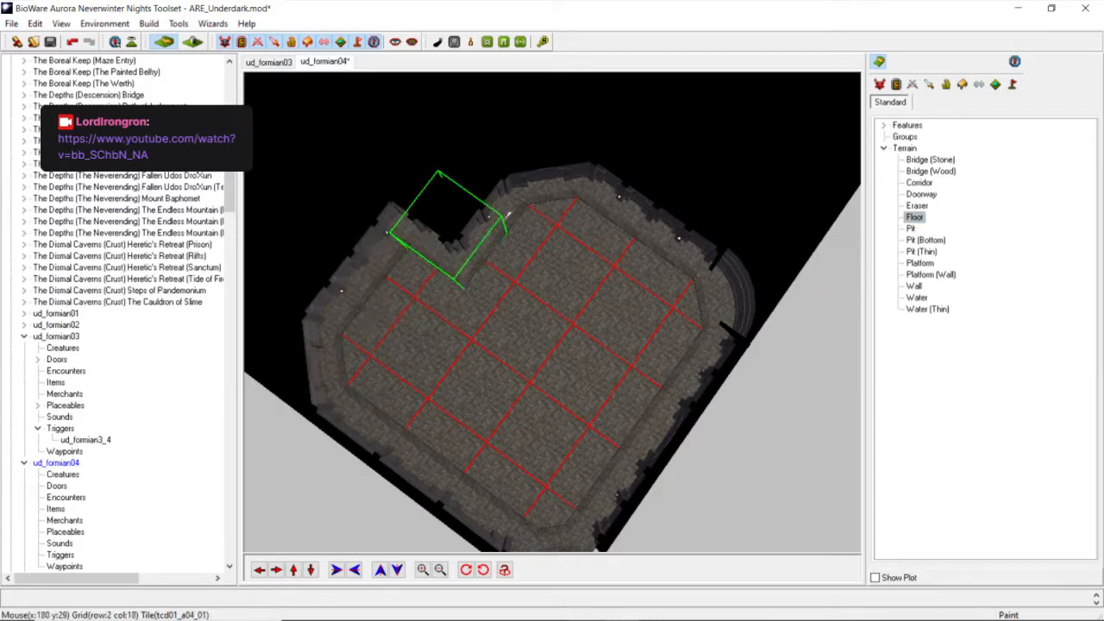
left_click(508, 215)
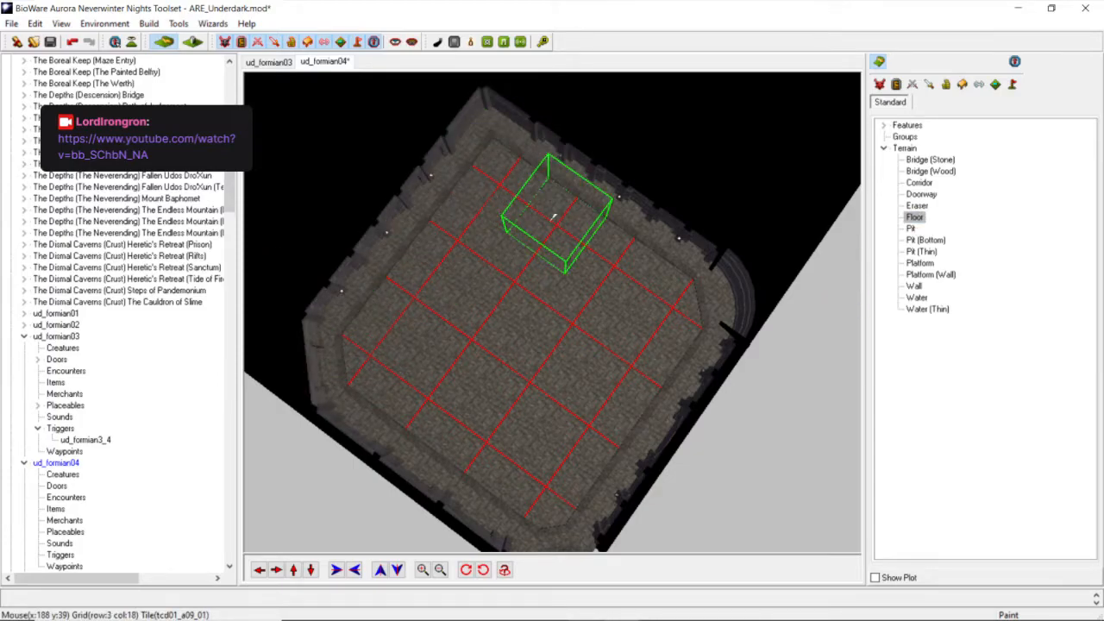
Paint Wall terrain over the northwest corner and parts of the north and west sides to give the room a heart-shaped outline.
left_click(914, 285)
left_click(530, 173)
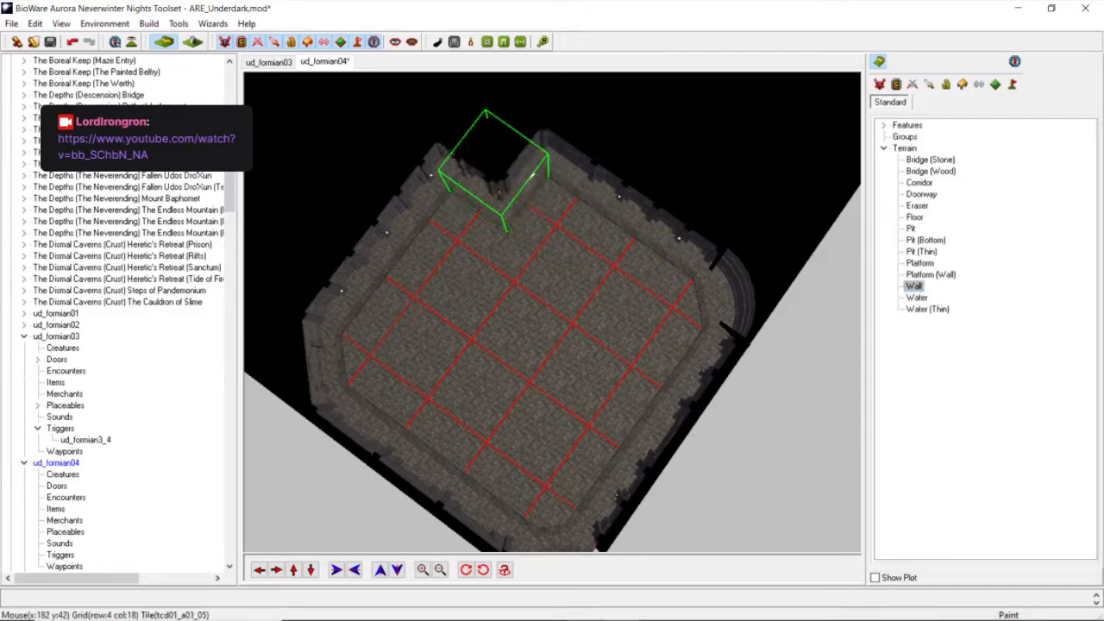
left_click(544, 201)
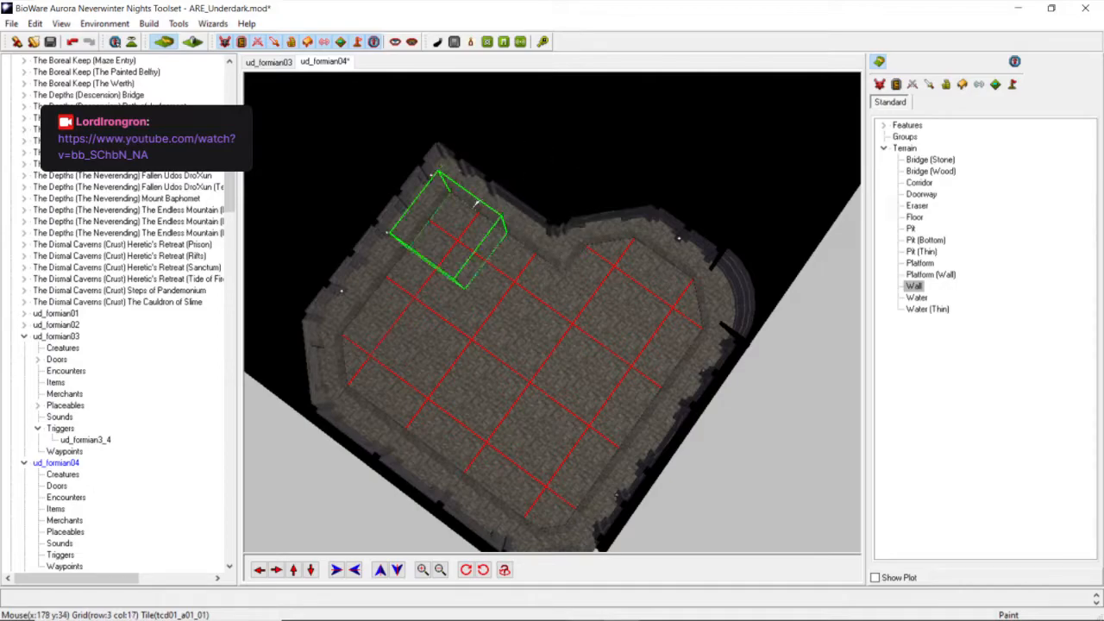
left_click(427, 226)
left_click(527, 188)
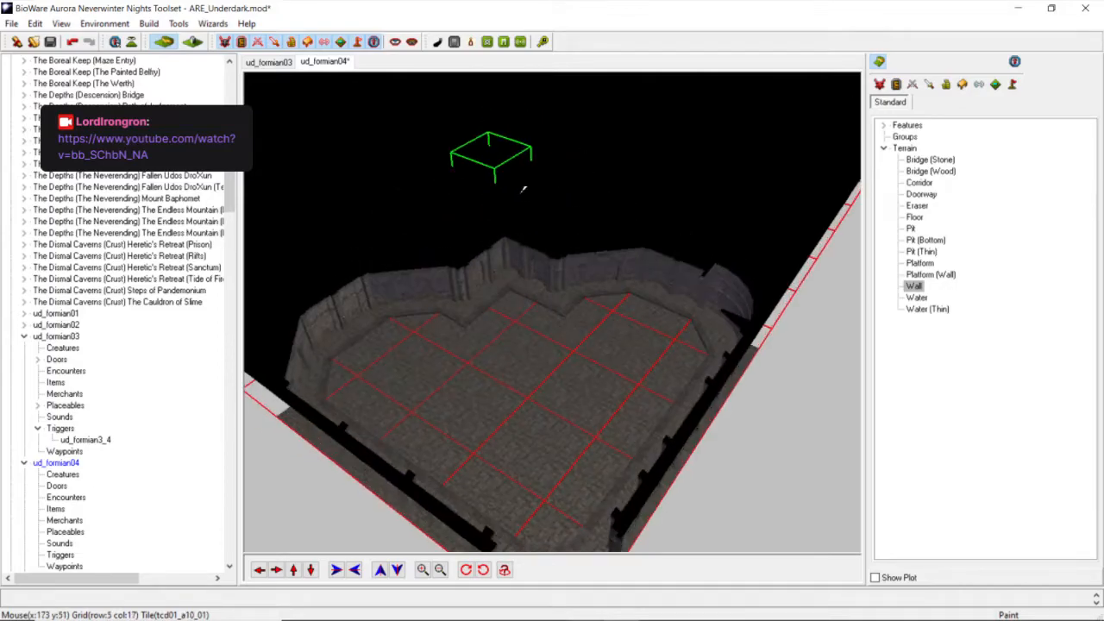
Paint a small Floor alcove off the room's northwest point and trim its excess side tile with the Eraser.
left_click(916, 218)
left_click(493, 202)
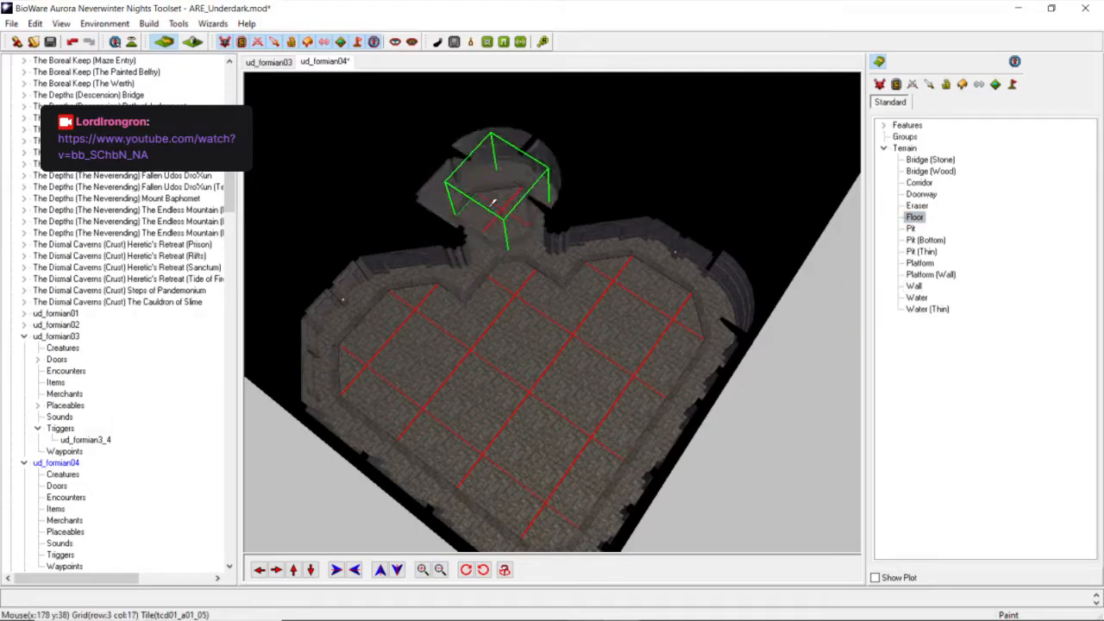
left_click(465, 226)
middle_click_drag(466, 225, 473, 204)
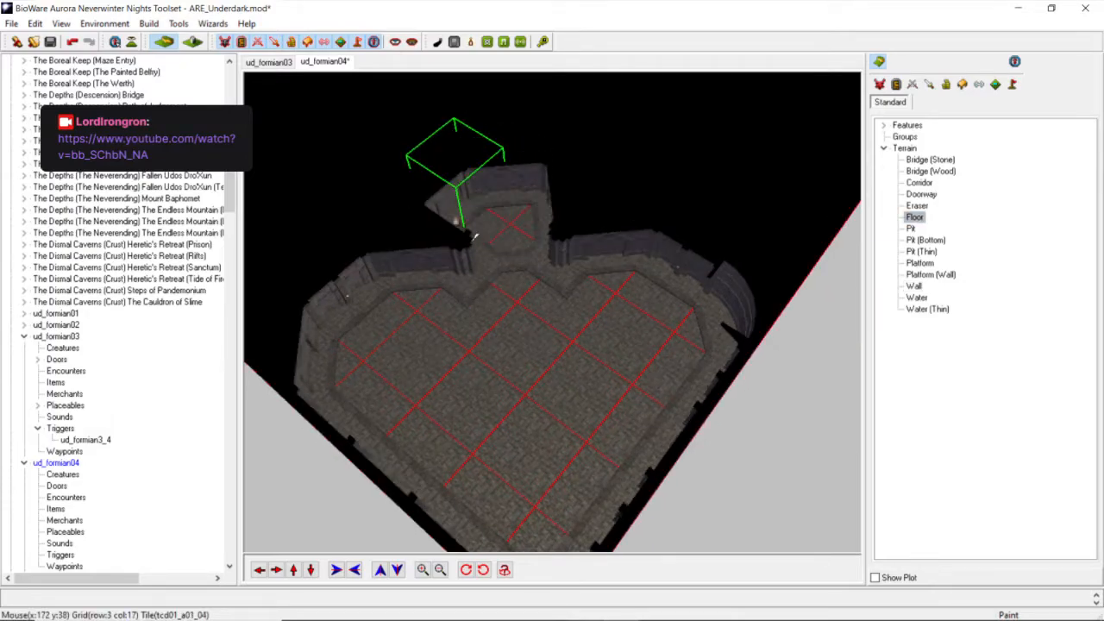
left_click(474, 237)
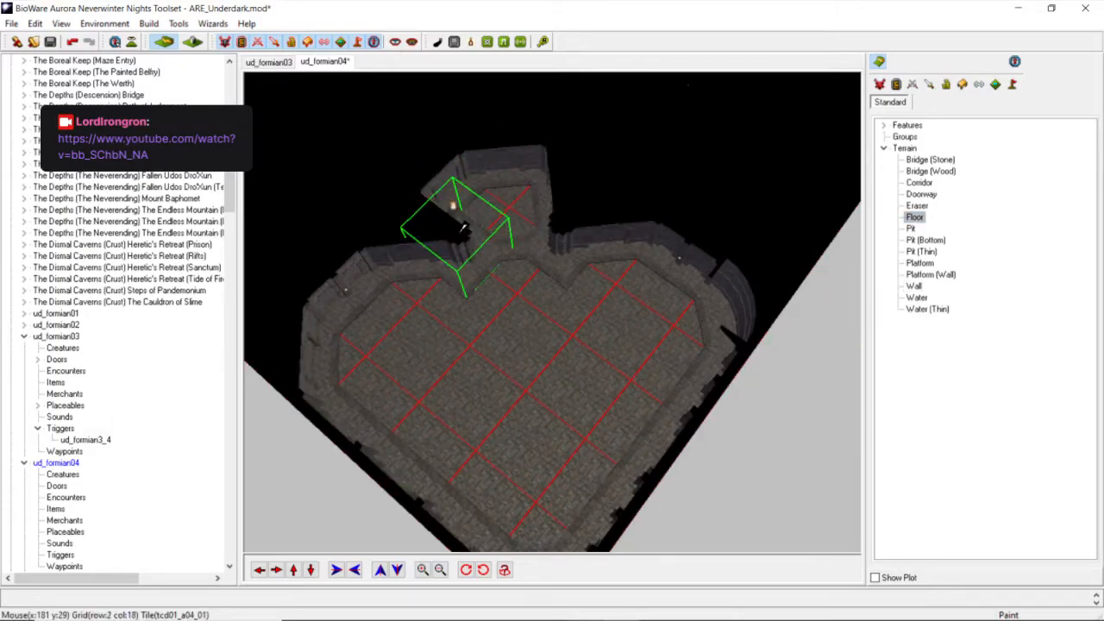
left_click(916, 206)
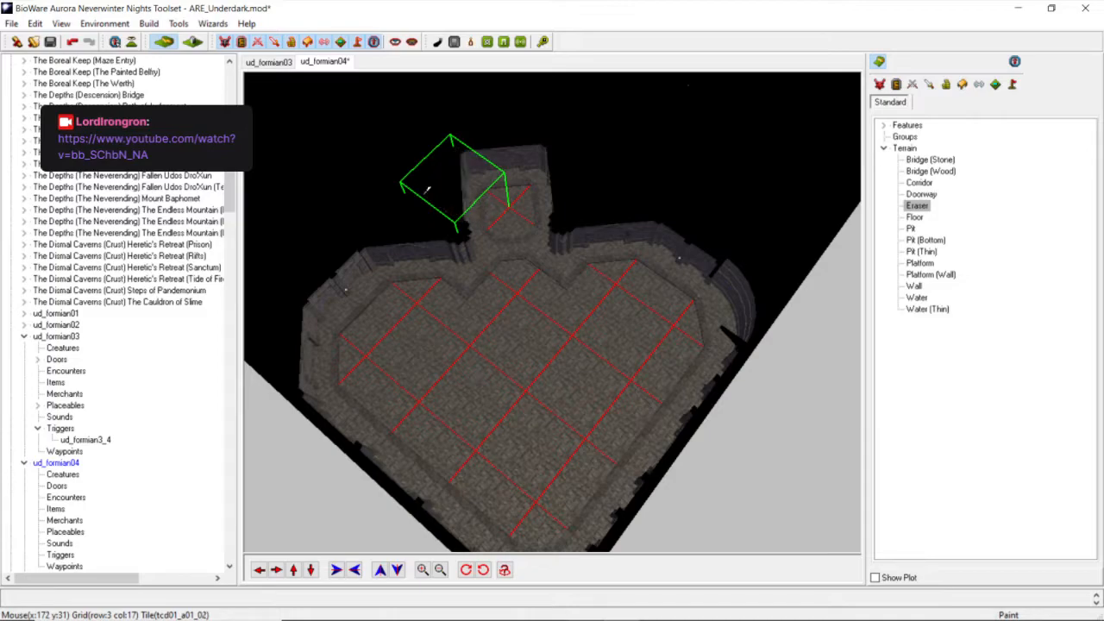
Examine the heart-shaped room and its northwest alcove from inside and from overhead.
scroll(500, 261, "up", 3)
scroll(501, 260, "down", 4)
middle_click_drag(510, 313, 517, 259)
scroll(519, 260, "up", 3)
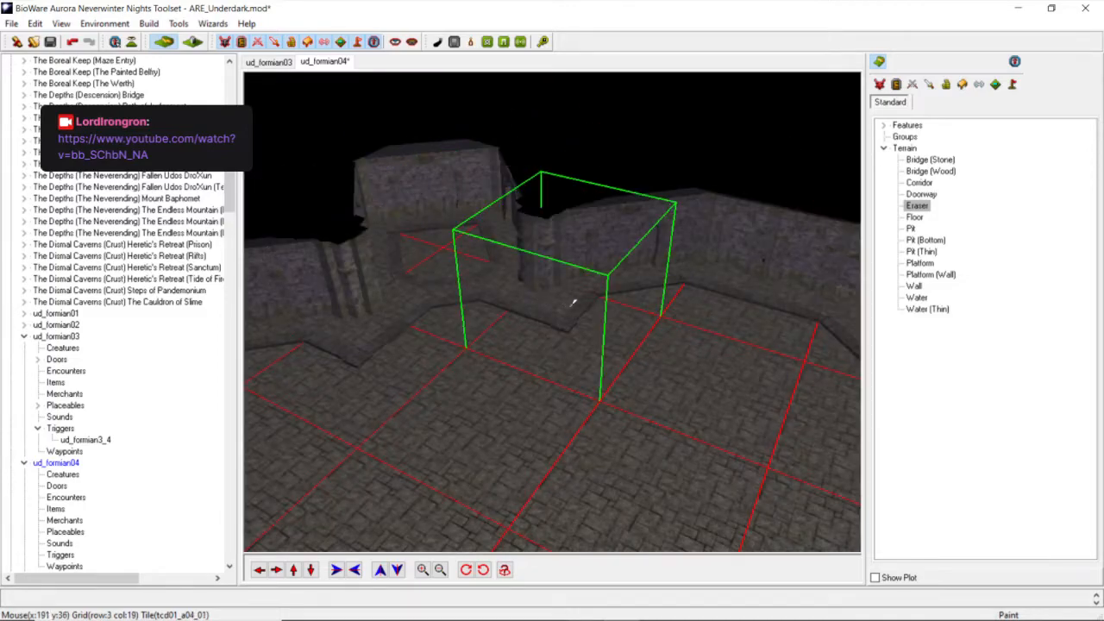
middle_click_drag(574, 301, 517, 342)
scroll(474, 312, "down", 4)
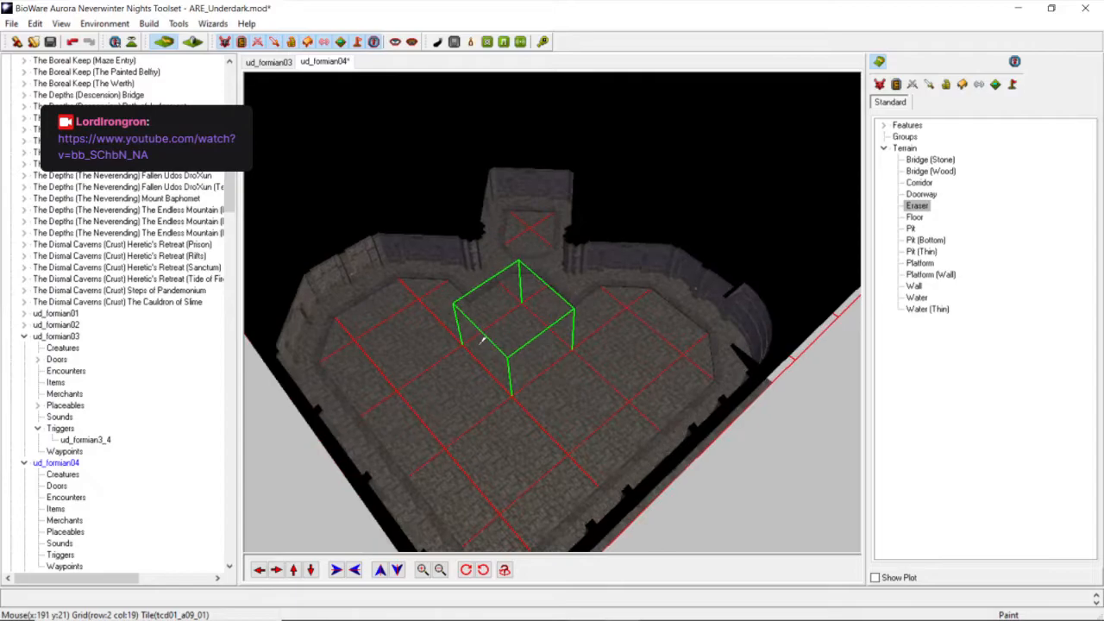
middle_click_drag(604, 402, 609, 451)
scroll(564, 363, "down", 3)
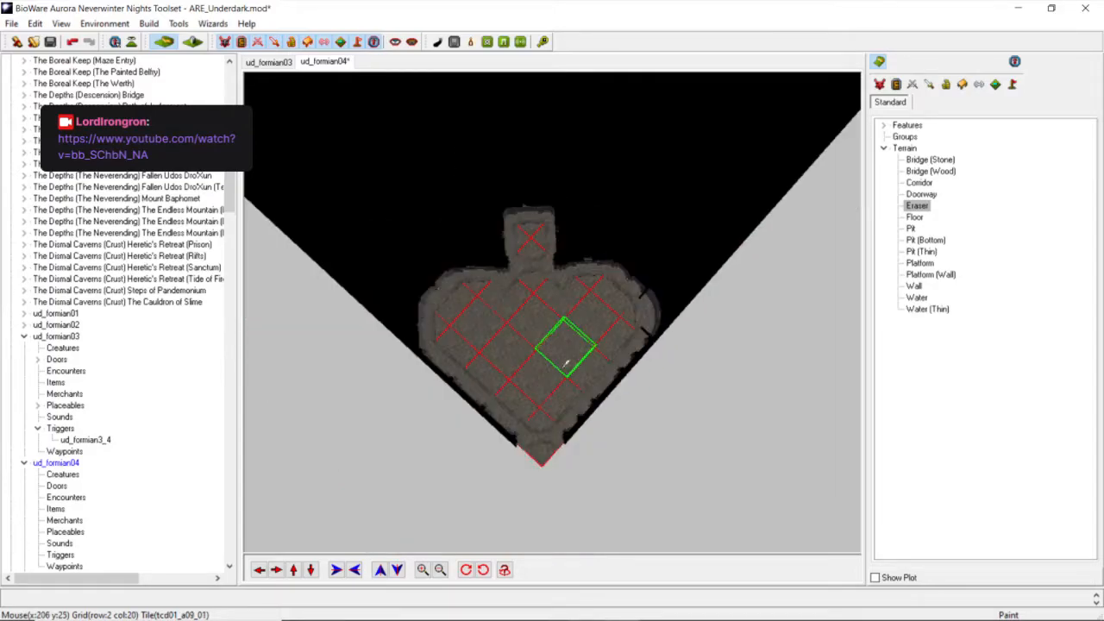
Round out the room's southwest corner with the Eraser to match the rounded northeast corner.
scroll(558, 359, "up", 3)
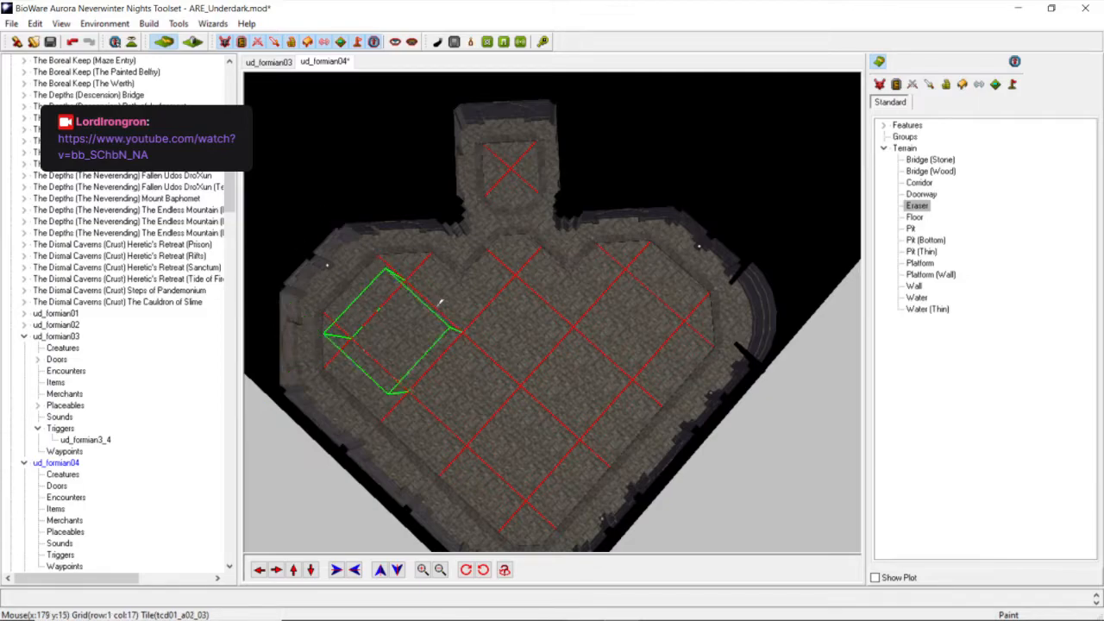
scroll(439, 302, "down", 3)
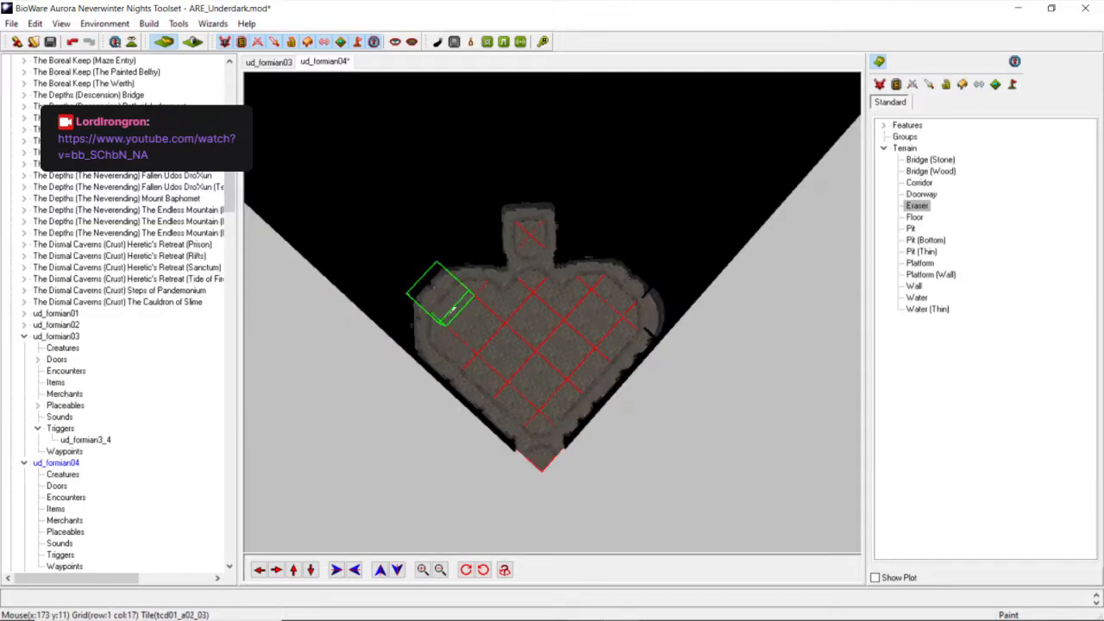
scroll(452, 309, "up", 3)
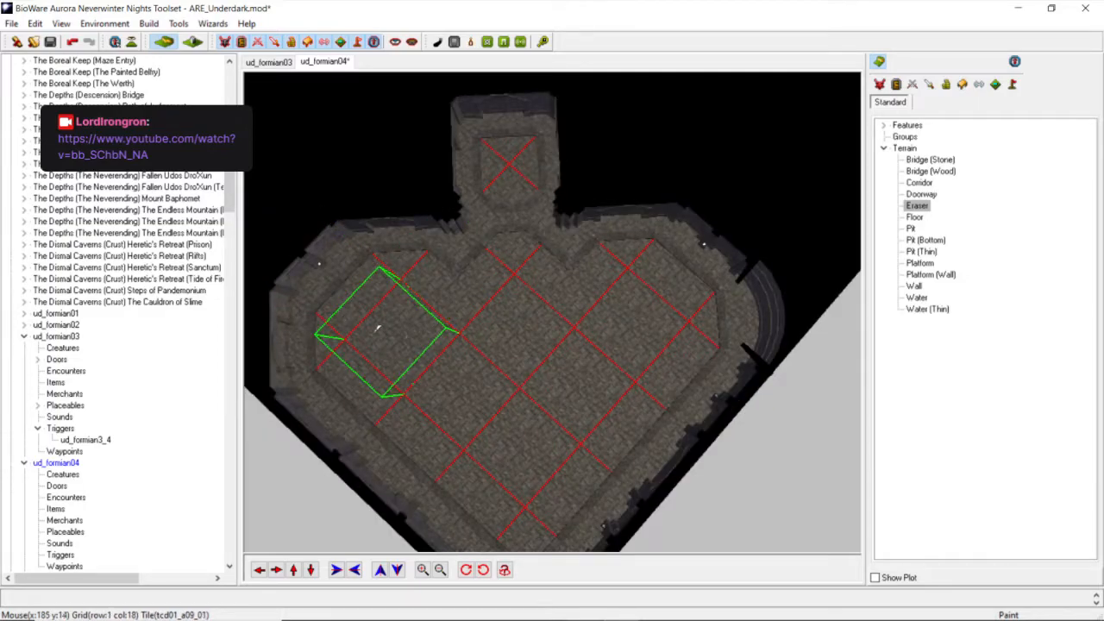
left_click(322, 334)
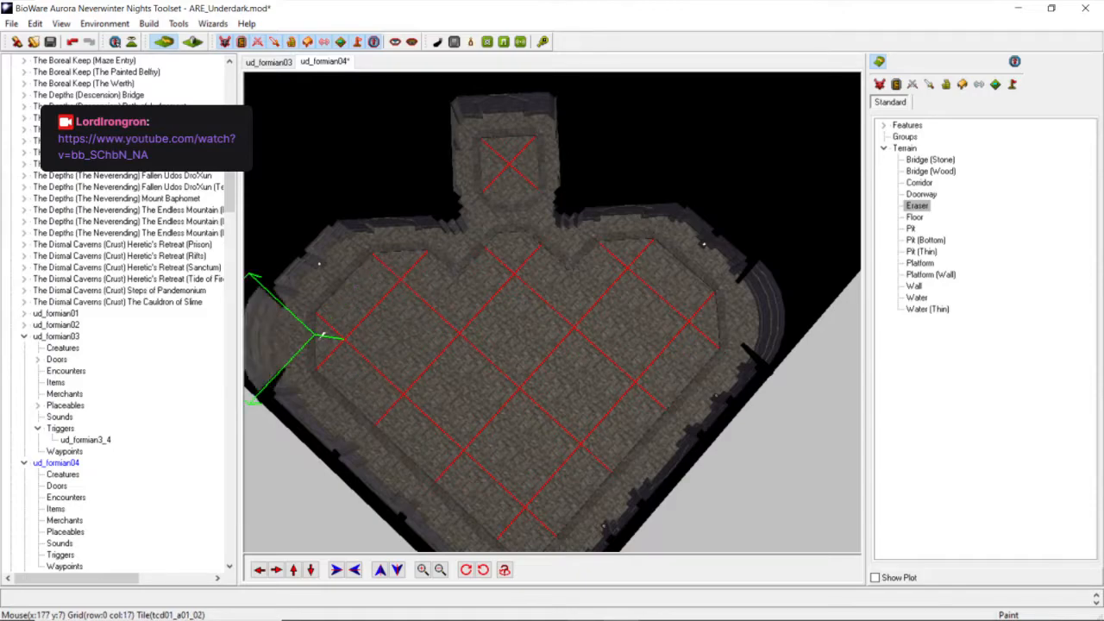
scroll(357, 330, "down", 4)
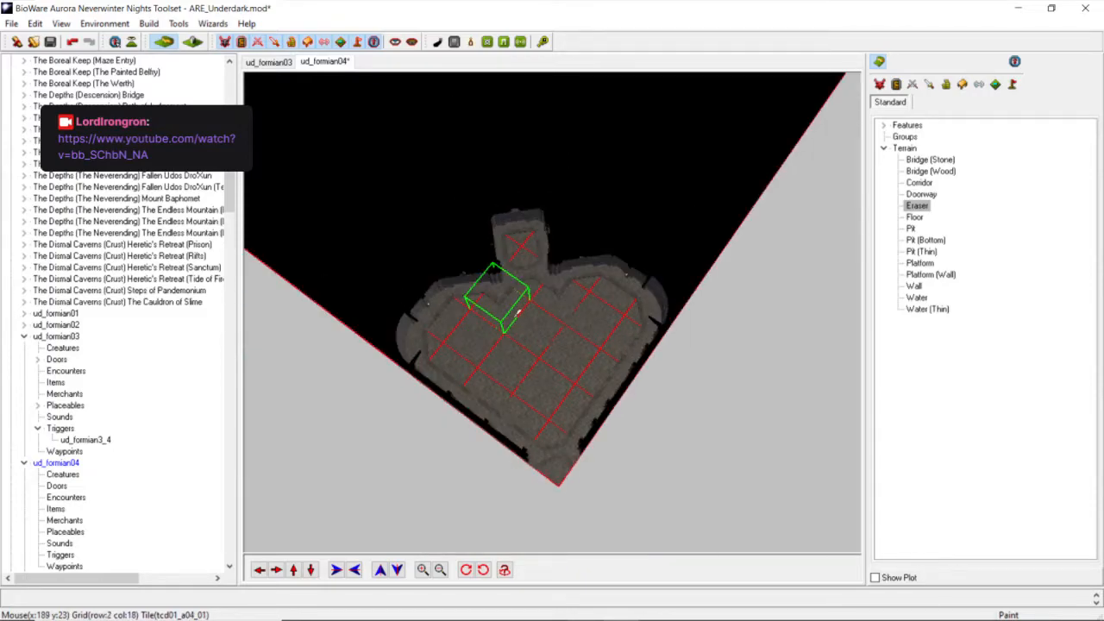
scroll(528, 329, "up", 6)
scroll(514, 313, "down", 2)
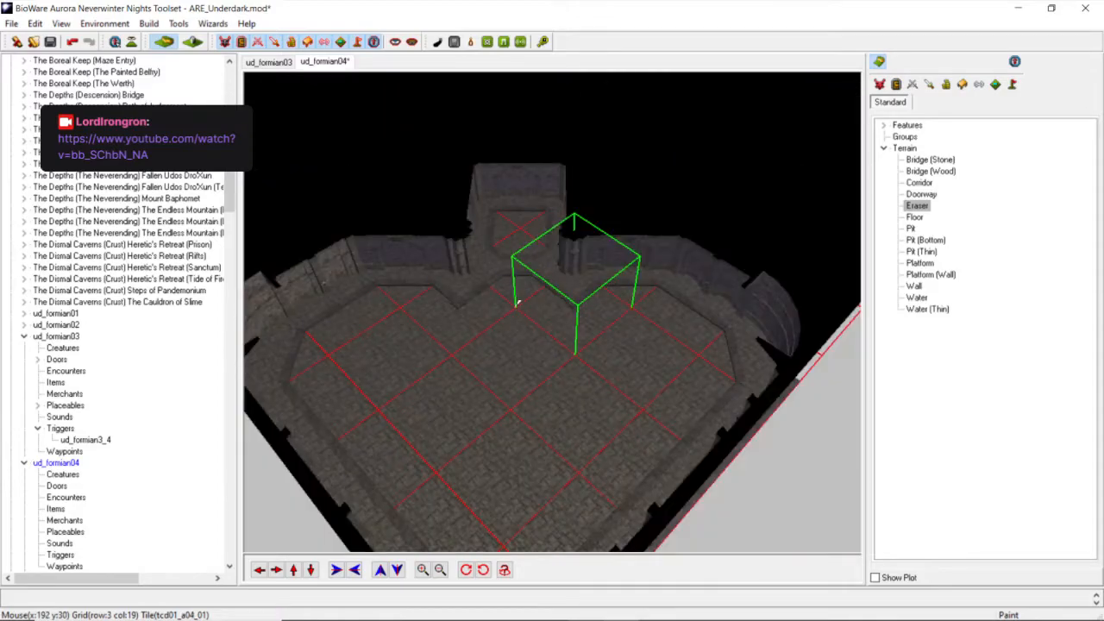
scroll(419, 320, "up", 3)
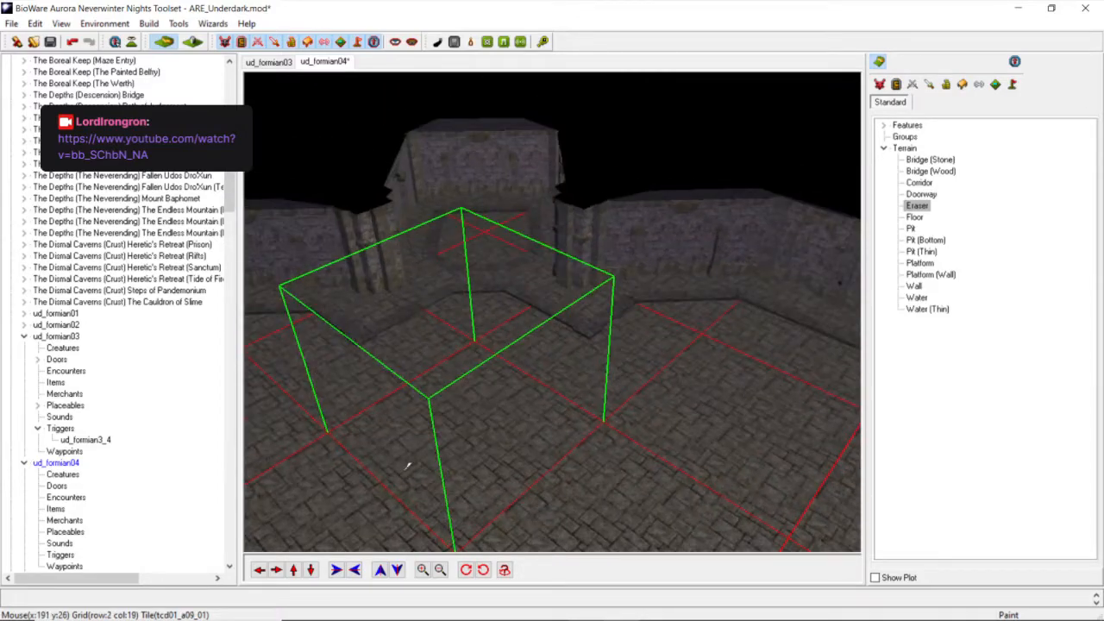
Examine the northwest alcove's walls and floor up close and from above the chamber.
left_click(293, 569)
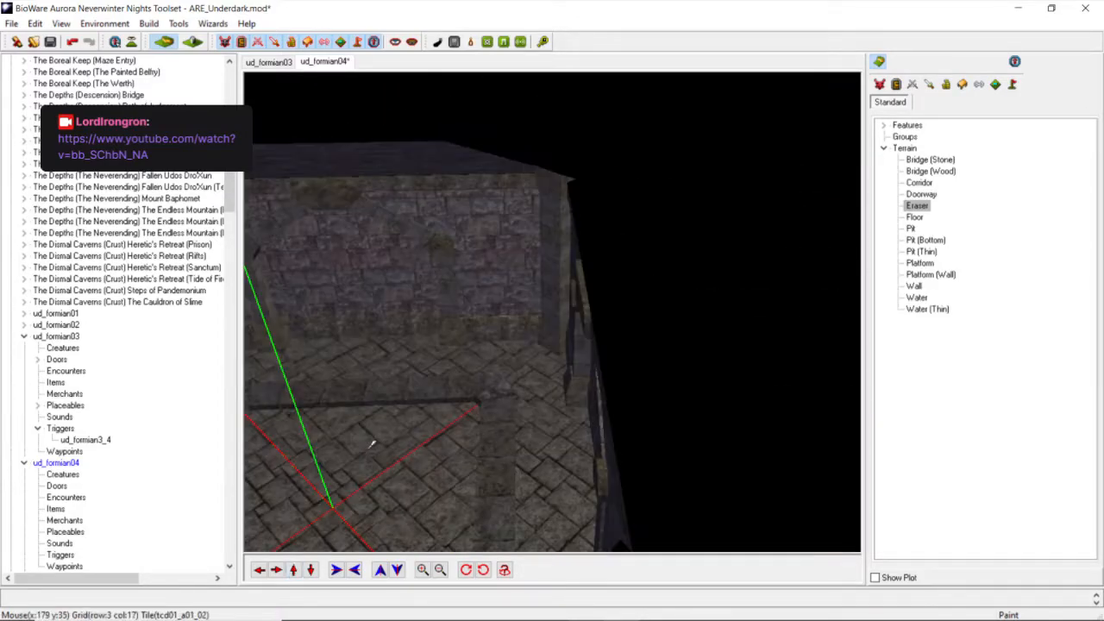
scroll(394, 444, "up", 2)
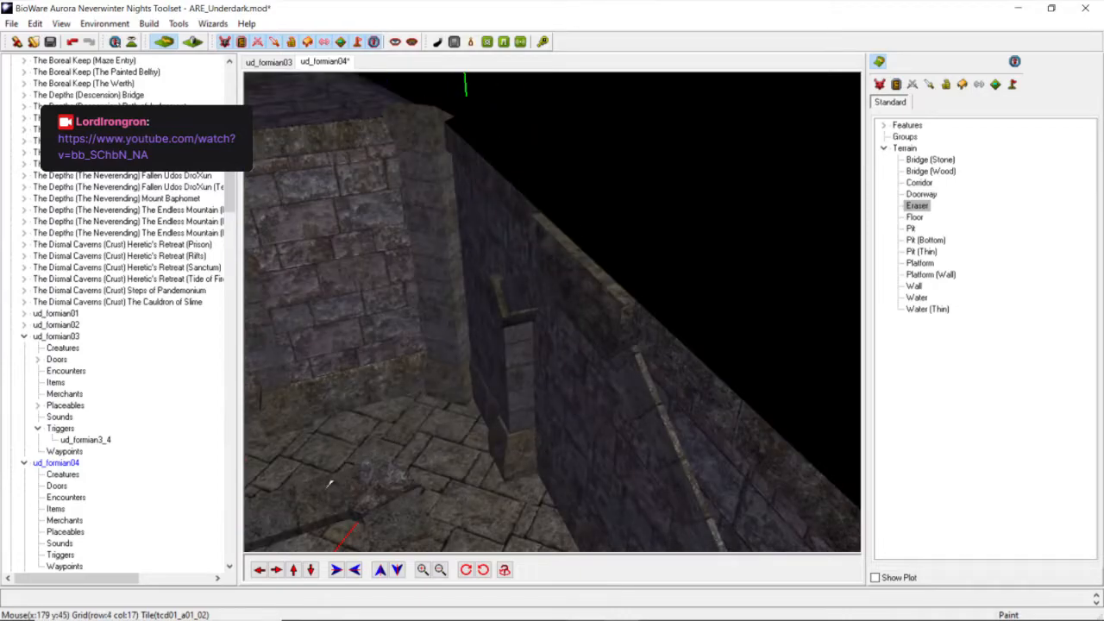
left_click(259, 569)
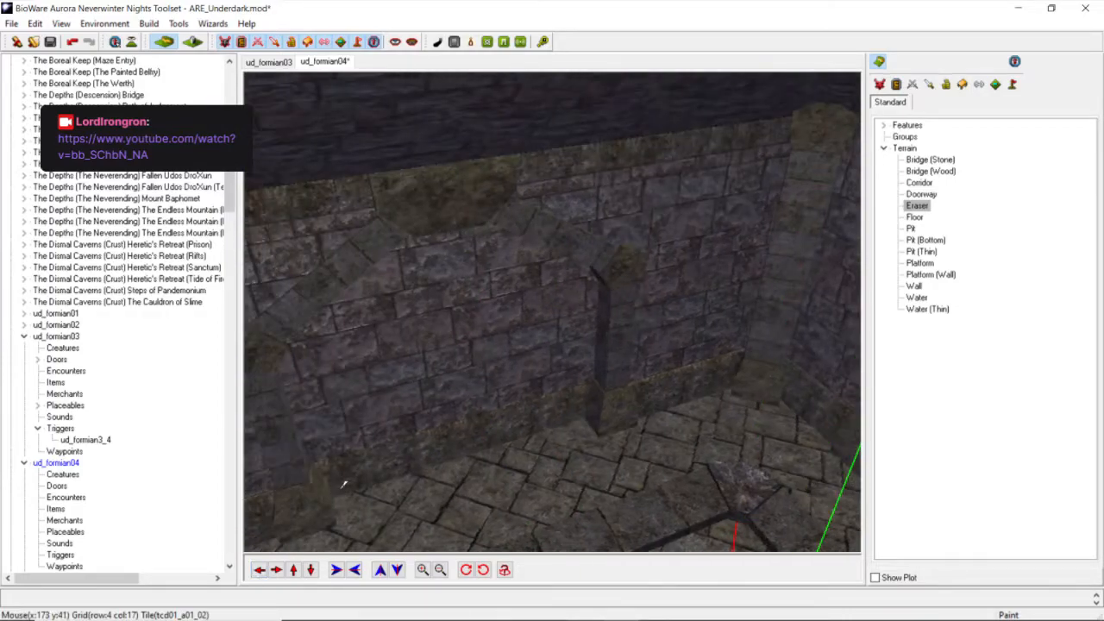
scroll(463, 371, "down", 4)
middle_click_drag(463, 370, 457, 387)
scroll(517, 380, "down", 3)
middle_click_drag(547, 377, 561, 351)
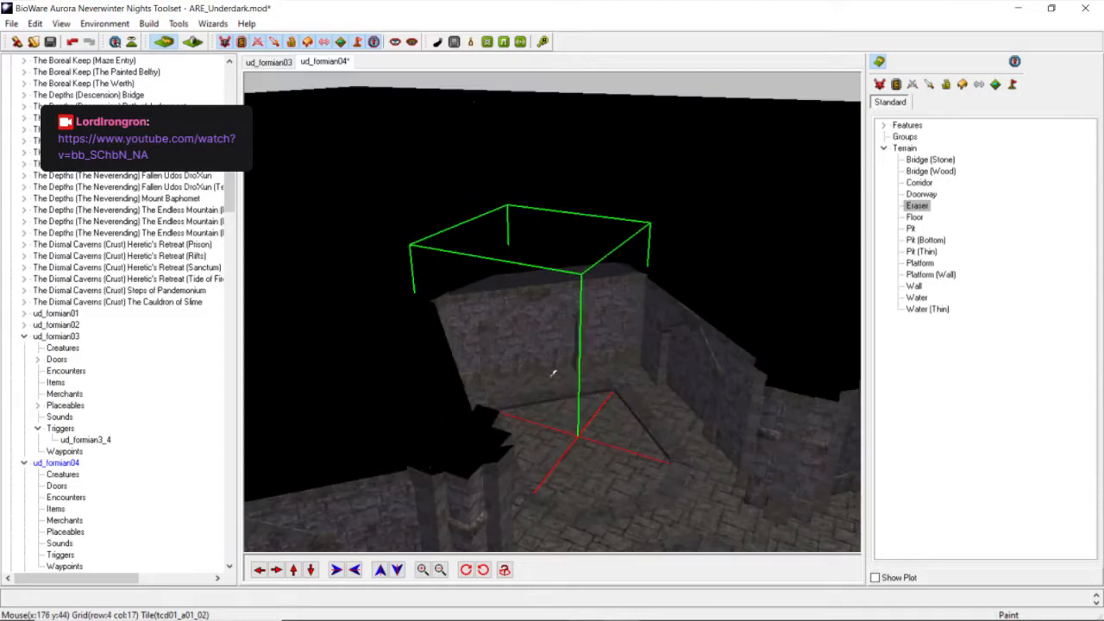
scroll(553, 372, "up", 3)
scroll(430, 457, "up", 2)
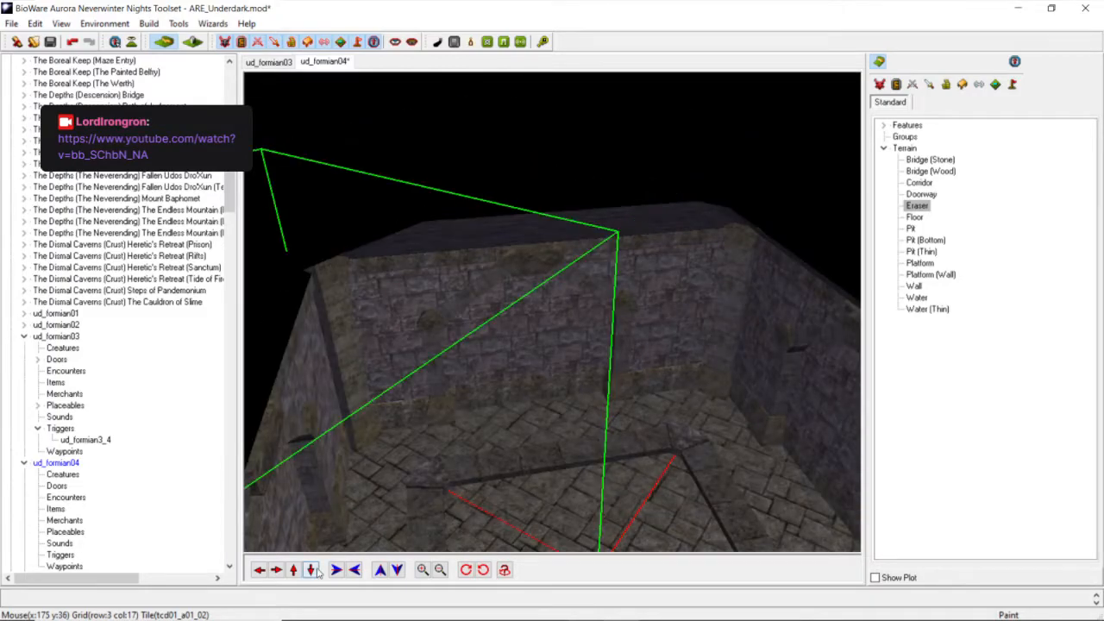
left_click(310, 570)
left_click(311, 570)
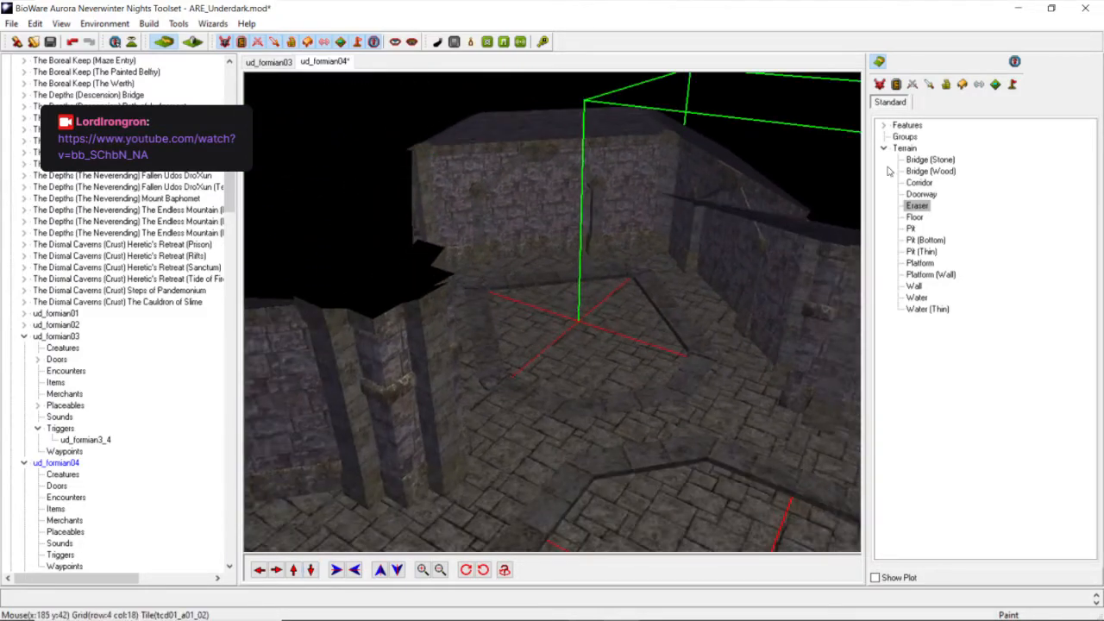
Try to place a universal Wood Door in the northwest alcove and along the walls beside its entrance.
left_click(896, 84)
left_click(897, 85)
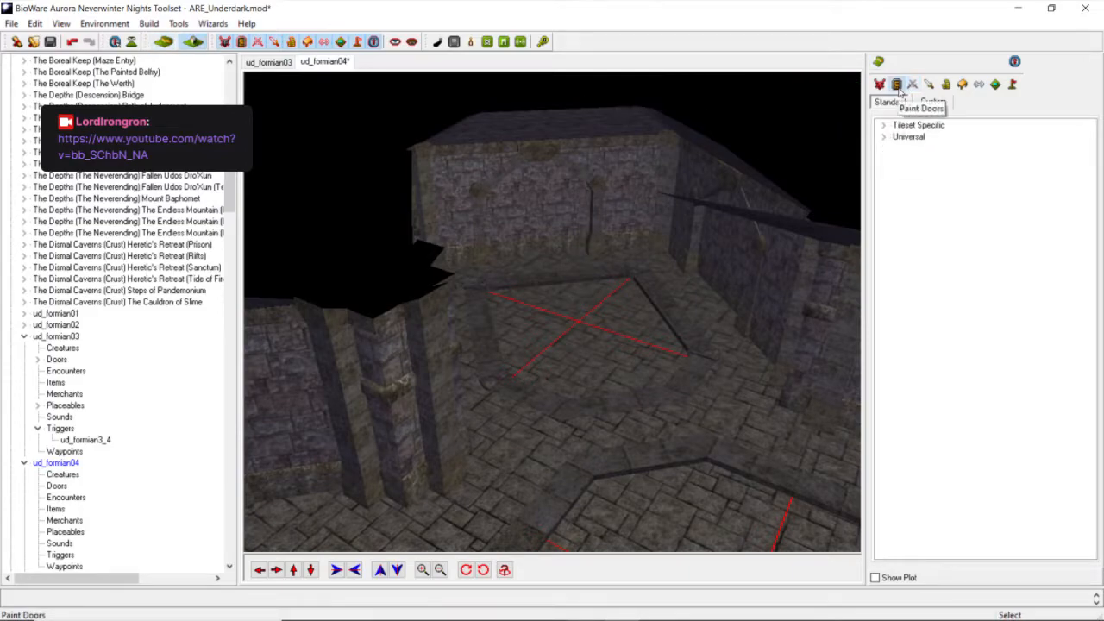
left_click(883, 138)
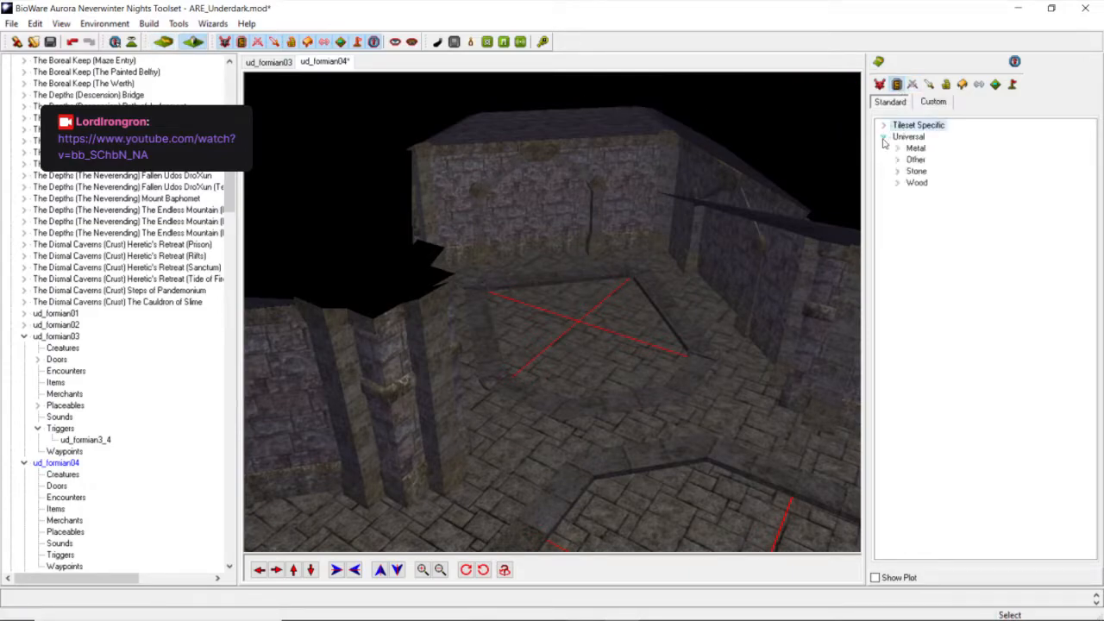
left_click(897, 183)
left_click(939, 216)
scroll(531, 283, "up", 3)
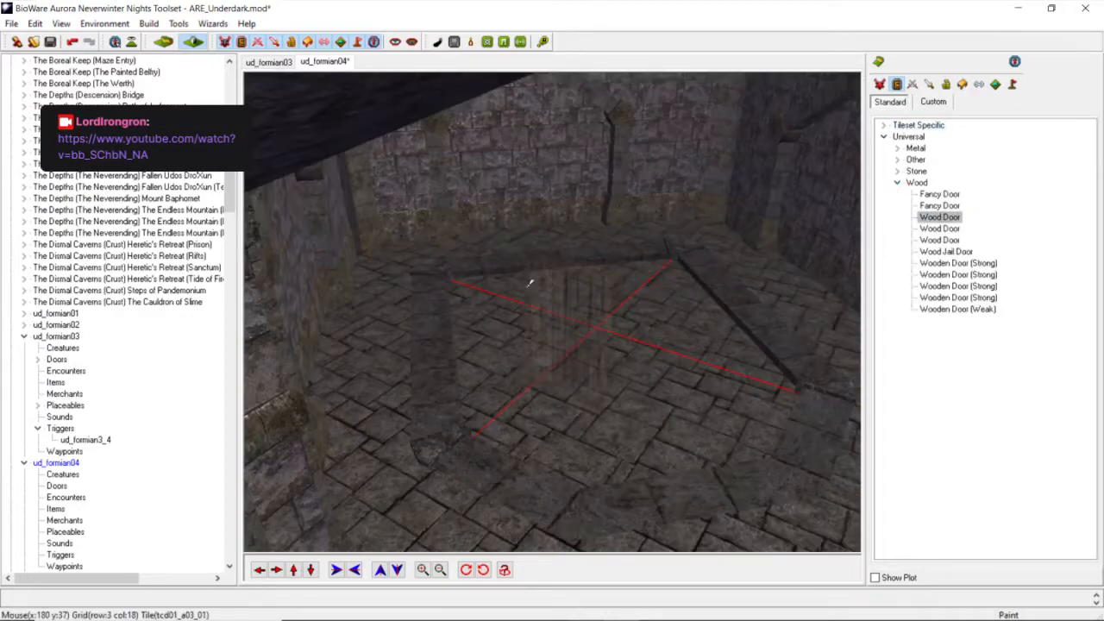
scroll(642, 377, "down", 5)
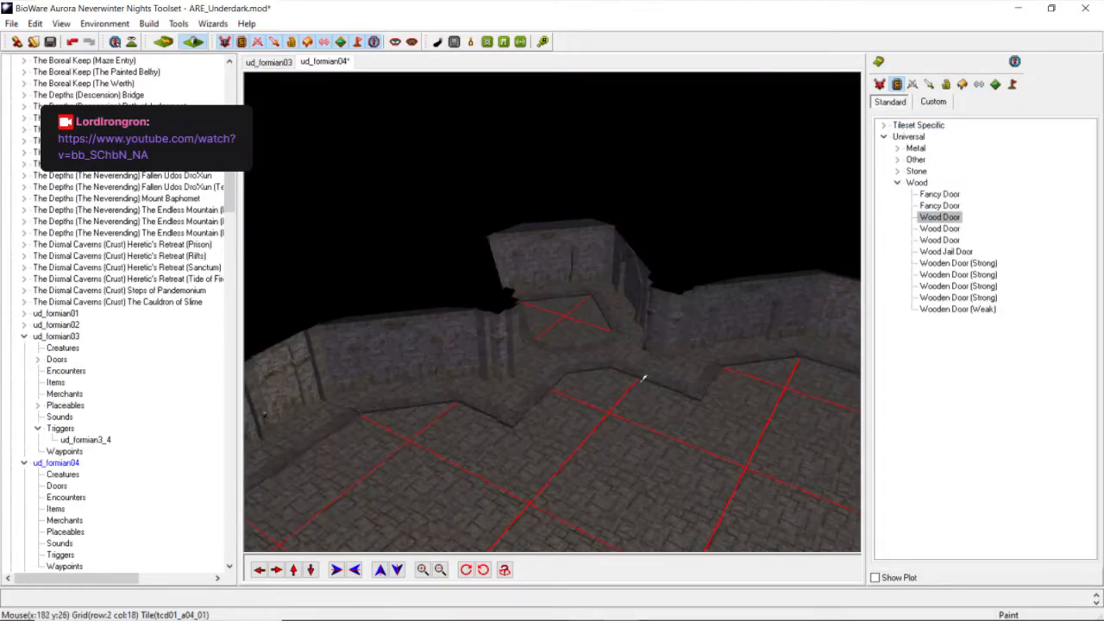
scroll(493, 345, "up", 3)
scroll(495, 350, "down", 3)
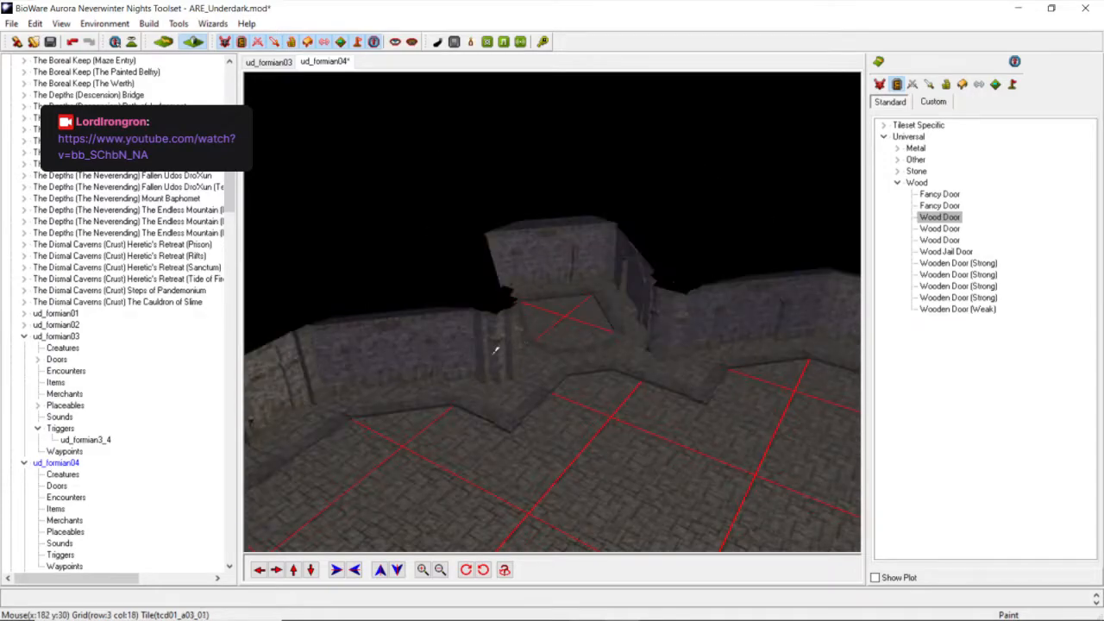
scroll(509, 354, "down", 4)
scroll(509, 365, "up", 4)
scroll(505, 368, "down", 4)
middle_click_drag(505, 368, 633, 334)
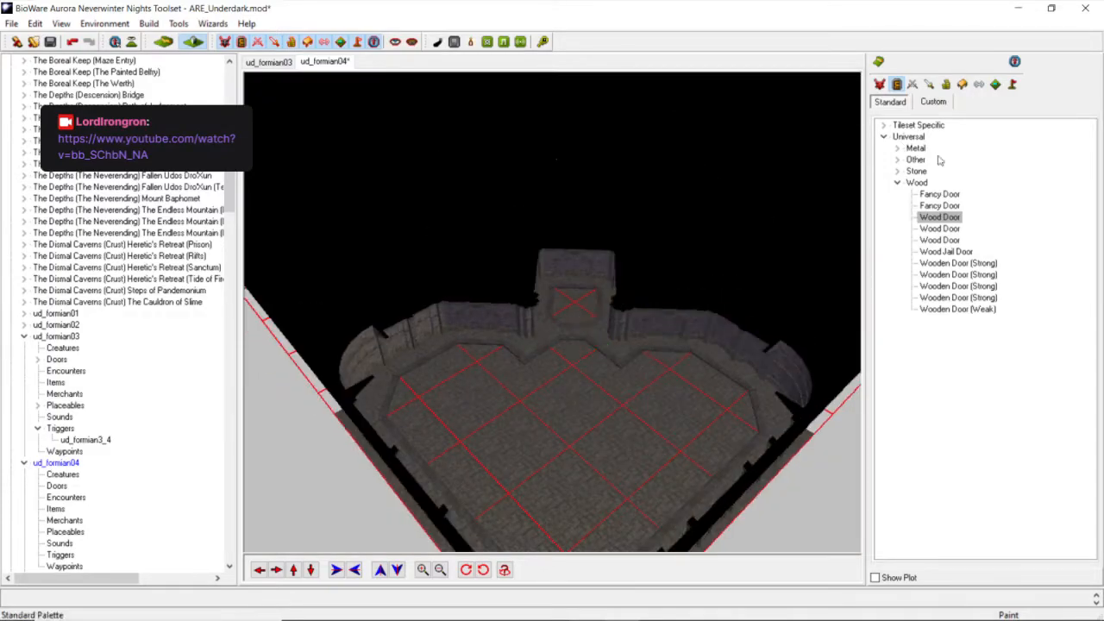
left_click(878, 61)
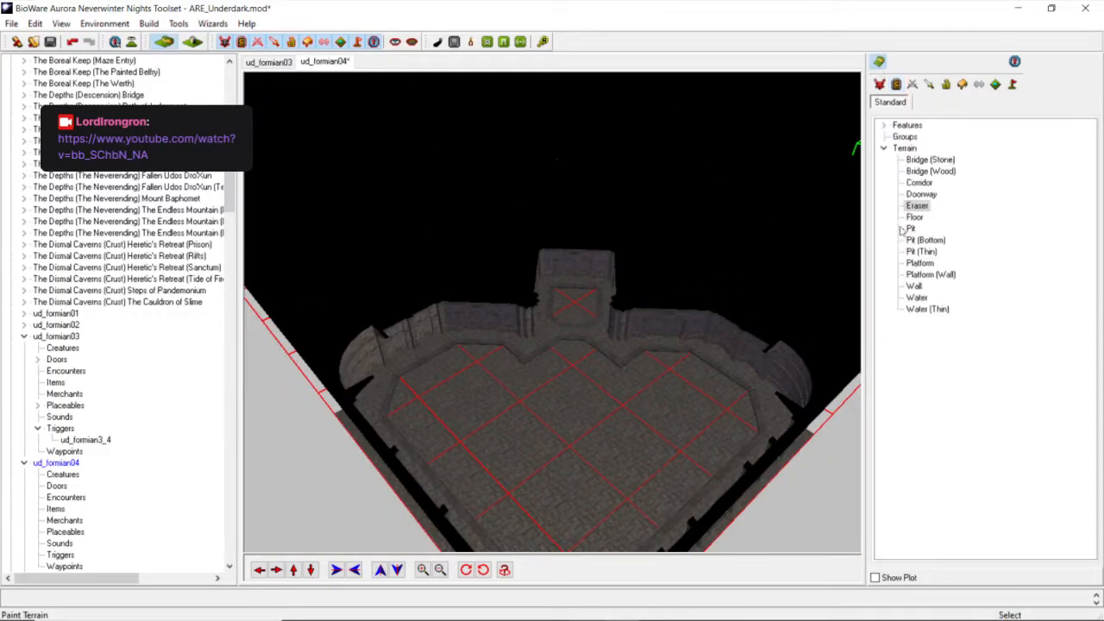
left_click(918, 183)
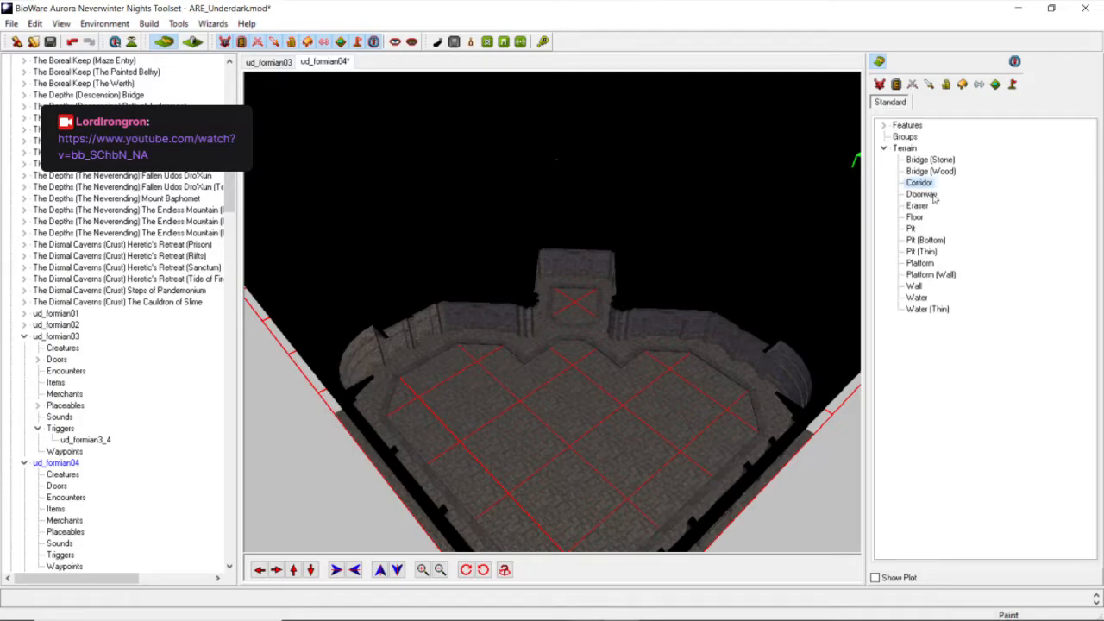
left_click(929, 196)
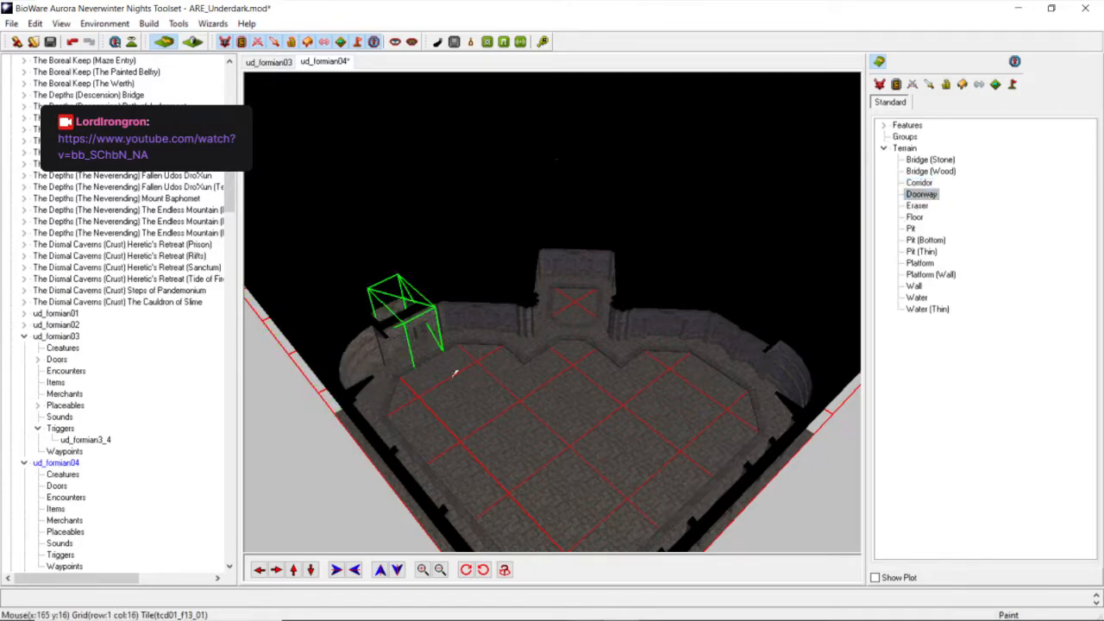
Place a universal Wood Door in the doorway of the room's rounded southwest corner.
scroll(454, 372, "up", 3)
middle_click_drag(453, 372, 379, 414)
middle_click_drag(318, 431, 281, 542)
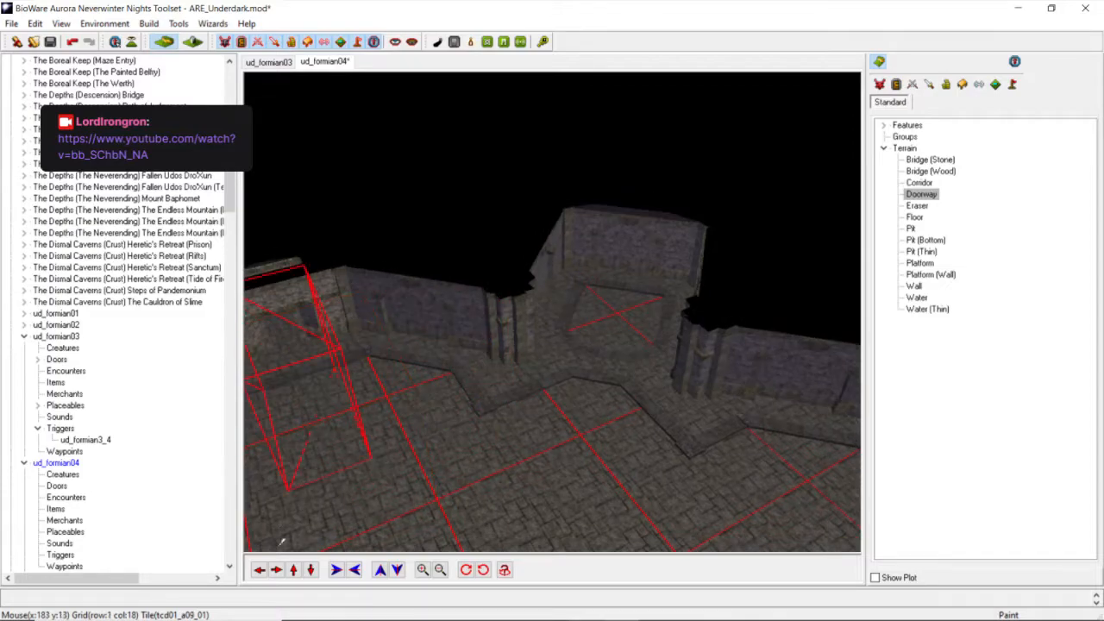
left_click(259, 569)
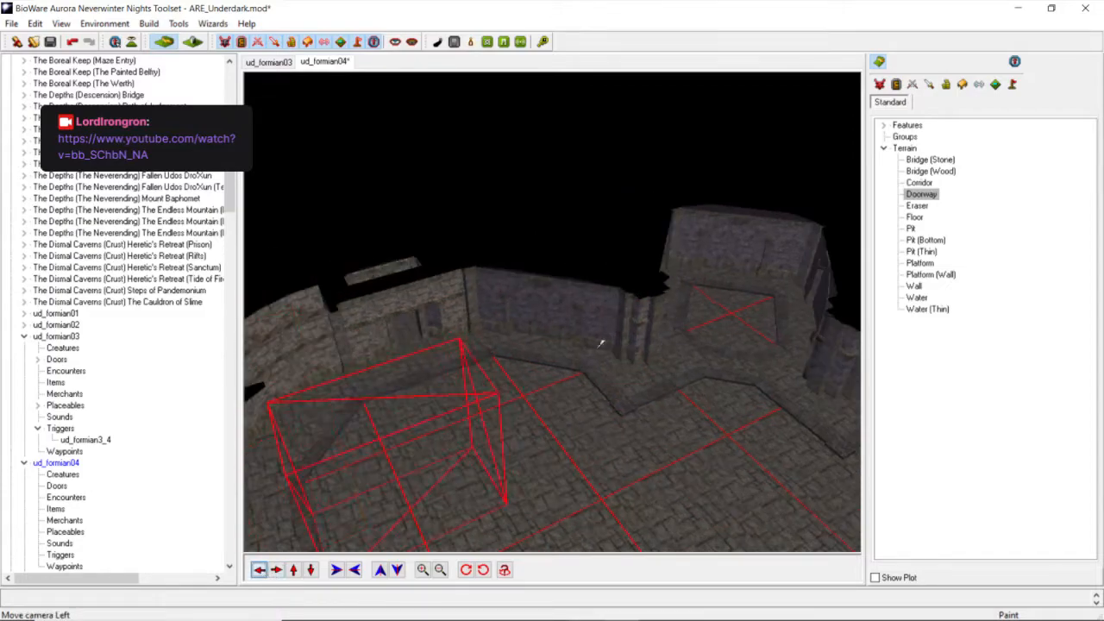
left_click(896, 83)
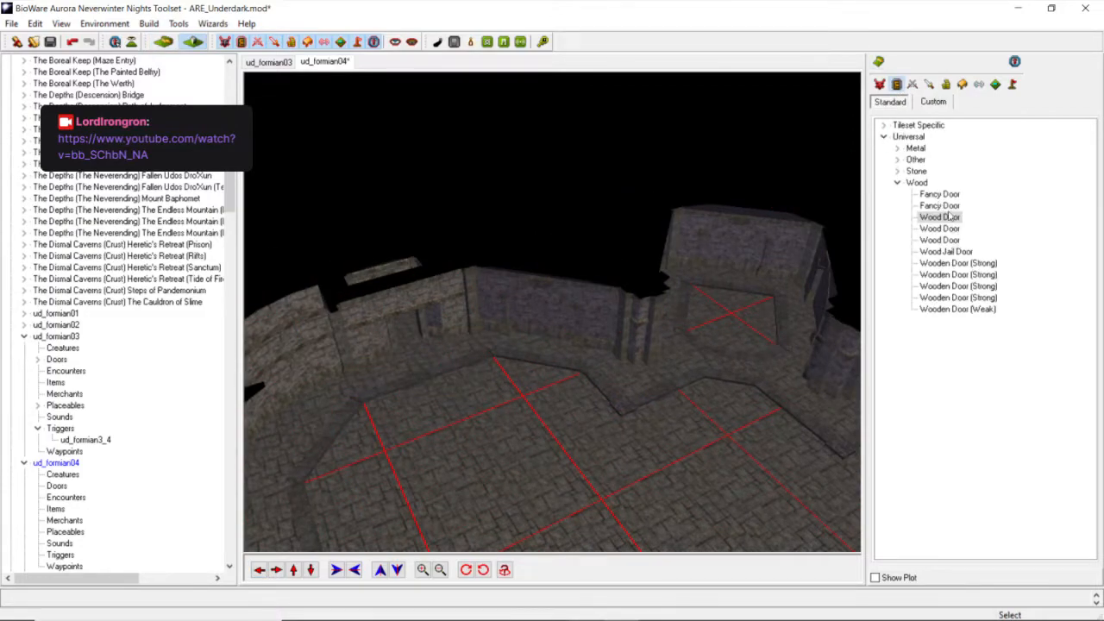
left_click(949, 219)
left_click(410, 346)
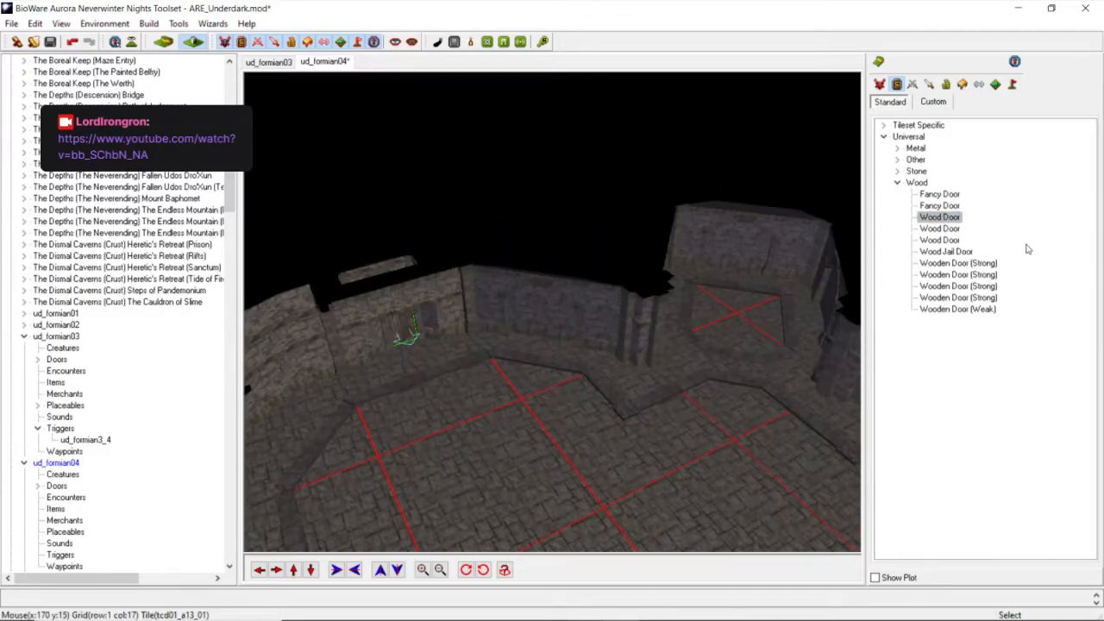
Place a Brazier from the miscellaneous placeables on the chamber floor at about X 182, Y 18.
left_click(962, 83)
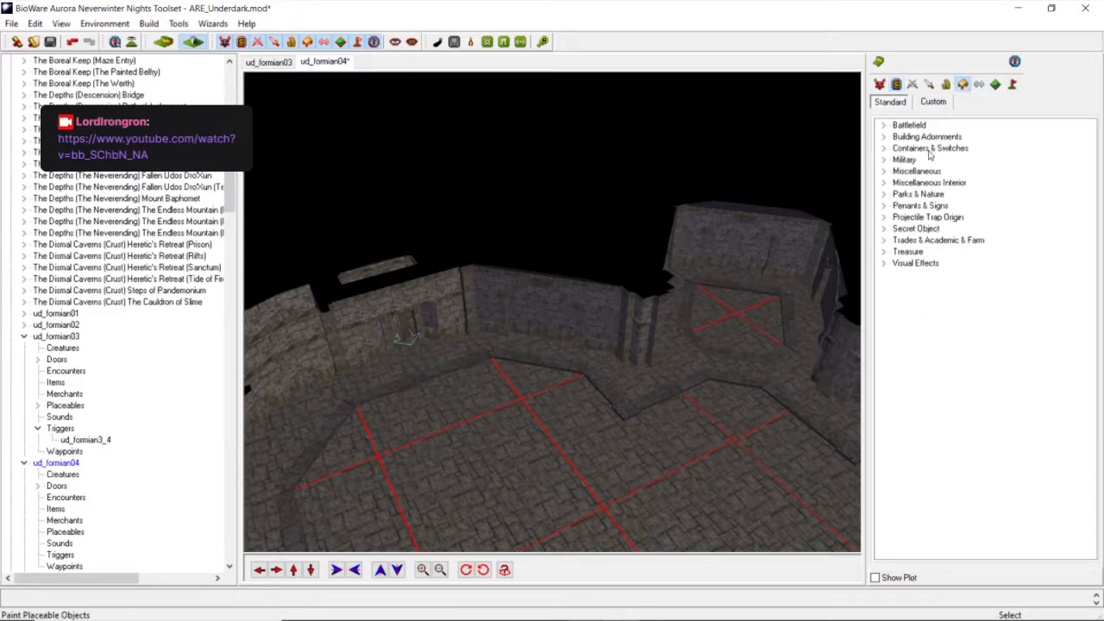
left_click(883, 171)
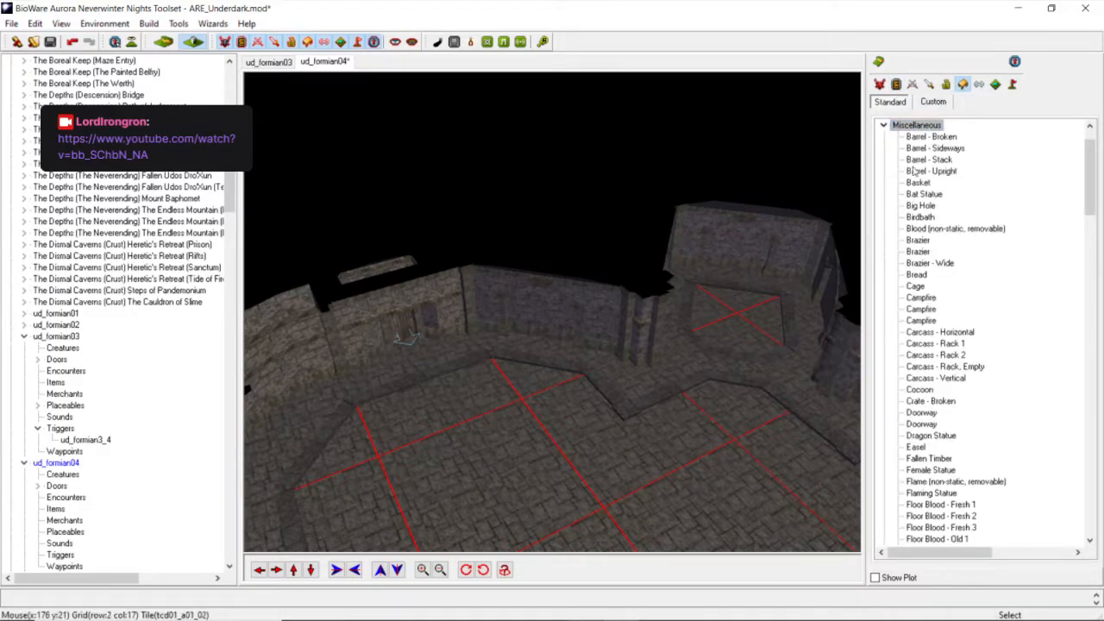
left_click(917, 241)
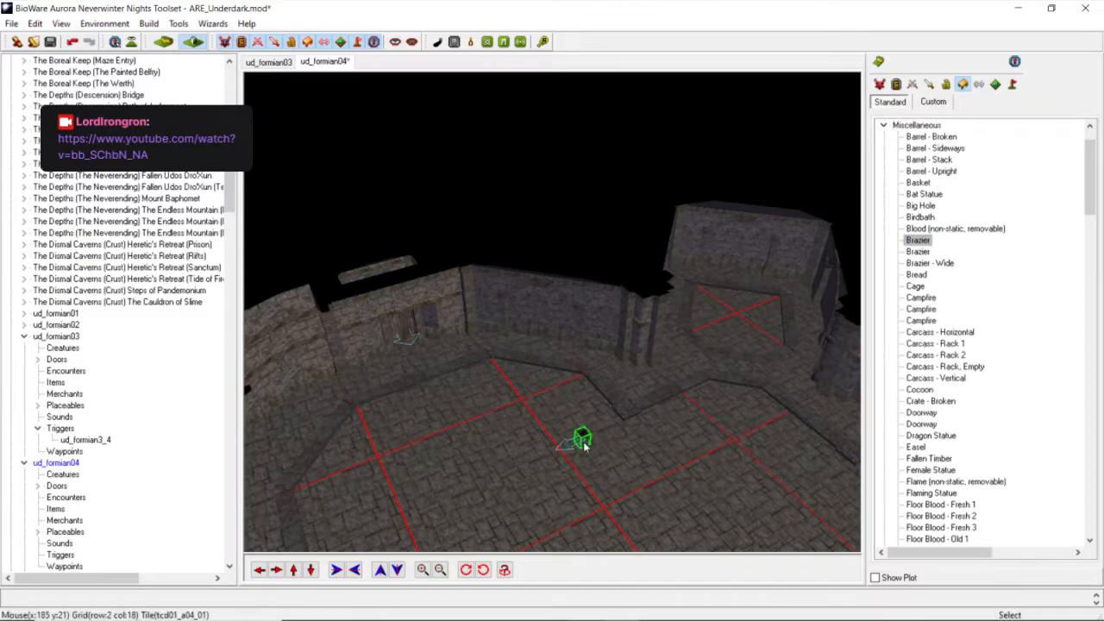
left_click(563, 435)
left_click_drag(466, 416, 500, 422)
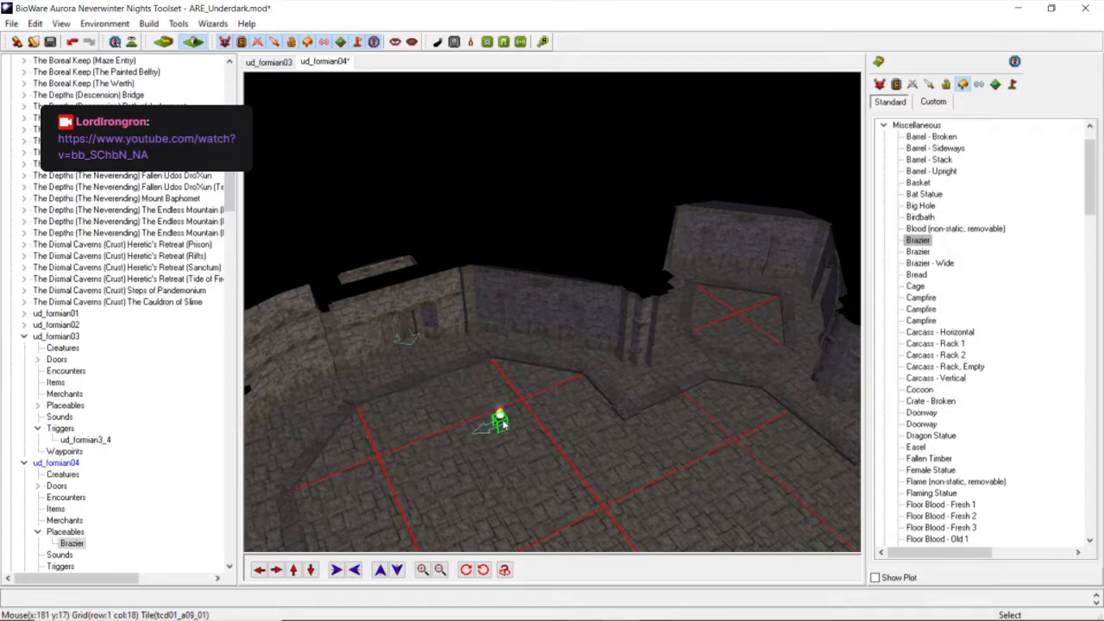
View the Brazier's Adjust Location settings without changing them and delete the Brazier.
right_click(503, 421)
left_click(552, 445)
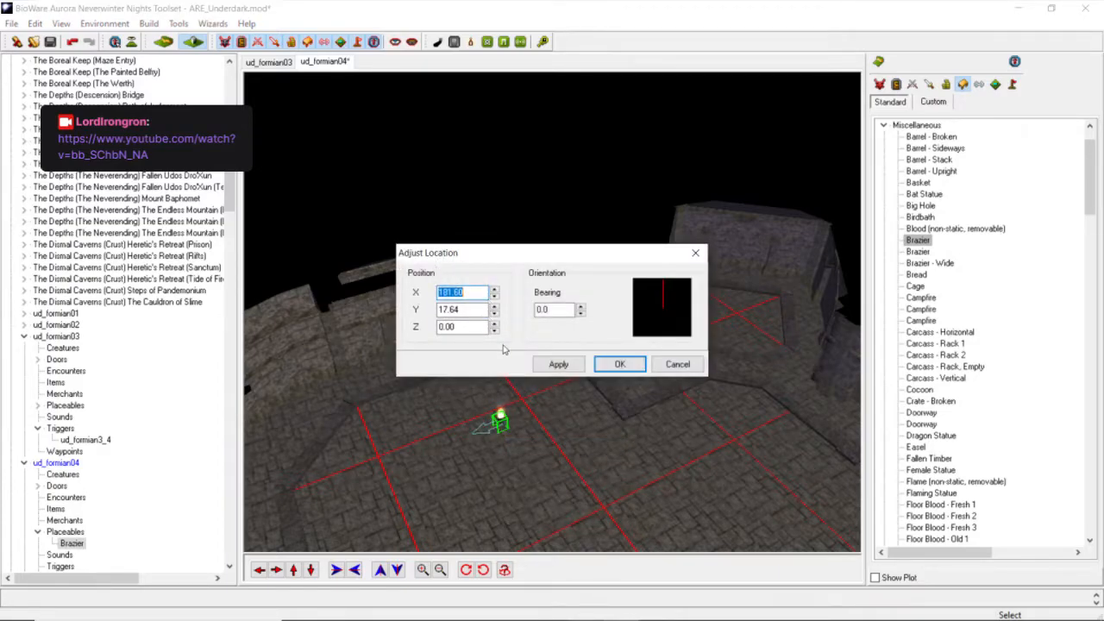
left_click(677, 364)
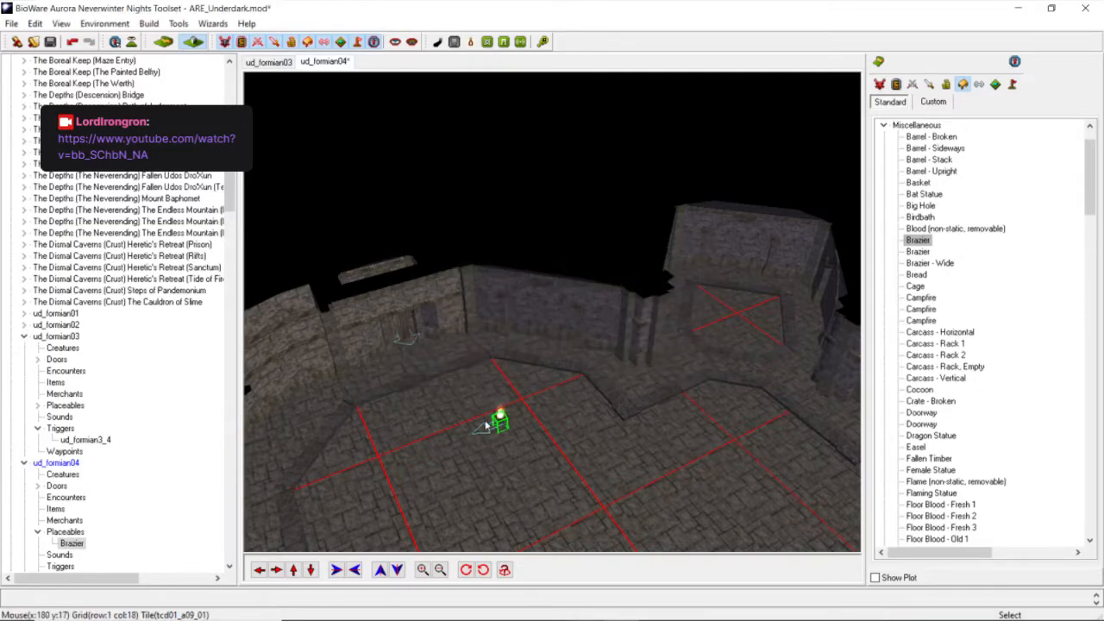
right_click(498, 421)
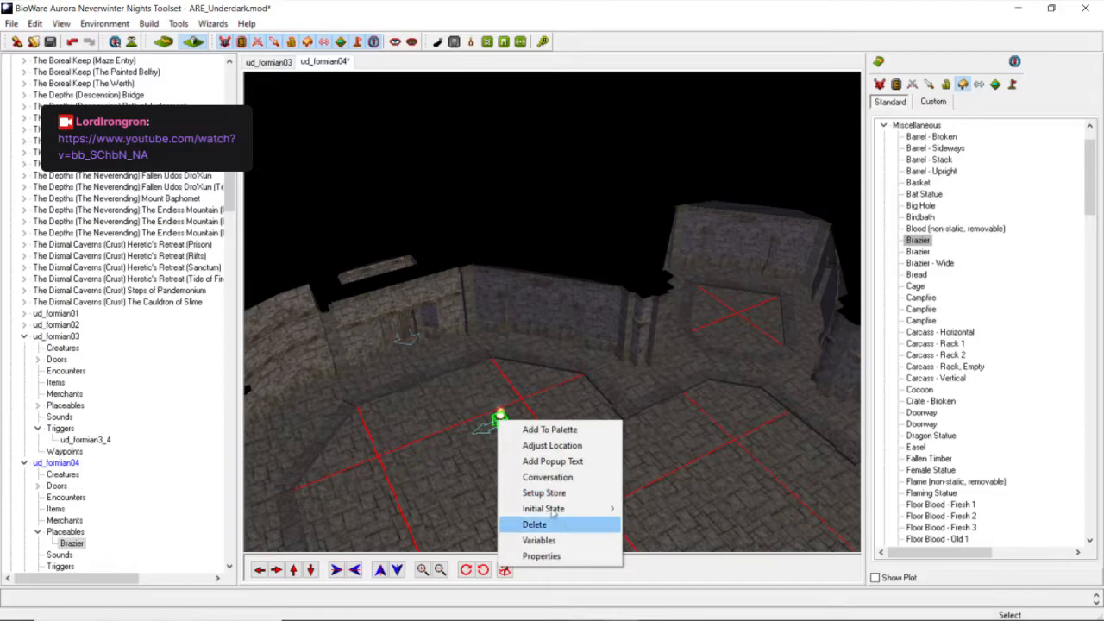
left_click(560, 526)
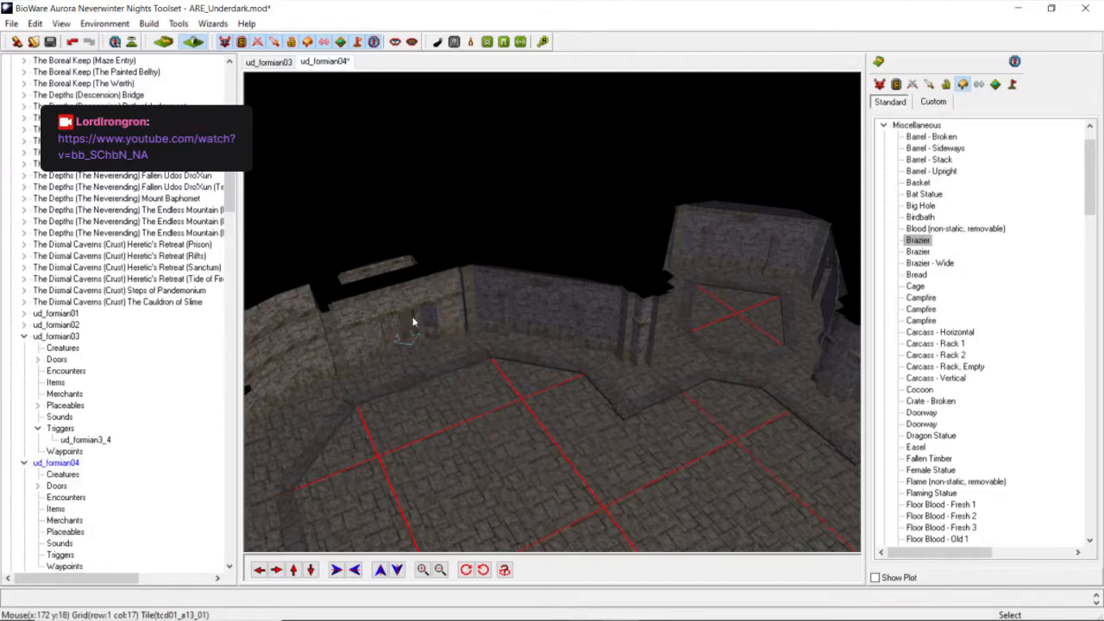
Check the wood door's available options and view its Adjust Location position, orientation and visual transform settings.
left_click(416, 328)
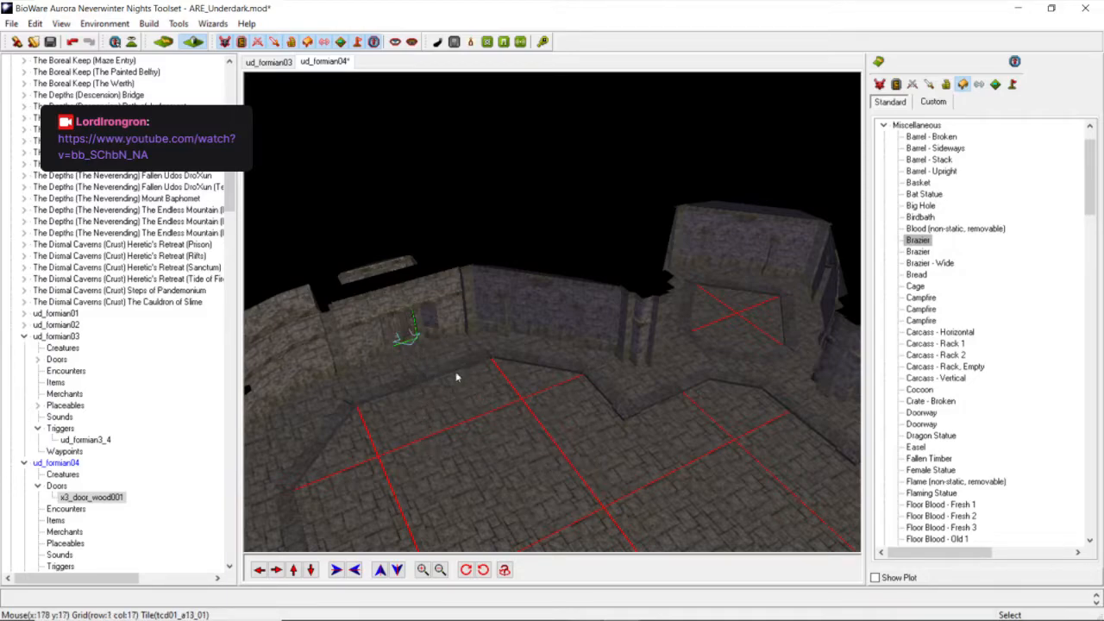
right_click(408, 334)
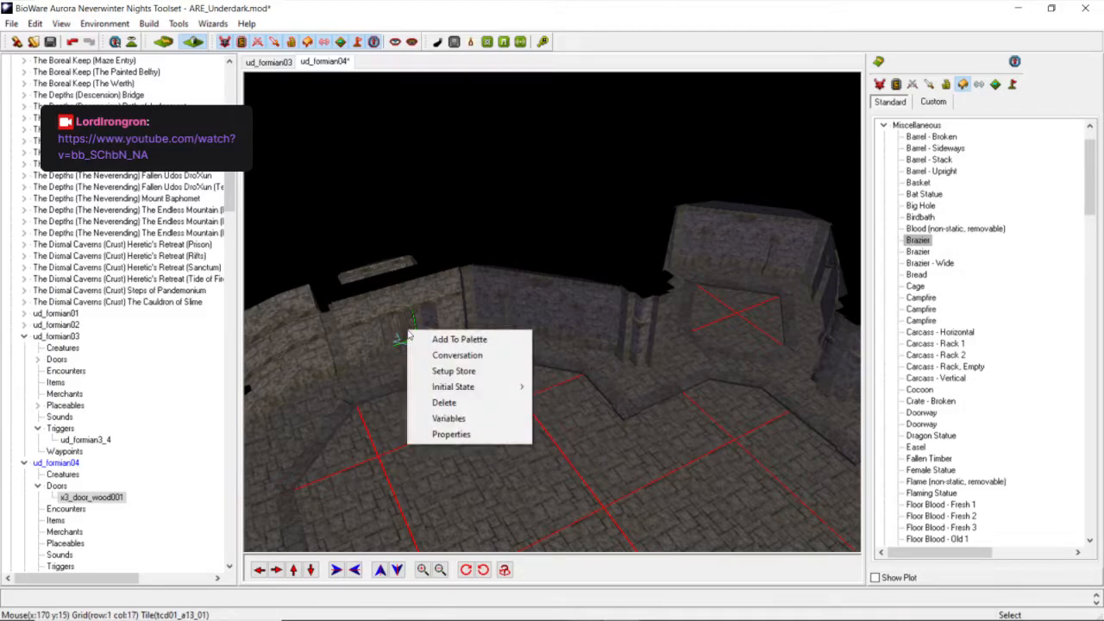
left_click(579, 441)
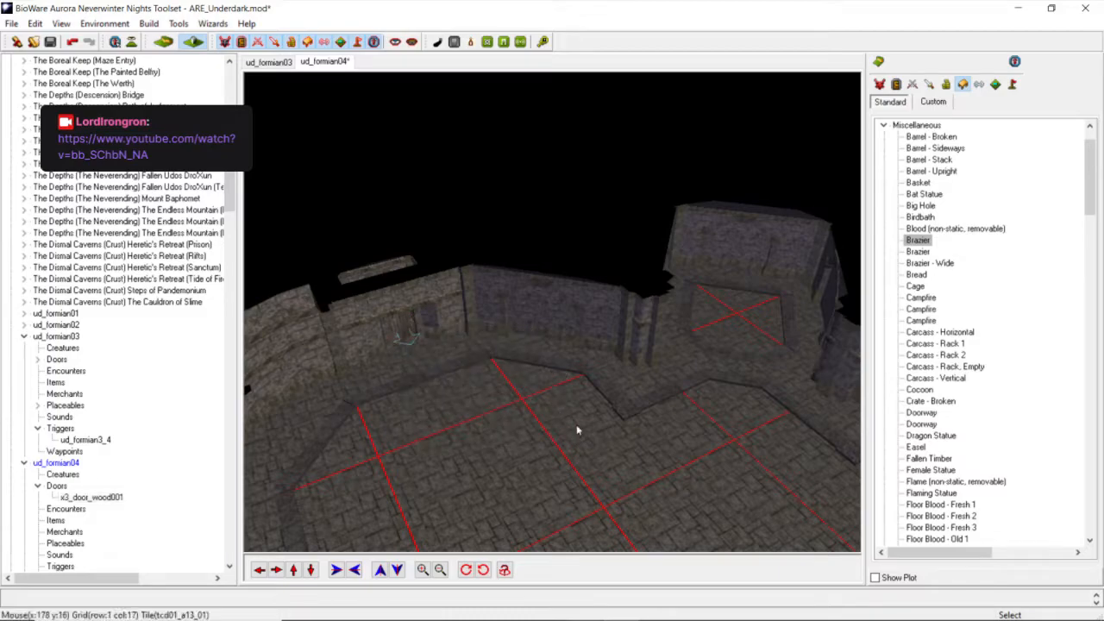
scroll(609, 434, "down", 3)
scroll(595, 423, "up", 3)
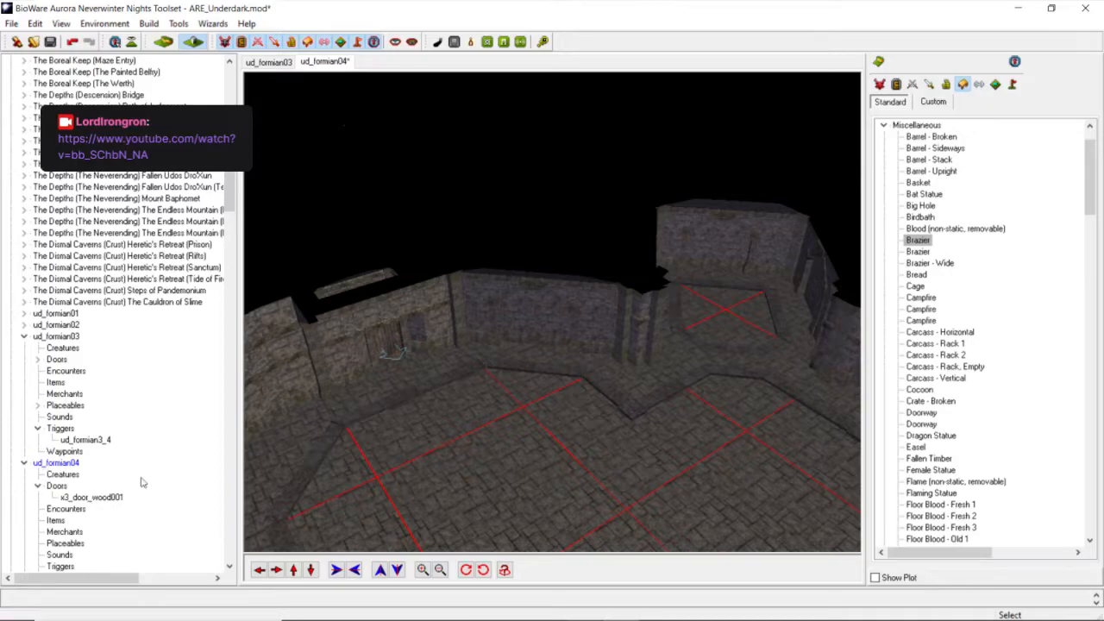
right_click(119, 497)
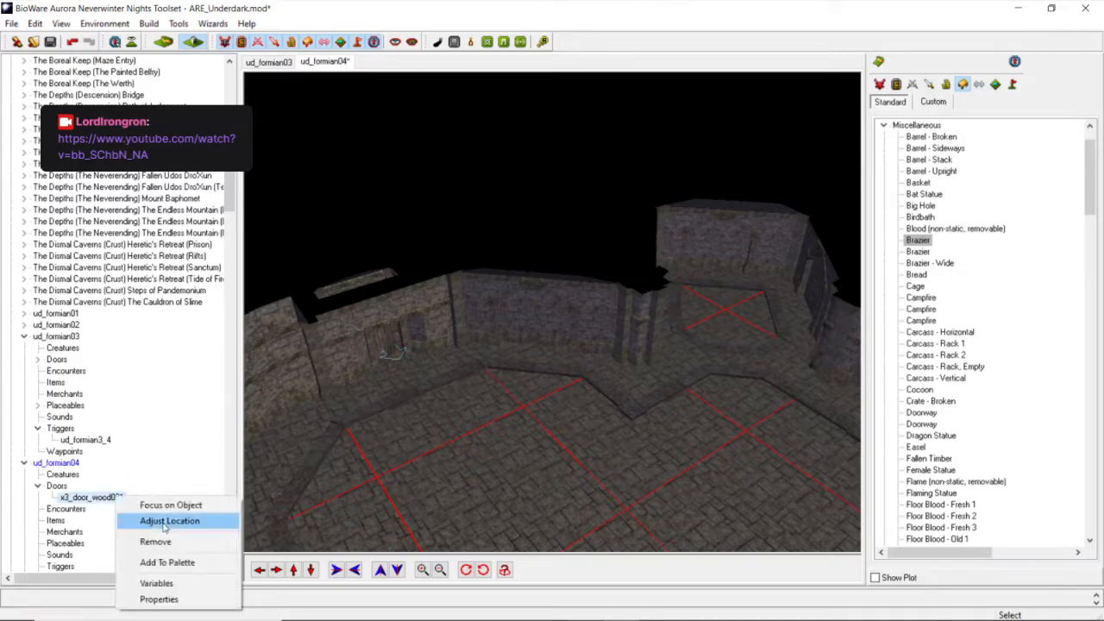
left_click(166, 522)
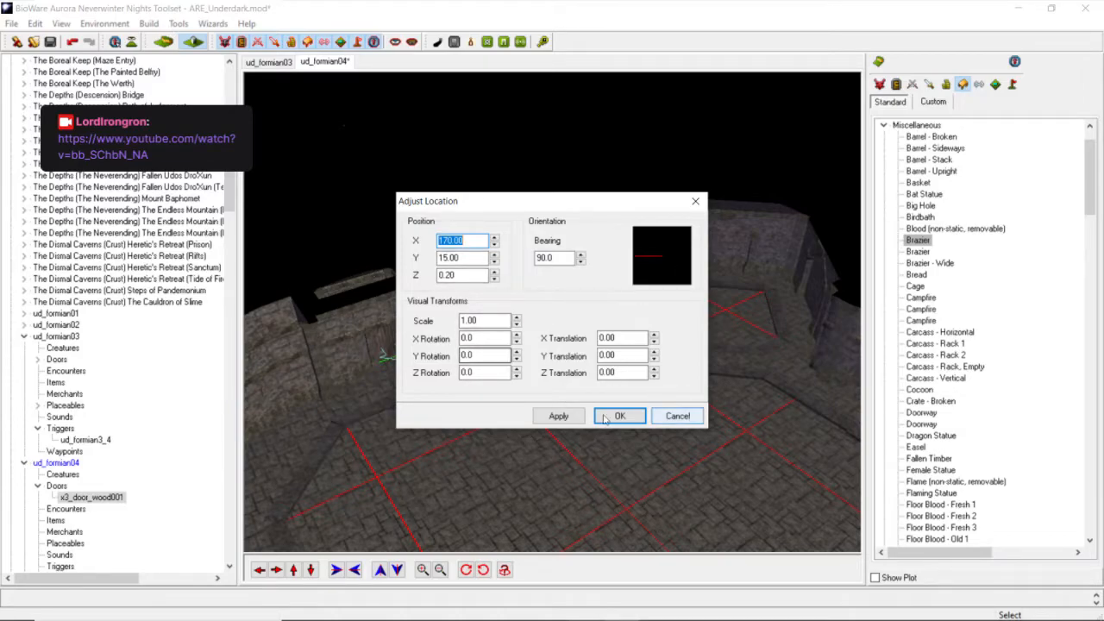
left_click(680, 415)
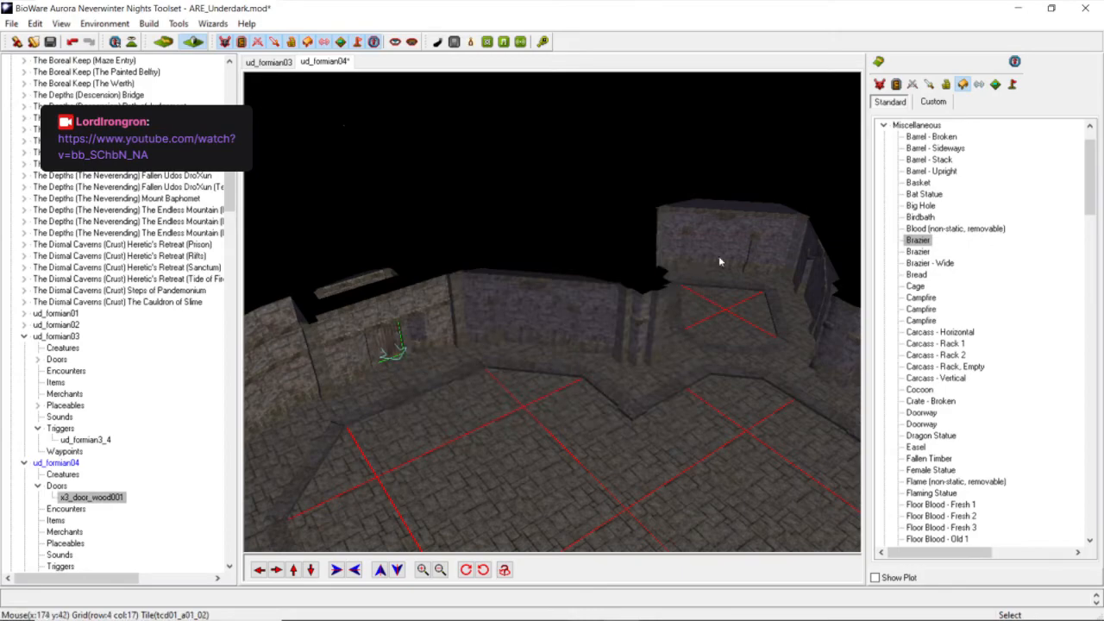
scroll(712, 265, "up", 3)
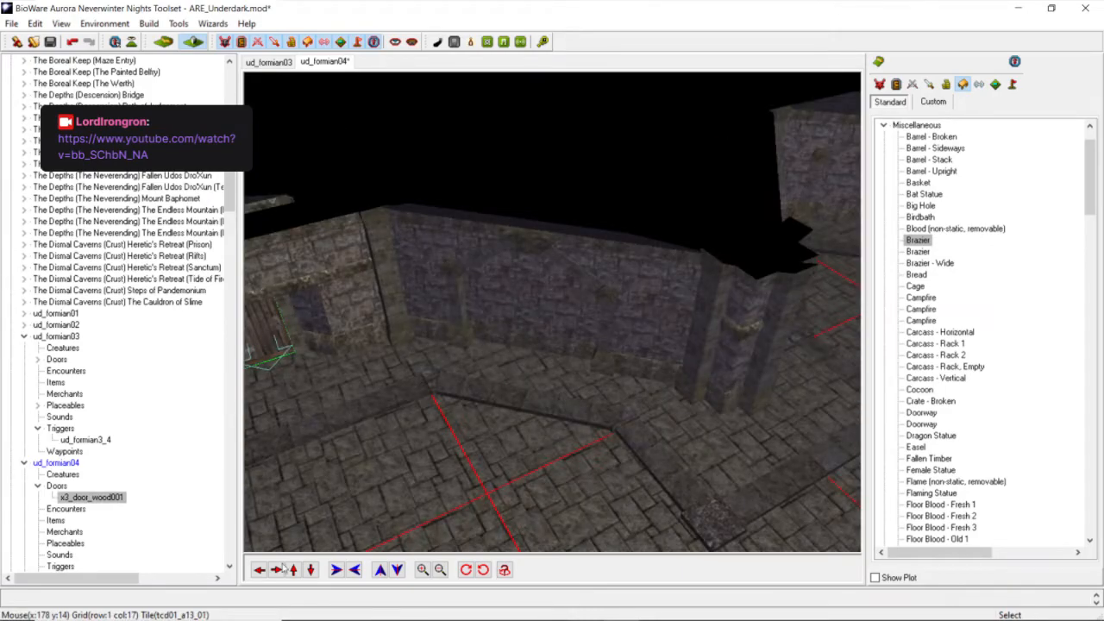
Examine the walls around the northwest alcove, including the arched recess near X 175, Y 44.
left_click(277, 569)
left_click(293, 571)
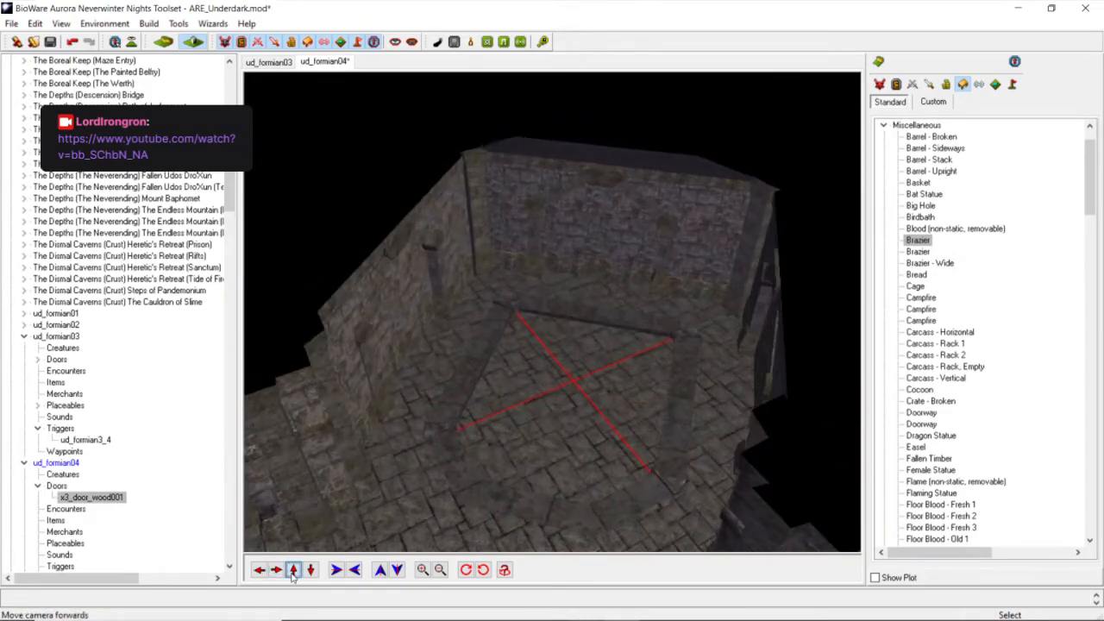
scroll(560, 342, "up", 5)
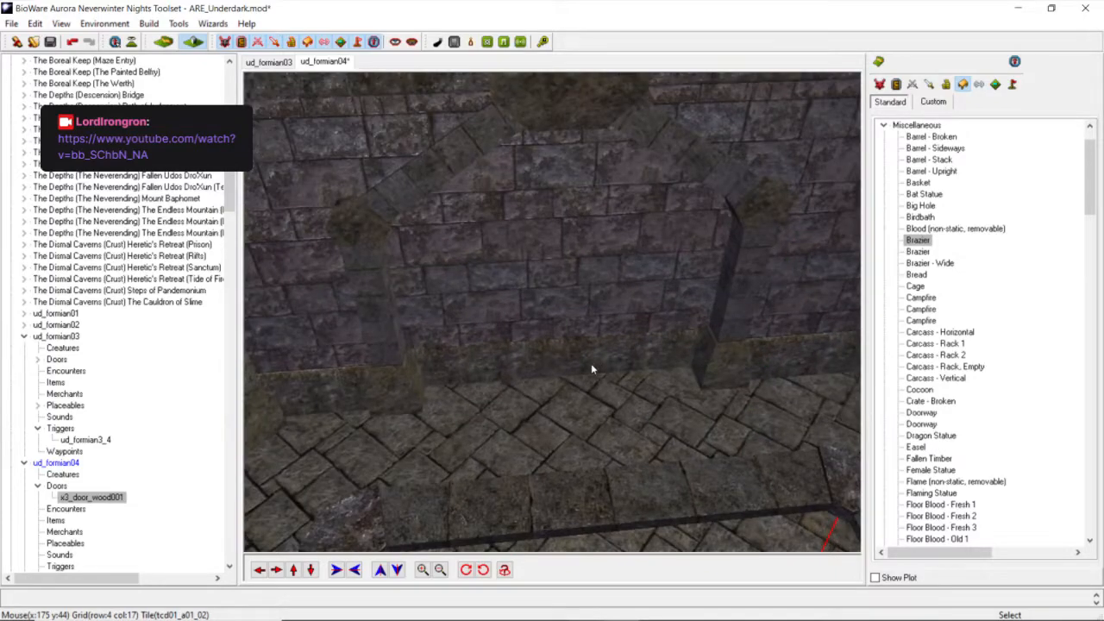
scroll(591, 364, "down", 3)
middle_click_drag(592, 365, 592, 357)
scroll(592, 358, "up", 3)
scroll(591, 357, "down", 6)
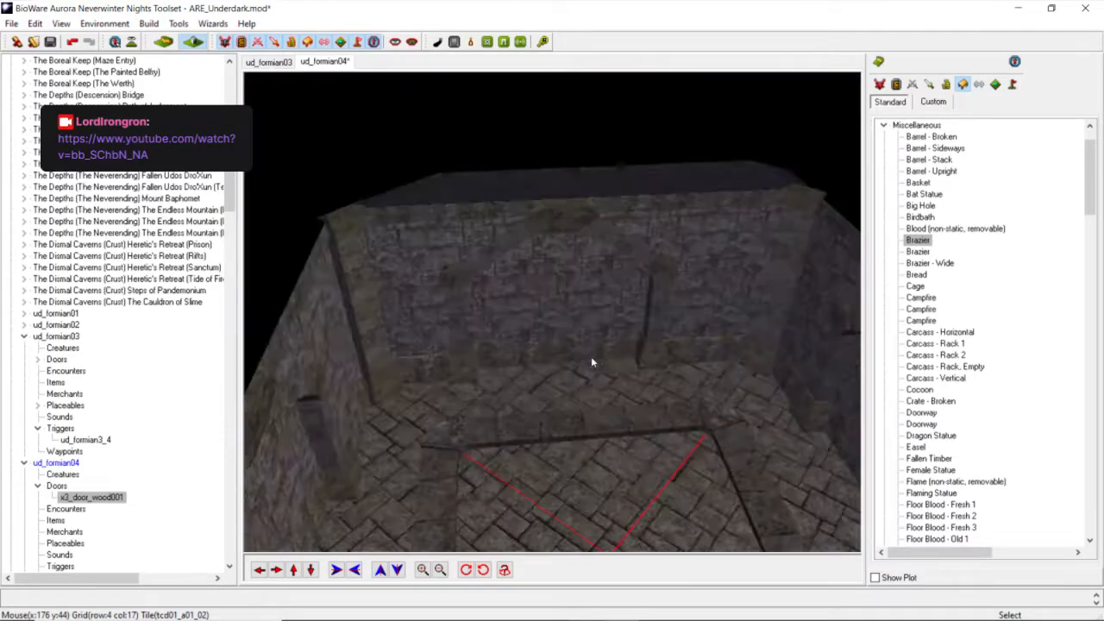
scroll(591, 357, "up", 3)
middle_click_drag(591, 357, 571, 332)
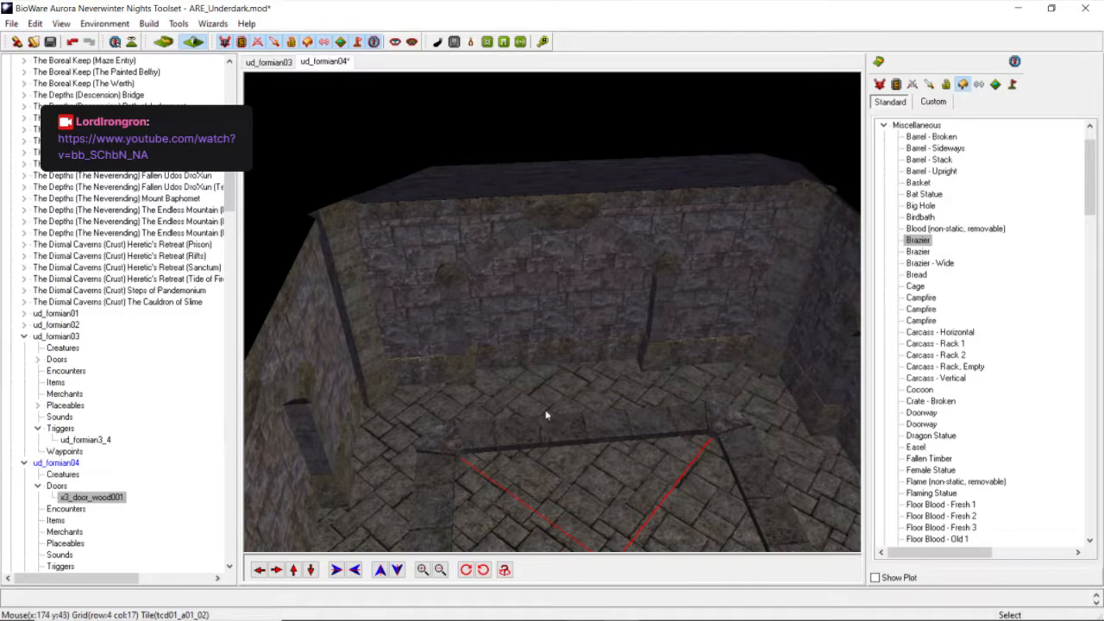
scroll(520, 350, "up", 3)
scroll(520, 345, "down", 3)
scroll(517, 347, "down", 2)
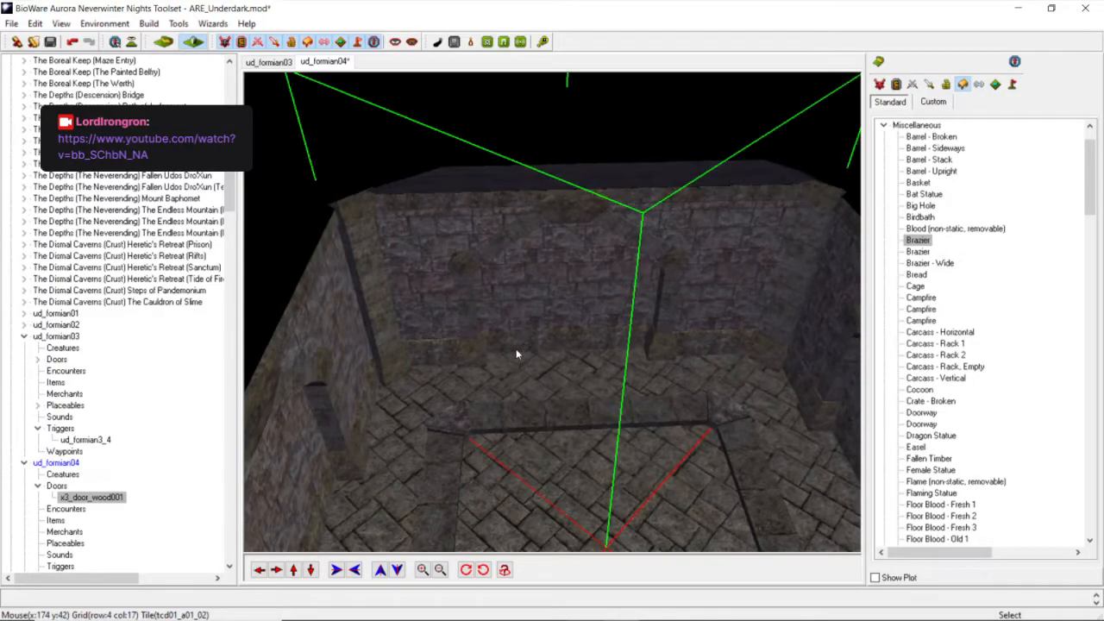
middle_click_drag(516, 348, 552, 348)
scroll(552, 349, "up", 5)
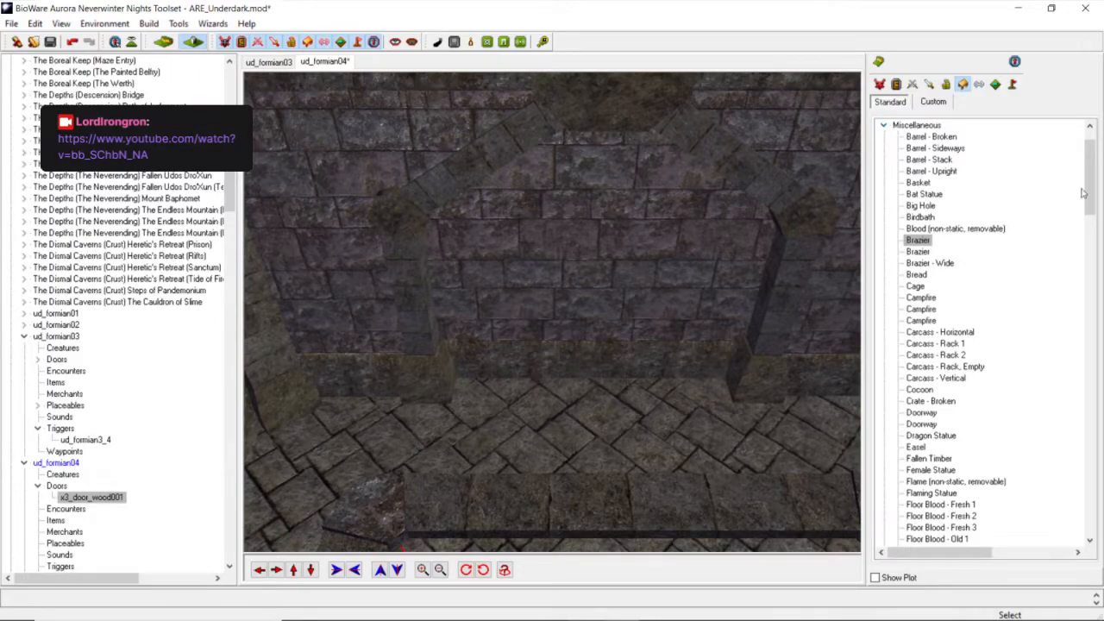
Place a Doorway from the miscellaneous placeables on the floor before the arched recess and rotate it clockwise.
left_click_drag(1092, 204, 1093, 230)
left_click(921, 275)
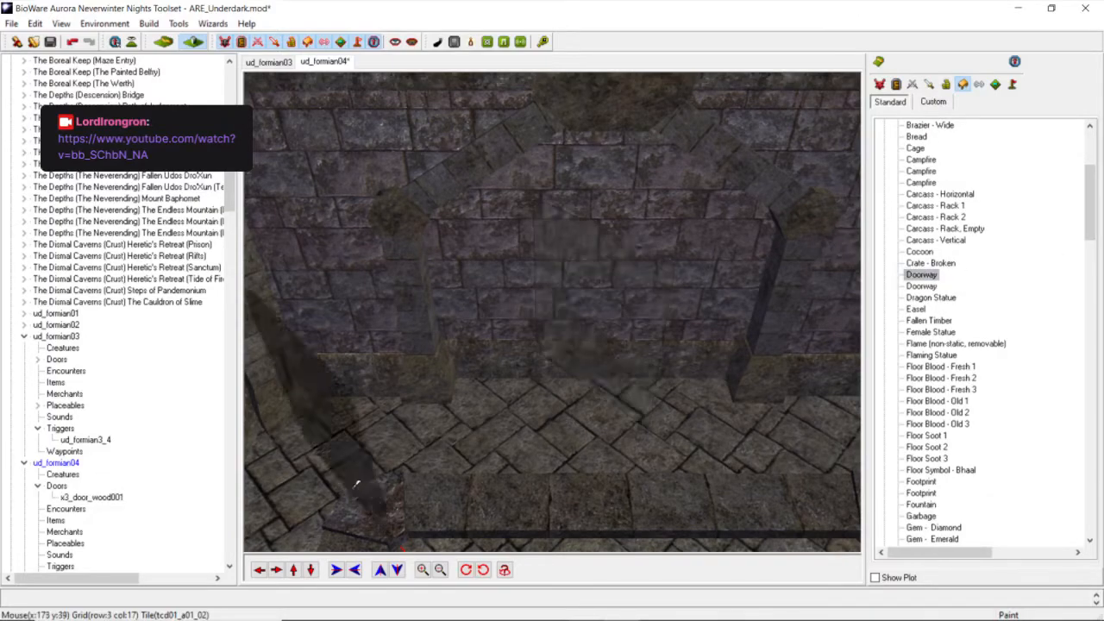
left_click(586, 463)
left_click(470, 573)
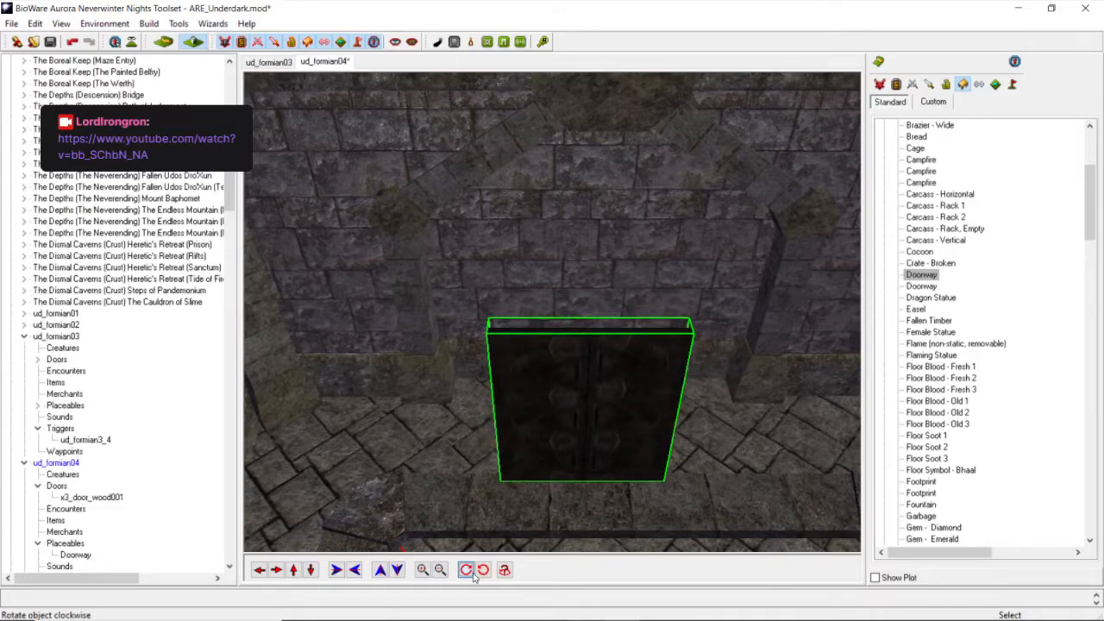
Check the Doorway's available options and view its basic properties without changing them.
right_click(576, 423)
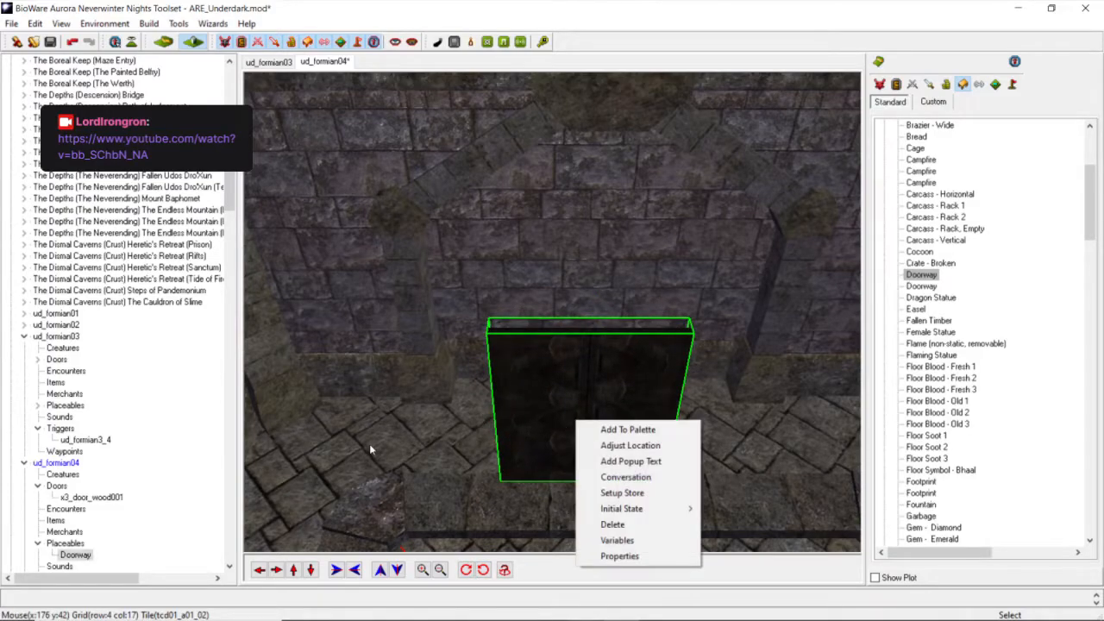
left_click(439, 437)
scroll(416, 395, "down", 6)
scroll(549, 417, "up", 5)
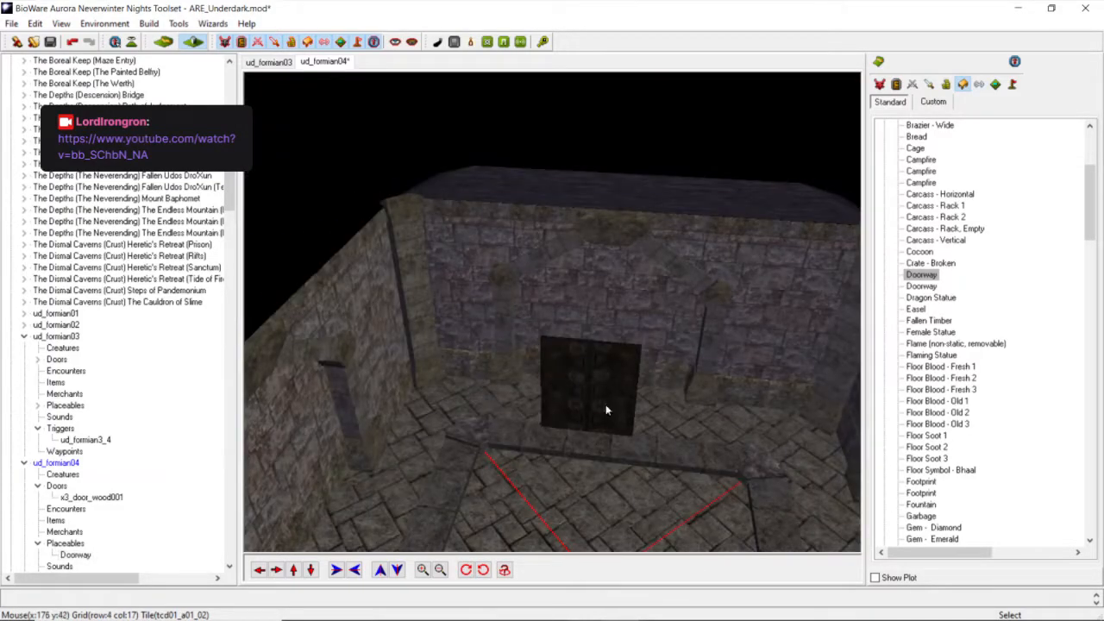
scroll(607, 411, "up", 3)
left_click(621, 491)
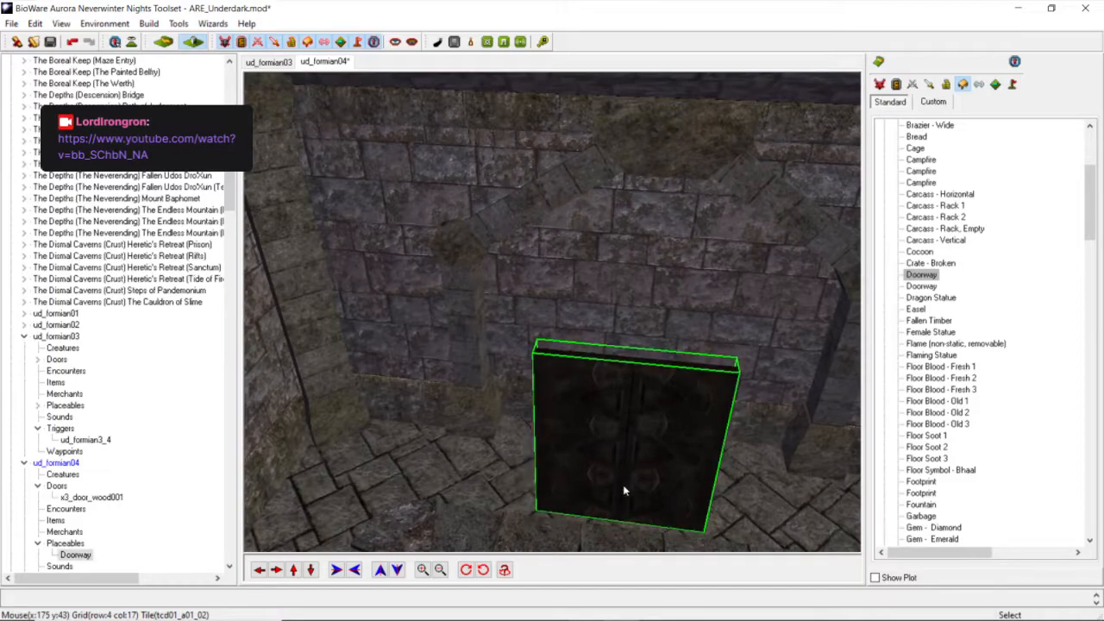
right_click(585, 438)
left_click(645, 569)
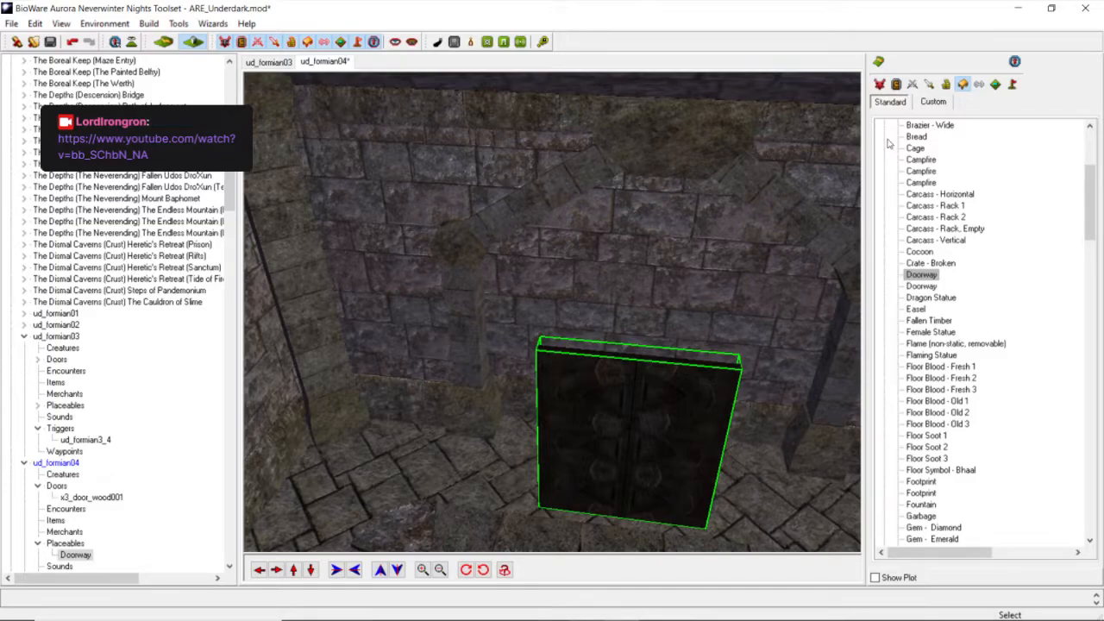
double_click(652, 431)
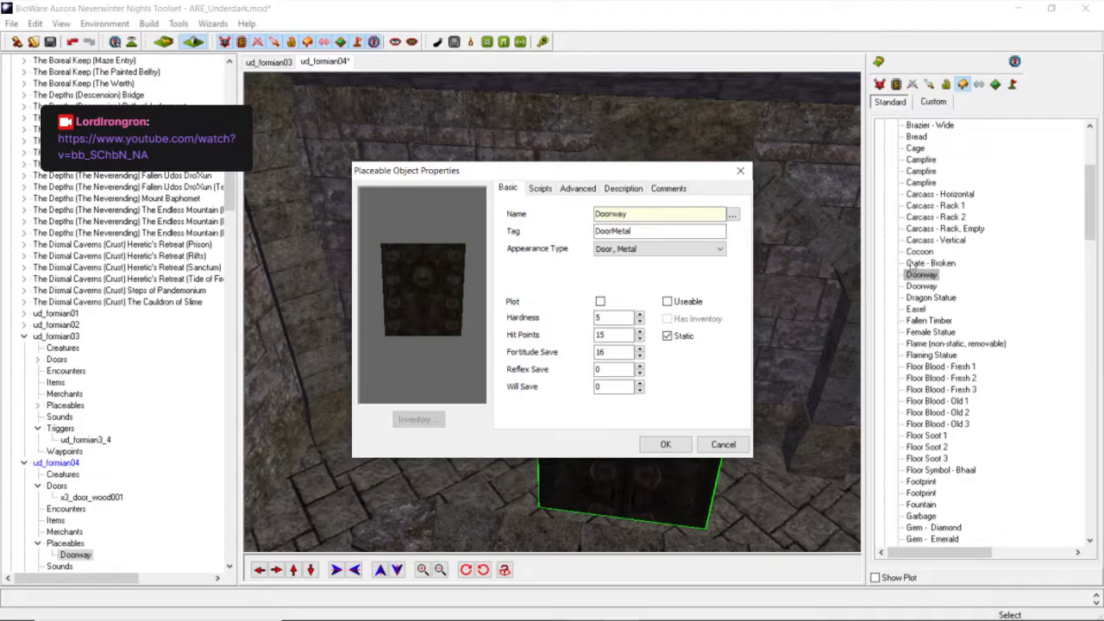
left_click(741, 445)
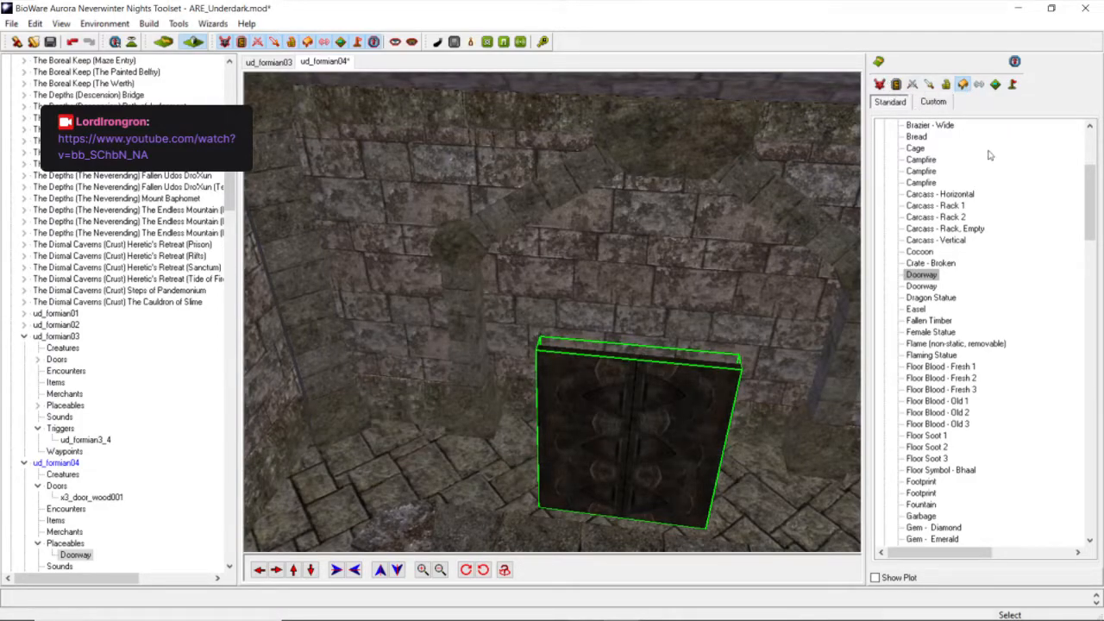
Move the Doorway slightly closer to the arched recess in the wall.
left_click_drag(1091, 223, 1090, 194)
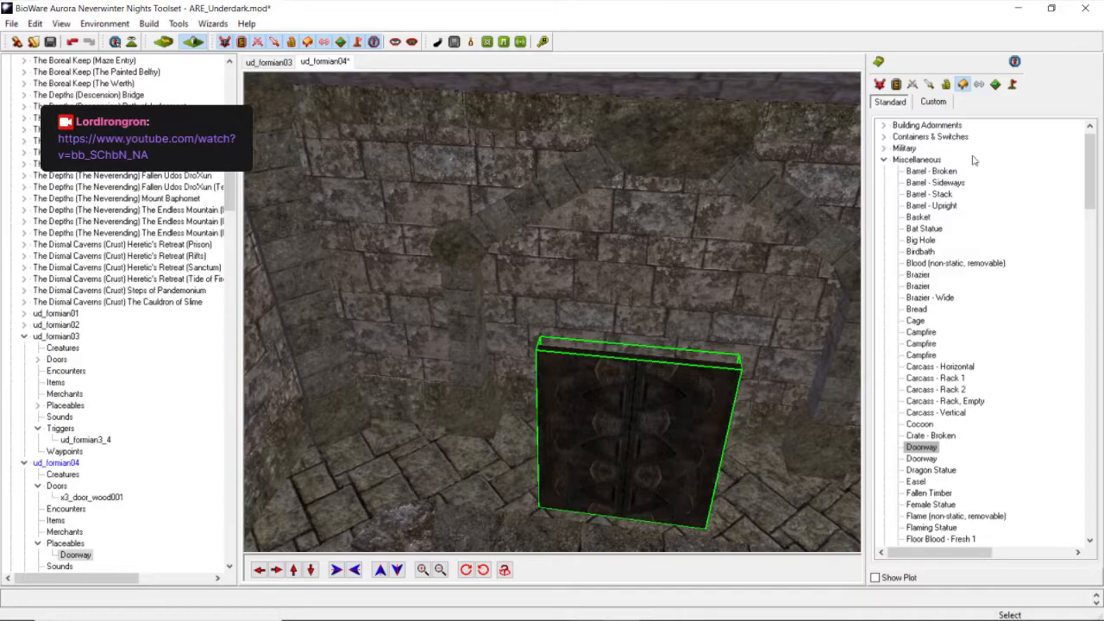
left_click_drag(614, 425, 630, 262)
left_click_drag(636, 473, 633, 388)
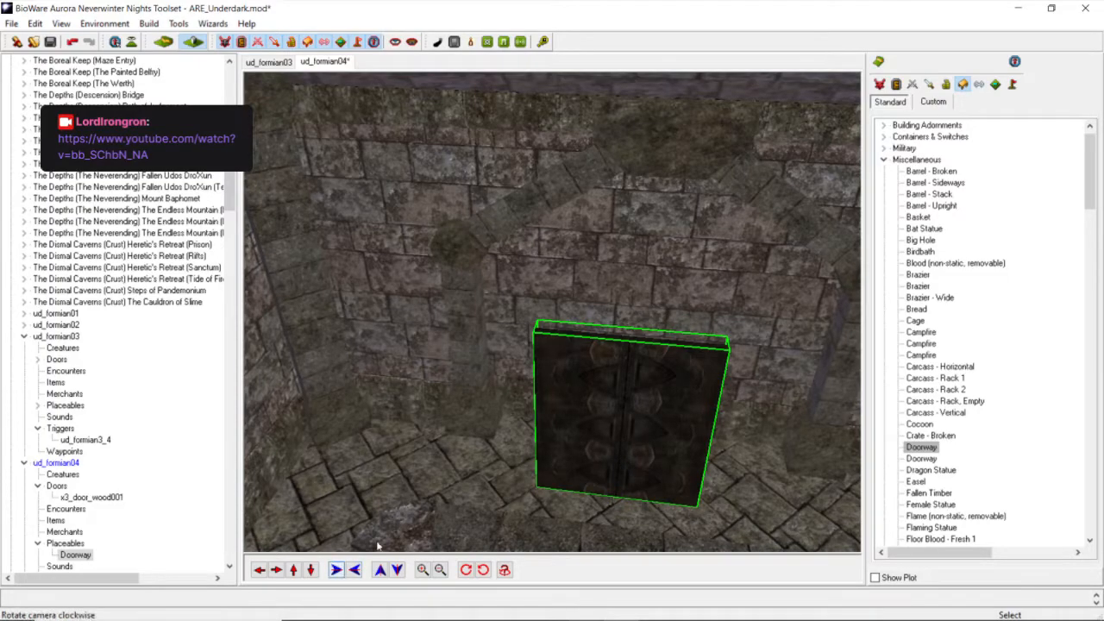
Mark the Doorway as a plot object and turn off its Static setting in its properties.
left_click(293, 570)
left_click(311, 570)
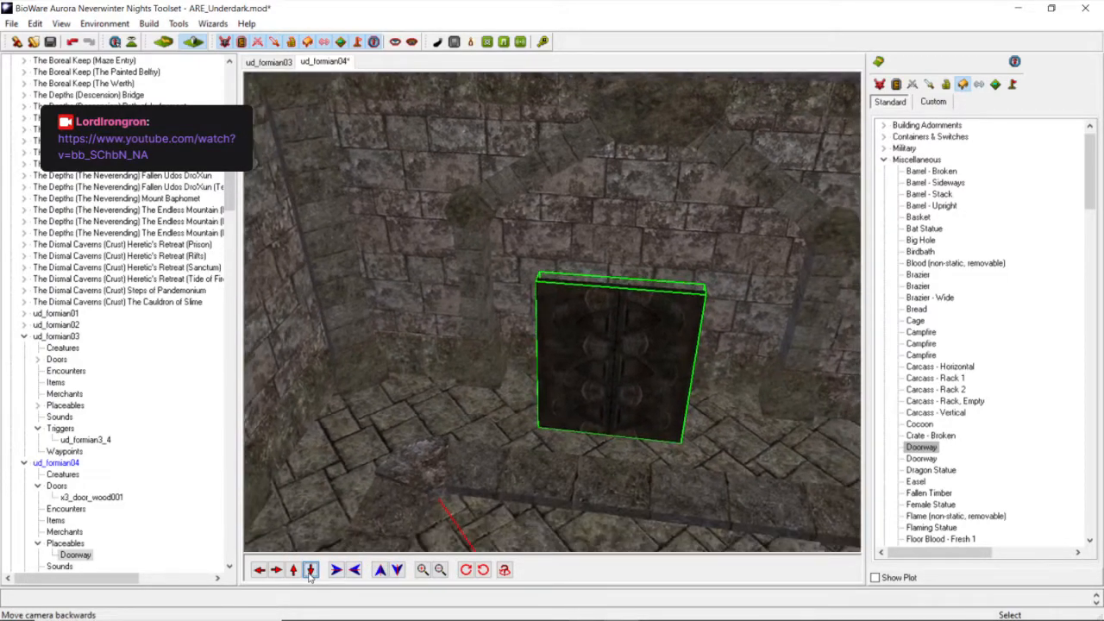
scroll(601, 392, "down", 4)
middle_click_drag(601, 393, 535, 266)
scroll(595, 366, "up", 4)
right_click(503, 235)
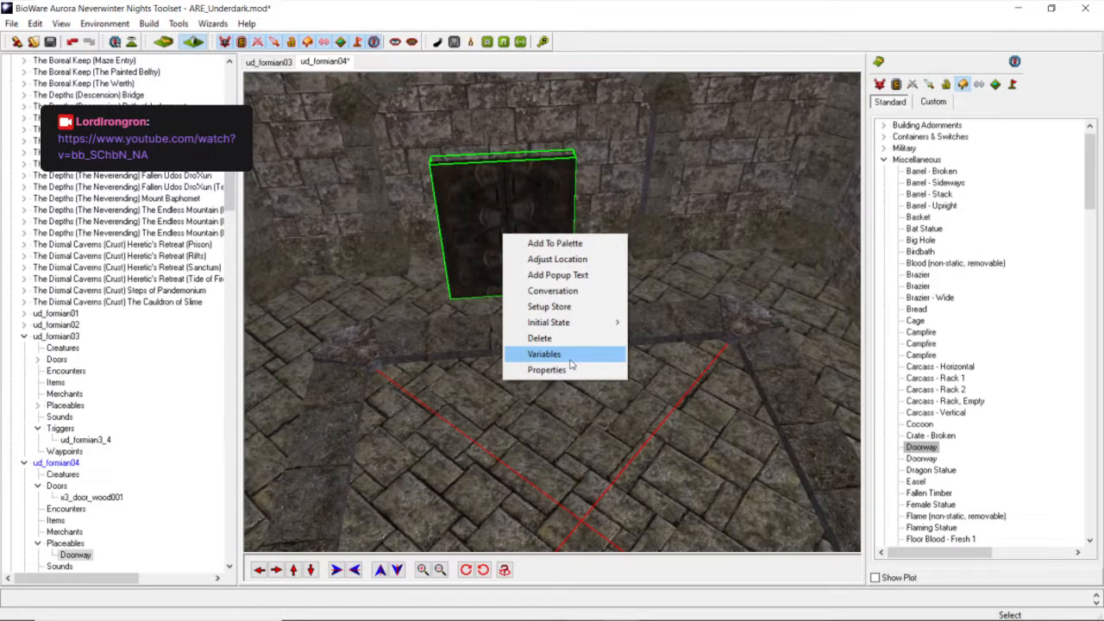
left_click(559, 371)
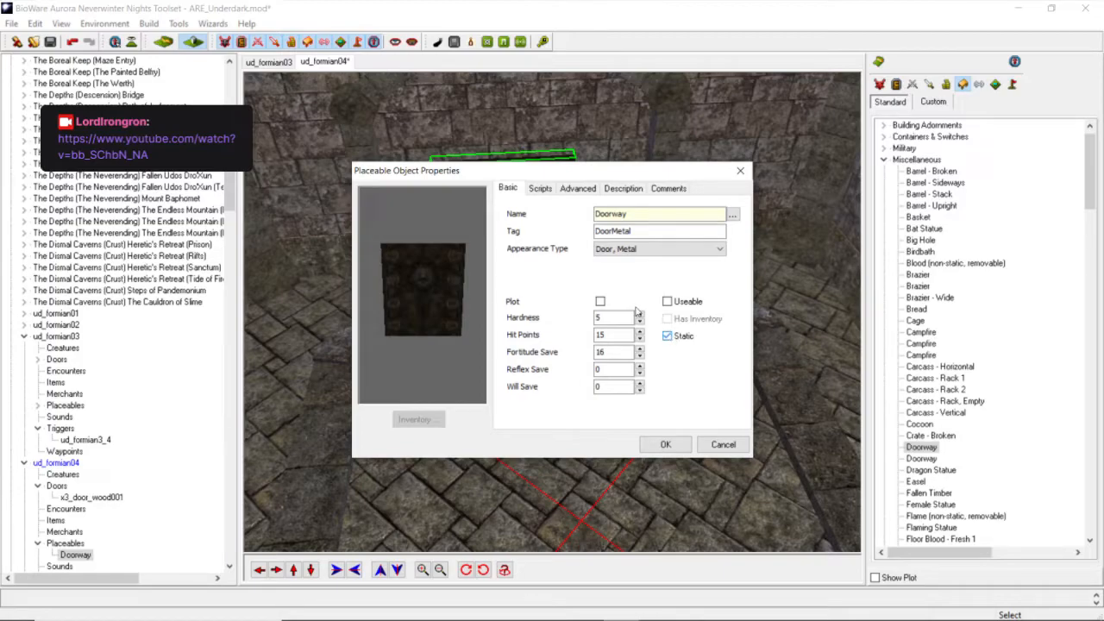
mouse_move(612, 613)
left_click(599, 302)
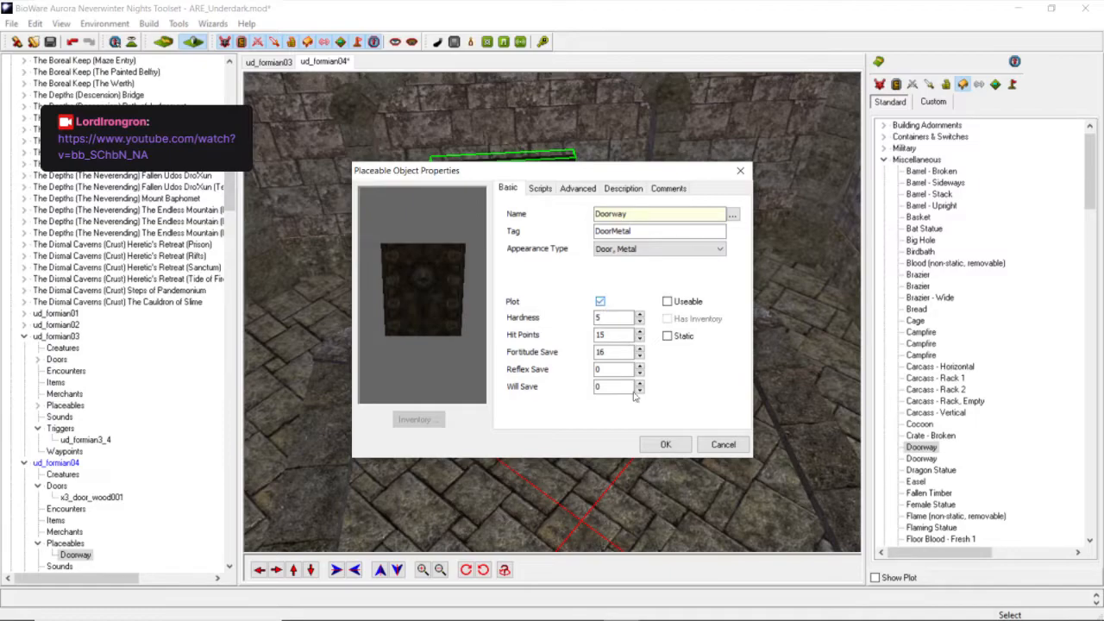
left_click(654, 446)
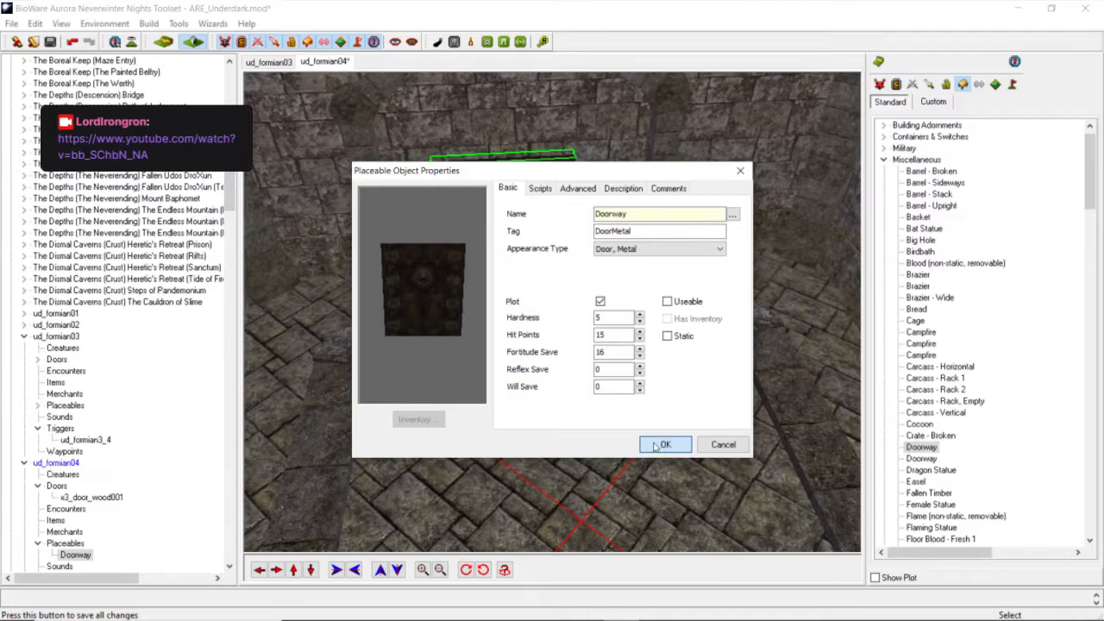
left_click(660, 445)
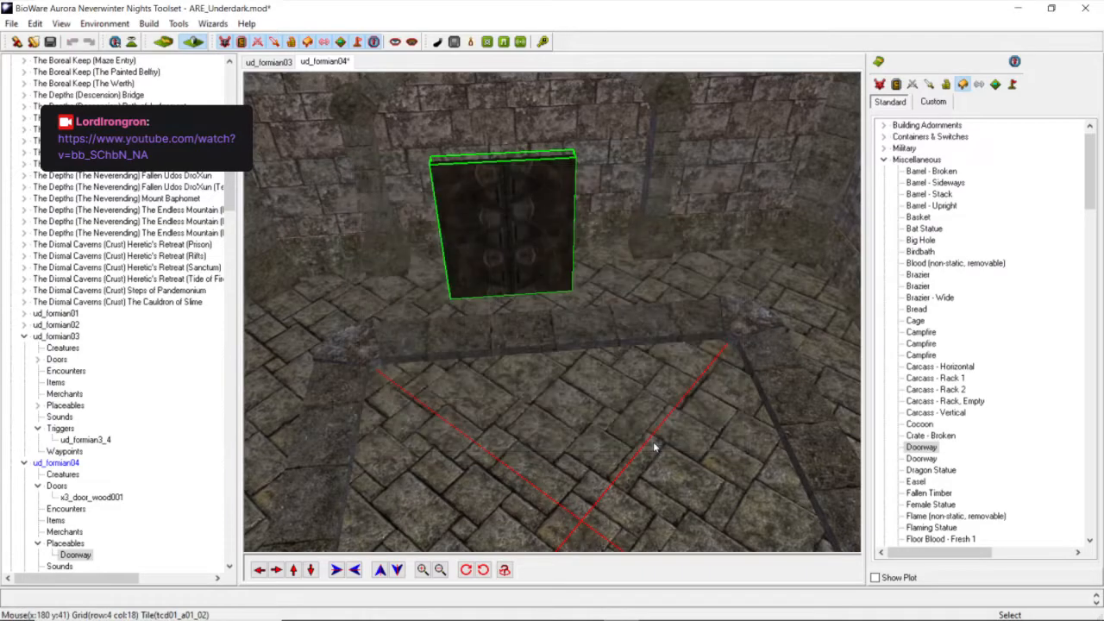
Set the Doorway's initial state to Opened and move it away from the wall to about X 177.75, Y 39.80.
right_click(485, 244)
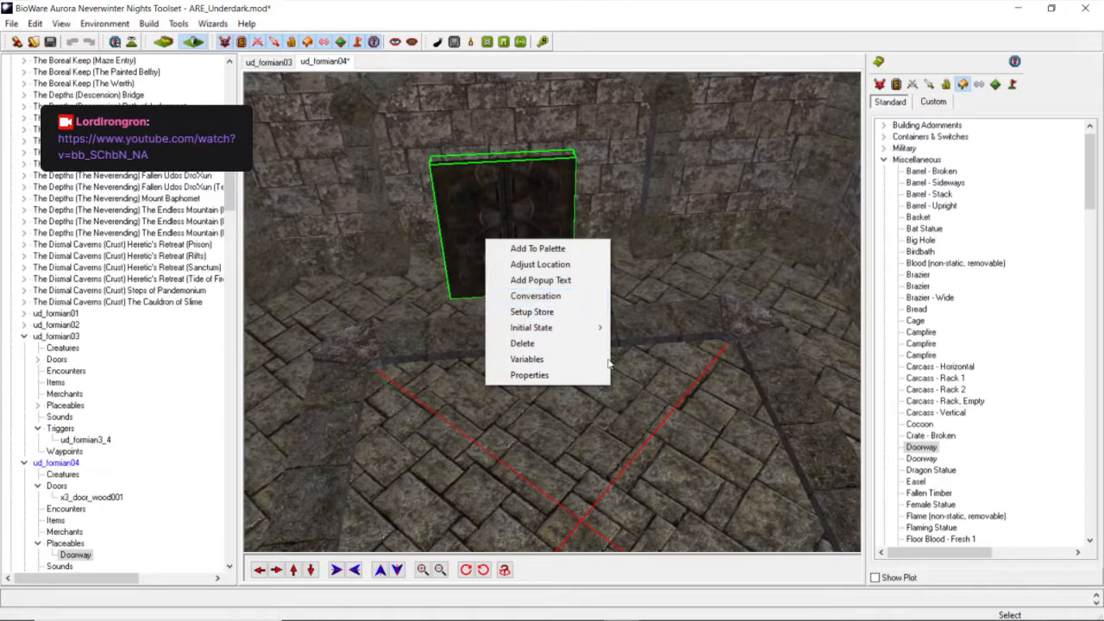
mouse_move(565, 335)
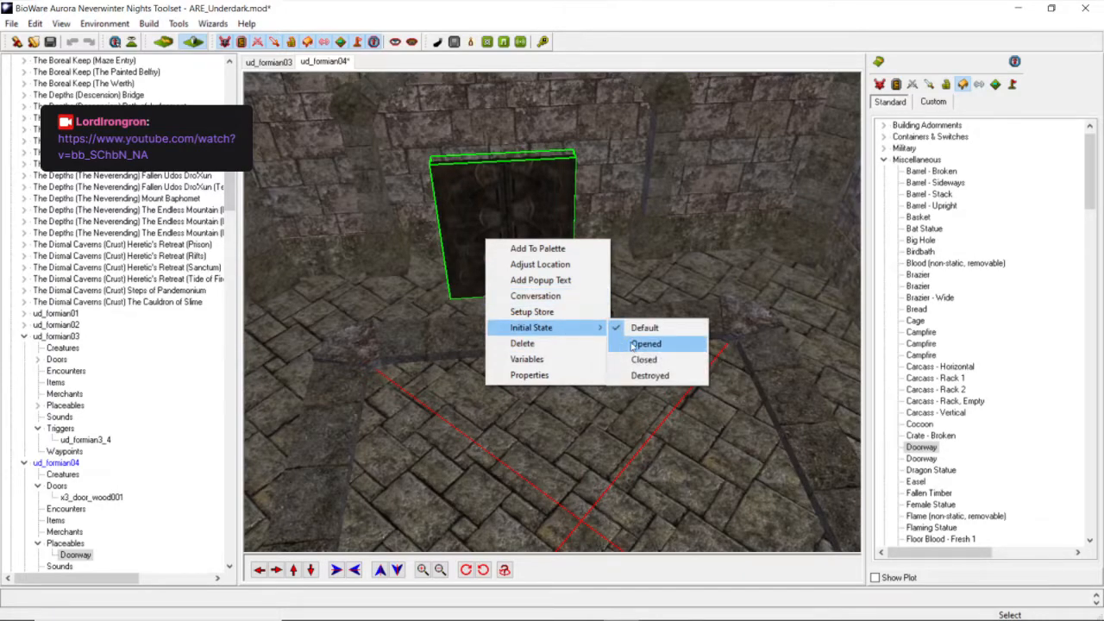
left_click(632, 342)
scroll(633, 342, "down", 3)
middle_click_drag(633, 343, 588, 368)
scroll(588, 367, "up", 4)
left_click_drag(580, 255, 512, 407)
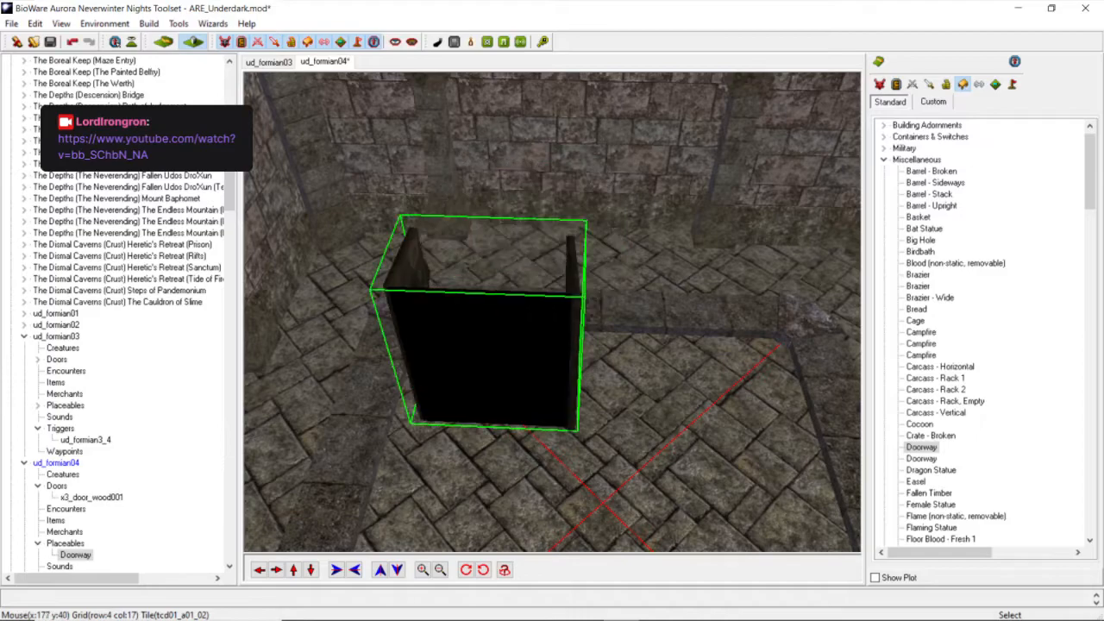
Adjust the open Doorway's rotation and set its bearing to 225.
left_click(466, 569)
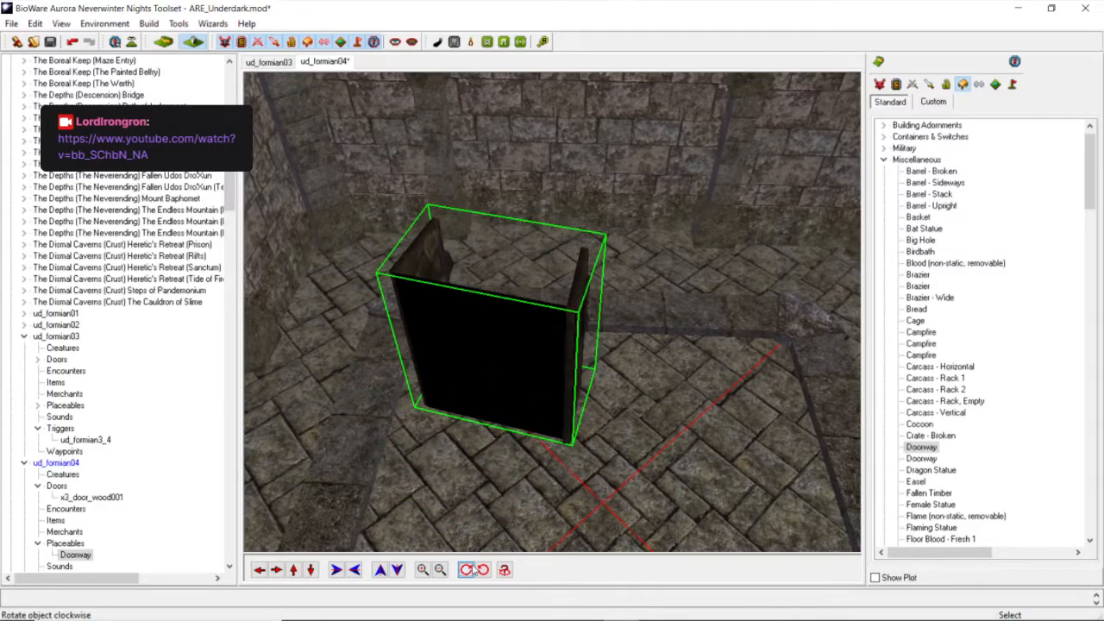
left_click(483, 569)
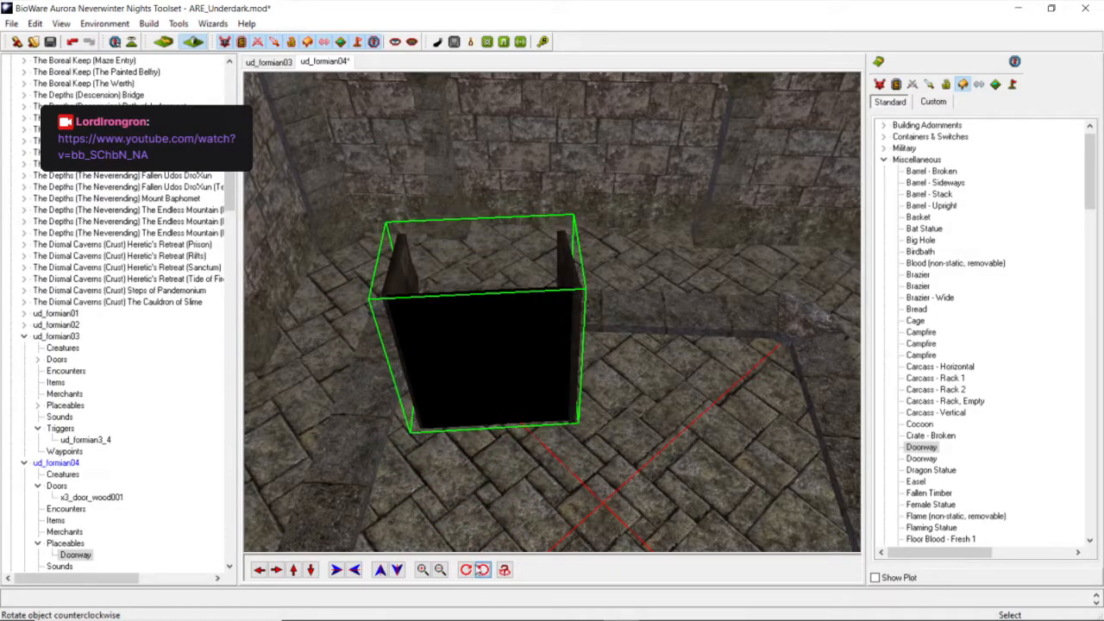
right_click(475, 336)
left_click(503, 336)
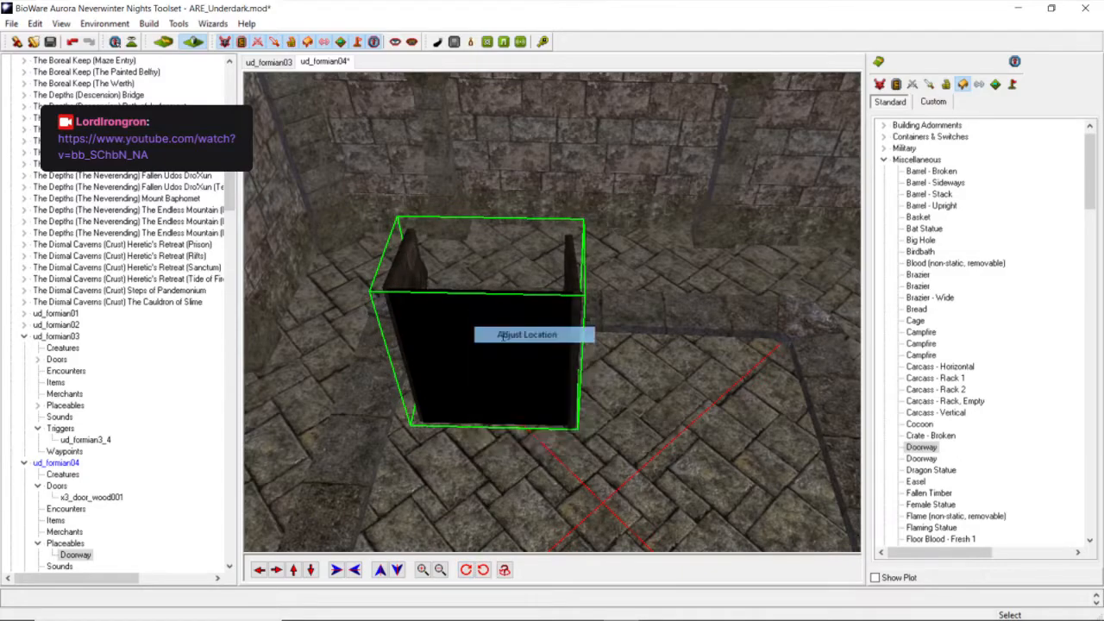
double_click(552, 257)
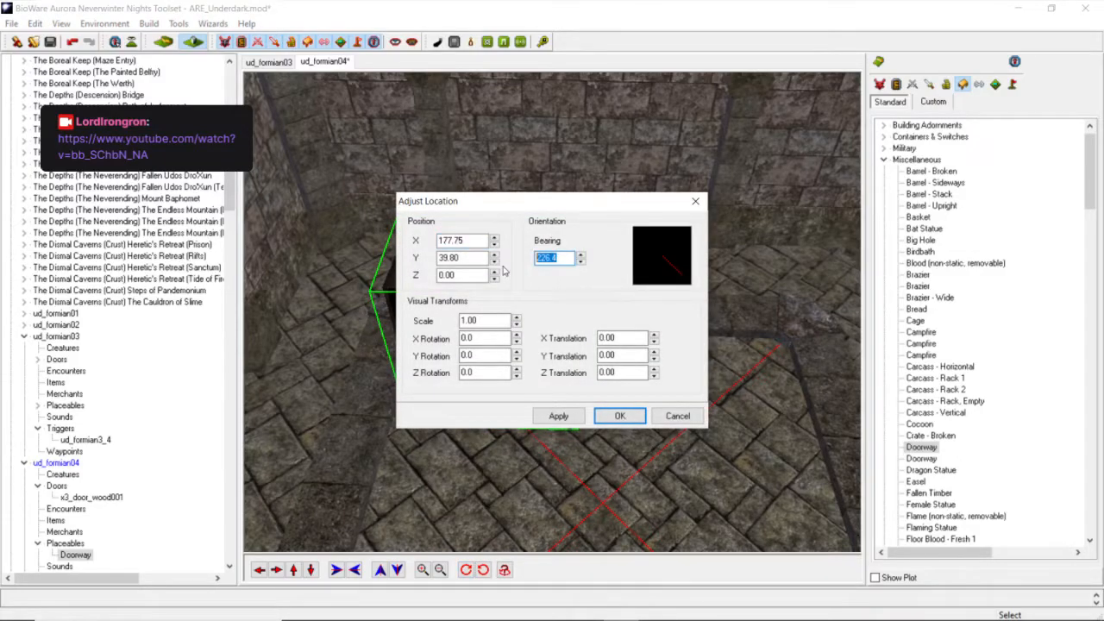
type("225.0")
left_click(559, 415)
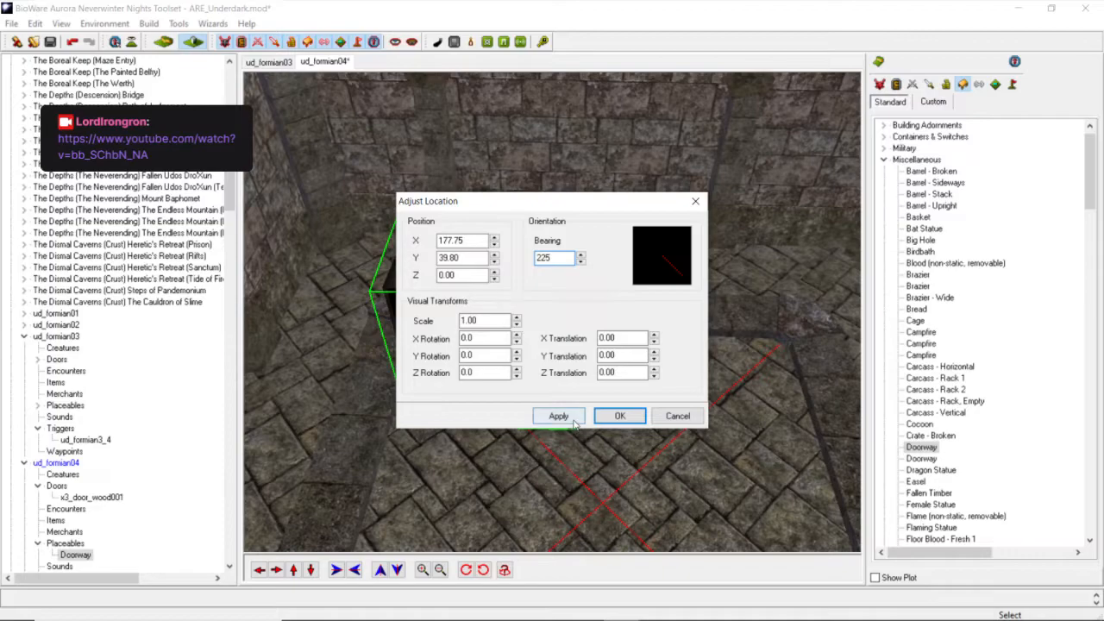
left_click(619, 416)
Move the open Doorway back to the floor directly in front of the arched recess.
left_click_drag(577, 422, 603, 215)
scroll(595, 285, "up", 2)
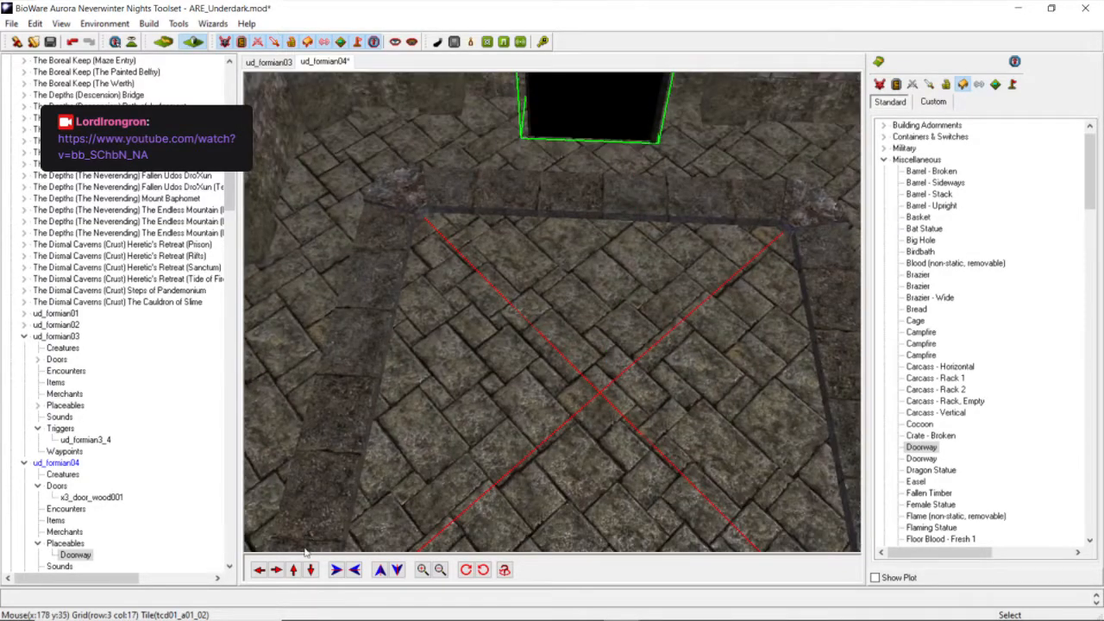
left_click(279, 572)
left_click(279, 572)
left_click(289, 573)
left_click(290, 574)
left_click(290, 573)
left_click(290, 573)
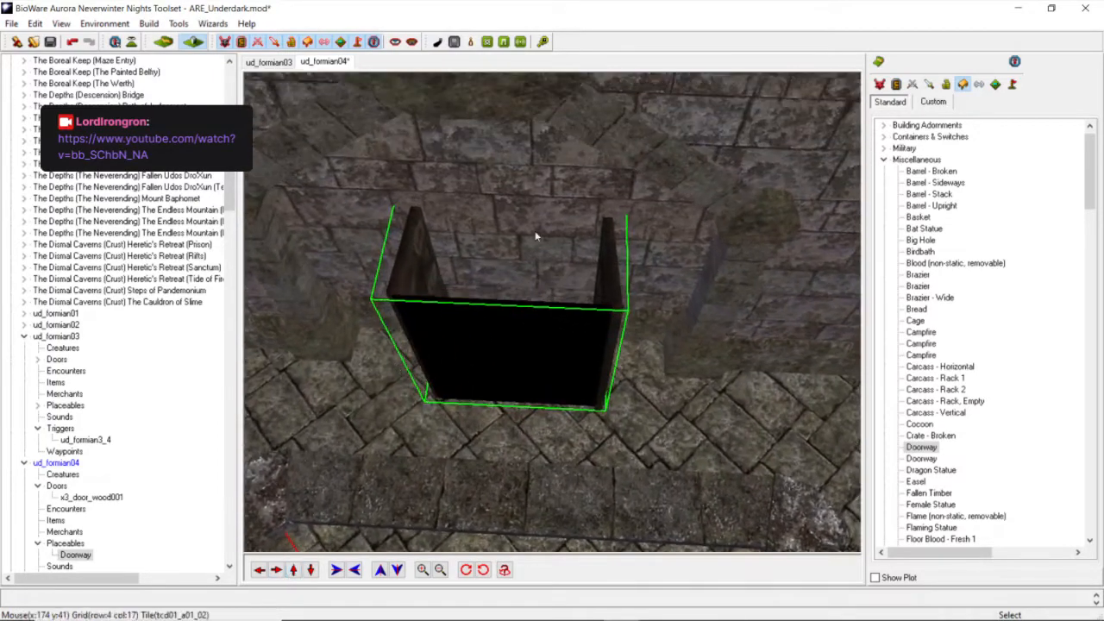
Inspect from above how the open Doorway lines up with the arched recess in the wall.
scroll(581, 252, "down", 1)
scroll(579, 289, "down", 3)
scroll(569, 312, "up", 3)
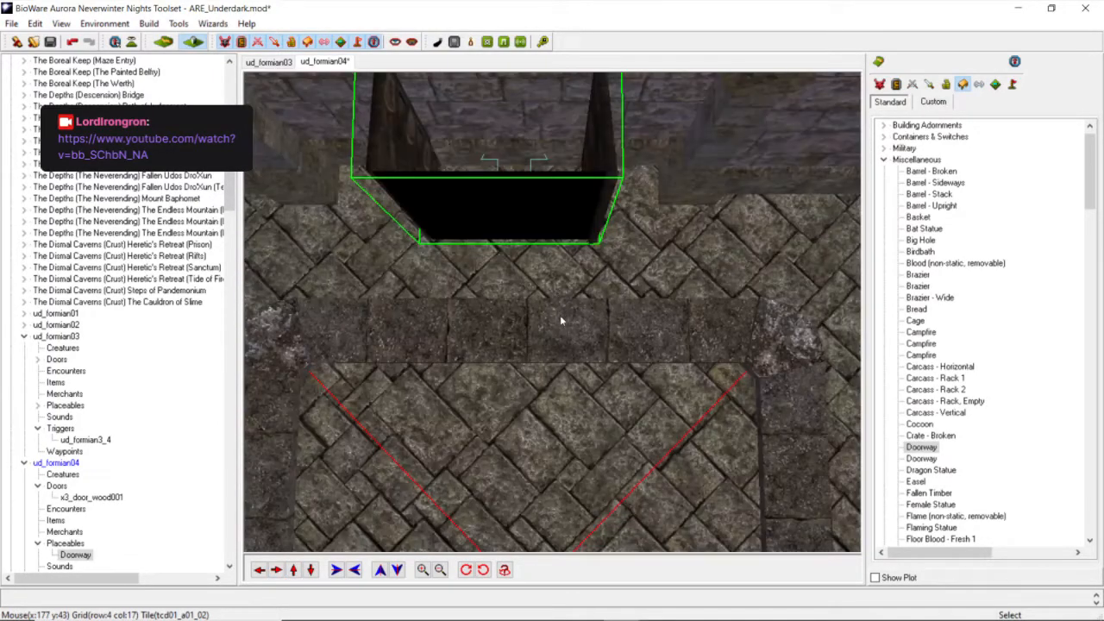
middle_click_drag(559, 315, 540, 240)
scroll(541, 240, "down", 2)
left_click_drag(539, 239, 535, 214)
left_click(535, 222)
left_click(536, 225)
scroll(526, 225, "up", 3)
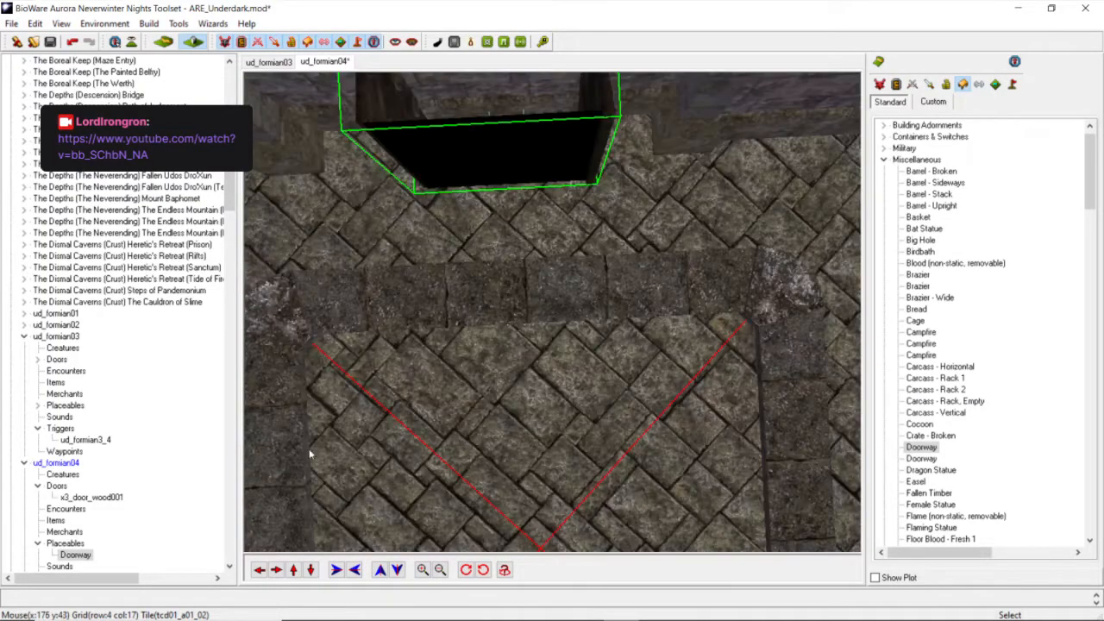
left_click(294, 570)
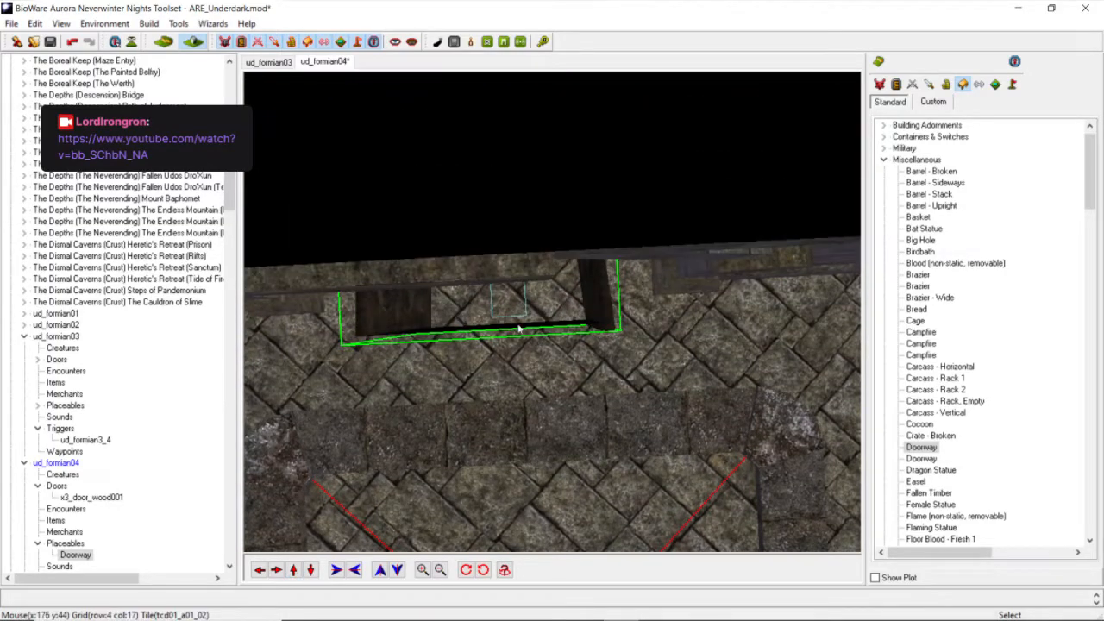
Move the open Doorway back against the wall recess to about X 175.43, Y 44.33.
left_click_drag(515, 313, 493, 280)
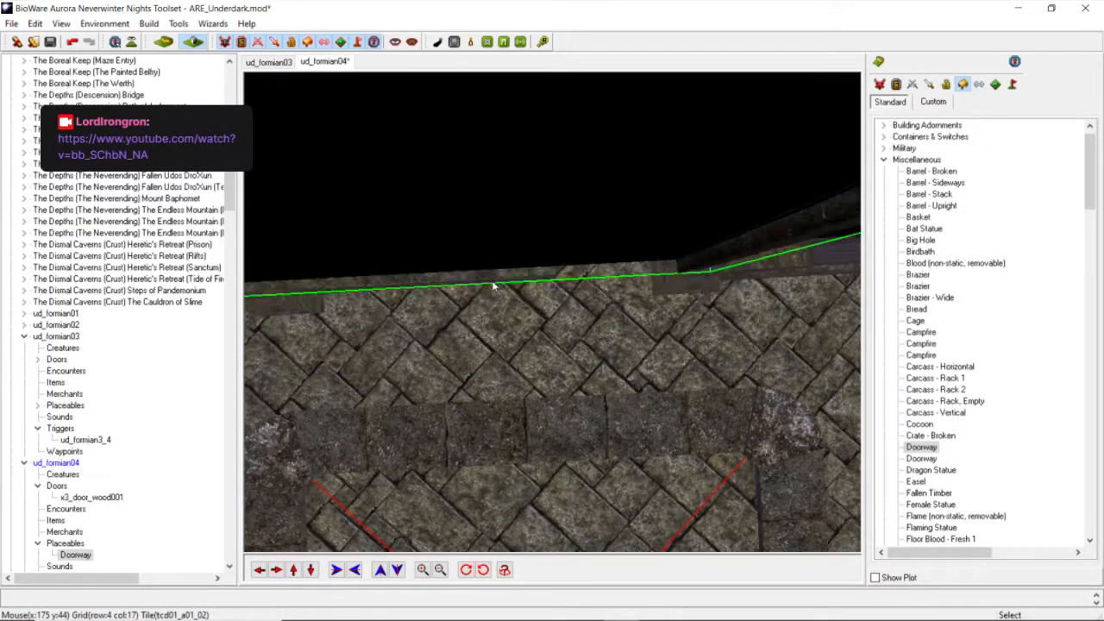
scroll(494, 276, "down", 3)
scroll(497, 259, "up", 5)
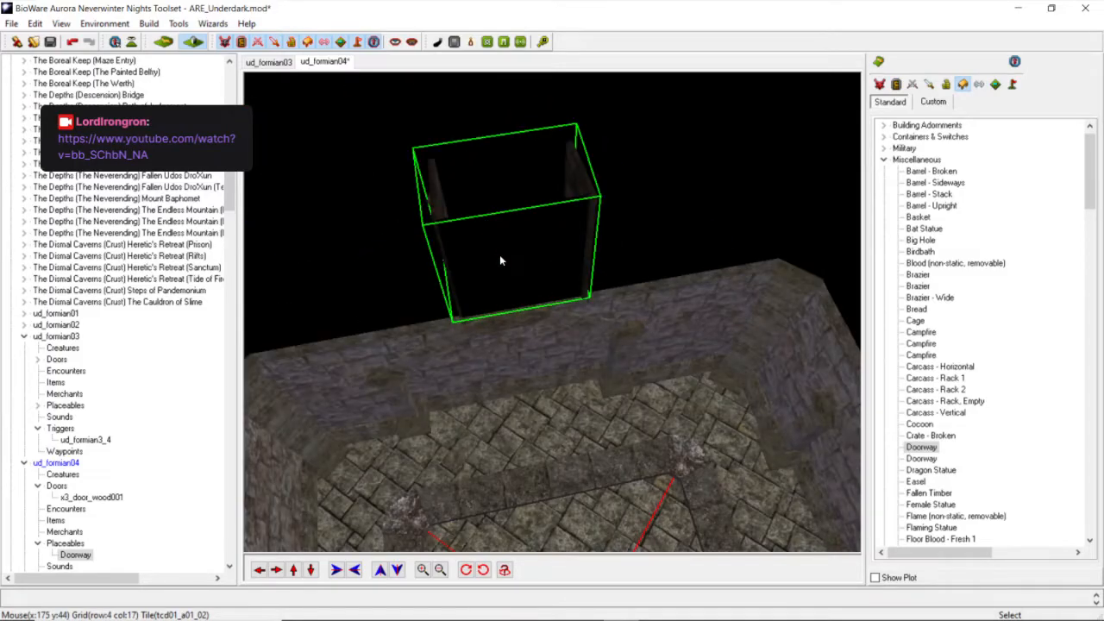
middle_click_drag(500, 257, 498, 252)
left_click(497, 251)
left_click(500, 256)
left_click_drag(500, 256, 492, 254)
Set the open Doorway's Z position to 0.20 so it stands at floor level.
right_click(492, 254)
left_click(529, 283)
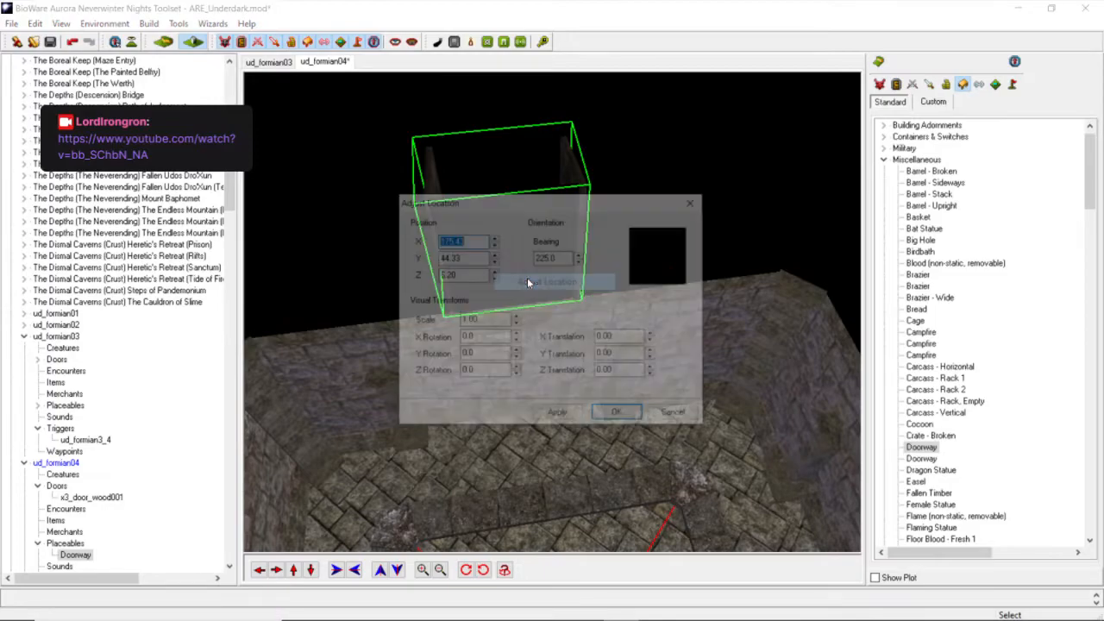
left_click_drag(471, 273, 380, 277)
type("0")
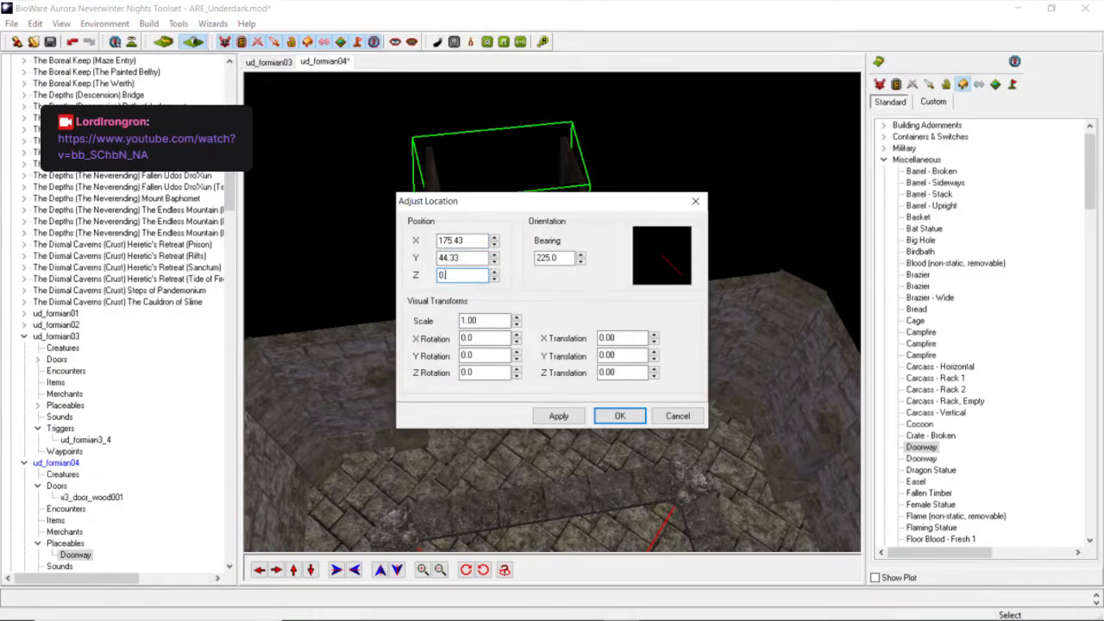
type(".2")
left_click(559, 416)
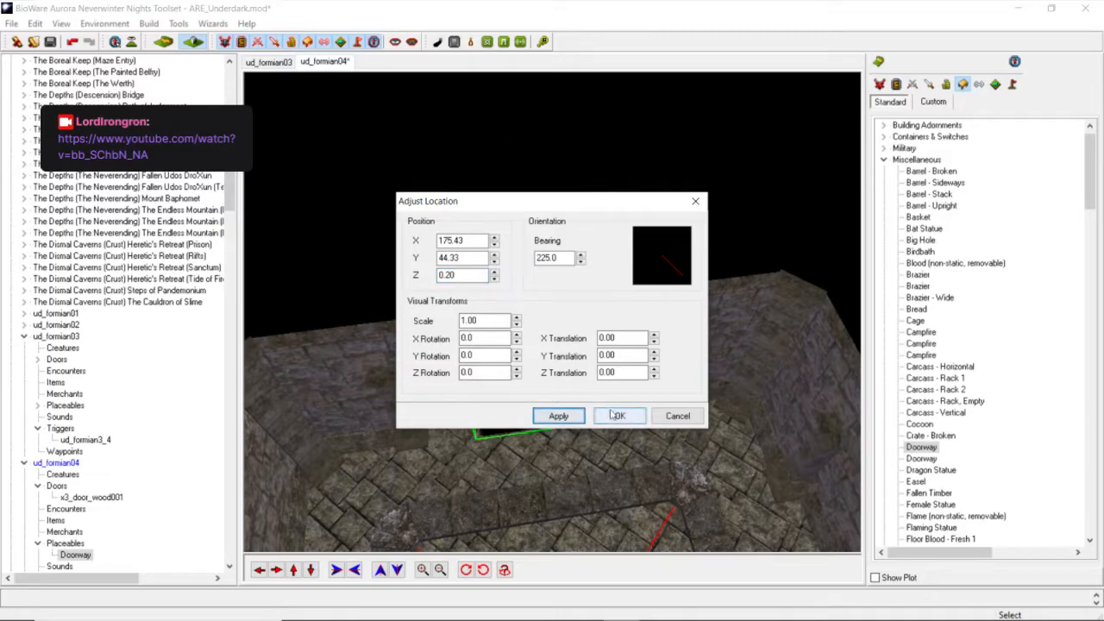
left_click(610, 414)
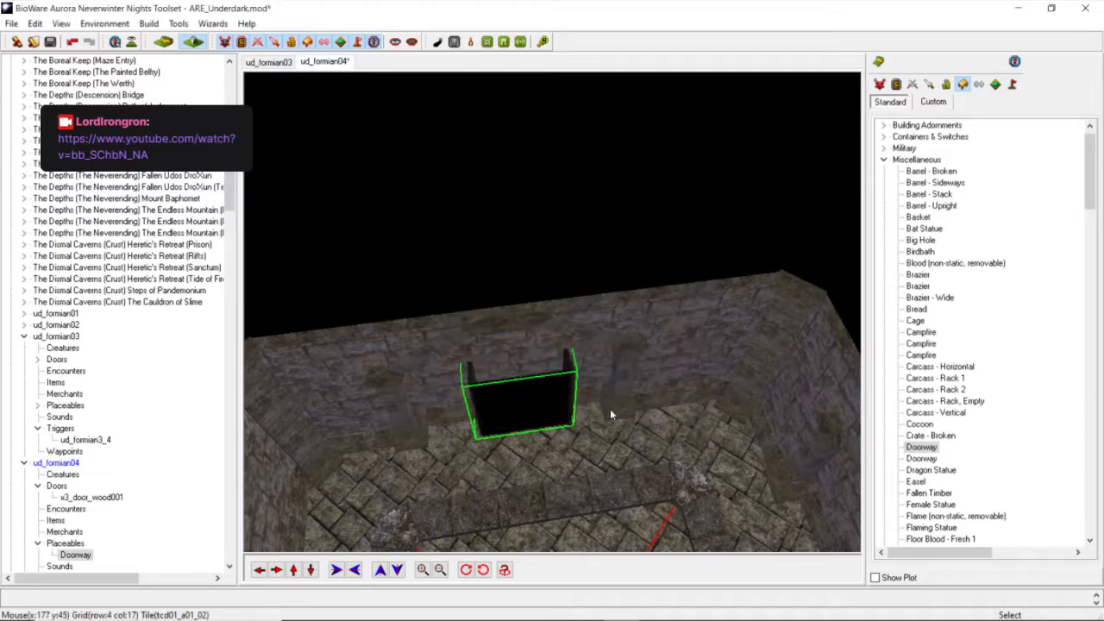
Show the area's walkmesh to check the walkable floor at the wall recess, and restore the textured view.
left_click(115, 26)
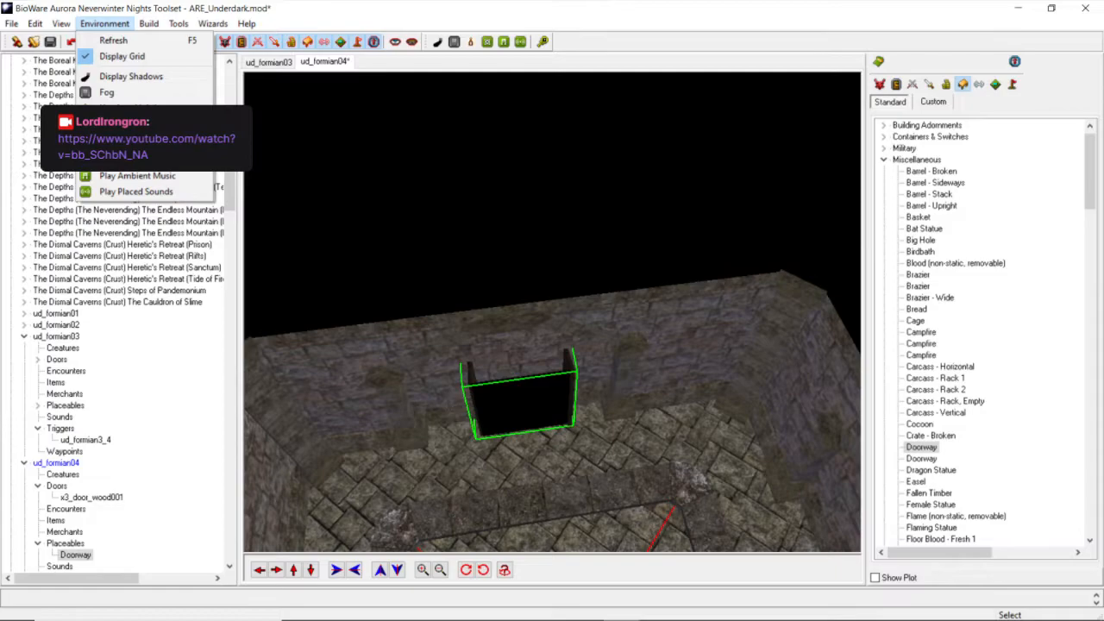
left_click(130, 137)
scroll(520, 320, "down", 5)
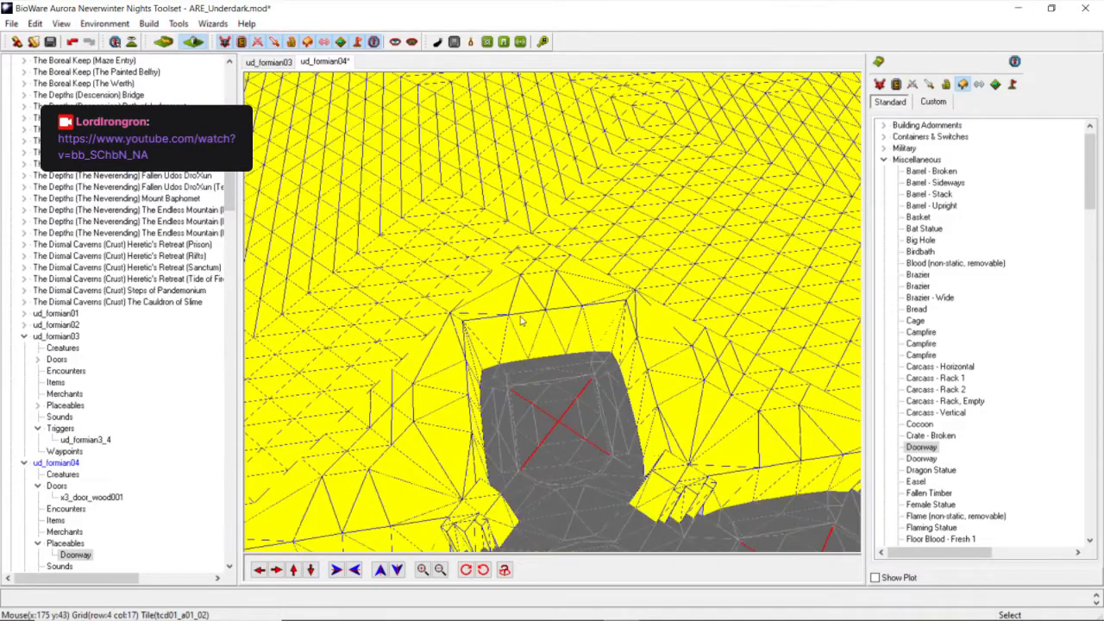
scroll(520, 321, "up", 3)
scroll(520, 320, "up", 2)
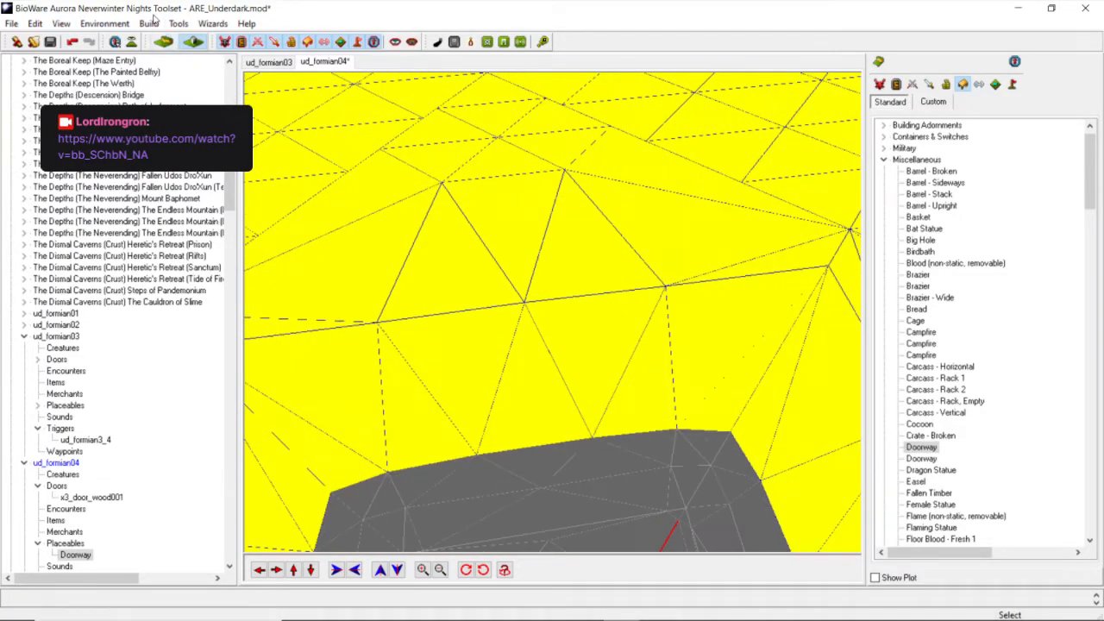
left_click(104, 23)
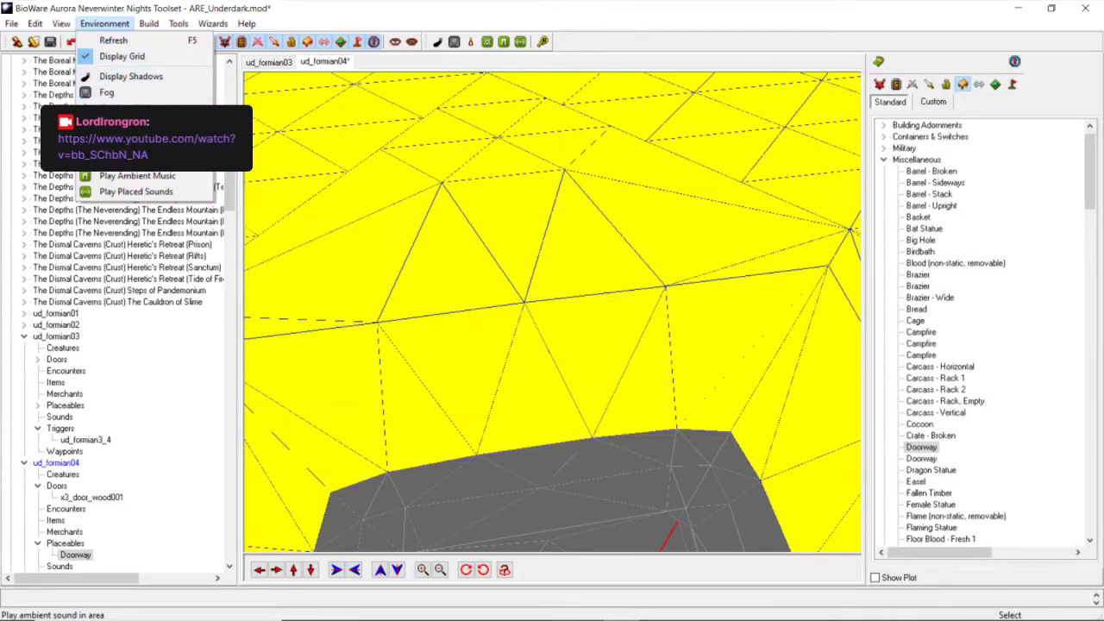
left_click(132, 138)
scroll(466, 344, "up", 3)
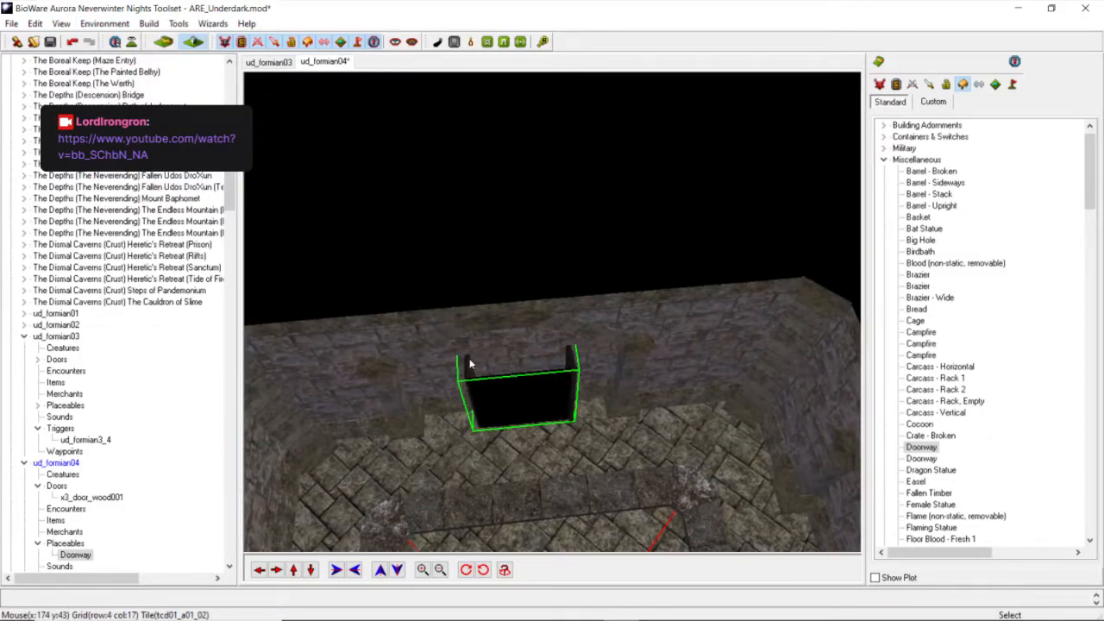
Examine the open Doorway's placement against the wall recess from several distances and angles.
left_click(311, 569)
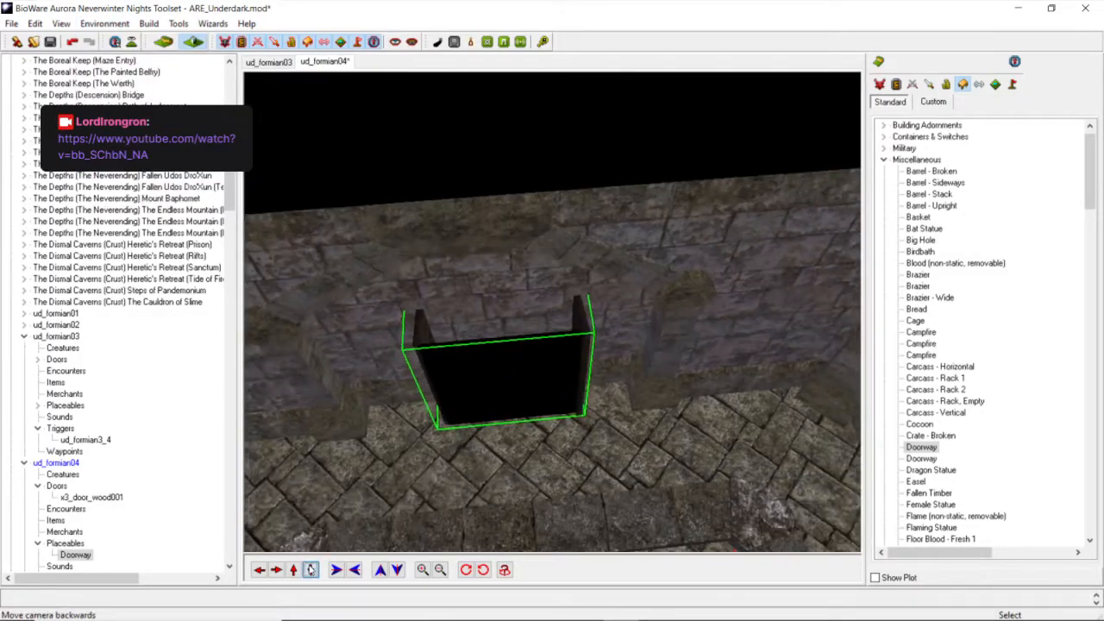
scroll(523, 344, "up", 2)
scroll(523, 346, "down", 5)
scroll(522, 340, "up", 6)
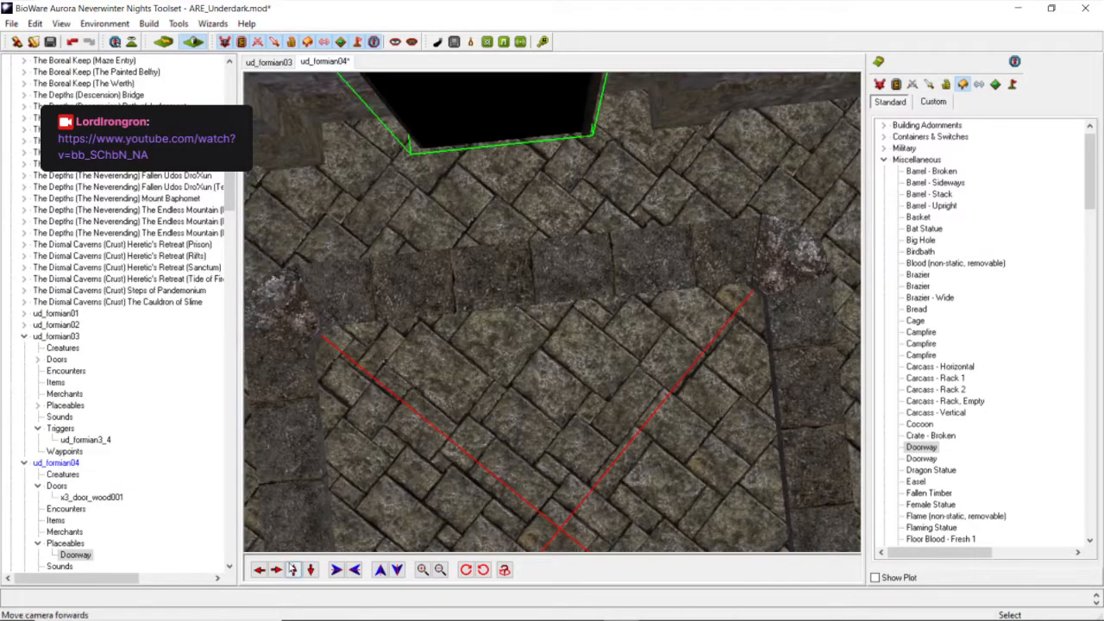
left_click(293, 570)
middle_click_drag(488, 358, 509, 454)
left_click_drag(501, 470, 473, 424)
left_click_drag(558, 480, 528, 413)
scroll(541, 415, "down", 5)
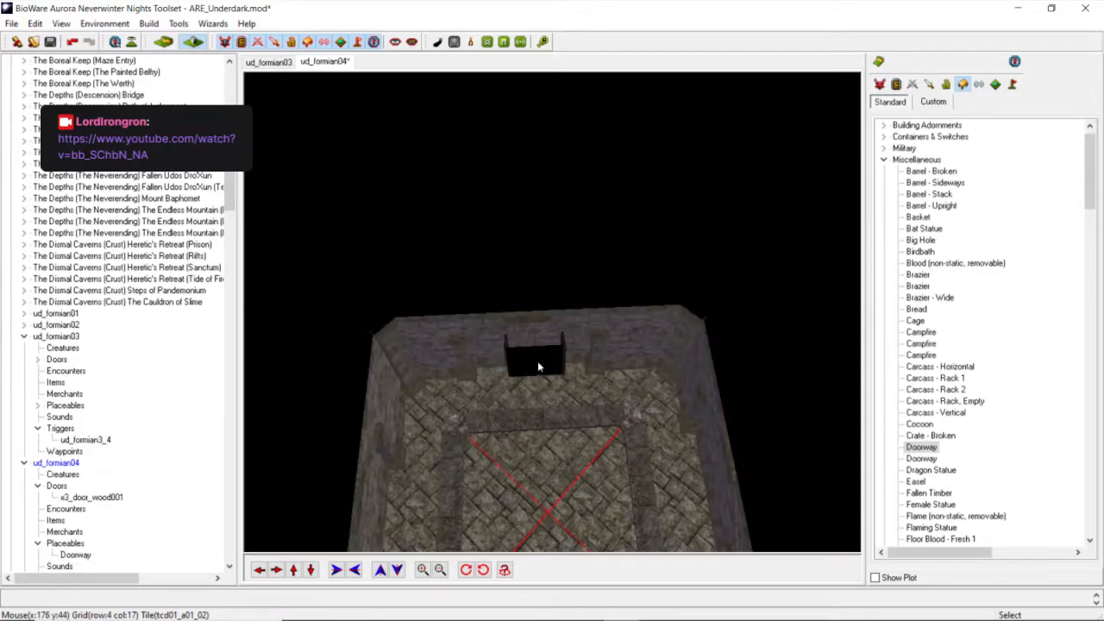
left_click(515, 385)
scroll(545, 442, "up", 5)
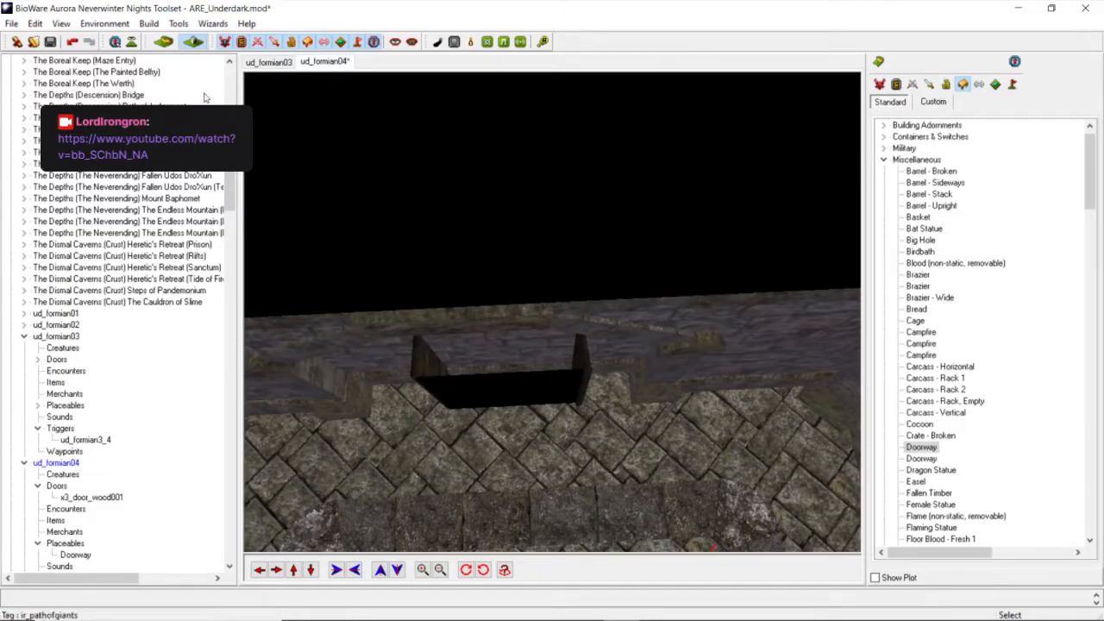
Compare the Doorway's spot with the walkmesh edge at the recess, close up and from afar, and switch the walkmesh off.
left_click(104, 23)
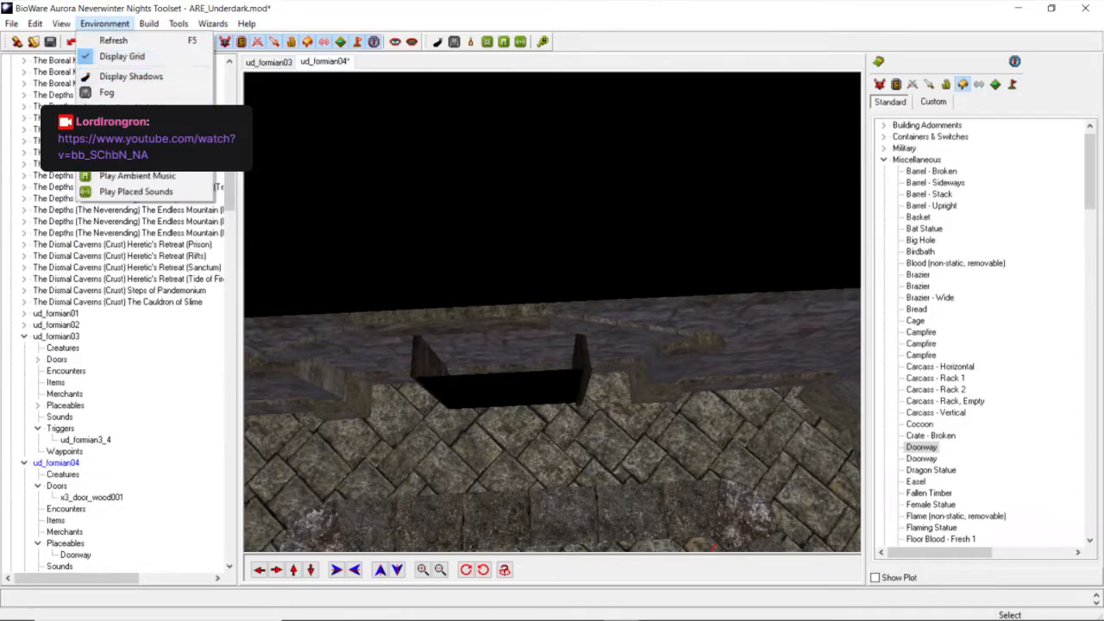
left_click(138, 140)
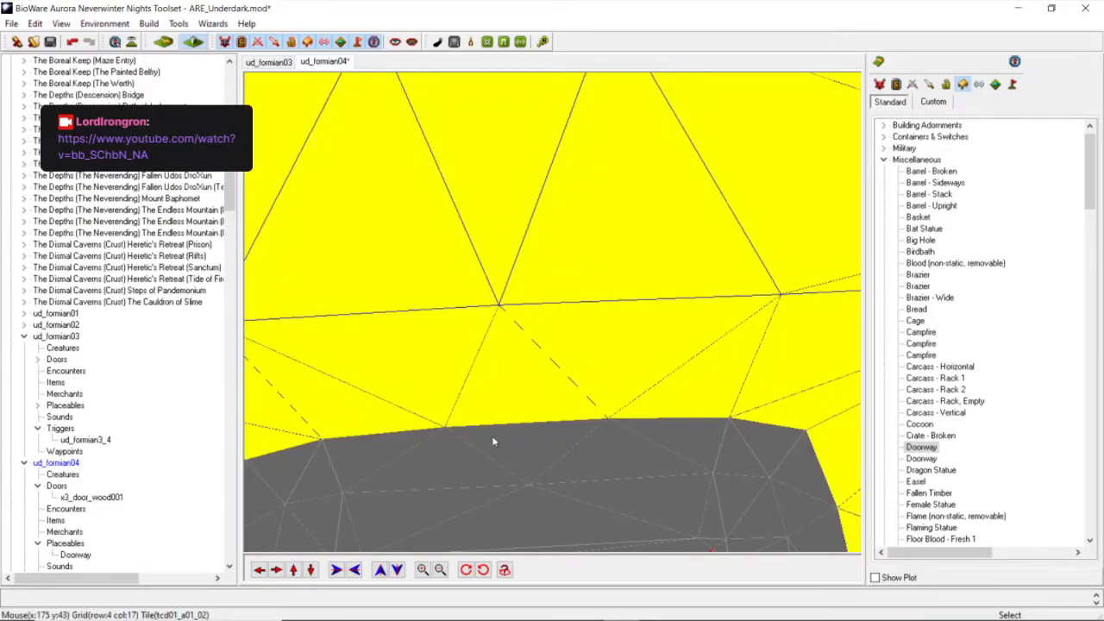
middle_click_drag(491, 435, 488, 361)
scroll(507, 385, "down", 10)
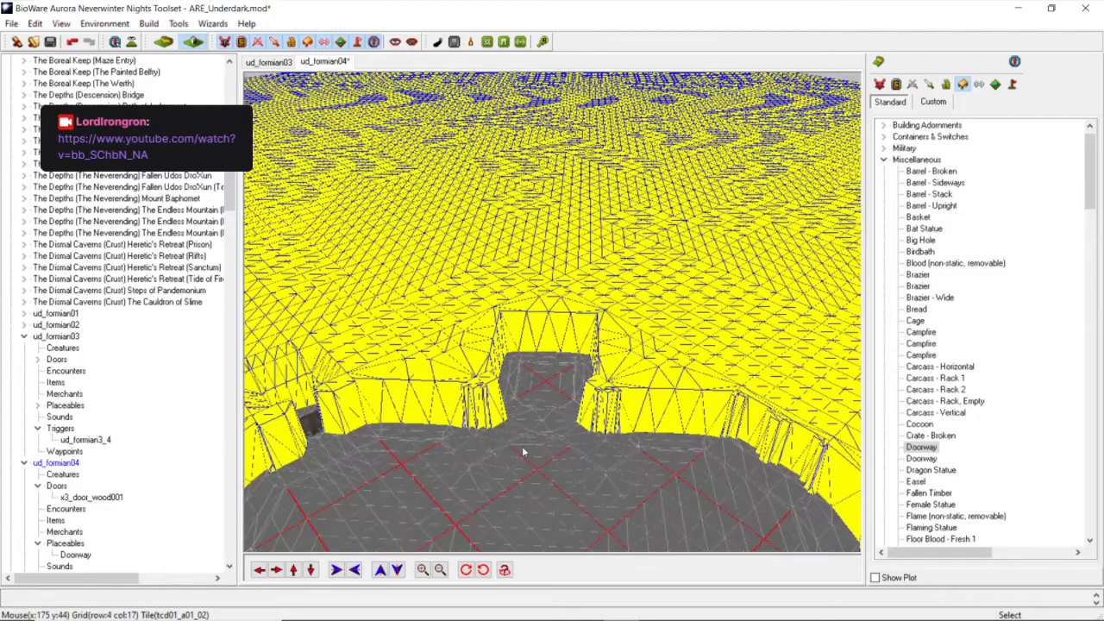
scroll(522, 446, "up", 8)
scroll(522, 446, "down", 3)
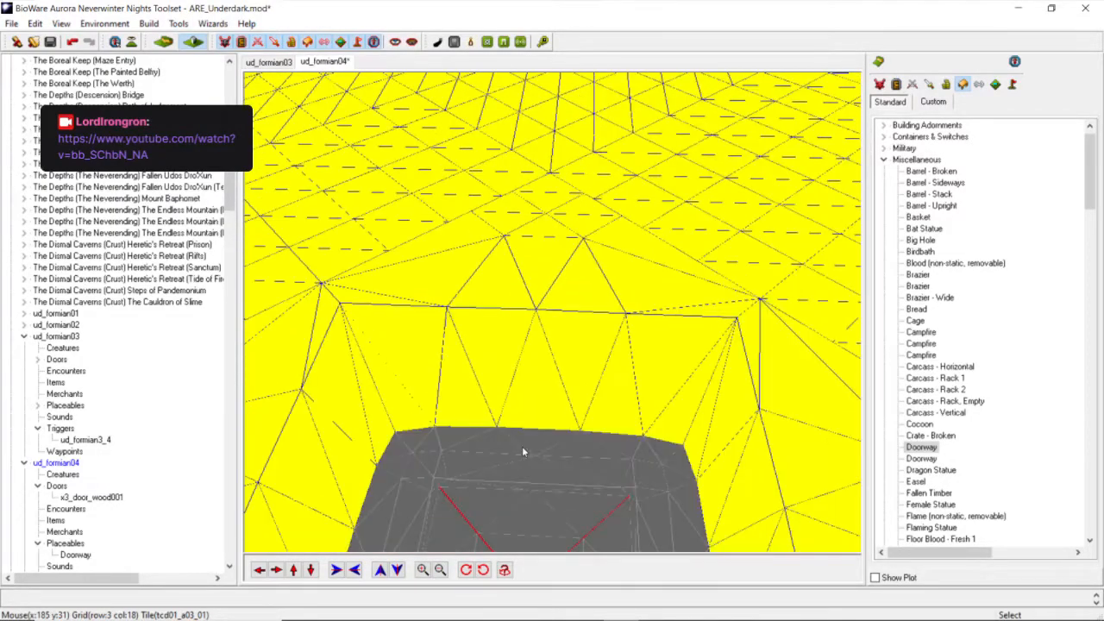
left_click(104, 23)
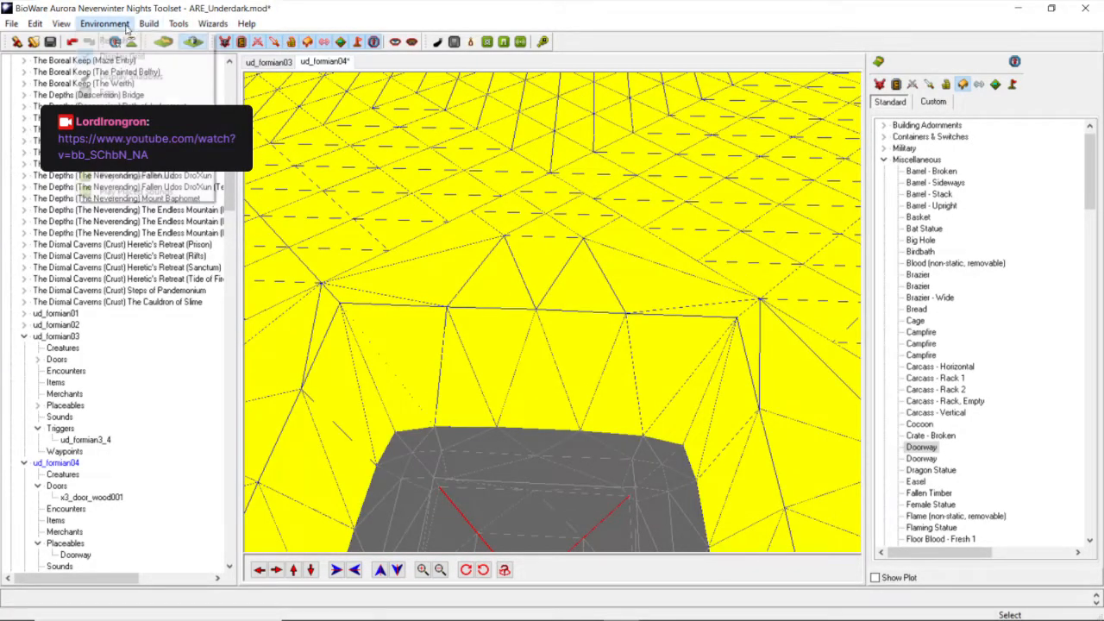
left_click(122, 56)
scroll(567, 469, "up", 3)
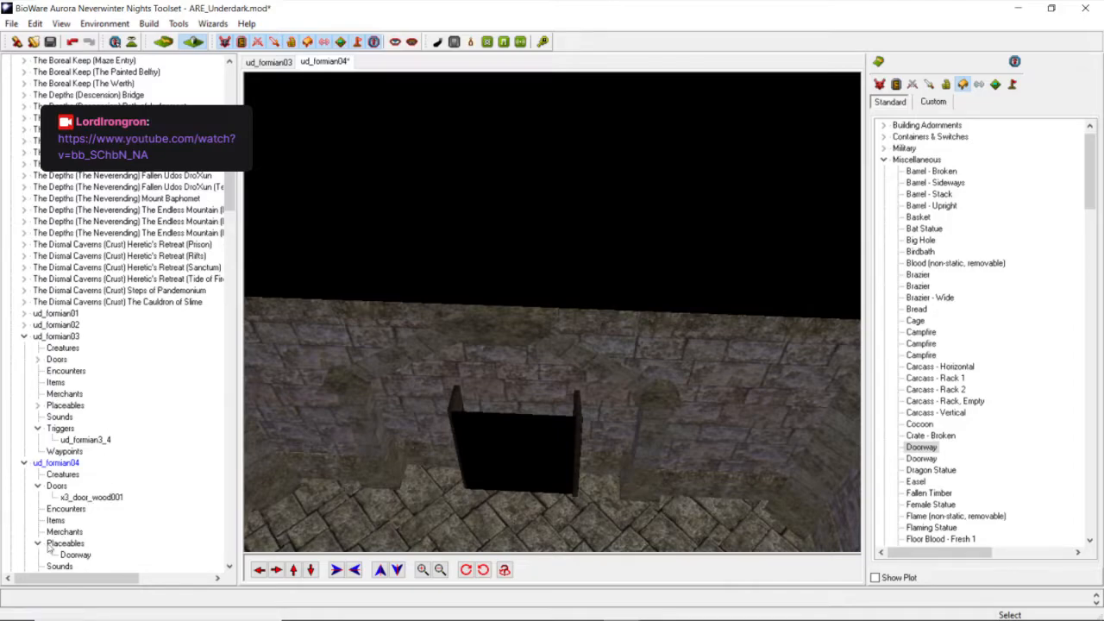
Enlarge the open Doorway to a scale of about 2.08.
left_click(77, 557)
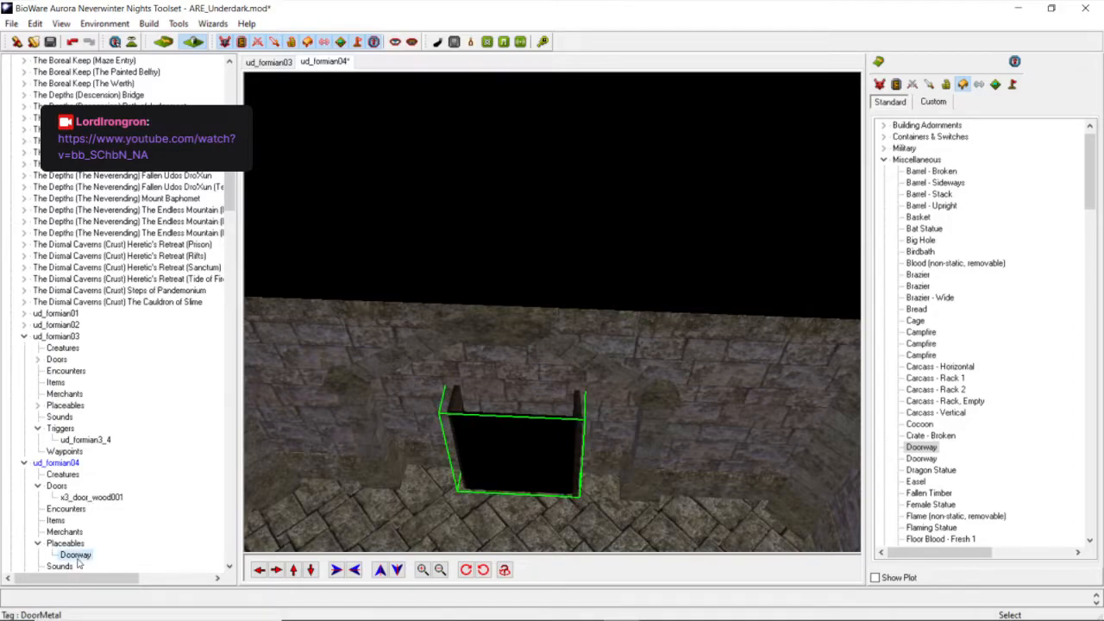
scroll(537, 436, "up", 4, "shift")
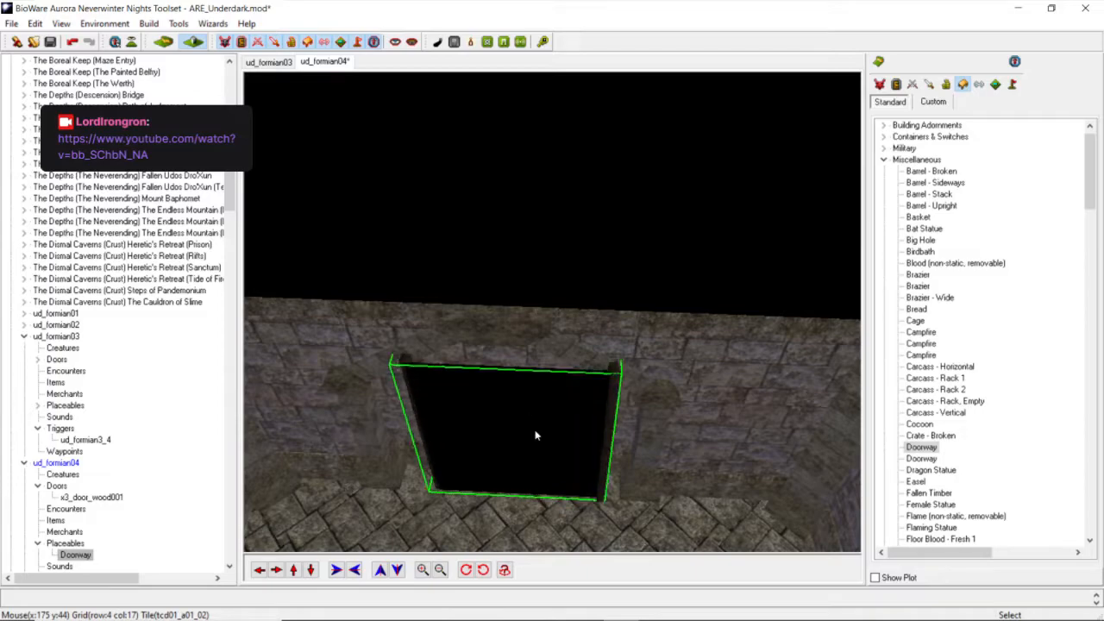
scroll(536, 435, "up", 6, "shift")
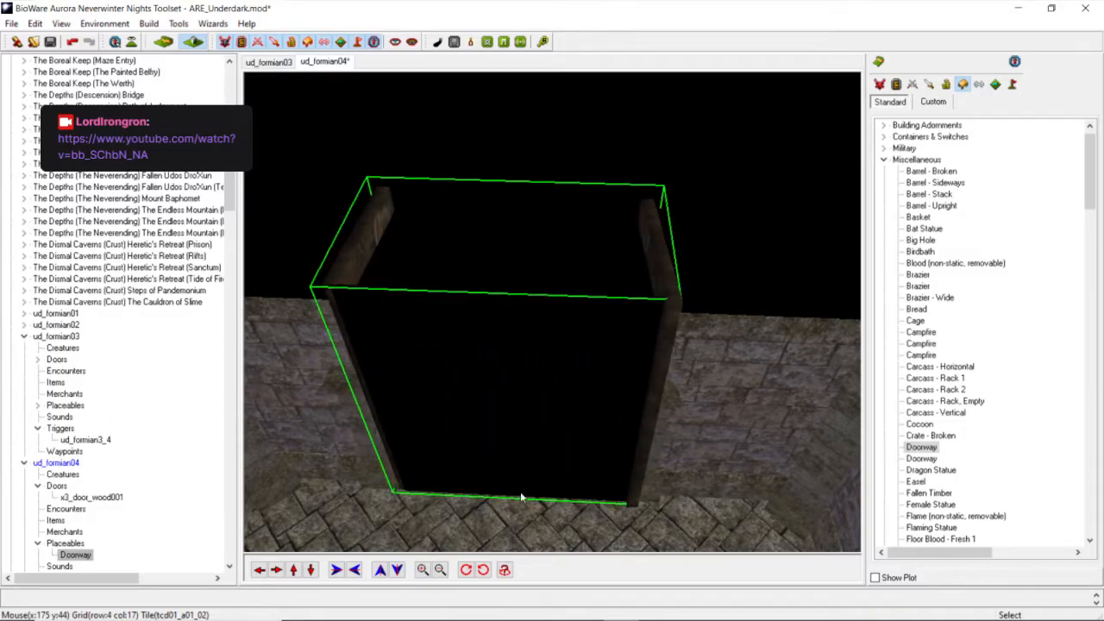
left_click(526, 458)
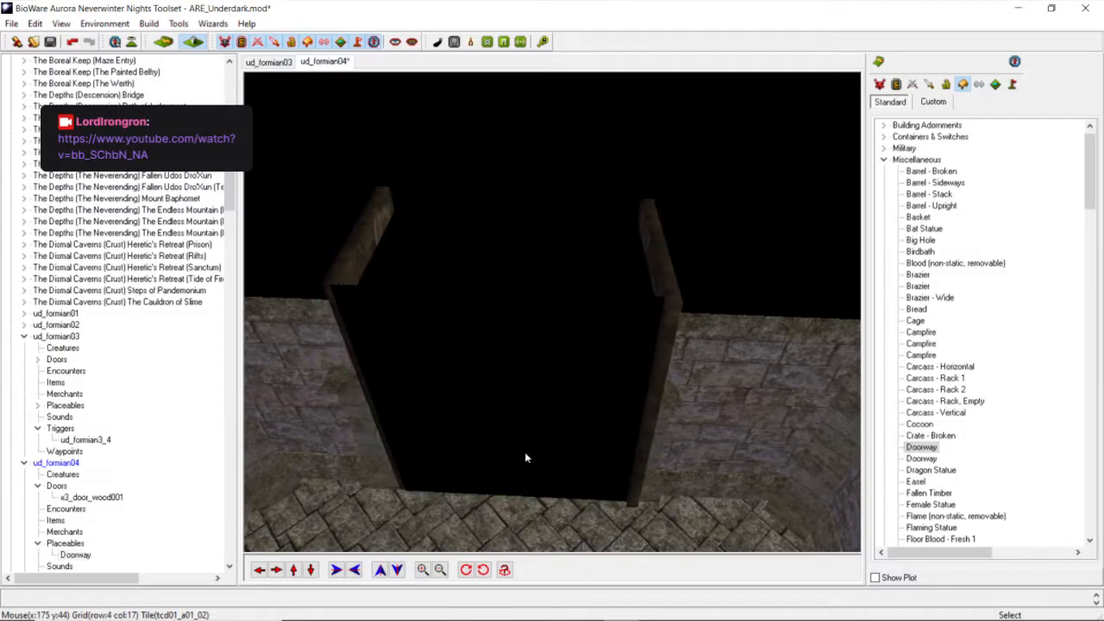
left_click(658, 266)
scroll(655, 265, "up", 5, "shift")
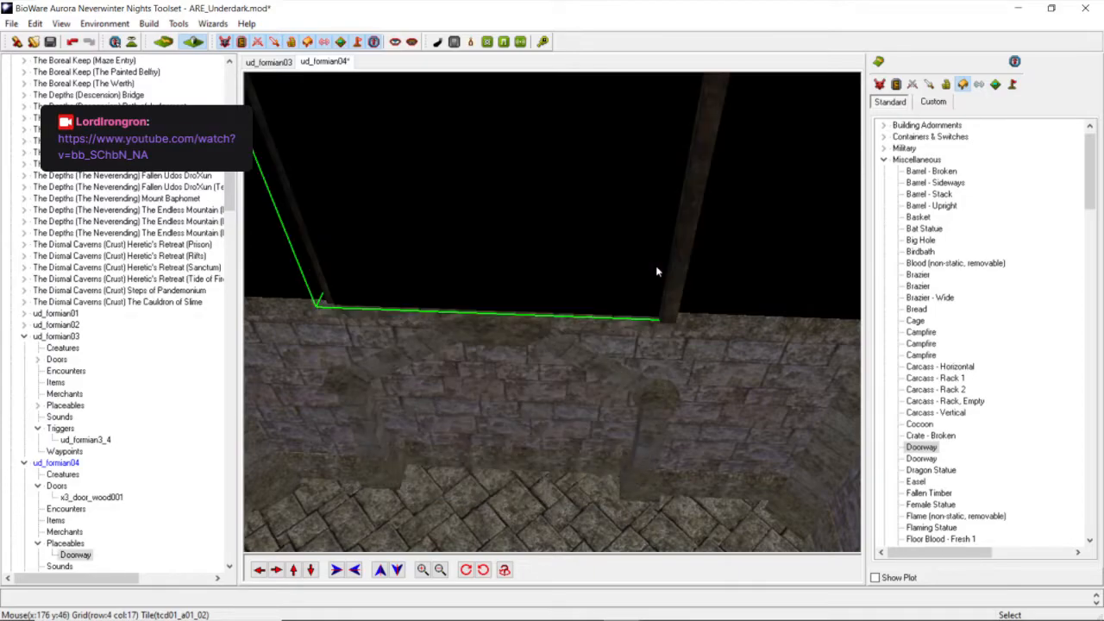
Shift the enlarged Doorway along the wall to about X 175.12, Y 44.40.
left_click_drag(654, 268, 646, 302)
middle_click_drag(645, 302, 487, 351)
left_click_drag(492, 358, 465, 313)
scroll(466, 315, "down", 5)
middle_click_drag(477, 278, 520, 280)
scroll(539, 298, "up", 5)
left_click_drag(519, 276, 507, 288)
scroll(498, 259, "up", 2)
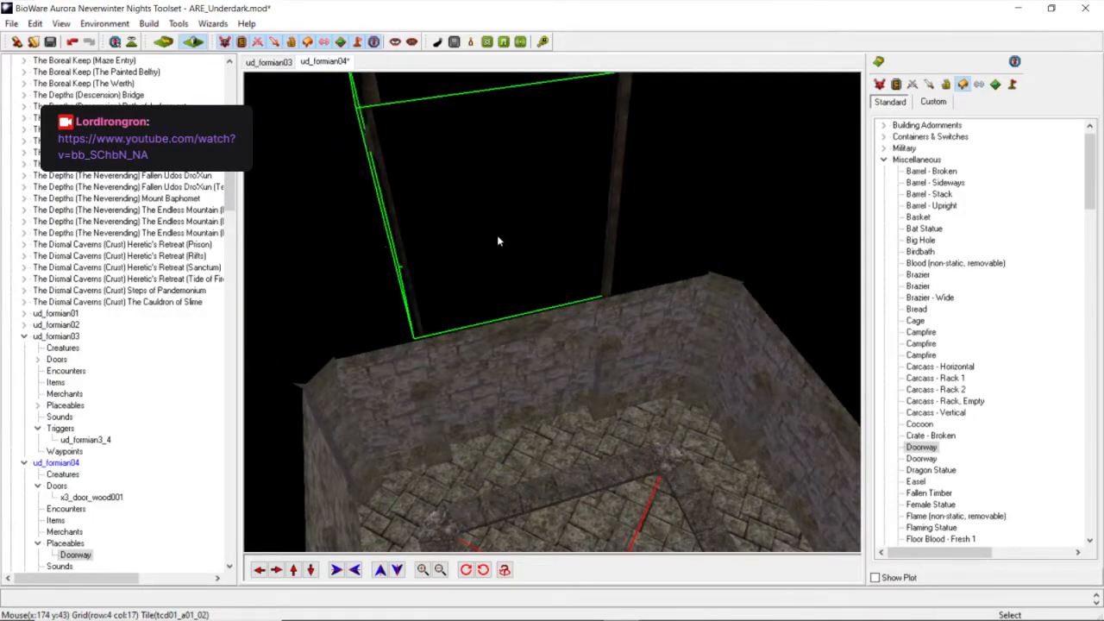
Lower the enlarged Doorway to a Z position of 0.20.
right_click(497, 234)
left_click(543, 261)
left_click_drag(466, 272, 436, 275)
type("0")
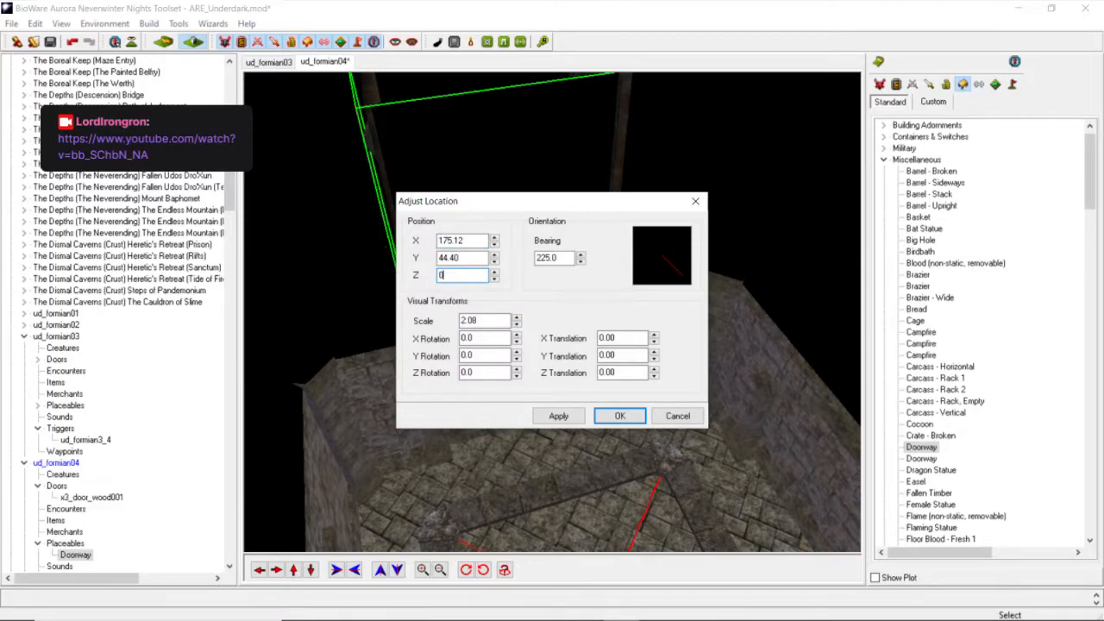
type(".20")
left_click(559, 416)
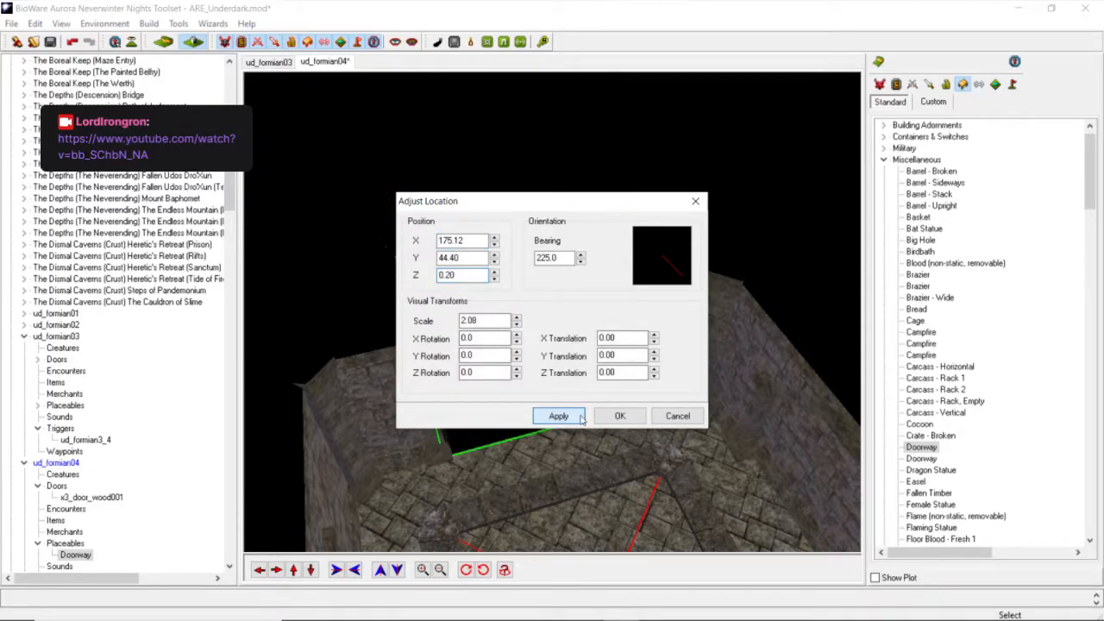
left_click(614, 420)
Push the enlarged Doorway deeper into the wall, to about X 175.05, Y 44.65.
left_click(542, 323)
middle_click_drag(543, 324, 512, 457)
left_click(483, 318)
scroll(482, 319, "up", 3)
middle_click_drag(482, 318, 395, 288)
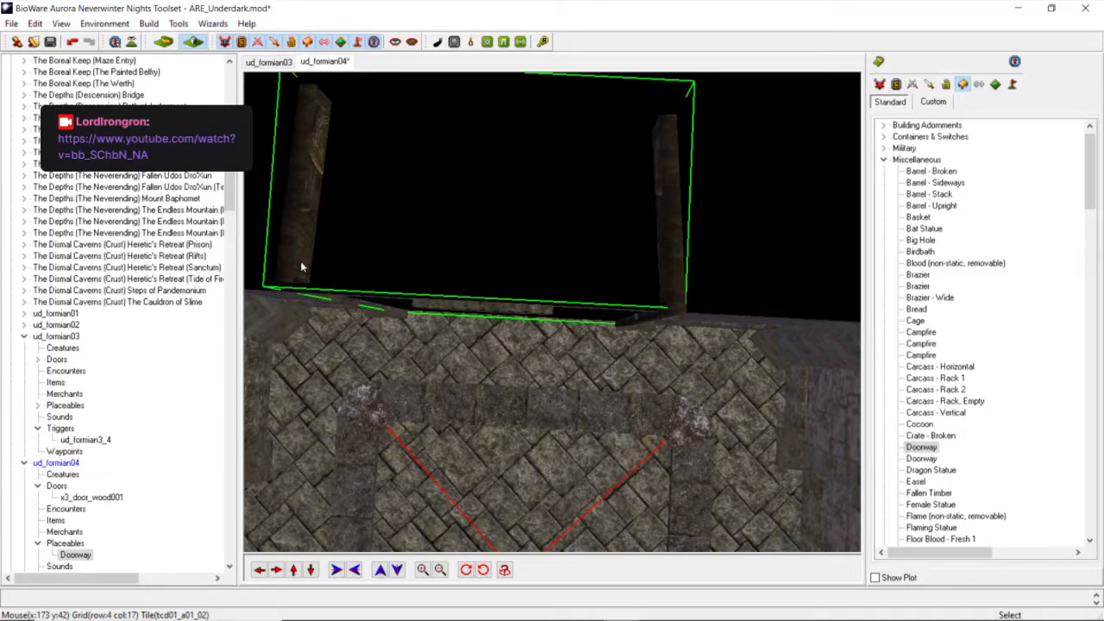
scroll(300, 260, "up", 5)
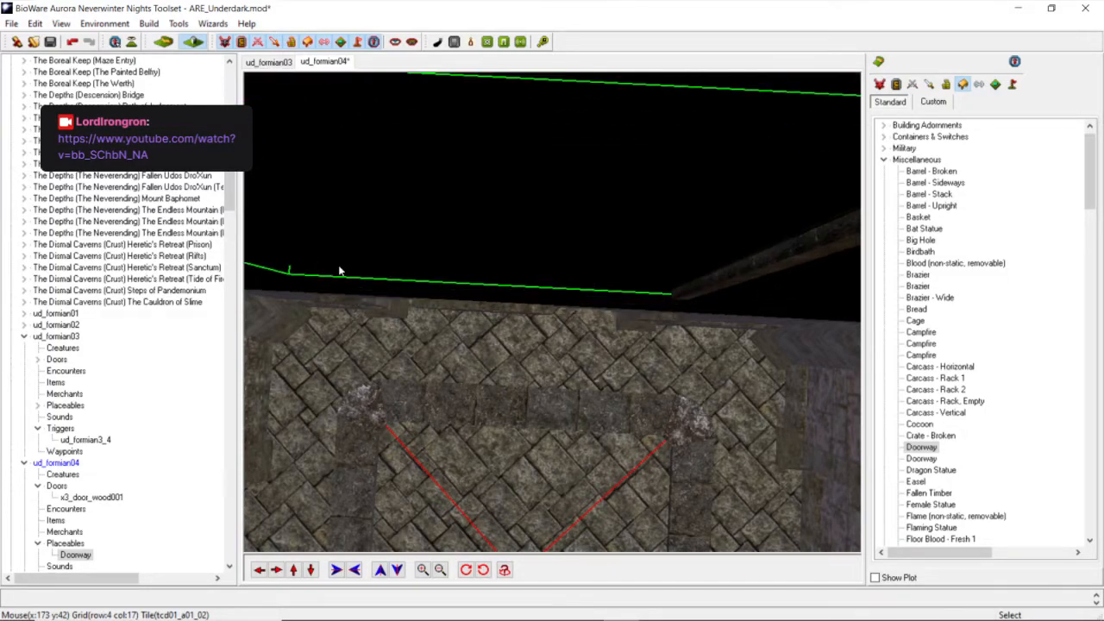
Set the repositioned Doorway's Z position to 0.20.
right_click(475, 209)
left_click(494, 229)
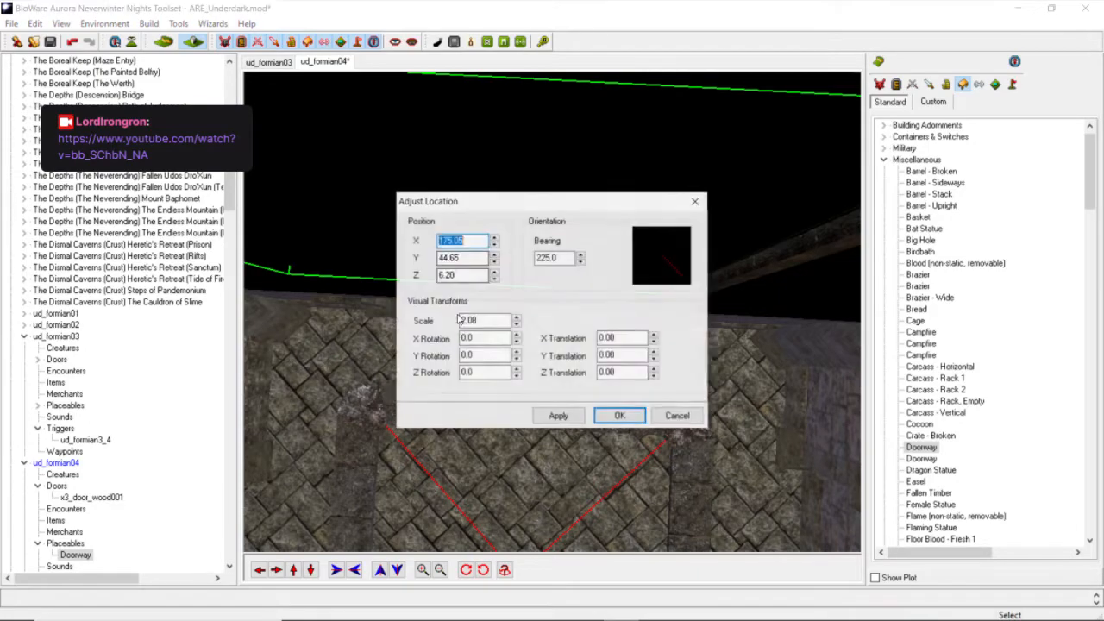
key("Tab")
key("Tab")
type("0")
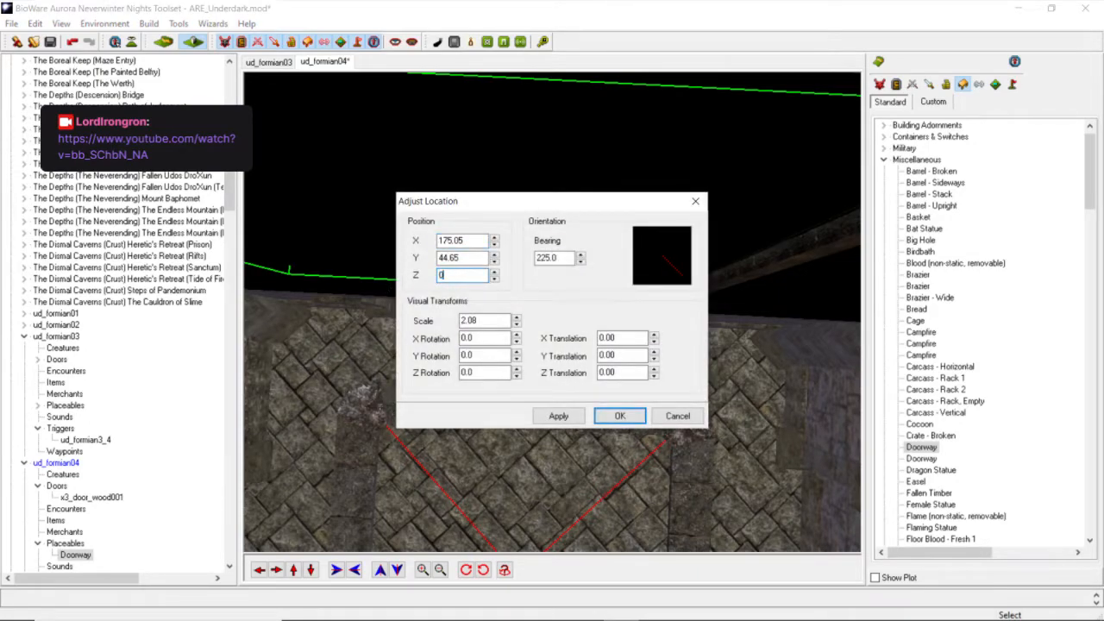
type(".20")
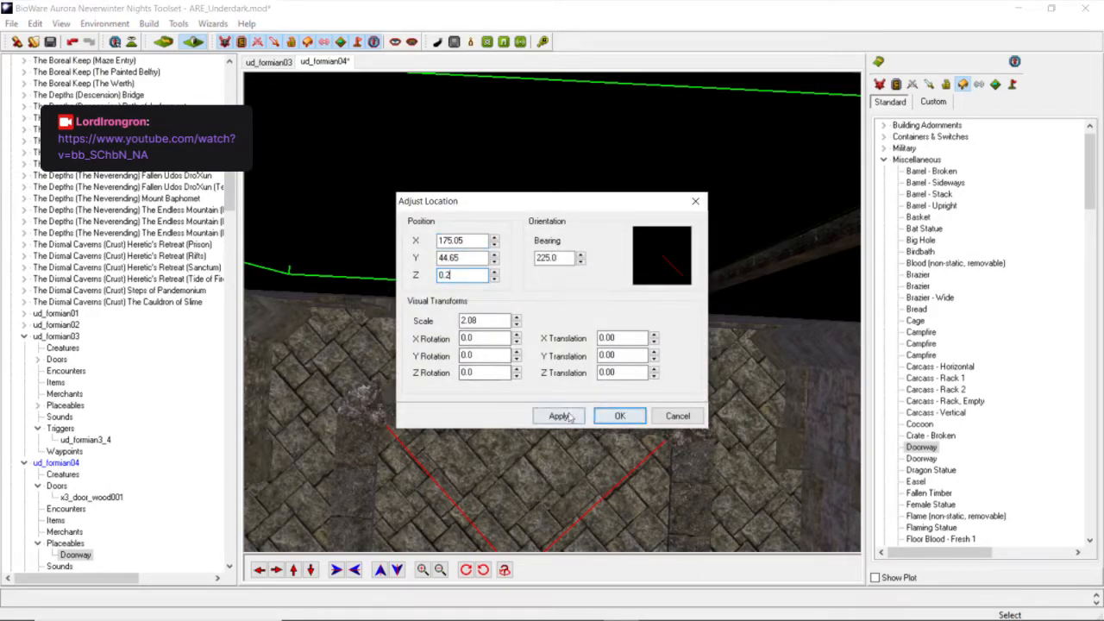
left_click(561, 417)
left_click(619, 416)
Check from inside the chamber how the enlarged Doorway fits behind the arched recess.
middle_click_drag(591, 369, 437, 442)
scroll(579, 329, "down", 1)
scroll(585, 361, "up", 1)
scroll(586, 363, "down", 2)
scroll(464, 376, "up", 1)
scroll(454, 409, "down", 1)
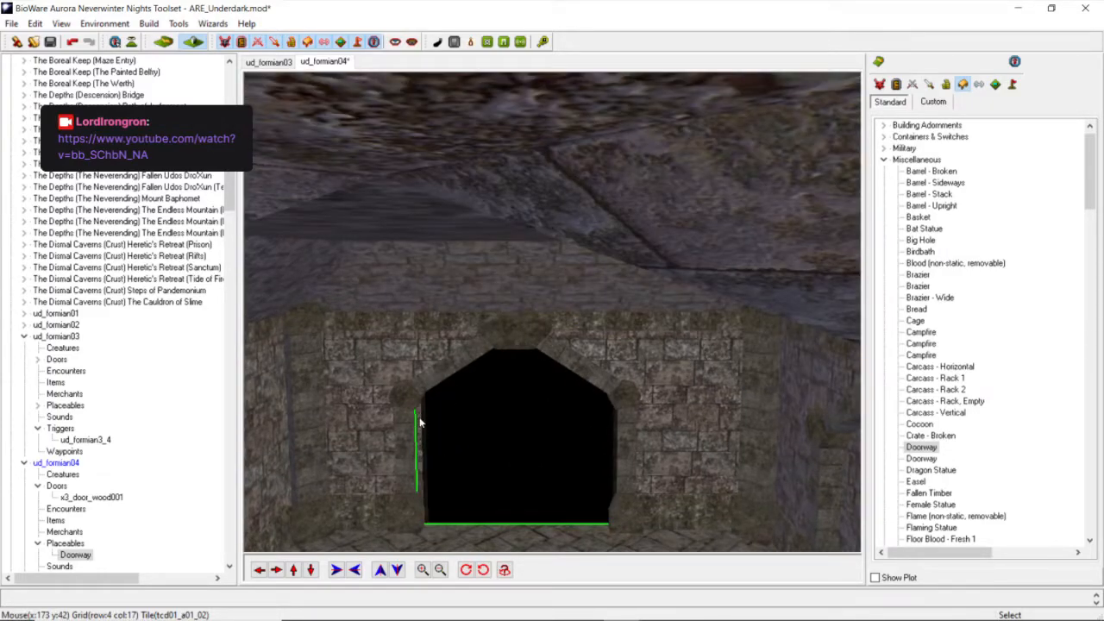
Rotate the enlarged Doorway counterclockwise to a bearing of 225.0, aligning it with the wall behind the arched recess.
middle_click_drag(413, 557, 406, 347)
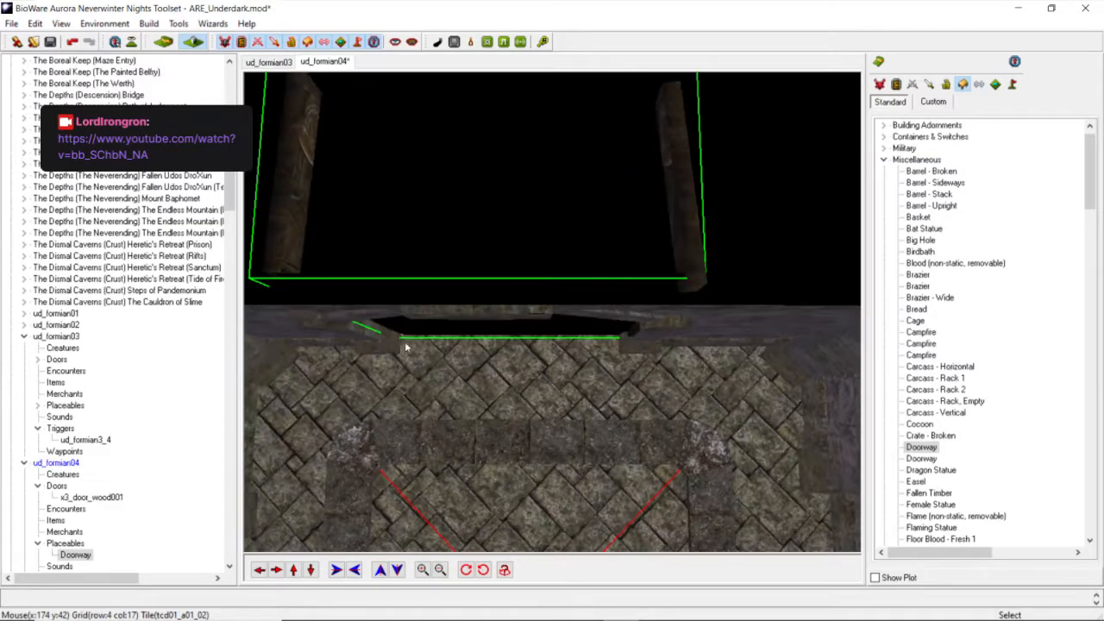
middle_click_drag(295, 272, 338, 320)
scroll(328, 311, "down", 3)
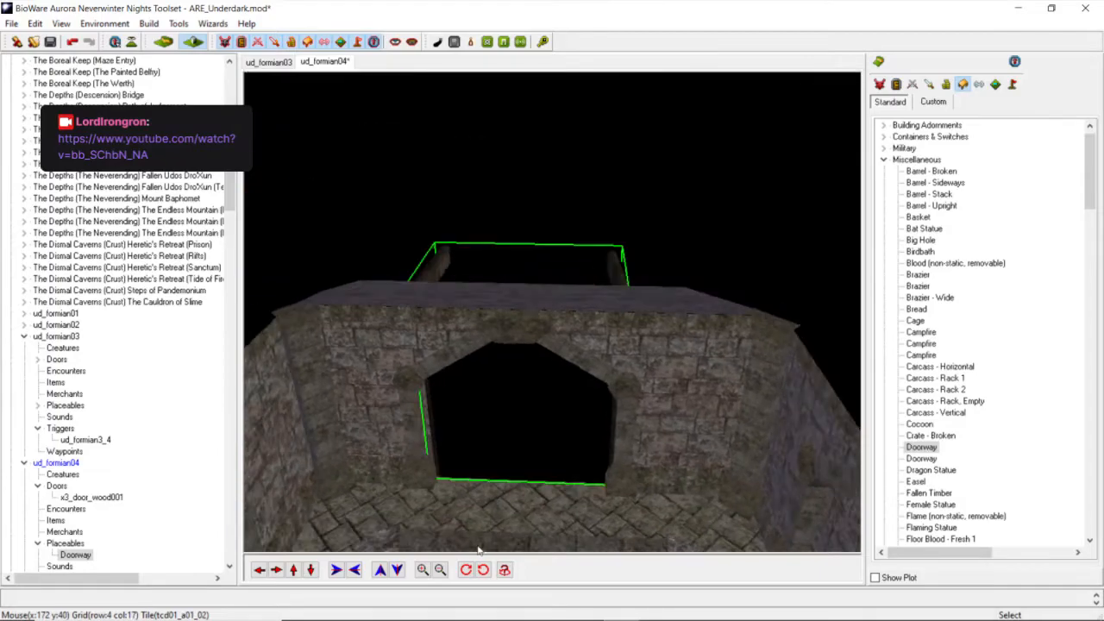
left_click(484, 569)
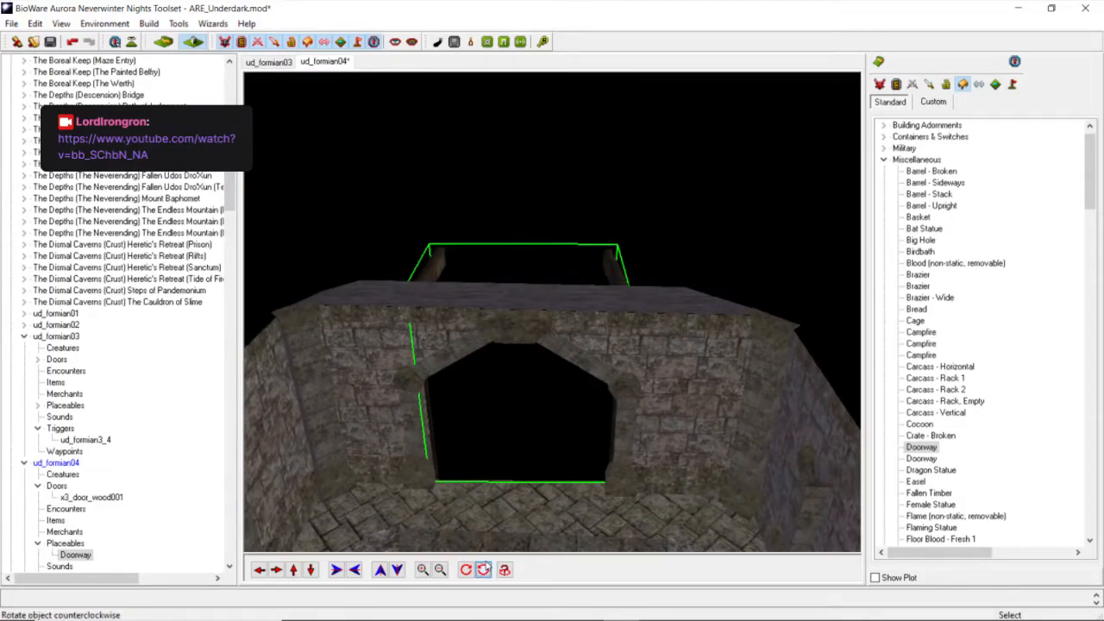
left_click(483, 569)
Shift the rotated Doorway to about X 174.95, Y 44.57 and set its Z position to 0.20.
middle_click_drag(446, 416, 408, 281)
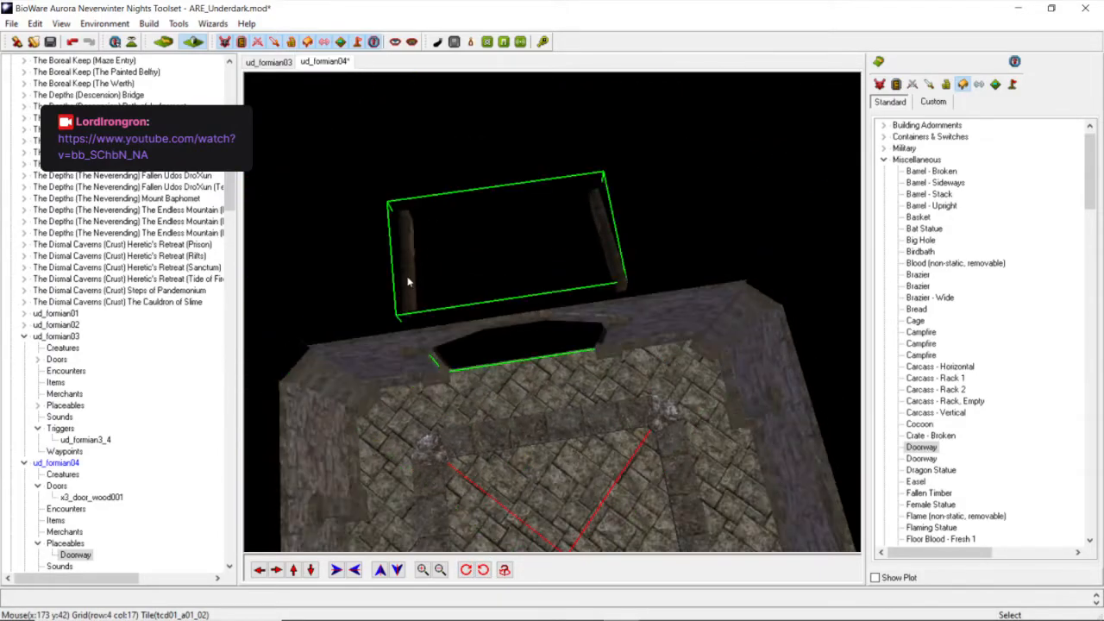
left_click(409, 306)
left_click(410, 272)
scroll(407, 269, "up", 2)
right_click(430, 257)
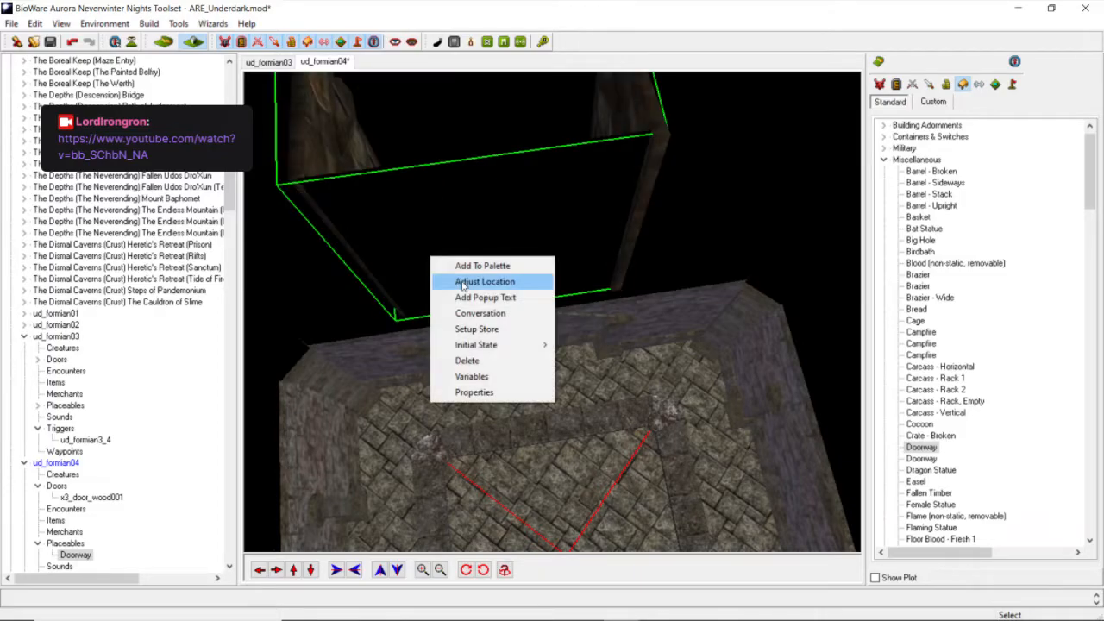
left_click(463, 285)
left_click_drag(457, 274, 397, 283)
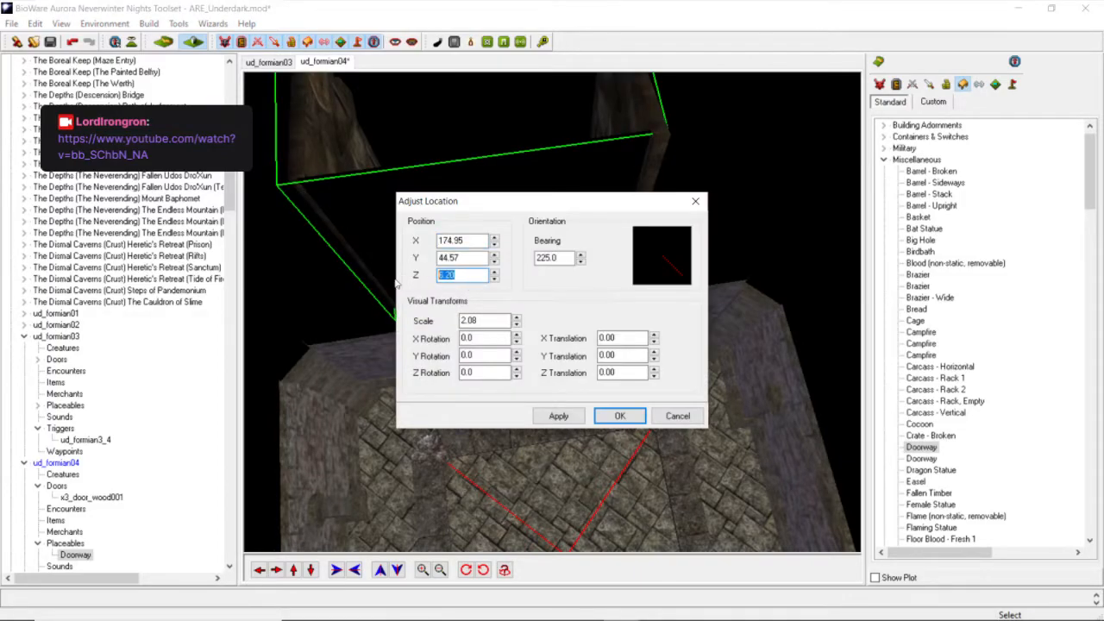
type("0")
left_click(559, 415)
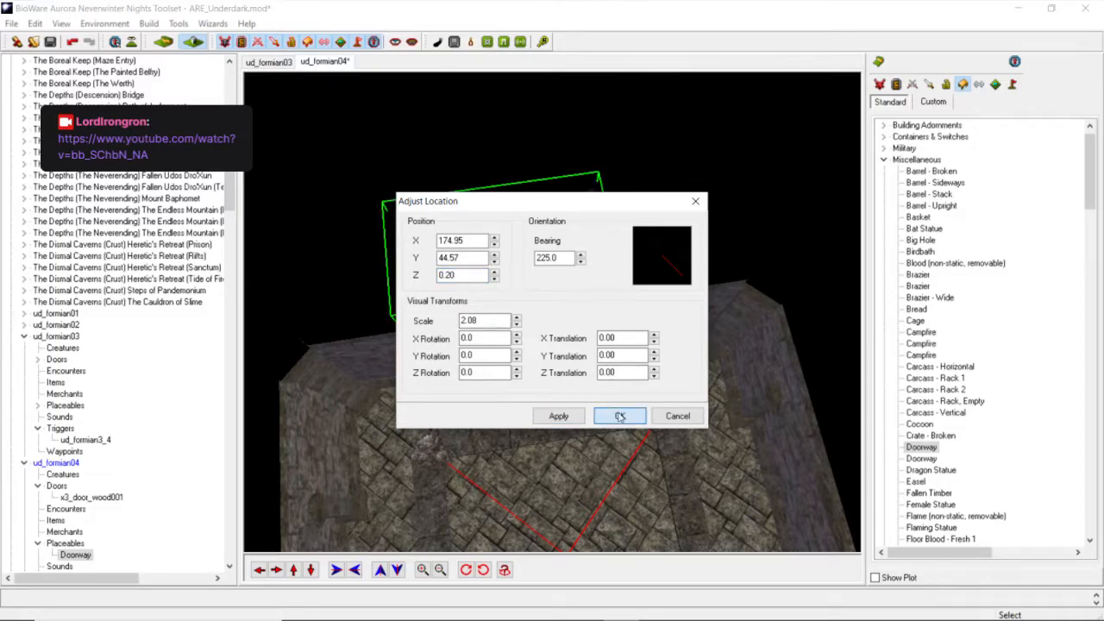
left_click(619, 416)
Inspect the Doorway's side posts behind the wall and review its location settings.
middle_click_drag(493, 409, 510, 585)
scroll(483, 309, "up", 4)
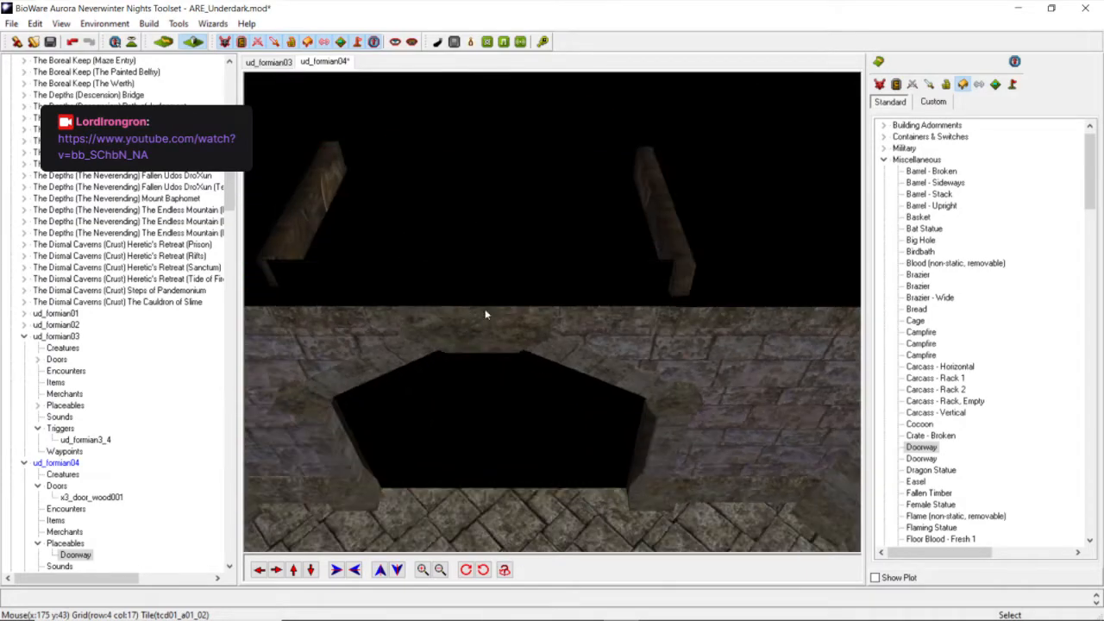
middle_click_drag(689, 287, 606, 290)
scroll(585, 256, "up", 3)
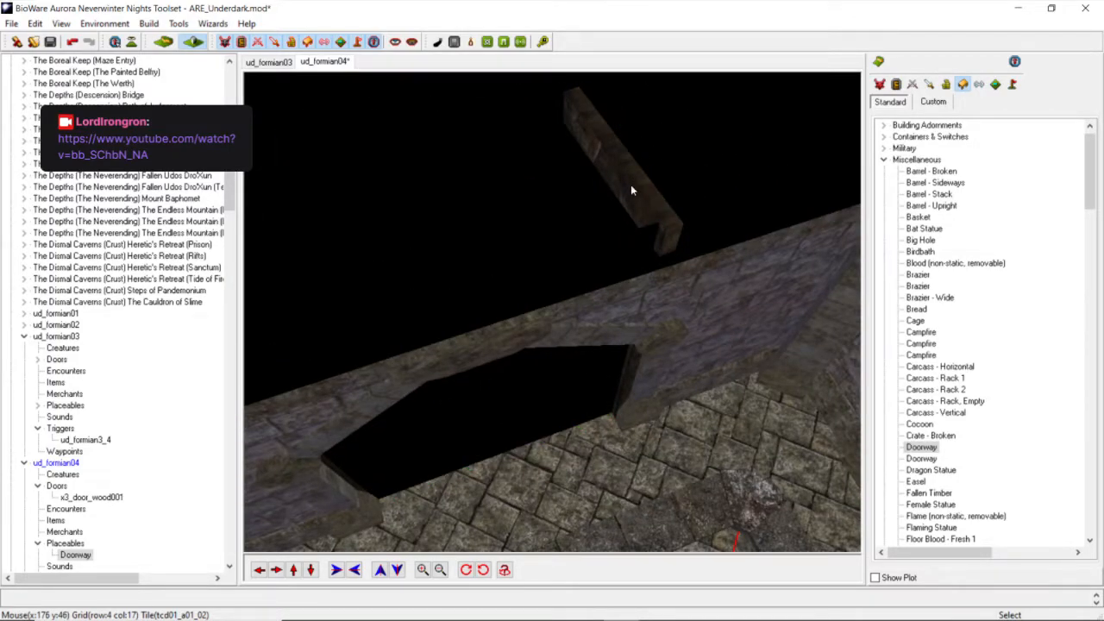
right_click(651, 191)
left_click(662, 214)
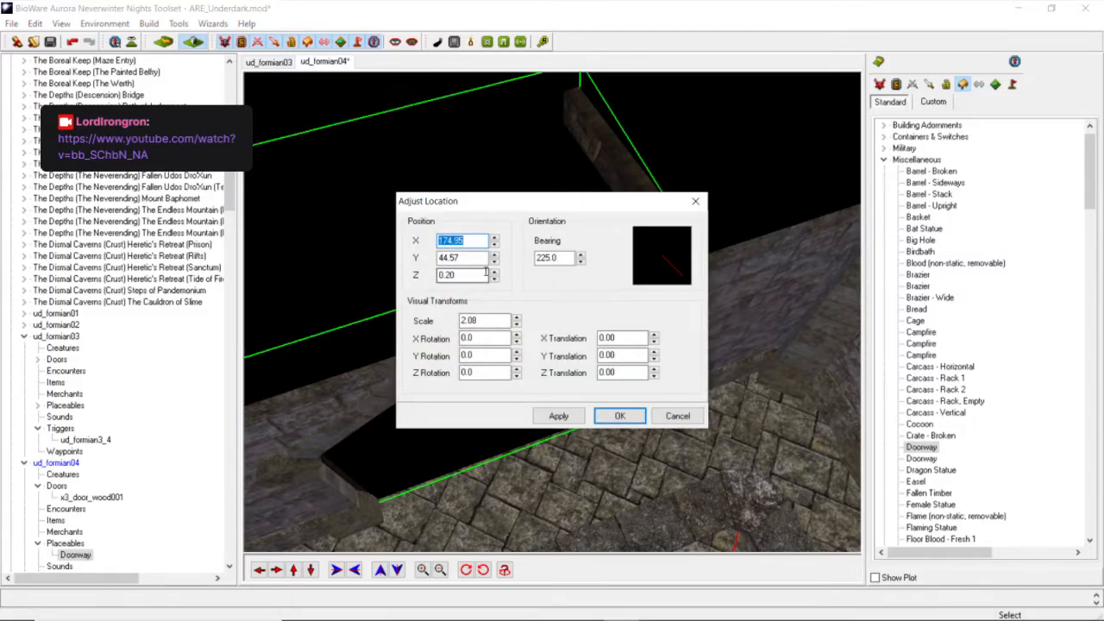
left_click(612, 417)
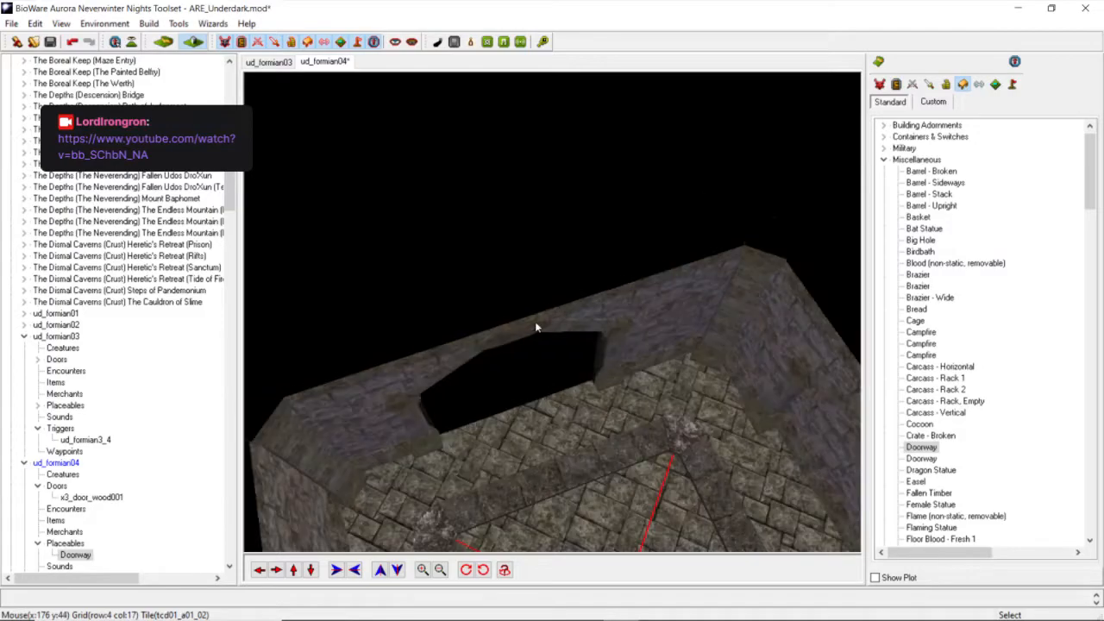
Examine how the dark opening in the arched recess looks from farther back in the chamber.
middle_click_drag(536, 322, 526, 274)
scroll(495, 284, "down", 3)
middle_click_drag(499, 346, 435, 453)
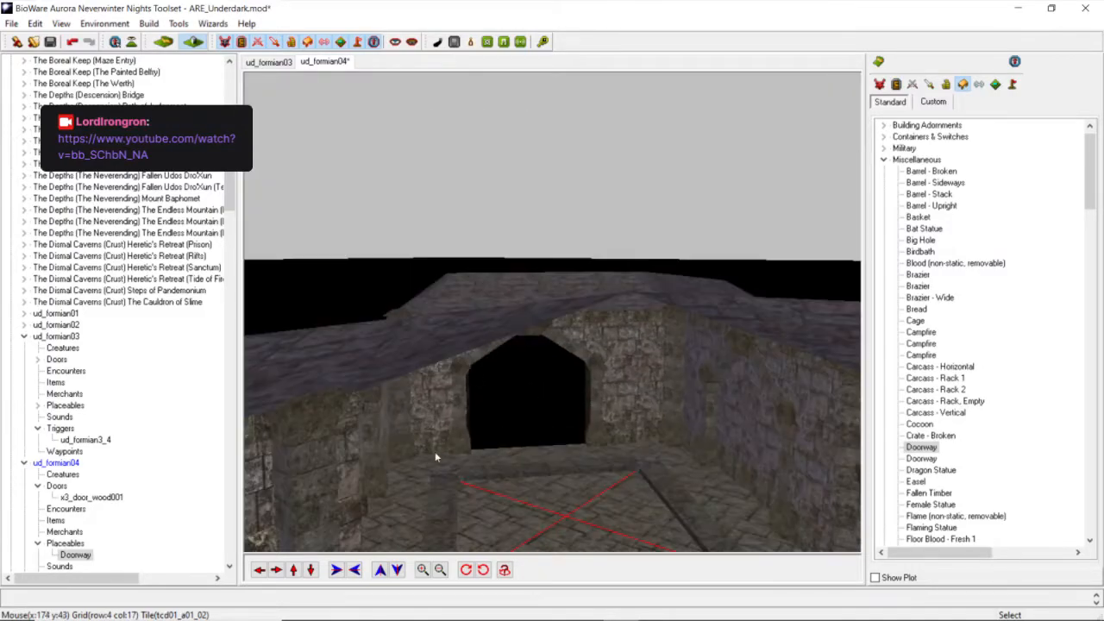
left_click(311, 570)
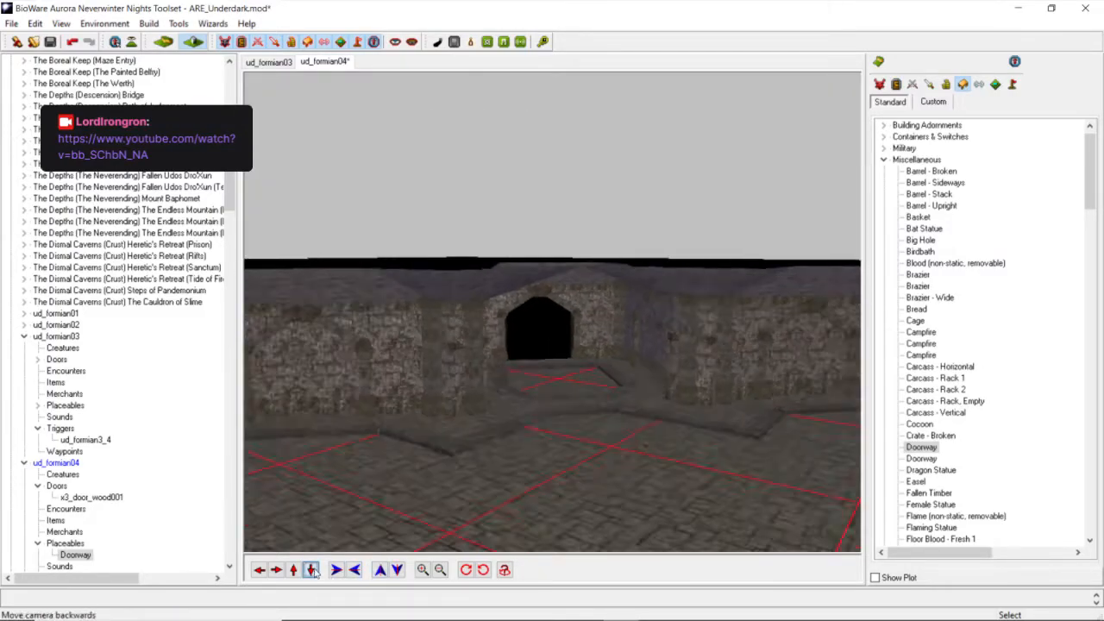
scroll(539, 340, "up", 3)
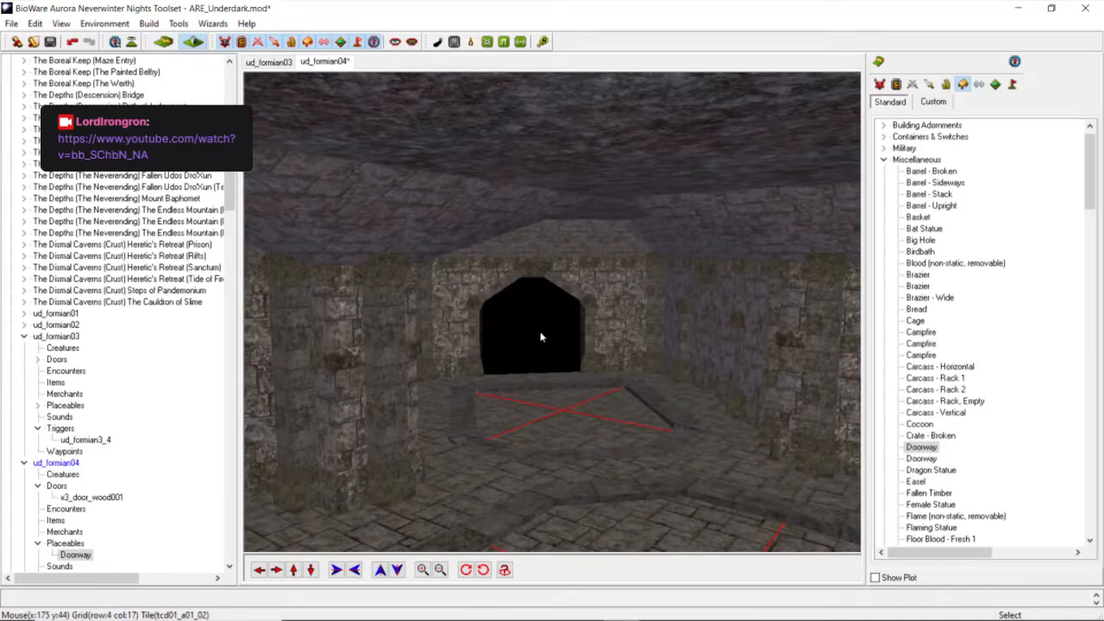
scroll(540, 341, "down", 2)
middle_click_drag(537, 343, 417, 489)
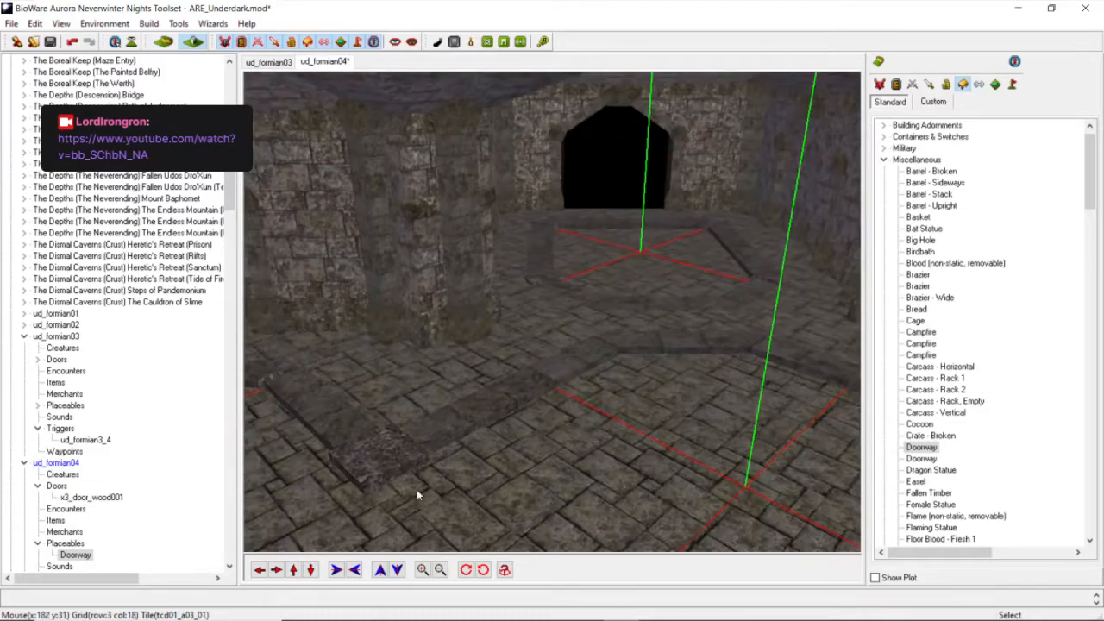
left_click(294, 572)
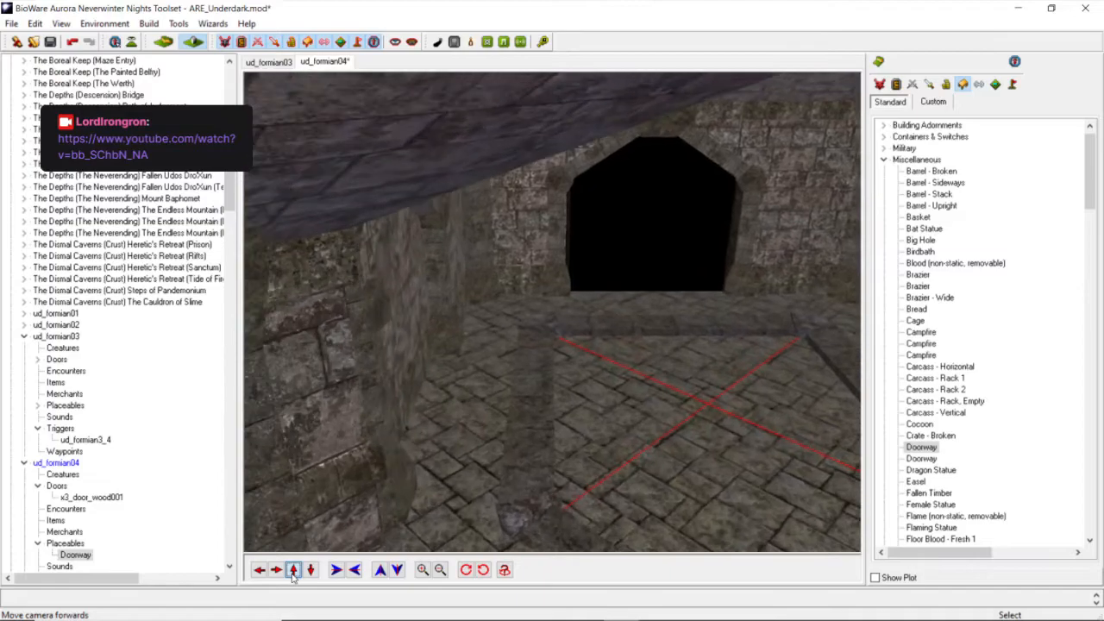
Place a Doorway placeable in front of the black archway in ud_formian04, rotated counterclockwise so it faces the room.
left_click(276, 569)
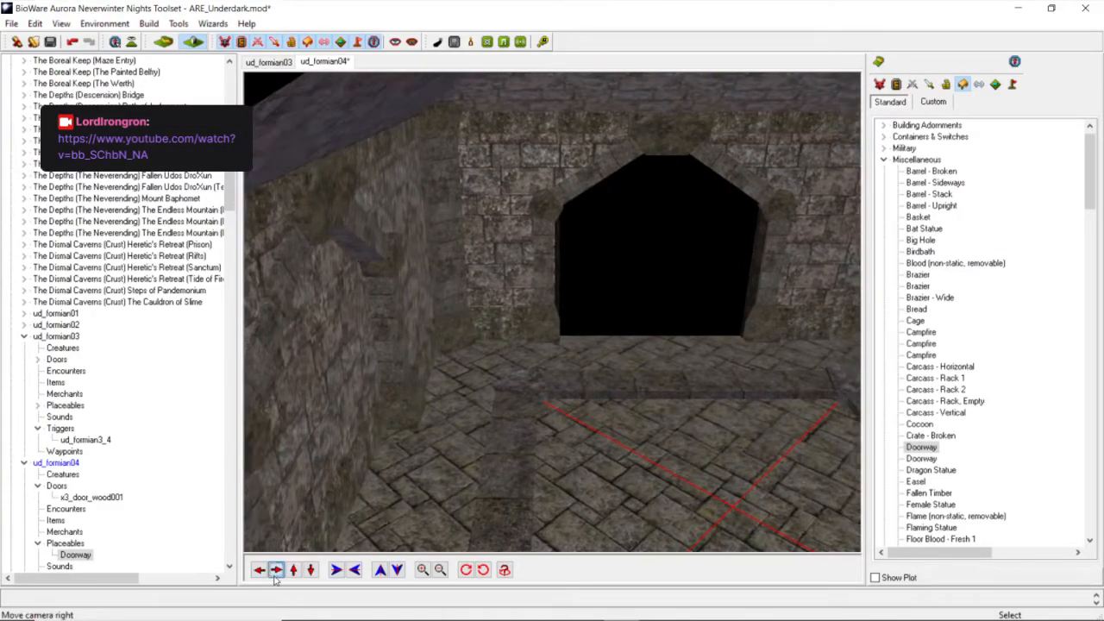
middle_click_drag(480, 282, 597, 308)
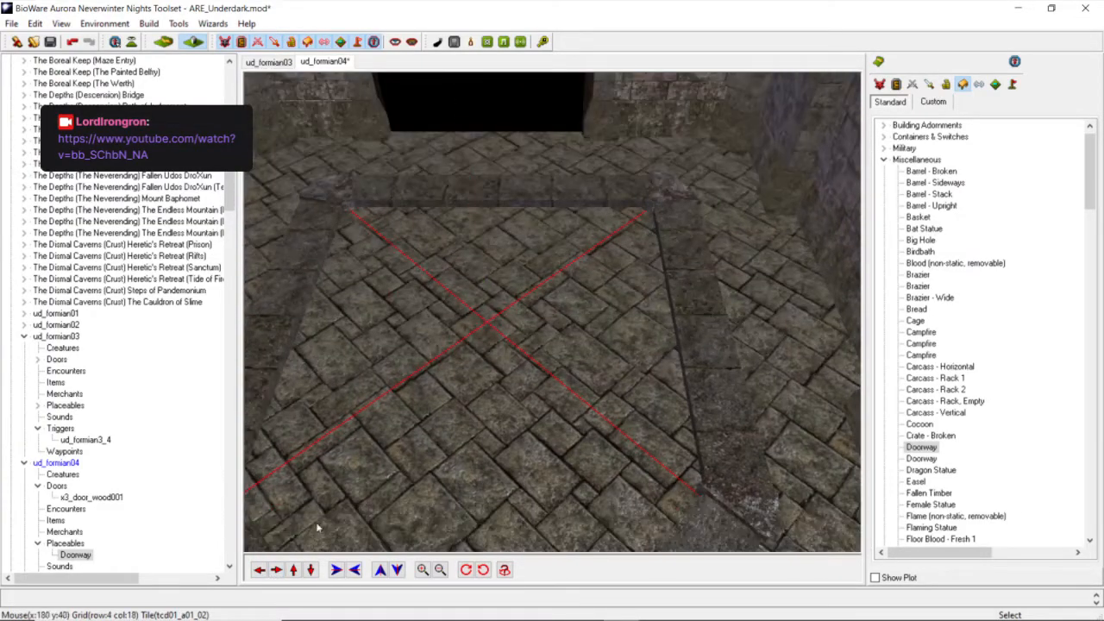
left_click(293, 570)
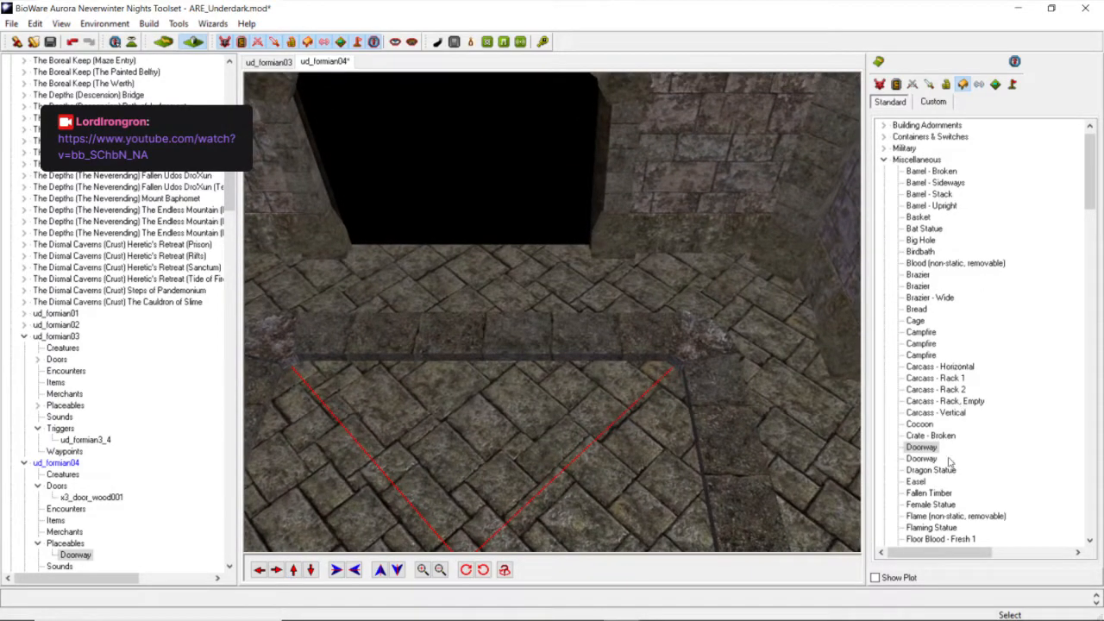
left_click(919, 446)
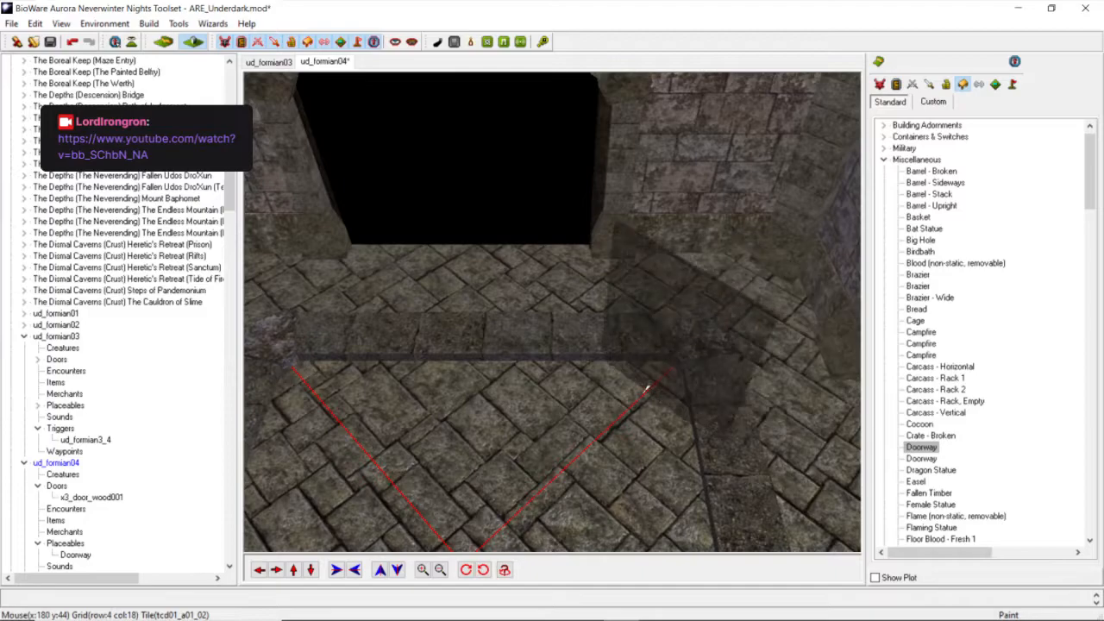
left_click(498, 500)
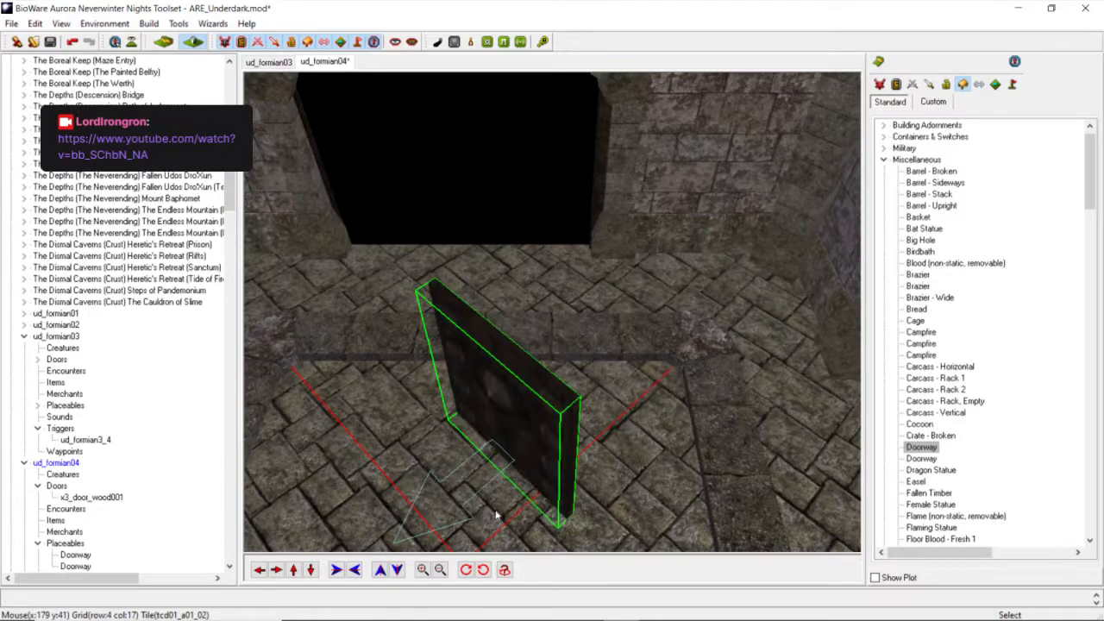
left_click(482, 570)
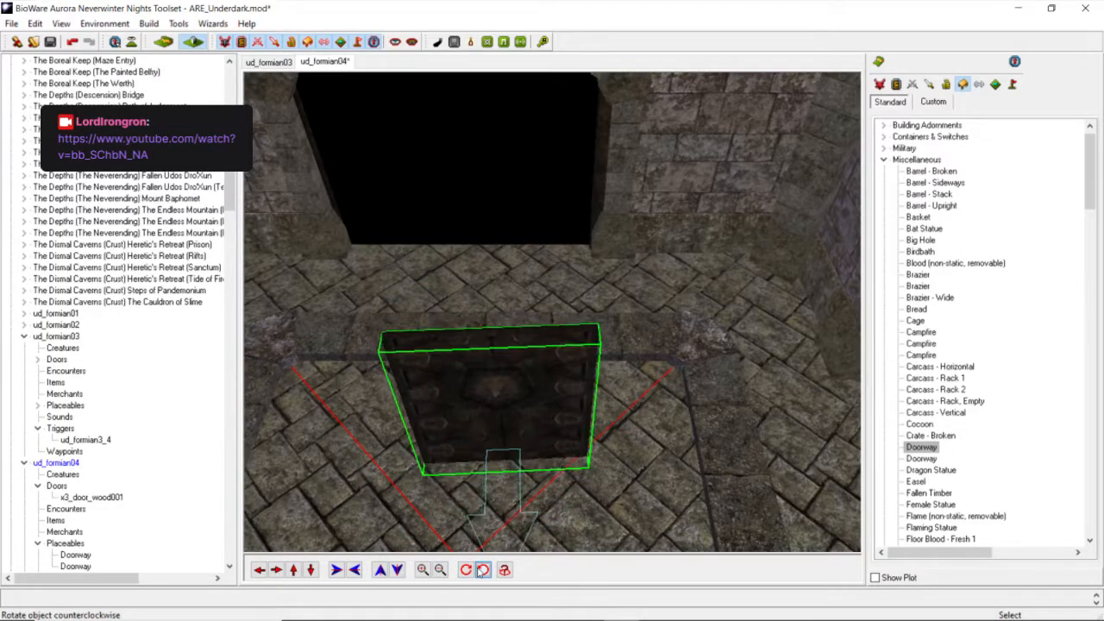
left_click_drag(506, 457, 457, 295)
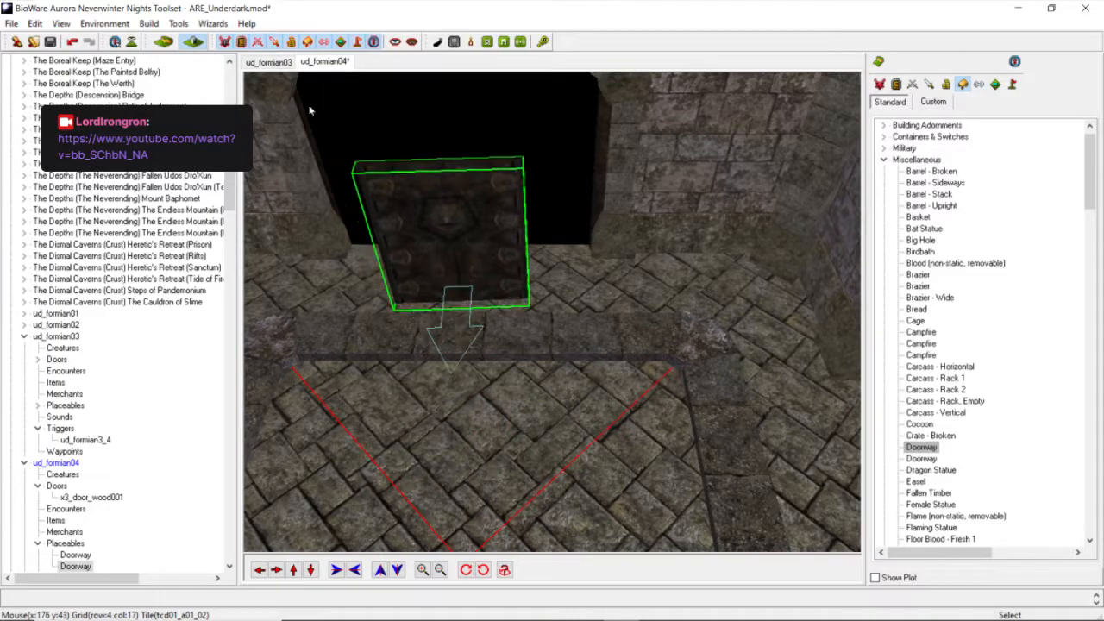
Set the walkable surface mesh of the area to display always.
left_click(104, 24)
mouse_move(138, 123)
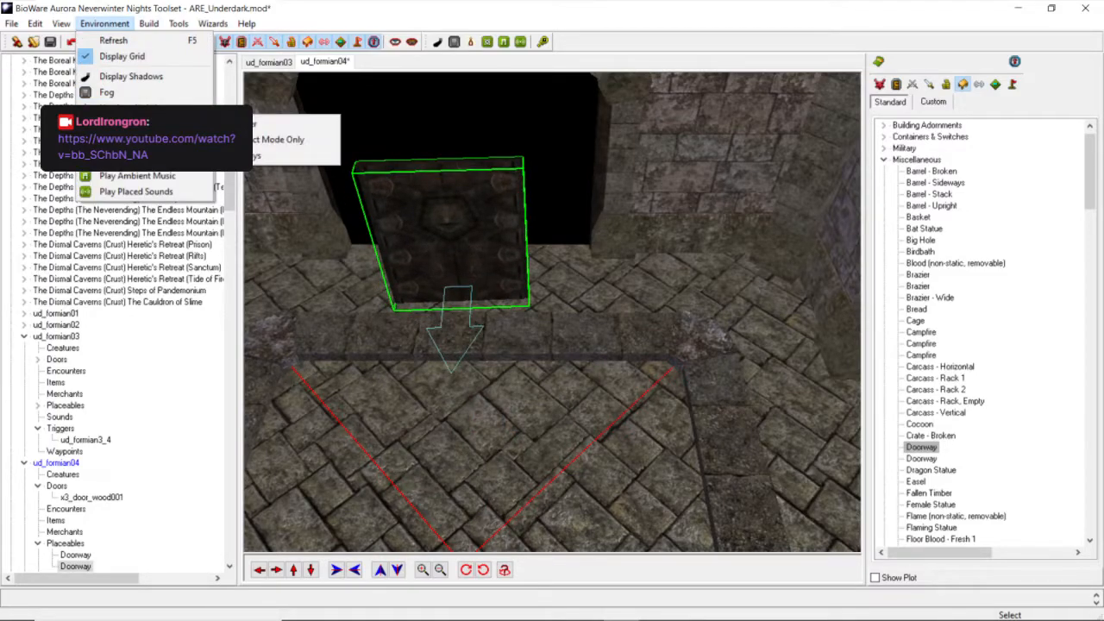
left_click(258, 156)
Set the bearing of the new doorway to 45.
middle_click_drag(458, 353, 359, 332)
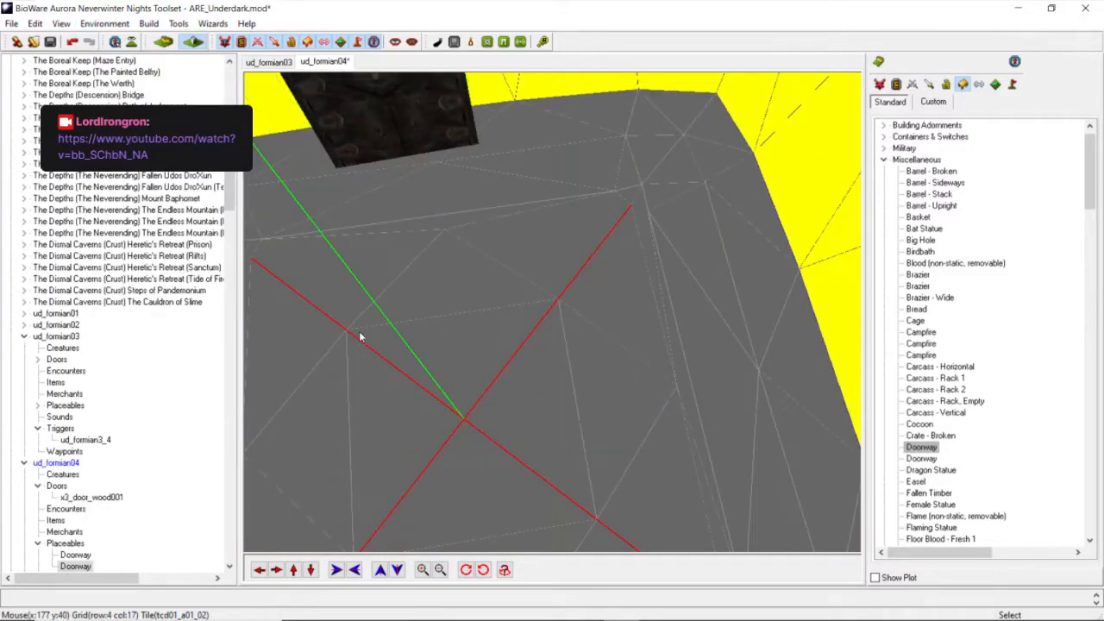
left_click(293, 569)
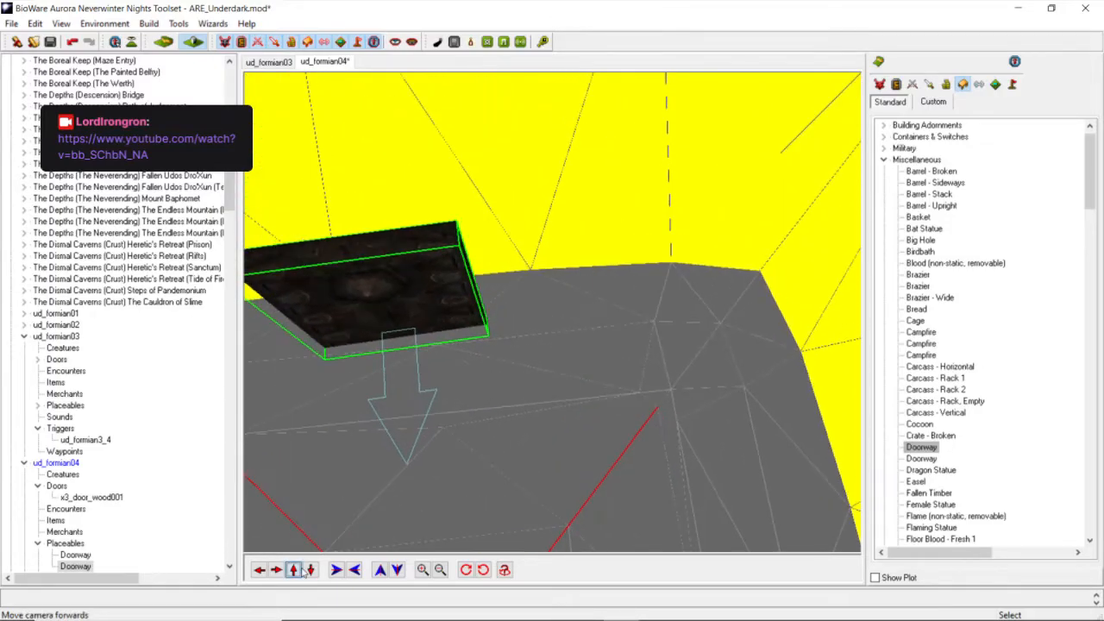
middle_click_drag(361, 482, 379, 302)
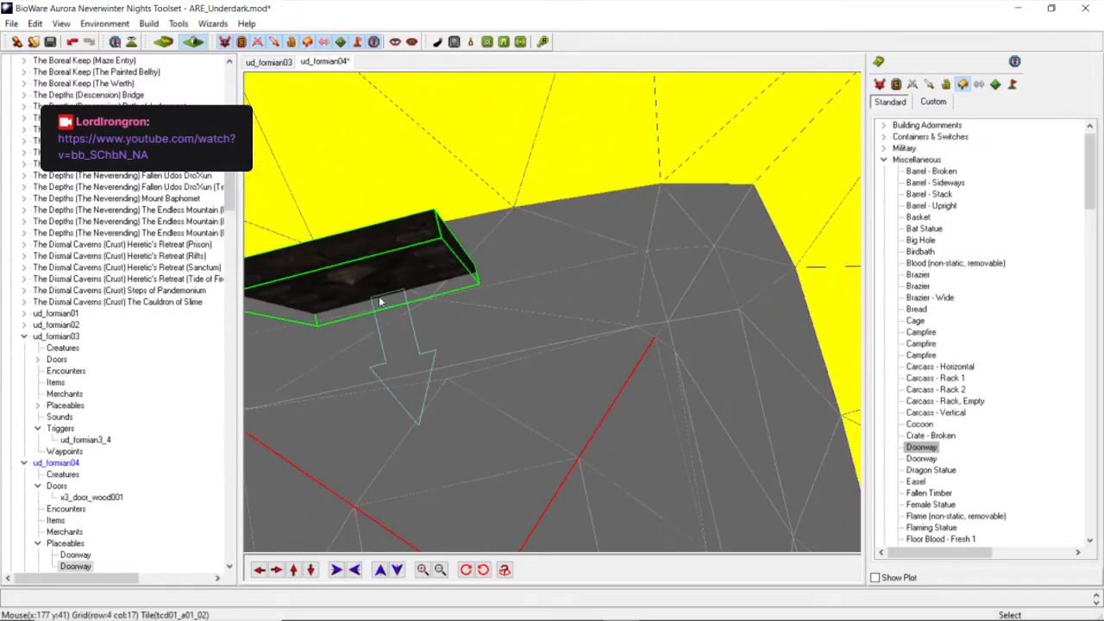
left_click(262, 569)
middle_click_drag(596, 178, 567, 236)
right_click(566, 235)
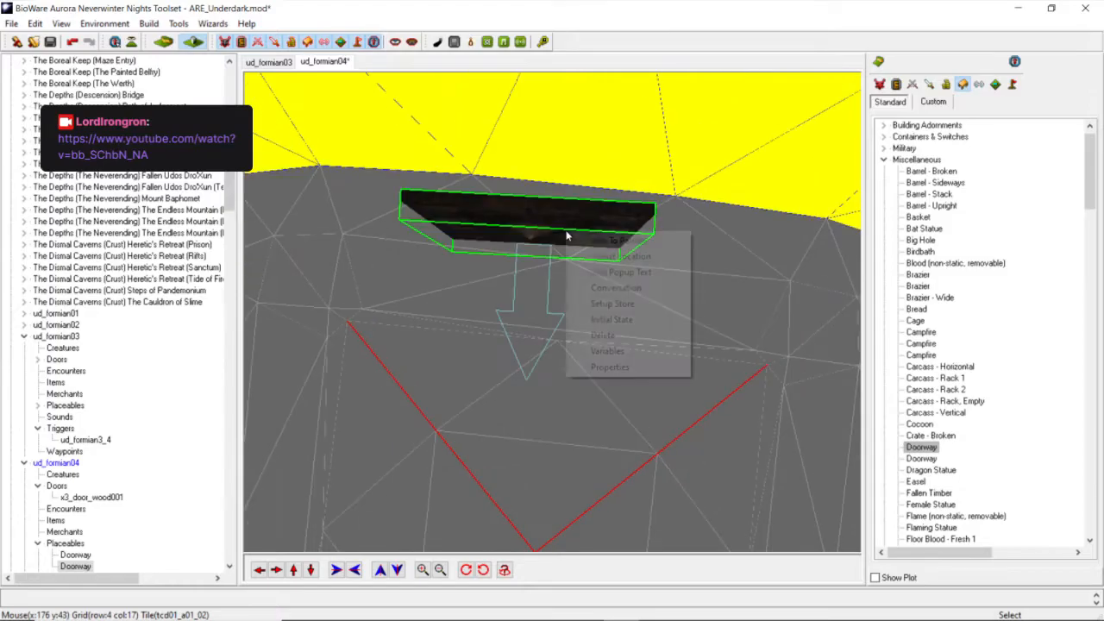
left_click(620, 256)
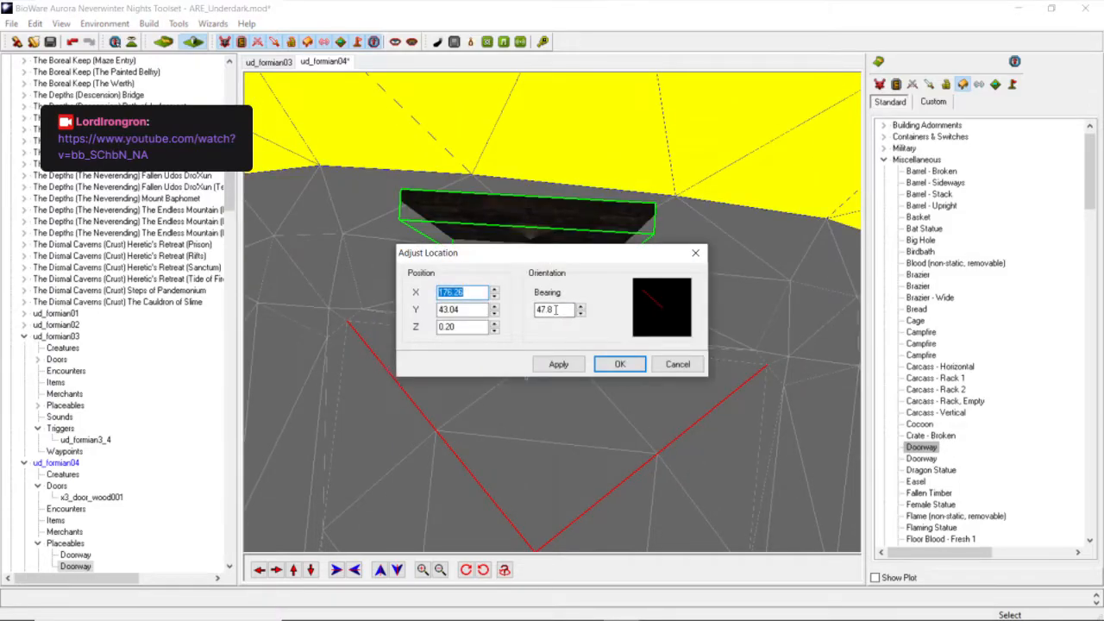
type("45")
left_click(558, 364)
left_click(620, 364)
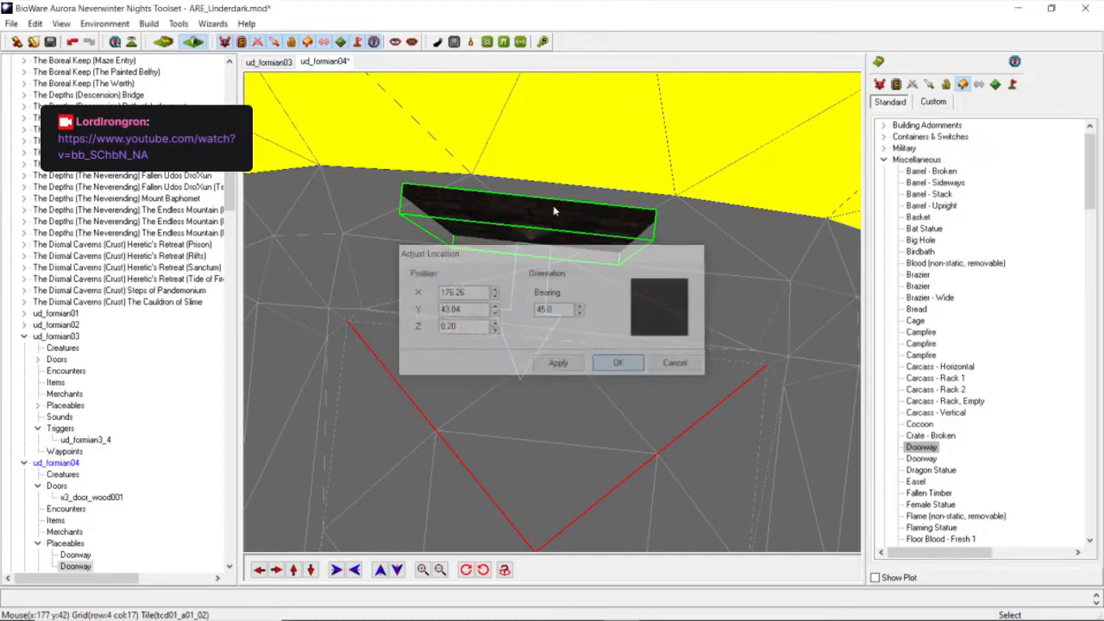
Move the doorway closer to the archway wall and hide the surface mesh to check its placement against the textured tiles.
left_click_drag(554, 219, 554, 203)
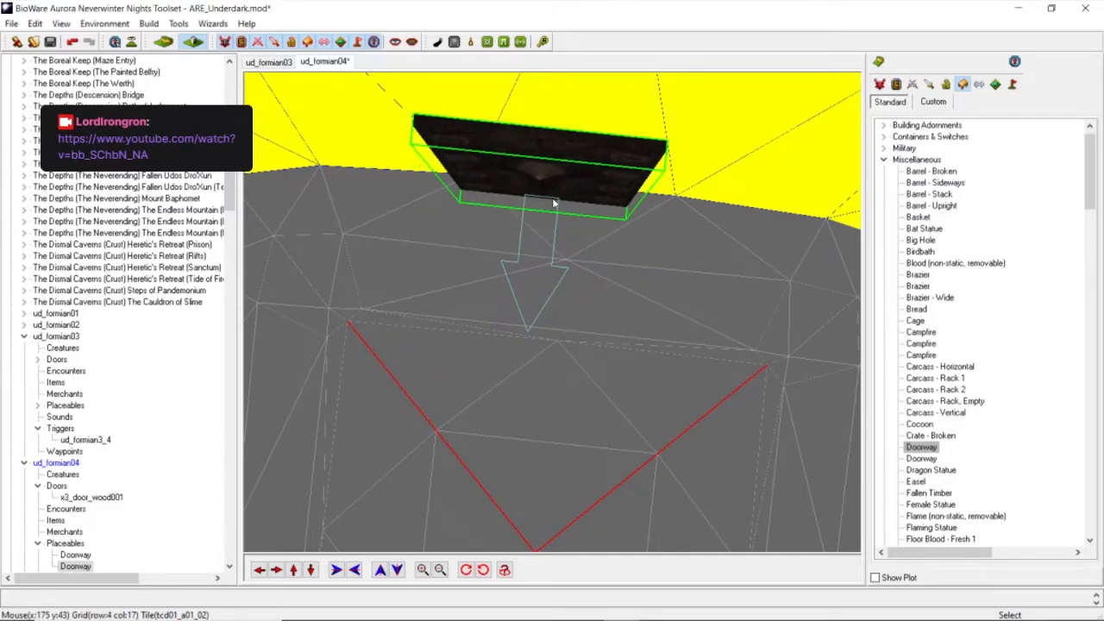
left_click(105, 24)
left_click(129, 126)
scroll(429, 231, "down", 5)
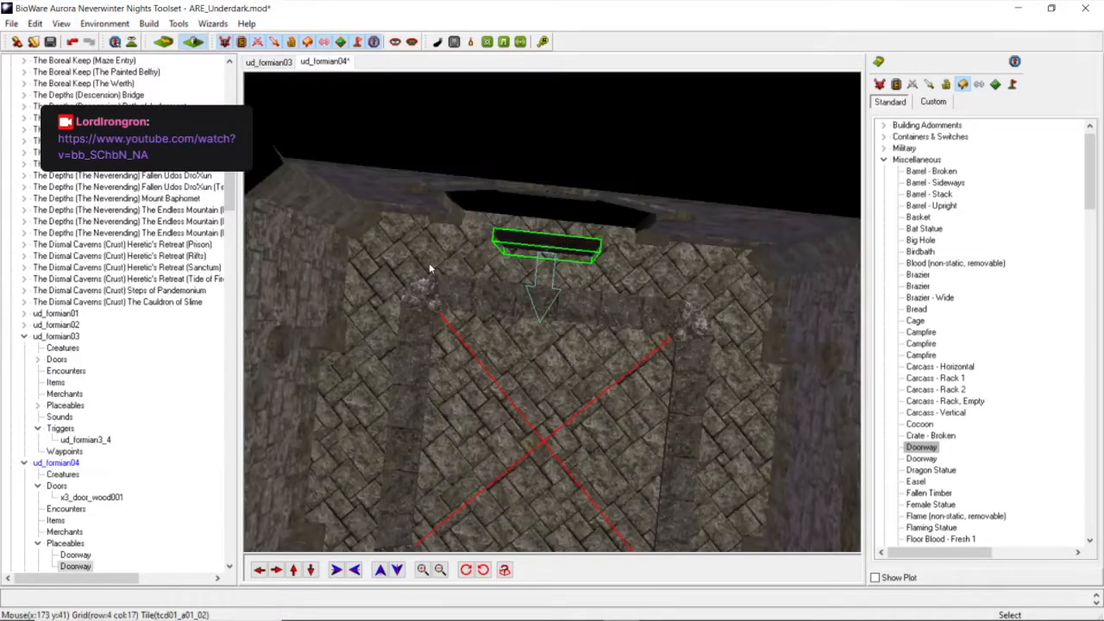
middle_click_drag(431, 253, 480, 273)
scroll(496, 266, "up", 3)
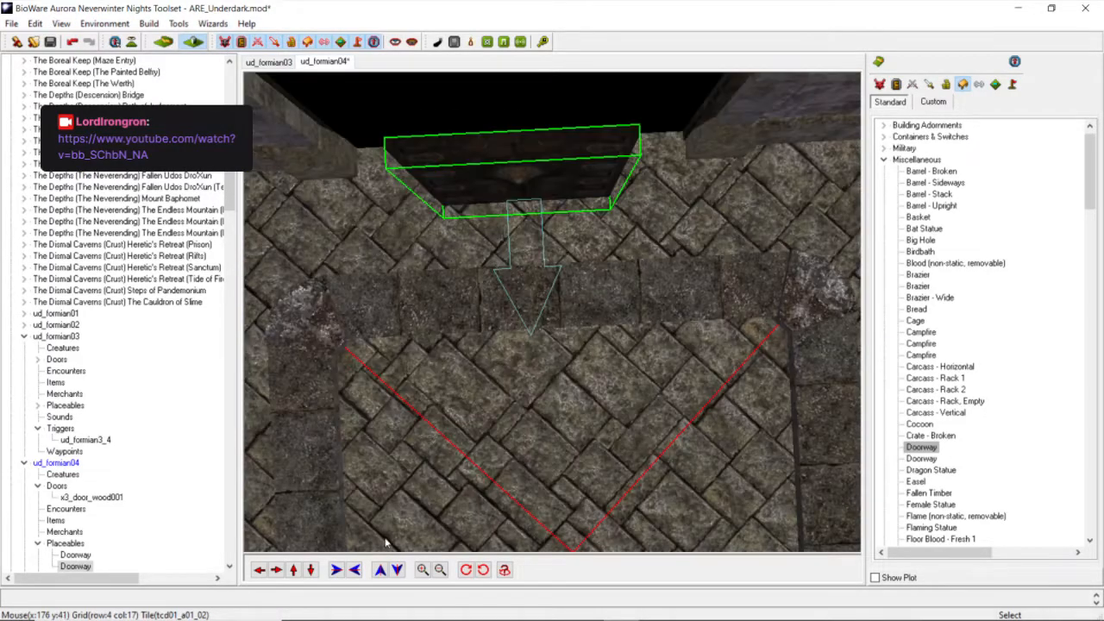
left_click(293, 569)
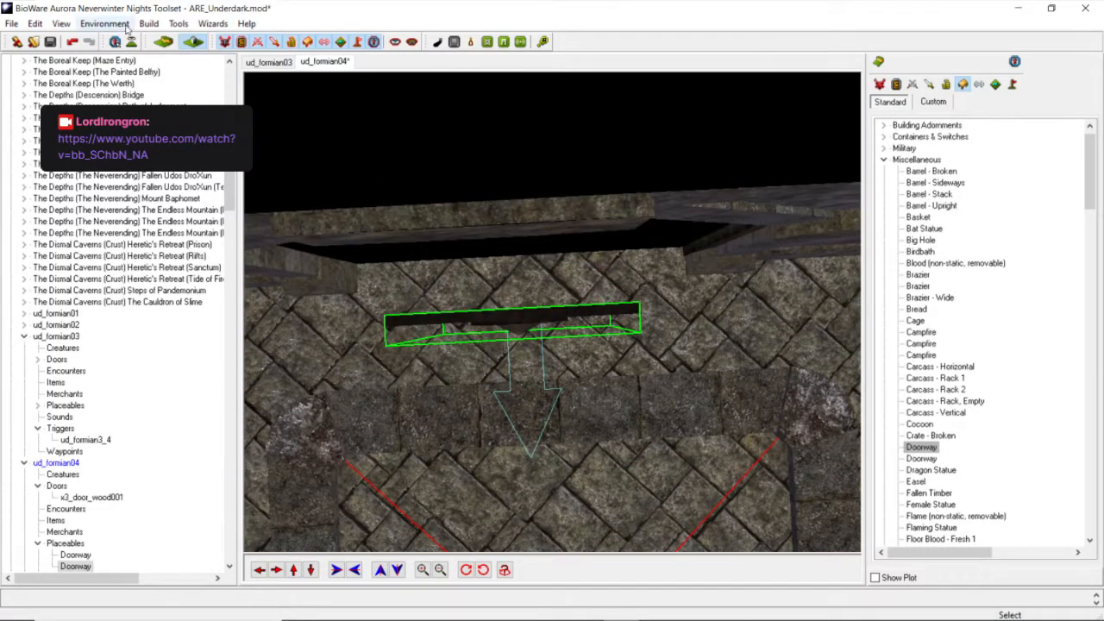
Show the surface mesh again and nudge the doorway onto the walkable edge, at about X 175.6, Y 43.8.
left_click(104, 23)
left_click(129, 140)
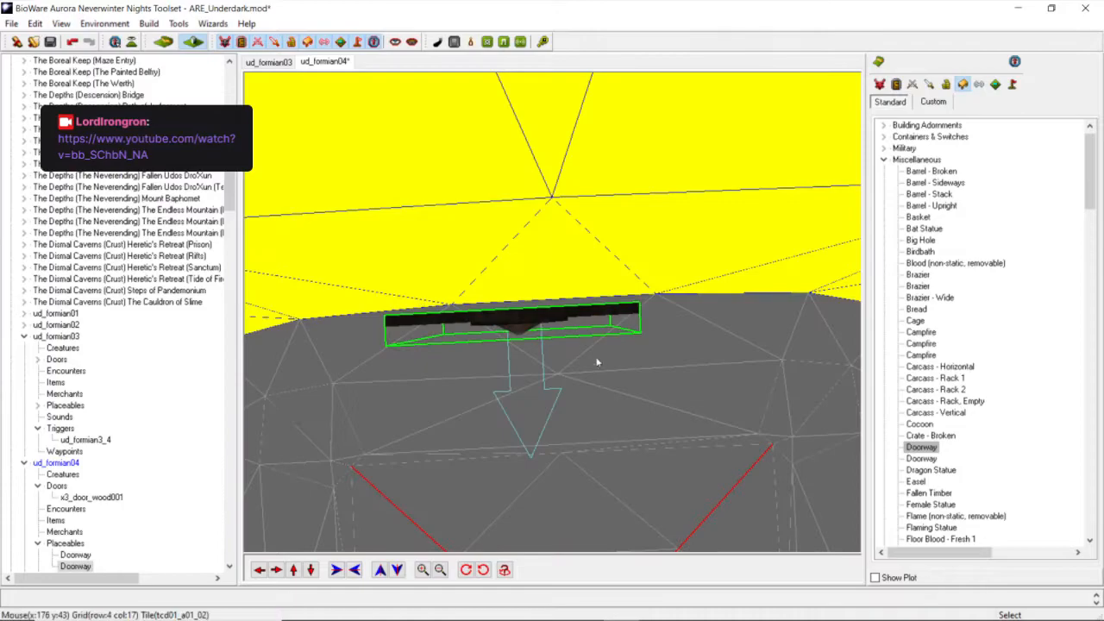
left_click_drag(525, 316, 525, 306)
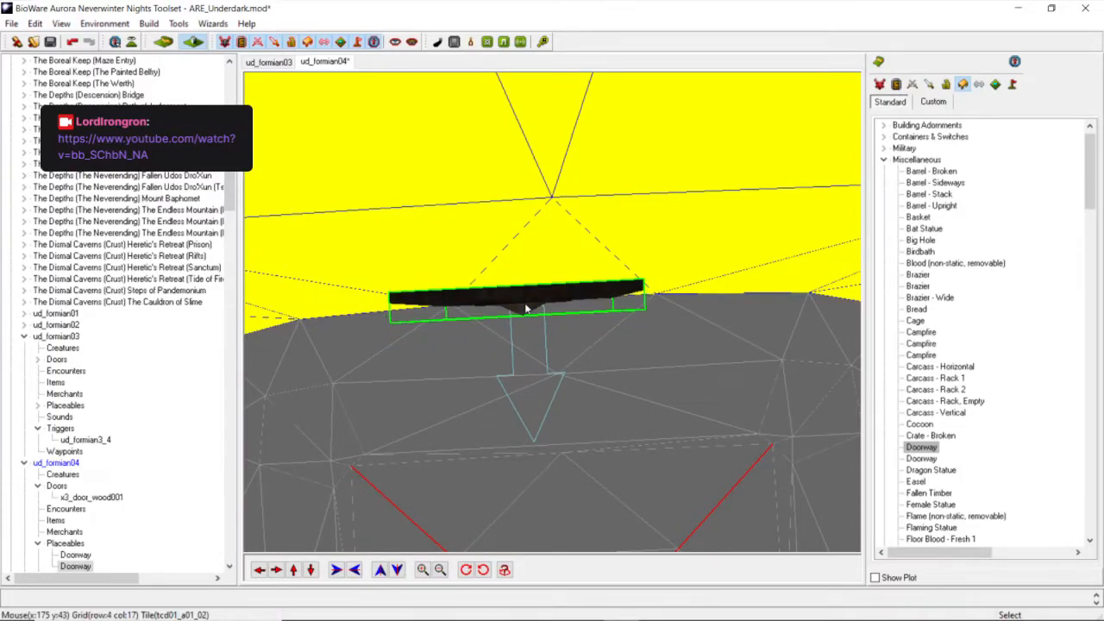
scroll(525, 317, "down", 4)
middle_click_drag(525, 320, 519, 377)
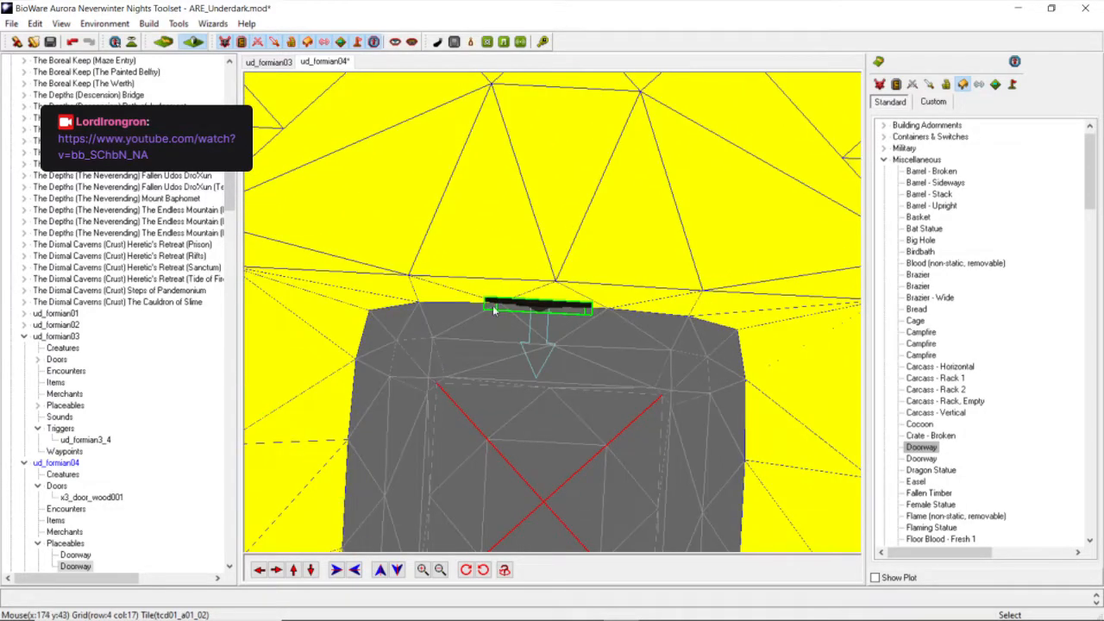
Hide the surface mesh and deselect the doorway.
left_click(125, 27)
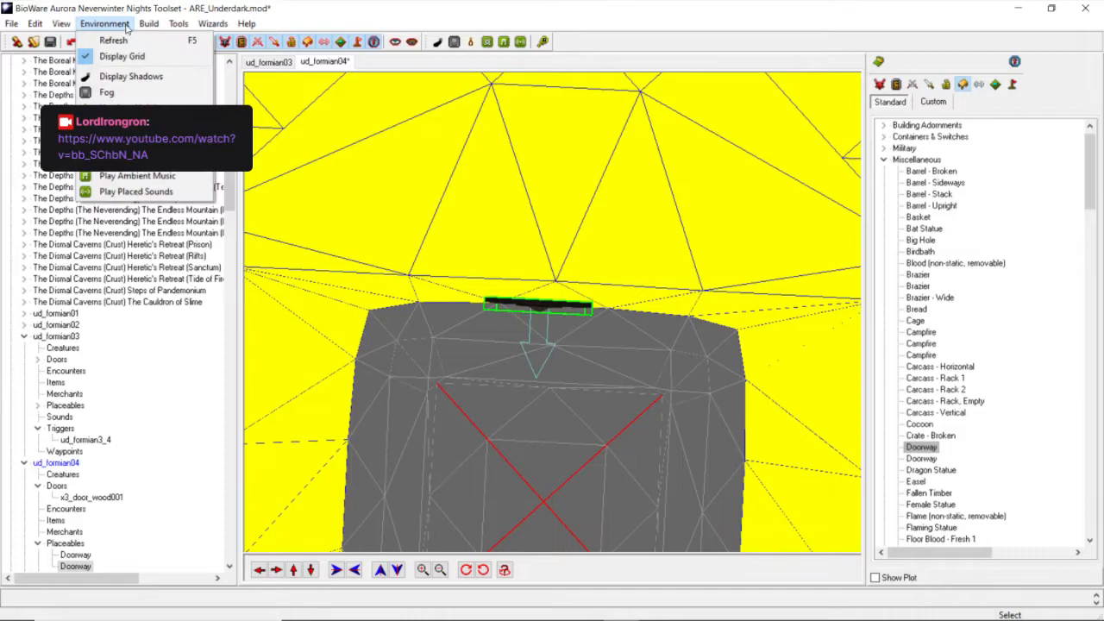
left_click(137, 128)
left_click(498, 452)
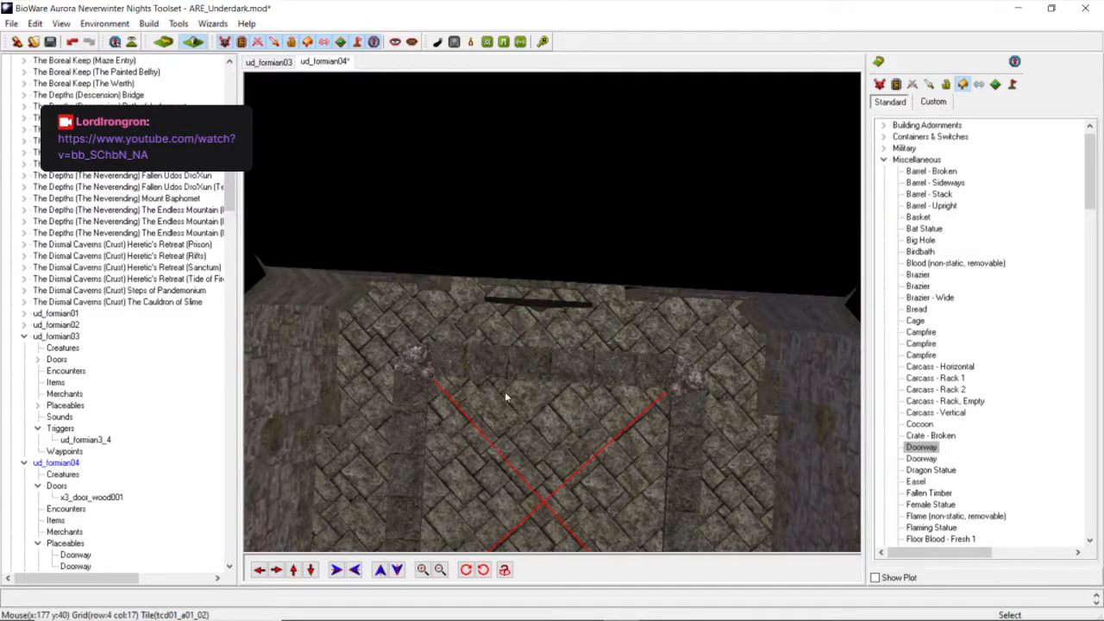
Examine from above, the front and close up how the doorway fits within the black archway.
middle_click_drag(509, 355, 562, 328)
middle_click_drag(566, 393, 544, 462)
right_click(543, 459)
left_click(433, 521)
right_click(513, 438)
left_click(675, 427)
right_click(518, 433)
left_click(418, 492)
middle_click_drag(436, 502, 430, 515)
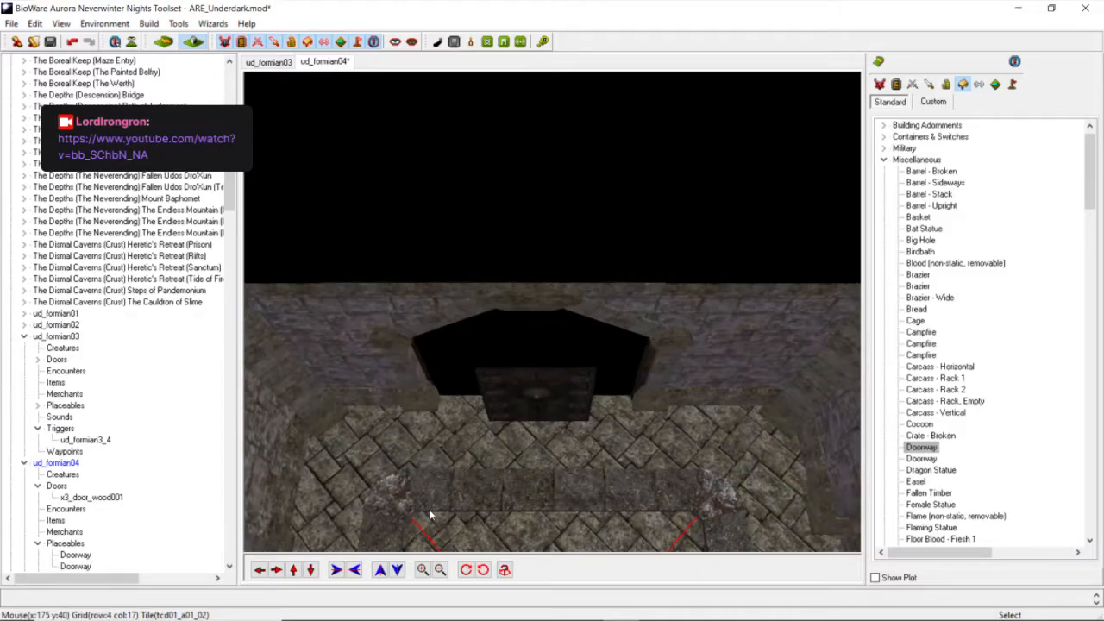
left_click(311, 570)
scroll(541, 384, "up", 3)
middle_click_drag(540, 381, 541, 343)
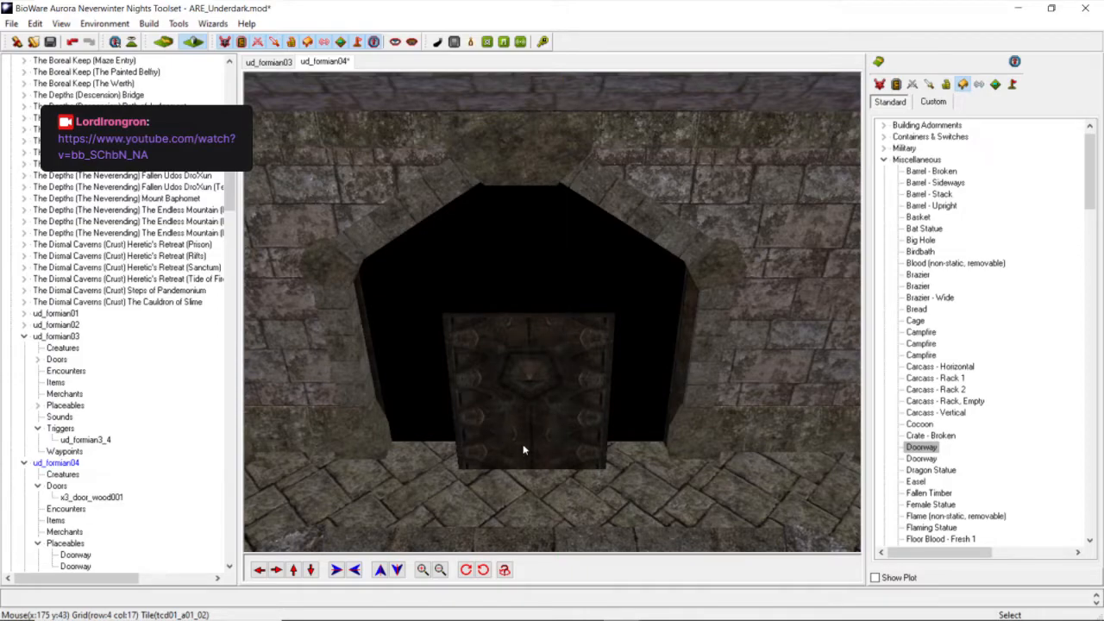
scroll(523, 449, "down", 3)
middle_click_drag(522, 449, 525, 437)
scroll(526, 436, "up", 3)
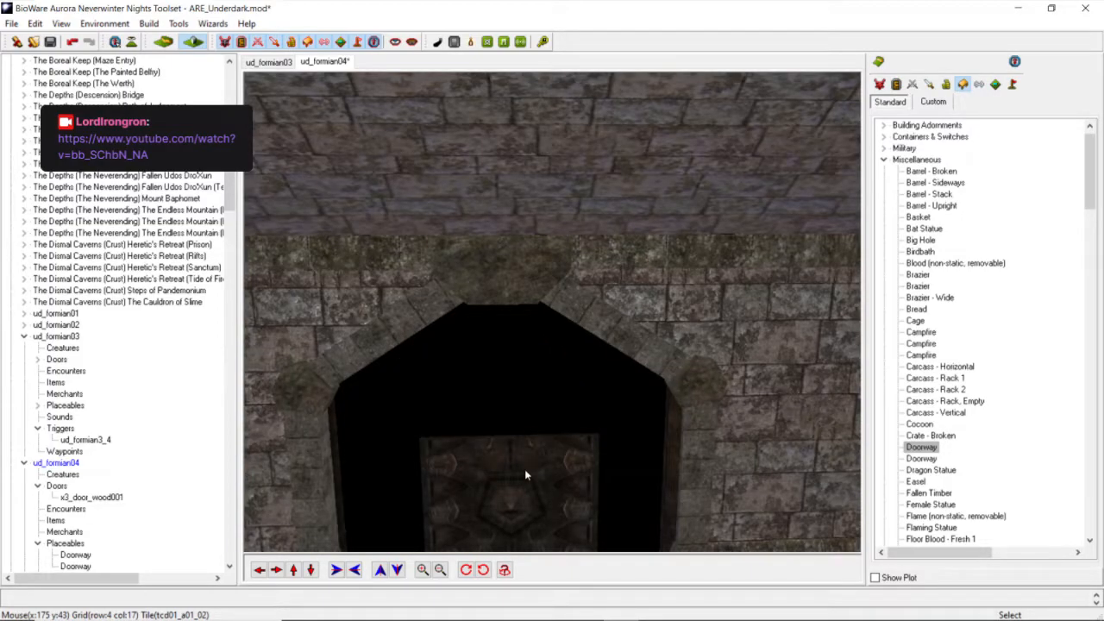
left_click(307, 574)
left_click(306, 575)
left_click(309, 572)
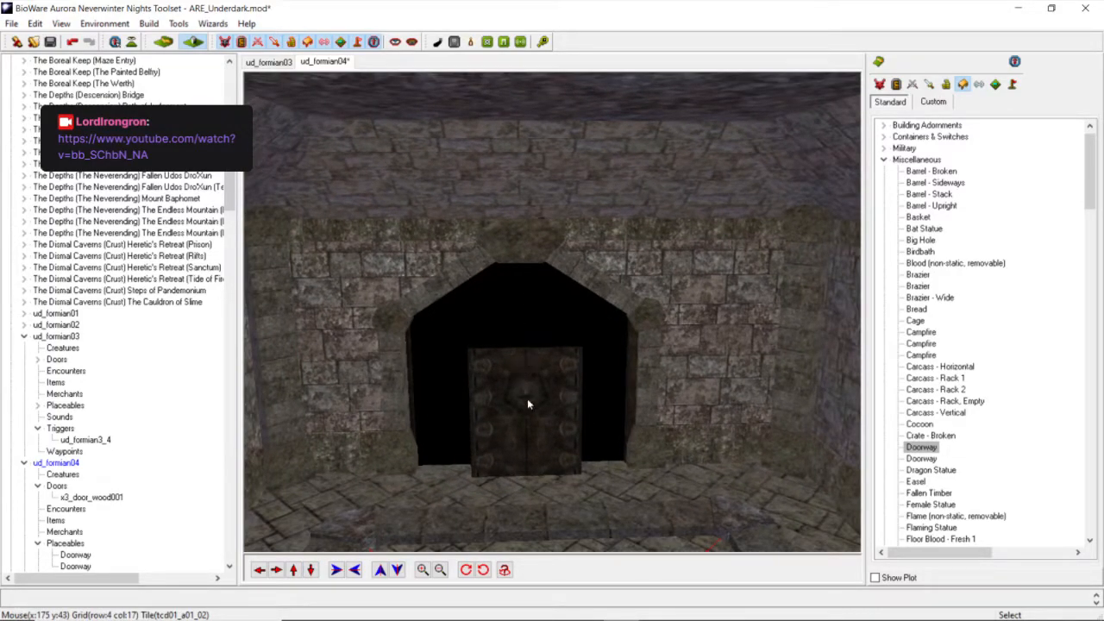
scroll(527, 399, "down", 3)
middle_click_drag(520, 409, 510, 454)
scroll(509, 455, "up", 3)
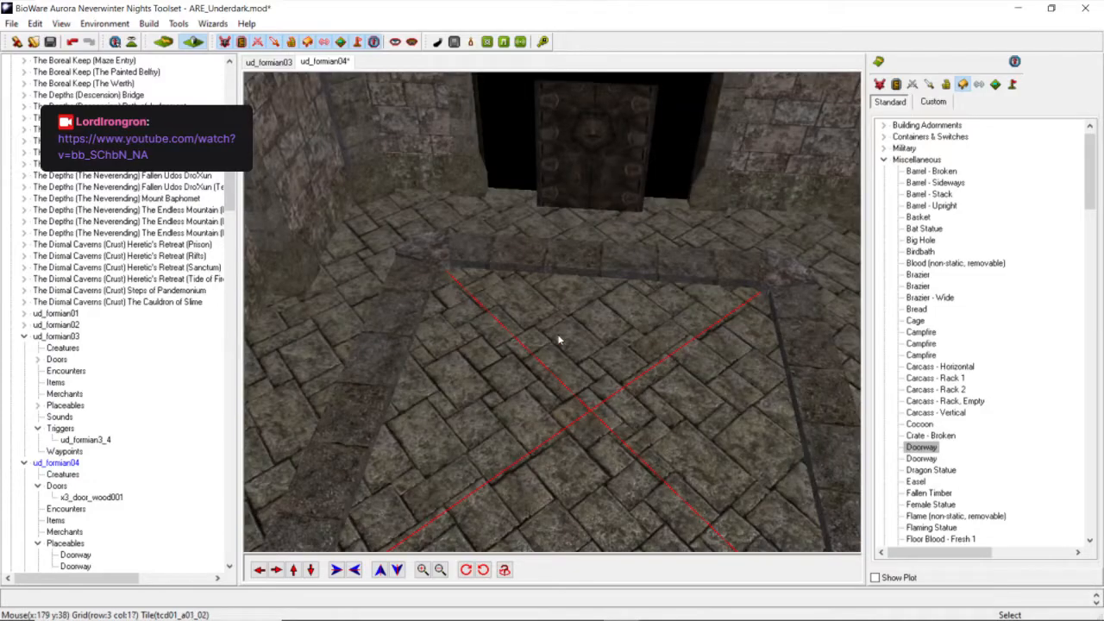
left_click(297, 567)
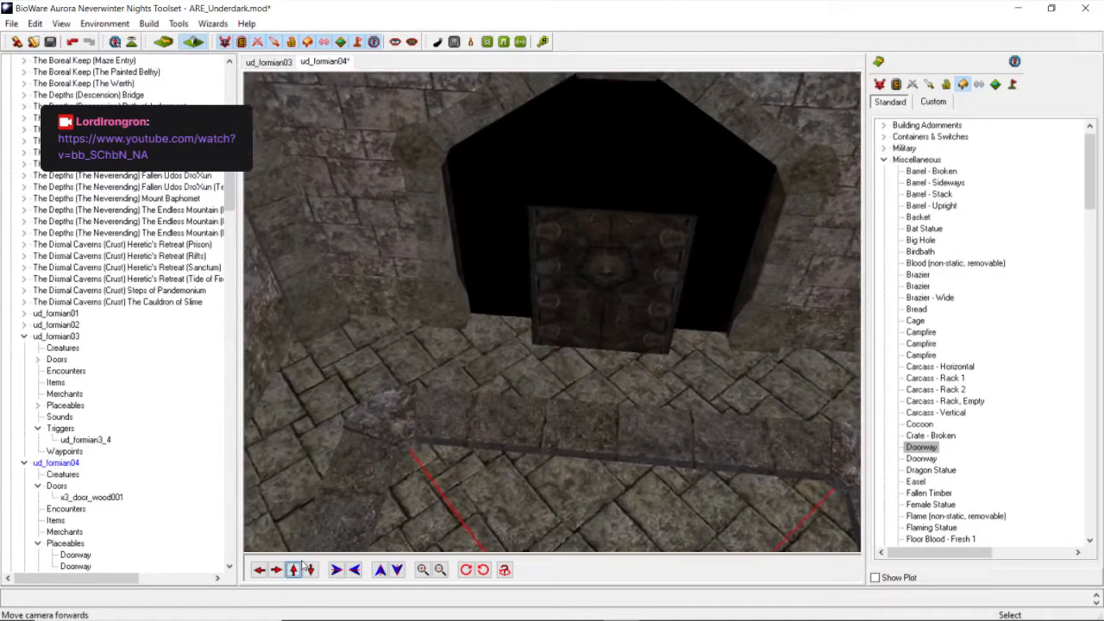
middle_click_drag(622, 399, 629, 368)
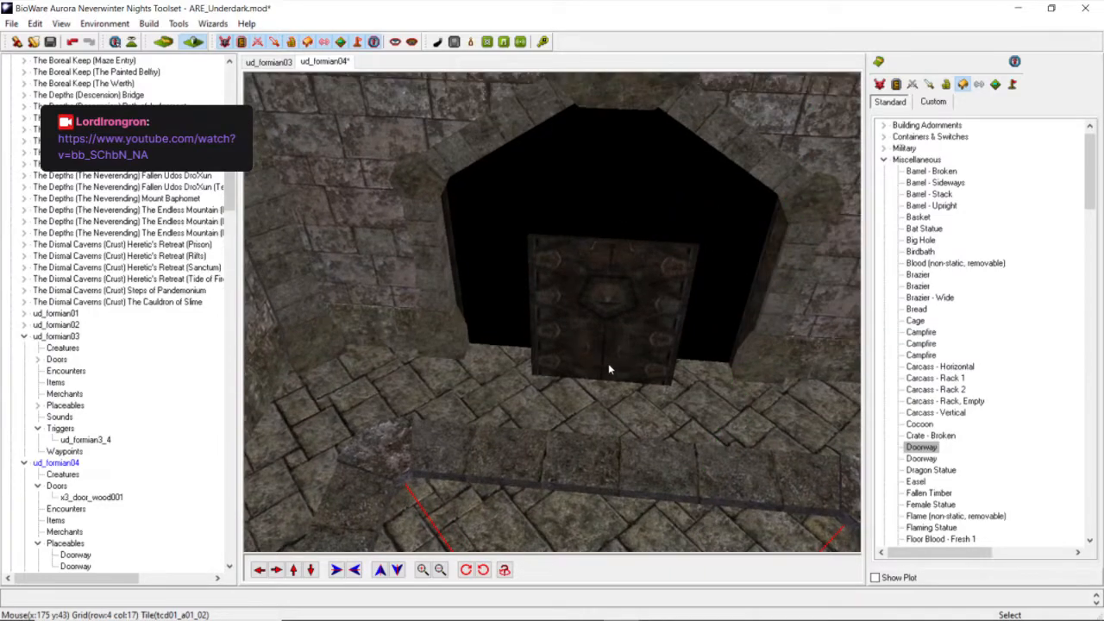
Open the location settings of the Doorway placeable in the archway, copy its X position and close the settings.
left_click(609, 369)
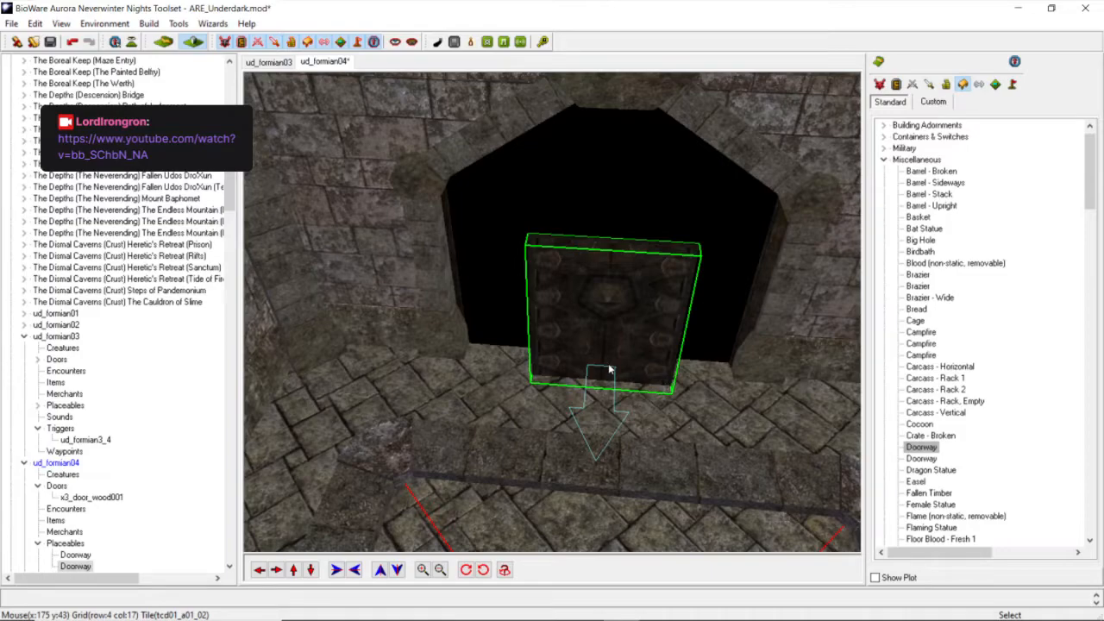
scroll(606, 369, "down", 5)
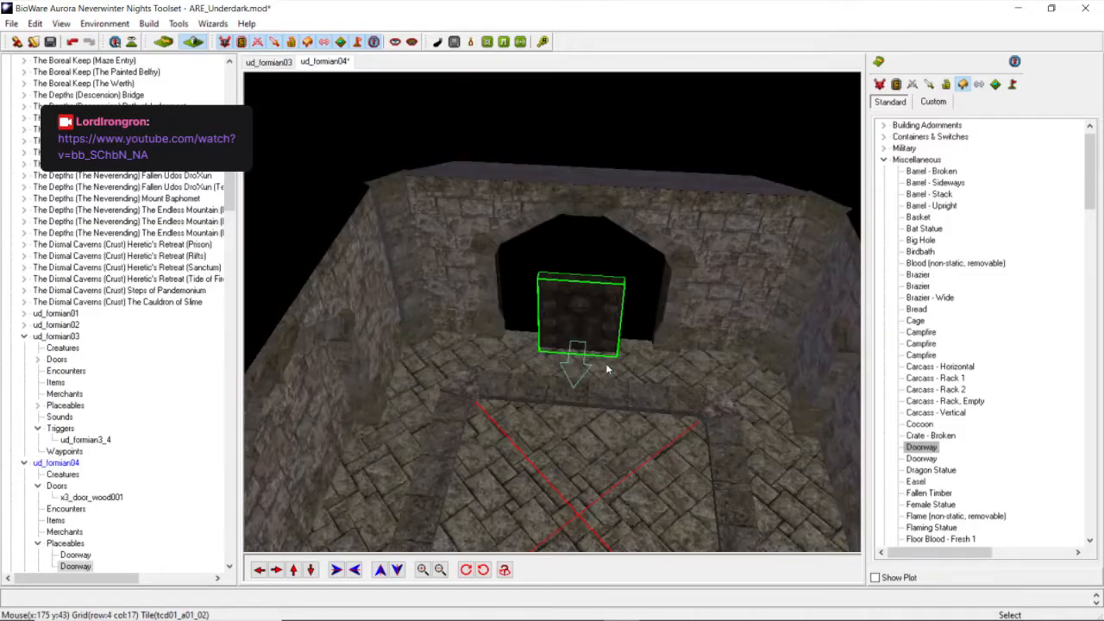
middle_click_drag(610, 360, 613, 416)
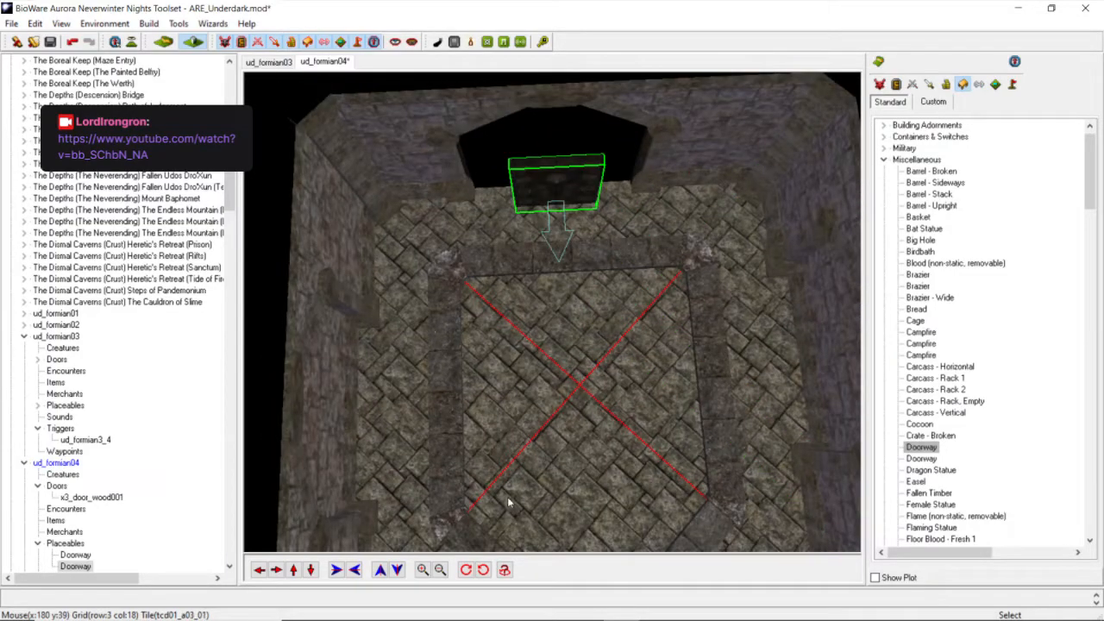
left_click(542, 213)
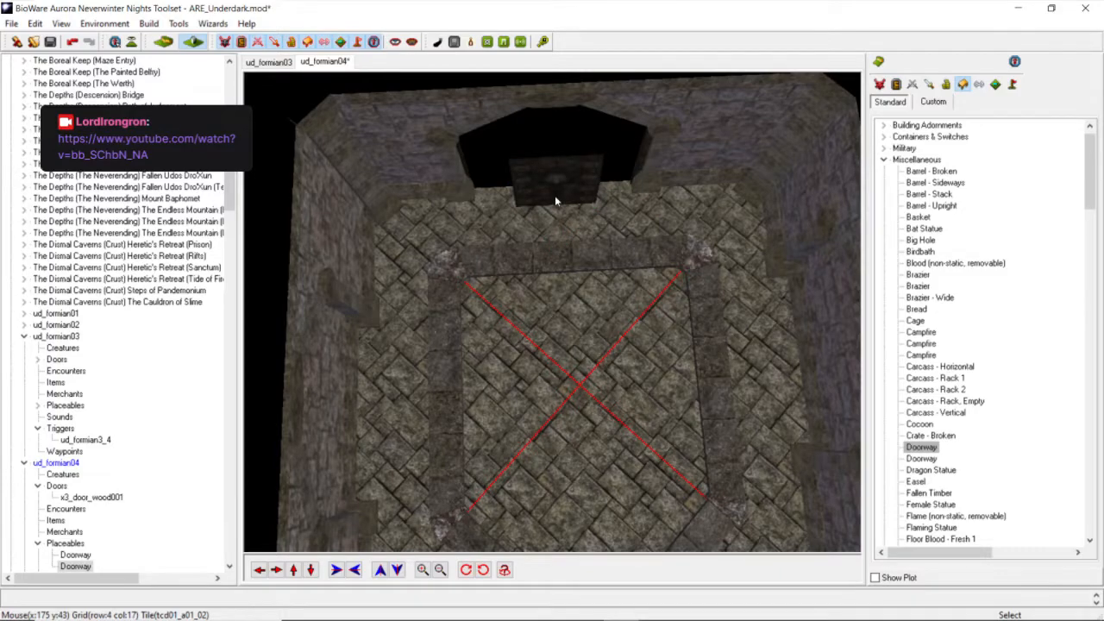
right_click(554, 195)
left_click(608, 222)
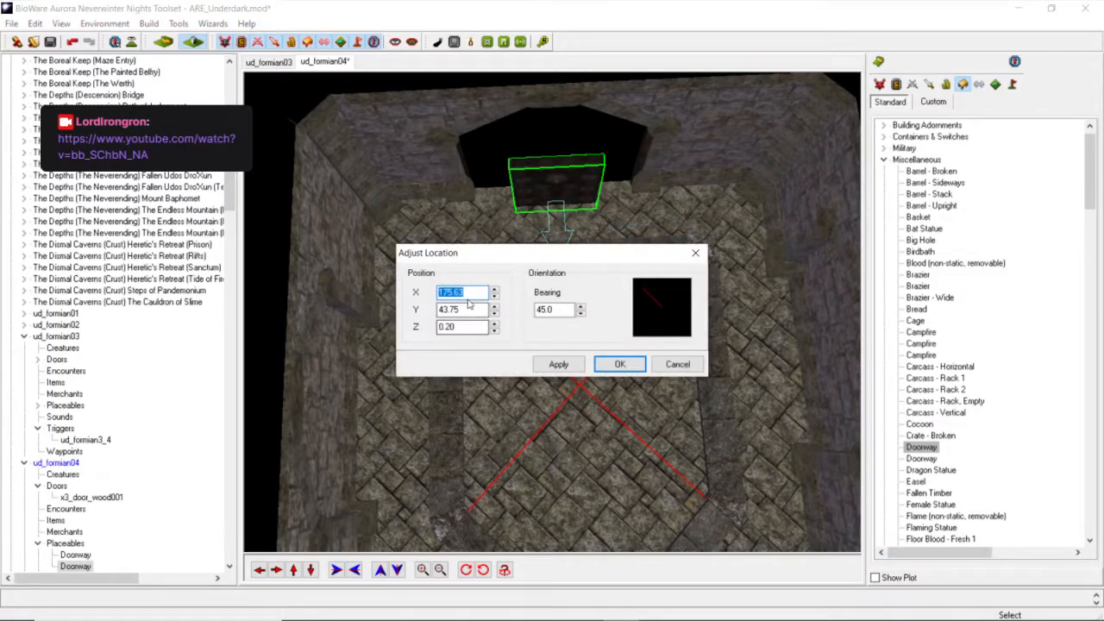
right_click(468, 297)
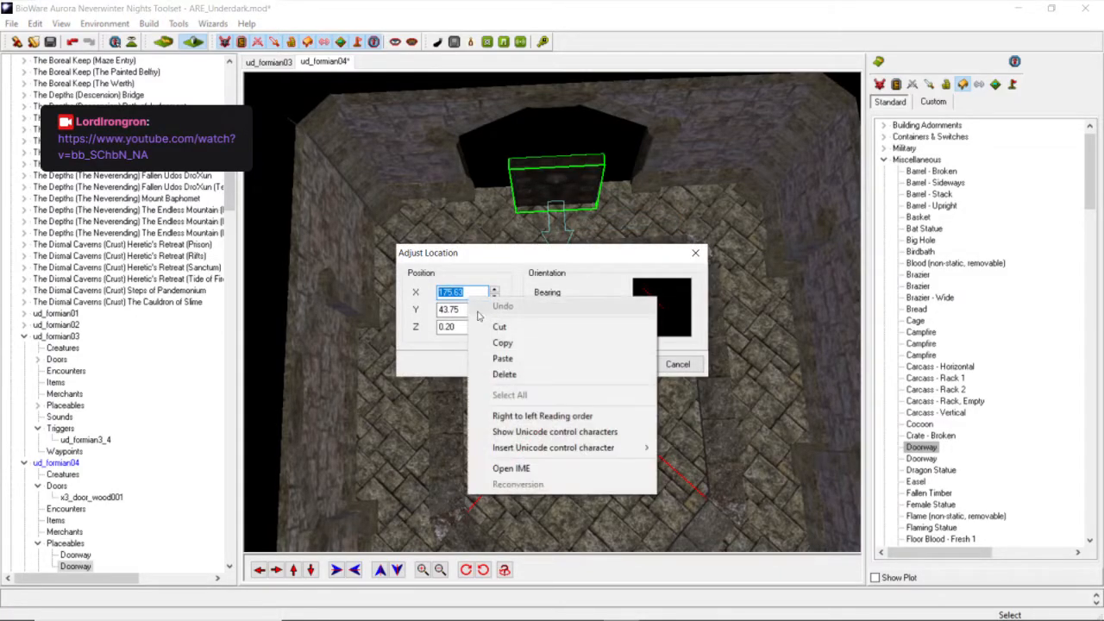
left_click(520, 345)
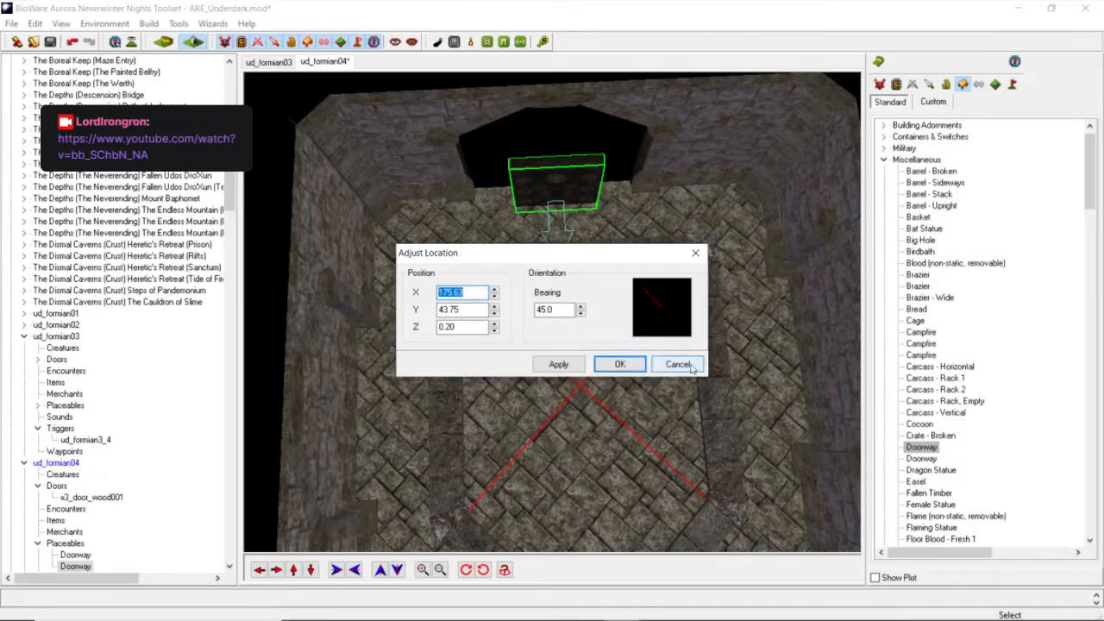
right_click(457, 294)
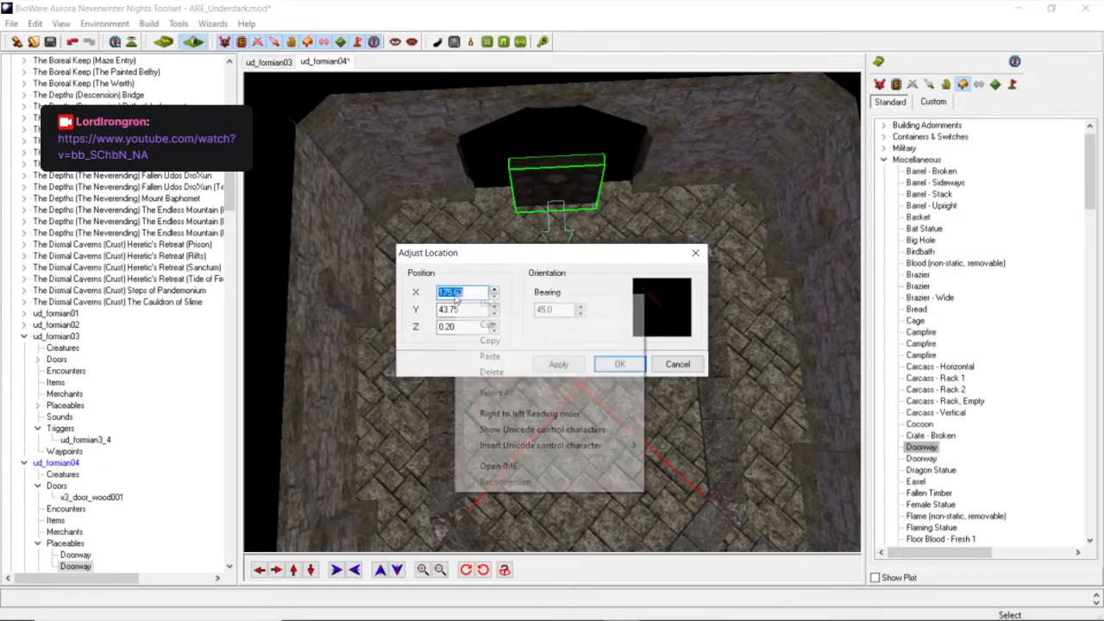
left_click(509, 339)
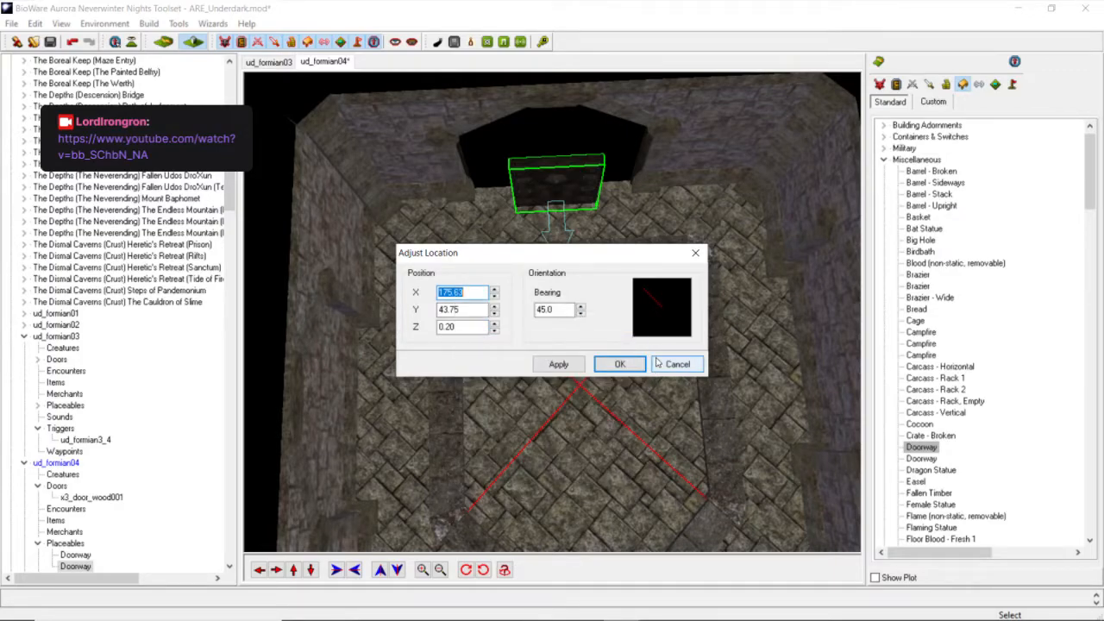
left_click(657, 362)
Move the door x3_door_wood001 to X 175.63, Y 43.75 and turn it to the same bearing as the Doorway placeable.
scroll(458, 345, "down", 5)
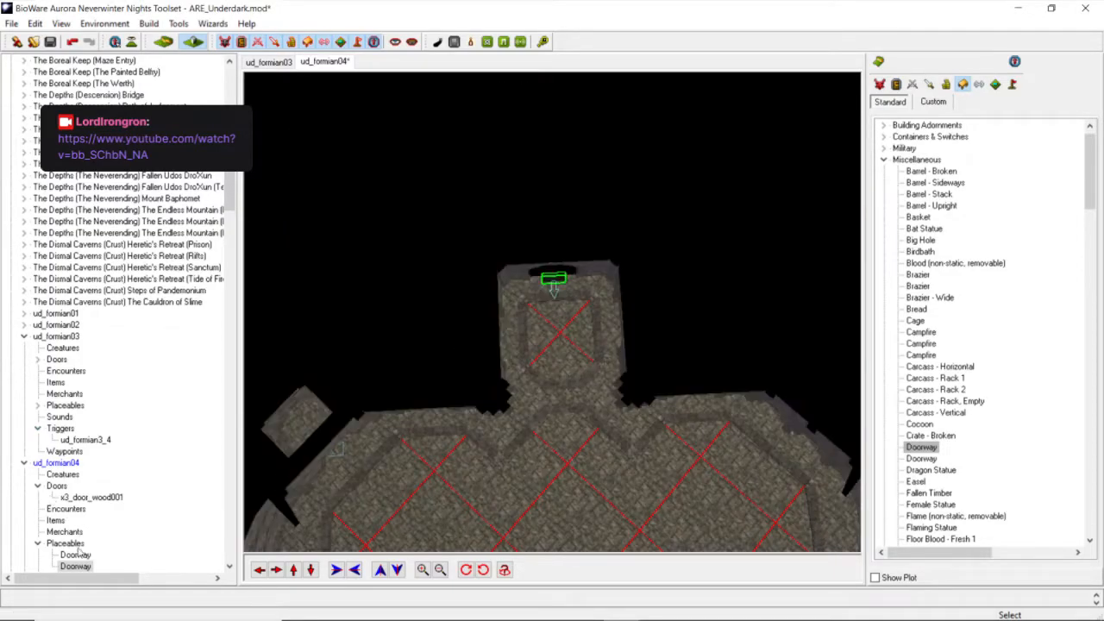
scroll(503, 328, "down", 3)
middle_click_drag(503, 327, 465, 269)
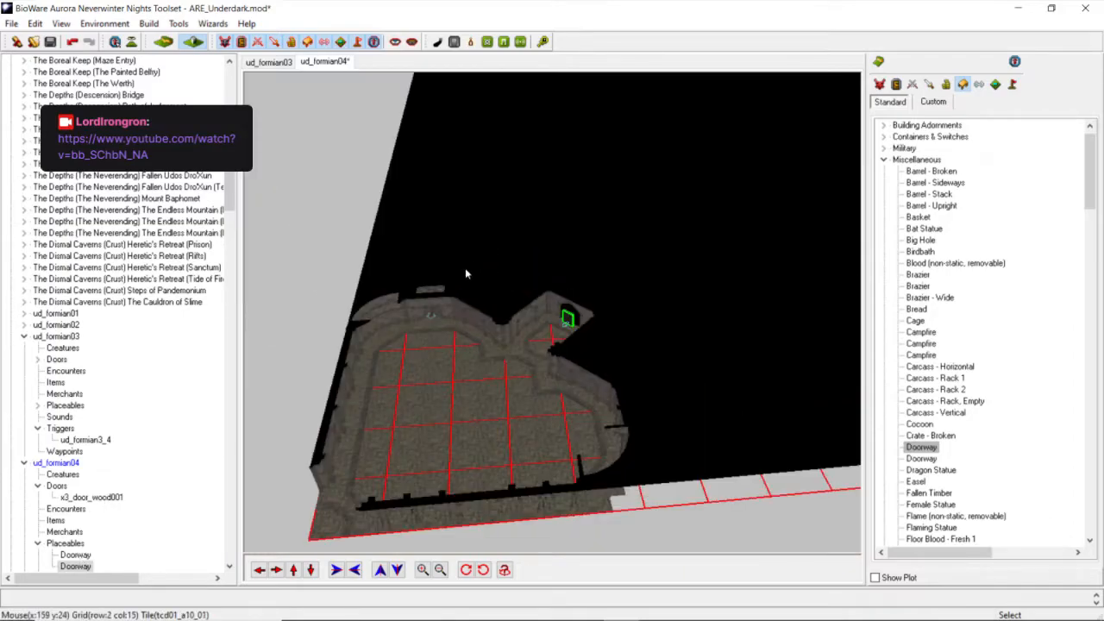
scroll(355, 335, "up", 3)
right_click(307, 310)
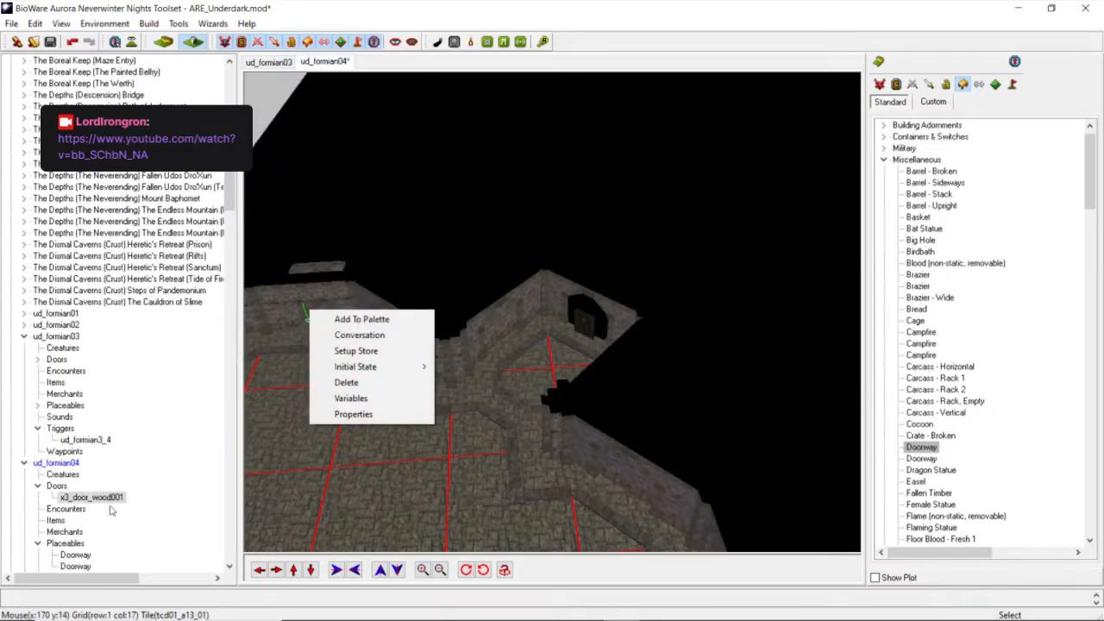
left_click(110, 508)
right_click(111, 500)
left_click(160, 525)
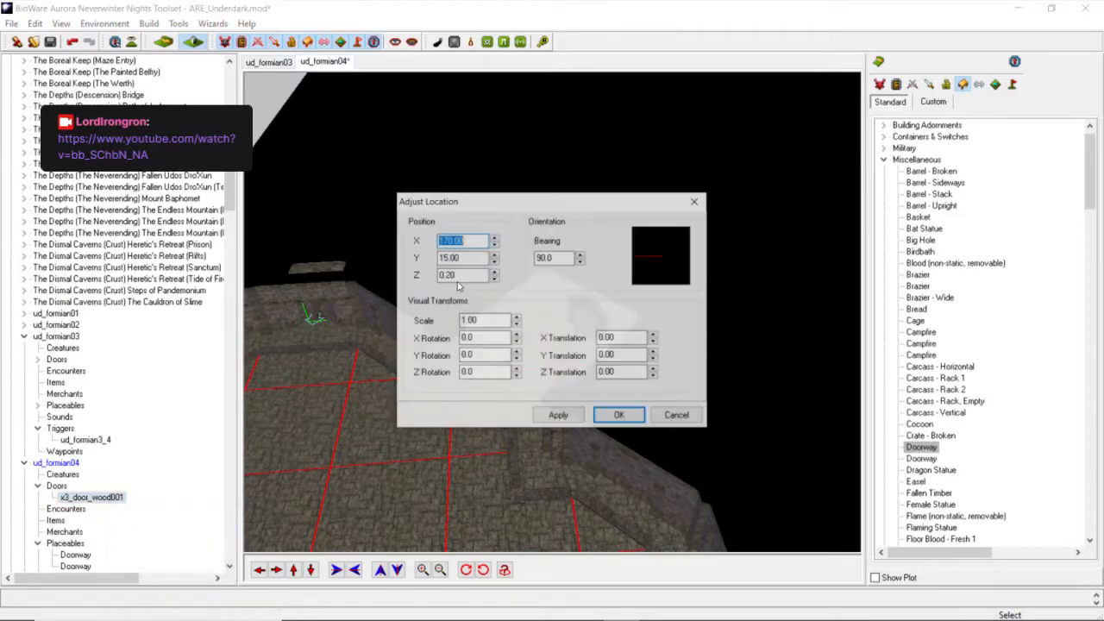
right_click(463, 241)
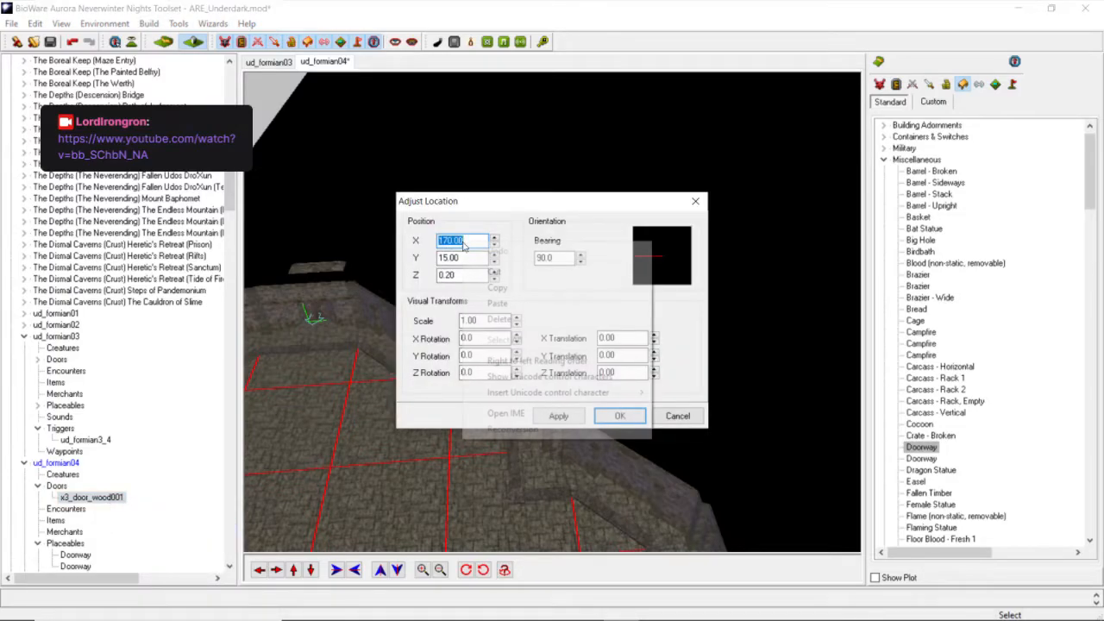
left_click(500, 303)
double_click(466, 257)
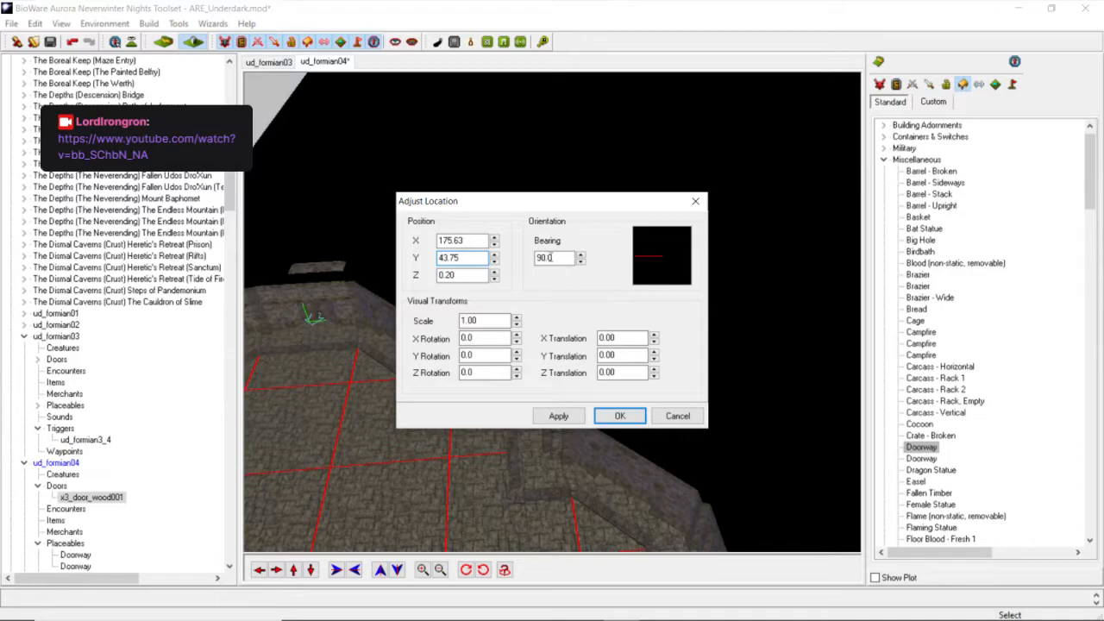
left_click(559, 416)
left_click(619, 416)
Delete the Doorway placeable that overlaps the wooden door in the archway.
scroll(583, 379, "up", 4)
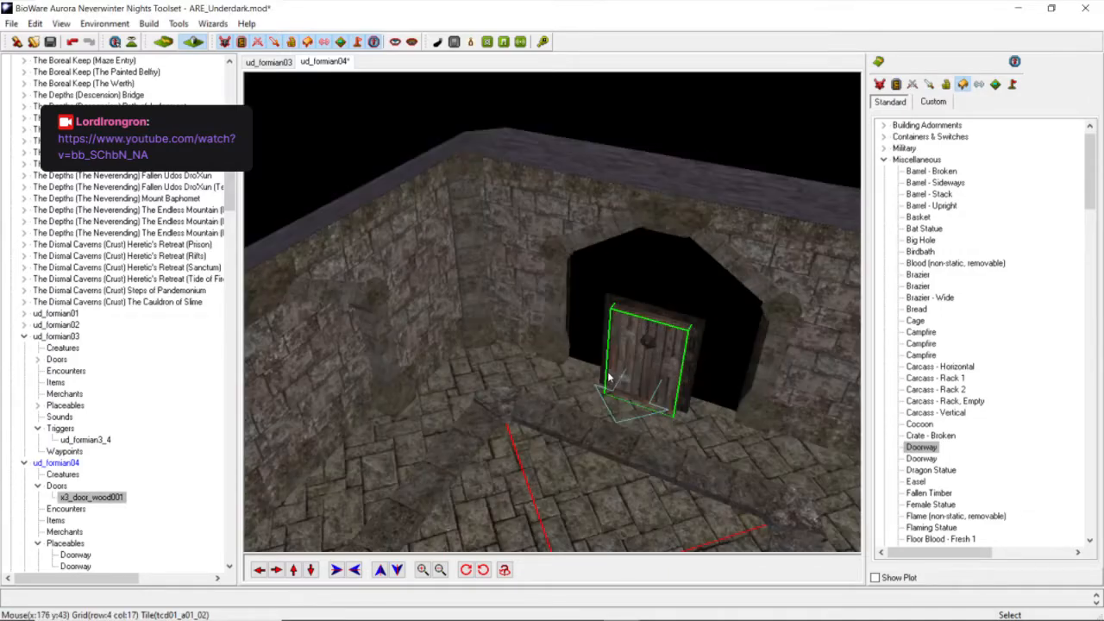
left_click(681, 229)
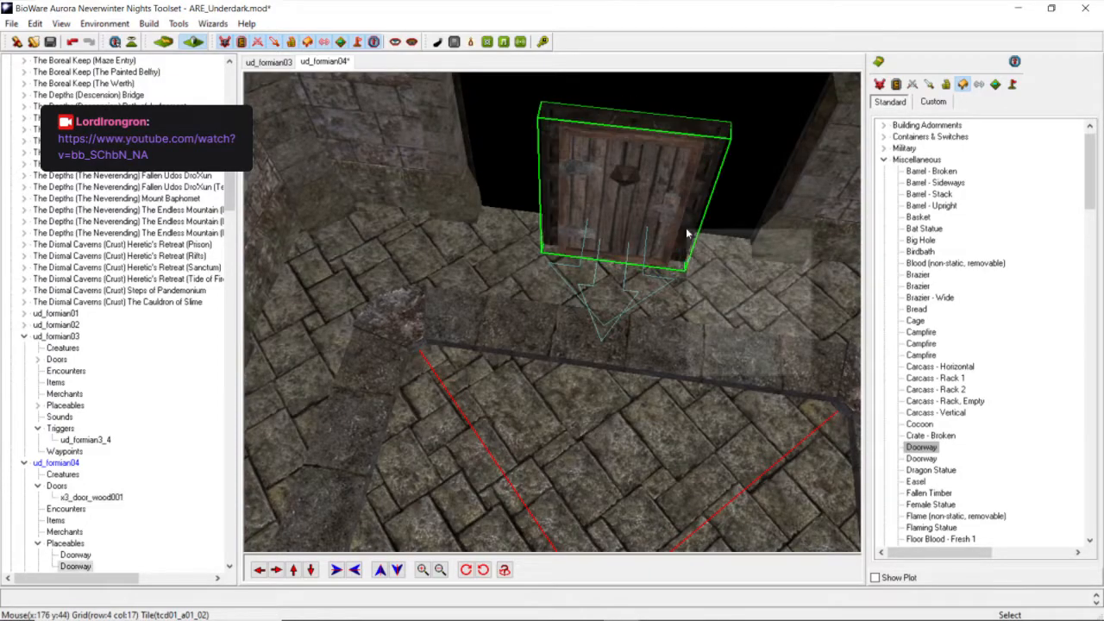
right_click(686, 229)
left_click(725, 334)
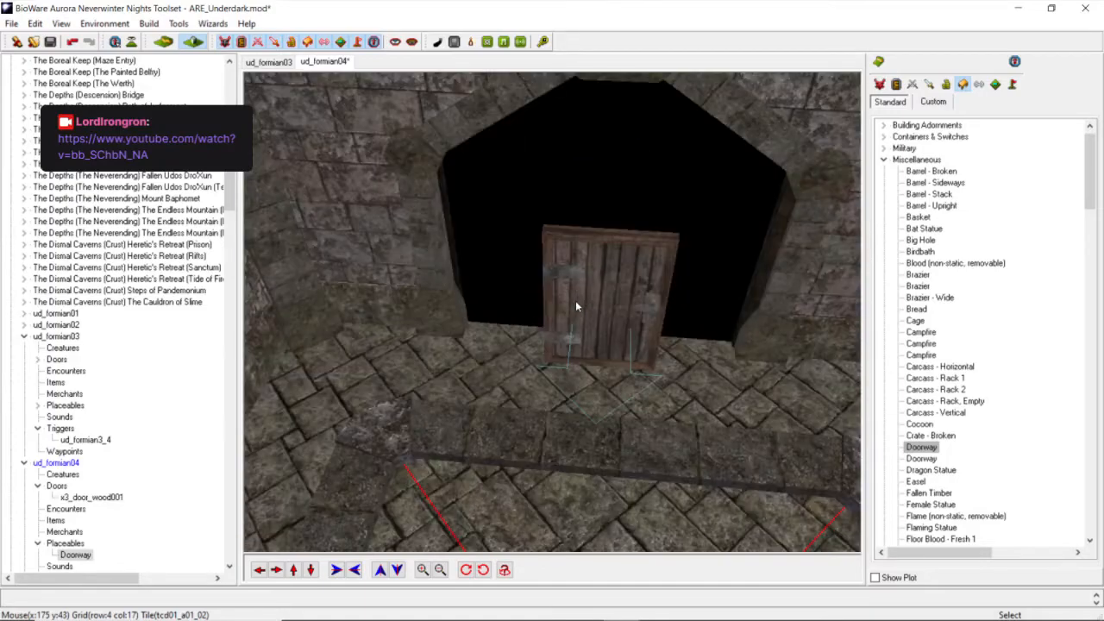
Change the generic appearance of the door x3_door_wood001 to *Warehouse Door [TCM].
right_click(577, 301)
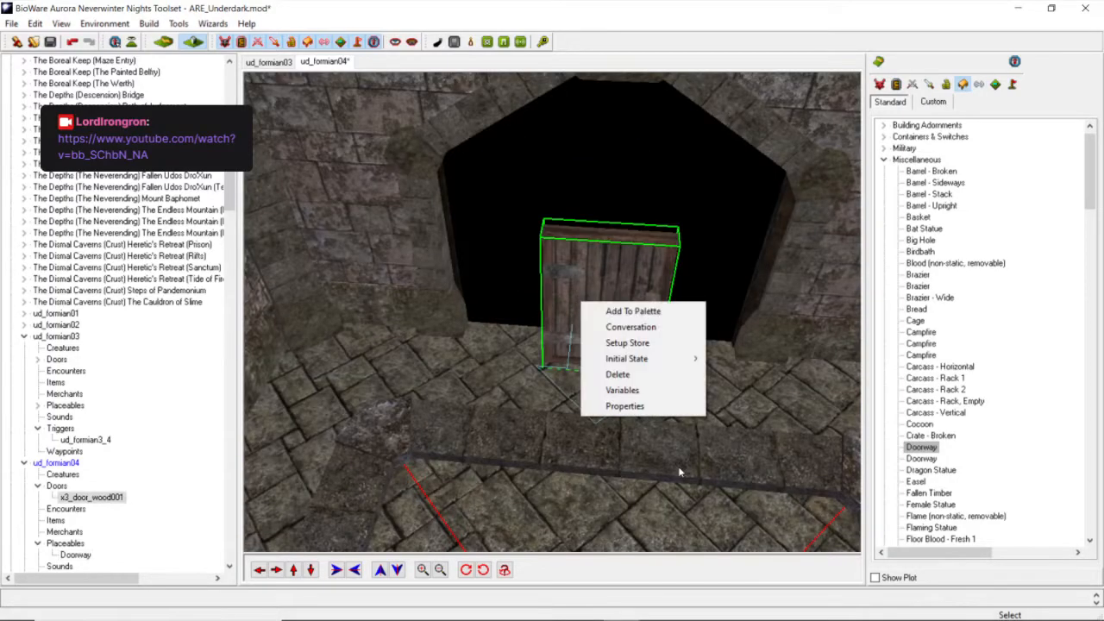
left_click(626, 406)
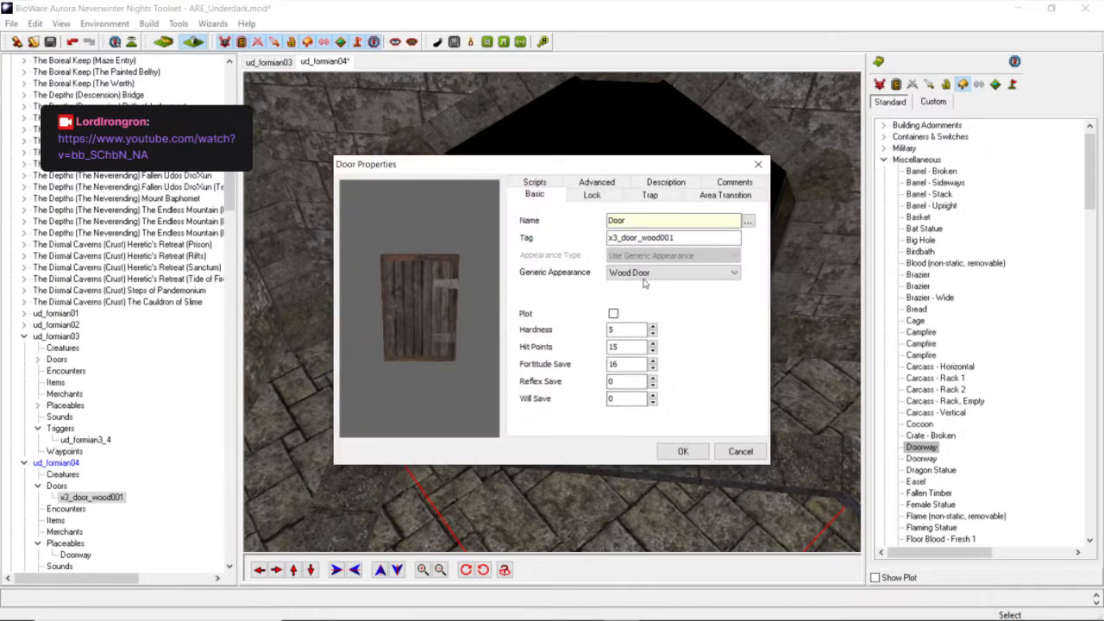
left_click(647, 276)
scroll(681, 320, "up", 10)
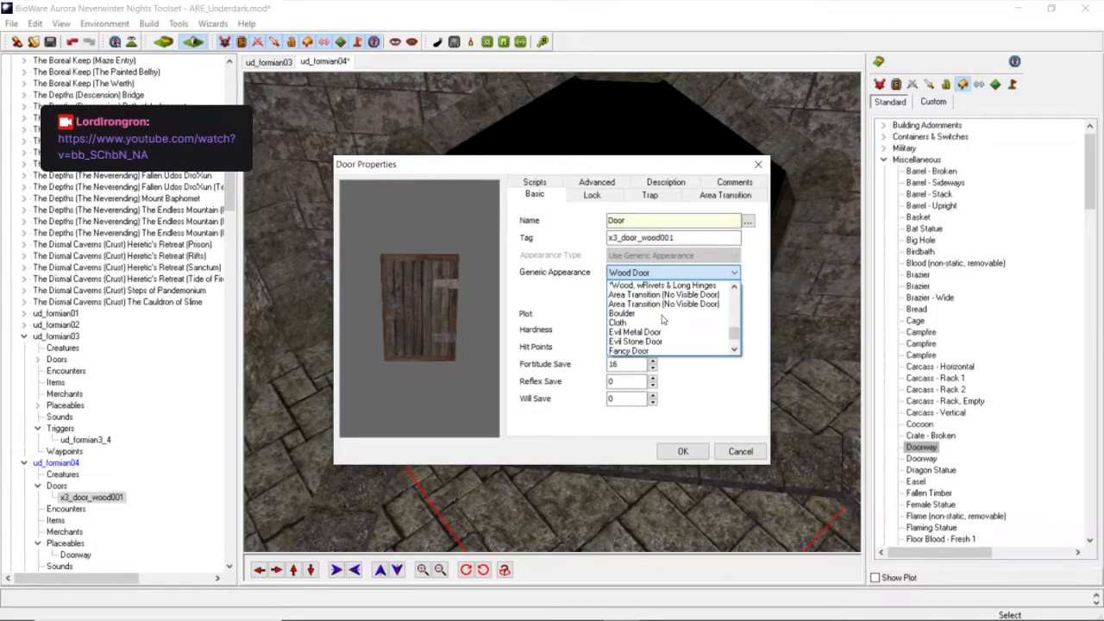
scroll(662, 319, "up", 2)
scroll(662, 319, "up", 3)
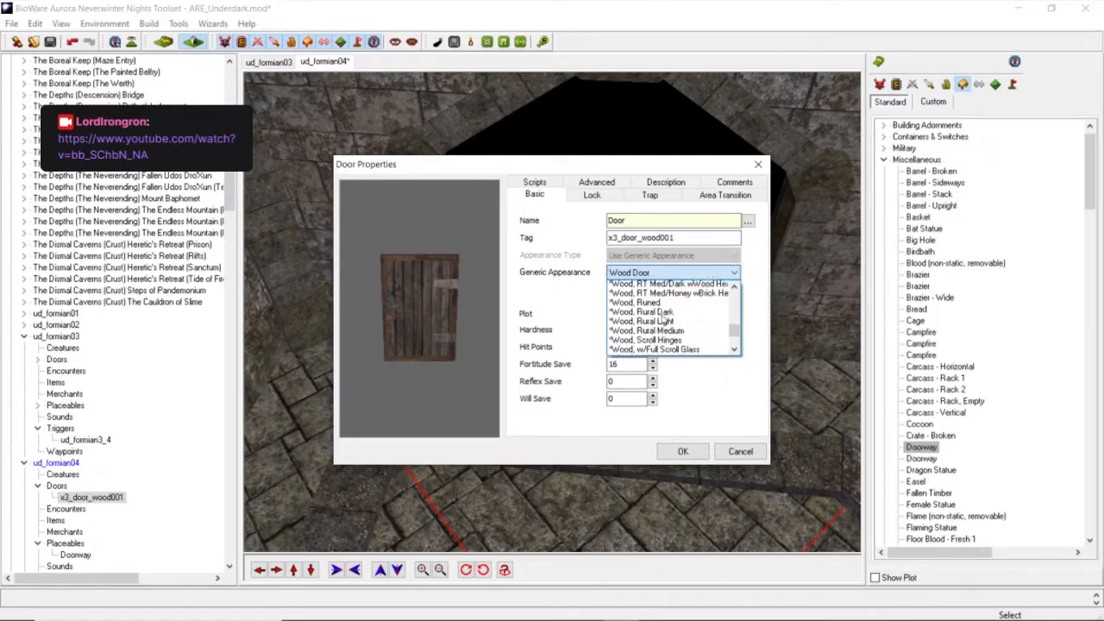
scroll(662, 323, "up", 6)
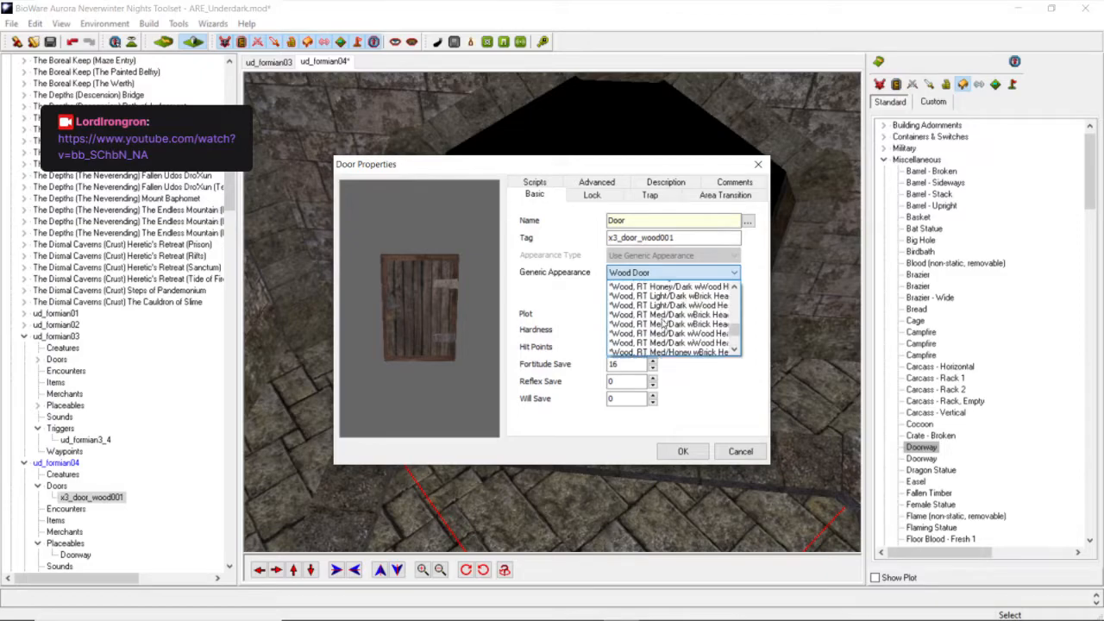
scroll(664, 326, "up", 5)
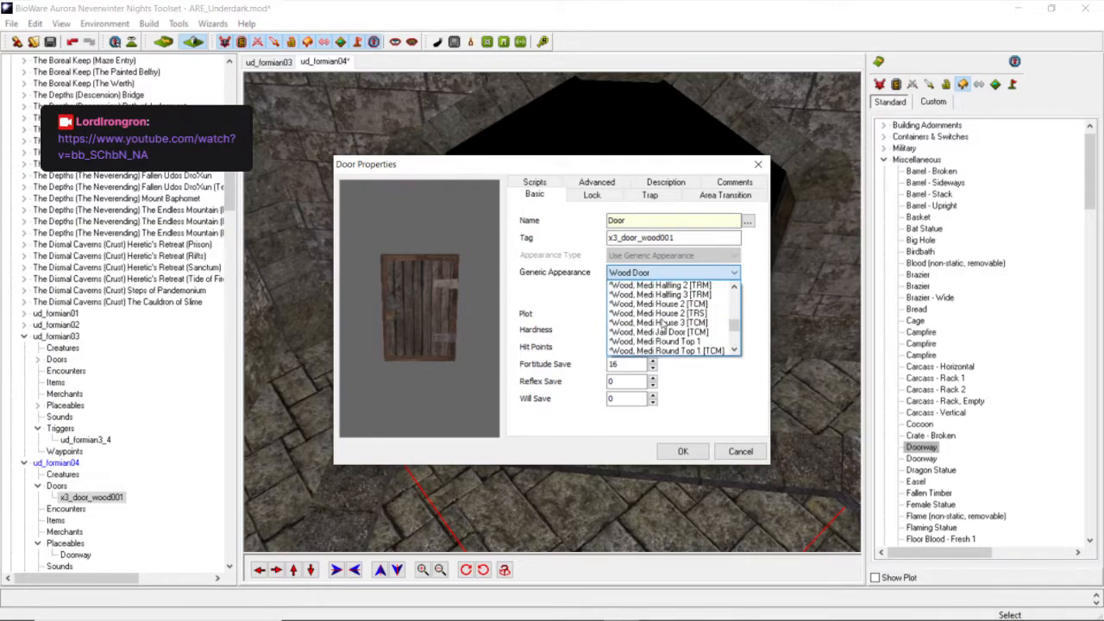
scroll(662, 323, "up", 6)
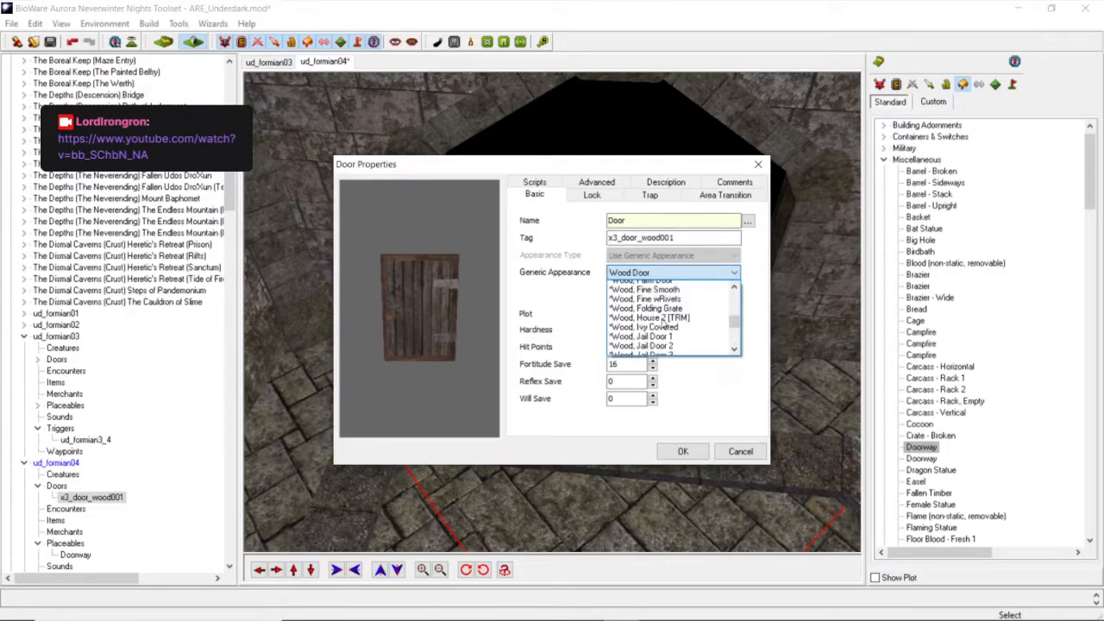
scroll(662, 323, "up", 1)
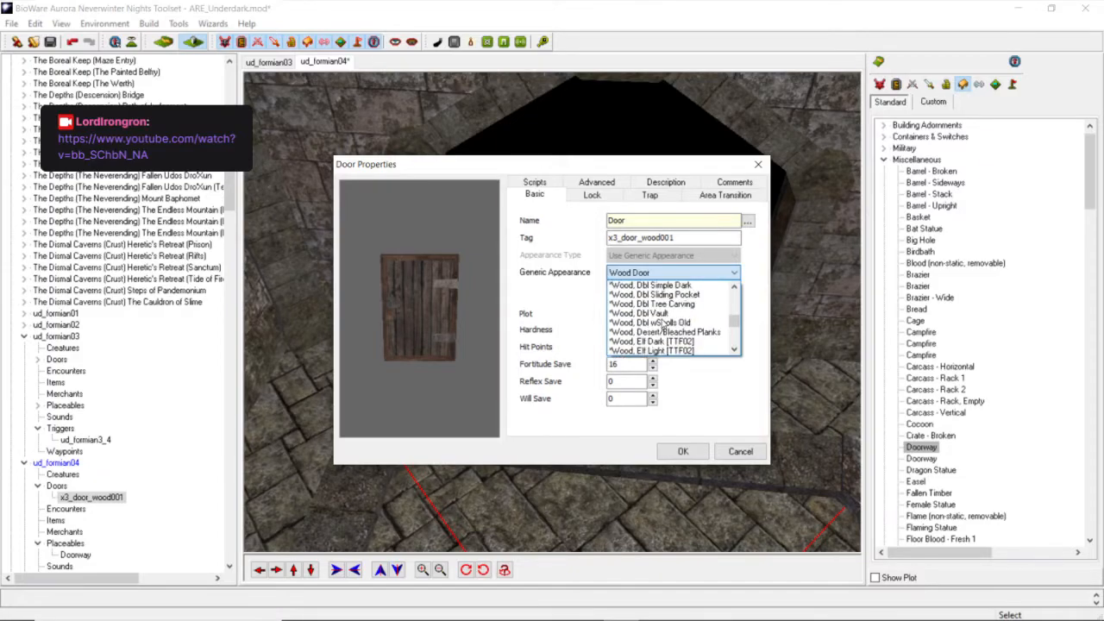
scroll(663, 326, "up", 3)
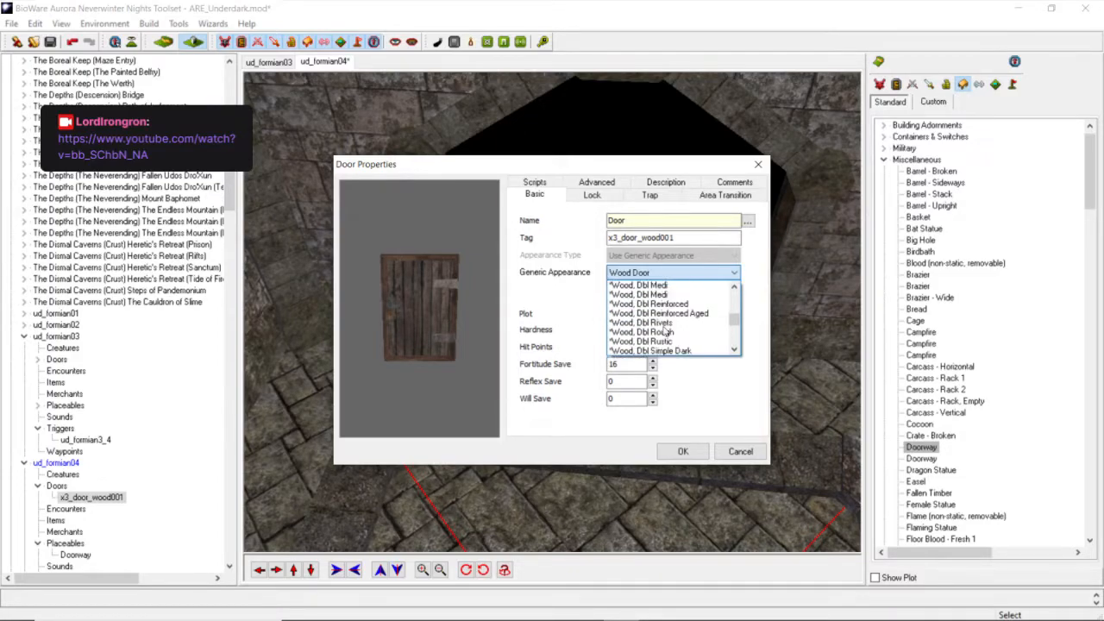
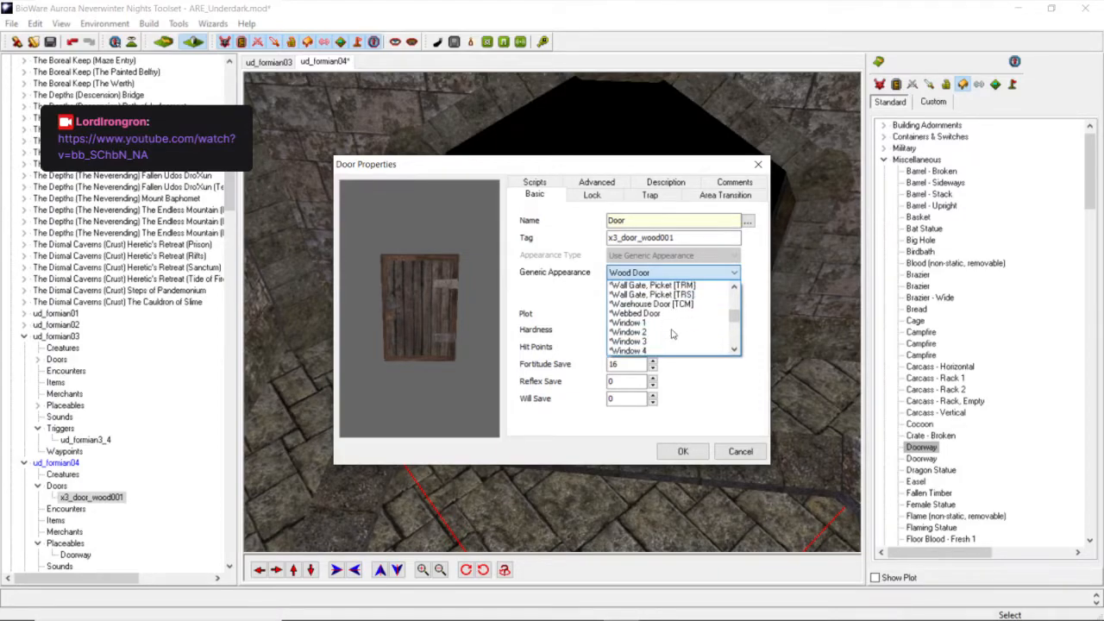
left_click(662, 306)
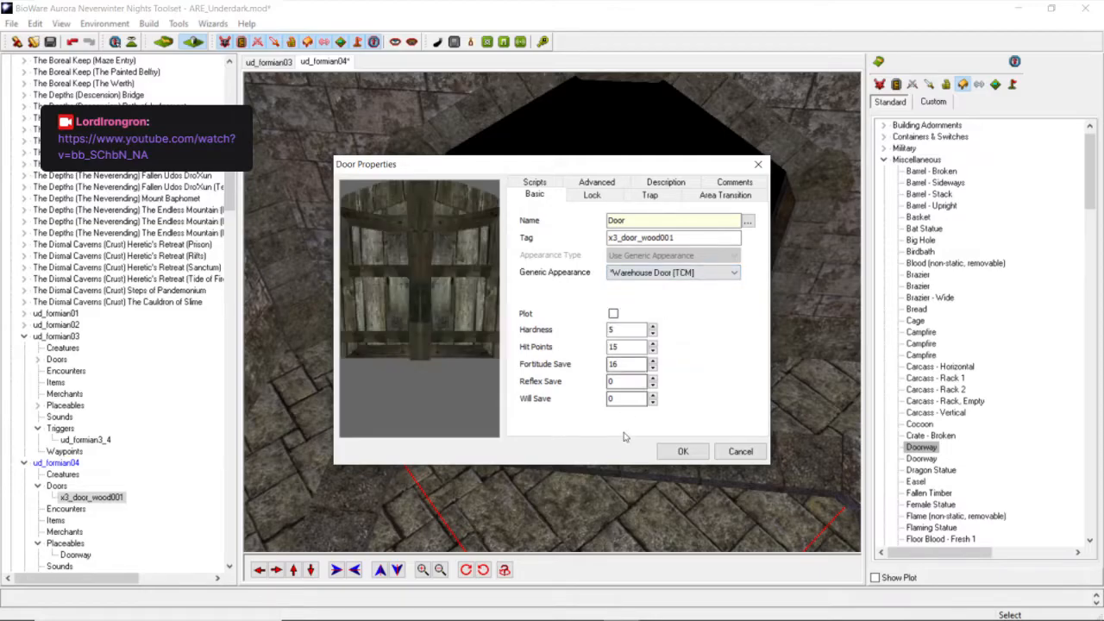
left_click(683, 451)
Scale up the warehouse door so that it covers the black archway.
middle_click_drag(610, 367, 610, 361)
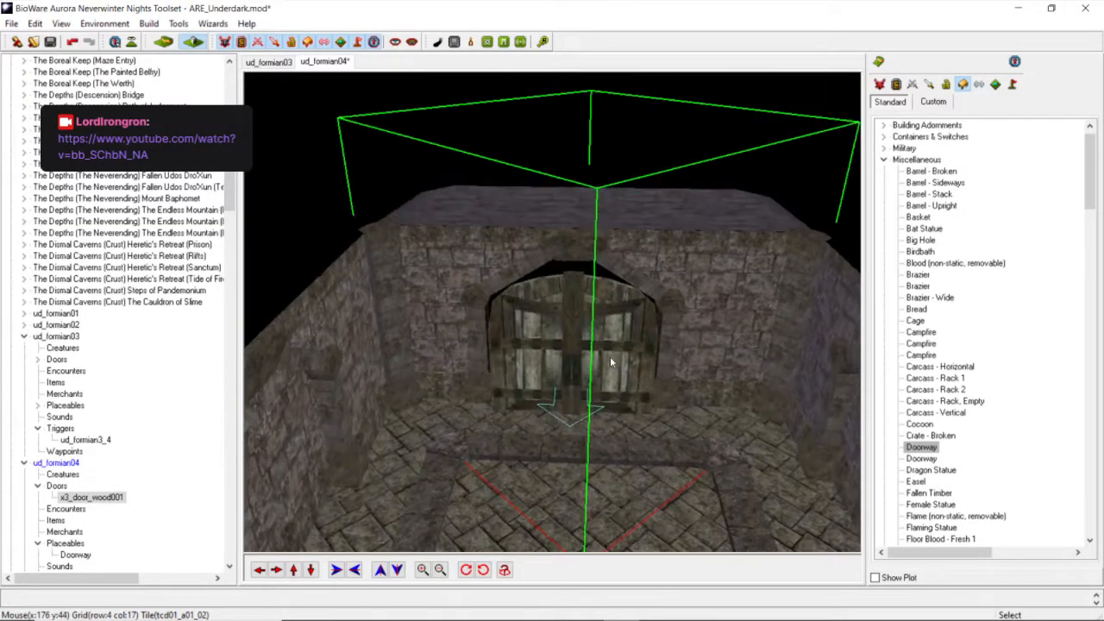
scroll(610, 360, "up", 3)
middle_click_drag(608, 419, 438, 504)
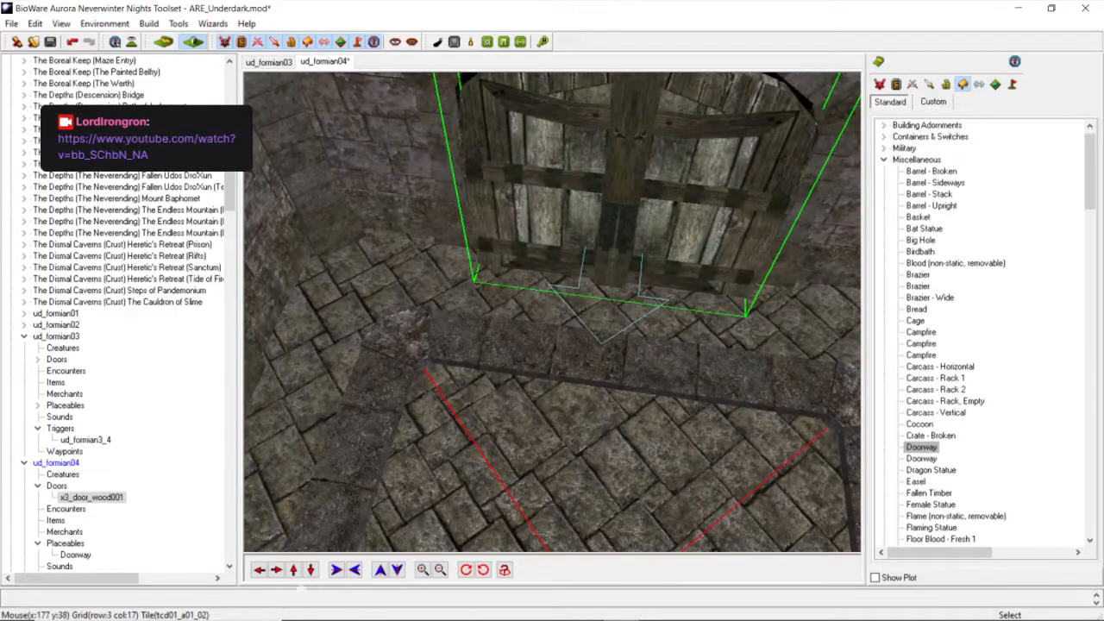
left_click(295, 570)
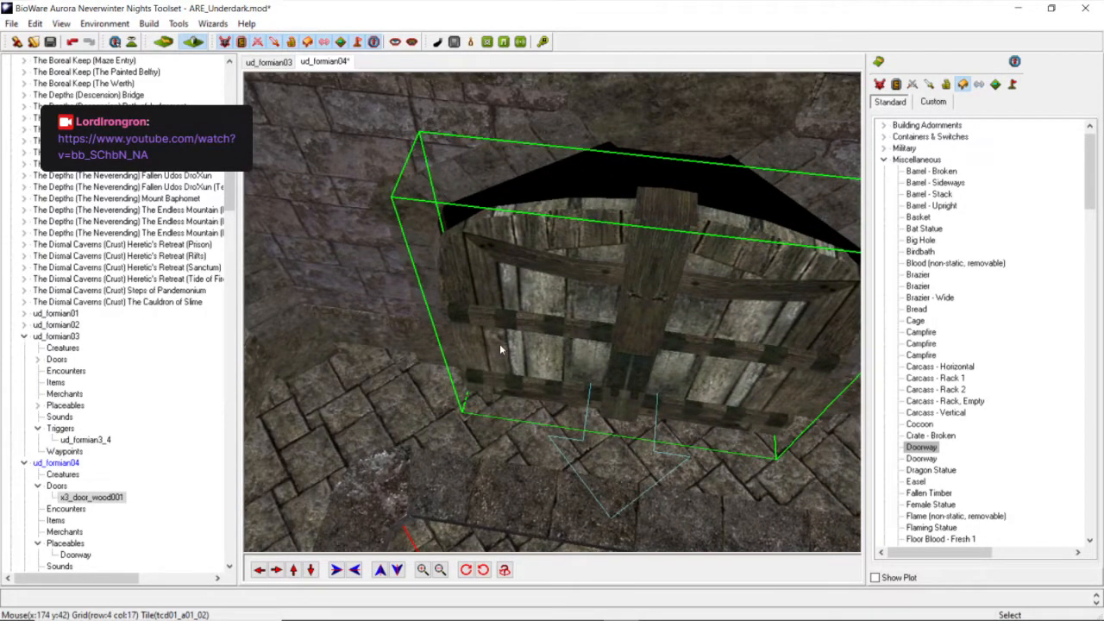
scroll(499, 348, "up", 3)
scroll(499, 348, "down", 3)
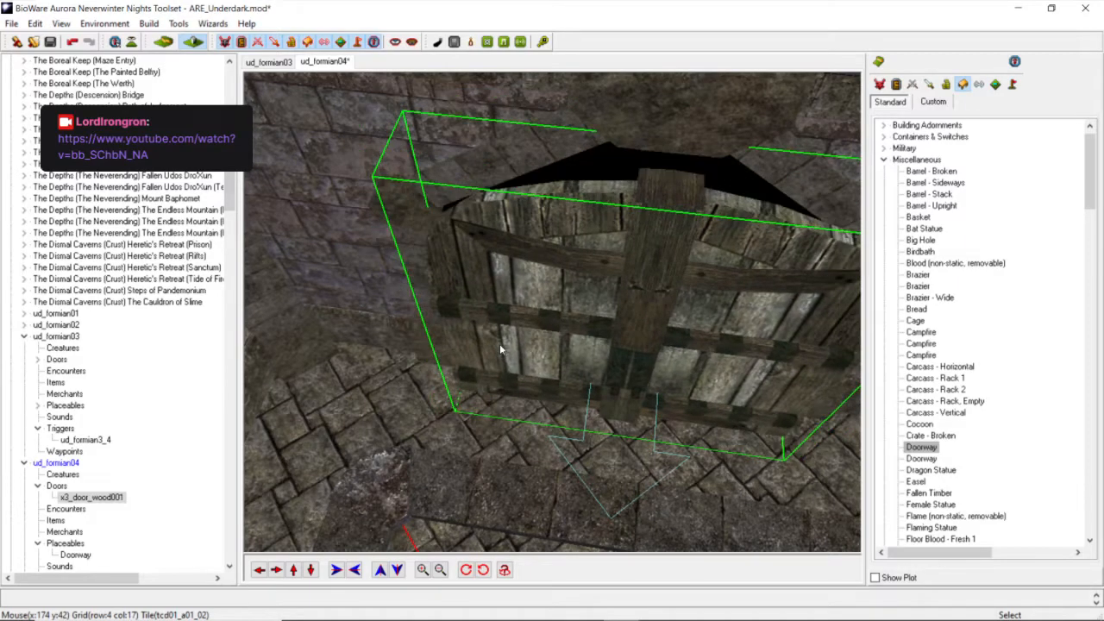
middle_click_drag(499, 349, 580, 405)
left_click(580, 374)
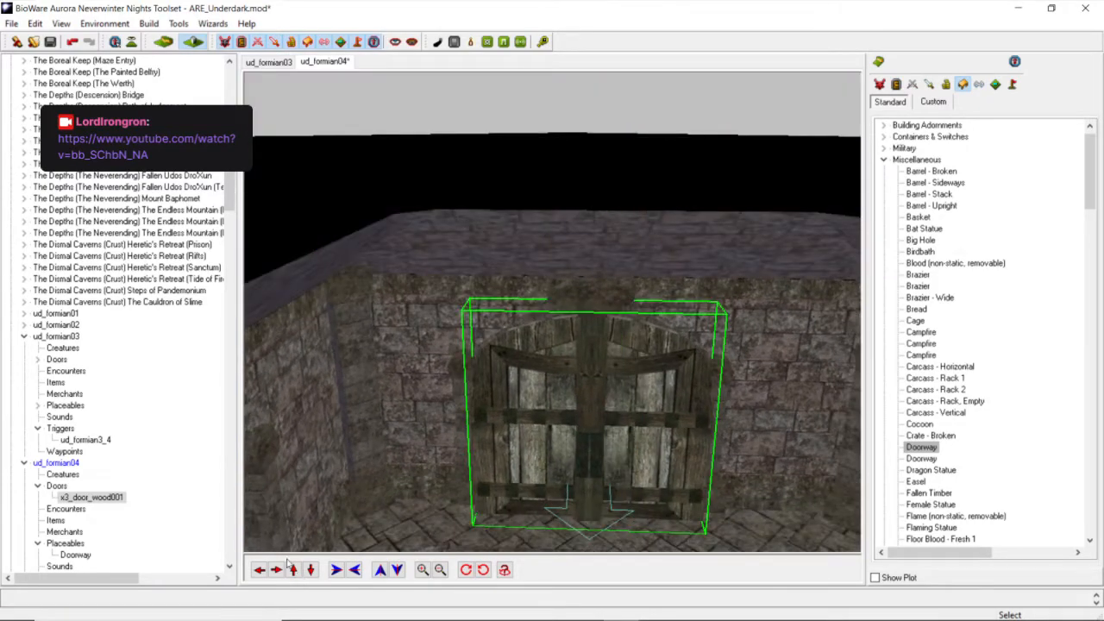
Examine from several sides how the scaled warehouse door sits in the archway.
left_click(277, 575)
left_click(364, 441)
middle_click_drag(364, 442, 433, 444)
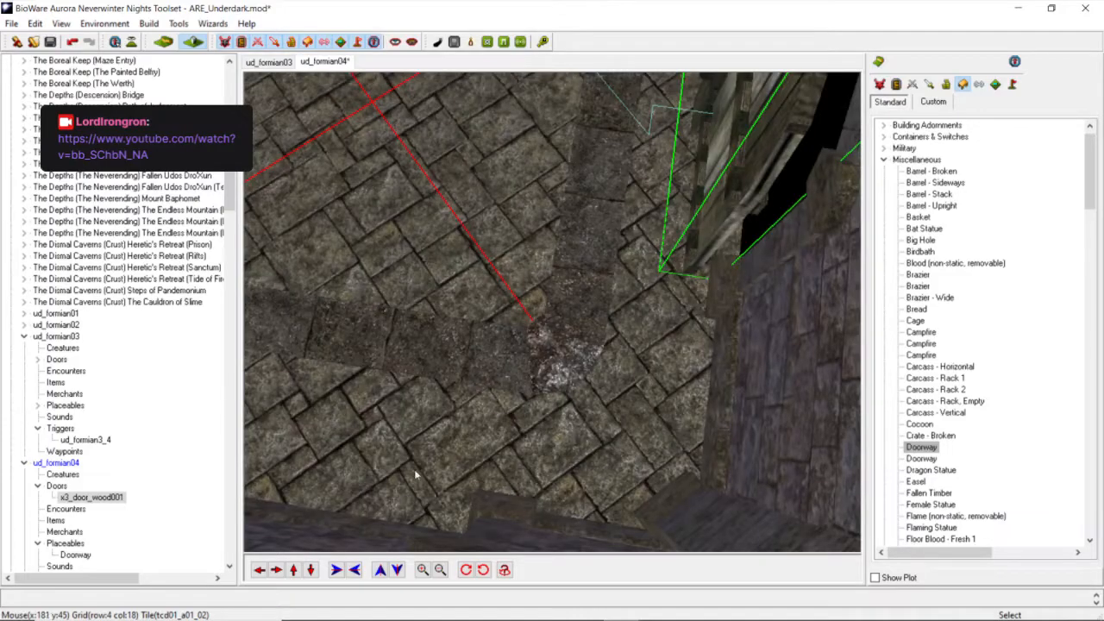
left_click(276, 570)
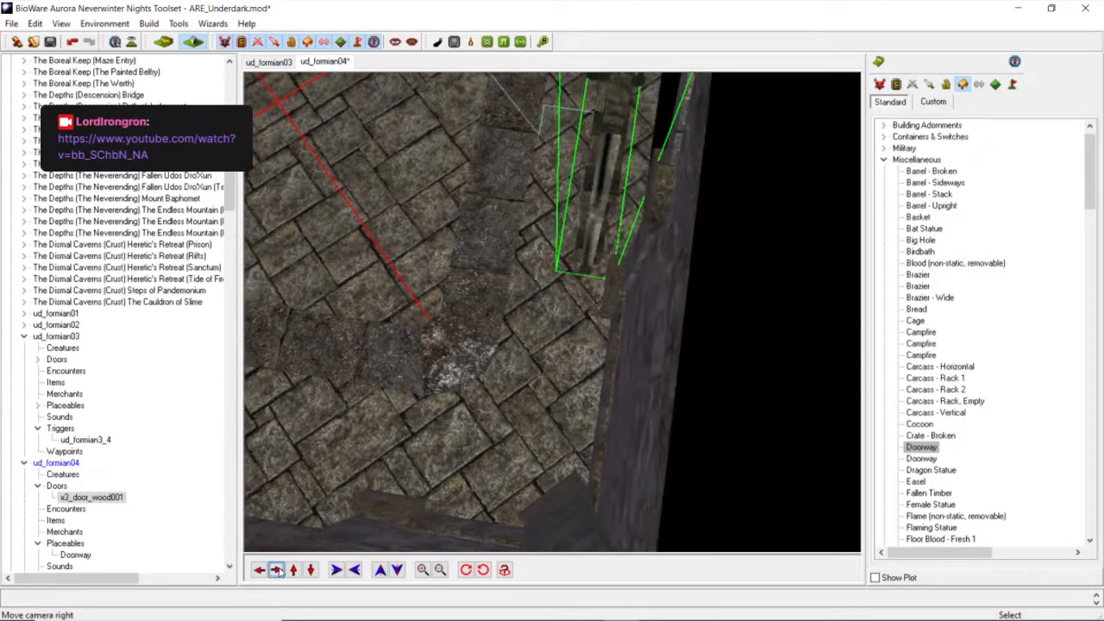
left_click(294, 570)
middle_click_drag(549, 406, 590, 406)
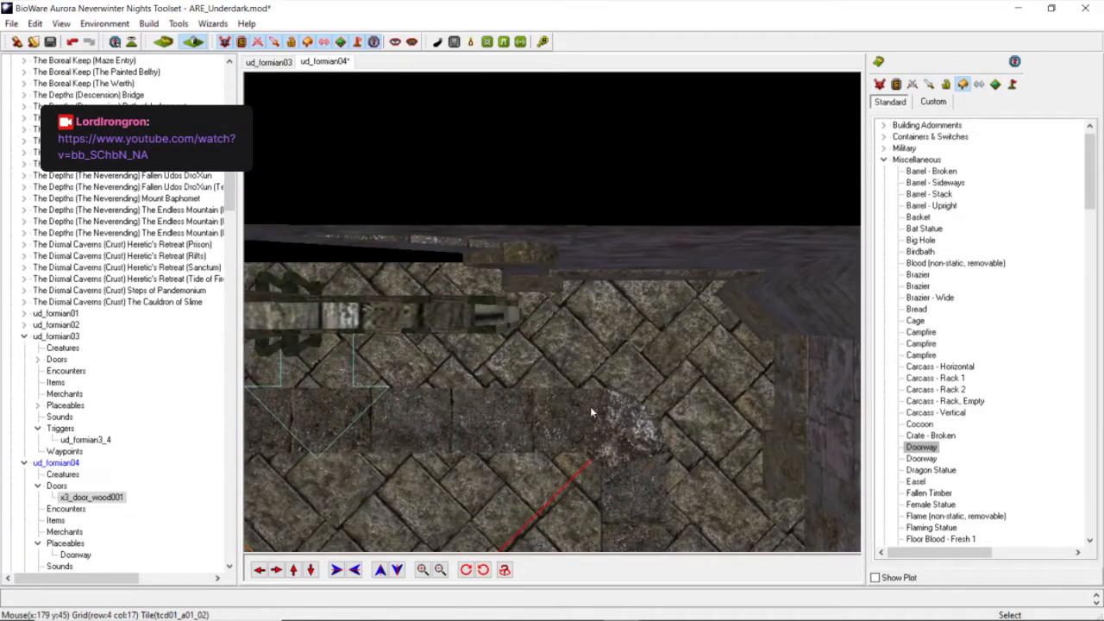
middle_click_drag(533, 379, 341, 524)
left_click(259, 570)
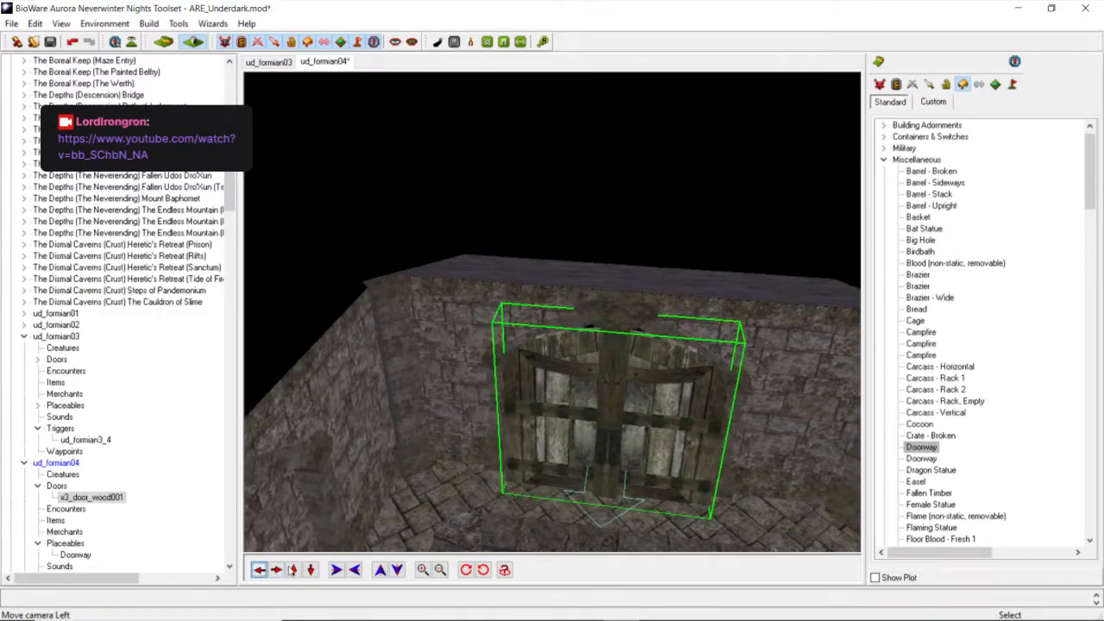
left_click(312, 570)
scroll(608, 409, "up", 3)
middle_click_drag(609, 409, 557, 431)
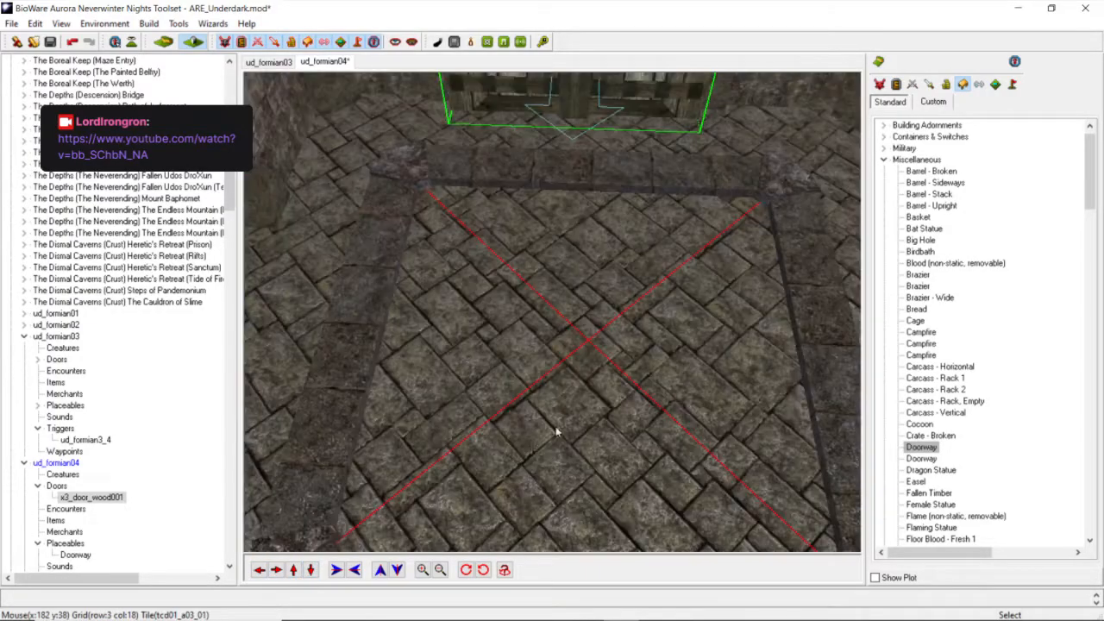
left_click(302, 574)
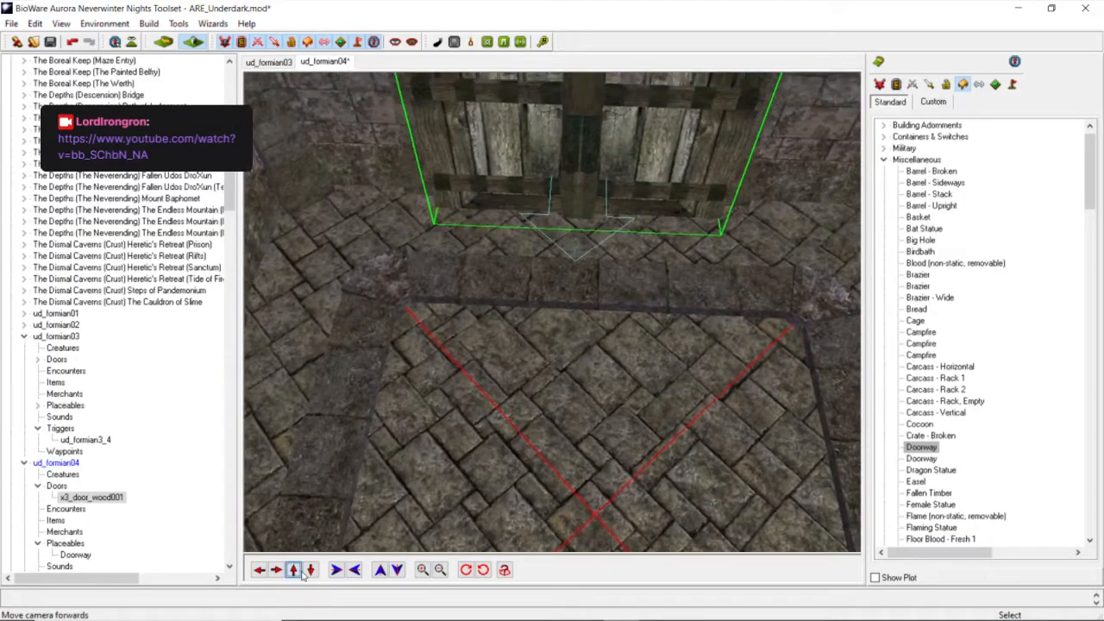
Open the custom placeables category Misc. Decor > Columns, Pillars & Statues.
left_click(883, 160)
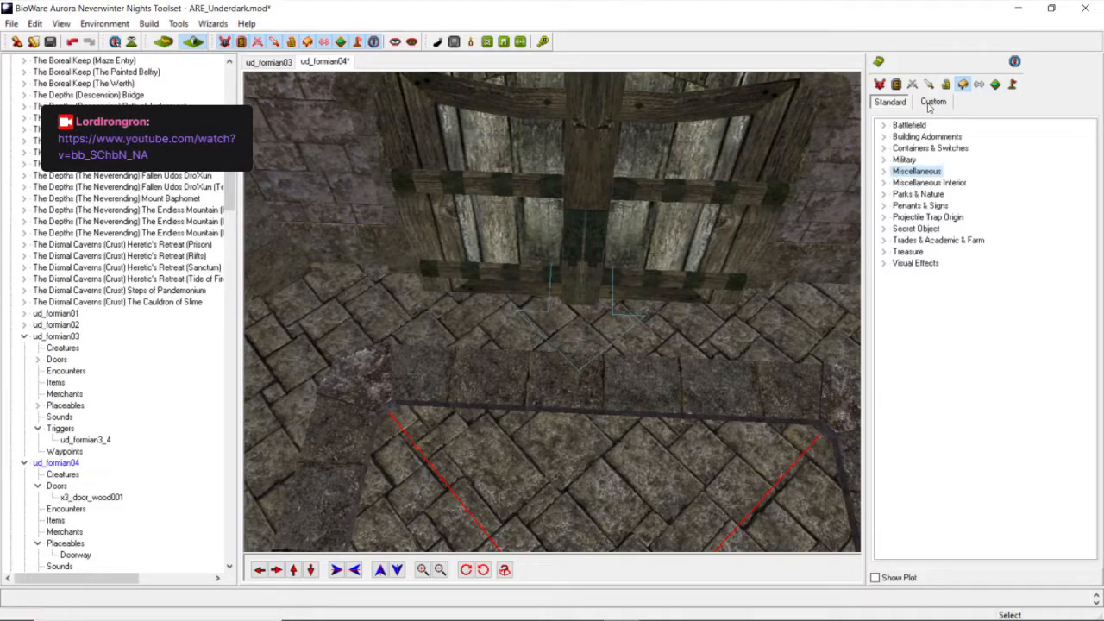
left_click(930, 102)
left_click(885, 126)
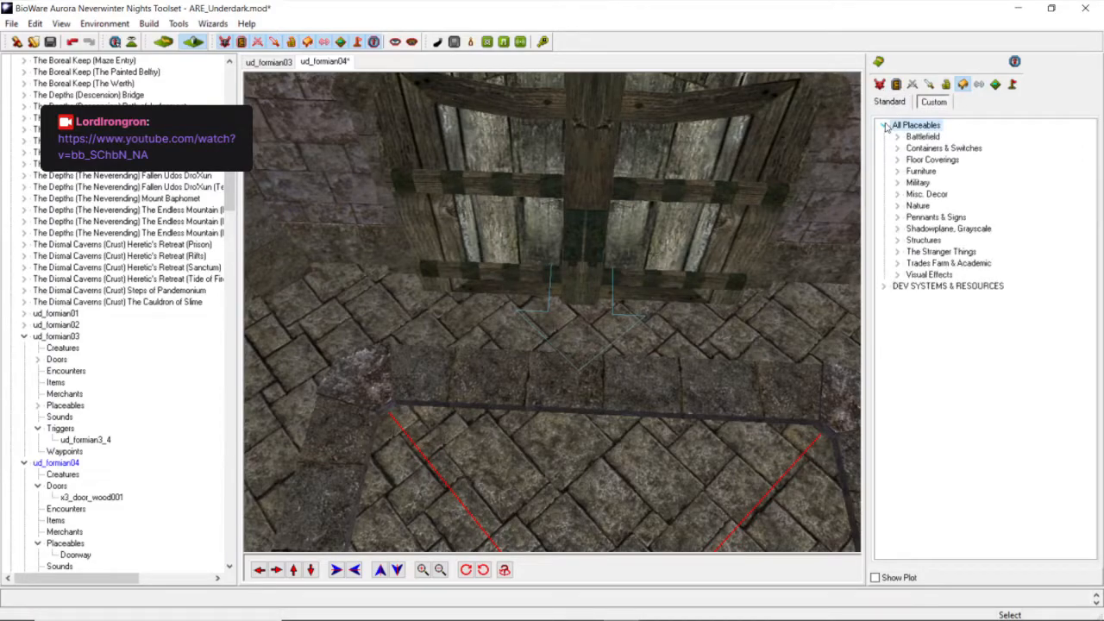
left_click(896, 194)
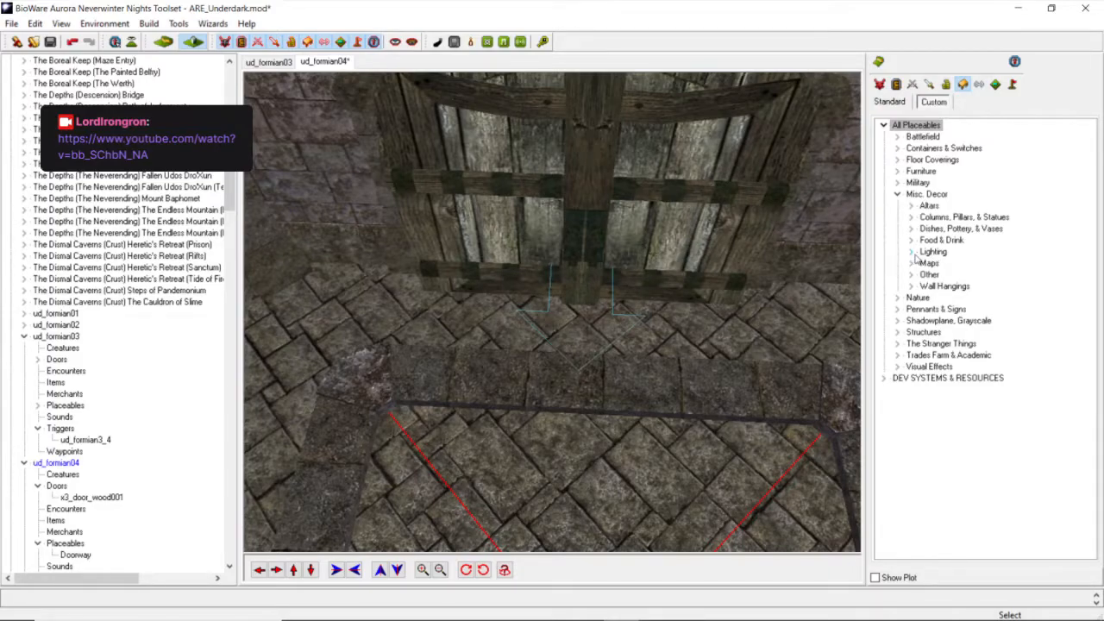
scroll(646, 313, "down", 6)
scroll(495, 418, "down", 2)
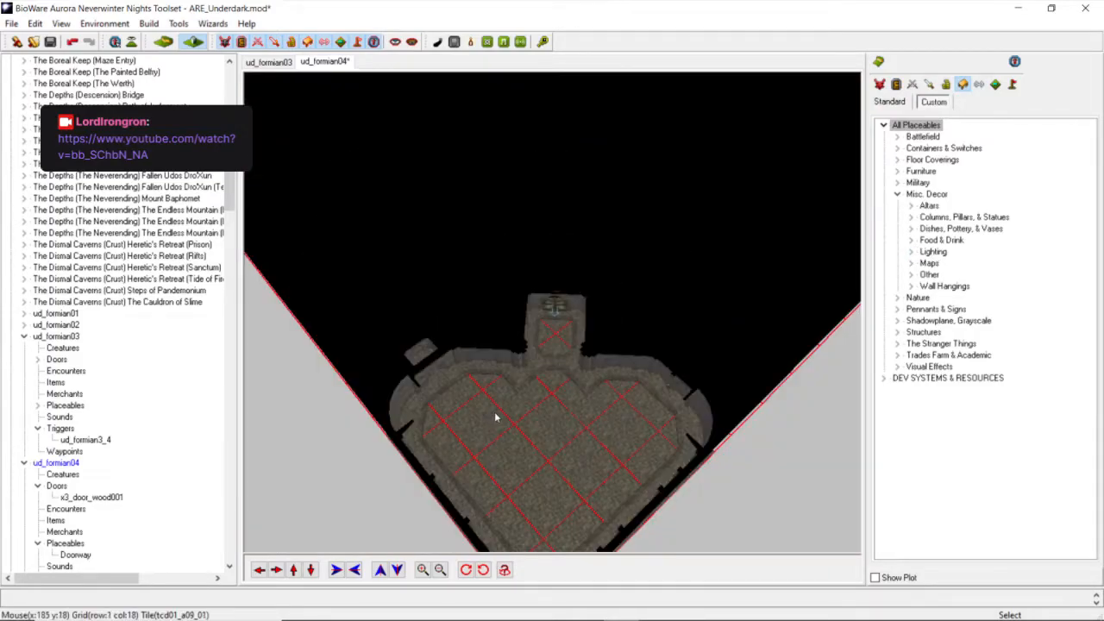
middle_click_drag(495, 417, 520, 375)
scroll(520, 376, "up", 8)
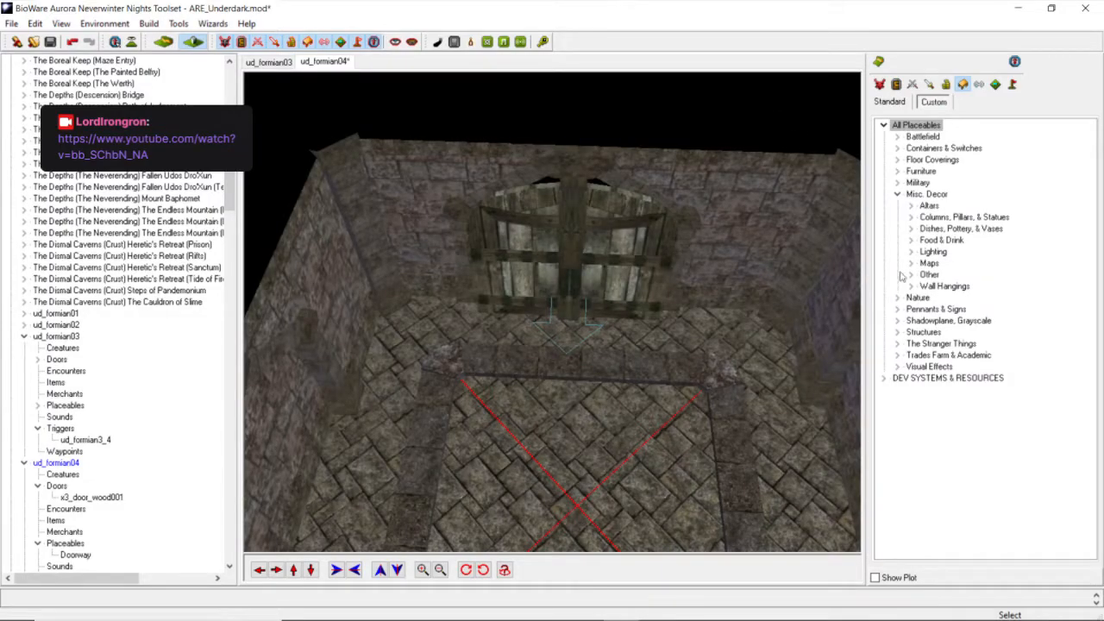
scroll(638, 293, "down", 4)
scroll(629, 298, "up", 4)
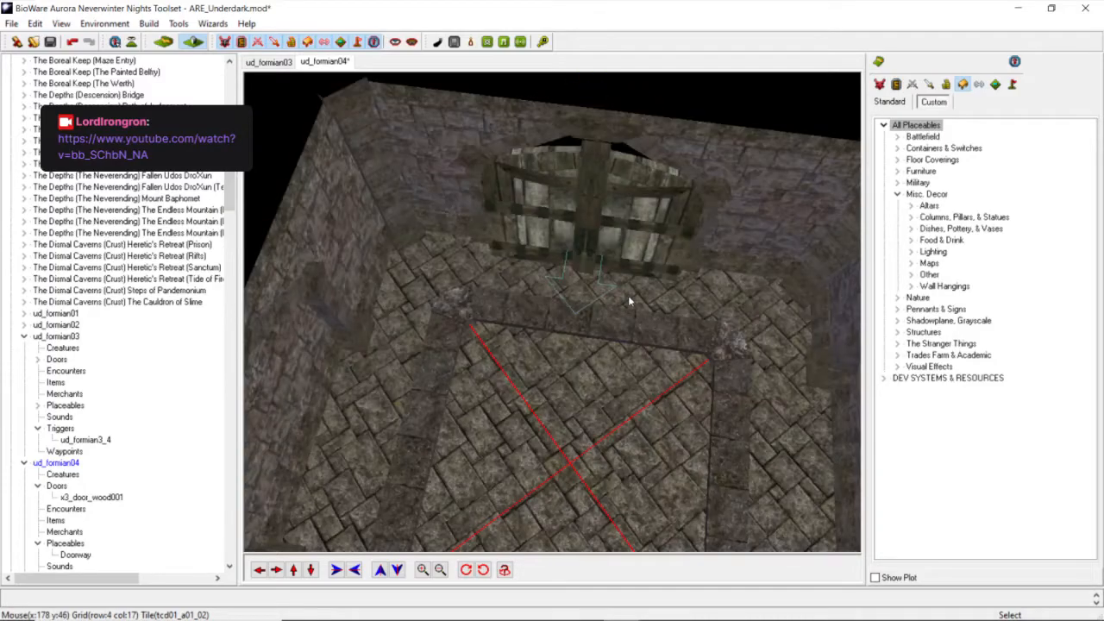
middle_click_drag(628, 298, 628, 308)
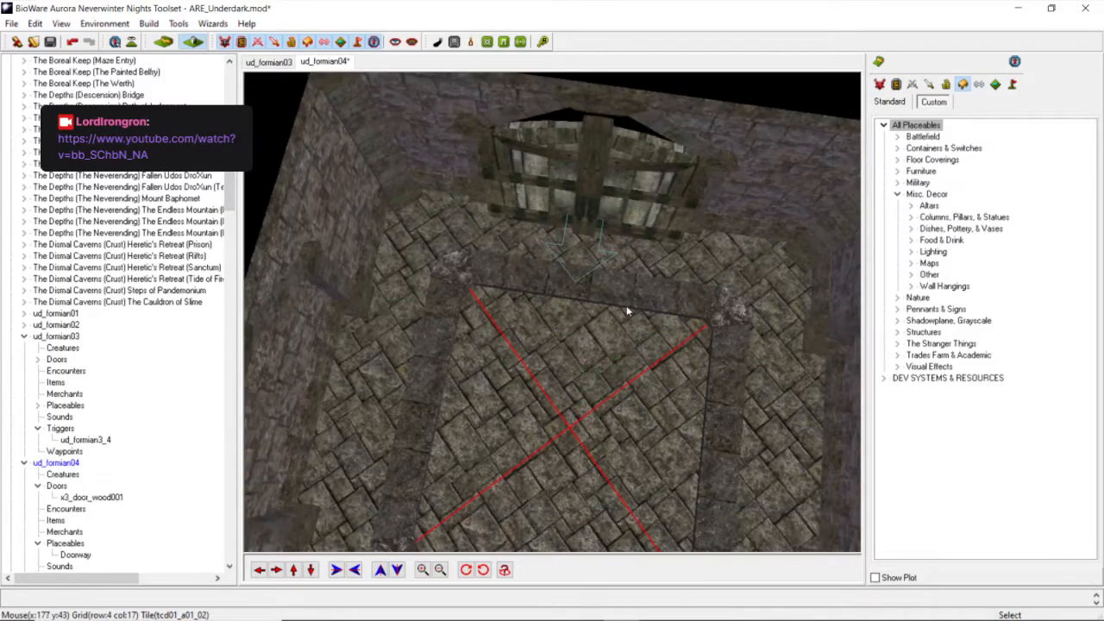
left_click(911, 218)
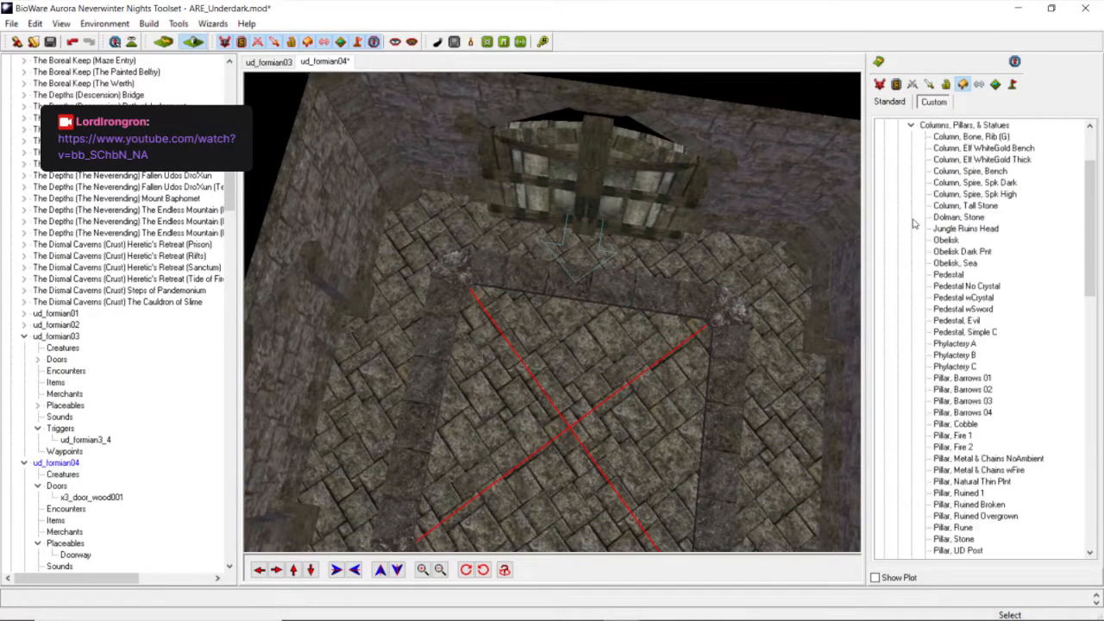
Place a Pillar, Cobble at the corner of the floor border to the left of the warehouse door.
scroll(554, 294, "down", 3)
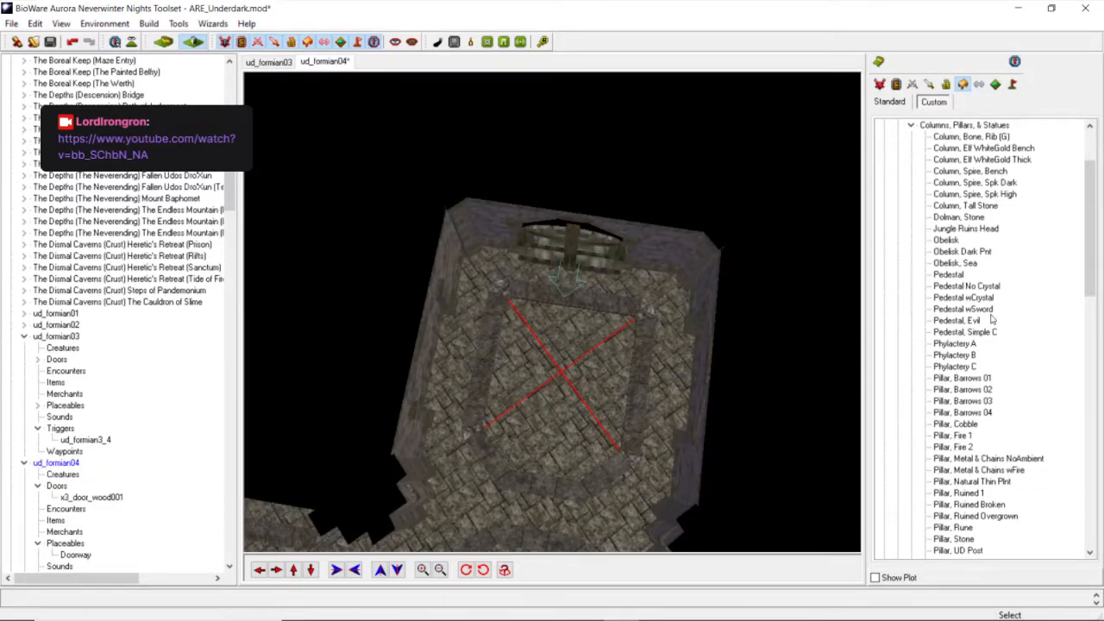
scroll(576, 289, "up", 3)
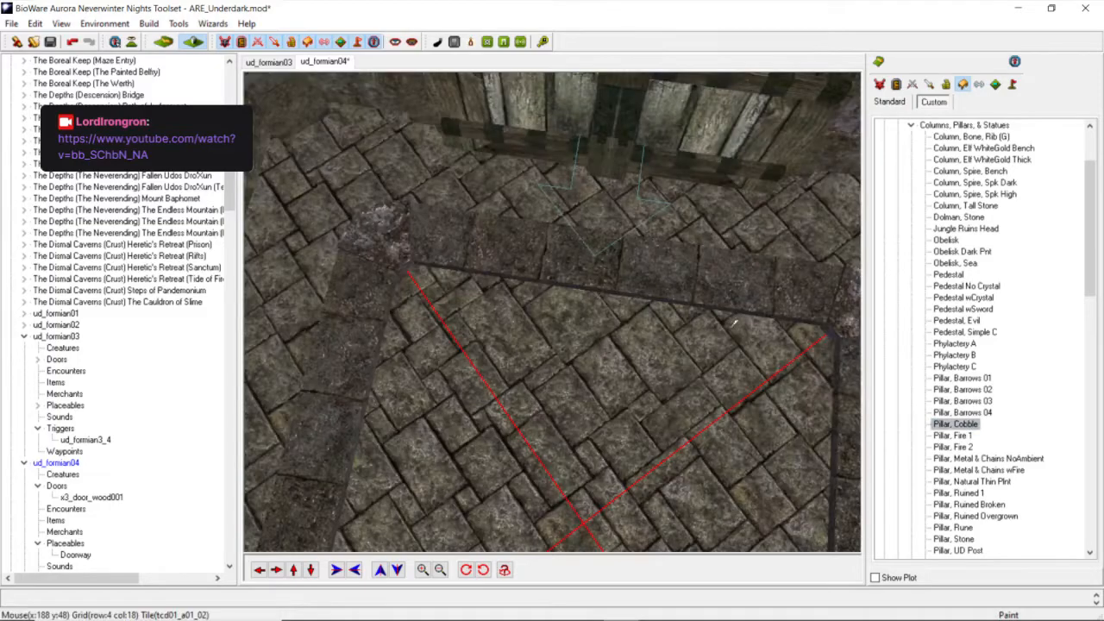
left_click(415, 215)
scroll(409, 223, "down", 3)
middle_click_drag(400, 237, 432, 211)
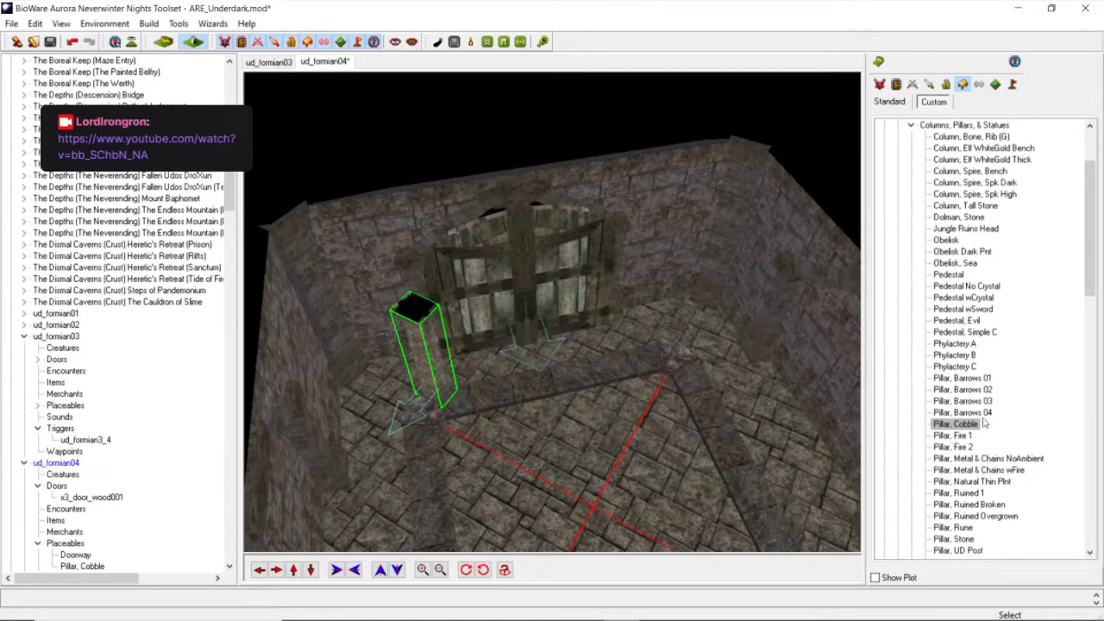
Preview the Pillar, Ruined 1 placeable on the right side of the warehouse door.
left_click(969, 482)
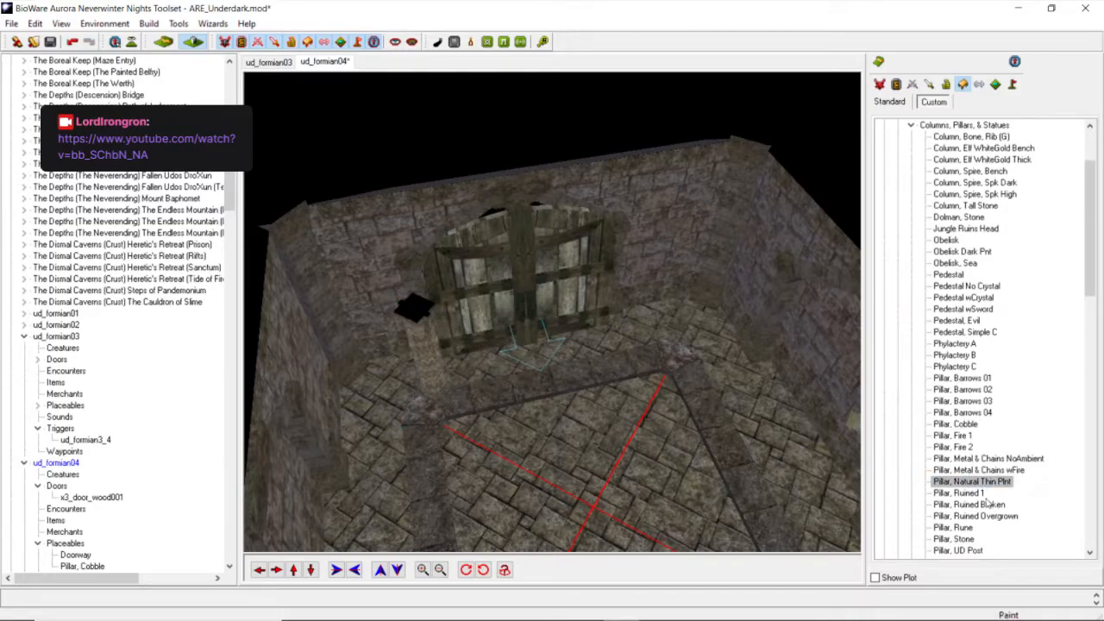
left_click(959, 493)
scroll(681, 310, "up", 3)
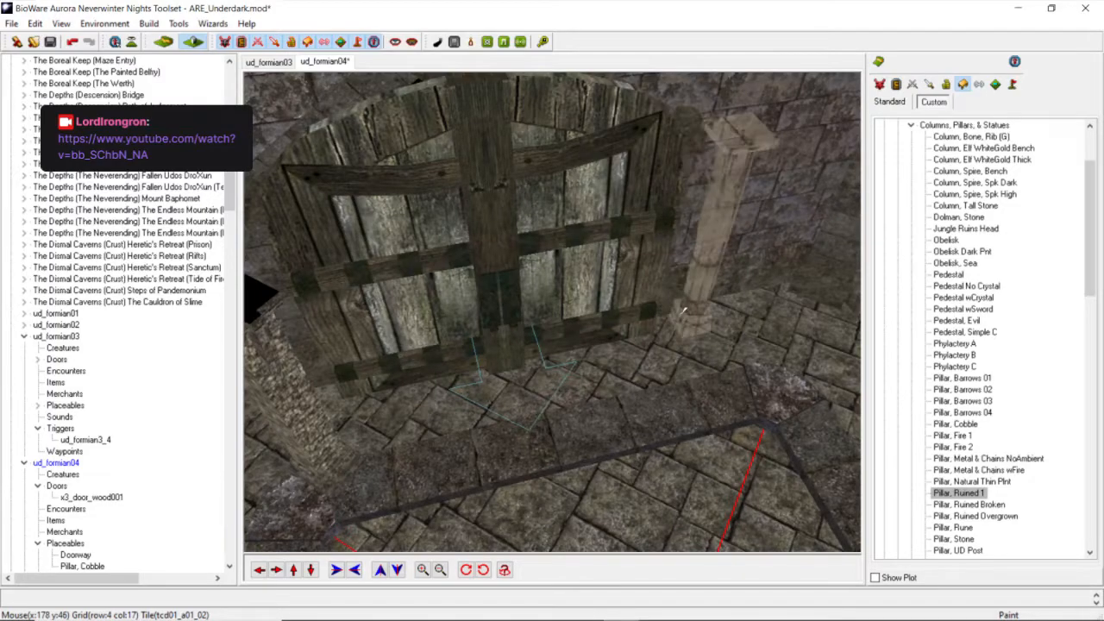
scroll(633, 319, "down", 3)
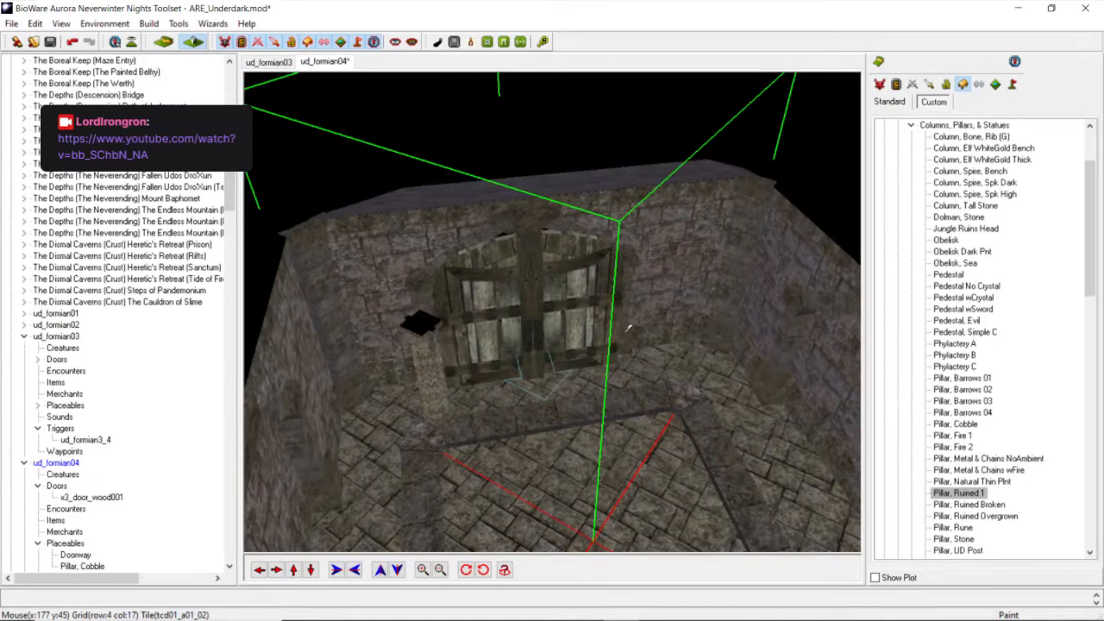
scroll(621, 341, "up", 3)
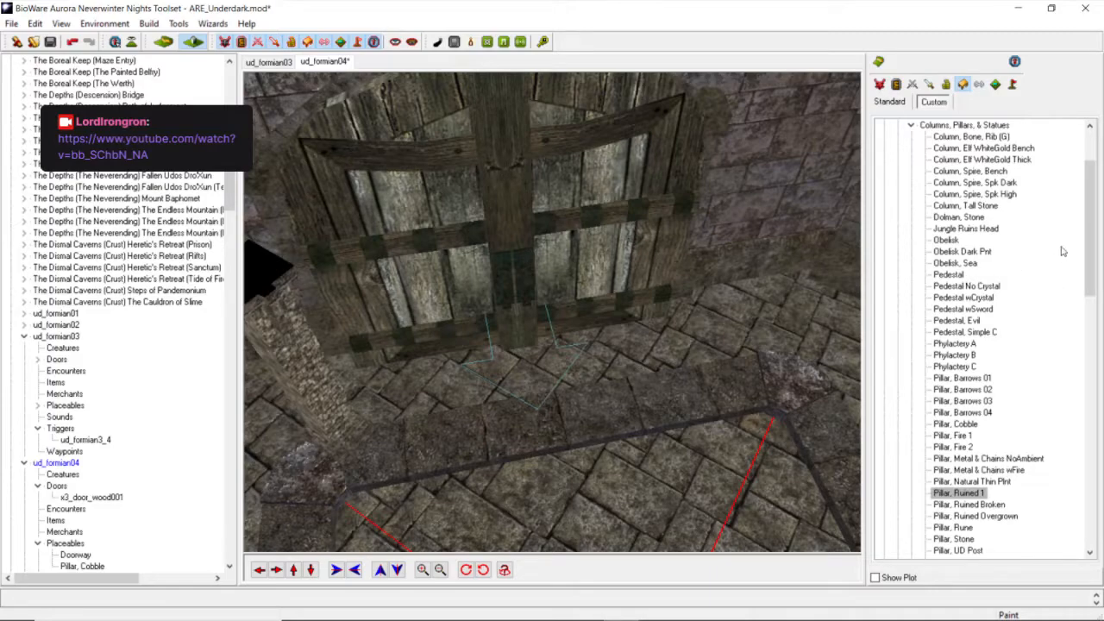
Place a Column, Spire, Spk Dark to the right of the warehouse door and move it against the door's edge.
left_click(997, 184)
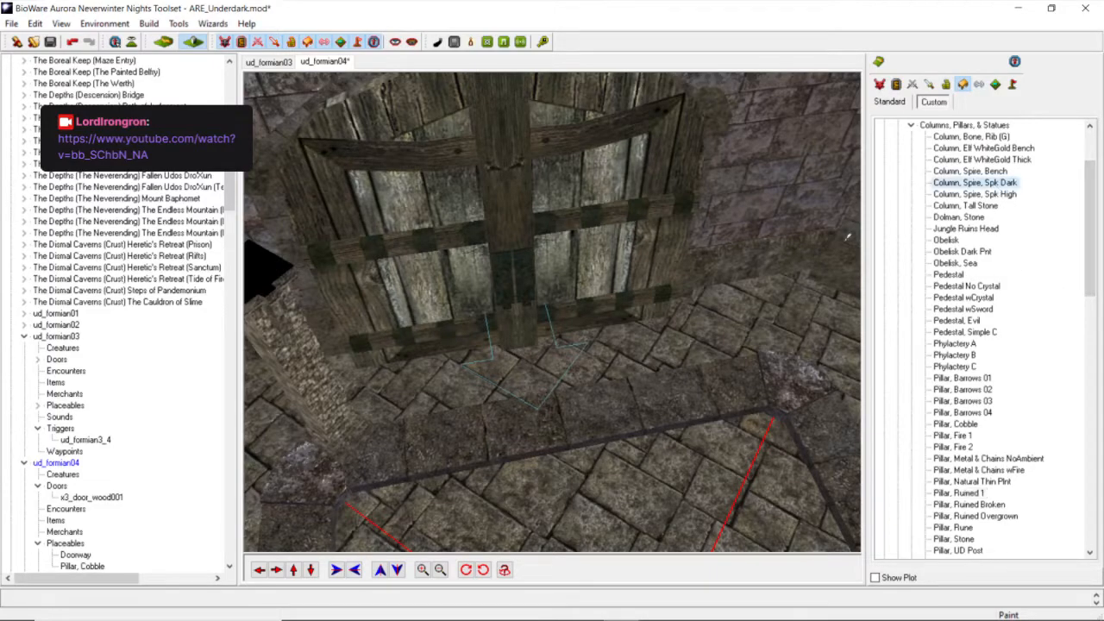
left_click(748, 338)
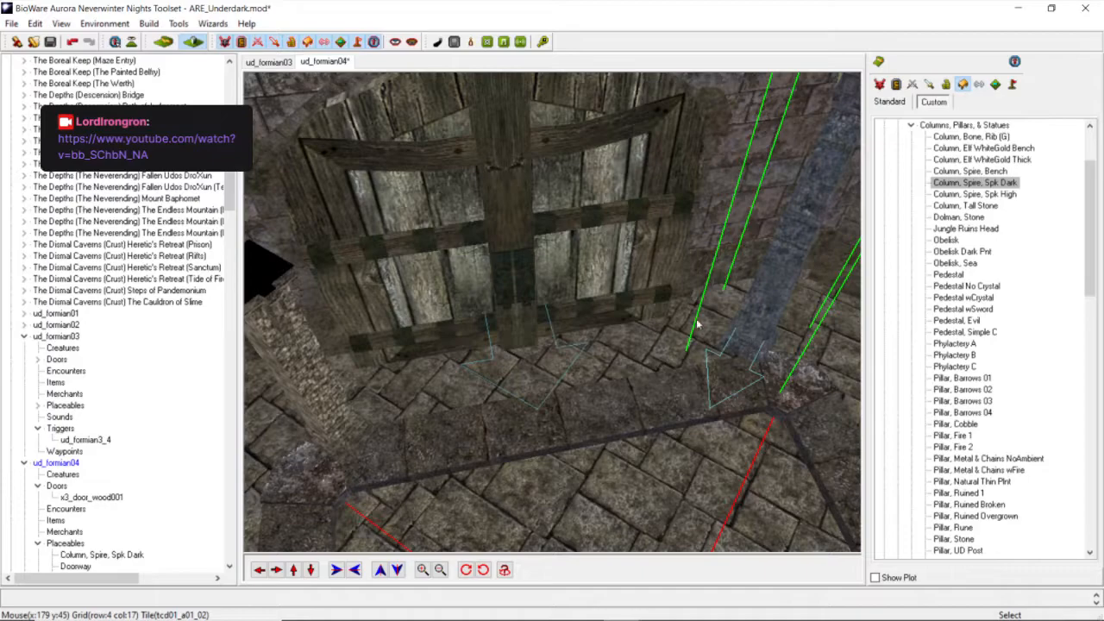
middle_click_drag(698, 324, 695, 324)
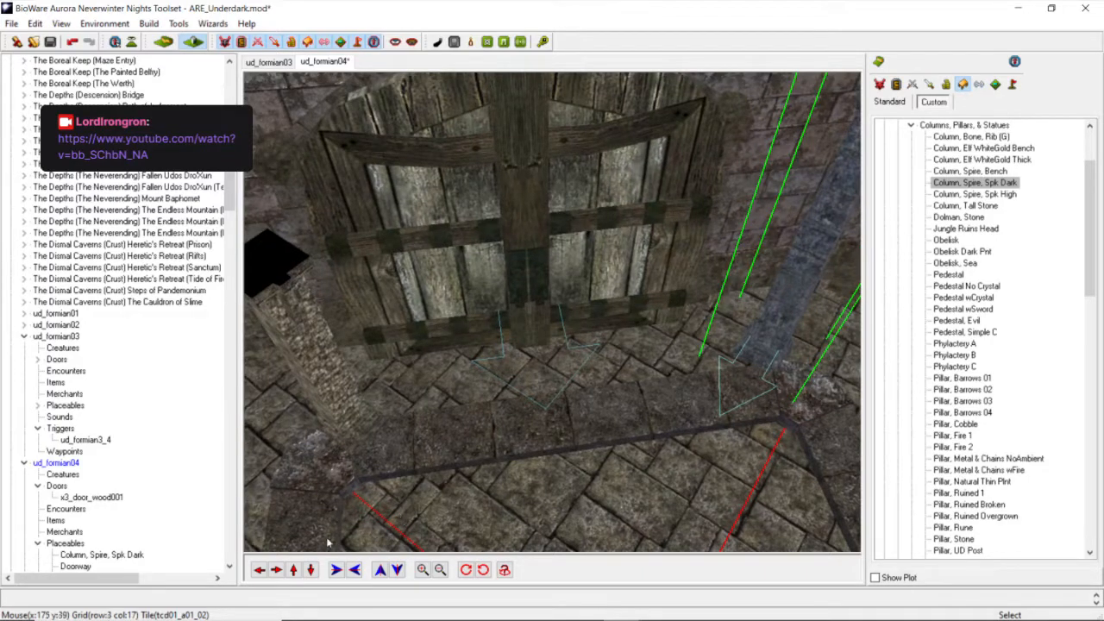
left_click(276, 570)
left_click_drag(570, 365, 498, 297)
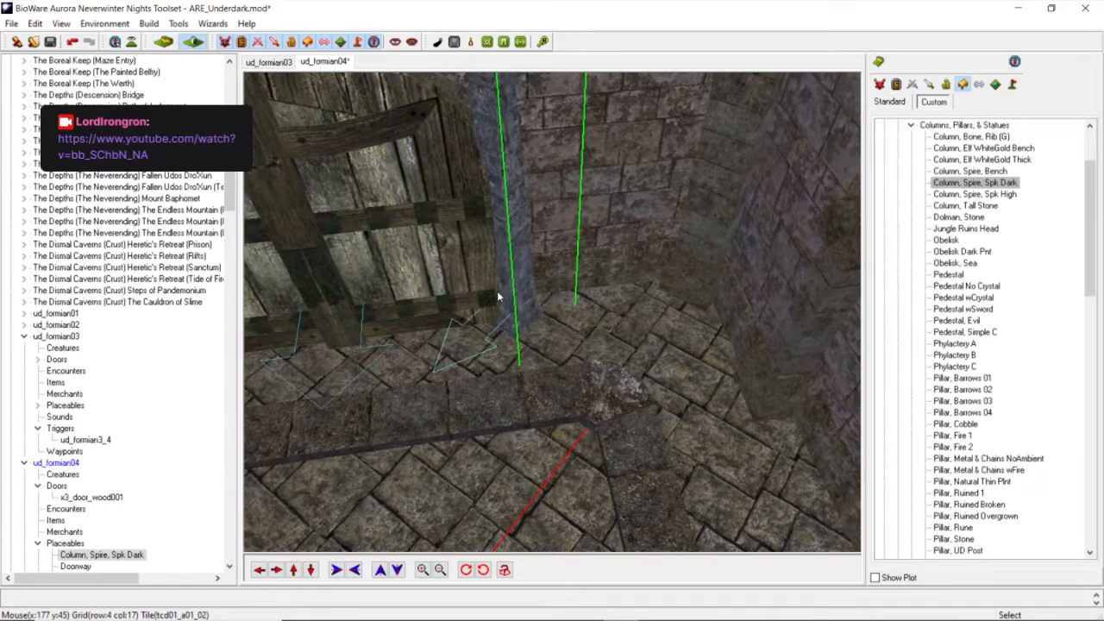
Delete the Column, Spire, Spk Dark standing at the edge of the warehouse door.
scroll(500, 317, "down", 3)
left_click(500, 316)
left_click(500, 316)
scroll(500, 317, "up", 3)
left_click(499, 317)
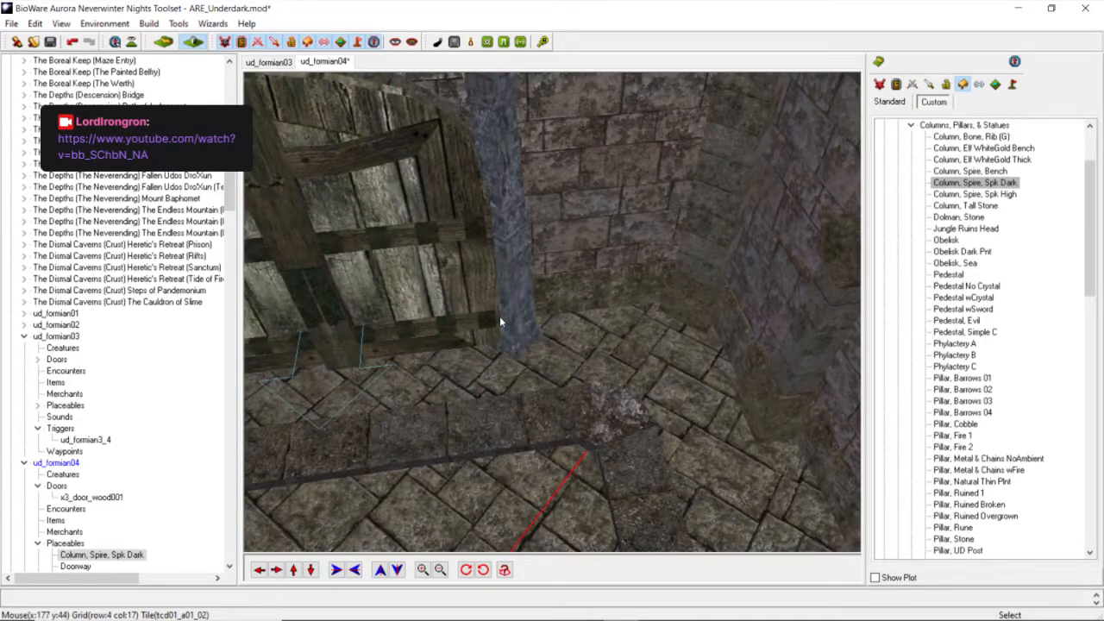
scroll(500, 319, "down", 3)
scroll(495, 319, "up", 3)
right_click(489, 319)
left_click(552, 422)
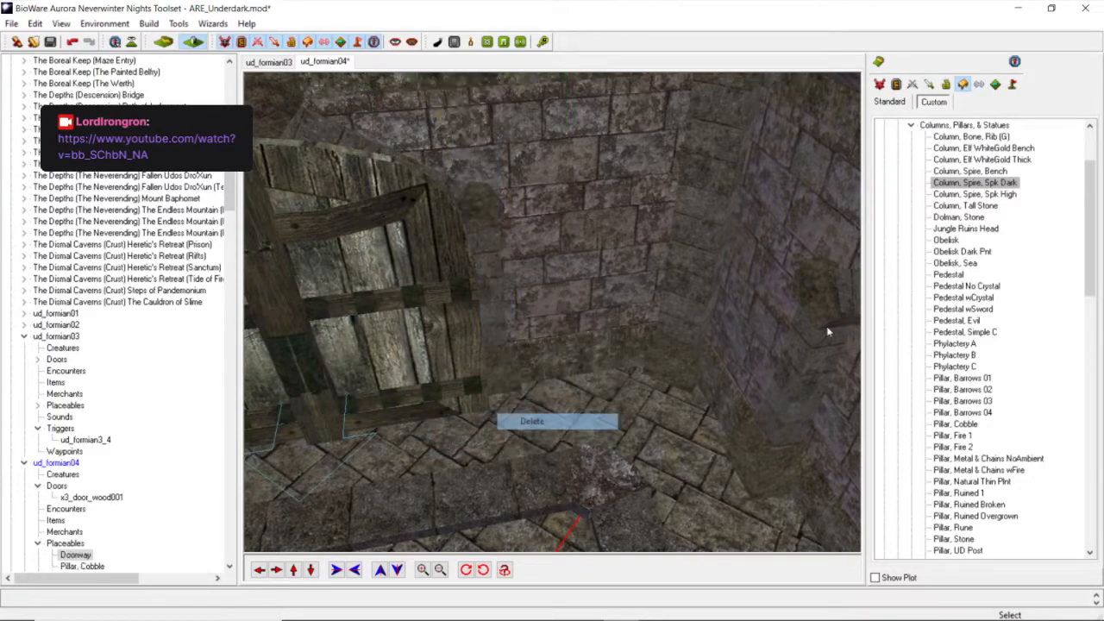
Place a Pillar, UD Post on the floor just to the right of the warehouse door.
left_click(987, 195)
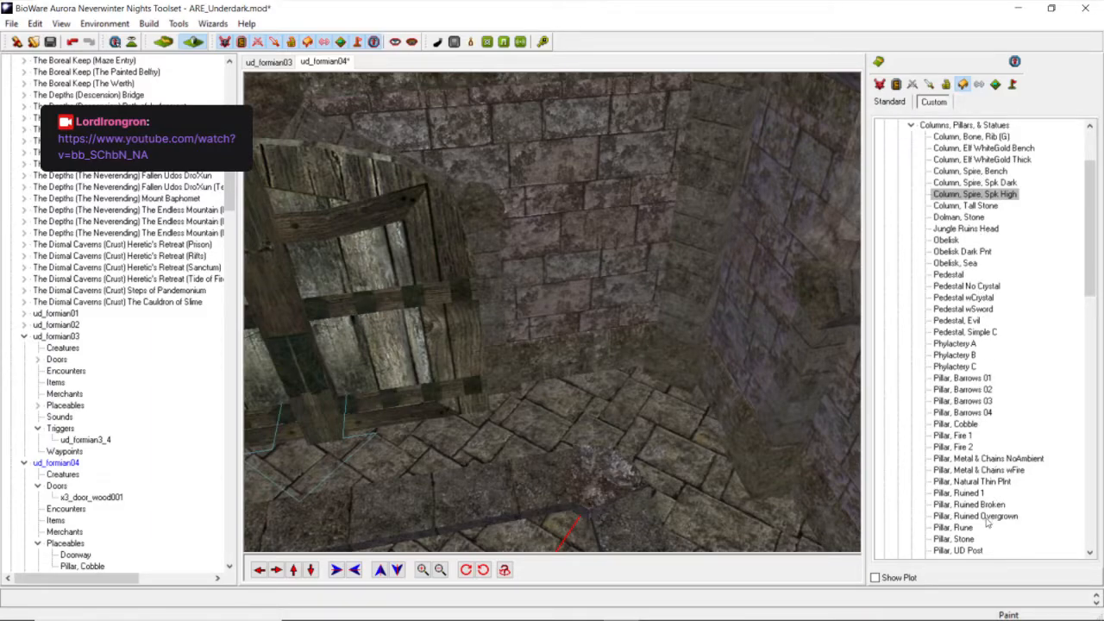
left_click(957, 550)
scroll(552, 345, "down", 3)
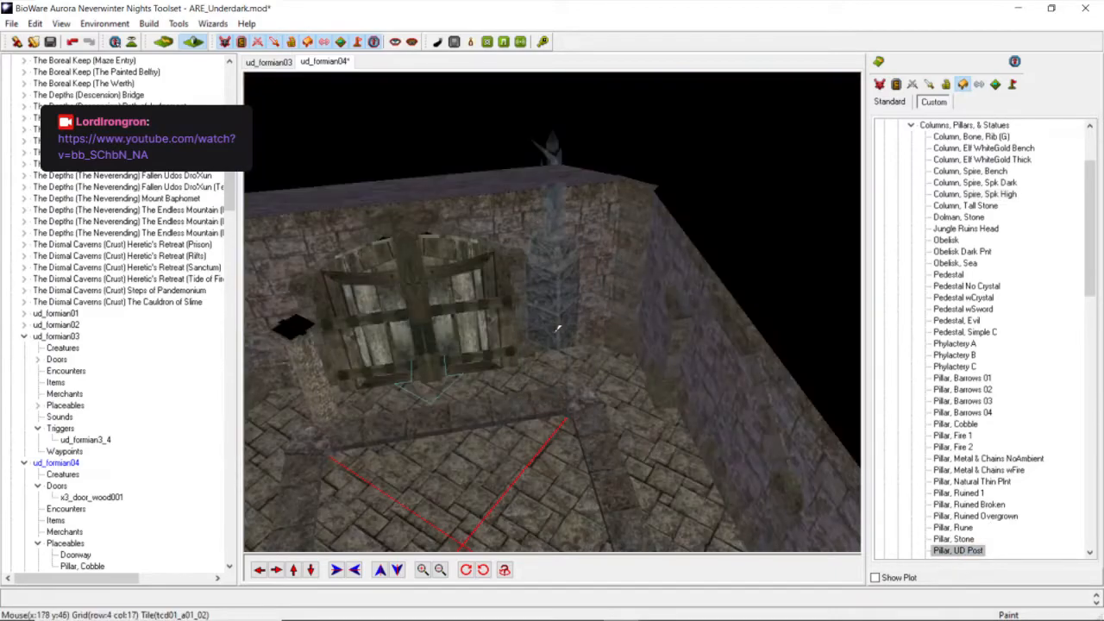
left_click(550, 357)
scroll(543, 383, "up", 5)
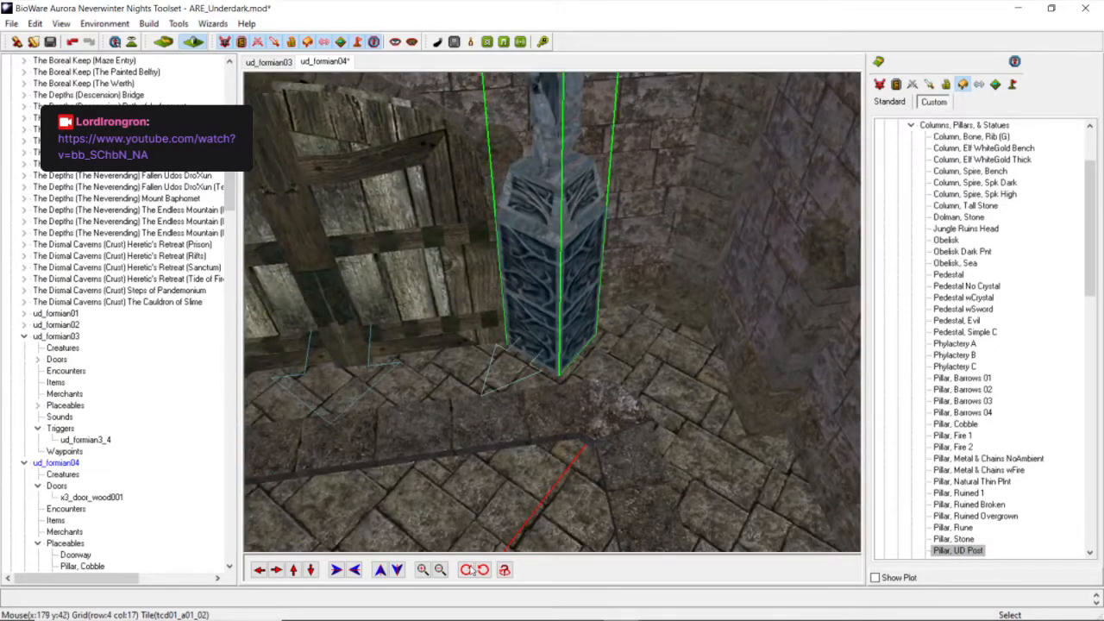
Rotate the Pillar, UD Post so that it faces the same direction as the warehouse door.
left_click(466, 570)
left_click(466, 570)
scroll(545, 368, "down", 5)
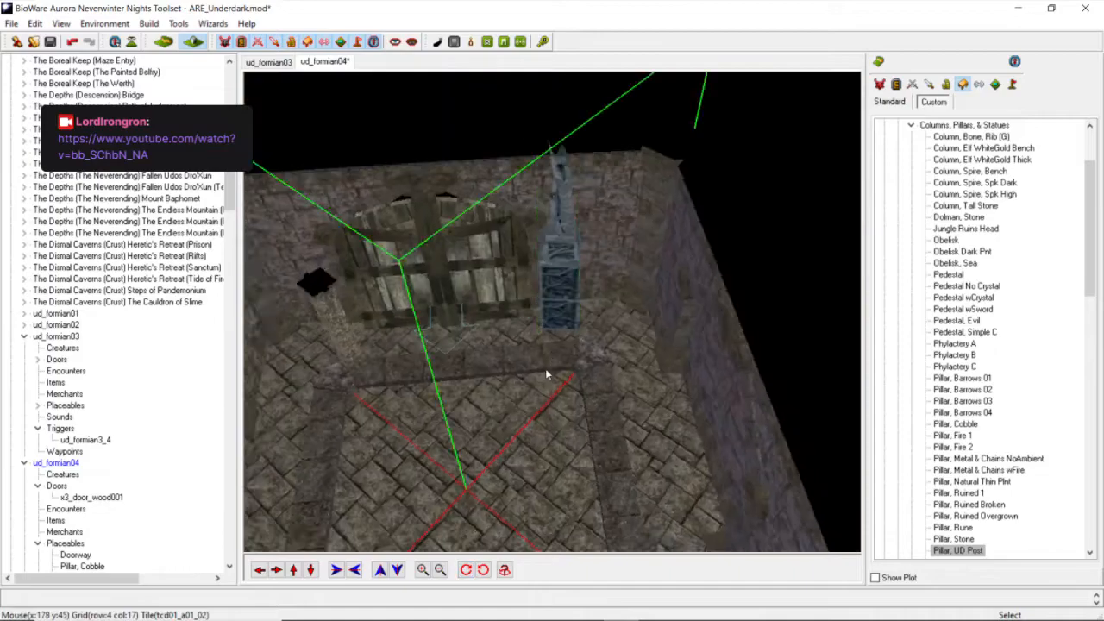
left_click(467, 570)
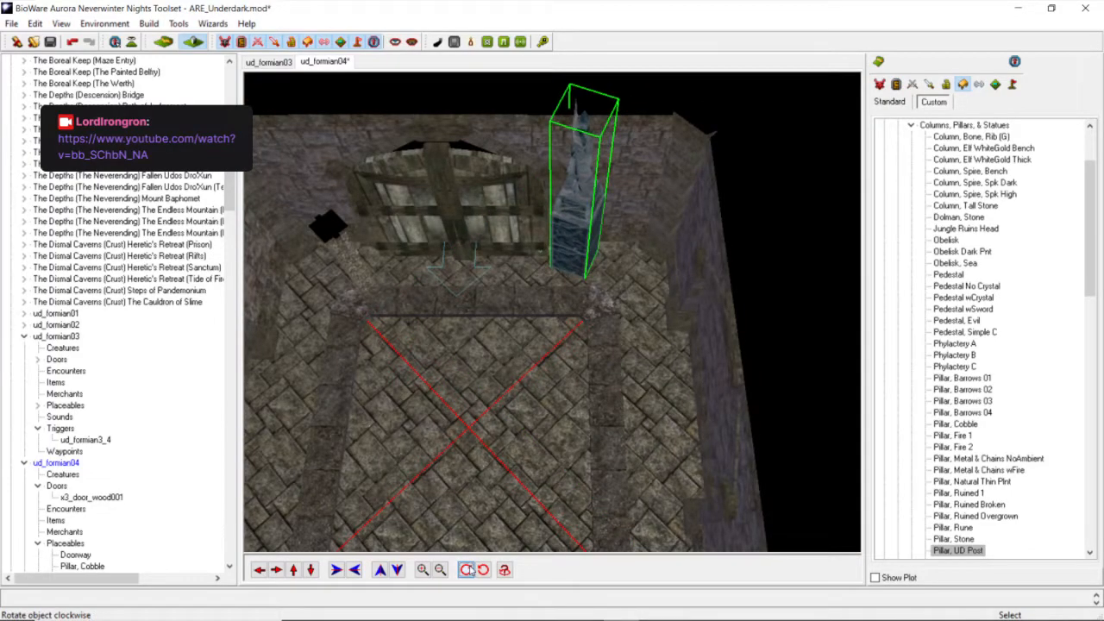
left_click(489, 568)
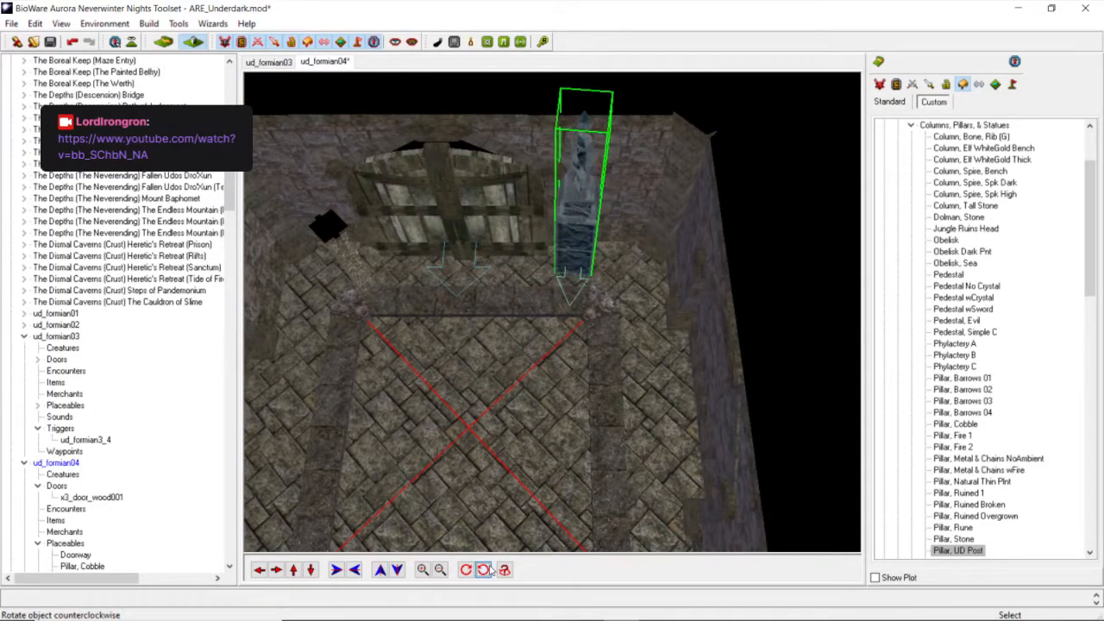
Move the Pillar, UD Post closer to the wall beside the right edge of the warehouse door.
scroll(579, 327, "up", 3)
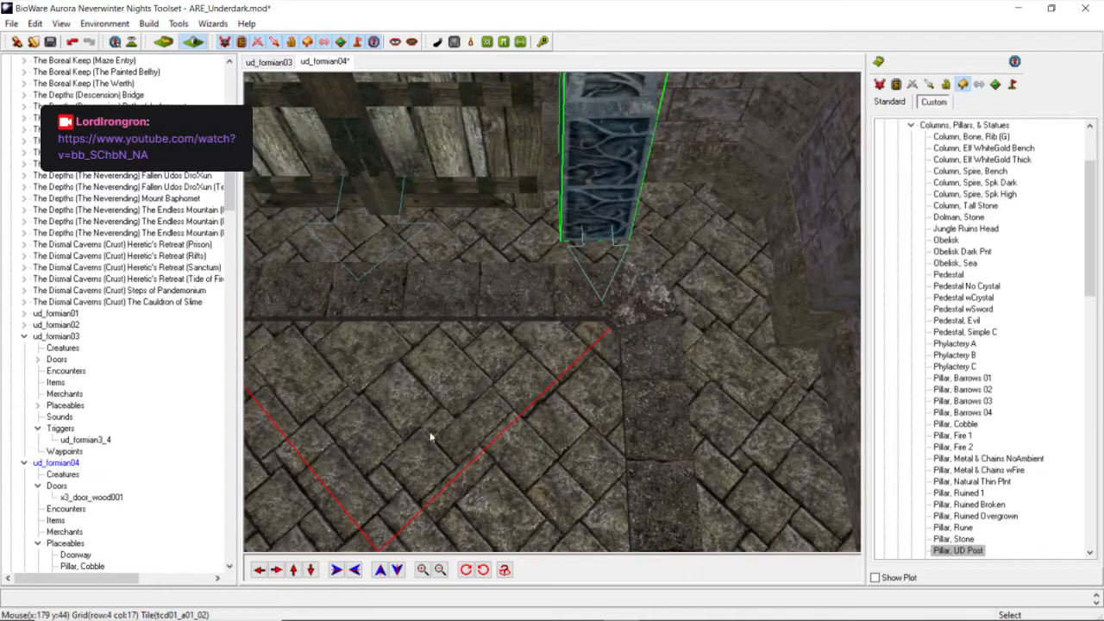
left_click(293, 570)
left_click_drag(593, 347, 568, 230)
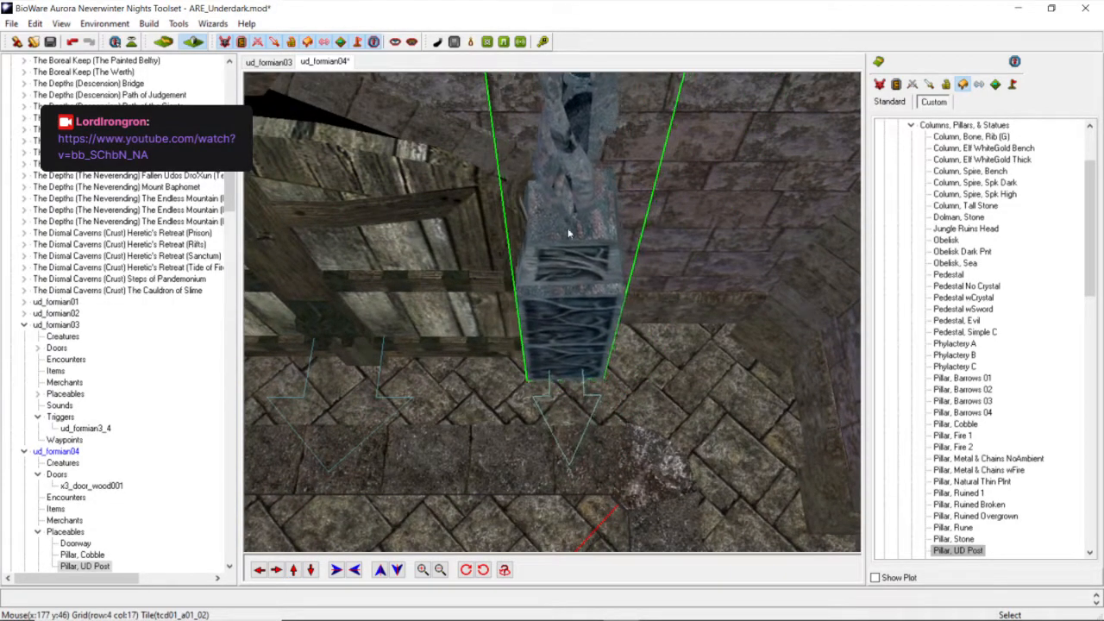
Adjust the location of the Pillar, UD Post right of the warehouse door and nudge it closer to the wall.
right_click(568, 290)
left_click(604, 315)
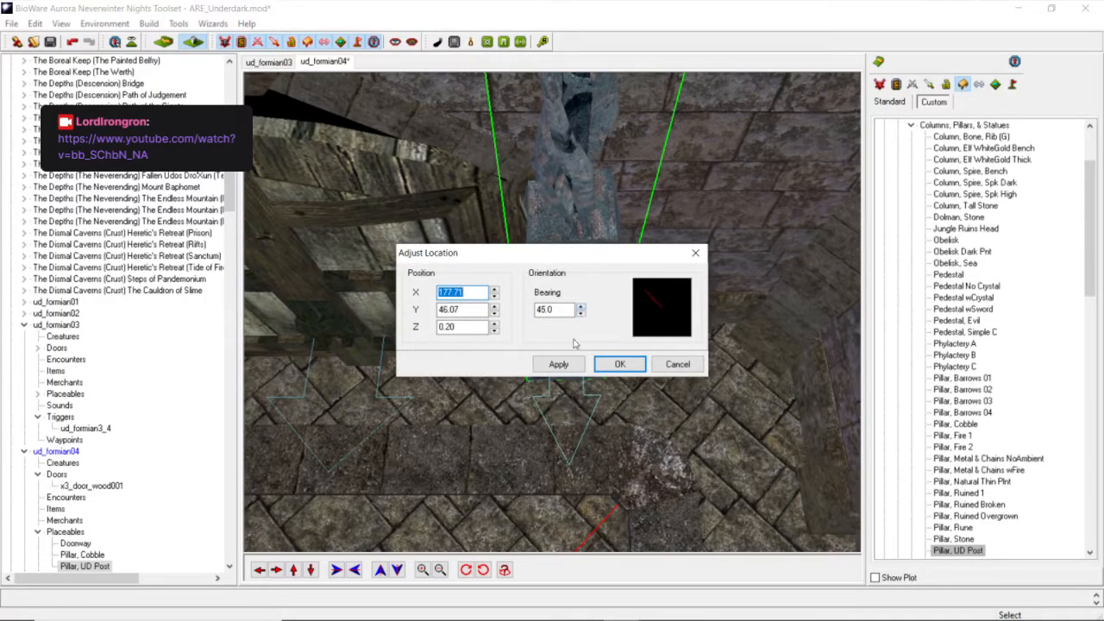
left_click(563, 363)
left_click(618, 364)
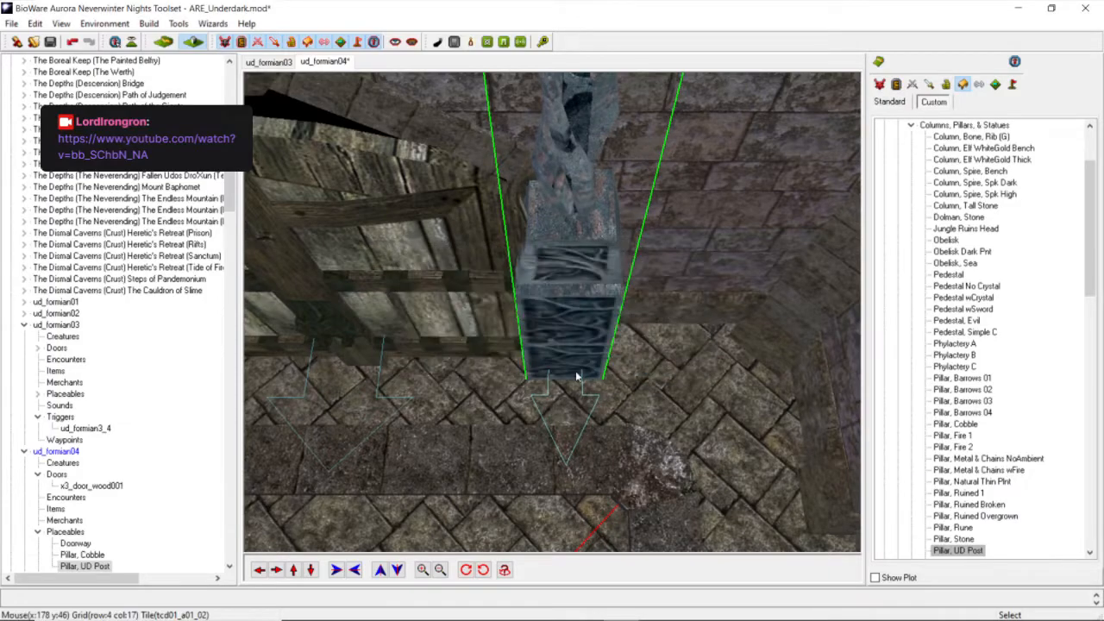
left_click_drag(574, 353, 573, 292)
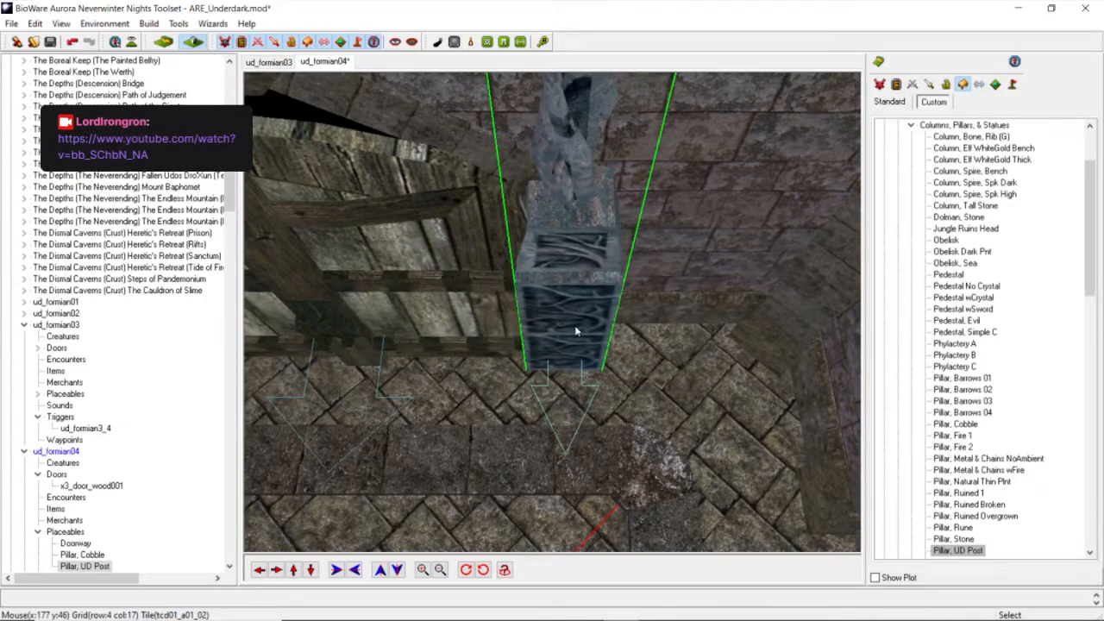
scroll(572, 323, "down", 3)
mouse_move(563, 302)
middle_mouse_down()
mouse_move(558, 258)
mouse_move(556, 289)
middle_mouse_up()
scroll(556, 292, "up", 5)
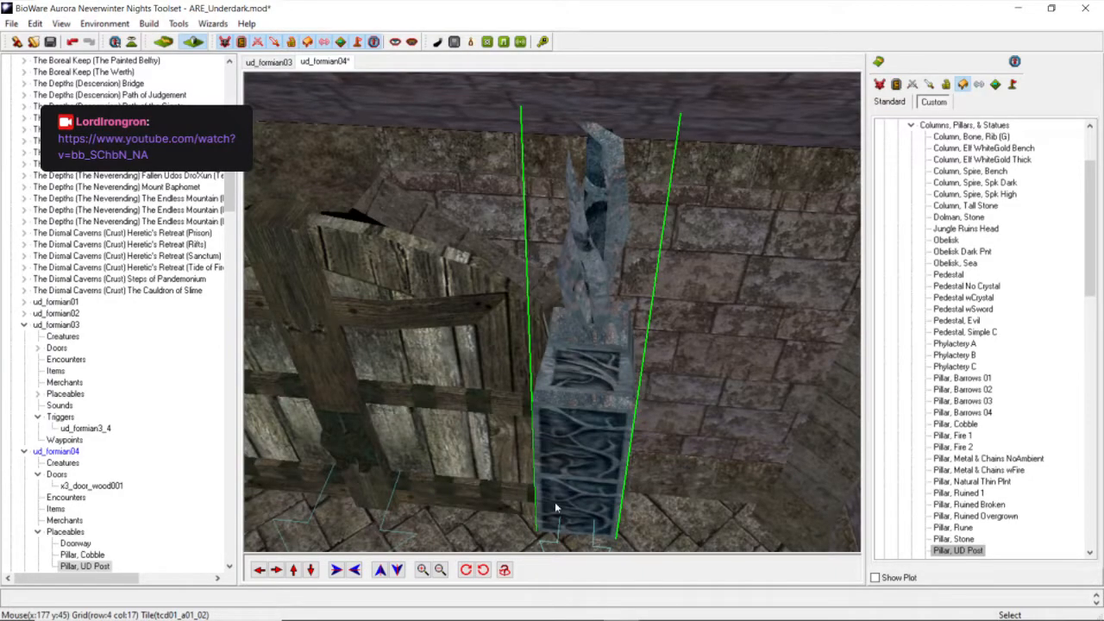
mouse_move(579, 536)
left_mouse_down()
mouse_move(583, 507)
mouse_move(583, 535)
left_mouse_up()
middle_click_drag(581, 510, 596, 586)
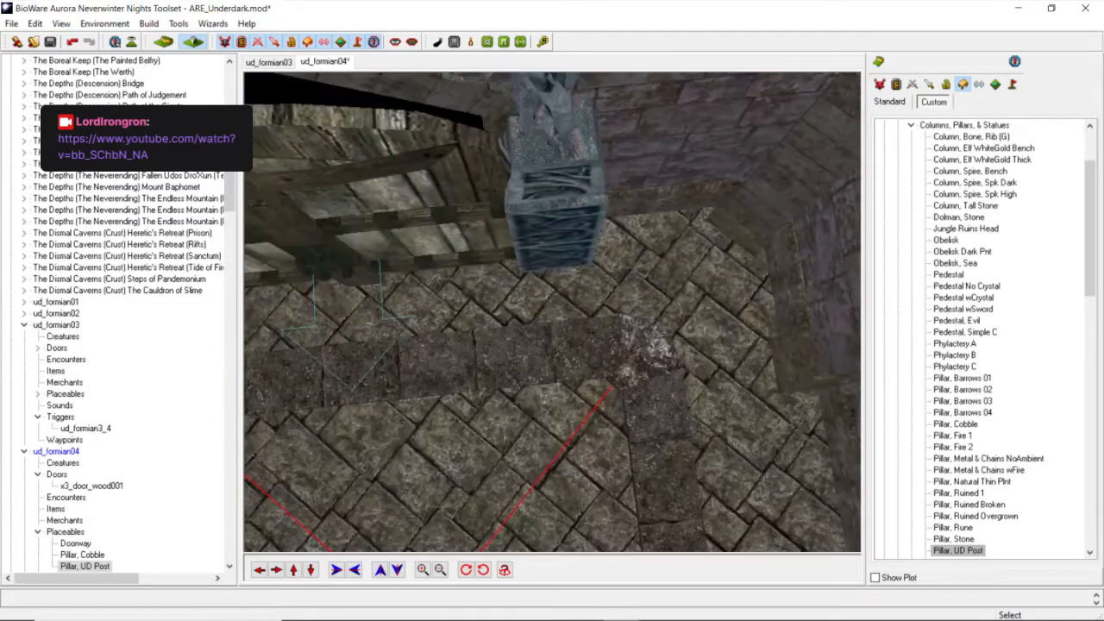
Delete the Pillar, Cobble standing just left of the warehouse door.
scroll(522, 510, "down", 5)
scroll(498, 452, "up", 4)
middle_click_drag(497, 452, 488, 357)
scroll(451, 455, "down", 3)
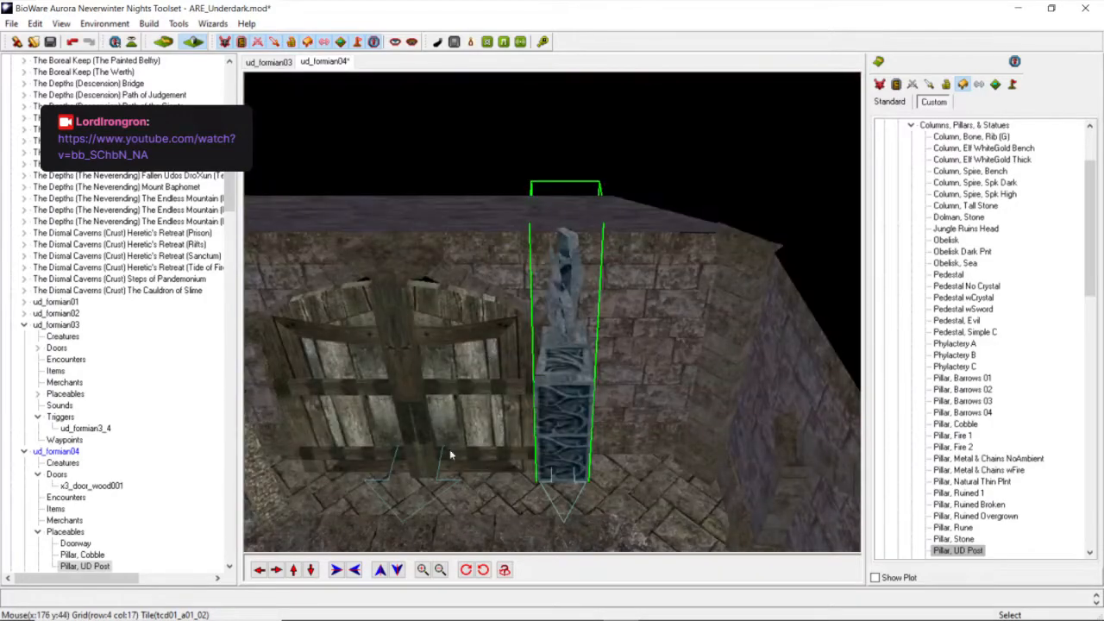
left_click(259, 570)
middle_click_drag(510, 352, 523, 399)
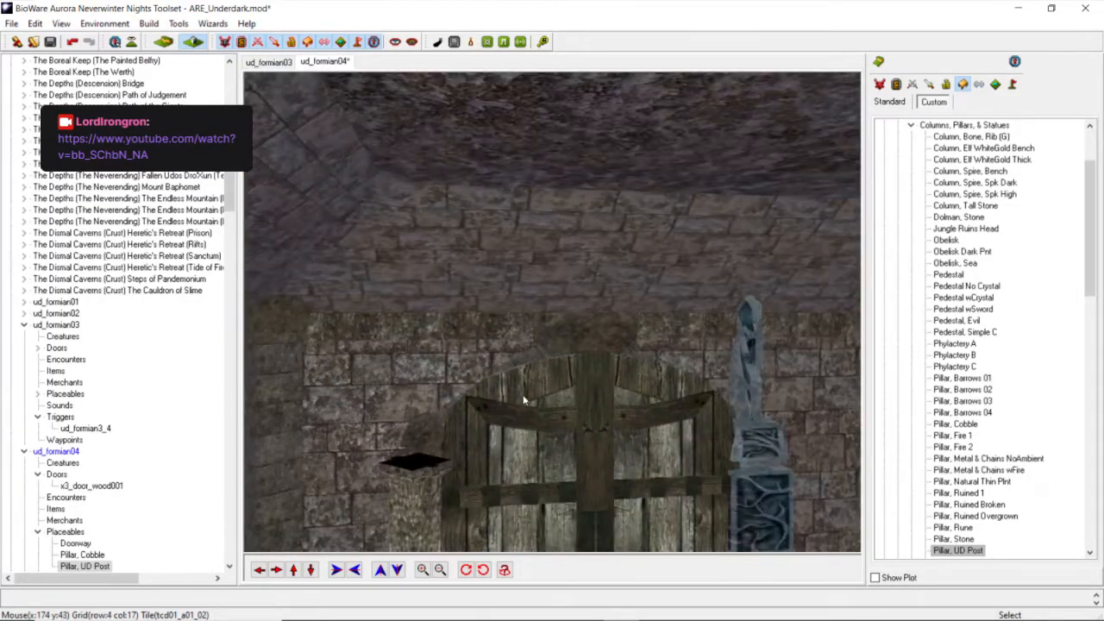
scroll(522, 398, "down", 3)
scroll(523, 399, "up", 3)
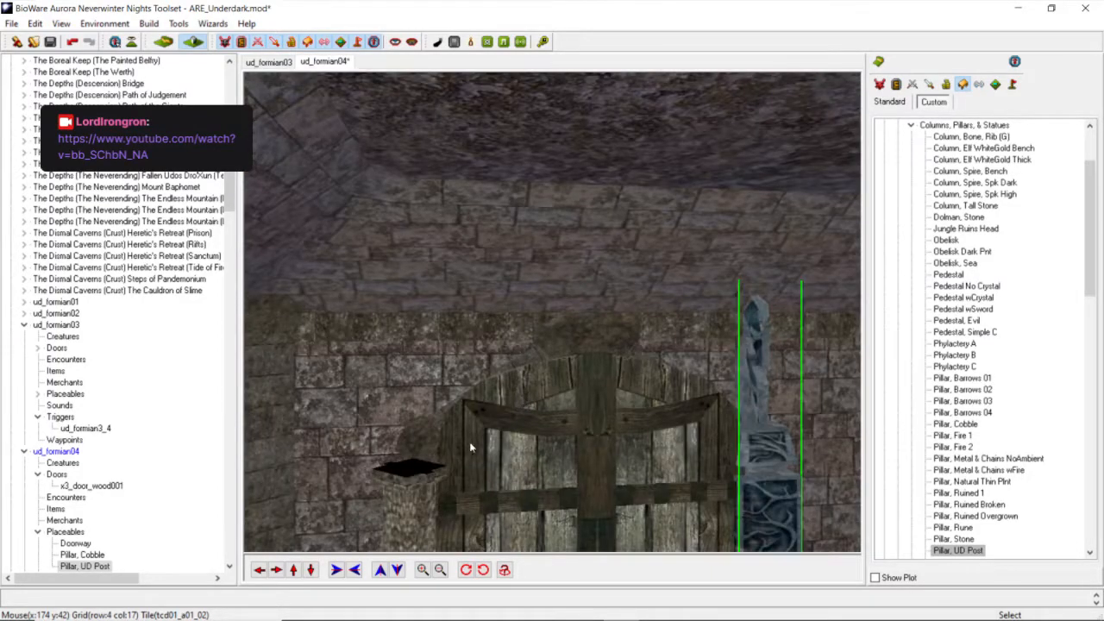
left_click(310, 569)
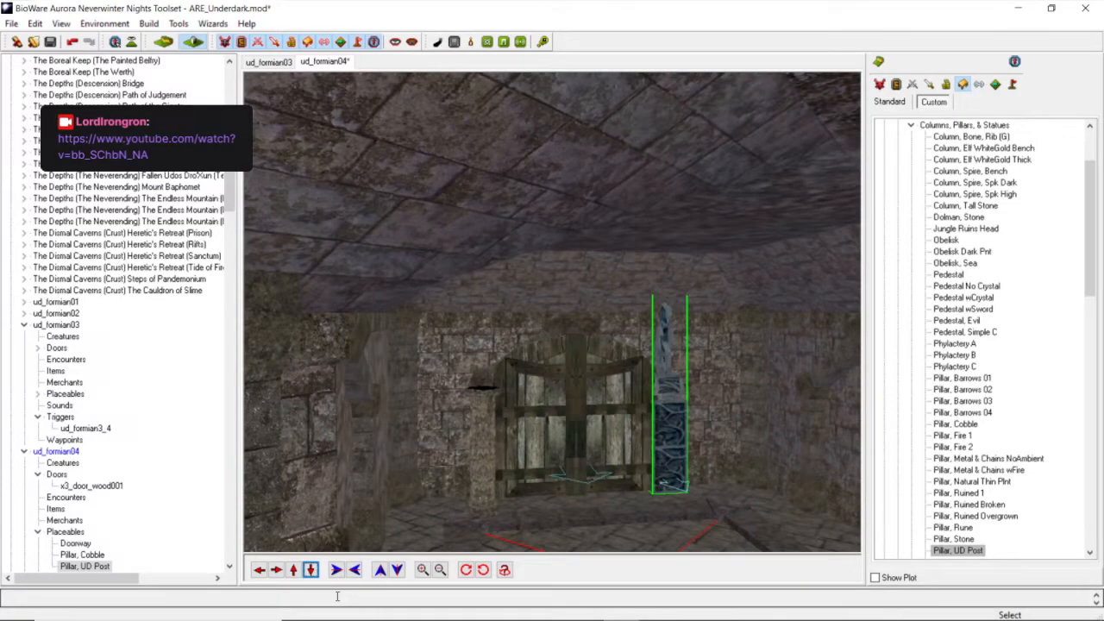
middle_click_drag(476, 502, 470, 432)
scroll(470, 432, "up", 3)
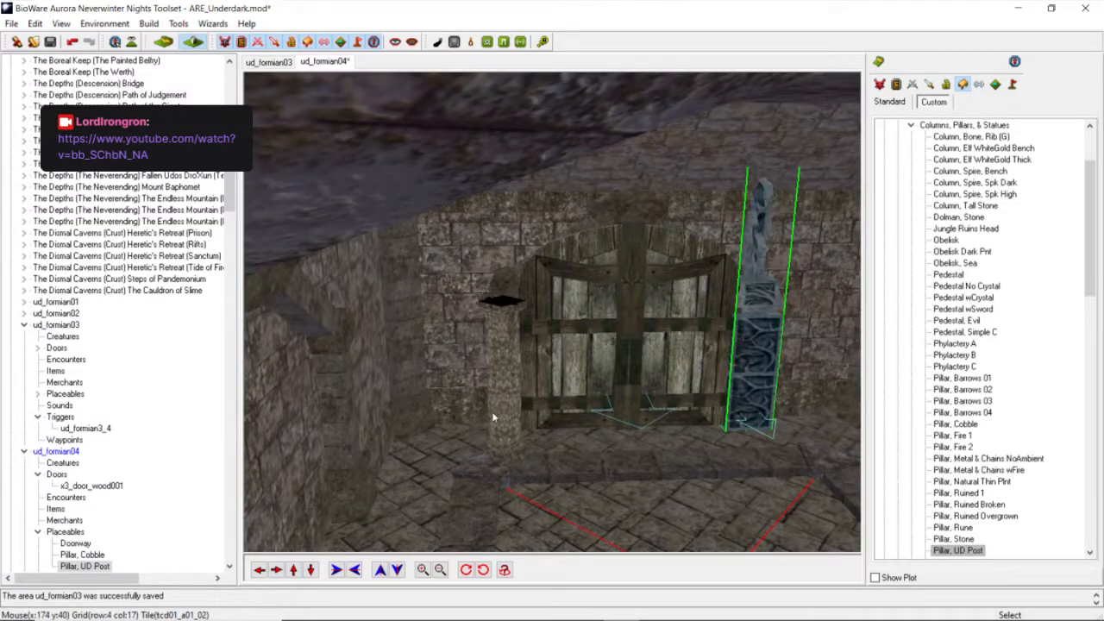
right_click(491, 411)
left_click(530, 517)
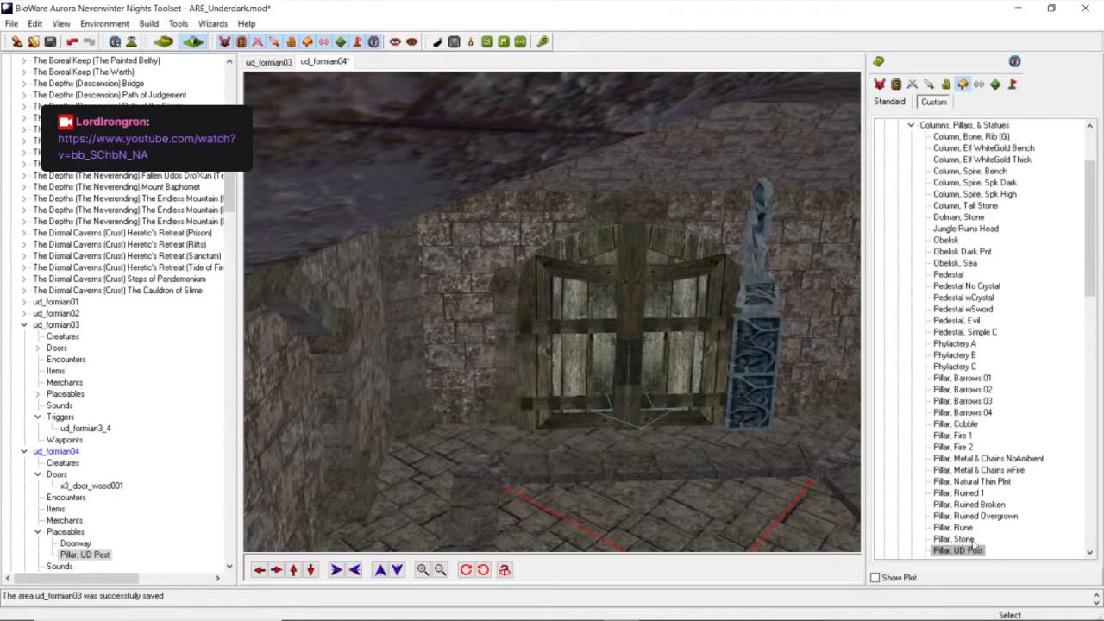
Place a Pillar, UD Post left of the warehouse door and move it back towards the wall.
left_click(503, 463)
left_click_drag(503, 463, 497, 408)
Try rotating the original Pillar, UD Post right of the door counterclockwise, and delete that pillar.
left_click_drag(746, 403, 752, 470)
left_click(484, 570)
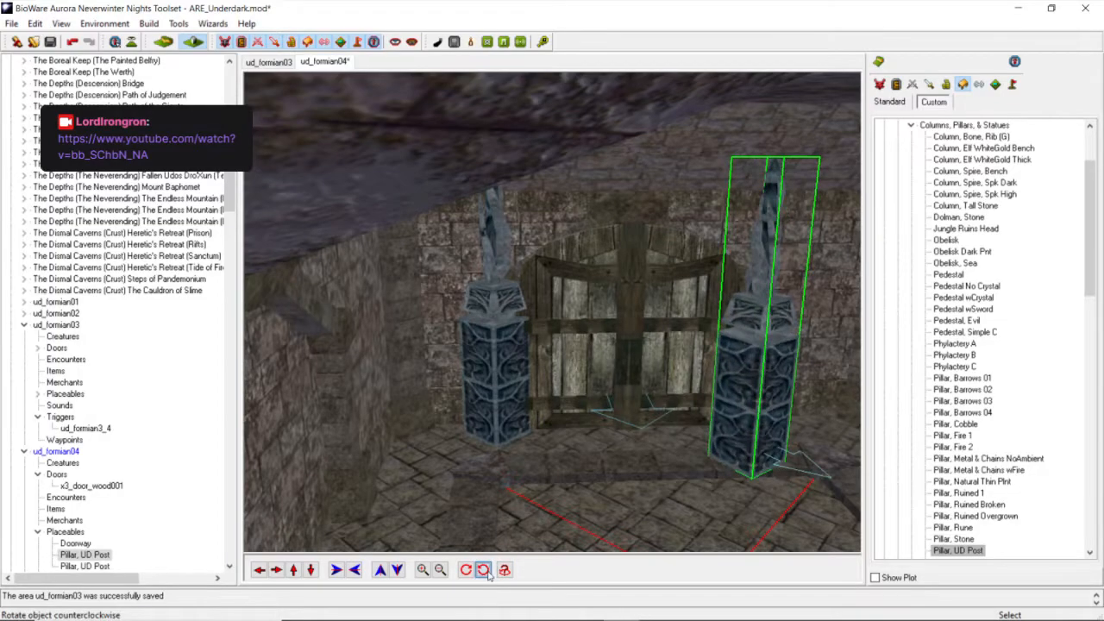
right_click(764, 417)
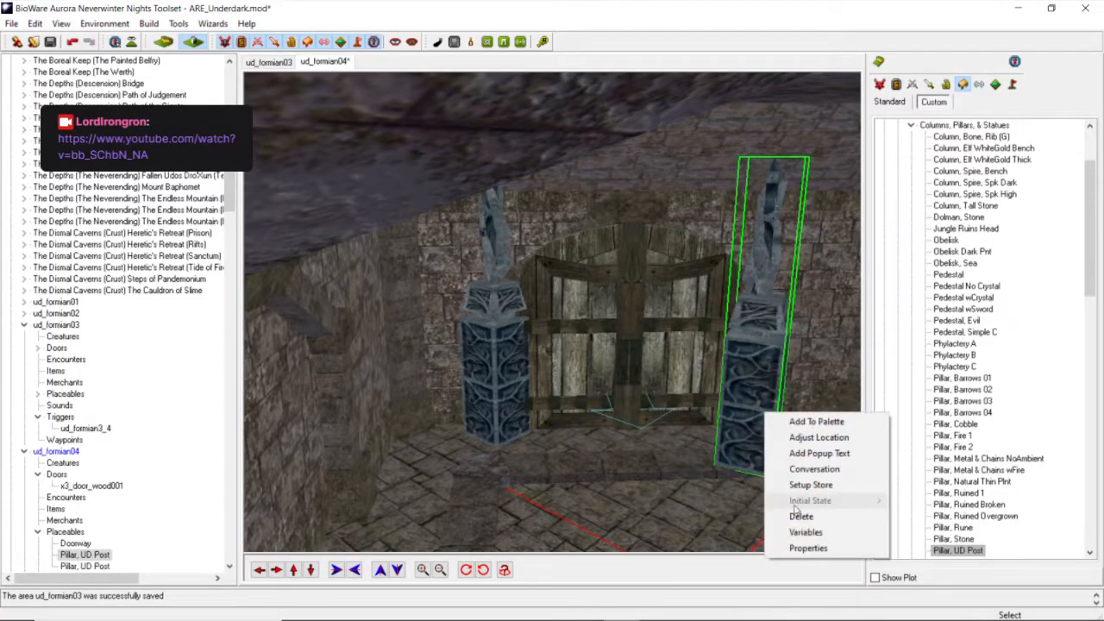
left_click(802, 515)
Place a new Pillar, UD Post right of the warehouse door and move it back beside the door's edge.
left_click(948, 553)
left_click(757, 442)
left_click_drag(757, 439, 772, 389)
Shift the left Pillar, UD Post slightly outward, away from the warehouse door.
middle_click_drag(699, 456, 508, 273)
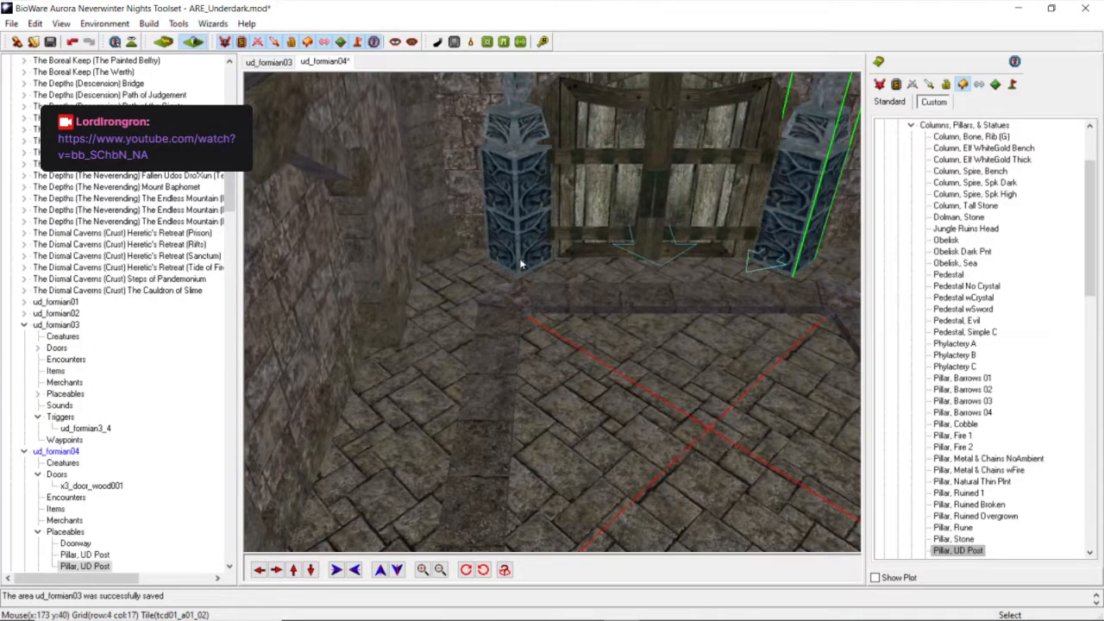
left_click(521, 264)
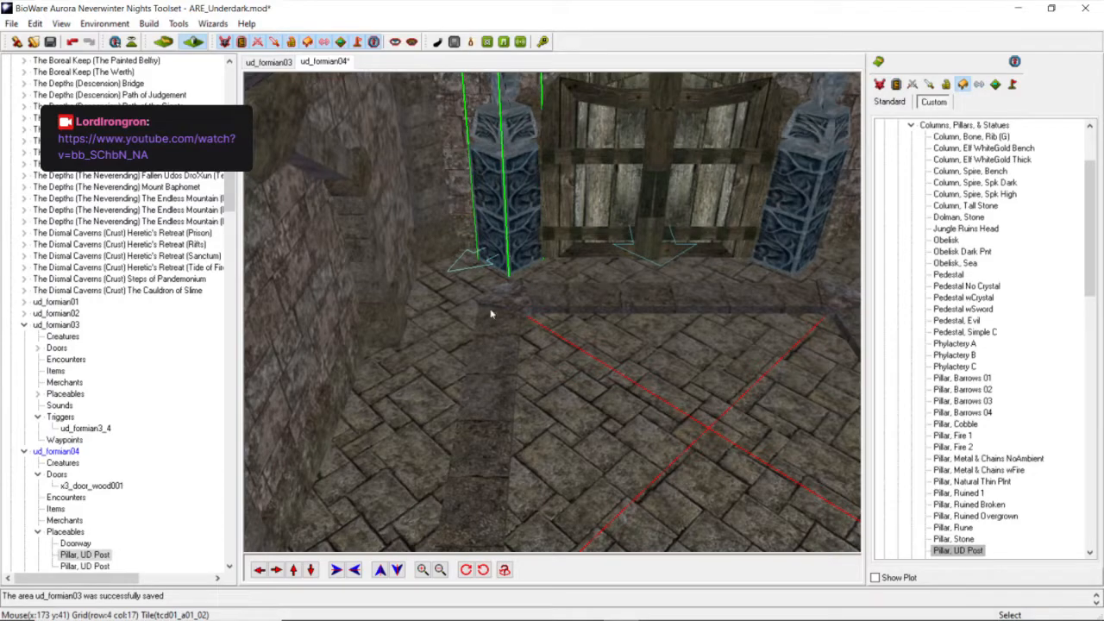
scroll(492, 312, "down", 5)
scroll(495, 303, "up", 4)
middle_click_drag(495, 303, 408, 457)
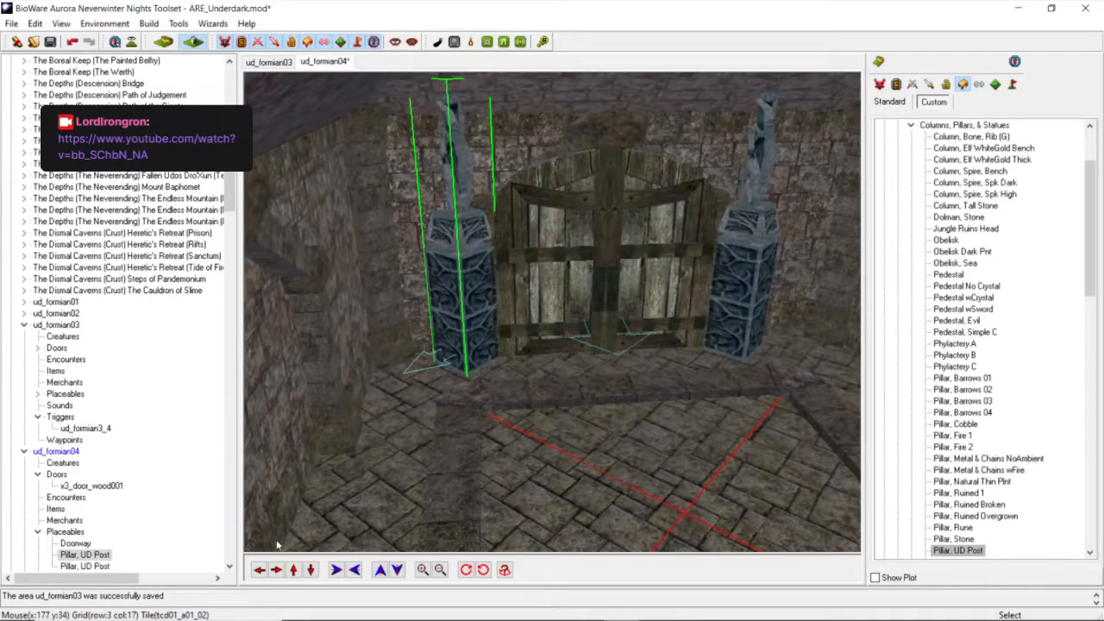
Fine-tune the positions of the right and left Pillar, UD Post so they flank the warehouse door evenly.
left_click(293, 569)
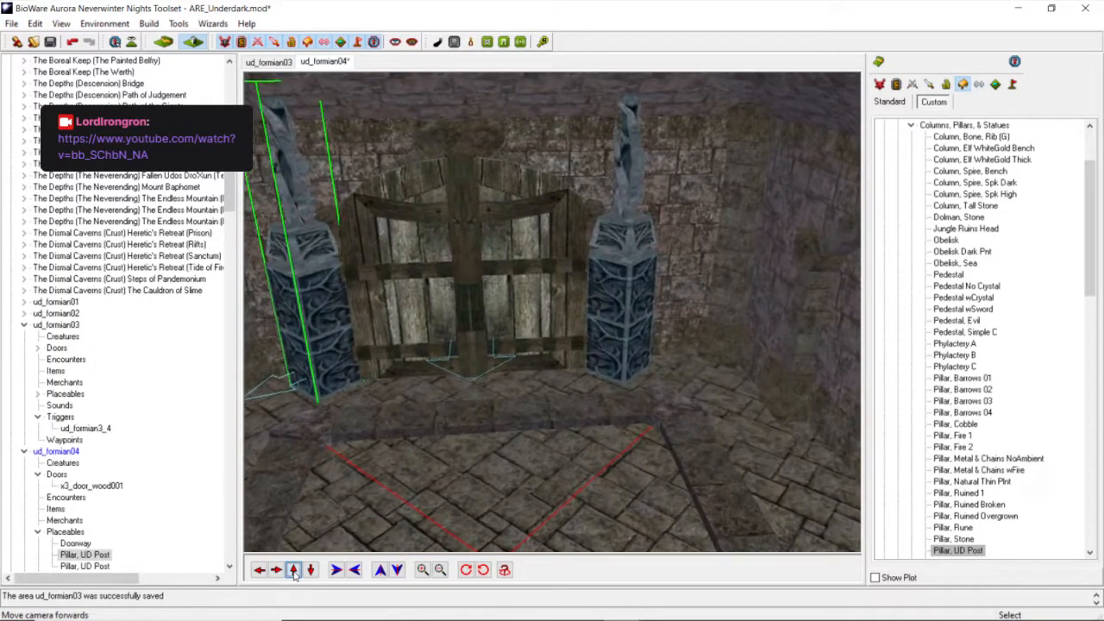
middle_click_drag(446, 511, 609, 345)
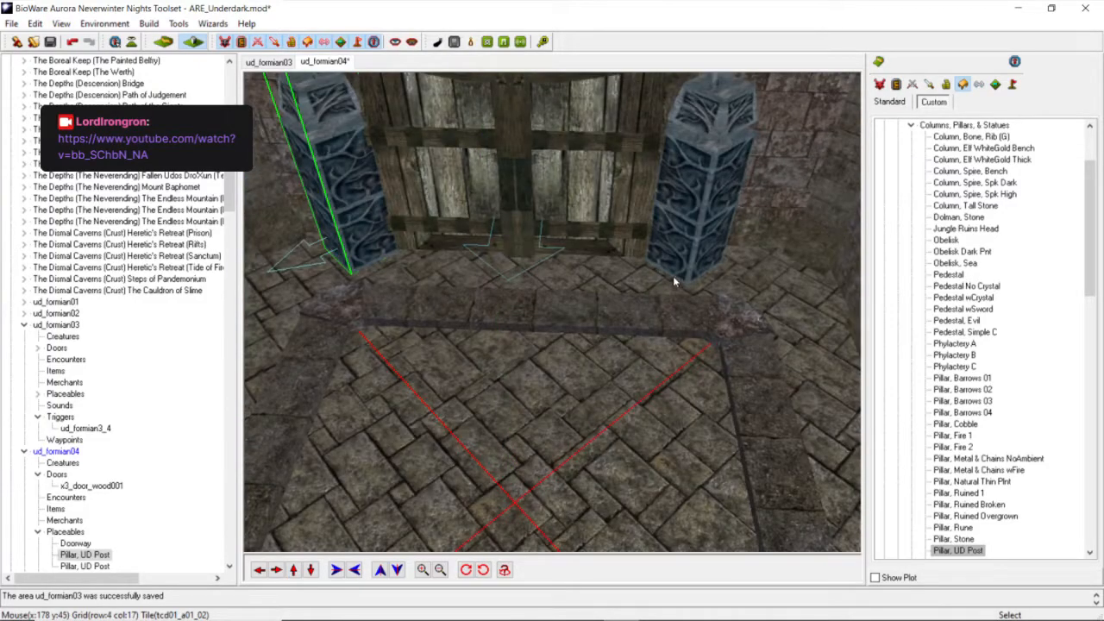
left_click(676, 278)
left_click_drag(678, 277, 675, 276)
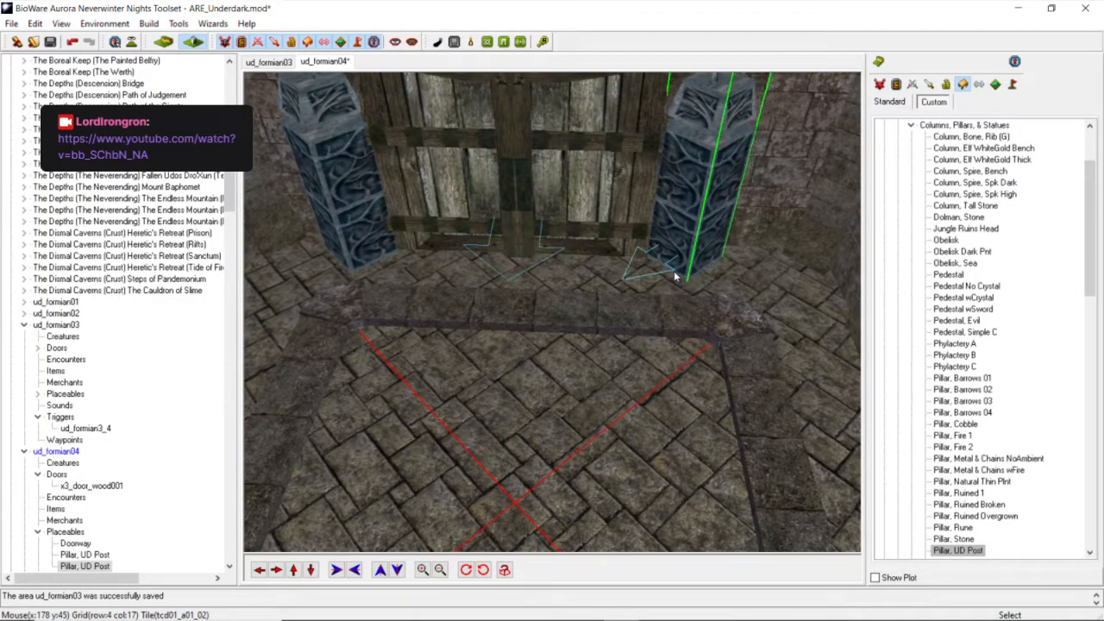
left_click(367, 250)
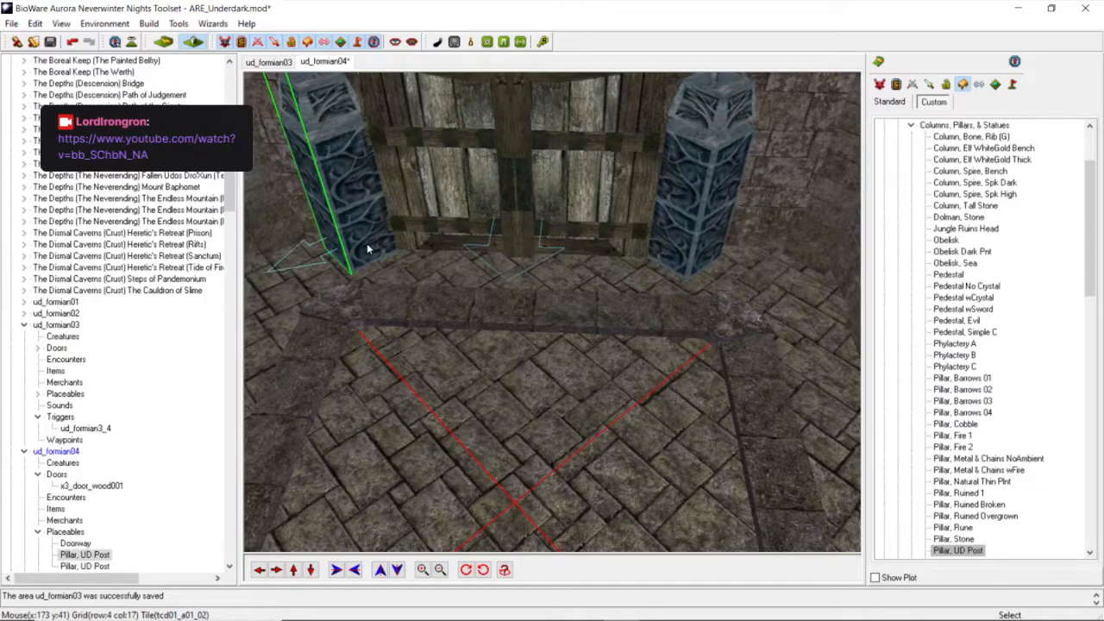
left_click_drag(367, 250, 365, 249)
Examine the warehouse door and its two flanking pillars from above, from the front and from floor level.
scroll(541, 264, "down", 4)
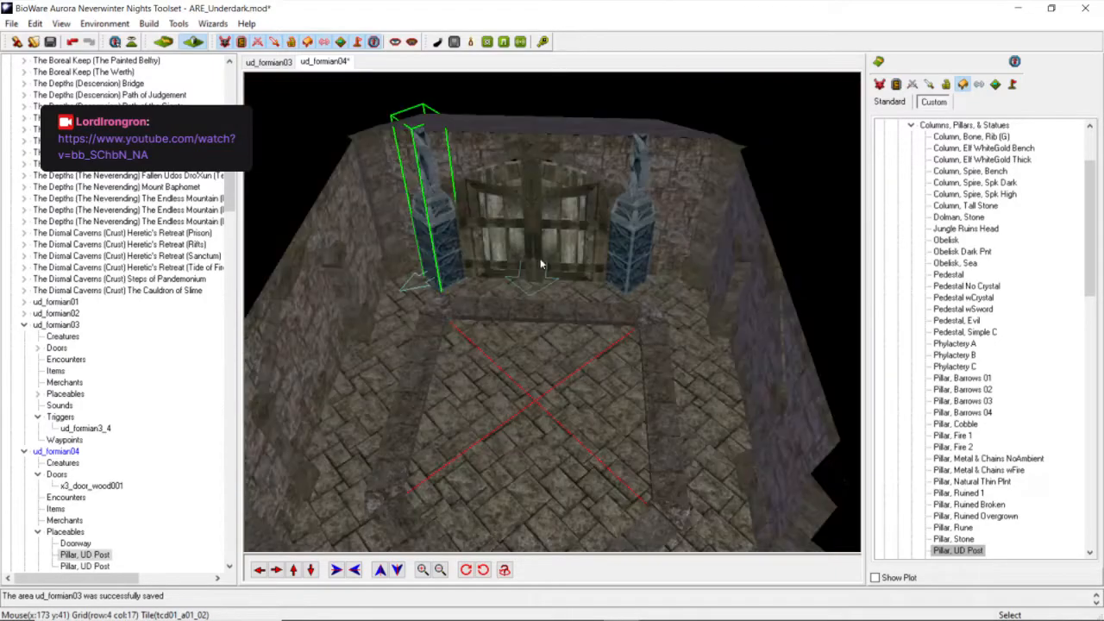
middle_click_drag(541, 264, 525, 305)
scroll(543, 267, "up", 4)
scroll(544, 268, "down", 3)
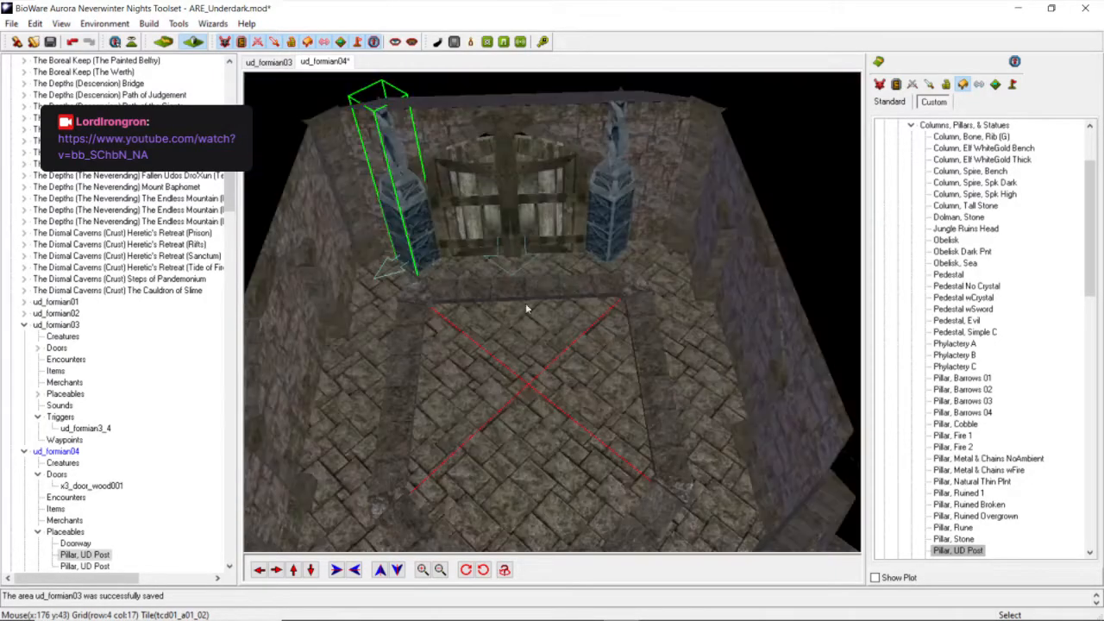
scroll(526, 304, "down", 3)
middle_click_drag(560, 270, 531, 286)
left_click(532, 286)
scroll(531, 289, "up", 5)
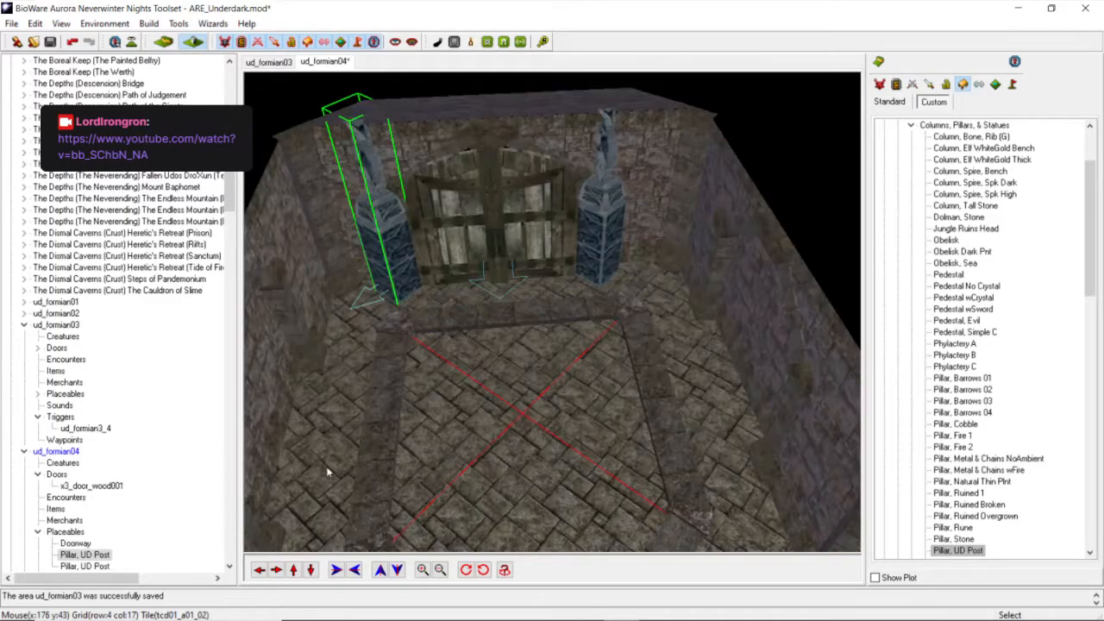
left_click(292, 570)
scroll(543, 318, "up", 4)
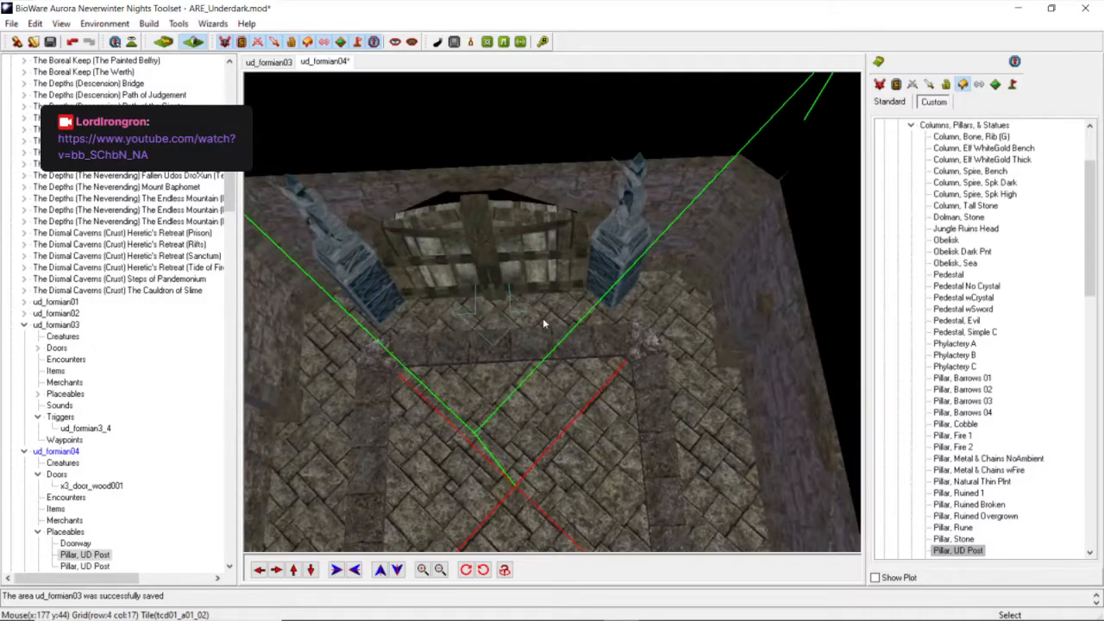
scroll(545, 321, "down", 5)
scroll(569, 330, "up", 8)
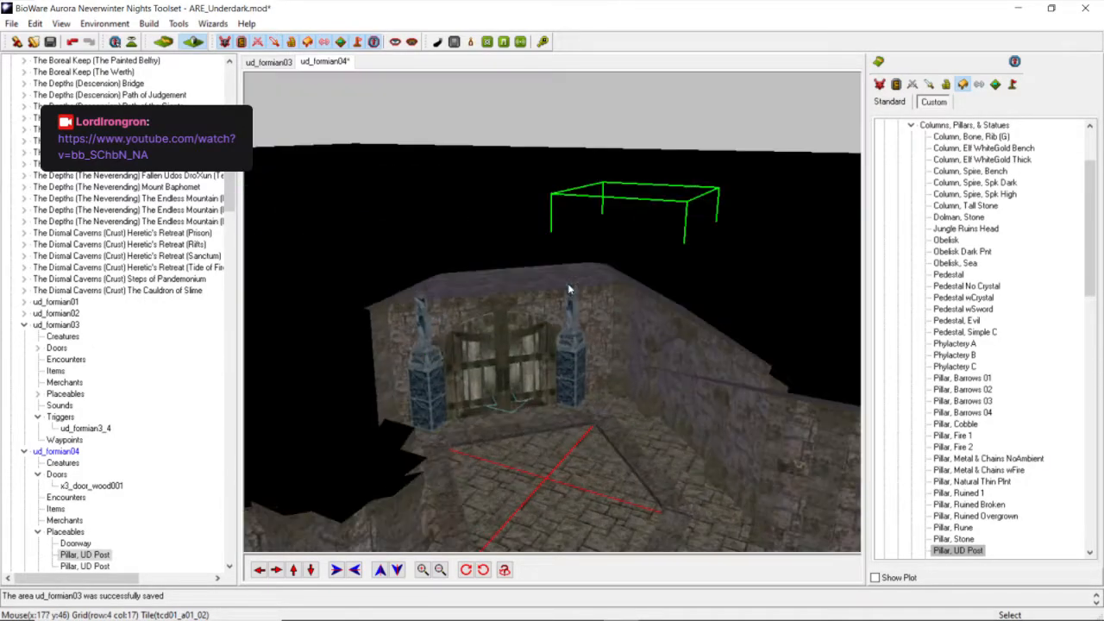
scroll(568, 284, "down", 4)
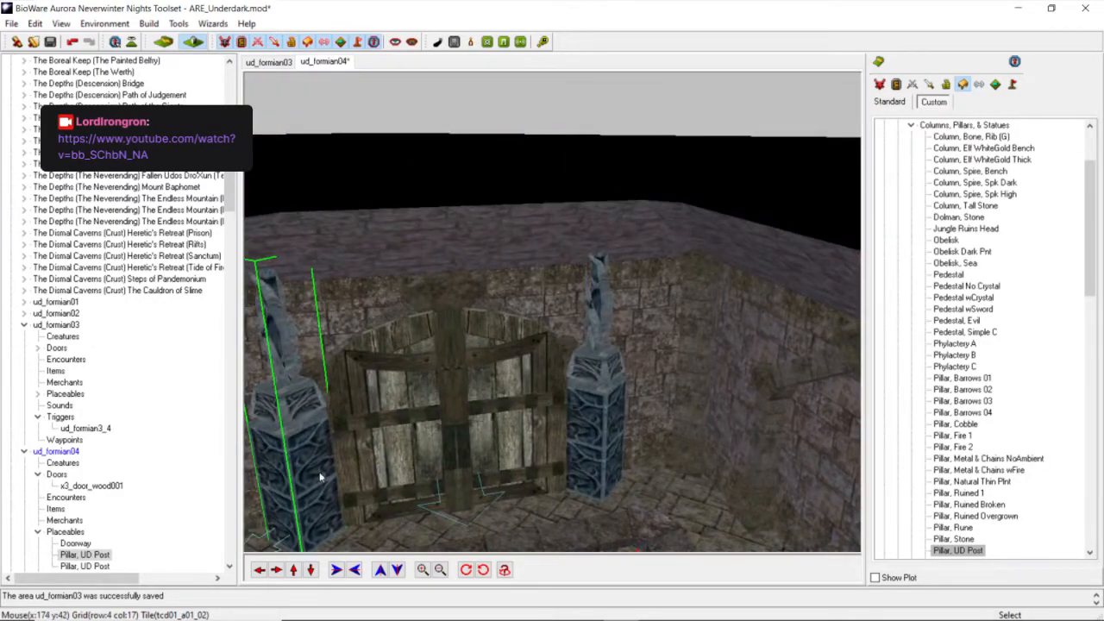
left_click(308, 571)
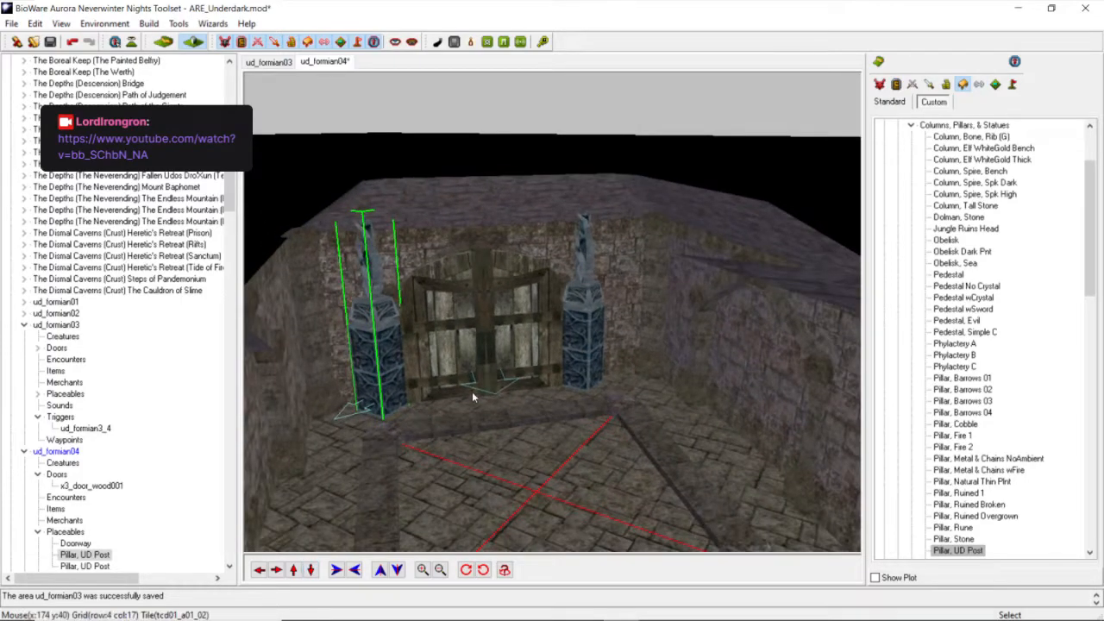
scroll(533, 409, "up", 3)
middle_click_drag(533, 409, 567, 403)
scroll(576, 380, "down", 3)
scroll(576, 379, "up", 3)
scroll(576, 380, "down", 3)
scroll(564, 388, "up", 3)
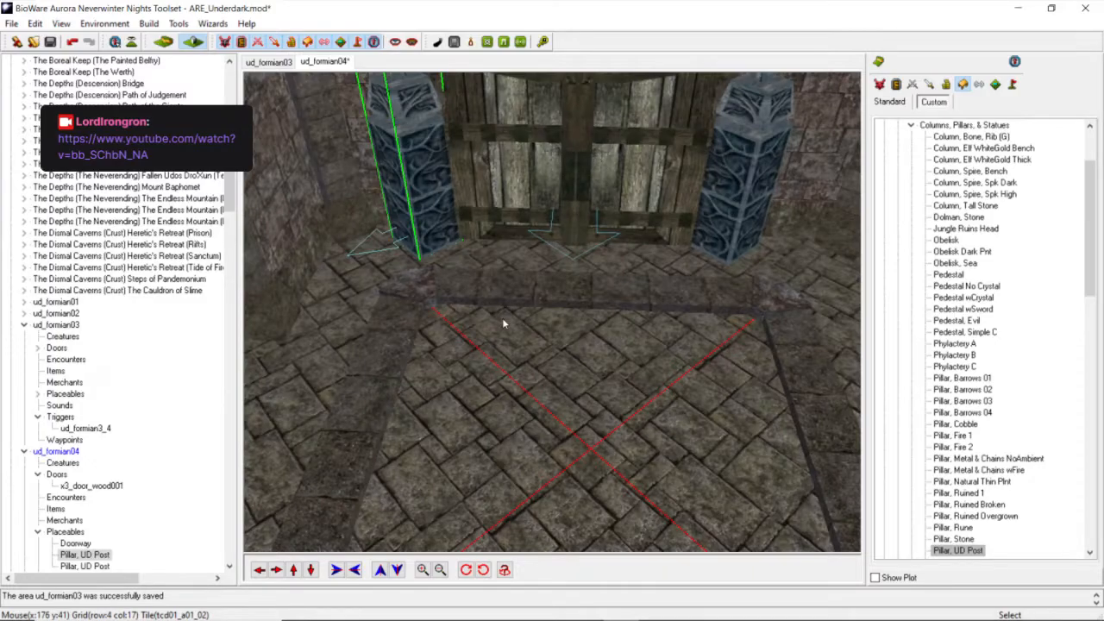
scroll(504, 324, "down", 3)
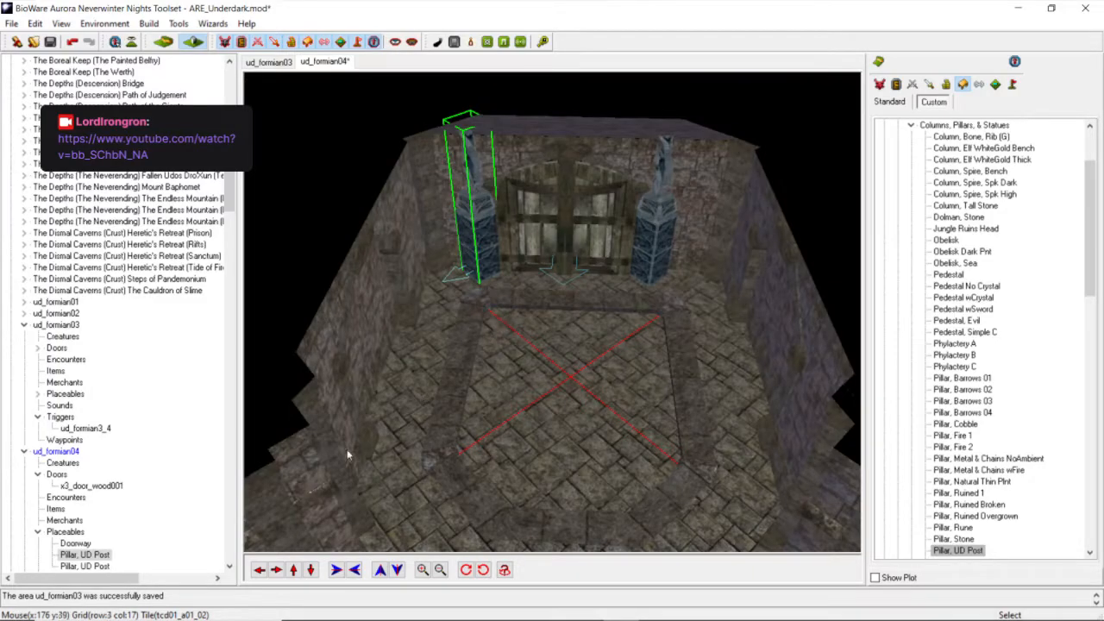
left_click(293, 570)
scroll(433, 420, "up", 3)
scroll(433, 420, "down", 3)
middle_click_drag(433, 420, 459, 418)
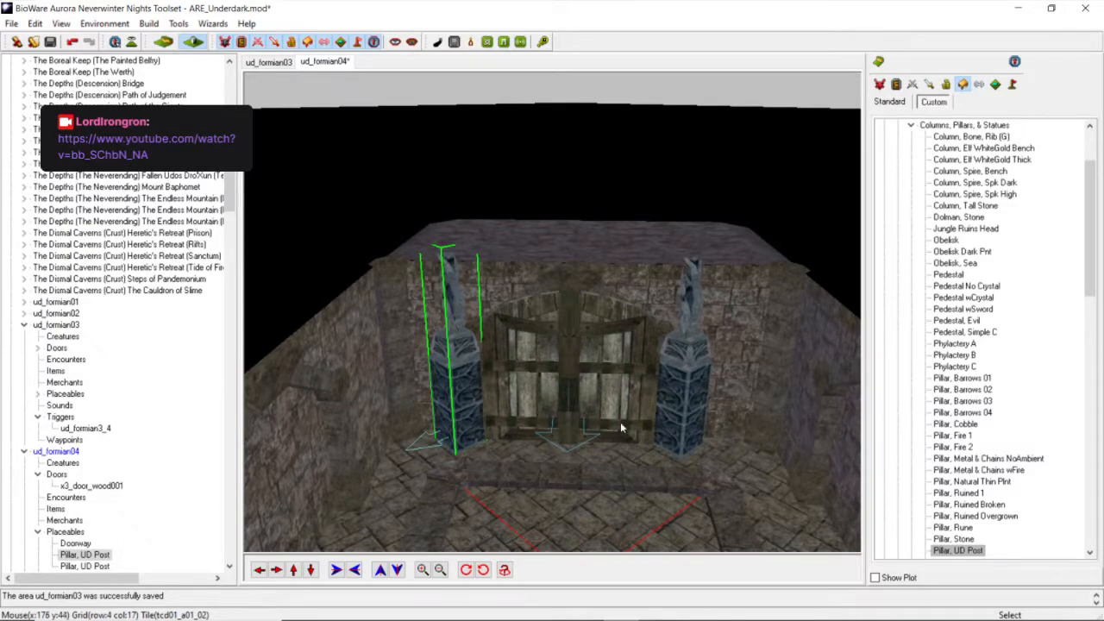
middle_click_drag(634, 420, 632, 402)
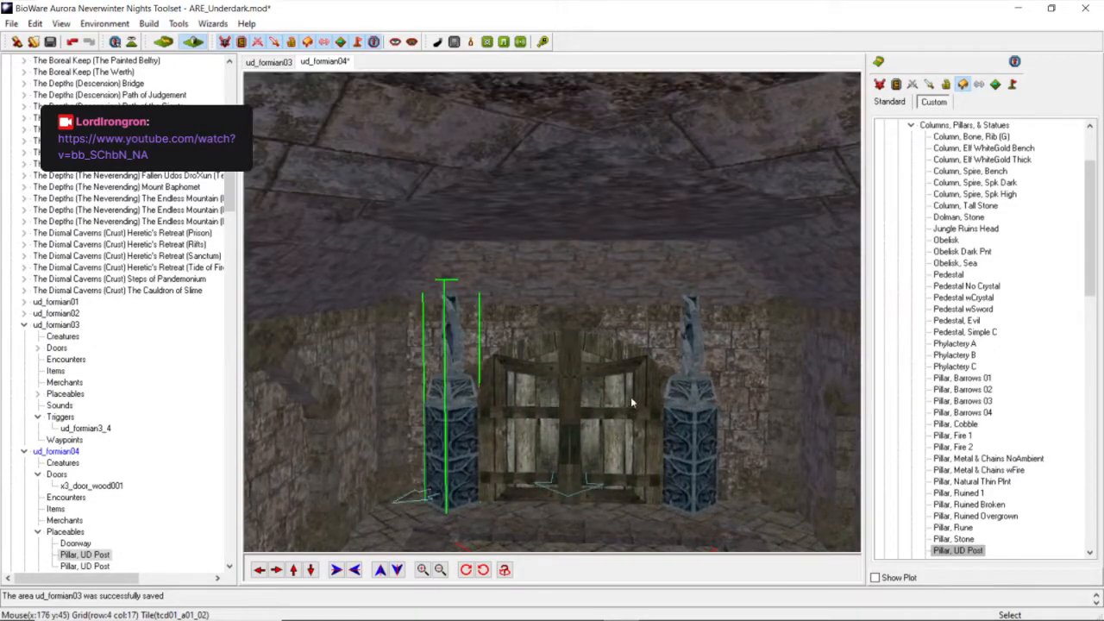
Make the Pillar, UD Post right of the warehouse door a static placeable in its properties.
left_click(697, 464)
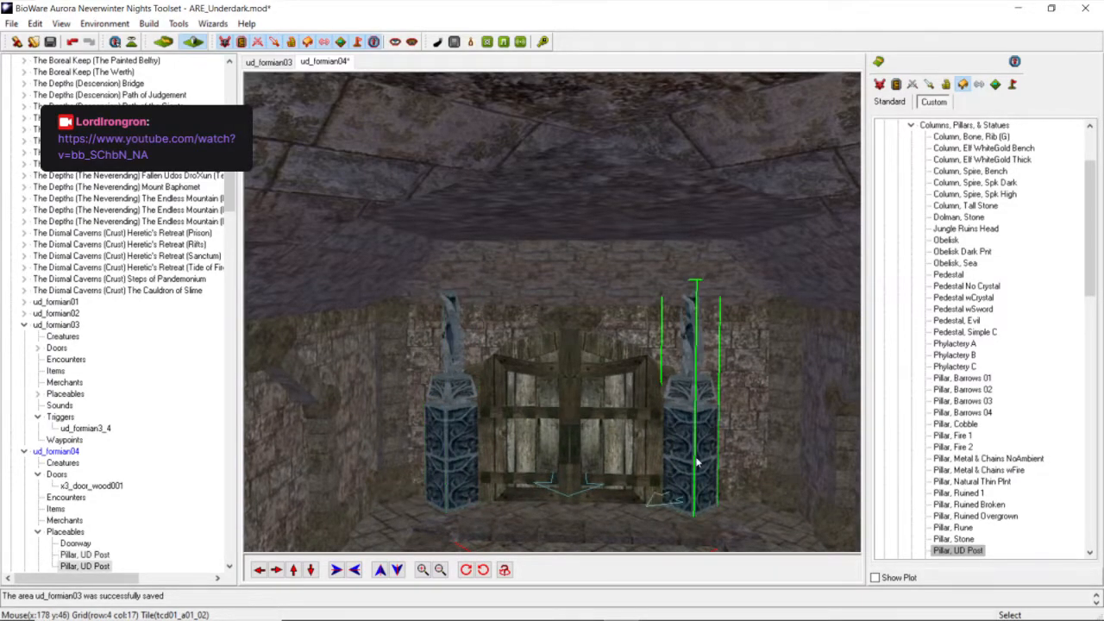
right_click(697, 463)
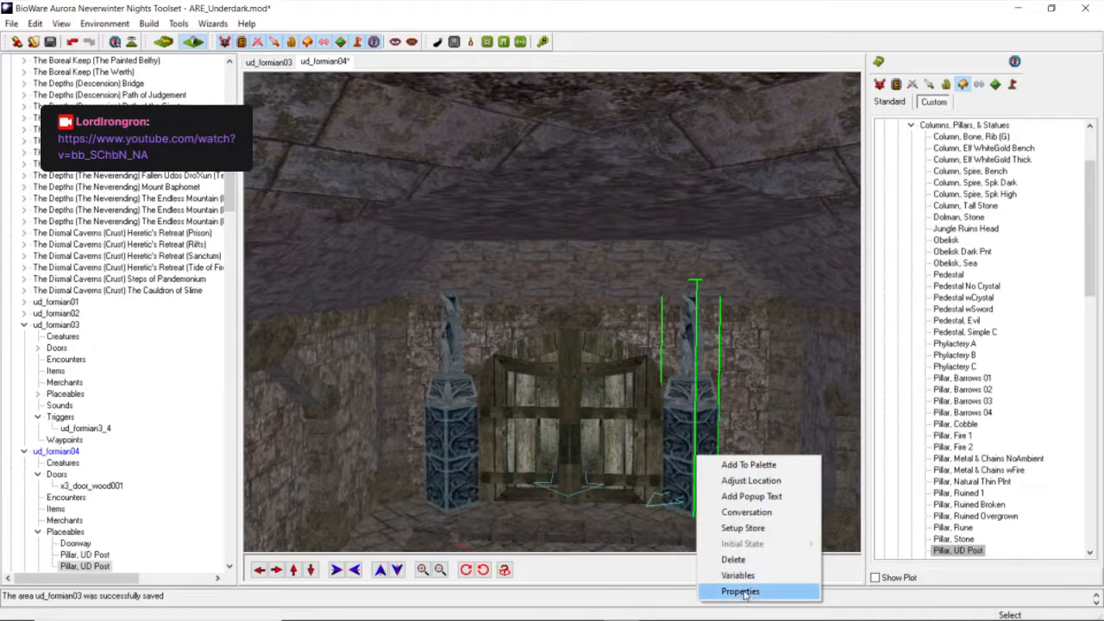
left_click(740, 592)
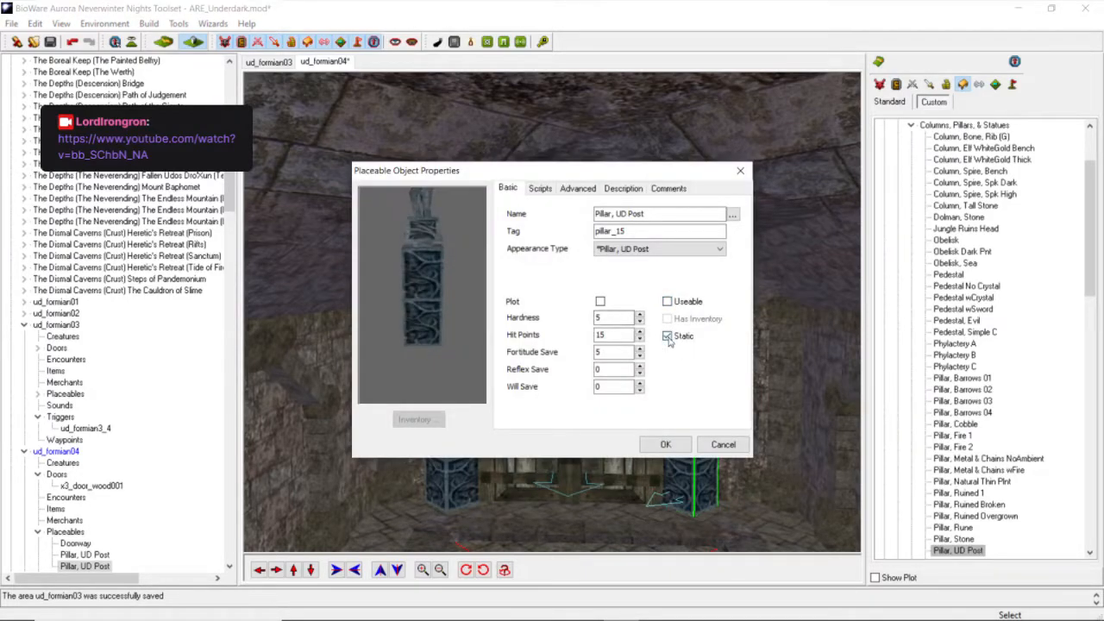
left_click(664, 444)
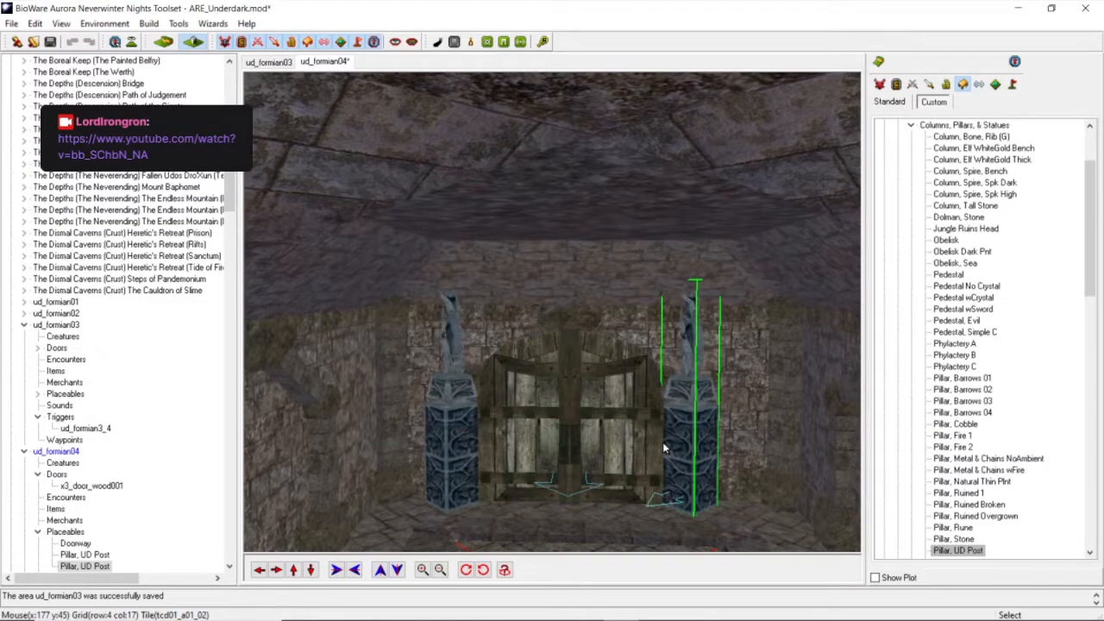
Copy the scale value from the location settings of the Pillar, UD Post right of the warehouse door.
scroll(697, 429, "up", 3)
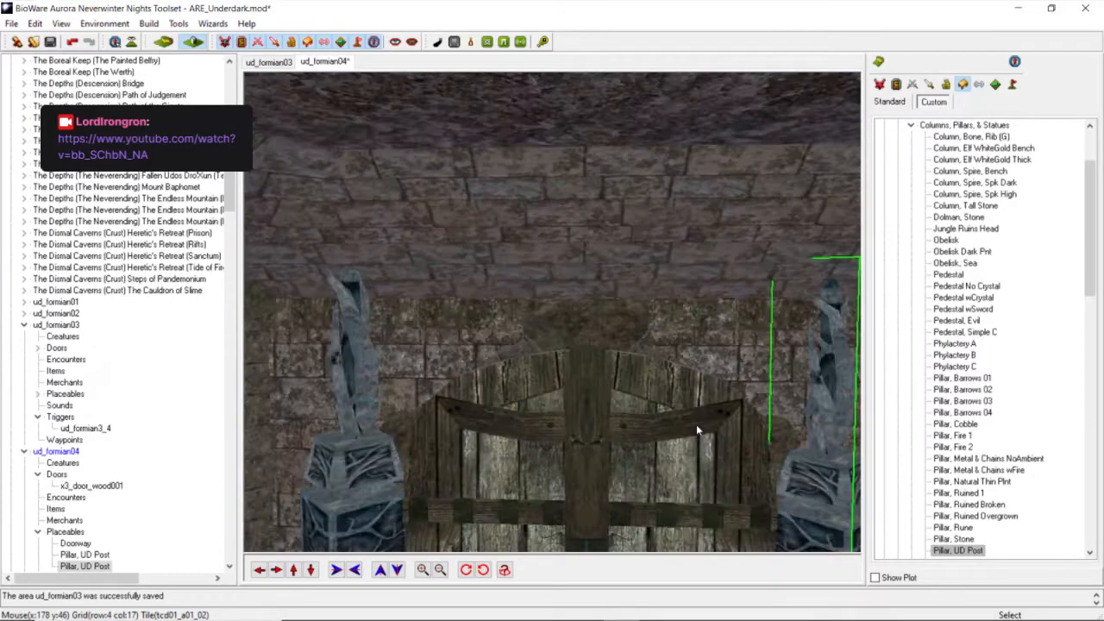
scroll(690, 429, "down", 3)
middle_click_drag(690, 429, 628, 404)
scroll(628, 404, "up", 3)
scroll(700, 441, "down", 3)
right_click(714, 429)
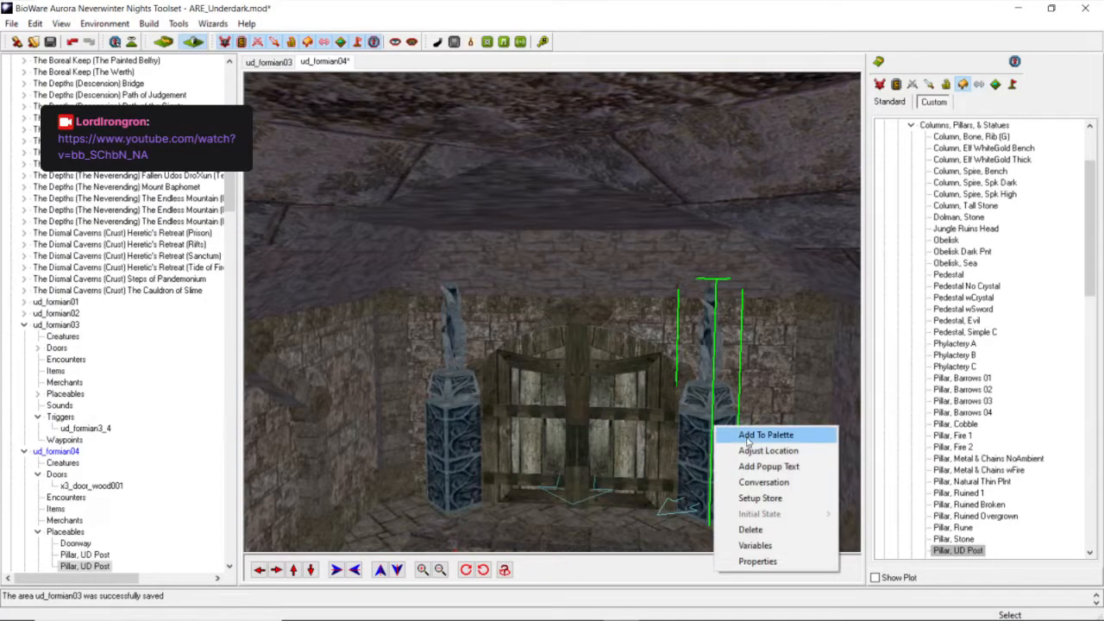
left_click(759, 450)
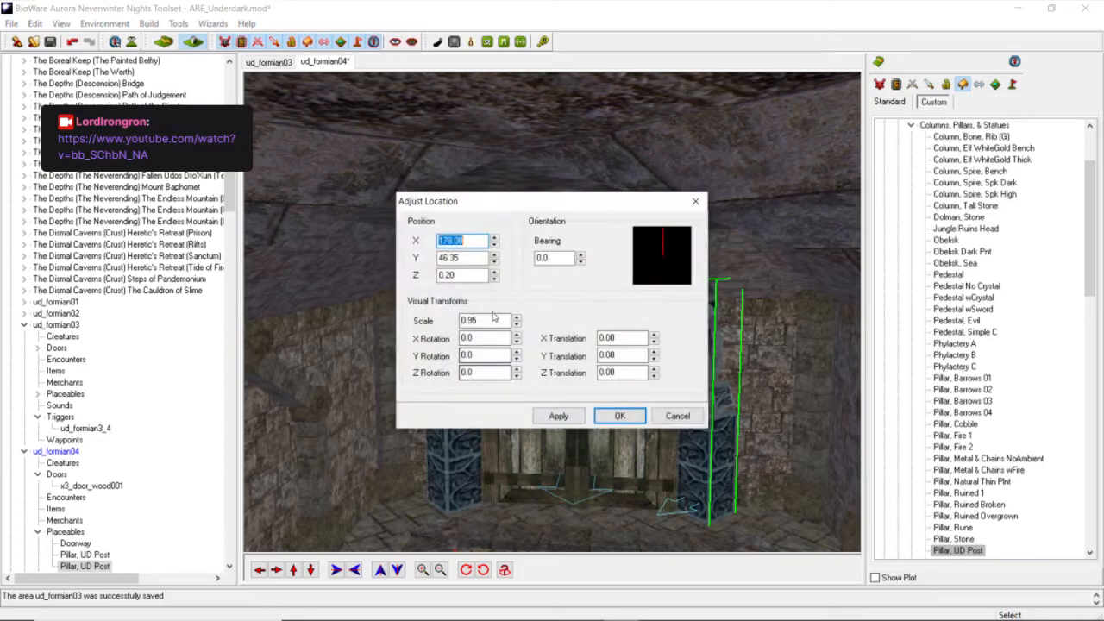
left_click_drag(487, 318, 450, 320)
right_click(474, 322)
left_click(523, 366)
left_click(678, 417)
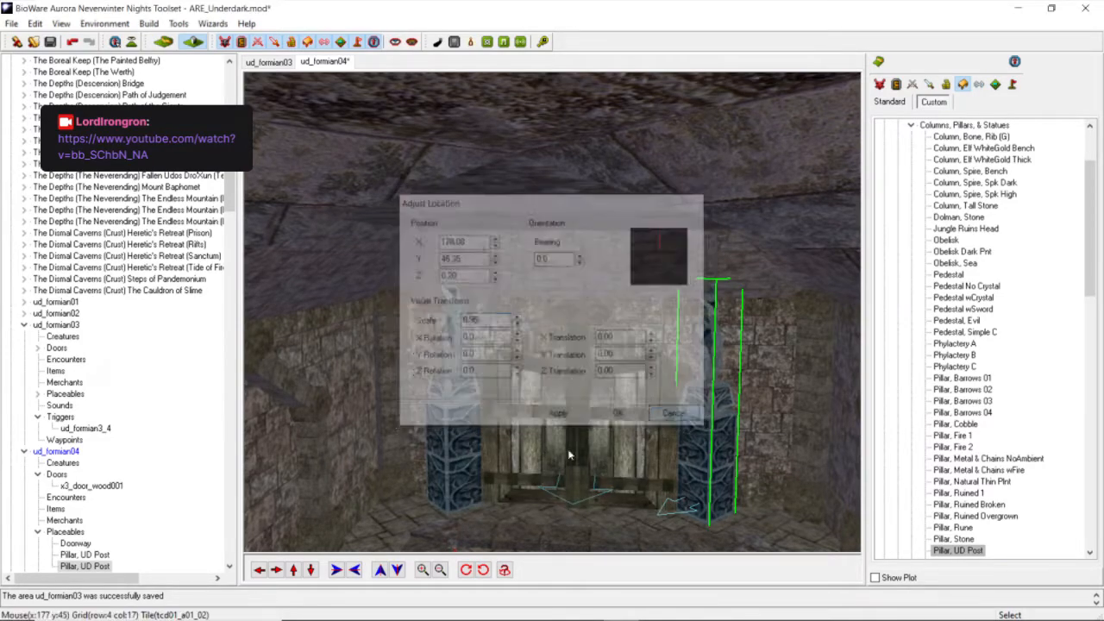
Make the Pillar, UD Post left of the warehouse door a static placeable in its properties.
right_click(453, 465)
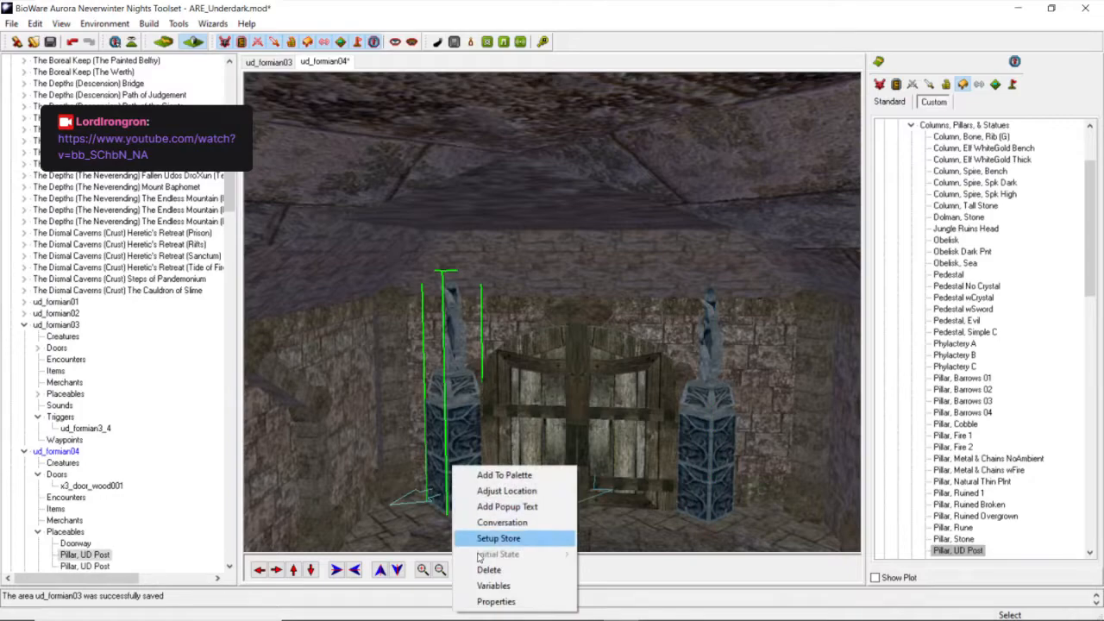
left_click(495, 601)
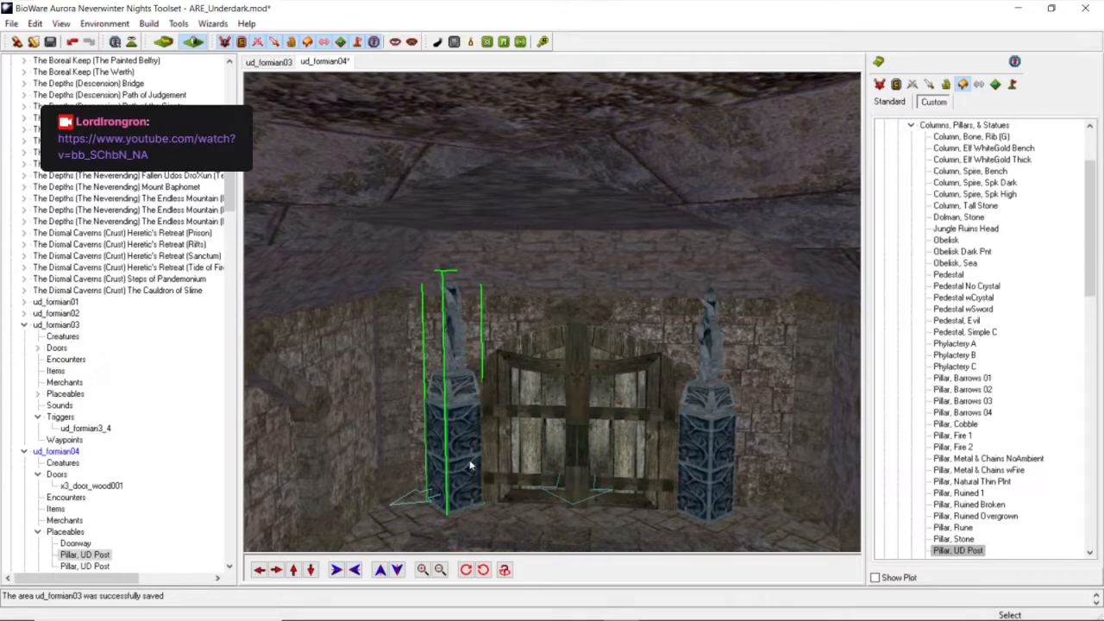
mouse_move(535, 614)
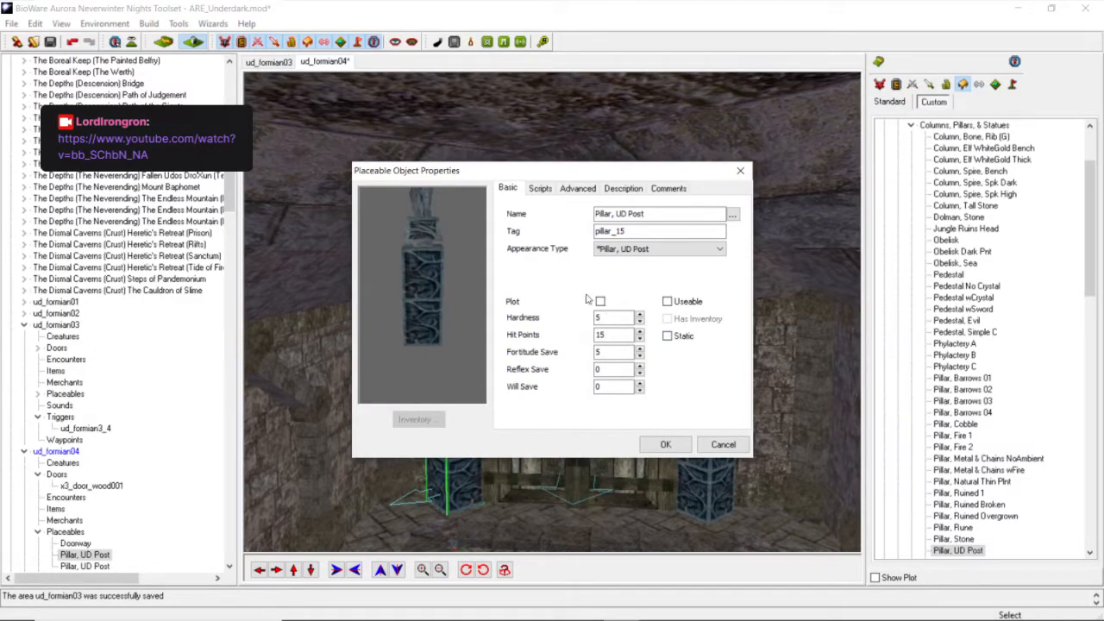
left_click(650, 448)
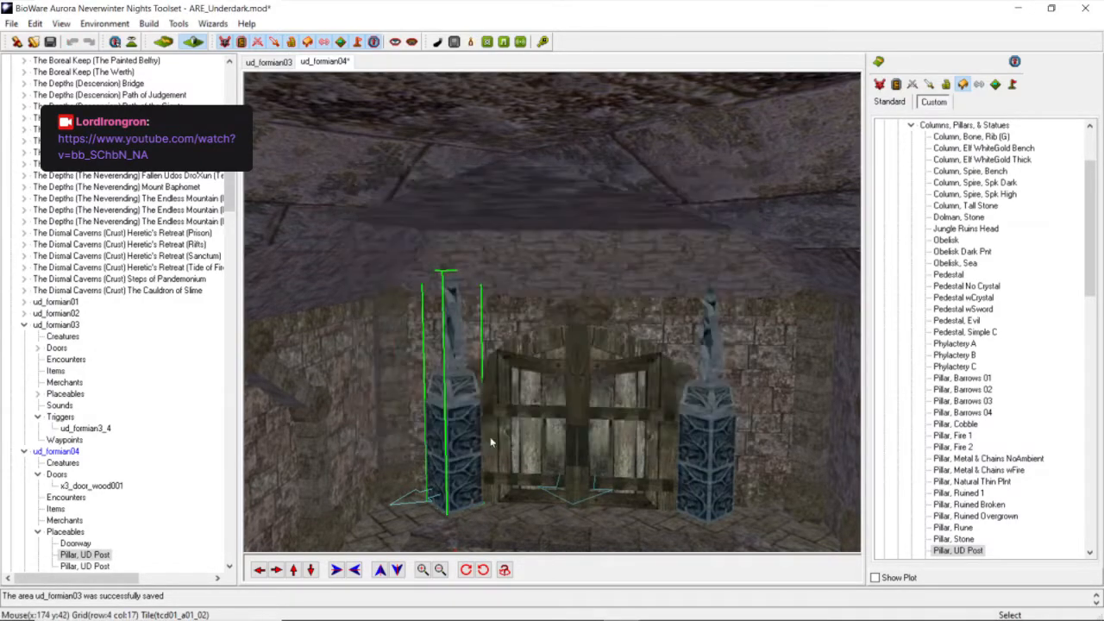
Match the left Pillar, UD Post to the right one by pasting the copied 0.95 as its scale.
right_click(469, 442)
left_click(491, 467)
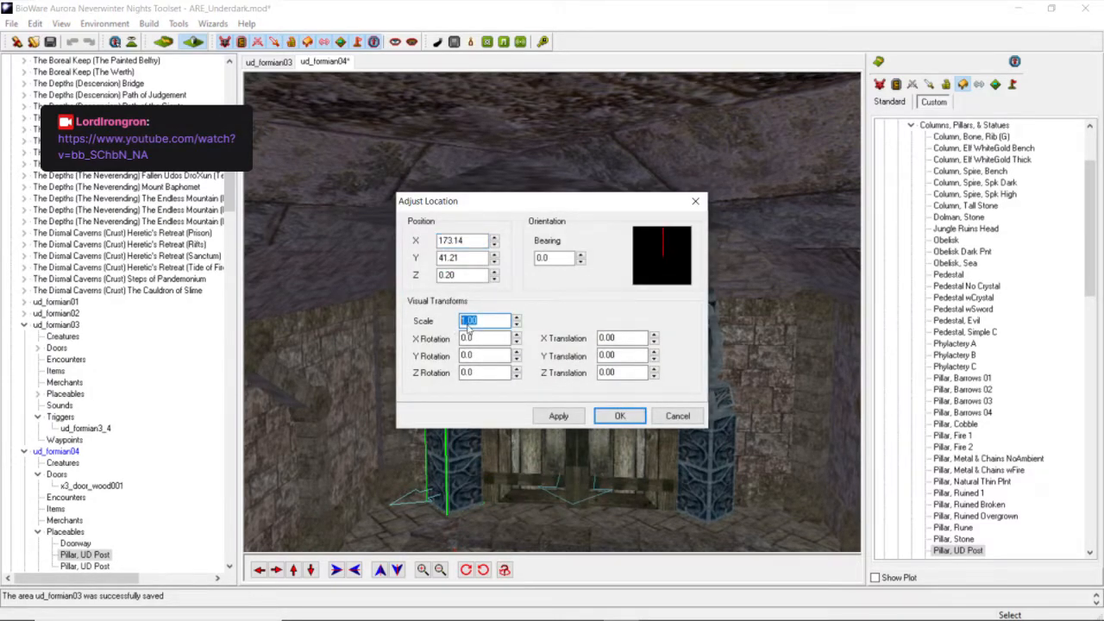
right_click(467, 326)
left_click(517, 386)
left_click(618, 417)
Examine the chamber and its door alcove within the whole ud_formian04 area from several distances and angles.
scroll(583, 404, "down", 5)
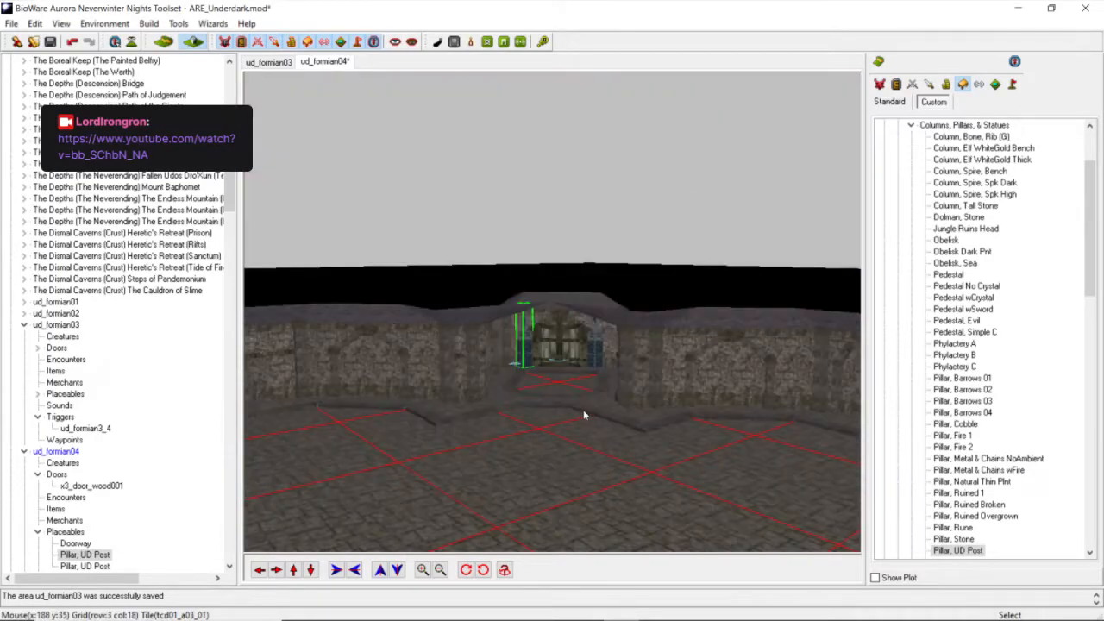
scroll(583, 405, "down", 5)
middle_click_drag(583, 405, 539, 517)
scroll(553, 504, "up", 4)
scroll(542, 471, "down", 4)
middle_click_drag(542, 471, 515, 455)
scroll(543, 470, "up", 5)
scroll(534, 438, "down", 4)
scroll(527, 412, "down", 6)
scroll(530, 357, "up", 2)
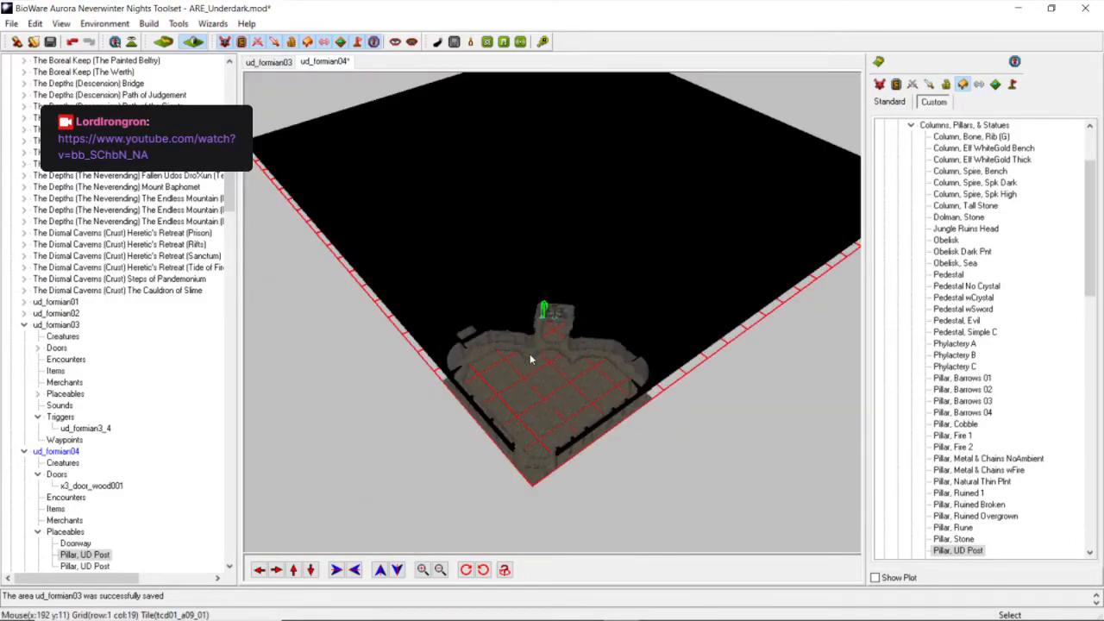
scroll(530, 357, "up", 3)
scroll(530, 357, "down", 3)
middle_click_drag(530, 360, 596, 362)
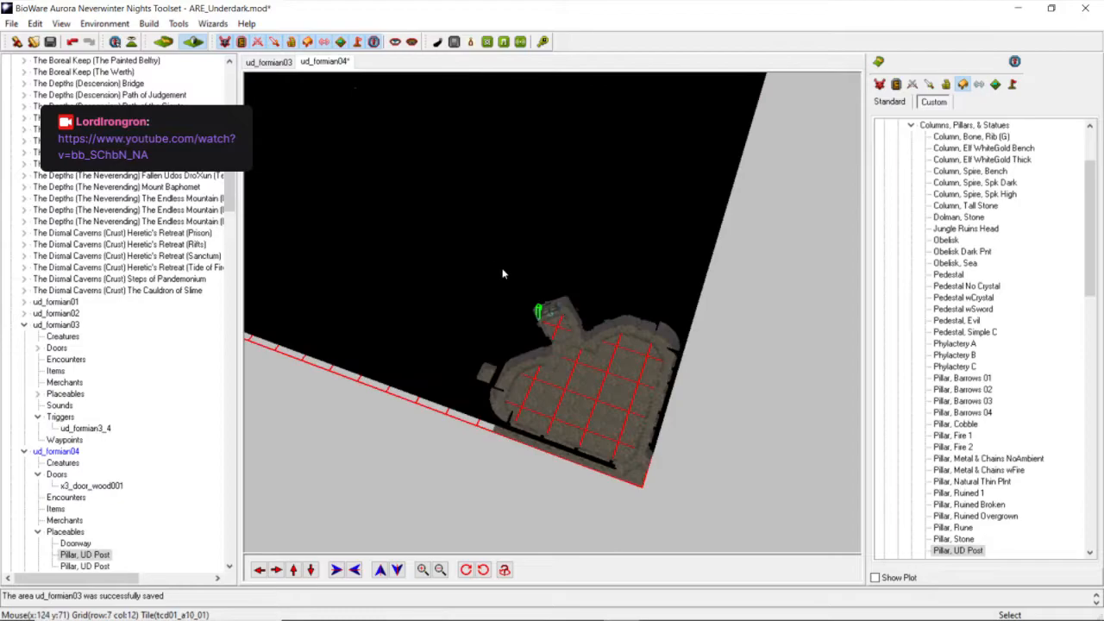
scroll(503, 269, "down", 3)
scroll(496, 290, "up", 3)
middle_click_drag(449, 270, 487, 249)
scroll(497, 290, "up", 3)
scroll(497, 290, "down", 3)
scroll(522, 248, "up", 3)
scroll(522, 248, "down", 3)
scroll(507, 253, "up", 3)
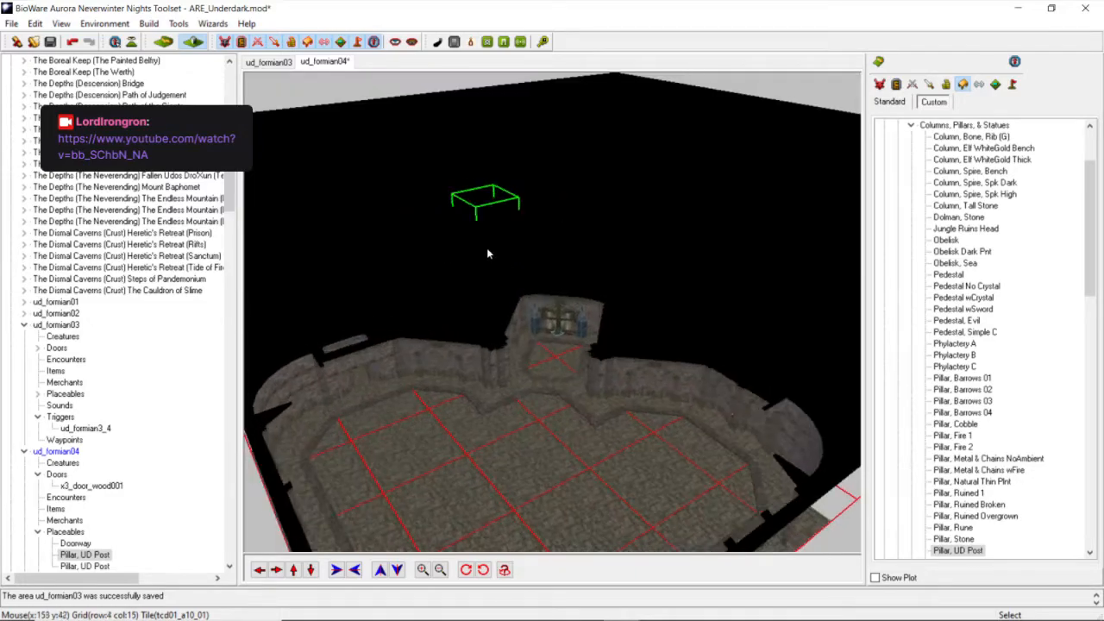
Use the Eraser terrain on the chamber wall tile that has a stray doorway stub behind it.
left_click(878, 61)
left_click(914, 206)
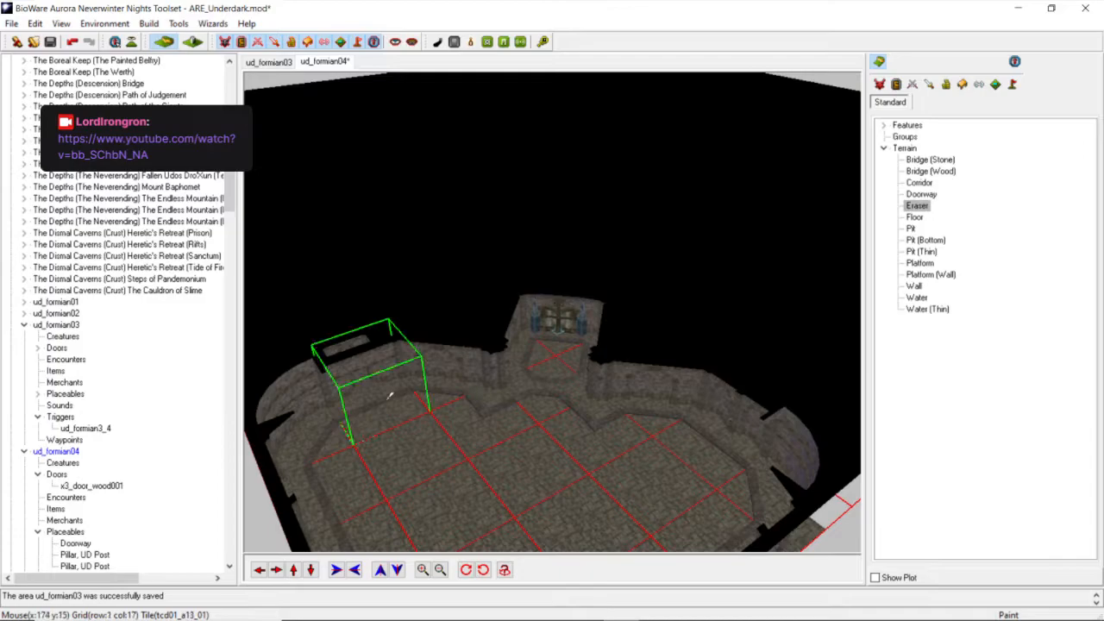
middle_click_drag(382, 407, 369, 376)
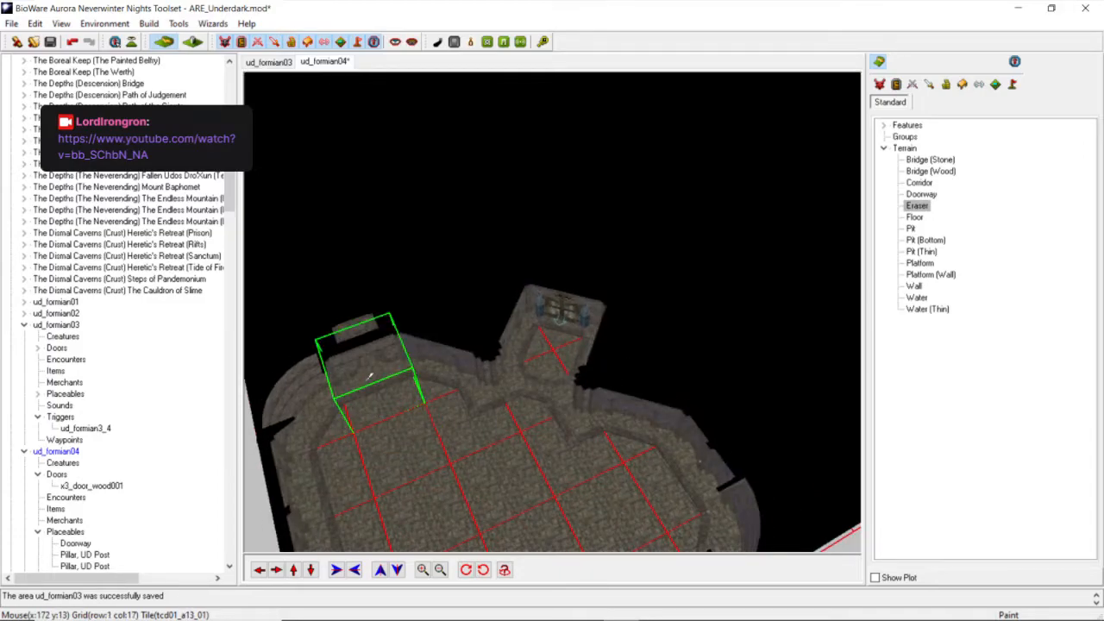
left_click(369, 376)
Examine the full area from above to judge the chamber's placement and the empty space in the other corners.
scroll(529, 363, "down", 5)
middle_click_drag(408, 396, 561, 331)
scroll(526, 362, "up", 8)
scroll(526, 362, "down", 3)
scroll(552, 340, "down", 4)
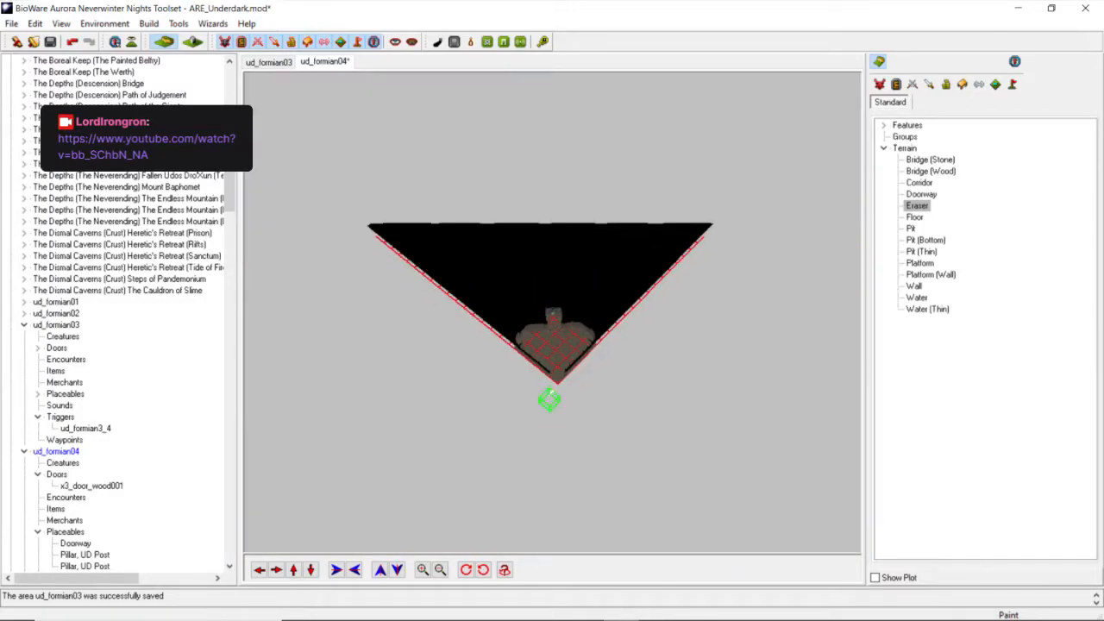
scroll(517, 401, "up", 3)
left_click(294, 570)
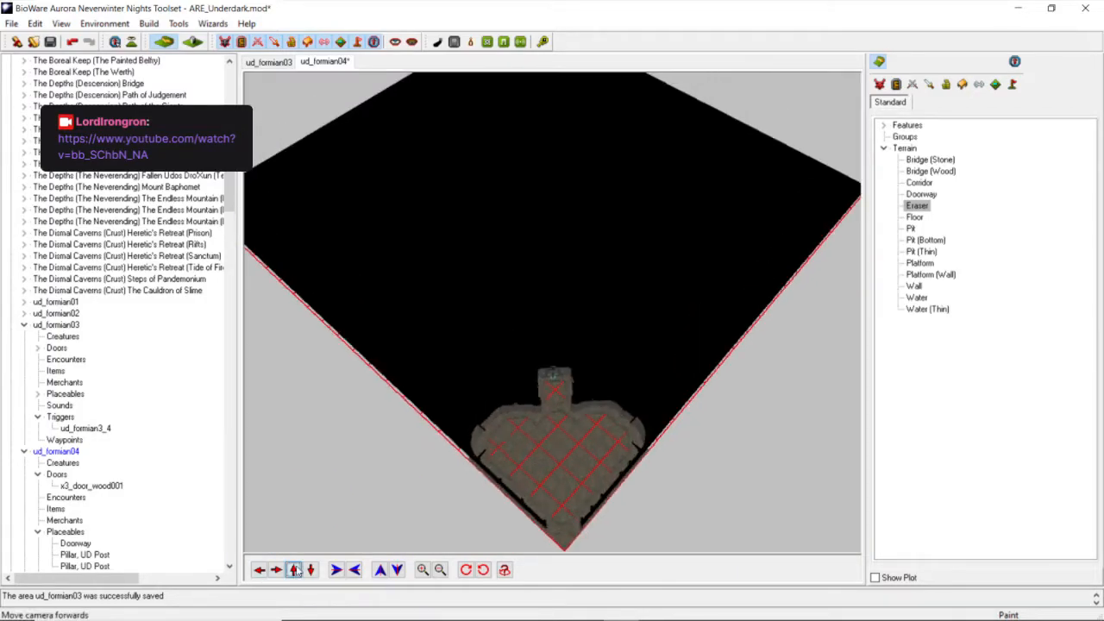
scroll(512, 277, "down", 3)
scroll(509, 284, "up", 3)
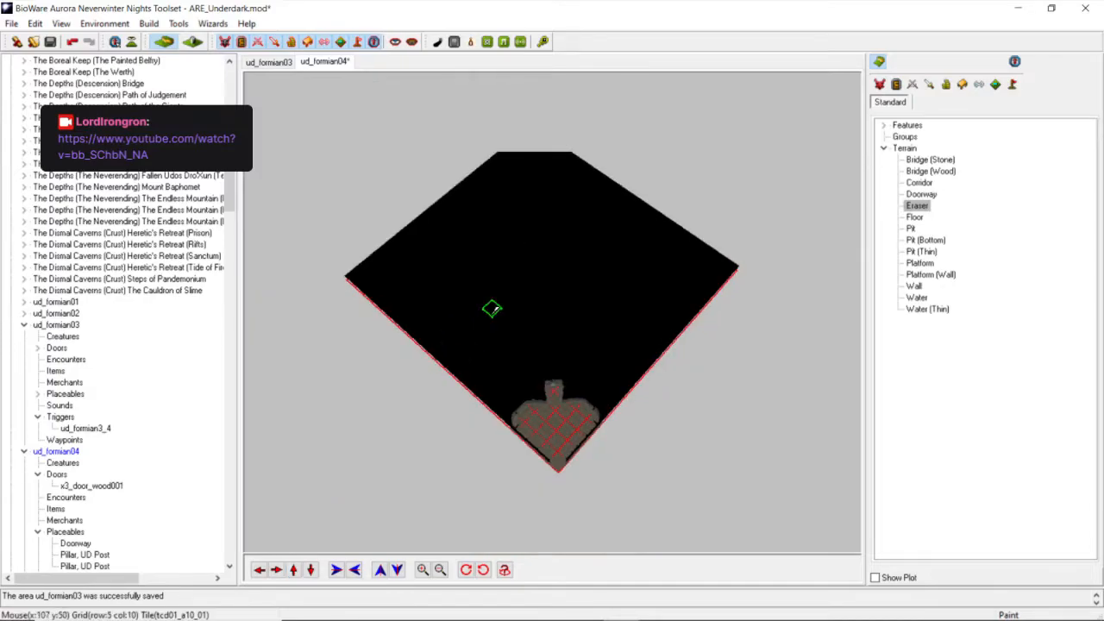
scroll(495, 311, "down", 1)
scroll(577, 360, "up", 1)
scroll(552, 384, "down", 3)
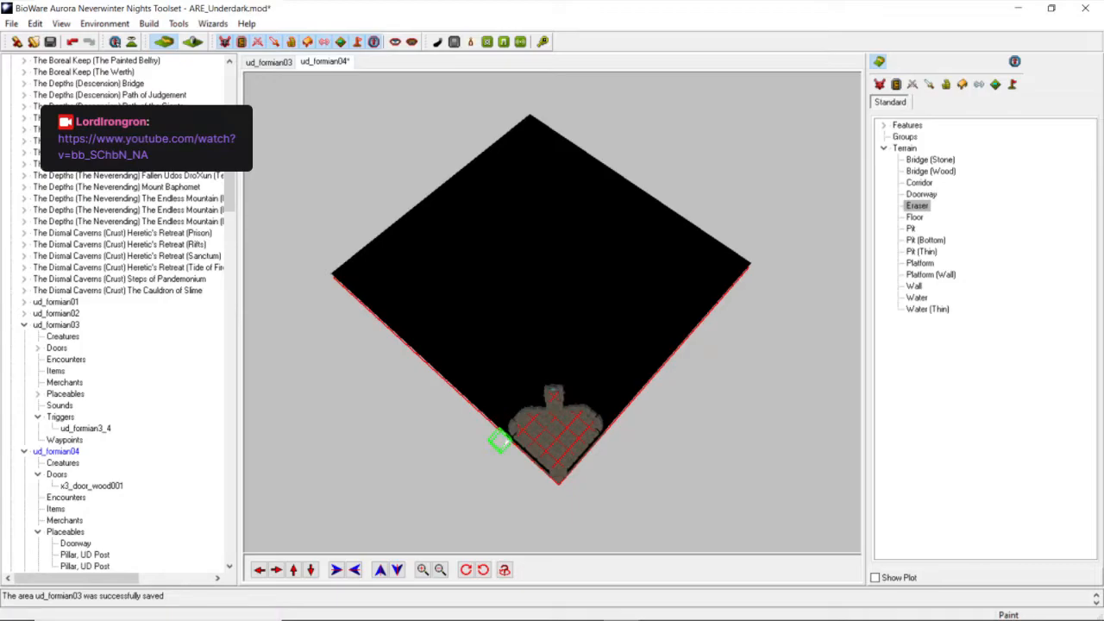
scroll(500, 441, "up", 3)
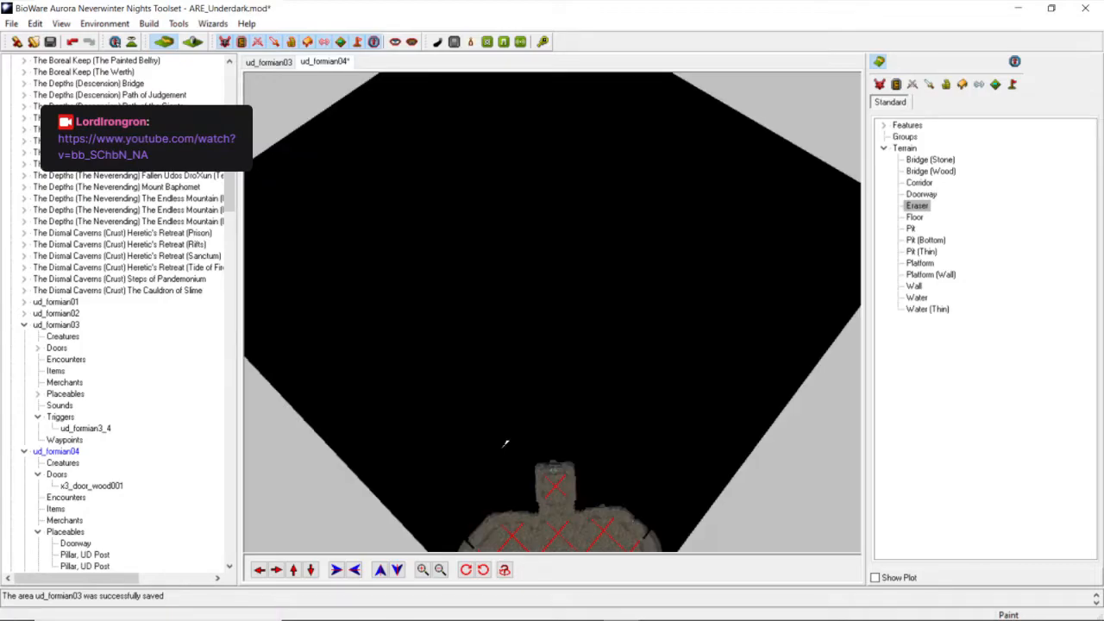
left_click(312, 570)
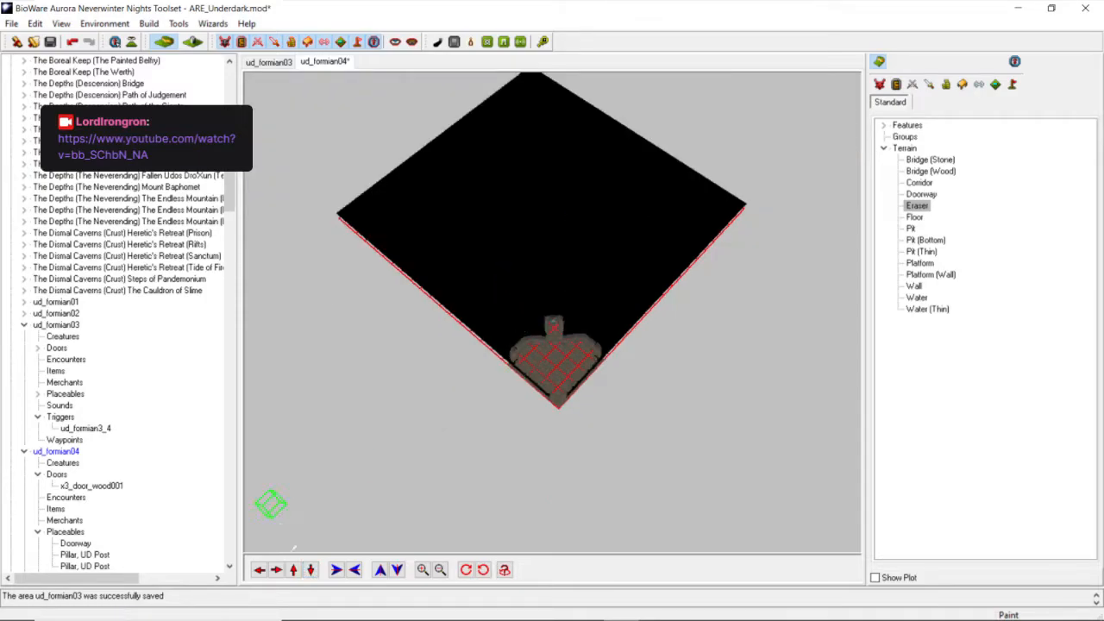
scroll(492, 302, "up", 2)
scroll(492, 303, "down", 2)
mouse_move(503, 305)
middle_mouse_down()
mouse_move(459, 303)
mouse_move(478, 314)
mouse_move(300, 294)
mouse_move(509, 311)
mouse_move(525, 303)
middle_mouse_up()
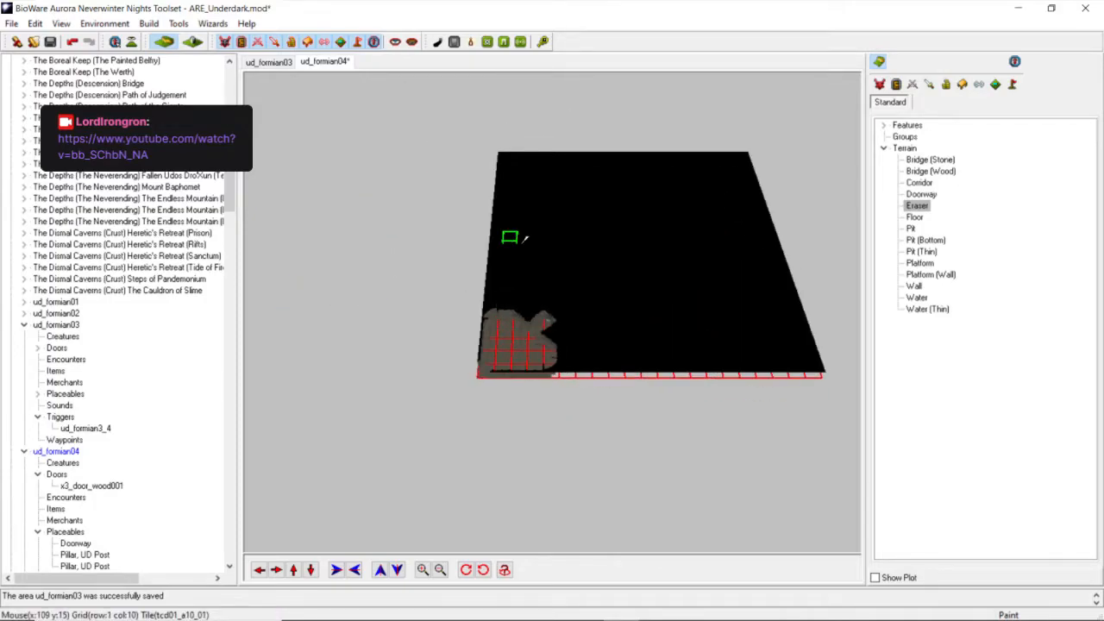
scroll(523, 239, "up", 3)
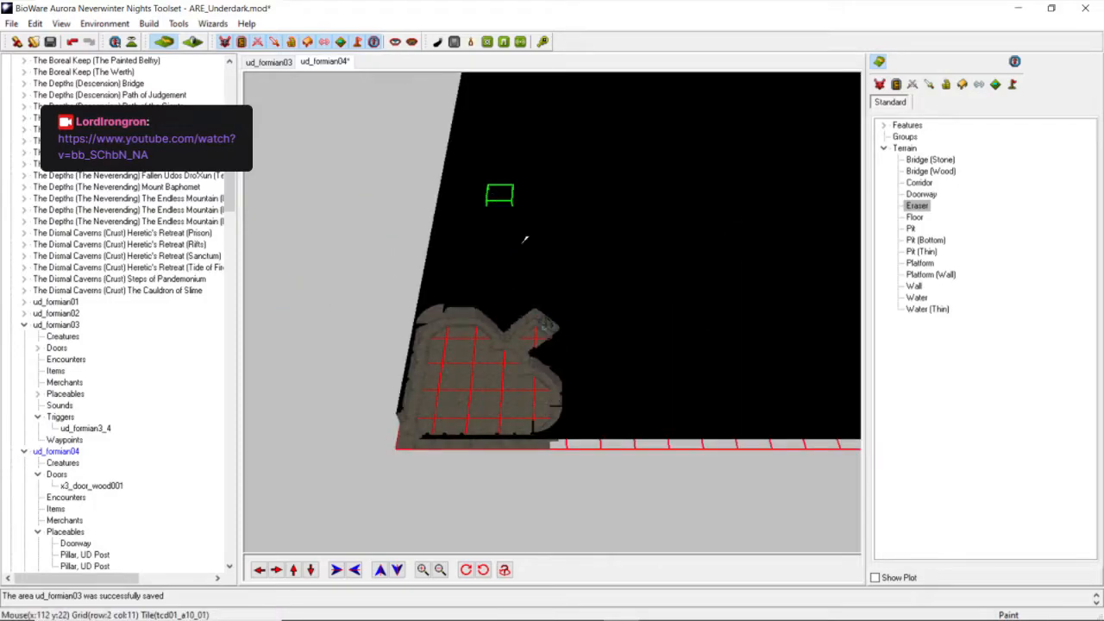
left_click(294, 569)
middle_click_drag(483, 345, 650, 345)
scroll(463, 337, "down", 3)
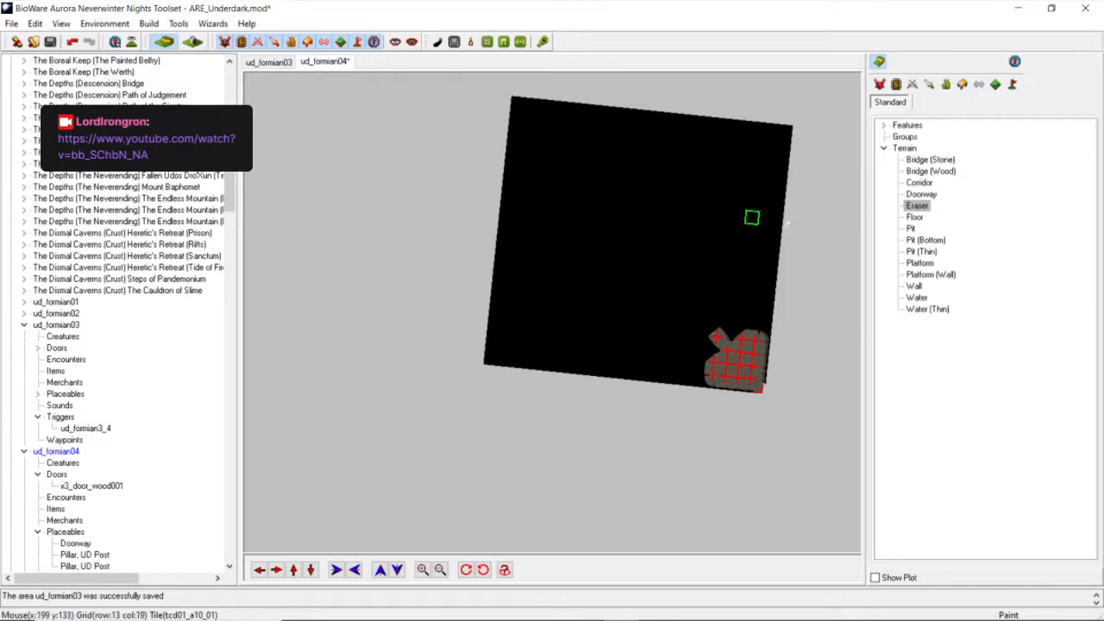
Try painting two adjoining Floor terrain spots in the empty corner along the same edge as the chamber.
left_click(914, 217)
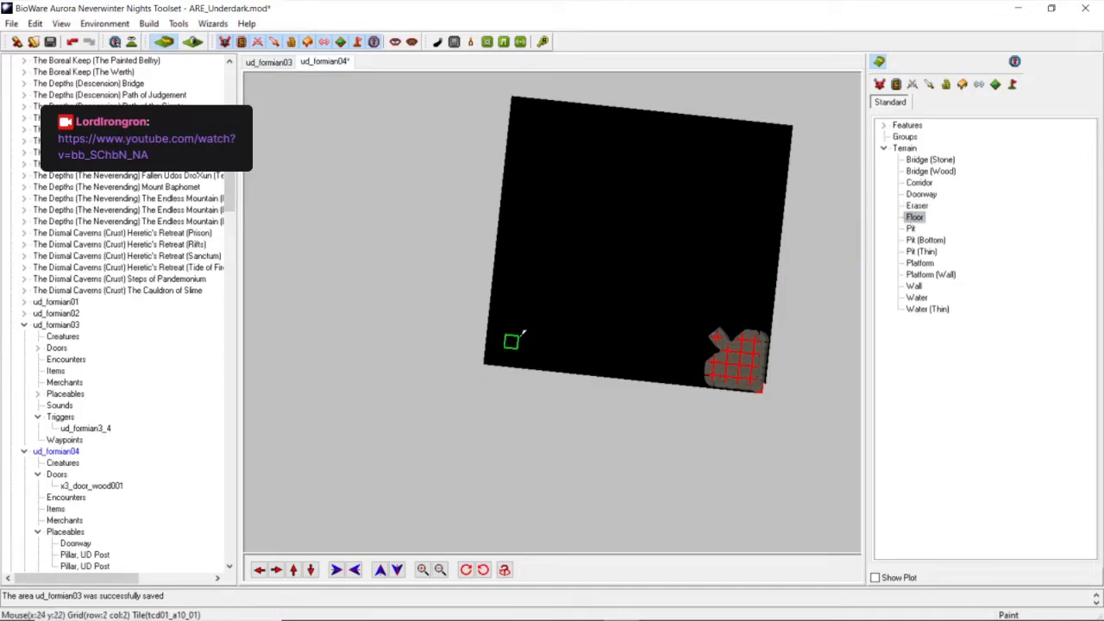
left_click(505, 352)
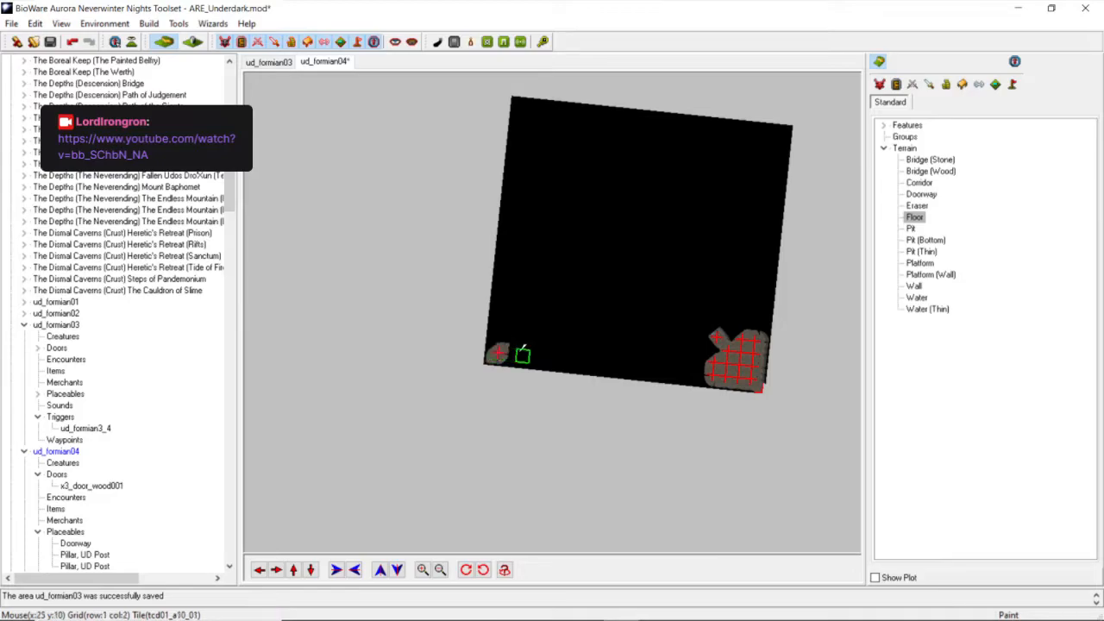
left_click(517, 349)
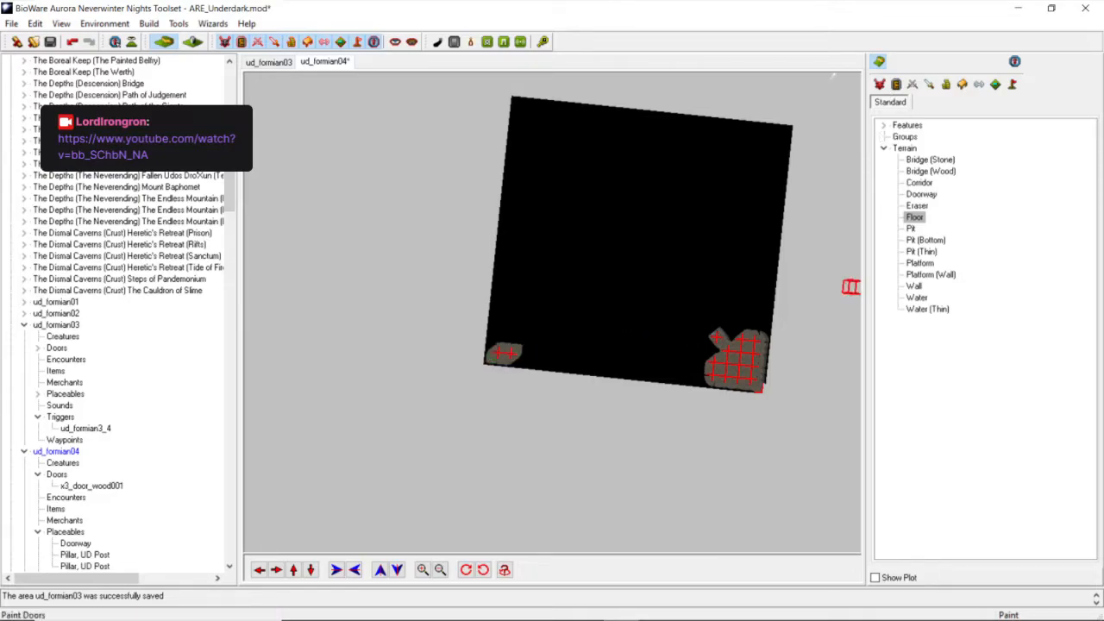
Undo both Floor terrain spots painted in the empty corner.
left_click(35, 24)
left_click(34, 36)
left_click(35, 23)
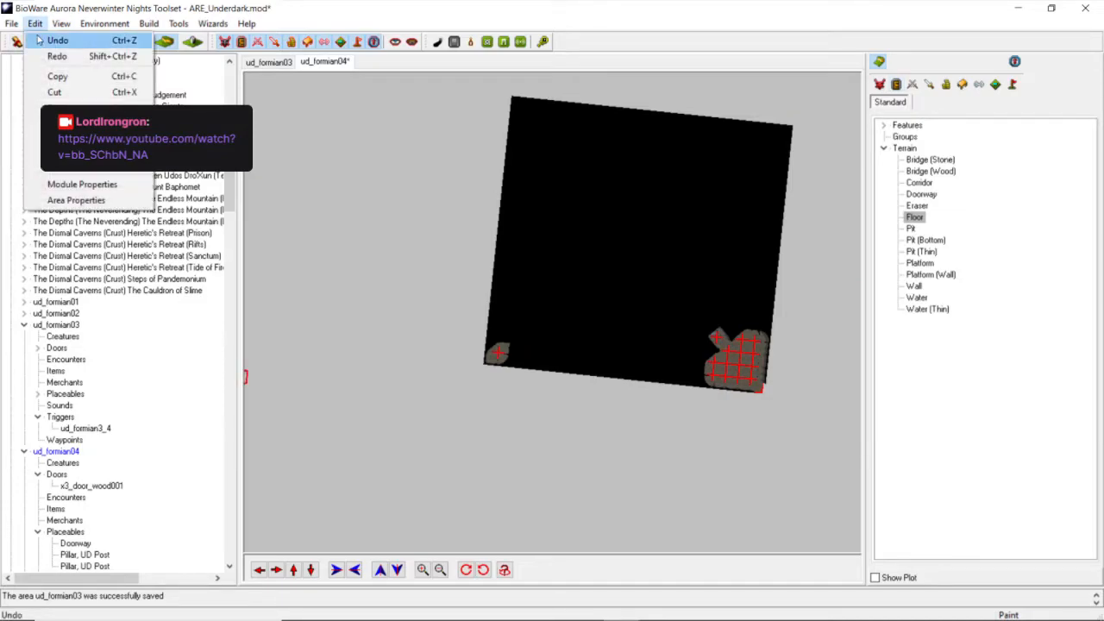
left_click(38, 38)
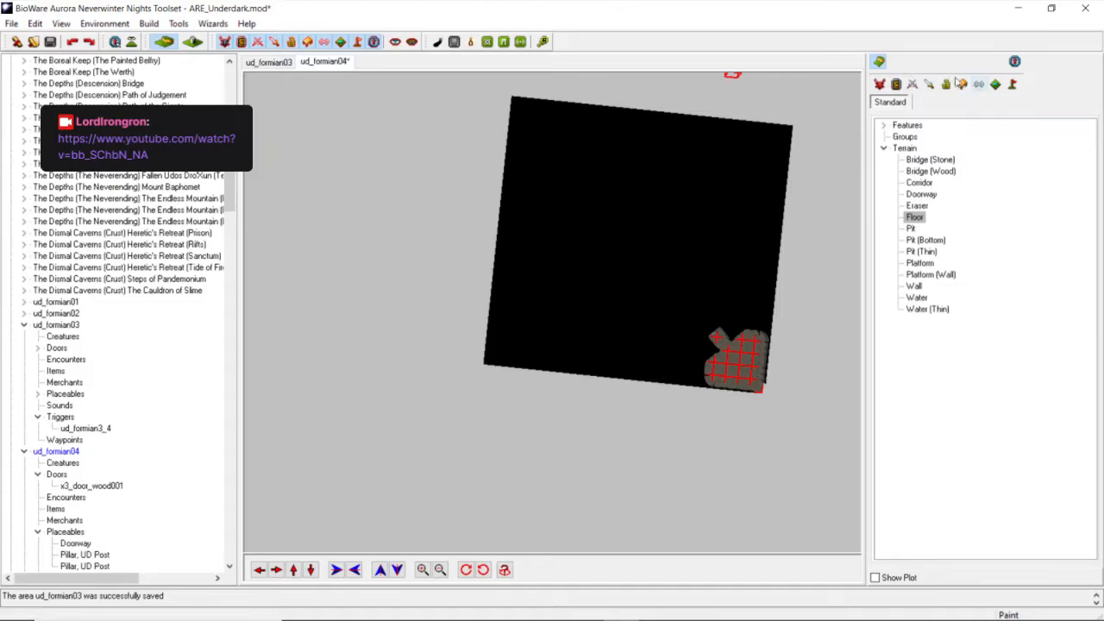
Select the block of terrain tiles covering the finished corner chamber and its door alcove, and copy it.
left_click(961, 84)
left_click(878, 62)
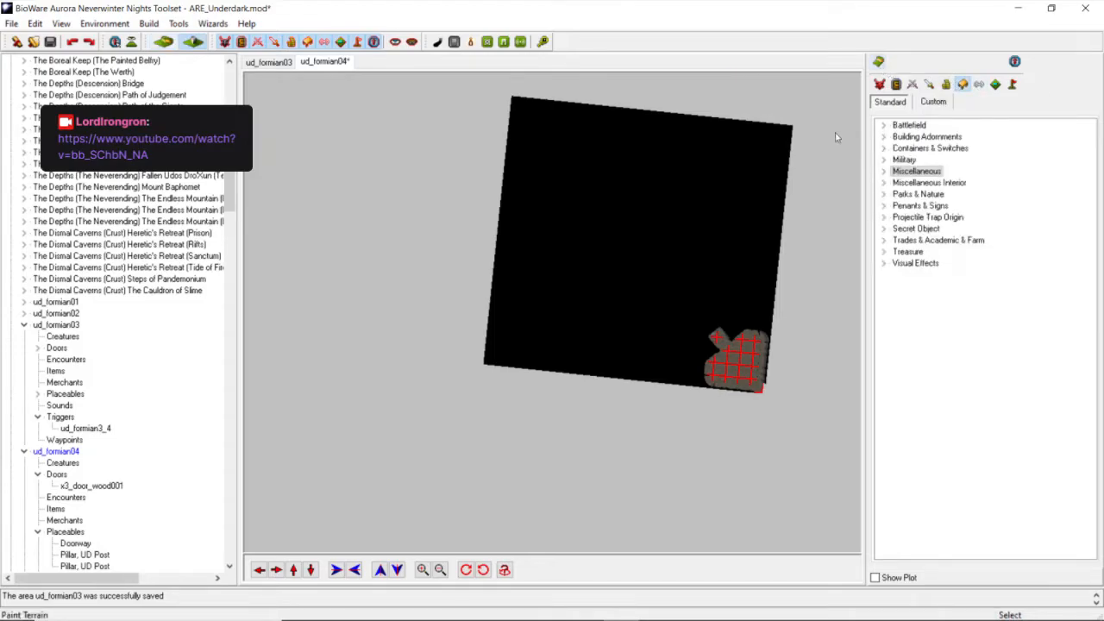
left_click_drag(735, 366, 703, 383)
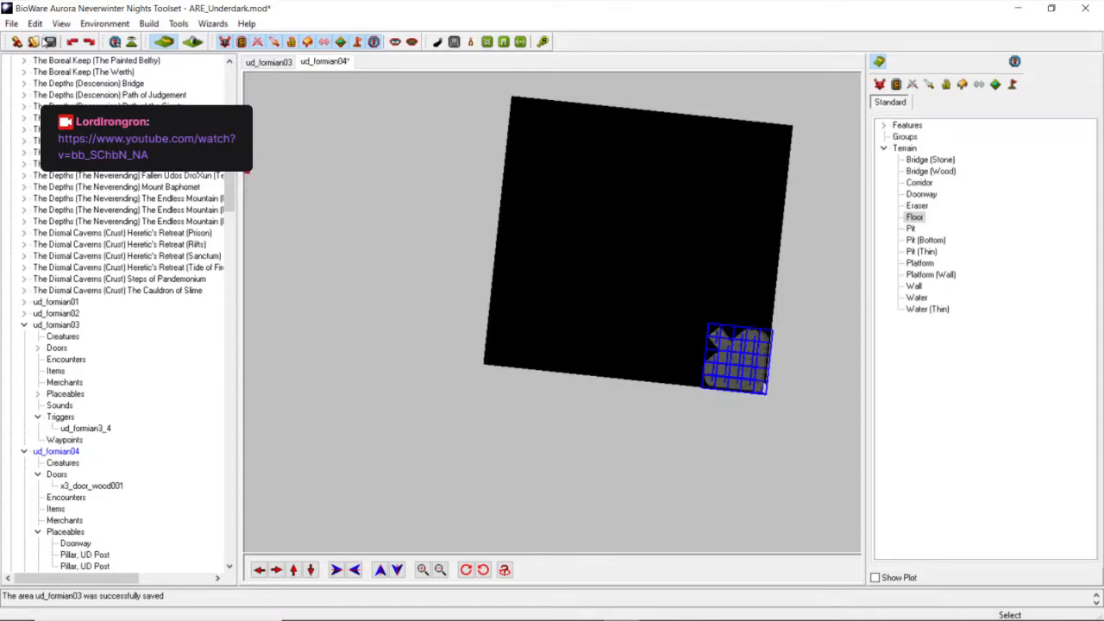
left_click(35, 23)
left_click(57, 76)
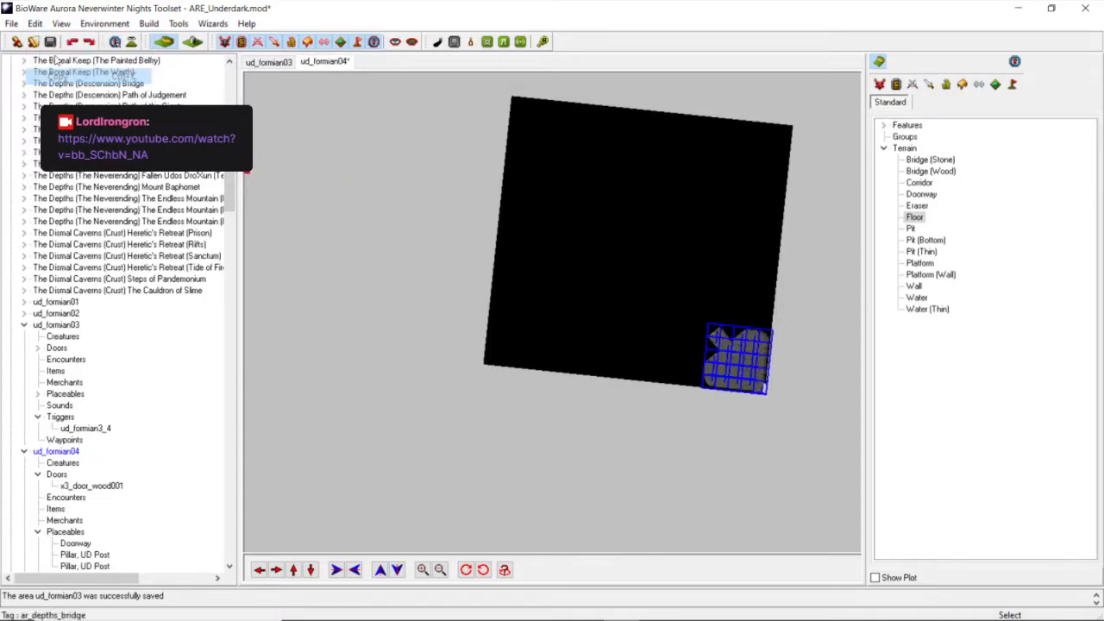
Paste the copied chamber into the diagonally opposite corner of the area, rotated so its alcove faces the centre.
left_click(35, 23)
left_click(57, 107)
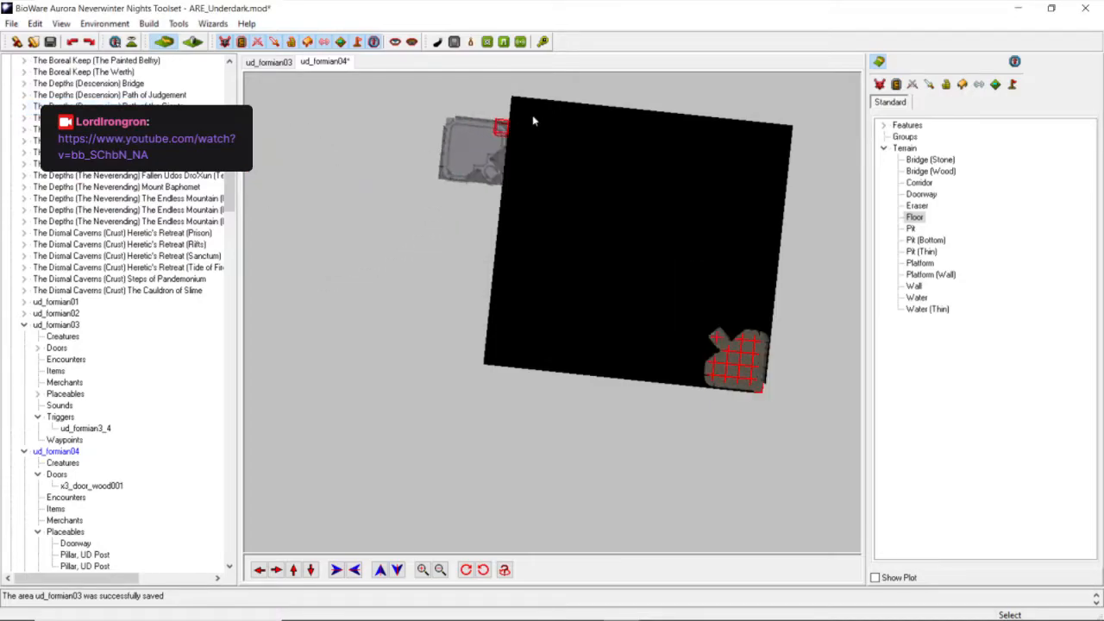
left_click(567, 116)
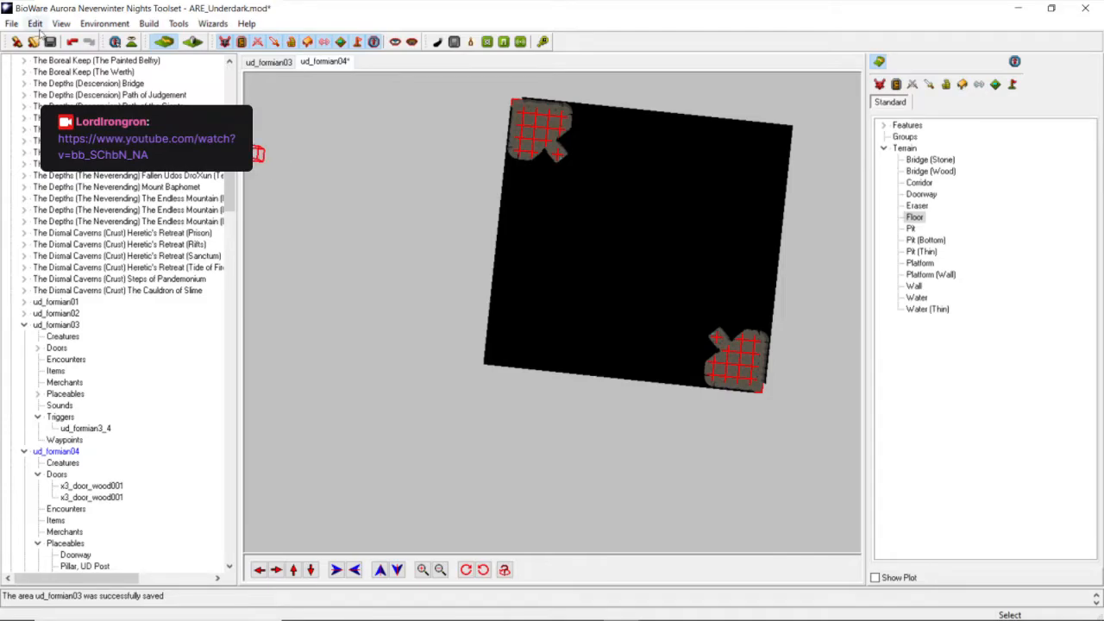
Paste the copied chamber into one of the two empty corners, rotated so its door alcove faces the area's centre.
left_click(36, 24)
left_click(57, 107)
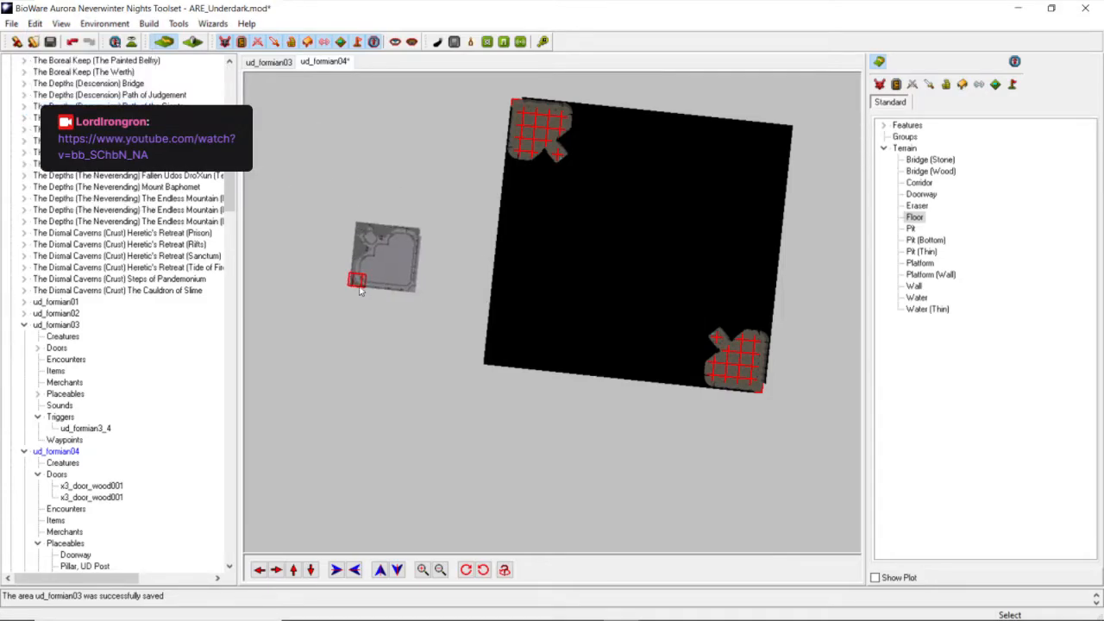
right_click(360, 290)
right_click(359, 290)
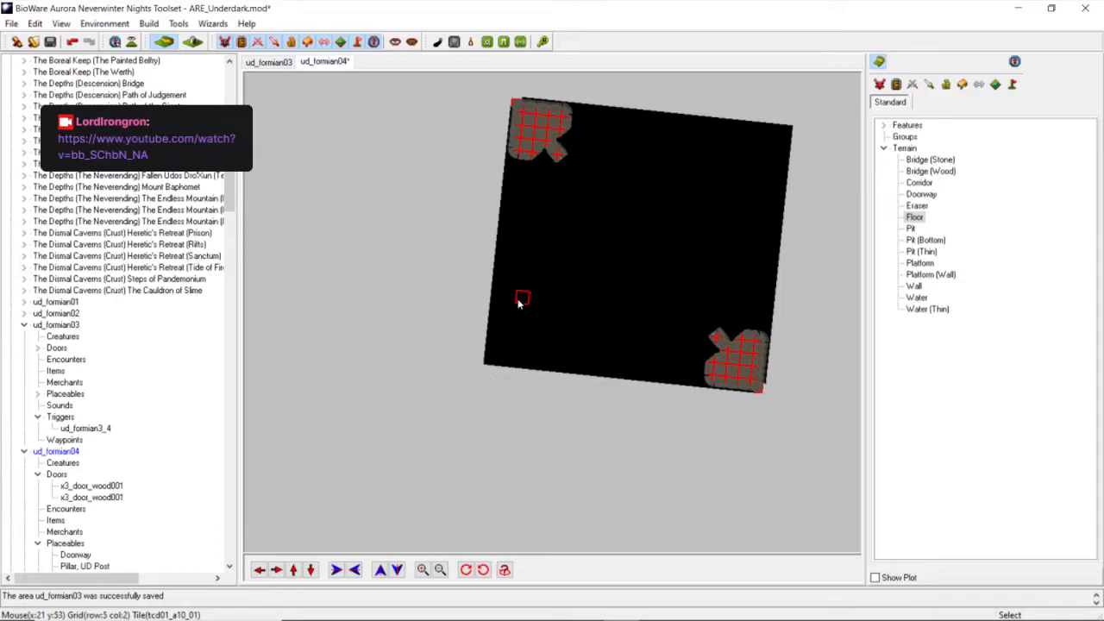
left_click(498, 317)
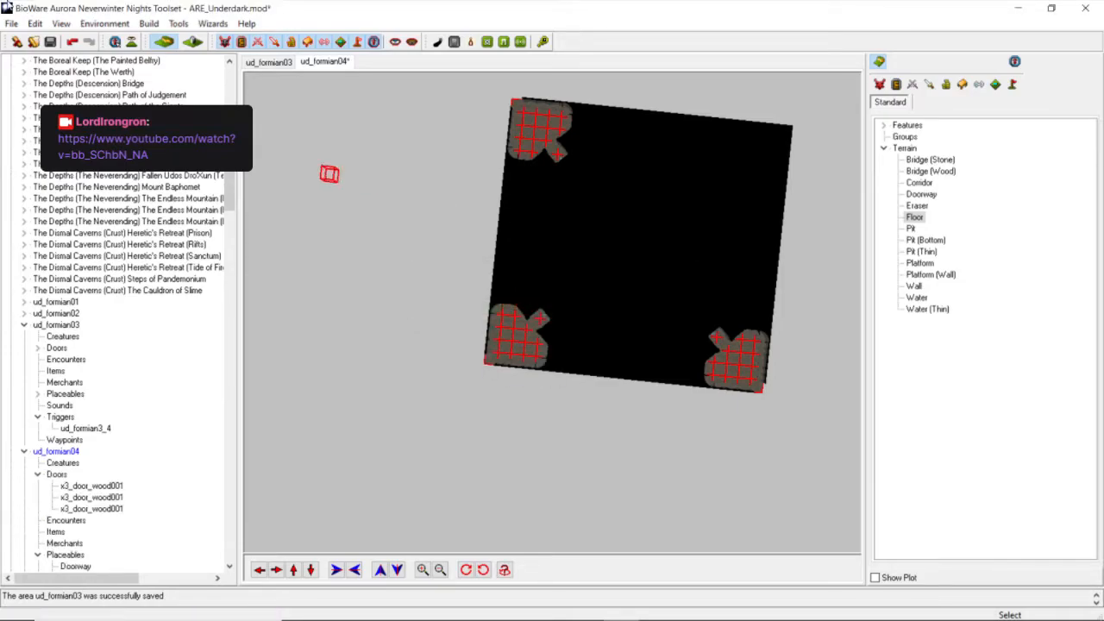
Paste another copy of the chamber into the last empty corner, with its door alcove facing the area's centre.
left_click(33, 25)
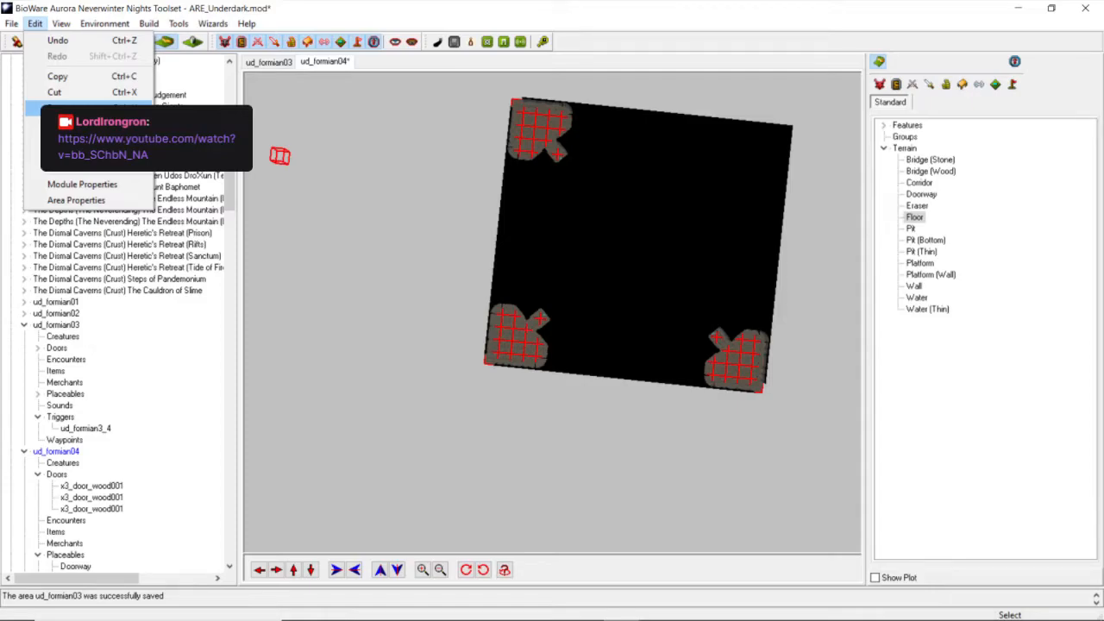
left_click(57, 108)
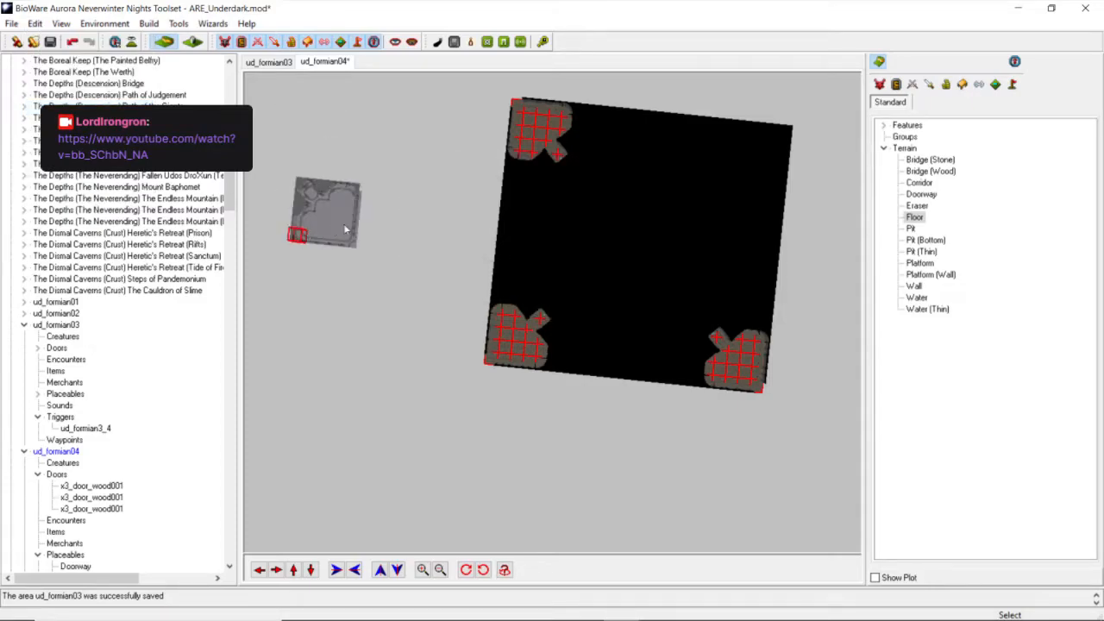
left_click(779, 183)
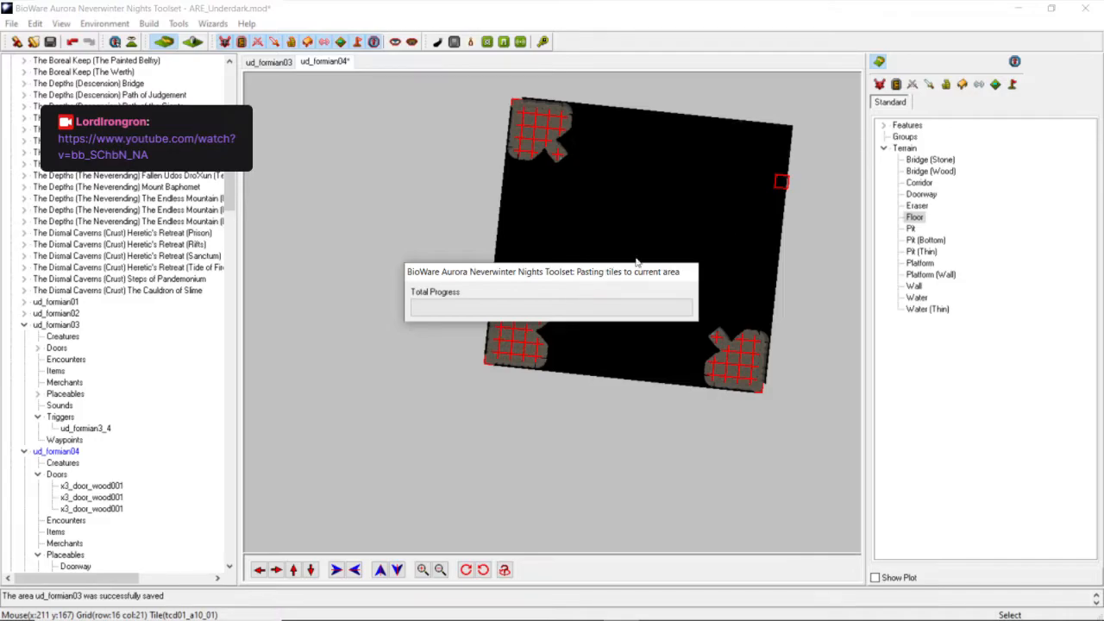
Inspect the pasted corner chambers and take a close look at the door alcove of the last one.
scroll(670, 233, "up", 3)
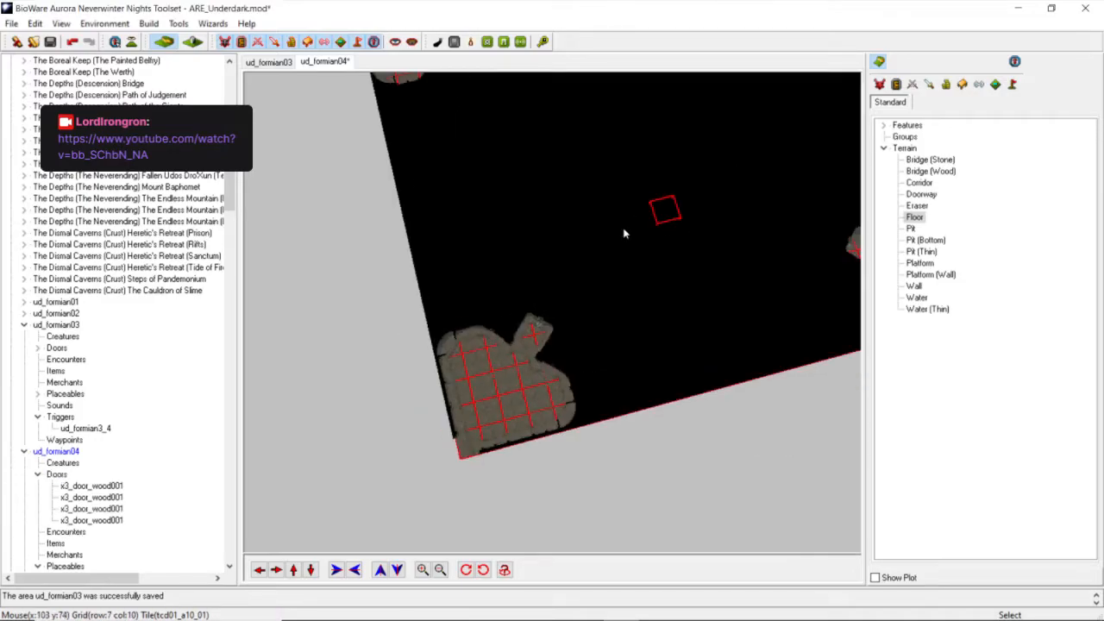
scroll(626, 233, "down", 3)
middle_click_drag(625, 234, 596, 177)
scroll(584, 195, "up", 3)
middle_click_drag(534, 256, 587, 319)
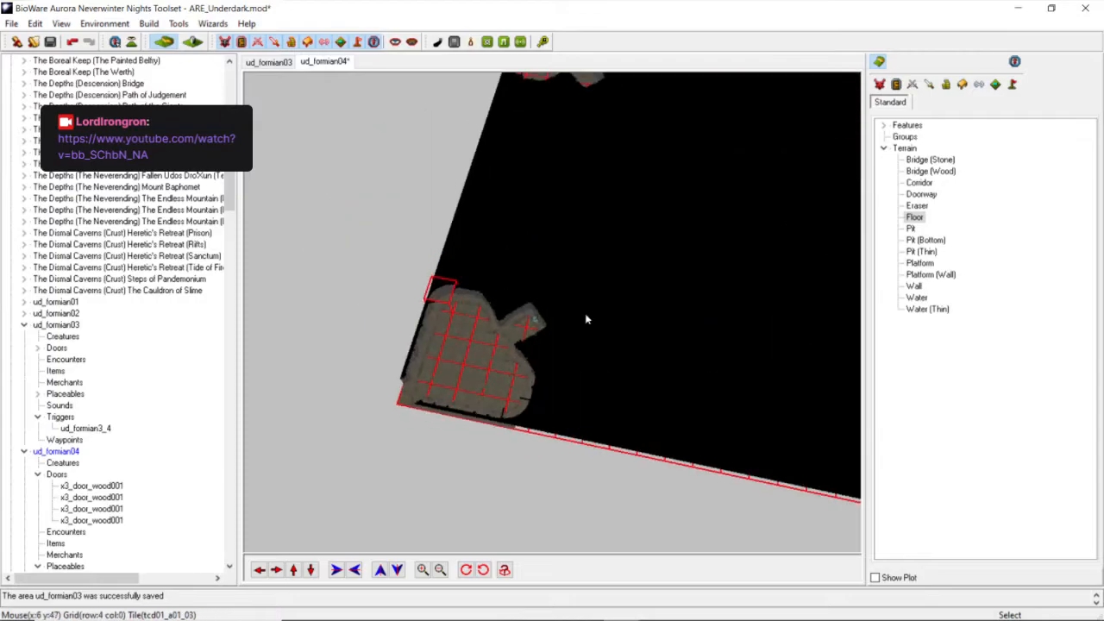
scroll(595, 345, "down", 3)
middle_click_drag(612, 376, 630, 423)
scroll(625, 412, "up", 3)
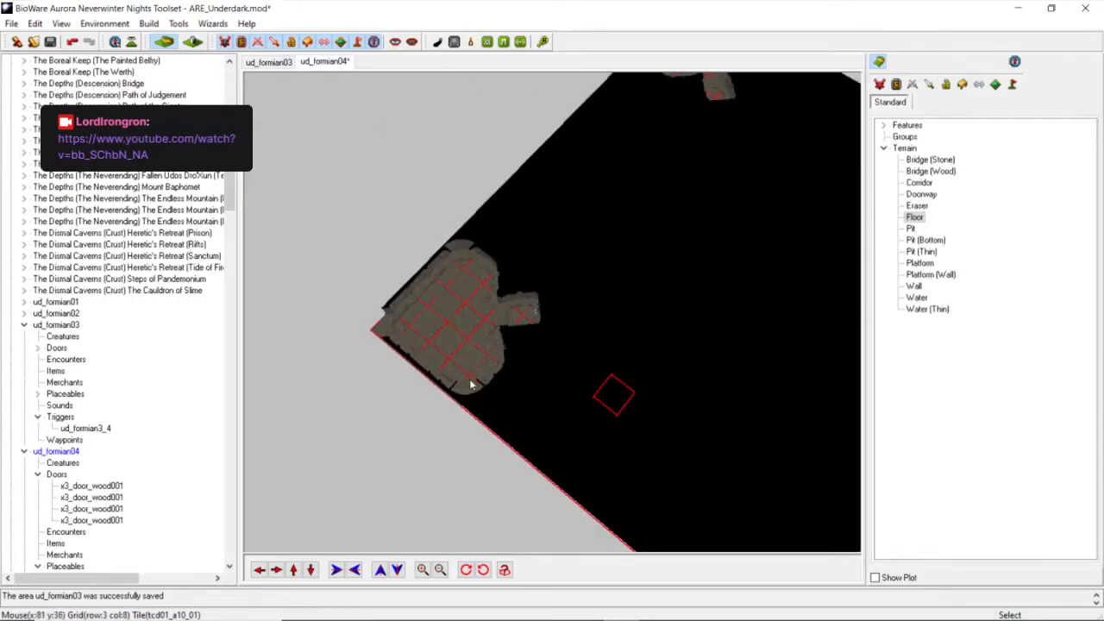
left_click(276, 570)
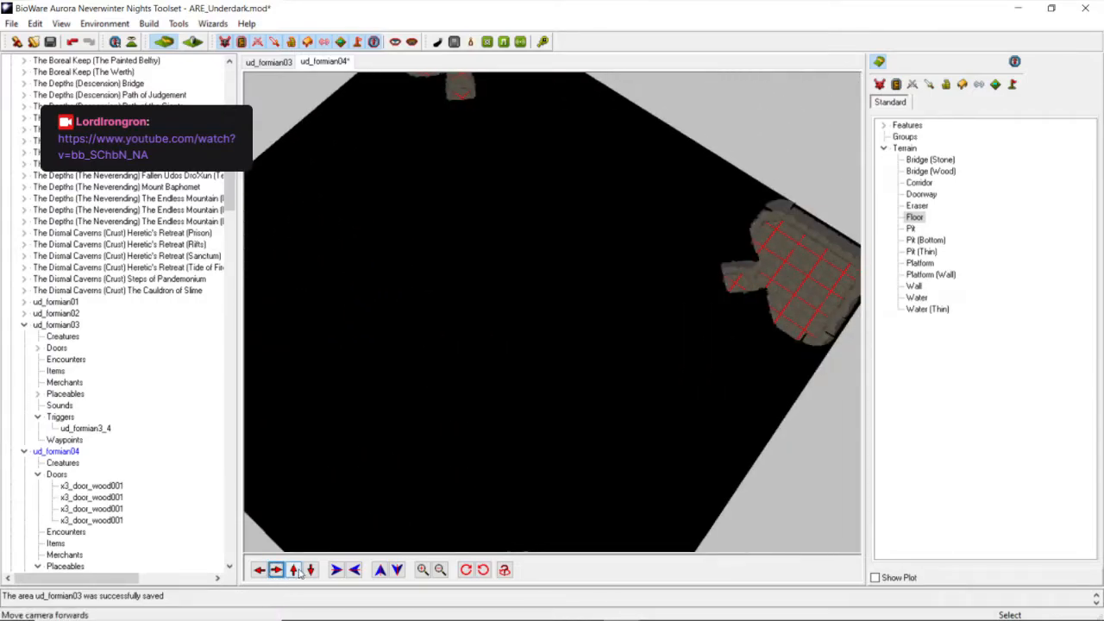
left_click(294, 569)
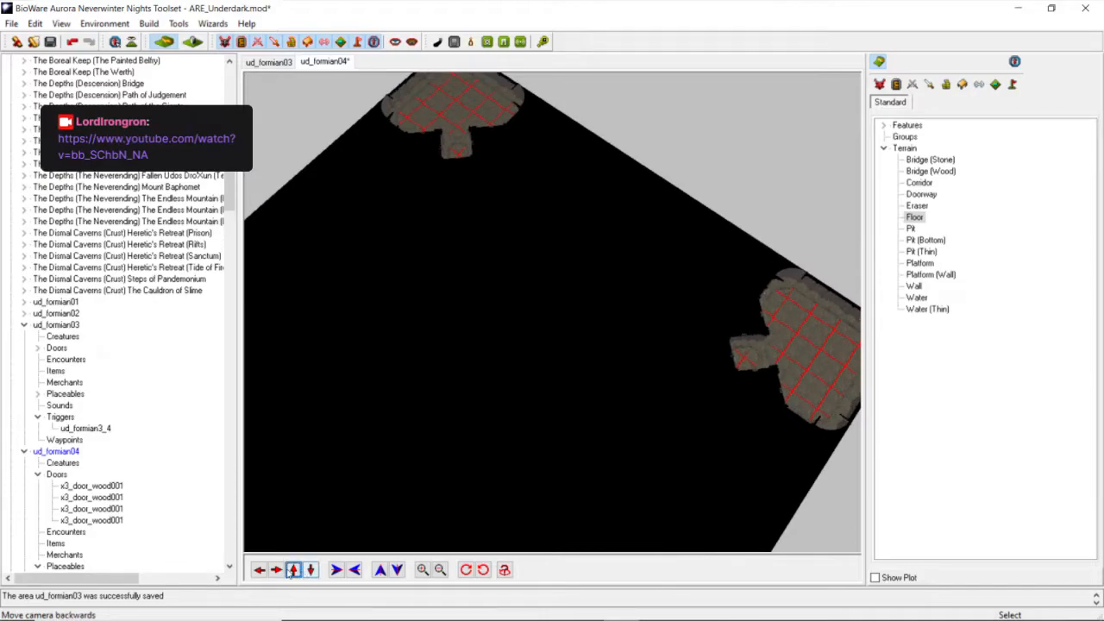
left_click(277, 570)
scroll(357, 466, "up", 4)
middle_click_drag(357, 453, 356, 445)
scroll(356, 445, "up", 3)
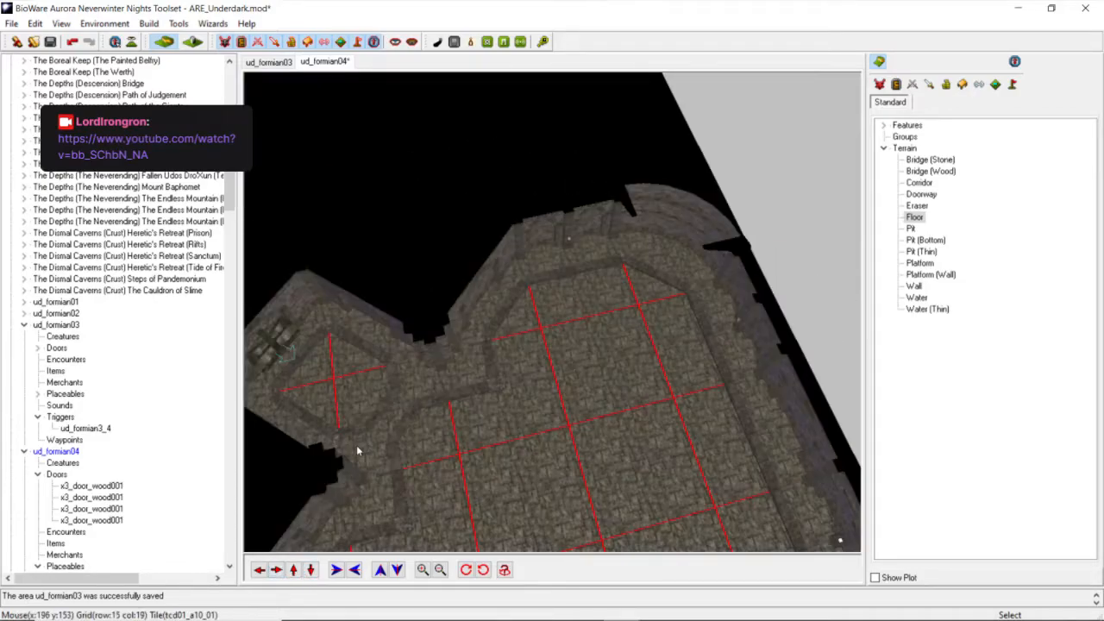
scroll(356, 445, "down", 3)
middle_click_drag(367, 352, 354, 340)
scroll(355, 340, "up", 3)
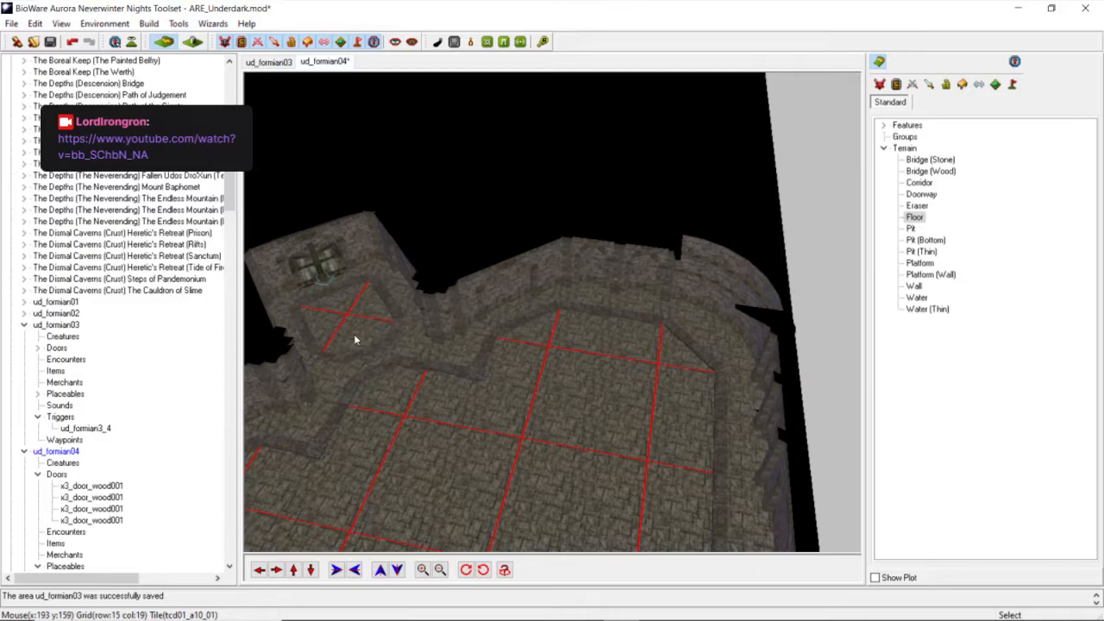
scroll(353, 340, "down", 3)
scroll(354, 340, "up", 3)
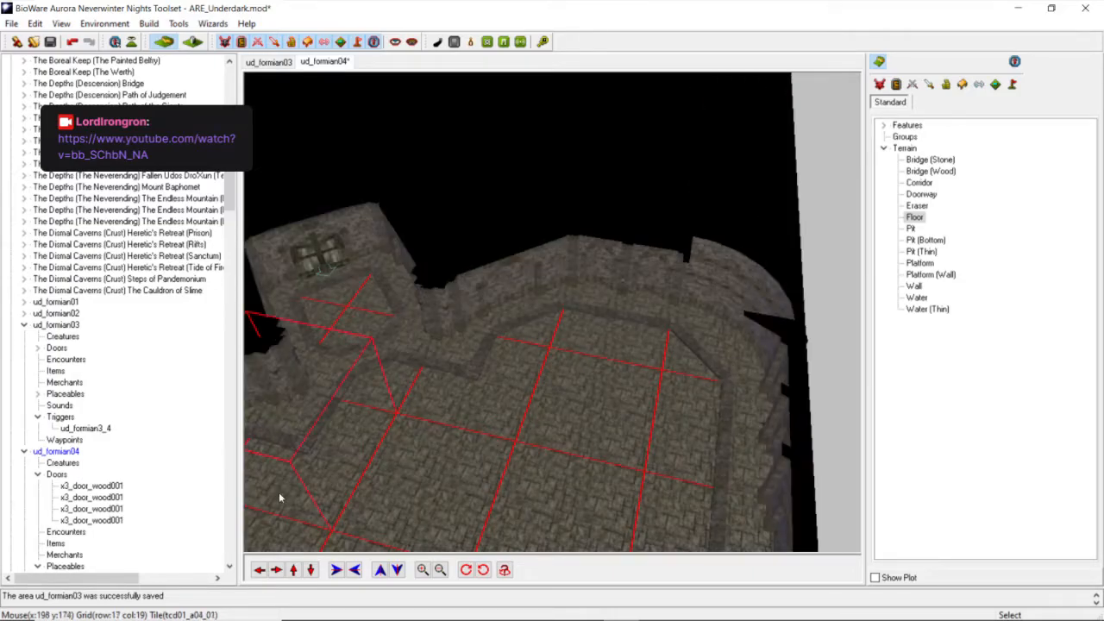
Select one of the Pillar, UD Post placeables beside the original chamber's door and copy it.
left_click(258, 570)
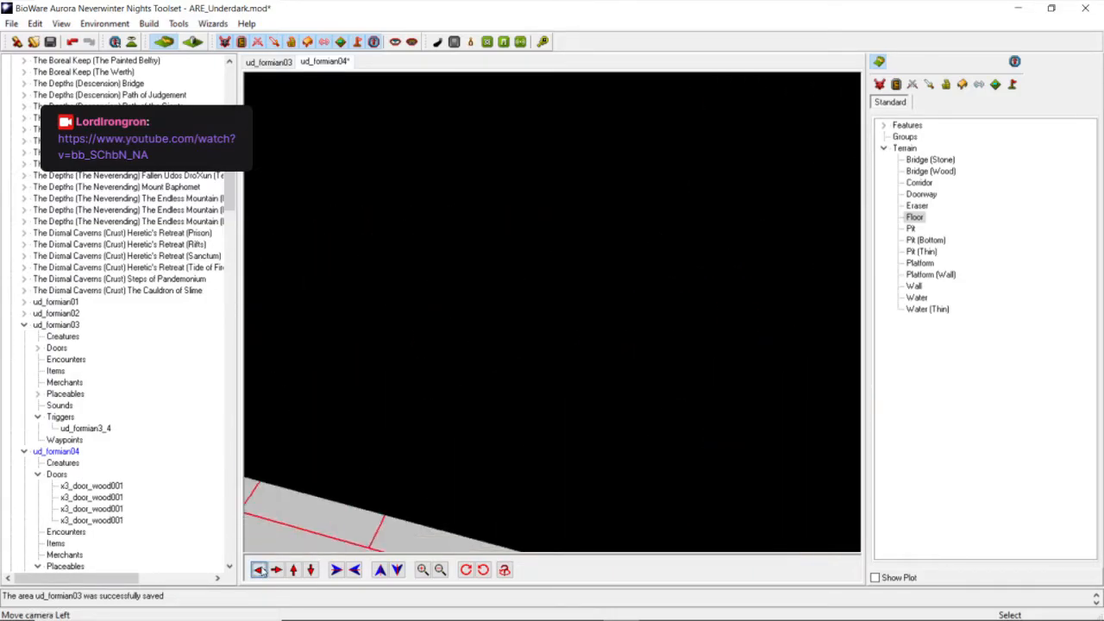
left_click(262, 572)
middle_click_drag(433, 399, 474, 401)
scroll(446, 396, "down", 3)
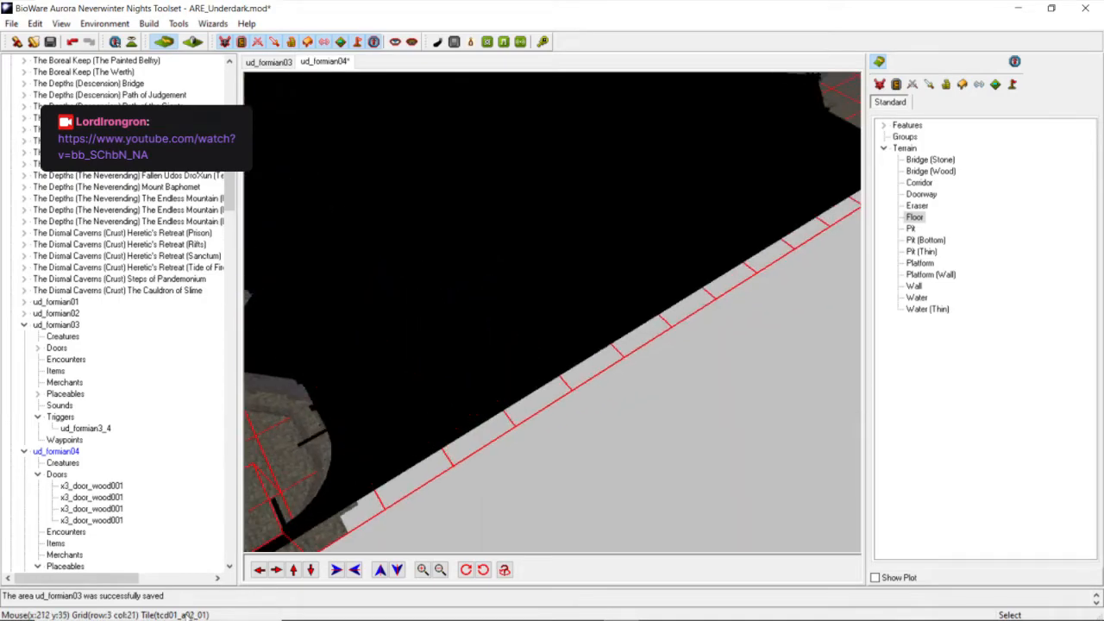
left_click(260, 572)
scroll(544, 374, "up", 3)
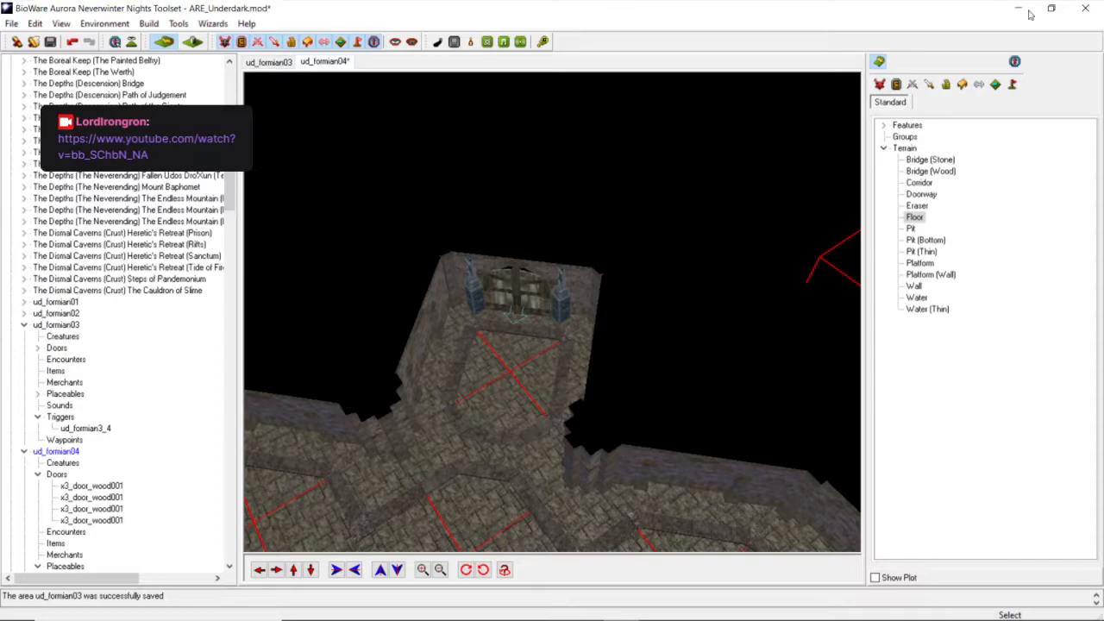
left_click(963, 84)
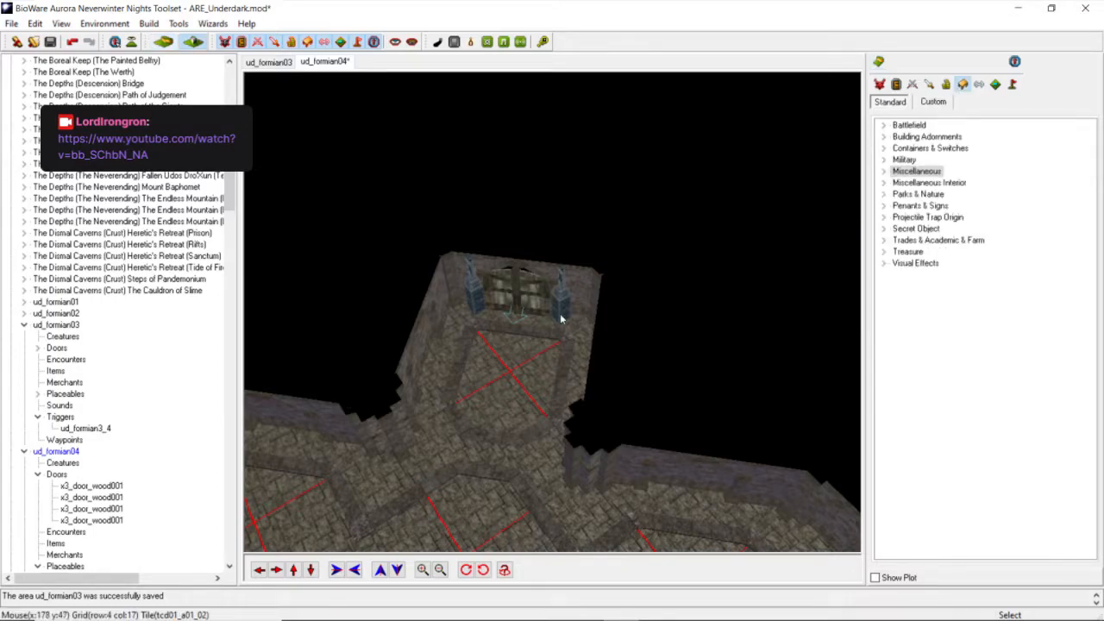
right_click(561, 319)
left_click(37, 25)
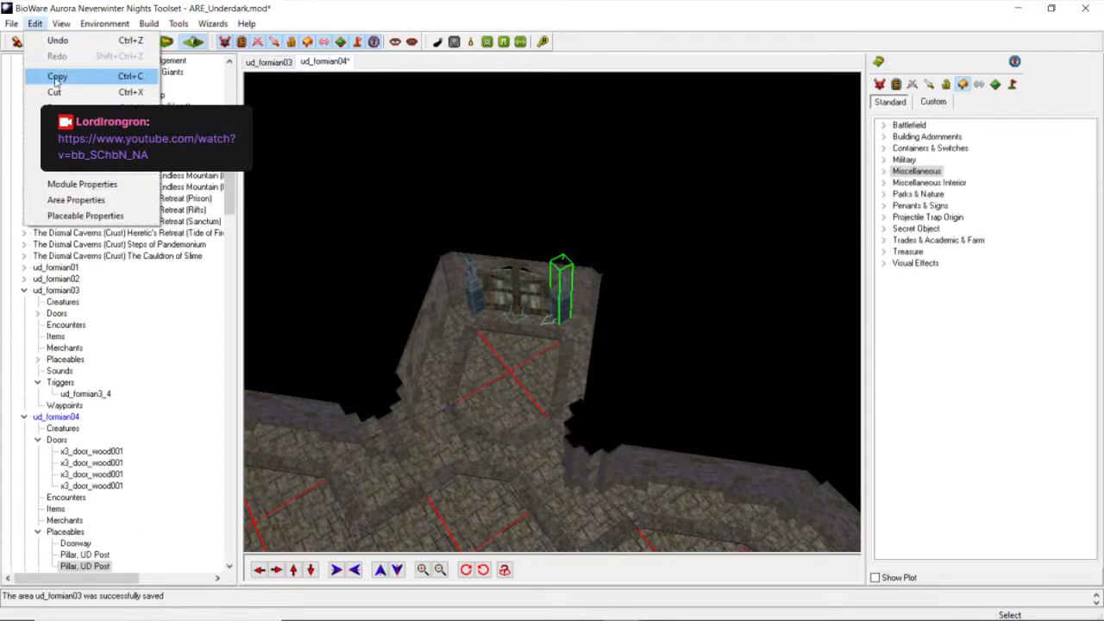
left_click(76, 76)
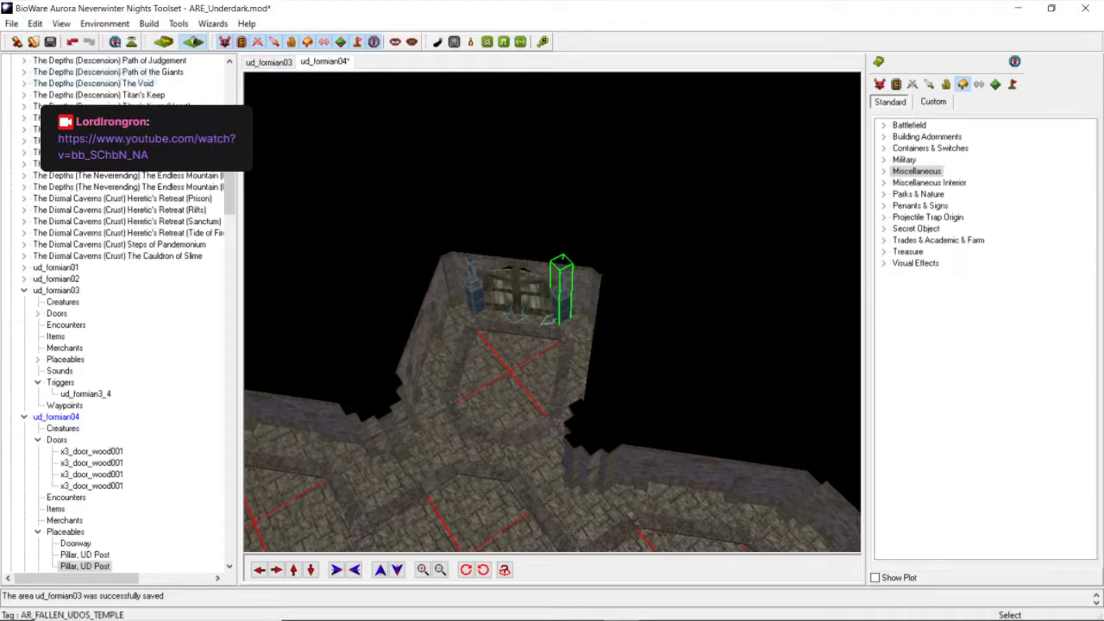
Check the stream in Twitch Studio and the voice channel's members in Discord, and return to the Aurora Toolset.
left_click(549, 608)
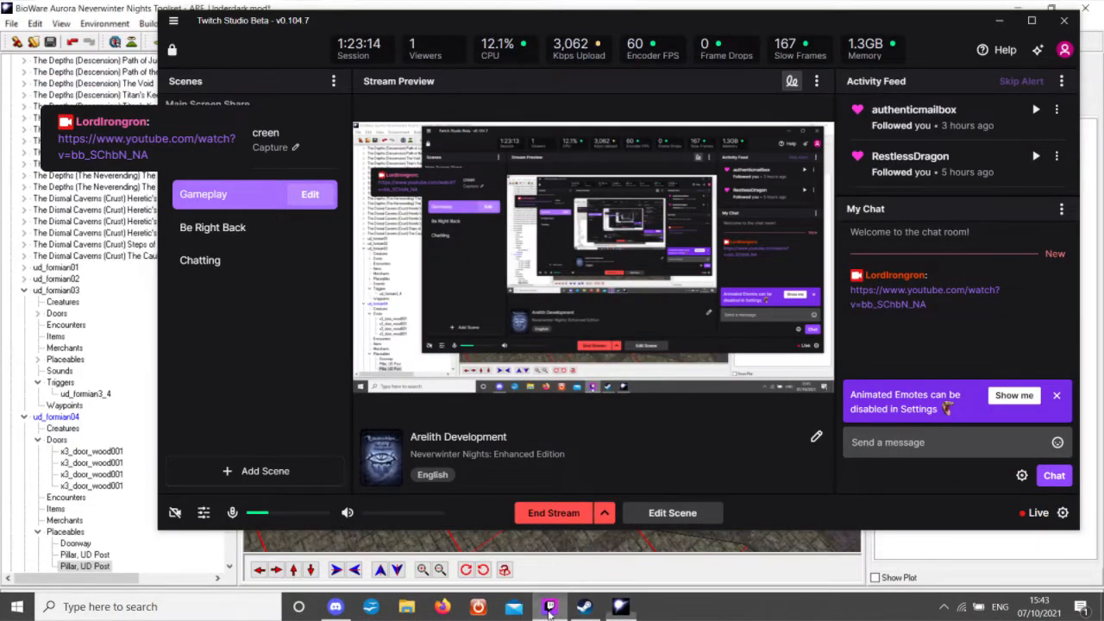
left_click(549, 608)
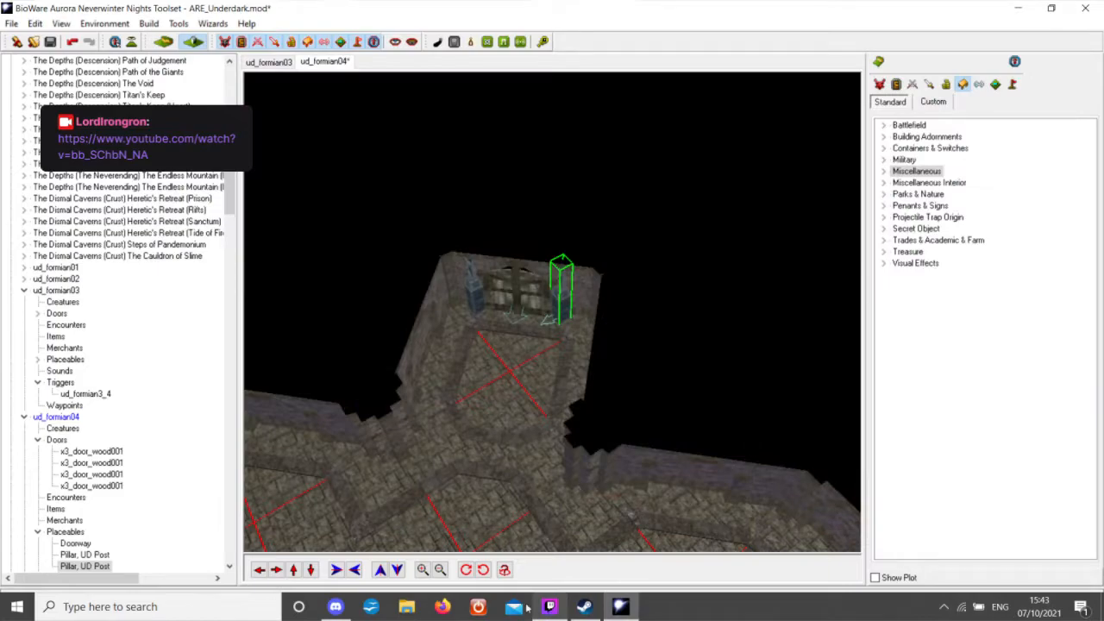
left_click(336, 607)
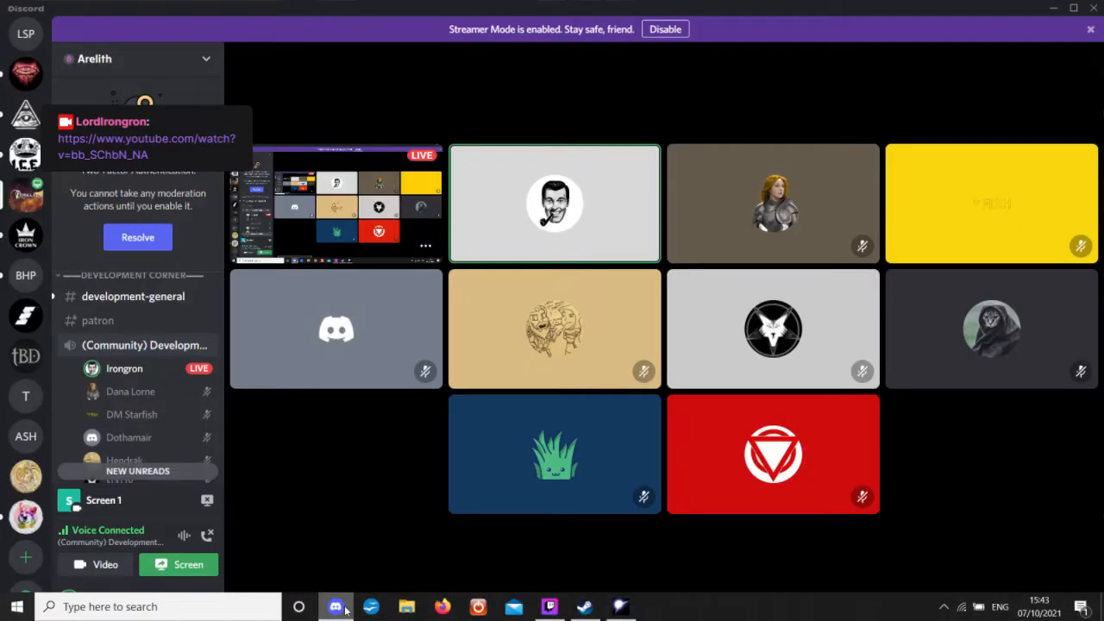
scroll(144, 393, "down", 5)
scroll(144, 393, "up", 5)
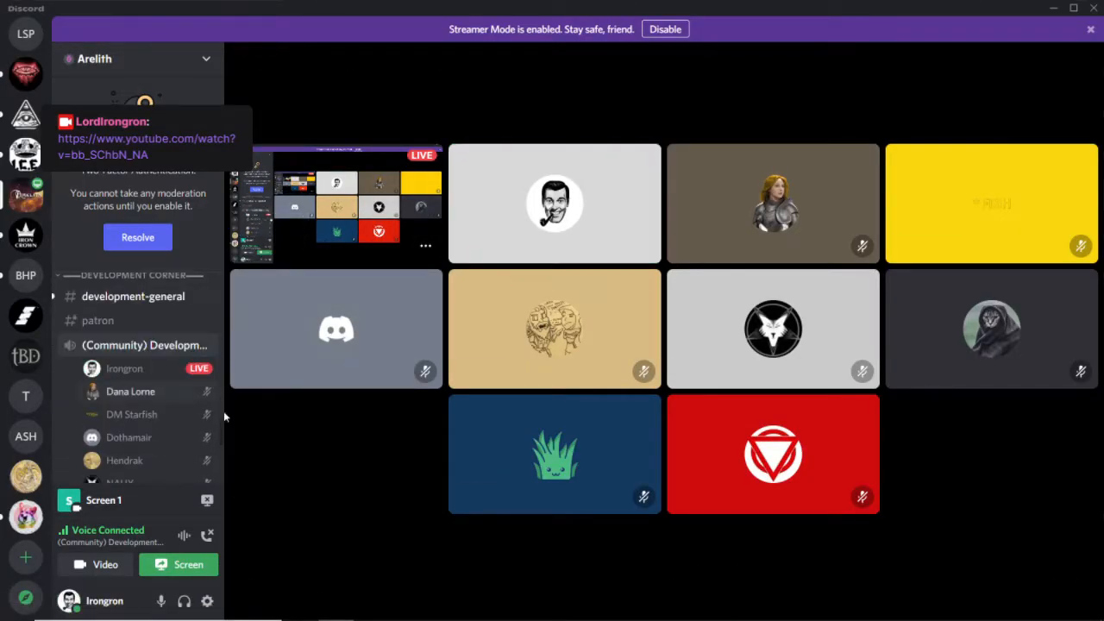
scroll(221, 423, "down", 1)
scroll(221, 426, "down", 3)
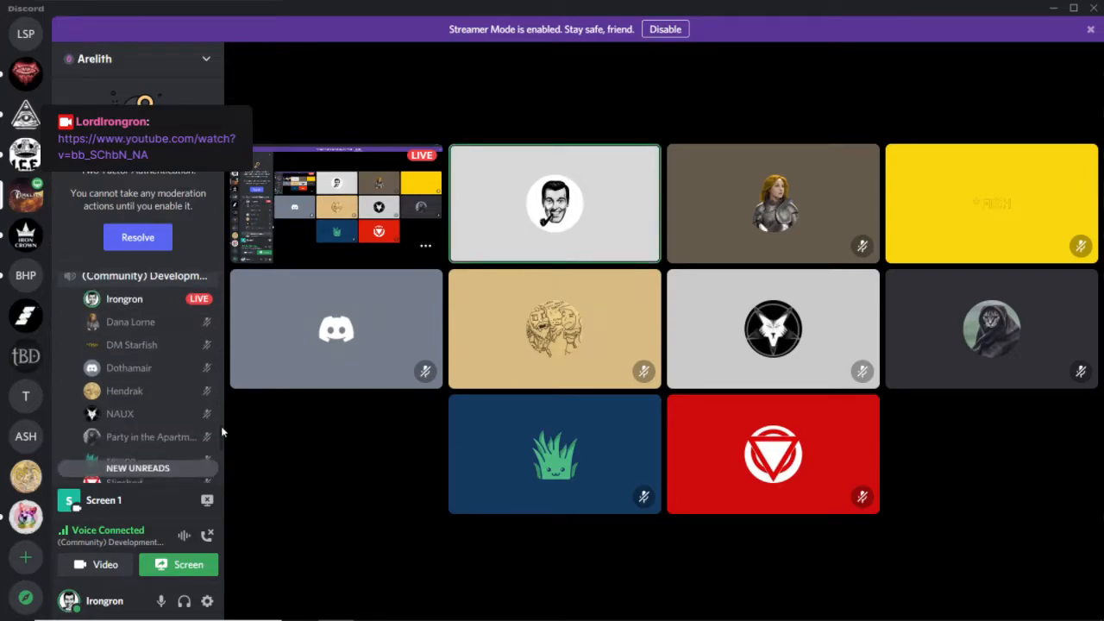
mouse_move(407, 619)
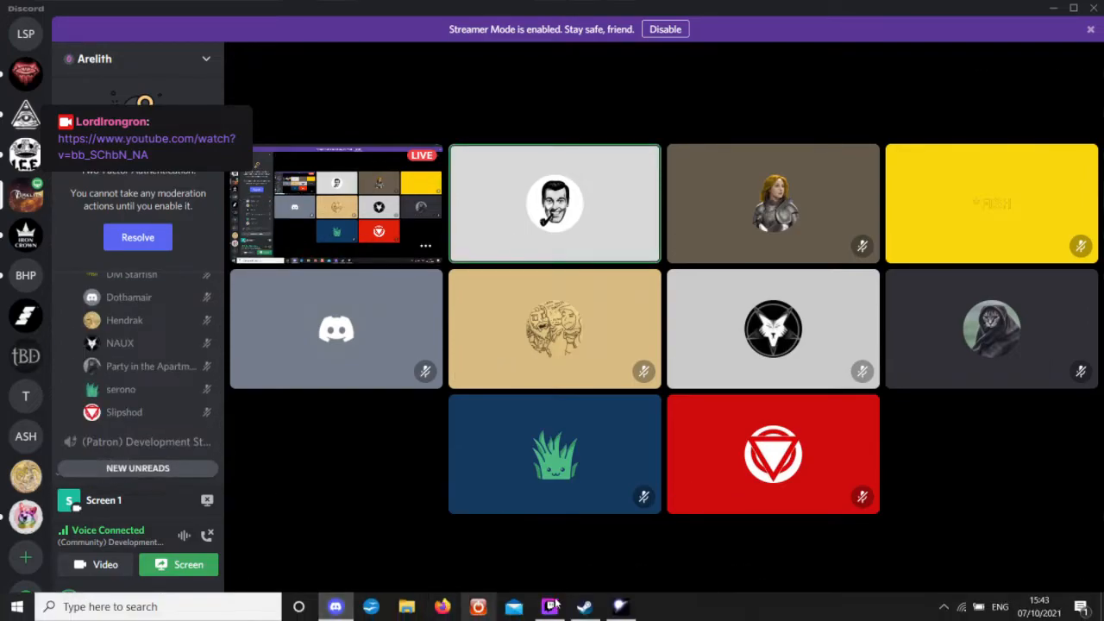
left_click(632, 608)
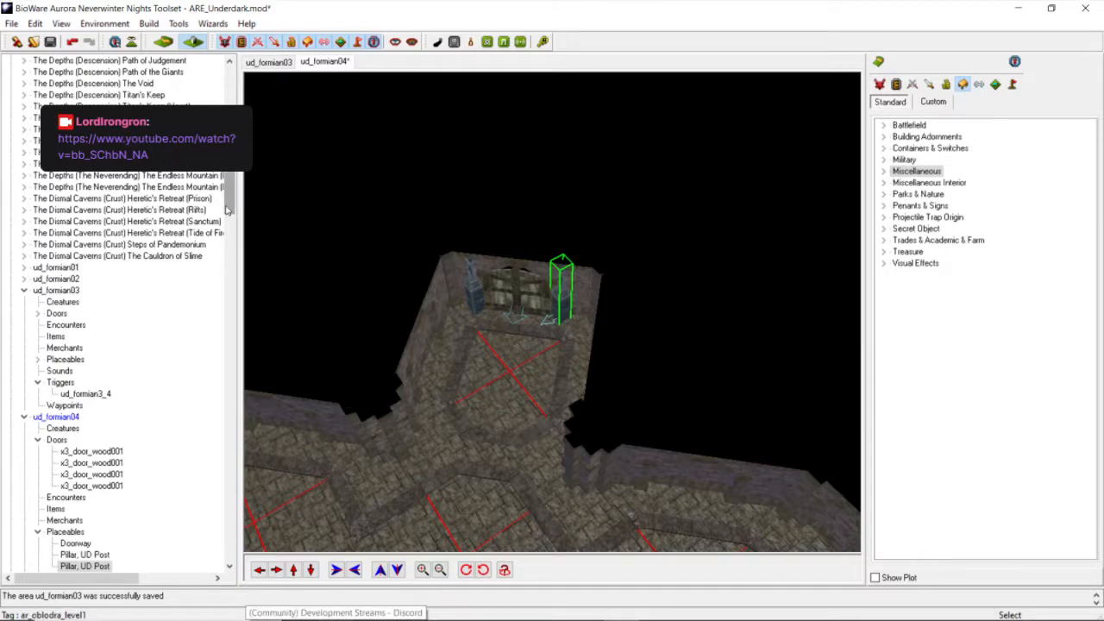
Copy the still-selected Pillar, UD Post beside the original chamber's door once more.
left_click_drag(228, 210, 230, 70)
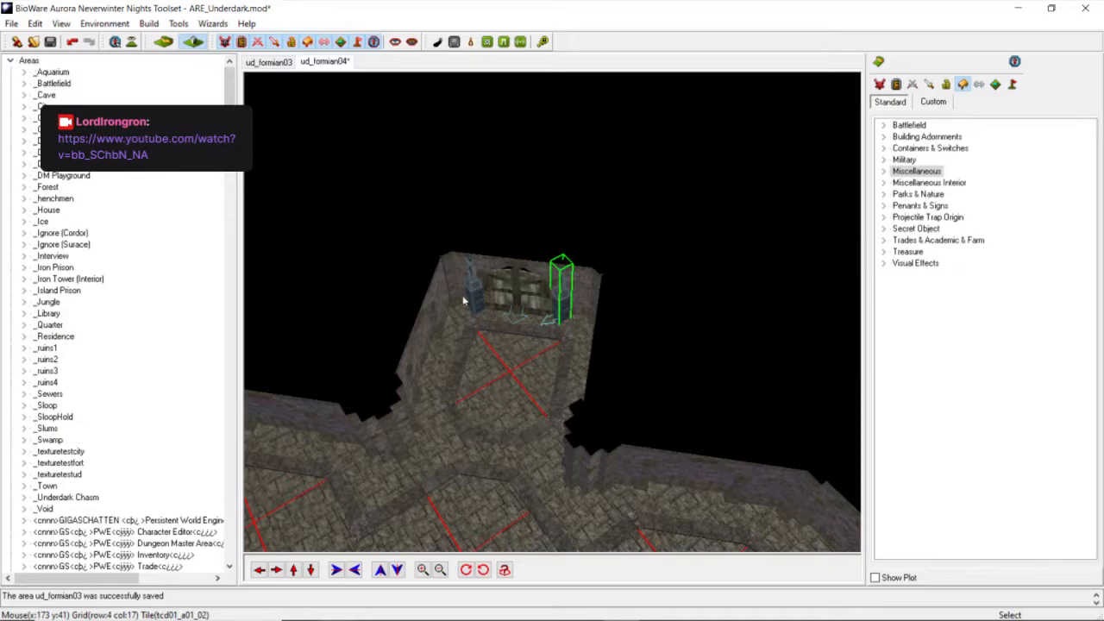
left_click(38, 26)
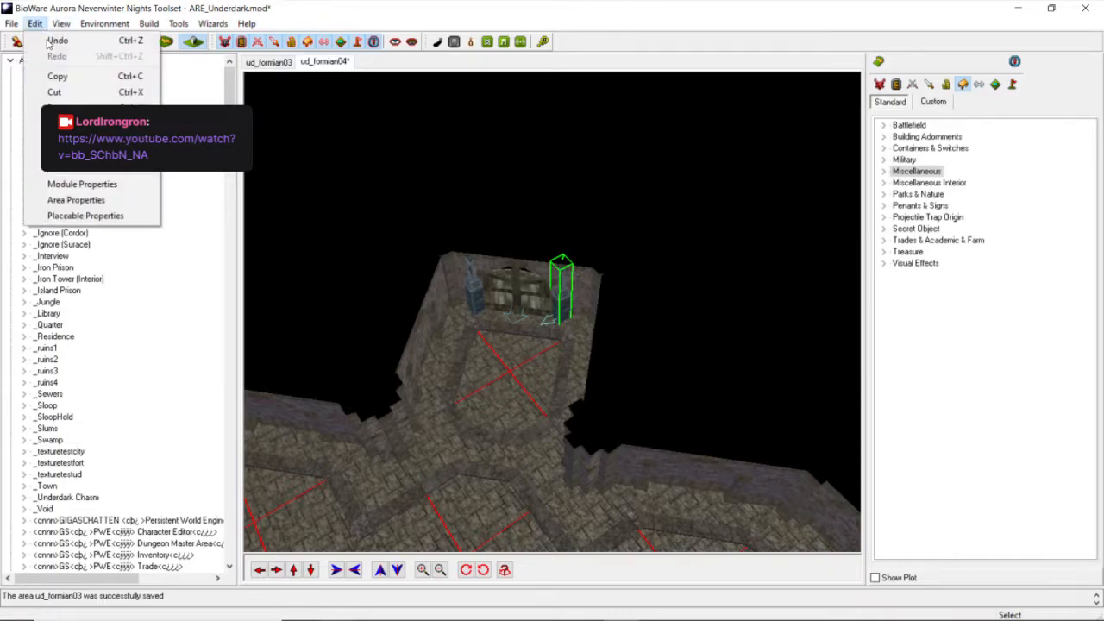
left_click(72, 79)
Paste the copied Pillar, UD Post on the right side of the door in another corner chamber.
scroll(523, 315, "down", 5)
middle_click_drag(523, 316, 426, 343)
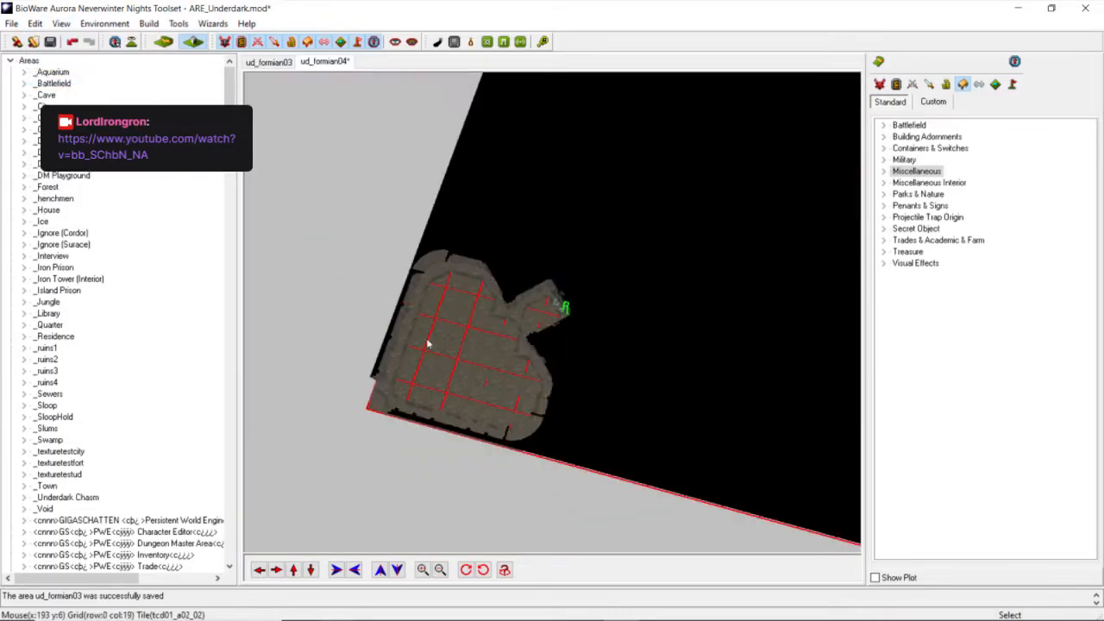
scroll(426, 345, "up", 5)
left_click(275, 570)
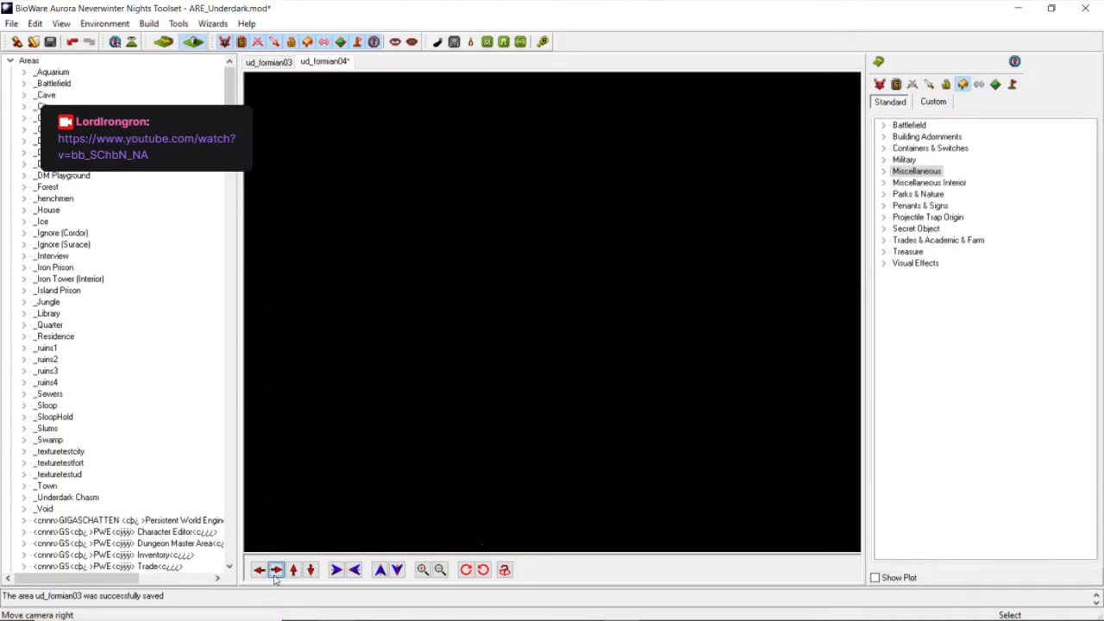
scroll(455, 397, "down", 5)
middle_click_drag(483, 332, 377, 450)
scroll(437, 413, "up", 5)
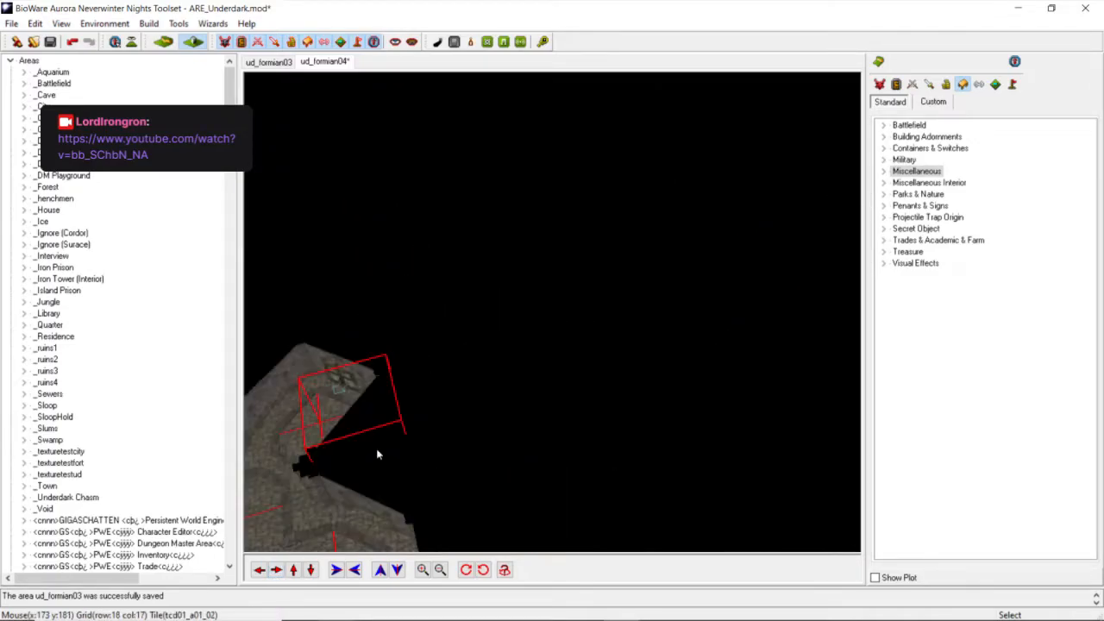
left_click(258, 569)
left_click(311, 567)
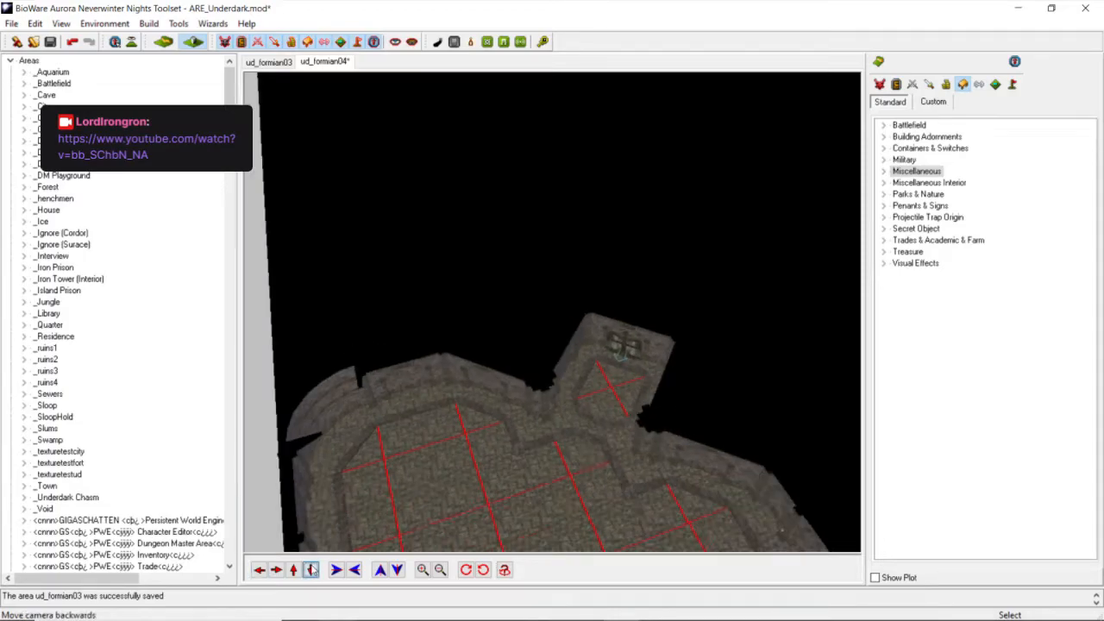
scroll(703, 297, "up", 5)
middle_click_drag(703, 298, 462, 385)
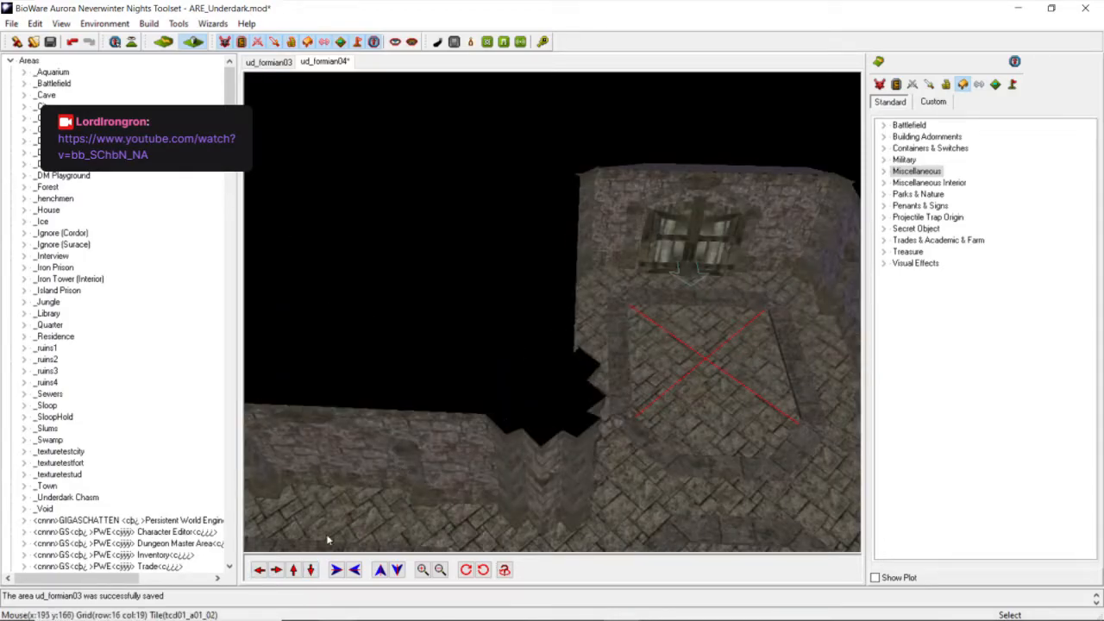
left_click(276, 570)
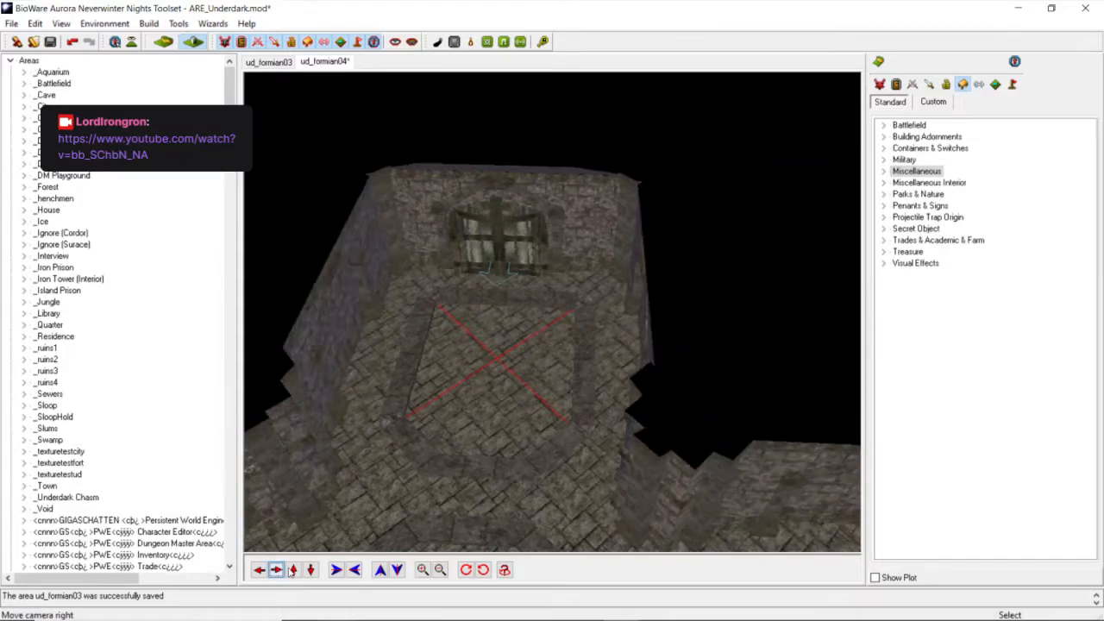
scroll(520, 389, "up", 4)
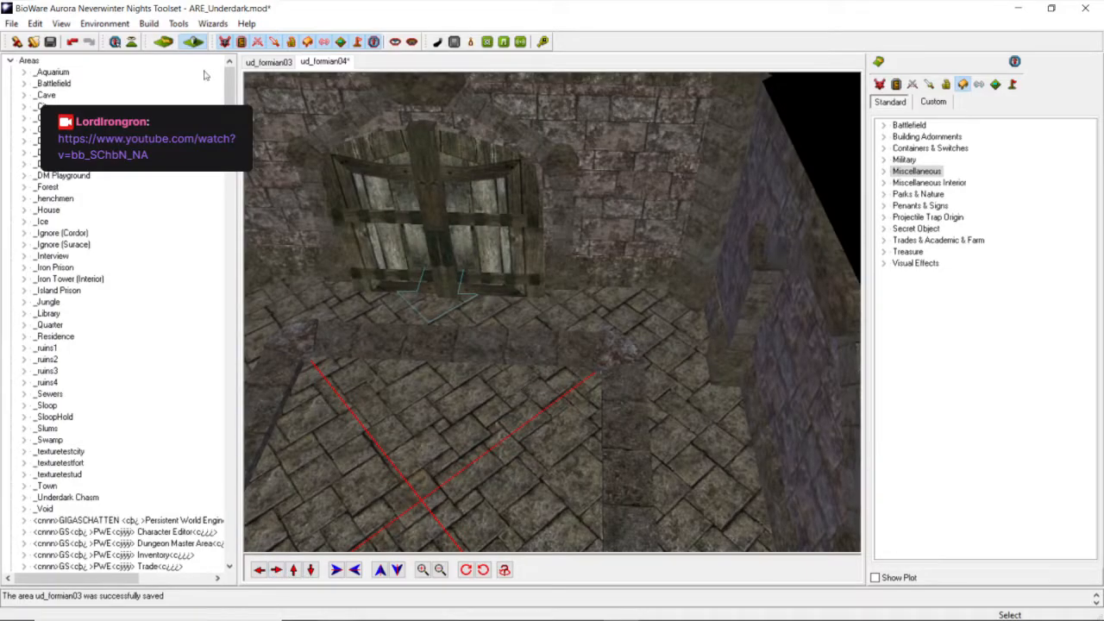
left_click(35, 23)
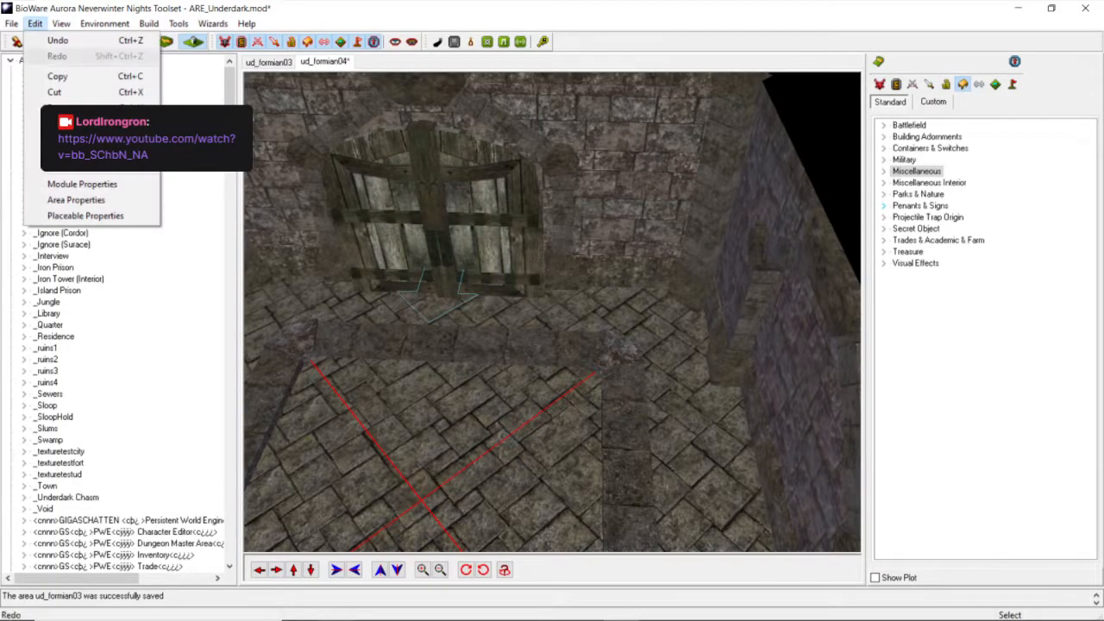
left_click(56, 107)
left_click(529, 302)
middle_click_drag(530, 311, 422, 409)
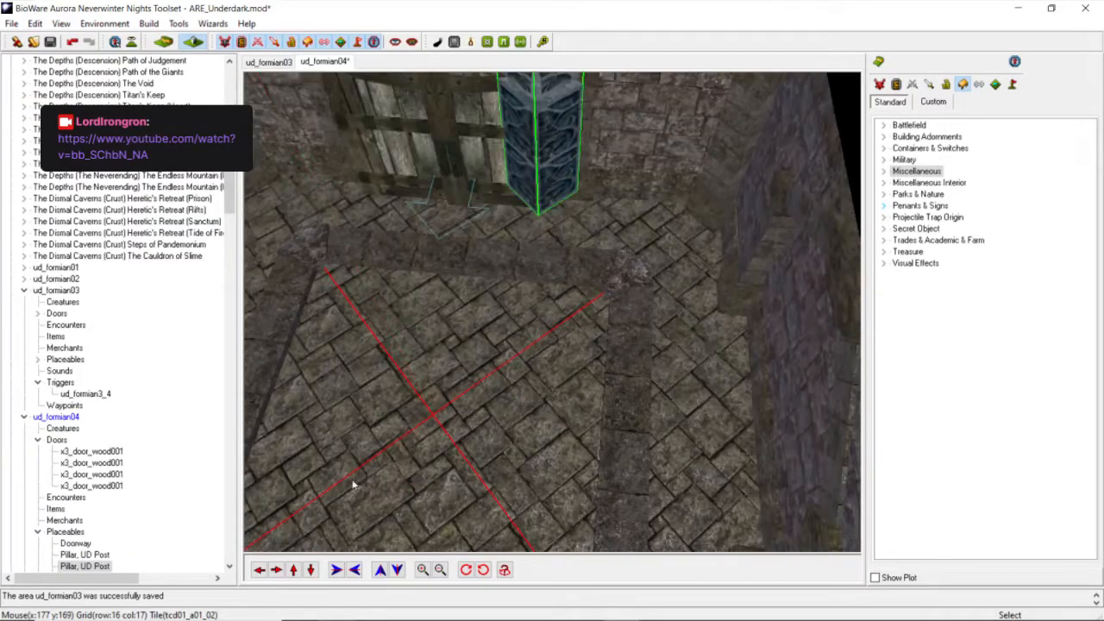
Move the pasted pillar snug against the right edge of the door and close to the back wall.
left_click(293, 570)
left_click_drag(559, 347, 586, 349)
scroll(559, 359, "up", 1)
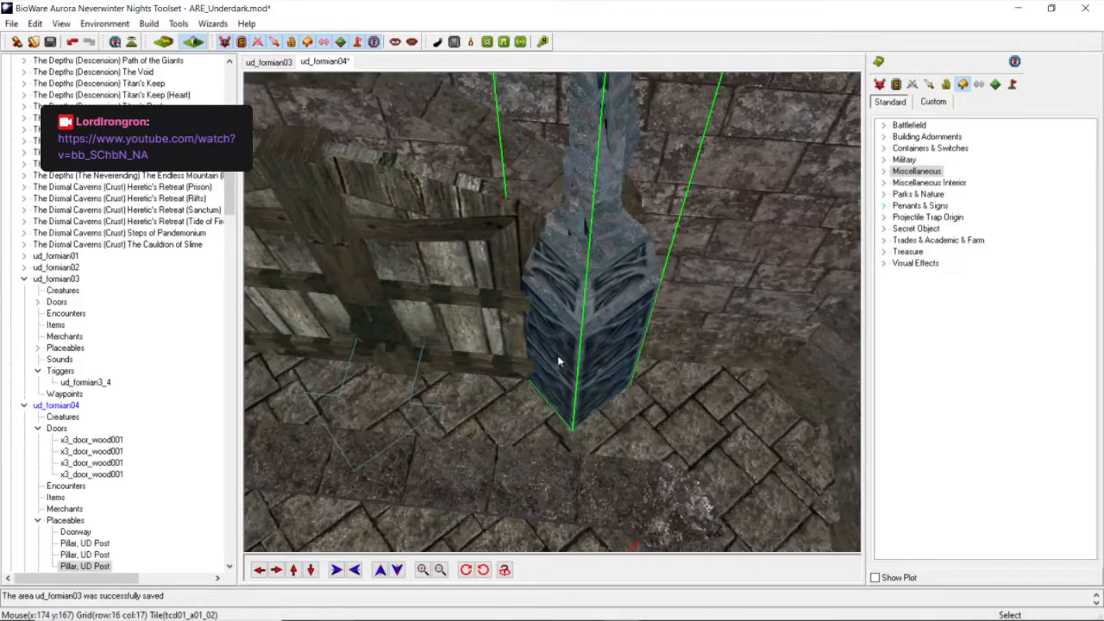
middle_click_drag(565, 417, 565, 380)
scroll(566, 379, "down", 2)
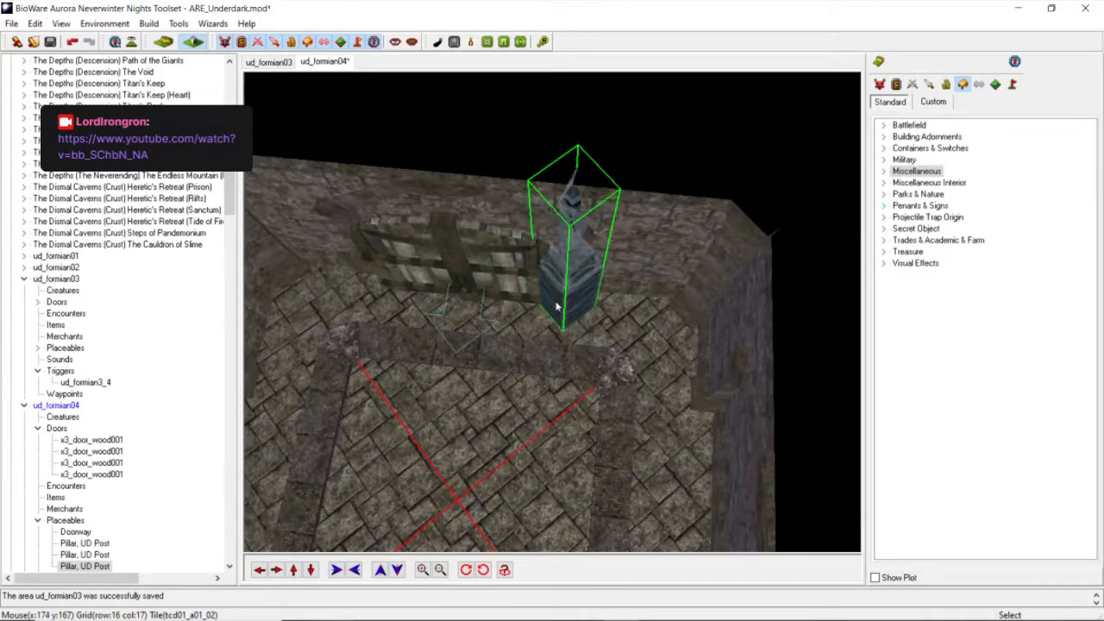
left_click_drag(562, 306, 560, 286)
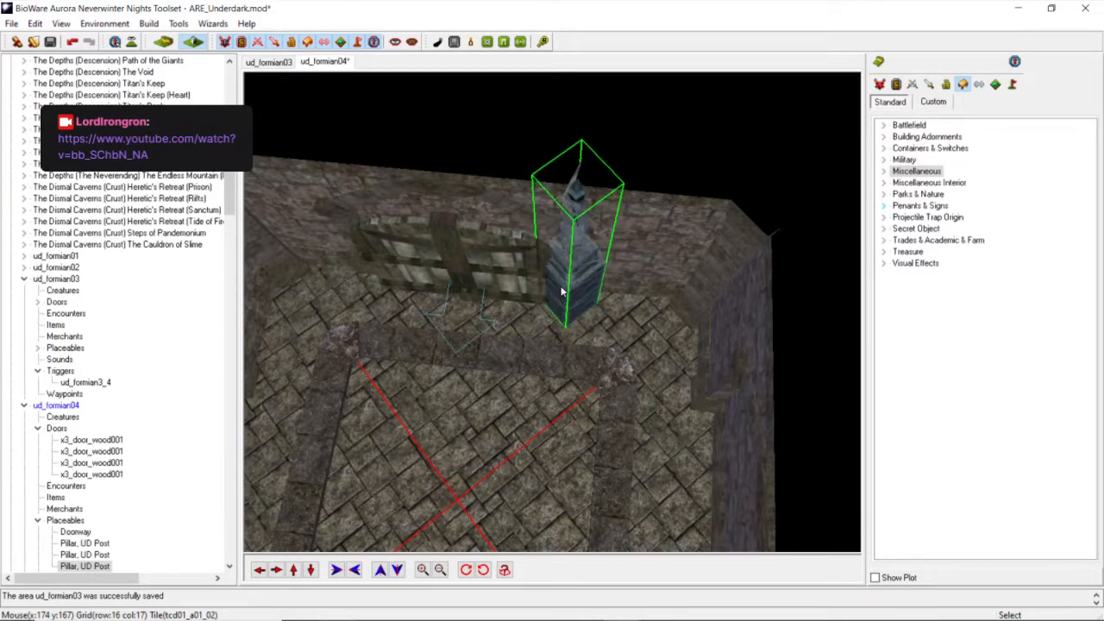
scroll(549, 327, "down", 3)
middle_click_drag(555, 294, 500, 355)
scroll(510, 343, "up", 2)
scroll(501, 355, "up", 2)
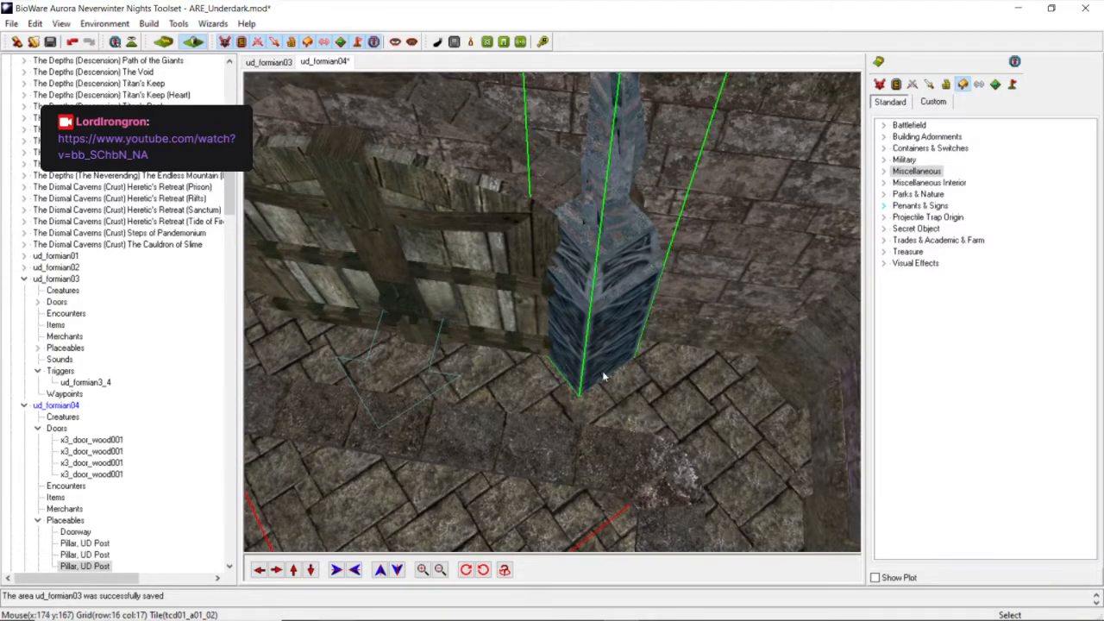
left_click_drag(579, 388, 580, 379)
scroll(561, 372, "down", 3)
mouse_move(547, 368)
middle_mouse_down()
mouse_move(576, 316)
mouse_move(545, 351)
middle_mouse_up()
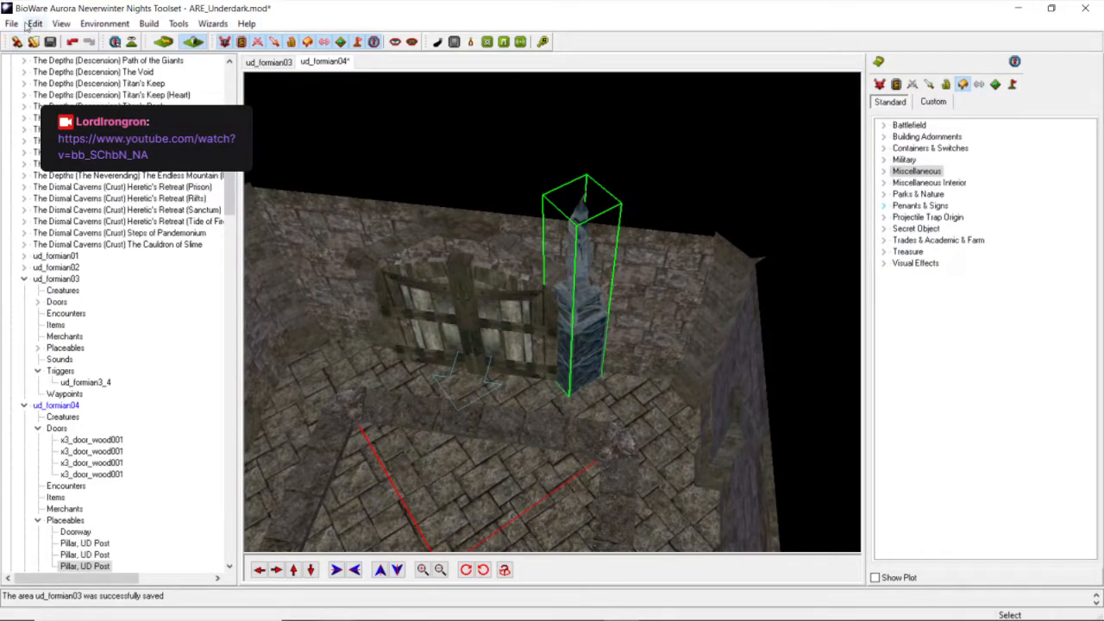
Copy the positioned pillar and paste a second Pillar, UD Post on the left side of the same door.
left_click(35, 23)
left_click(73, 78)
left_click(35, 23)
left_click(414, 341)
left_click(380, 370)
scroll(387, 407, "up", 3)
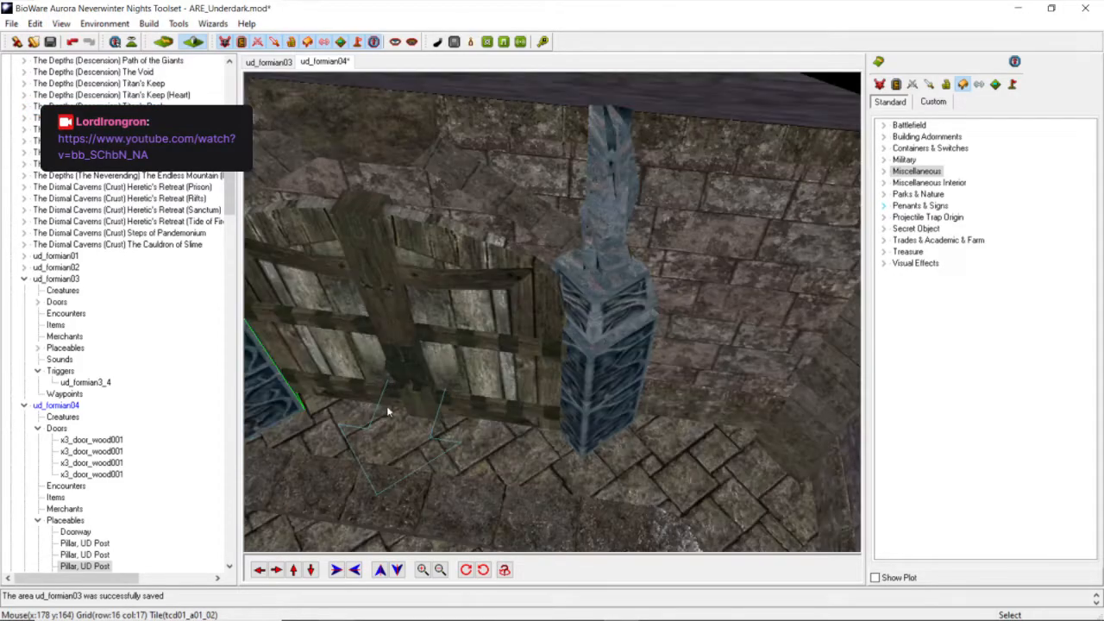
Move the second pillar snug against the left edge of the door, matching the one on the right.
left_click(259, 570)
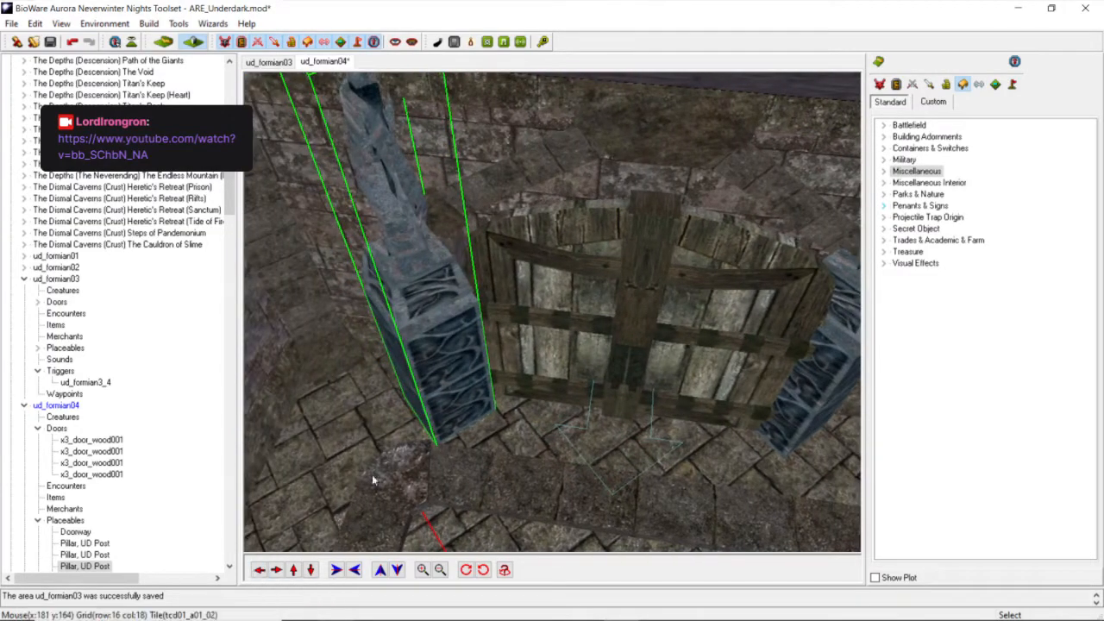
left_click(431, 399)
left_click_drag(431, 399, 443, 401)
scroll(581, 423, "down", 5)
scroll(555, 398, "up", 5)
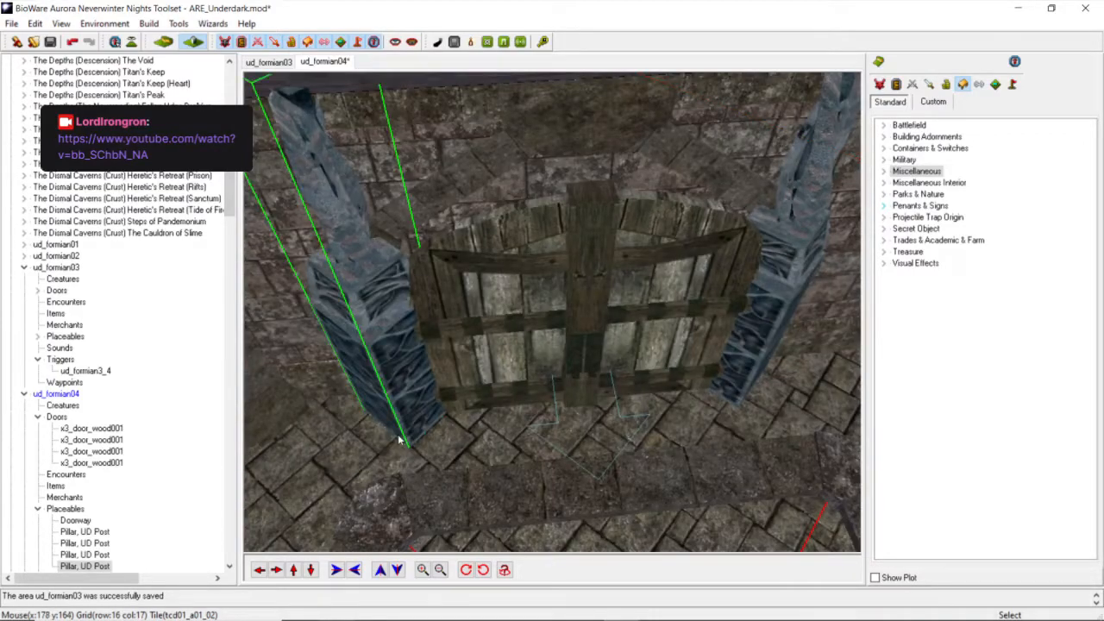
left_click_drag(405, 428, 414, 431)
scroll(425, 429, "down", 7)
middle_click_drag(444, 387, 544, 392)
scroll(561, 366, "up", 6)
scroll(543, 394, "down", 3)
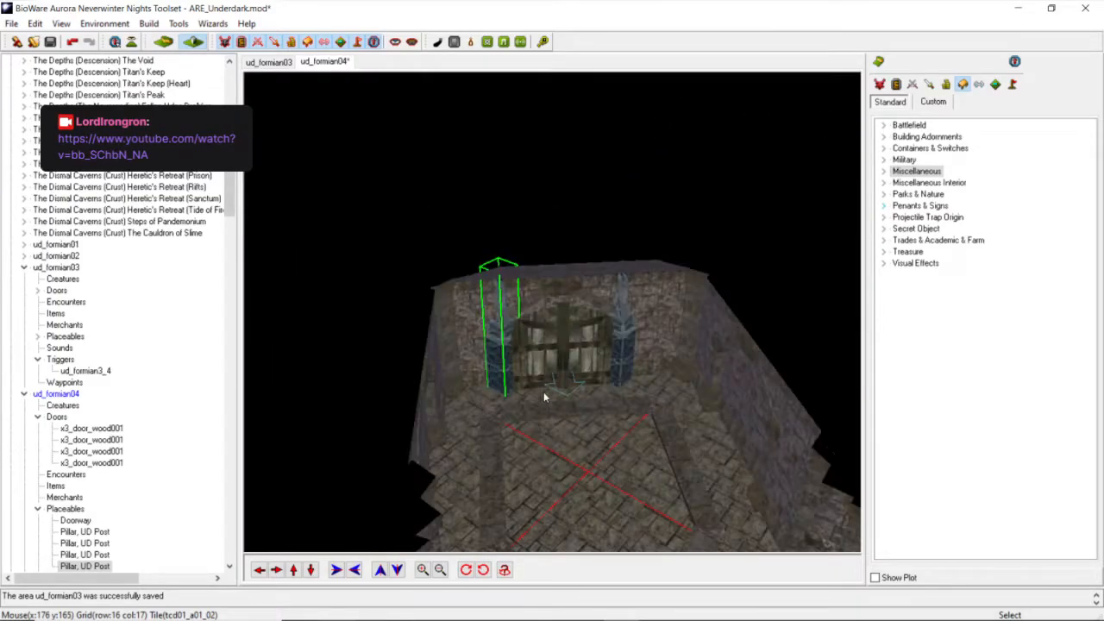
scroll(543, 398, "up", 3)
right_click(462, 404)
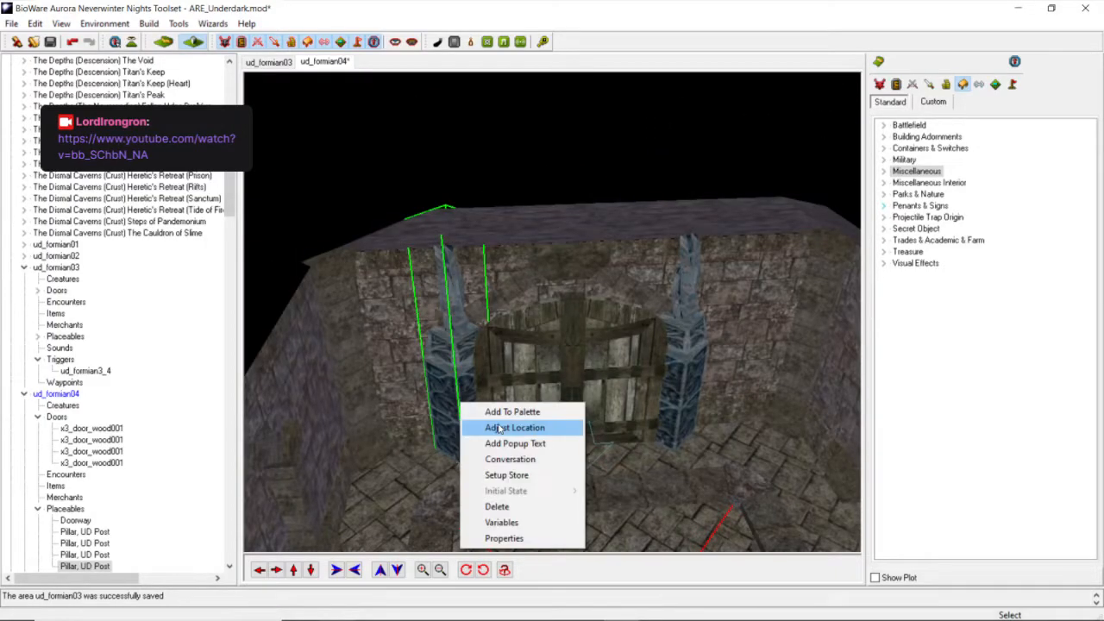
left_click(499, 429)
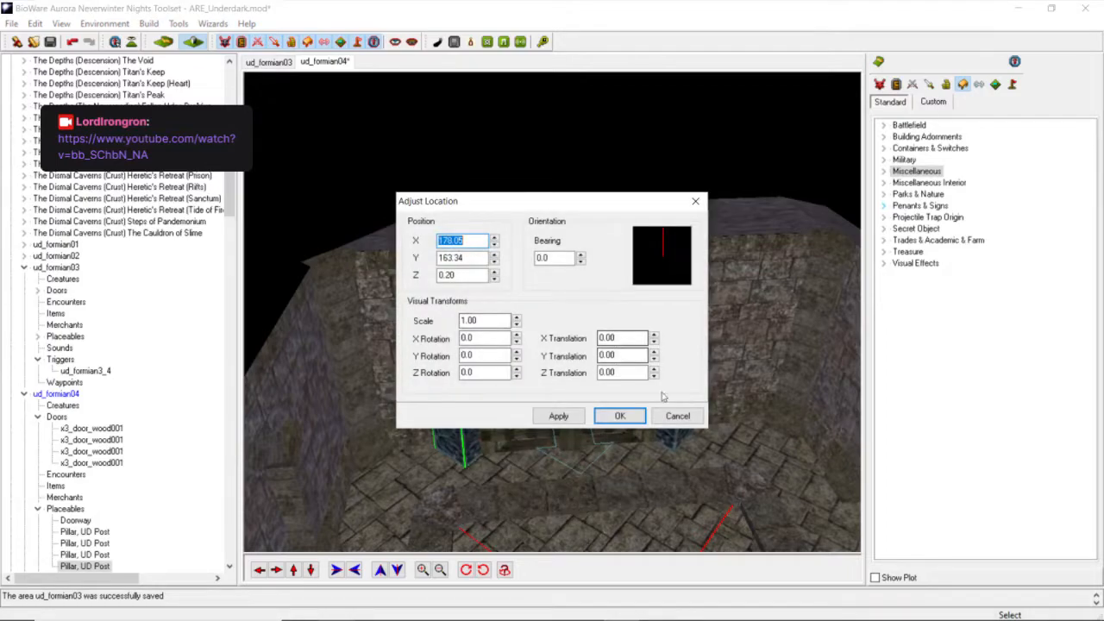
left_click(677, 416)
Look over the area's corner chambers and return to a close view of the door with the two new pillars.
scroll(454, 315, "down", 5)
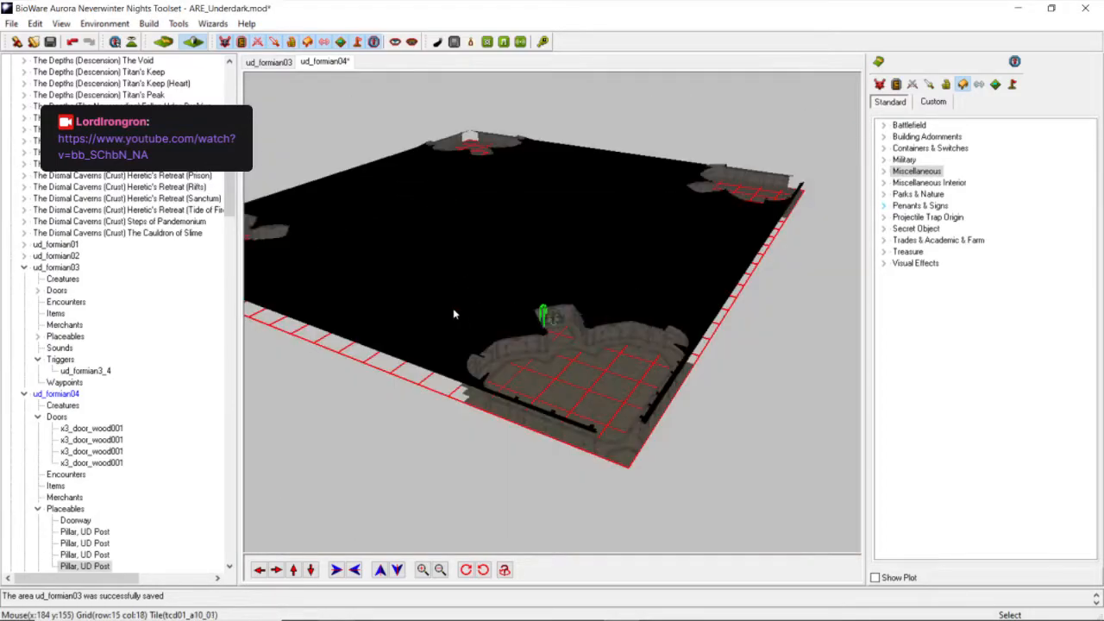
middle_click_drag(454, 314, 380, 371)
left_click(262, 570)
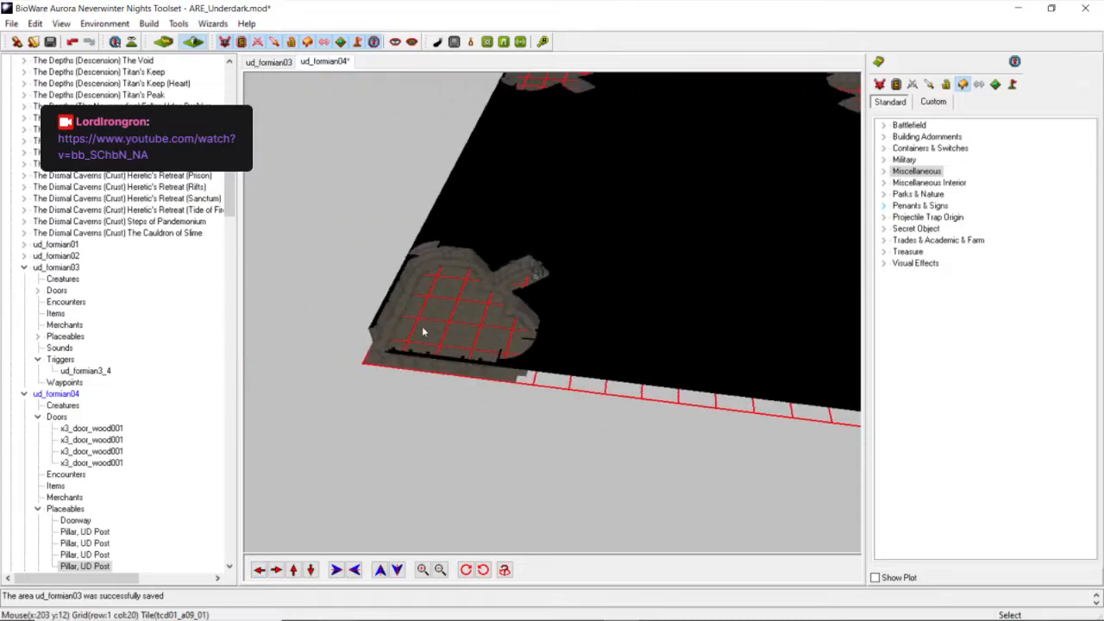
scroll(423, 332, "up", 5)
scroll(470, 300, "down", 1)
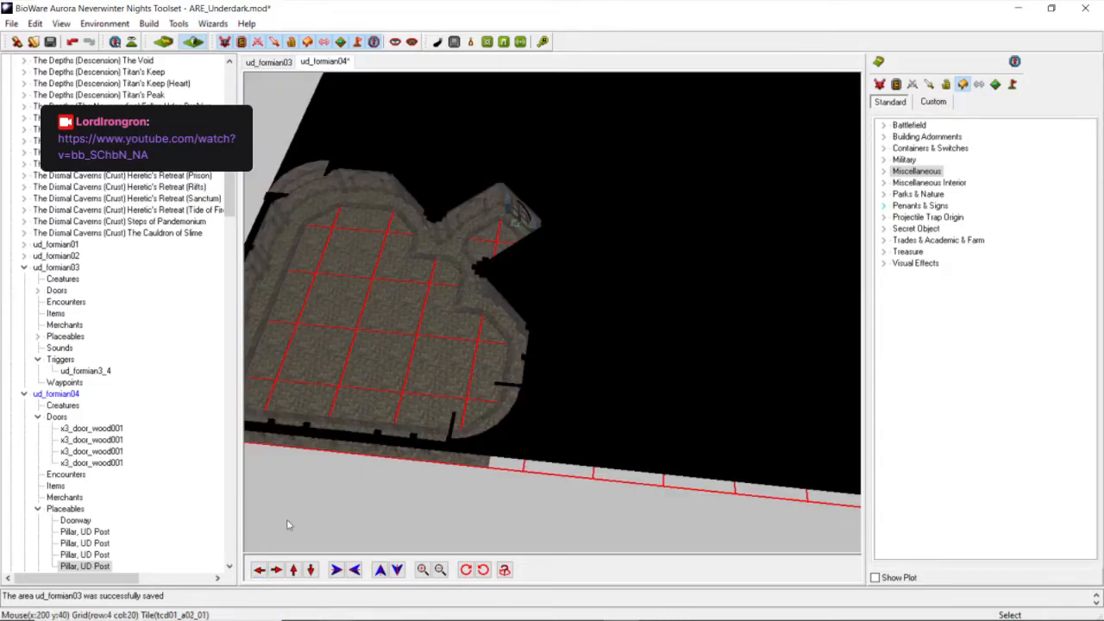
left_click(275, 572)
scroll(467, 431, "up", 4)
middle_click_drag(467, 432, 486, 355)
scroll(437, 406, "up", 3)
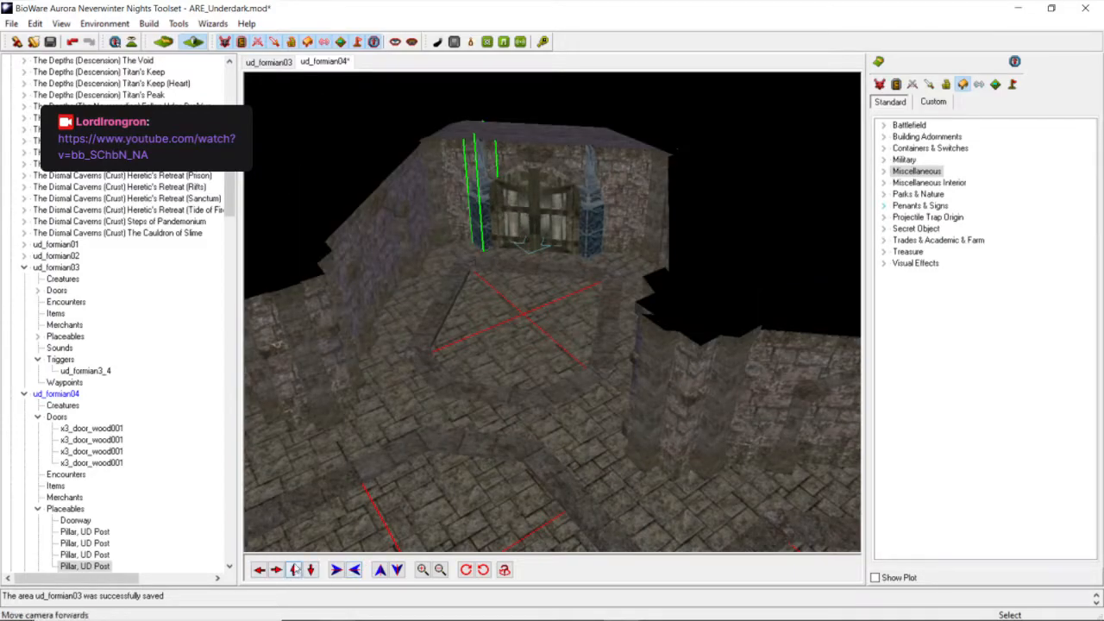
left_click(294, 570)
scroll(451, 285, "up", 4)
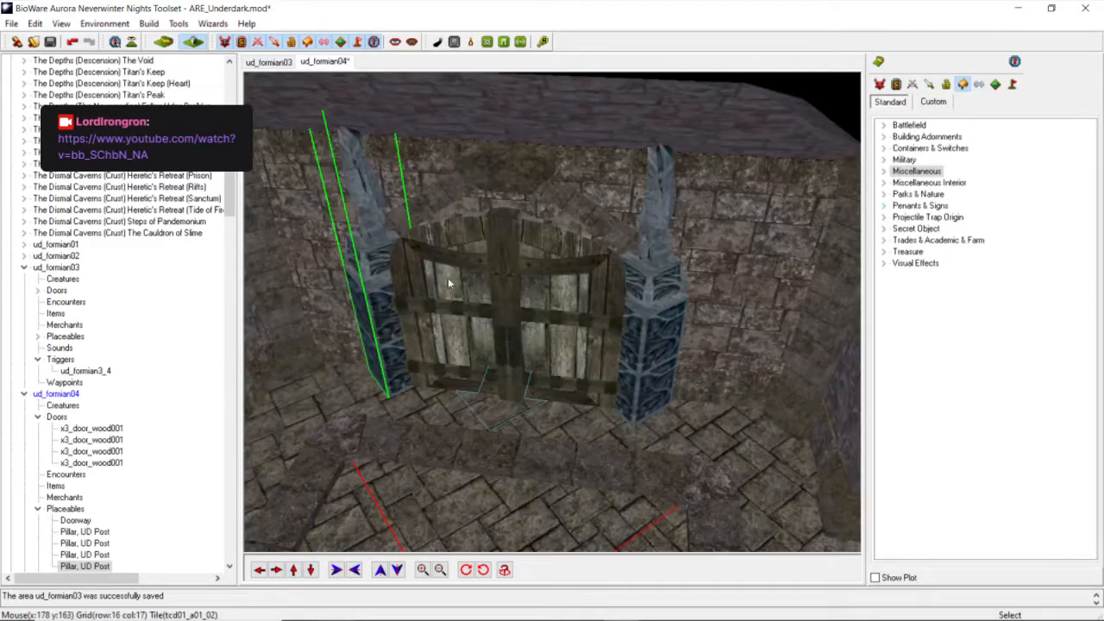
Set the scale of the pillar on the left side of the door to 0.95.
right_click(398, 315)
left_click(433, 335)
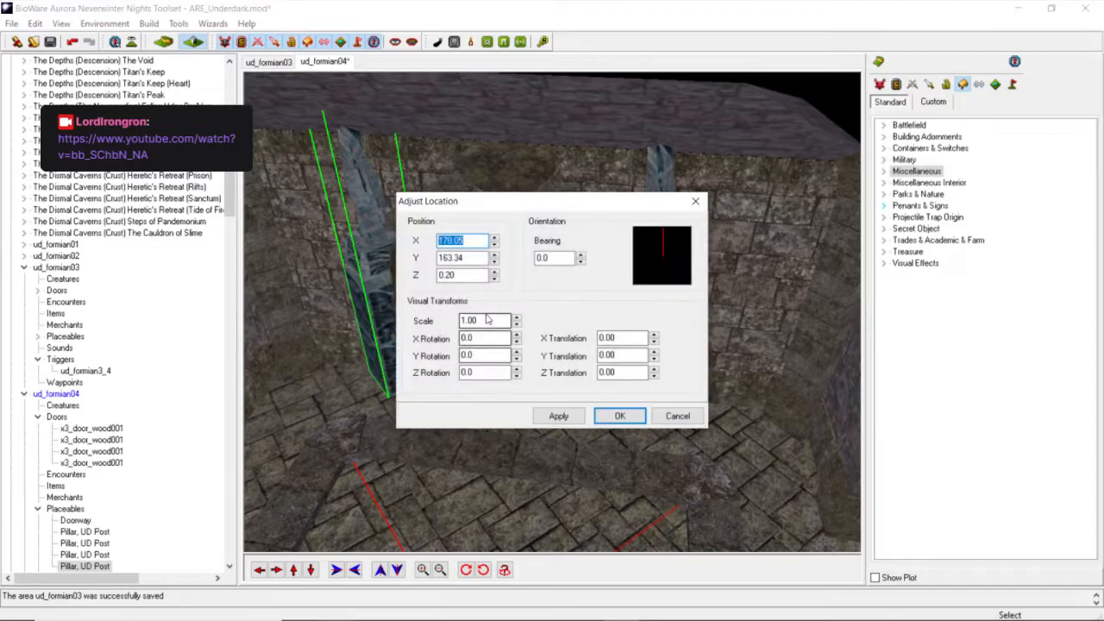
left_click_drag(490, 320, 401, 339)
type("0.95")
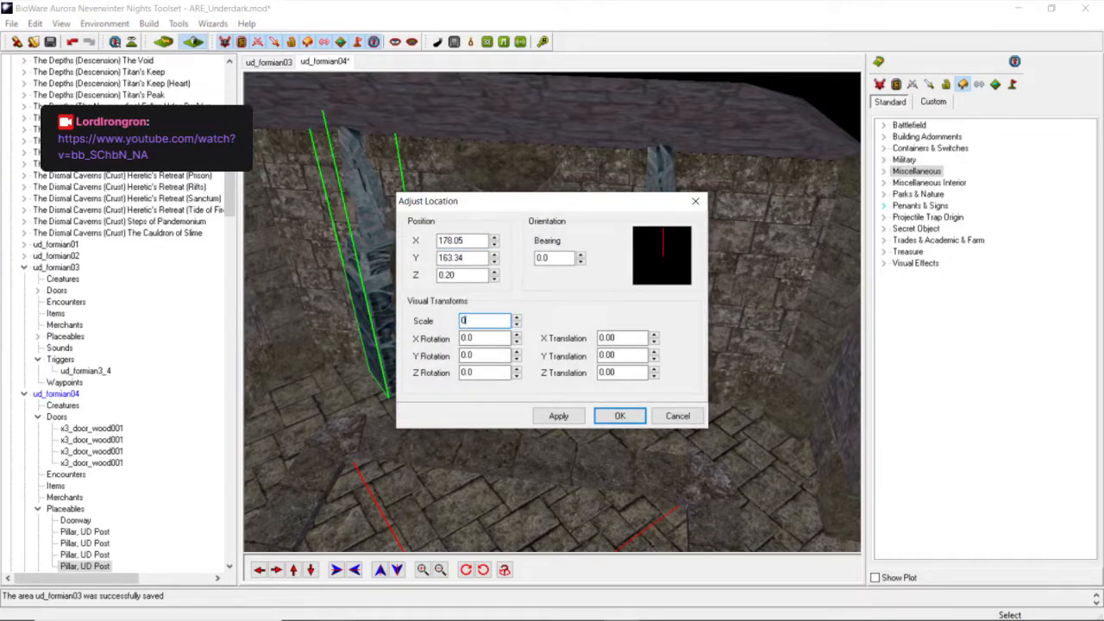
left_click(558, 416)
left_click(601, 414)
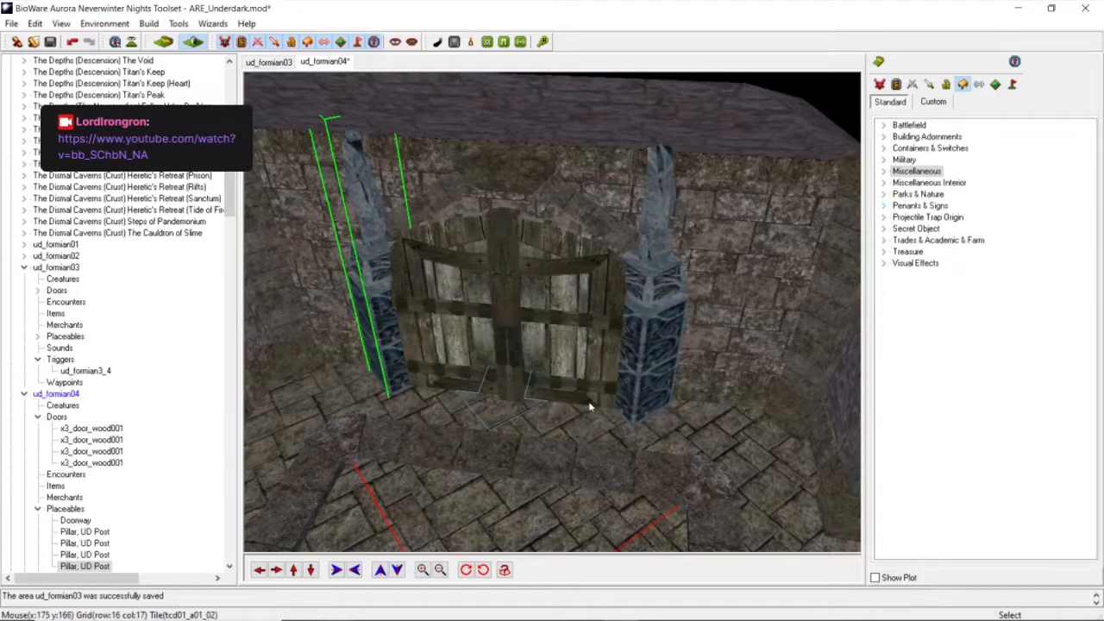
Set the scale of the pillar on the right side of the door to 0.95.
right_click(633, 351)
left_click(682, 376)
double_click(480, 320)
type("0")
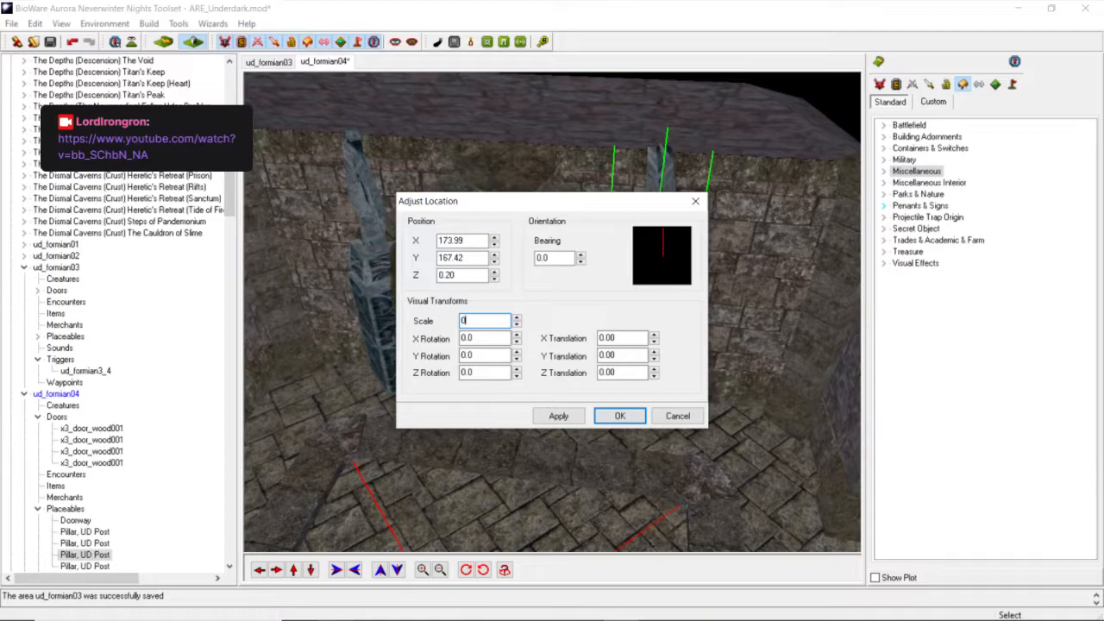
type(".95")
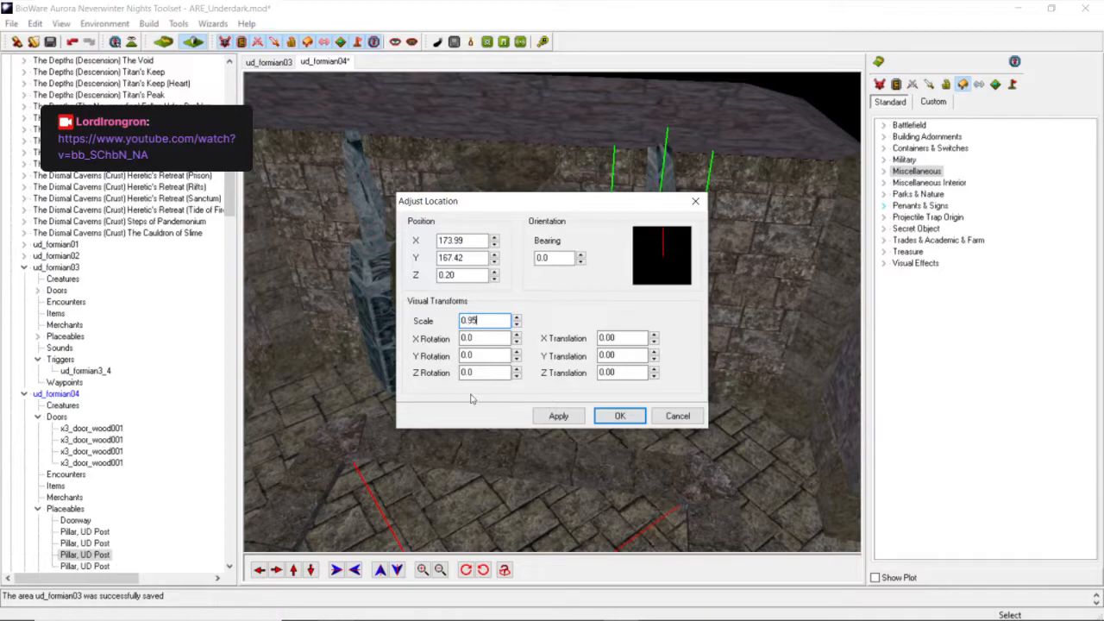
left_click(559, 416)
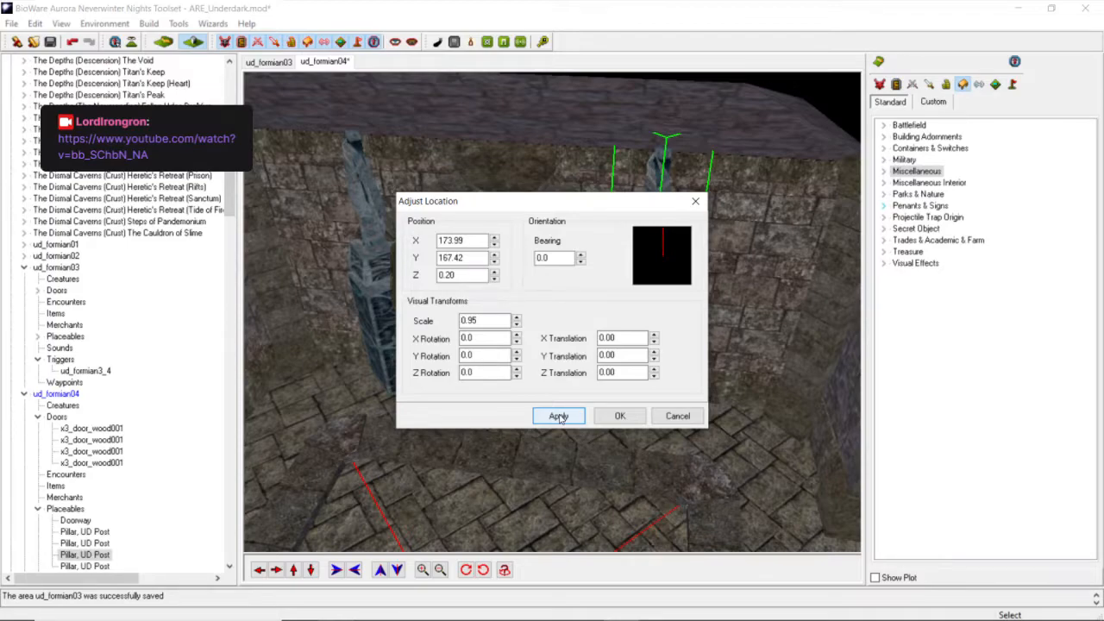
left_click(619, 417)
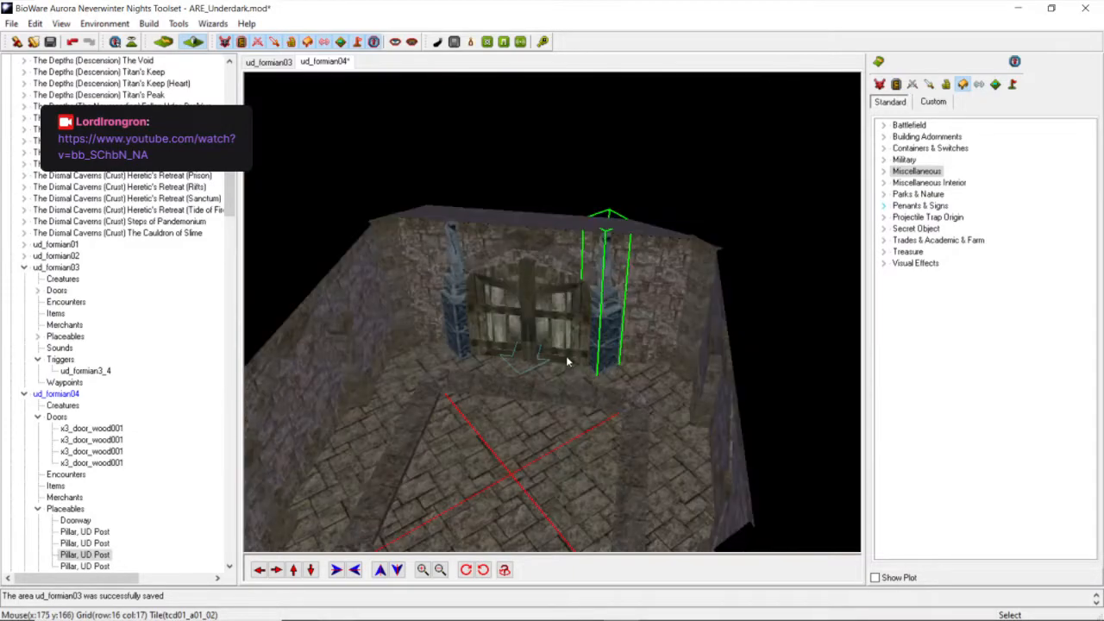
Inspect how the two rescaled pillars fit beside the door and below the wall's top edge.
scroll(566, 371, "up", 3)
middle_click_drag(564, 388, 562, 393)
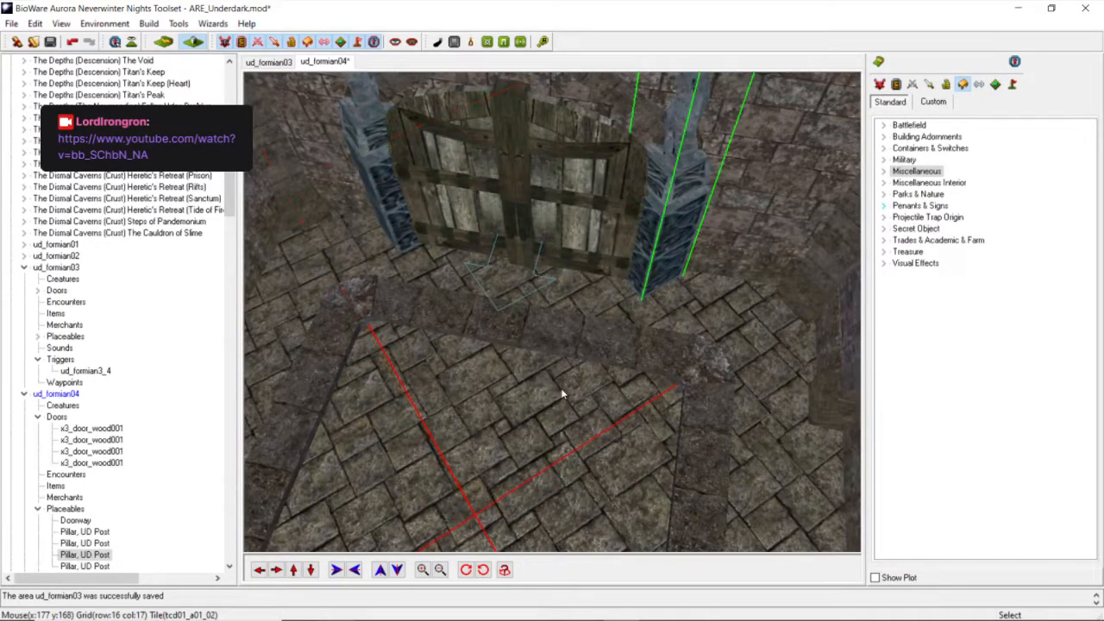
scroll(562, 394, "down", 3)
scroll(562, 394, "down", 3)
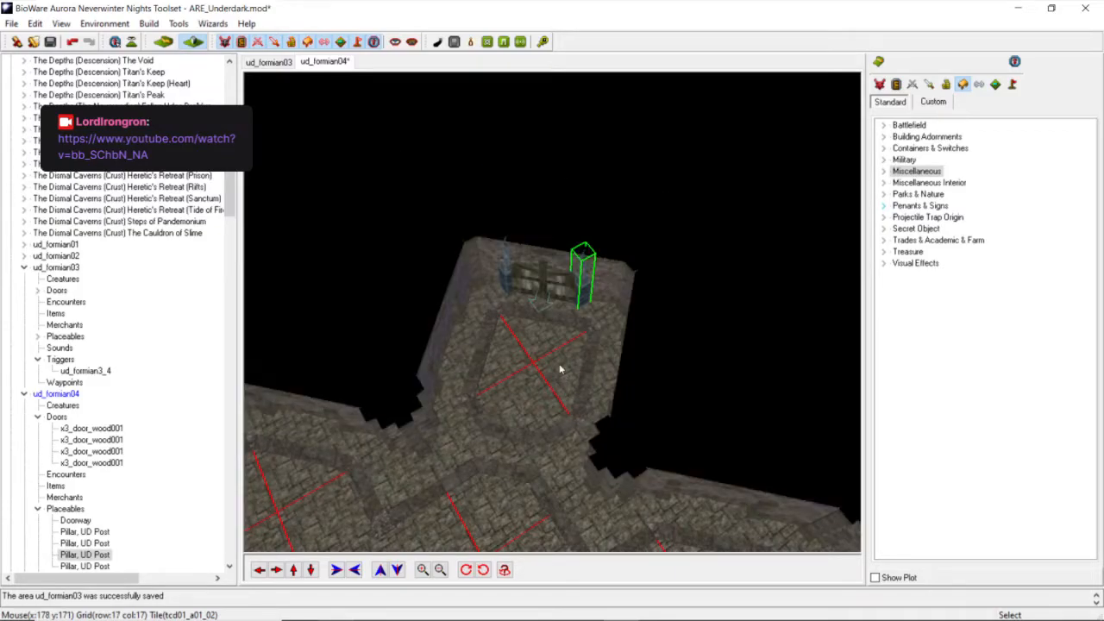
scroll(560, 369, "up", 3)
middle_click_drag(559, 359, 568, 317)
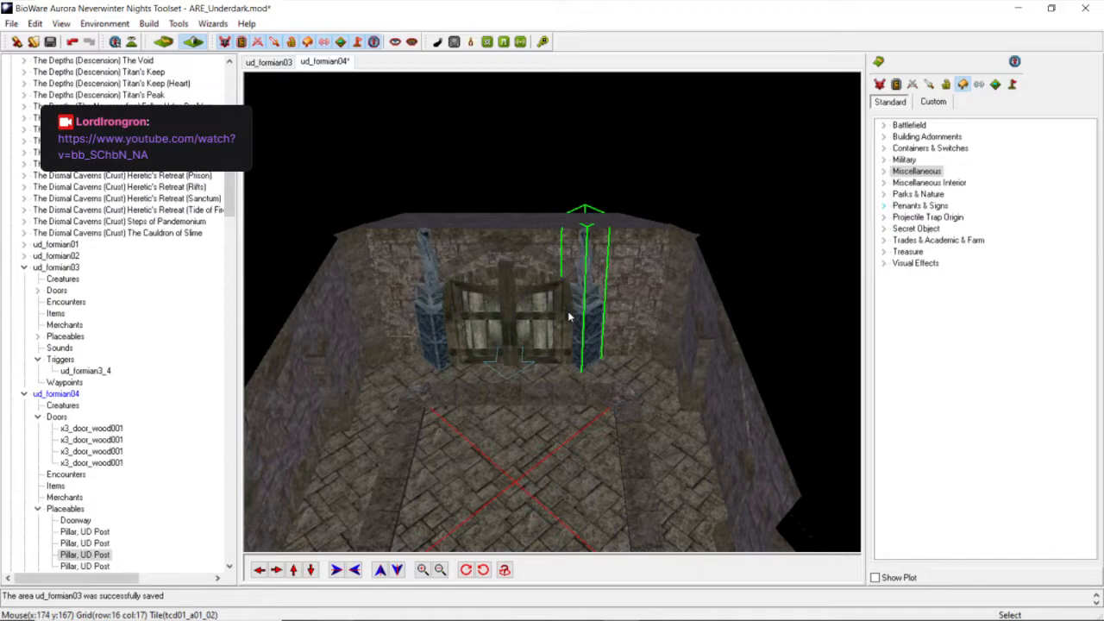
Look over the finished door with its two pillars from close up, from afar and from inside the adjoining room.
middle_click_drag(571, 346, 563, 409)
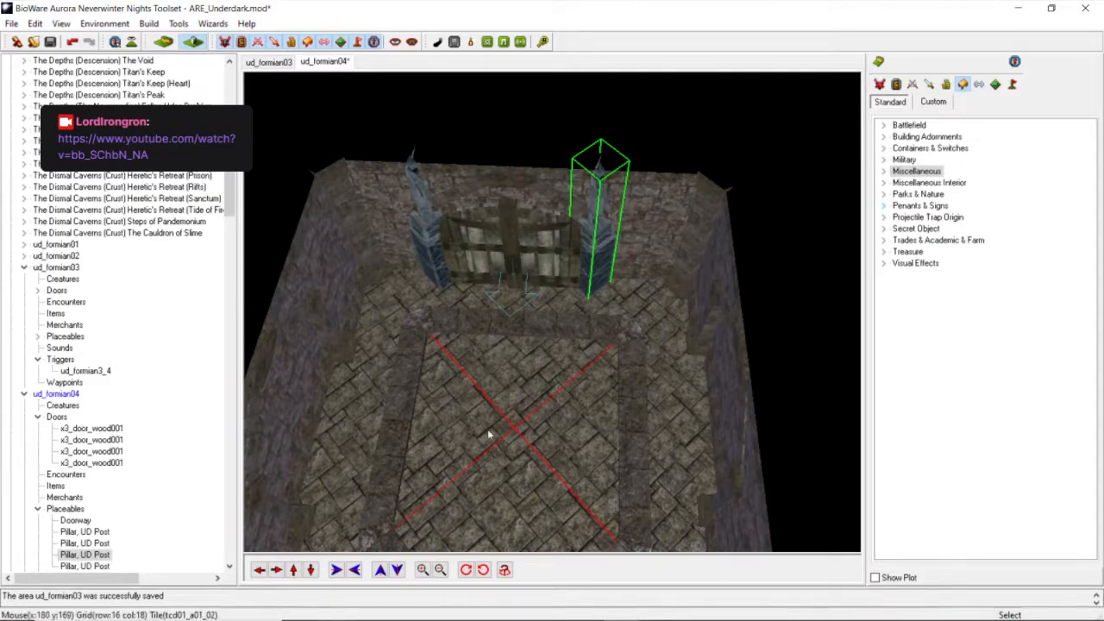
scroll(522, 394, "down", 5)
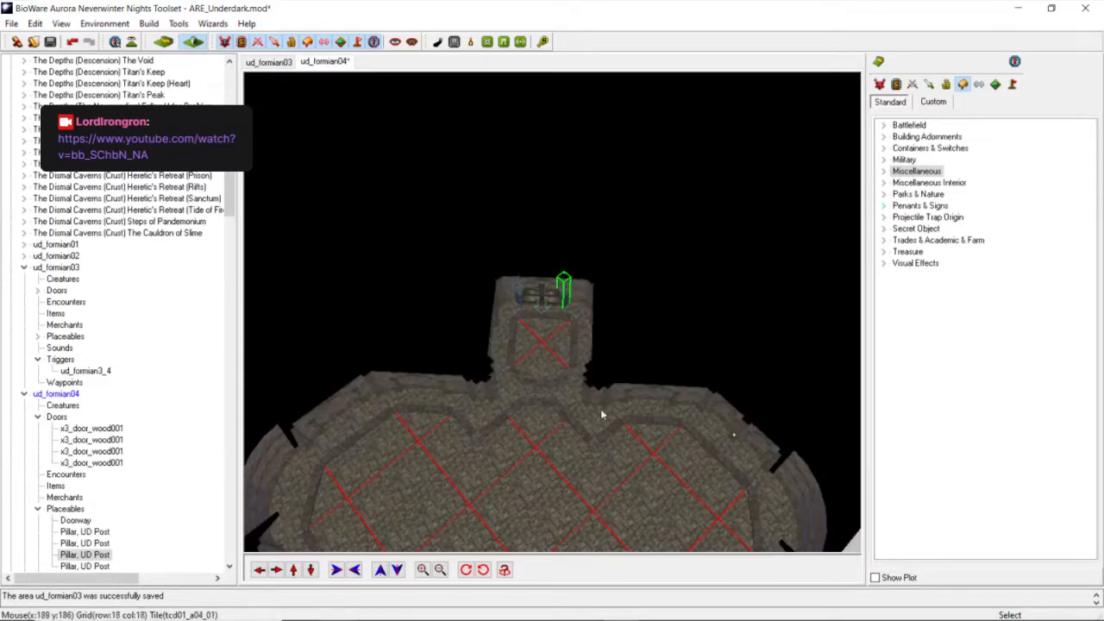
left_click(625, 448)
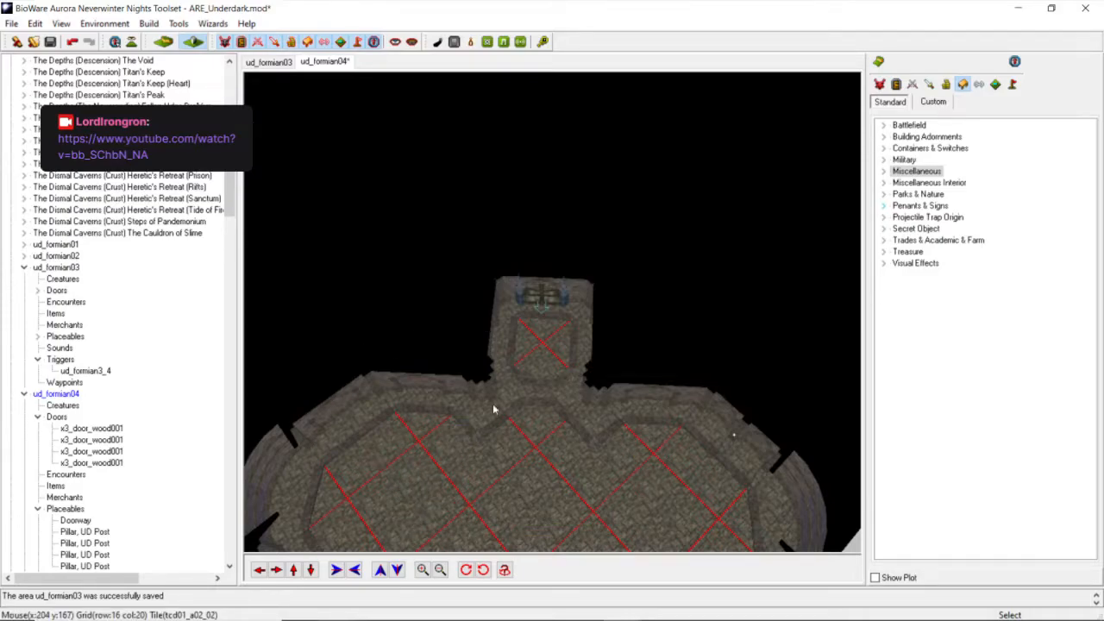
scroll(493, 409, "up", 1)
scroll(494, 409, "down", 1)
middle_click_drag(528, 363, 524, 348)
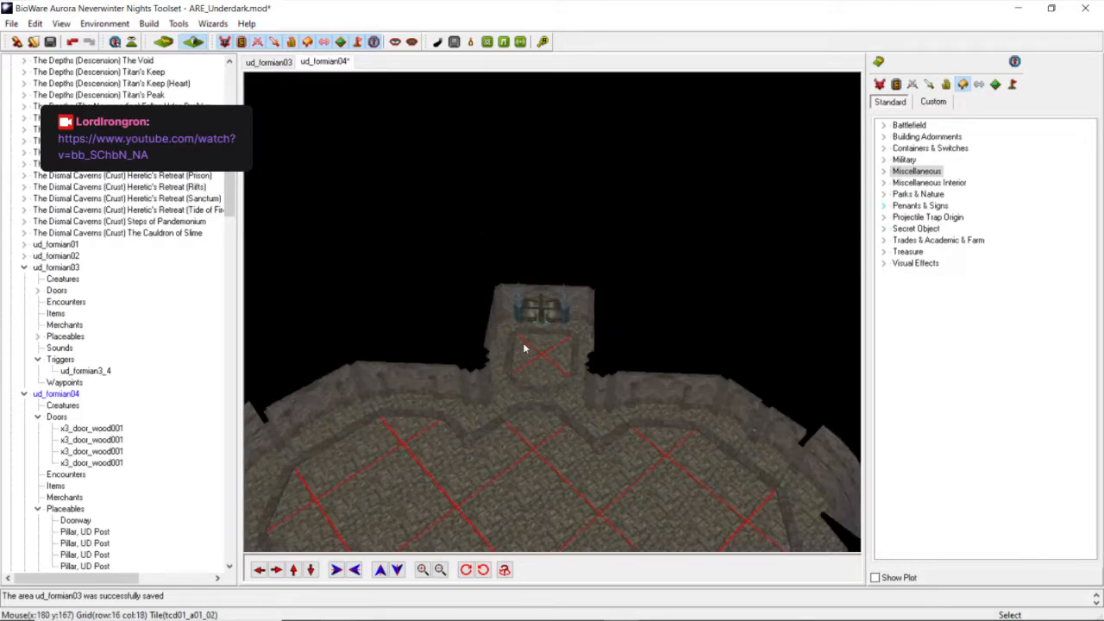
scroll(397, 349, "up", 5)
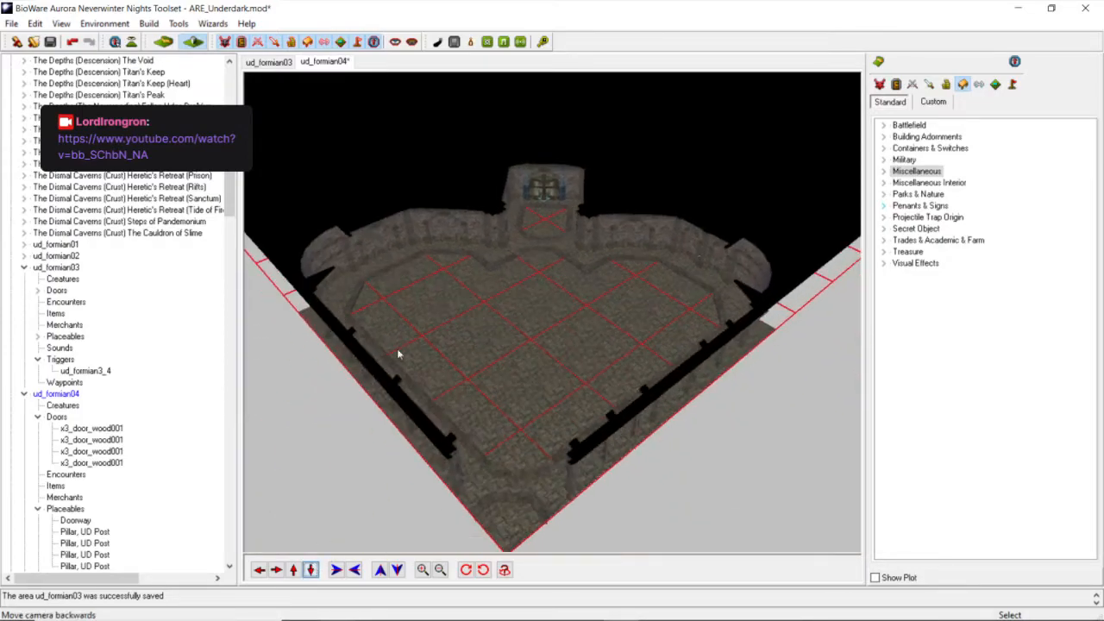
middle_click_drag(596, 348, 575, 288)
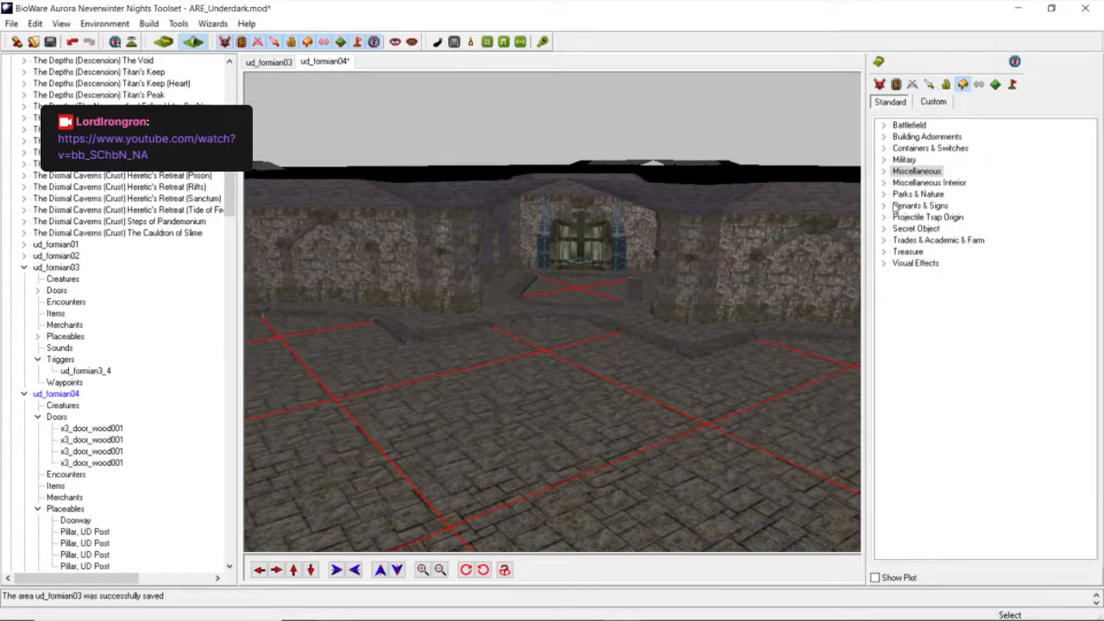
Switch to Discord, mute the microphone in the voice channel, and return to the Aurora toolset.
mouse_move(702, 611)
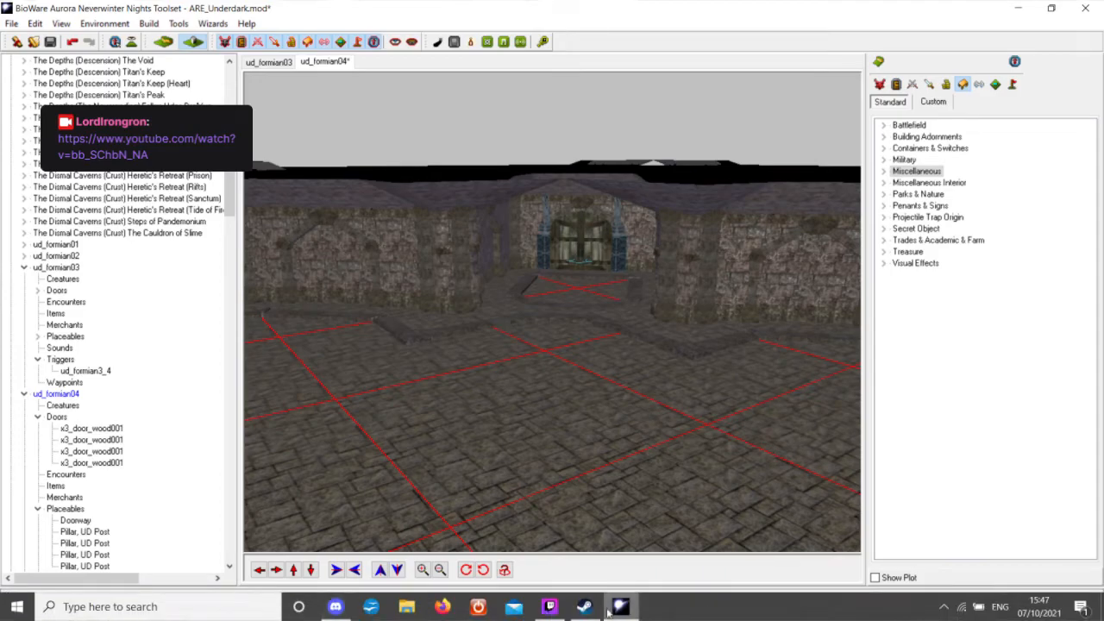
left_click(335, 606)
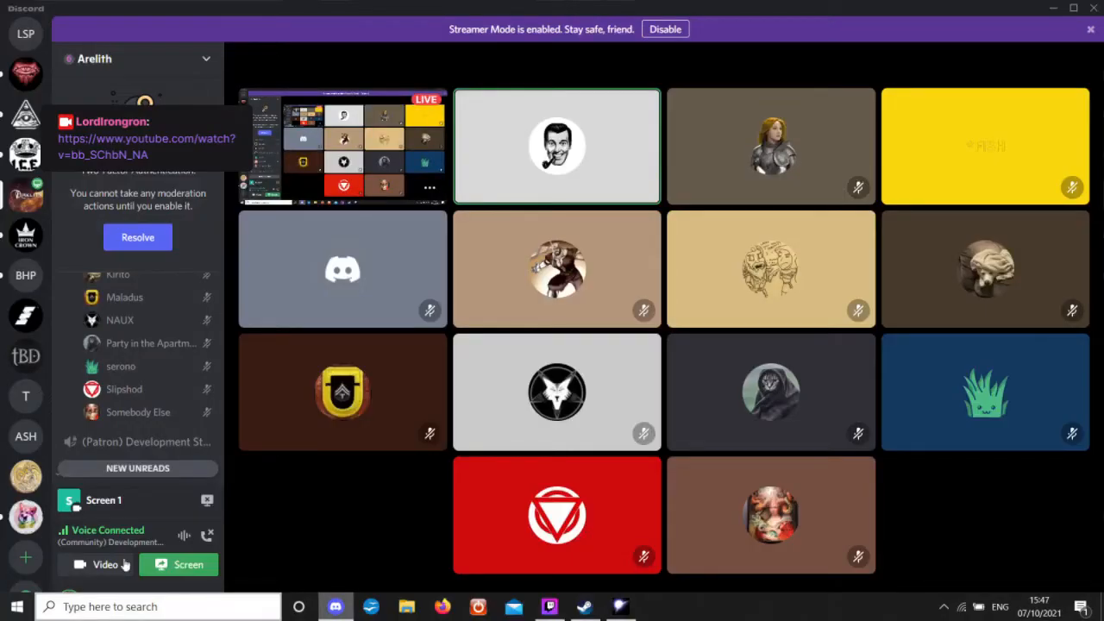
left_click(161, 601)
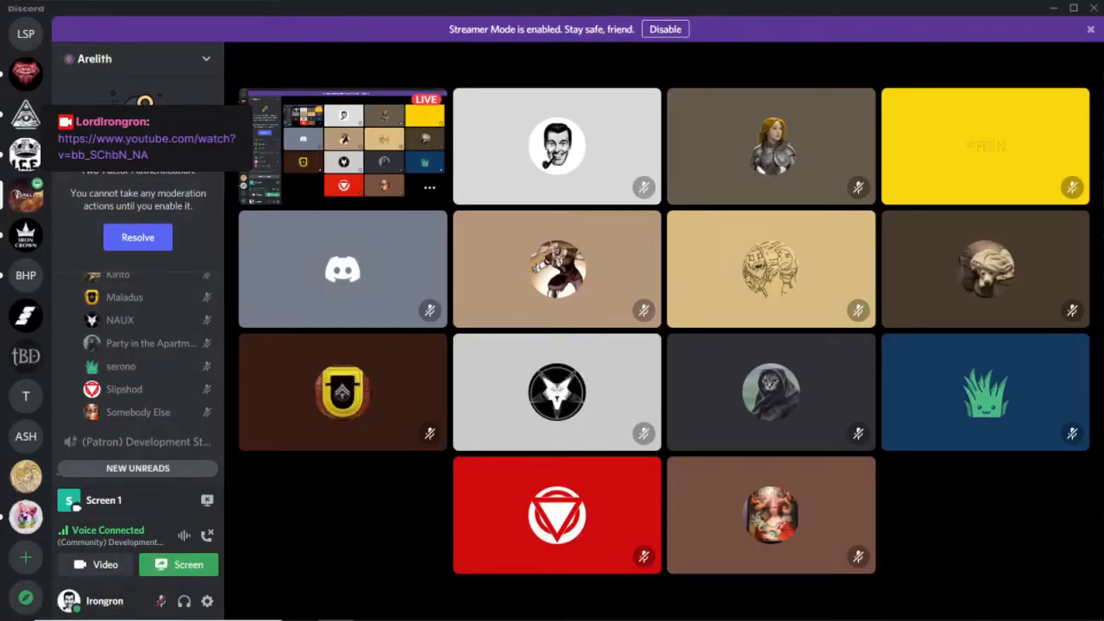
left_click(620, 607)
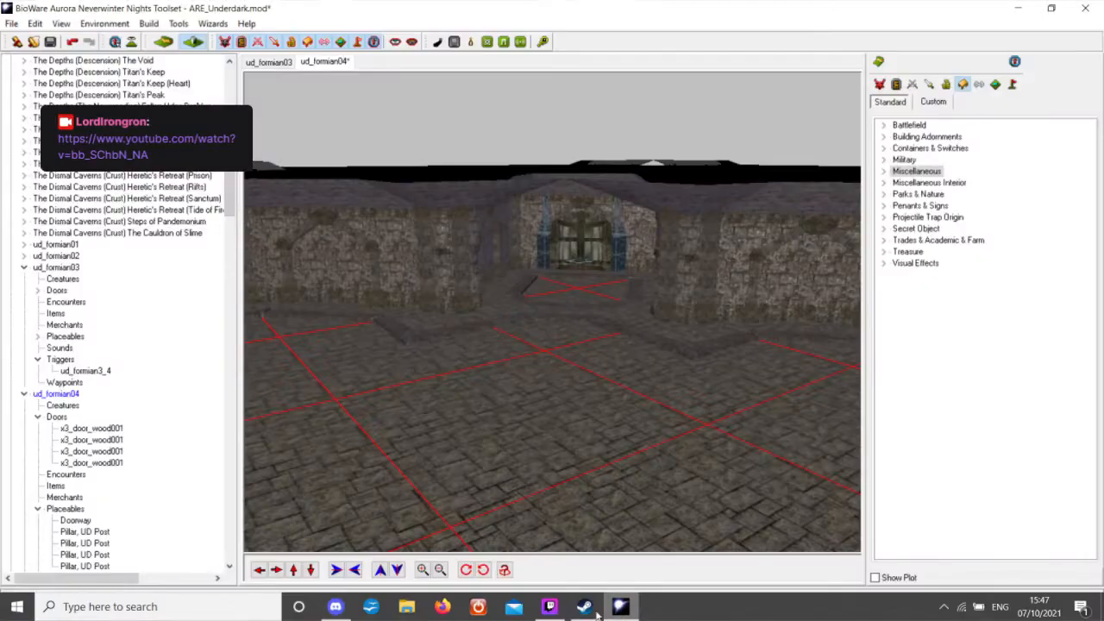
Switch to Twitch Studio, mute the stream's microphone, and return to the Aurora toolset.
left_click(550, 606)
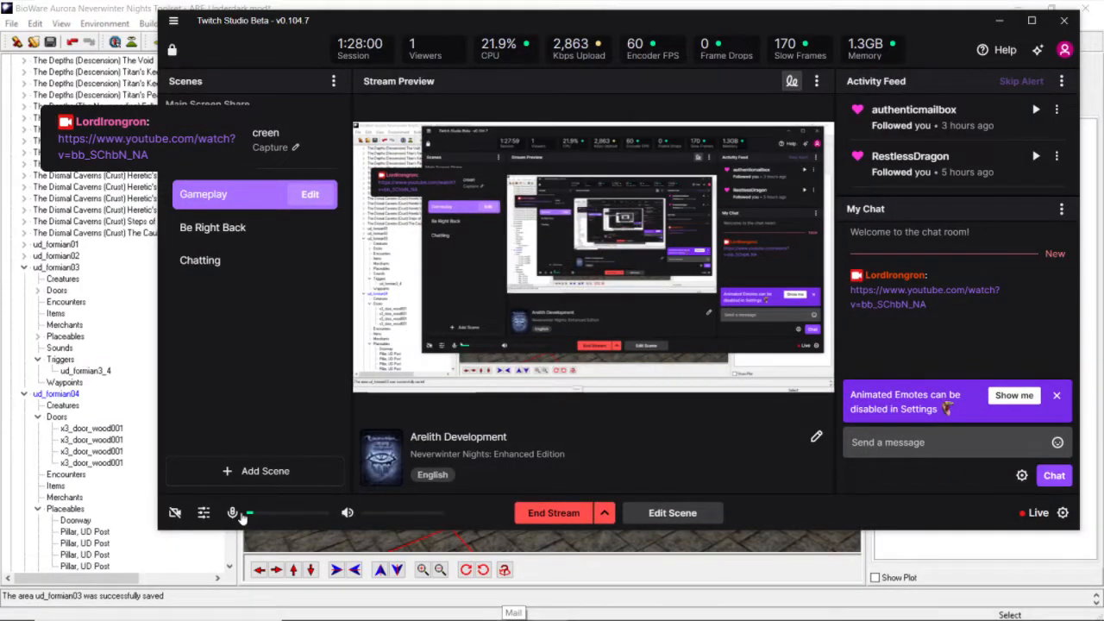
left_click(232, 512)
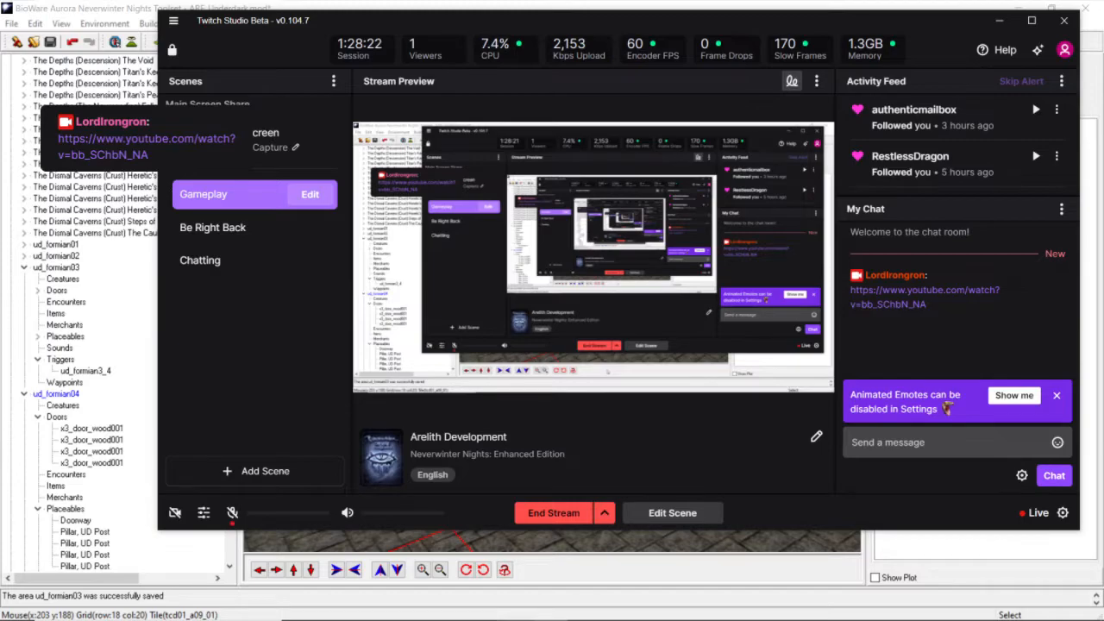
left_click(550, 612)
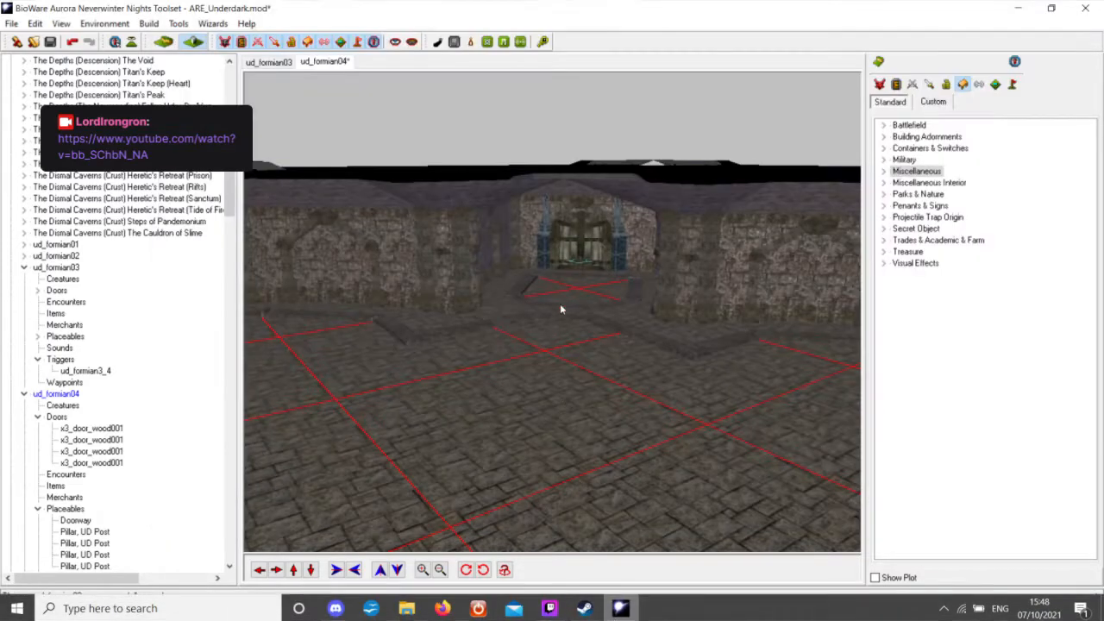
Go across ud_formian04 to the room in another corner and find its chamber with the unframed door.
middle_click_drag(552, 367, 572, 332)
scroll(571, 332, "up", 1)
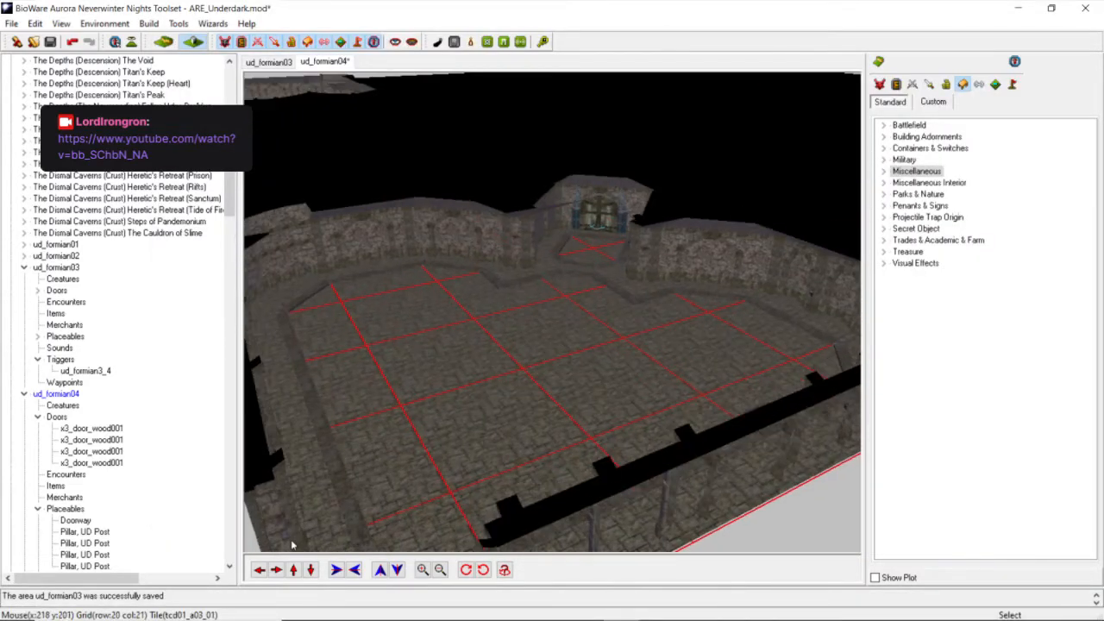
left_click(276, 570)
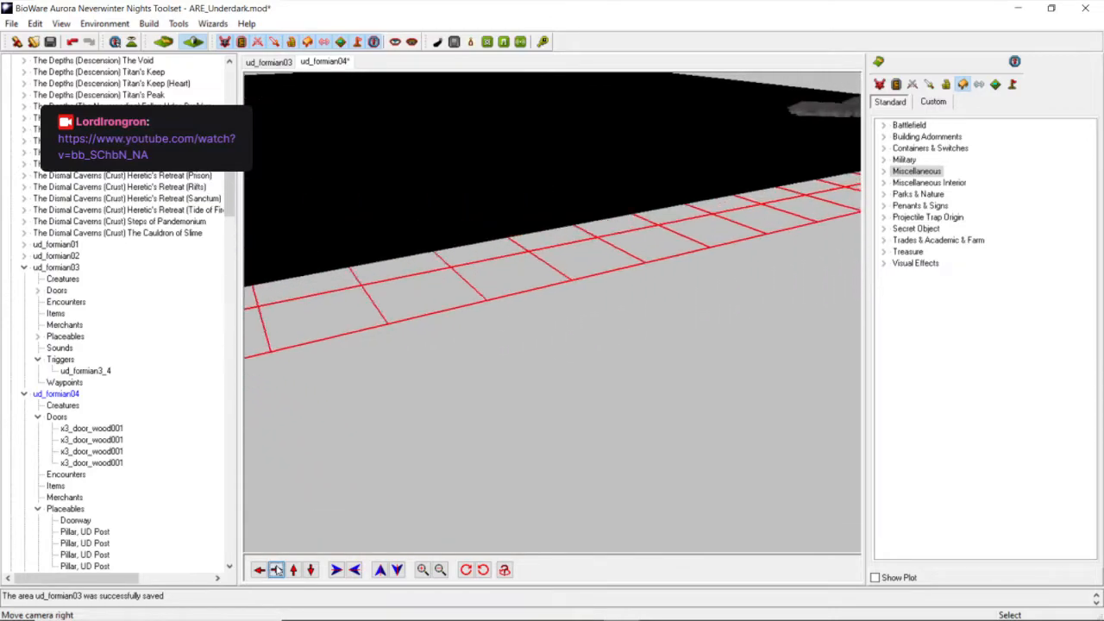
middle_click_drag(448, 369, 636, 339)
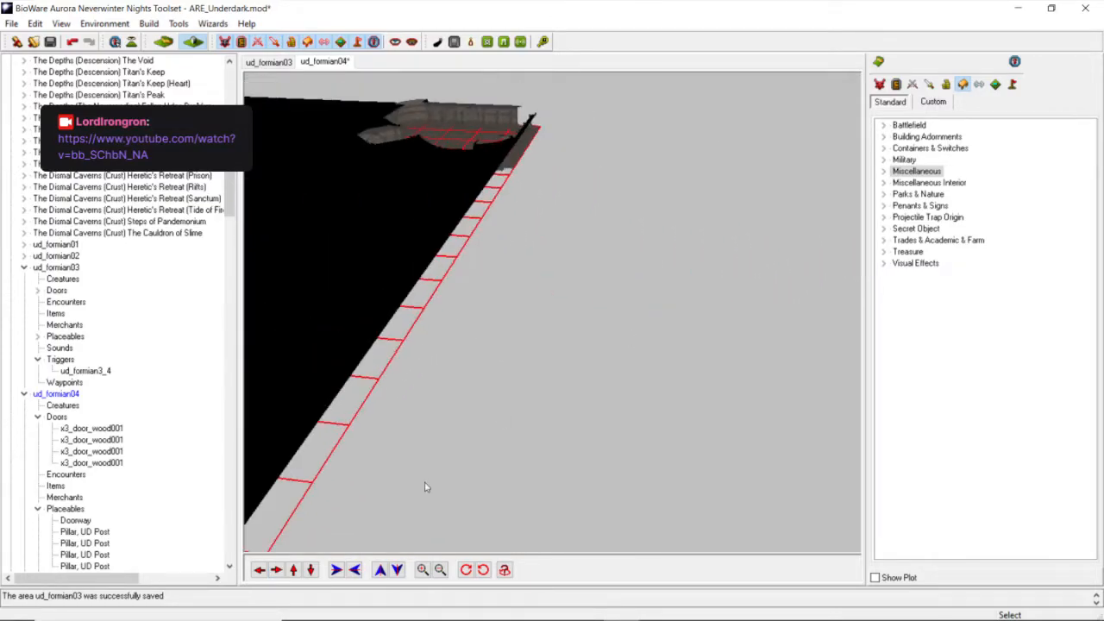
left_click(294, 570)
middle_click_drag(500, 249, 467, 263)
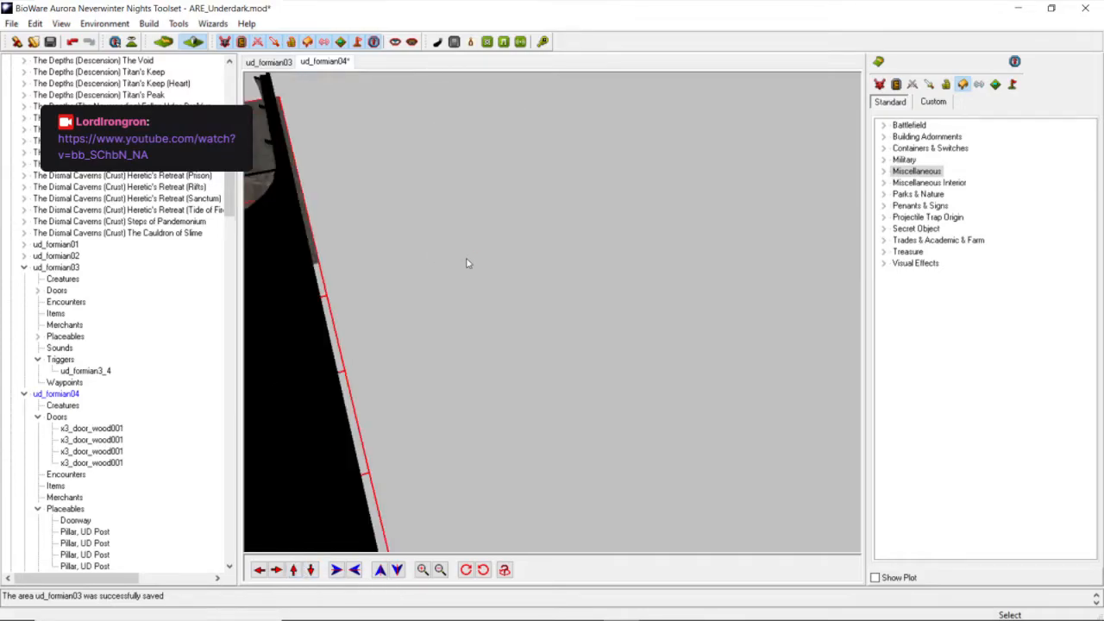
left_click(259, 570)
left_click(258, 571)
scroll(433, 383, "down", 4)
middle_click_drag(434, 383, 624, 355)
scroll(432, 386, "up", 4)
middle_click_drag(485, 347, 567, 348)
scroll(567, 347, "up", 4)
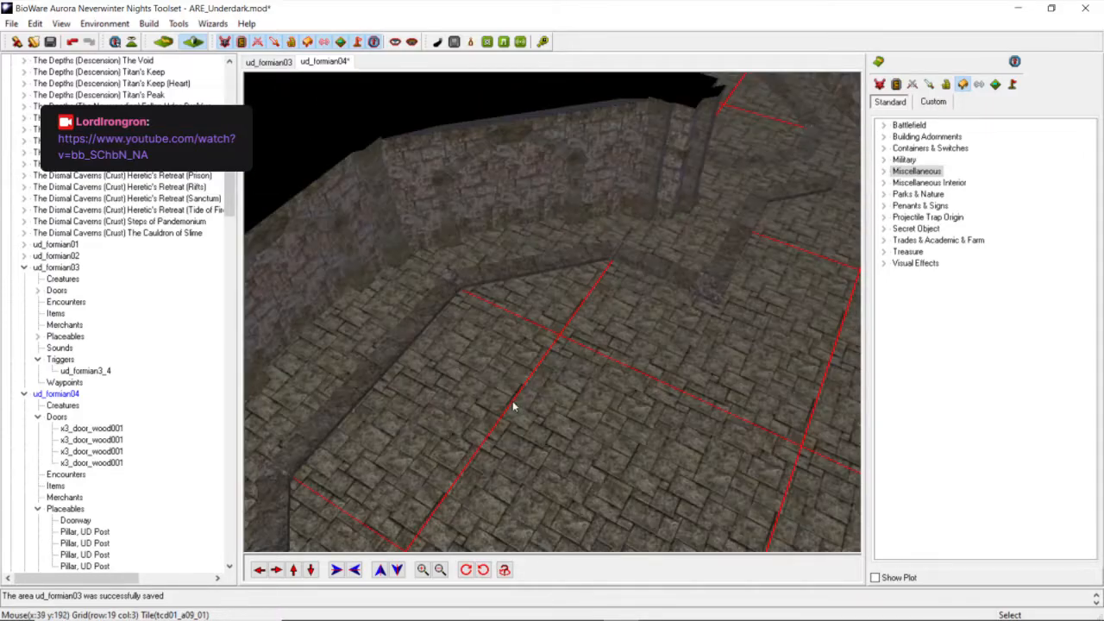
left_click(272, 572)
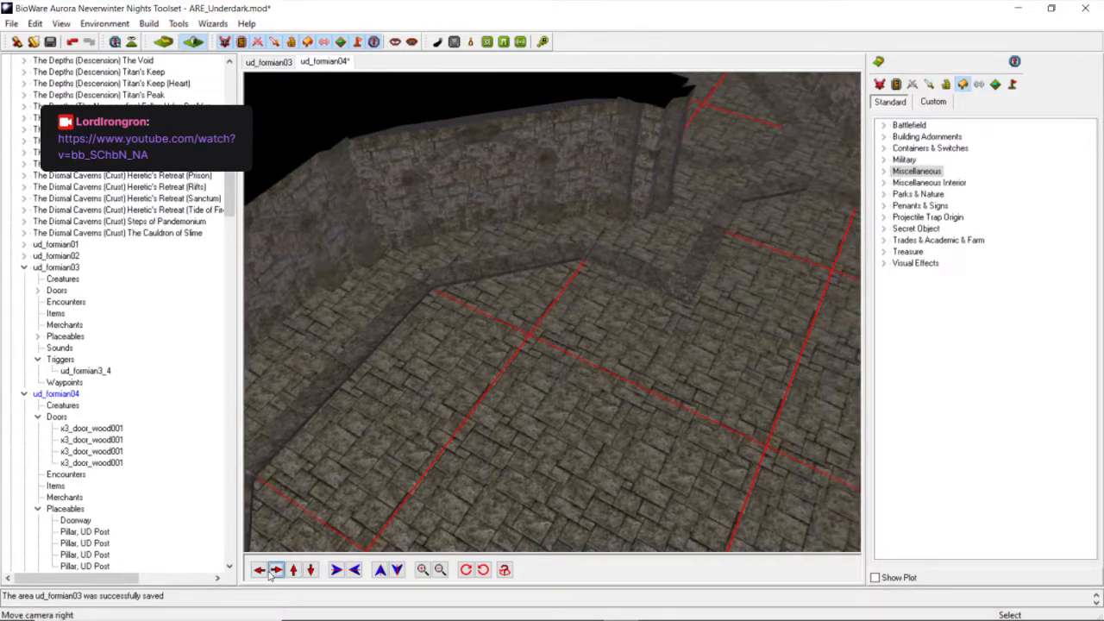
left_click(294, 571)
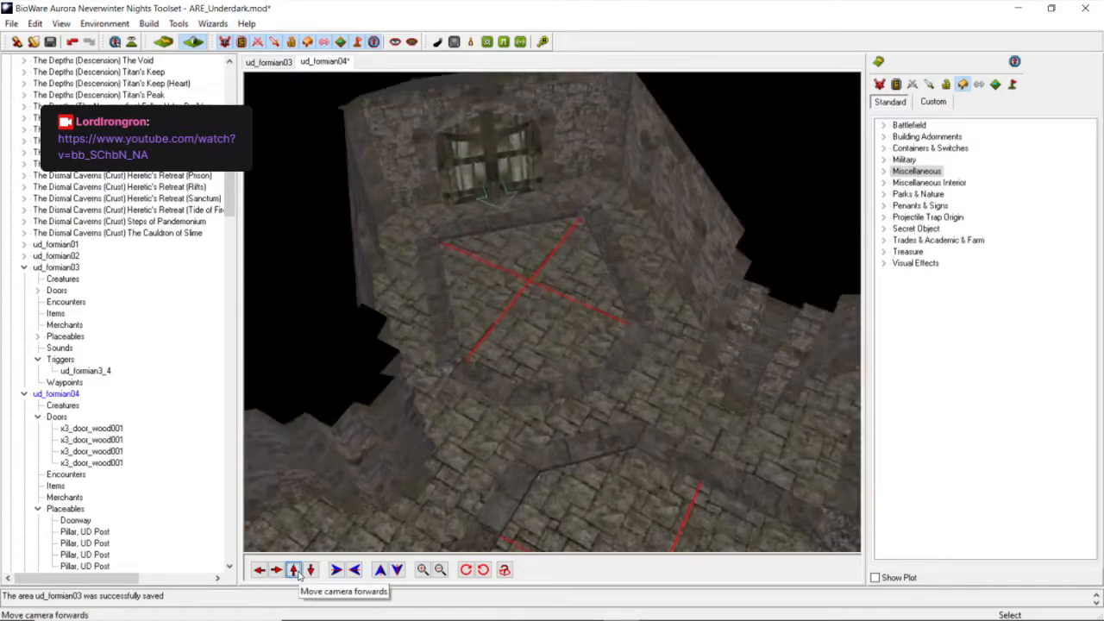
left_click(299, 573)
scroll(535, 369, "up", 3)
middle_click_drag(529, 372, 557, 344)
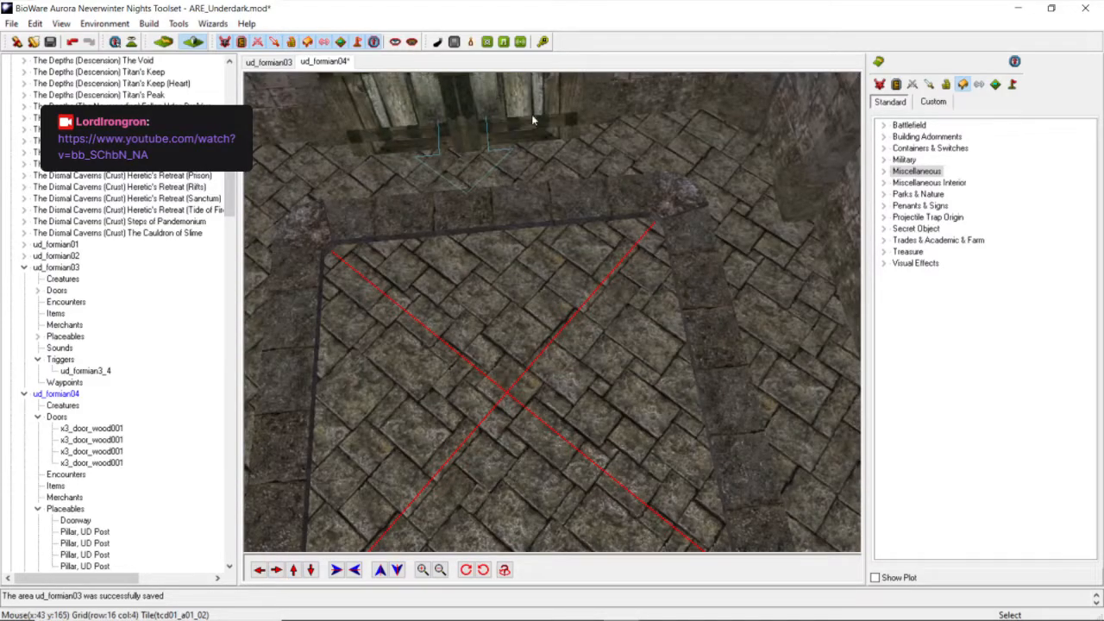
Paste a copied UD Post pillar on the floor to the right of this chamber's door.
scroll(615, 187, "down", 3)
middle_click_drag(574, 241, 569, 279)
scroll(569, 280, "up", 3)
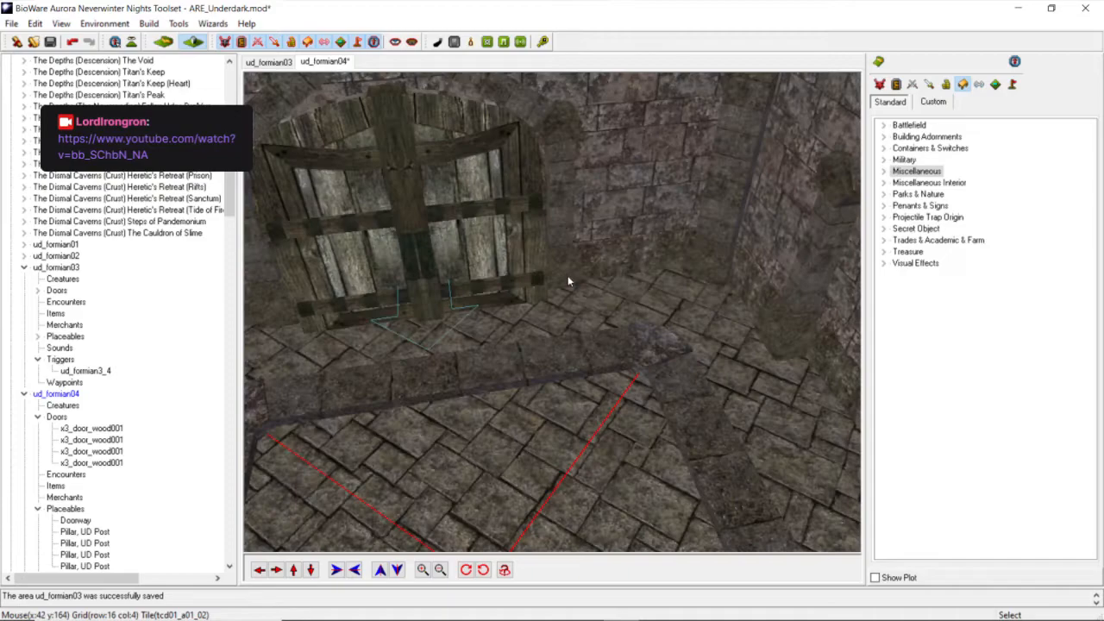
left_click(294, 570)
middle_click_drag(555, 376, 745, 313)
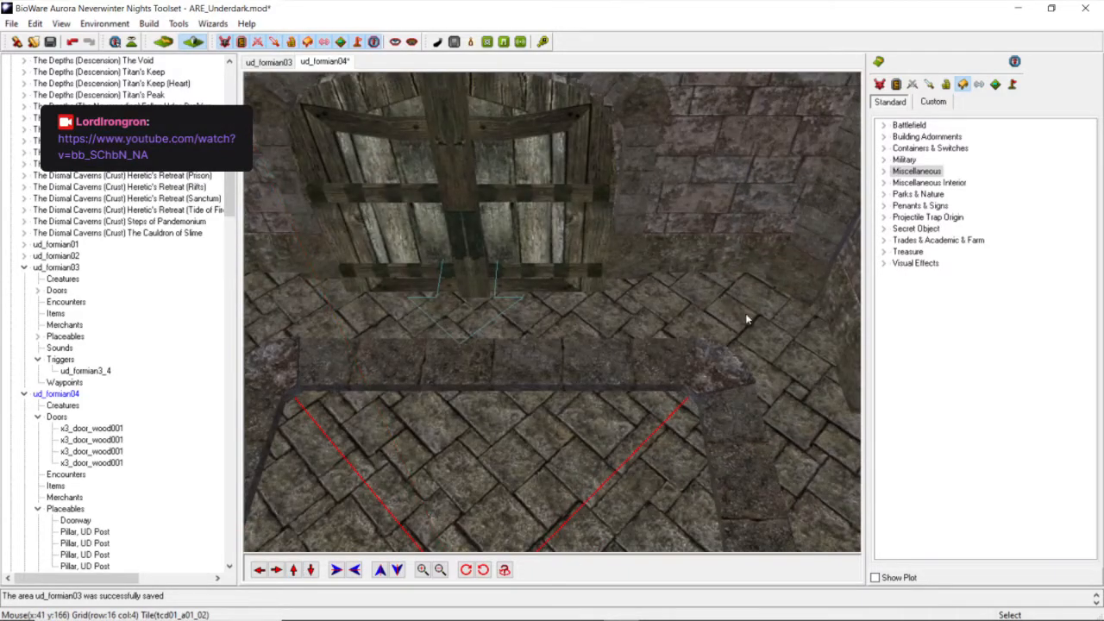
left_click(36, 30)
left_click(57, 108)
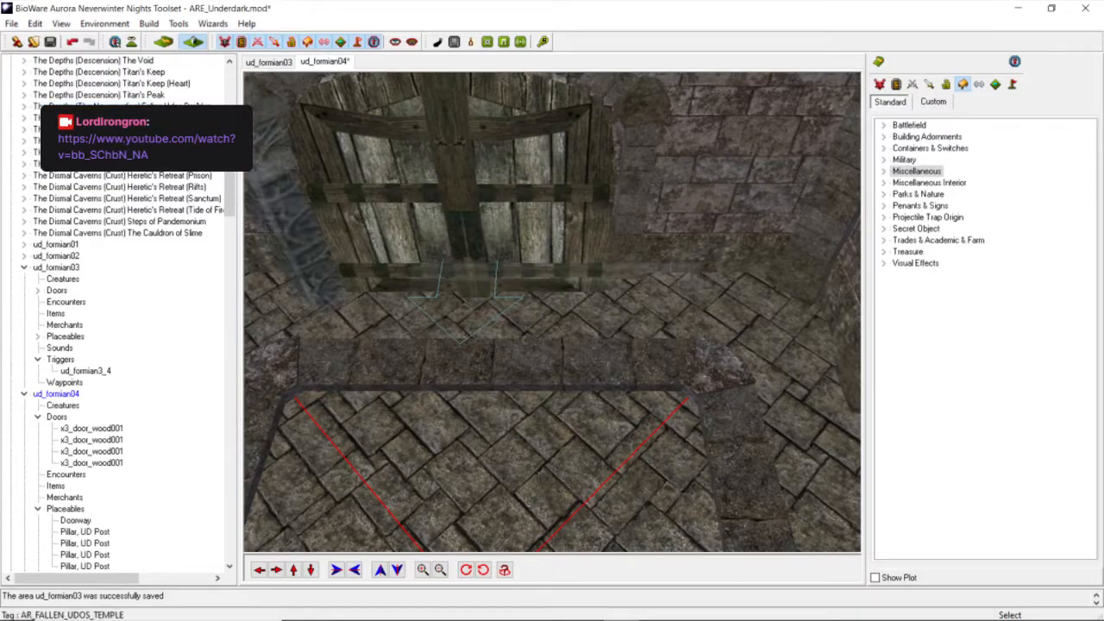
left_click(643, 321)
Move the pasted pillar back toward the wall and line it up tightly with the door's right edge.
scroll(643, 321, "down", 5)
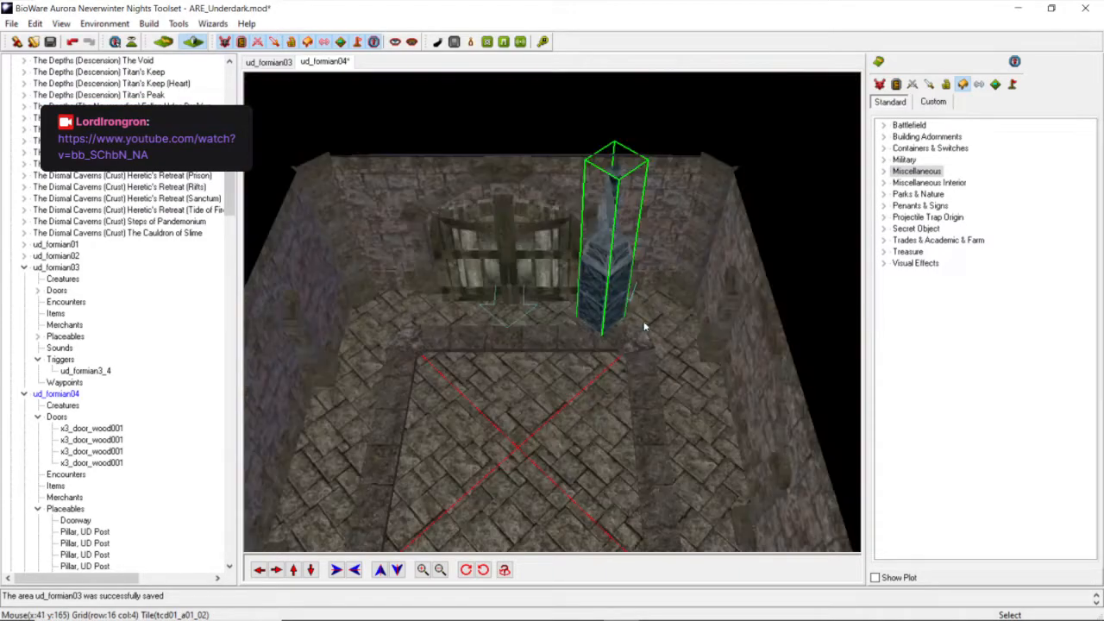
scroll(625, 376, "up", 3)
left_click_drag(652, 270, 638, 223)
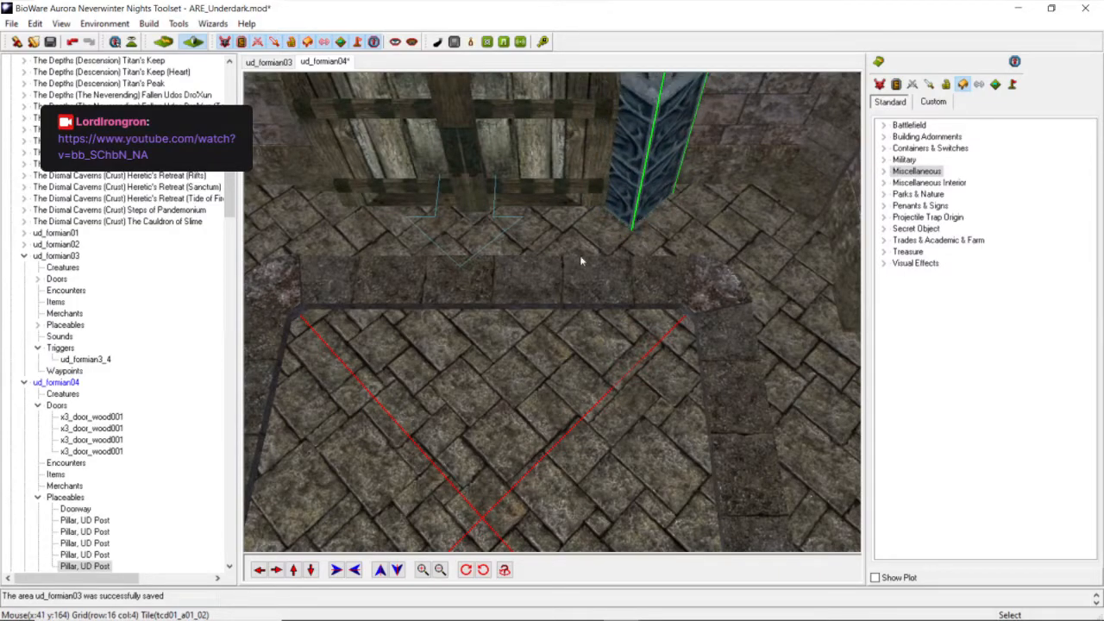
left_click(293, 569)
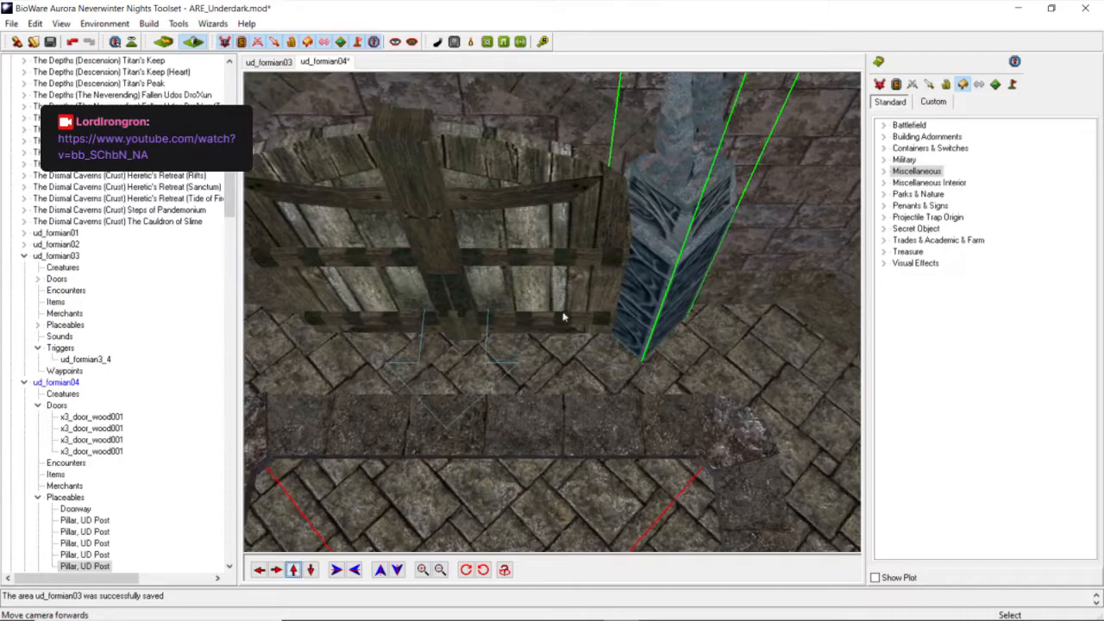
middle_click_drag(657, 340, 651, 354)
left_click_drag(658, 363, 653, 361)
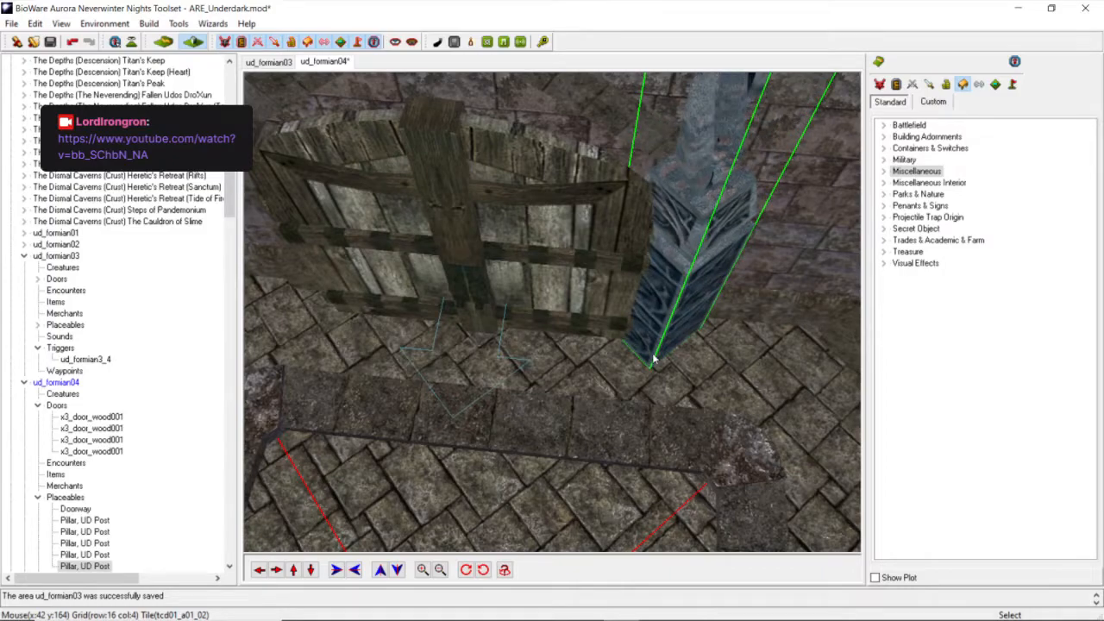
scroll(651, 352, "down", 5)
middle_click_drag(649, 348, 595, 334)
scroll(575, 340, "up", 5)
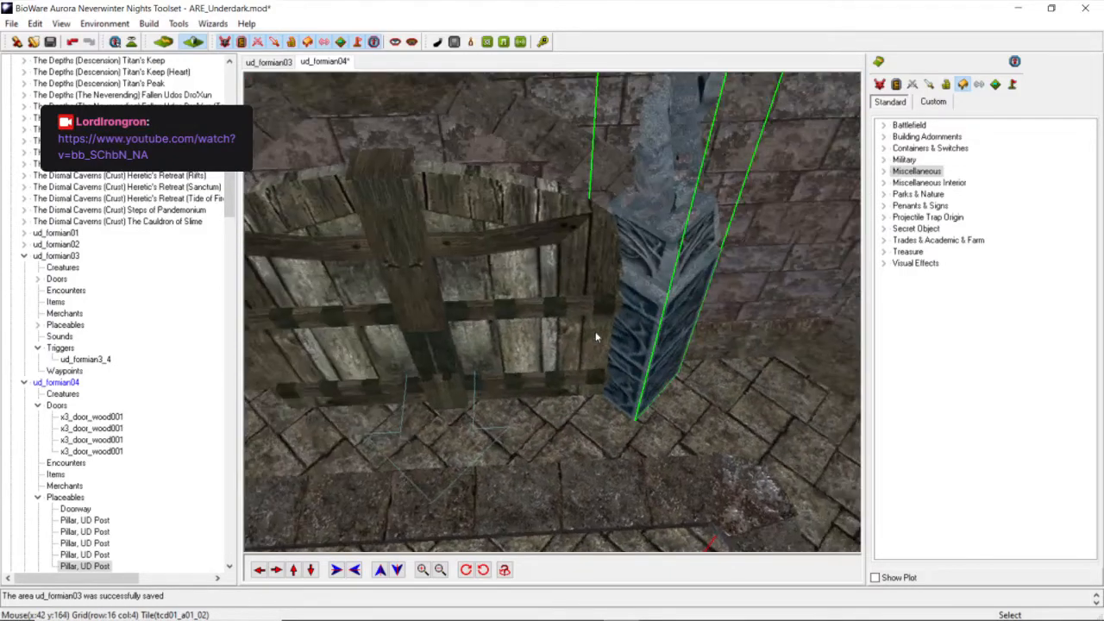
left_click_drag(641, 387, 642, 387)
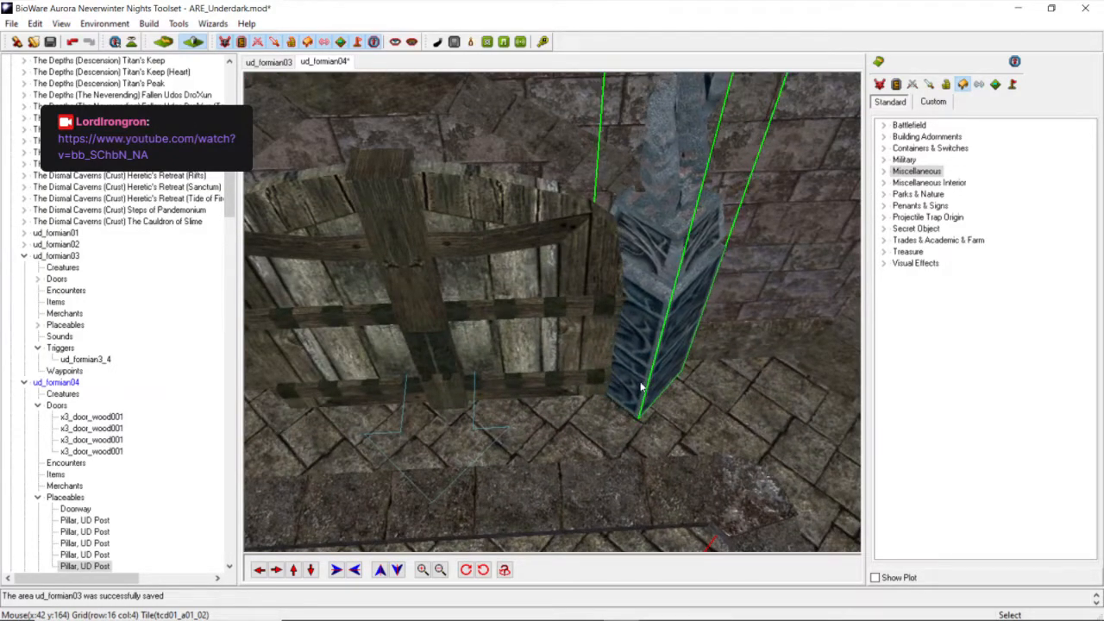
Check the pillar's fit against the door frame and its height against the wall's top edge.
scroll(631, 372, "down", 5)
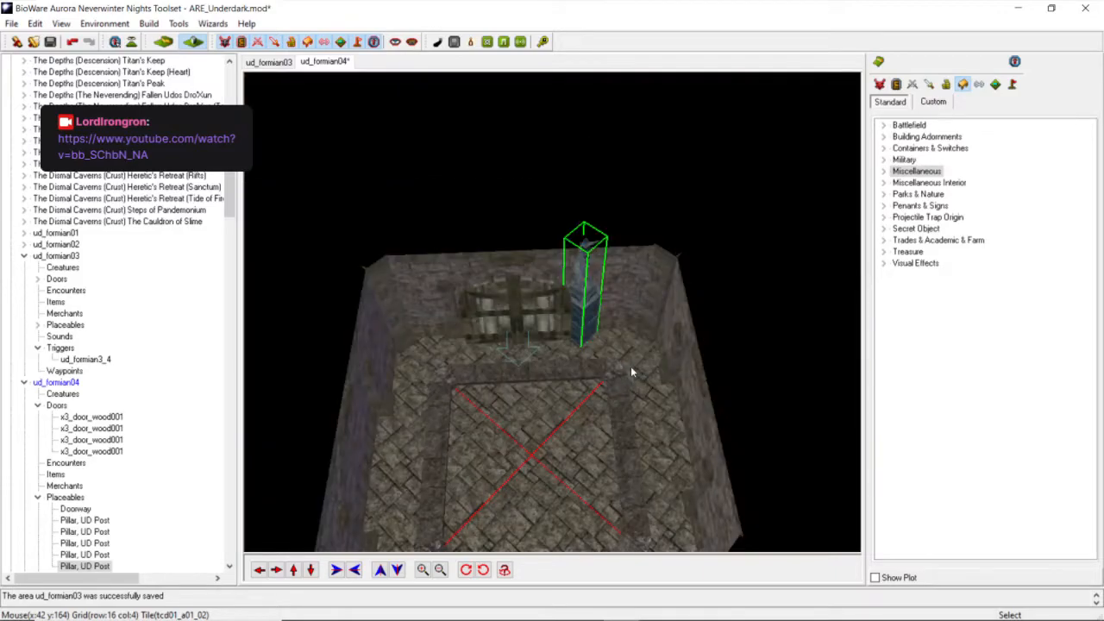
scroll(630, 372, "up", 3)
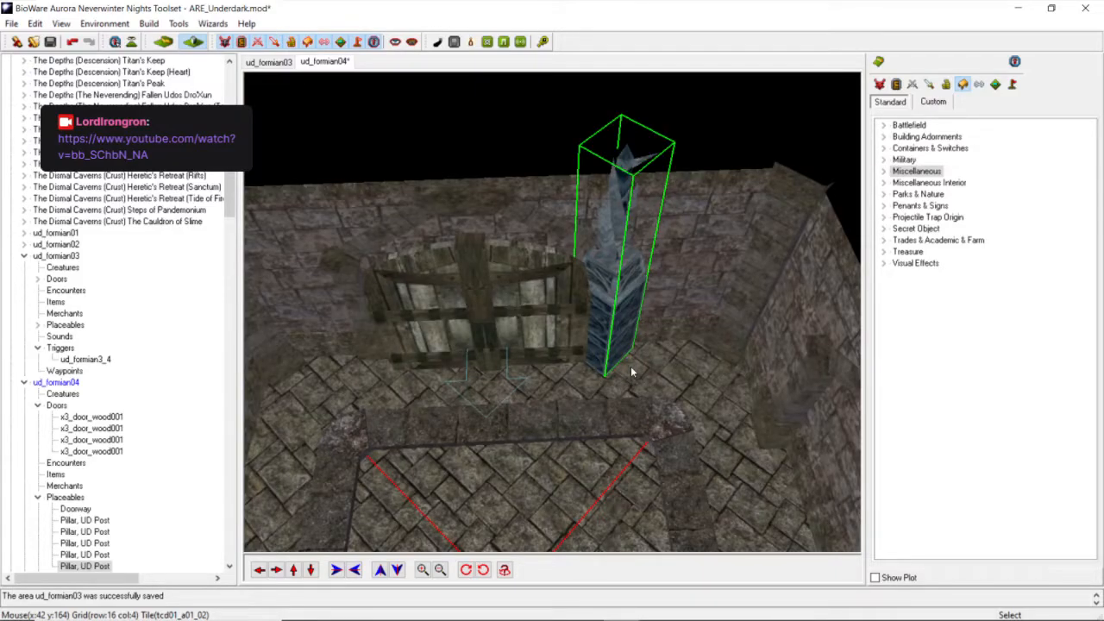
scroll(631, 367, "up", 4)
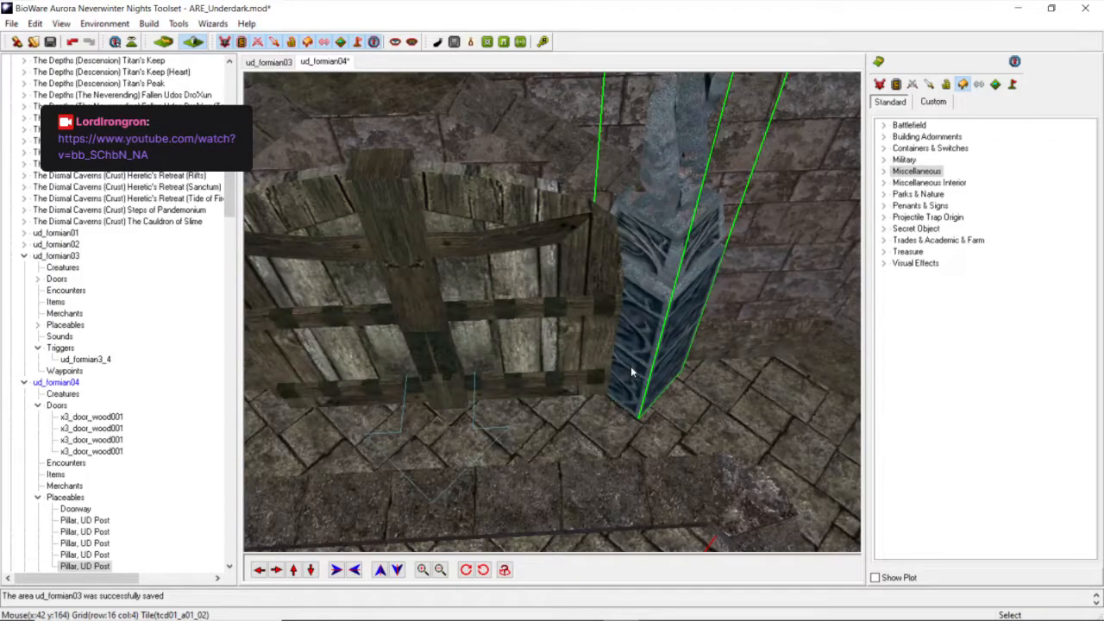
scroll(631, 367, "down", 4)
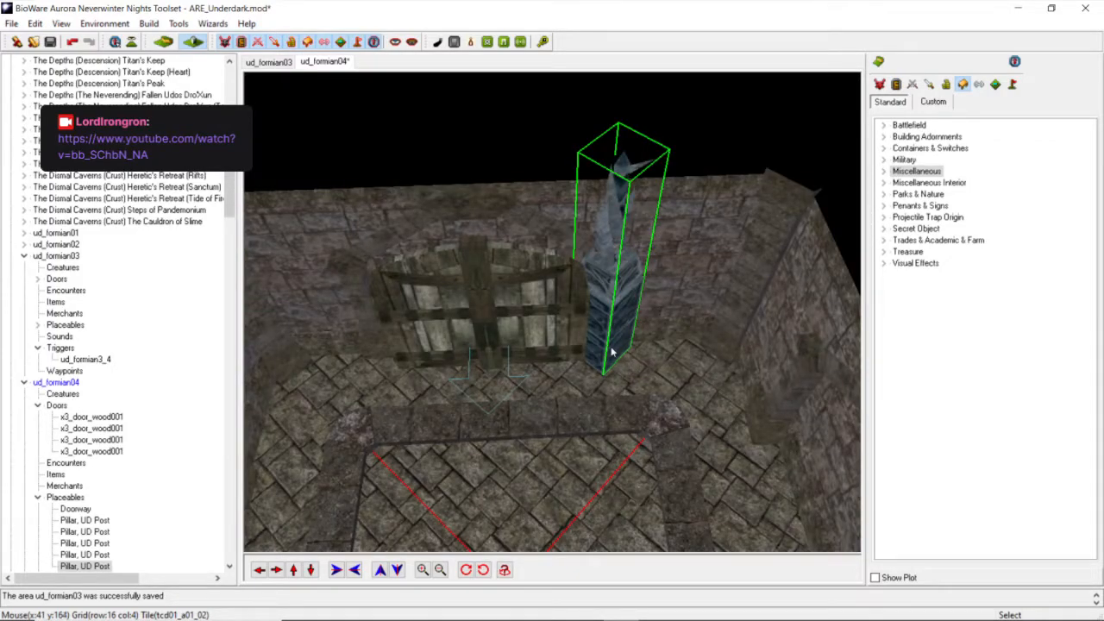
scroll(608, 366, "up", 3)
scroll(608, 367, "down", 3)
scroll(624, 366, "up", 3)
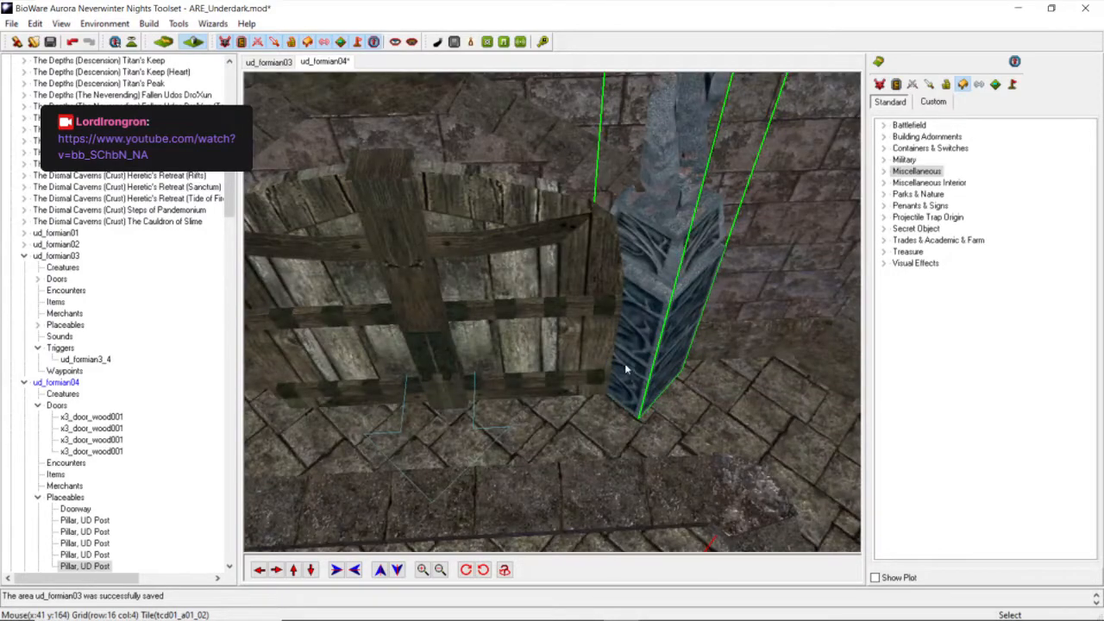
Nudge the pillar on the right of the door slightly outward from the door's edge.
scroll(624, 366, "down", 3)
scroll(624, 366, "up", 3)
scroll(625, 366, "down", 3)
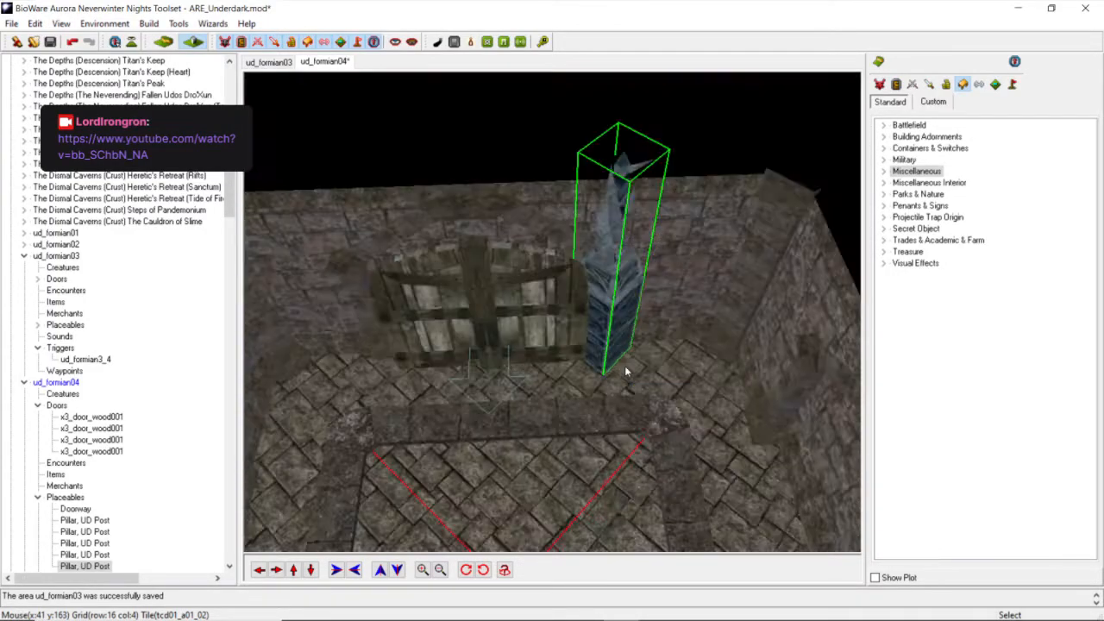
scroll(625, 366, "up", 3)
middle_click_drag(628, 365, 653, 352)
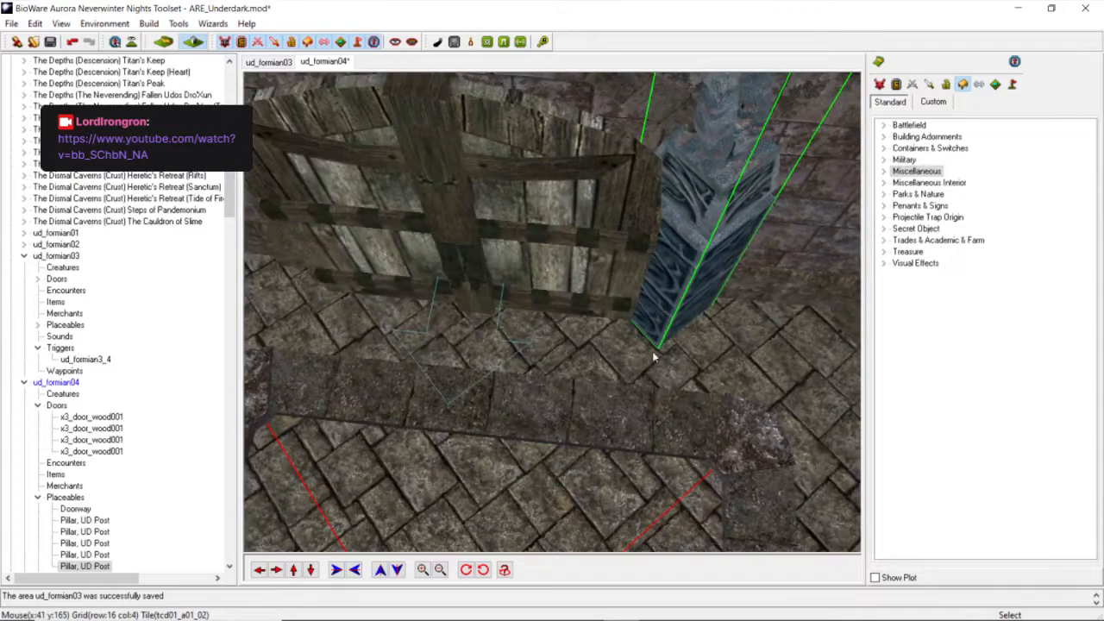
left_click_drag(662, 318, 665, 317)
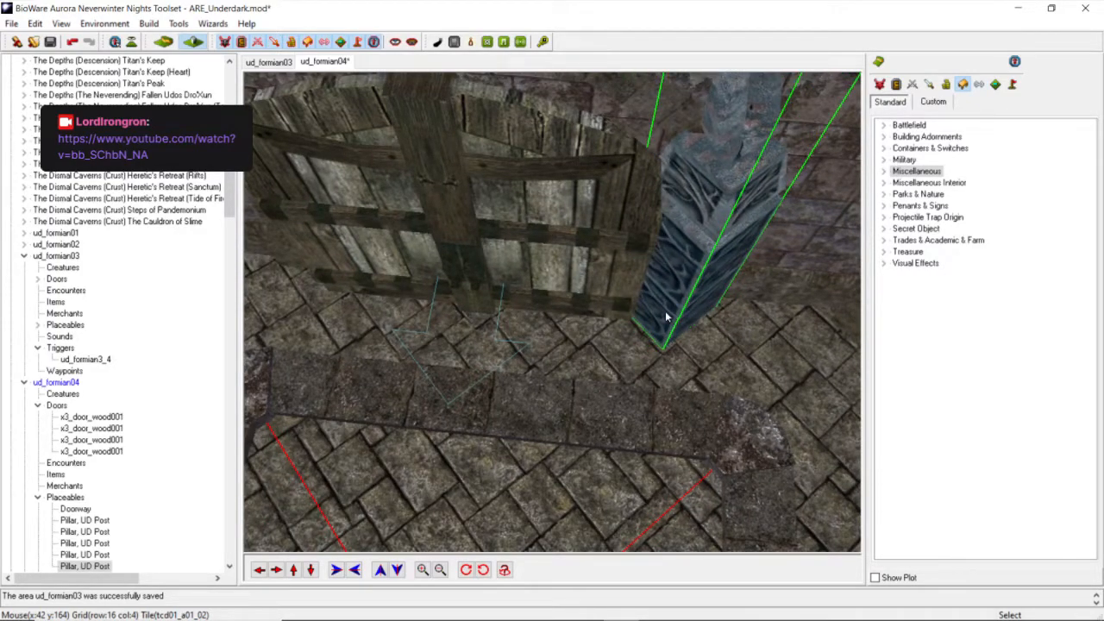
Examine the right pillar's fit against the door frame and its height against the top of the wall.
scroll(663, 310, "down", 5)
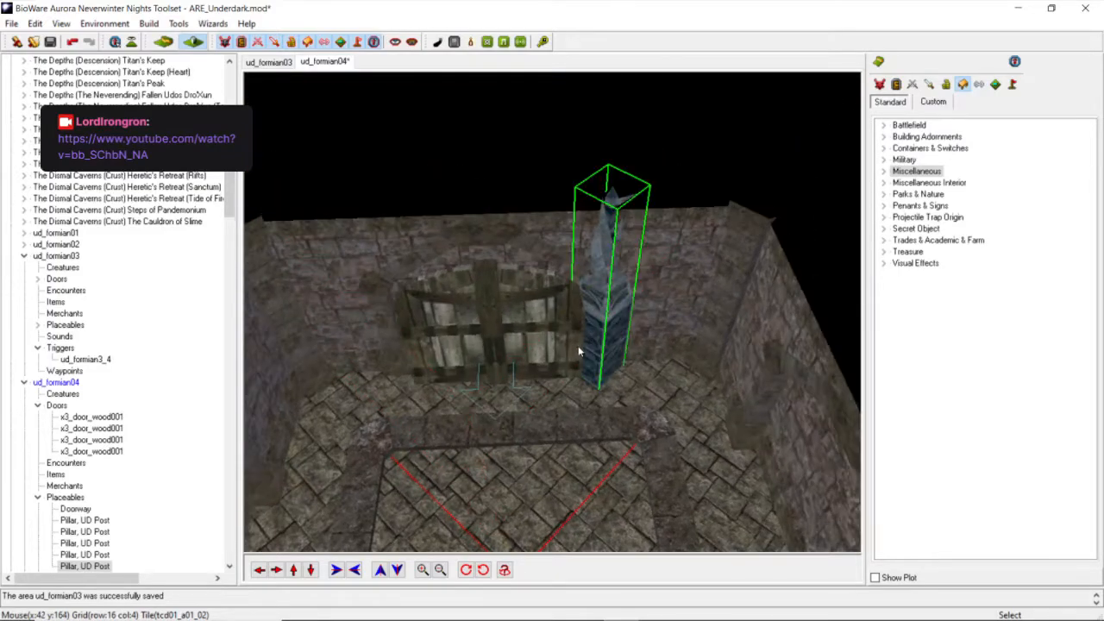
scroll(578, 351, "up", 4)
middle_click_drag(604, 386, 605, 362)
scroll(606, 359, "down", 3)
scroll(610, 419, "up", 3)
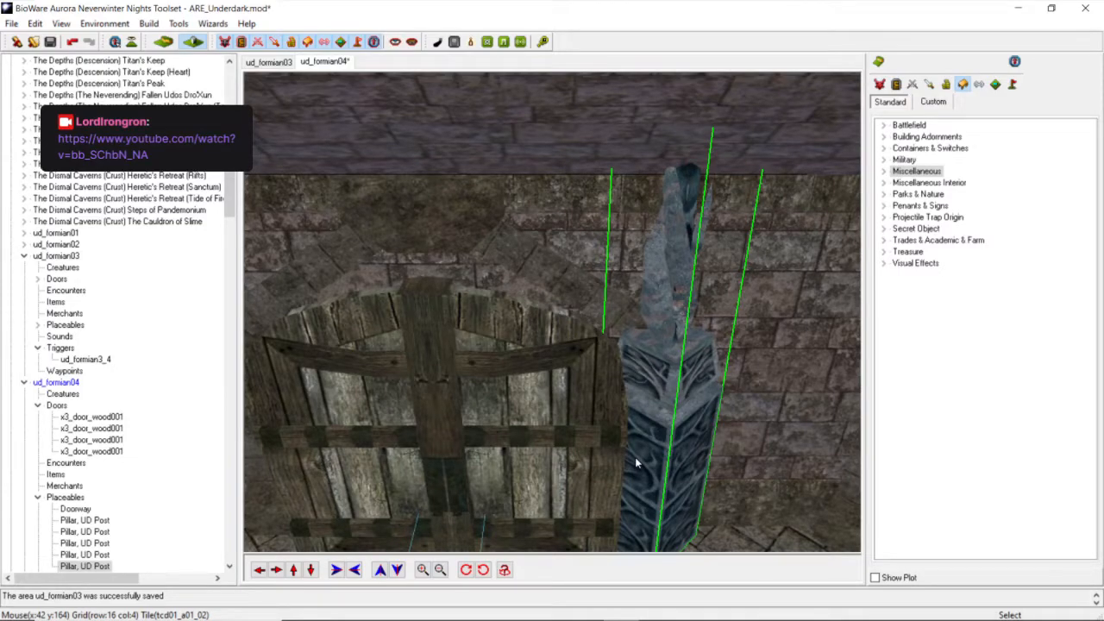
scroll(645, 478, "down", 3)
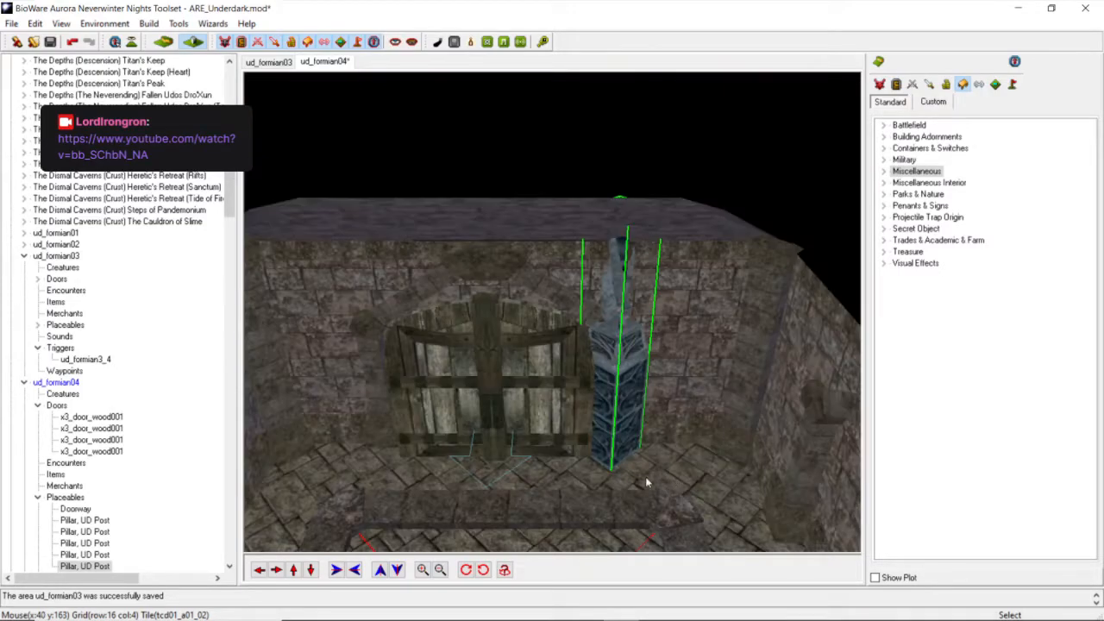
left_click(310, 569)
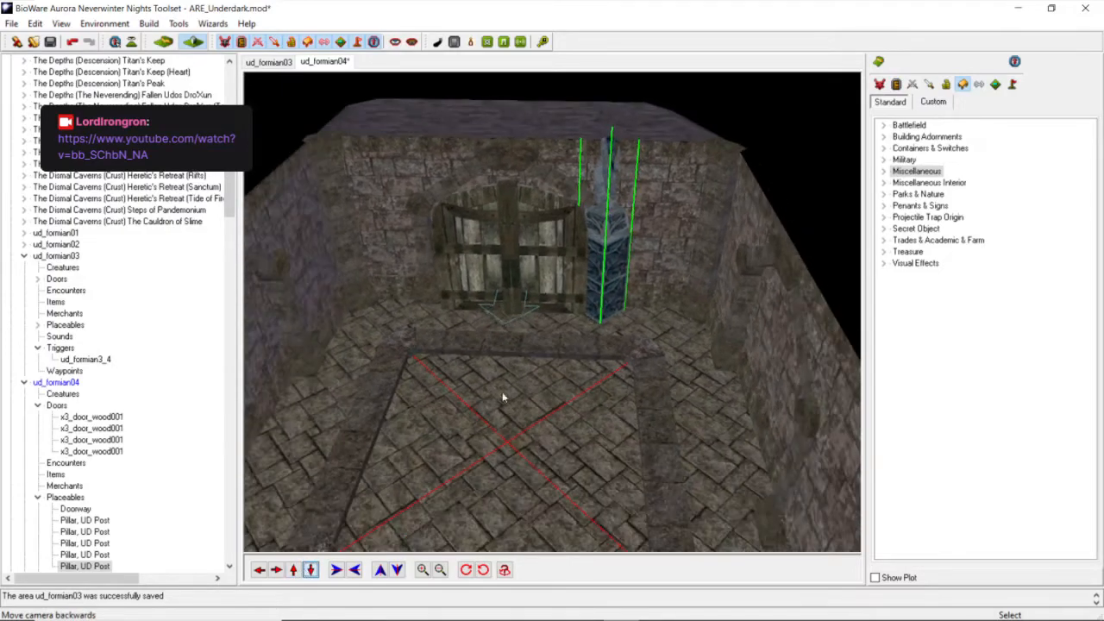
scroll(597, 349, "up", 3)
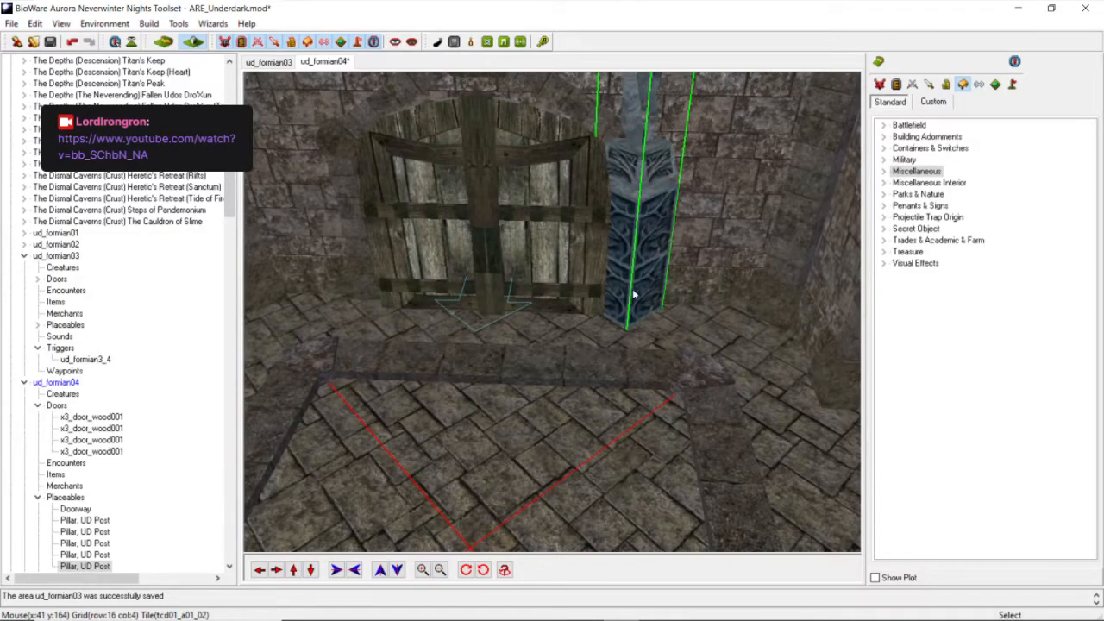
Copy the right pillar, paste it on the other side of the door and move it back against the door's left edge.
left_click(35, 24)
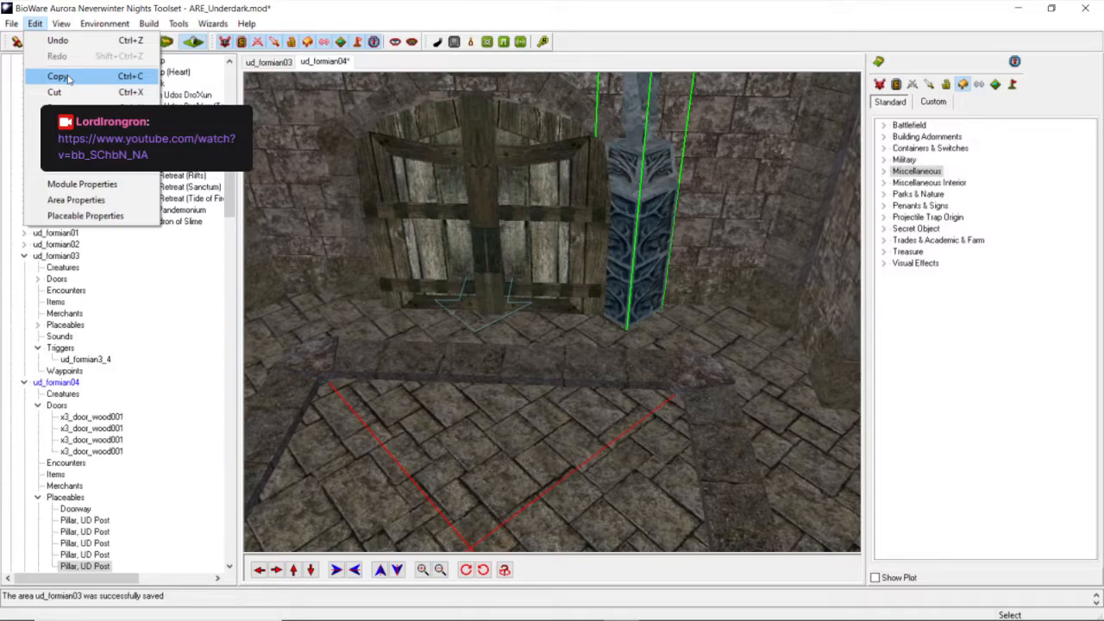
left_click(69, 78)
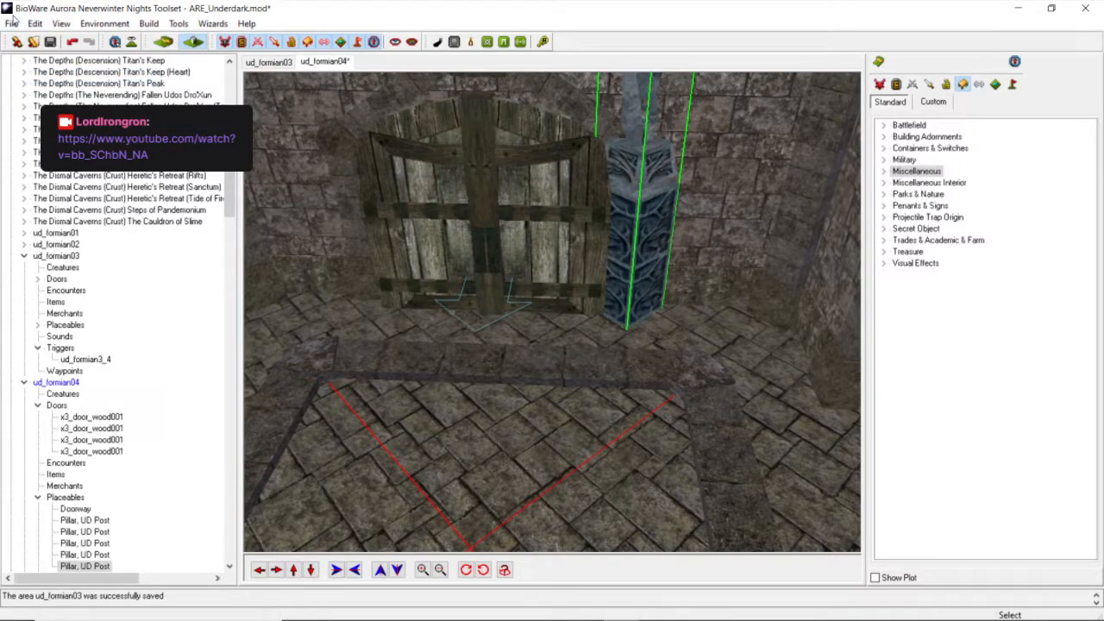
left_click(35, 23)
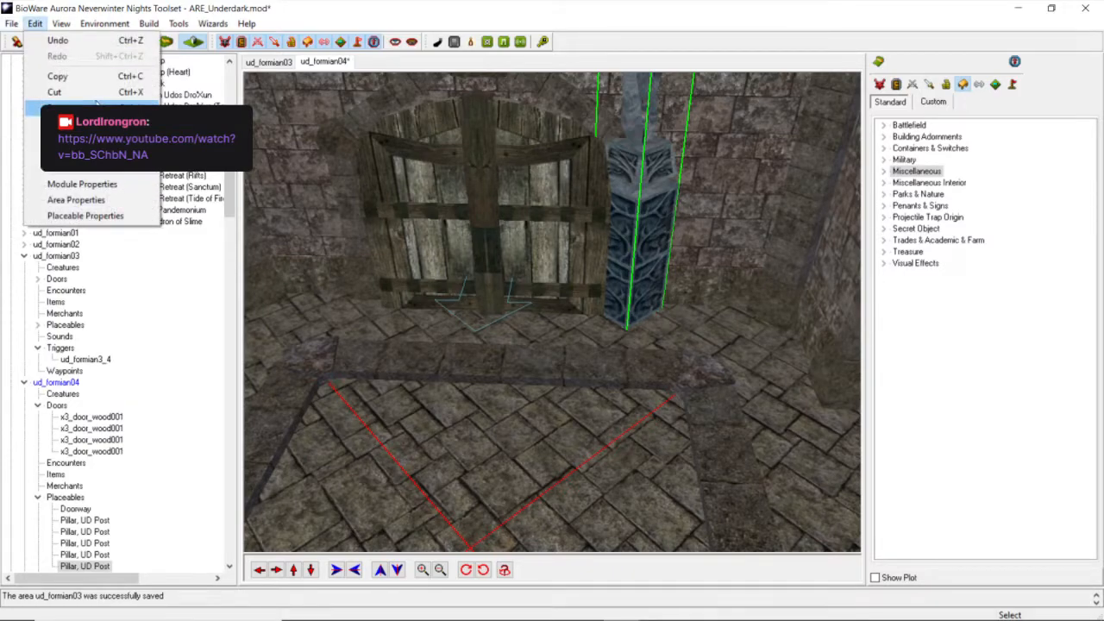
left_click(52, 108)
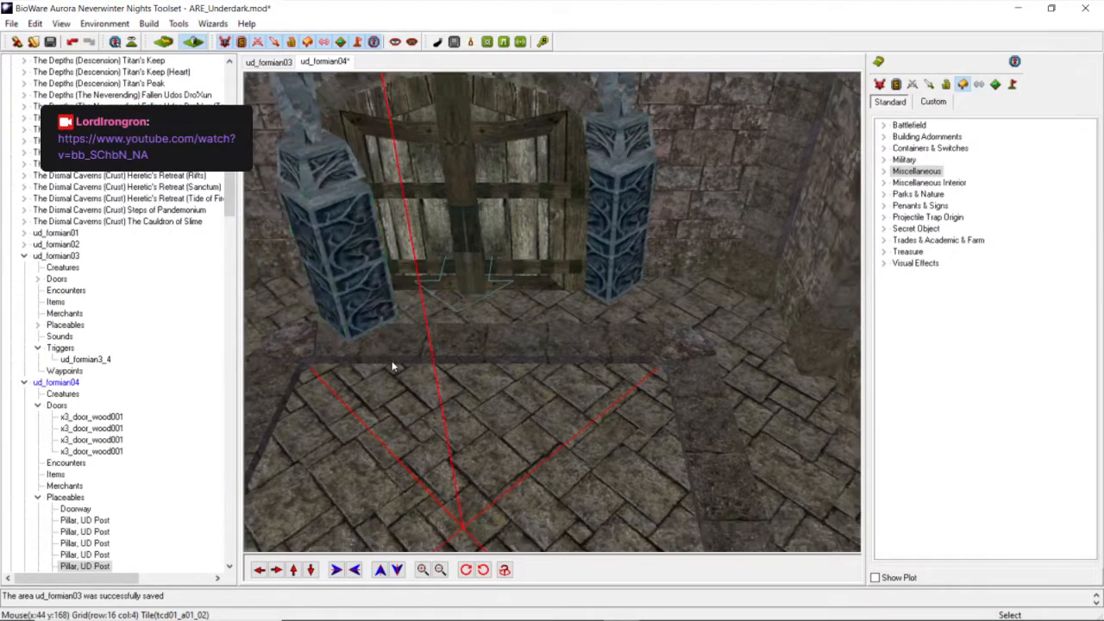
left_click(259, 570)
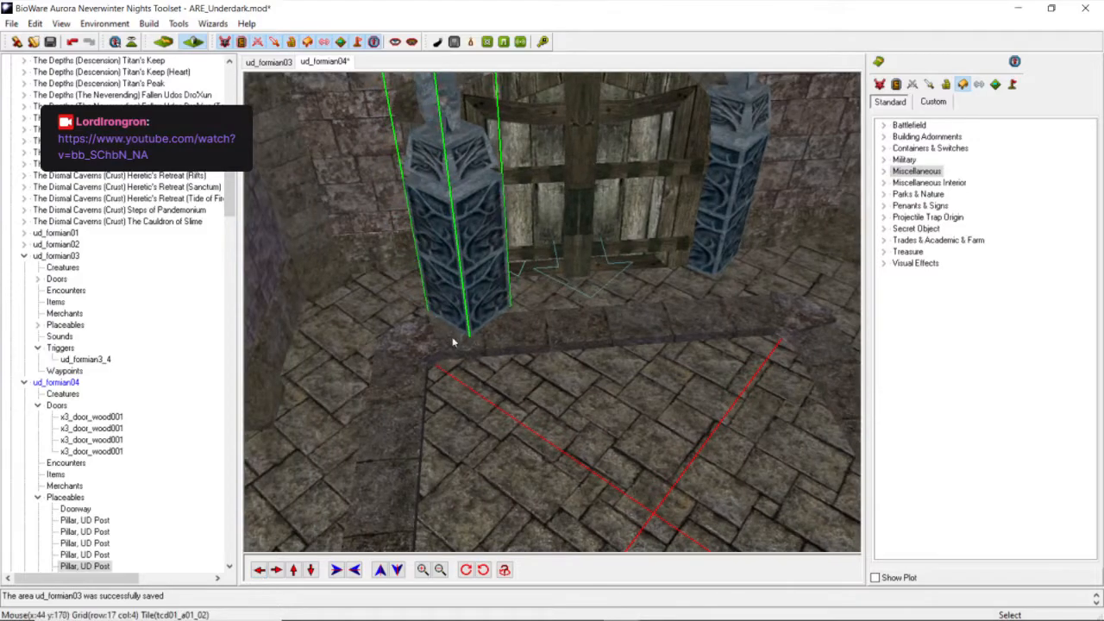
left_click(419, 285)
left_click_drag(415, 271, 434, 266)
scroll(580, 353, "down", 5)
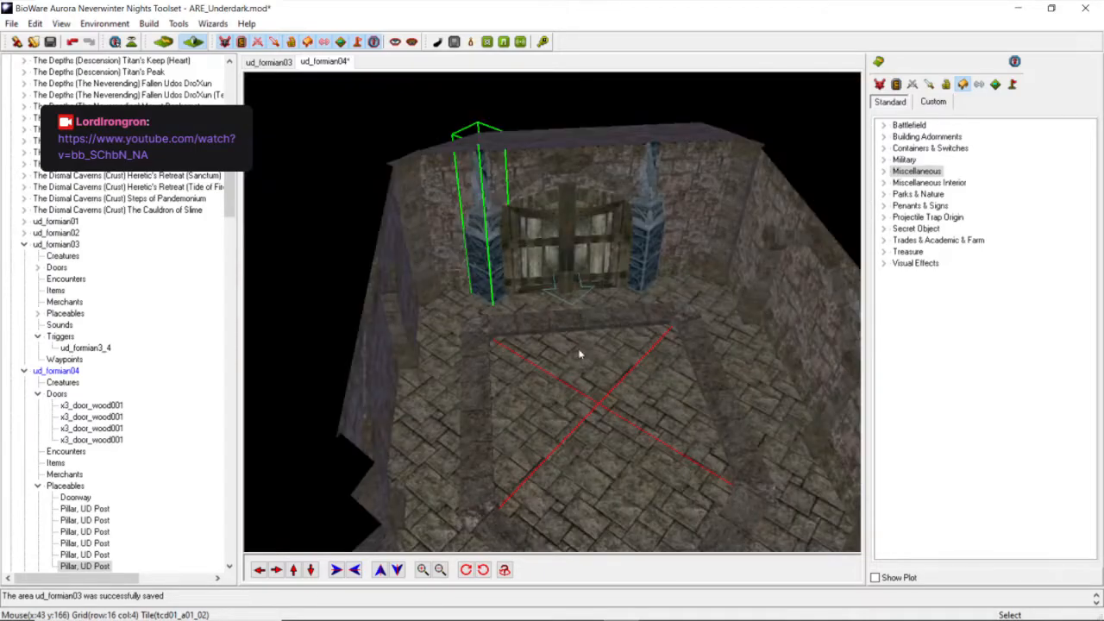
Fine-tune the right pillar's position at the door edge so it matches the pillar on the left.
middle_click_drag(580, 353, 580, 353)
scroll(580, 353, "up", 4)
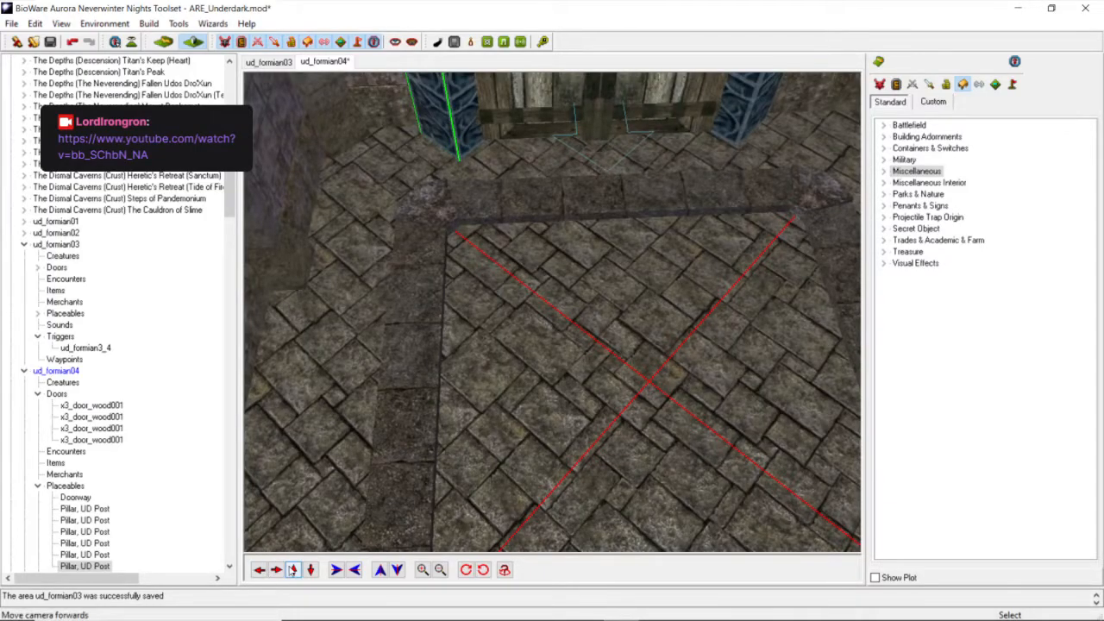
left_click(294, 570)
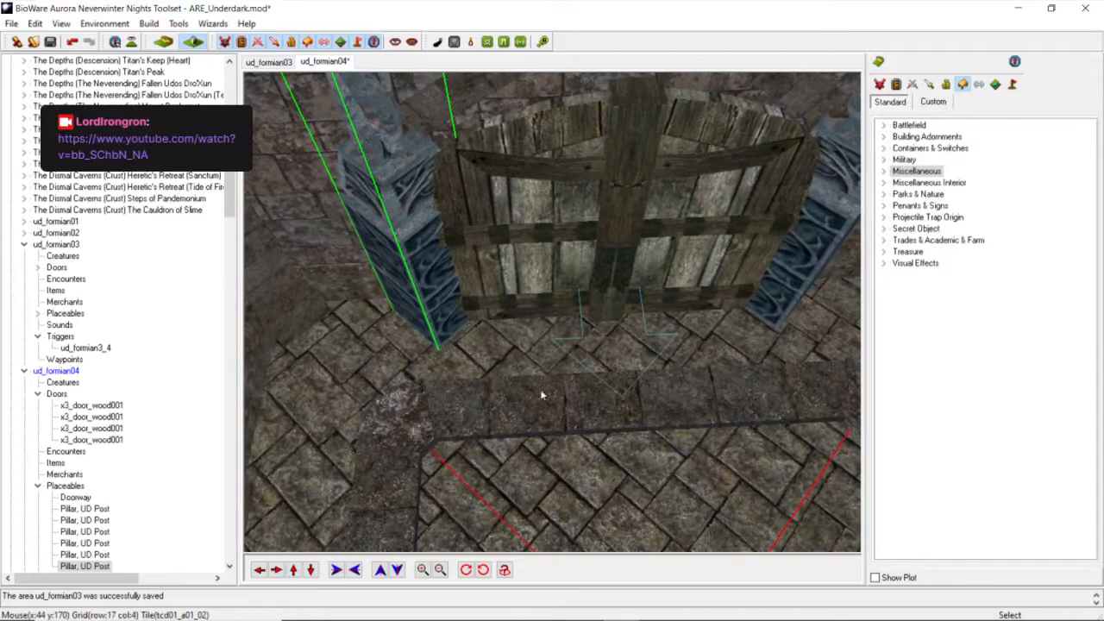
scroll(615, 353, "down", 4)
middle_click_drag(615, 355, 653, 378)
scroll(653, 378, "up", 4)
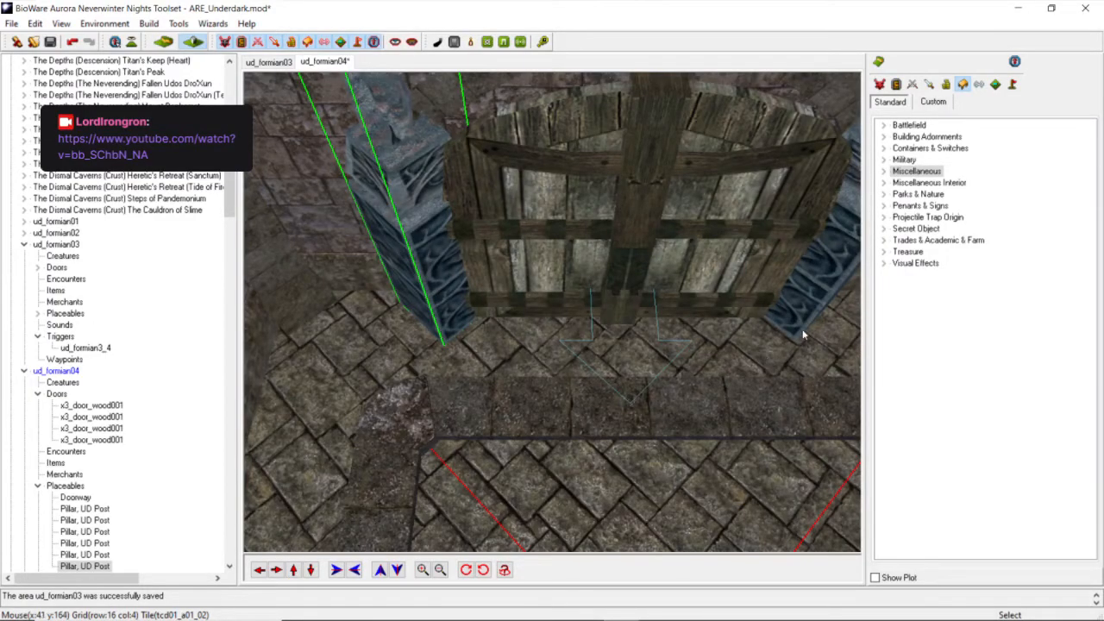
left_click(798, 334)
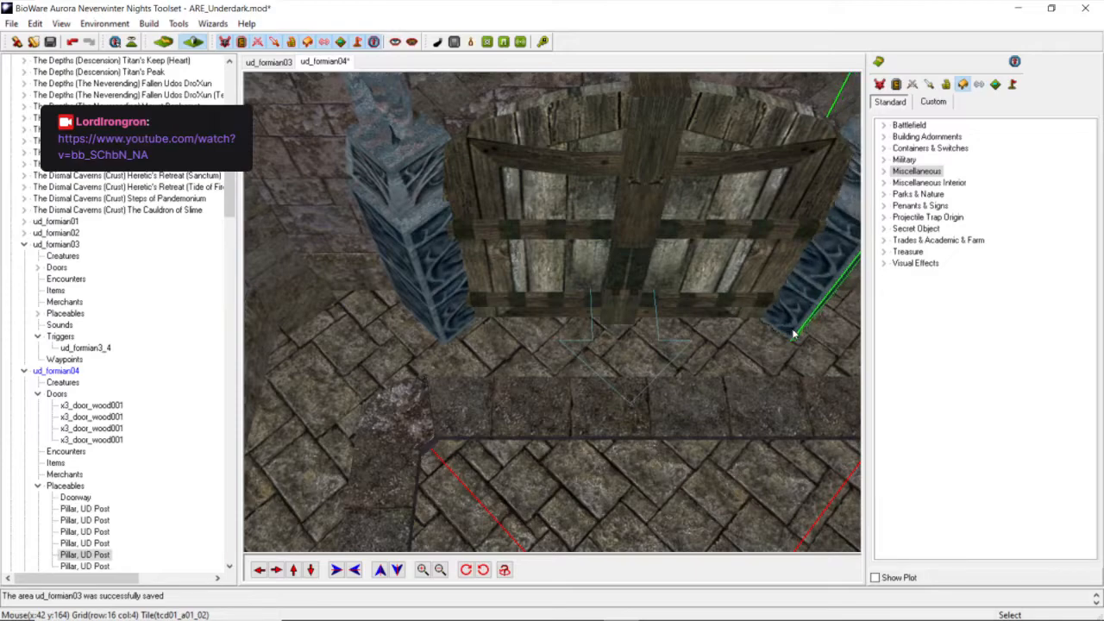
left_click_drag(798, 333, 797, 334)
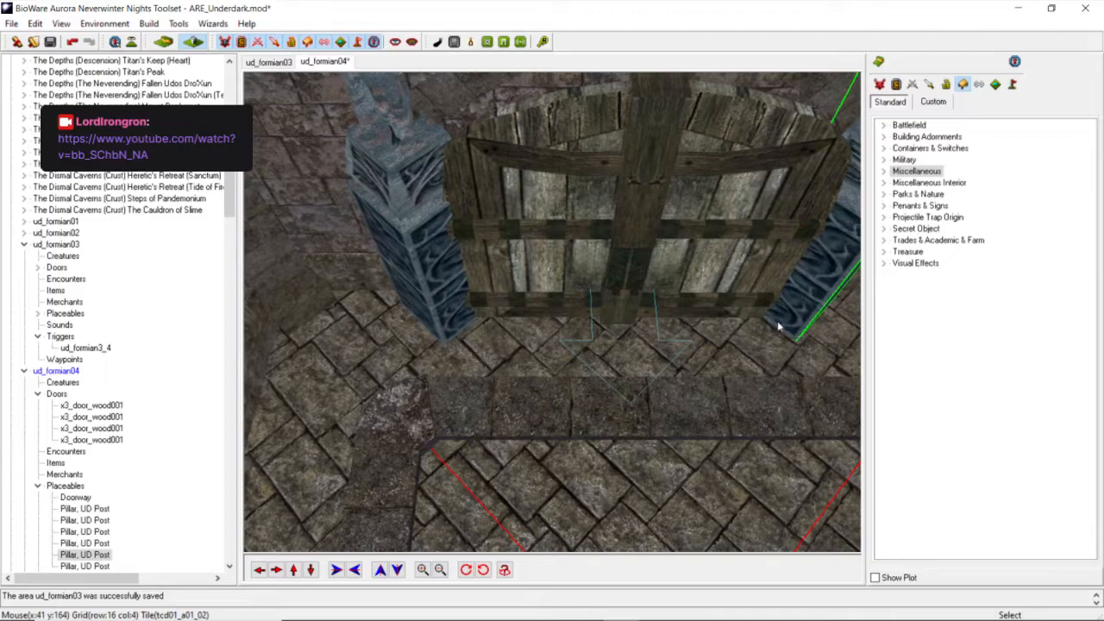
Reduce the visual transform scale of the pillar on the left of the door.
scroll(778, 326, "down", 5)
middle_click_drag(421, 385, 431, 371)
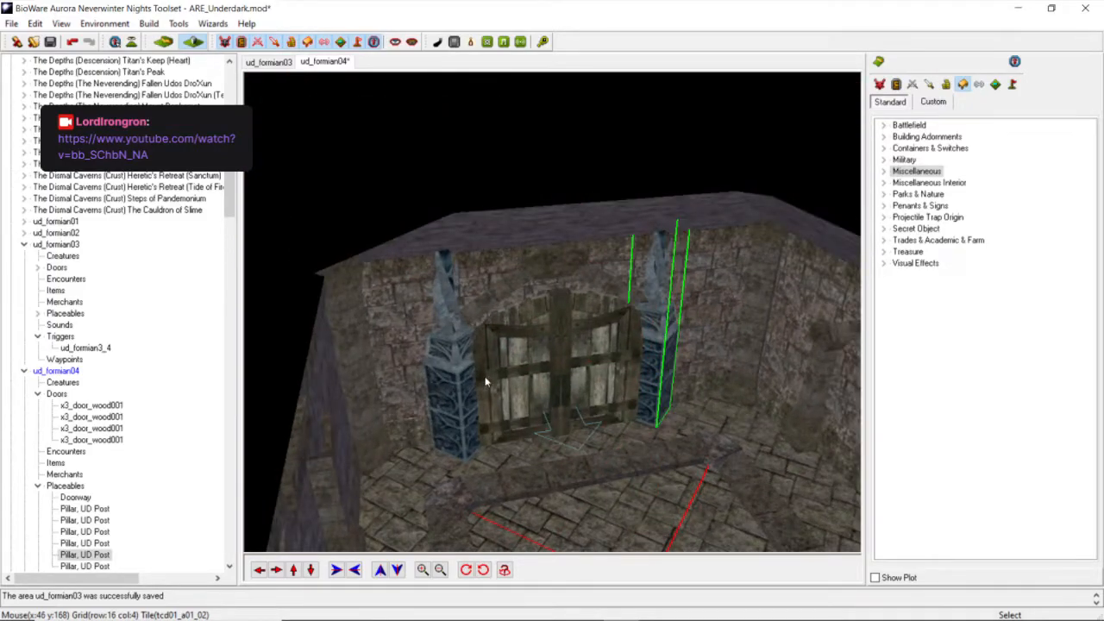
right_click(450, 397)
left_click(483, 417)
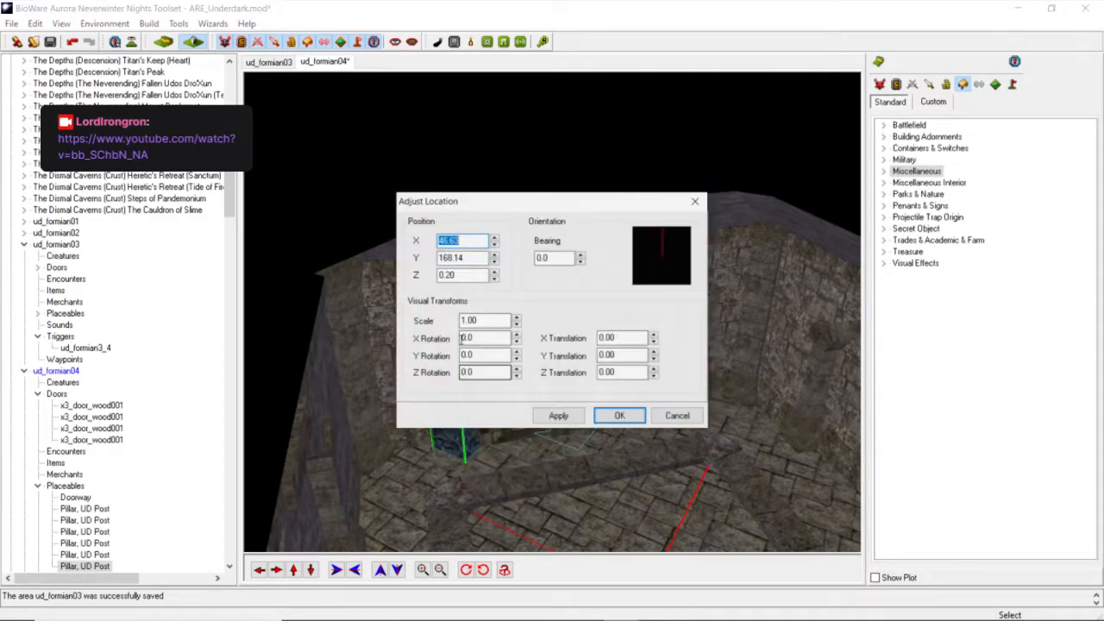
left_click_drag(480, 320, 440, 328)
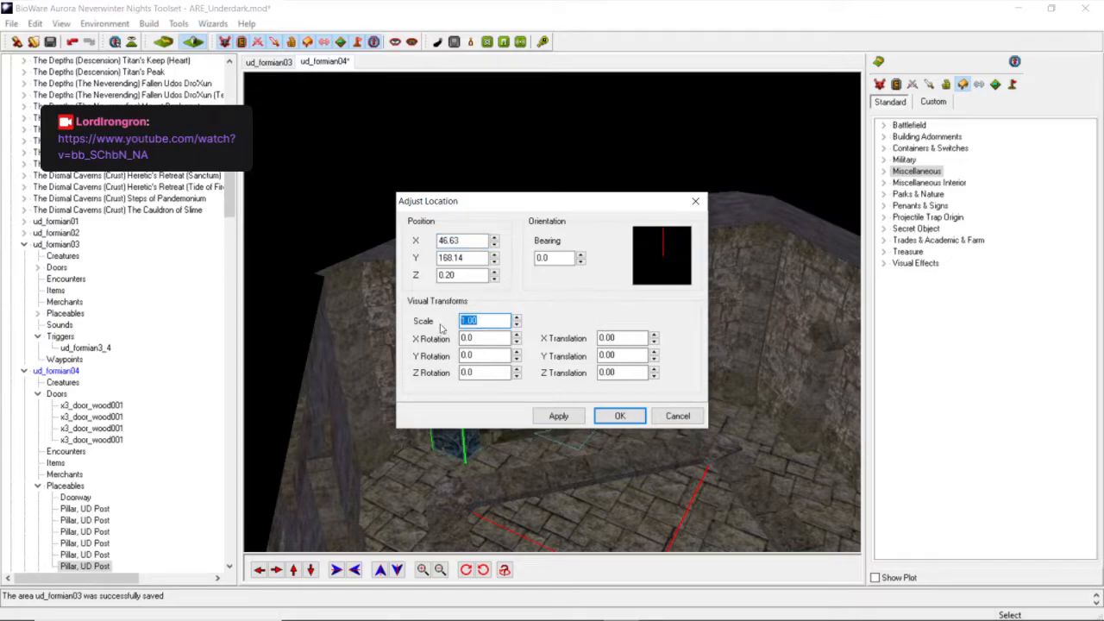
type("0")
left_click(559, 416)
left_click(619, 416)
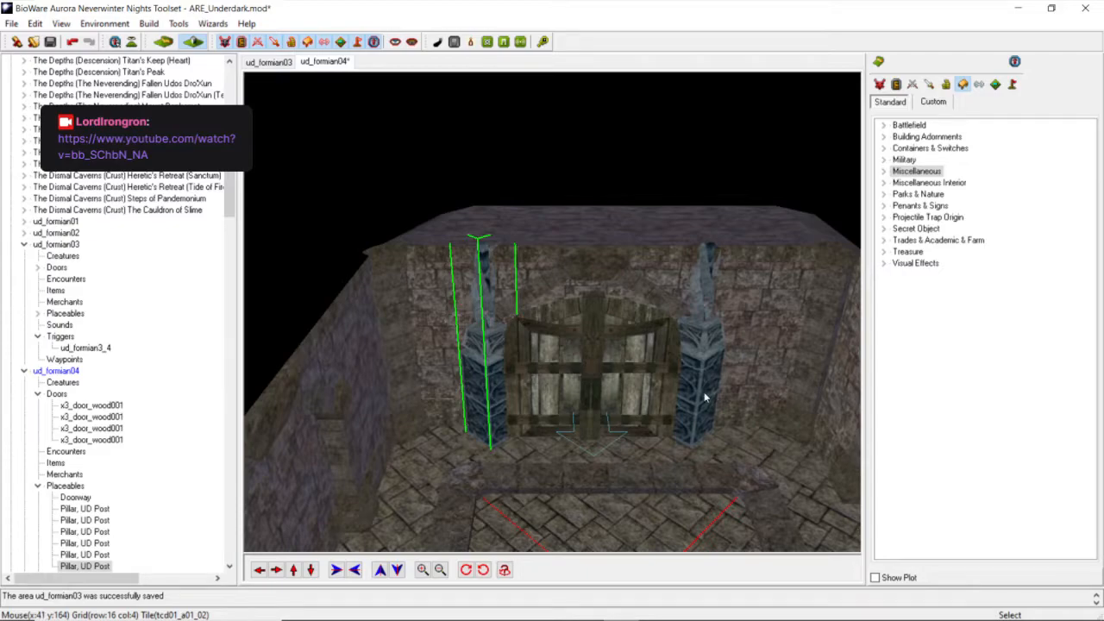
Set the visual transform scale of the pillar on the right of the door to 0.95.
right_click(705, 397)
left_click(759, 416)
left_click_drag(493, 320, 425, 323)
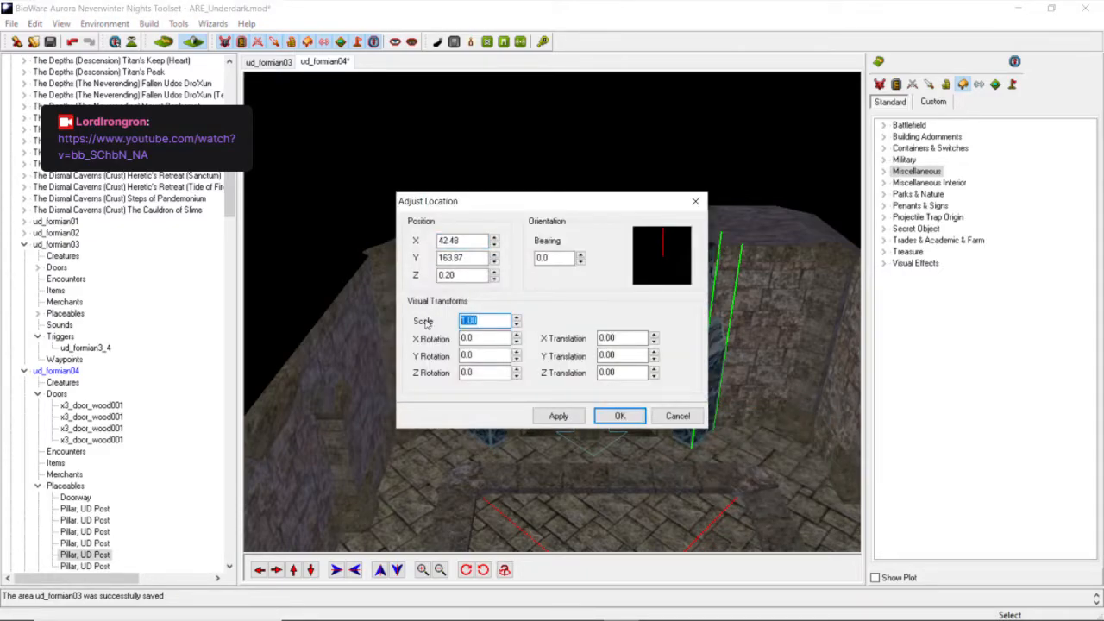
type("0.95")
left_click(558, 416)
left_click(606, 419)
scroll(605, 418, "down", 4)
middle_click_drag(605, 418, 570, 424)
scroll(616, 436, "down", 4)
scroll(564, 412, "up", 4)
scroll(564, 407, "up", 3)
scroll(571, 425, "down", 4)
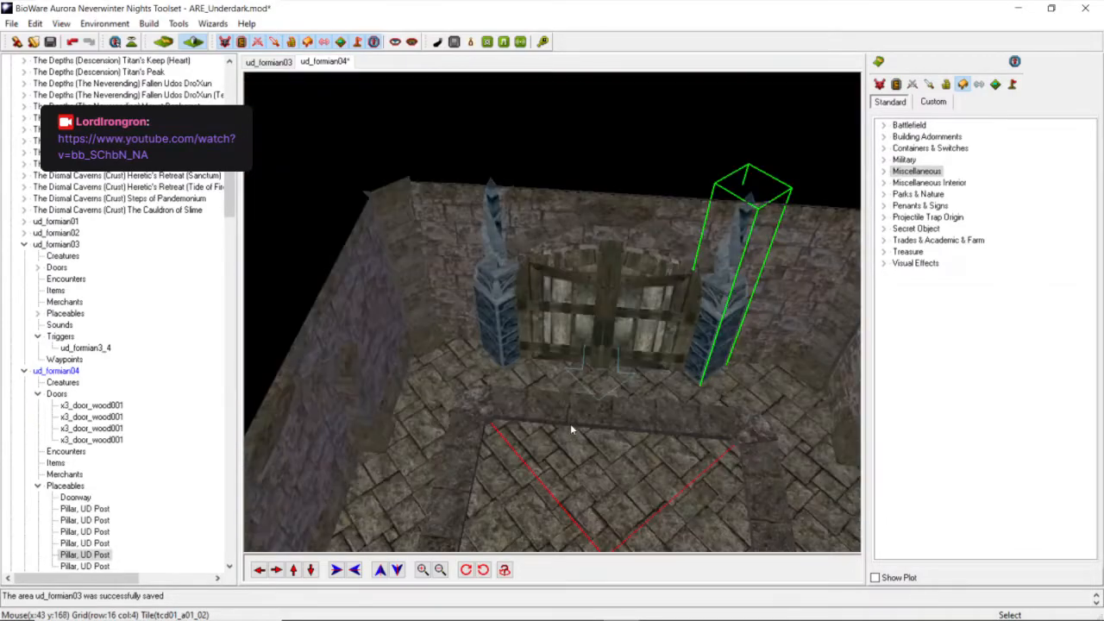
Go across ud_formian04 to the next corner room and face its chamber's unframed door.
scroll(568, 425, "down", 4)
middle_click_drag(555, 419, 539, 356)
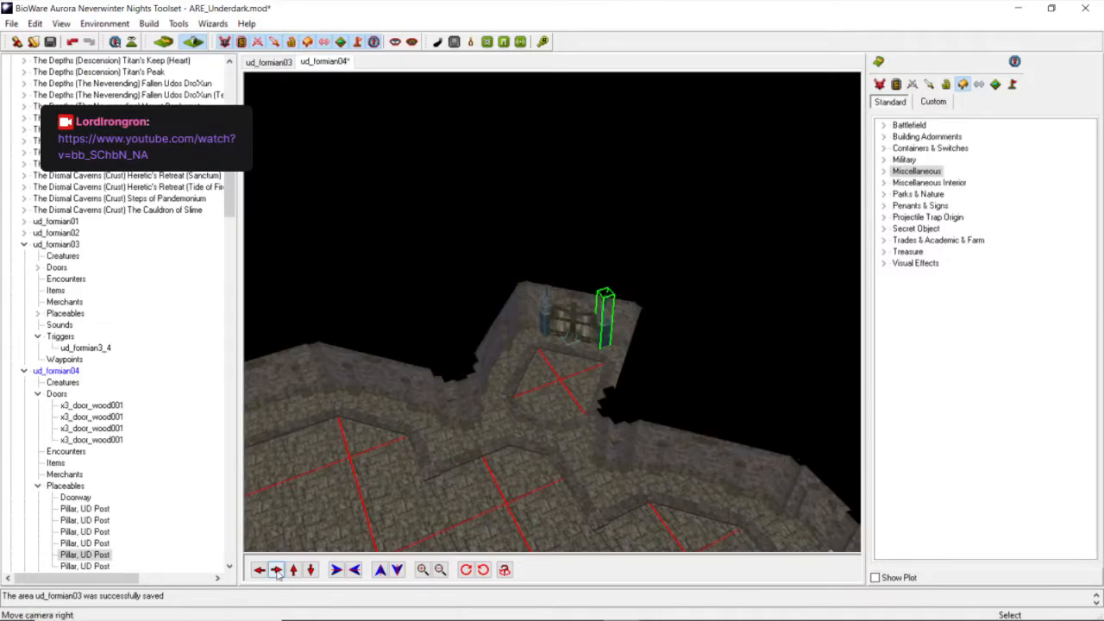
left_click(276, 570)
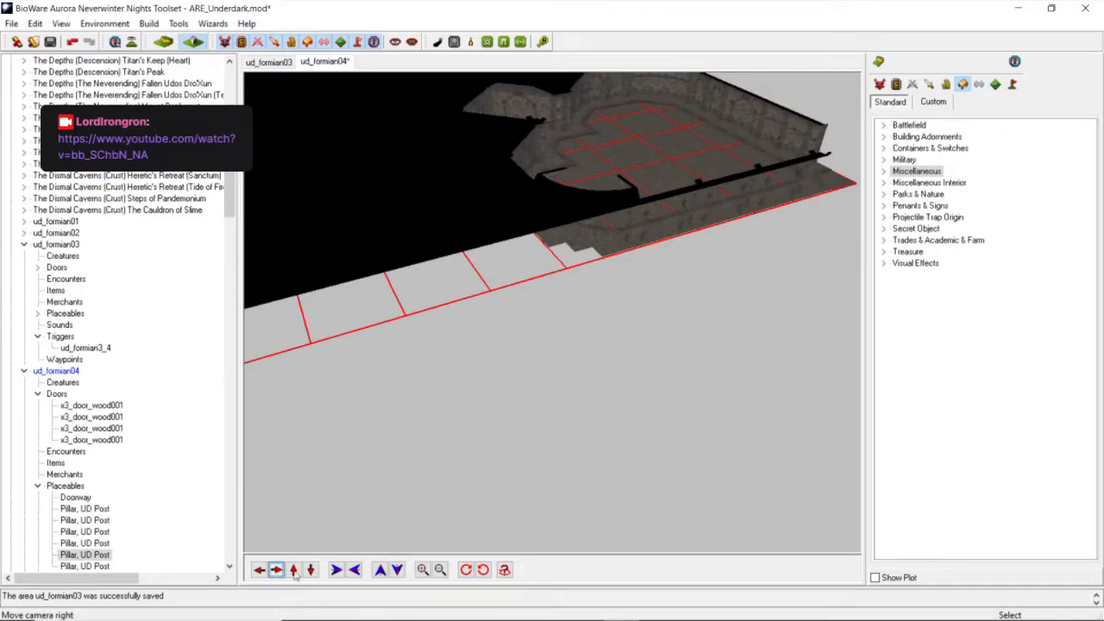
left_click(293, 570)
middle_click_drag(397, 512, 552, 312)
left_click(294, 570)
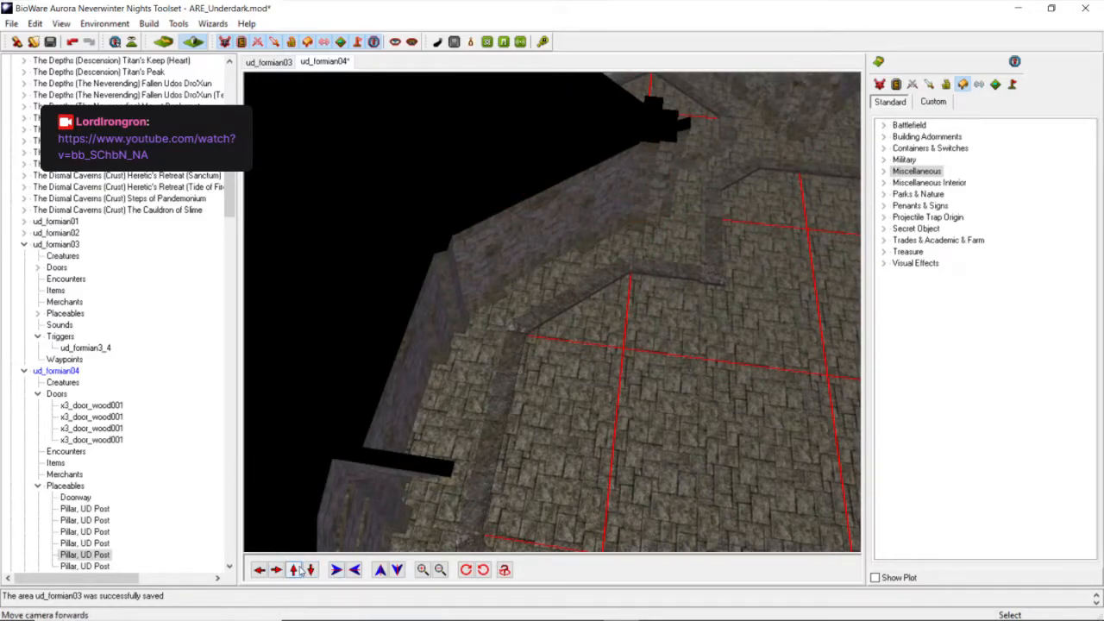
left_click(278, 570)
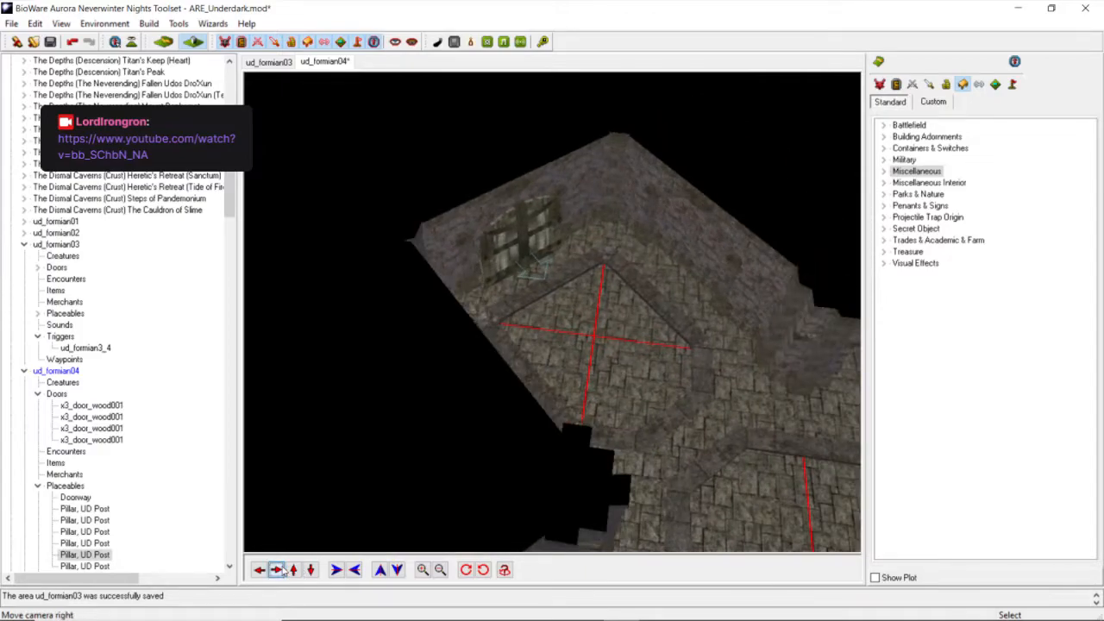
middle_click_drag(445, 212, 442, 409)
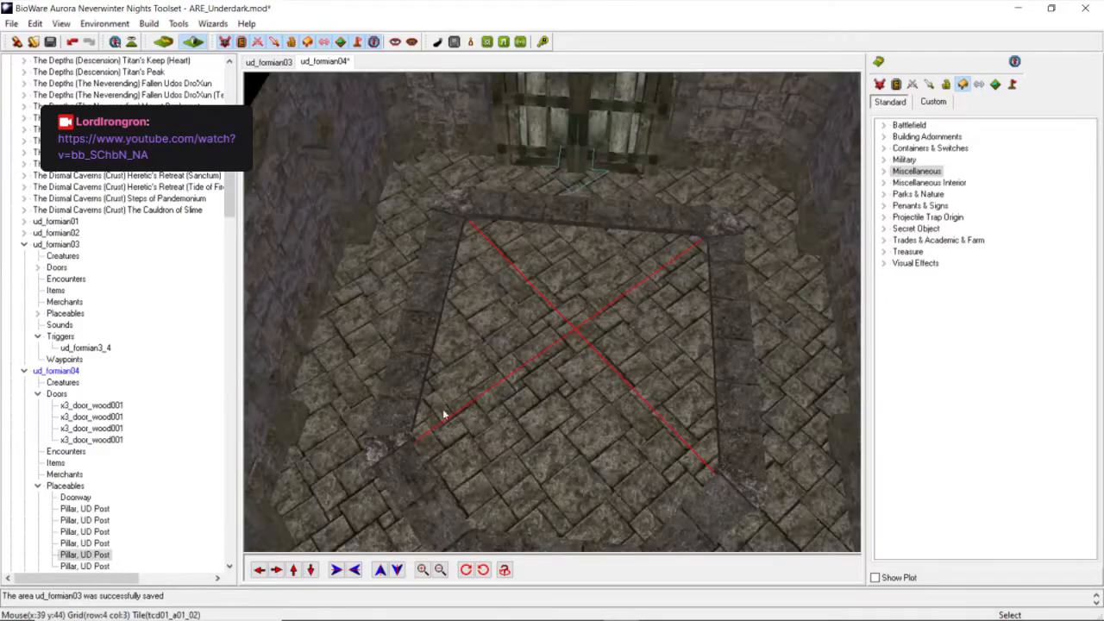
left_click(294, 570)
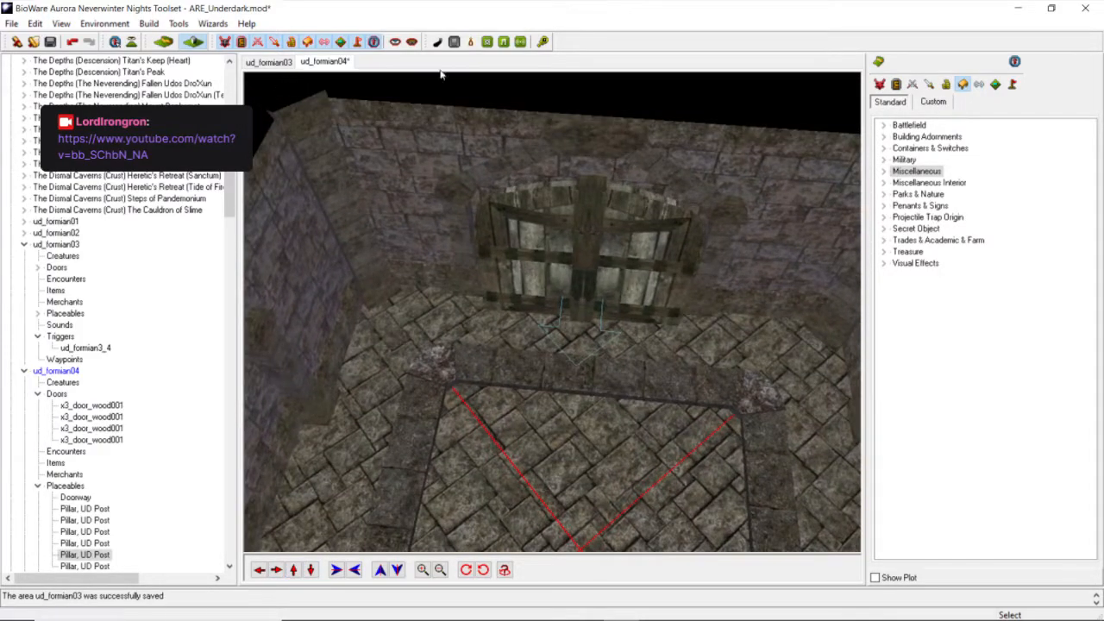
Paste a UD Post pillar on the left of this chamber's door and move it back against the wall.
left_click(34, 24)
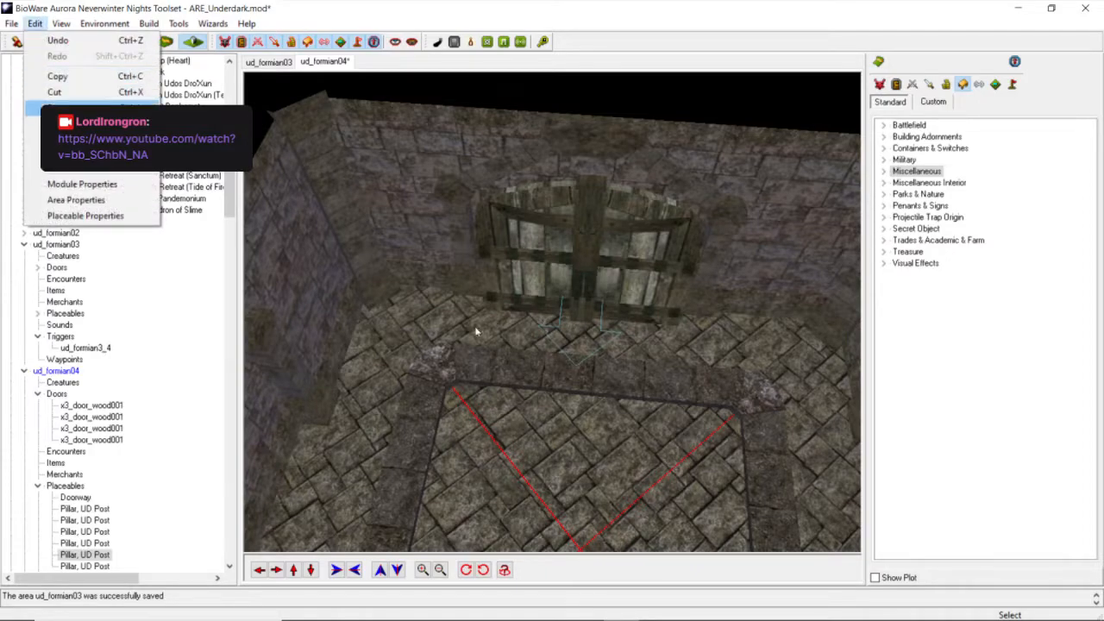
left_click(42, 92)
left_click(483, 338)
scroll(483, 338, "up", 1)
scroll(483, 338, "down", 2)
middle_click_drag(483, 338, 468, 353)
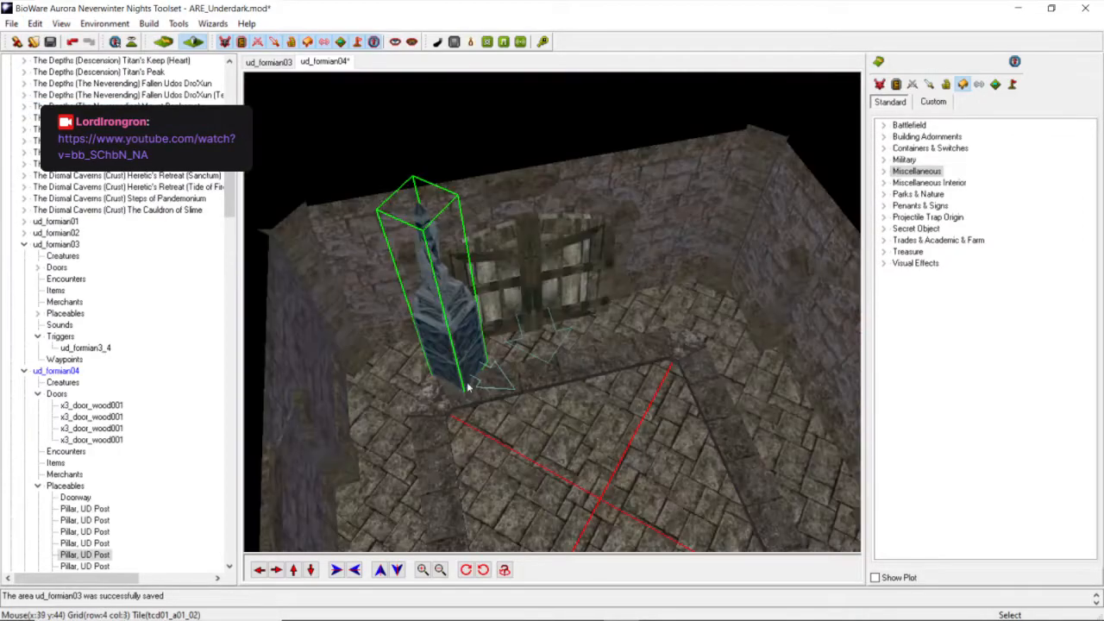
left_click(456, 343)
mouse_move(455, 348)
left_mouse_down()
mouse_move(443, 230)
mouse_move(459, 335)
left_mouse_up()
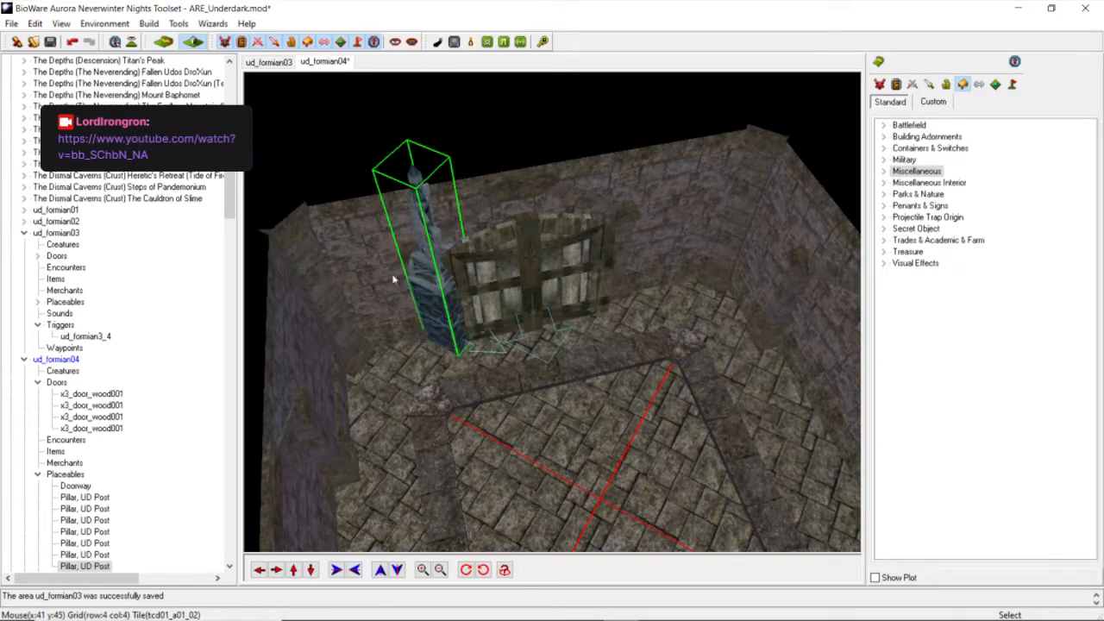
Paste a second UD Post pillar on the right of the door and line it up with the door's edge.
left_click(34, 24)
left_click(60, 108)
left_click(636, 324)
left_click_drag(637, 325, 623, 322)
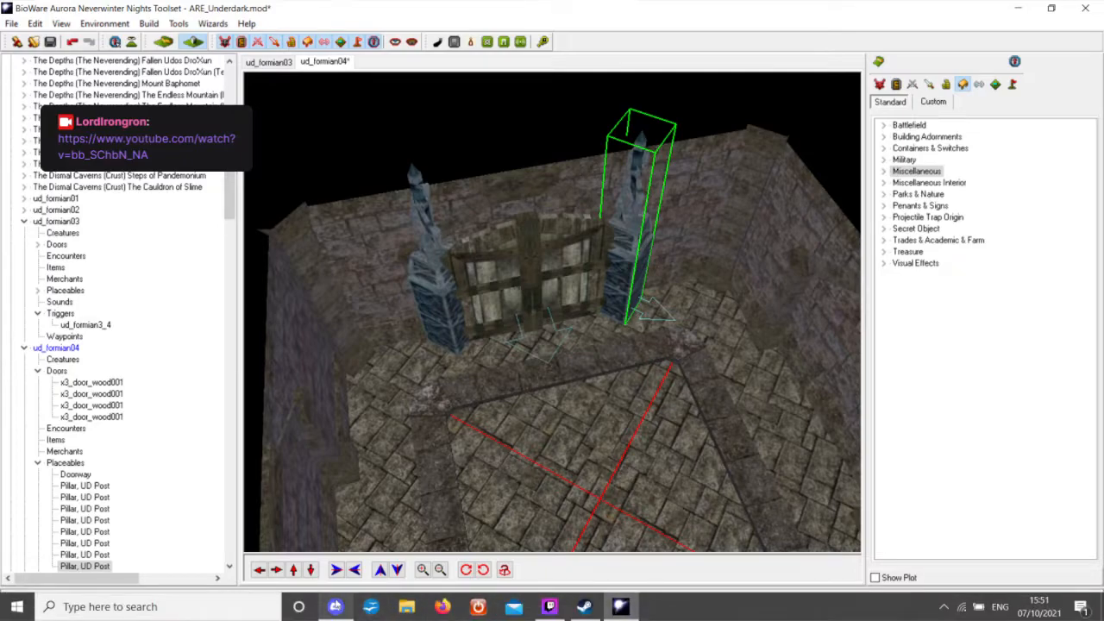
Unmute the microphone in Discord and in Twitch Studio, and return to the Aurora Toolset.
left_click(335, 606)
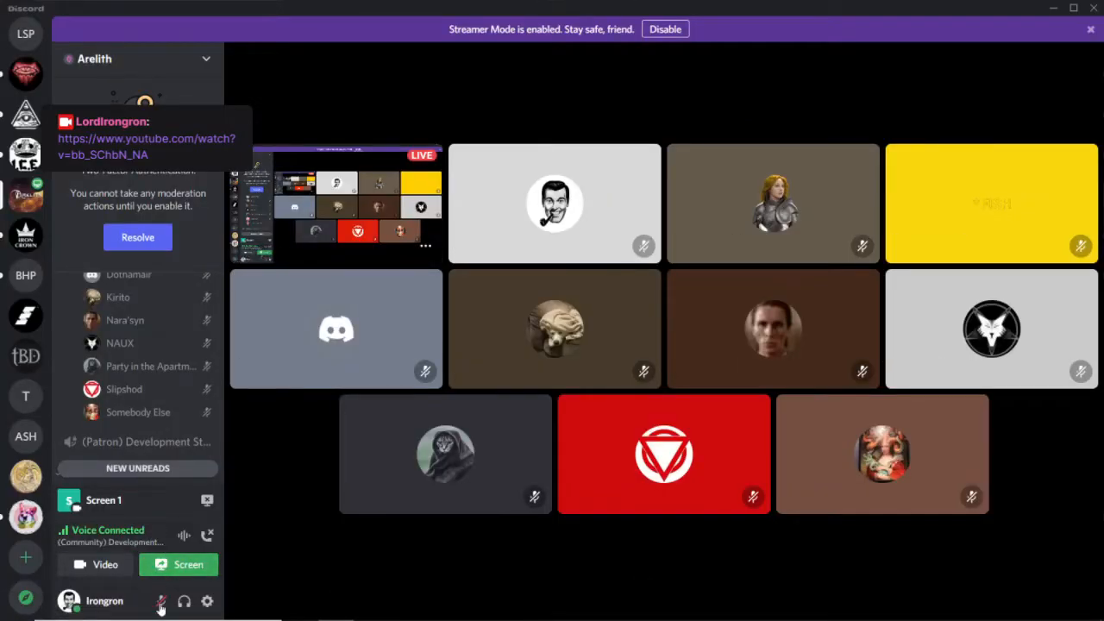
left_click(160, 602)
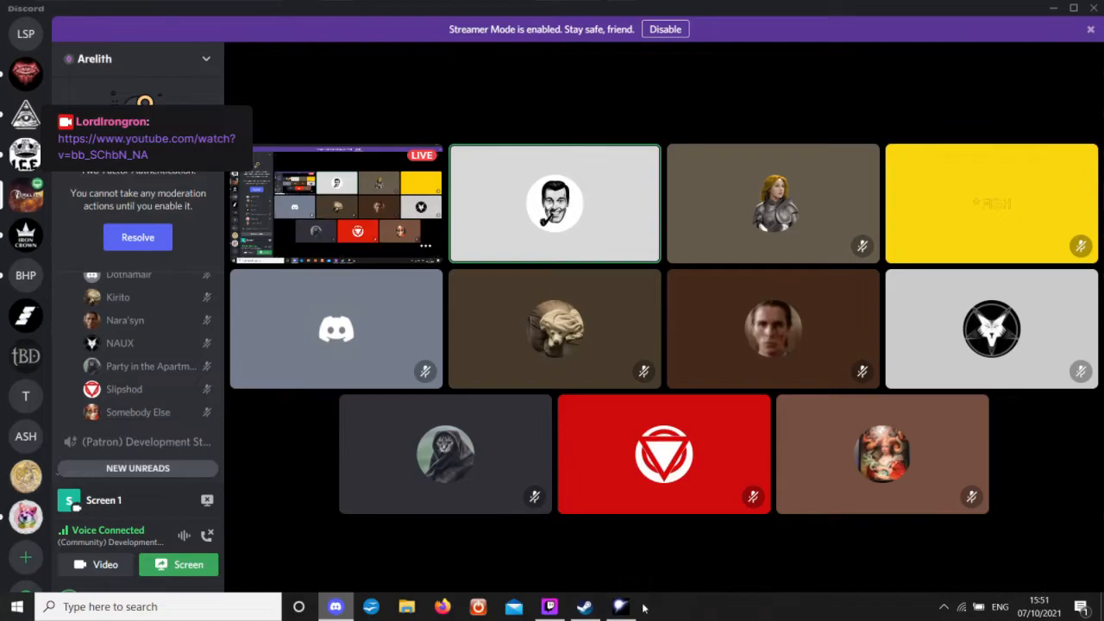
left_click(550, 606)
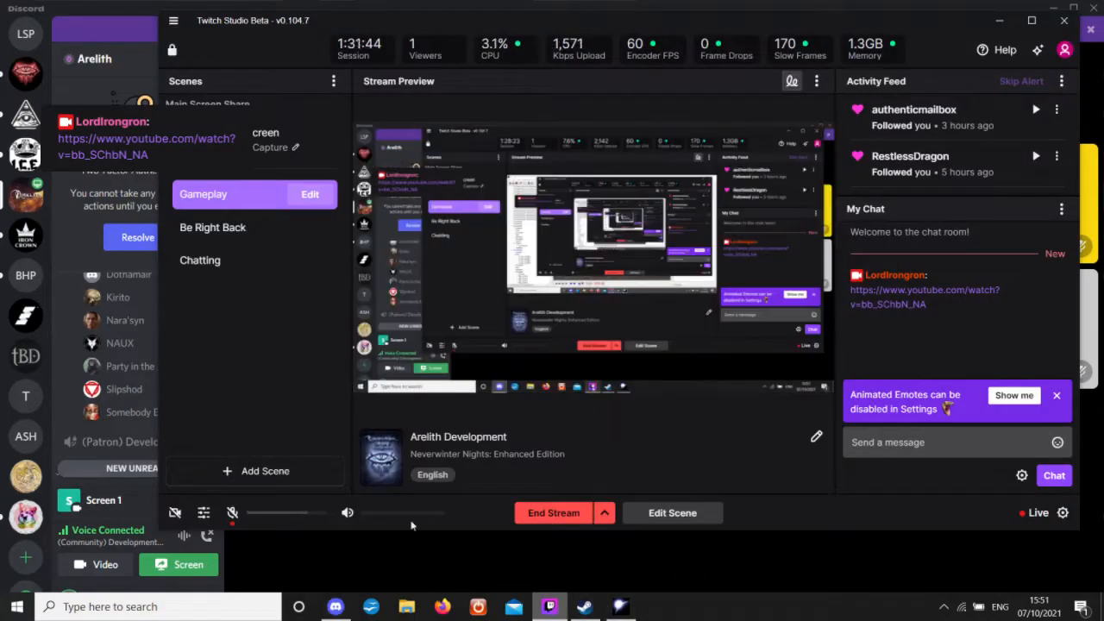
left_click(231, 512)
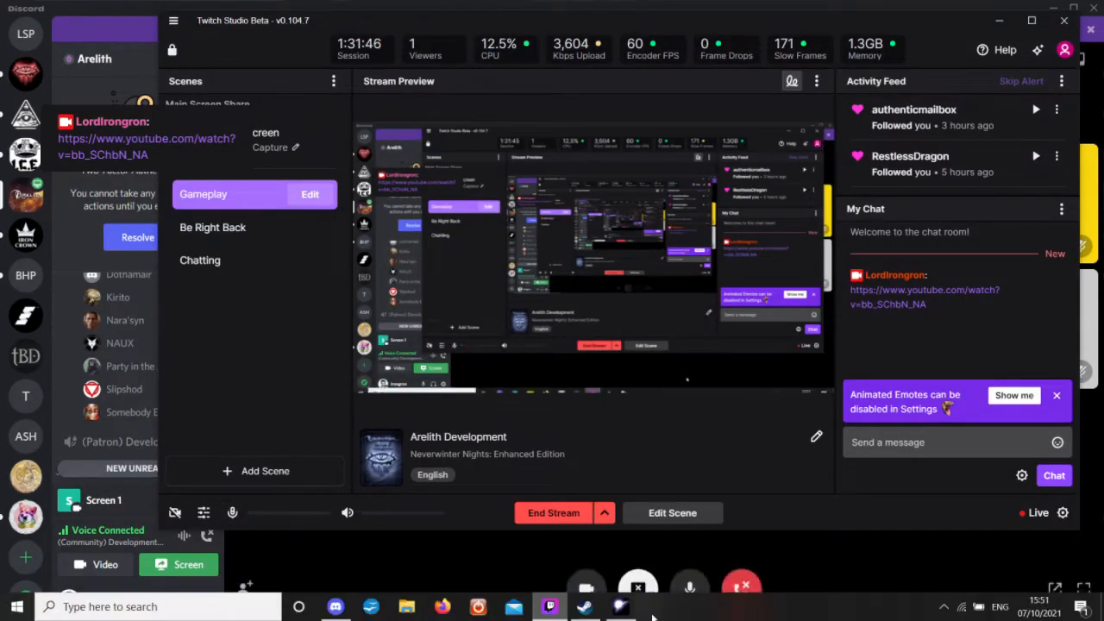
left_click(621, 606)
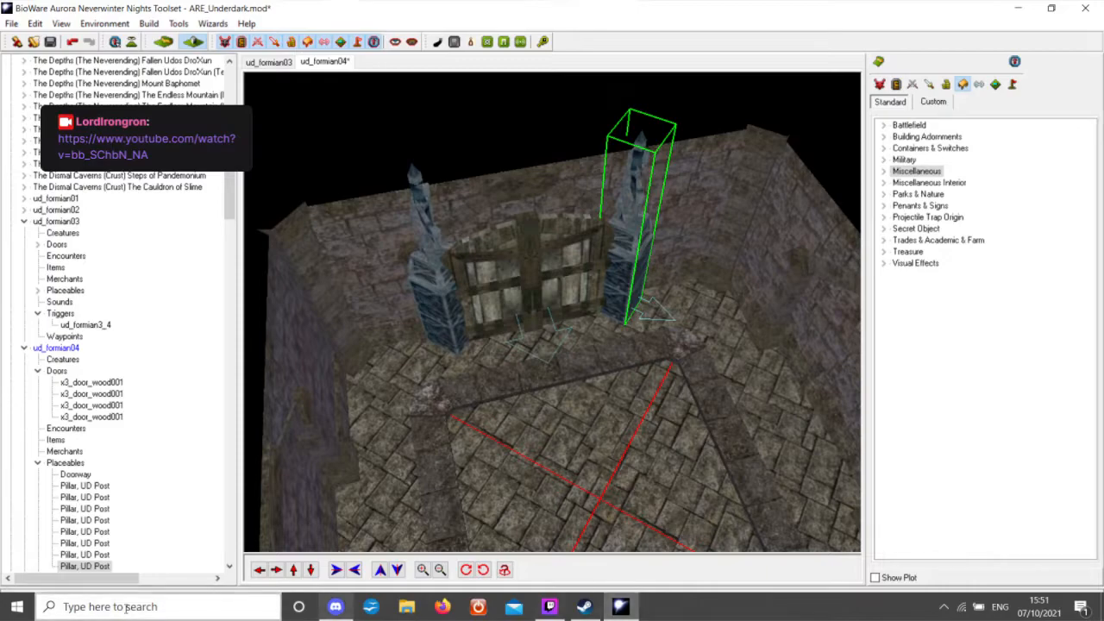
Place a Cage from the Miscellaneous placeables on the open floor outside the corner chamber.
left_click(310, 570)
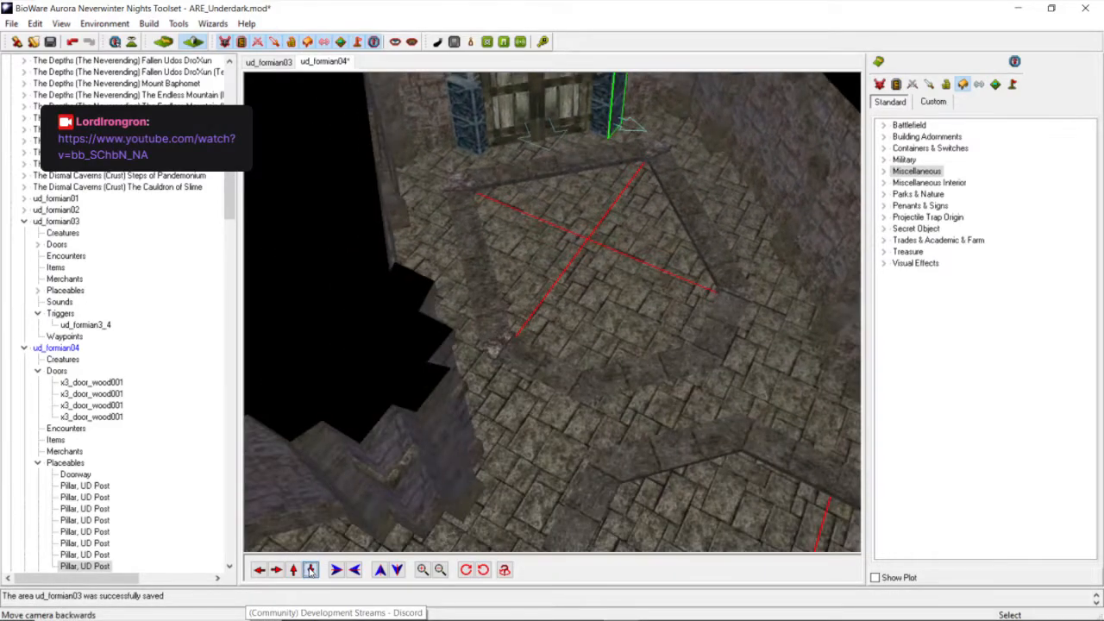
scroll(616, 302, "up", 3)
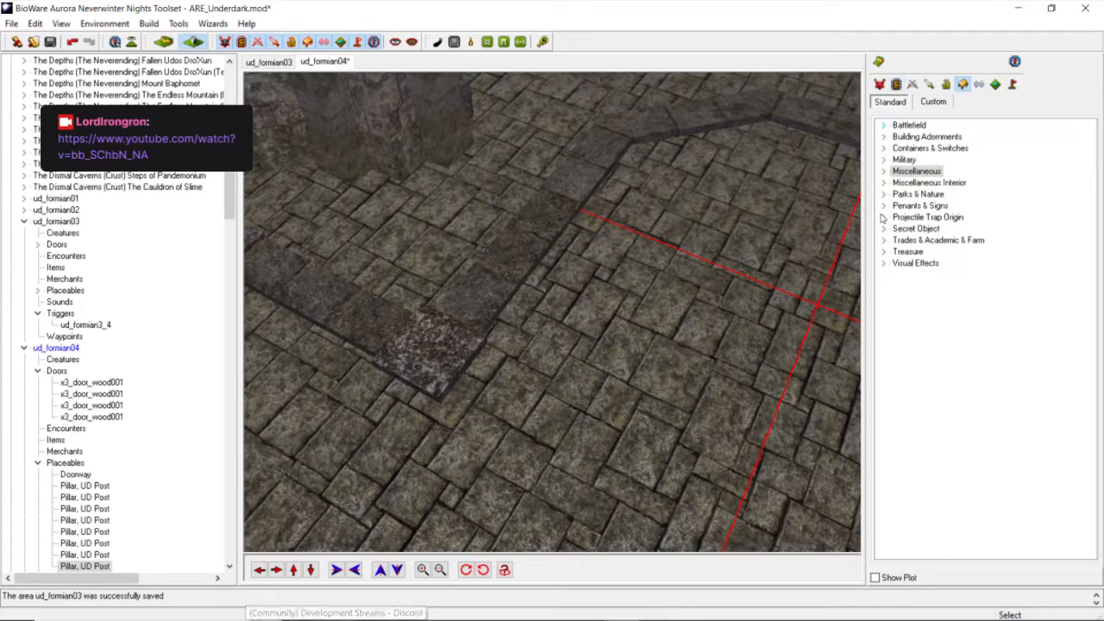
left_click(884, 173)
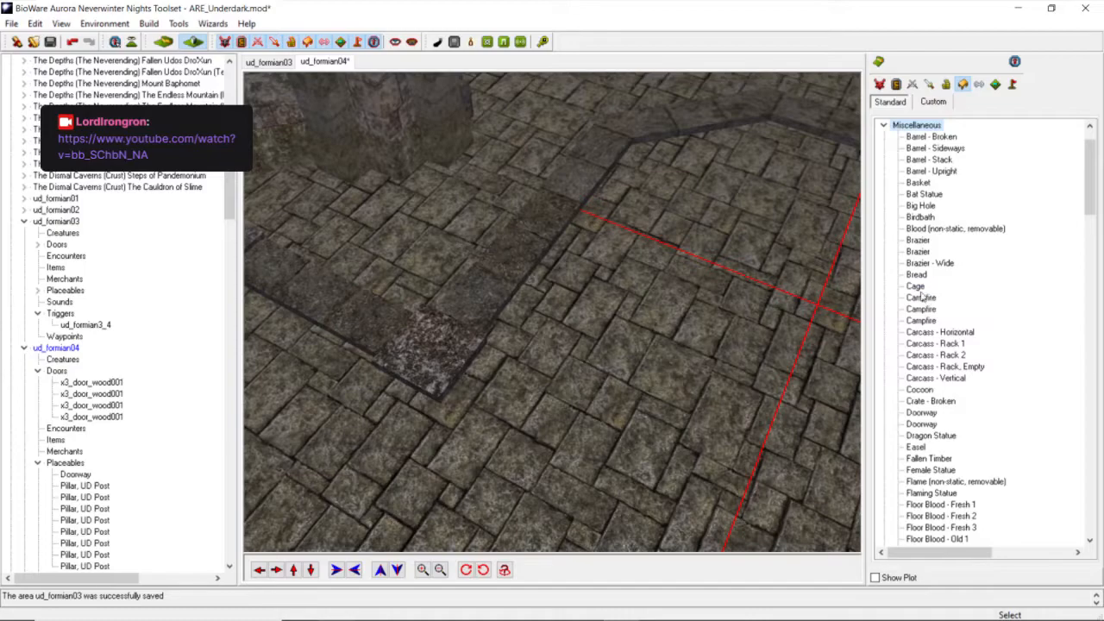
left_click(919, 289)
left_click(638, 355)
left_click(530, 249)
scroll(531, 250, "down", 3)
scroll(531, 248, "up", 3)
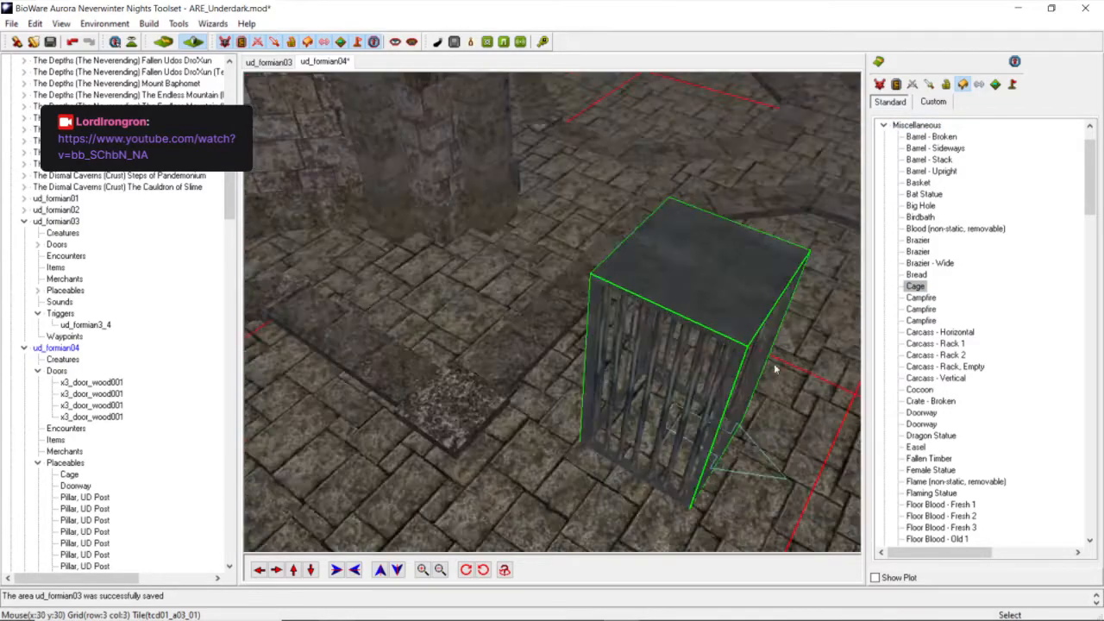
Place the second of the three Campfire placeables on top of the cage.
left_click(920, 309)
left_click(698, 269)
scroll(696, 270, "down", 3)
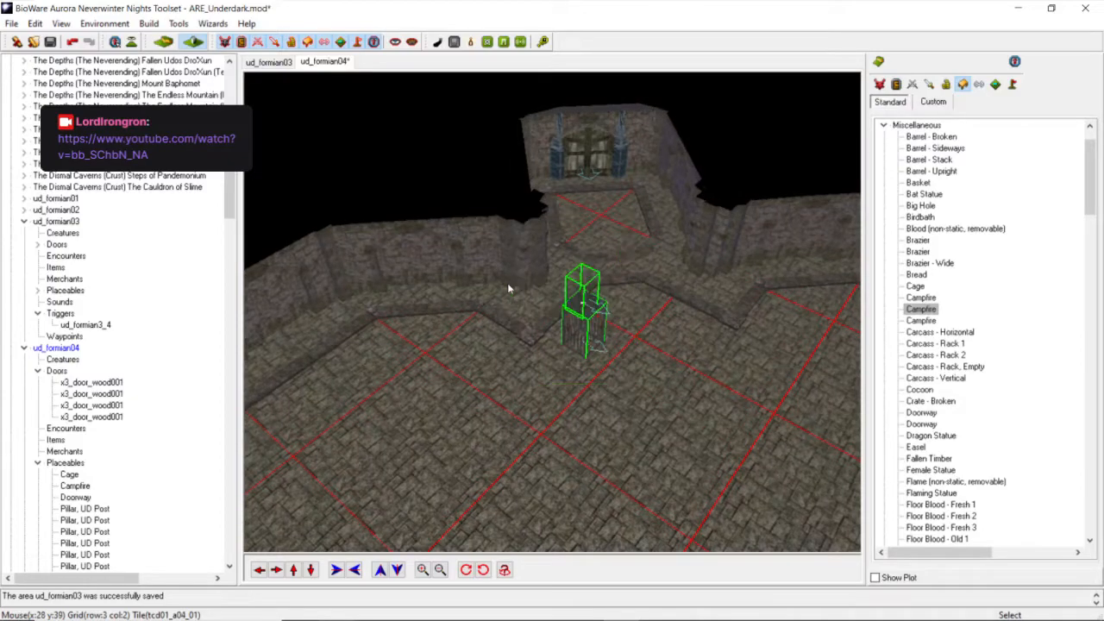
scroll(507, 284, "up", 3)
Copy the cage with its campfire and paste the pair on the floor beside the original.
left_click(34, 23)
left_click(57, 76)
left_click(35, 23)
left_click(57, 107)
left_click(404, 415)
middle_click_drag(405, 415, 457, 378)
scroll(474, 423, "up", 5)
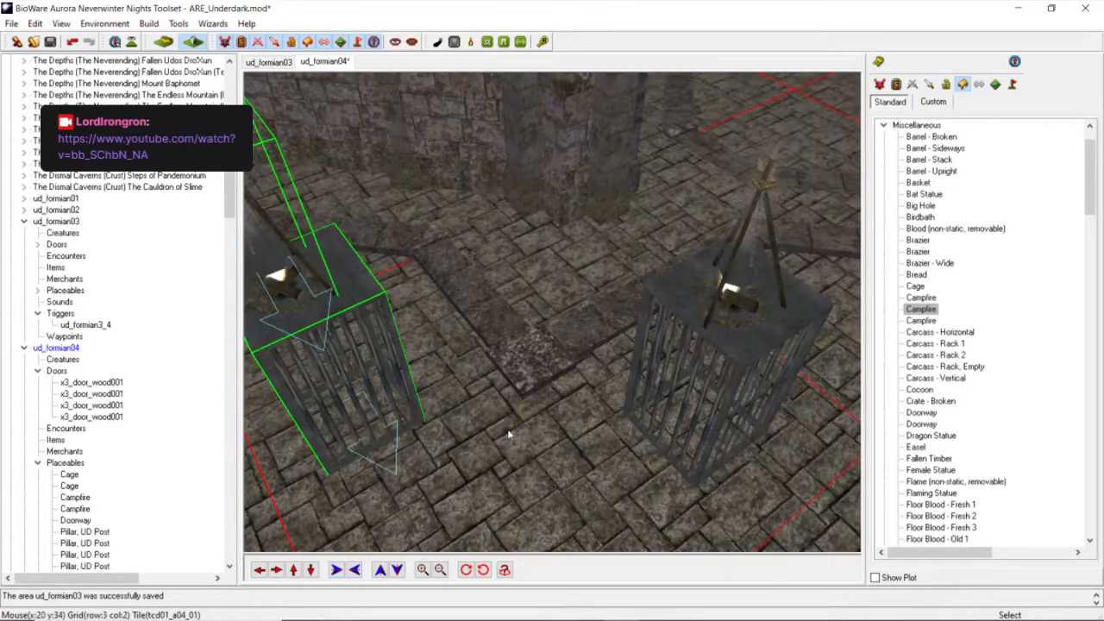
Rearrange the pasted pair so that its campfire sits inside the cage, and compare it with the original.
left_click(259, 570)
left_click_drag(438, 290, 424, 357)
scroll(459, 428, "down", 5)
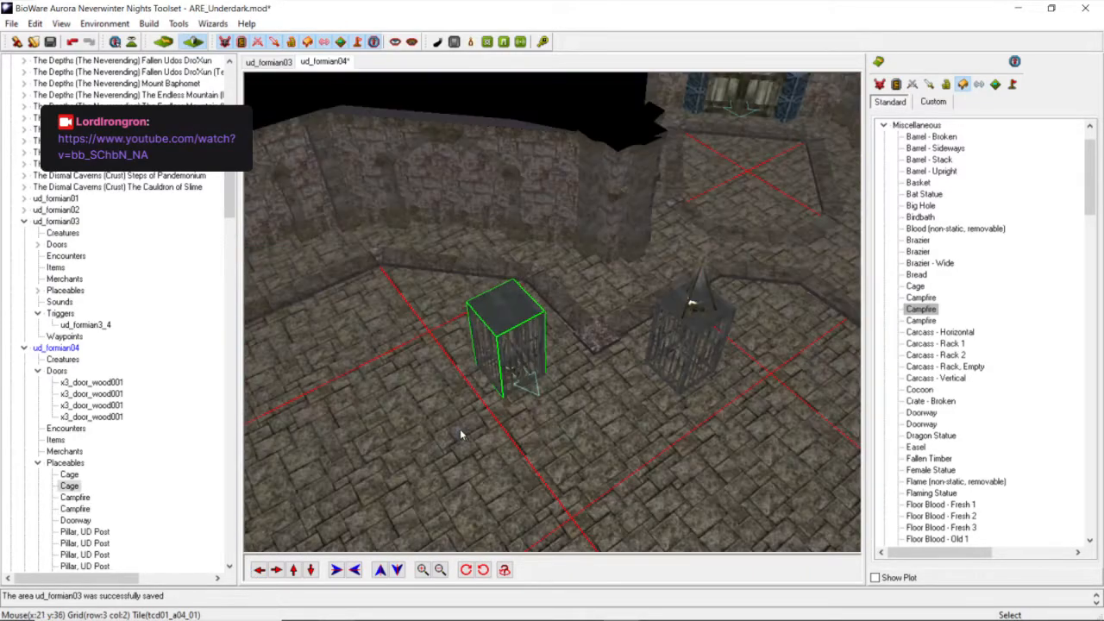
middle_click_drag(460, 429, 543, 452)
scroll(521, 466, "up", 5)
scroll(523, 466, "down", 5)
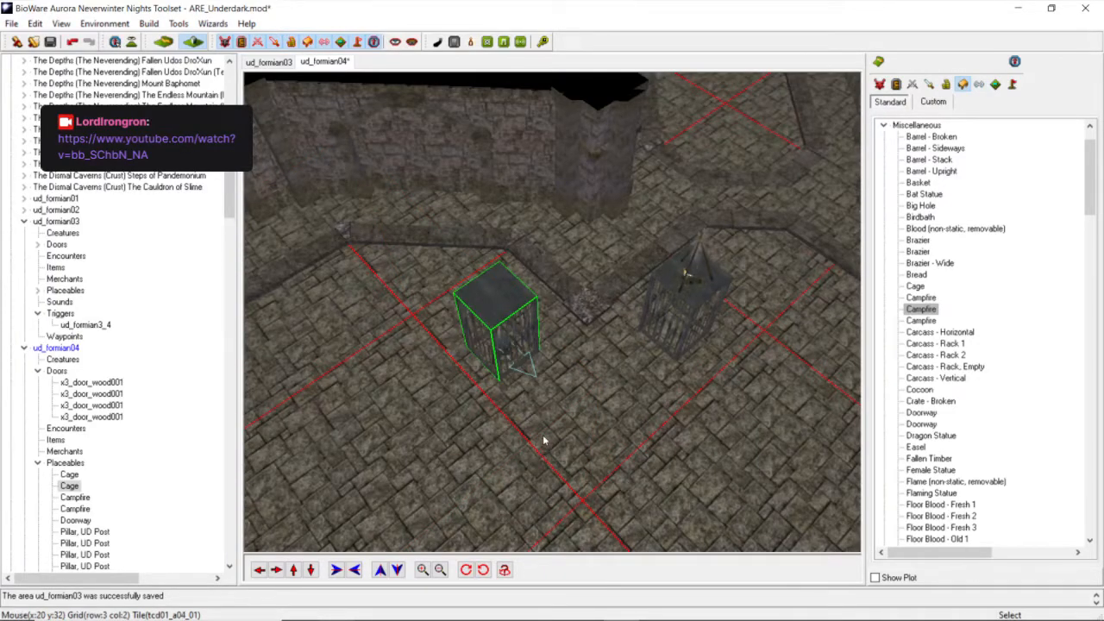
scroll(544, 441, "up", 5)
scroll(581, 227, "down", 5)
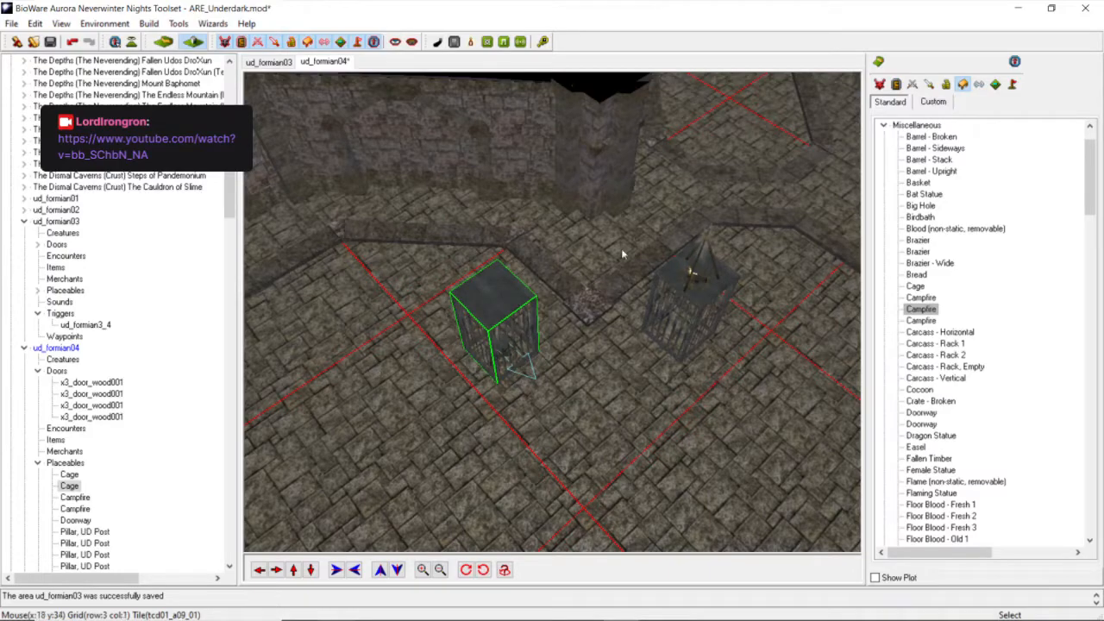
scroll(549, 296, "up", 1)
Delete both cage and campfire pairs from the floor.
left_click_drag(562, 221, 416, 397)
right_click(530, 344)
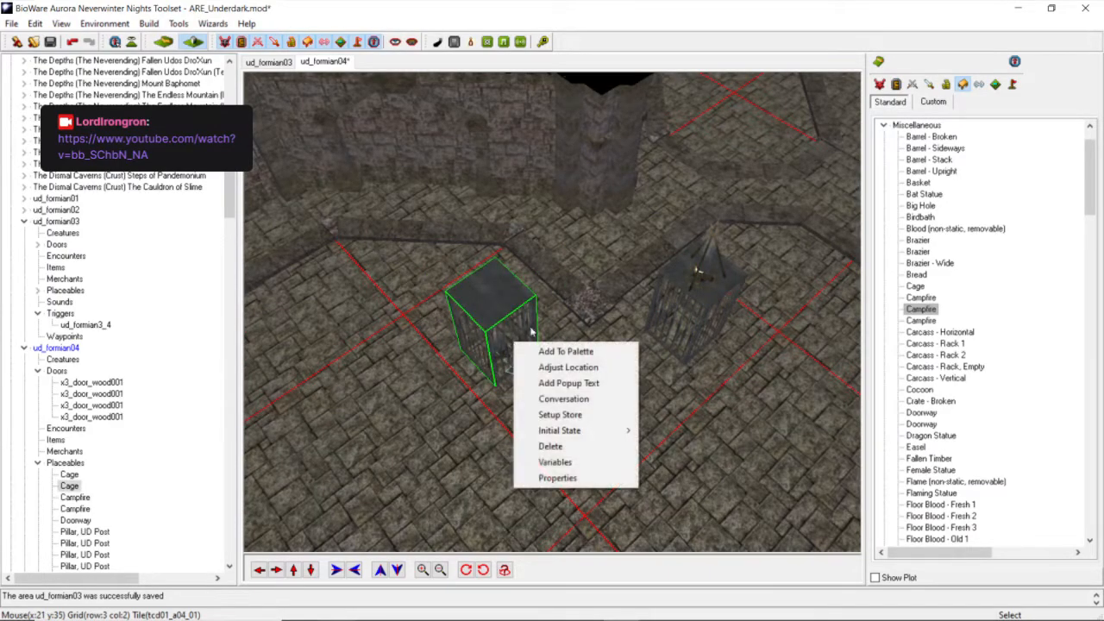
left_click(410, 378)
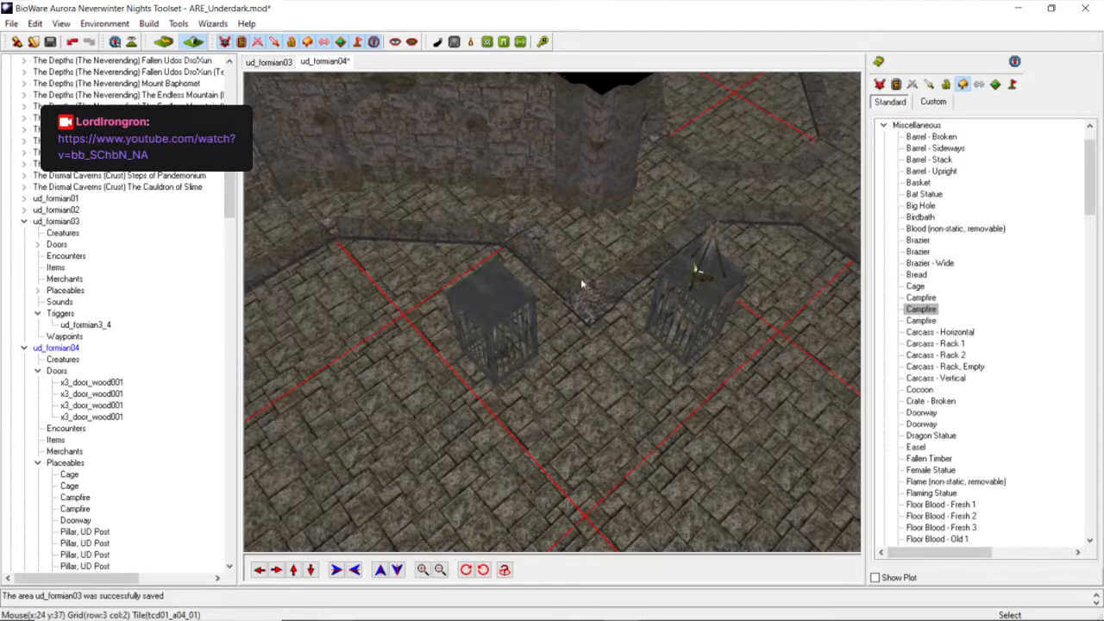
right_click(490, 302)
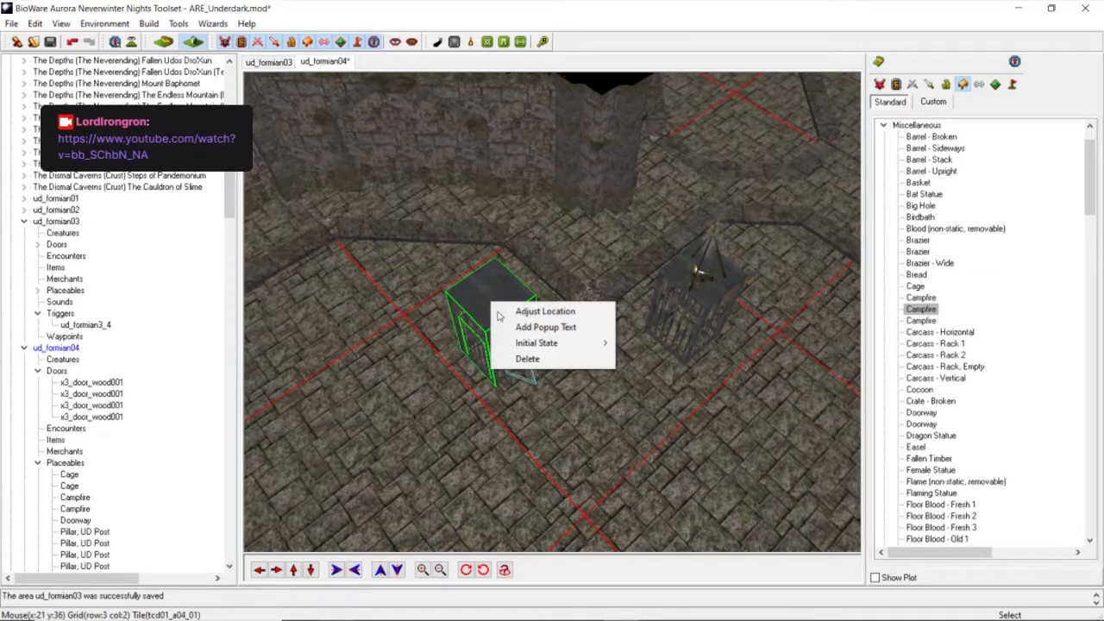
left_click(527, 358)
left_click(700, 271)
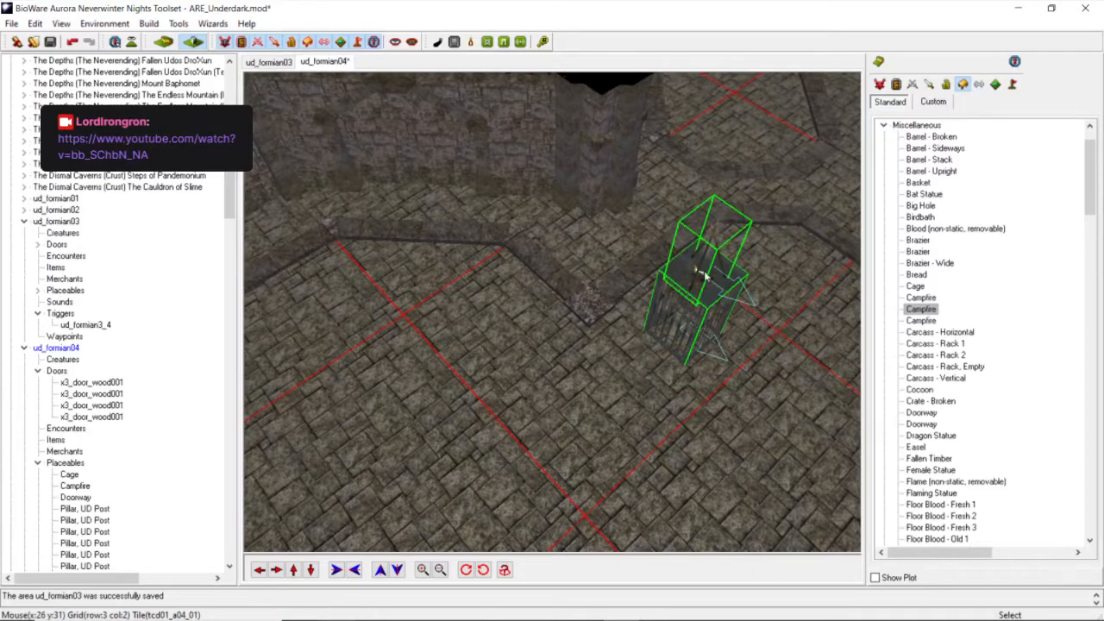
right_click(703, 274)
left_click(768, 327)
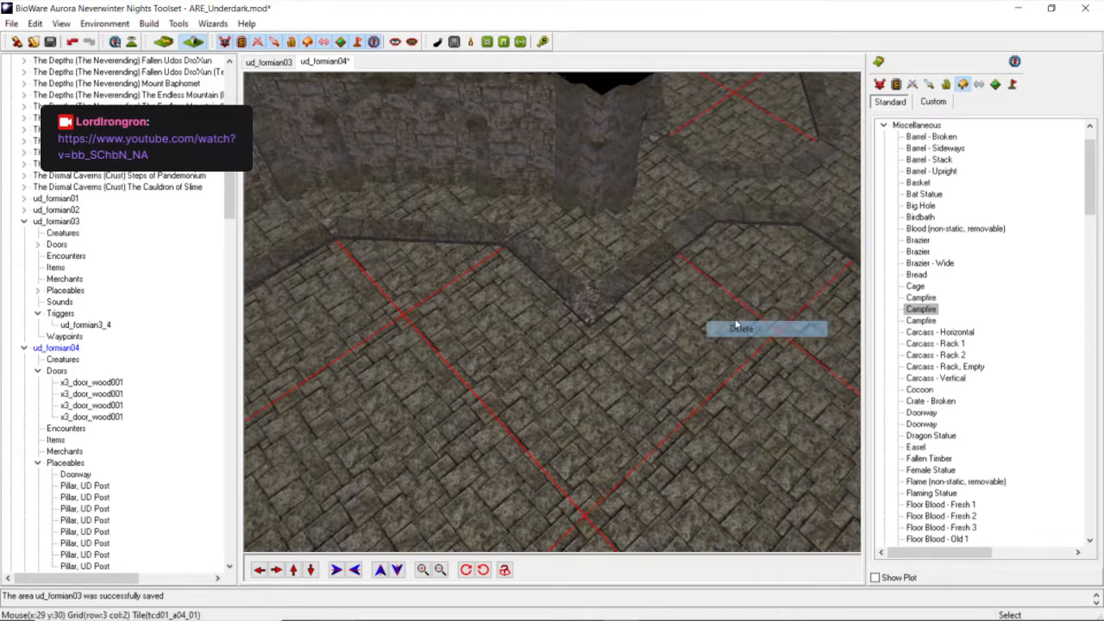
Return to the corner chamber with the two unscaled pillars and examine its door up close.
scroll(613, 308, "down", 5)
scroll(613, 305, "up", 3)
middle_click_drag(614, 302, 371, 515)
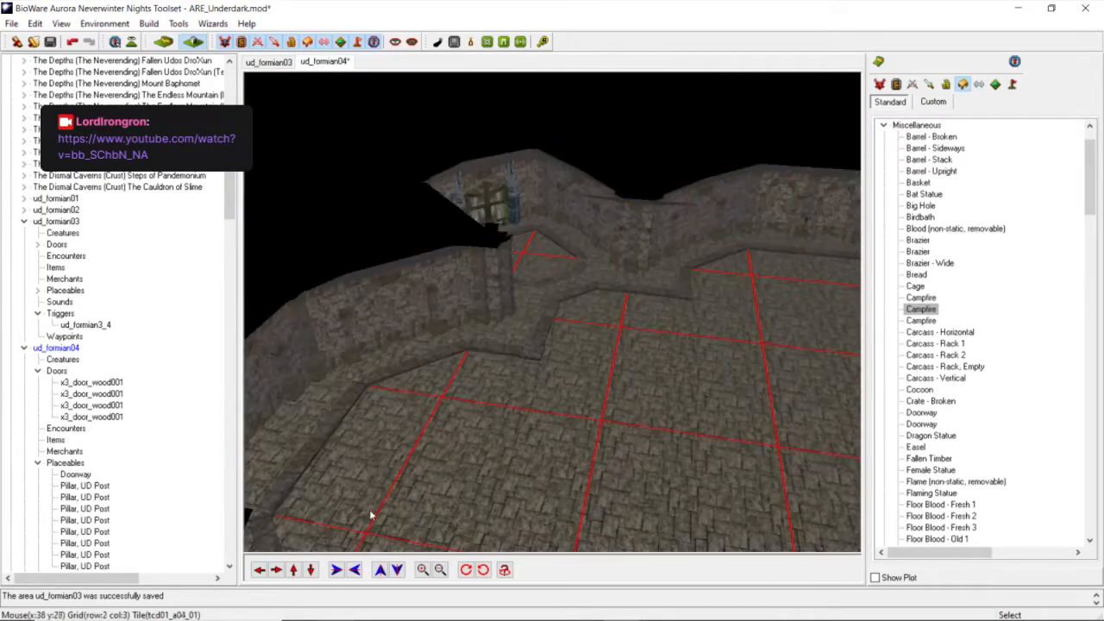
left_click(293, 569)
middle_click_drag(441, 364, 323, 414)
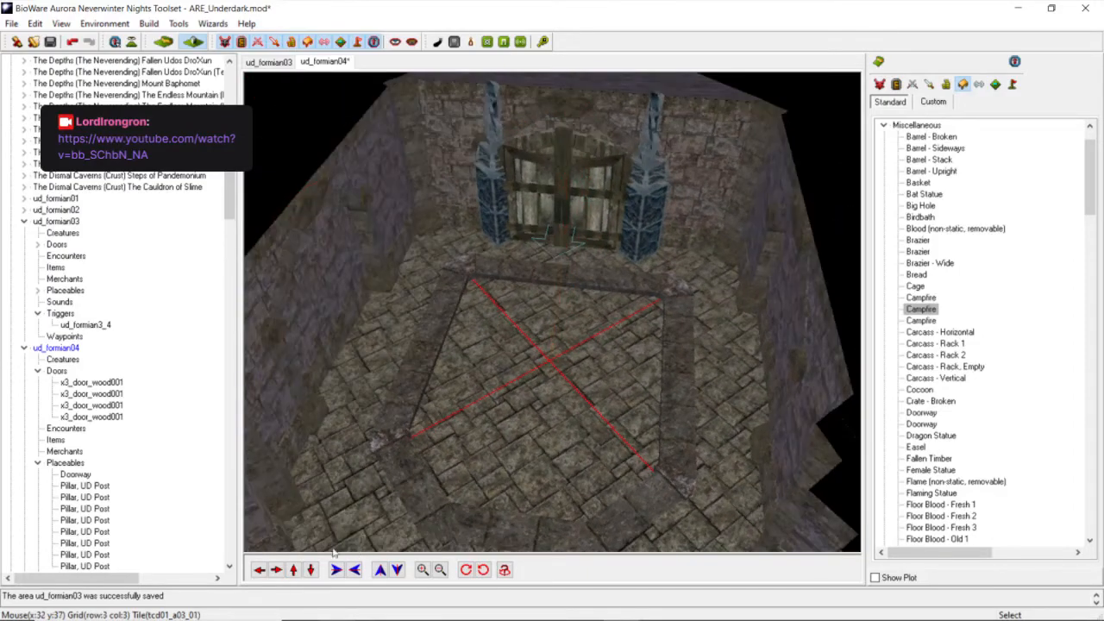
left_click(294, 572)
scroll(595, 397, "up", 5)
scroll(601, 399, "down", 5)
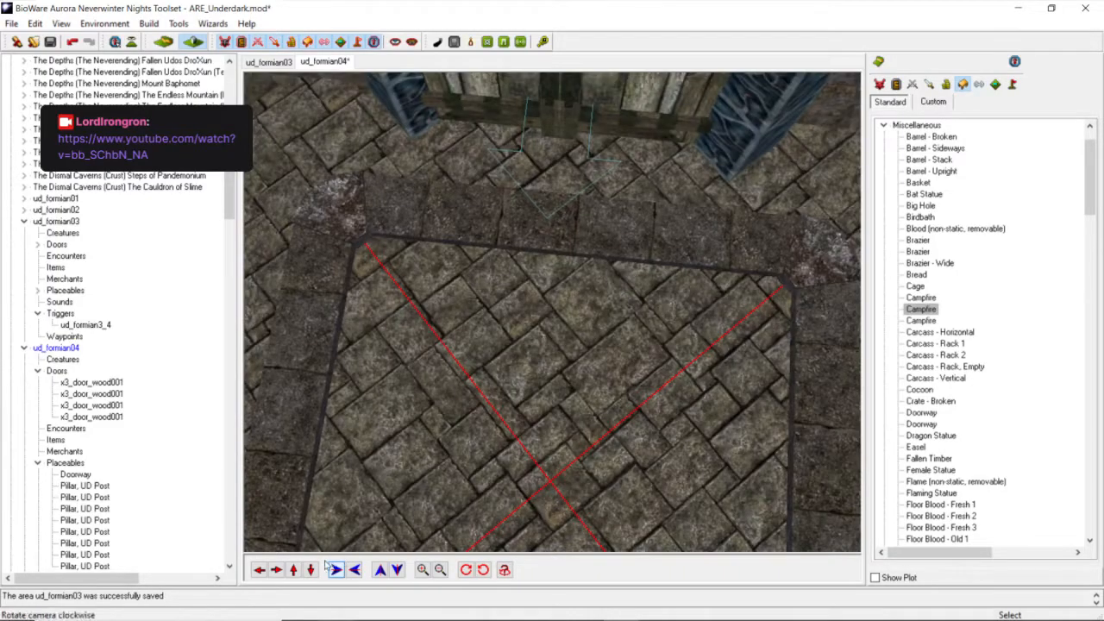
left_click(293, 570)
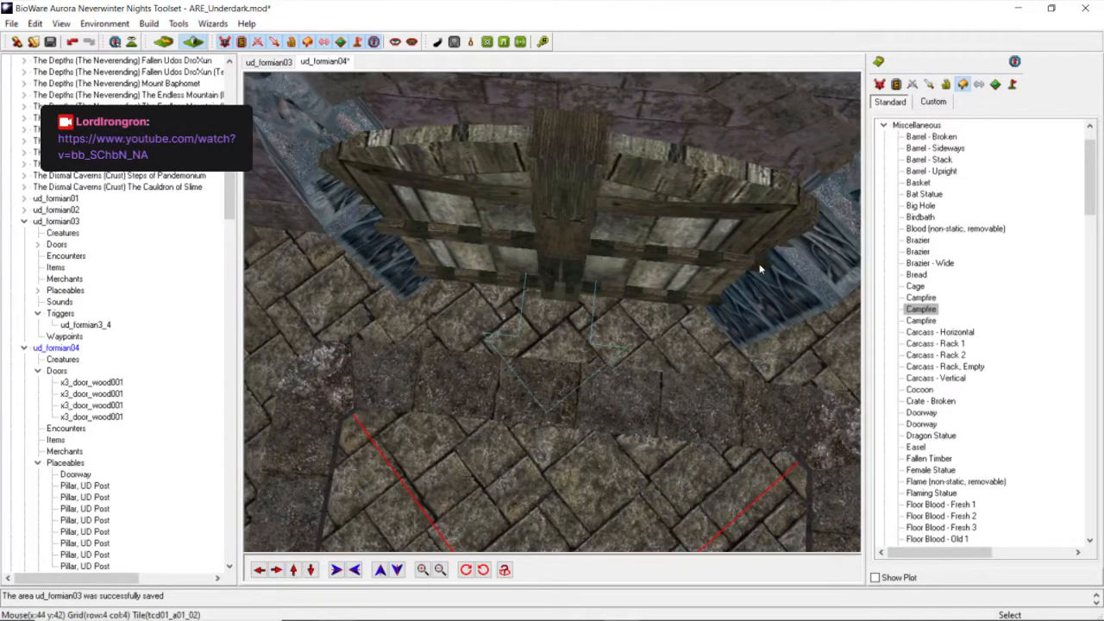
scroll(708, 267, "down", 5)
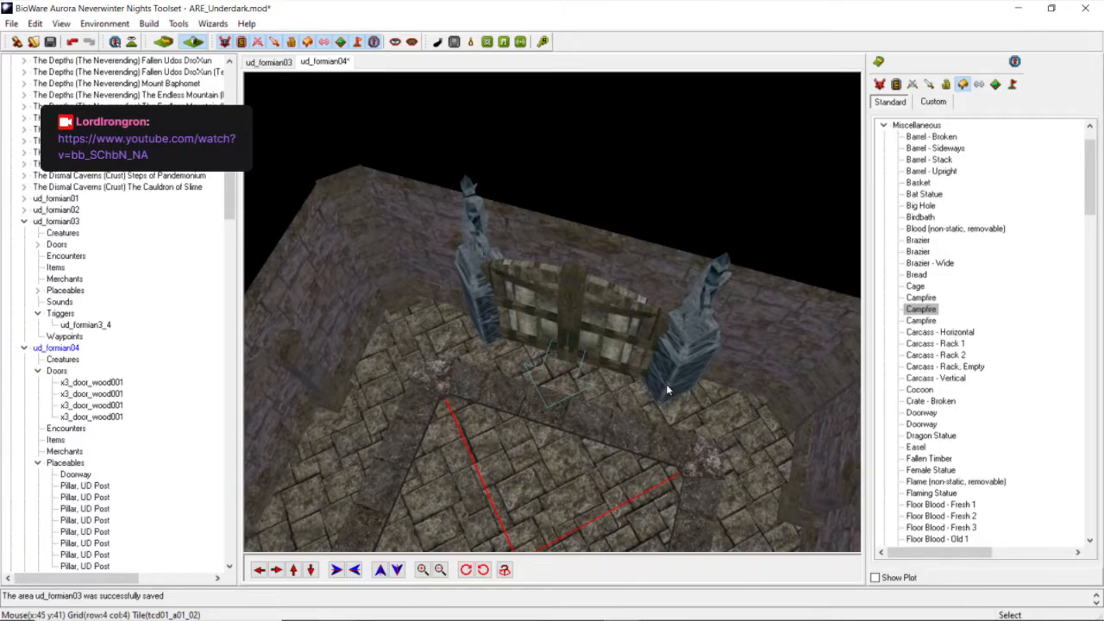
Nudge the pillar on the right of the door until it lines up with the door's edge.
left_click(665, 384)
left_click_drag(671, 377, 675, 371)
scroll(707, 348, "up", 5)
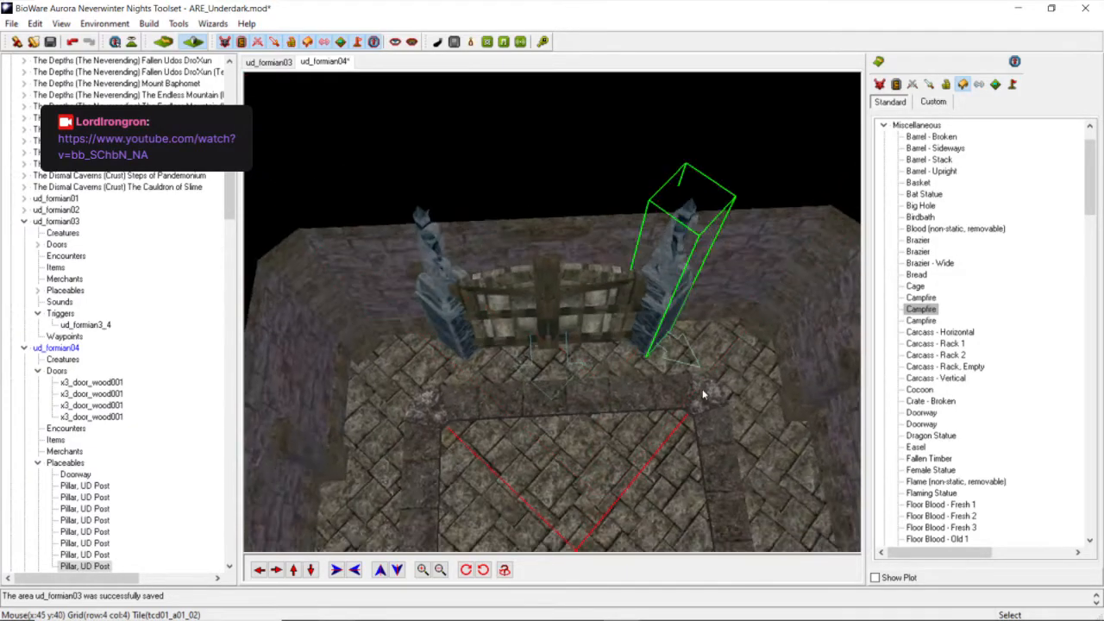
mouse_move(715, 374)
left_mouse_down()
mouse_move(716, 358)
mouse_move(713, 370)
left_mouse_up()
key("Page_Down")
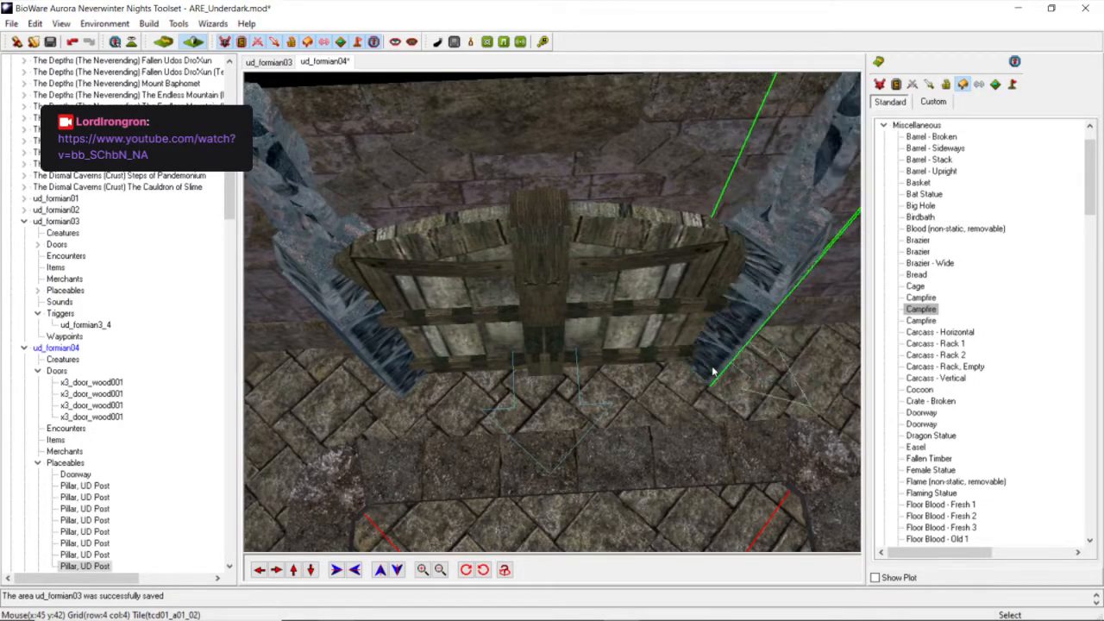
key("Page_Up")
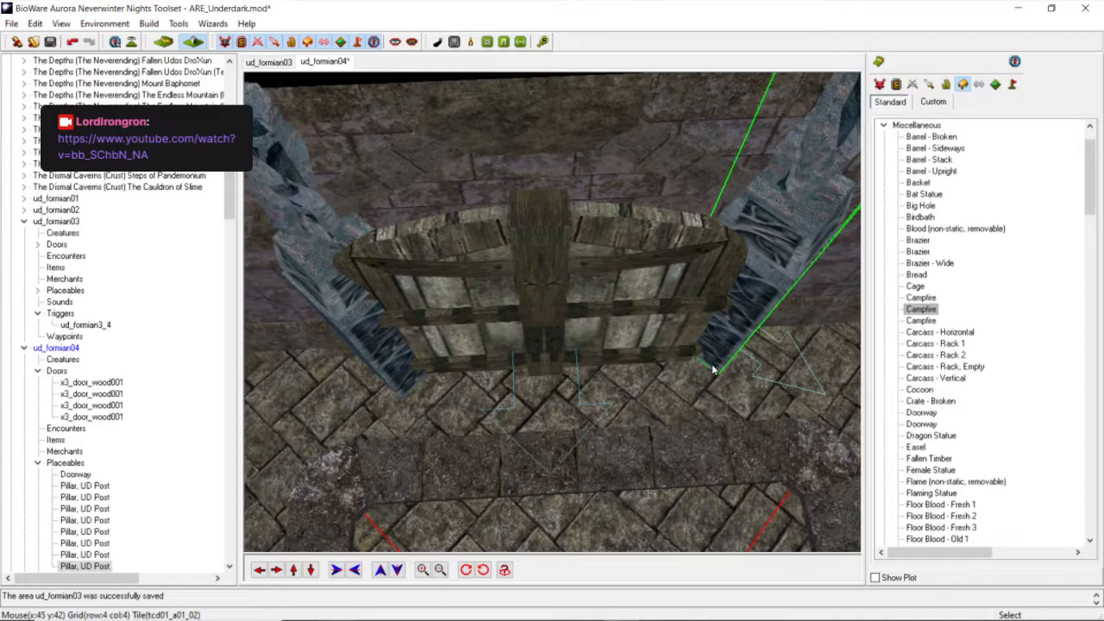
left_click_drag(713, 369, 710, 374)
scroll(710, 374, "down", 5)
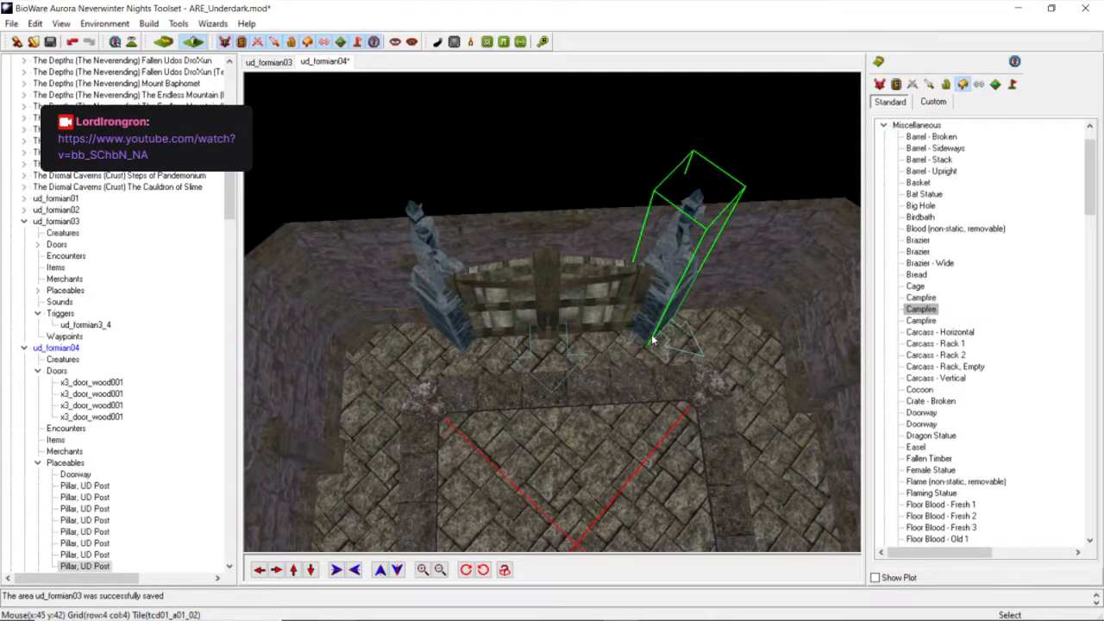
Set the visual transform scale of the pillar on the left of the door to 0.95.
scroll(625, 341, "down", 4)
middle_click_drag(626, 341, 580, 451)
scroll(581, 403, "up", 3)
scroll(582, 403, "down", 3)
scroll(580, 451, "down", 4)
scroll(571, 437, "up", 4)
scroll(571, 426, "up", 4)
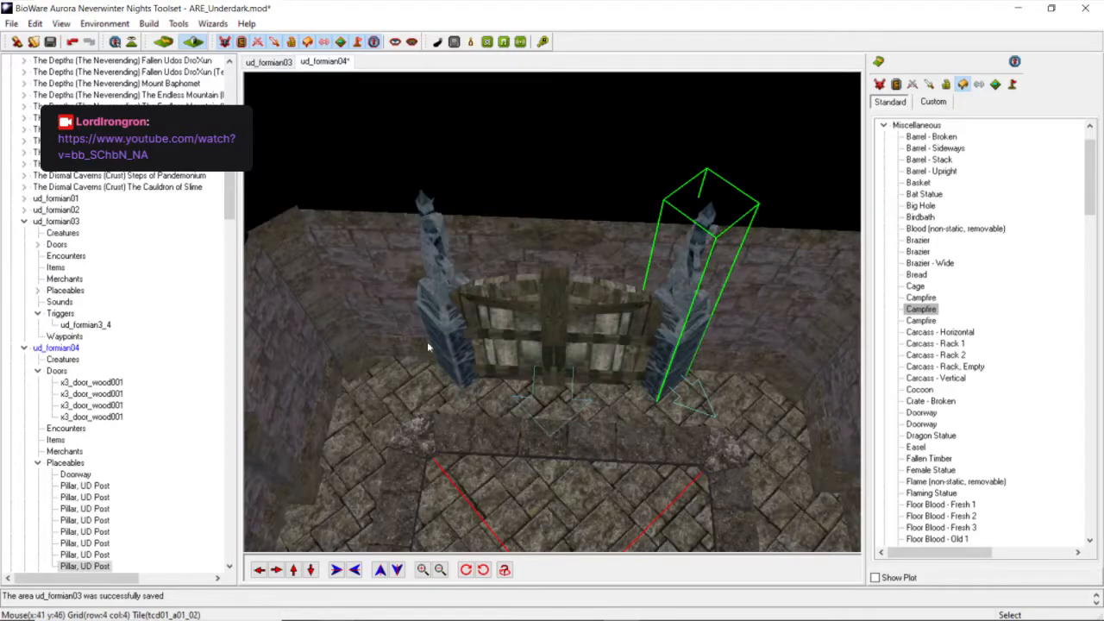
right_click(435, 339)
left_click(448, 361)
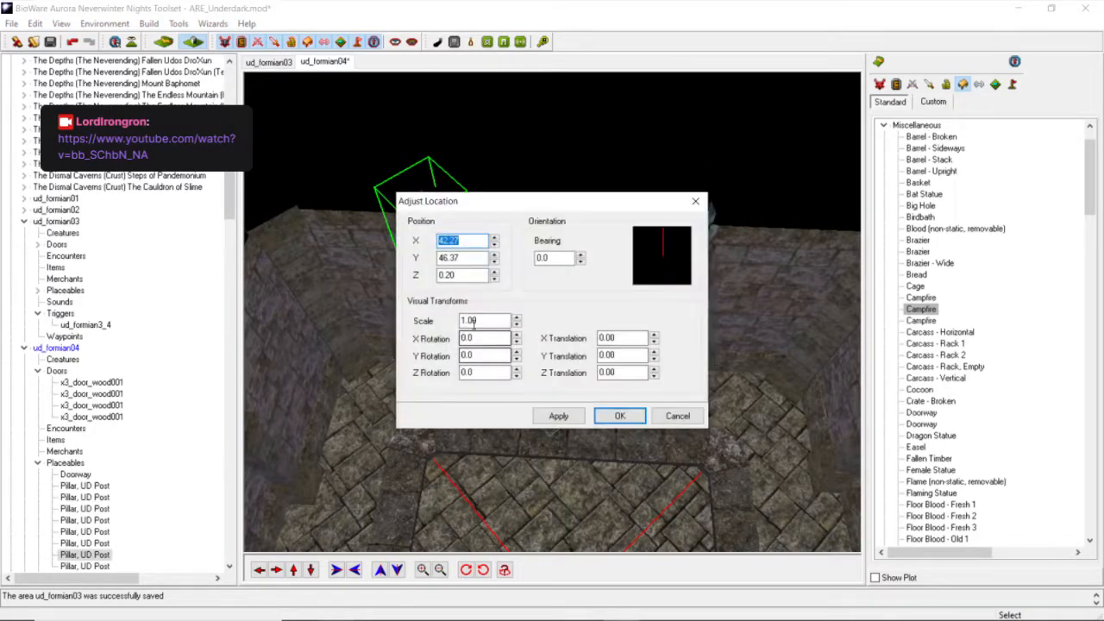
type("0.")
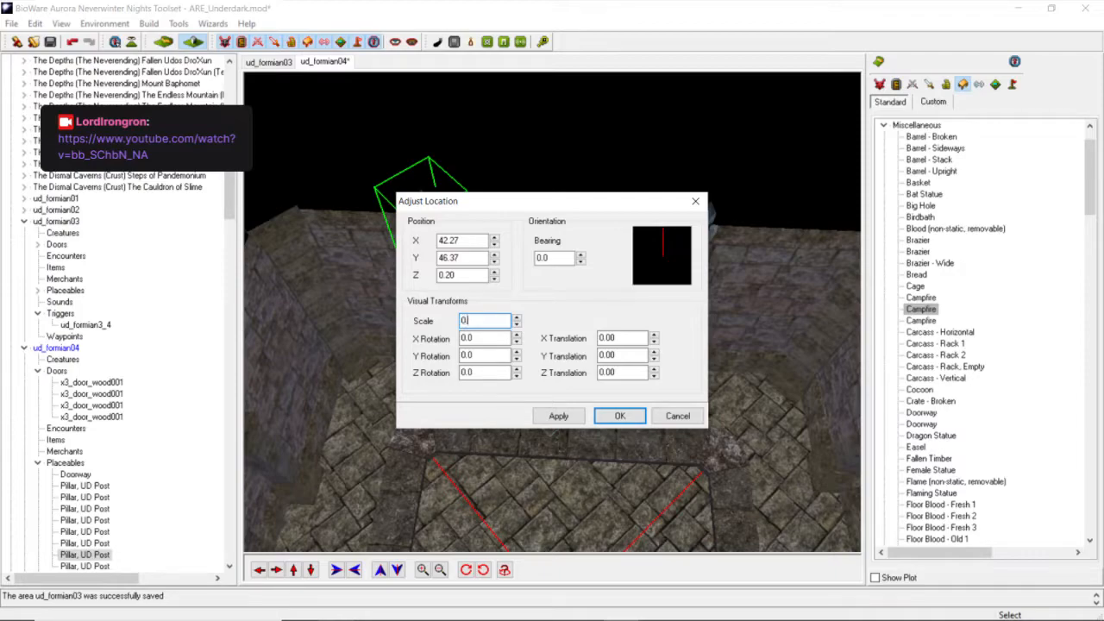
type("95")
left_click(558, 418)
left_click(619, 416)
Scale the pillar on the right of the door to 0.95 in its visual transforms.
right_click(676, 363)
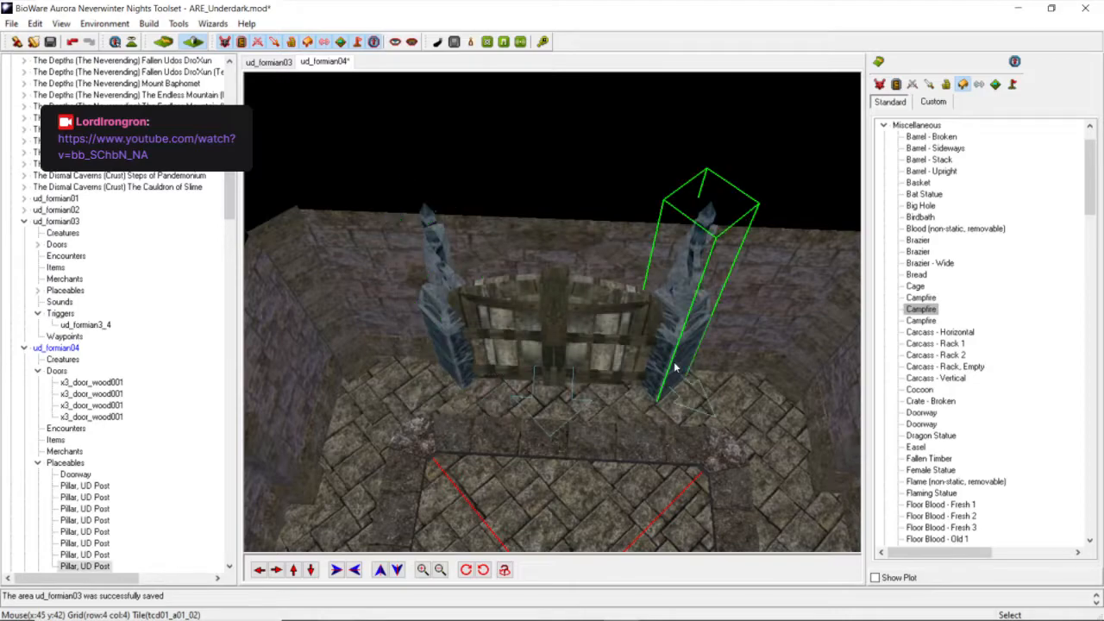
left_click(730, 388)
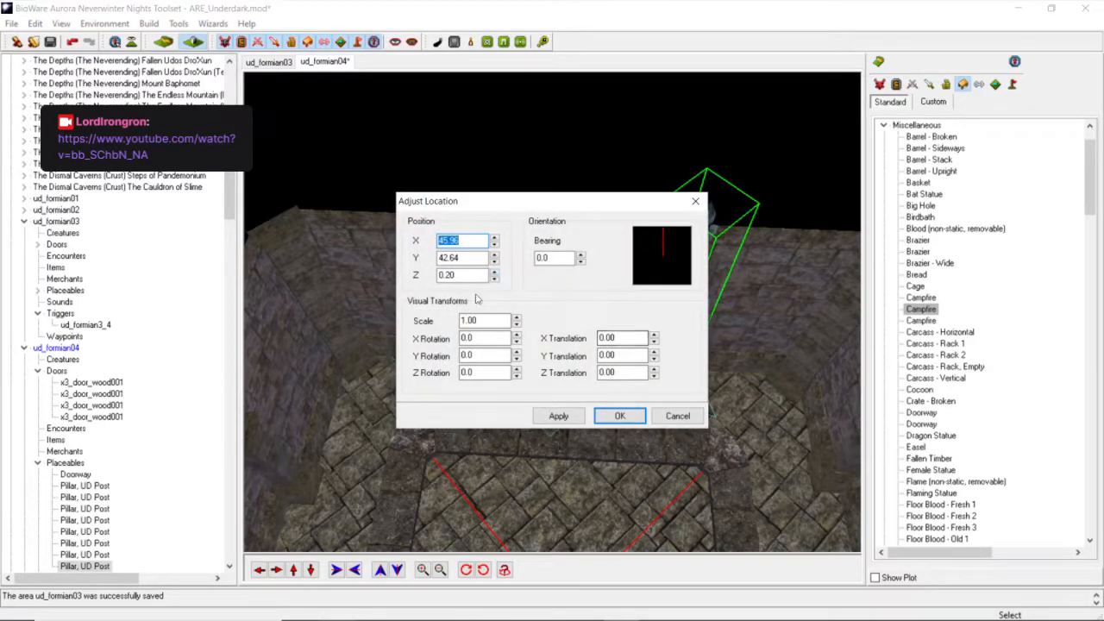
left_click_drag(507, 320, 407, 326)
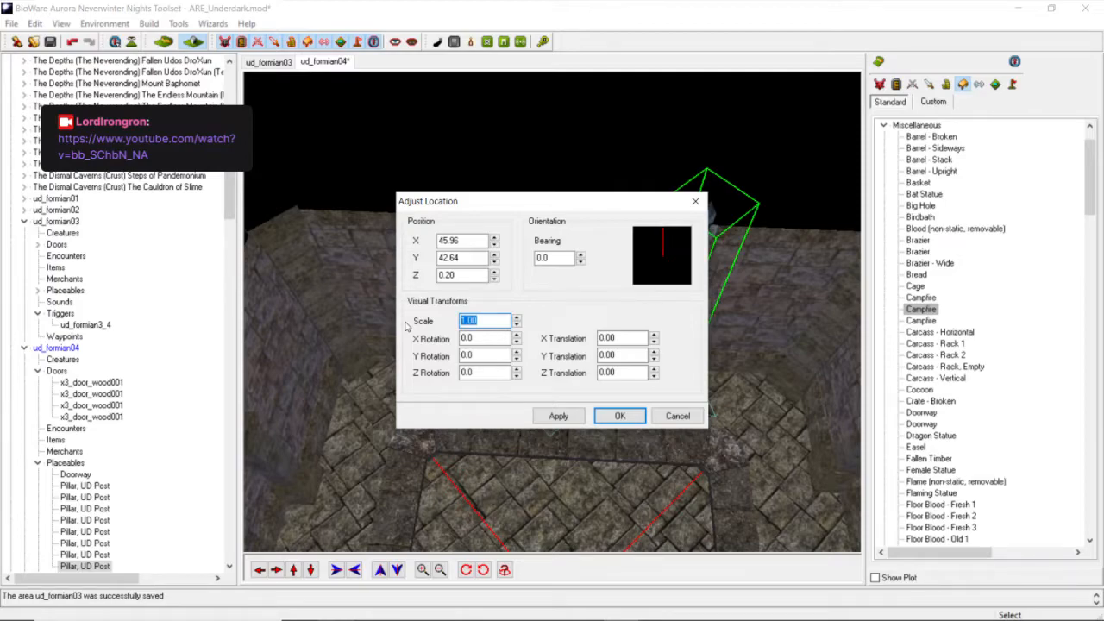
type("0.95")
left_click(558, 416)
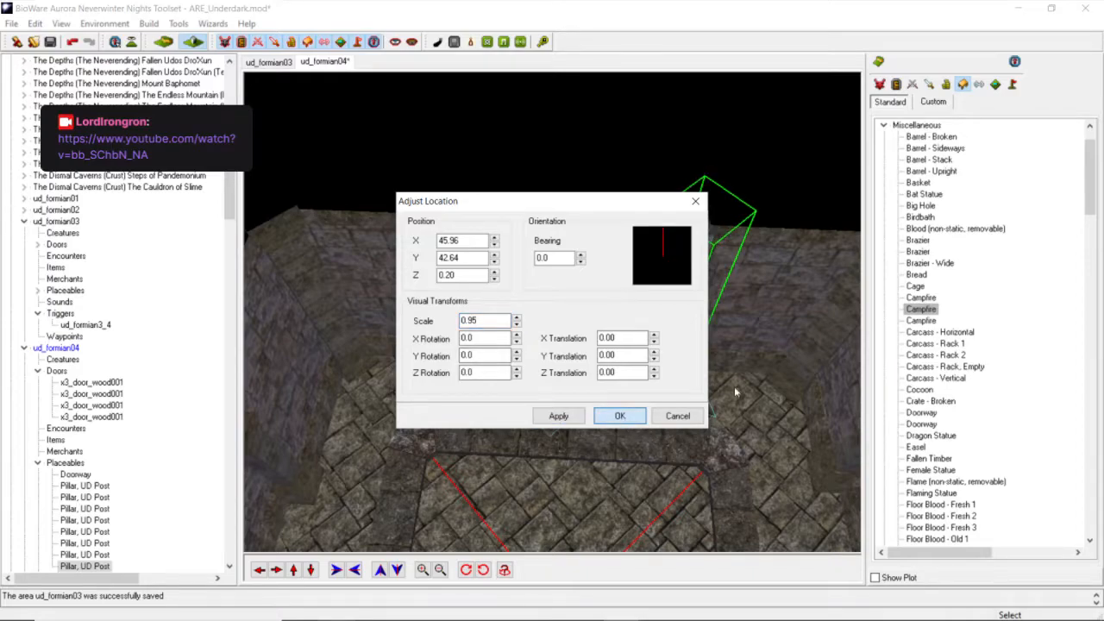
Apply the 0.95 scale to the pillar on the right of the door, and review and accept its basic properties.
key("Return")
right_click(694, 340)
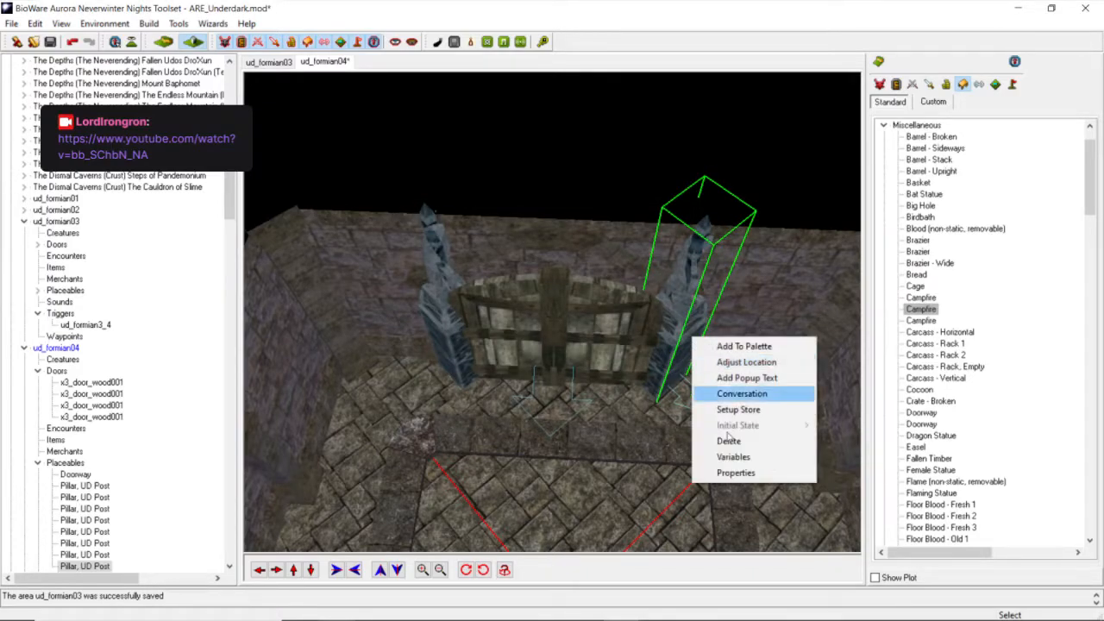
left_click(731, 477)
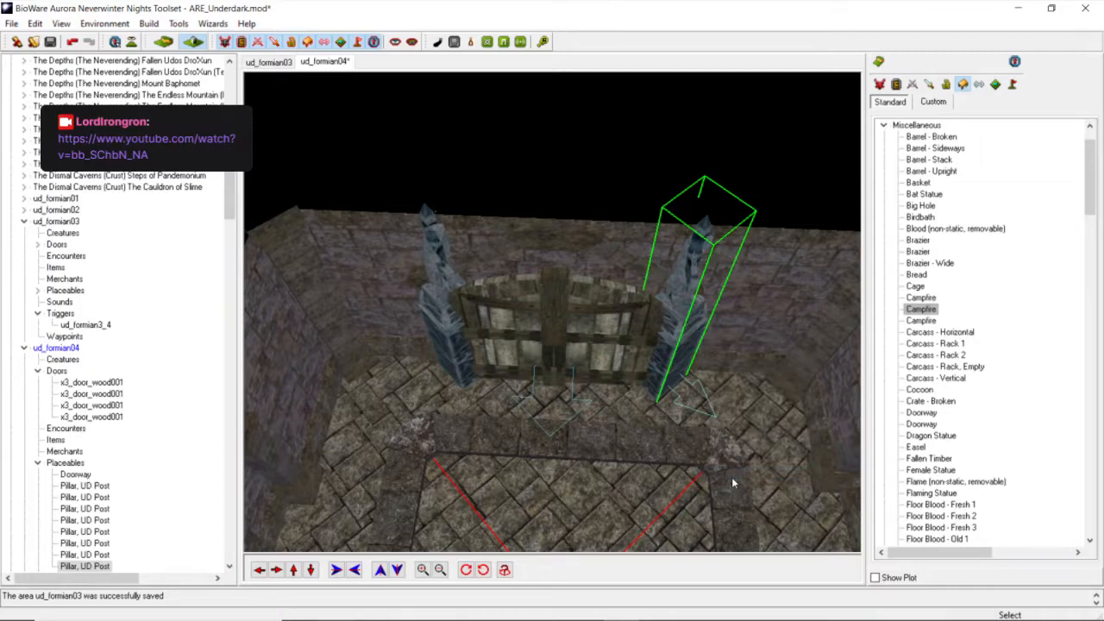
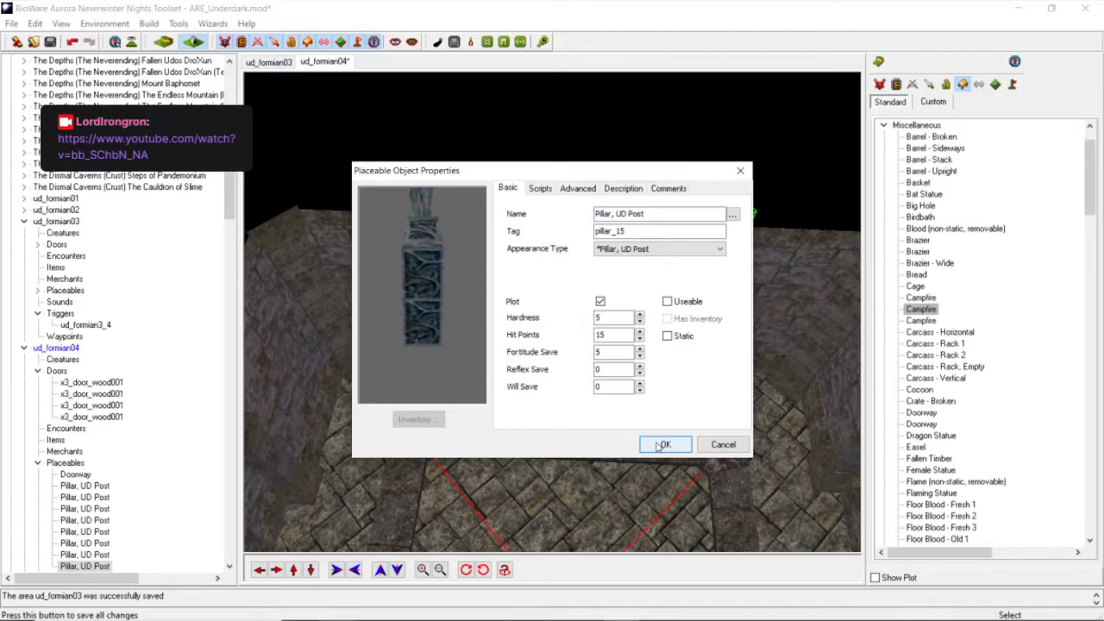
left_click(661, 446)
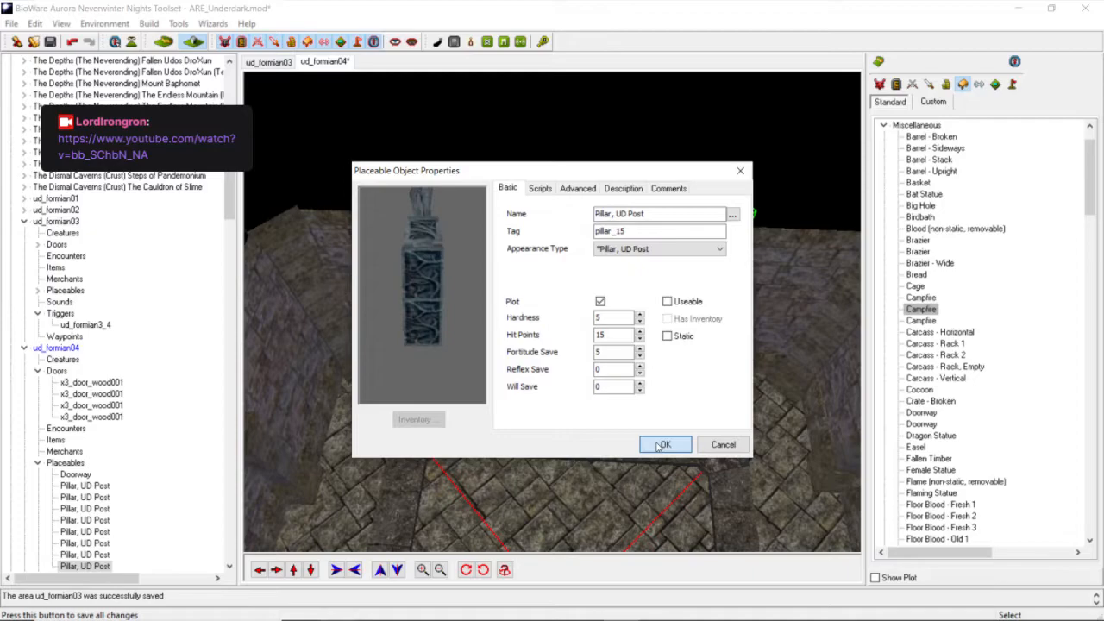
left_click(659, 446)
Inspect both pillars framing the door and check the location and visual transform settings of the one on the right.
scroll(609, 394, "down", 4)
middle_click_drag(531, 369, 539, 302)
scroll(518, 264, "down", 4)
scroll(545, 346, "up", 6)
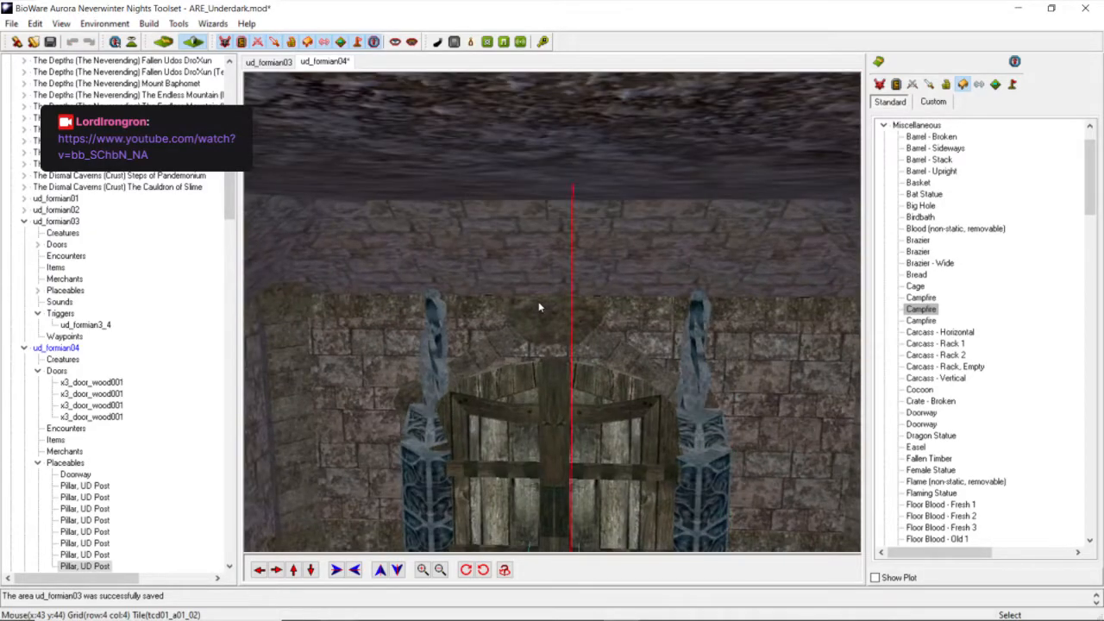
scroll(538, 301, "down", 3)
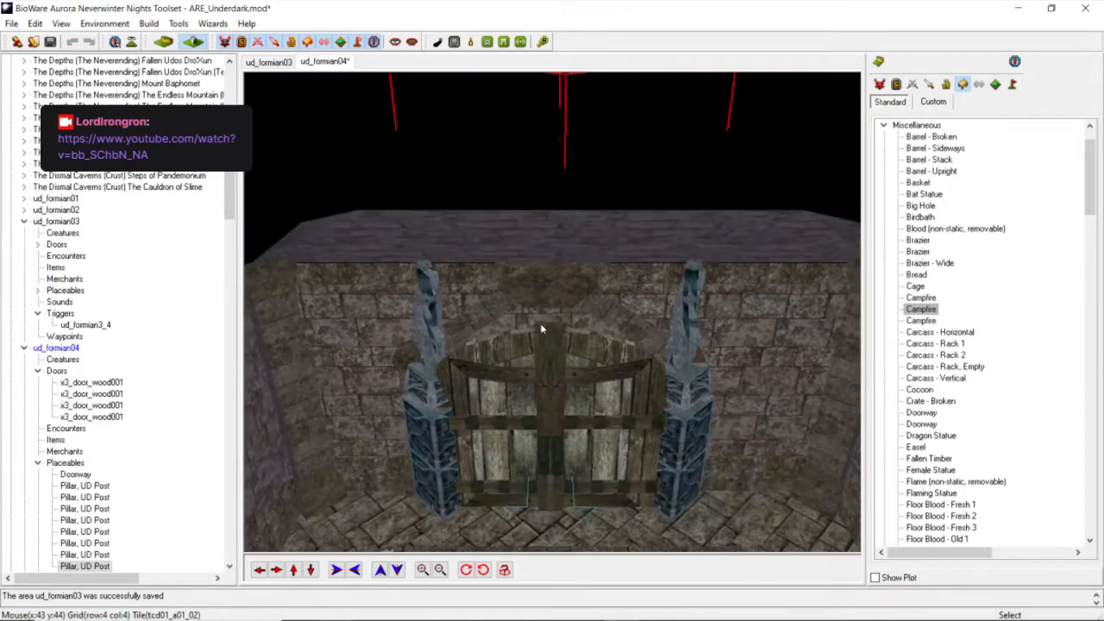
right_click(690, 433)
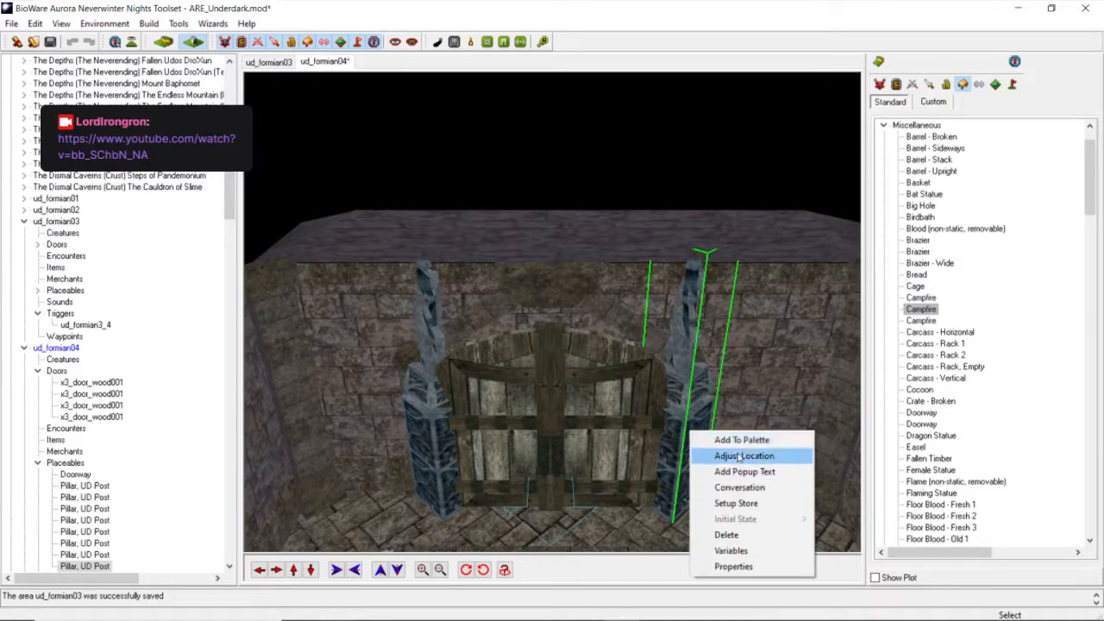
left_click(739, 456)
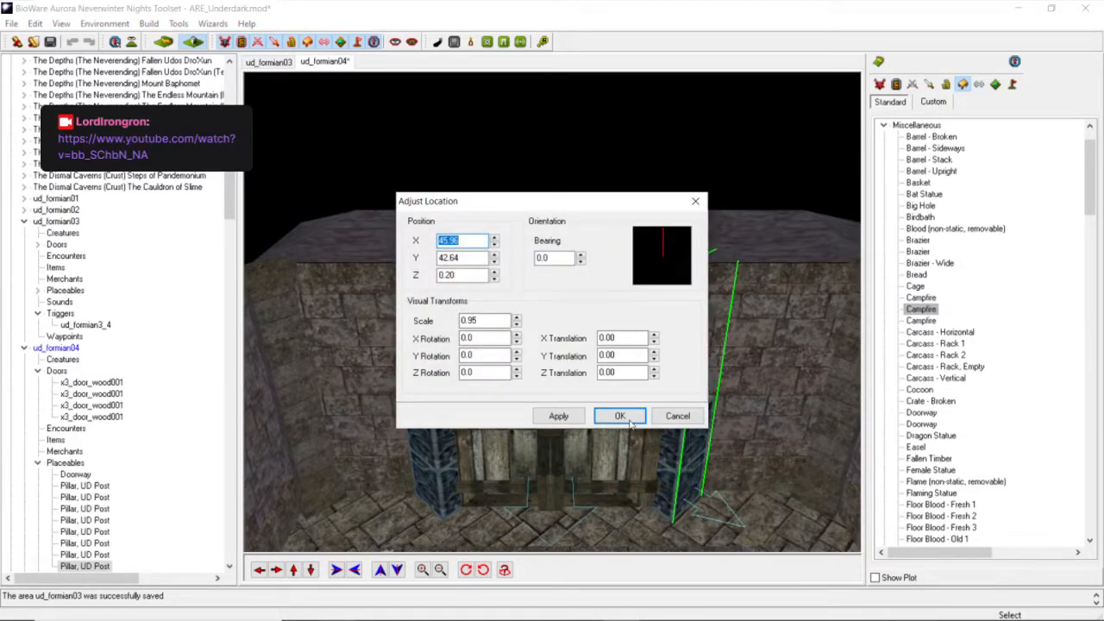
left_click(619, 415)
Examine the finished door chamber in relation to its corner room and the rest of the area.
scroll(601, 443, "down", 5)
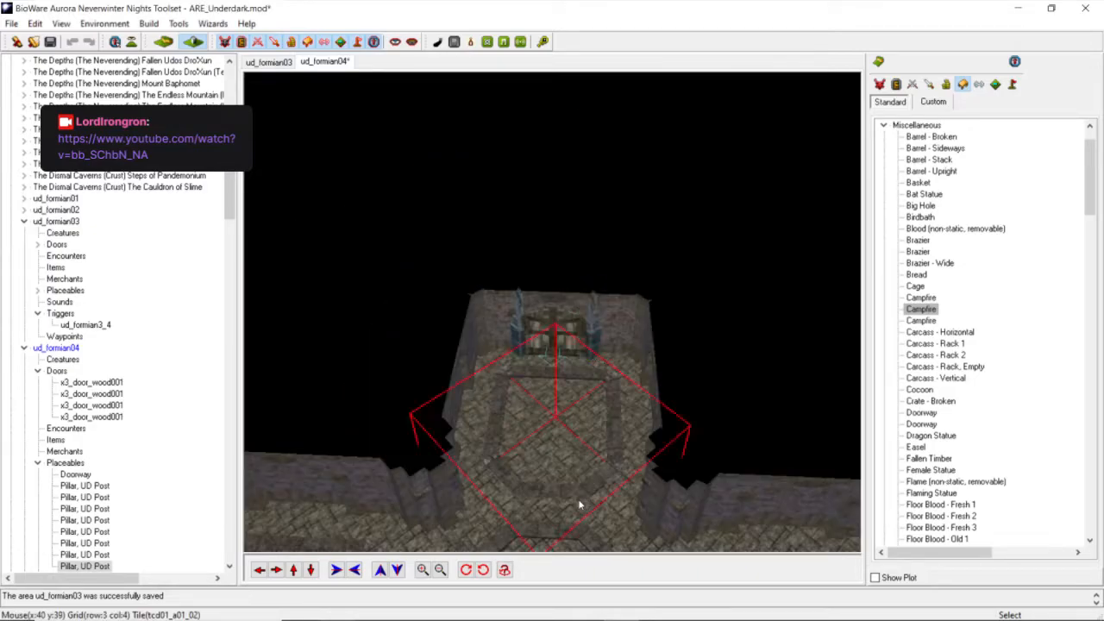
scroll(580, 503, "up", 4)
scroll(579, 490, "down", 4)
middle_click_drag(566, 384, 546, 410)
scroll(540, 422, "up", 3)
scroll(540, 421, "down", 4)
scroll(546, 410, "down", 3)
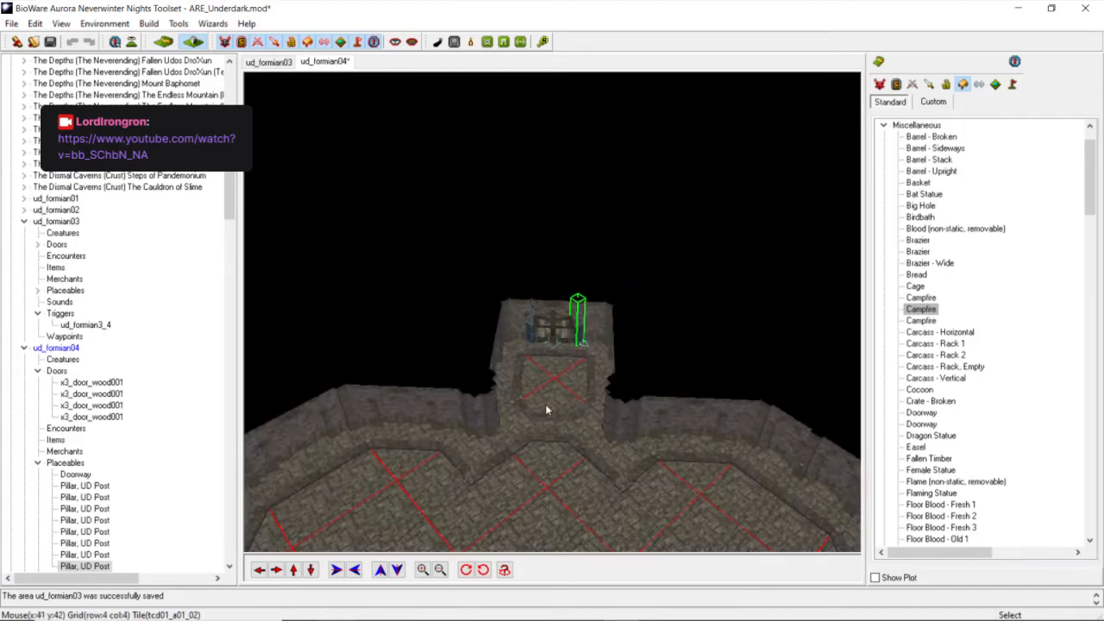
scroll(546, 409, "down", 3)
scroll(534, 436, "down", 3)
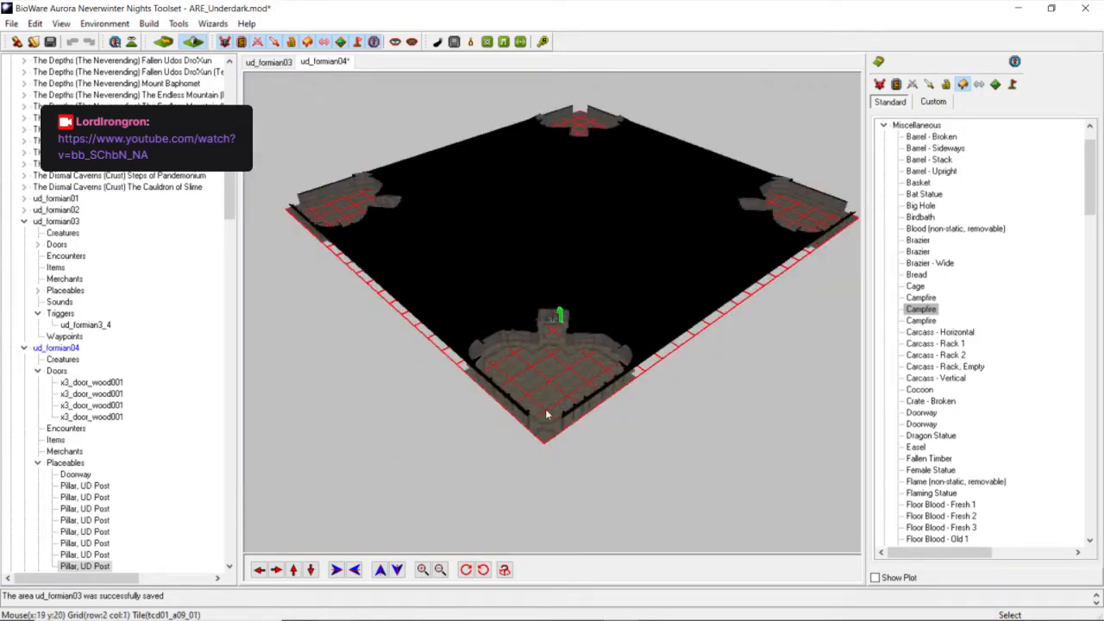
scroll(546, 415, "up", 5)
middle_click_drag(546, 414, 614, 430)
scroll(486, 365, "down", 4)
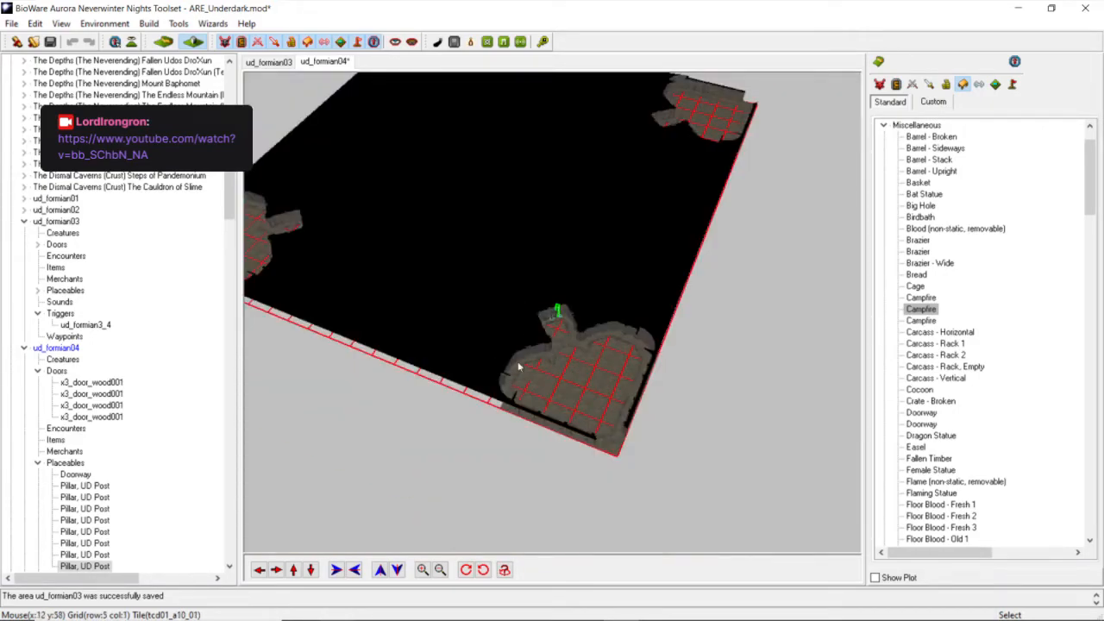
middle_click_drag(517, 367, 520, 367)
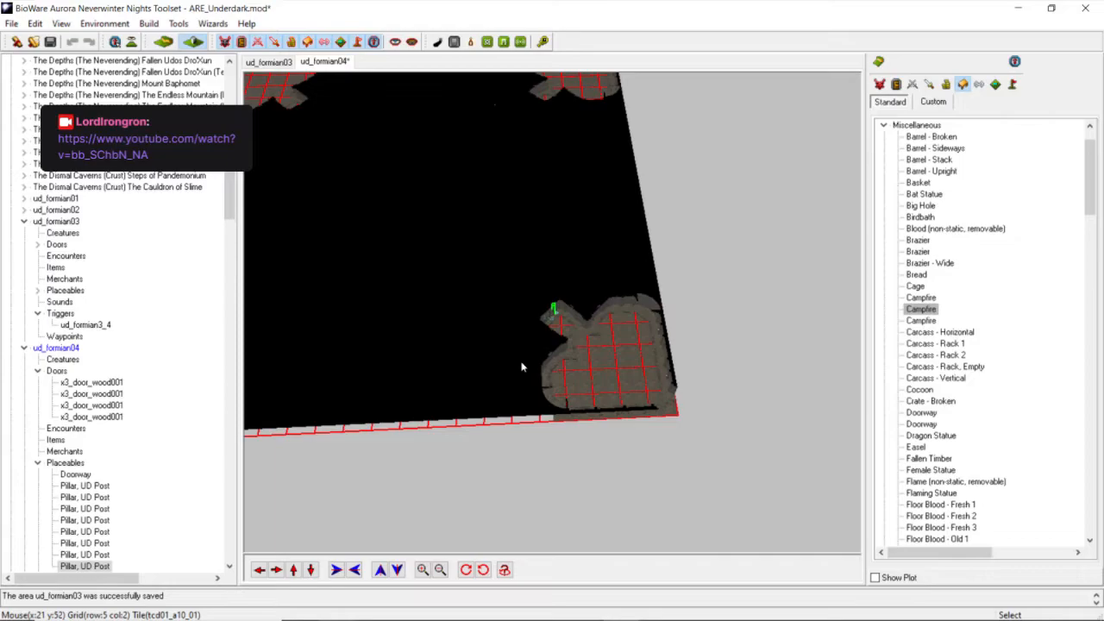
Compare the neighbouring corner rooms and the orientation of their door chambers across the area.
left_click(258, 570)
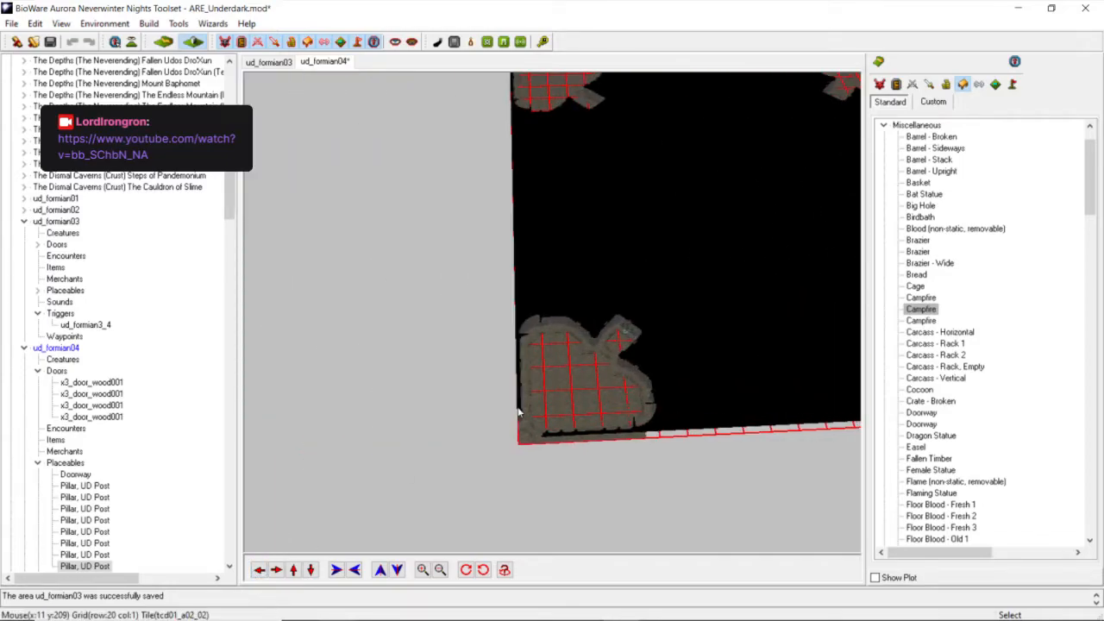
middle_click_drag(572, 389, 665, 359)
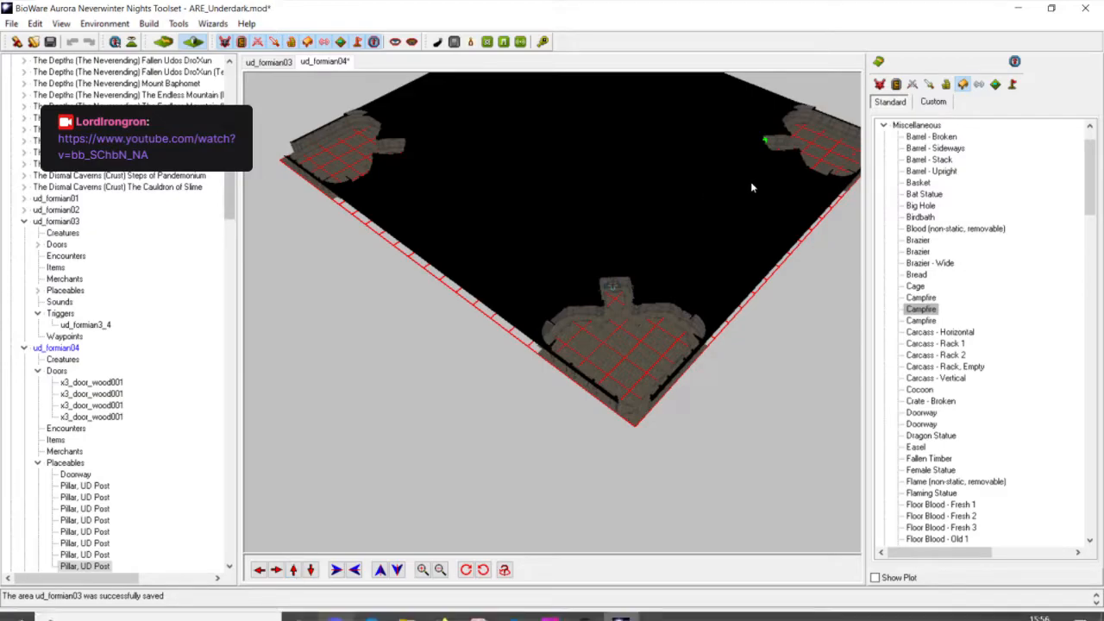
left_click(293, 569)
scroll(587, 262, "down", 2)
middle_click_drag(587, 264, 616, 399)
scroll(587, 327, "up", 2)
scroll(589, 332, "down", 3)
scroll(588, 331, "up", 3)
scroll(577, 415, "down", 3)
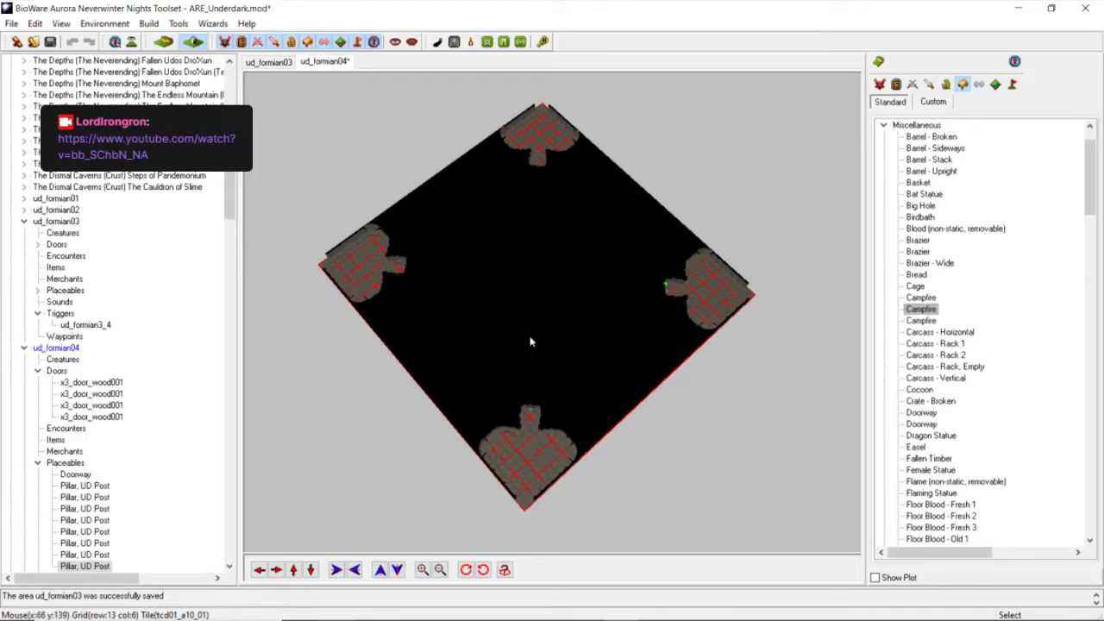
Survey the empty centre of the area between the four corner rooms from several angles.
scroll(570, 348, "up", 4)
scroll(569, 348, "down", 3)
middle_click_drag(601, 387, 646, 376)
scroll(581, 380, "up", 4)
scroll(582, 380, "down", 4)
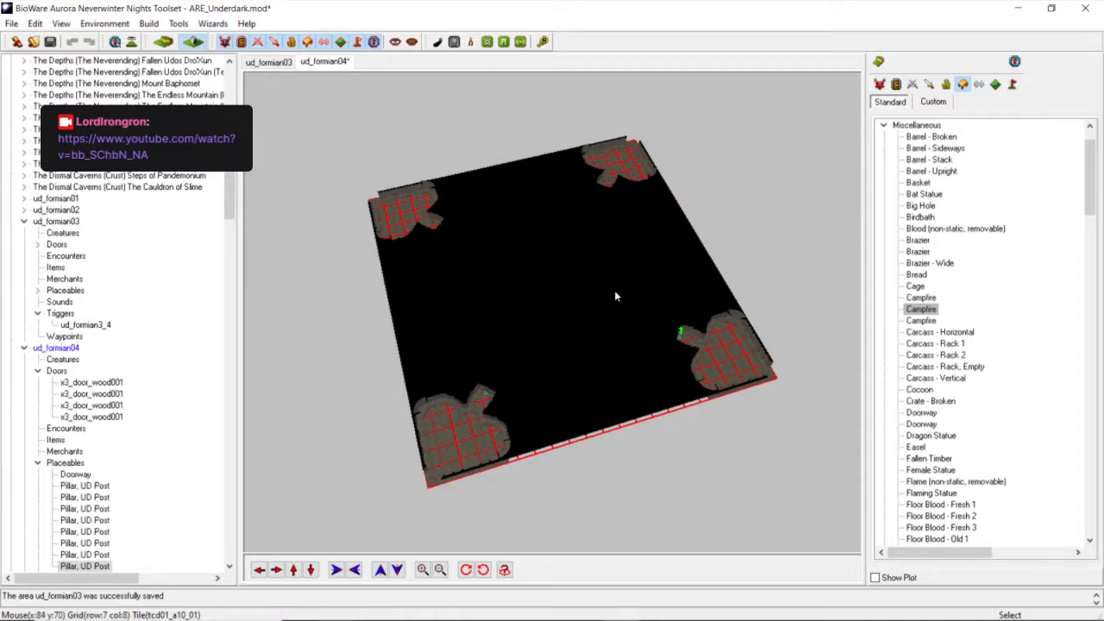
scroll(613, 291, "down", 1)
scroll(575, 296, "up", 3)
middle_click_drag(575, 296, 537, 283)
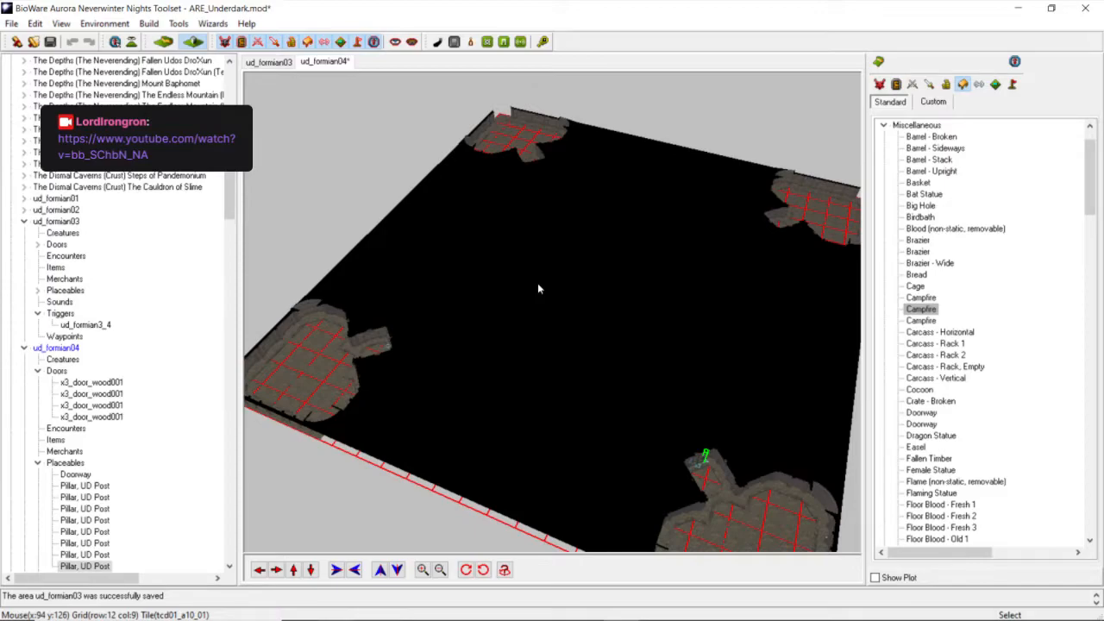
scroll(632, 289, "down", 5)
middle_click_drag(592, 295, 633, 306)
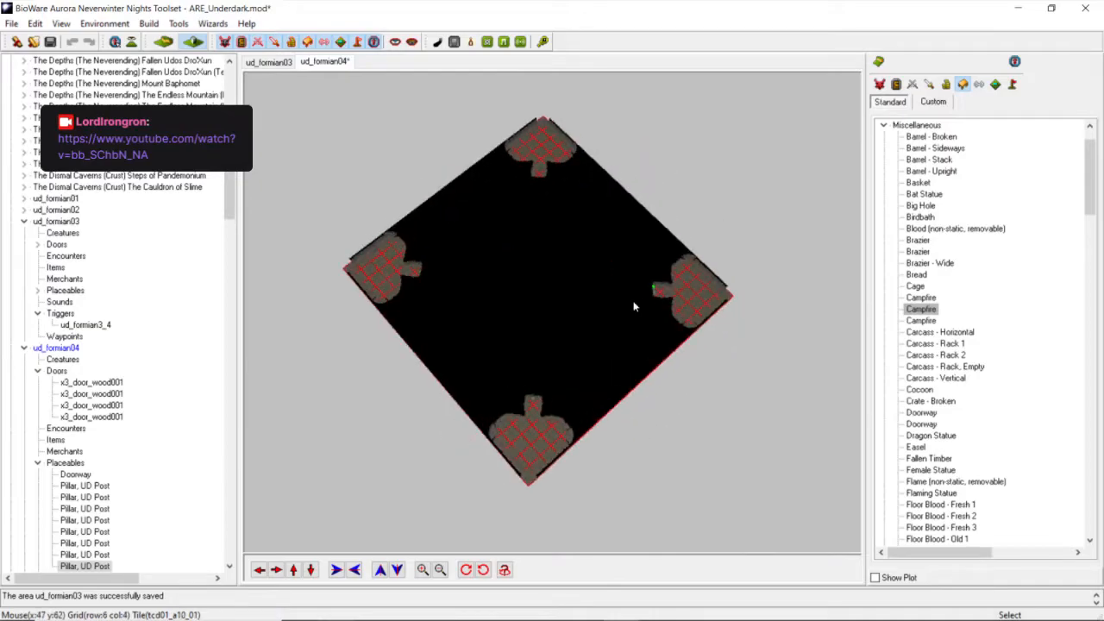
scroll(633, 306, "up", 3)
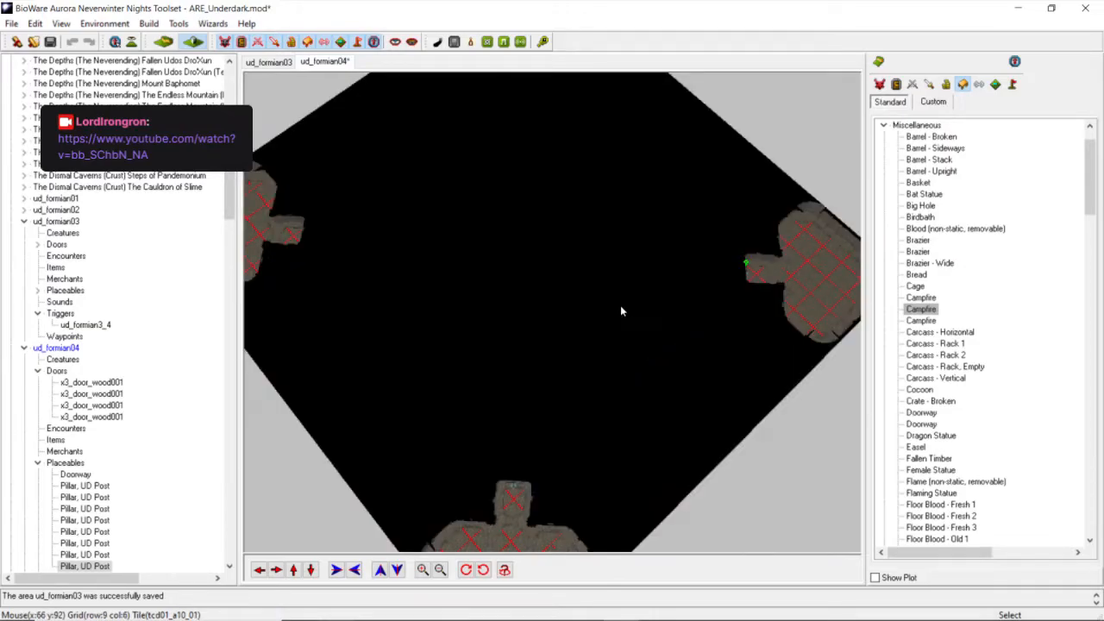
scroll(620, 310, "down", 3)
scroll(601, 299, "up", 3)
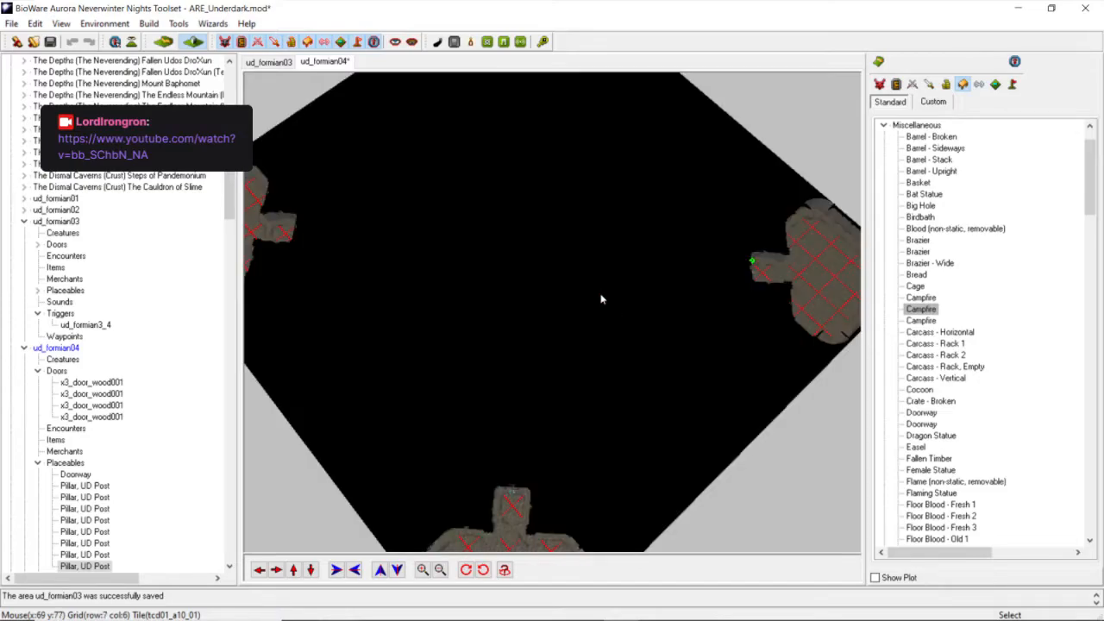
Check how the door chambers of adjacent corners line up with each other across the empty space.
left_click(311, 569)
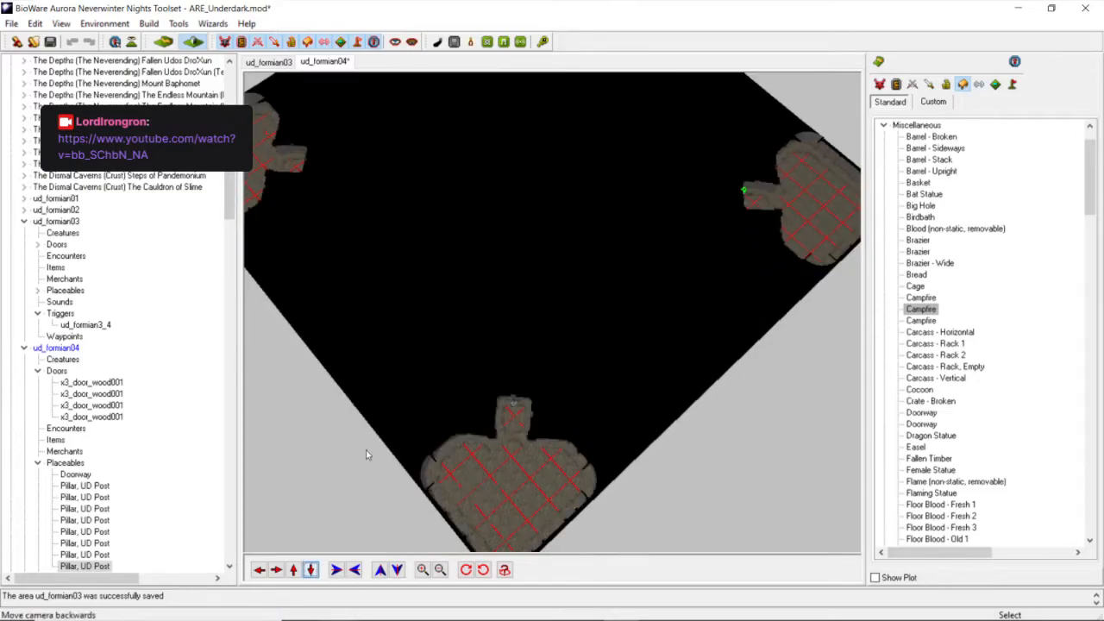
scroll(480, 348, "down", 3)
scroll(500, 299, "up", 3)
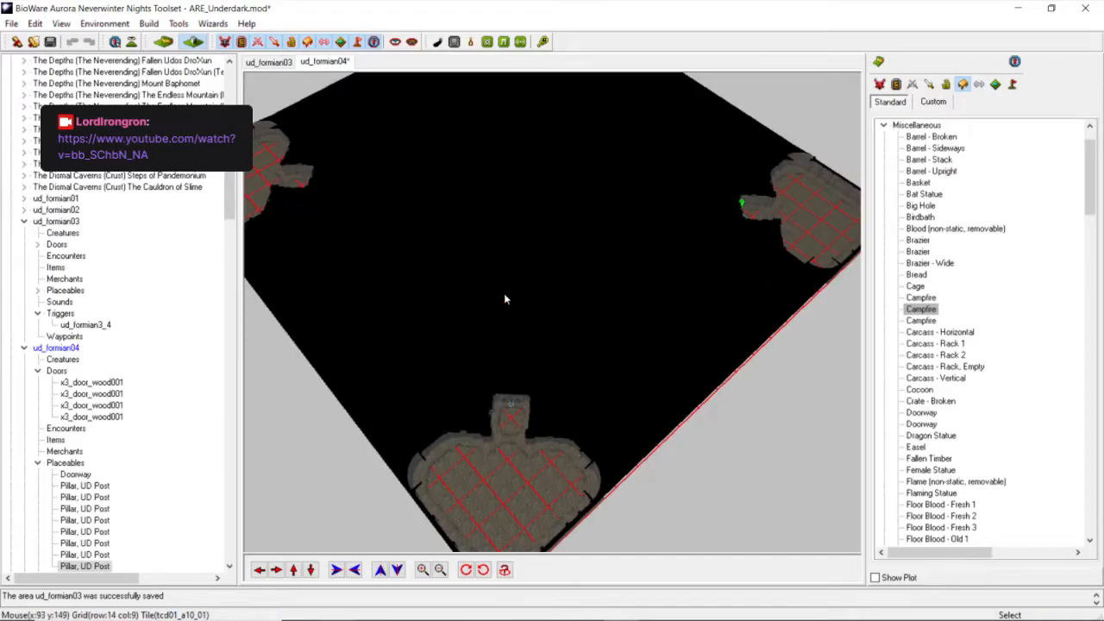
middle_click_drag(509, 302, 535, 355)
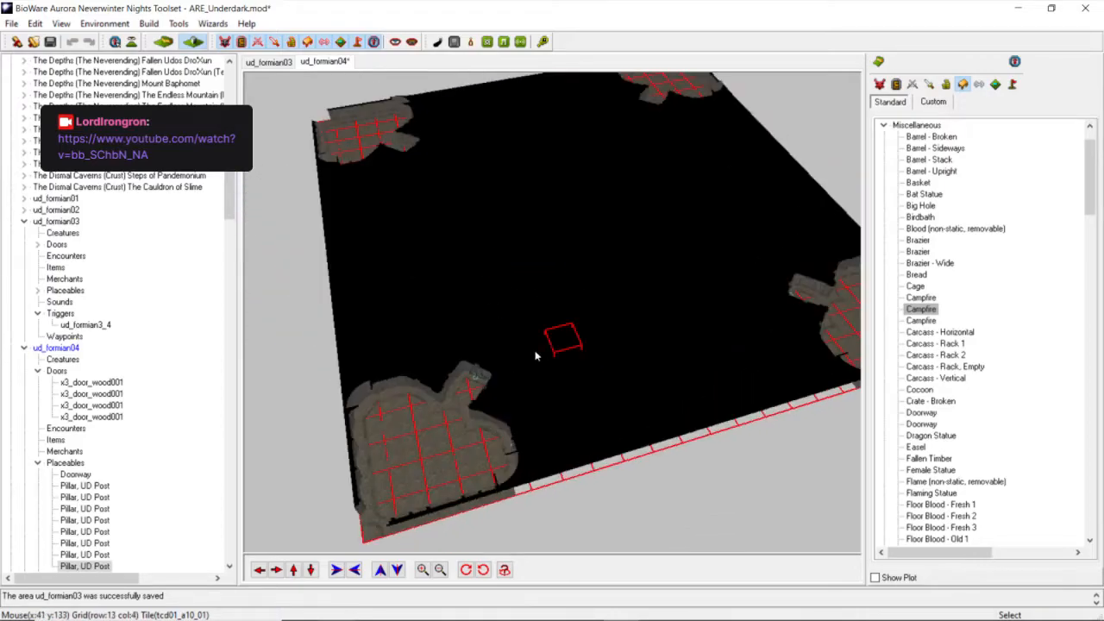
scroll(534, 355, "up", 3)
left_click(276, 571)
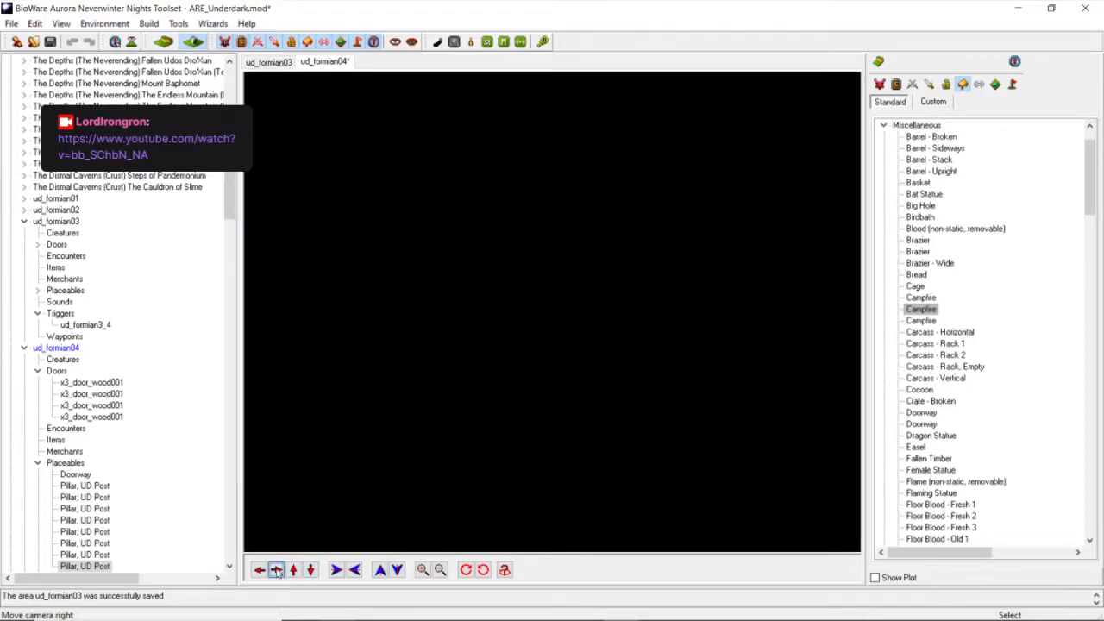
scroll(460, 323, "down", 5)
middle_click_drag(421, 326, 560, 346)
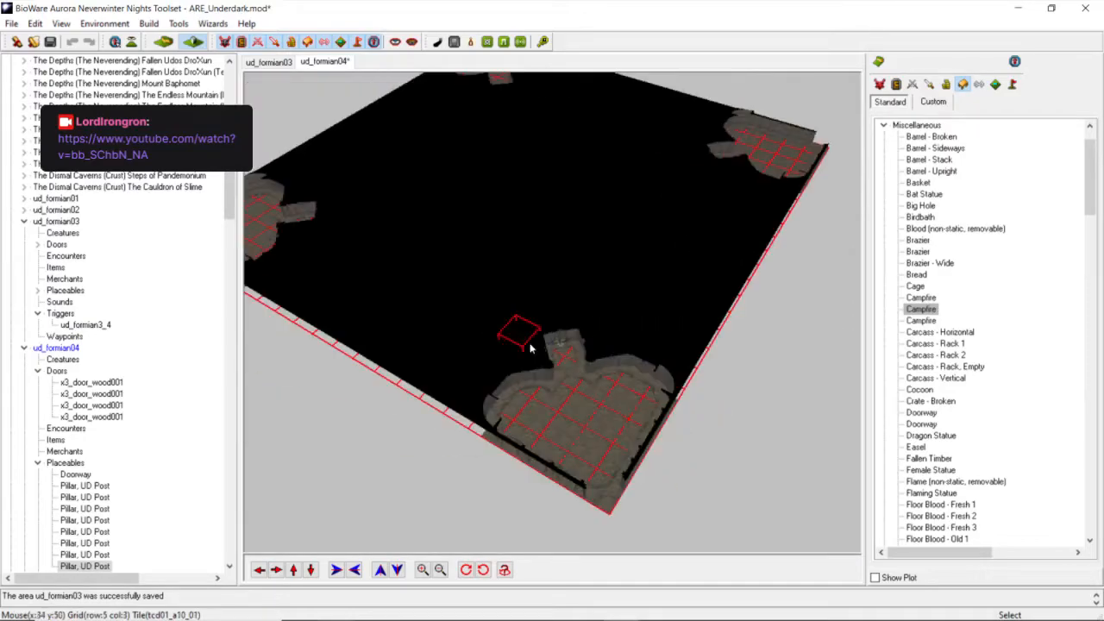
left_click(293, 569)
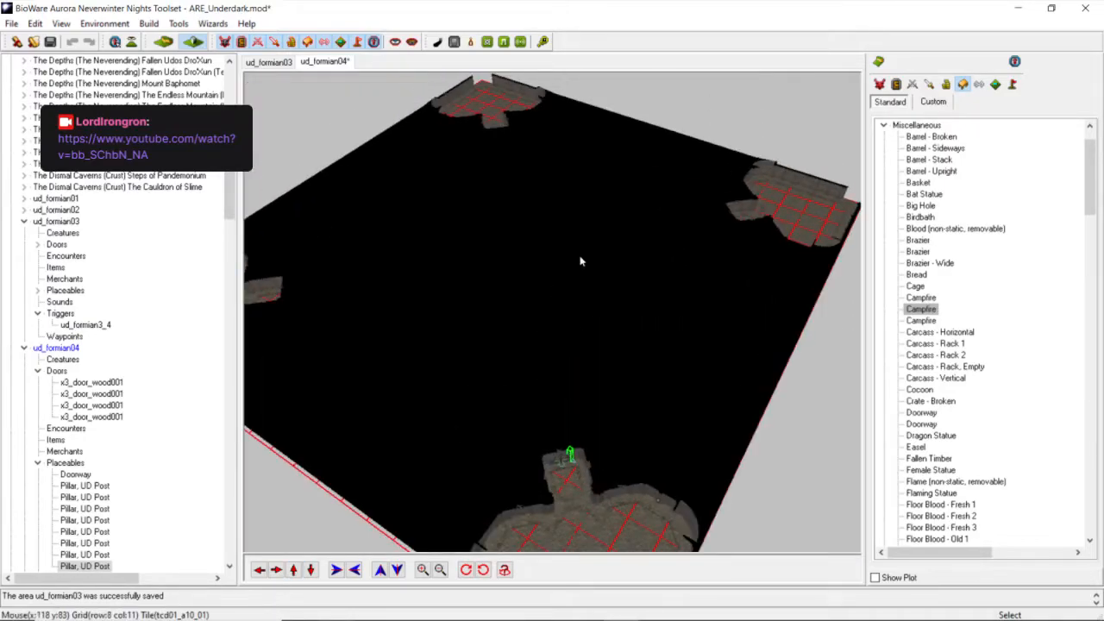
middle_click_drag(580, 262, 560, 303)
scroll(560, 304, "down", 3)
scroll(561, 304, "up", 3)
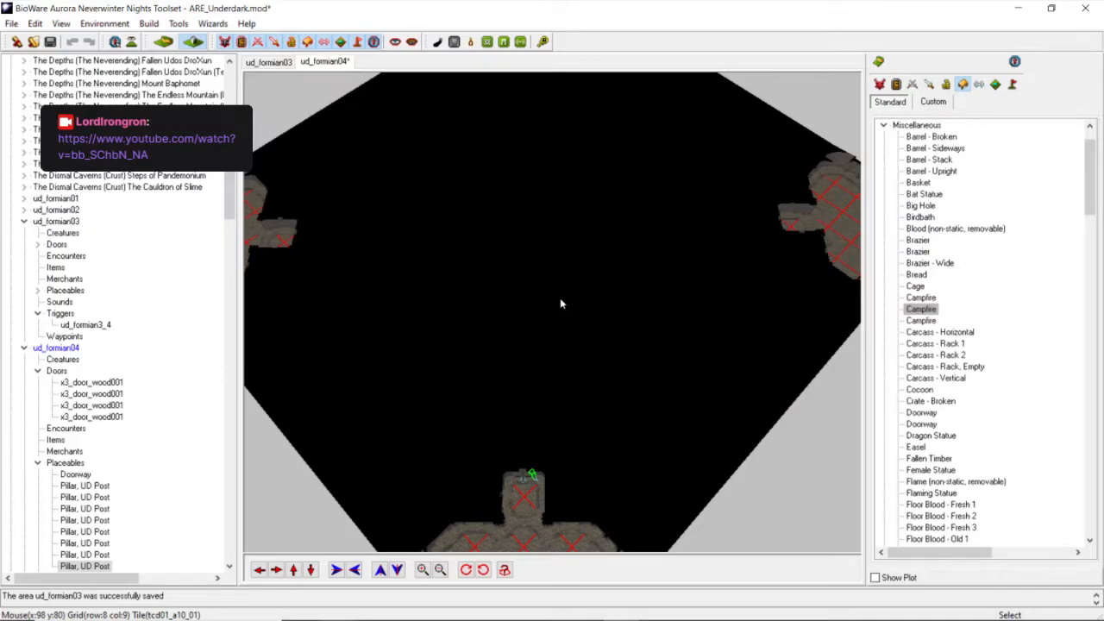
scroll(534, 266, "down", 5)
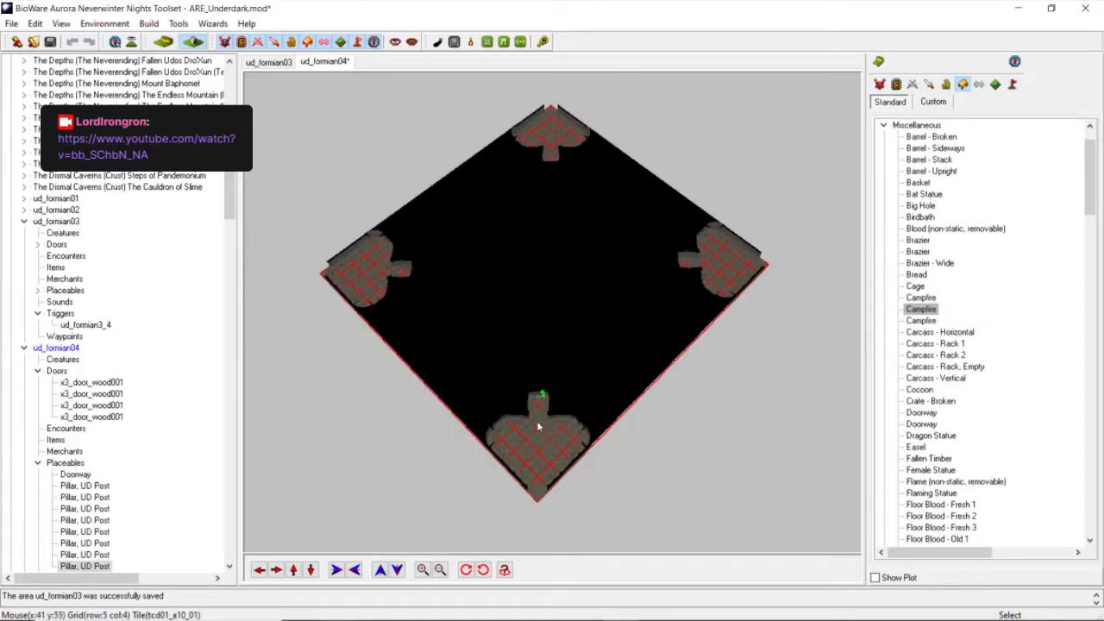
Study the unbuilt ground in front of the corner chamber with the selected pillar, relative to the other three corners.
scroll(544, 364, "up", 3)
scroll(544, 363, "down", 3)
middle_click_drag(544, 364, 575, 367)
scroll(575, 373, "up", 3)
scroll(575, 374, "down", 4)
scroll(575, 374, "up", 5)
scroll(575, 375, "down", 3)
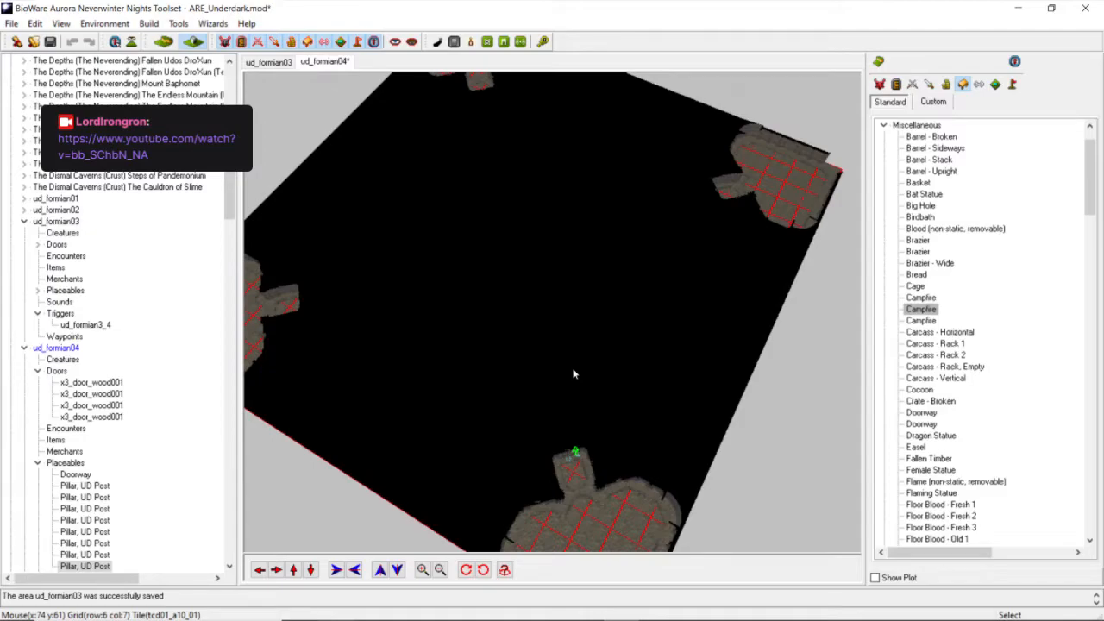
scroll(598, 305, "down", 4)
middle_click_drag(524, 328, 567, 319)
scroll(532, 374, "up", 2)
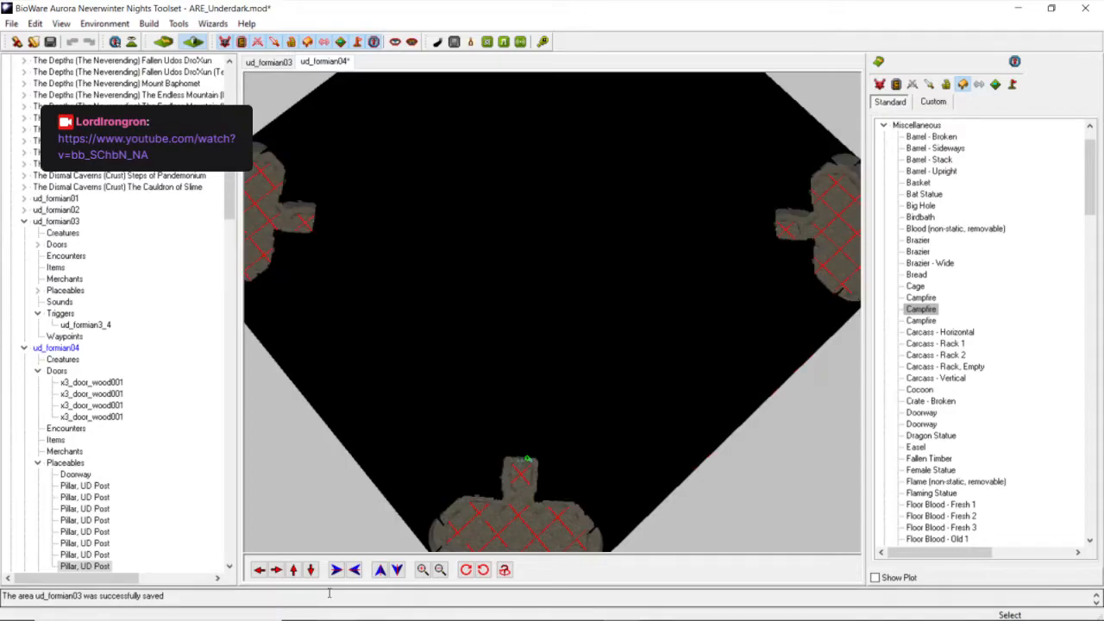
scroll(542, 269, "down", 3)
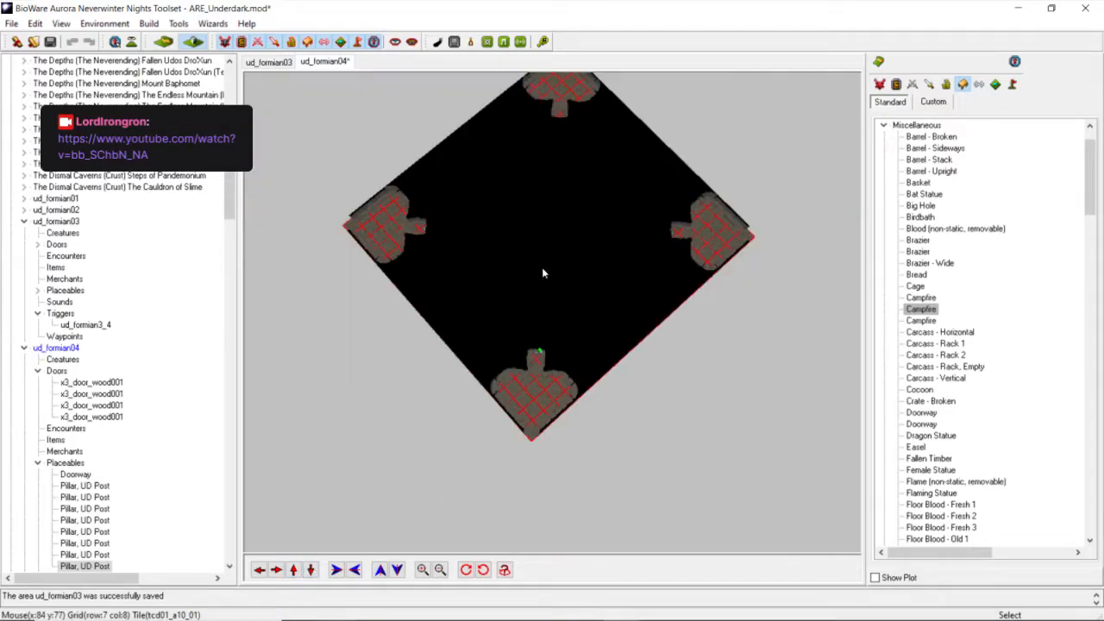
Paint two adjoining Floor terrain tiles on the empty ground in front of the corner chamber, in line with its door.
scroll(550, 277, "up", 3)
middle_click_drag(554, 248, 528, 302)
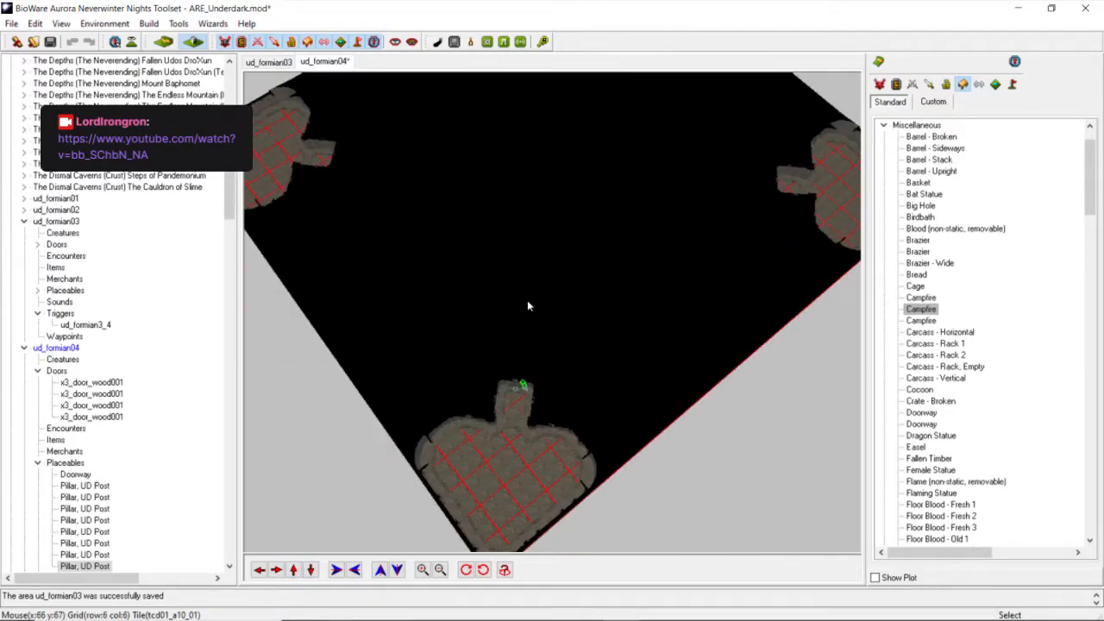
scroll(530, 326, "down", 3)
scroll(530, 328, "up", 2)
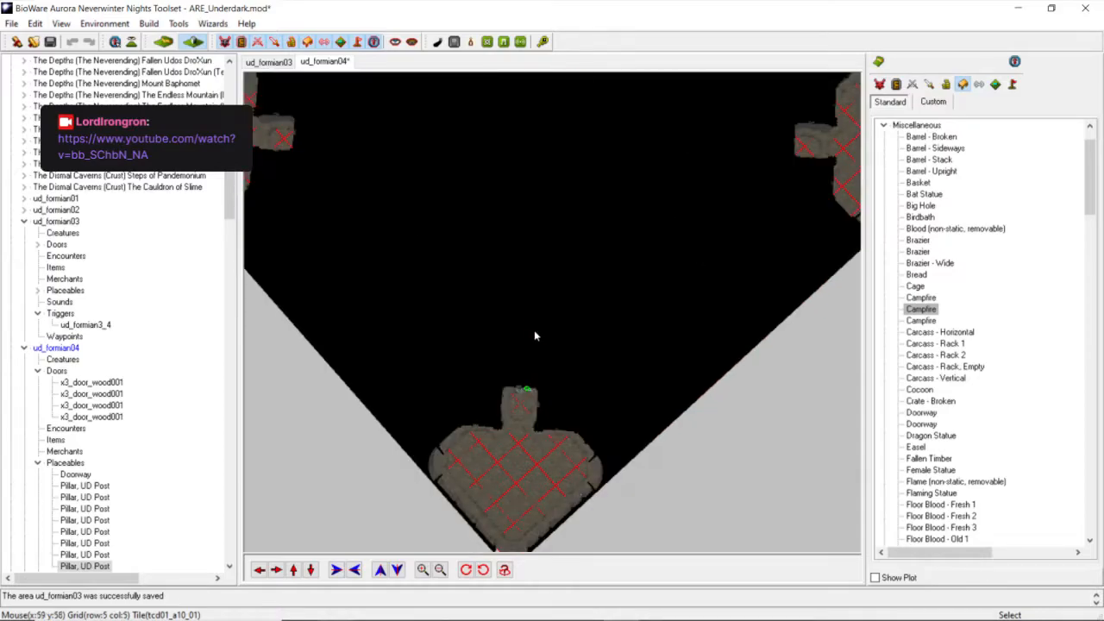
left_click(879, 63)
left_click(915, 217)
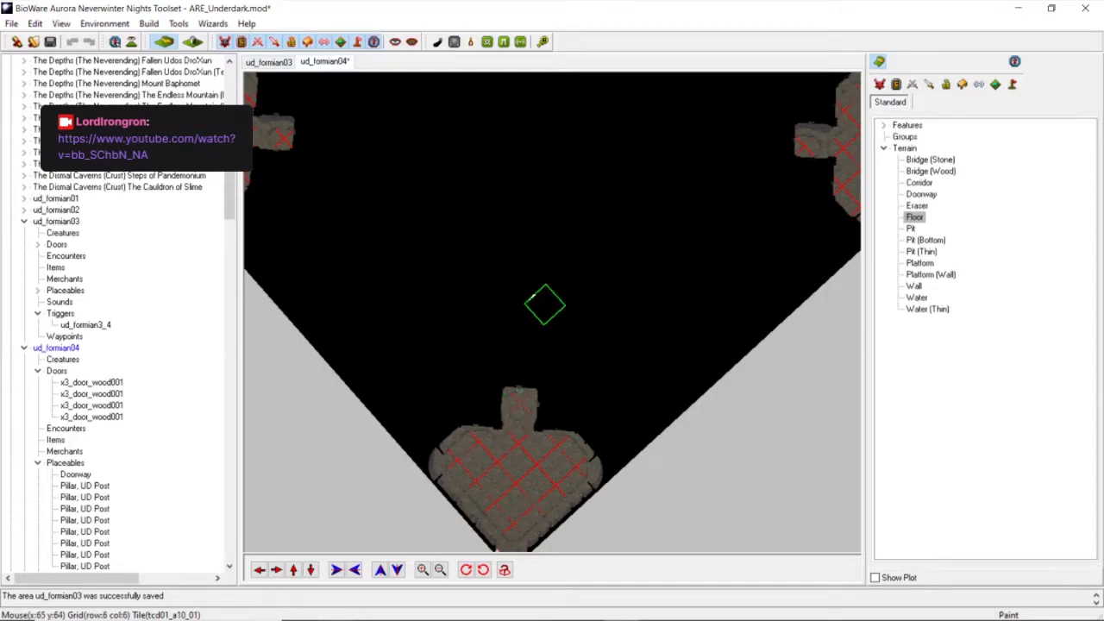
left_click(523, 320)
left_click(525, 289)
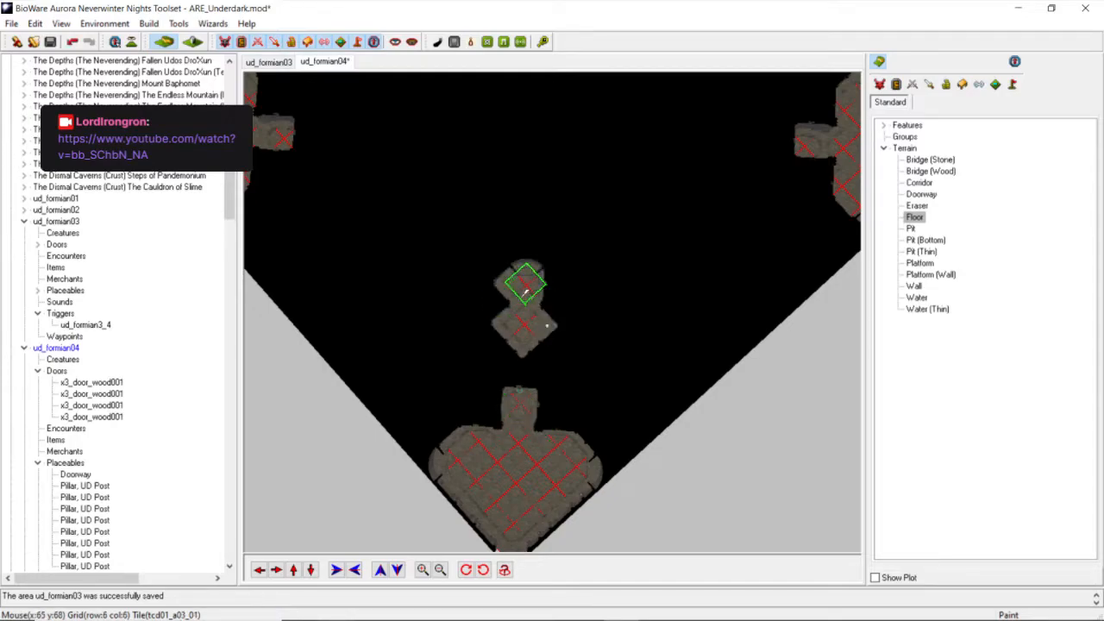
Remove the protruding corner pieces from the two new floor tiles with the Eraser terrain.
scroll(517, 306, "up", 2)
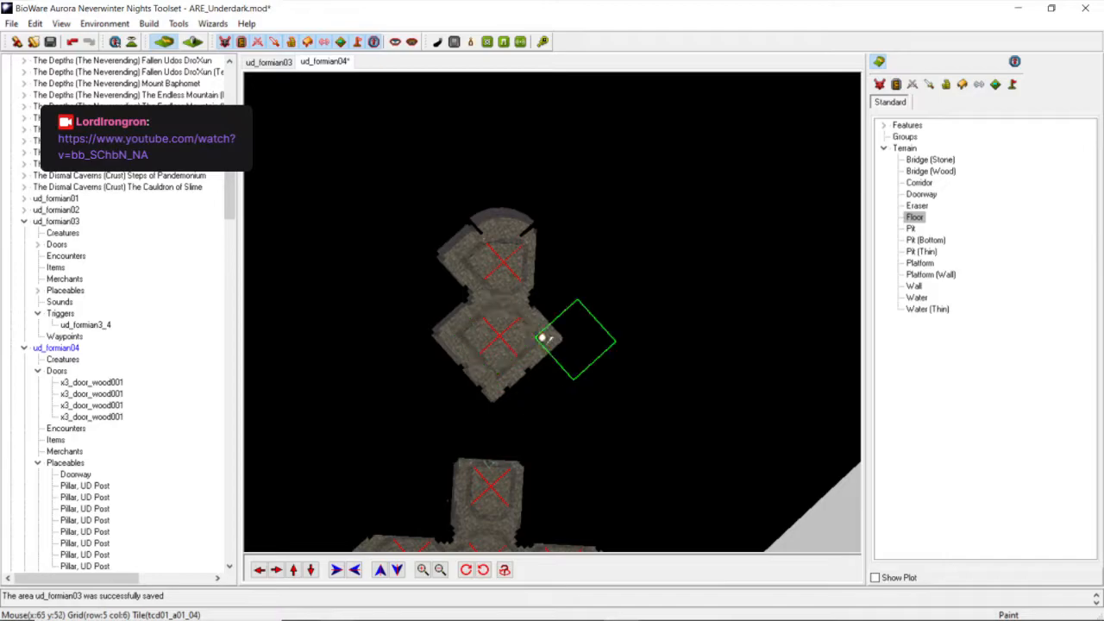
scroll(583, 348, "down", 3)
scroll(582, 347, "up", 3)
middle_click_drag(579, 259, 573, 242)
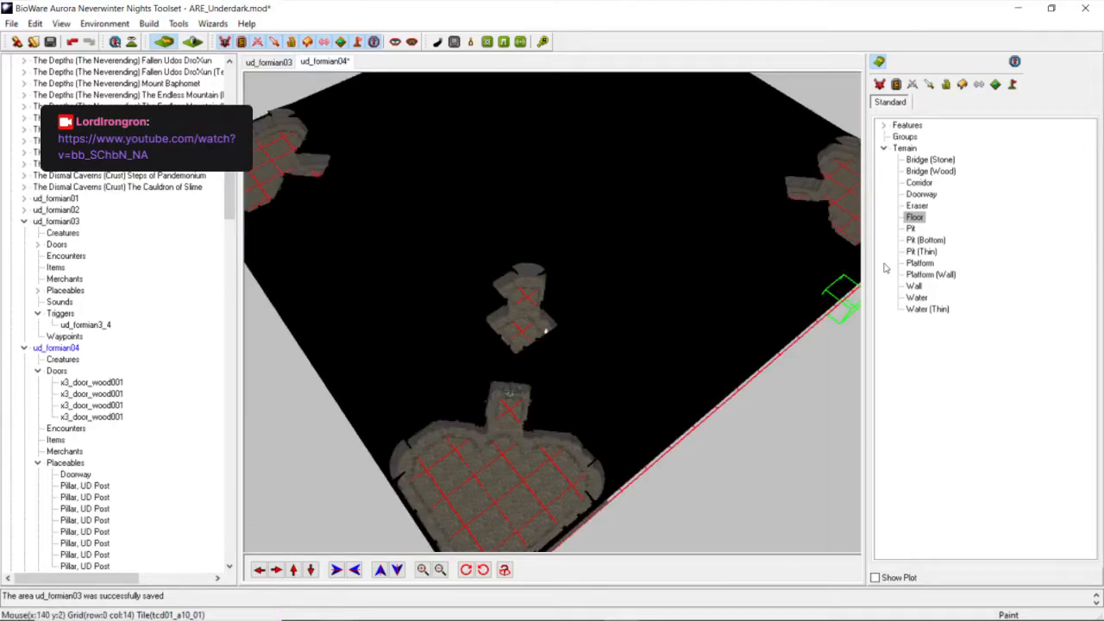
left_click(916, 207)
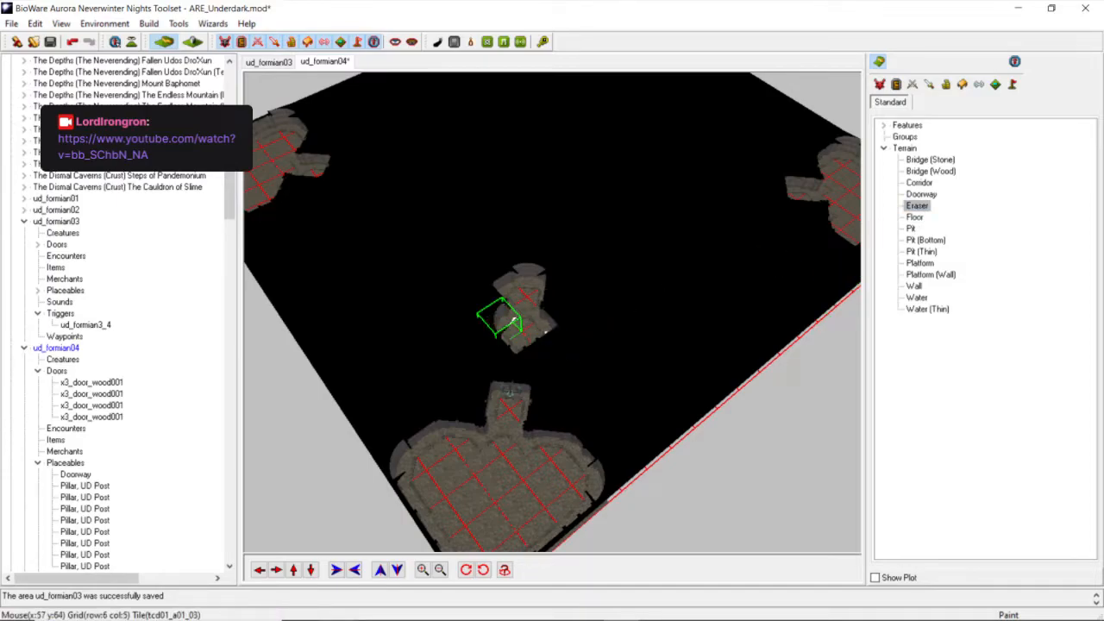
mouse_move(378, 422)
middle_mouse_down()
mouse_move(278, 302)
mouse_move(658, 236)
middle_mouse_up()
scroll(658, 236, "up", 5)
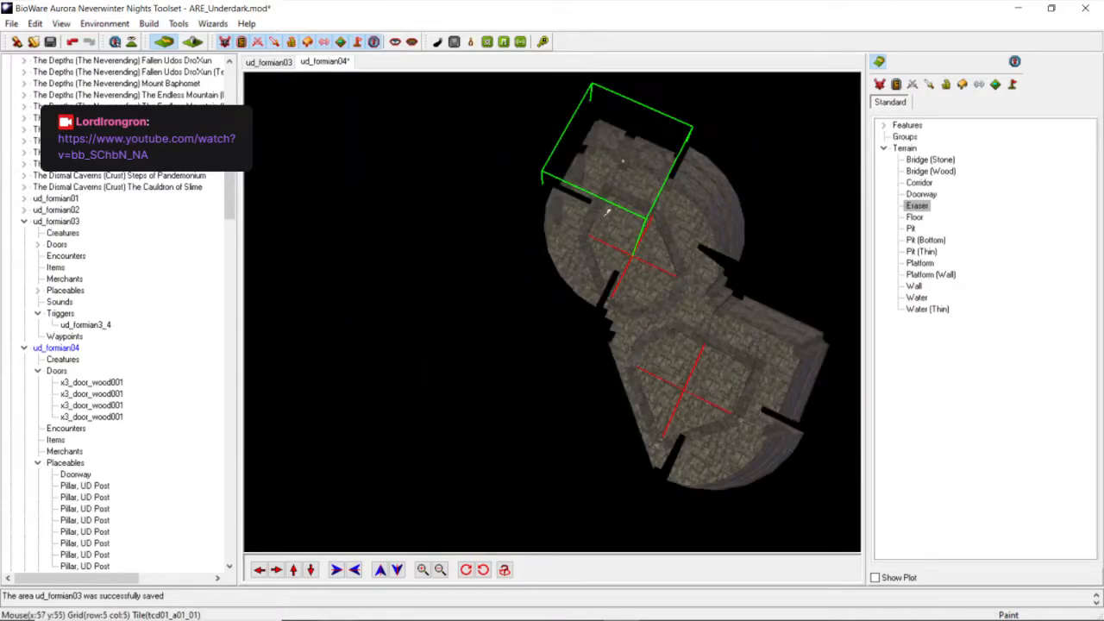
left_click(627, 210)
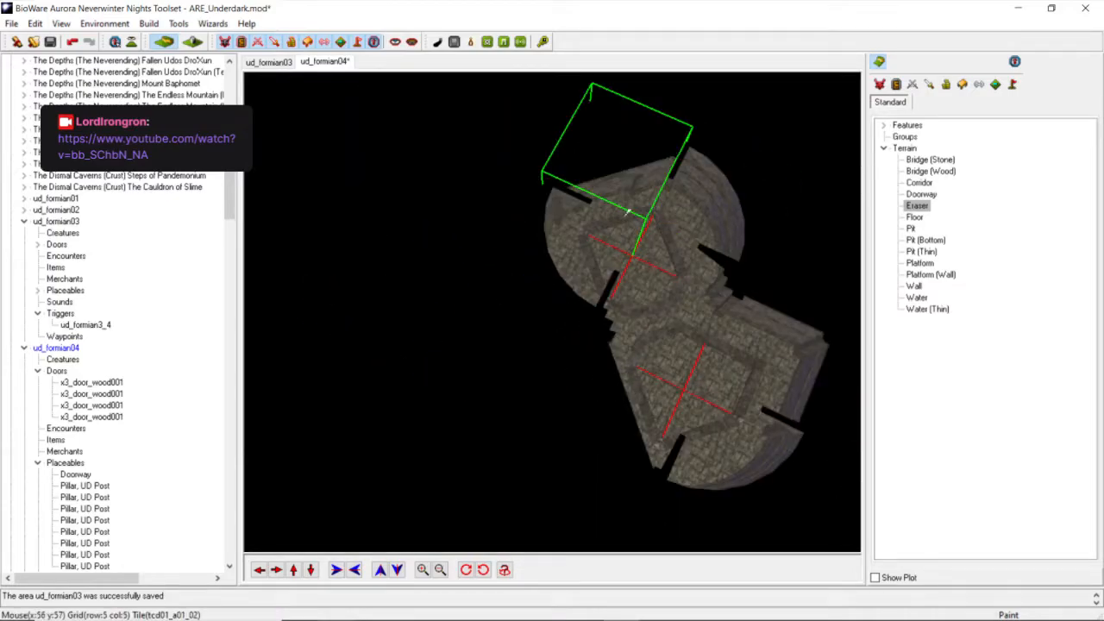
Inspect the trimmed two-tile room from several angles and its alignment with the nearest door chamber.
scroll(627, 207, "down", 5)
scroll(592, 151, "up", 4)
mouse_move(624, 187)
middle_mouse_down()
mouse_move(591, 151)
mouse_move(604, 187)
mouse_move(493, 302)
middle_mouse_up()
scroll(578, 204, "down", 4)
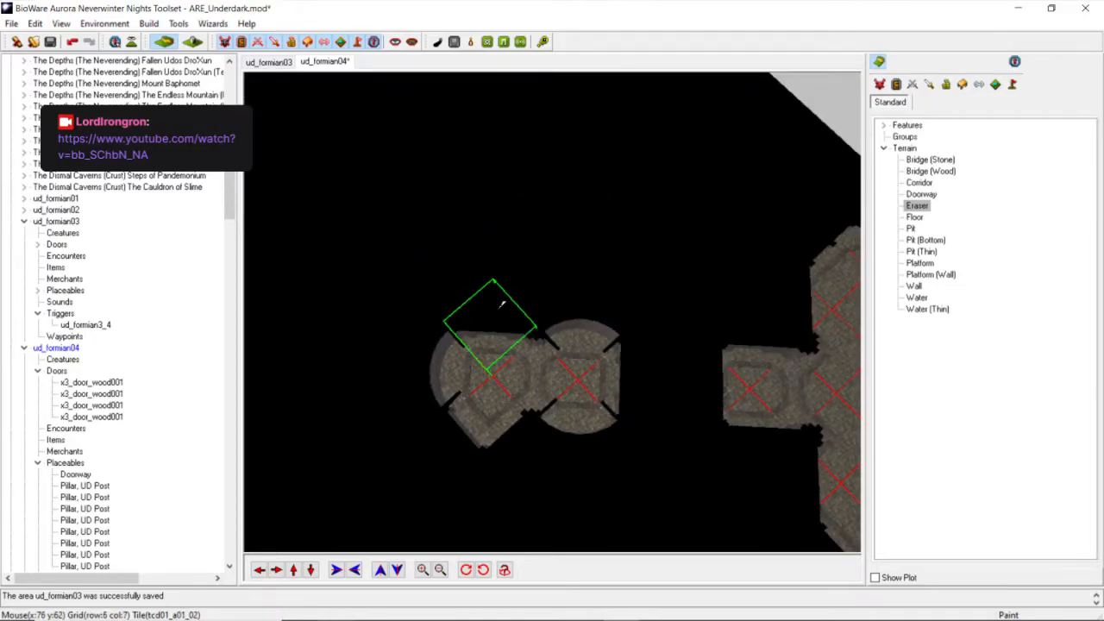
mouse_move(501, 304)
middle_mouse_down()
mouse_move(449, 299)
mouse_move(562, 334)
mouse_move(572, 320)
middle_mouse_up()
scroll(449, 299, "down", 6)
scroll(570, 321, "up", 5)
middle_click_drag(446, 296, 593, 275)
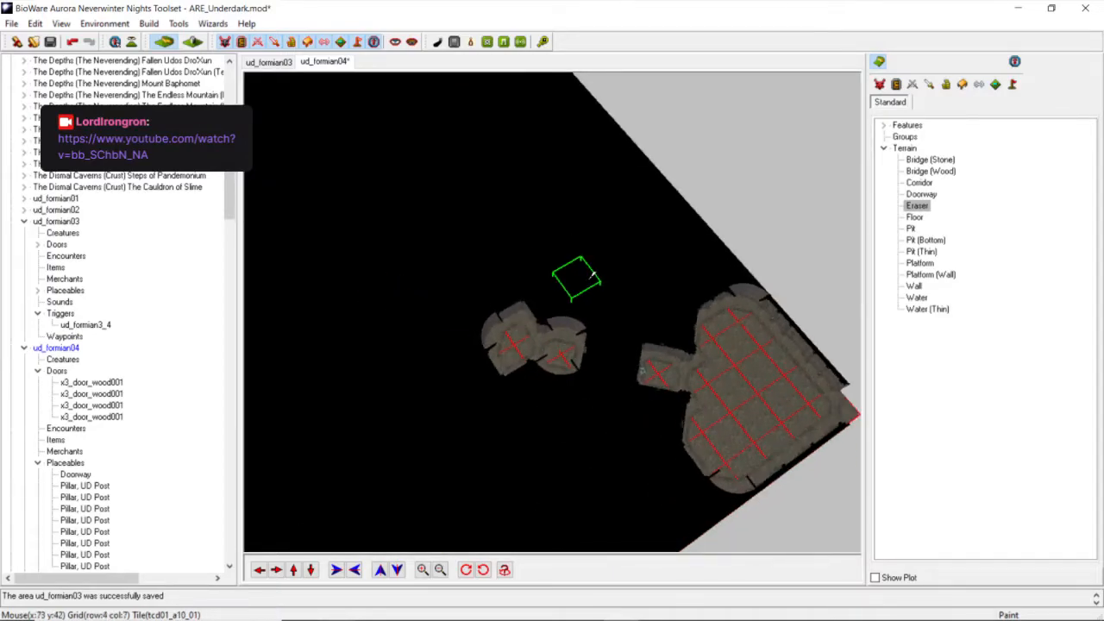
scroll(569, 280, "down", 4)
scroll(552, 288, "up", 4)
middle_click_drag(555, 287, 622, 280)
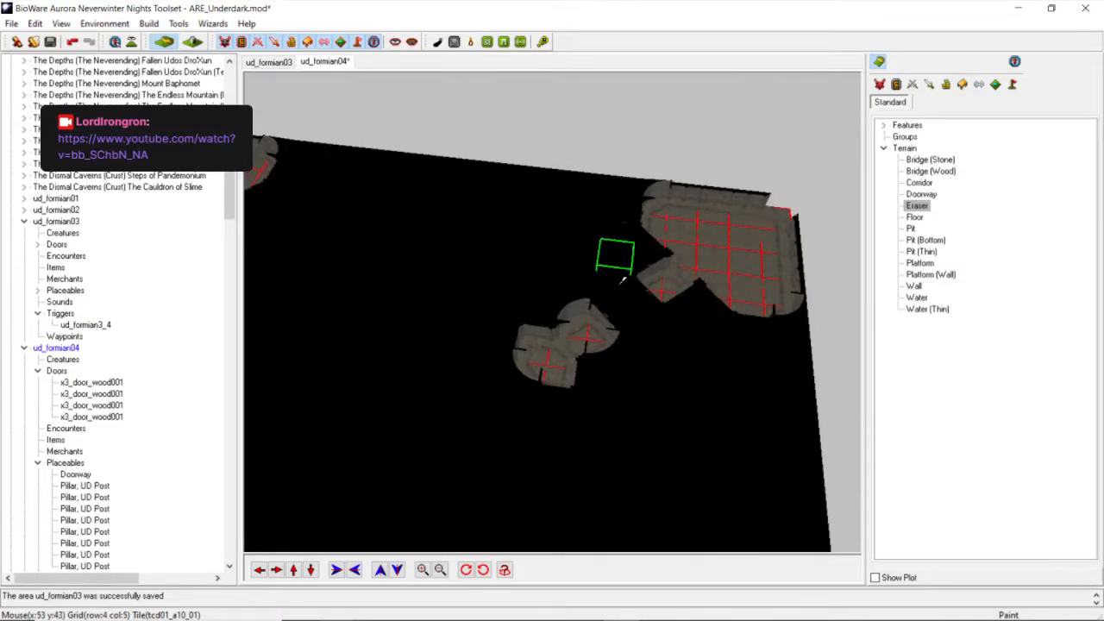
Compare the two-tile room's position with the empty ground in front of the neighbouring corner chambers.
scroll(616, 283, "down", 4)
scroll(516, 318, "up", 4)
middle_click_drag(515, 318, 759, 341)
middle_click_drag(652, 341, 611, 342)
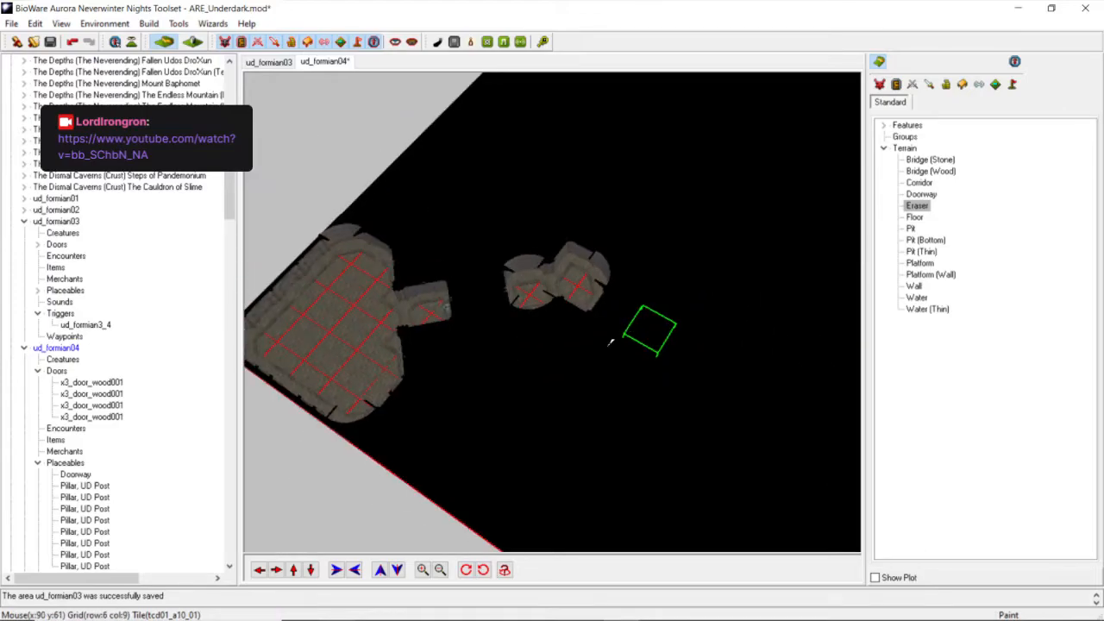
scroll(595, 339, "down", 5)
middle_click_drag(451, 364, 412, 376)
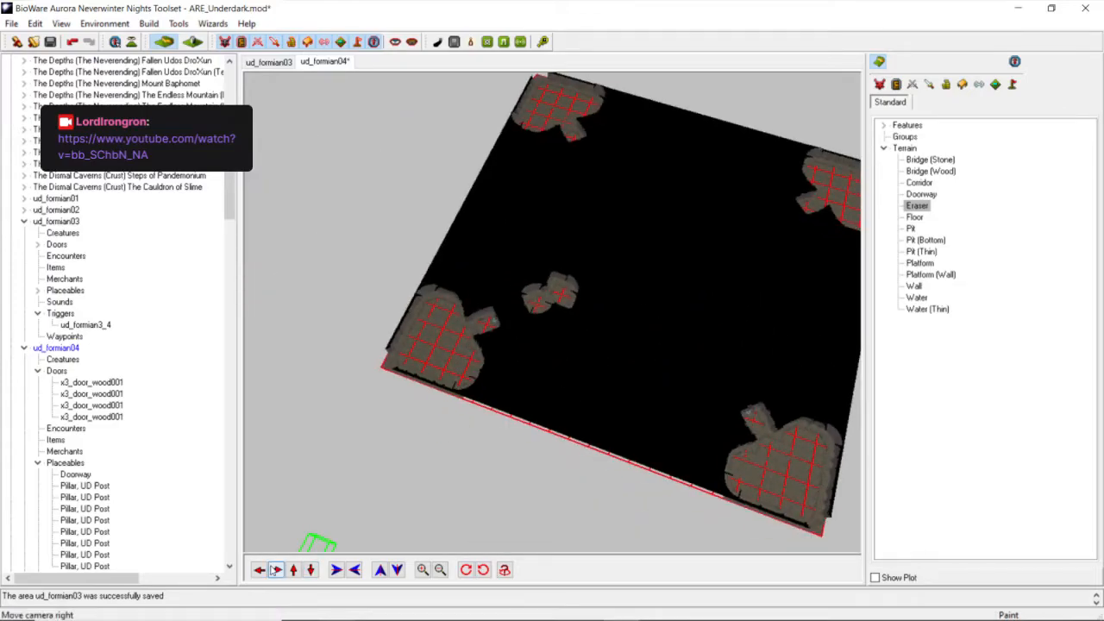
scroll(481, 310, "up", 5)
scroll(347, 399, "up", 2)
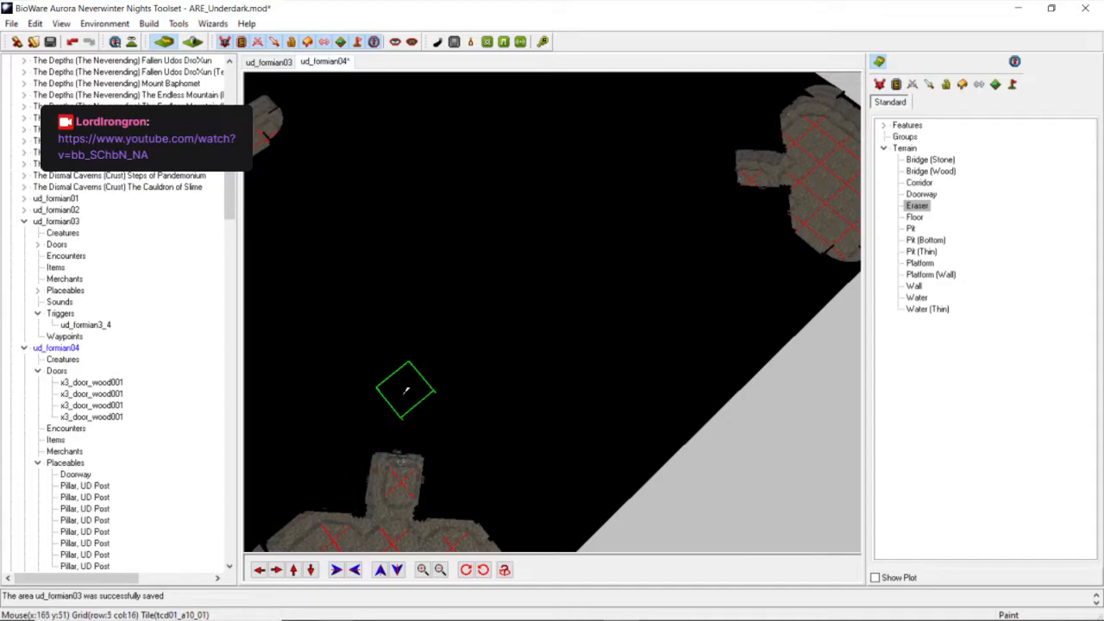
Survey the spacing between the two-tile room and all the corner rooms across the open area.
scroll(353, 330, "down", 3)
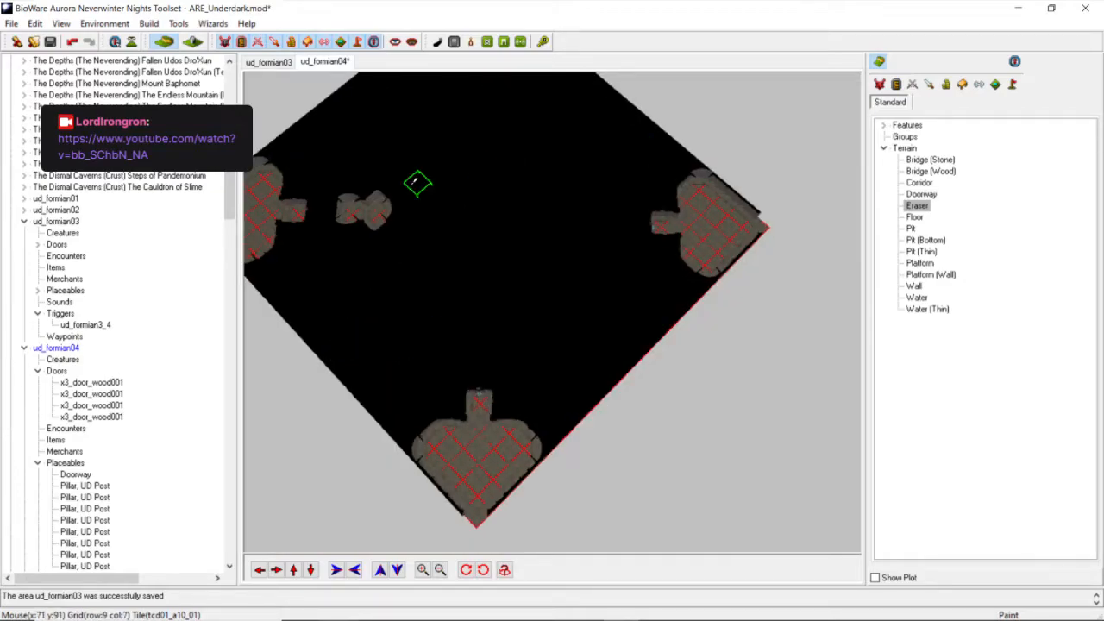
scroll(391, 212, "up", 3)
middle_click_drag(313, 236, 371, 249)
scroll(372, 250, "down", 3)
middle_click_drag(385, 316, 425, 474)
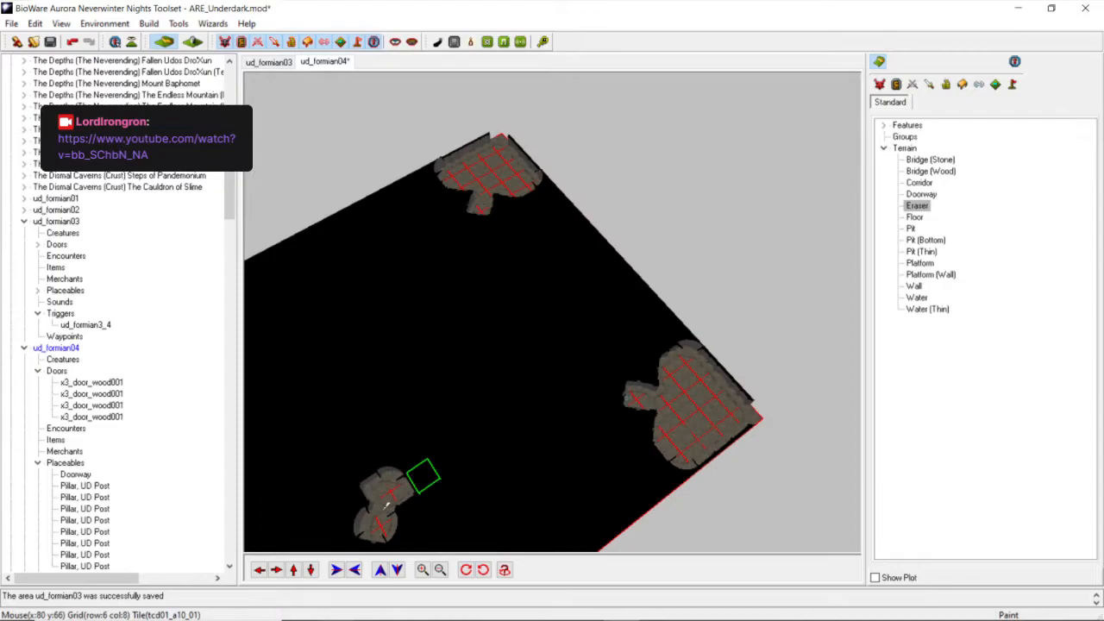
left_click(311, 569)
scroll(476, 313, "up", 4)
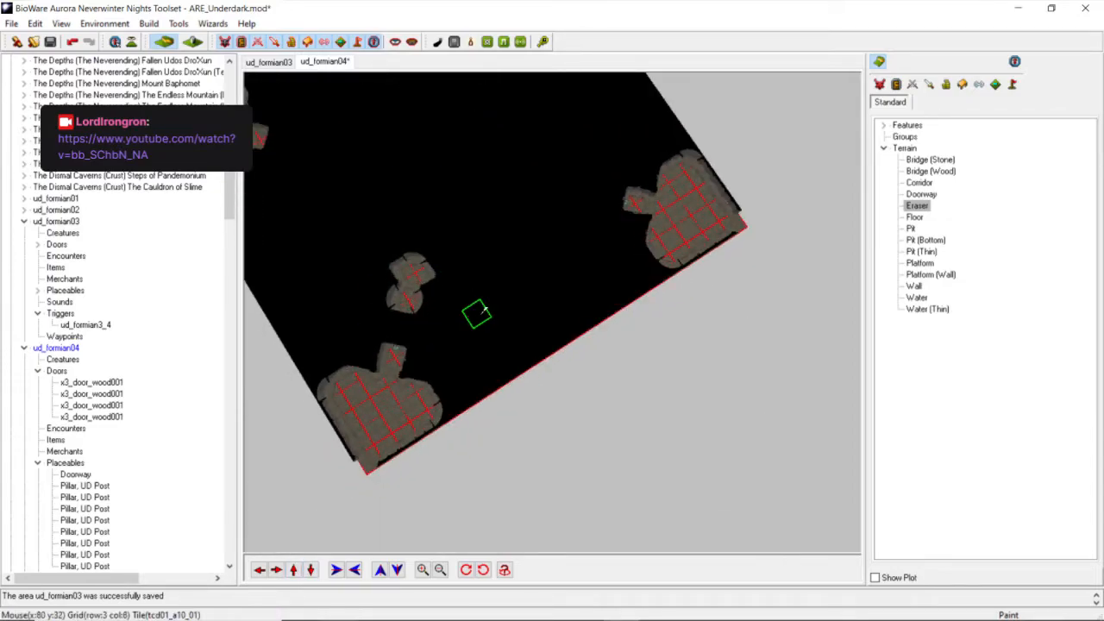
scroll(483, 310, "down", 3)
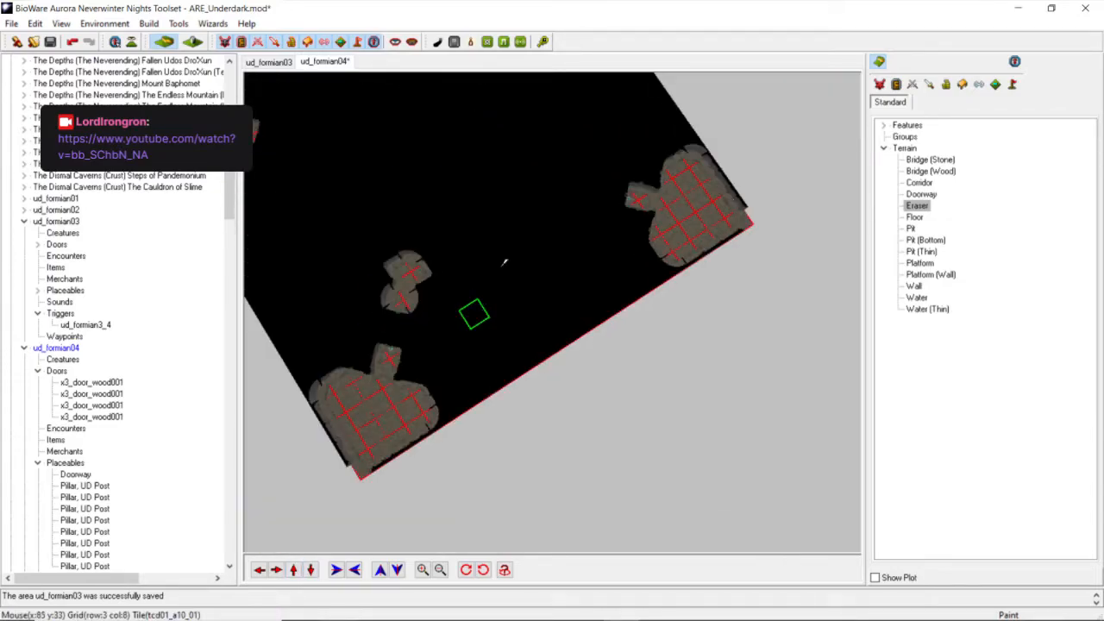
Select the square block of terrain tiles that encloses the whole two-tile room.
left_click(880, 62)
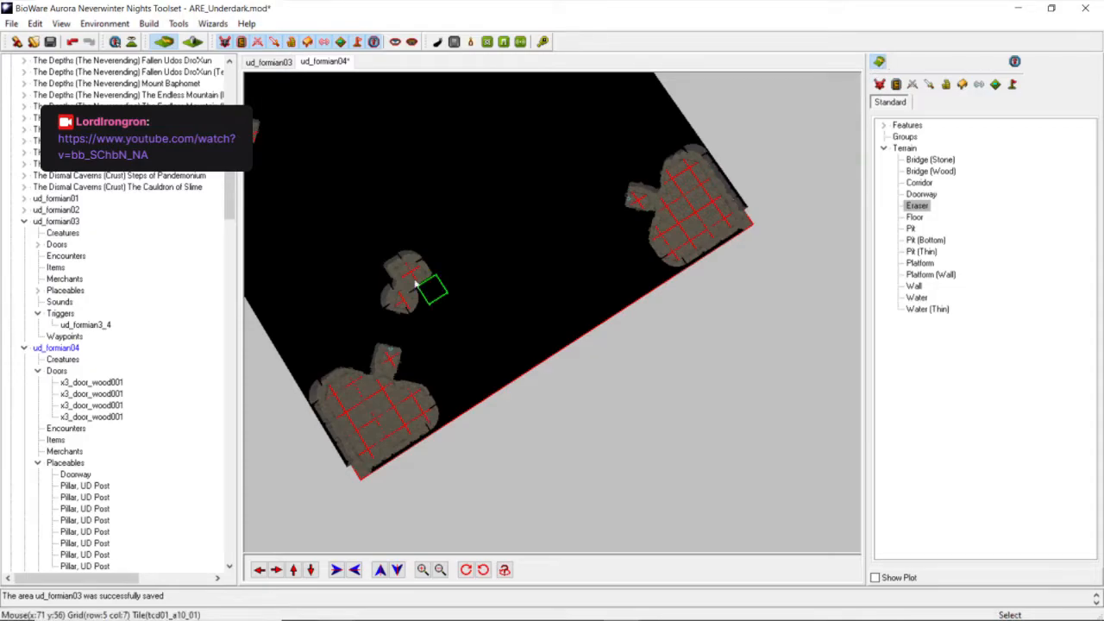
left_click(964, 84)
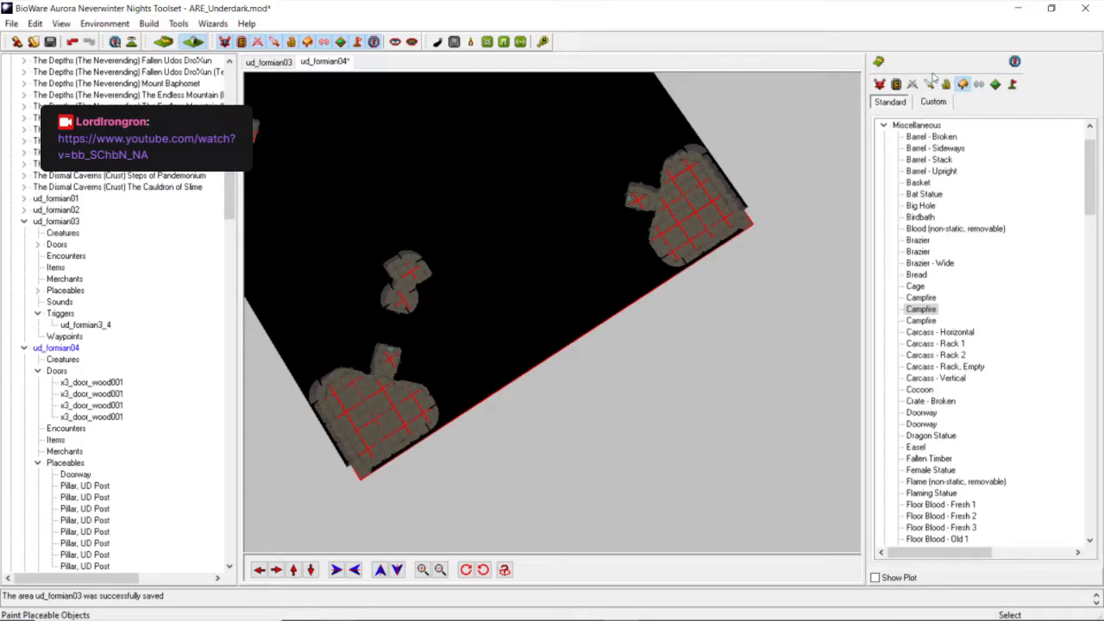
left_click(879, 63)
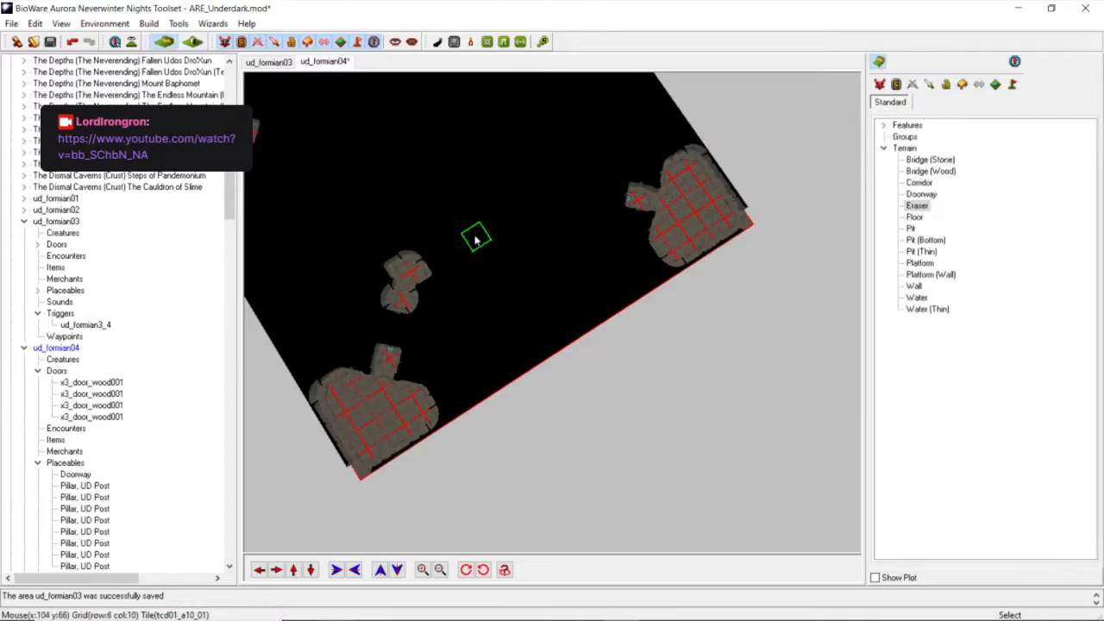
left_click(422, 275)
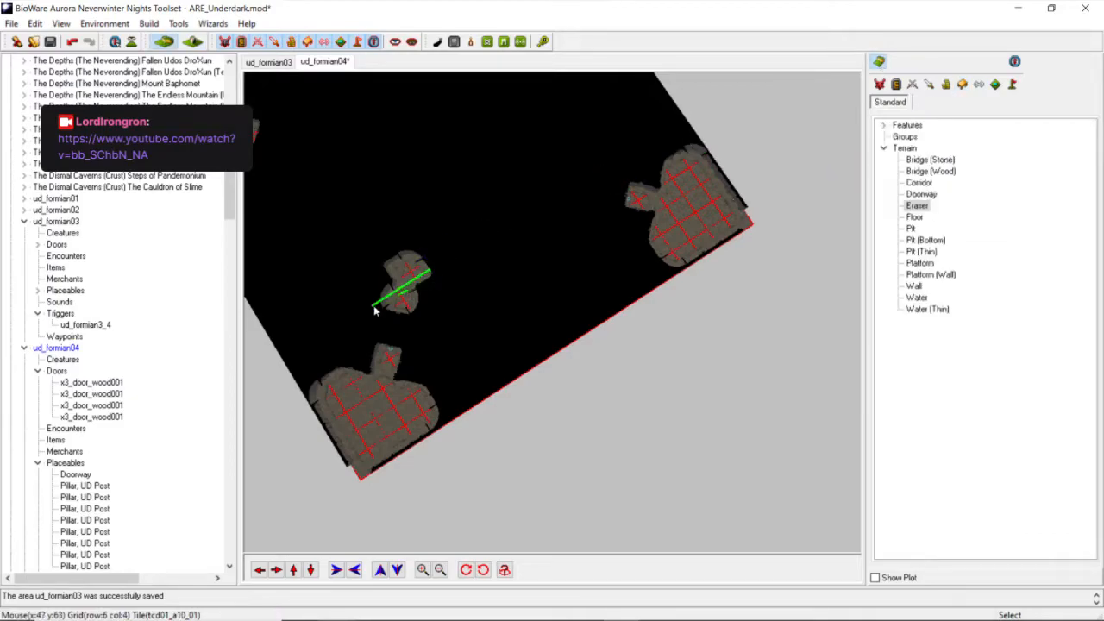
left_click(964, 83)
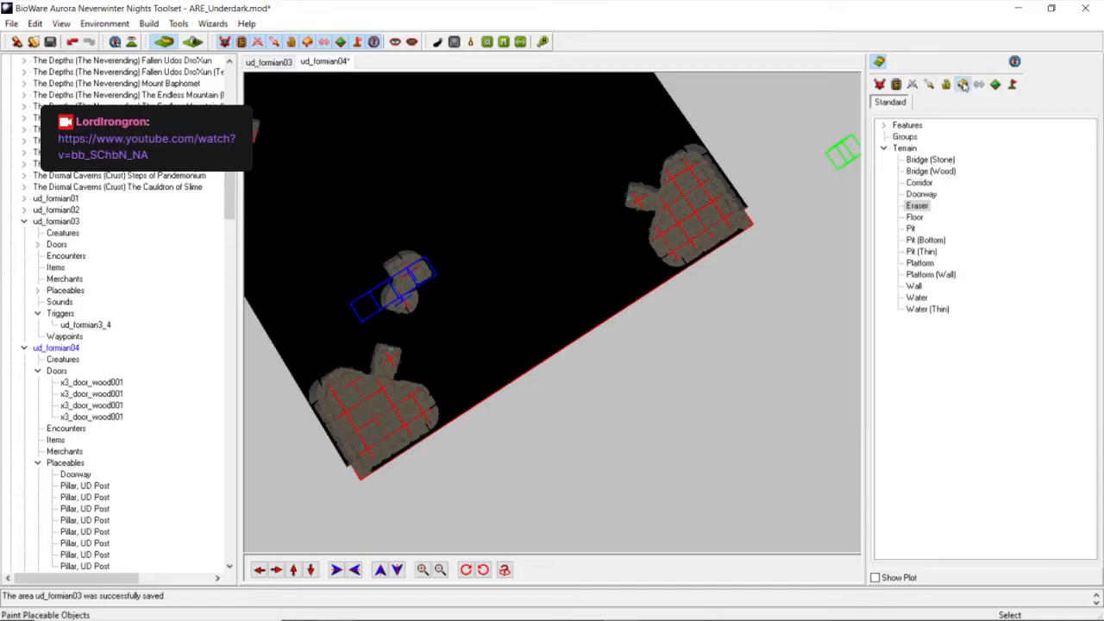
left_click(878, 64)
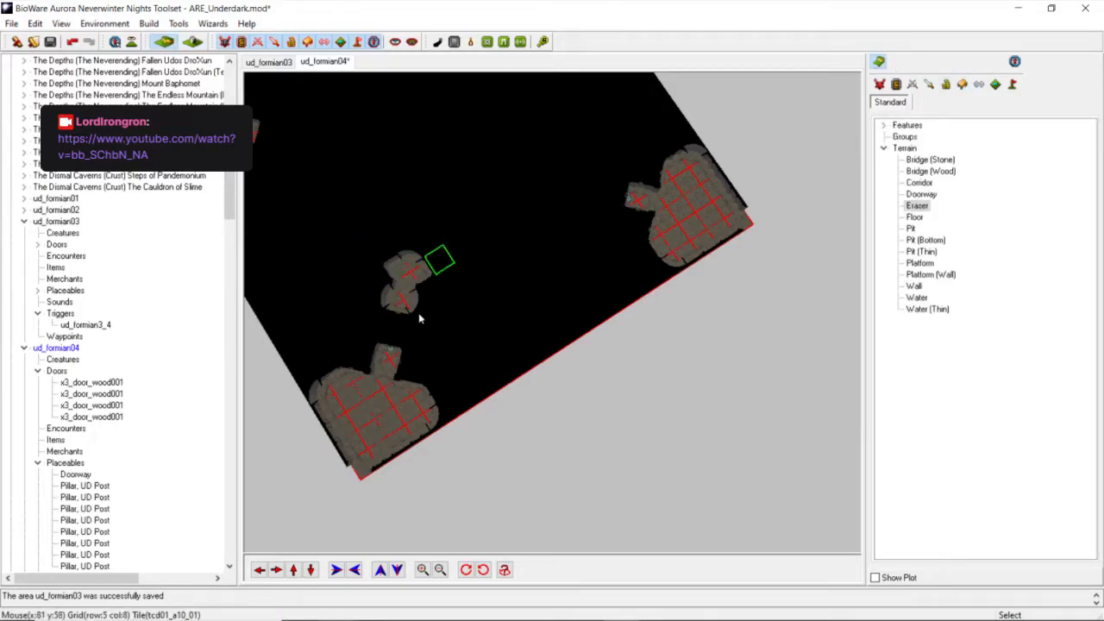
left_click(963, 83)
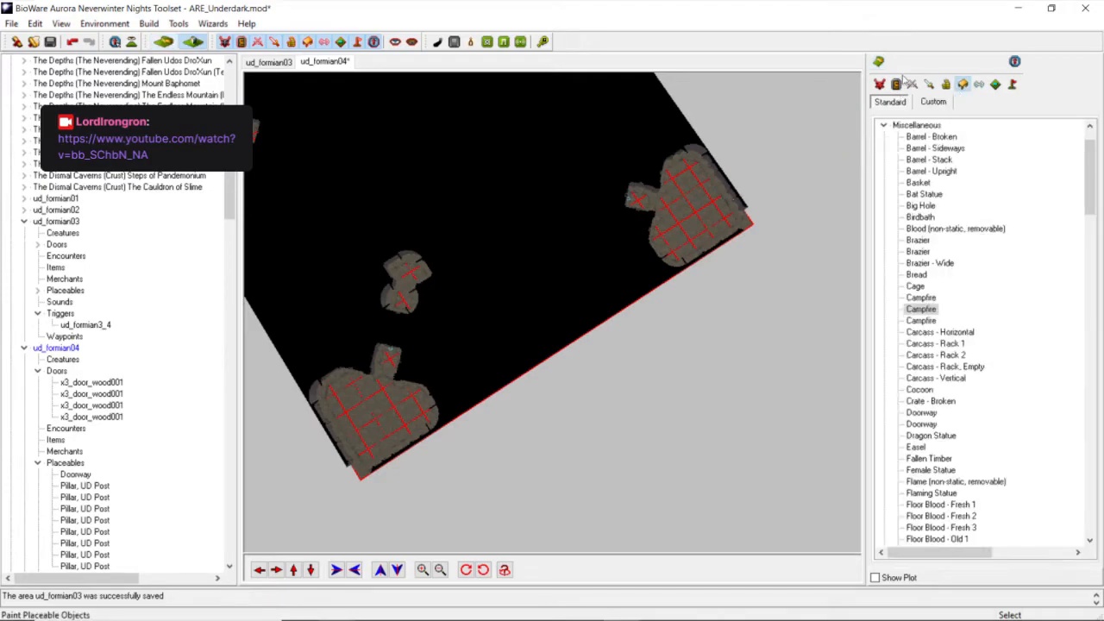
left_click(878, 64)
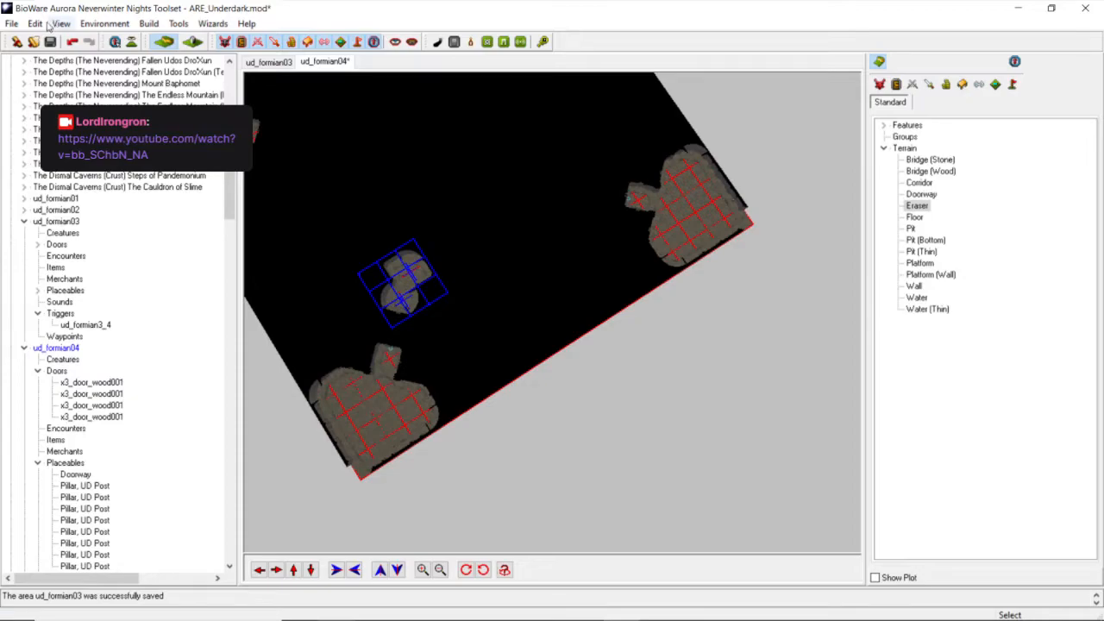
Copy the selected small chamber tile group and paste it at about grid row 5, column 16, beside the south-east corner chamber.
left_click(39, 25)
left_click(54, 76)
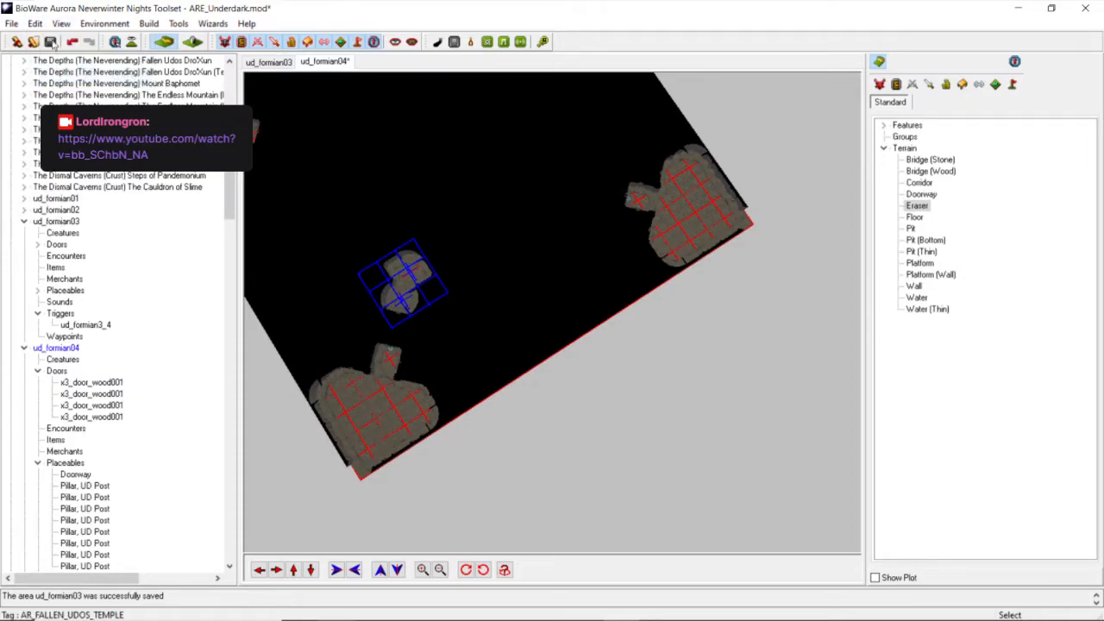
left_click(35, 23)
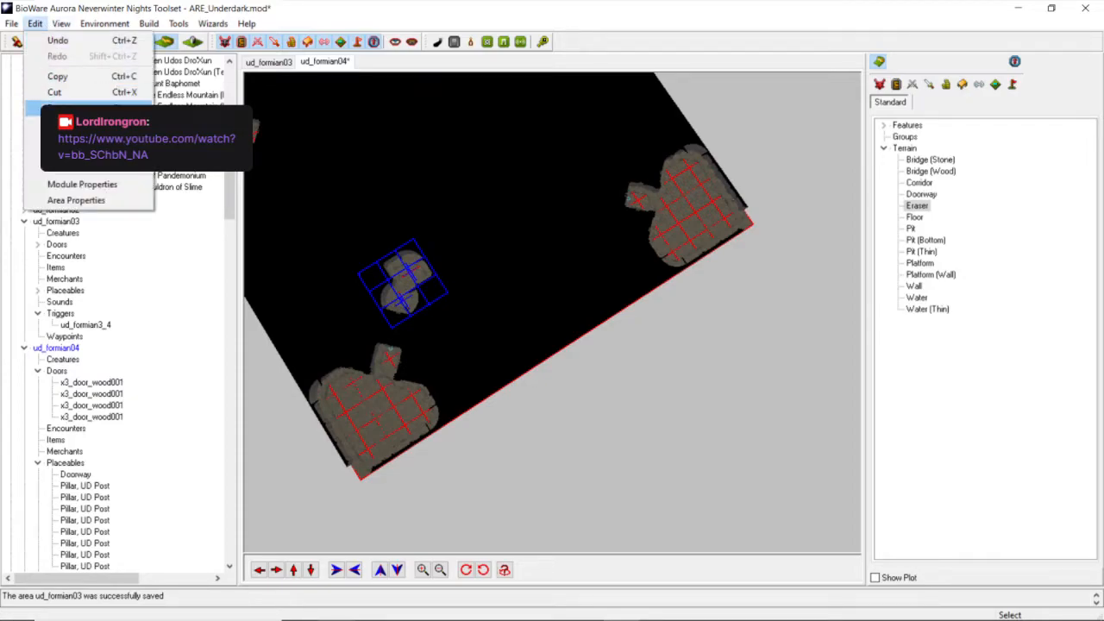
left_click(56, 108)
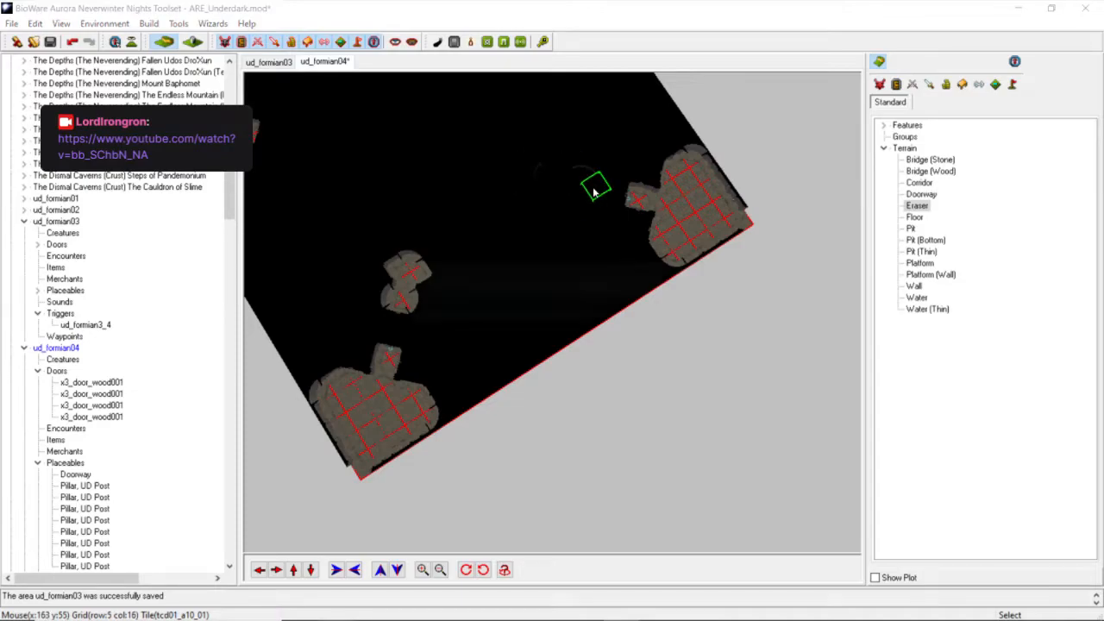
left_click(581, 194)
Paste another copy of the small chamber group beside the north-west corner chamber of ud_formian04.
scroll(400, 264, "down", 3)
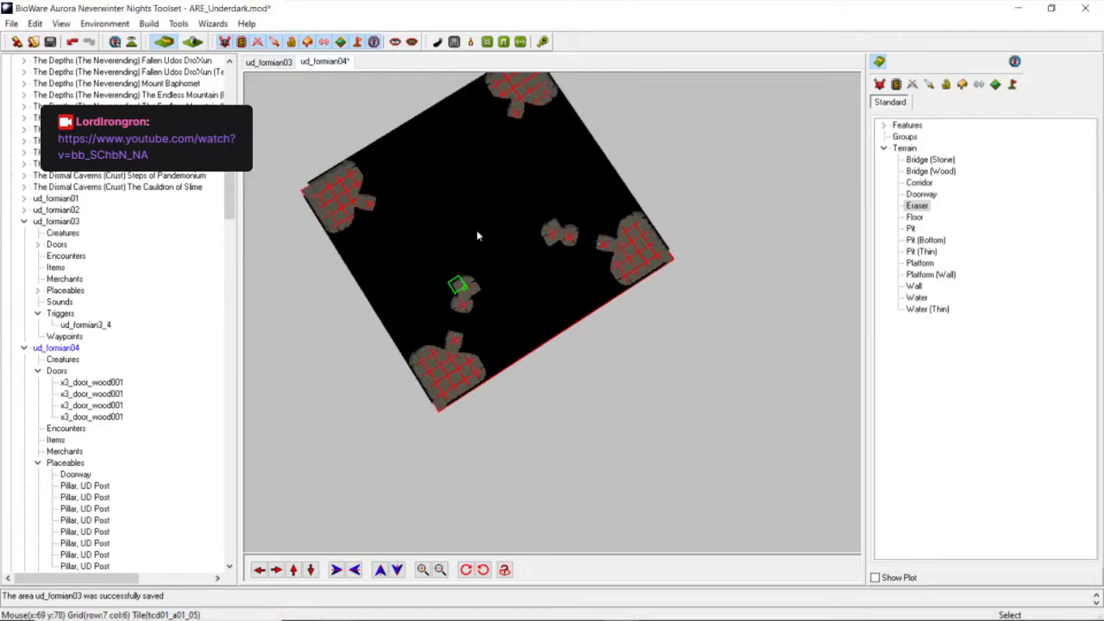
middle_click_drag(476, 231, 368, 153)
left_click(35, 23)
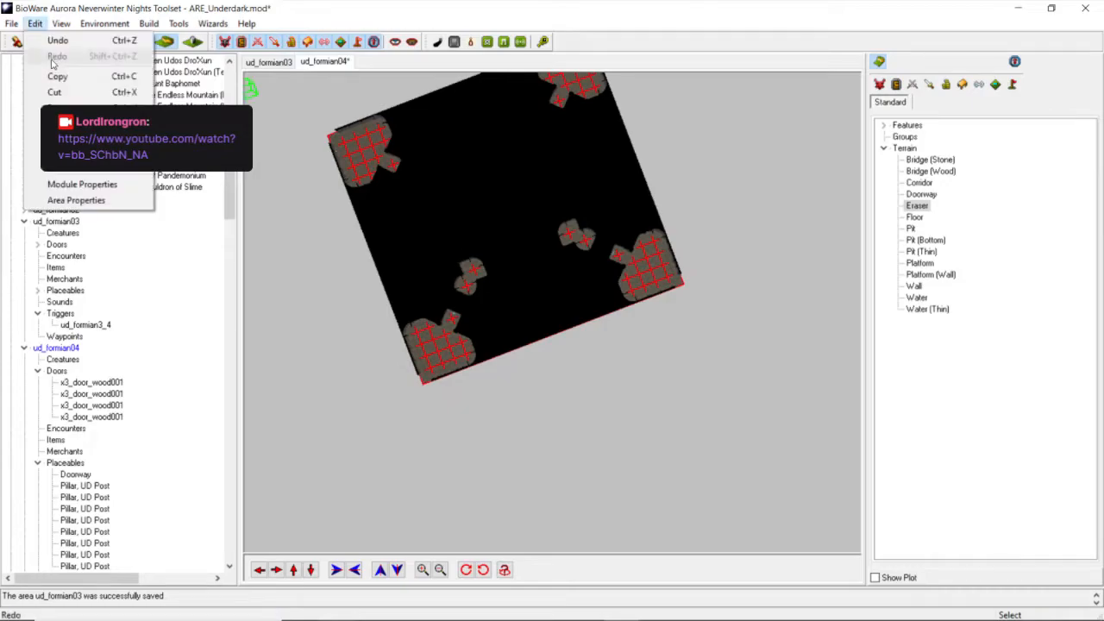
left_click(39, 108)
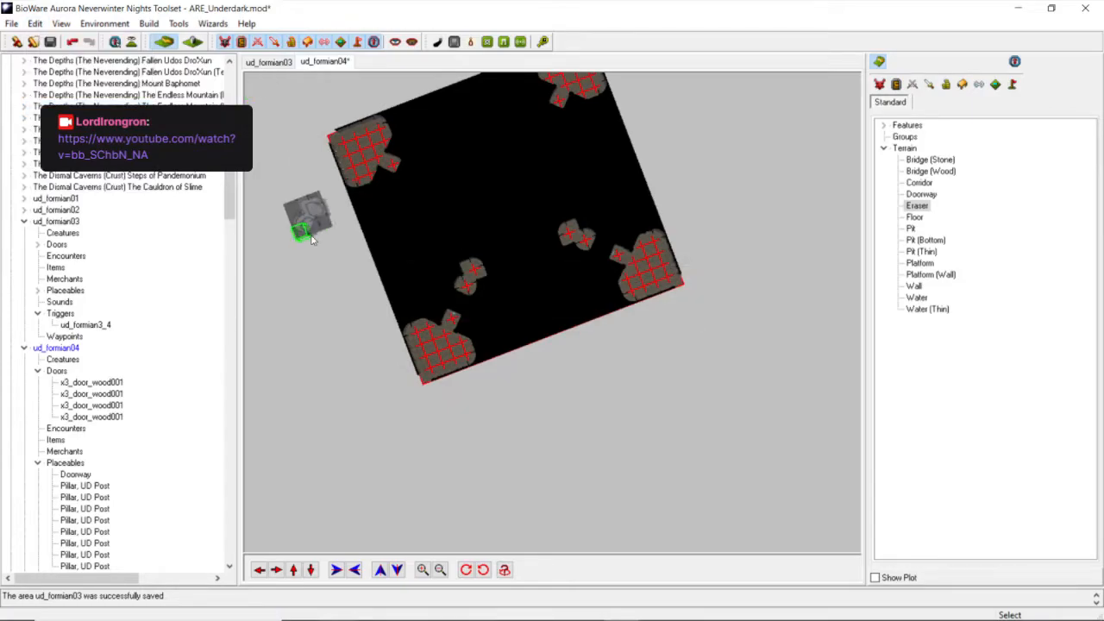
left_click(426, 186)
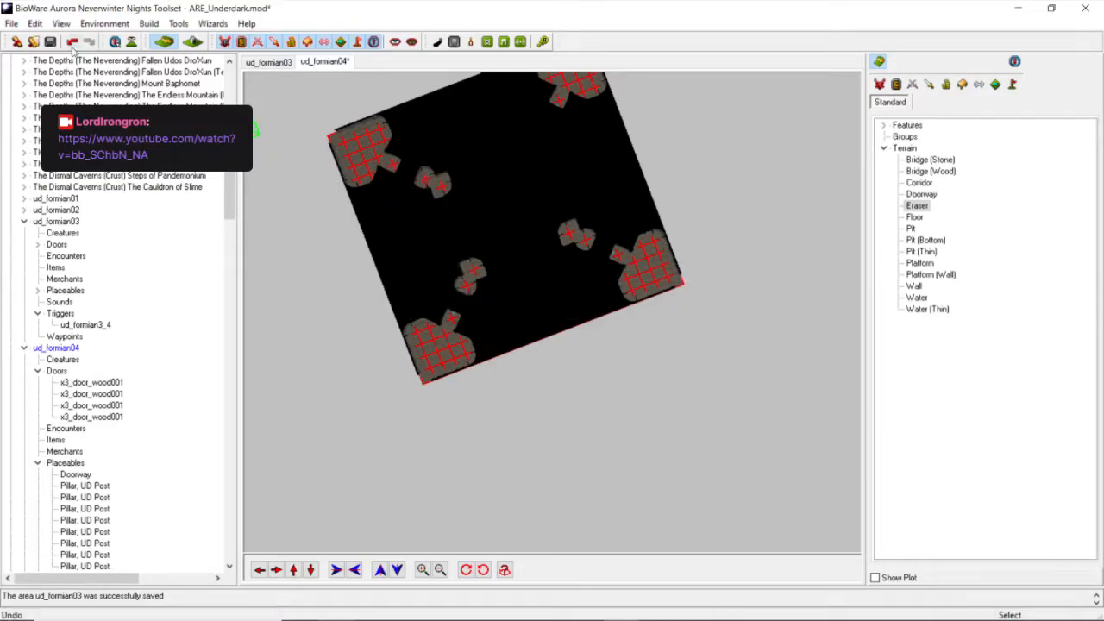
Paste a further copy of the chamber group at about grid row 15, column 16, beside the north-east corner chamber.
left_click(35, 23)
left_click(59, 107)
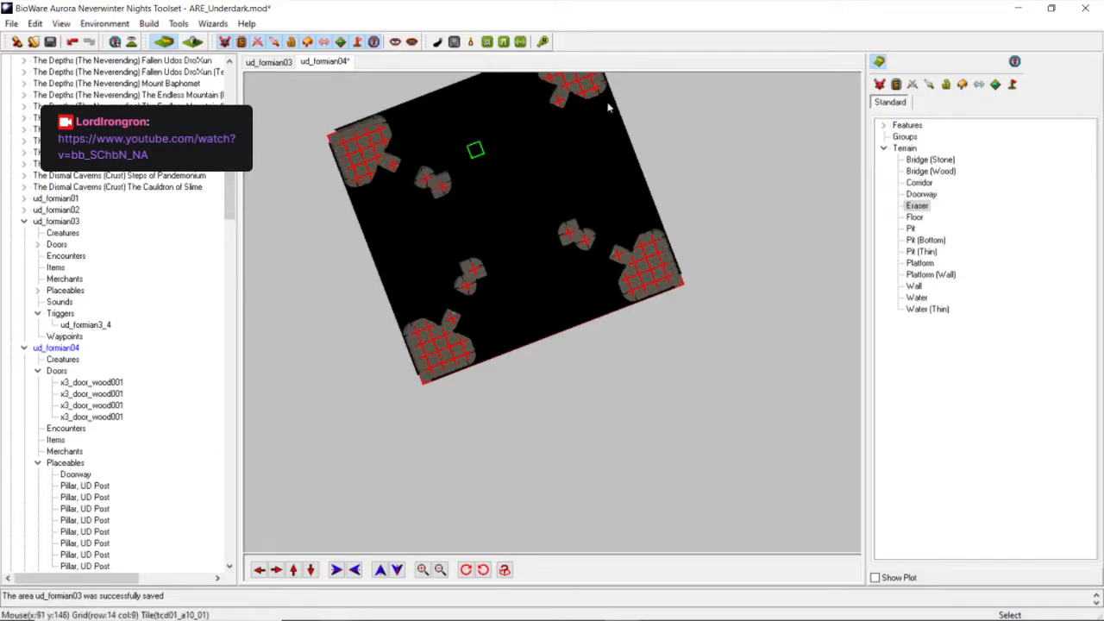
left_click(549, 128)
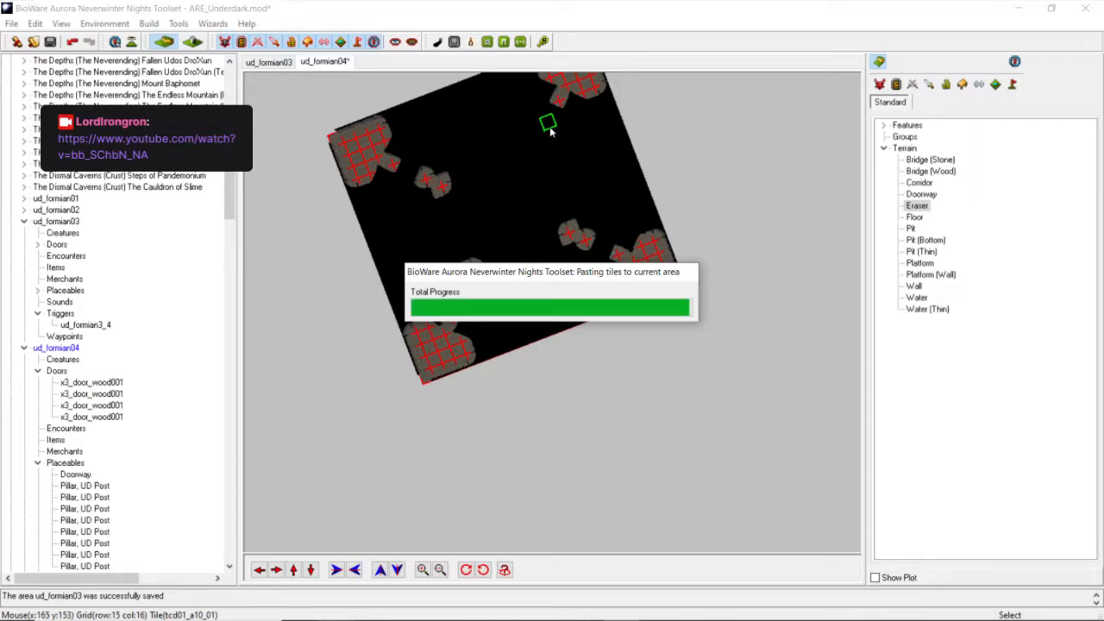
Examine how the four small chamber groups are placed relative to the corner chambers across the whole area.
middle_click_drag(500, 255, 460, 326)
scroll(472, 263, "up", 3)
scroll(452, 272, "down", 3)
scroll(460, 326, "up", 2)
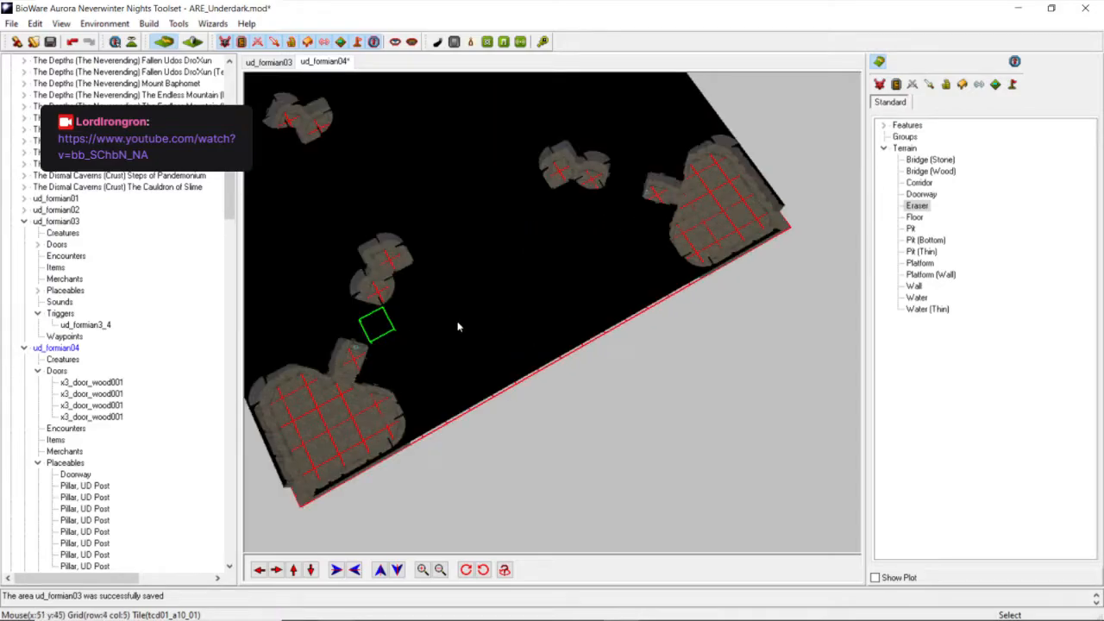
left_click(259, 570)
left_click(259, 570)
scroll(337, 382, "up", 2)
scroll(337, 382, "down", 2)
middle_click_drag(337, 382, 474, 328)
scroll(492, 274, "down", 3)
scroll(513, 264, "up", 3)
scroll(508, 330, "up", 2)
scroll(515, 333, "down", 2)
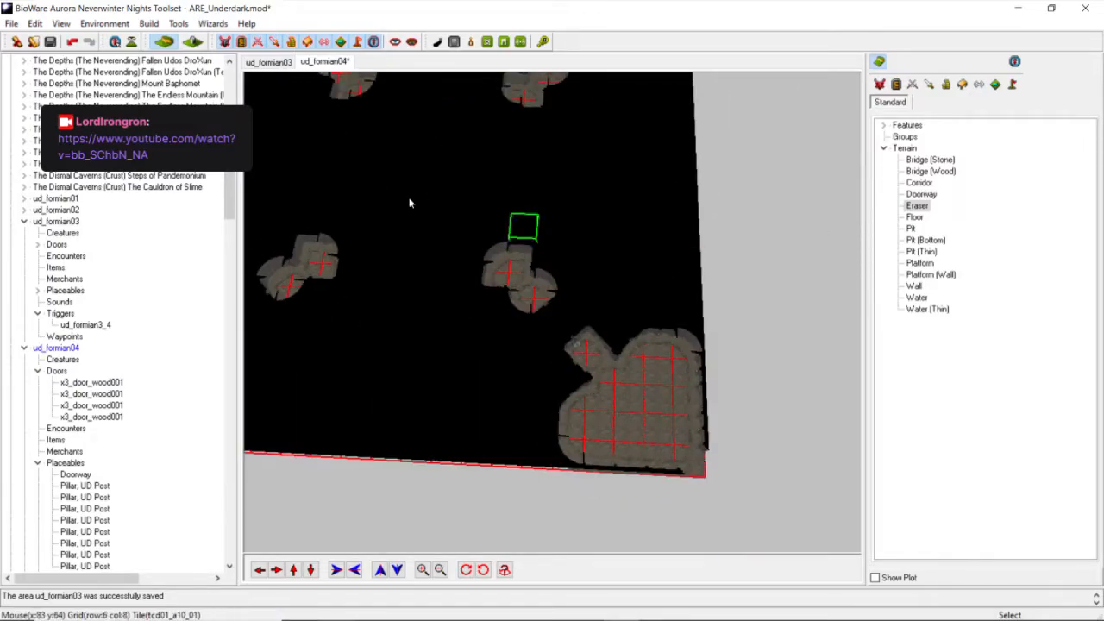
scroll(474, 270, "down", 4)
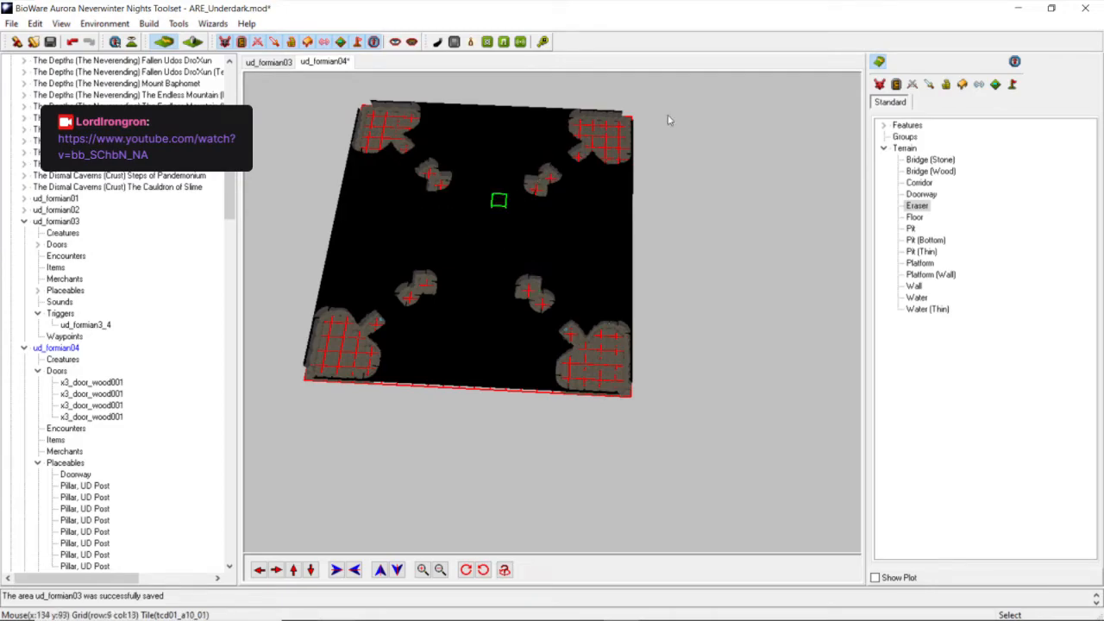
scroll(431, 307, "up", 3)
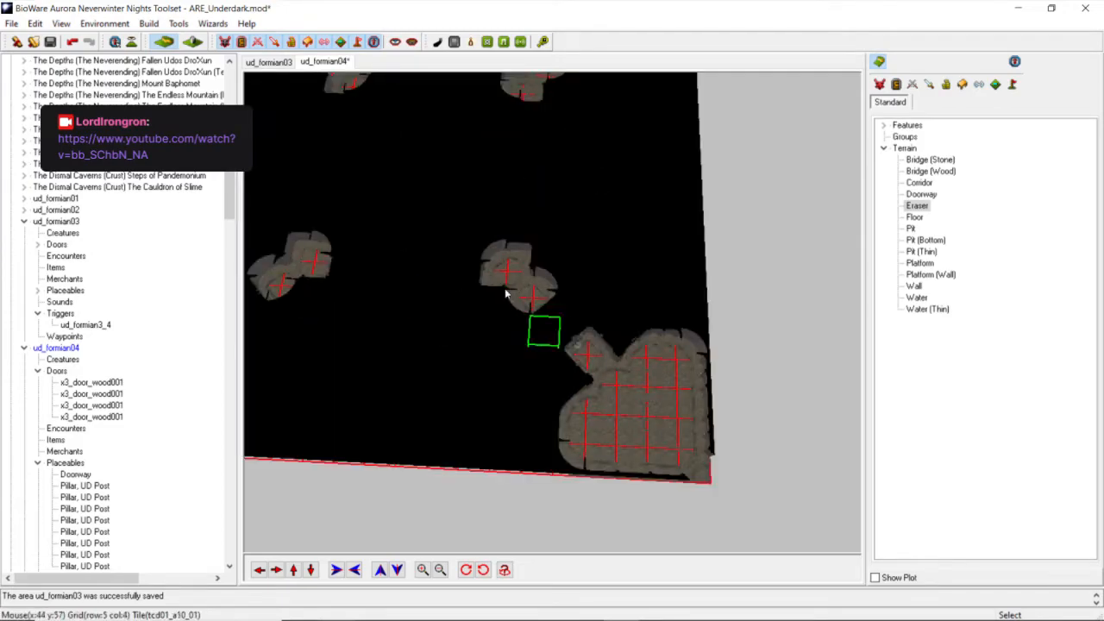
Paint a straight Corridor along grid row 7 from the south-west small chamber group toward the area's west edge.
left_click(919, 183)
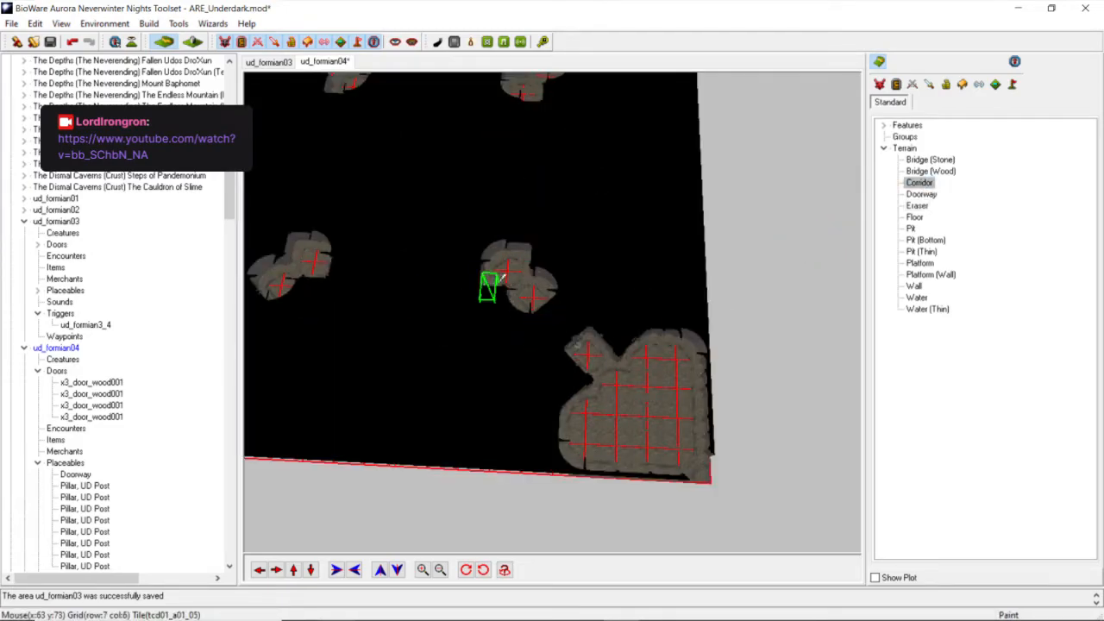
left_click(496, 310)
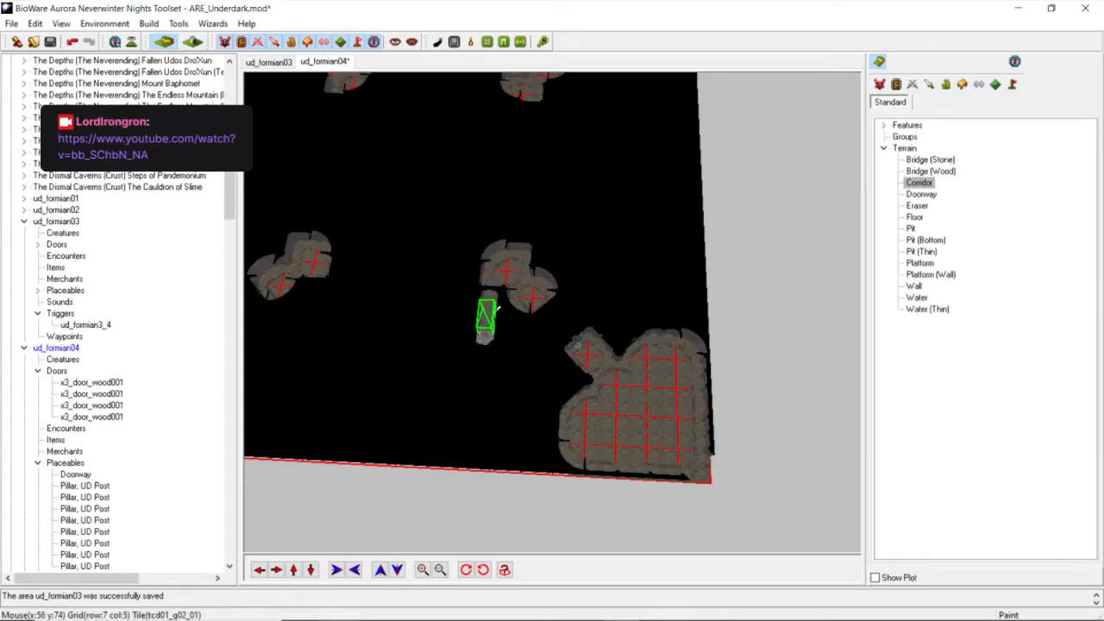
left_click(485, 353)
scroll(460, 409, "up", 3)
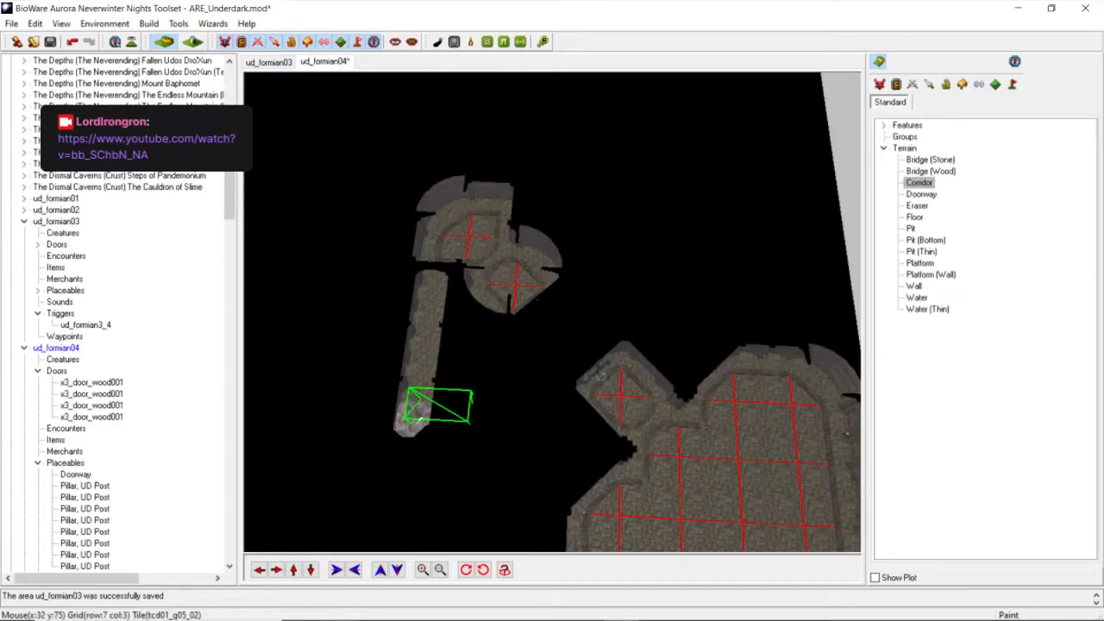
left_click(423, 424)
Take back the corridor's last segment and paint a short turn toward the south-west corner chamber, undoing the surplus piece.
scroll(453, 406, "down", 3)
middle_click_drag(453, 407, 412, 389)
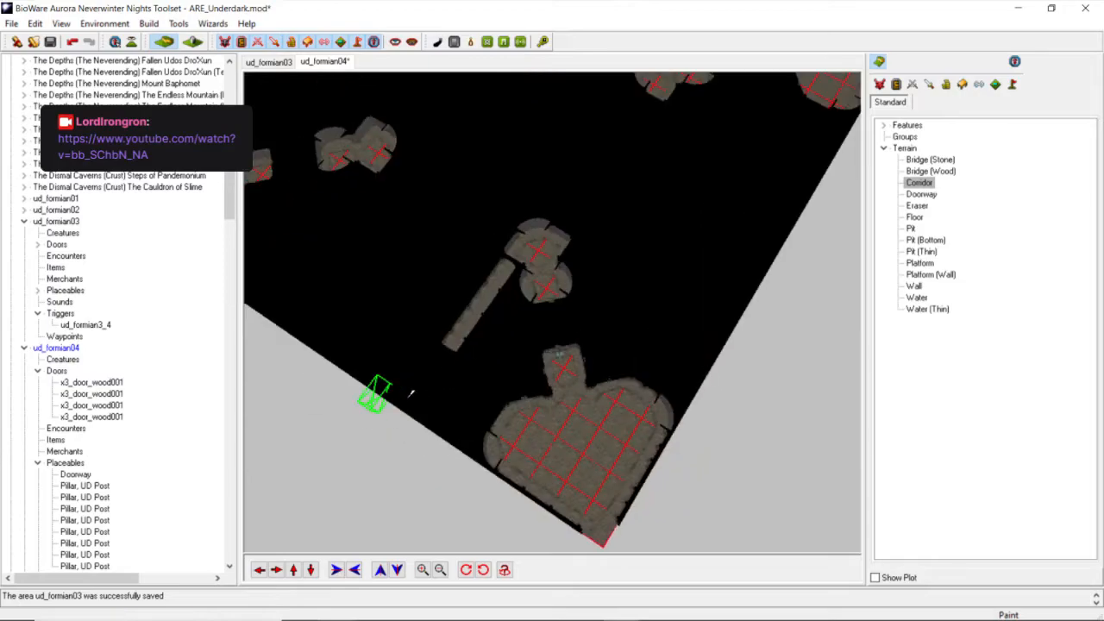
middle_click_drag(436, 353, 407, 352)
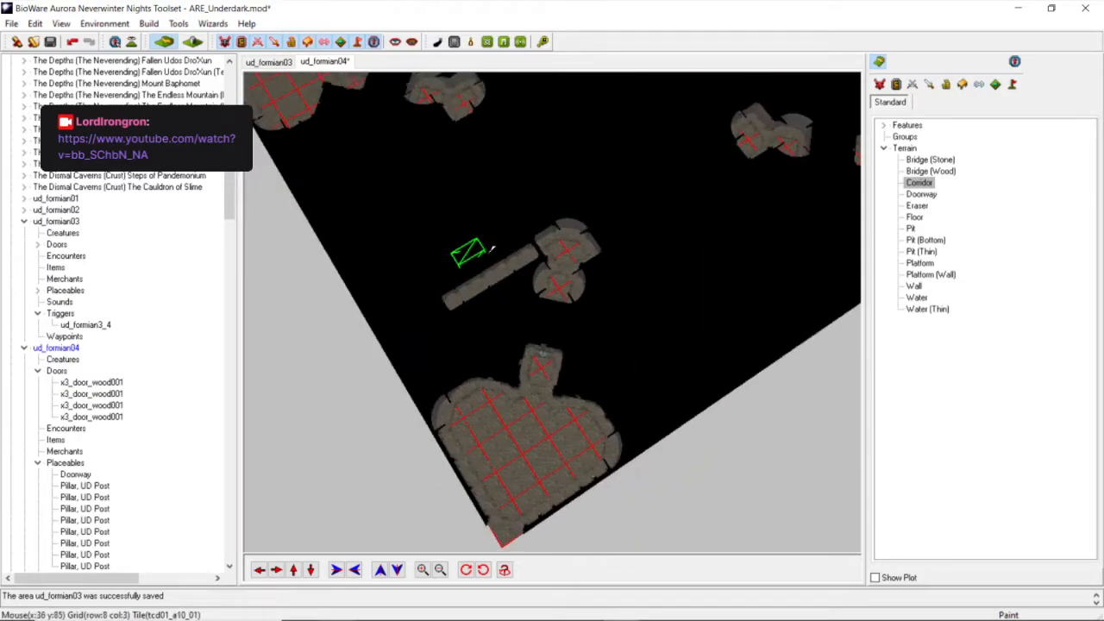
middle_click_drag(494, 247, 533, 250)
middle_click_drag(315, 257, 374, 259)
scroll(374, 259, "down", 3)
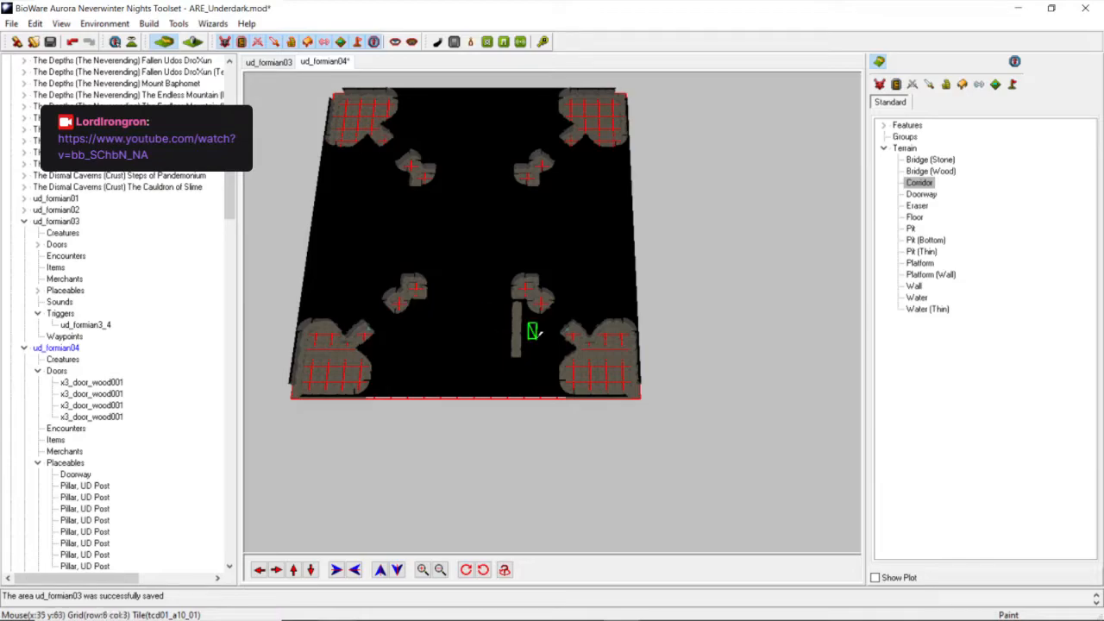
left_click(916, 218)
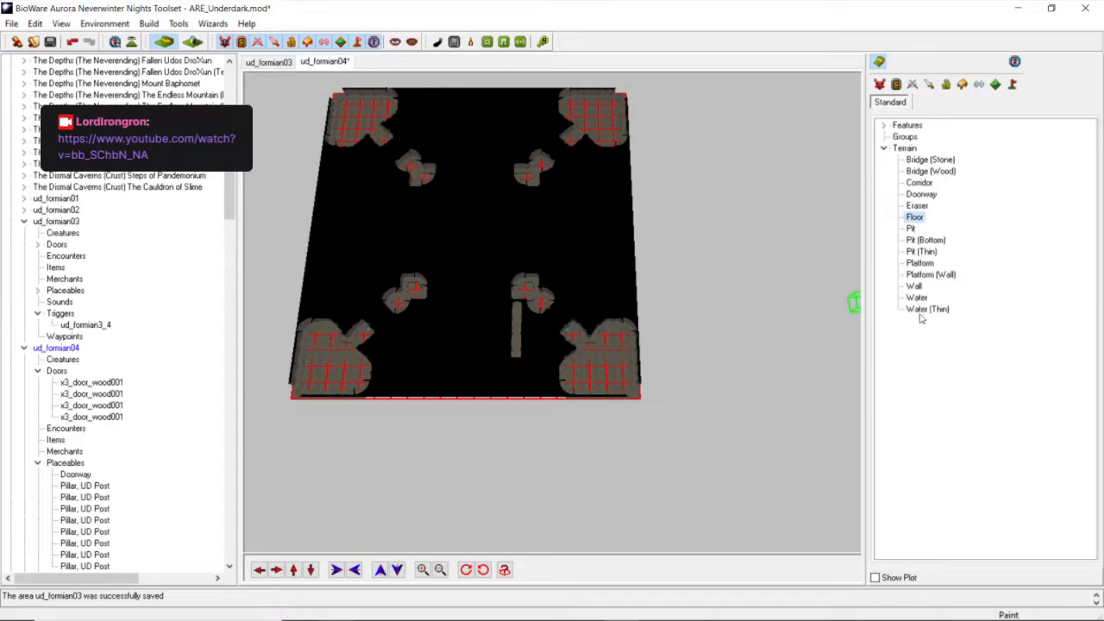
left_click(915, 286)
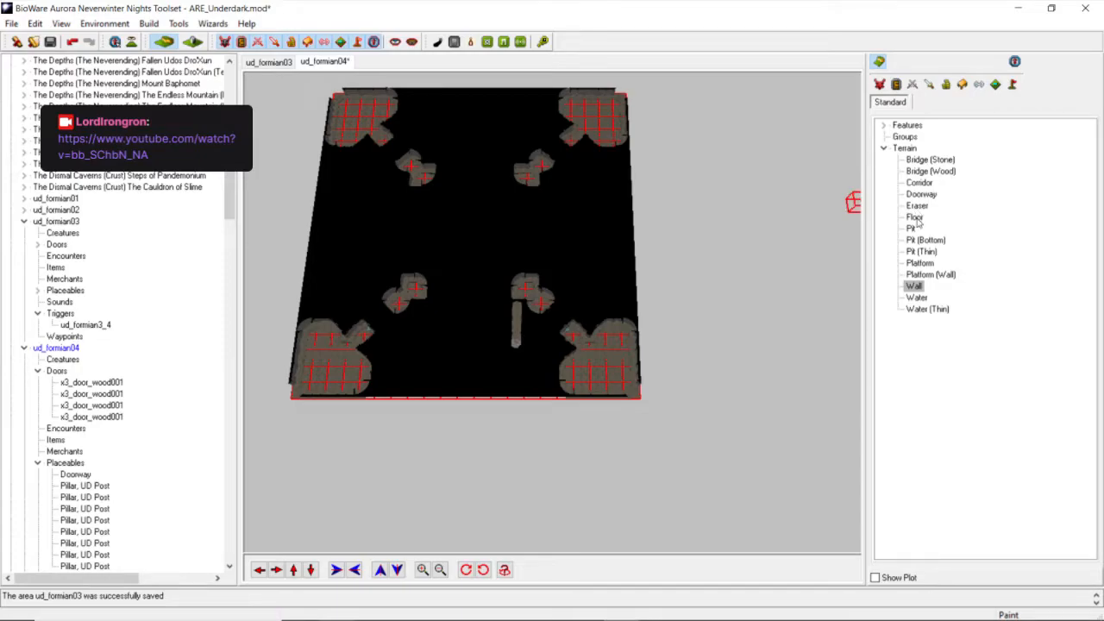
left_click(920, 183)
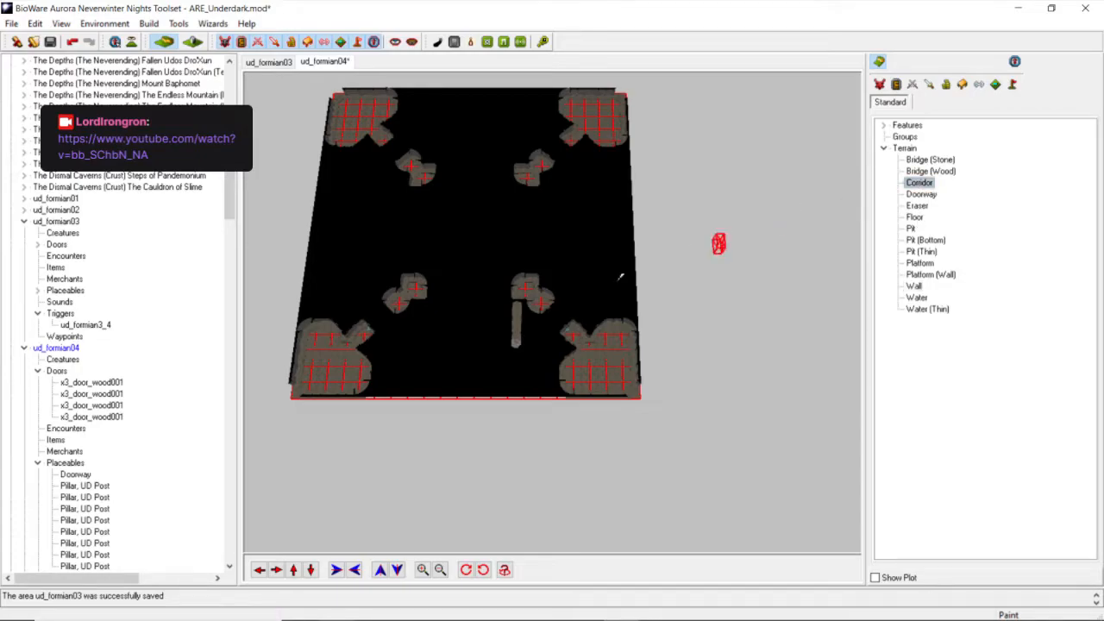
left_click(540, 338)
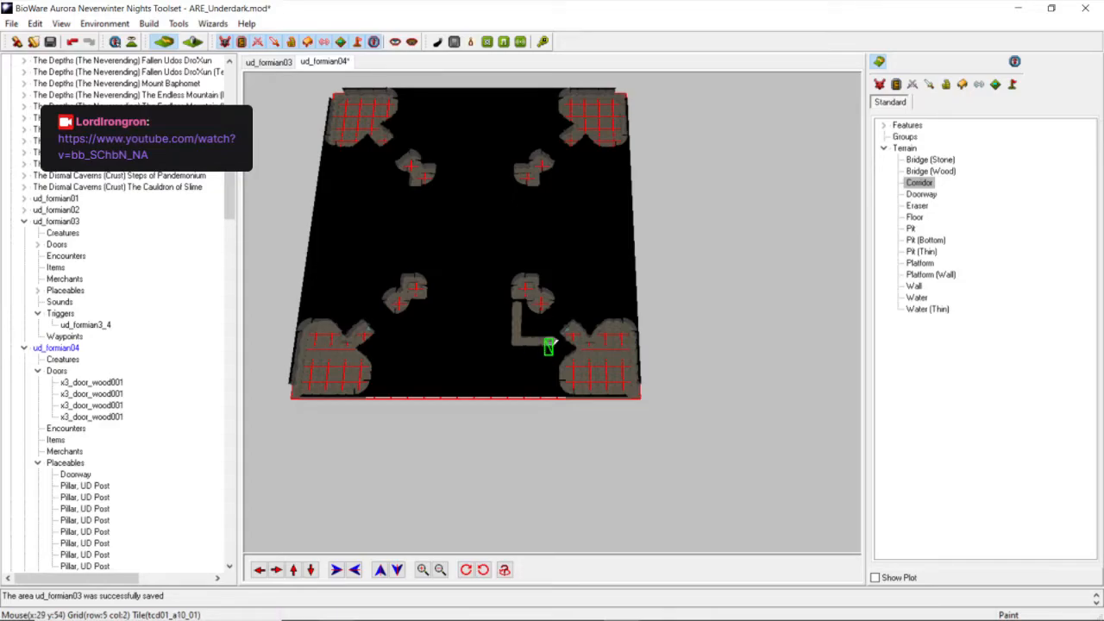
left_click(34, 24)
left_click(52, 40)
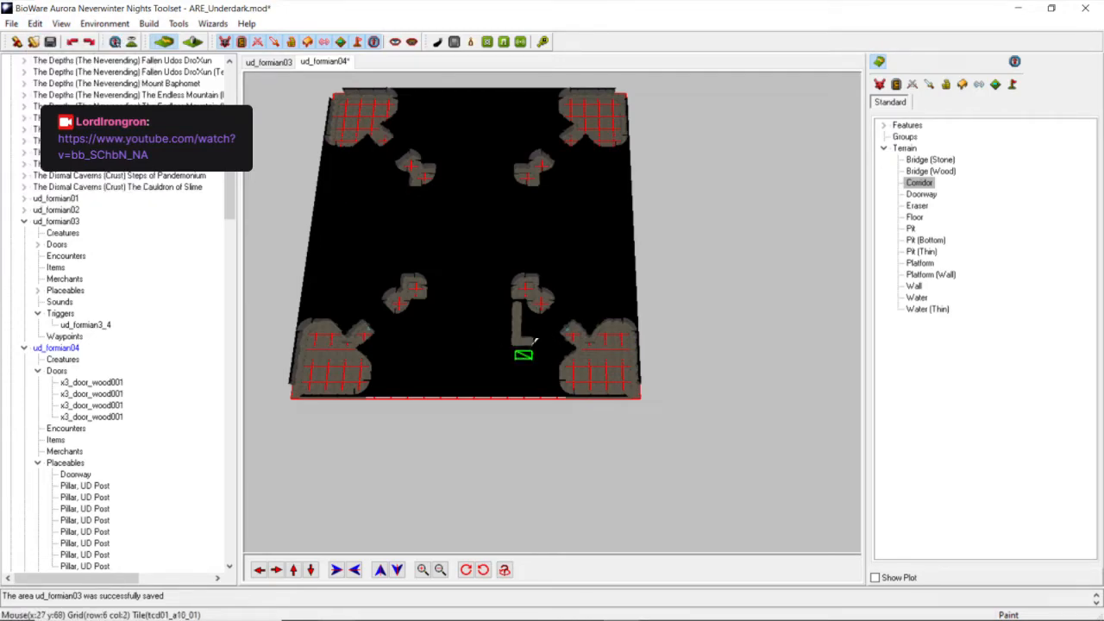
Continue the corridor to the west edge and north along it to about the middle, undoing the surplus segments.
left_click(539, 357)
left_click(535, 369)
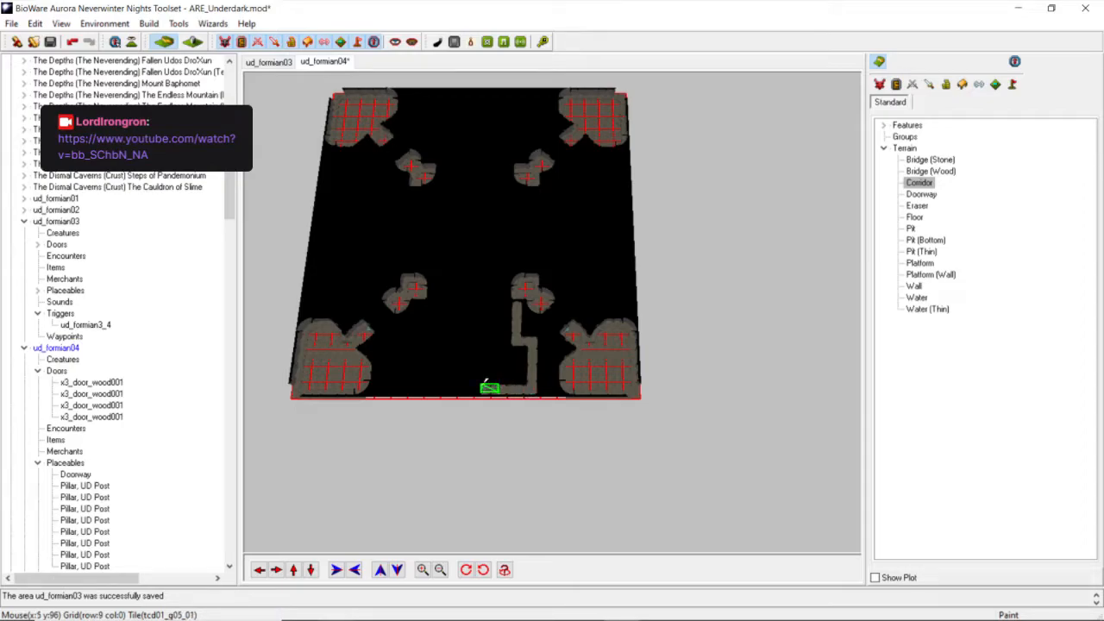
left_click_drag(485, 382, 446, 379)
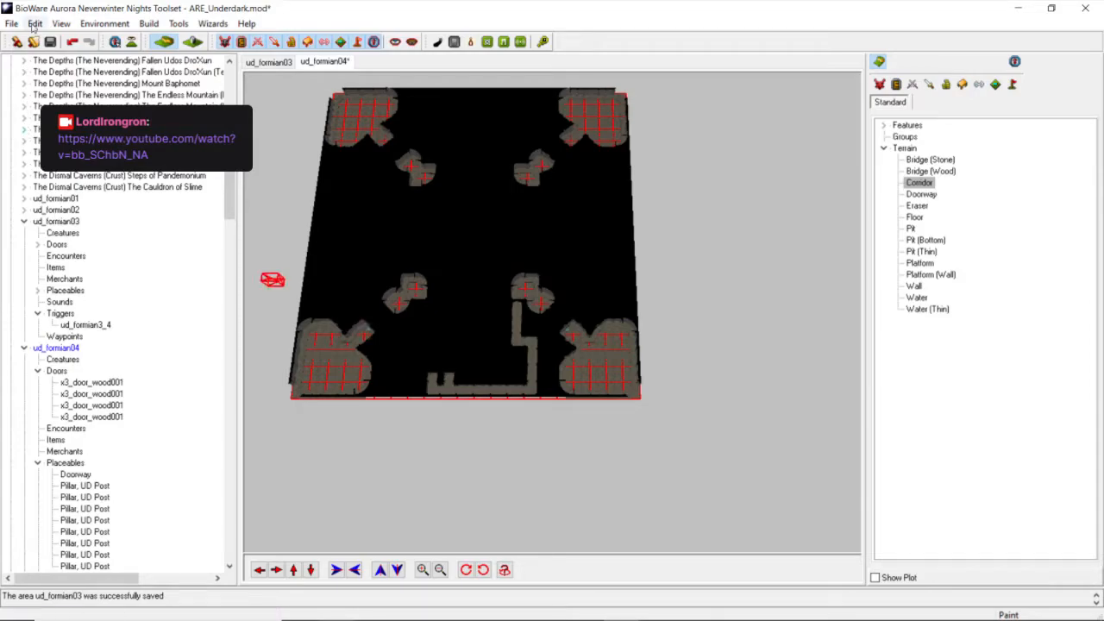
left_click(34, 23)
left_click(42, 38)
left_click(34, 23)
left_click(42, 38)
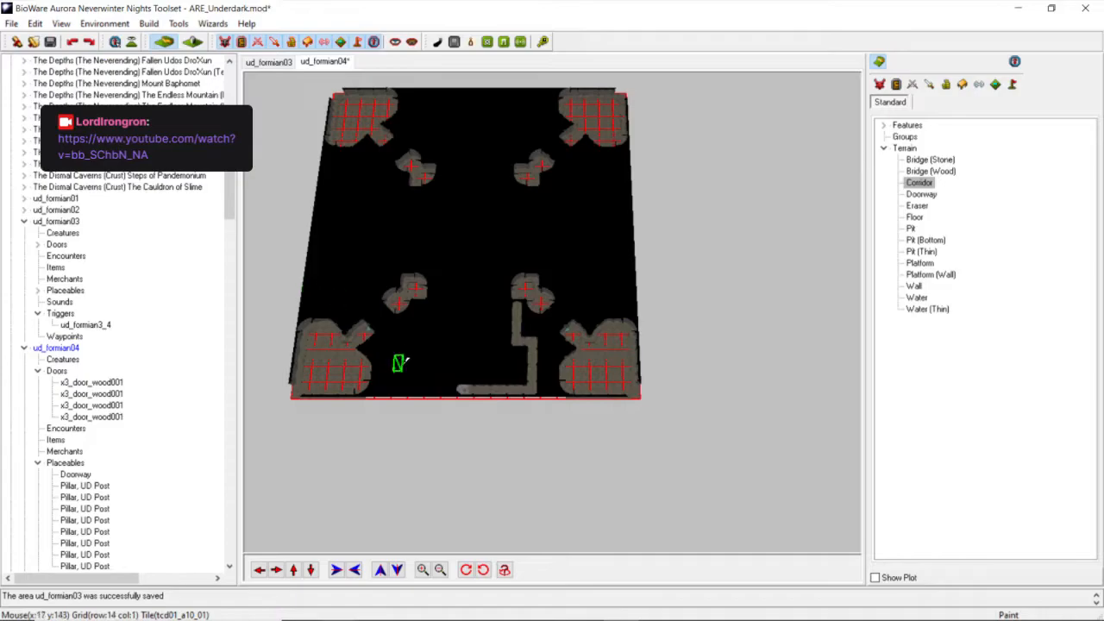
Paint a mirrored corridor from the north-west small chamber group to the west edge and join it to the existing corridor.
left_click(428, 301)
left_click(426, 313)
middle_click_drag(421, 347, 420, 386)
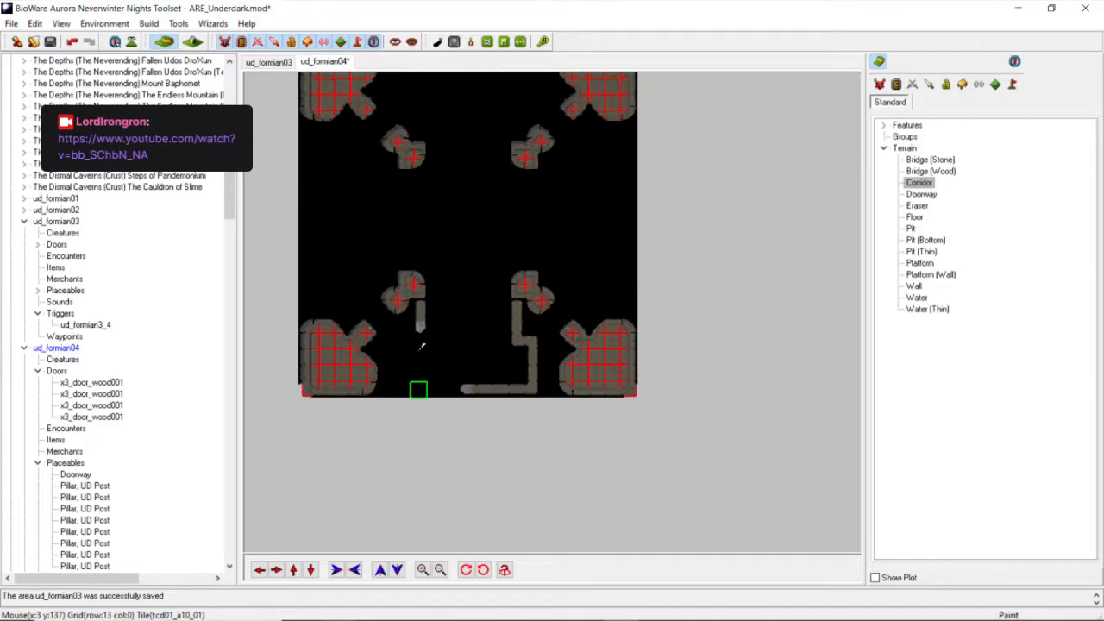
left_click(419, 336)
left_click(407, 344)
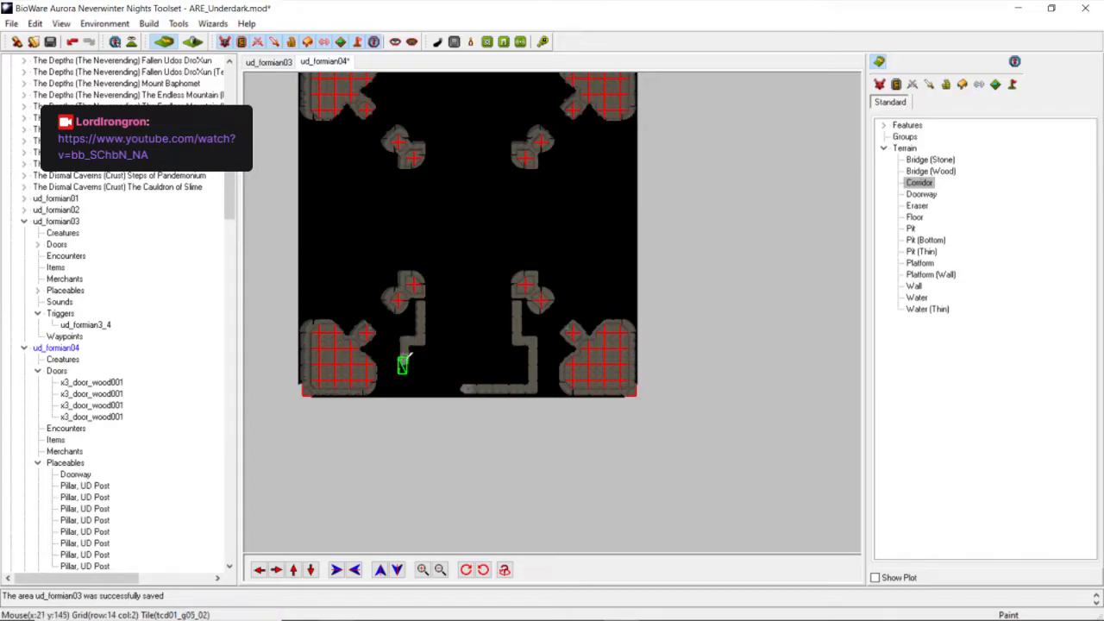
left_click(408, 365)
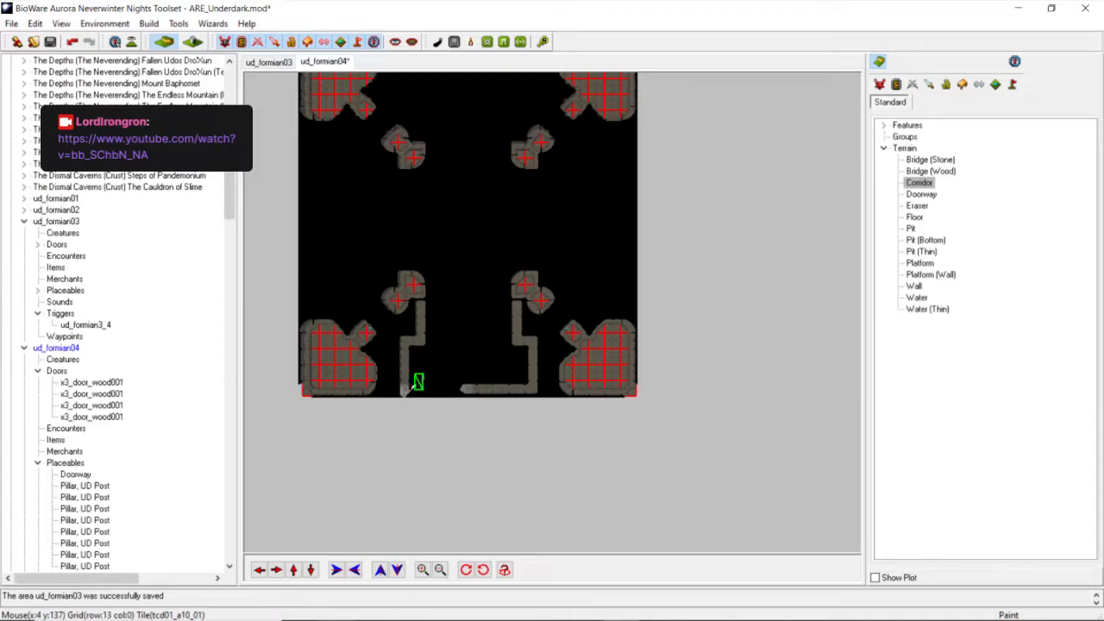
left_click(438, 387)
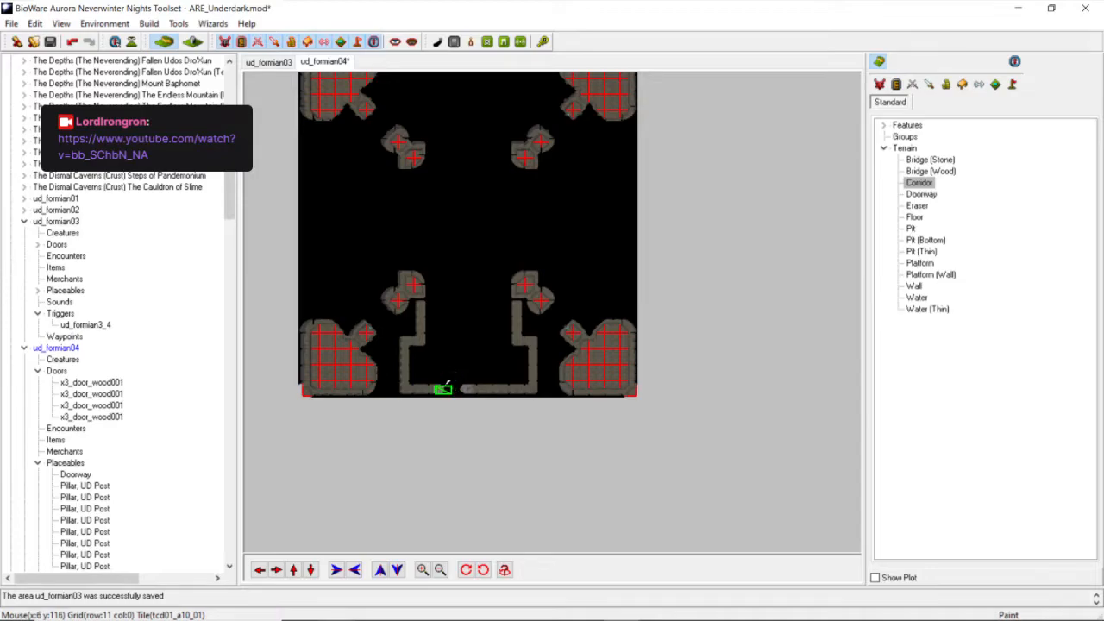
left_click(465, 389)
Examine the joined west corridor and its connections to the two small chamber groups.
scroll(472, 297, "down", 2)
middle_click_drag(472, 298, 437, 296)
scroll(474, 263, "up", 4)
scroll(466, 263, "down", 4)
scroll(445, 290, "up", 4)
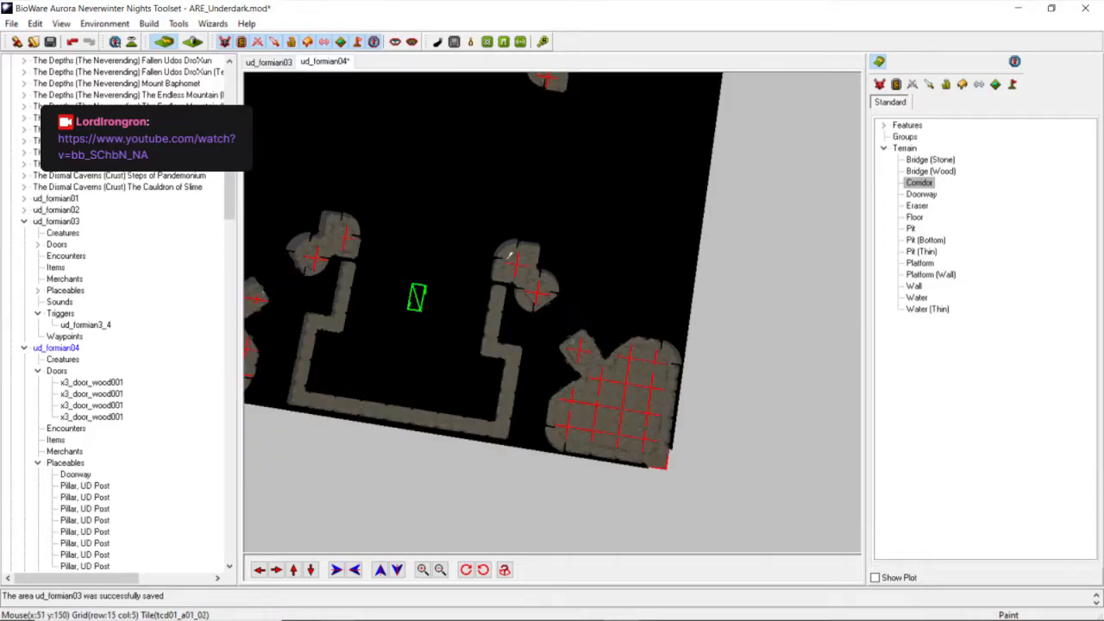
scroll(552, 239, "down", 5)
middle_click_drag(510, 153, 586, 224)
scroll(551, 168, "up", 4)
scroll(550, 167, "down", 4)
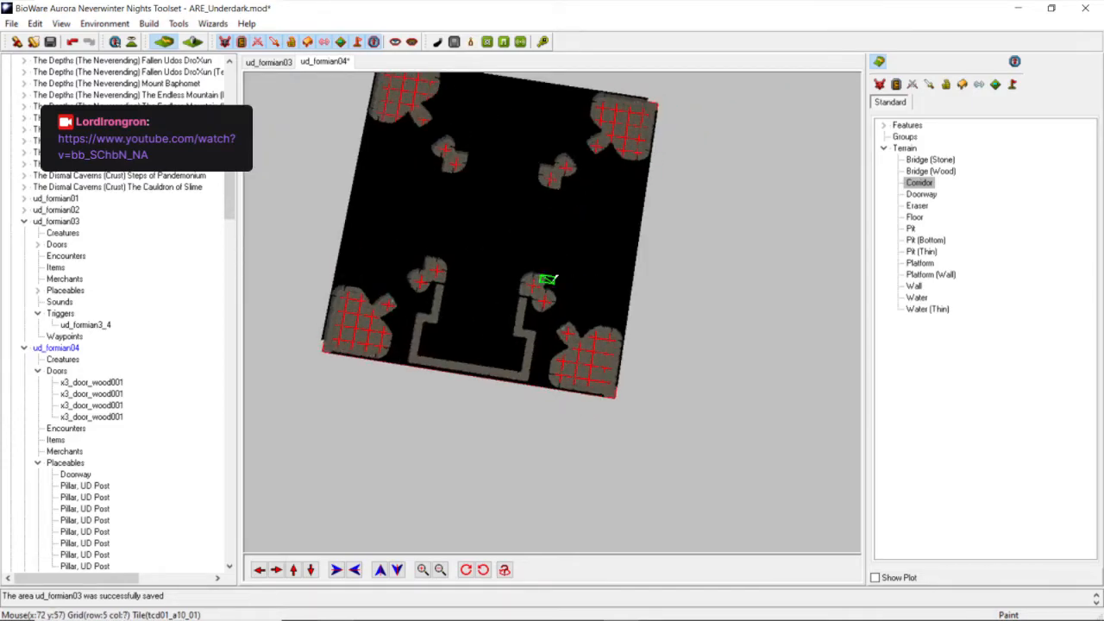
Paint a corridor from the south-west small chamber group southward, with a short turn toward the south-west corner chamber.
middle_click_drag(464, 276, 456, 277)
scroll(561, 307, "up", 3)
middle_click_drag(539, 315, 473, 282)
middle_click_drag(570, 286, 467, 278)
middle_click_drag(591, 311, 660, 316)
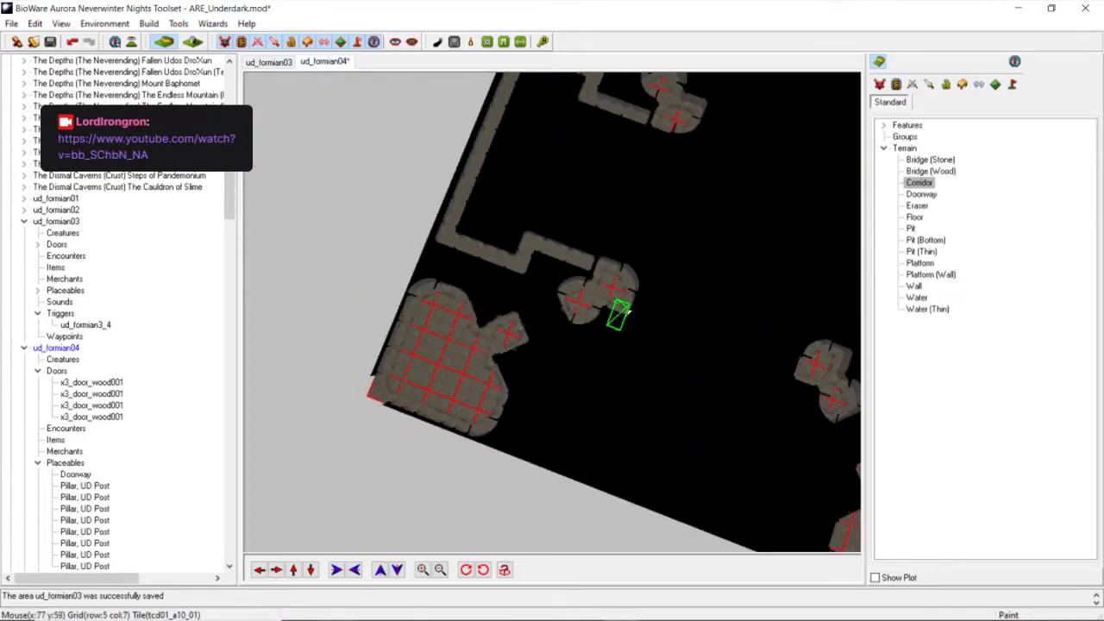
left_click(608, 336)
left_click(597, 373)
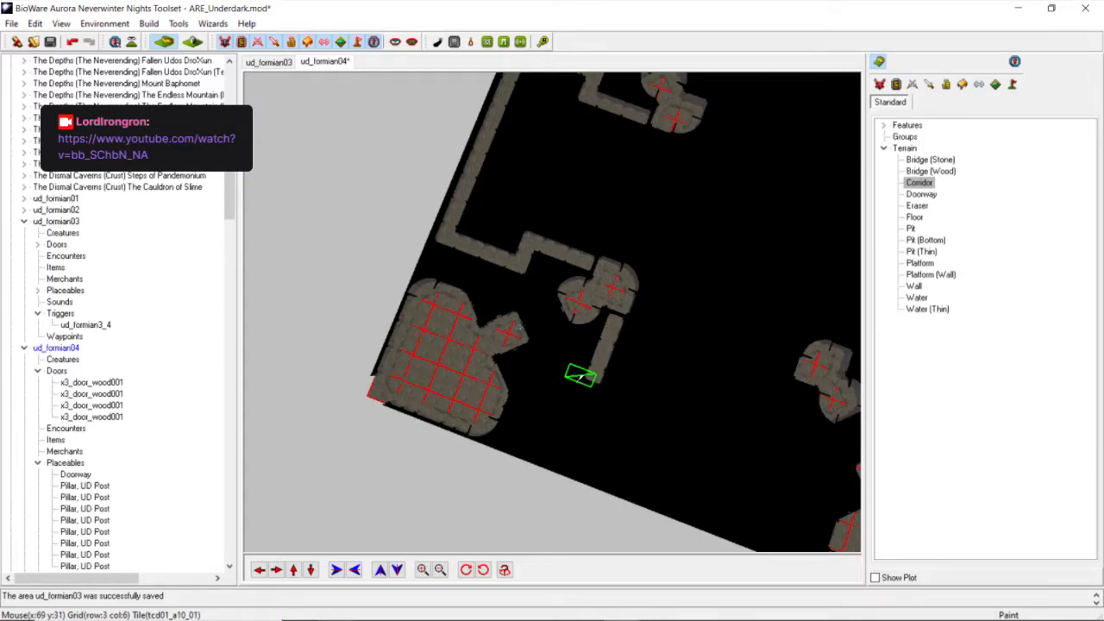
left_click(581, 376)
left_click(571, 384)
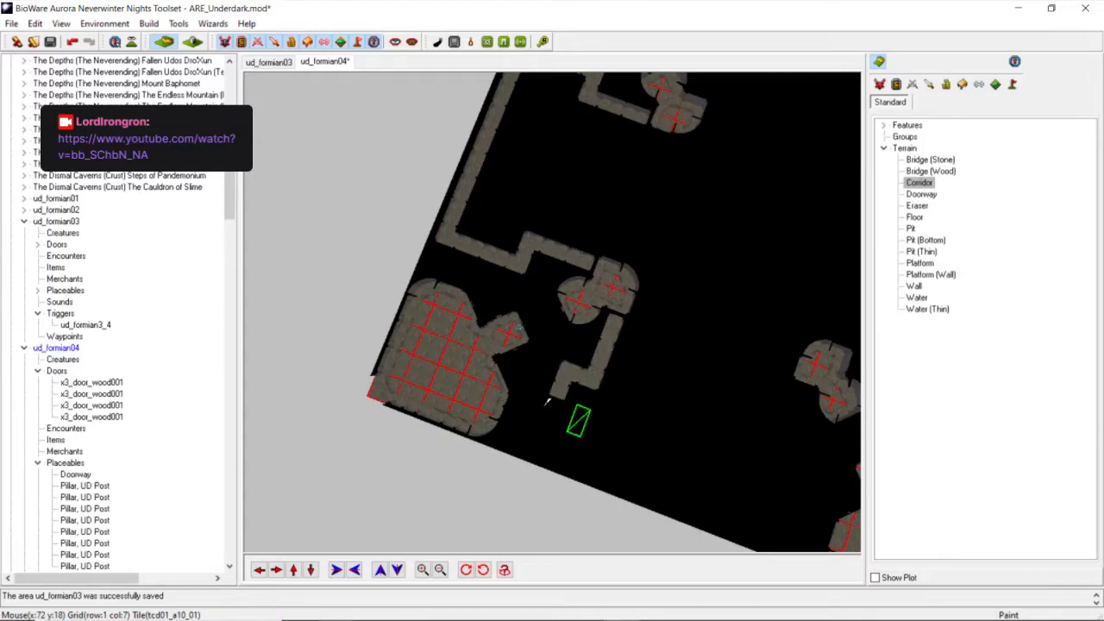
left_click(553, 412)
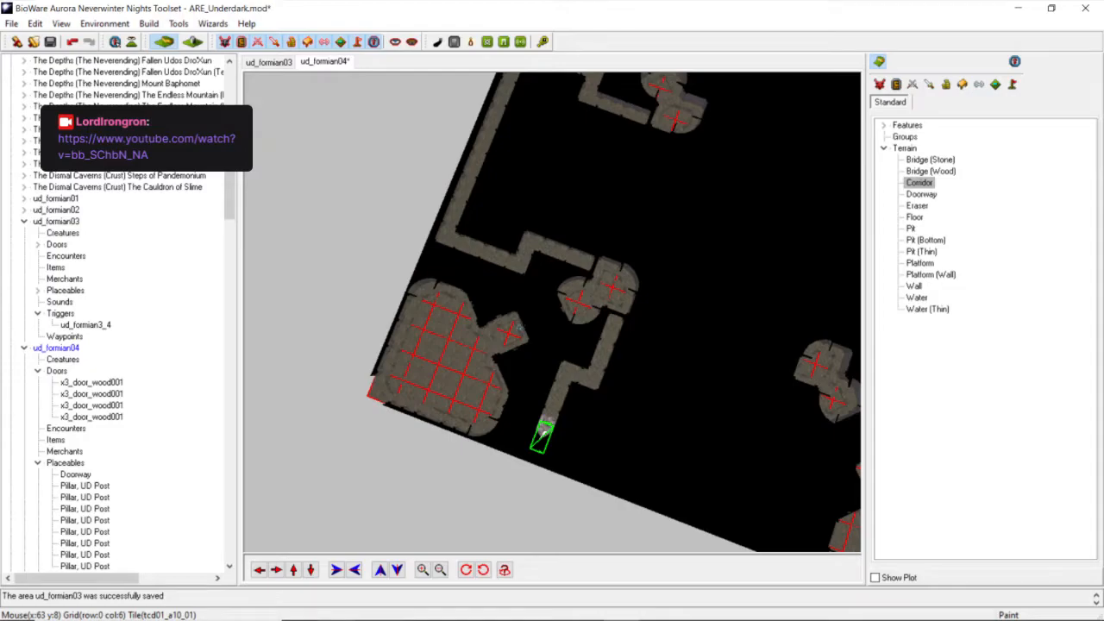
Continue the corridor to the south edge and east along it toward the south-east corner chamber.
scroll(550, 420, "down", 3)
middle_click_drag(549, 421, 598, 430)
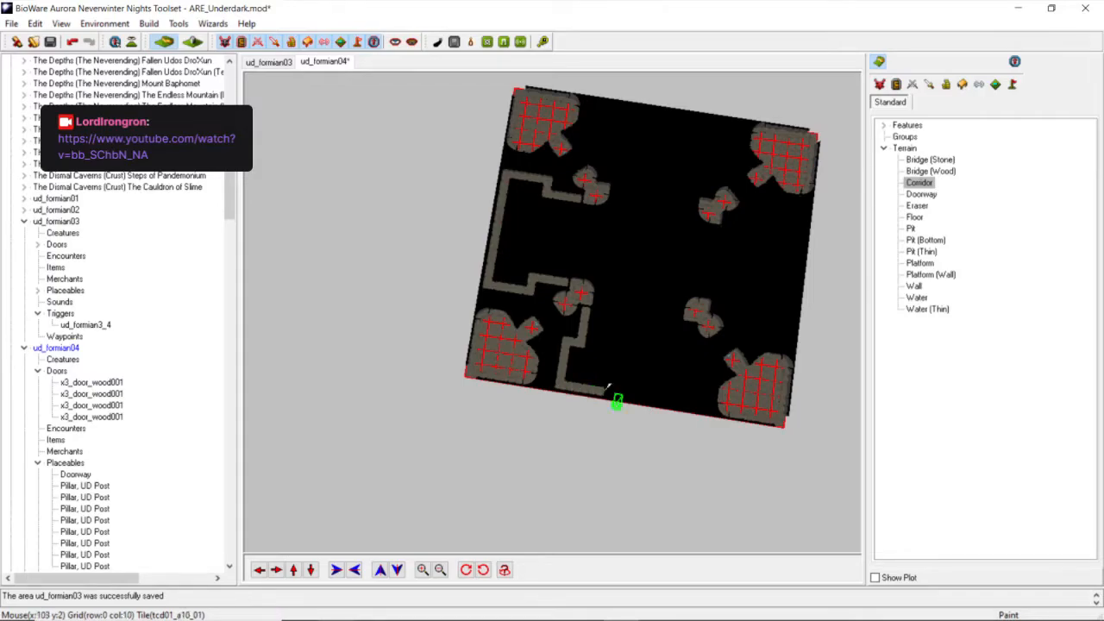
left_click(629, 388)
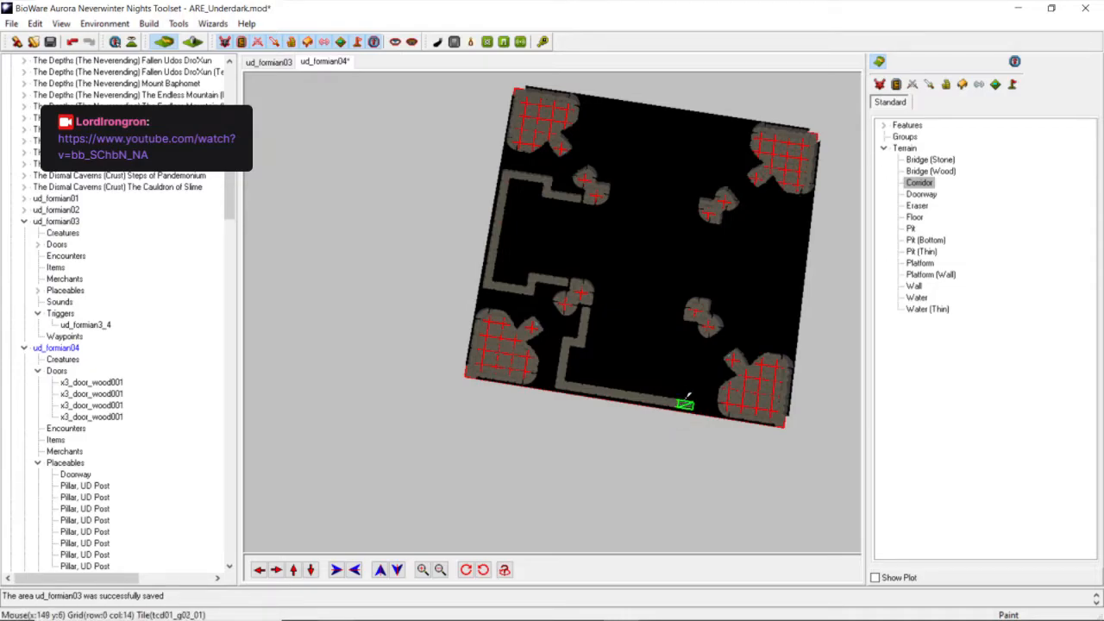
Paint a mirrored stepped corridor from the south-east small chamber group and join it to the south edge corridor.
scroll(687, 395, "up", 4)
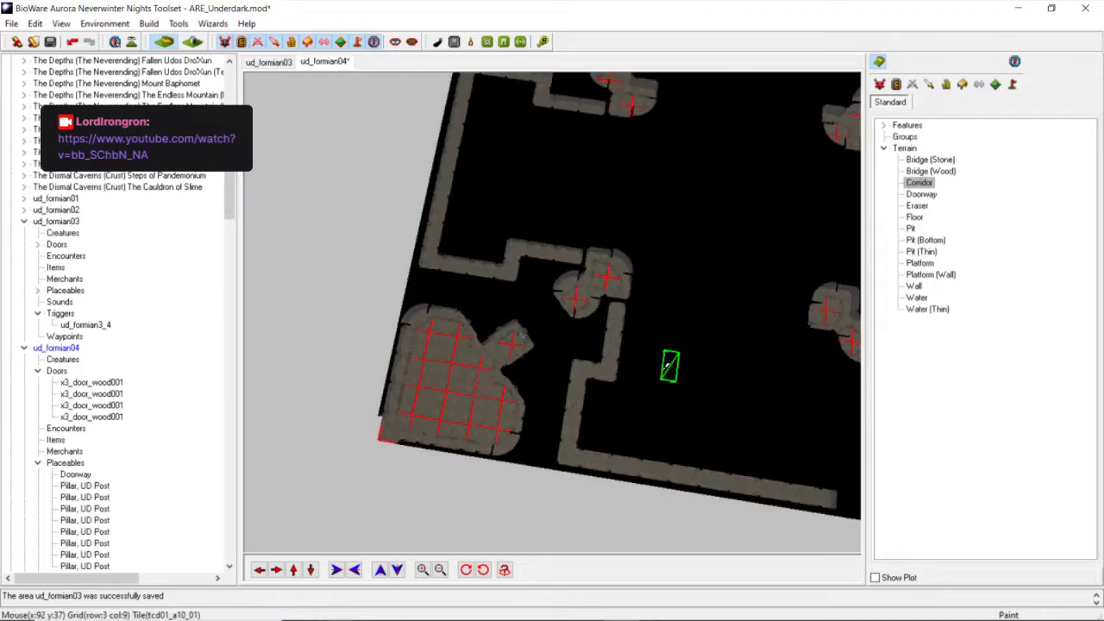
left_click(293, 570)
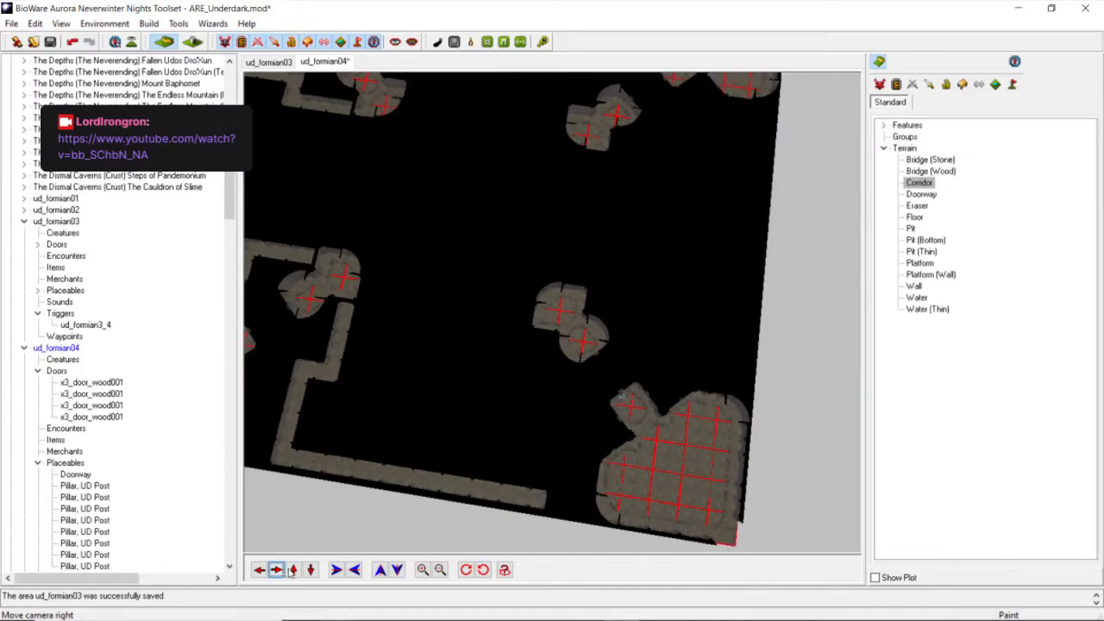
left_click(314, 574)
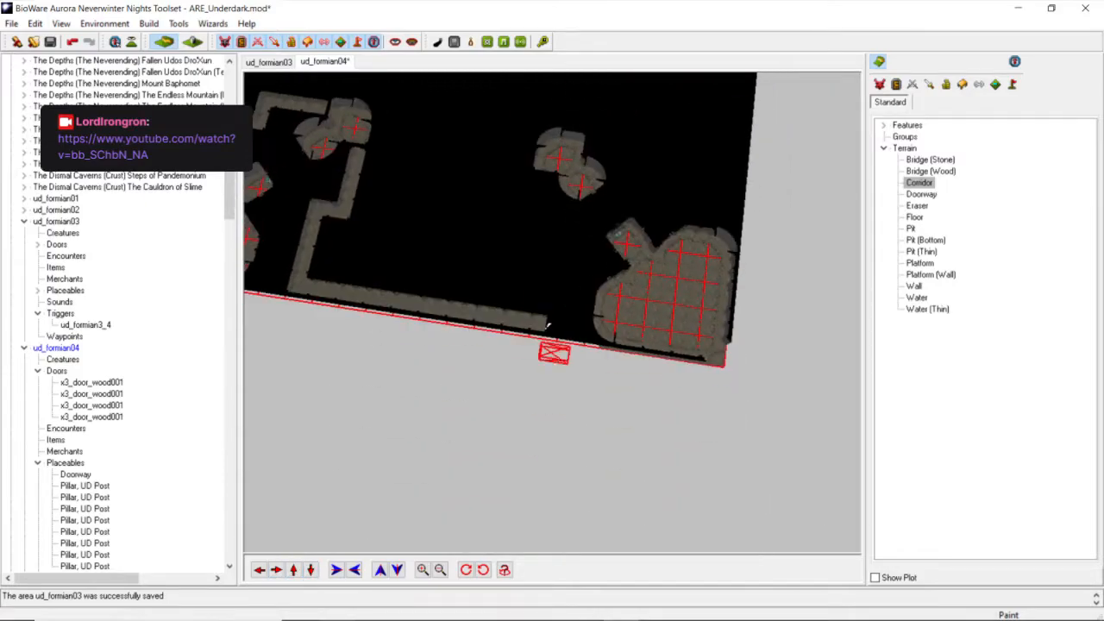
middle_click_drag(552, 351, 594, 345)
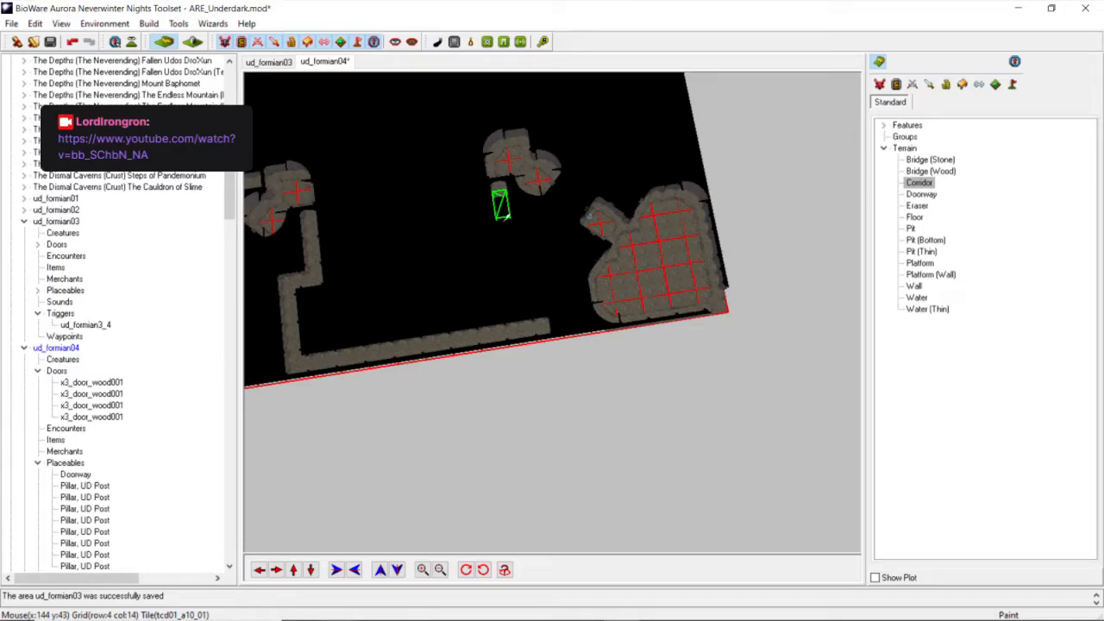
left_click(505, 214)
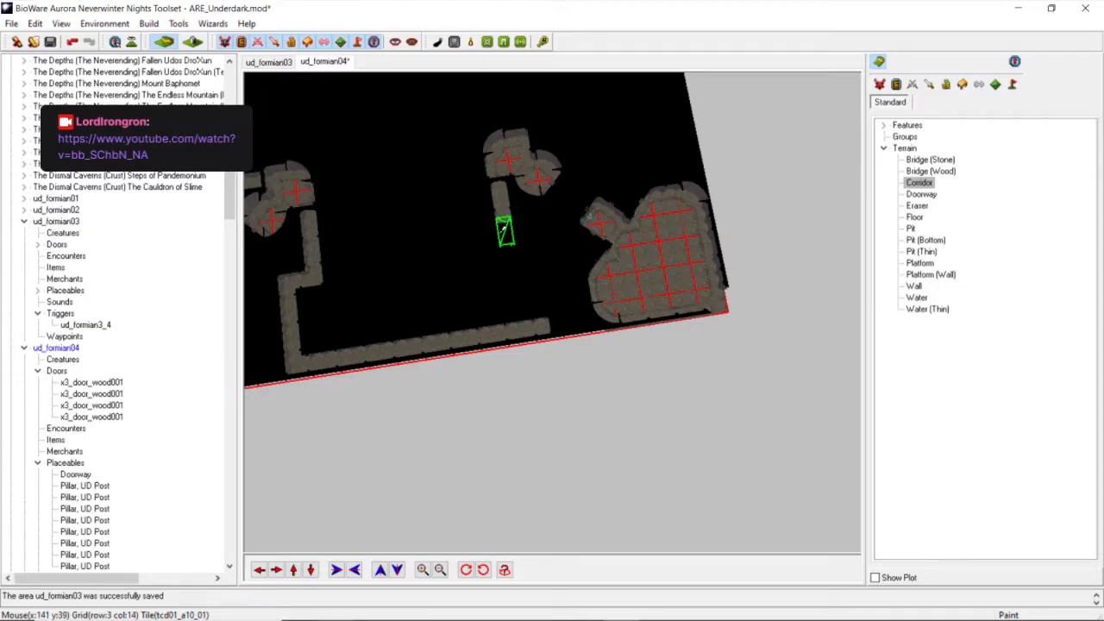
left_click(505, 230)
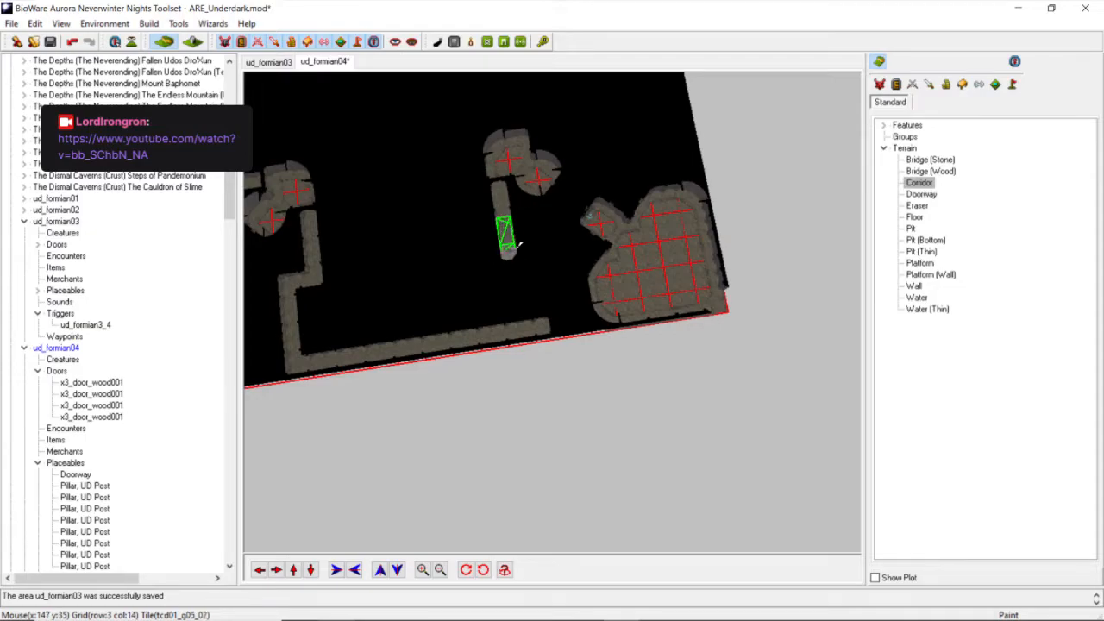
middle_click_drag(519, 242, 511, 258)
left_click(547, 226)
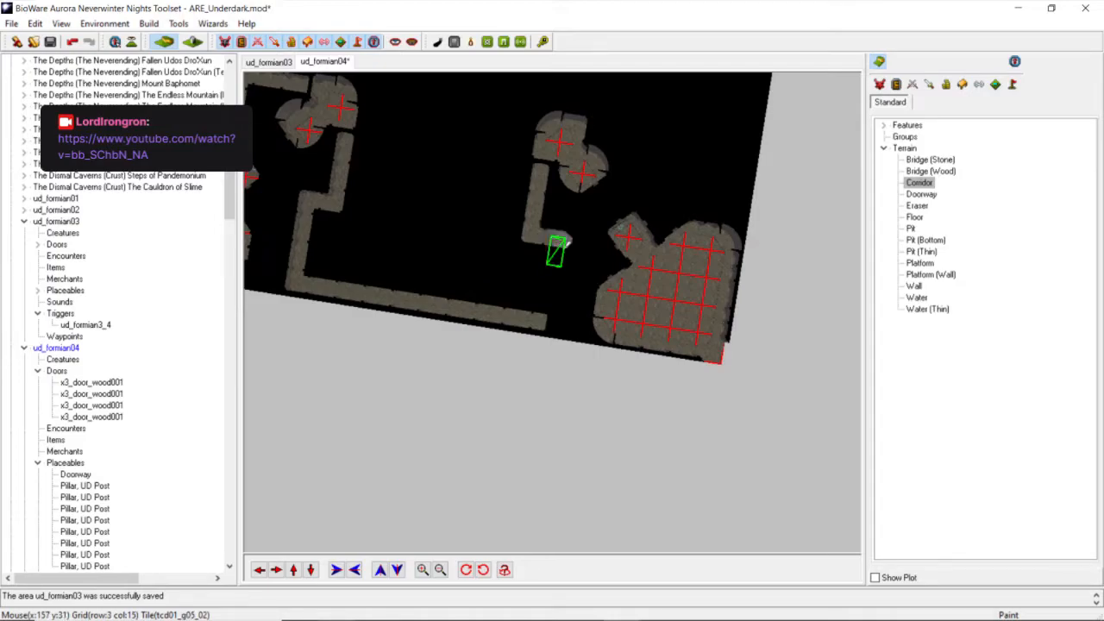
left_click(559, 277)
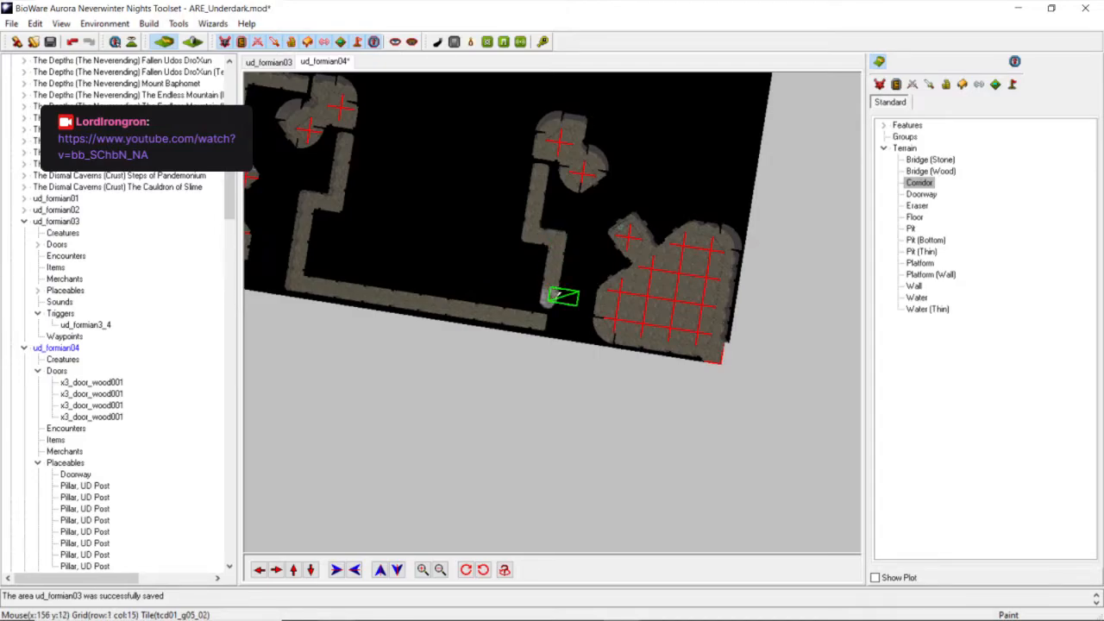
Paint a corridor eastward from the south-east small chamber group and turn it toward the south-east corner chamber.
scroll(528, 289, "down", 4)
middle_click_drag(520, 274, 411, 274)
scroll(520, 274, "up", 4)
scroll(493, 293, "down", 4)
middle_click_drag(493, 293, 559, 302)
scroll(594, 334, "up", 4)
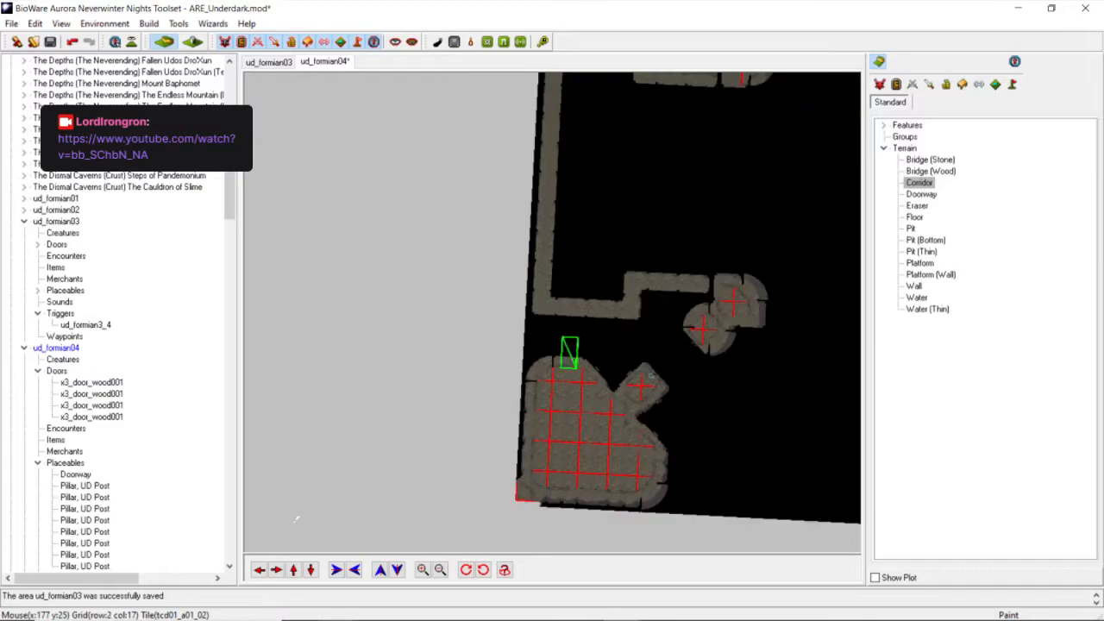
left_click(277, 570)
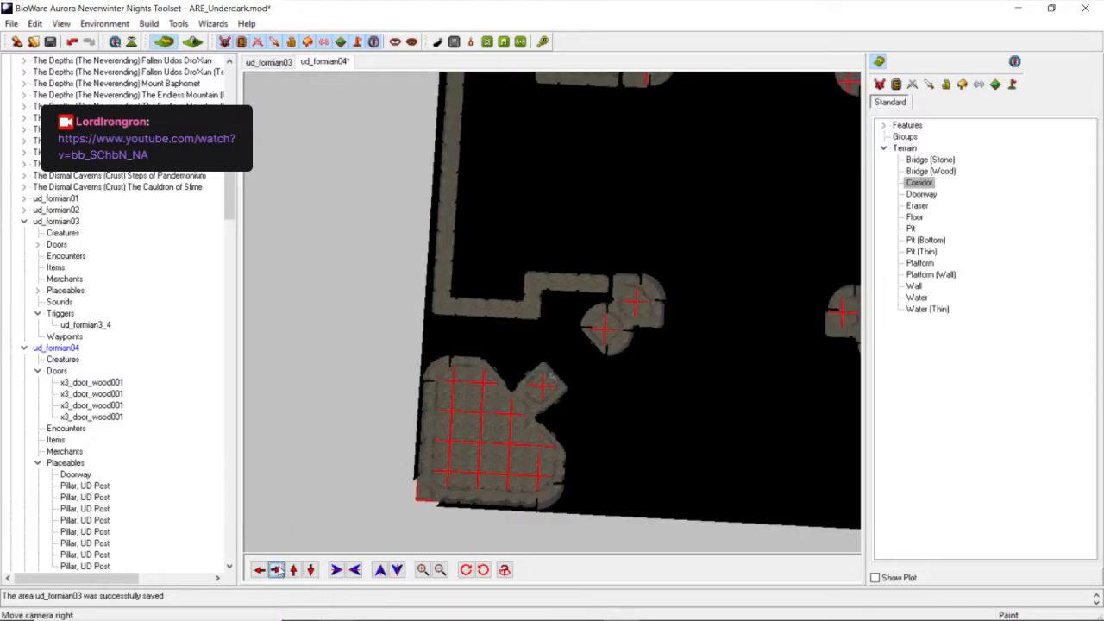
left_click(277, 570)
left_click(311, 570)
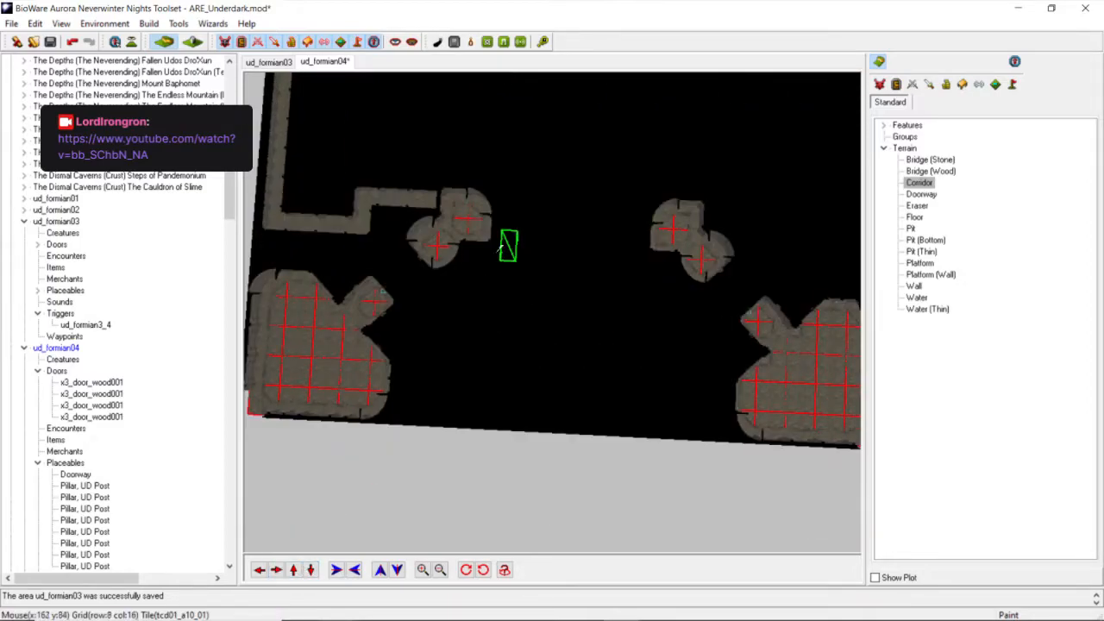
left_click(477, 268)
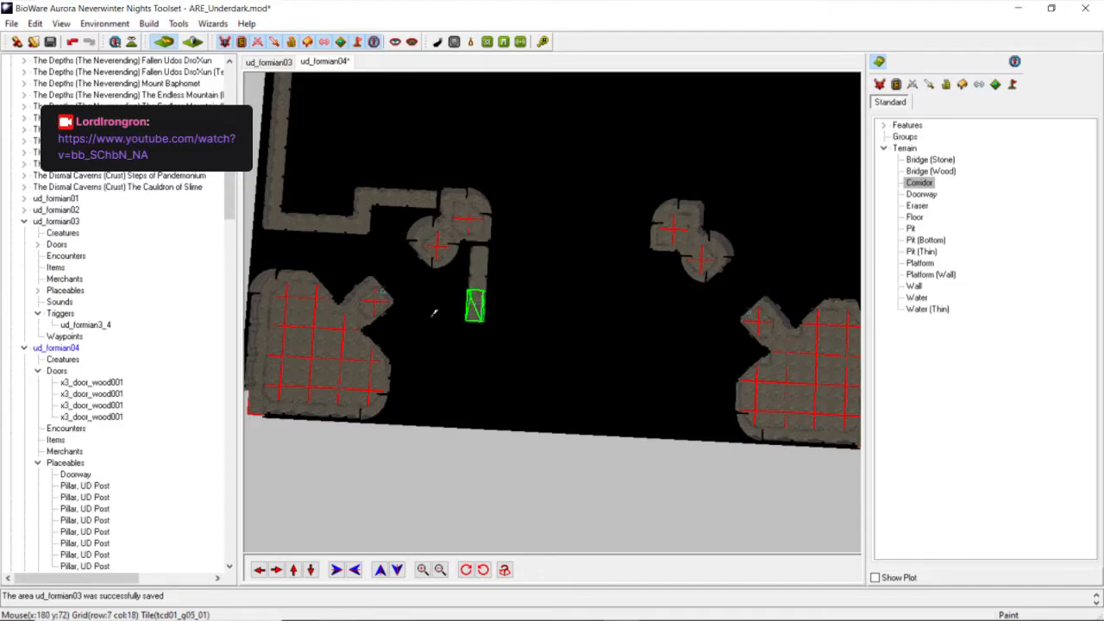
left_click(469, 313)
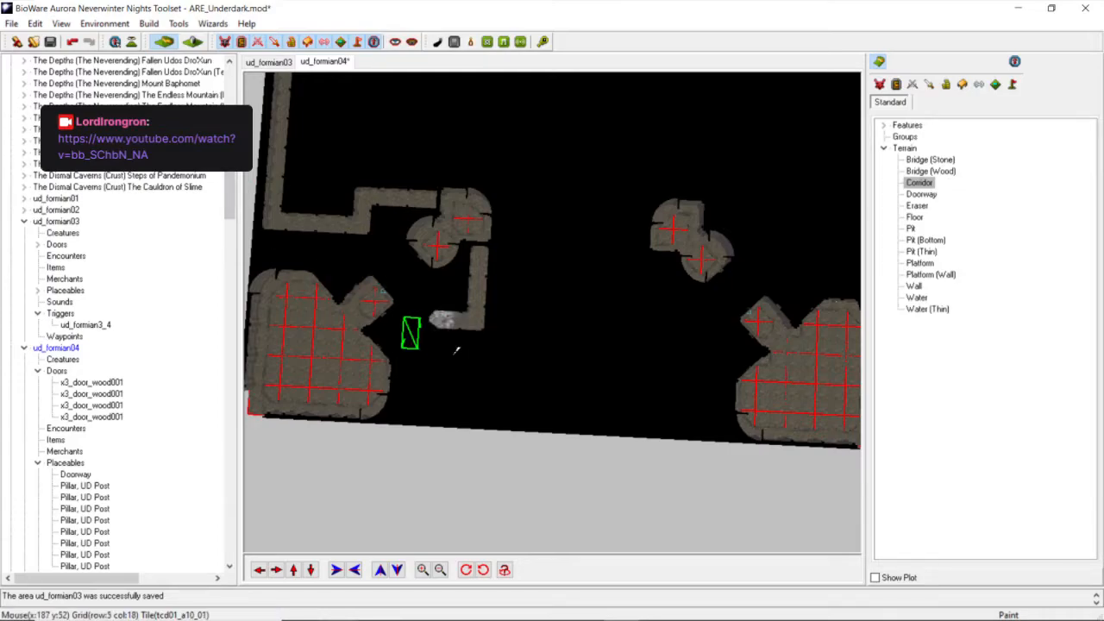
Turn the south-east group's corridor east again and extend it to the area's east edge.
scroll(441, 326, "down", 2)
middle_click_drag(442, 329, 444, 338)
scroll(444, 338, "up", 2)
scroll(444, 339, "down", 2)
scroll(444, 342, "up", 2)
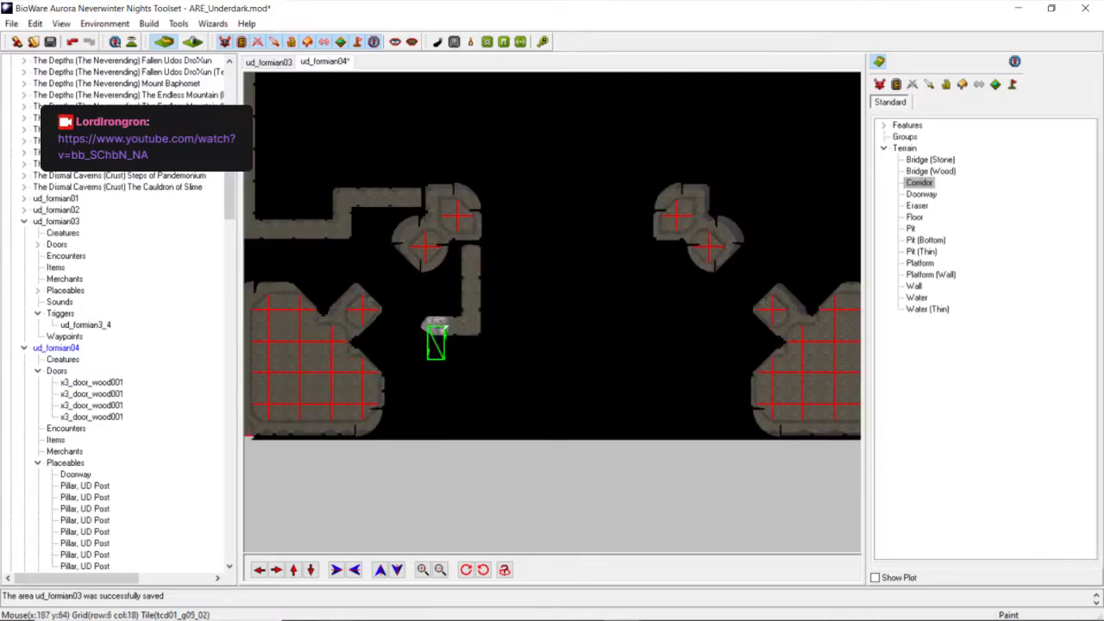
left_click(435, 341)
left_click(438, 375)
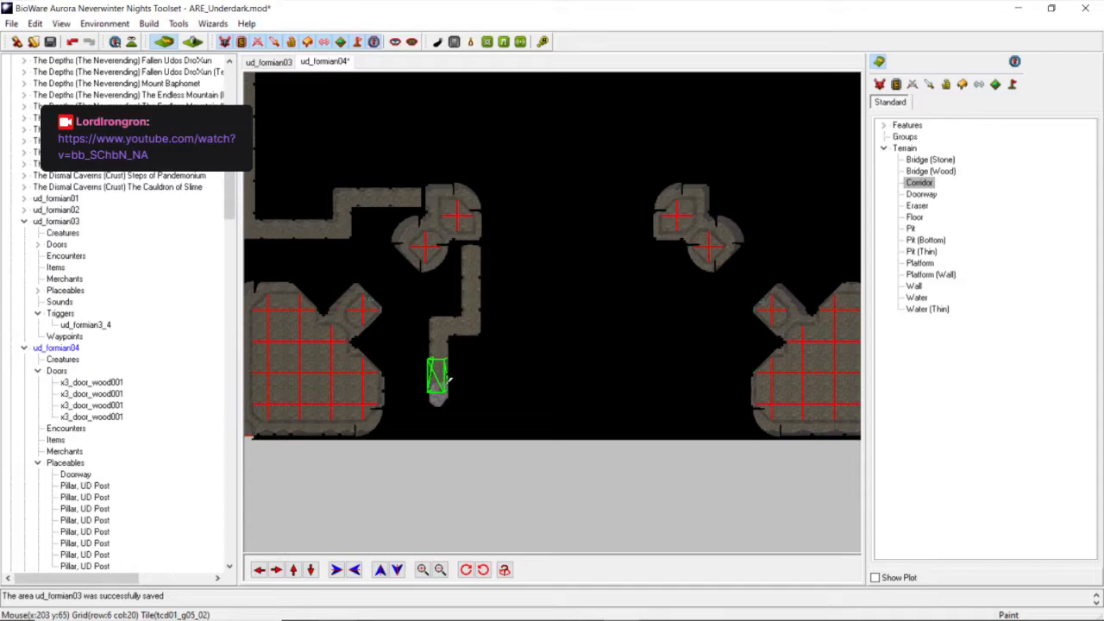
scroll(448, 407, "down", 2)
scroll(449, 407, "up", 2)
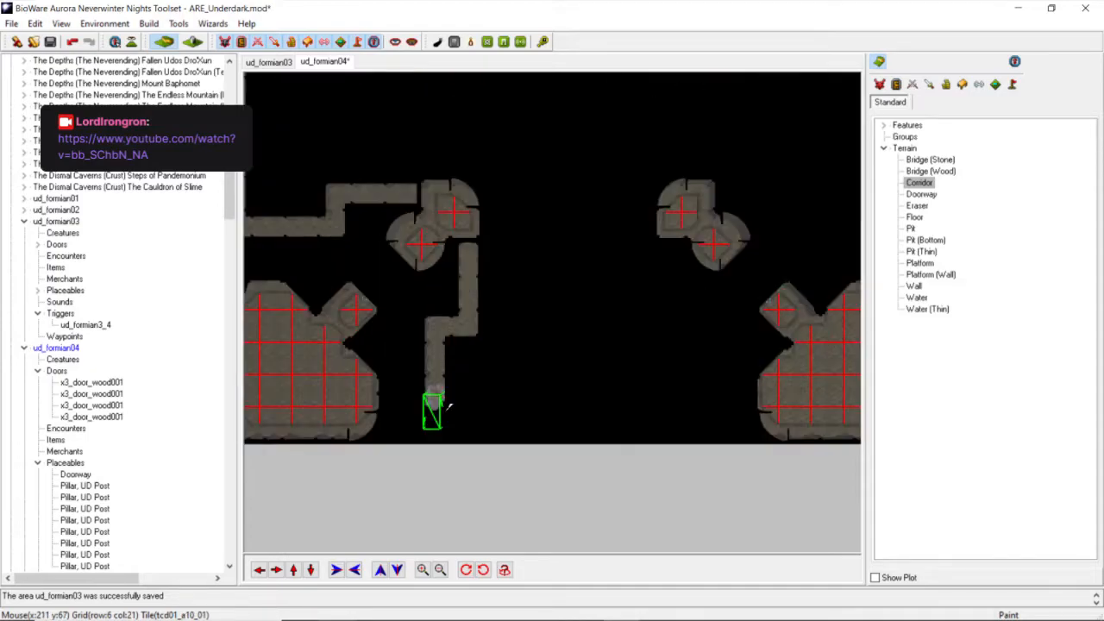
left_click(447, 408)
Continue the corridor north along the east edge to just past the middle.
scroll(448, 407, "down", 2)
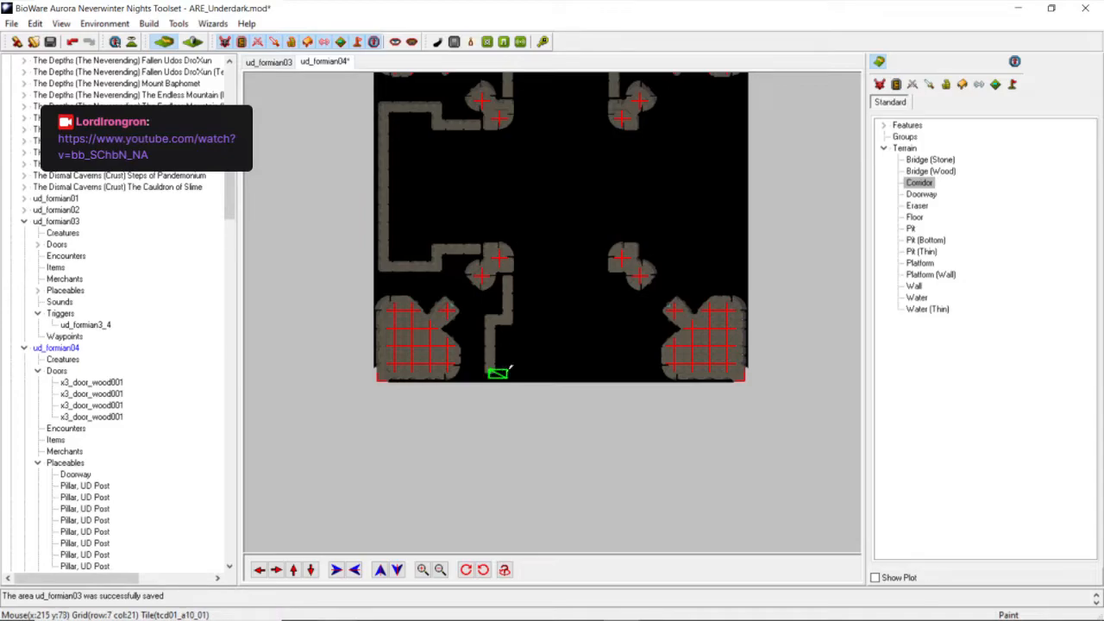
left_click(532, 368)
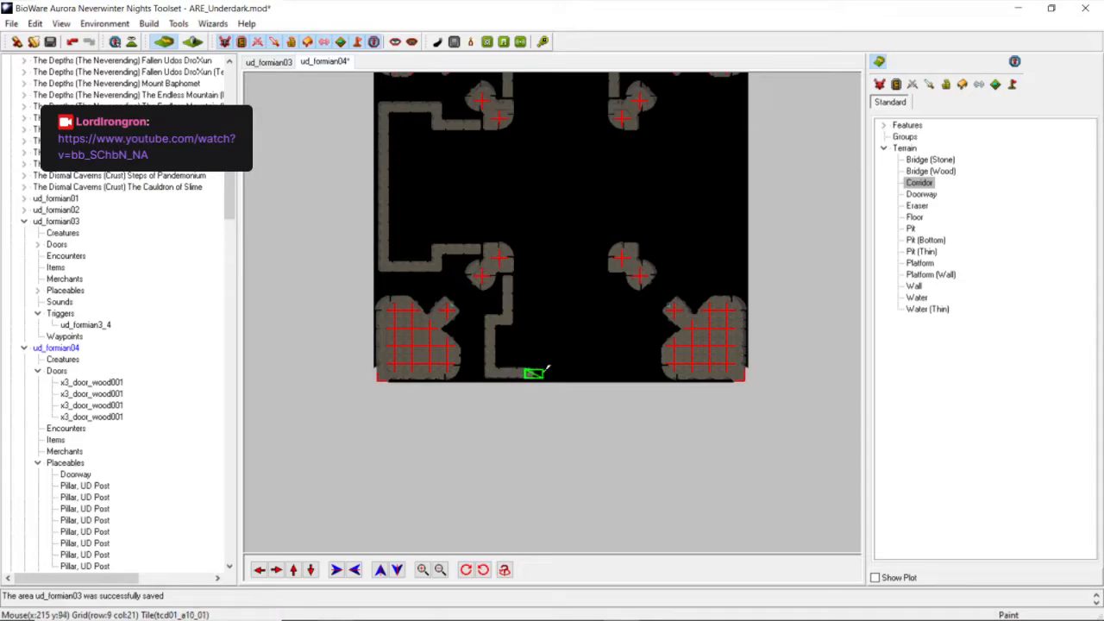
left_click(546, 369)
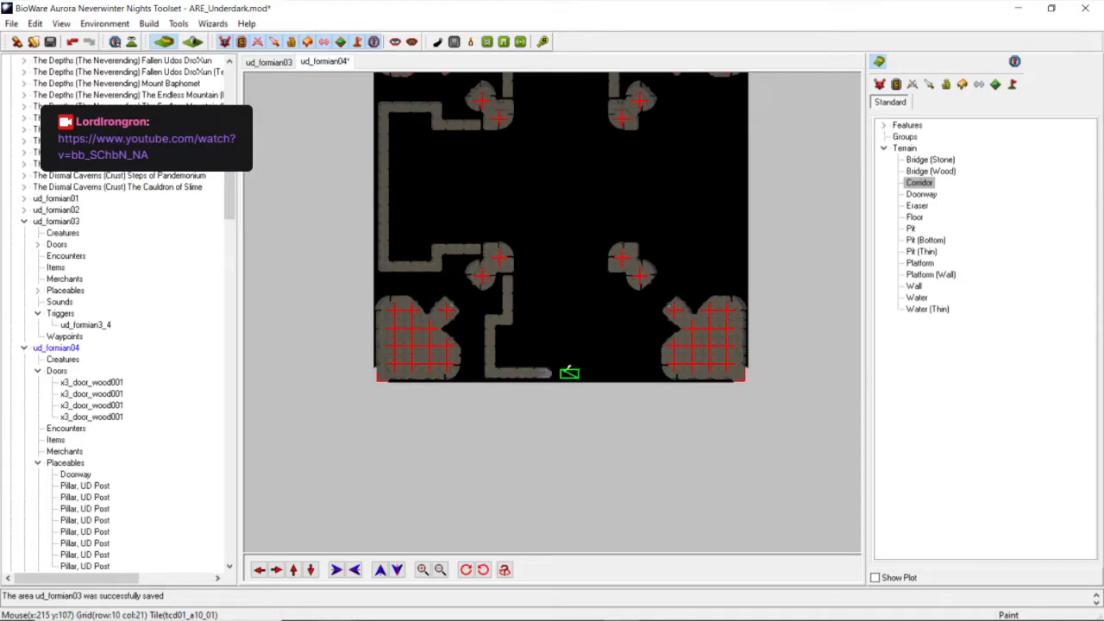
left_click(559, 369)
left_click(584, 368)
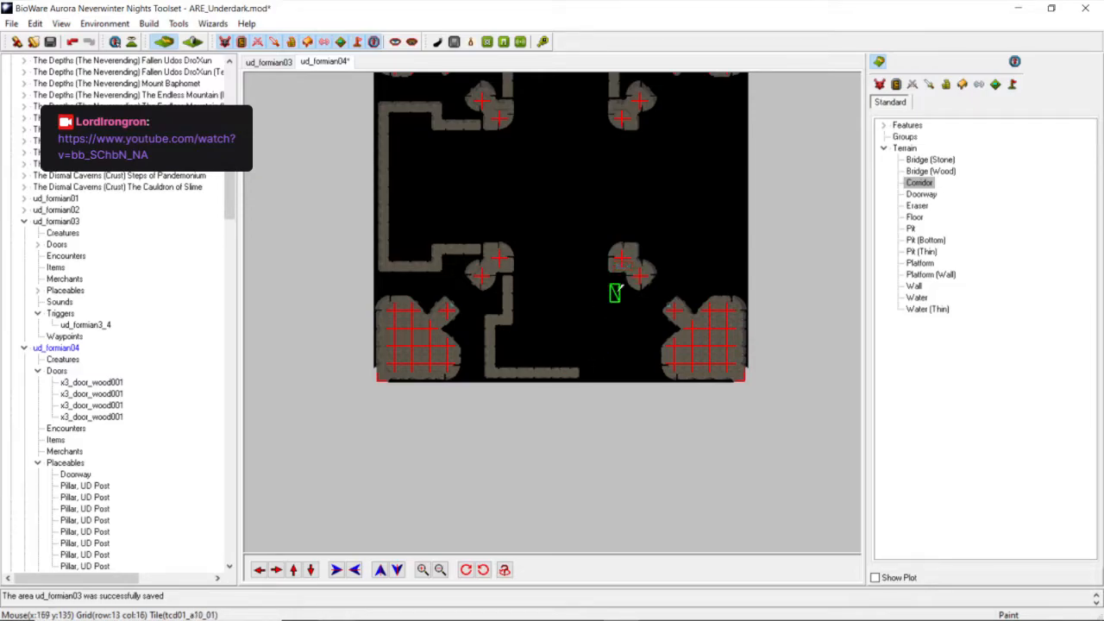
Paint a mirrored stepped corridor from the north-east small chamber group and join it to the east edge corridor.
left_click(619, 292)
left_click(625, 313)
left_click(633, 330)
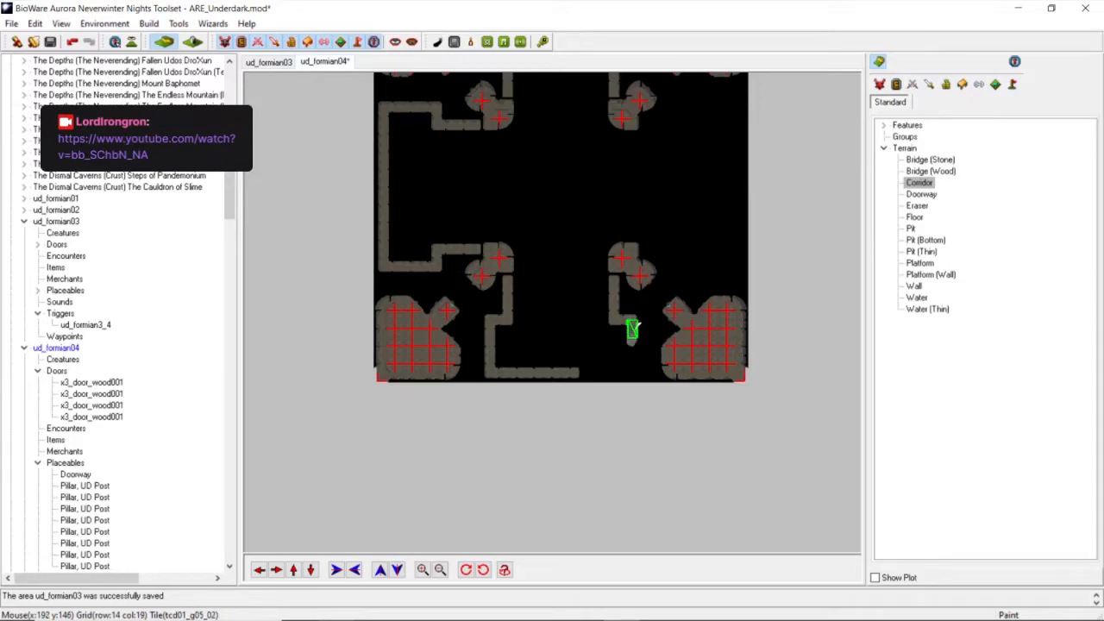
left_click(633, 360)
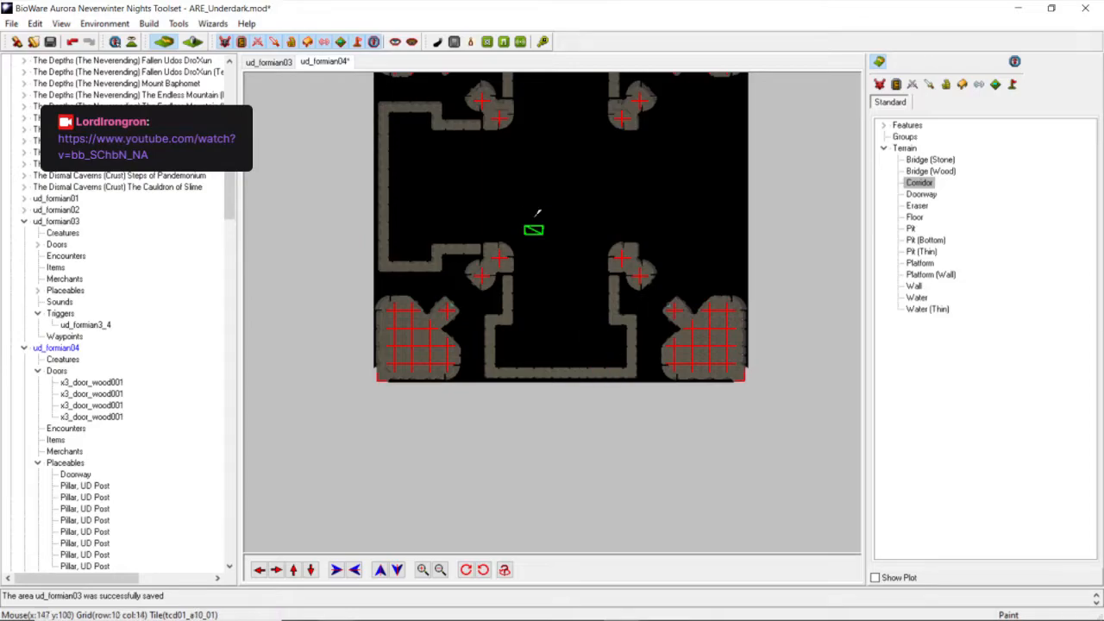
Start a corridor running north from the north-east small chamber group.
scroll(537, 213, "down", 2)
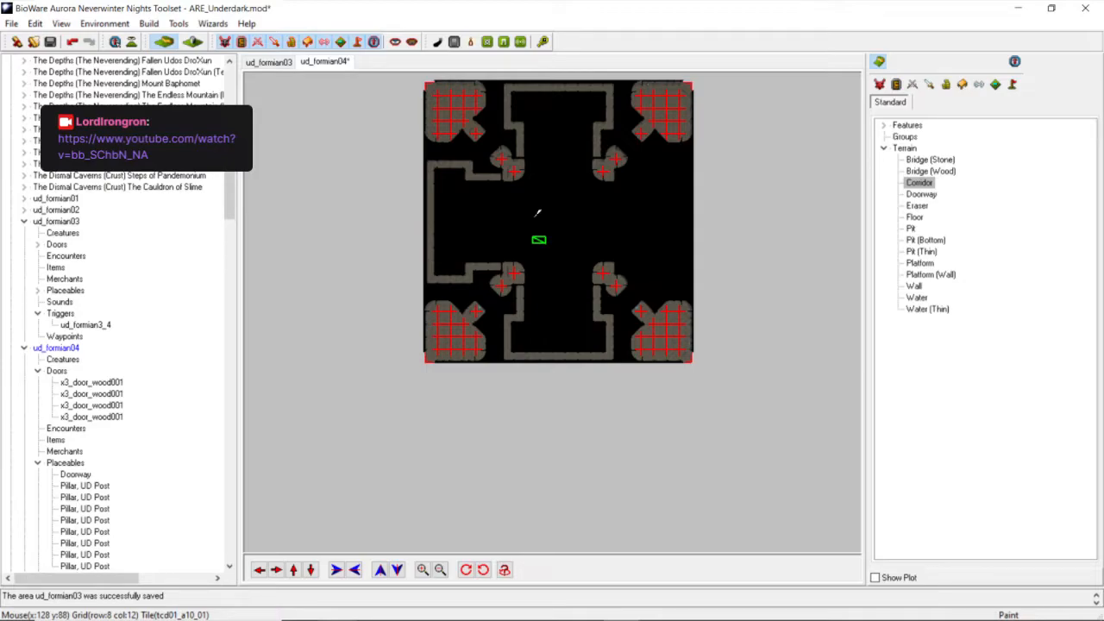
scroll(621, 239, "up", 2)
scroll(621, 239, "down", 2)
middle_click_drag(554, 230, 569, 382)
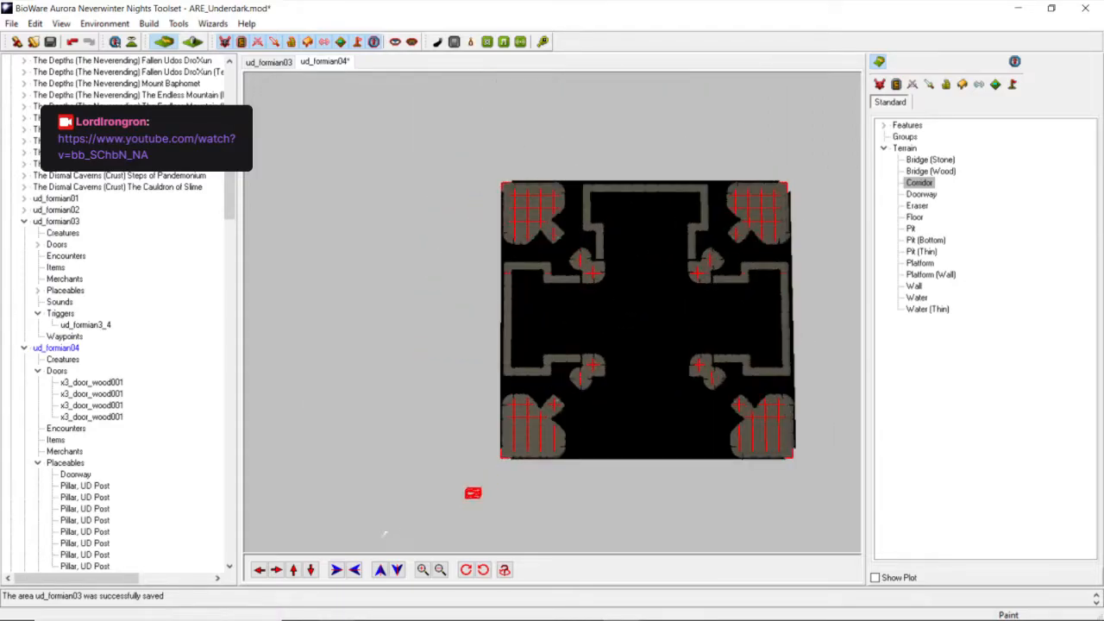
left_click(311, 570)
scroll(665, 298, "up", 3)
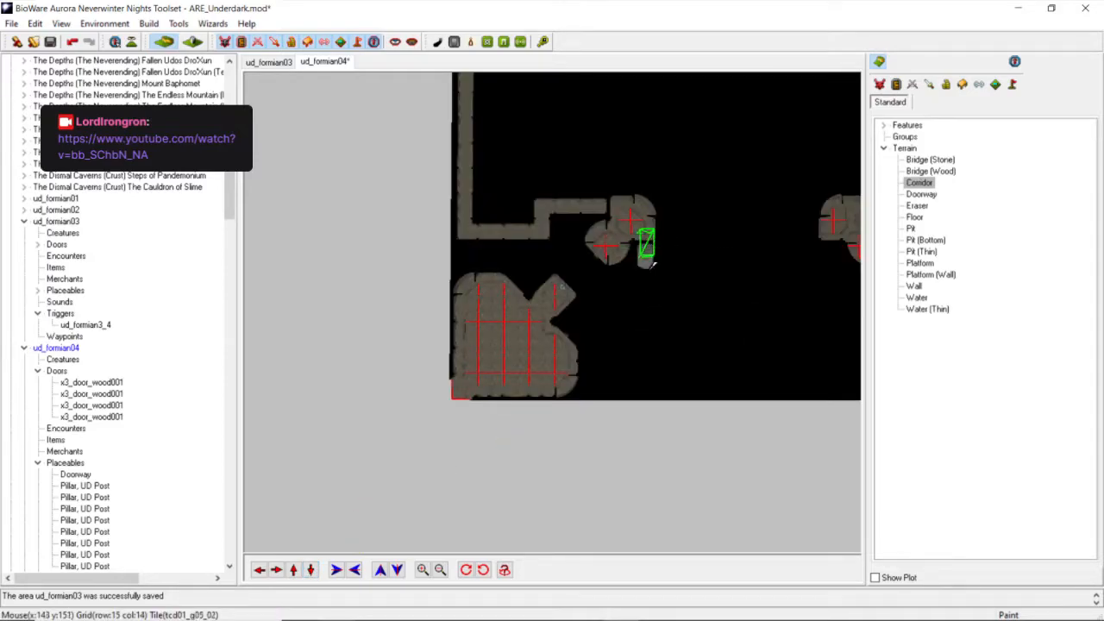
left_click(651, 271)
Extend the north-east small chamber group's corridor farther north and start a matching northward corridor from the north-west group.
scroll(653, 274, "down", 3)
middle_click_drag(653, 275, 632, 293)
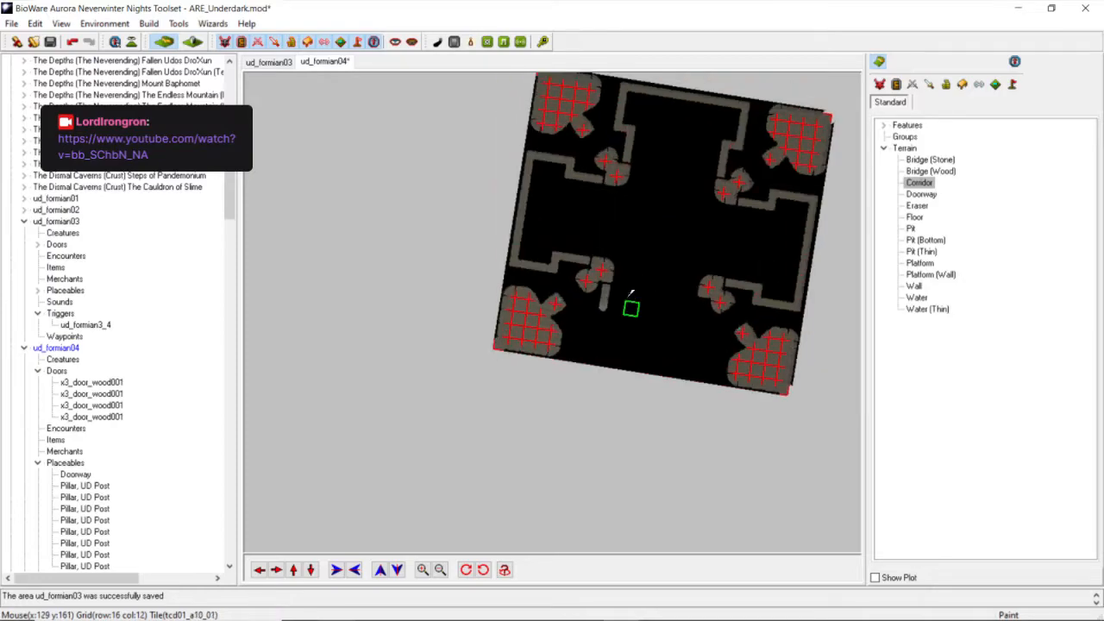
scroll(634, 295, "up", 3)
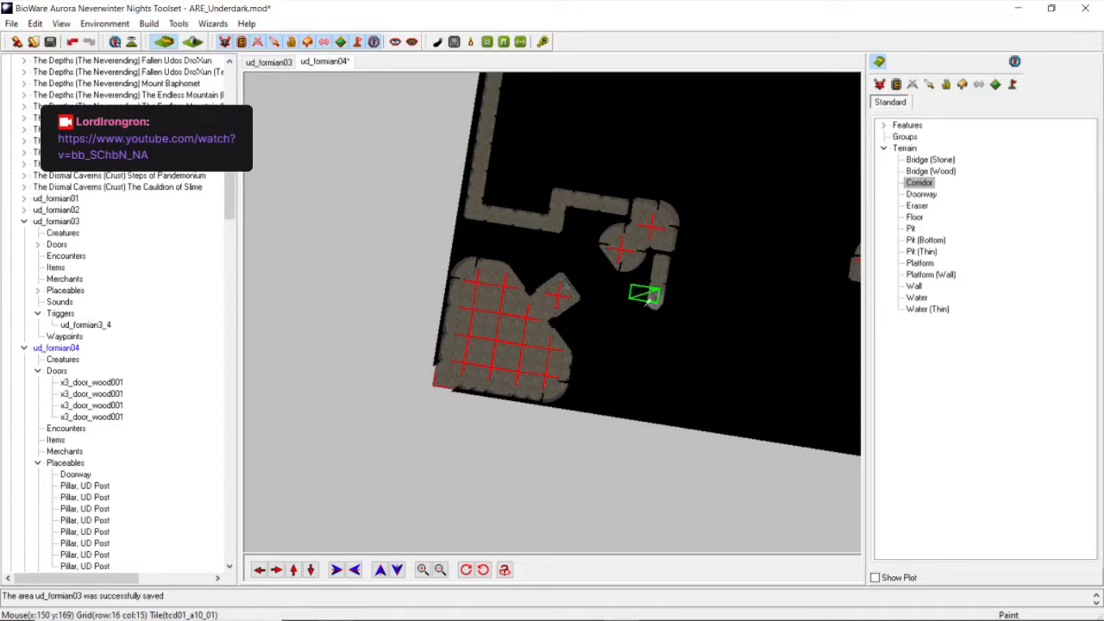
scroll(647, 298, "down", 3)
scroll(647, 295, "up", 3)
mouse_move(647, 296)
middle_mouse_down()
mouse_move(680, 323)
mouse_move(704, 279)
middle_mouse_up()
scroll(680, 322, "down", 3)
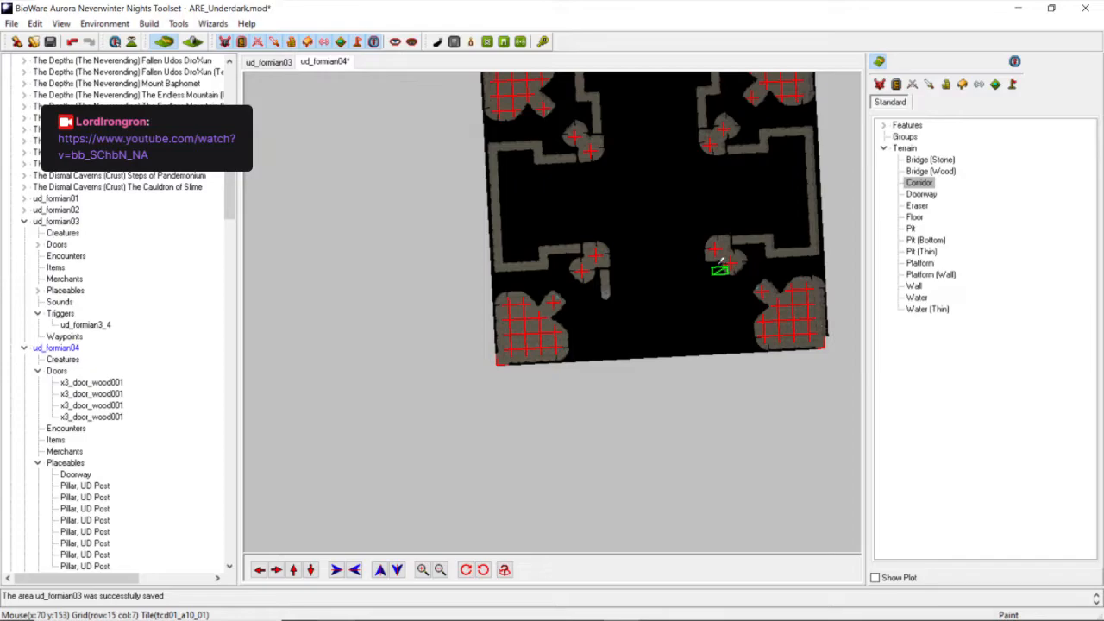
left_click(718, 264)
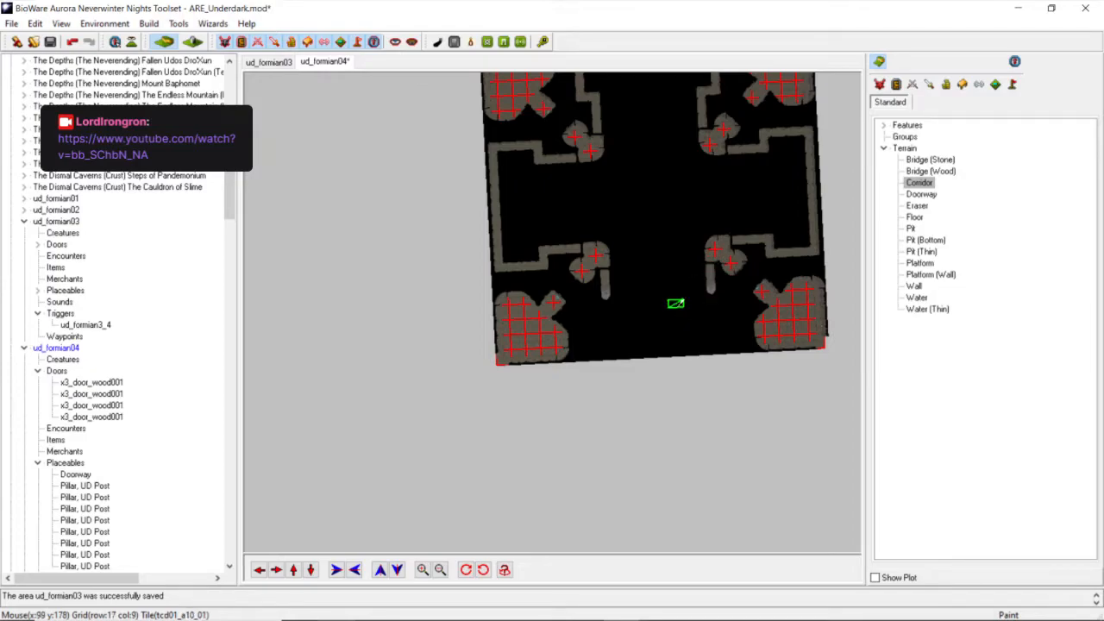
Turn the north-east small chamber group's corridor east towards the corner chamber.
scroll(678, 302, "up", 3)
scroll(671, 296, "down", 3)
middle_click_drag(668, 303, 663, 306)
scroll(635, 288, "up", 3)
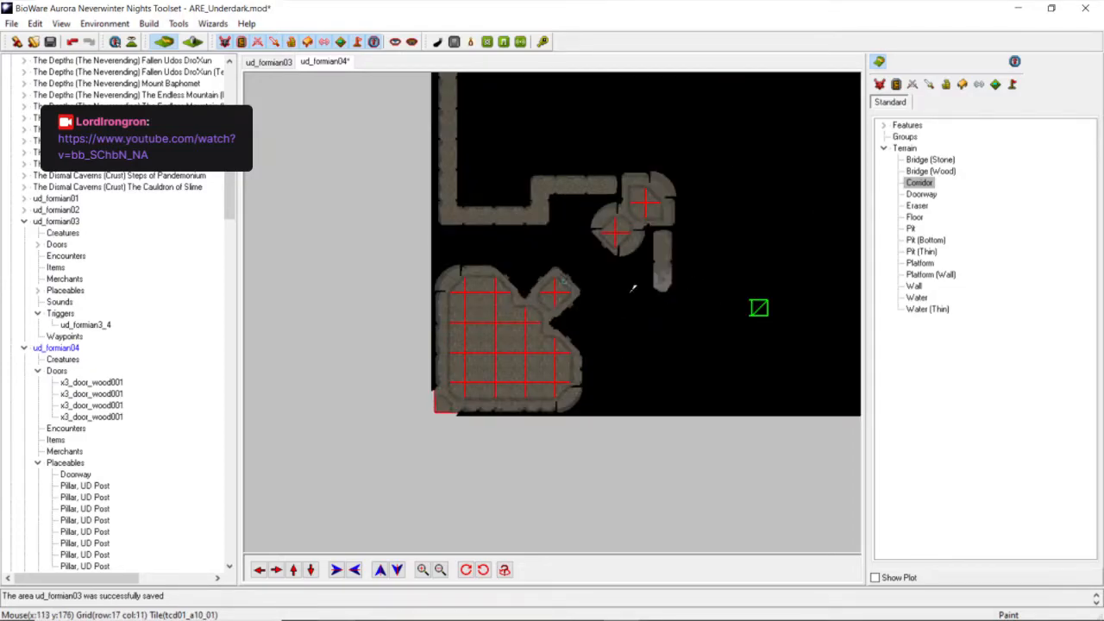
scroll(640, 274, "down", 3)
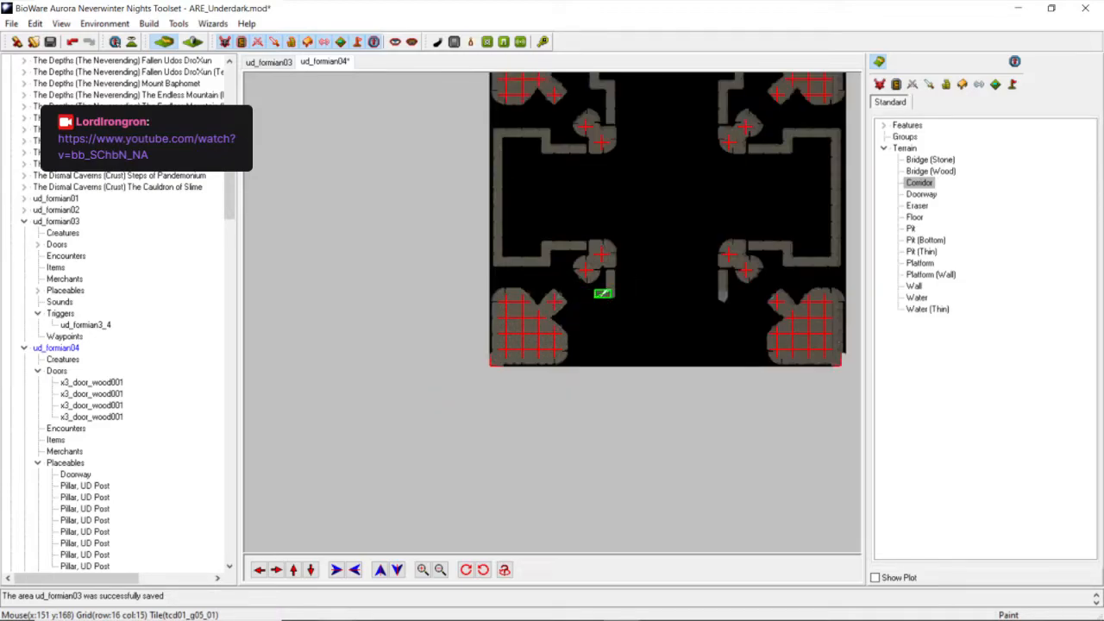
left_click(587, 293)
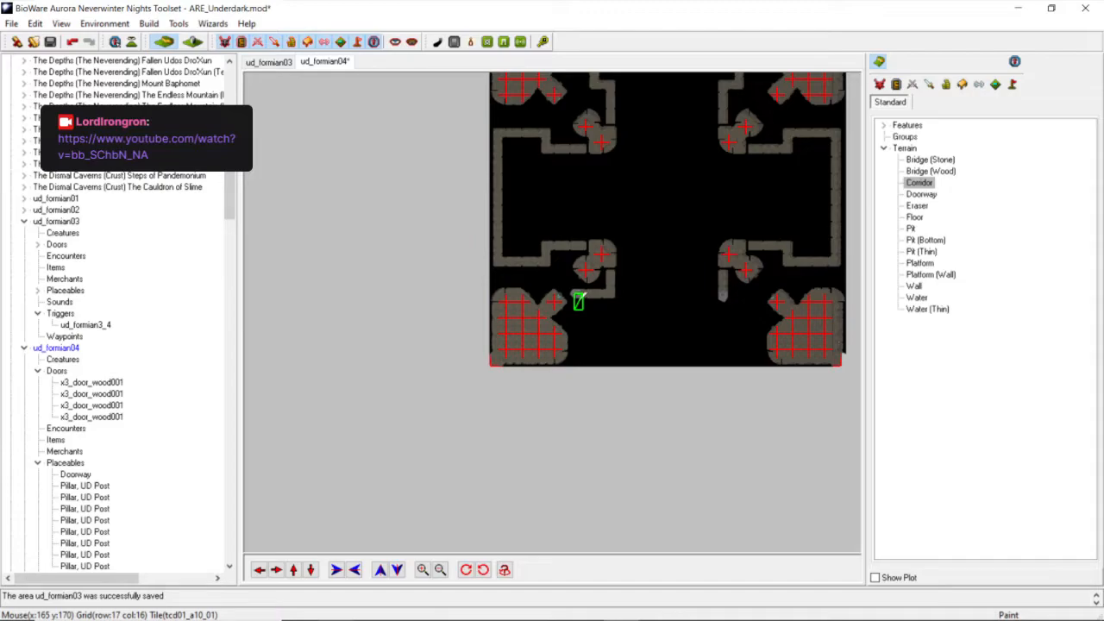
Clear the eastward run of the north-east group's corridor by painting Pit and then Wall terrain over it.
middle_click_drag(584, 295, 711, 287)
scroll(709, 285, "up", 4)
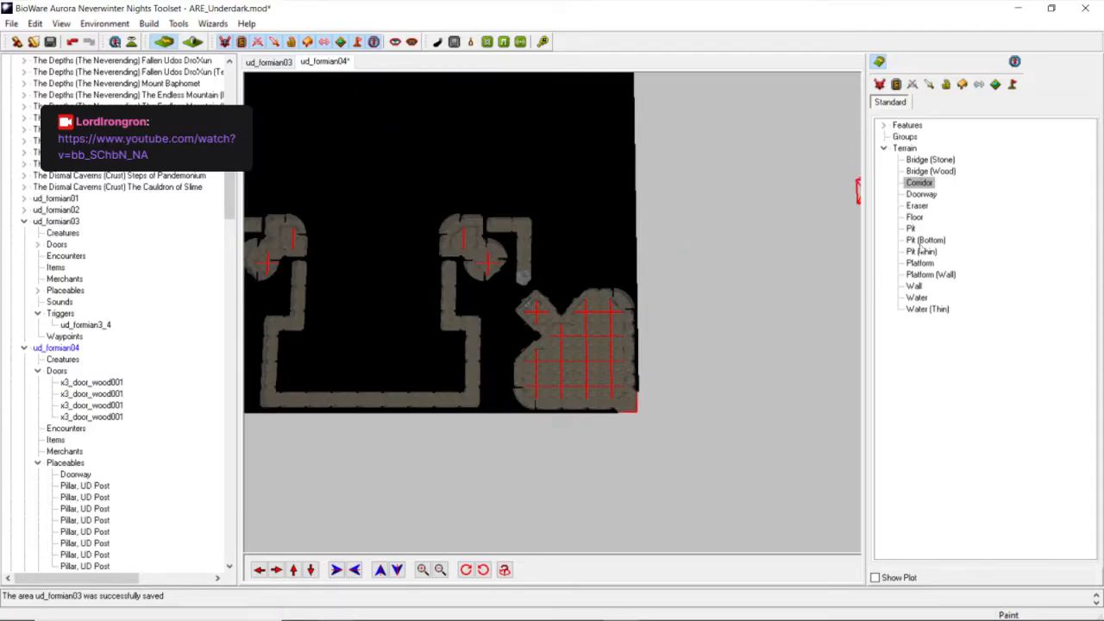
left_click(911, 229)
left_click(534, 251)
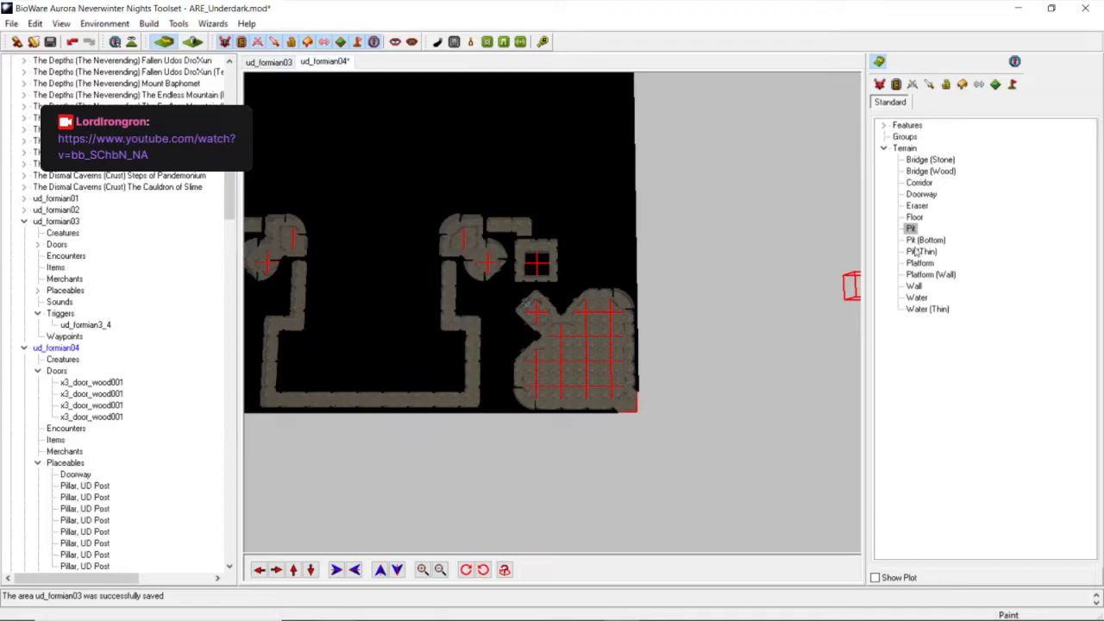
left_click(913, 286)
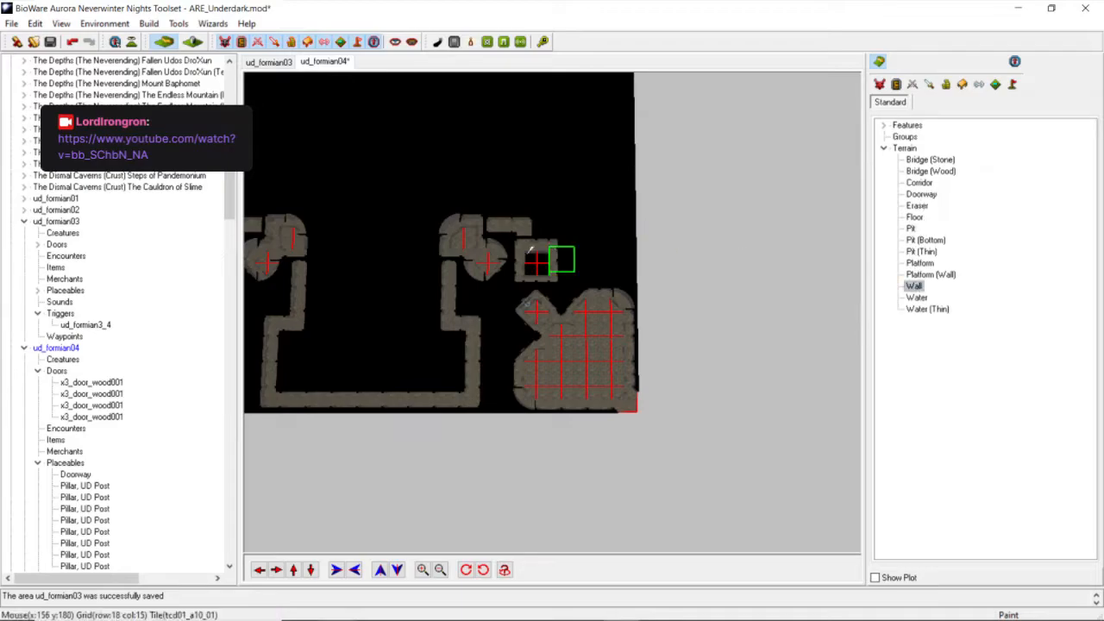
left_click(536, 255)
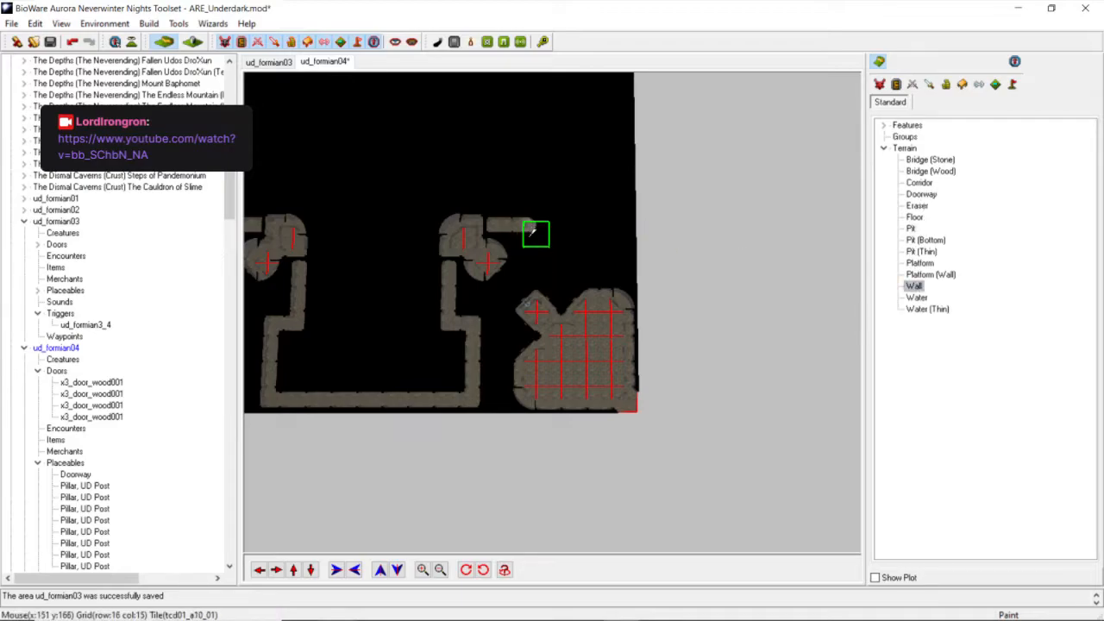
scroll(535, 250, "down", 5)
scroll(528, 246, "up", 4)
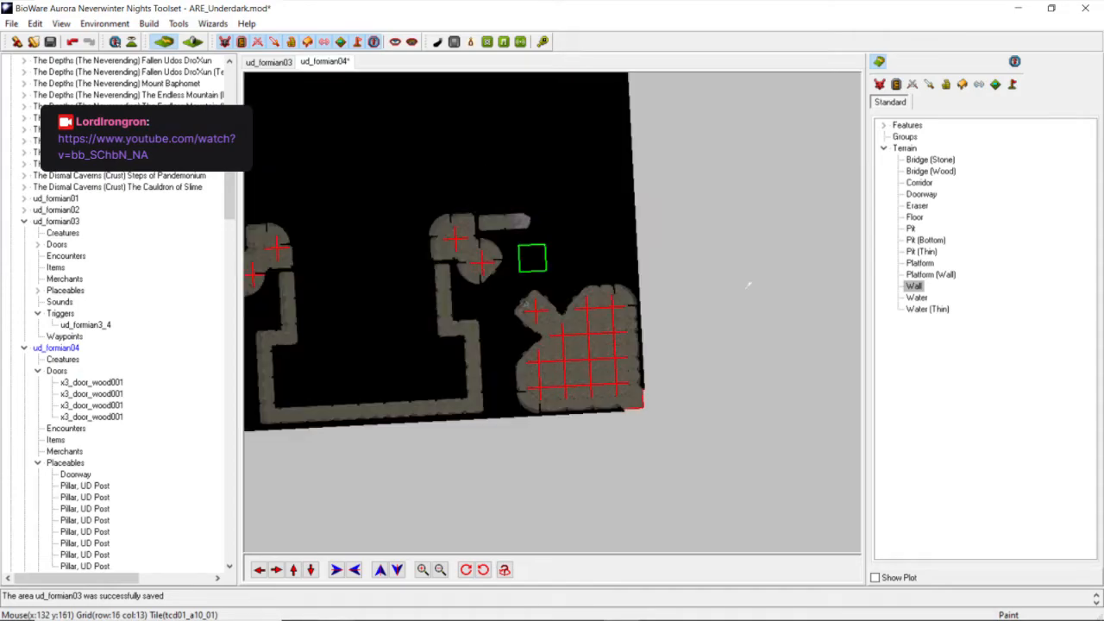
Extend the north-east group's corridor one tile north, step it east, and run it north to the area's north edge.
left_click(914, 217)
scroll(655, 229, "down", 4)
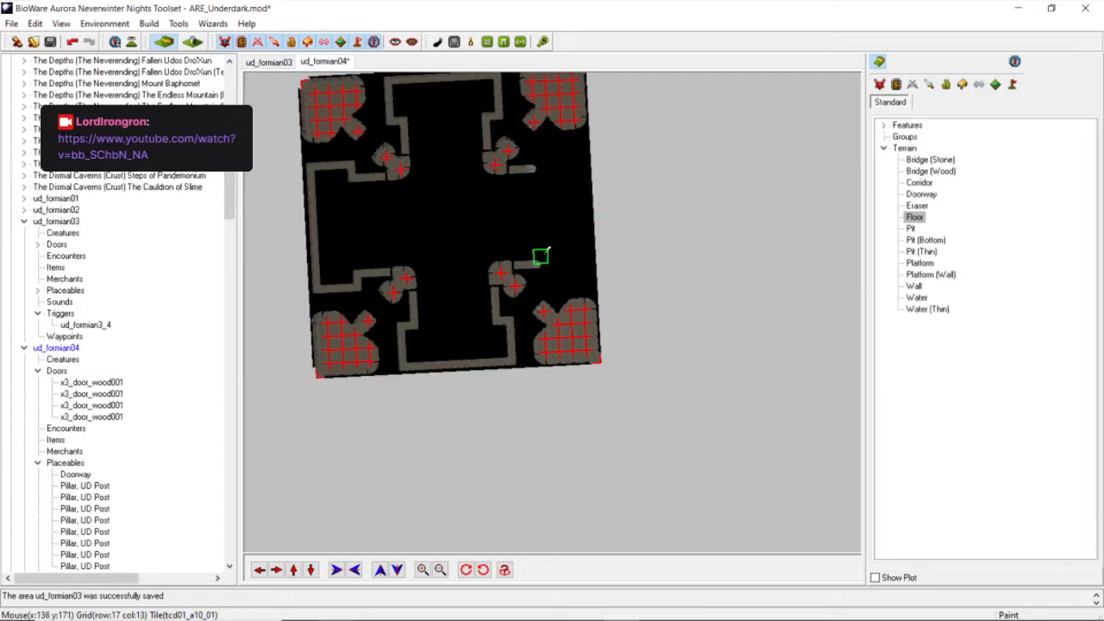
left_click(919, 182)
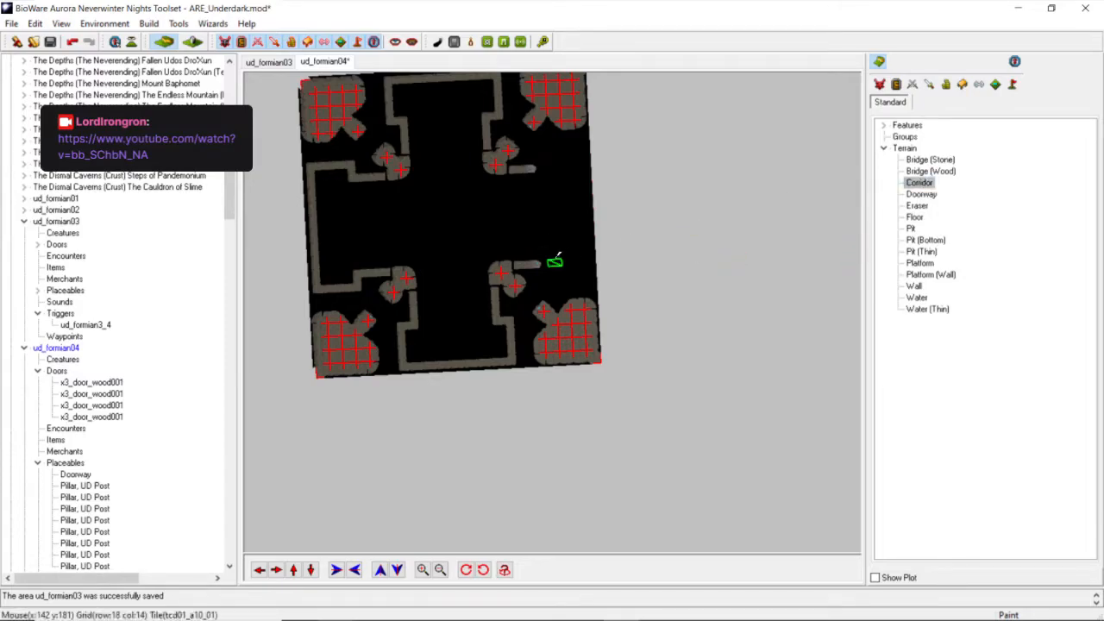
left_click(539, 257)
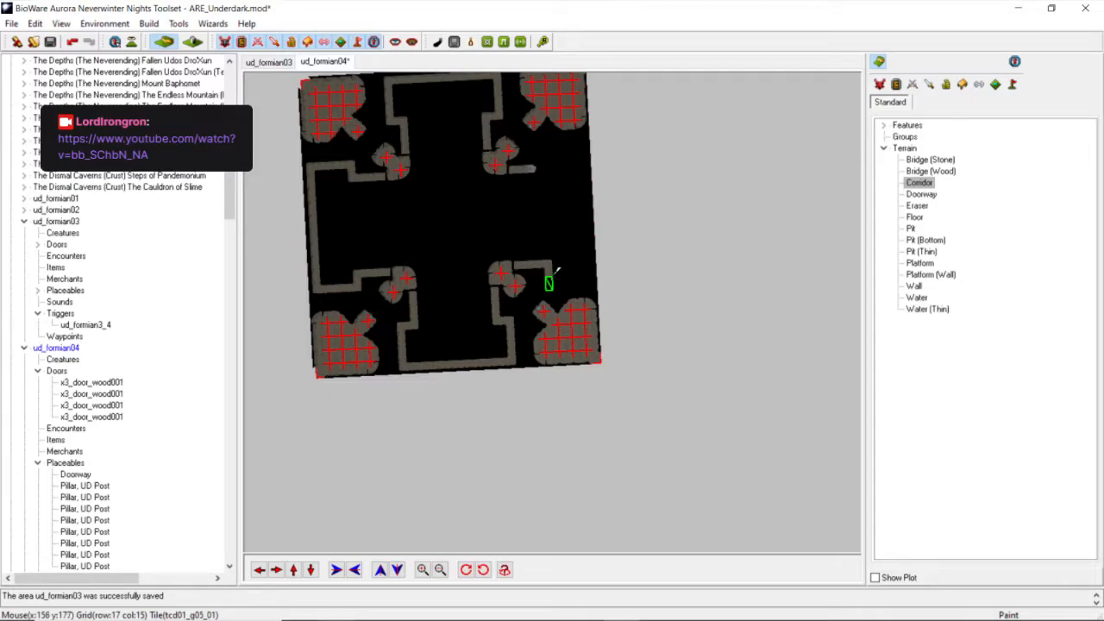
left_click(563, 275)
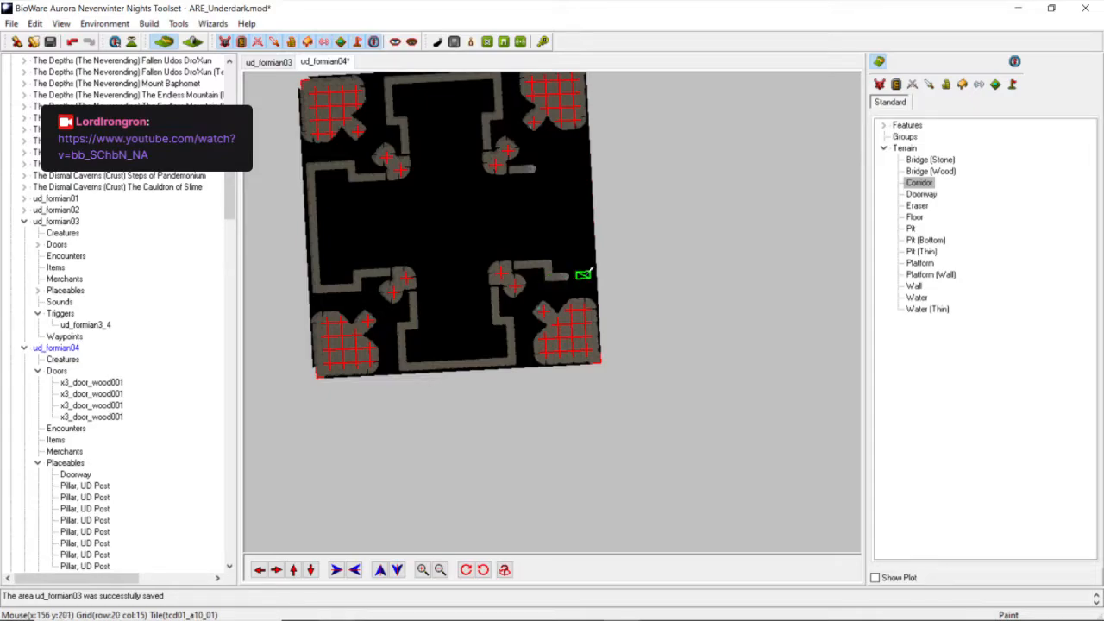
left_click(585, 272)
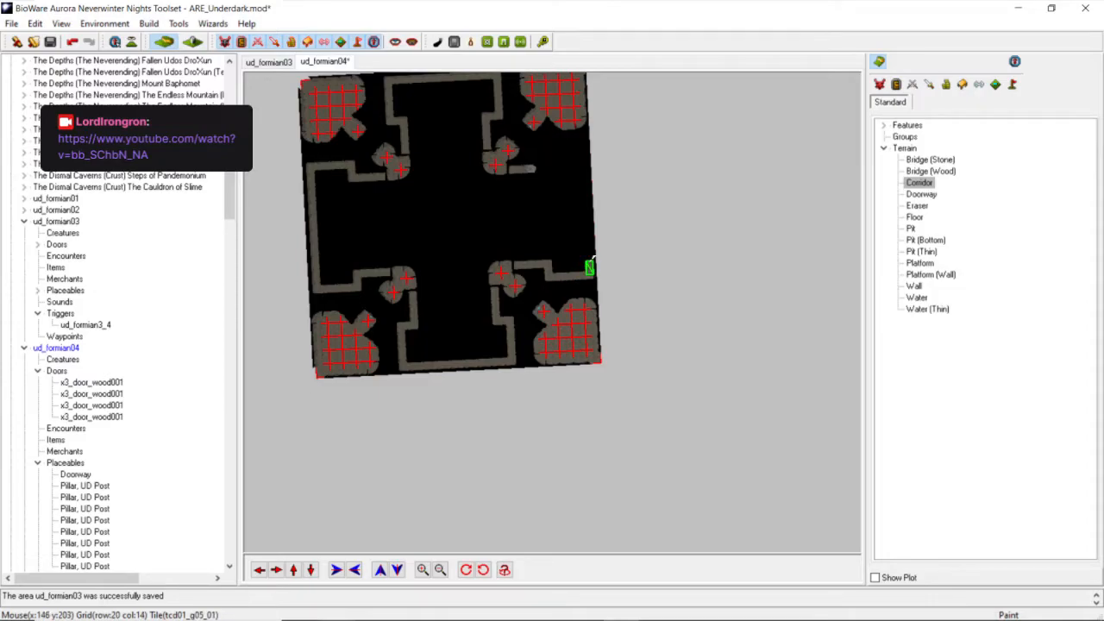
Continue the corridor west along the north edge and join it to a straight corridor from the north-west small chamber group.
left_click(588, 257)
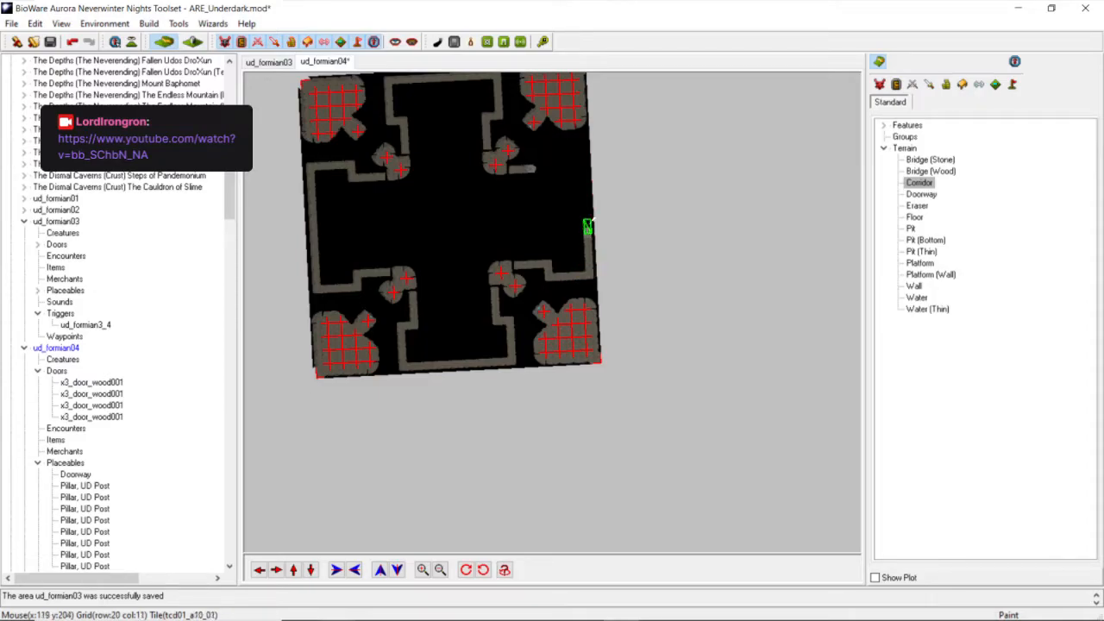
left_click(590, 222)
left_click(589, 209)
left_click(590, 197)
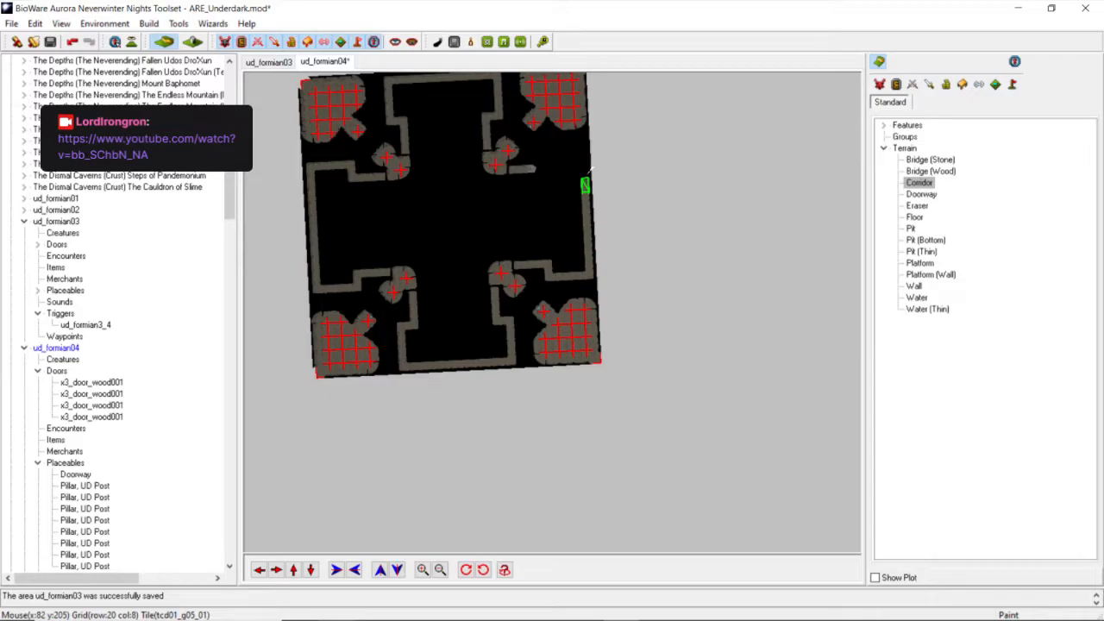
mouse_move(588, 170)
middle_mouse_down()
mouse_move(475, 192)
mouse_move(574, 258)
middle_mouse_up()
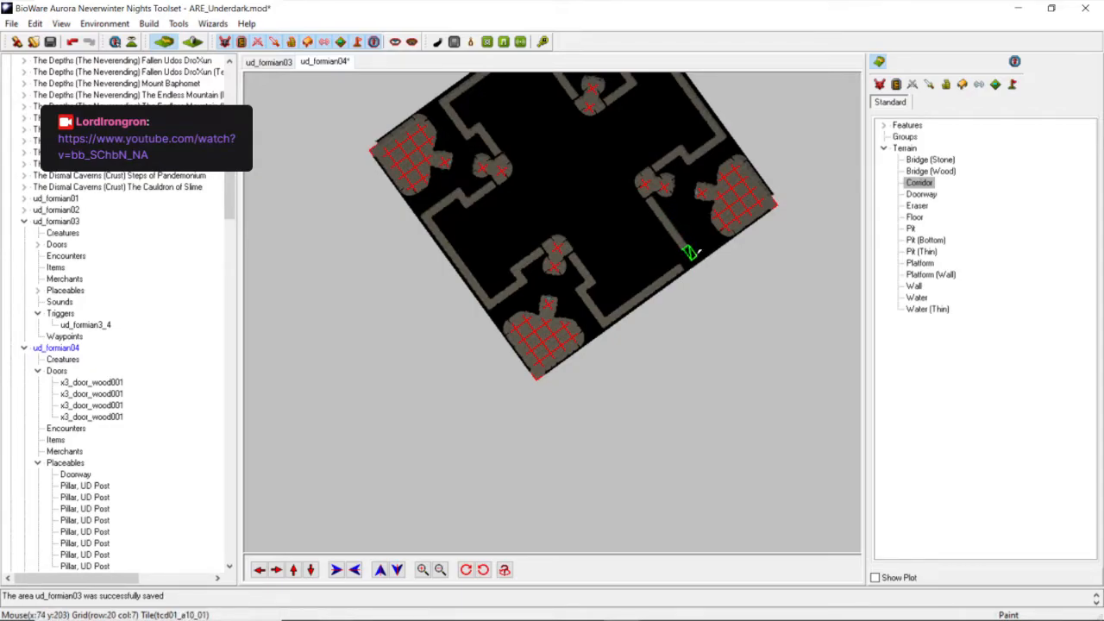
left_click(686, 264)
Erase the outer part of the straight corridor between the north-west small chamber group and the north edge.
mouse_move(542, 270)
middle_mouse_down()
mouse_move(639, 273)
mouse_move(685, 251)
mouse_move(731, 254)
middle_mouse_up()
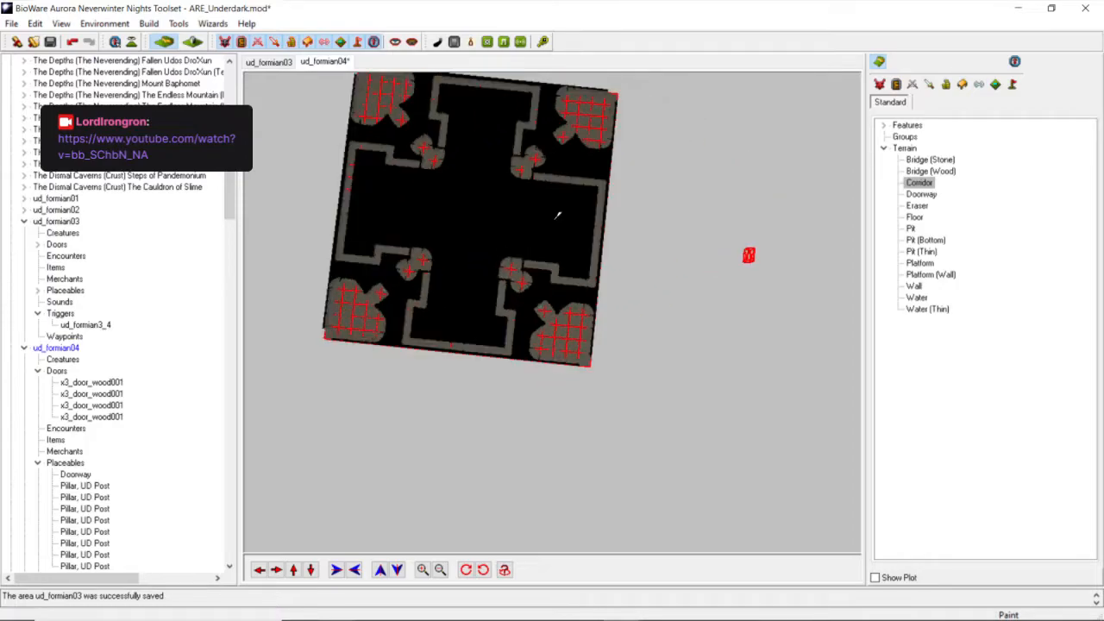
left_click(294, 570)
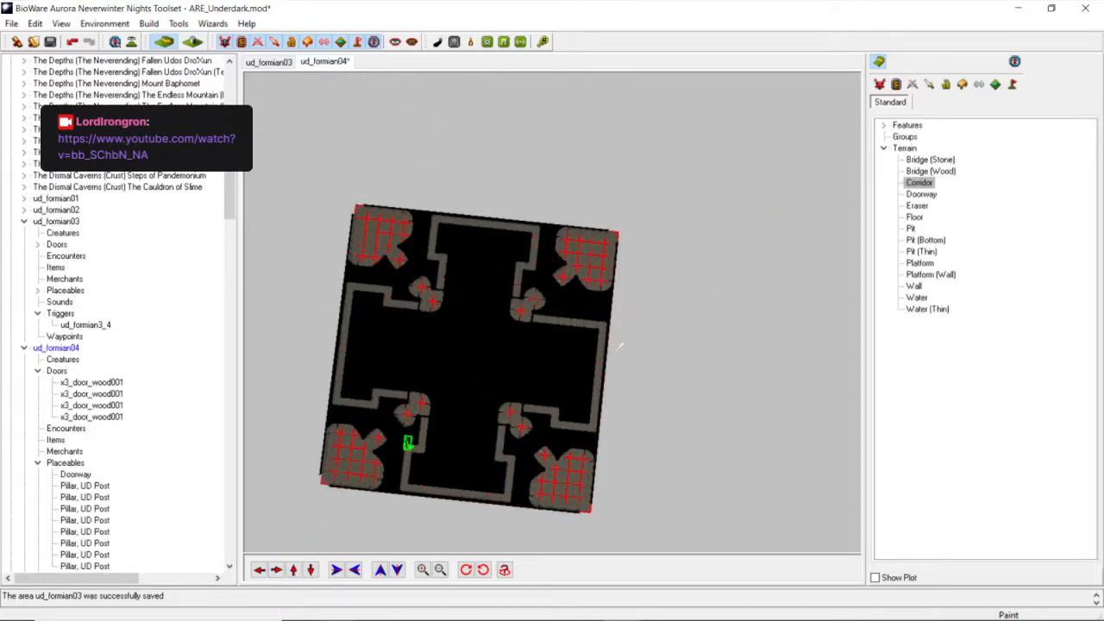
scroll(619, 344, "up", 4)
left_click(917, 205)
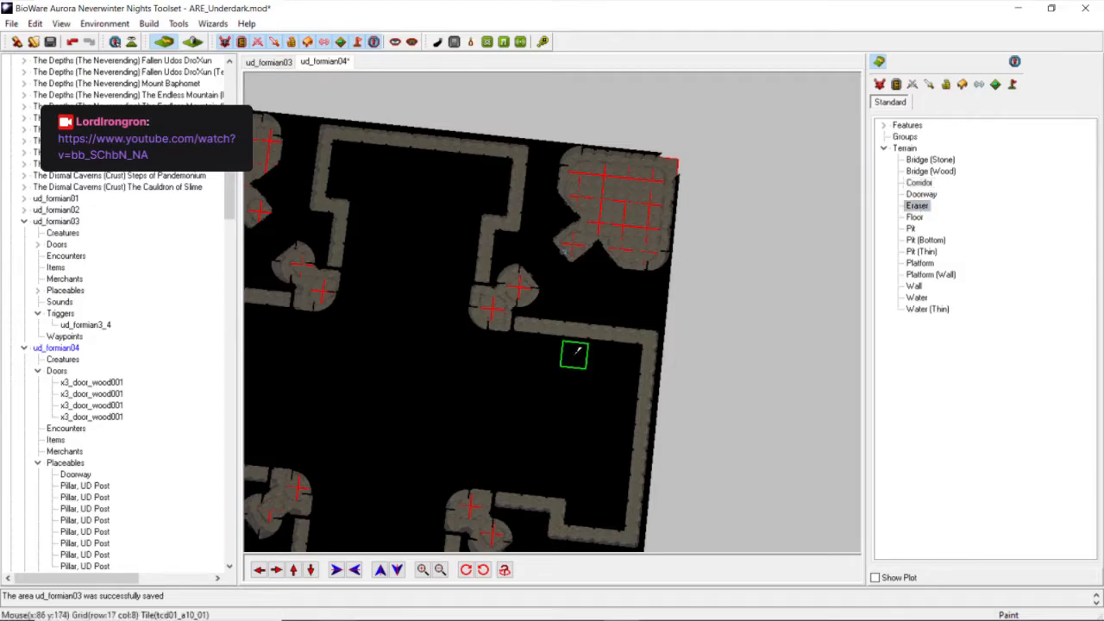
left_click_drag(598, 329, 649, 339)
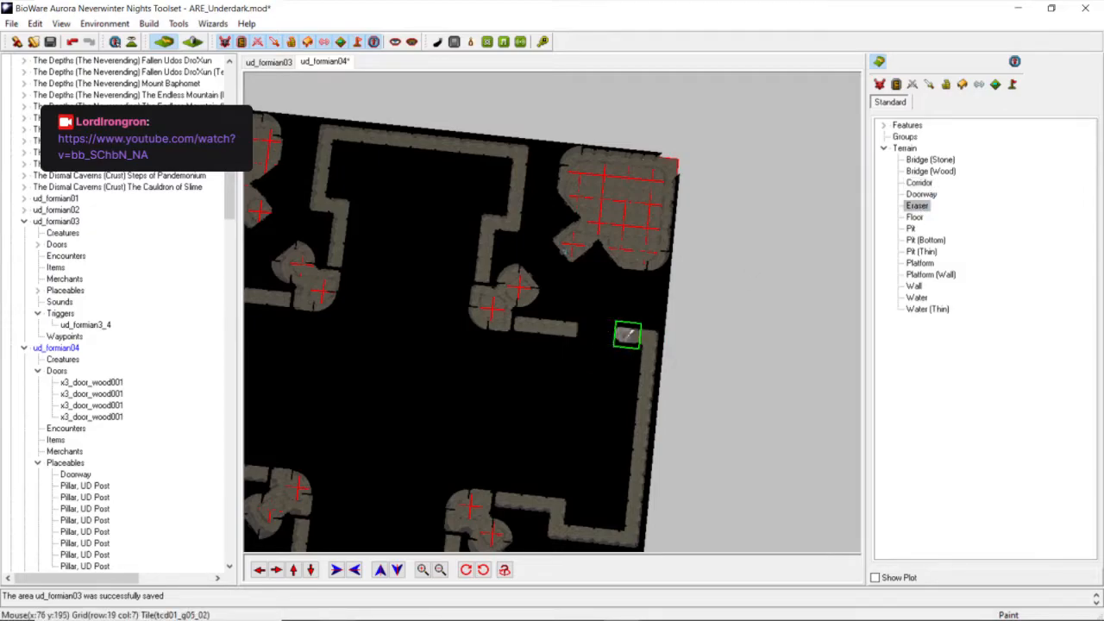
left_click(624, 333)
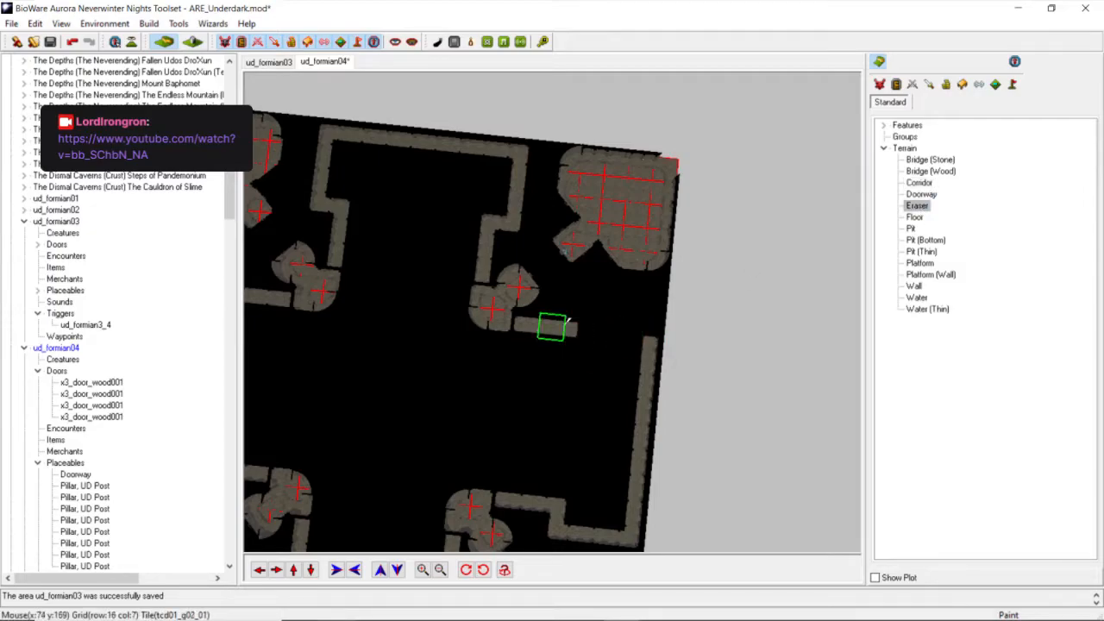
Paint a mirrored step west from the north-west group's remaining corridor and rejoin it to the north edge corridor.
left_click(918, 182)
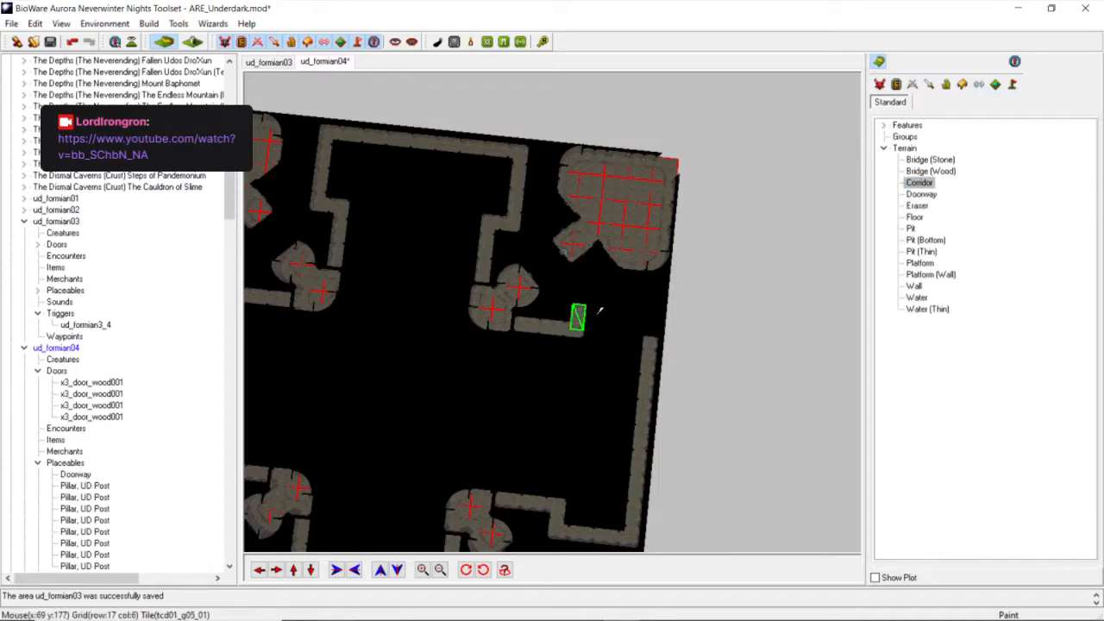
left_click(606, 305)
scroll(605, 306, "down", 3)
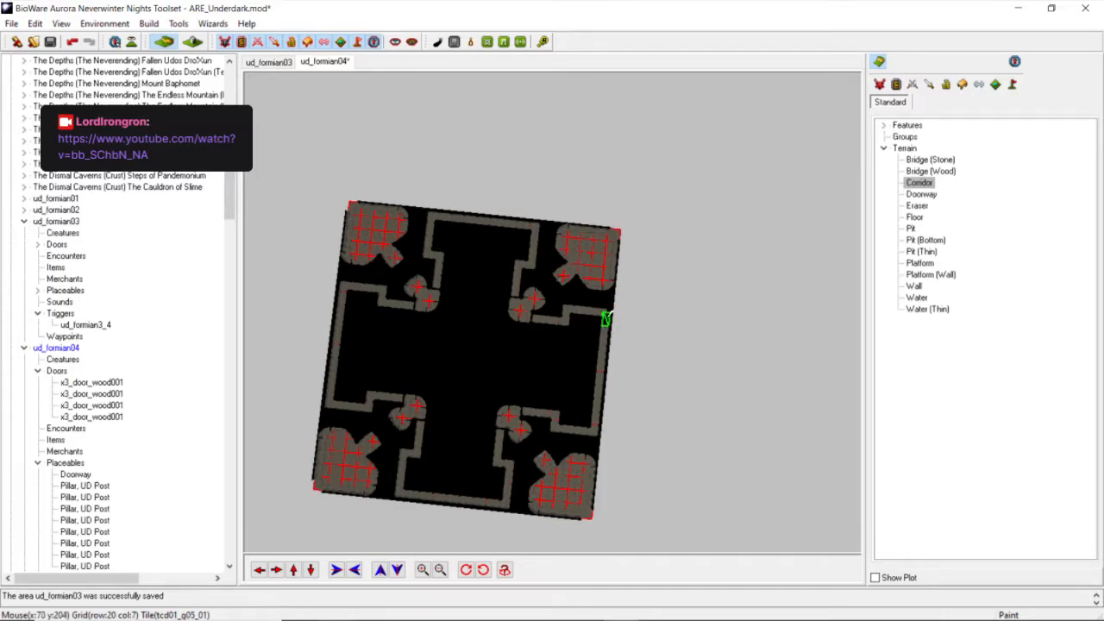
Examine the whole area layout for symmetry of the corridors, small chamber groups and corner chambers.
middle_click_drag(588, 442, 581, 443)
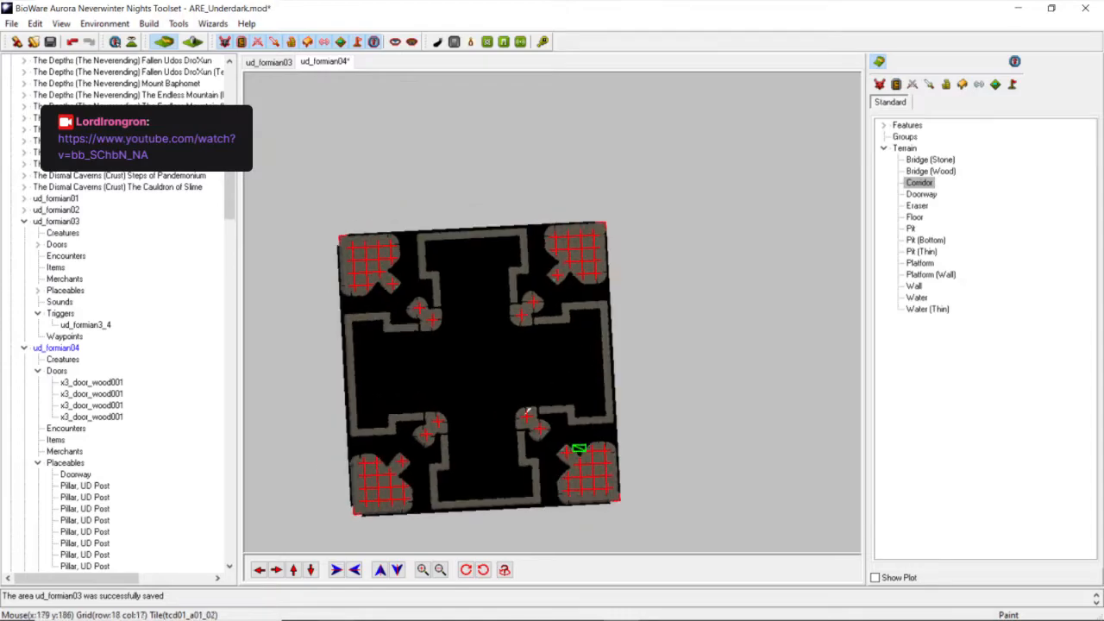
scroll(485, 379, "up", 3)
scroll(486, 377, "down", 3)
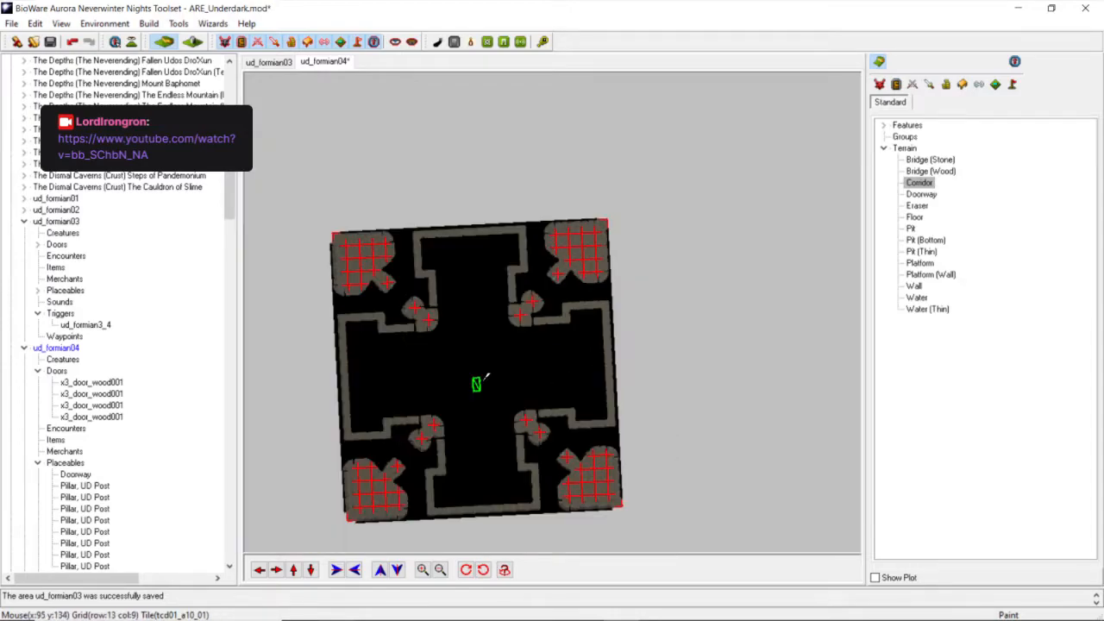
middle_click_drag(487, 376, 485, 378)
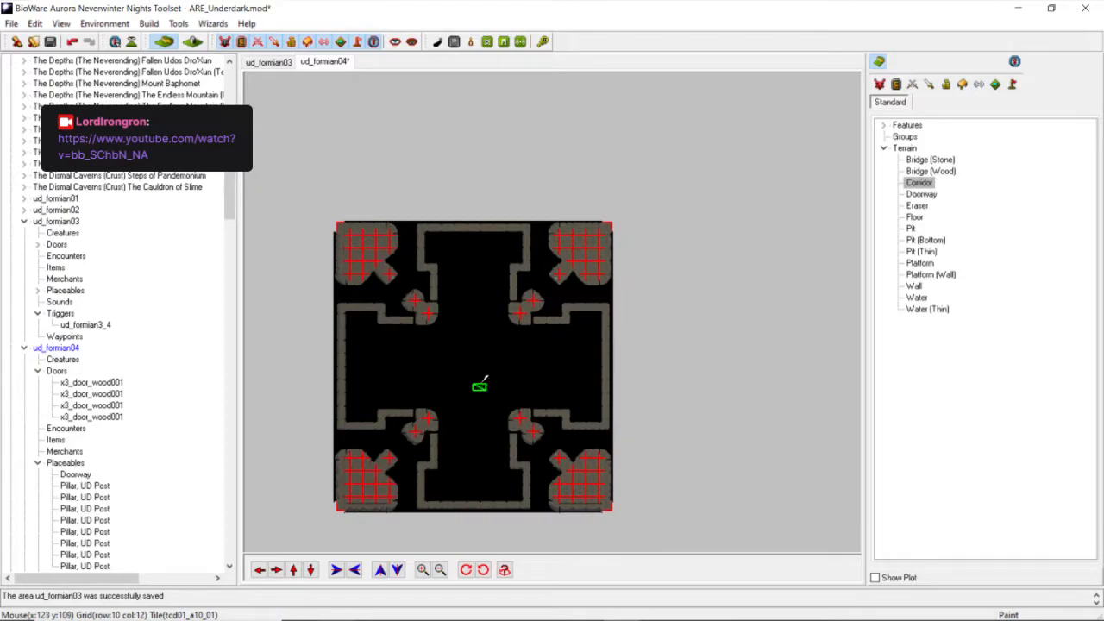
scroll(486, 378, "down", 1)
scroll(486, 377, "up", 3)
scroll(485, 378, "down", 3)
scroll(485, 378, "up", 5)
scroll(486, 378, "down", 5)
middle_click_drag(485, 379, 483, 351)
scroll(559, 353, "up", 4)
middle_click_drag(559, 353, 388, 297)
scroll(389, 298, "down", 5)
scroll(579, 301, "up", 5)
middle_click_drag(643, 276, 522, 340)
scroll(547, 320, "down", 5)
scroll(552, 345, "up", 5)
scroll(521, 353, "up", 3)
scroll(514, 359, "down", 6)
scroll(522, 339, "up", 7)
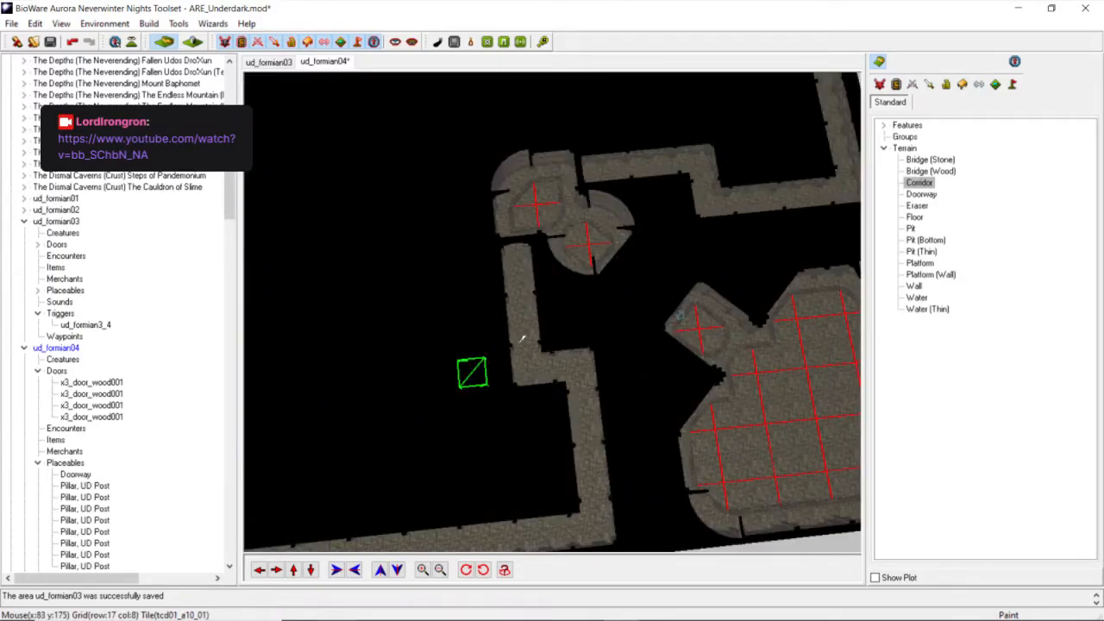
scroll(522, 339, "down", 8)
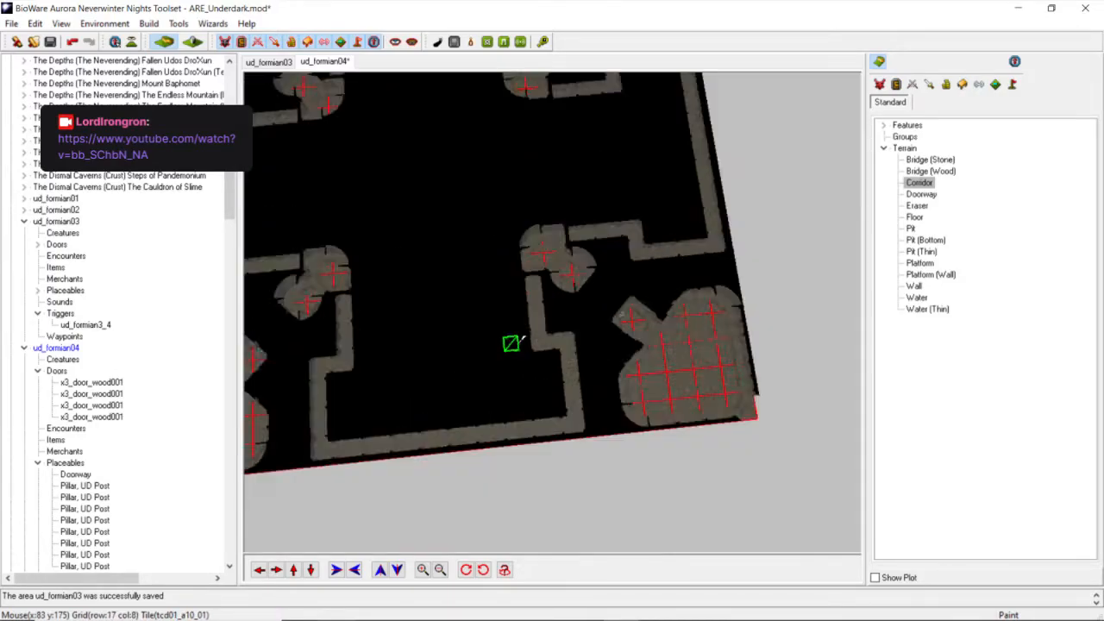
Save the module and switch to Twitch Studio.
left_click(47, 45)
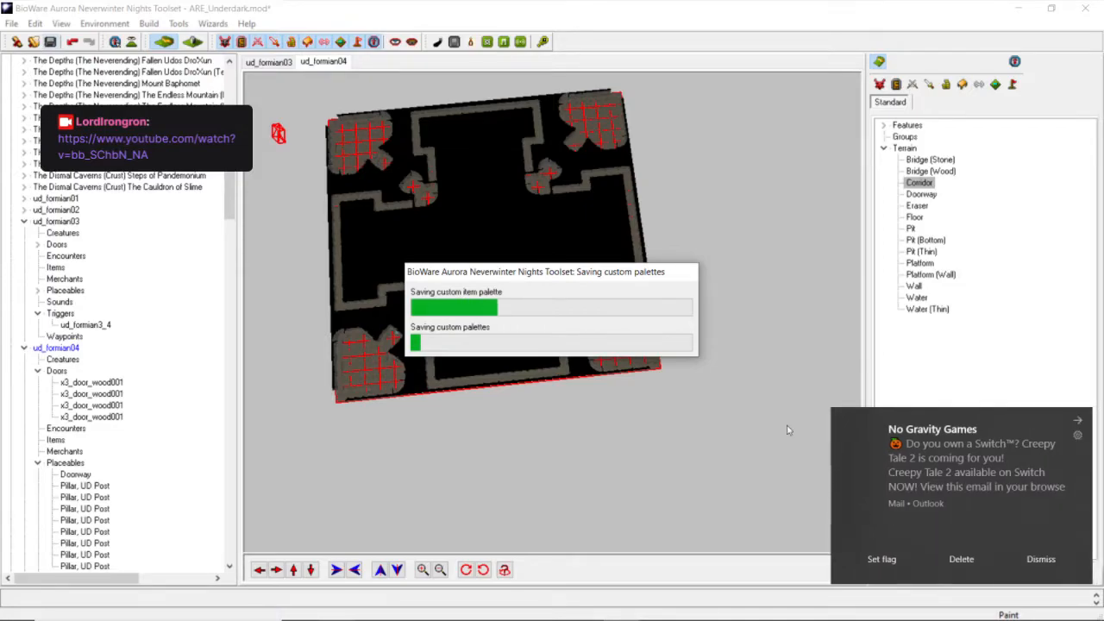
left_click(1041, 559)
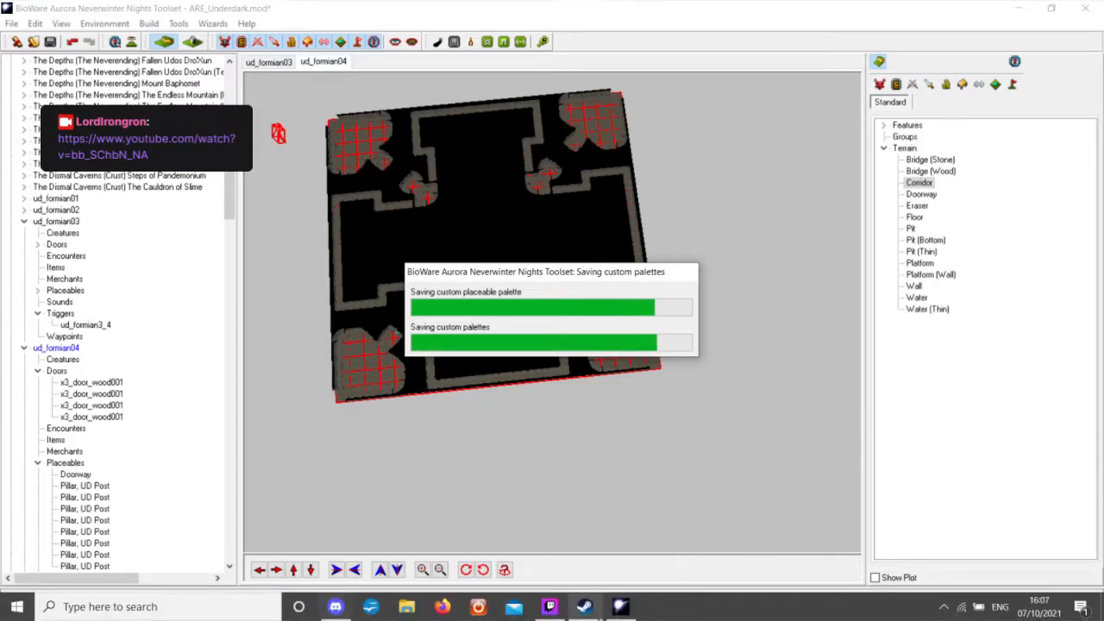
left_click(555, 607)
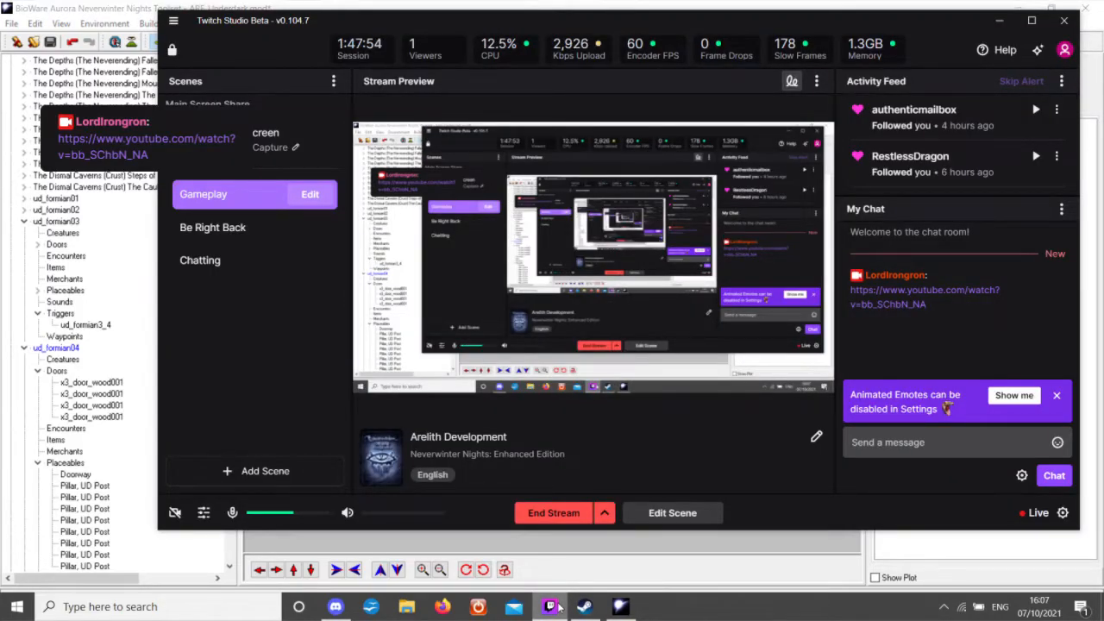
Return to the Aurora Toolset and examine the corridors and small chamber groups across the ud_formian04 layout.
left_click(555, 607)
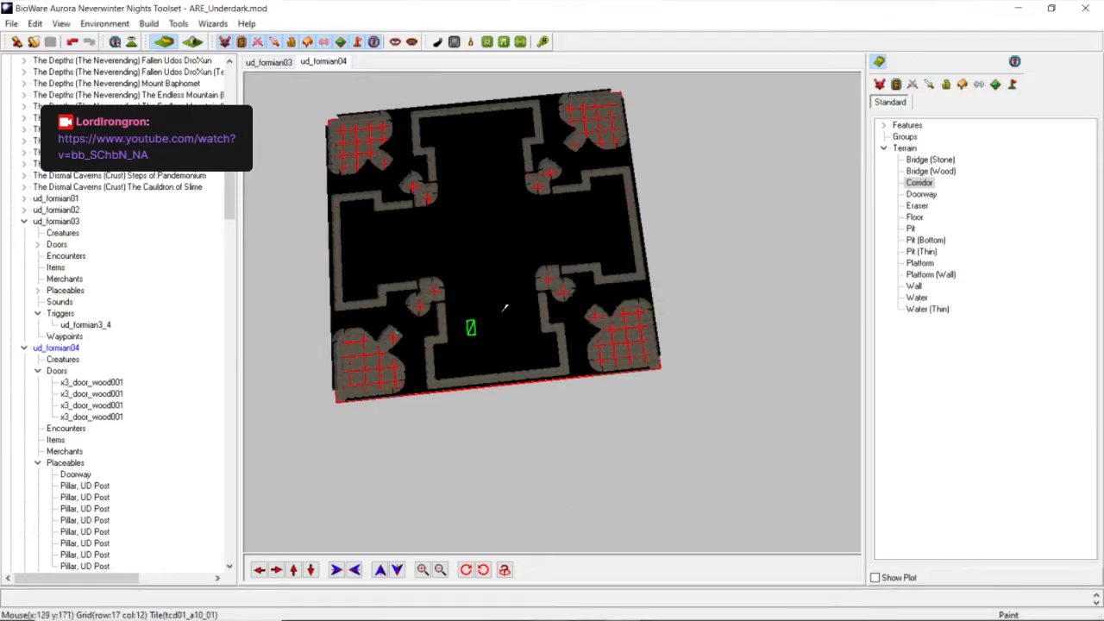
middle_click_drag(523, 284, 494, 259)
scroll(475, 291, "up", 4)
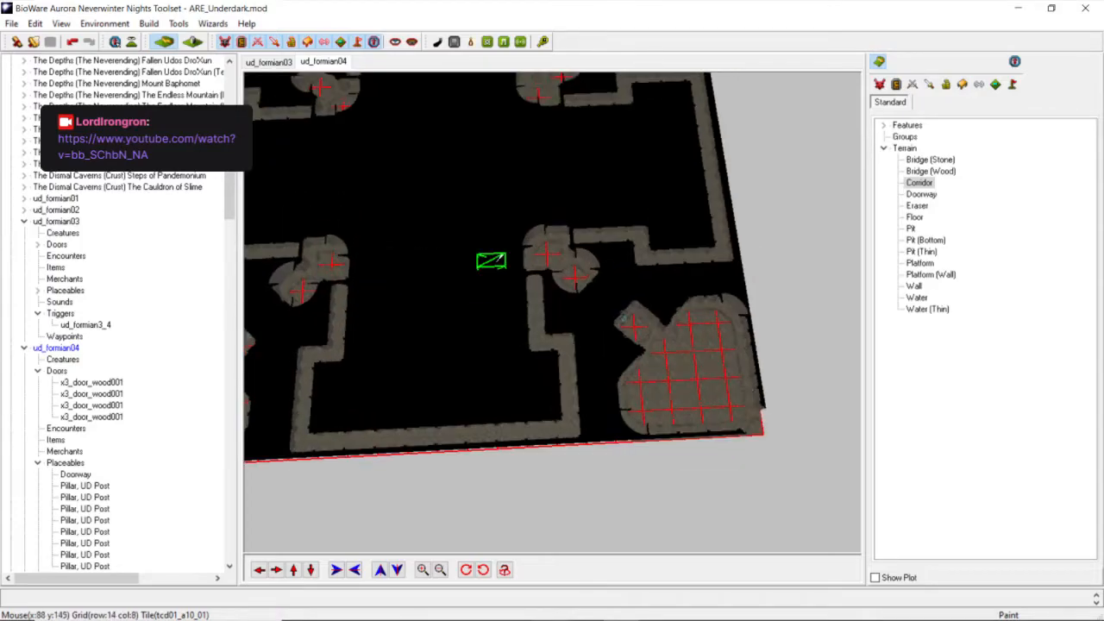
scroll(497, 260, "down", 4)
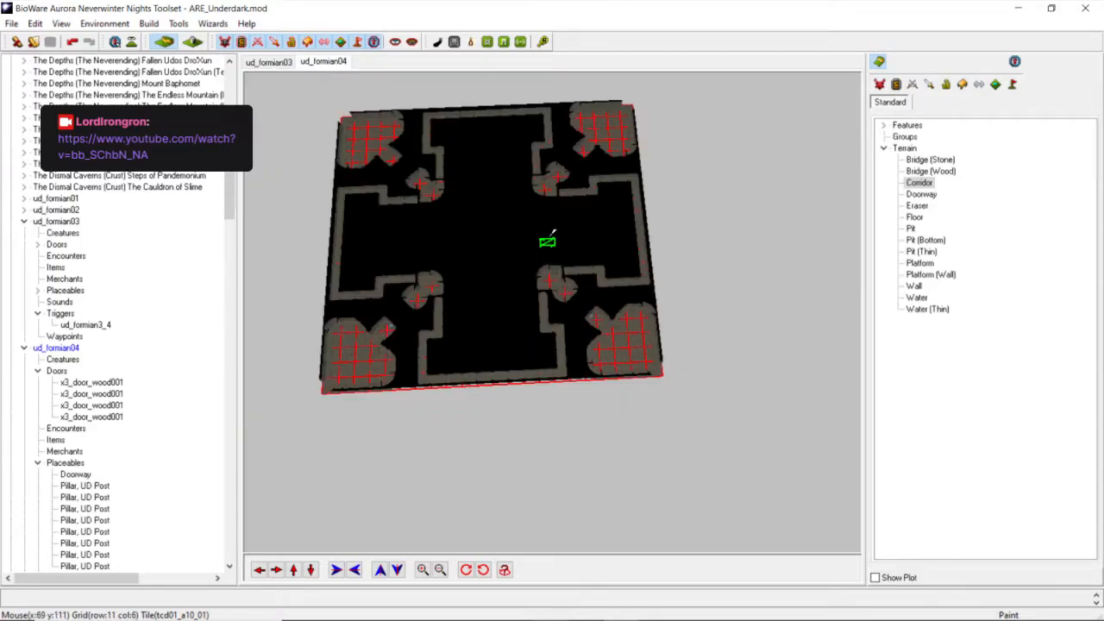
scroll(553, 233, "up", 4)
scroll(477, 220, "down", 4)
middle_click_drag(542, 225, 547, 271)
scroll(612, 365, "up", 4)
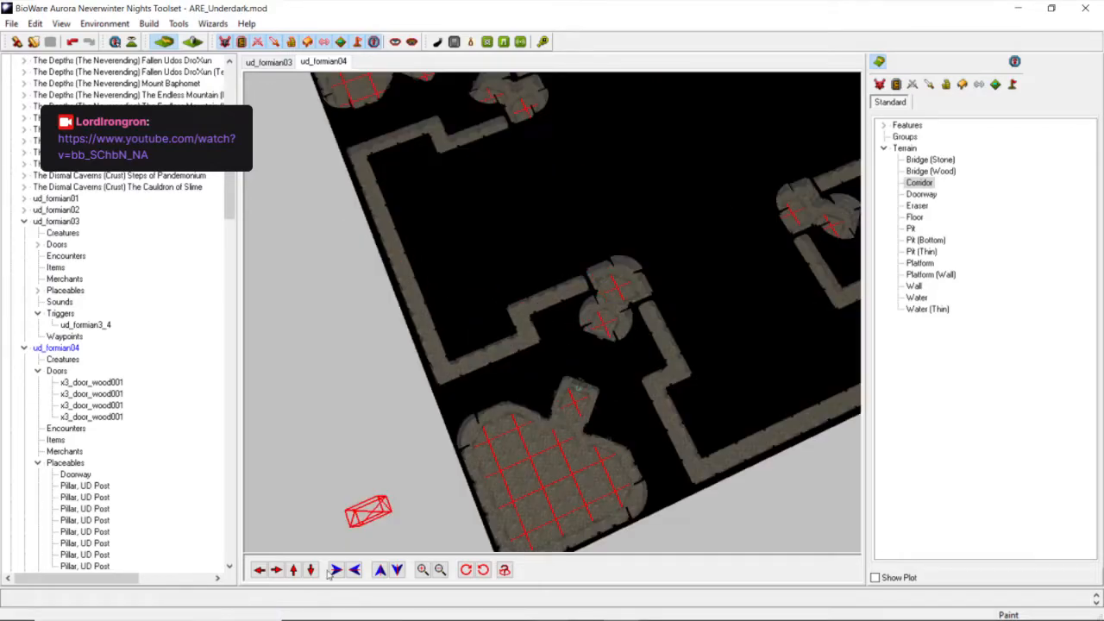
left_click(276, 570)
left_click(276, 575)
middle_click_drag(621, 342, 547, 336)
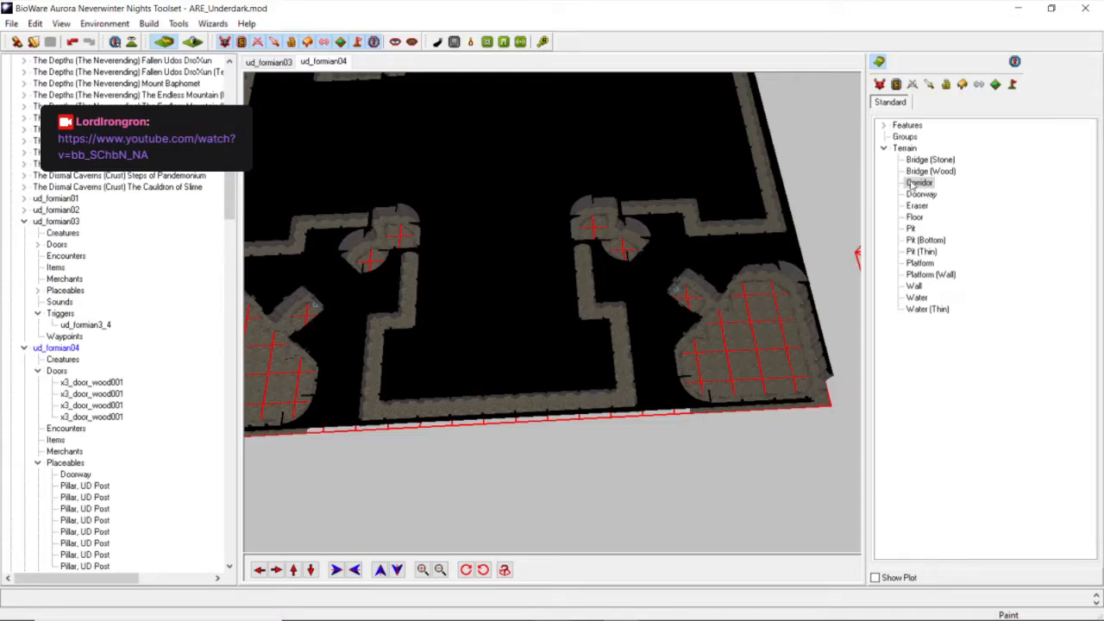
scroll(507, 263, "down", 3)
middle_click_drag(507, 264, 689, 246)
scroll(486, 245, "up", 3)
scroll(486, 246, "down", 3)
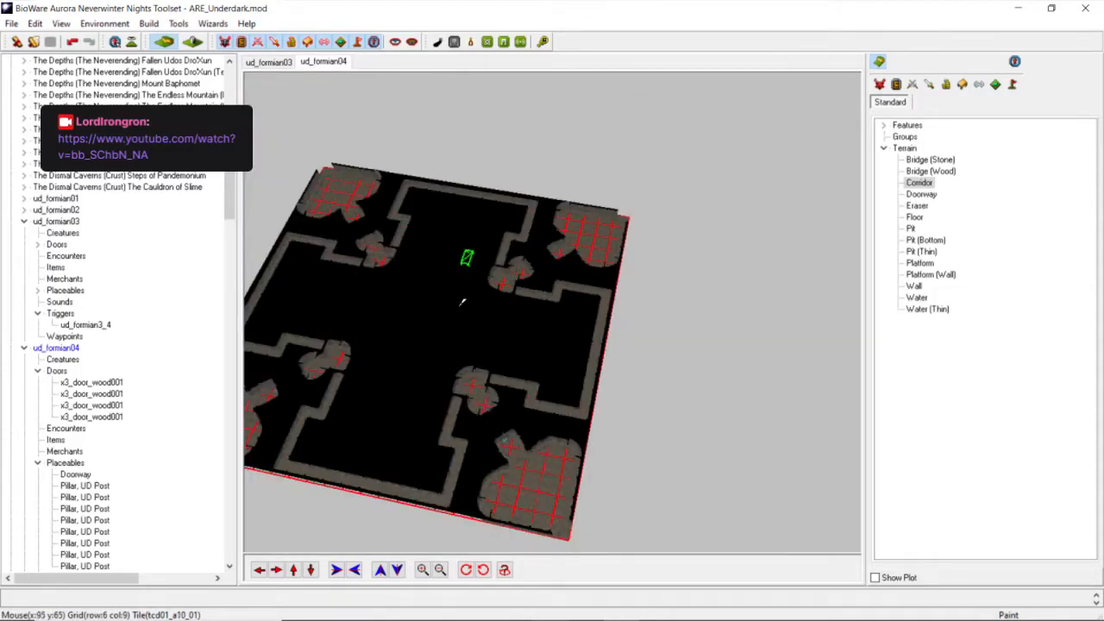
scroll(461, 301, "up", 3)
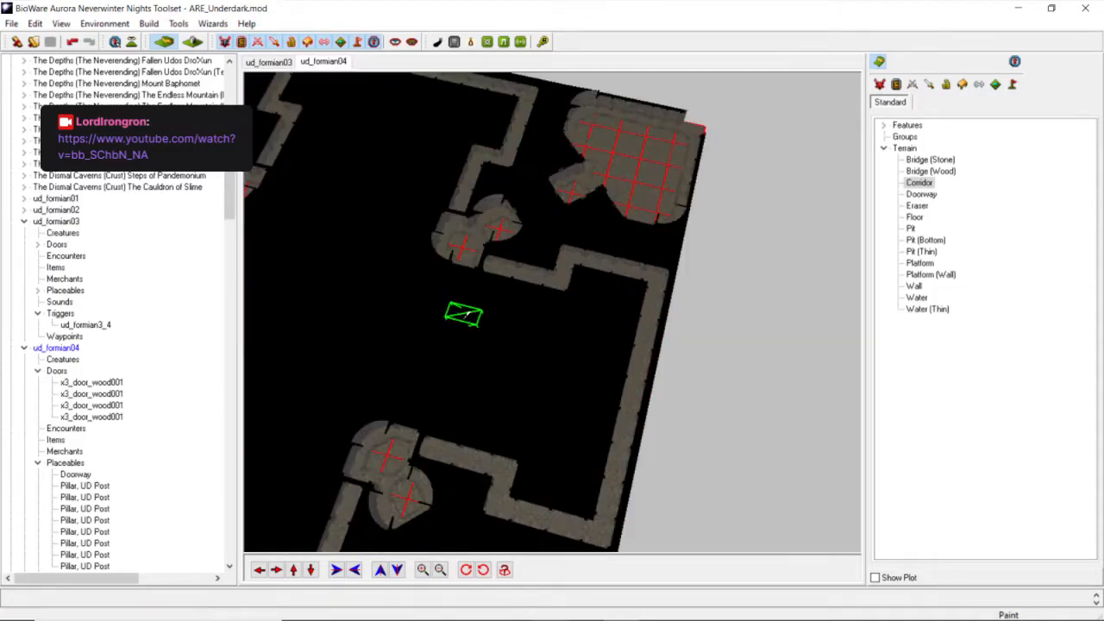
Preview the Pit terrain and the Down Floor and Down Platform stairs, and list the available pit features.
left_click(913, 228)
scroll(216, 385, "down", 5)
scroll(468, 320, "down", 3)
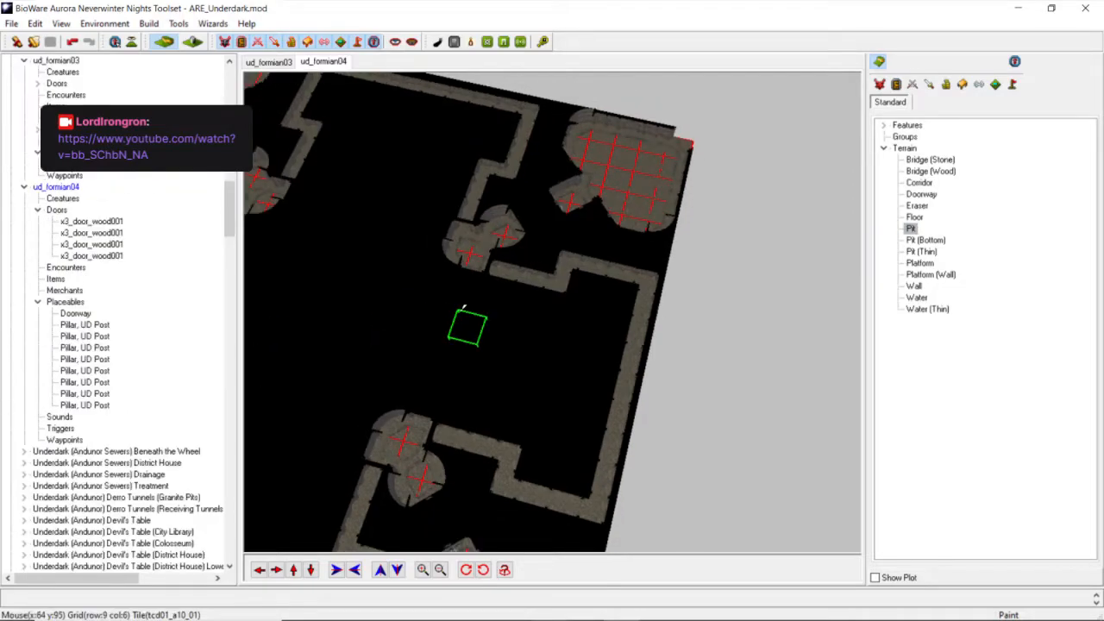
middle_click_drag(463, 308, 486, 302)
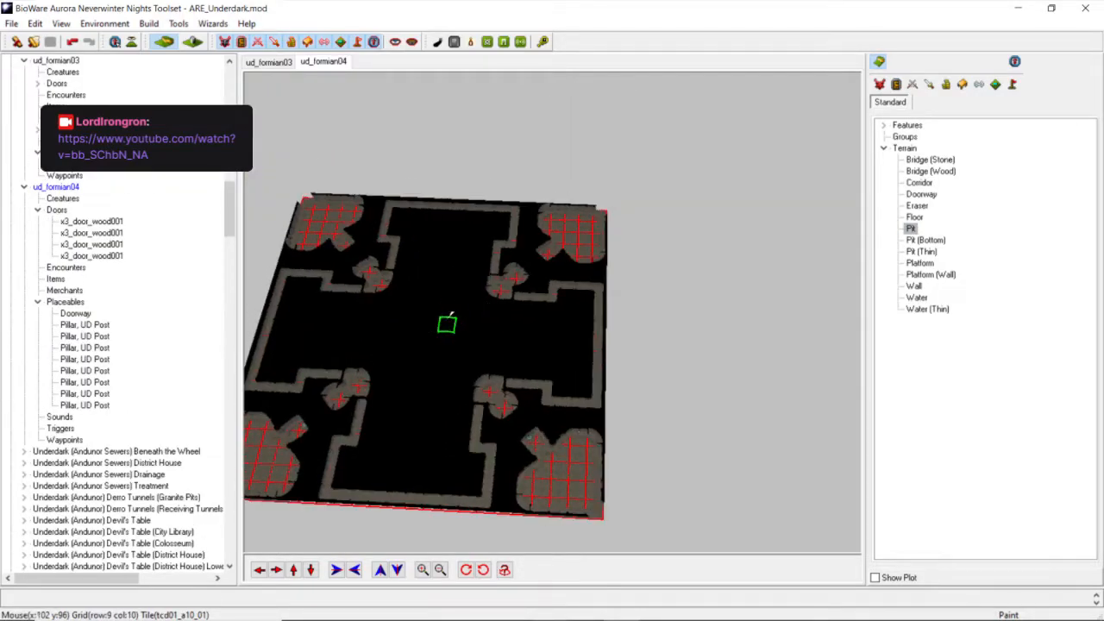
left_click(886, 126)
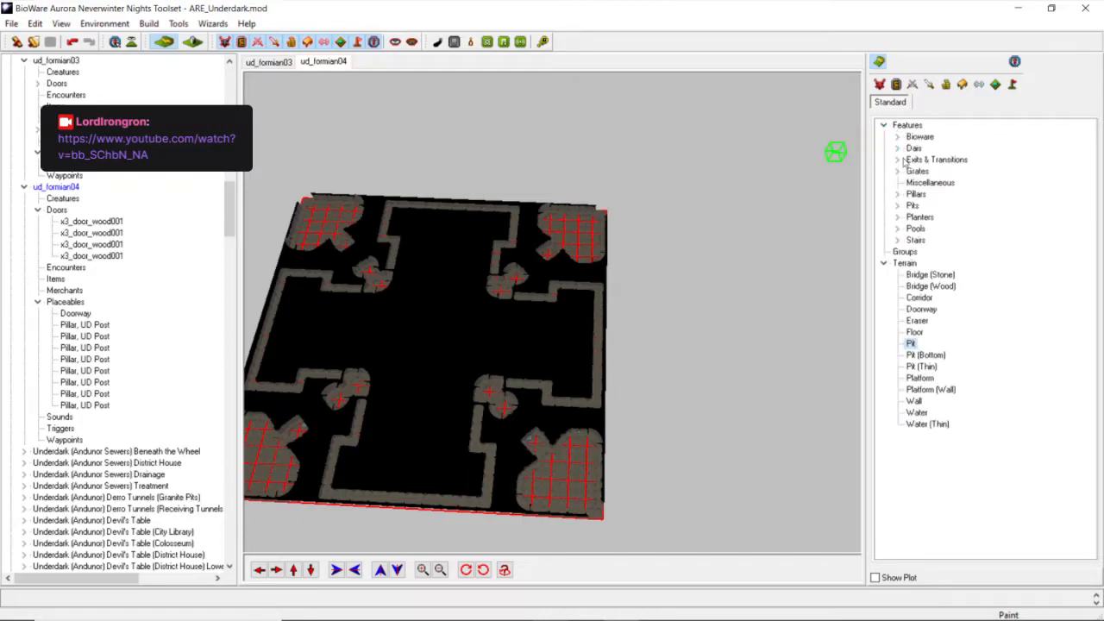
left_click(898, 241)
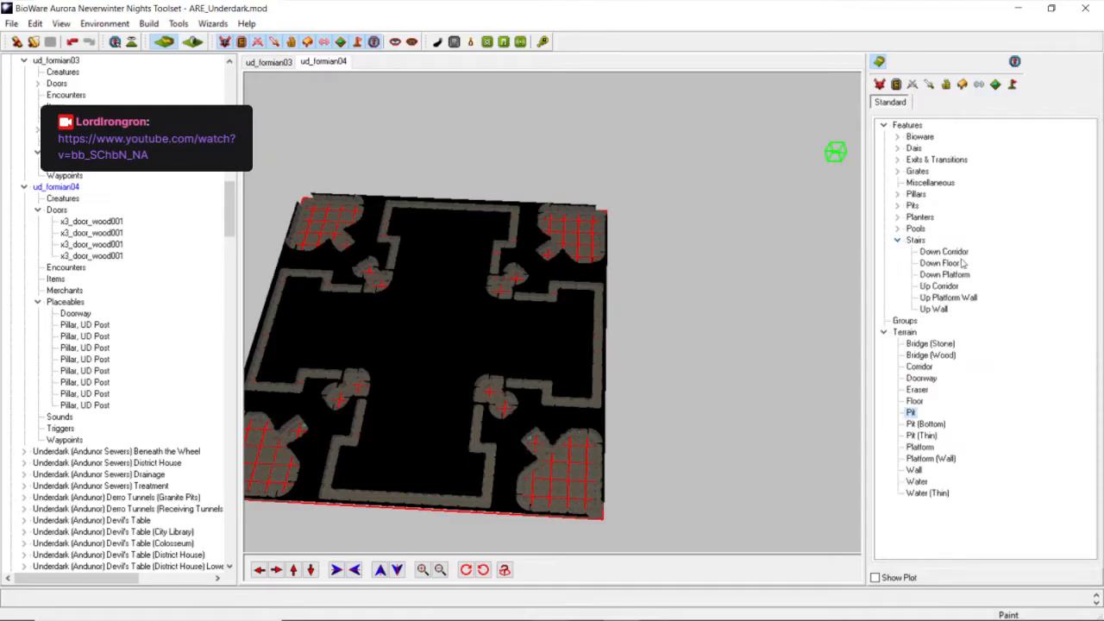
left_click(940, 263)
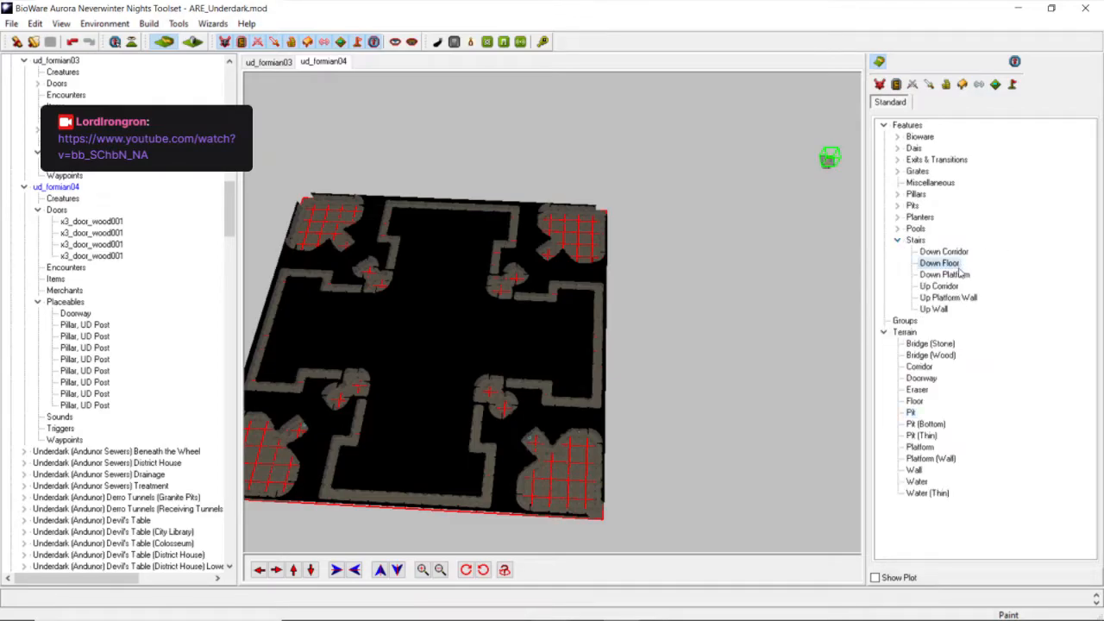
left_click(957, 274)
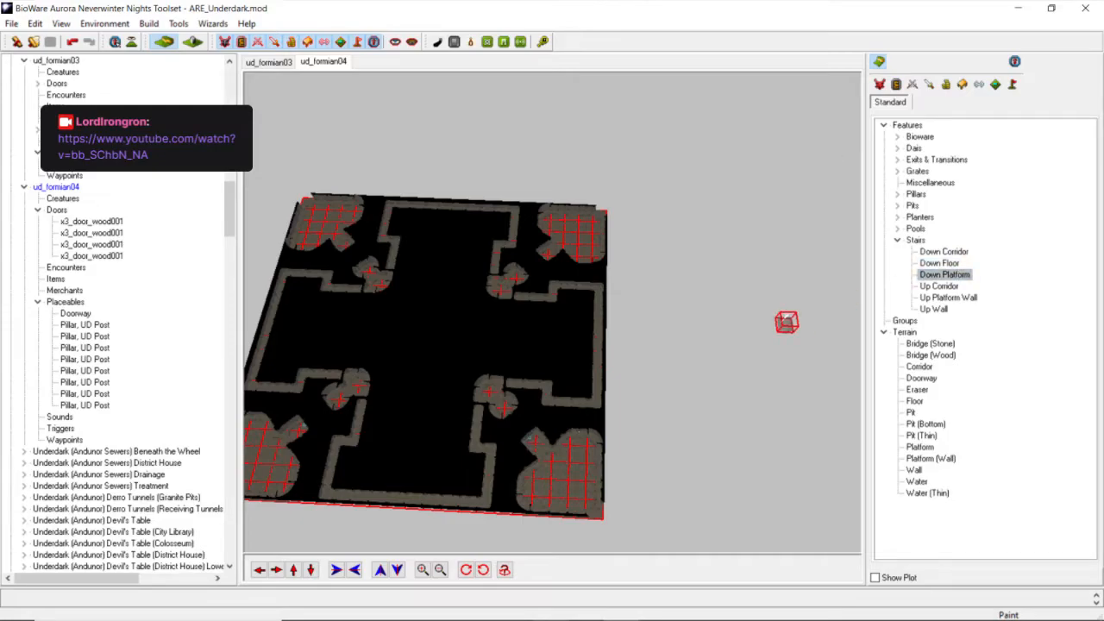
left_click(897, 206)
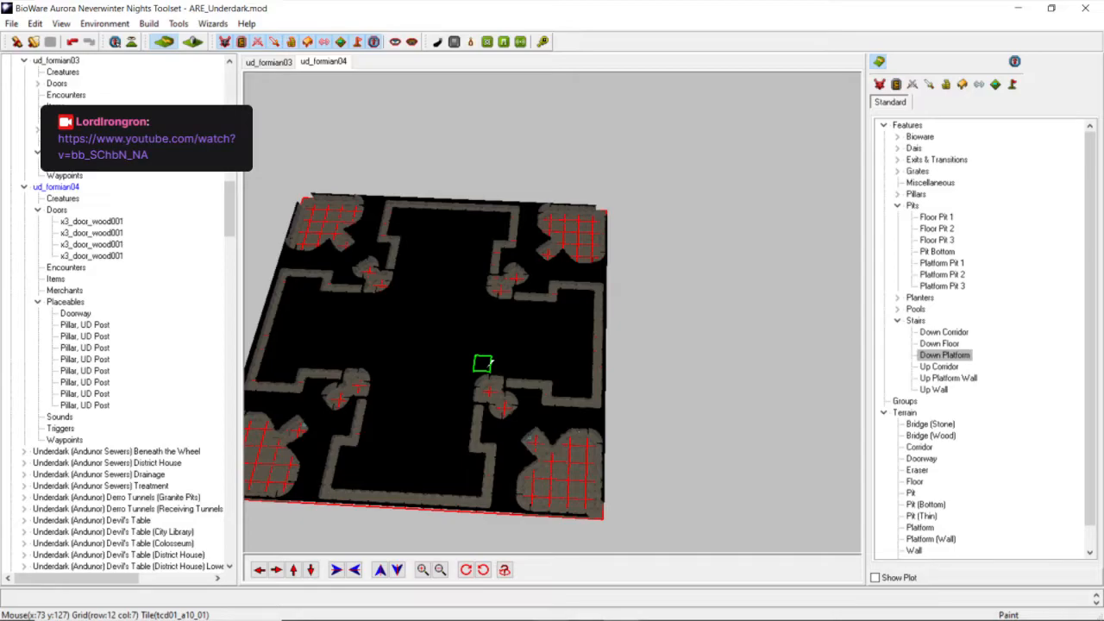
Examine the east and west corridor loops and the overall symmetry of the area.
scroll(490, 364, "down", 1)
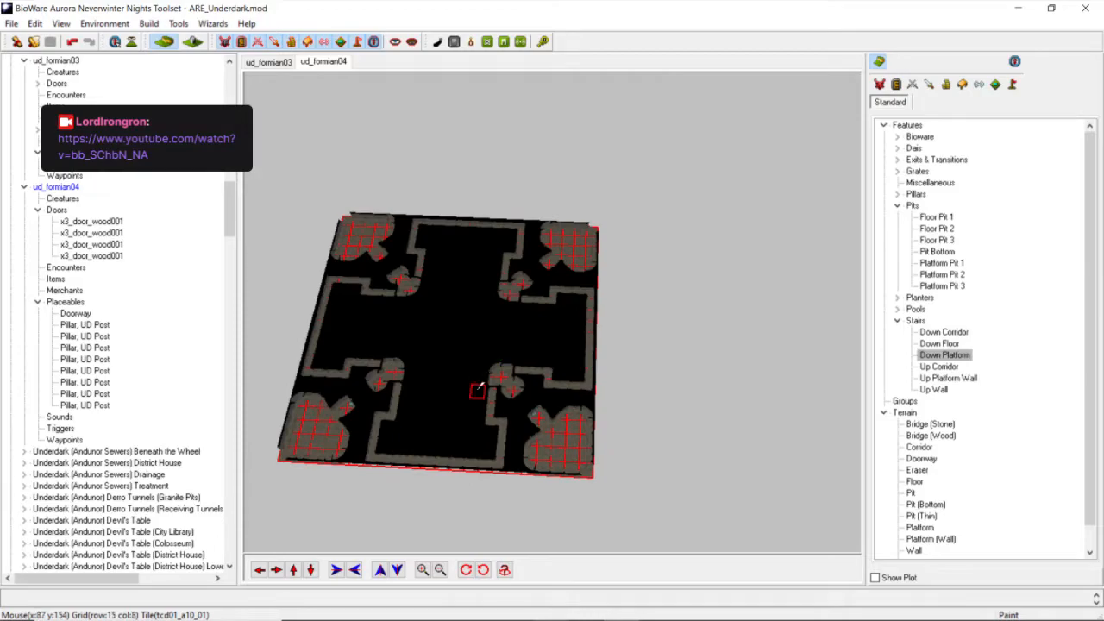
scroll(480, 390, "up", 3)
scroll(481, 388, "down", 3)
scroll(487, 405, "up", 3)
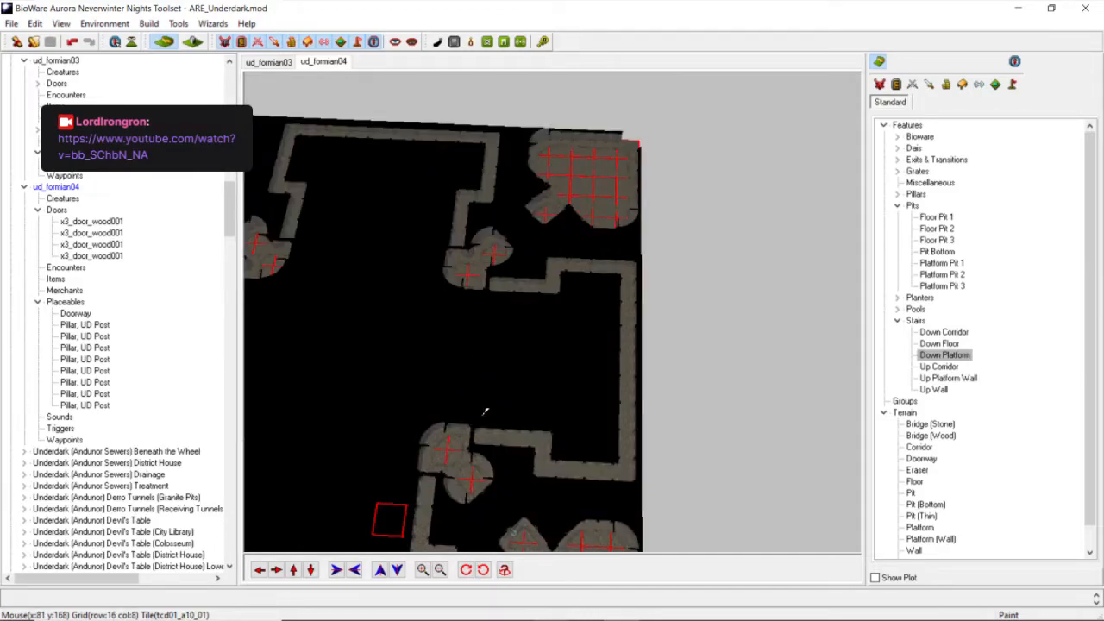
scroll(484, 413, "down", 3)
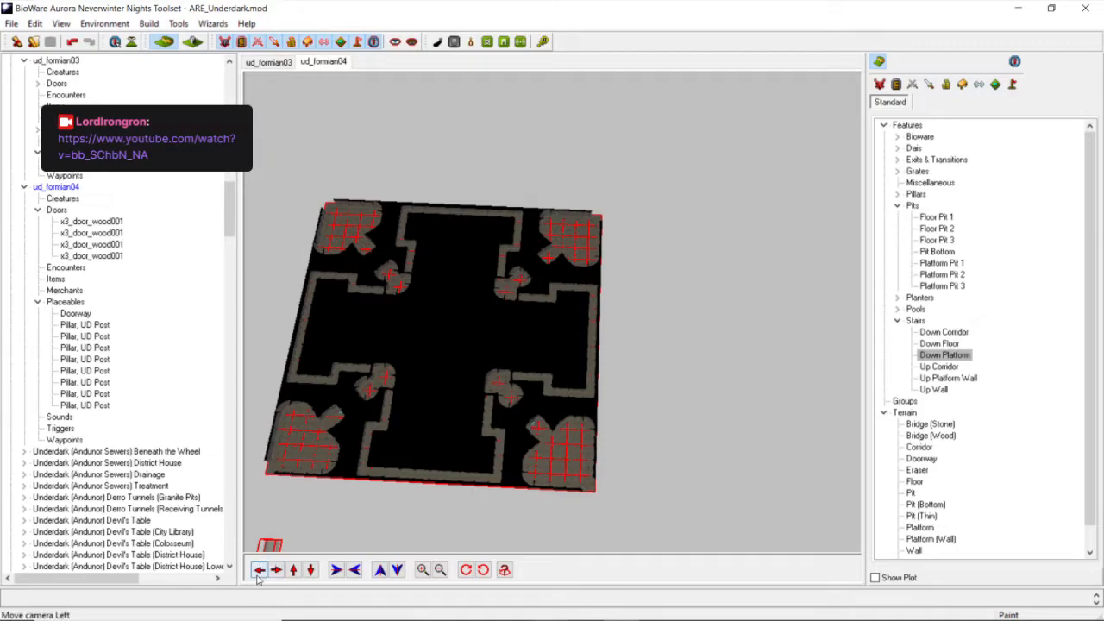
left_click(258, 573)
scroll(615, 323, "up", 5)
scroll(615, 323, "down", 3)
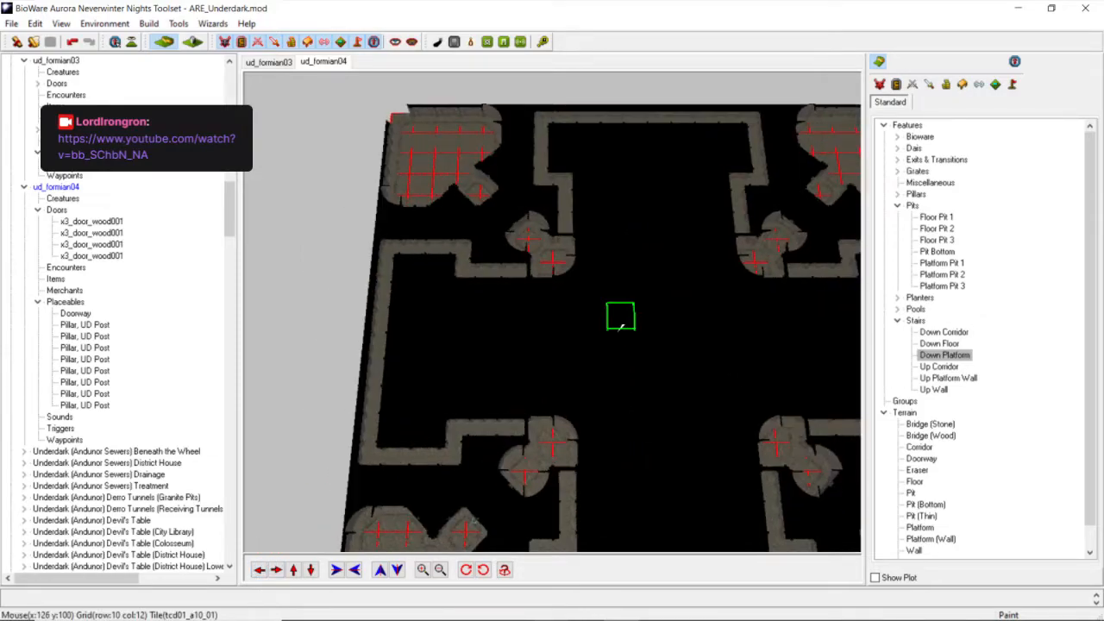
scroll(615, 326, "down", 3)
scroll(555, 357, "up", 5)
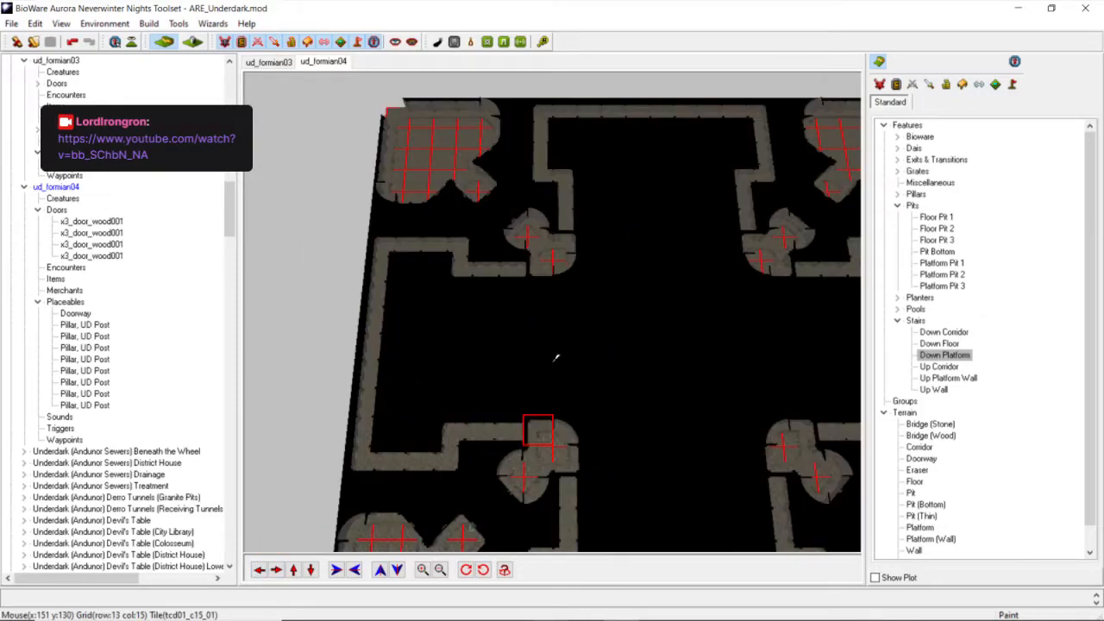
left_click(275, 572)
left_click(275, 570)
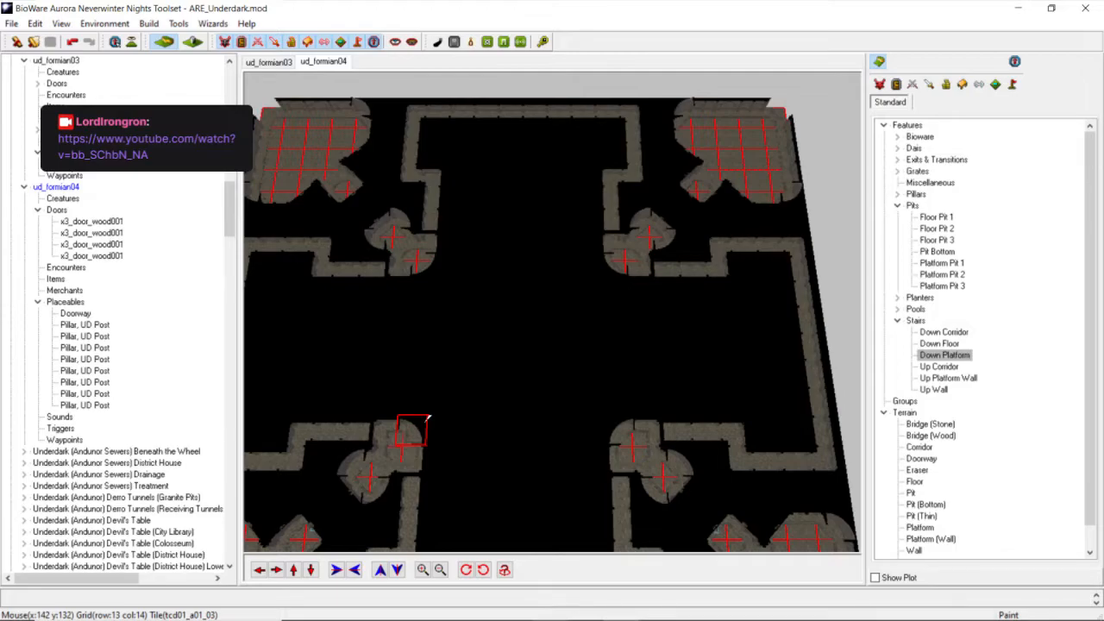
scroll(532, 316, "down", 3)
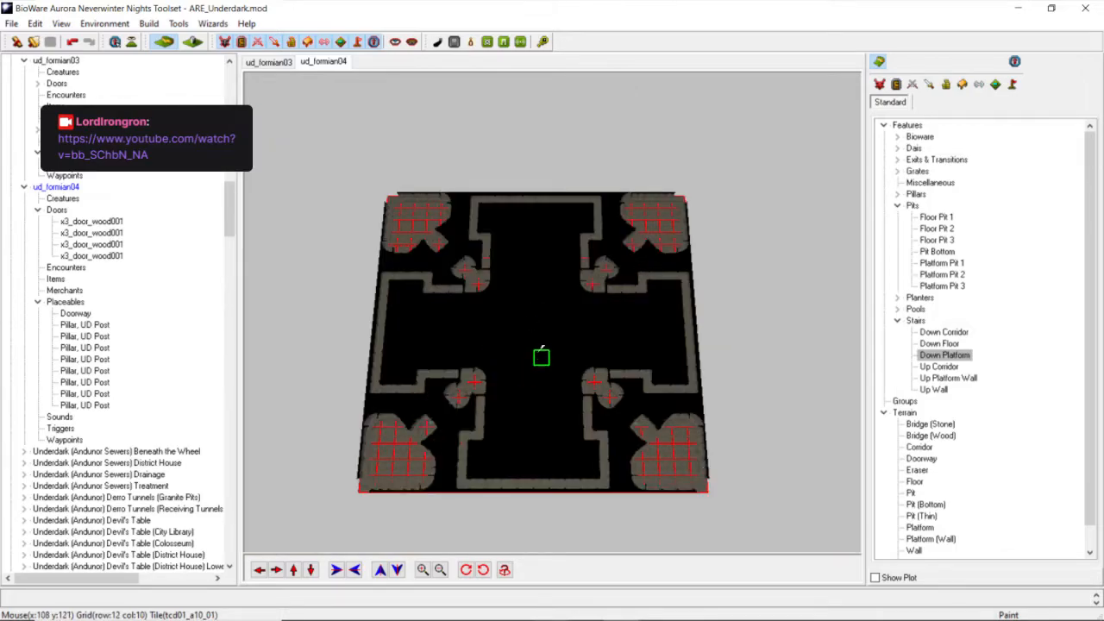
Check the activity feed and chat in Twitch Studio, and return to the Aurora Toolset.
mouse_move(545, 614)
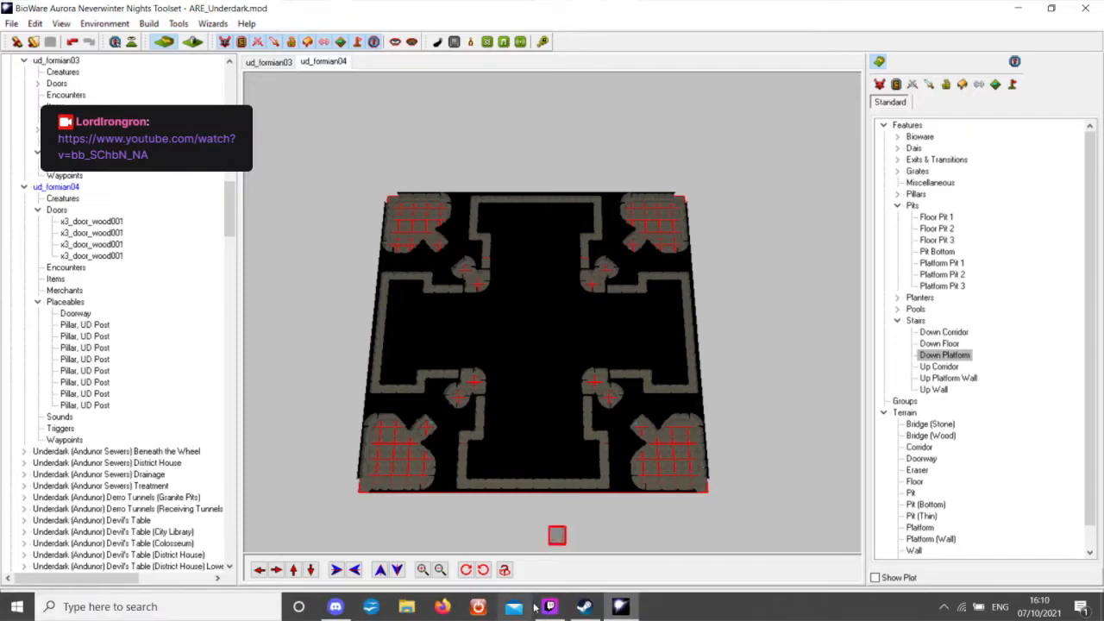
left_click(548, 608)
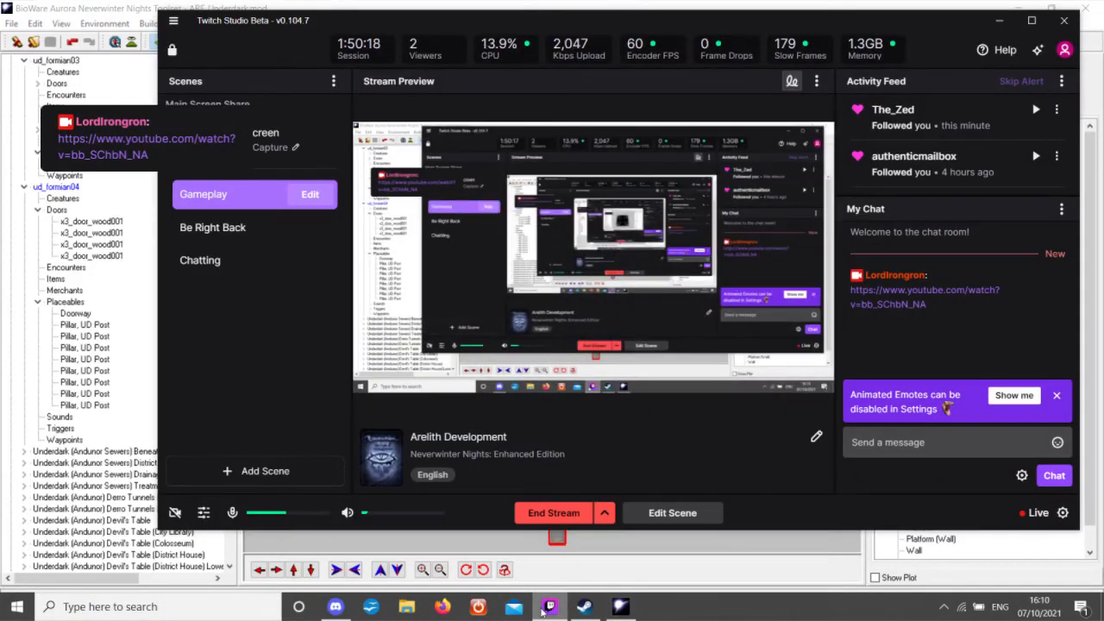
left_click(548, 608)
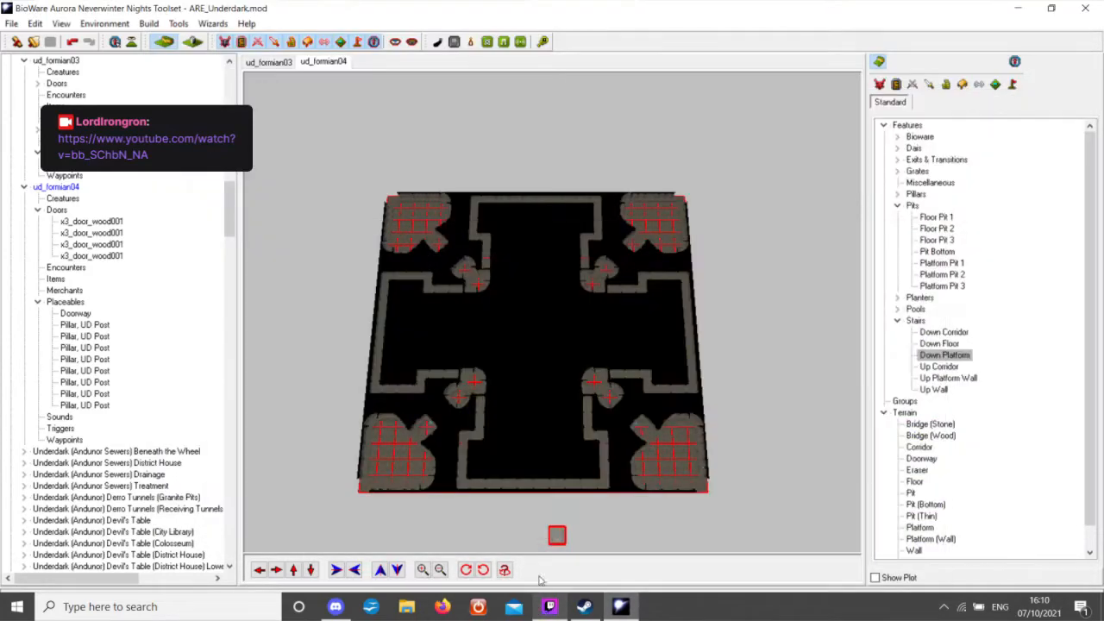
Examine the empty central space between the four small chamber groups.
scroll(571, 368, "up", 3)
scroll(571, 367, "up", 2)
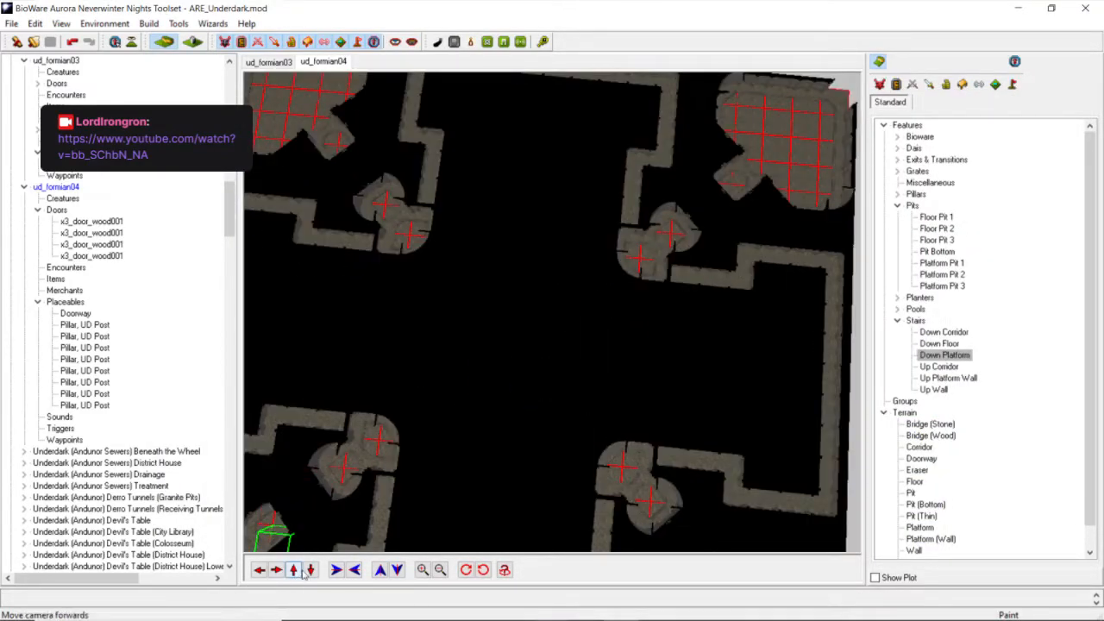
scroll(445, 409, "down", 5)
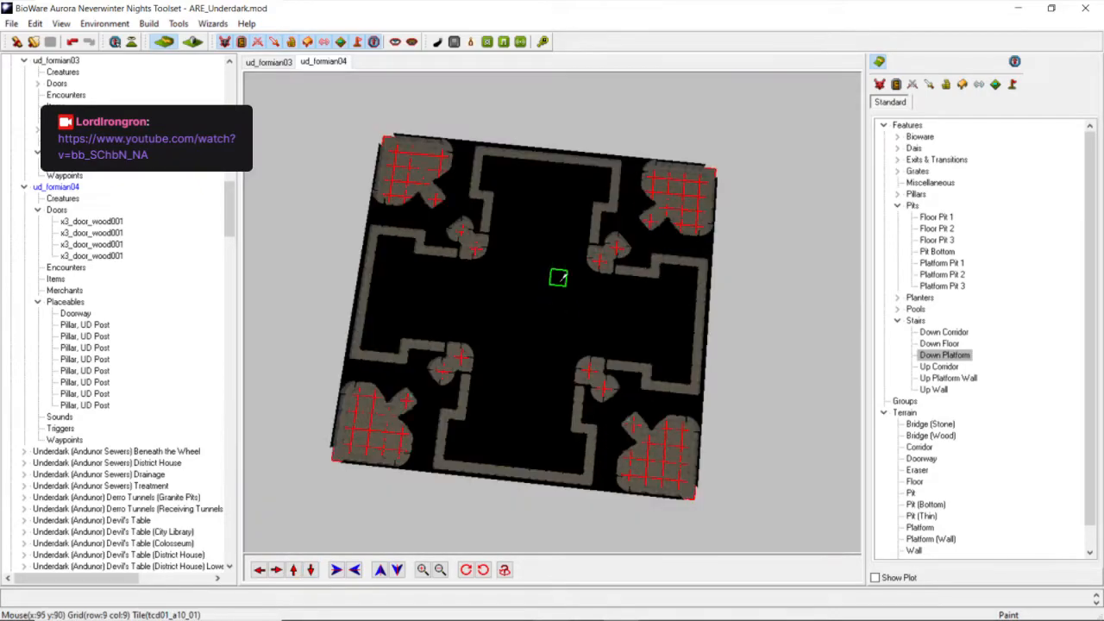
scroll(562, 276, "up", 3)
scroll(569, 275, "down", 3)
middle_click_drag(571, 273, 552, 293)
scroll(570, 293, "up", 3)
scroll(571, 291, "down", 3)
scroll(526, 332, "up", 3)
scroll(533, 340, "down", 3)
middle_click_drag(535, 342, 543, 355)
scroll(543, 356, "up", 3)
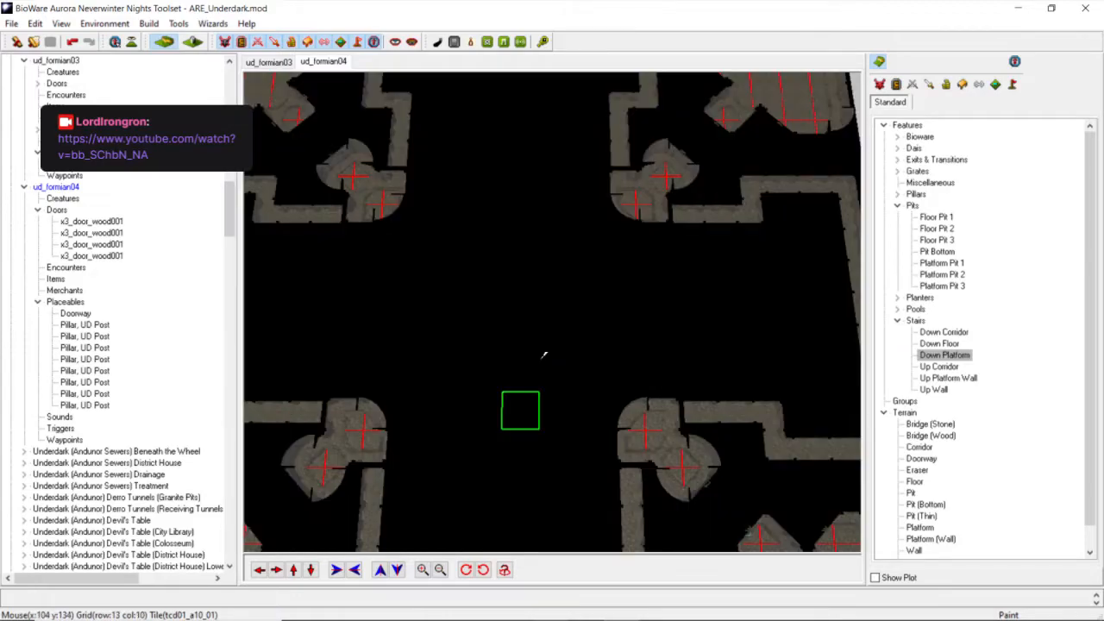
Paint a separate Floor chamber in each outer corner of the space enclosed by the south corridor.
left_click(311, 570)
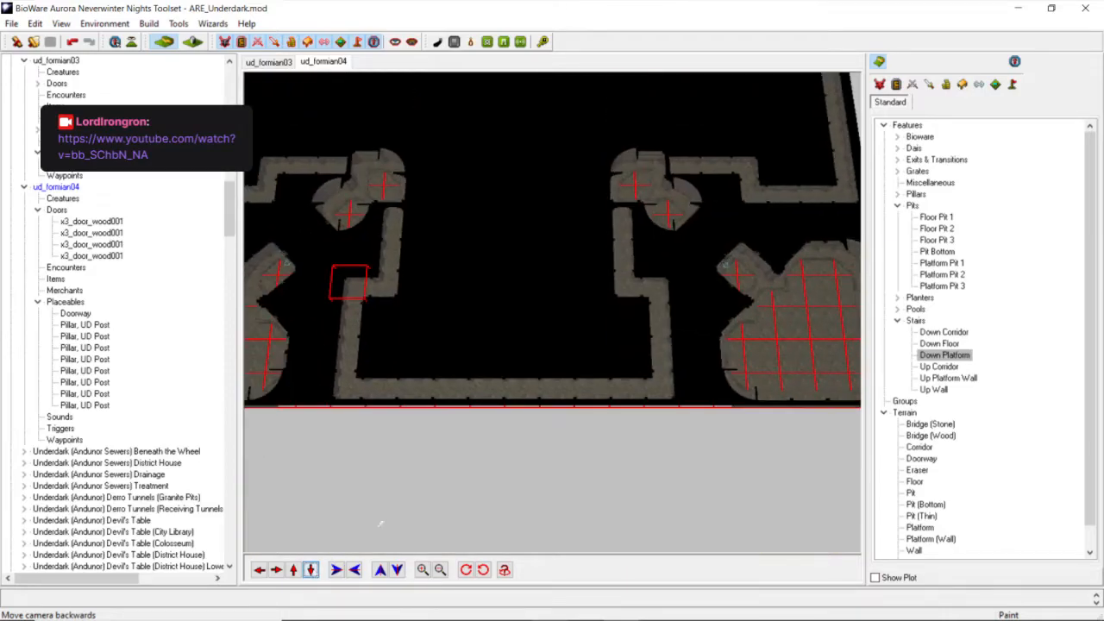
left_click(914, 481)
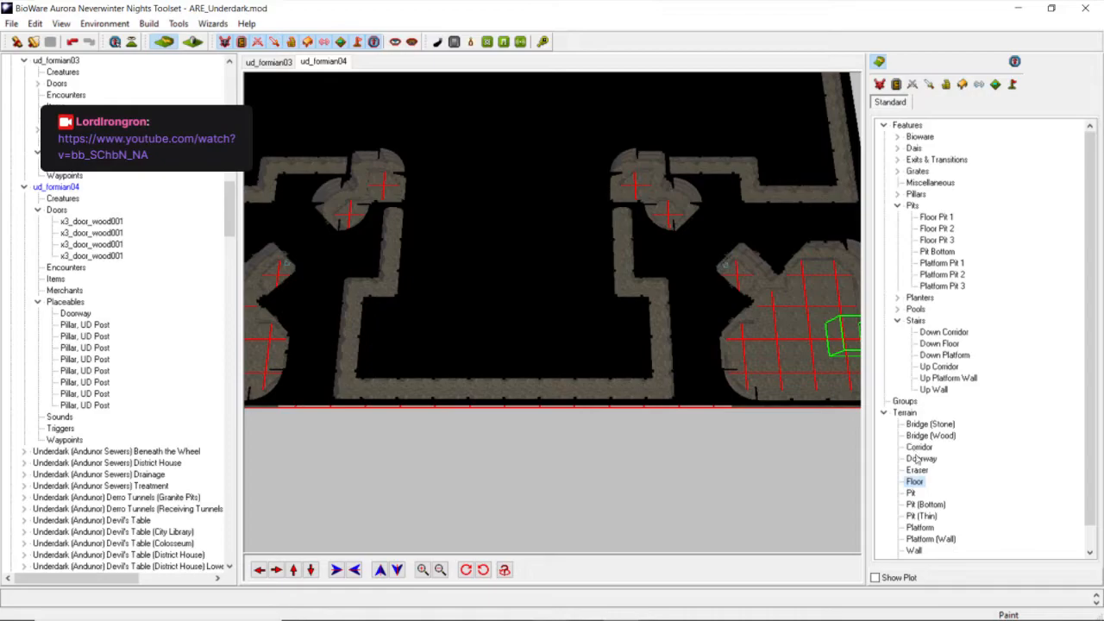
left_click(608, 338)
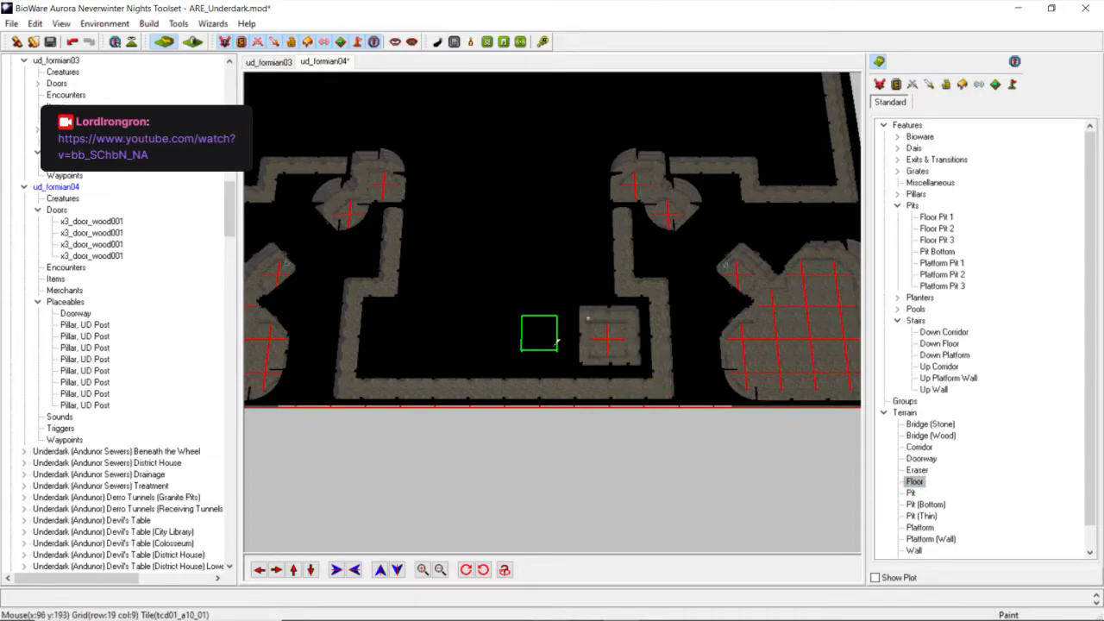
left_click(398, 334)
Widen the floor chambers inside the south corridor loop by one tile inward, undoing the detached trial chamber beside the western one.
left_click(466, 333)
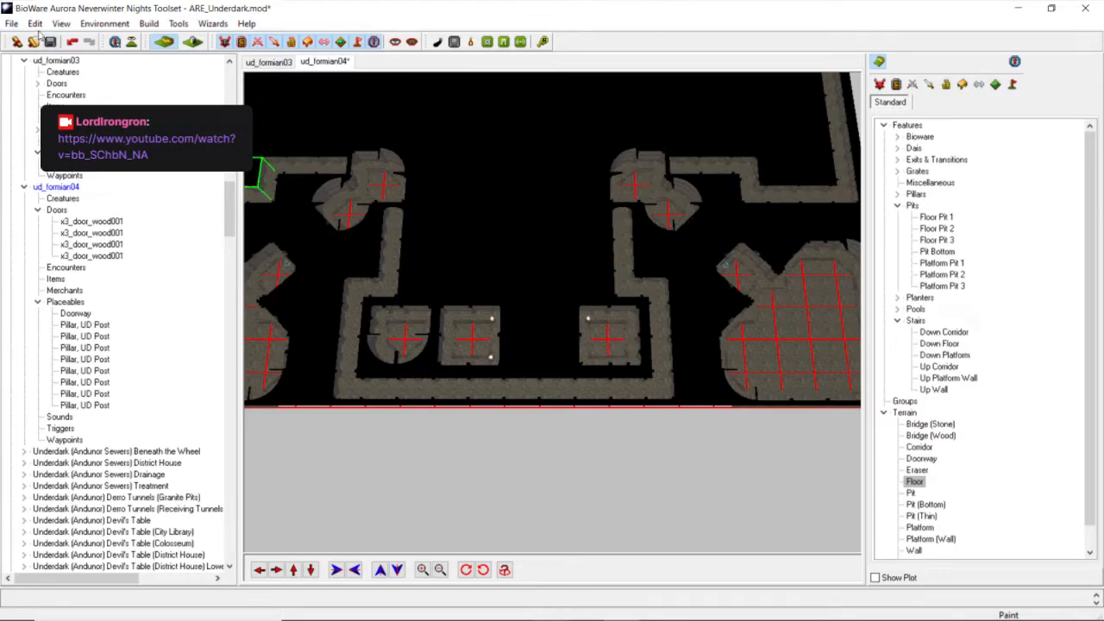
left_click(35, 24)
left_click(69, 41)
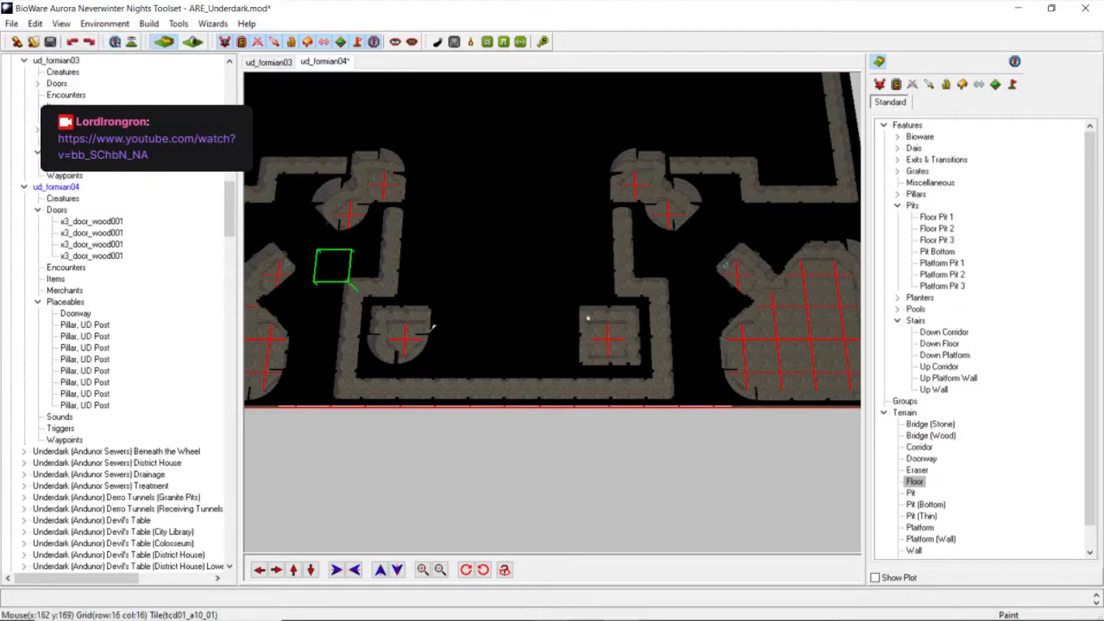
left_click(434, 335)
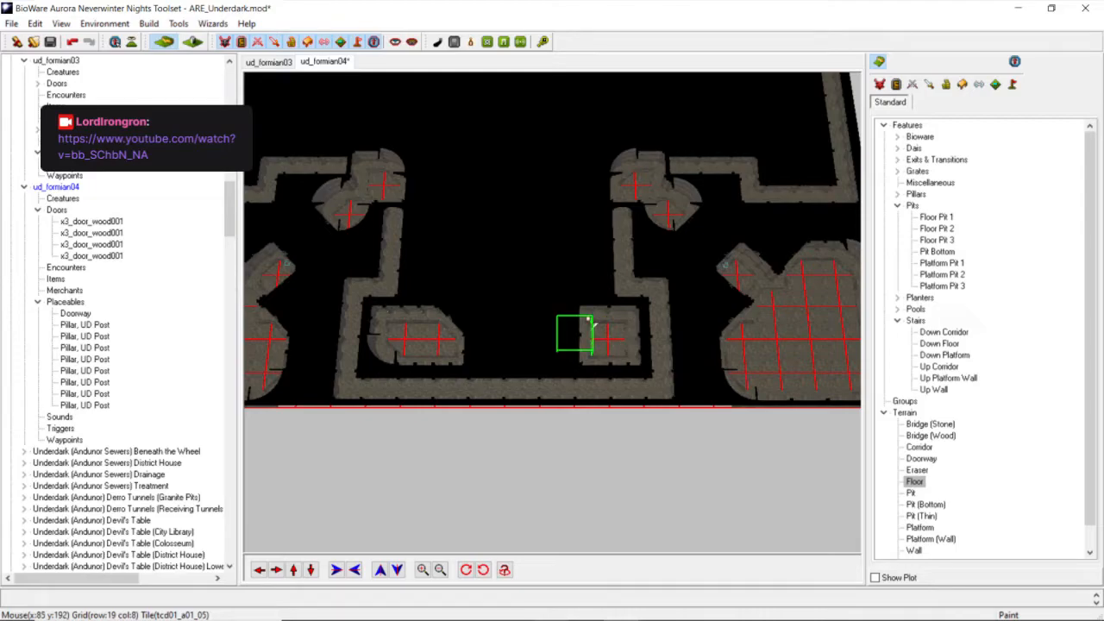
Paint two Floor chambers in the outer corners inside the corridor loop along the column 0 edge, undoing and repainting the misplaced second one.
scroll(576, 326, "down", 5)
left_click(653, 247)
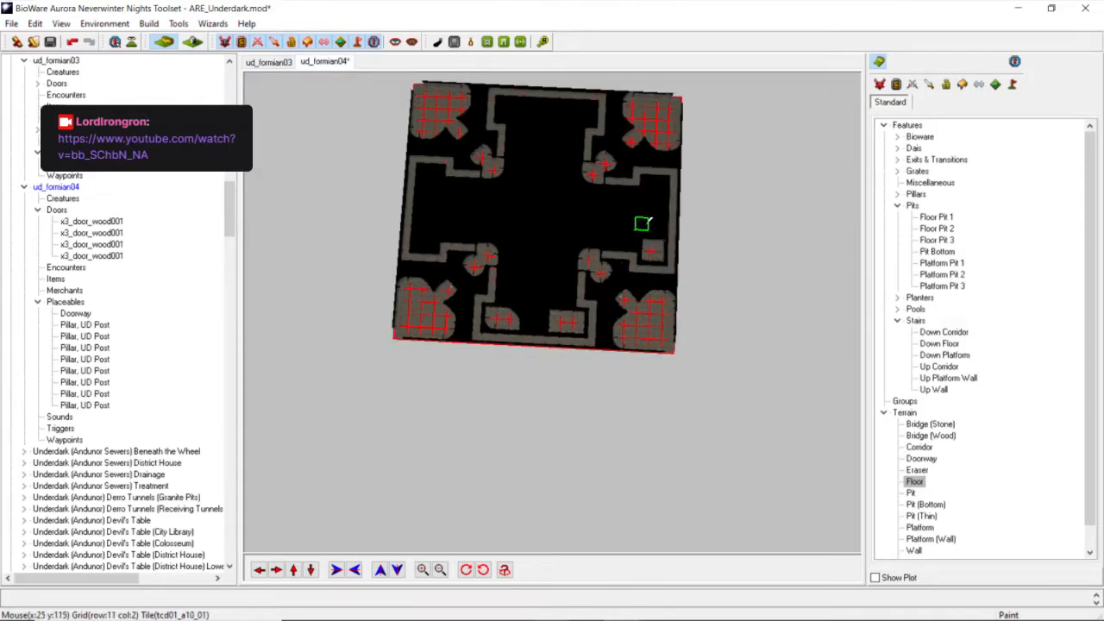
left_click(656, 183)
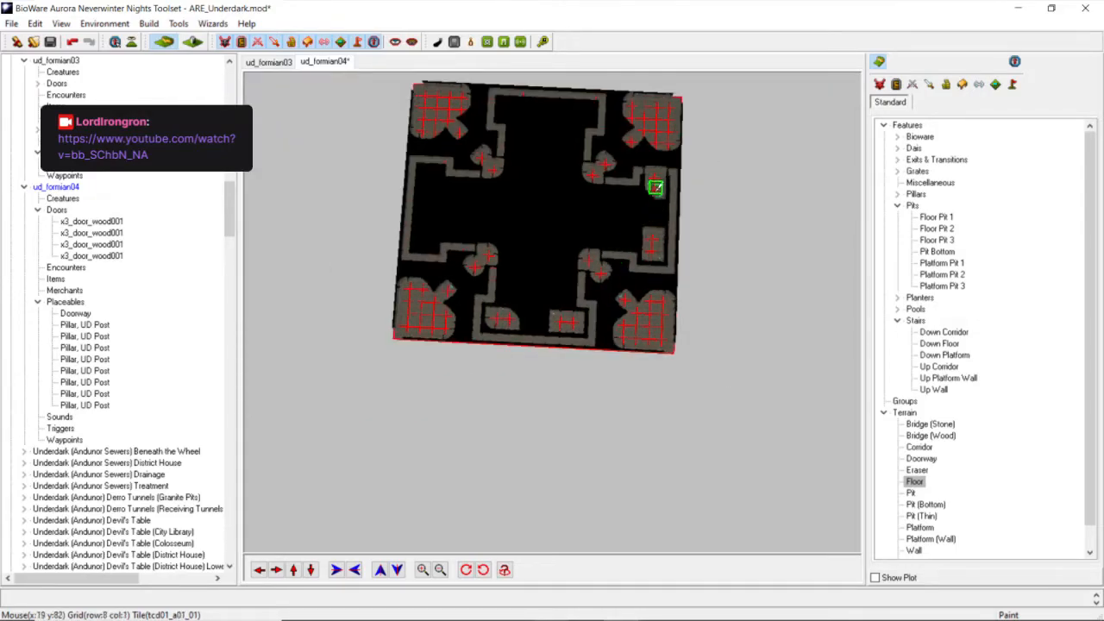
left_click(35, 24)
left_click(49, 40)
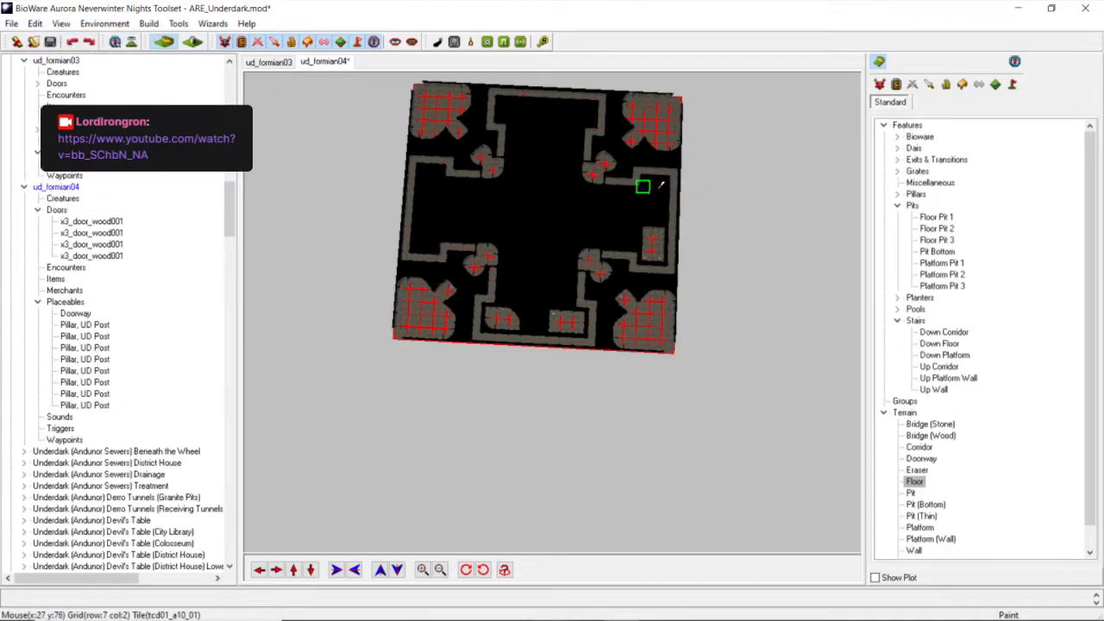
left_click(657, 186)
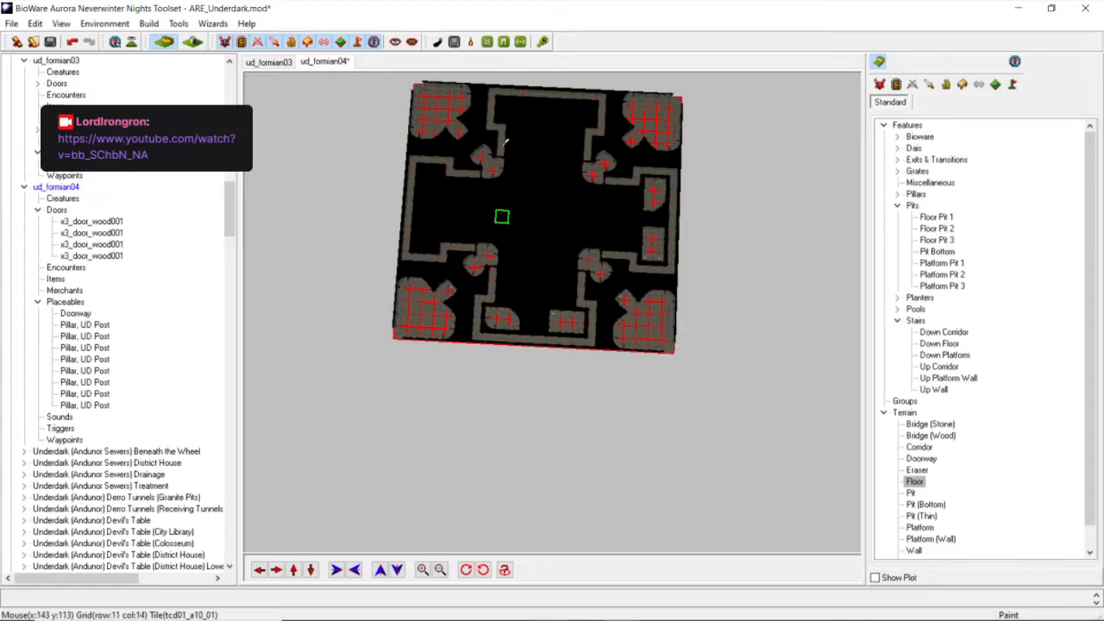
Paint a pair of Floor chambers in the outer corners inside each of the two corridor loops along the row 0 and highest-column edges.
left_click(583, 111)
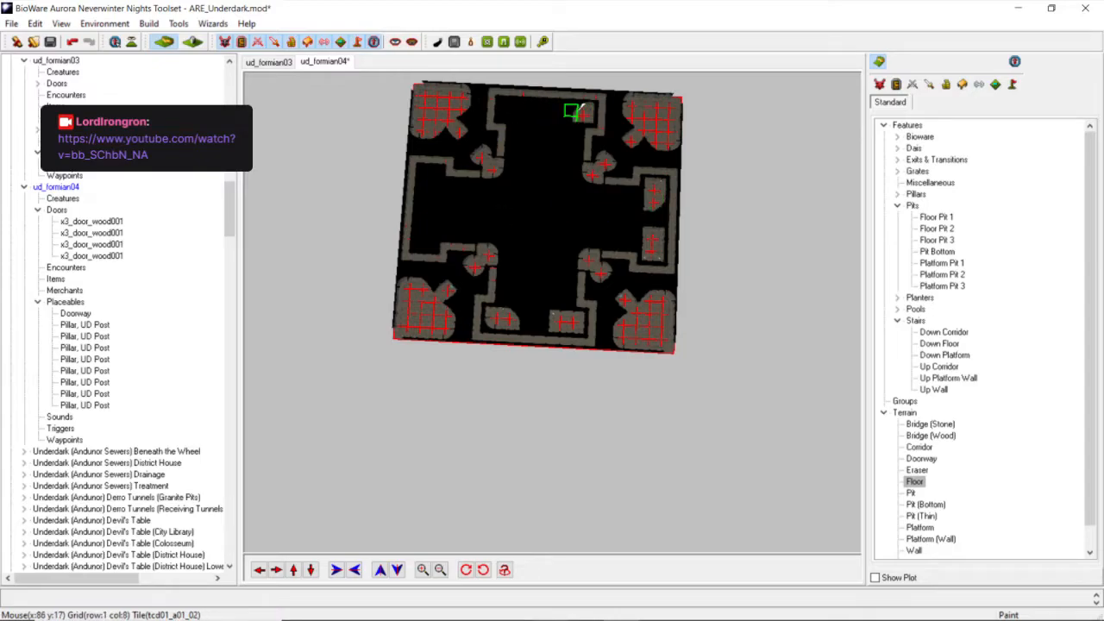
left_click(521, 105)
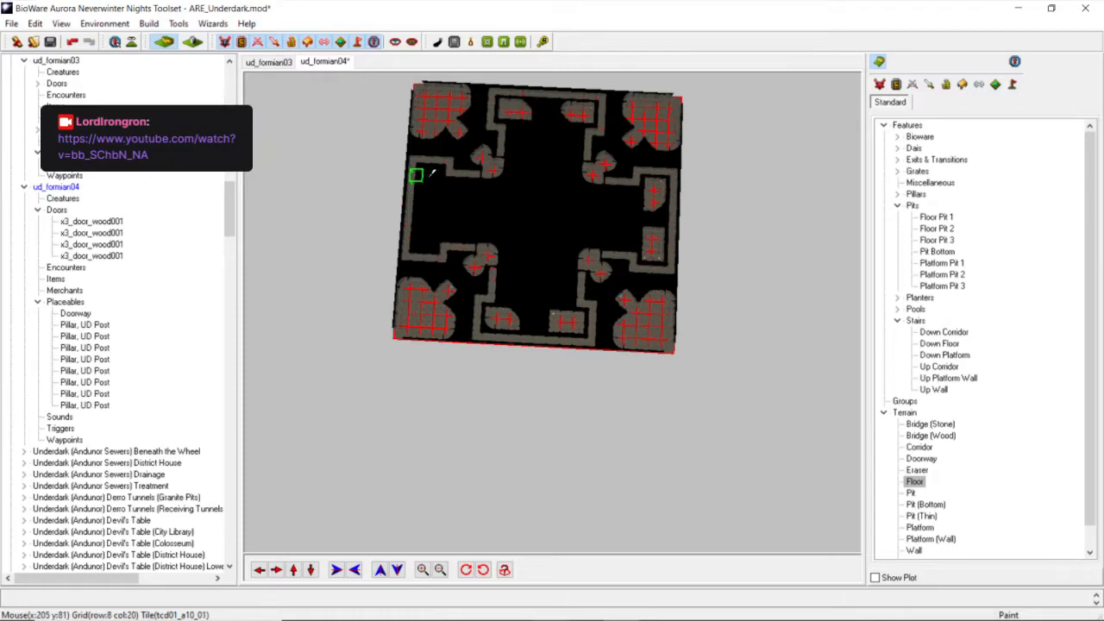
left_click(430, 175)
left_click(432, 183)
left_click(430, 230)
left_click(431, 217)
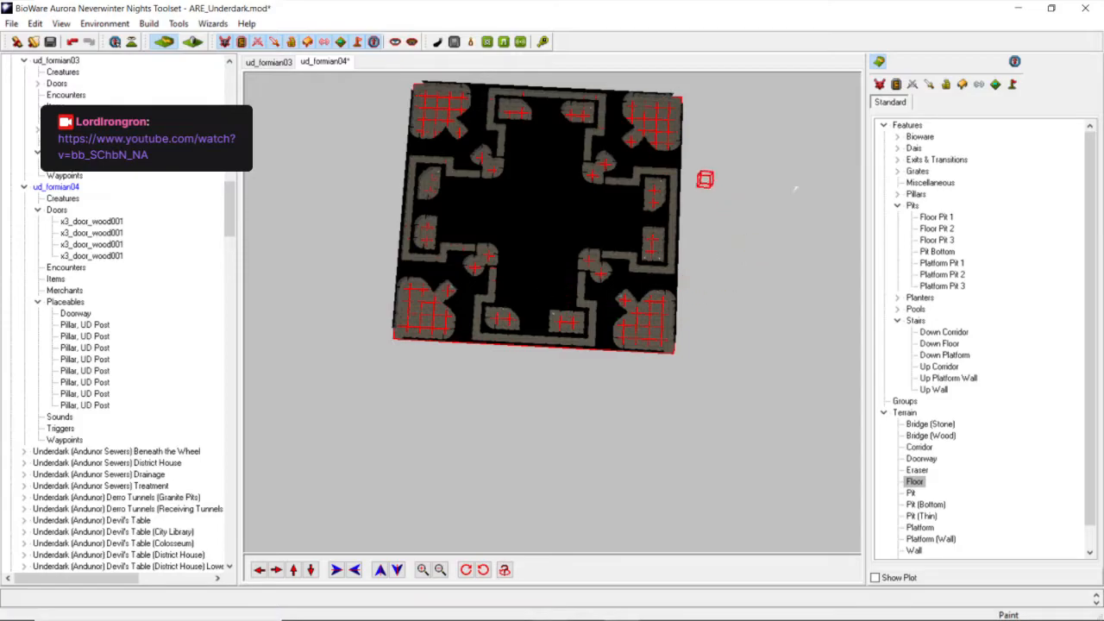
Paint a straight Corridor along row 10 from the middle of each of the two opposite side loops, between their chambers, toward the area's centre.
left_click(919, 447)
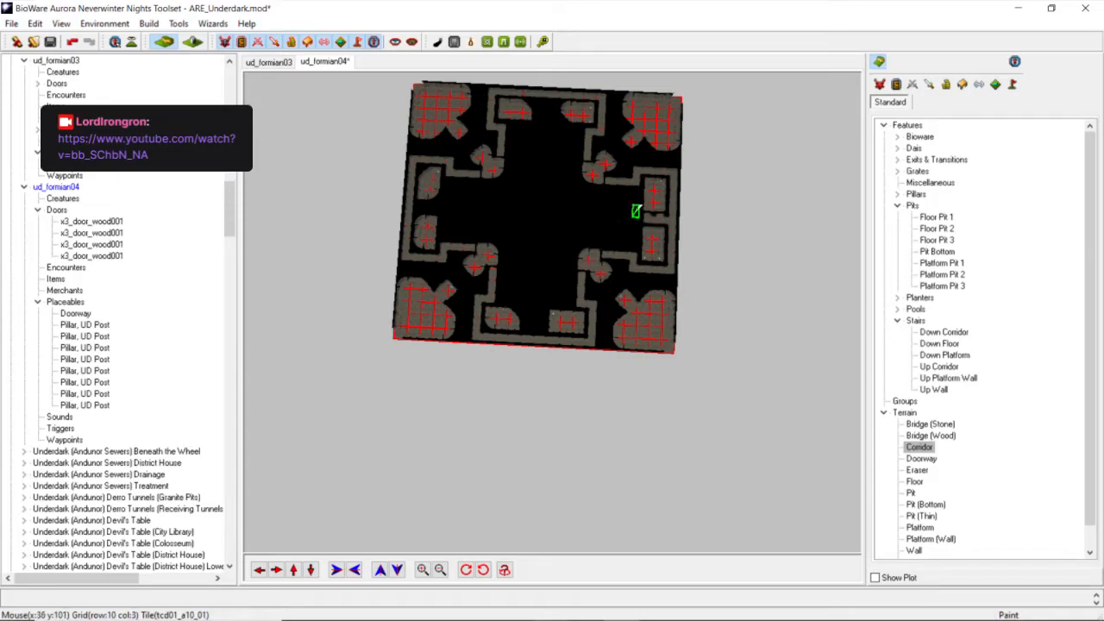
scroll(592, 221, "up", 5)
middle_click_drag(510, 226, 748, 308)
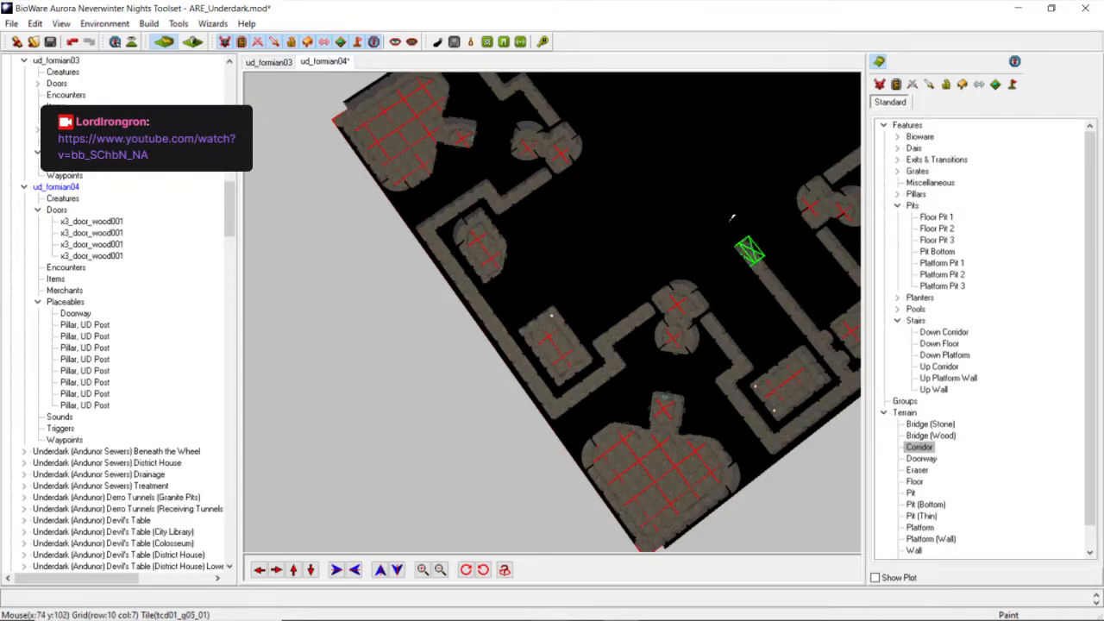
scroll(621, 226, "down", 5)
mouse_move(566, 246)
middle_mouse_down()
mouse_move(583, 259)
mouse_move(529, 208)
mouse_move(570, 209)
middle_mouse_up()
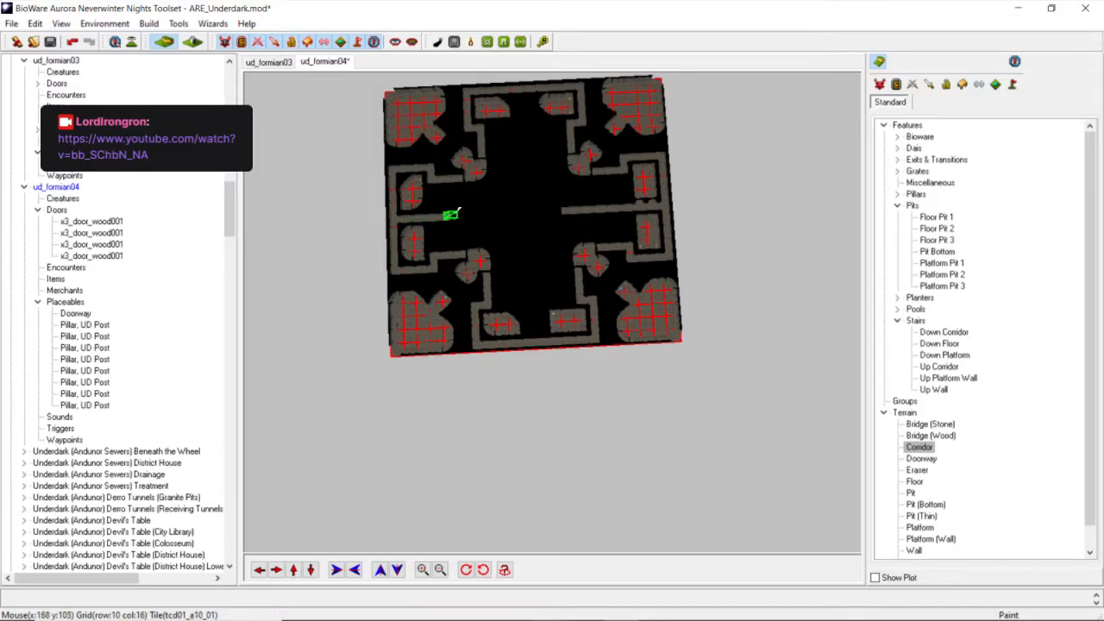
left_click_drag(473, 209, 494, 209)
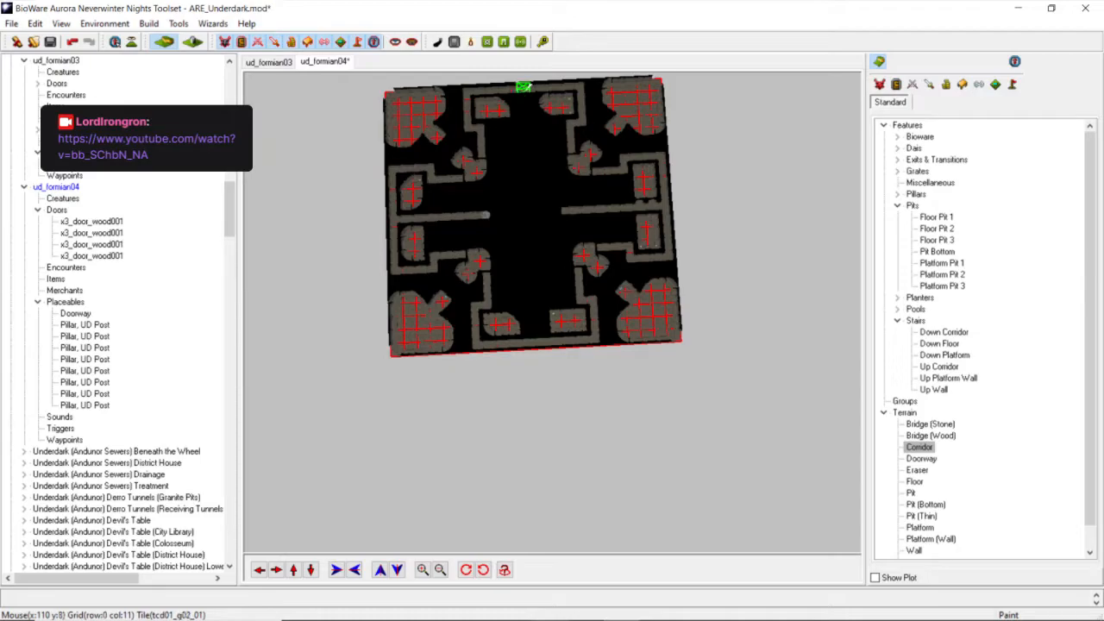
left_click(299, 570)
scroll(500, 323, "up", 3)
scroll(502, 250, "down", 3)
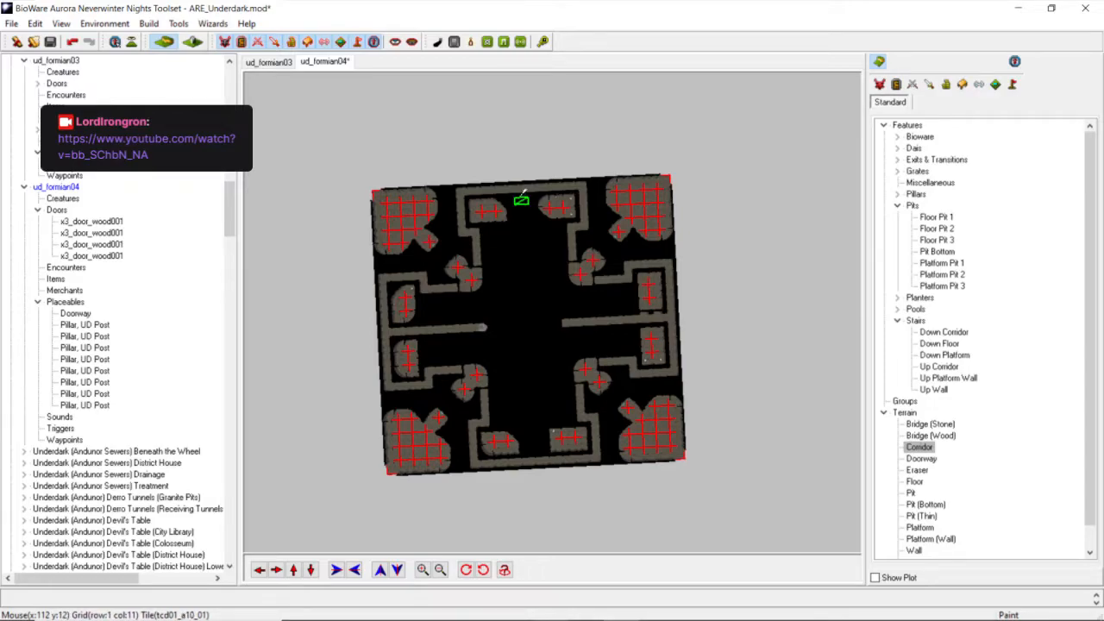
middle_click_drag(641, 332, 460, 457)
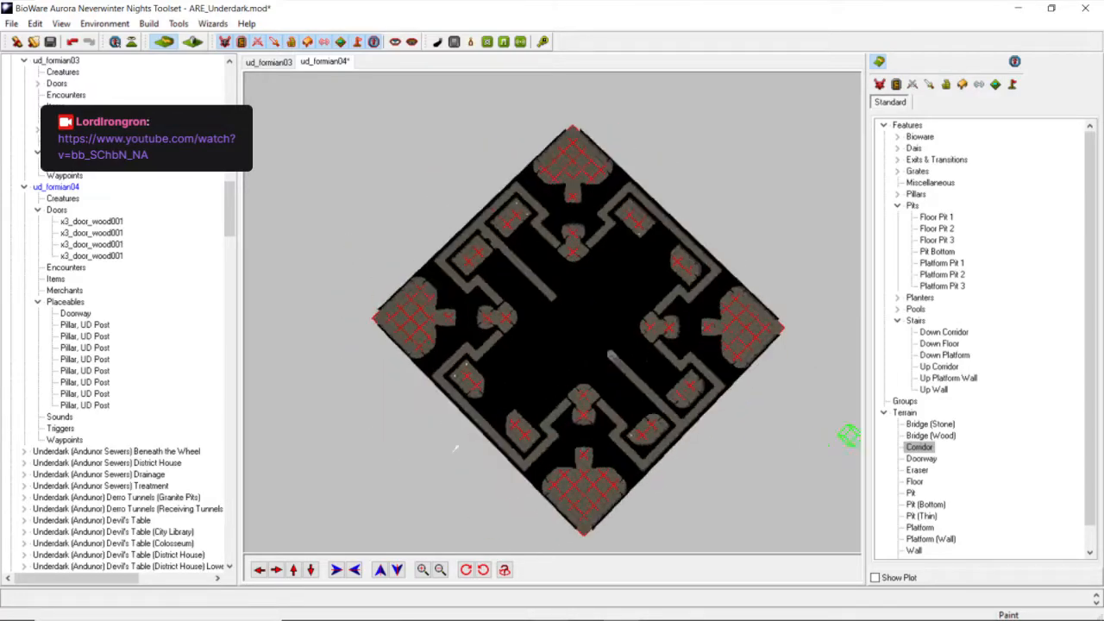
middle_click_drag(647, 443, 614, 425)
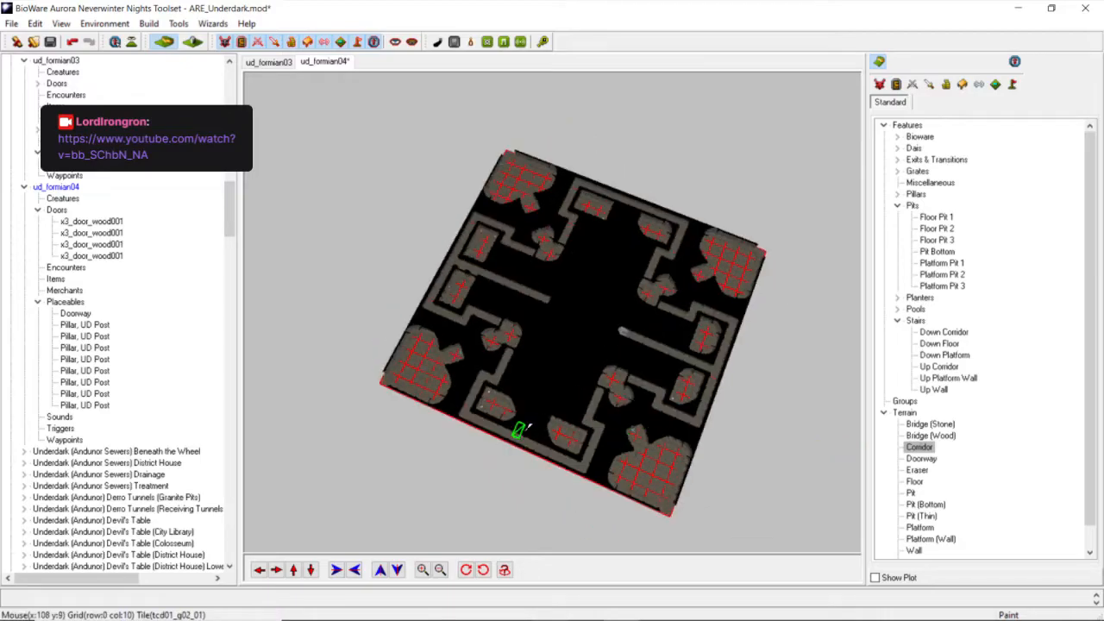
middle_click_drag(528, 426, 563, 455)
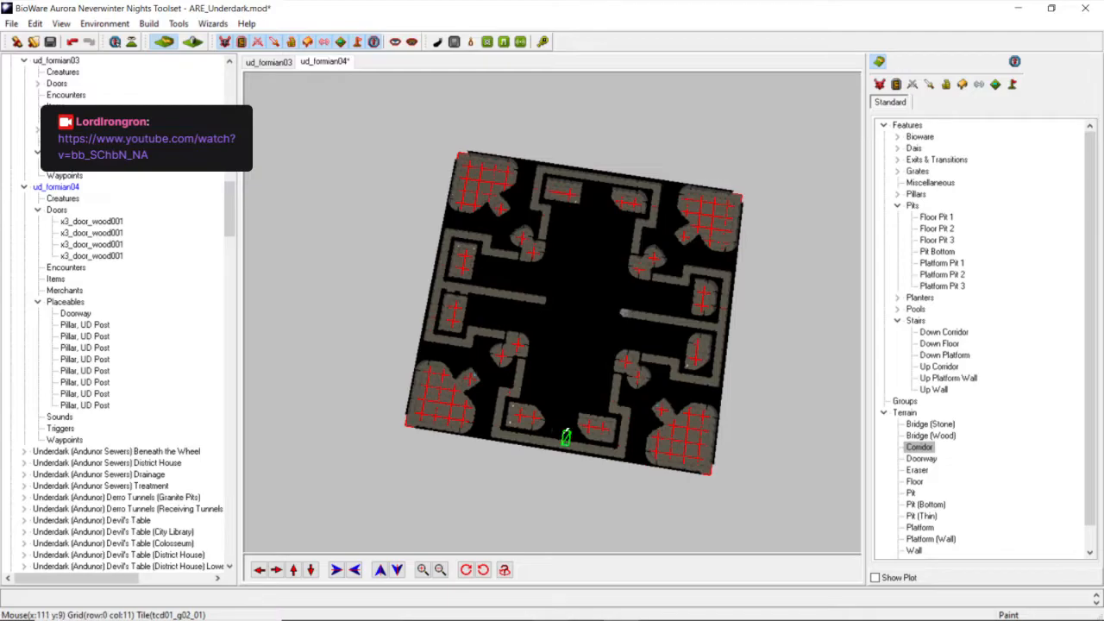
left_click(921, 448)
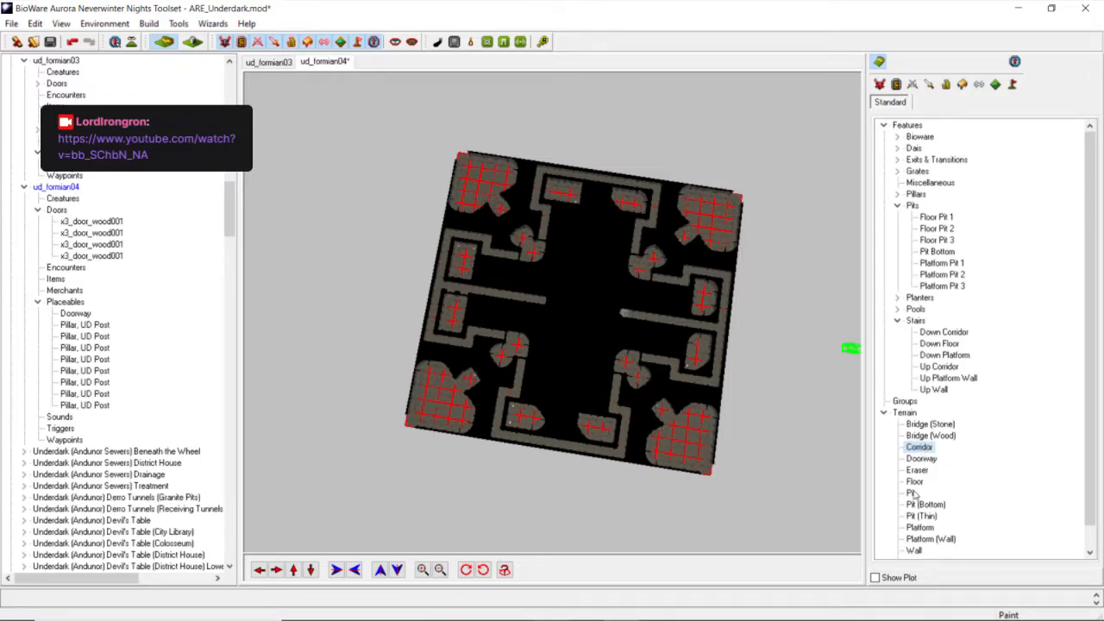
left_click(914, 481)
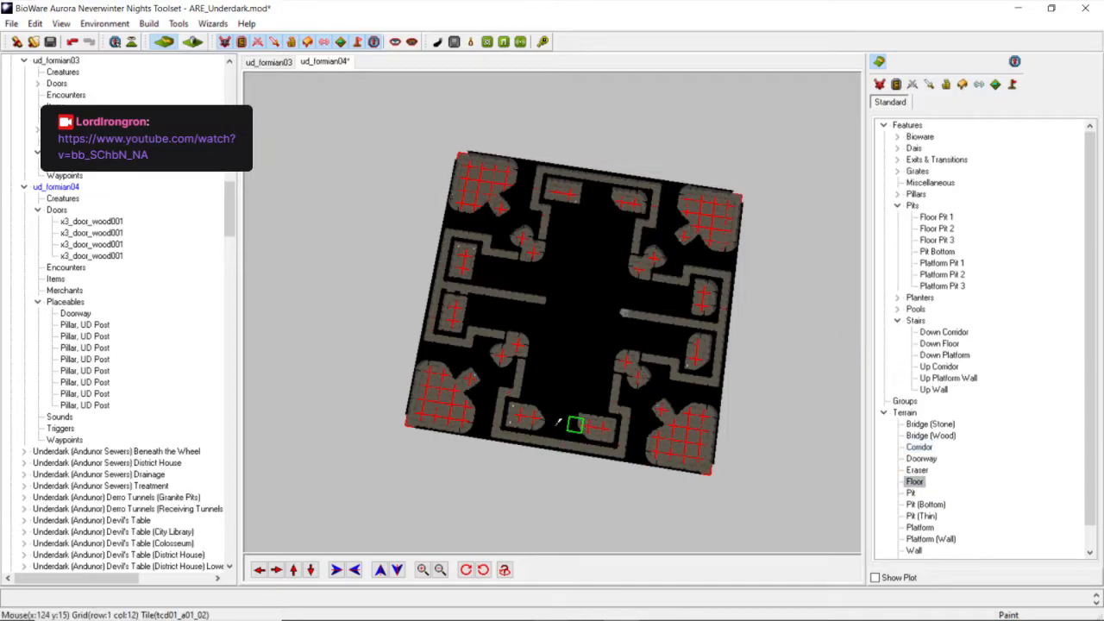
left_click(558, 422)
left_click(557, 420)
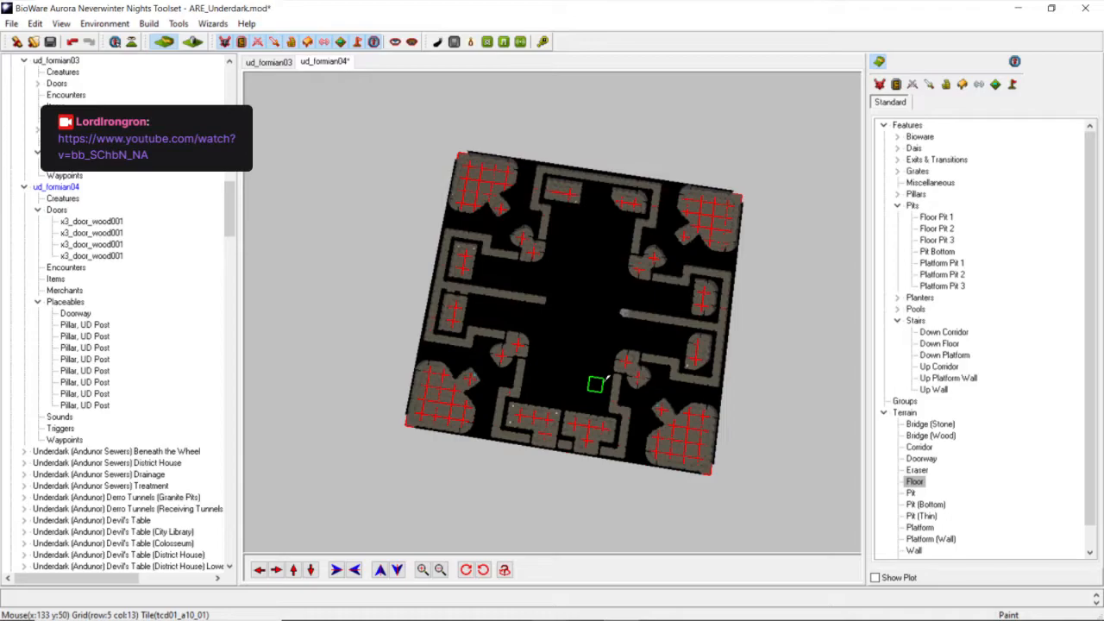
key("ctrl+z")
key("ctrl+z")
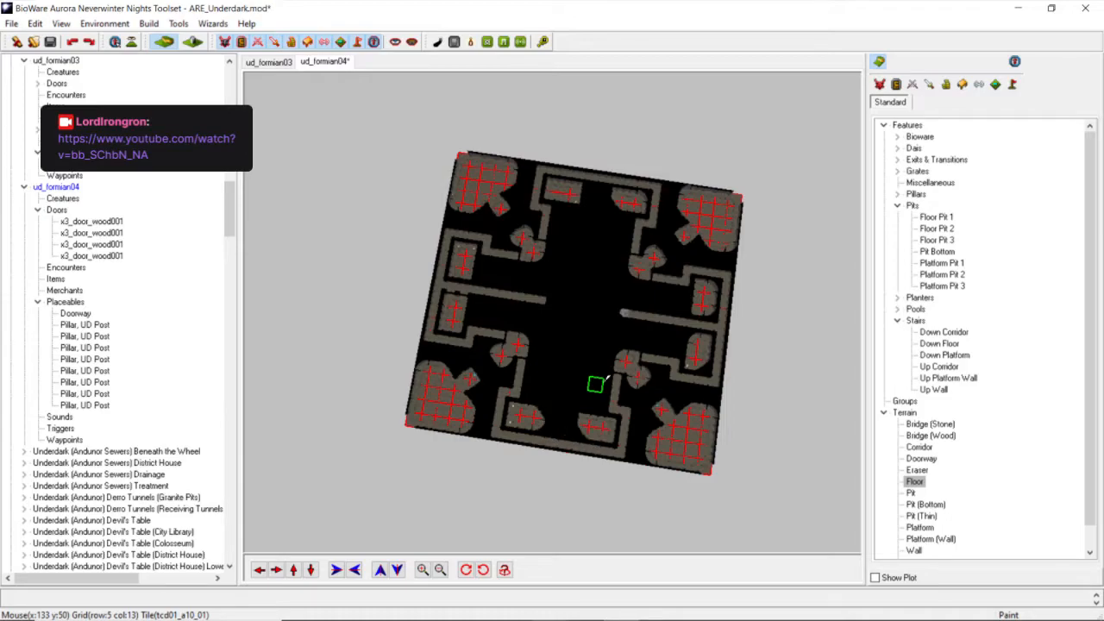
Paint a straight Floor hall from the middle of the row 0 and row 19 corridor loops, between their chambers, toward the area's centre.
scroll(595, 400, "up", 1)
scroll(560, 355, "down", 1)
middle_click_drag(568, 340, 572, 374)
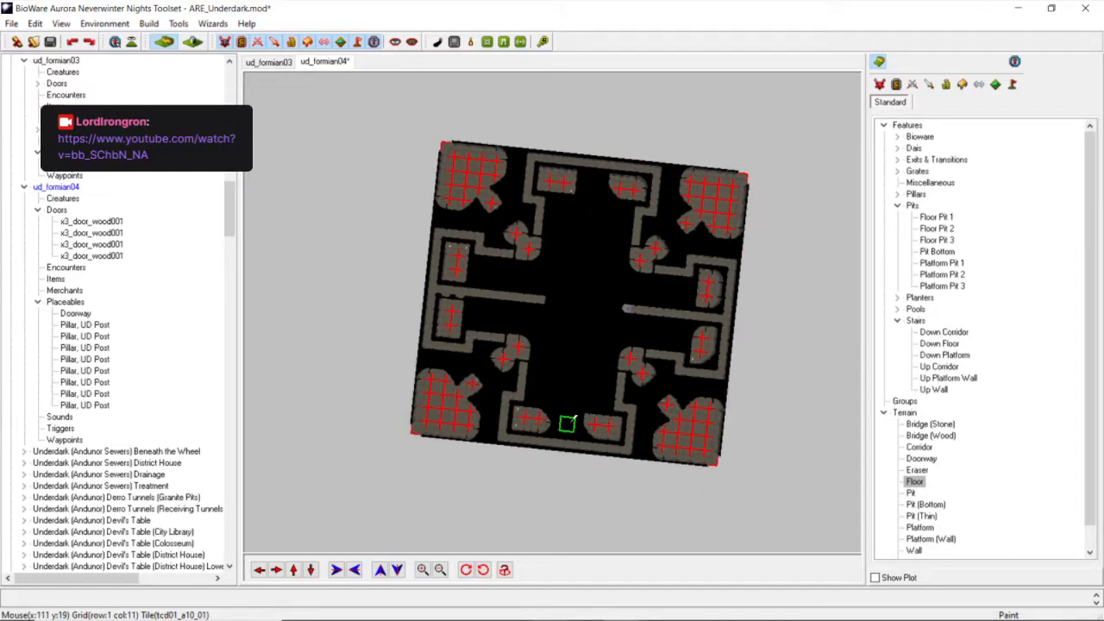
left_click(919, 447)
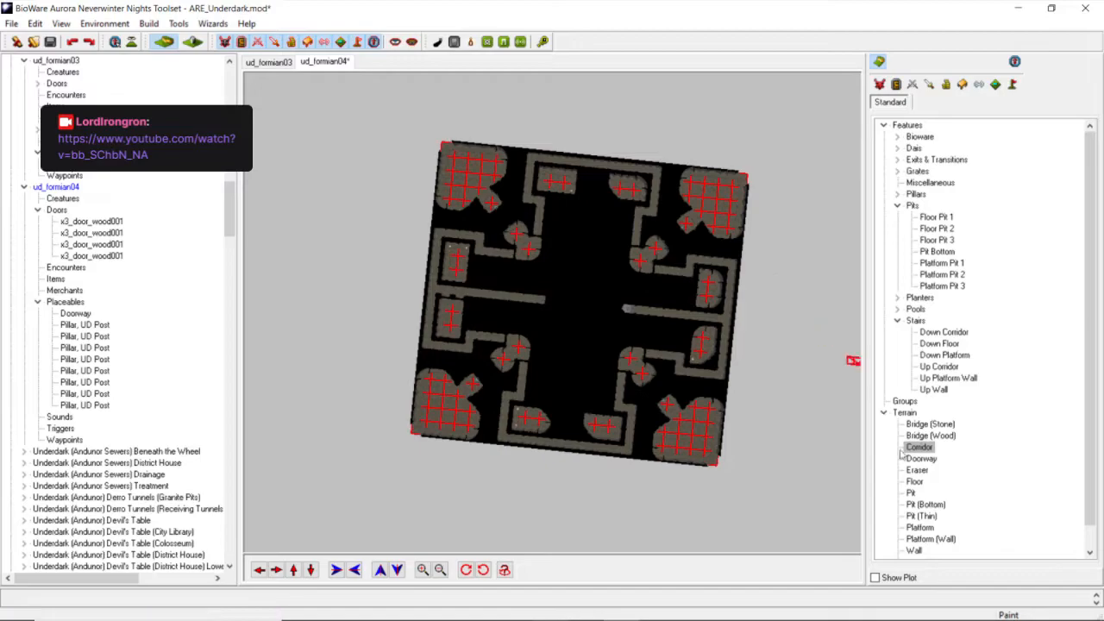
left_click(914, 481)
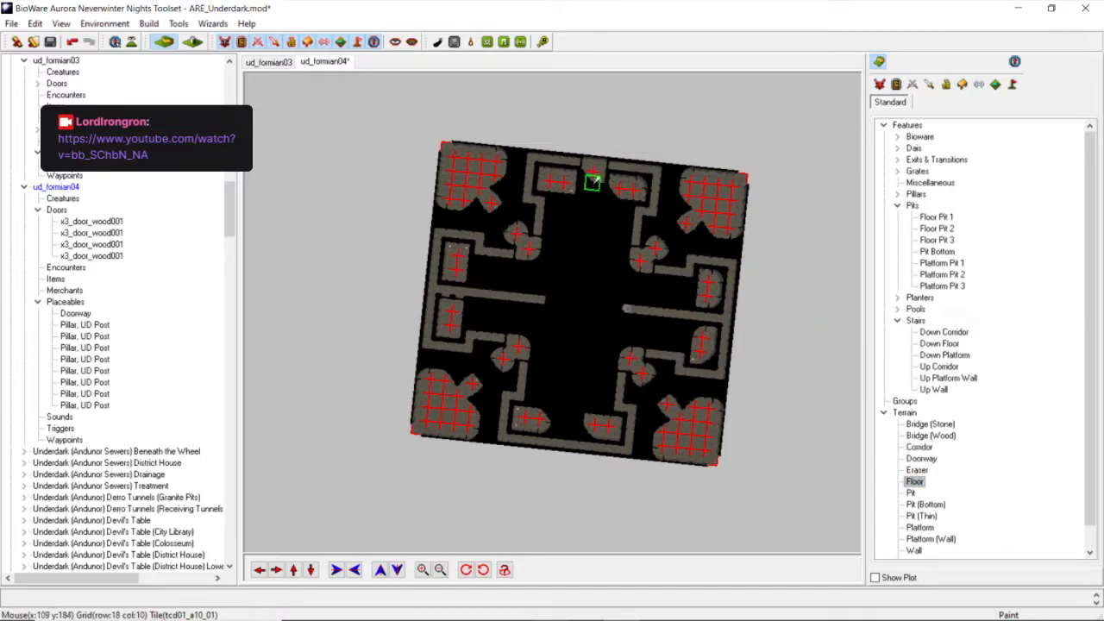
left_click(595, 204)
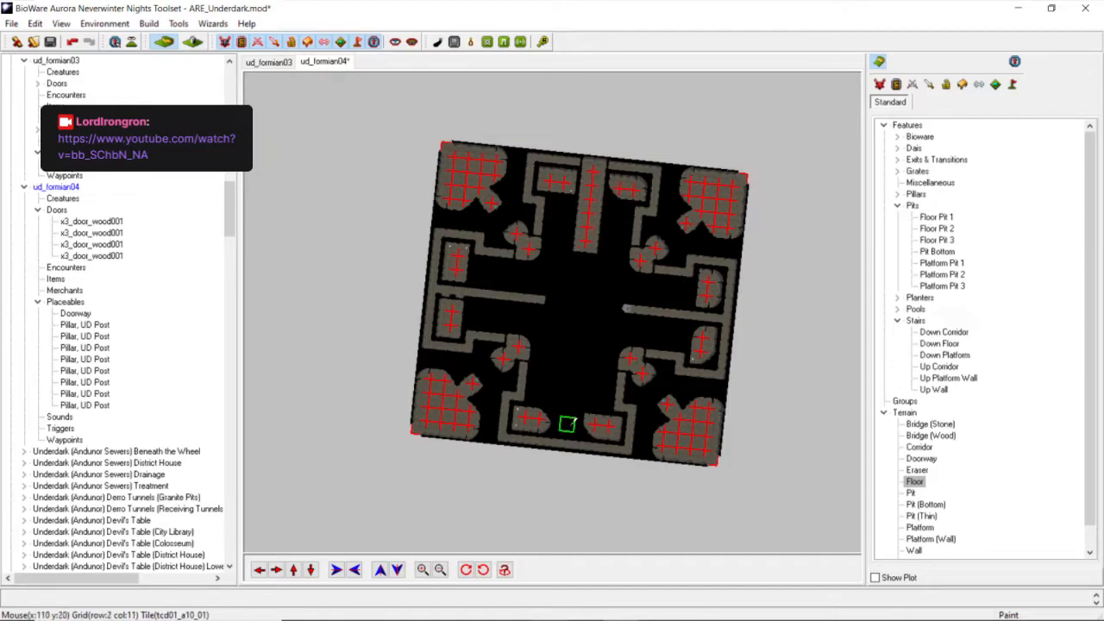
left_click(567, 419)
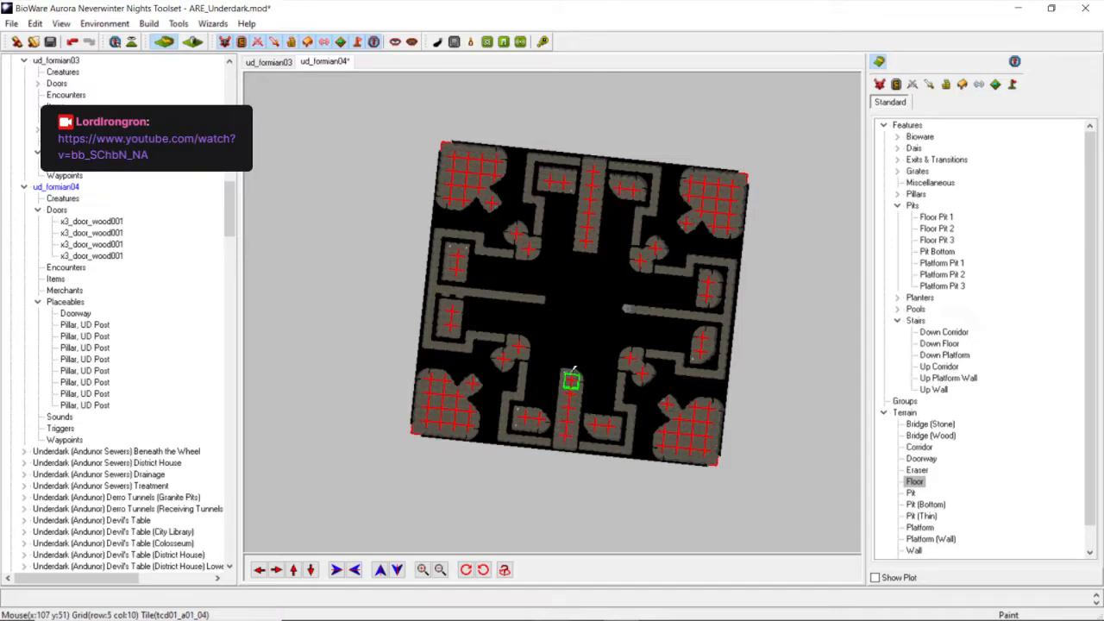
Examine the empty central space between the two Floor halls and the two straight corridors from several angles.
scroll(573, 367, "up", 3)
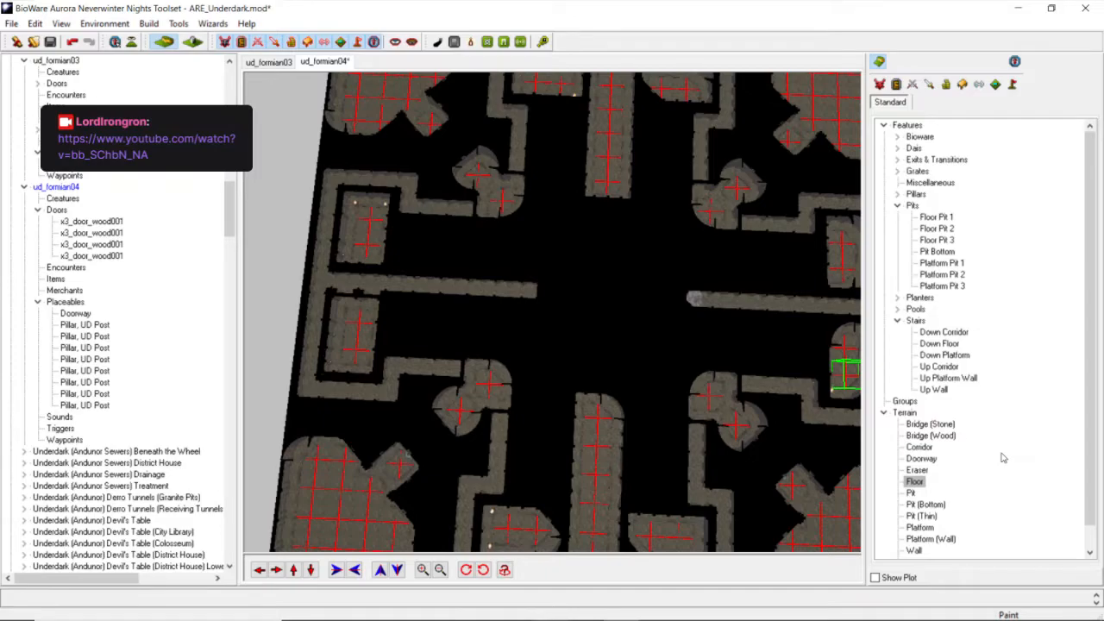
scroll(549, 283, "down", 4)
middle_click_drag(547, 264, 649, 366)
scroll(621, 367, "up", 4)
scroll(611, 388, "down", 4)
scroll(648, 366, "up", 4)
scroll(649, 367, "down", 6)
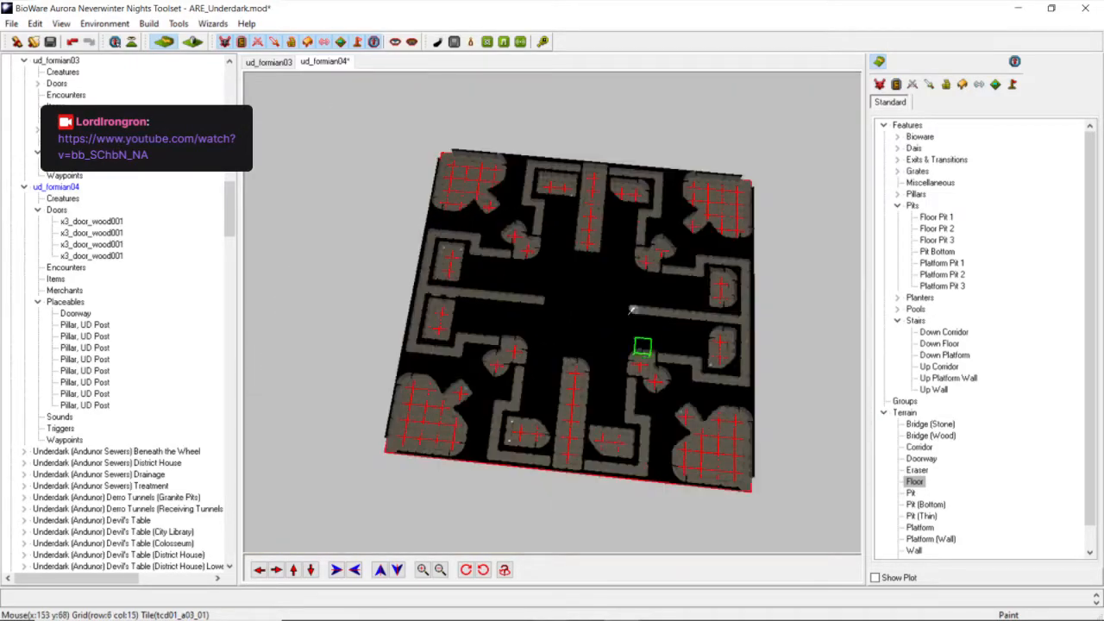
middle_click_drag(657, 319, 602, 336)
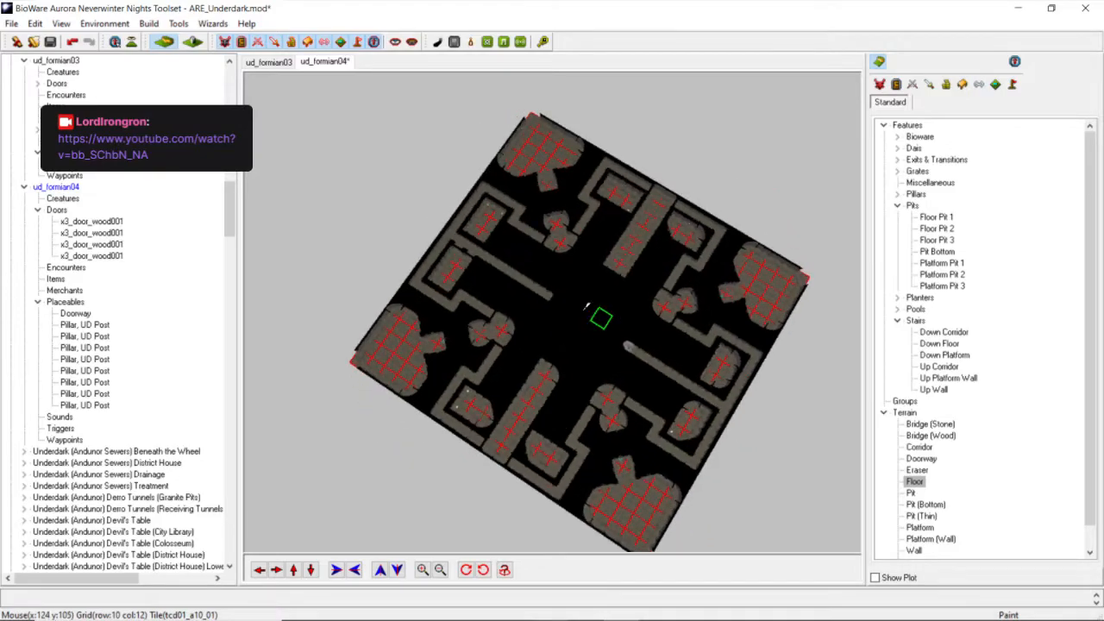
Switch to the ud_formian03 area and examine its open corner passage up close and its overall layout.
left_click(268, 63)
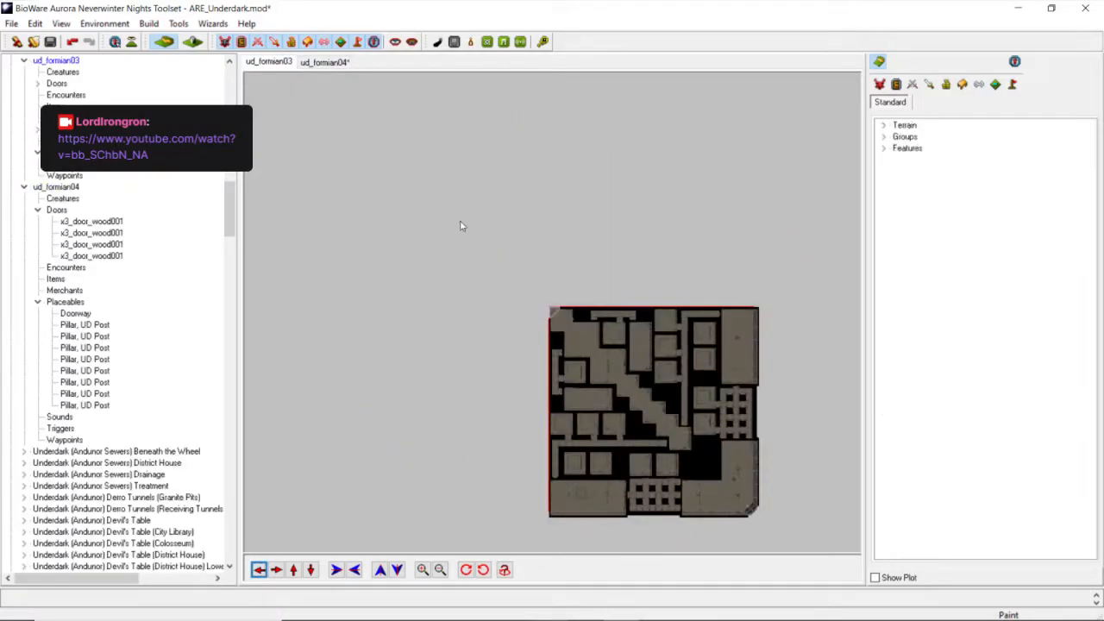
scroll(576, 347, "up", 3)
middle_click_drag(577, 347, 565, 299)
scroll(629, 340, "down", 3)
scroll(564, 300, "up", 3)
scroll(564, 300, "up", 3)
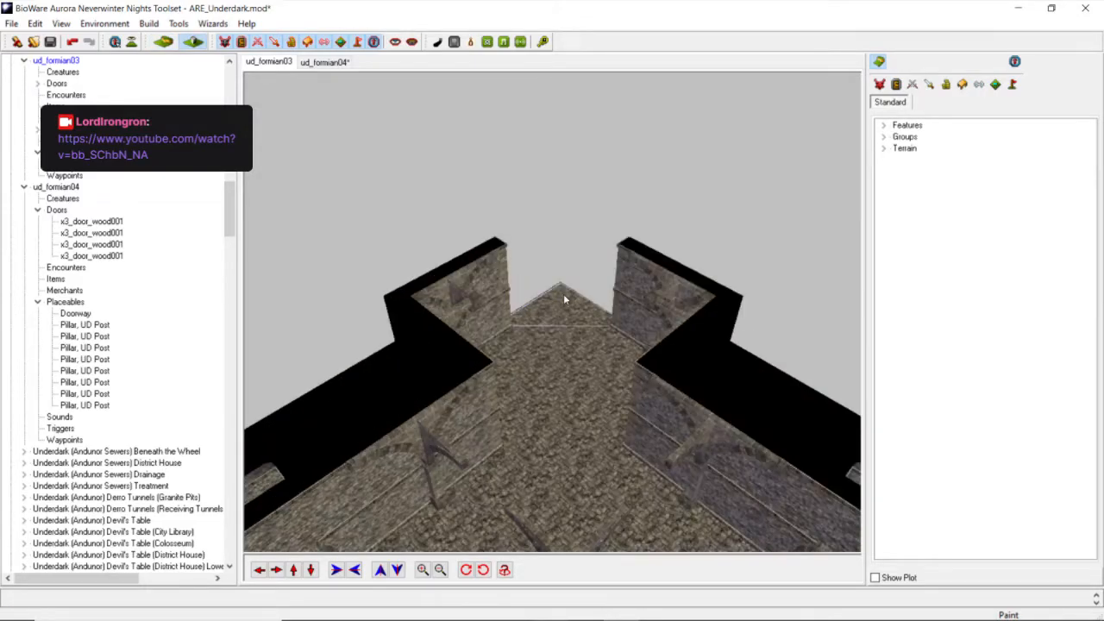
scroll(338, 201, "down", 2)
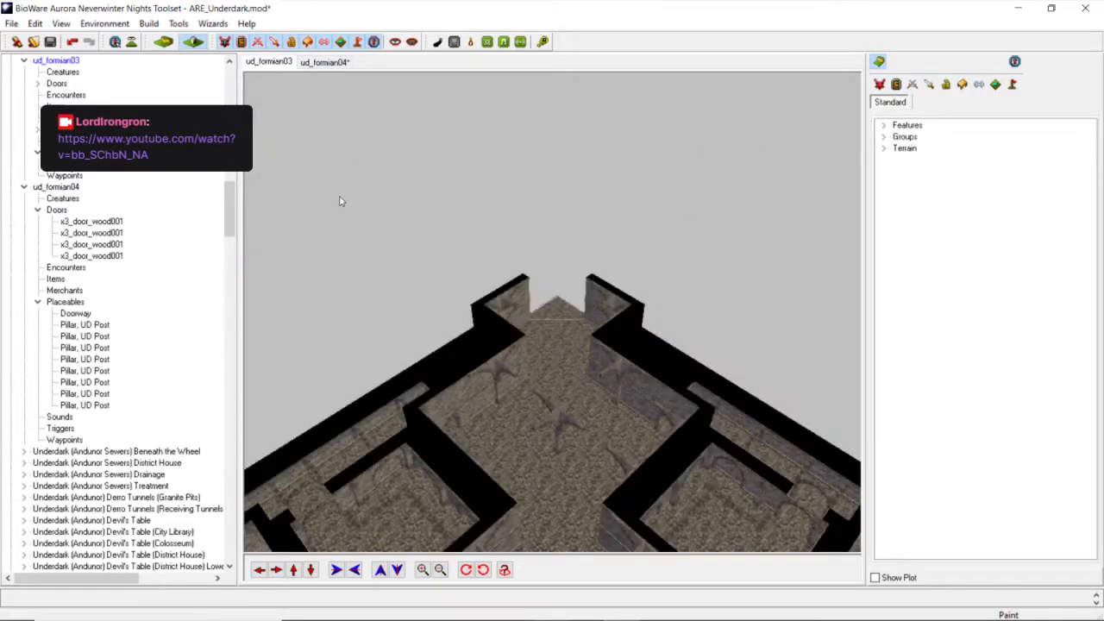
left_click(129, 43)
scroll(496, 270, "down", 2)
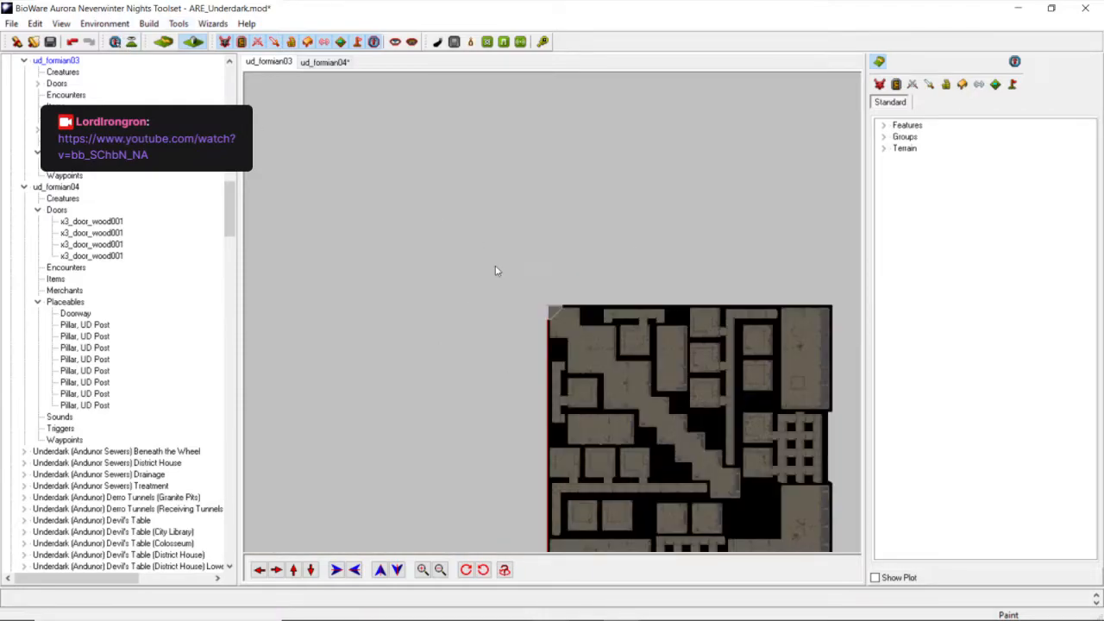
Return to the ud_formian04 area and review its whole layout from above.
left_click(328, 65)
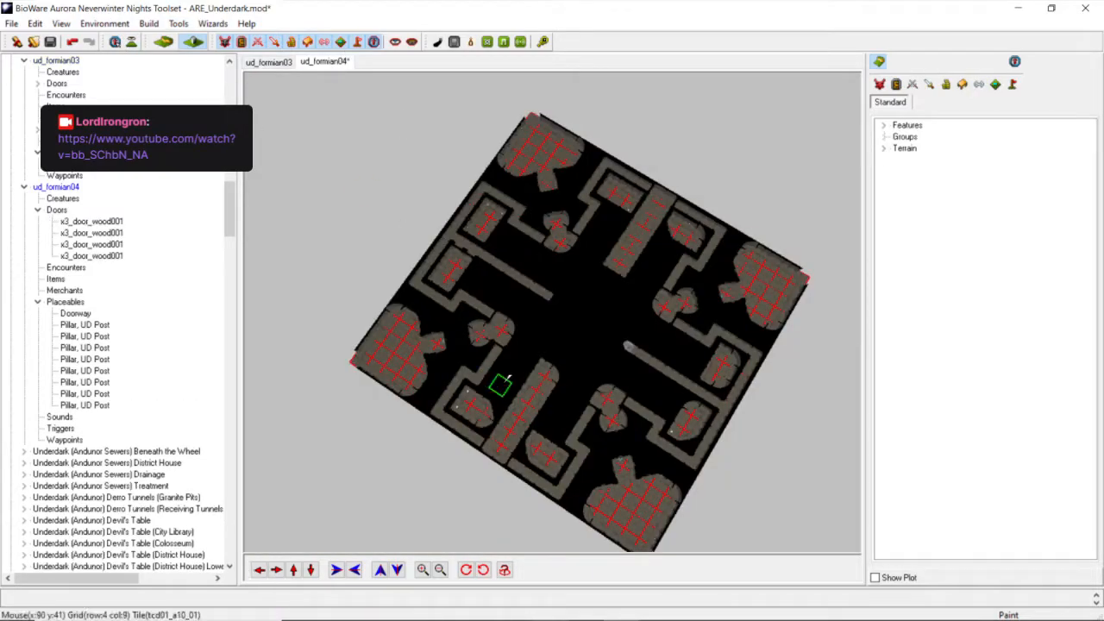
left_click(133, 43)
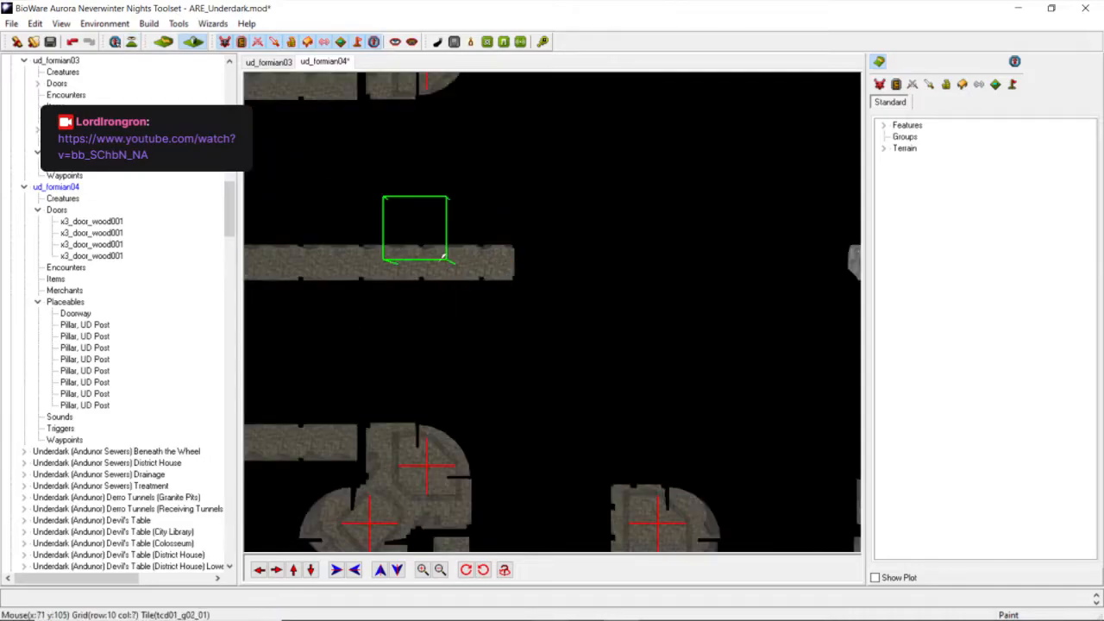
scroll(443, 253, "down", 3)
middle_click_drag(730, 426, 642, 362)
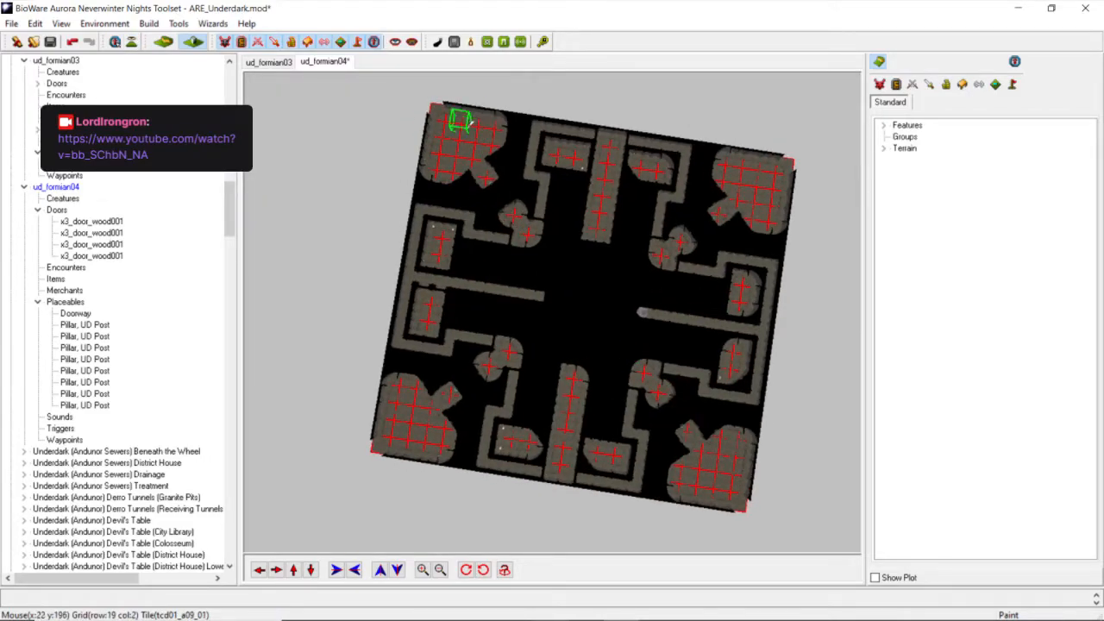
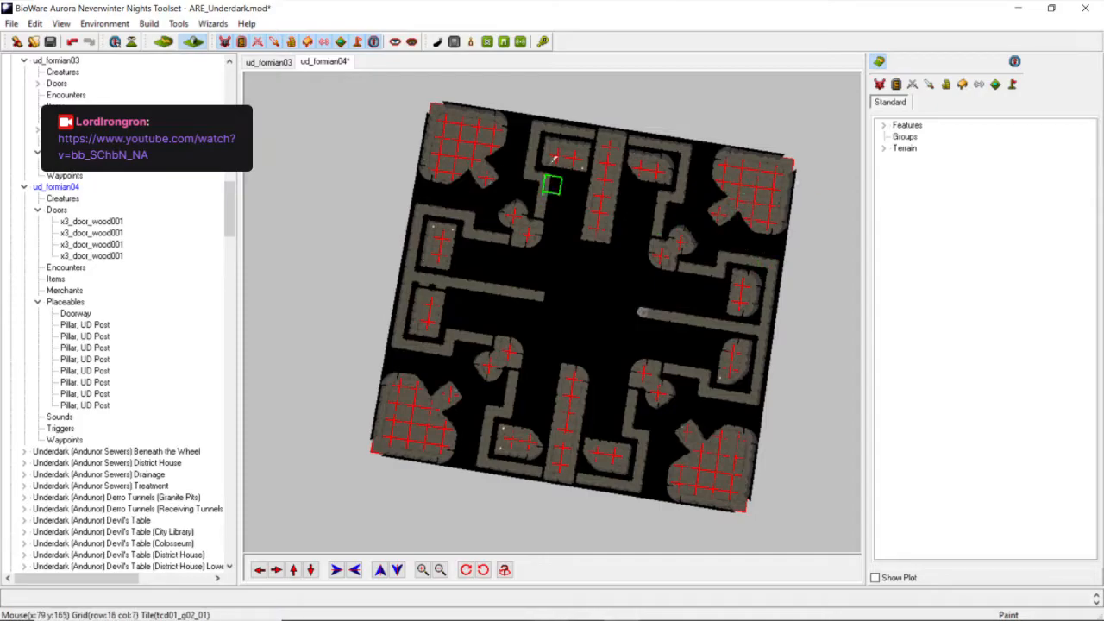
Paint a straight strip of Floor five tiles long across the end of the row 19 hall.
scroll(498, 163, "up", 3)
scroll(495, 183, "down", 3)
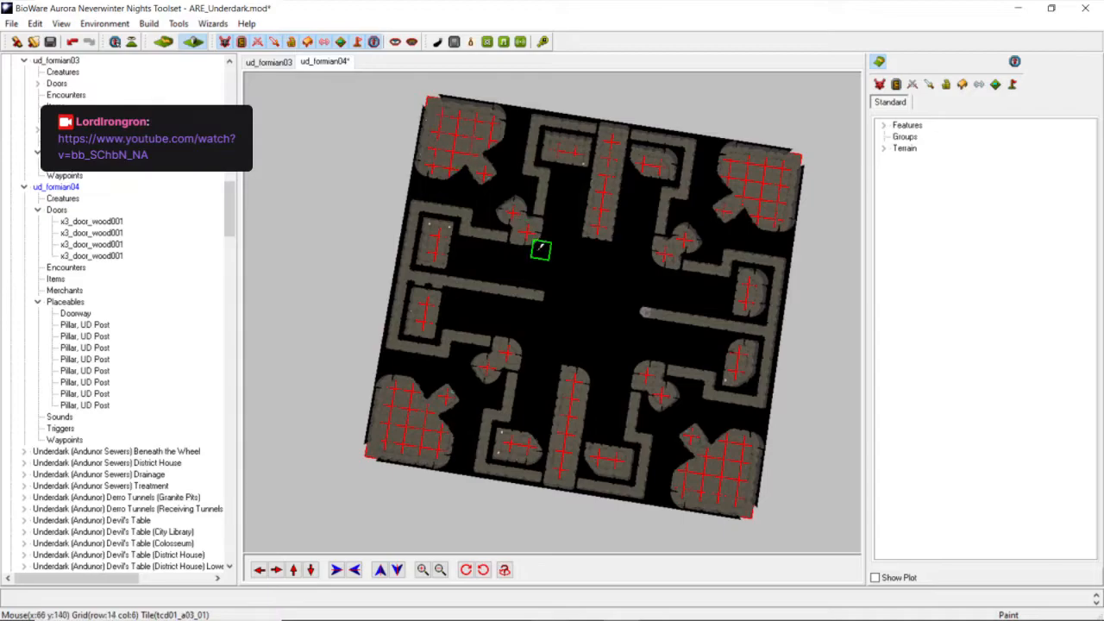
scroll(586, 300, "up", 2)
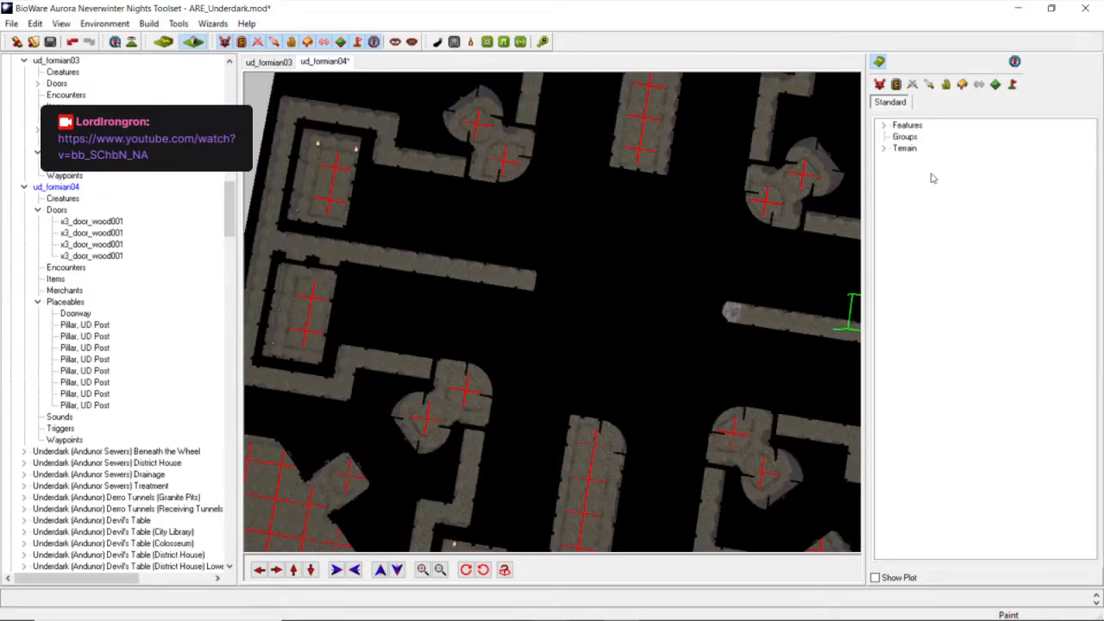
left_click(885, 151)
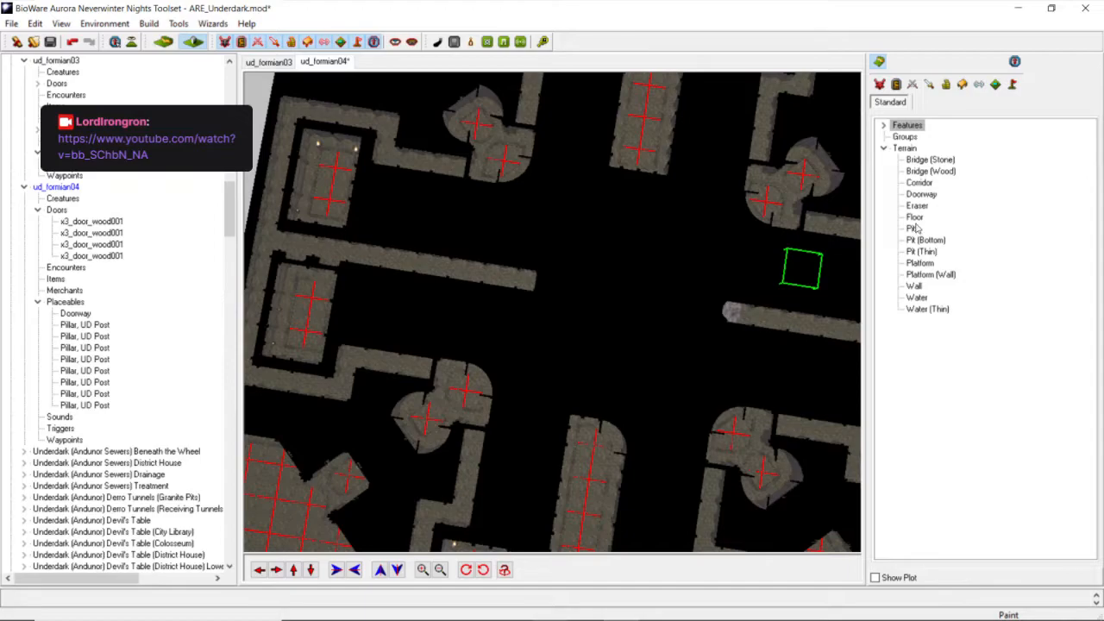
left_click(914, 218)
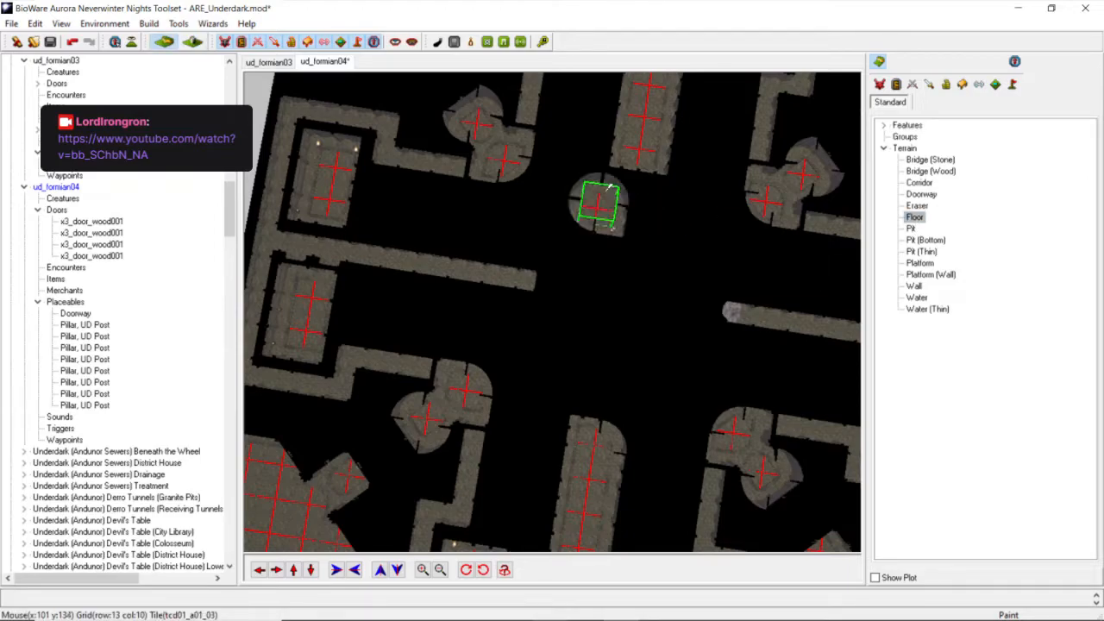
left_click(662, 214)
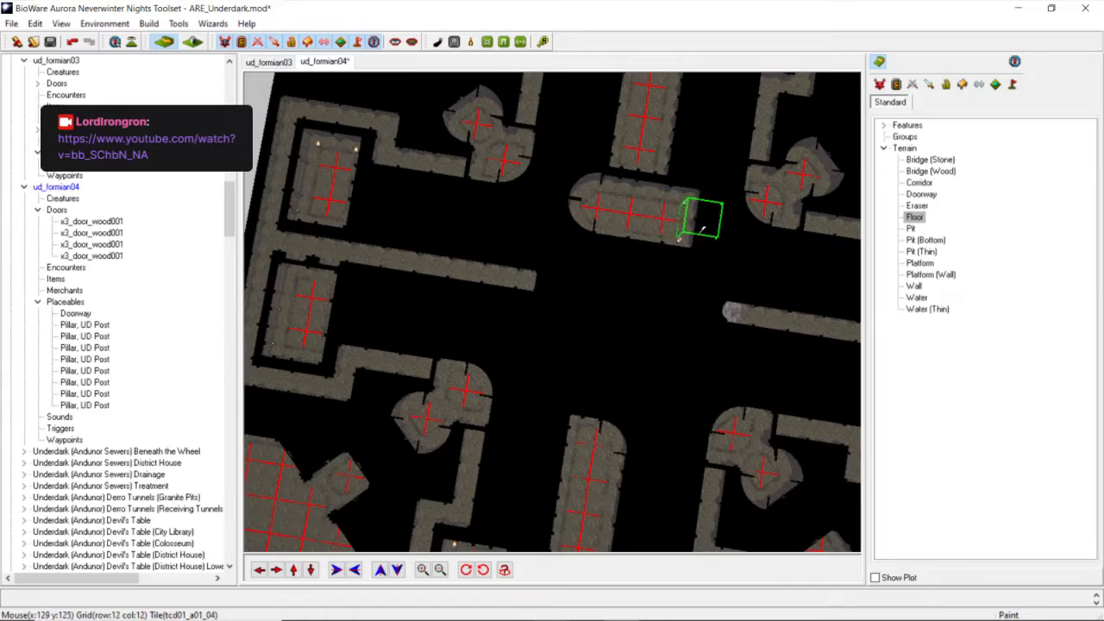
left_click(700, 216)
left_click(558, 195)
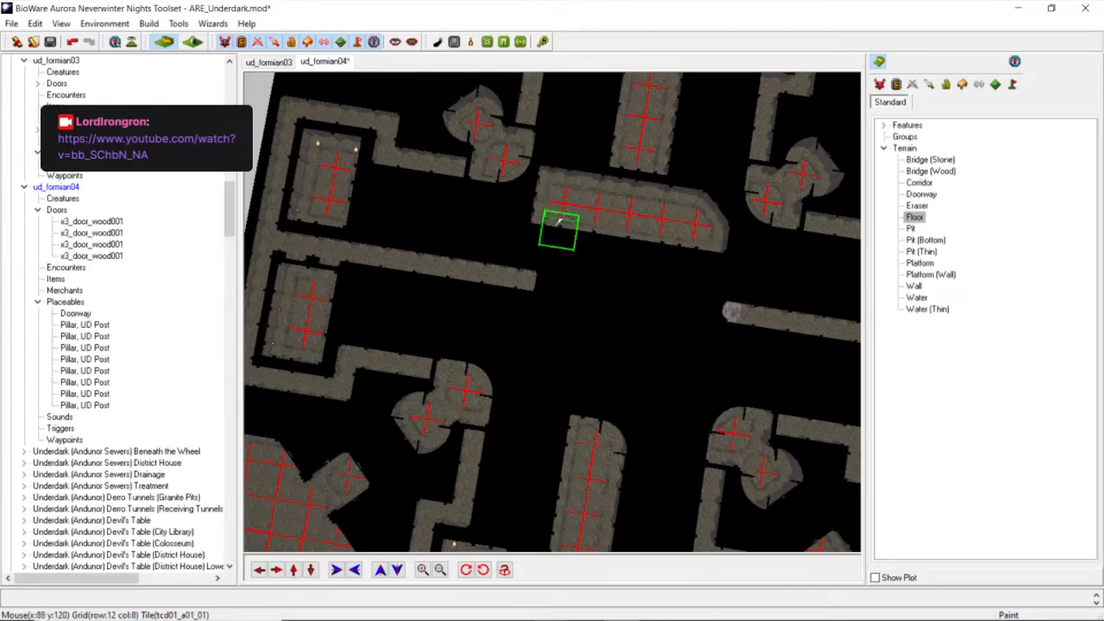
Extend the Floor strip into a closed rectangular ring around the area's empty centre.
left_click(556, 248)
left_click(544, 321)
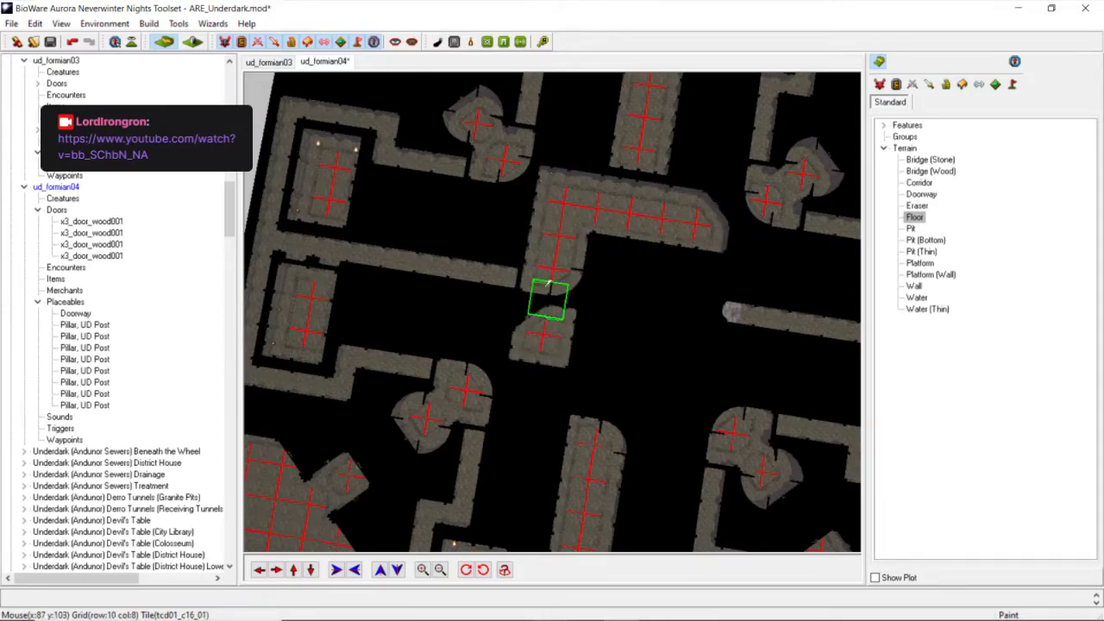
left_click(549, 381)
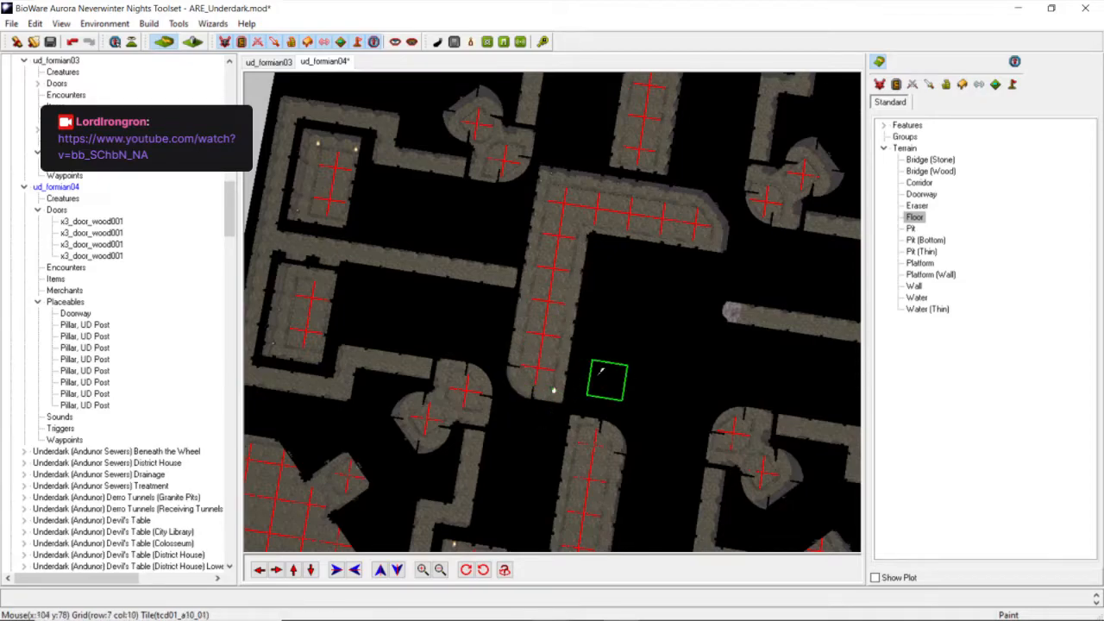
left_click(589, 371)
left_click(620, 371)
left_click(657, 370)
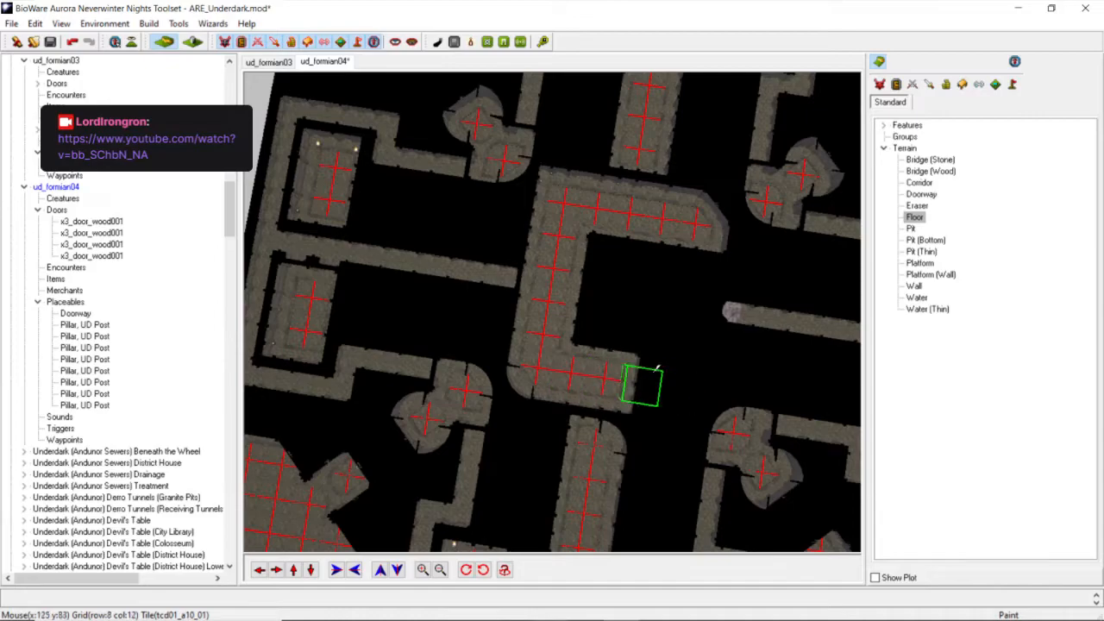
left_click(673, 380)
left_click(681, 345)
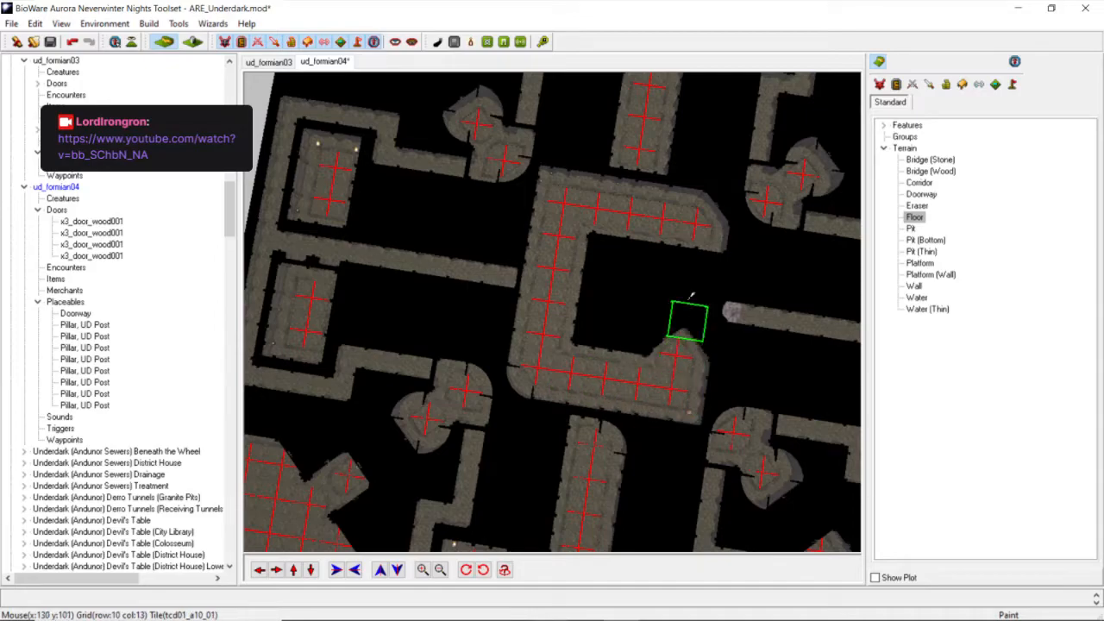
left_click(687, 312)
left_click(696, 259)
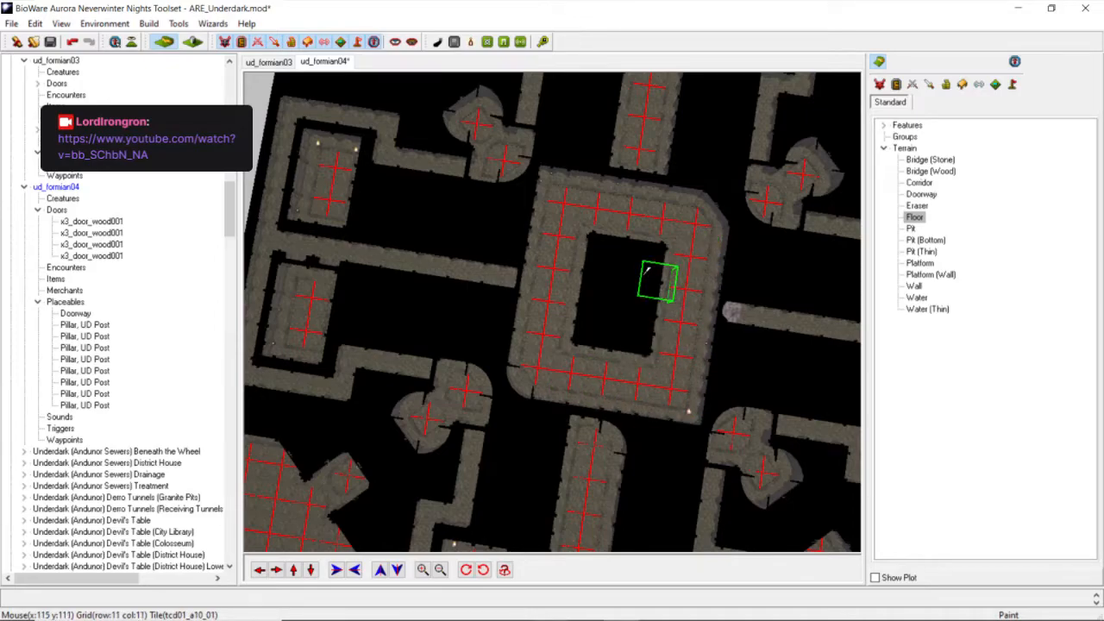
Fill the empty interior of the central ring with Floor to make one solid chamber.
left_click(653, 281)
left_click(658, 249)
left_click(623, 271)
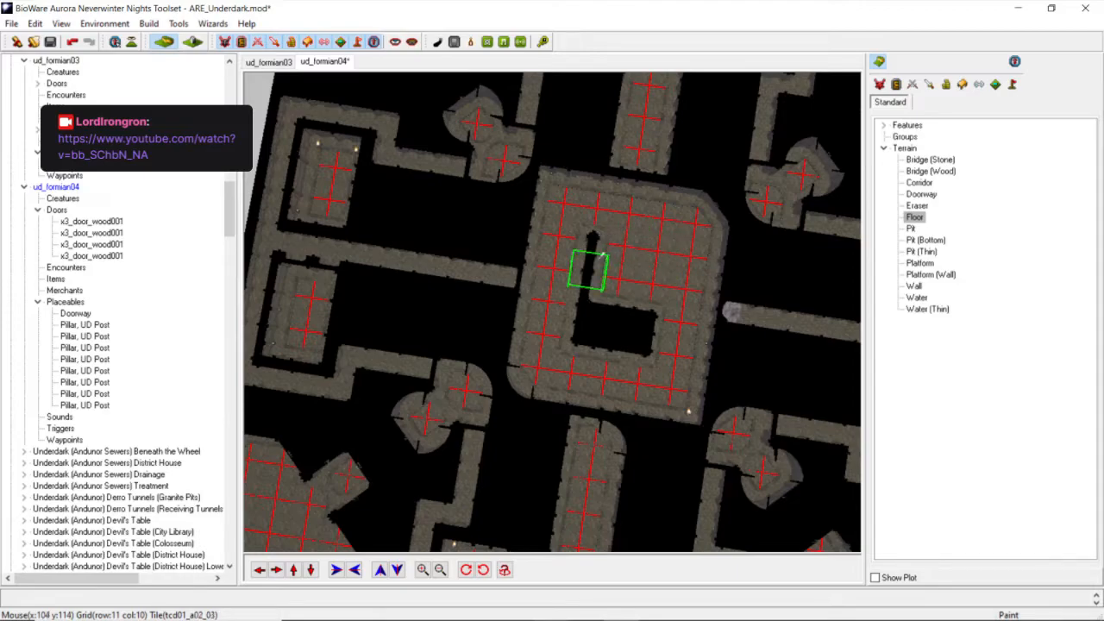
left_click(599, 259)
left_click(595, 242)
left_click(585, 303)
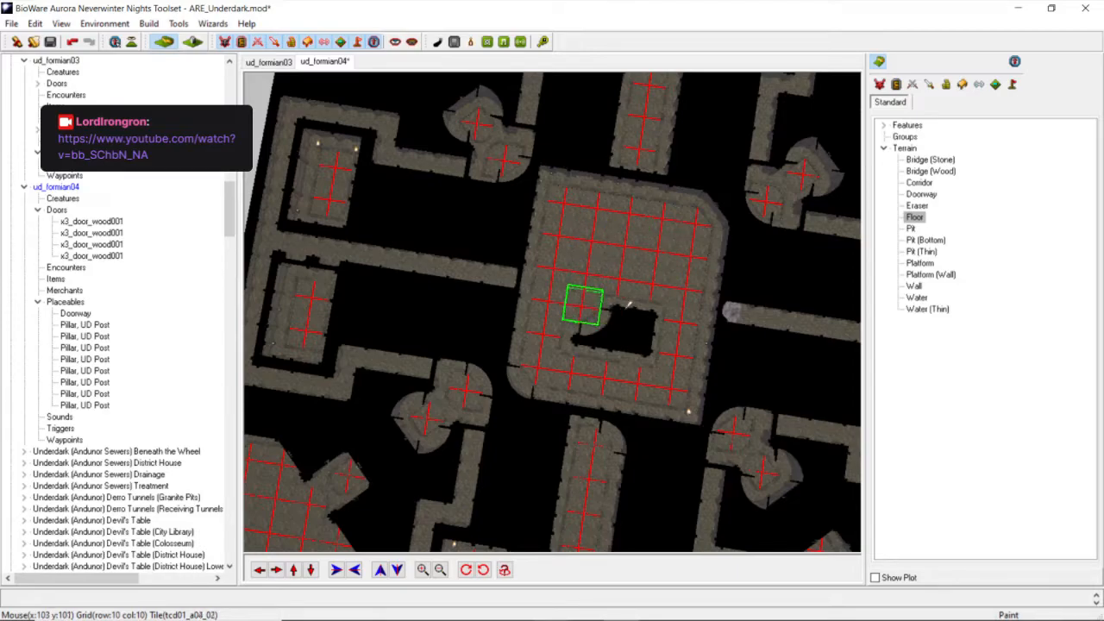
left_click(620, 309)
left_click(655, 308)
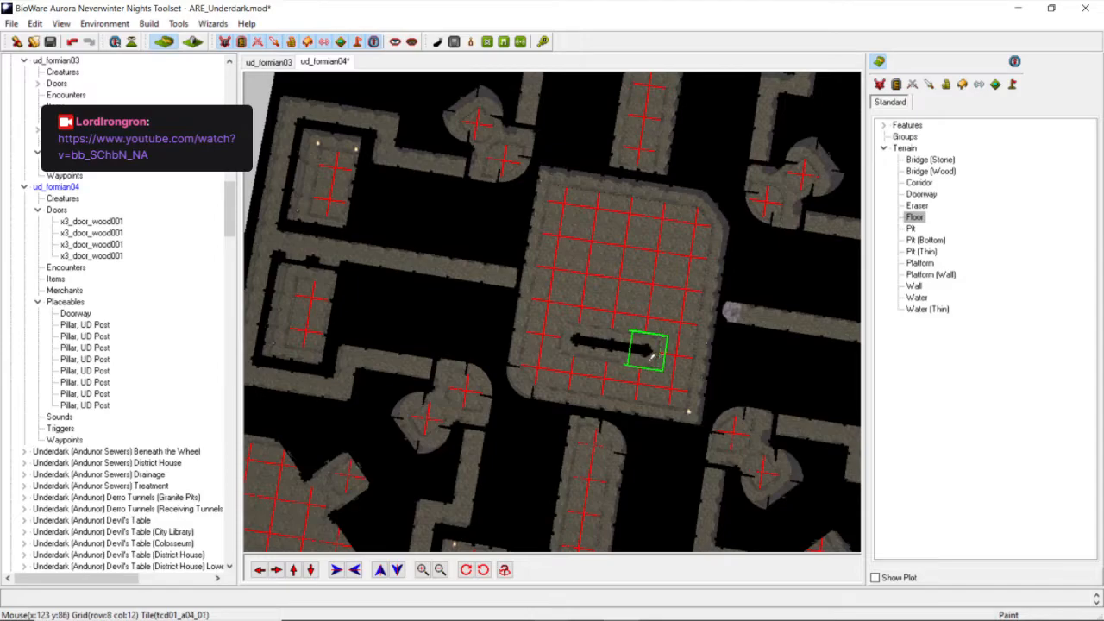
left_click(637, 349)
left_click(595, 343)
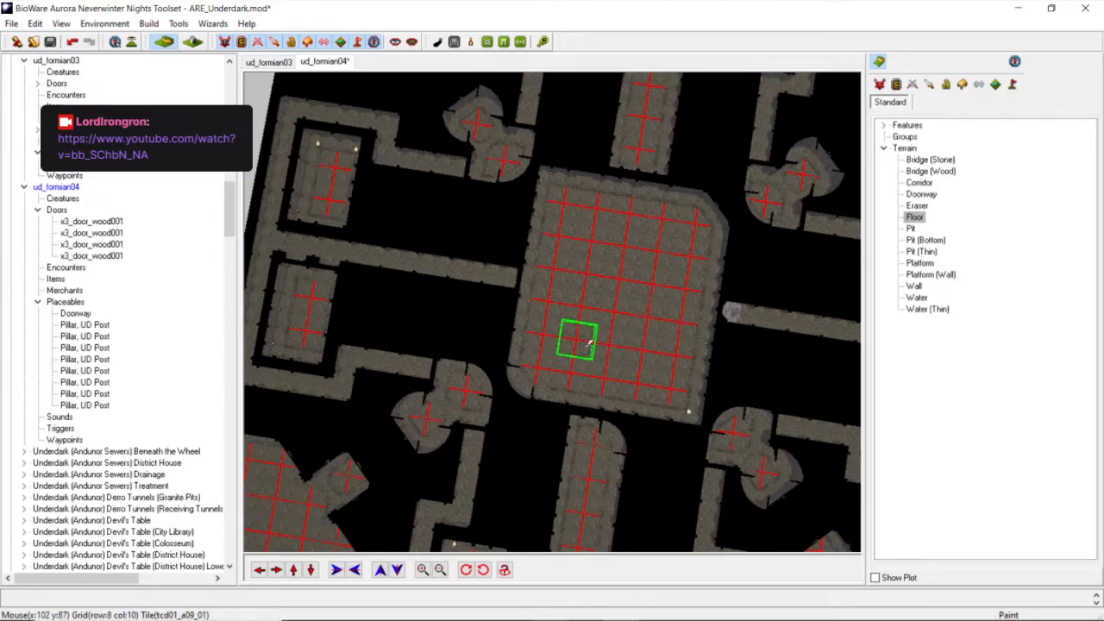
Extend the central chamber with a shorter row of Floor toward each of the two straight corridors.
middle_click_drag(590, 343, 600, 270)
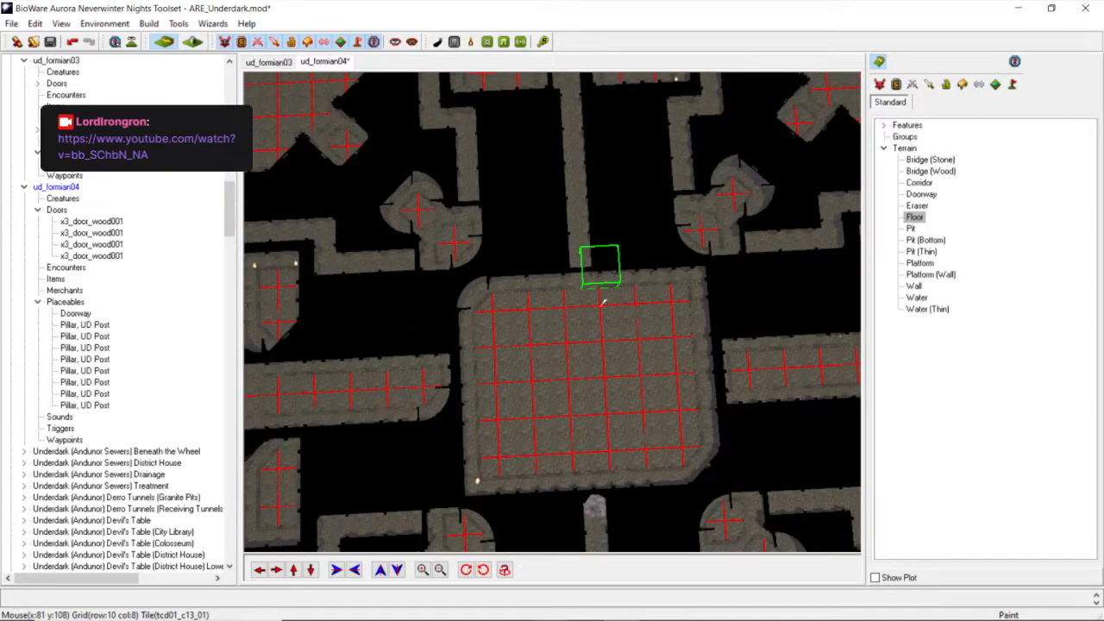
scroll(602, 302, "down", 5)
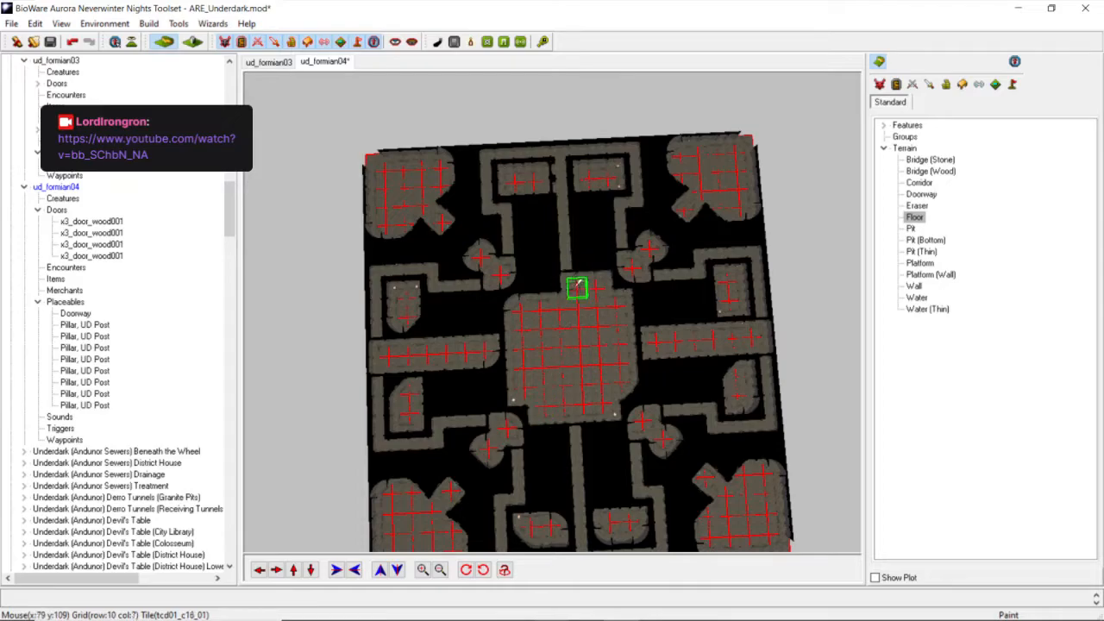
scroll(582, 337, "up", 4)
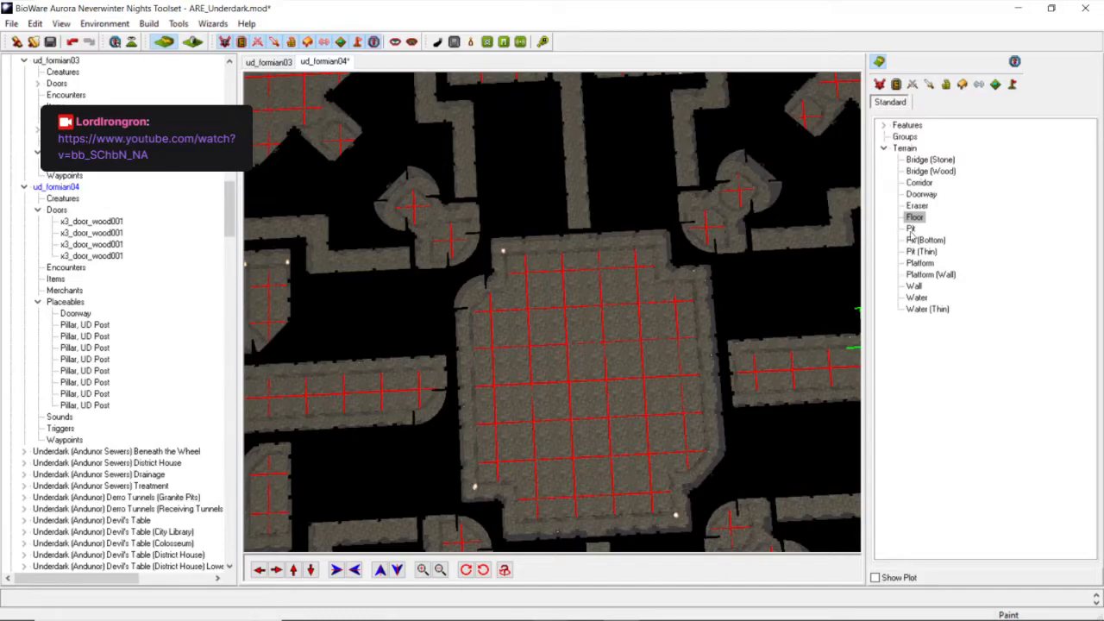
Paint a two-by-three-tile Pit in the middle of the central Floor chamber.
left_click(910, 228)
left_click(600, 357)
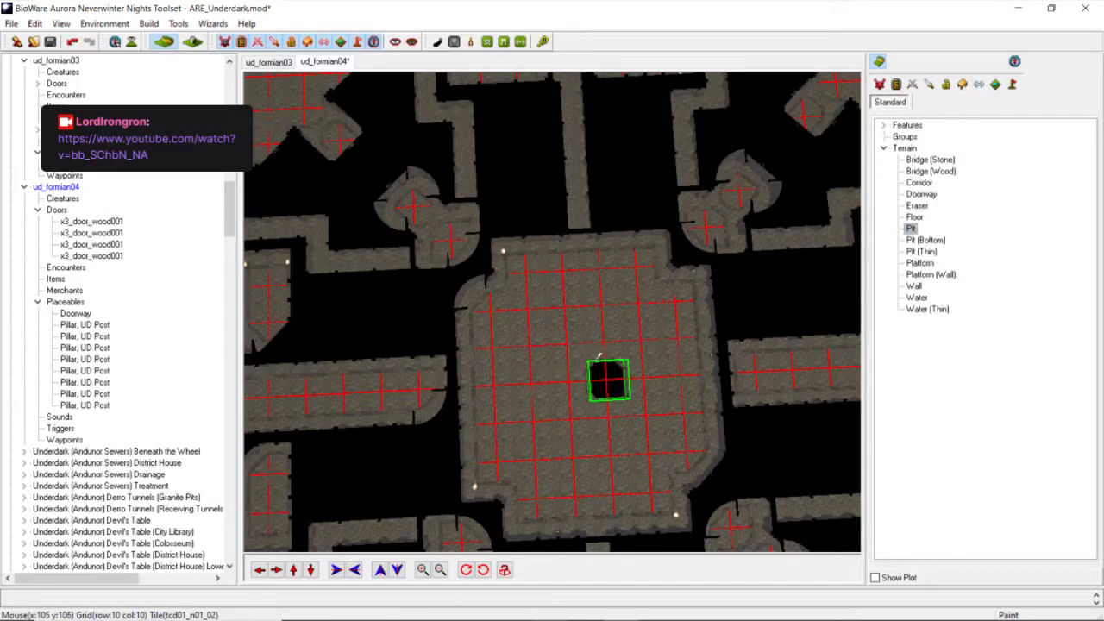
left_click(604, 338)
left_click(570, 340)
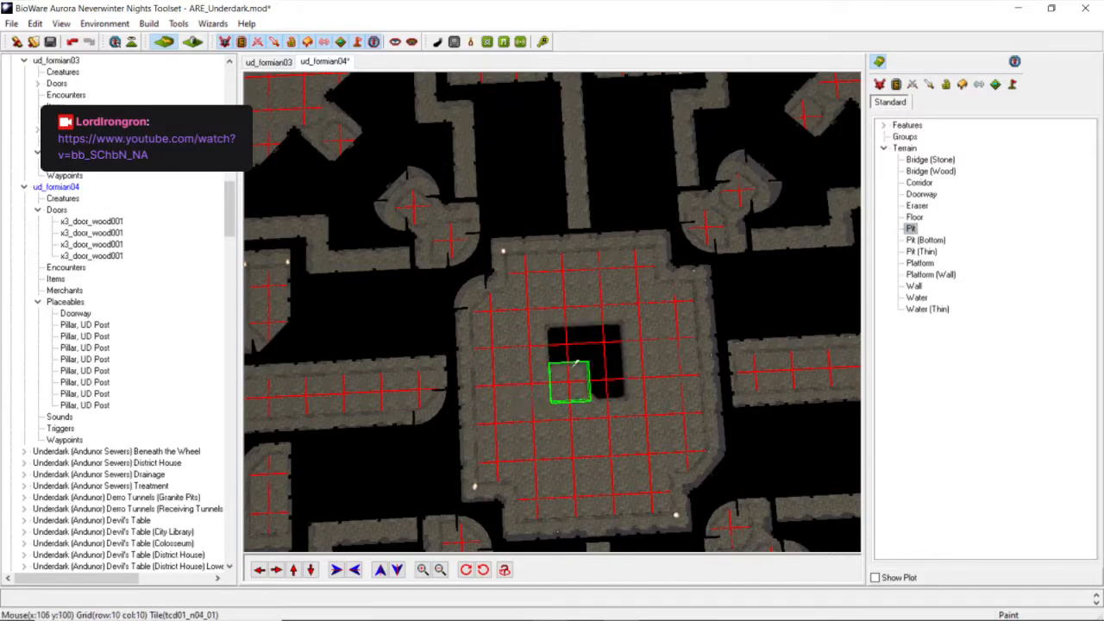
left_click(576, 364)
left_click(573, 418)
left_click(610, 418)
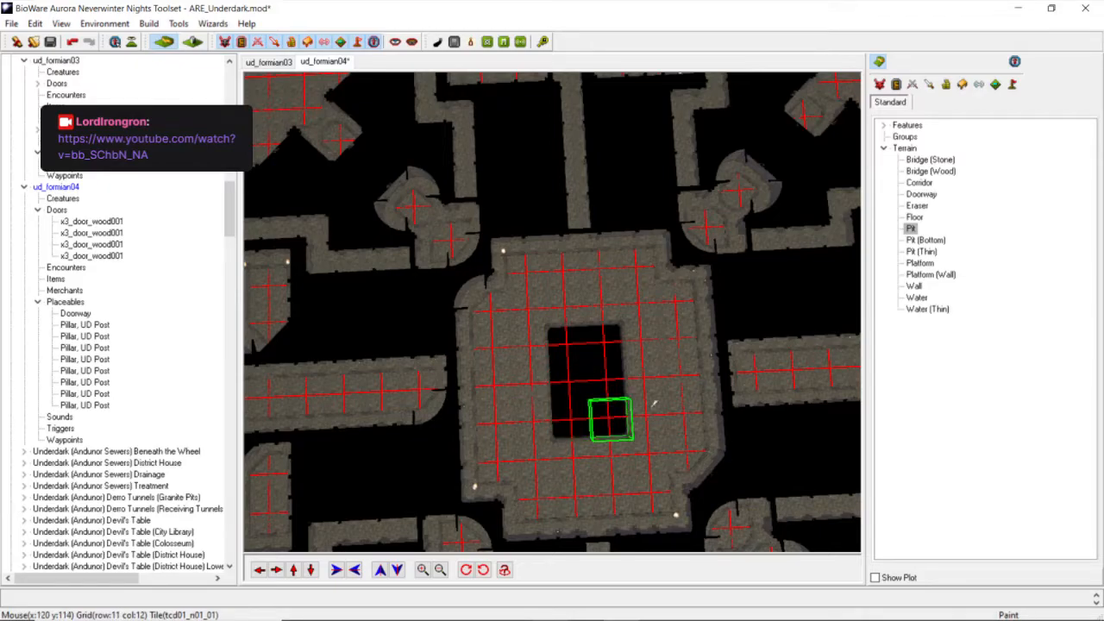
Enlarge the central Pit by one three-tile row toward each of the two Floor halls.
left_click(635, 339)
left_click(639, 378)
left_click(636, 409)
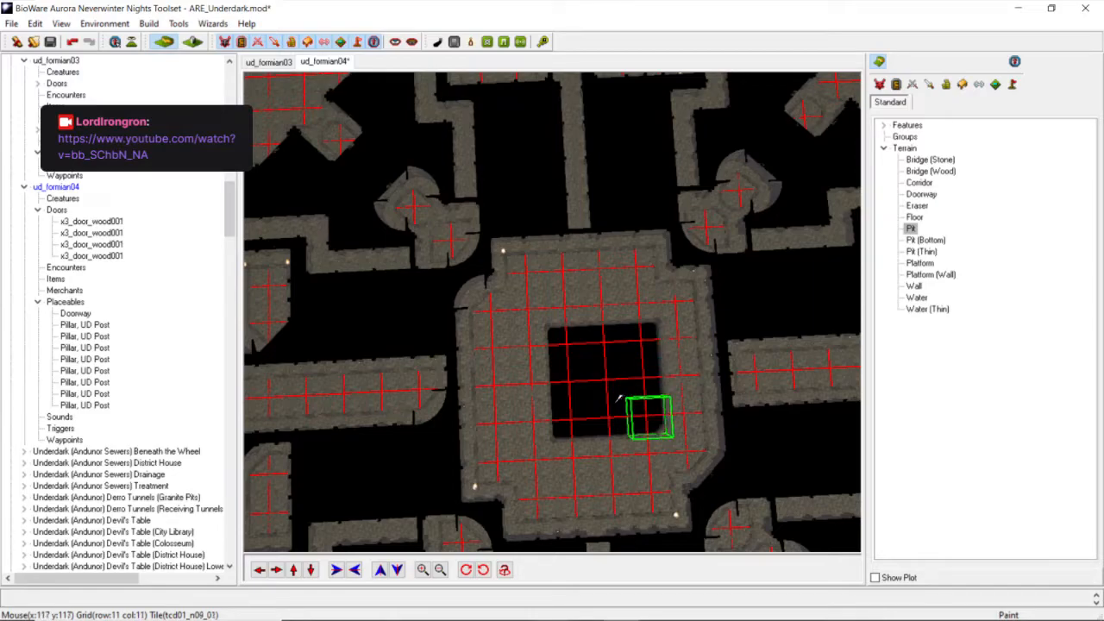
left_click(565, 405)
left_click(539, 416)
left_click(538, 380)
left_click(543, 342)
Paint Floor between the row 0 hall and the central chamber so that they join.
mouse_move(554, 305)
middle_mouse_down()
mouse_move(681, 328)
mouse_move(682, 313)
mouse_move(732, 291)
middle_mouse_up()
middle_click_drag(666, 281, 731, 260)
mouse_move(629, 302)
middle_mouse_down()
mouse_move(694, 309)
mouse_move(796, 248)
middle_mouse_up()
mouse_move(653, 236)
middle_mouse_down()
mouse_move(607, 252)
mouse_move(628, 231)
mouse_move(628, 284)
middle_mouse_up()
scroll(606, 255, "up", 3)
scroll(629, 231, "down", 3)
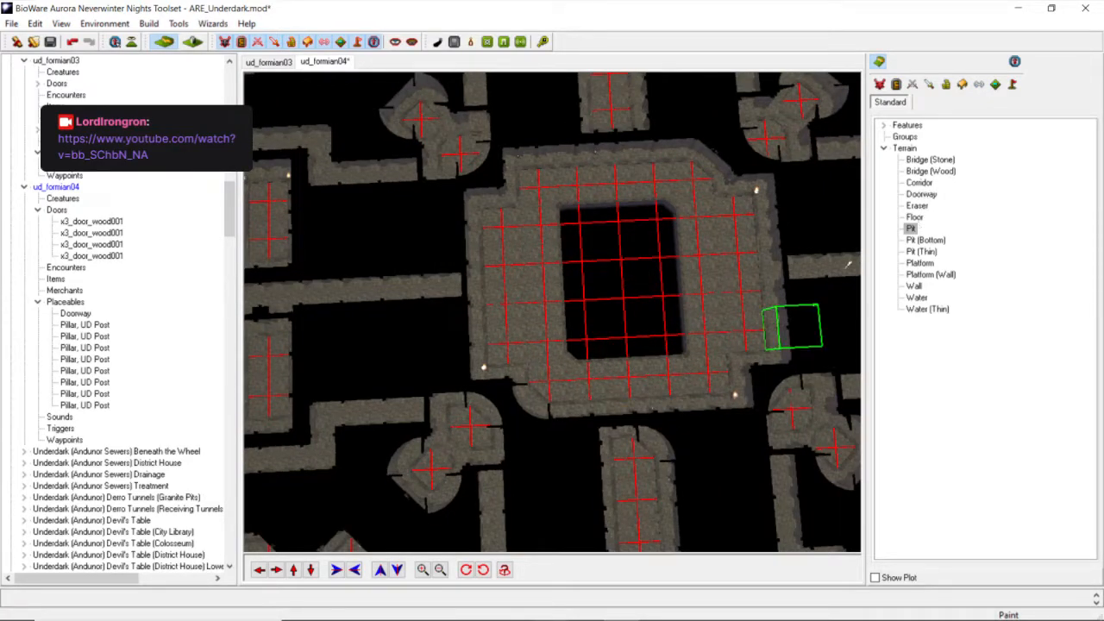
left_click(914, 217)
scroll(589, 273, "up", 3)
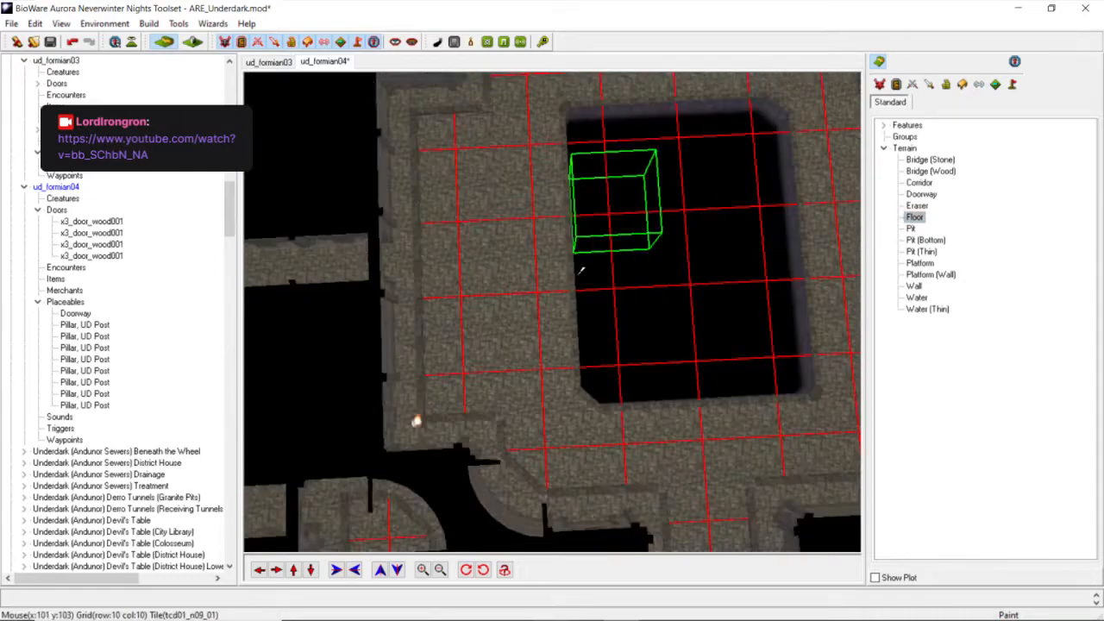
scroll(604, 246, "down", 3)
middle_click_drag(618, 235, 441, 223)
scroll(660, 230, "up", 4)
scroll(556, 186, "down", 4)
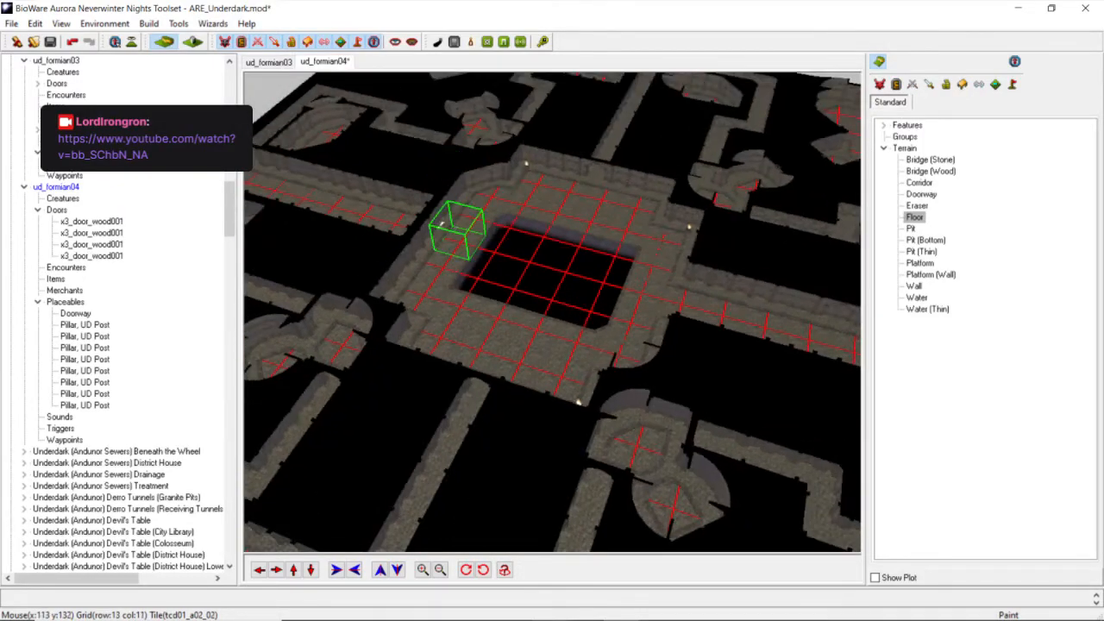
Paint Floor between the row 19 hall and the central chamber so that they join.
middle_click_drag(476, 298, 579, 331)
scroll(456, 352, "down", 4)
scroll(578, 330, "up", 5)
scroll(647, 335, "down", 3)
middle_click_drag(664, 337, 758, 338)
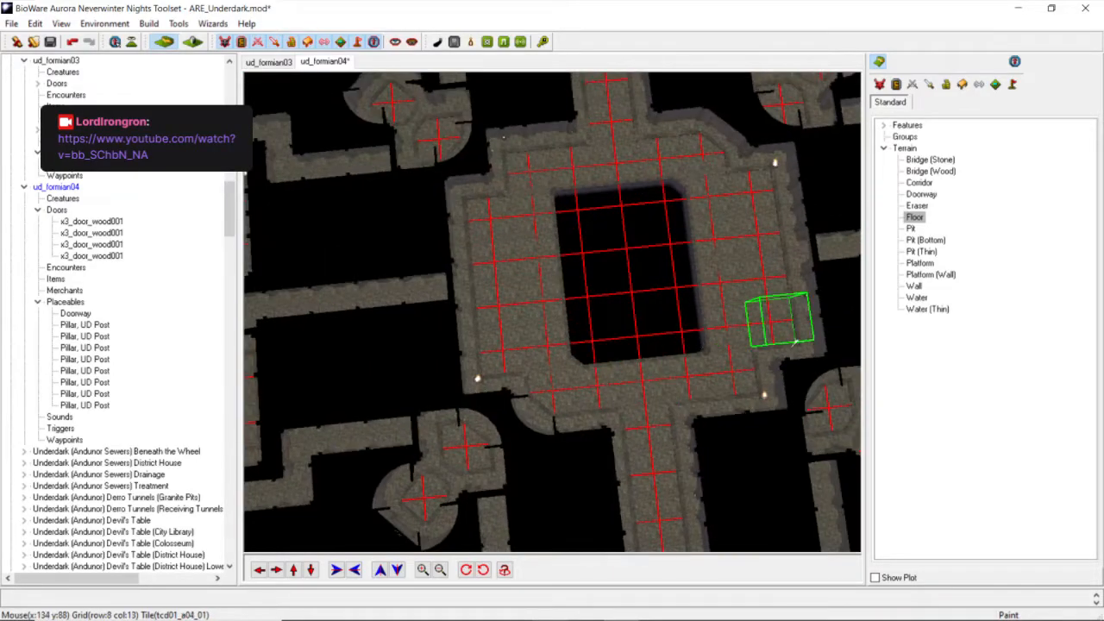
Paint Floor over the Pit's two end rows nearest the halls, leaving a two-by-three-tile Pit.
left_click(918, 219)
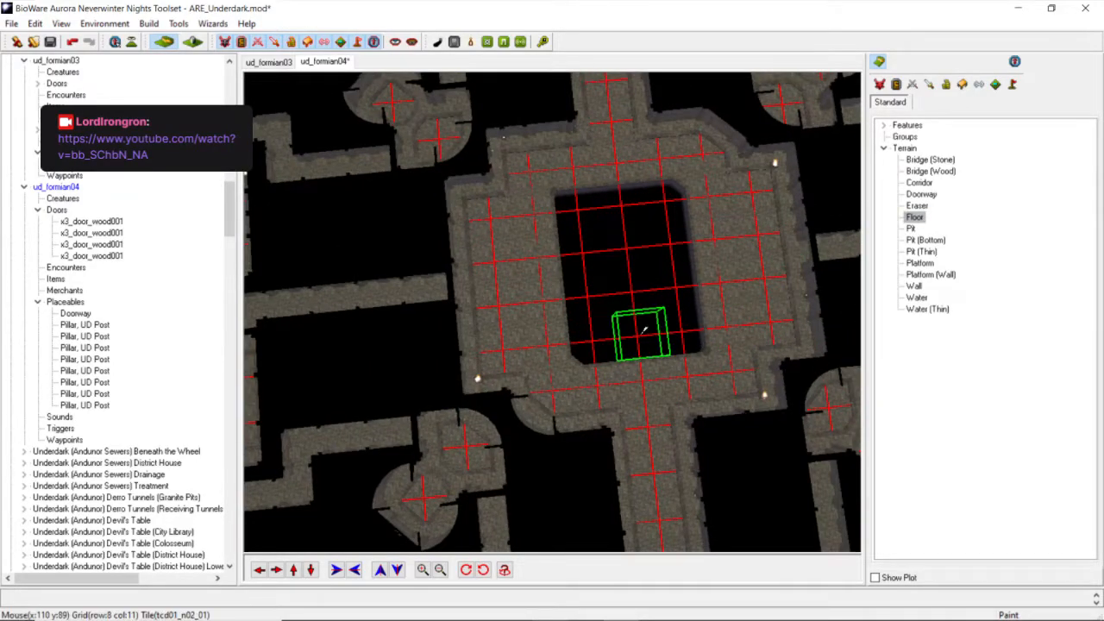
left_click(609, 328)
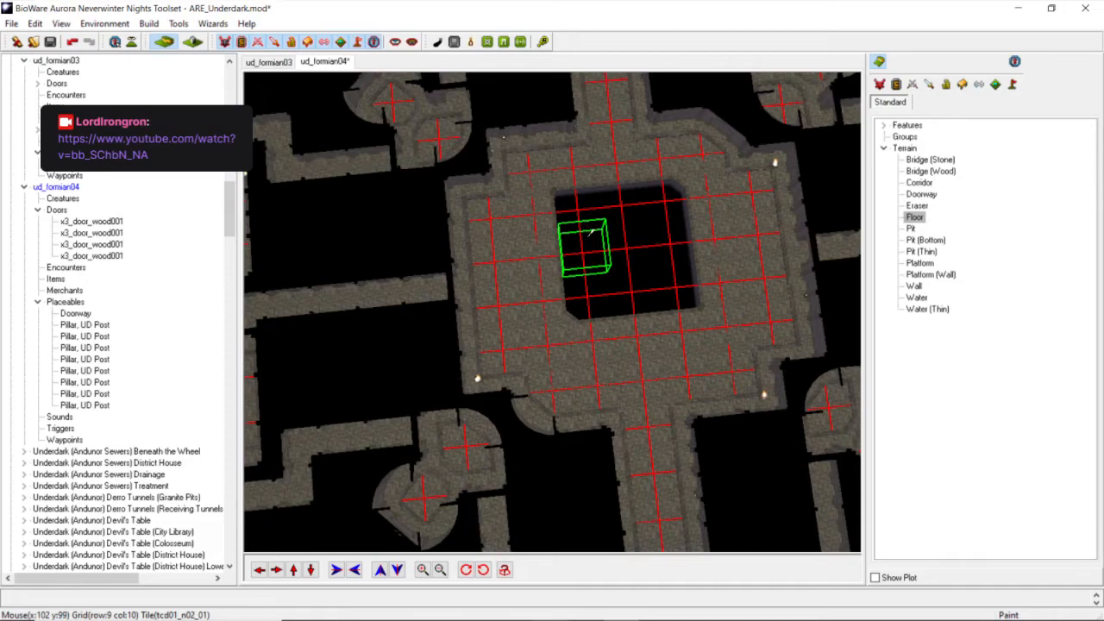
left_click(594, 219)
left_click(631, 207)
left_click(682, 196)
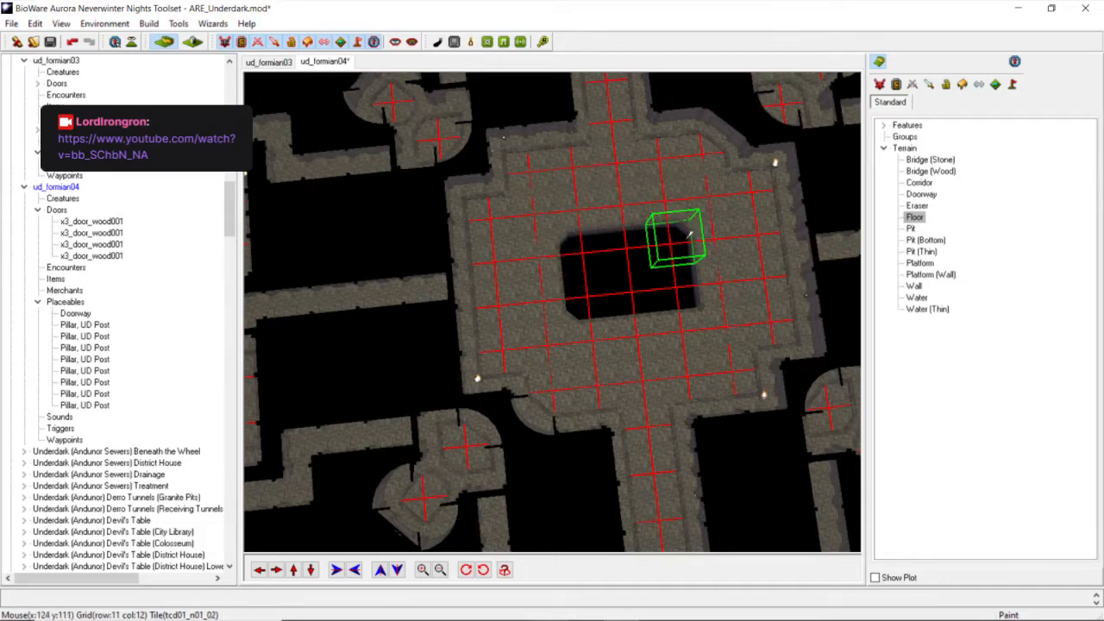
Examine the reduced Pit and the surrounding chamber both up close and from above.
scroll(687, 239, "down", 4)
middle_click_drag(668, 291, 630, 316)
scroll(630, 316, "up", 4)
scroll(727, 444, "up", 3)
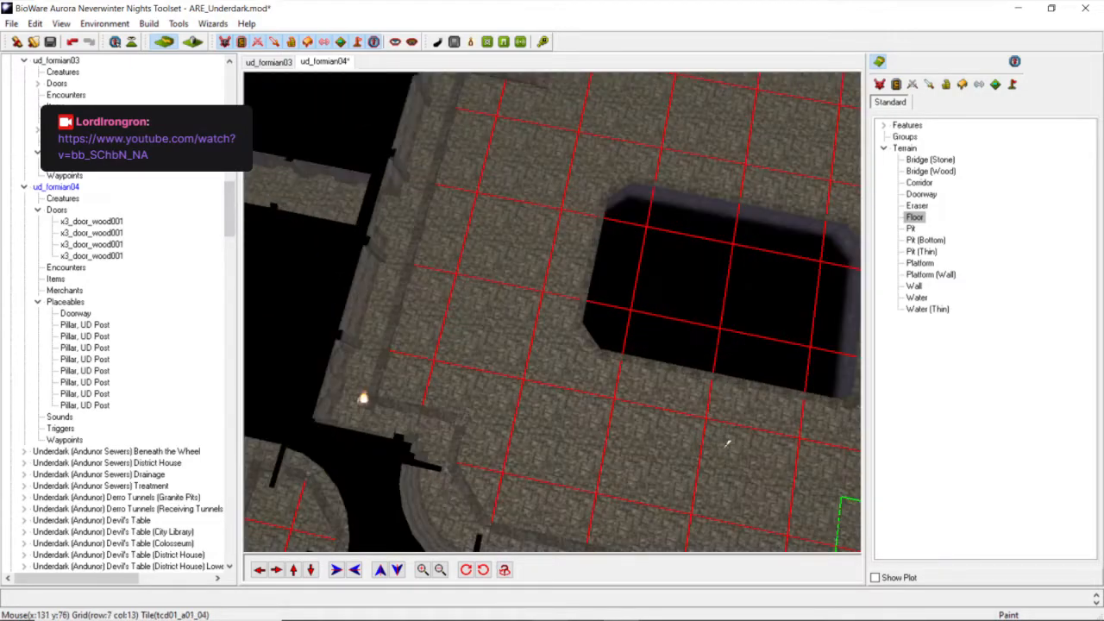
scroll(692, 432, "down", 3)
scroll(747, 482, "down", 2)
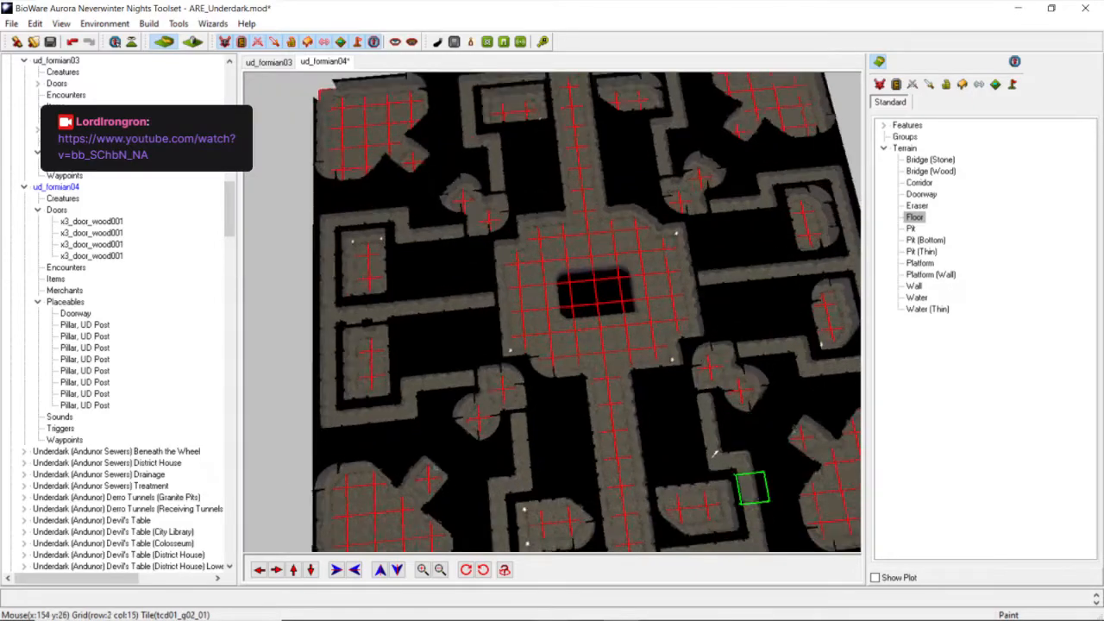
scroll(667, 377, "up", 4)
scroll(666, 377, "up", 3)
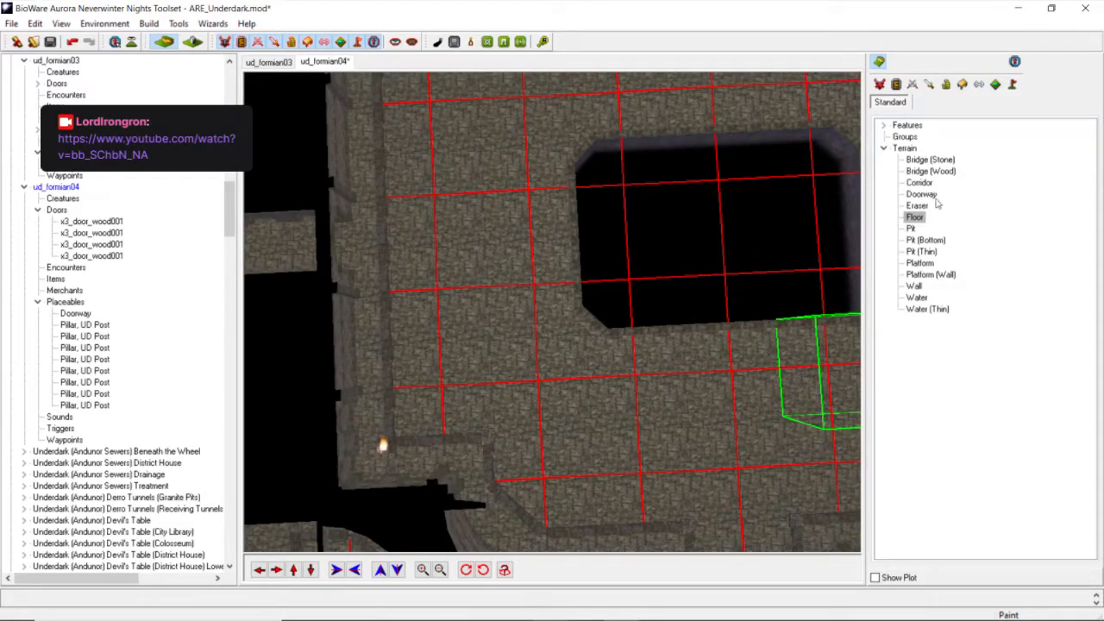
Repaint the corner tiles of the row 1–2 side chamber at columns 7 to 9 with Eraser until every corner is rounded.
left_click(917, 206)
scroll(690, 327, "down", 3)
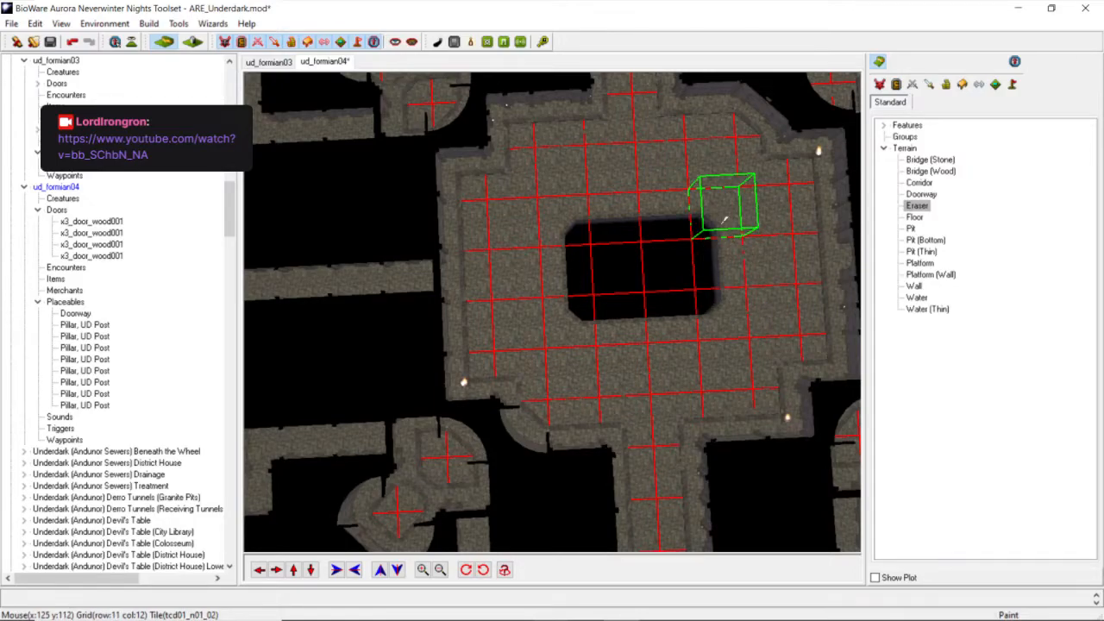
scroll(725, 220, "down", 4)
middle_click_drag(725, 219, 776, 184)
scroll(759, 202, "up", 3)
scroll(656, 291, "up", 2)
middle_click_drag(764, 256, 682, 175)
scroll(583, 308, "down", 4)
scroll(623, 324, "down", 4)
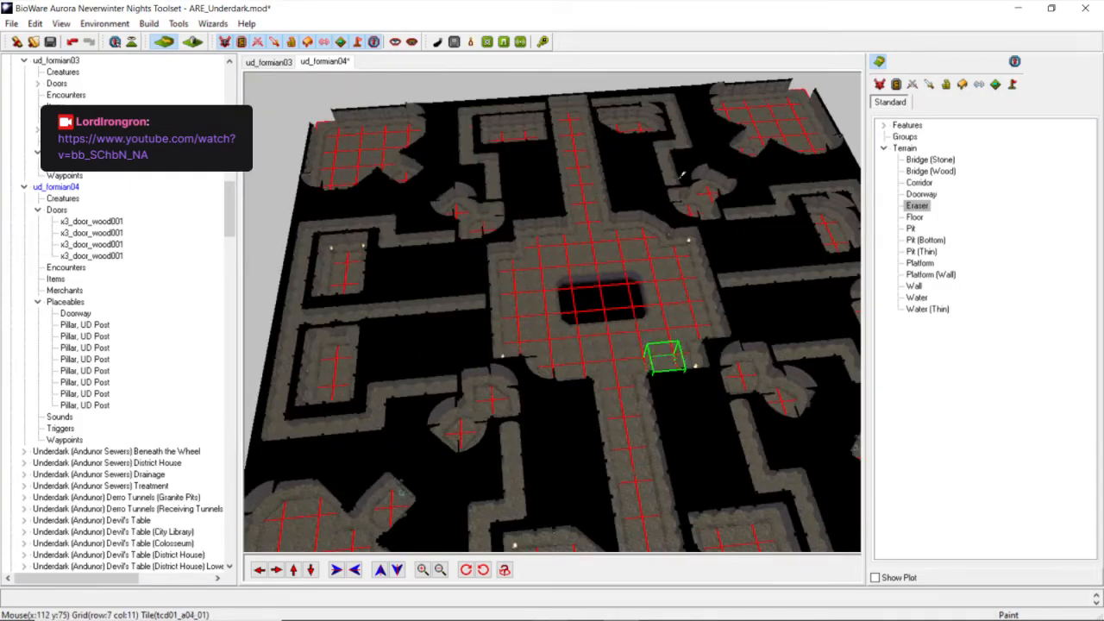
scroll(522, 431, "down", 3)
scroll(511, 489, "up", 4)
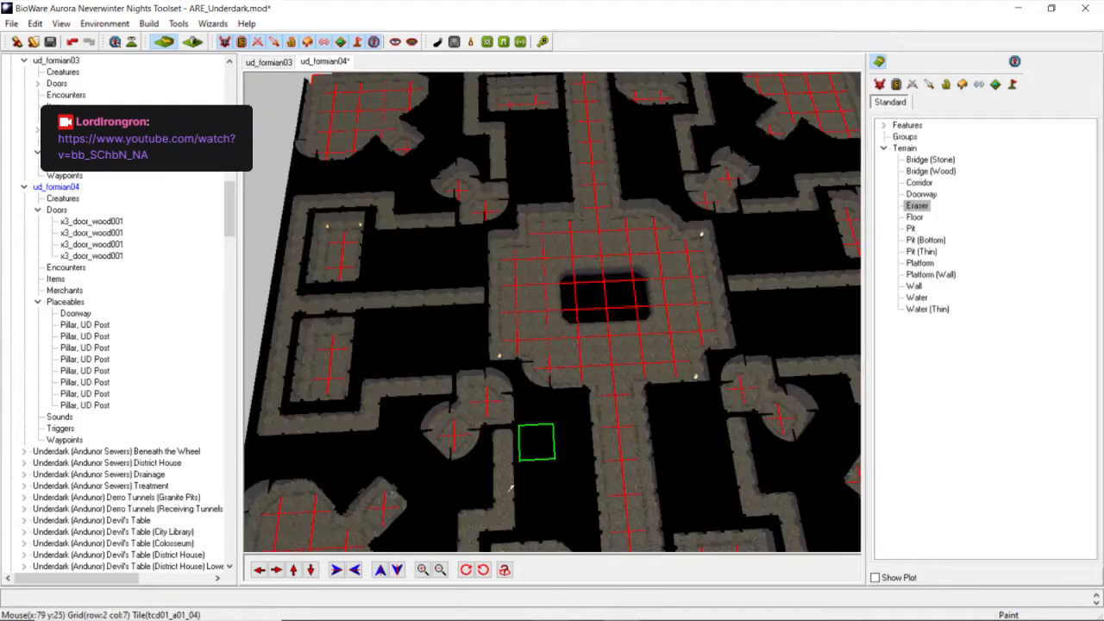
left_click(310, 570)
scroll(628, 380, "up", 4)
middle_click_drag(668, 366, 633, 356)
scroll(625, 356, "up", 3)
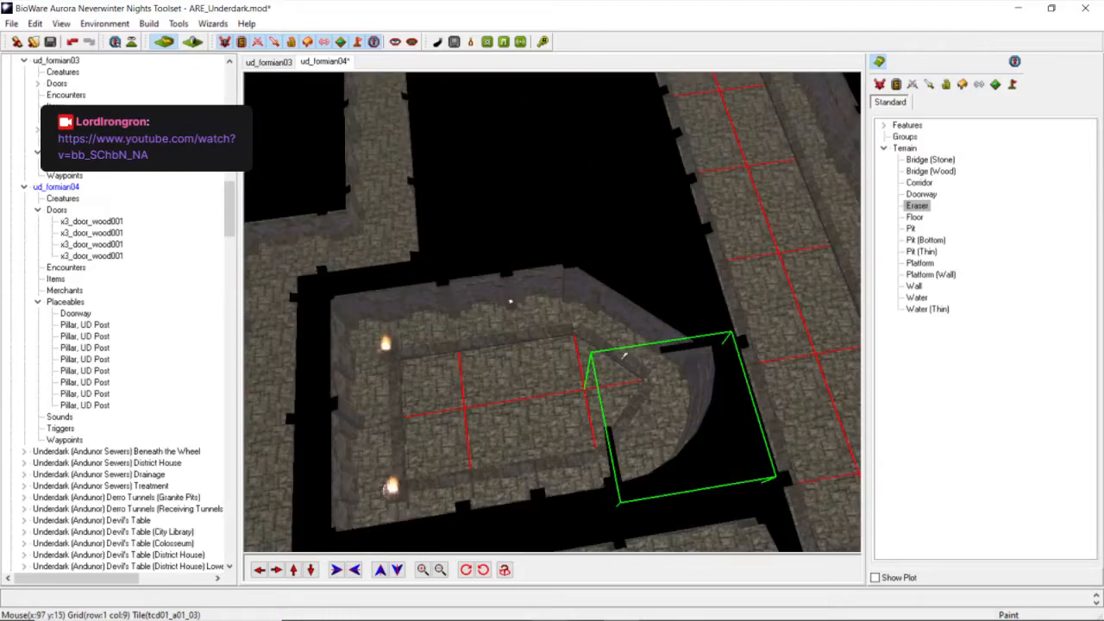
scroll(587, 361, "down", 3)
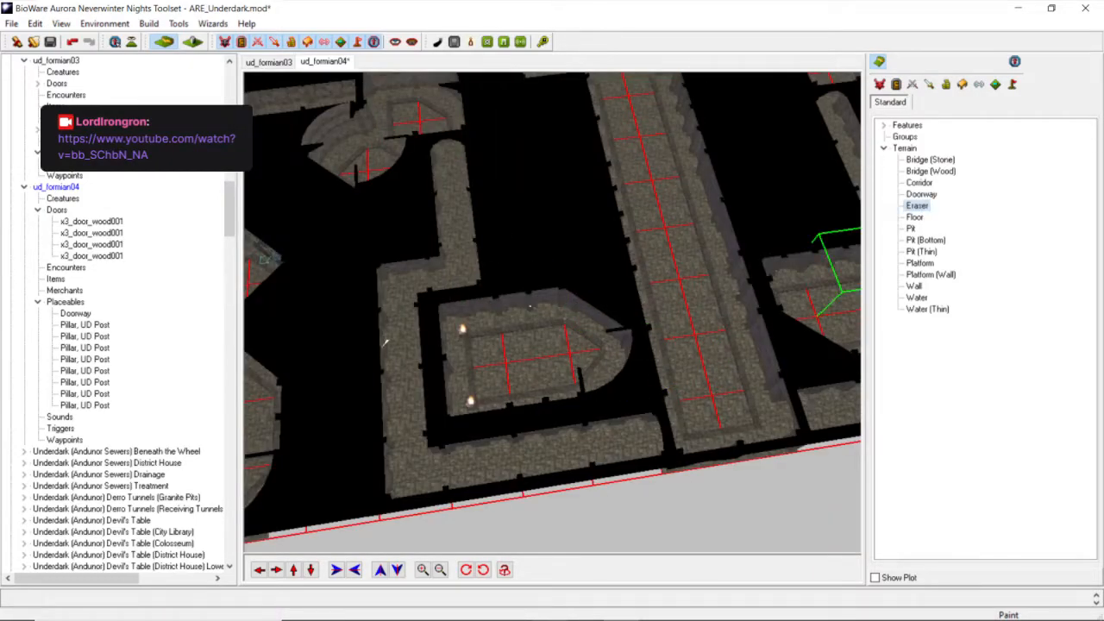
left_click(573, 315)
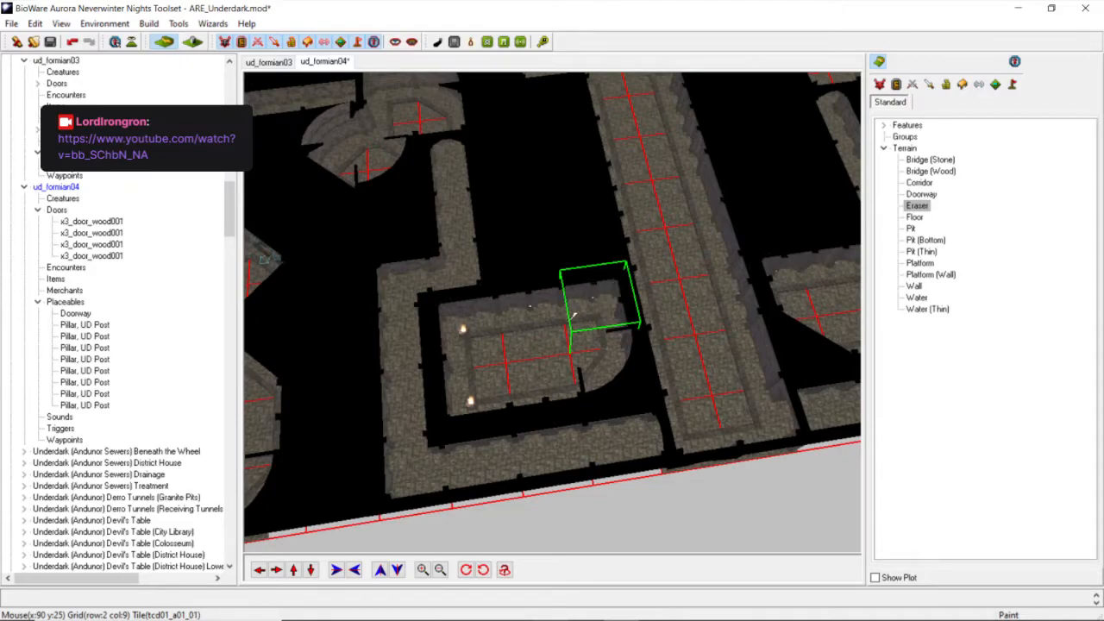
left_click(573, 315)
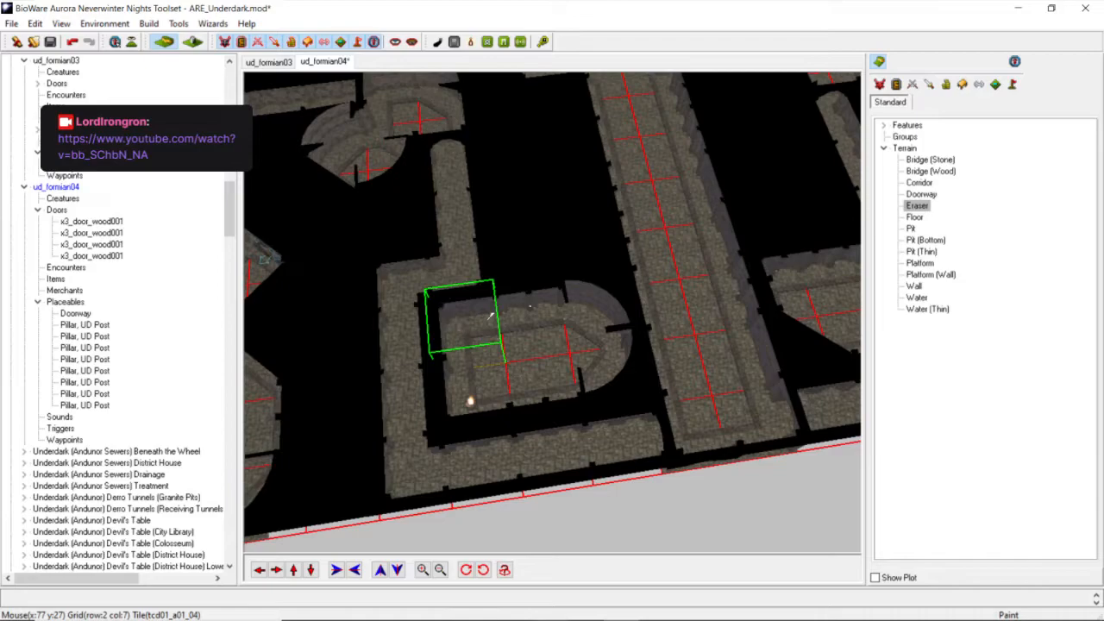
left_click(490, 317)
left_click(502, 369)
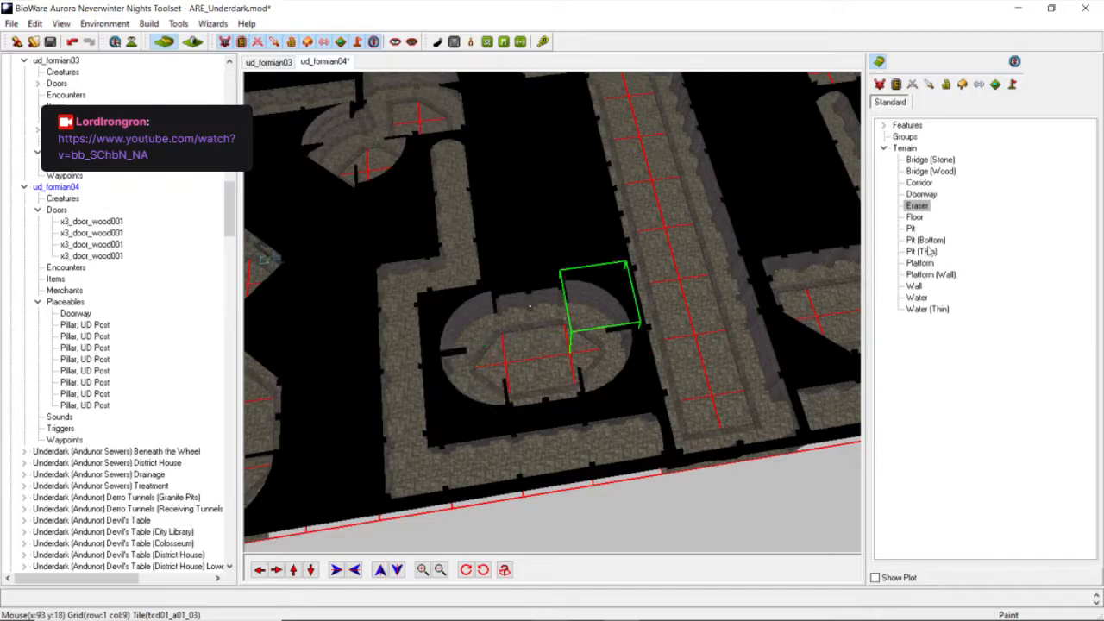
Paint a short Corridor spur from the row 0 corridor towards the middle of the rounded chamber at columns 7 to 9.
left_click(920, 183)
left_click(920, 194)
scroll(556, 394, "down", 5)
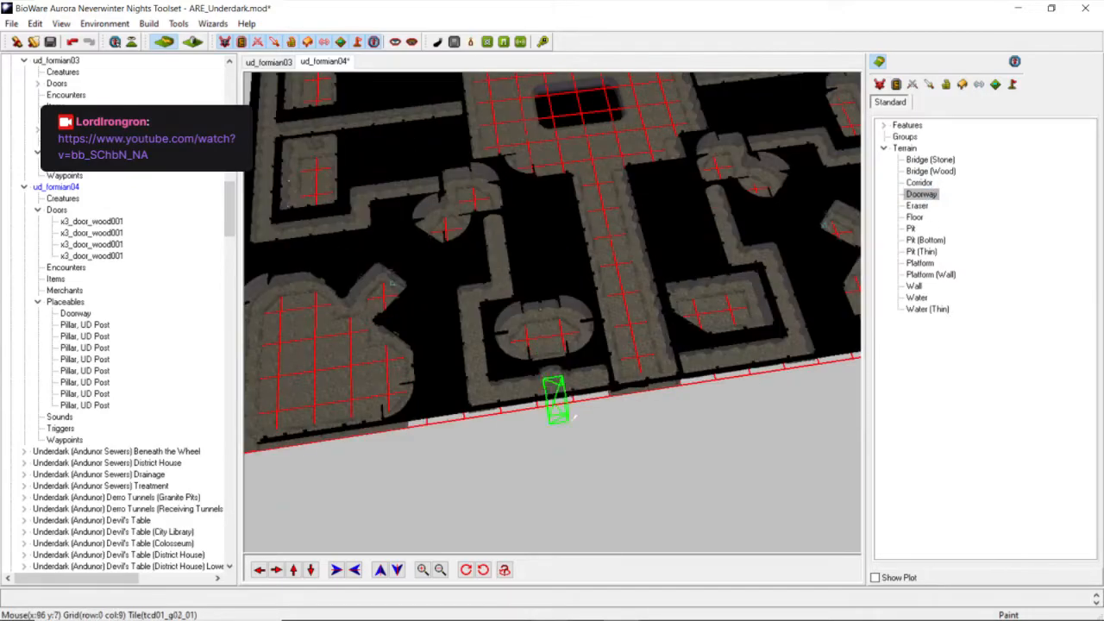
Repaint the corner tiles of the mirrored row 1–2 chamber at columns 12 to 14 with Eraser until every corner is rounded.
left_click(294, 569)
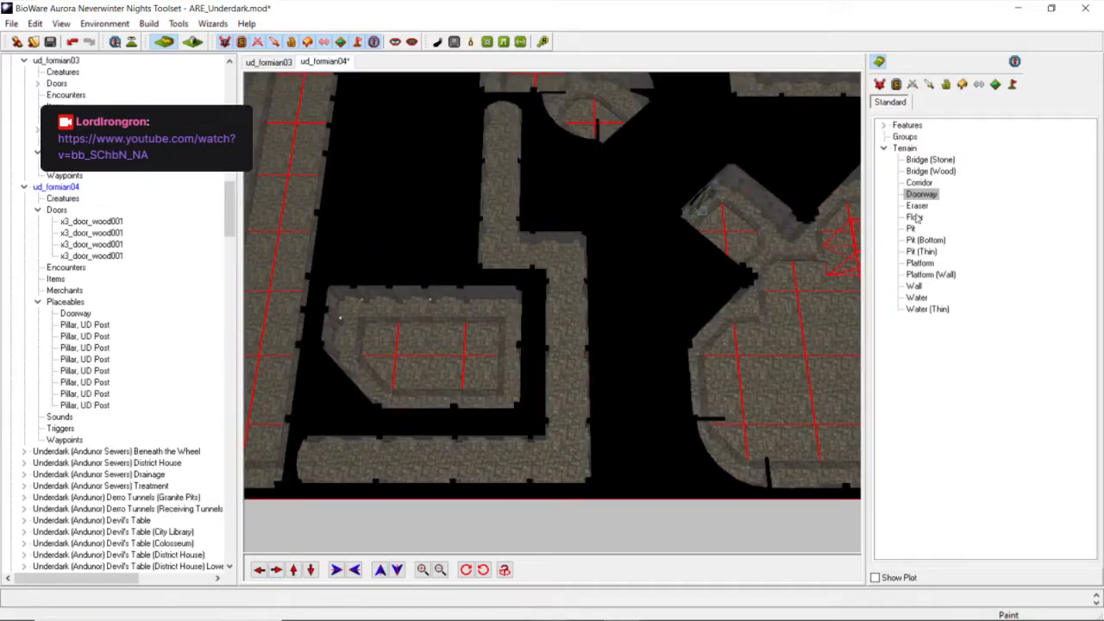
left_click(917, 205)
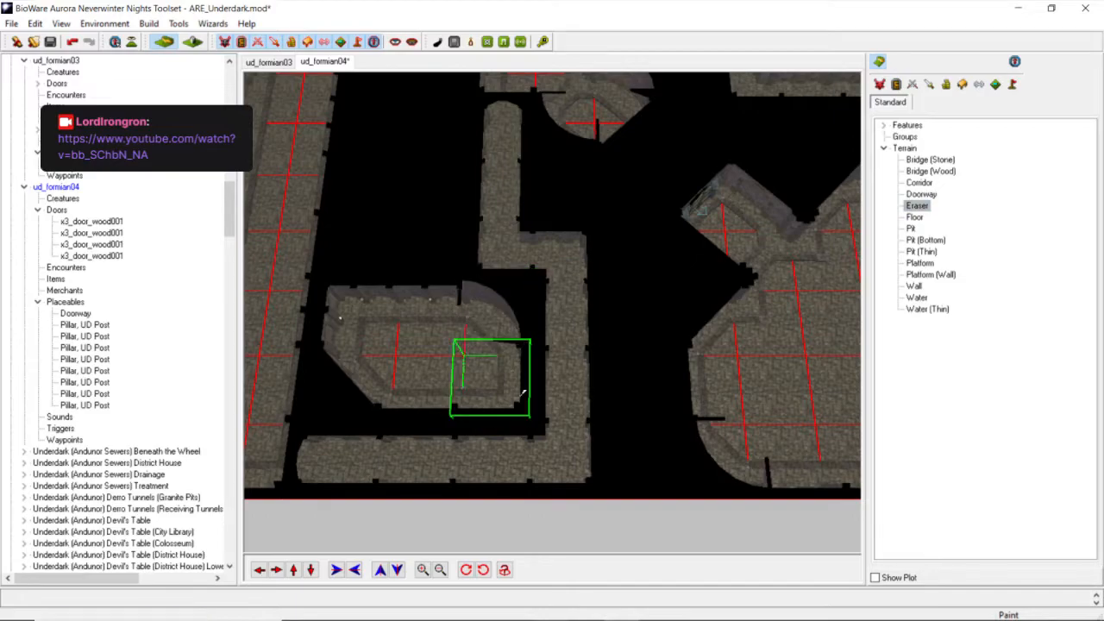
left_click(521, 393)
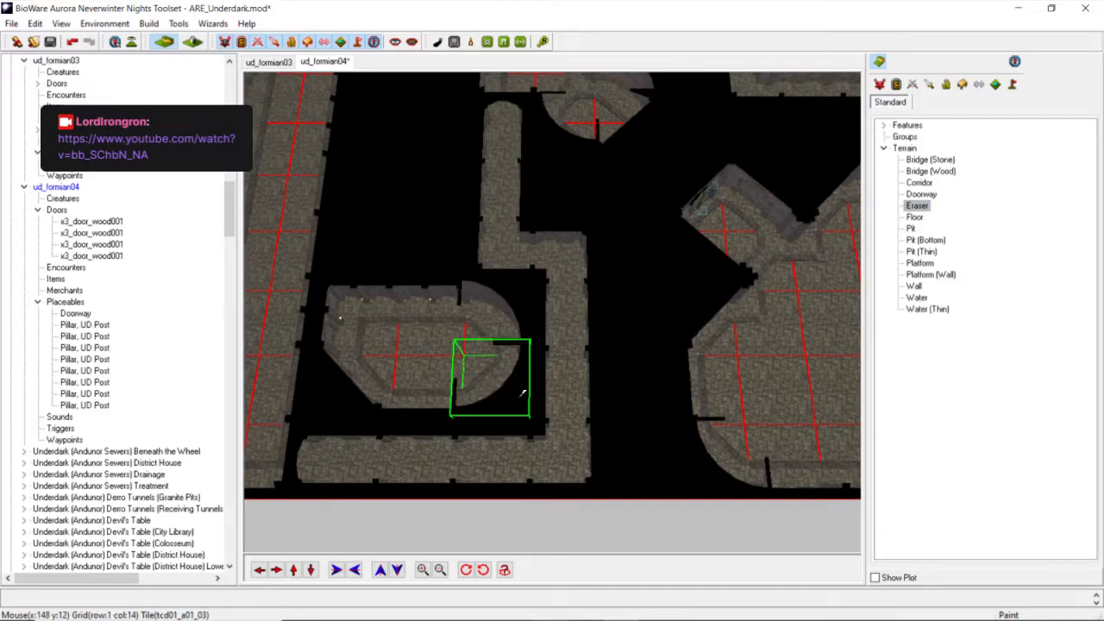
left_click(521, 393)
left_click(522, 394)
left_click(521, 394)
left_click(522, 393)
left_click(522, 393)
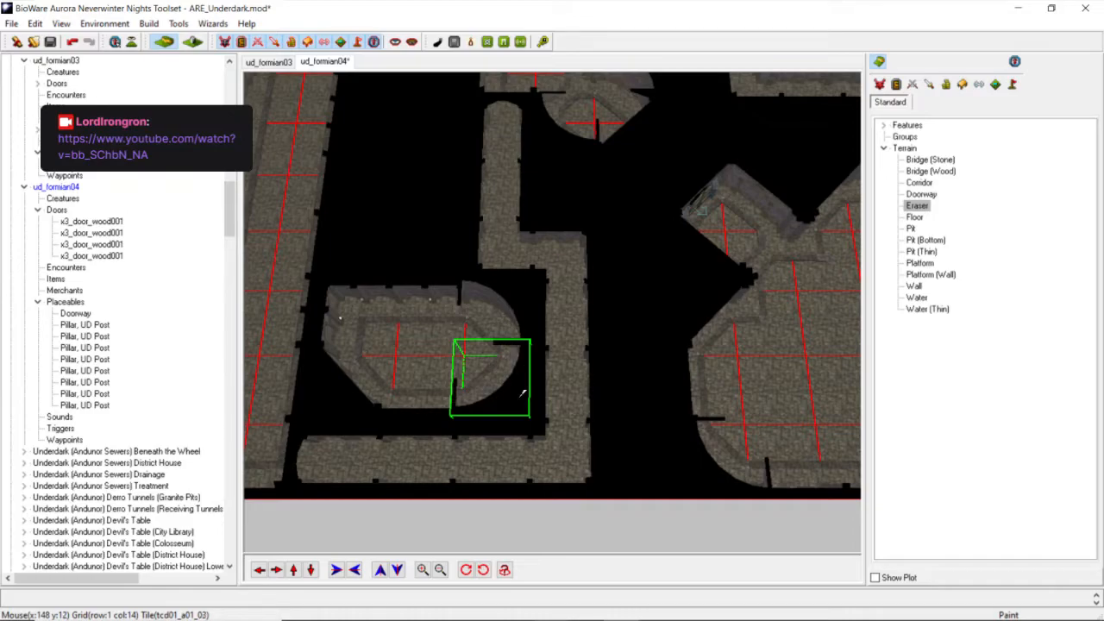
left_click(369, 396)
left_click(368, 396)
left_click(369, 397)
left_click(374, 321)
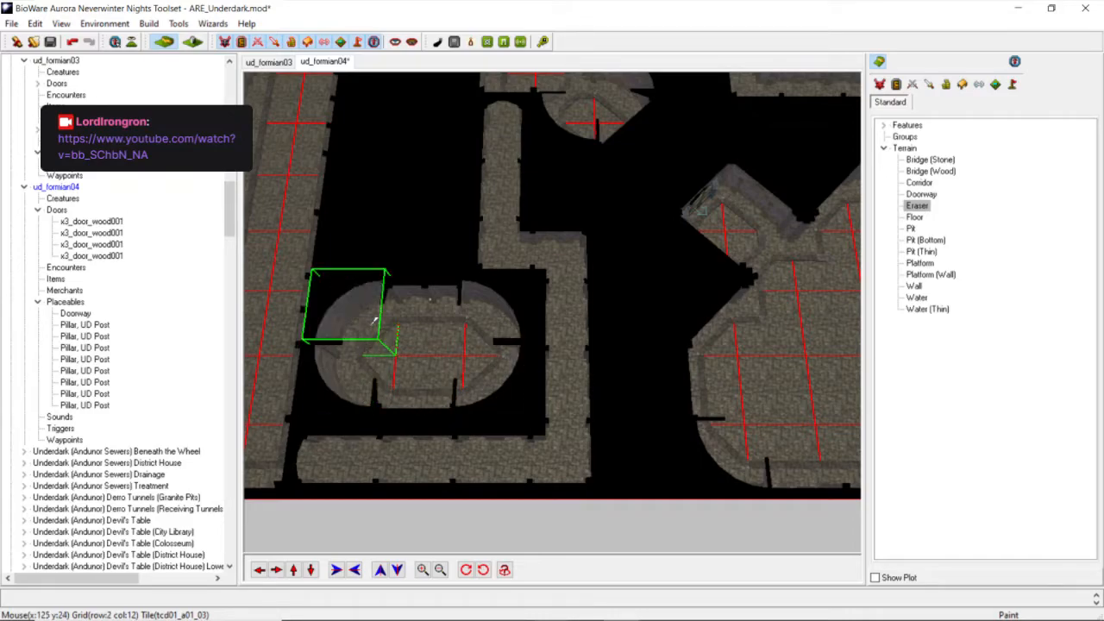
scroll(379, 323, "up", 3)
scroll(525, 345, "down", 3)
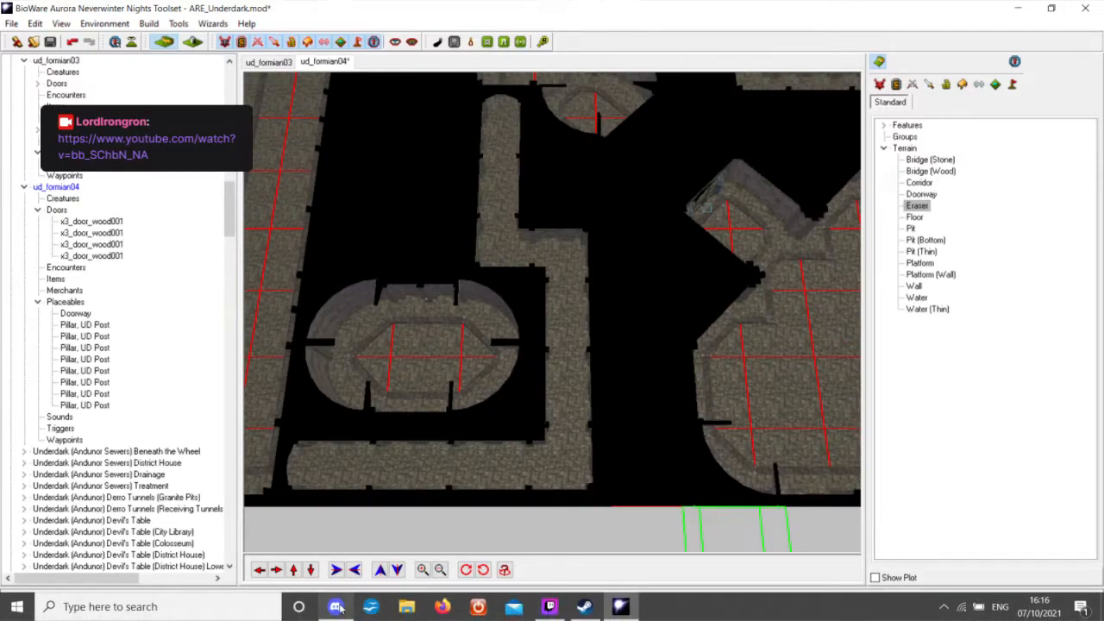
scroll(465, 285, "down", 3)
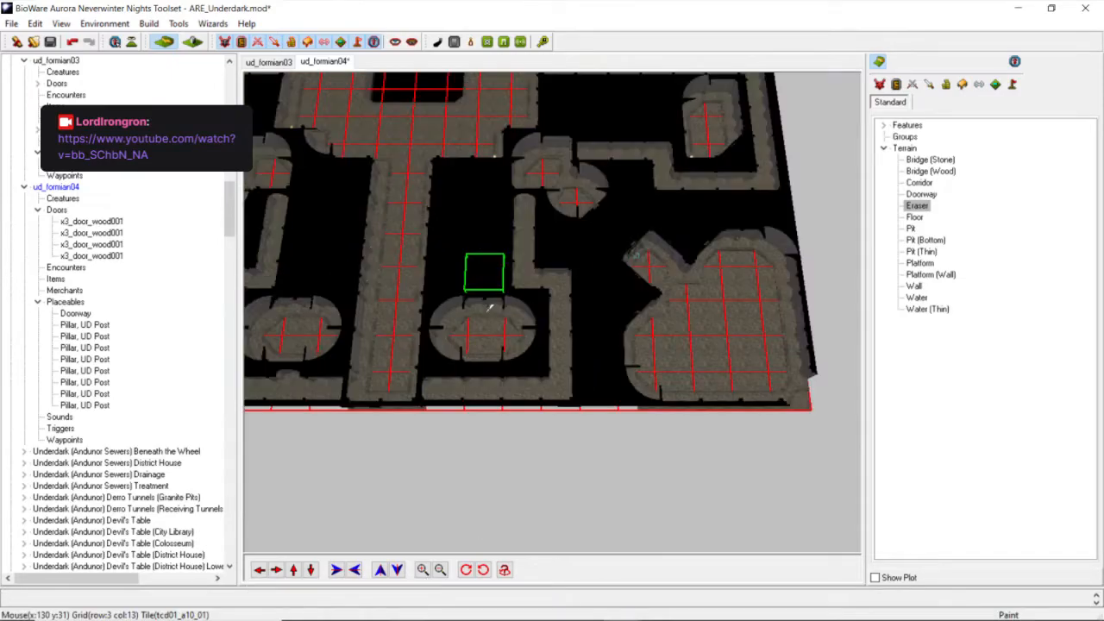
scroll(493, 343, "up", 3)
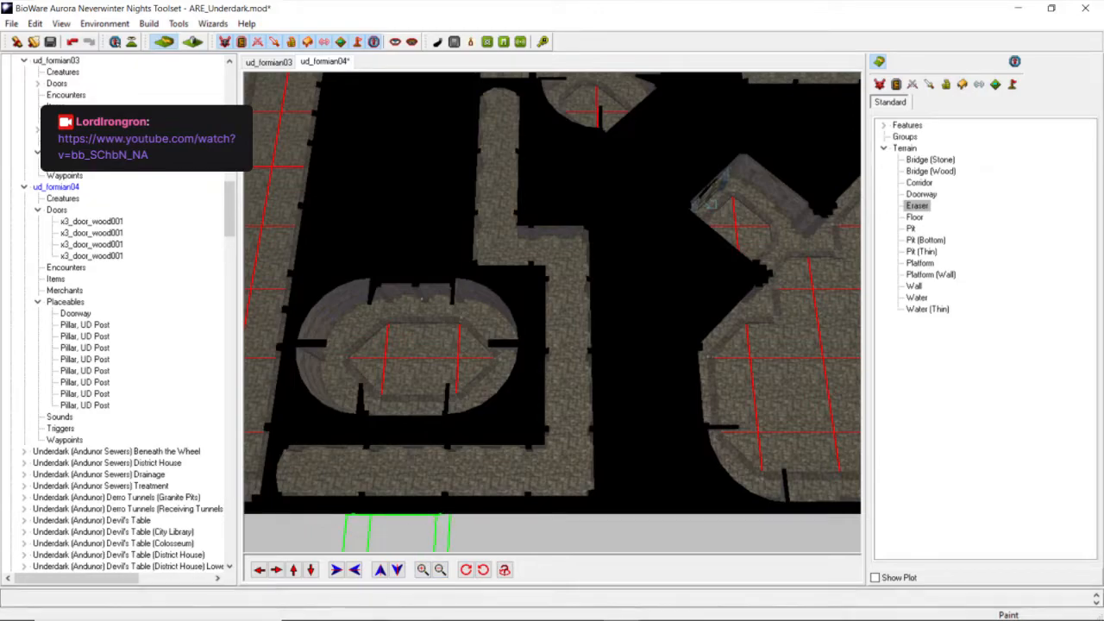
Switch to Discord and Twitch Studio to mute the microphone in both, and return to the Aurora Toolset.
mouse_move(357, 609)
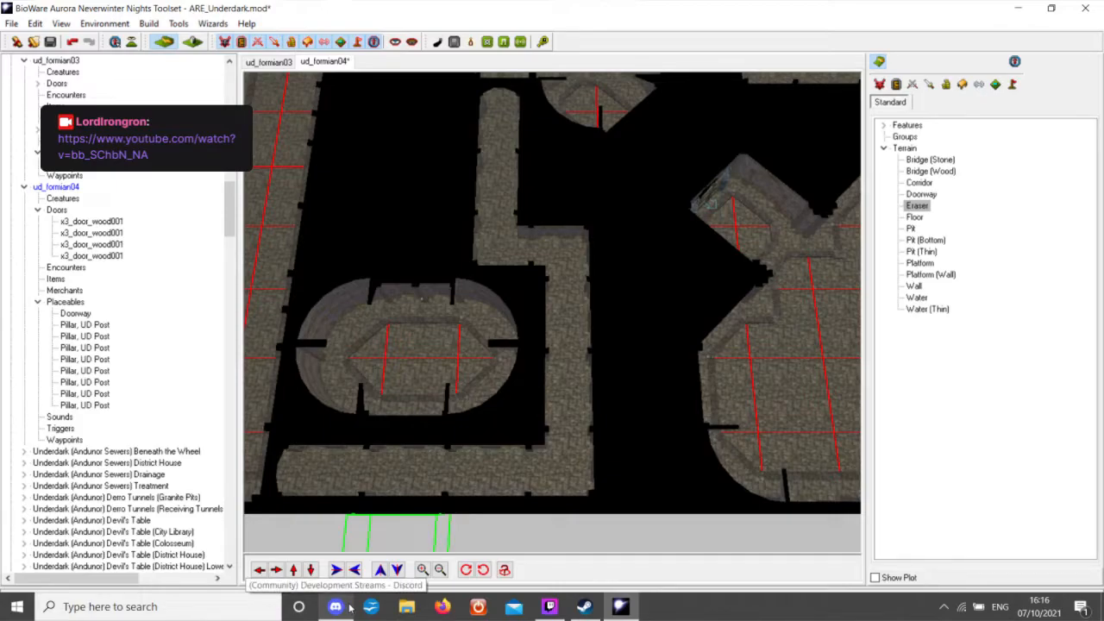
left_click(334, 609)
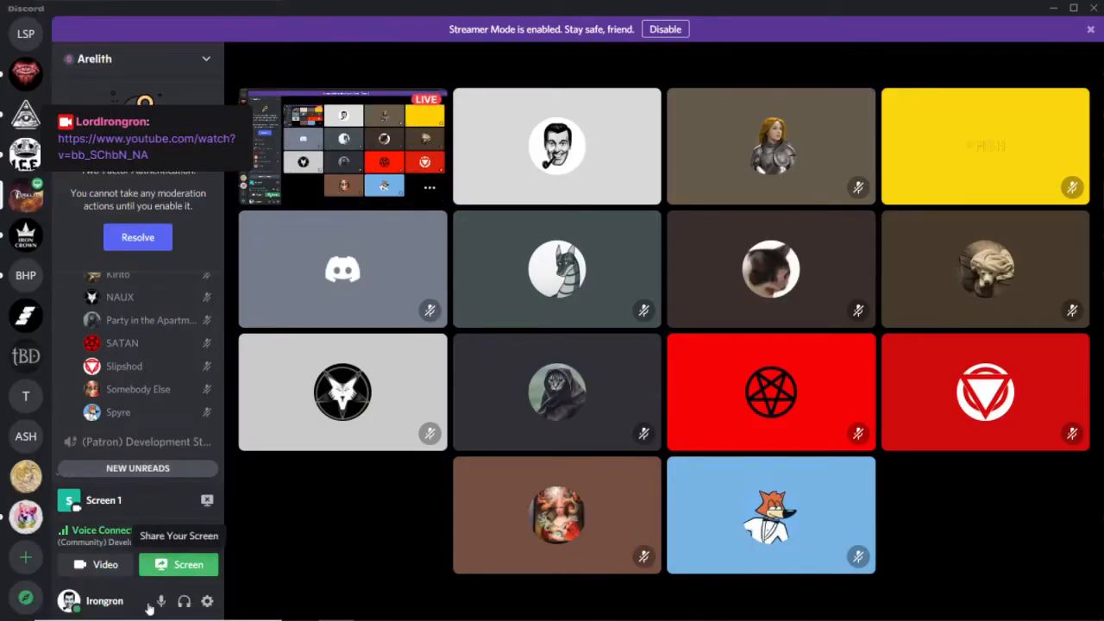
left_click(161, 607)
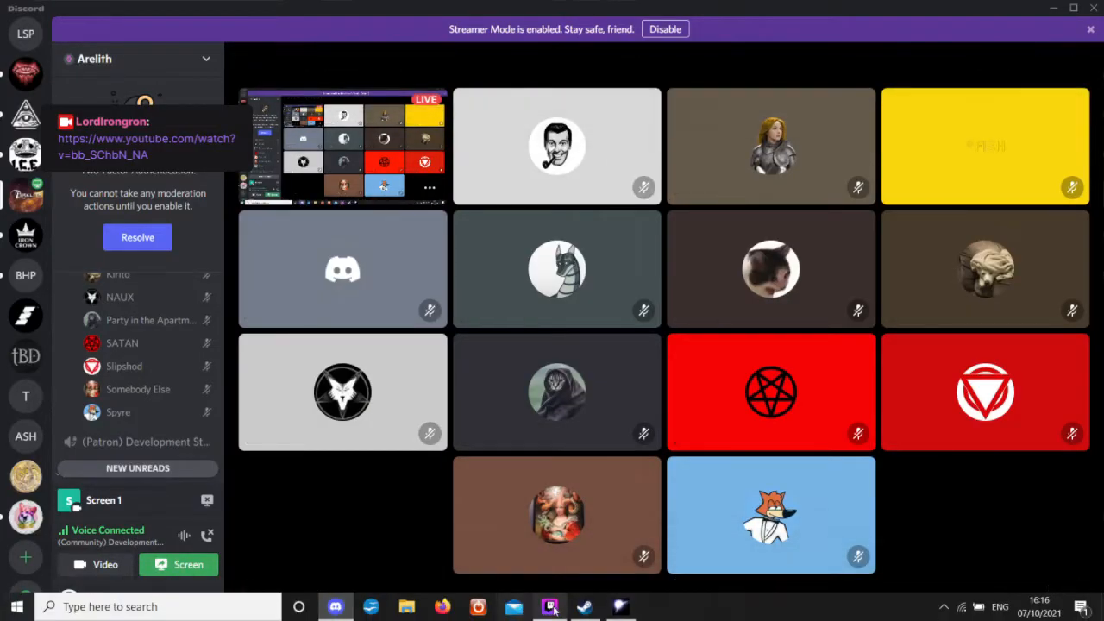
left_click(550, 608)
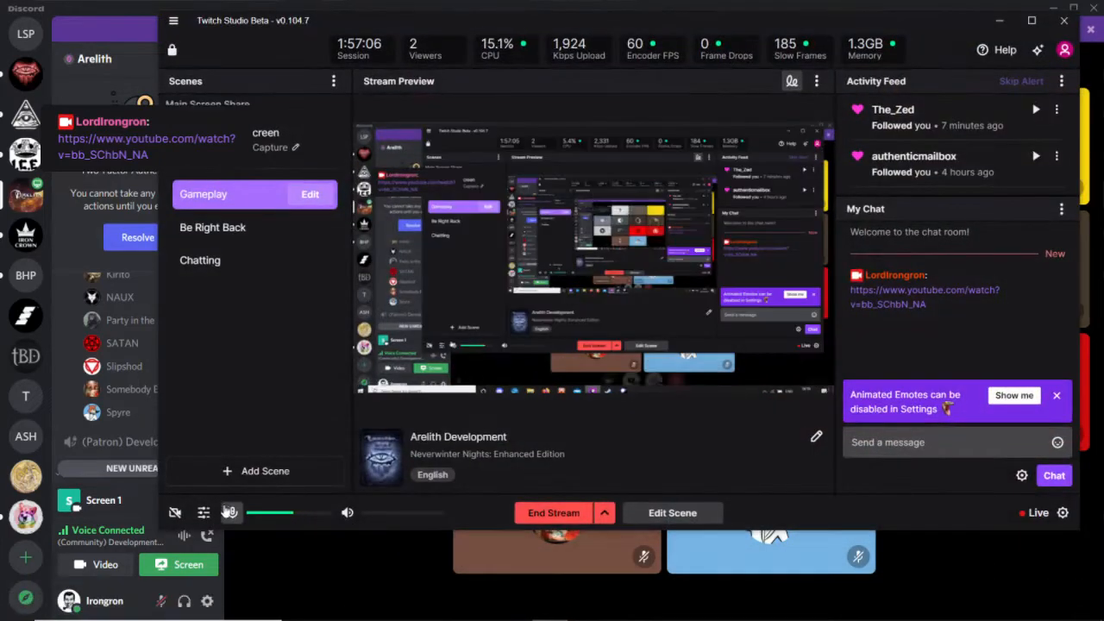
left_click(229, 512)
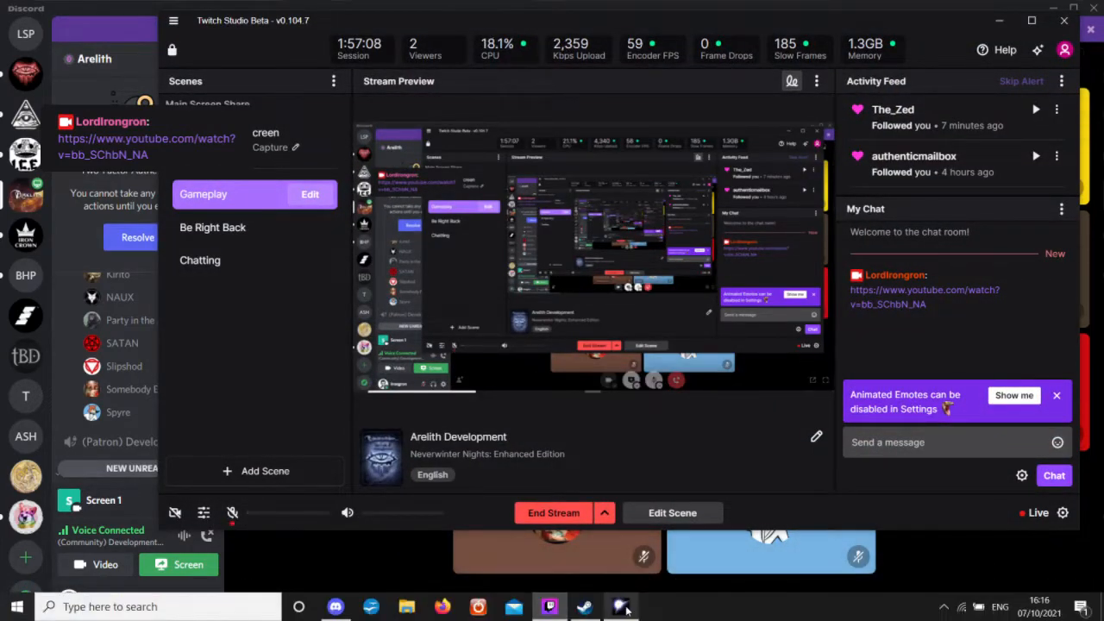
left_click(621, 607)
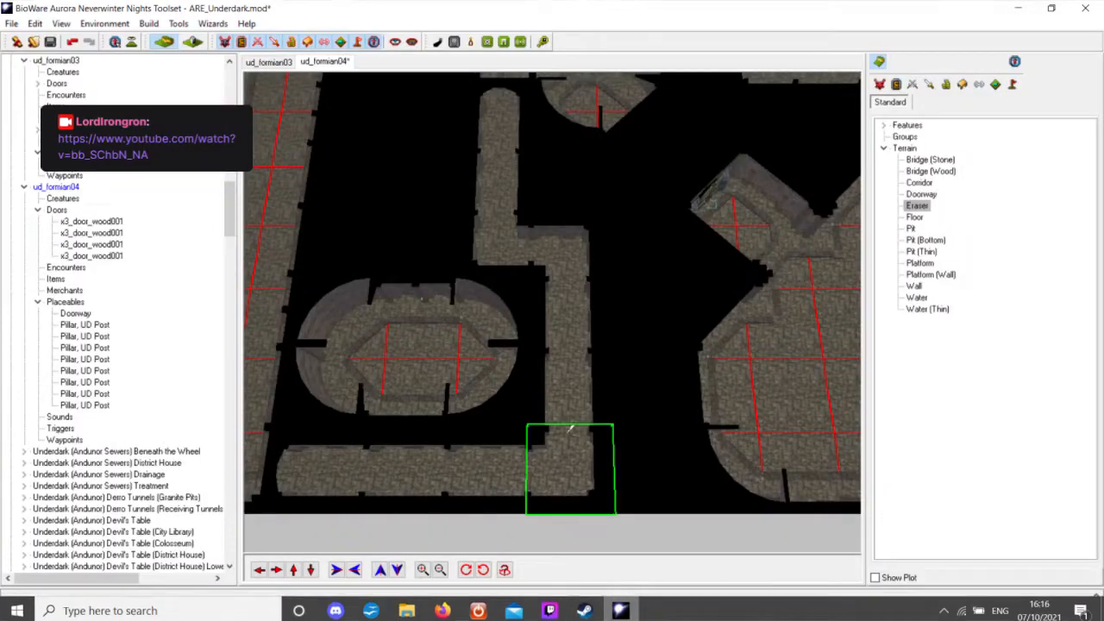
Paint a short Corridor spur from the row 0 corridor towards the middle of the rounded chamber at columns 12 to 14.
left_click(921, 183)
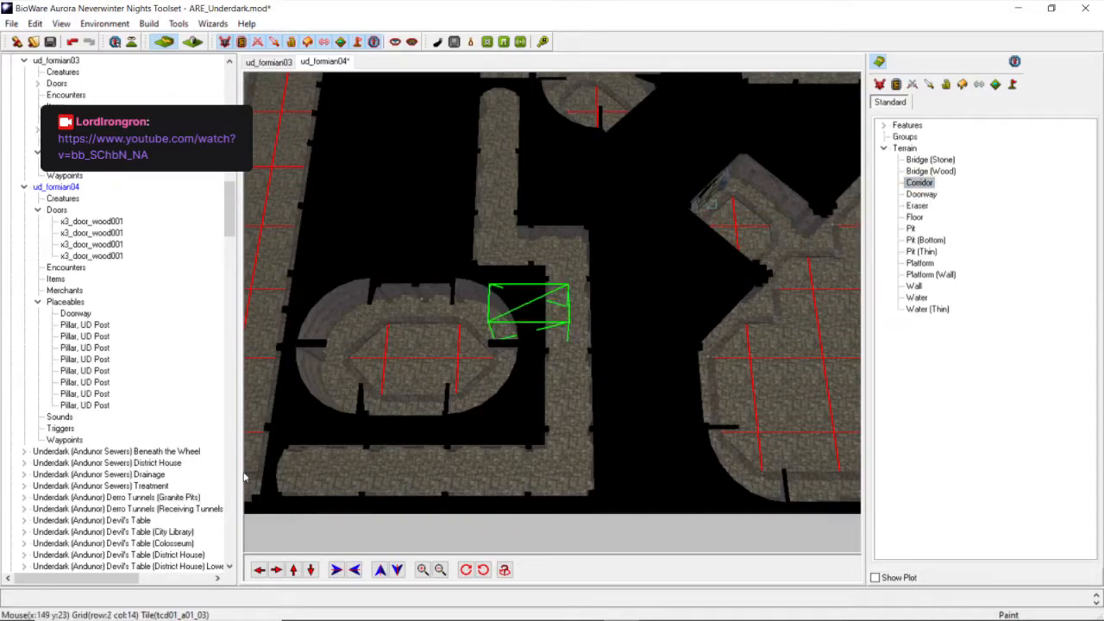
left_click(406, 420)
scroll(584, 251, "down", 3)
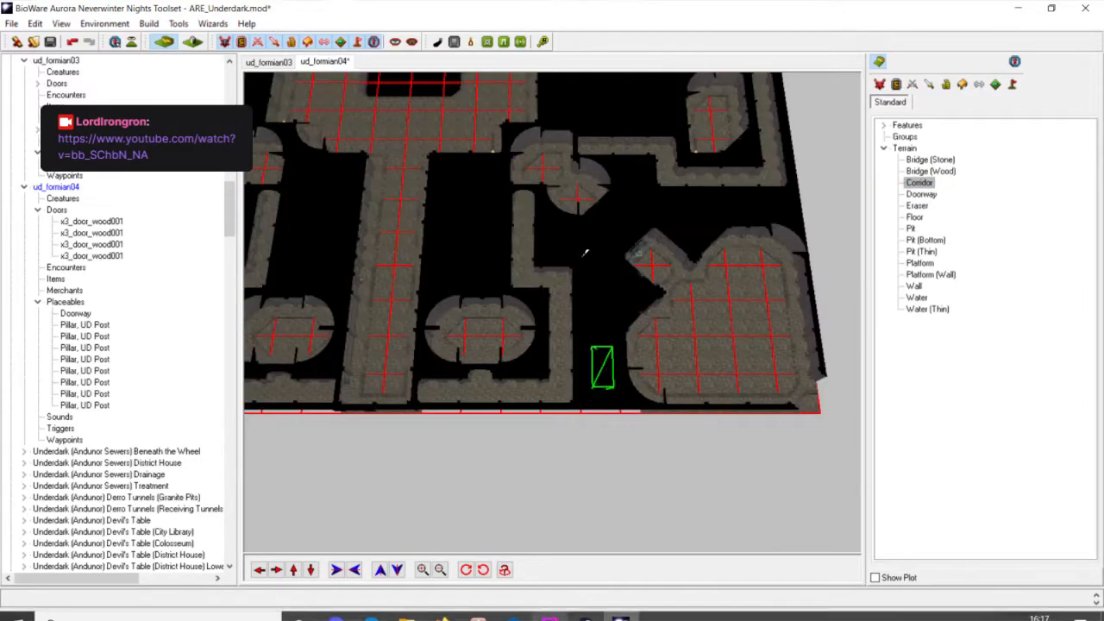
Repaint the corner tiles of the column 19–20 chamber at rows 7 to 9 with Eraser until every corner is rounded.
middle_click_drag(680, 243, 487, 237)
scroll(576, 234, "down", 3)
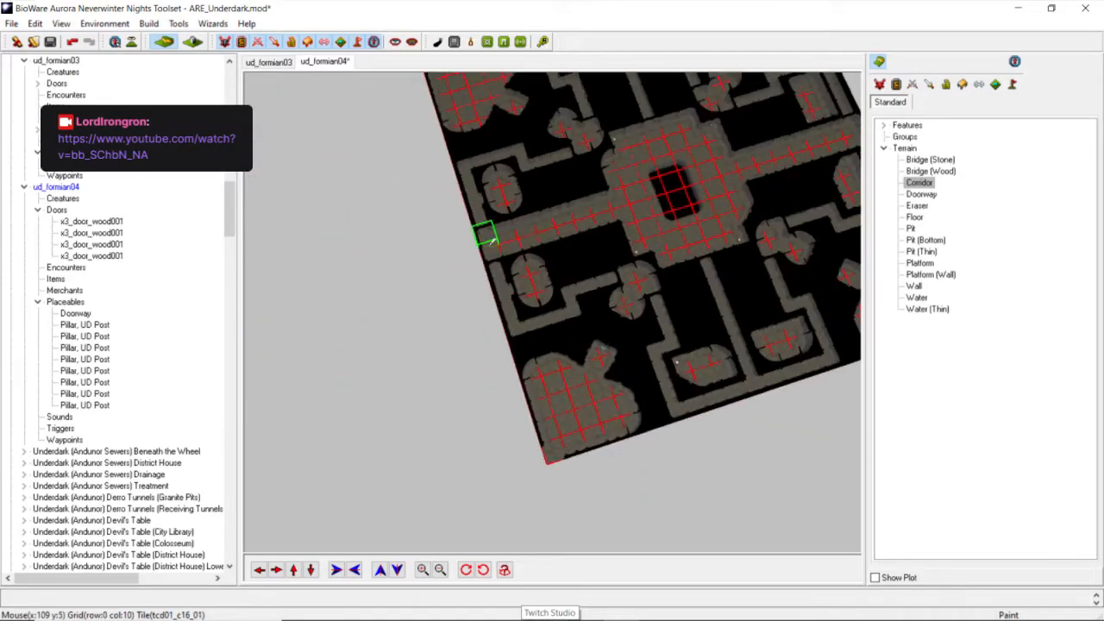
scroll(530, 378, "up", 3)
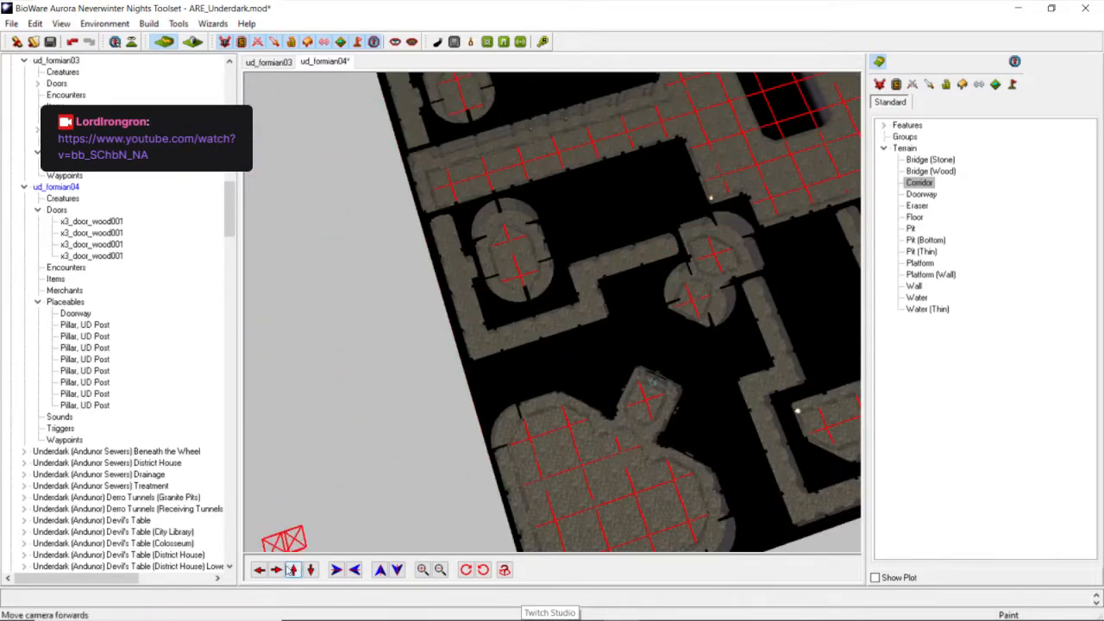
left_click(277, 570)
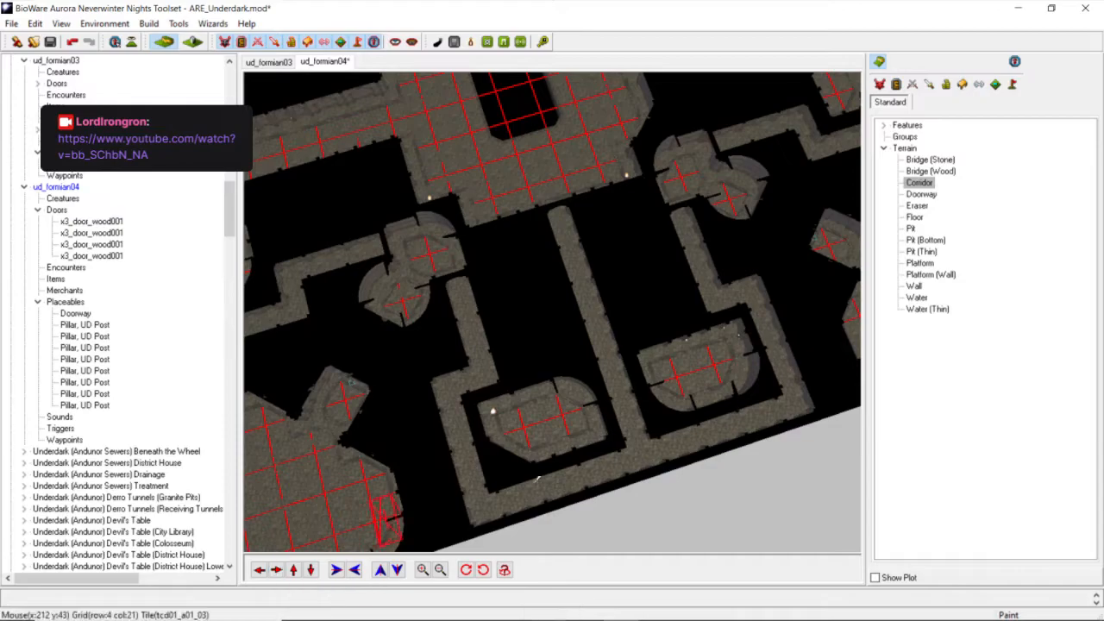
left_click(921, 196)
left_click(920, 207)
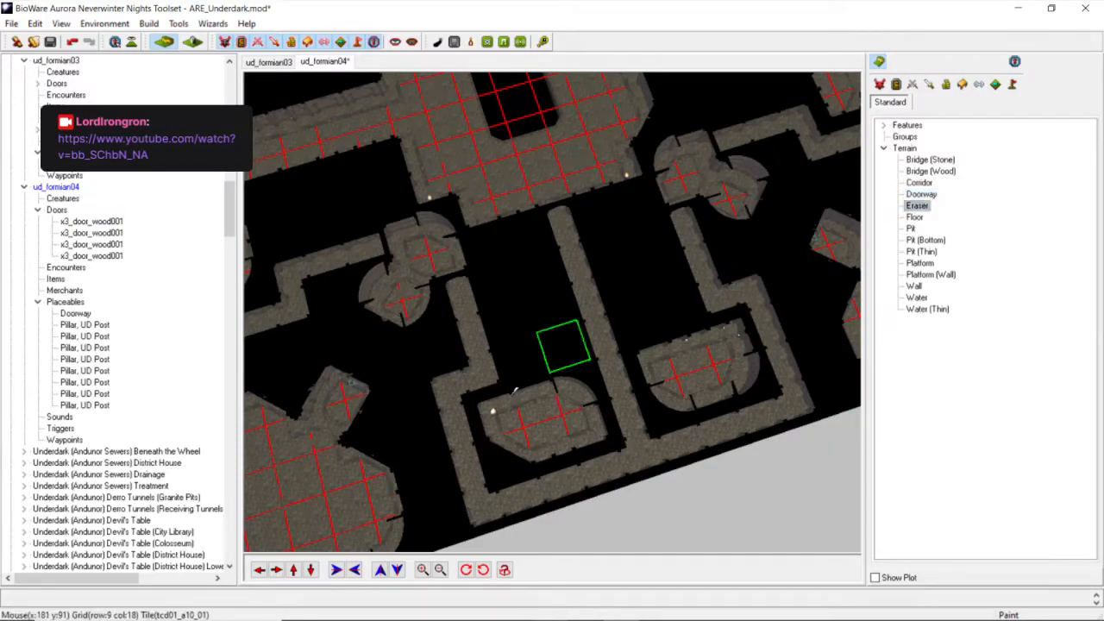
left_click(514, 391)
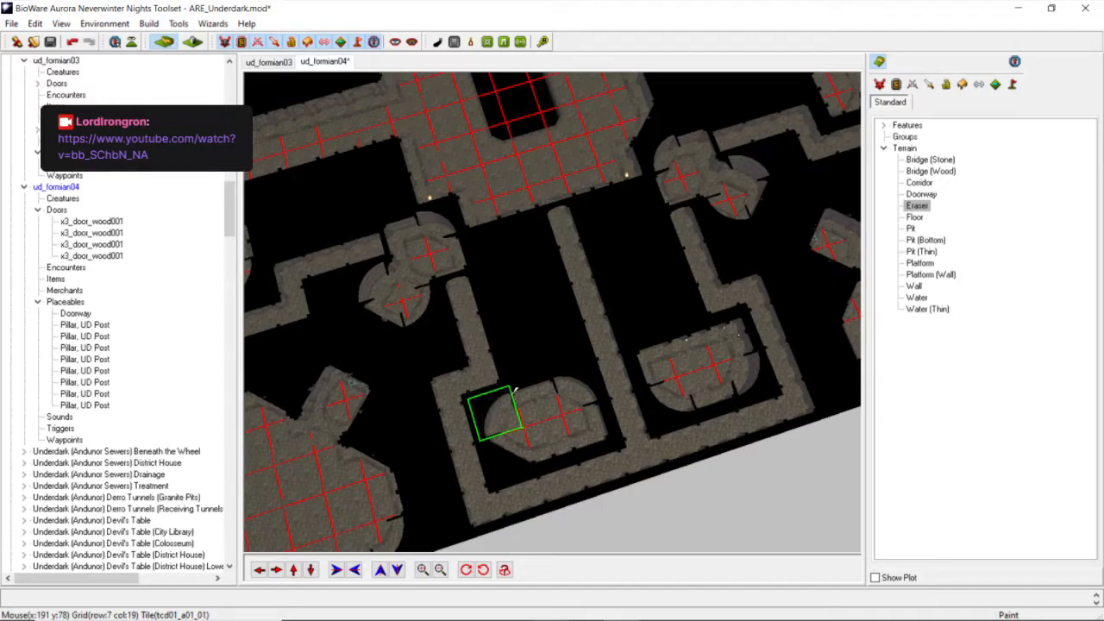
left_click(523, 436)
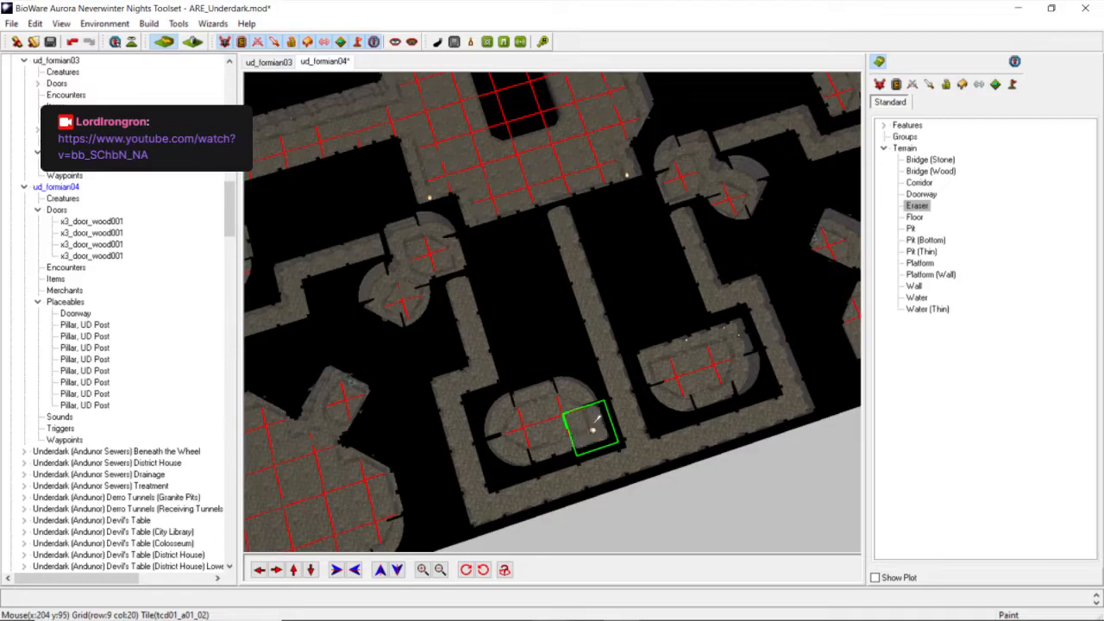
left_click(597, 418)
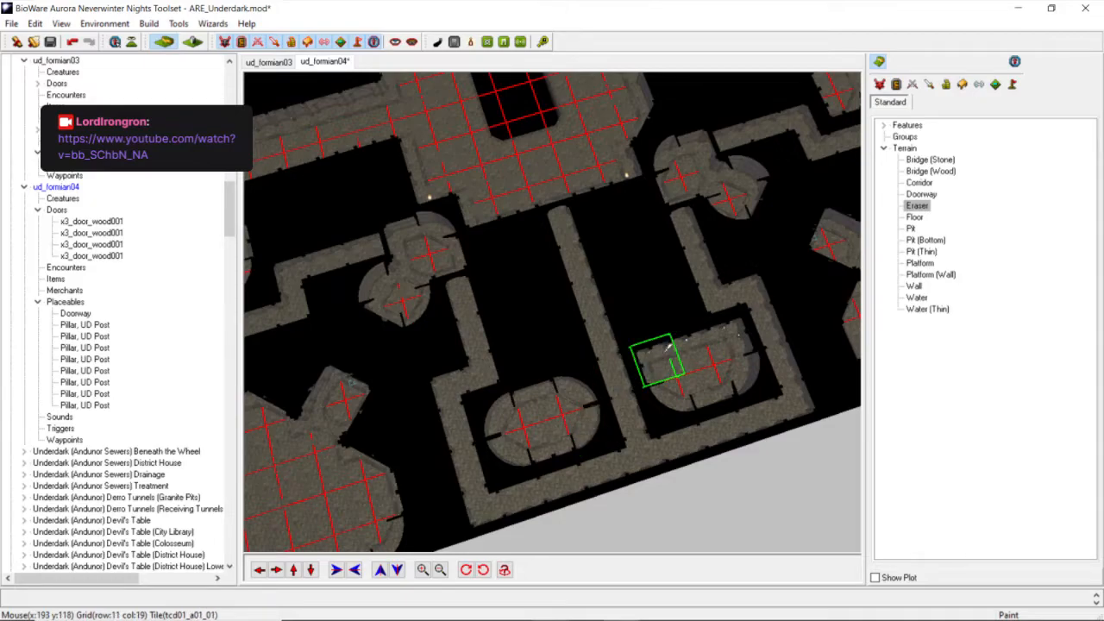
Repaint the squared corners of the column 19–20 chamber at rows 11 to 13 with Eraser until they are rounded.
left_click(668, 346)
left_click(667, 346)
left_click(712, 326)
left_click(712, 326)
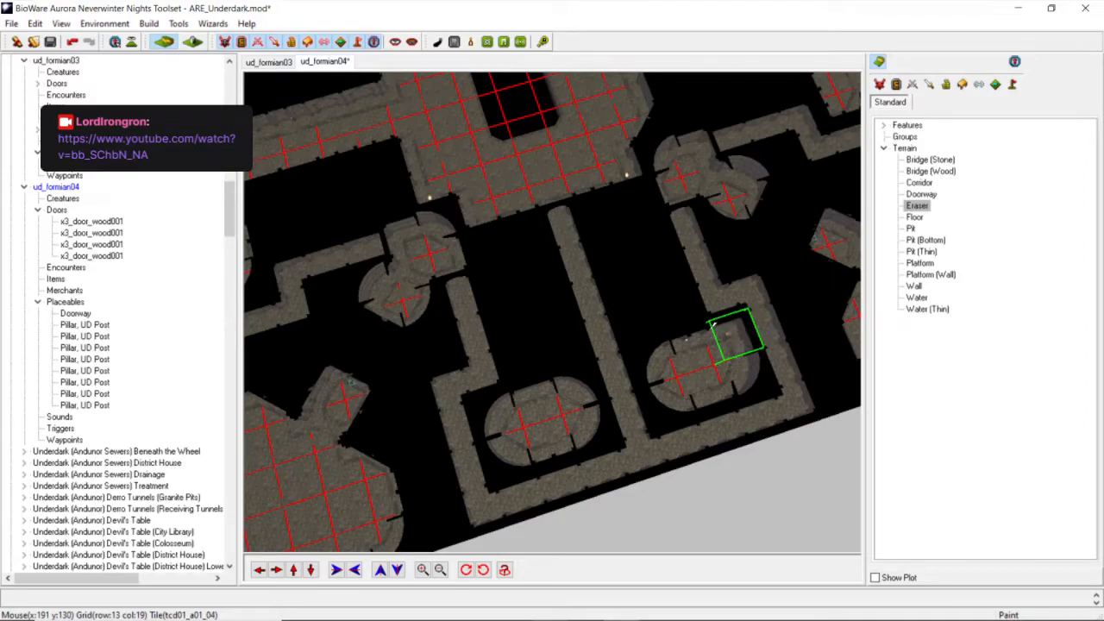
left_click(712, 326)
left_click(712, 326)
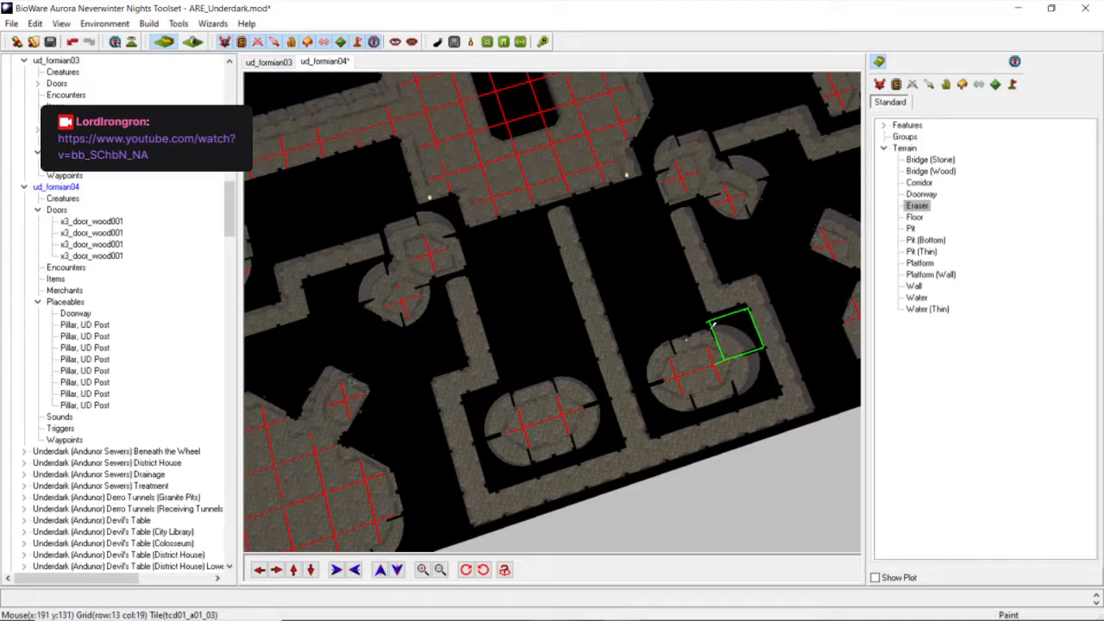
Paint short Corridor spurs from the outer corridor towards the two rounded column 19–20 chambers at rows 7 to 9 and 11 to 13.
scroll(712, 326, "down", 5)
middle_click_drag(705, 328, 749, 317)
left_click(919, 182)
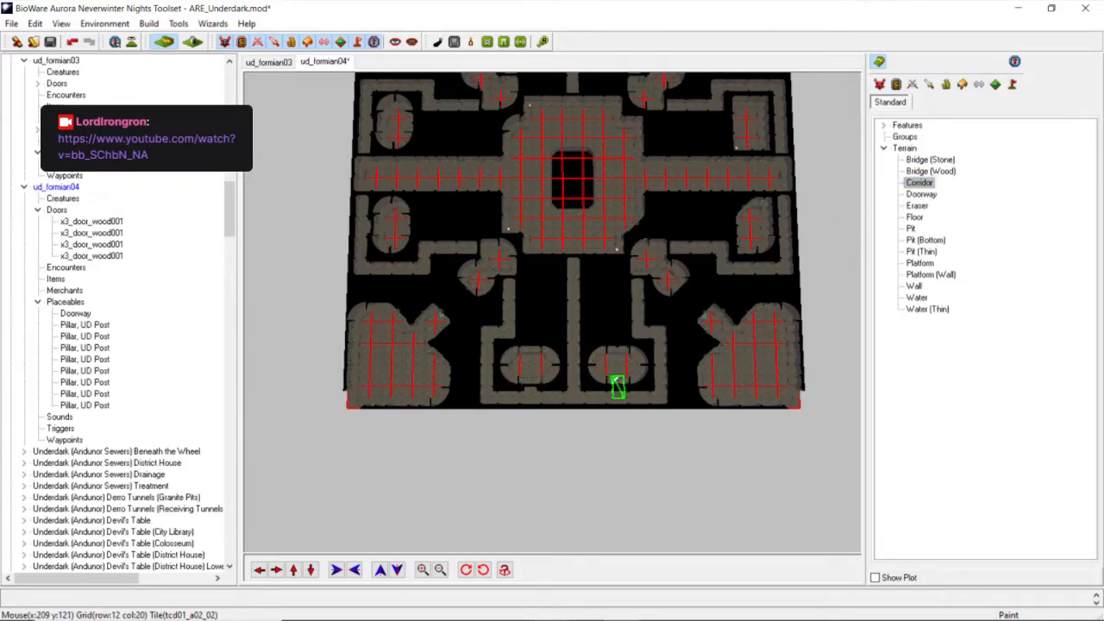
scroll(622, 336, "down", 2)
middle_click_drag(621, 308, 604, 322)
scroll(604, 321, "up", 3)
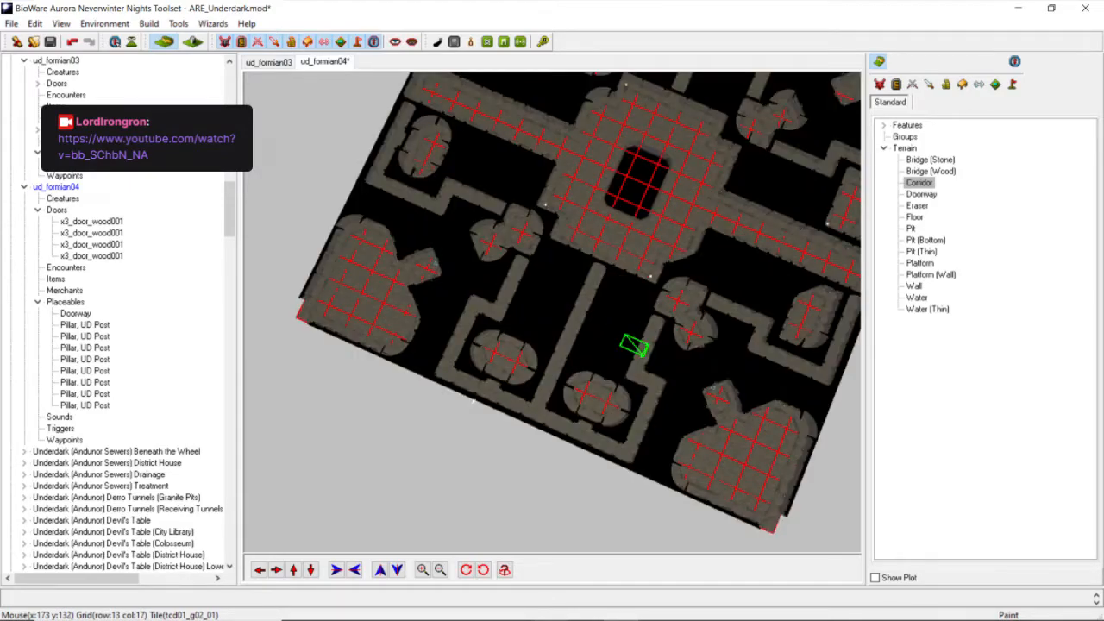
left_click(276, 570)
left_click(276, 570)
left_click(276, 570)
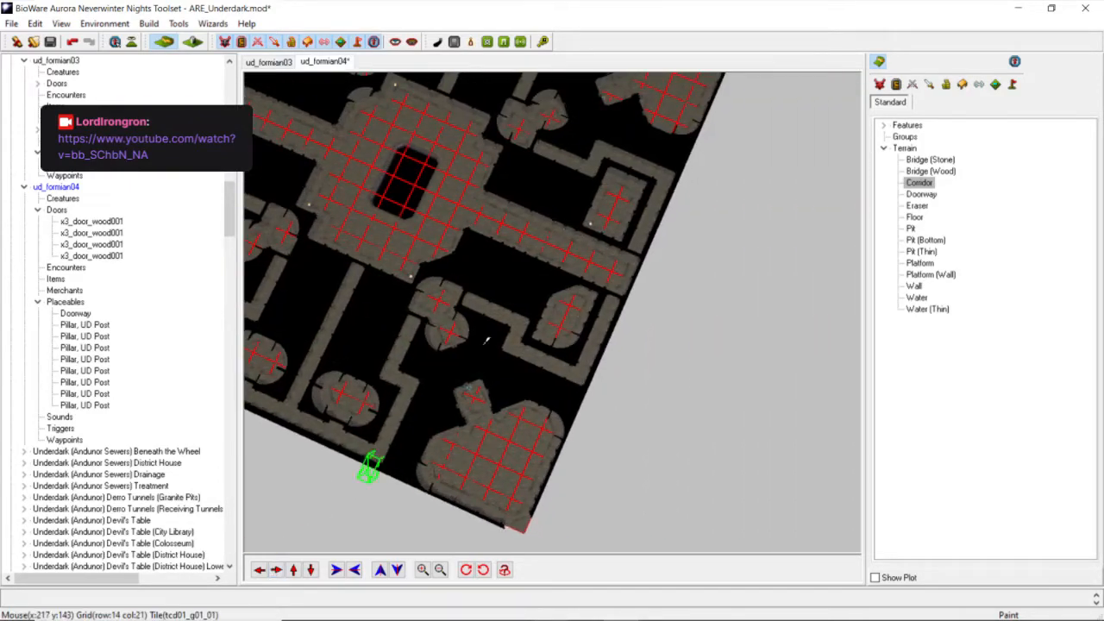
Repaint the squared corners of the chamber at columns 12 to 14, rows 18 to 19, with Eraser until all are rounded.
scroll(379, 371, "up", 3)
scroll(596, 273, "up", 2)
middle_click_drag(597, 273, 526, 263)
left_click(917, 205)
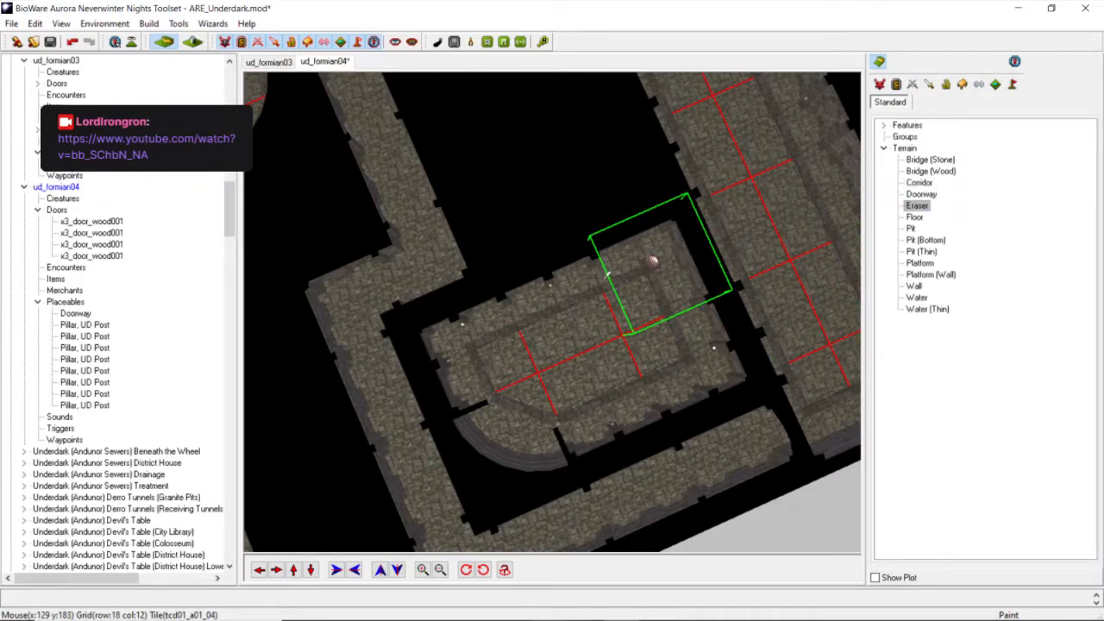
left_click(608, 275)
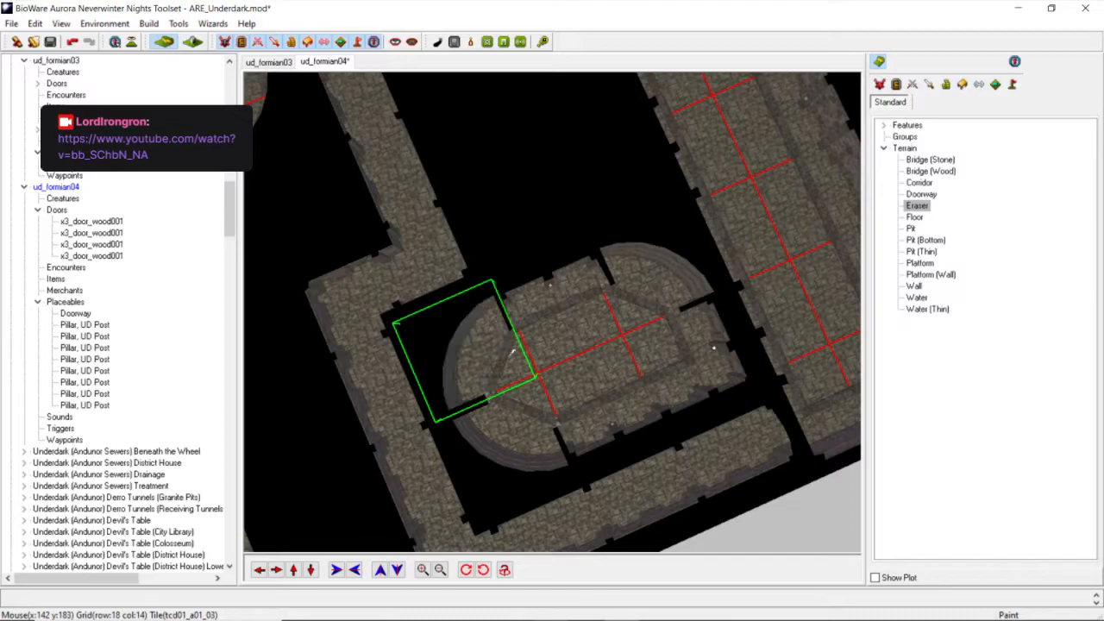
left_click(693, 362)
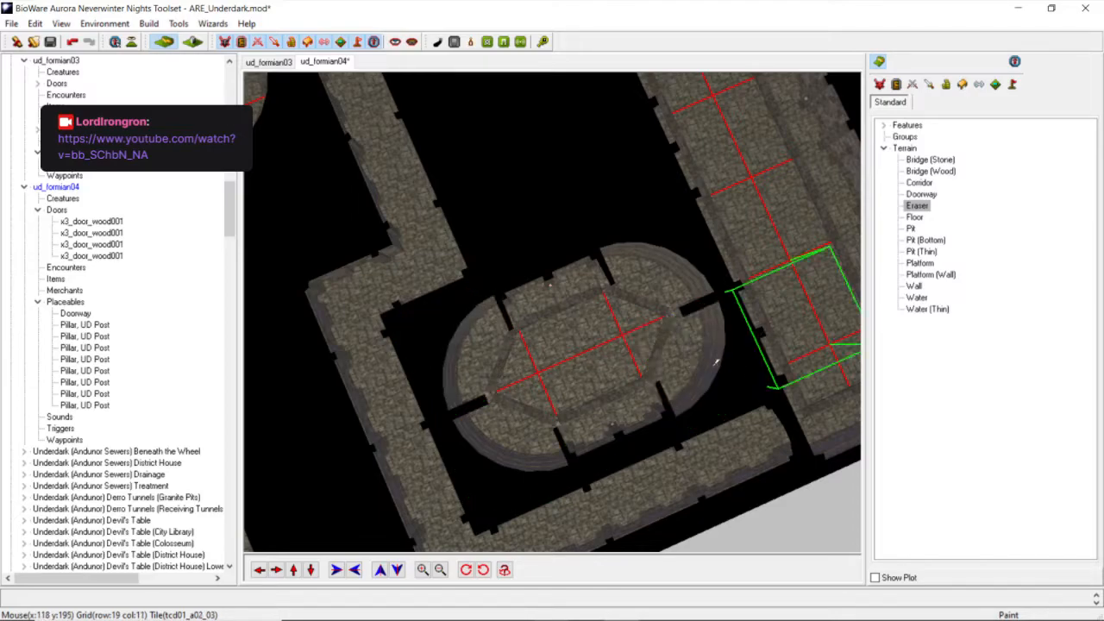
Paint a short Corridor spur from the row 20 corridor towards the middle of the rounded chamber at columns 12 to 14.
scroll(716, 362, "down", 4)
middle_click_drag(716, 362, 653, 384)
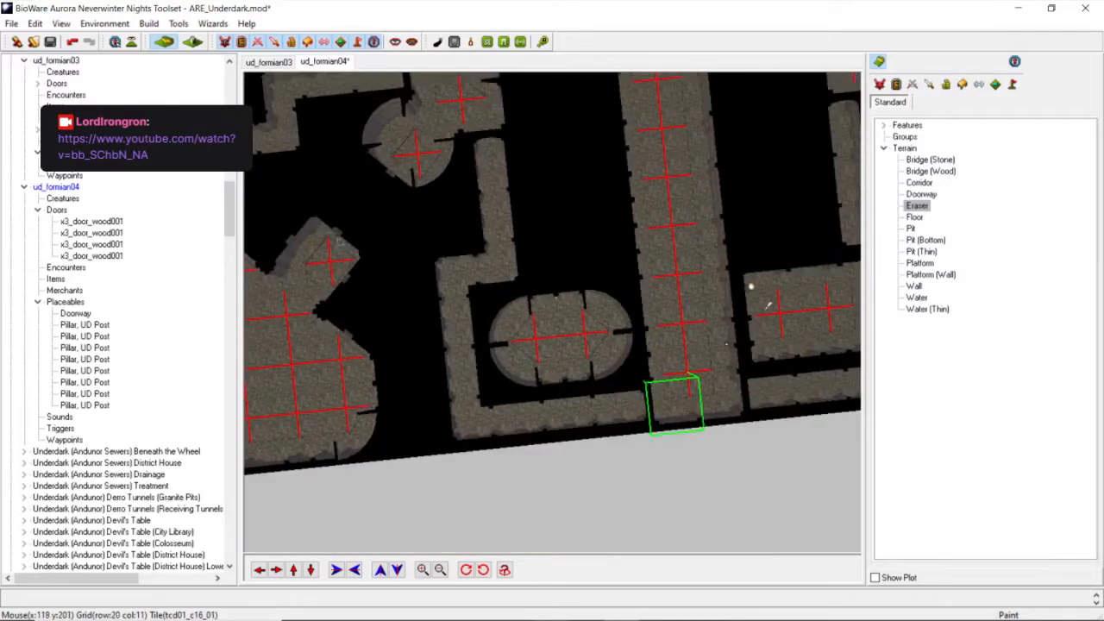
left_click(919, 182)
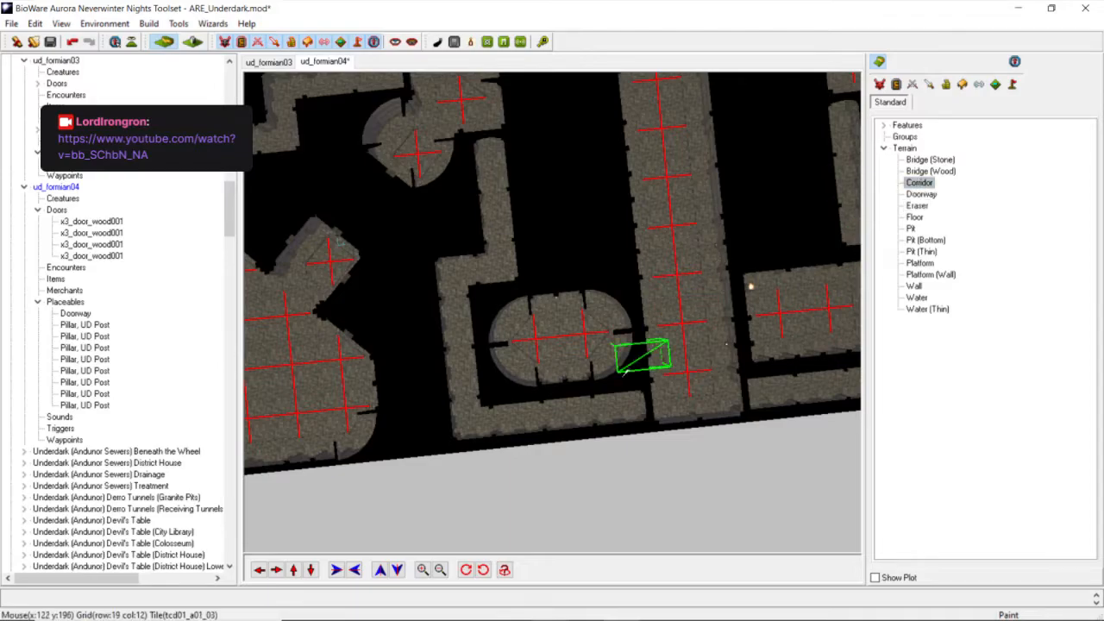
left_click(588, 373)
scroll(591, 354, "down", 3)
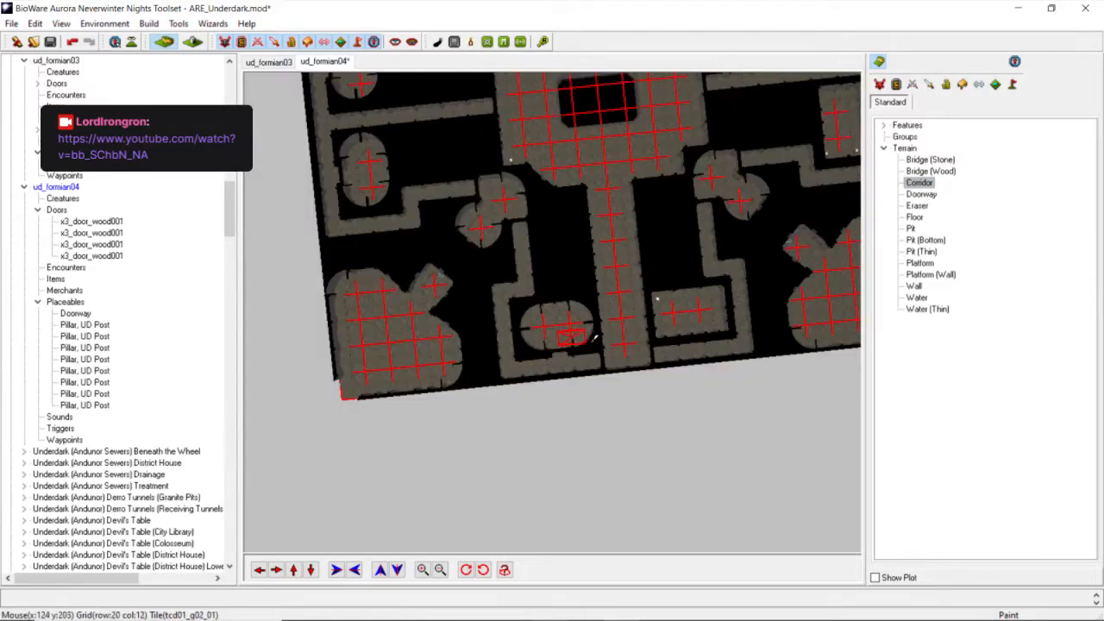
scroll(608, 332, "up", 3)
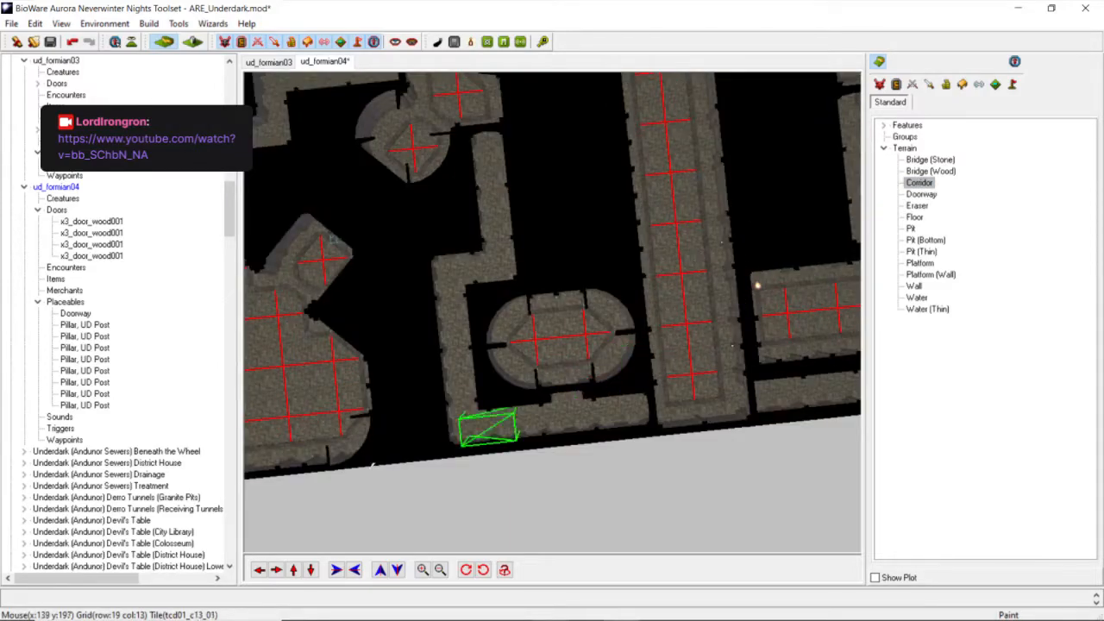
Round all four corners of the chamber at columns 7 to 9, rows 18 to 19, by repainting them with Eraser.
left_click(276, 569)
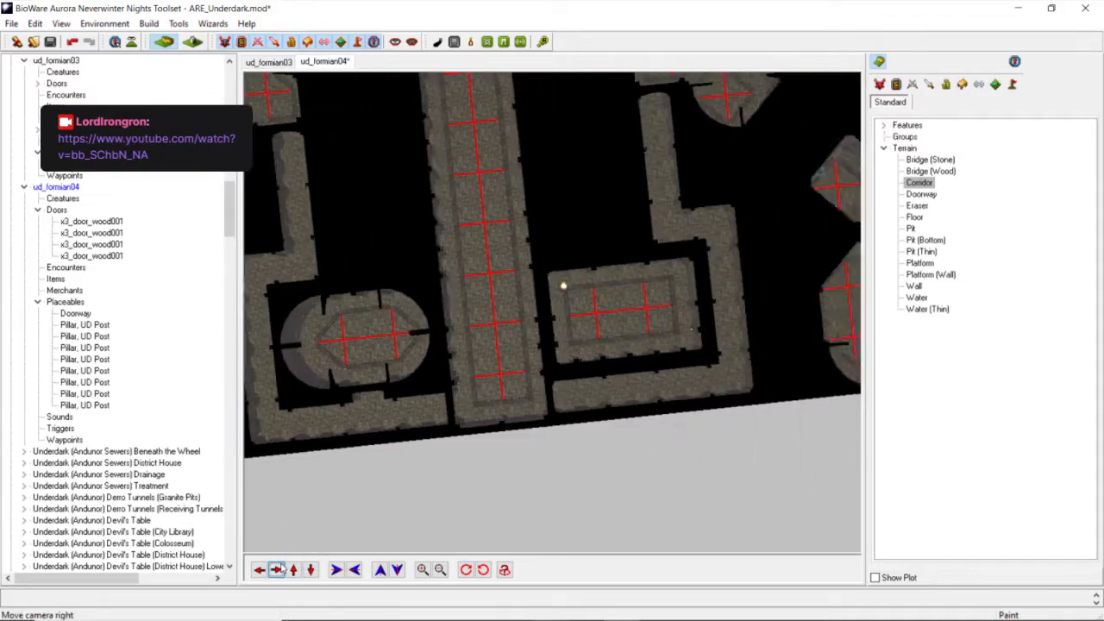
left_click(923, 207)
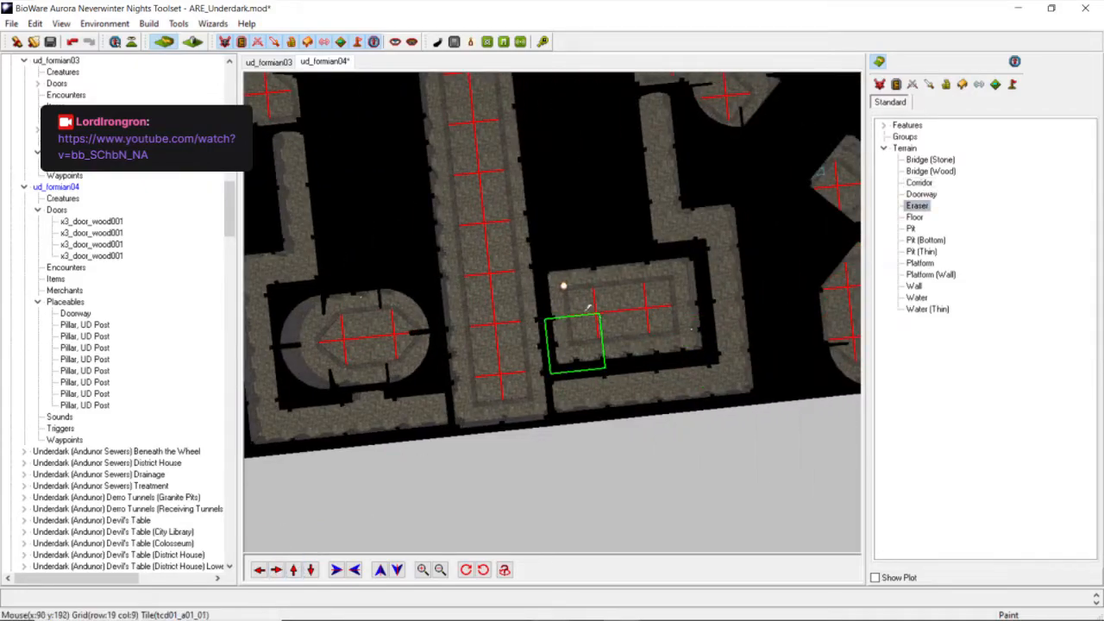
left_click(587, 302)
left_click(592, 320)
left_click(677, 319)
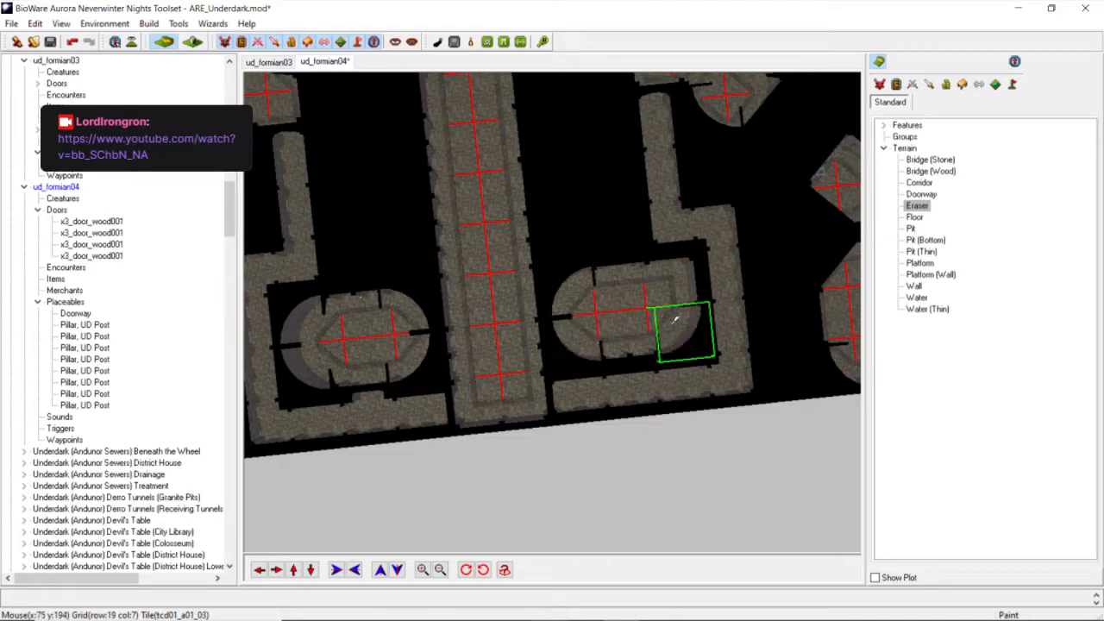
left_click(682, 283)
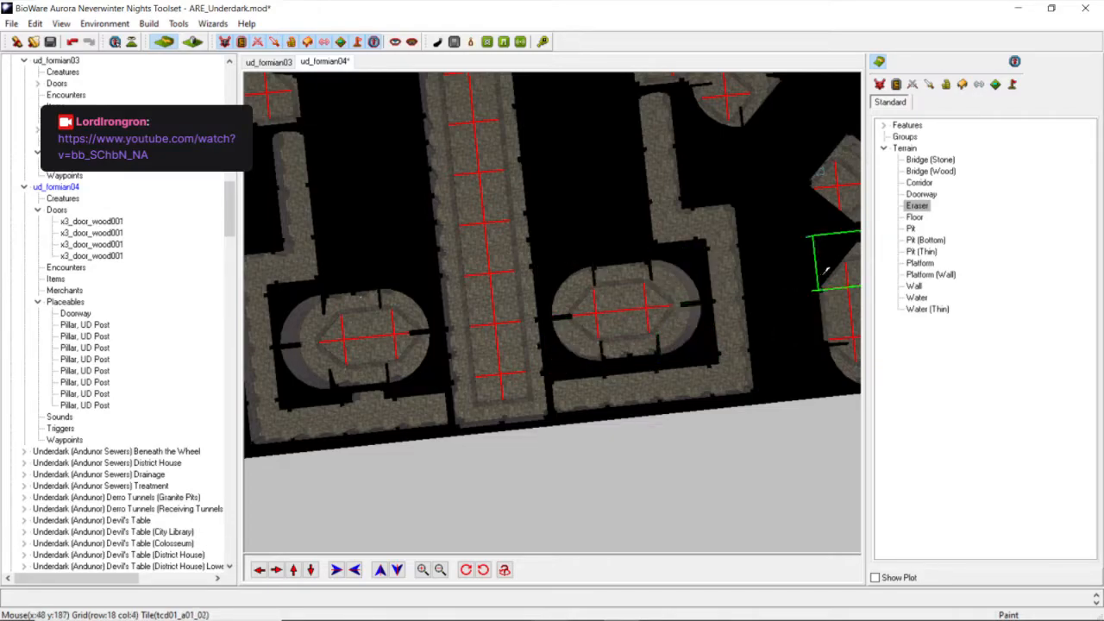
Paint a short Corridor spur from the row 20 corridor towards the middle of the rounded chamber at columns 7 to 9.
left_click(920, 183)
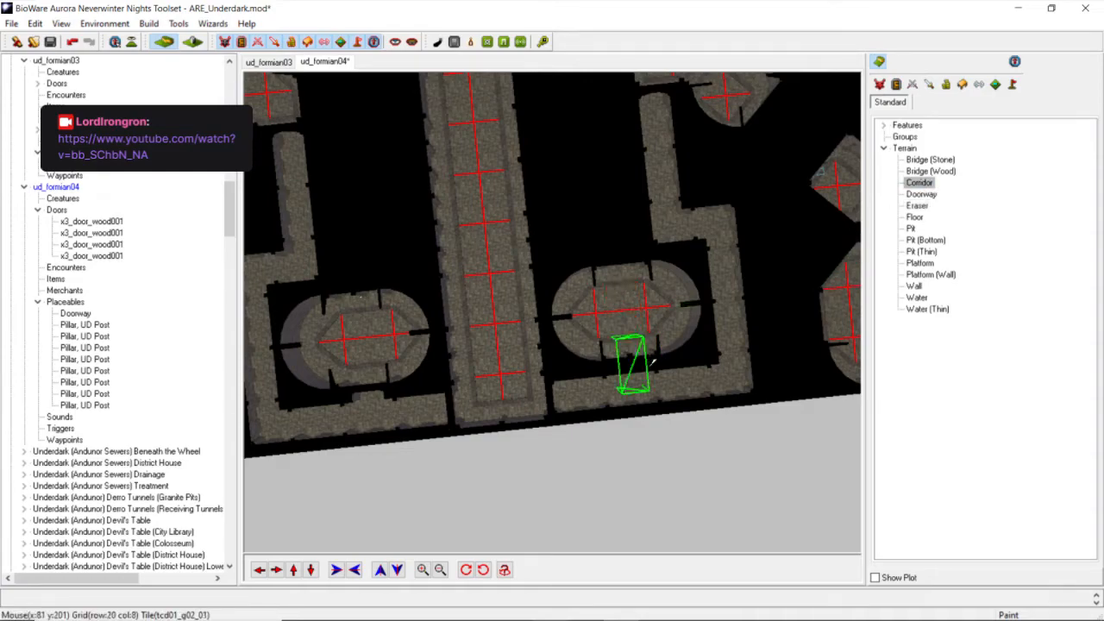
scroll(650, 352, "down", 3)
middle_click_drag(623, 308, 421, 267)
scroll(581, 275, "up", 3)
scroll(619, 377, "down", 5)
scroll(424, 267, "down", 3)
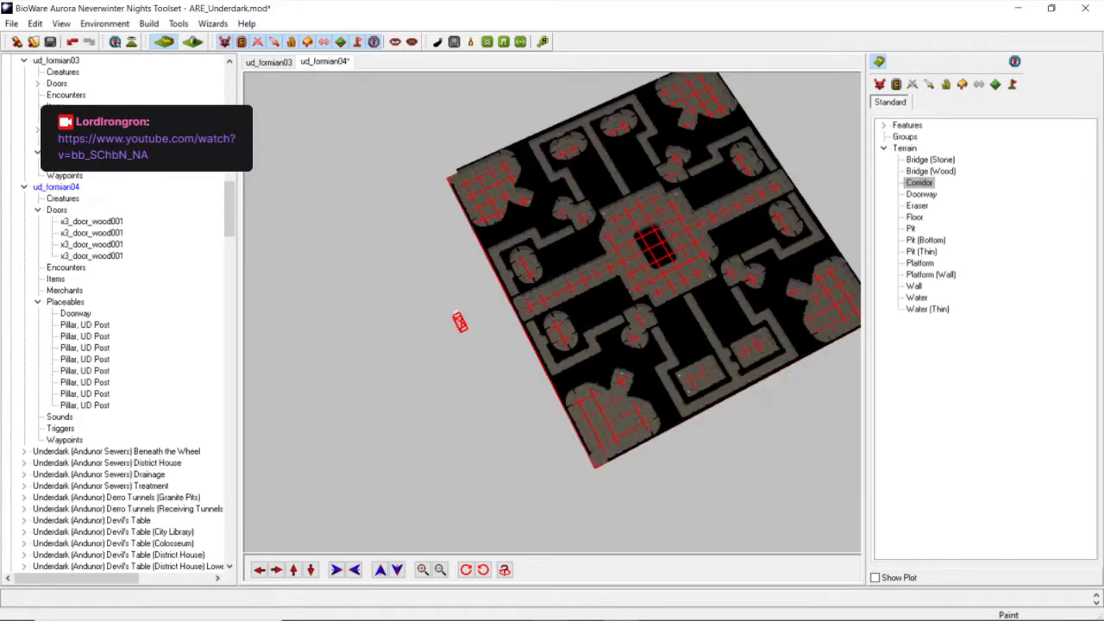
Repaint the corner tiles of the column 1–2 chamber at rows 11 to 13 with Eraser until every corner is rounded.
middle_click_drag(469, 323, 453, 324)
left_click(277, 570)
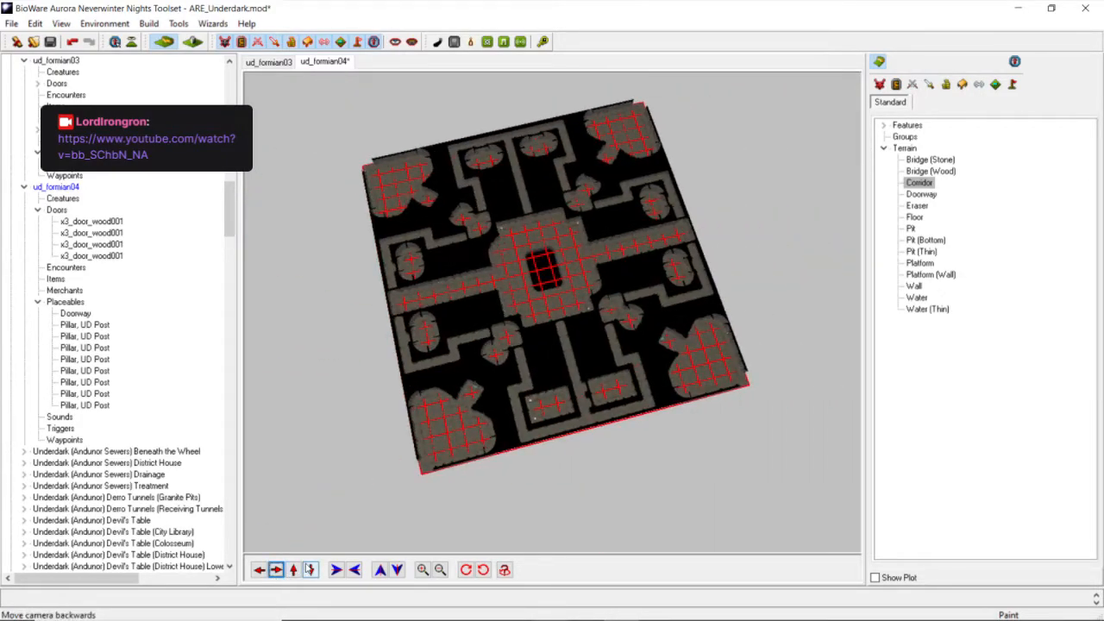
left_click(310, 570)
scroll(606, 332, "up", 5)
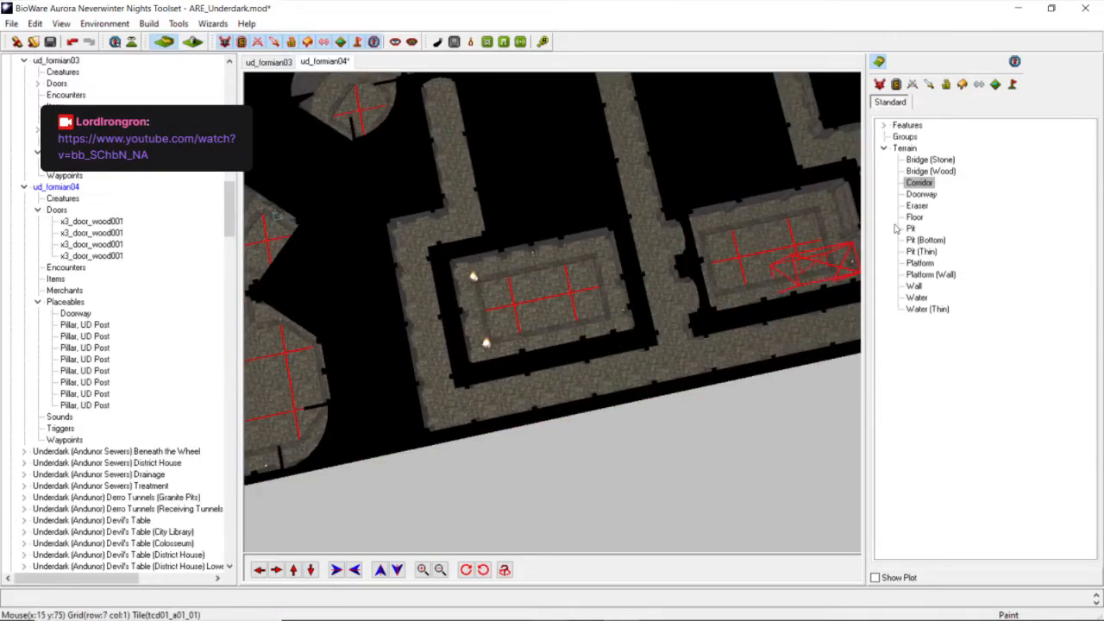
left_click(917, 205)
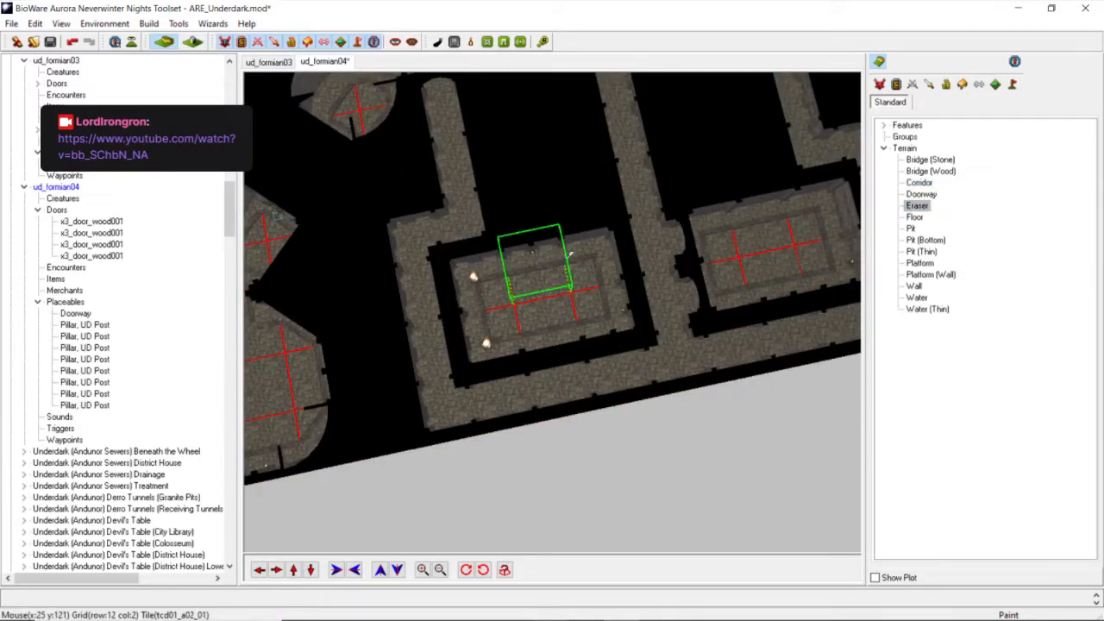
left_click(570, 253)
left_click(570, 253)
left_click(570, 253)
left_click(570, 253)
left_click(570, 253)
left_click(570, 253)
left_click(493, 259)
left_click(494, 259)
left_click(493, 259)
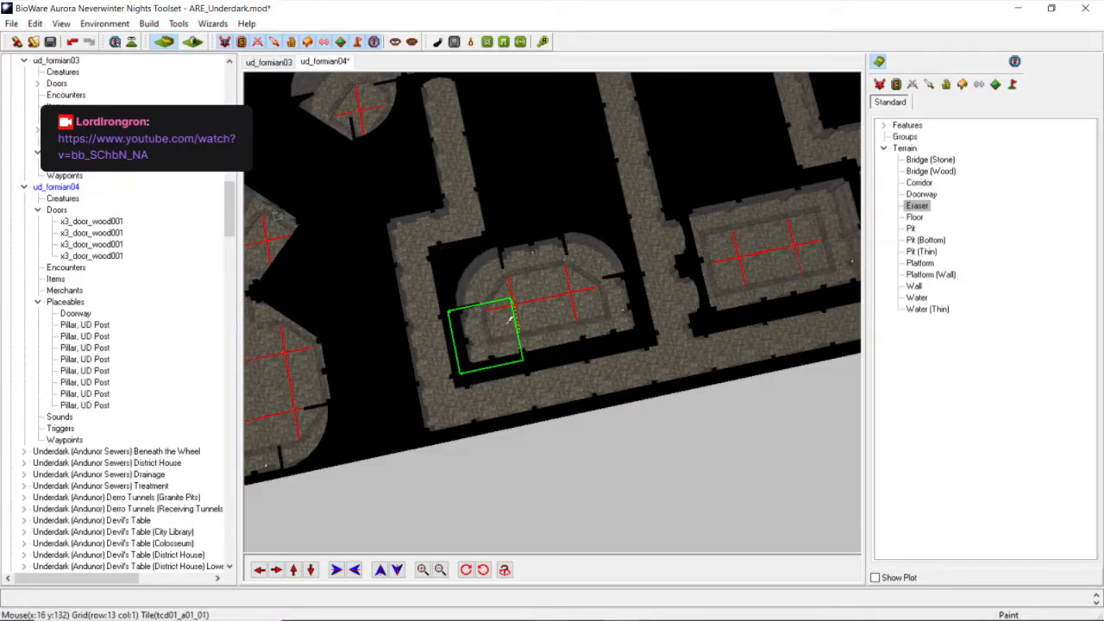
left_click(508, 319)
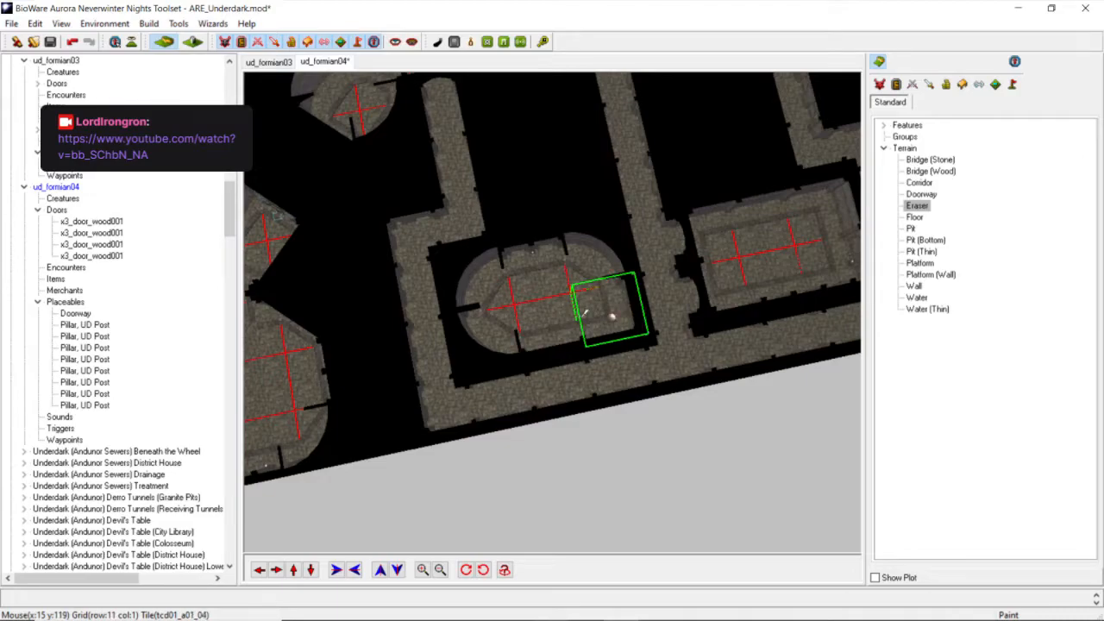
left_click(583, 312)
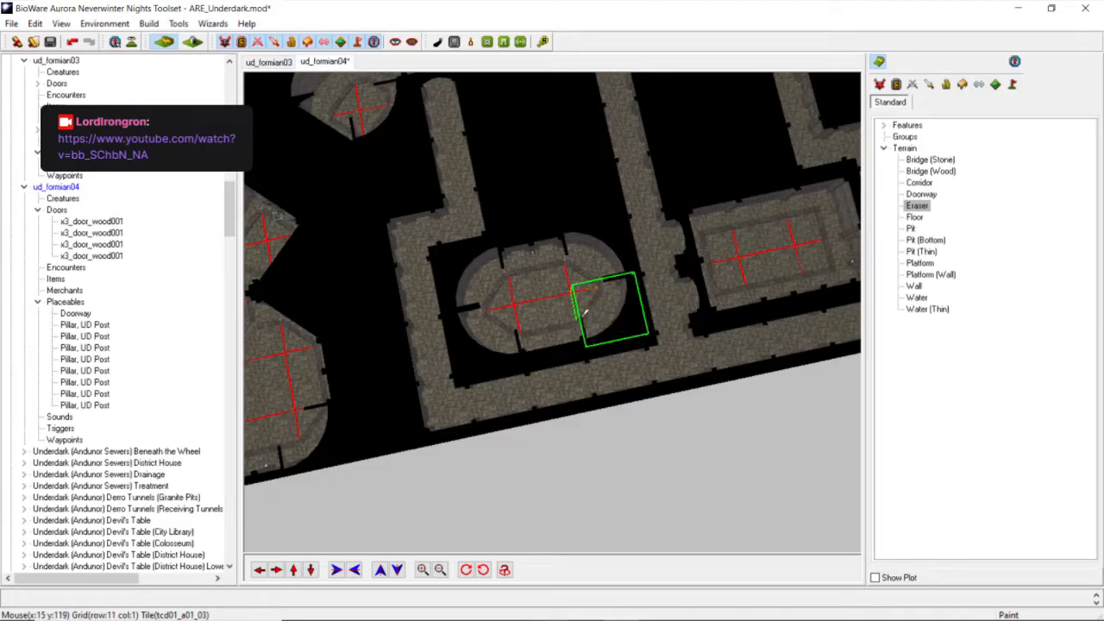
Paint a short Corridor spur from the column 0 corridor towards the middle of the rounded chamber at rows 11 to 13.
left_click(931, 172)
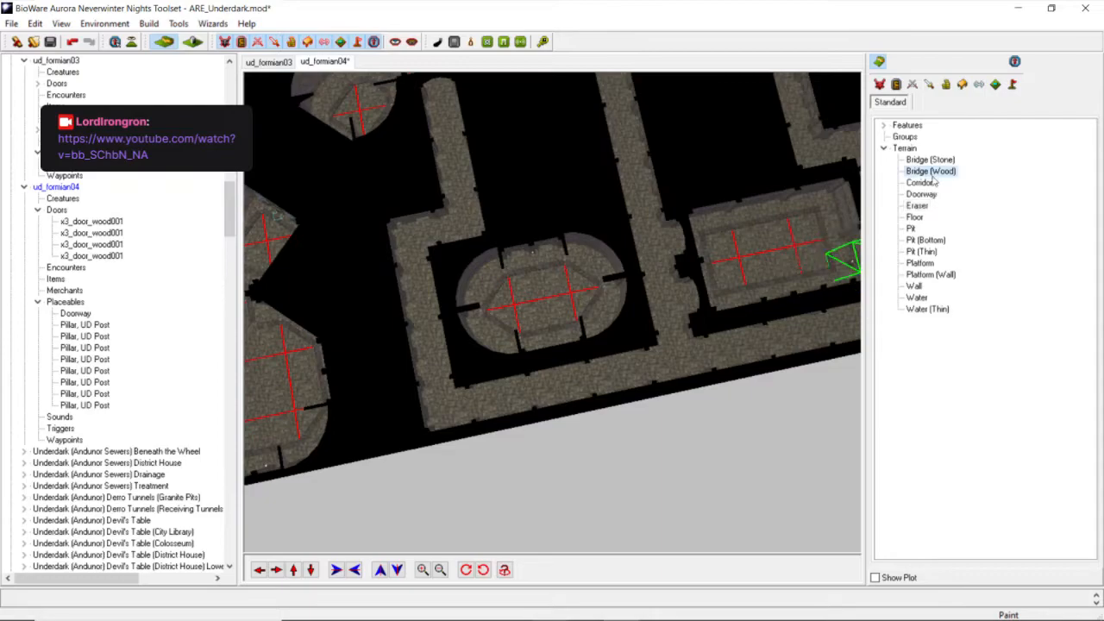
left_click(928, 183)
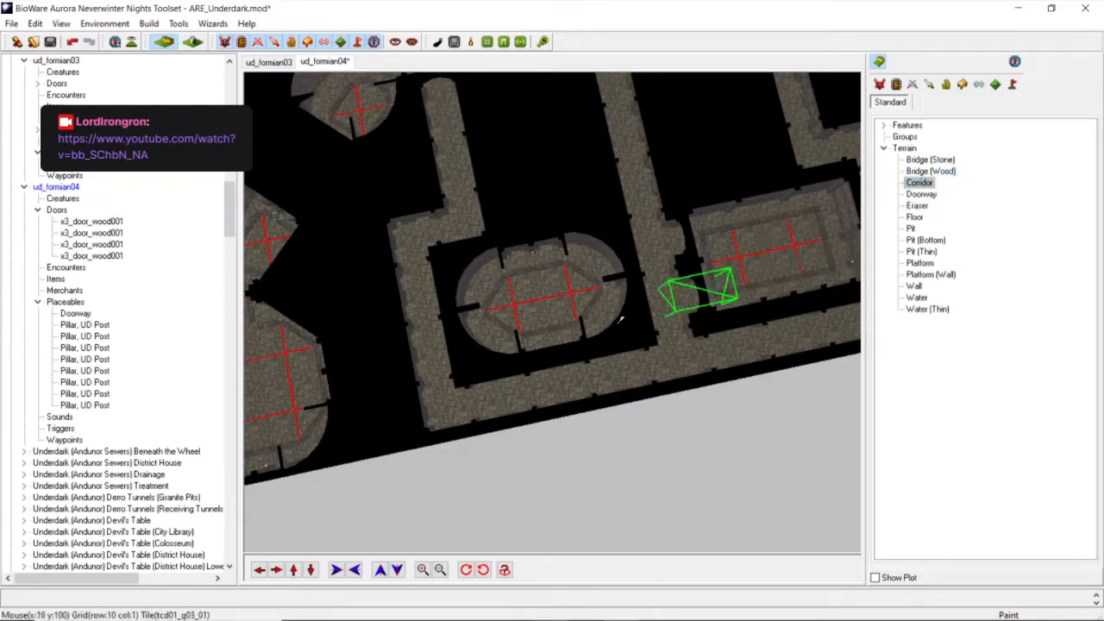
scroll(668, 324, "down", 3)
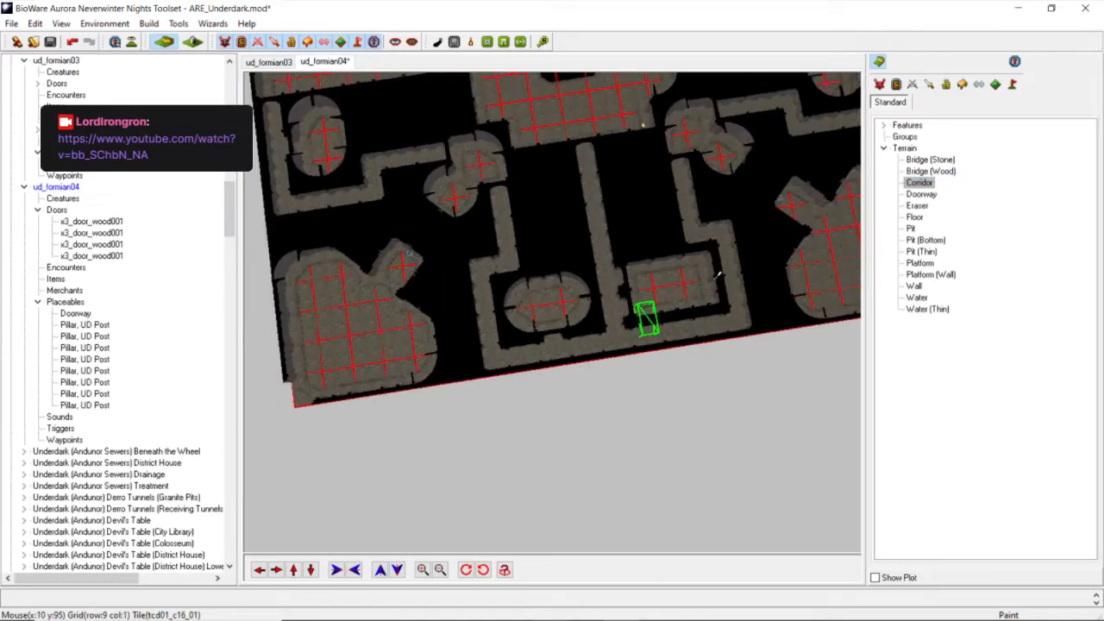
Round the corners of the column 1–2 chamber at rows 7 to 9 with Eraser and paint a Corridor spur towards it from the column 0 corridor.
left_click(916, 206)
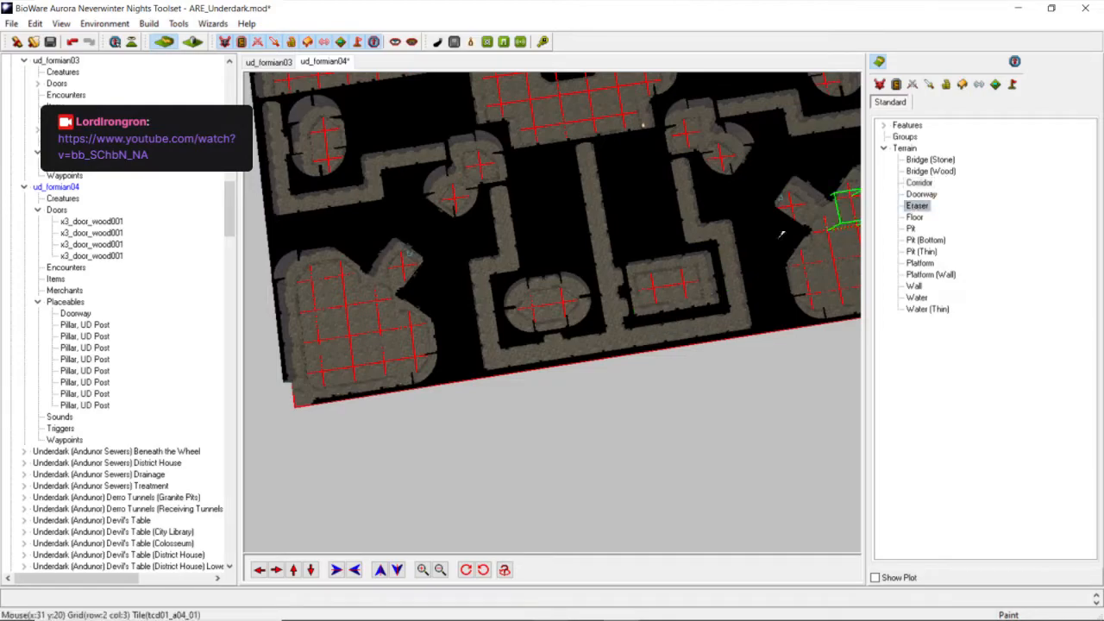
left_click(685, 256)
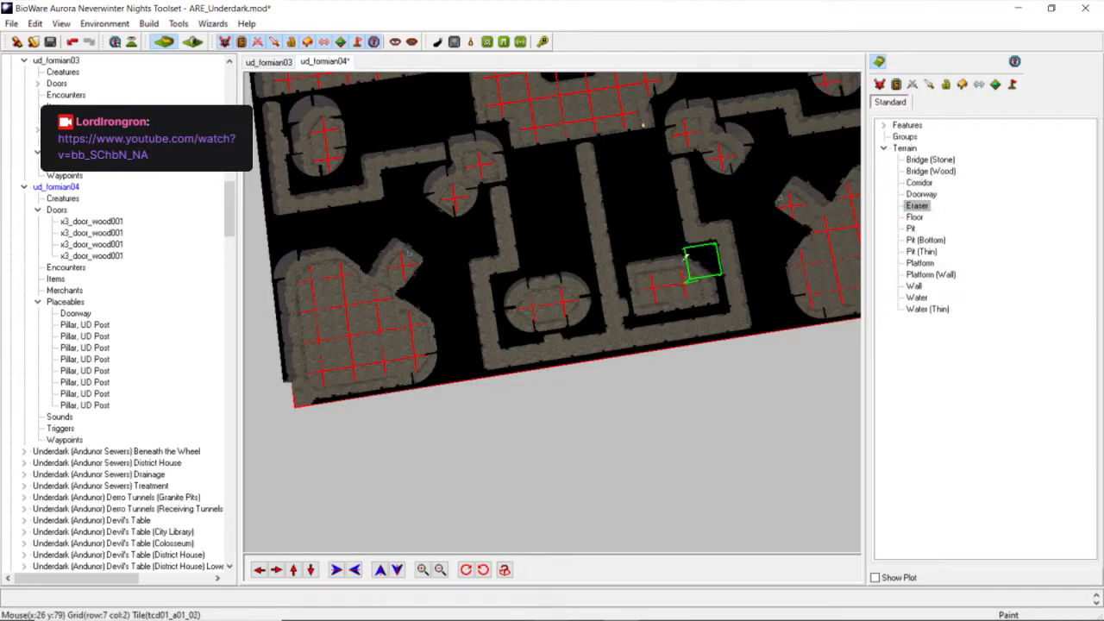
left_click(686, 257)
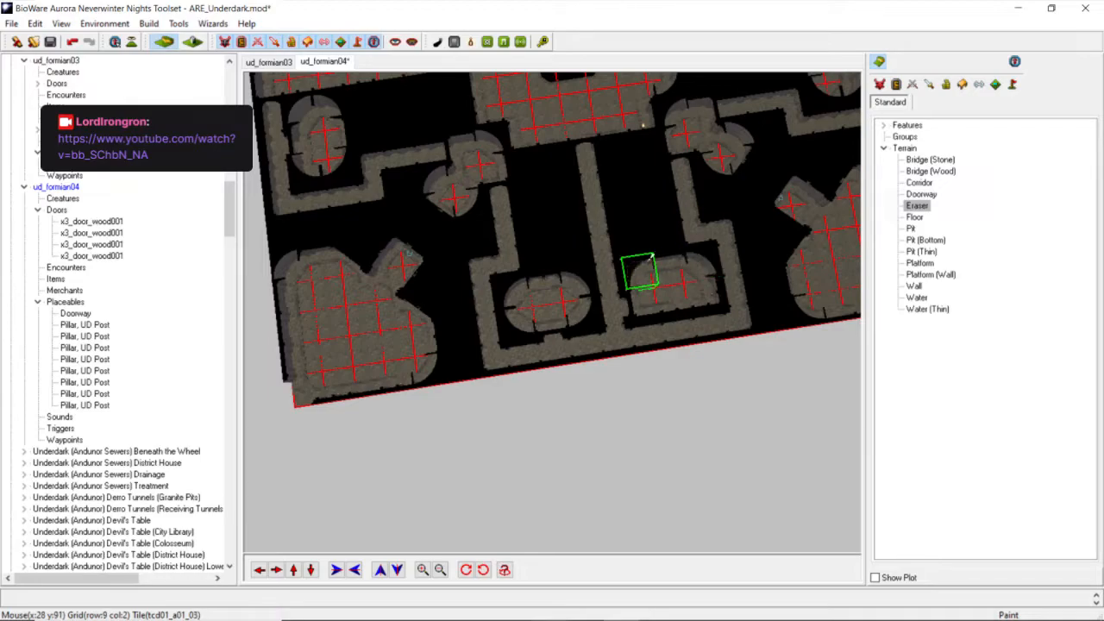
left_click(655, 296)
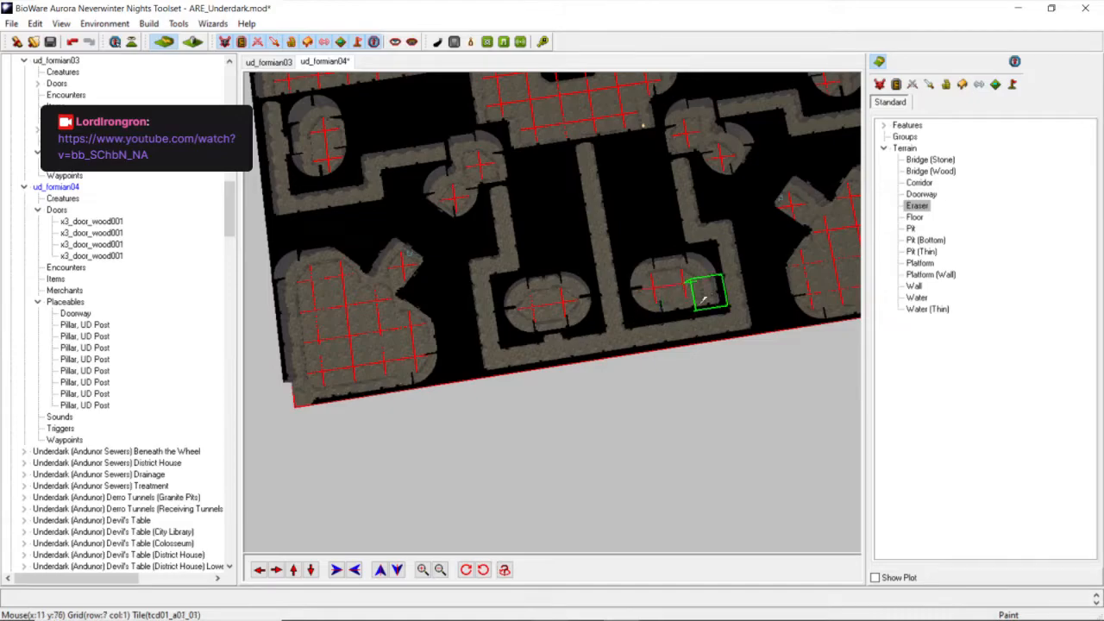
left_click(704, 299)
left_click(919, 182)
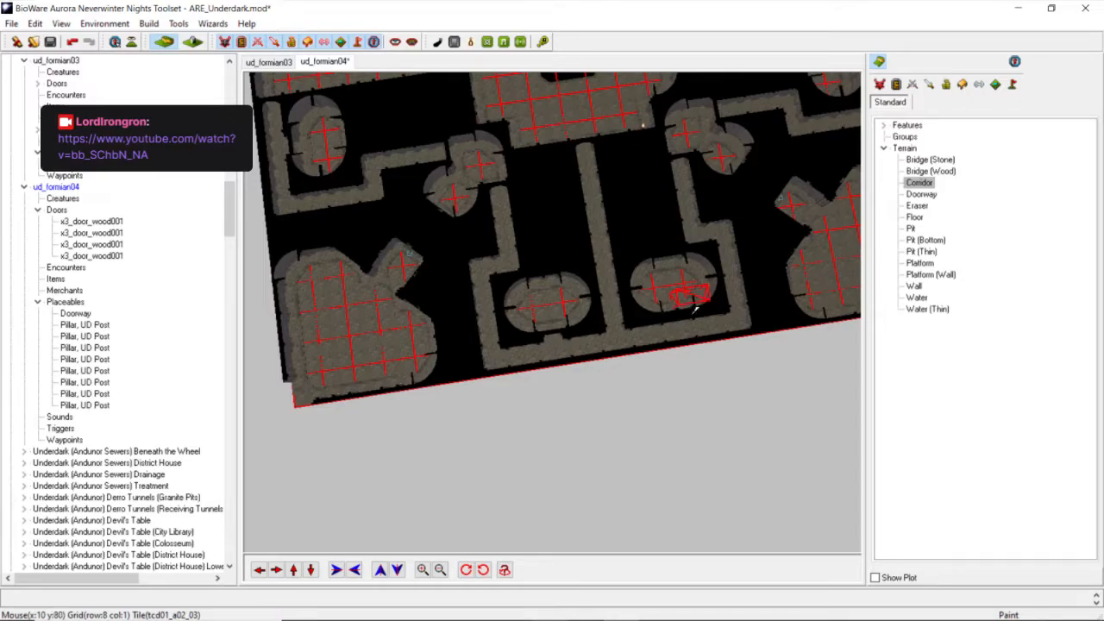
left_click(677, 309)
Paint a strip of Floor at row 9 around columns 4 and 5, between the straight central corridor and the adjacent loop.
middle_click_drag(623, 205, 698, 205)
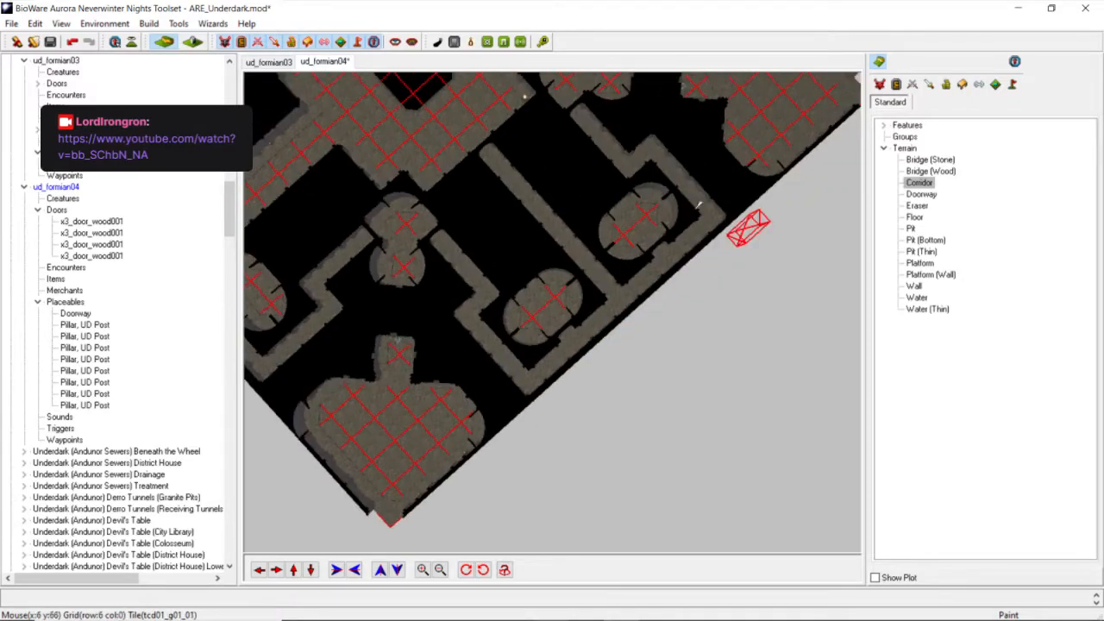
left_click(916, 217)
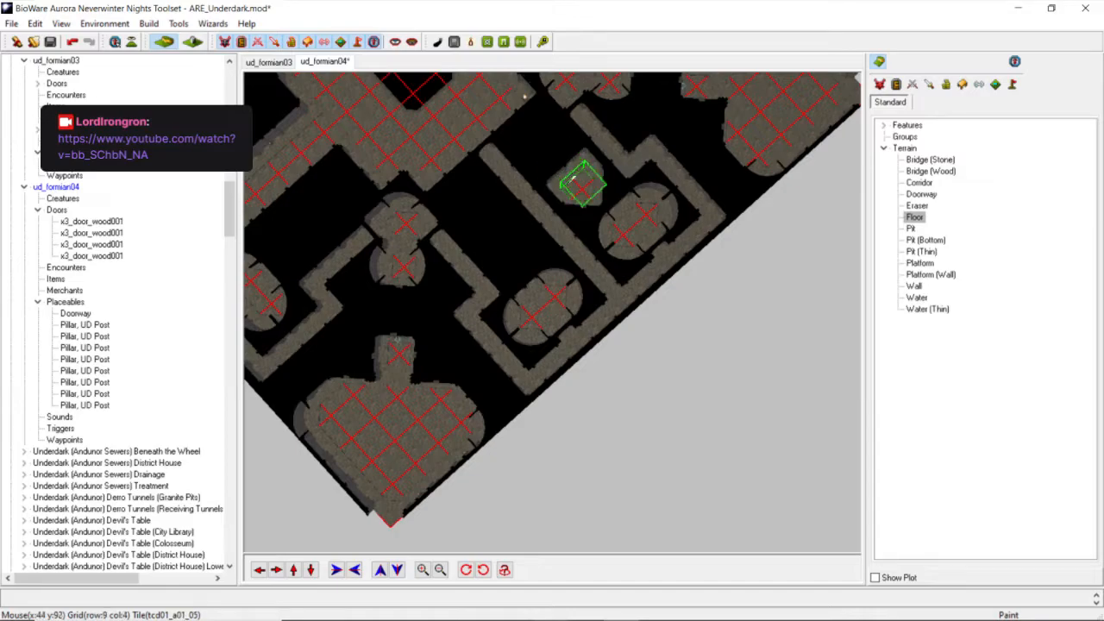
left_click(571, 179)
left_click(572, 180)
left_click(571, 179)
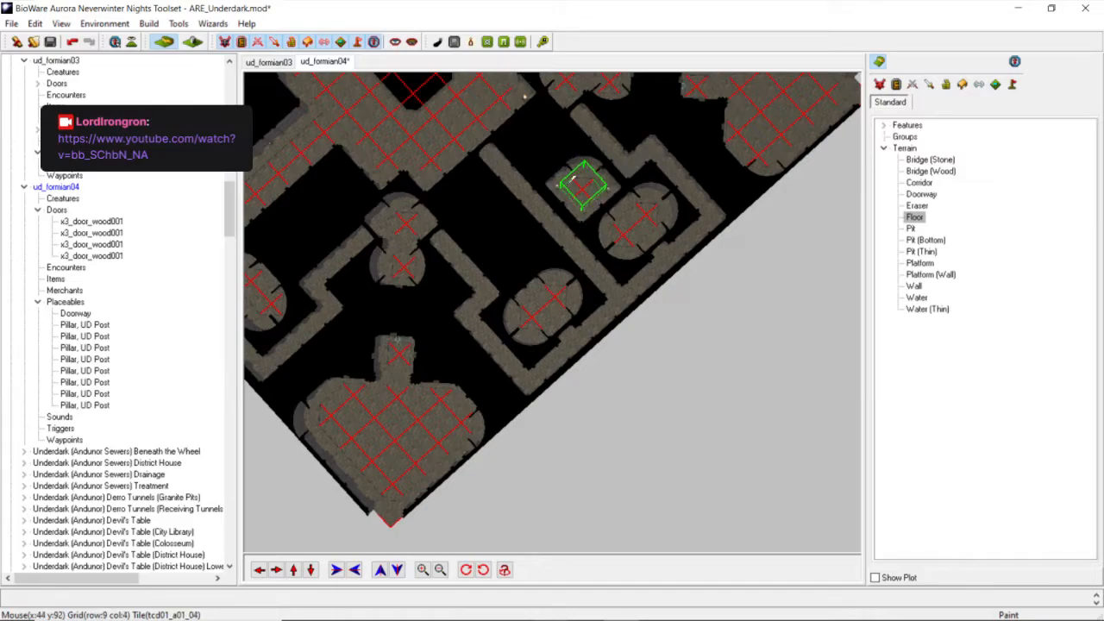
left_click(582, 183)
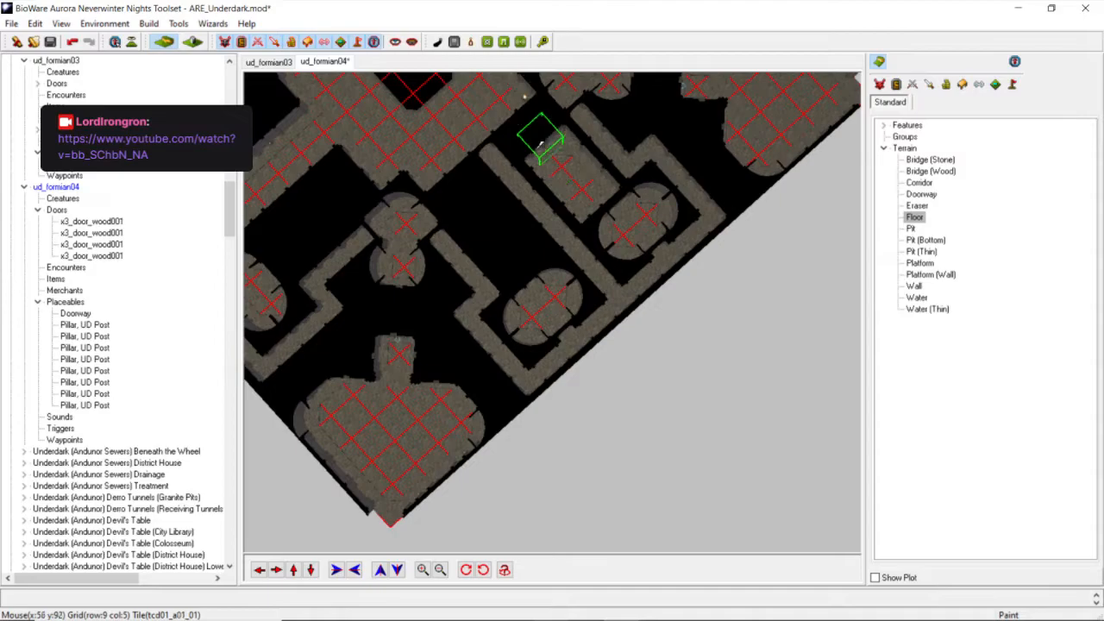
left_click(543, 146)
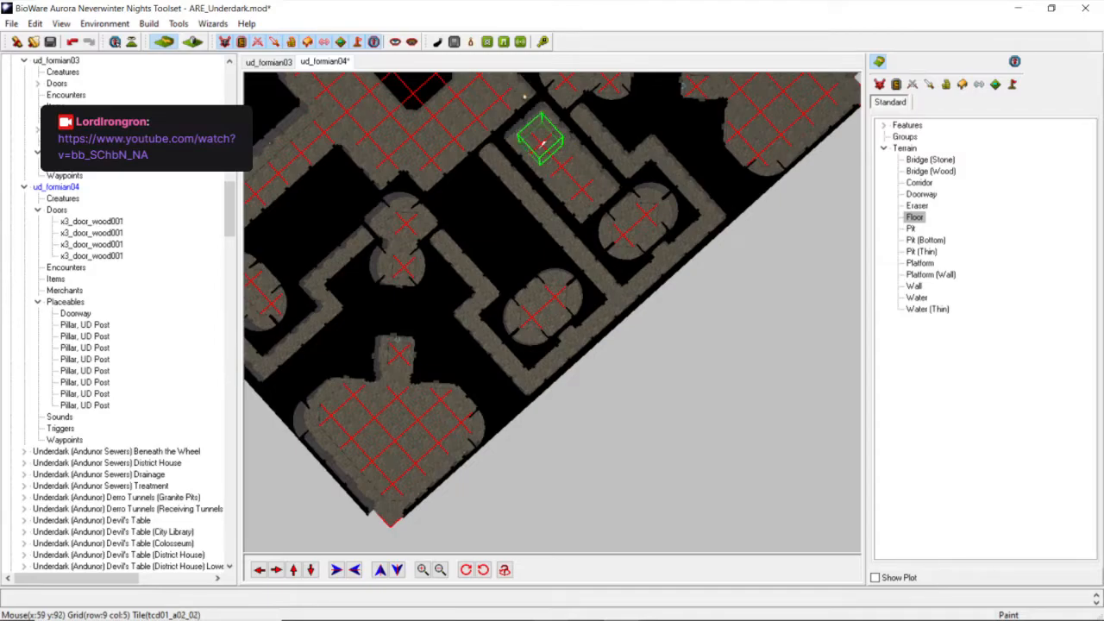
Paint a Floor room along row 11 around columns 3 to 5, between the straight central corridor and the adjacent loop.
middle_click_drag(544, 170, 604, 170)
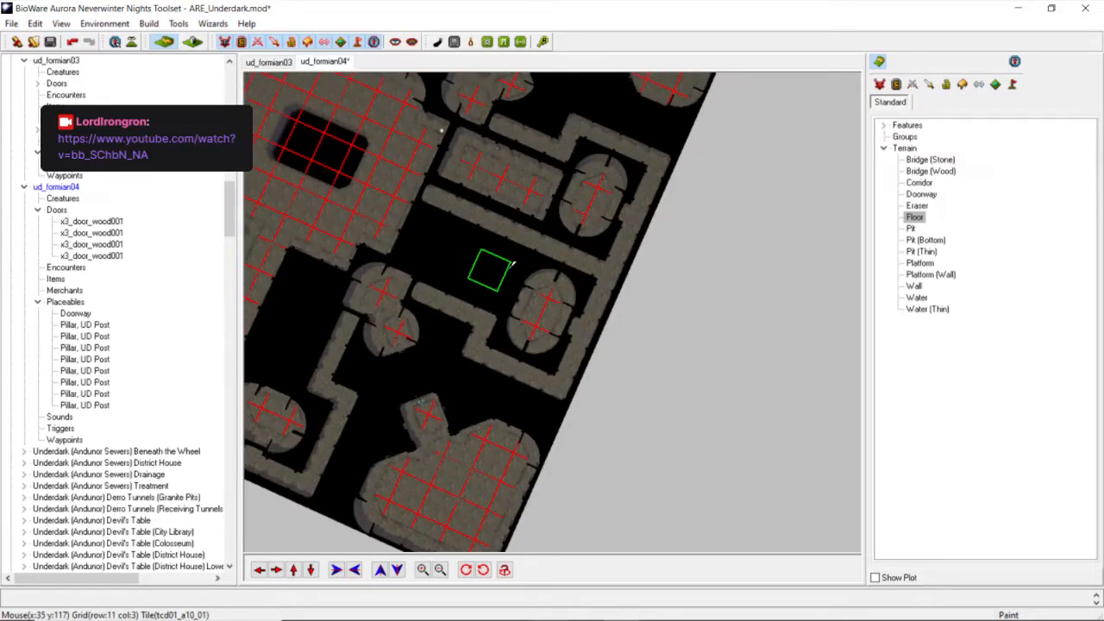
left_click(480, 254)
left_click(458, 251)
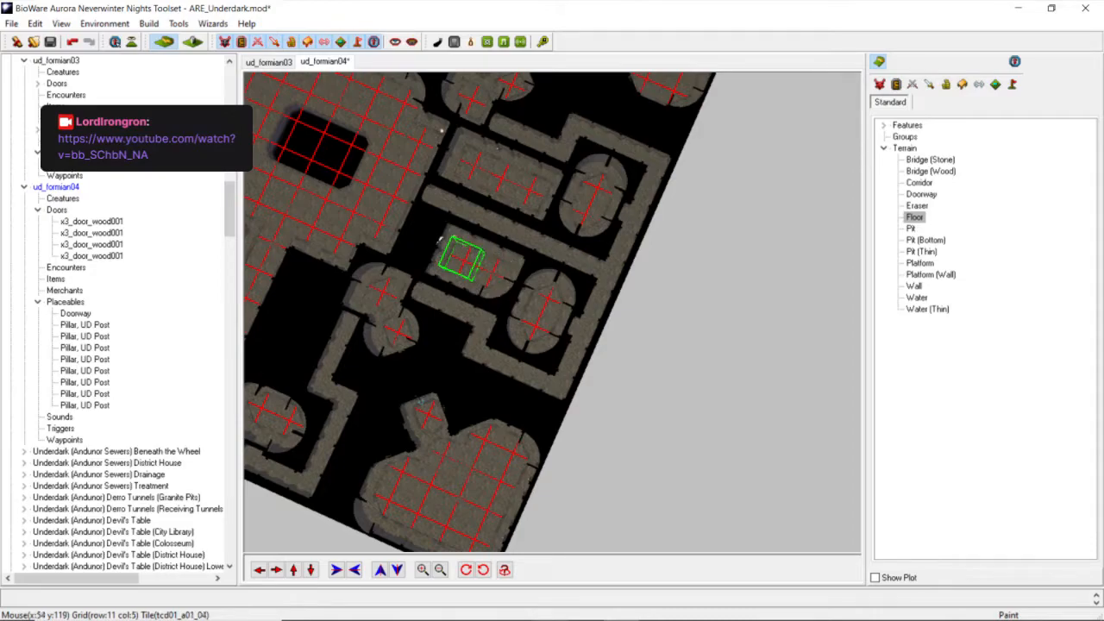
left_click(437, 241)
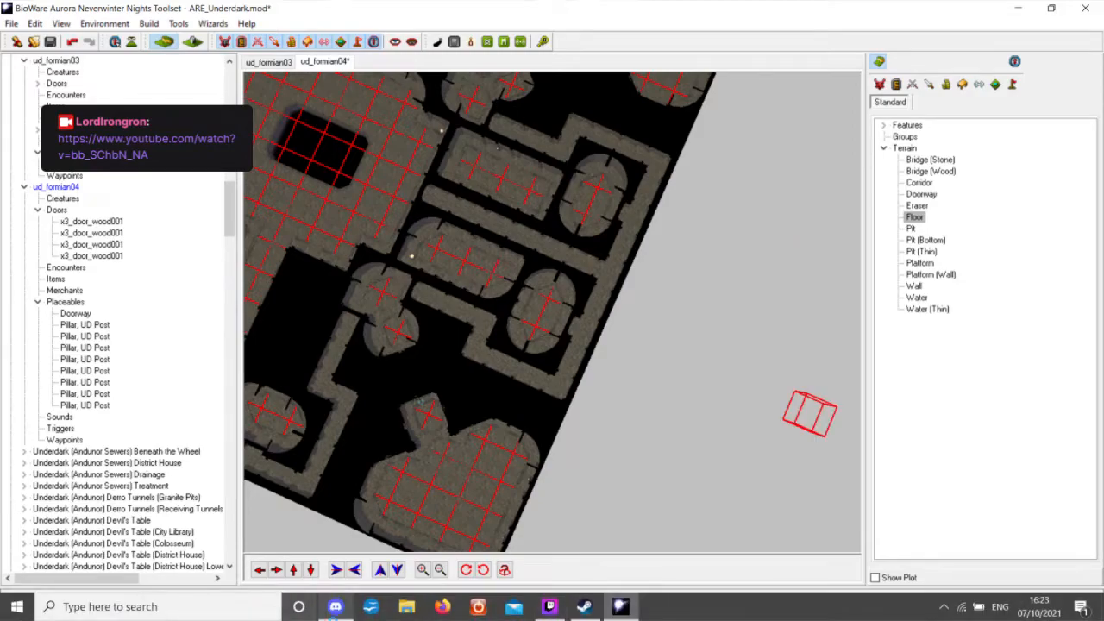
Switch to Discord and Twitch Studio, unmute the primary microphone for the stream, and return to the Aurora Toolset.
left_click(336, 607)
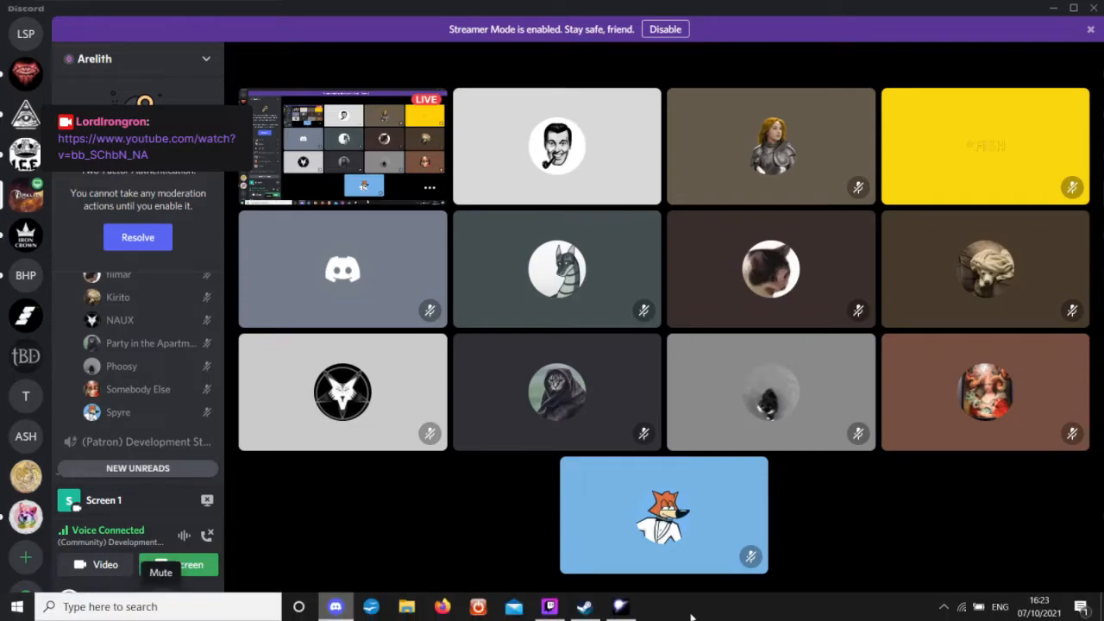
left_click(557, 607)
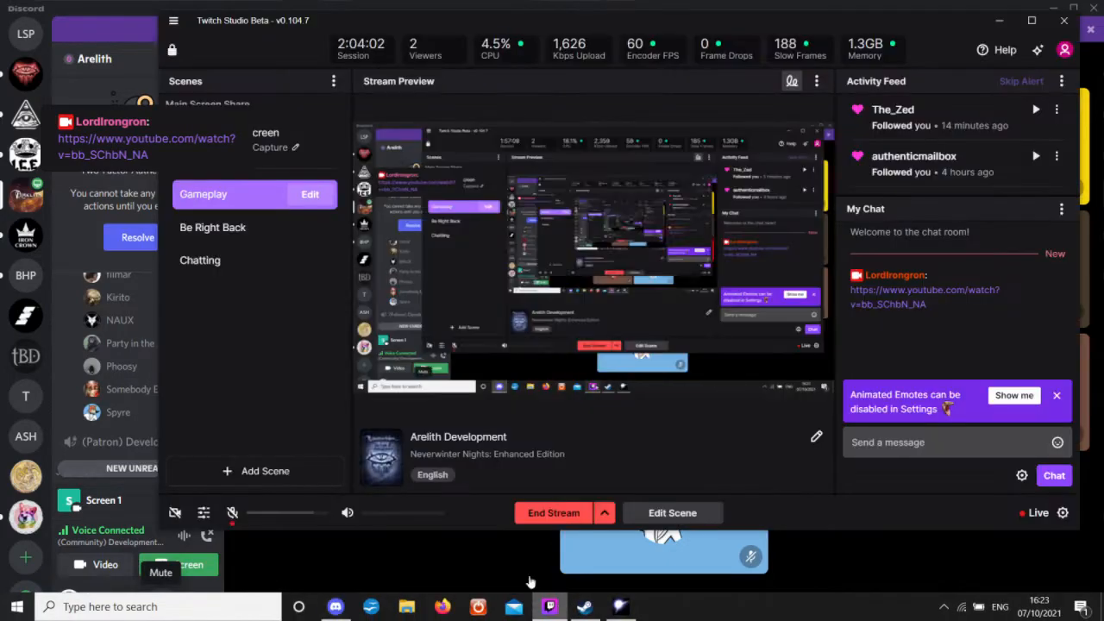
left_click(231, 514)
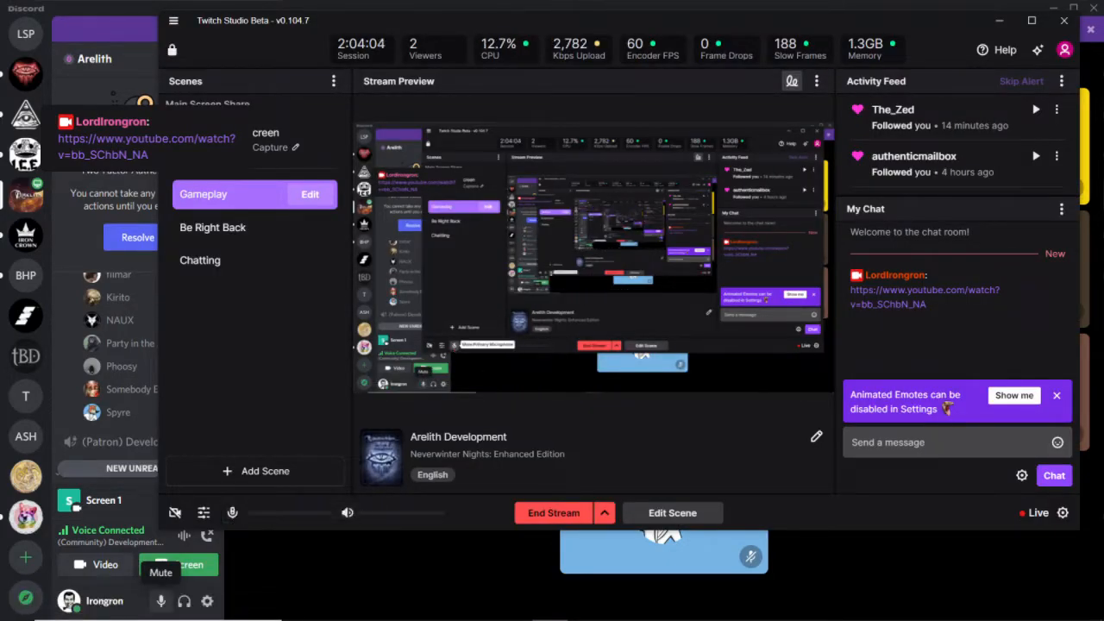
left_click(617, 607)
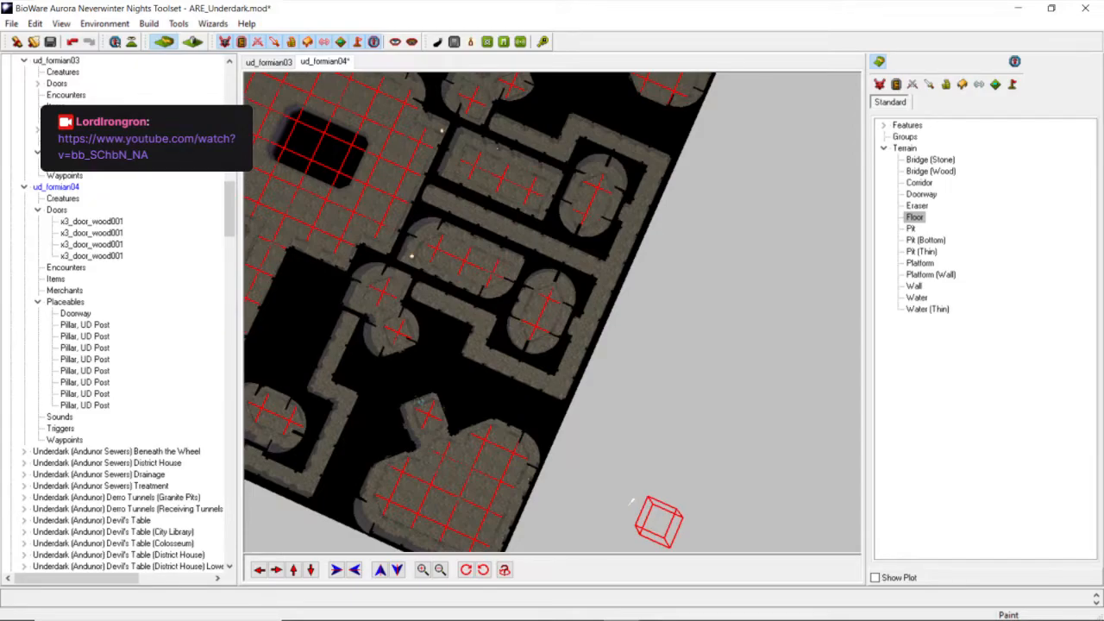
Square off the rounded corners of the Floor room at row 11 with Eraser.
scroll(571, 242, "down", 4)
middle_click_drag(571, 242, 544, 273)
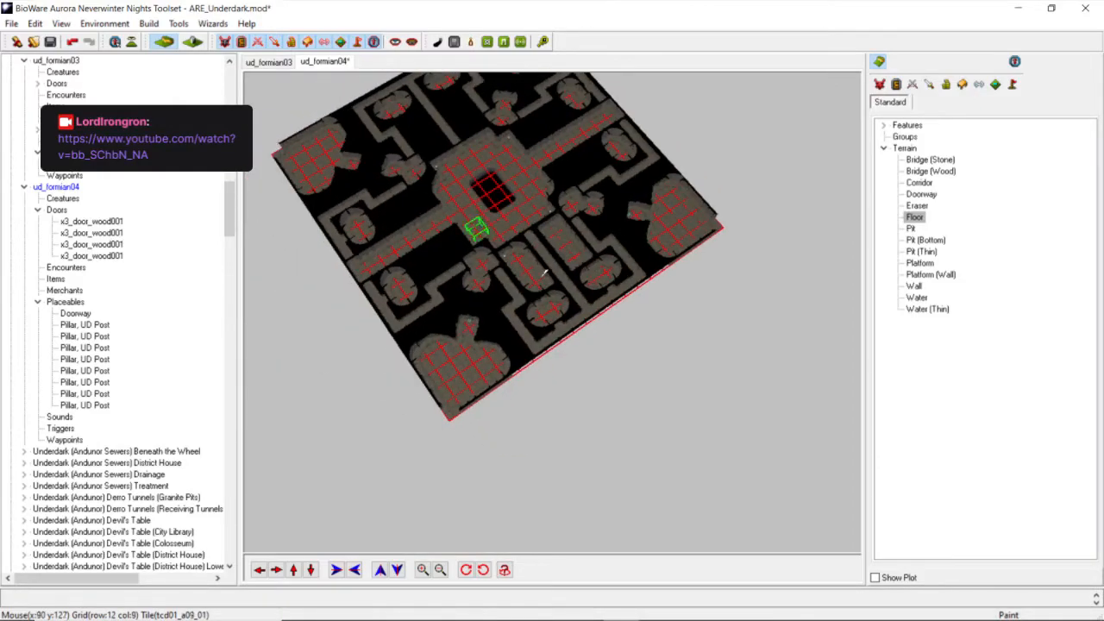
scroll(545, 272, "up", 4)
scroll(545, 345, "down", 4)
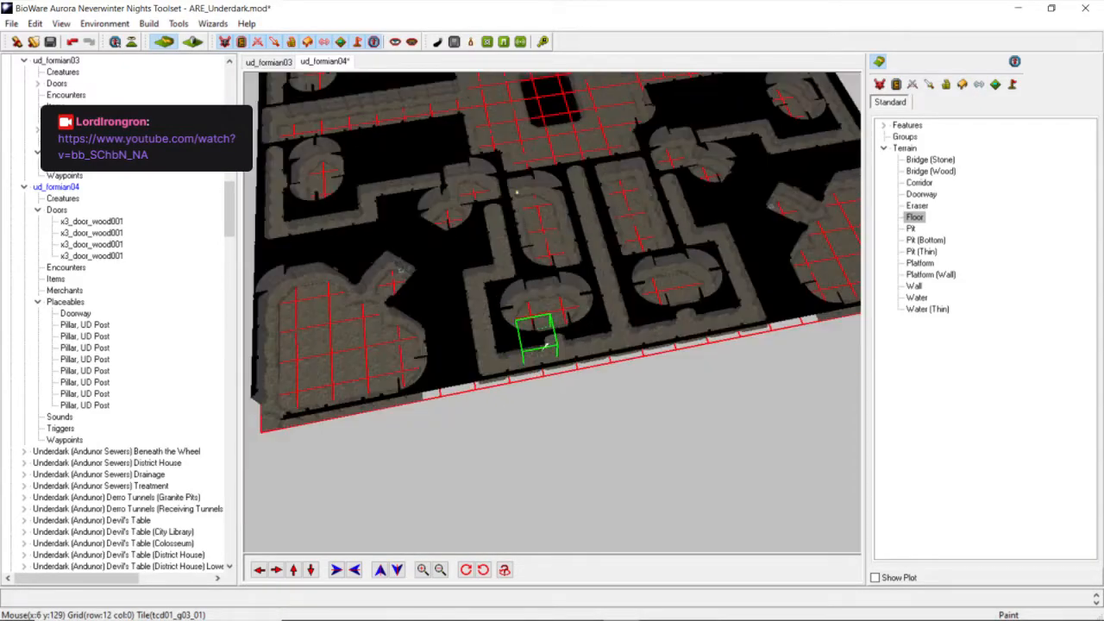
scroll(569, 345, "up", 2)
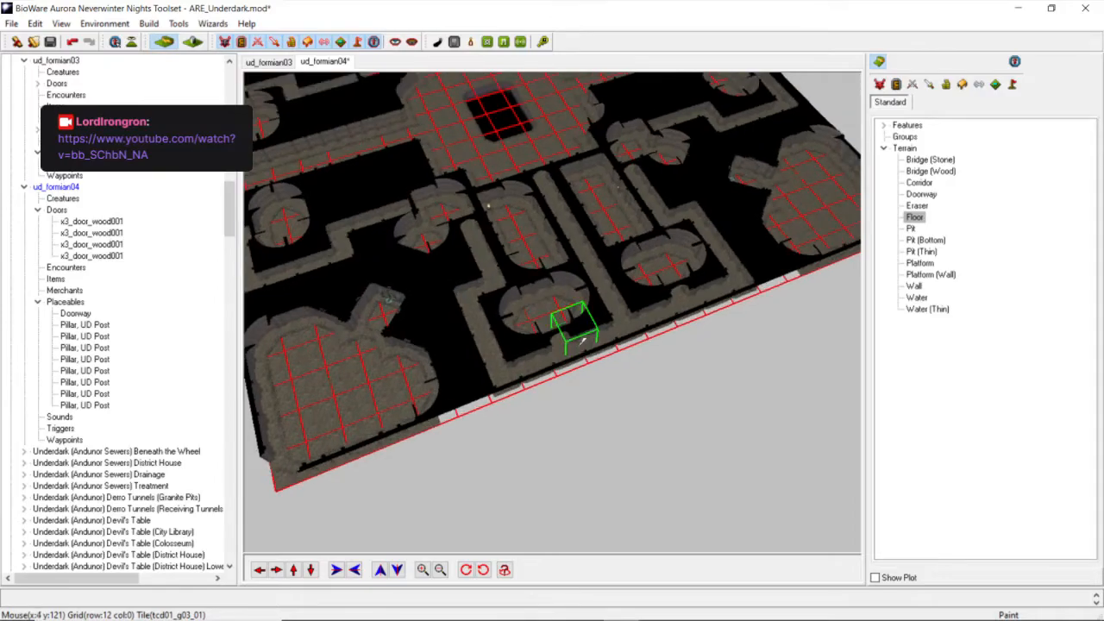
scroll(578, 336, "down", 4)
scroll(560, 319, "up", 2)
scroll(552, 315, "up", 5)
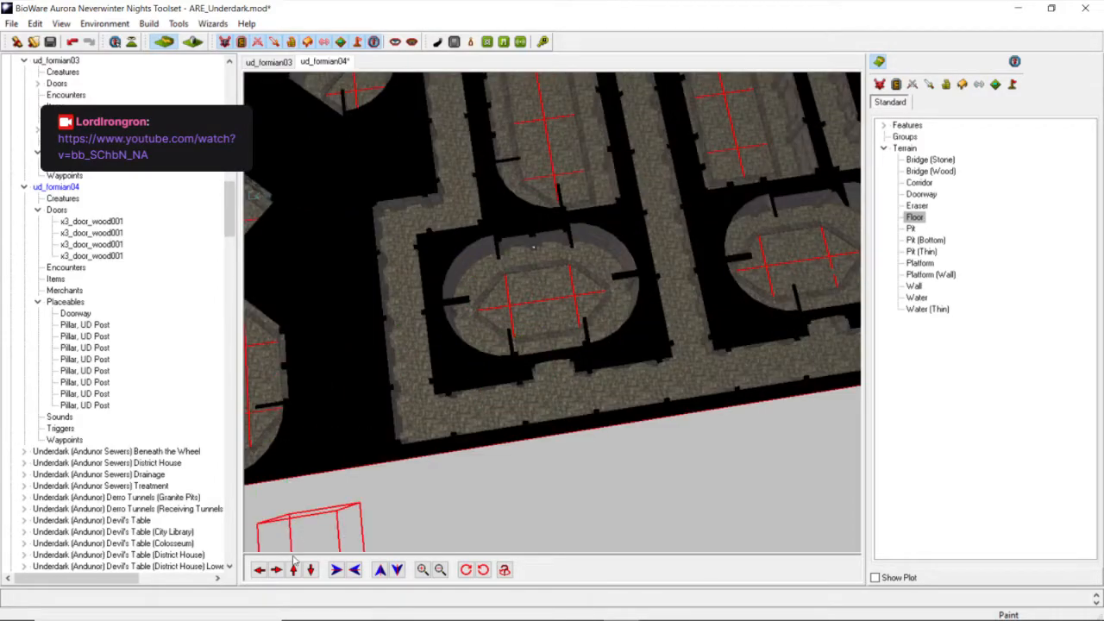
left_click(293, 569)
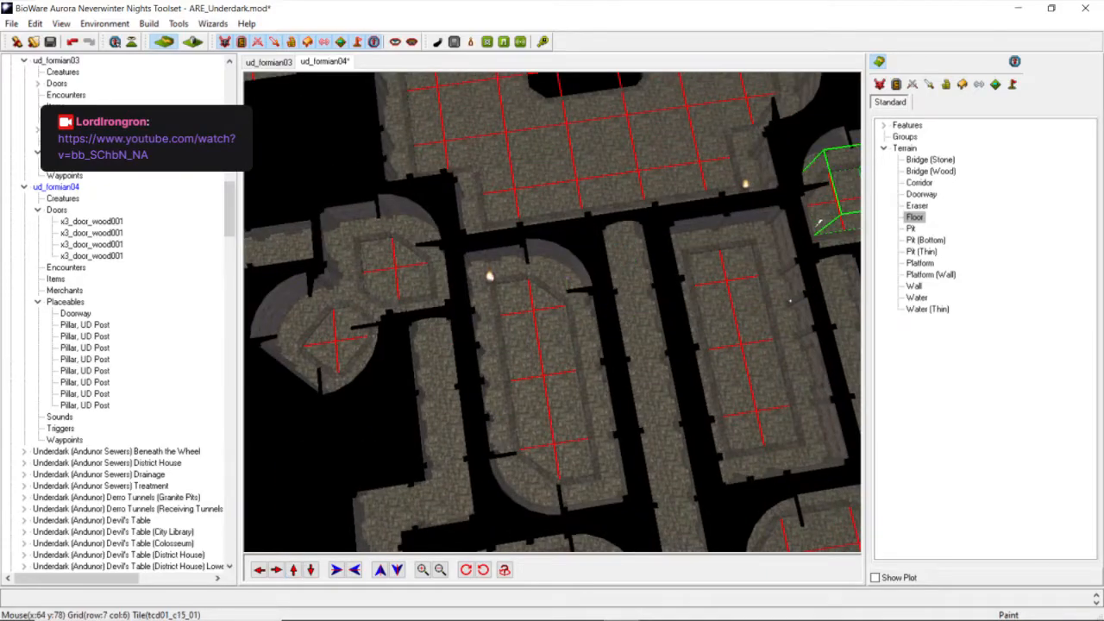
left_click(917, 205)
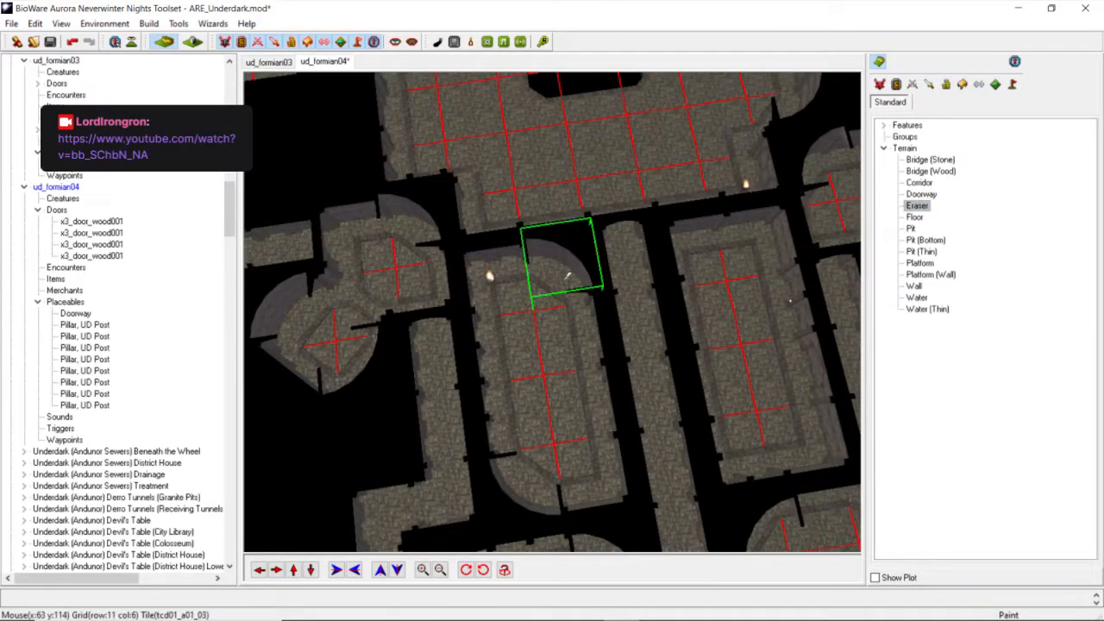
left_click(565, 277)
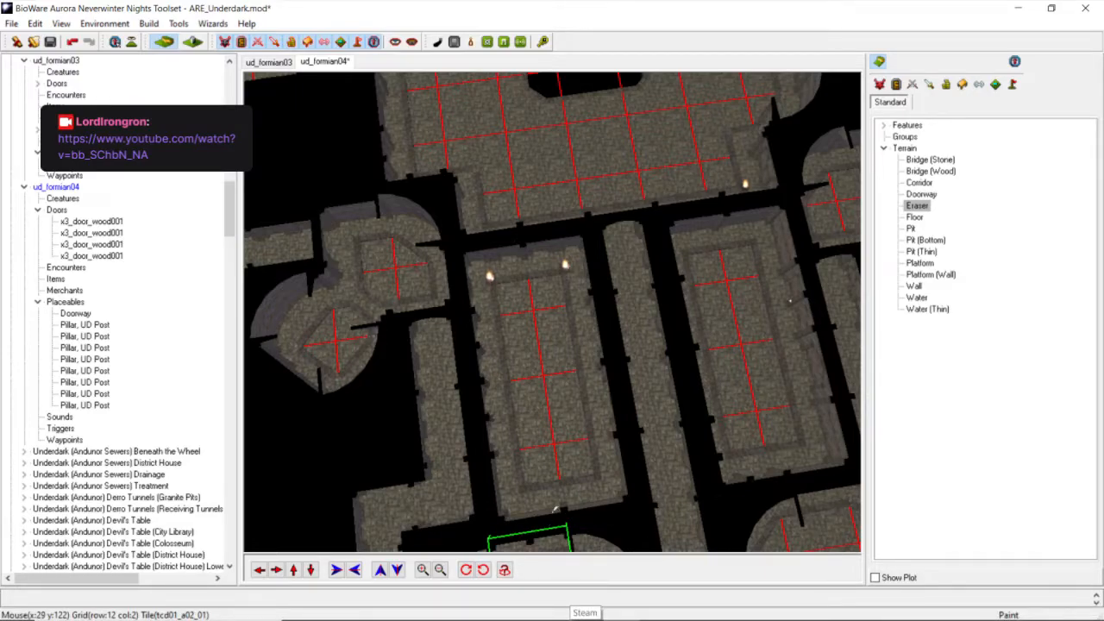
Paint a Corridor spur from the straight central corridor at row 9 towards the adjacent rectangular Floor room.
left_click(914, 217)
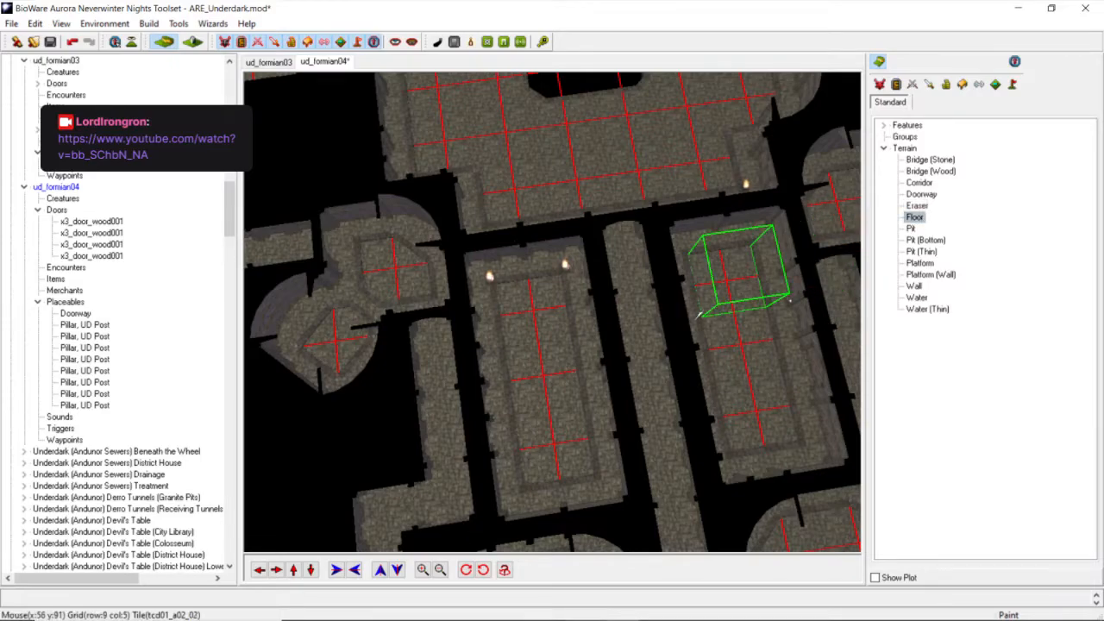
left_click(918, 183)
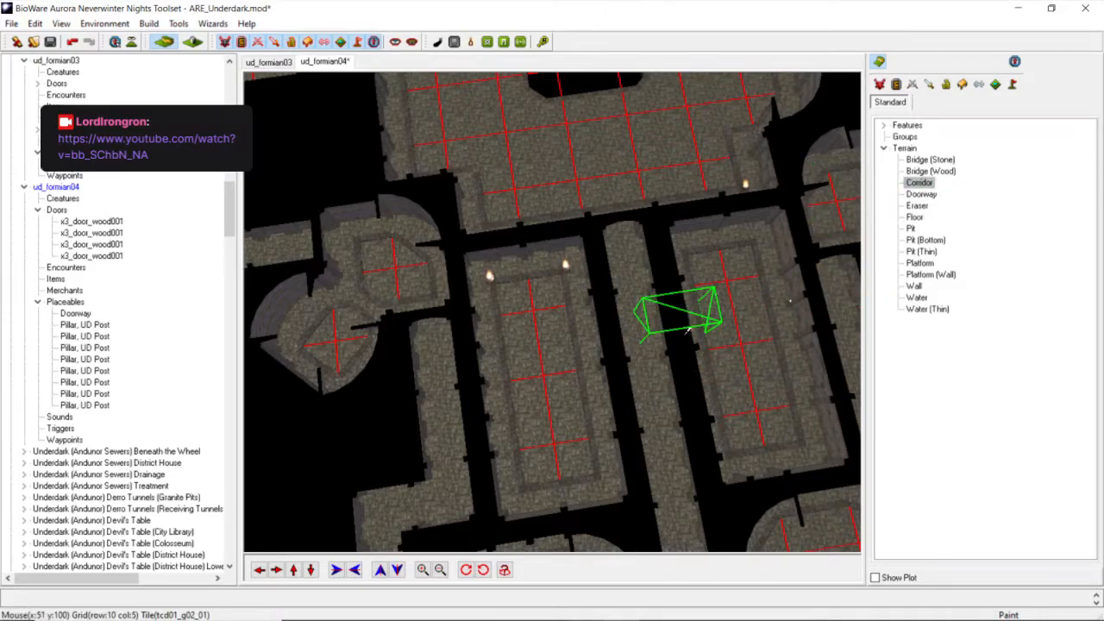
scroll(706, 204, "down", 4)
middle_click_drag(700, 207, 453, 315)
middle_click_drag(565, 347, 553, 329)
middle_click_drag(508, 393, 505, 414)
scroll(504, 413, "up", 3)
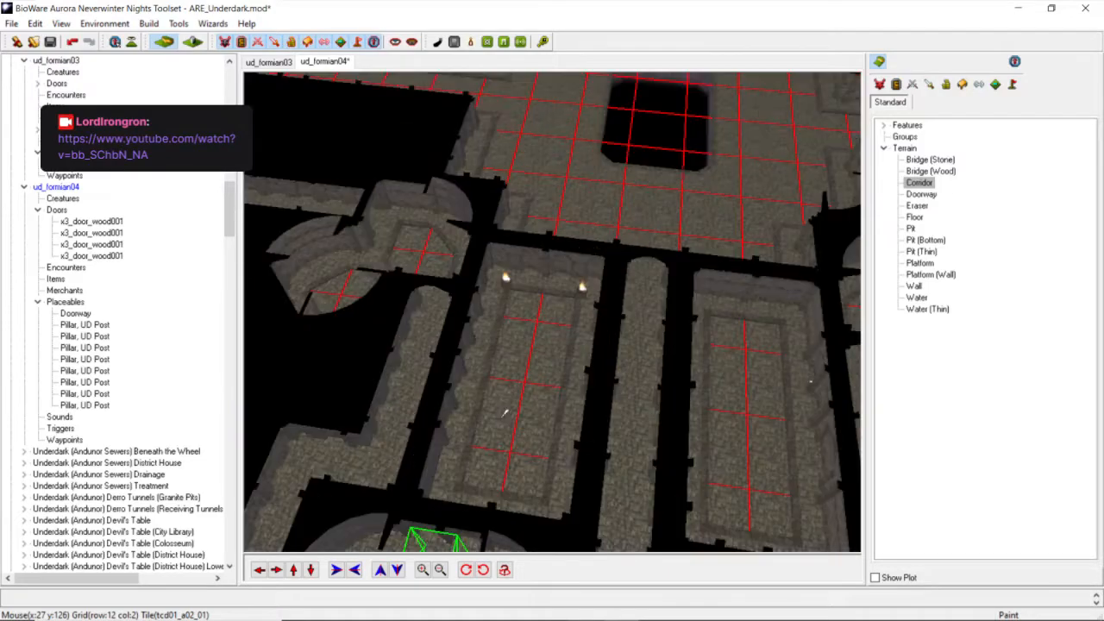
scroll(505, 414, "down", 3)
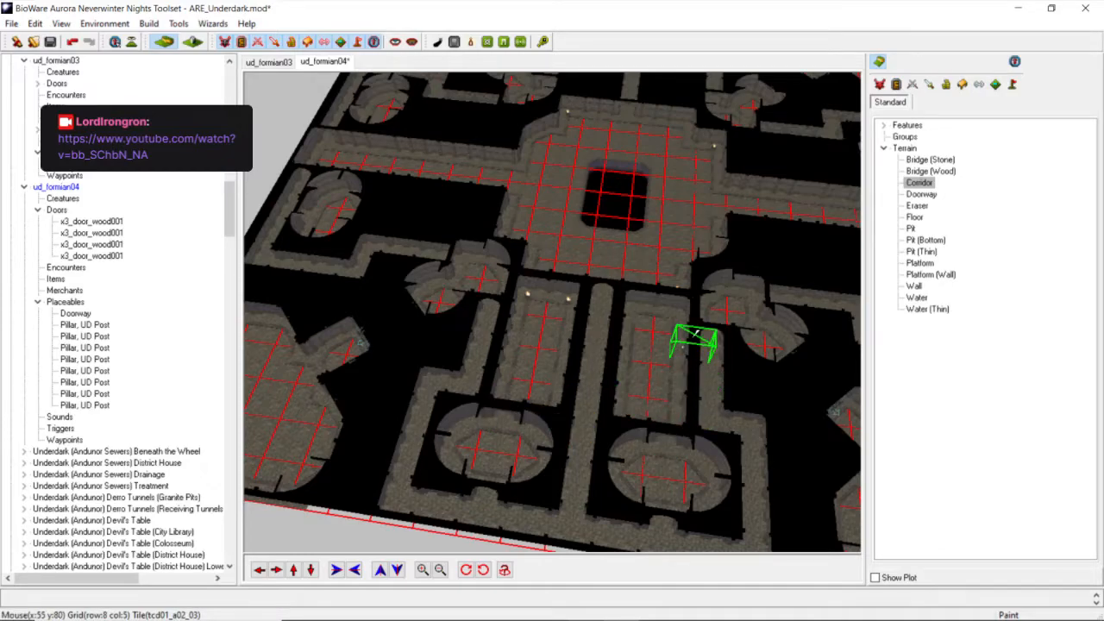
scroll(695, 334, "up", 5)
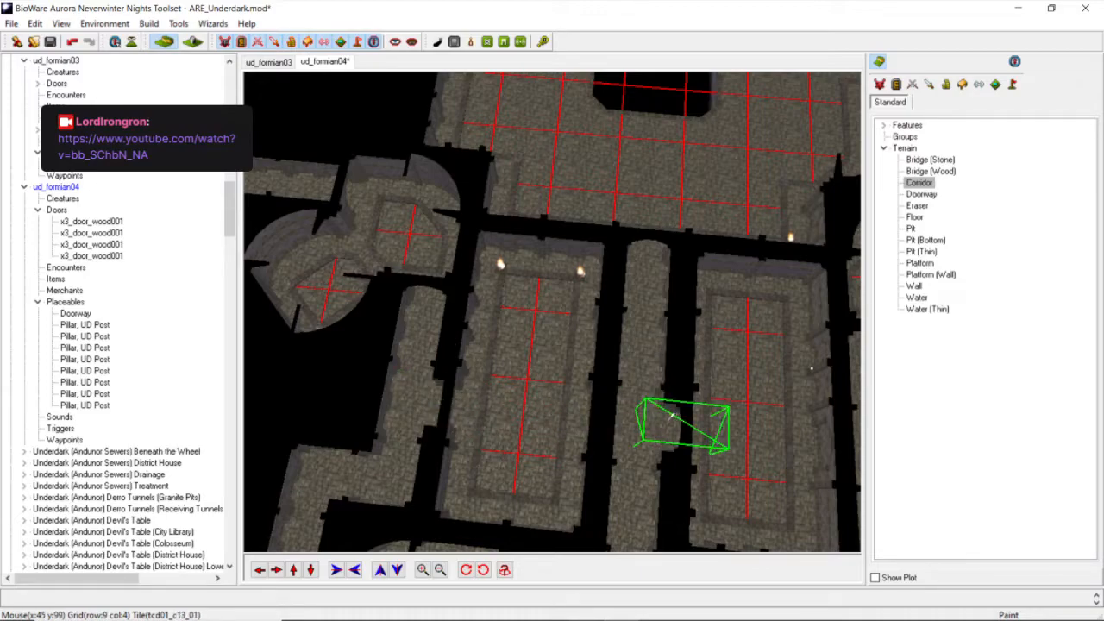
Paint a Floor room from row 14 around columns 8 and 9, between the wide Floor passage and the adjacent loop.
scroll(672, 416, "down", 5)
middle_click_drag(604, 378, 407, 282)
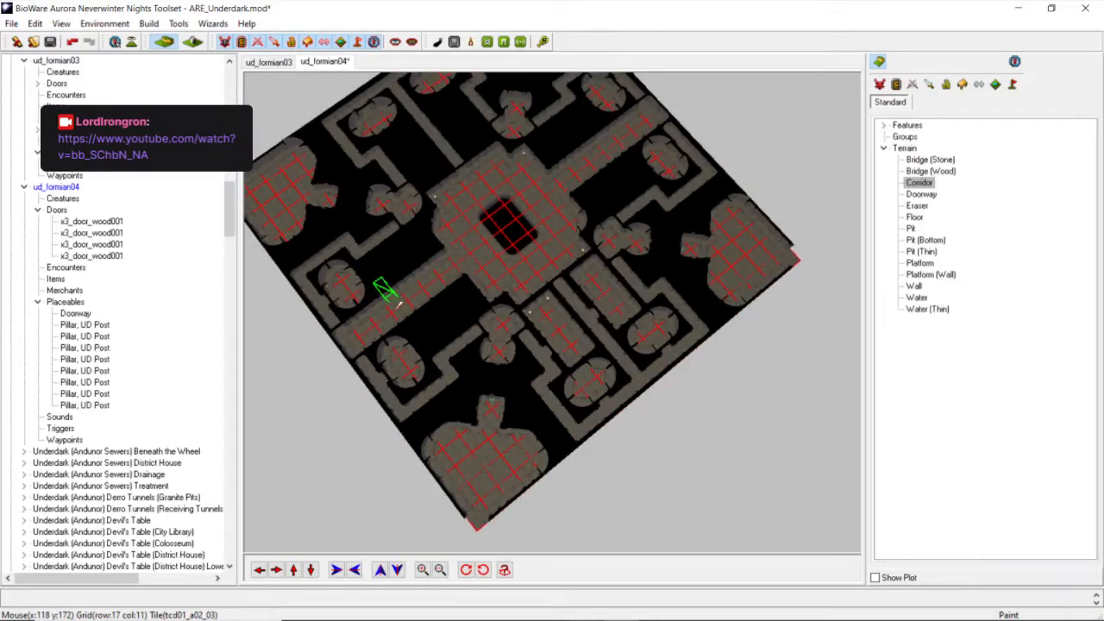
left_click(914, 218)
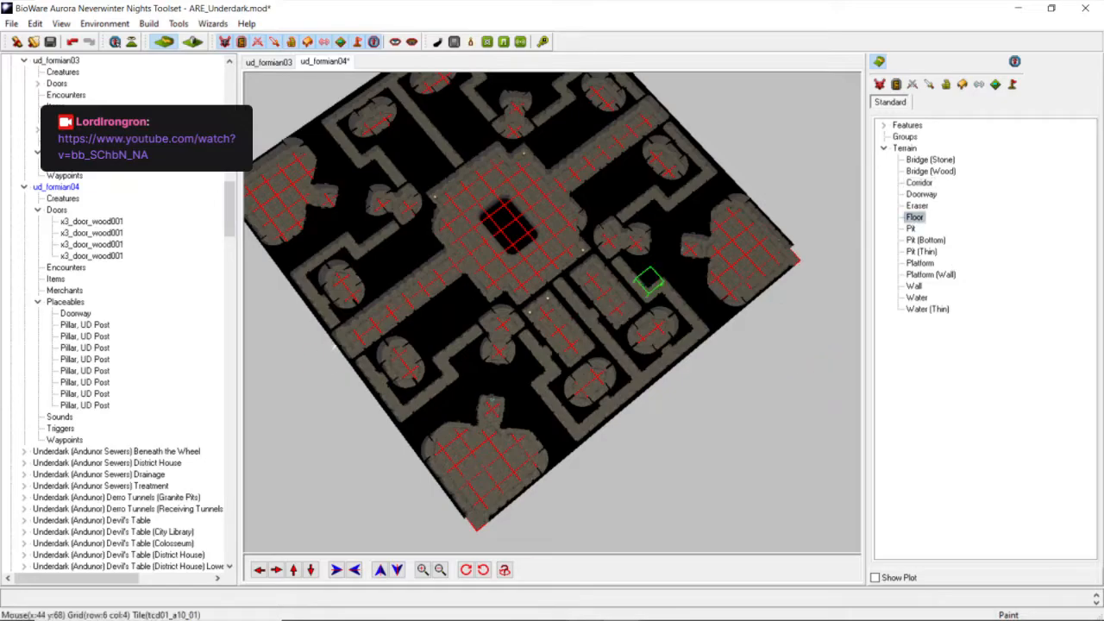
left_click(458, 301)
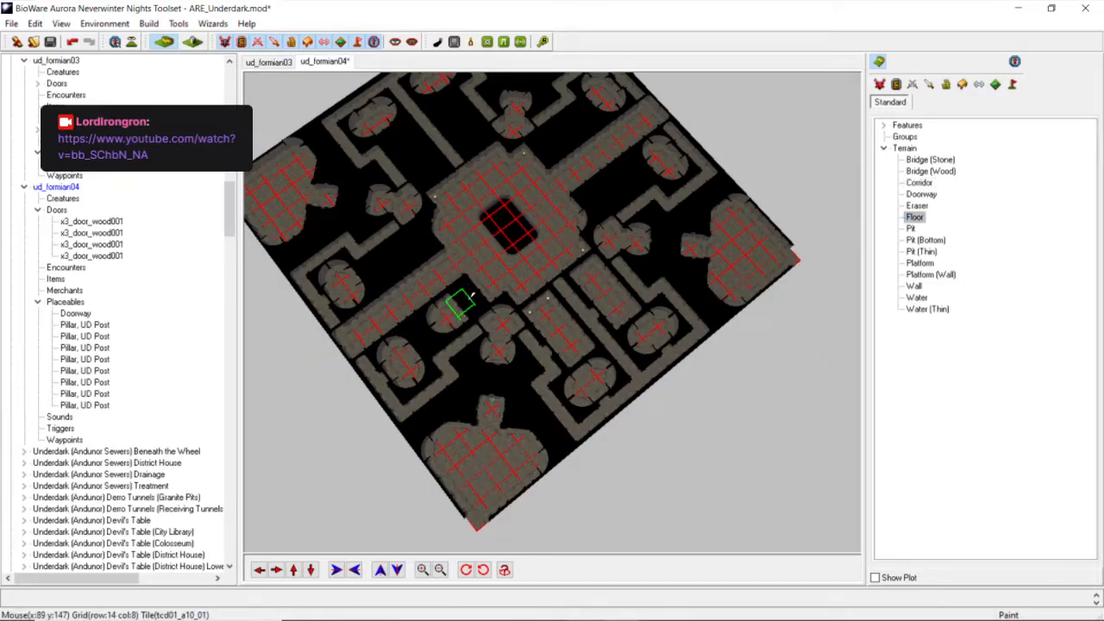
scroll(436, 323, "up", 5)
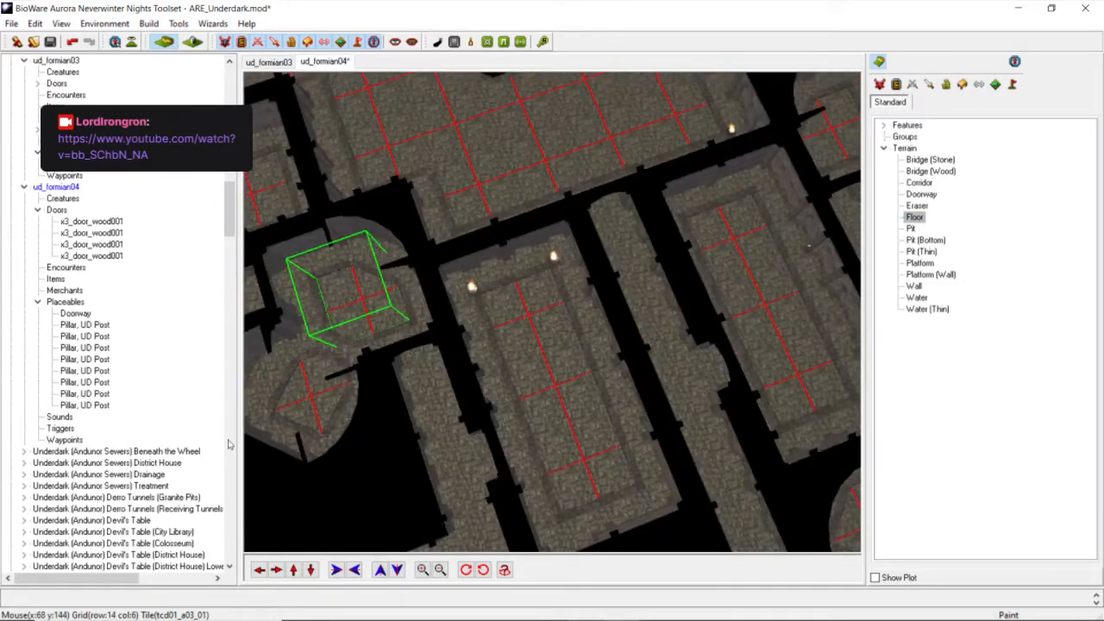
Square off the rounded corners of the Floor room beside the wide passage, around row 17 and column 9, with Eraser.
left_click(260, 571)
scroll(576, 246, "up", 3)
middle_click_drag(576, 246, 689, 251)
scroll(596, 241, "down", 3)
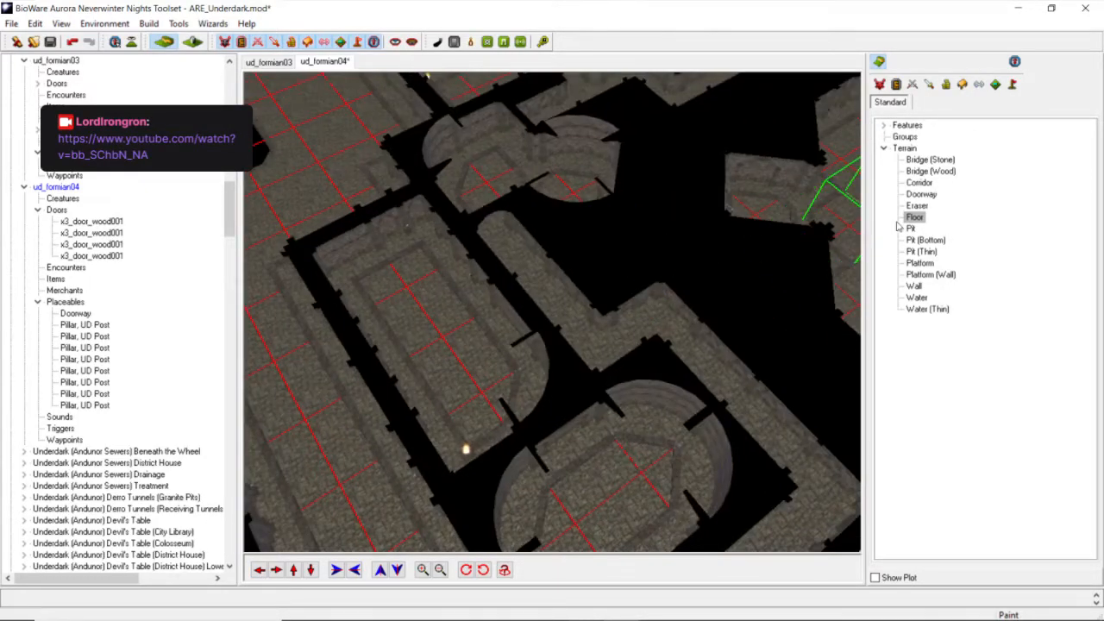
left_click(915, 209)
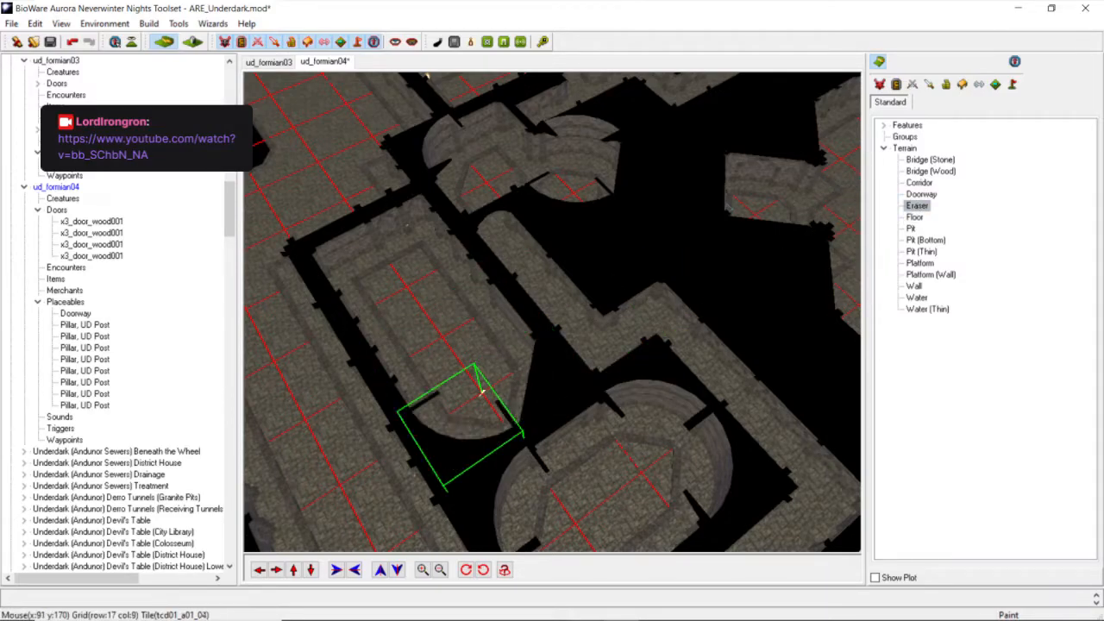
left_click(536, 369)
Examine the Floor room around row 16 and columns 8 and 9 for a possible Corridor connection to the neighbouring passages.
left_click(918, 183)
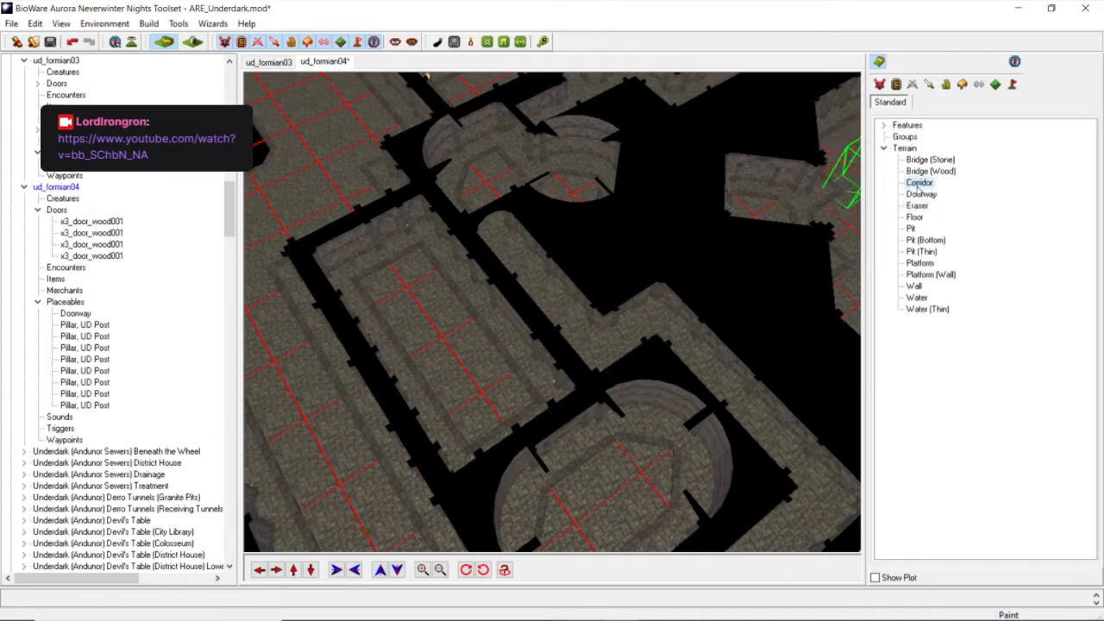
scroll(576, 399, "up", 3)
middle_click_drag(524, 410, 473, 313)
scroll(482, 304, "up", 3)
scroll(483, 328, "down", 3)
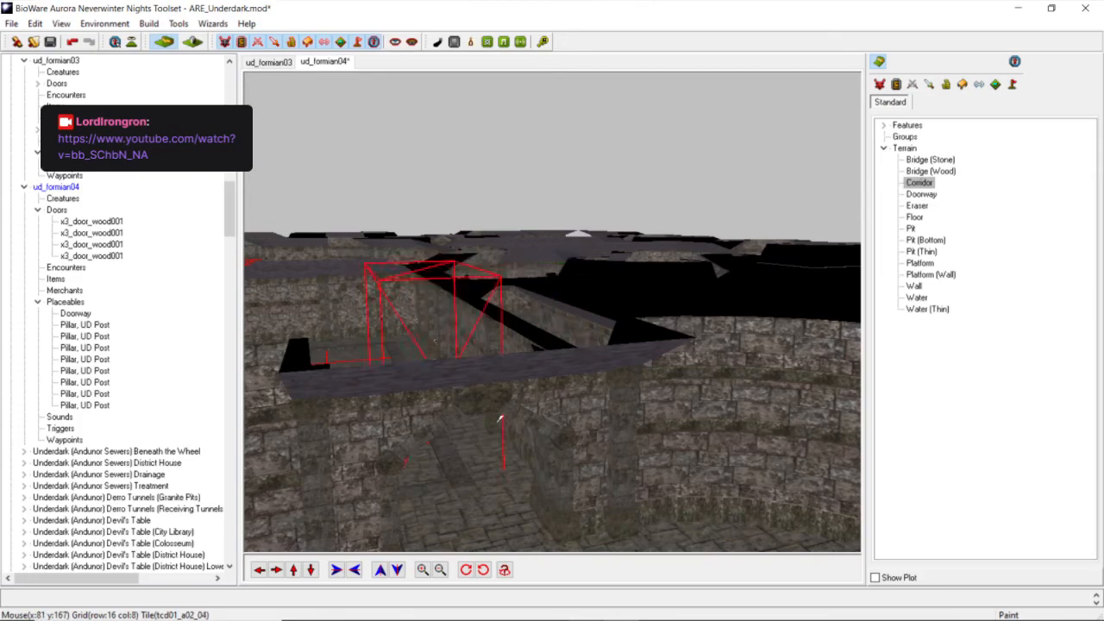
scroll(438, 362, "down", 3)
middle_click_drag(431, 356, 518, 312)
scroll(508, 419, "down", 4)
scroll(508, 419, "up", 3)
scroll(538, 310, "down", 3)
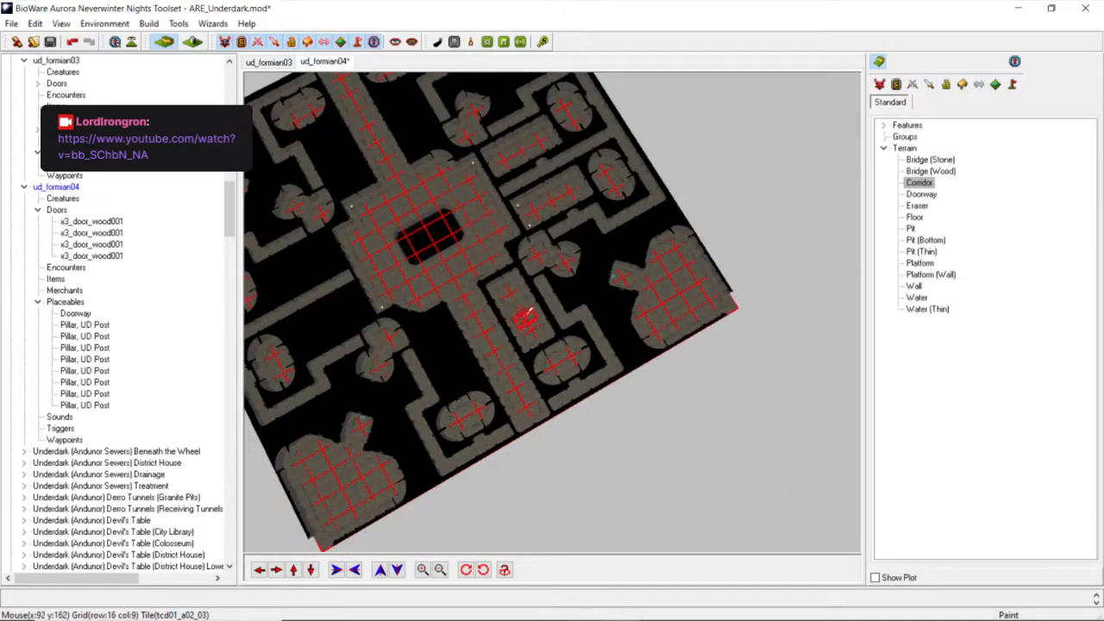
scroll(539, 315, "up", 4)
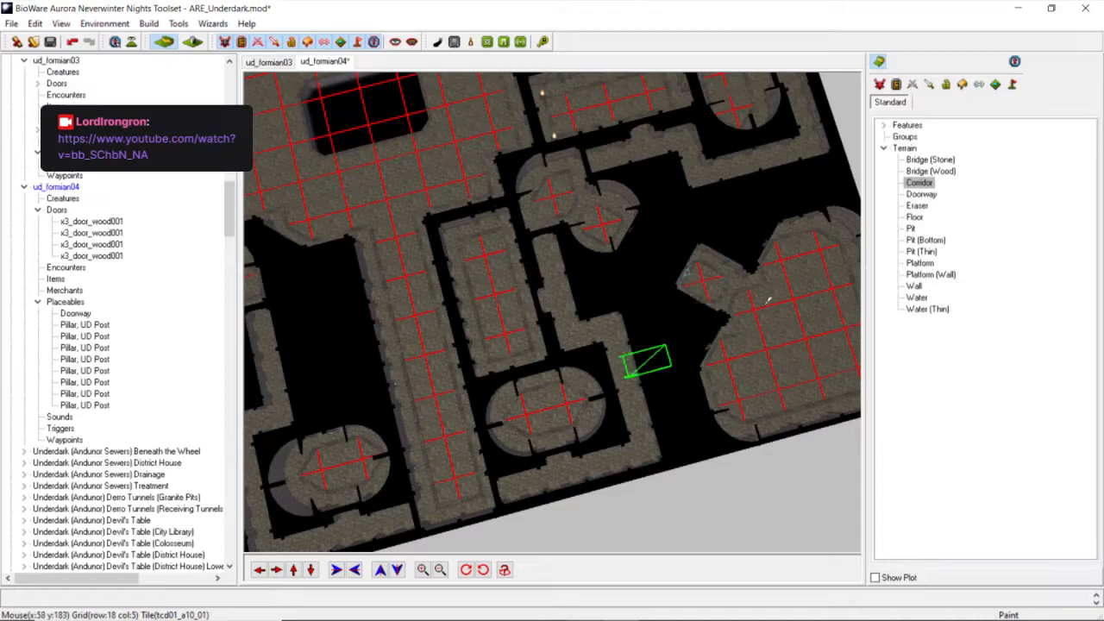
Undo the misplaced Floor tile and paint a Floor room around column 13 from row 15, on the other side of the wide passage.
left_click(915, 217)
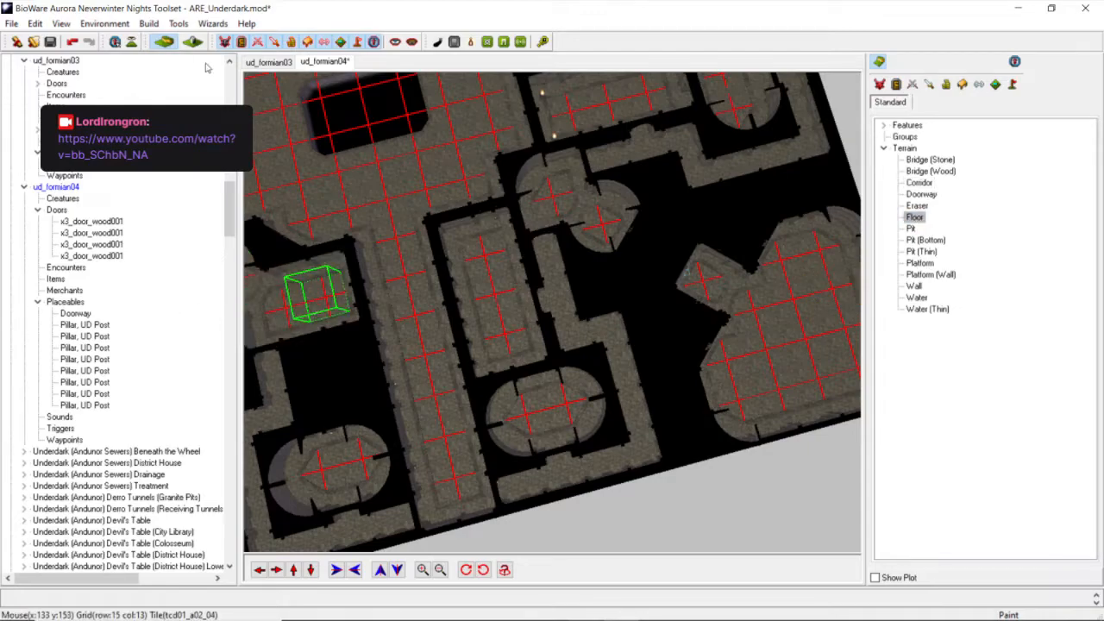
left_click(36, 24)
left_click(53, 40)
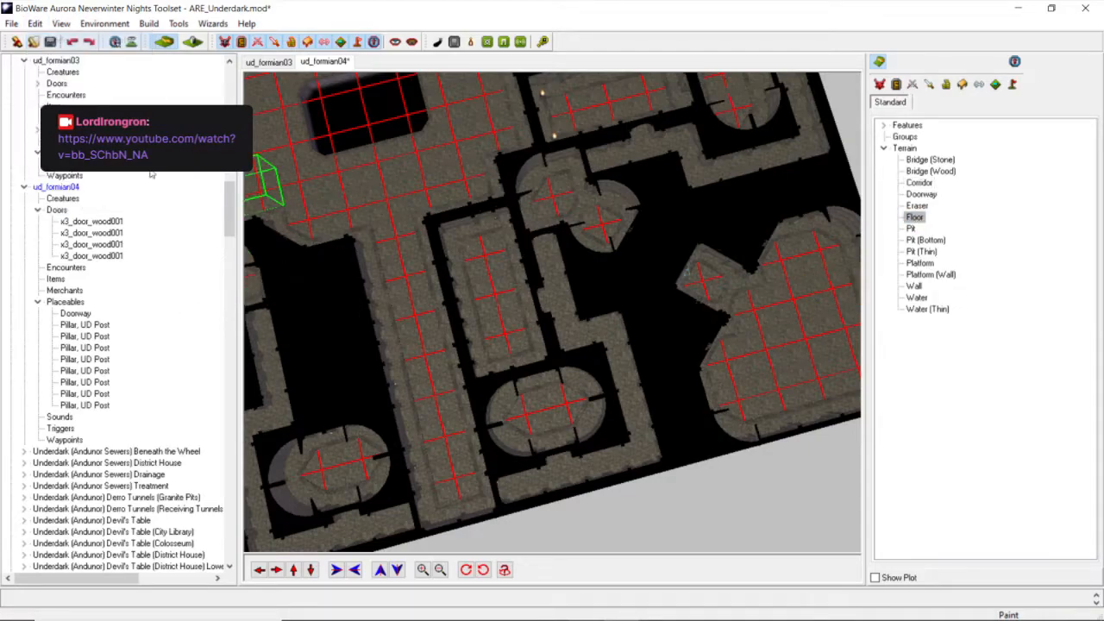
left_click(324, 293)
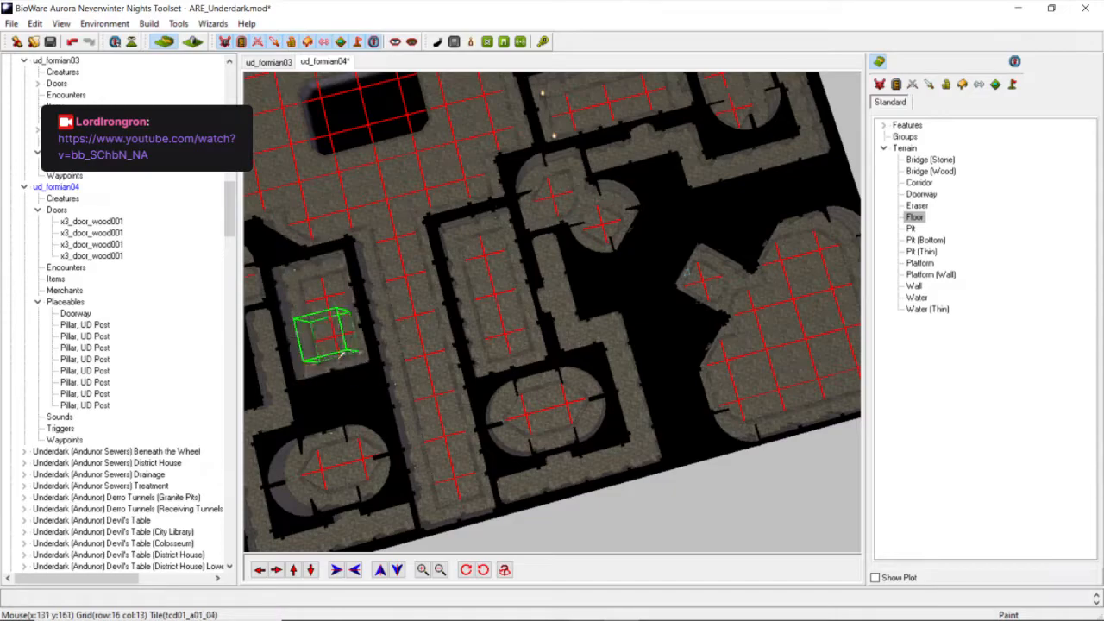
left_click(343, 375)
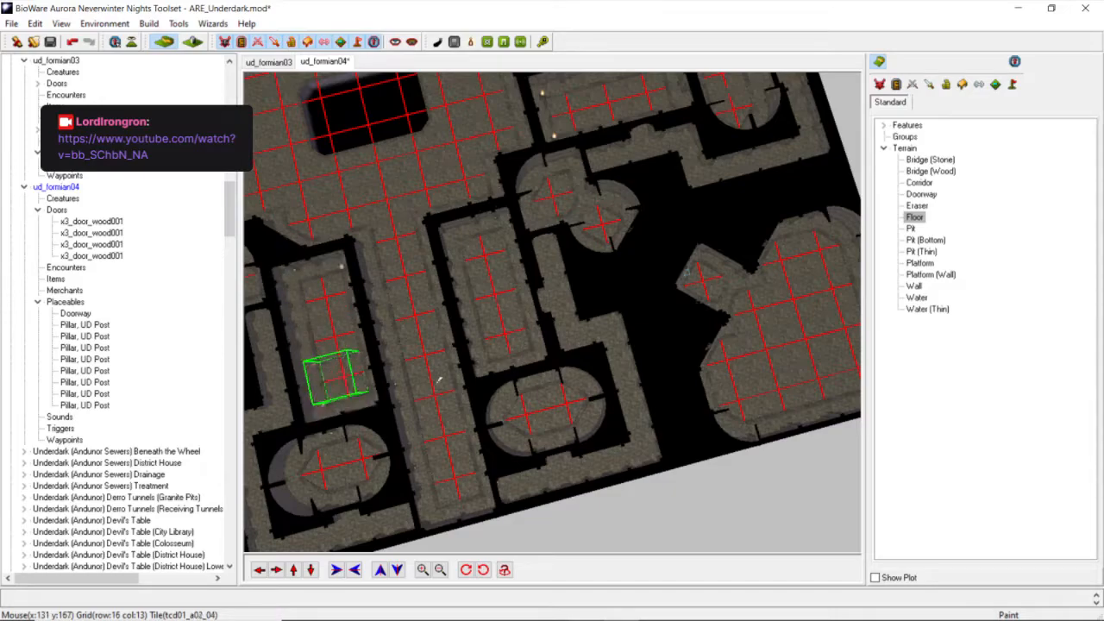
Examine the Floor room around rows 16 to 18 and column 13 for a possible Corridor connection to its surroundings.
left_click(919, 182)
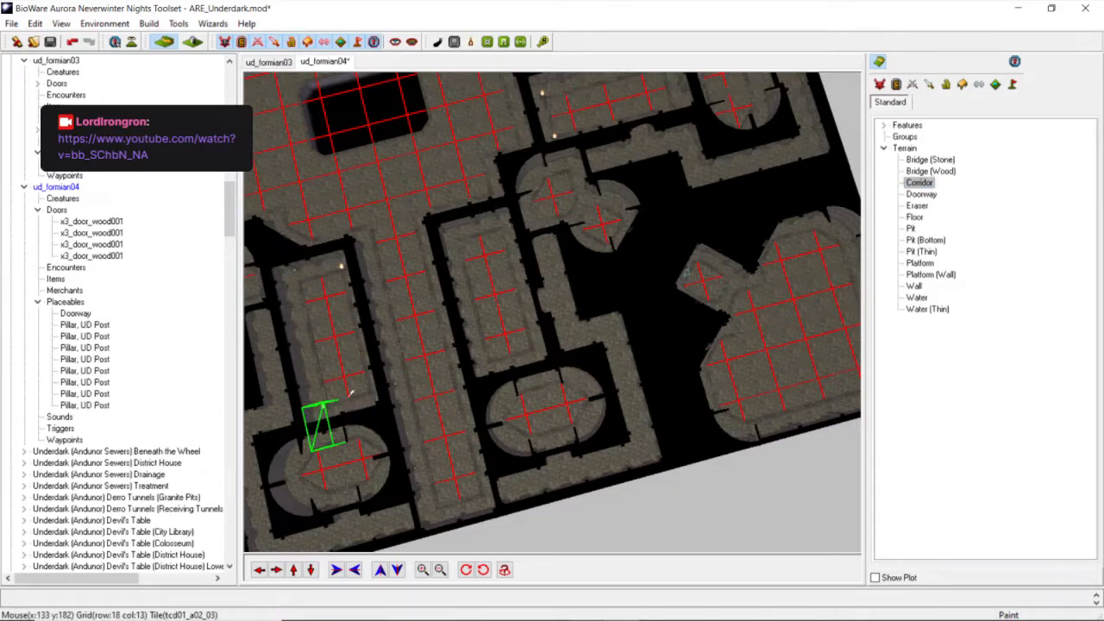
middle_click_drag(387, 328, 467, 266)
middle_click_drag(521, 412, 545, 398)
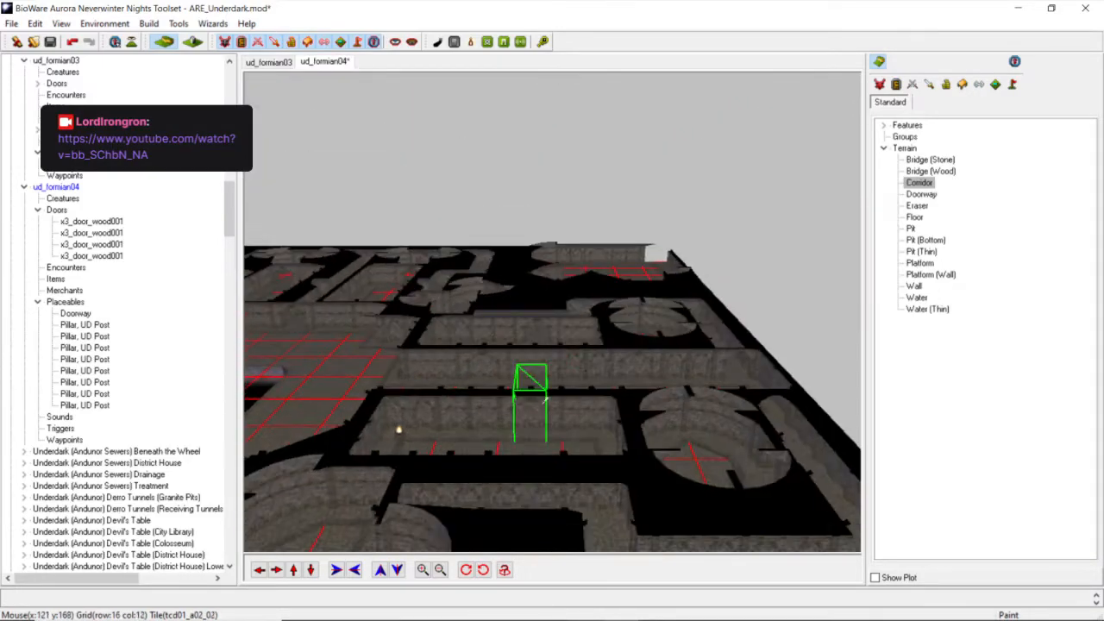
scroll(545, 399, "up", 3)
scroll(546, 437, "down", 5)
middle_click_drag(542, 328, 327, 376)
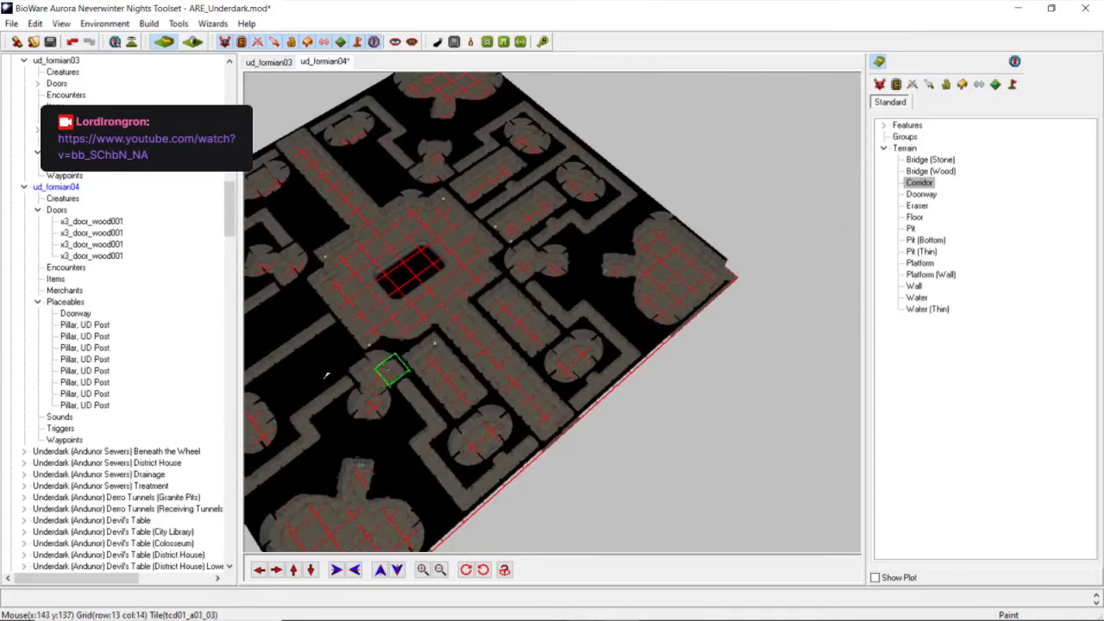
Paint a square-cornered Floor room around row 11 and column 18, alongside the straight corridor leading towards the Pit chamber.
left_click(259, 570)
scroll(545, 436, "up", 4)
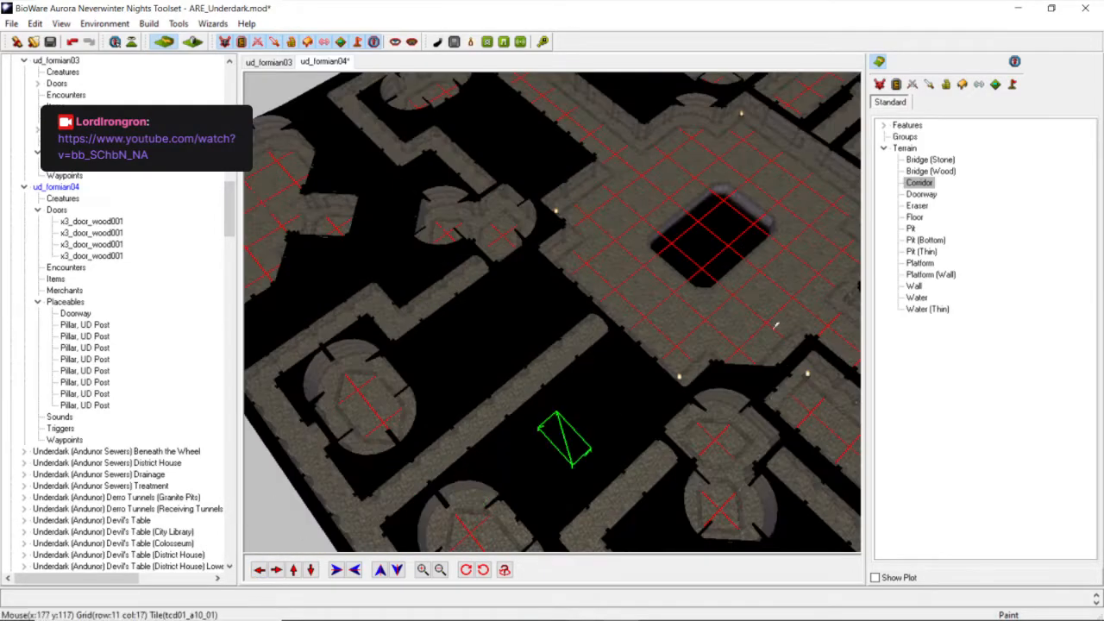
left_click(919, 218)
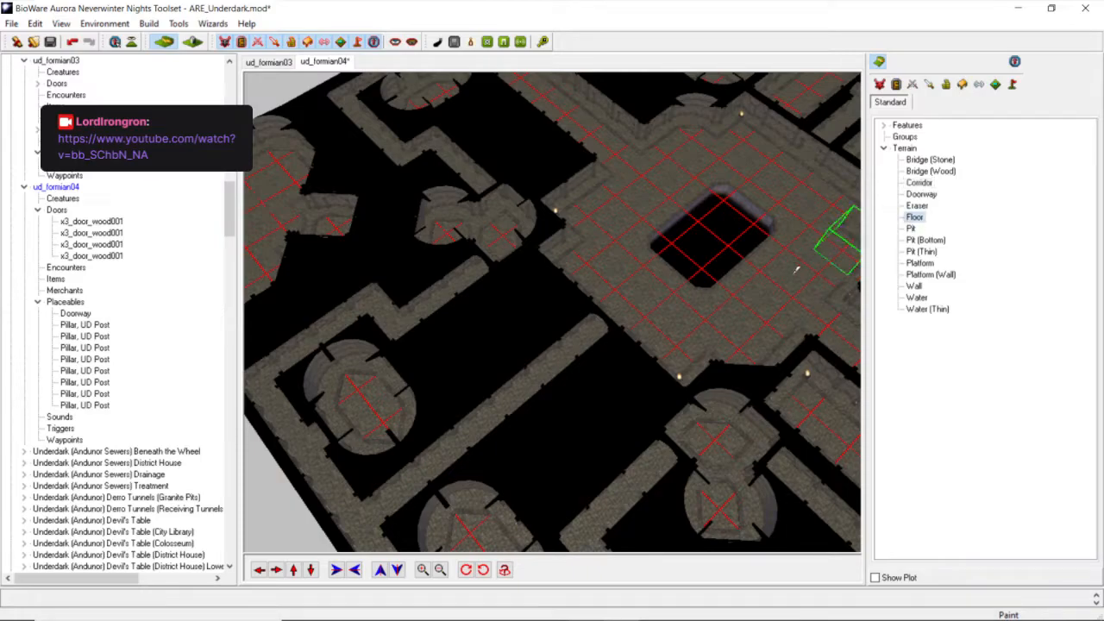
left_click(618, 388)
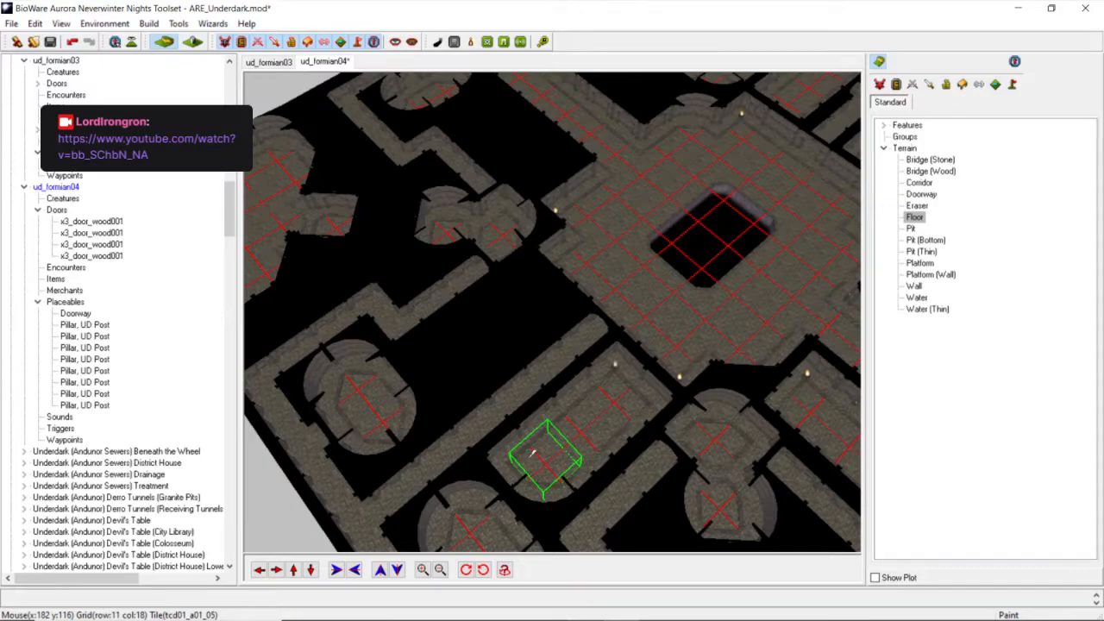
left_click(911, 183)
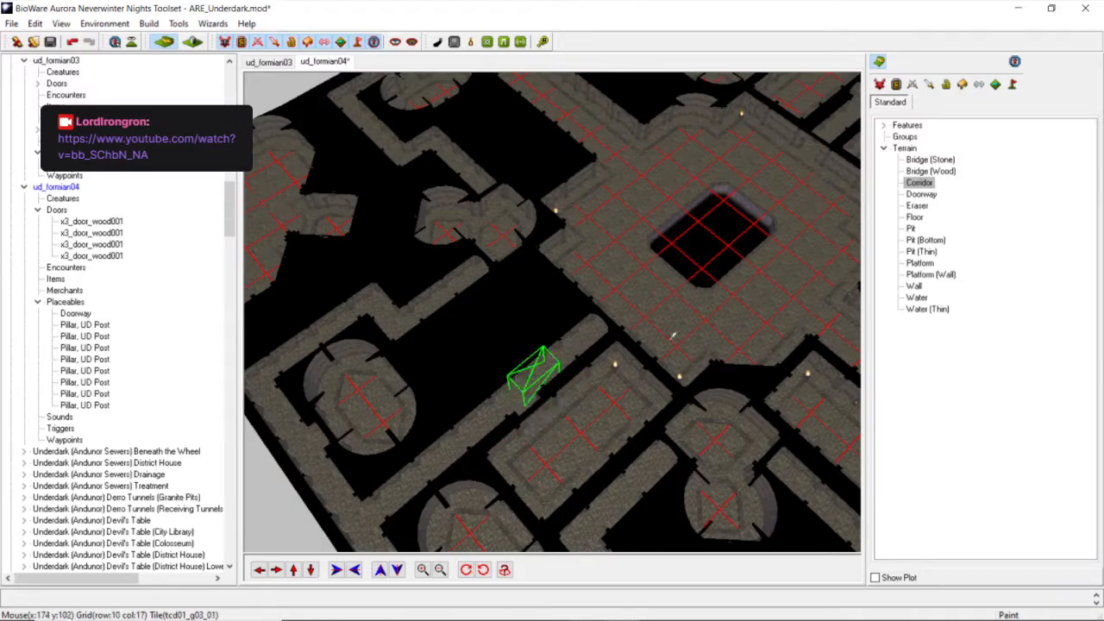
Paint a matching Floor room around row 8 and column 17 across the straight corridor, and add a Corridor spur between the two rooms.
left_click(914, 218)
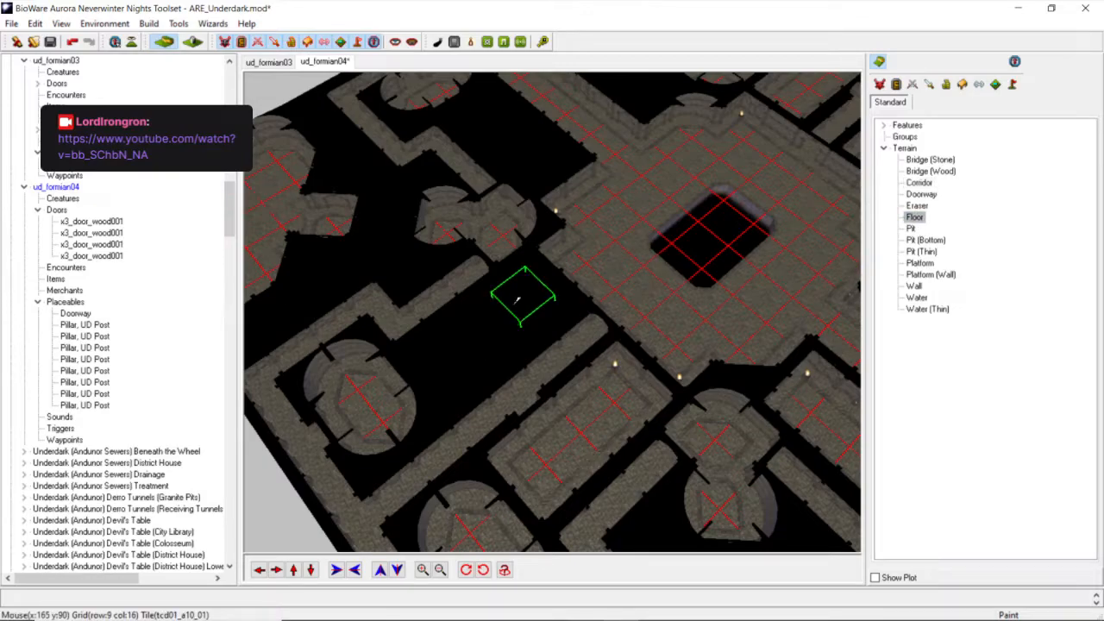
left_click(498, 318)
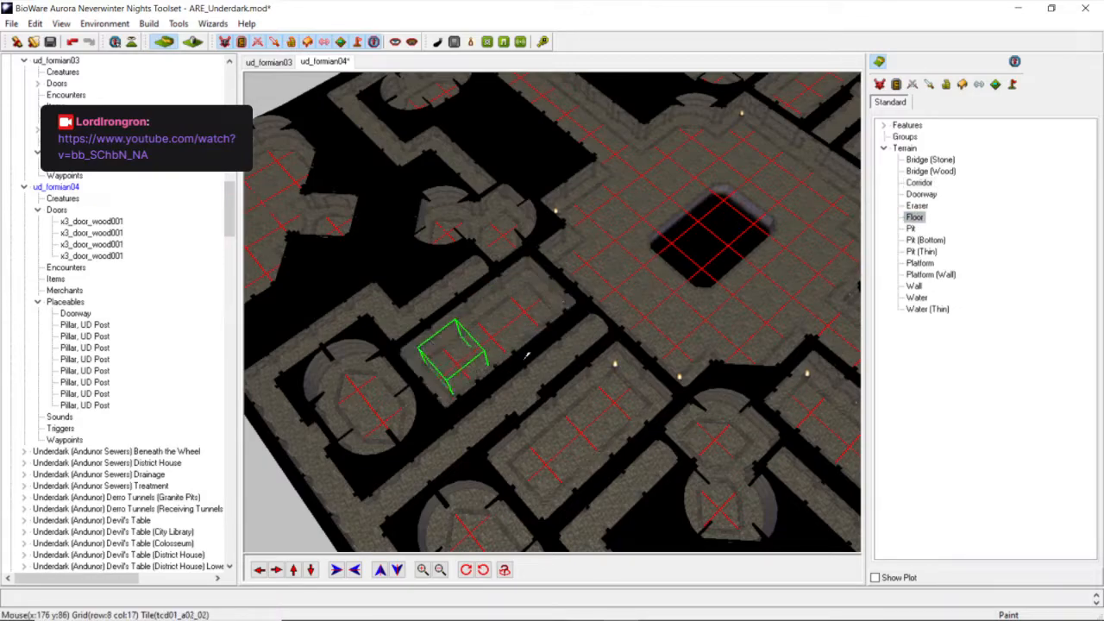
left_click(921, 182)
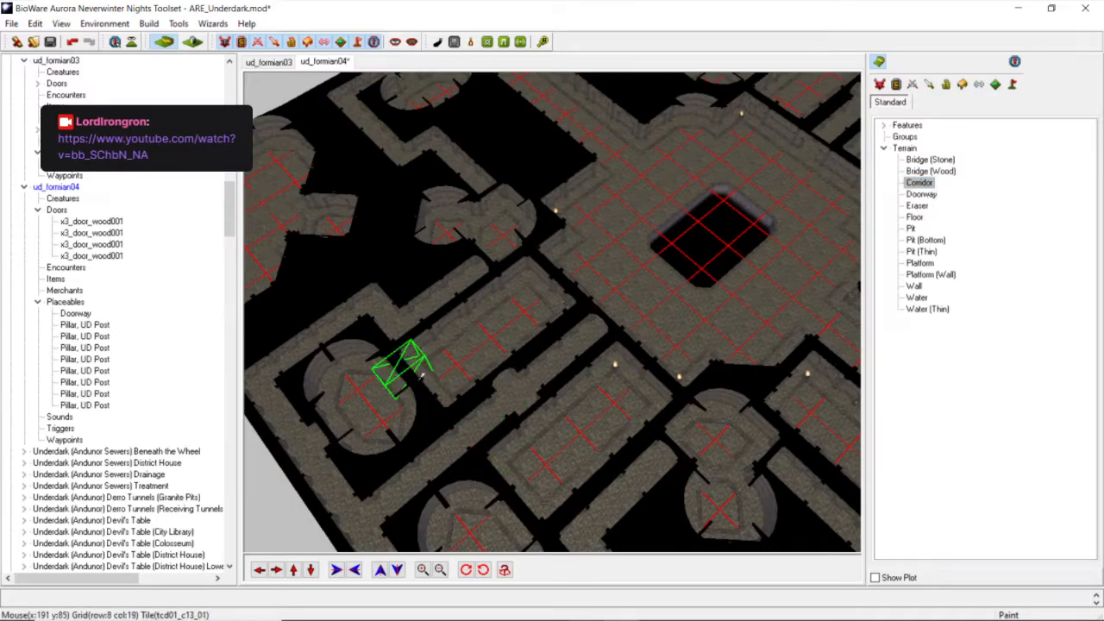
scroll(444, 370, "down", 5)
scroll(448, 368, "up", 4)
mouse_move(448, 368)
middle_mouse_down()
mouse_move(510, 346)
mouse_move(515, 365)
mouse_move(428, 360)
middle_mouse_up()
scroll(515, 364, "down", 4)
scroll(428, 359, "up", 5)
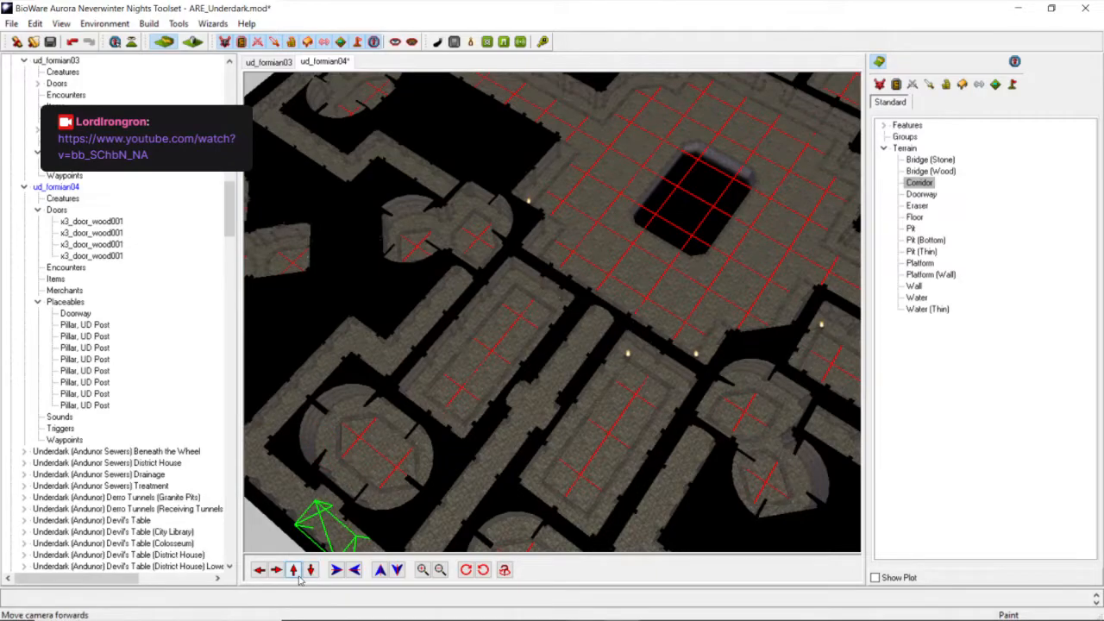
Paint a Floor room around row 5 and column 12, between the wide Floor passage and the adjacent corridor loop.
left_click(293, 569)
scroll(464, 421, "up", 3)
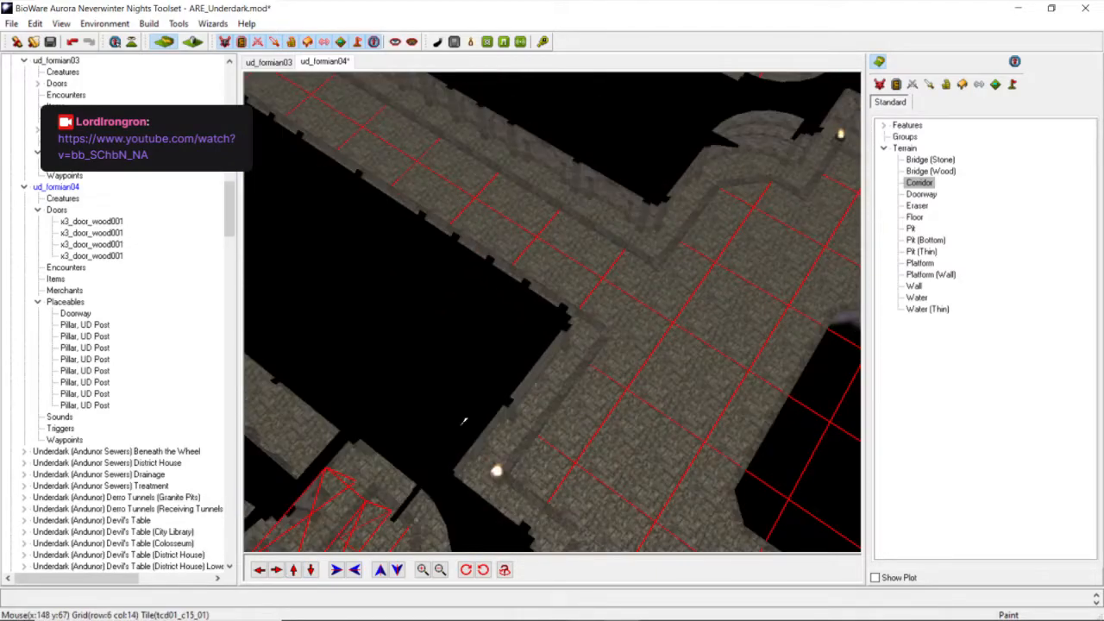
left_click(259, 569)
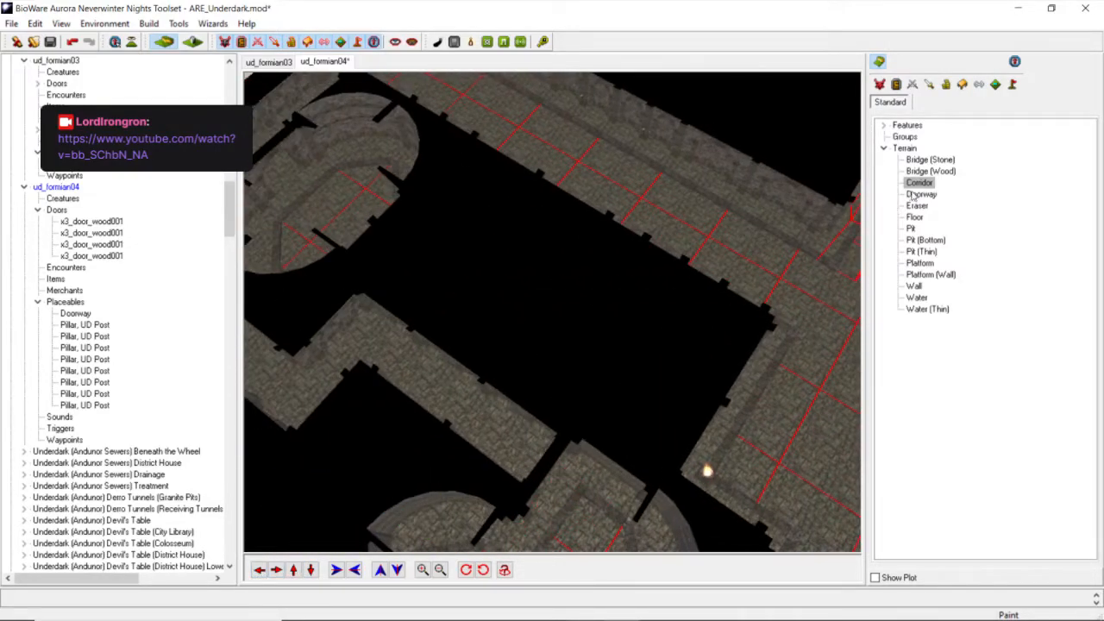
left_click(917, 218)
left_click(626, 310)
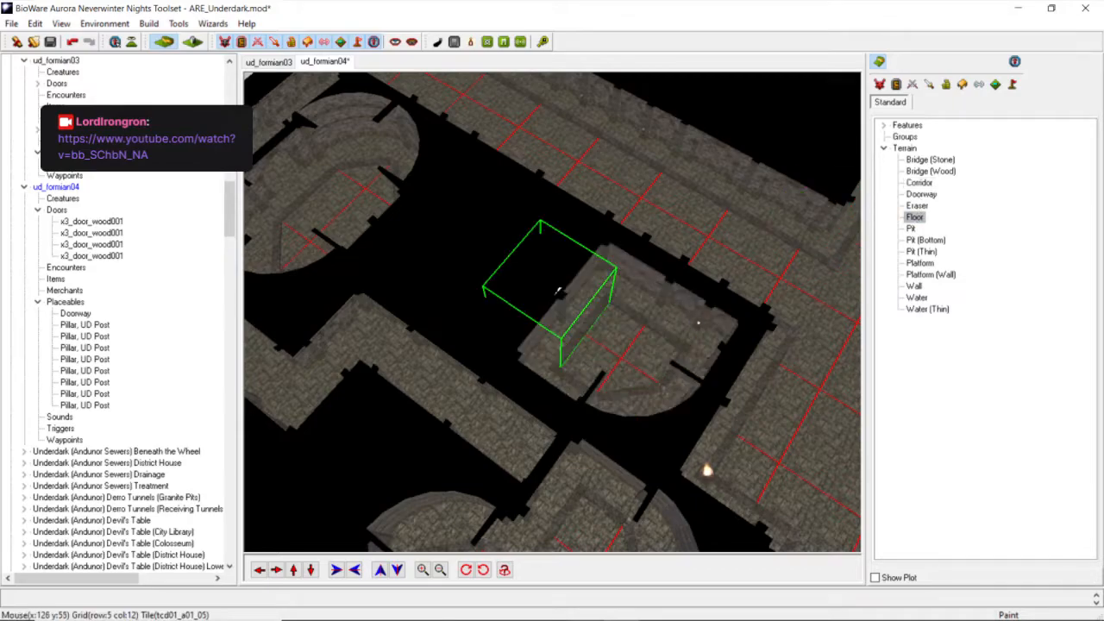
left_click(524, 270)
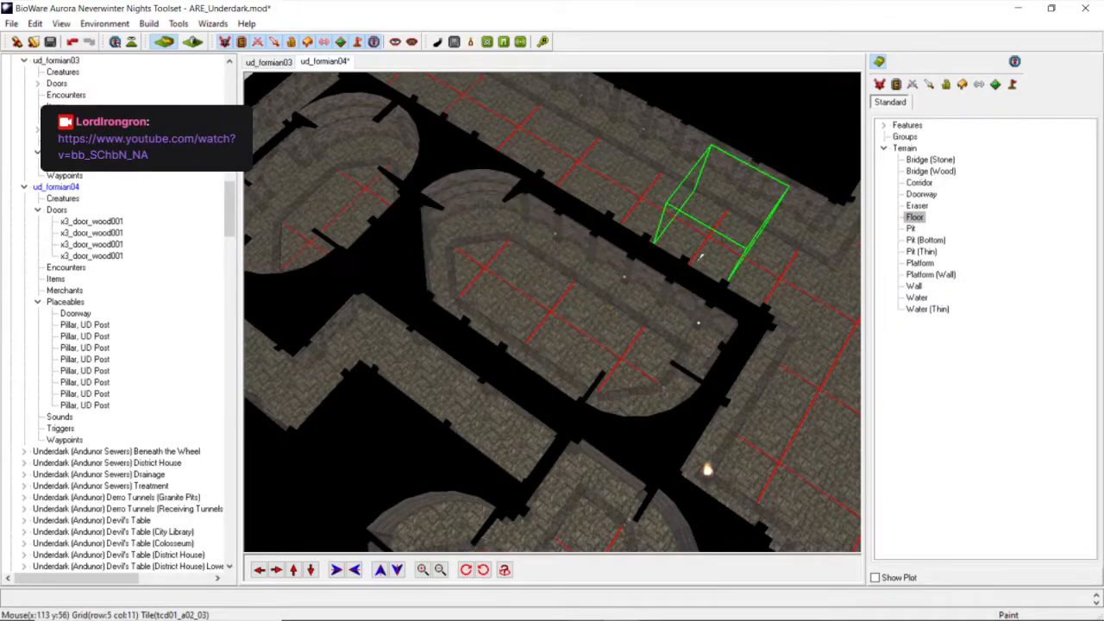
Square off the rounded corners of the Floor room around row 5 and column 12 with Corridor and Eraser.
scroll(556, 274, "down", 3)
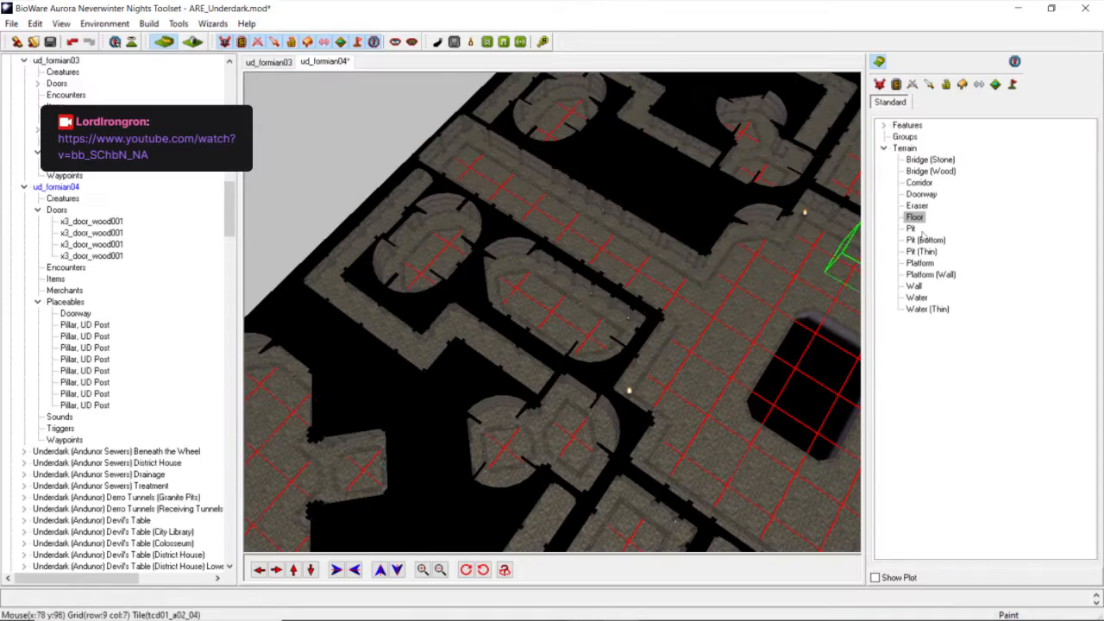
left_click(917, 183)
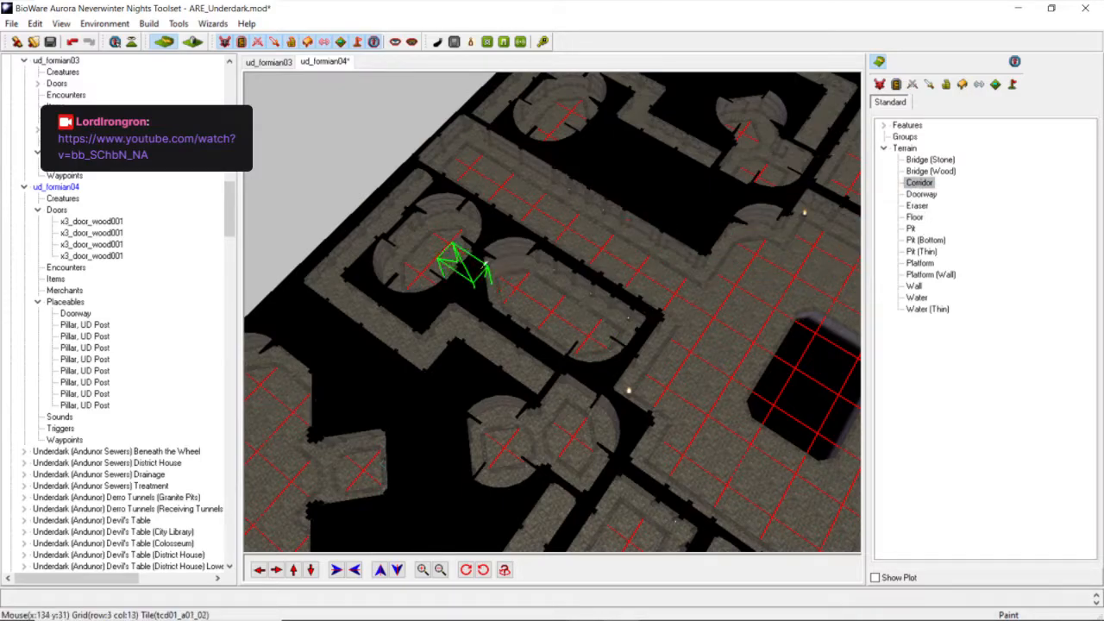
scroll(486, 268, "up", 5)
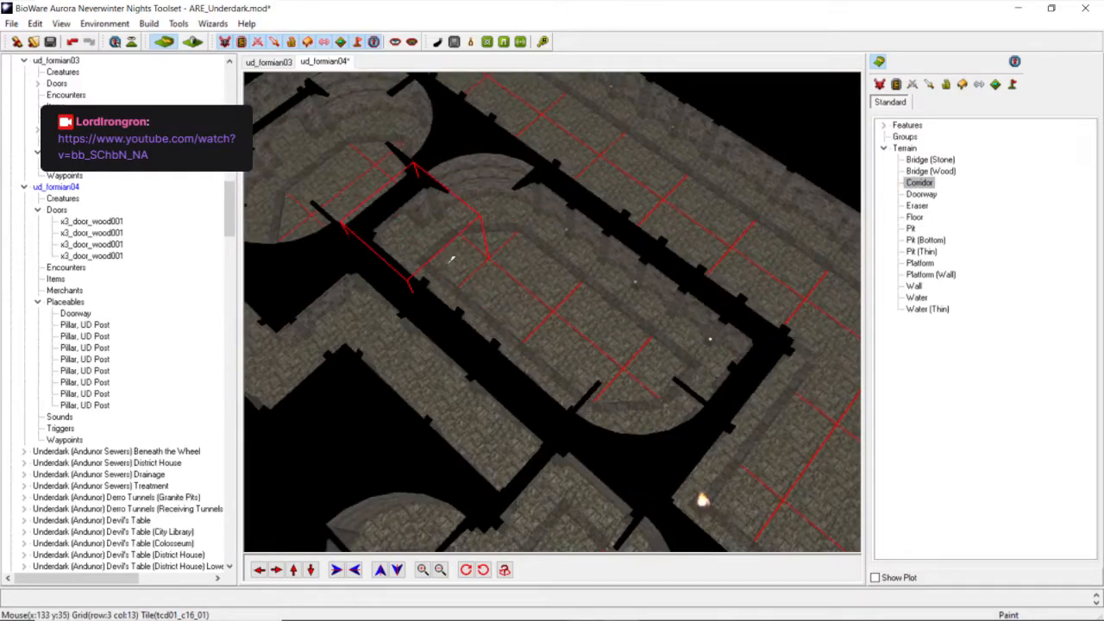
left_click(917, 206)
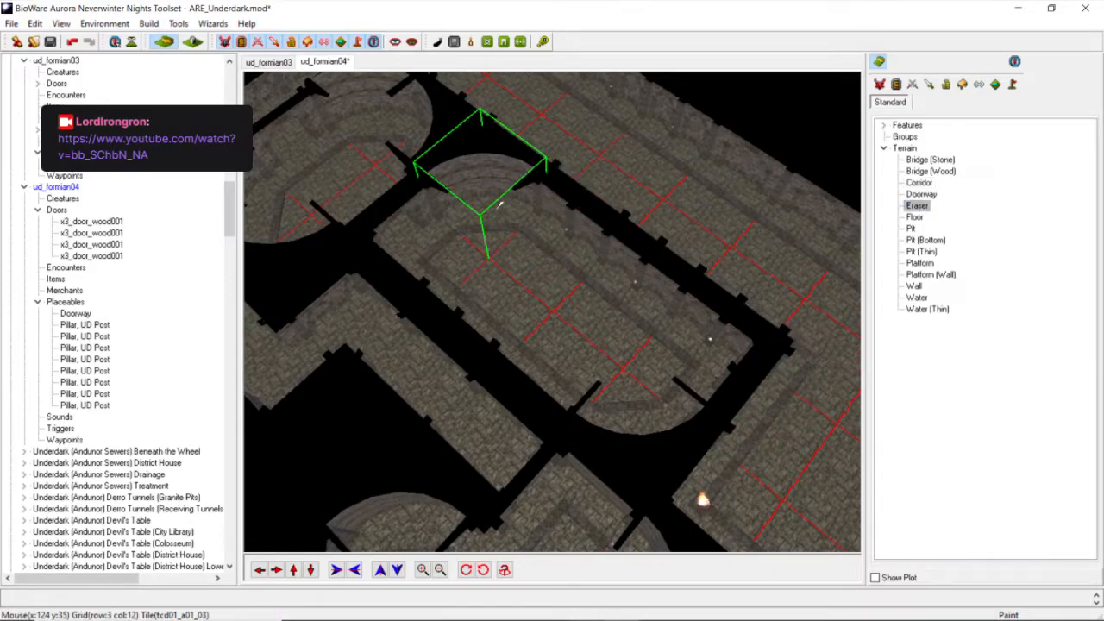
left_click(620, 372)
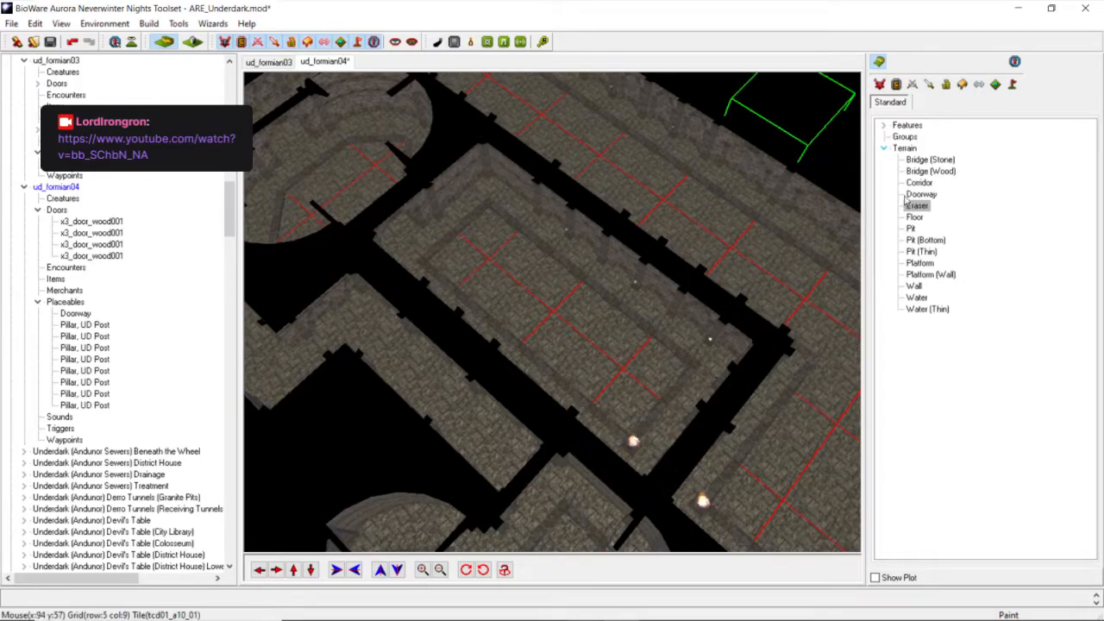
Examine the walls of the Floor room around rows 4 to 6 and column 12 for a possible Corridor link to the wide passage.
middle_click_drag(565, 283, 705, 255)
scroll(623, 317, "up", 4)
scroll(635, 308, "down", 4)
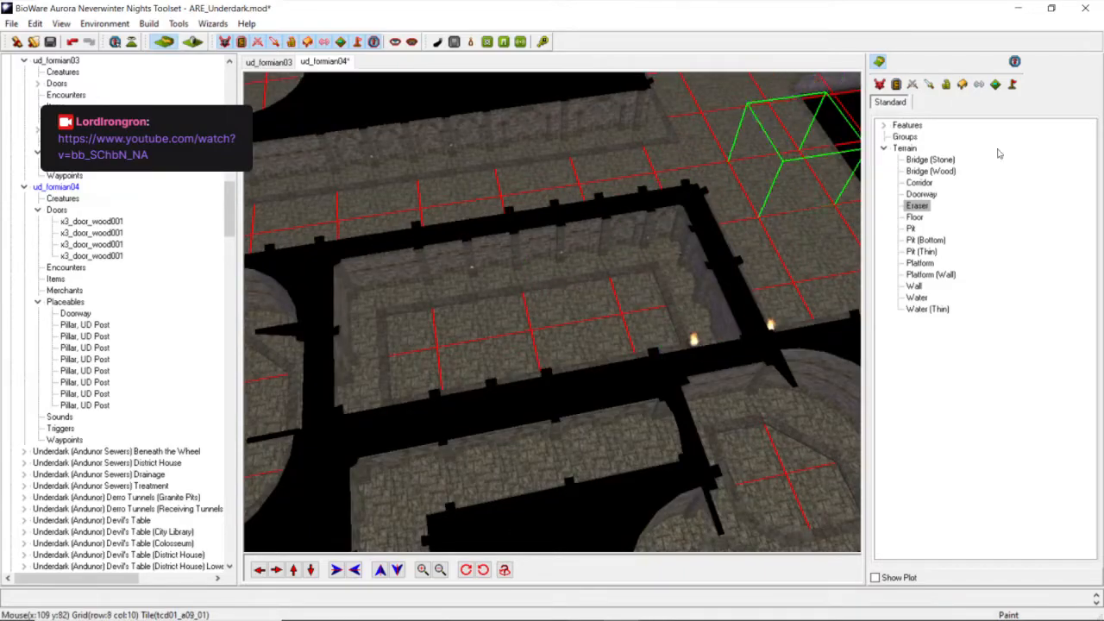
mouse_move(497, 300)
middle_mouse_down()
mouse_move(545, 315)
mouse_move(582, 288)
mouse_move(680, 252)
middle_mouse_up()
scroll(545, 316, "up", 4)
scroll(545, 316, "down", 4)
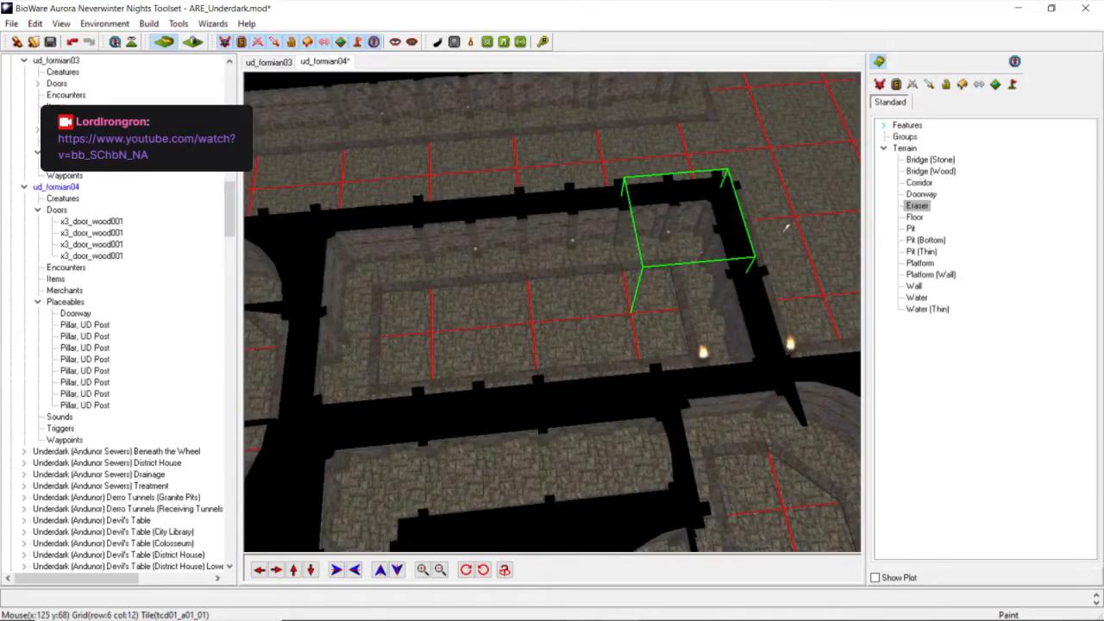
left_click(914, 218)
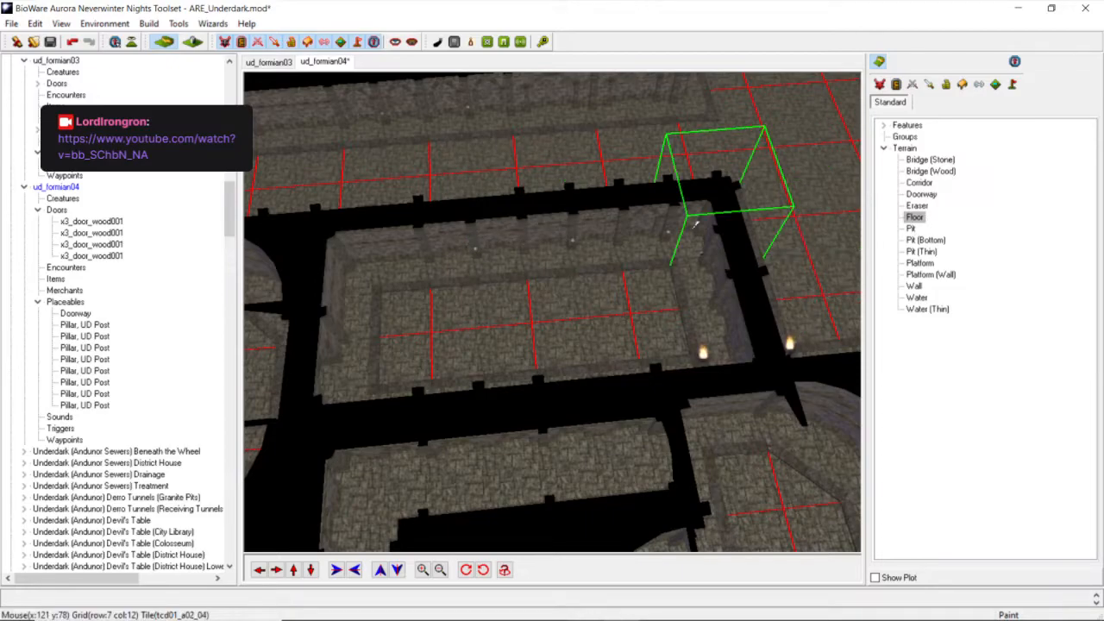
scroll(591, 276, "down", 4)
scroll(595, 276, "up", 4)
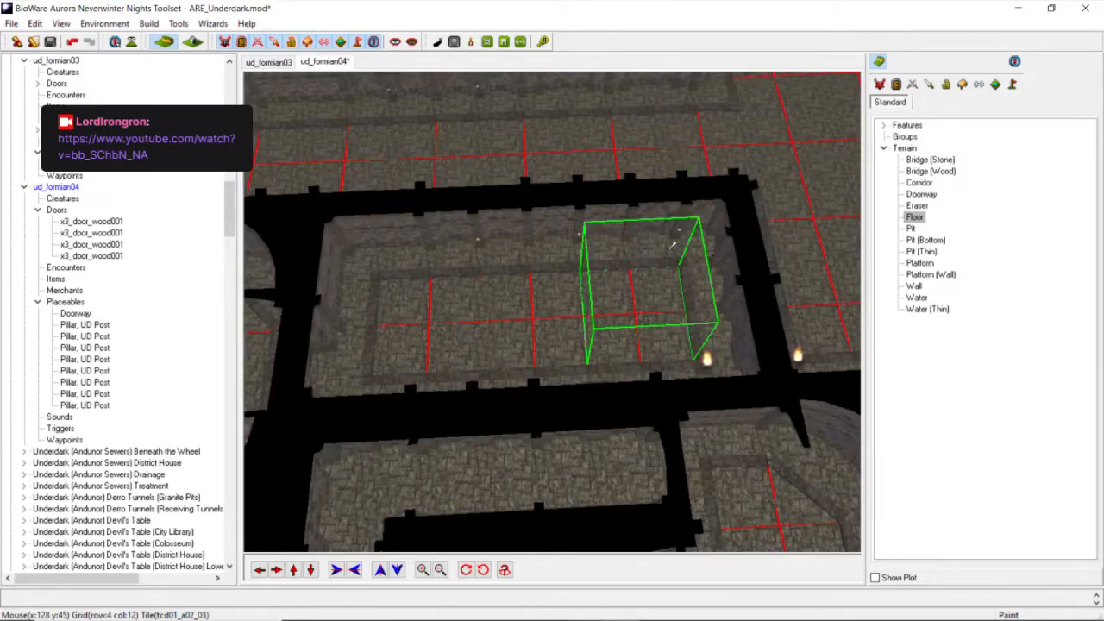
left_click(919, 182)
scroll(551, 276, "down", 4)
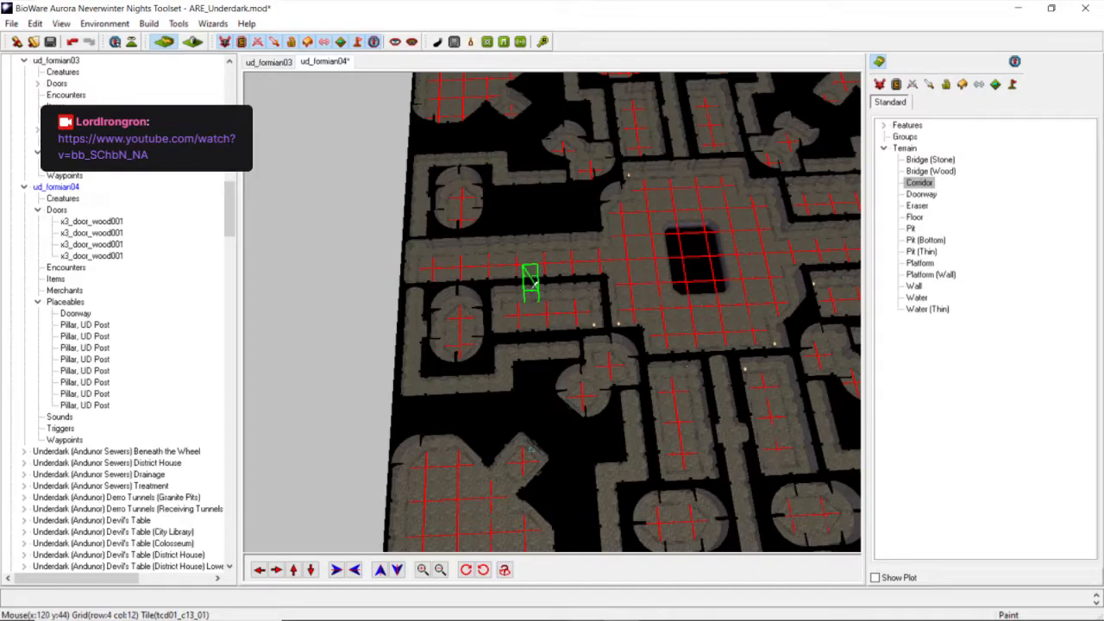
Paint a matching Floor room around row 4 and column 8, on the other side of the wide Floor passage.
left_click(565, 250)
left_click(914, 218)
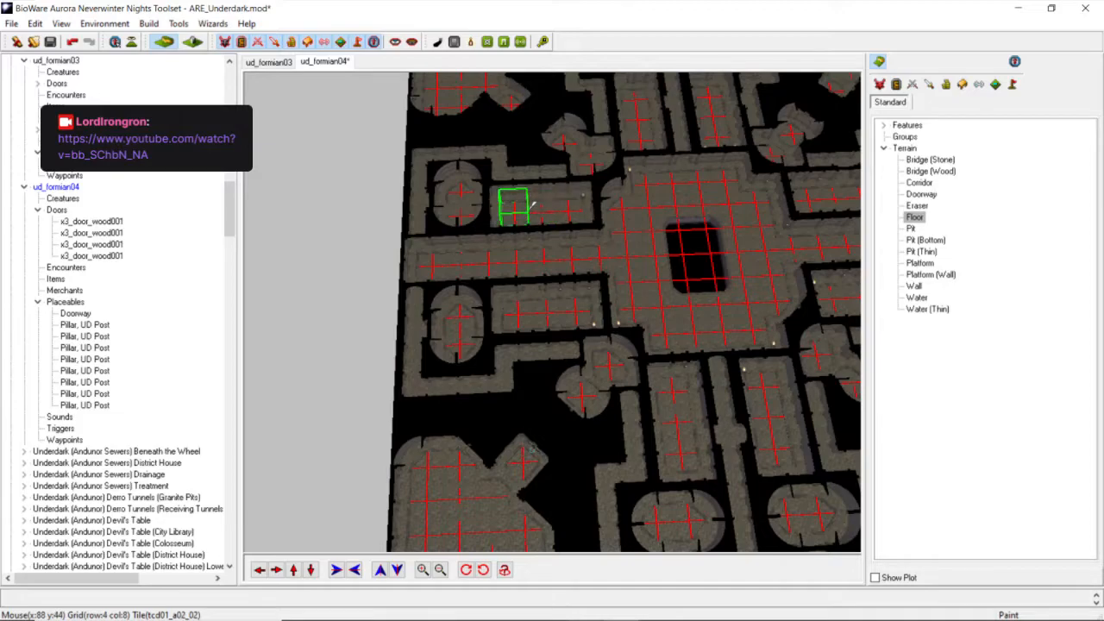
scroll(533, 205, "up", 5)
scroll(538, 217, "down", 5)
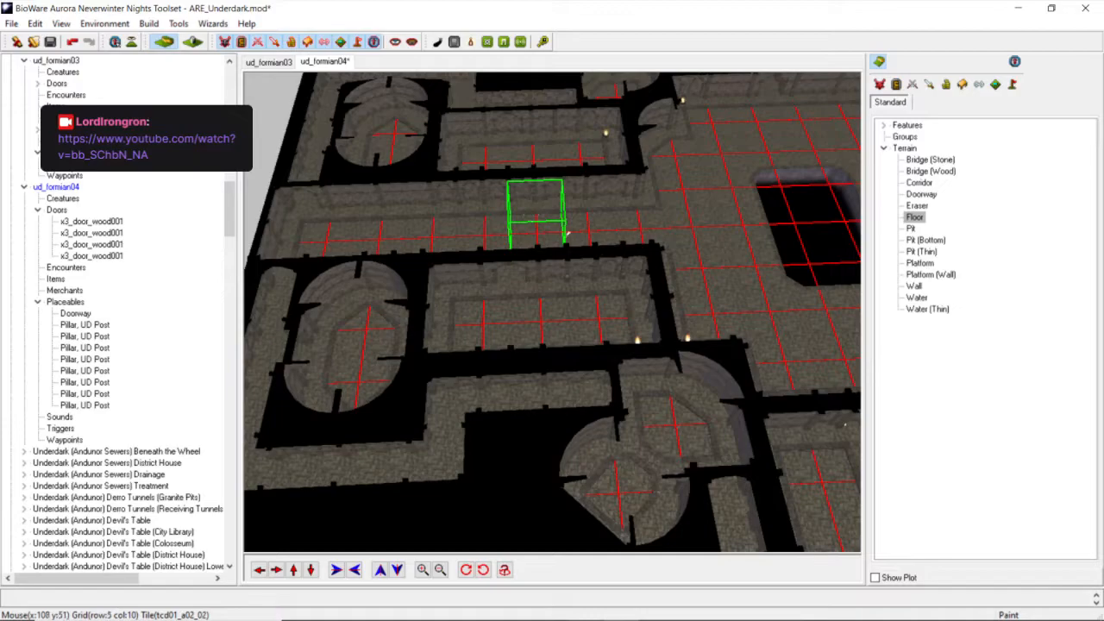
Check around rows 3 and 4, column 10, where a Corridor could link the paired Floor rooms to the wide passage.
left_click(920, 183)
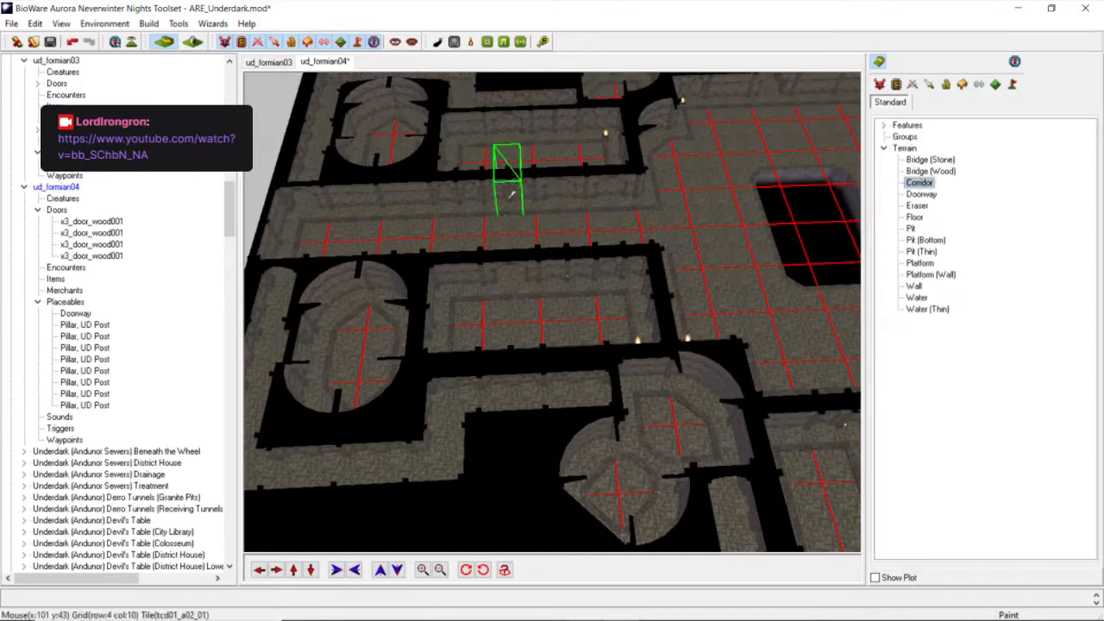
middle_click_drag(461, 175, 371, 203)
middle_click_drag(336, 245, 377, 397)
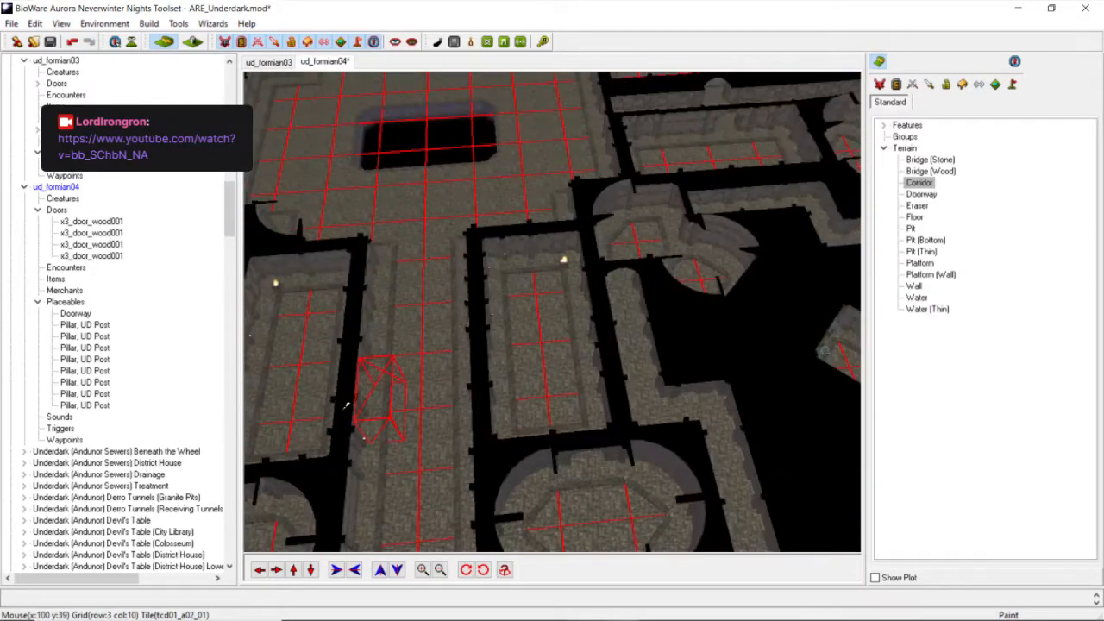
scroll(295, 456, "down", 3)
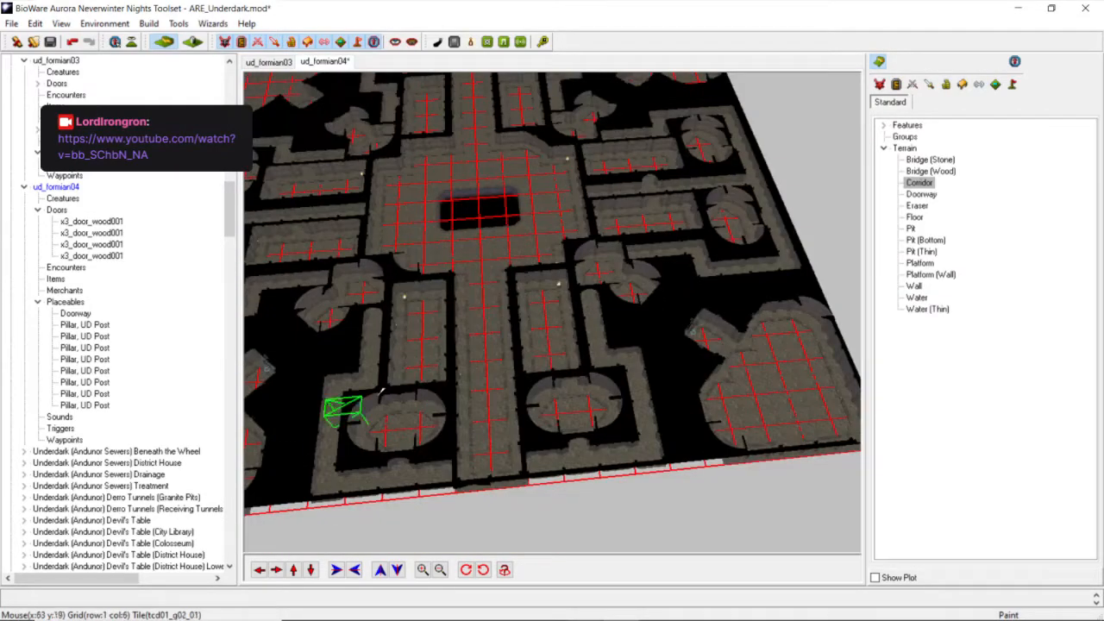
Inspect the interior of the Floor room around rows 5 and 6 and column 13 from close up, including its end wall.
scroll(409, 391, "up", 4)
middle_click_drag(410, 392, 459, 395)
scroll(607, 355, "up", 3)
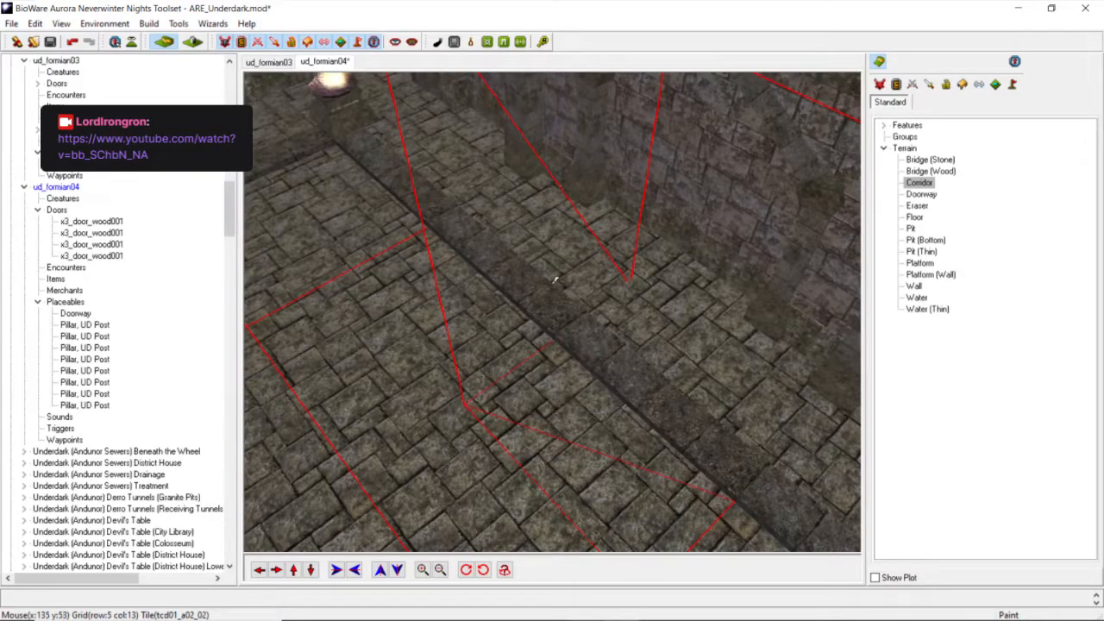
middle_click_drag(555, 280, 555, 296)
left_click(318, 570)
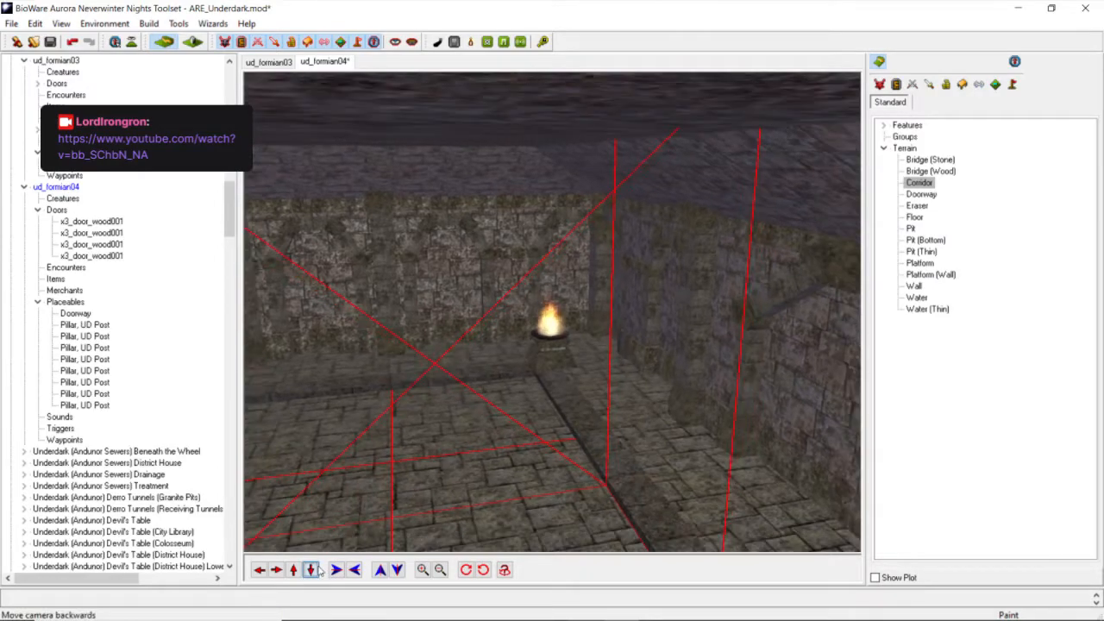
left_click(318, 568)
left_click(318, 568)
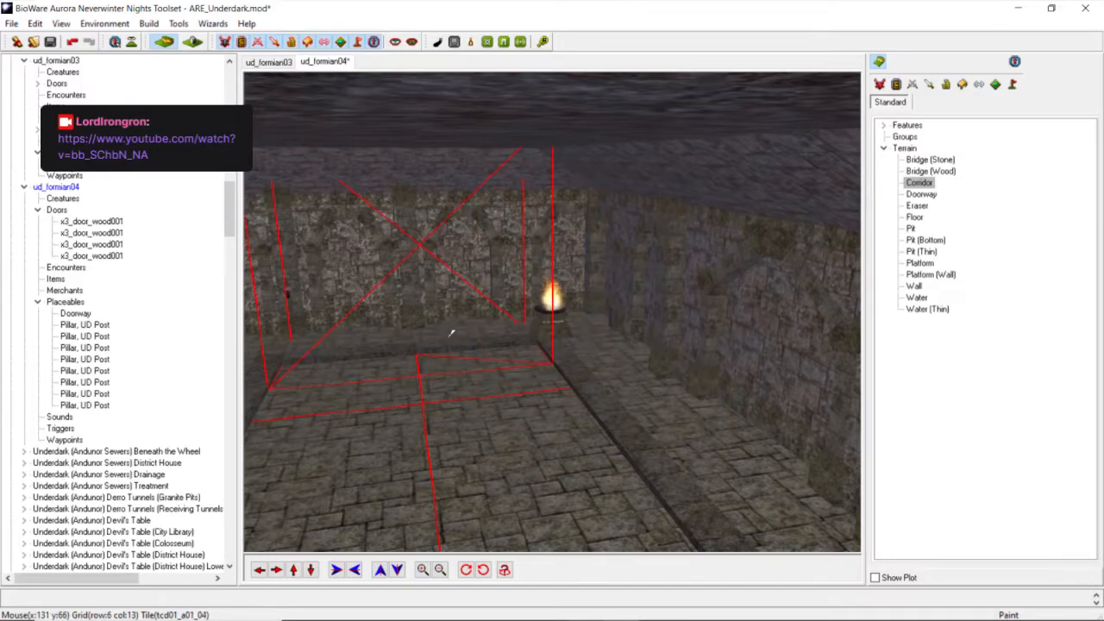
scroll(500, 385, "down", 5)
scroll(497, 399, "up", 5)
middle_click_drag(497, 399, 446, 438)
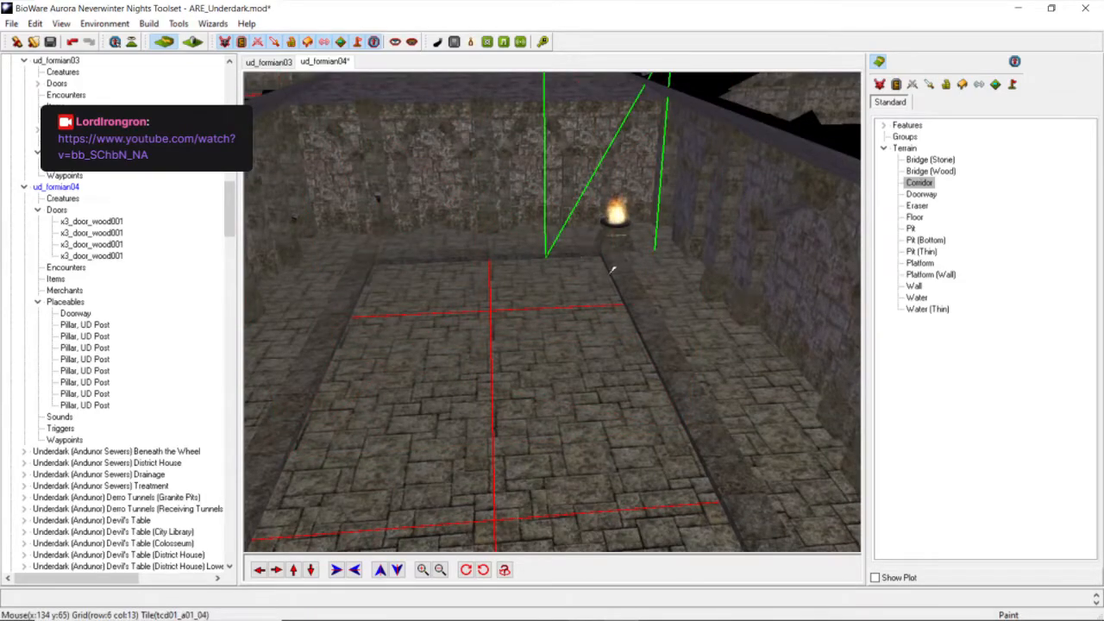
scroll(452, 356, "down", 3)
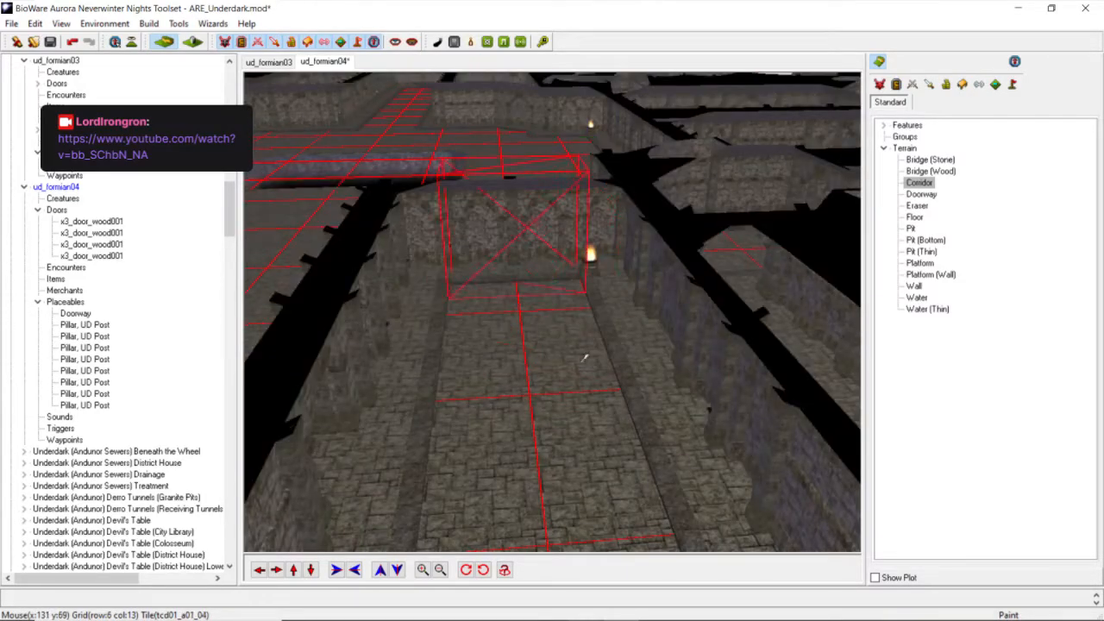
Place a Fallen Timber on the floor near the side wall of the Floor room around row 5, column 13.
scroll(593, 304, "up", 3)
scroll(608, 303, "up", 2)
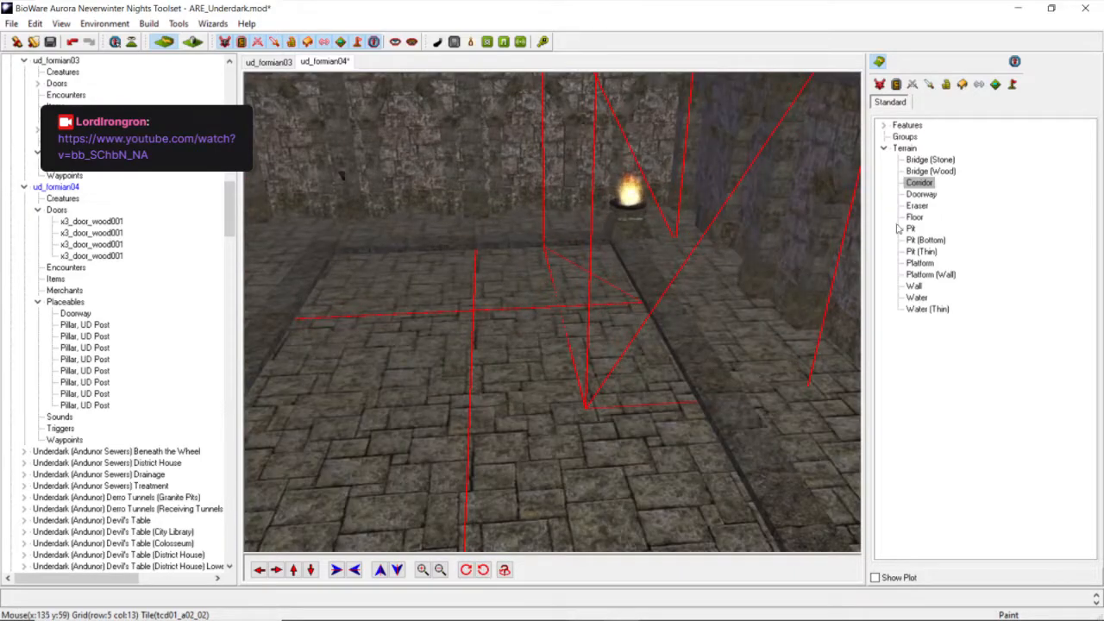
left_click(960, 84)
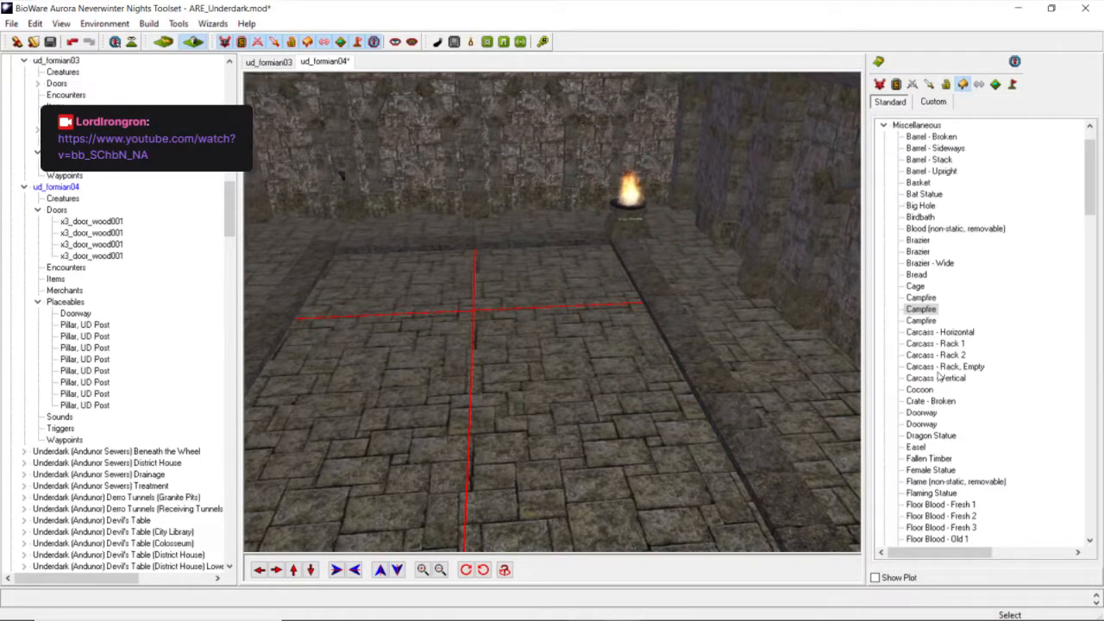
left_click(930, 458)
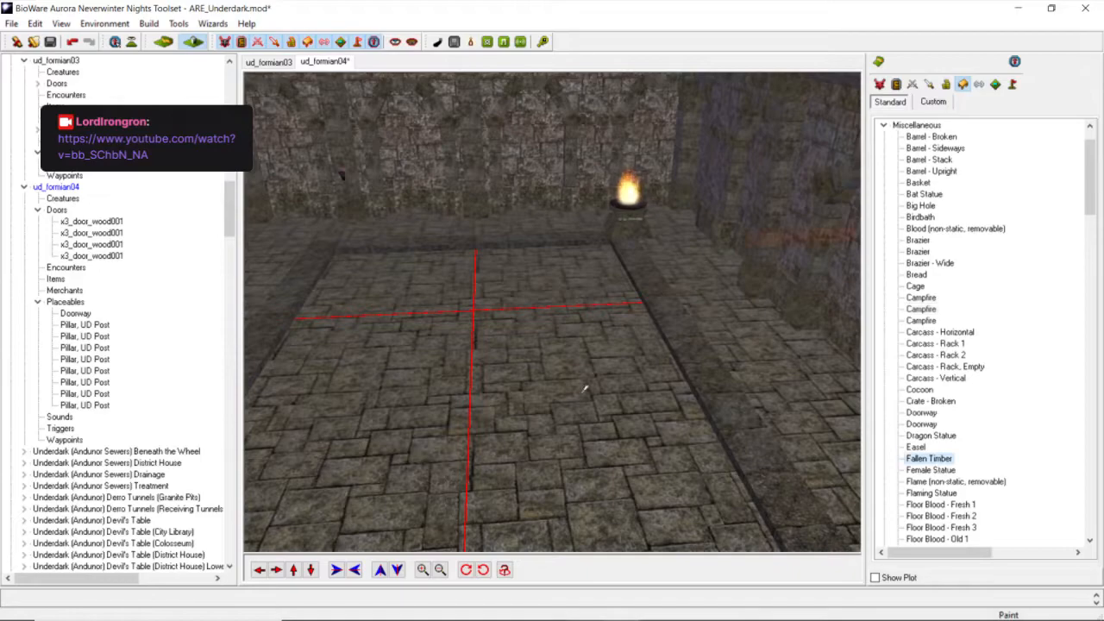
left_click(675, 376)
scroll(670, 354, "down", 1)
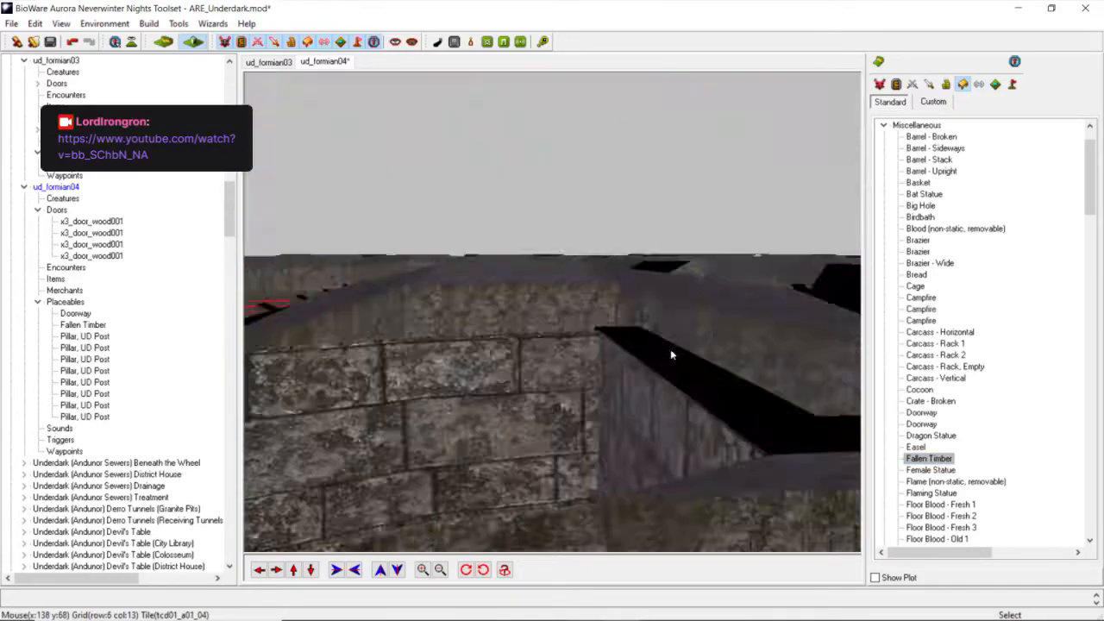
left_click(680, 457)
middle_click_drag(679, 457, 658, 453)
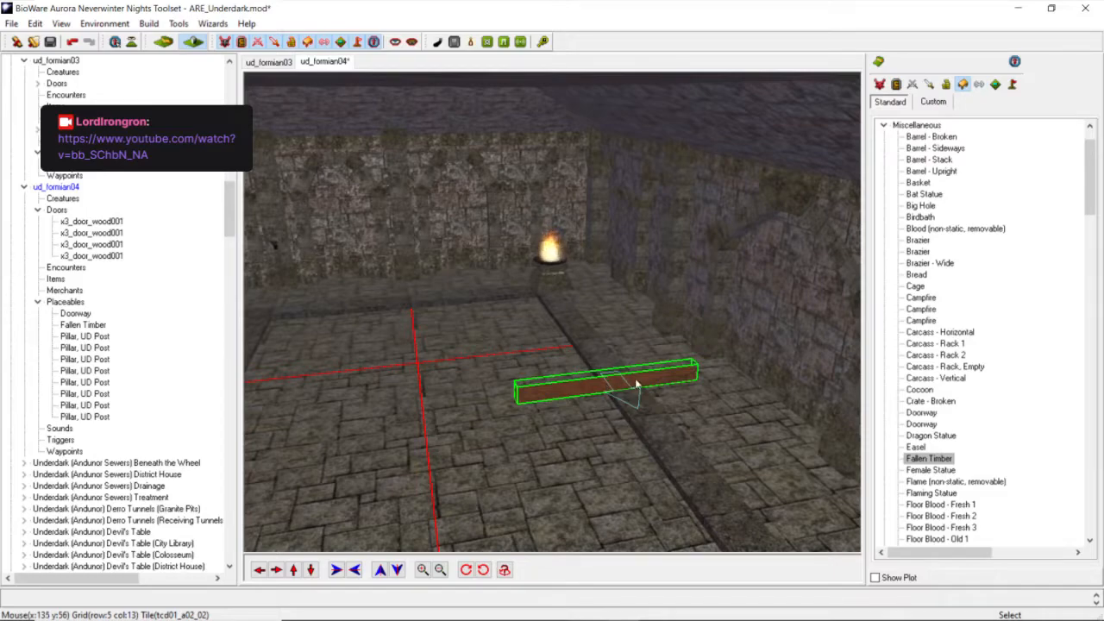
left_click_drag(635, 377, 574, 382)
Slide the Fallen Timber to the room's centre line and delete it.
scroll(518, 384, "down", 5)
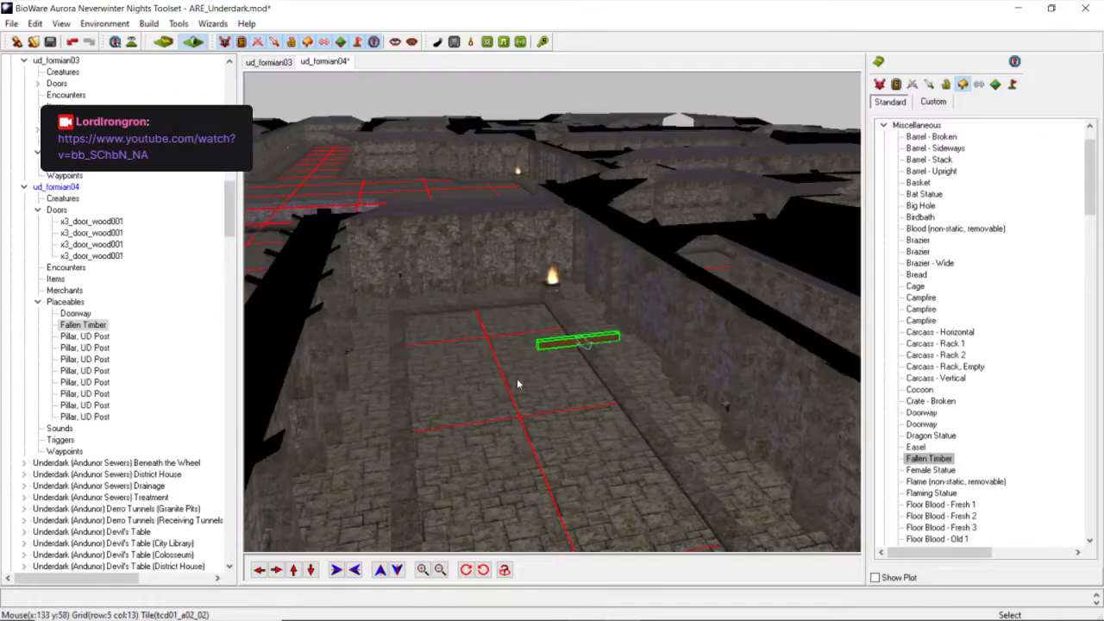
scroll(517, 381, "up", 8)
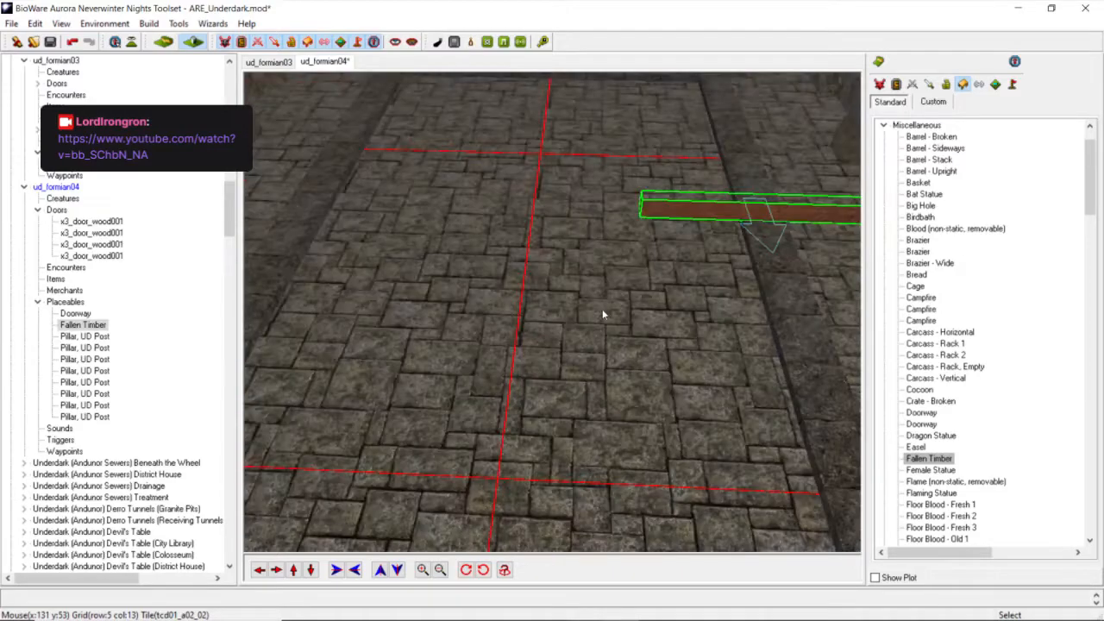
scroll(601, 315, "down", 4)
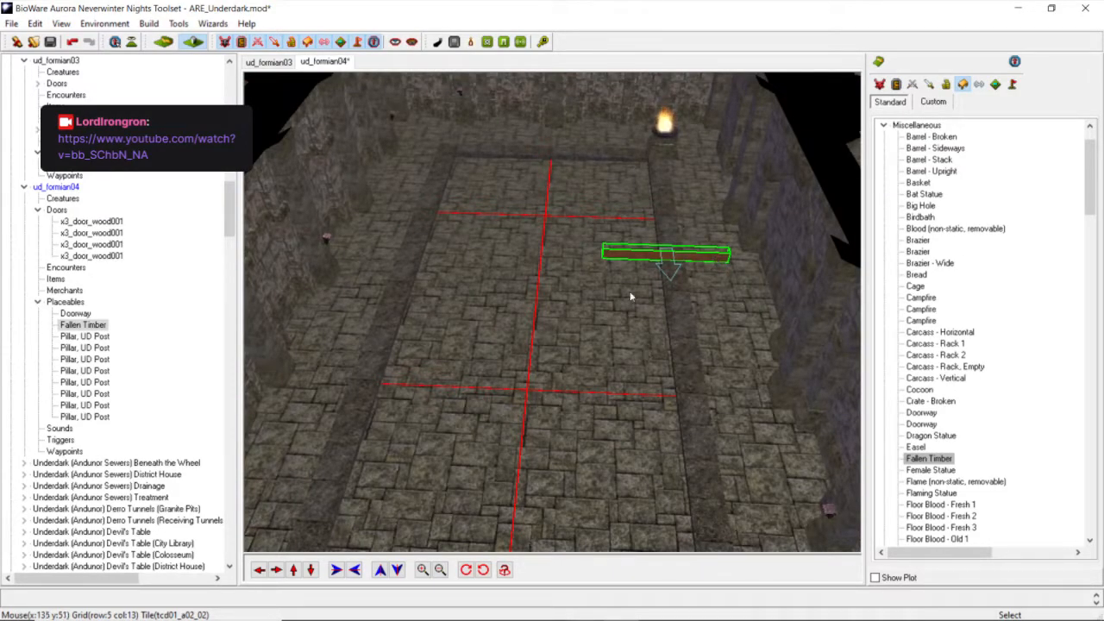
left_click(672, 249)
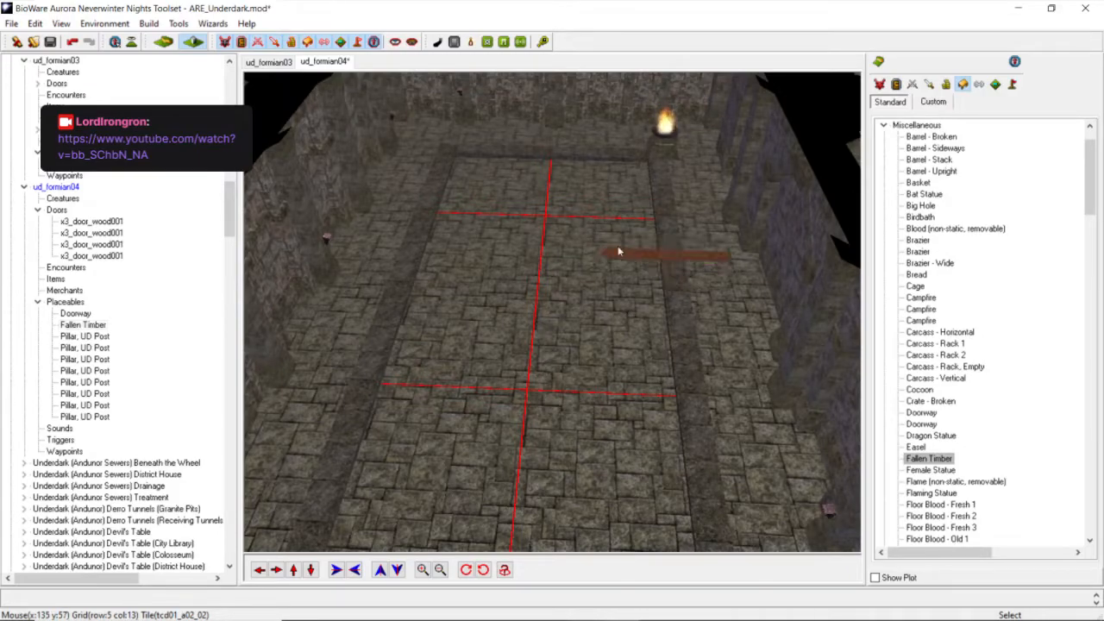
left_click_drag(662, 251, 601, 254)
right_click(601, 252)
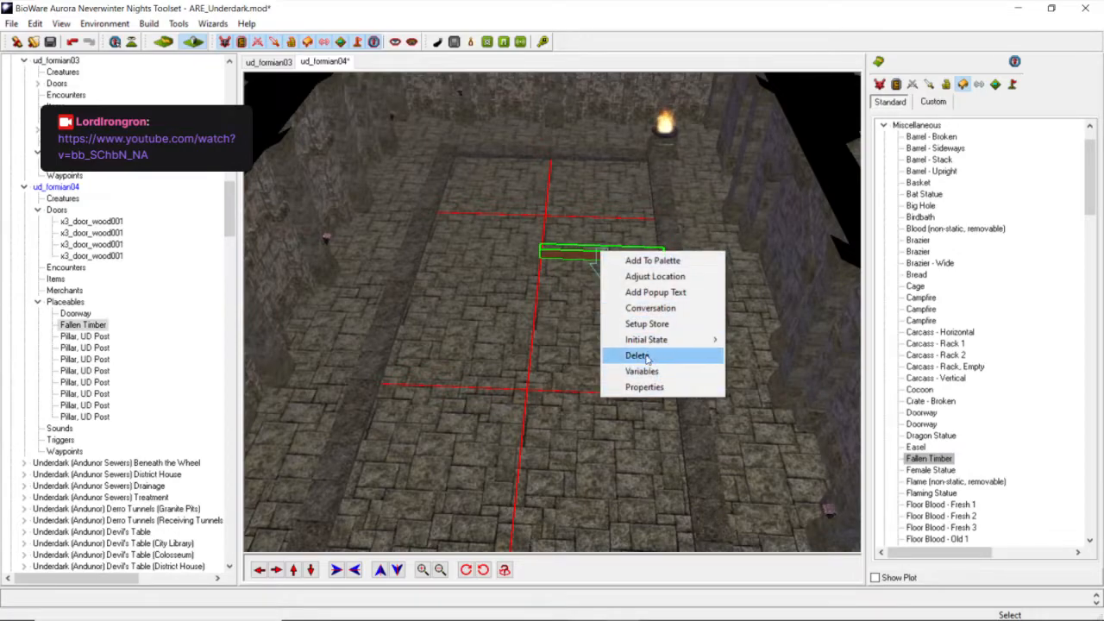
left_click(639, 356)
Examine the Floor rooms and passages surrounding the central Pit chamber, including the symmetry of the whole area.
scroll(646, 355, "down", 3)
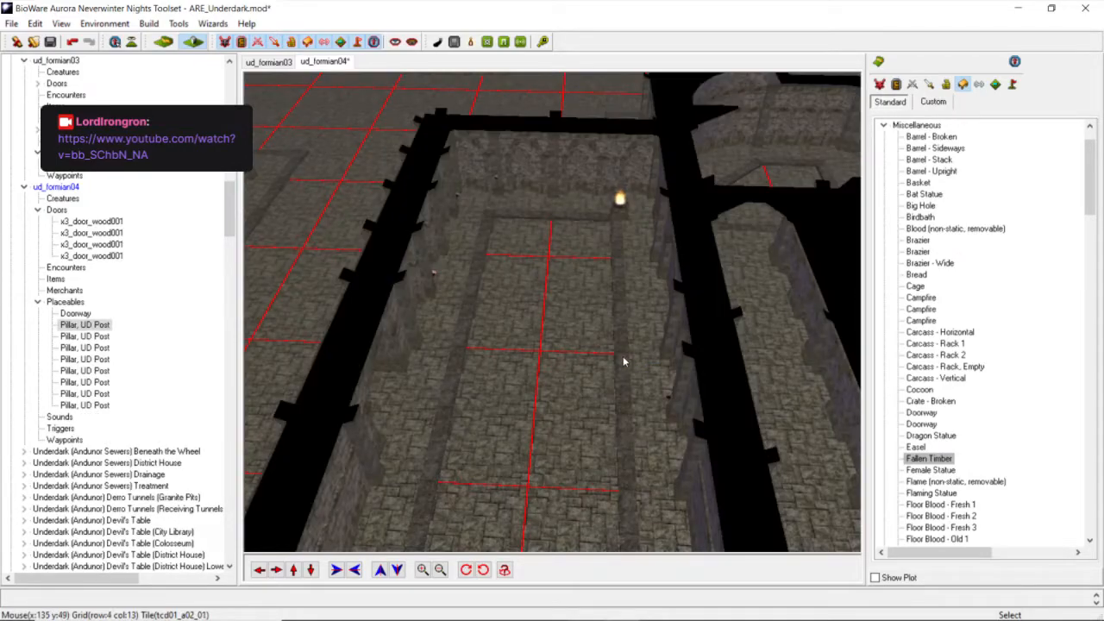
scroll(585, 362, "down", 4)
middle_click_drag(495, 340, 427, 452)
scroll(515, 412, "down", 4)
middle_click_drag(515, 411, 441, 312)
scroll(568, 281, "up", 4)
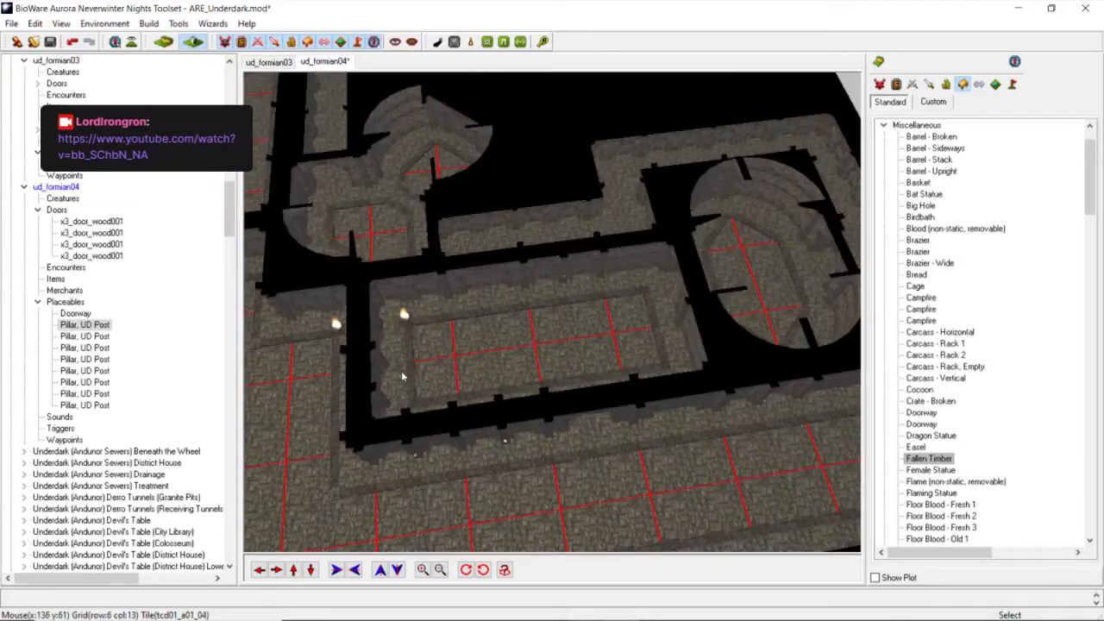
left_click(259, 569)
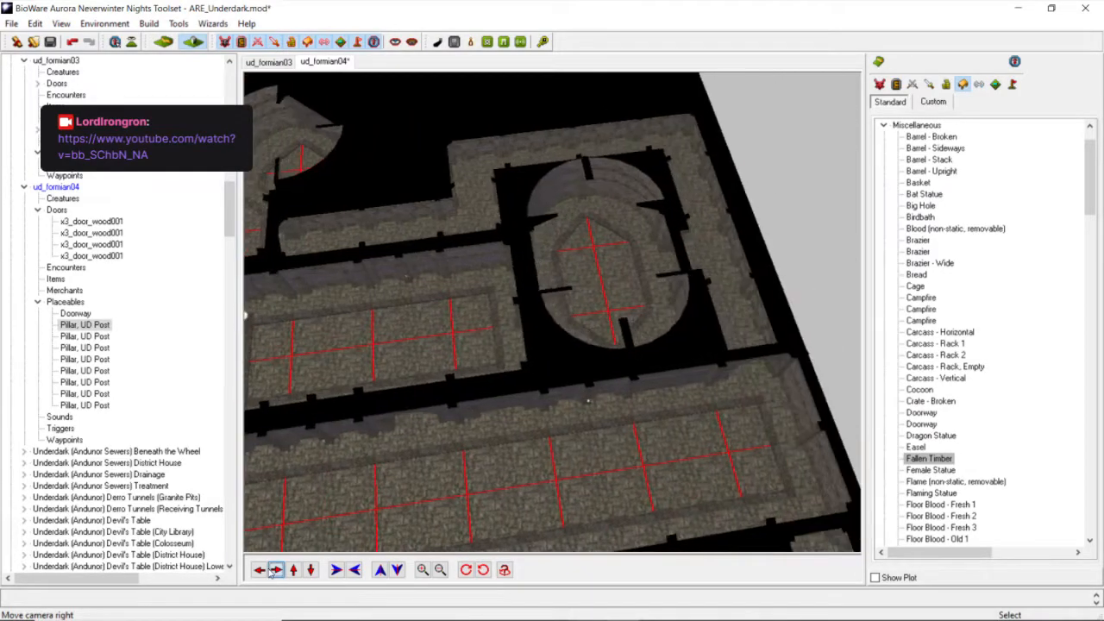
left_click(262, 570)
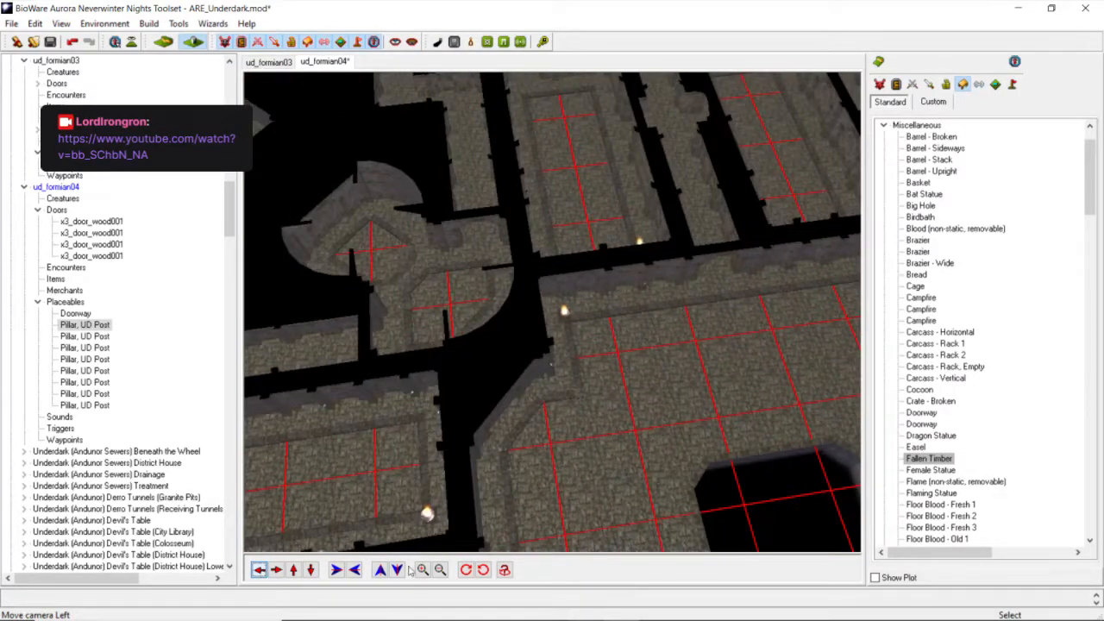
scroll(669, 390, "up", 5)
middle_click_drag(667, 390, 631, 325)
scroll(656, 434, "down", 2)
scroll(610, 500, "down", 4)
scroll(619, 377, "down", 5)
scroll(631, 325, "down", 3)
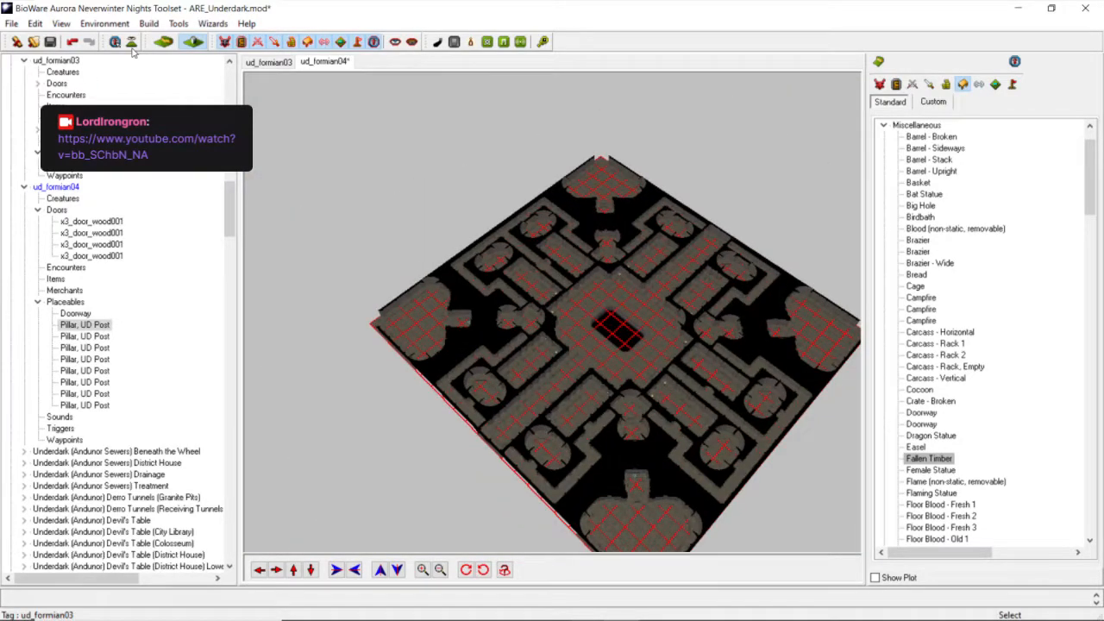
Inspect the corner of the Pit chamber and the end wall of the small rounded chamber around rows 14 and 15, column 16.
left_click(131, 41)
scroll(524, 330, "down", 5)
scroll(592, 346, "up", 5)
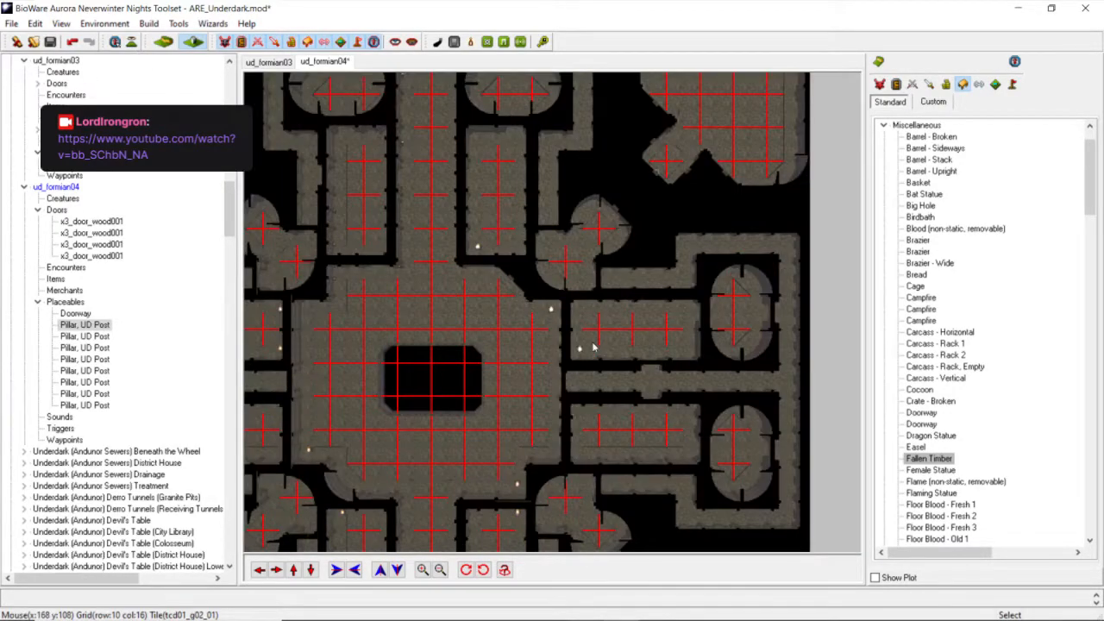
middle_click_drag(593, 346, 633, 271)
scroll(553, 283, "up", 4)
middle_click_drag(519, 337, 532, 257)
scroll(515, 274, "up", 4)
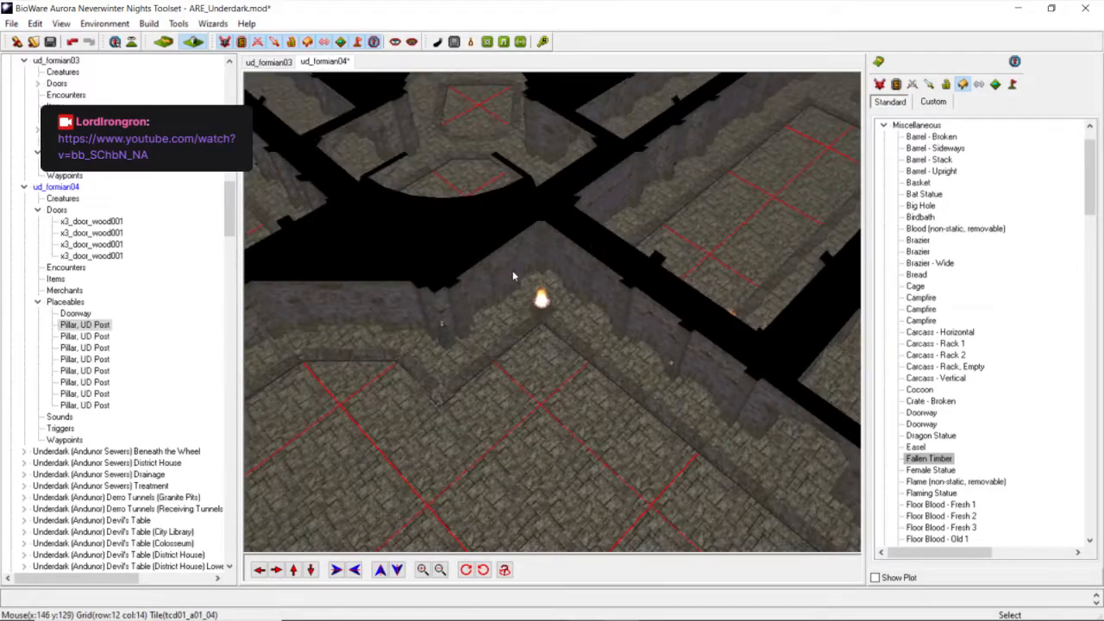
scroll(513, 276, "down", 5)
left_click(293, 569)
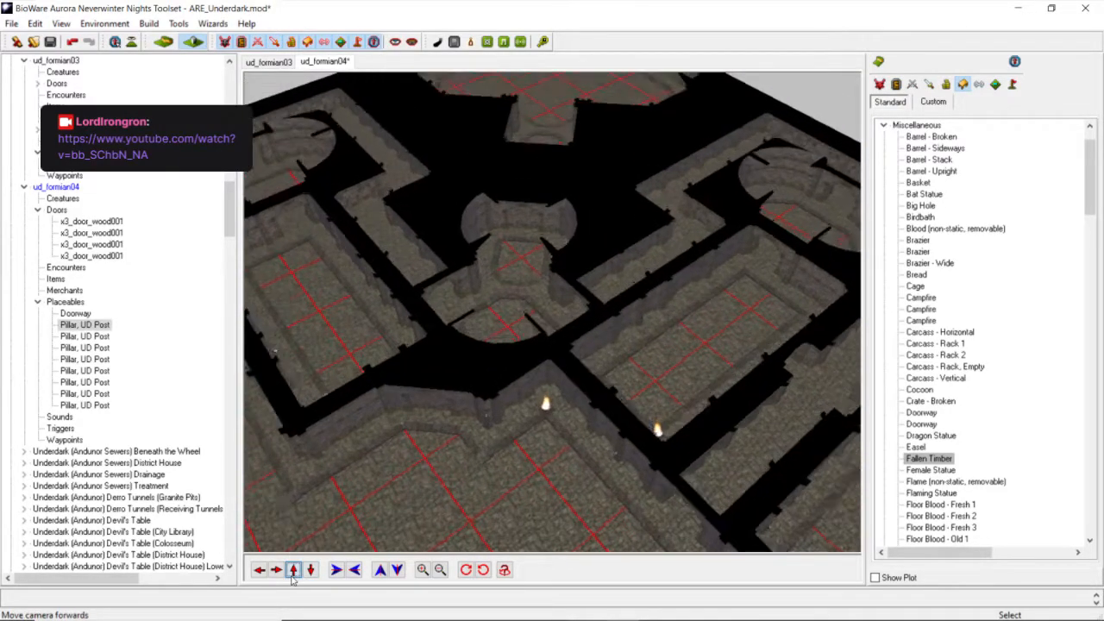
left_click(293, 569)
scroll(403, 445, "up", 5)
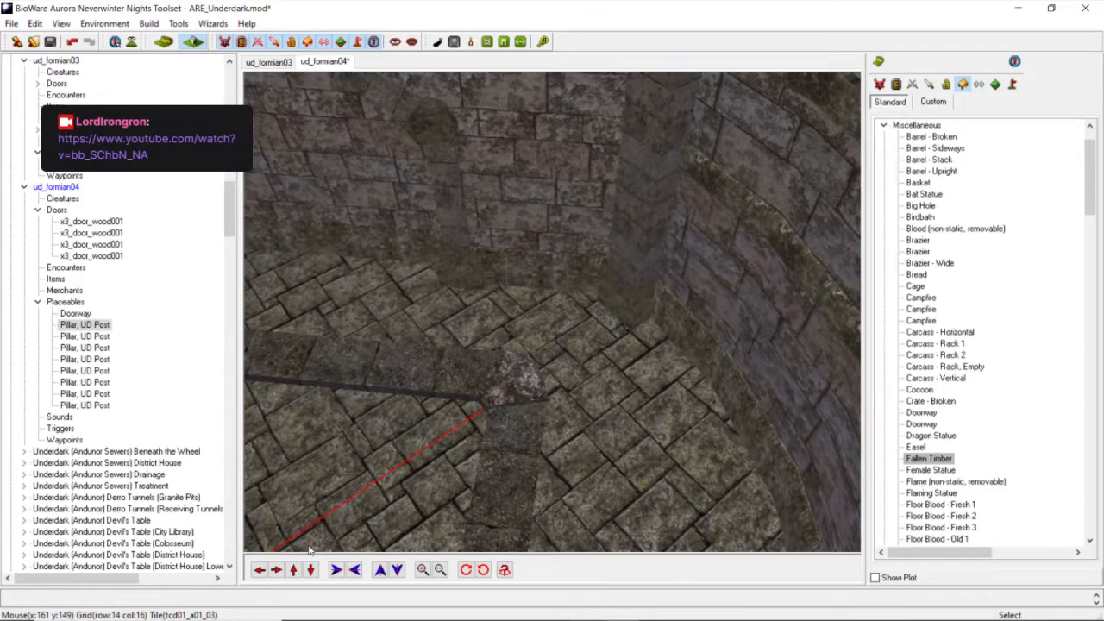
left_click(257, 570)
scroll(489, 355, "down", 3)
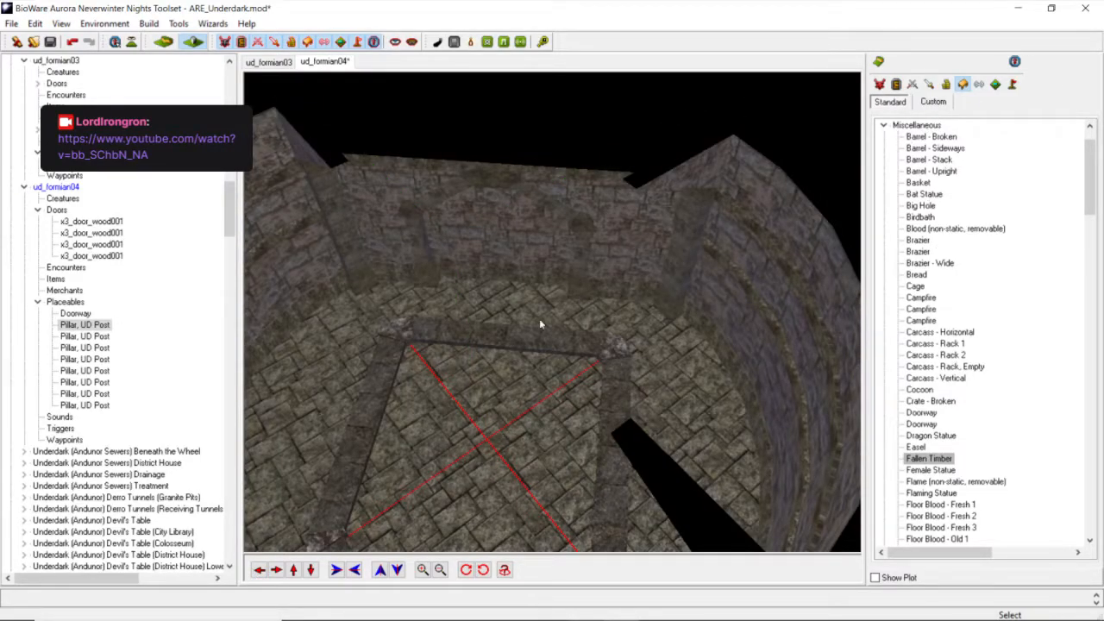
Copy the scale value from the existing Doorway placeable's location settings, leaving those settings unchanged.
right_click(83, 315)
left_click(141, 340)
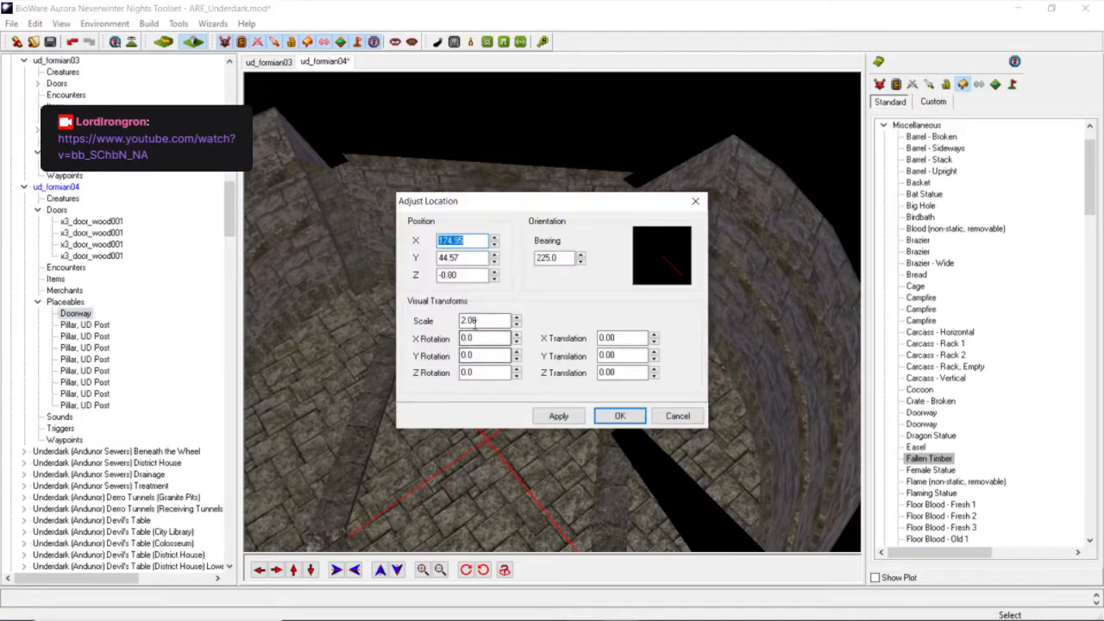
double_click(467, 321)
right_click(464, 325)
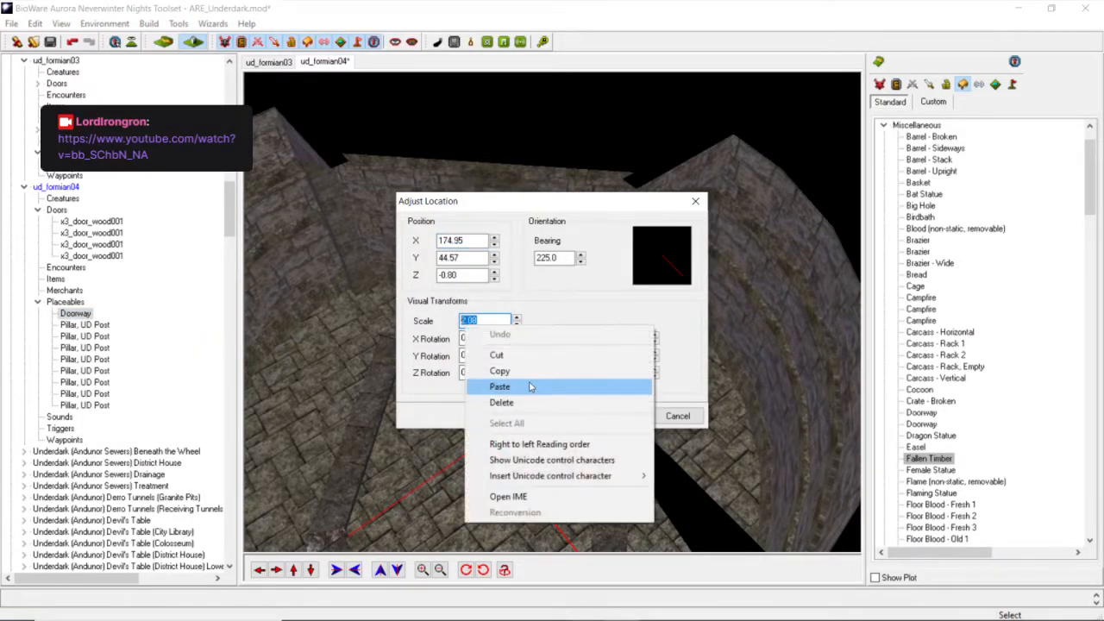
left_click(499, 371)
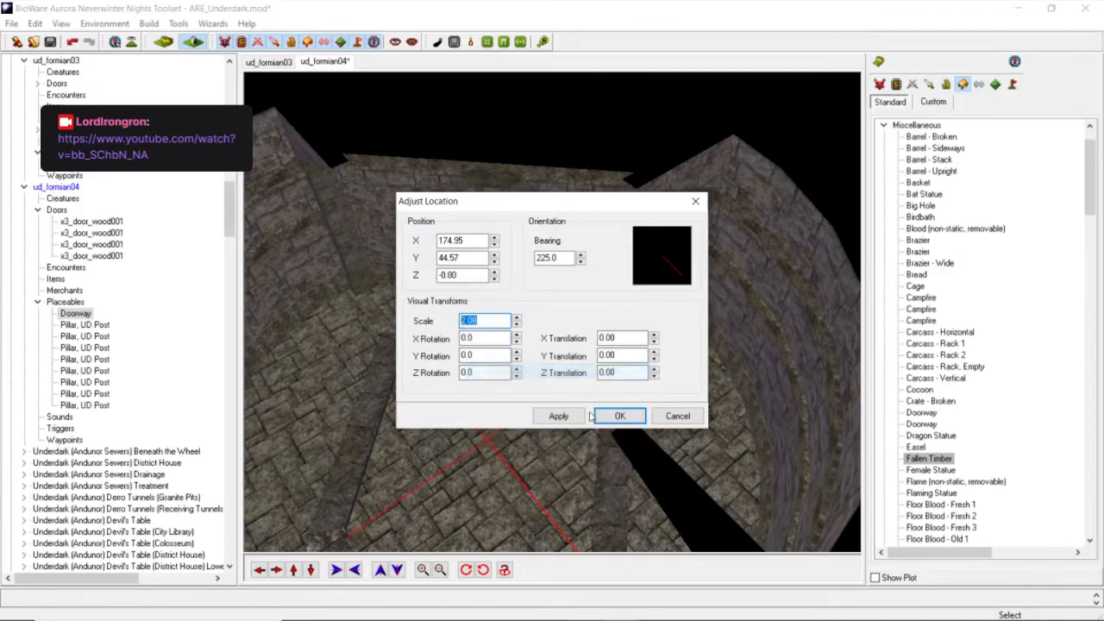
left_click(677, 416)
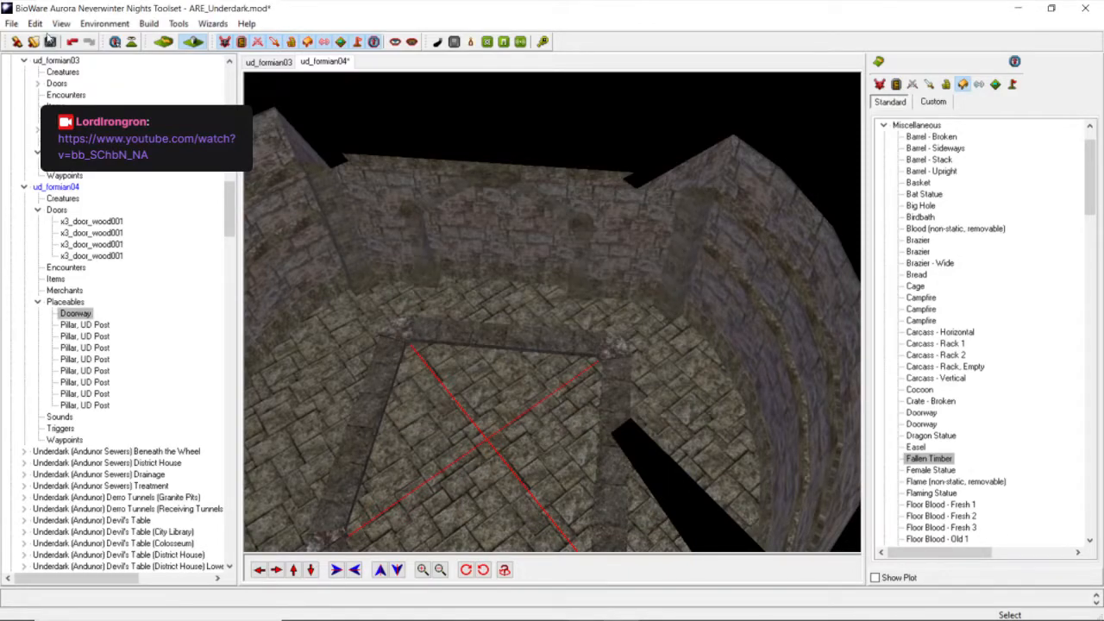
Duplicate the Doorway placeable, place the copy before the rounded chamber's end wall around row 15, column 16, and rotate it clockwise.
left_click(36, 23)
left_click(56, 76)
left_click(35, 23)
left_click(61, 106)
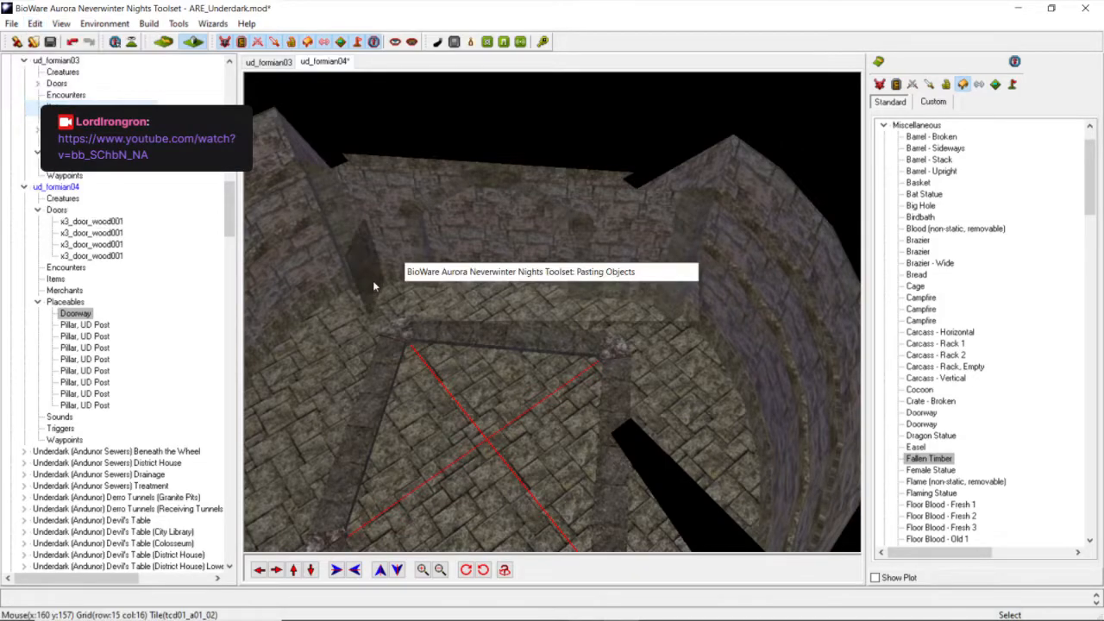
left_click(504, 315)
left_click(465, 570)
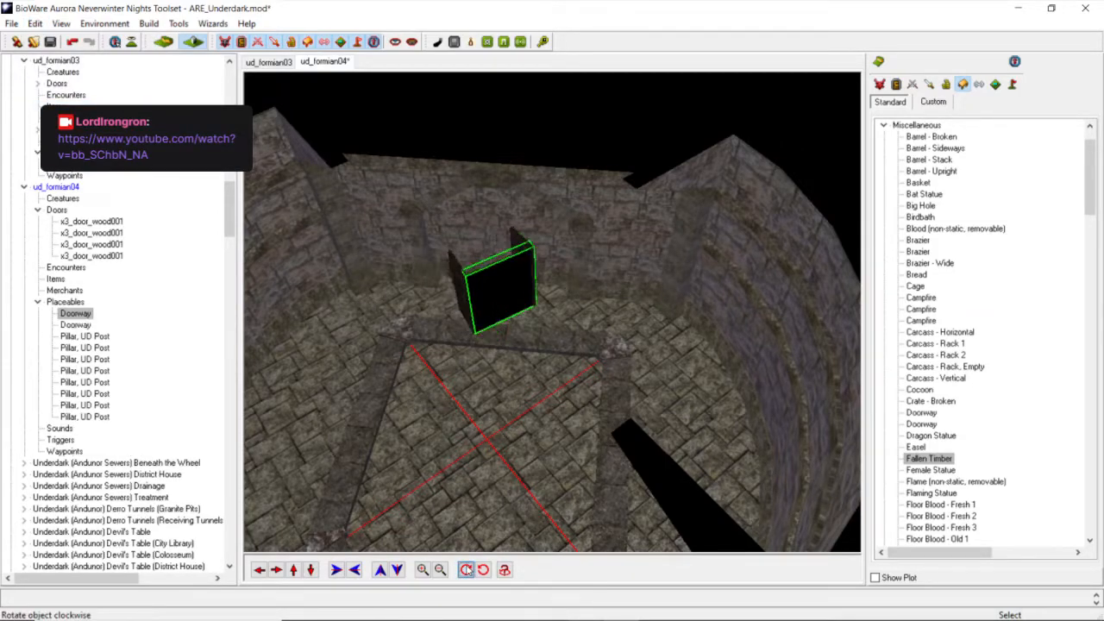
Set the copied Doorway's bearing to 135.0 so that it squares with the chamber's diagonal end wall.
scroll(473, 481, "up", 4)
middle_click_drag(473, 481, 345, 525)
left_click(261, 570)
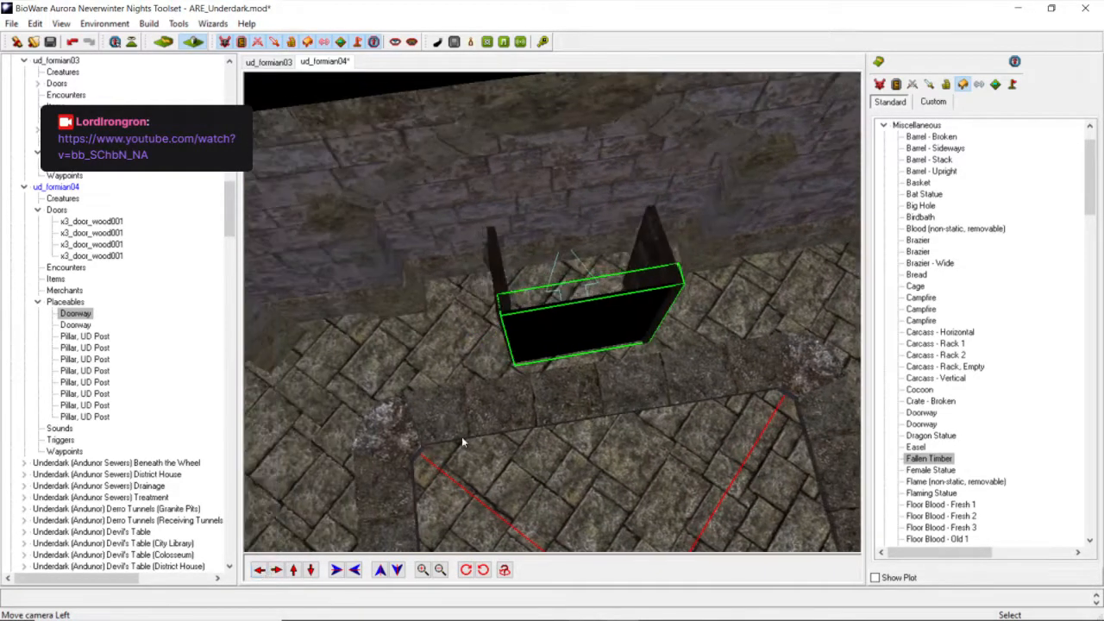
middle_click_drag(462, 436, 525, 405)
scroll(525, 405, "down", 5)
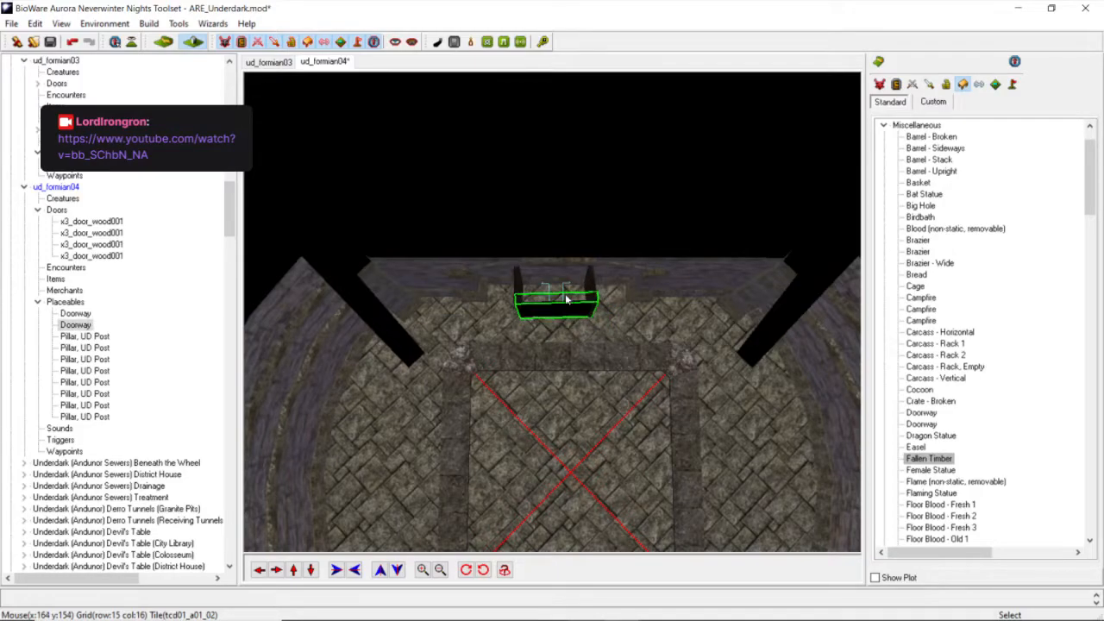
scroll(564, 299, "up", 3)
right_click(566, 297)
left_click(610, 319)
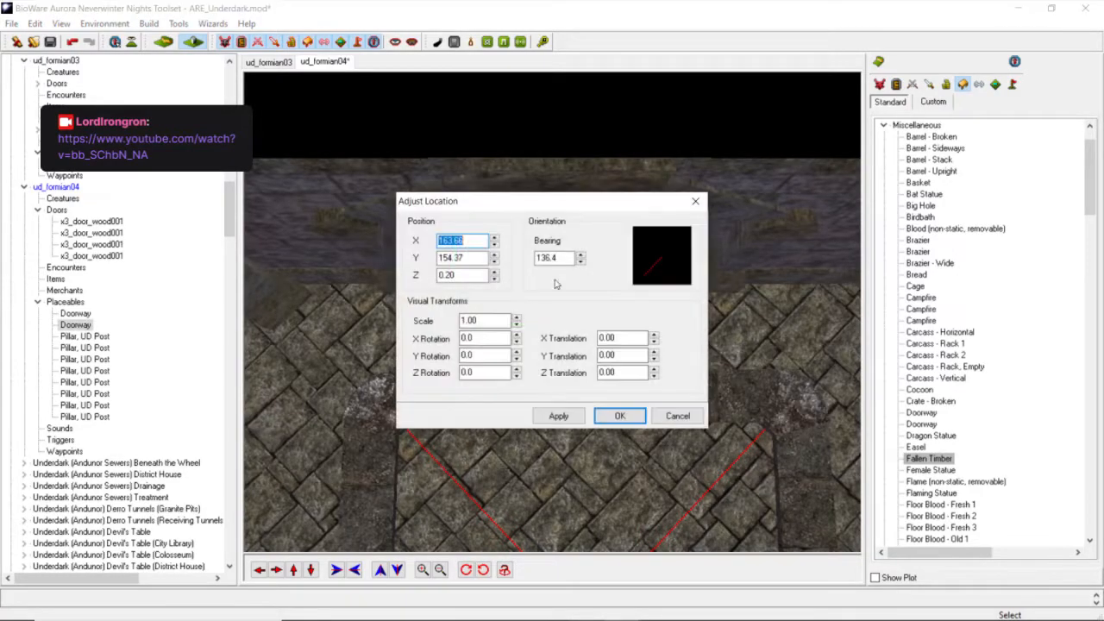
double_click(557, 257)
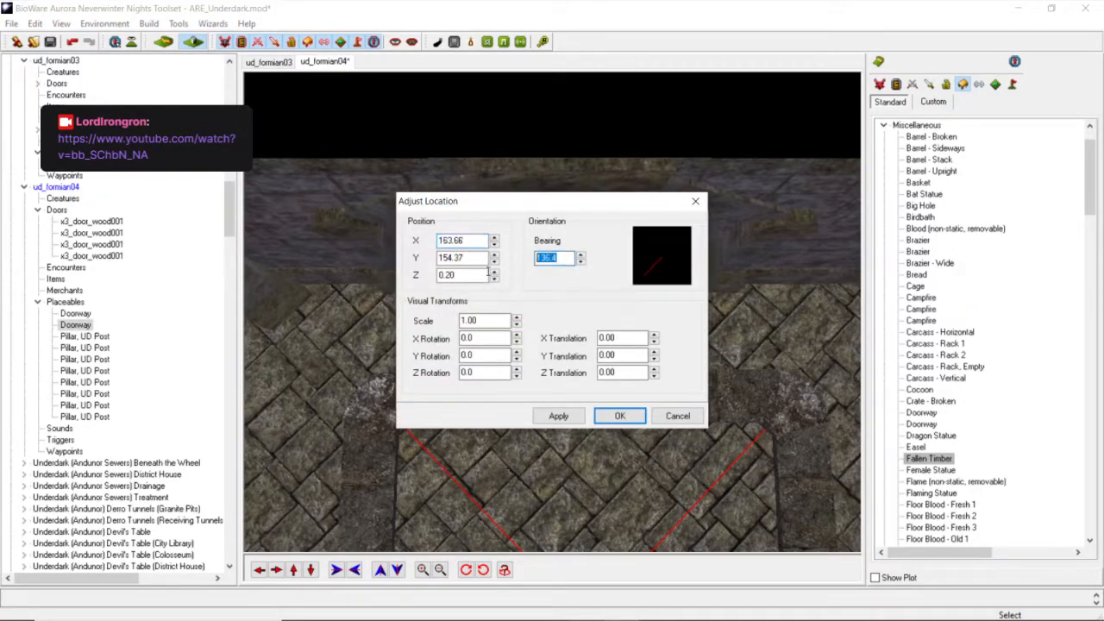
type("135")
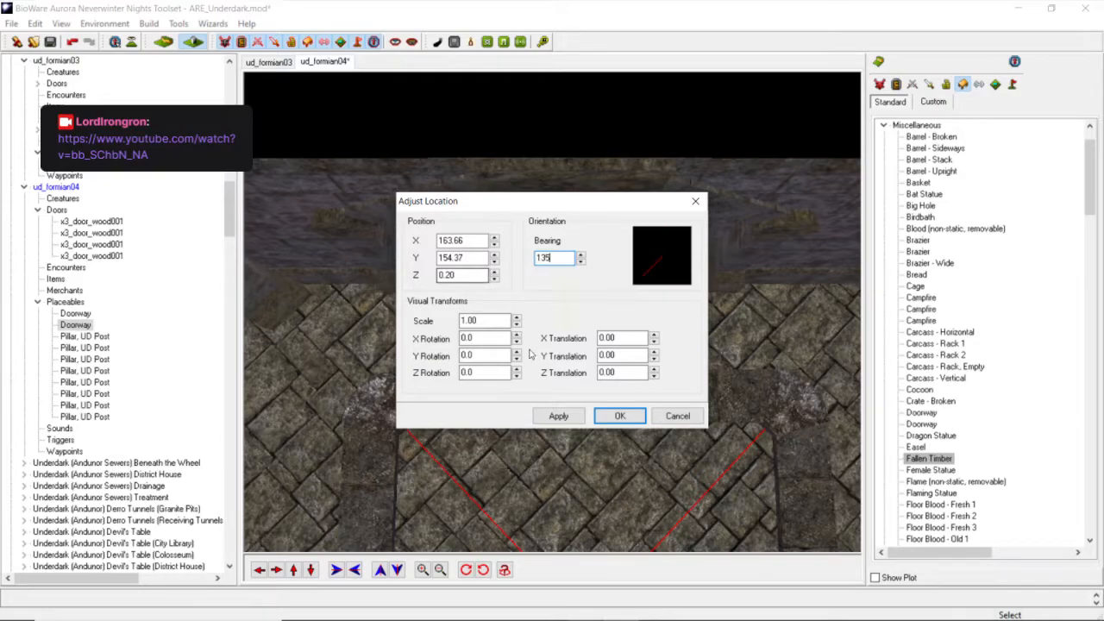
left_click(559, 416)
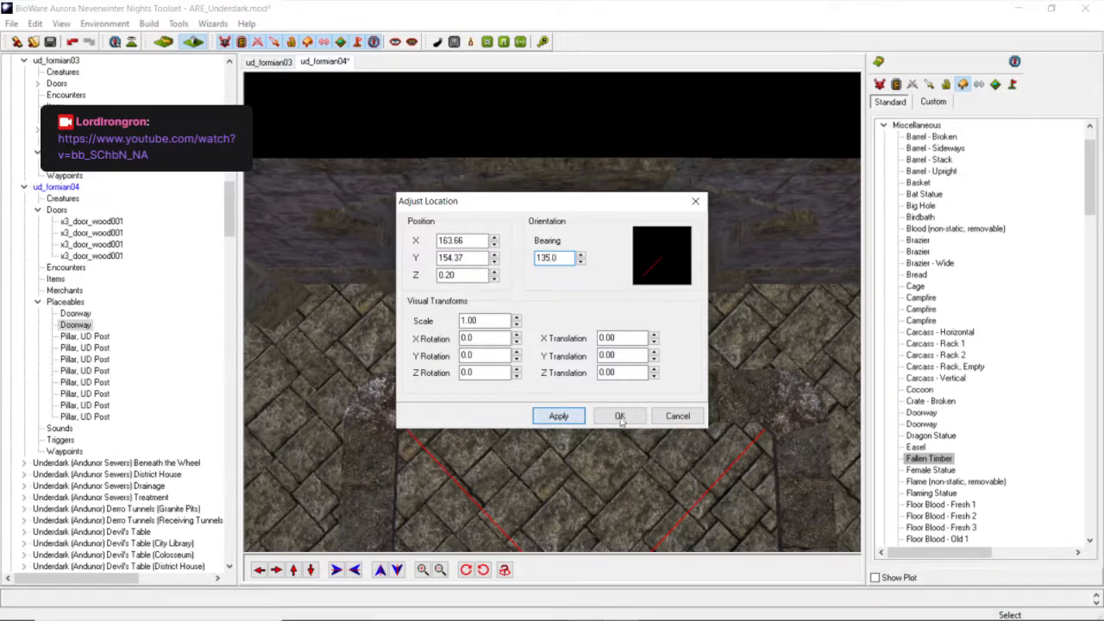
left_click(654, 416)
Move the copied Doorway up against the middle of the rounded chamber's end wall.
scroll(582, 301, "down", 5)
mouse_move(582, 300)
middle_mouse_down()
mouse_move(564, 336)
mouse_move(569, 301)
middle_mouse_up()
scroll(569, 328, "up", 5)
right_click_drag(570, 301, 567, 124, "shift")
middle_click_drag(567, 124, 570, 294)
scroll(569, 294, "down", 4)
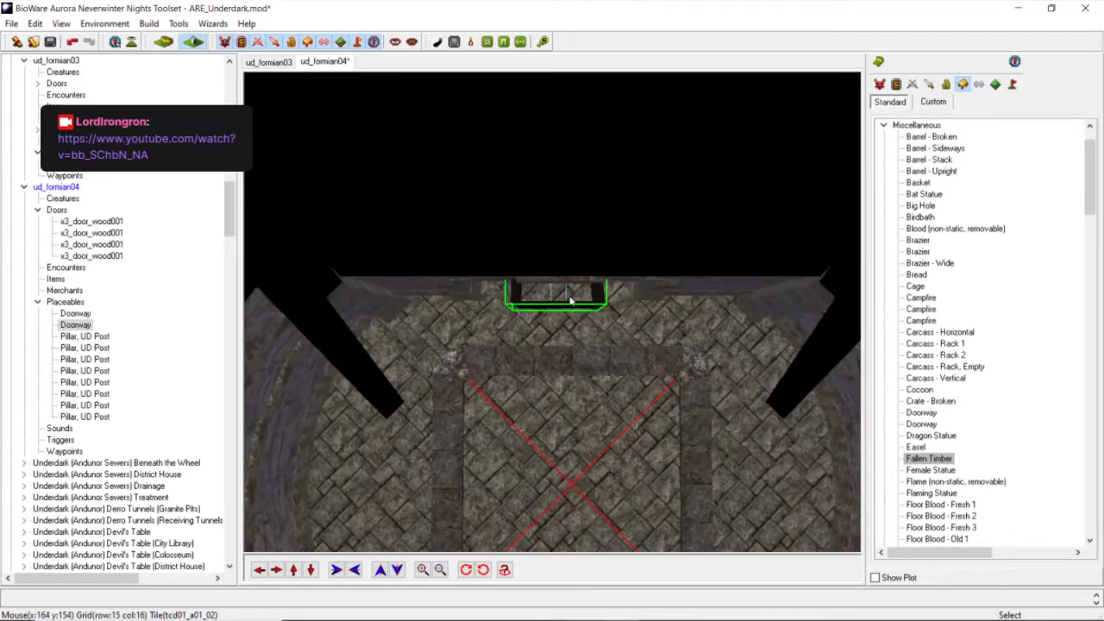
Move the copied Doorway outward over the rounded chamber's end wall, to about X 164.2, Y 154.7, and check its location settings.
scroll(569, 301, "up", 4)
left_click_drag(570, 283, 577, 247)
scroll(567, 257, "down", 4)
middle_click_drag(566, 248, 566, 262)
scroll(567, 231, "up", 4)
scroll(566, 230, "down", 4)
scroll(567, 268, "up", 4)
scroll(566, 267, "down", 4)
left_click_drag(565, 262, 570, 251)
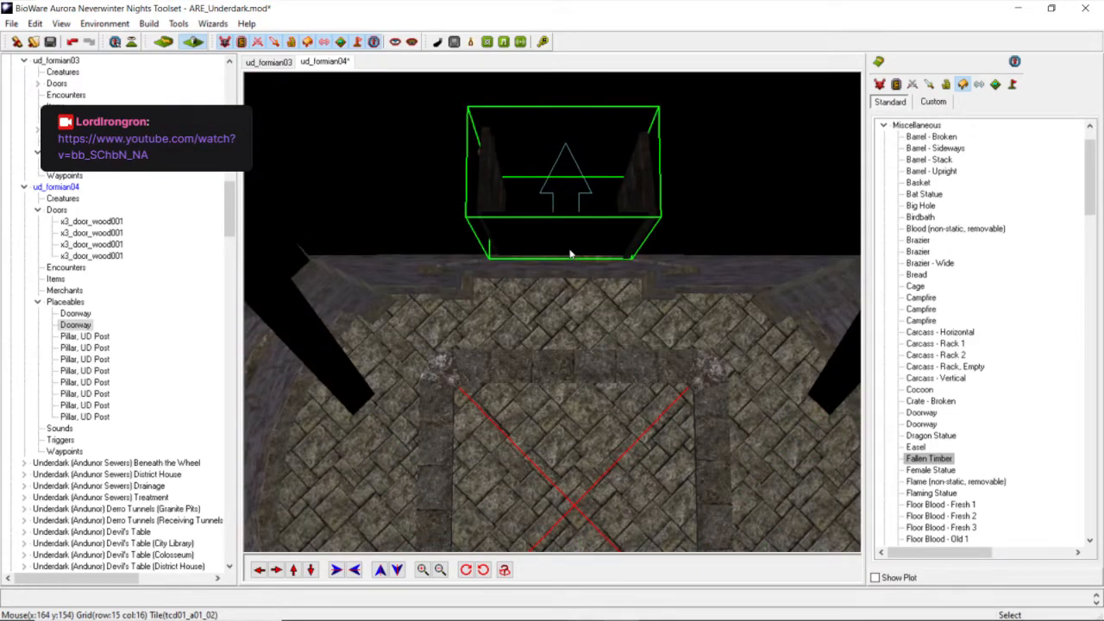
middle_click_drag(569, 253, 570, 239)
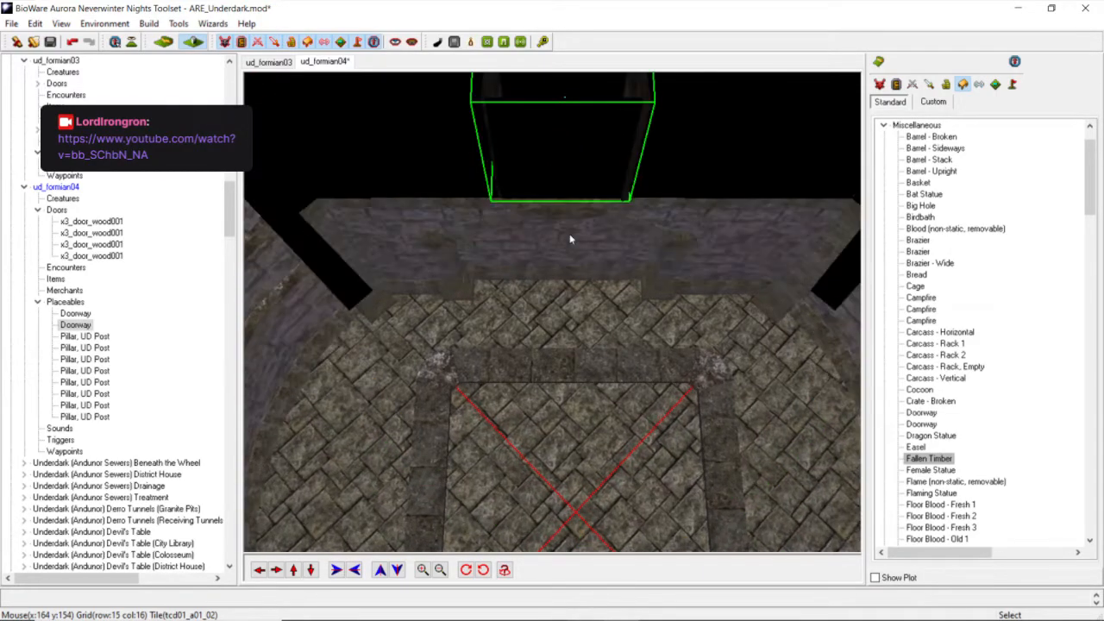
right_click(565, 174)
left_click(617, 195)
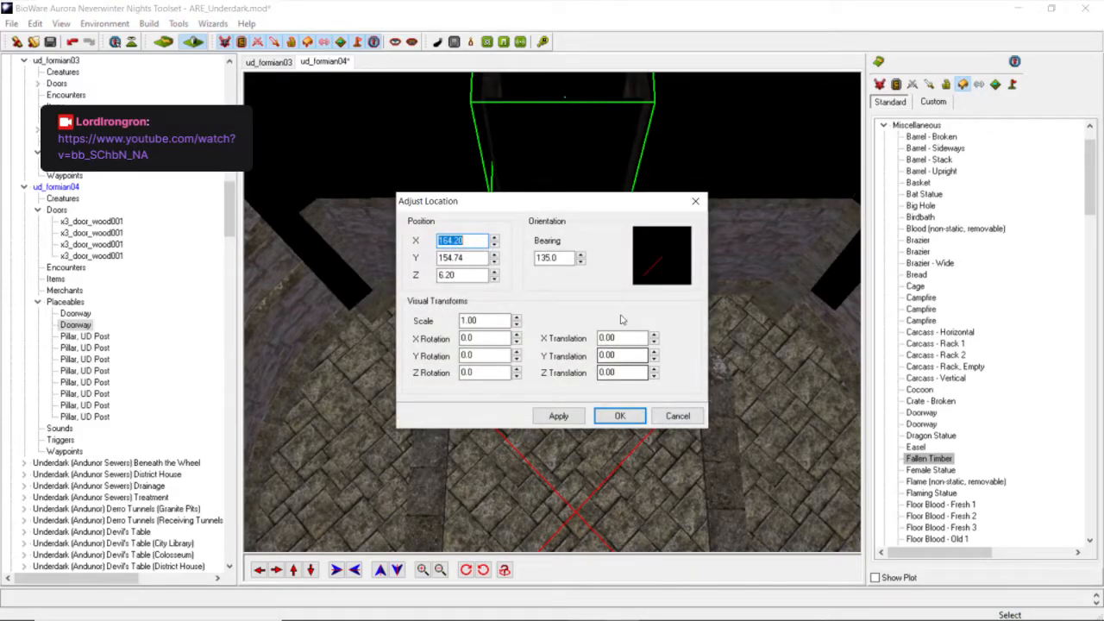
left_click(619, 416)
Nudge the copied Doorway slightly farther outward over the end wall, to about X 164.2, Y 154.8.
scroll(436, 404, "up", 3)
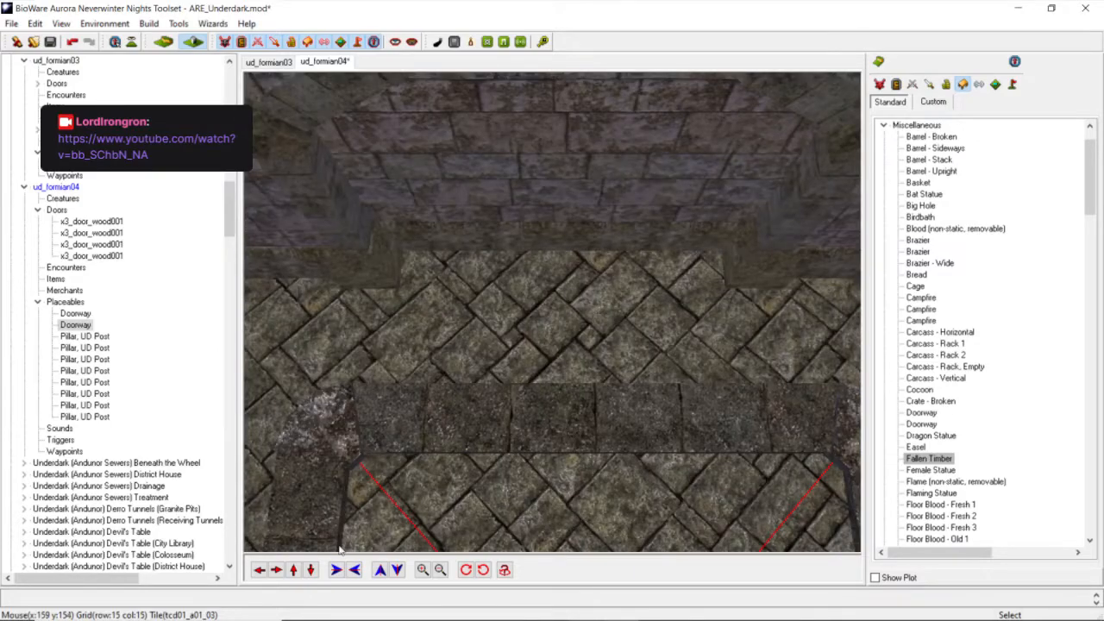
left_click(309, 570)
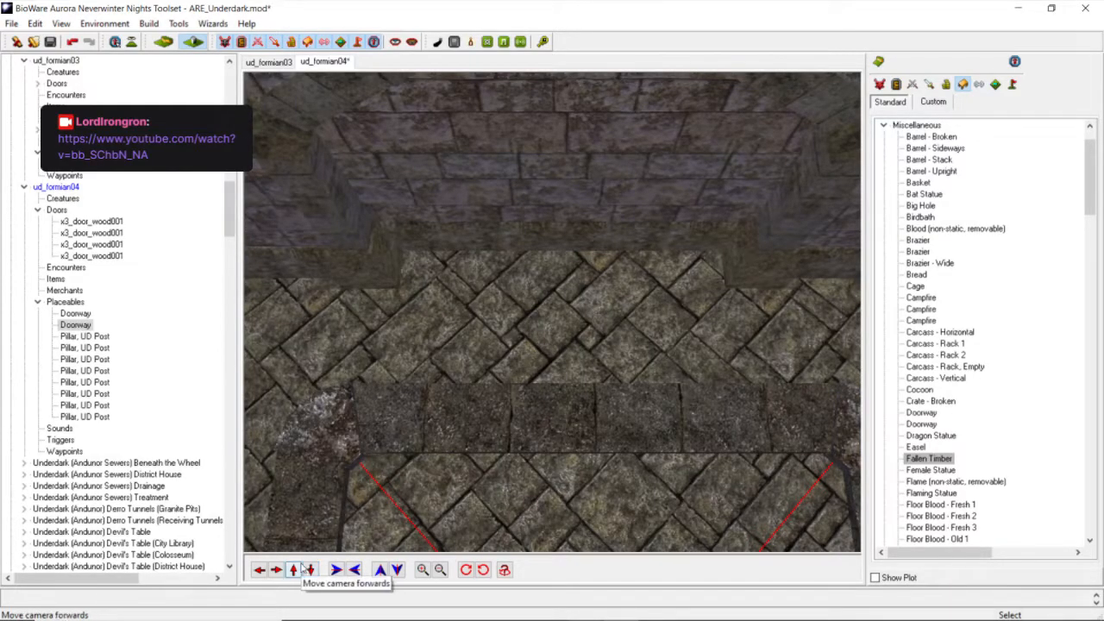
scroll(557, 372, "down", 3)
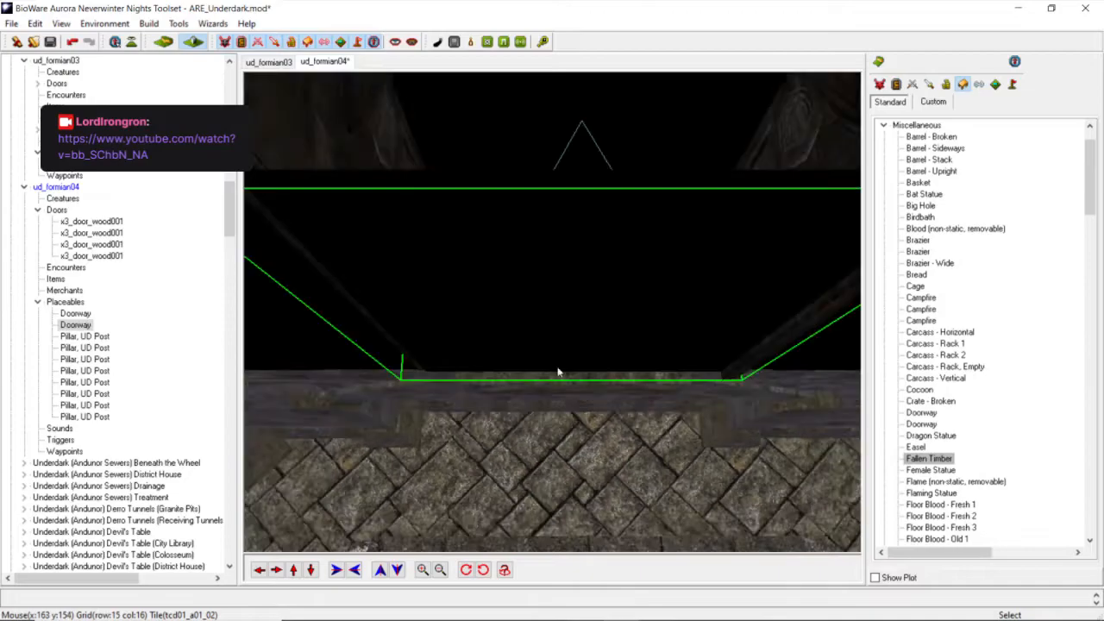
left_click_drag(588, 365, 585, 356)
scroll(585, 356, "down", 3)
middle_click_drag(585, 357, 573, 282)
Lower the copied Doorway to a Z position of 0.20 and set its scale to 2.08.
right_click(572, 282)
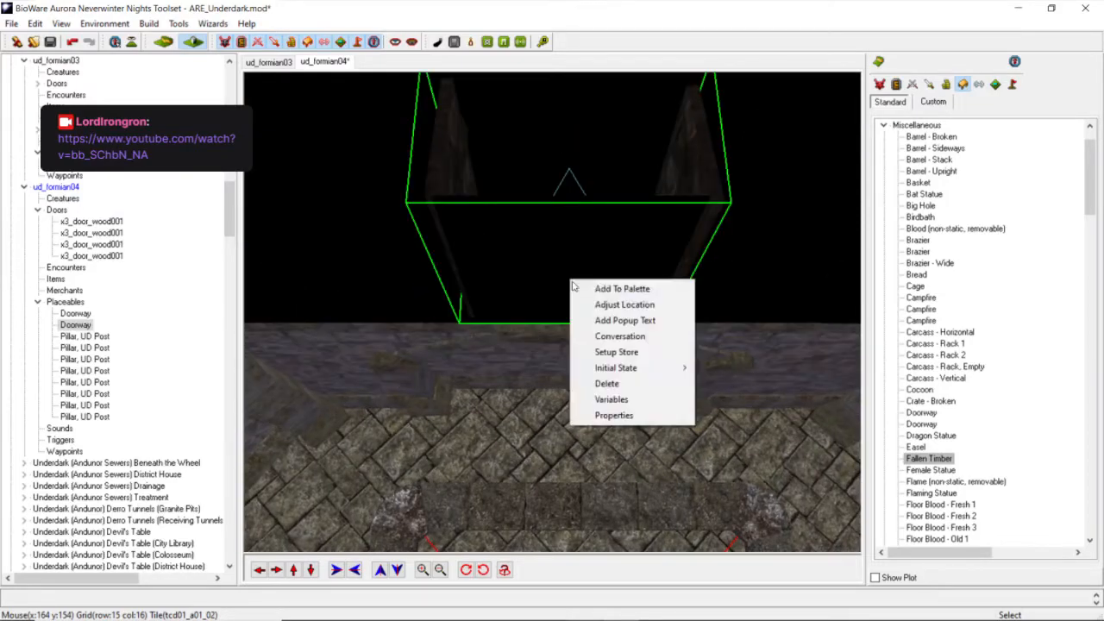
left_click(592, 305)
left_click(447, 275)
double_click(448, 274)
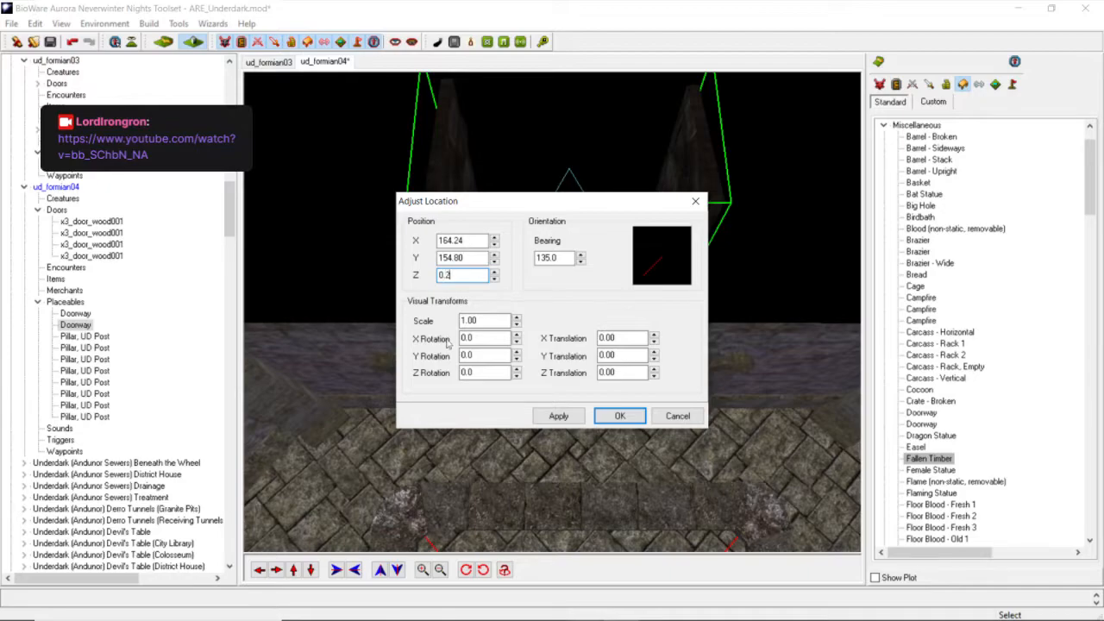
left_click(573, 421)
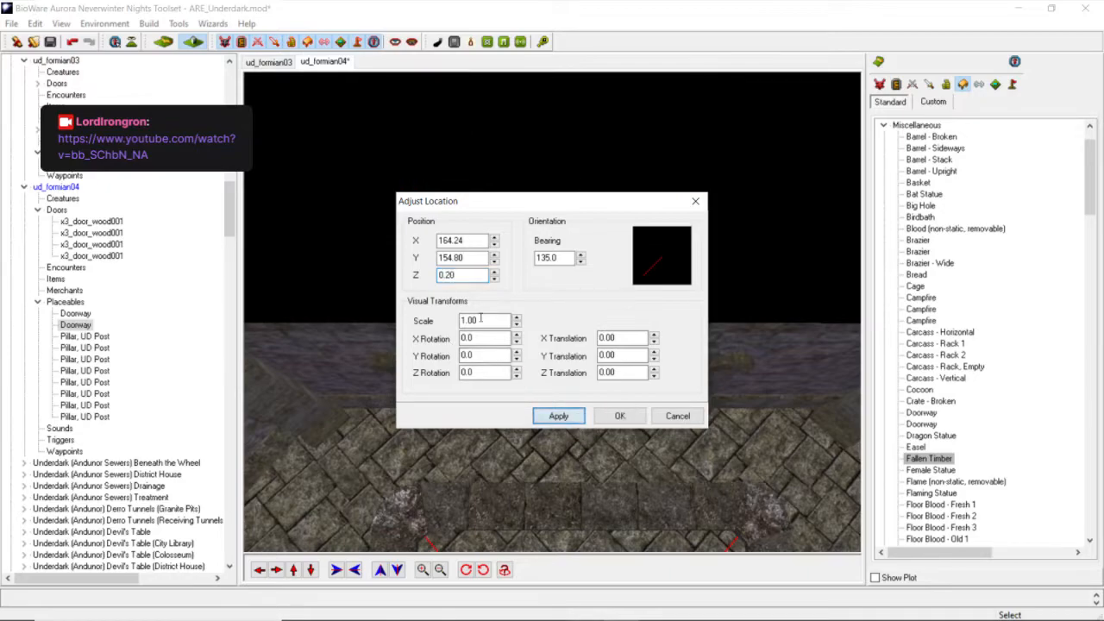
double_click(487, 319)
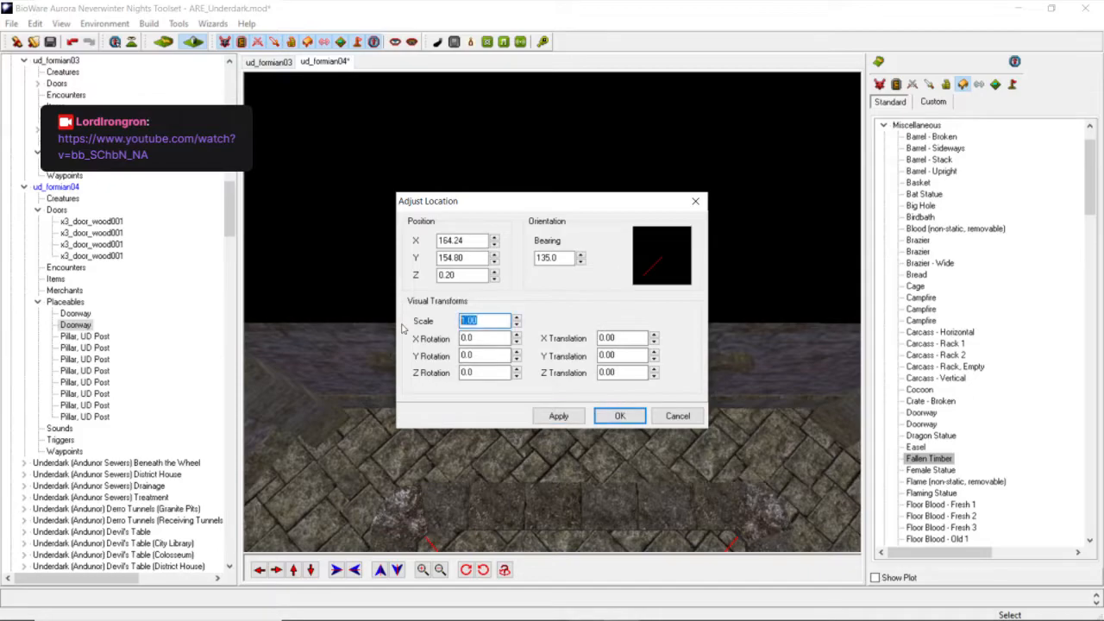
left_click(560, 421)
left_click(605, 419)
Shift the enlarged Doorway back behind the chamber's end wall, to about X 164.5, Y 154.9.
middle_click_drag(605, 418, 470, 309)
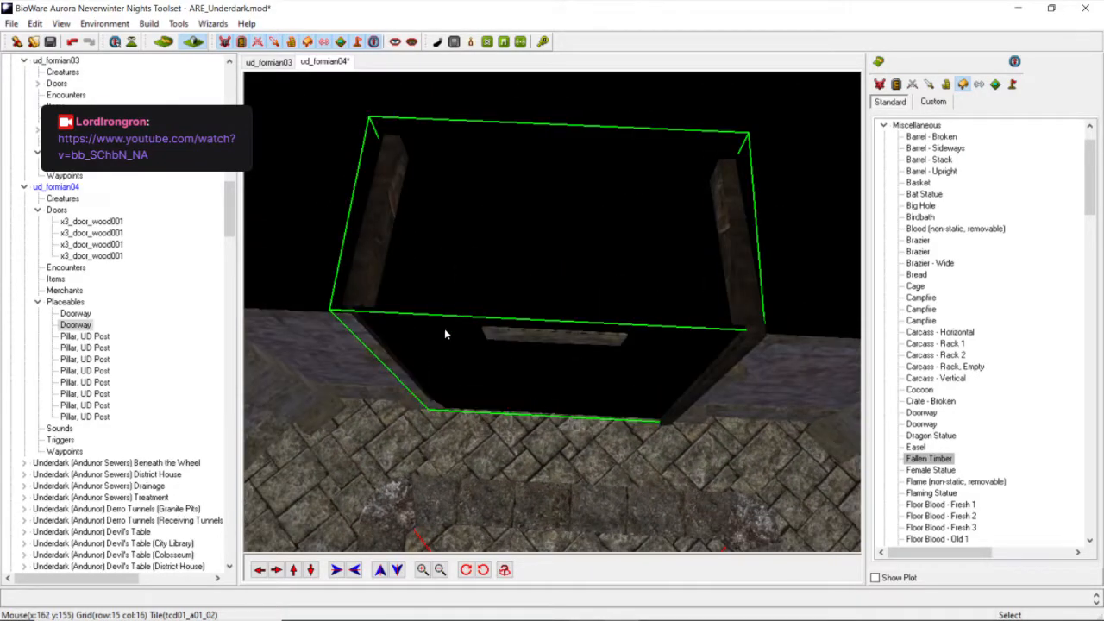
left_click(358, 282)
left_click(363, 271)
left_click(365, 267)
left_click(367, 265)
left_click_drag(372, 262, 381, 246, "alt")
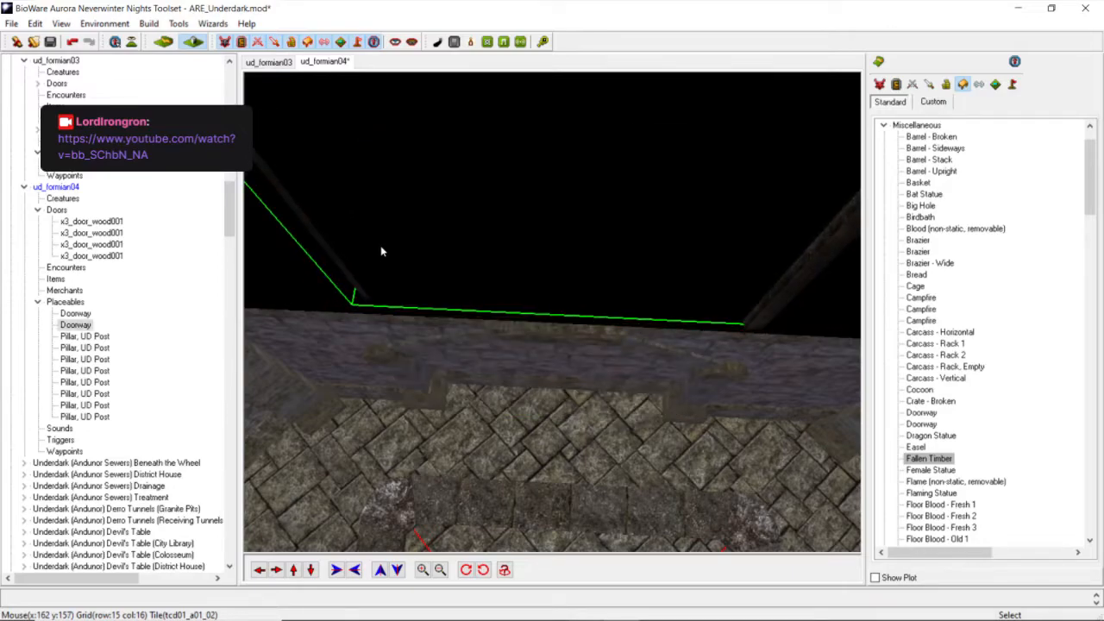
Set the enlarged Doorway's Z position to 0.20 to bring it down to floor level behind the end wall.
right_click(484, 250)
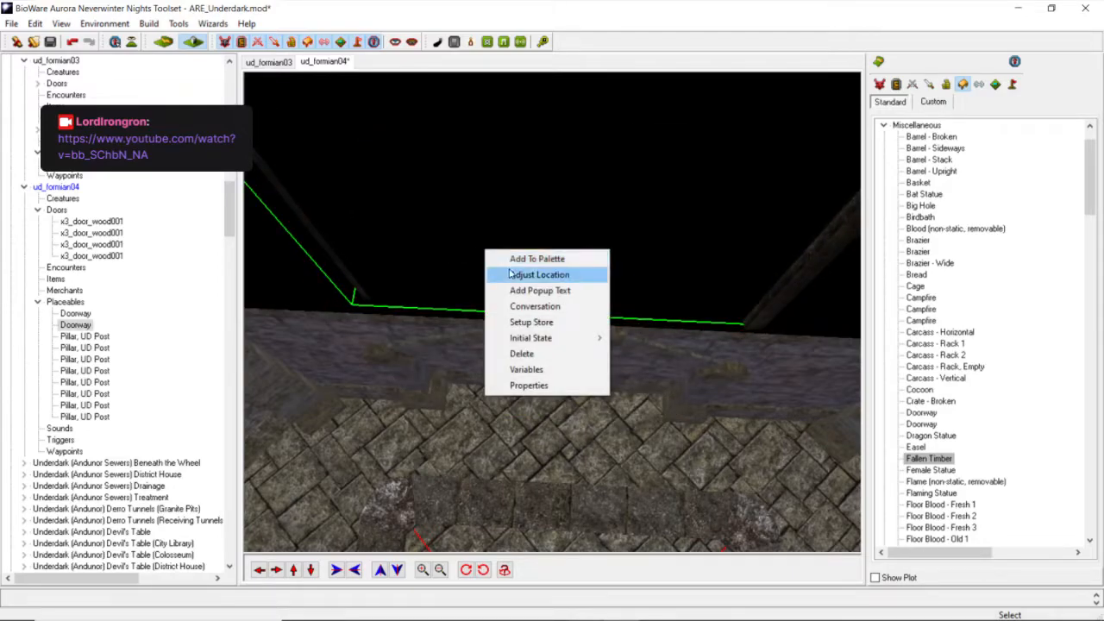
left_click(517, 273)
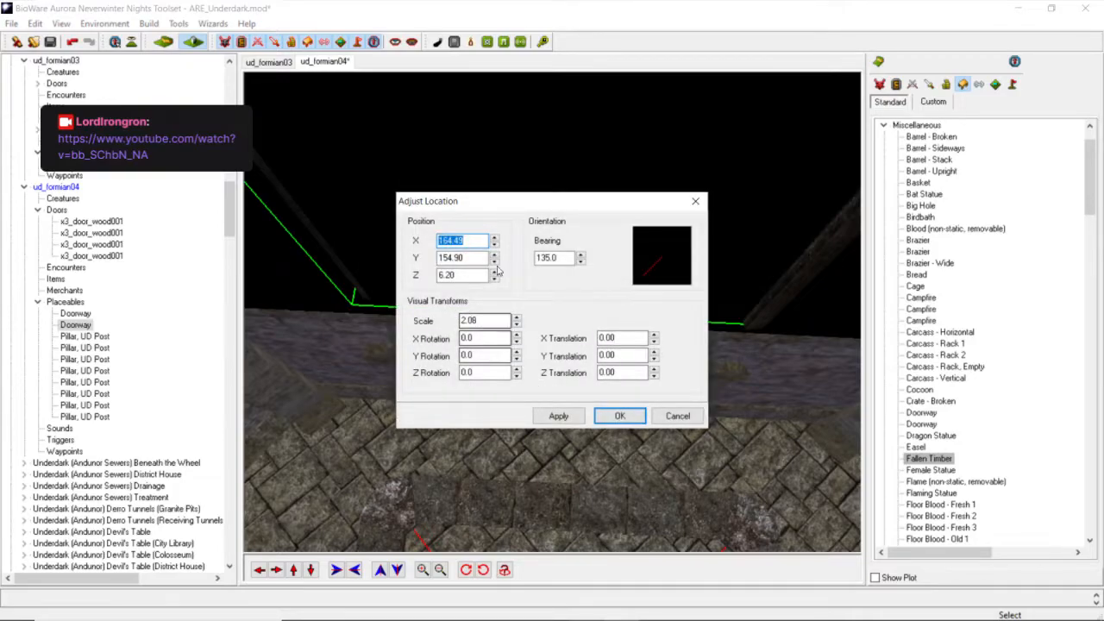
left_click_drag(456, 276, 363, 279)
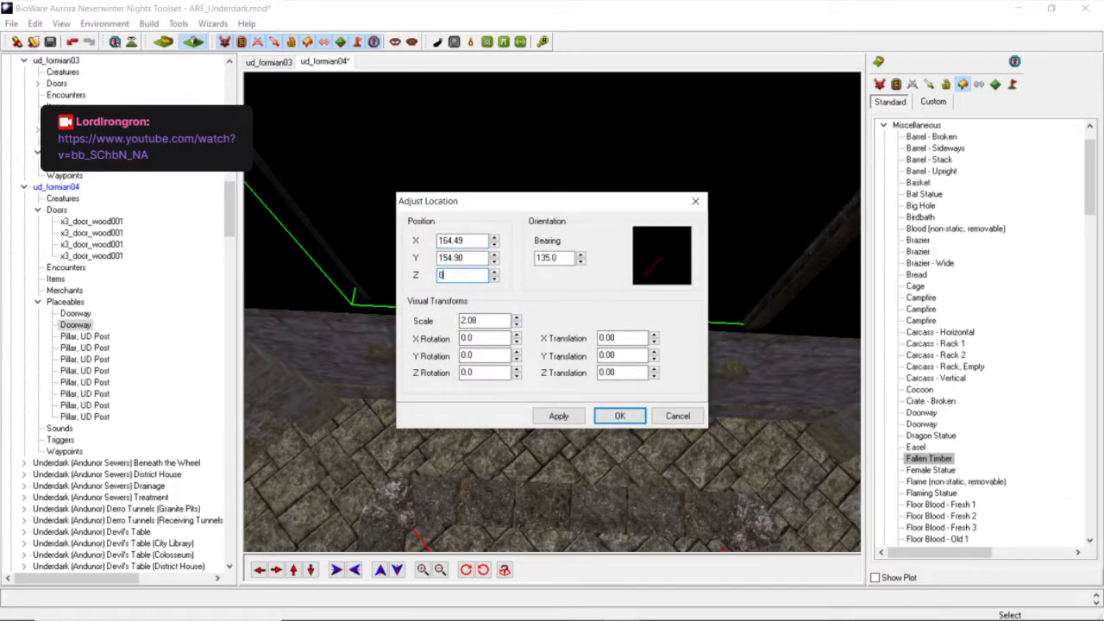
type("0.20")
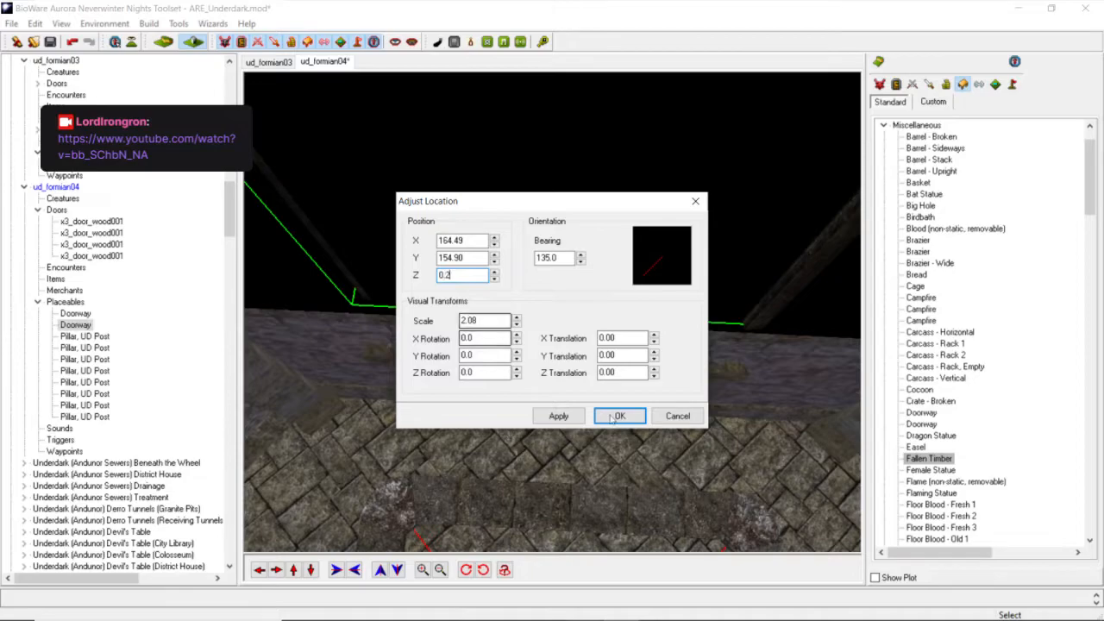
left_click(559, 416)
left_click(603, 422)
Move the enlarged Doorway farther behind the end wall, centred on the opening at about X 164.6, Y 155.1.
middle_click_drag(576, 338, 711, 286)
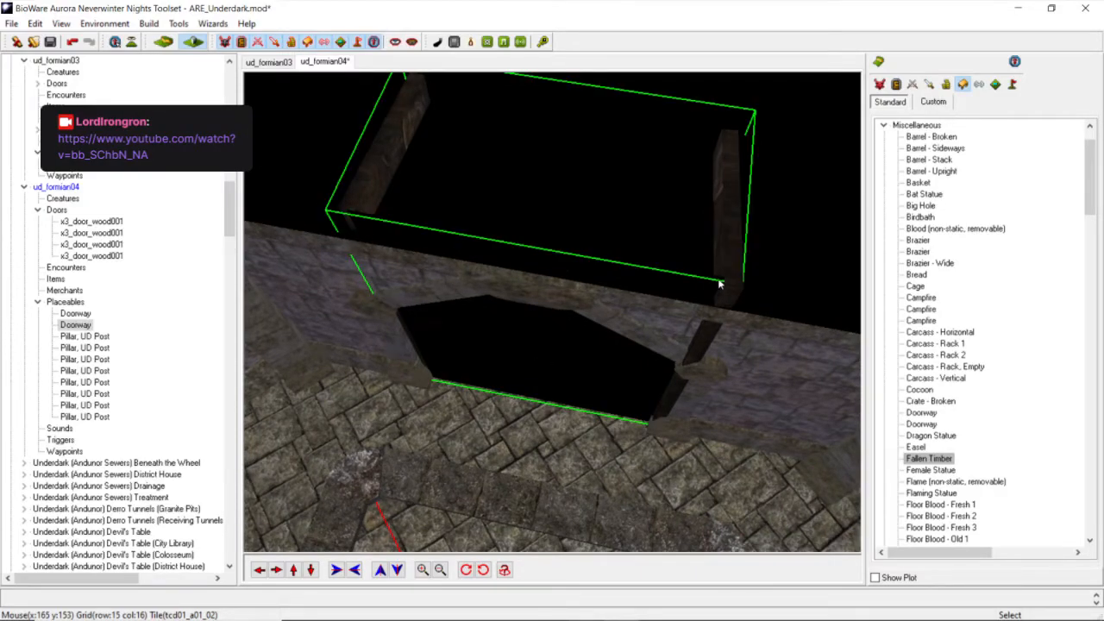
right_click(727, 293)
left_click(776, 319)
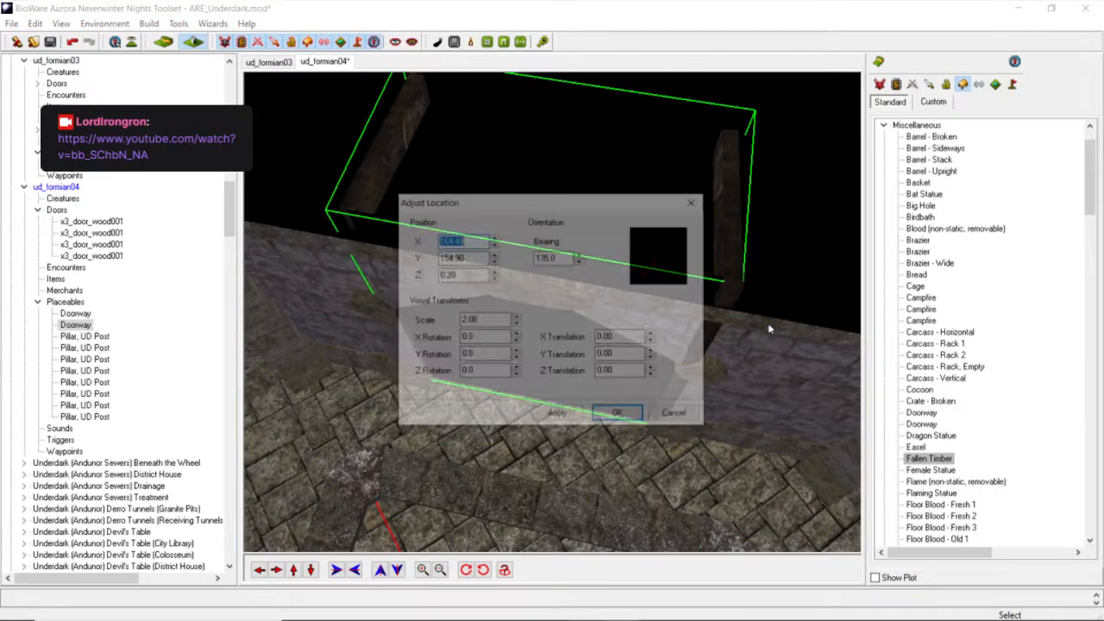
left_click(616, 412)
scroll(596, 250, "down", 4)
middle_click_drag(596, 251, 449, 356)
left_click_drag(467, 362, 466, 355, "alt")
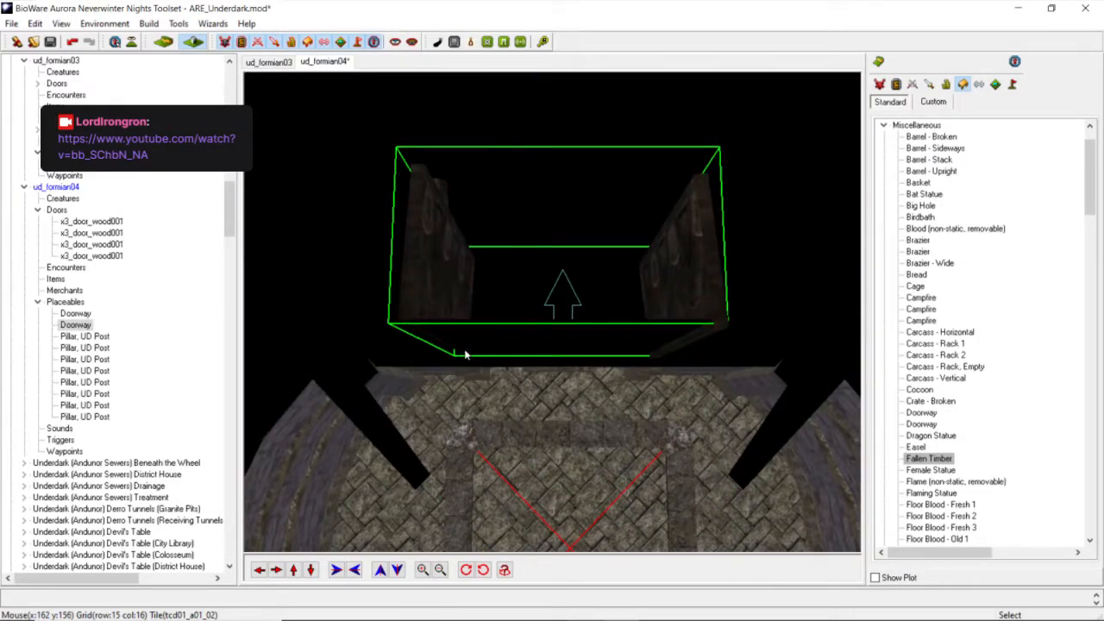
Lower the repositioned Doorway to a Z position of 0.20.
right_click(441, 287)
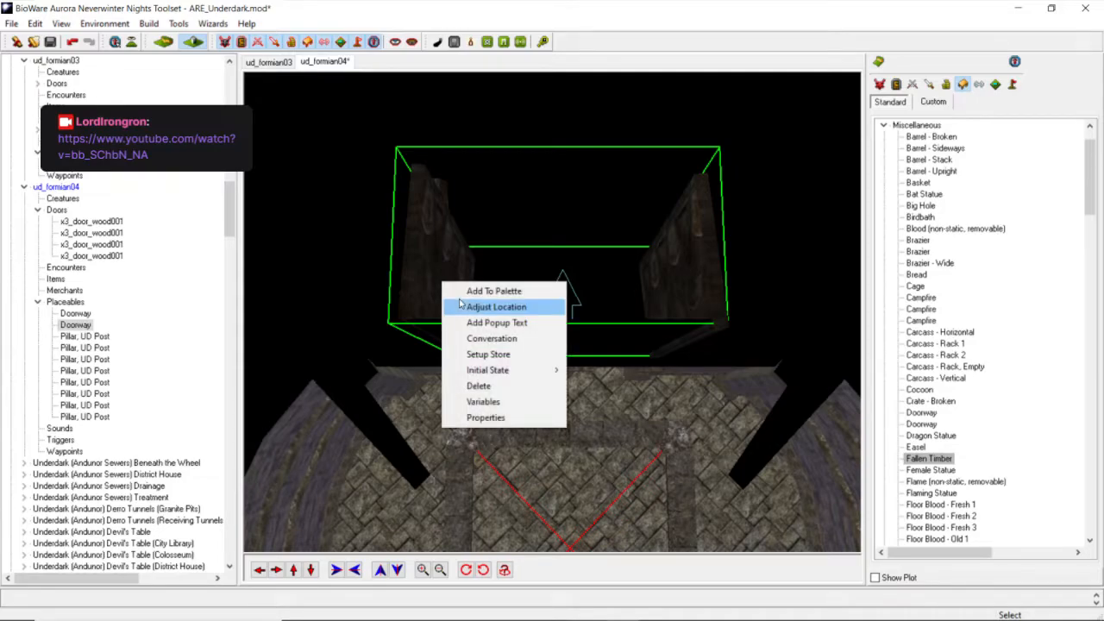
left_click(461, 304)
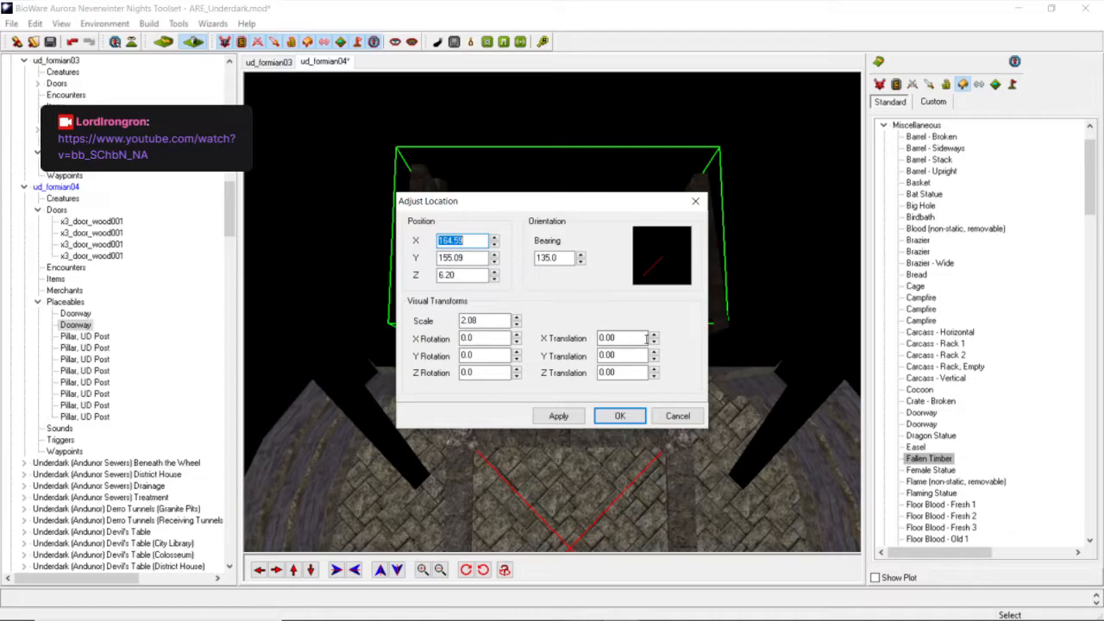
double_click(456, 276)
type("0.20")
left_click(559, 416)
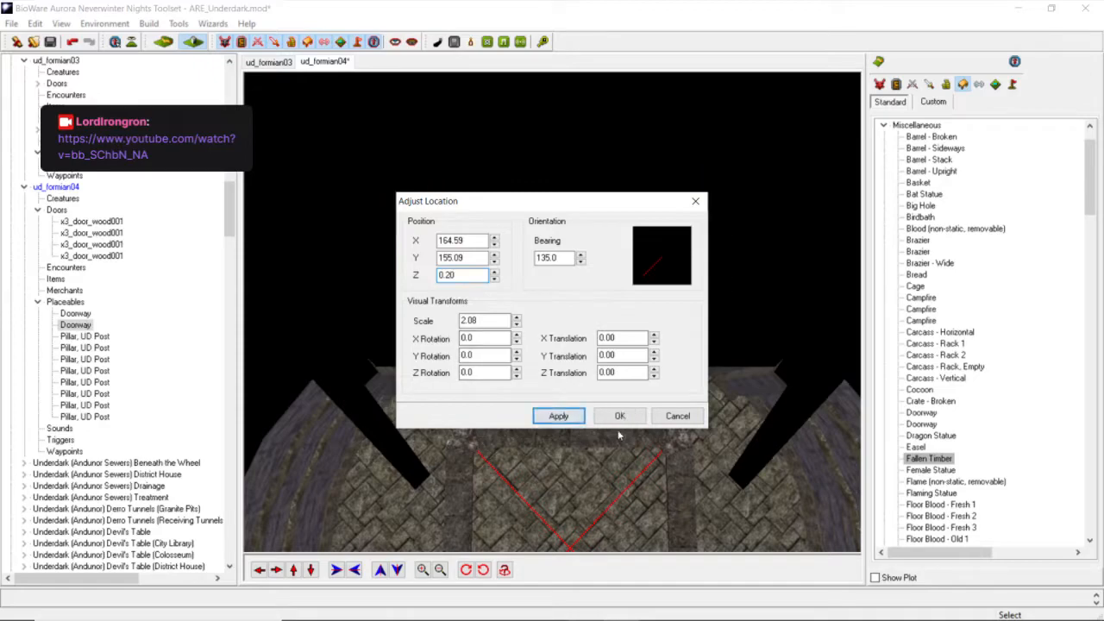
left_click(619, 417)
Fine-tune the height of the Doorway behind the end wall by setting its Z position to -1.00.
middle_click_drag(609, 399, 486, 206)
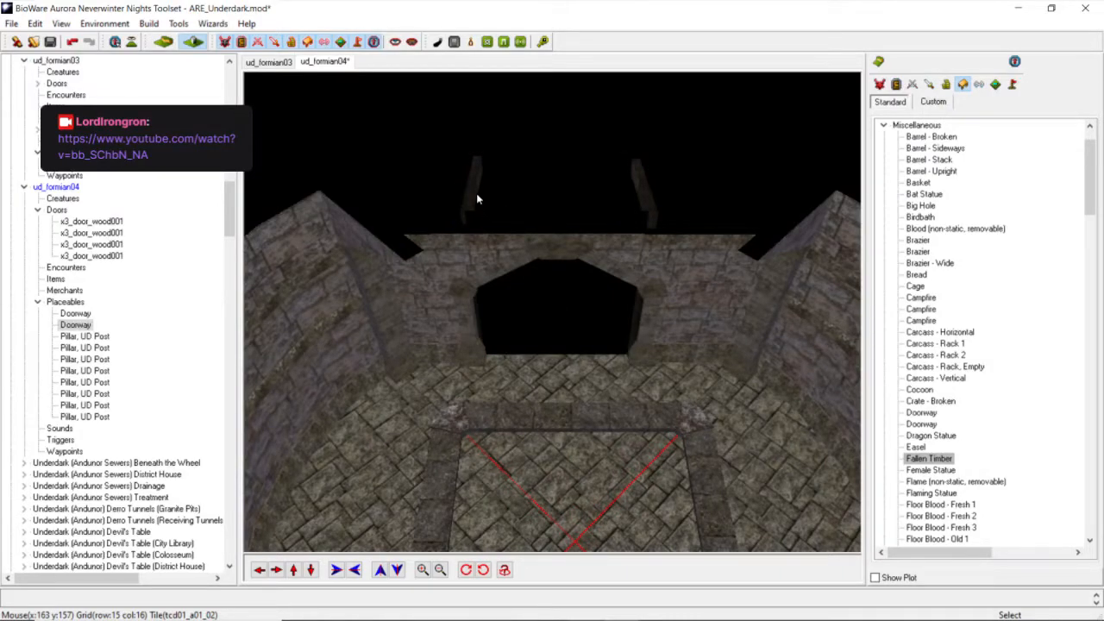
right_click(469, 209)
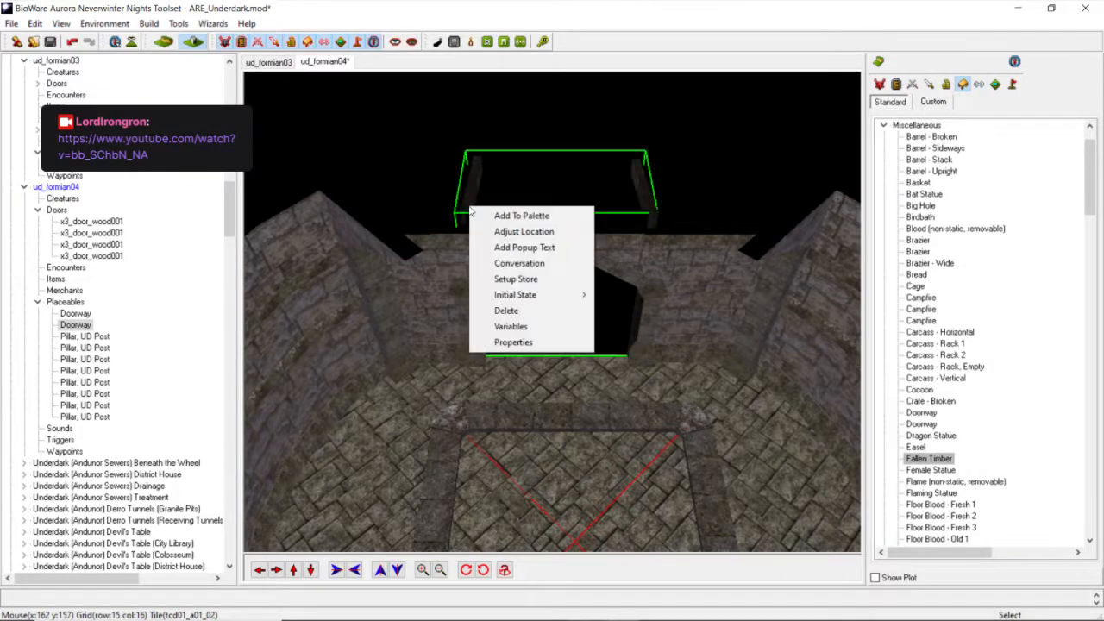
left_click(488, 231)
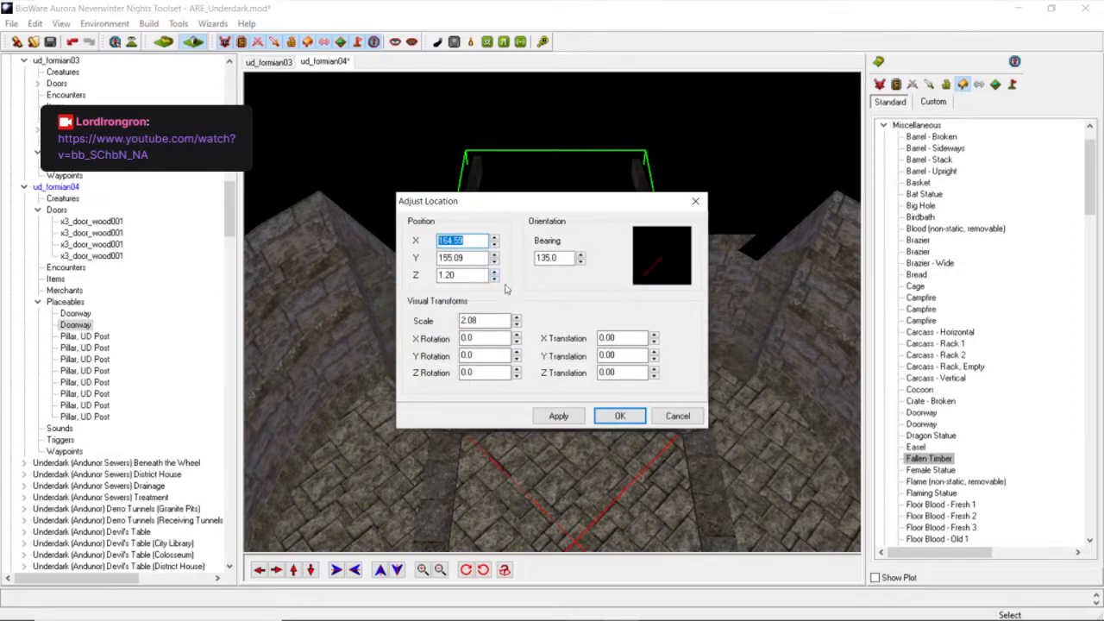
left_click(559, 418)
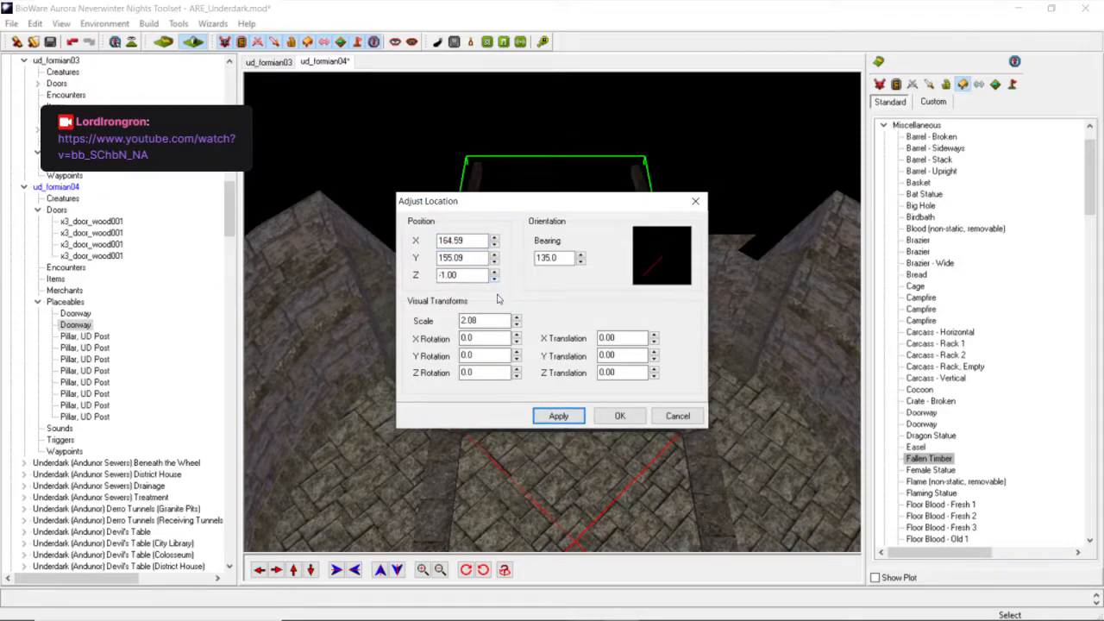
left_click(604, 418)
Review the fitted Doorway and the overall area layout around the central pit, including the other rounded side chambers.
middle_click_drag(605, 354, 586, 376)
scroll(601, 397, "down", 10)
middle_click_drag(601, 397, 456, 349)
scroll(456, 348, "up", 8)
scroll(460, 348, "down", 6)
scroll(356, 348, "down", 5)
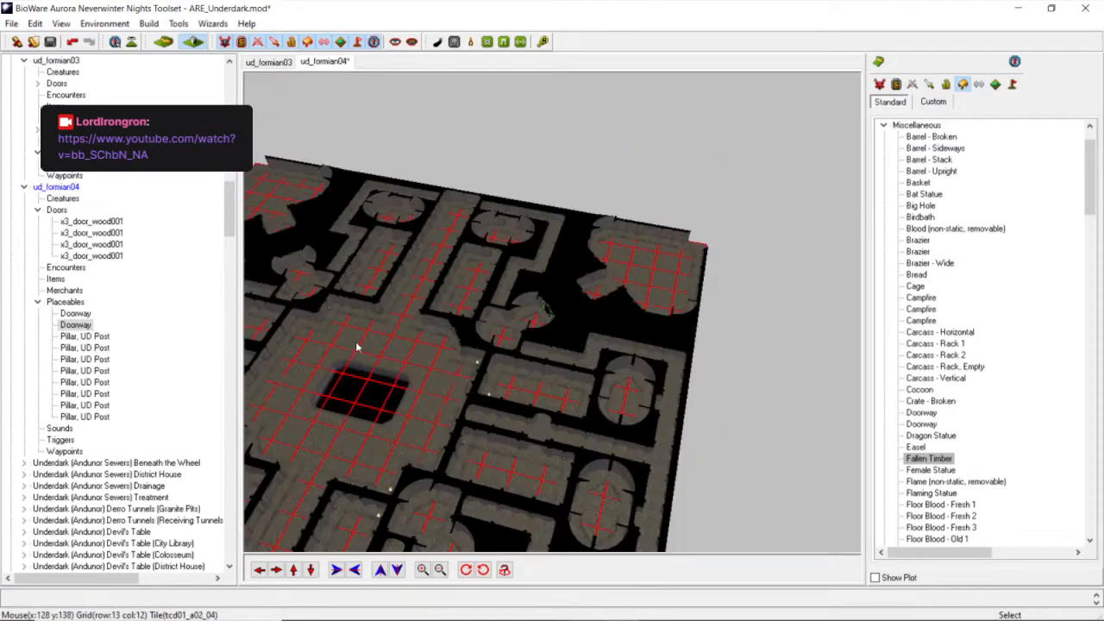
middle_click_drag(357, 347, 284, 525)
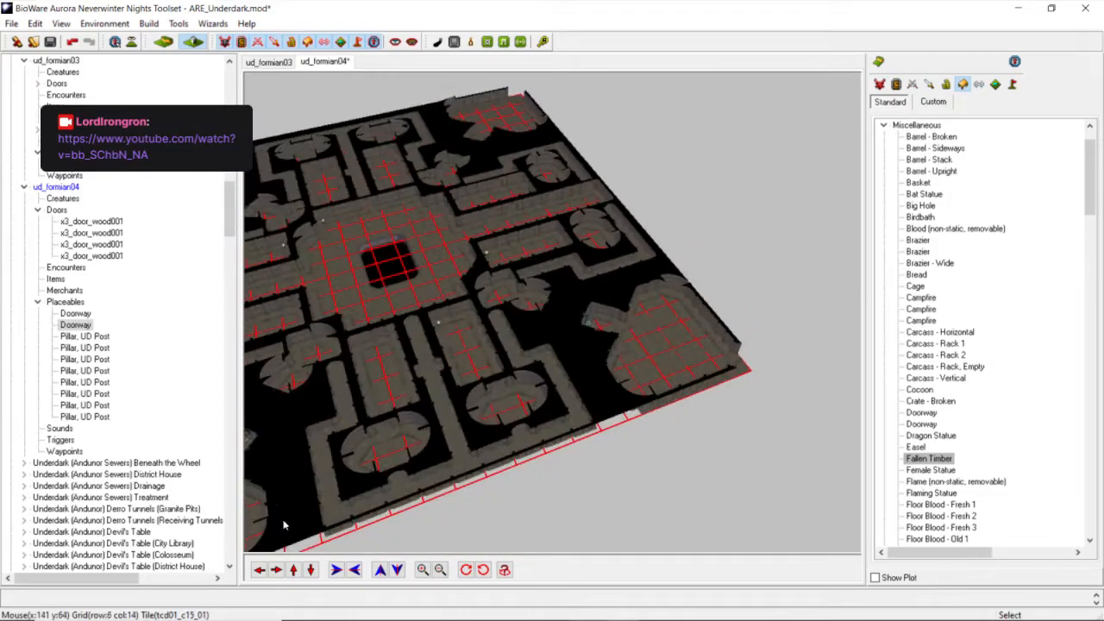
Paste a copy of the doorway onto the floor of the round chamber around grid row 14, column 5.
left_click(294, 569)
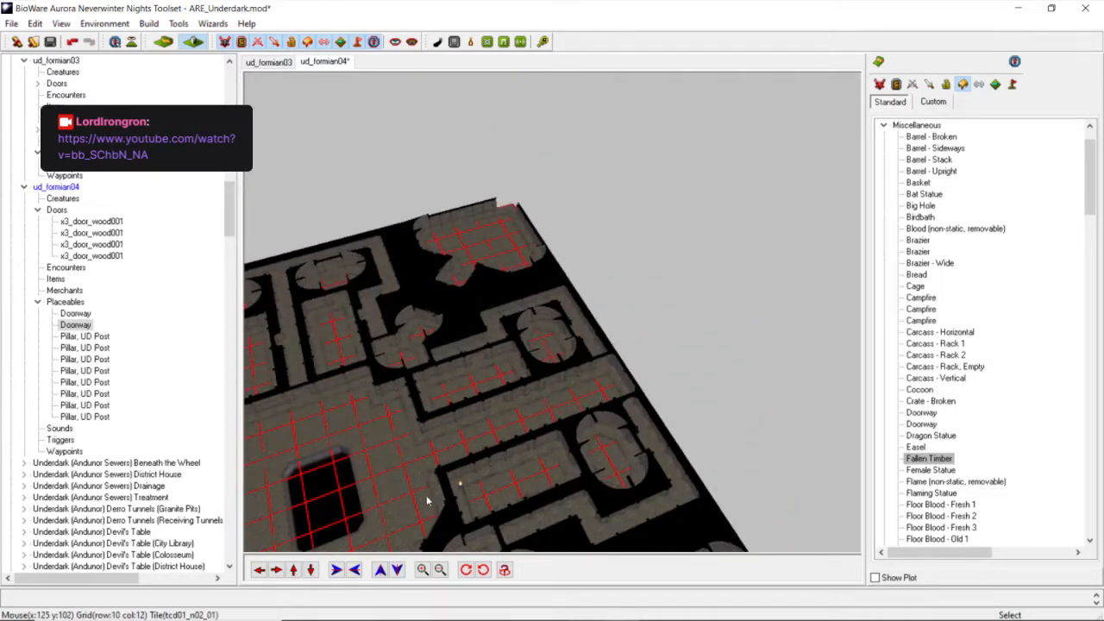
scroll(426, 500, "up", 5)
left_click(259, 570)
scroll(571, 419, "up", 5)
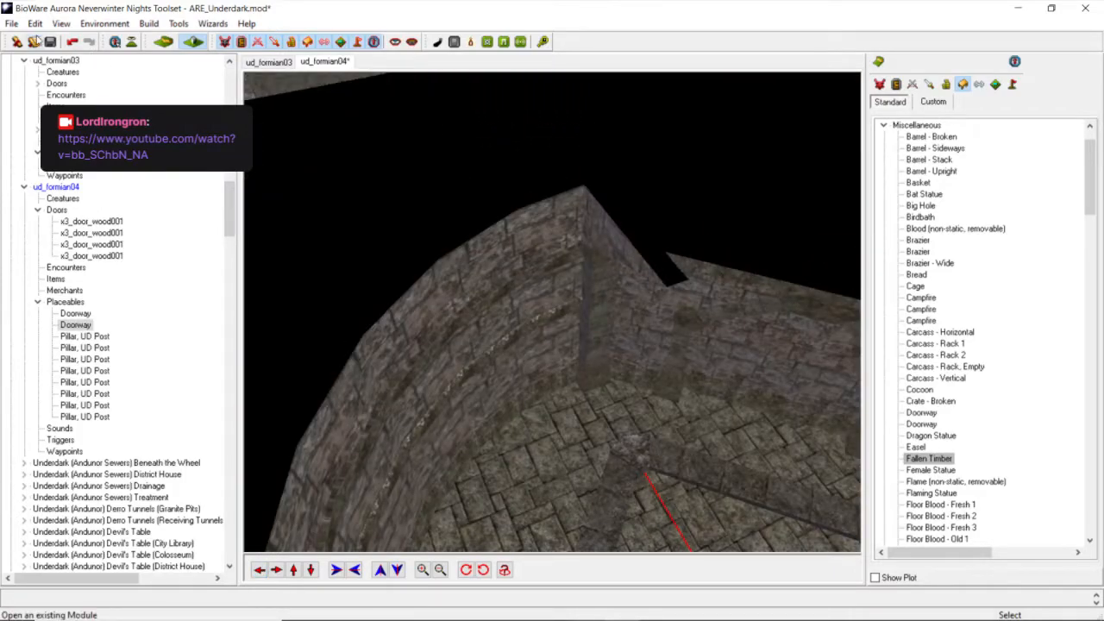
left_click(35, 23)
left_click(492, 336)
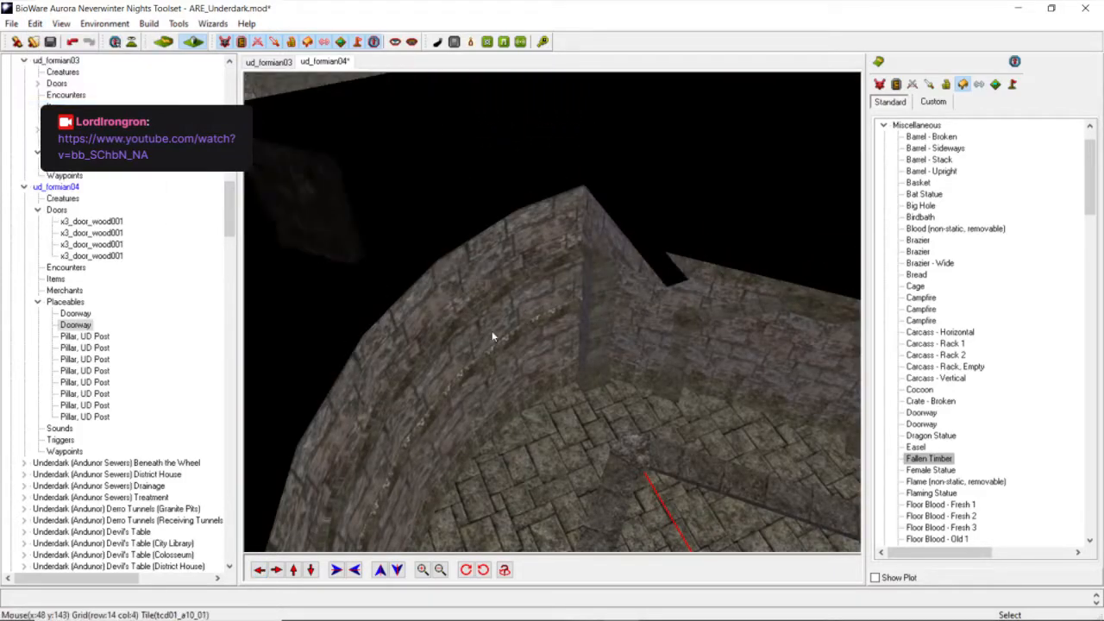
left_click(743, 436)
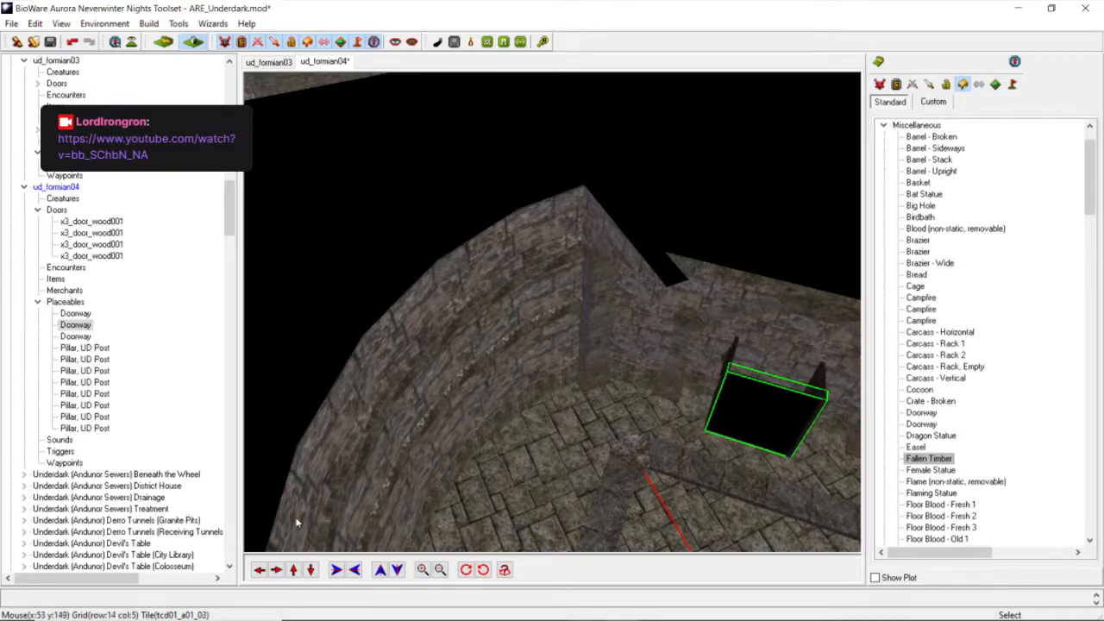
Move the pasted doorway behind the chamber's flat wall section, to about X 55.04, Y 154.65.
left_click(276, 570)
left_click(520, 432)
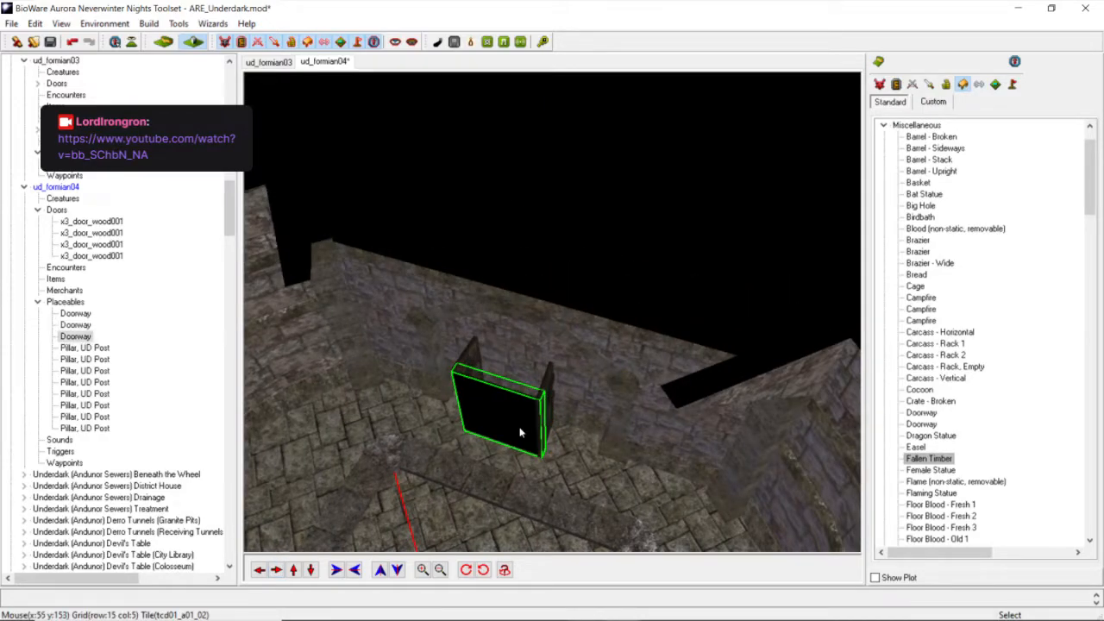
left_click_drag(529, 435, 533, 420)
middle_click_drag(533, 420, 526, 470)
left_click_drag(529, 448, 534, 331)
middle_click_drag(534, 332, 547, 282)
Set the doorway's scale to 2.08 and lower its Z position to line it up with the wall.
right_click(553, 258)
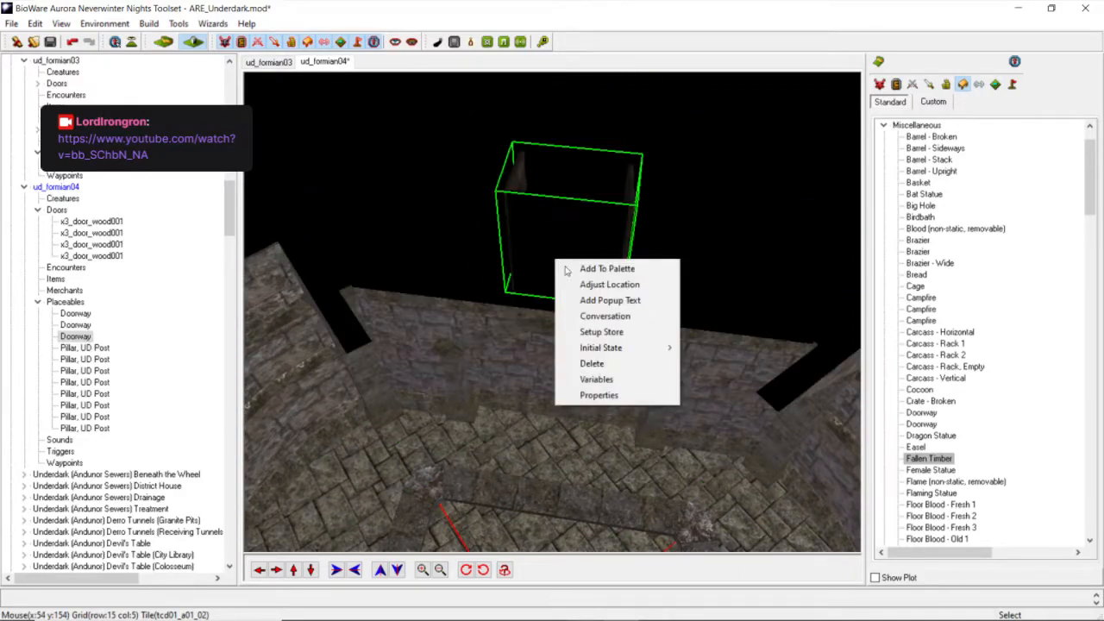
left_click(603, 282)
left_click_drag(479, 321, 380, 338)
type("2.08")
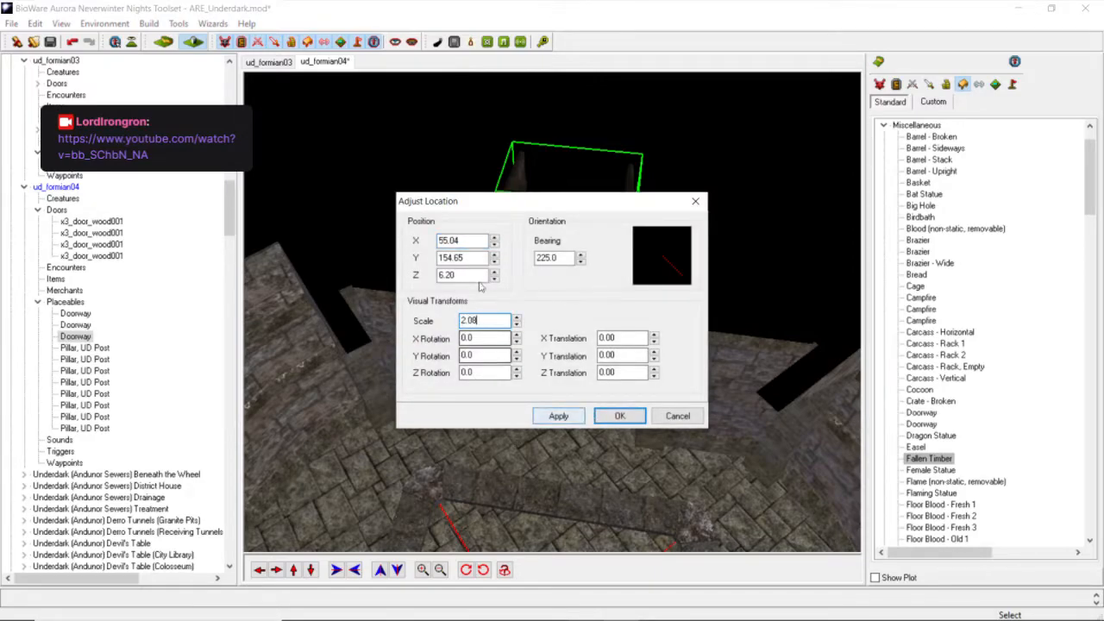
left_click_drag(483, 274, 356, 281)
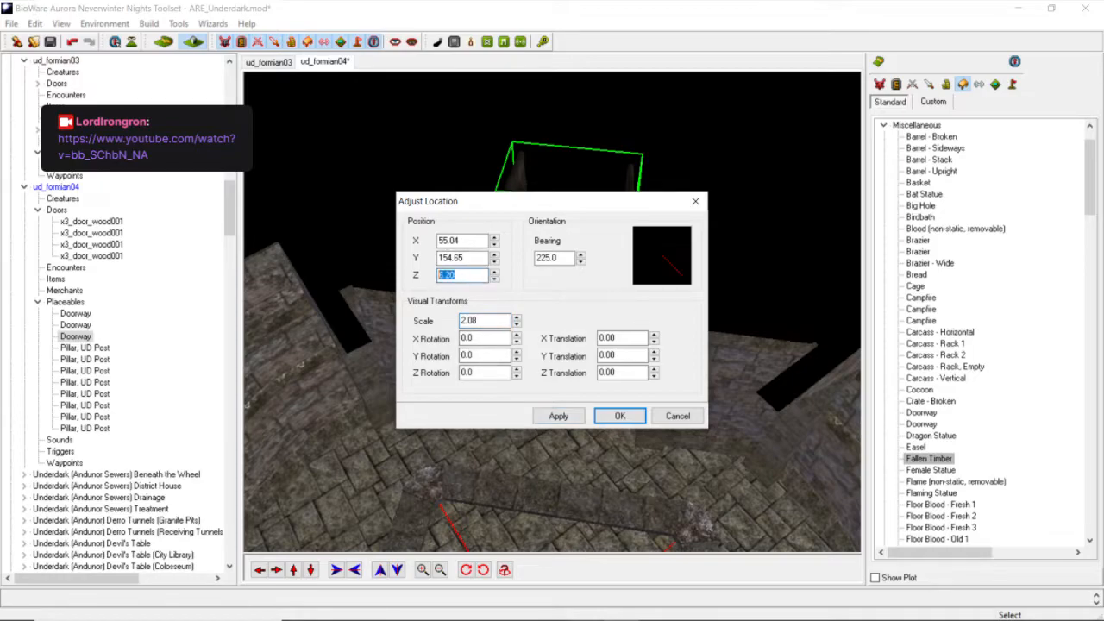
left_click(559, 416)
left_click(617, 416)
middle_click_drag(601, 416, 493, 361)
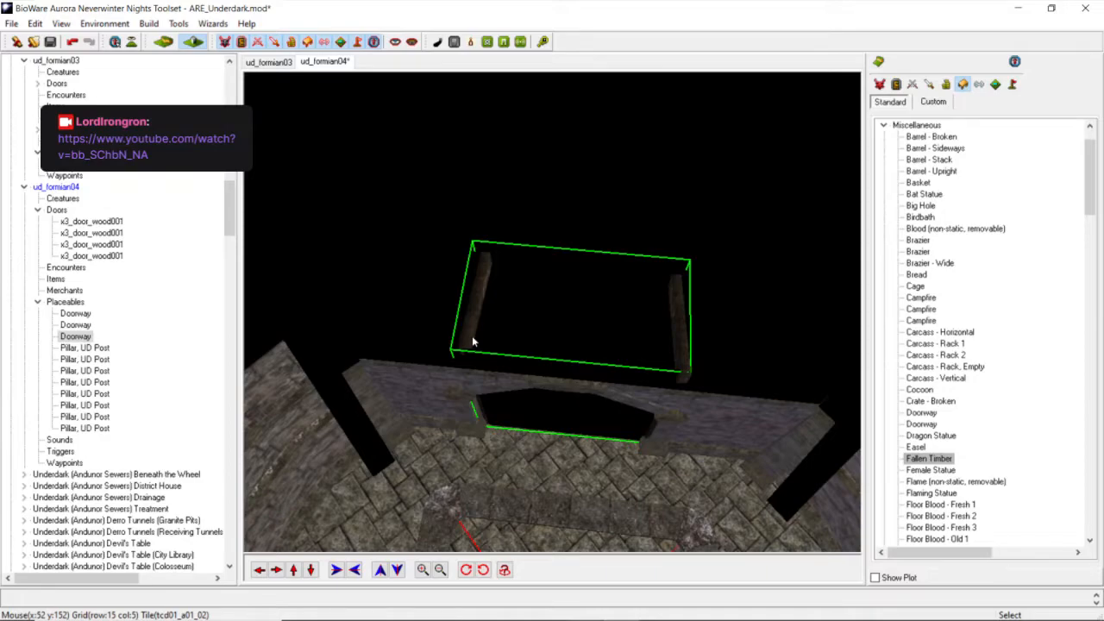
Nudge the enlarged doorway to about X 54.96, Y 154.64 and set its Z position to -1.
key("ctrl+z")
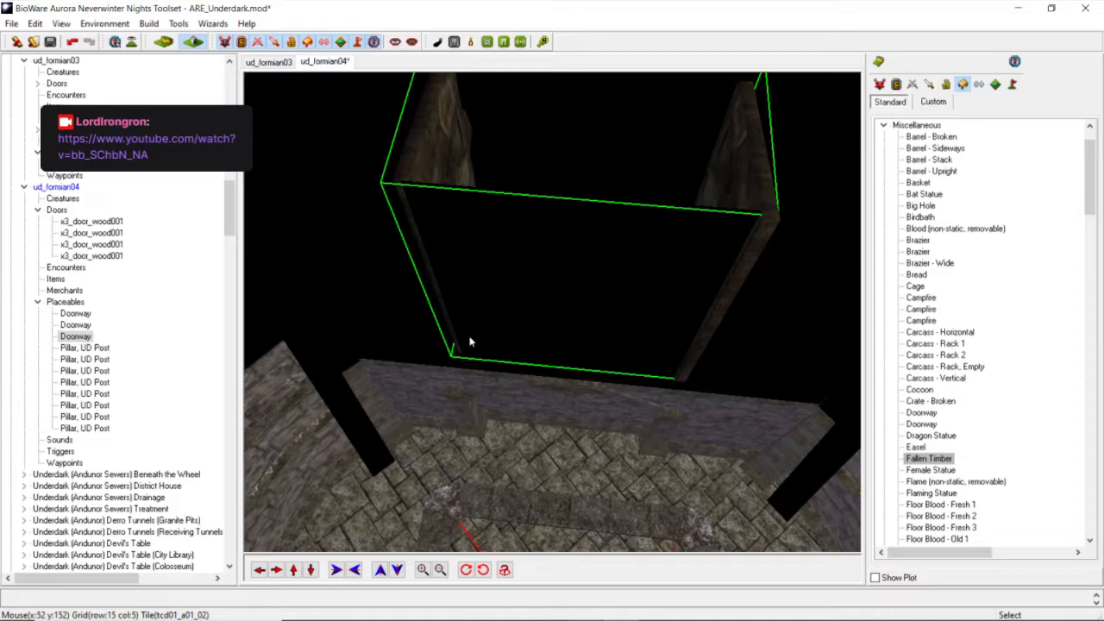
left_click_drag(470, 342, 470, 340)
right_click(470, 341)
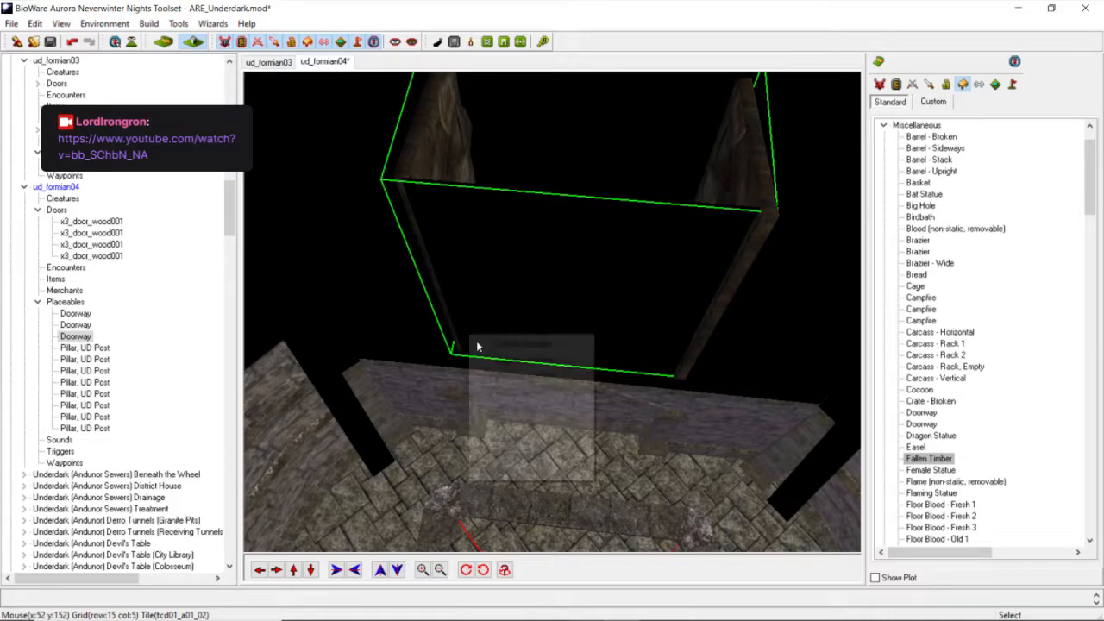
left_click(473, 361)
double_click(486, 276)
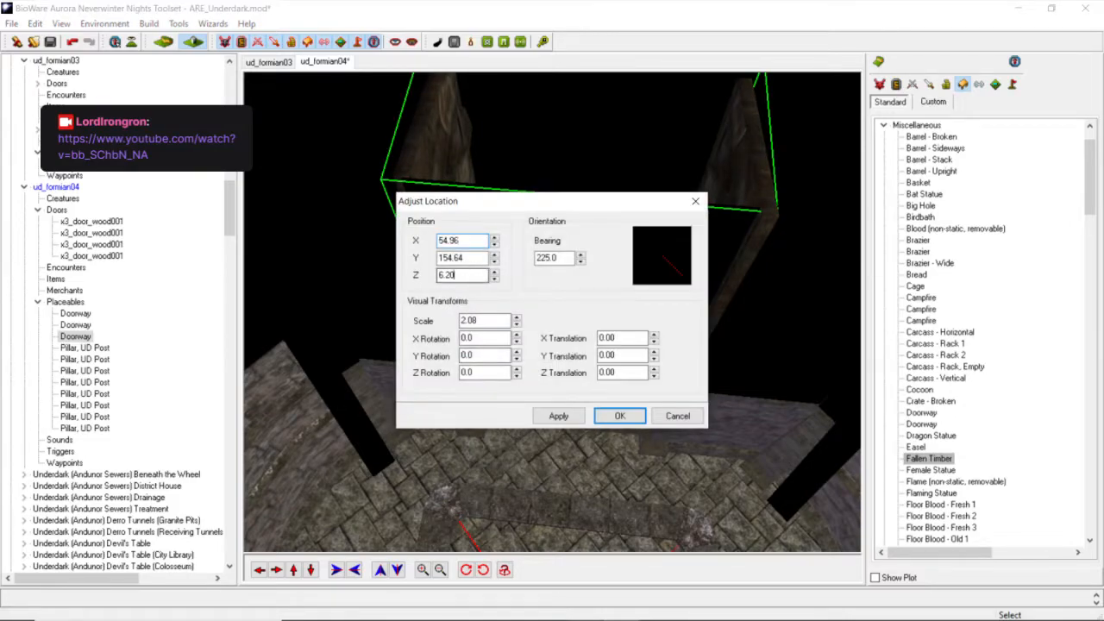
key("BackSpace")
type("-1")
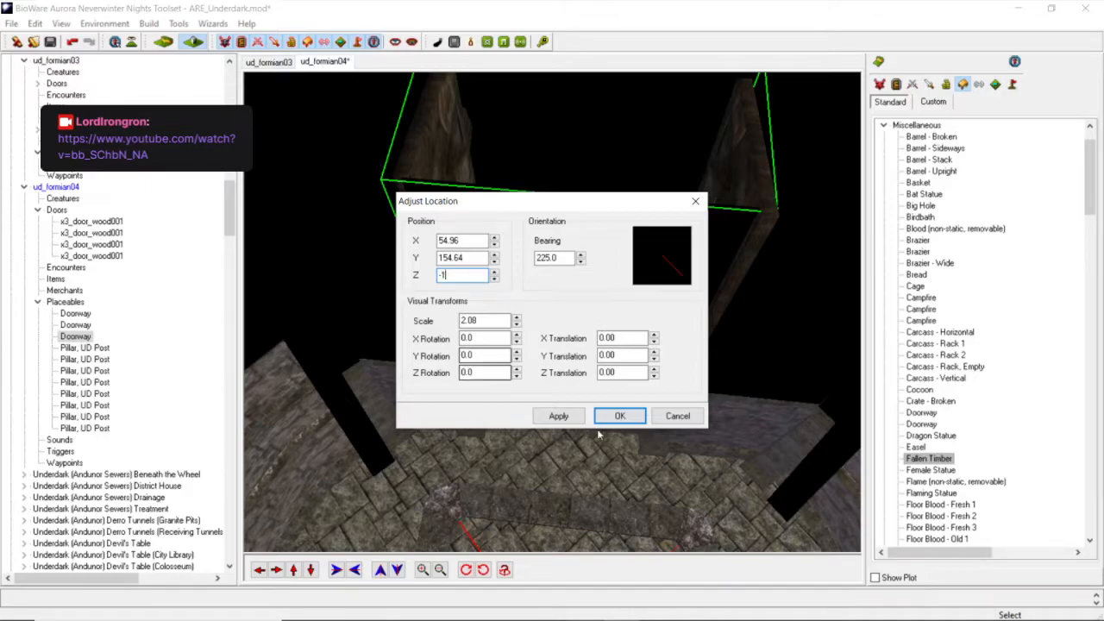
left_click(561, 416)
left_click(606, 421)
middle_click_drag(612, 380, 603, 346)
Paste another doorway onto the floor of the matching round chamber at grid row 5, column 5.
scroll(604, 349, "down", 10)
middle_click_drag(525, 318, 305, 409)
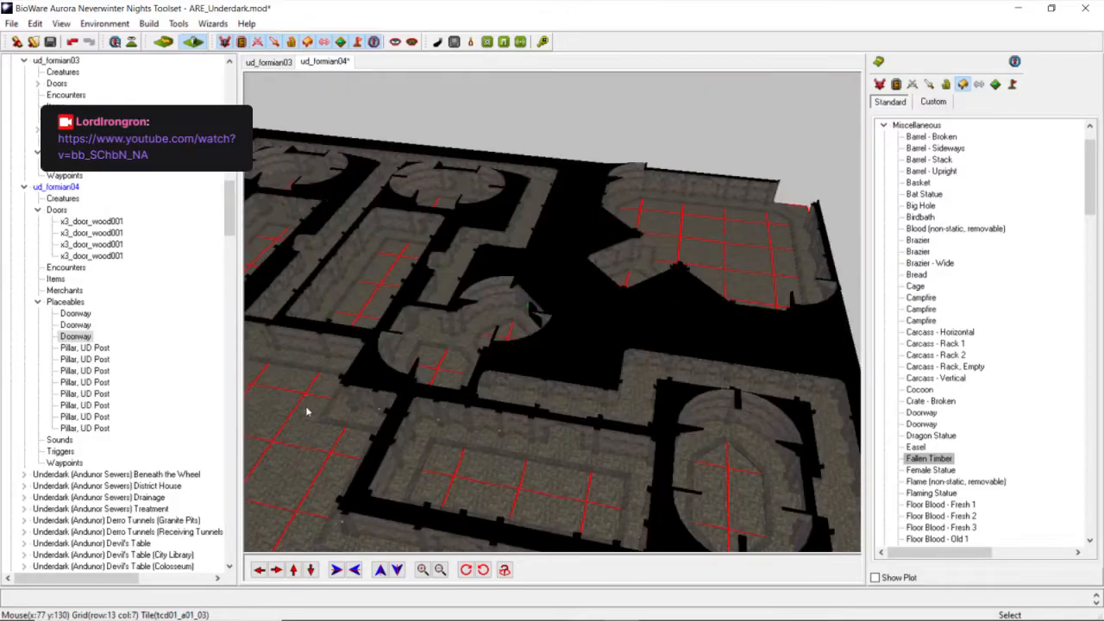
left_click(259, 569)
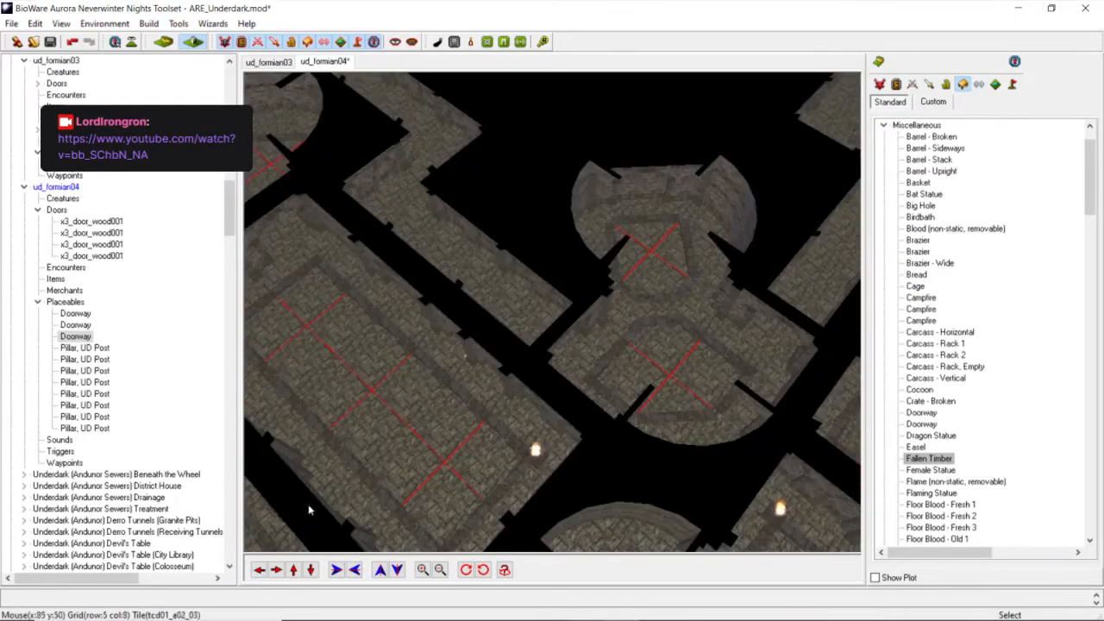
left_click(294, 569)
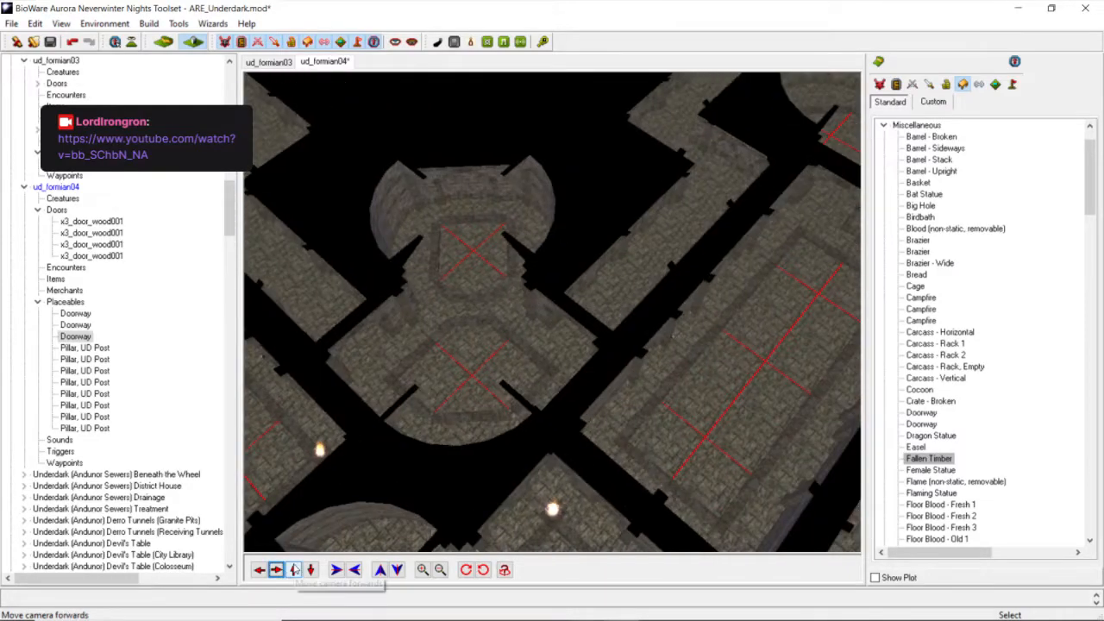
left_click(296, 568)
scroll(416, 406, "up", 10)
middle_click_drag(428, 369, 364, 410)
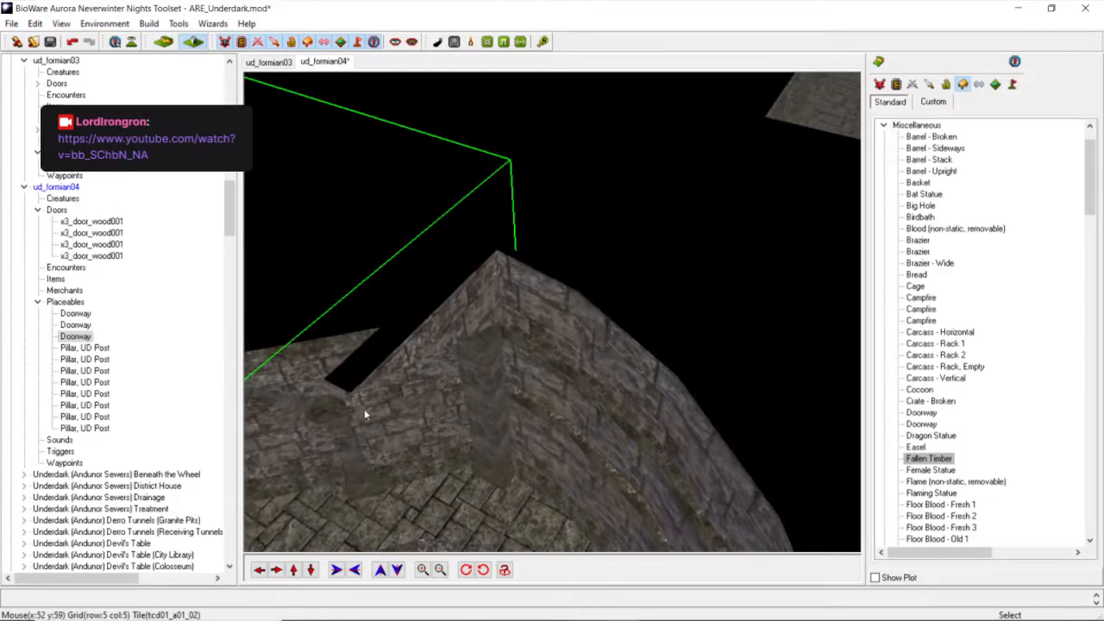
left_click(258, 569)
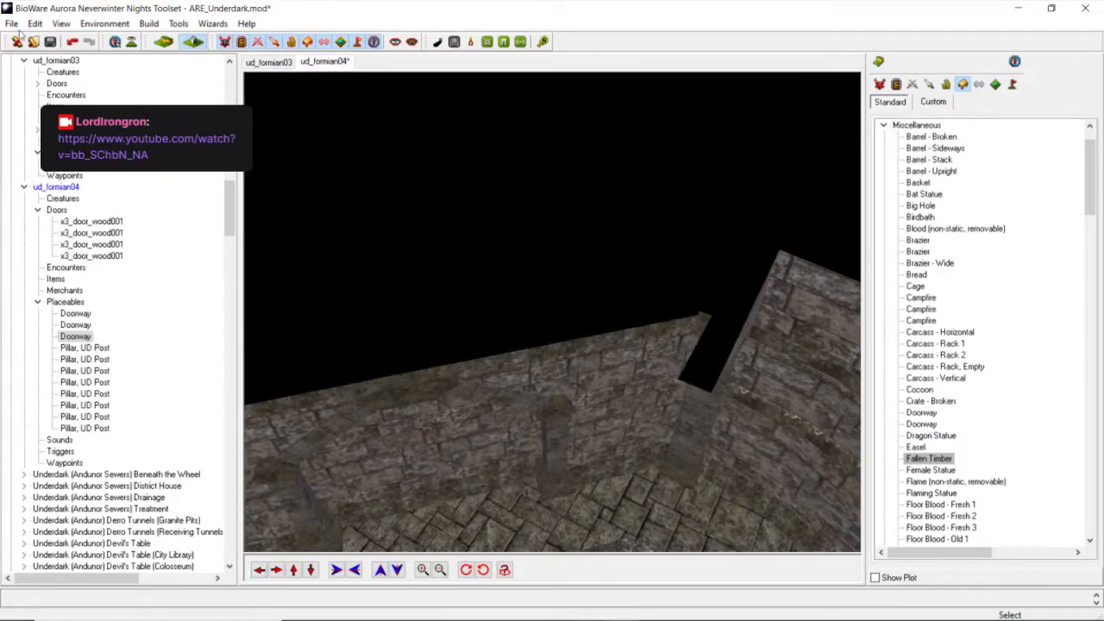
left_click(35, 24)
left_click(43, 106)
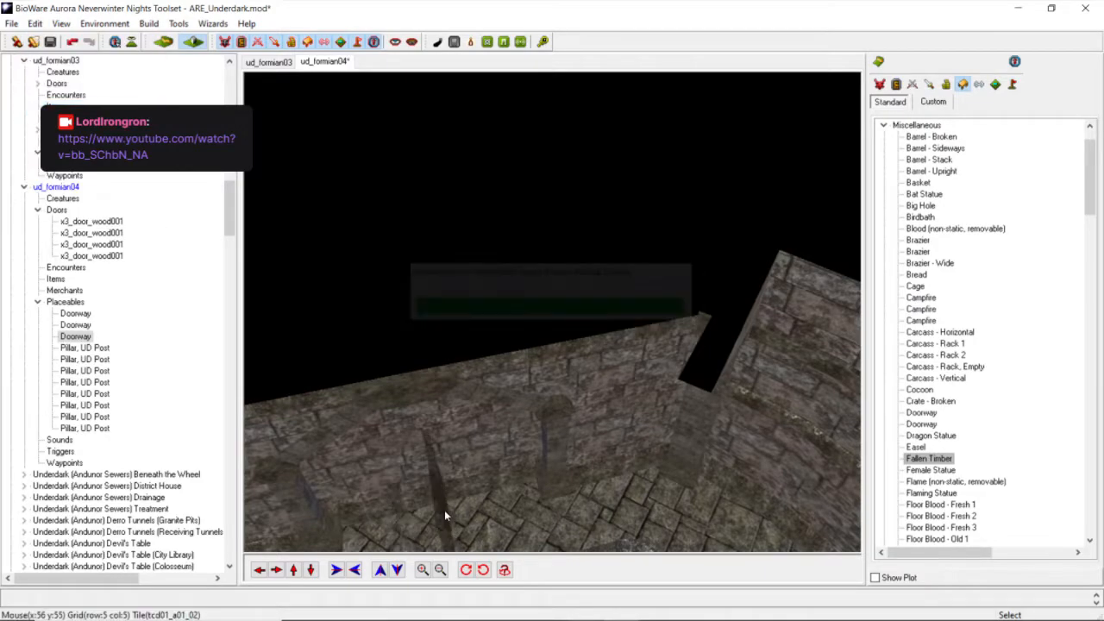
left_click(446, 511)
Set the new doorway's bearing to 315 and its scale to 2.08.
scroll(446, 511, "down", 3)
left_click(467, 570)
left_click(485, 570)
left_click(485, 570)
left_click(485, 570)
left_click(484, 570)
right_click(498, 418)
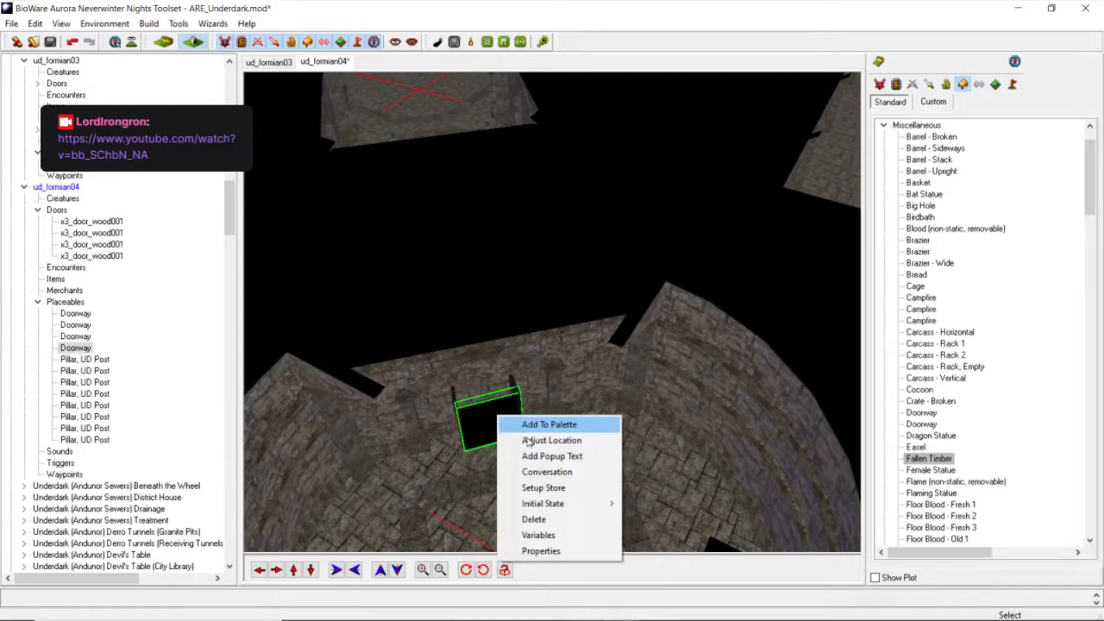
left_click(528, 441)
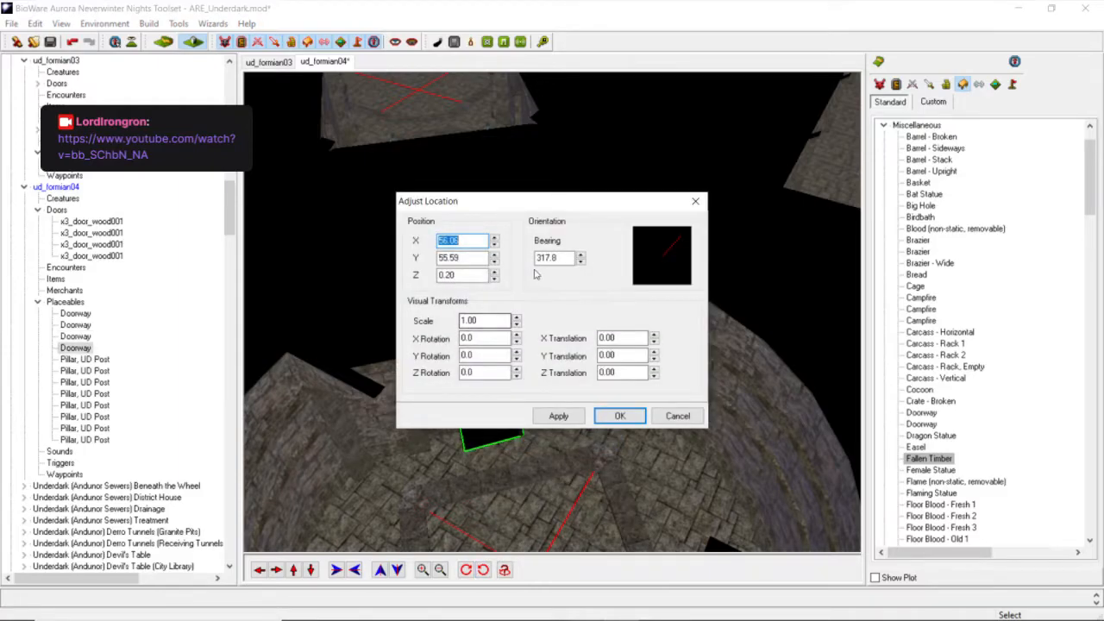
left_click_drag(562, 259, 495, 269)
type("3")
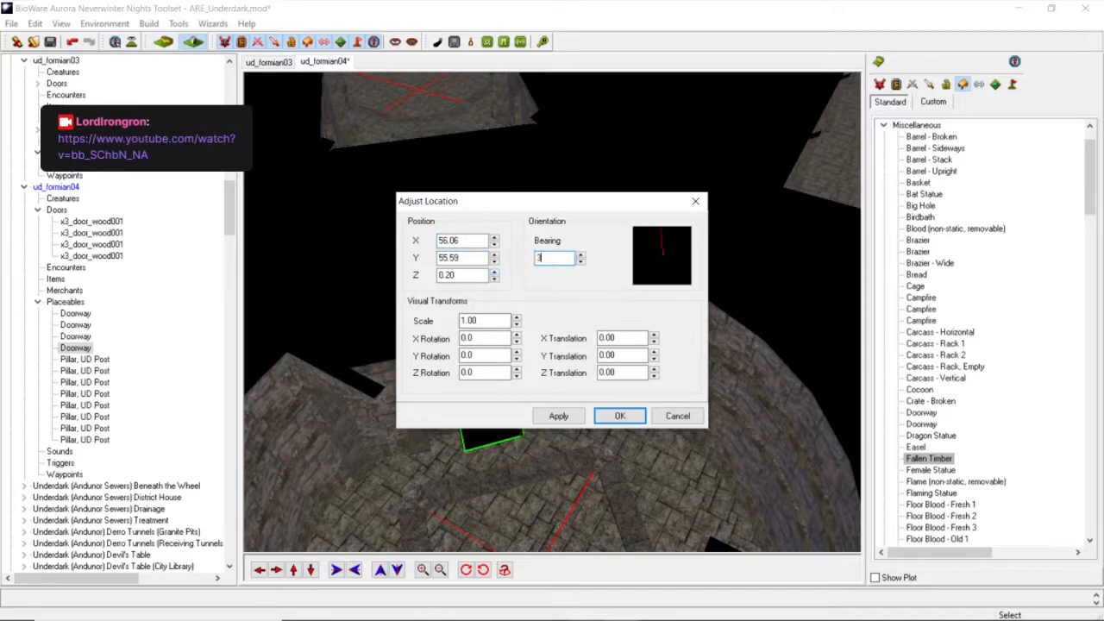
type("15")
double_click(476, 321)
type("2")
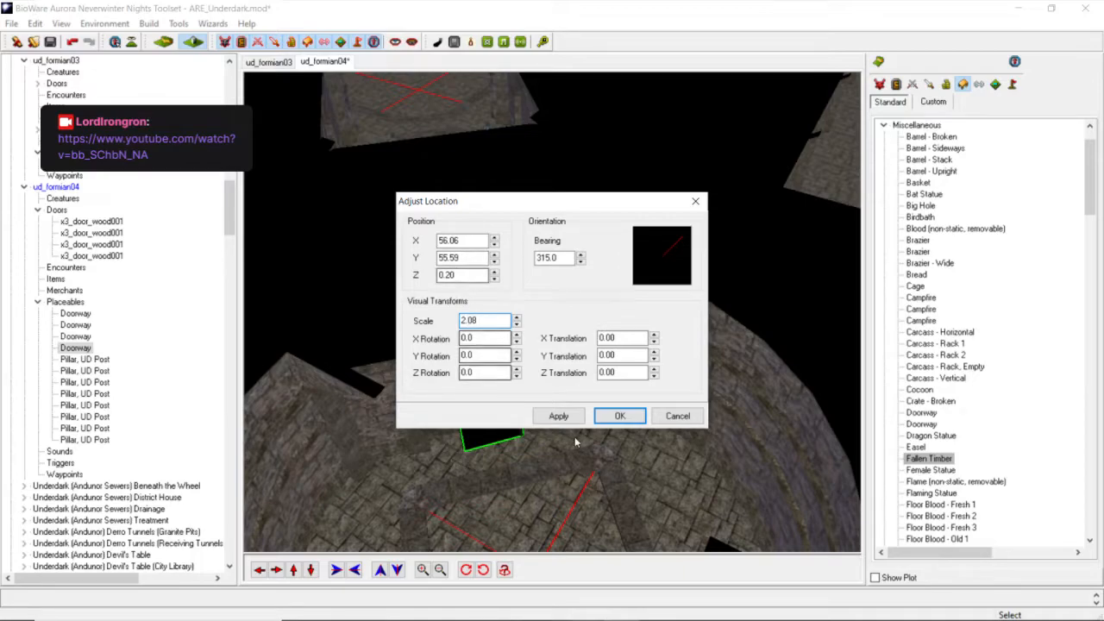
left_click(558, 415)
Move this doorway behind the chamber's flat wall to about X 55.21, Y 54.60 and set its Z position to 0.
left_click_drag(494, 376, 480, 326)
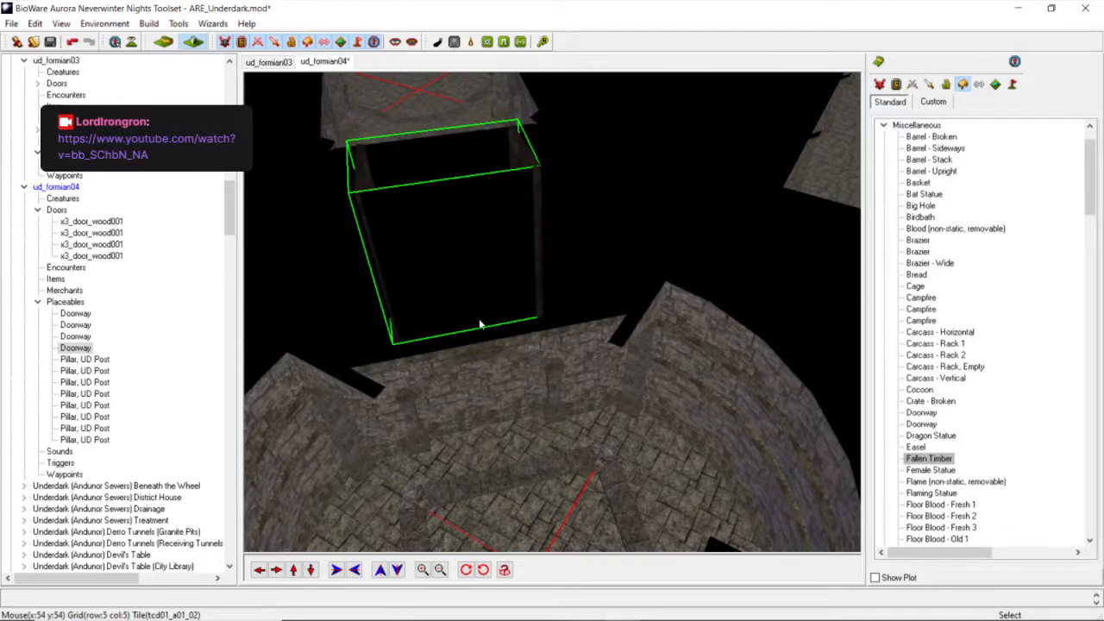
right_click(481, 325)
left_click(496, 342)
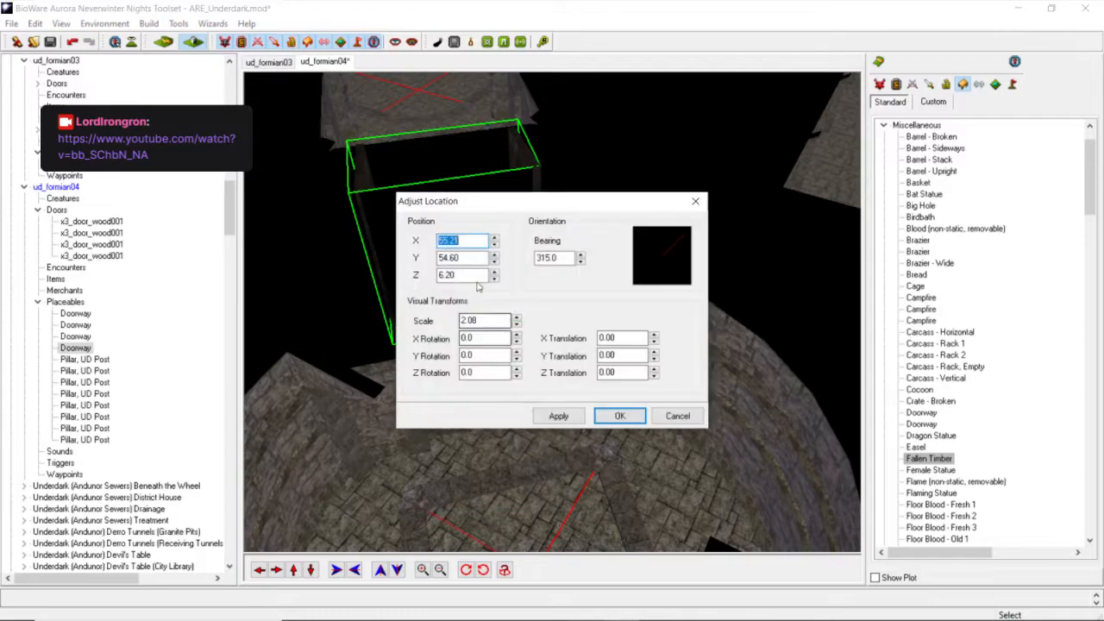
key("Tab")
key("Tab")
type("0")
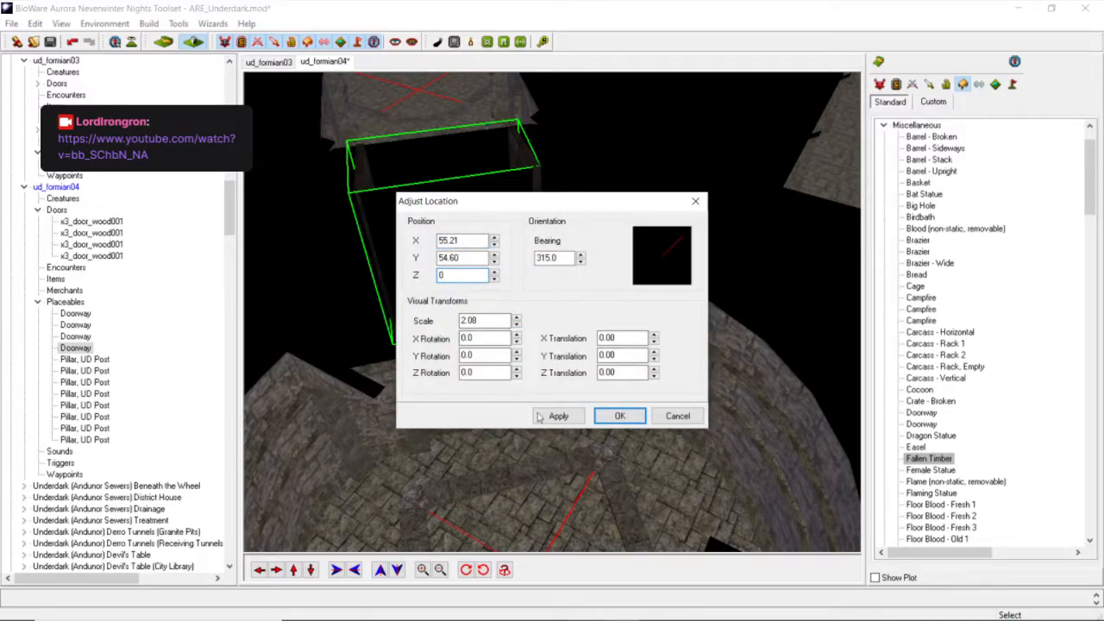
left_click(557, 416)
left_click_drag(517, 207, 703, 236)
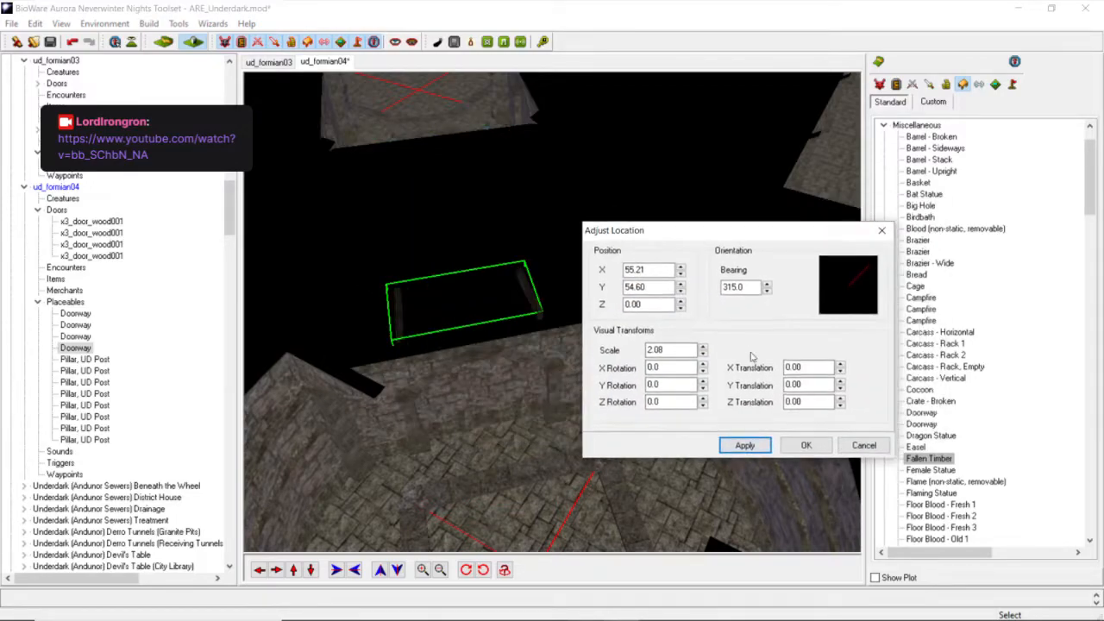
left_click(806, 445)
Nudge the doorway along the wall to about X 55.25, Y 54.86 and enlarge its scale to 2.18.
left_click(535, 295)
left_click(528, 293)
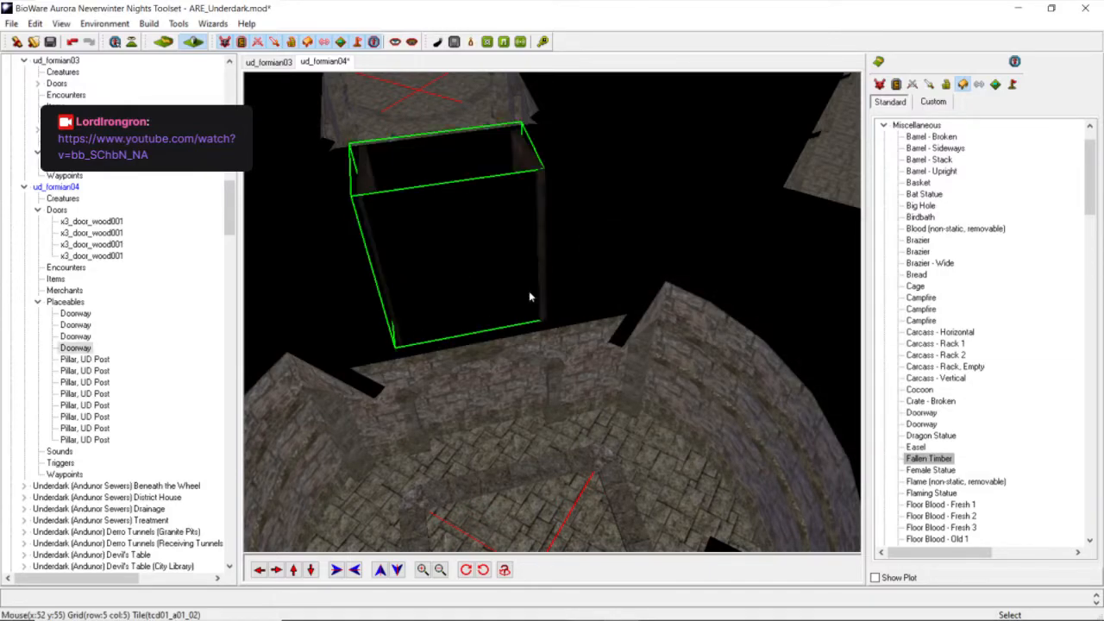
key("Up")
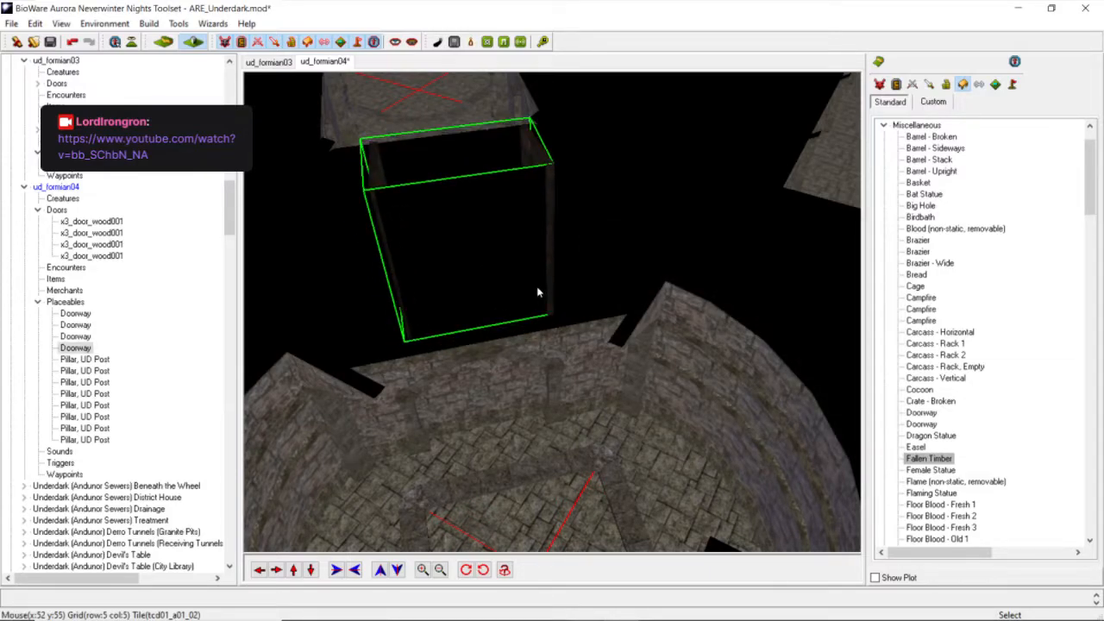
left_click_drag(536, 292, 536, 296)
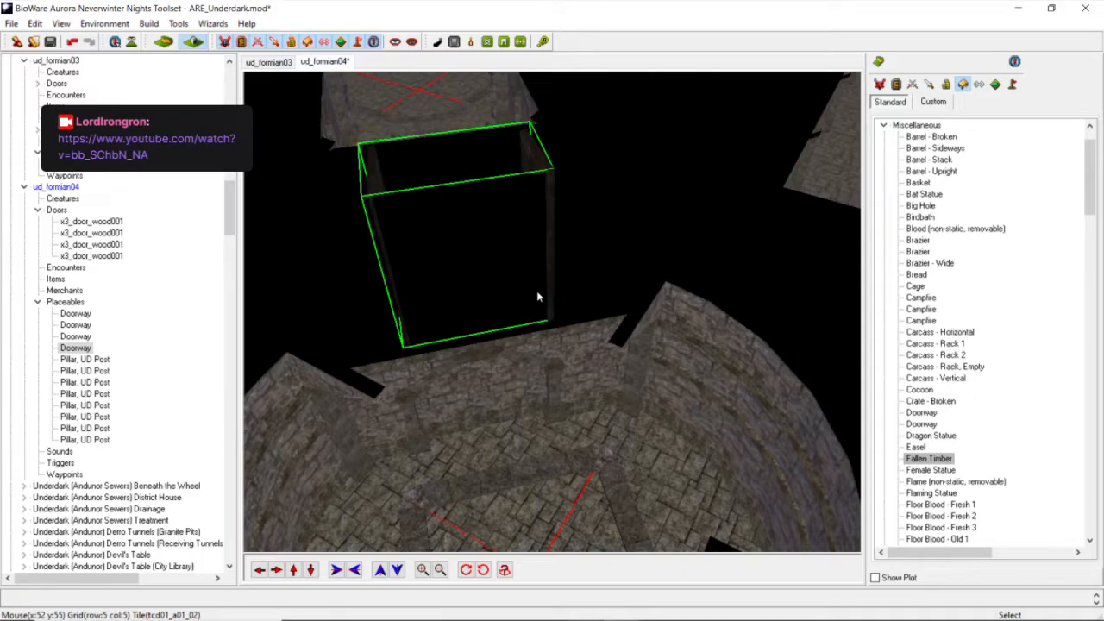
scroll(536, 296, "up", 1, "shift")
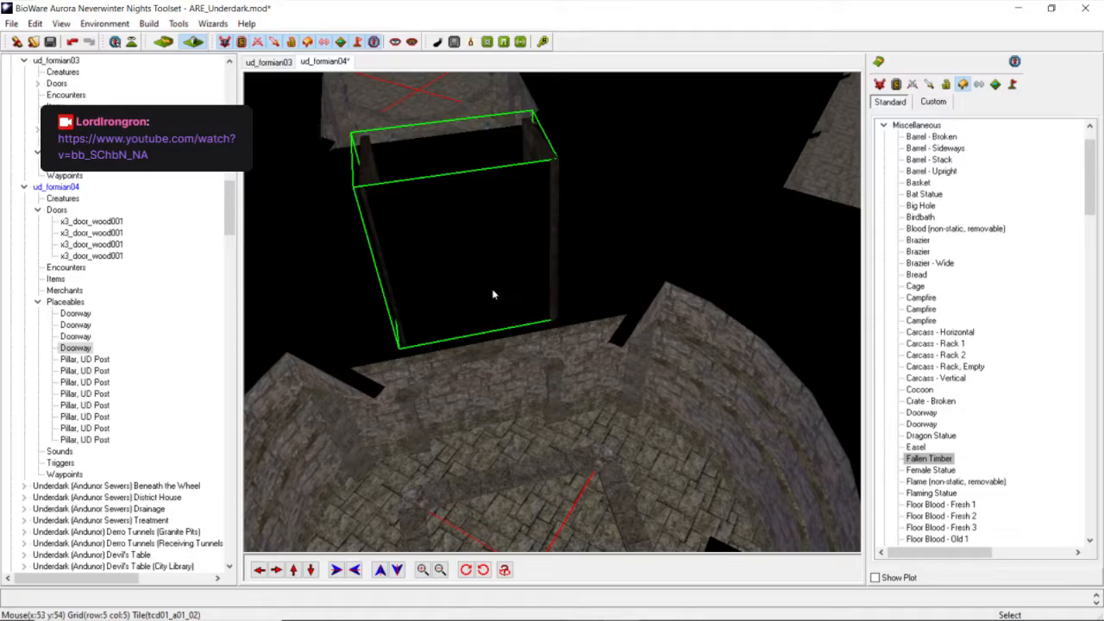
key("Left")
Set the repositioned doorway's Z position to 1.00.
right_click(502, 299)
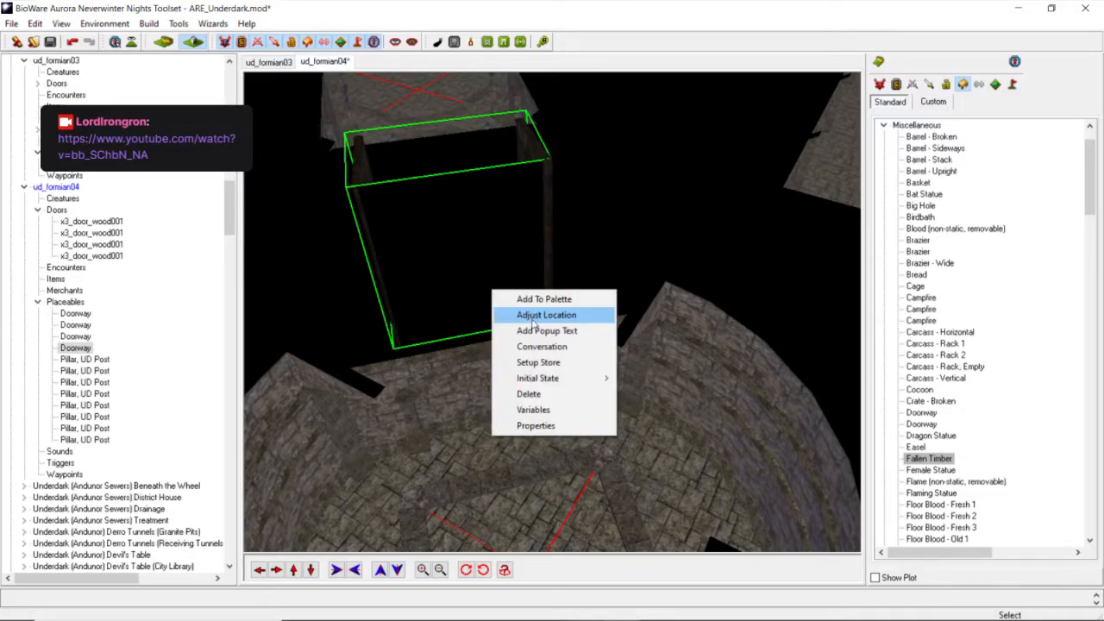
left_click(522, 315)
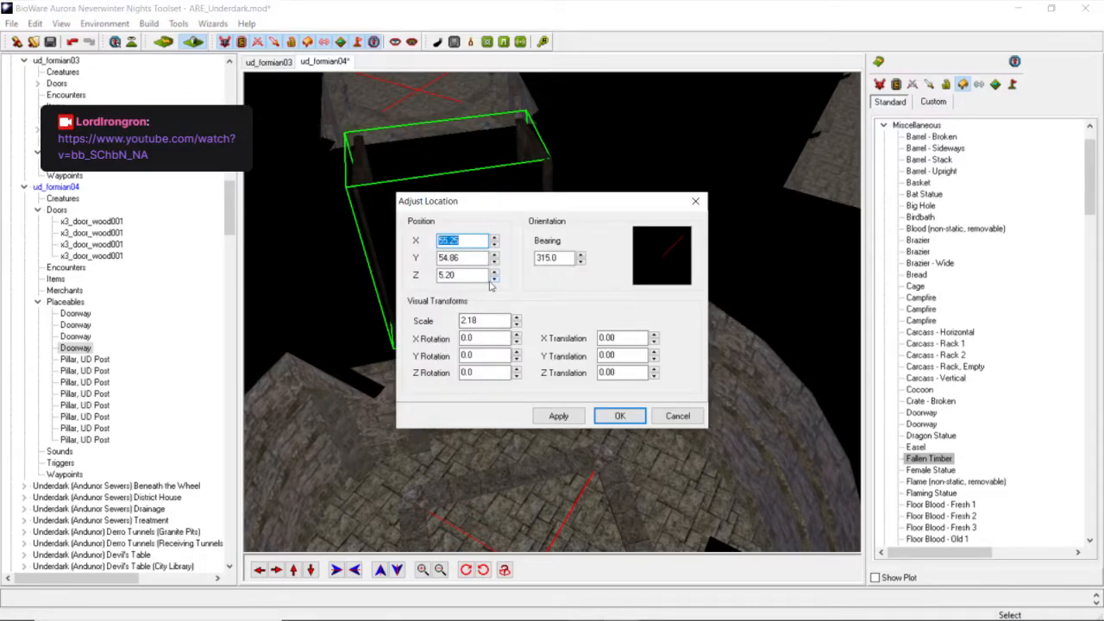
left_click(575, 416)
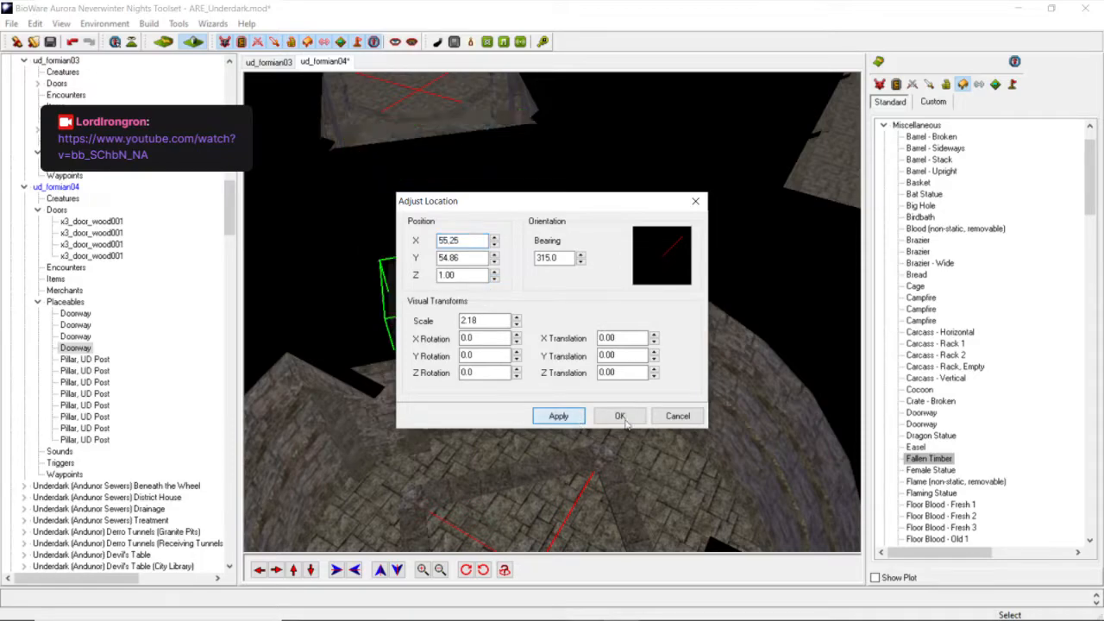
left_click(620, 417)
middle_click_drag(560, 400, 562, 388)
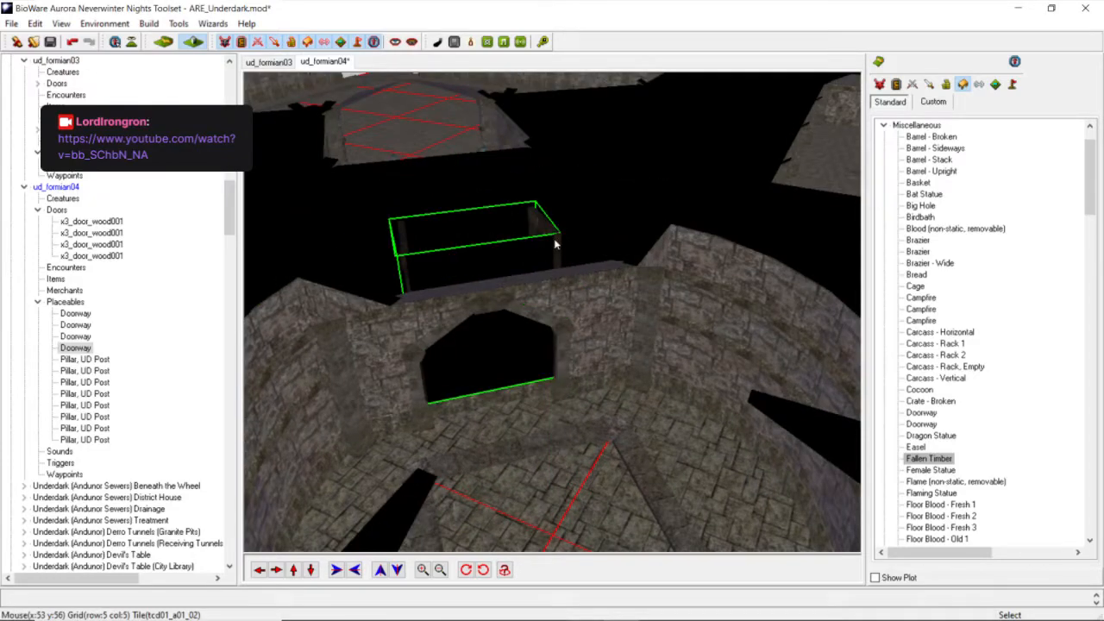
Set the selected doorway's Z position to -1.00.
right_click(555, 244)
left_click(586, 262)
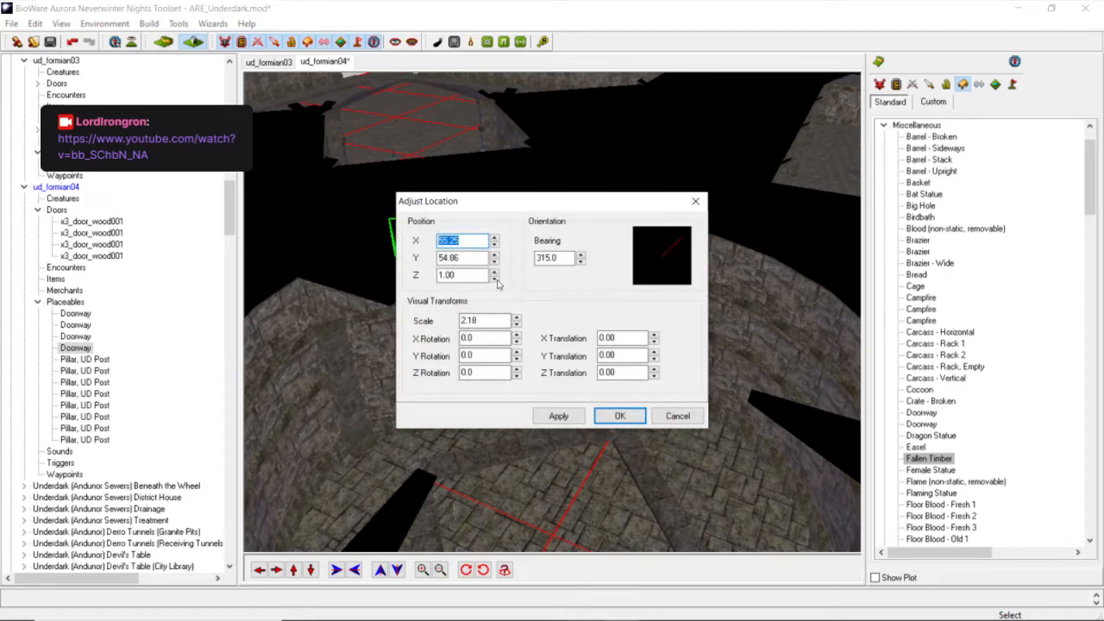
left_click(495, 278)
left_click(558, 415)
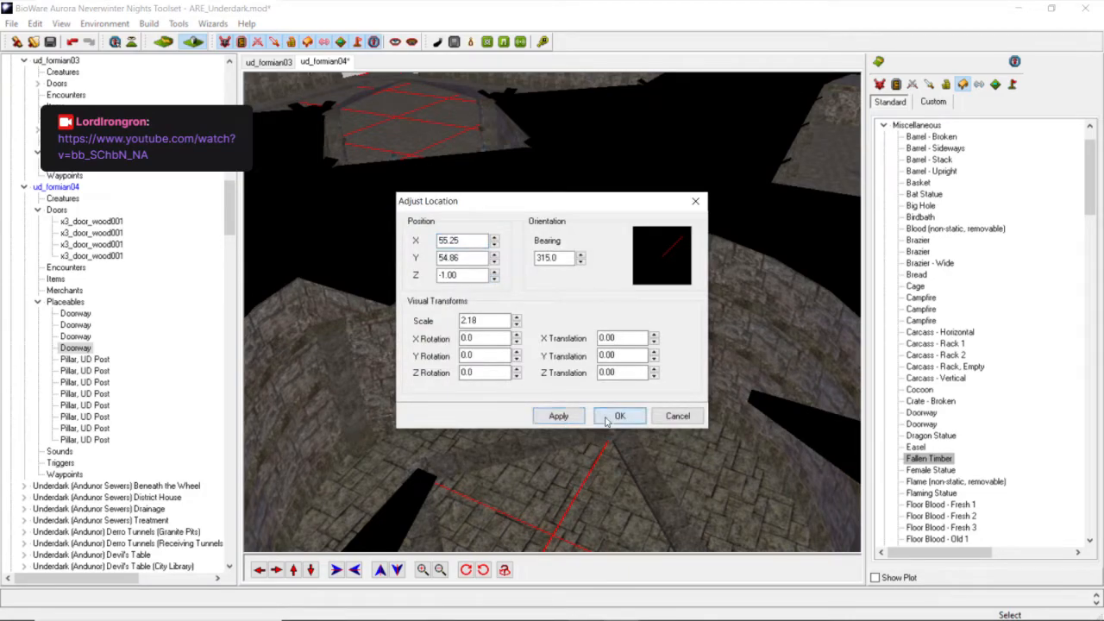
left_click(619, 416)
Paste a copy of the doorway onto the floor of the opposite round chamber, in front of its flat wall.
middle_click_drag(525, 368, 420, 302)
scroll(402, 311, "down", 5)
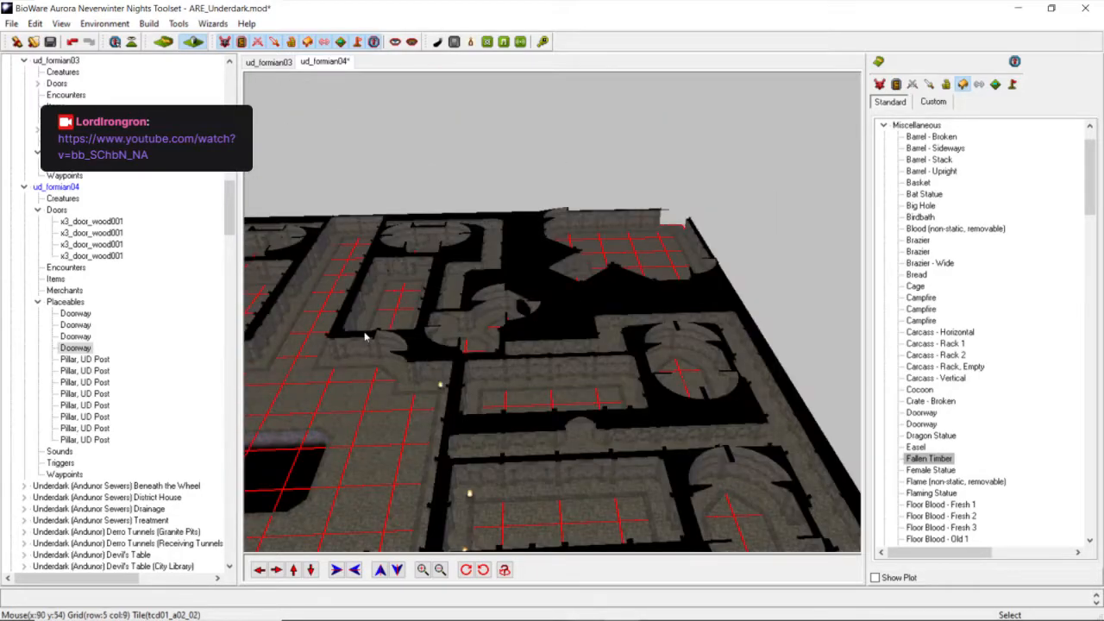
middle_click_drag(364, 337, 331, 352)
left_click(254, 576)
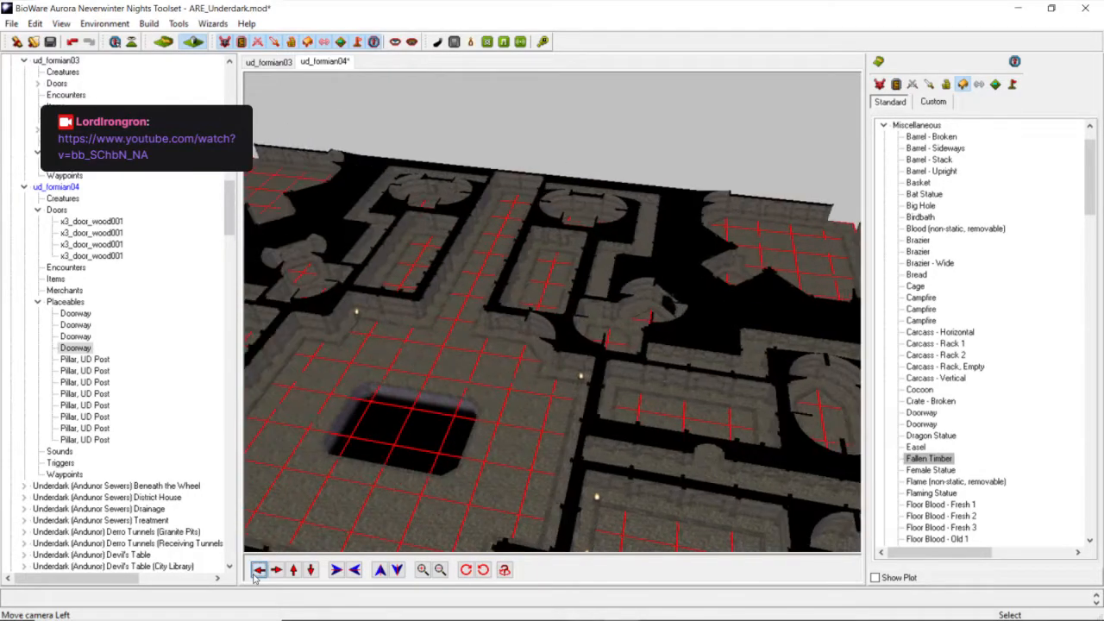
left_click(256, 572)
scroll(569, 311, "up", 5)
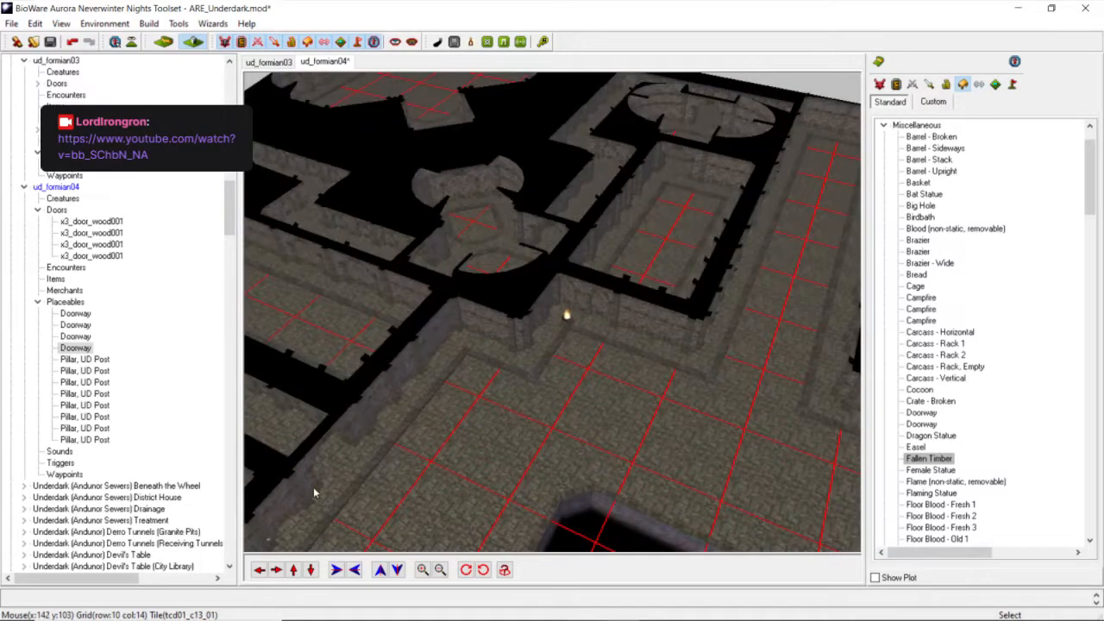
middle_click_drag(315, 493, 289, 500)
left_click(294, 572)
middle_click_drag(362, 466, 443, 414)
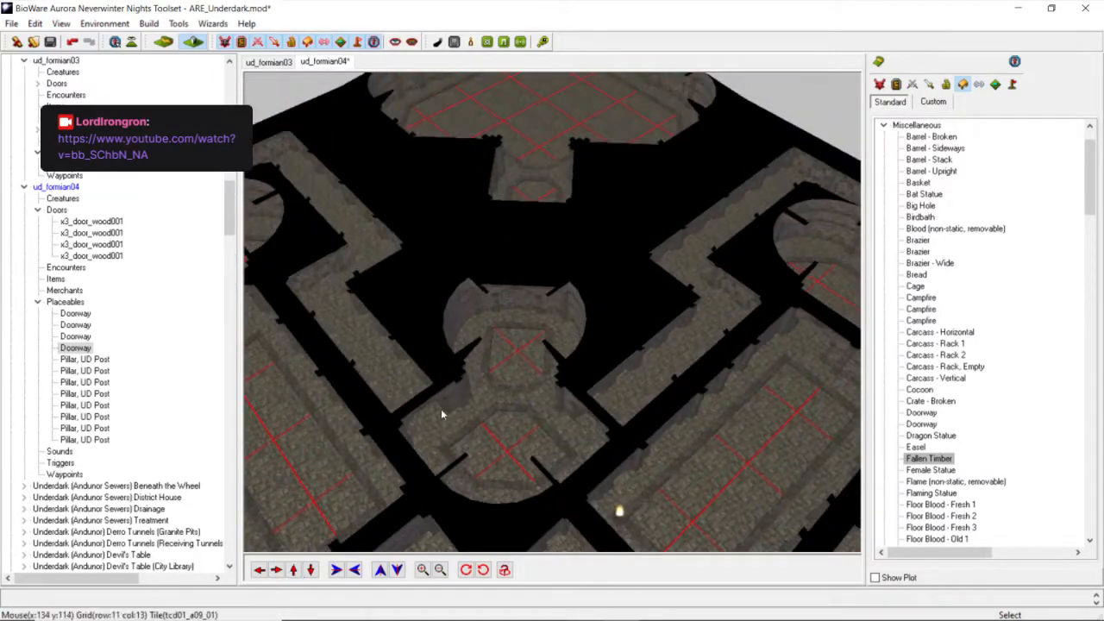
scroll(441, 414, "up", 4)
scroll(441, 414, "down", 1)
scroll(525, 388, "down", 2)
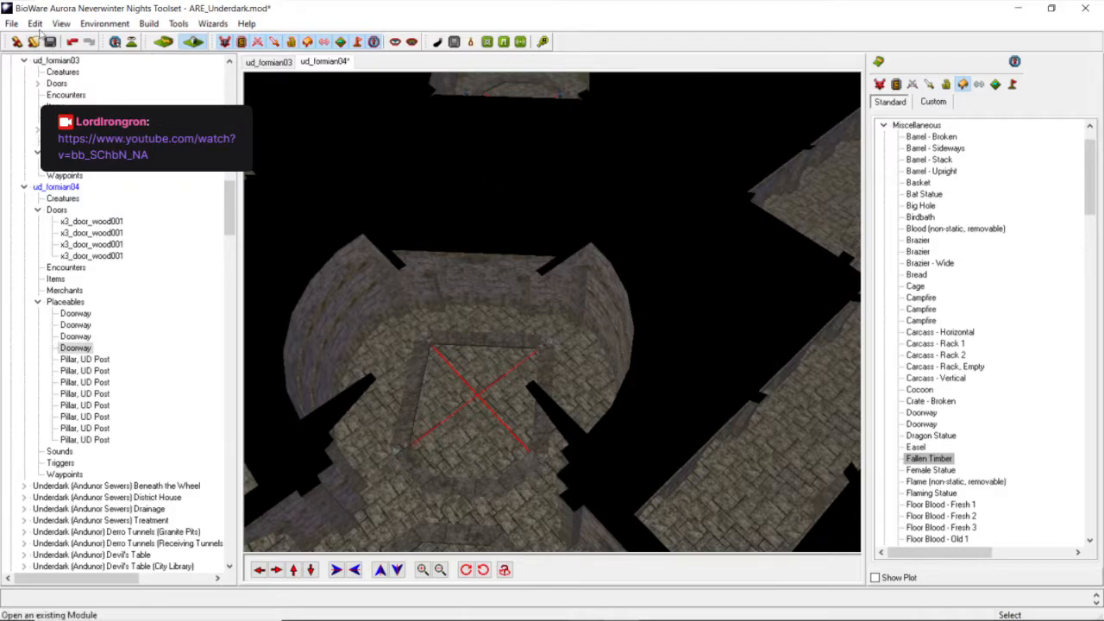
left_click(35, 23)
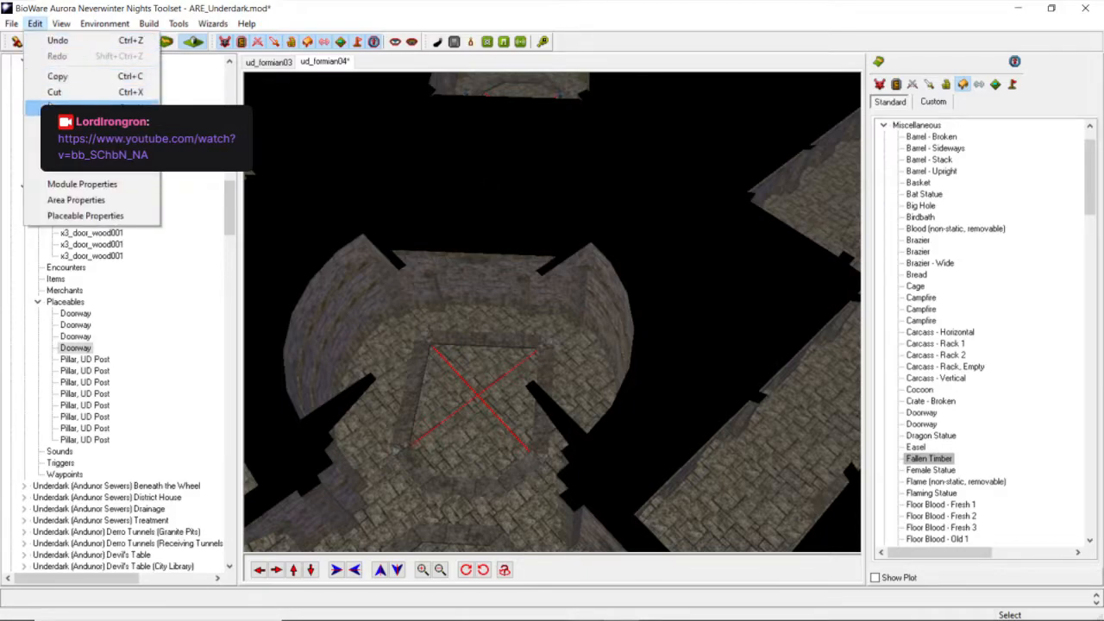
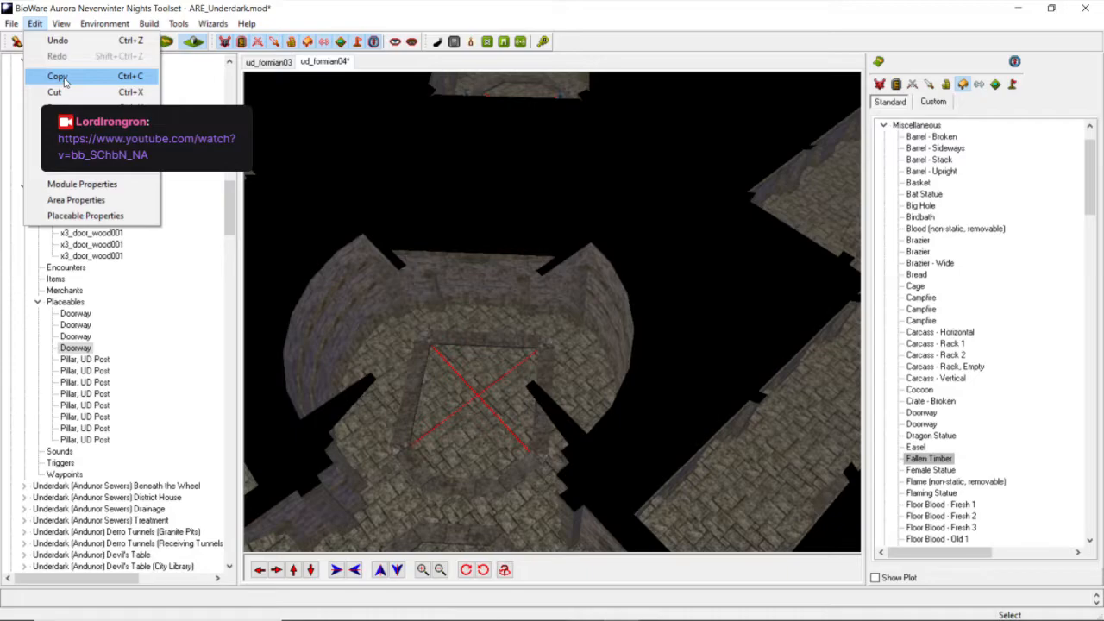
left_click(57, 107)
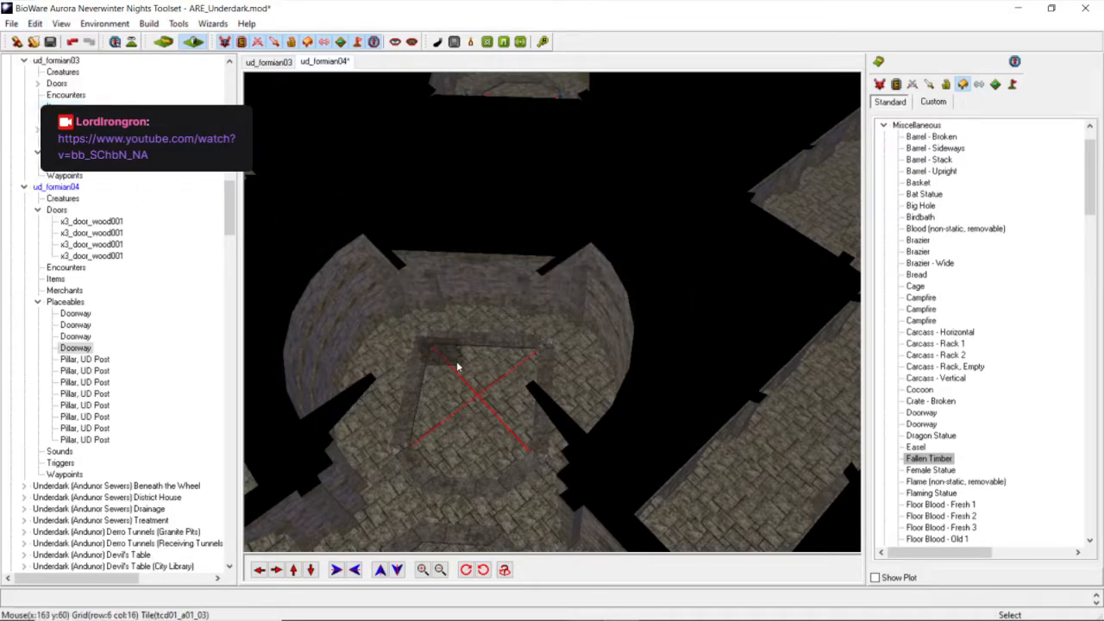
left_click(483, 346)
Rotate the pasted doorway to a bearing of about 45 so it lines up with the chamber's flat wall.
scroll(441, 346, "up", 4)
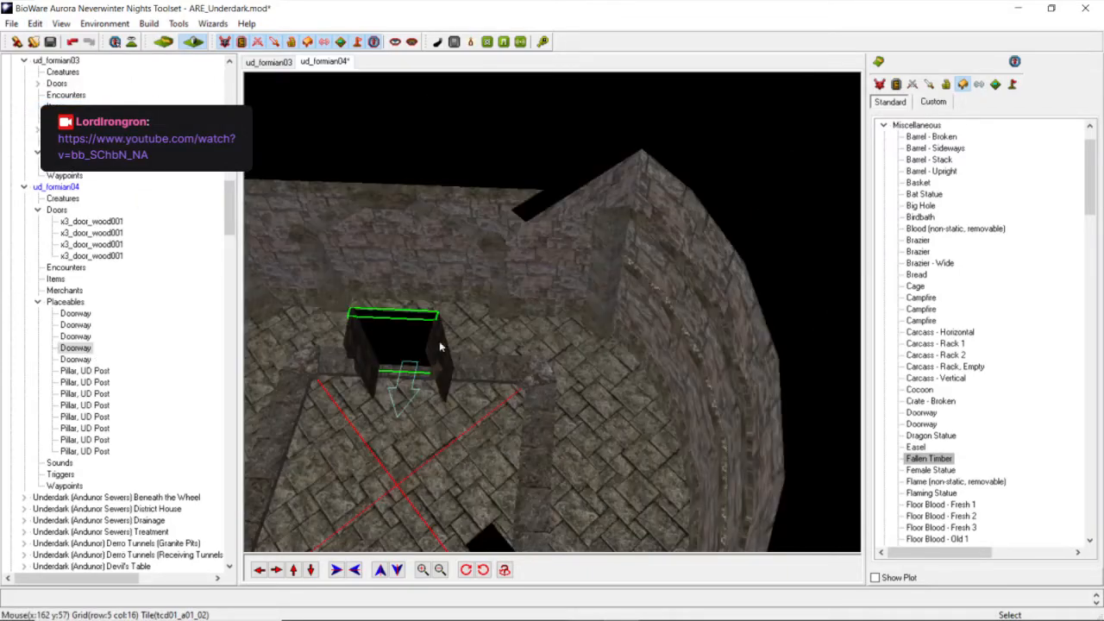
left_click(483, 570)
left_click(482, 575)
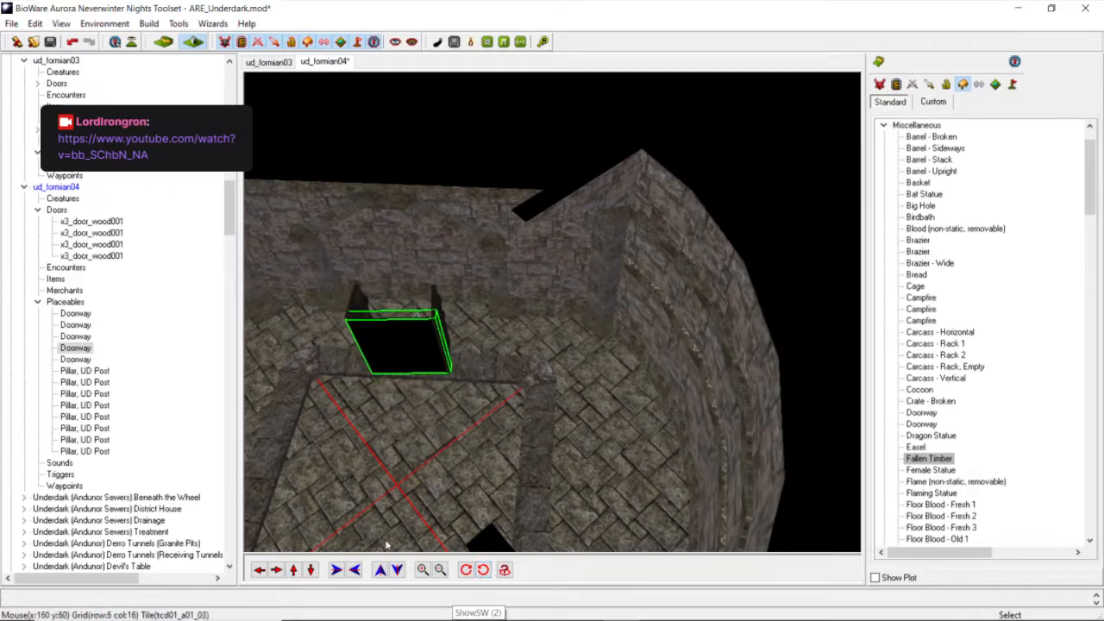
left_click(466, 570)
scroll(411, 394, "down", 3)
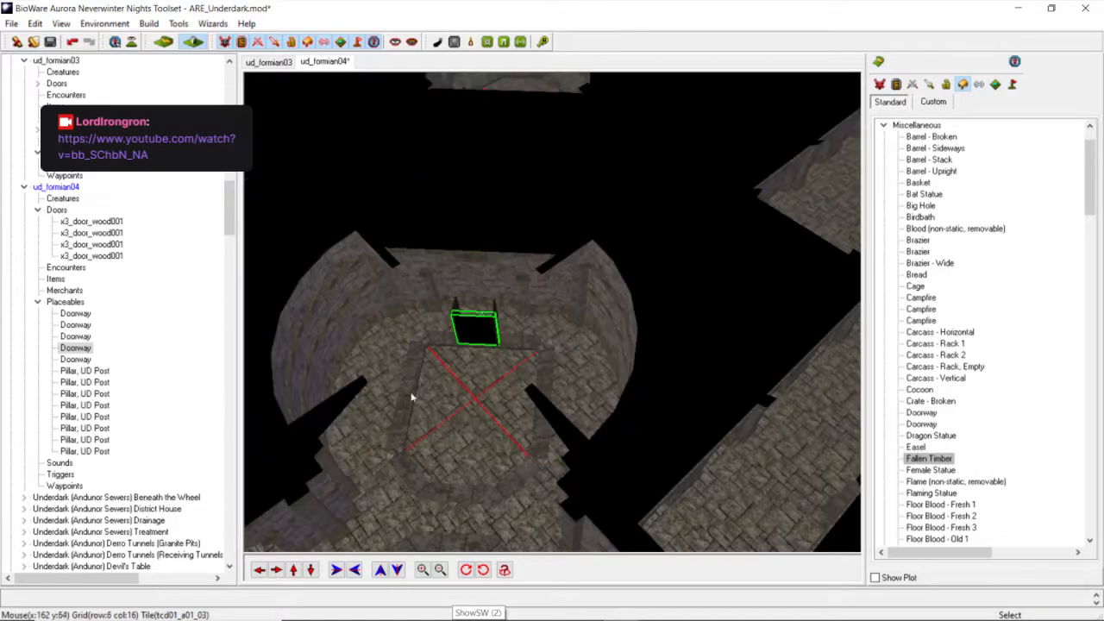
middle_click_drag(411, 394, 461, 398)
scroll(439, 397, "up", 3)
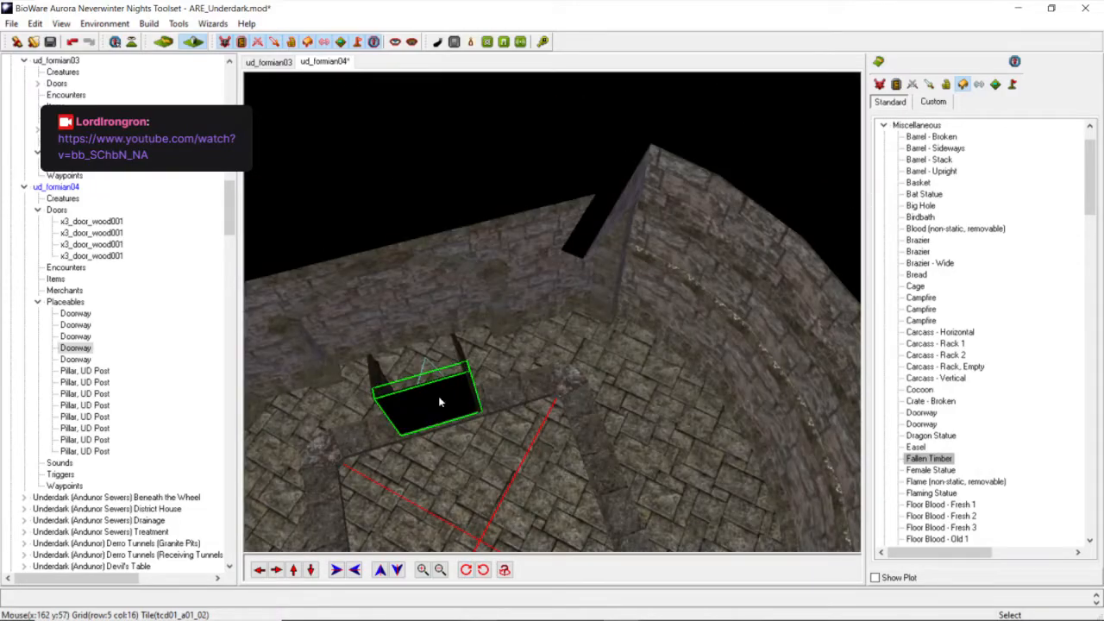
Enlarge the pasted doorway to scale 2.08 and move it behind the flat wall to about X 164.95, Y 55.23.
left_click(438, 396)
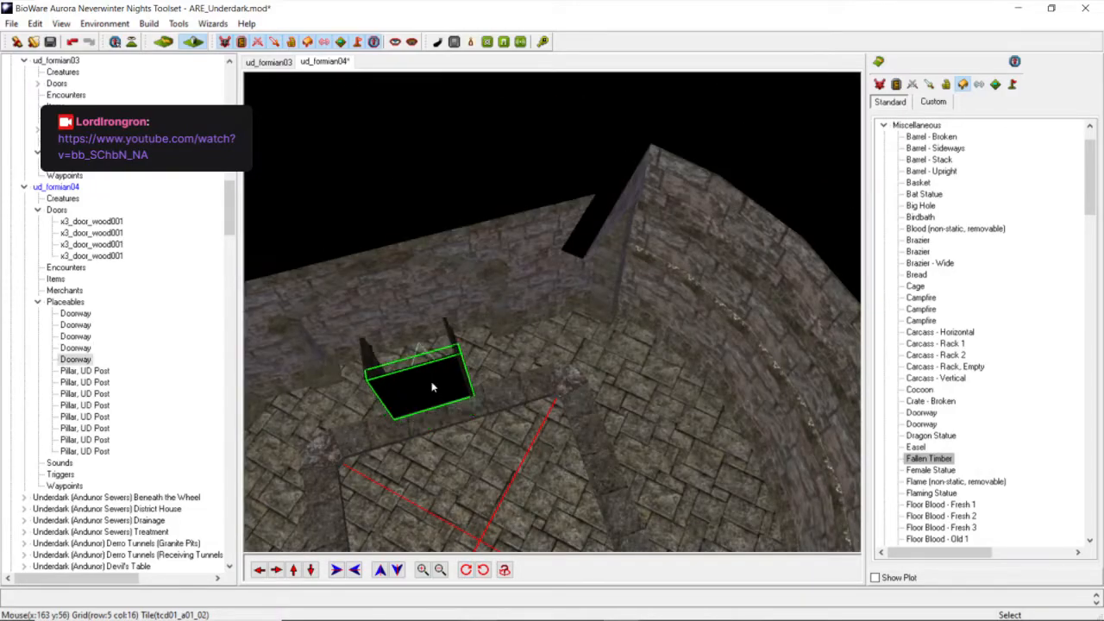
scroll(433, 388, "up", 5)
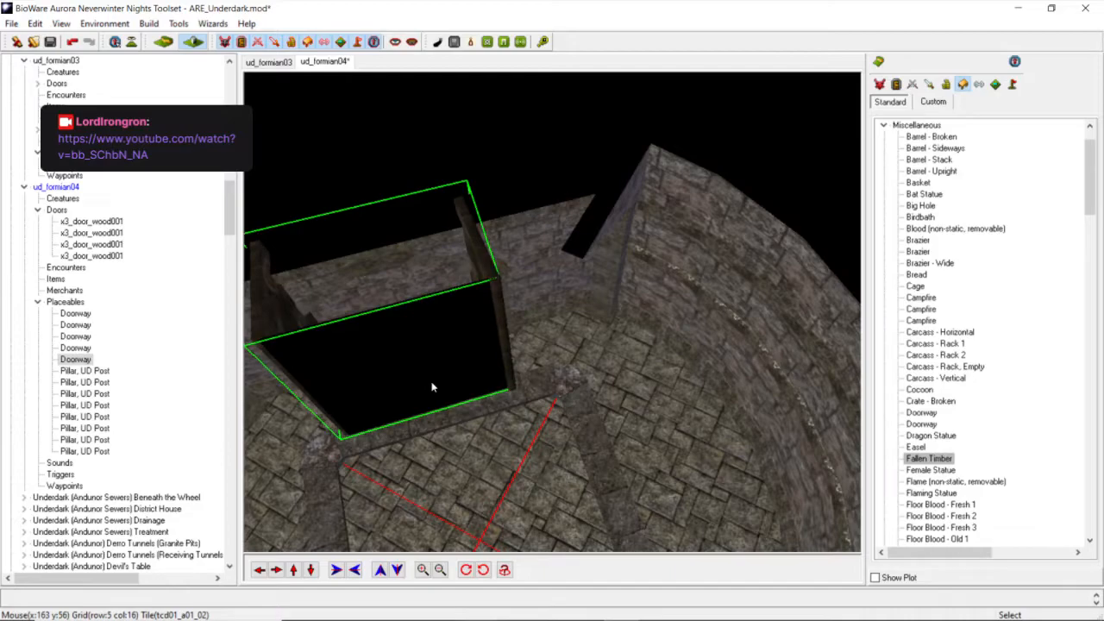
left_click_drag(433, 387, 382, 201)
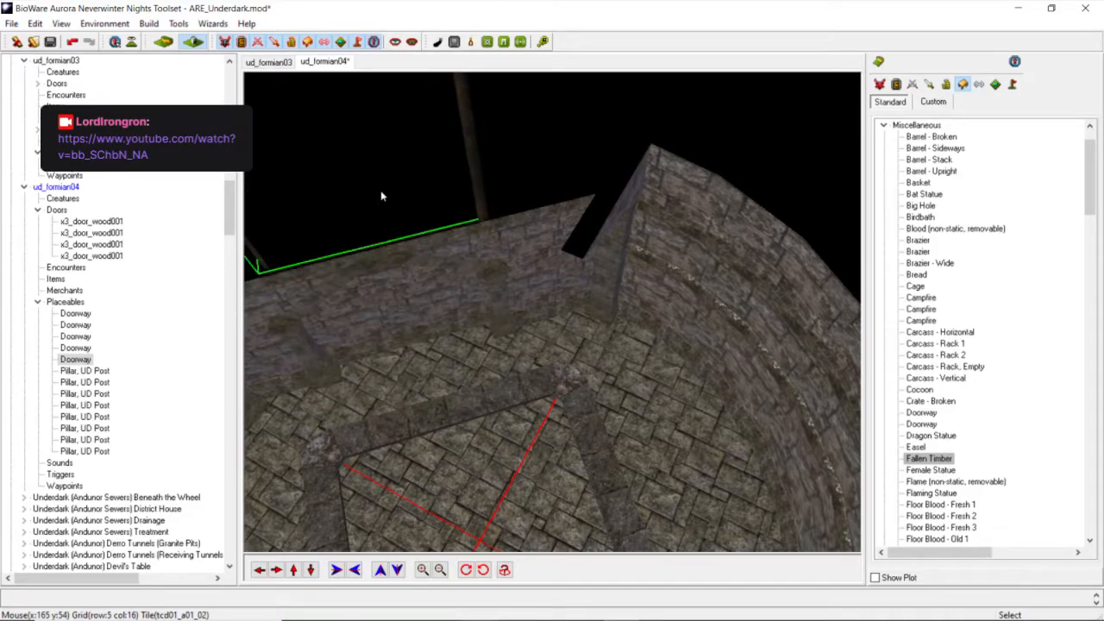
Set the Z position of the doorway behind the flat wall to -1.00.
right_click(379, 187)
left_click(402, 209)
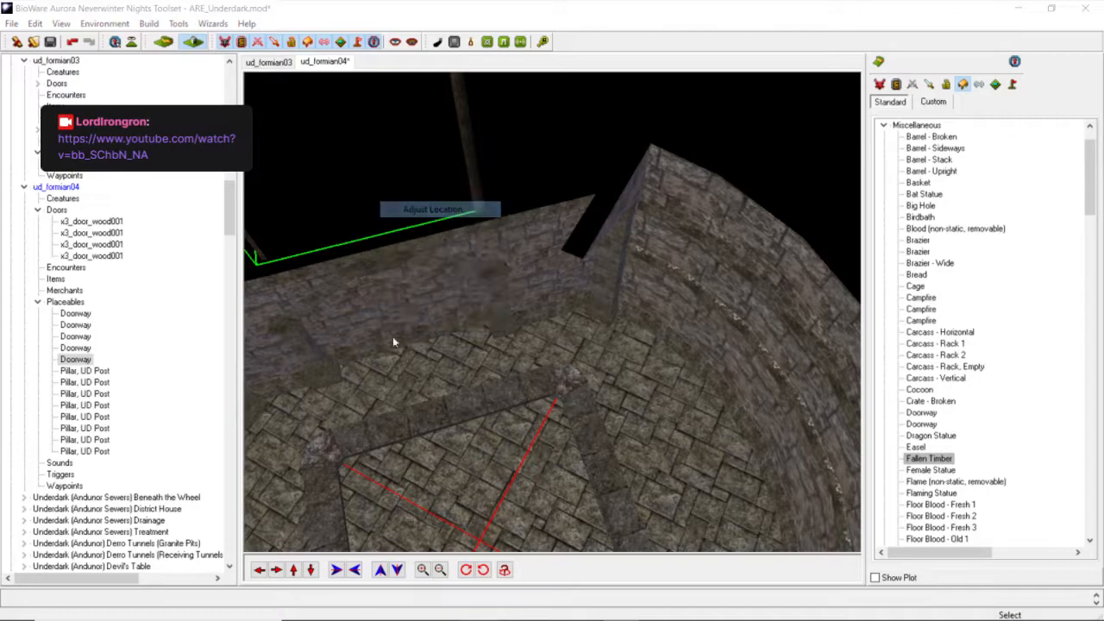
key("Tab")
key("Tab")
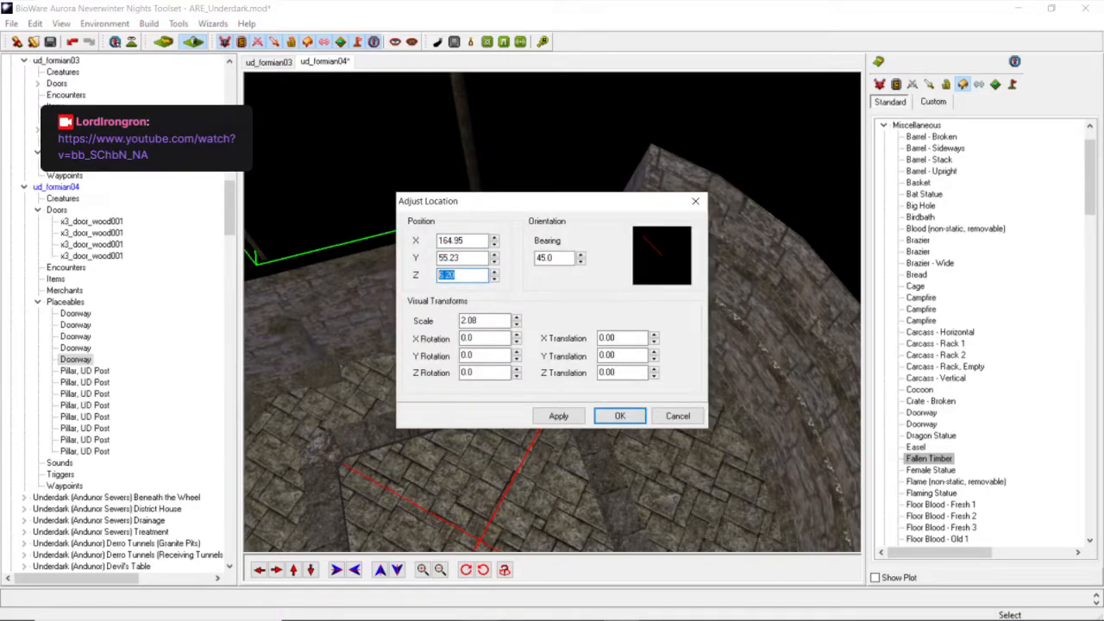
type("-1")
left_click(558, 416)
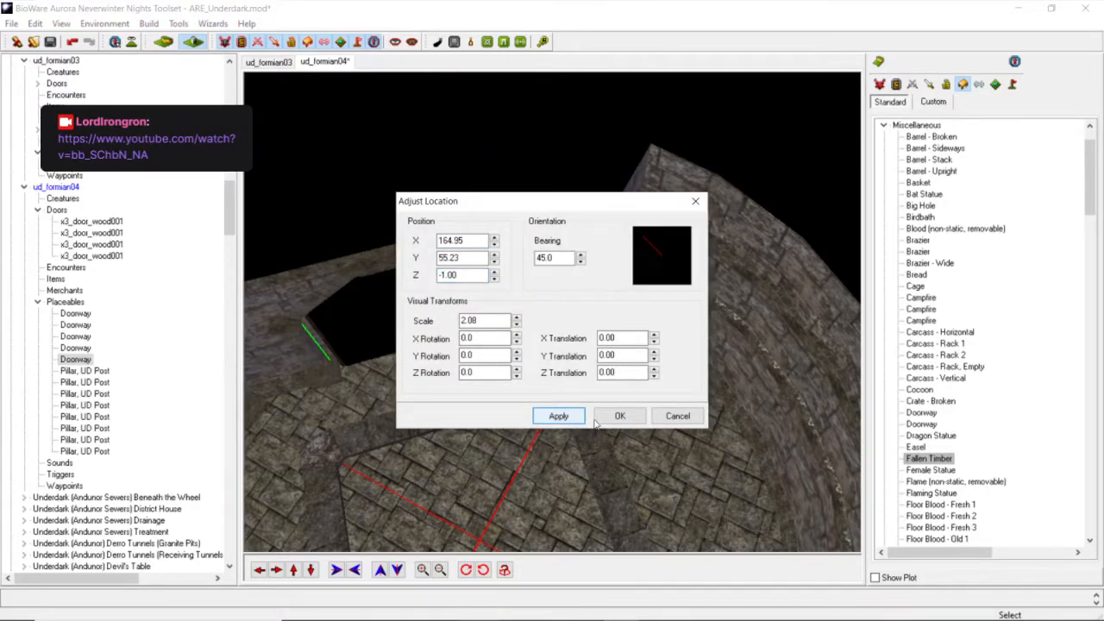
left_click(601, 420)
Paint Doorway terrain on the wall edge of the corridor beside the round chamber.
scroll(545, 401, "down", 5)
middle_click_drag(537, 384, 532, 359)
scroll(506, 397, "down", 8)
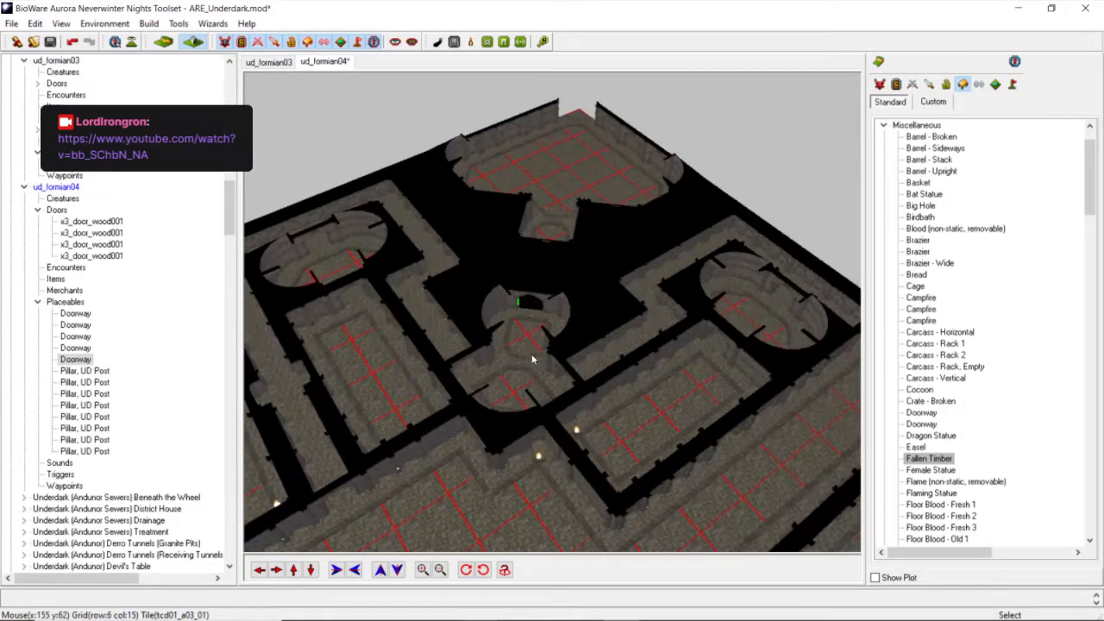
scroll(532, 359, "up", 4)
left_click(878, 61)
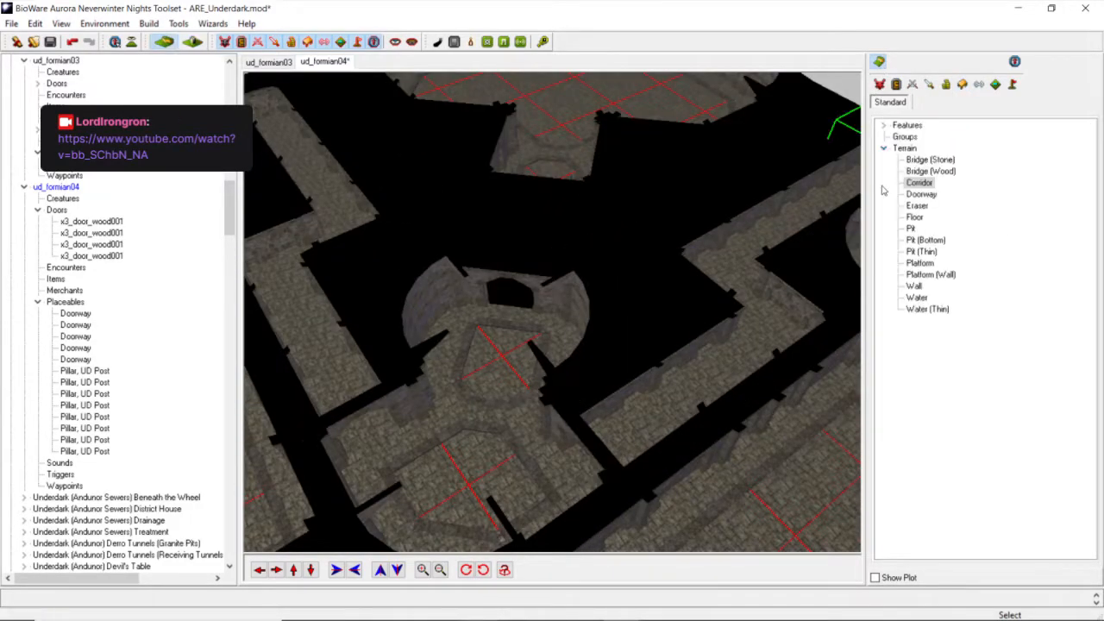
left_click(916, 194)
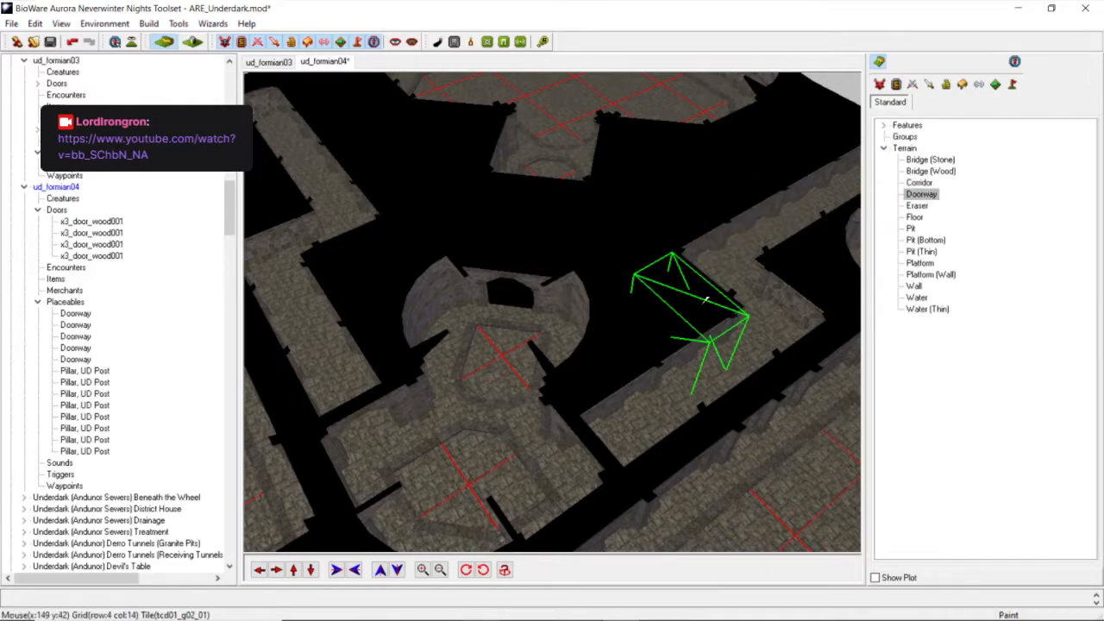
left_click(705, 300)
Place a universal Wood Door in the corridor's newly painted doorway.
middle_click_drag(706, 304, 641, 303)
scroll(651, 303, "up", 3)
scroll(648, 303, "down", 3)
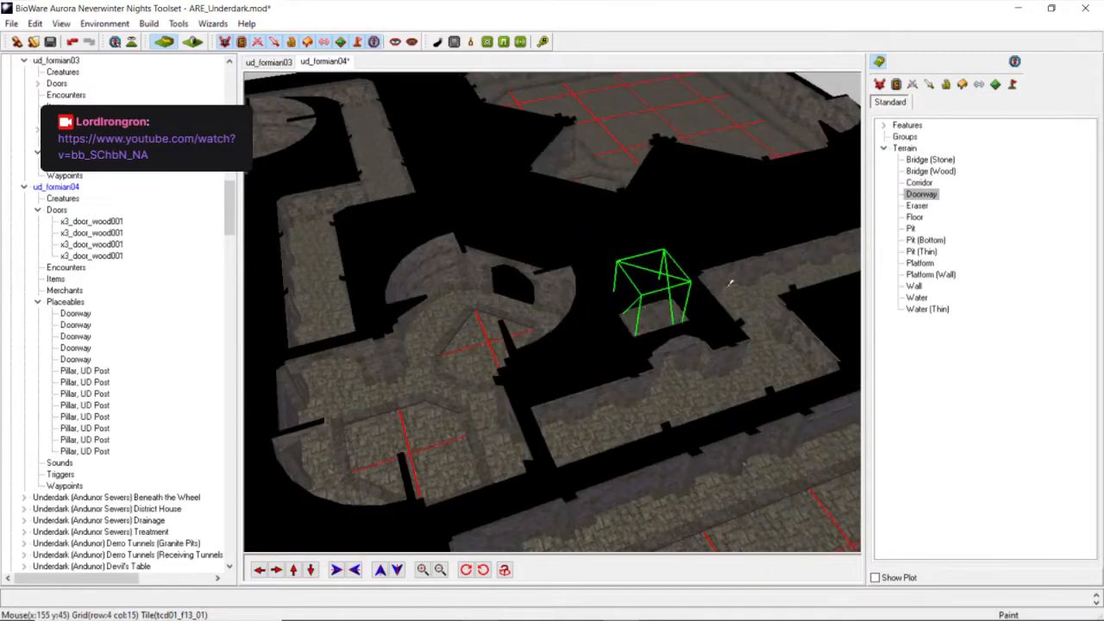
left_click(896, 84)
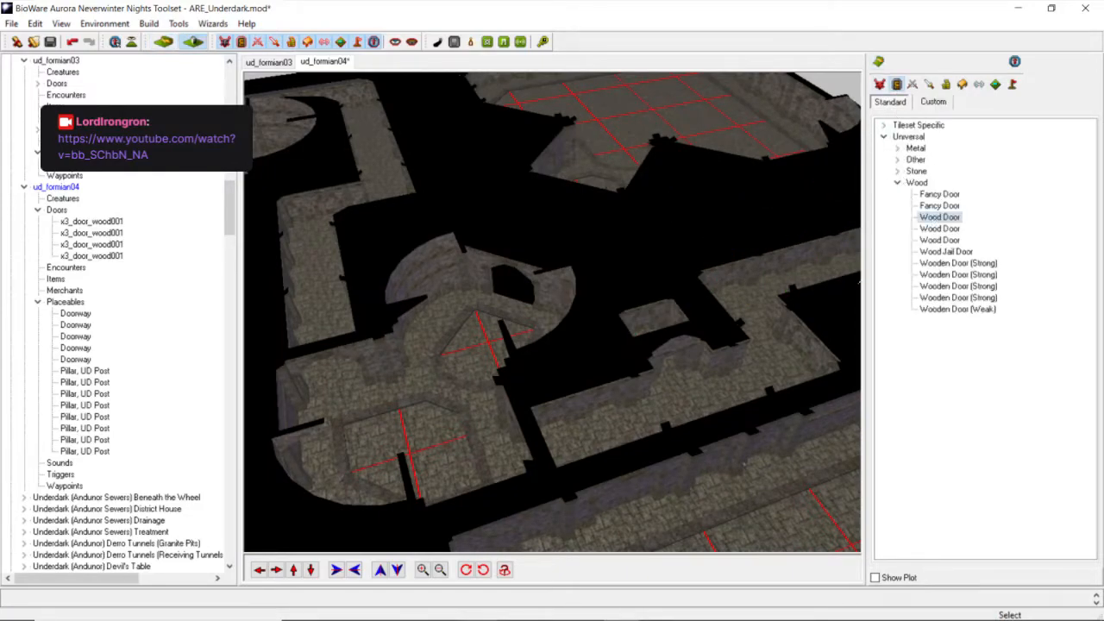
left_click(679, 375)
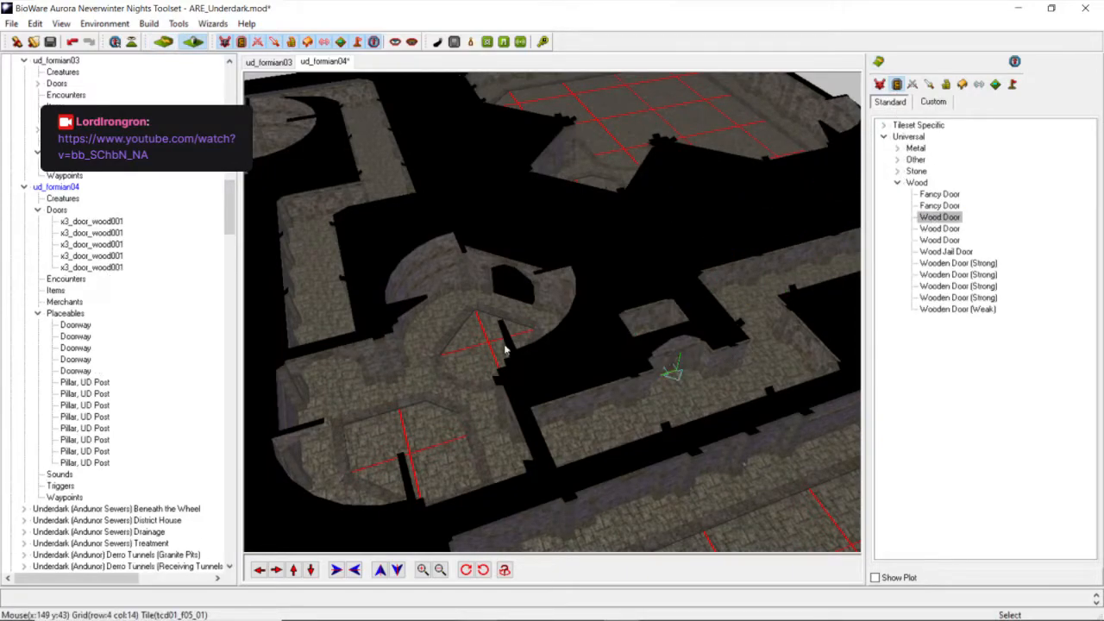
Place the first Doorway placeable from the Miscellaneous category on the chamber floor in front of the dark opening.
scroll(505, 349, "up", 5)
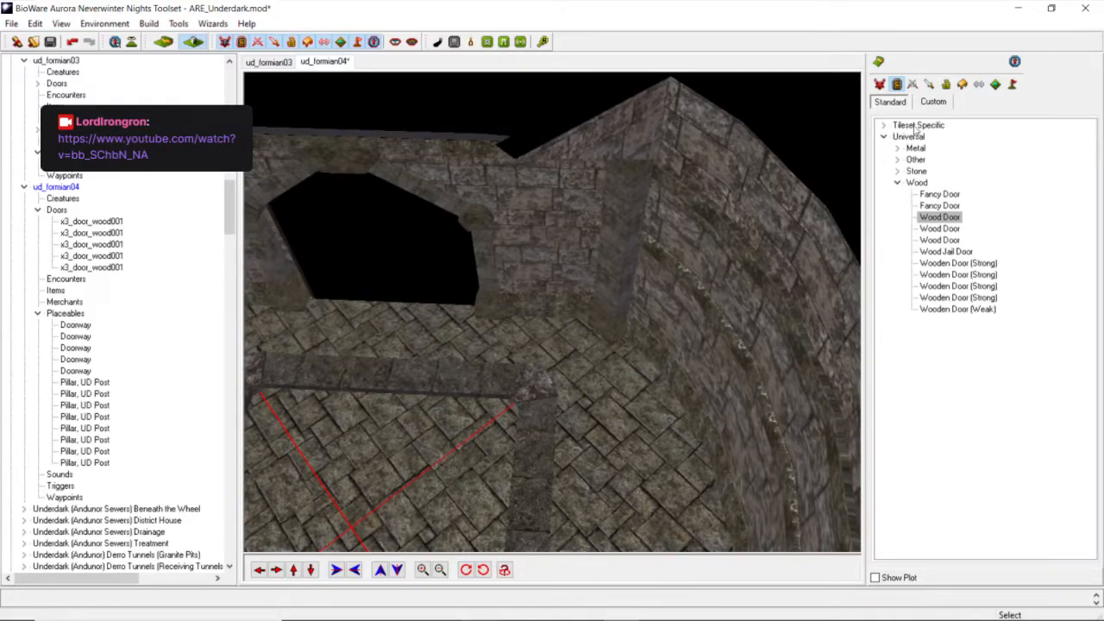
scroll(713, 176, "down", 5)
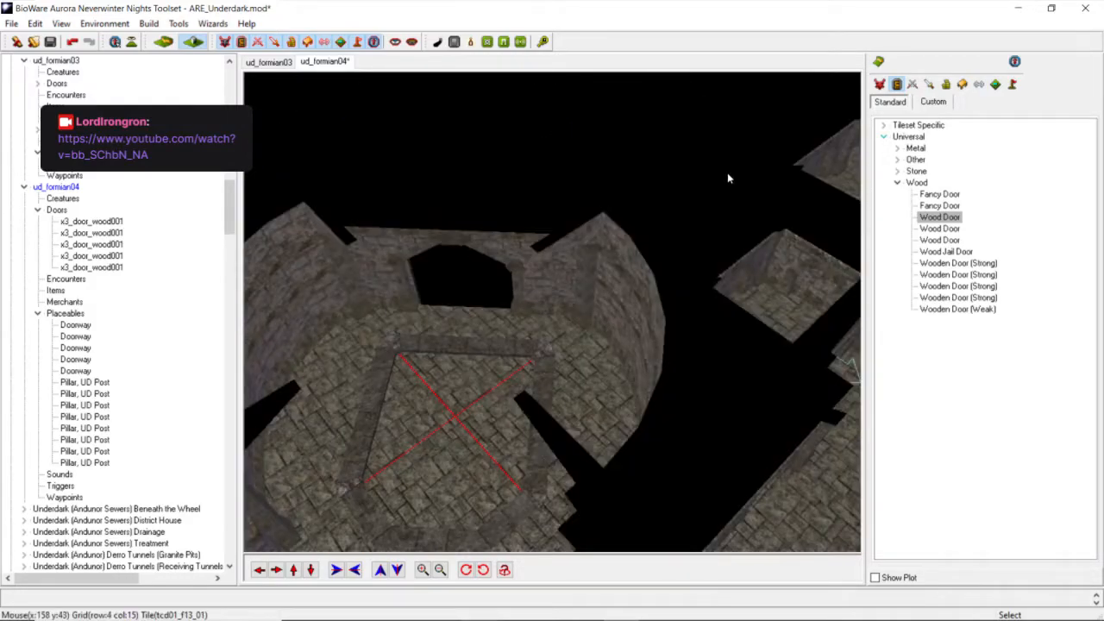
left_click(961, 85)
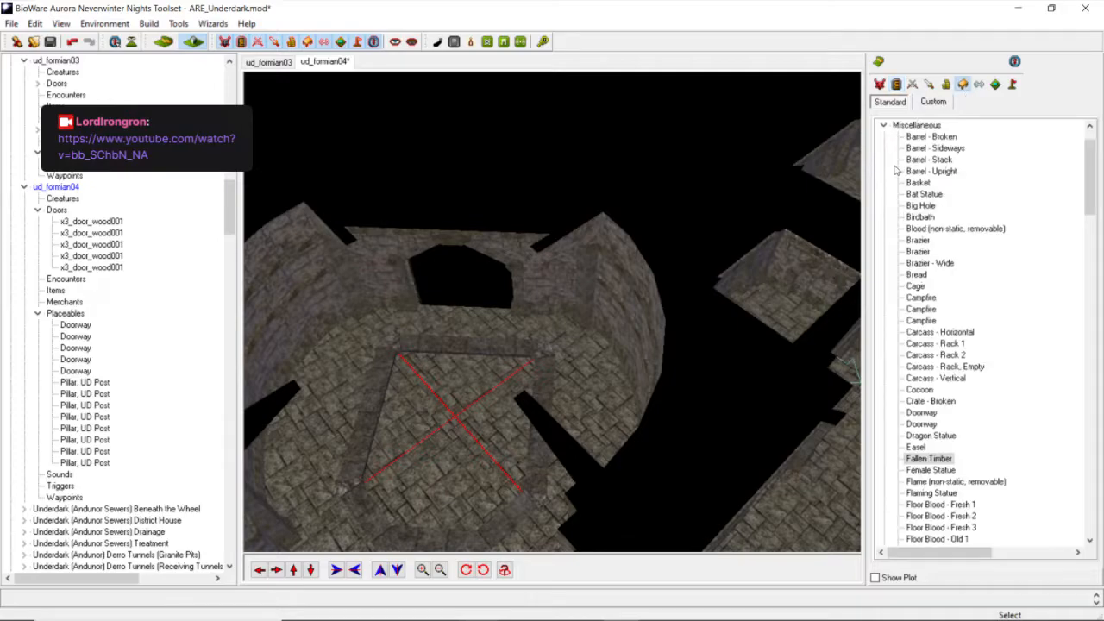
left_click(921, 412)
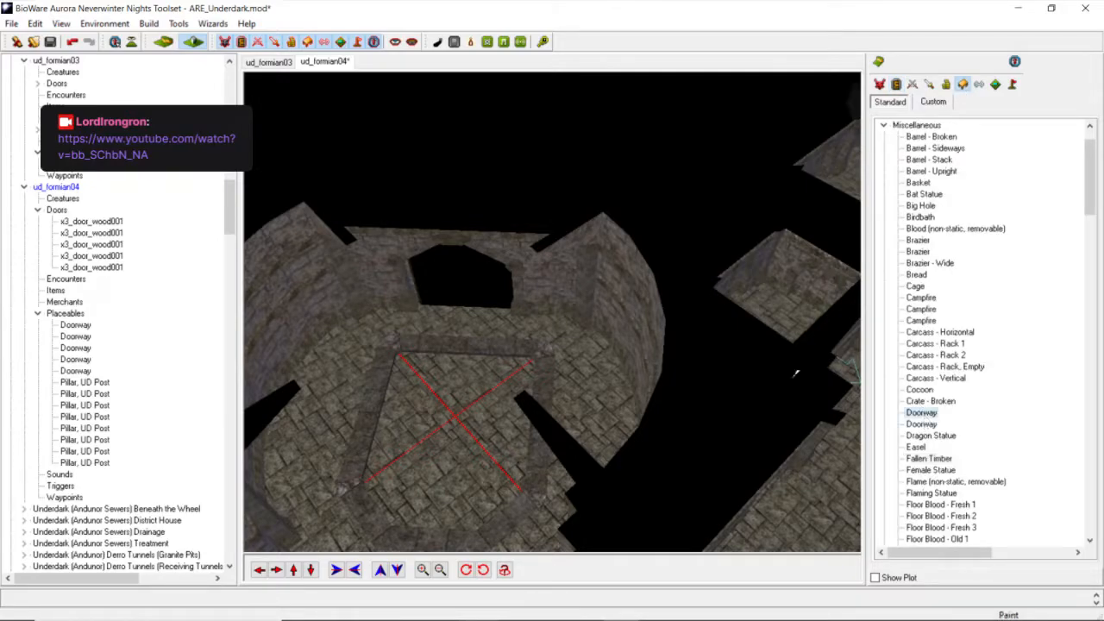
left_click(498, 344)
Rotate the new doorway clockwise to about bearing 222 and move it in front of the opening to about X 163.26, Y 57.05.
scroll(353, 336, "up", 5)
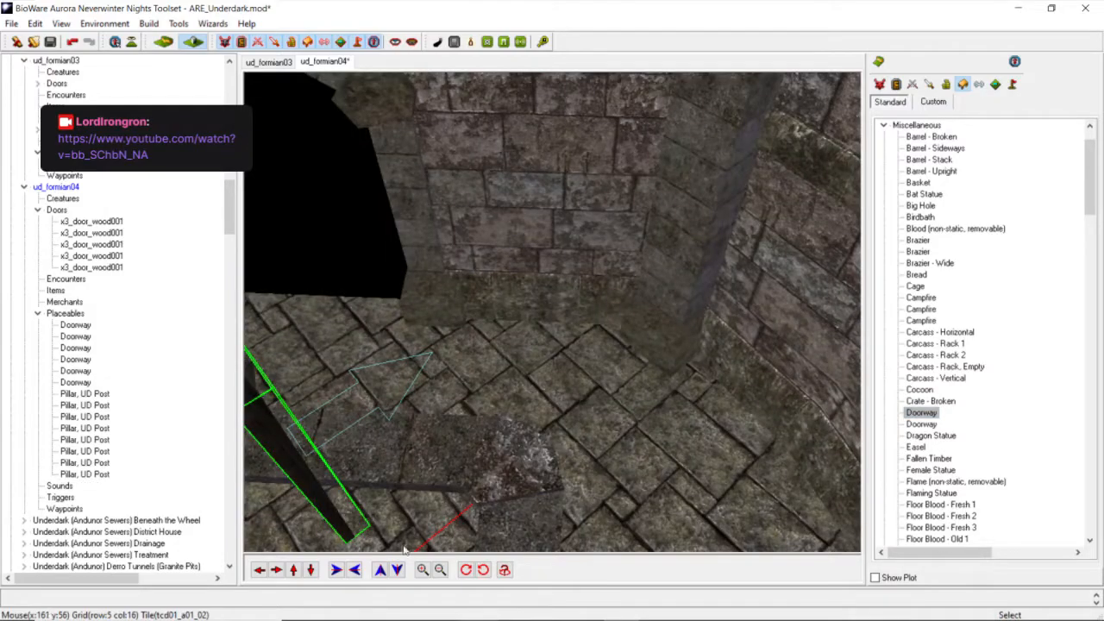
left_click(464, 570)
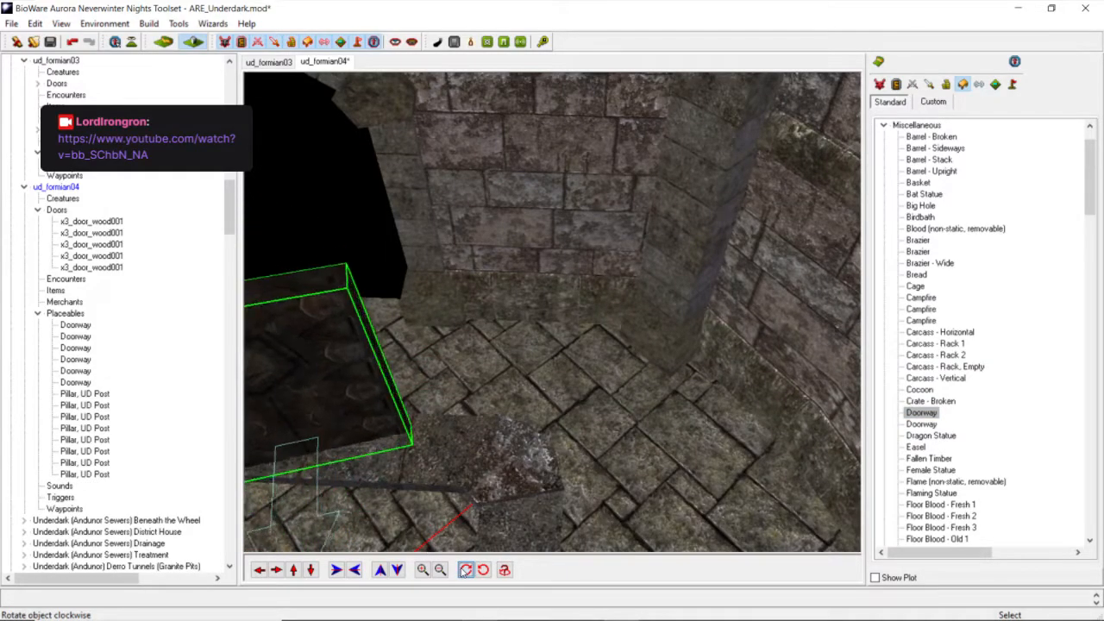
left_click(260, 572)
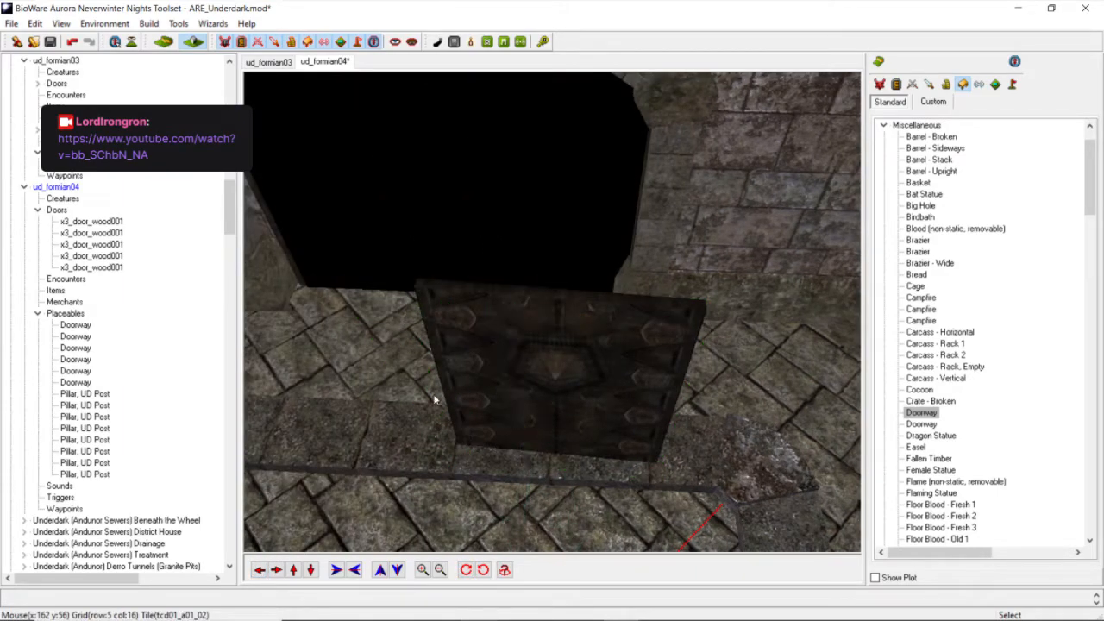
left_click(413, 386)
Set the bearing of the doorway in front of the dark opening to 225.
right_click(413, 386)
left_click(457, 411)
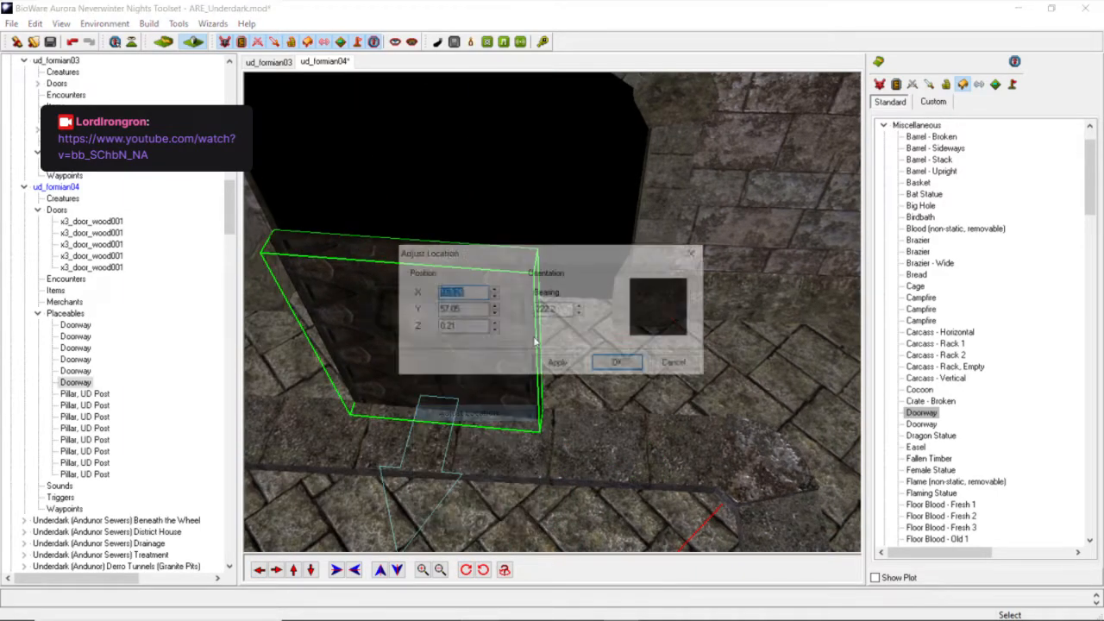
left_click(555, 310)
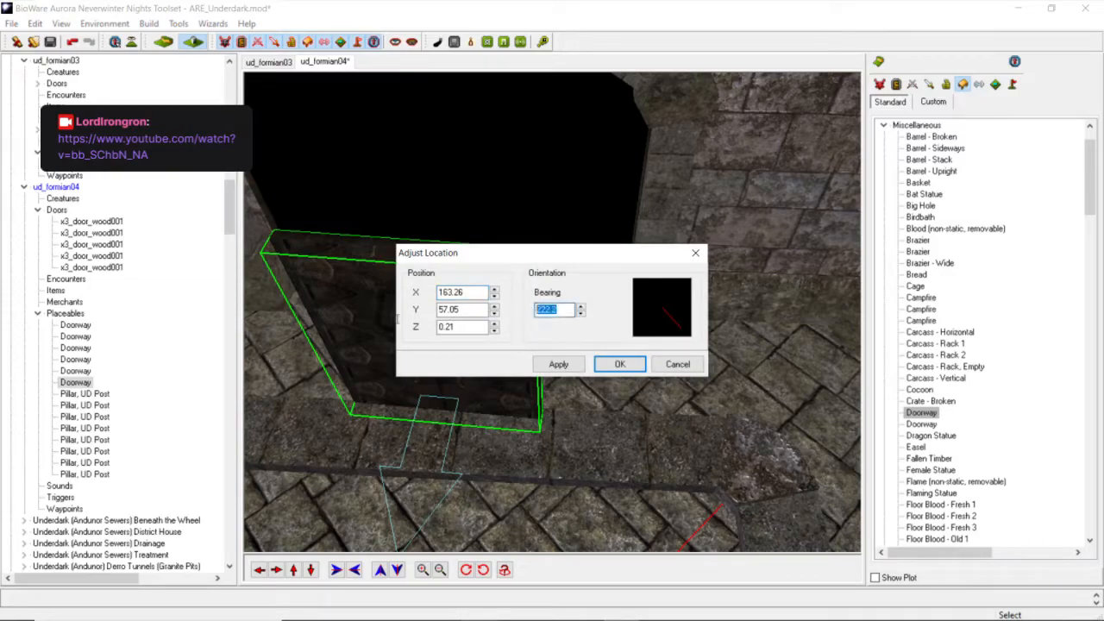
left_click(559, 364)
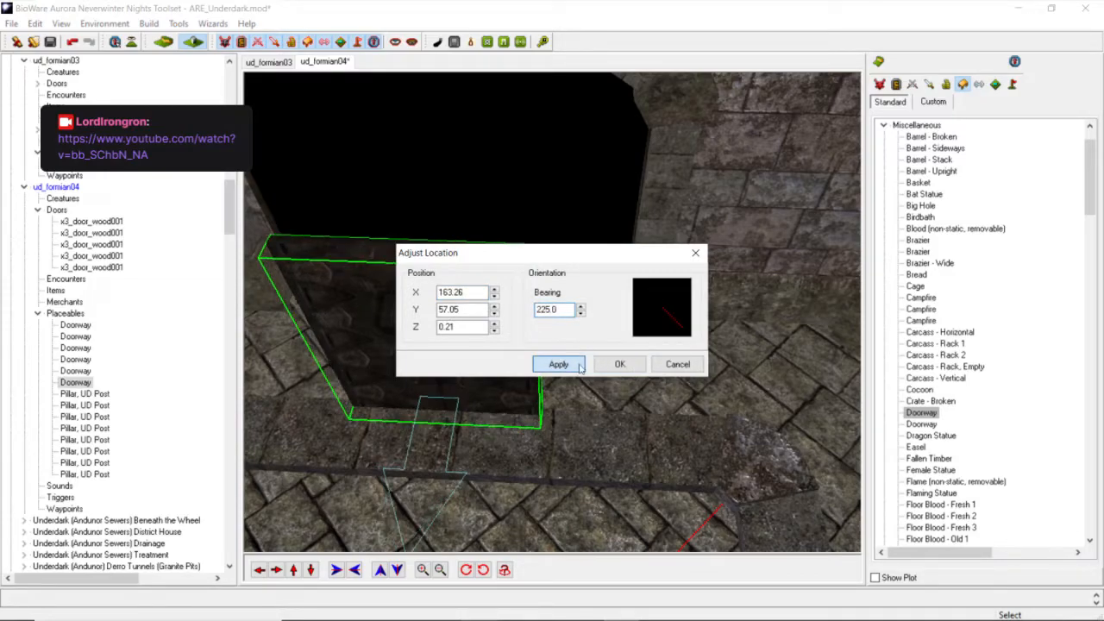
left_click(616, 363)
Move the doorway back across the chamber floor, closer to the dark opening in the wall.
left_click_drag(458, 342, 453, 274)
middle_click_drag(422, 332, 486, 411)
scroll(485, 412, "down", 3)
left_click(485, 411)
left_click(508, 349)
scroll(492, 394, "up", 3)
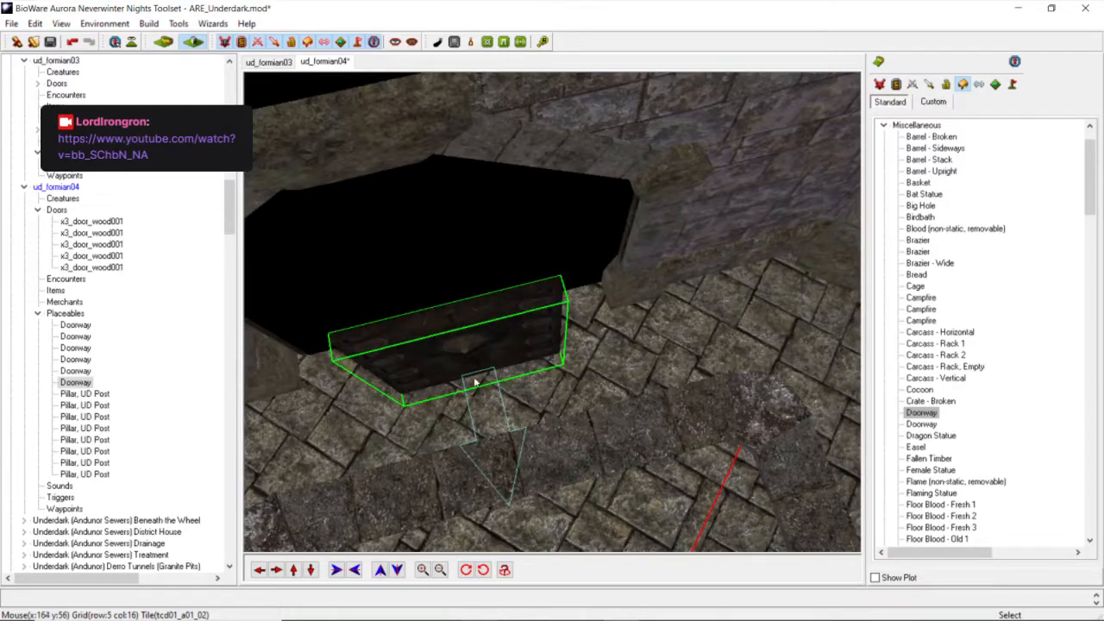
left_click_drag(474, 382, 438, 346)
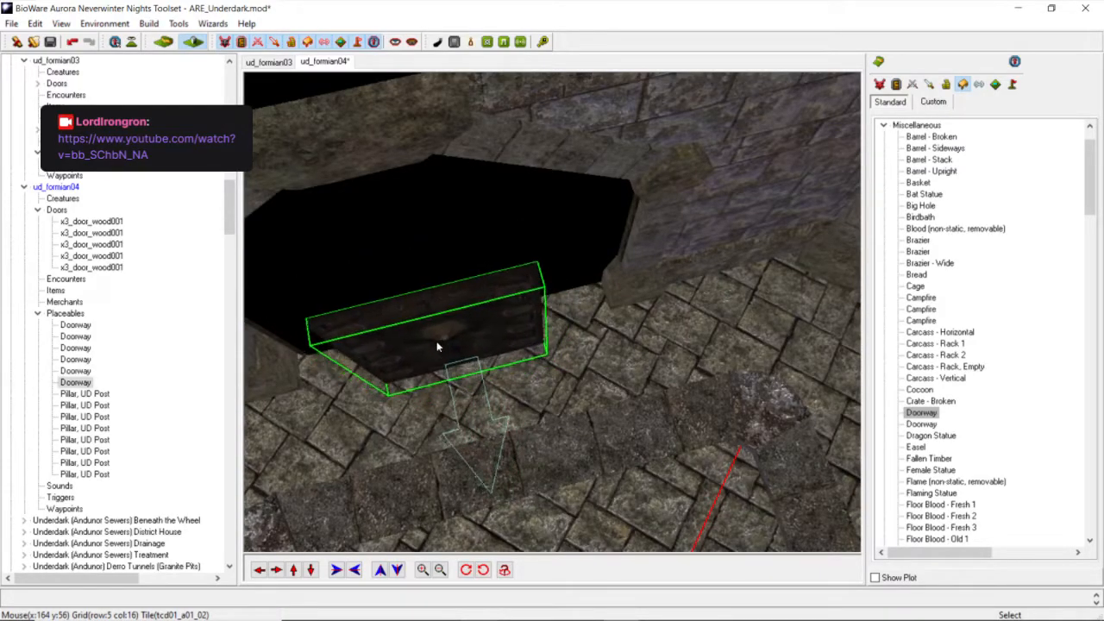
scroll(445, 371, "down", 4)
left_click(441, 343)
middle_click_drag(441, 344, 454, 343)
left_click(456, 343)
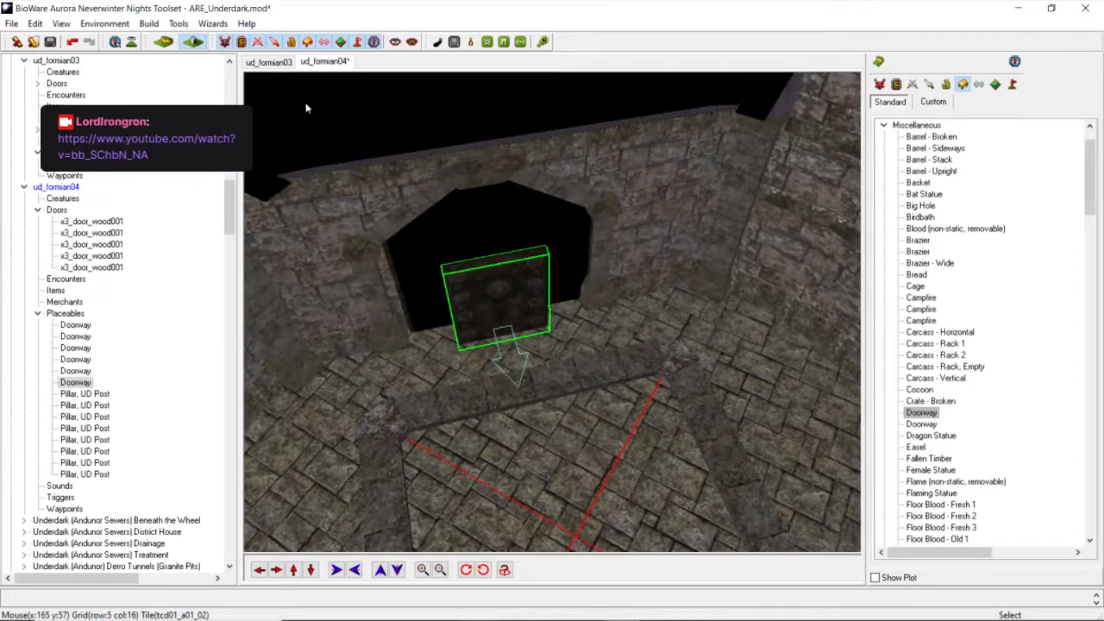
Show the walkmesh and line the doorway up with its edge at the opening, at about X 164.4, Y 56.3.
left_click(105, 23)
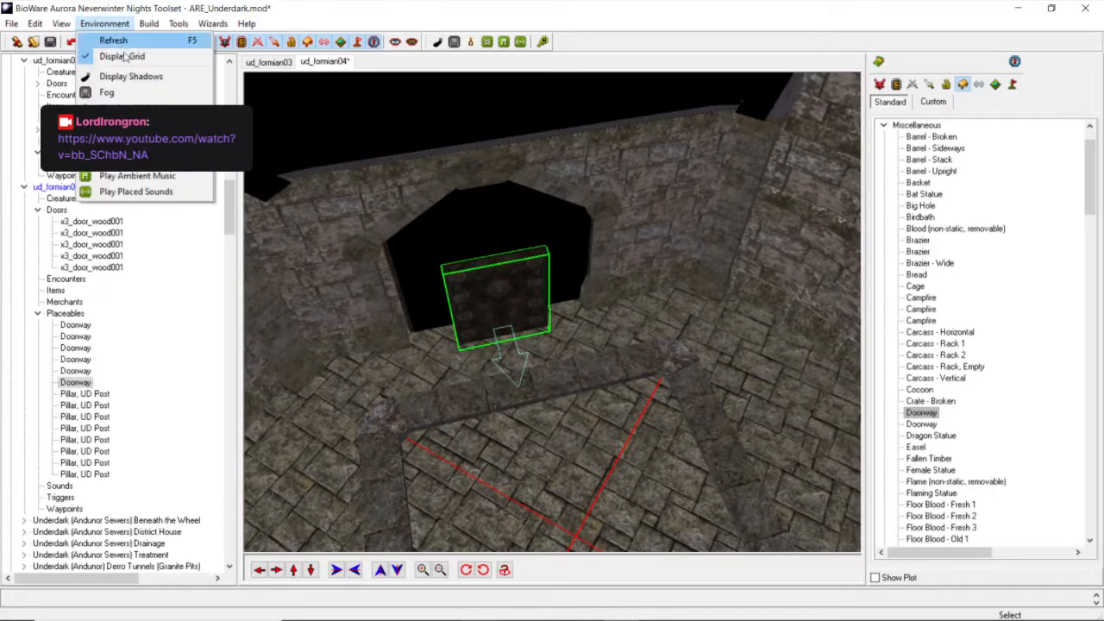
left_click(129, 140)
scroll(488, 390, "up", 4)
mouse_move(485, 395)
middle_mouse_down()
mouse_move(477, 446)
mouse_move(523, 376)
mouse_move(483, 395)
middle_mouse_up()
left_click(445, 294)
middle_click_drag(445, 294, 429, 274)
key("Left")
key("Left")
left_click_drag(437, 282, 434, 284)
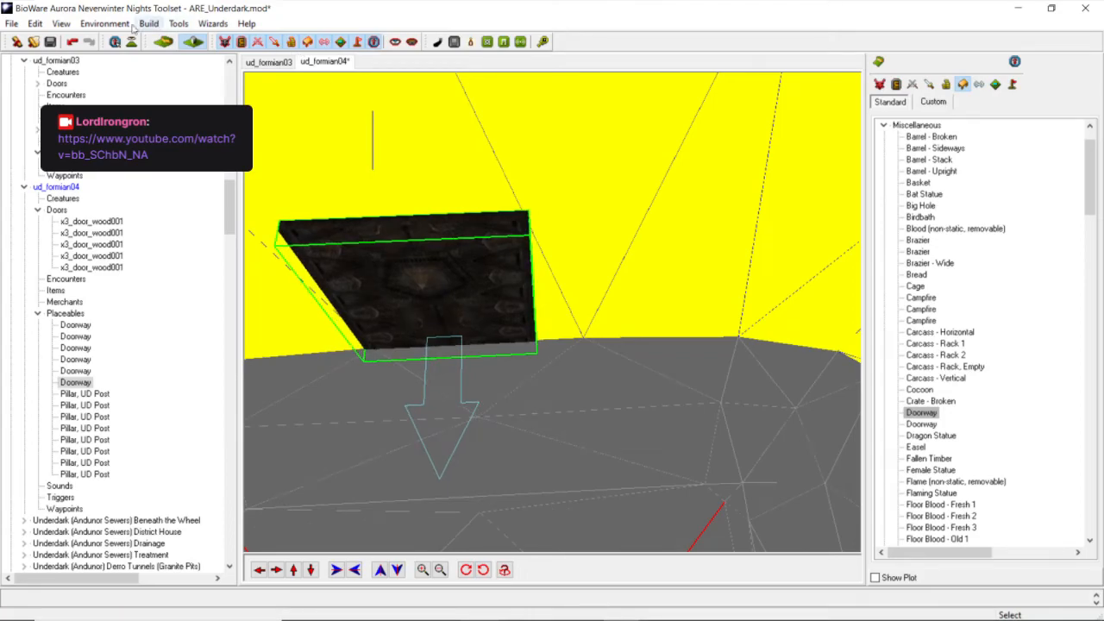
Restore the textured area display and select the doorway in the opening again.
left_click(105, 24)
left_click(129, 128)
scroll(418, 320, "down", 4)
left_click(438, 314)
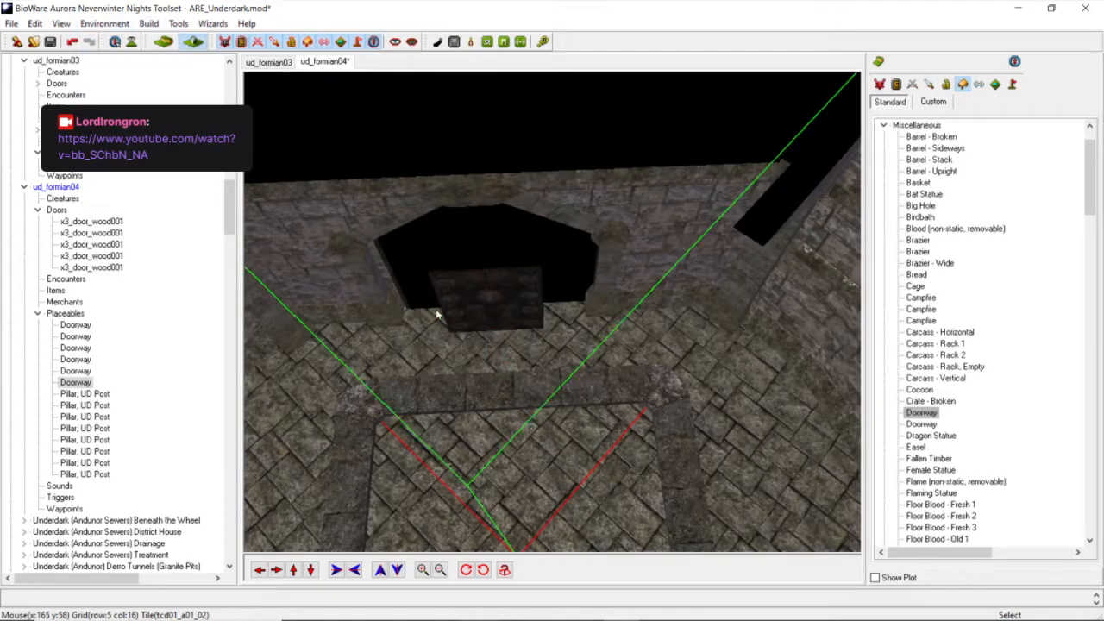
middle_click_drag(438, 314, 434, 320)
scroll(434, 320, "up", 4)
left_click(388, 191)
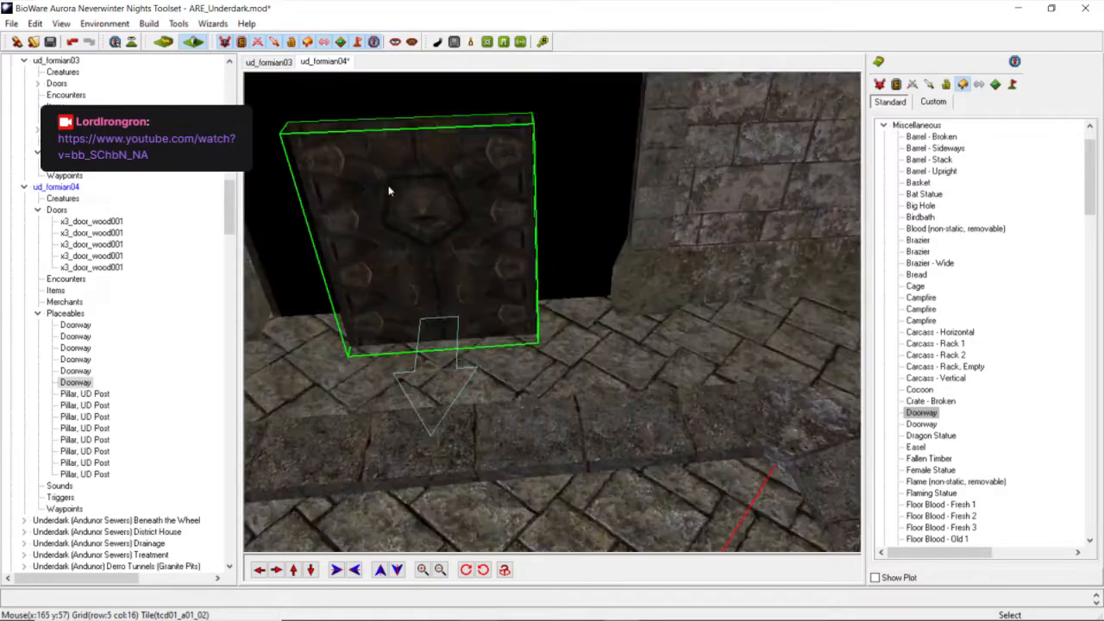
Examine how the doorway sits in the dark opening and where it lies relative to the surrounding rooms.
left_click(105, 23)
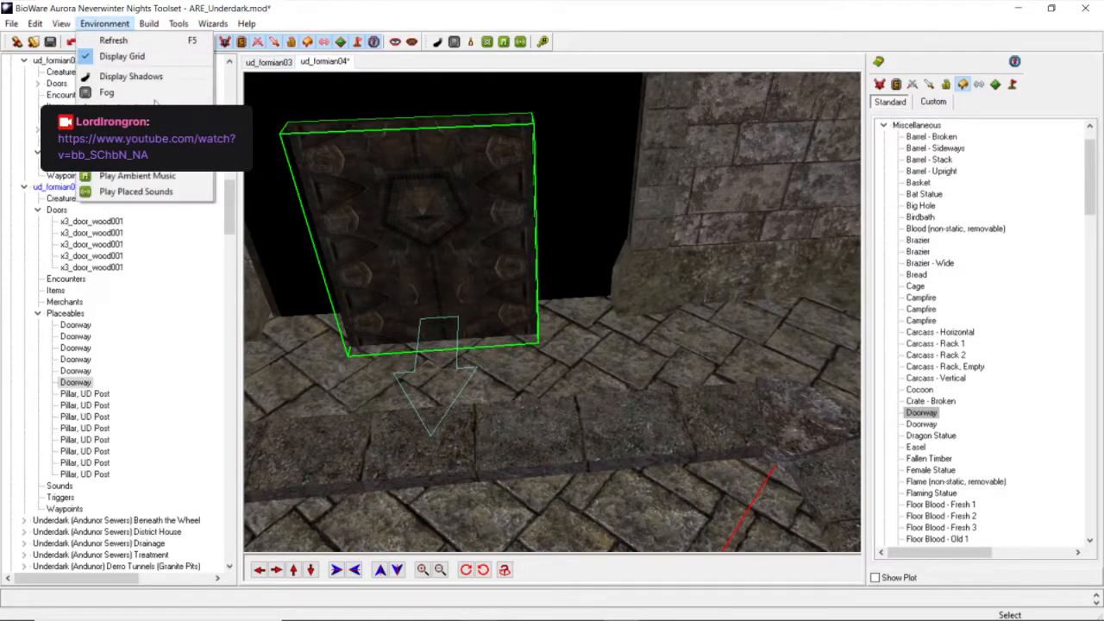
left_click(121, 27)
scroll(386, 331, "down", 4)
middle_click_drag(388, 333, 414, 337)
scroll(418, 328, "up", 4)
scroll(418, 329, "down", 4)
middle_click_drag(423, 299, 446, 333)
scroll(458, 242, "up", 4)
scroll(458, 242, "down", 4)
scroll(453, 301, "up", 4)
scroll(423, 368, "down", 5)
scroll(423, 368, "up", 3)
scroll(446, 333, "down", 4)
middle_click_drag(517, 312, 463, 318)
scroll(502, 303, "down", 4)
scroll(502, 304, "up", 4)
scroll(502, 304, "down", 4)
scroll(530, 367, "down", 4)
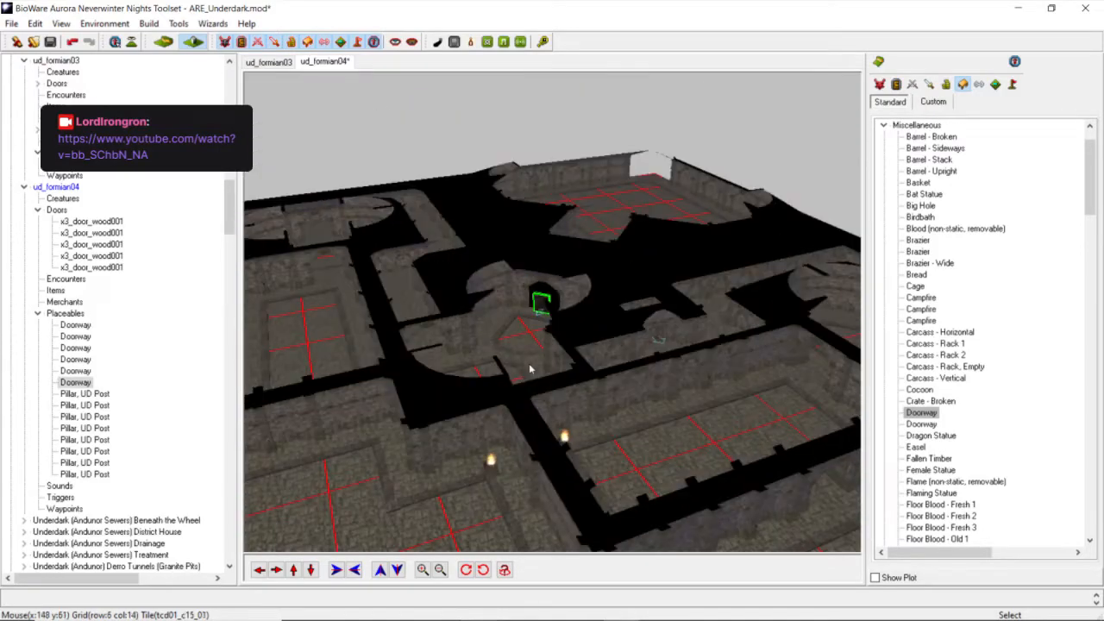
middle_click_drag(530, 368, 593, 343)
Copy the X coordinate from the doorway's location settings and leave its position as it is.
right_click(542, 303)
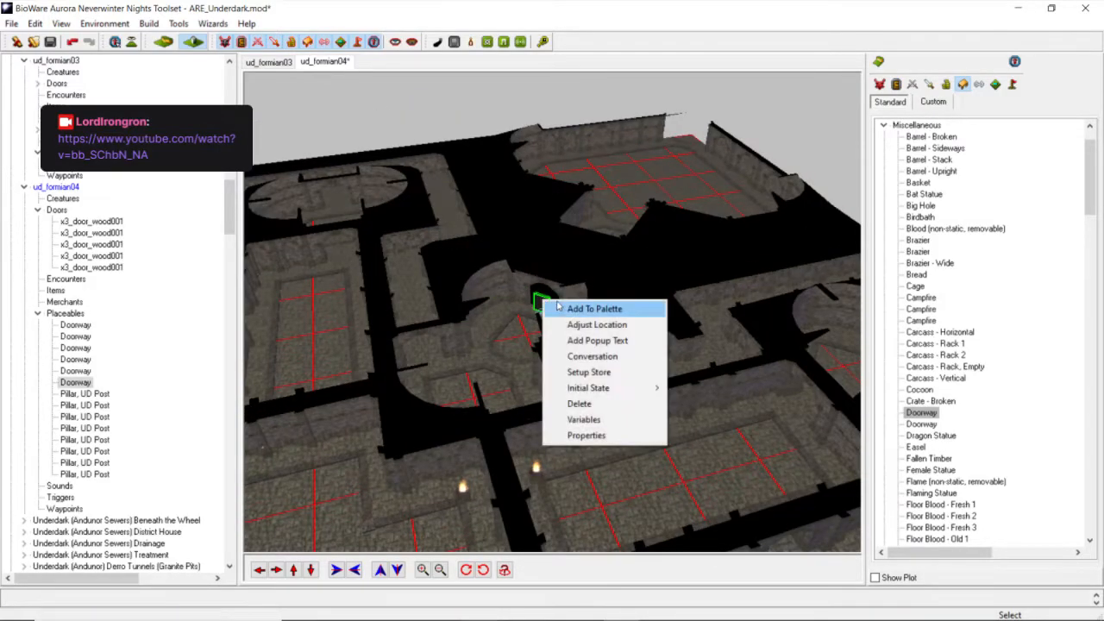
left_click(586, 324)
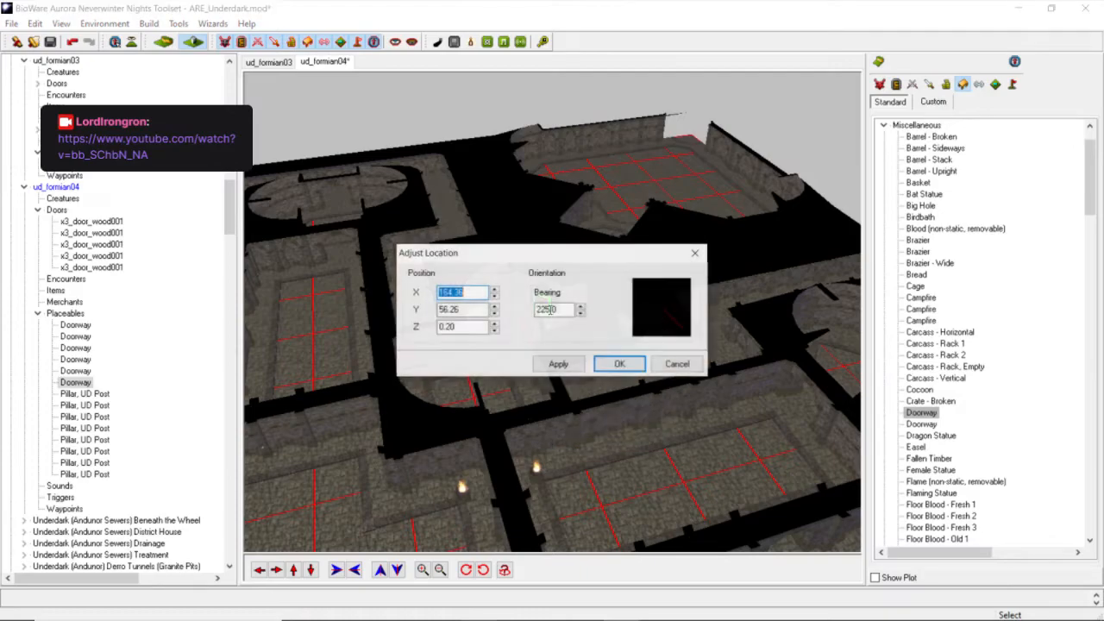
right_click(470, 294)
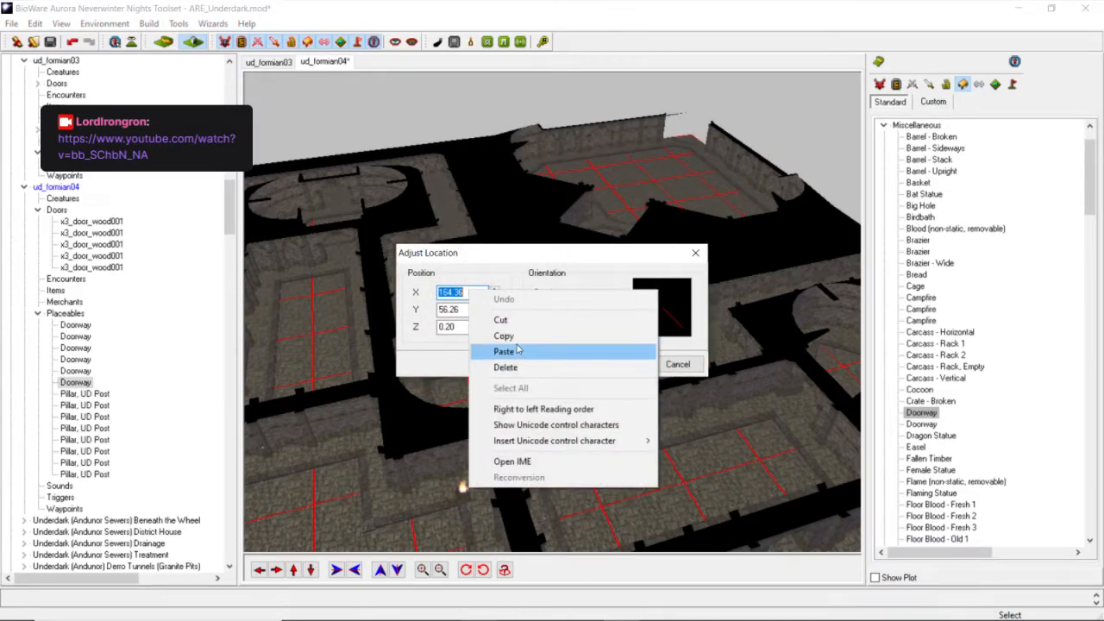
left_click(528, 336)
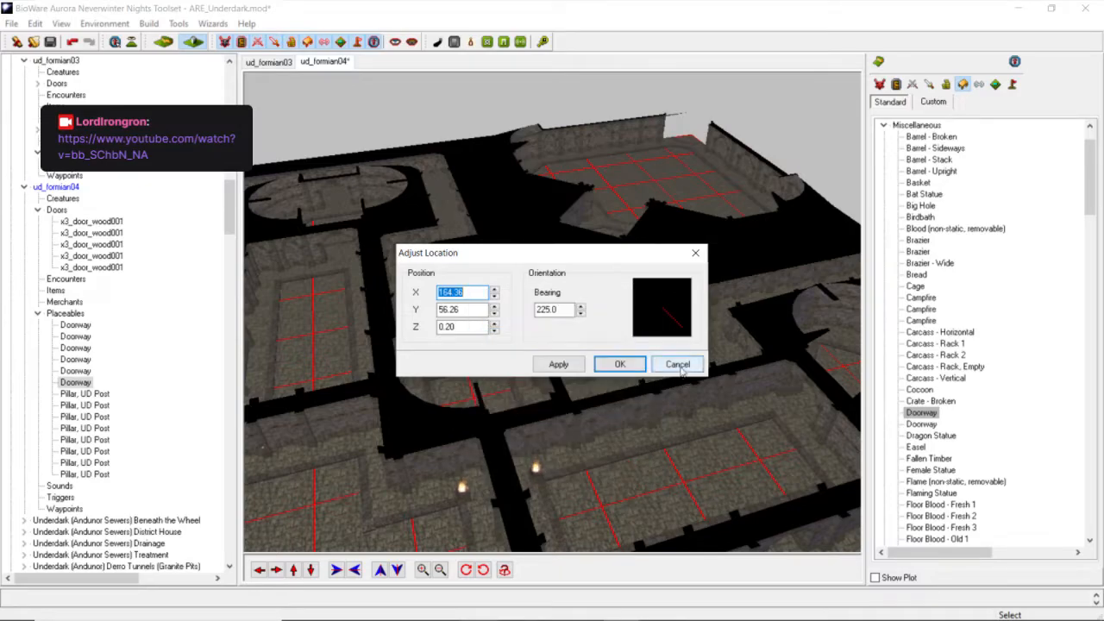
left_click(619, 364)
scroll(524, 295, "up", 3)
left_click(525, 294)
middle_click_drag(524, 294, 580, 314)
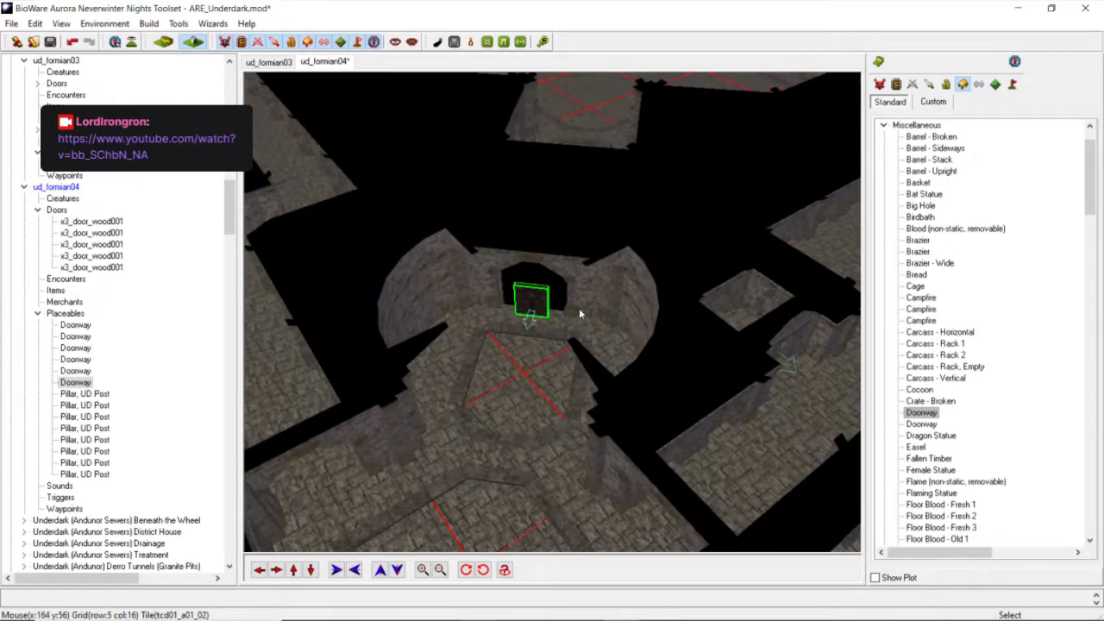
middle_click_drag(558, 326, 507, 322)
left_click(518, 306)
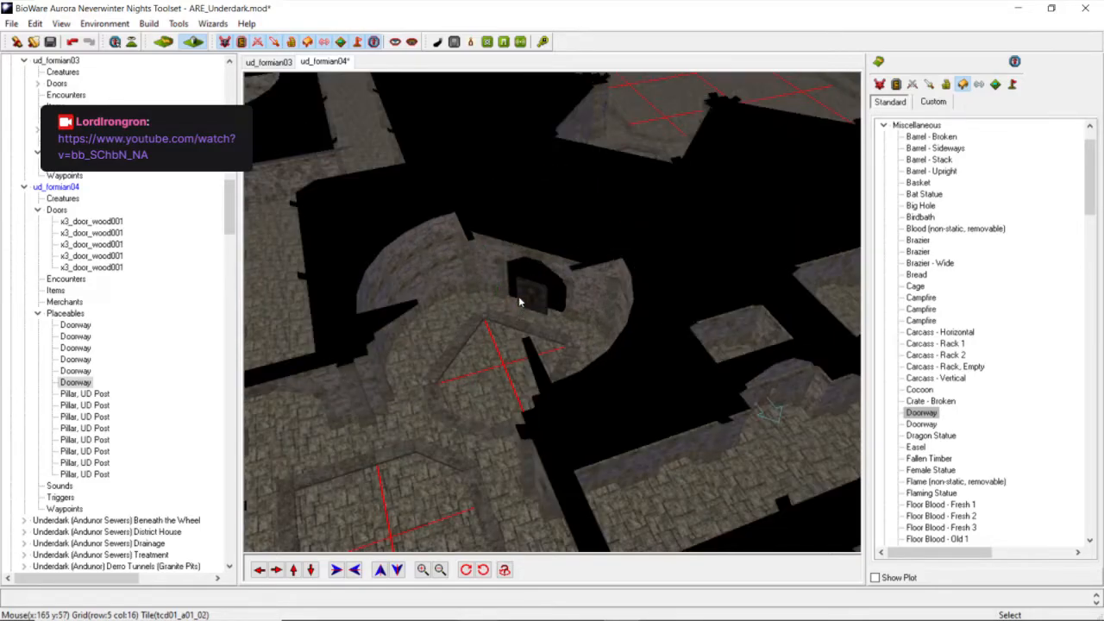
right_click(519, 301)
left_click(570, 320)
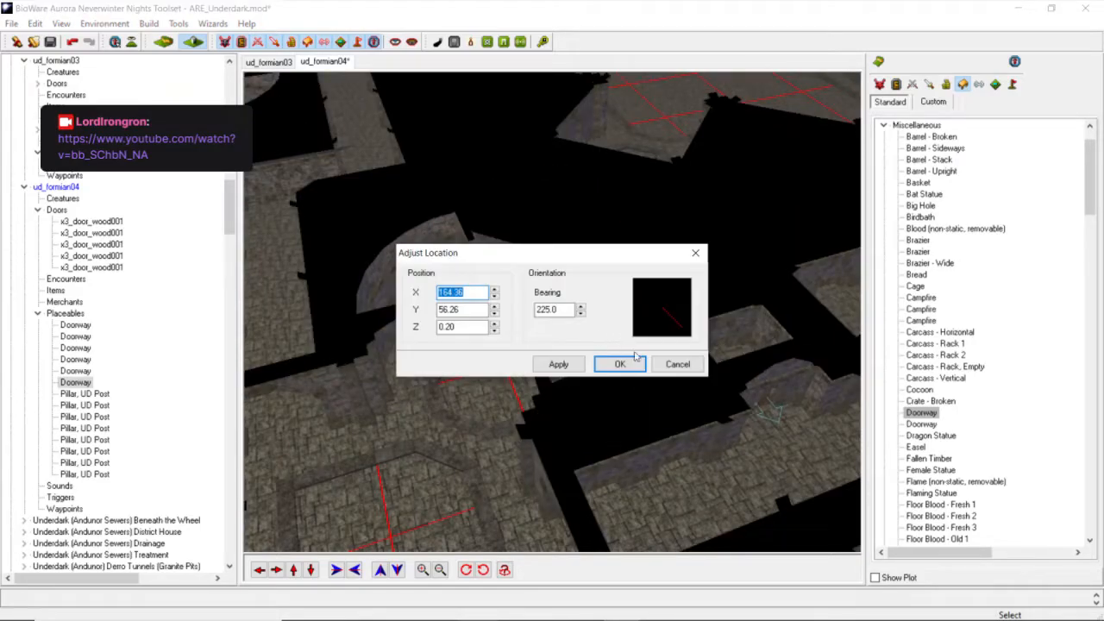
right_click(475, 293)
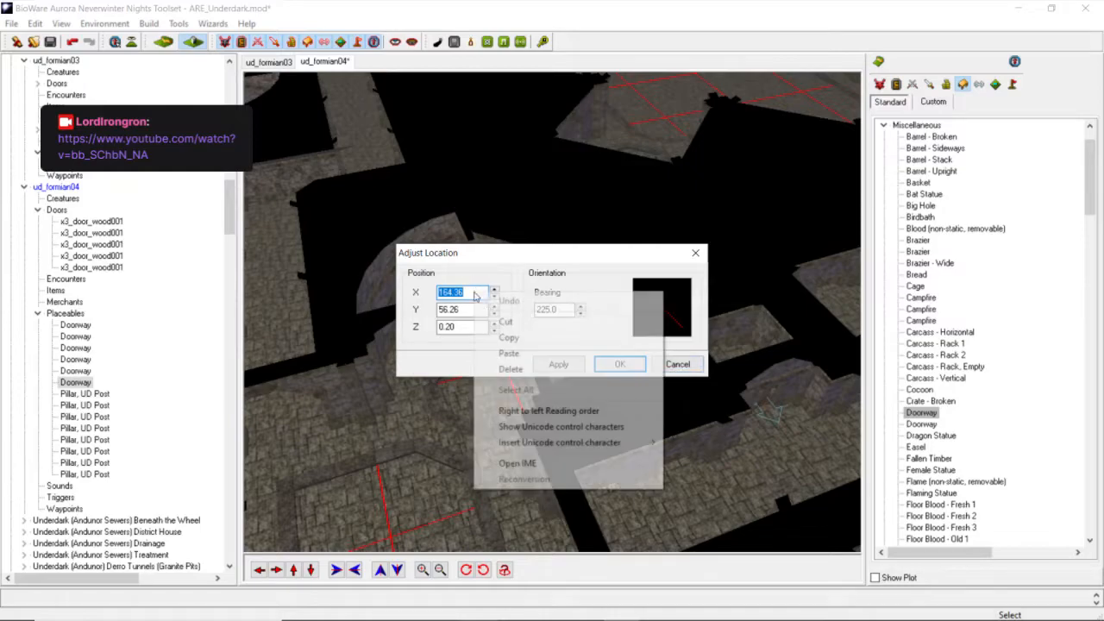
left_click(534, 338)
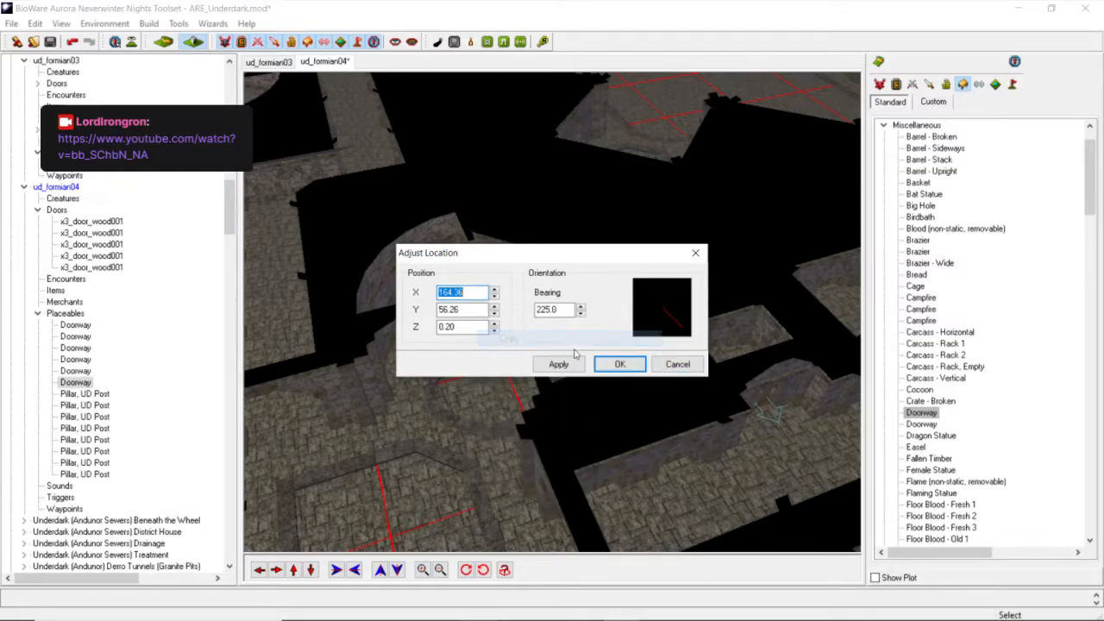
left_click(660, 369)
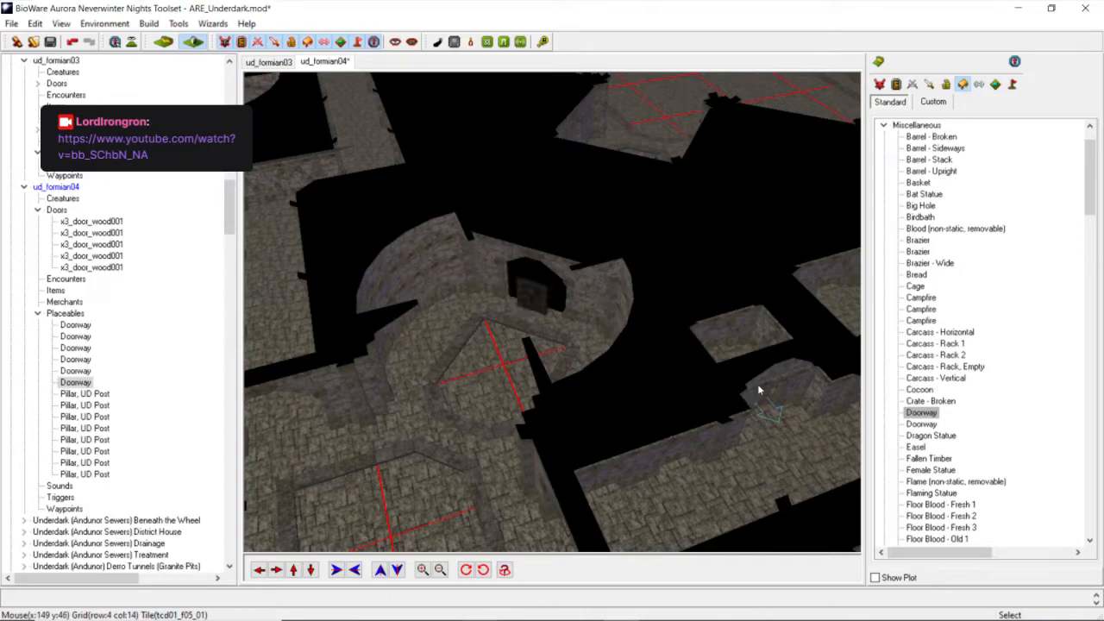
Move the corridor's wood door to X 164.36, Y 56.26 with bearing 225, and delete the doorway placeable at that spot.
right_click(765, 393)
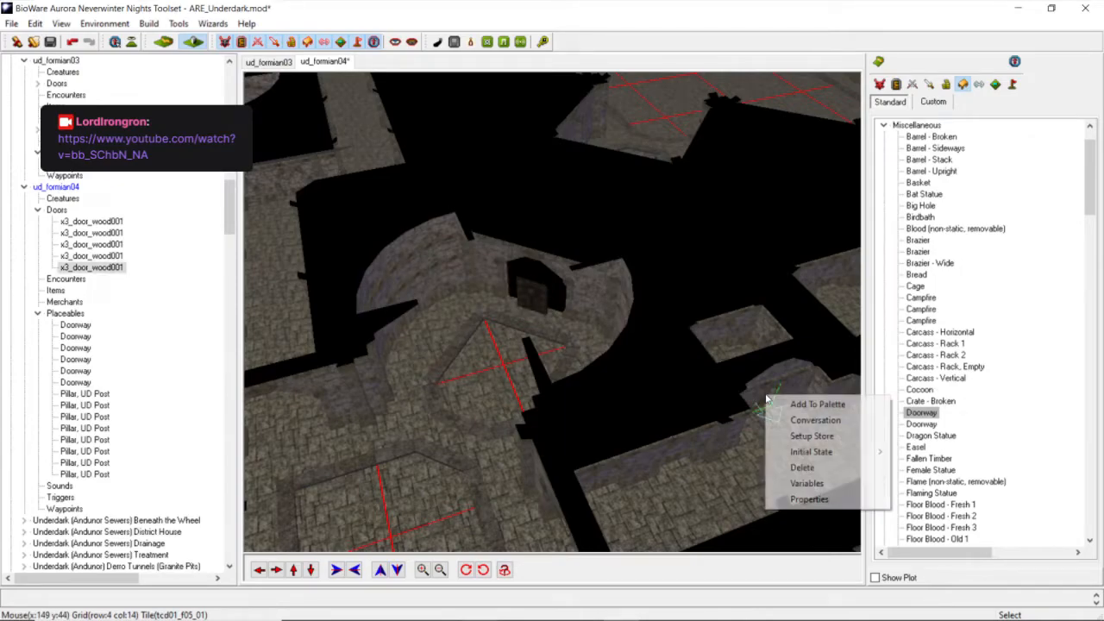
right_click(112, 272)
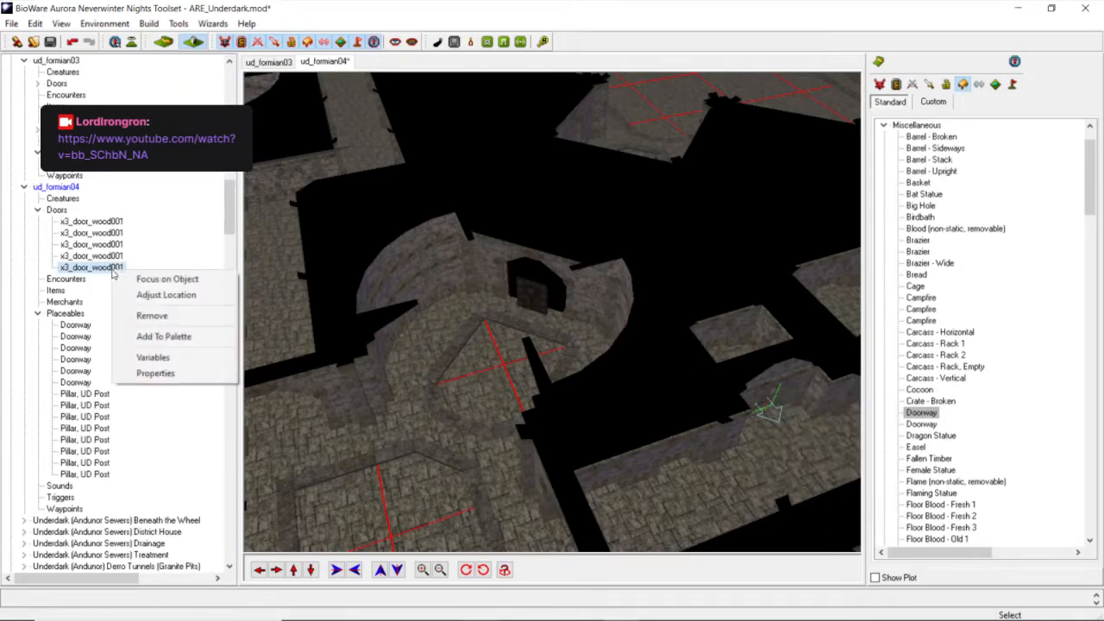
left_click(172, 295)
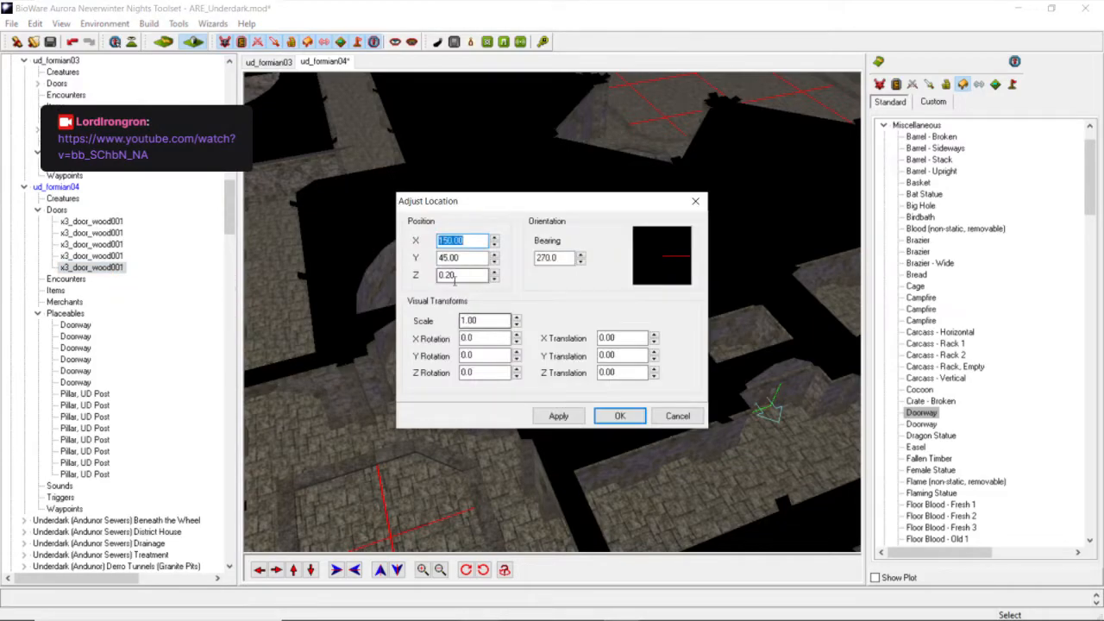
right_click(463, 244)
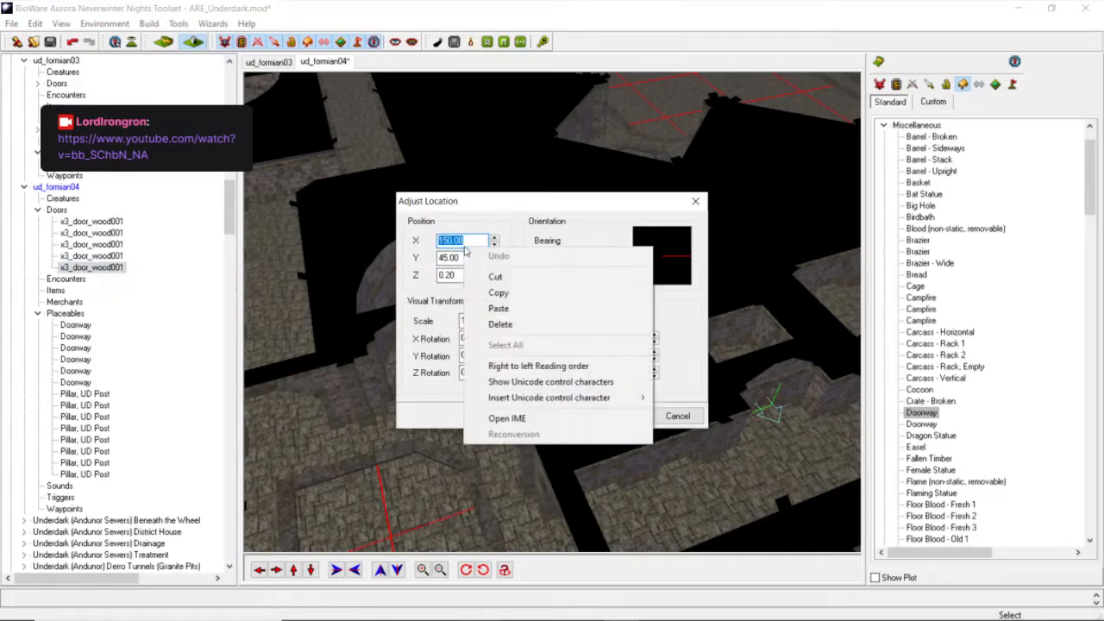
left_click(497, 308)
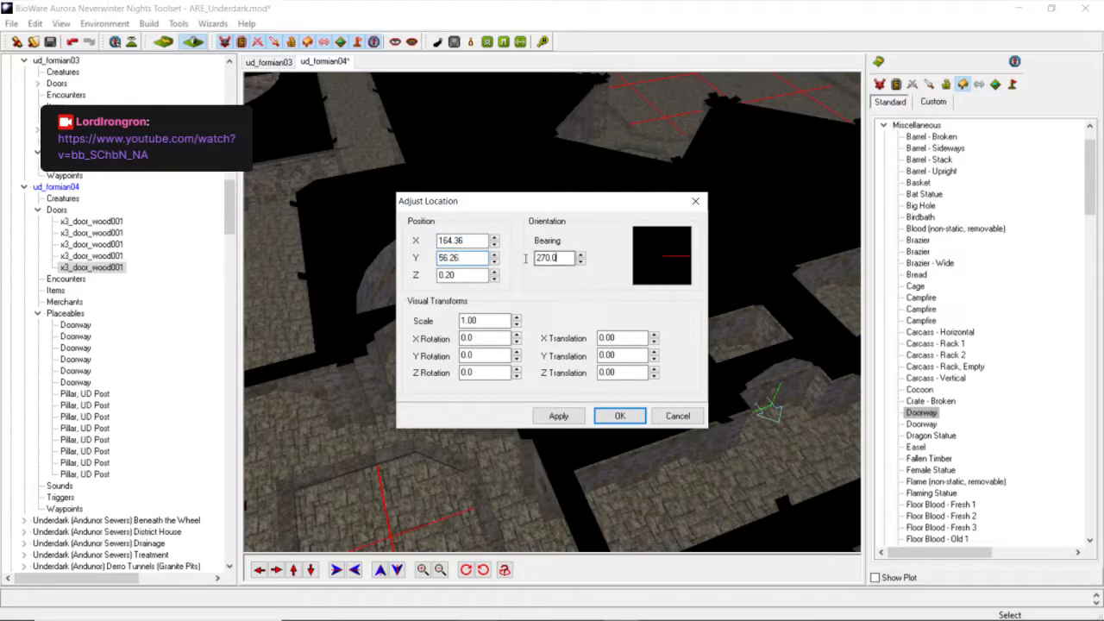
type("225")
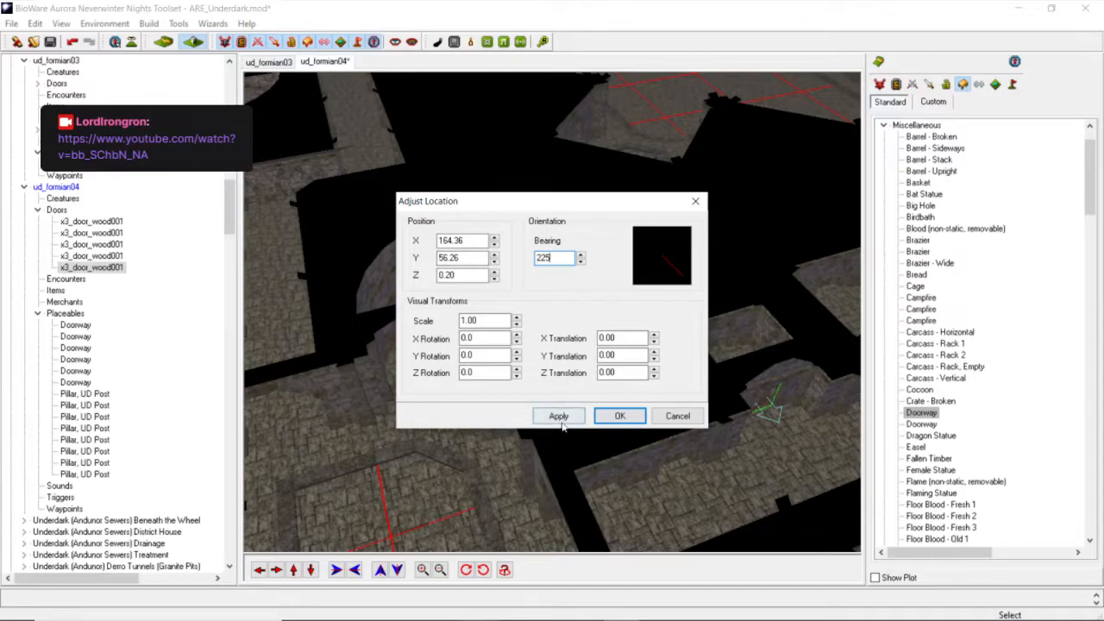
left_click(619, 416)
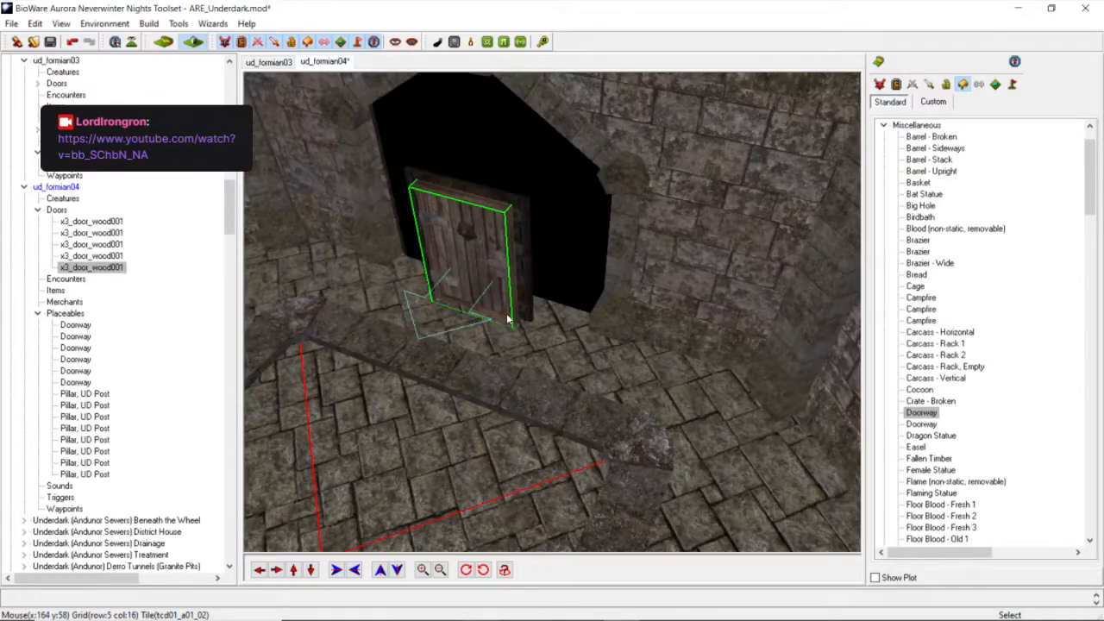
right_click(527, 299)
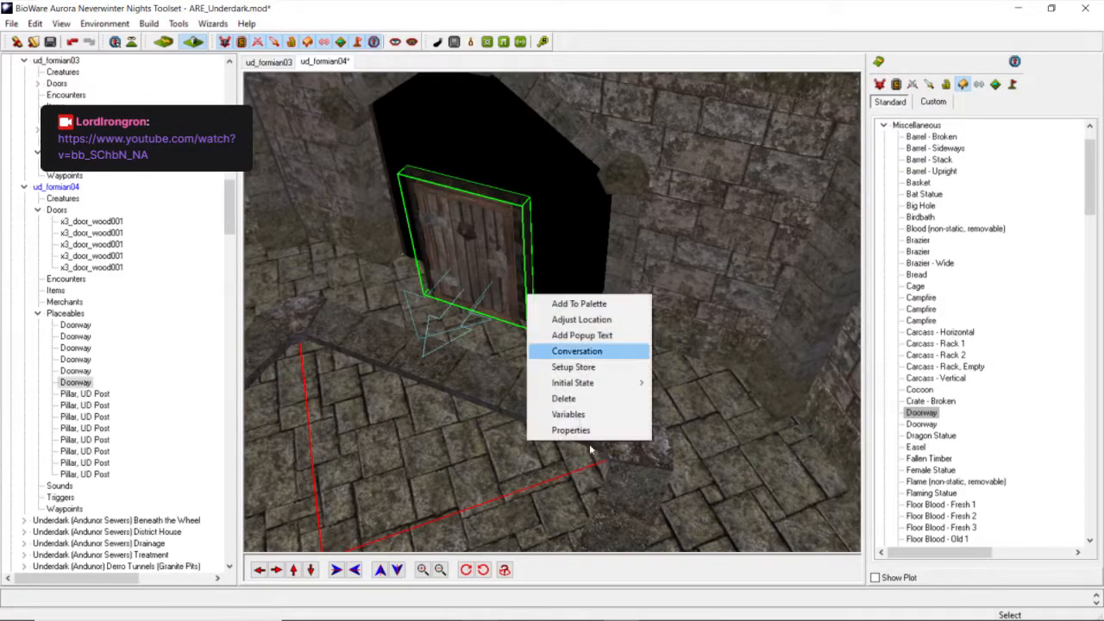
left_click(586, 398)
Open the properties of the door in the dark opening and look through the wall gate and wood entries among its generic appearances.
right_click(446, 261)
left_click(505, 365)
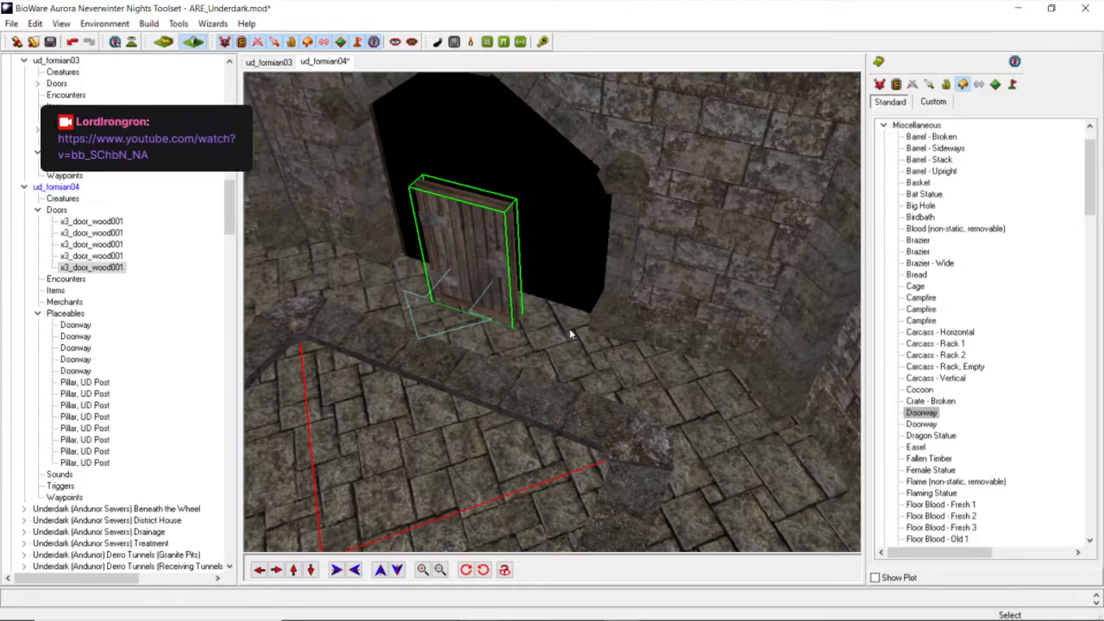
left_click(733, 272)
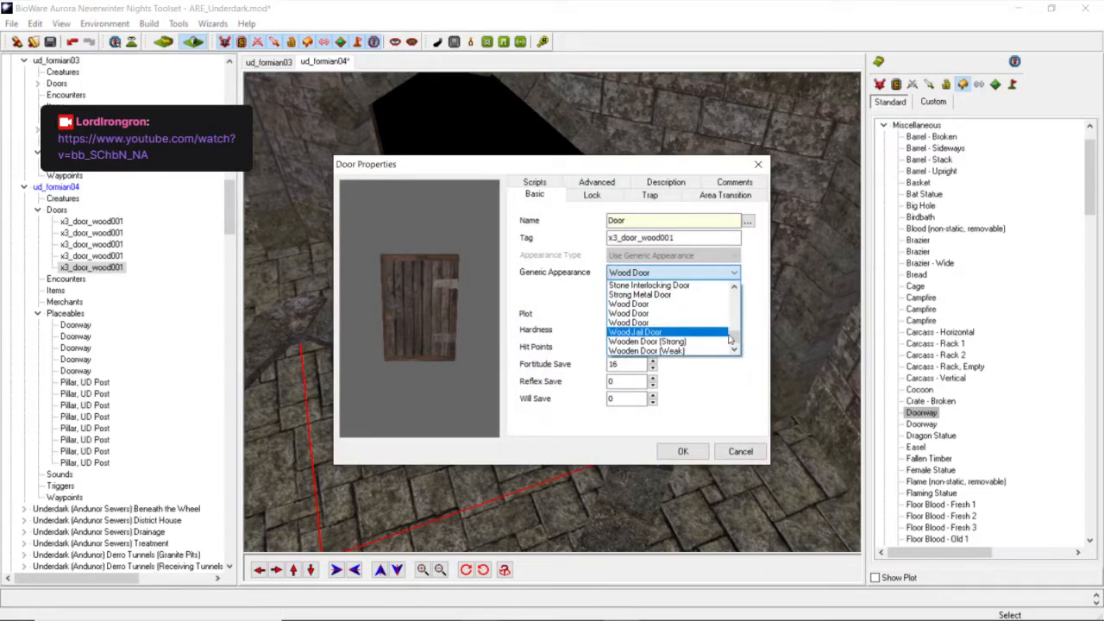
left_click_drag(734, 338, 734, 317)
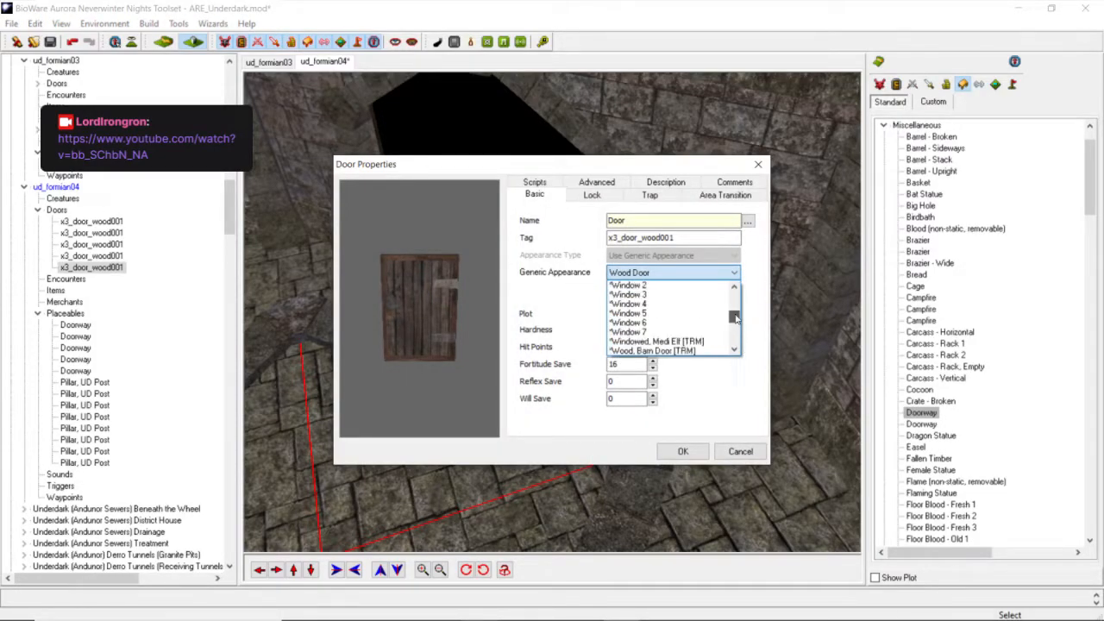
scroll(681, 324, "up", 5)
scroll(681, 324, "up", 10)
scroll(682, 324, "down", 10)
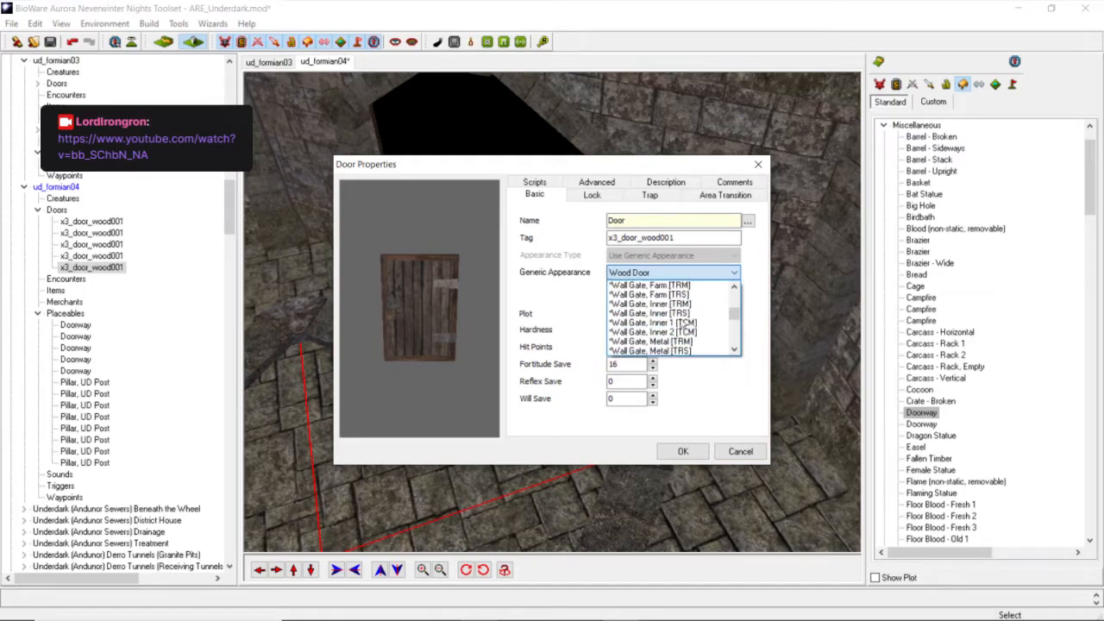
scroll(681, 324, "up", 2)
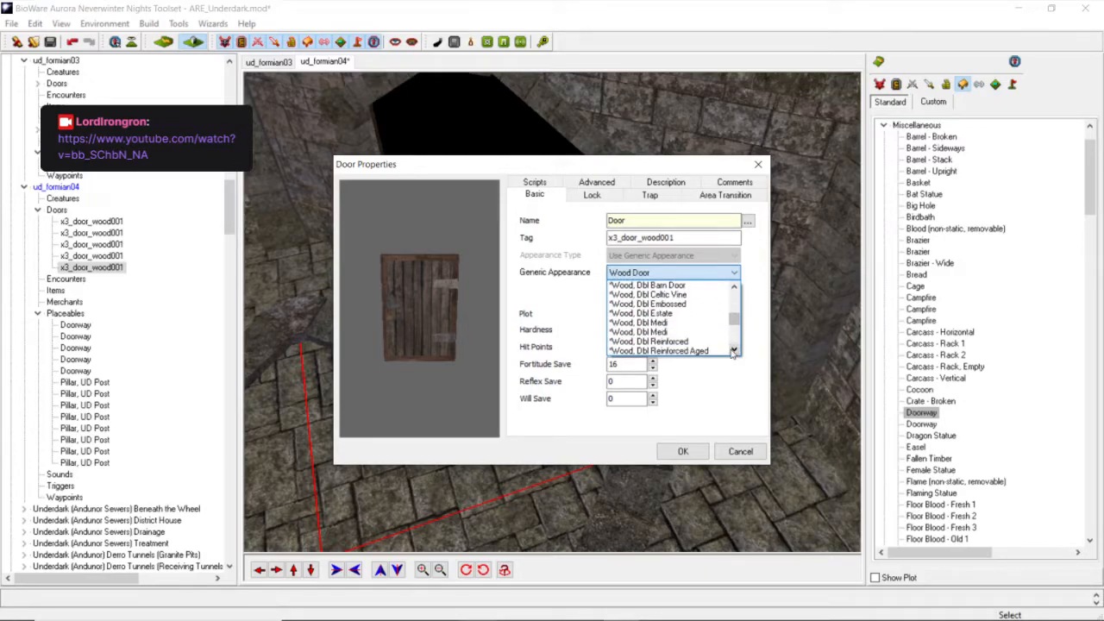
left_click(732, 353)
left_click(732, 353)
left_click(732, 352)
left_click(732, 353)
left_click(732, 351)
left_click(732, 351)
left_click(732, 351)
left_click(732, 351)
left_click(733, 351)
left_click(732, 351)
left_click(732, 351)
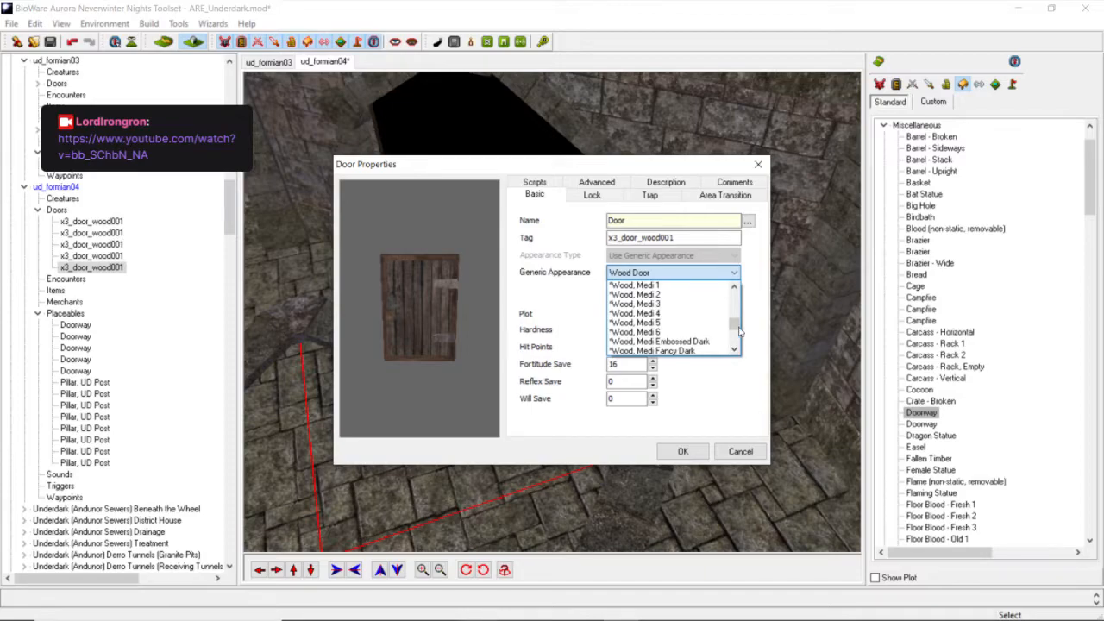
Set the door's generic appearance to *Warehouse Door [TCM] and accept the properties.
mouse_move(732, 328)
left_mouse_down()
mouse_move(732, 300)
mouse_move(725, 311)
left_mouse_up()
scroll(724, 311, "down", 3)
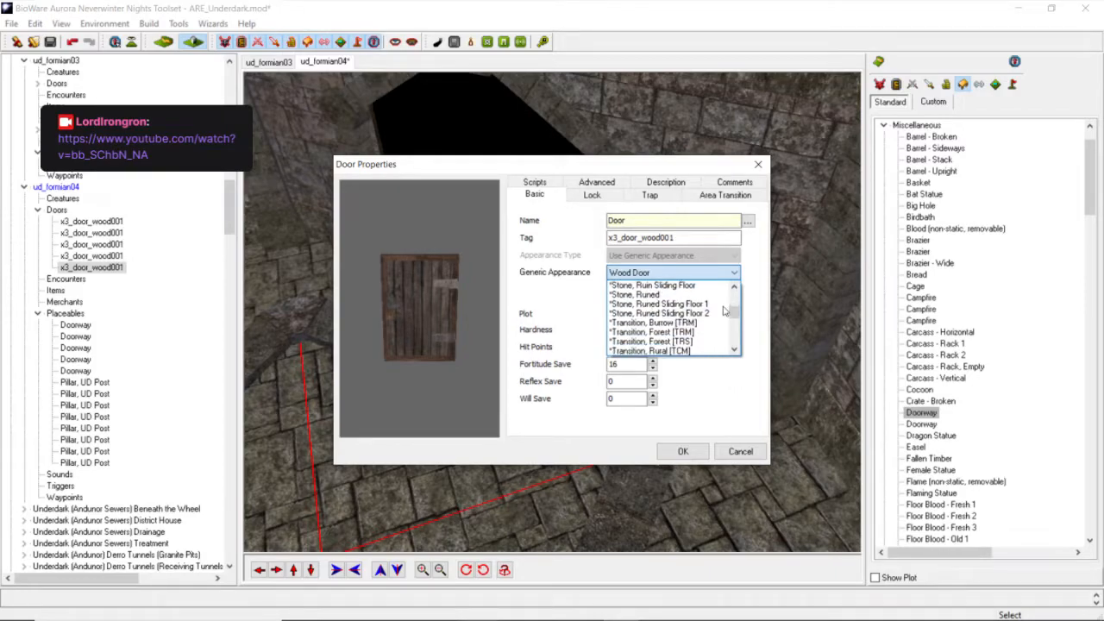
scroll(690, 331, "down", 5)
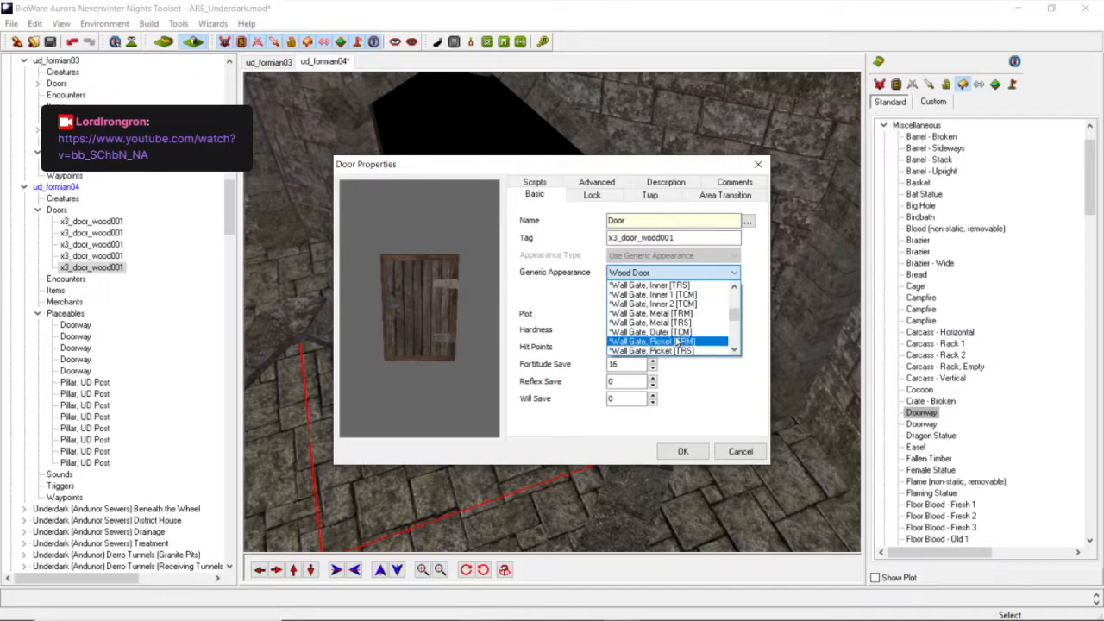
scroll(677, 342, "down", 3)
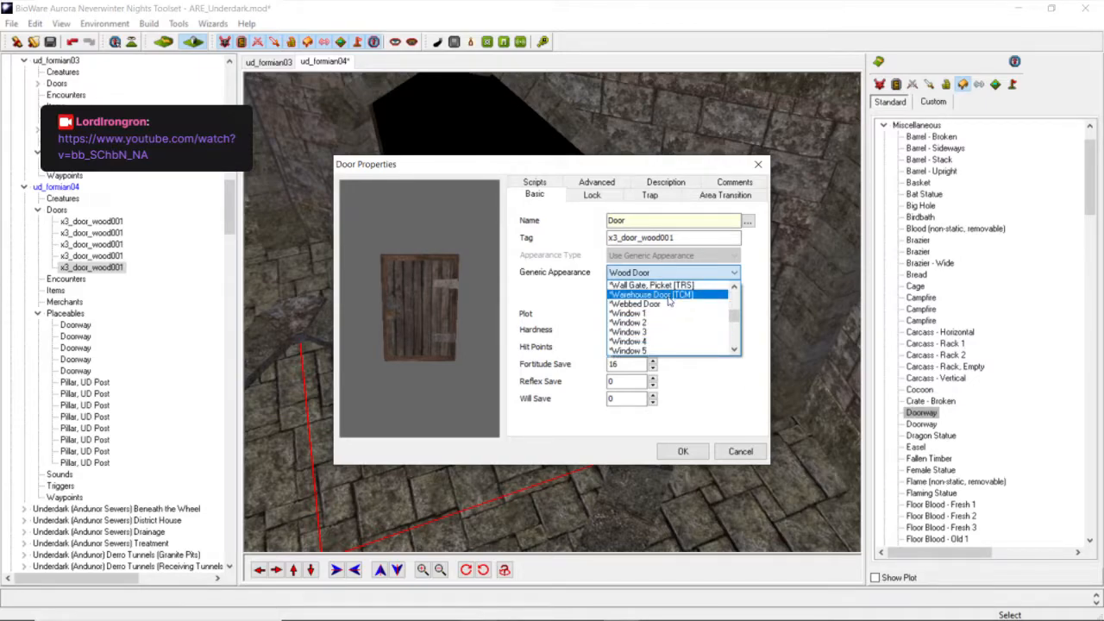
left_click(670, 295)
left_click(682, 451)
Select the 2x2 block of terrain tiles around the round chamber with the warehouse door and copy it.
scroll(677, 431, "down", 3)
middle_click_drag(680, 408, 597, 335)
scroll(617, 388, "up", 3)
scroll(551, 379, "down", 5)
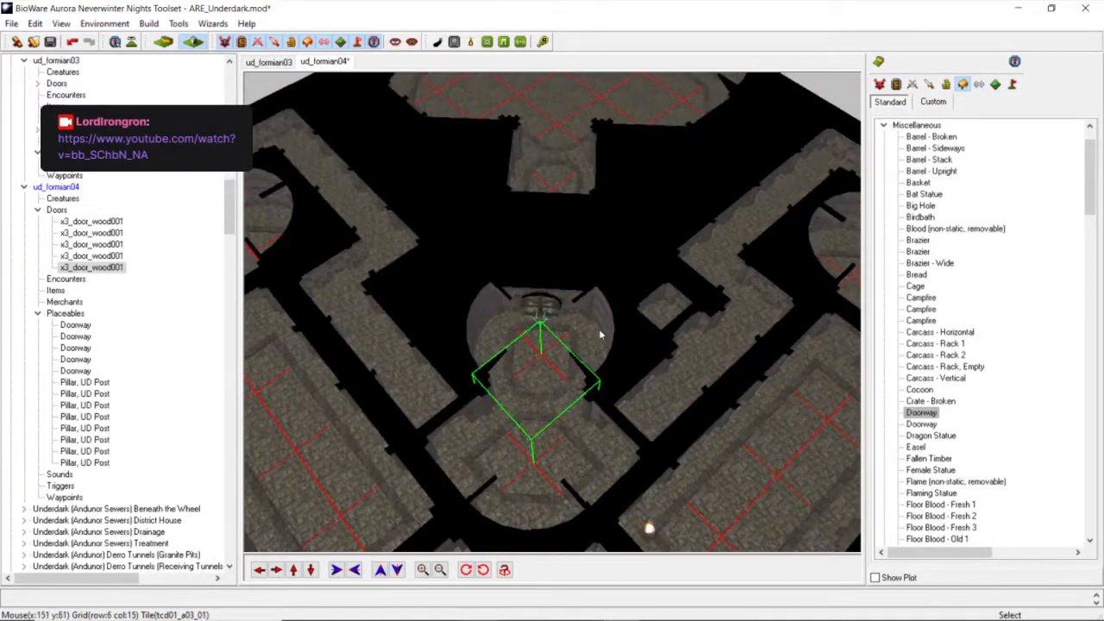
left_click(878, 63)
left_click(947, 86)
left_click(879, 63)
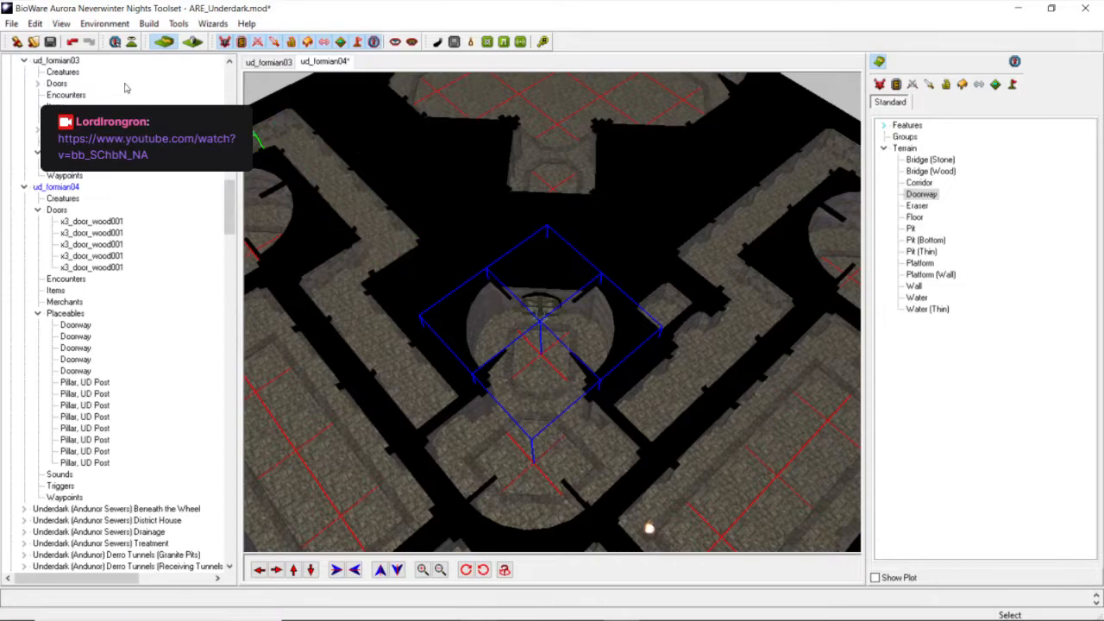
left_click(34, 26)
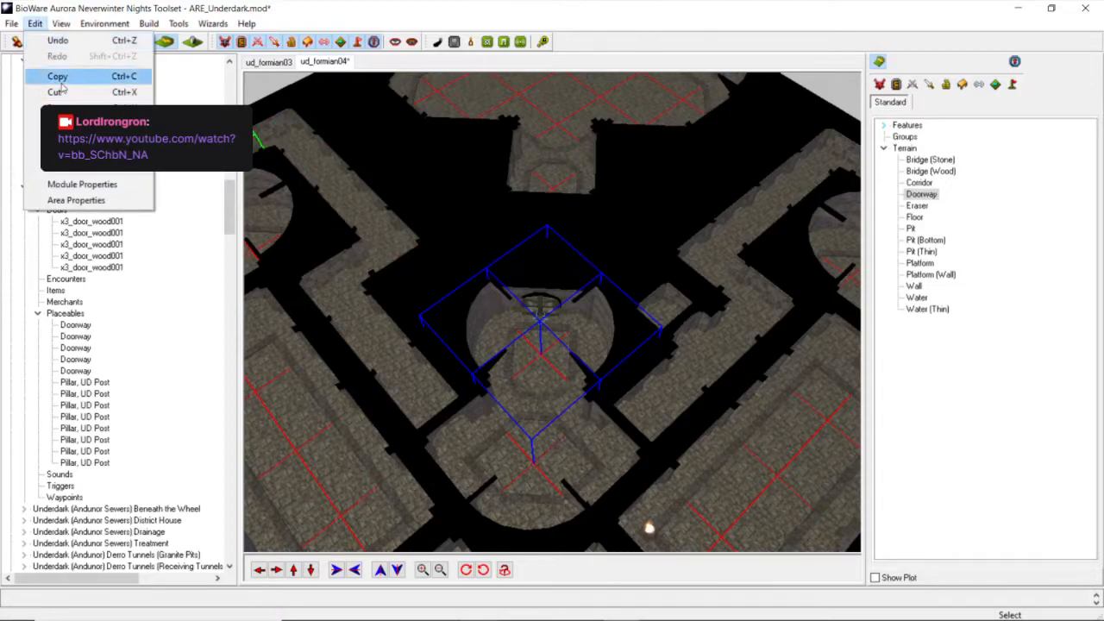
left_click(61, 79)
Paste the copied chamber tiles and their door over the doorless round chamber around grid row 14, column 15.
scroll(449, 303, "down", 3)
middle_click_drag(388, 310, 411, 318)
scroll(411, 319, "down", 4)
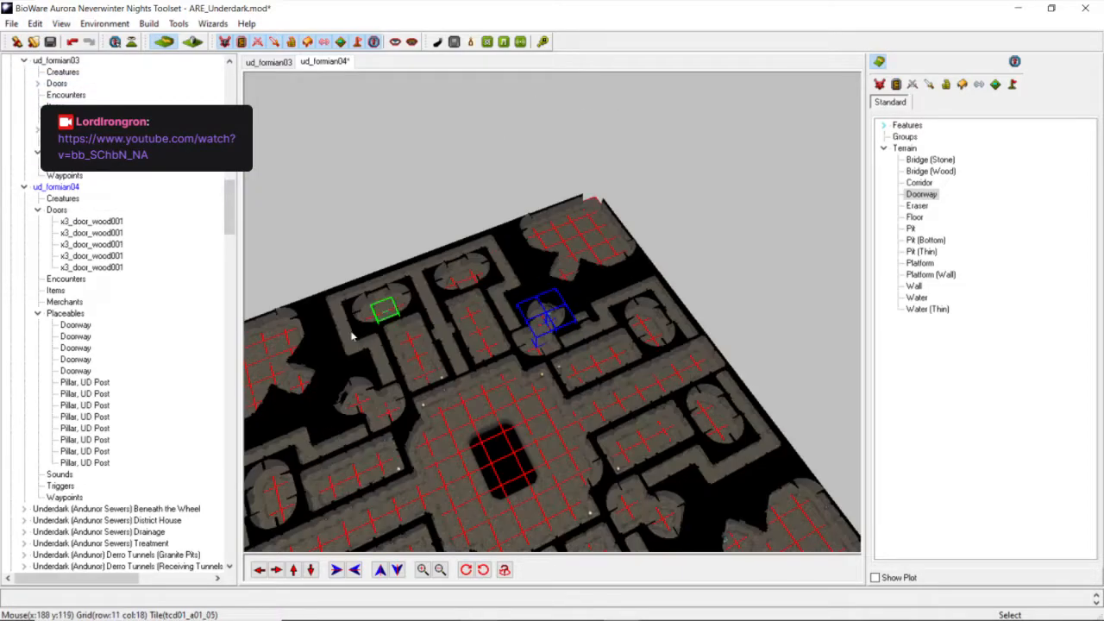
middle_click_drag(329, 320, 362, 367)
scroll(394, 382, "up", 3)
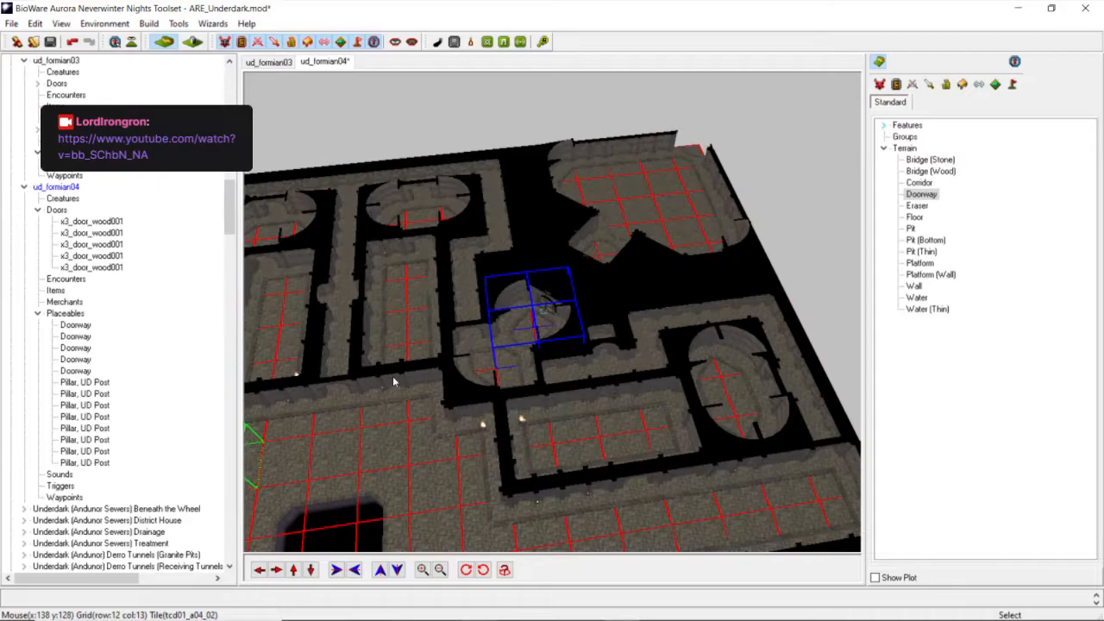
left_click(259, 570)
left_click(263, 570)
left_click(263, 570)
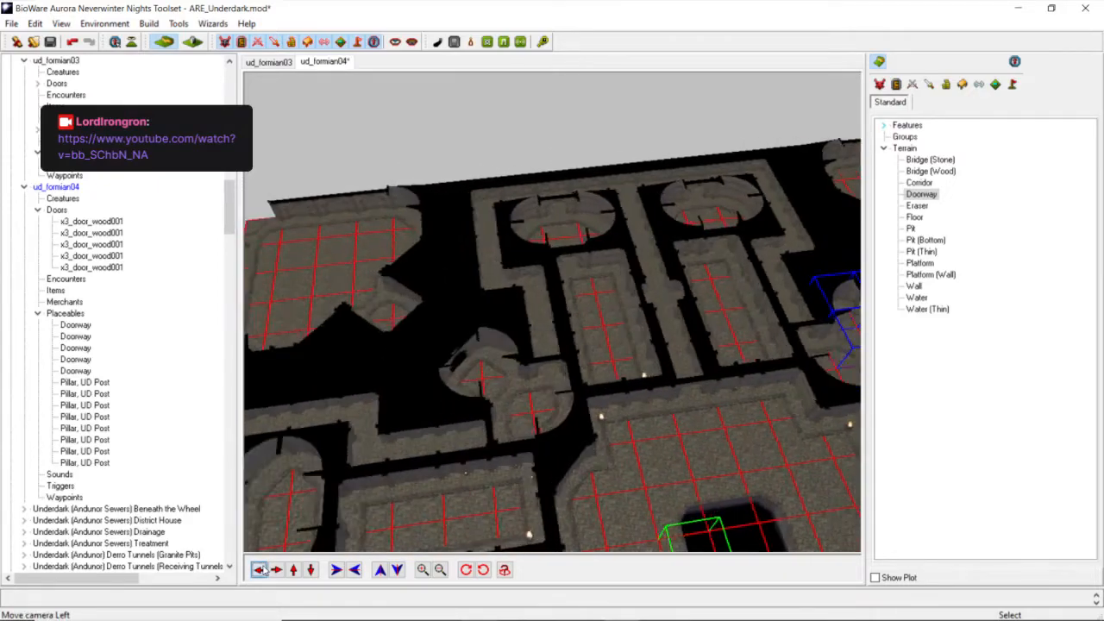
left_click(263, 570)
middle_click_drag(332, 345, 351, 320)
scroll(351, 320, "up", 3)
left_click(35, 23)
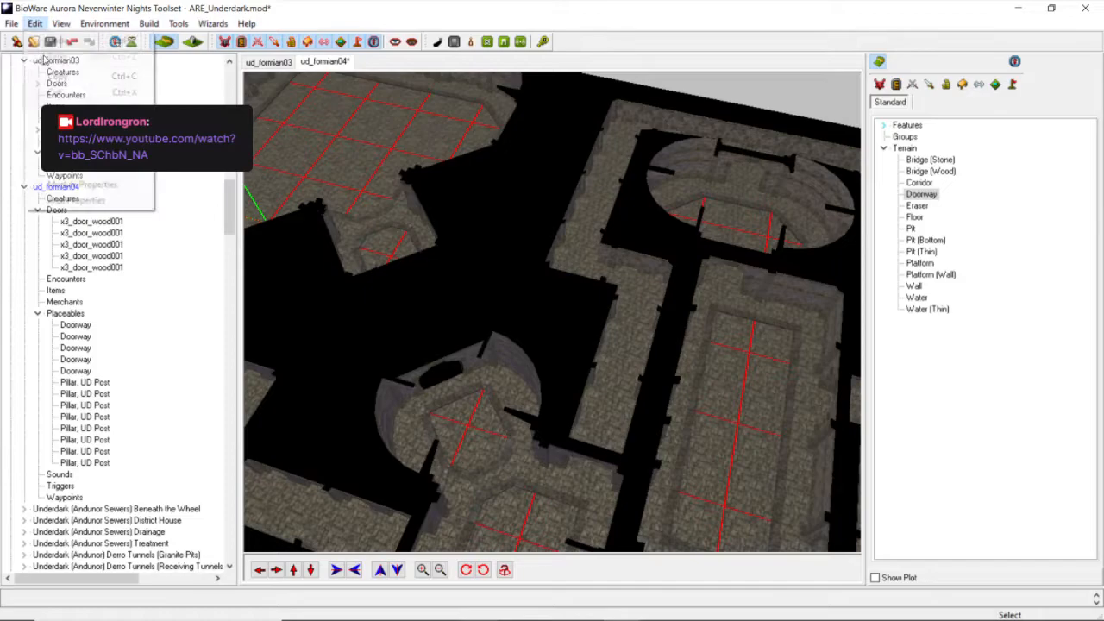
left_click(87, 108)
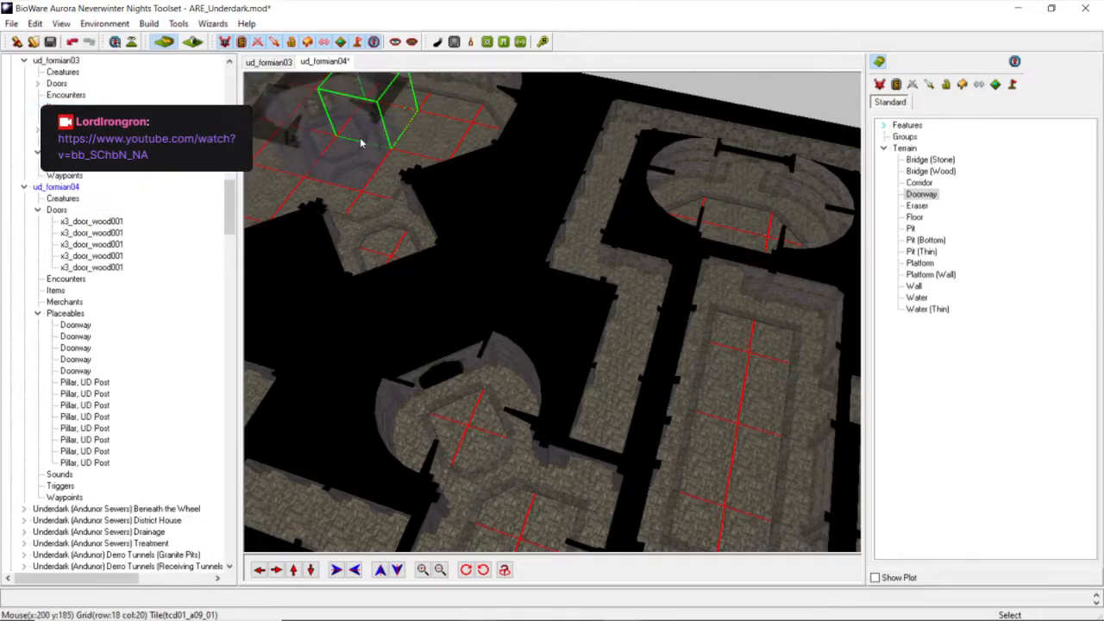
left_click(505, 433)
middle_click_drag(500, 423, 440, 429)
scroll(440, 413, "up", 2)
scroll(436, 410, "down", 3)
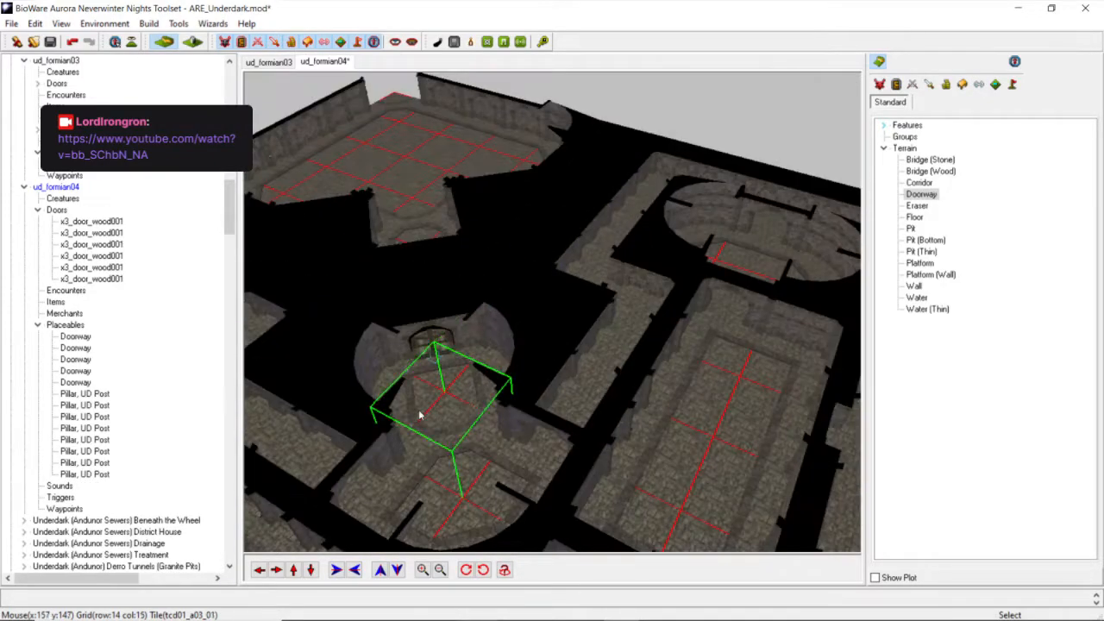
Paste the copied tiles over the next corner's doorless round chamber around grid row 14, column 6.
scroll(437, 415, "down", 5)
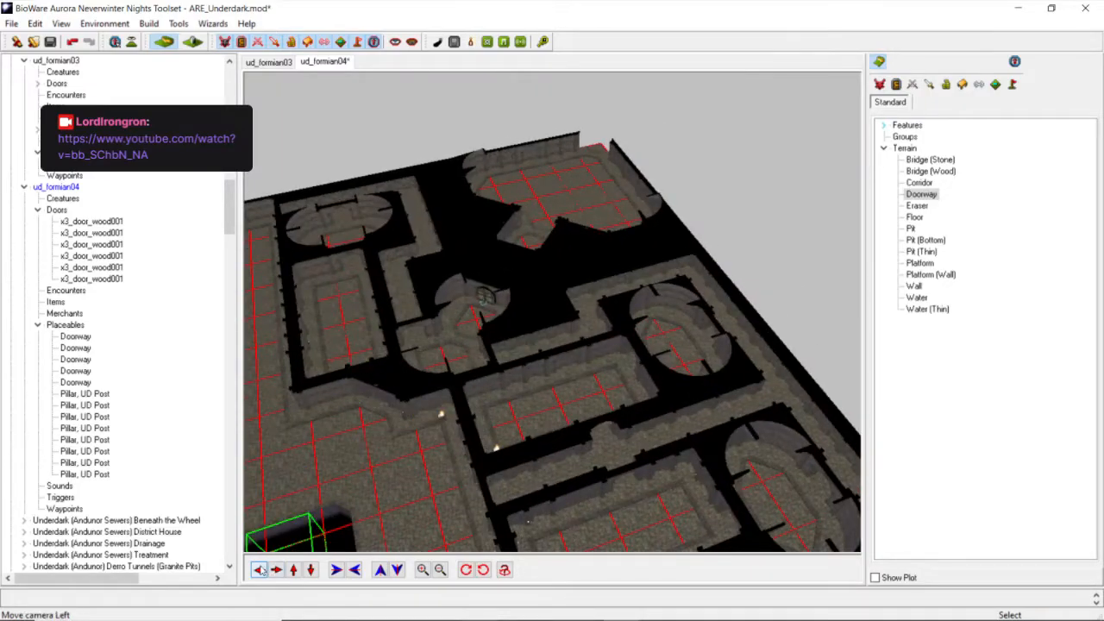
left_click(262, 569)
middle_click_drag(405, 440, 368, 446)
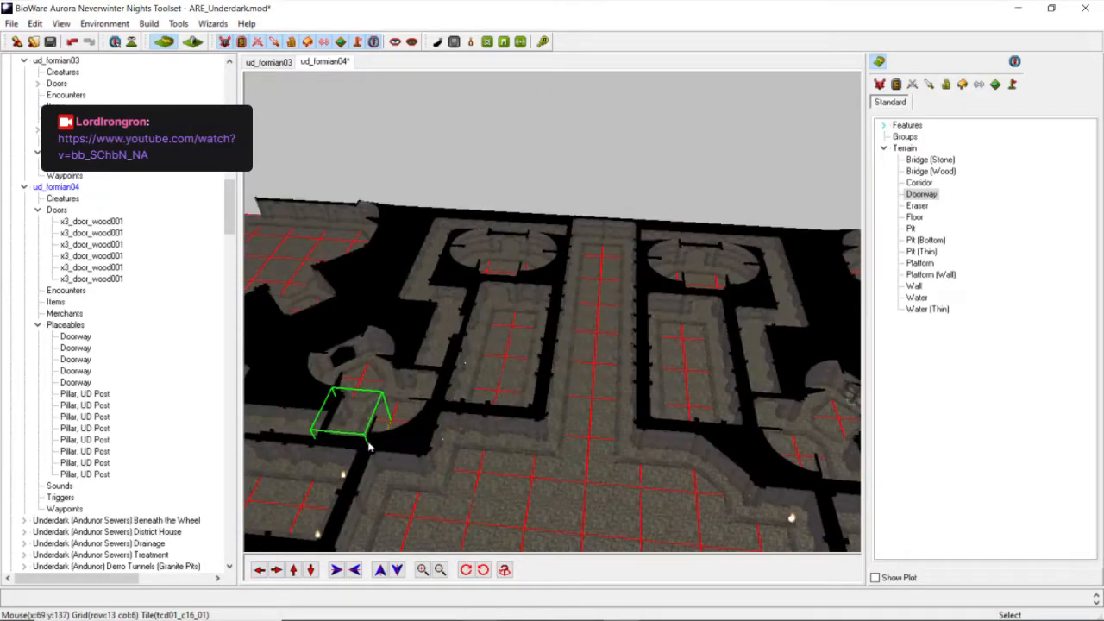
left_click(261, 570)
scroll(450, 393, "up", 4)
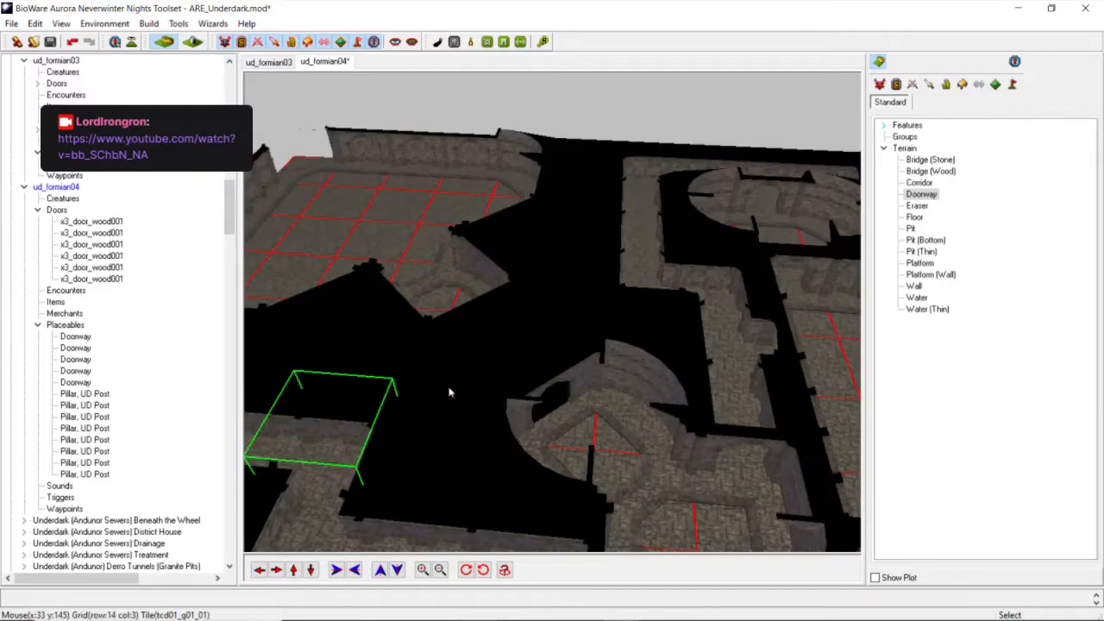
middle_click_drag(448, 393, 428, 386)
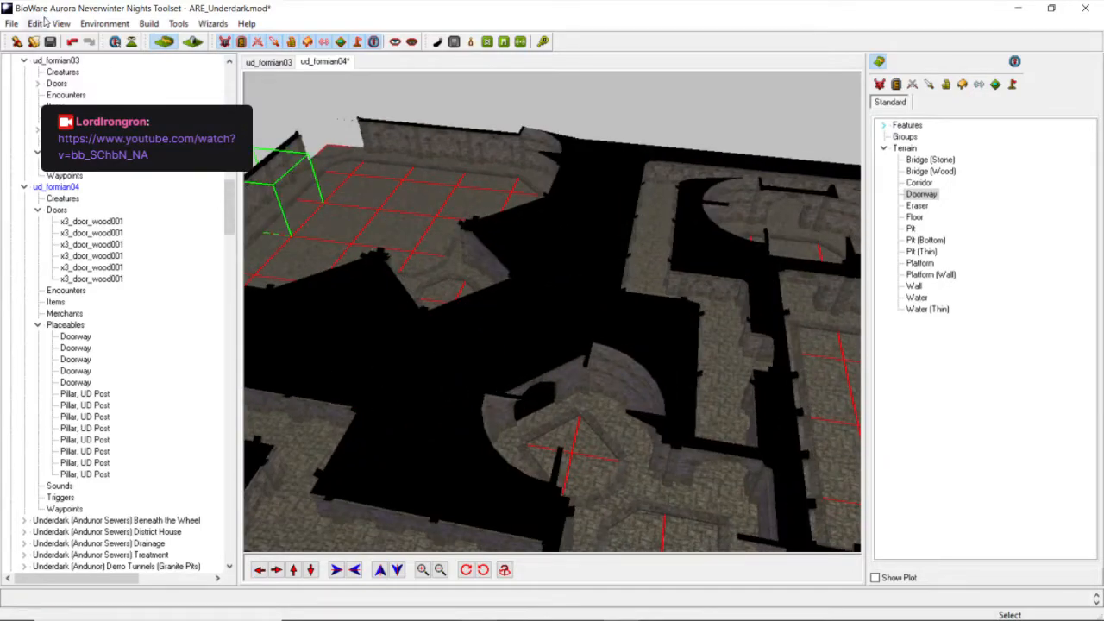
left_click(34, 23)
left_click(69, 109)
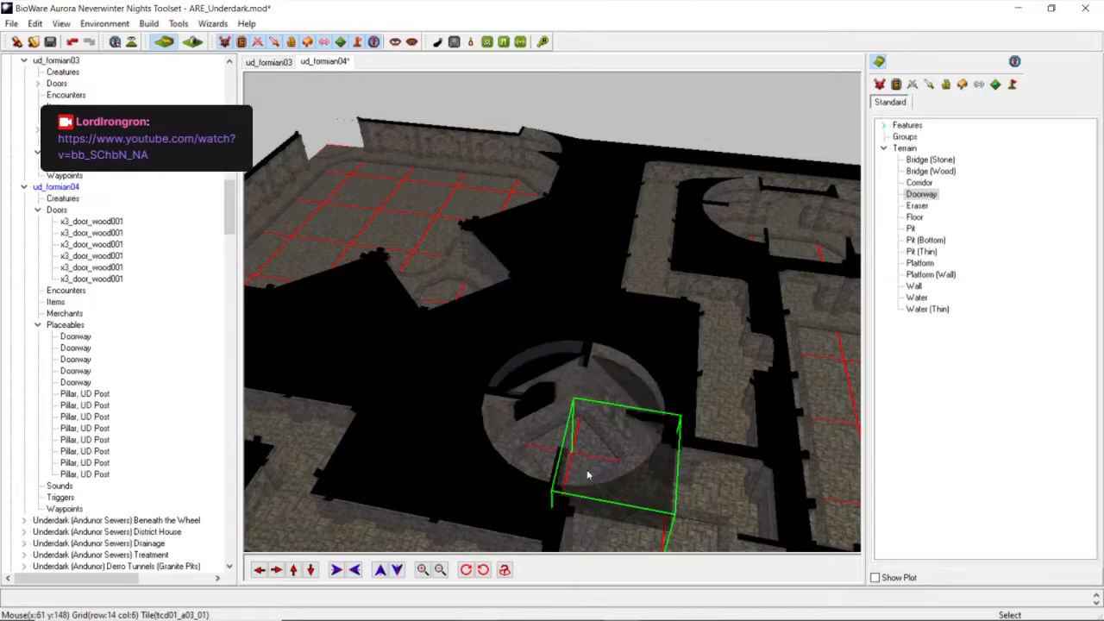
scroll(589, 444, "down", 5)
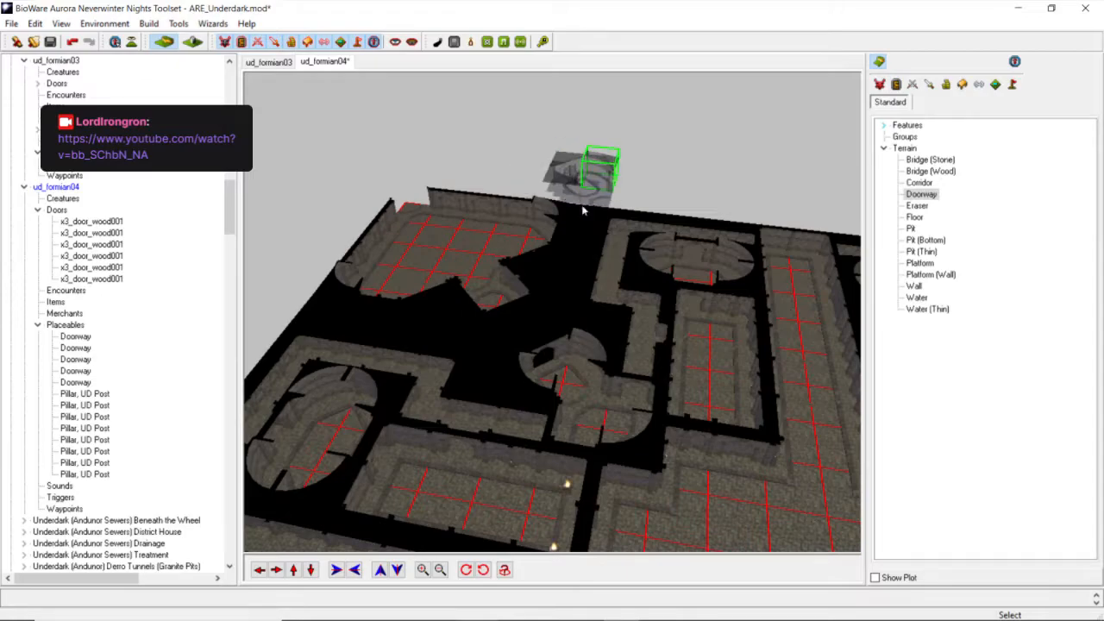
Paste the copied tiles once more, rotated to fit, over the last doorless round chamber beside the central hall.
middle_click_drag(539, 384, 302, 470)
left_click(259, 569)
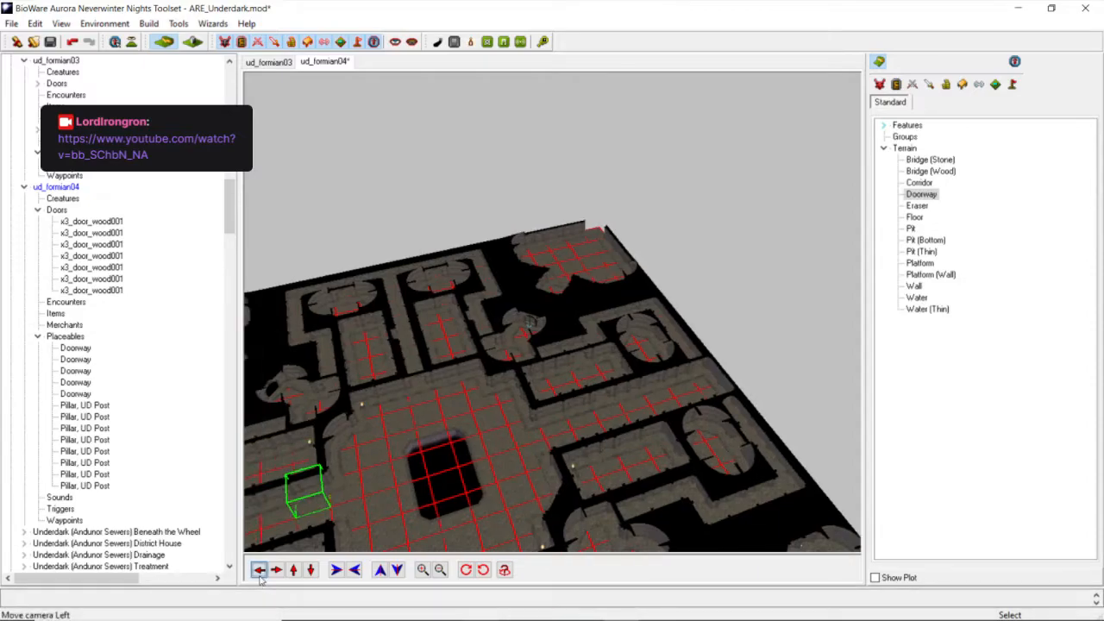
middle_click_drag(318, 381, 261, 239)
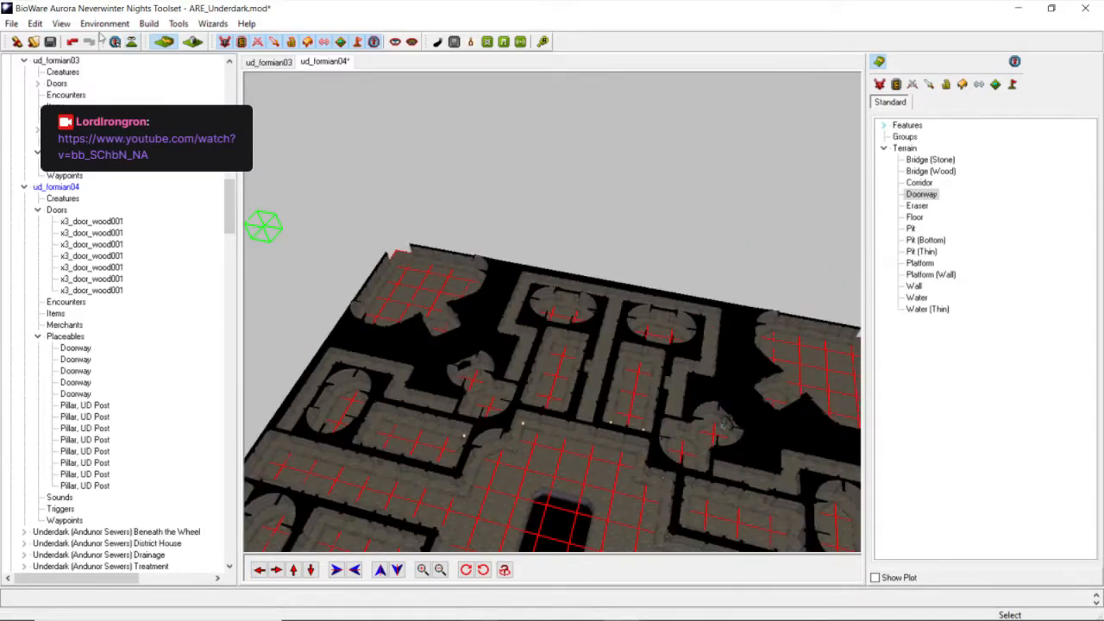
left_click(34, 24)
left_click(52, 108)
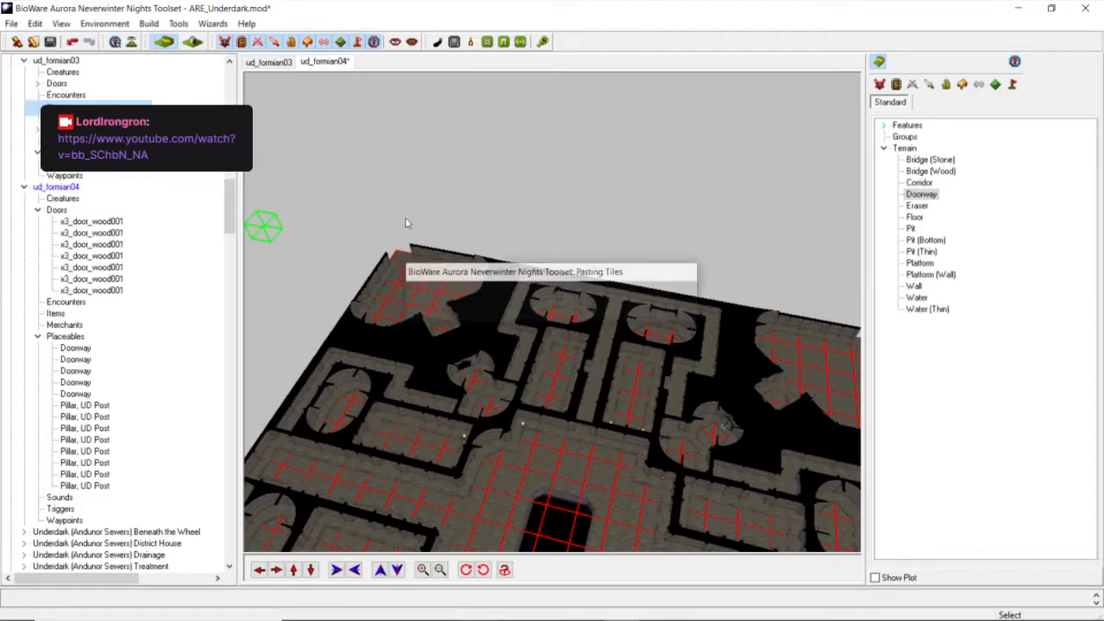
right_click(505, 242)
right_click(505, 242)
right_click(505, 243)
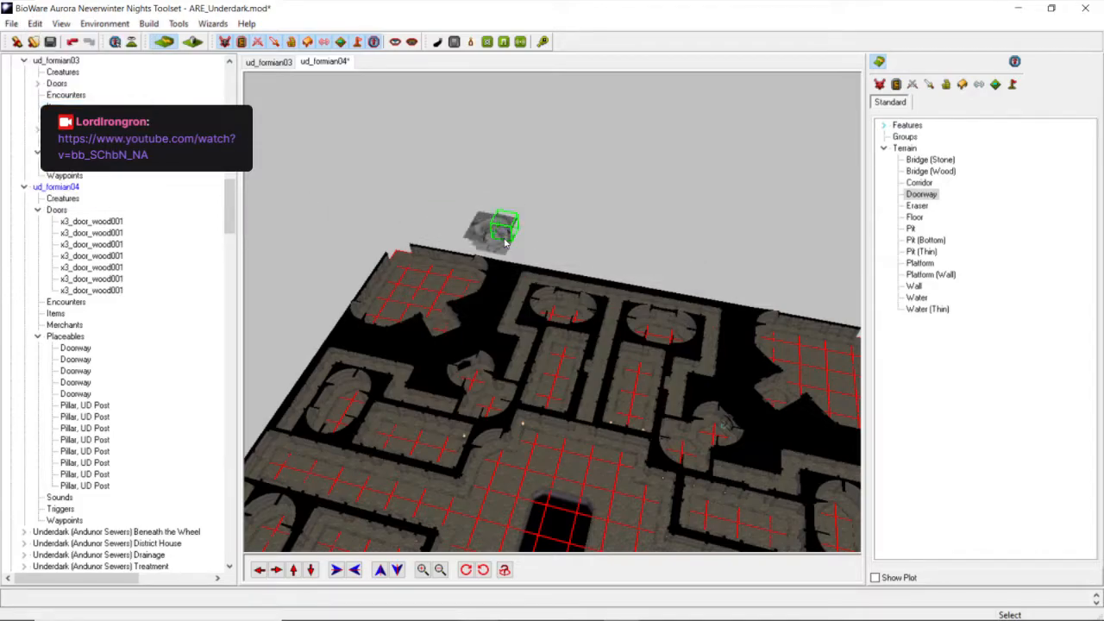
left_click(495, 363)
scroll(495, 363, "up", 4)
middle_click_drag(495, 364, 555, 389)
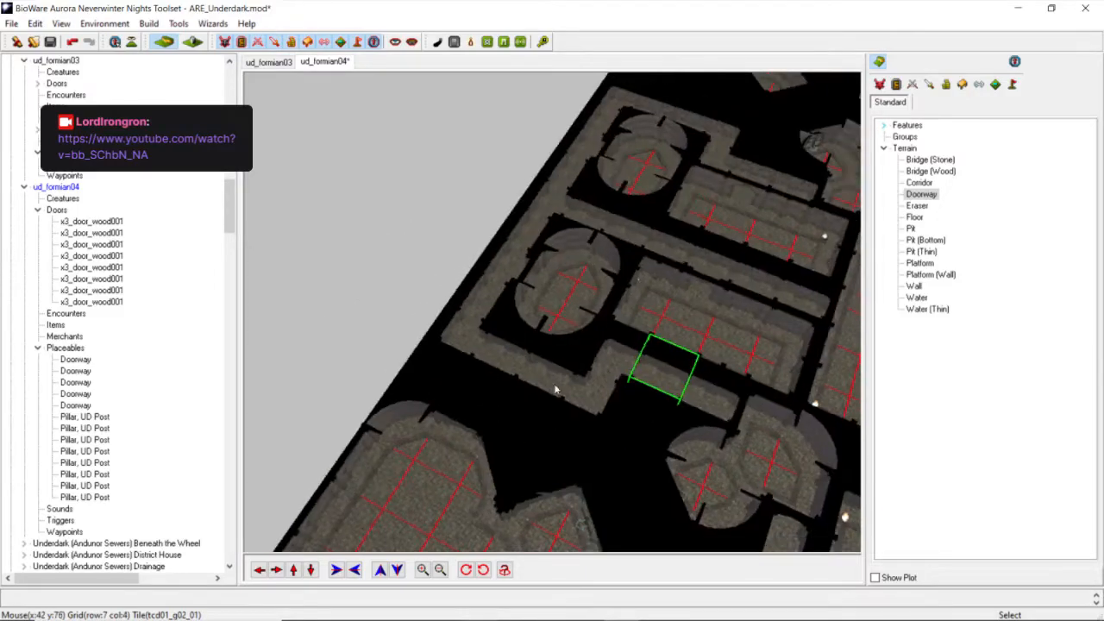
Examine how the pasted warehouse doors sit in the dark openings of the round chambers.
left_click(276, 570)
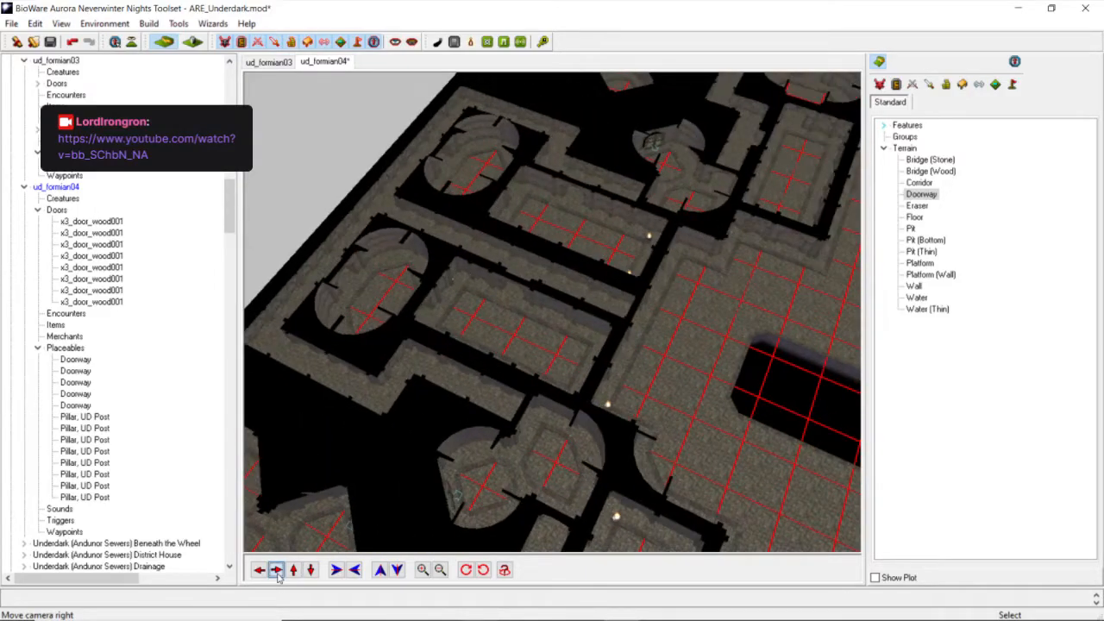
left_click(277, 573)
scroll(517, 484, "up", 4)
middle_click_drag(518, 484, 570, 422)
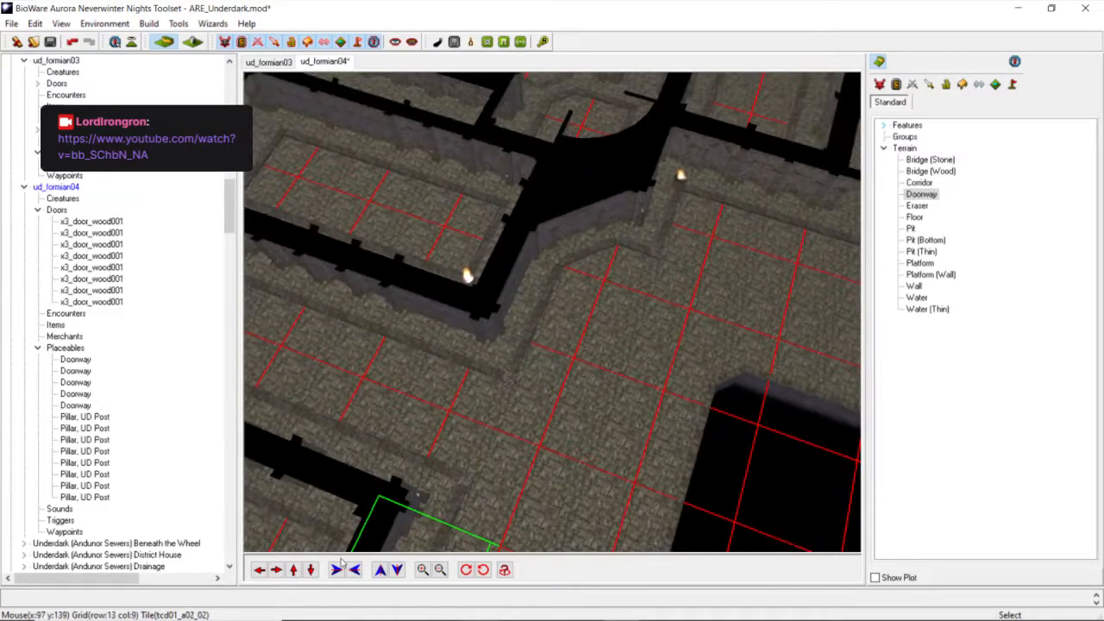
left_click(297, 570)
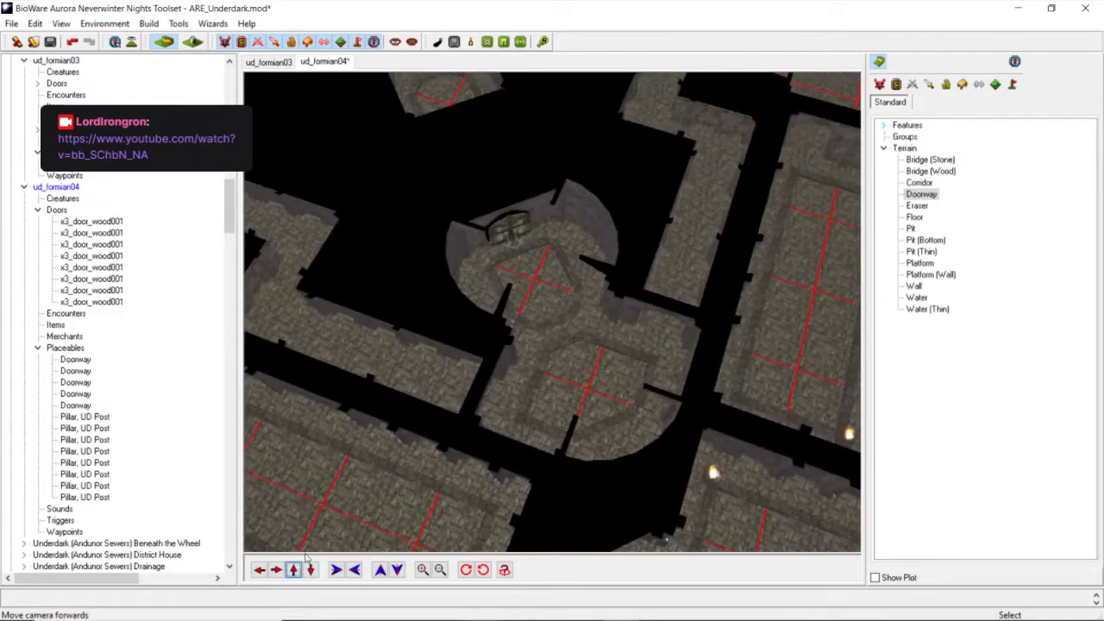
scroll(469, 450, "up", 3)
middle_click_drag(470, 450, 434, 402)
scroll(418, 404, "up", 4)
scroll(417, 404, "down", 3)
scroll(433, 402, "up", 4)
left_click(260, 571)
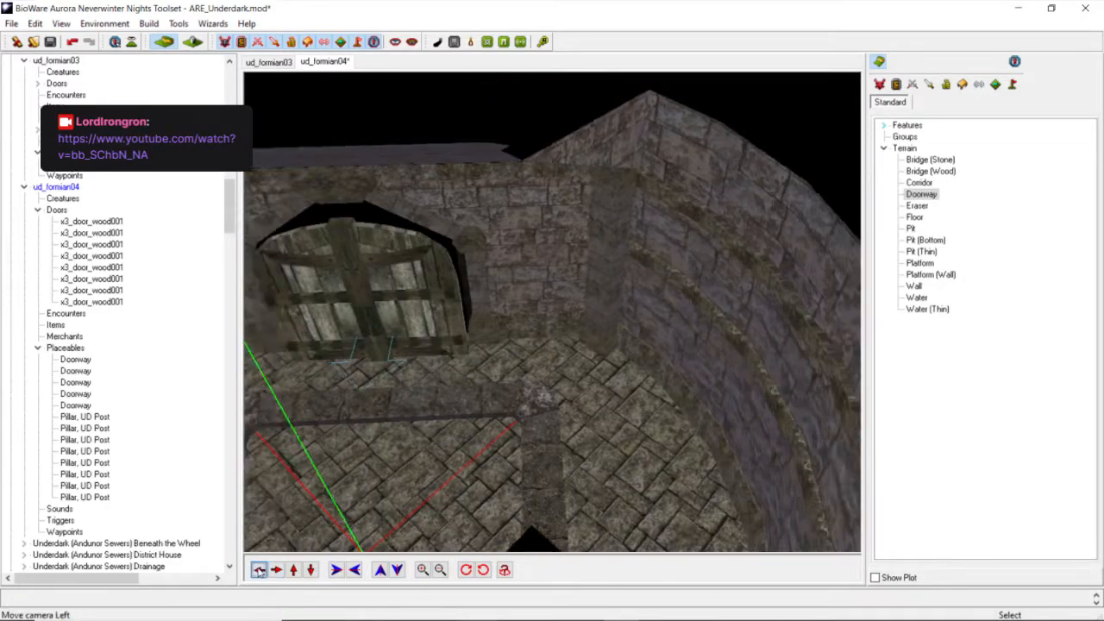
scroll(505, 414, "down", 4)
middle_click_drag(505, 411, 597, 448)
scroll(538, 473, "up", 4)
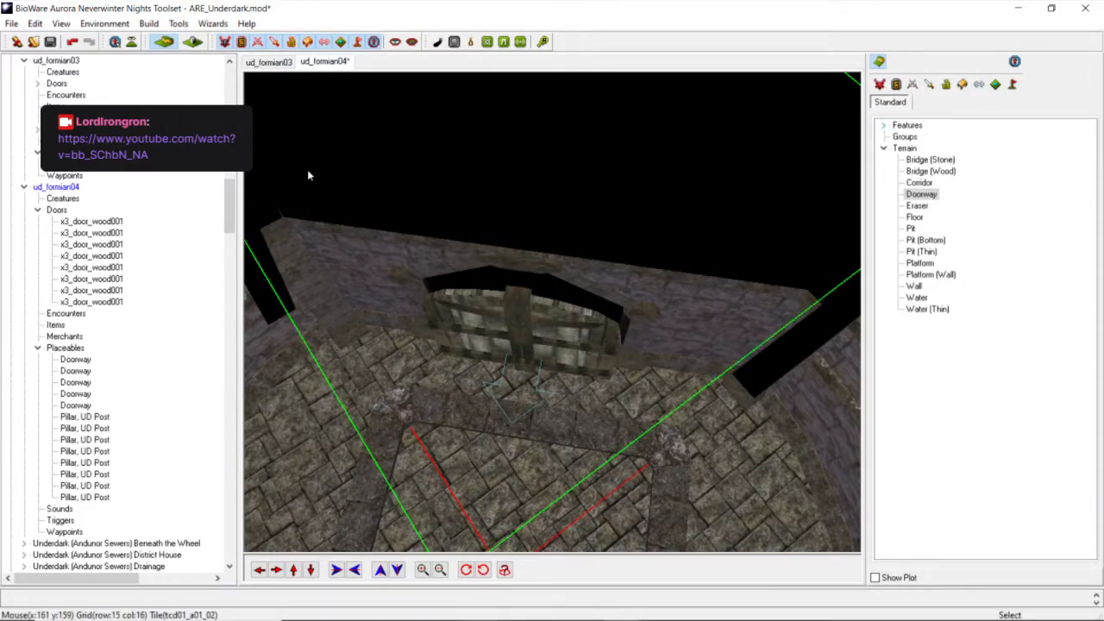
left_click(97, 418)
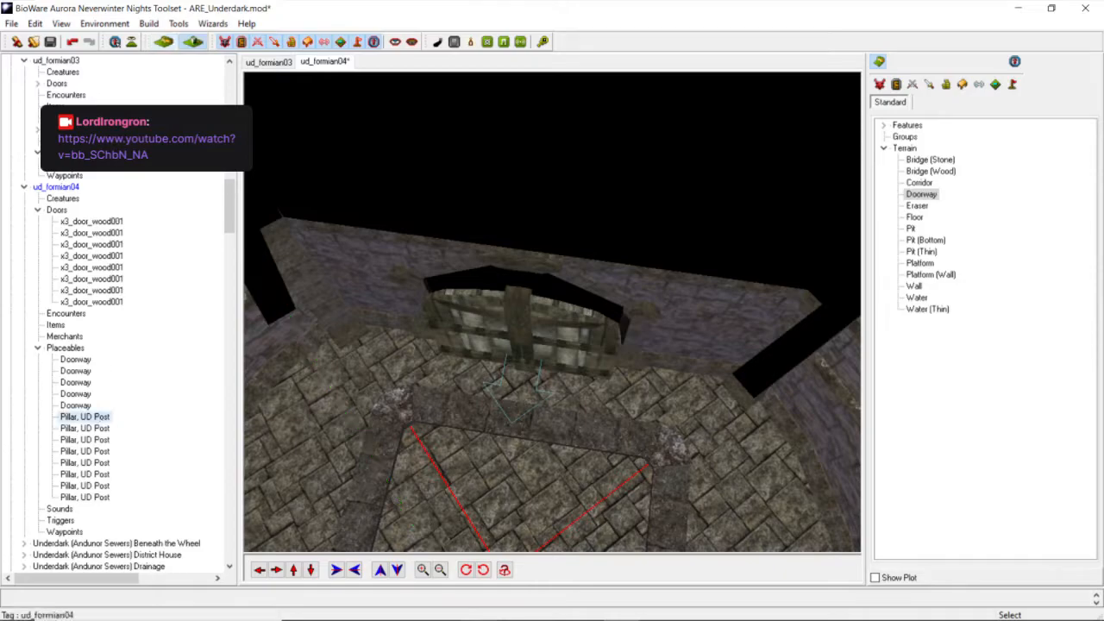
Copy the selected Pillar, UD Post and paste it just right of the warehouse door around grid row 15, column 16.
left_click(31, 24)
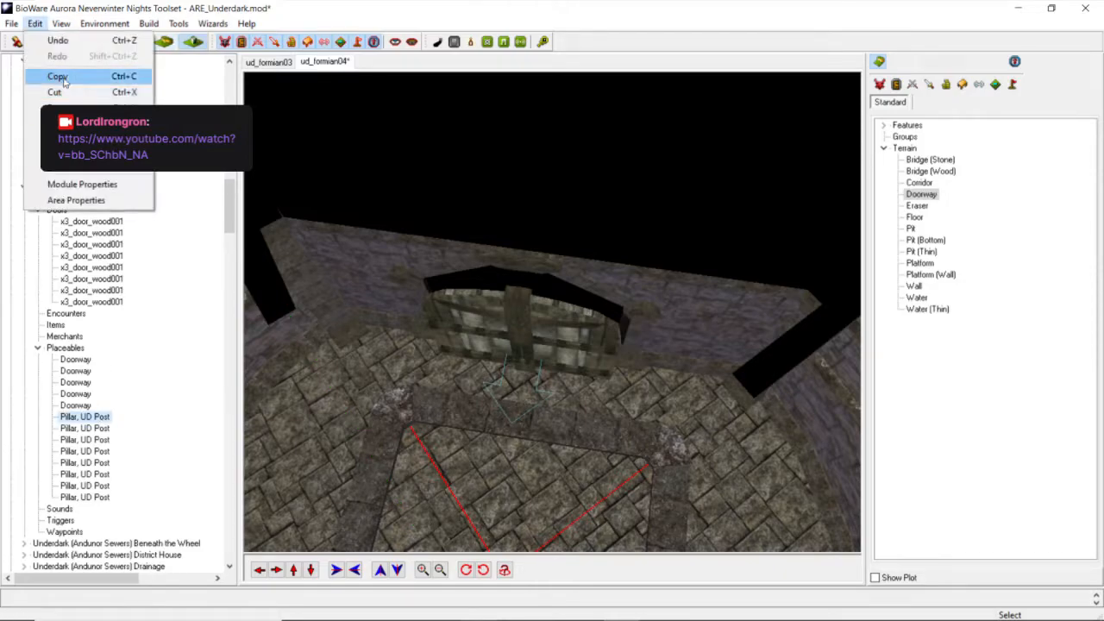
left_click(60, 77)
left_click(35, 24)
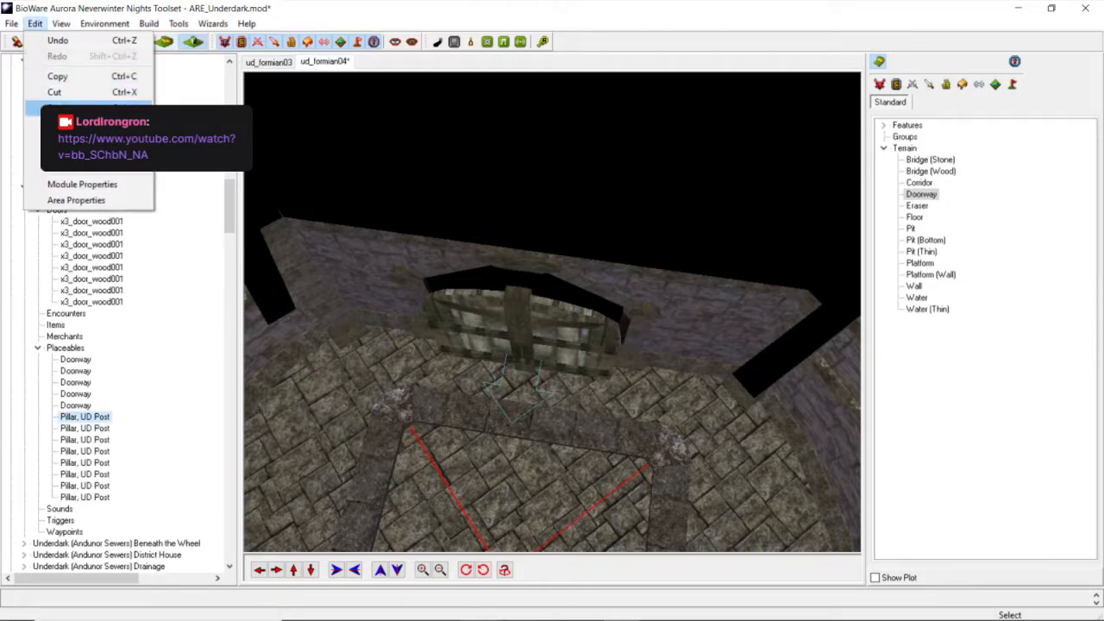
left_click(60, 108)
left_click(621, 409)
scroll(661, 461, "up", 3)
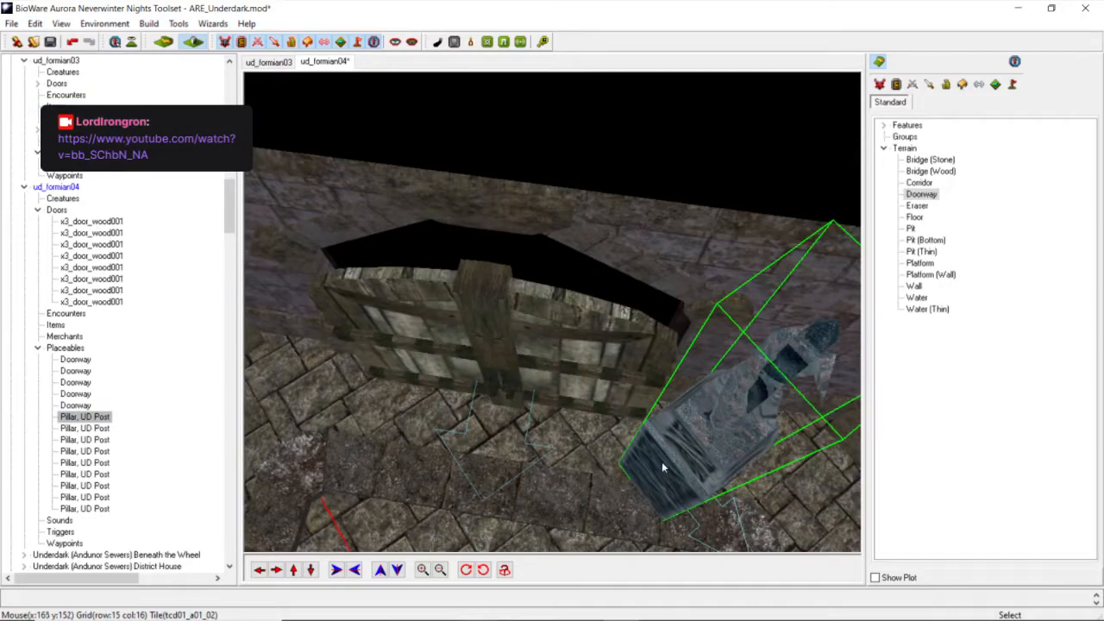
Move the pasted pillar back against the wall, tight to the right edge of the warehouse door.
left_click_drag(668, 474, 655, 414)
scroll(655, 413, "down", 3)
middle_click_drag(654, 414, 627, 393)
left_click(619, 362)
scroll(629, 369, "up", 3)
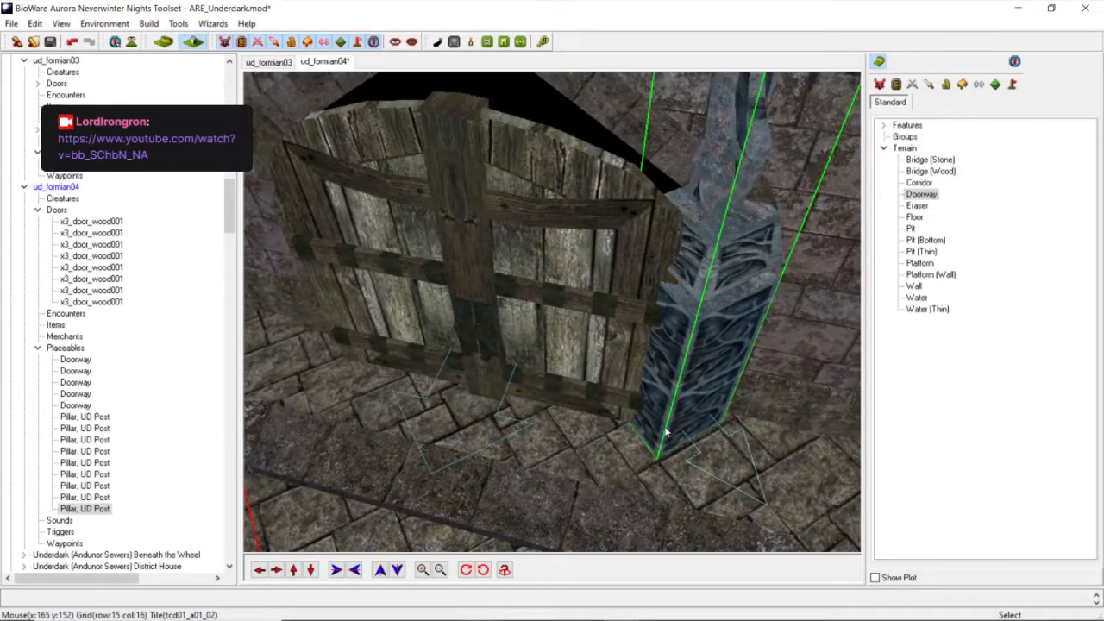
left_click_drag(665, 423, 667, 412)
scroll(666, 410, "down", 3)
left_click(649, 371)
left_click(651, 375)
scroll(651, 375, "up", 2)
Reduce the visual scale of the pillar on the door's right side and apply it.
right_click(643, 306)
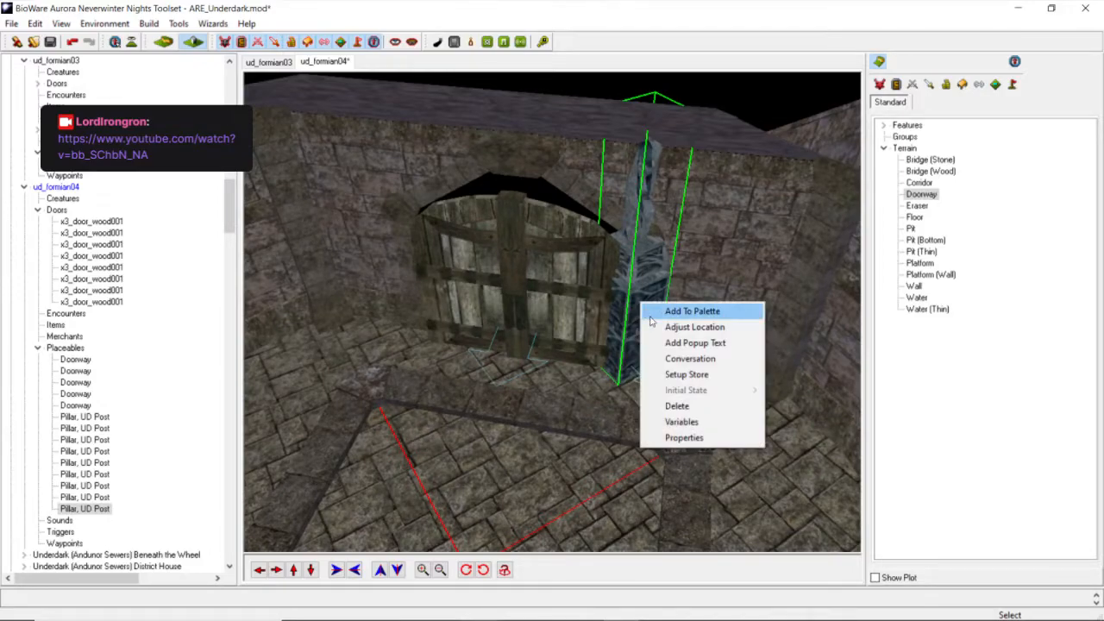
left_click(694, 326)
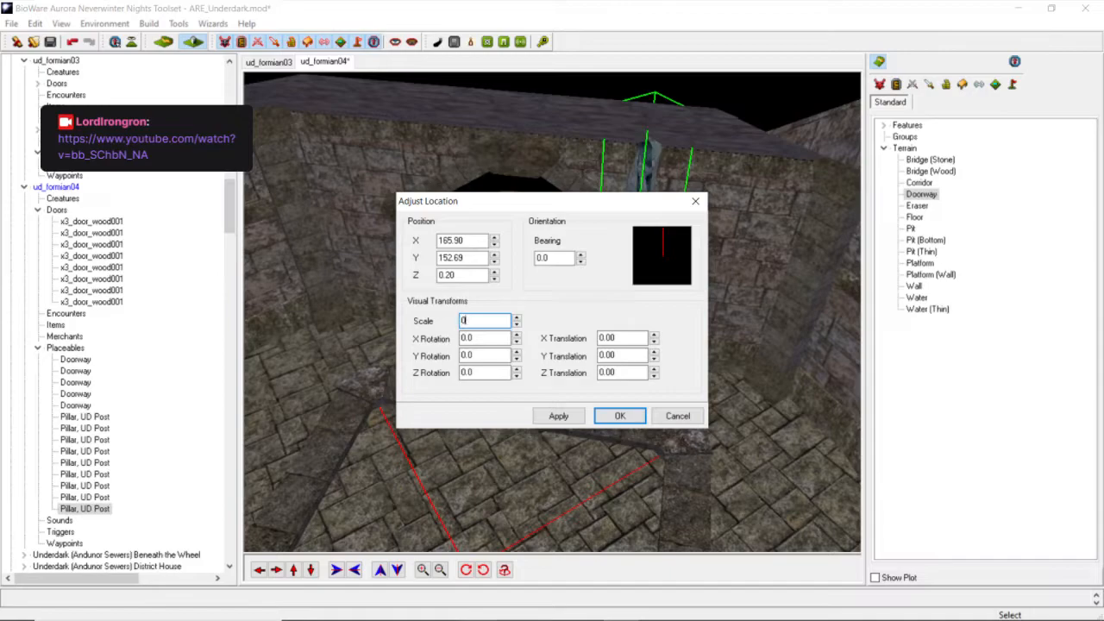
left_click(565, 420)
left_click(598, 416)
scroll(577, 379, "up", 3)
left_click(579, 380)
scroll(579, 378, "down", 5)
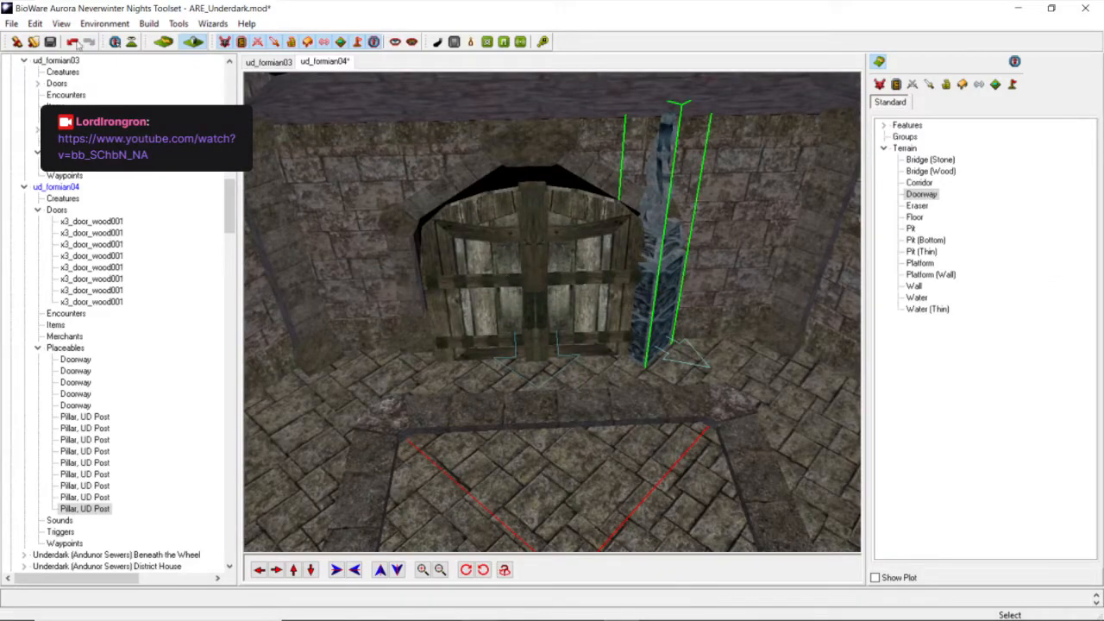
Copy the right-hand pillar and paste a second one on the left side of the same warehouse door.
left_click(35, 23)
left_click(55, 74)
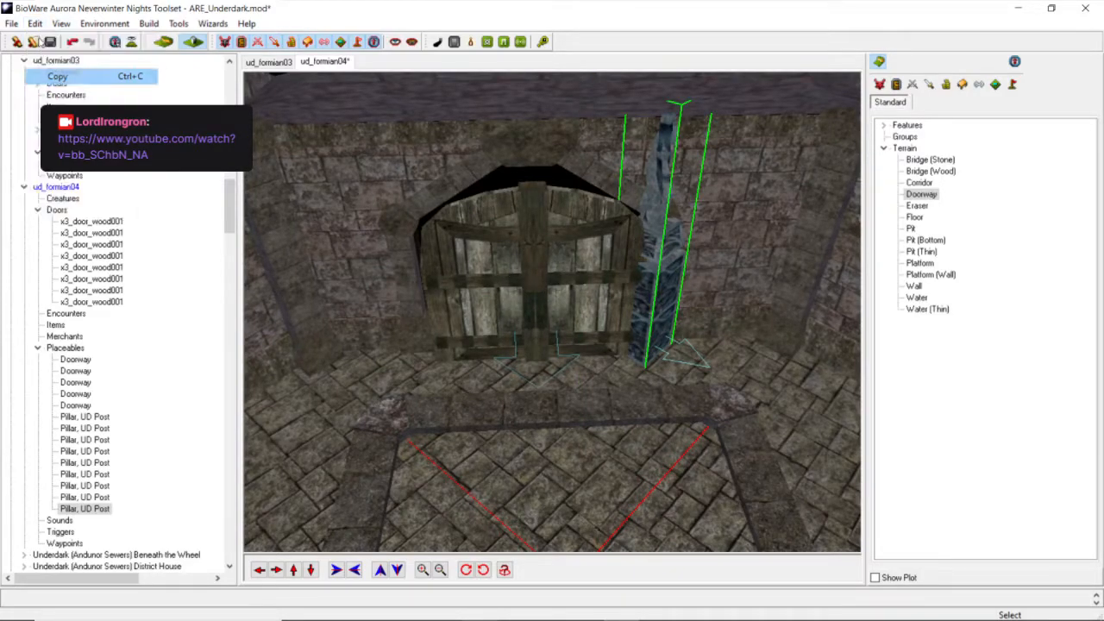
left_click(35, 23)
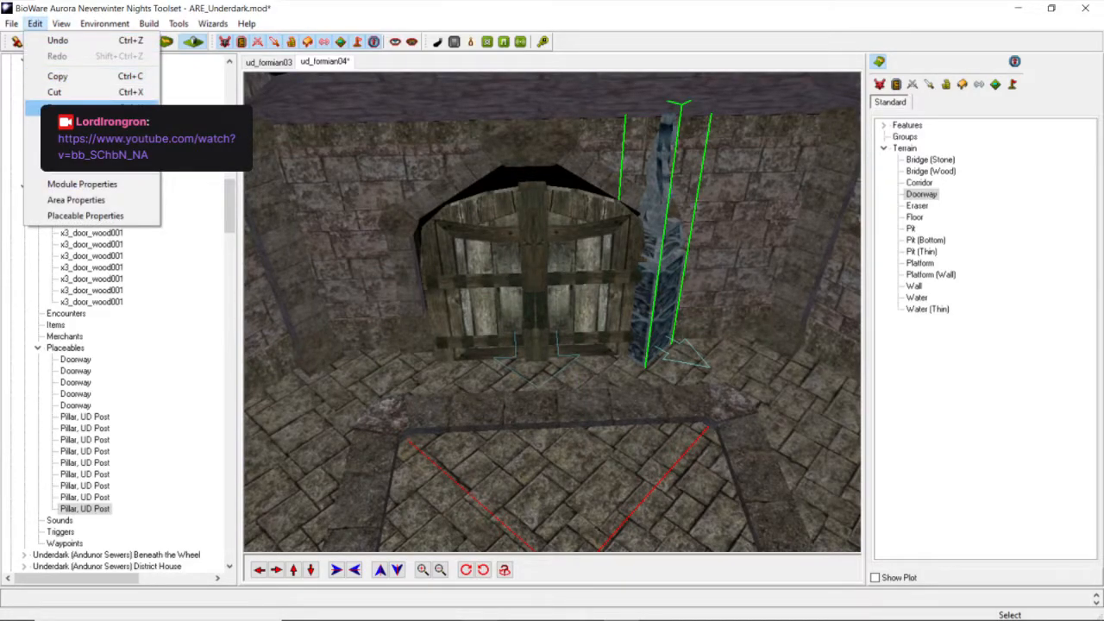
left_click(54, 106)
left_click(403, 384)
scroll(406, 385, "up", 5)
middle_click_drag(412, 387, 436, 395)
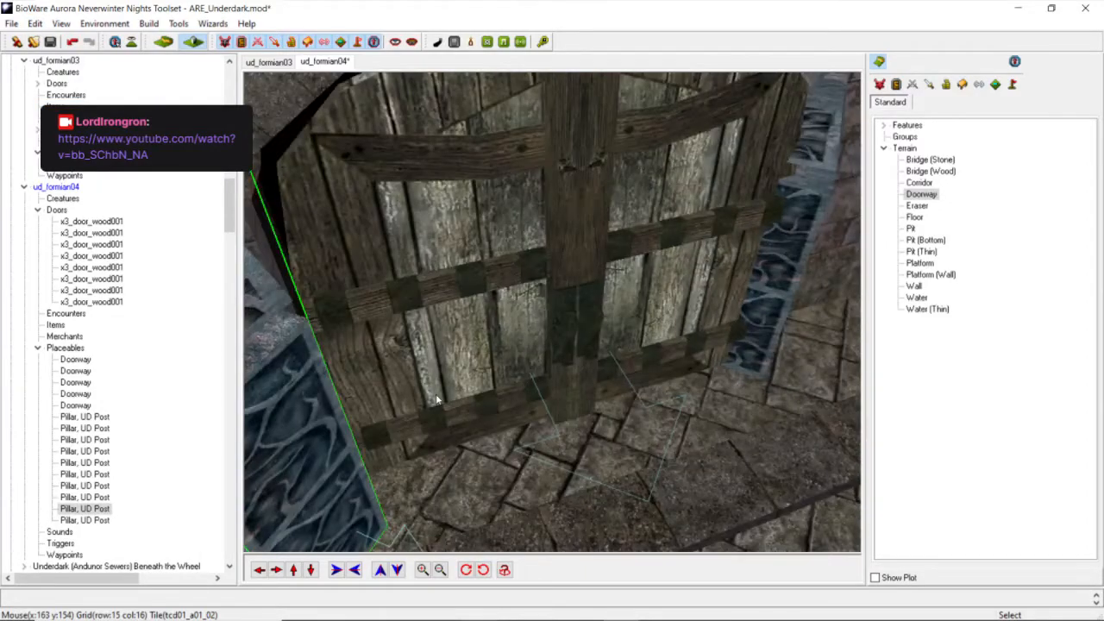
Move the second pillar against the wall and the door's left edge, mirroring the one on the right.
scroll(434, 410, "down", 5)
left_click_drag(423, 468, 437, 419)
scroll(429, 409, "down", 3)
middle_click_drag(429, 410, 413, 367)
scroll(408, 401, "up", 3)
scroll(408, 401, "down", 3)
scroll(412, 361, "up", 3)
left_click(392, 369)
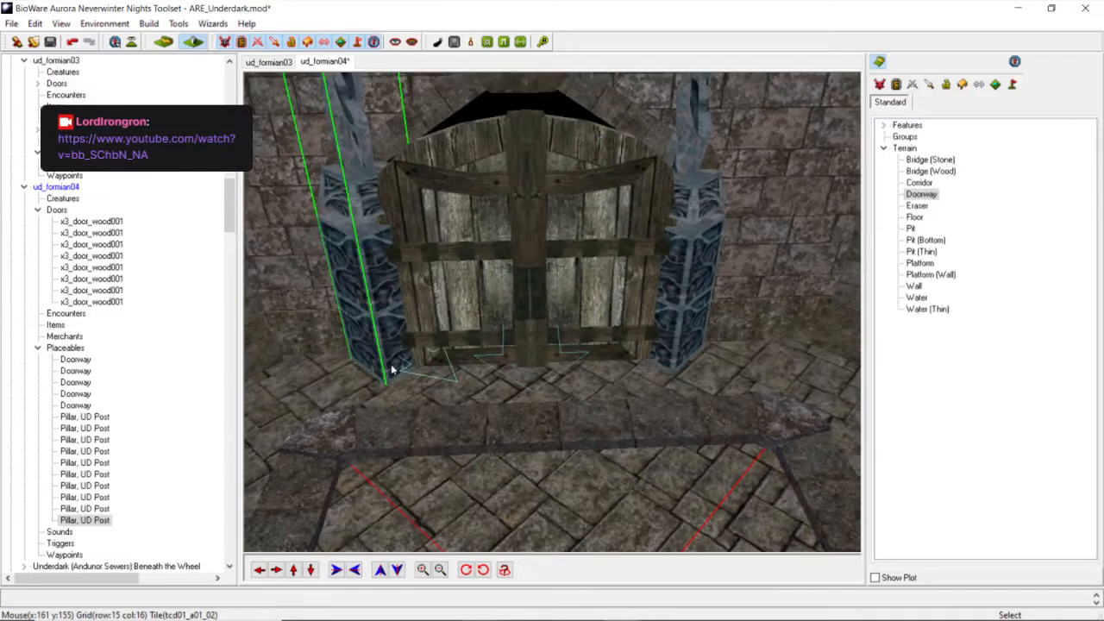
left_click_drag(388, 368, 394, 362)
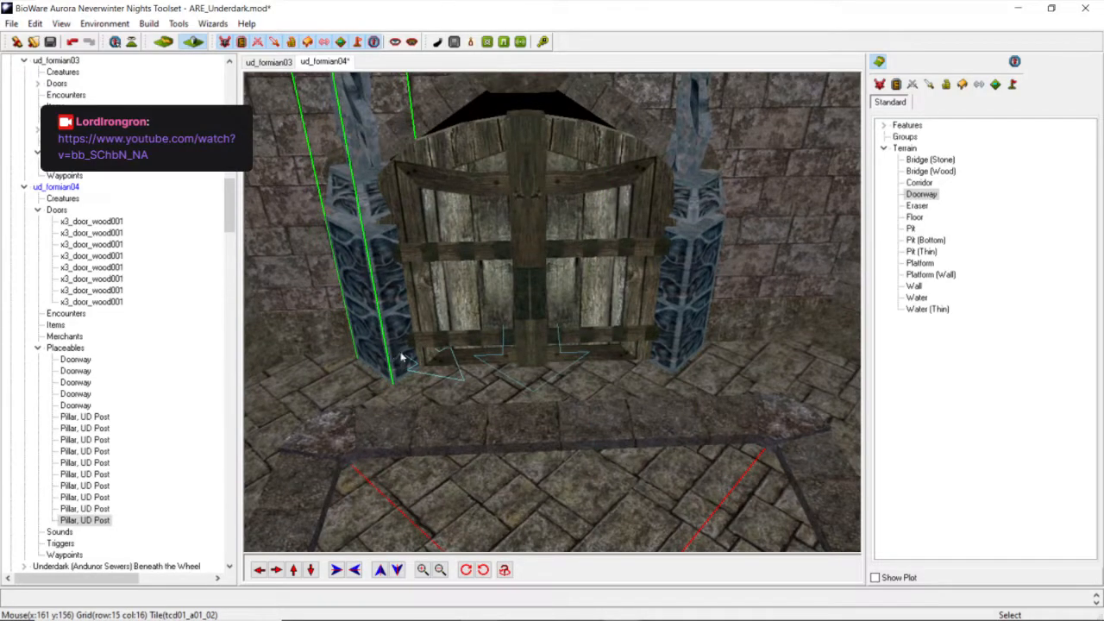
Reduce the visual scale of the left-hand pillar at X 162.14, Y 156.46 and apply it.
right_click(402, 349)
left_click(475, 371)
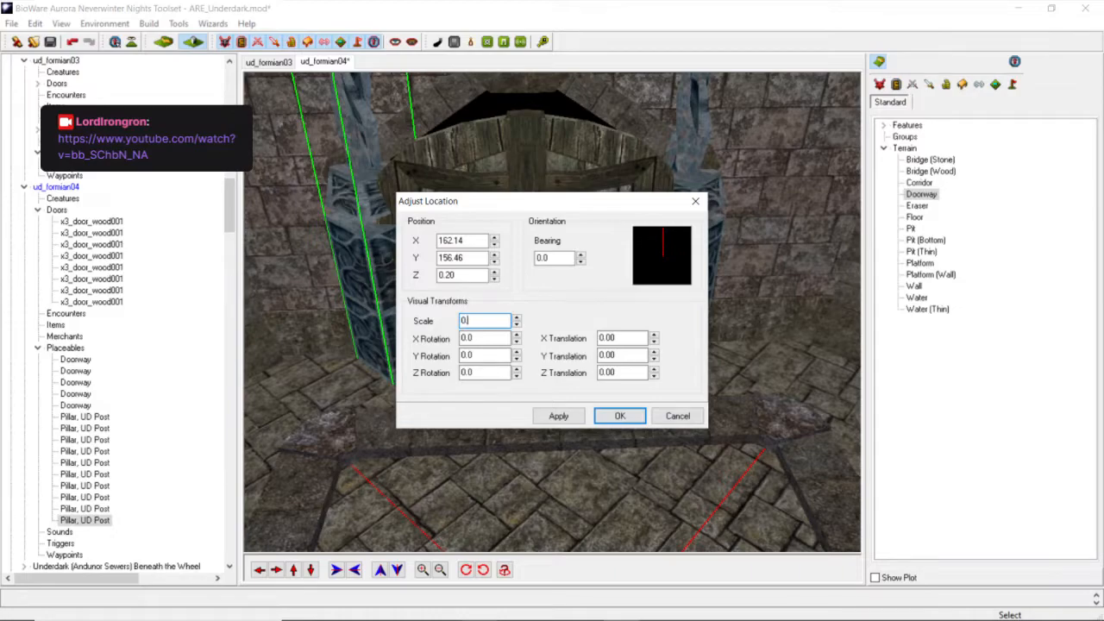
left_click(558, 415)
left_click(619, 416)
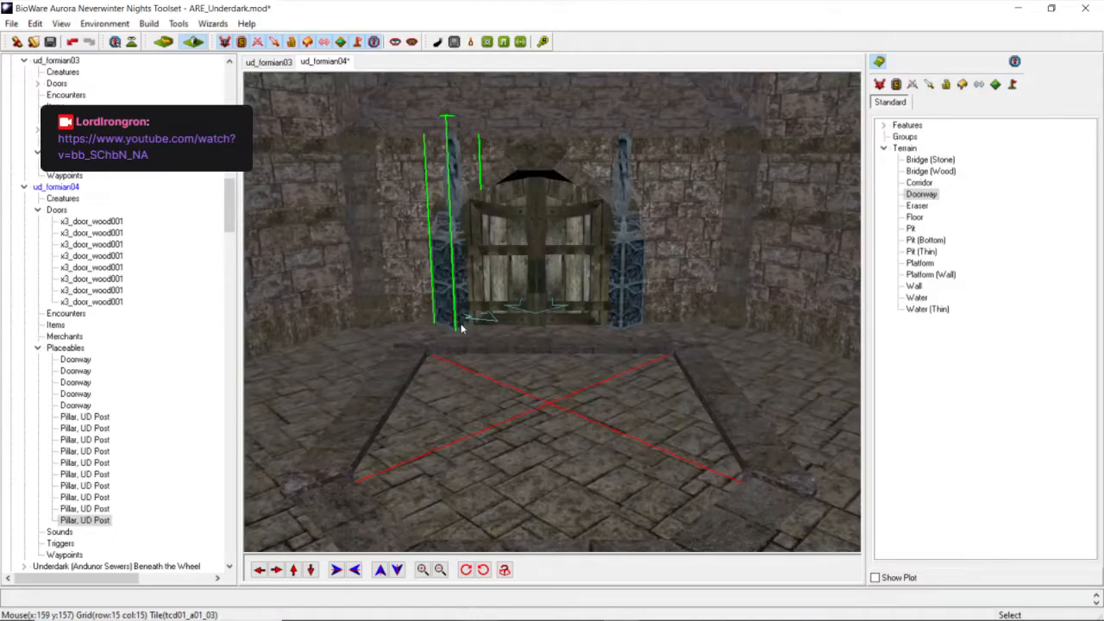
Examine how the two pillars flank the warehouse door within the round chamber and the wider area layout.
scroll(463, 324, "down", 5)
middle_click_drag(464, 324, 517, 411)
scroll(473, 345, "up", 5)
scroll(494, 350, "down", 5)
scroll(507, 361, "up", 5)
scroll(517, 408, "down", 3)
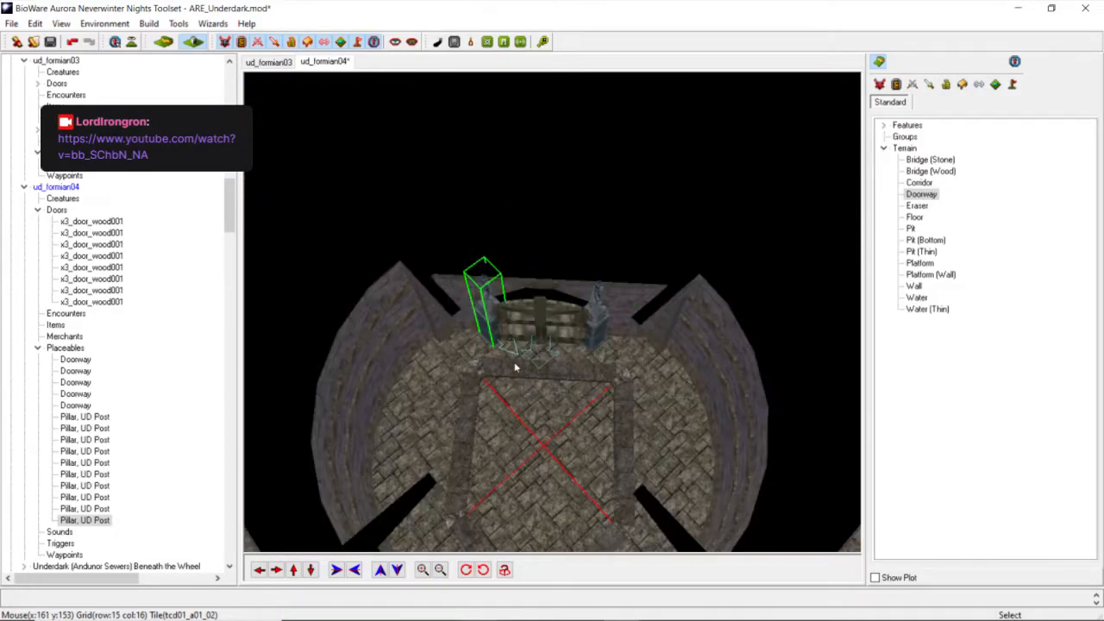
middle_click_drag(516, 366, 519, 356)
scroll(520, 355, "down", 6)
middle_click_drag(442, 350, 419, 335)
scroll(419, 336, "down", 8)
mouse_move(404, 382)
middle_mouse_down()
mouse_move(313, 408)
mouse_move(400, 379)
middle_mouse_up()
scroll(400, 379, "up", 5)
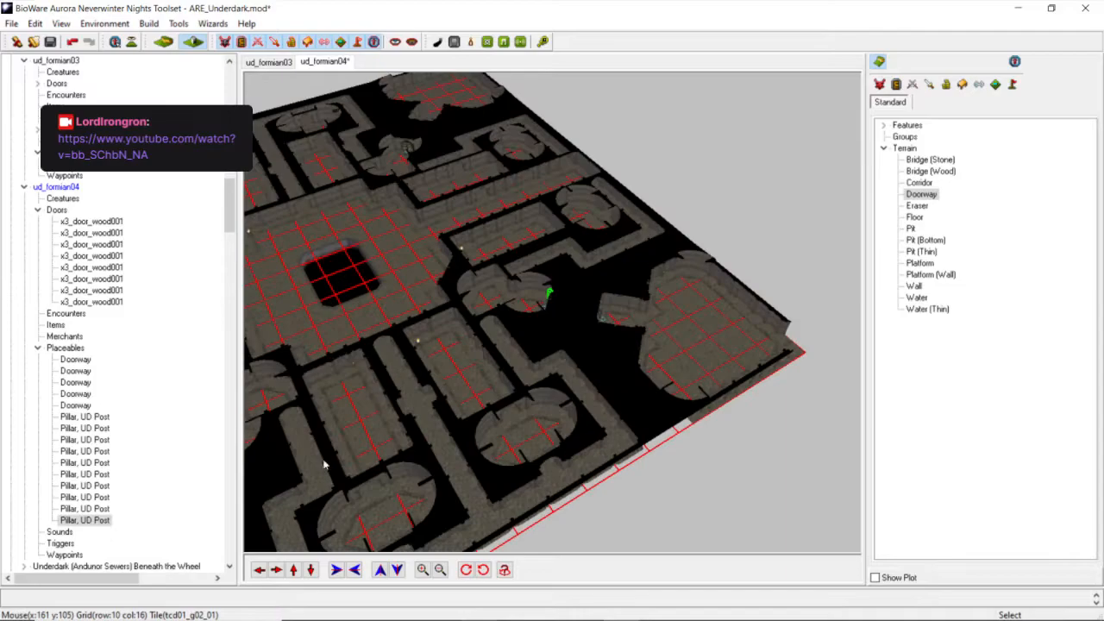
Copy the pillar and paste it right of the warehouse door in the round chamber around grid row 15, column 5.
left_click(259, 570)
left_click(259, 570)
left_click(258, 570)
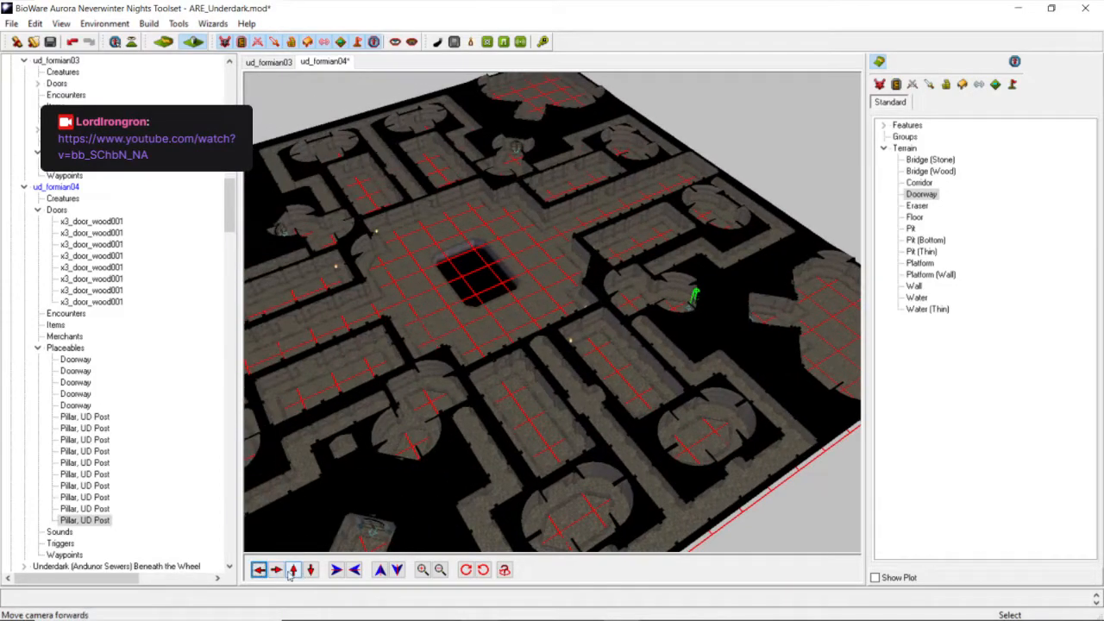
left_click(294, 570)
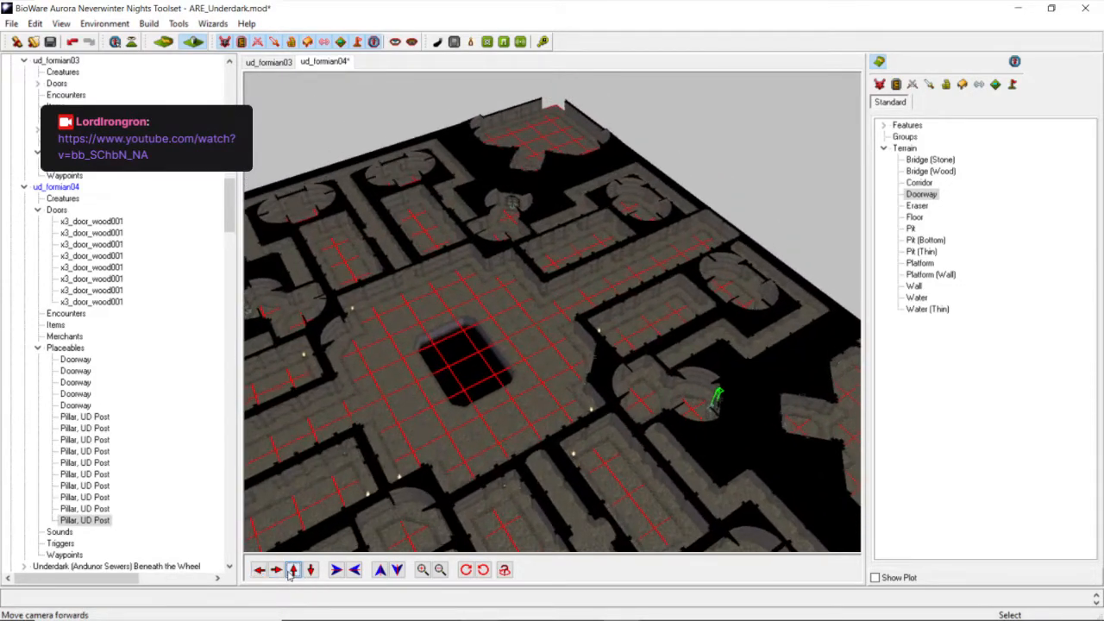
scroll(506, 406, "up", 8)
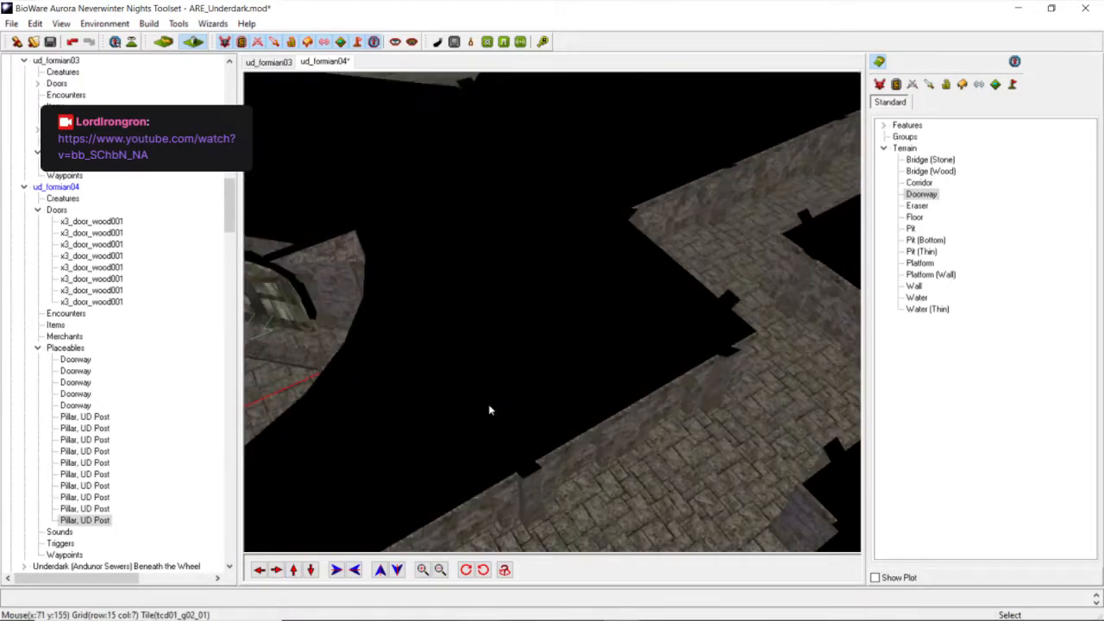
left_click(259, 570)
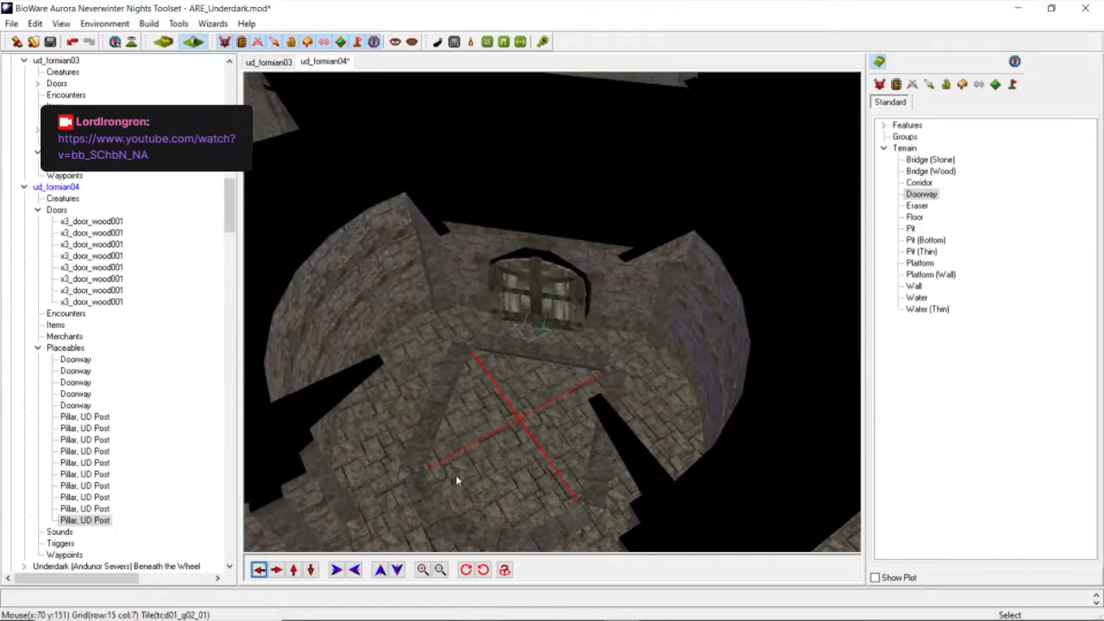
scroll(532, 442, "up", 10)
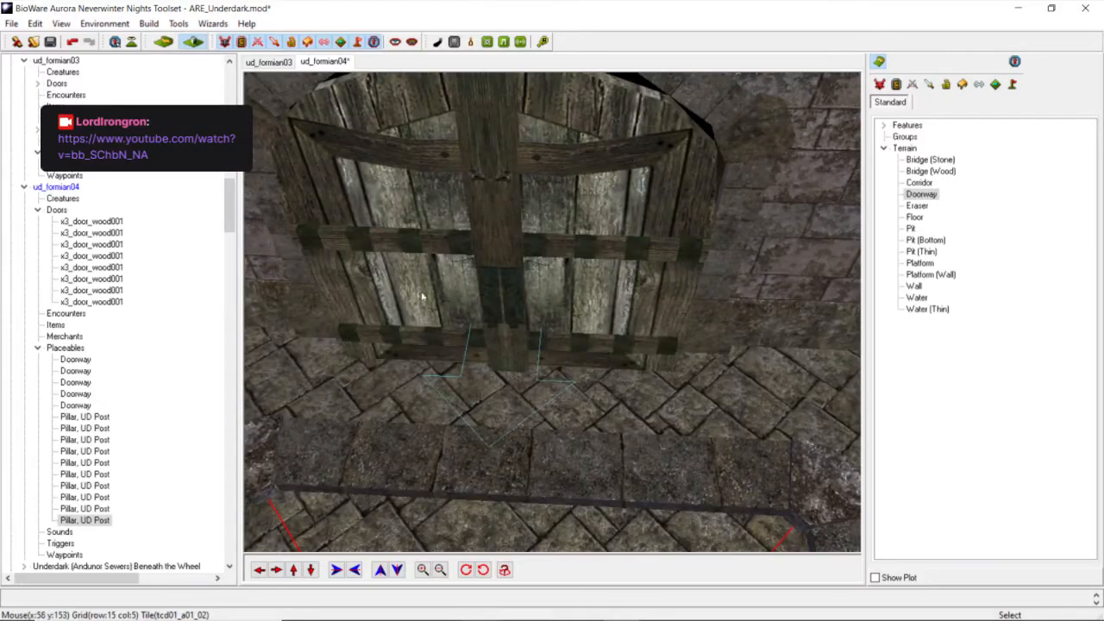
scroll(84, 71, "down", 5)
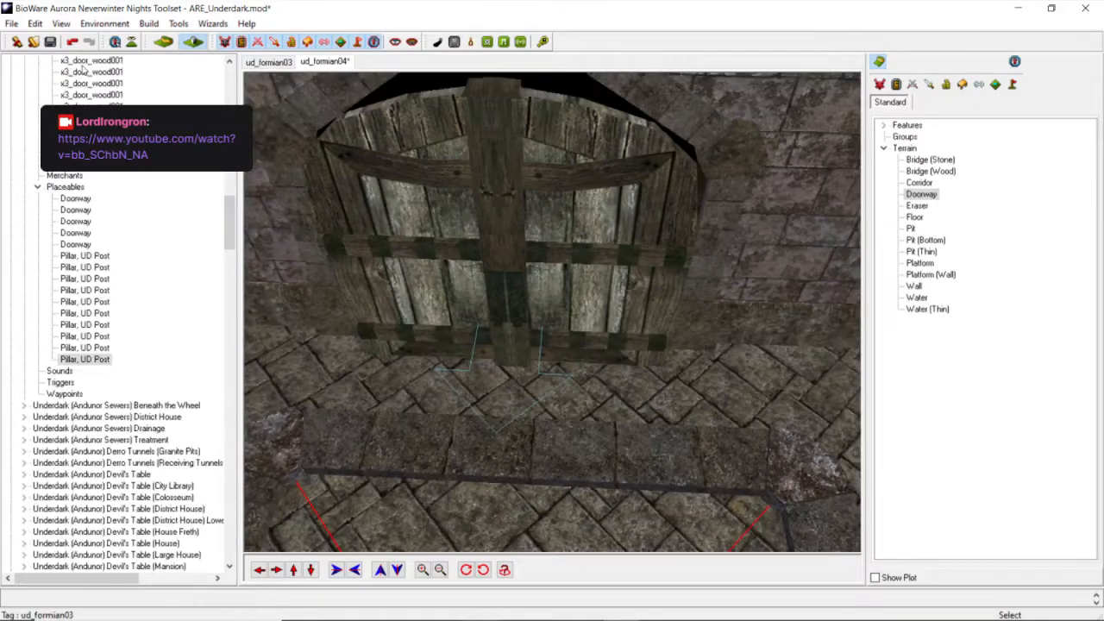
left_click(34, 23)
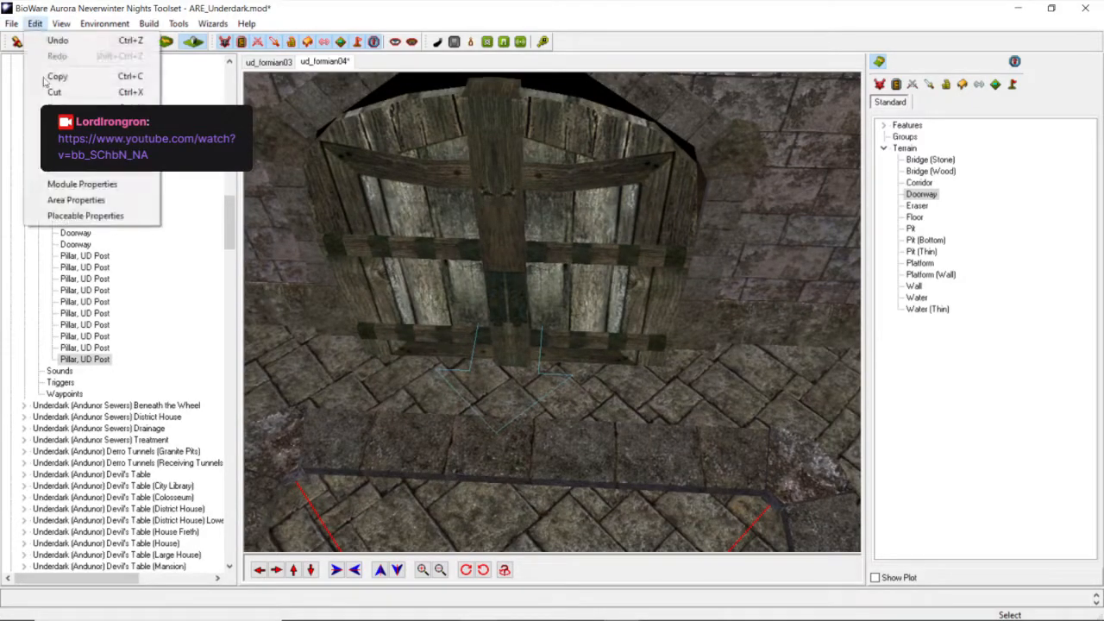
left_click(38, 24)
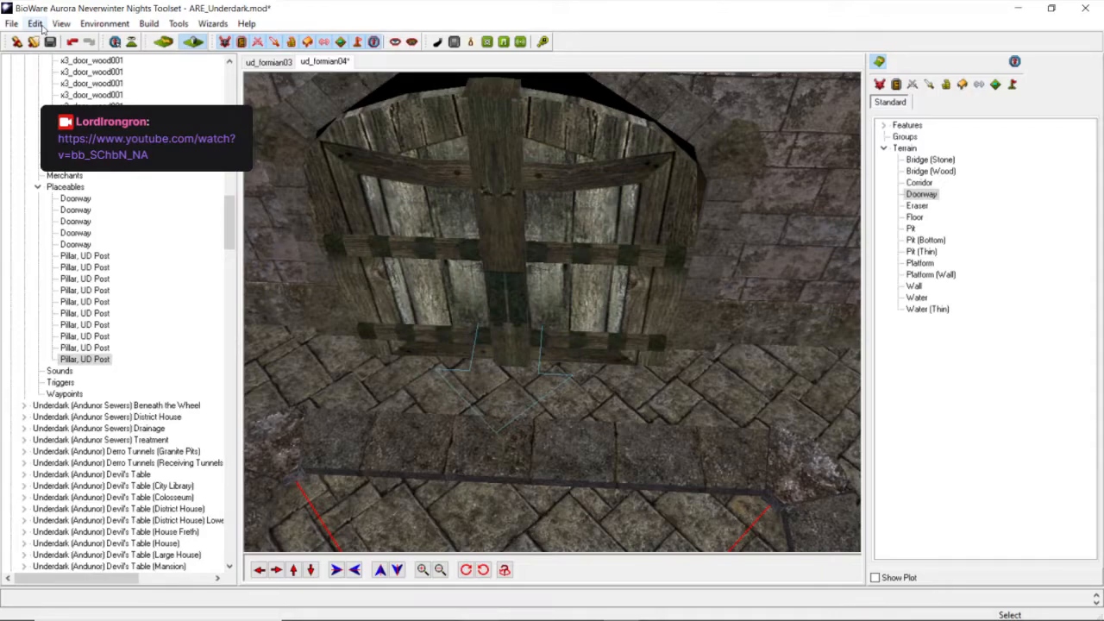
left_click(36, 23)
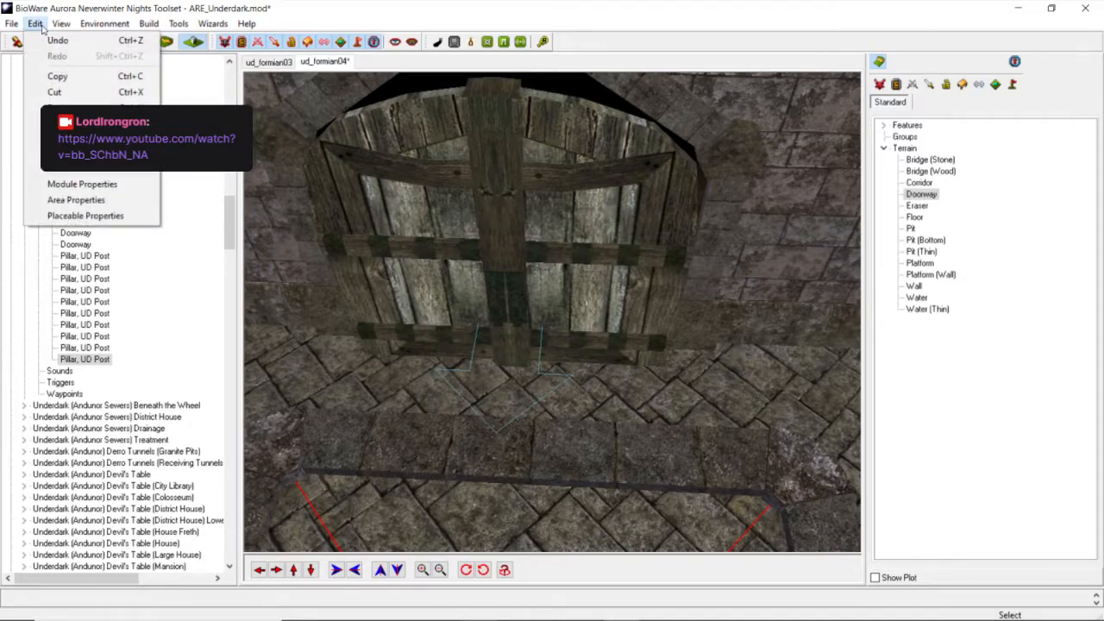
left_click(61, 76)
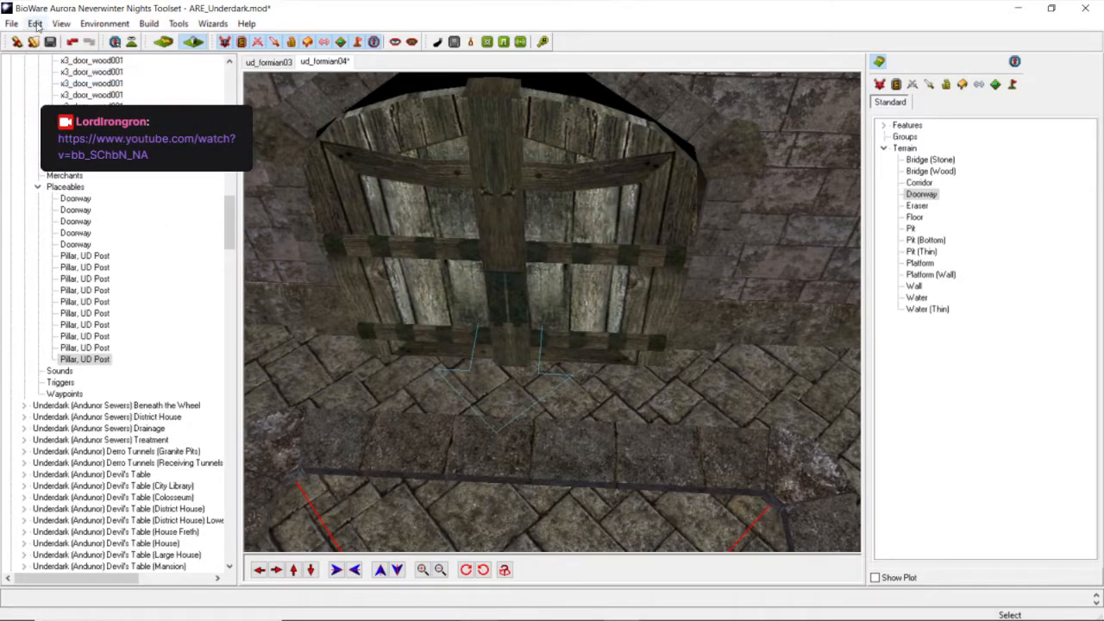
left_click(35, 23)
left_click(60, 108)
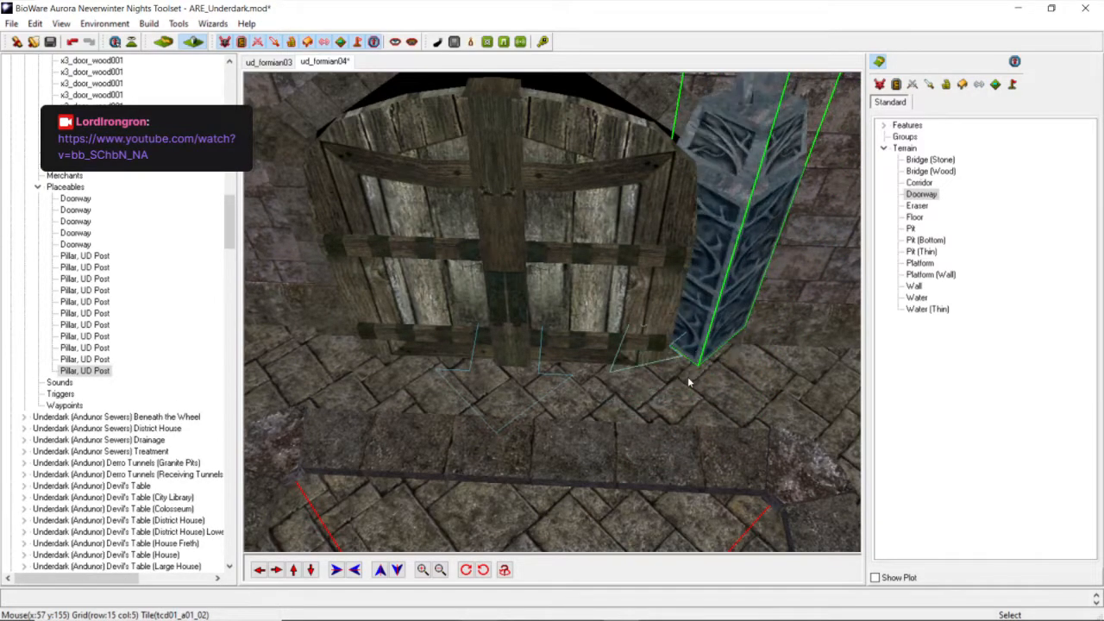
Shift the new pillar to about X 57.39, Y 155.97, tight against the wall and the door's right edge.
scroll(618, 312, "down", 5)
middle_click_drag(618, 312, 619, 294)
scroll(618, 335, "up", 5)
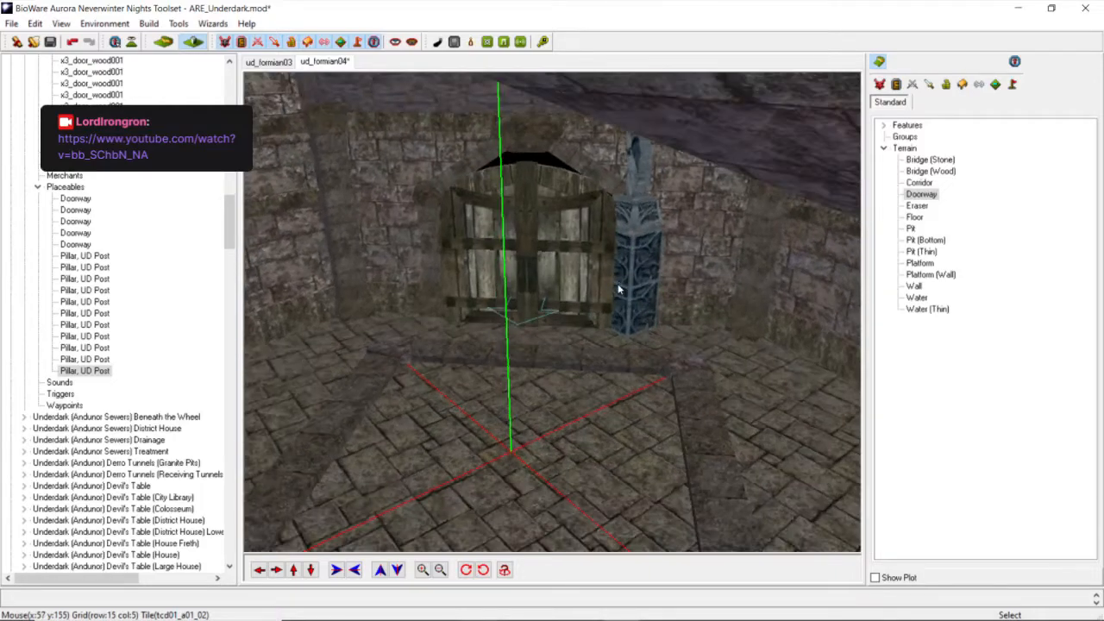
left_click(690, 364)
scroll(626, 366, "down", 5)
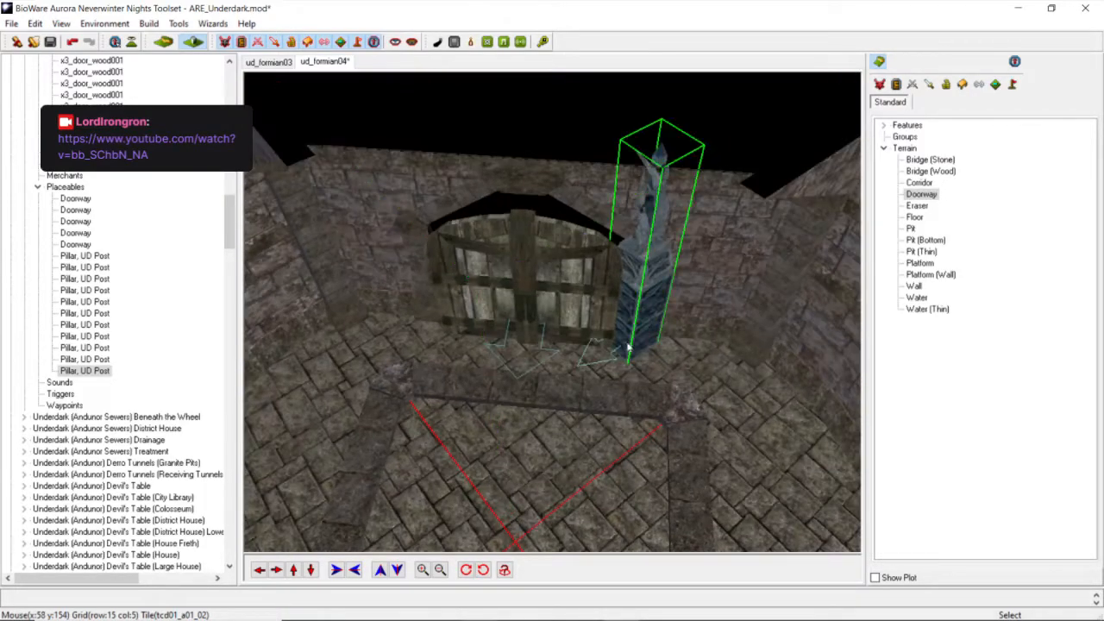
middle_click_drag(626, 344, 619, 385)
scroll(619, 386, "up", 5)
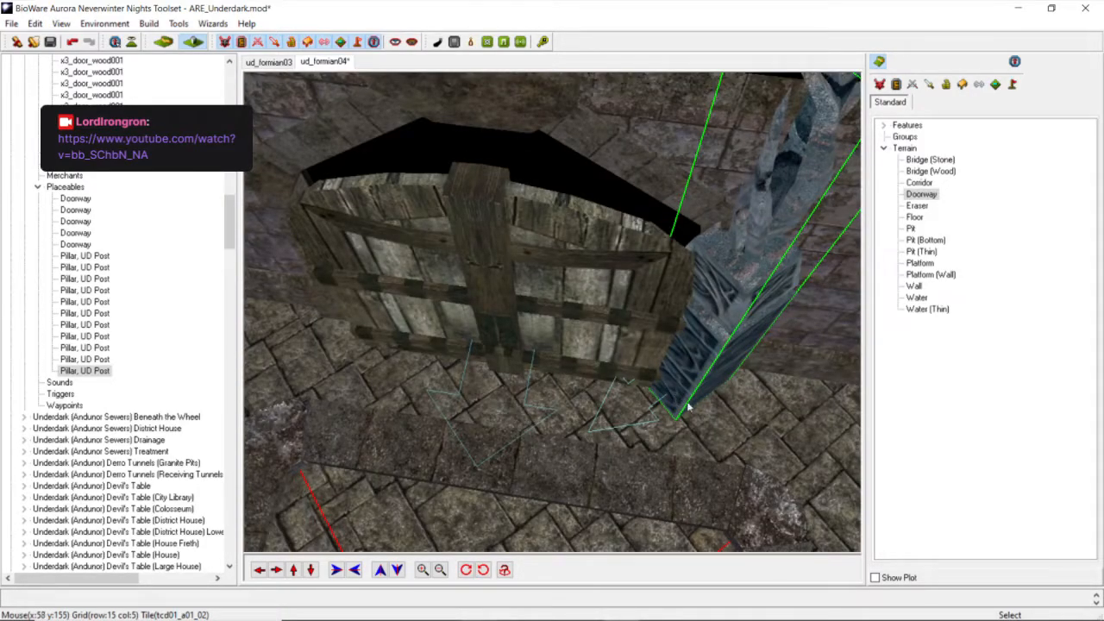
mouse_move(671, 395)
left_mouse_down()
mouse_move(672, 384)
mouse_move(665, 390)
left_mouse_up()
scroll(575, 362, "down", 5)
middle_click_drag(575, 362, 692, 392)
scroll(616, 322, "up", 5)
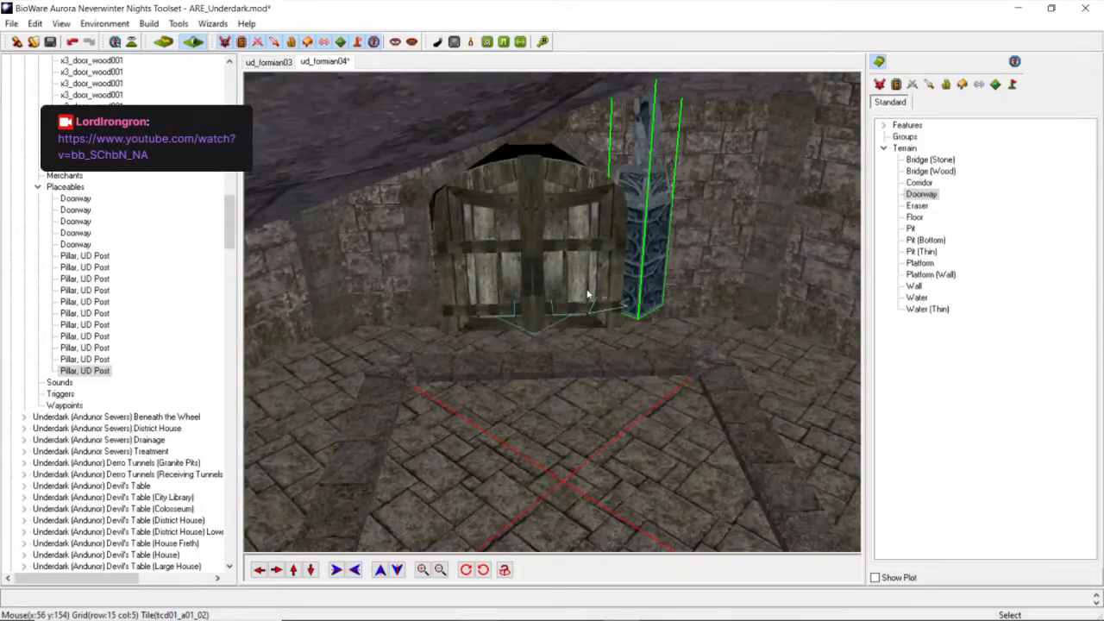
left_click_drag(692, 396, 689, 389)
scroll(686, 356, "down", 5)
middle_click_drag(684, 353, 674, 311)
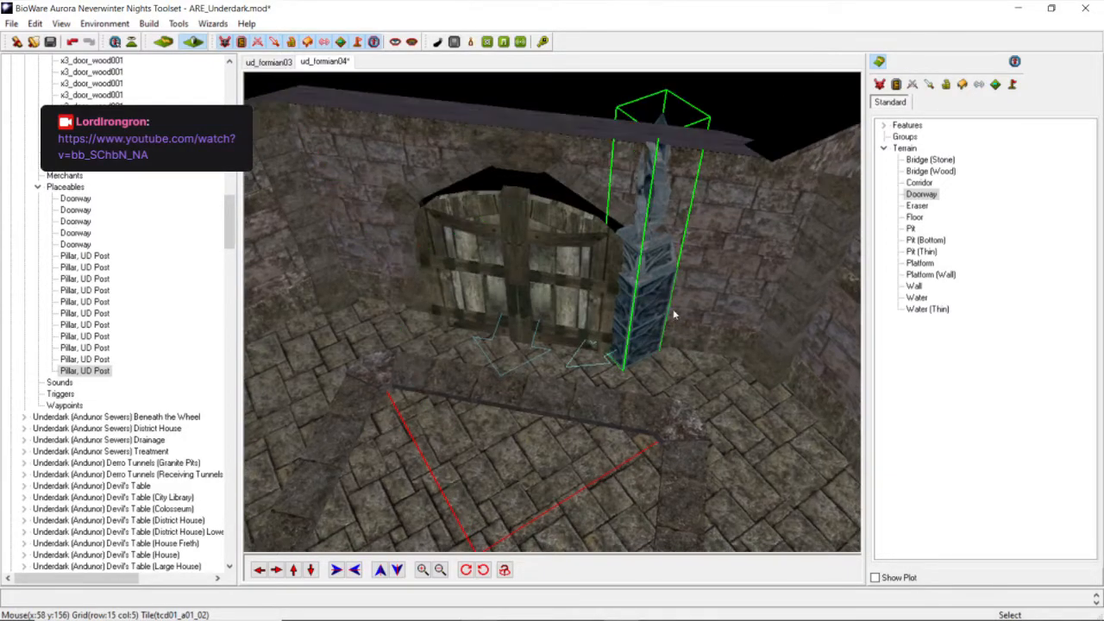
Set the visual scale of the pillar right of the warehouse door to 0.95 and apply it.
right_click(654, 298)
left_click(696, 326)
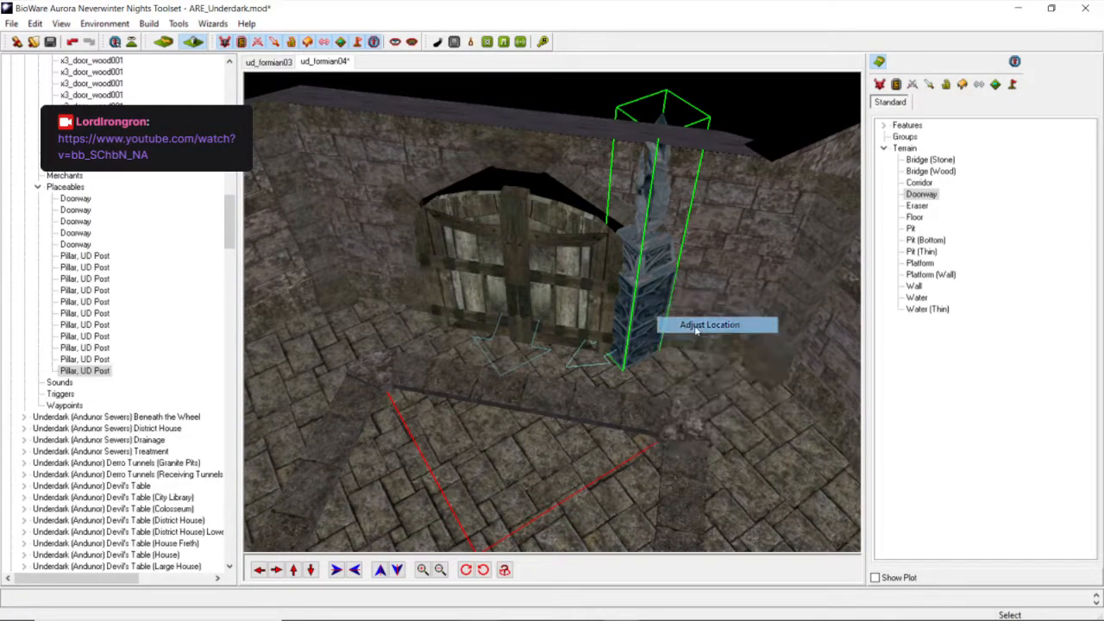
left_click_drag(485, 321, 418, 322)
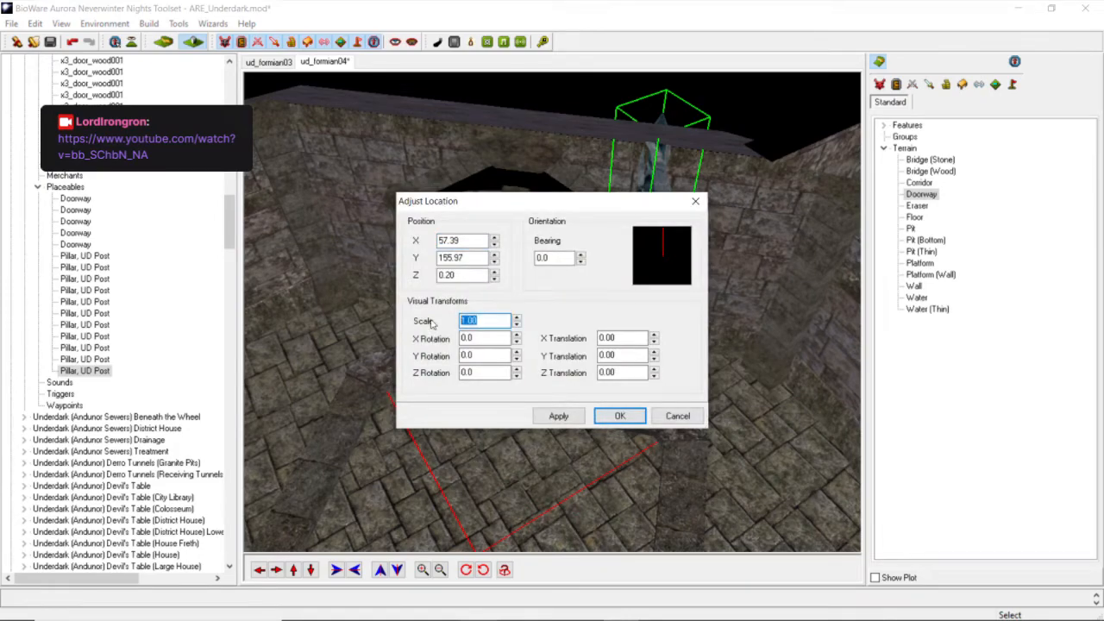
type("0.90")
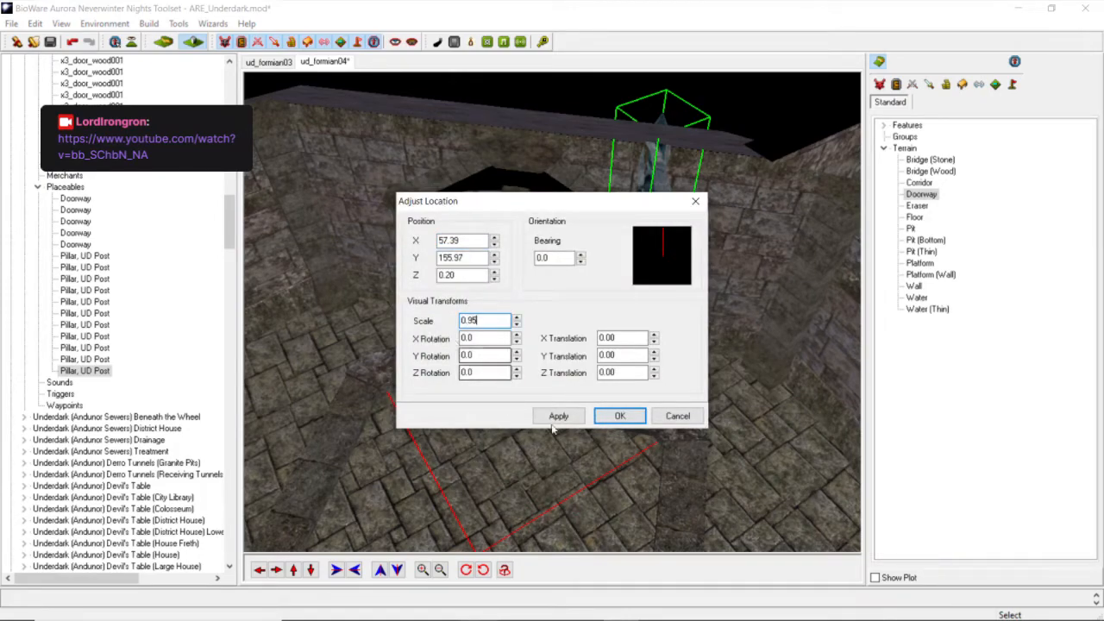
left_click(559, 416)
left_click(620, 416)
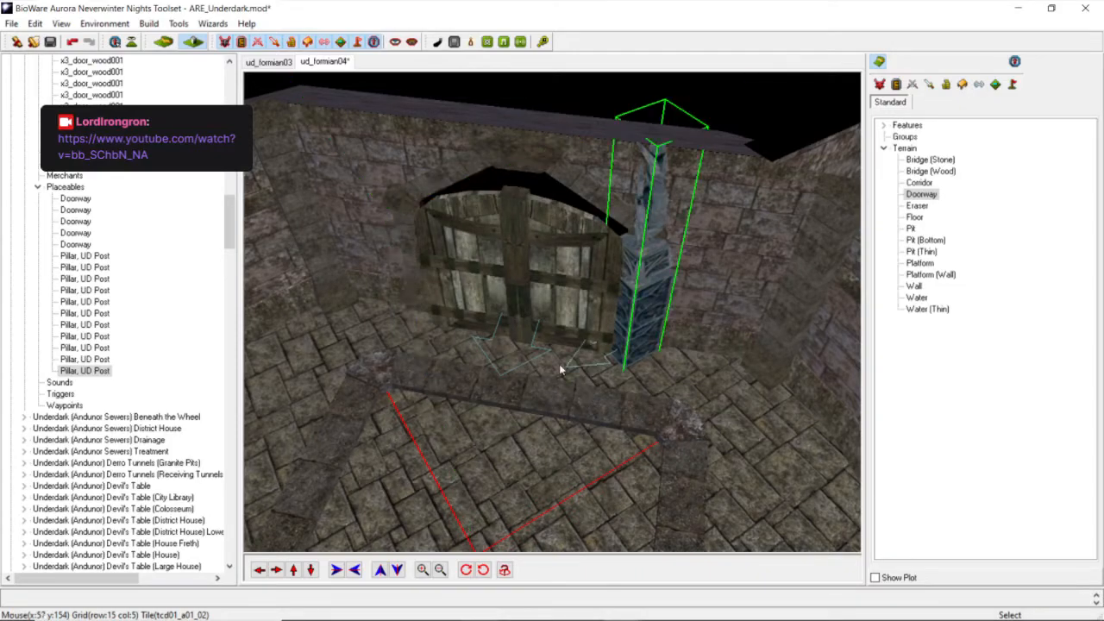
Copy the pillar and paste it left of the warehouse door in the round chamber around grid row 15, column 5.
scroll(544, 362, "up", 3)
scroll(545, 362, "down", 3)
middle_click_drag(544, 363, 433, 294)
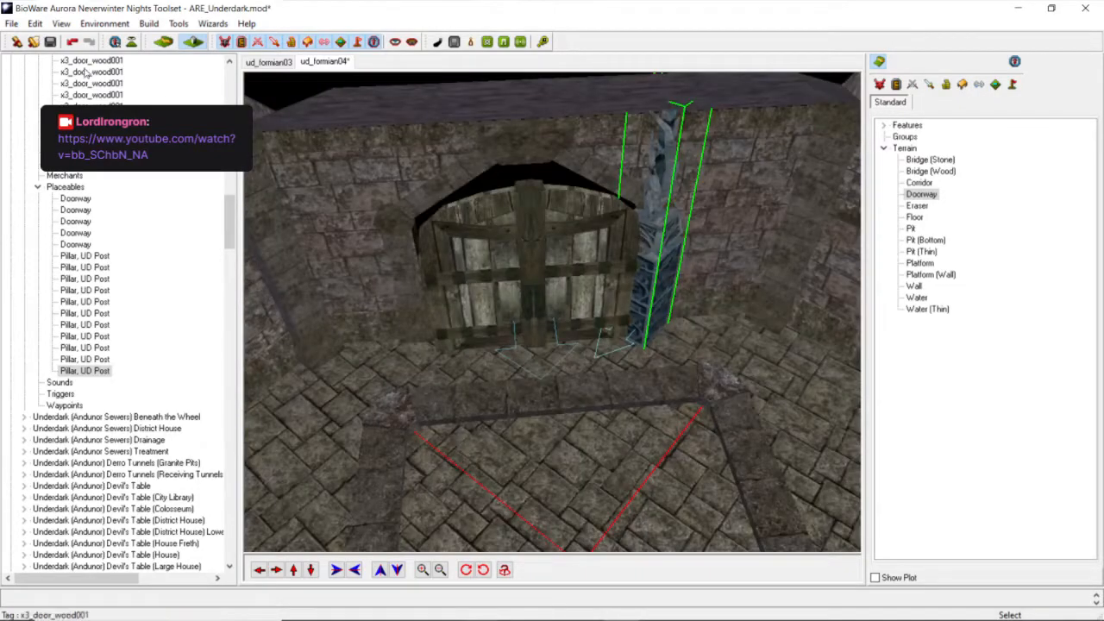
left_click(34, 24)
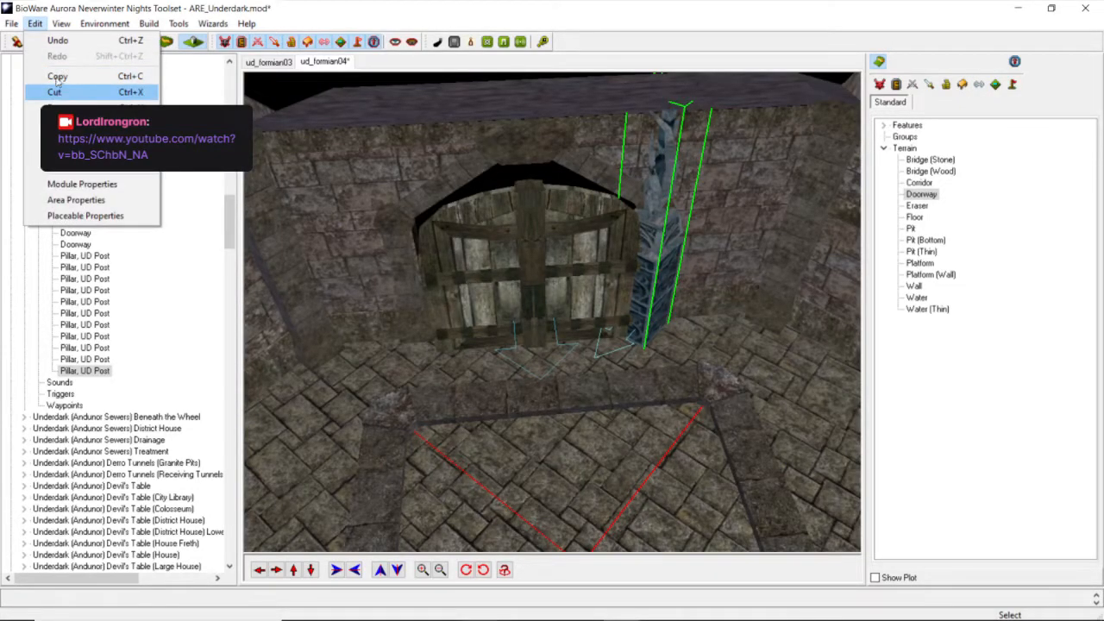
left_click(33, 25)
left_click(33, 25)
left_click(43, 109)
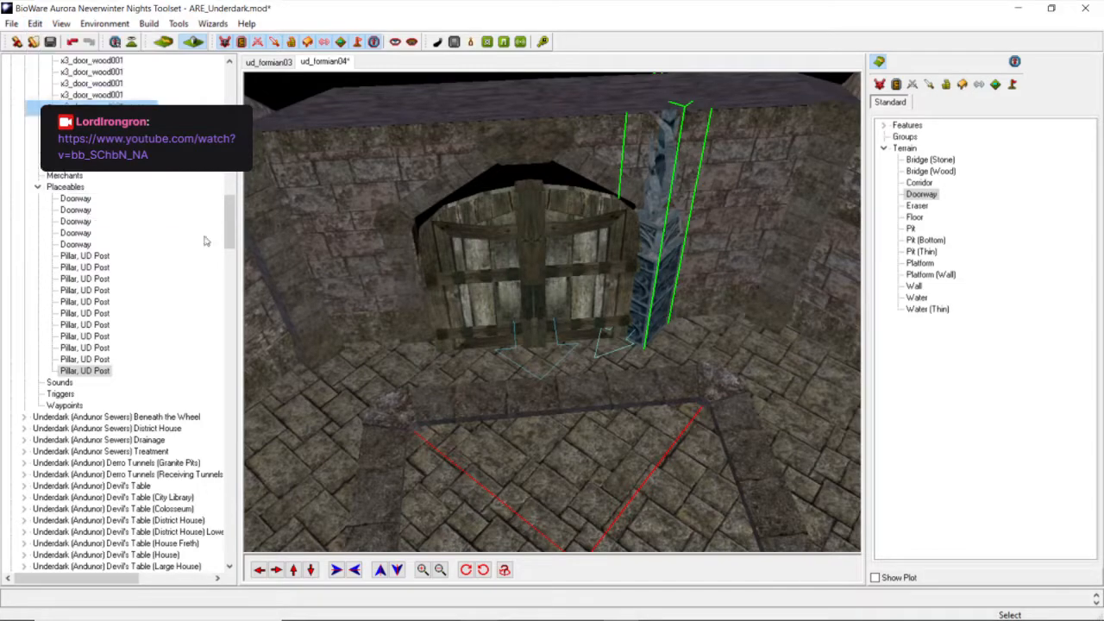
left_click(418, 369)
Move the pasted pillar back against the wall beside the warehouse door's left edge.
scroll(346, 395, "up", 3)
left_click_drag(298, 433, 324, 391)
scroll(323, 390, "down", 3)
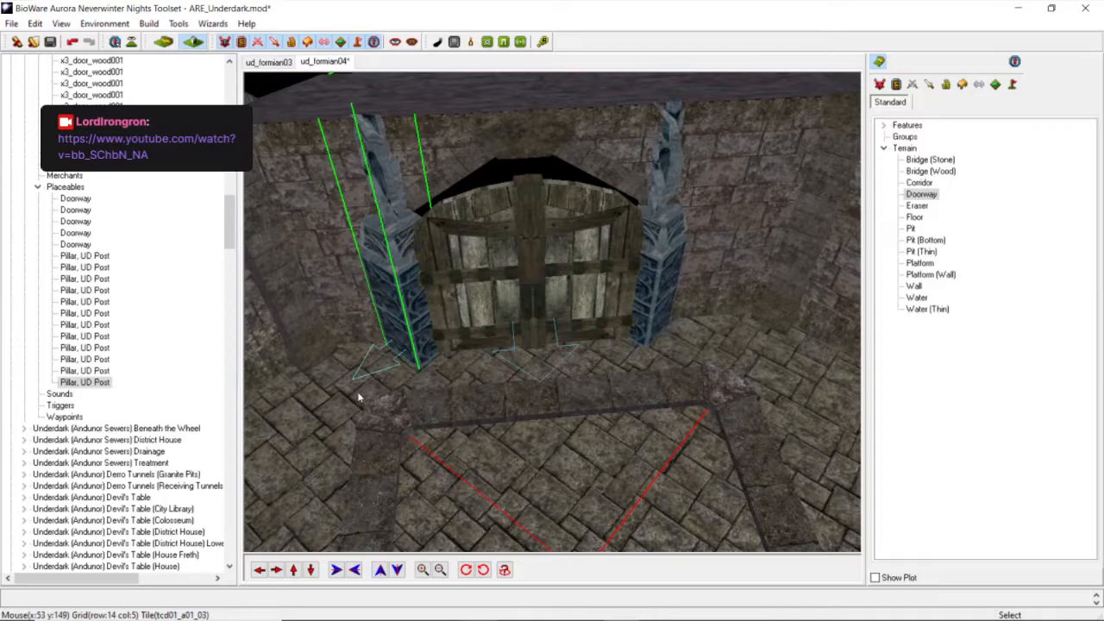
scroll(357, 394, "up", 3)
mouse_move(329, 445)
left_mouse_down()
mouse_move(334, 431)
mouse_move(336, 445)
left_mouse_up()
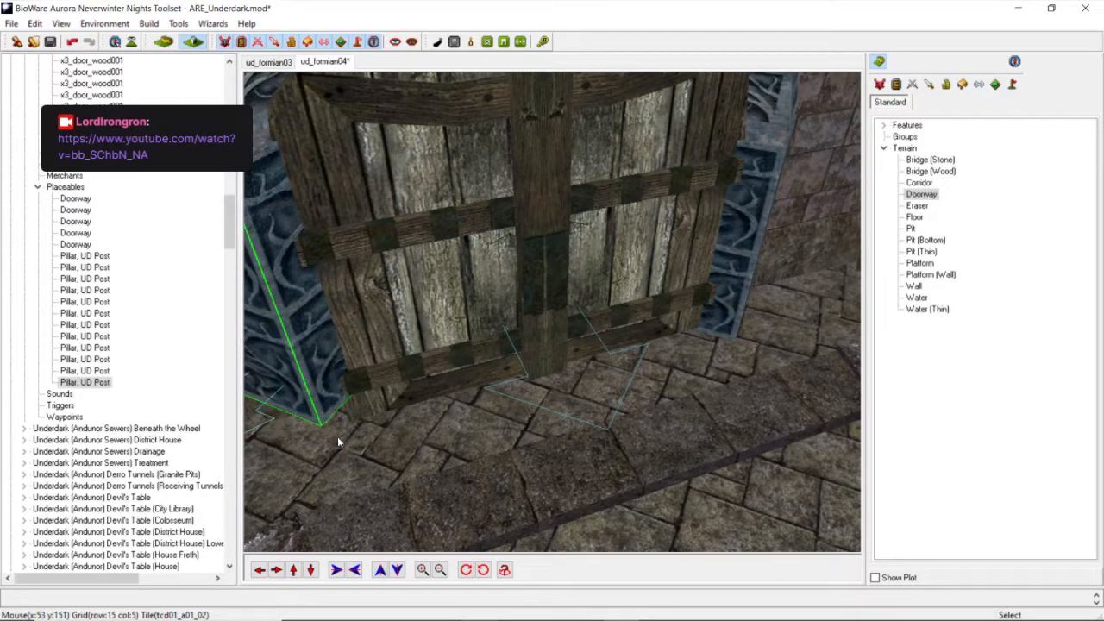
scroll(337, 436, "down", 3)
scroll(340, 423, "up", 3)
scroll(342, 421, "down", 3)
middle_click_drag(342, 422, 393, 398)
scroll(391, 404, "up", 3)
scroll(390, 404, "down", 3)
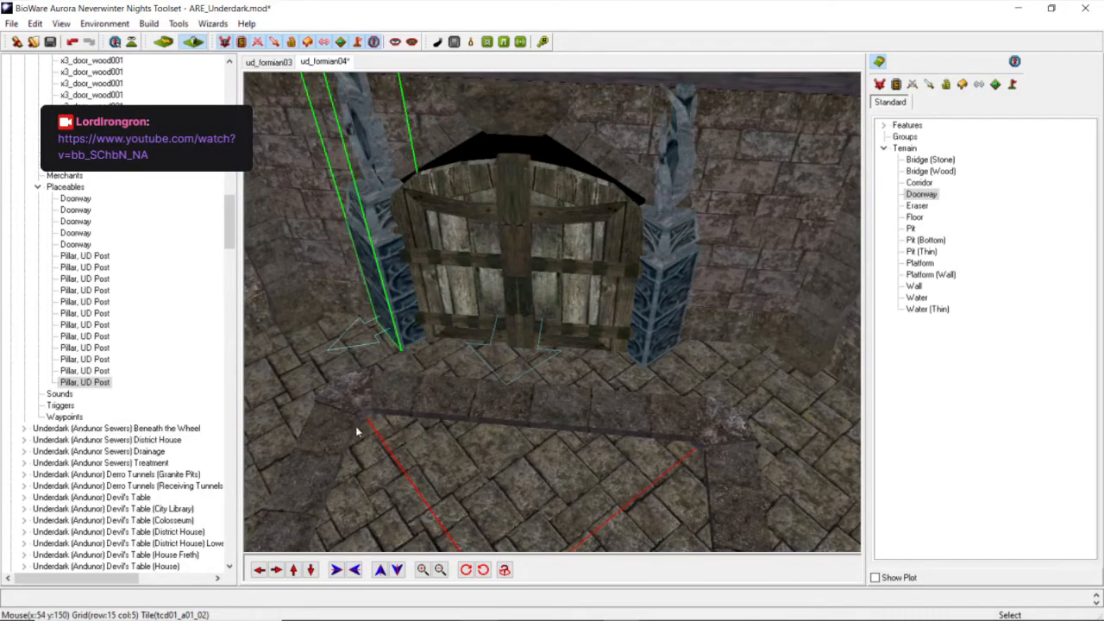
Nudge the left-hand pillar closer to the door's edge, to about X 53.55, Y 152.11.
left_click(259, 571)
scroll(477, 438, "up", 2)
middle_click_drag(477, 438, 550, 399)
scroll(515, 325, "down", 1)
scroll(513, 323, "up", 1)
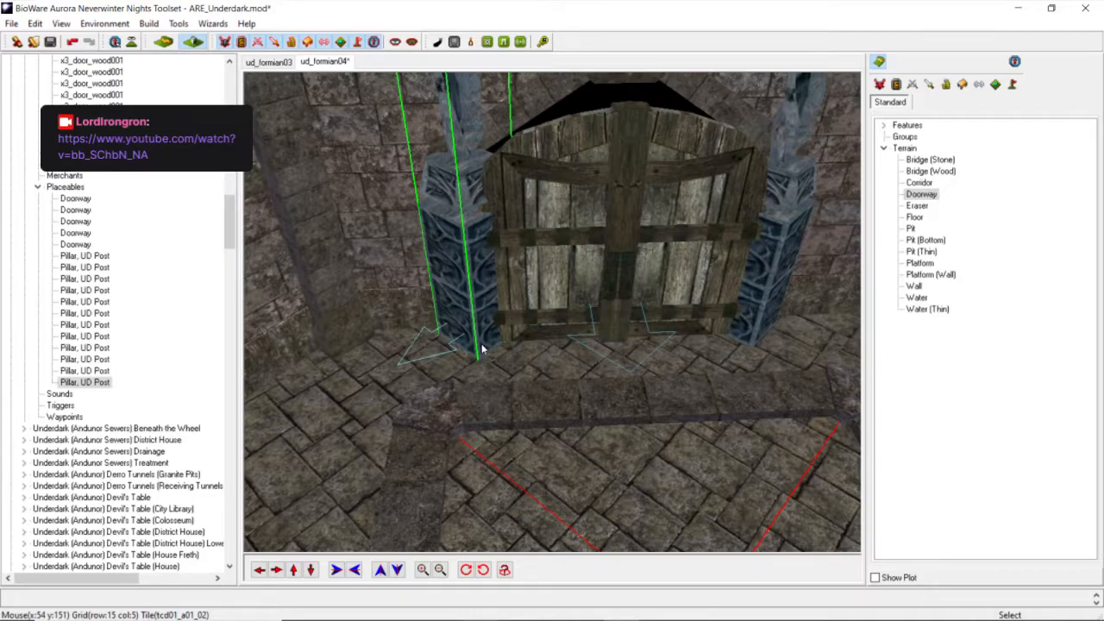
scroll(487, 337, "down", 4)
left_click(485, 346)
scroll(485, 346, "up", 4)
left_click(485, 346)
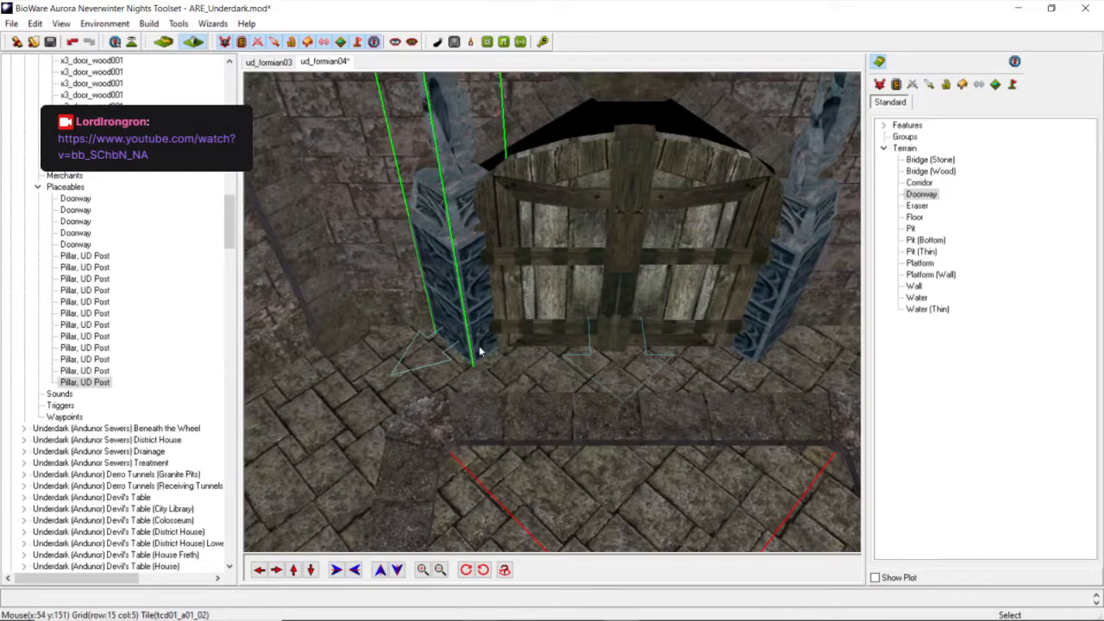
left_click_drag(481, 351, 485, 352)
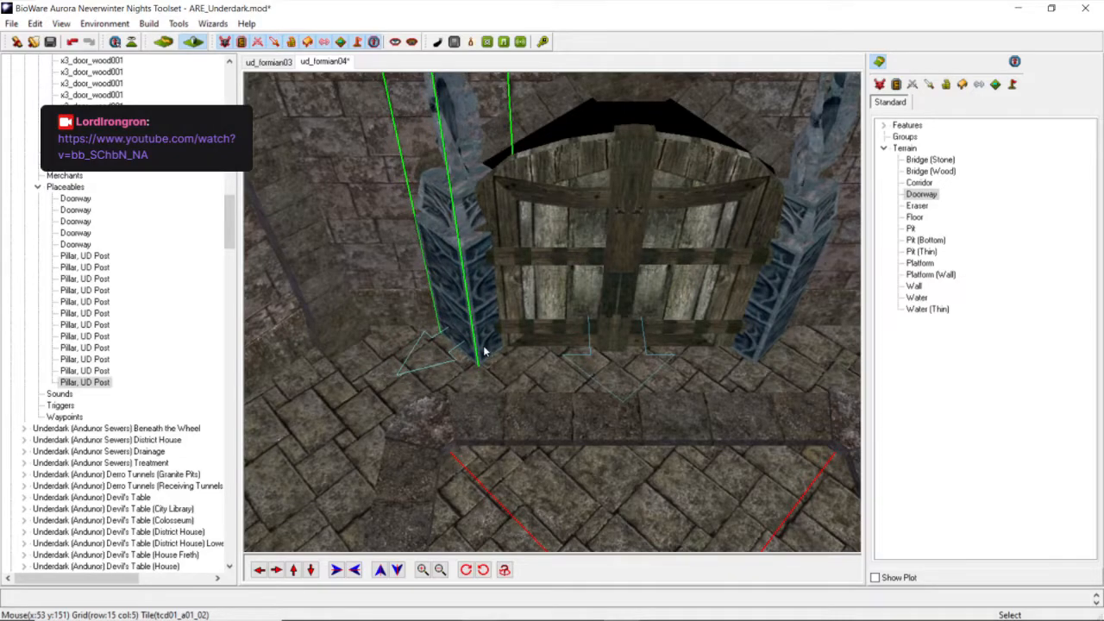
scroll(485, 352, "down", 3)
scroll(488, 350, "up", 6)
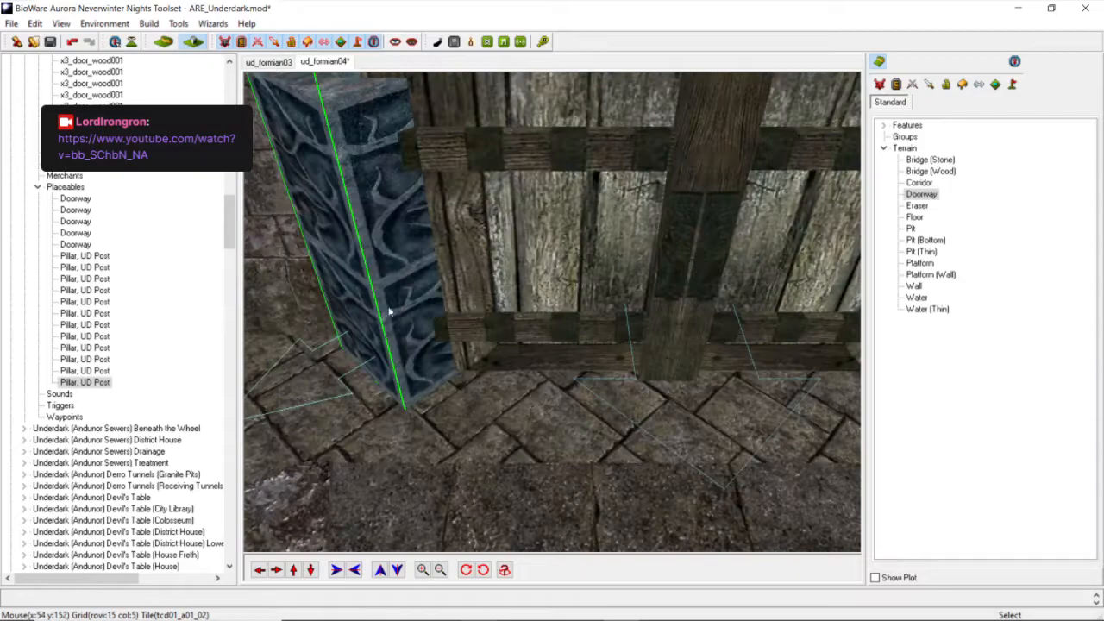
Set the visual scale of the pillar left of the warehouse door to 0.95 and apply it.
right_click(374, 305)
left_click(431, 328)
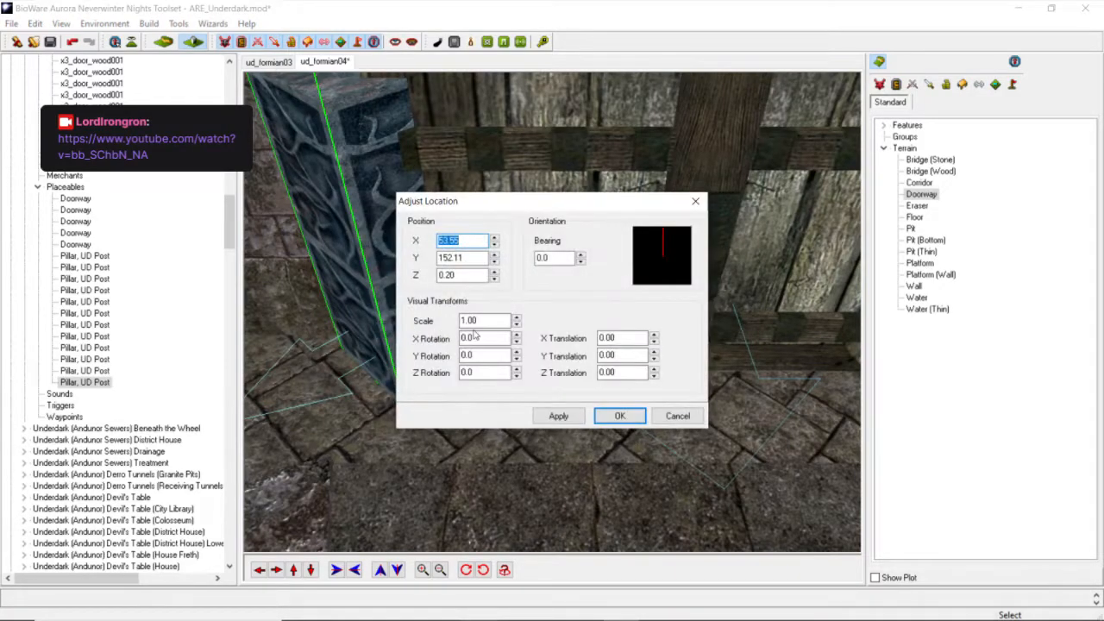
left_click_drag(488, 321, 459, 330)
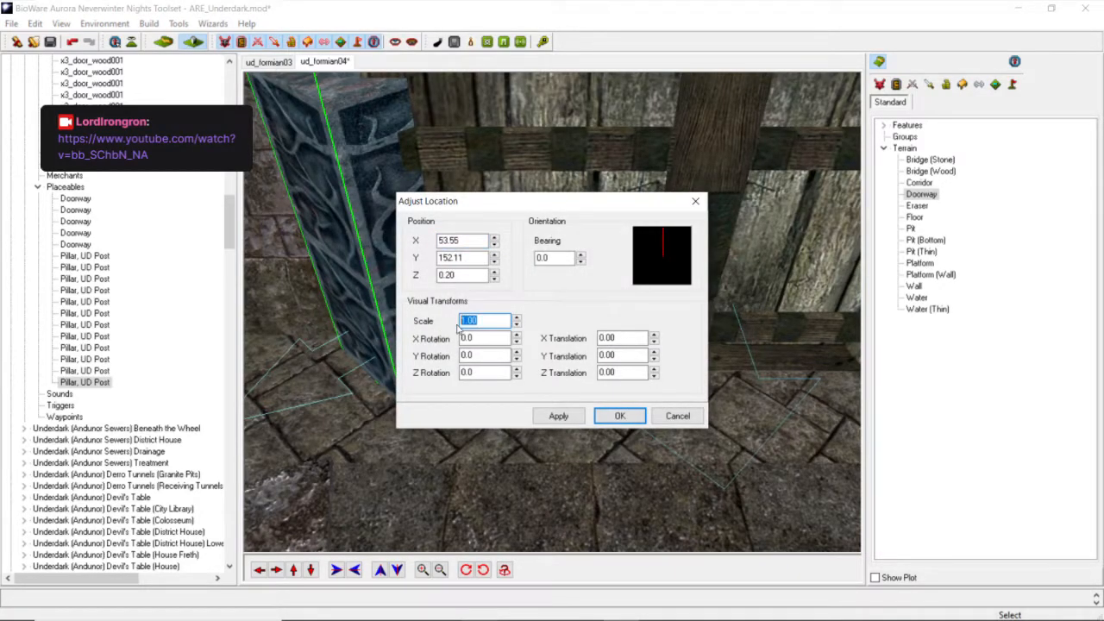
type("0.95")
left_click(558, 416)
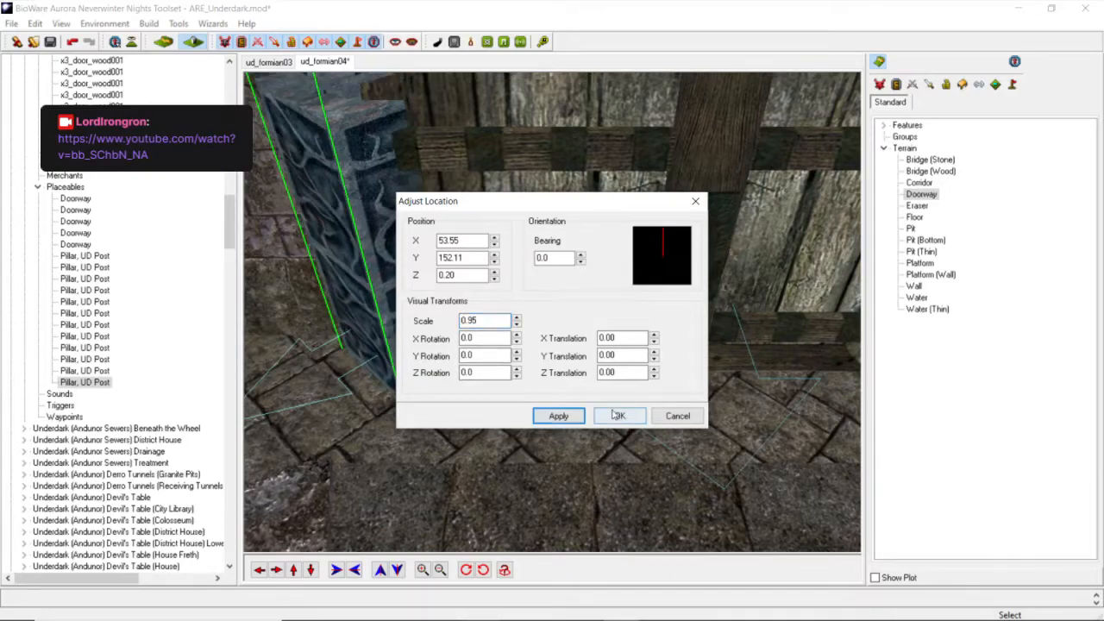
left_click(614, 415)
Examine how the two scaled pillars flank the warehouse door and sit within the surrounding area layout.
scroll(597, 401, "down", 5)
left_click(529, 372)
middle_click_drag(529, 372, 494, 385)
left_click(512, 309)
scroll(547, 337, "down", 5)
scroll(493, 385, "down", 5)
scroll(494, 385, "up", 5)
middle_click_drag(557, 409, 505, 348)
left_click(569, 393)
scroll(548, 372, "down", 5)
scroll(494, 373, "up", 5)
scroll(528, 376, "up", 5)
scroll(574, 368, "down", 5)
scroll(505, 347, "down", 5)
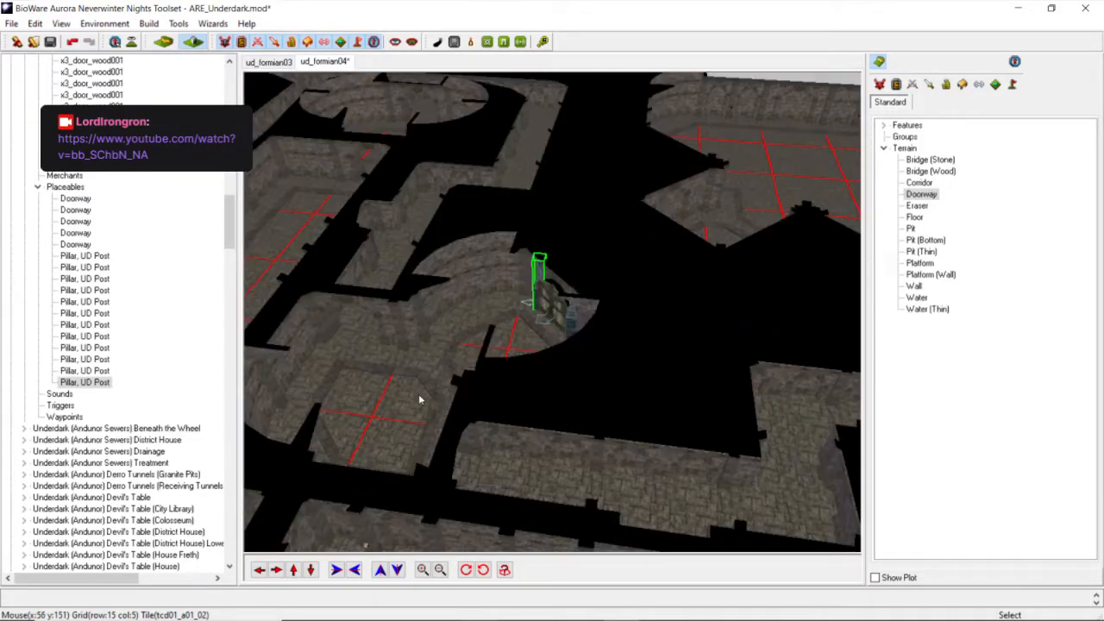
Copy the pillar and paste it right of the warehouse door in the round chamber around grid row 5, column 5.
left_click(260, 570)
left_click(259, 570)
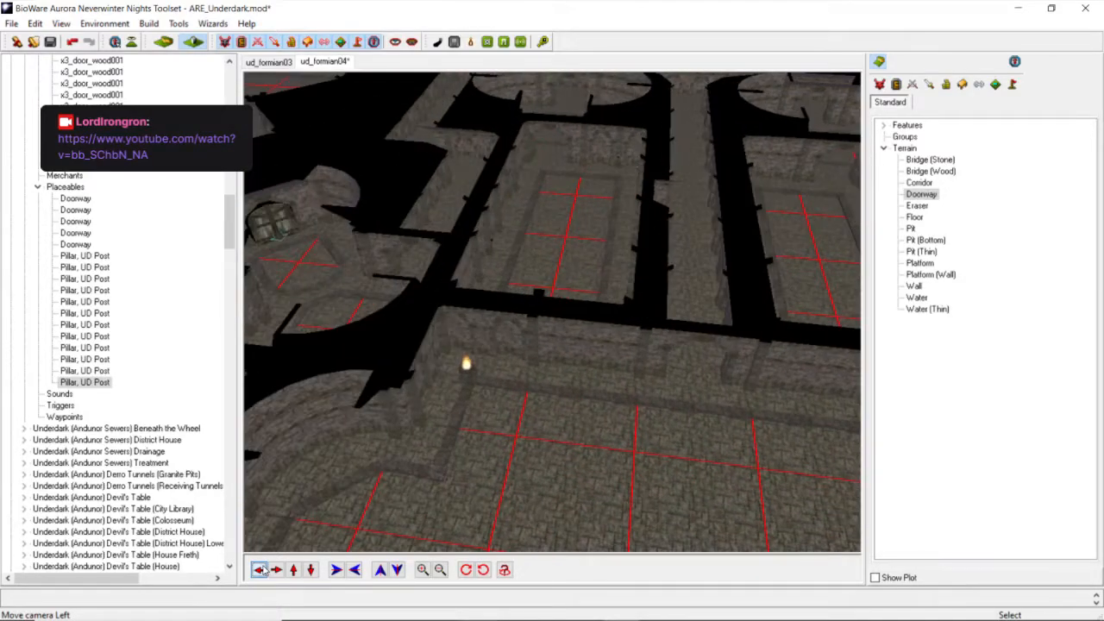
left_click(260, 570)
middle_click_drag(432, 408, 385, 446)
scroll(382, 387, "down", 5)
left_click(293, 570)
scroll(504, 488, "up", 3)
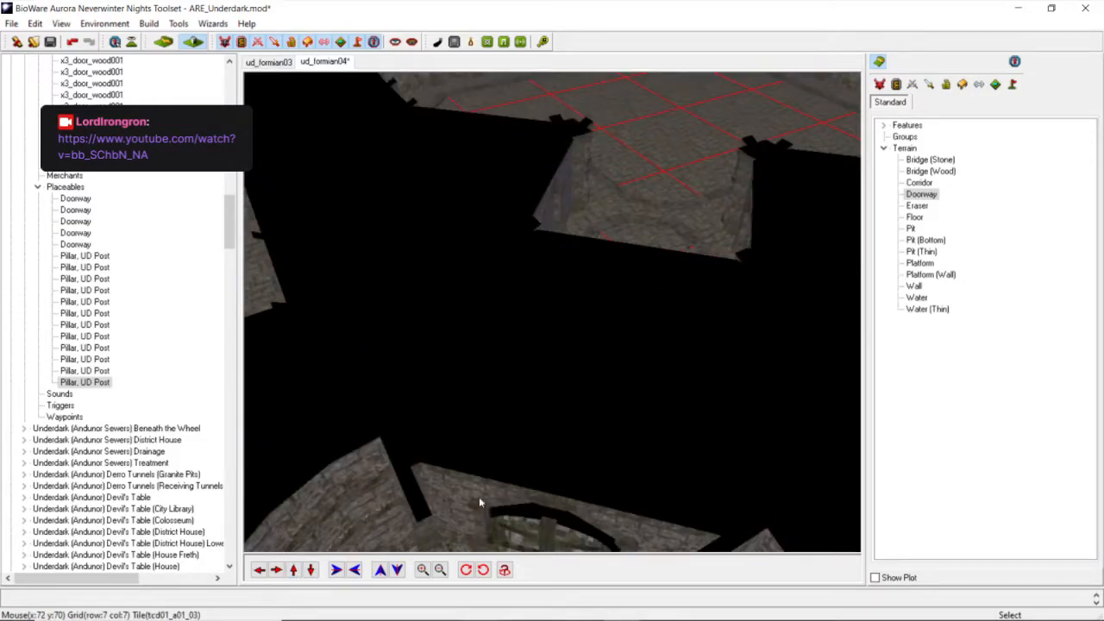
left_click(311, 570)
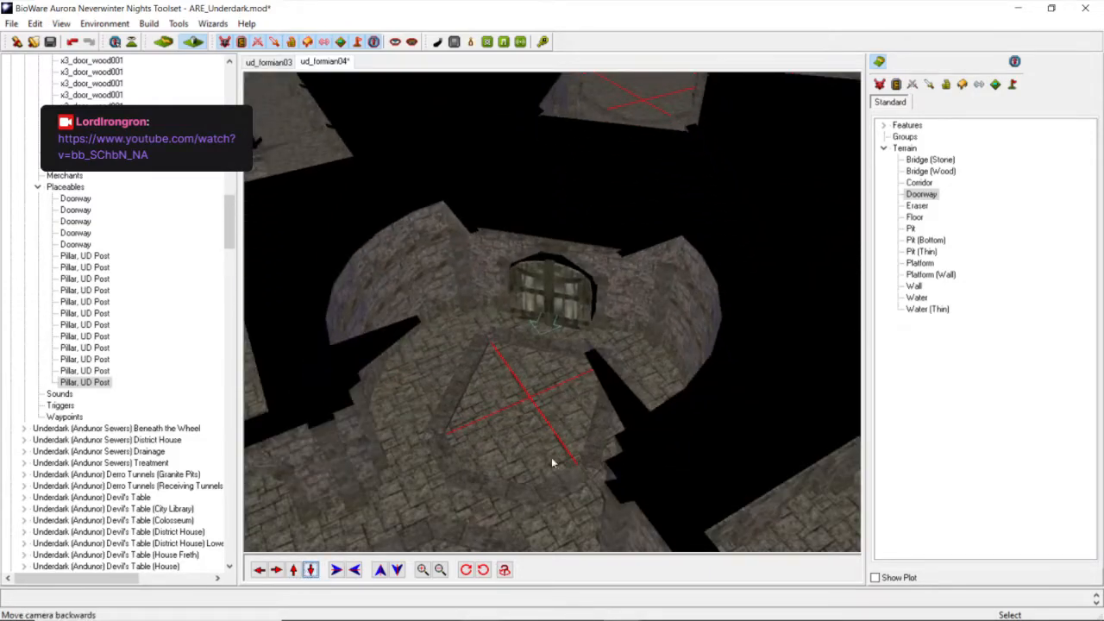
scroll(556, 431, "up", 6)
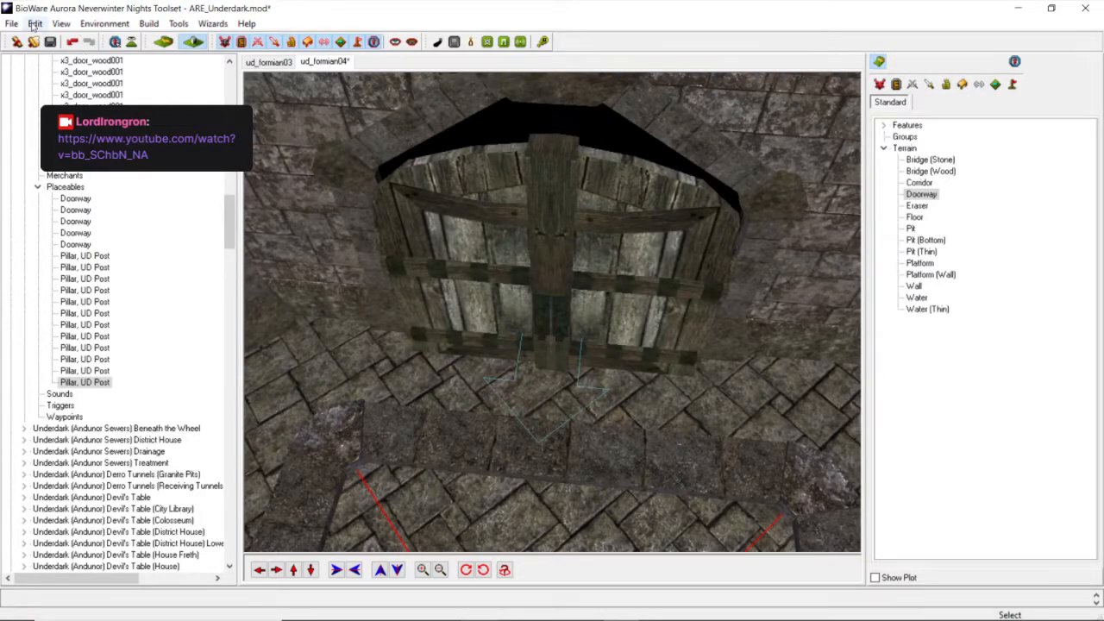
left_click(35, 24)
left_click(49, 78)
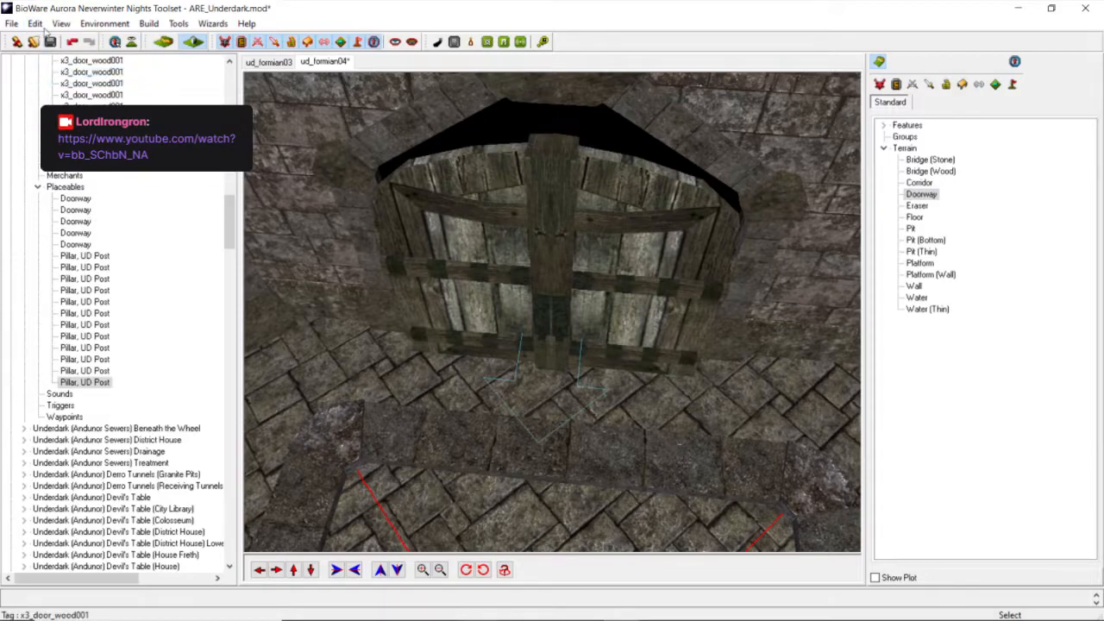
left_click(34, 24)
left_click(55, 107)
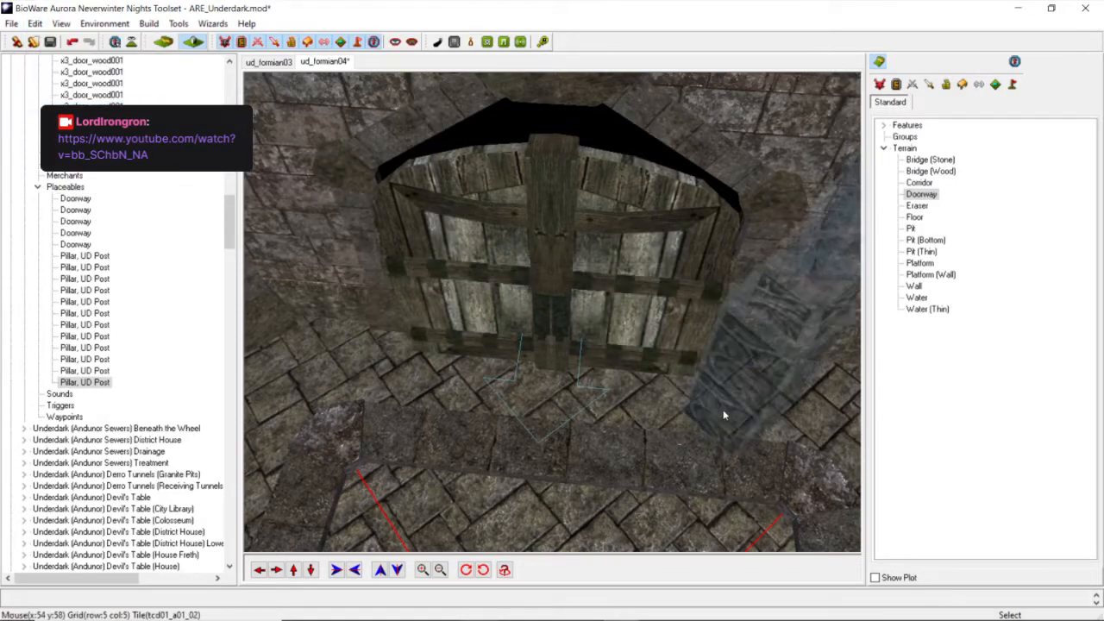
left_click(721, 410)
Shift the pasted pillar back against the wall, tight beside the warehouse door's right edge.
middle_click_drag(721, 410, 653, 389)
scroll(653, 390, "down", 3)
mouse_move(643, 387)
left_mouse_down()
mouse_move(658, 353)
mouse_move(646, 366)
left_mouse_up()
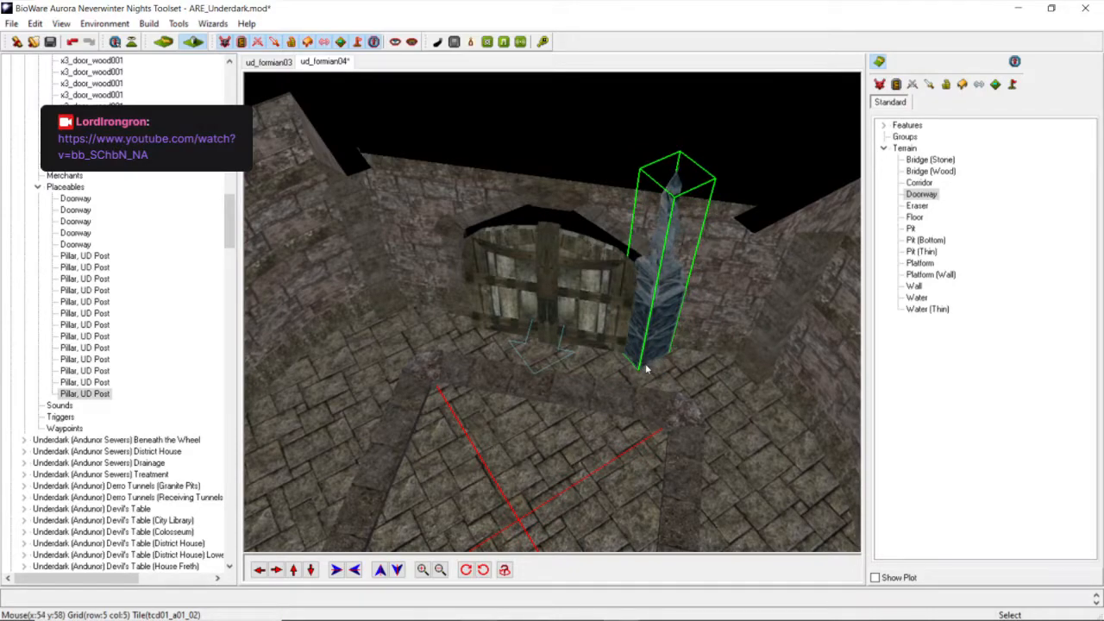
scroll(661, 341, "up", 5)
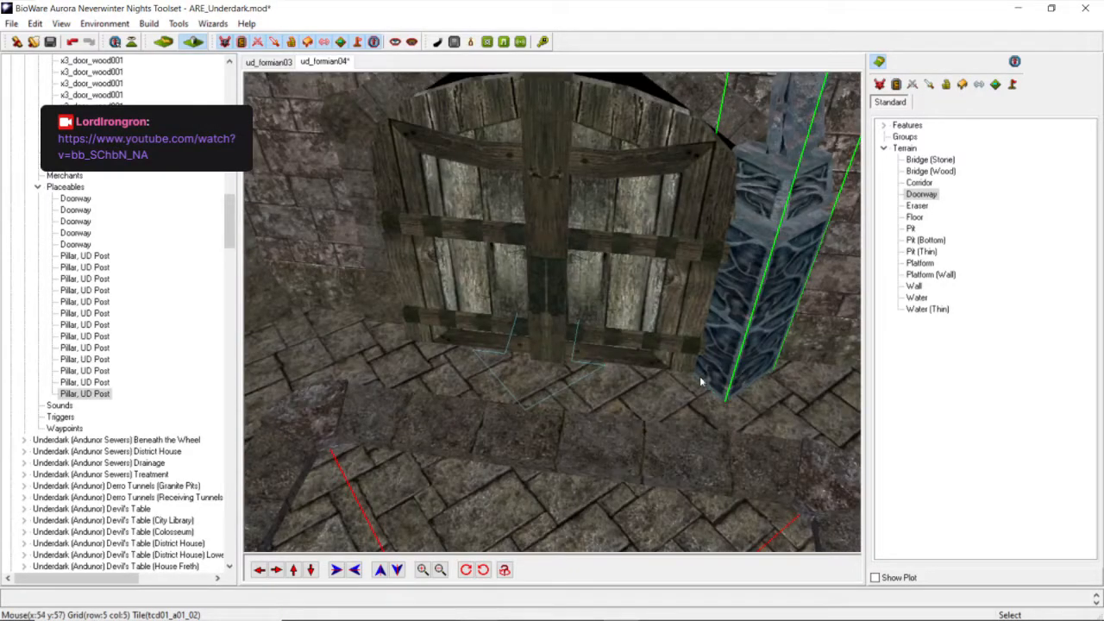
middle_click_drag(700, 382, 702, 386)
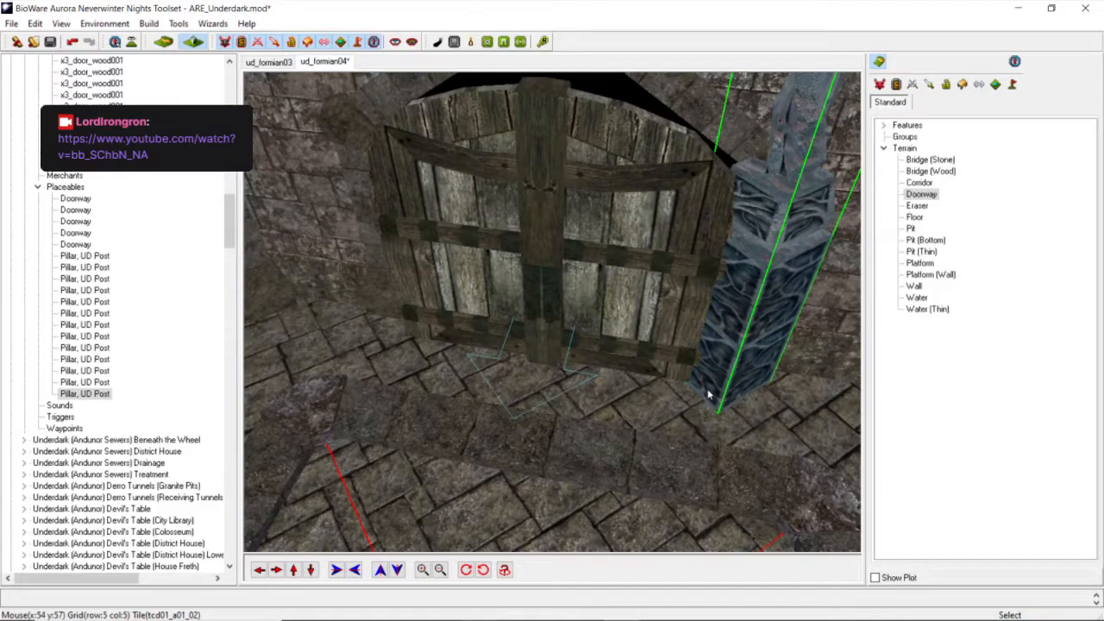
left_click_drag(712, 392, 711, 390)
scroll(687, 361, "down", 5)
left_click(655, 329)
scroll(655, 322, "up", 4)
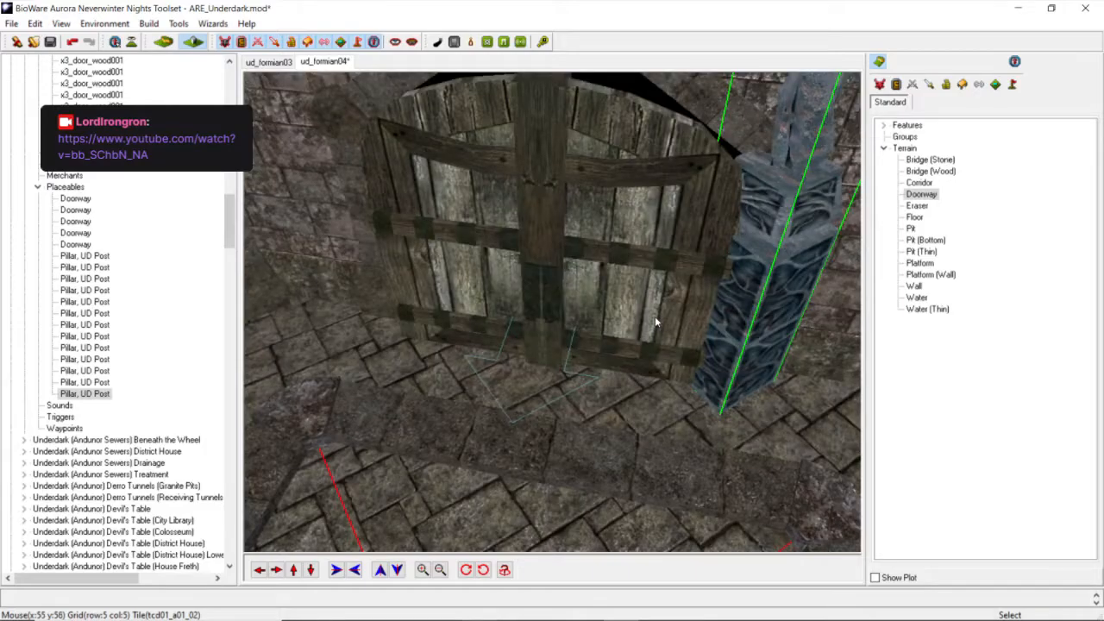
Fine-tune the new pillar's position against the wall, slightly farther from the warehouse door's centre.
left_click(276, 572)
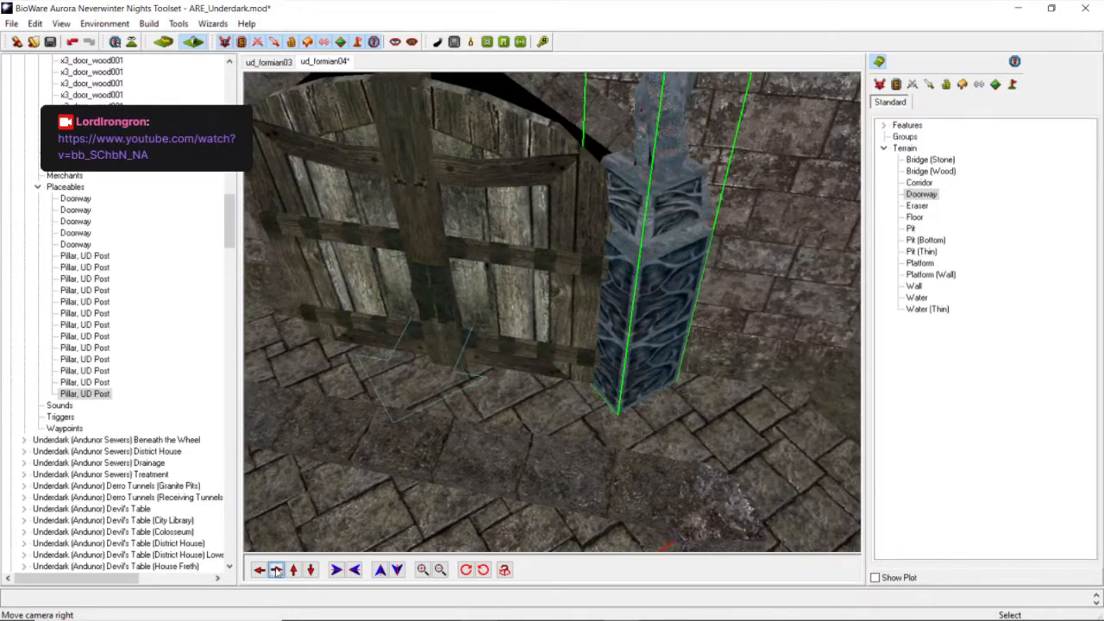
scroll(490, 466, "down", 3)
scroll(576, 417, "up", 4)
scroll(576, 417, "down", 3)
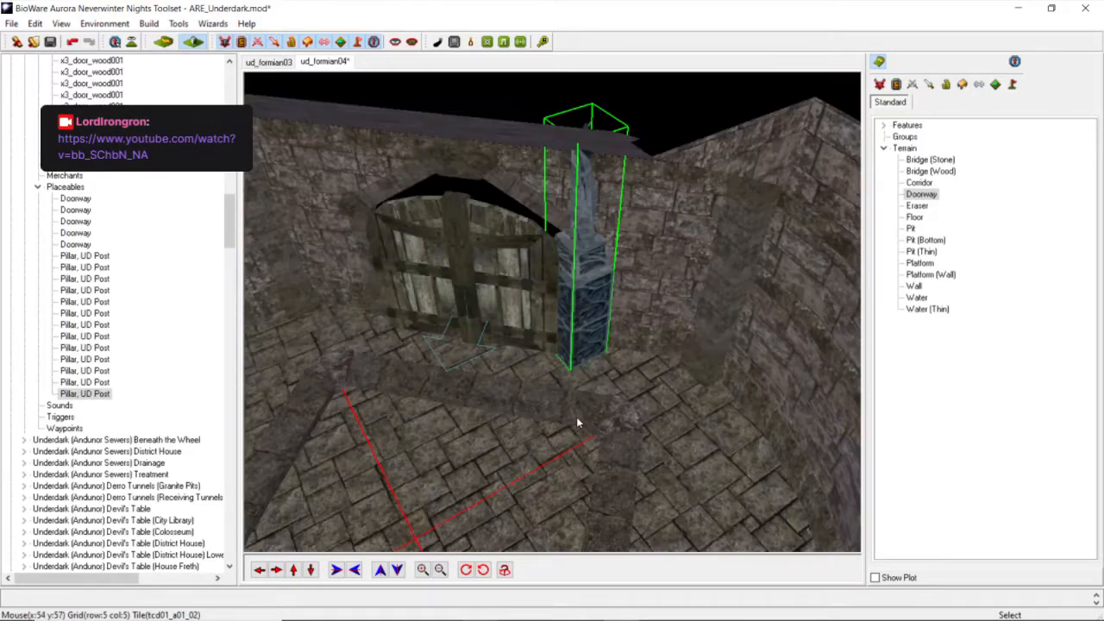
scroll(581, 394, "up", 3)
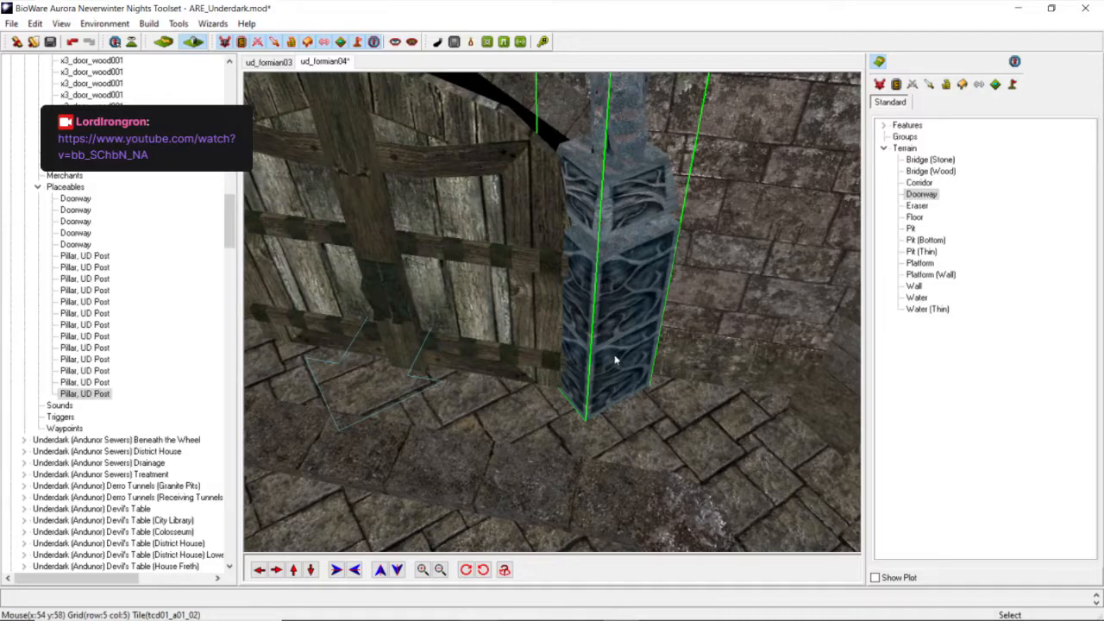
scroll(615, 359, "down", 3)
scroll(624, 278, "up", 4)
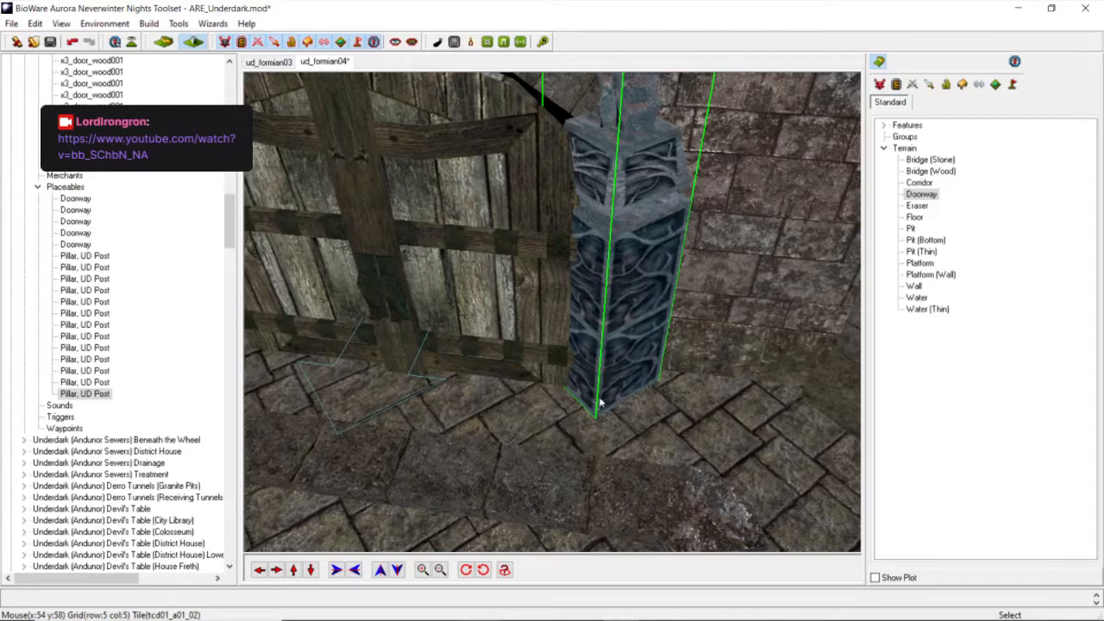
Scale the pillar right of the warehouse door down to 0.95.
scroll(605, 396, "down", 3)
middle_click_drag(604, 397, 625, 281)
scroll(625, 281, "down", 3)
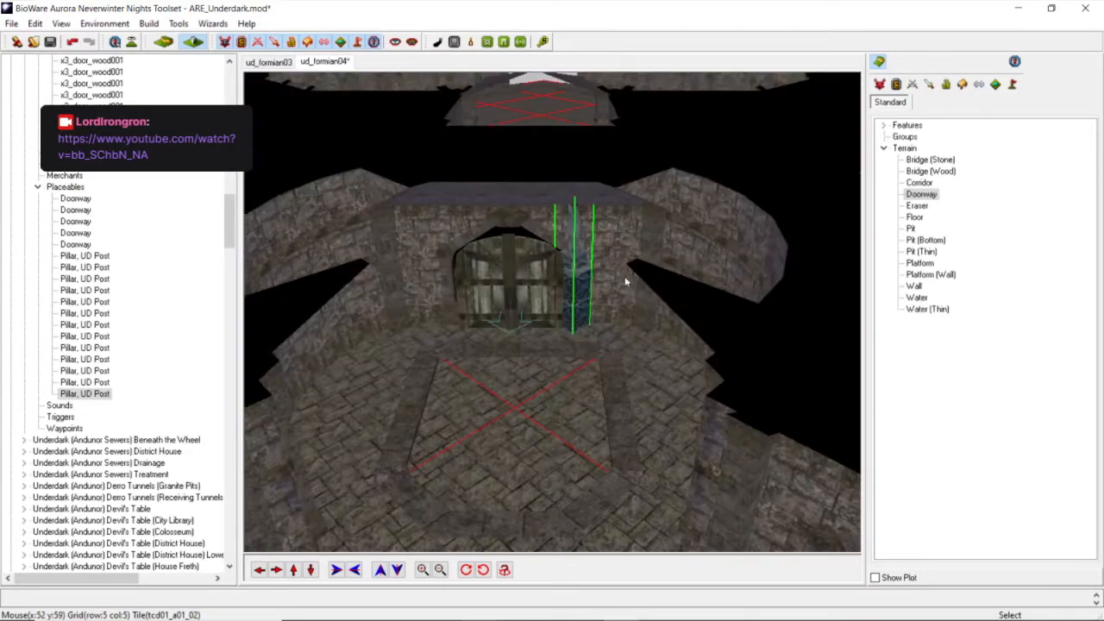
scroll(625, 281, "up", 3)
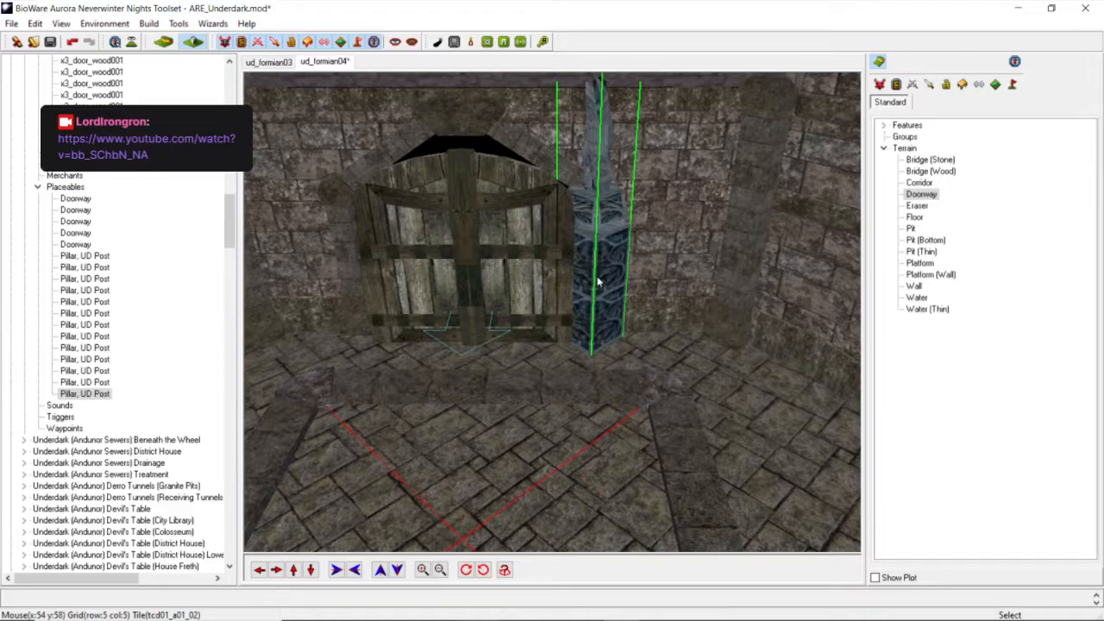
right_click(598, 280)
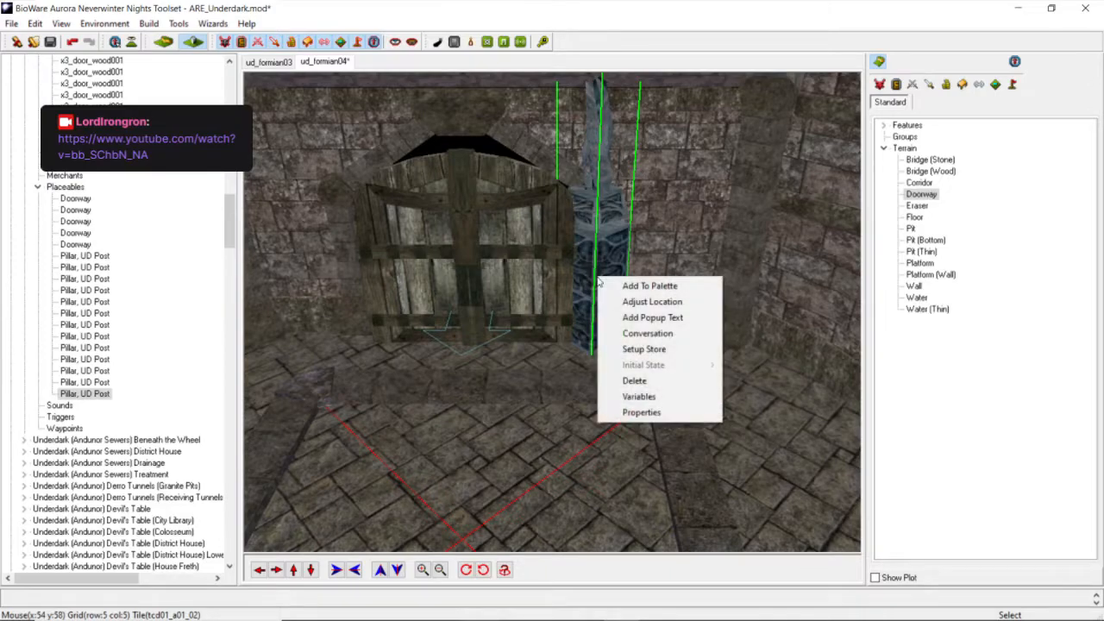
left_click(638, 304)
double_click(481, 321)
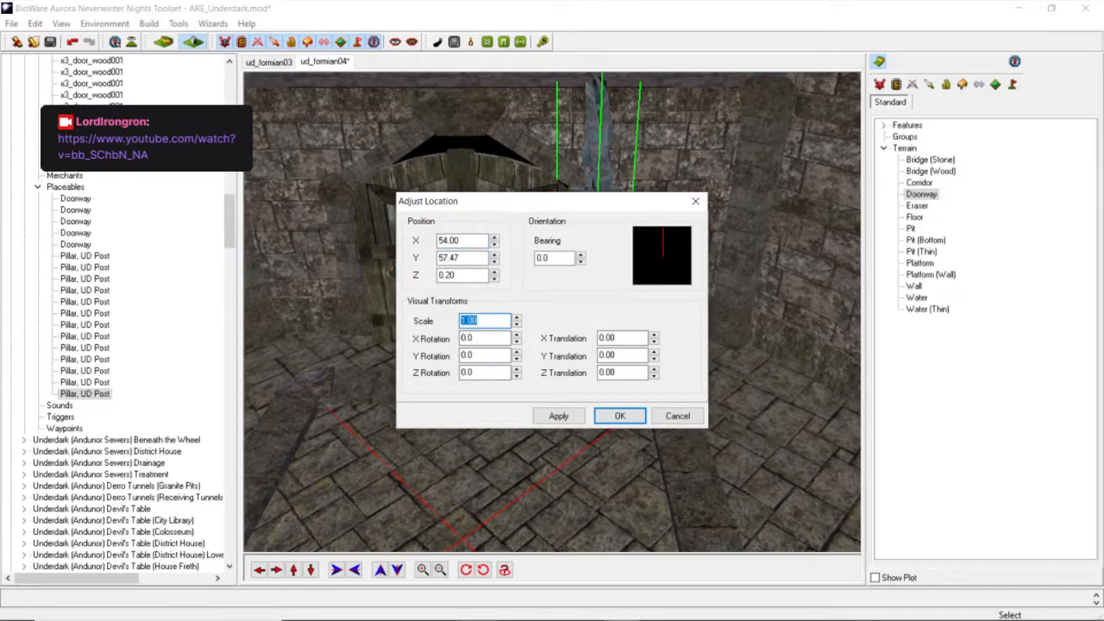
type("0.95")
left_click(559, 416)
left_click(619, 416)
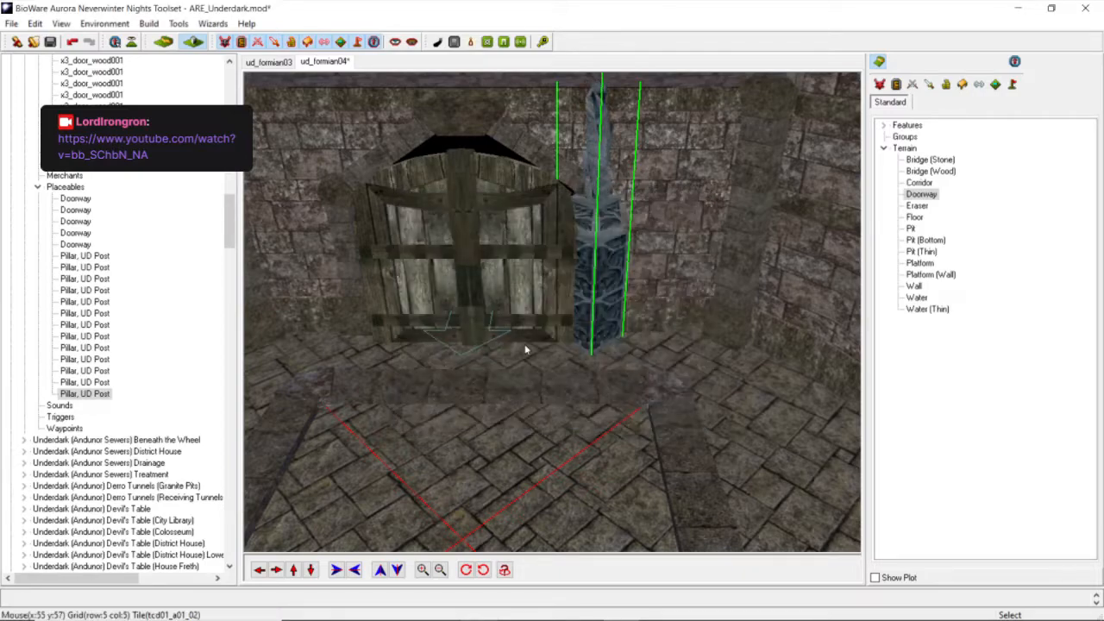
Copy the scaled pillar and paste it left of the warehouse door in the same round chamber.
scroll(524, 348, "down", 5)
scroll(504, 335, "up", 5)
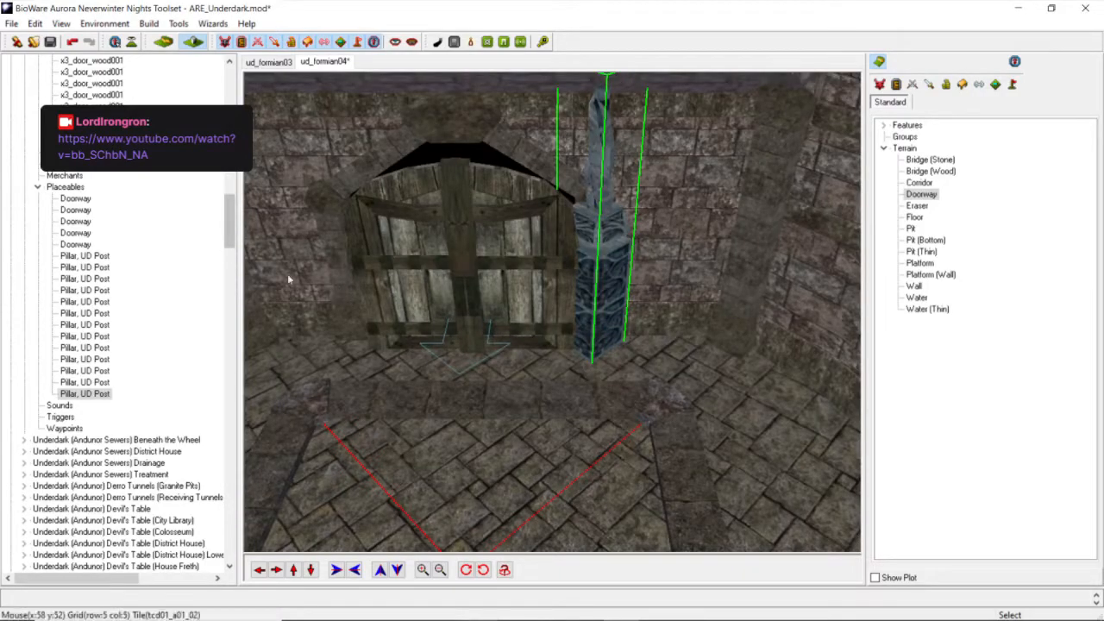
left_click(35, 24)
left_click(52, 76)
left_click(35, 25)
left_click(52, 54)
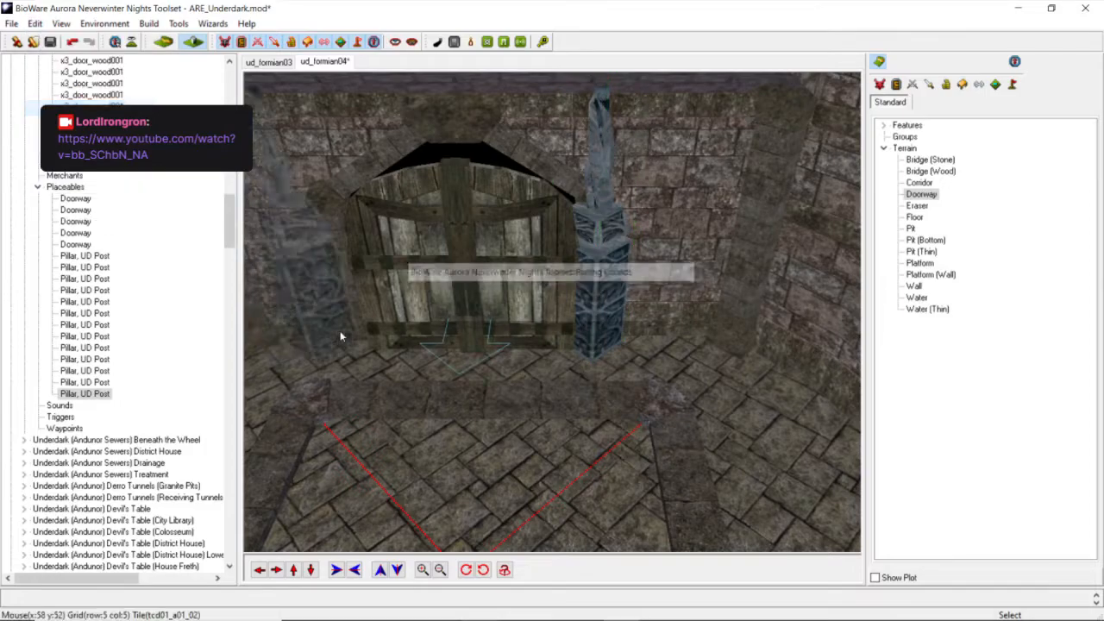
left_click(350, 342)
Shift the pasted pillar back against the wall, tight beside the warehouse door's left edge.
middle_click_drag(340, 397, 340, 397)
scroll(340, 397, "up", 3)
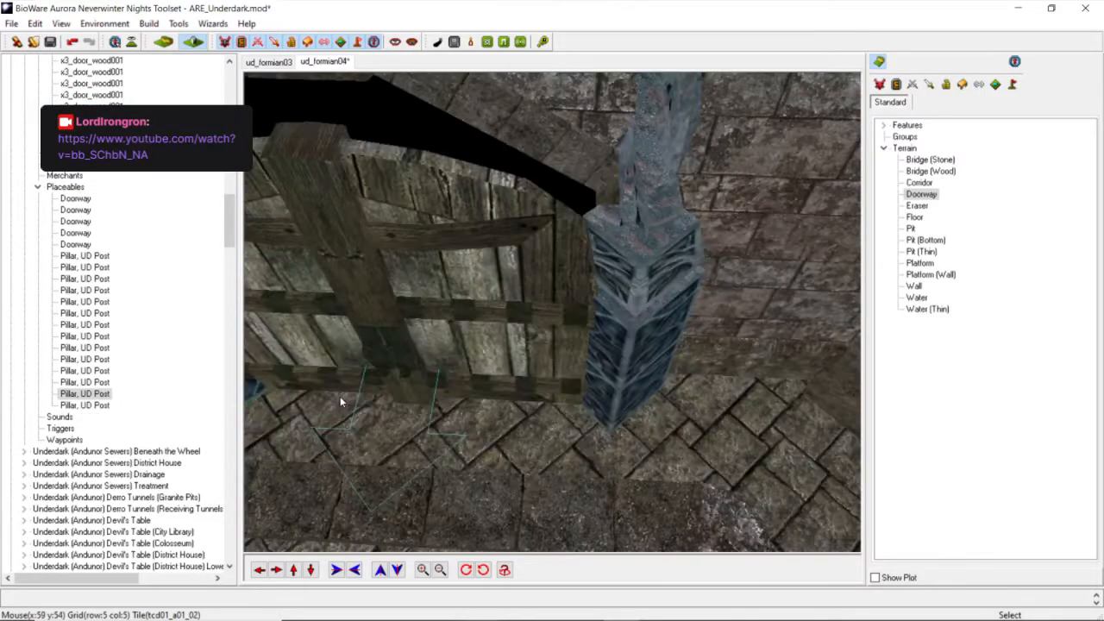
left_click(259, 569)
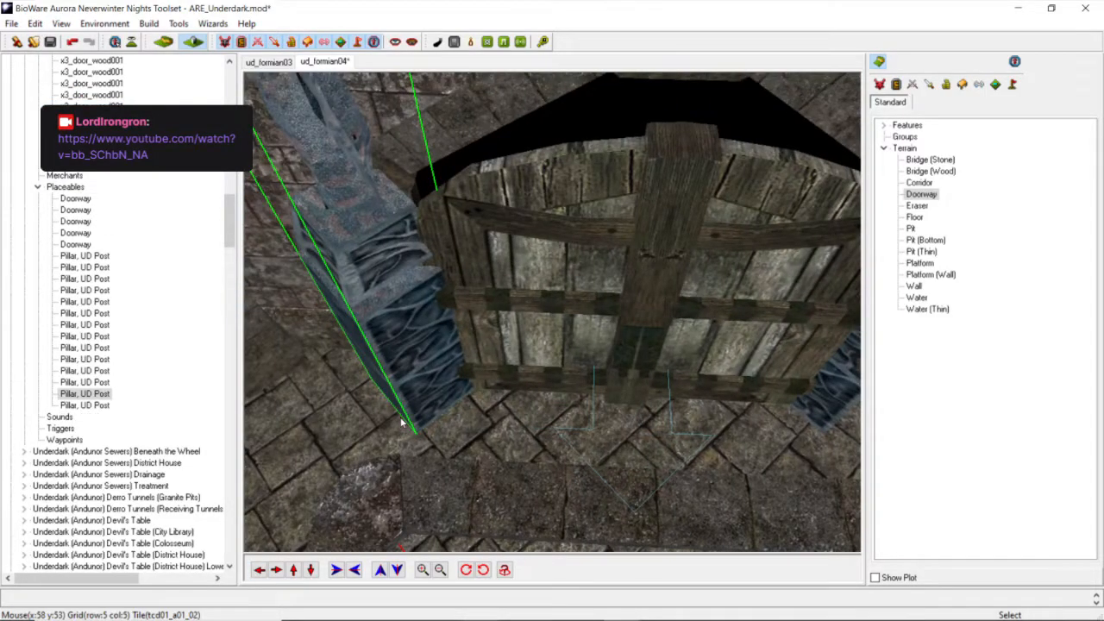
left_click_drag(401, 423, 418, 393)
scroll(458, 398, "down", 4)
mouse_move(458, 398)
middle_mouse_down()
mouse_move(476, 359)
mouse_move(476, 391)
middle_mouse_up()
scroll(476, 397, "up", 4)
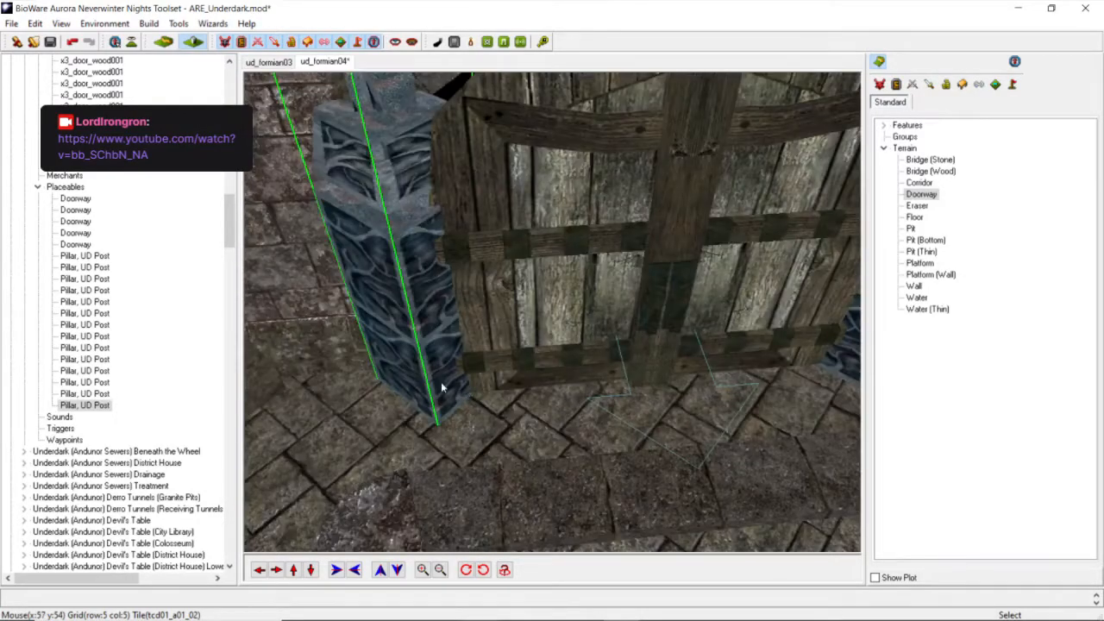
left_click_drag(440, 389, 443, 395)
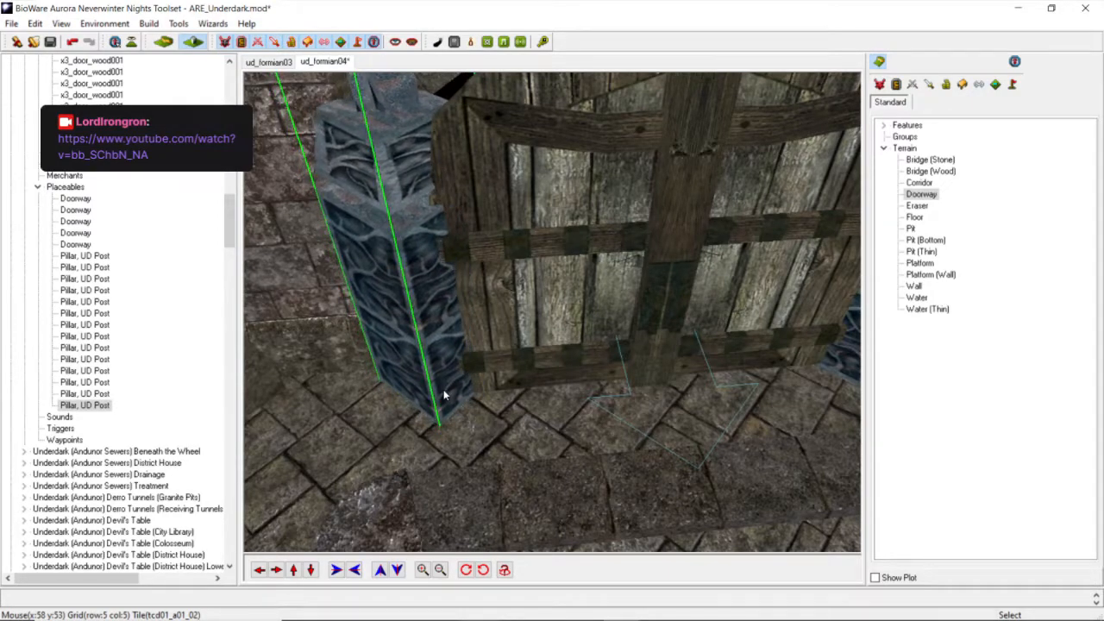
Fine-tune the left pillar's position against the wall so it lines up with the right pillar across the door.
scroll(443, 394, "down", 5)
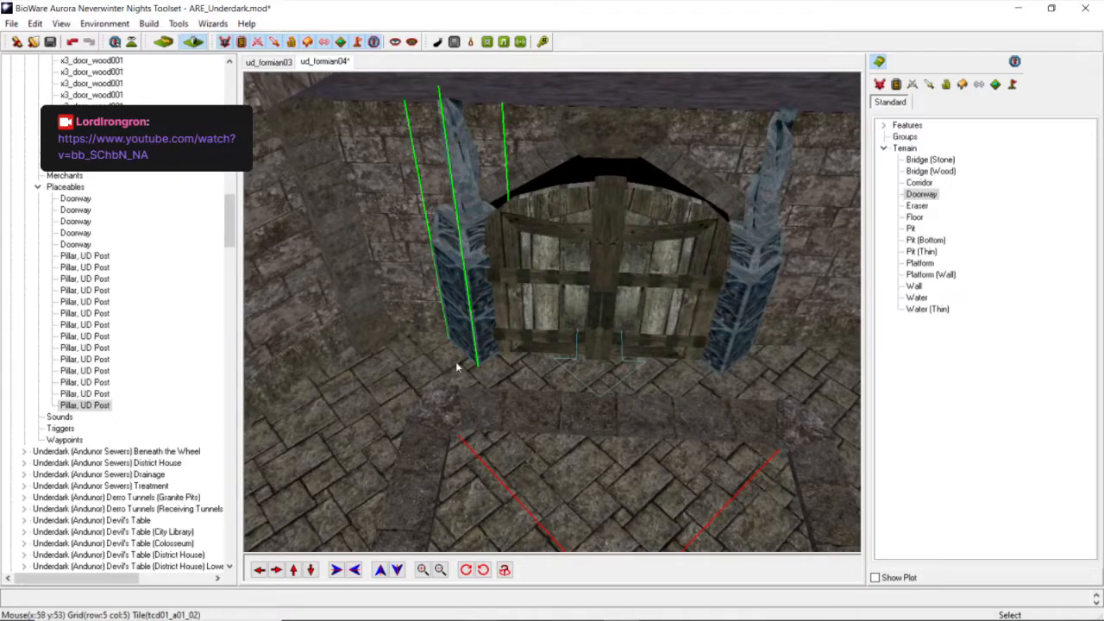
scroll(458, 362, "down", 5)
scroll(460, 363, "up", 5)
middle_click_drag(472, 356, 473, 340)
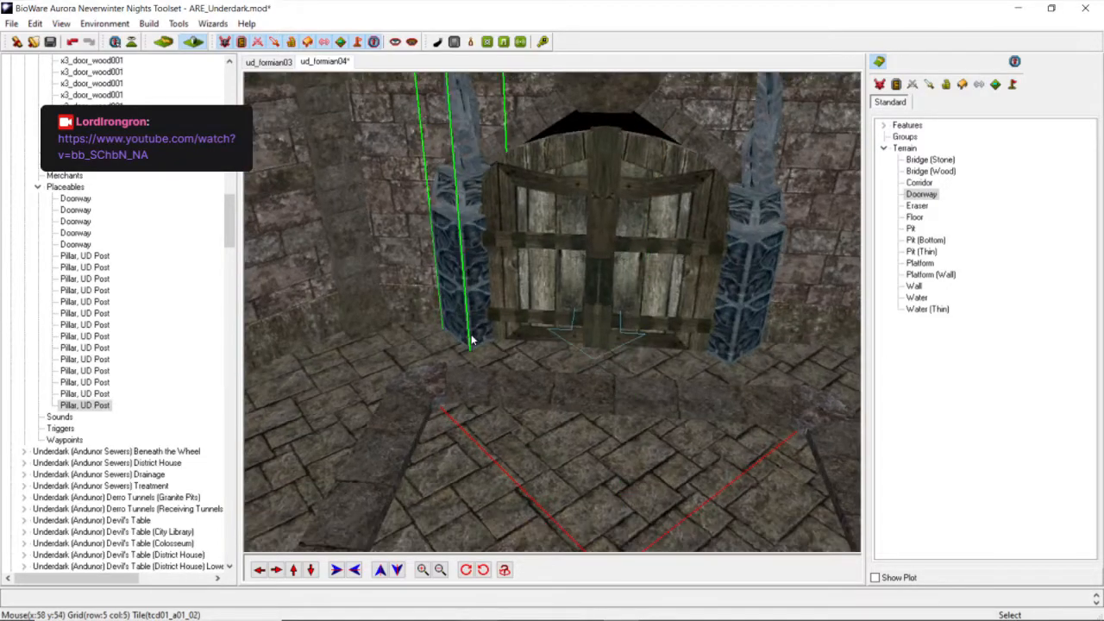
left_click(481, 323)
left_click(480, 330)
scroll(490, 325, "down", 5)
scroll(506, 339, "up", 5)
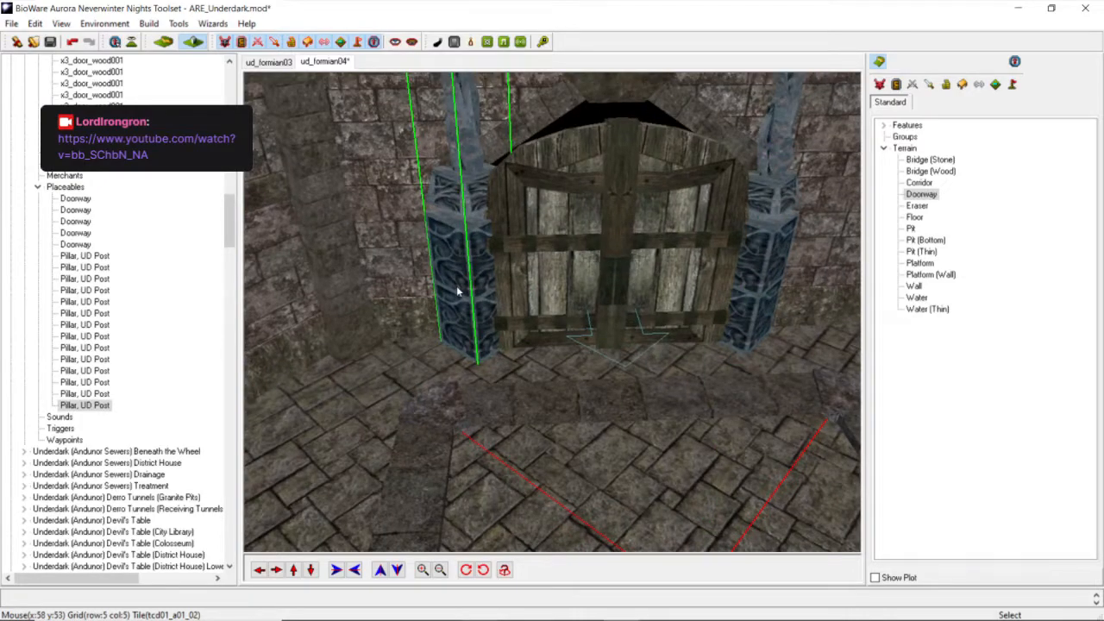
Scale the pillar left of the warehouse door down to 0.95.
right_click(474, 289)
left_click(496, 313)
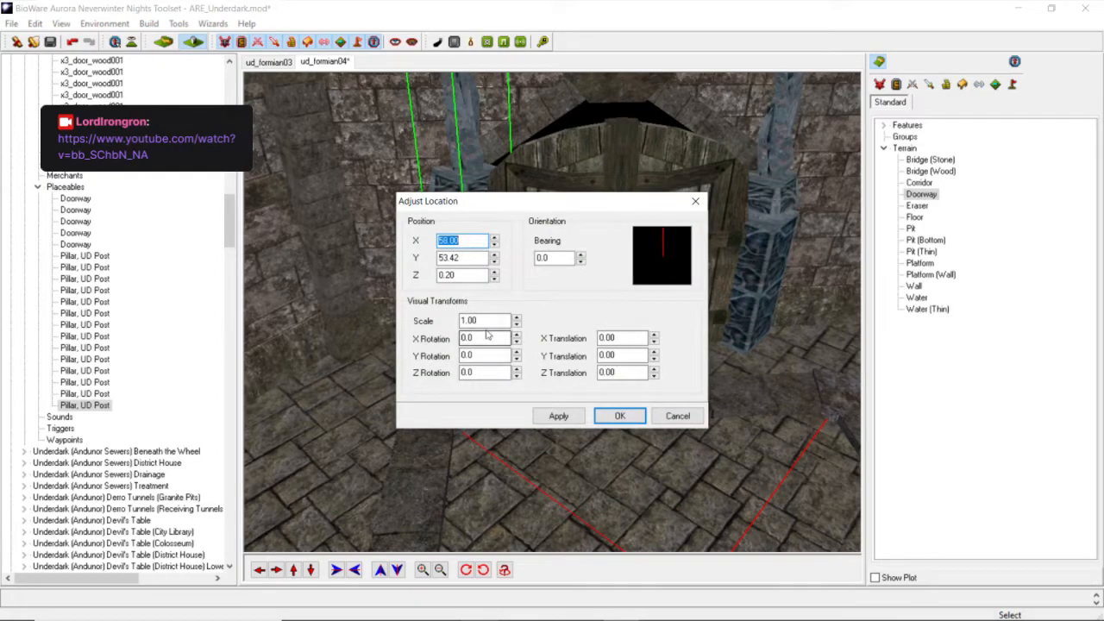
left_click_drag(489, 321, 430, 321)
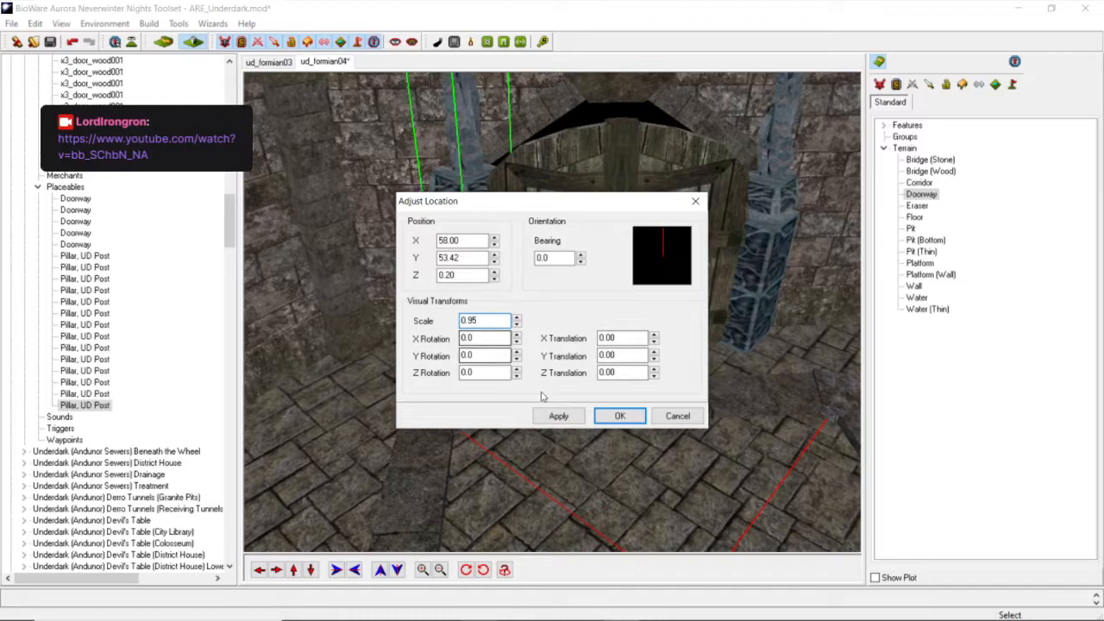
left_click(558, 416)
left_click(620, 417)
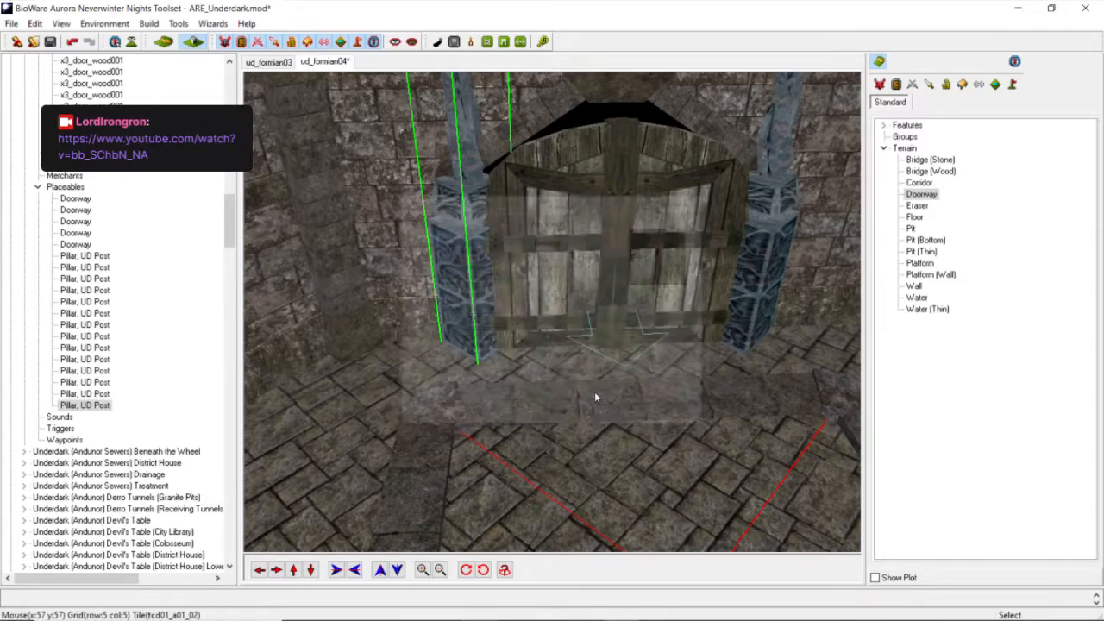
Examine from several angles how the two scaled pillars flank the warehouse door in the round chamber.
scroll(572, 370, "down", 3)
scroll(564, 366, "down", 3)
scroll(550, 319, "up", 3)
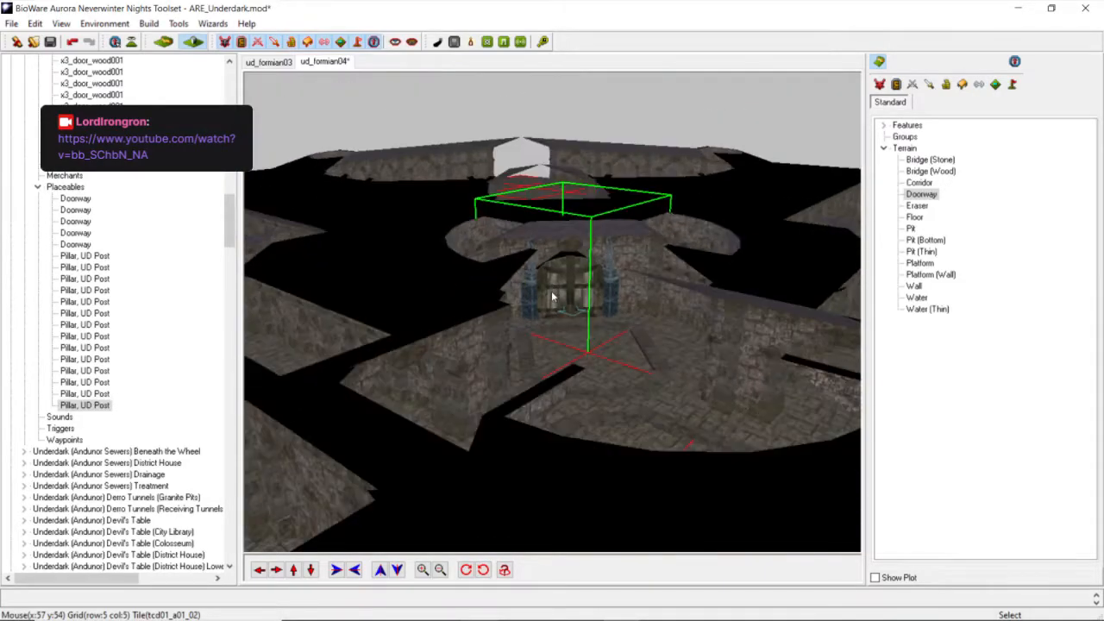
scroll(532, 350, "down", 3)
scroll(514, 406, "down", 3)
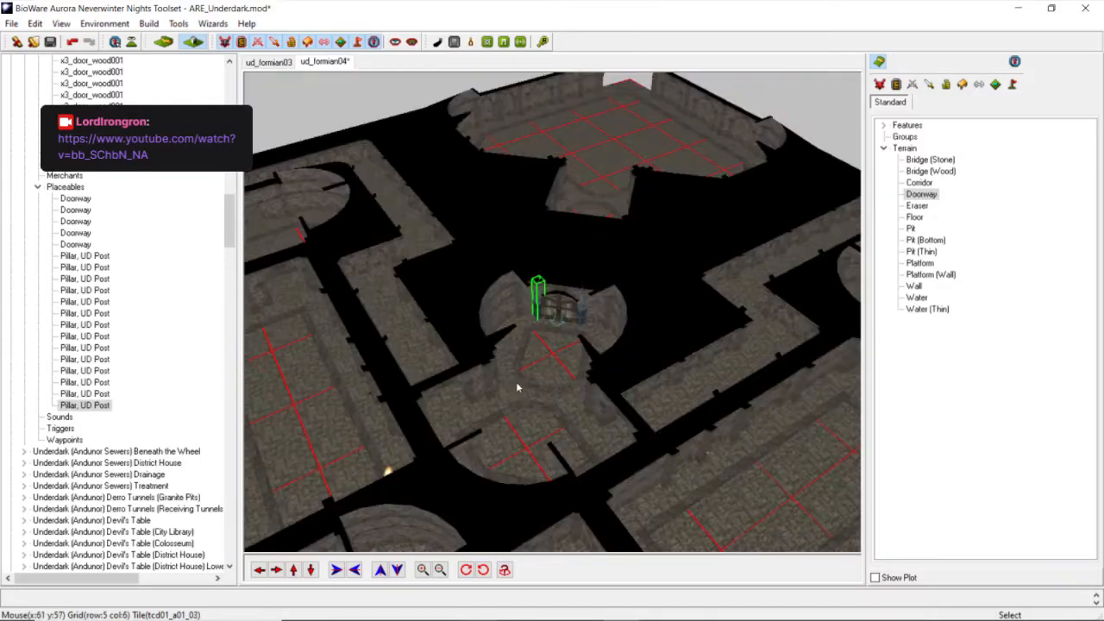
scroll(518, 388, "up", 3)
scroll(479, 397, "down", 3)
scroll(501, 410, "up", 2)
scroll(616, 426, "up", 5)
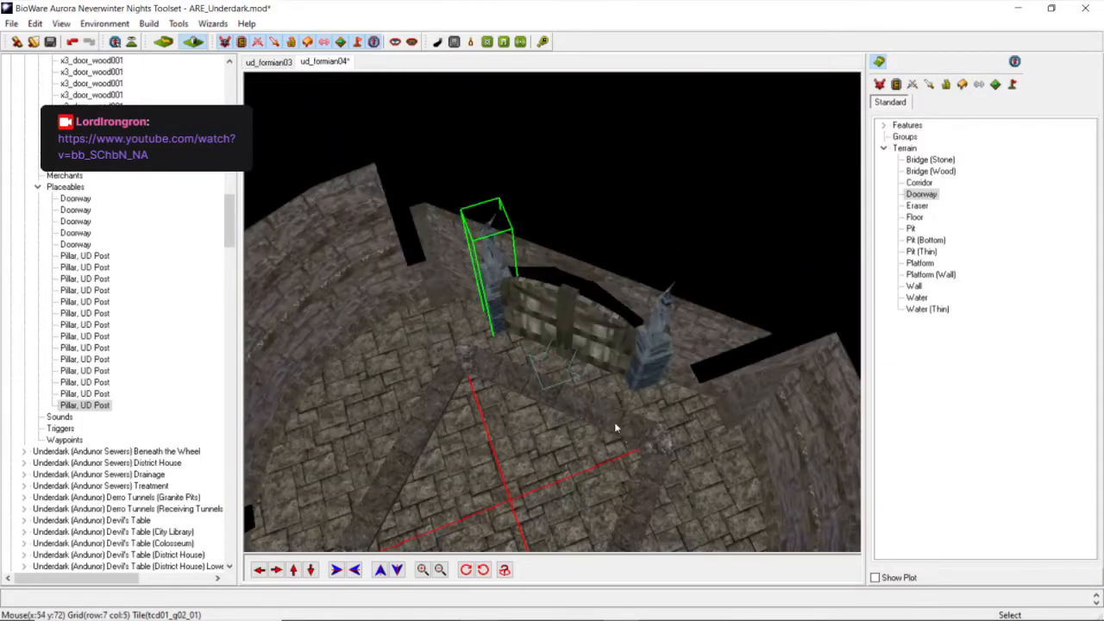
scroll(664, 392, "down", 3)
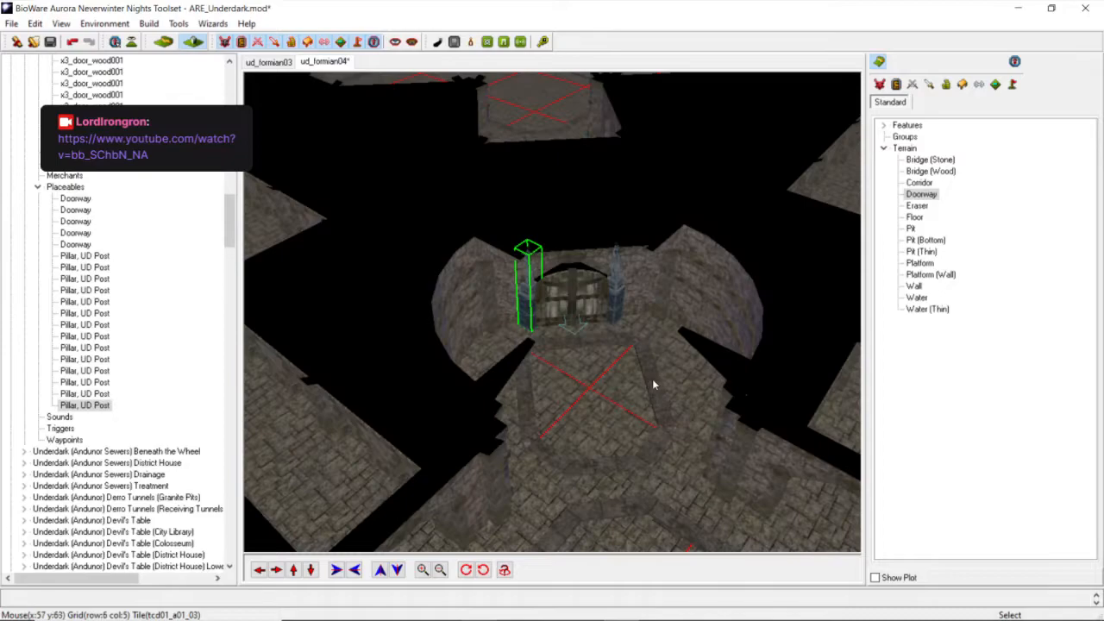
scroll(641, 354, "up", 5)
scroll(603, 371, "down", 6)
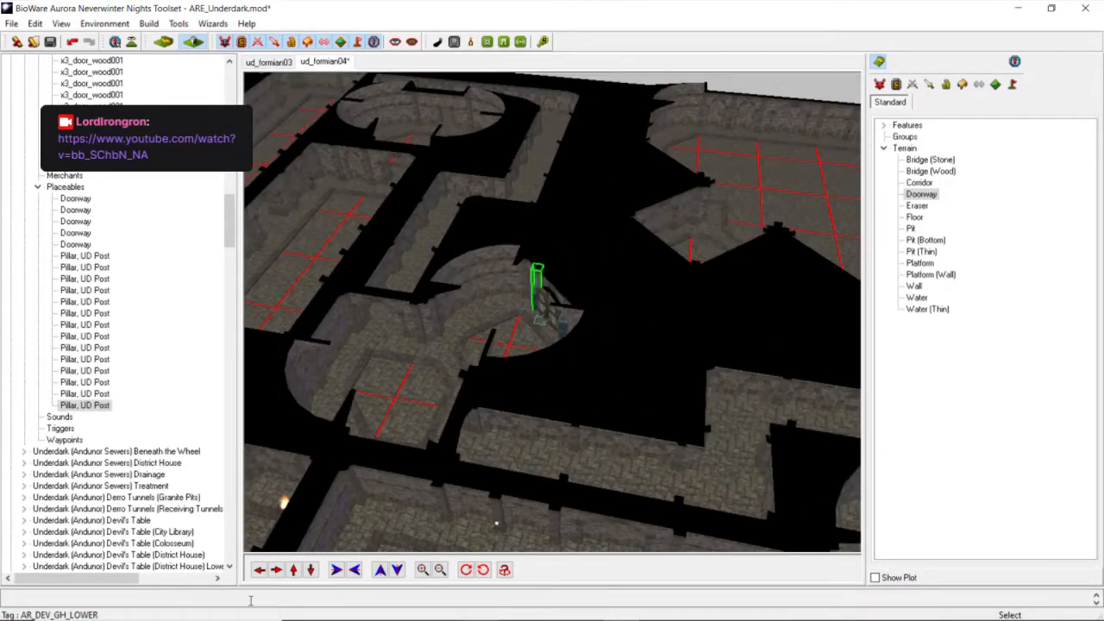
Paste a UD Post pillar right of the warehouse door in the round chamber around grid row 5, column 16.
left_click(258, 570)
left_click(257, 575)
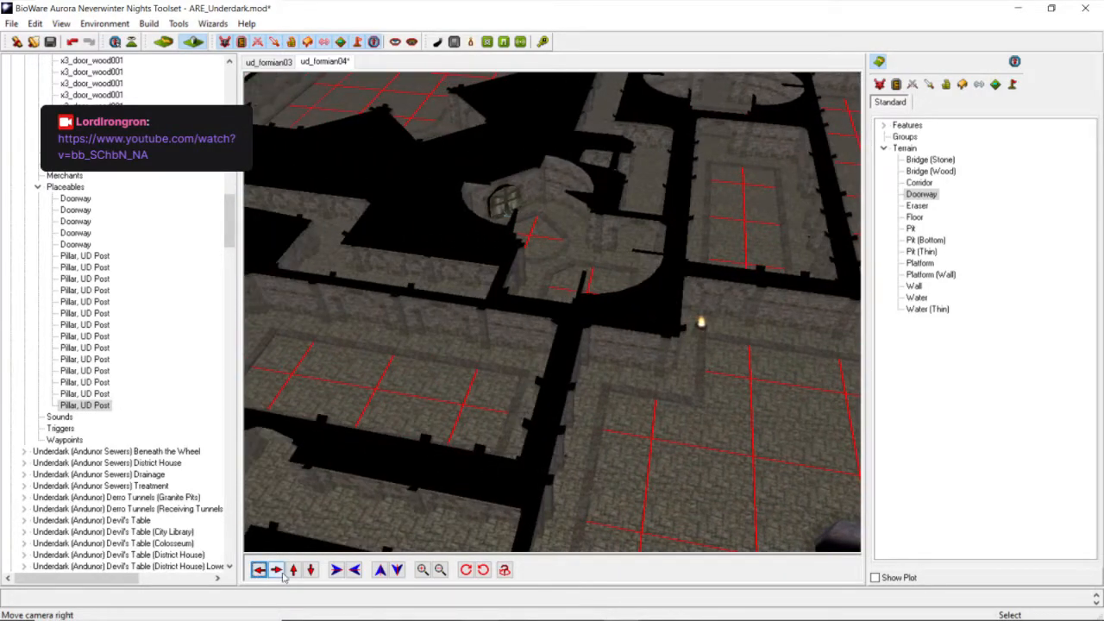
left_click(294, 570)
middle_click_drag(414, 416, 411, 417)
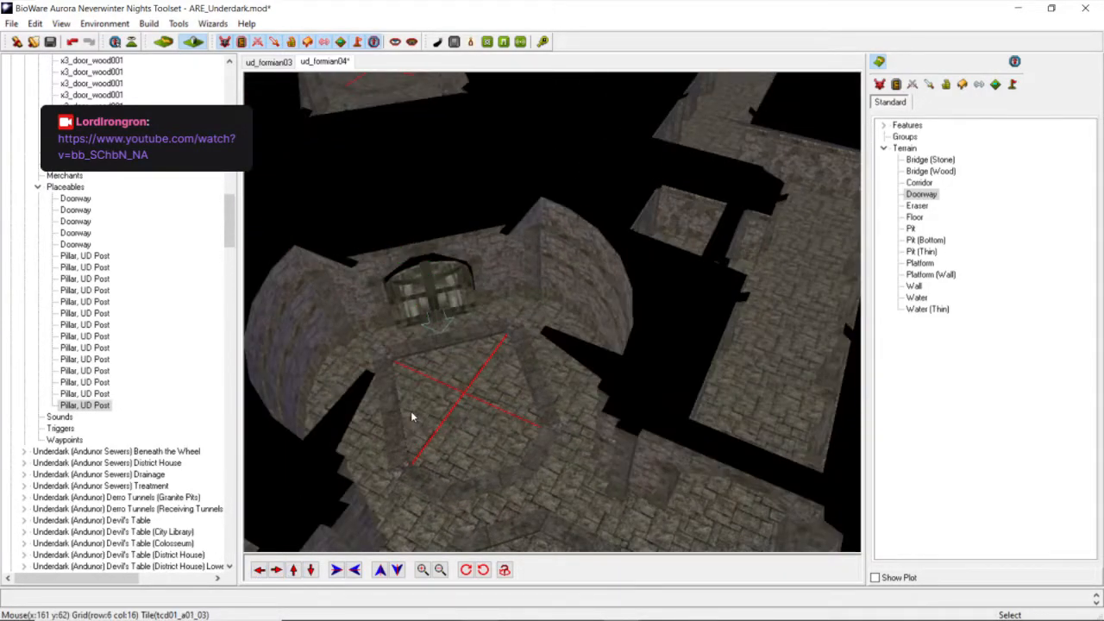
scroll(411, 417, "up", 4)
left_click(259, 570)
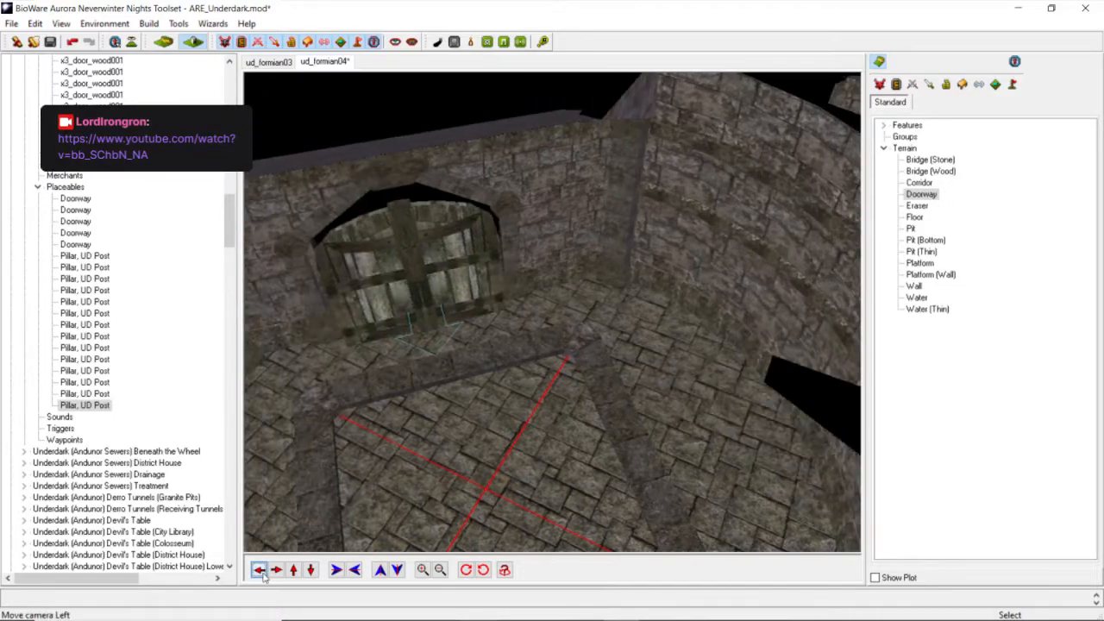
scroll(540, 421, "up", 4)
middle_click_drag(540, 421, 523, 421)
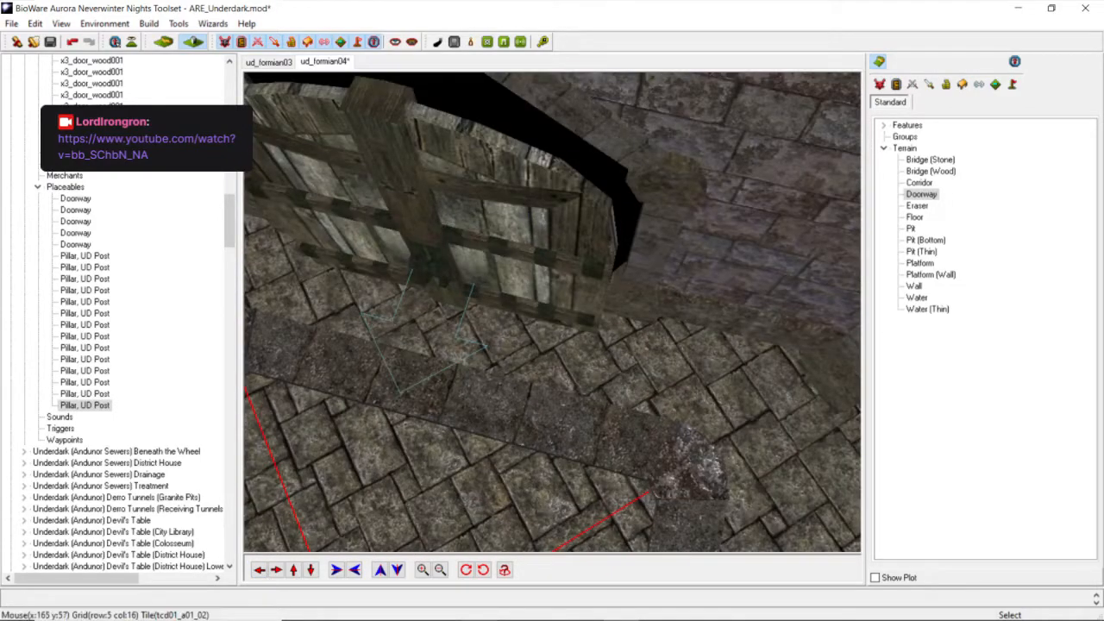
left_click(34, 23)
left_click(52, 108)
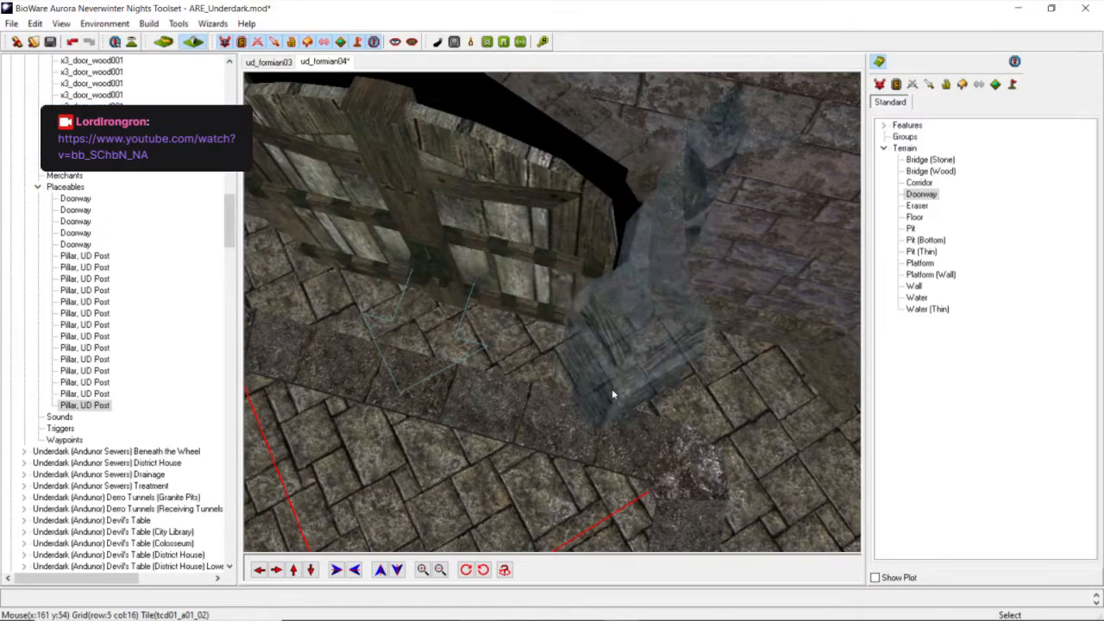
left_click(611, 388)
Shift the new pillar back against the wall, close beside the right edge of the warehouse door around column 16.
left_click_drag(608, 408, 624, 338)
scroll(625, 335, "down", 5)
left_click(628, 332)
mouse_move(627, 332)
middle_mouse_down()
mouse_move(640, 284)
mouse_move(630, 313)
middle_mouse_up()
scroll(633, 296, "up", 5)
scroll(633, 296, "down", 5)
left_click(633, 295)
scroll(630, 313, "up", 5)
left_click(631, 313)
scroll(630, 313, "down", 5)
scroll(577, 314, "down", 5)
left_click(539, 327)
middle_click_drag(539, 327, 547, 322)
left_click(564, 293)
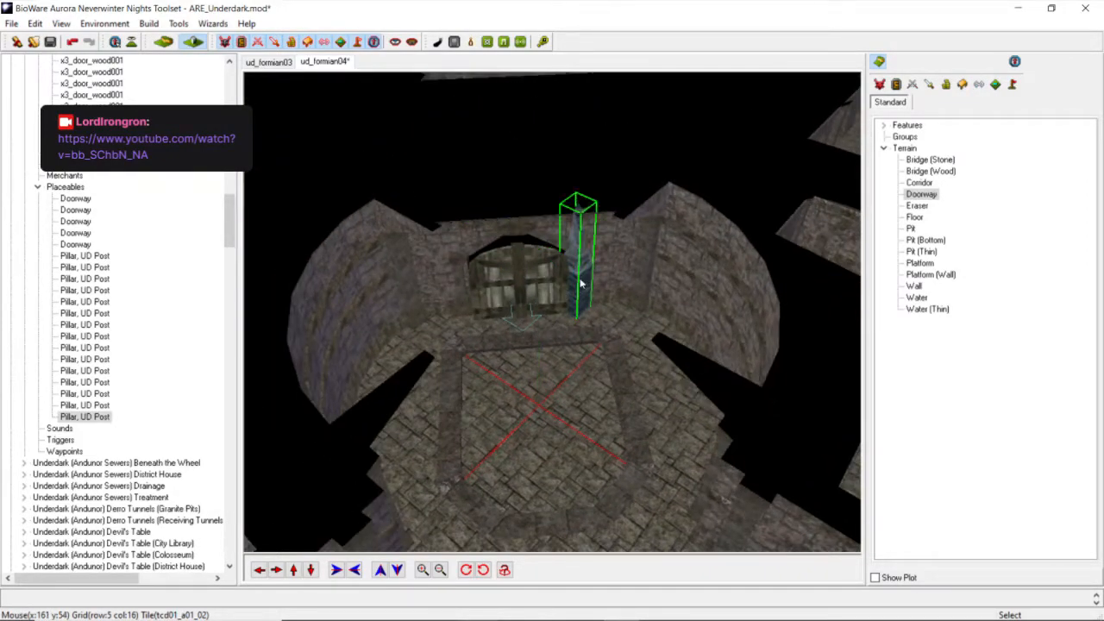
Reduce the new pillar's scale to match the pillars at the other warehouse doors.
right_click(580, 284)
left_click(634, 306)
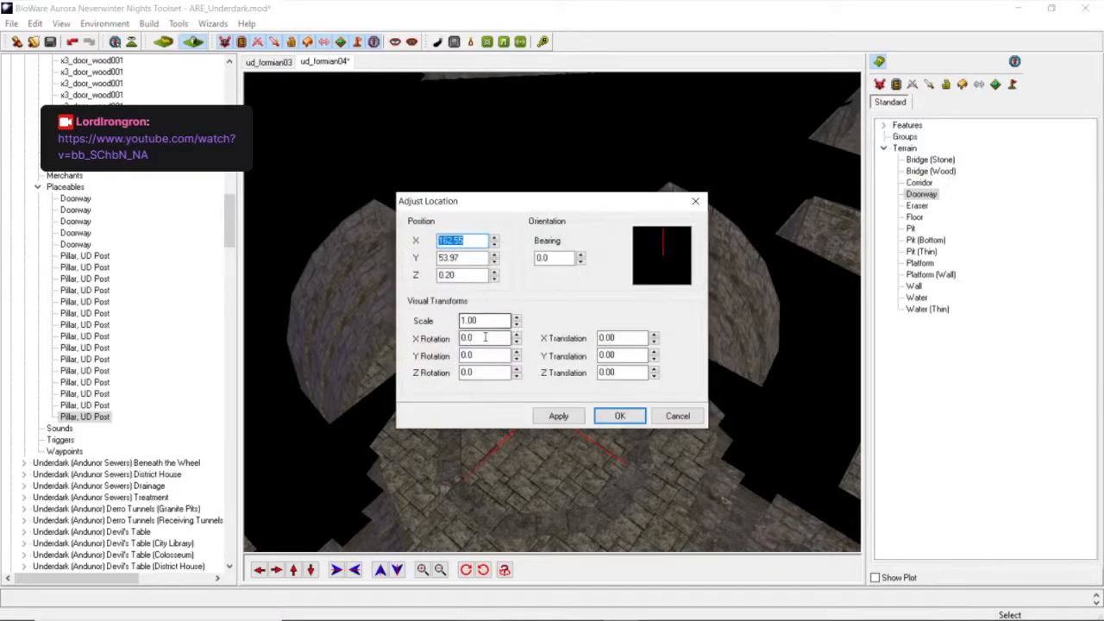
left_click_drag(479, 320, 405, 325)
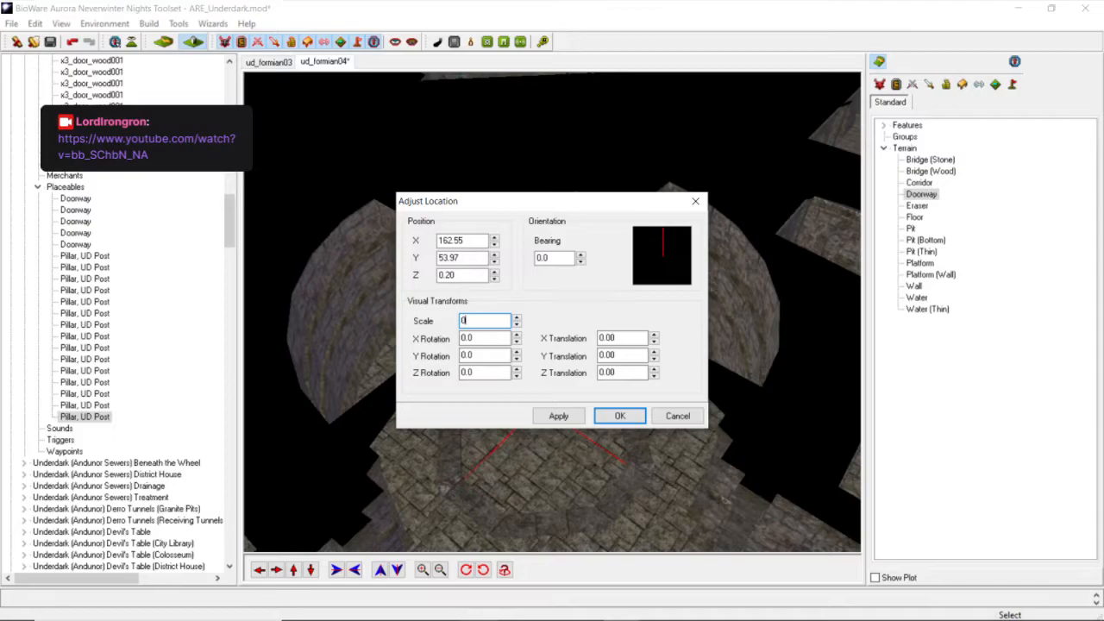
left_click(579, 418)
left_click(619, 415)
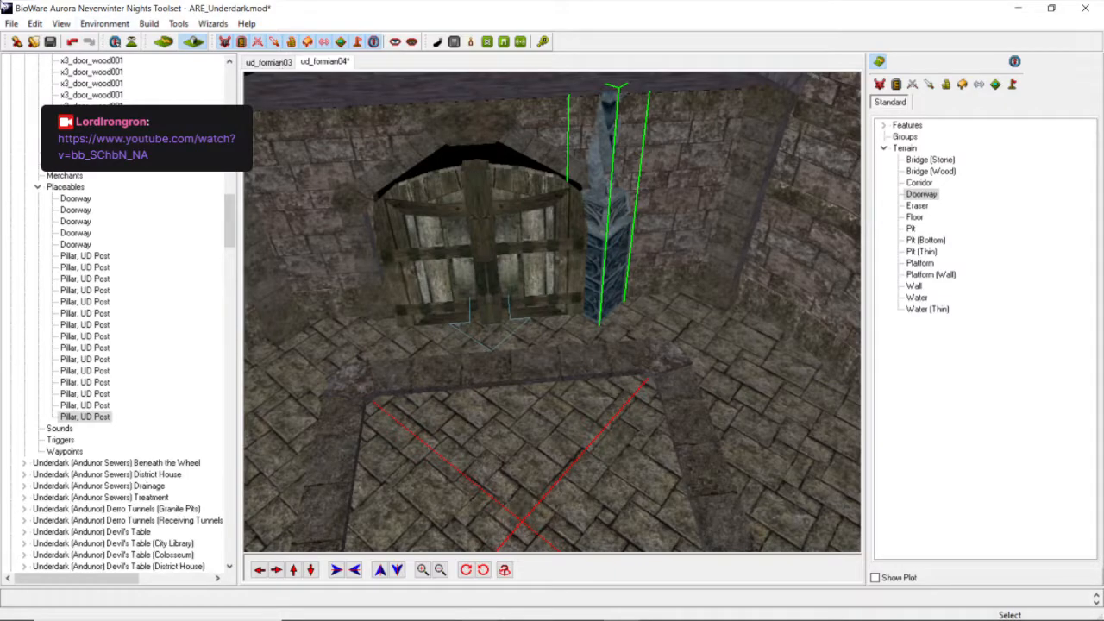
Copy the reduced pillar and paste it left of the warehouse door in the column 16 chamber.
left_click(33, 23)
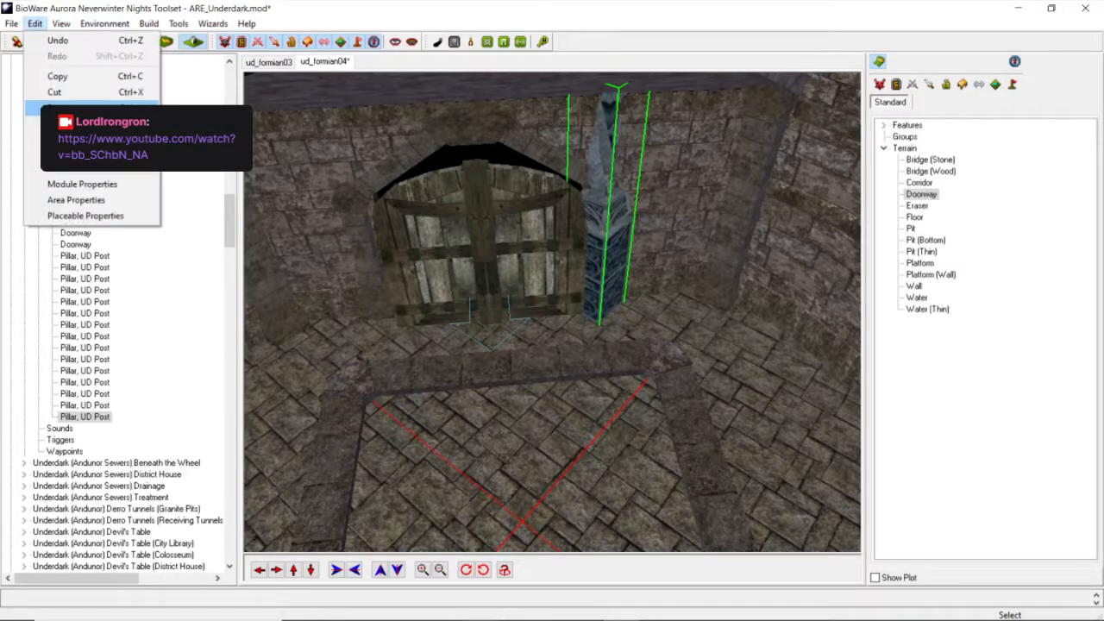
left_click(52, 74)
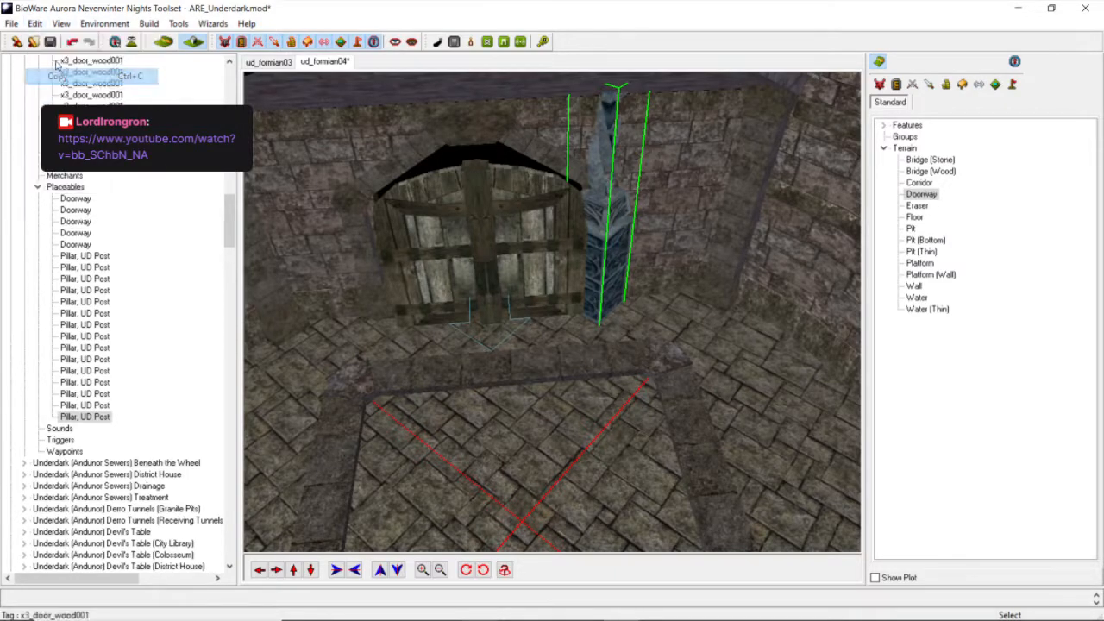
left_click(35, 25)
left_click(52, 91)
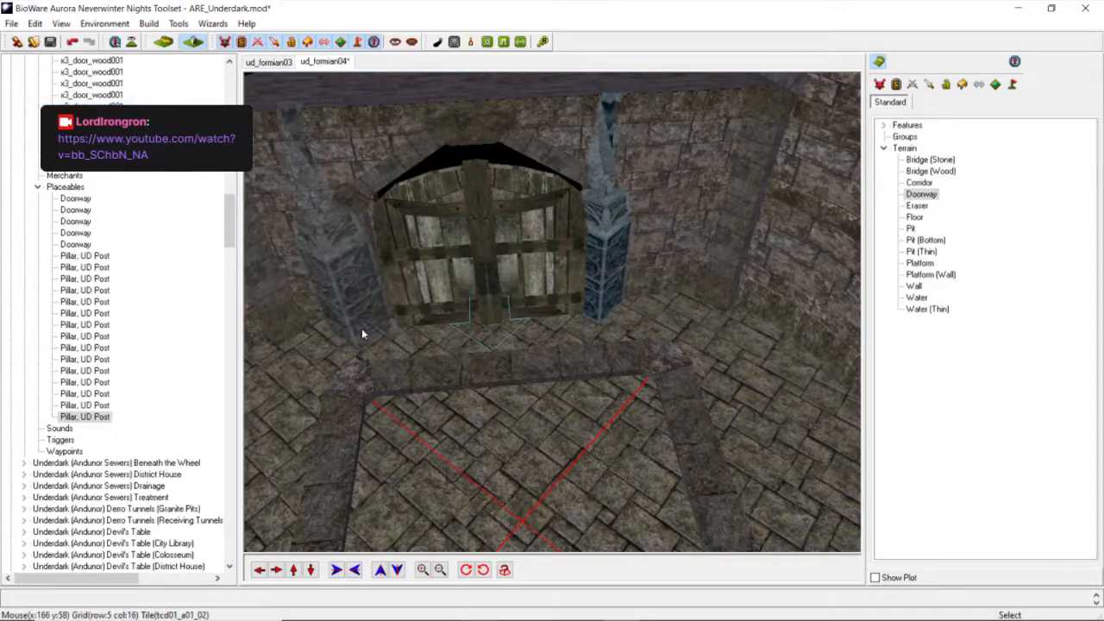
left_click(361, 333)
scroll(345, 388, "up", 5)
left_click(276, 570)
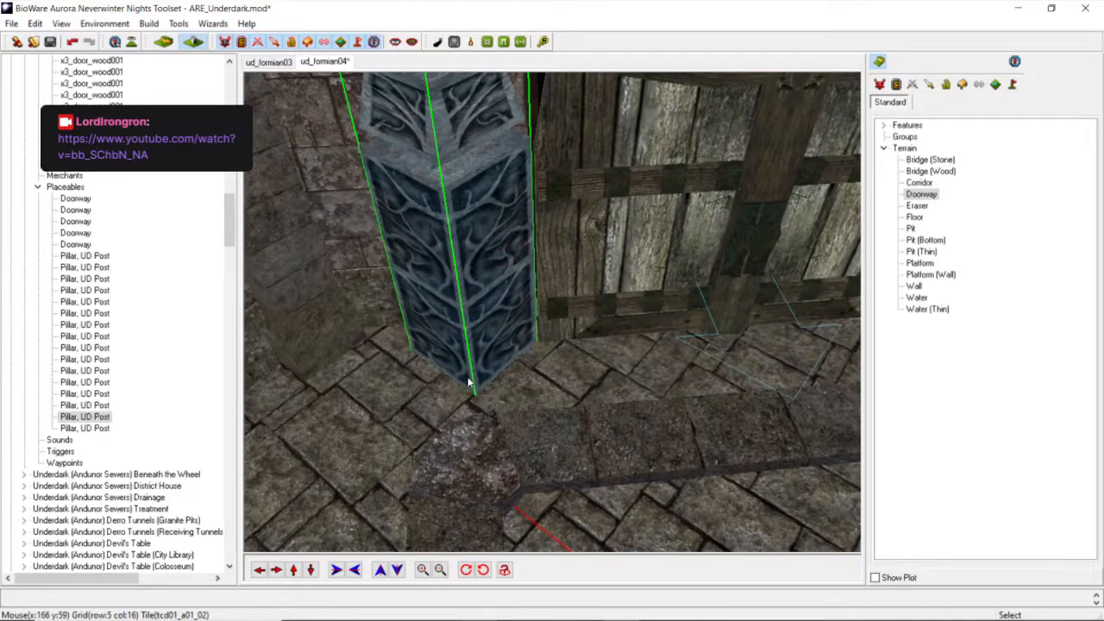
Shift the pasted pillar against the wall, close beside the left edge of the warehouse door in the column 16 chamber.
left_click_drag(468, 382, 482, 347)
mouse_move(496, 355)
left_mouse_down()
mouse_move(509, 369)
mouse_move(510, 350)
mouse_move(511, 365)
left_mouse_up()
scroll(510, 361, "down", 6)
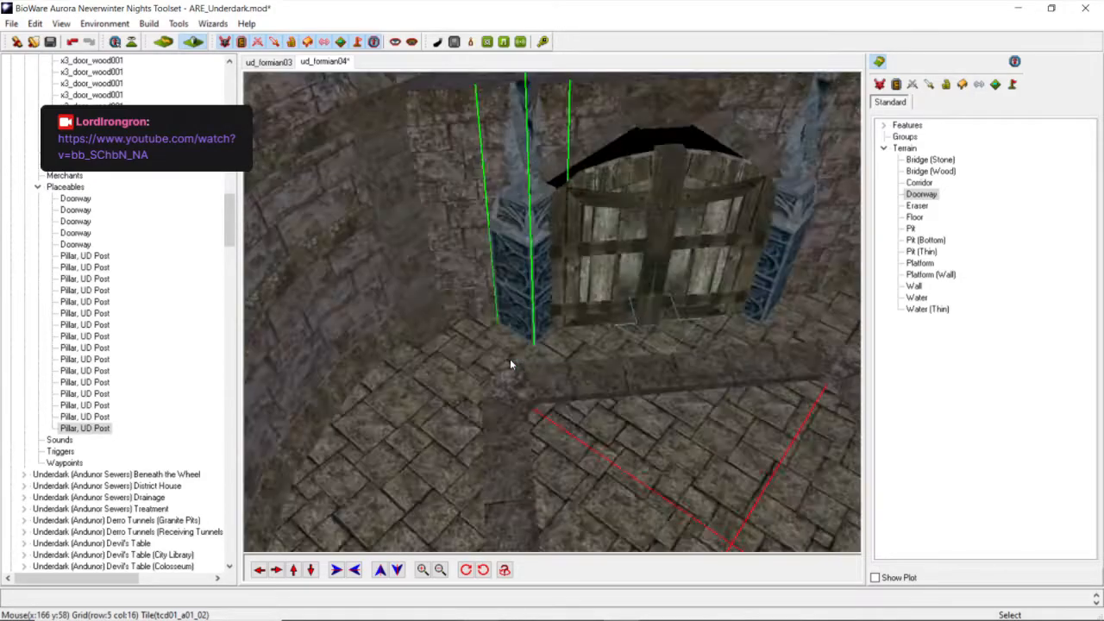
left_click(465, 343)
scroll(465, 334, "up", 4)
left_click(501, 372)
left_click(501, 371)
scroll(535, 377, "up", 4)
scroll(589, 422, "down", 4)
left_click_drag(526, 334, 531, 336)
scroll(531, 336, "down", 4)
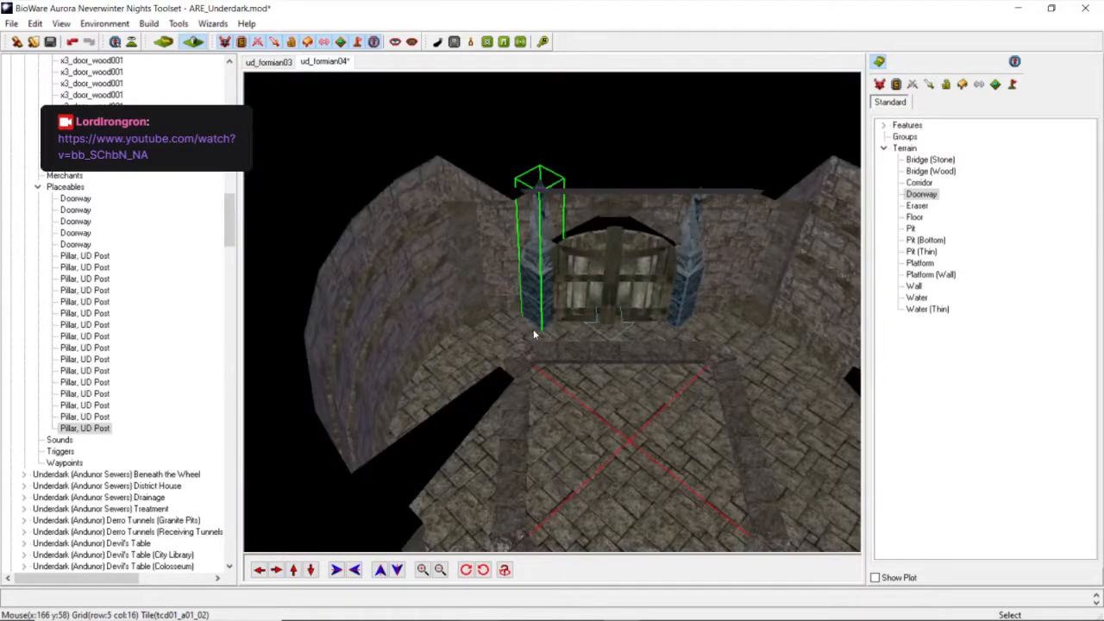
Set the scale of the pillar left of the column 16 warehouse door to 0.95.
scroll(531, 332, "up", 4)
right_click(535, 319)
left_click(564, 344)
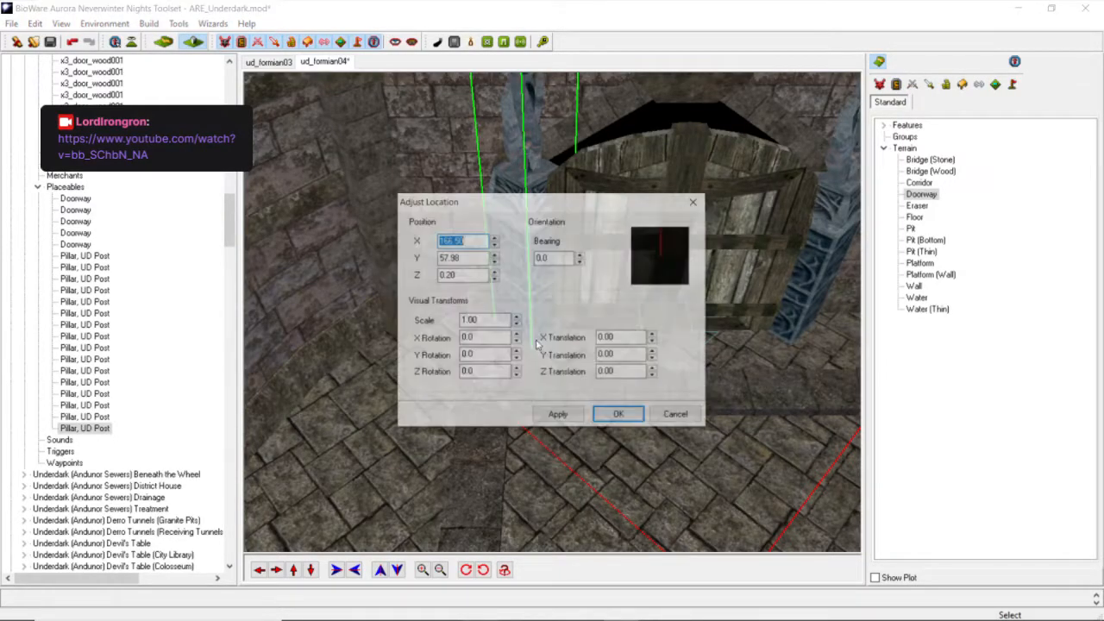
left_click(473, 317)
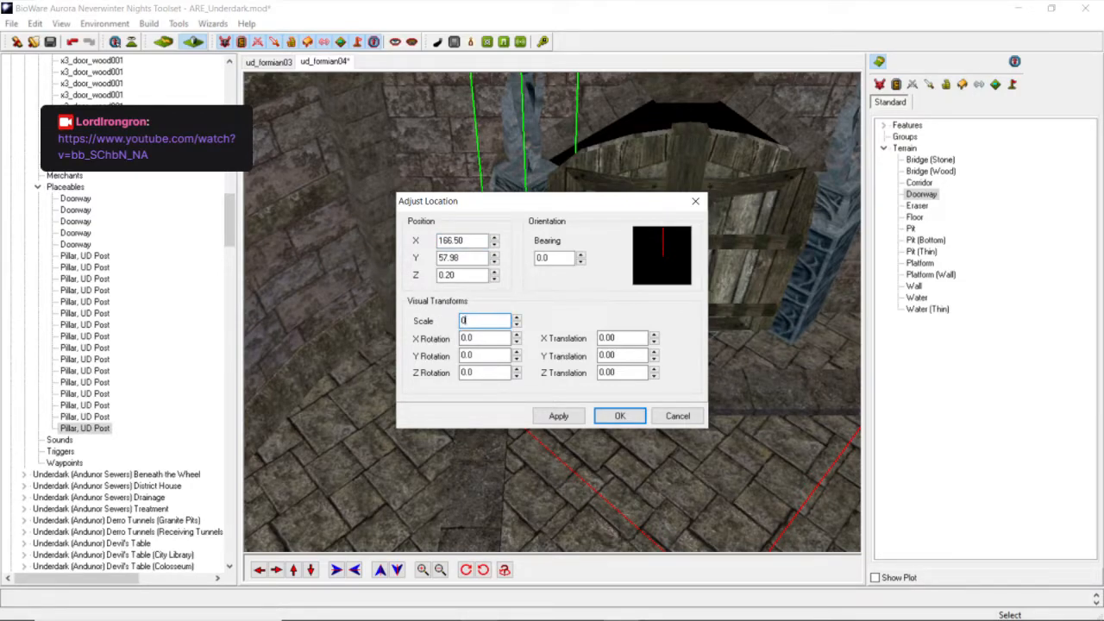
type("0.95")
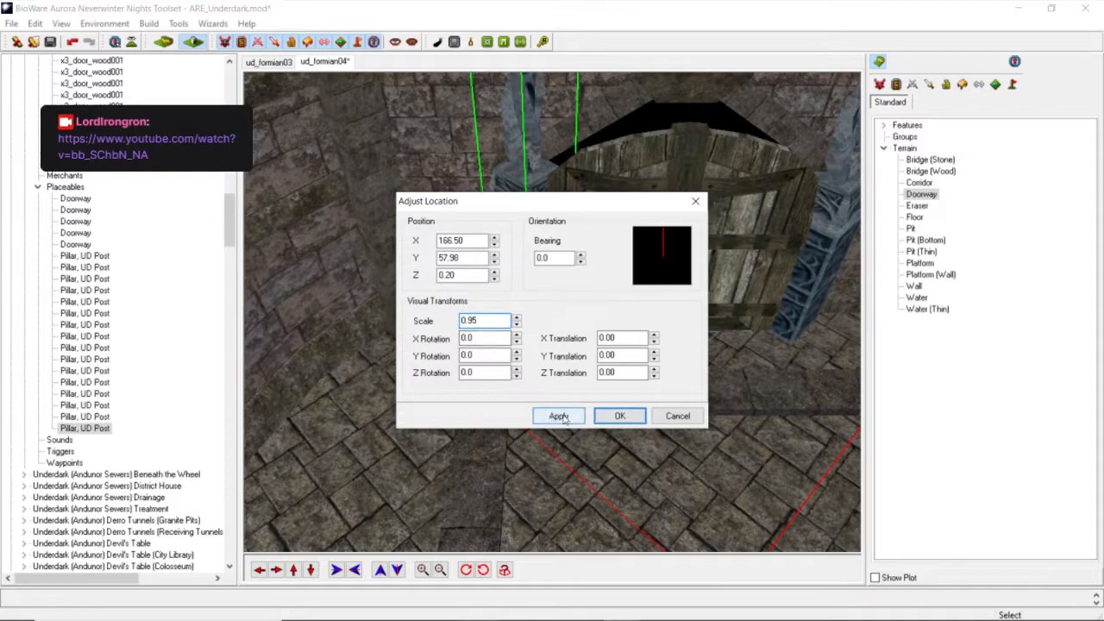
left_click(558, 416)
left_click(608, 414)
Examine the round chambers and neighbouring corridors to check the warehouse doors and their flanking pillars.
scroll(606, 410, "down", 5)
middle_click_drag(557, 391, 470, 394)
scroll(518, 367, "down", 3)
scroll(494, 371, "up", 3)
scroll(495, 385, "down", 4)
scroll(471, 394, "up", 4)
middle_click_drag(569, 461, 491, 408)
scroll(571, 456, "down", 4)
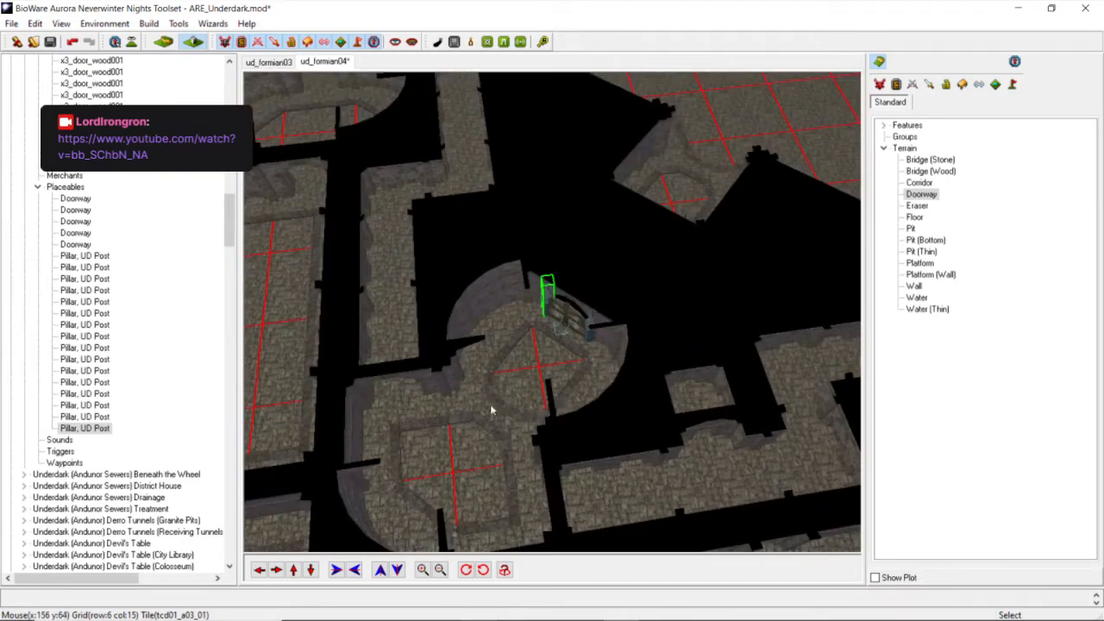
left_click(261, 576)
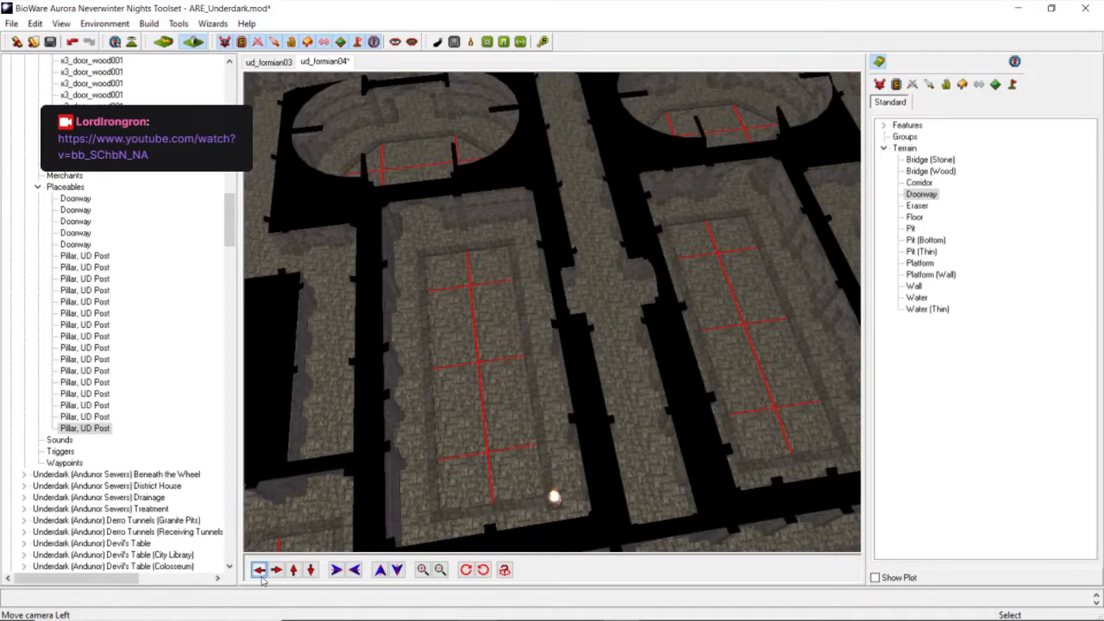
scroll(384, 449, "down", 5)
scroll(466, 366, "up", 3)
mouse_move(411, 385)
middle_mouse_down()
mouse_move(466, 365)
mouse_move(496, 372)
mouse_move(423, 376)
mouse_move(410, 395)
middle_mouse_up()
scroll(453, 374, "up", 3)
scroll(453, 374, "down", 3)
middle_click_drag(361, 456, 280, 549)
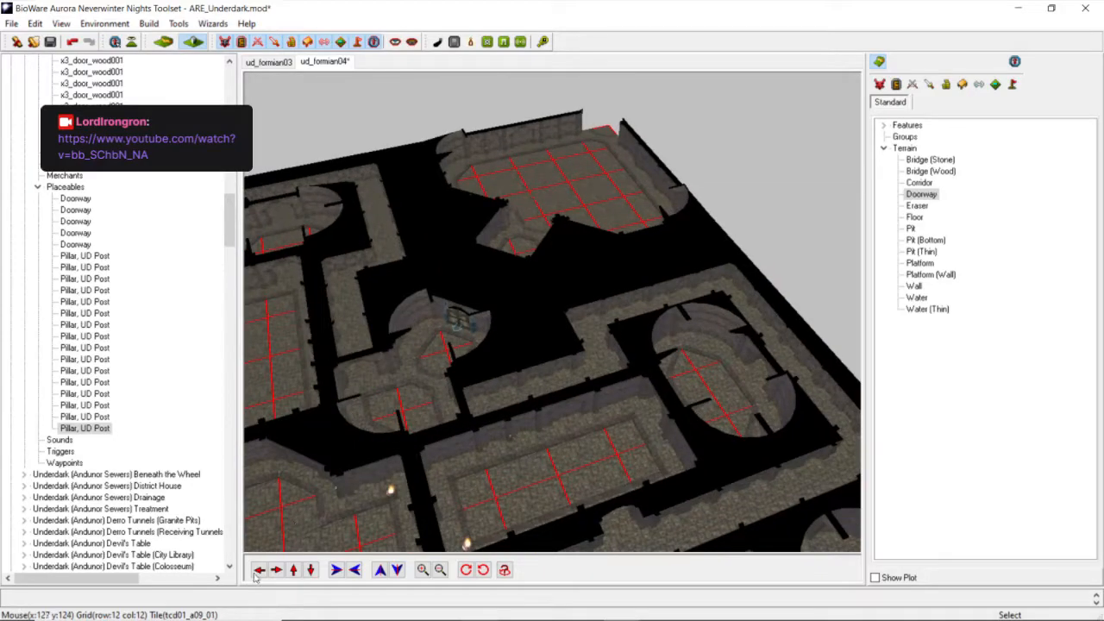
left_click(259, 571)
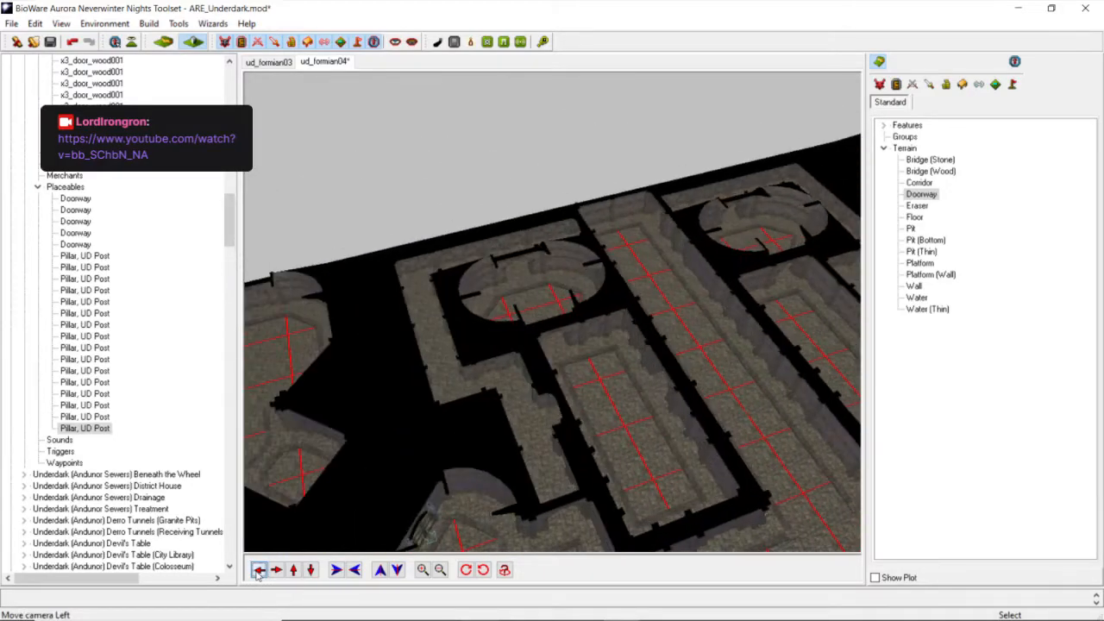
scroll(522, 427, "up", 5)
scroll(569, 425, "down", 5)
scroll(573, 425, "down", 5)
middle_click_drag(571, 427, 505, 420)
scroll(426, 420, "up", 5)
middle_click_drag(425, 420, 307, 458)
scroll(392, 422, "up", 5)
scroll(306, 460, "down", 5)
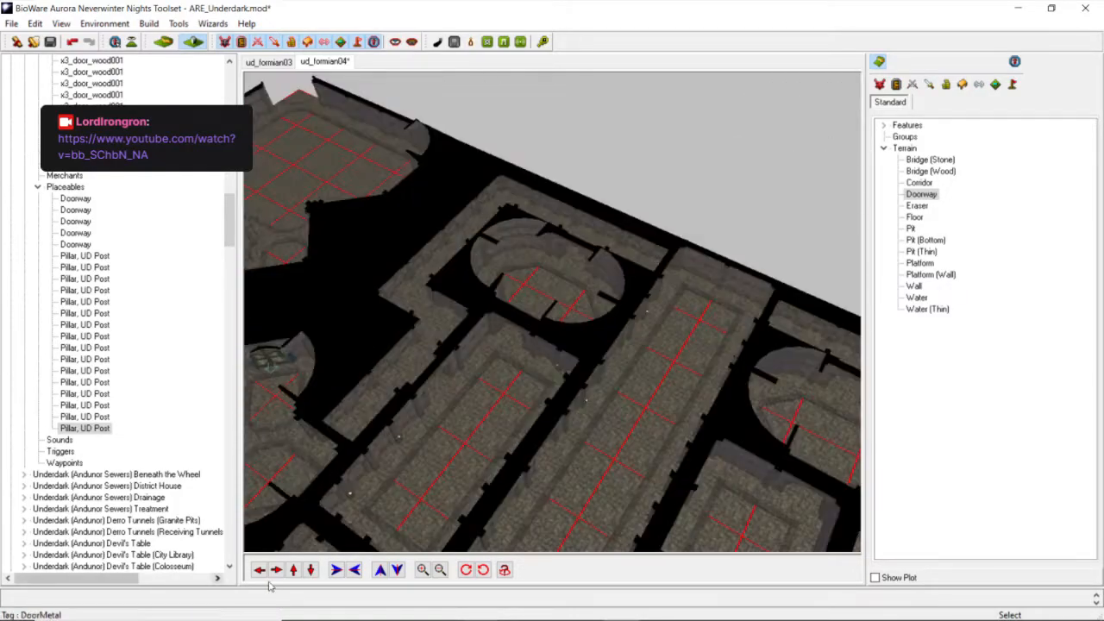
left_click(260, 571)
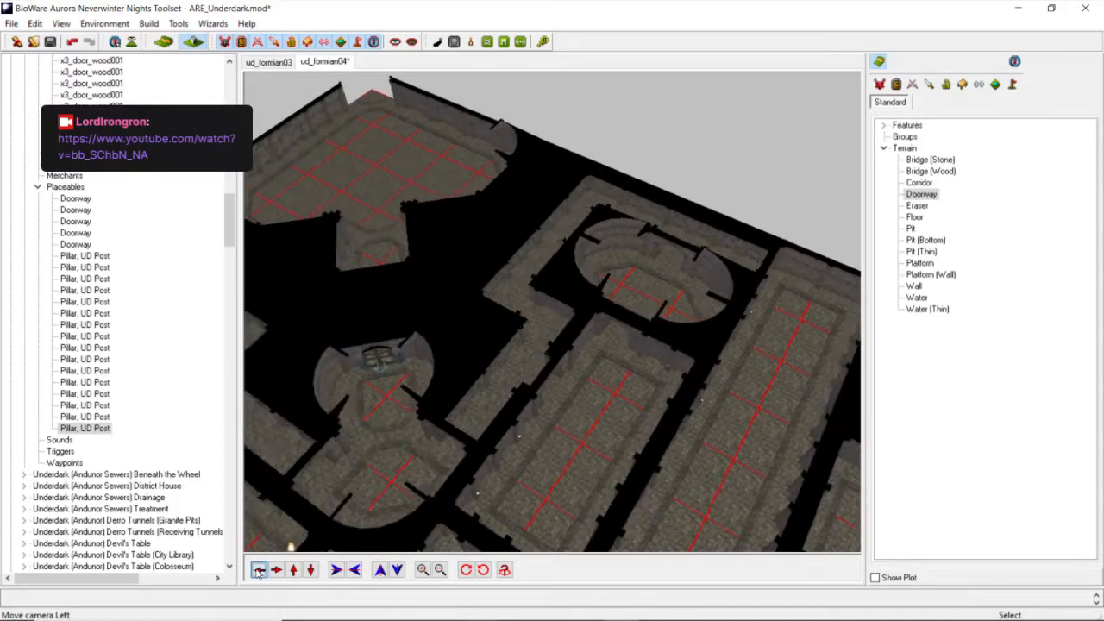
left_click(310, 570)
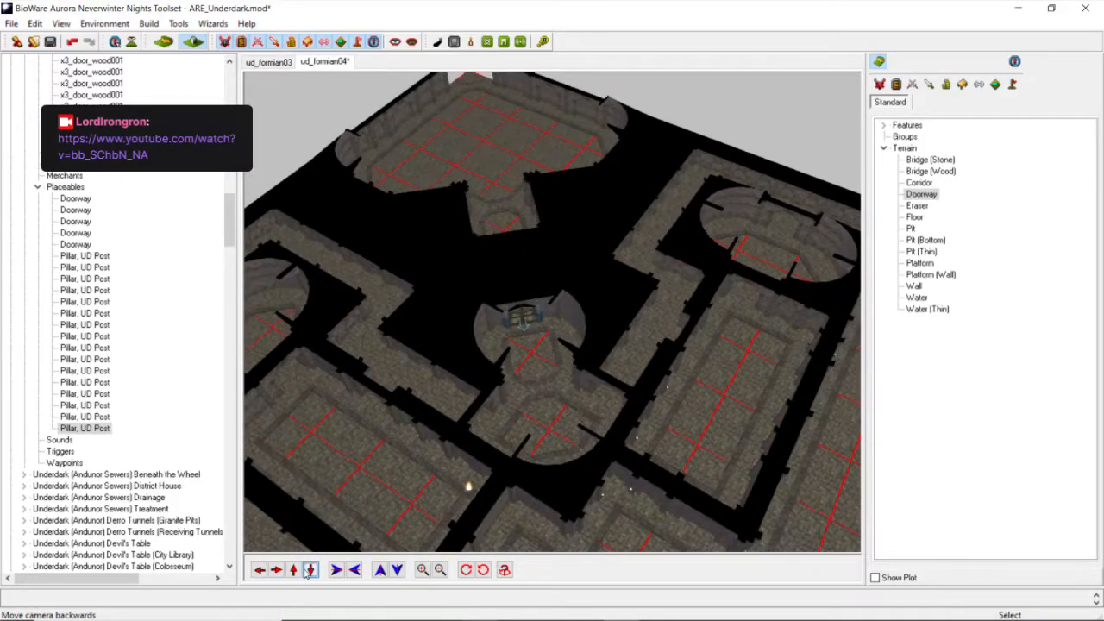
scroll(539, 395, "down", 3)
scroll(537, 381, "up", 5)
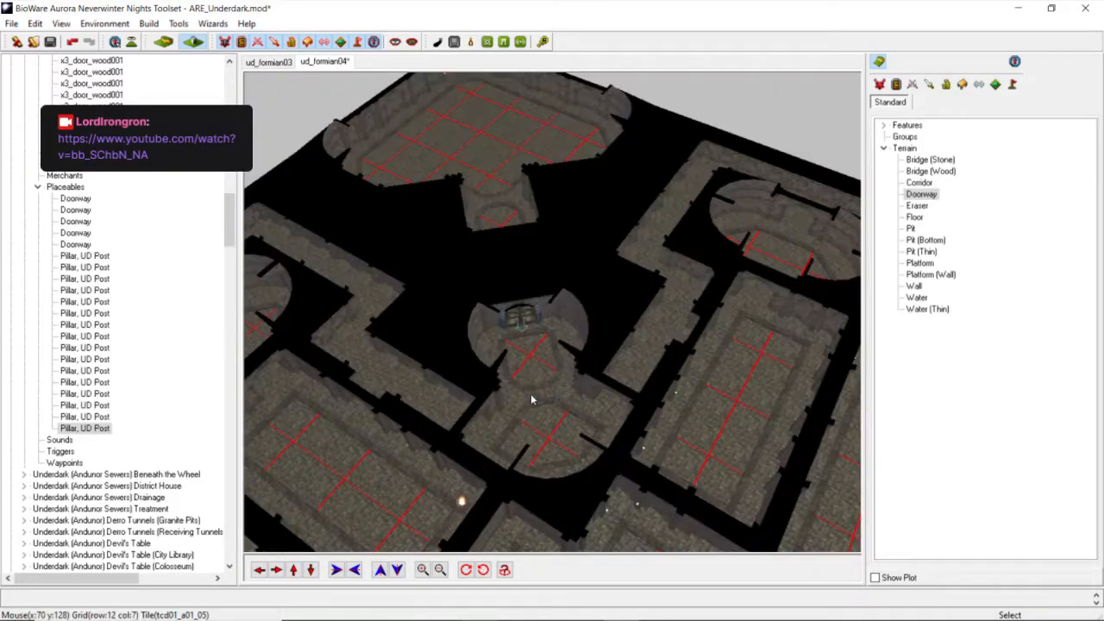
scroll(538, 381, "down", 10)
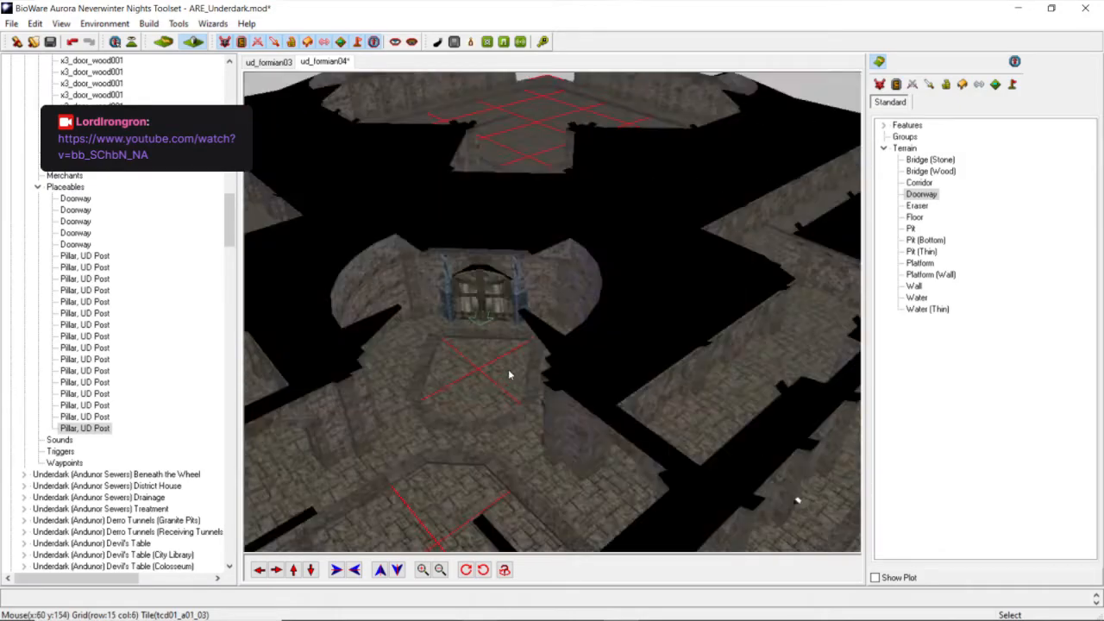
Examine the overall layout of ud_formian04 around the central pit, including the chambers and corner rooms.
middle_click_drag(453, 370, 444, 370)
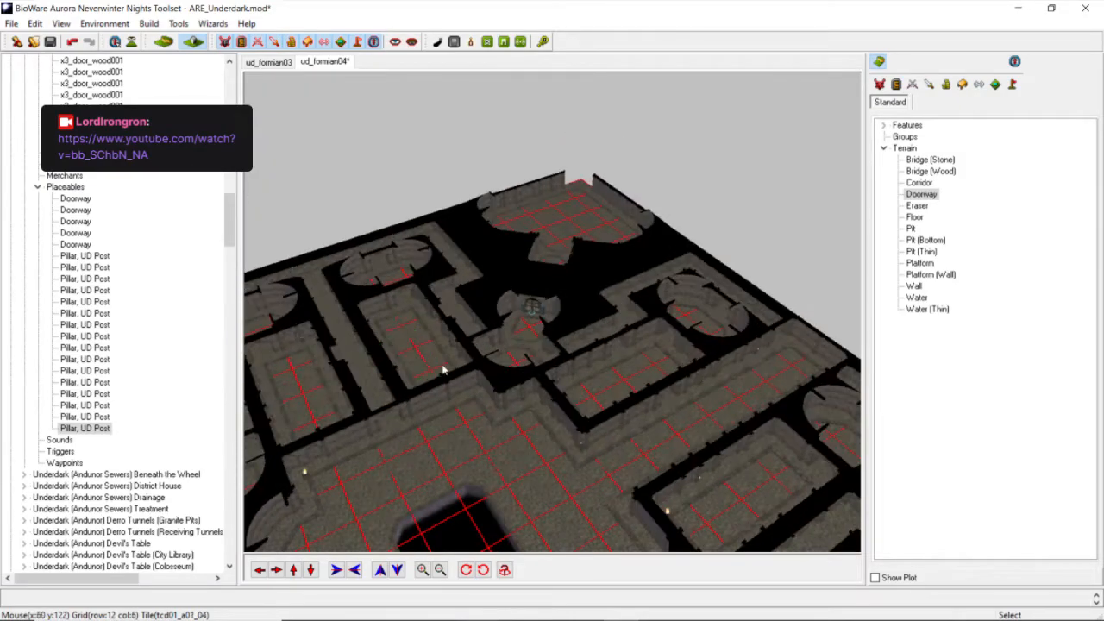
middle_click_drag(545, 364, 355, 371)
scroll(458, 374, "down", 5)
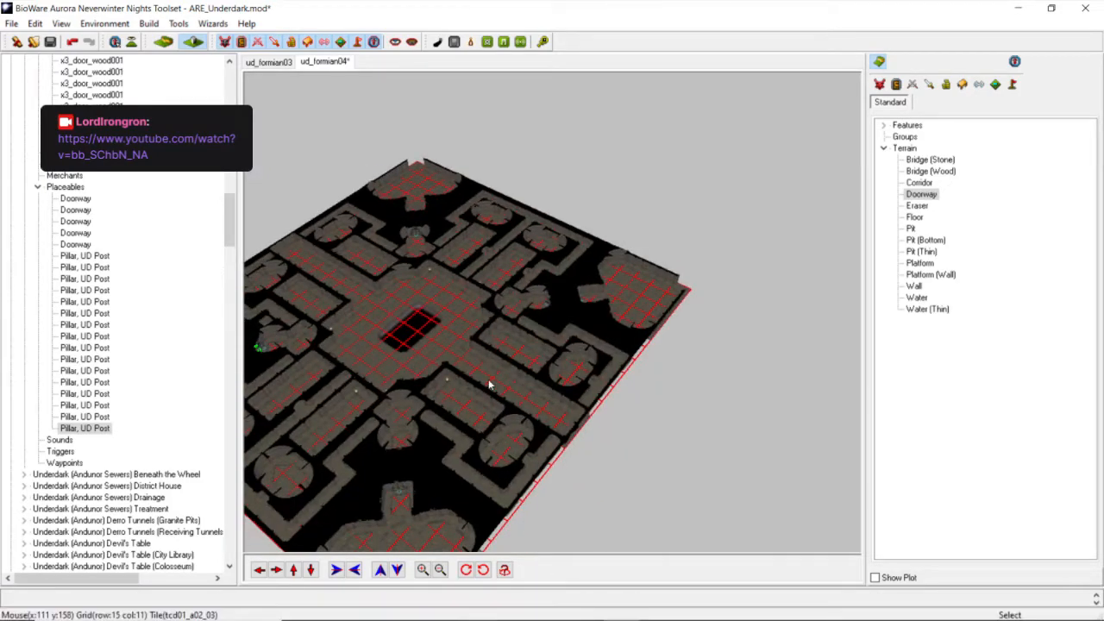
scroll(488, 384, "up", 4)
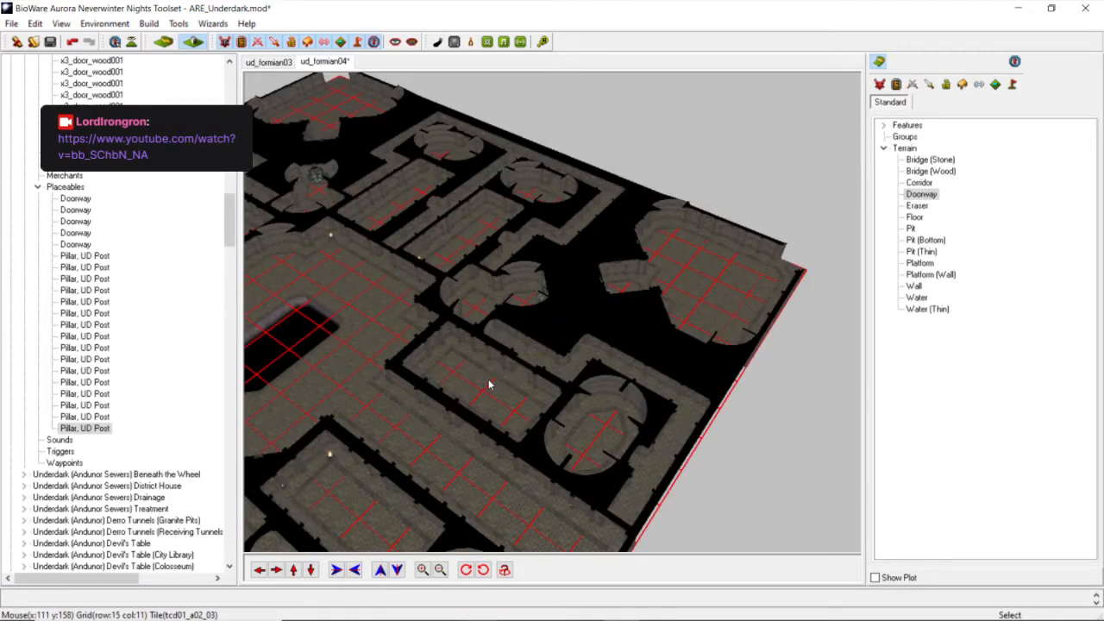
left_click(261, 570)
scroll(481, 377, "up", 4)
scroll(402, 409, "down", 8)
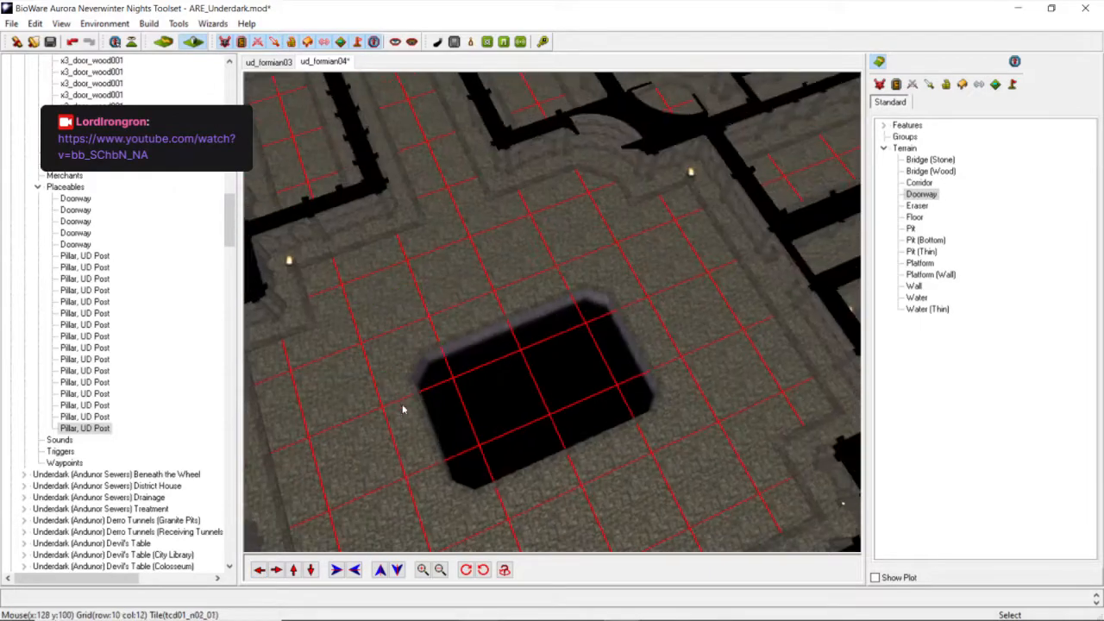
scroll(515, 405, "up", 5)
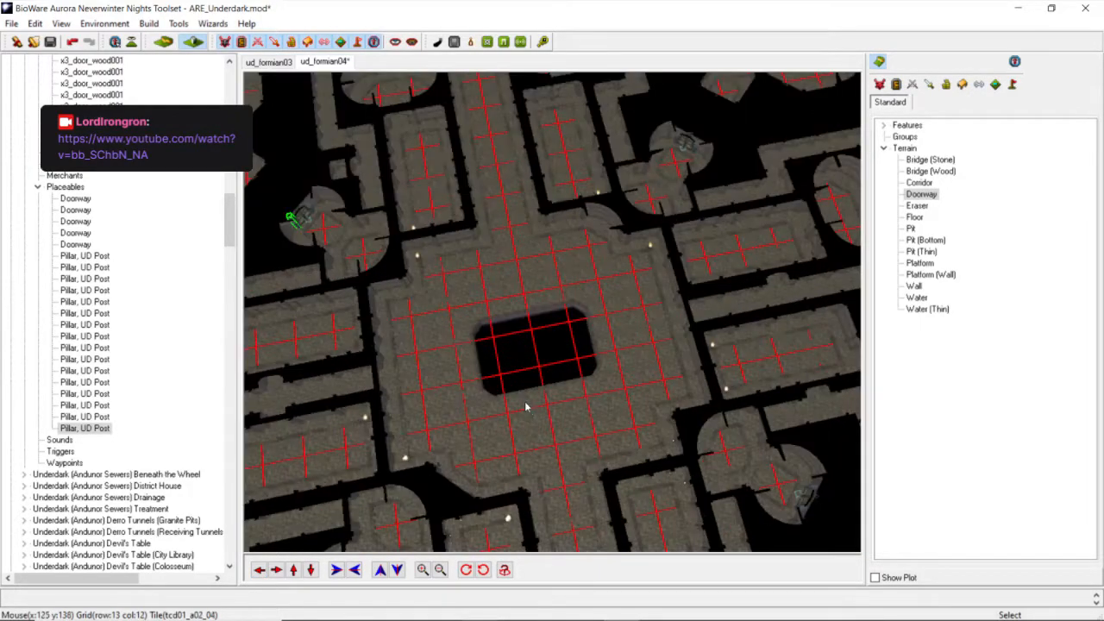
scroll(571, 448, "up", 1)
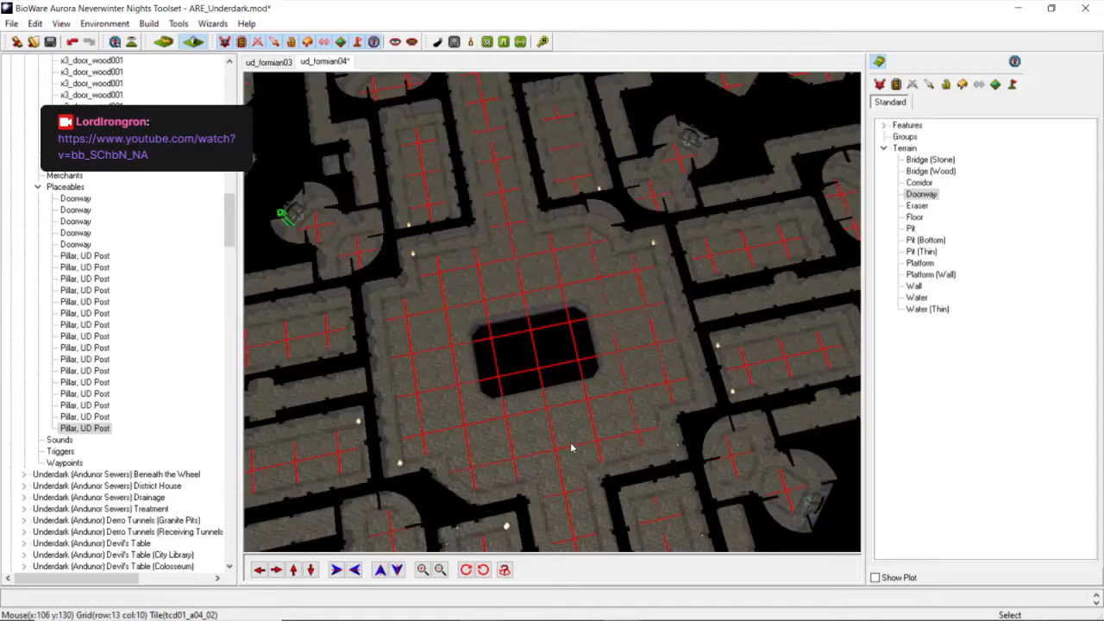
scroll(544, 413, "up", 3)
scroll(550, 385, "down", 4)
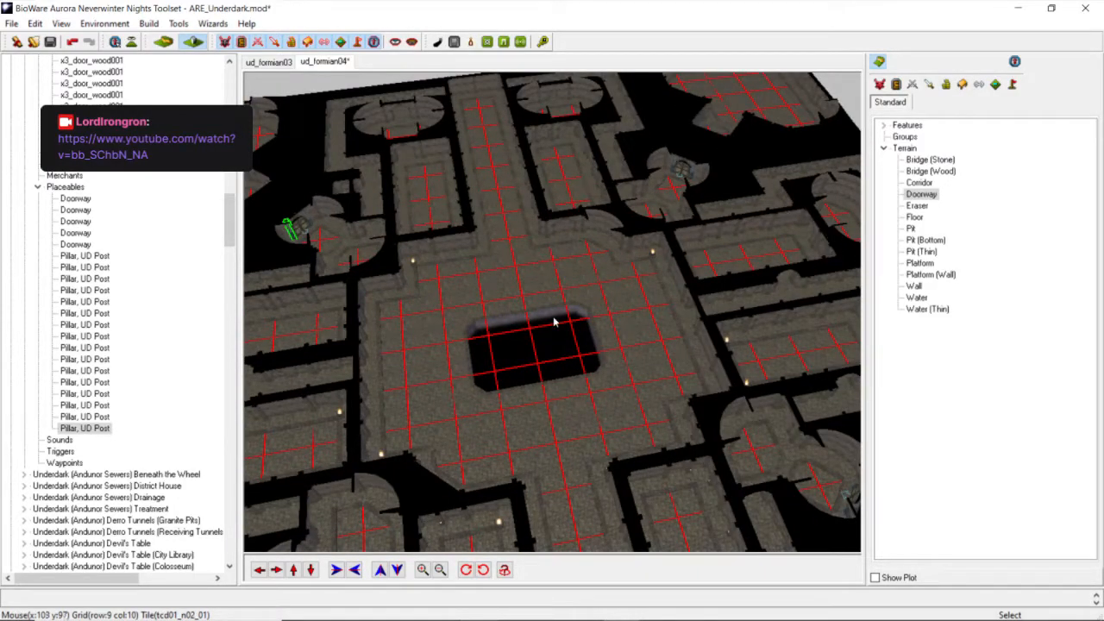
scroll(543, 326, "down", 5)
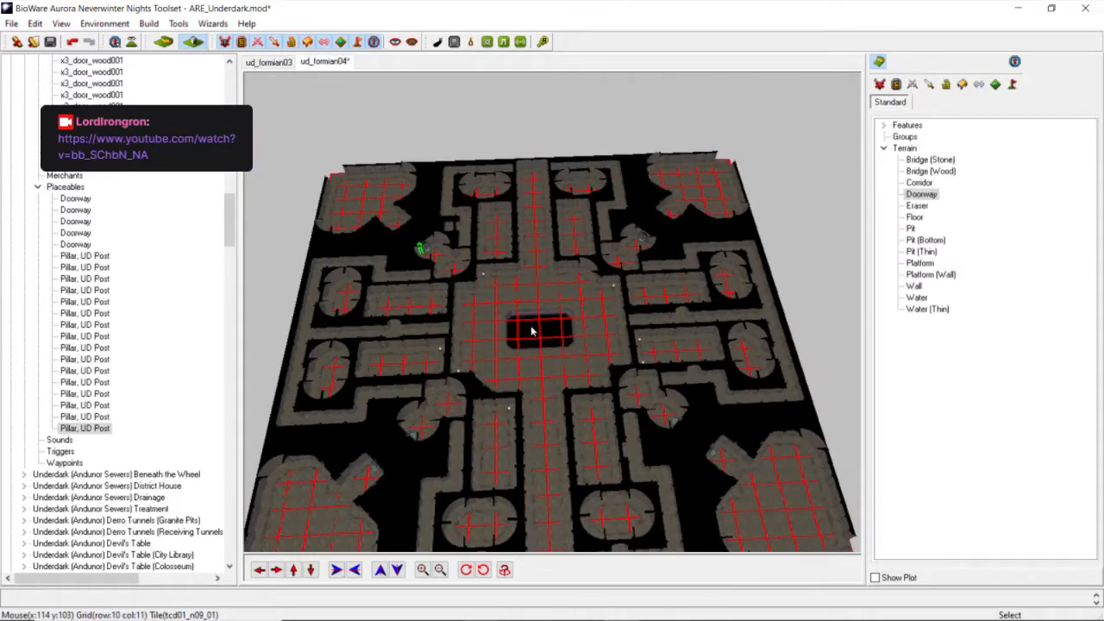
scroll(531, 331, "up", 4)
scroll(534, 323, "down", 2)
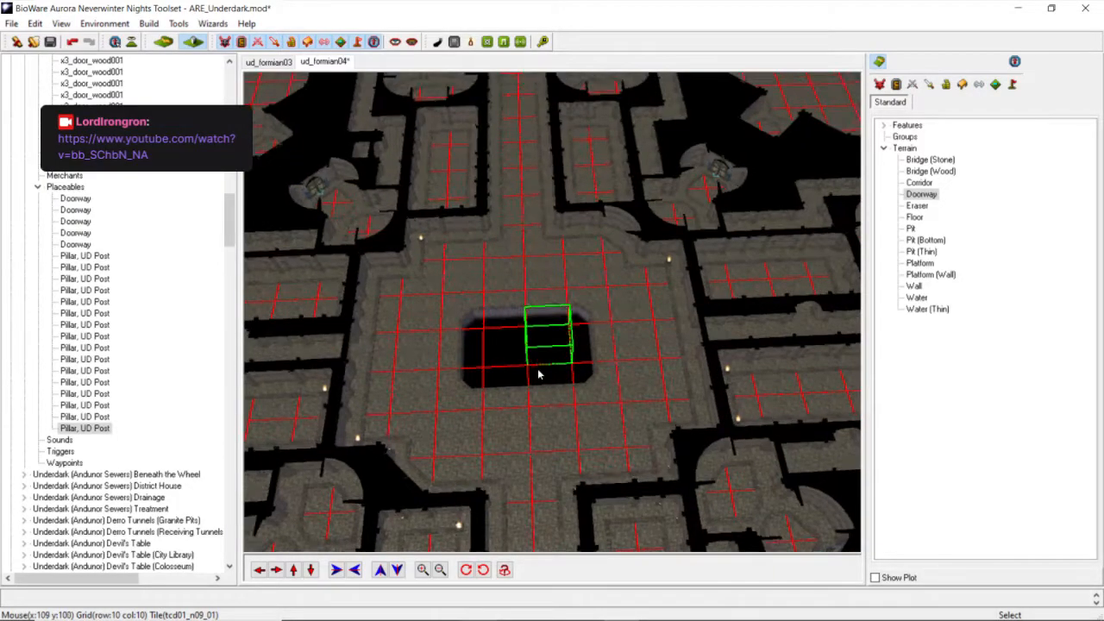
scroll(508, 336, "down", 3)
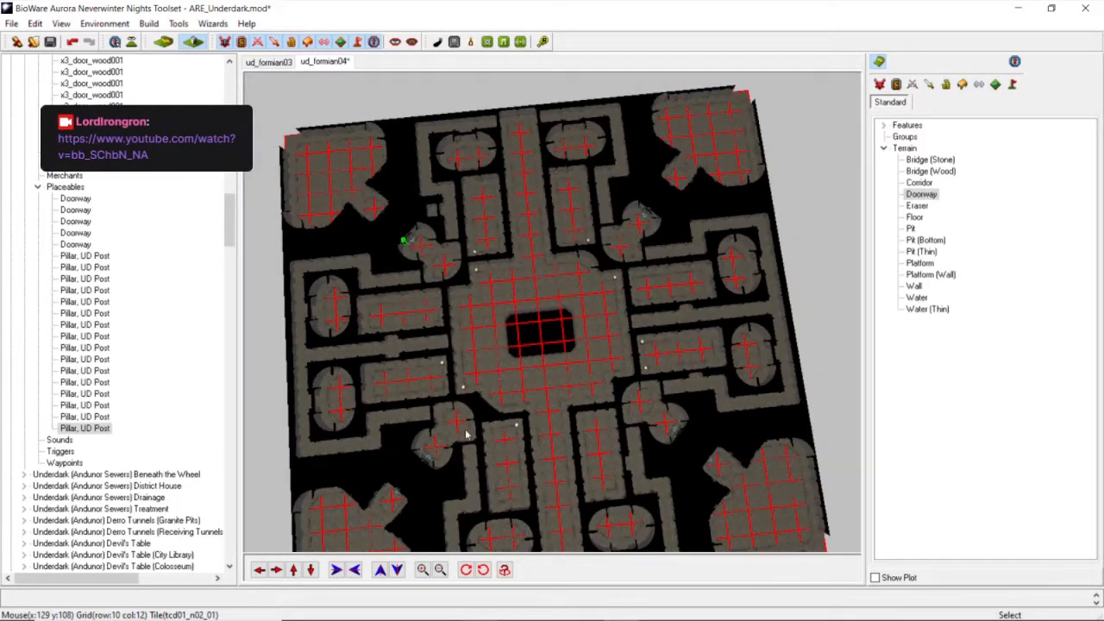
mouse_move(211, 615)
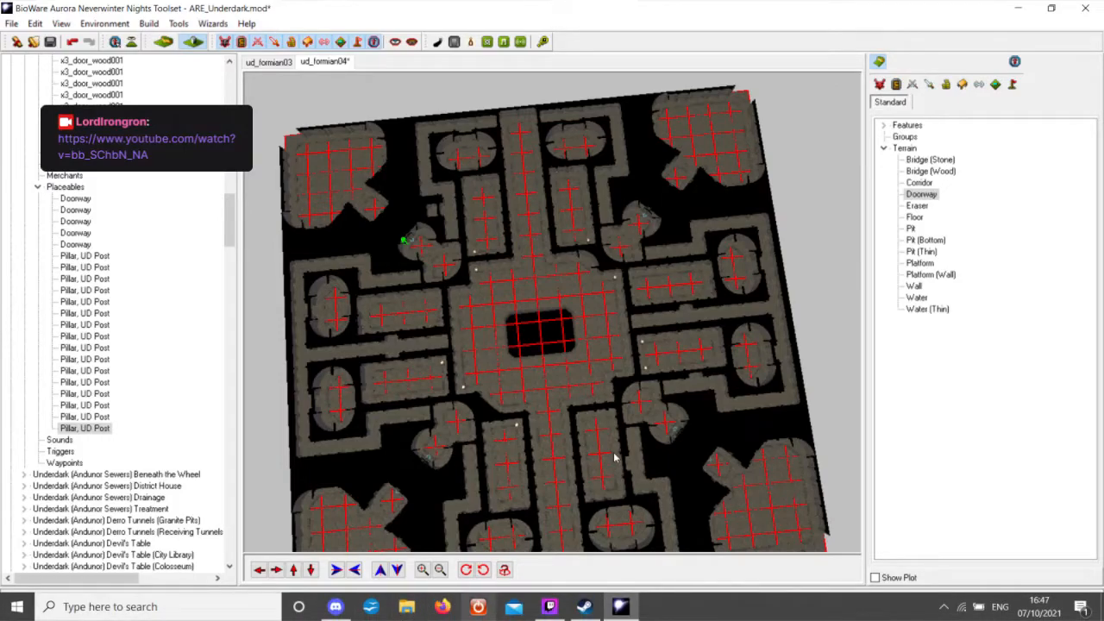
middle_click_drag(646, 348, 651, 303)
scroll(609, 259, "up", 3)
scroll(523, 276, "down", 3)
middle_click_drag(564, 302, 396, 272)
middle_click_drag(462, 250, 594, 242)
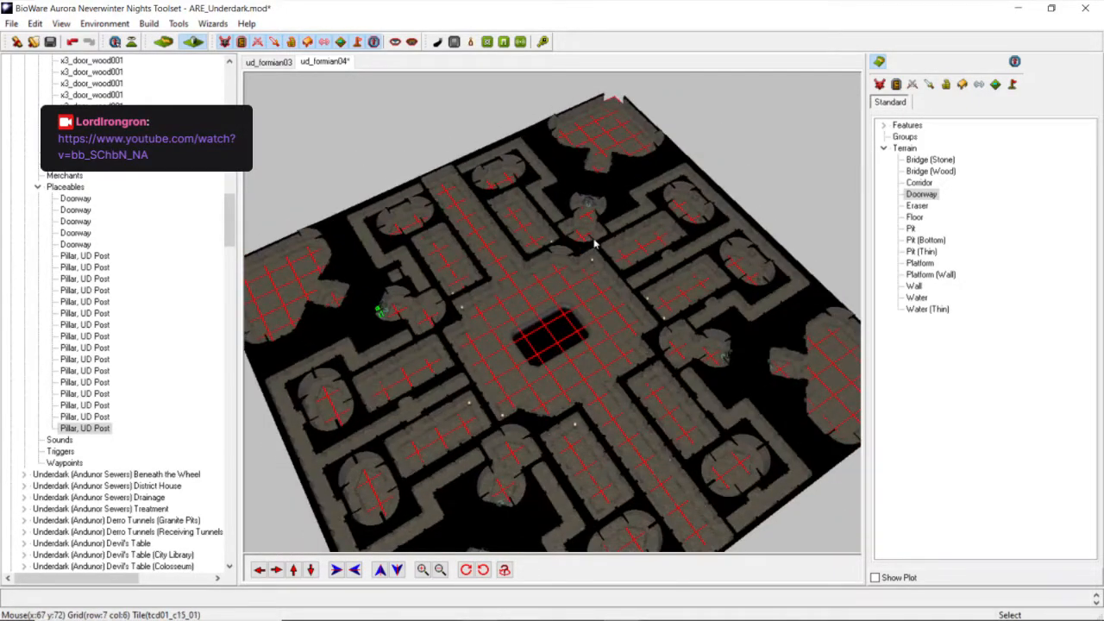
scroll(558, 256, "down", 5)
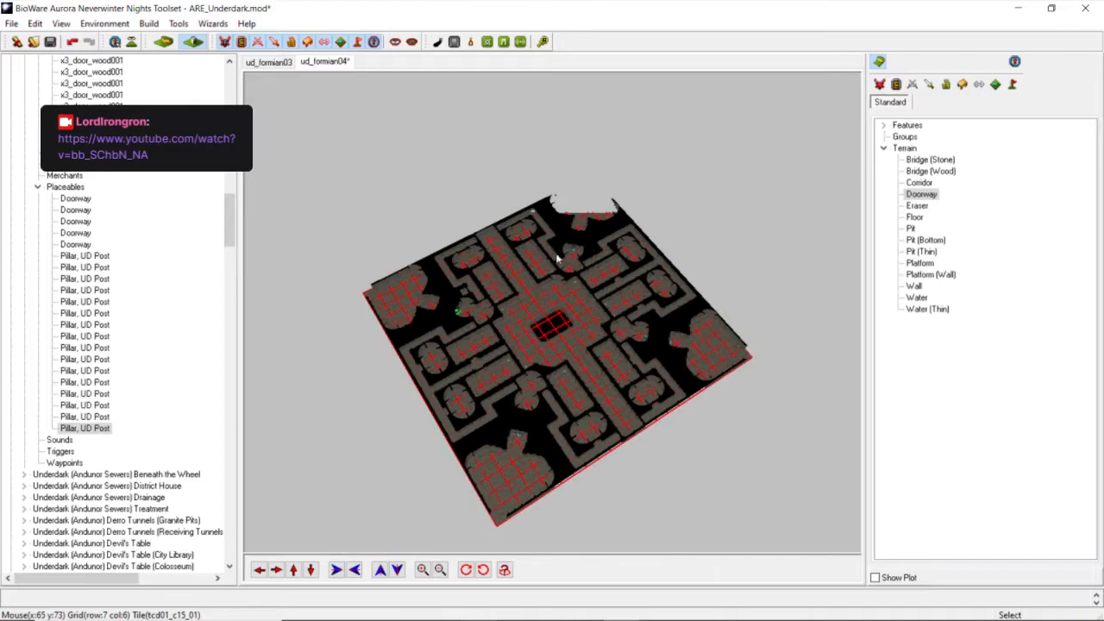
Reset the camera and inspect the open outer corner of the large corner room around grid row 20, column 0.
left_click(132, 43)
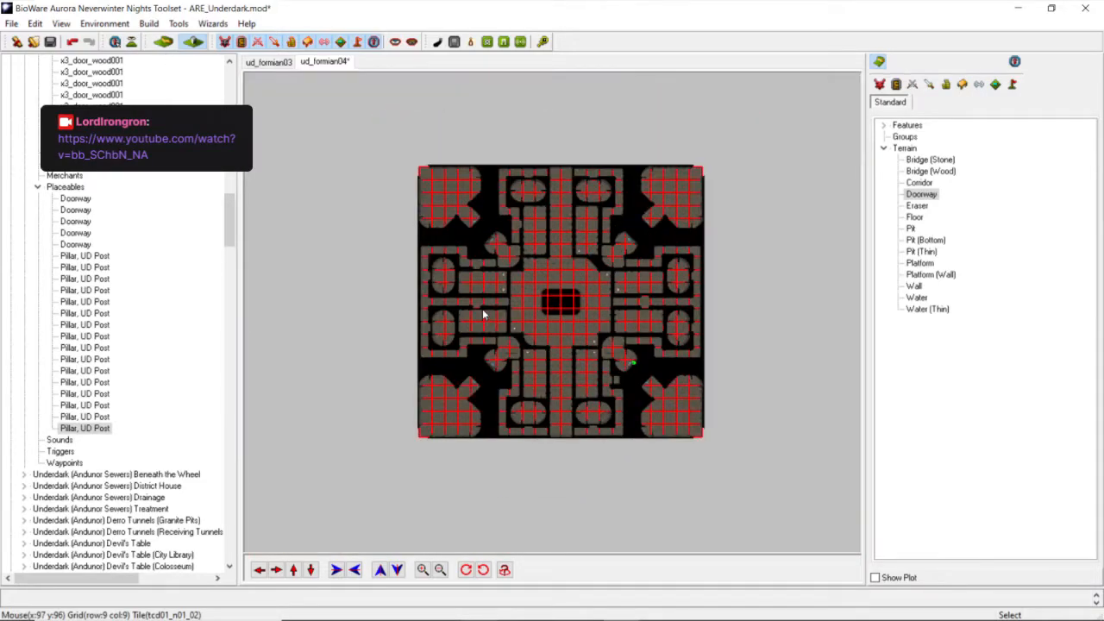
middle_click_drag(506, 278, 460, 288)
scroll(457, 356, "up", 4)
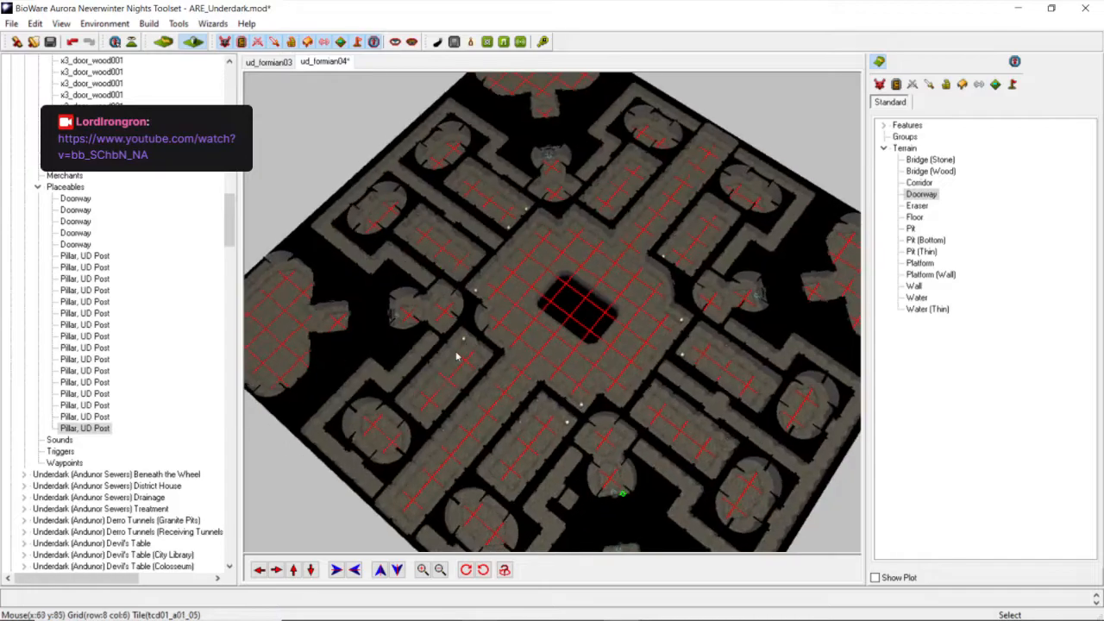
left_click(293, 570)
scroll(626, 460, "up", 4)
middle_click_drag(626, 461, 632, 399)
scroll(634, 425, "up", 3)
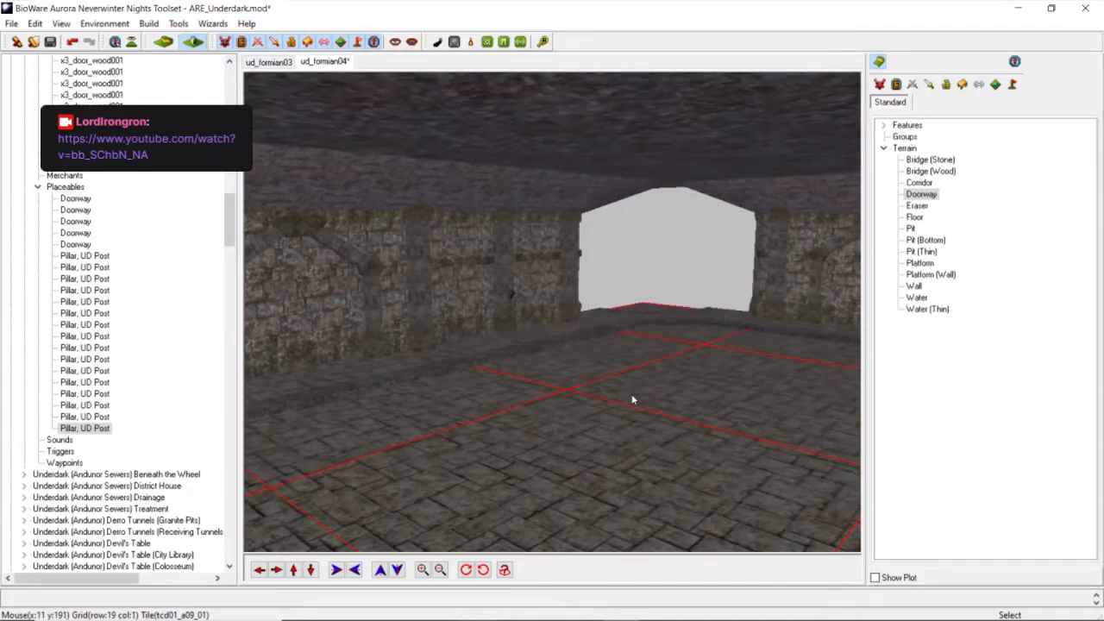
scroll(632, 398, "up", 3)
left_click(276, 569)
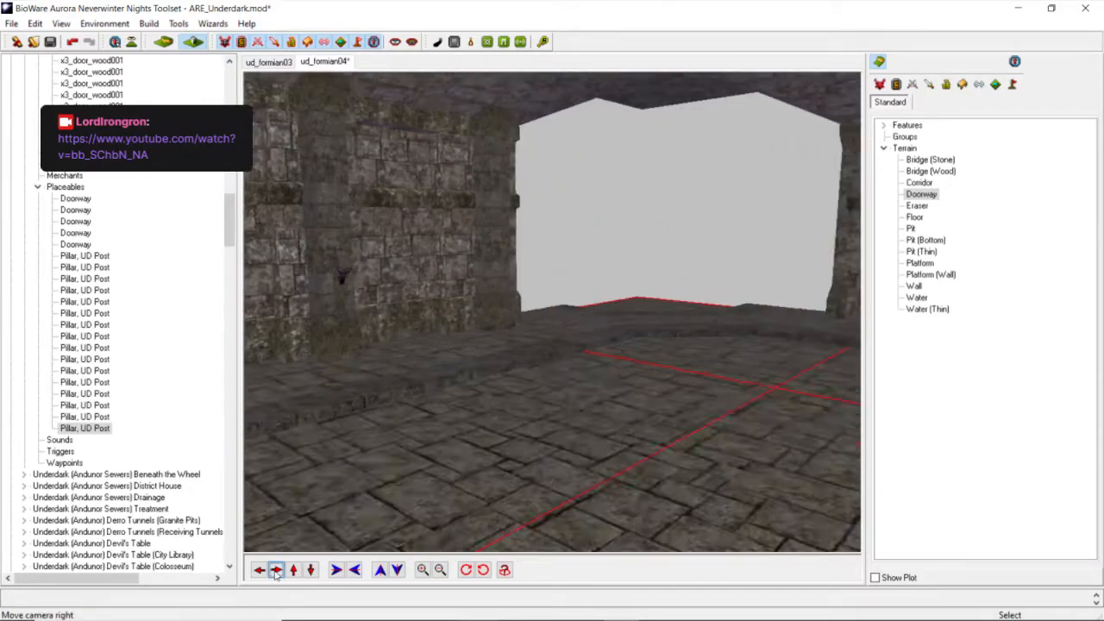
scroll(530, 415, "down", 2)
middle_click_drag(527, 421, 530, 476)
scroll(530, 423, "down", 2)
scroll(529, 421, "up", 2)
middle_click_drag(473, 366, 320, 420)
scroll(555, 414, "down", 2)
middle_click_drag(555, 414, 625, 395)
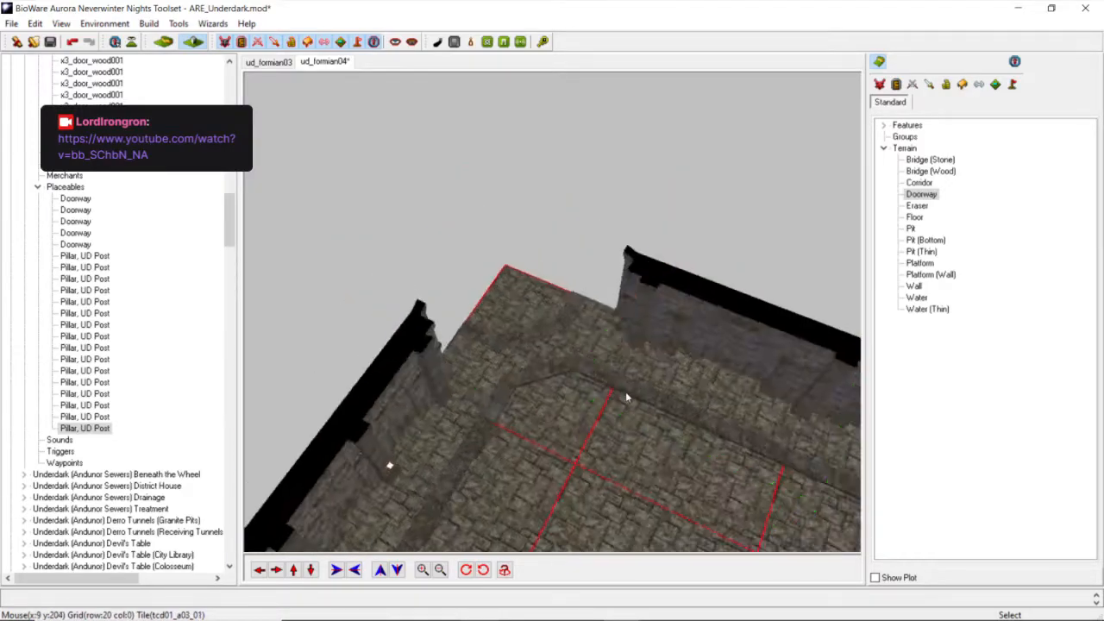
Place a universal metal Portcullis door at the wall's door position around grid row 20, column 2 of the corner room.
scroll(627, 393, "down", 2)
left_click(932, 197)
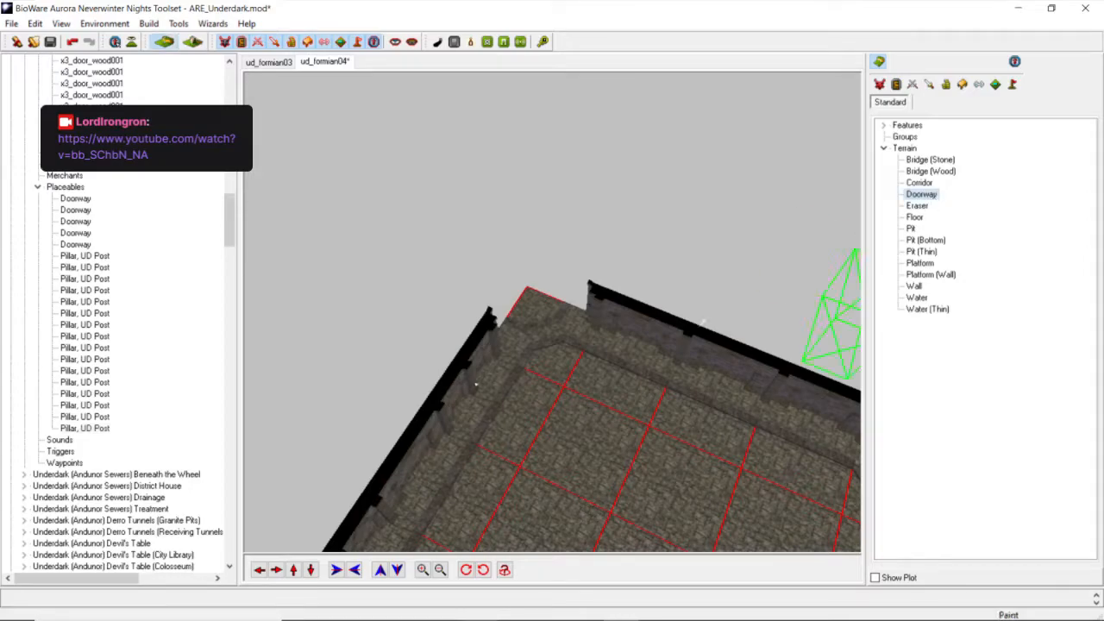
left_click(897, 86)
left_click(940, 228)
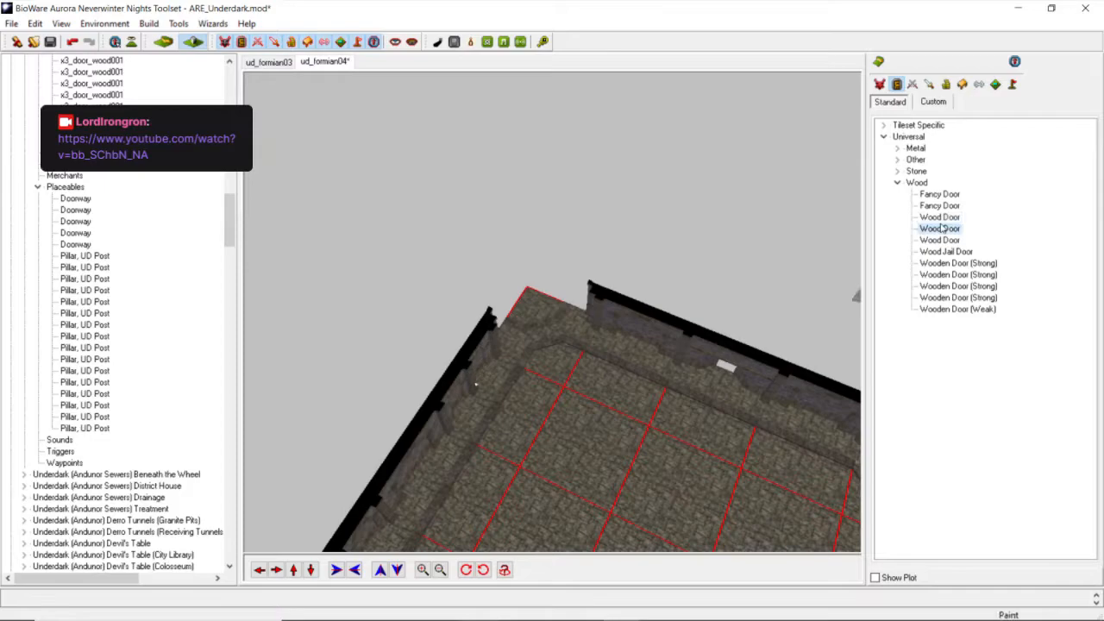
left_click(897, 149)
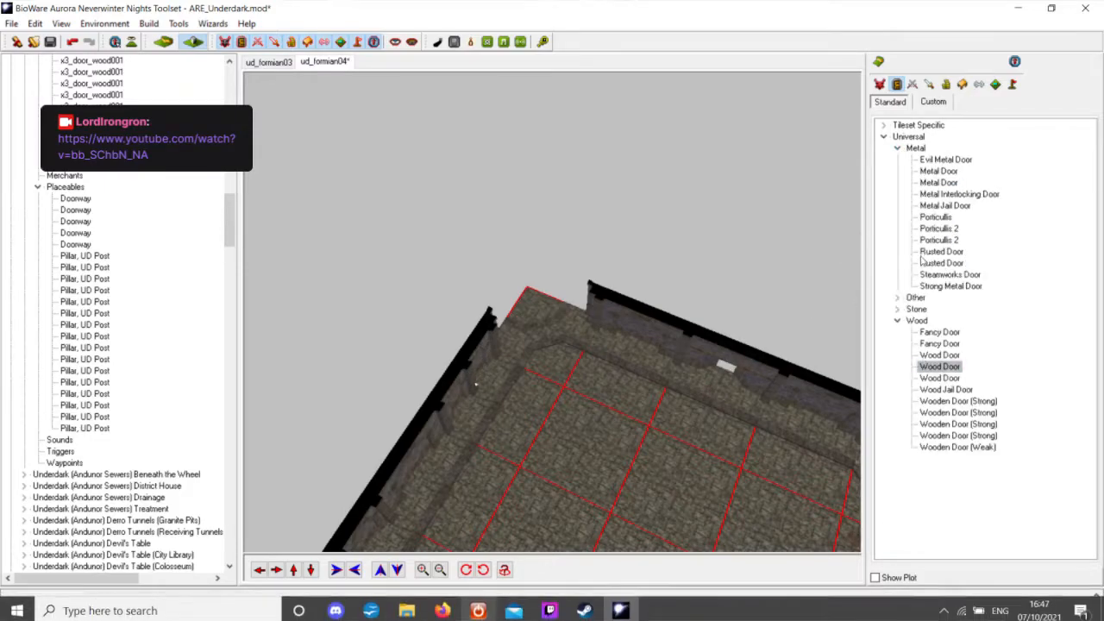
left_click(935, 218)
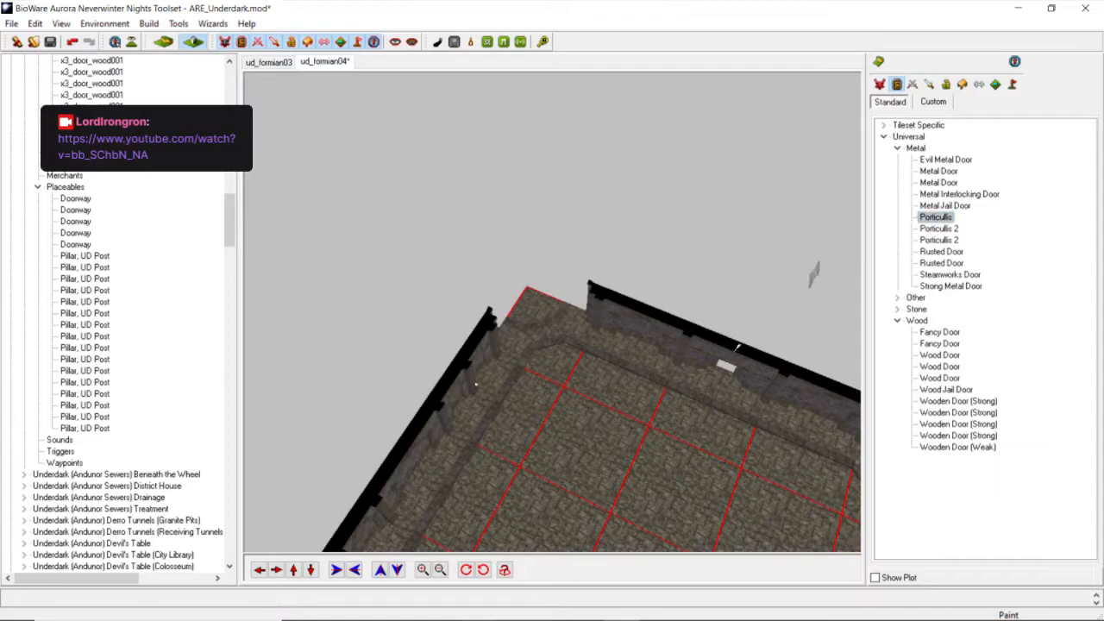
left_click(726, 369)
mouse_move(743, 343)
middle_mouse_down()
mouse_move(756, 295)
mouse_move(698, 307)
mouse_move(659, 354)
middle_mouse_up()
scroll(699, 307, "up", 4)
scroll(660, 355, "down", 4)
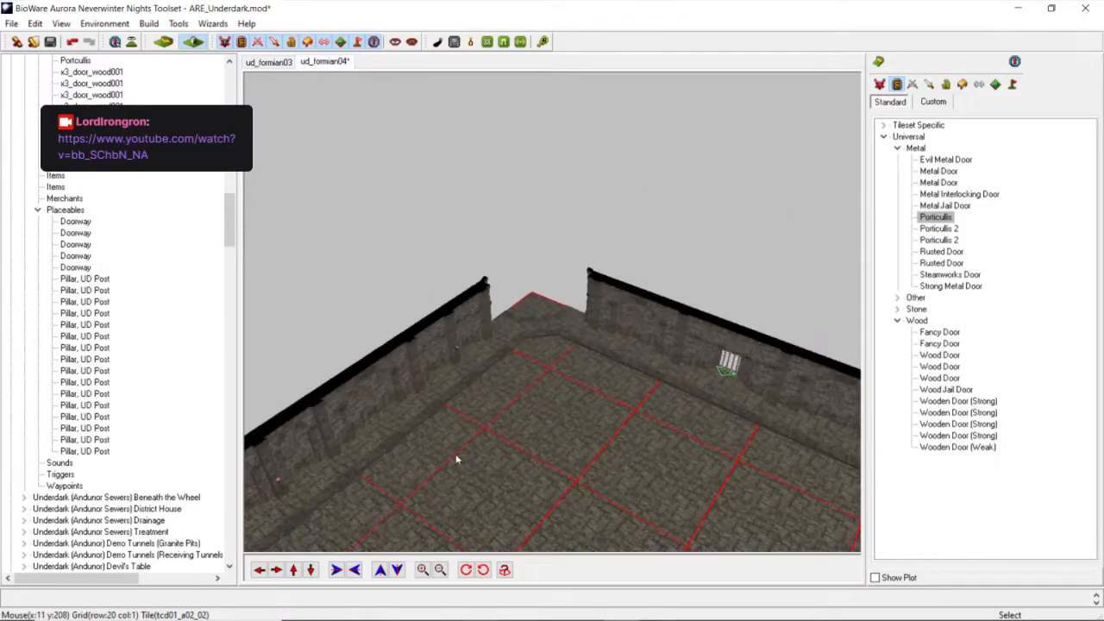
Place a Doorway placeable in the open outer corner around grid row 20, column 0, rotated counterclockwise to a 45-degree bearing.
left_click(276, 570)
scroll(621, 416, "up", 4)
middle_click_drag(621, 415, 696, 409)
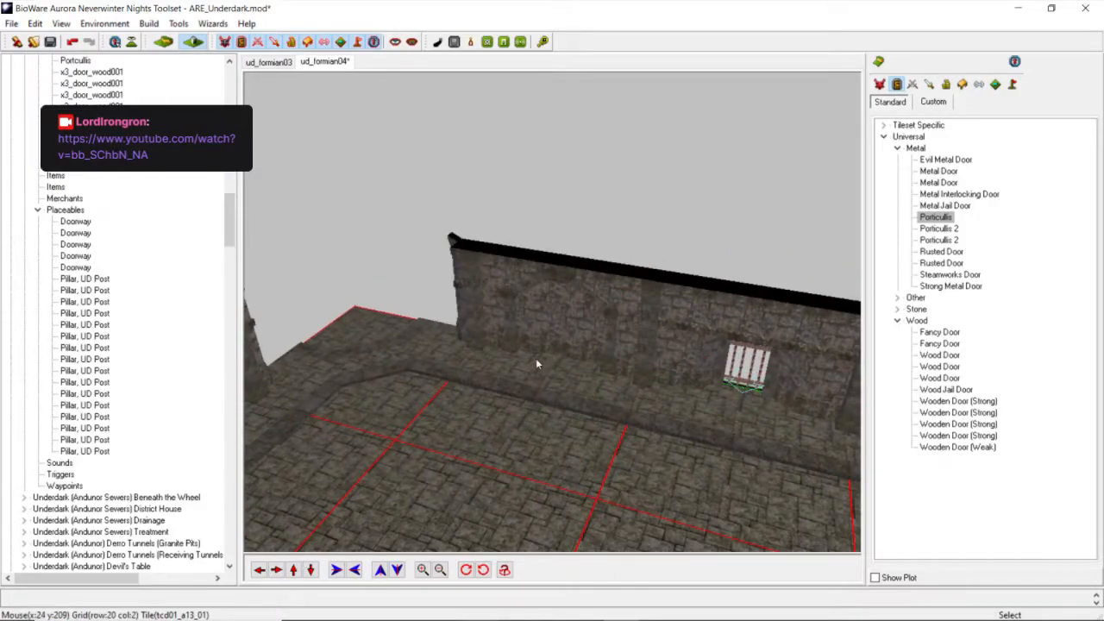
scroll(535, 362, "down", 4)
middle_click_drag(509, 403, 586, 384)
scroll(587, 384, "up", 4)
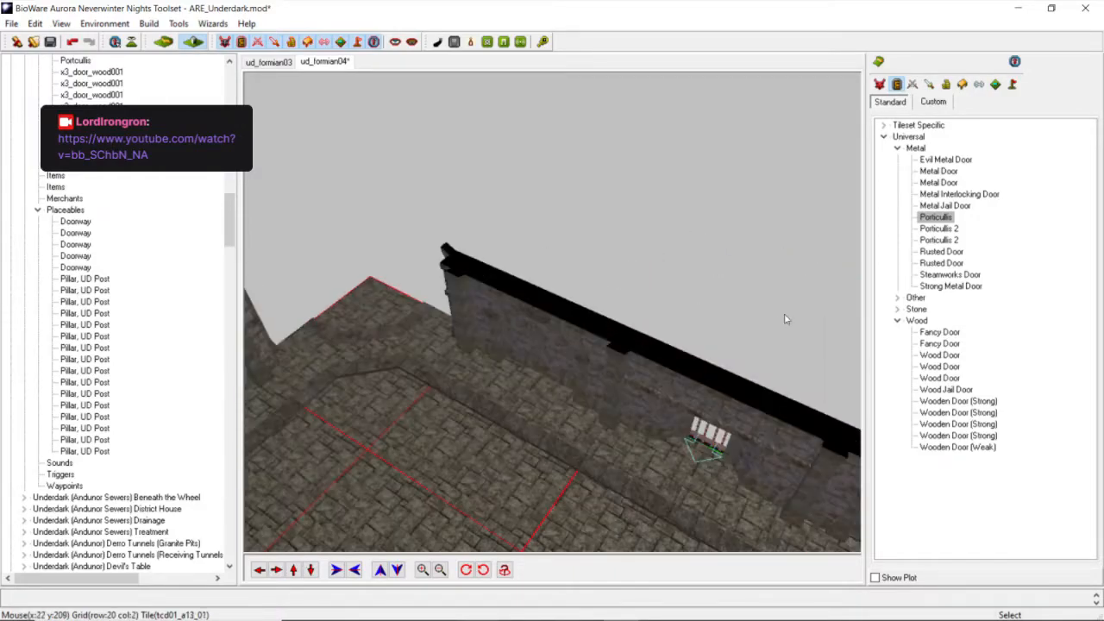
left_click(963, 84)
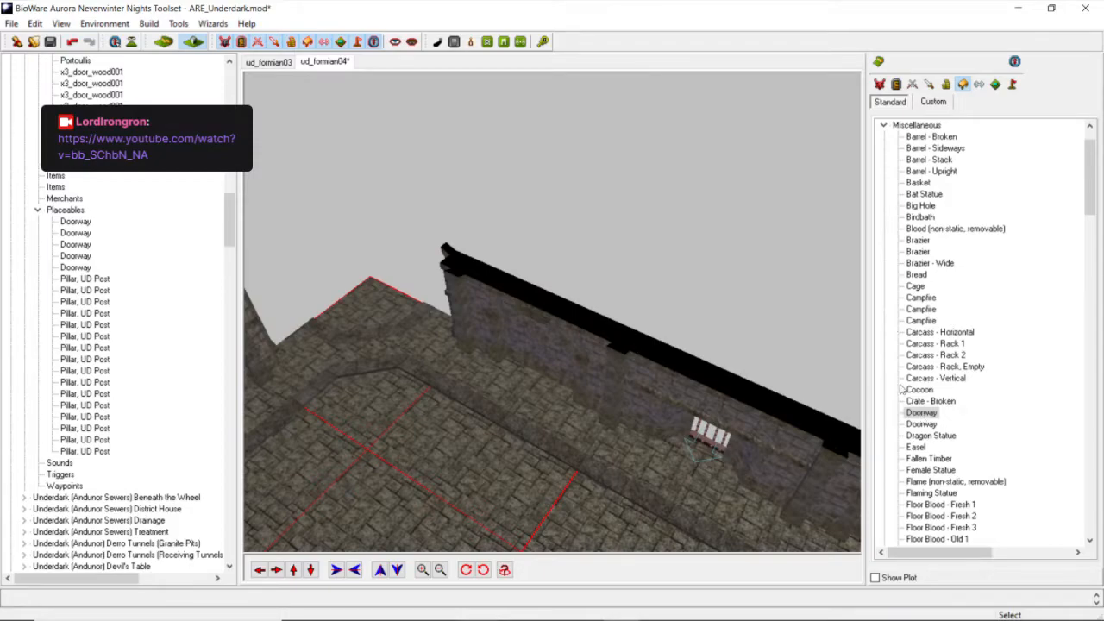
left_click(373, 338)
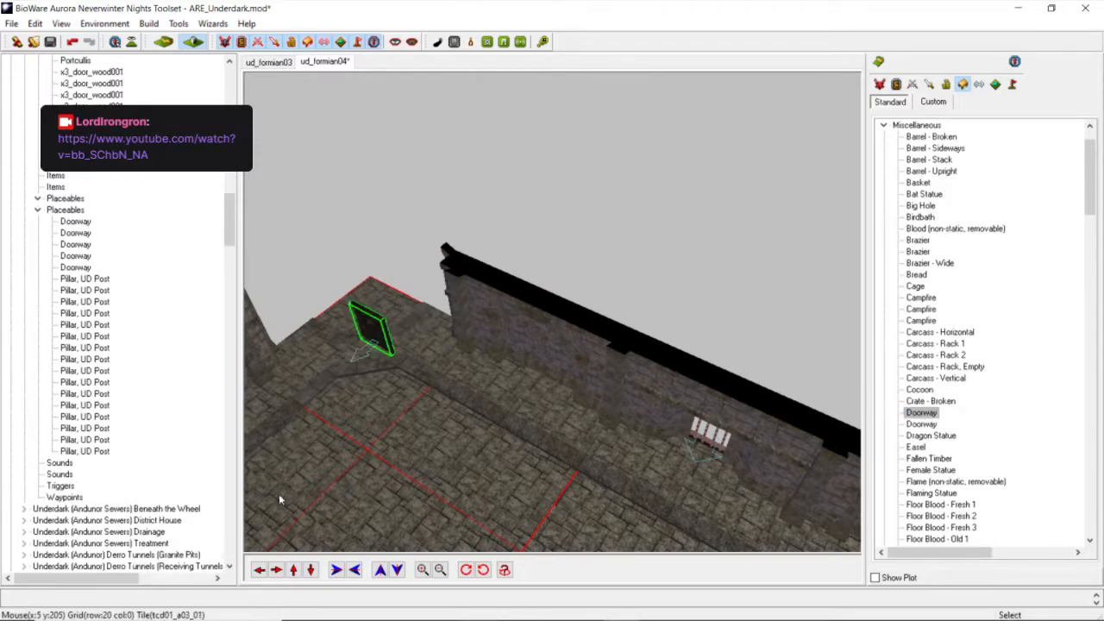
left_click(484, 571)
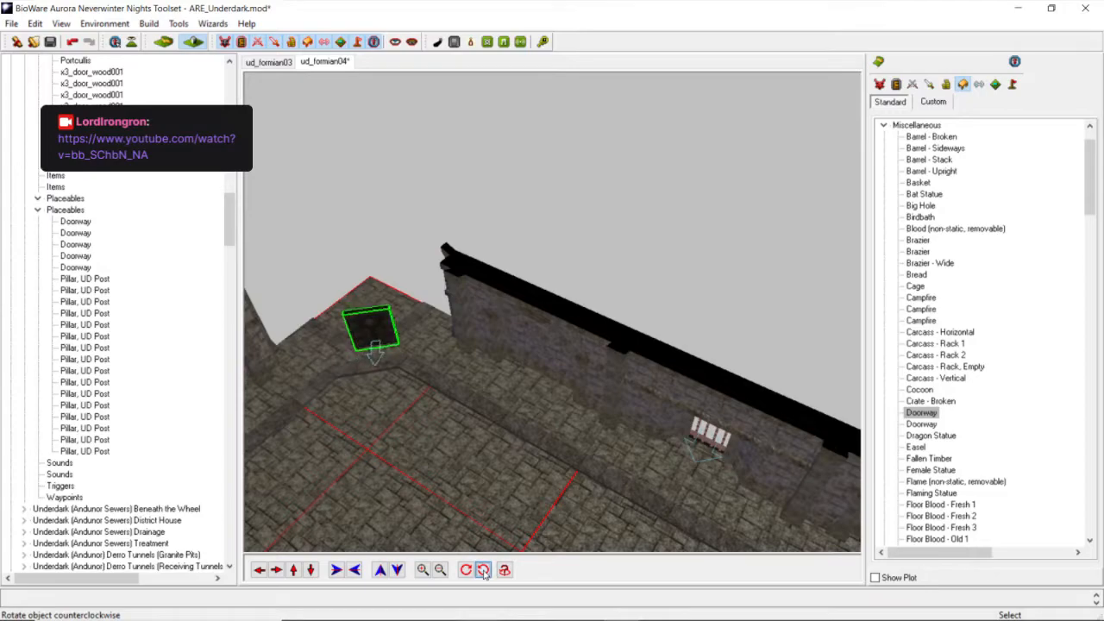
left_click(260, 570)
scroll(447, 441, "up", 3)
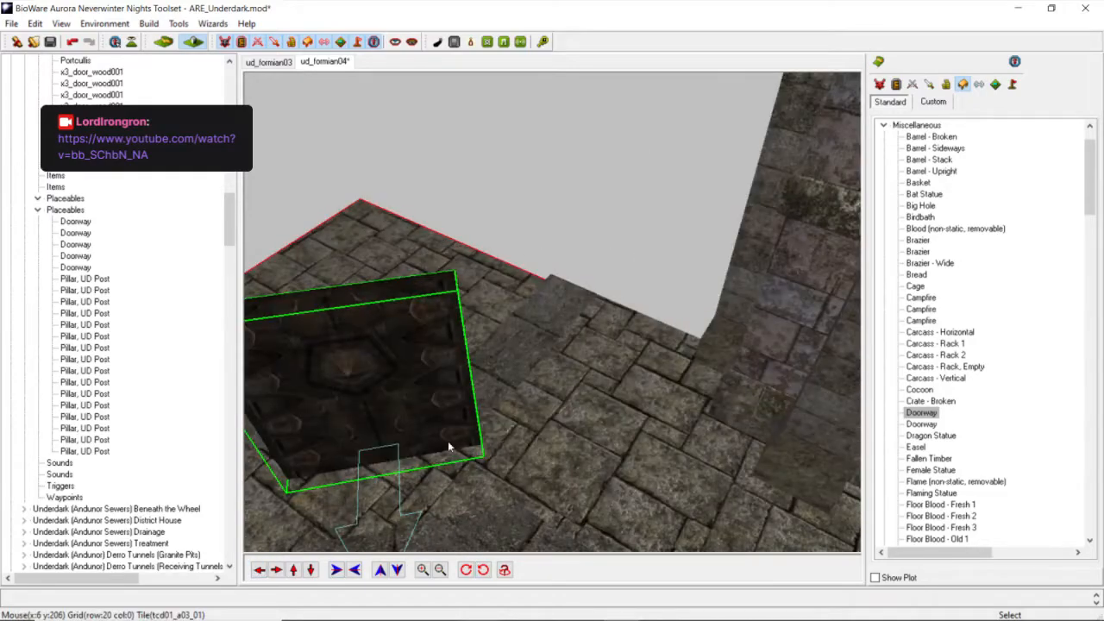
scroll(448, 440, "down", 1)
left_click_drag(490, 380, 461, 390)
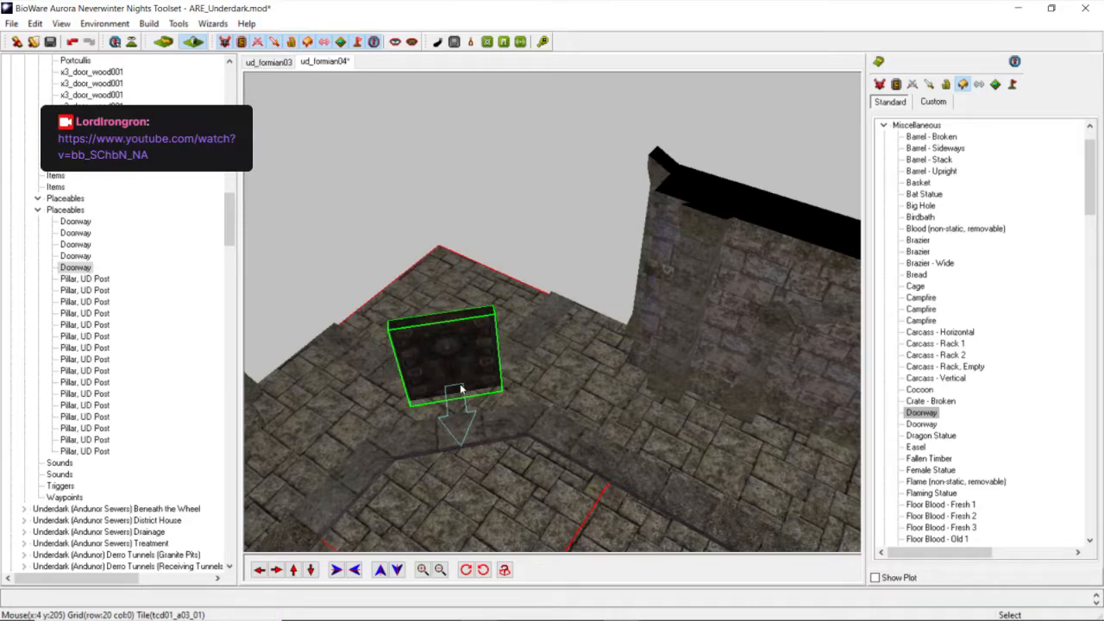
Check the corner Doorway's location and bearing, and copy its X coordinate.
right_click(461, 390)
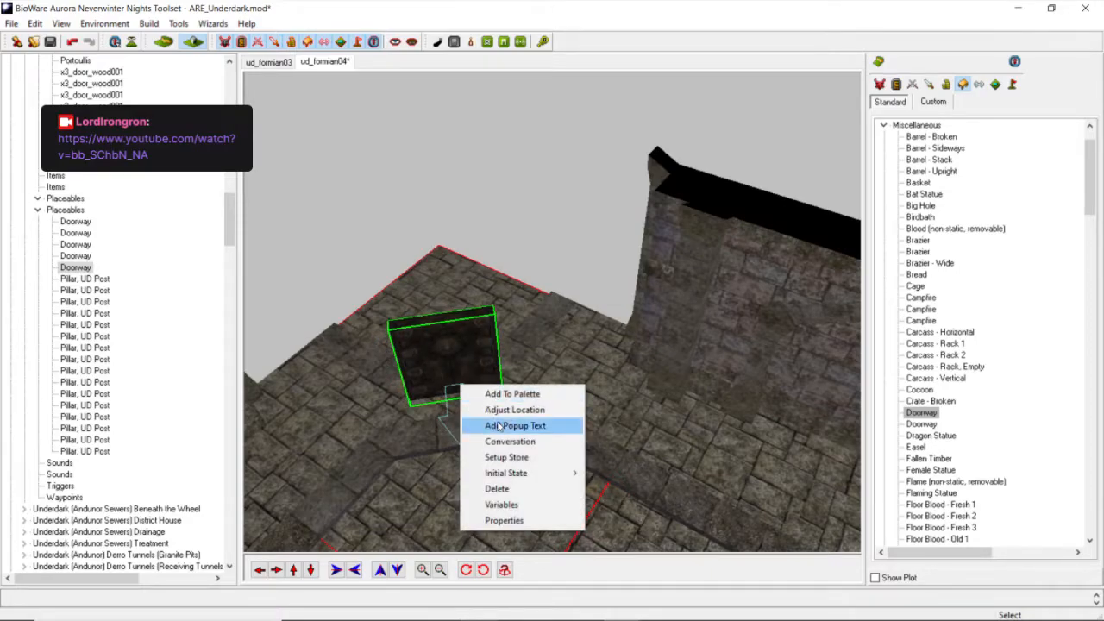
left_click(514, 410)
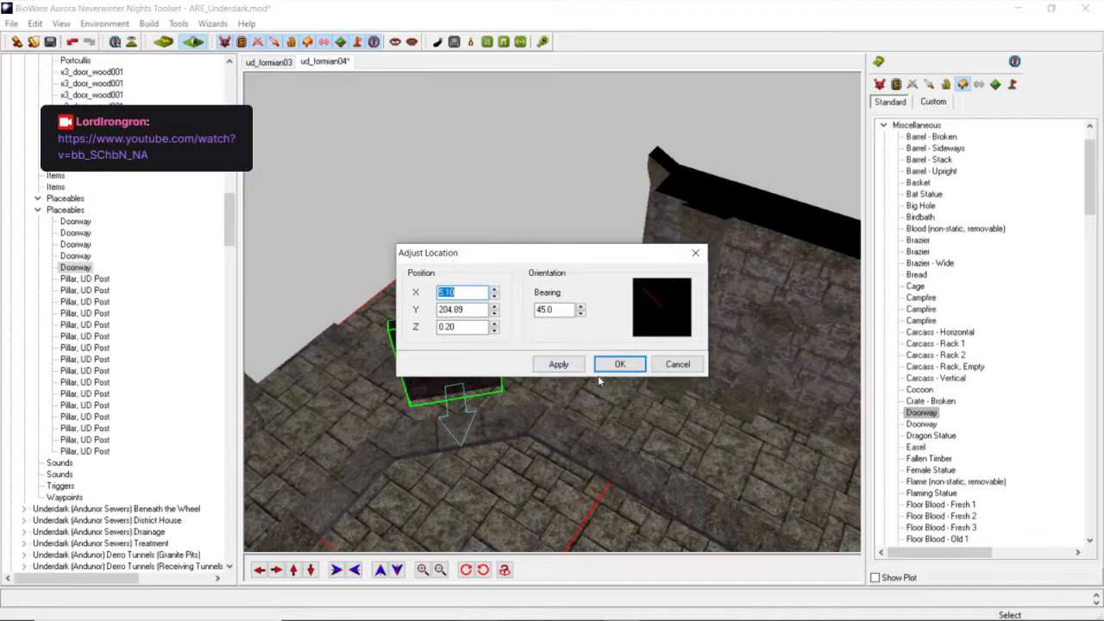
left_click(571, 369)
left_click(605, 369)
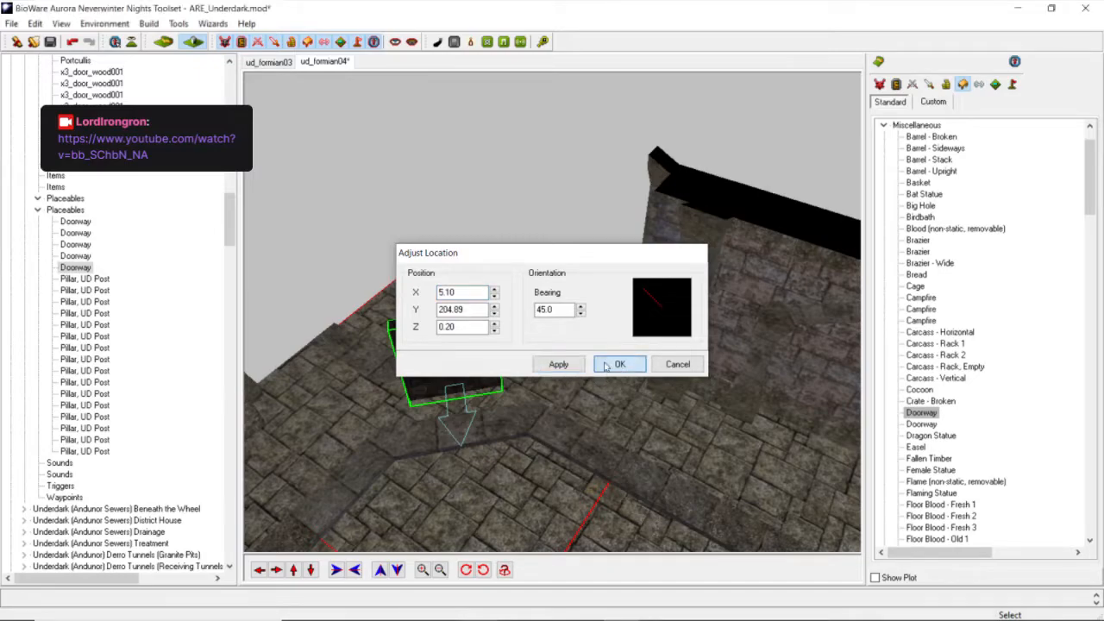
middle_click_drag(576, 363, 557, 331)
scroll(558, 331, "down", 3)
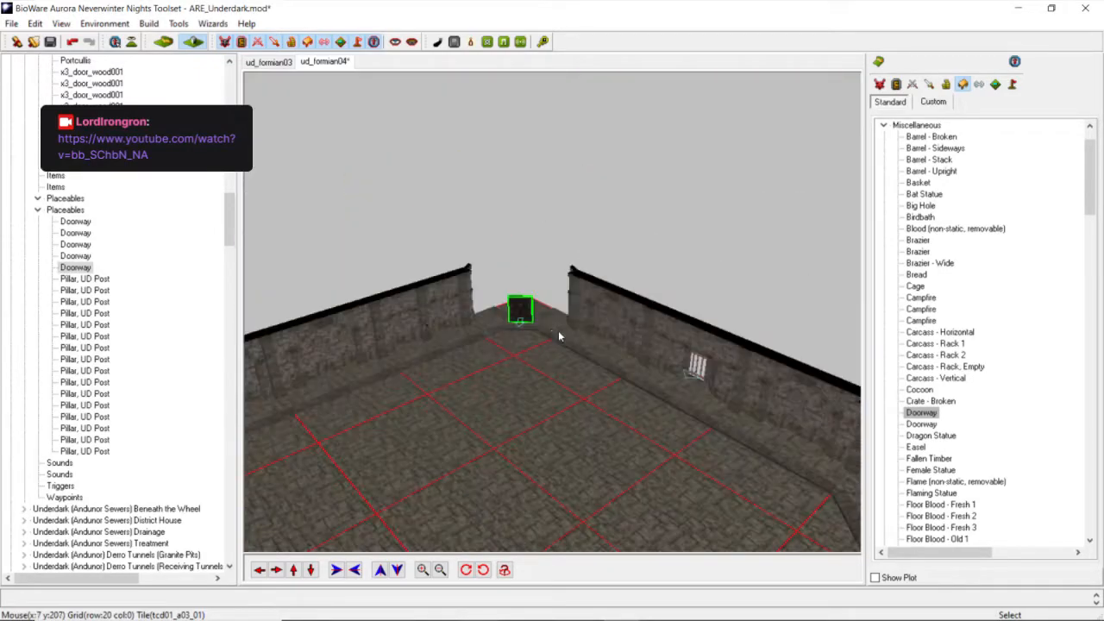
right_click(521, 319)
left_click(604, 339)
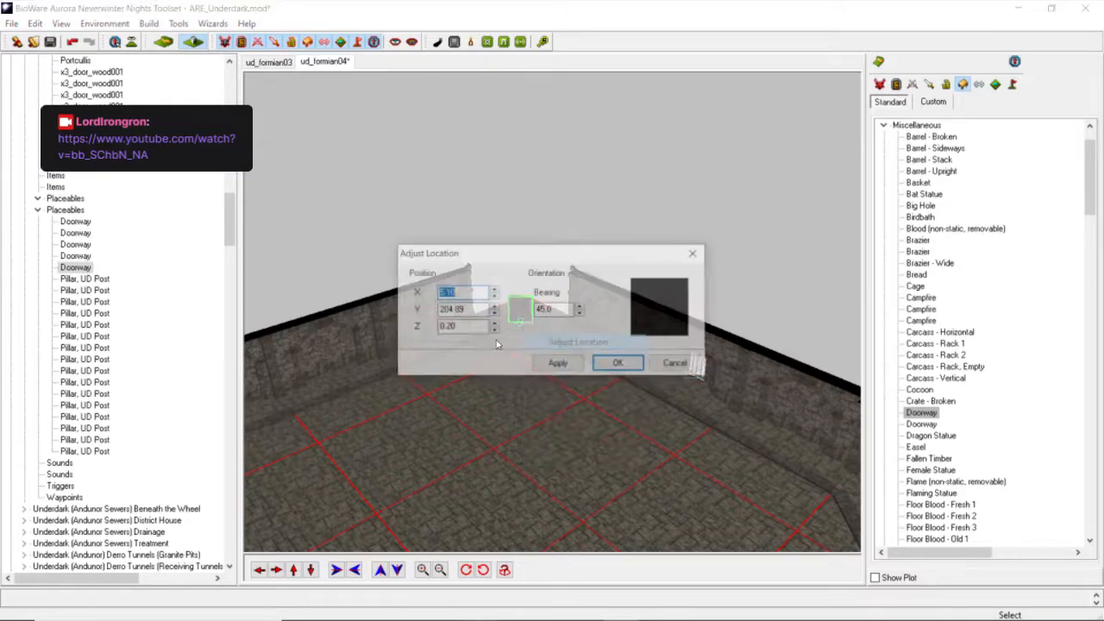
right_click(463, 290)
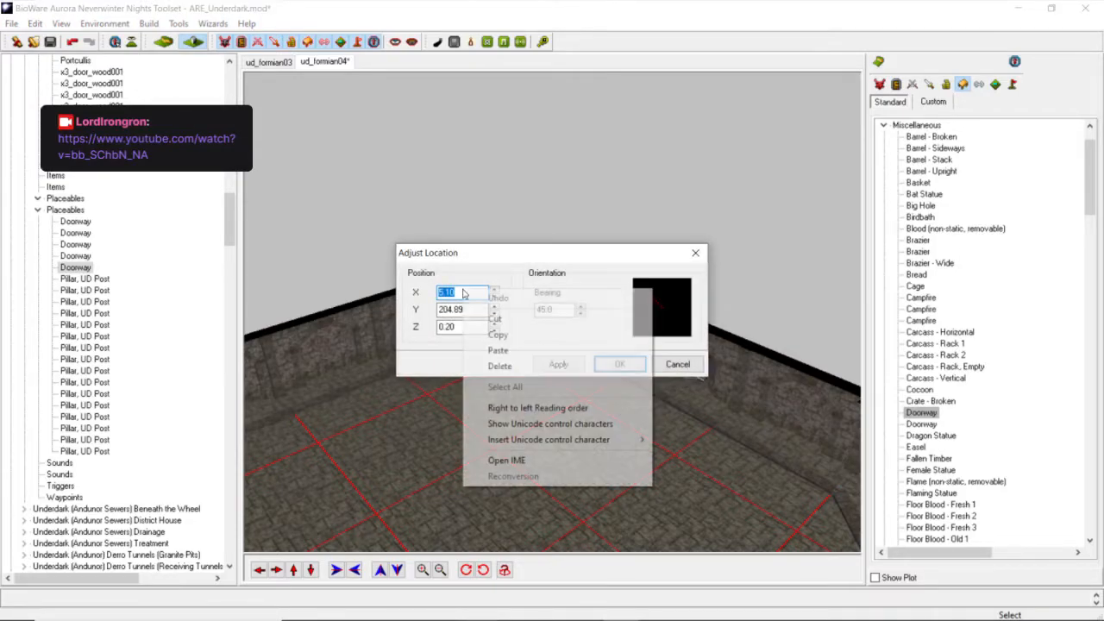
left_click(496, 336)
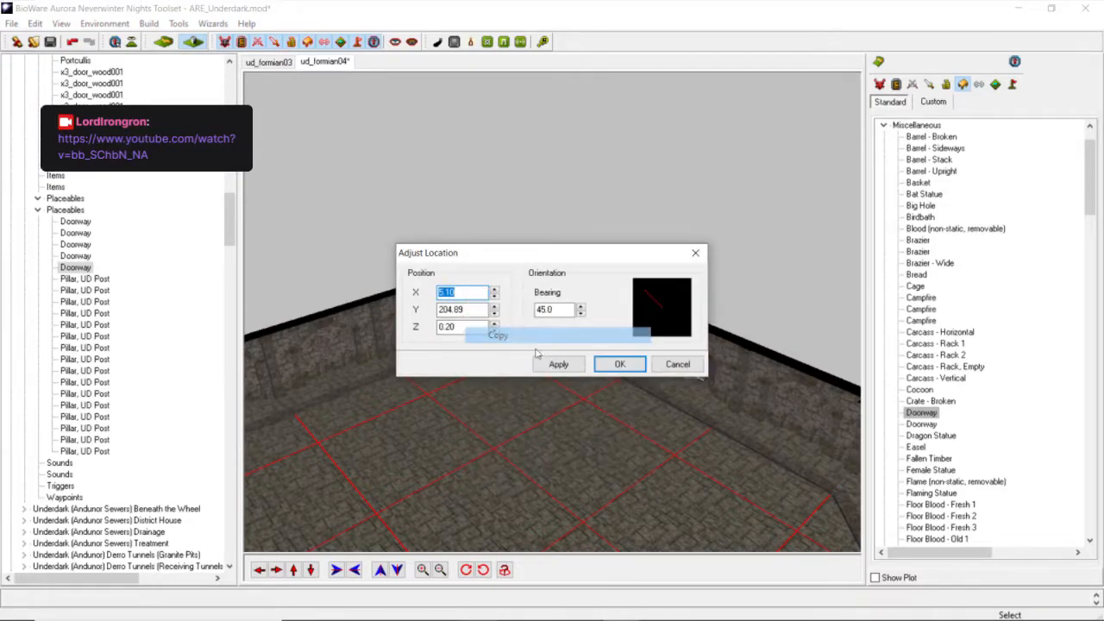
left_click(678, 364)
Set the portcullis's position to X 5.10, Y 204.89 with a bearing of 45.
right_click(697, 369)
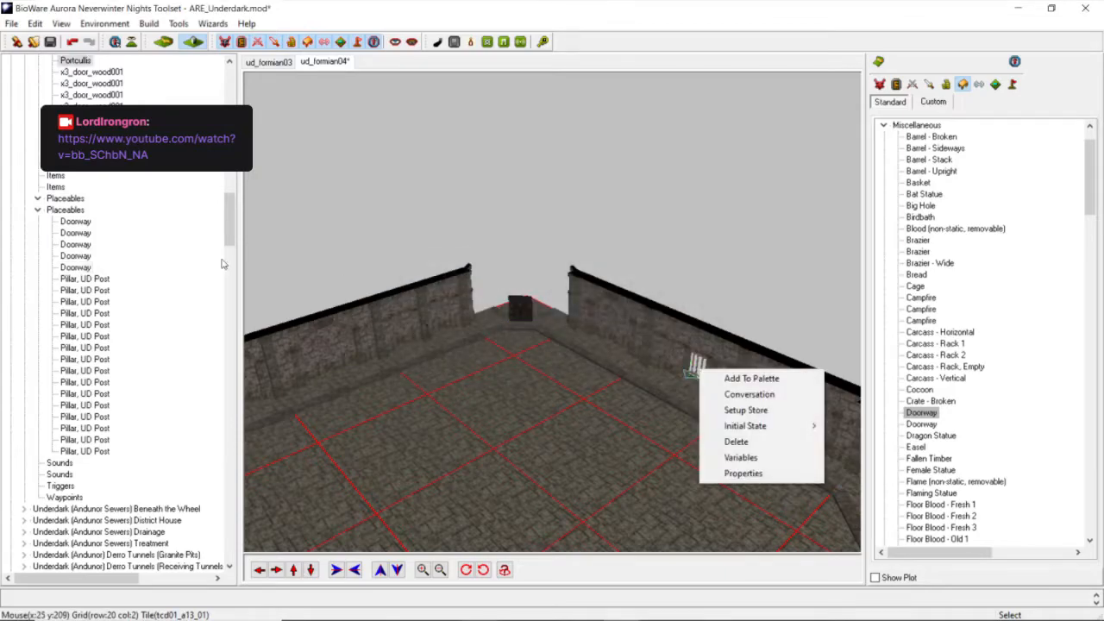
left_click(89, 66)
right_click(90, 66)
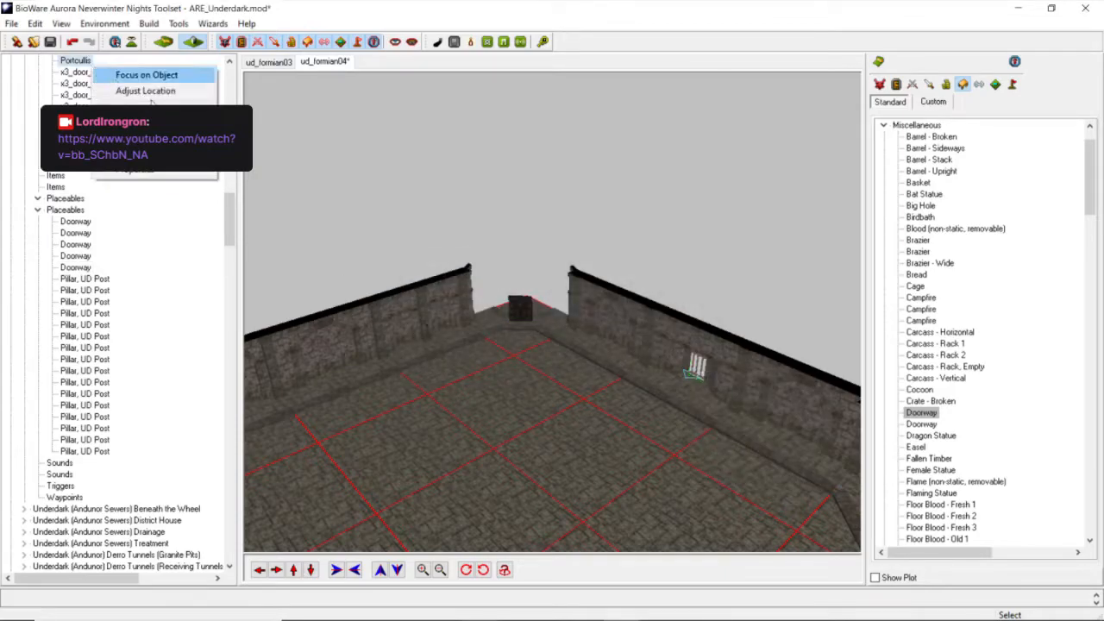
left_click(145, 91)
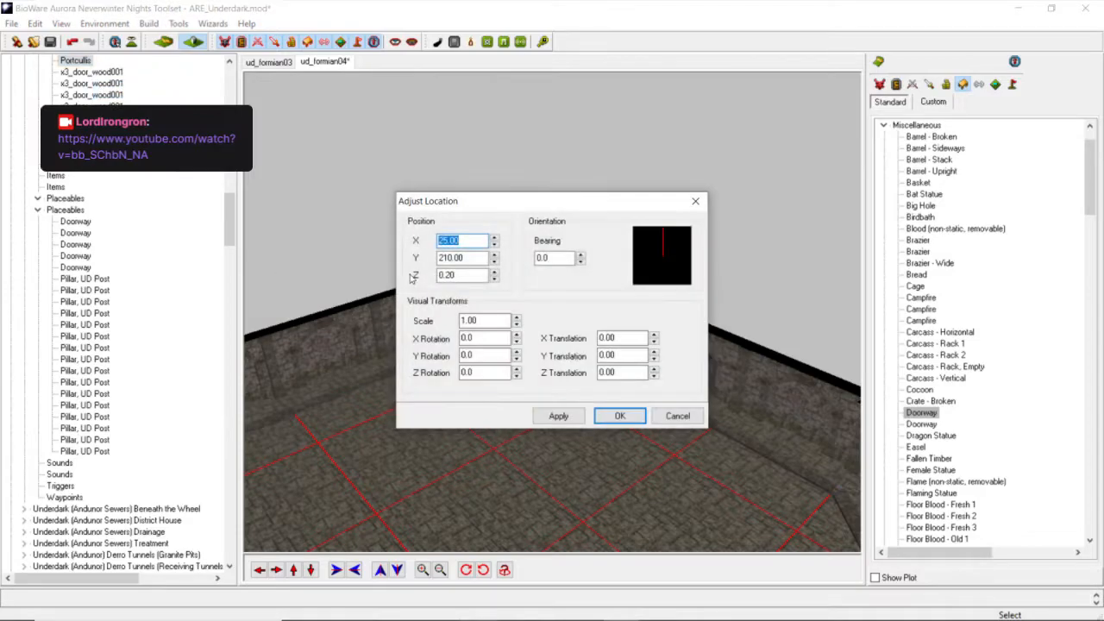
type("5.10")
key("Tab")
type("20")
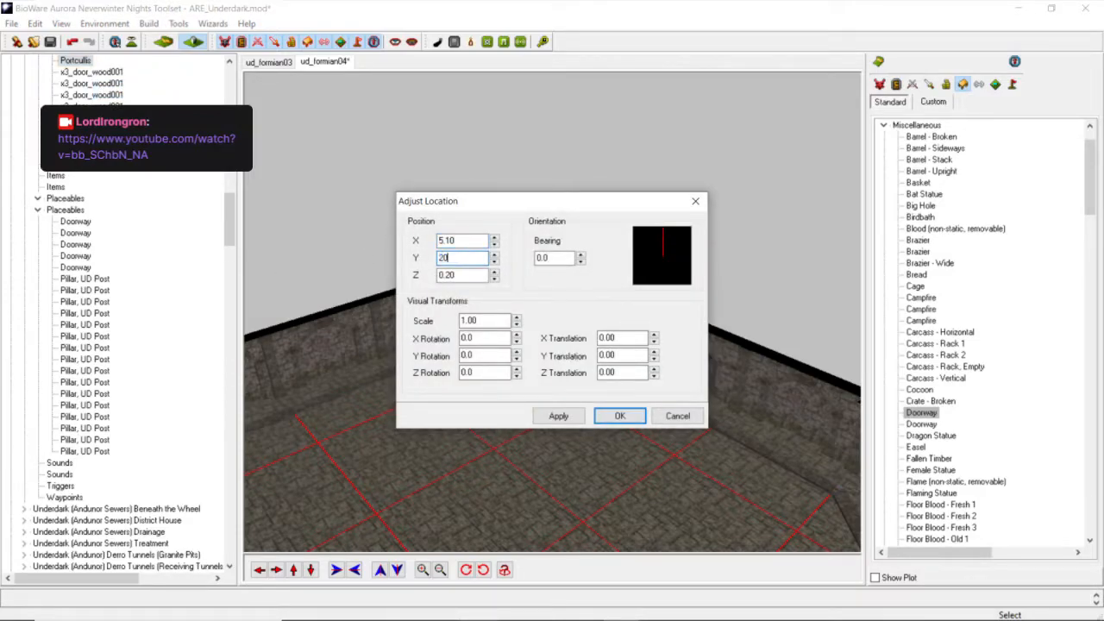
key("Tab")
double_click(556, 259)
type("45")
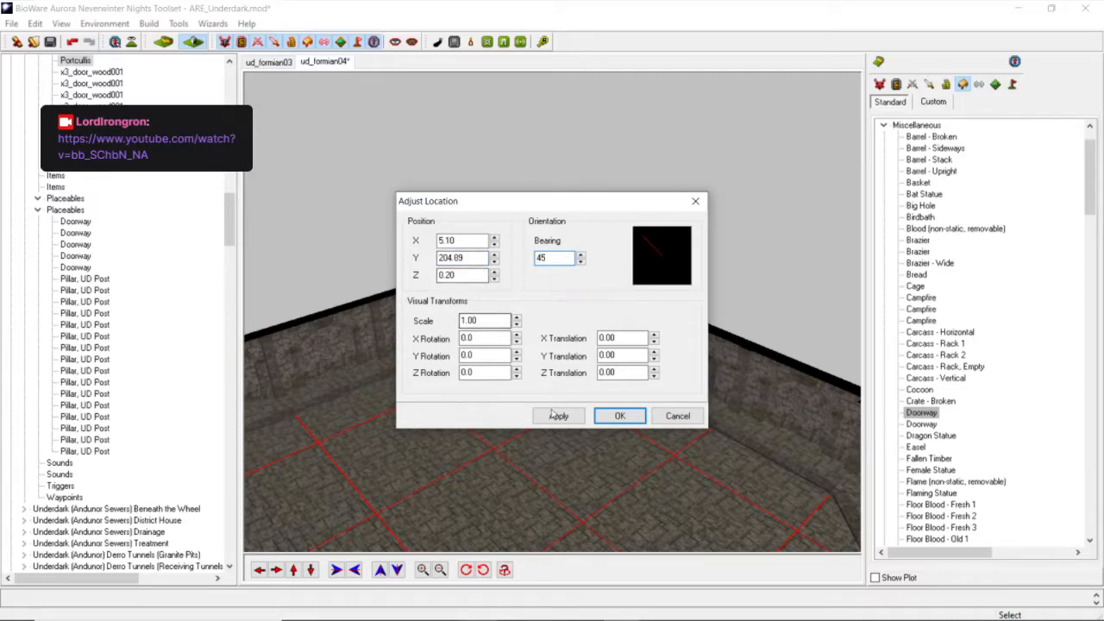
left_click(560, 417)
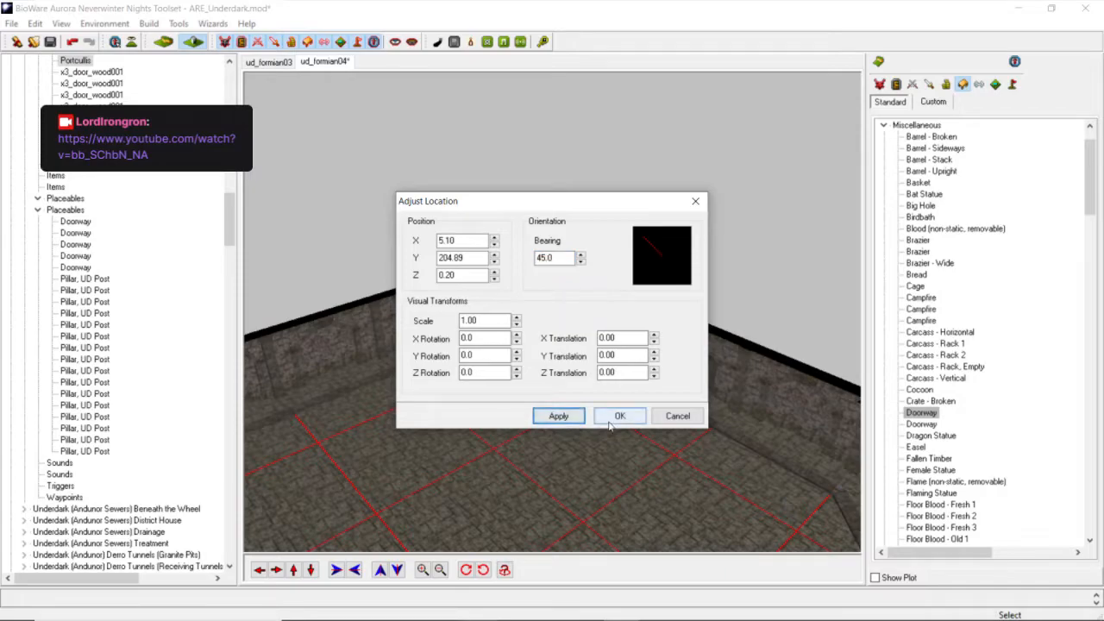
left_click(615, 421)
Delete the Doorway placeable behind the portcullis in the open corner.
scroll(552, 407, "up", 4)
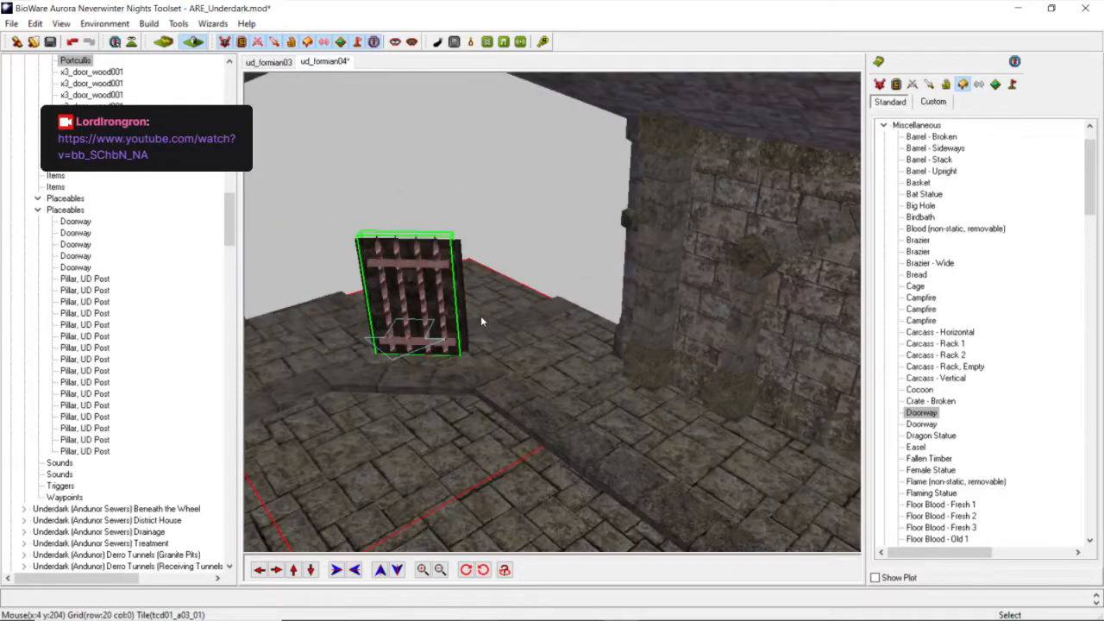
right_click(457, 317)
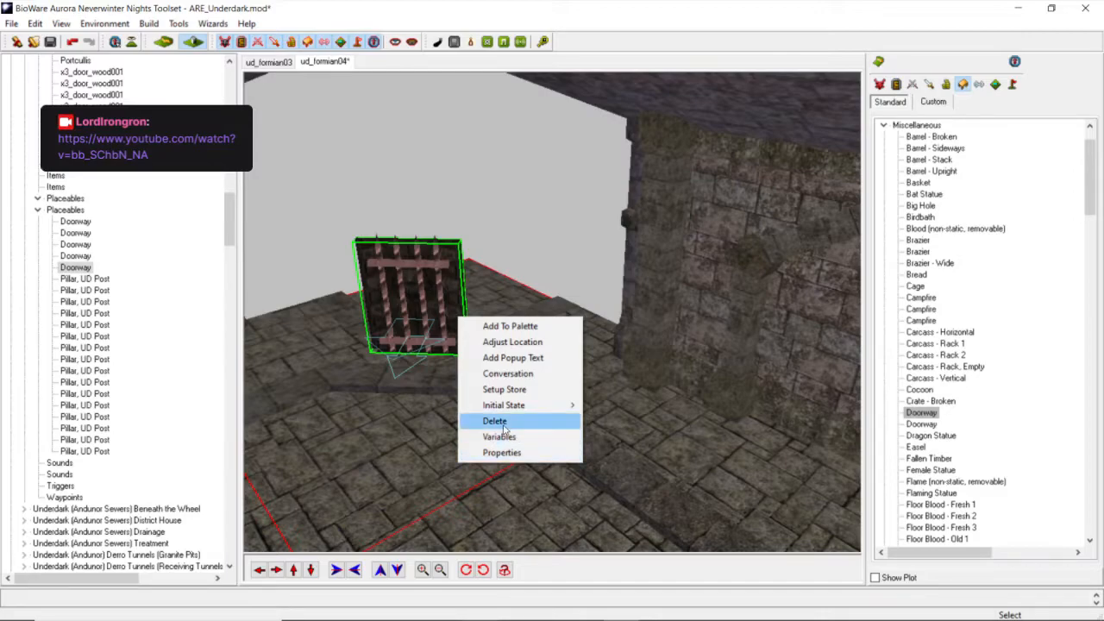
left_click(503, 421)
Change the corner portcullis's generic appearance to *Portcullis Grid [TCM] and check how it fits the opening.
right_click(430, 312)
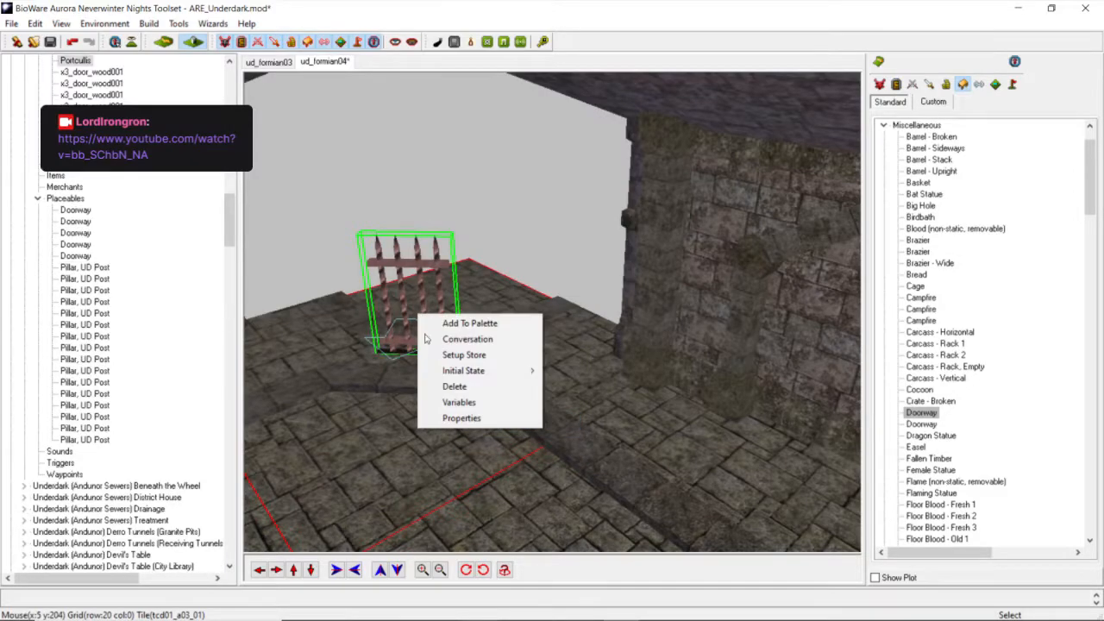
left_click(467, 418)
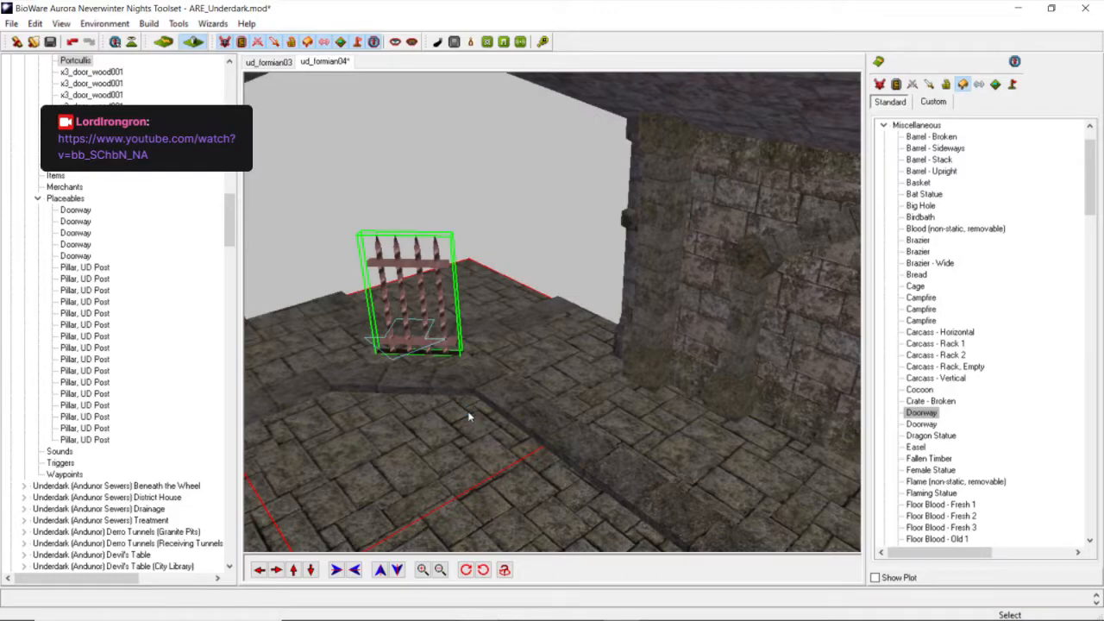
left_click(653, 277)
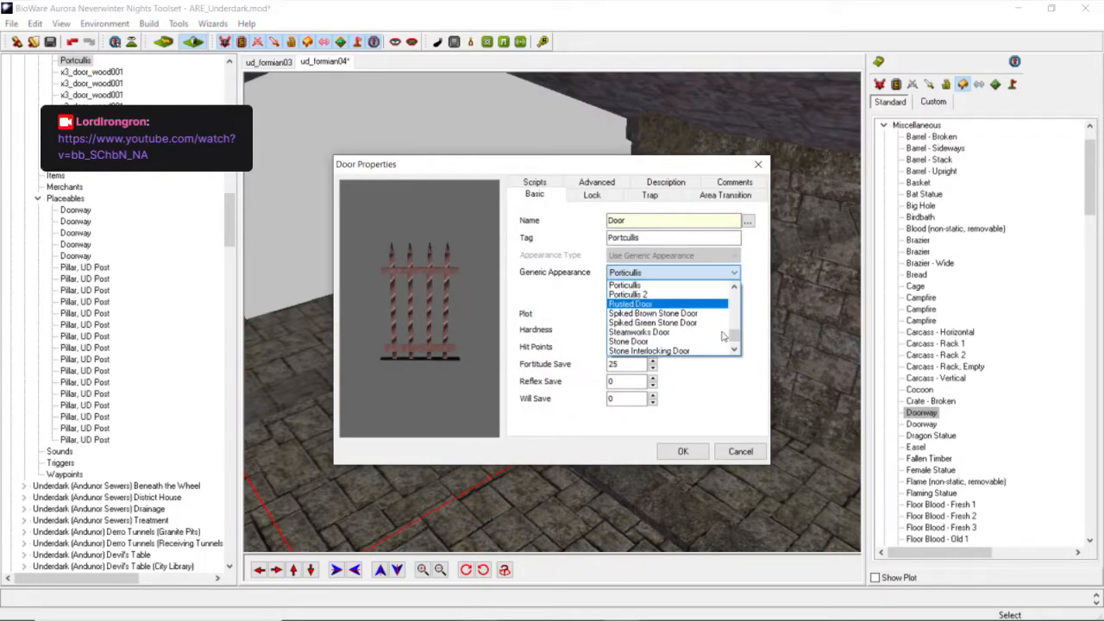
left_click(735, 288)
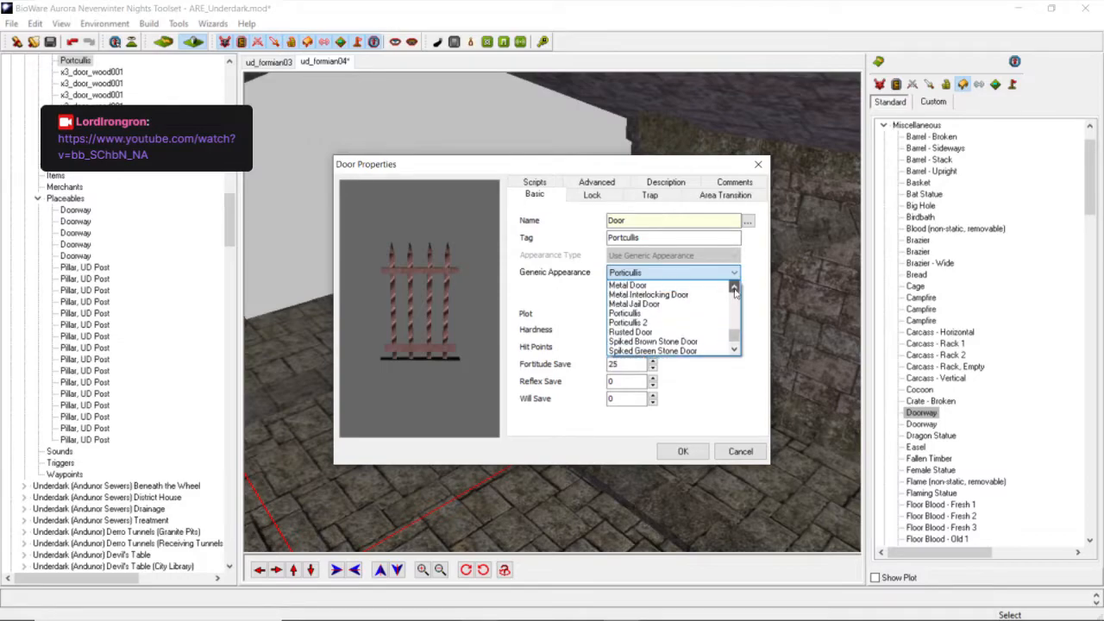
left_click_drag(735, 345, 736, 308)
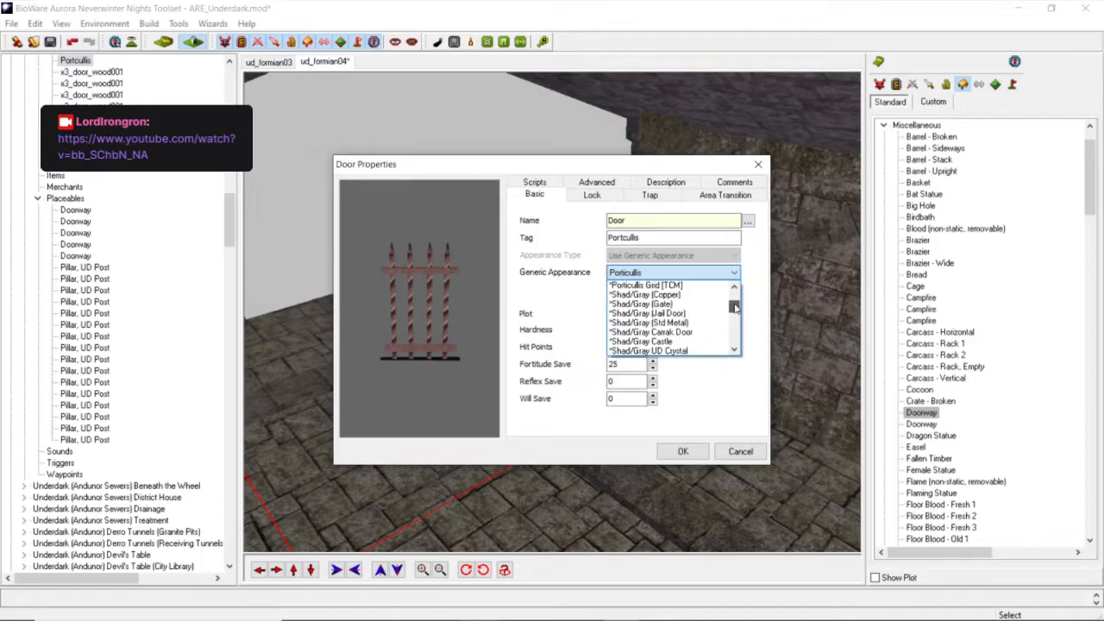
left_click(665, 286)
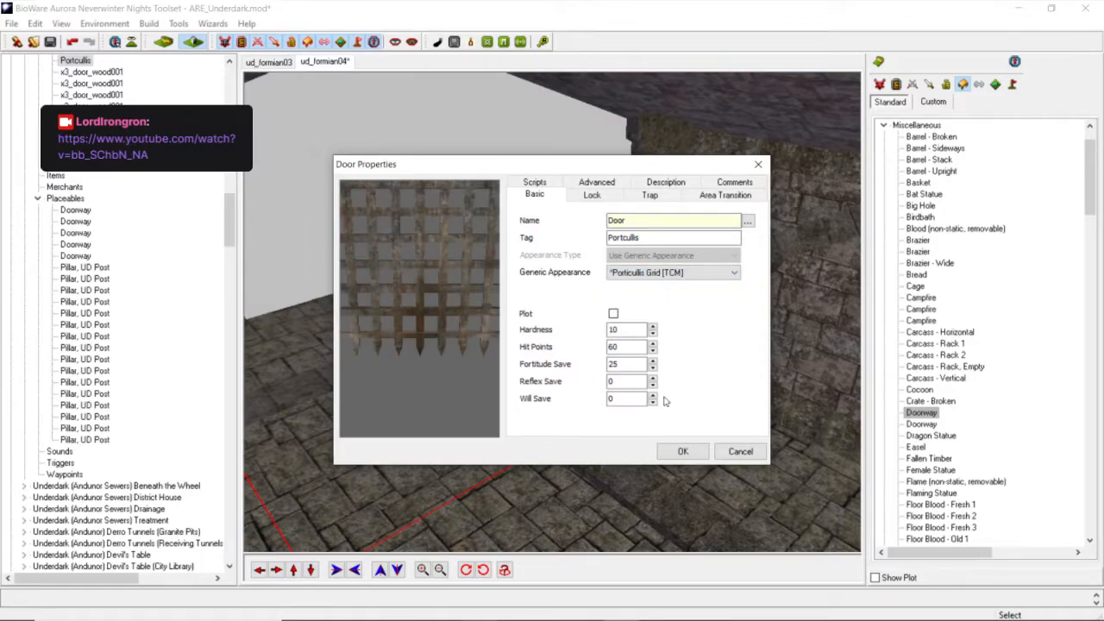
left_click(682, 452)
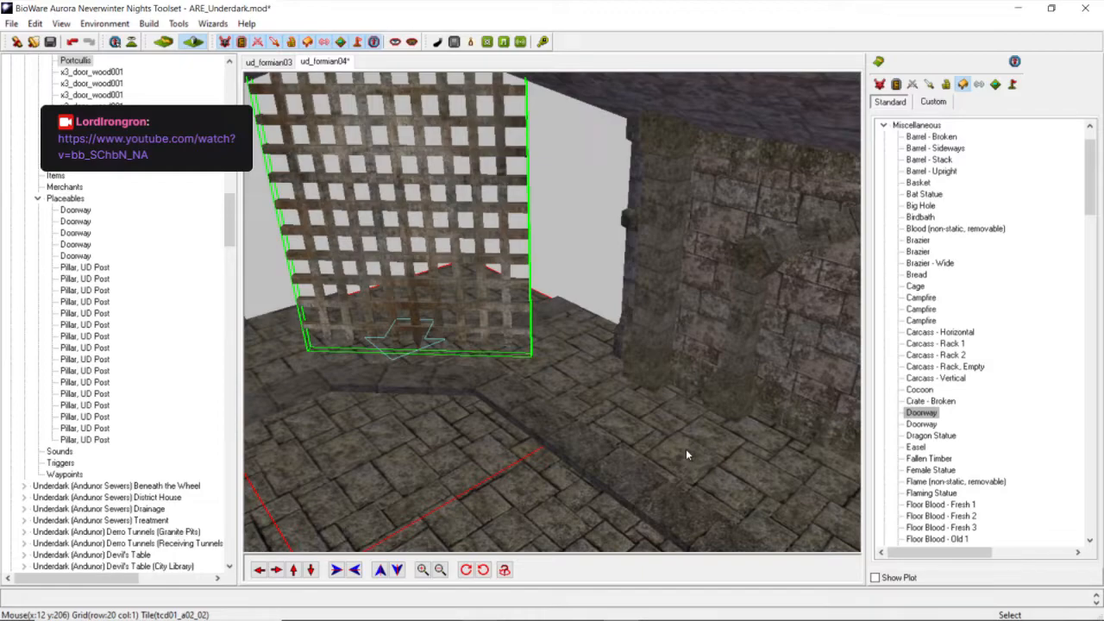
scroll(663, 436, "down", 5)
left_click(429, 319)
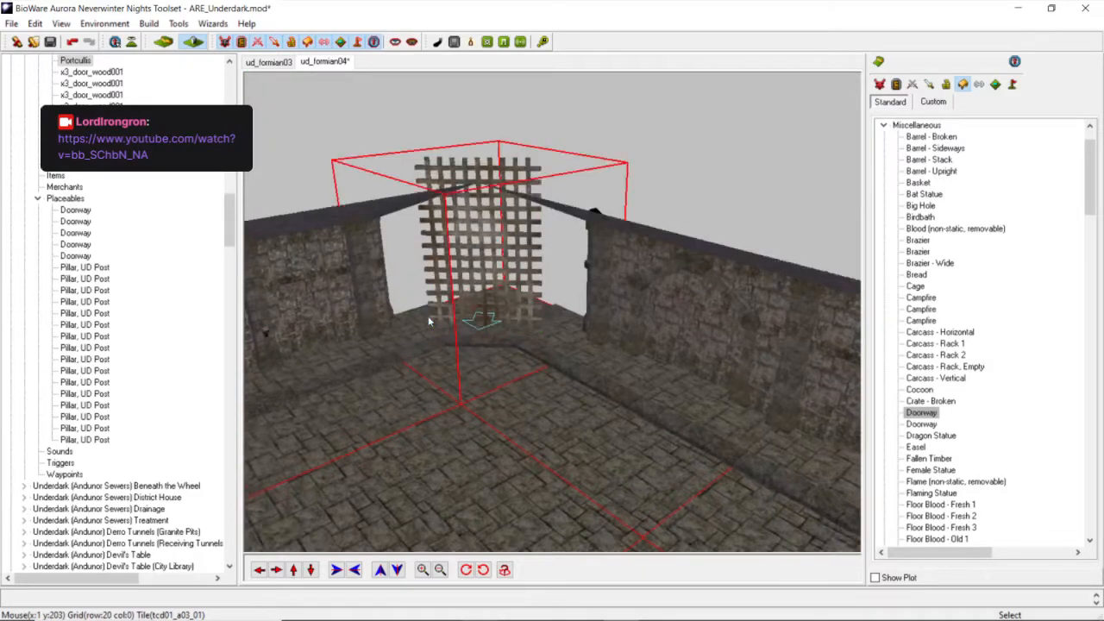
Try the *Portcullis 6 generic appearance on the portcullis in the open corner.
left_click(479, 302)
right_click(483, 274)
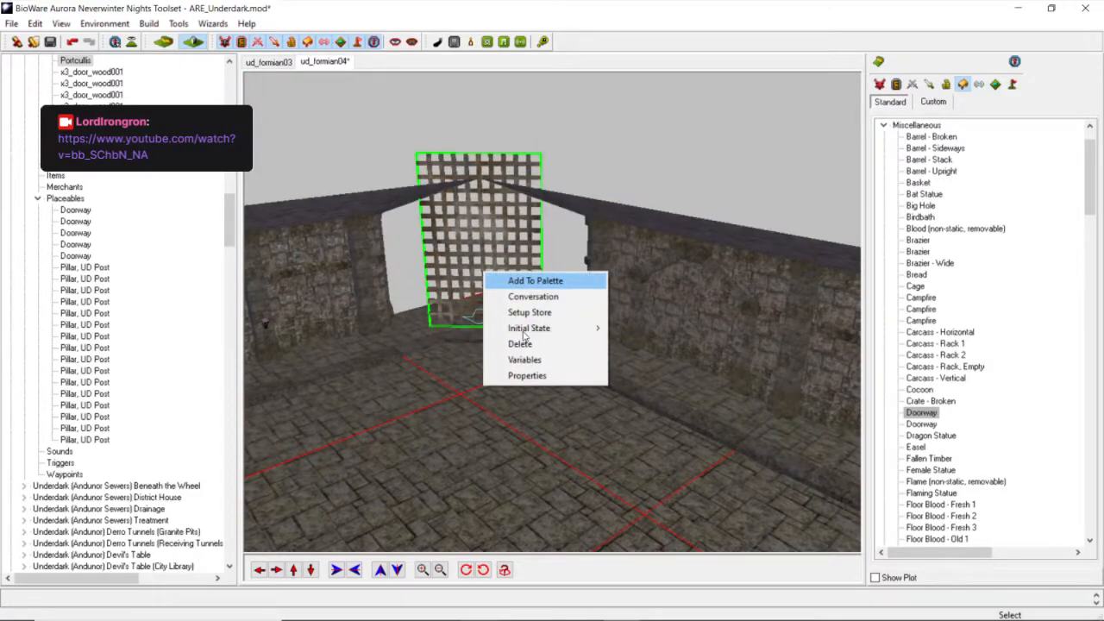
left_click(535, 378)
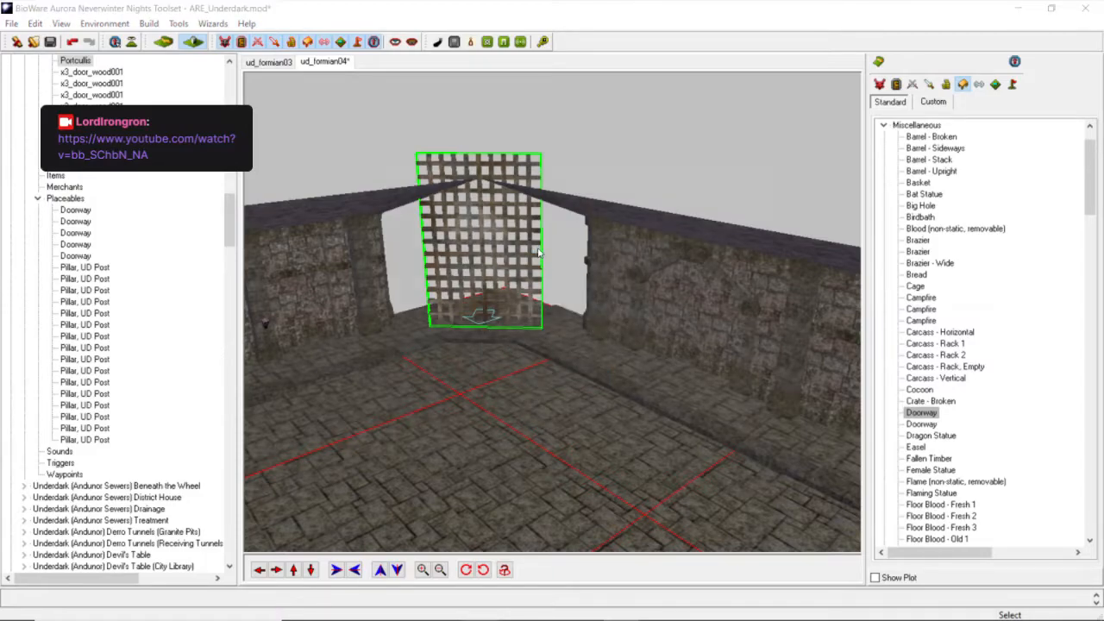
left_click(673, 273)
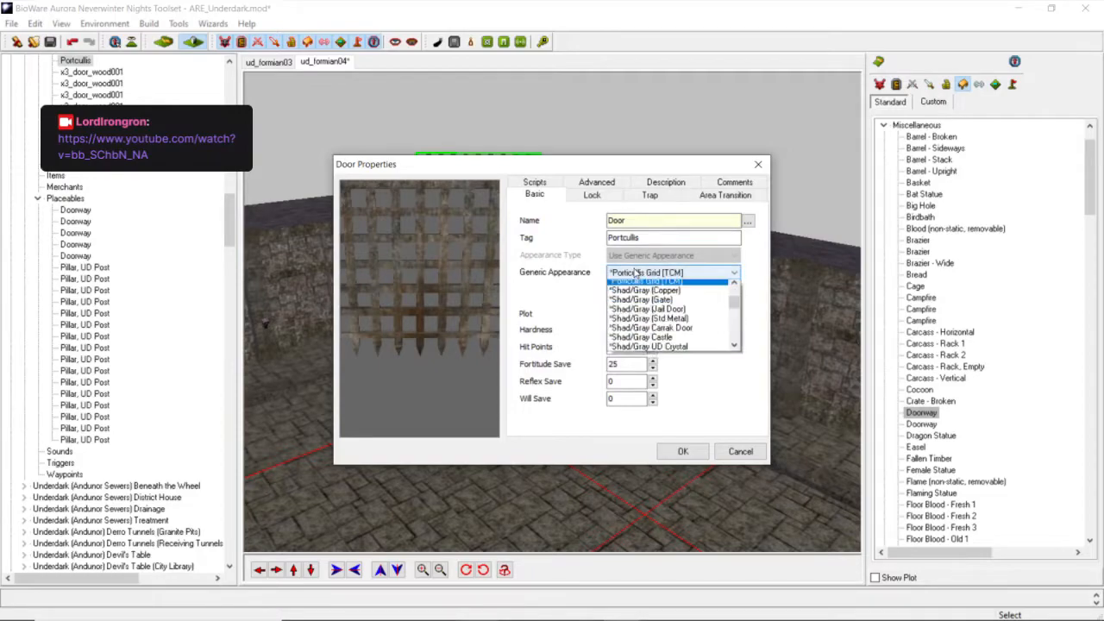
left_click(734, 287)
left_click(734, 288)
left_click(690, 298)
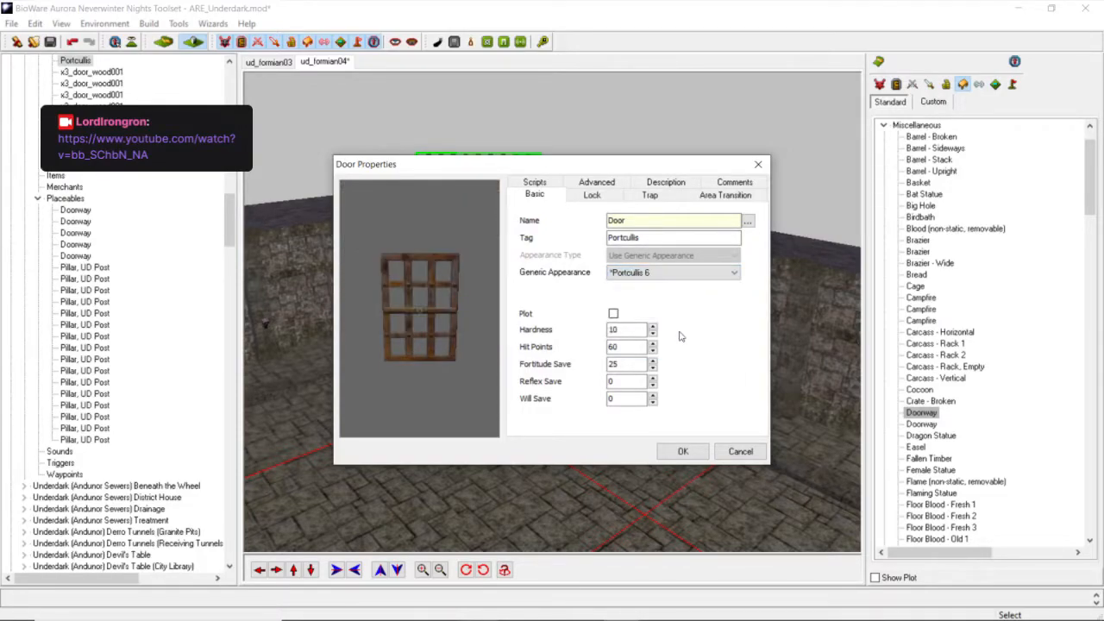
Mute the microphone in both Discord and Twitch Studio, and return to the Aurora Toolset.
mouse_move(478, 615)
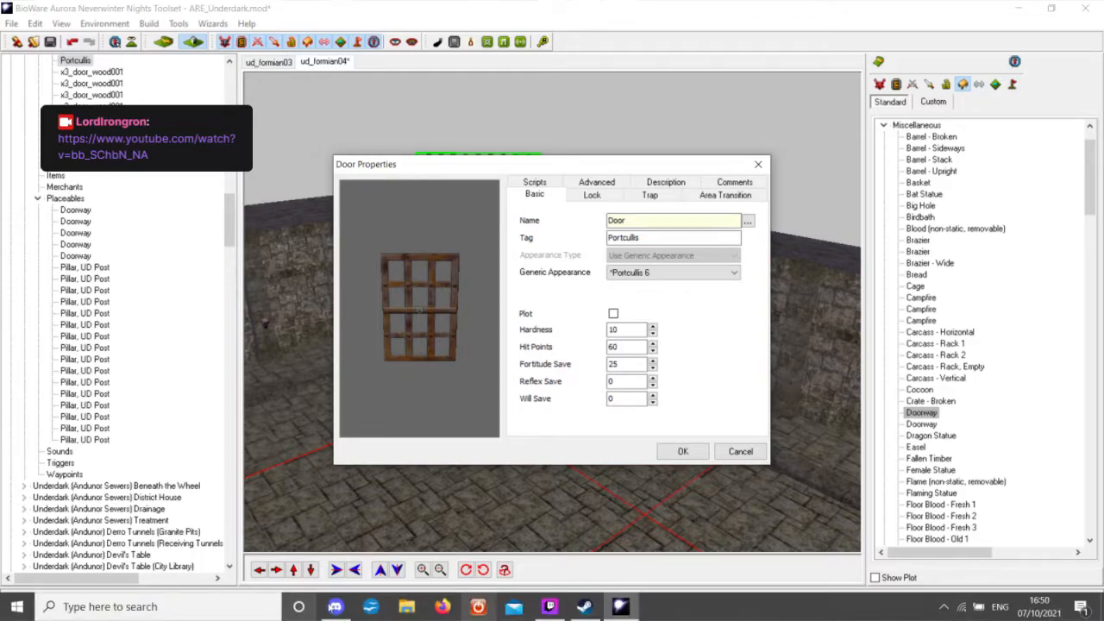
left_click(335, 607)
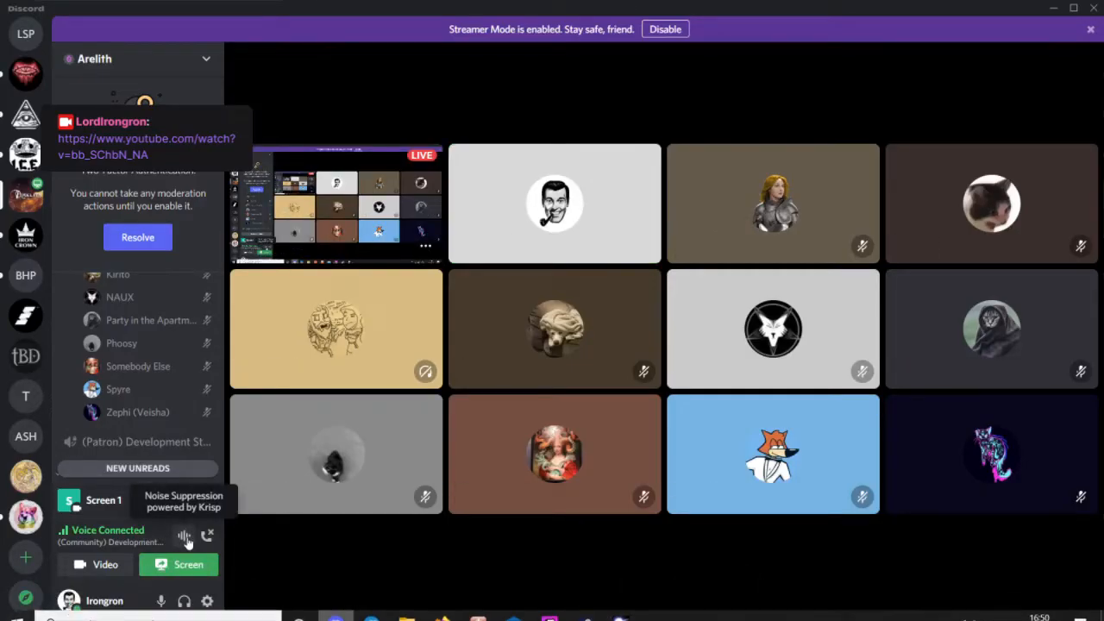
left_click(164, 601)
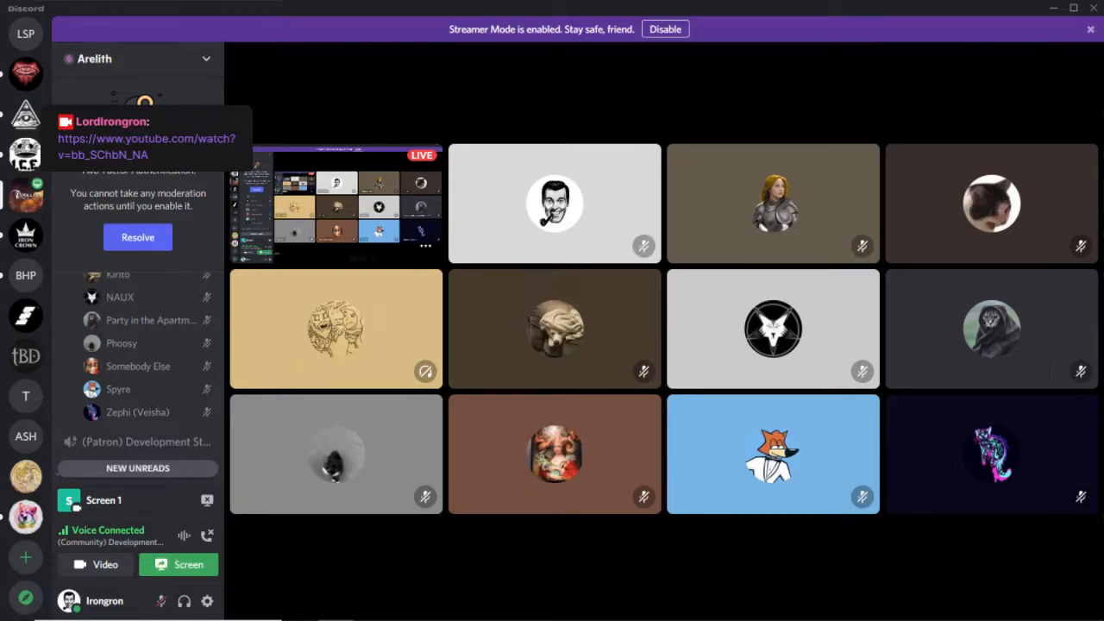
left_click(550, 606)
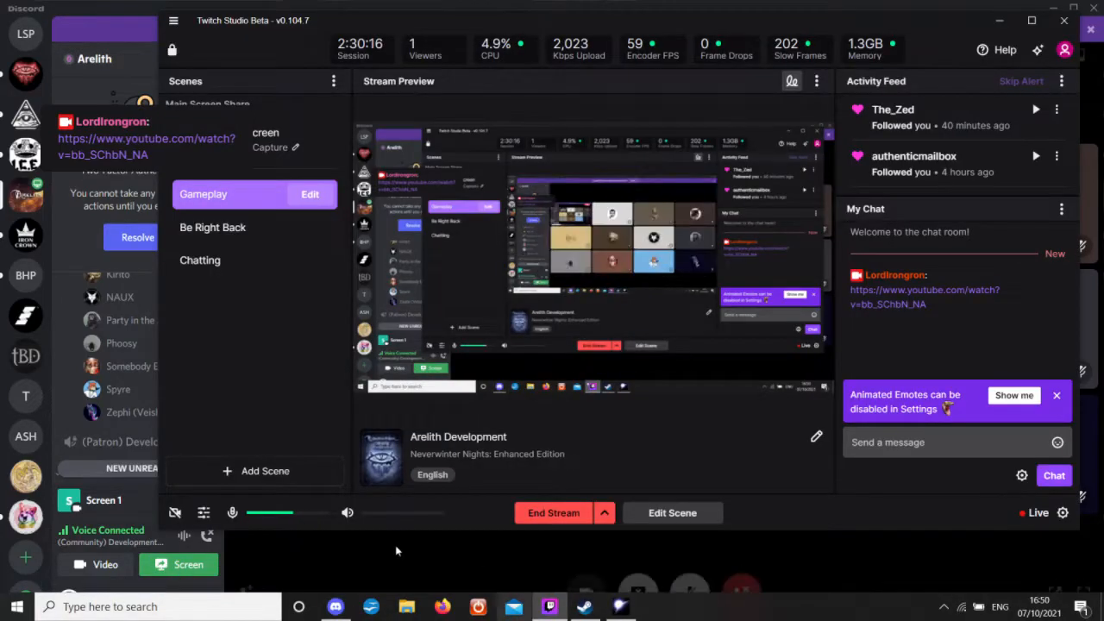
left_click(233, 512)
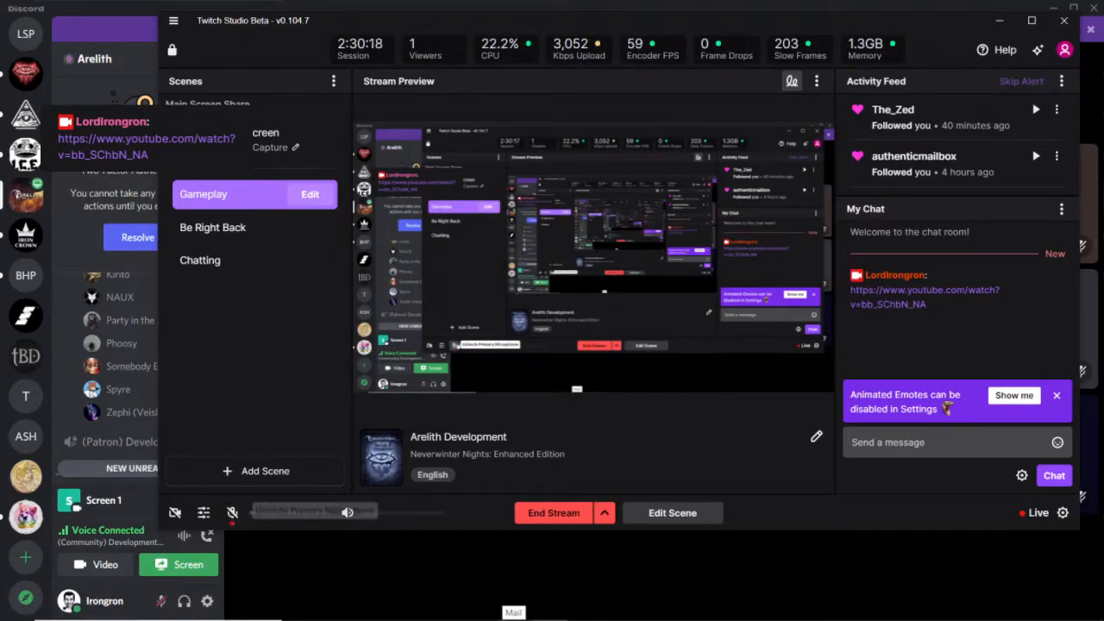
mouse_move(621, 607)
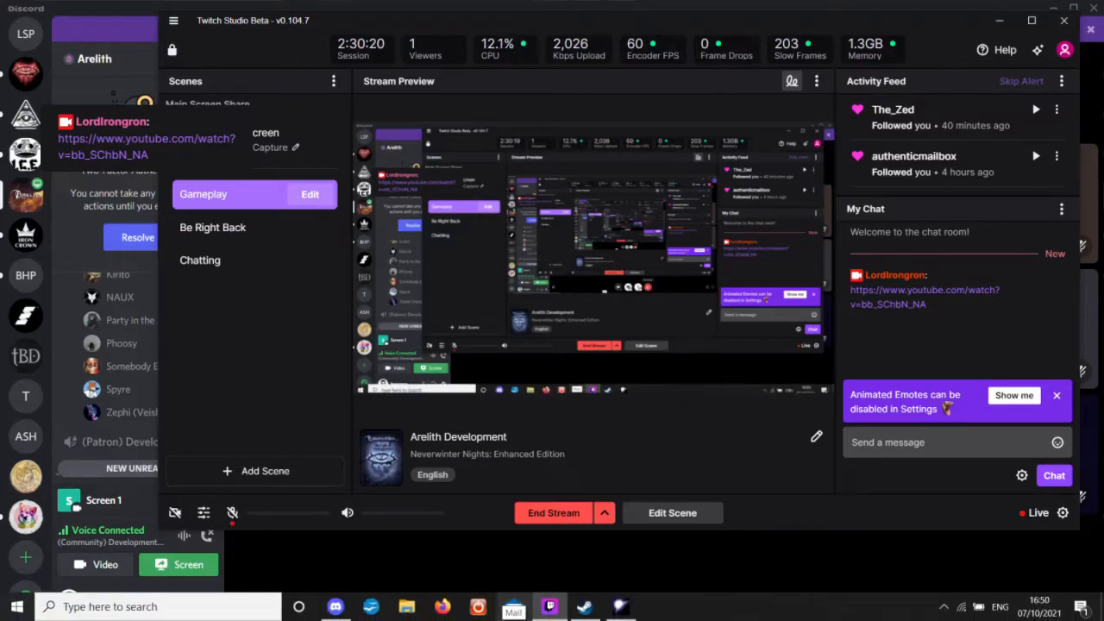
left_click(621, 607)
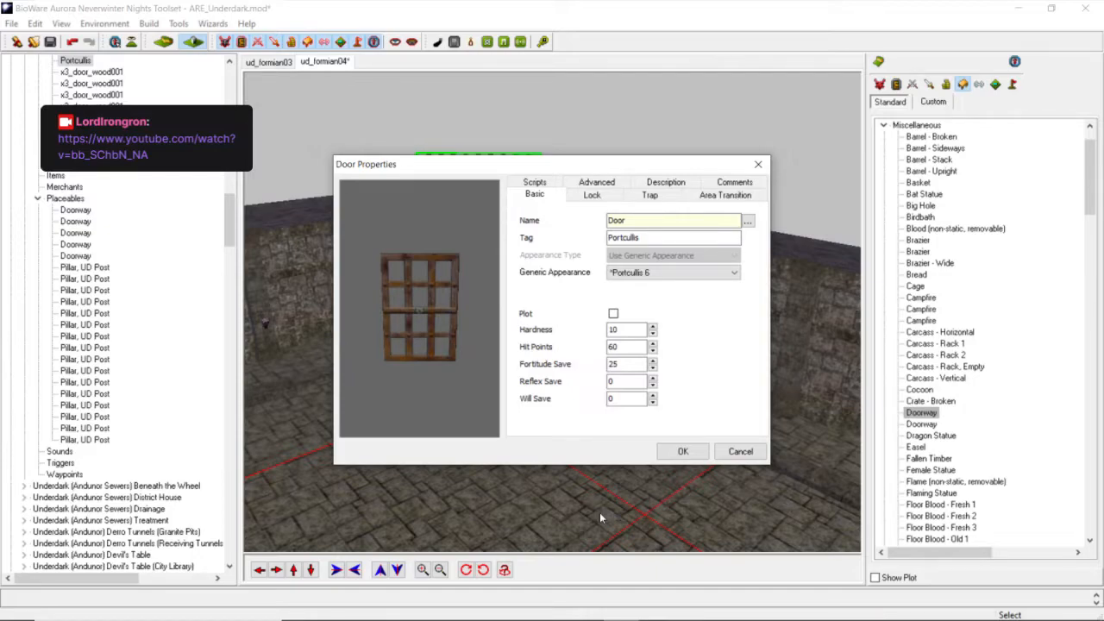
Try the *Portcullis 4 generic appearance on the corner door.
left_click(664, 274)
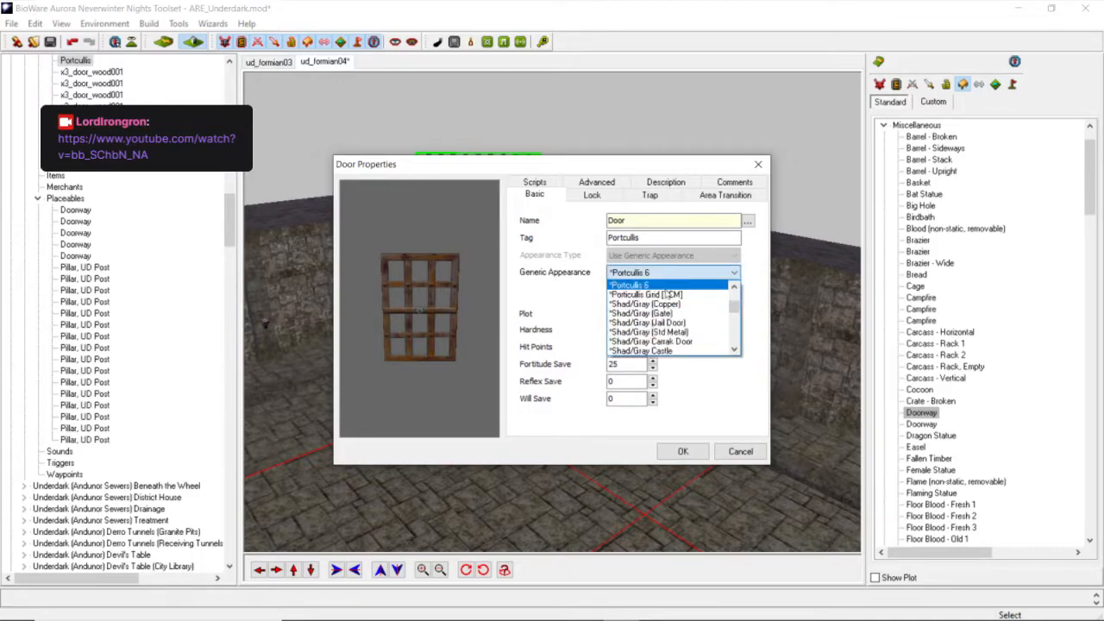
left_click(673, 285)
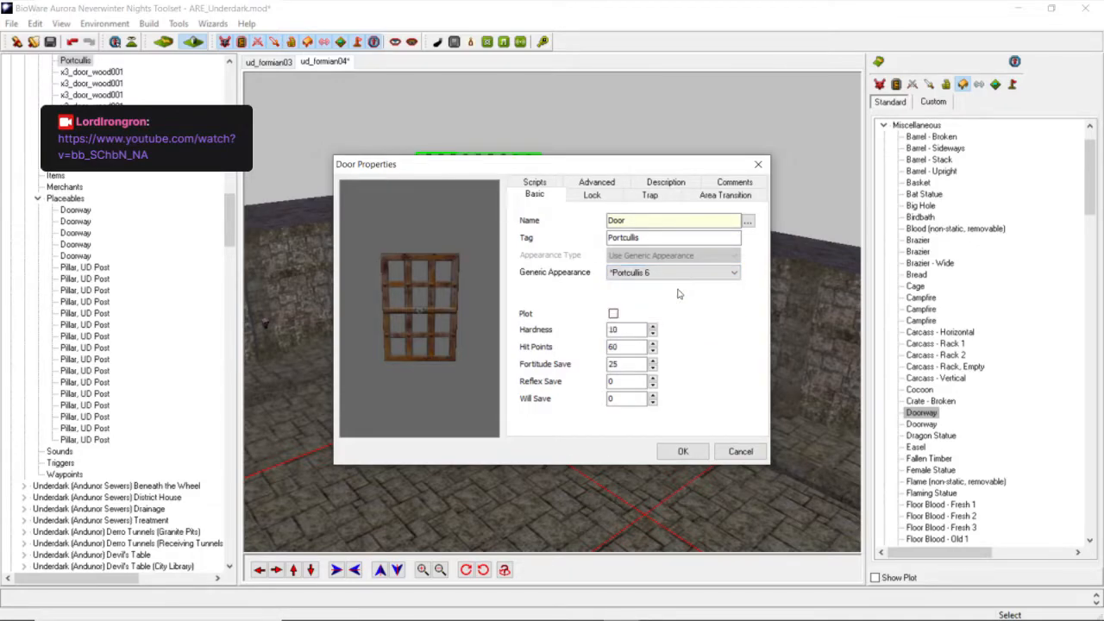
key("Up")
key("Up")
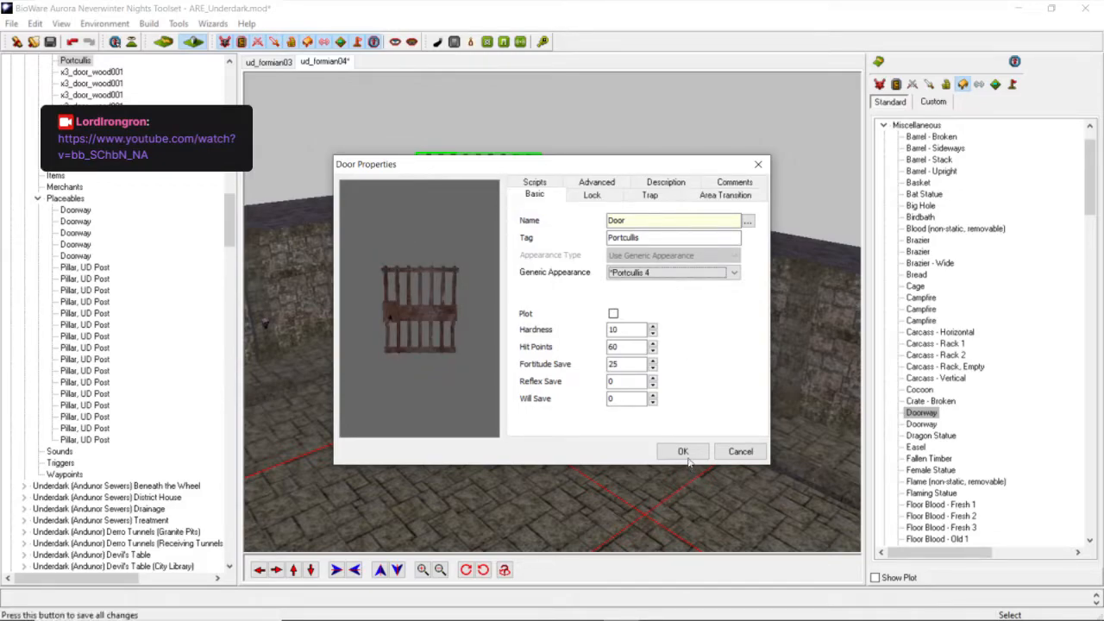
left_click(683, 451)
Change the corner door's generic appearance to *Wall Gate, Metal [TRS] and inspect closely how it fits the opening.
right_click(497, 320)
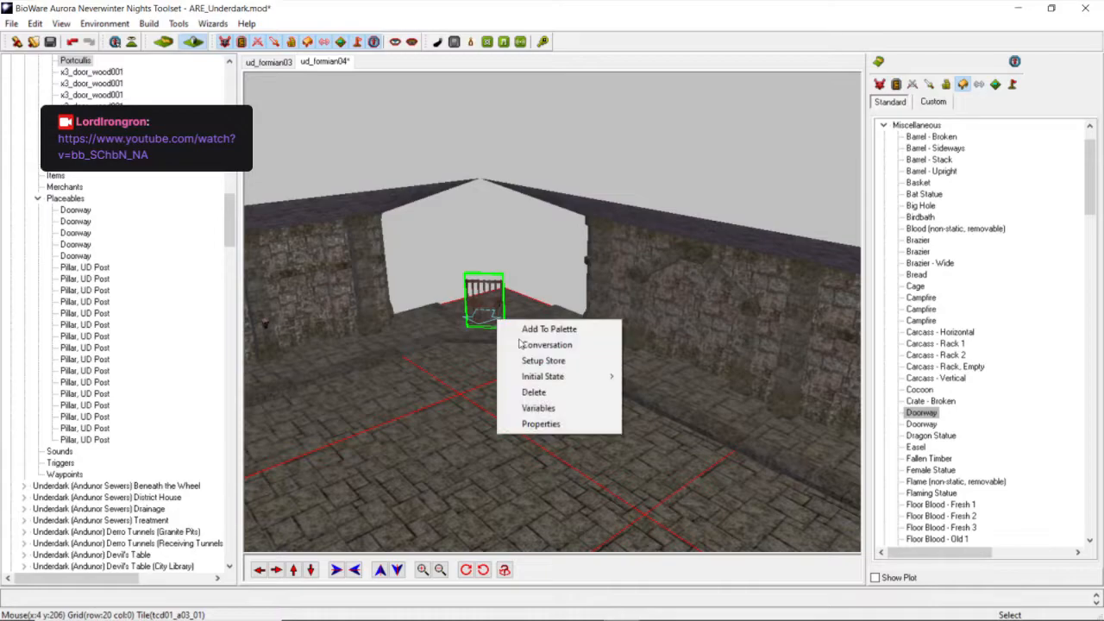
left_click(552, 423)
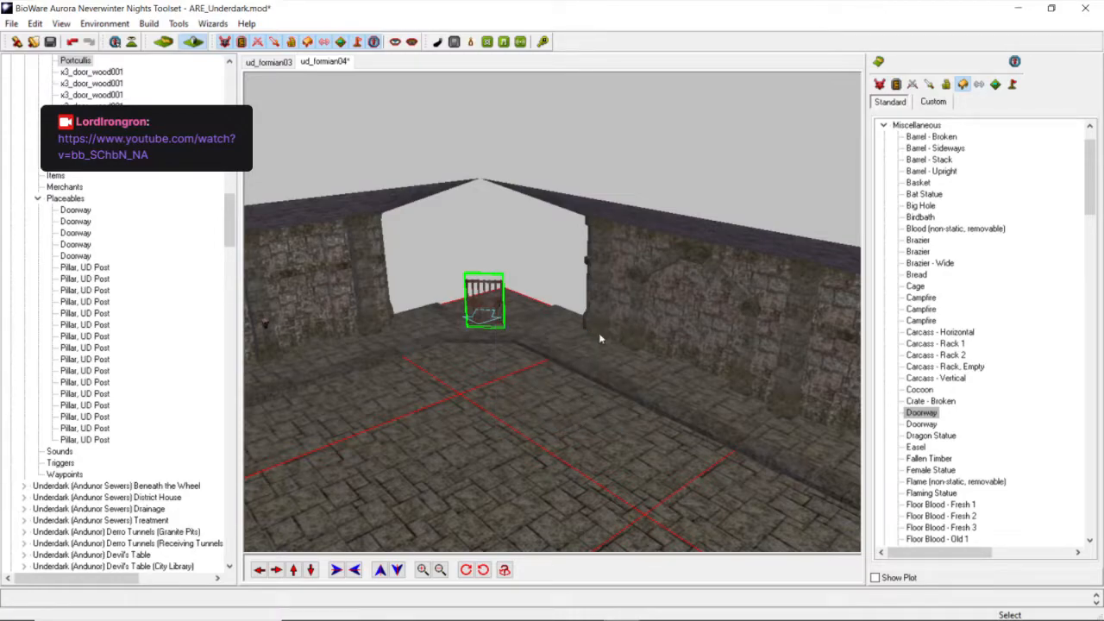
left_click(631, 274)
scroll(634, 310, "down", 8)
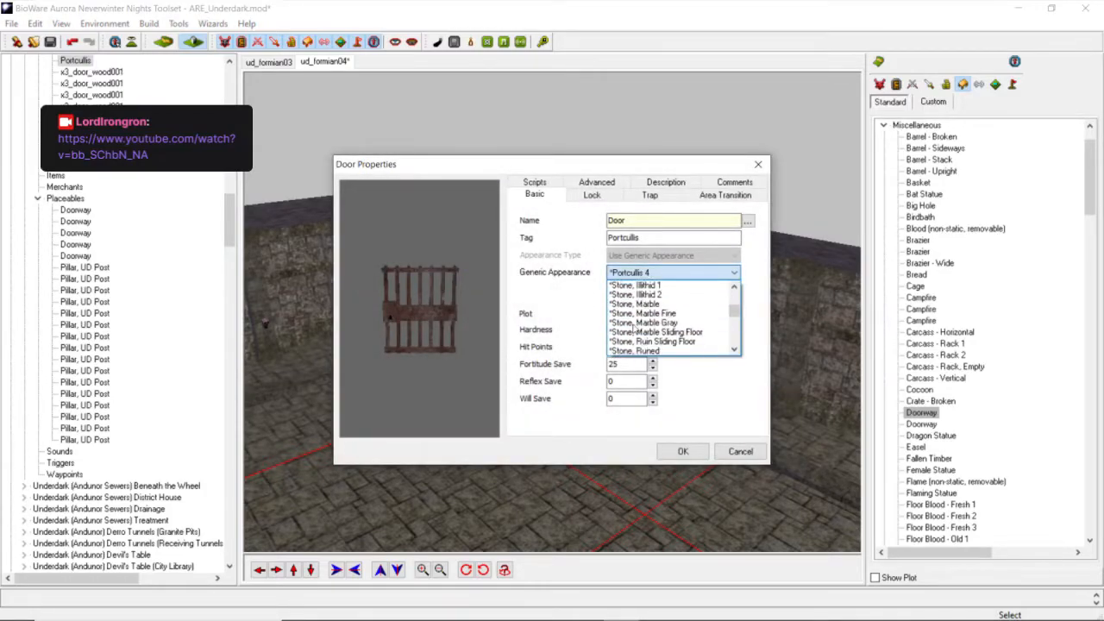
scroll(634, 330, "down", 6)
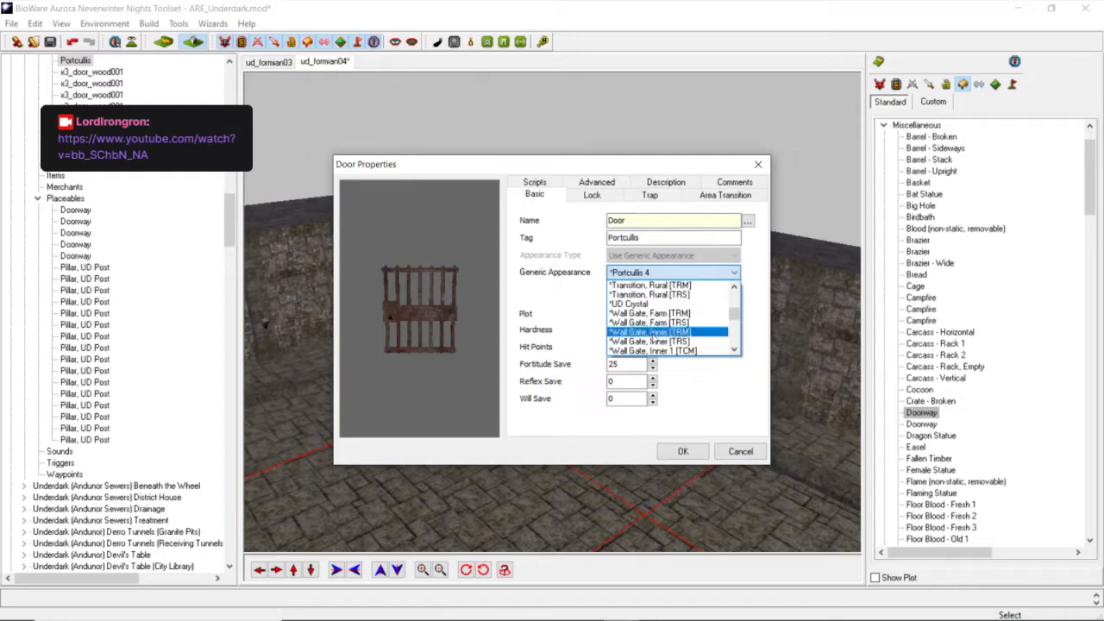
scroll(653, 341, "down", 3)
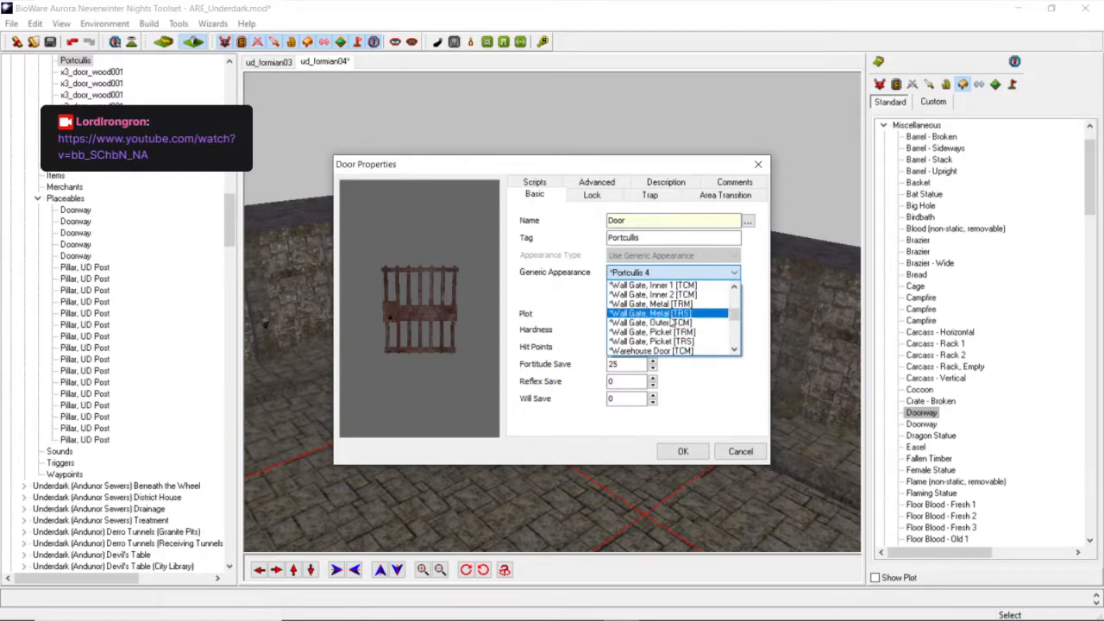
left_click(671, 322)
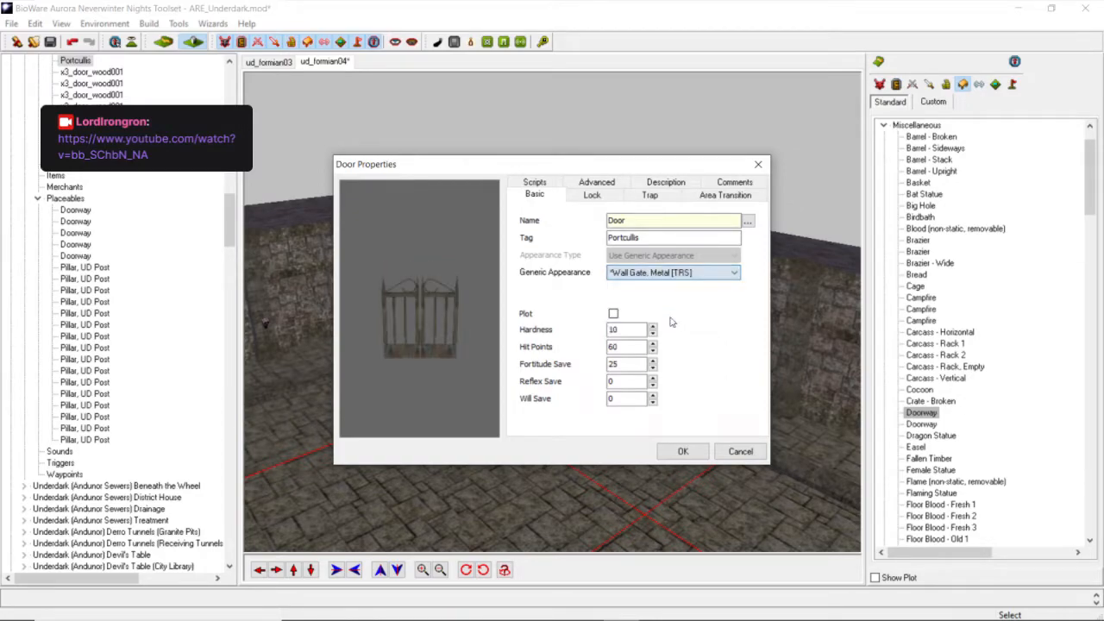
left_click(684, 451)
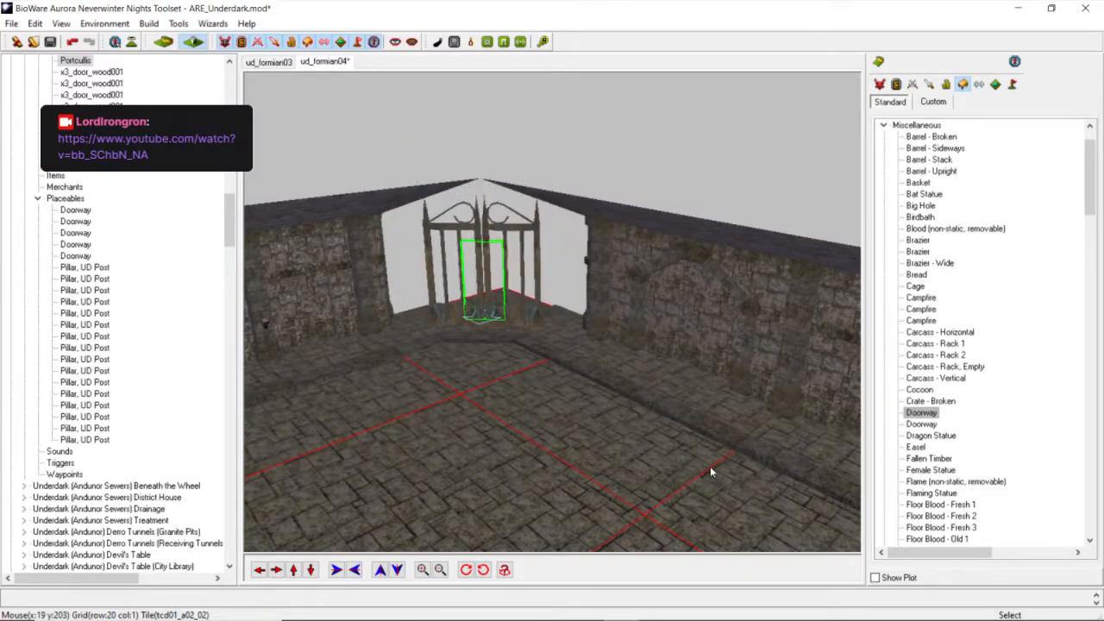
left_click(710, 466)
mouse_move(710, 466)
middle_mouse_down()
mouse_move(718, 455)
mouse_move(715, 473)
middle_mouse_up()
scroll(715, 474, "up", 5)
left_click(432, 298)
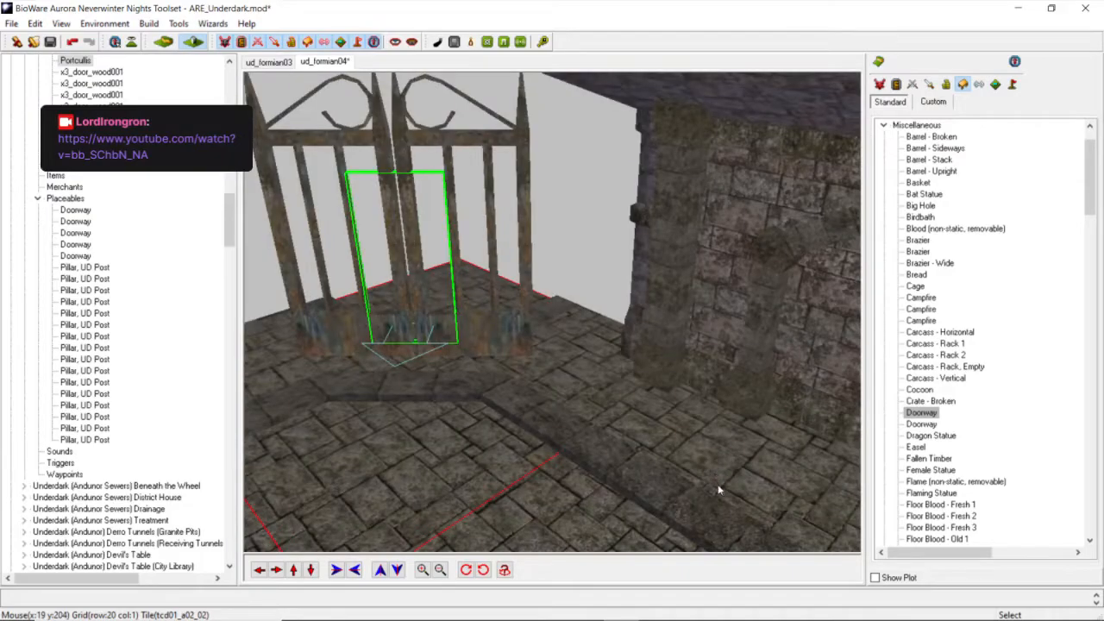
middle_click_drag(432, 297, 449, 321)
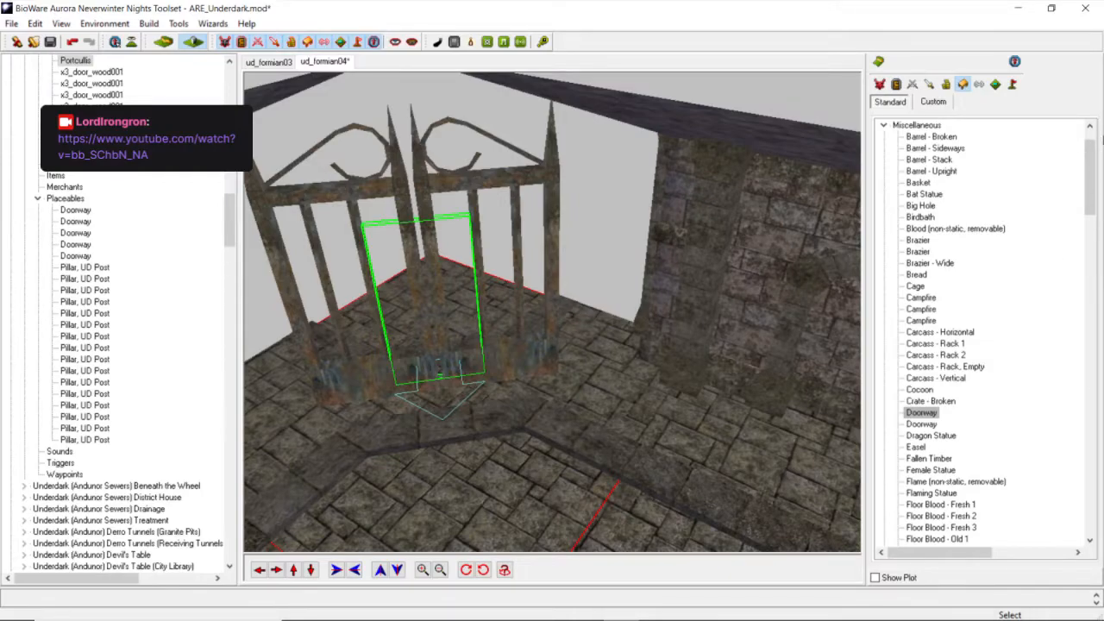
Collapse the standard Miscellaneous placeables and expand the Fences category under Structures in the custom placeable palette.
left_click_drag(1088, 165, 1094, 120)
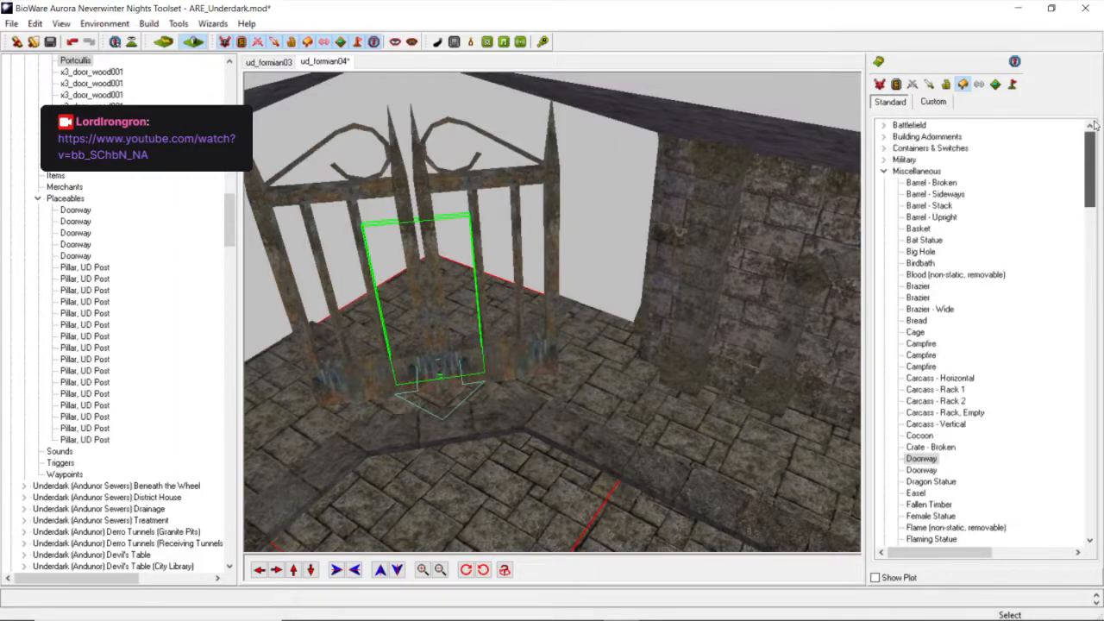
left_click(884, 172)
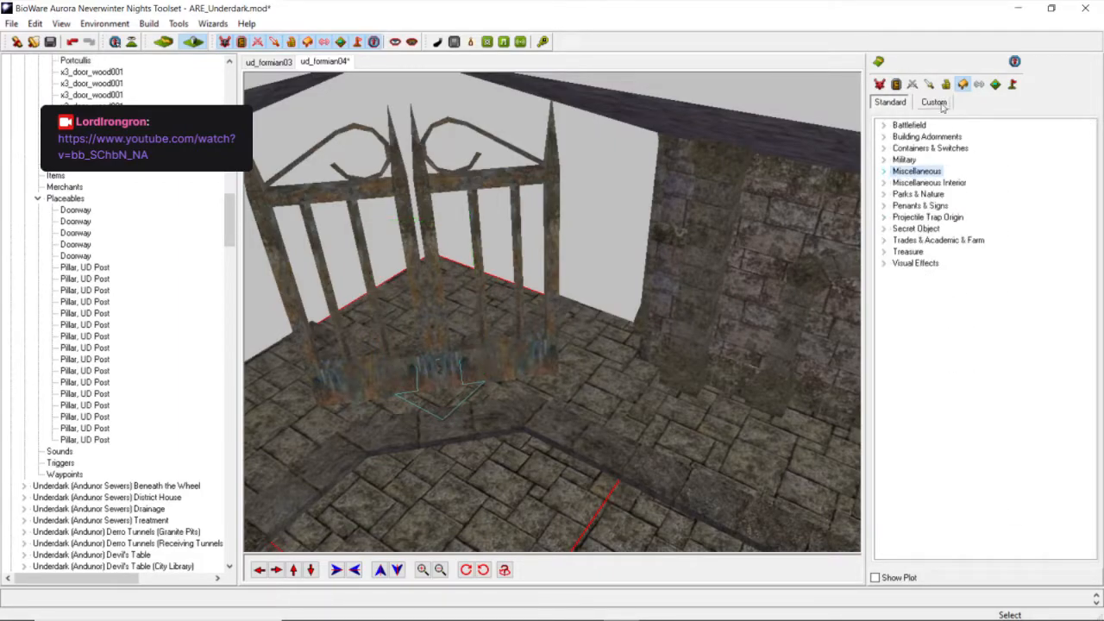
left_click(941, 103)
left_click_drag(1086, 259, 1078, 523)
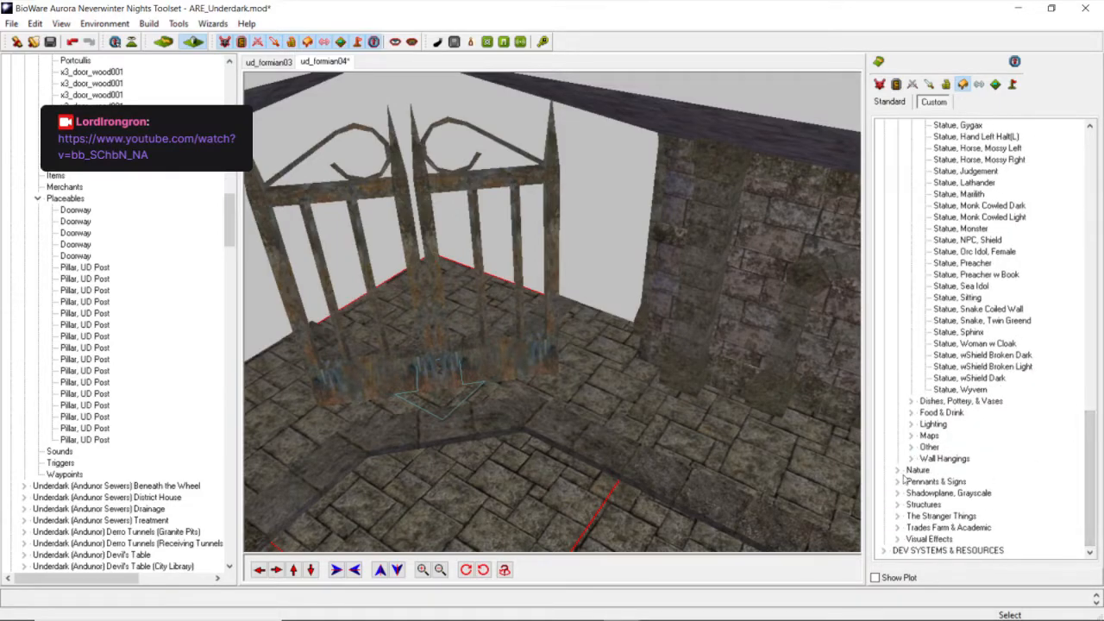
left_click(897, 505)
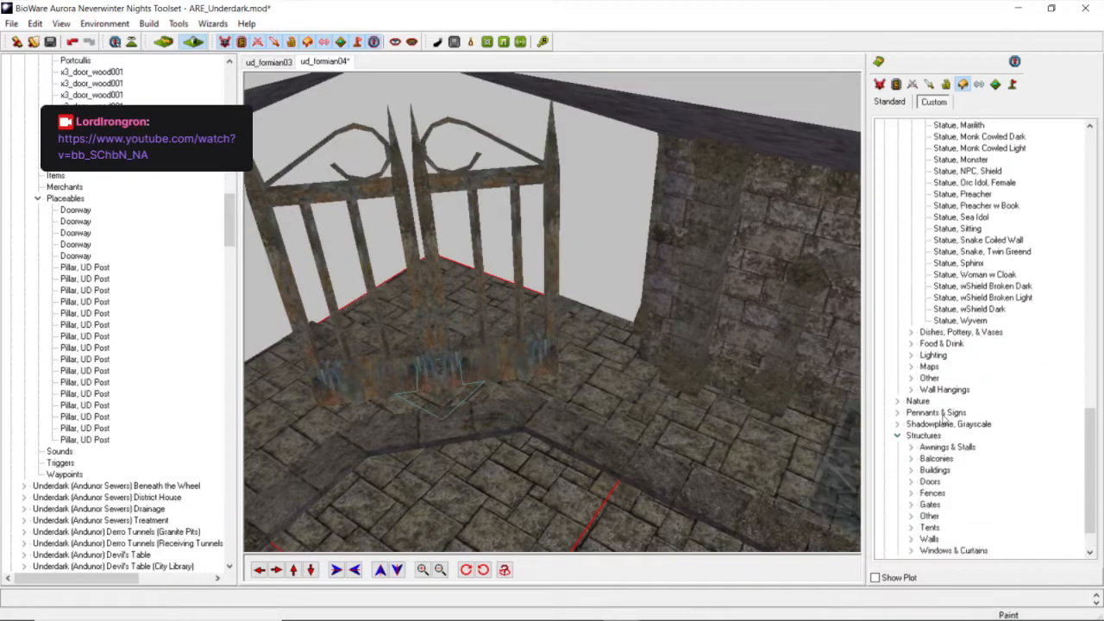
left_click(910, 493)
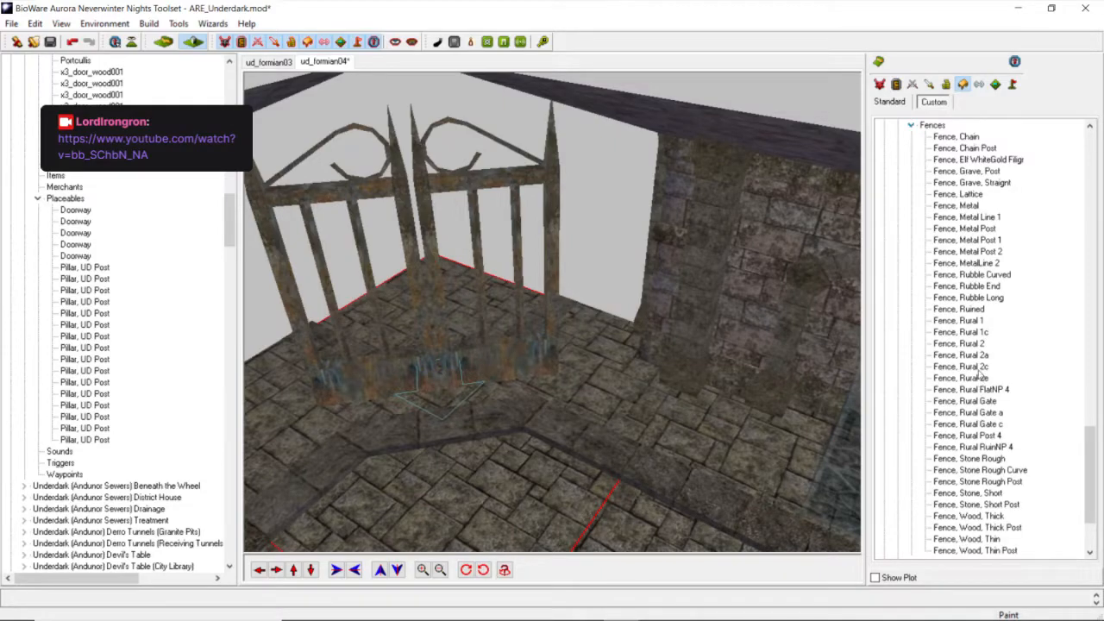
Preview several metal and rubble fence models, and place a Fence, Metal along the wall beside the corner gate.
left_click(966, 252)
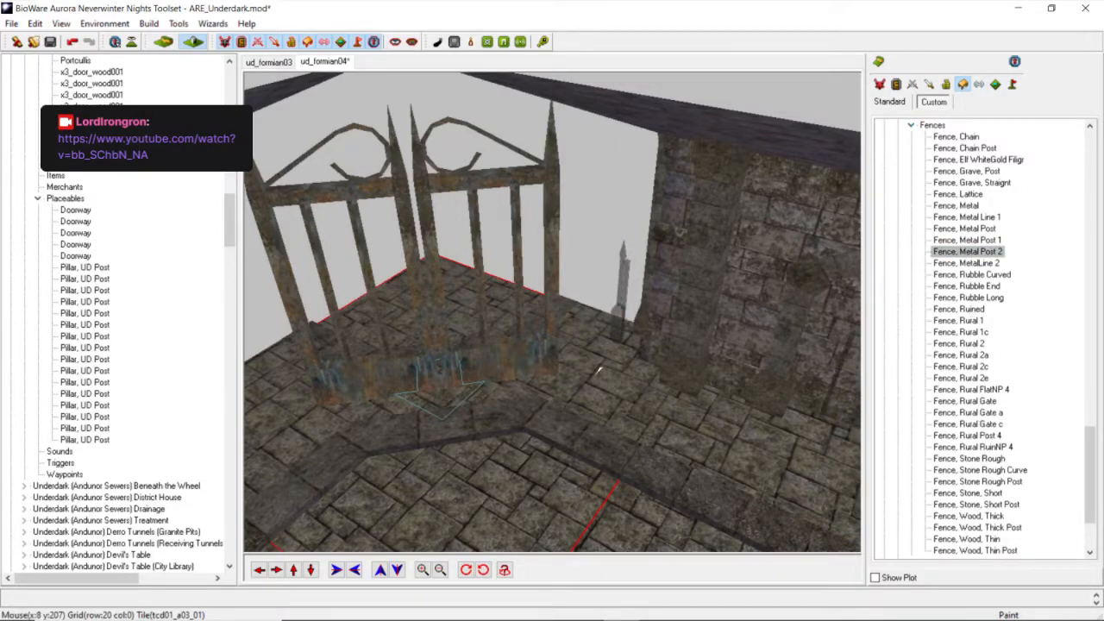
left_click(970, 275)
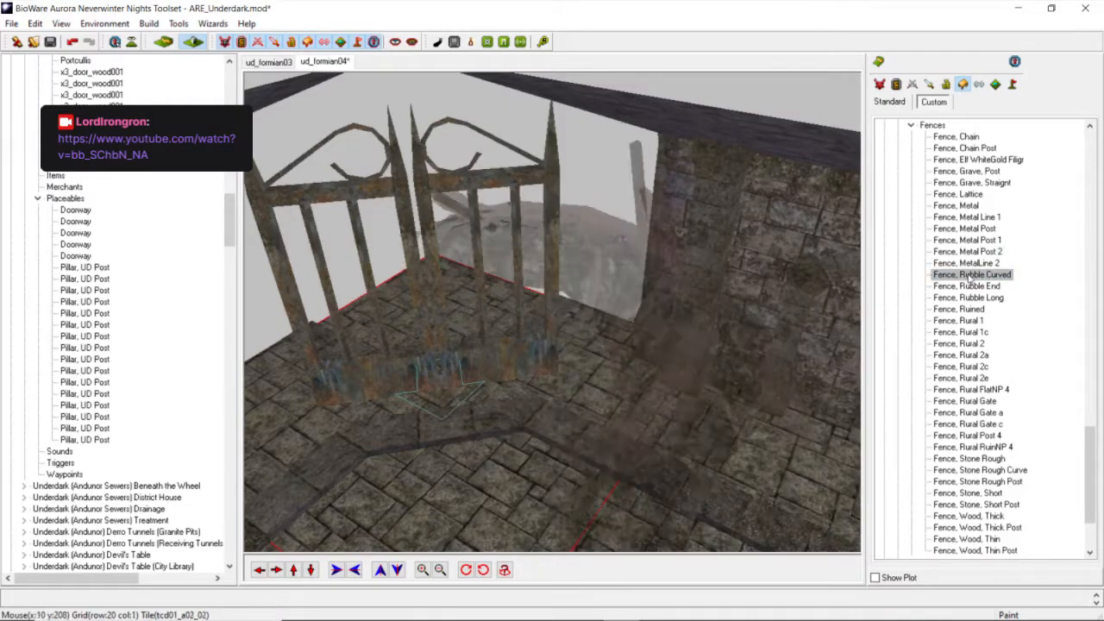
left_click(964, 228)
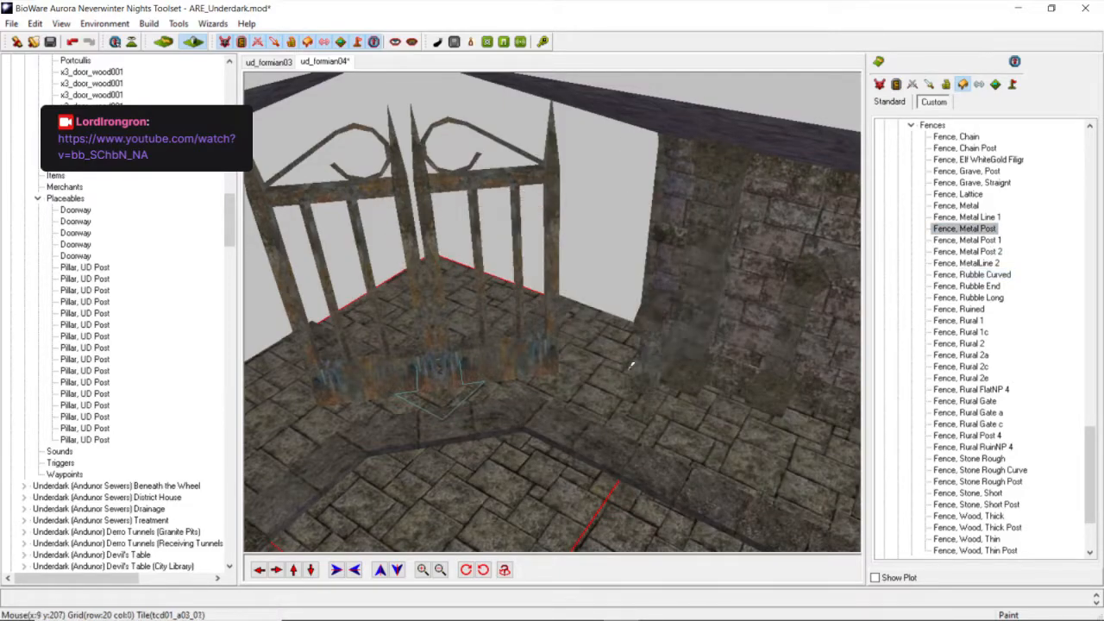
left_click(964, 218)
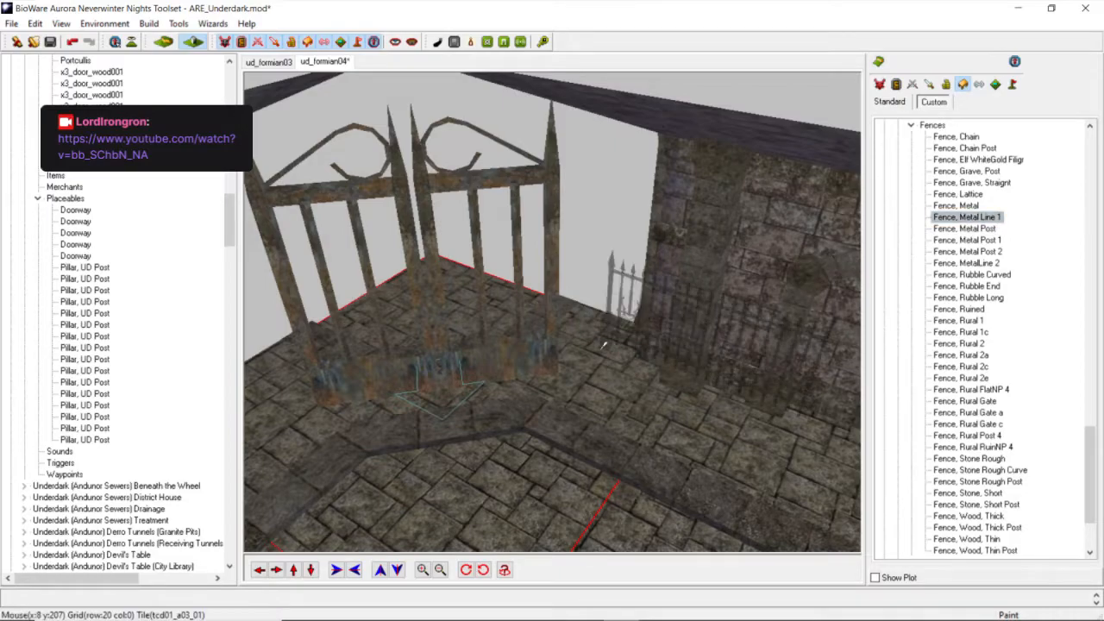
key("Up")
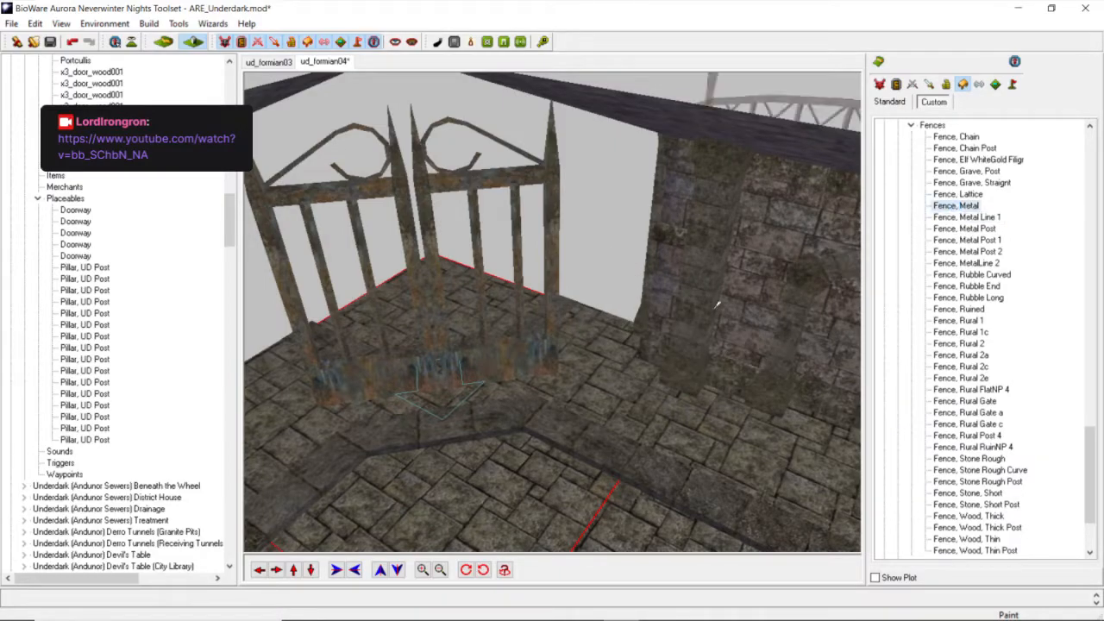
left_click(690, 407)
scroll(679, 401, "down", 2)
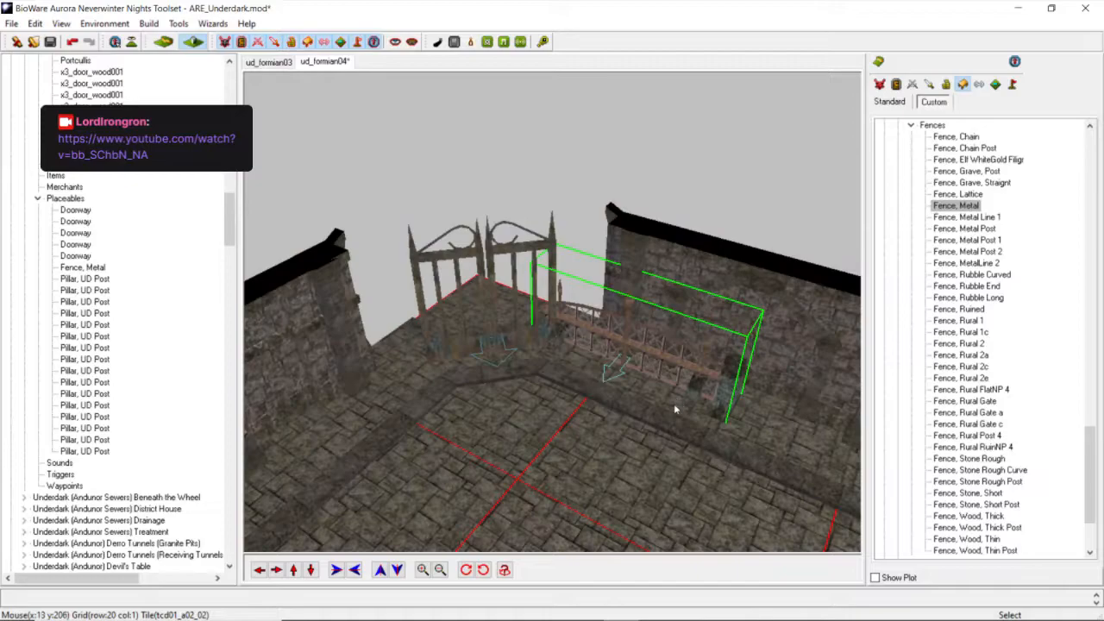
middle_click_drag(676, 399, 674, 405)
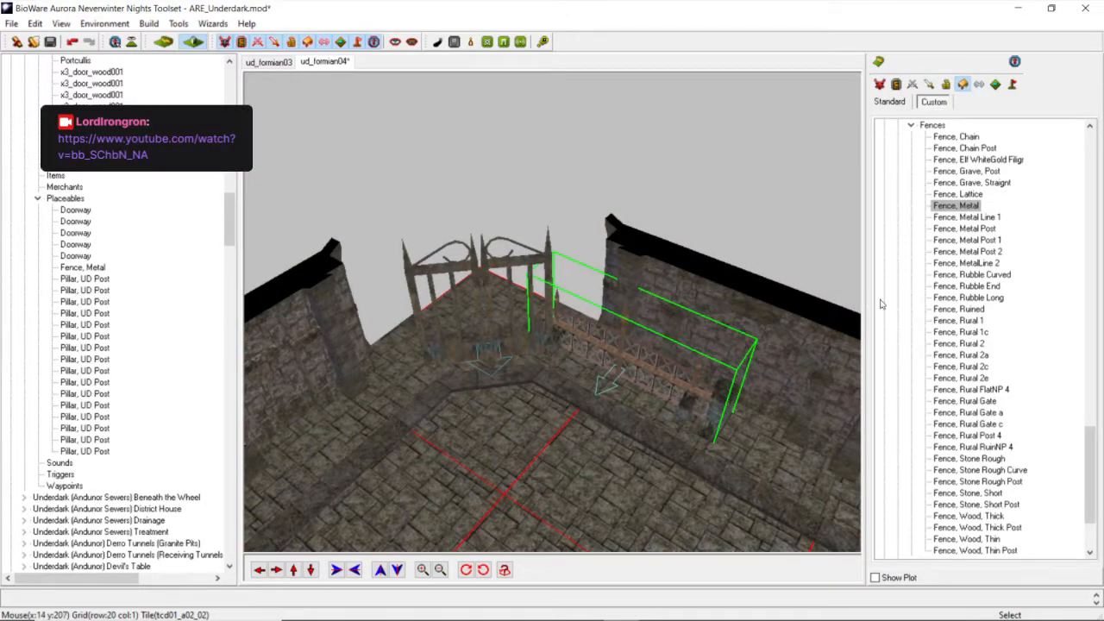
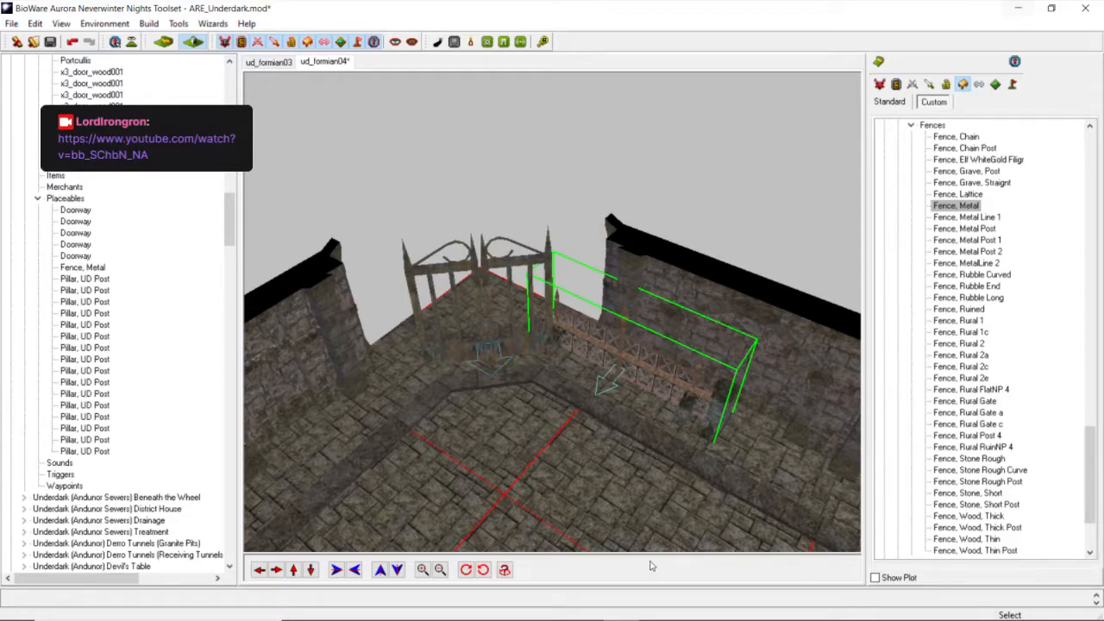
Switch to Discord and unmute the microphone, unmute it in Twitch Studio too, and return to the Aurora Toolset.
mouse_move(371, 617)
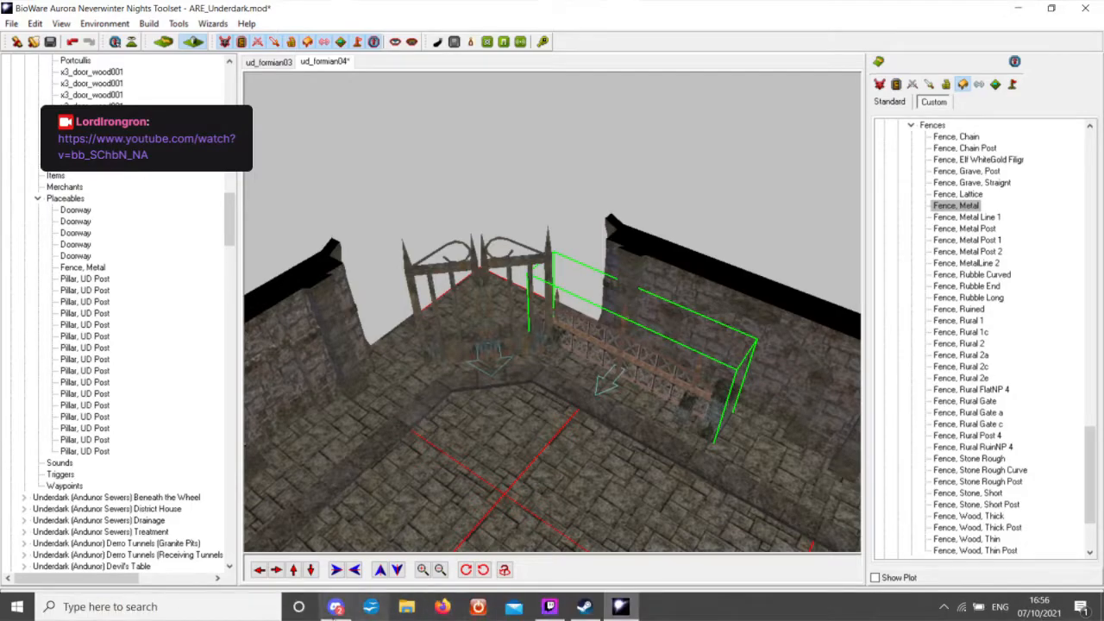
left_click(335, 606)
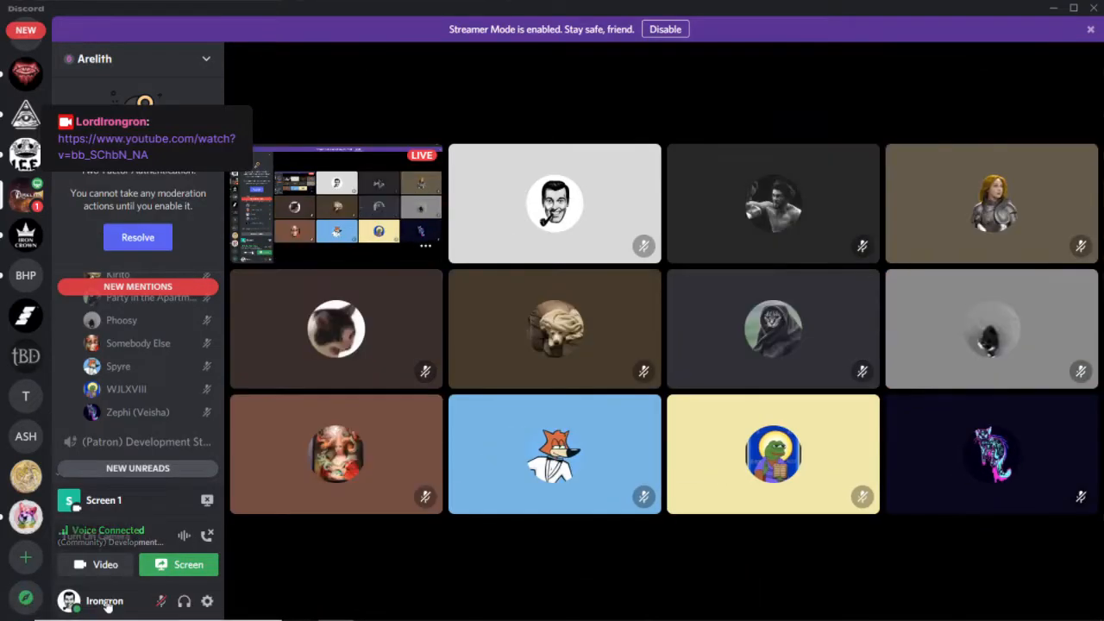
left_click(160, 600)
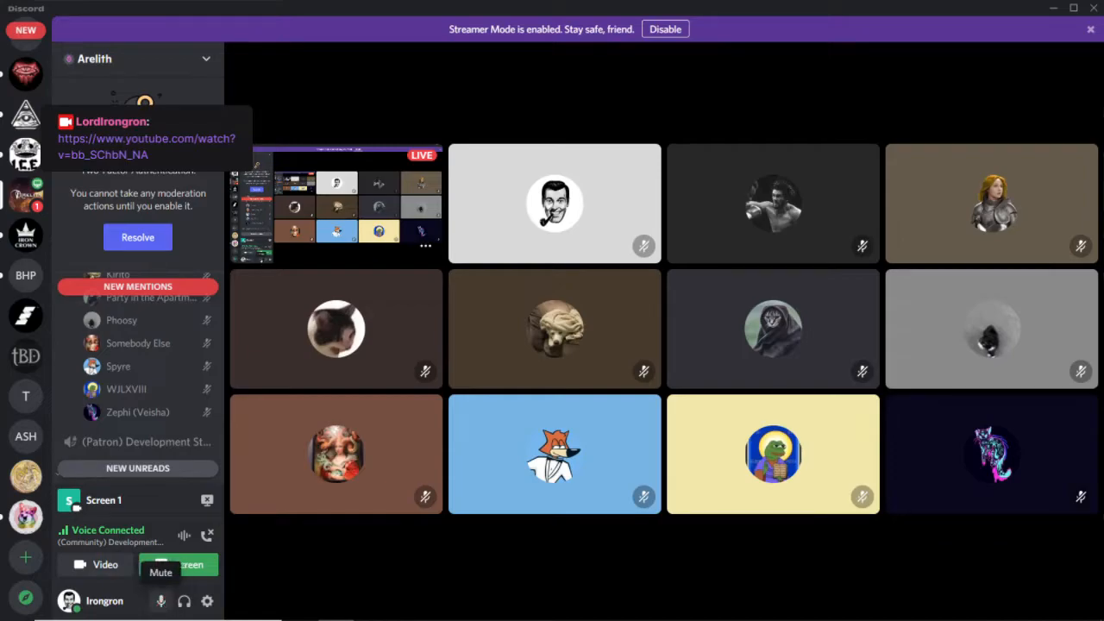
left_click(549, 609)
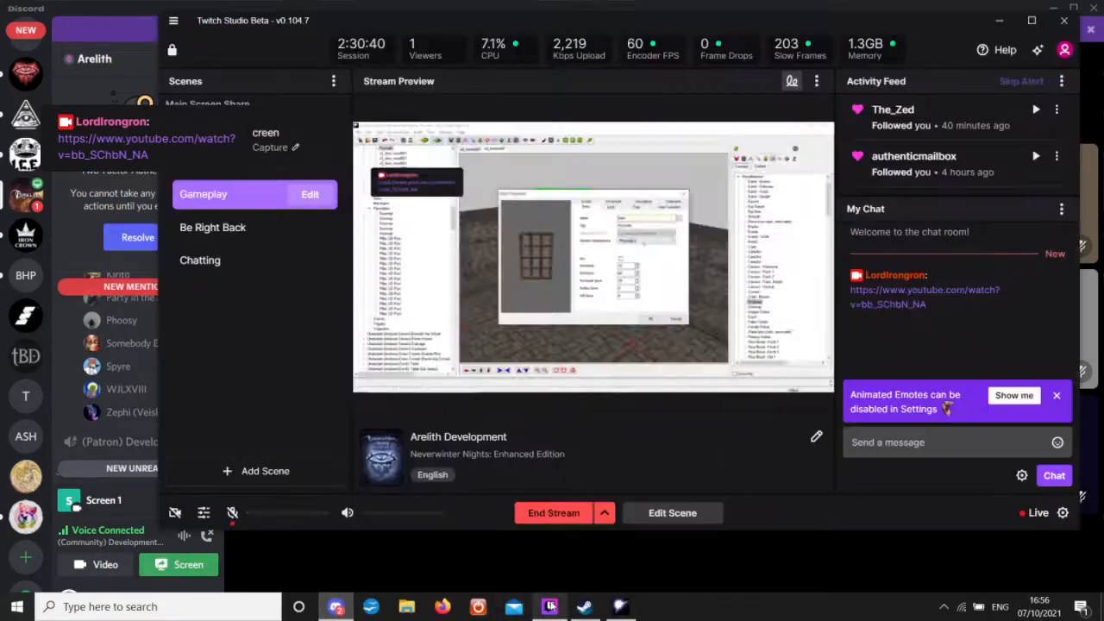
left_click(232, 512)
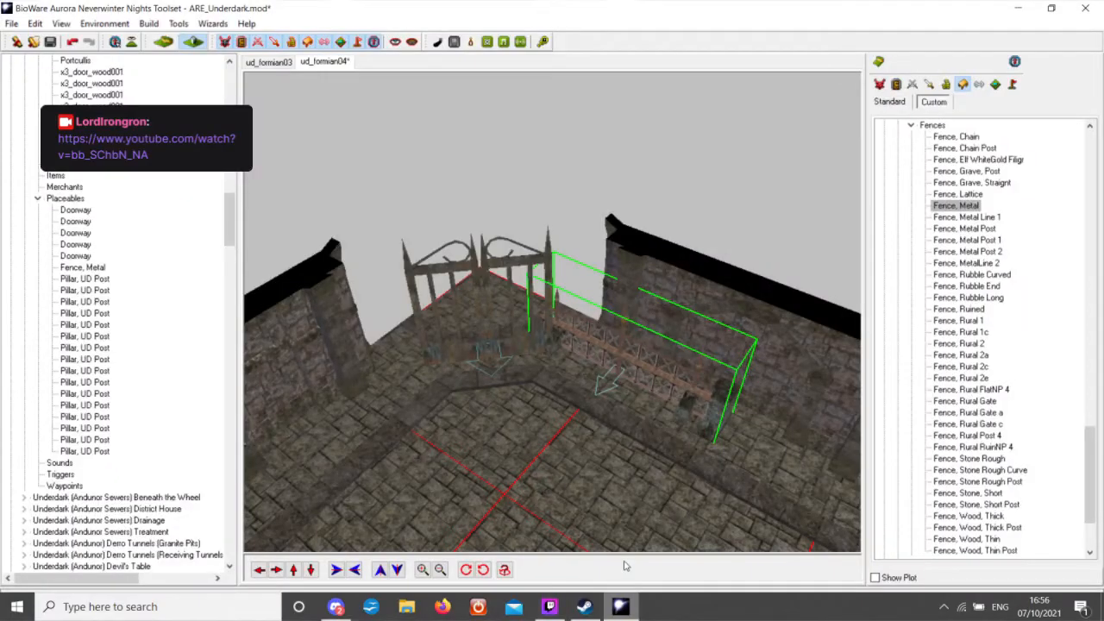
left_click(619, 606)
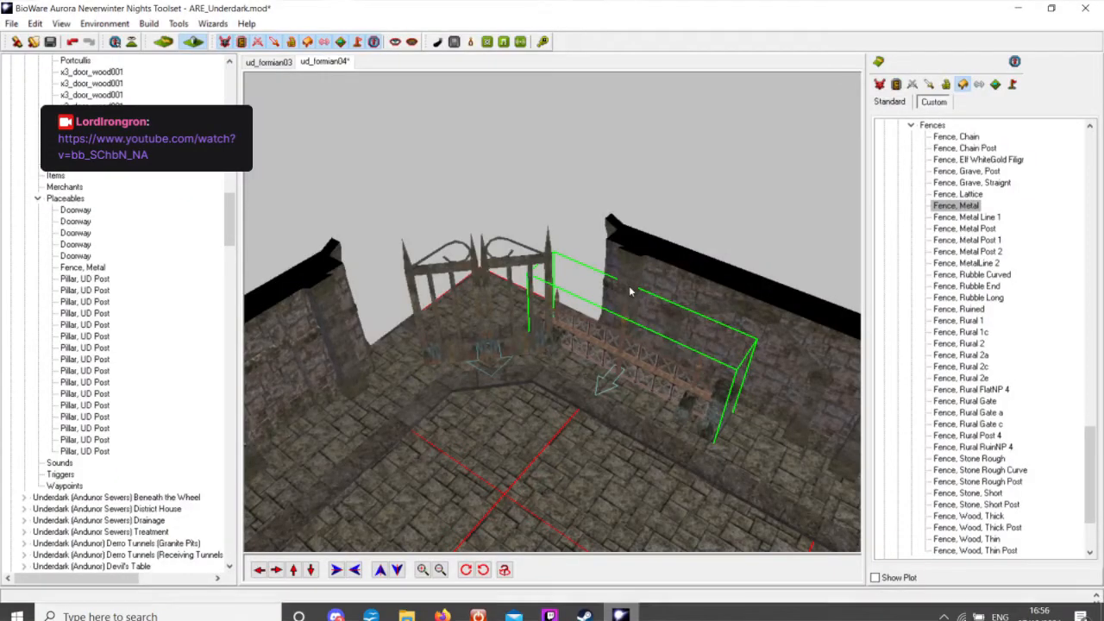
Delete the Fence, Metal placeable beside the corner gate.
scroll(621, 323, "up", 2)
right_click(652, 389)
left_click(721, 491)
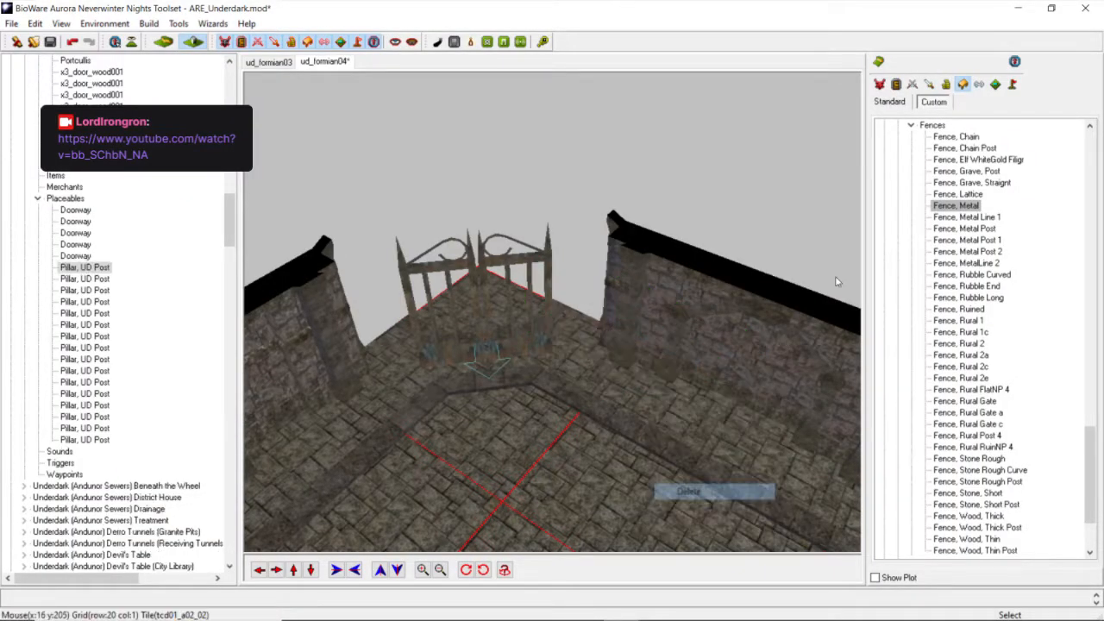
Preview the Fence, Lattice and Fence, MetalLine 2 placeables in the gap beside the corner gate.
left_click(964, 196)
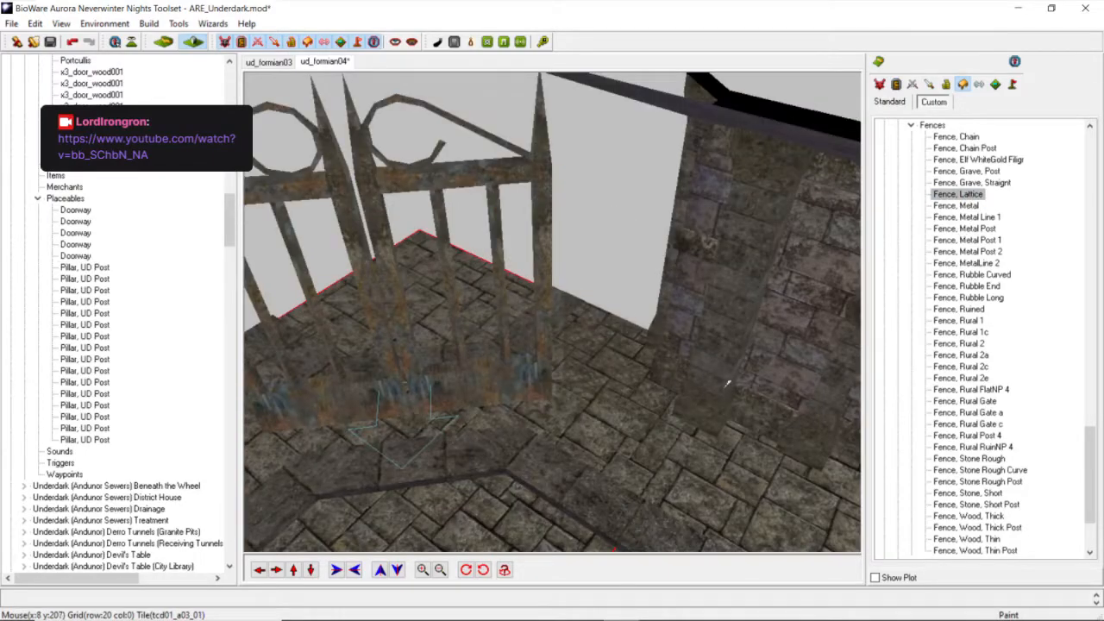
left_click(982, 263)
scroll(572, 387, "down", 3)
mouse_move(571, 387)
middle_mouse_down()
mouse_move(567, 331)
mouse_move(560, 373)
middle_mouse_up()
scroll(559, 373, "up", 3)
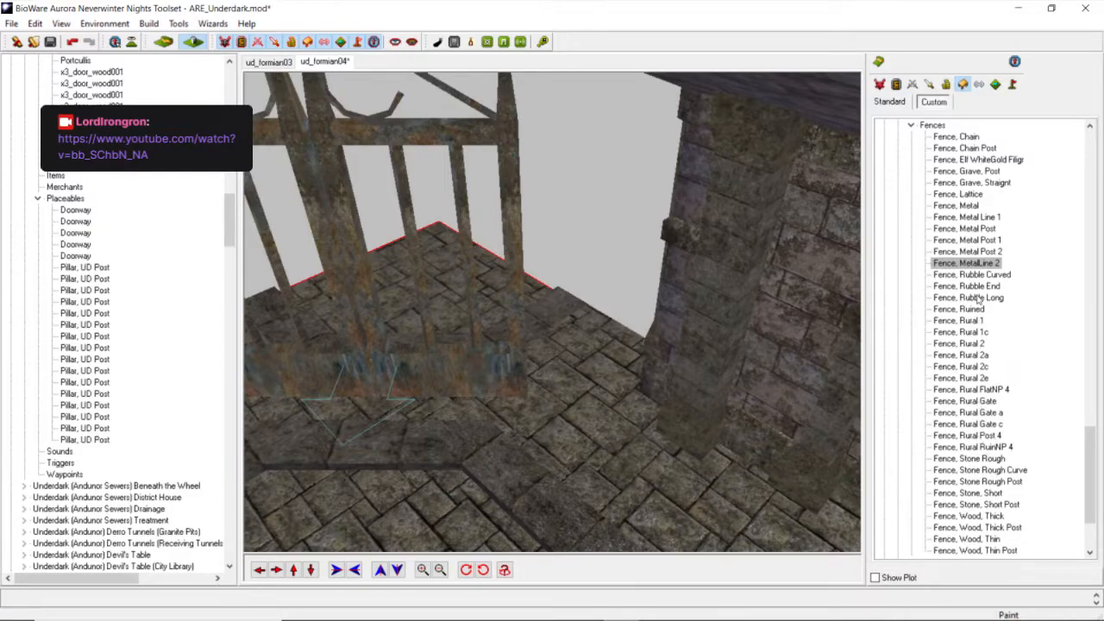
Place a Door, Portcullis, Iron from the custom Doors category beside the corner gate and rotate it counterclockwise to line up with the gate.
left_click(909, 125)
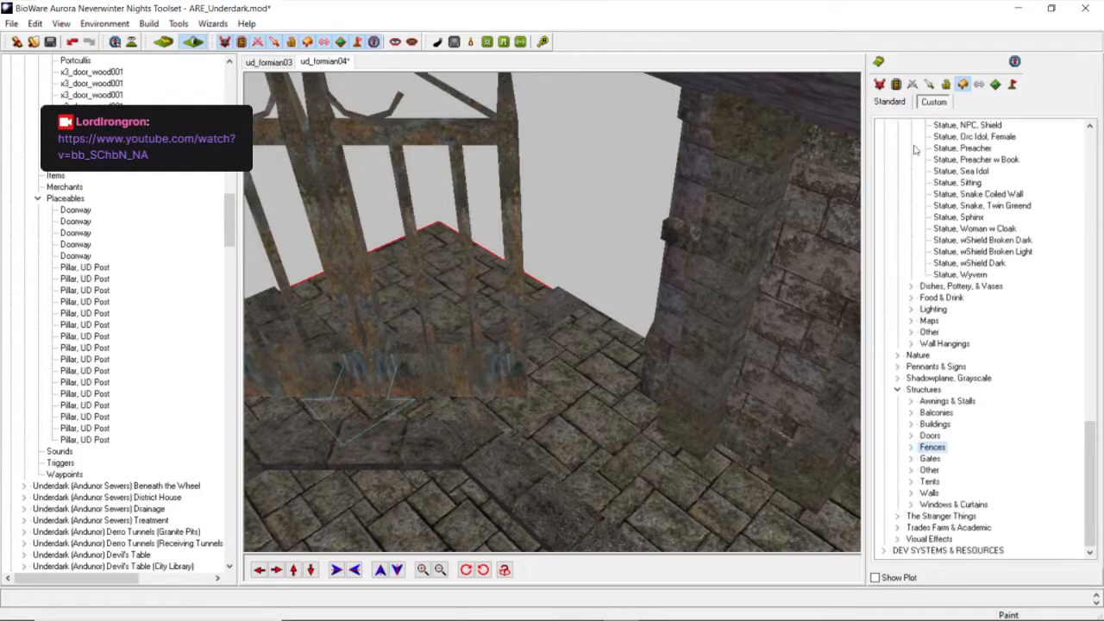
left_click(912, 437)
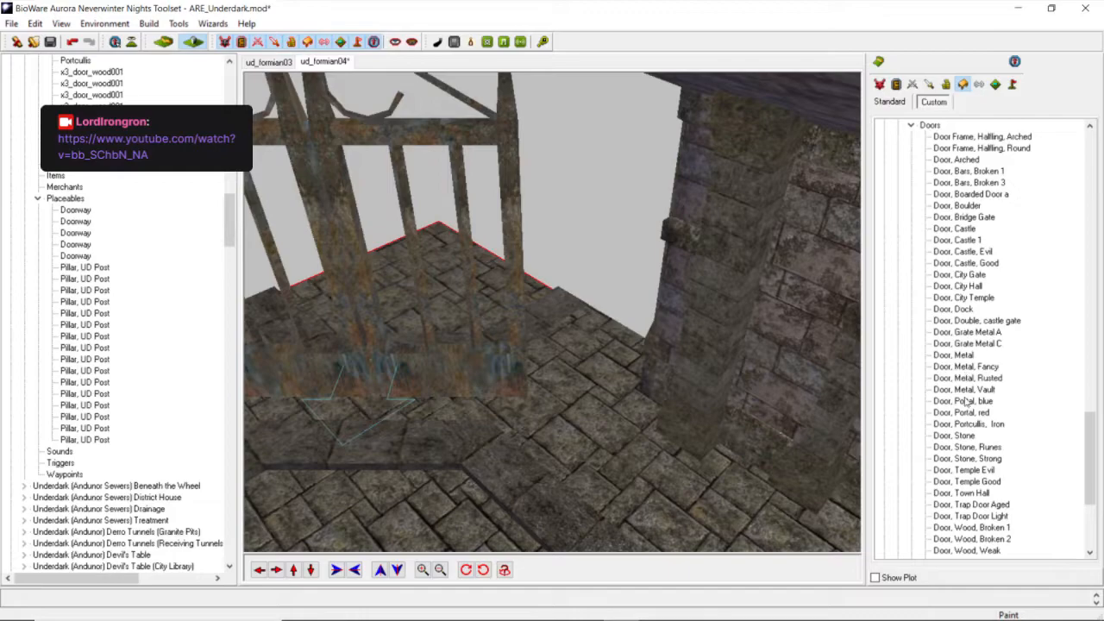
left_click(968, 423)
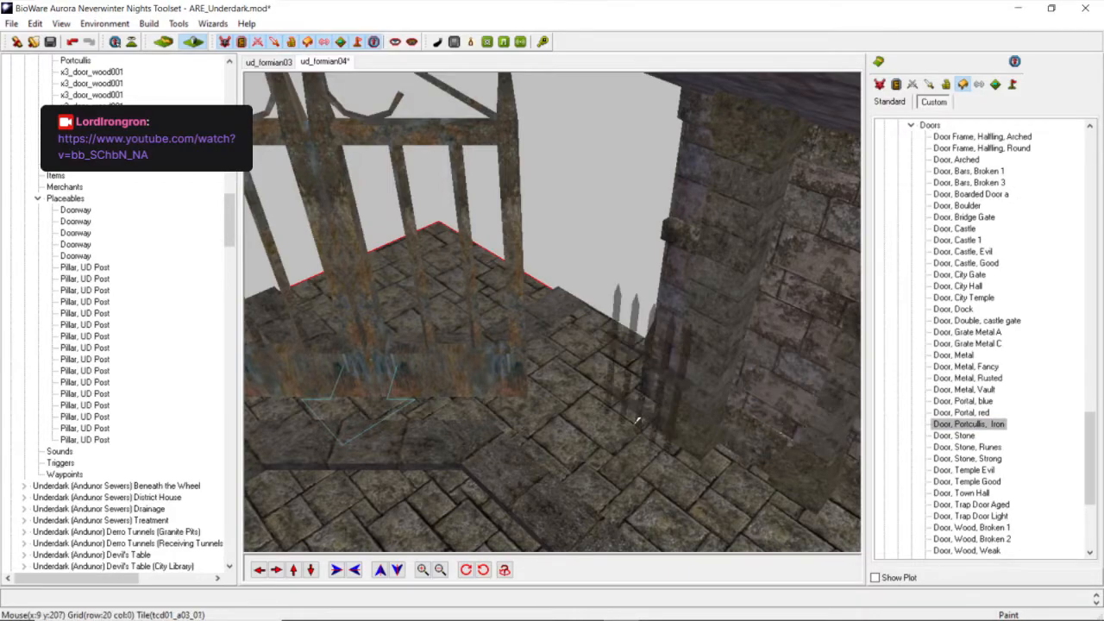
left_click(569, 461)
left_click(487, 566)
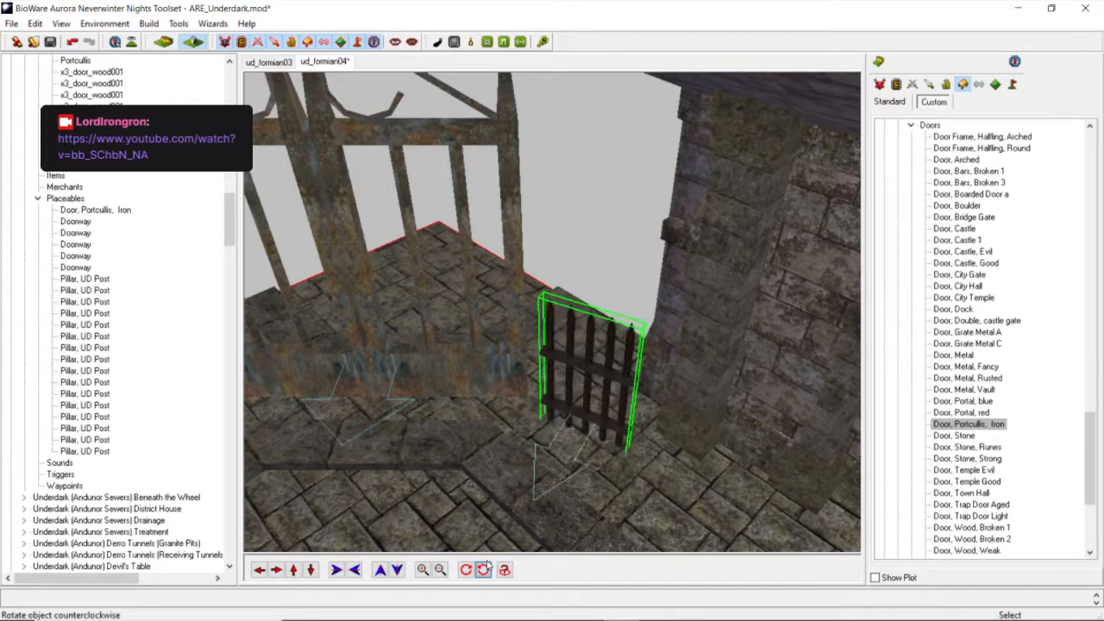
Turn off Static and turn on Plot for the placed iron portcullis.
right_click(589, 421)
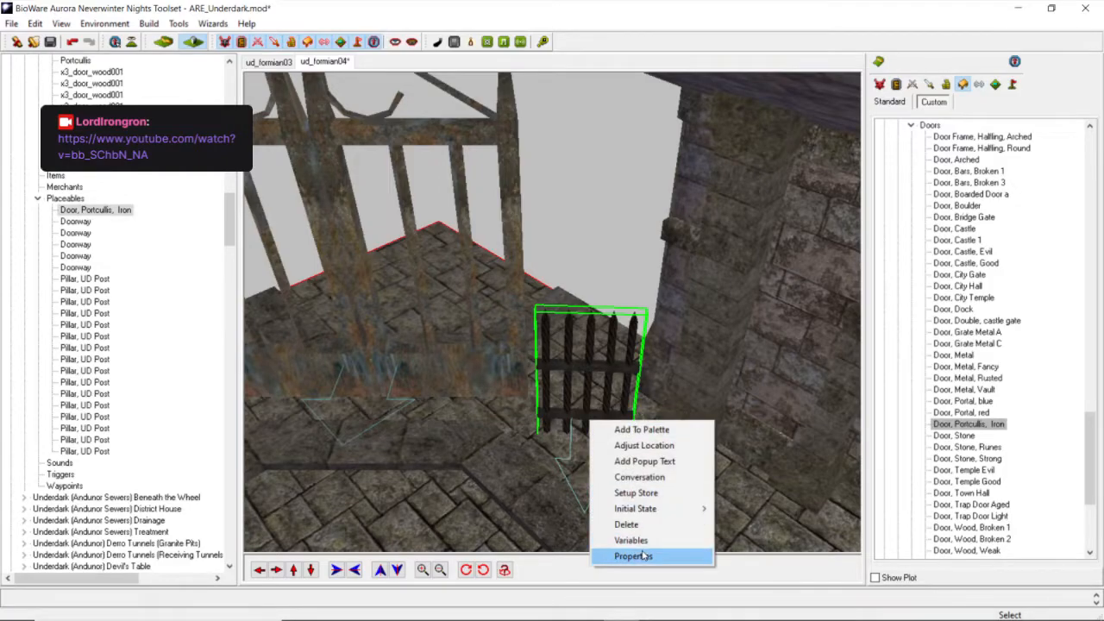
left_click(642, 556)
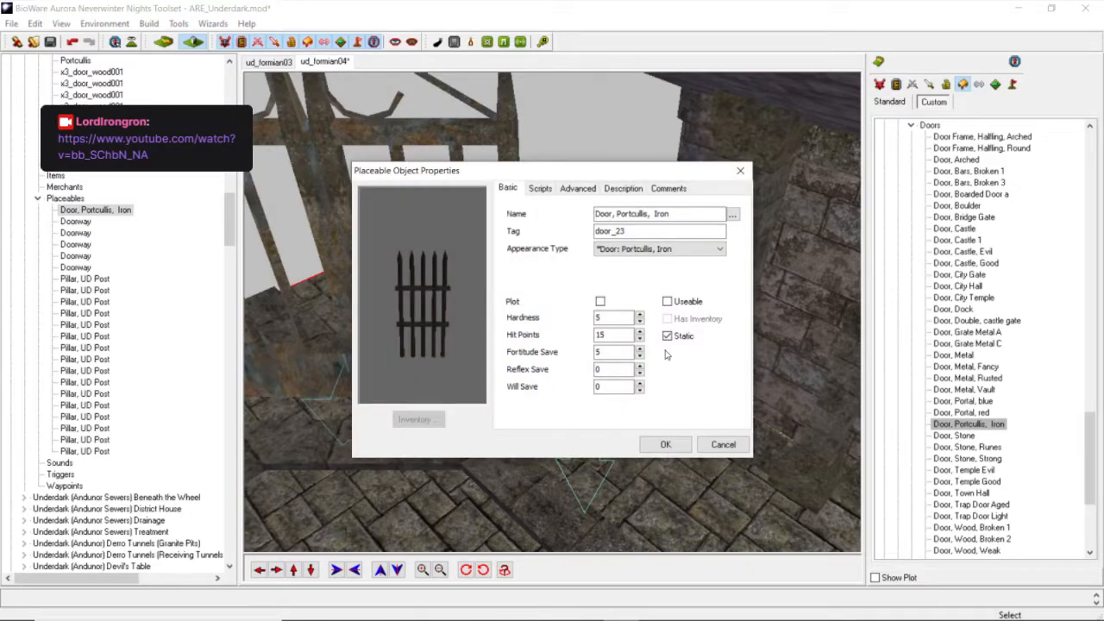
left_click(601, 302)
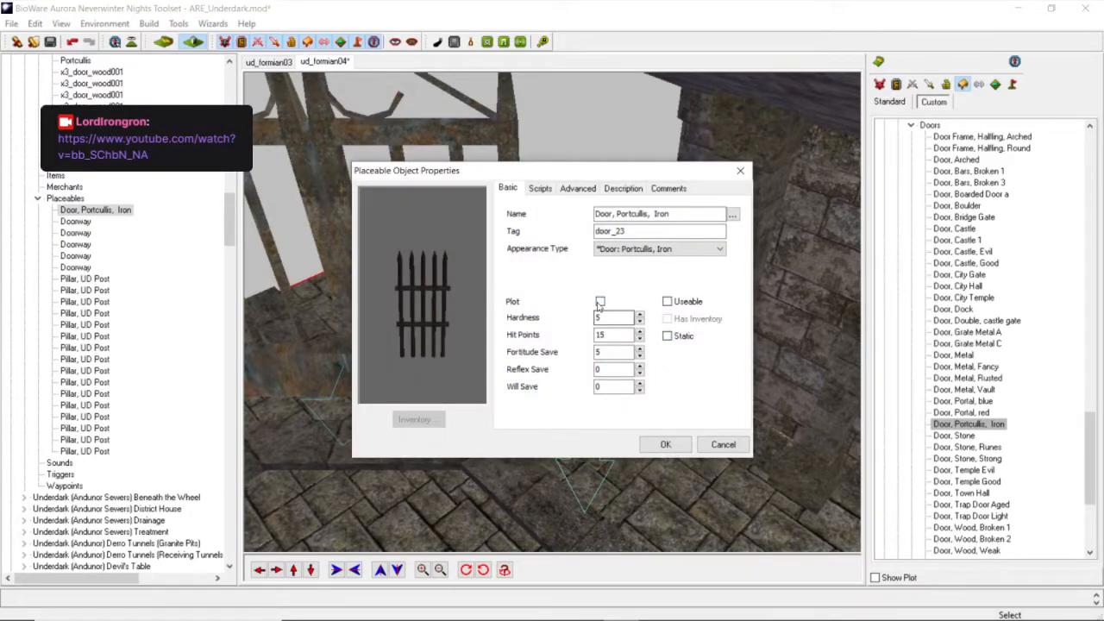
left_click(665, 446)
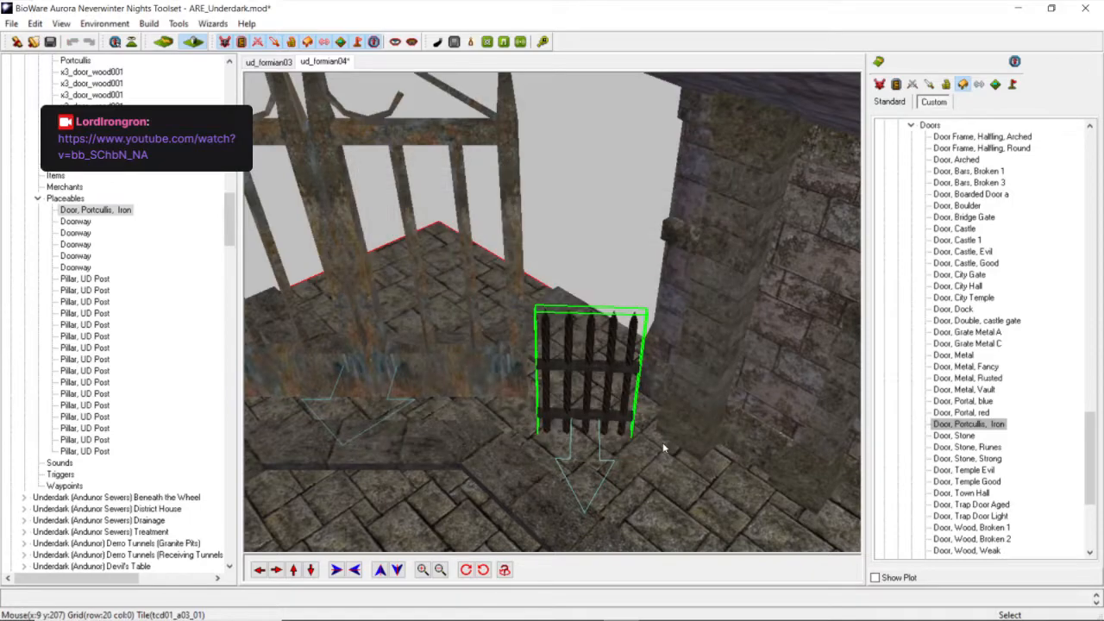
Enlarge the iron portcullis to a scale of about 2.29 and fit it into the gap between the gate and the wall.
scroll(664, 448, "up", 7, "shift")
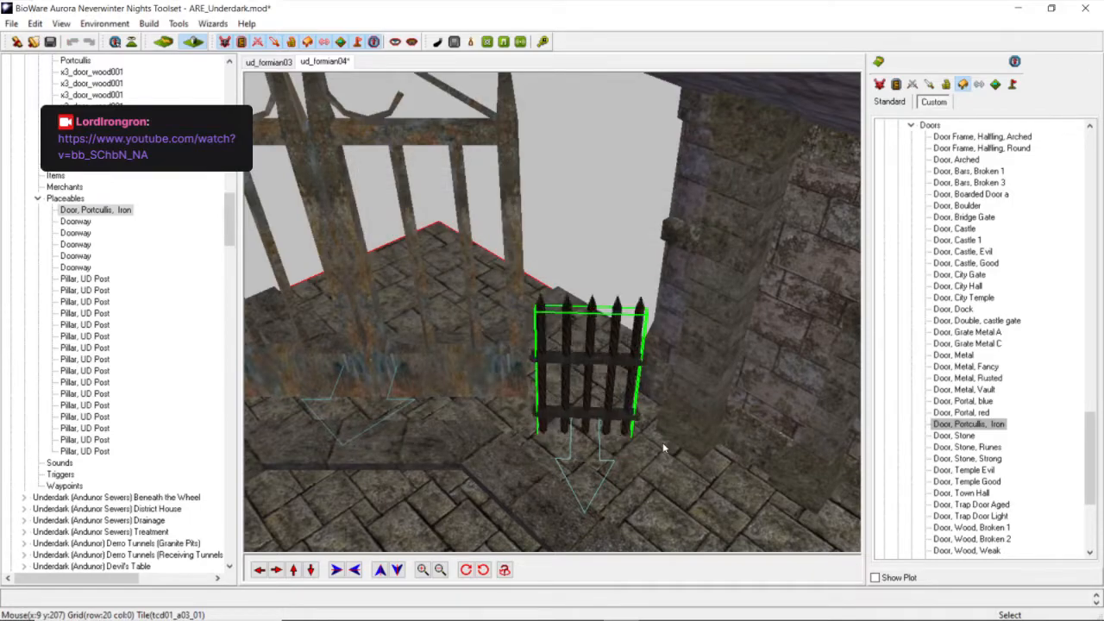
left_click(595, 407)
left_click_drag(579, 410, 582, 373)
scroll(582, 375, "up", 6, "shift")
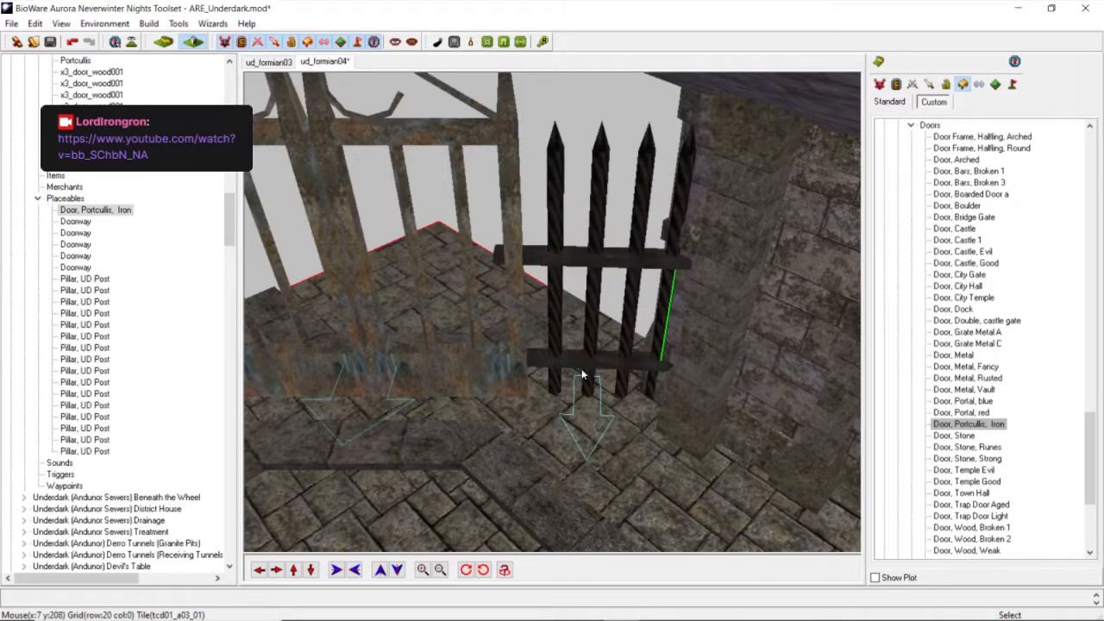
left_click_drag(586, 369, 607, 369)
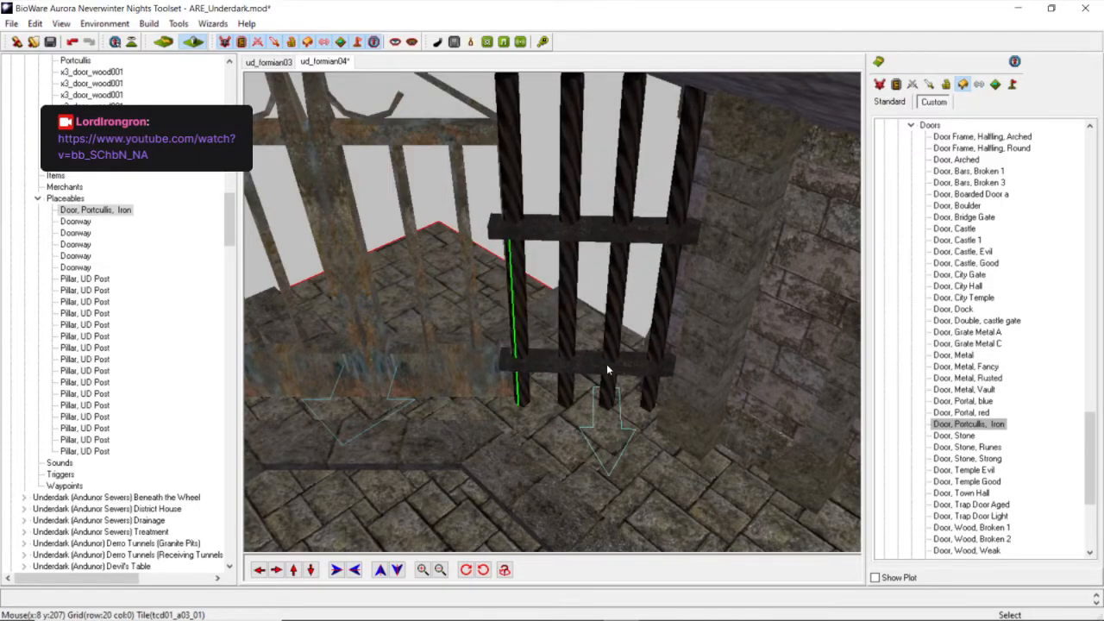
left_click_drag(562, 399, 567, 395)
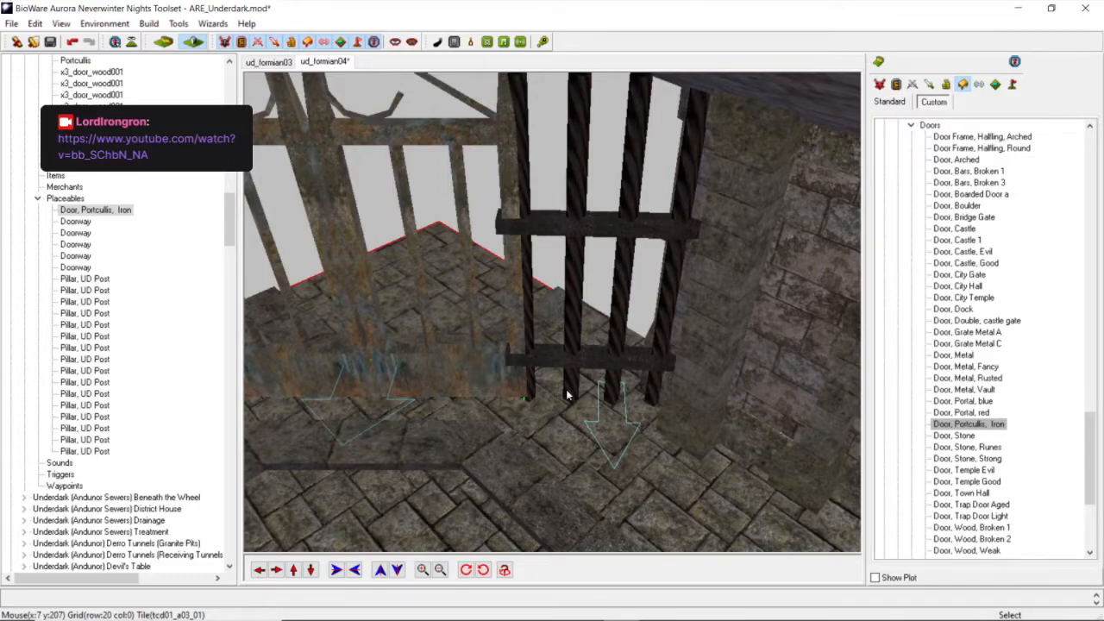
mouse_move(566, 395)
left_mouse_down()
mouse_move(578, 399)
mouse_move(567, 398)
left_mouse_up()
Copy the iron portcullis and paste a duplicate into the gap on the other side of the gate.
scroll(555, 399, "down", 5)
scroll(556, 395, "up", 10)
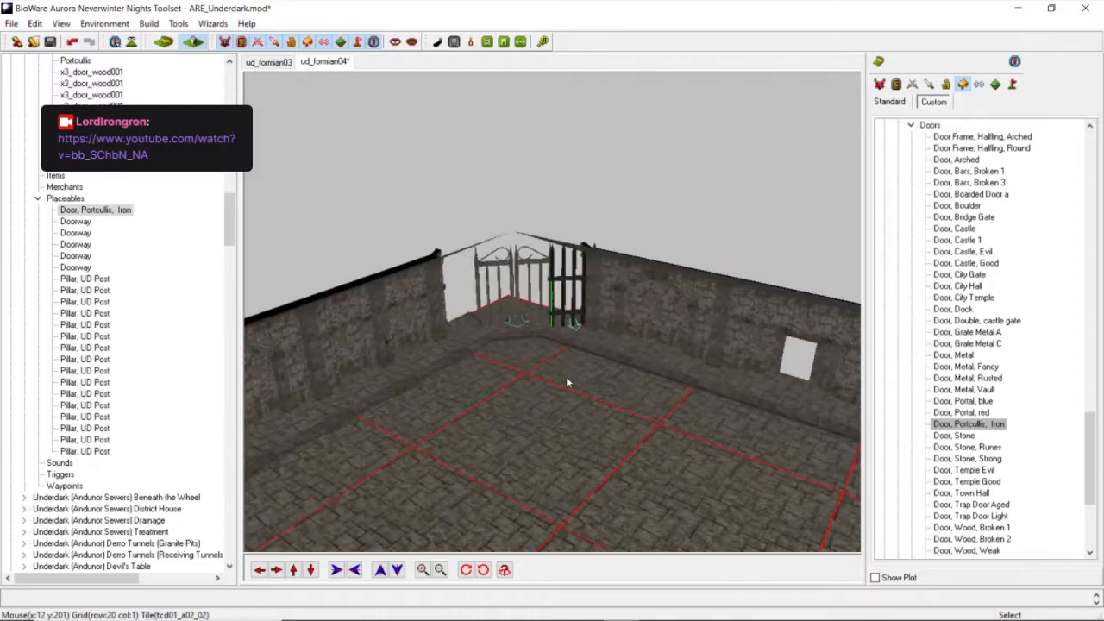
left_click(258, 569)
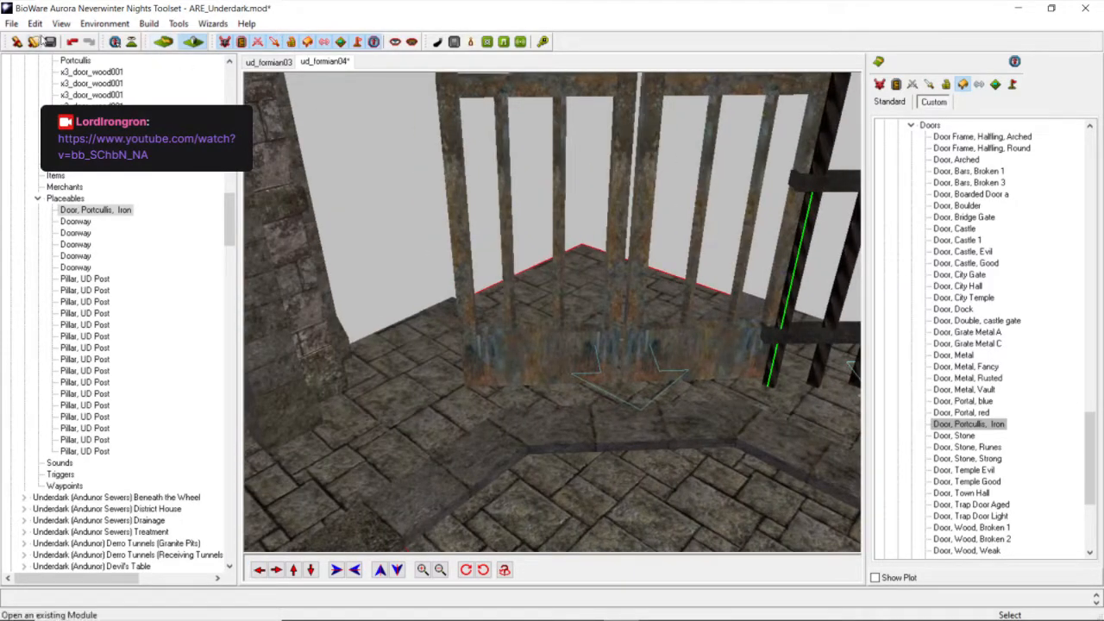
left_click(34, 24)
left_click(70, 75)
left_click(35, 23)
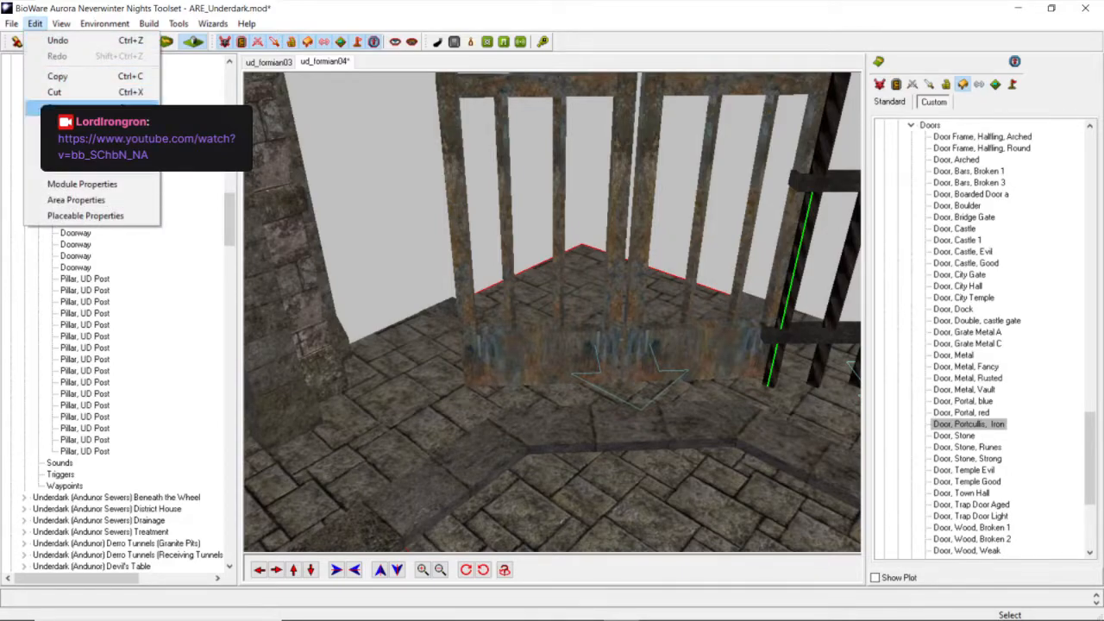
left_click(58, 107)
Copy the first portcullis's Scale value from its location settings.
right_click(825, 356)
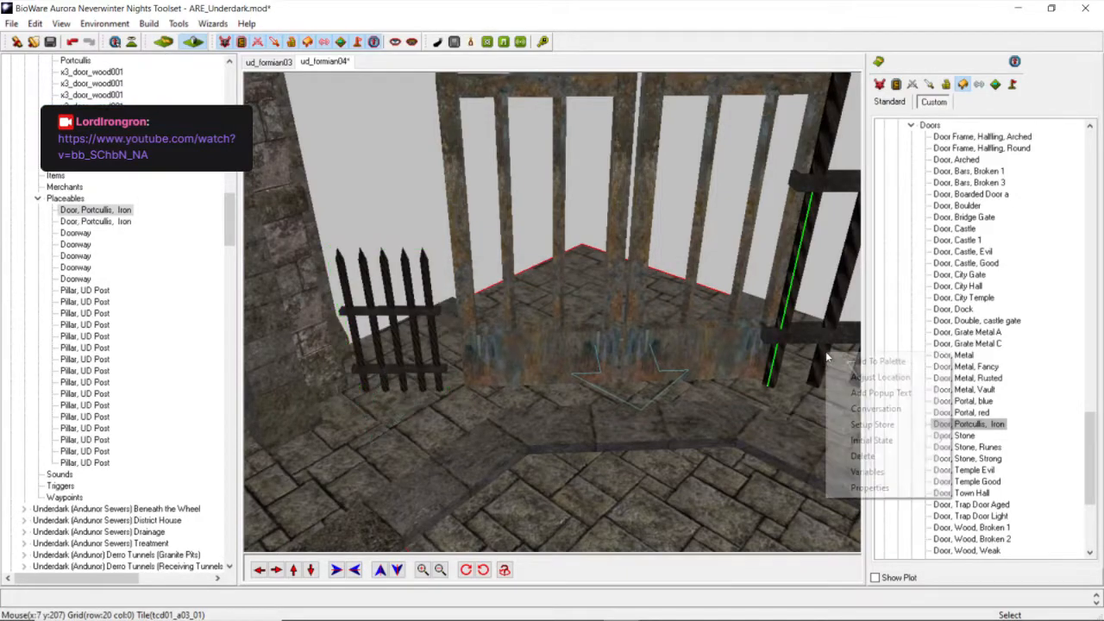
left_click(859, 378)
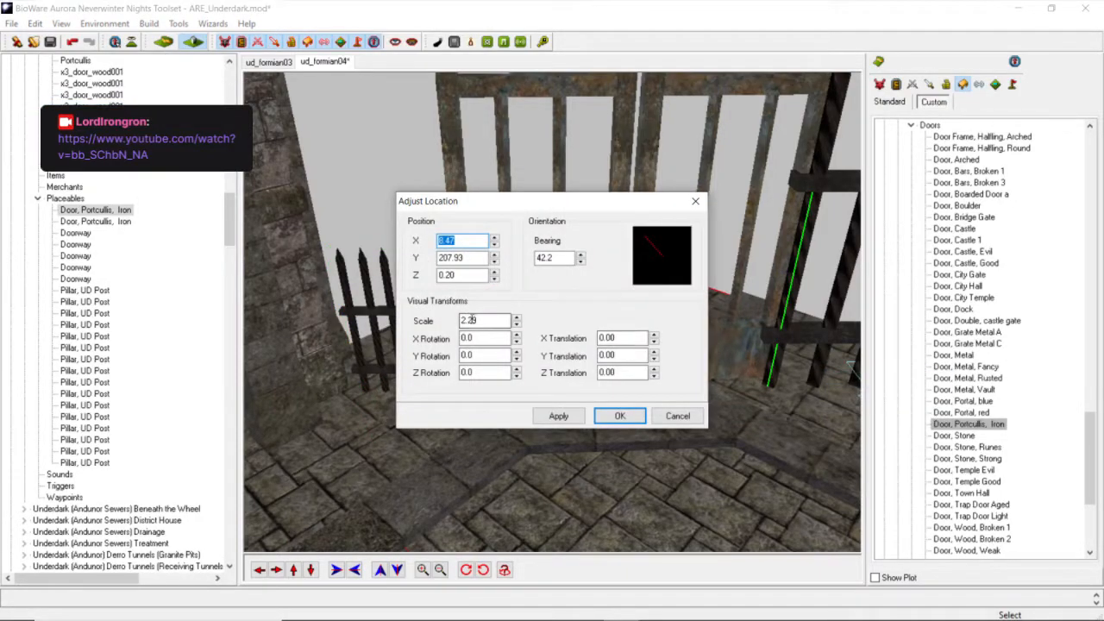
left_click(480, 321)
double_click(480, 321)
right_click(480, 320)
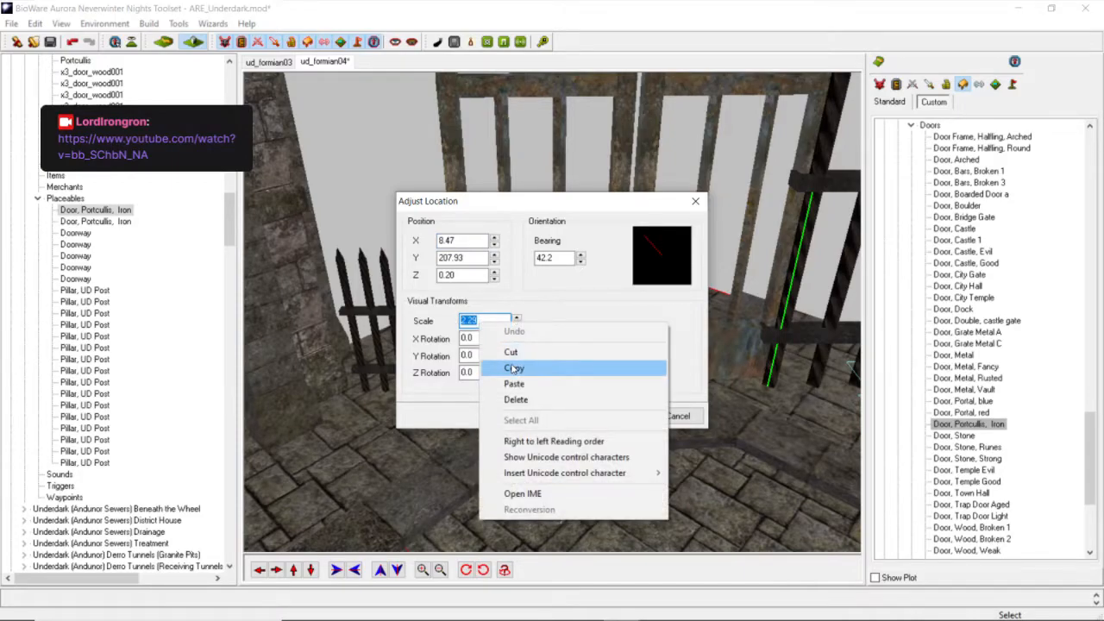
left_click(514, 368)
left_click(619, 416)
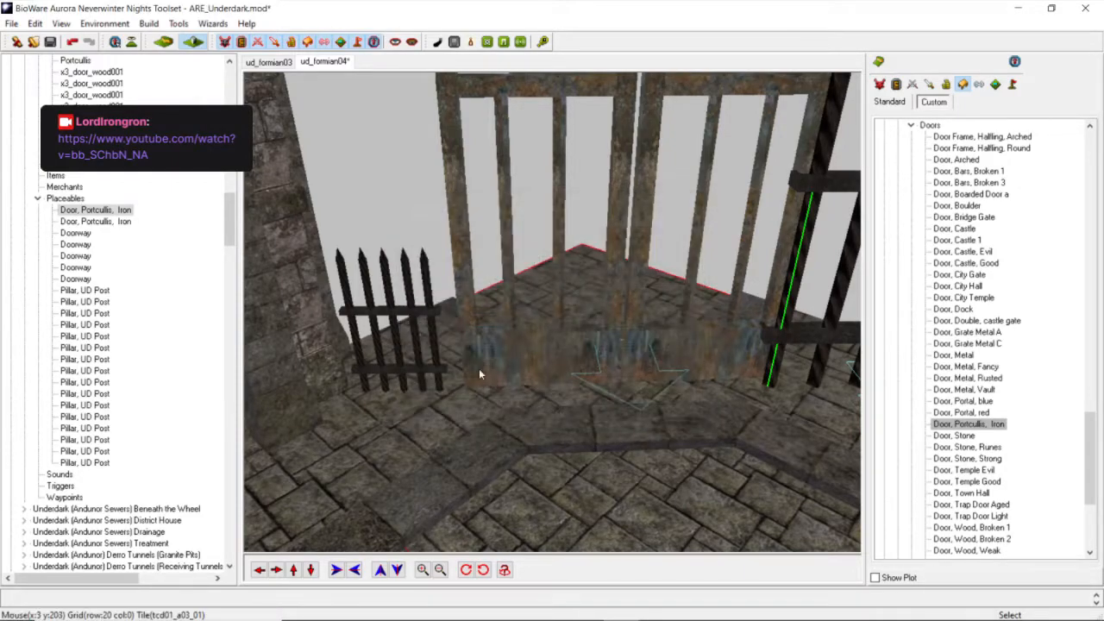
Set the duplicated portcullis's scale to 2.29 by pasting the copied value into its location settings.
right_click(429, 377)
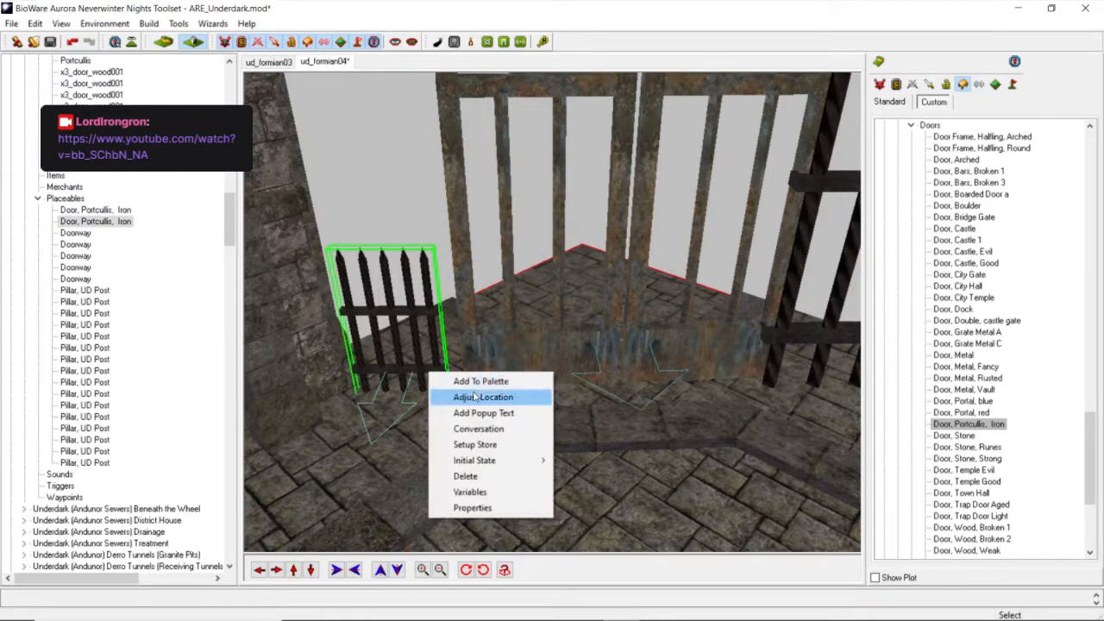
left_click(483, 397)
double_click(483, 321)
right_click(486, 325)
left_click(527, 384)
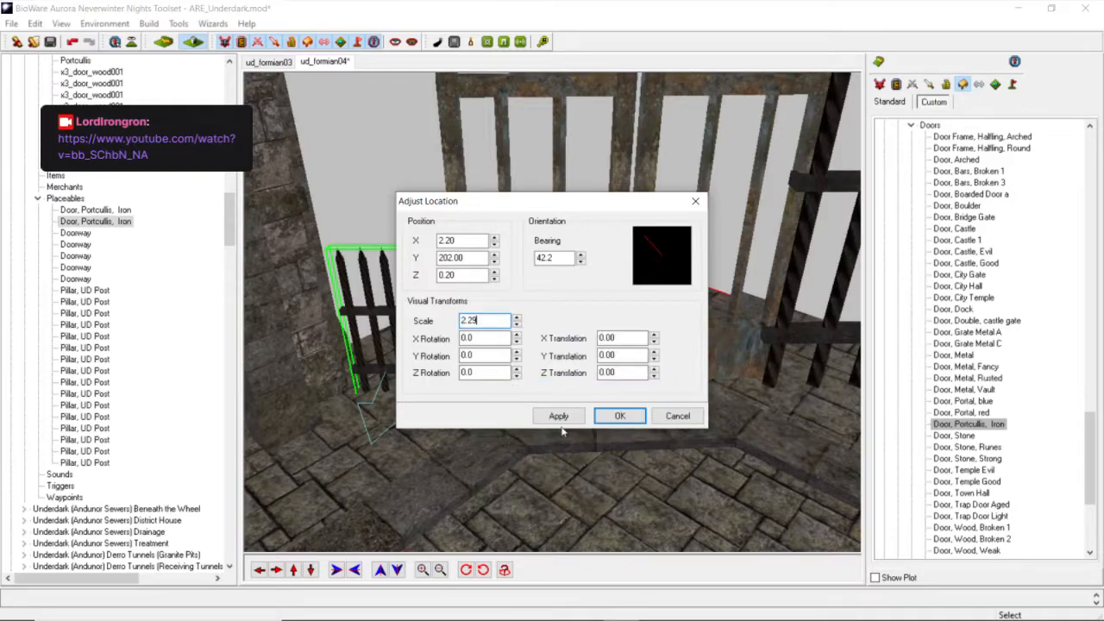
left_click(560, 416)
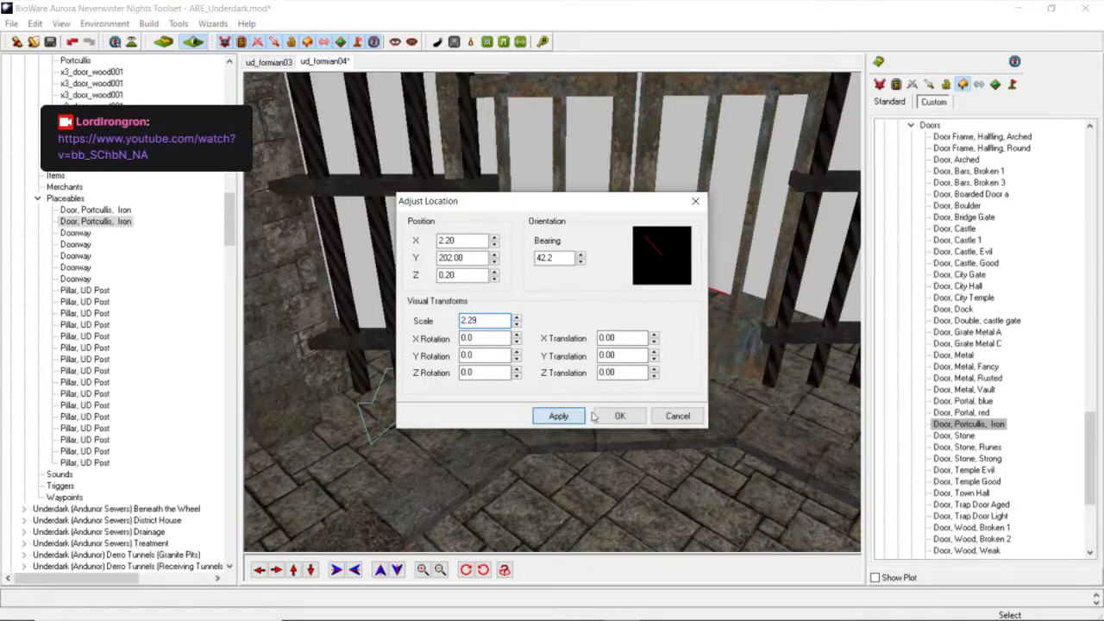
key("Return")
Fit the enlarged duplicate portcullis between the gate and the adjoining wall, and toggle the area's fog display to check the gated corner.
left_click_drag(448, 382, 425, 386)
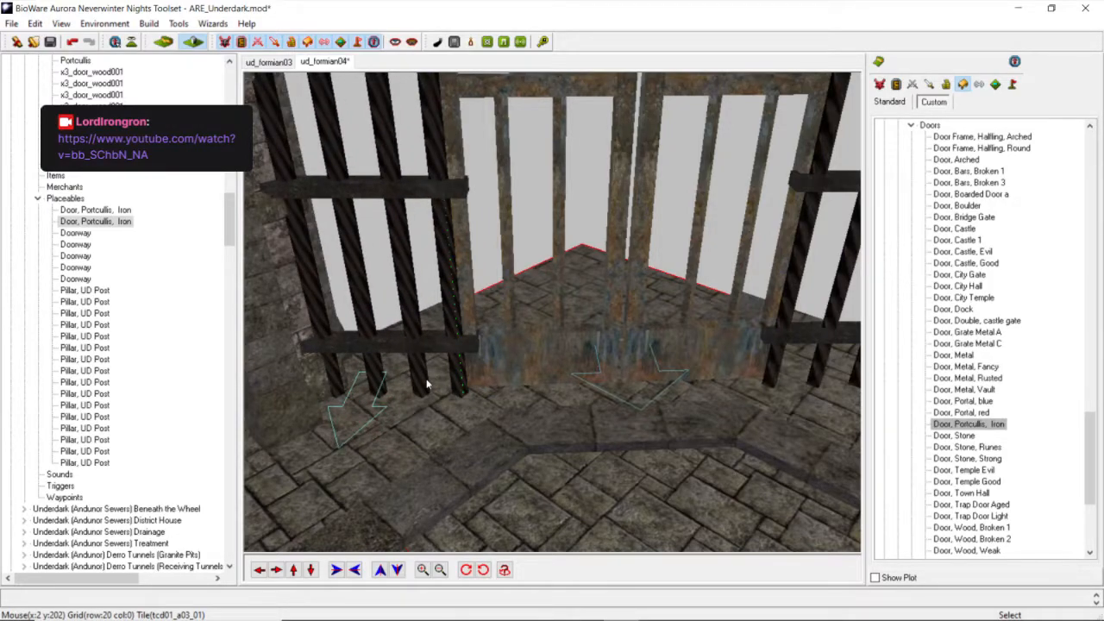
scroll(458, 366, "down", 5)
middle_click_drag(458, 365, 455, 336)
scroll(506, 371, "up", 4)
middle_click_drag(506, 375, 500, 401)
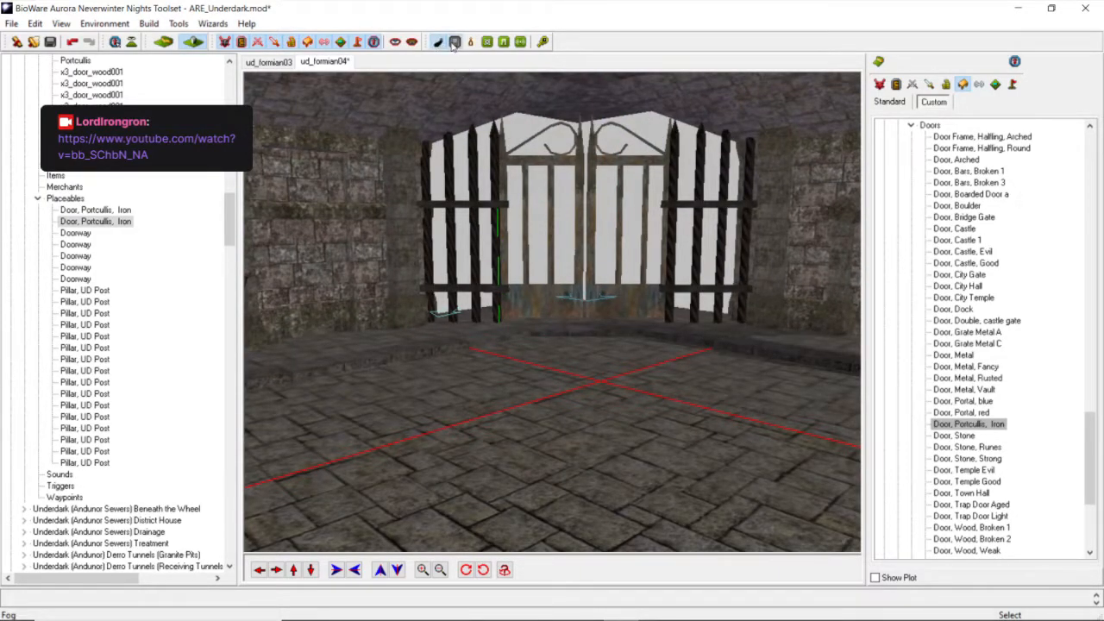
left_click(454, 42)
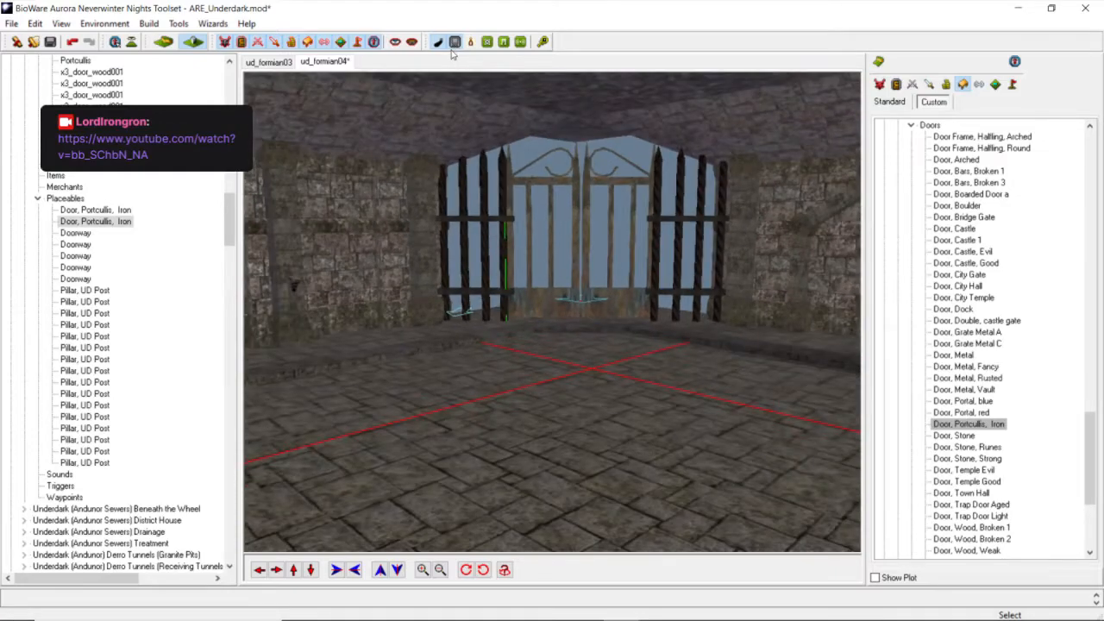
Toggle the area's fog display and examine the gate and its flanking portcullises from inside and above the corner room.
scroll(501, 181, "down", 5)
scroll(501, 181, "up", 4)
scroll(501, 183, "up", 4)
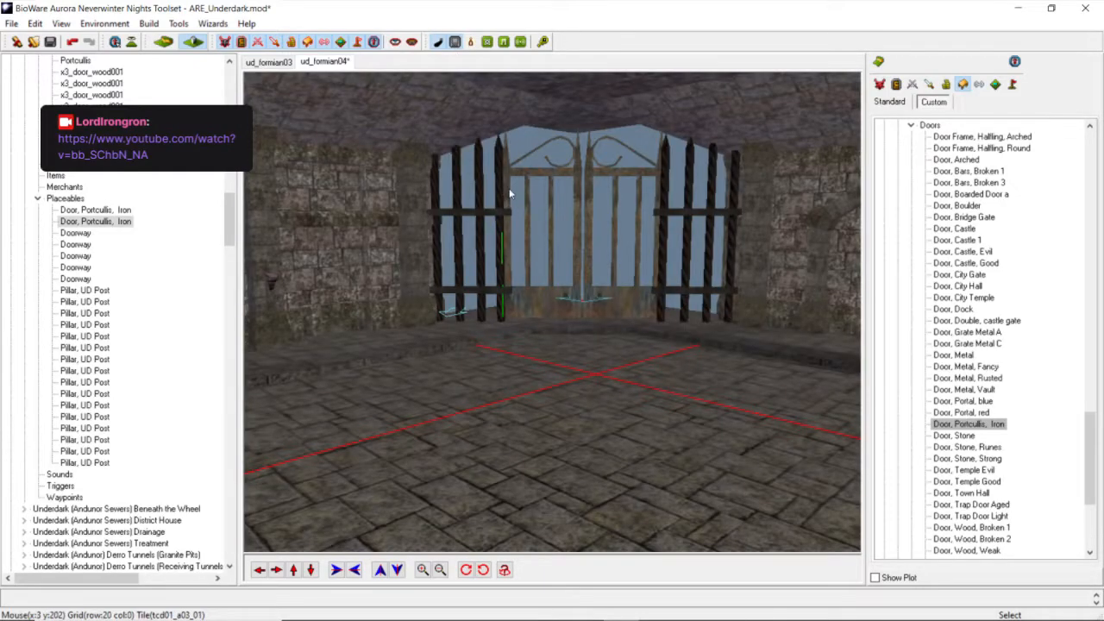
left_click(457, 43)
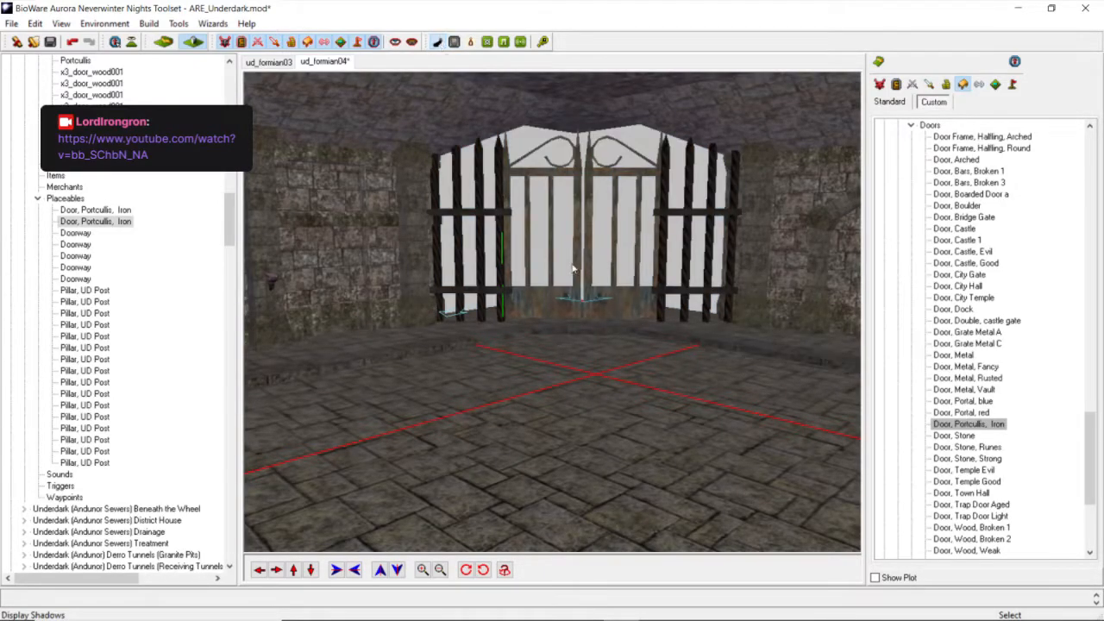
scroll(569, 329, "down", 3)
scroll(570, 328, "down", 6)
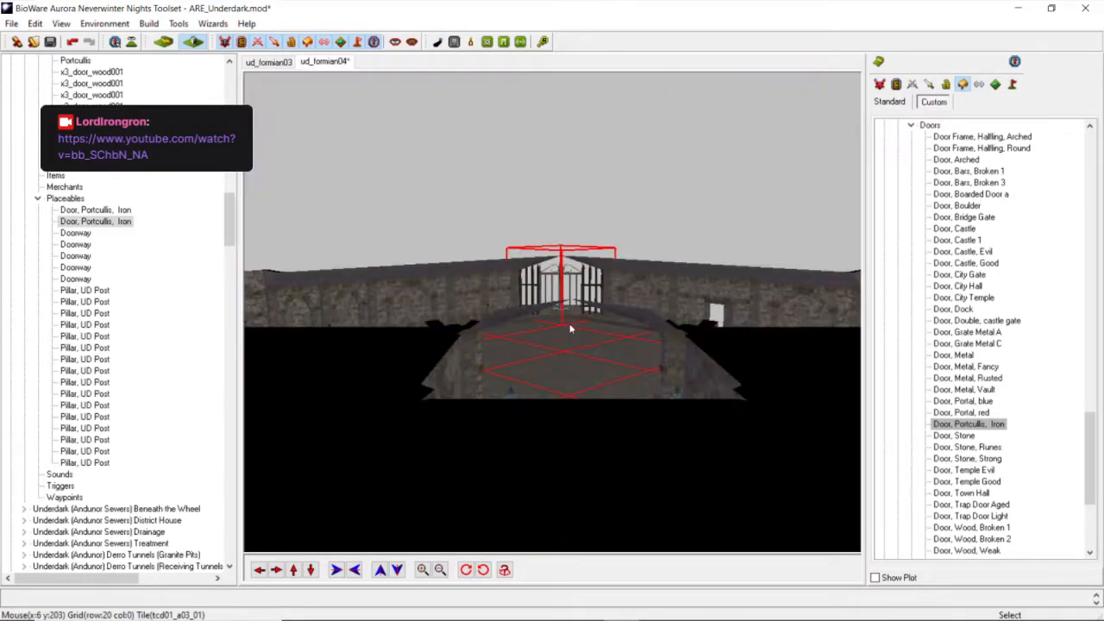
scroll(570, 328, "up", 2)
middle_click_drag(570, 329, 642, 384)
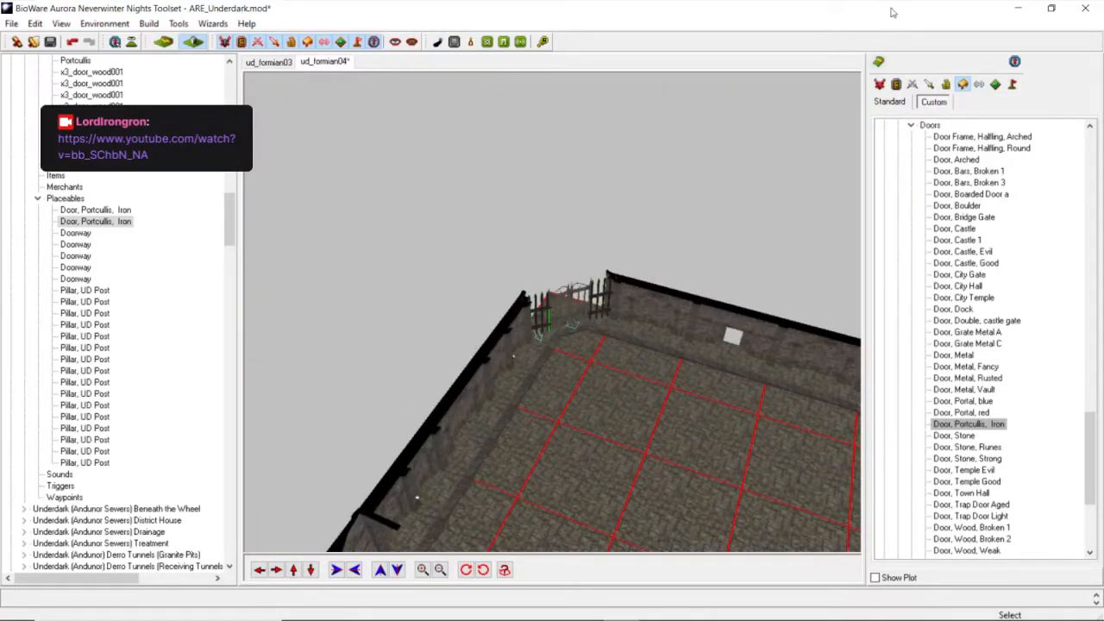
Choose the Eraser terrain and examine the whole area's layout, including its corner rooms and map edges, from above.
left_click(878, 61)
left_click(913, 206)
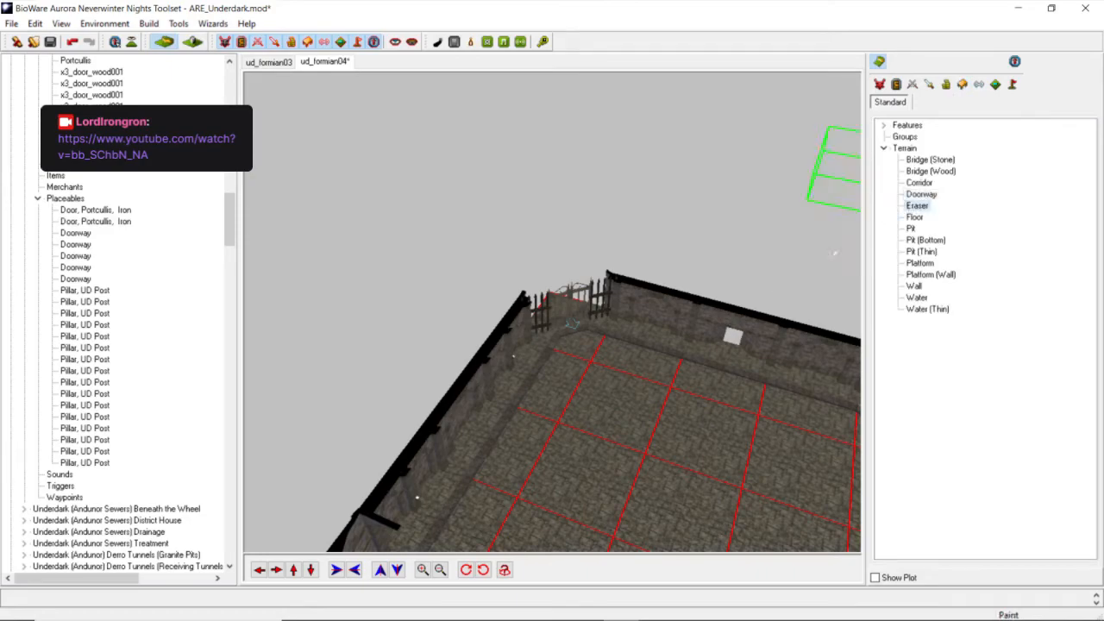
scroll(419, 405, "down", 5)
scroll(419, 405, "up", 5)
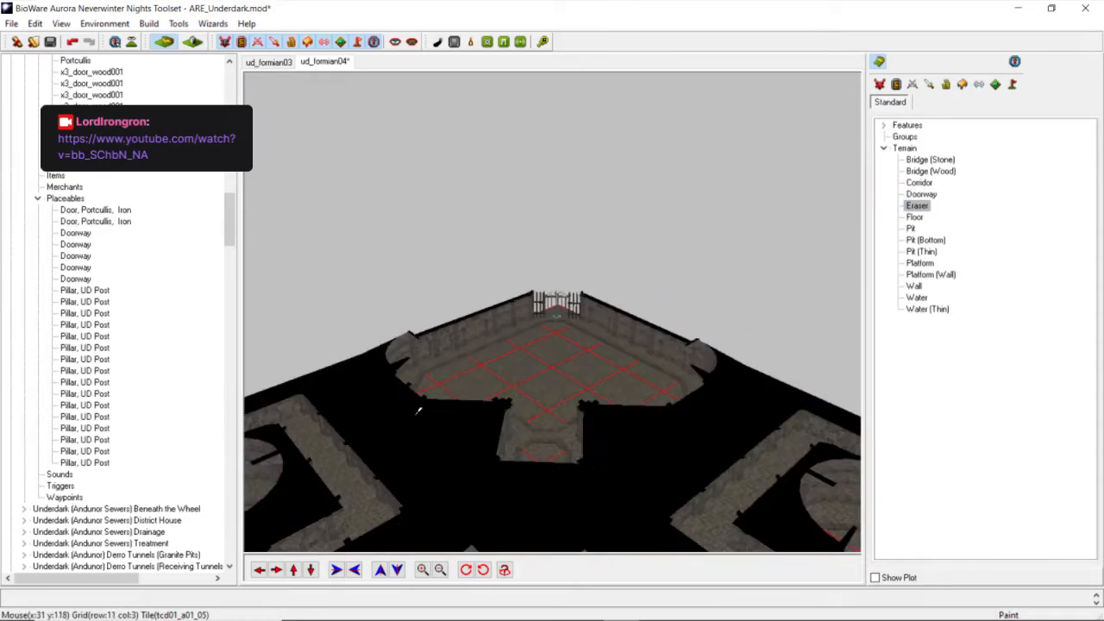
scroll(434, 453, "down", 5)
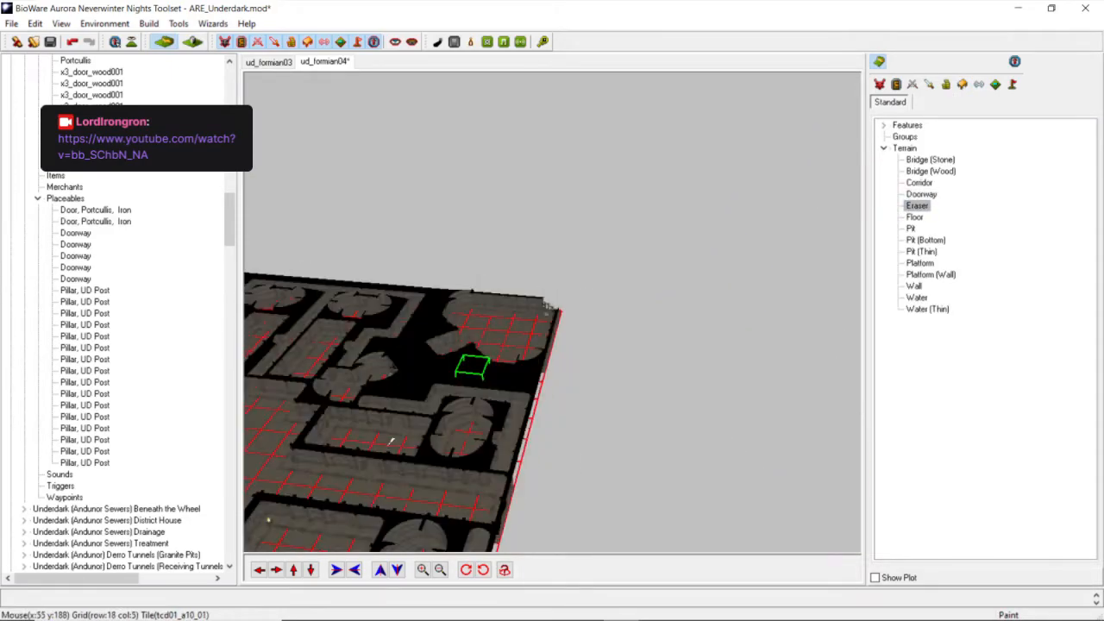
left_click(258, 572)
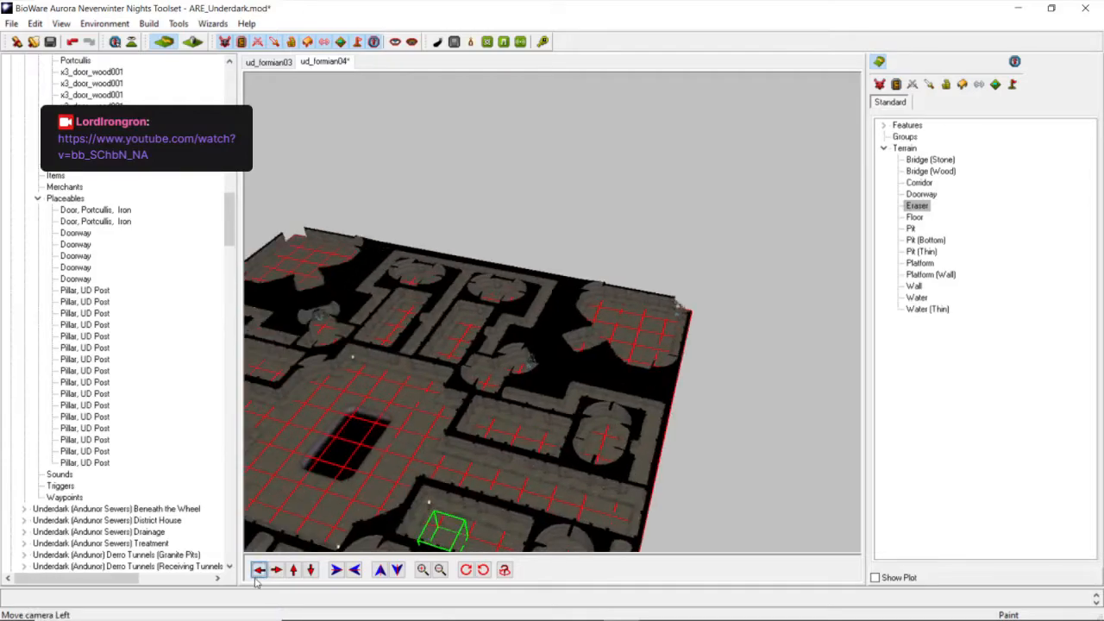
scroll(502, 273, "down", 5)
mouse_move(503, 273)
middle_mouse_down()
mouse_move(684, 328)
mouse_move(689, 361)
middle_mouse_up()
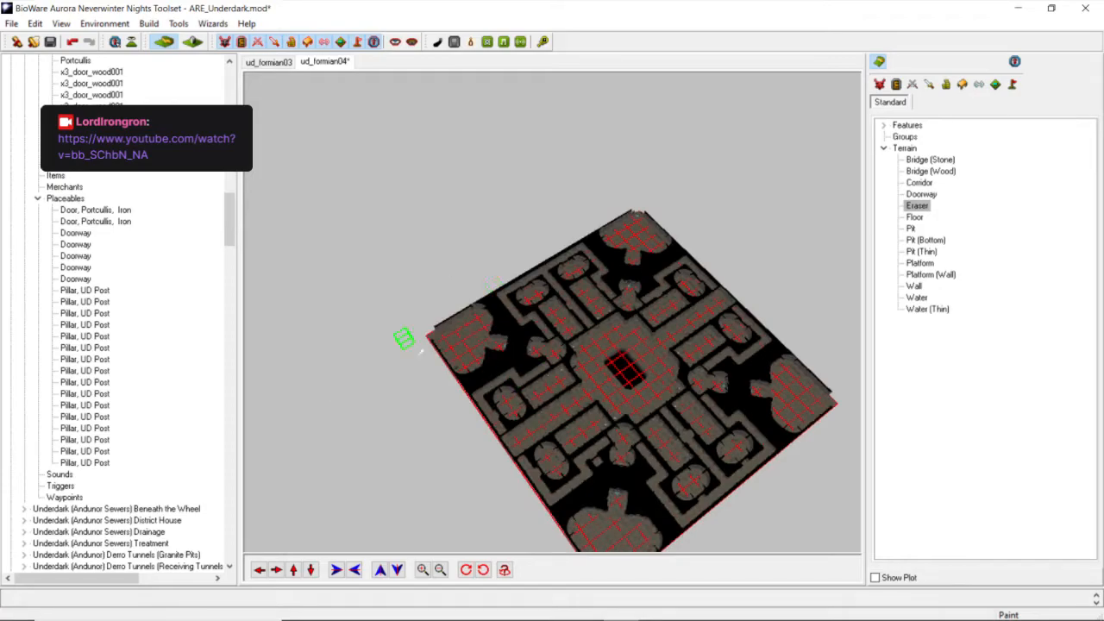
middle_click_drag(618, 394, 695, 374)
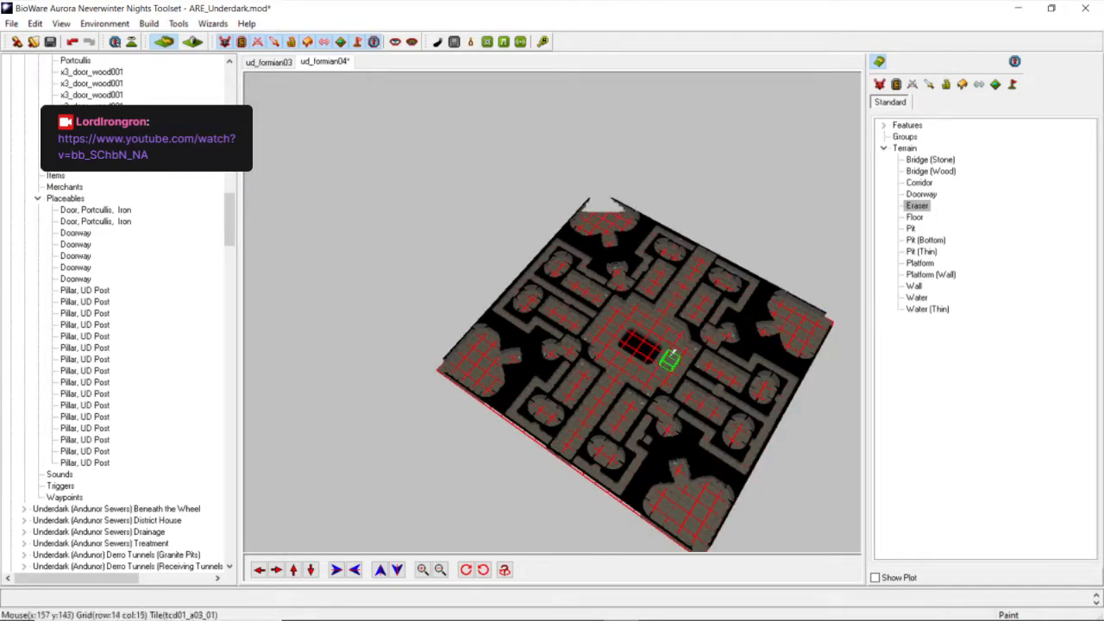
scroll(670, 360, "up", 3)
scroll(592, 355, "down", 3)
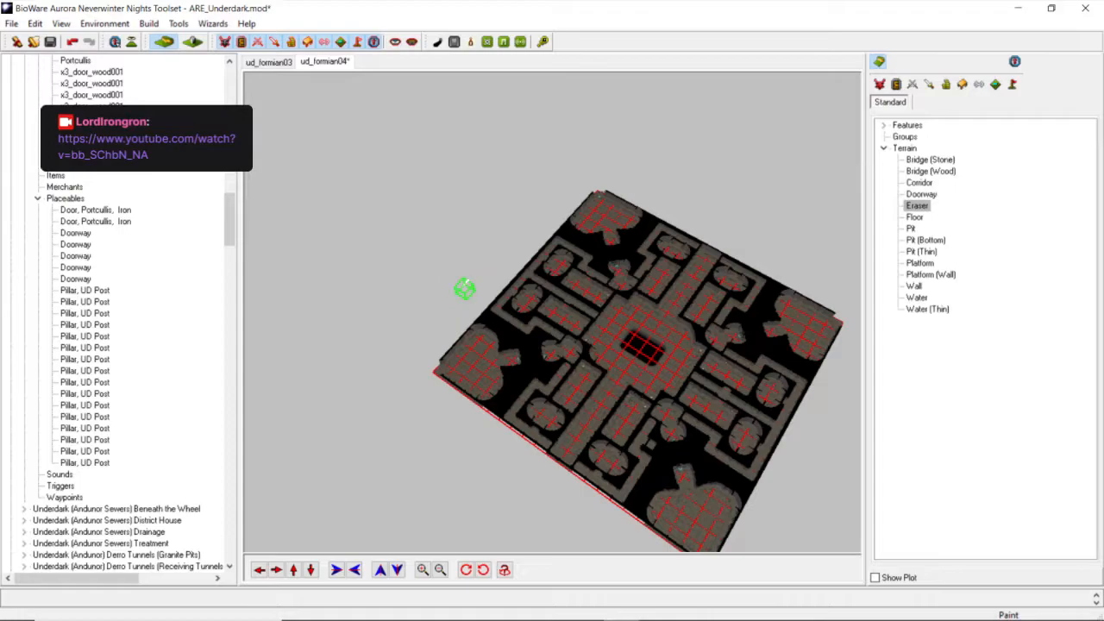
scroll(464, 287, "up", 3)
scroll(464, 283, "down", 3)
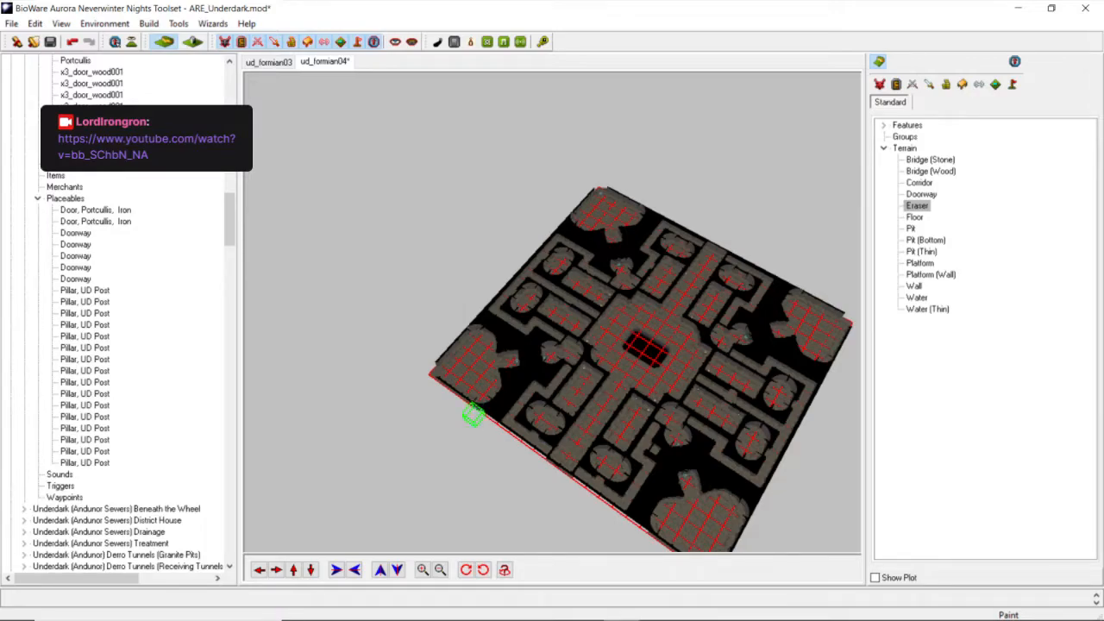
Save the module, and briefly check the live stream in Twitch Studio.
mouse_move(587, 609)
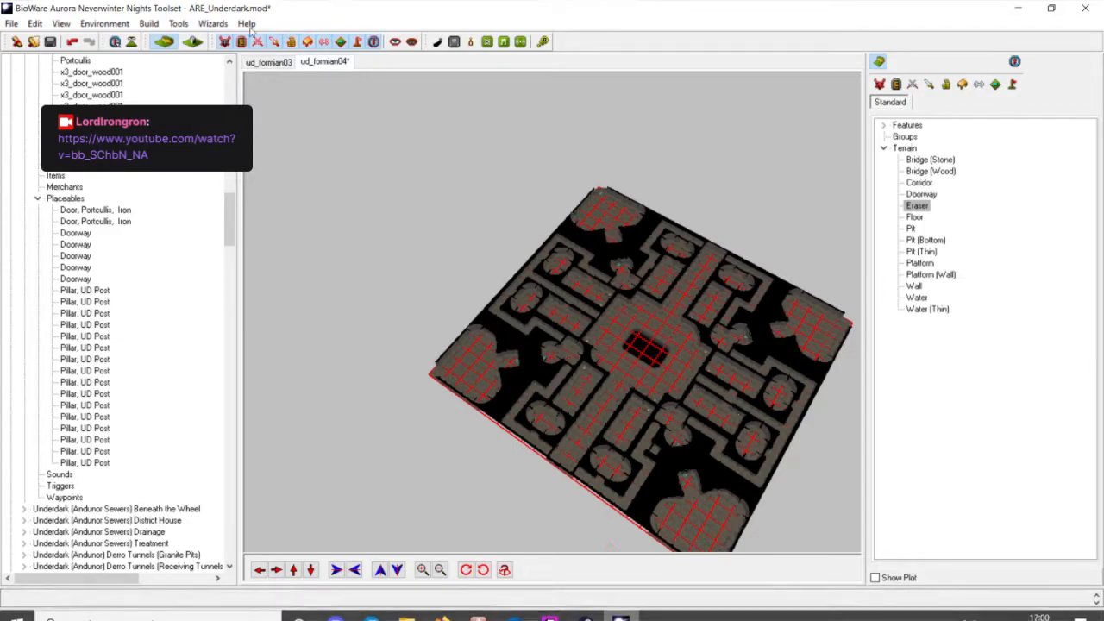
left_click(50, 42)
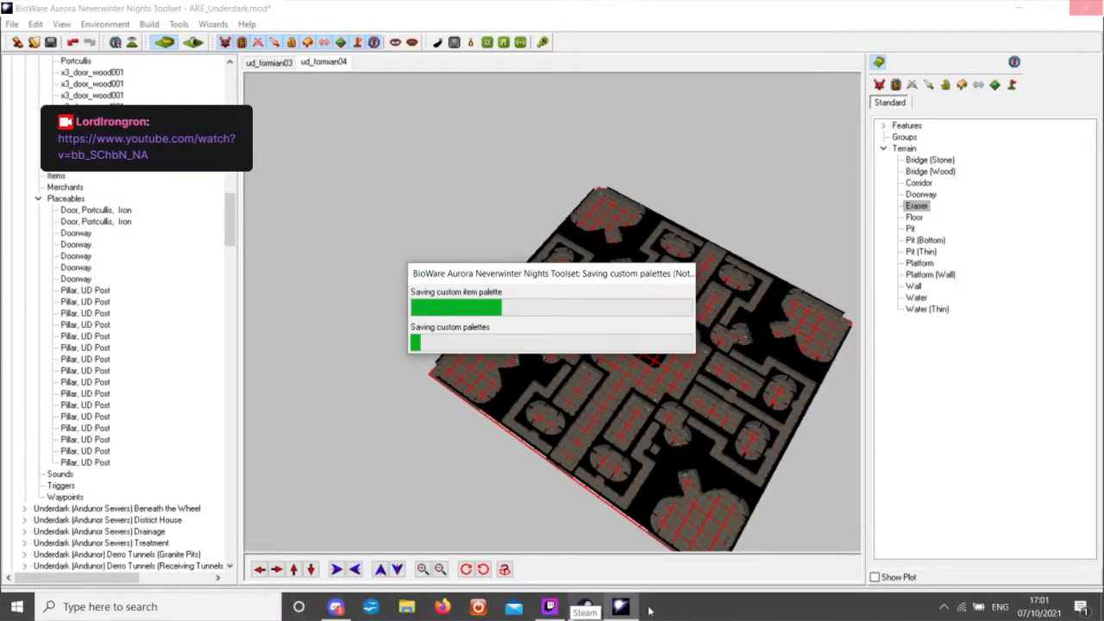
left_click(552, 607)
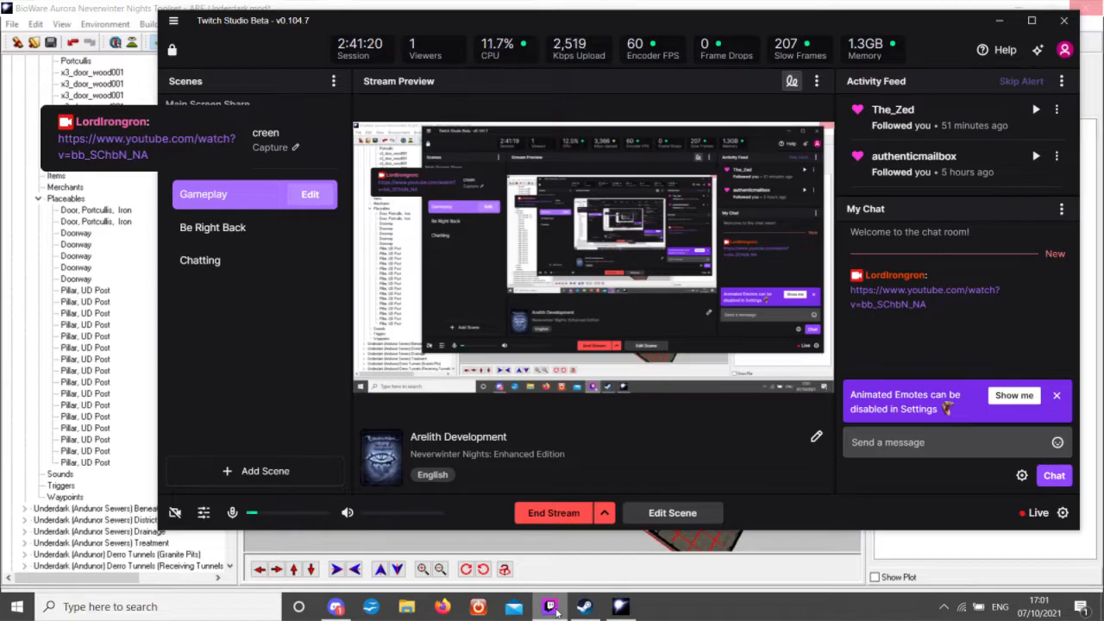
left_click(552, 607)
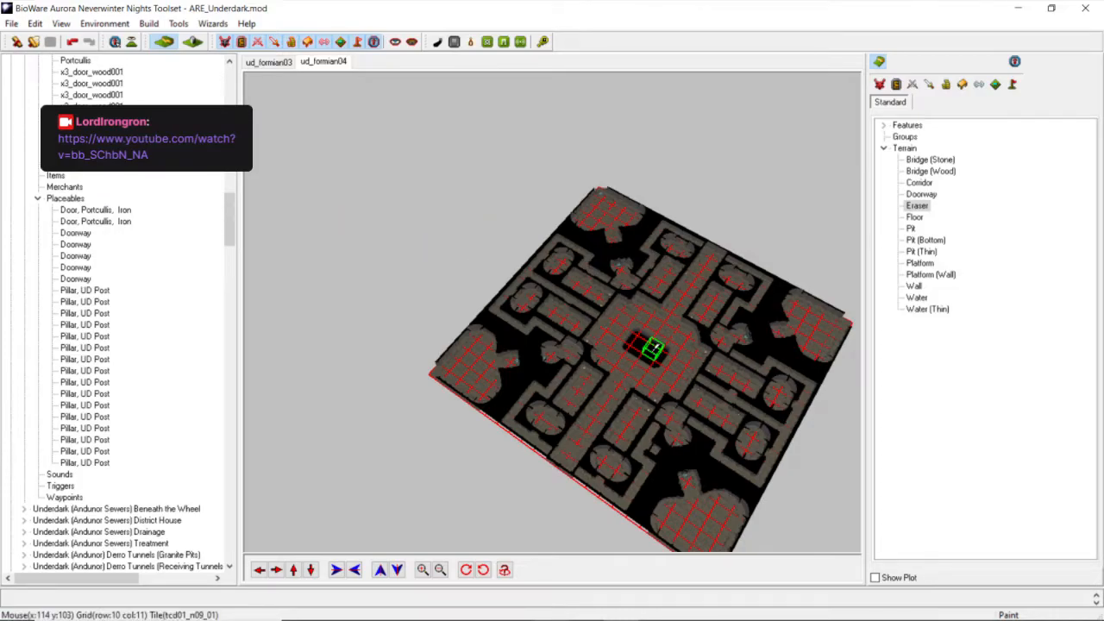
Review the central hall with its pit and the surrounding chambers and corridors, and move up through the area list.
scroll(653, 347, "up", 5)
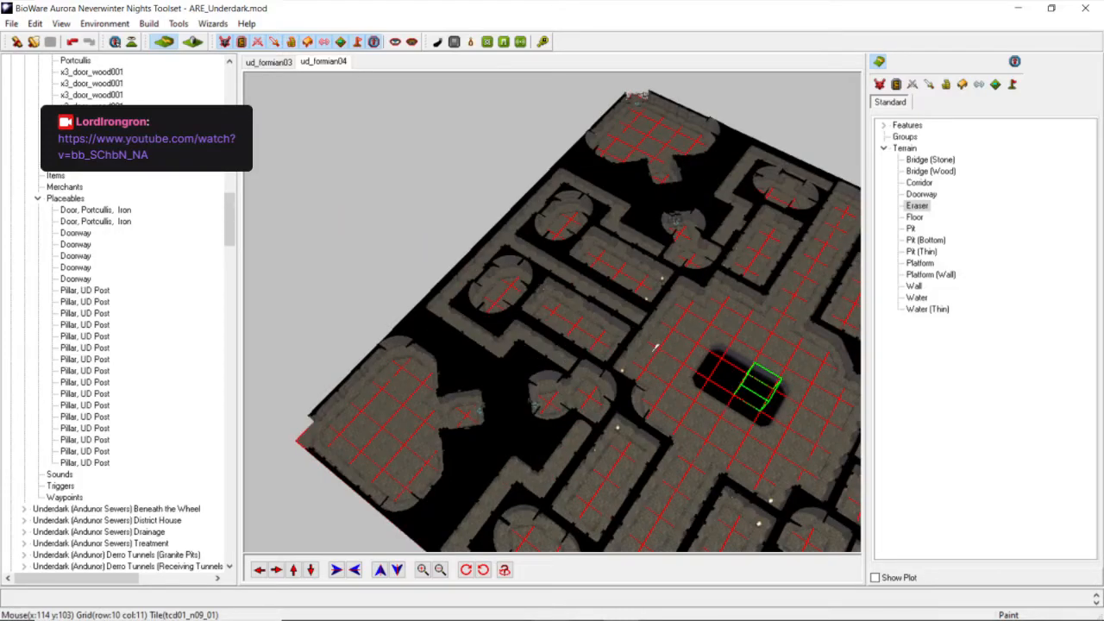
left_click(277, 570)
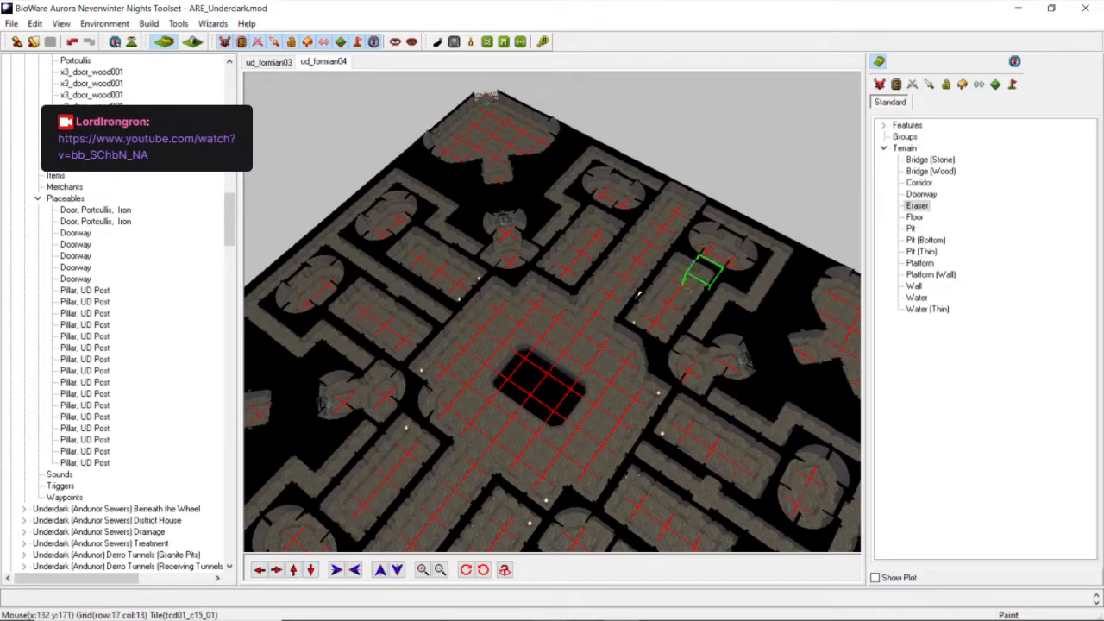
scroll(638, 289, "up", 4)
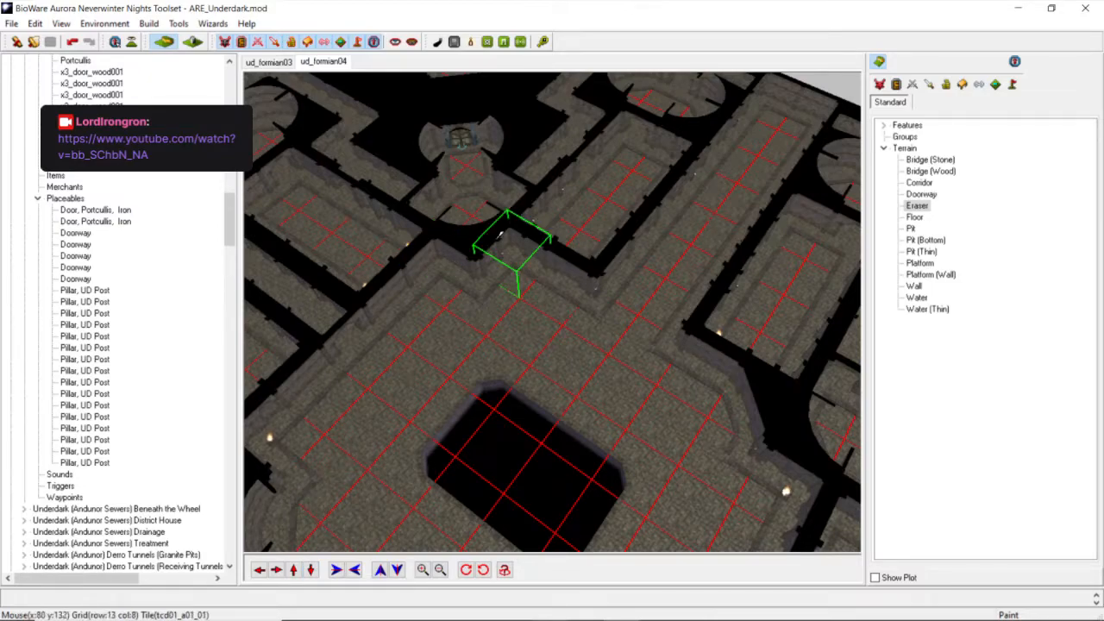
scroll(502, 240, "down", 5)
middle_click_drag(495, 245, 459, 245)
left_click_drag(229, 223, 212, 90)
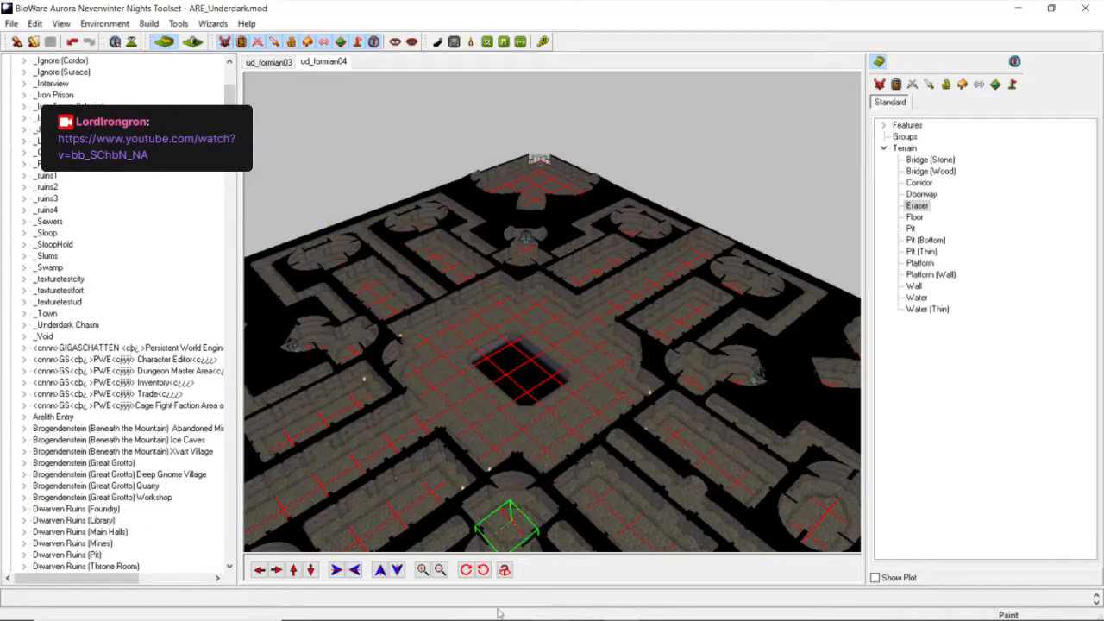
mouse_move(537, 612)
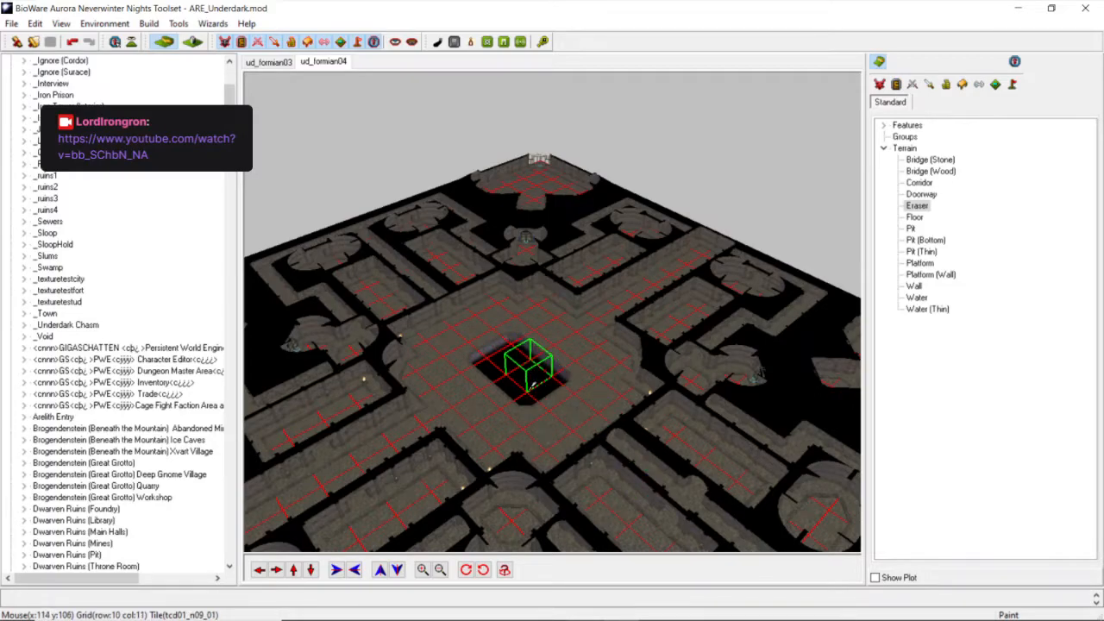
scroll(534, 385, "up", 5)
middle_click_drag(535, 383, 599, 453)
scroll(557, 396, "down", 5)
scroll(602, 440, "up", 4)
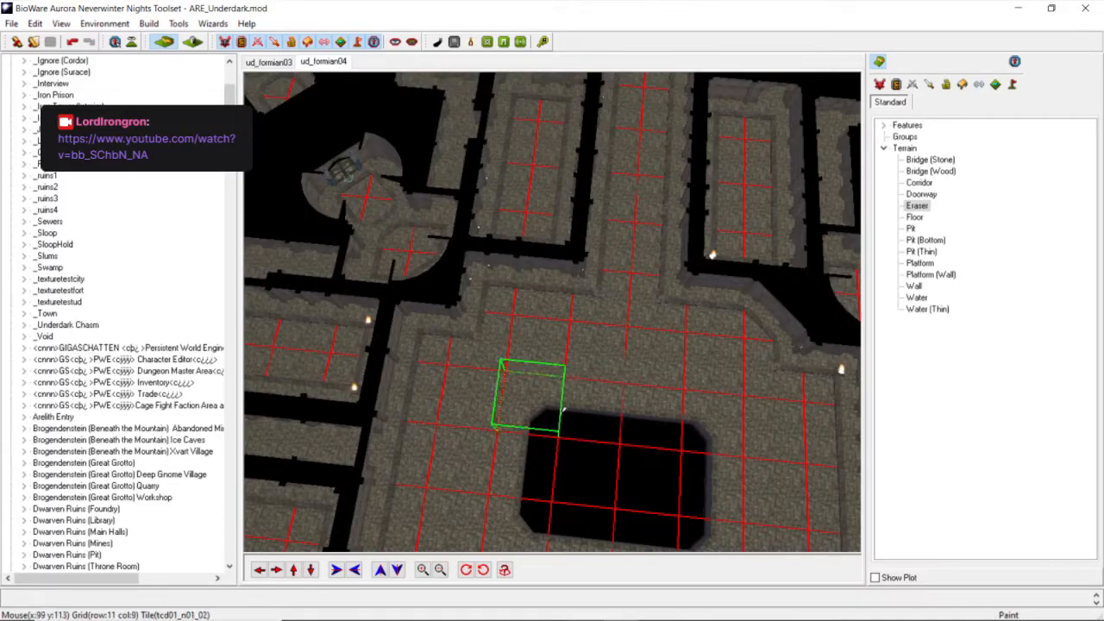
scroll(608, 413, "down", 5)
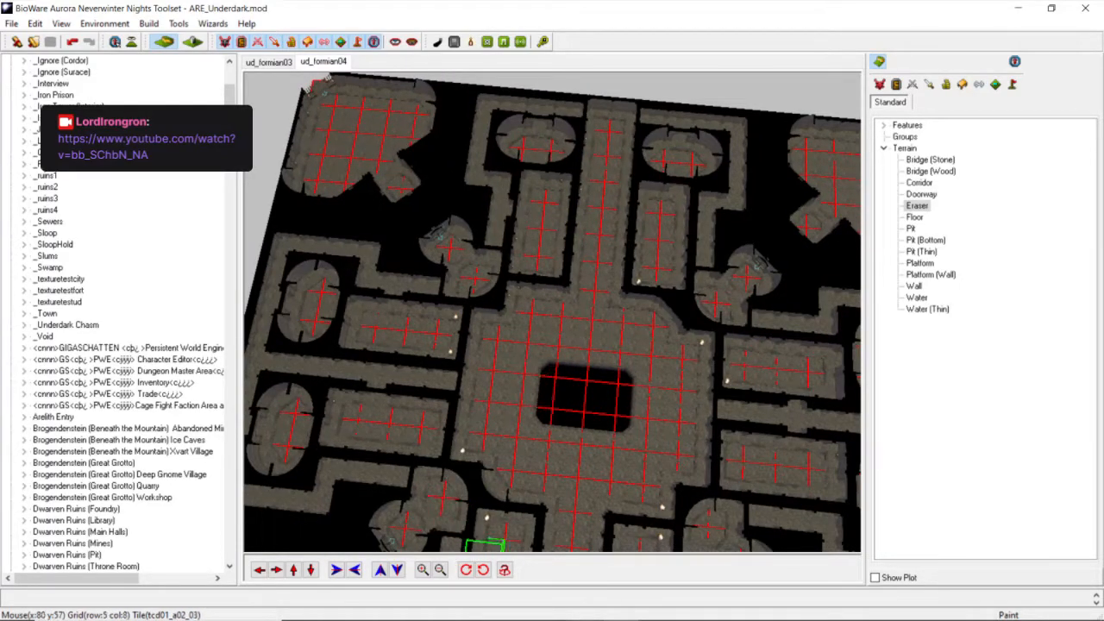
Switch to Discord and stop streaming the screen to the voice channel.
mouse_move(179, 618)
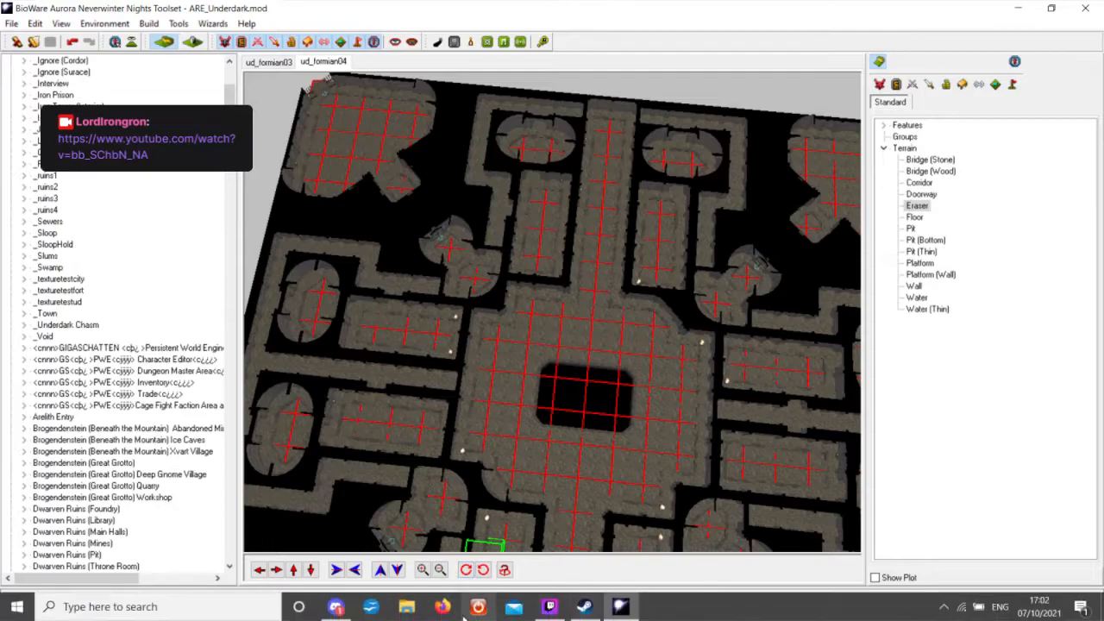
left_click(338, 608)
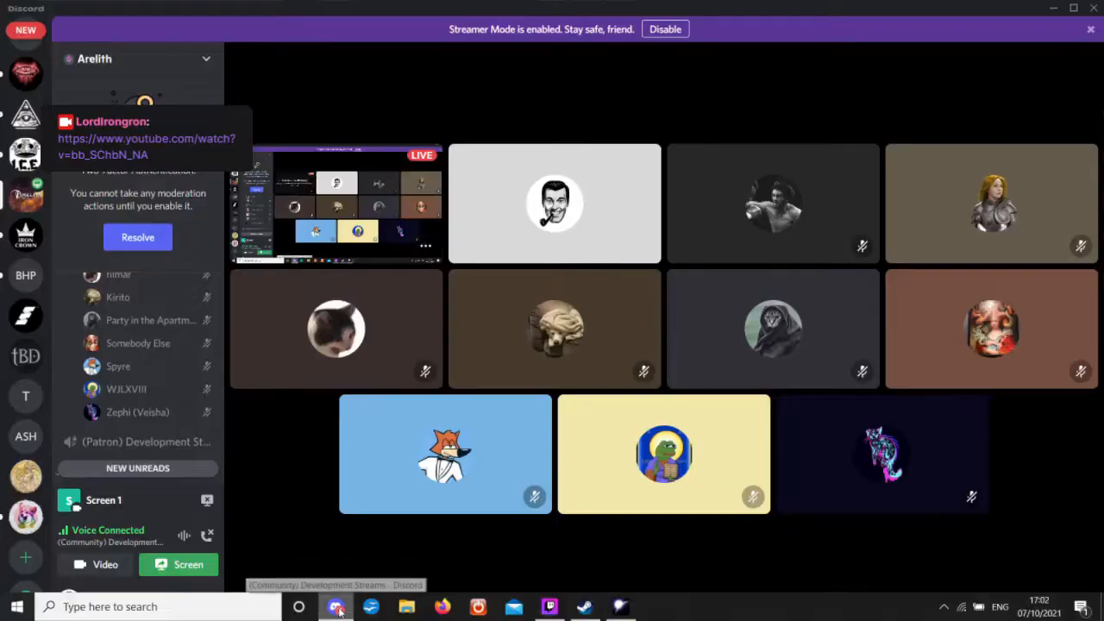
left_click(181, 564)
left_click(177, 532)
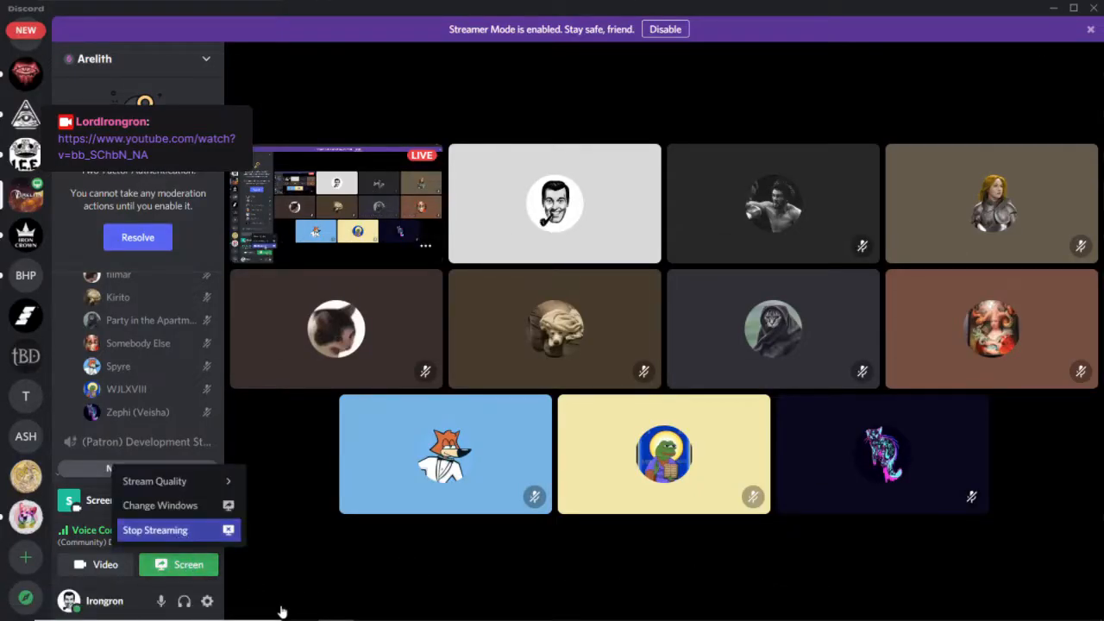
Switch to Twitch Studio and start ending the live stream.
mouse_move(285, 617)
left_click(552, 608)
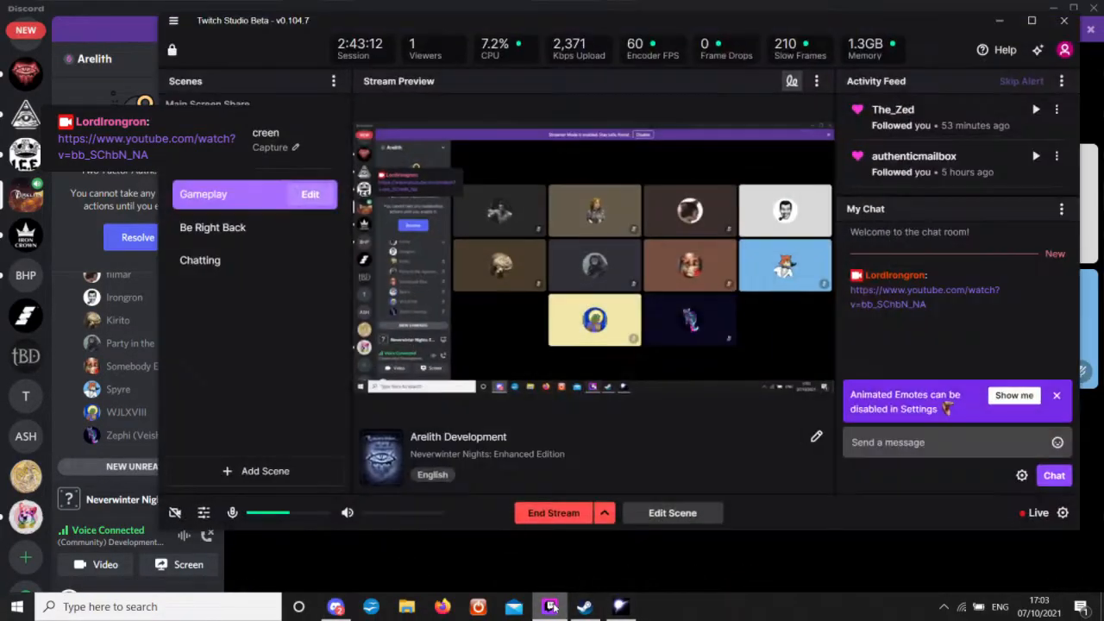
left_click(564, 513)
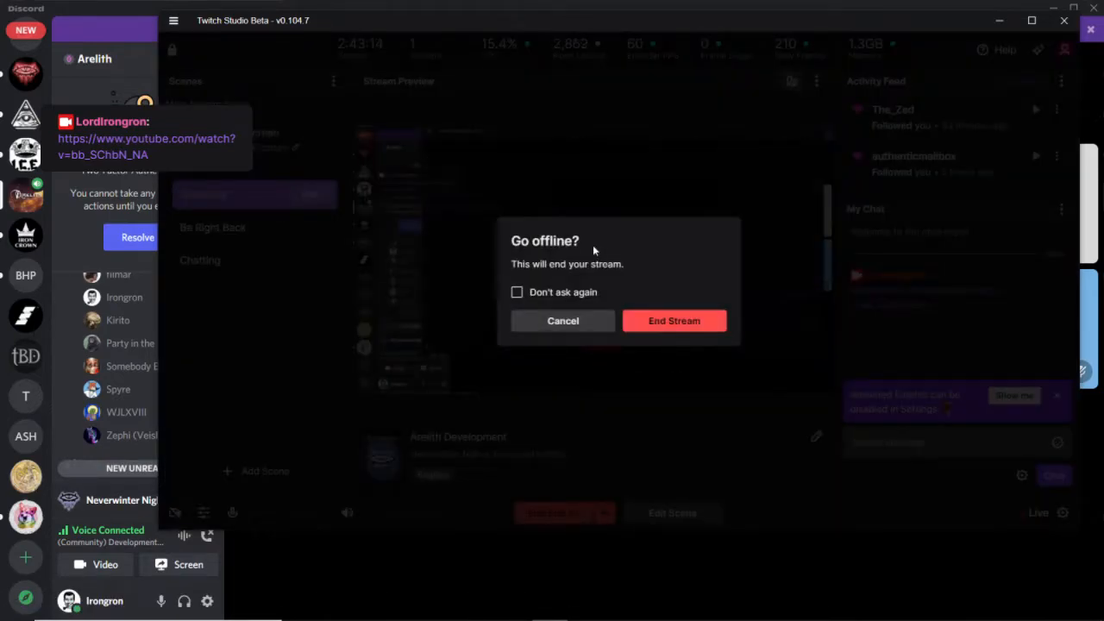